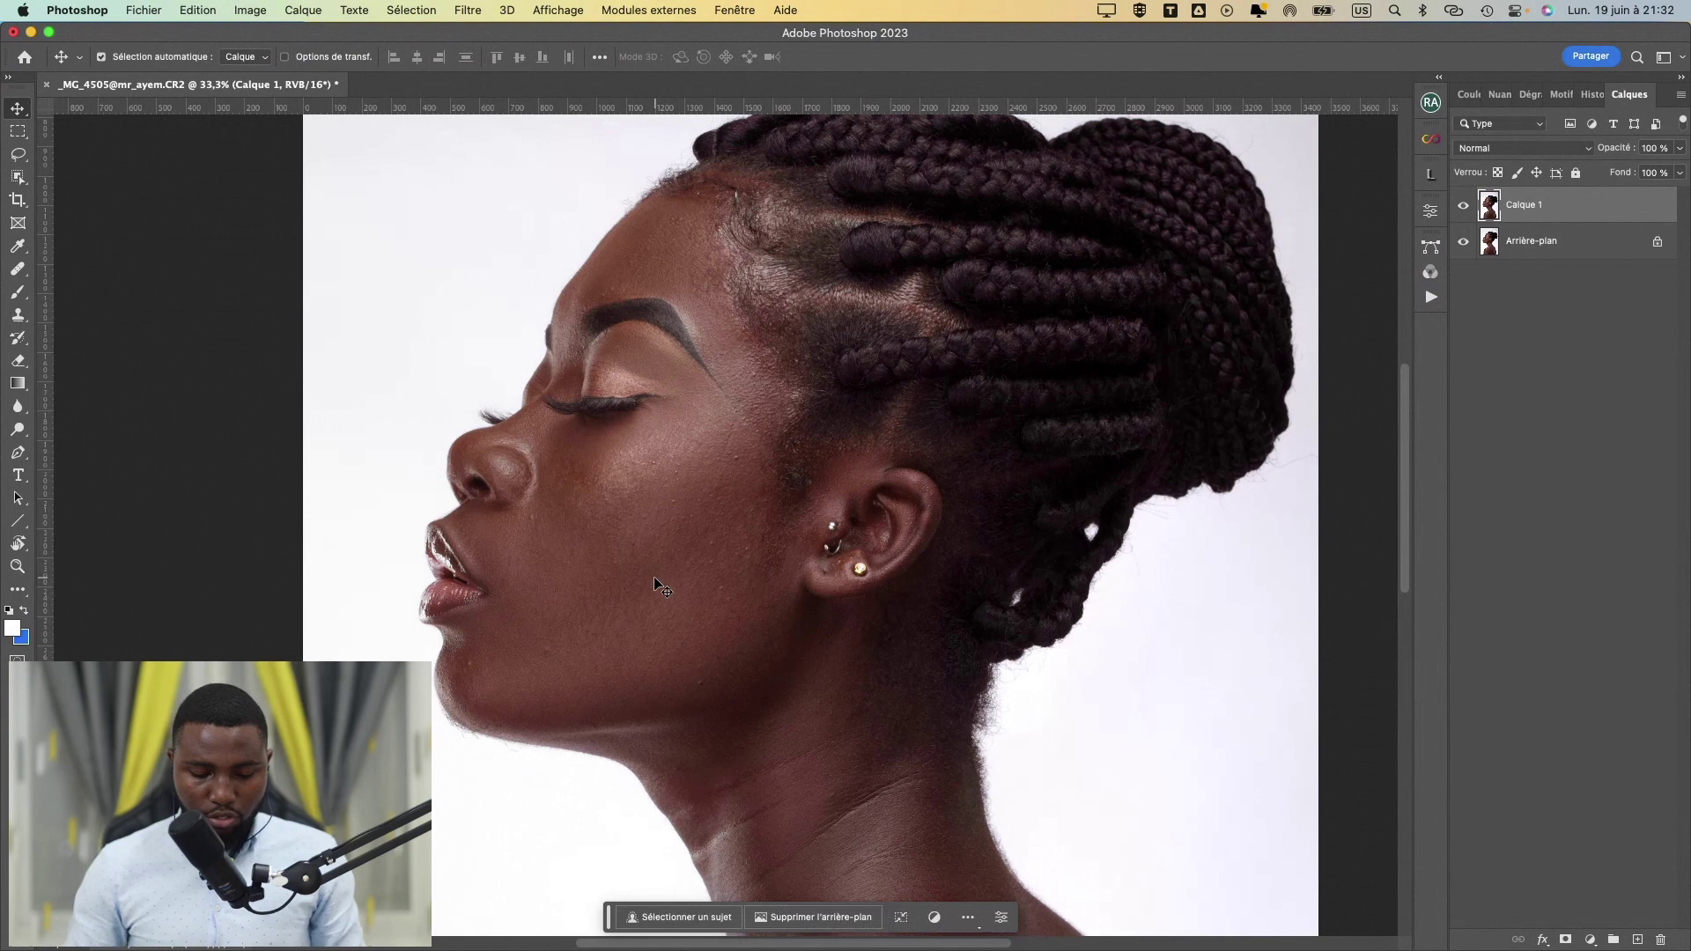
- Add a new empty layer above Calque 1, and activate the Patch tool with Calque 1 as the working layer
key(shift+alt+super+n)
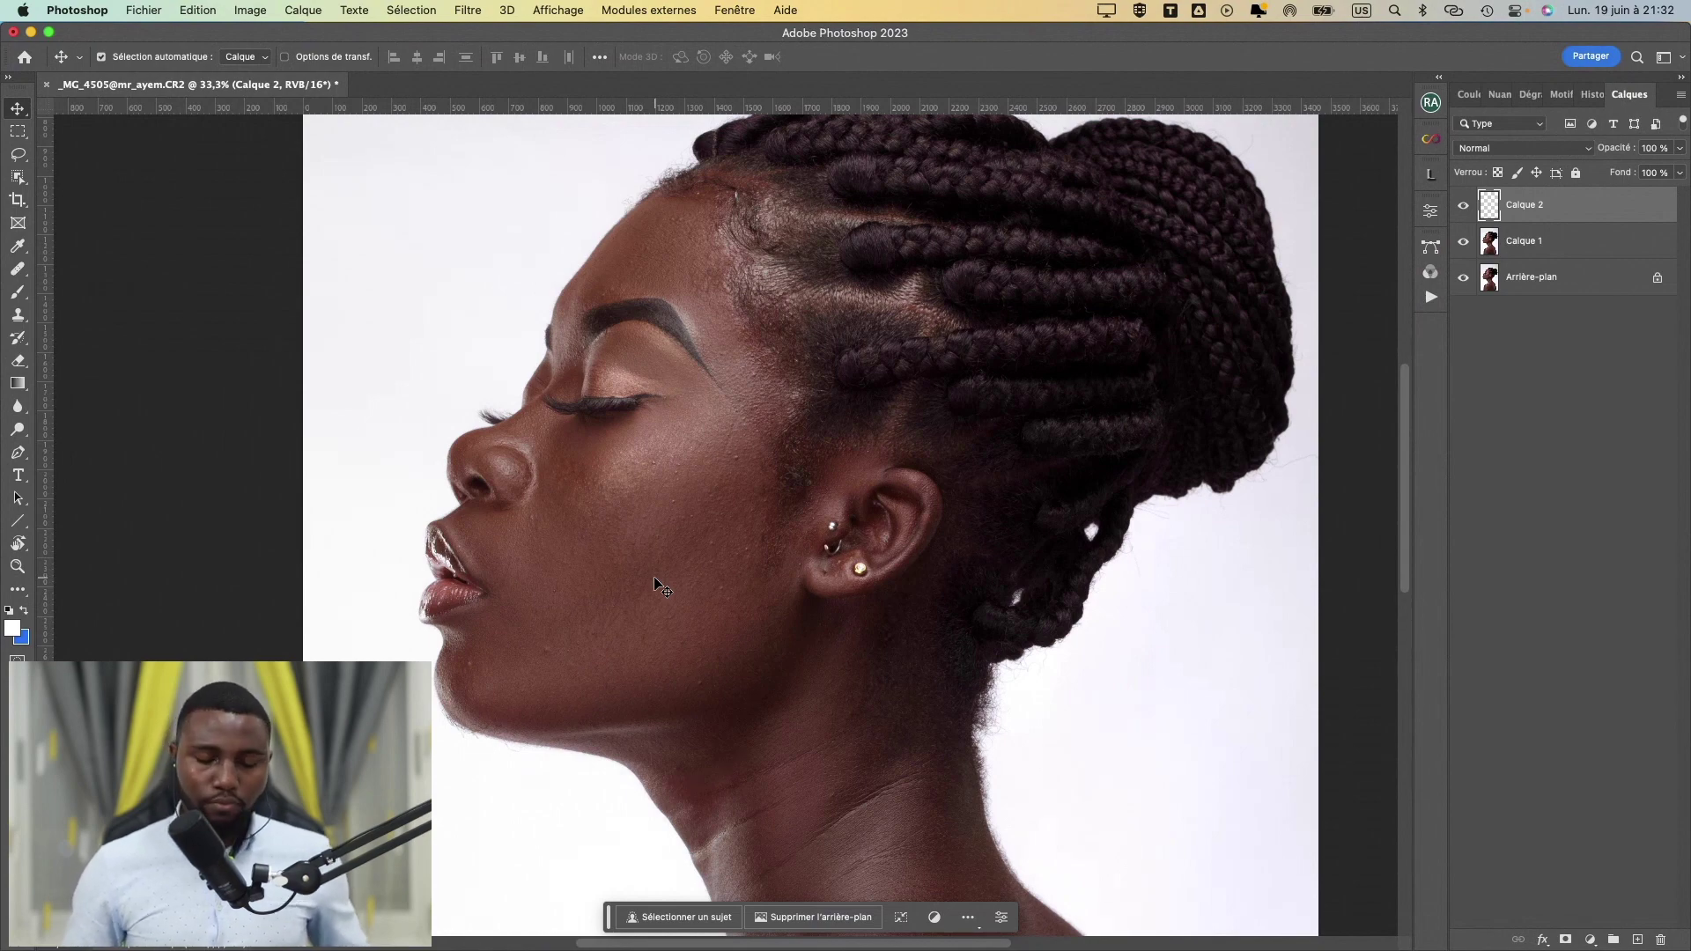
key(super+plus)
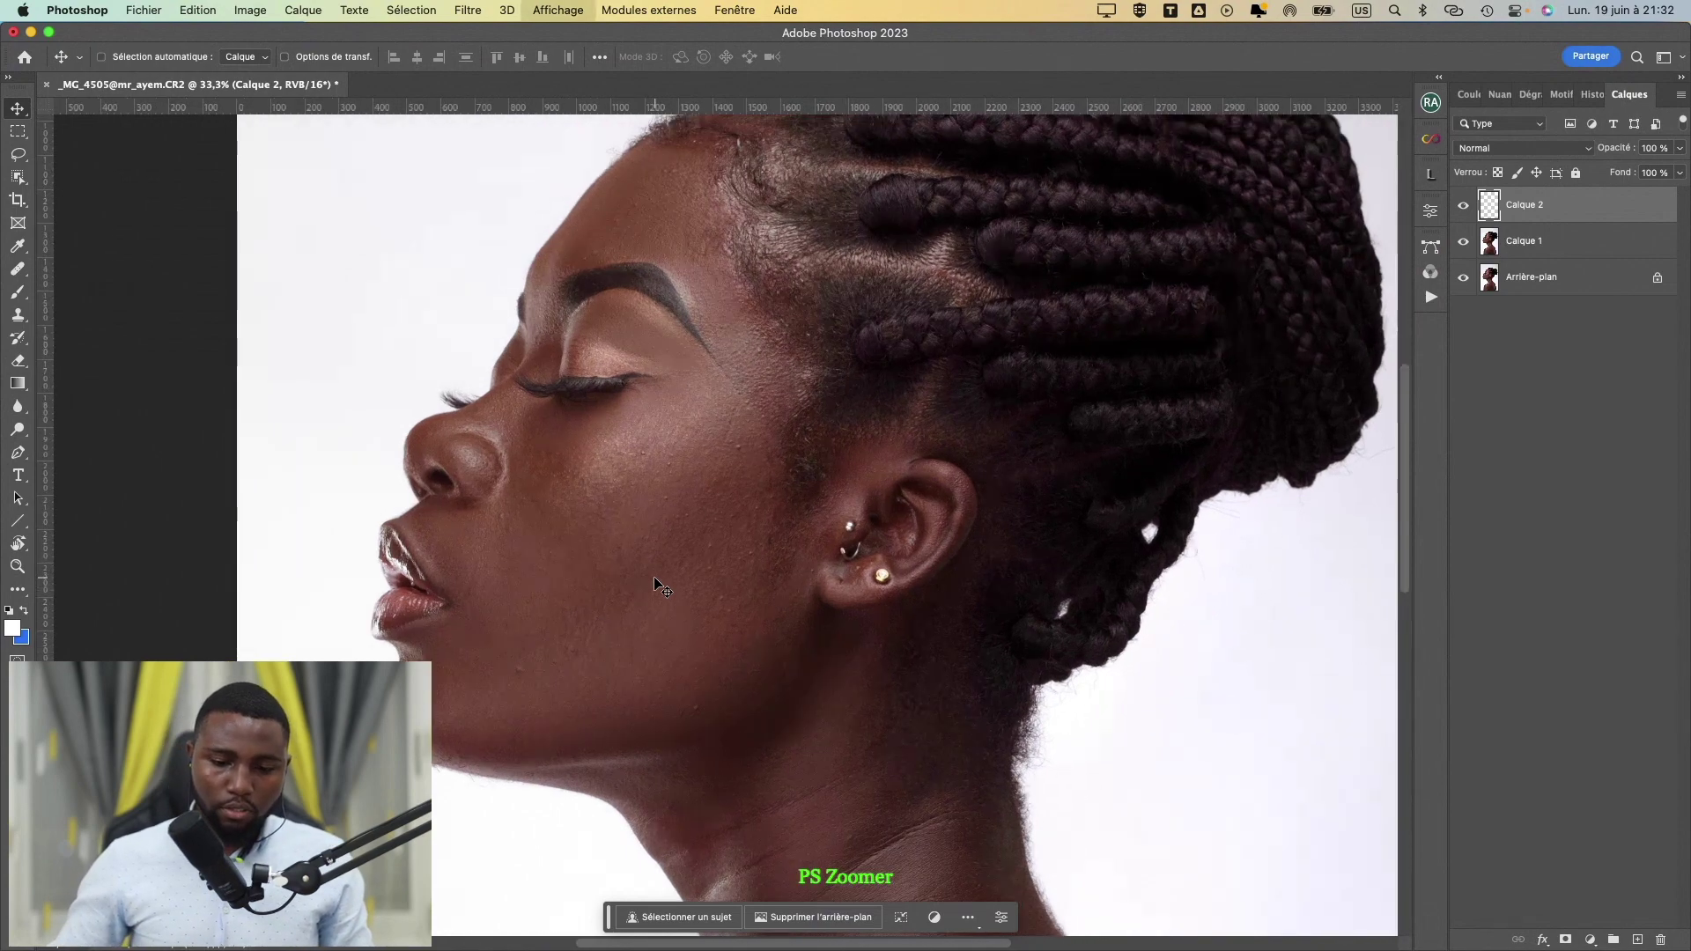
key(super+plus)
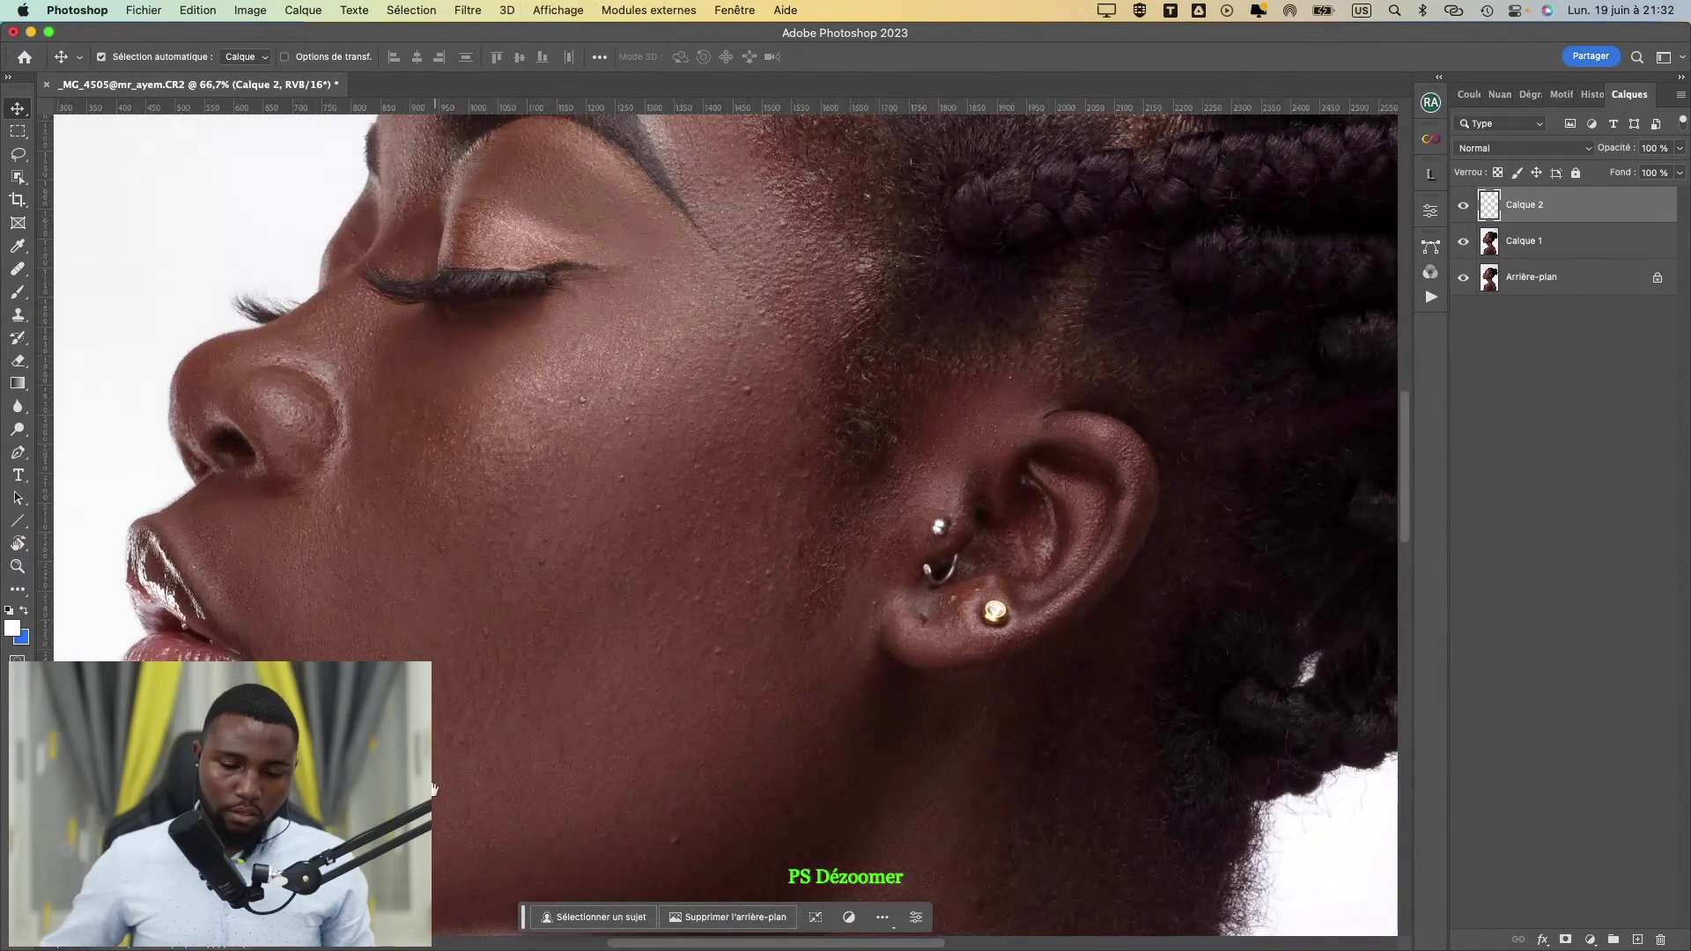
drag(655, 581, 479, 620)
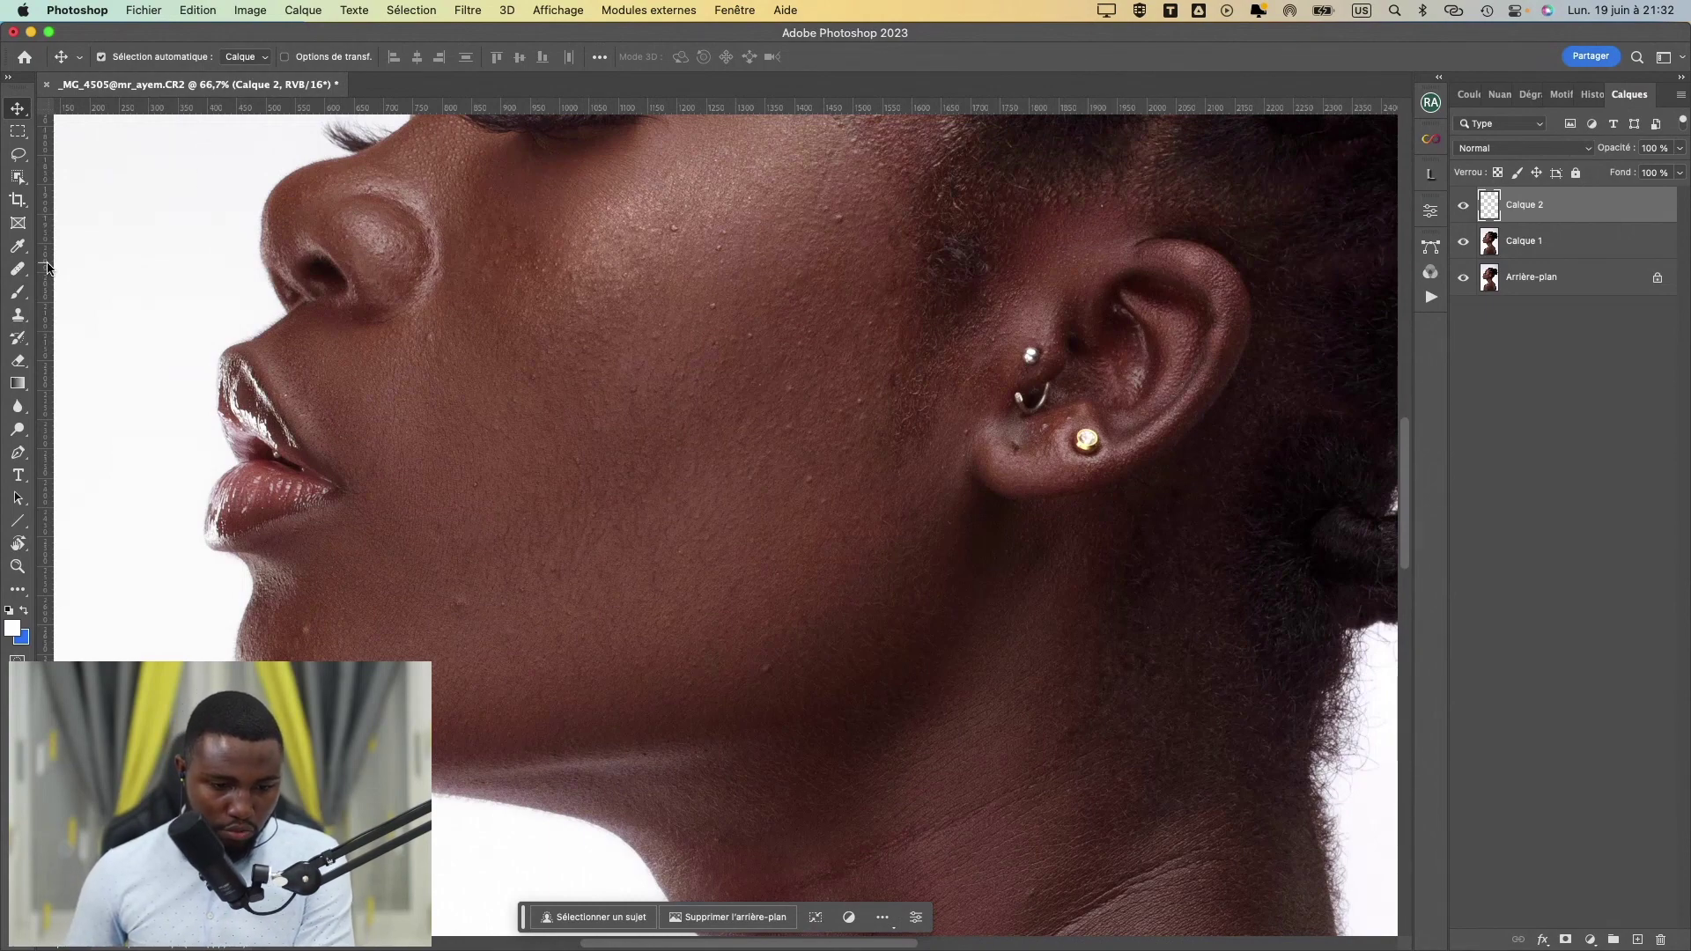
click(19, 271)
click(91, 300)
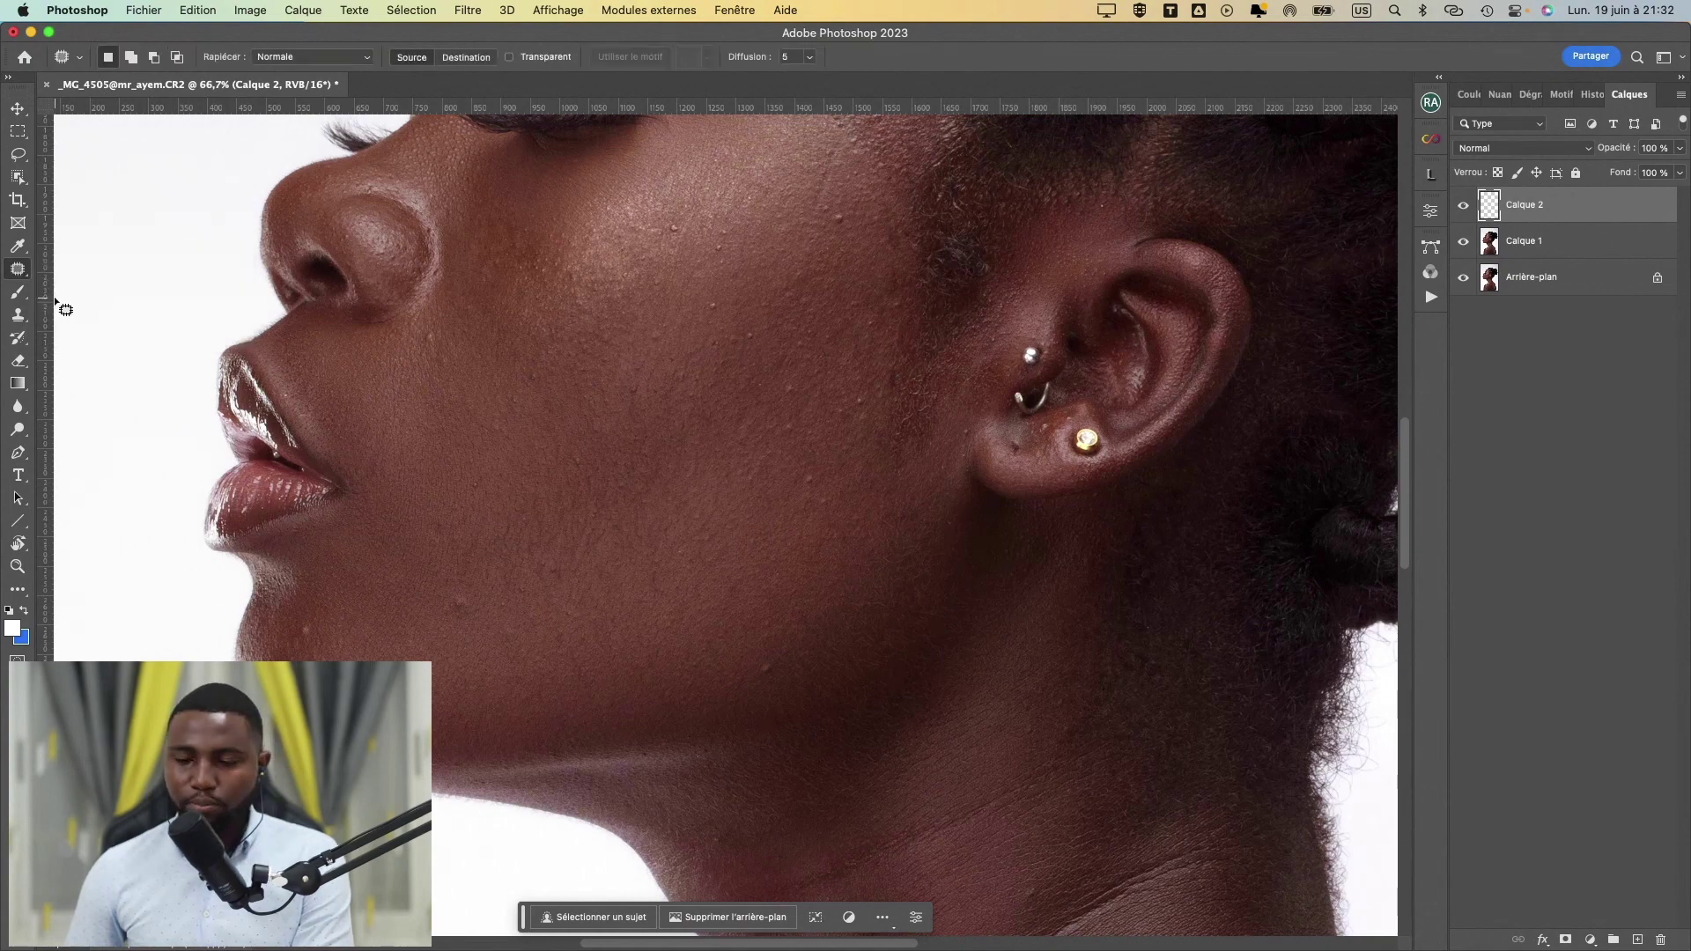
click(1539, 242)
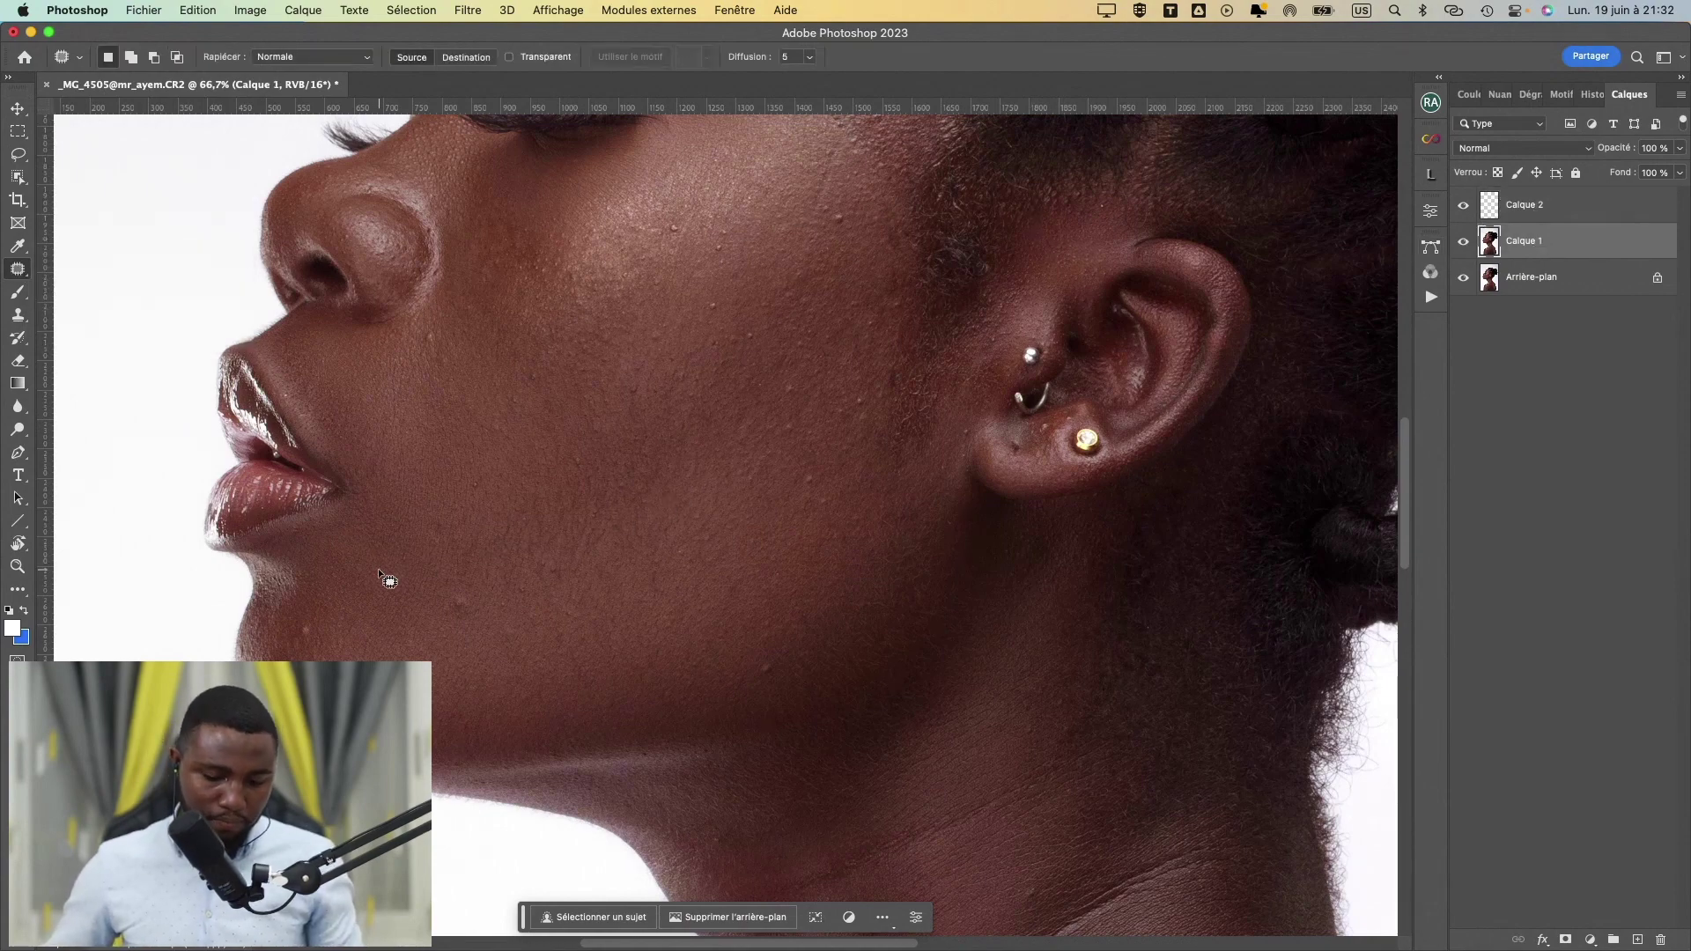
- Patch the blemishes on the chin and lower cheek of Calque 1 with clean skin from nearby
scroll(441, 510, down, 5)
scroll(442, 510, left, 3)
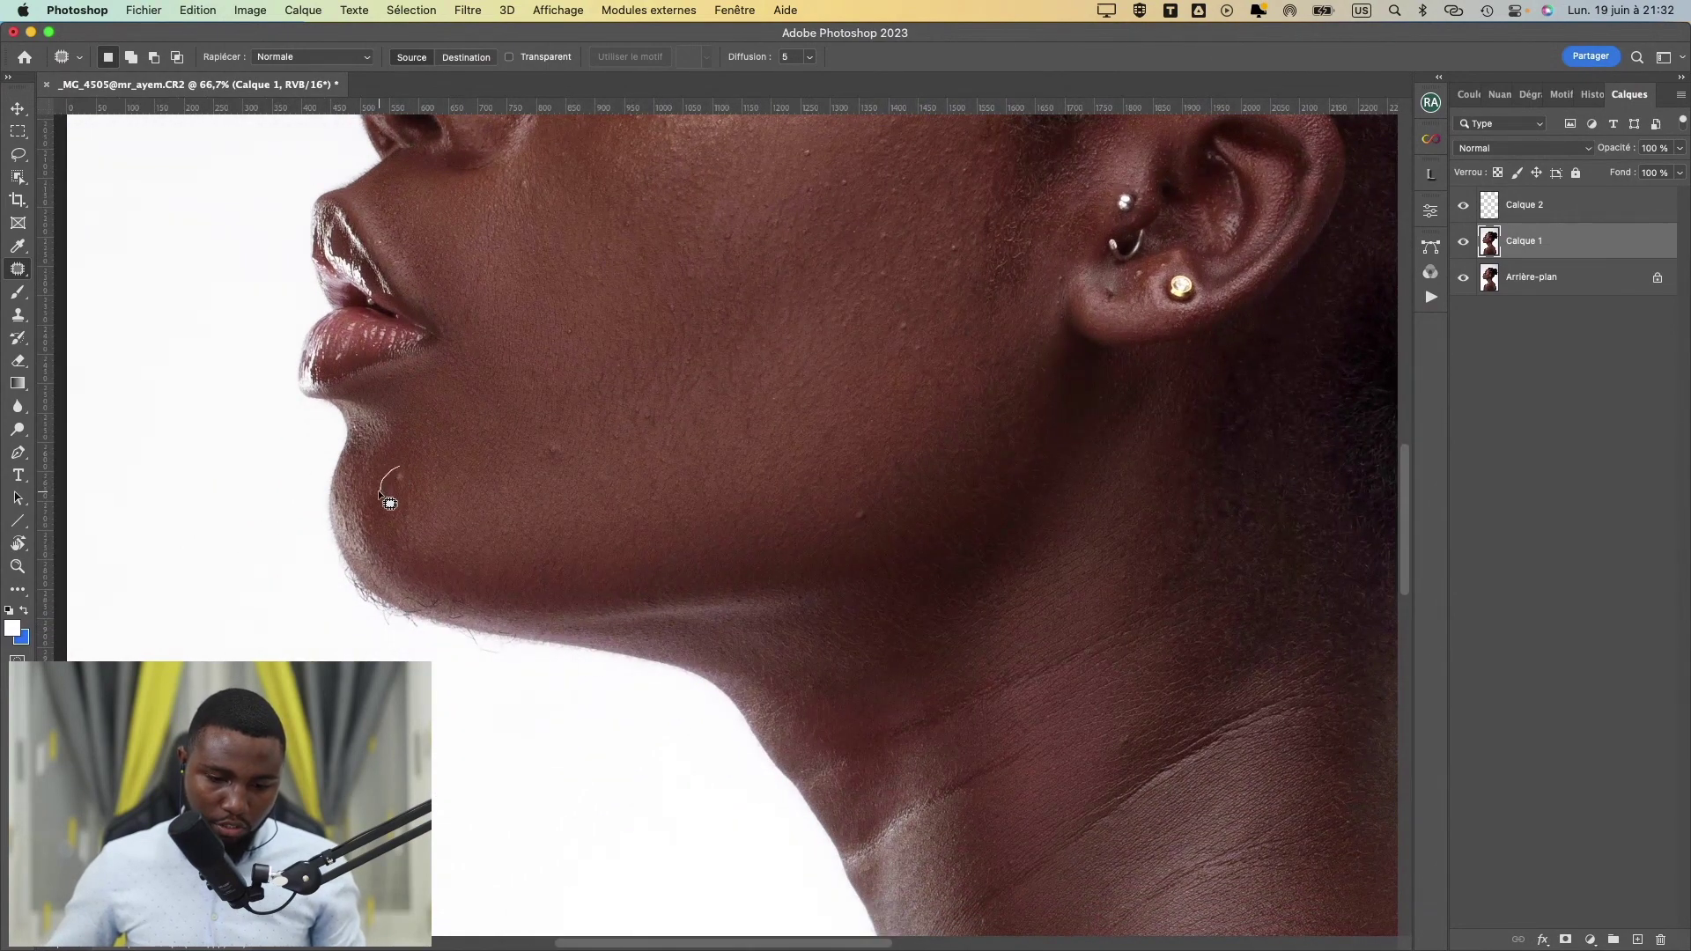
drag(390, 497, 406, 472)
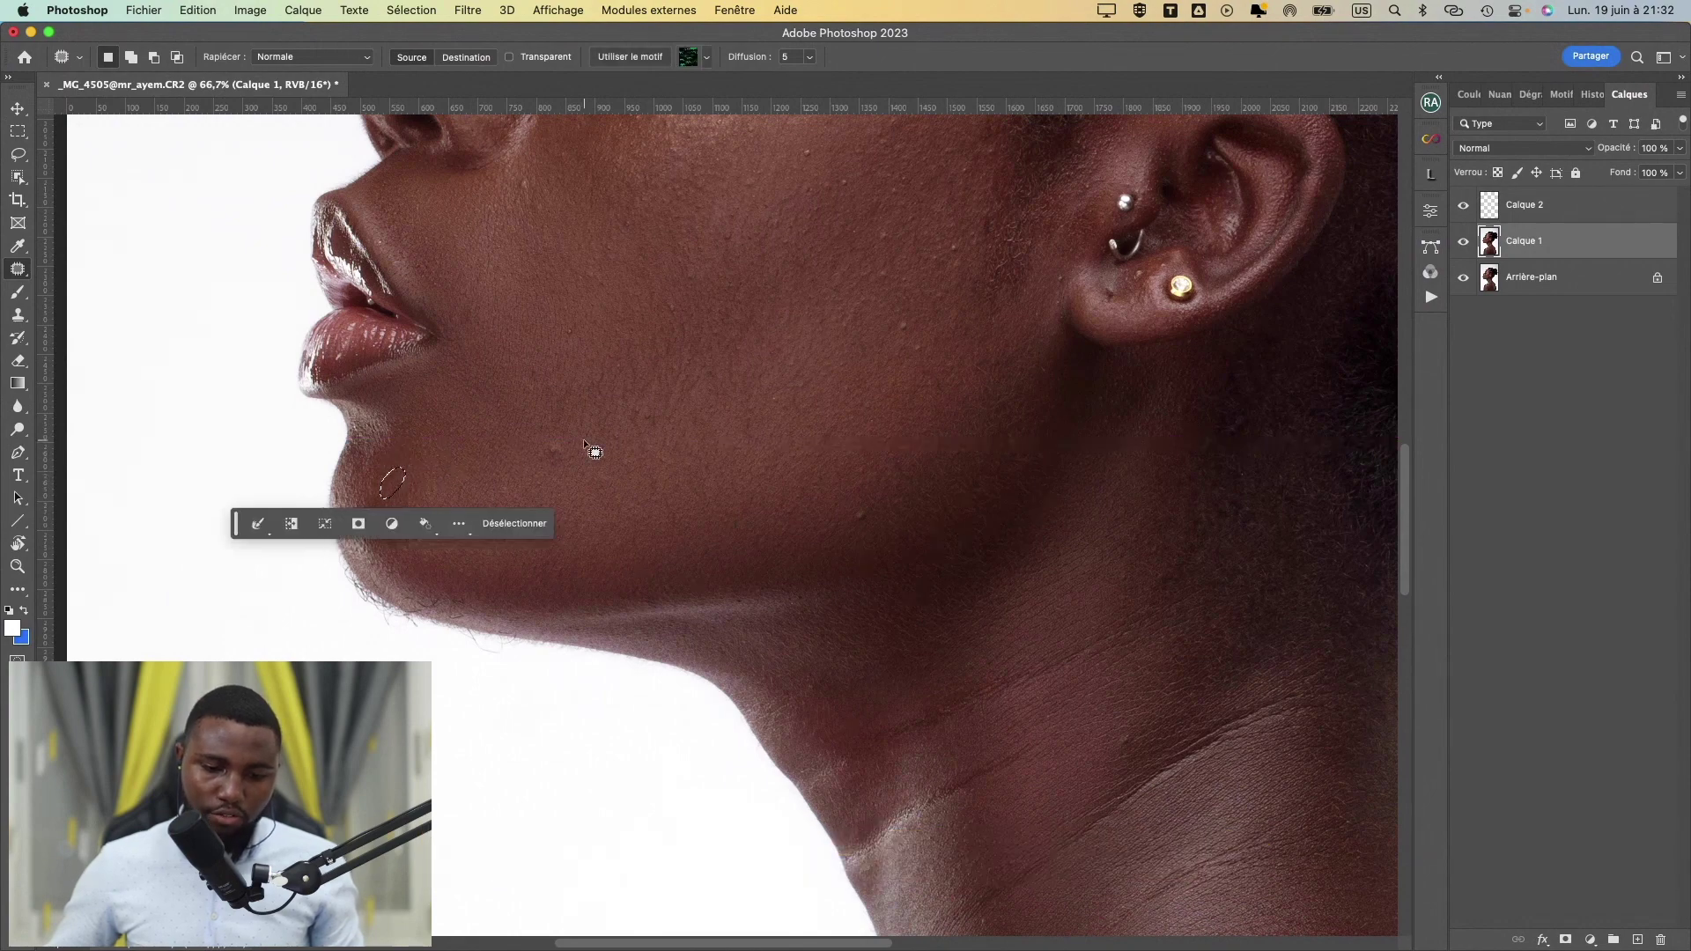
mouse_move(553, 440)
mouse_down()
mouse_move(548, 461)
mouse_move(564, 459)
mouse_move(509, 454)
mouse_up()
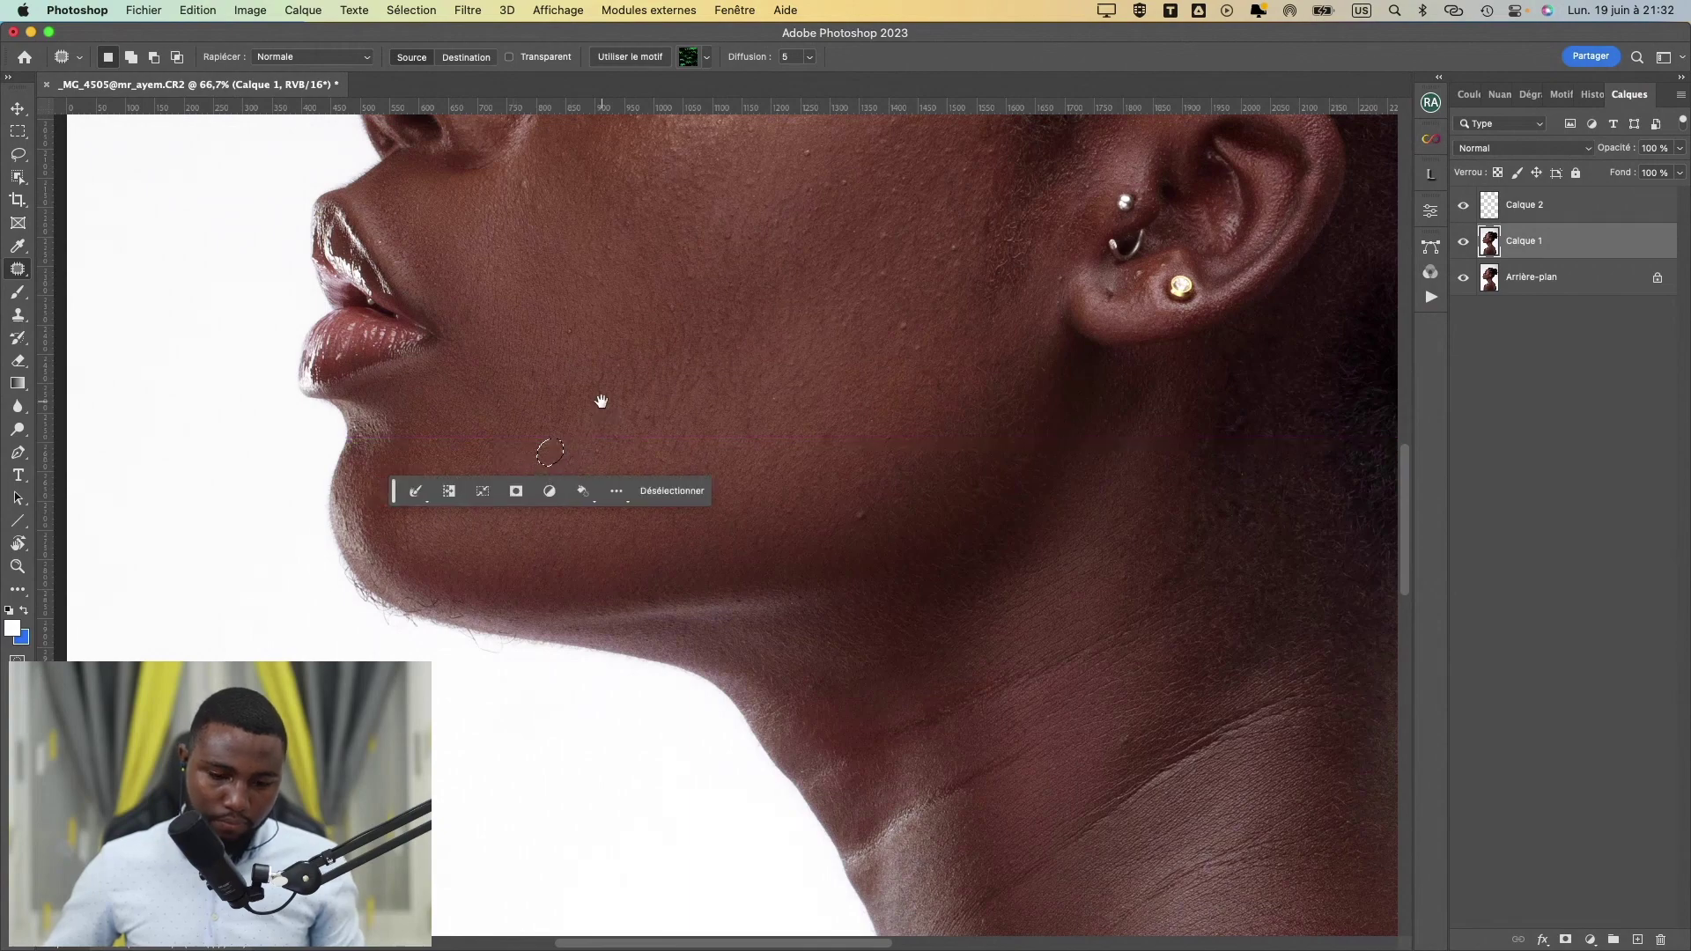
- Patch the blemish beside the nostril with nearby clean cheek skin and clear the selection
drag(601, 402, 559, 529)
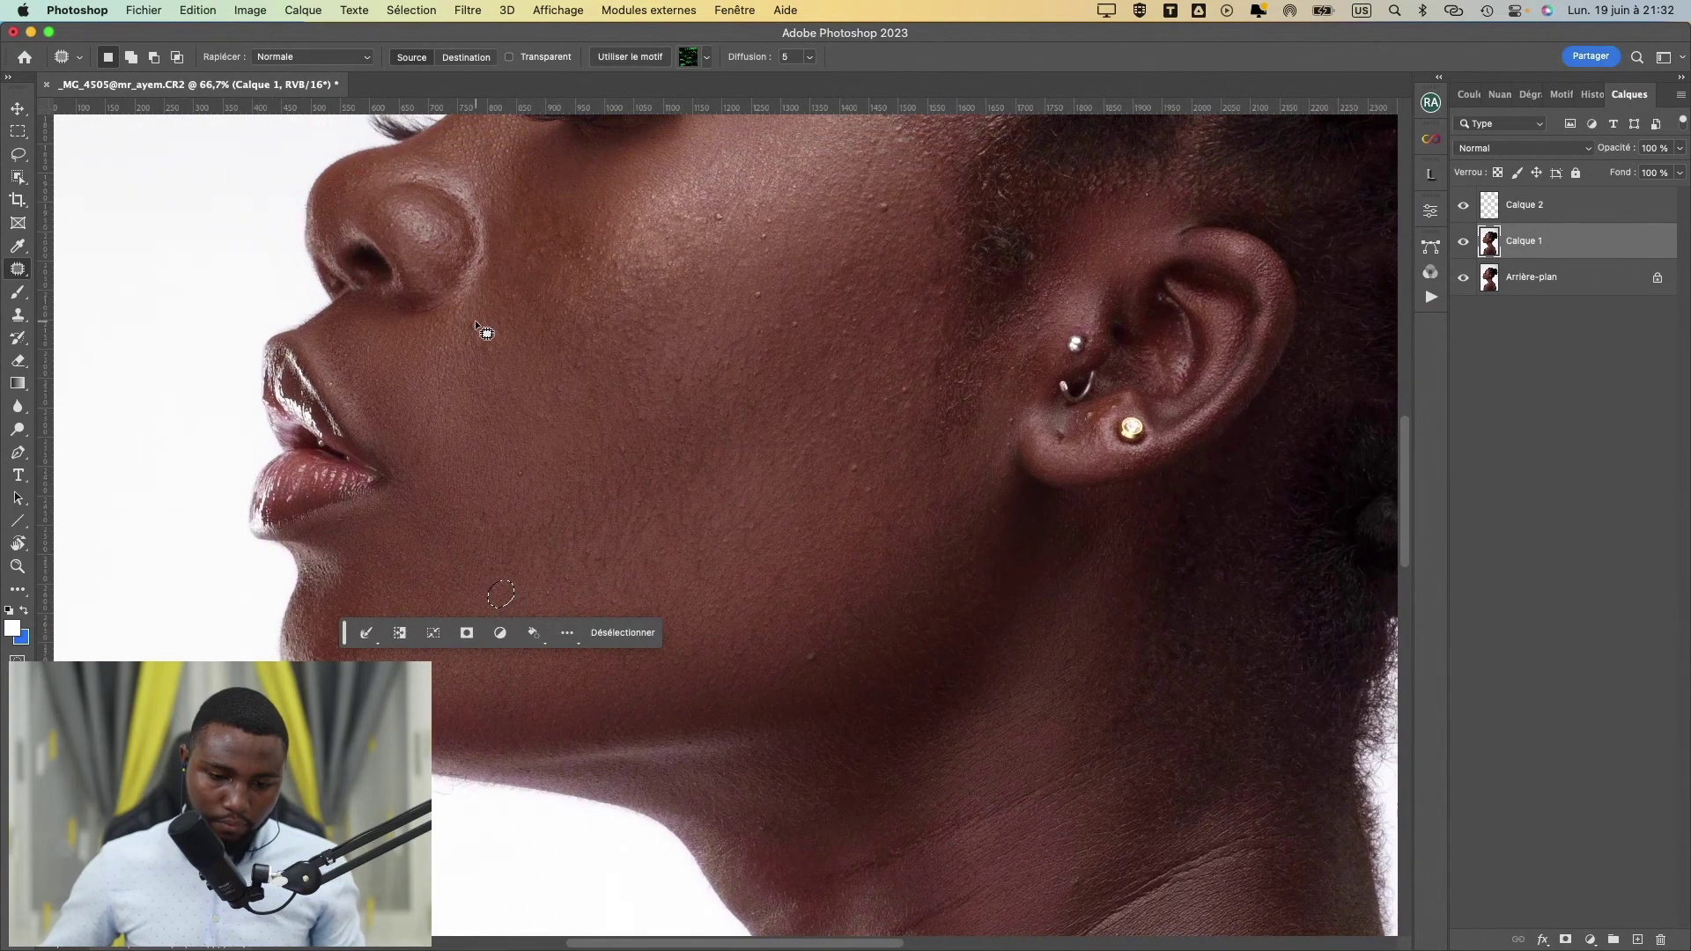
drag(475, 322, 472, 322)
drag(472, 327, 485, 311)
mouse_move(514, 491)
mouse_down()
mouse_move(510, 420)
mouse_move(515, 433)
mouse_move(536, 410)
mouse_move(501, 406)
mouse_move(472, 495)
mouse_up()
drag(533, 387, 510, 479)
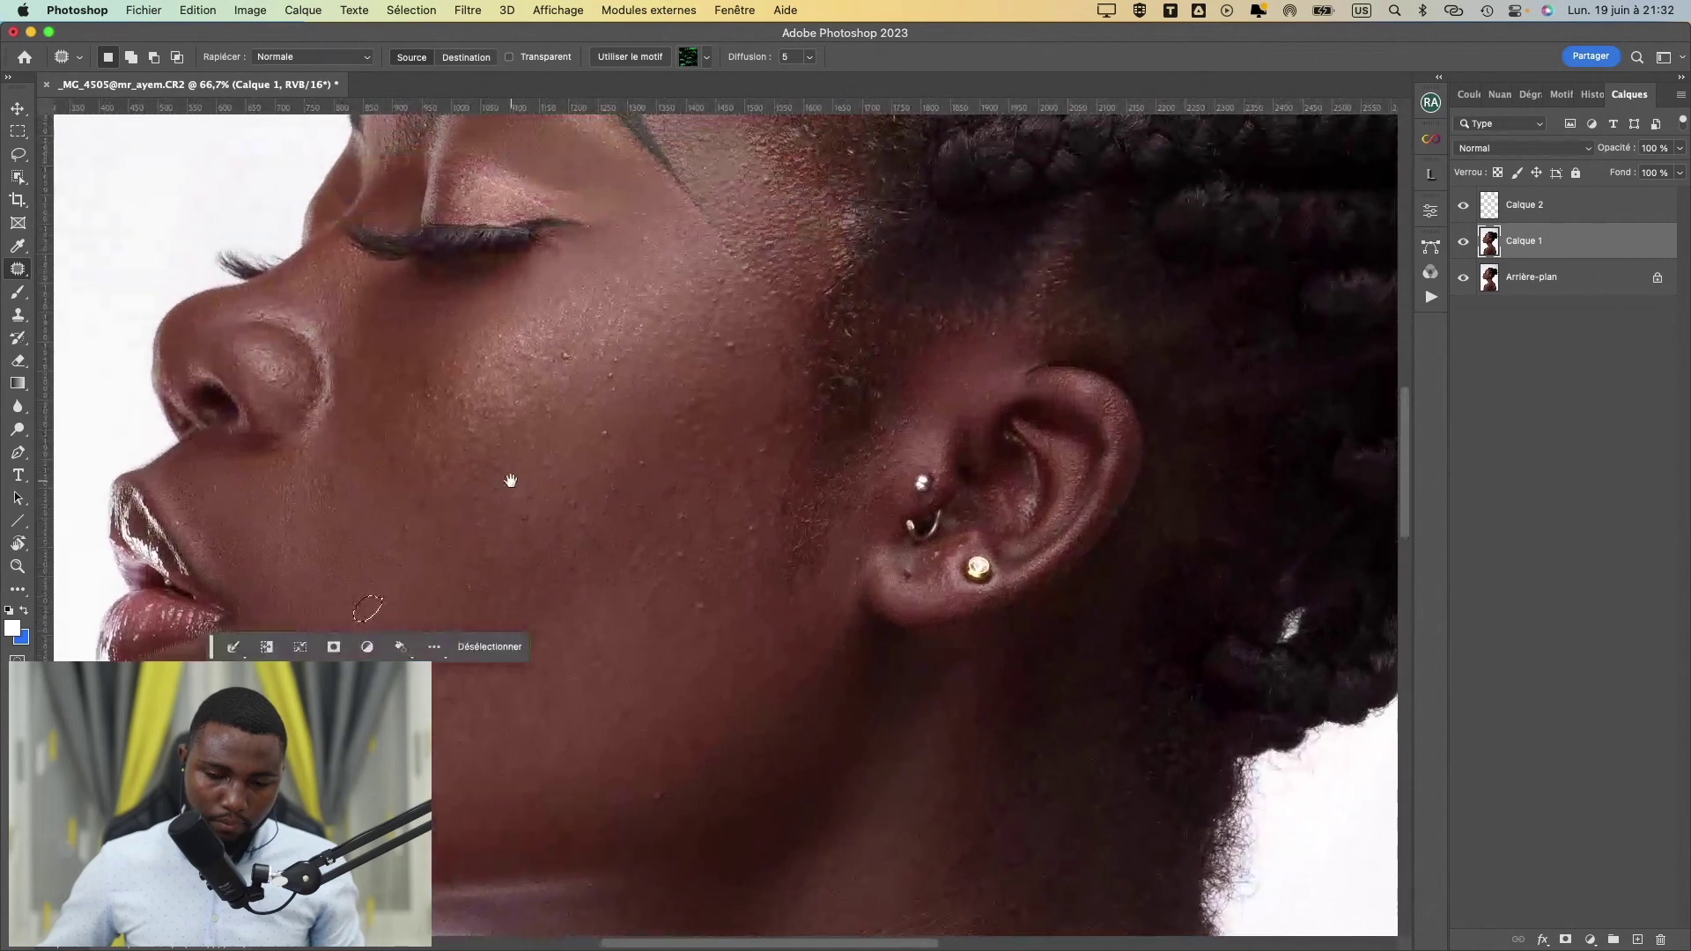
key(super+d)
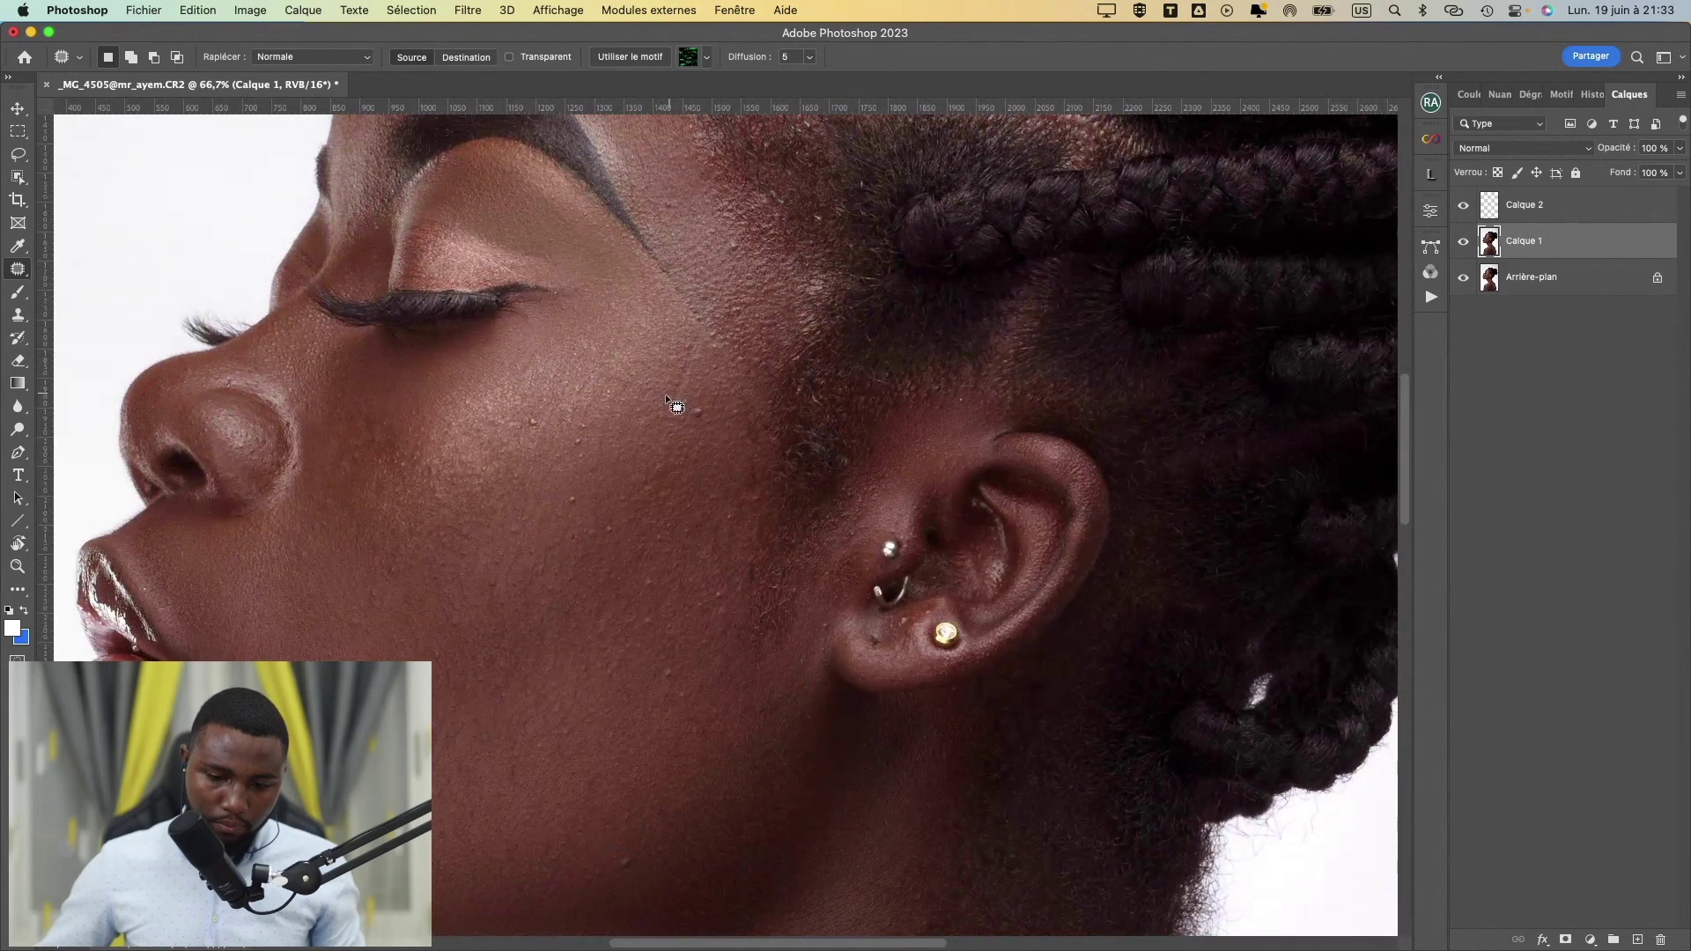
- Patch the small bumps on the upper cheek below the eye and towards the temple, and clear the selection
drag(706, 405, 707, 407)
mouse_move(568, 481)
mouse_down()
mouse_move(579, 424)
mouse_move(565, 434)
mouse_move(574, 449)
mouse_move(604, 433)
mouse_up()
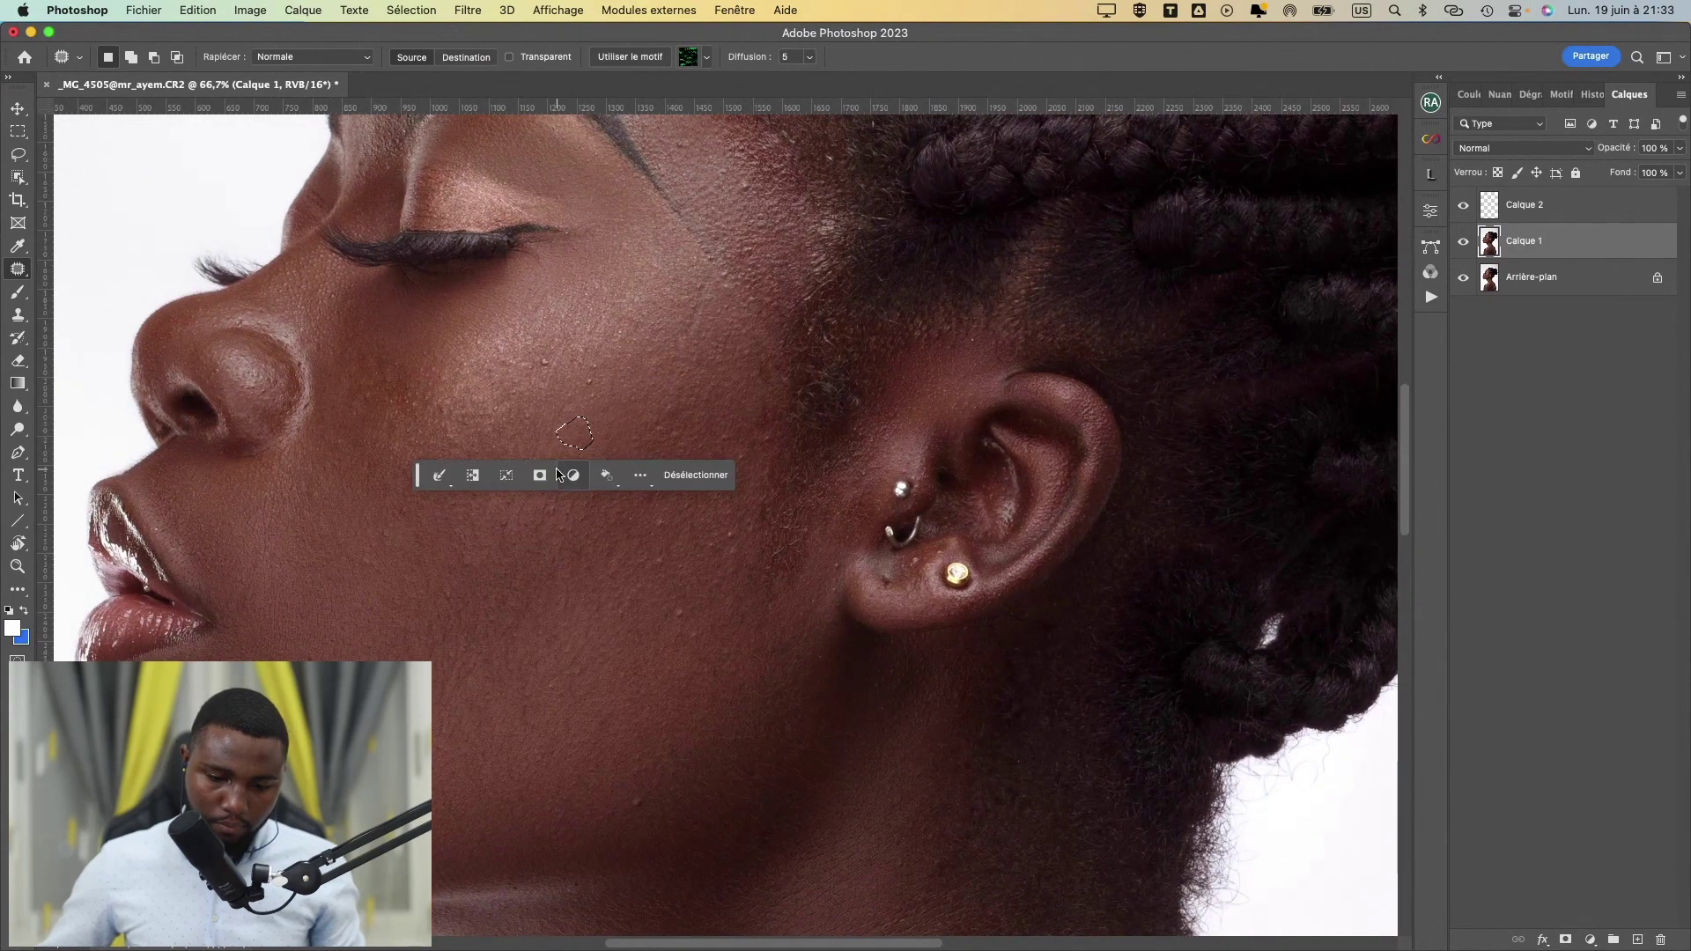
drag(572, 499, 653, 450)
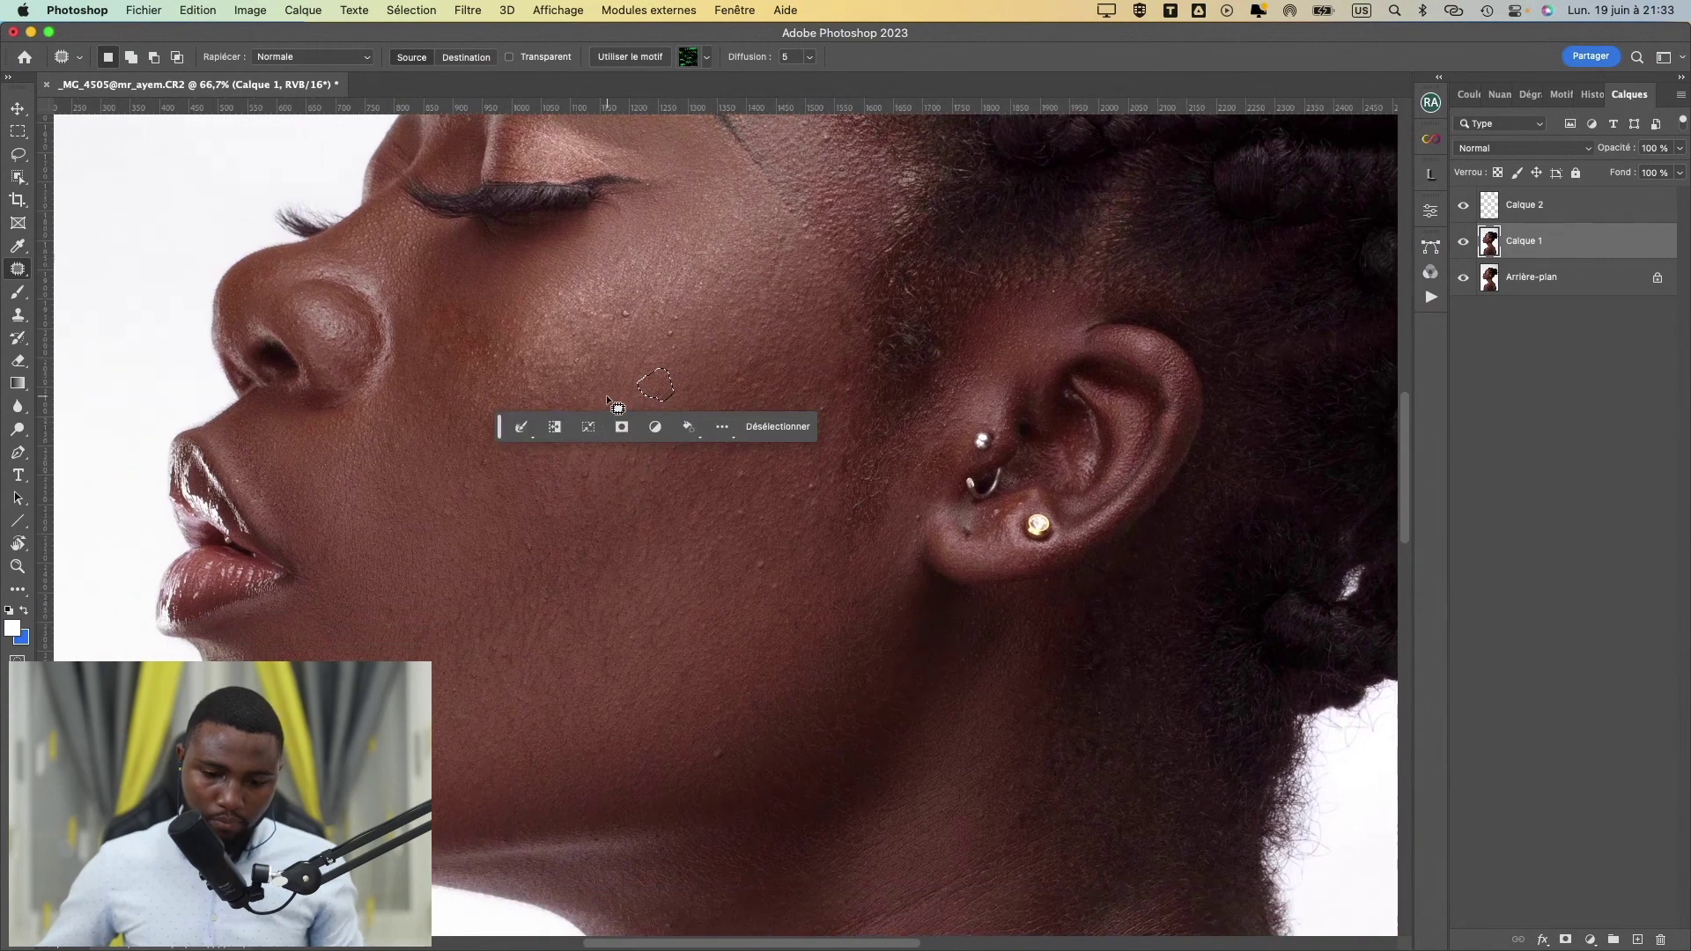
mouse_move(605, 397)
mouse_down()
mouse_move(595, 424)
mouse_move(619, 418)
mouse_move(585, 398)
mouse_up()
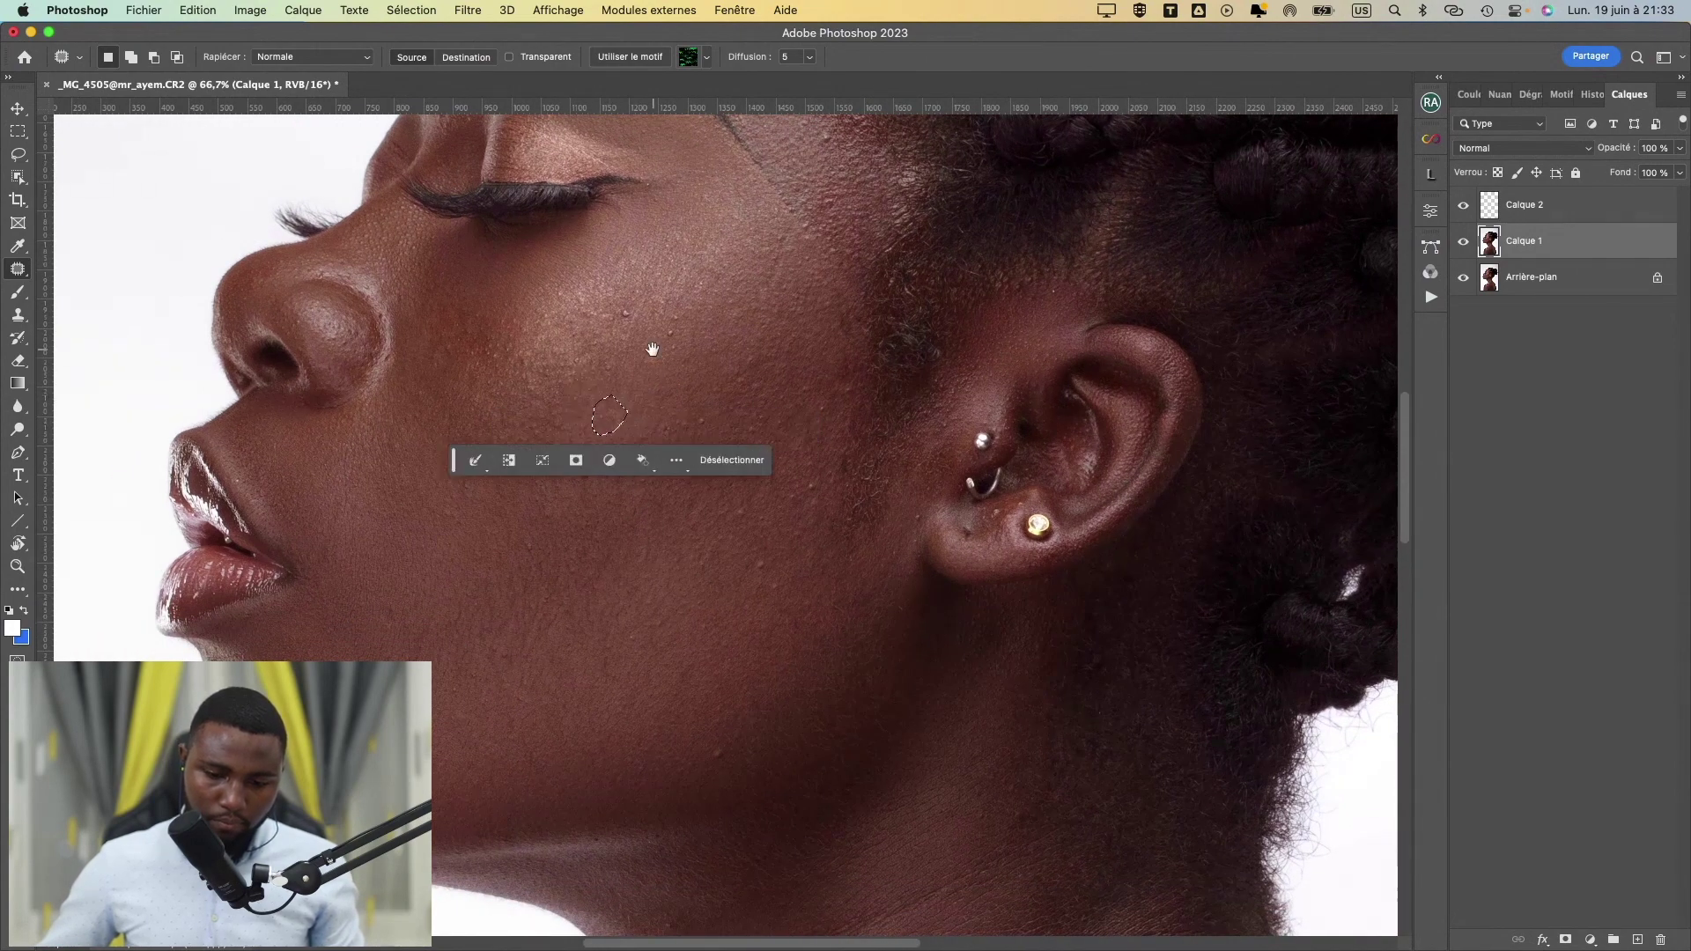
drag(656, 317, 603, 390)
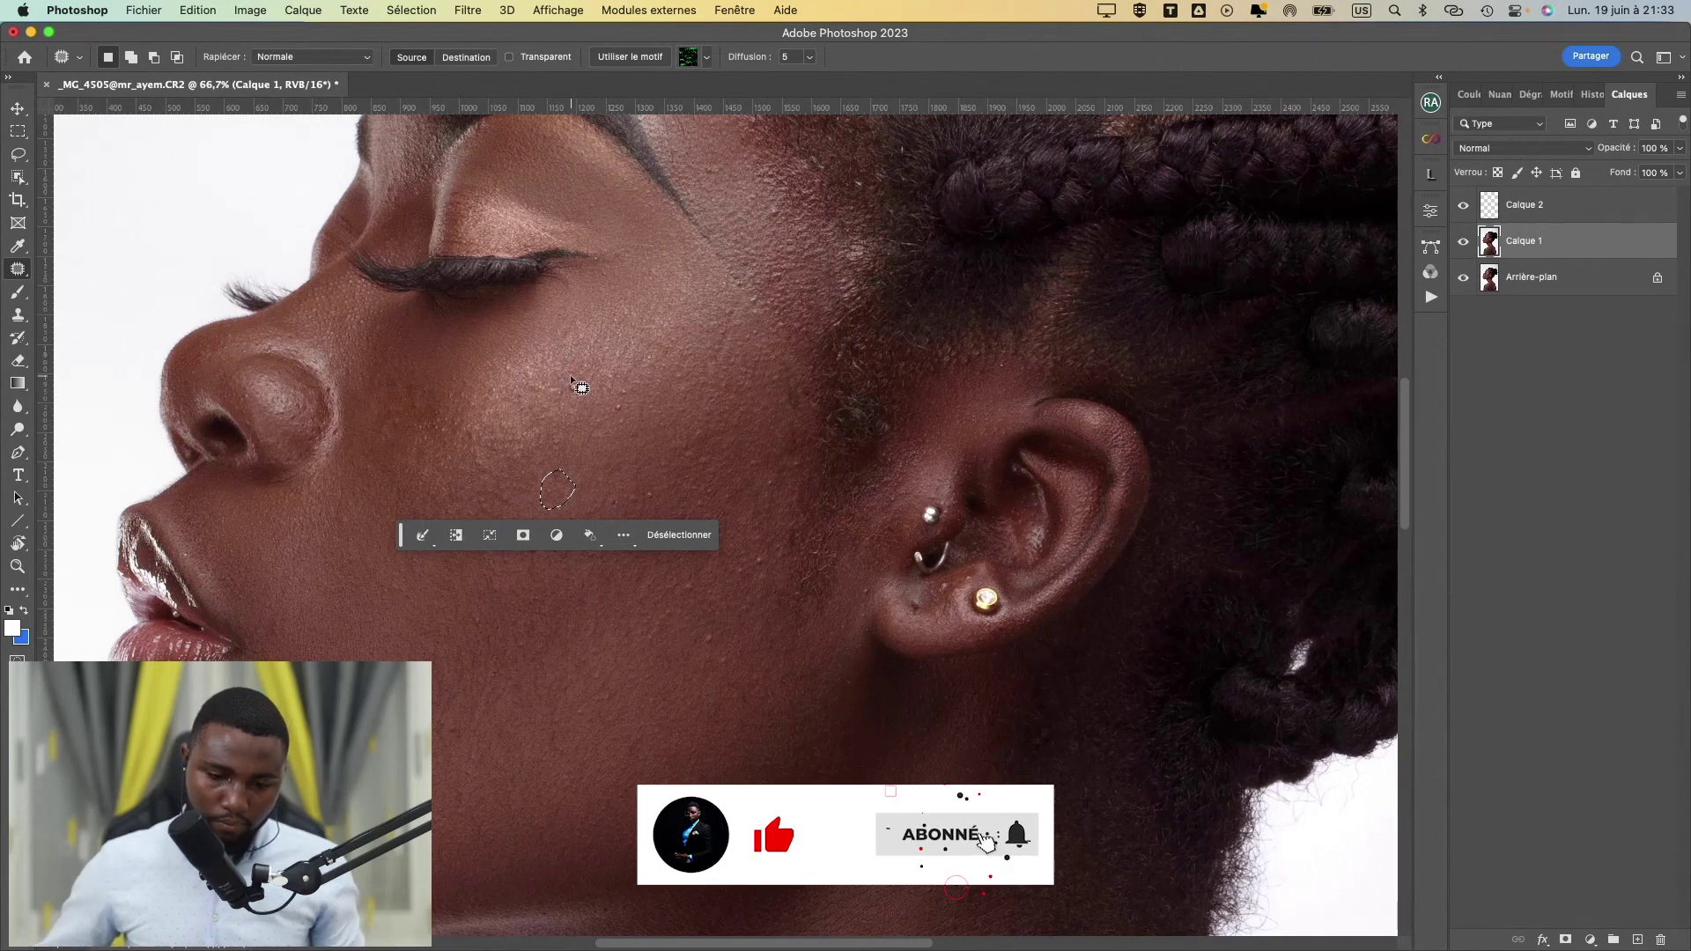
mouse_move(571, 376)
mouse_down()
mouse_move(586, 387)
mouse_move(615, 367)
mouse_move(596, 287)
mouse_up()
key(super+d)
- Patch the spots along the jaw and on the cheek in front of the ear, leaving no selection active
scroll(615, 330, down, 7)
scroll(653, 302, left, 2)
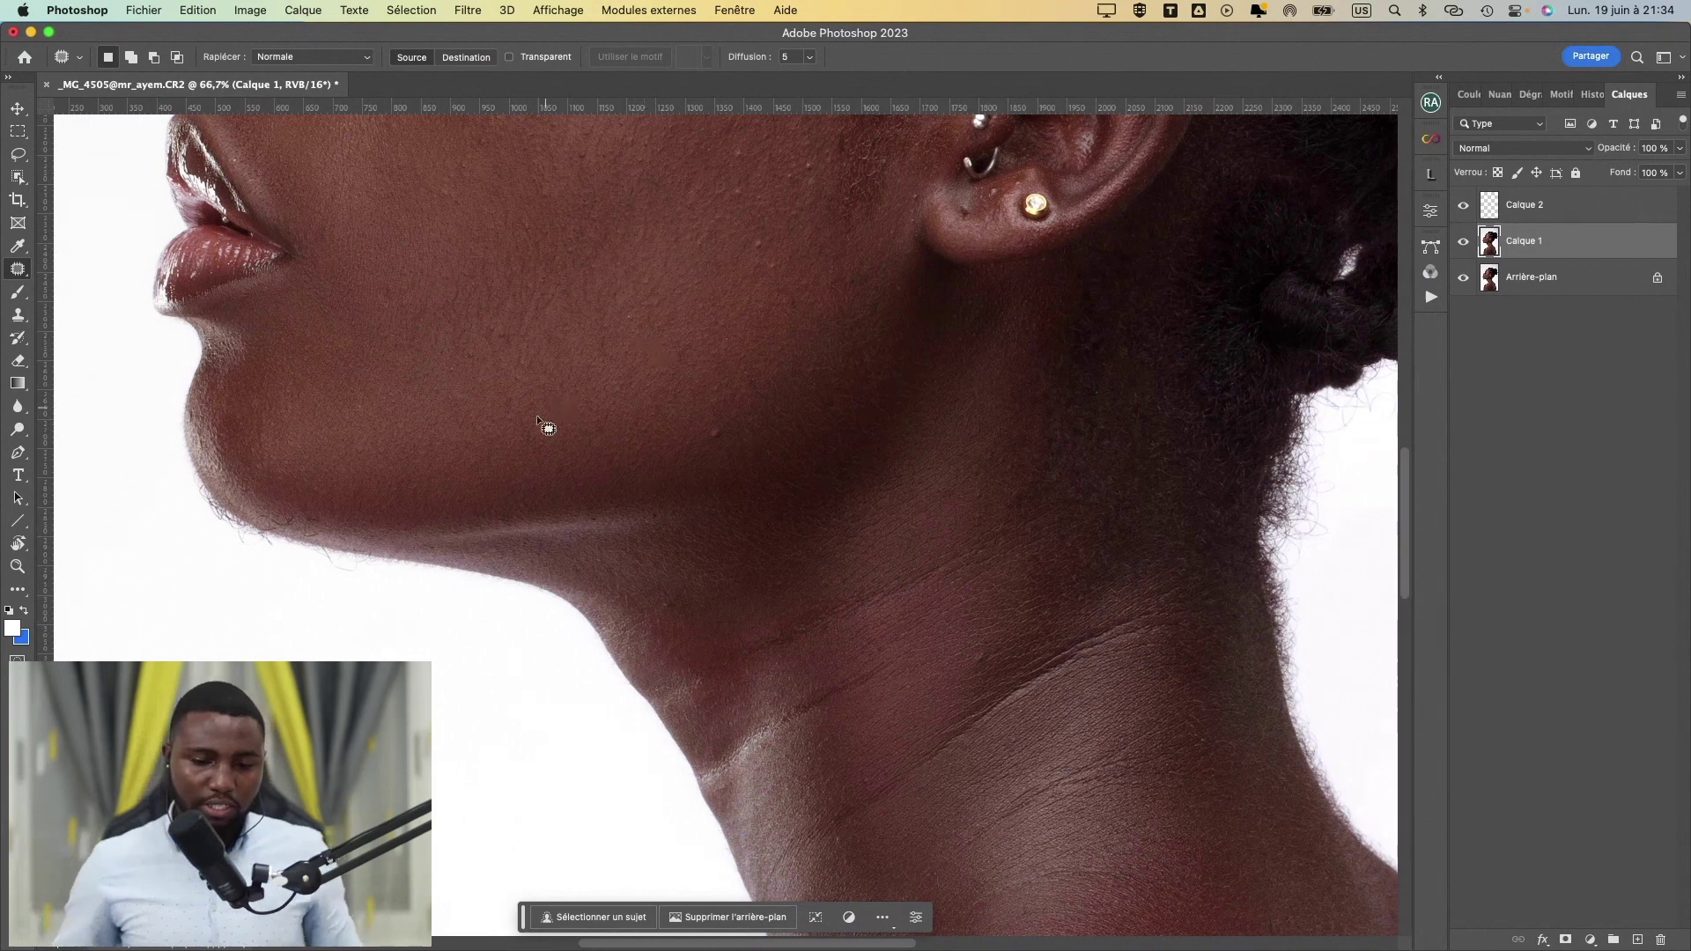
mouse_move(644, 437)
mouse_down()
mouse_move(527, 370)
mouse_move(558, 377)
mouse_move(579, 335)
mouse_up()
scroll(572, 370, up, 5)
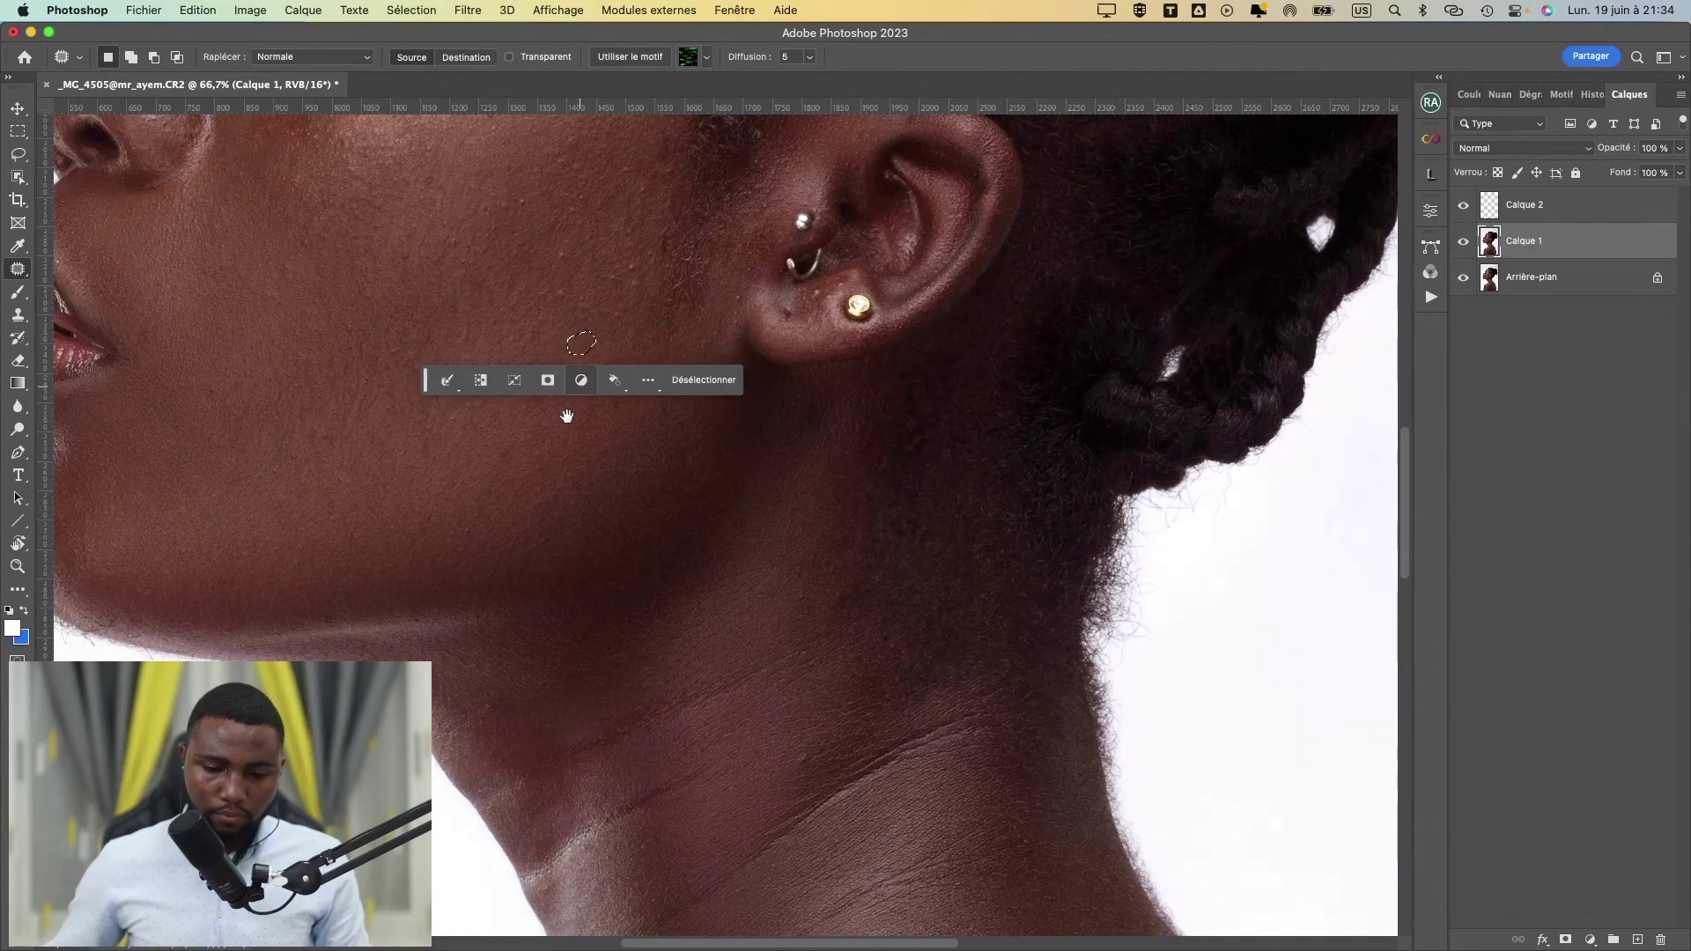
scroll(558, 415, up, 3)
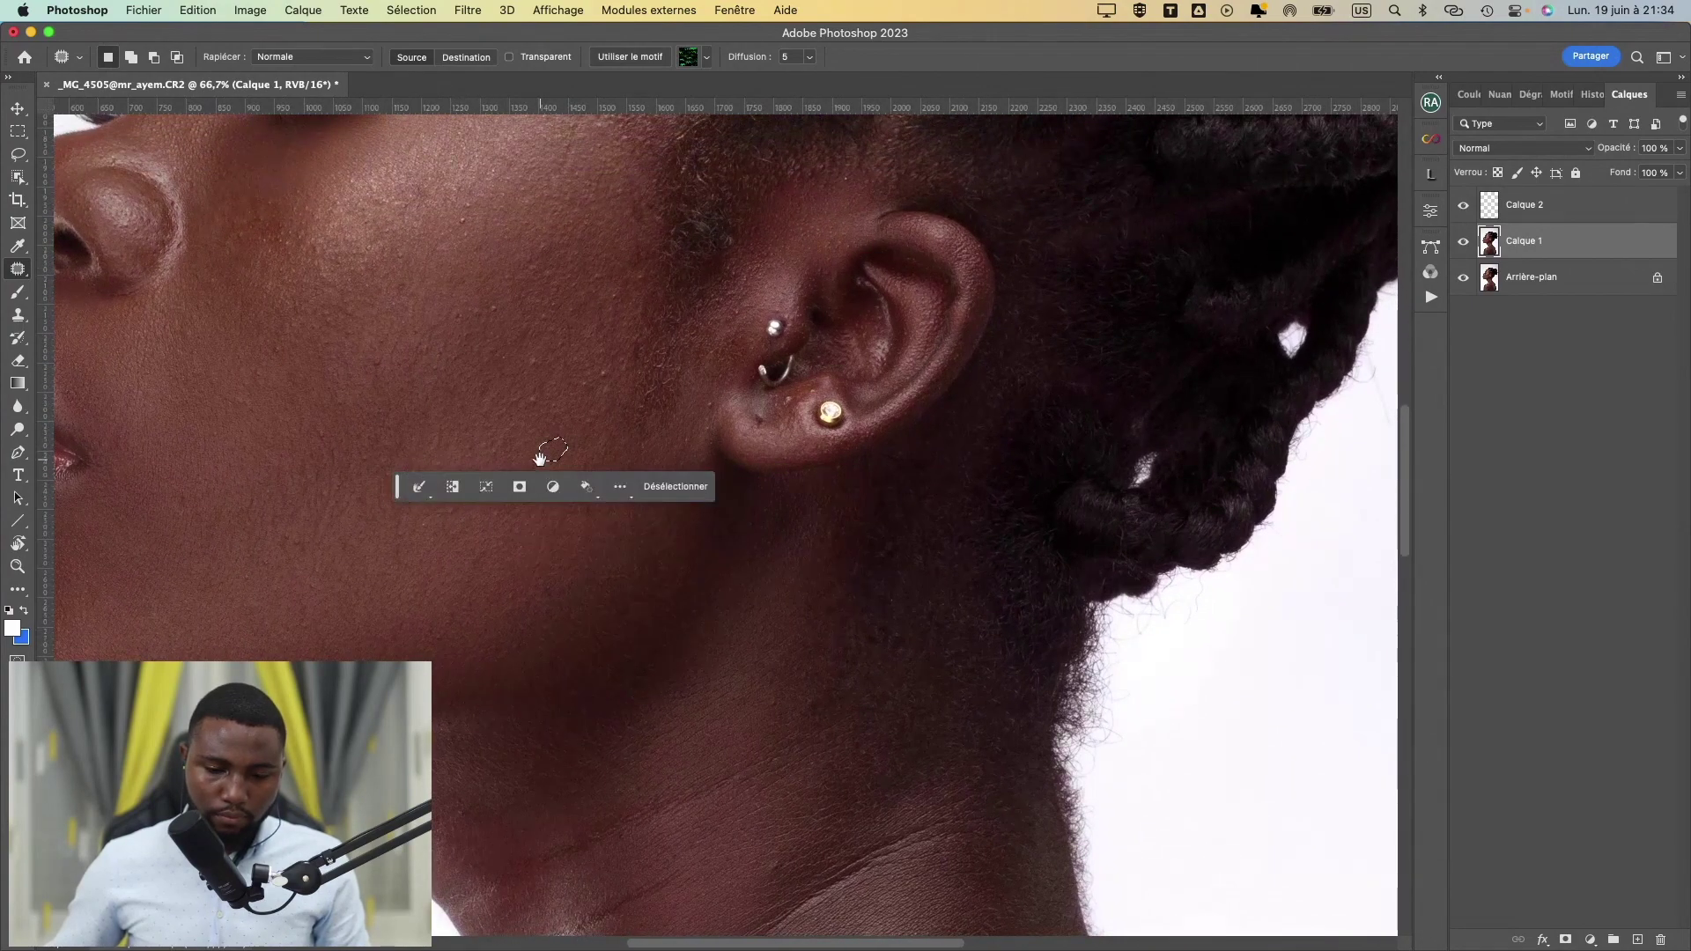
scroll(538, 383, up, 12)
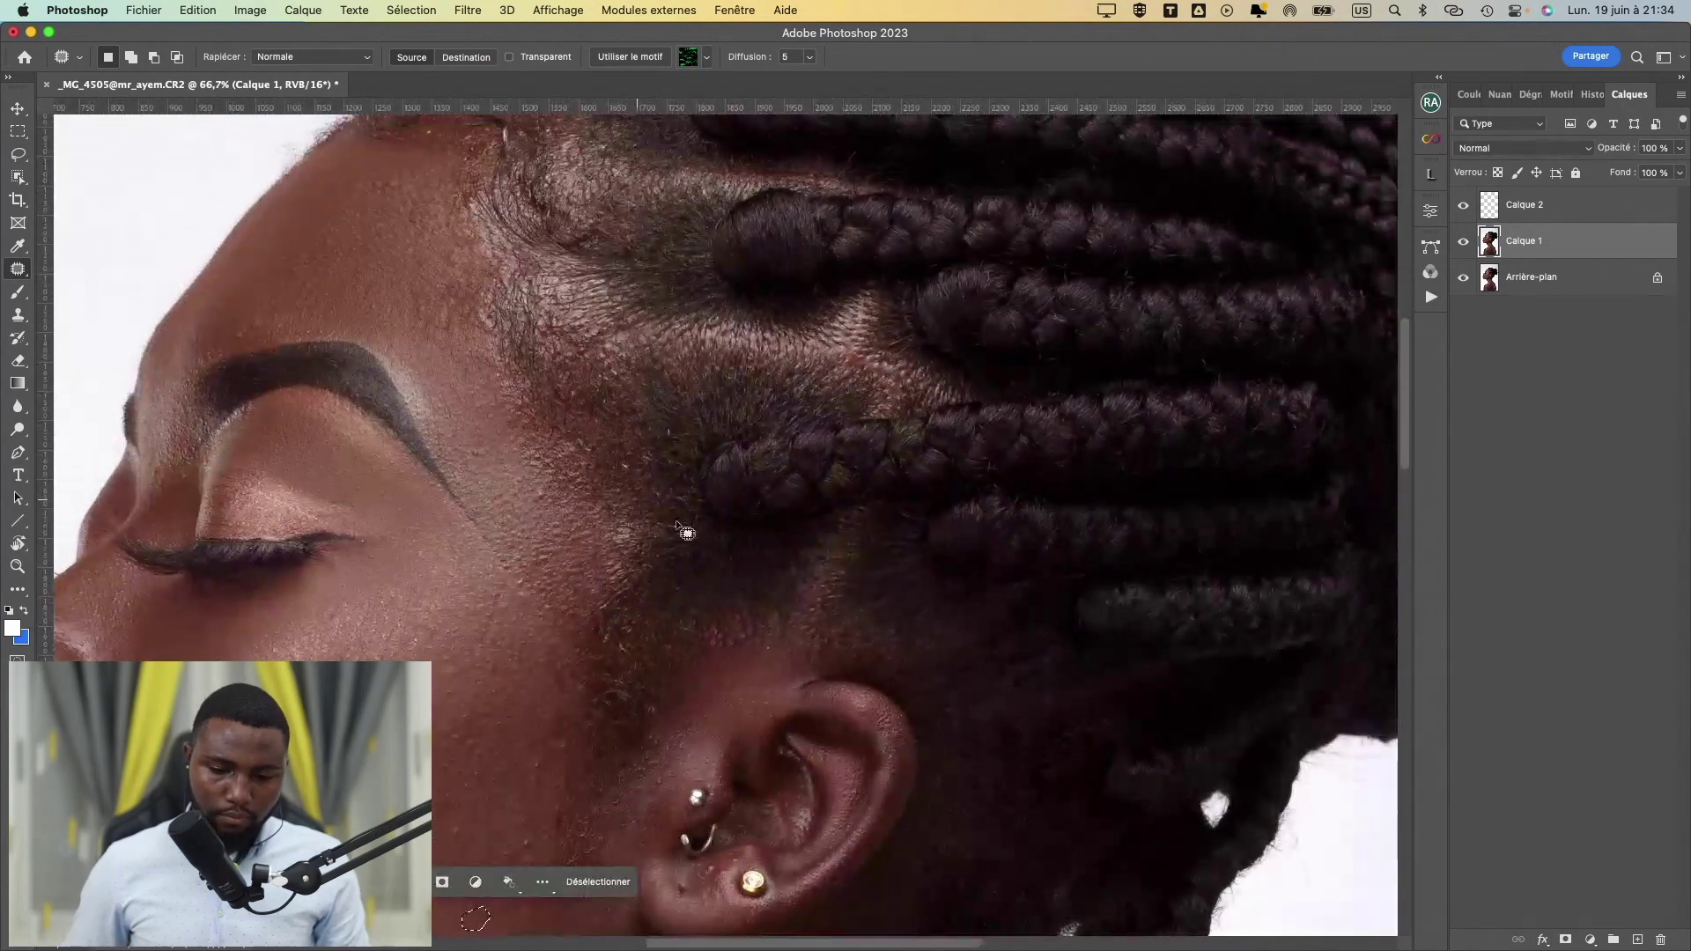
scroll(467, 326, down, 10)
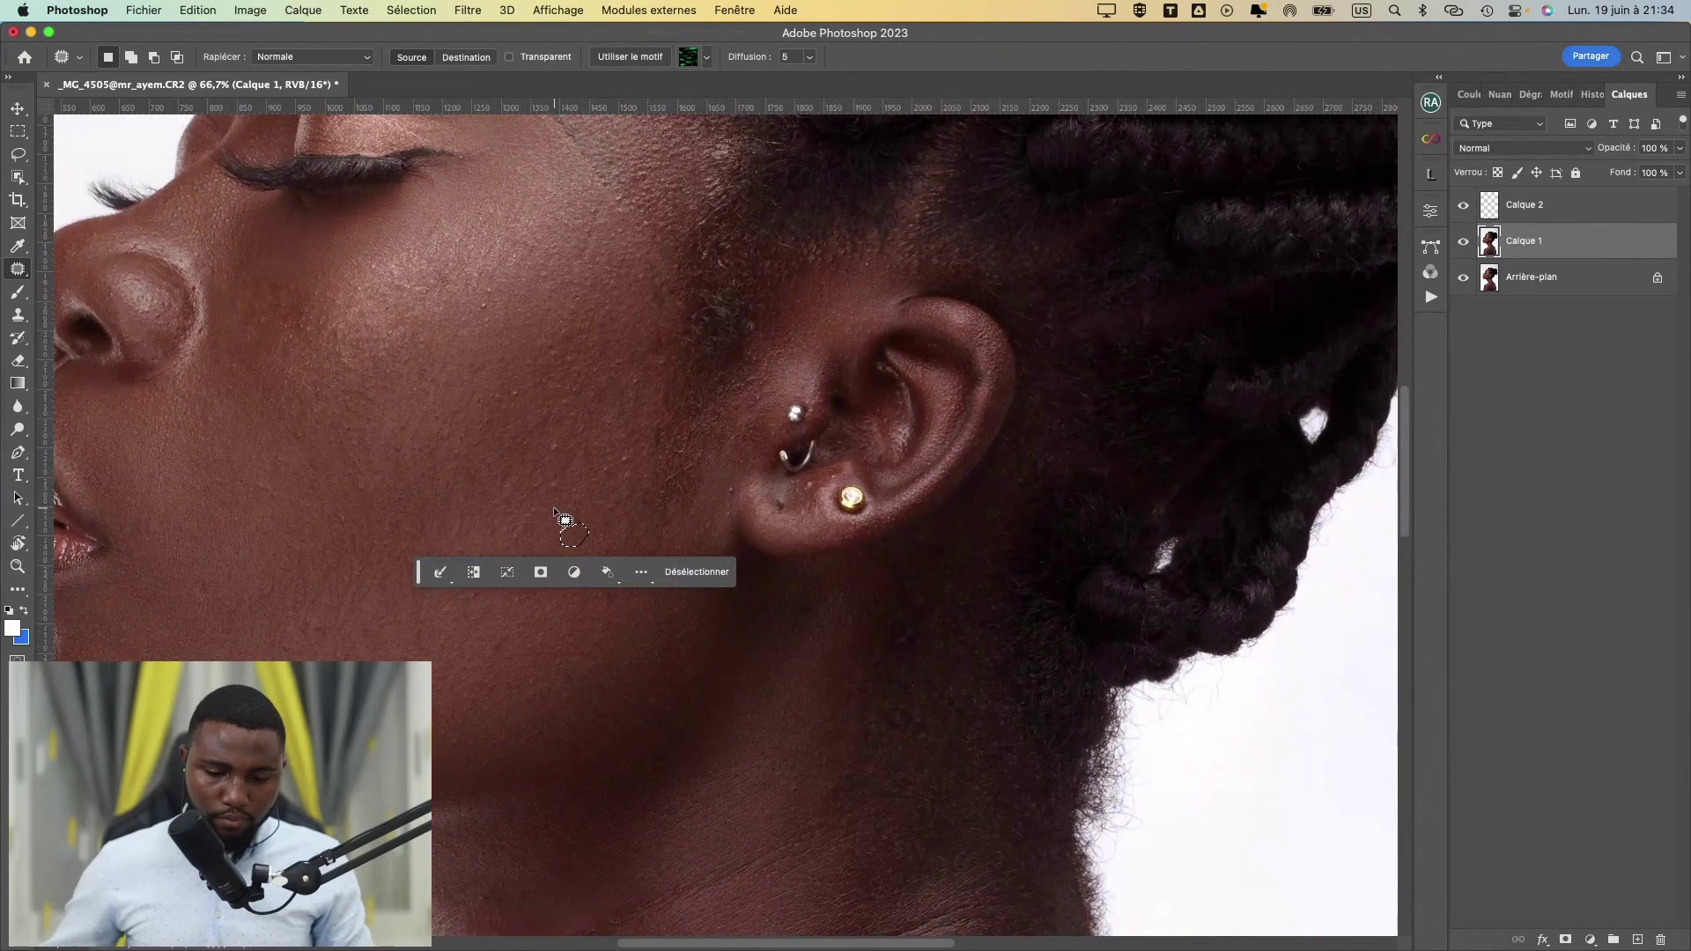
mouse_move(556, 473)
mouse_down()
mouse_move(566, 493)
mouse_move(564, 439)
mouse_move(527, 420)
mouse_up()
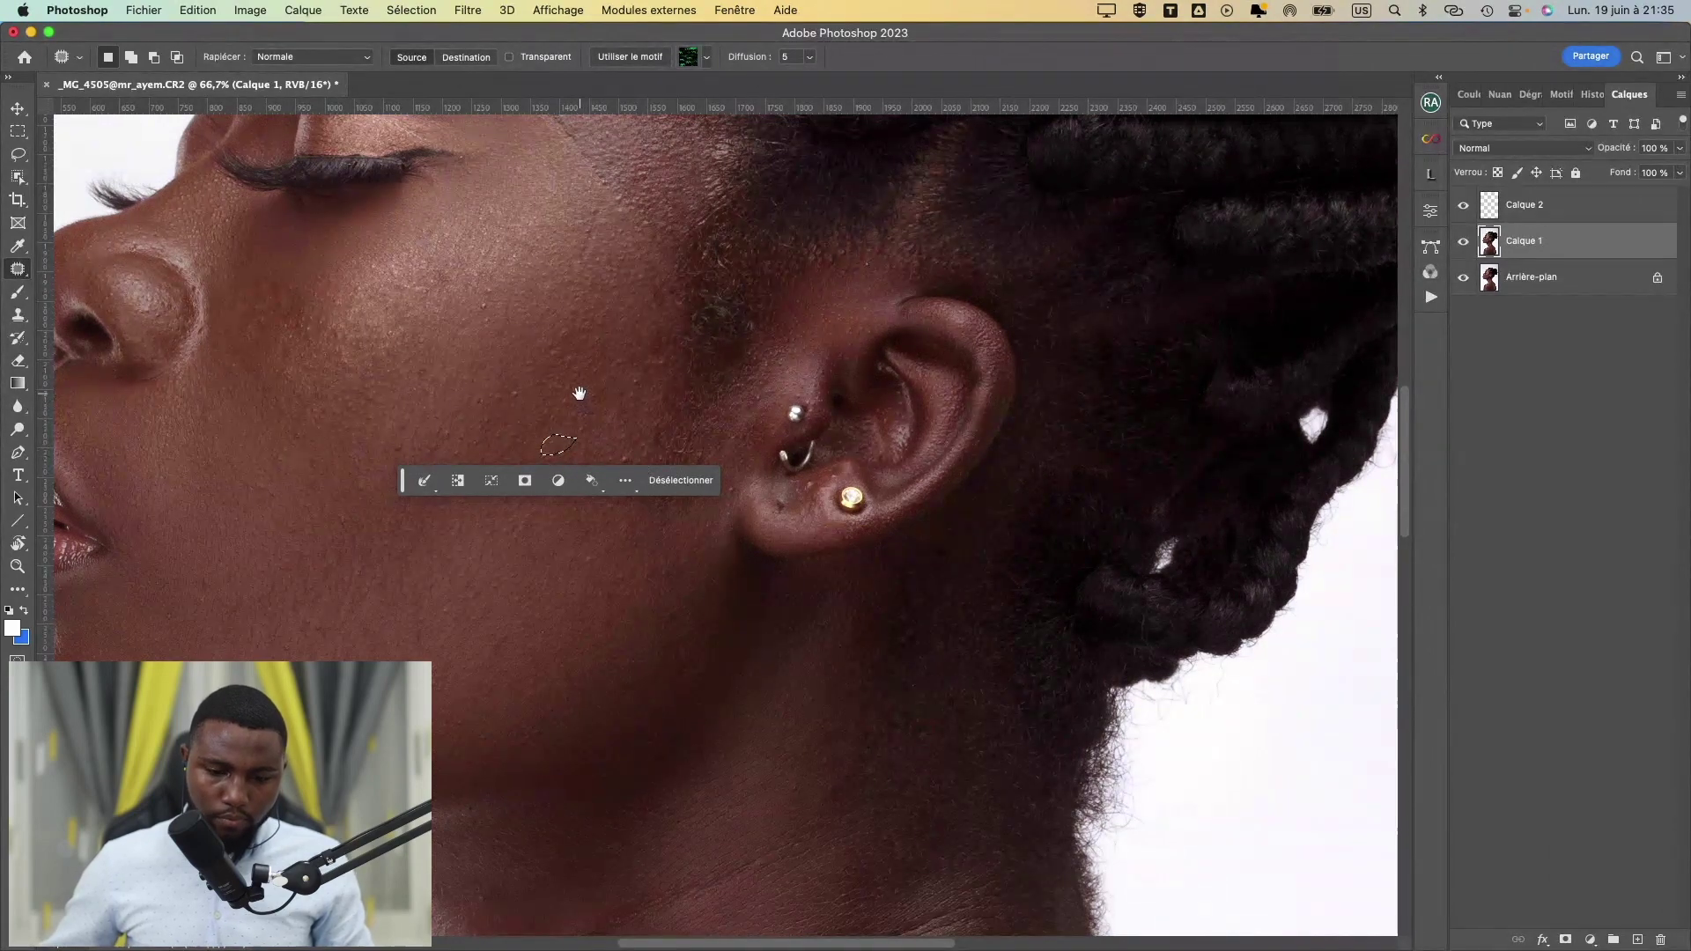
drag(574, 382, 584, 625)
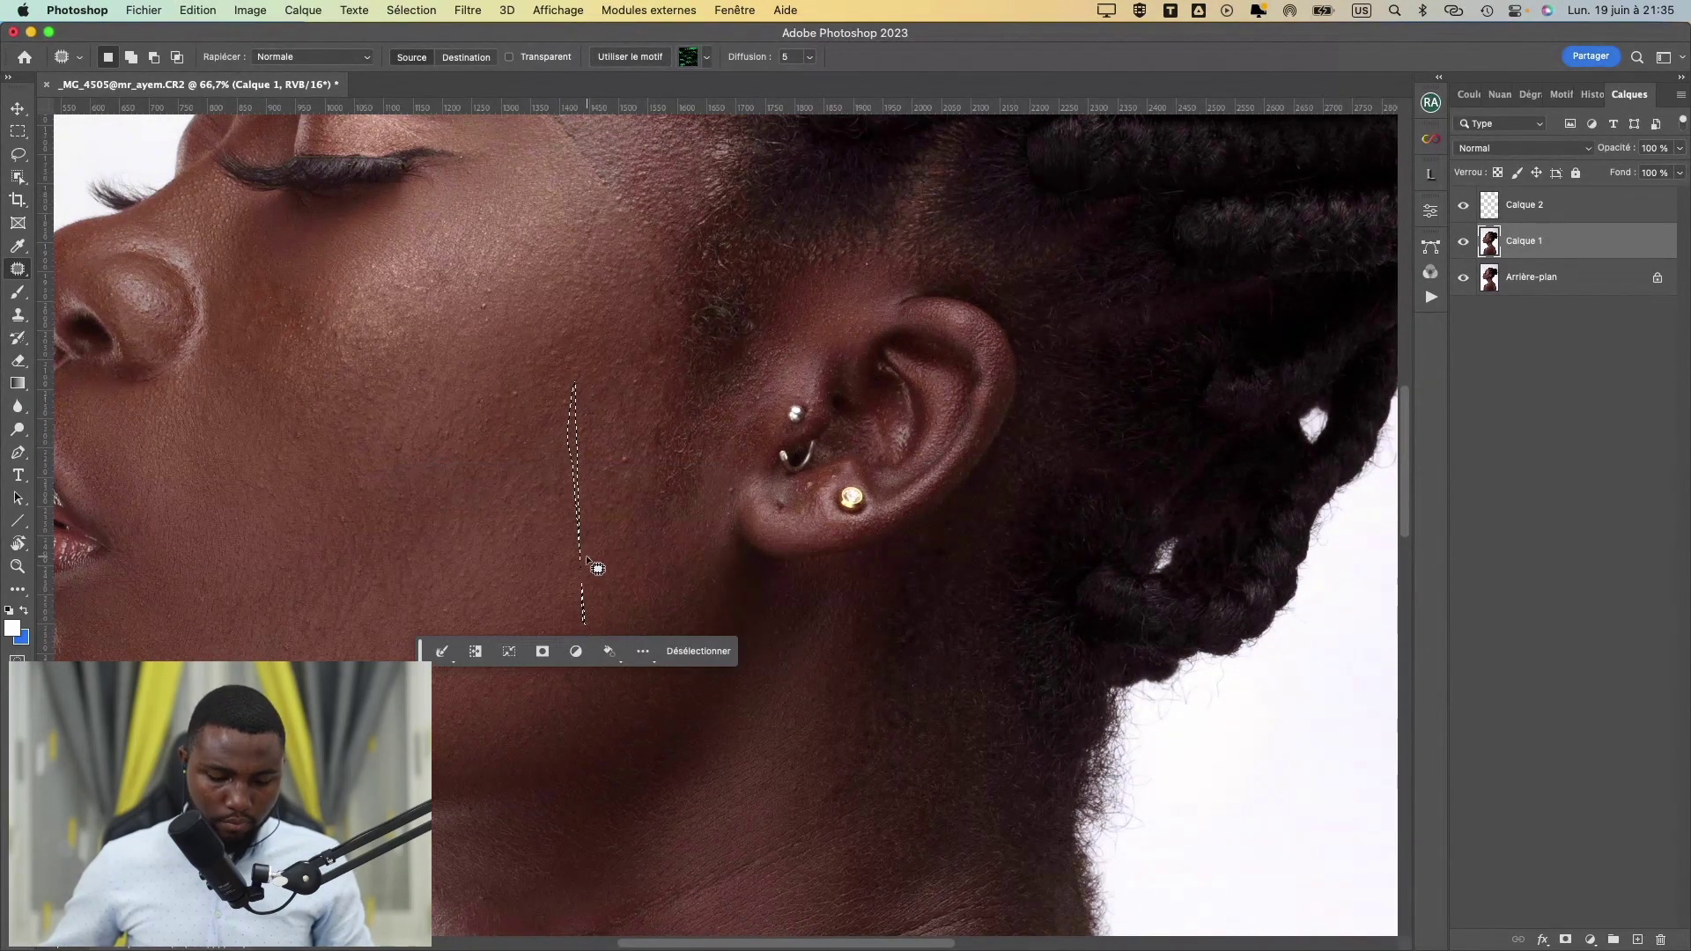
click(606, 400)
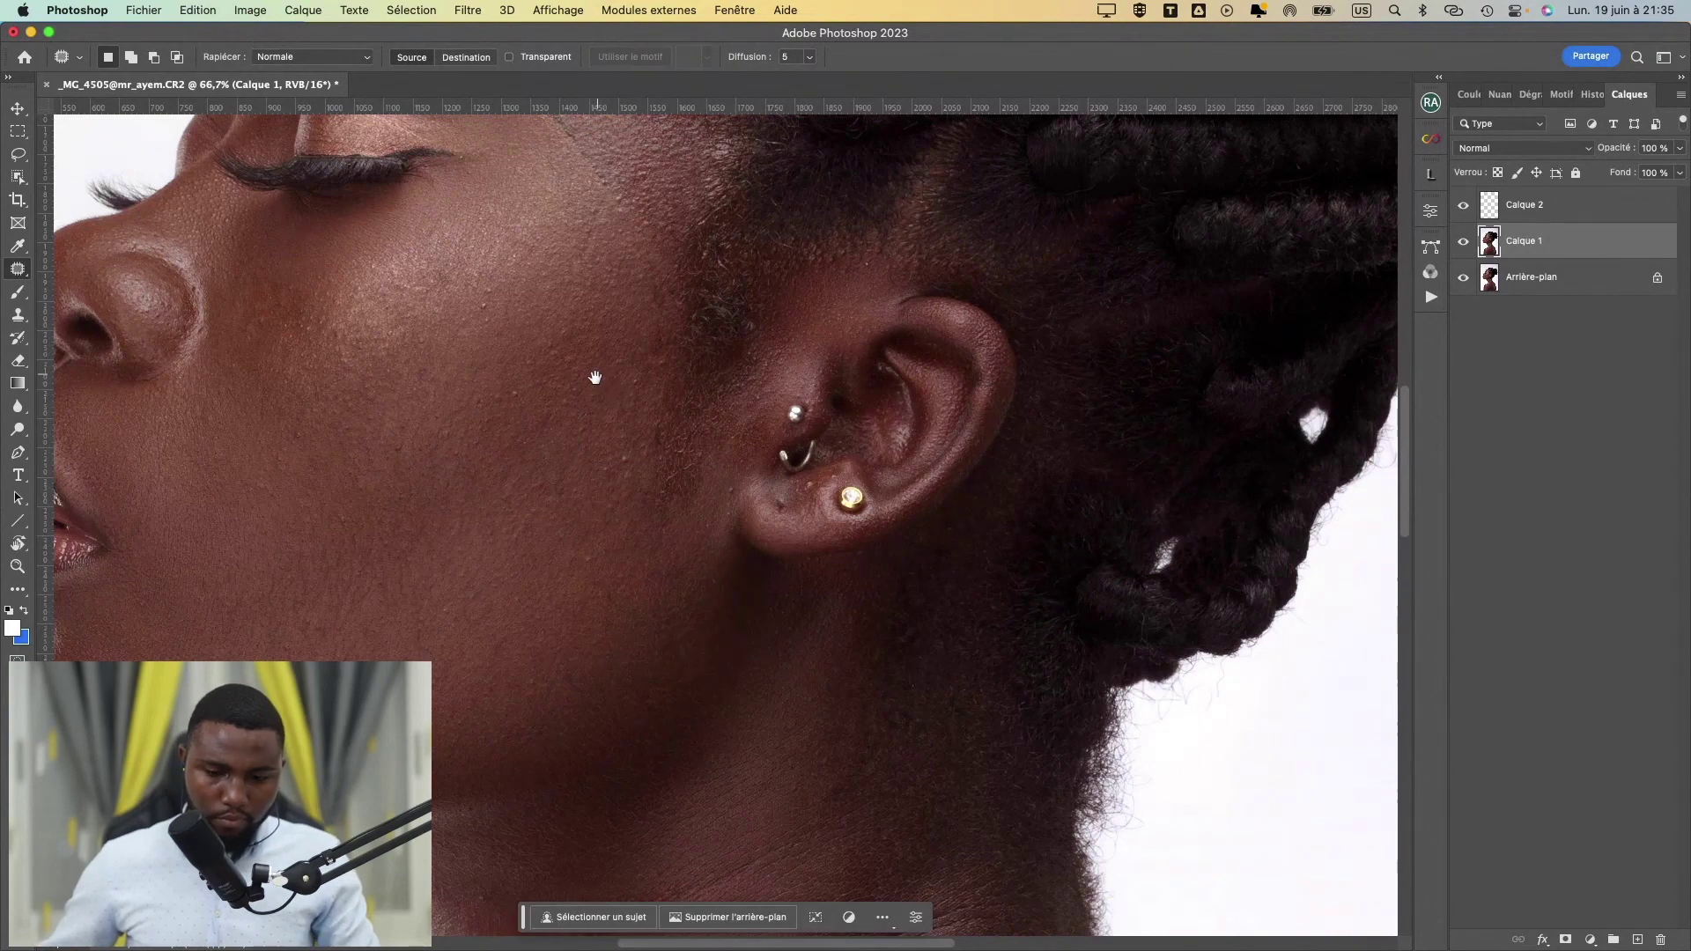
- Patch the blemish on the forehead just above the eyebrow with clean skin from nearby
drag(604, 383, 577, 599)
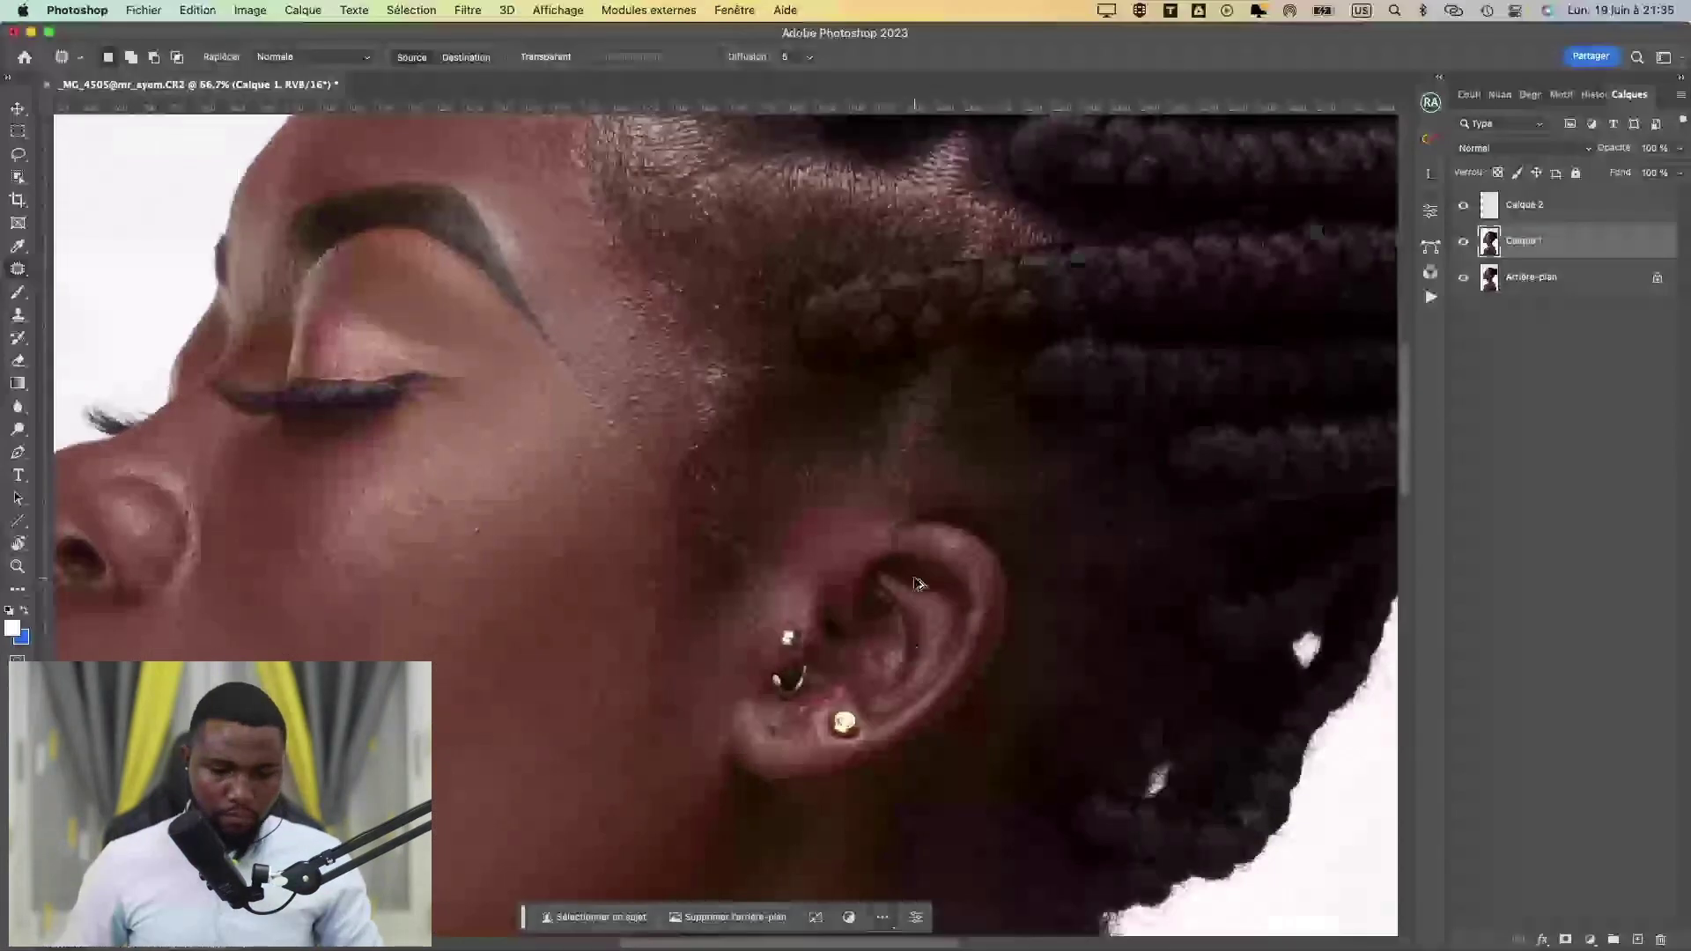
key(alt+super+Escape)
click(45, 472)
scroll(558, 406, up, 5)
scroll(558, 406, left, 3)
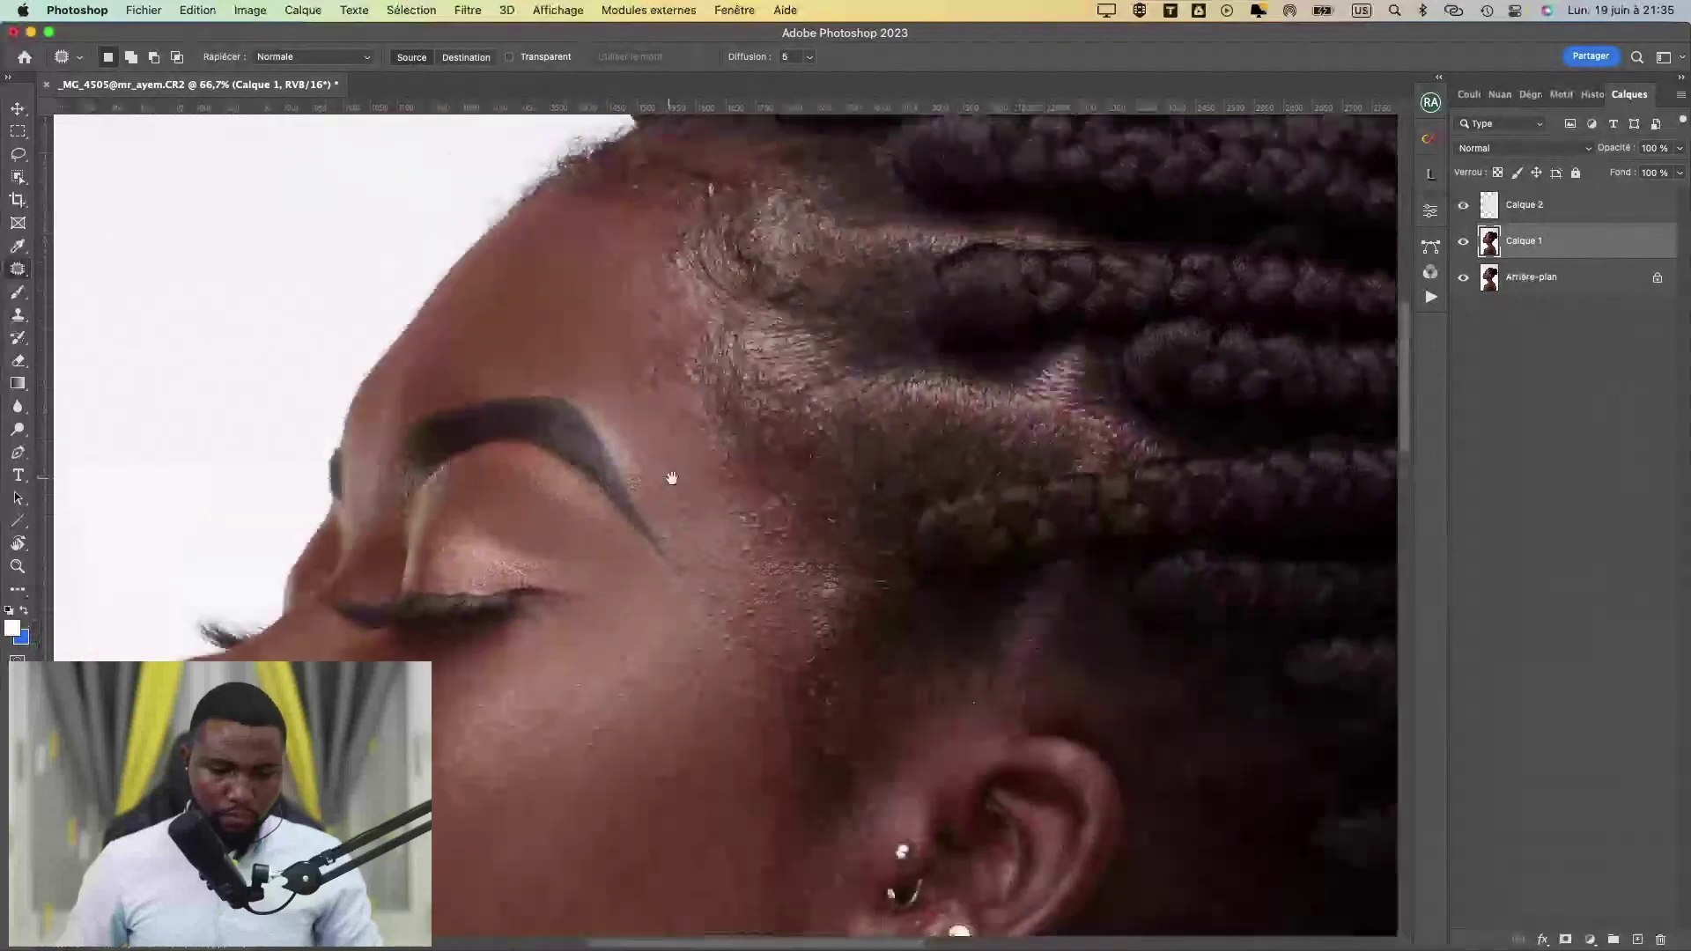
mouse_move(480, 368)
mouse_down()
mouse_move(453, 401)
mouse_move(483, 393)
mouse_move(498, 347)
mouse_move(548, 300)
mouse_up()
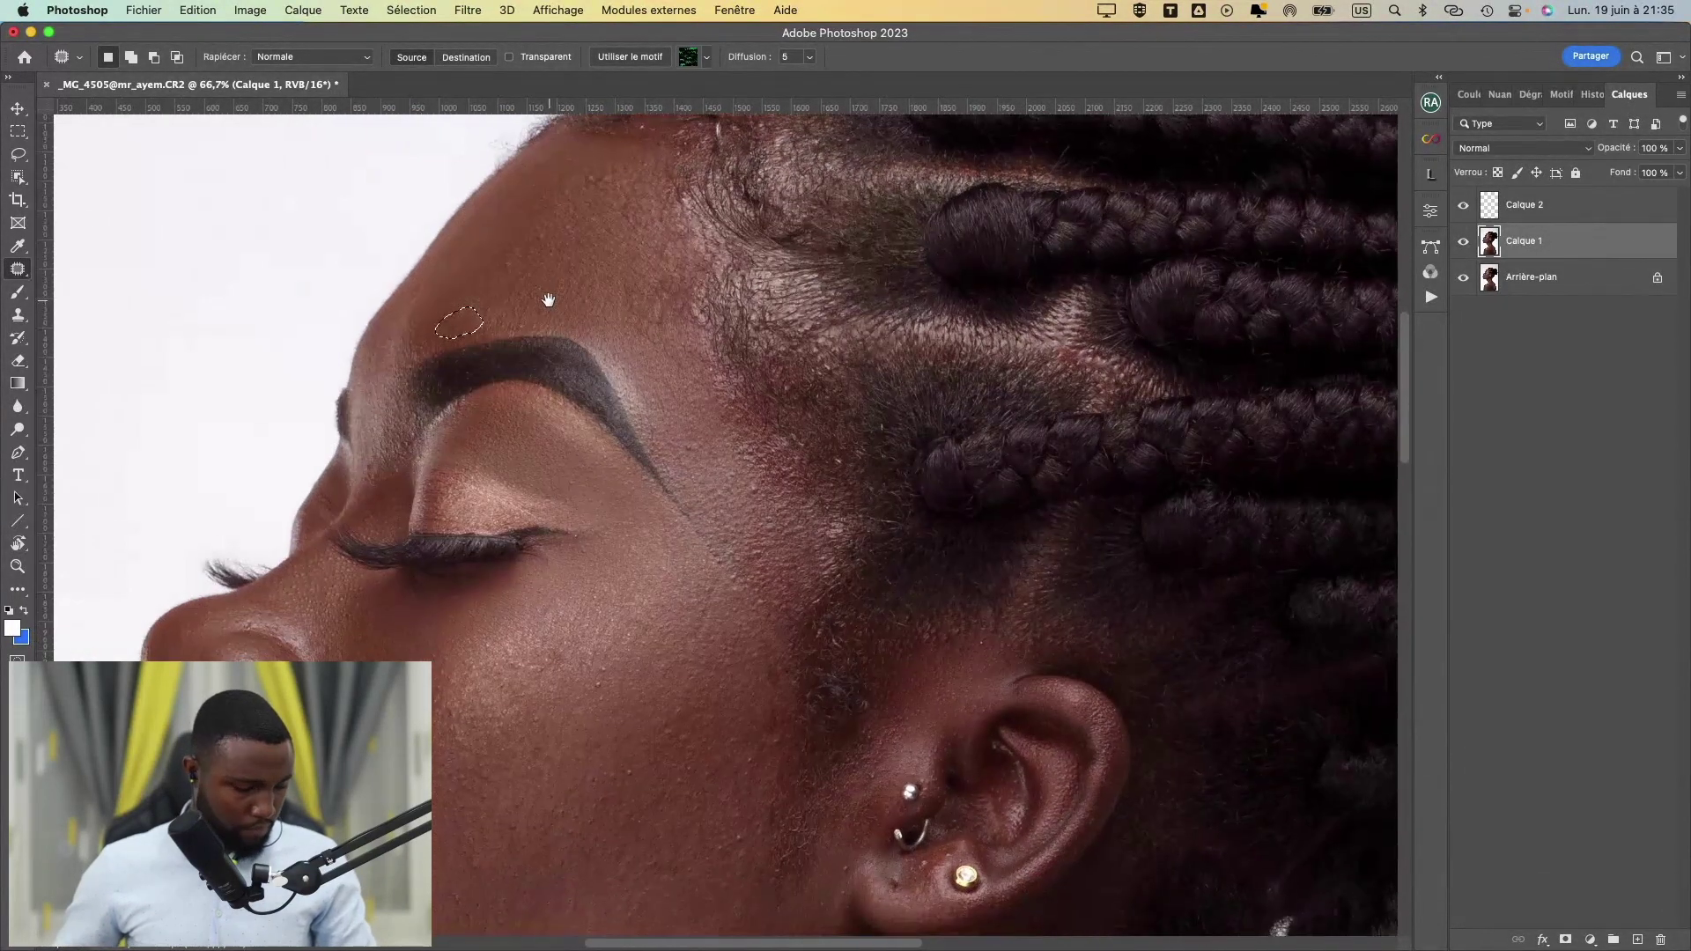
- Patch the bumps around the bright highlight on the shoulder with smooth neighbouring skin
scroll(550, 309, right, 10)
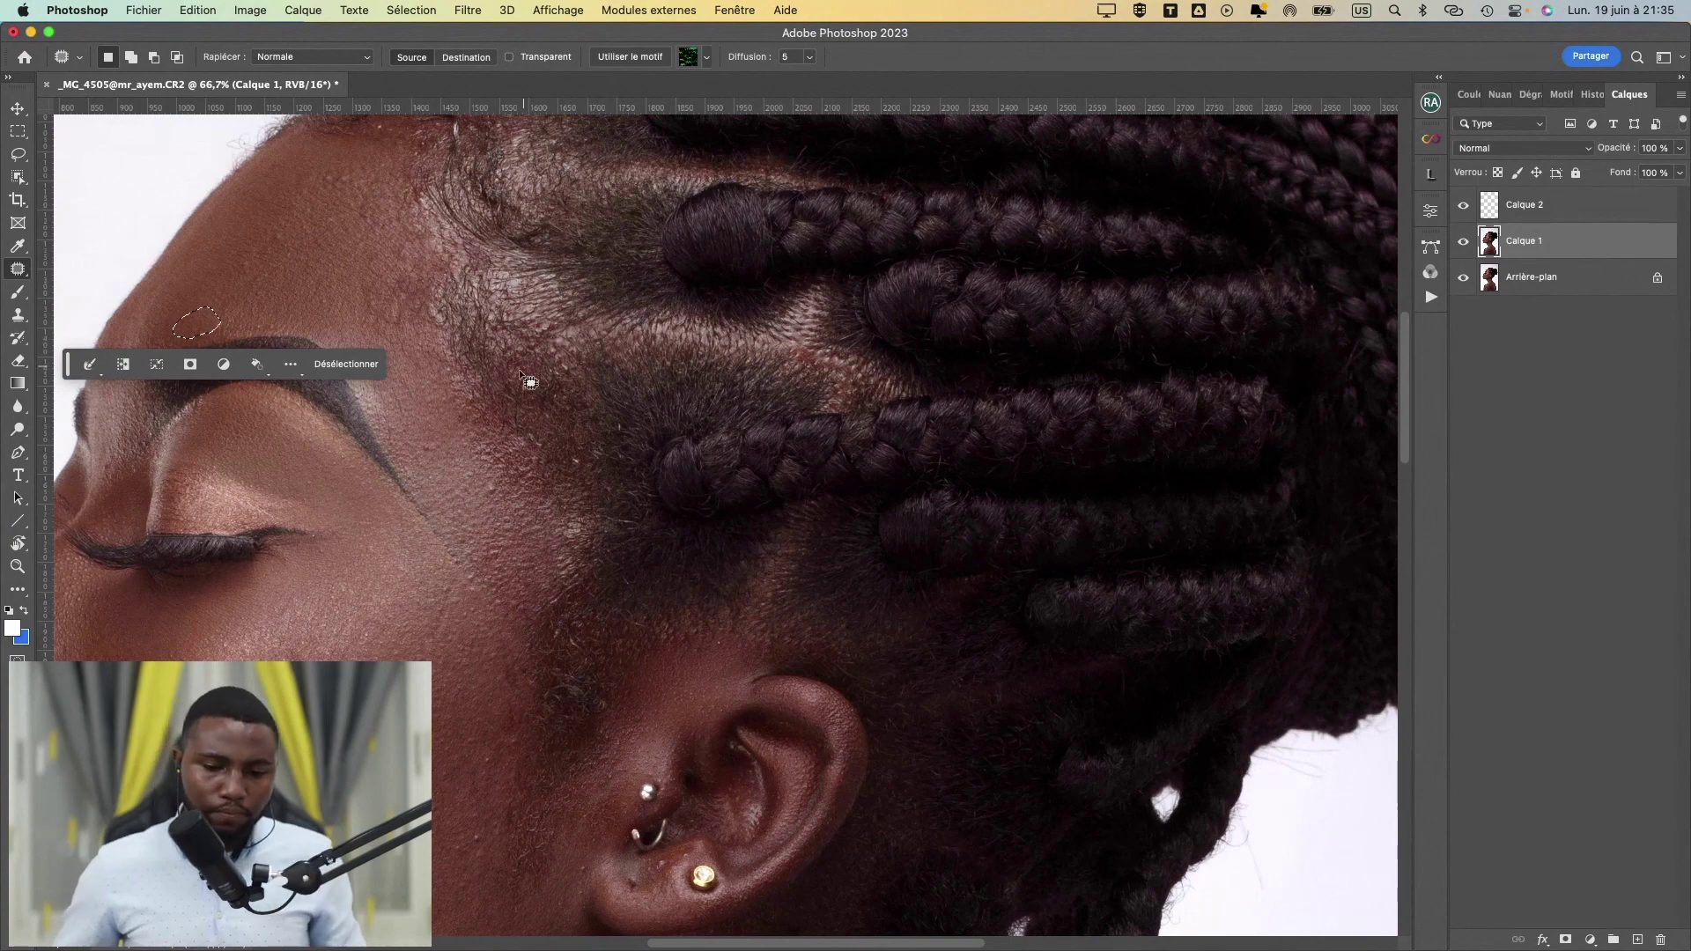
mouse_move(525, 381)
mouse_down()
mouse_move(517, 430)
mouse_move(674, 441)
mouse_move(567, 459)
mouse_move(604, 450)
mouse_up()
scroll(595, 454, down, 15)
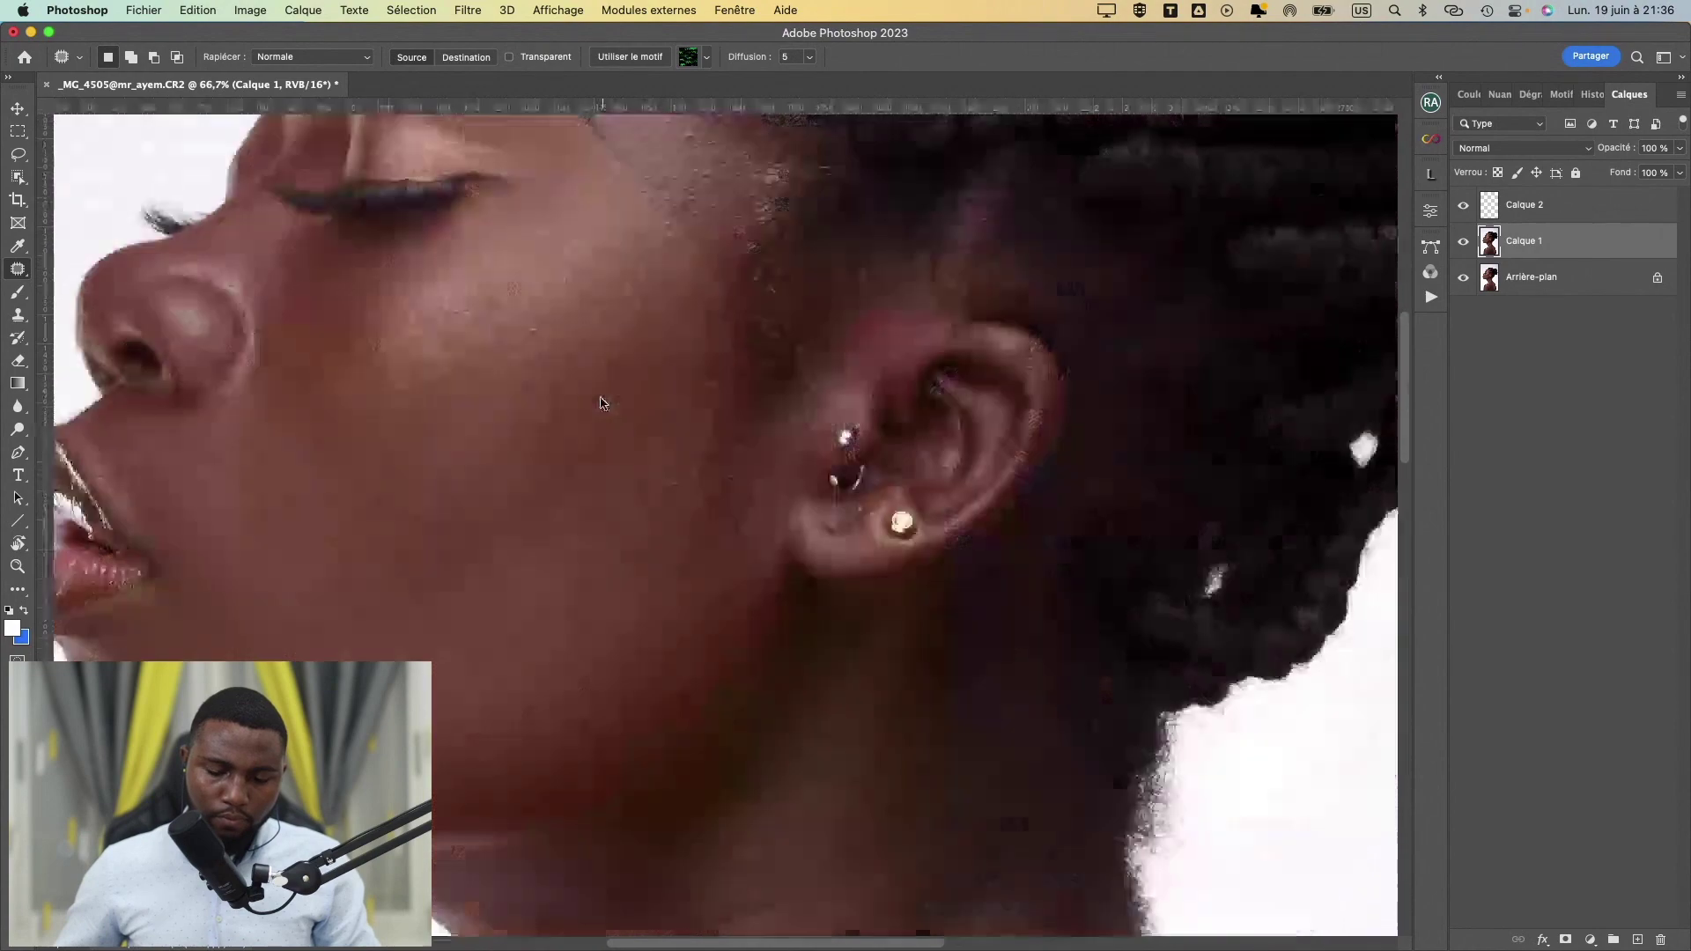
scroll(573, 457, up, 8)
scroll(565, 501, down, 15)
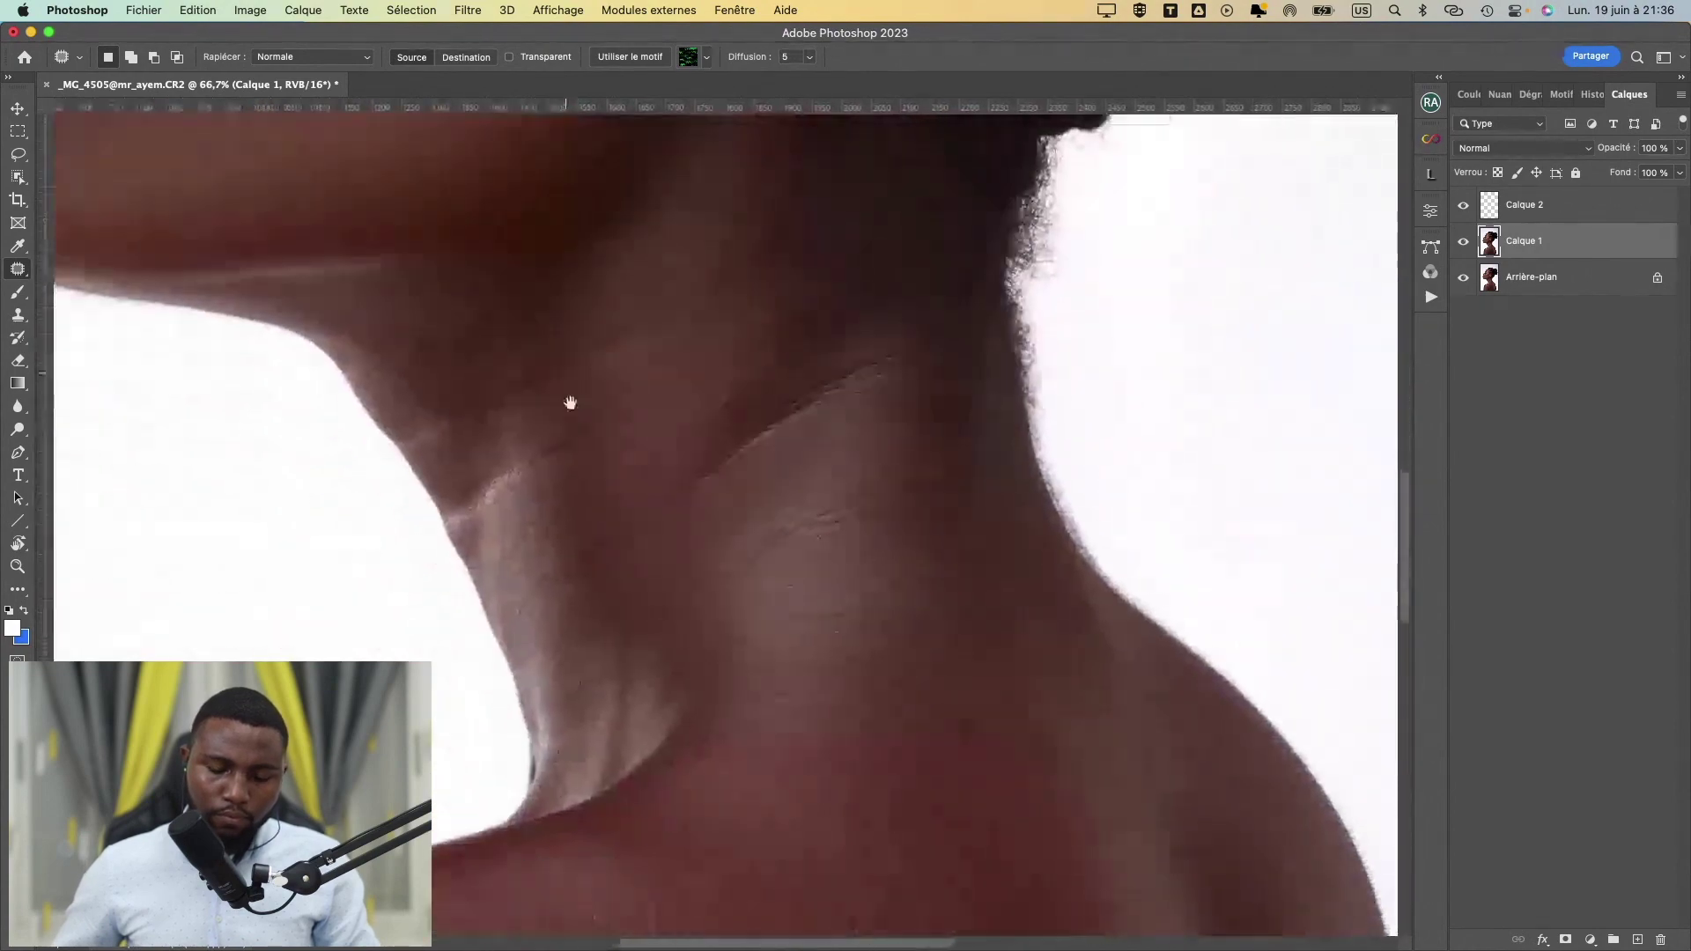
scroll(566, 471, down, 5)
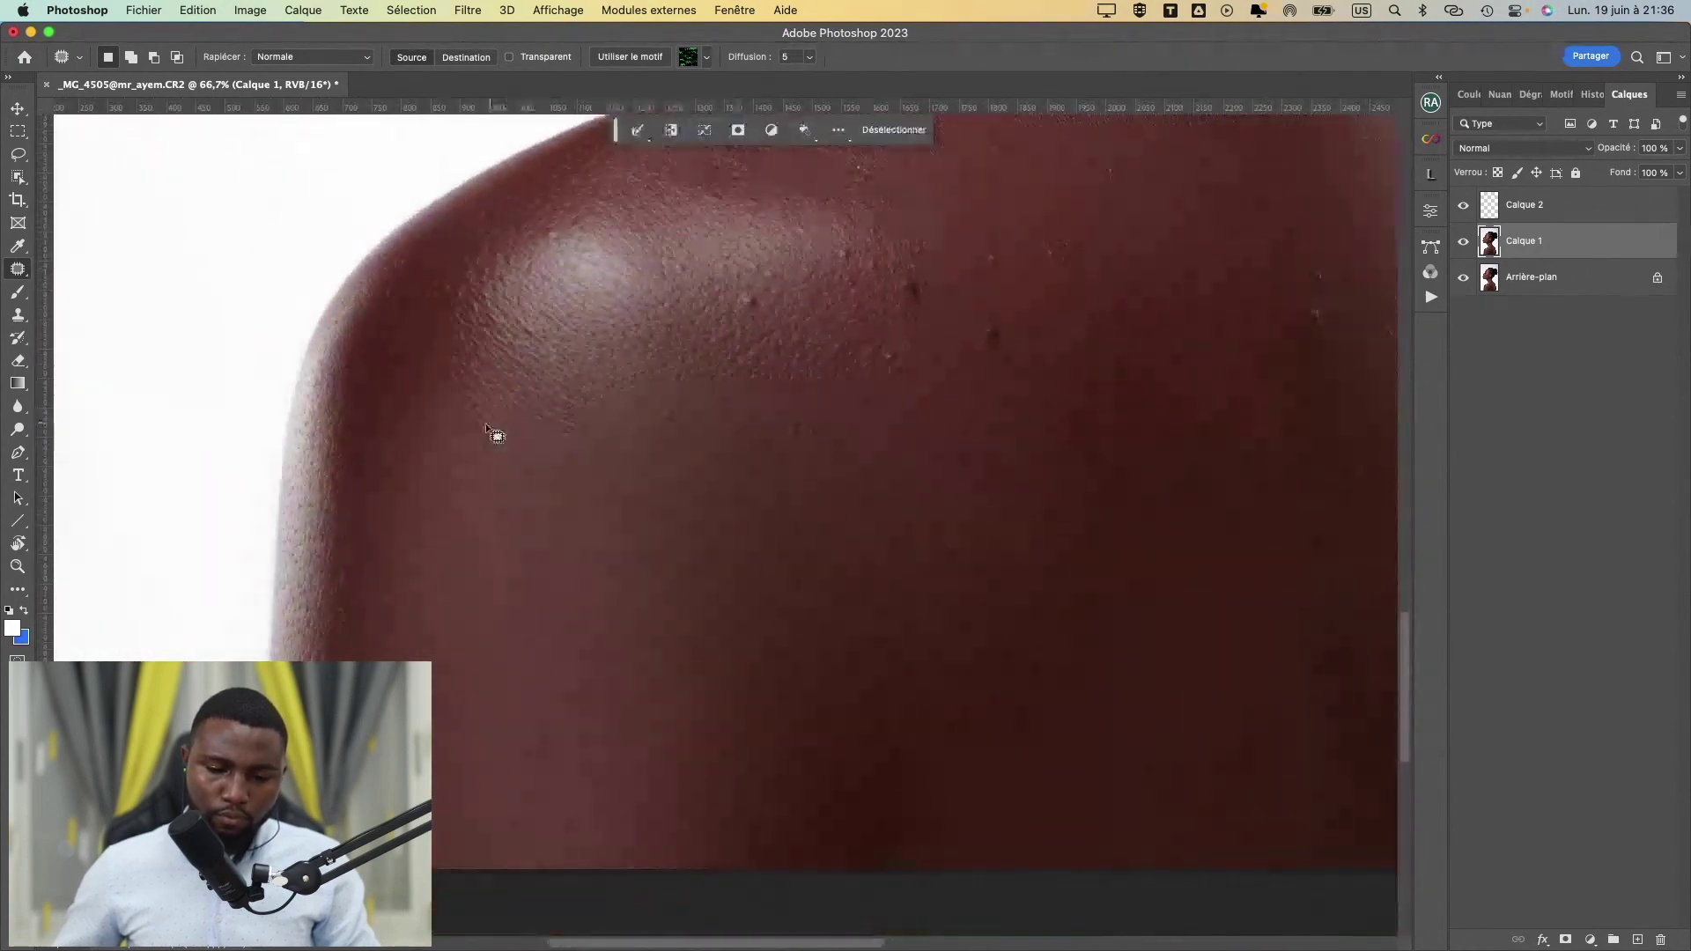
mouse_move(493, 431)
mouse_down()
mouse_move(480, 450)
mouse_move(508, 368)
mouse_up()
mouse_move(564, 229)
mouse_down()
mouse_move(550, 256)
mouse_move(578, 246)
mouse_move(562, 220)
mouse_move(510, 263)
mouse_move(532, 277)
mouse_up()
click(612, 381)
drag(639, 397, 502, 442)
mouse_move(612, 330)
mouse_down()
mouse_move(598, 339)
mouse_move(632, 335)
mouse_up()
mouse_move(614, 345)
mouse_down()
mouse_move(567, 491)
mouse_move(517, 525)
mouse_up()
click(682, 385)
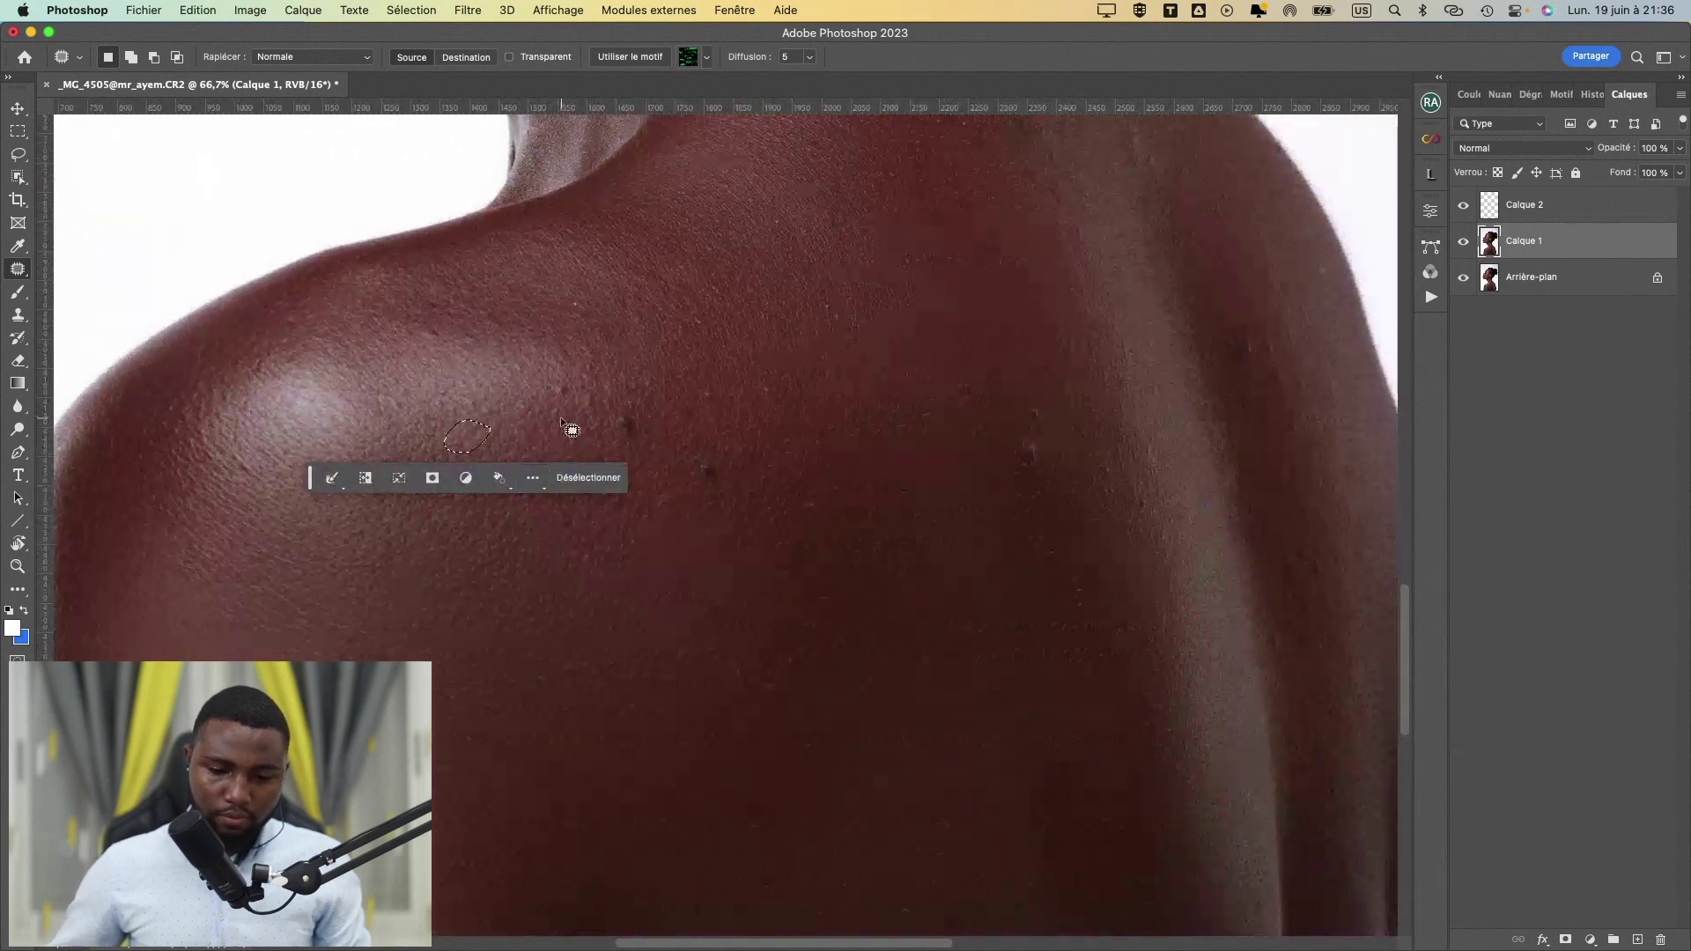
- Patch the dark spots on the upper back beside the shoulder highlight
mouse_move(562, 374)
mouse_down()
mouse_move(547, 403)
mouse_move(561, 364)
mouse_up()
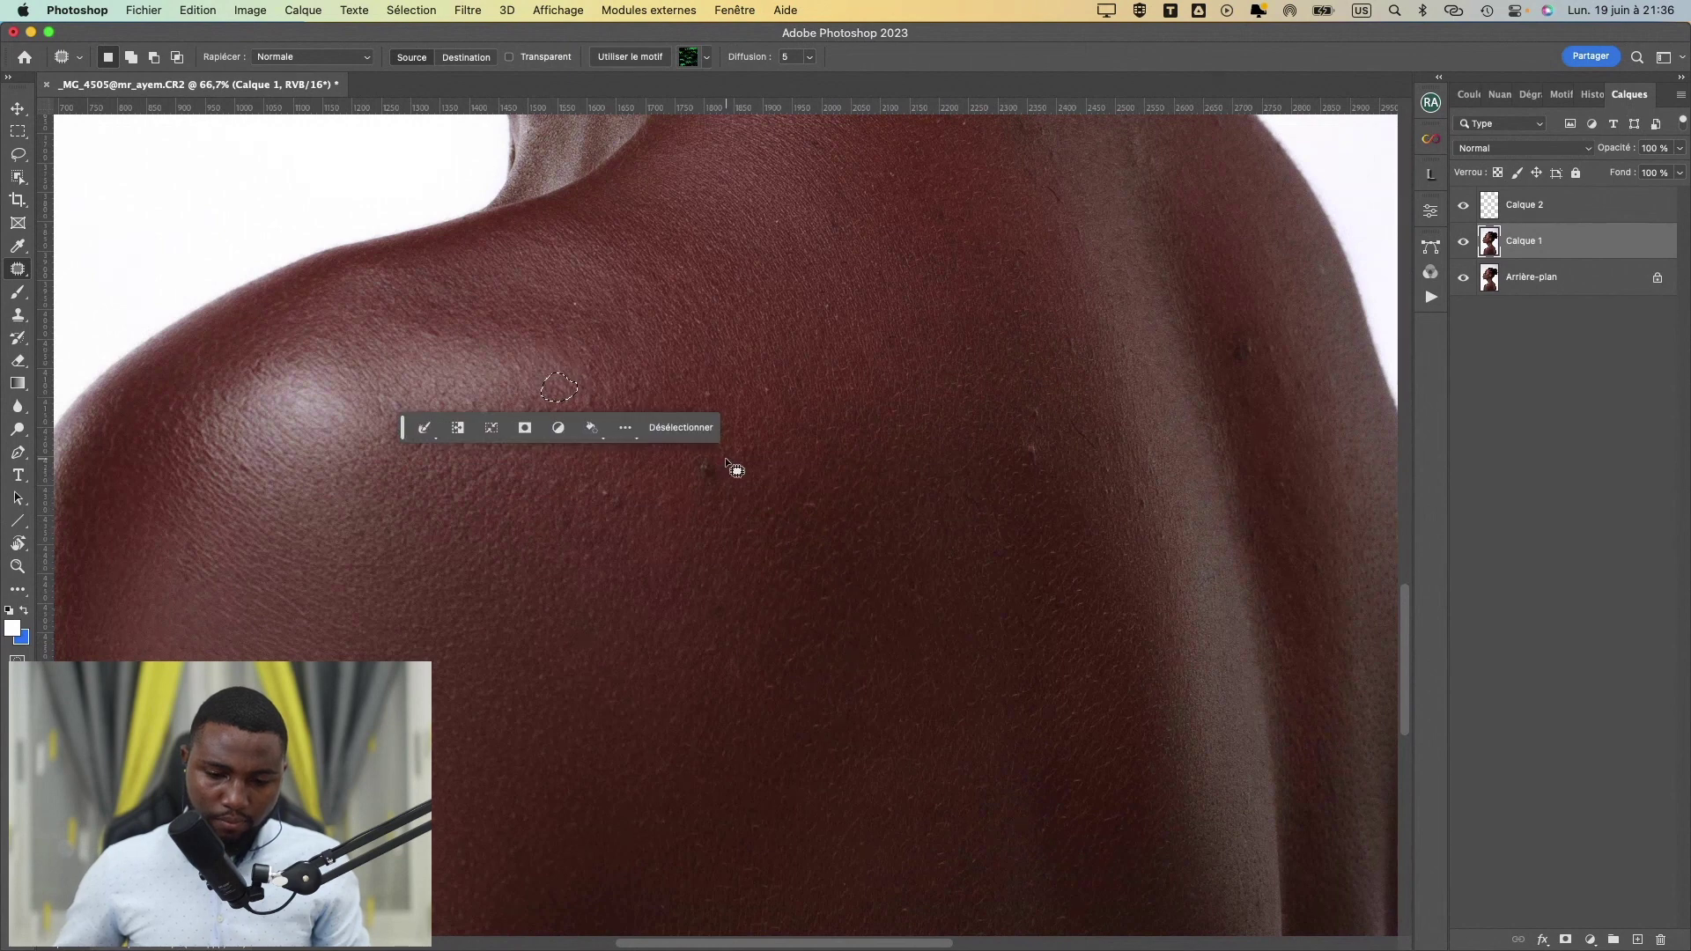
mouse_move(722, 455)
mouse_down()
mouse_move(684, 463)
mouse_move(722, 456)
mouse_up()
drag(702, 464, 728, 427)
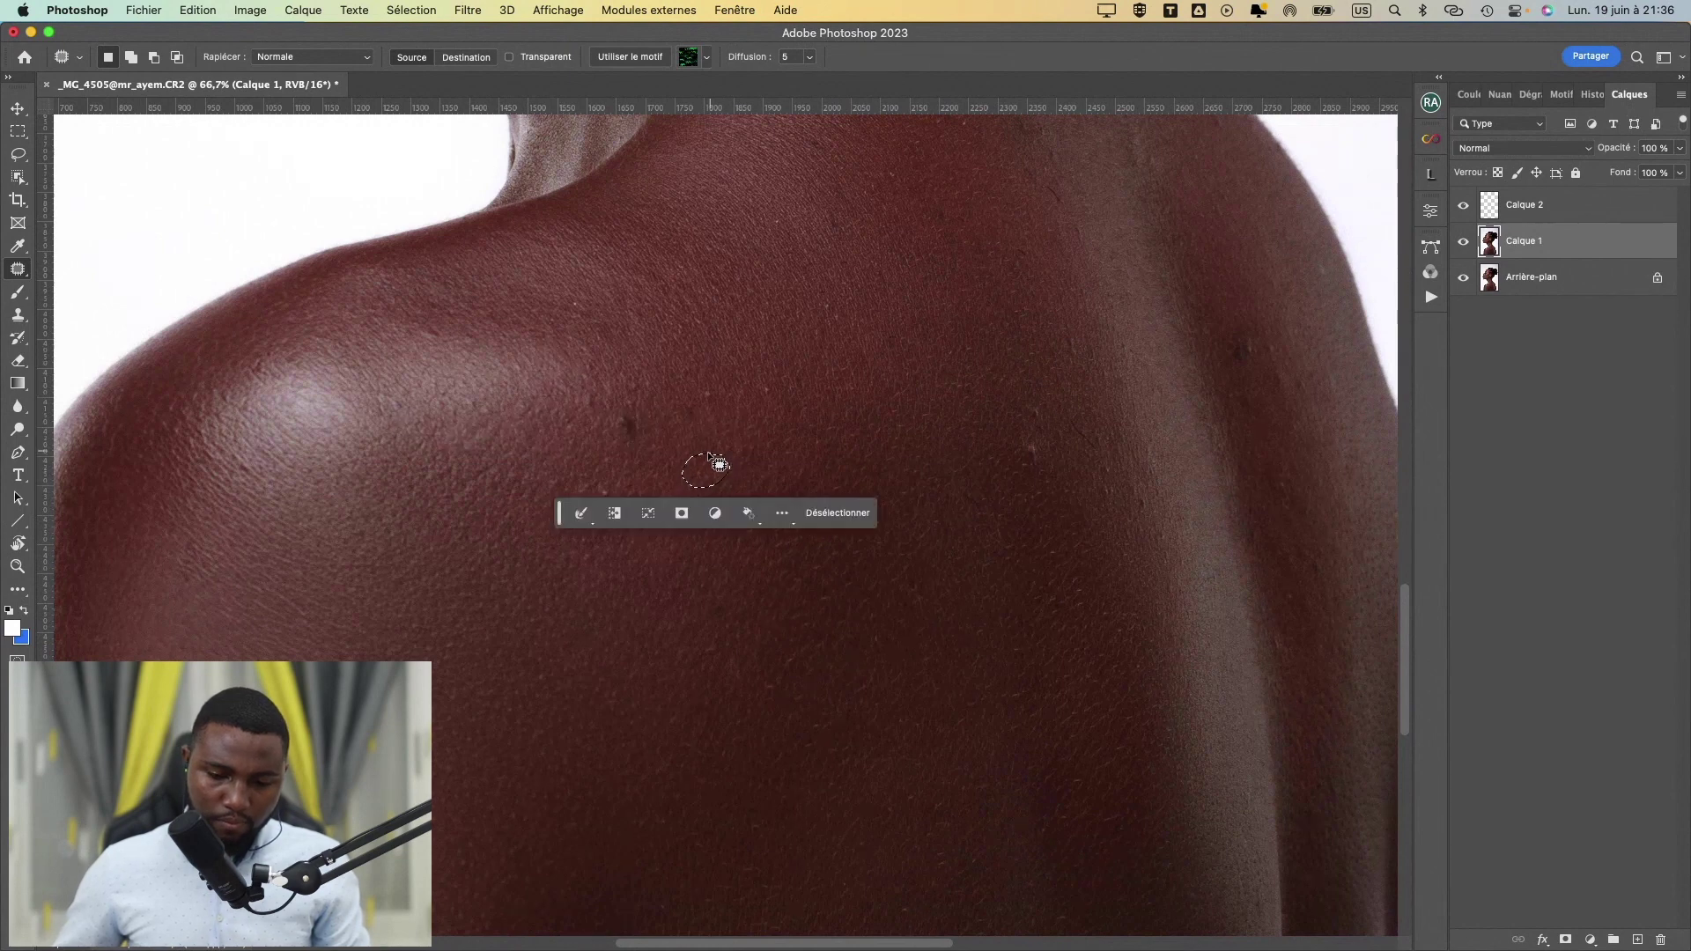
mouse_move(597, 481)
mouse_down()
mouse_move(592, 504)
mouse_move(640, 493)
mouse_move(599, 480)
mouse_move(621, 558)
mouse_up()
mouse_move(621, 401)
mouse_down()
mouse_move(617, 446)
mouse_move(638, 412)
mouse_move(605, 443)
mouse_up()
- Patch the blemishes on the middle of the back and beside the light vertical ridge with clean neighbouring skin
key(space)
drag(740, 356, 605, 433)
drag(655, 492, 589, 323)
mouse_move(744, 523)
mouse_down()
mouse_move(645, 411)
mouse_move(657, 530)
mouse_up()
drag(524, 422, 516, 412)
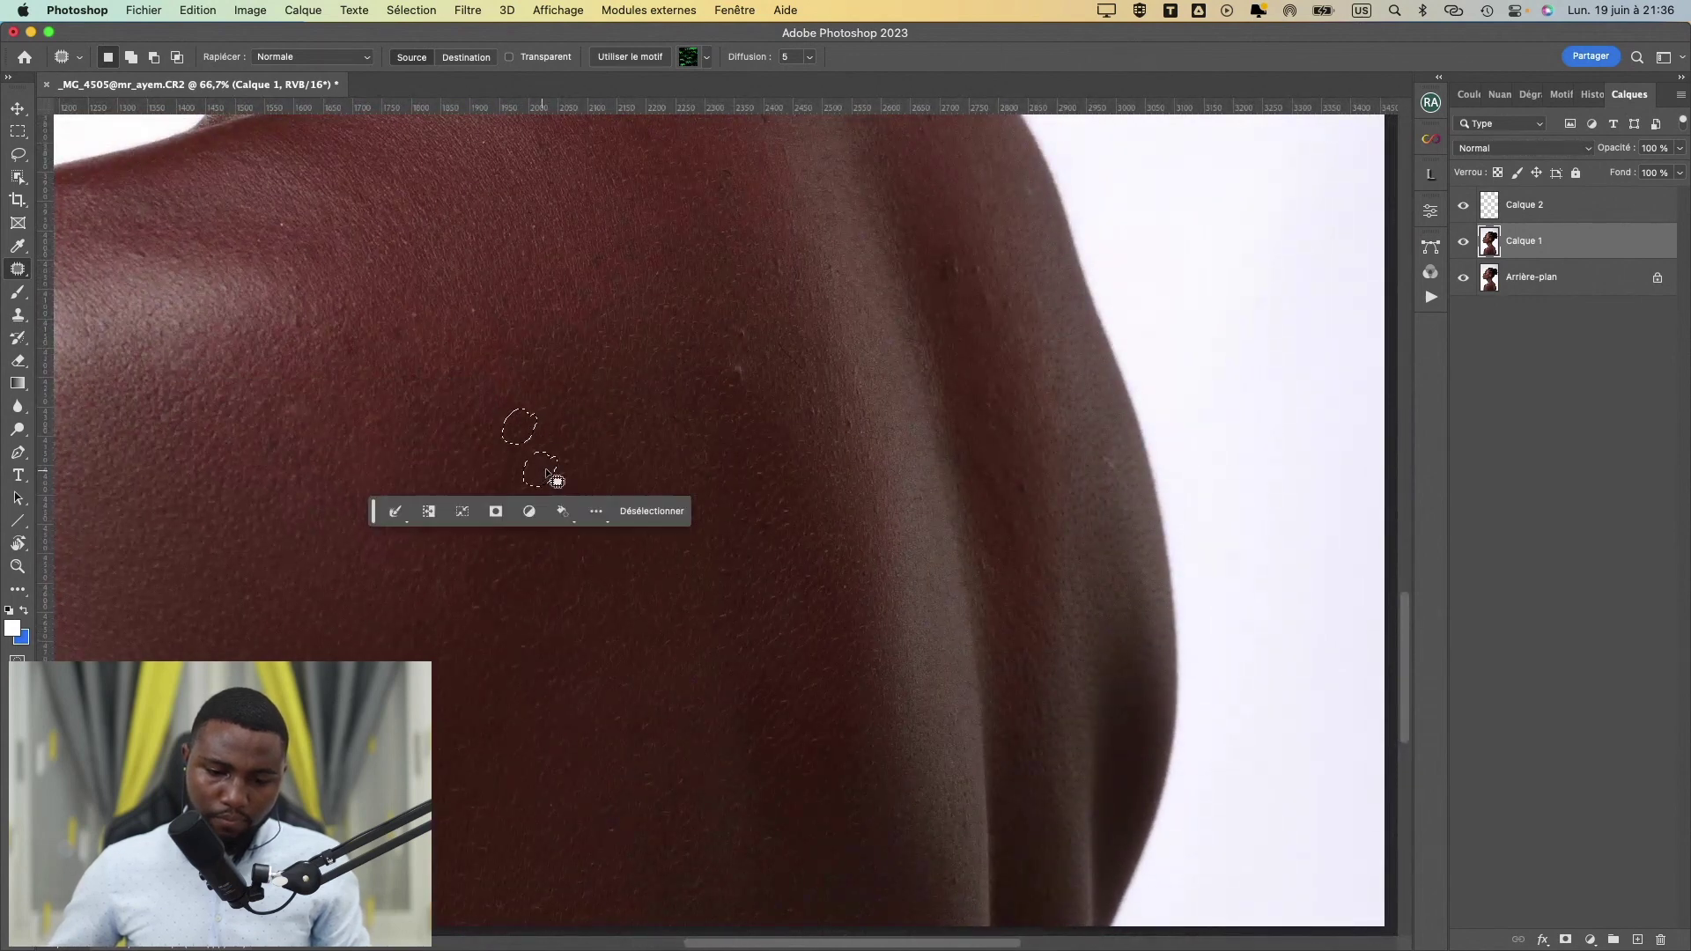
drag(746, 348, 755, 369)
mouse_move(740, 370)
mouse_down()
mouse_move(706, 351)
mouse_move(749, 315)
mouse_up()
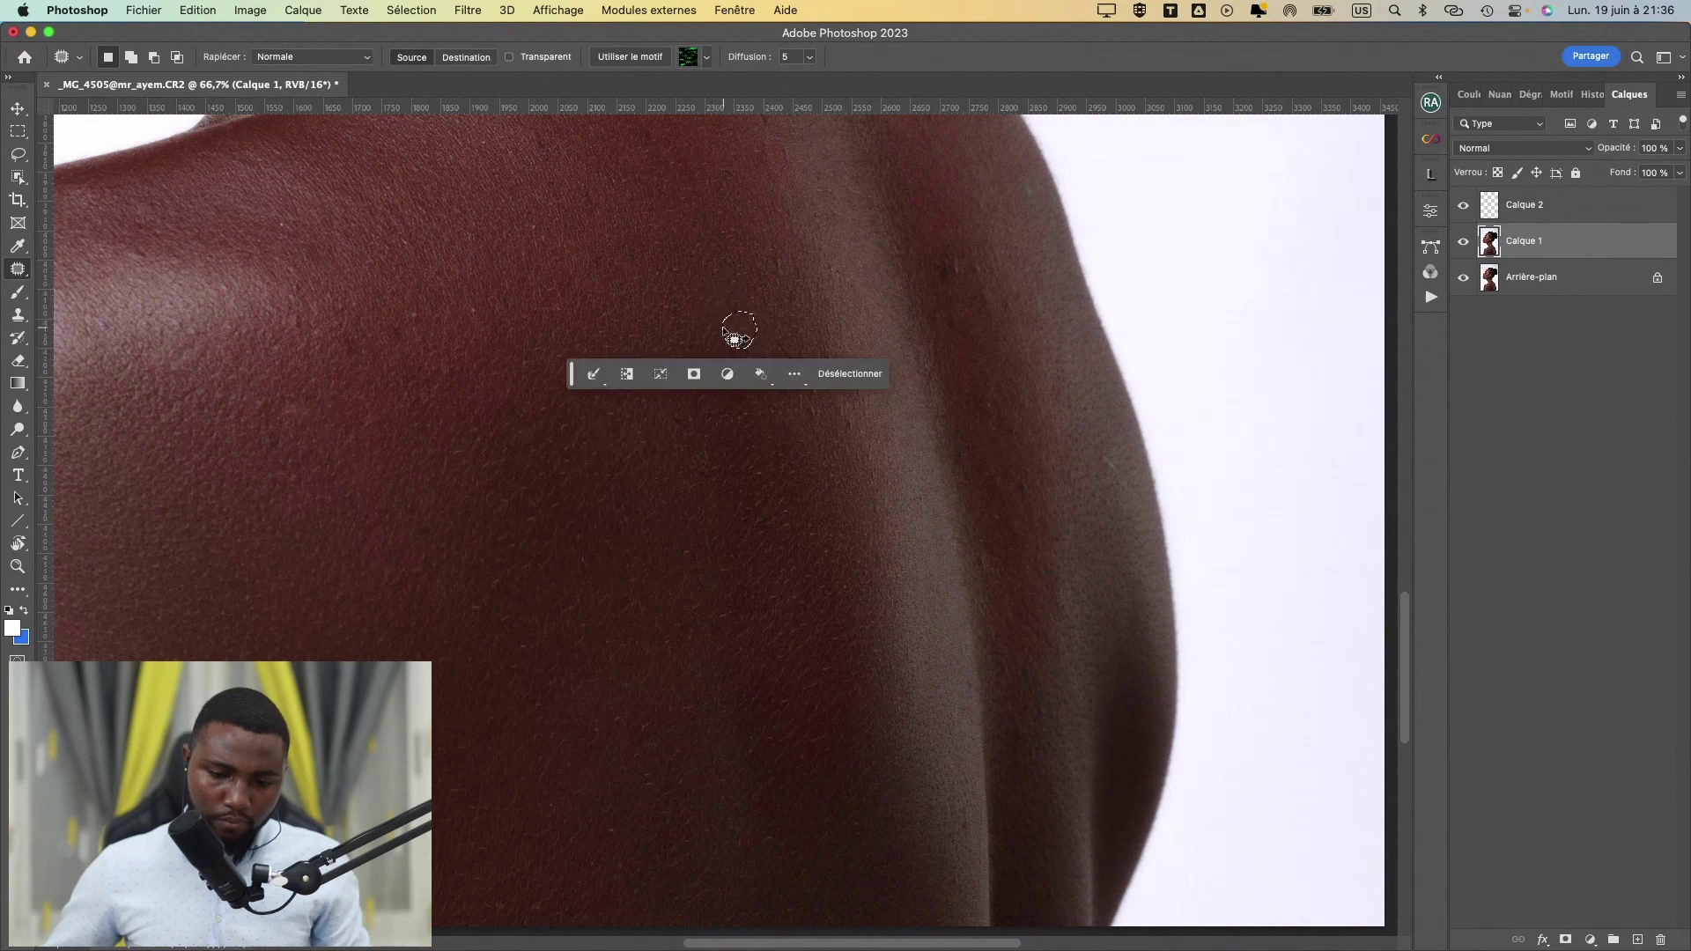
- Patch the spots along the outer edge of the back beyond the light vertical ridge
mouse_move(639, 346)
mouse_down()
mouse_move(615, 352)
mouse_move(492, 512)
mouse_up()
mouse_move(657, 417)
mouse_down()
mouse_move(505, 366)
mouse_move(598, 437)
mouse_move(621, 390)
mouse_move(587, 367)
mouse_up()
mouse_move(687, 332)
mouse_down()
mouse_move(675, 358)
mouse_move(683, 322)
mouse_up()
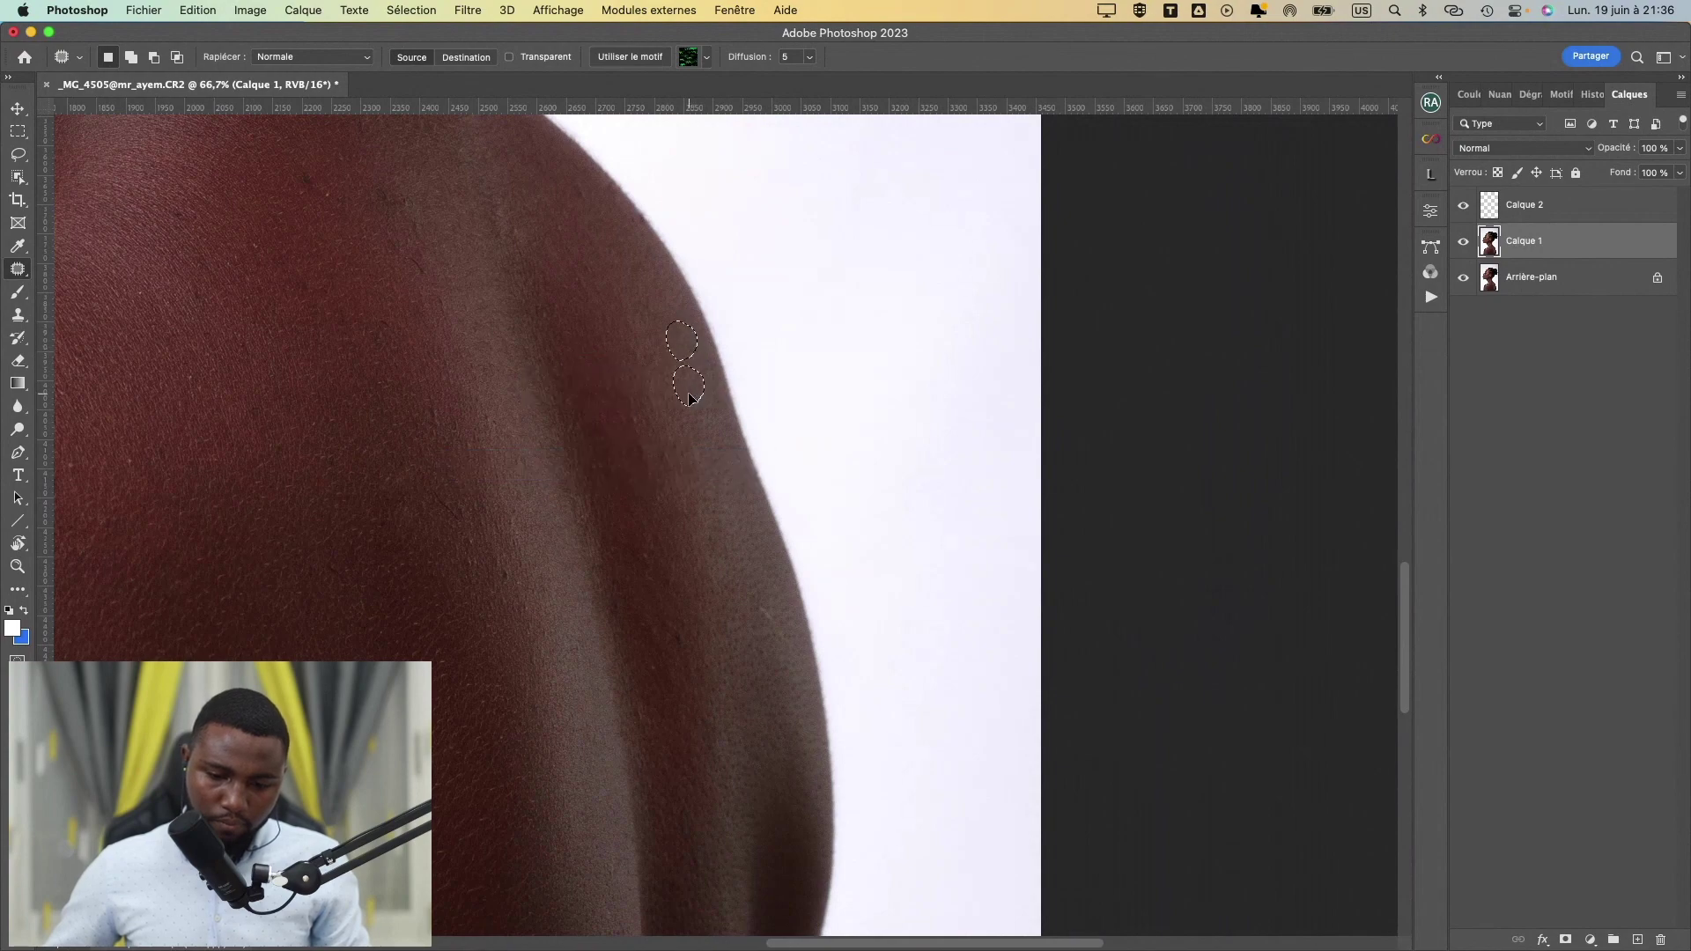
drag(650, 553, 676, 396)
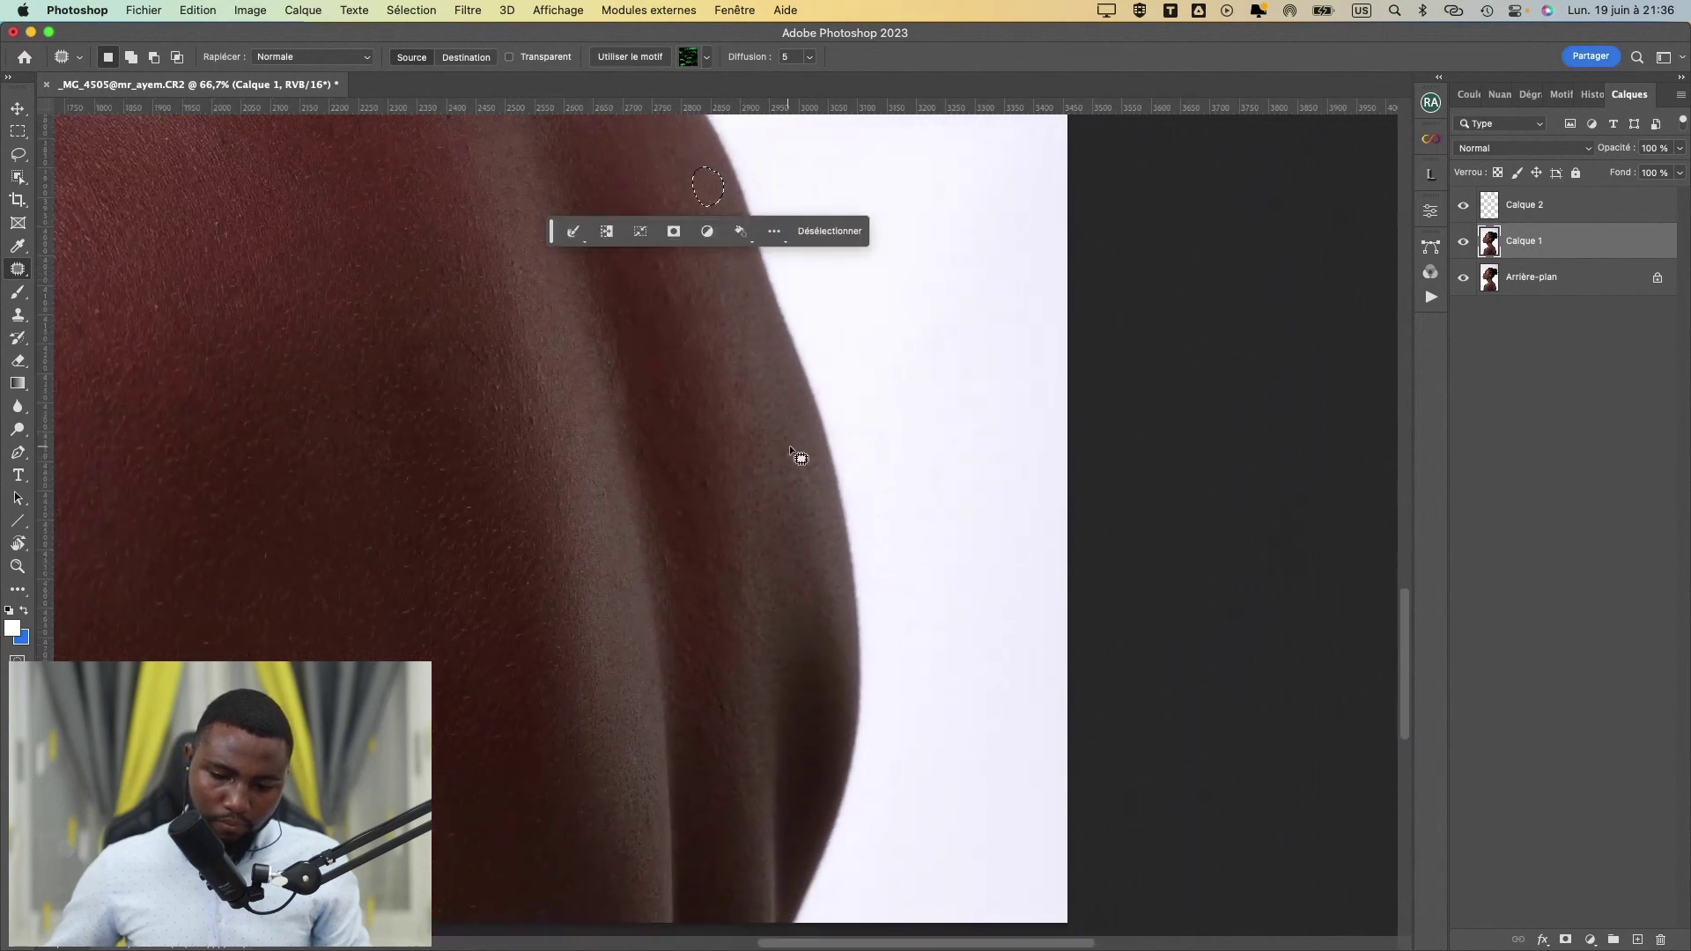
mouse_move(796, 441)
mouse_down()
mouse_move(769, 457)
mouse_move(816, 486)
mouse_up()
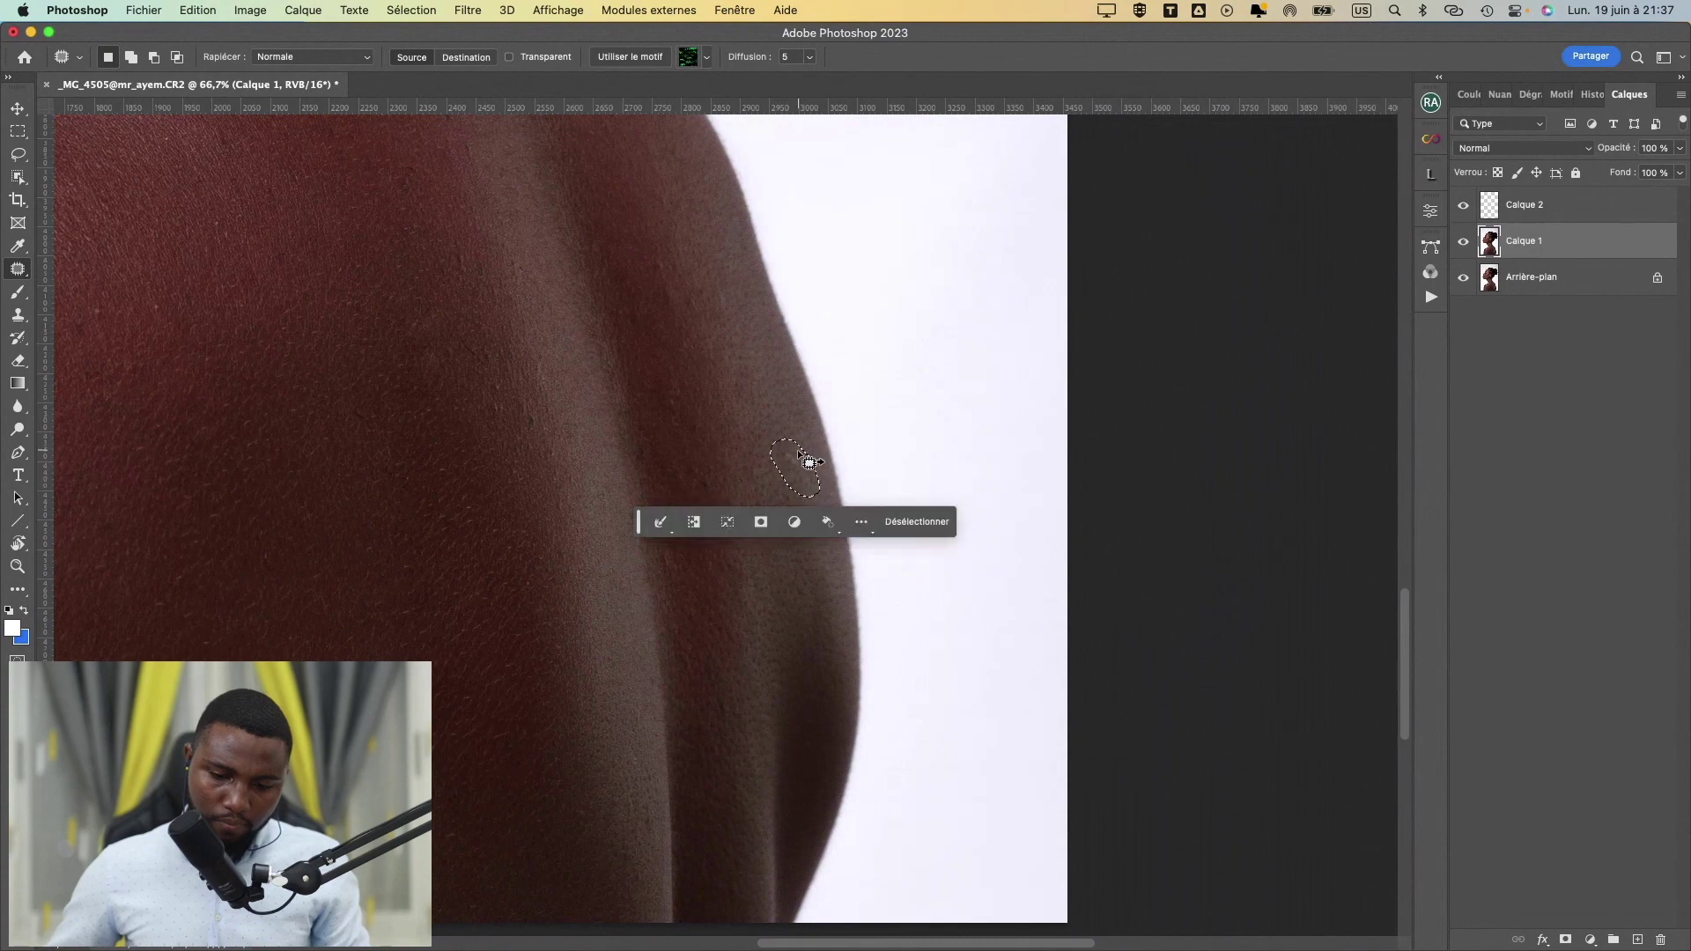
drag(704, 443, 800, 282)
- Patch the small marks on the upper back between the shoulder highlight and the light vertical ridge
drag(539, 475, 665, 550)
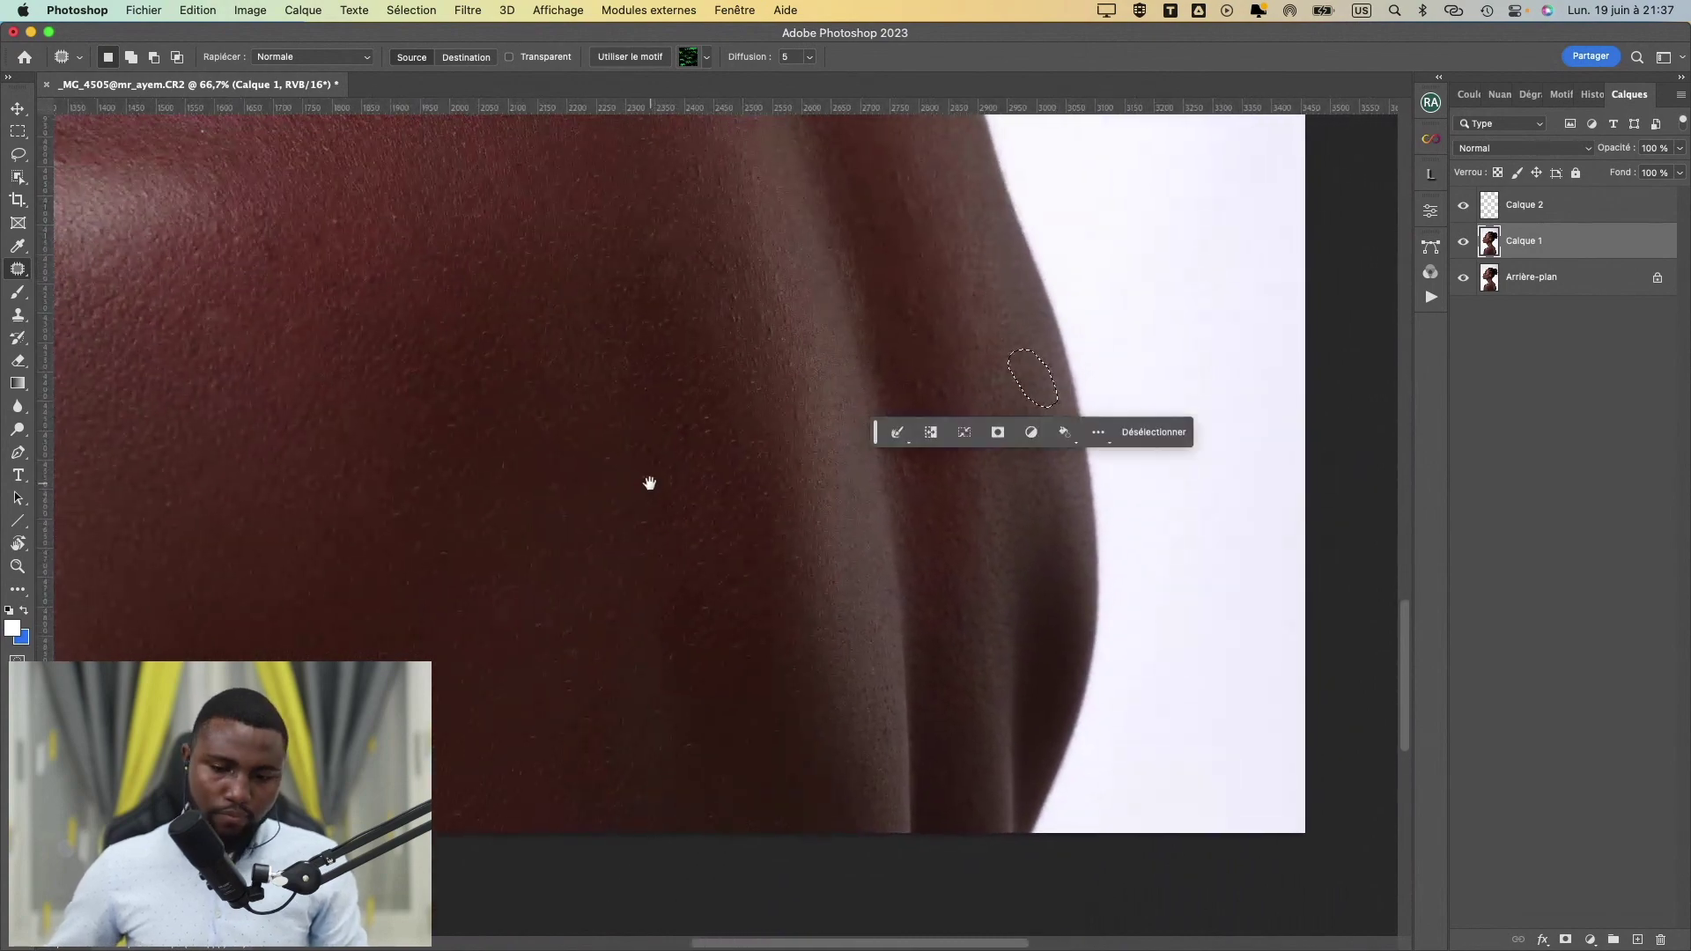
scroll(649, 483, up, 10)
mouse_move(670, 362)
mouse_down()
mouse_move(682, 396)
mouse_move(663, 358)
mouse_up()
scroll(498, 484, down, 5)
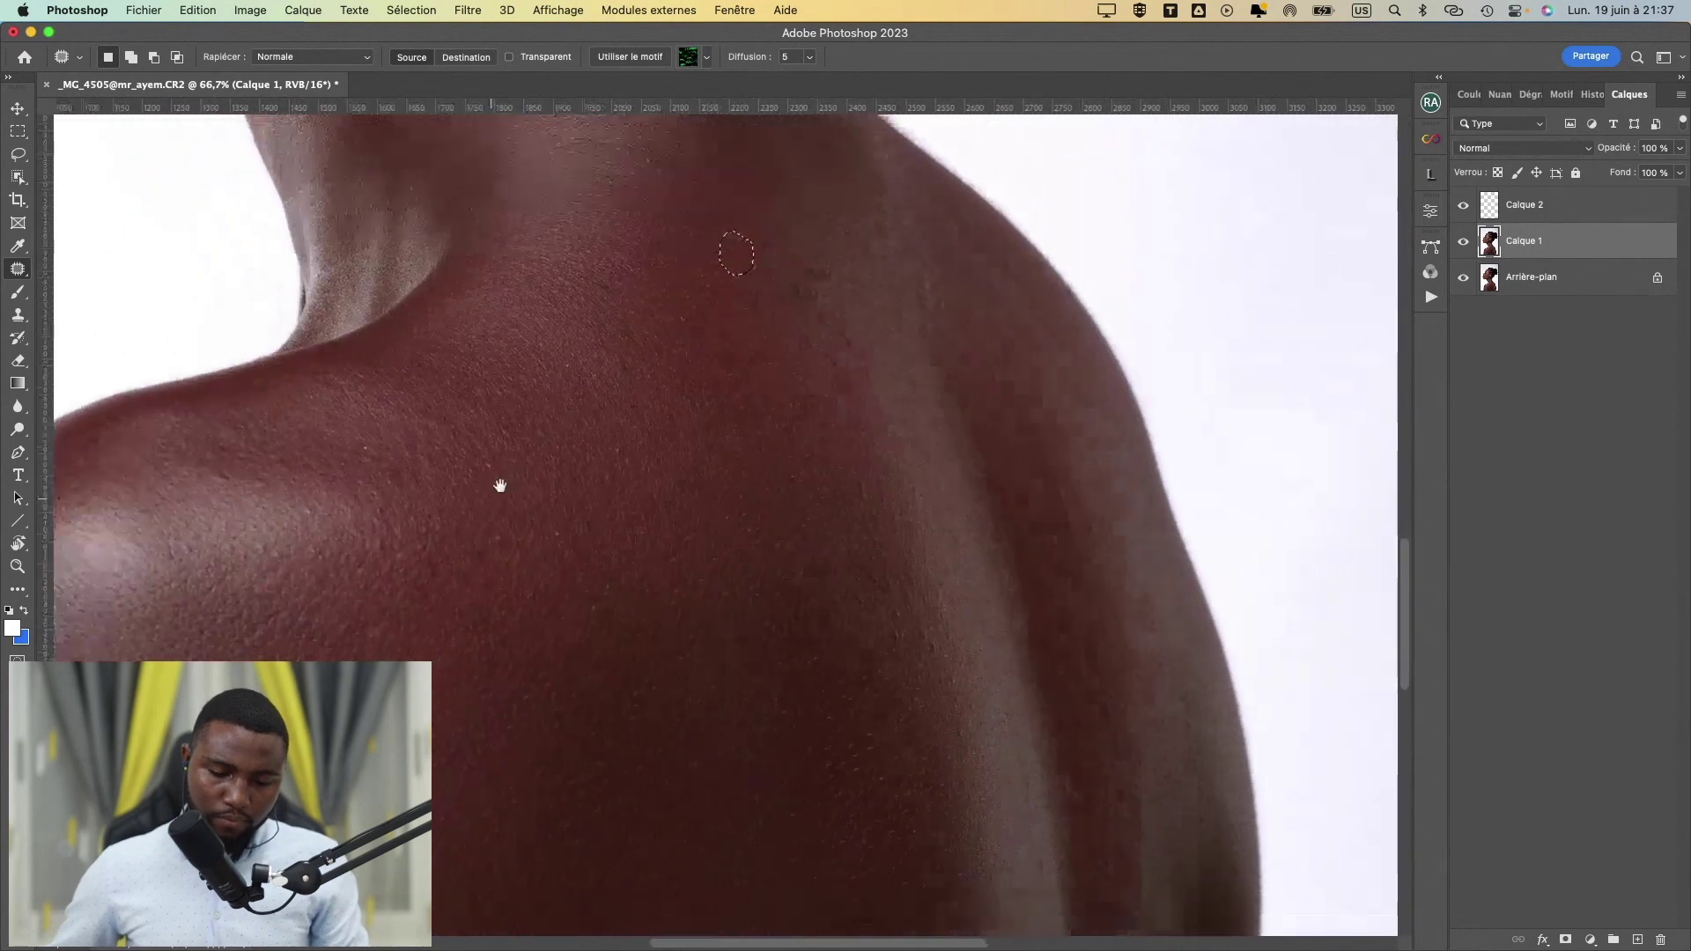
mouse_move(524, 467)
mouse_down()
mouse_move(513, 513)
mouse_move(541, 510)
mouse_move(563, 476)
mouse_move(523, 439)
mouse_move(693, 437)
mouse_move(625, 458)
mouse_move(659, 437)
mouse_move(623, 415)
mouse_up()
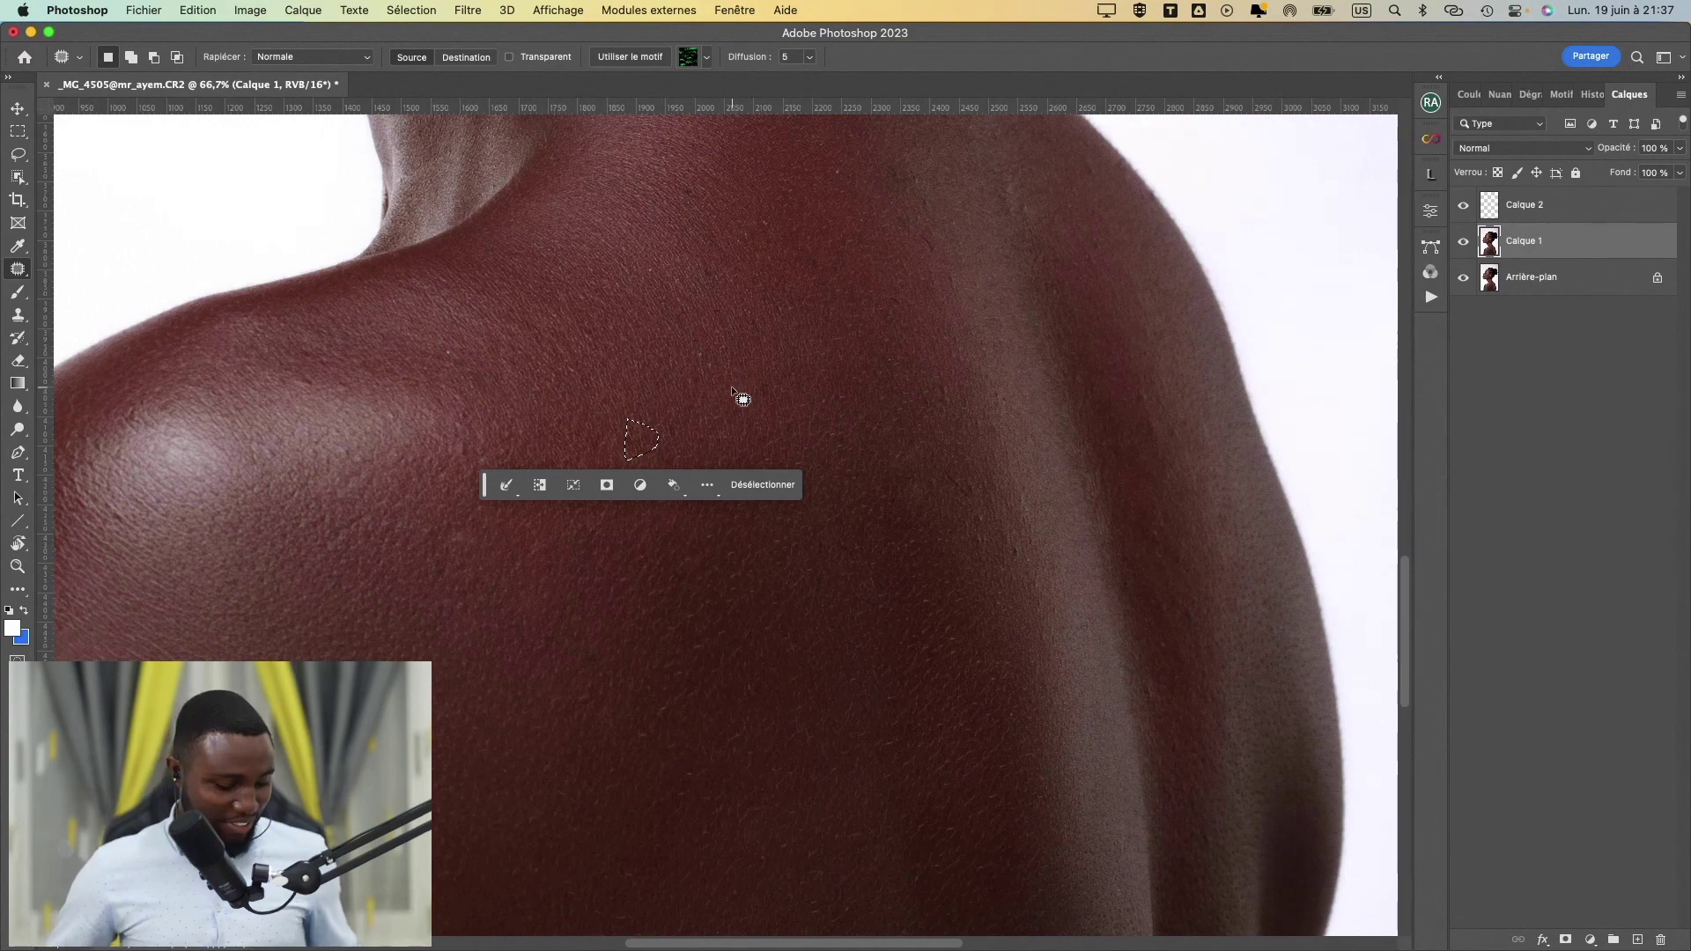
- Patch the dark spot at the base of the neck, comparing before and after, and a second spot closer to the far shoulder
drag(728, 374, 577, 559)
mouse_move(669, 411)
mouse_down()
mouse_move(548, 506)
mouse_move(498, 507)
mouse_up()
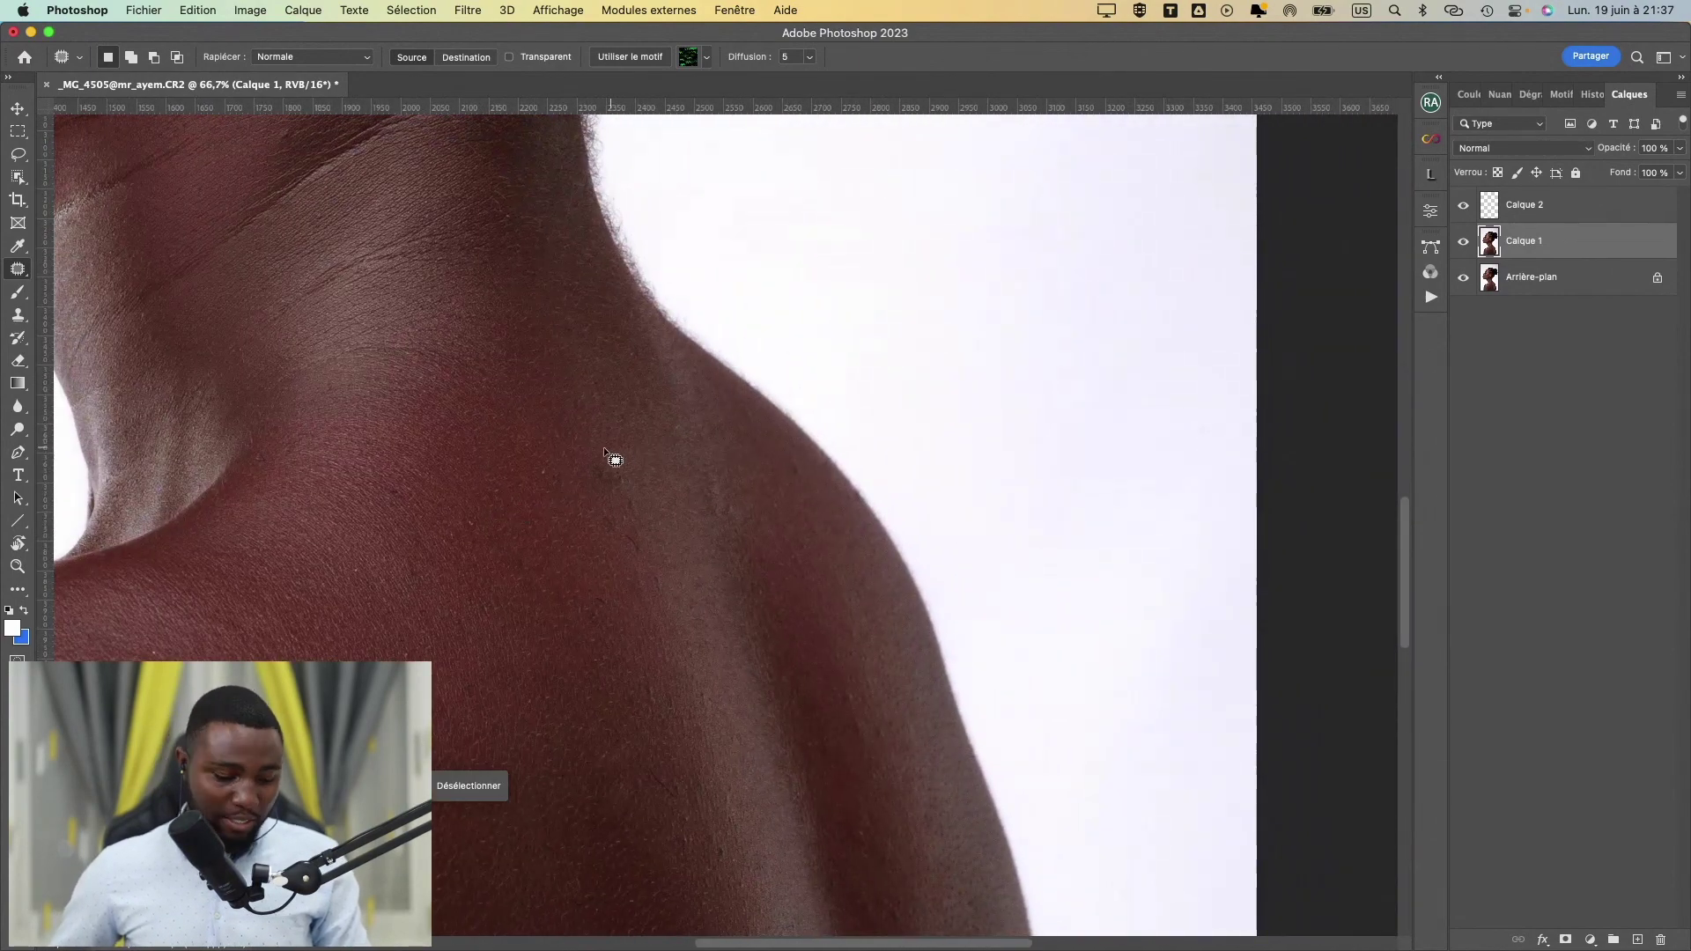
mouse_move(593, 444)
mouse_down()
mouse_move(601, 495)
mouse_move(631, 476)
mouse_up()
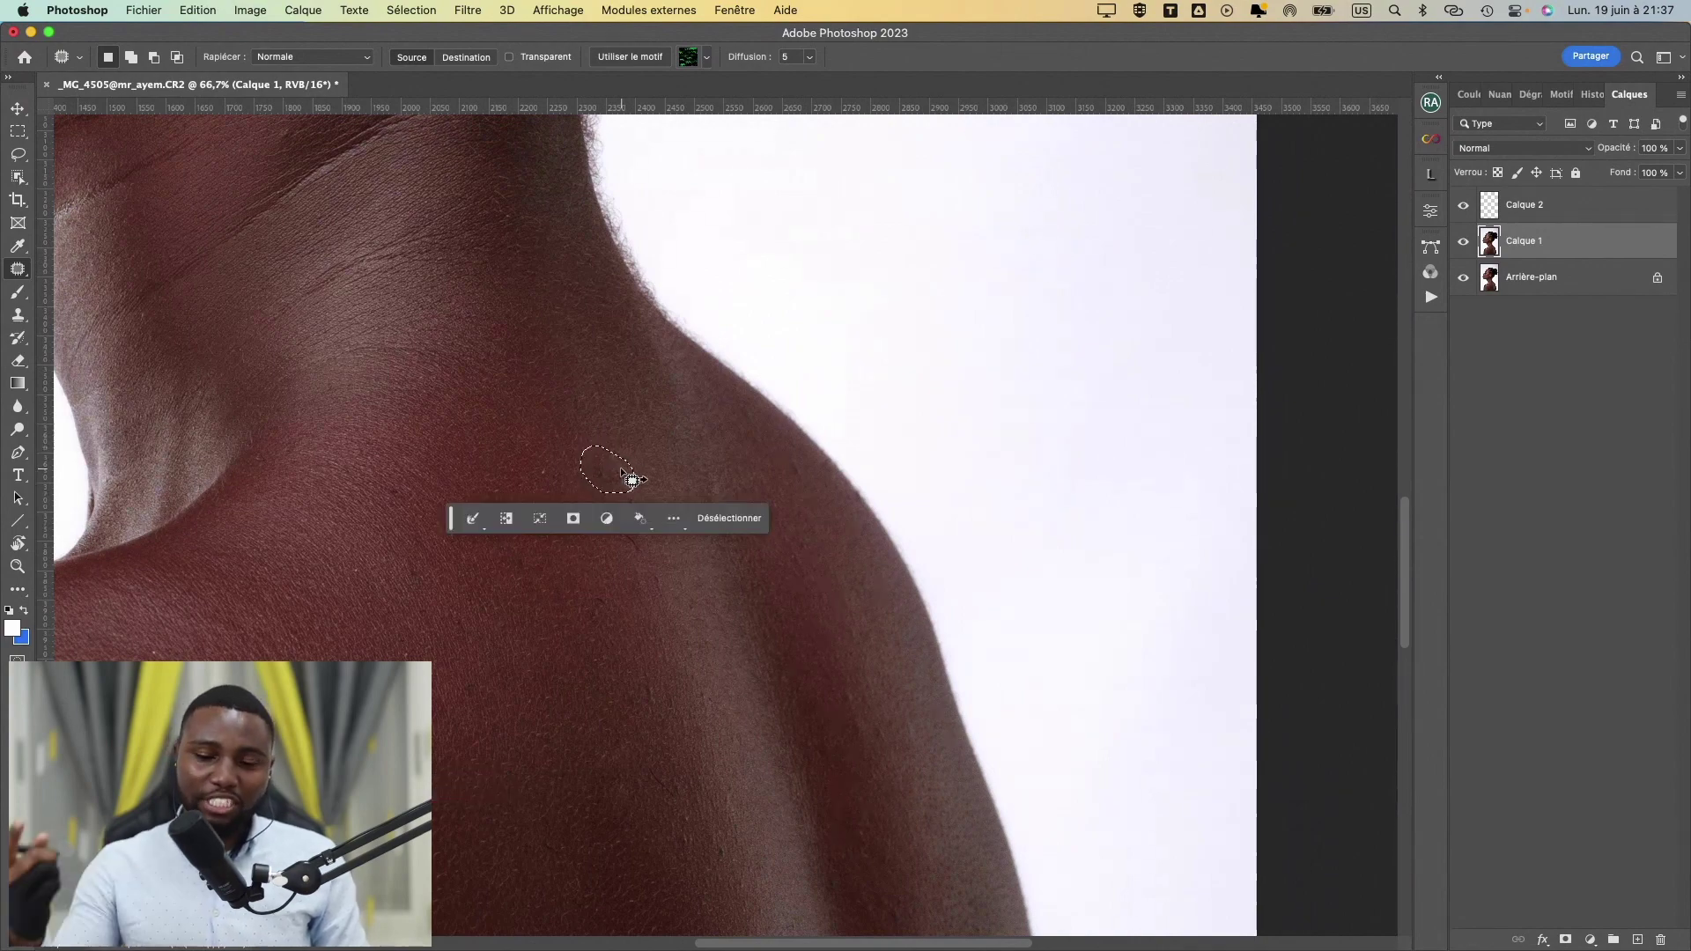
key(super+z)
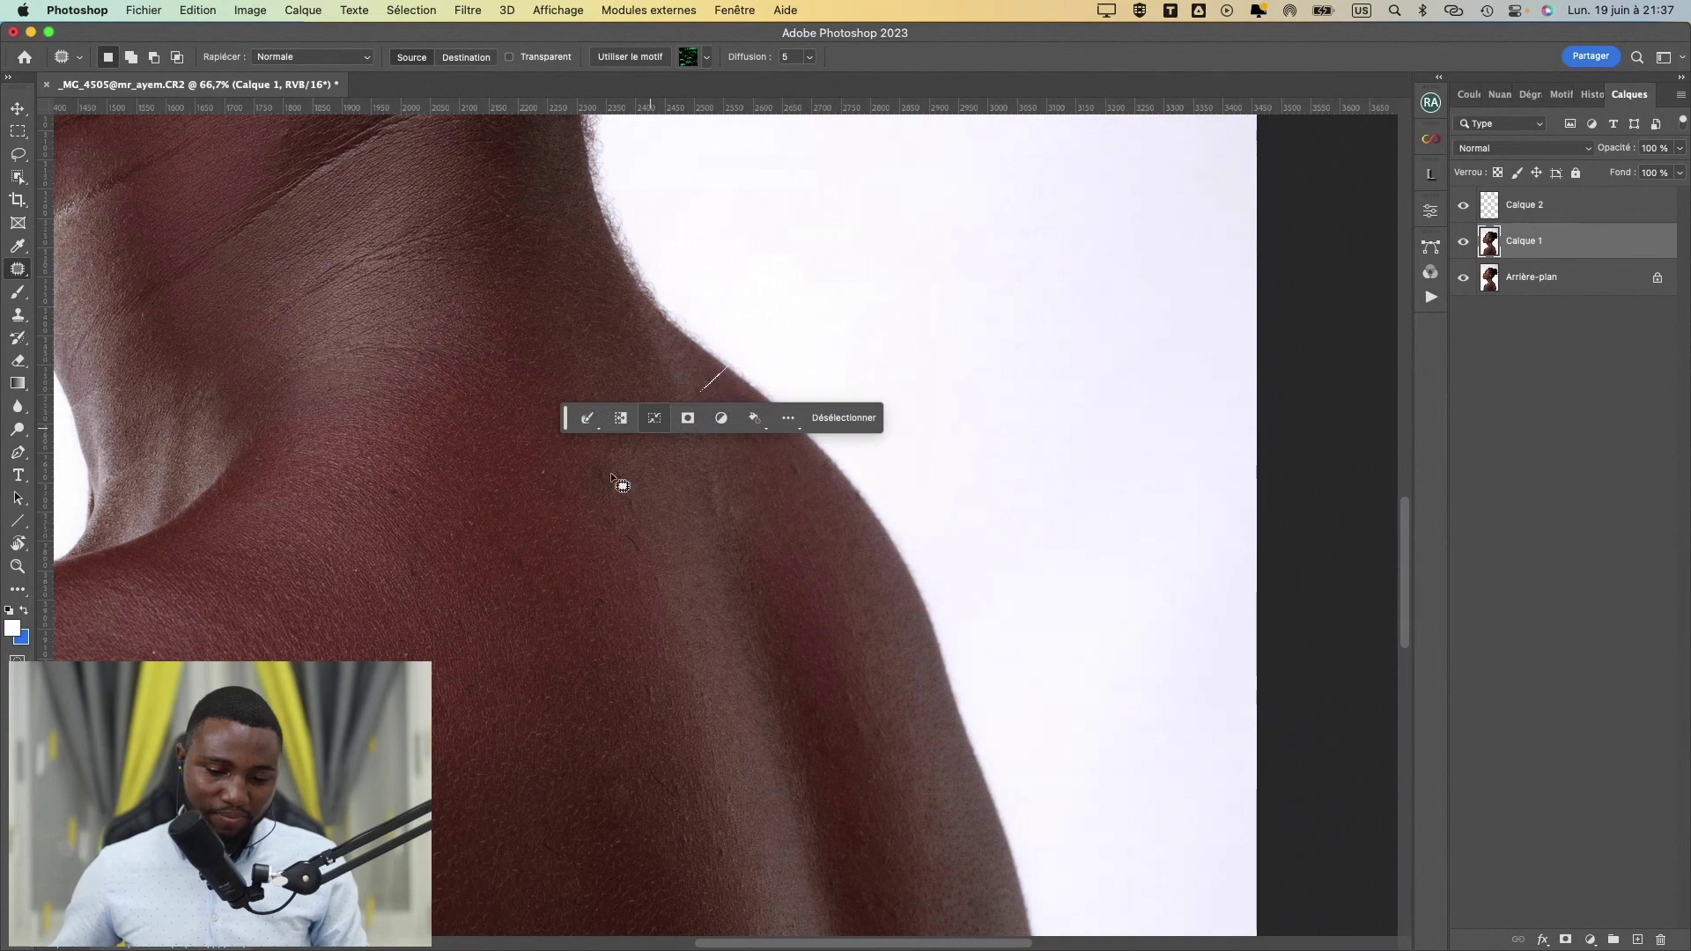
key(super+shift+z)
mouse_move(618, 471)
mouse_down()
mouse_move(574, 431)
mouse_move(643, 350)
mouse_move(616, 319)
mouse_move(644, 315)
mouse_move(683, 422)
mouse_up()
click(650, 420)
click(637, 375)
mouse_move(742, 304)
mouse_down()
mouse_move(728, 339)
mouse_move(752, 330)
mouse_up()
drag(743, 331, 758, 378)
- Patch the large uneven area beside the light vertical ridge and the small spot in the dark fold next to it
scroll(680, 426, down, 6)
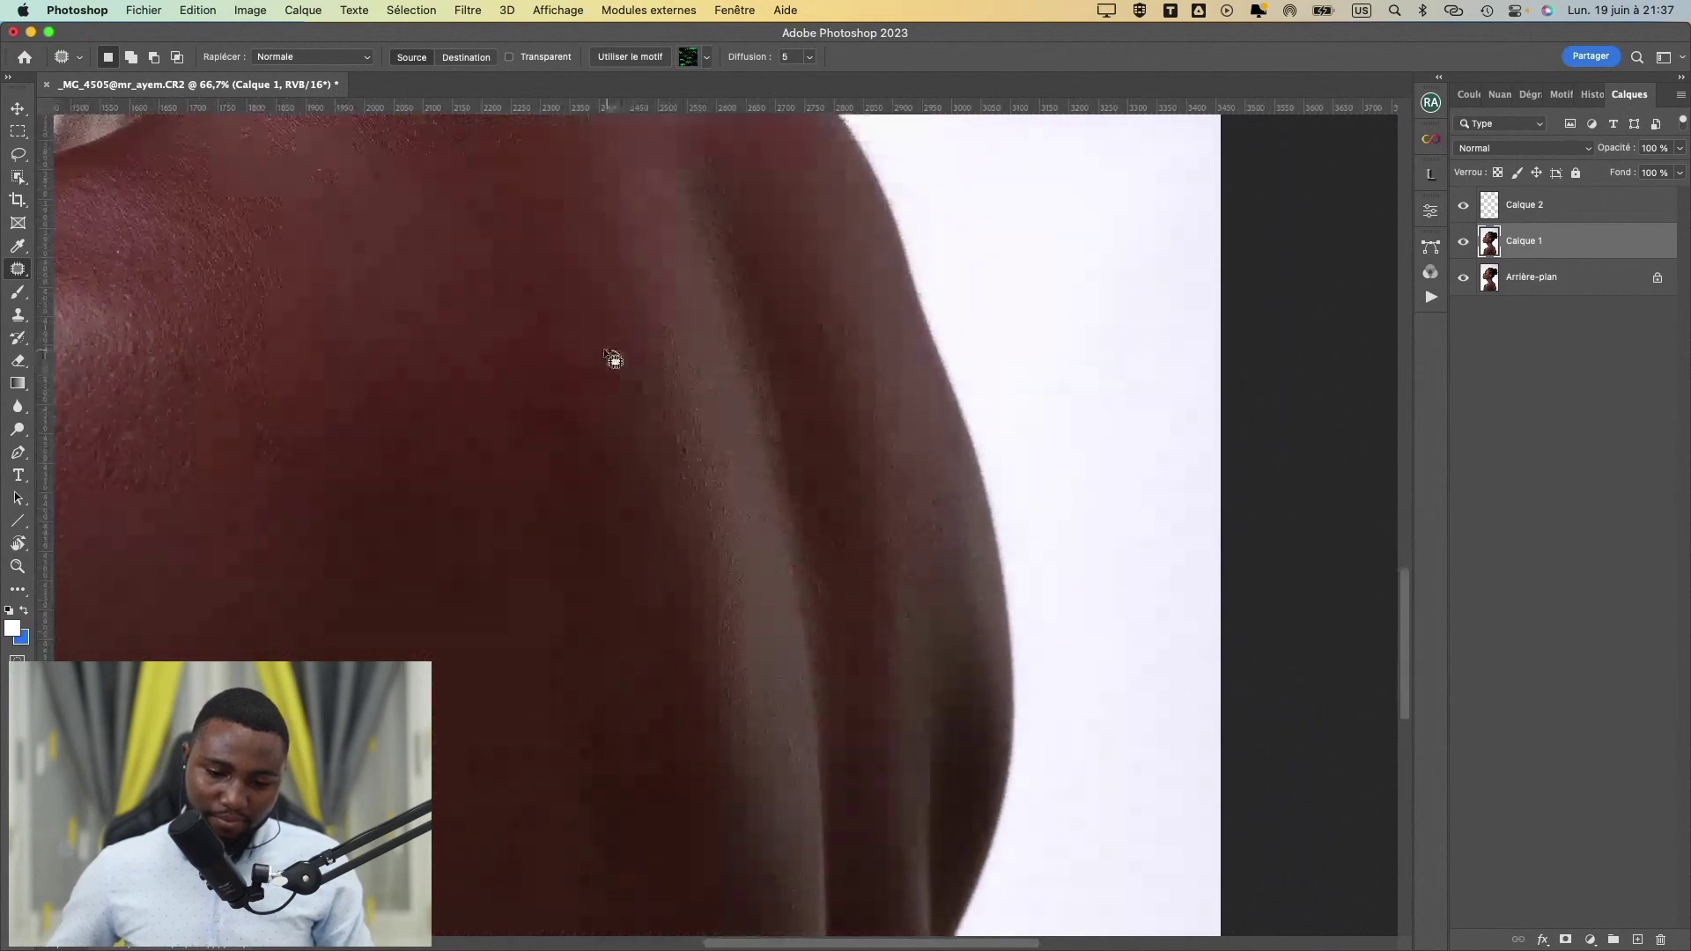
mouse_move(606, 351)
mouse_down()
mouse_move(640, 411)
mouse_move(662, 374)
mouse_move(628, 344)
mouse_move(577, 363)
mouse_up()
click(564, 362)
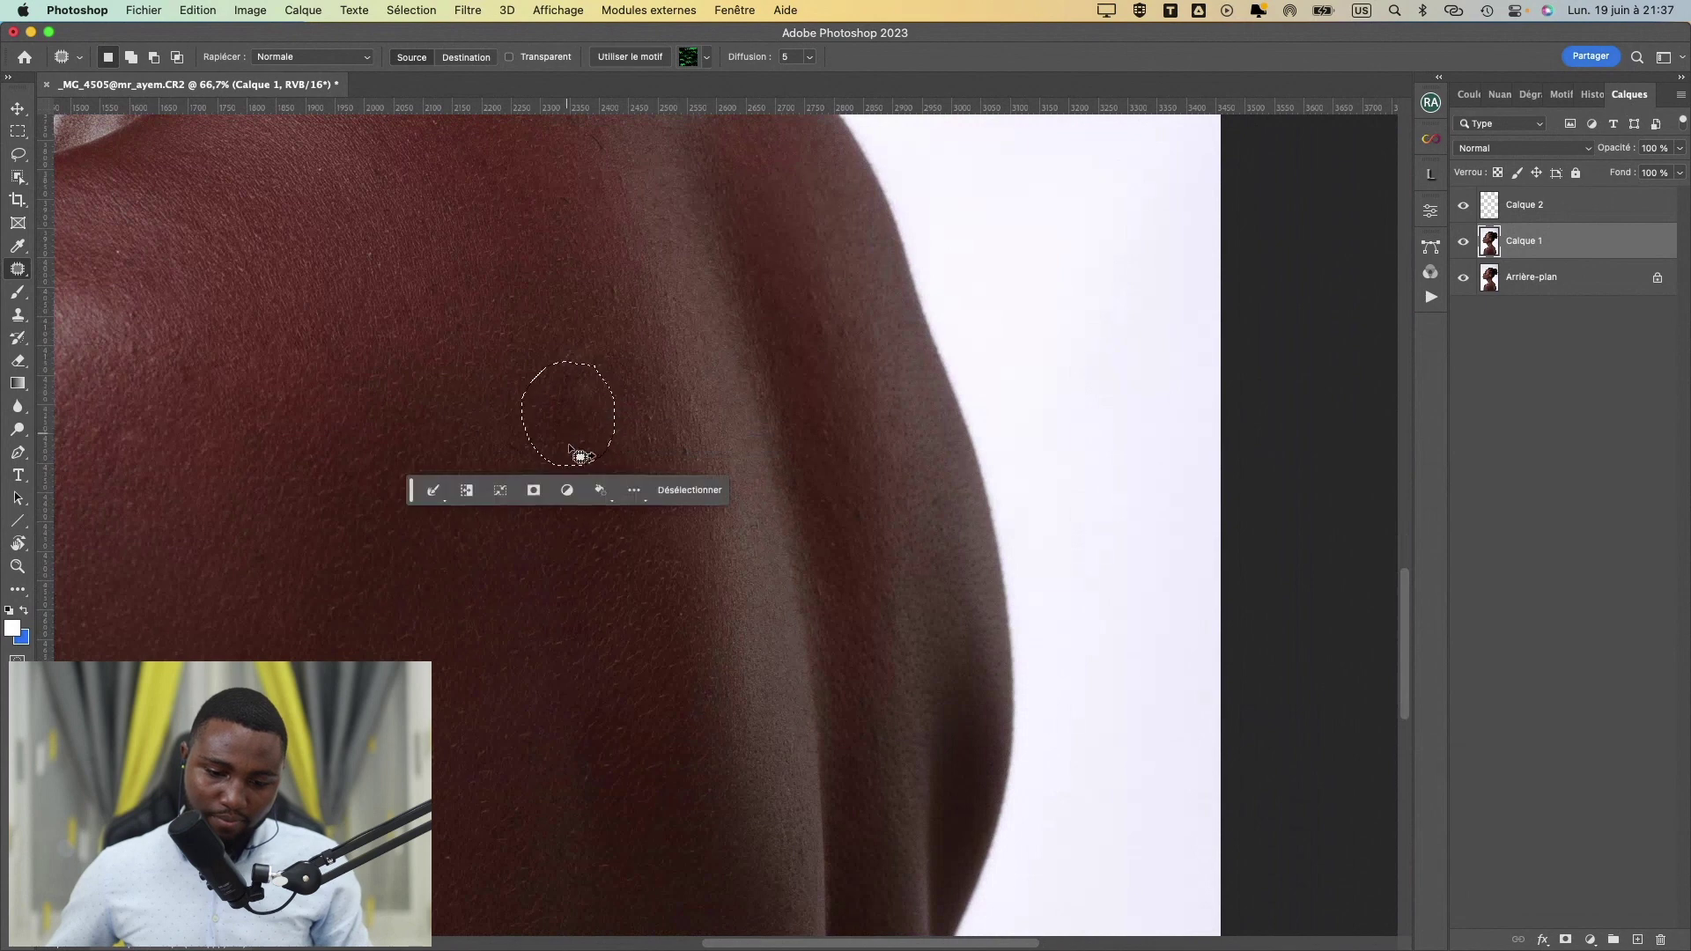
drag(571, 445, 599, 473)
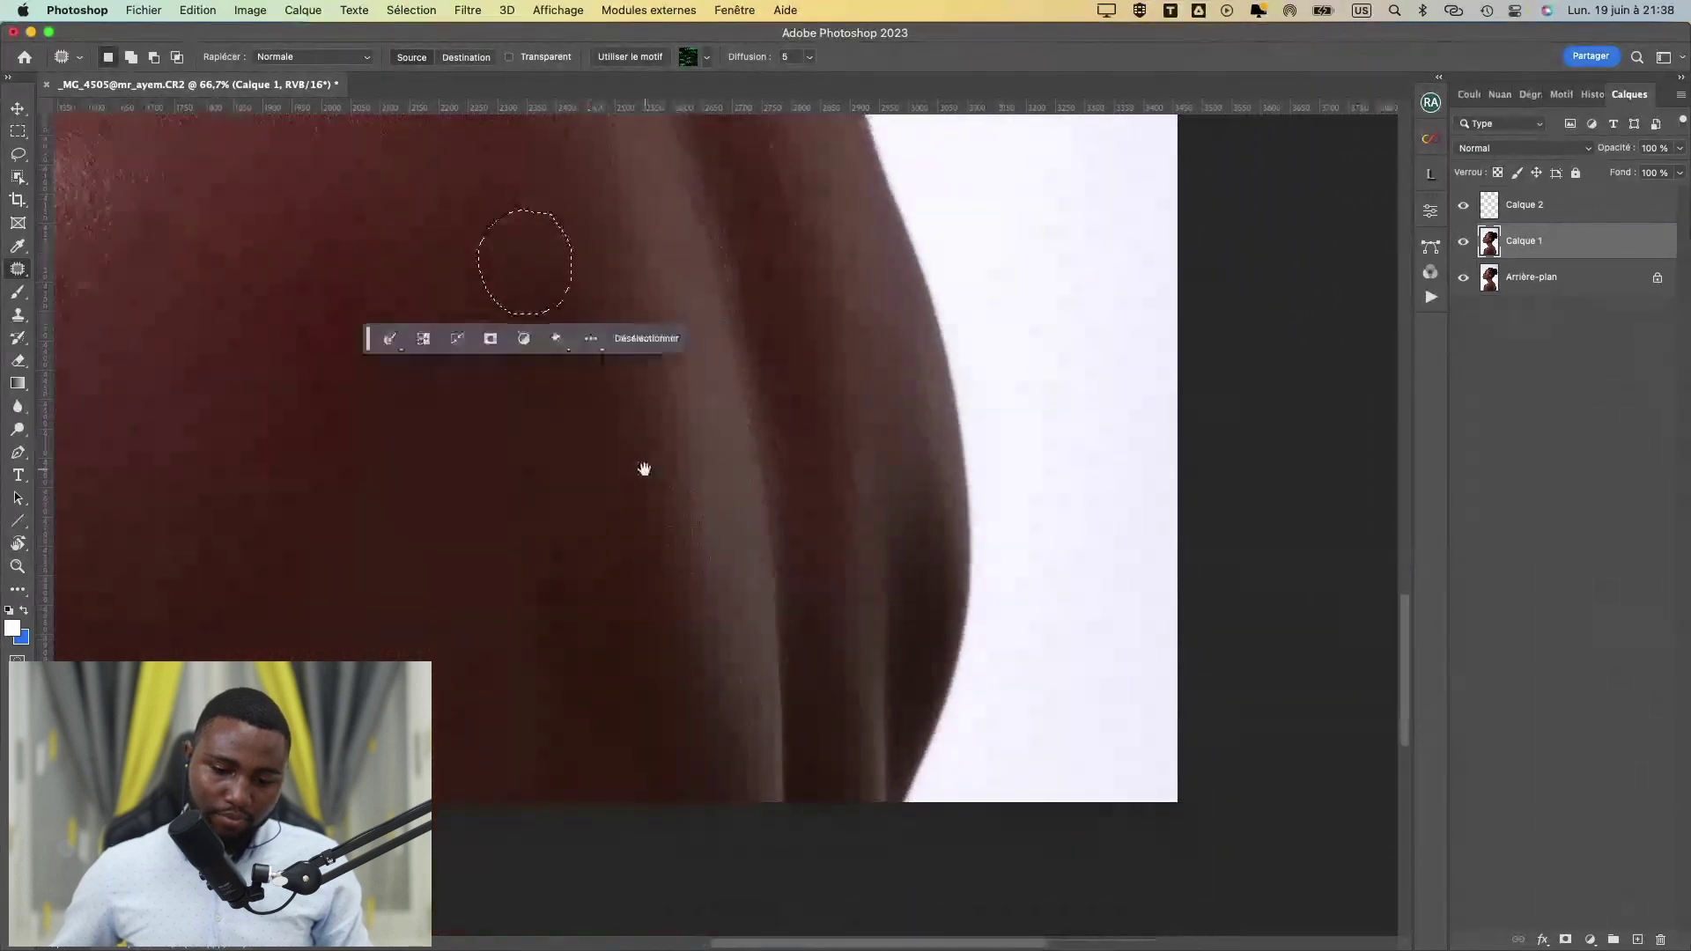
mouse_move(757, 314)
mouse_down()
mouse_move(743, 332)
mouse_move(764, 330)
mouse_move(757, 314)
mouse_up()
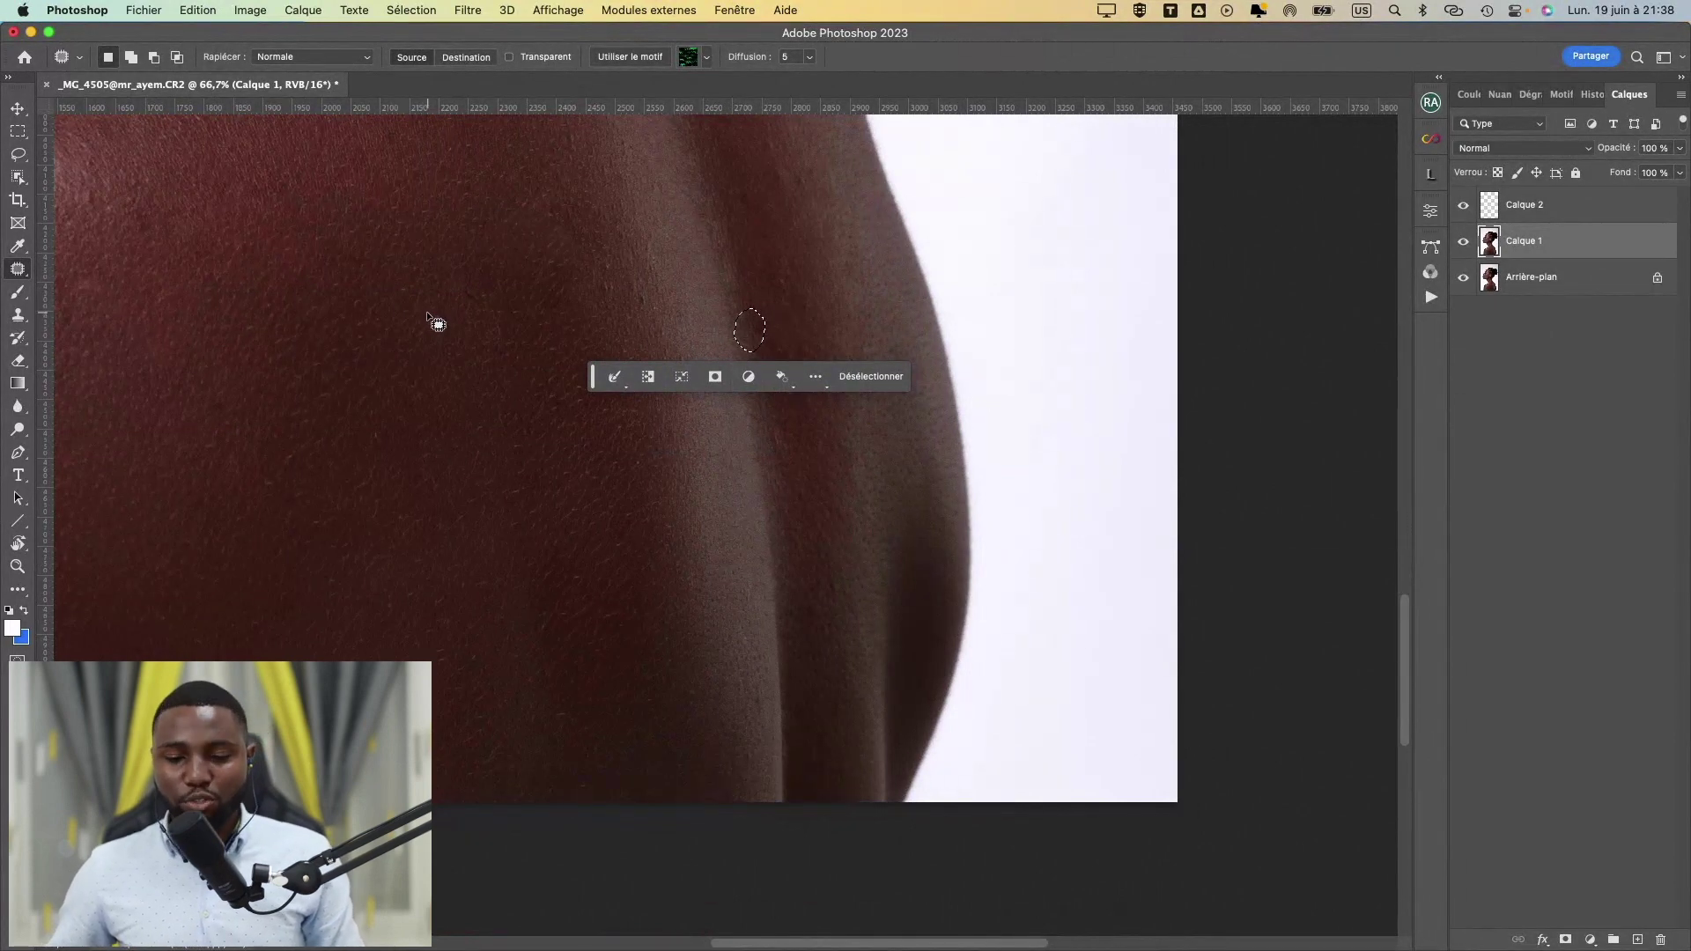
- Patch the remaining spots on the upper back and just below the nape with nearby clean skin
mouse_move(464, 345)
mouse_down()
mouse_move(366, 423)
mouse_move(352, 520)
mouse_up()
mouse_move(387, 381)
mouse_down()
mouse_move(382, 510)
mouse_move(397, 515)
mouse_up()
drag(385, 413, 516, 496)
mouse_move(546, 337)
mouse_down()
mouse_move(565, 381)
mouse_move(551, 337)
mouse_up()
mouse_move(558, 356)
mouse_down()
mouse_move(539, 315)
mouse_move(561, 388)
mouse_move(553, 341)
mouse_move(621, 319)
mouse_up()
click(600, 315)
click(596, 288)
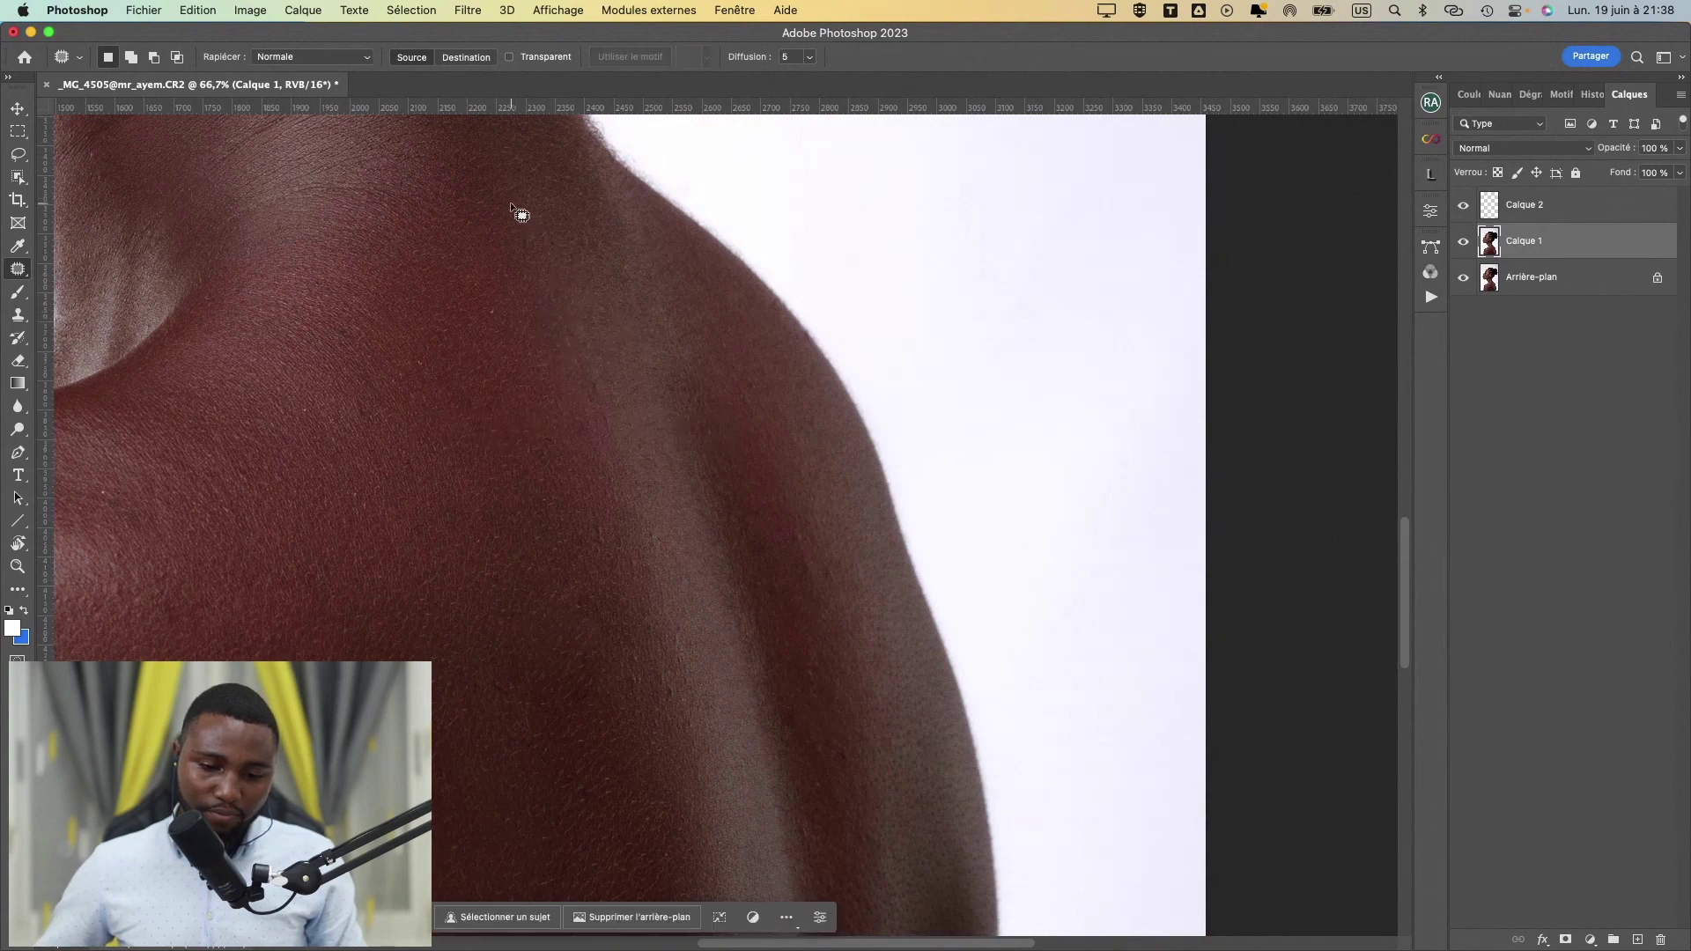
mouse_move(495, 183)
mouse_down()
mouse_move(491, 246)
mouse_move(529, 246)
mouse_move(527, 212)
mouse_move(527, 301)
mouse_up()
drag(424, 411, 766, 491)
- Patch the remaining blemishes on the face around the temple and on the upper forehead near the hairline
key(super+minus)
key(super+minus)
key(super+minus)
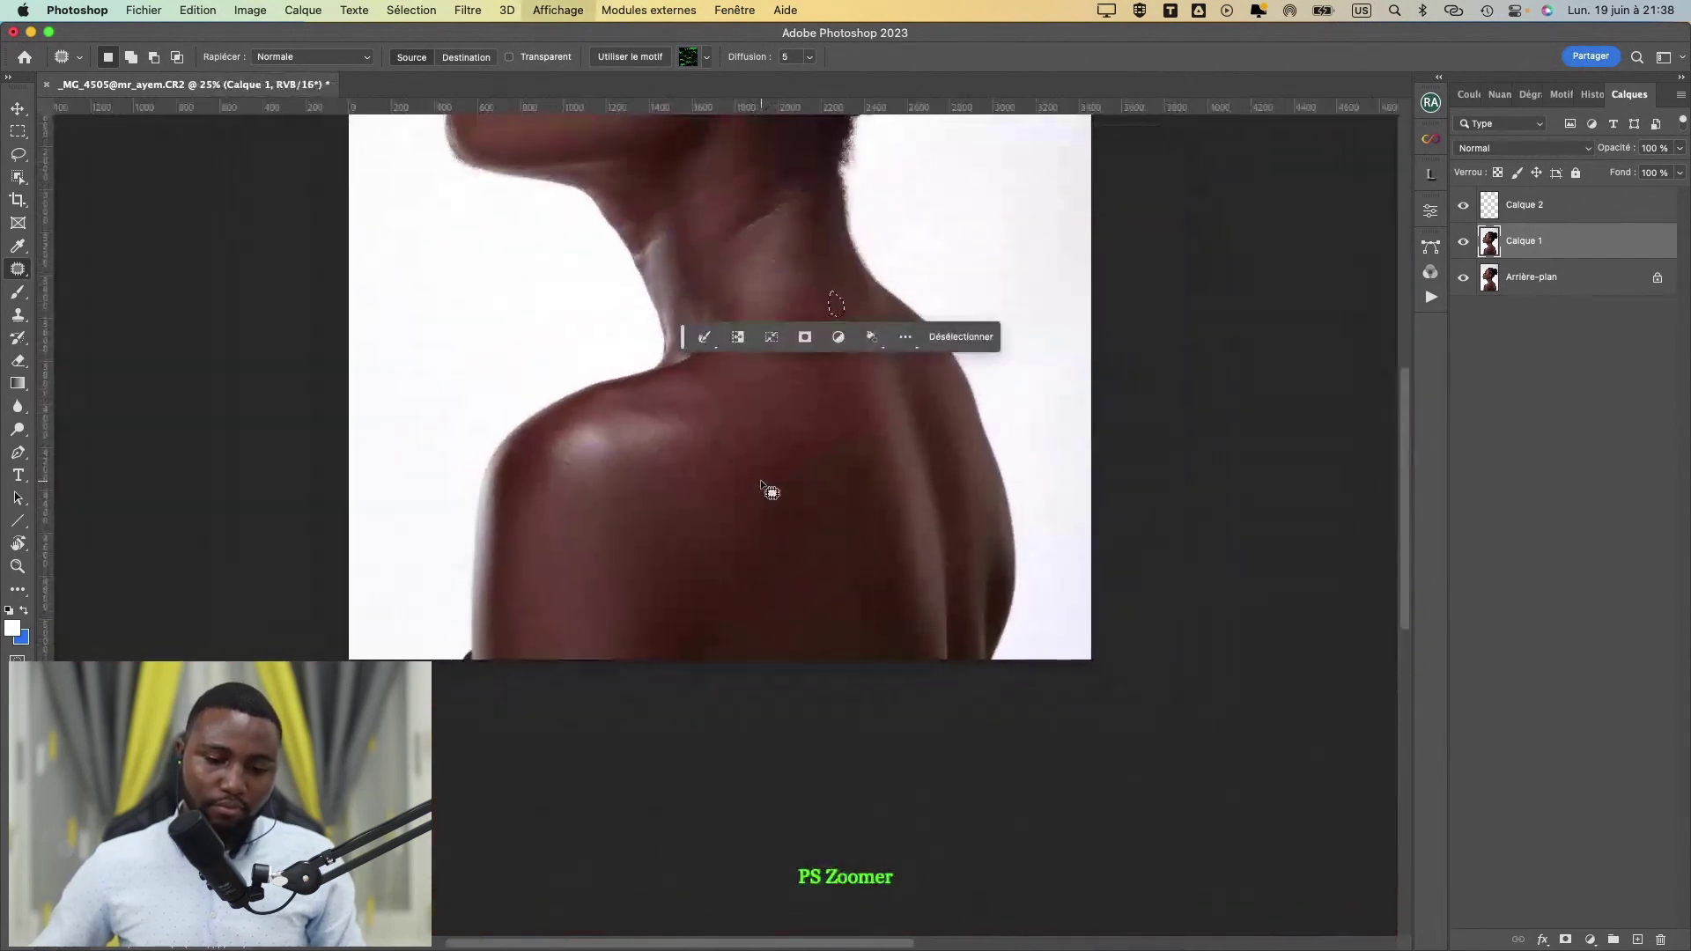
key(super+minus)
key(super+plus)
key(super+plus)
key(super+plus)
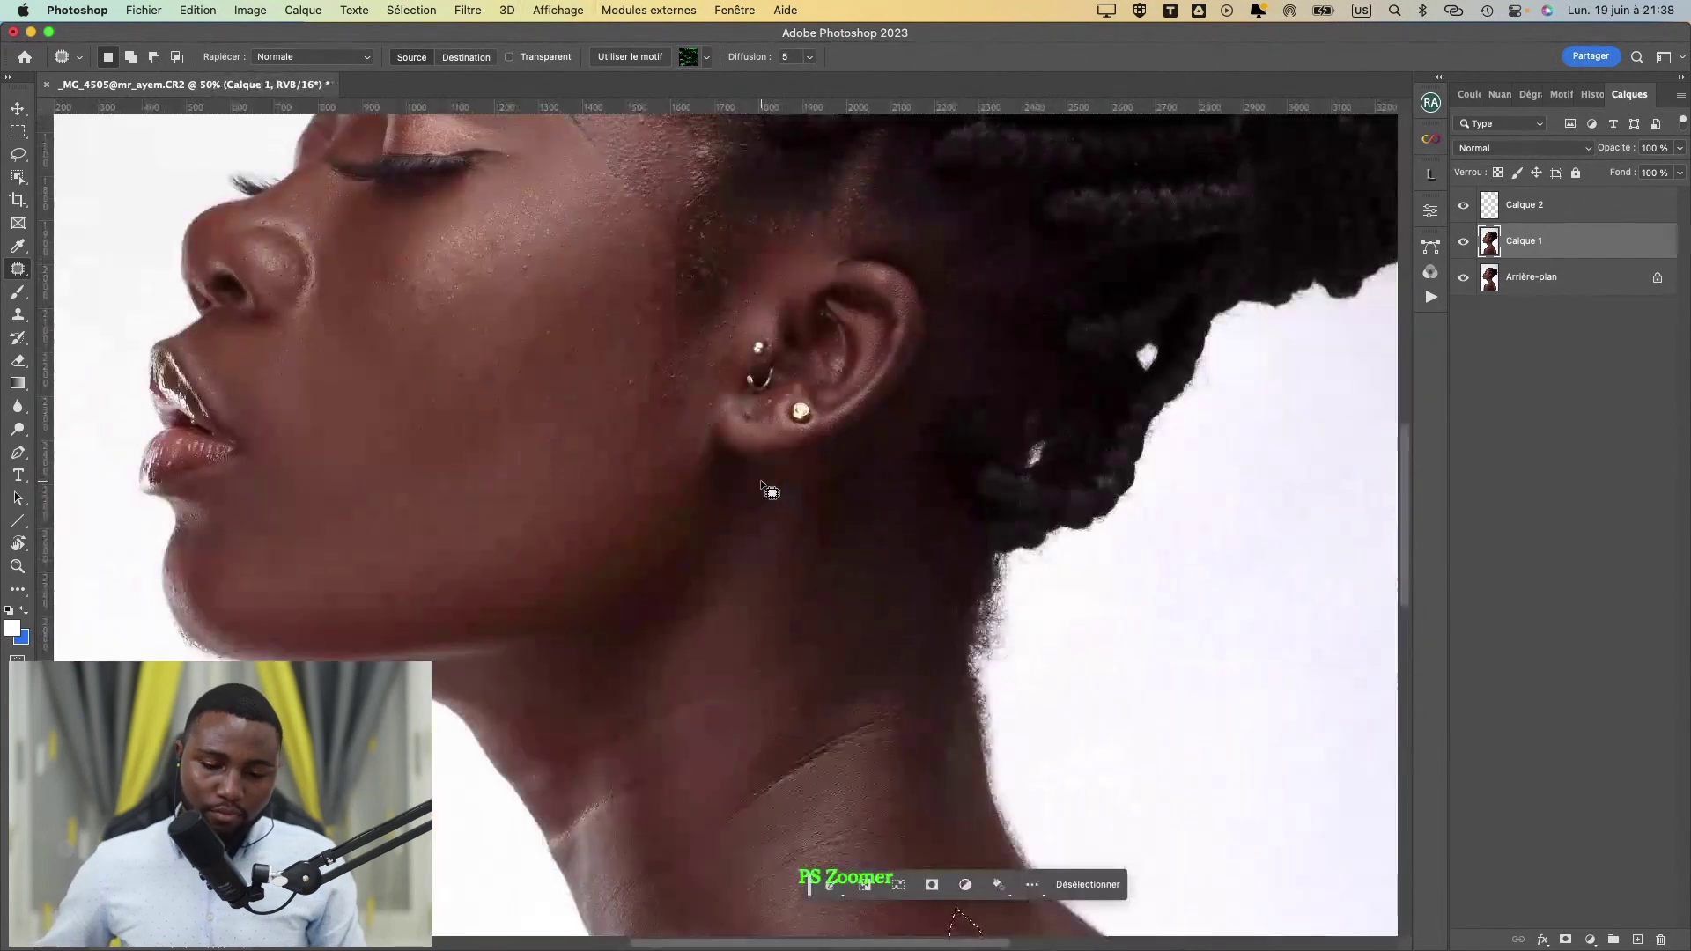
drag(657, 384, 639, 471)
scroll(639, 471, up, 8)
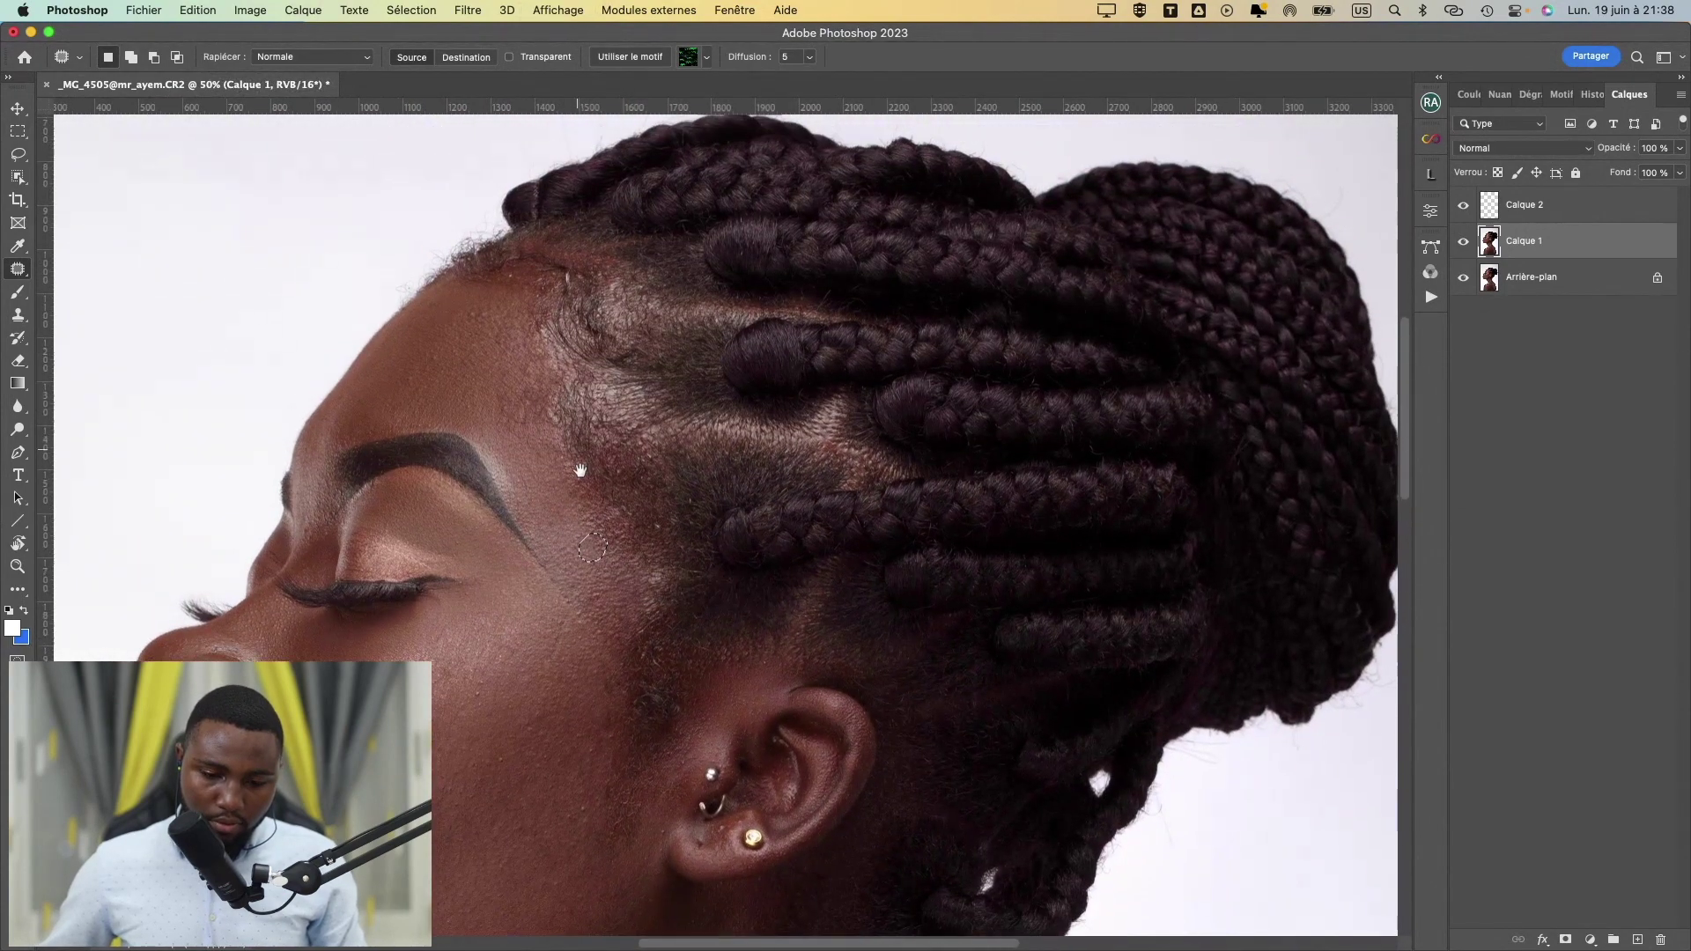
scroll(573, 472, up, 3)
drag(527, 345, 532, 376)
drag(567, 579, 679, 403)
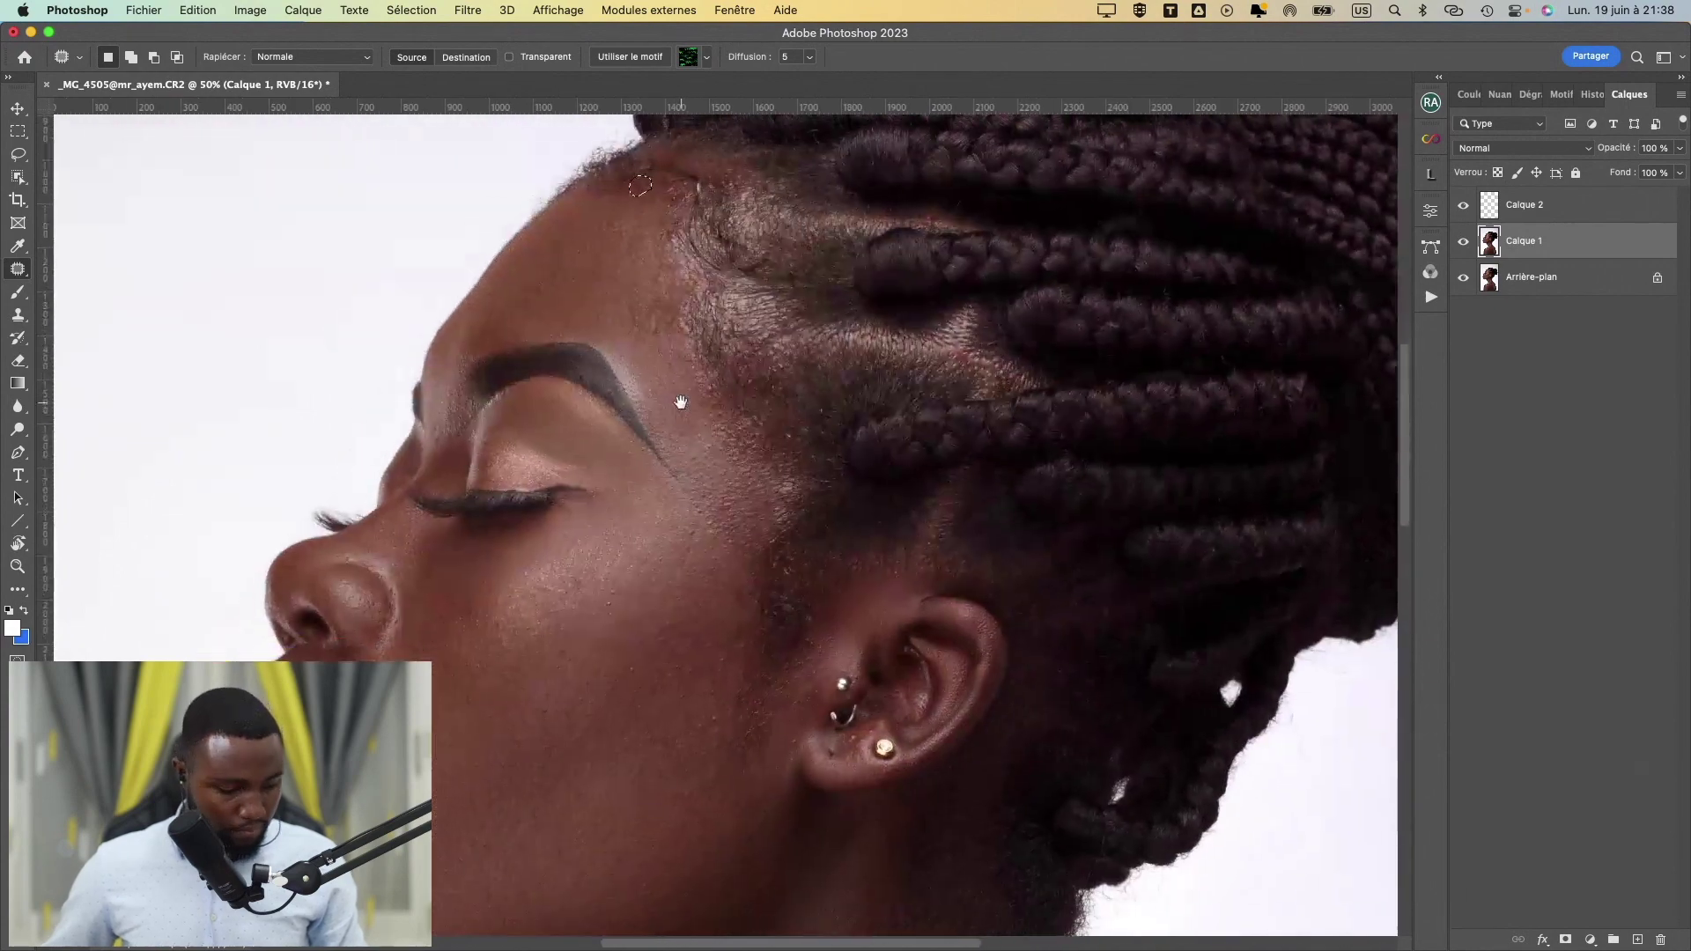
- Patch the small spot on the front edge of the chin, leaving no selection active
drag(598, 509, 634, 431)
drag(597, 516, 533, 612)
key(super+plus)
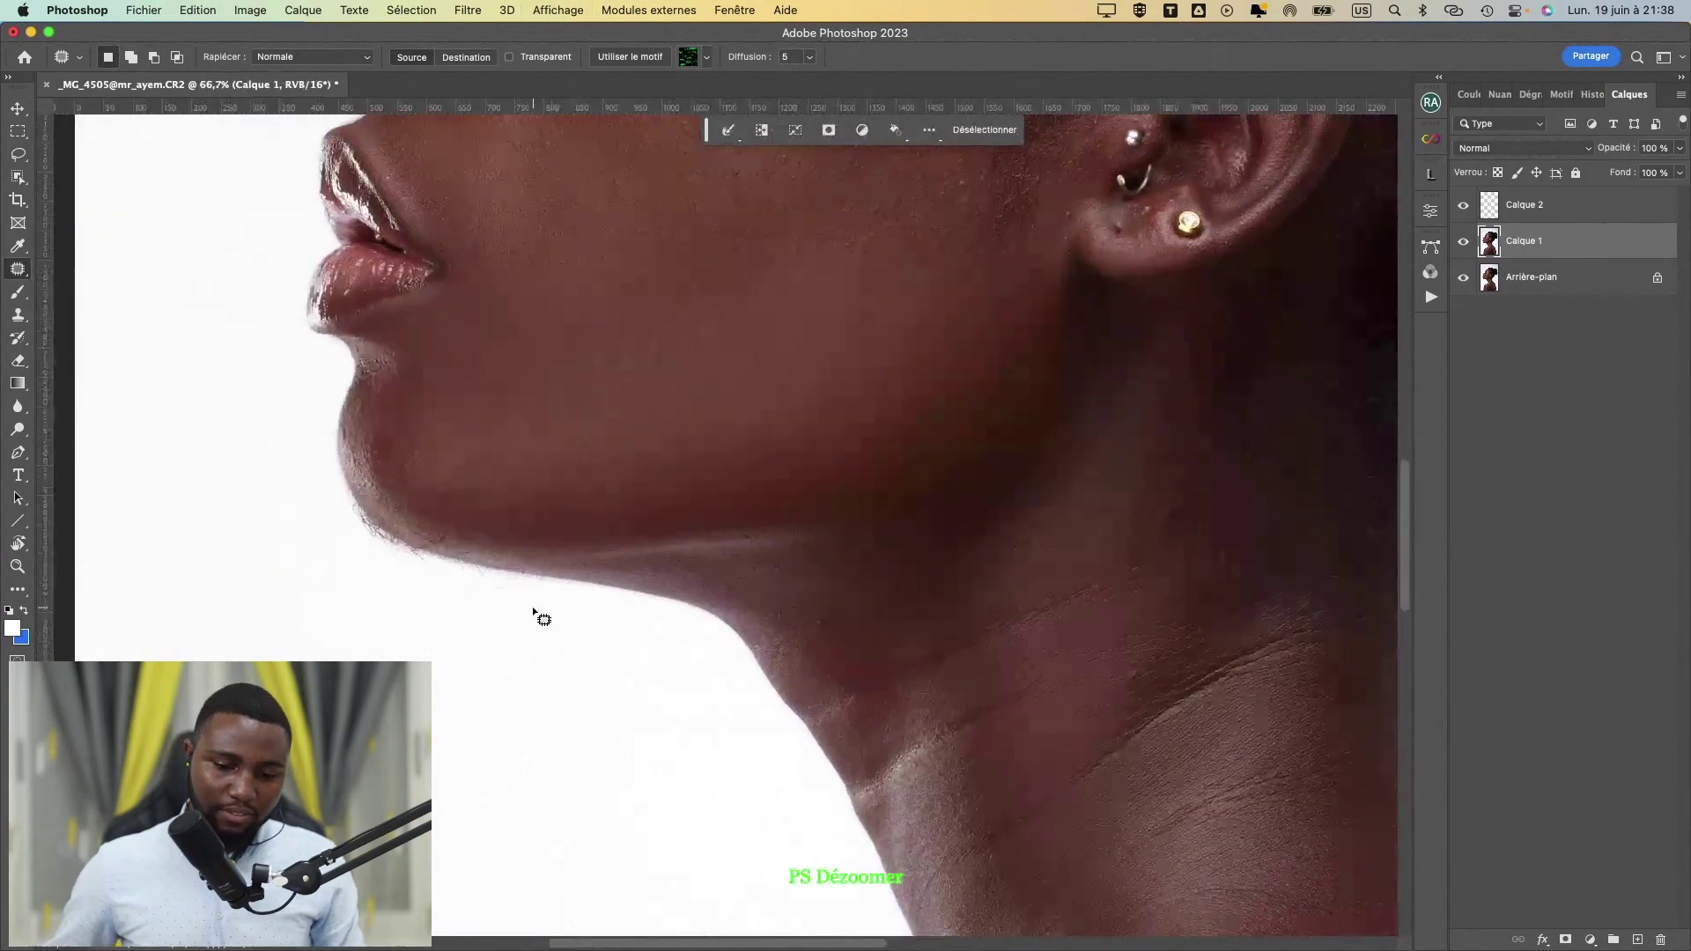
mouse_move(505, 415)
mouse_down()
mouse_move(474, 654)
mouse_move(494, 427)
mouse_up()
key(super+plus)
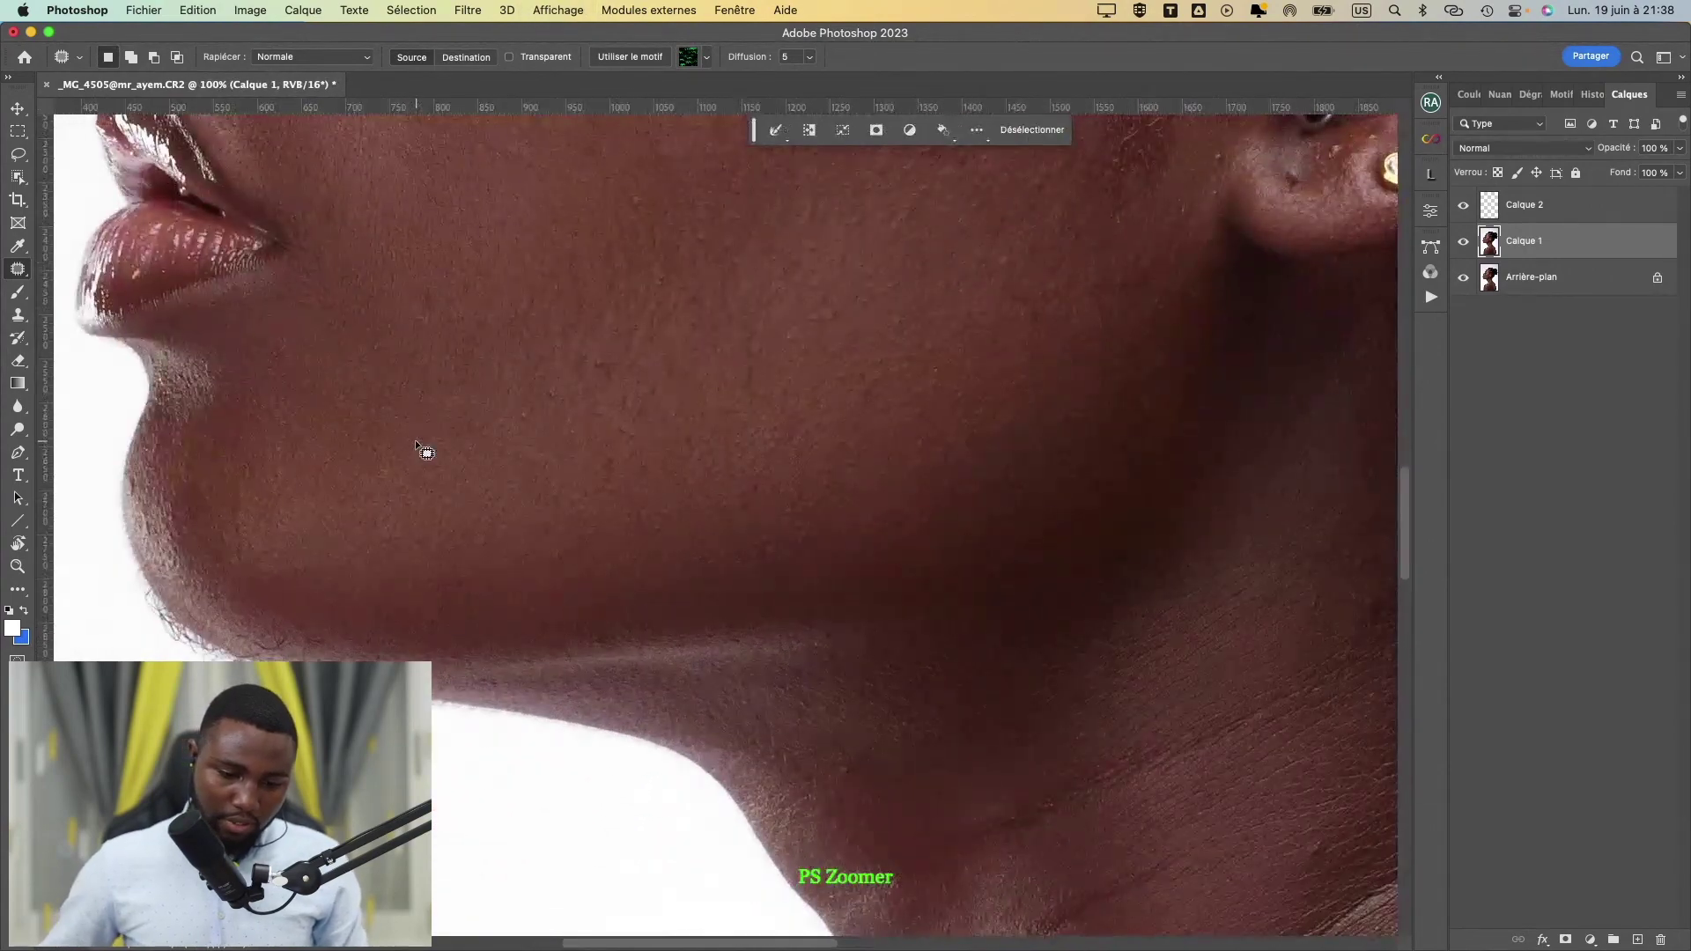
drag(370, 536, 541, 470)
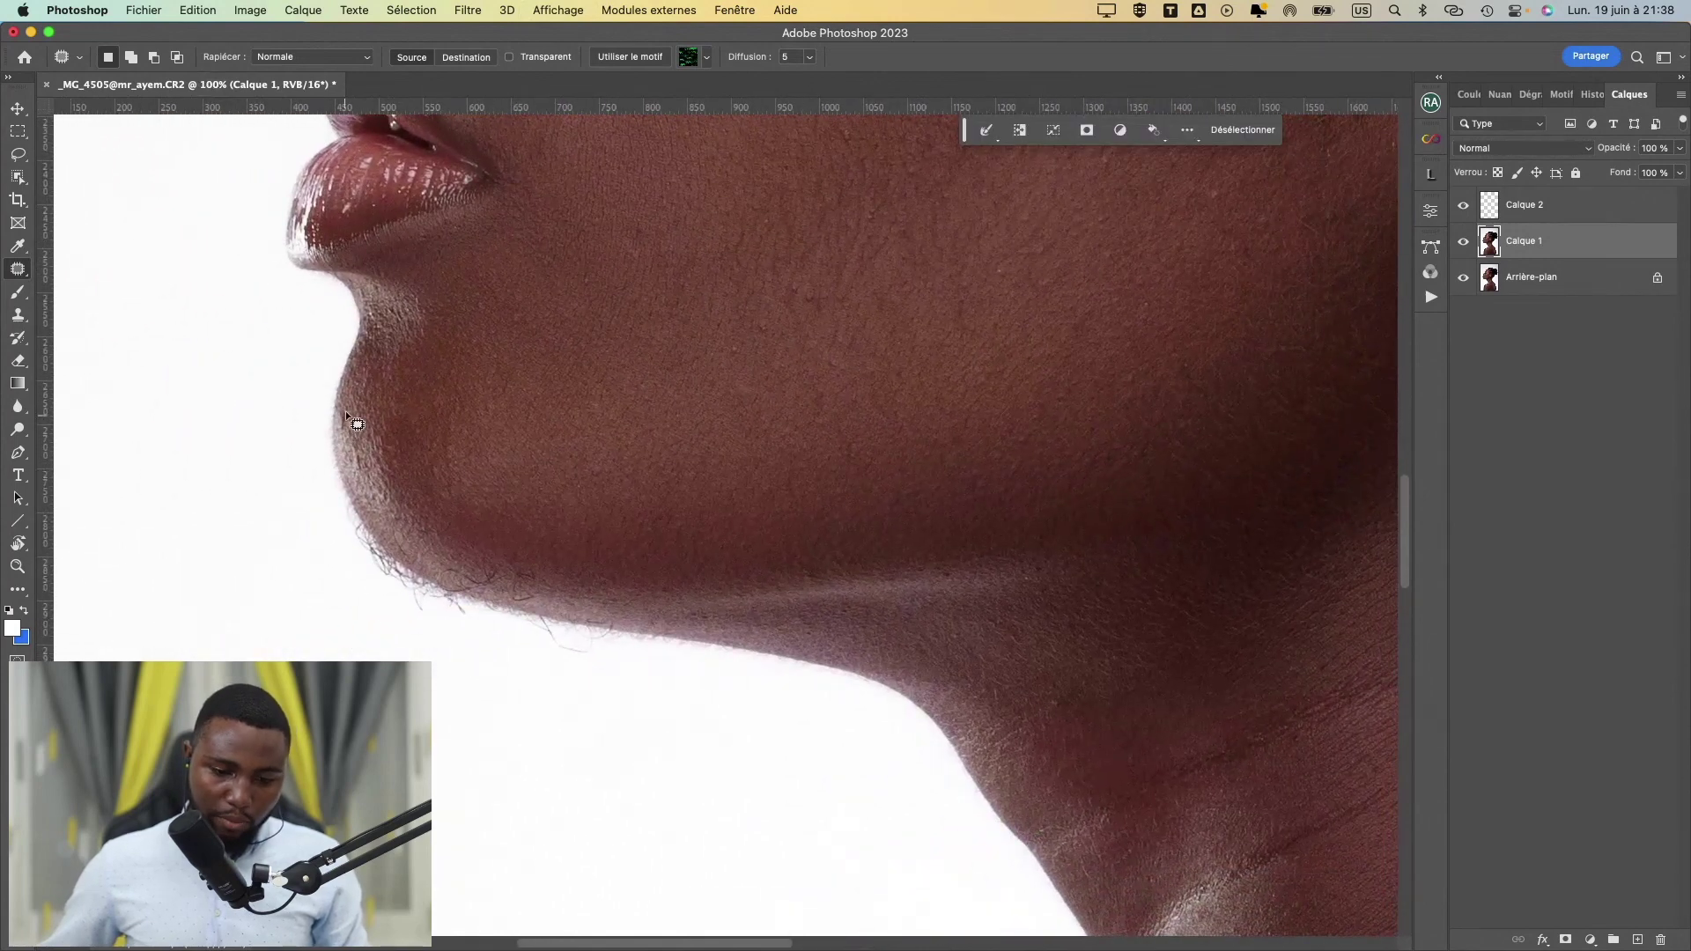
click(365, 425)
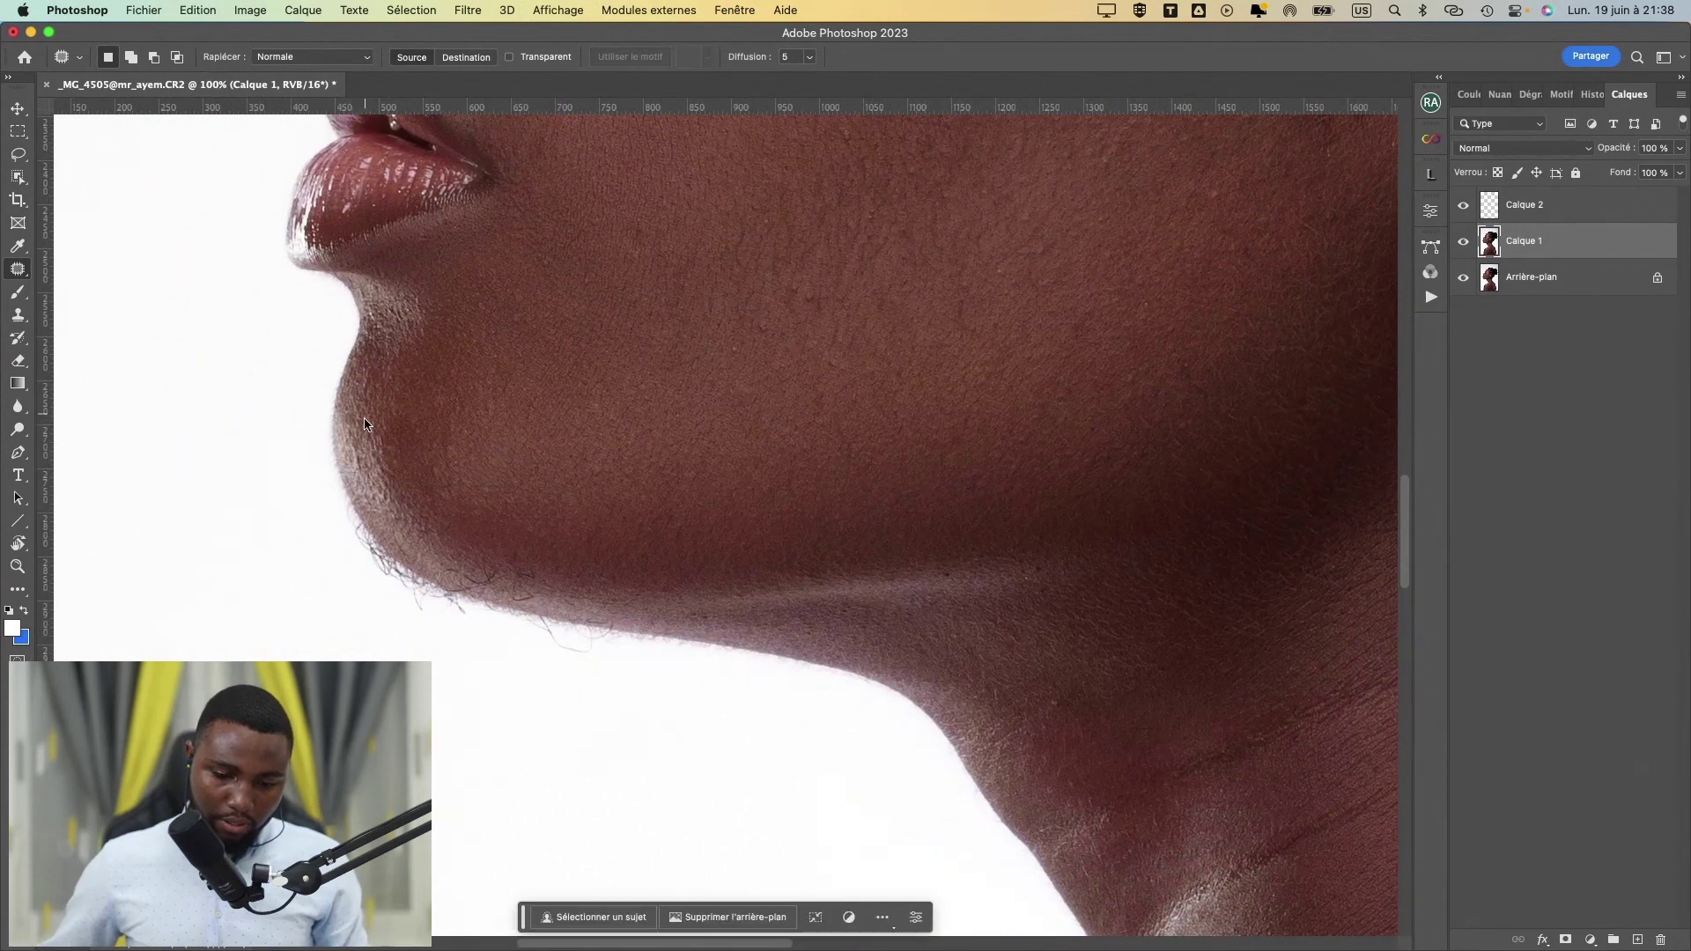
mouse_move(350, 438)
mouse_down()
mouse_move(354, 479)
mouse_move(355, 444)
mouse_up()
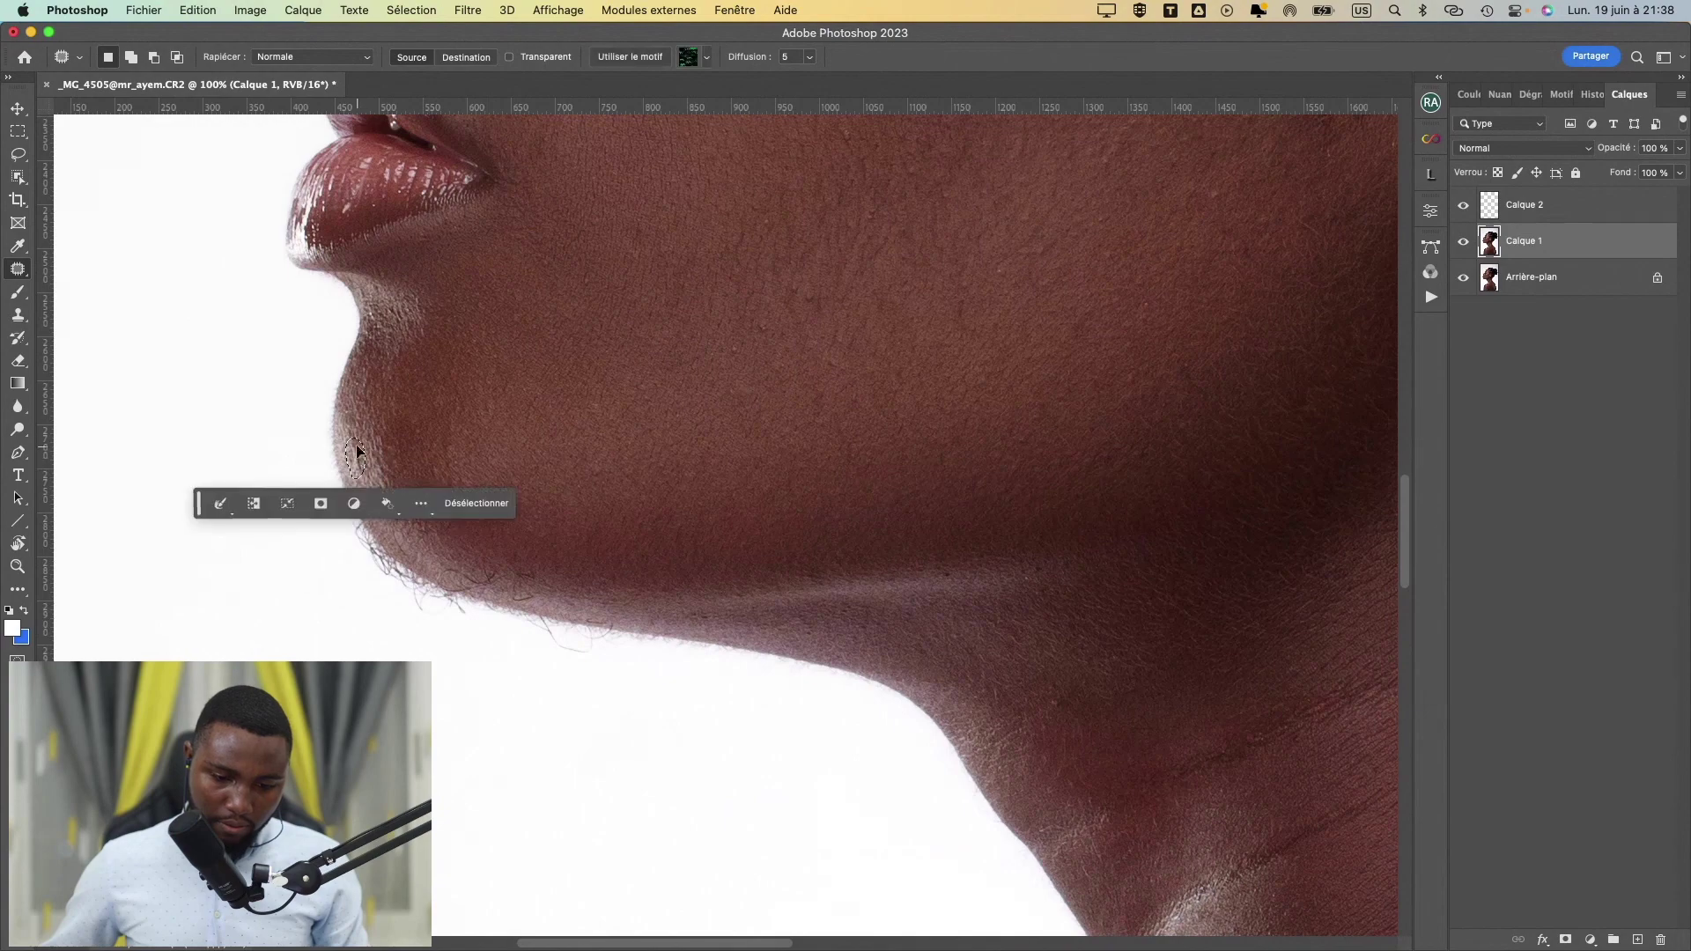
click(407, 415)
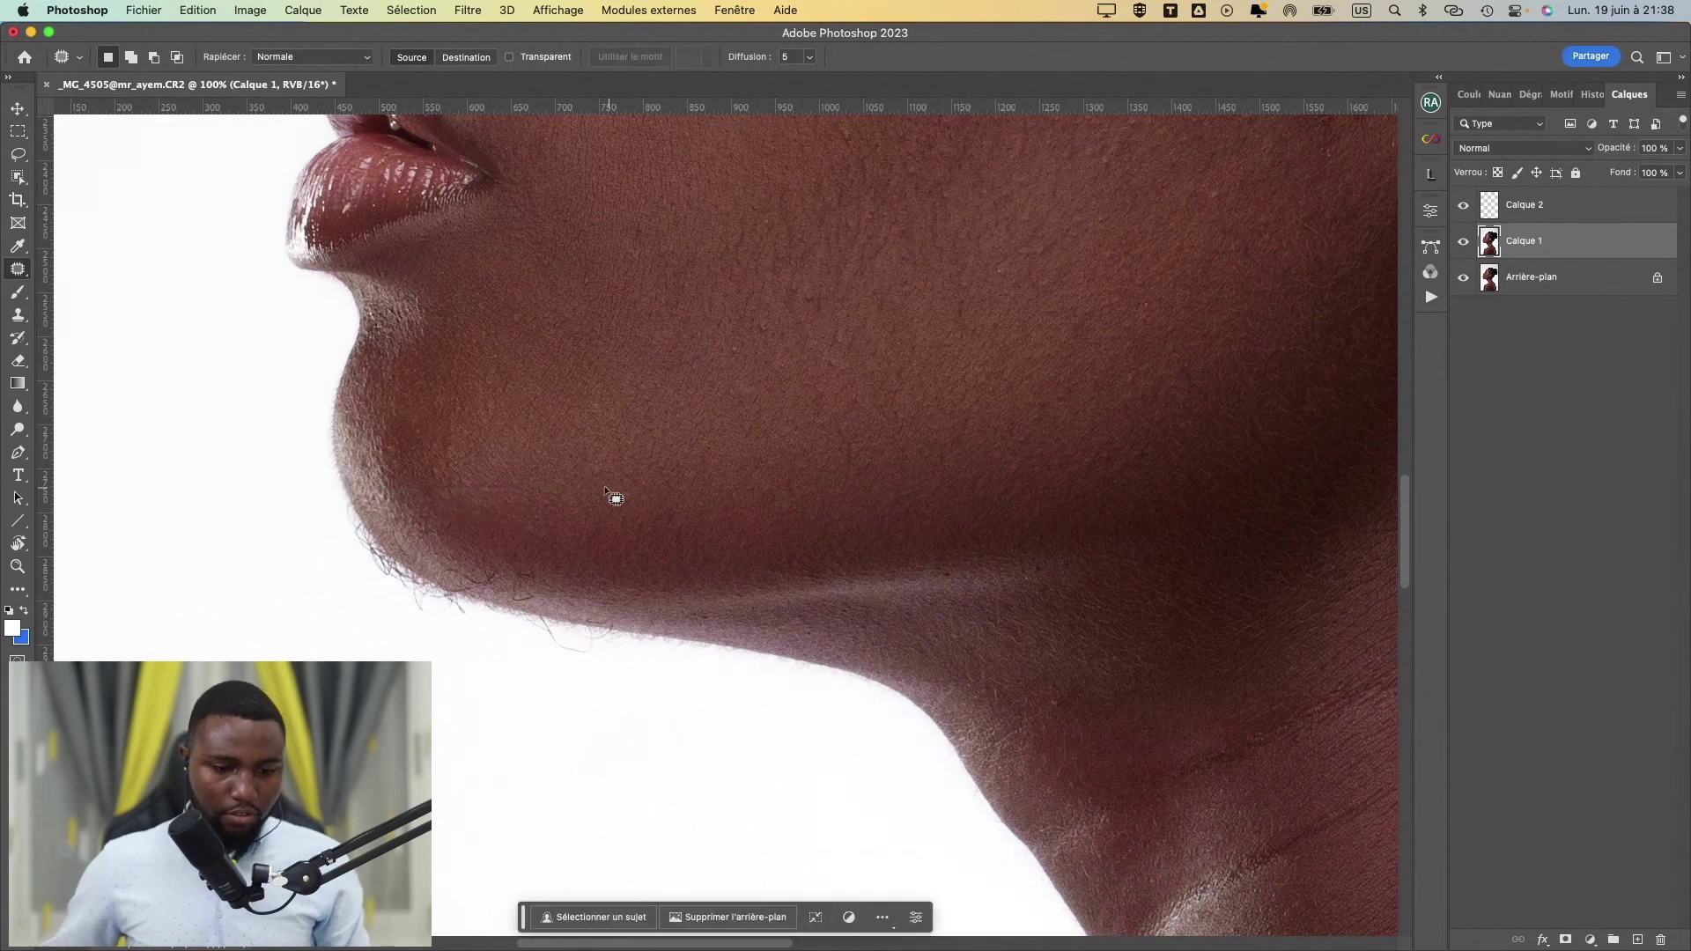
- Switch to the Spot Healing Brush, sampling all layers, with the empty layer Calque 2 as the target
click(20, 270)
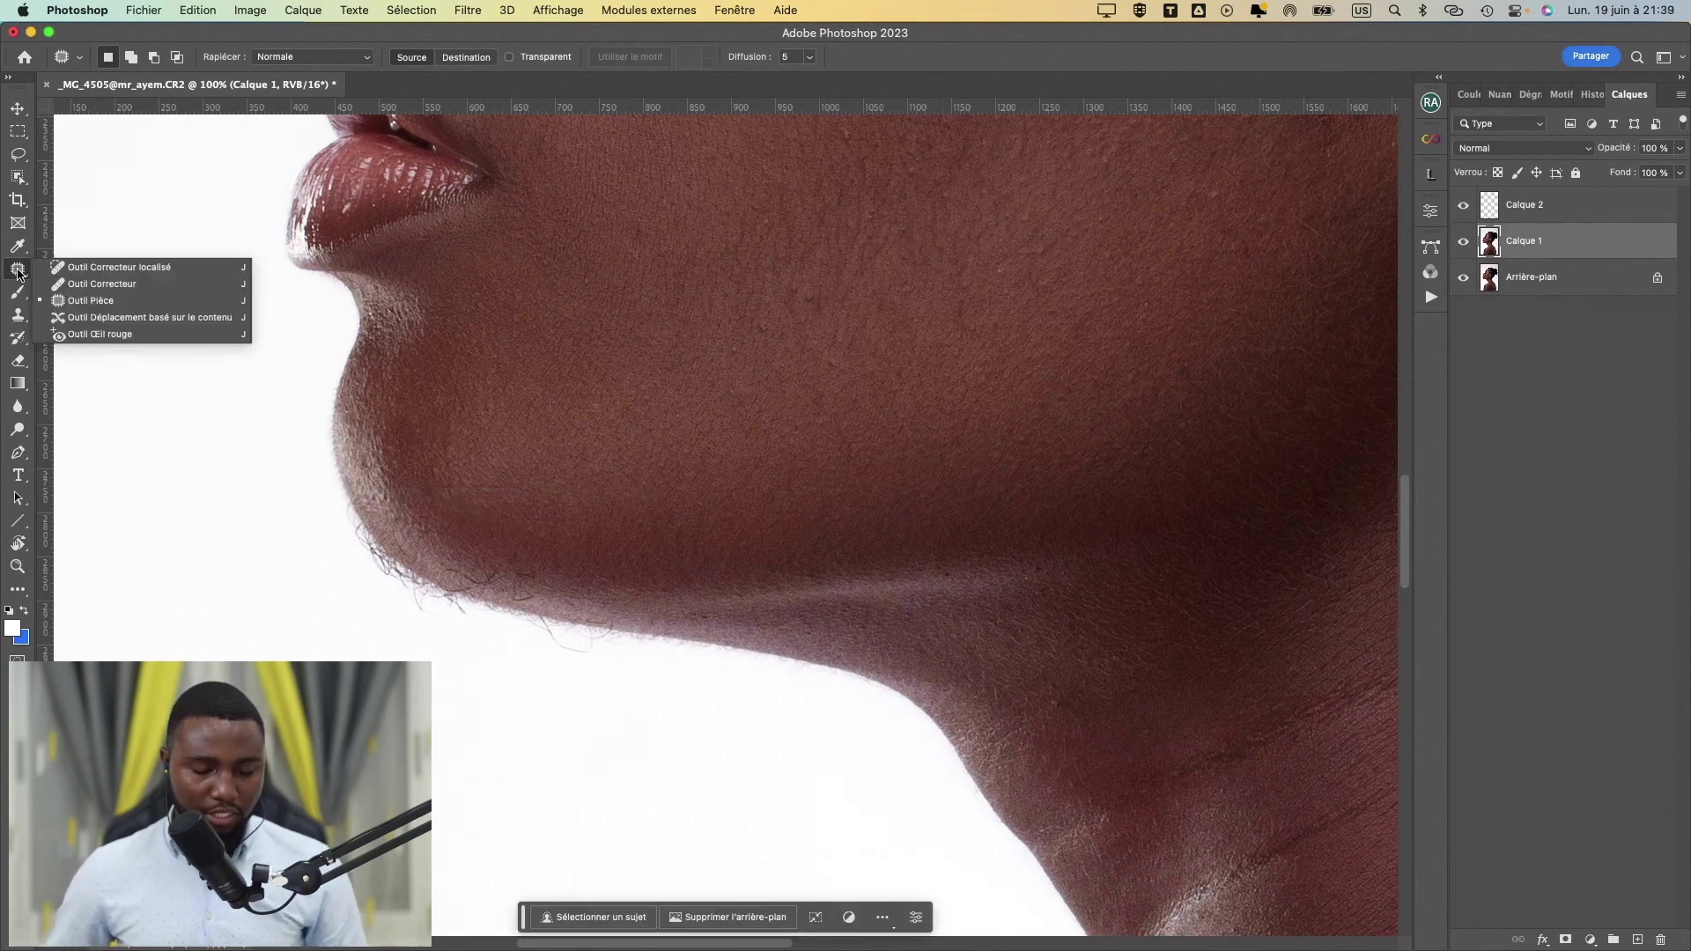
click(77, 269)
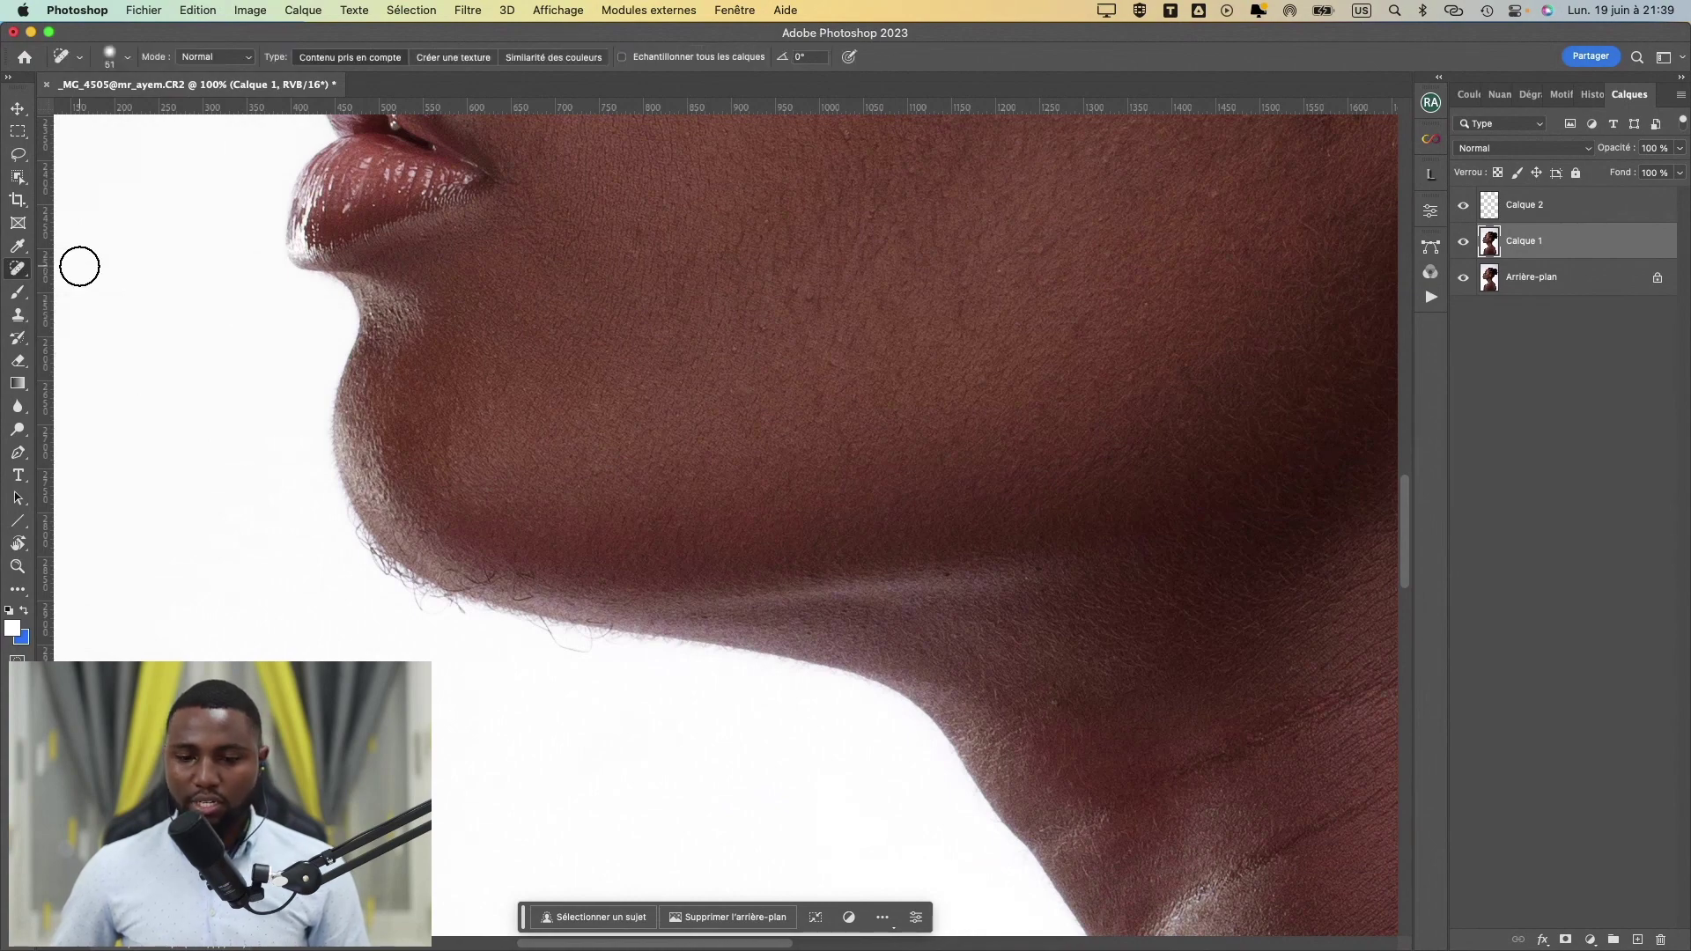
click(1490, 211)
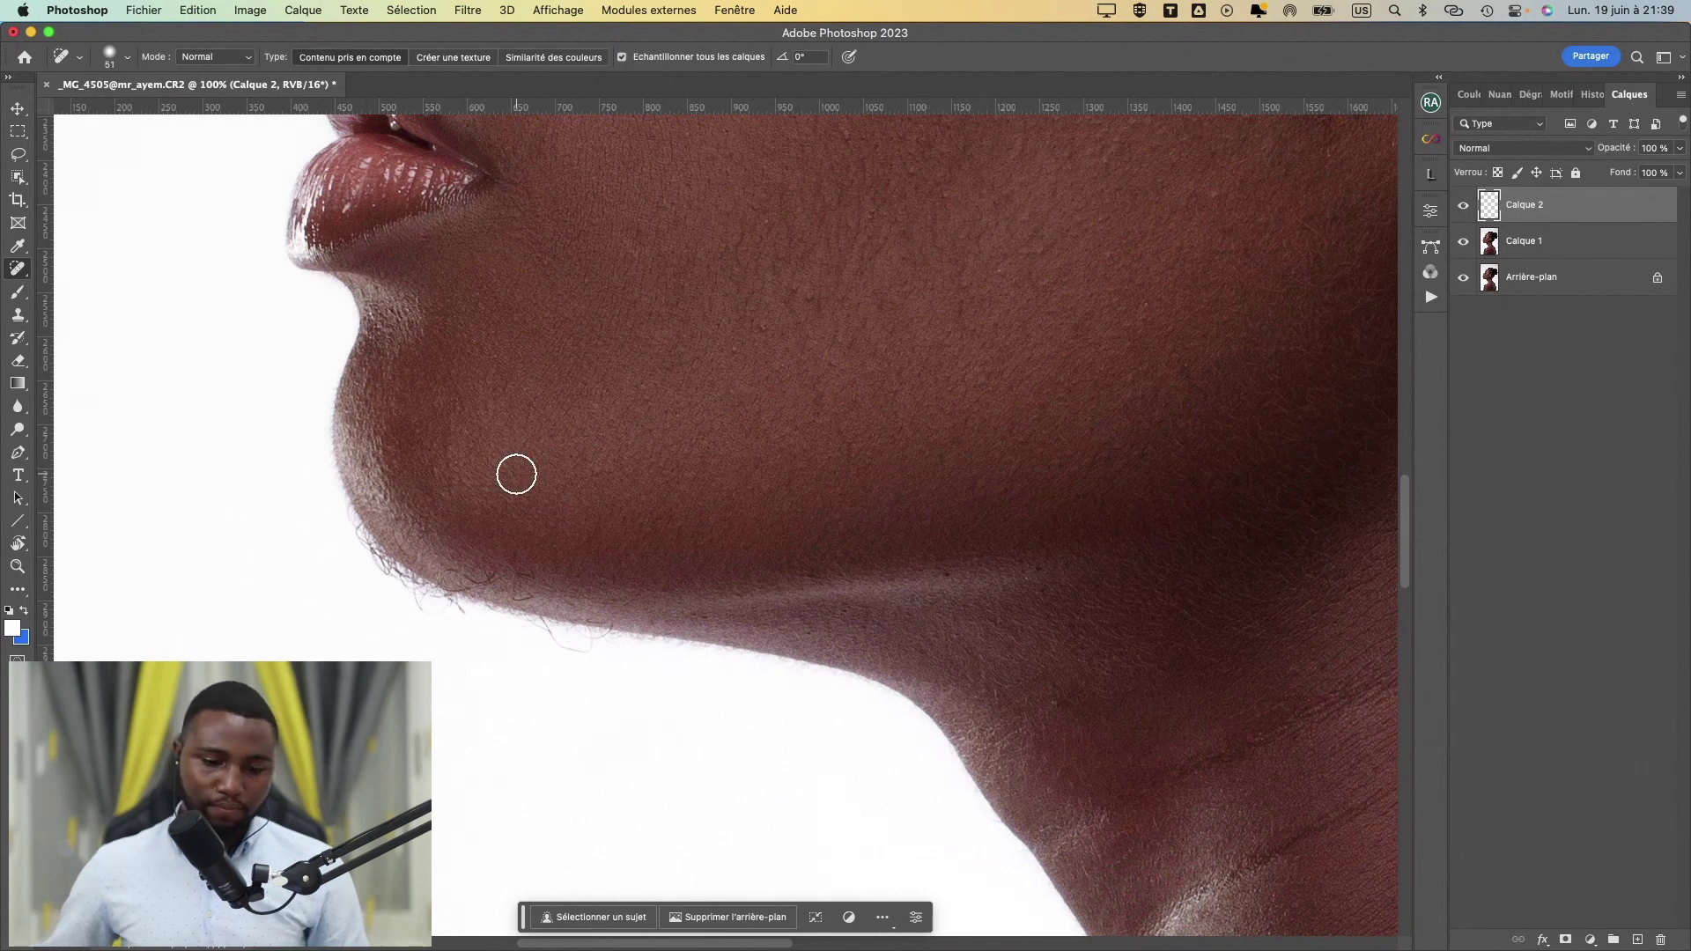
- Heal away the curled stray hairs hanging under the jaw with a size 9 brush and those on the chin with size 11
key(super+plus)
key(super+plus)
scroll(516, 474, down, 3)
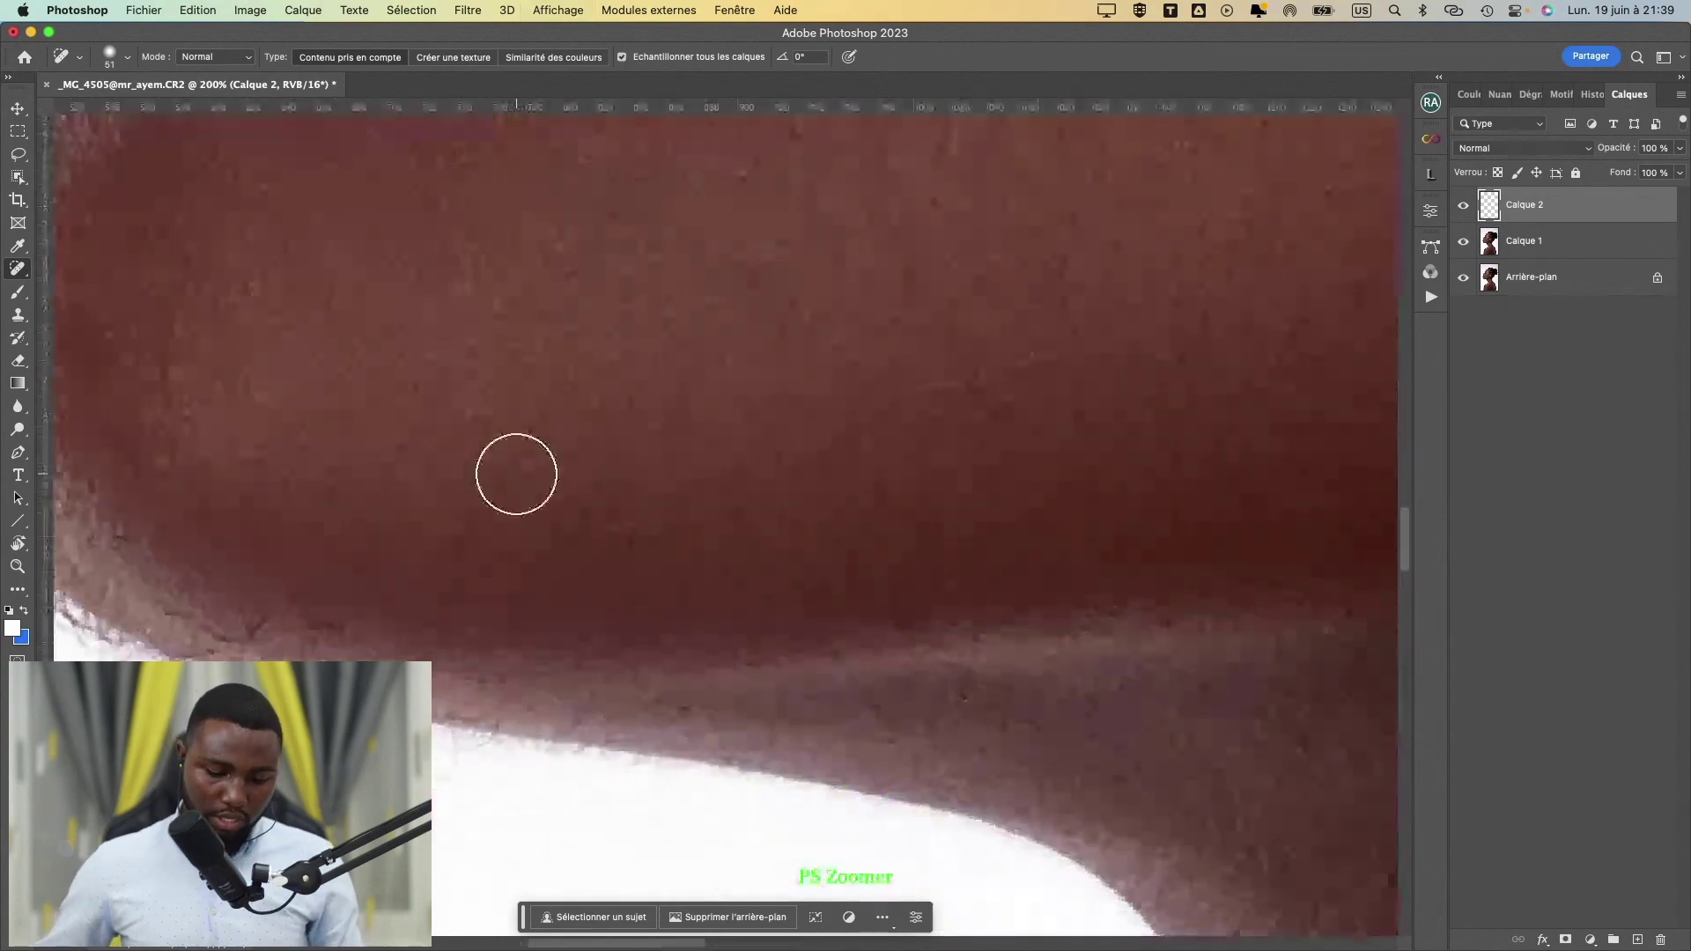
drag(597, 593, 813, 466)
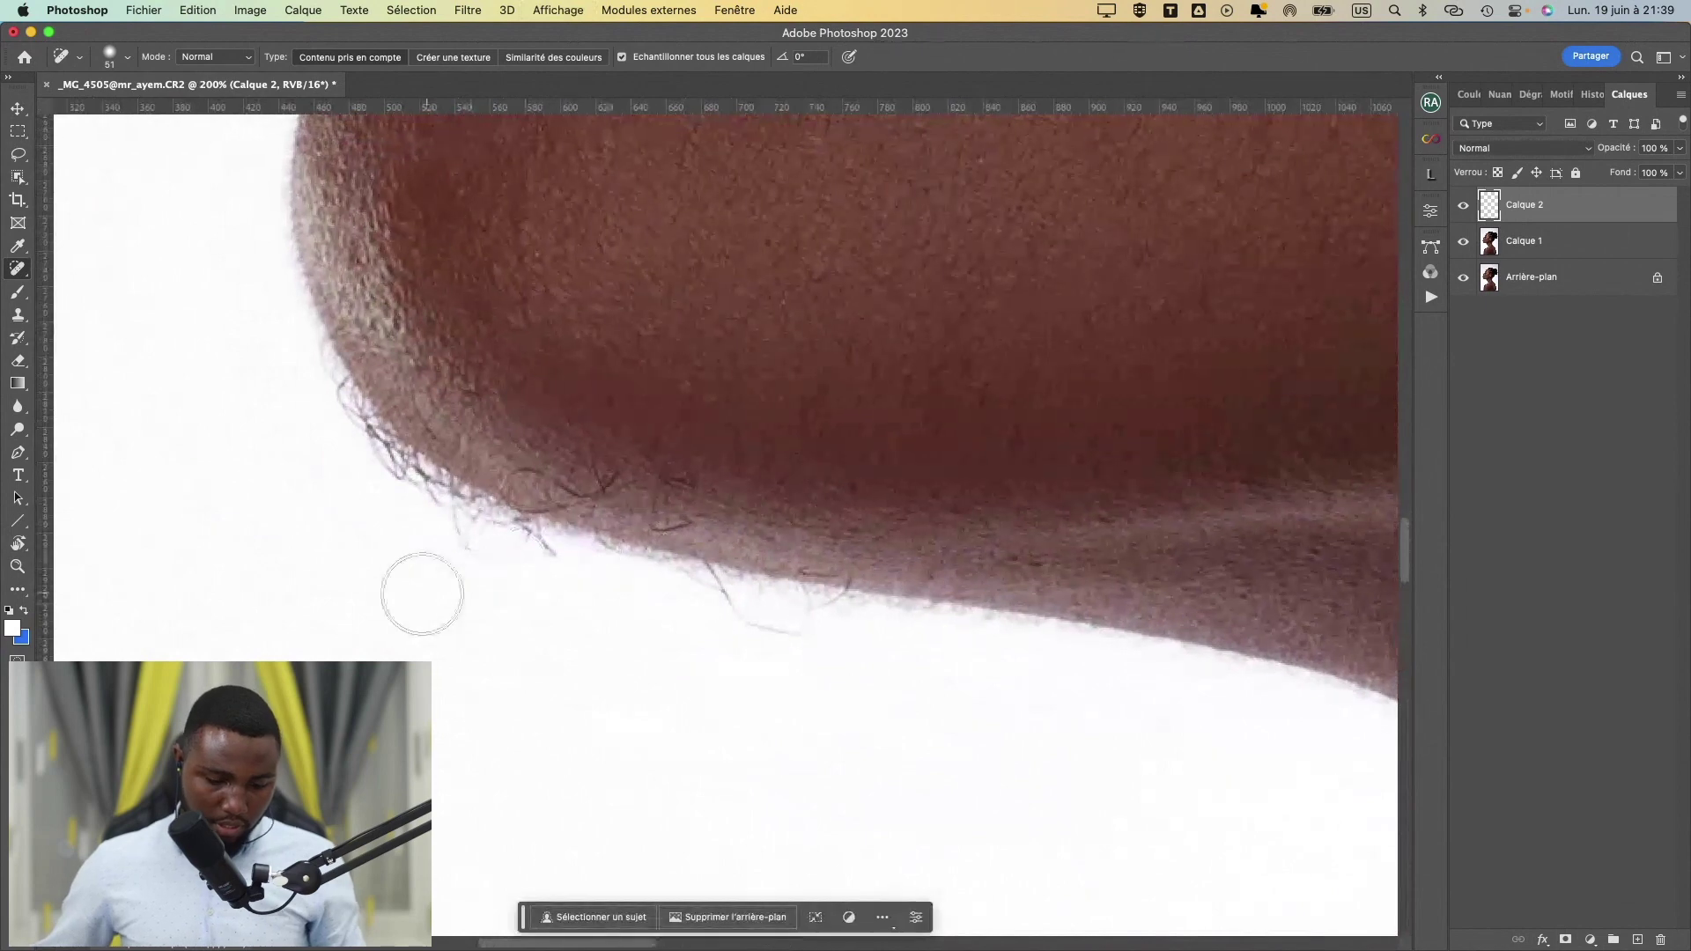
drag(430, 584, 389, 588)
drag(747, 603, 745, 604)
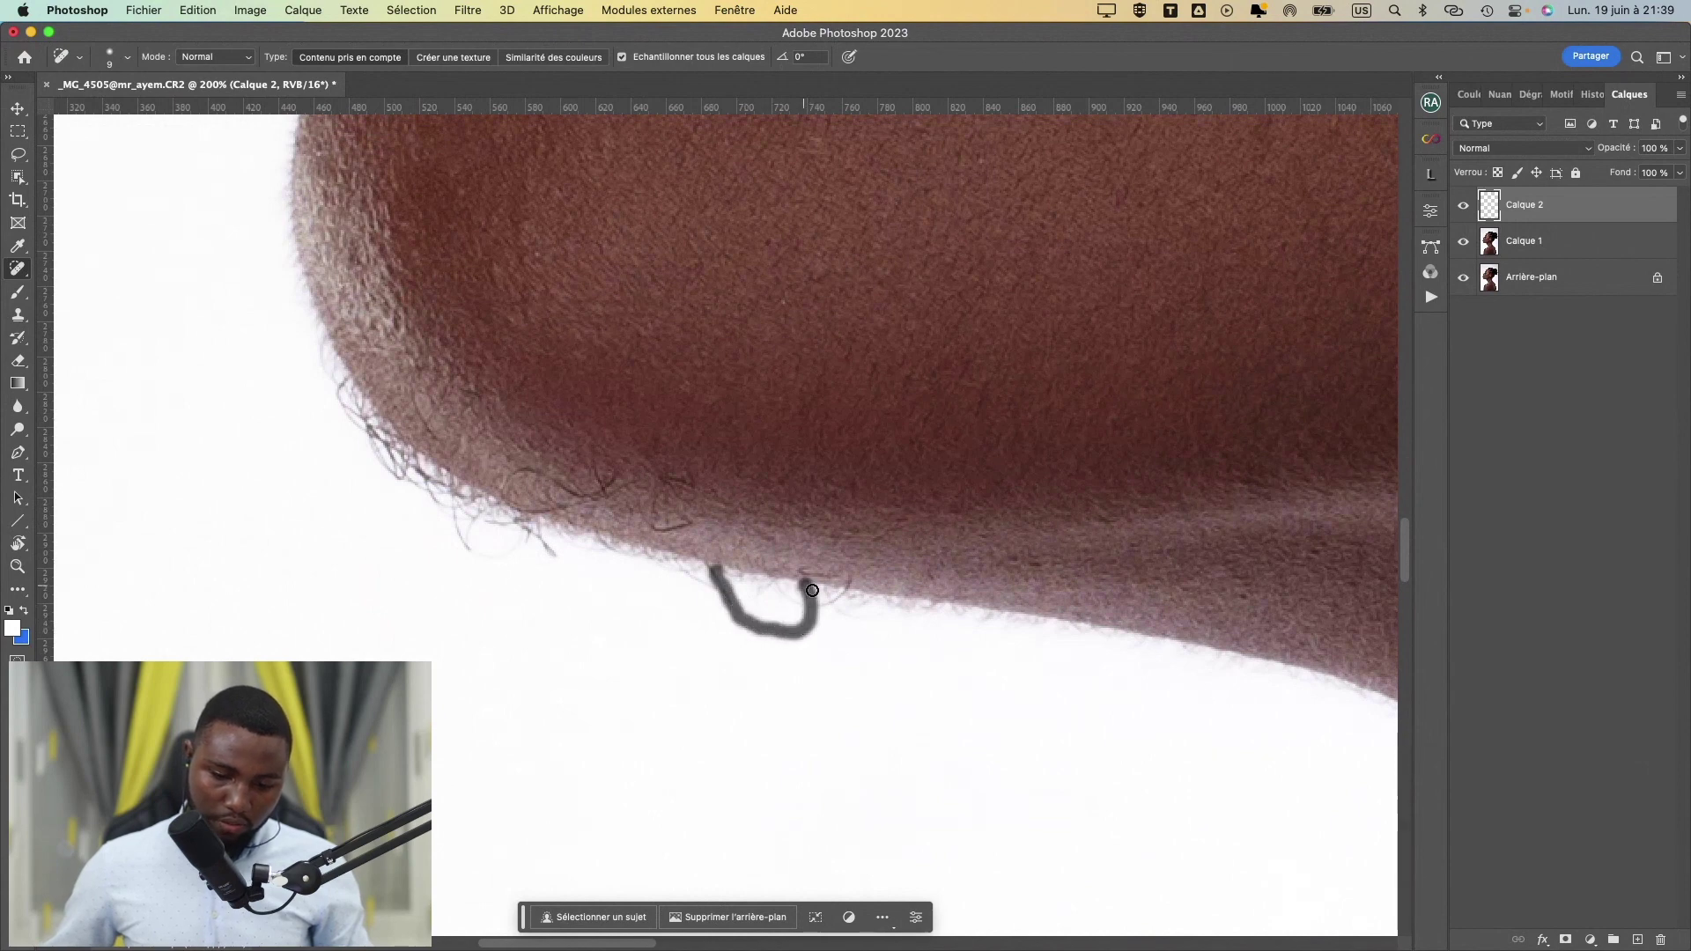
drag(812, 590, 849, 580)
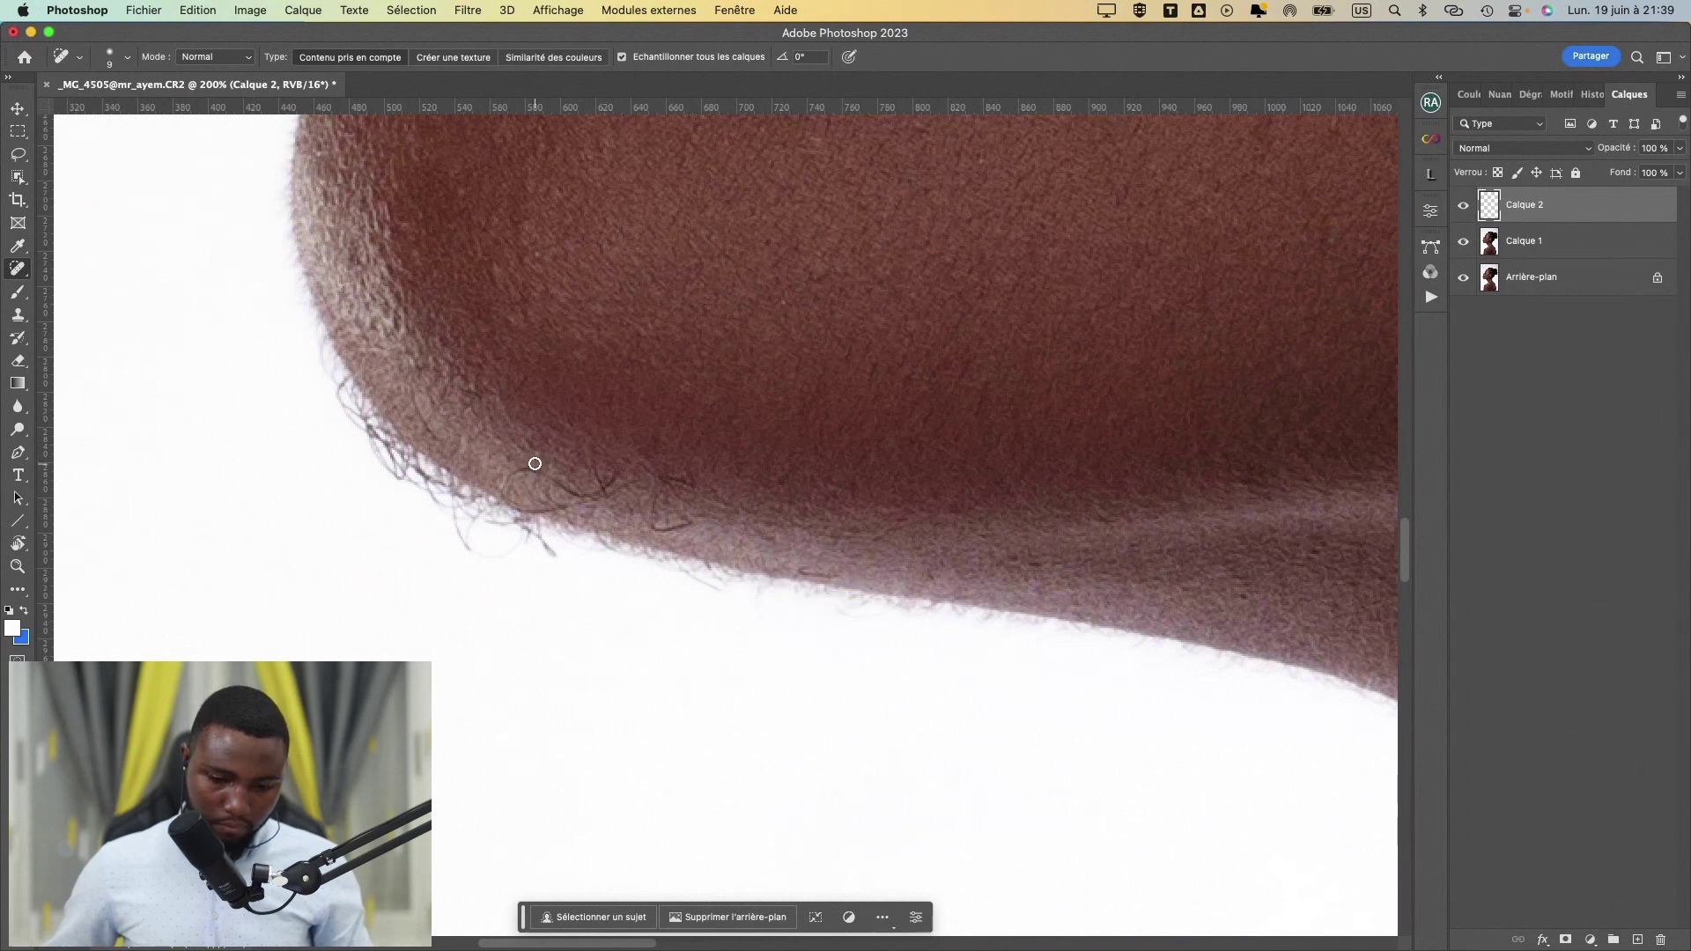
drag(530, 461, 532, 462)
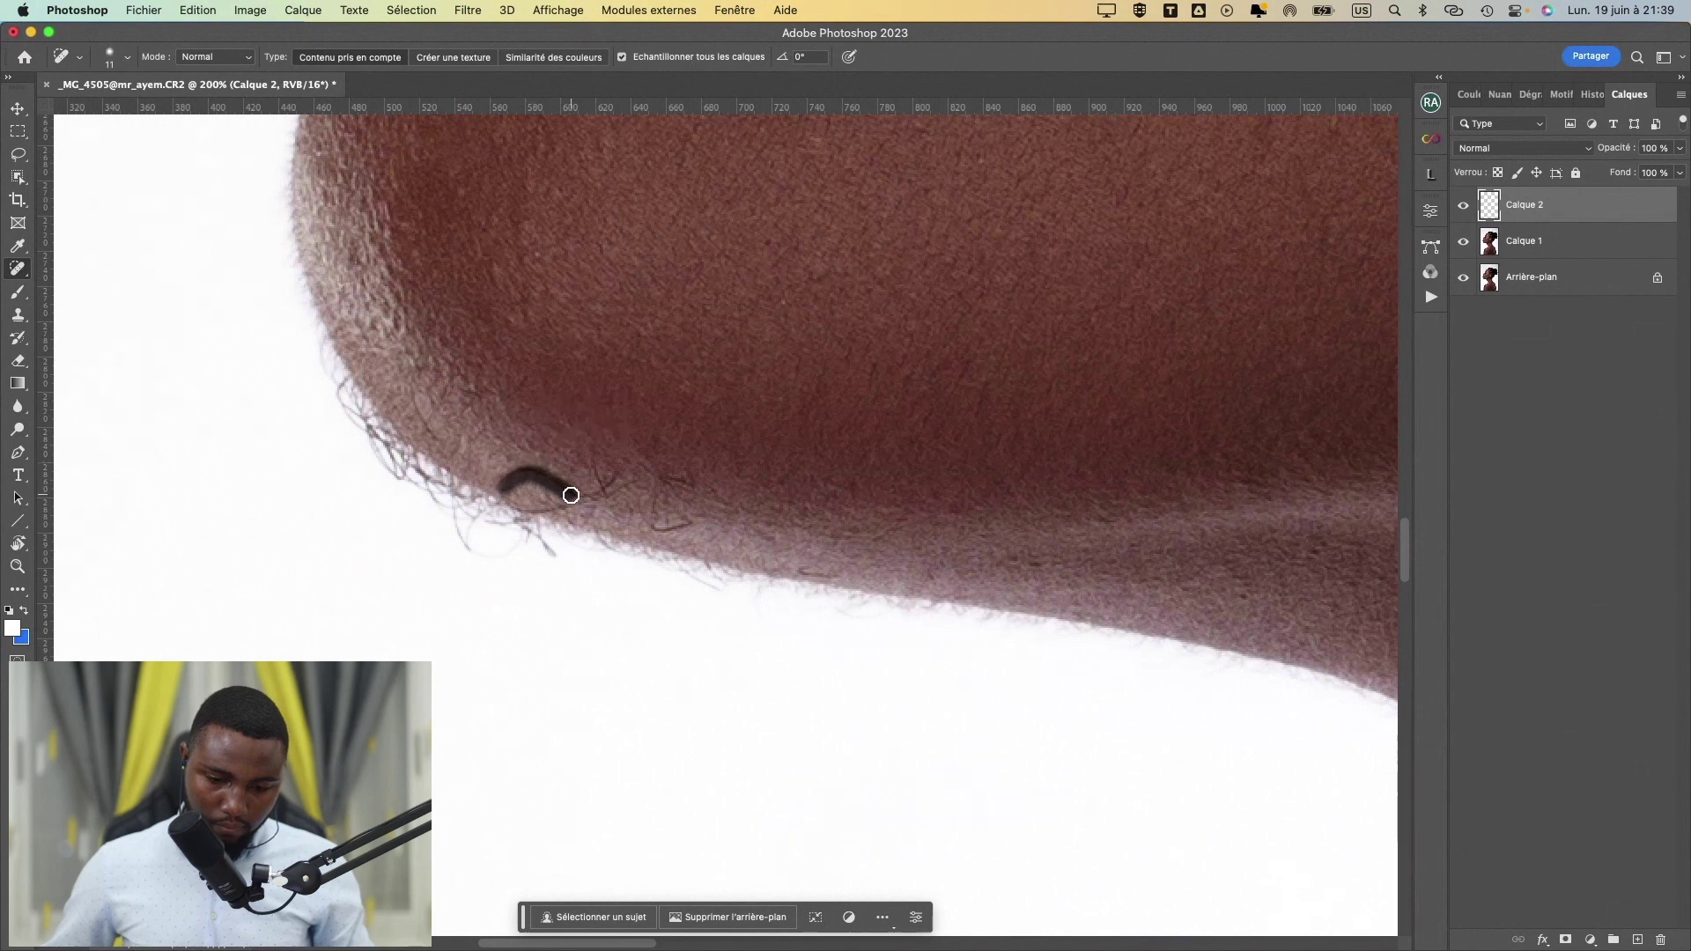
mouse_move(615, 480)
mouse_down()
mouse_move(525, 509)
mouse_move(566, 508)
mouse_up()
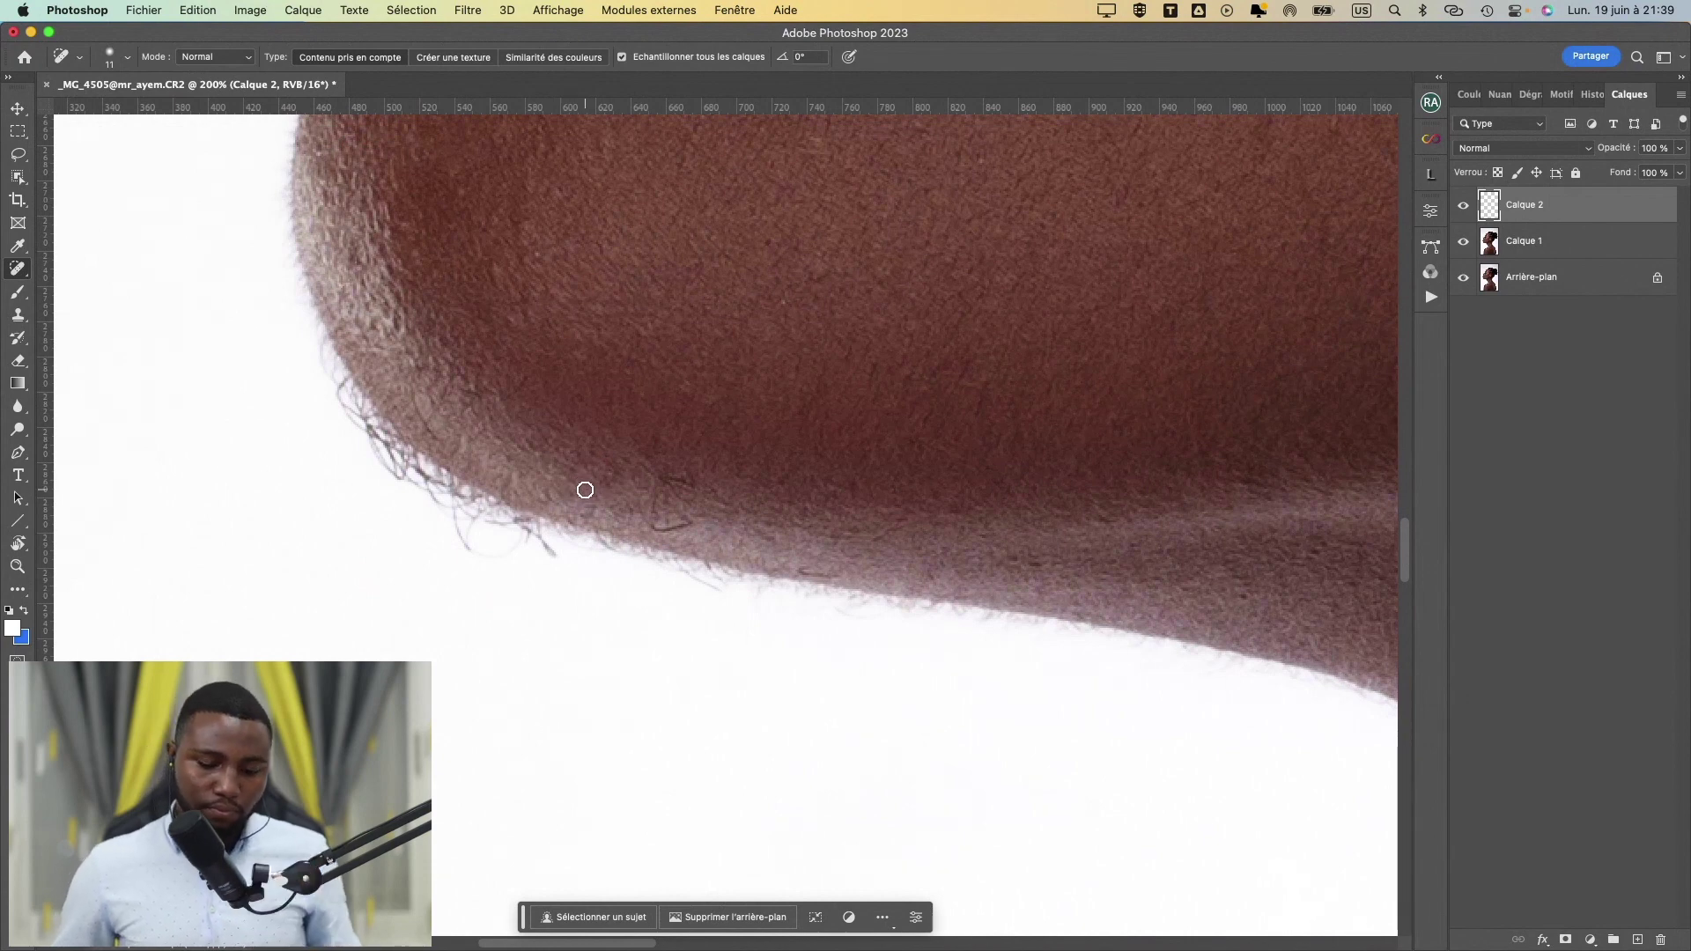
- Heal the marks on the front of the chin with brush size 14 and the curled hairs inside the jaw edge with size 10
drag(586, 480, 584, 479)
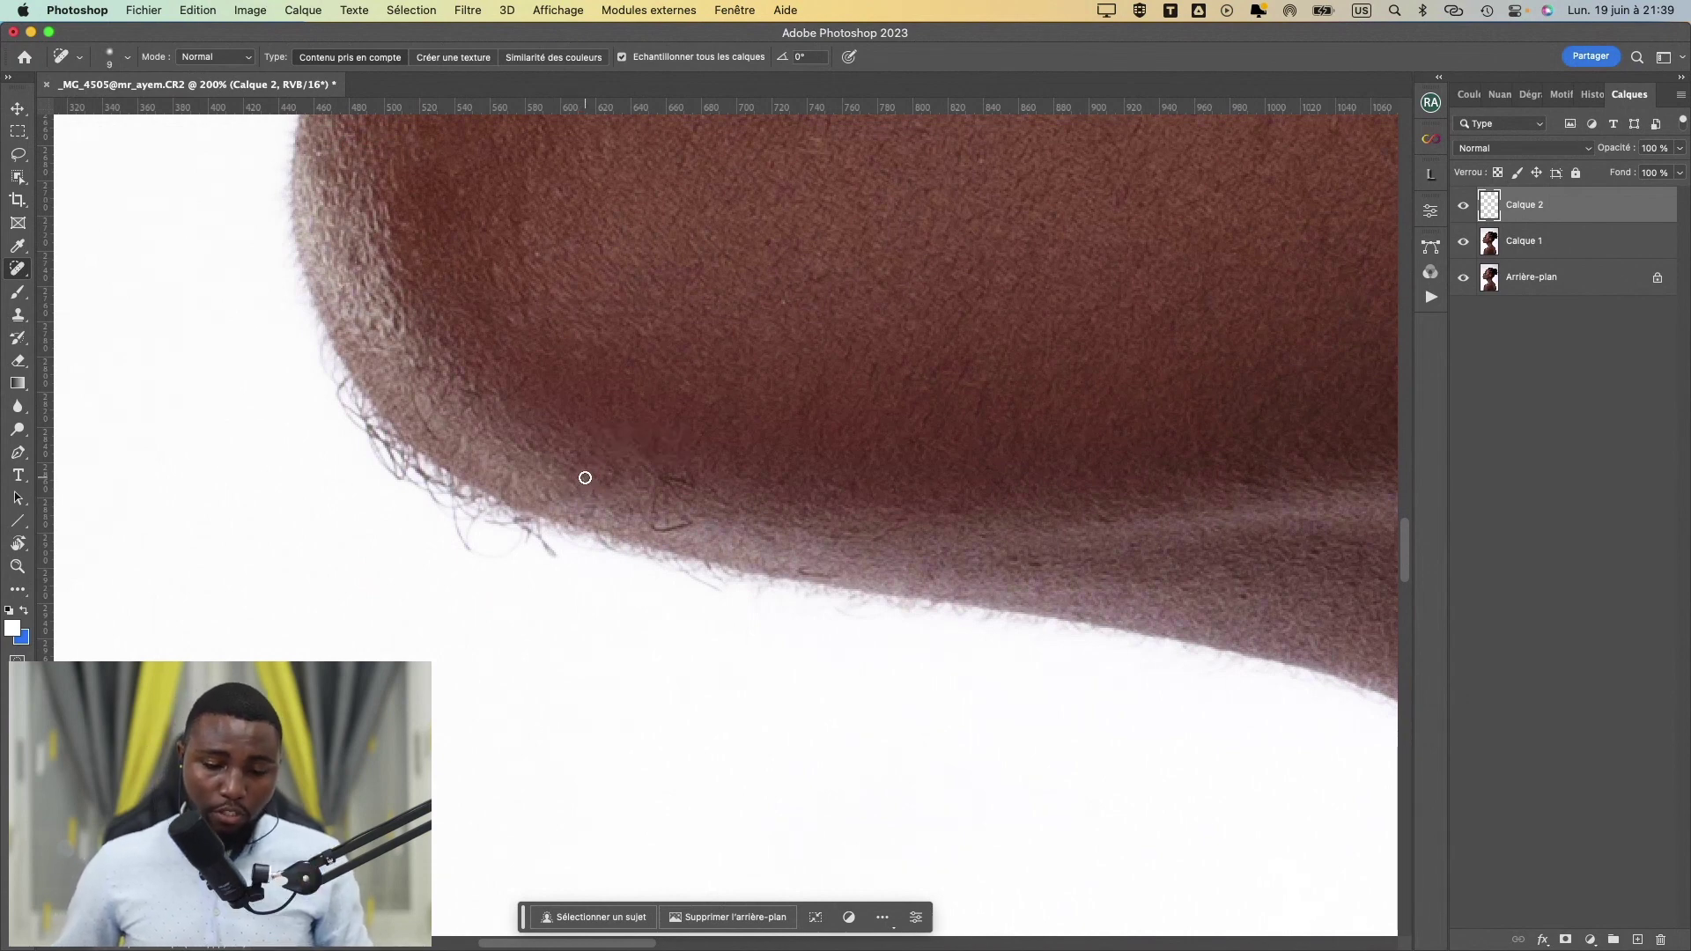
mouse_move(374, 269)
mouse_down()
mouse_move(355, 238)
mouse_move(377, 287)
mouse_up()
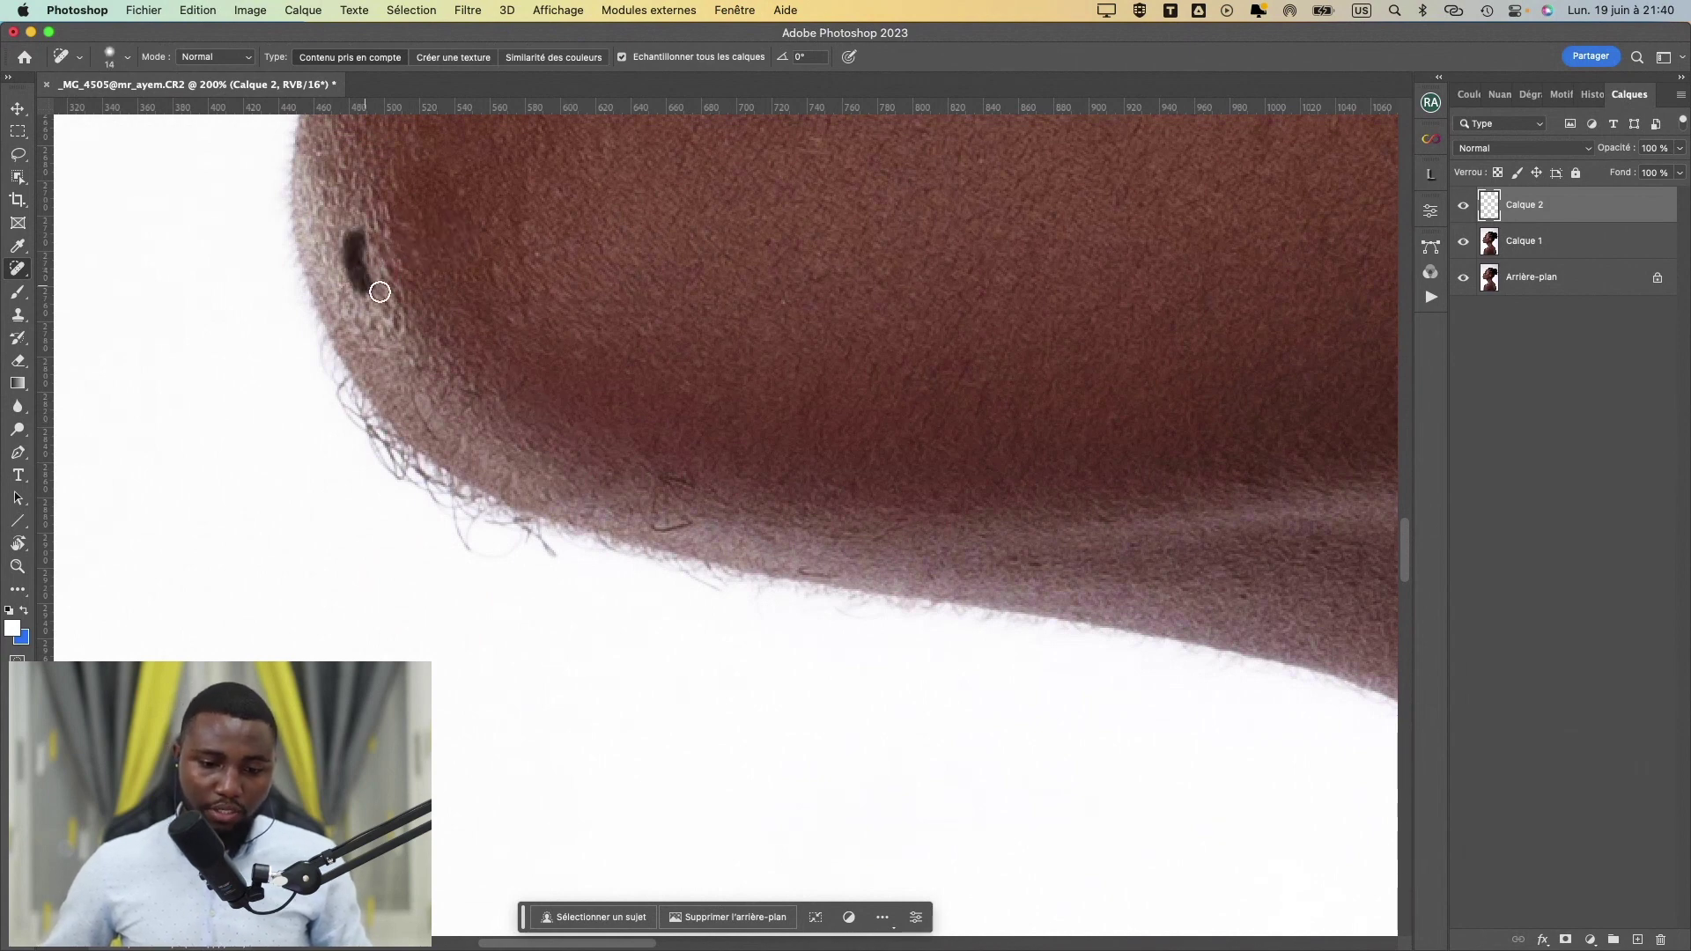
mouse_move(533, 430)
mouse_down()
mouse_move(526, 442)
mouse_move(538, 426)
mouse_move(472, 387)
mouse_move(527, 387)
mouse_up()
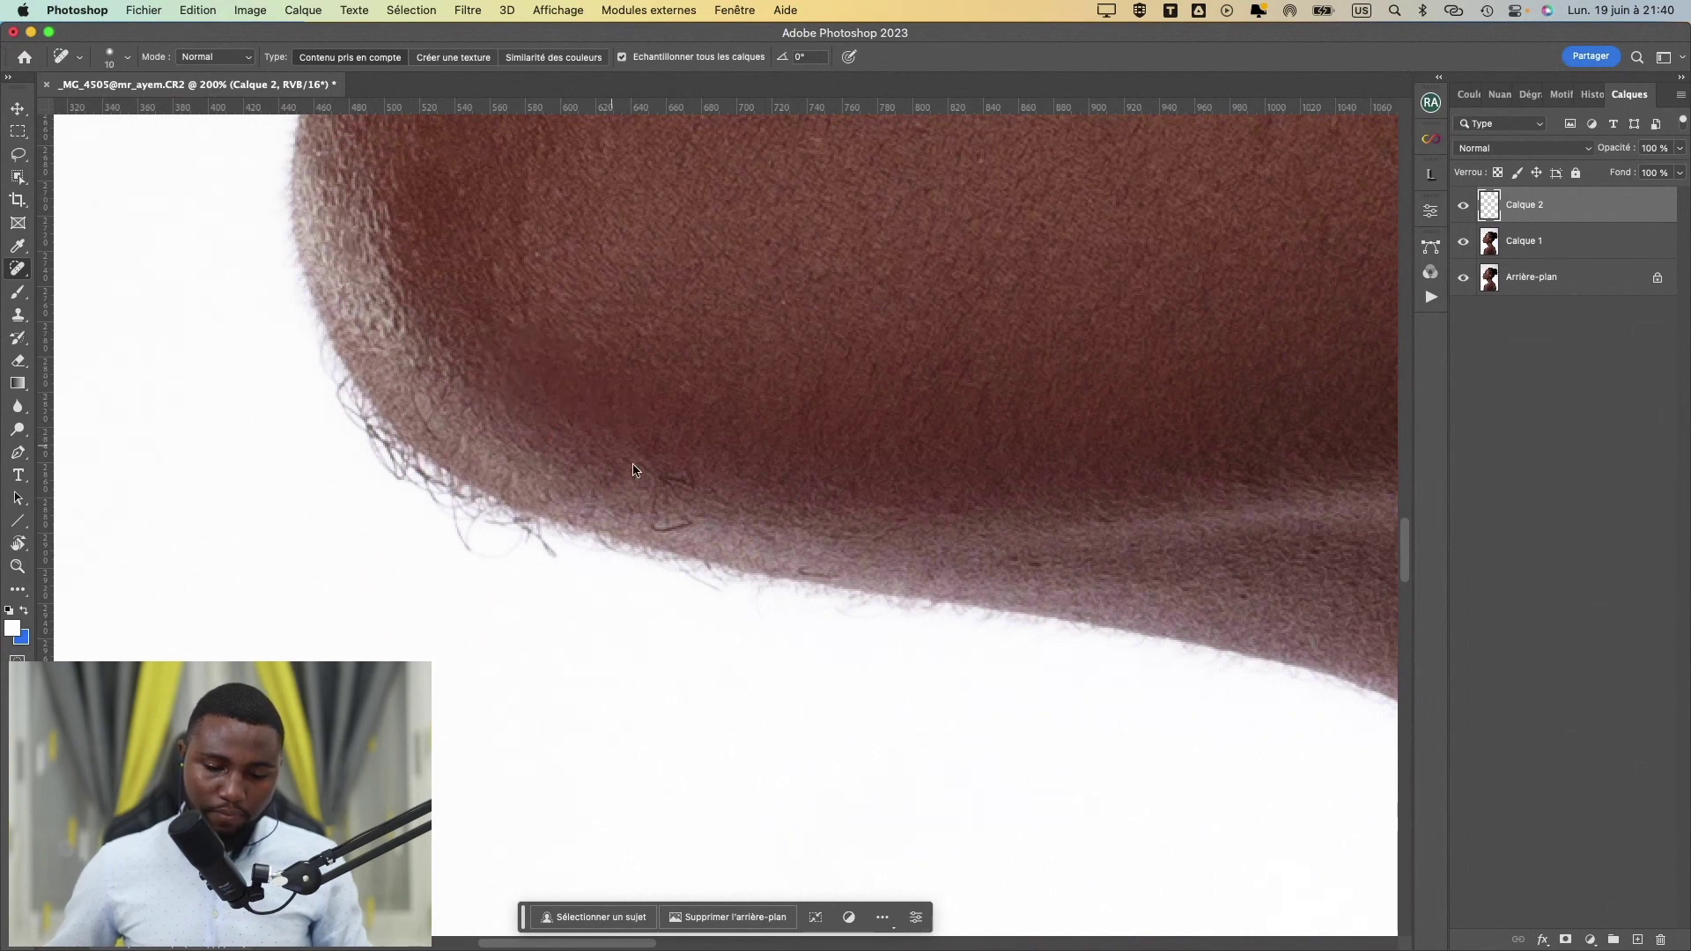
scroll(630, 436, down, 4)
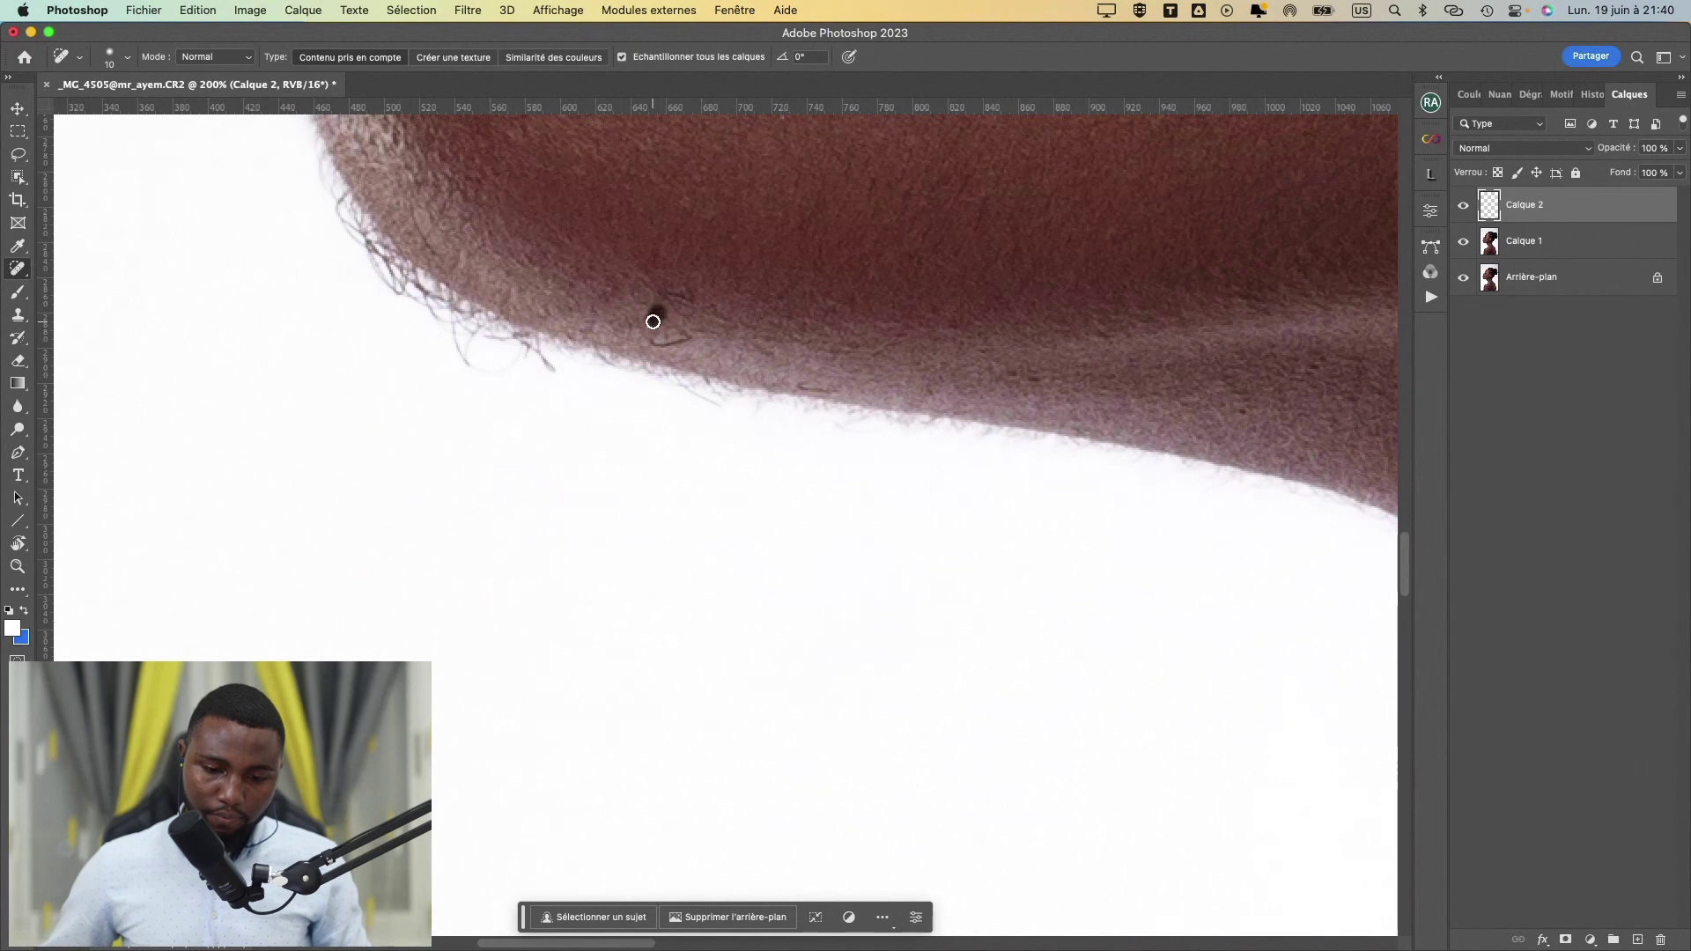
mouse_move(665, 341)
mouse_down()
mouse_move(686, 339)
mouse_move(674, 302)
mouse_move(696, 304)
mouse_up()
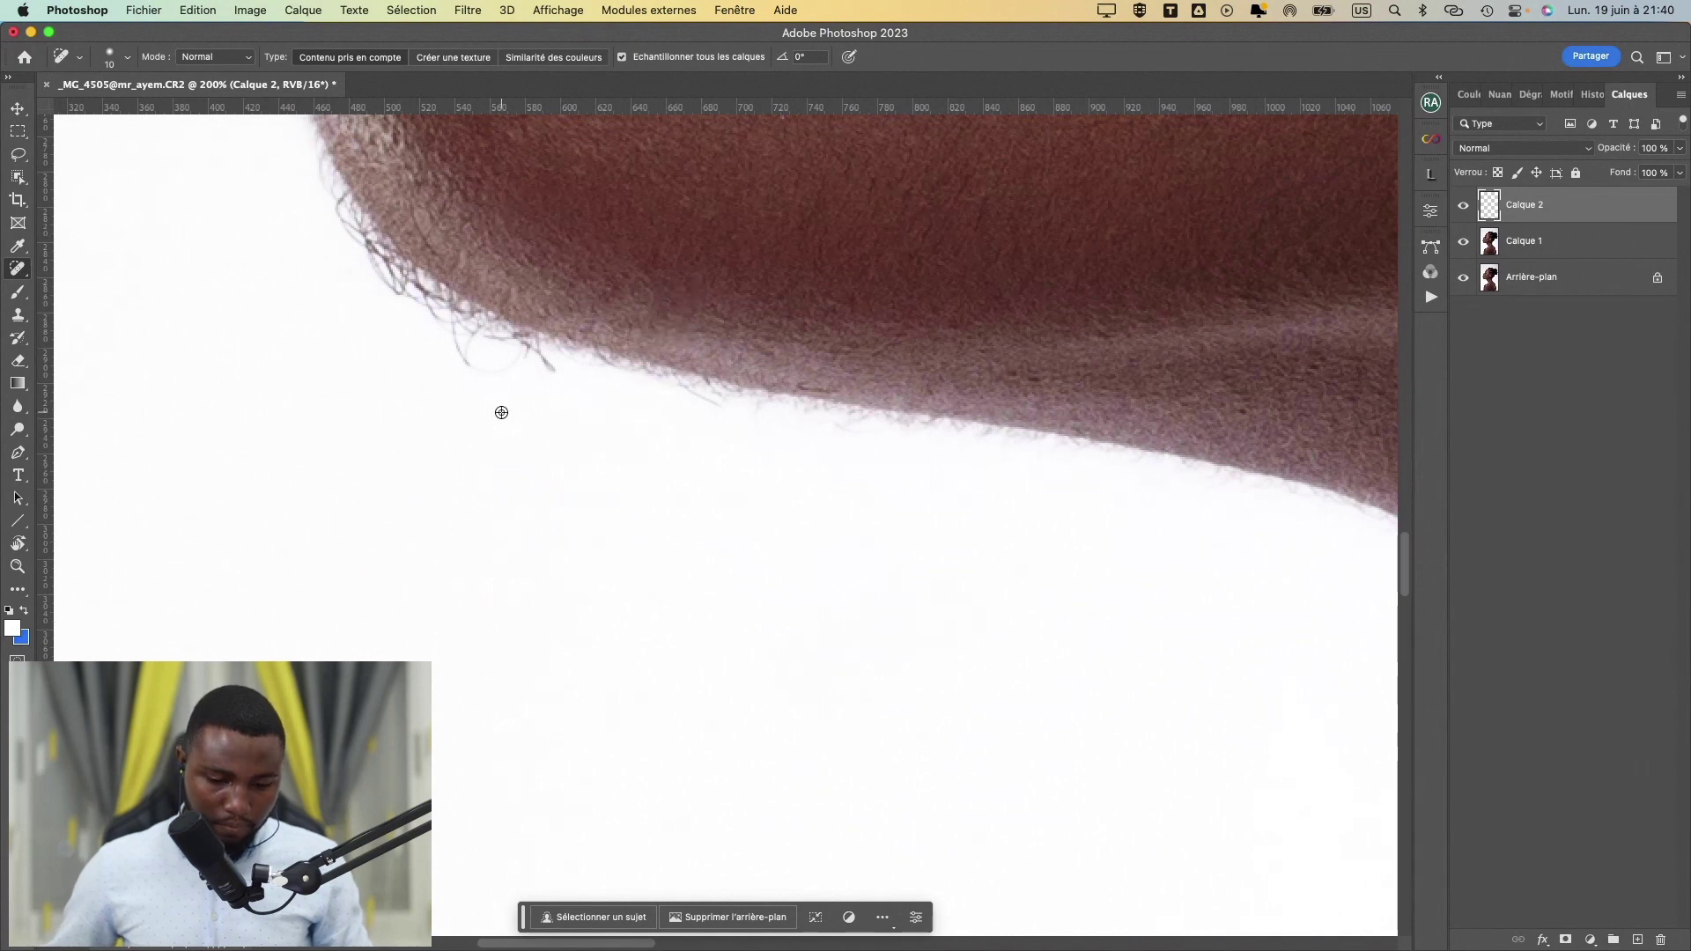
- Heal away the stray hairs sticking out along the chin's outer edge, using brush sizes 30, 13 and 17
mouse_move(501, 412)
ctrl+alt+mouse_down()
mouse_move(540, 367)
mouse_move(451, 317)
ctrl+alt+mouse_up()
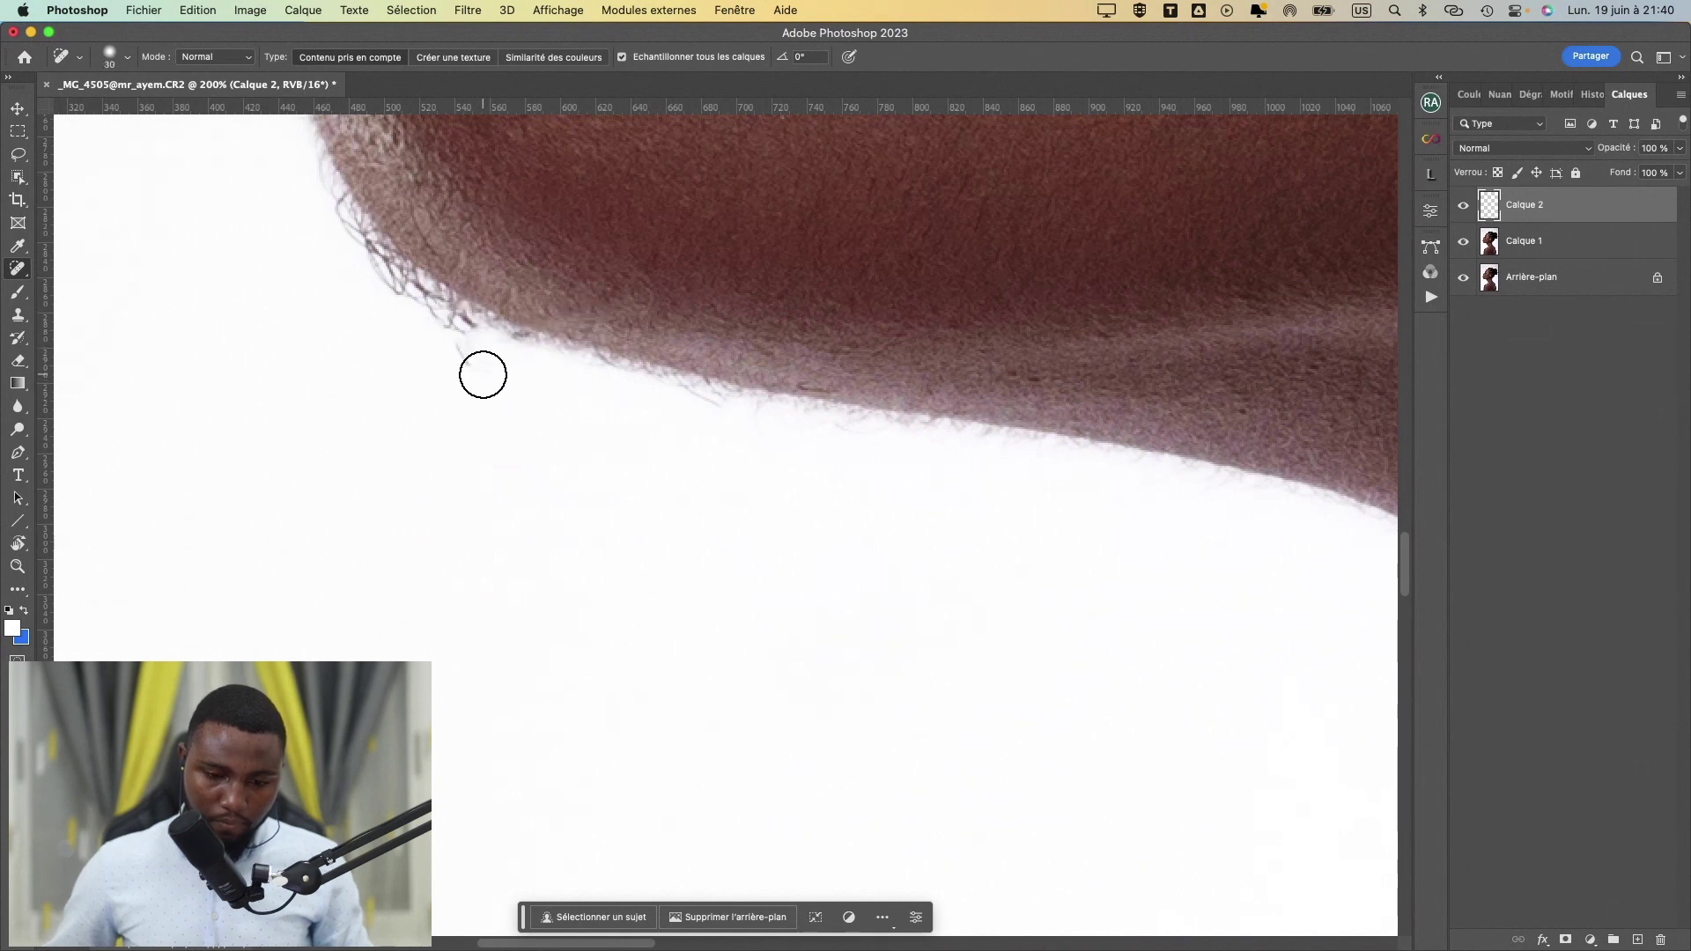
drag(481, 376, 392, 280)
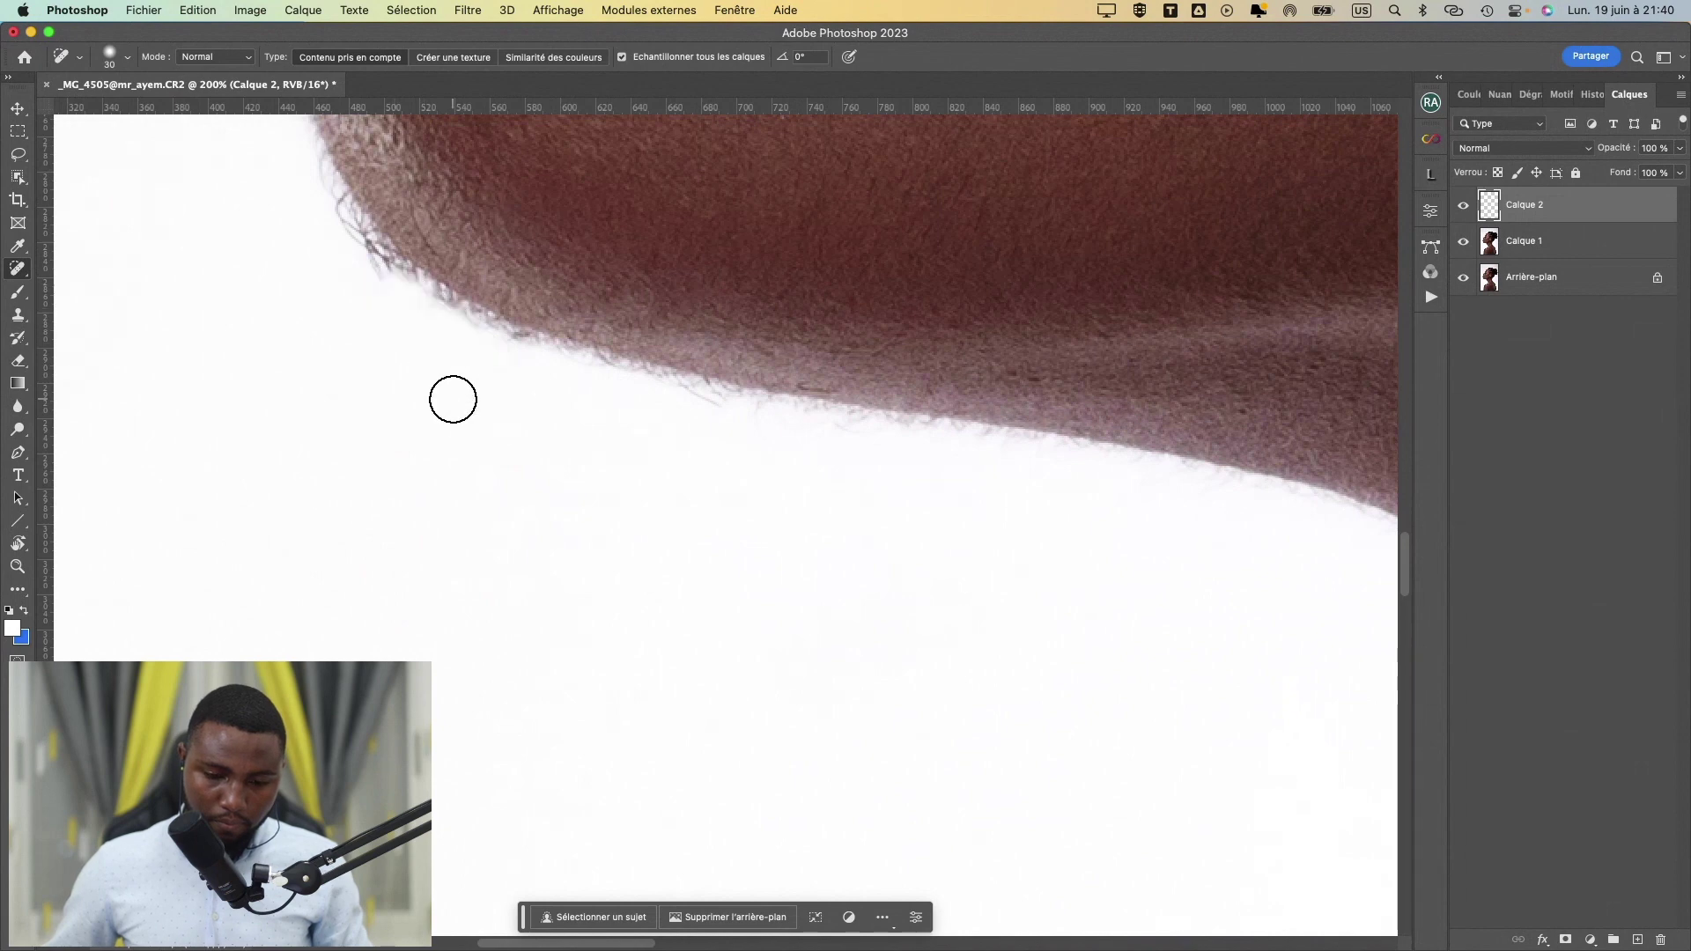
drag(474, 377, 537, 502)
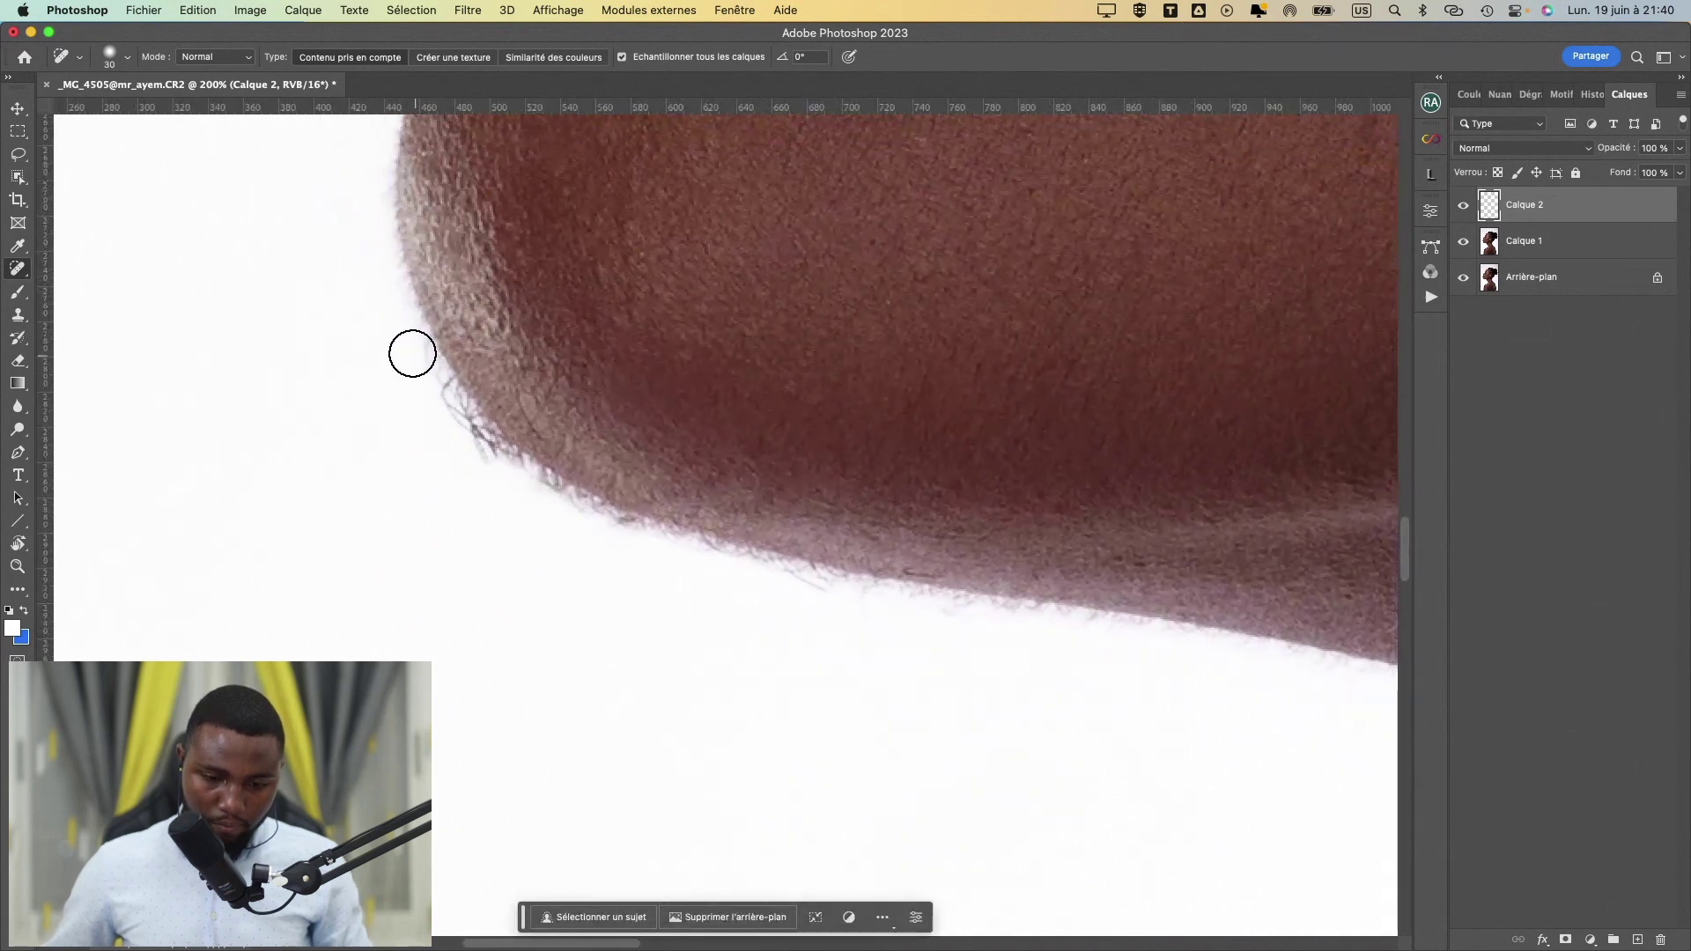
mouse_move(411, 352)
mouse_down()
mouse_move(468, 441)
mouse_move(458, 494)
mouse_move(492, 468)
mouse_move(421, 347)
mouse_up()
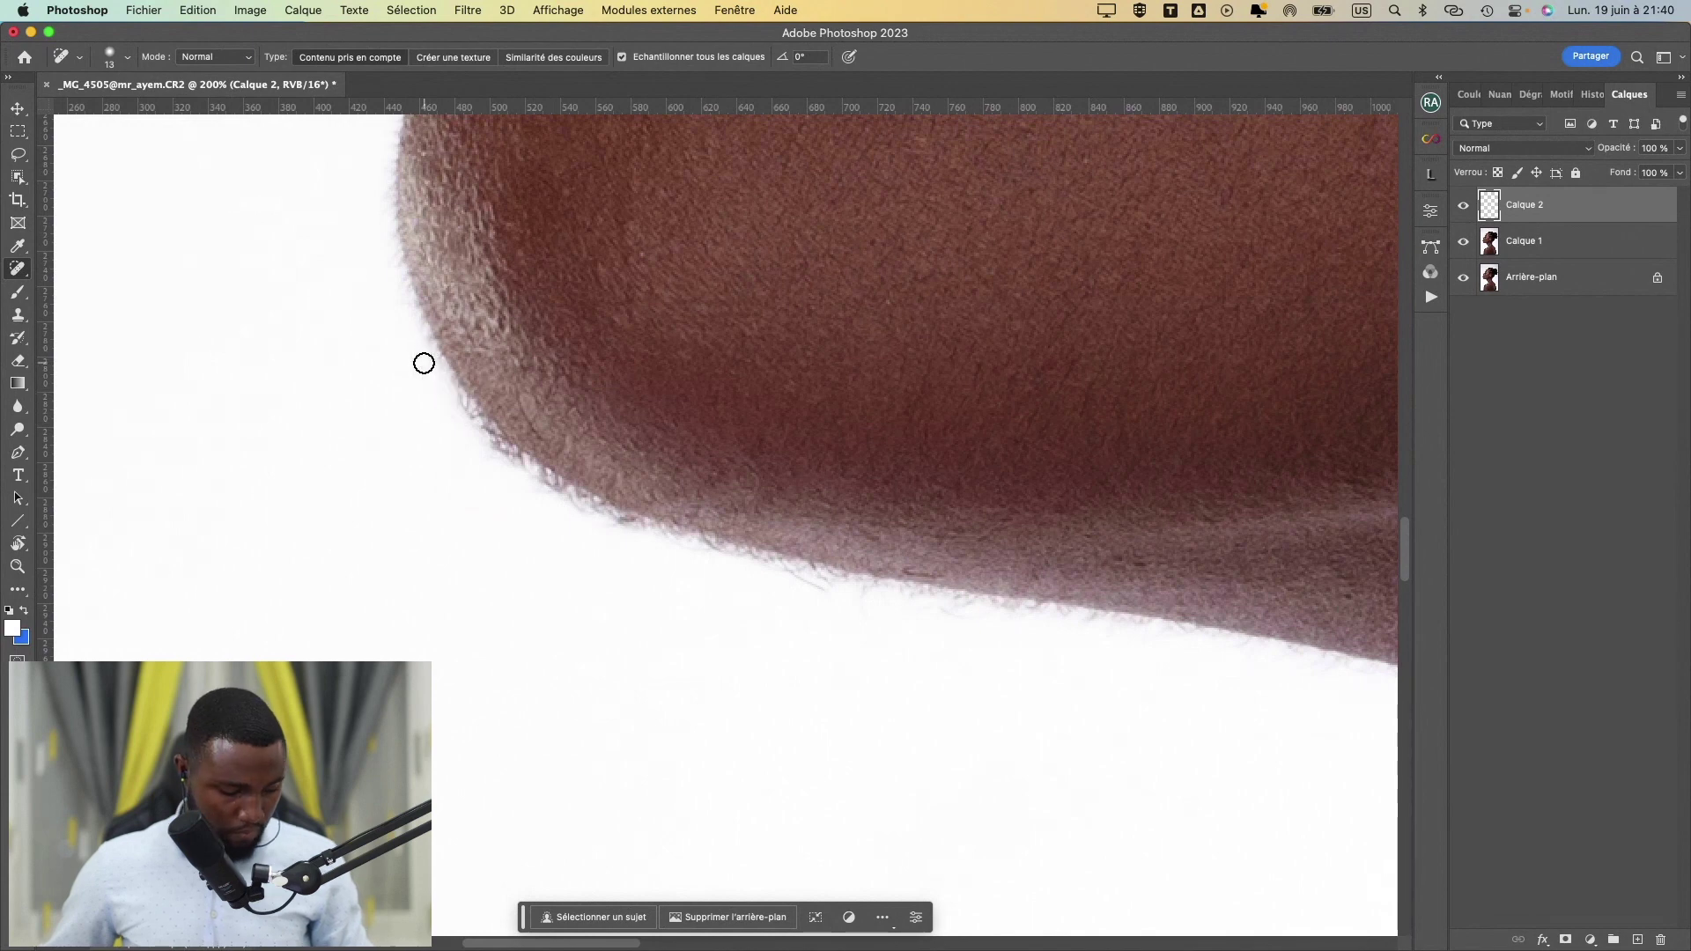
mouse_move(474, 448)
mouse_down()
mouse_move(430, 400)
mouse_move(410, 420)
mouse_up()
drag(376, 386, 427, 435)
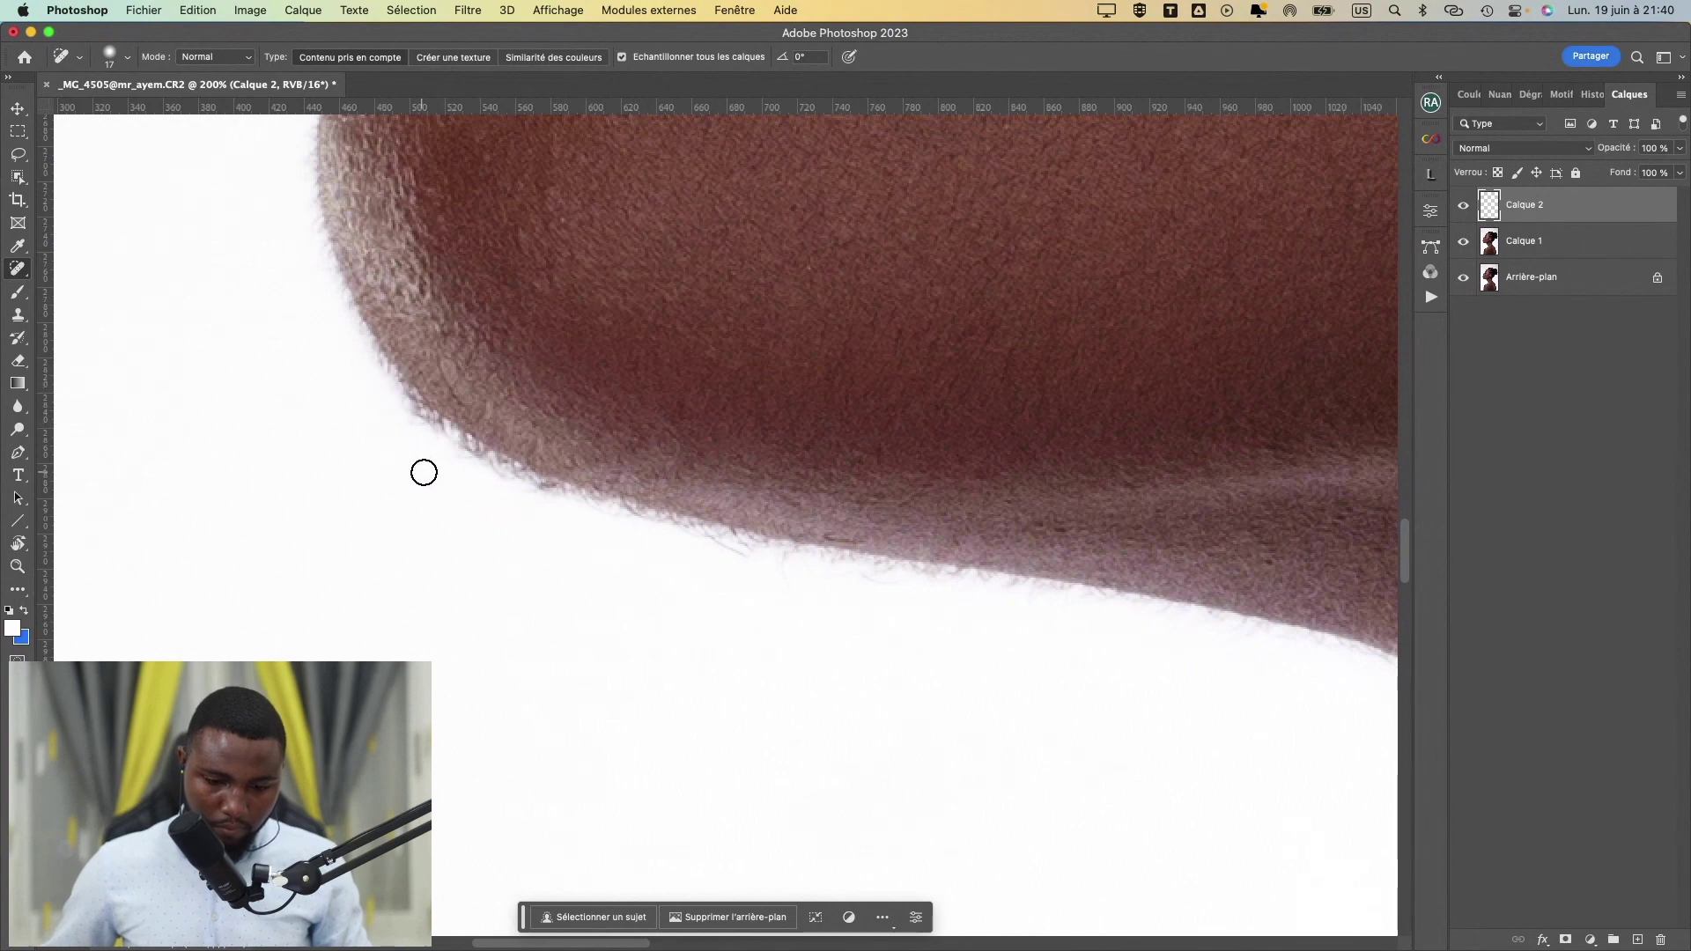
key(super+minus)
key(super+minus)
key(super+plus)
key(super+plus)
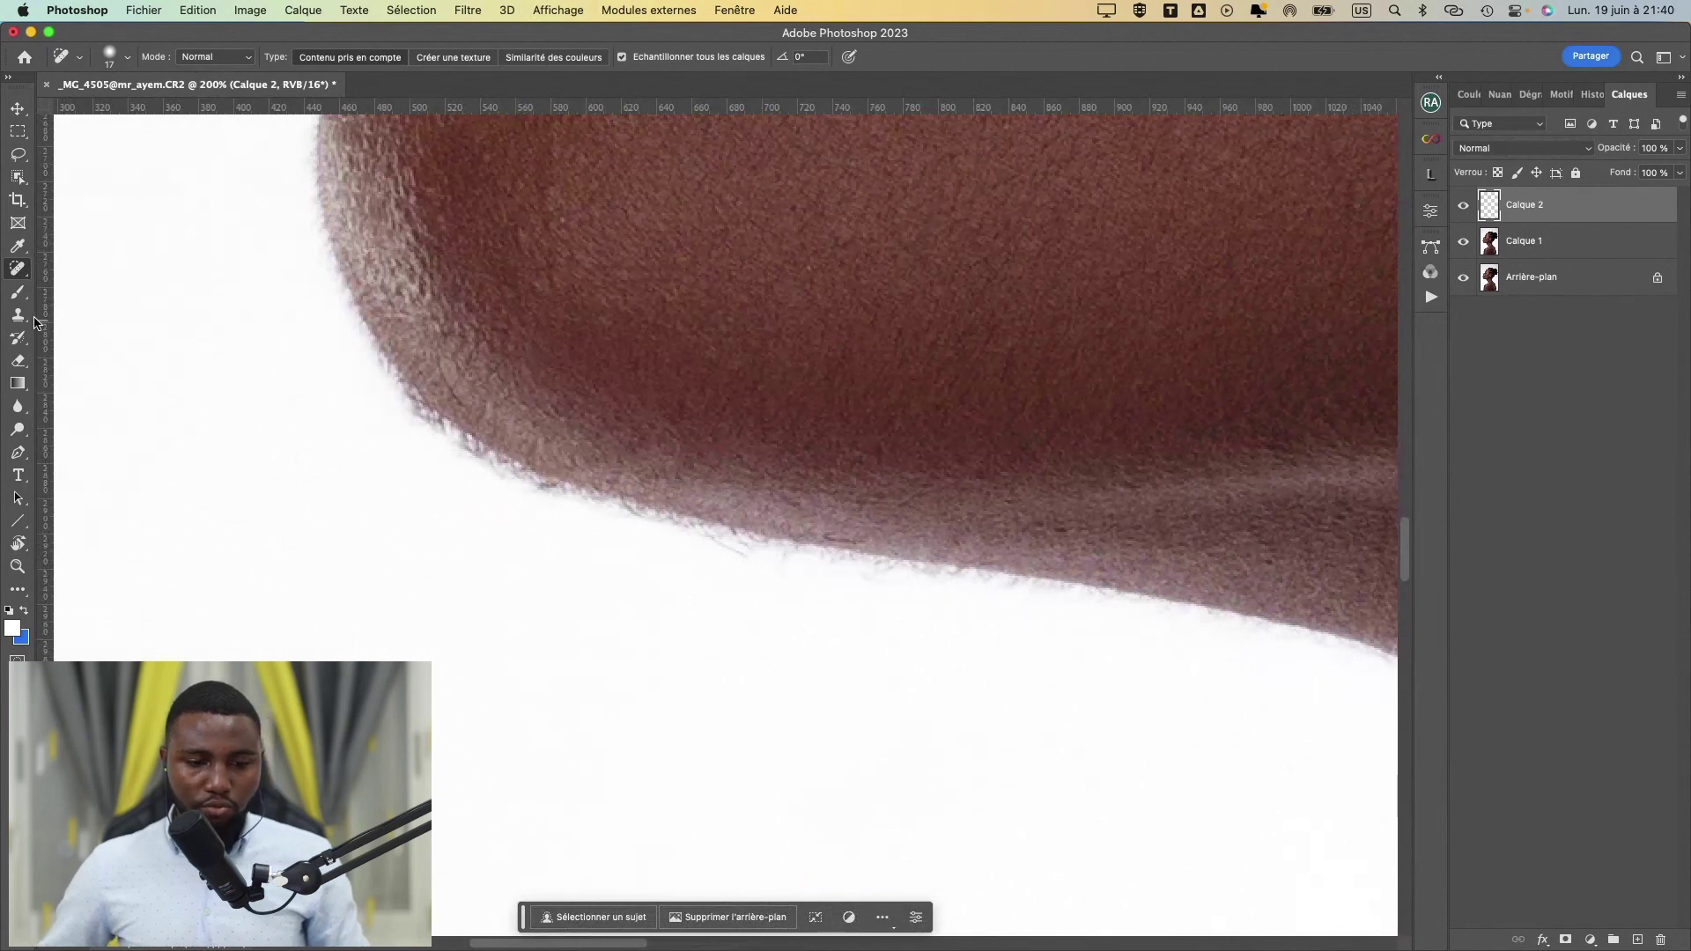
- Rotate the canvas view so the underside of the jaw faces up, with the chin's outer edge in view
click(19, 315)
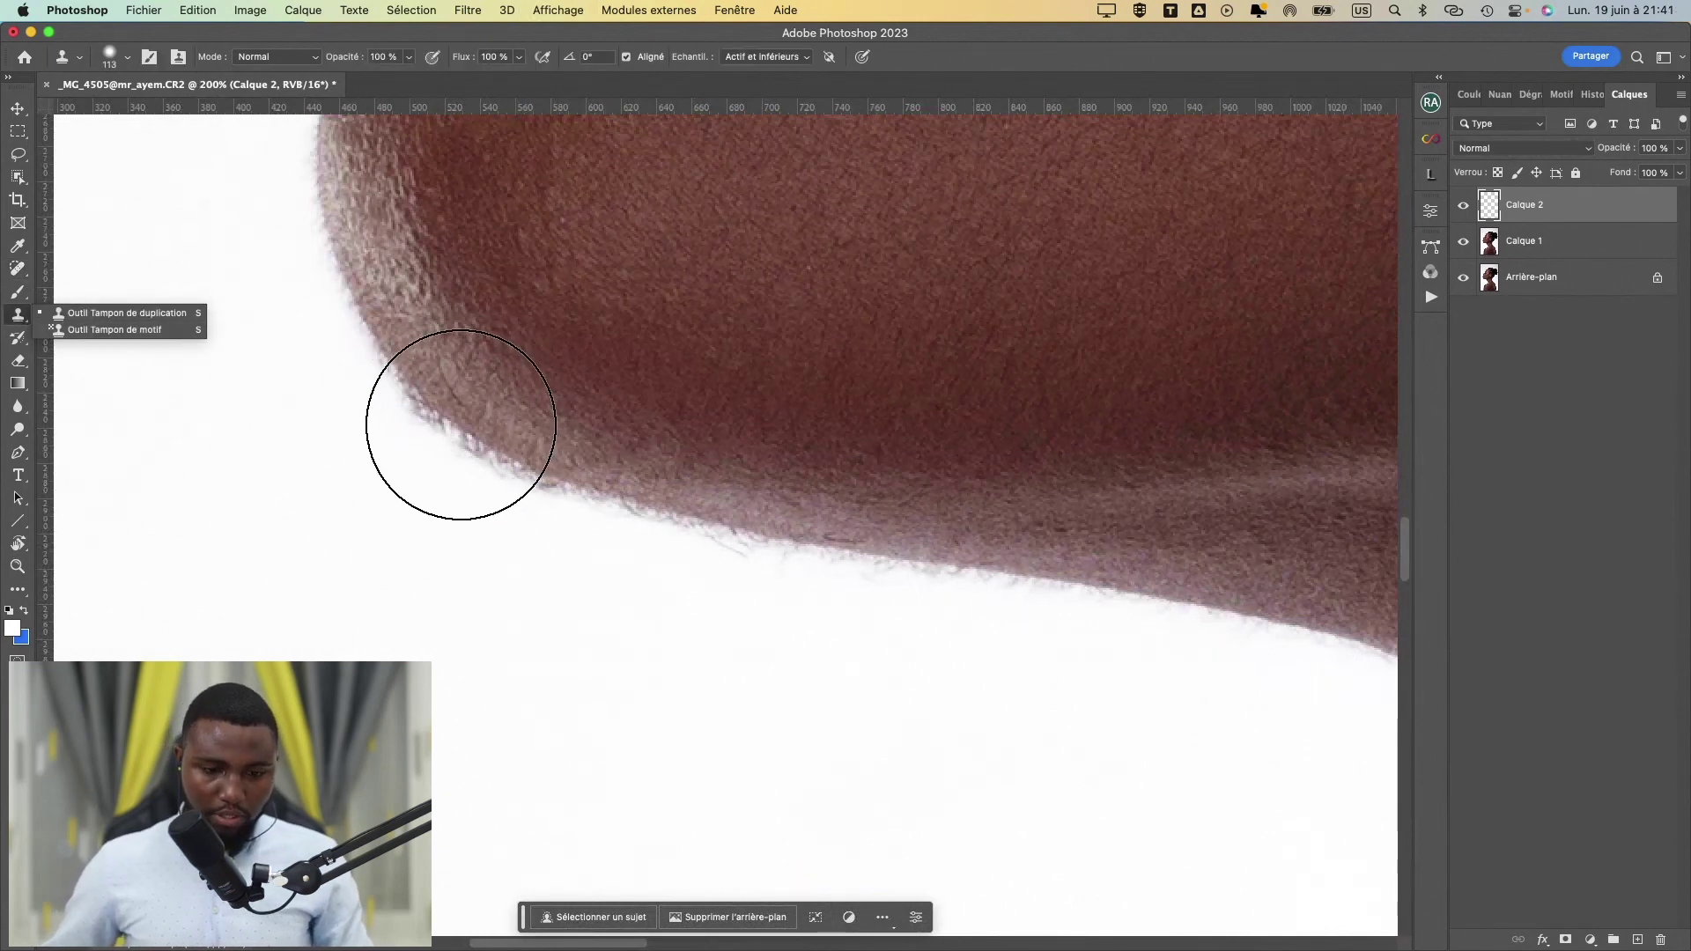
click(283, 85)
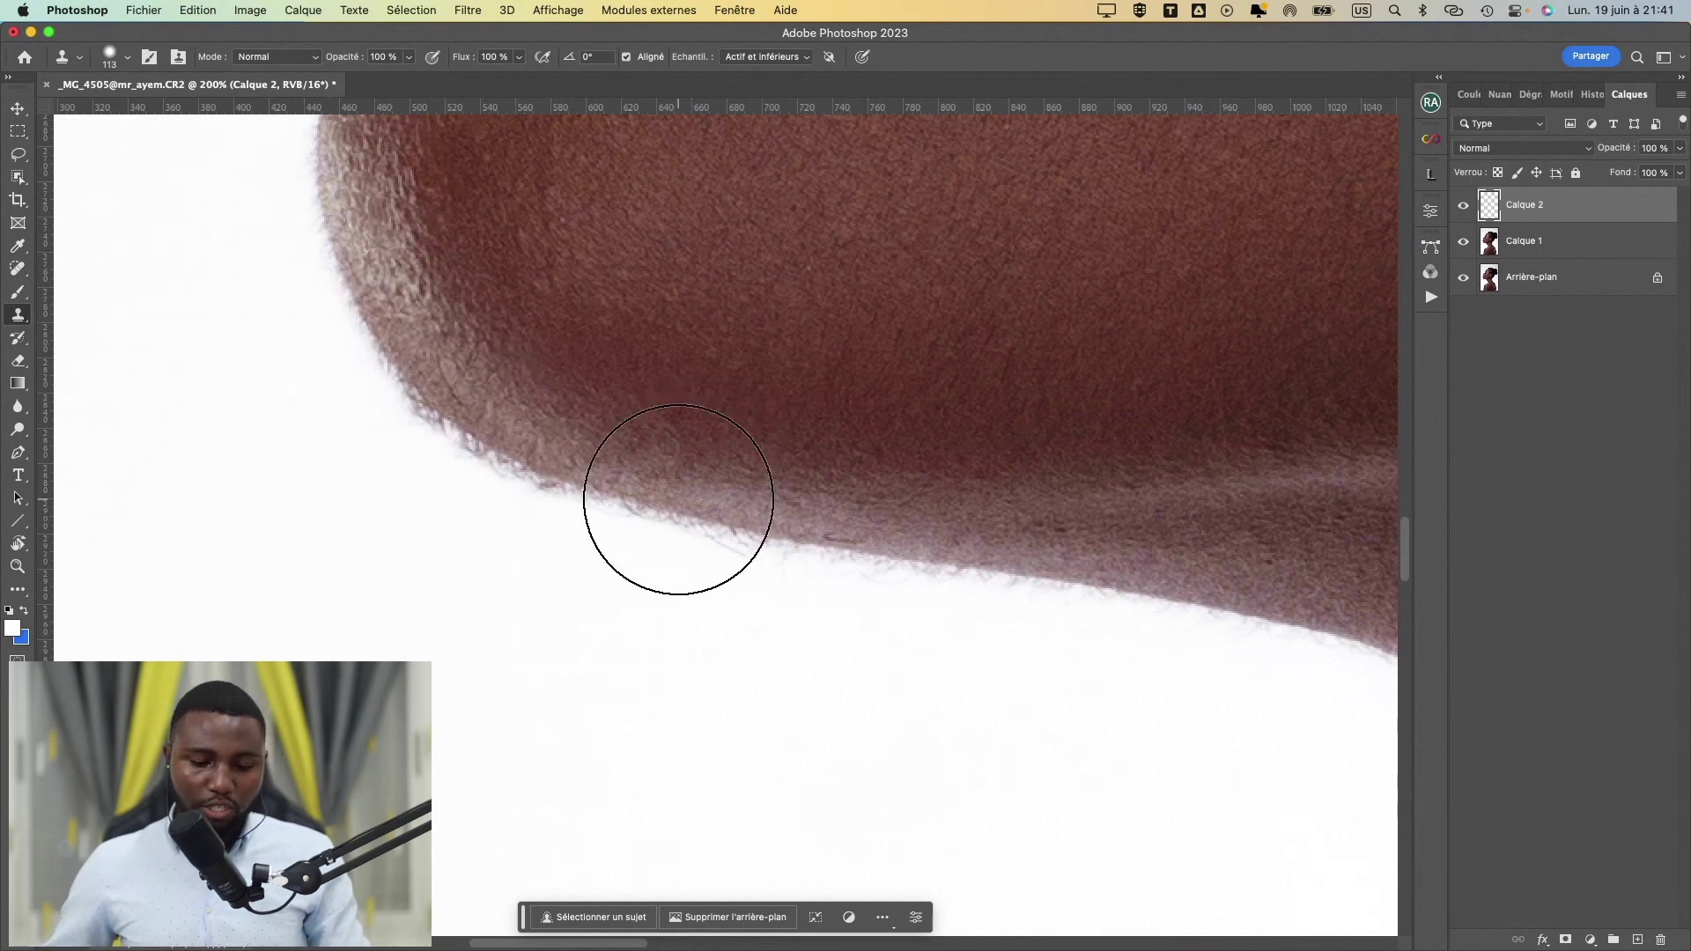
key(r)
drag(508, 335, 844, 540)
drag(824, 626, 615, 480)
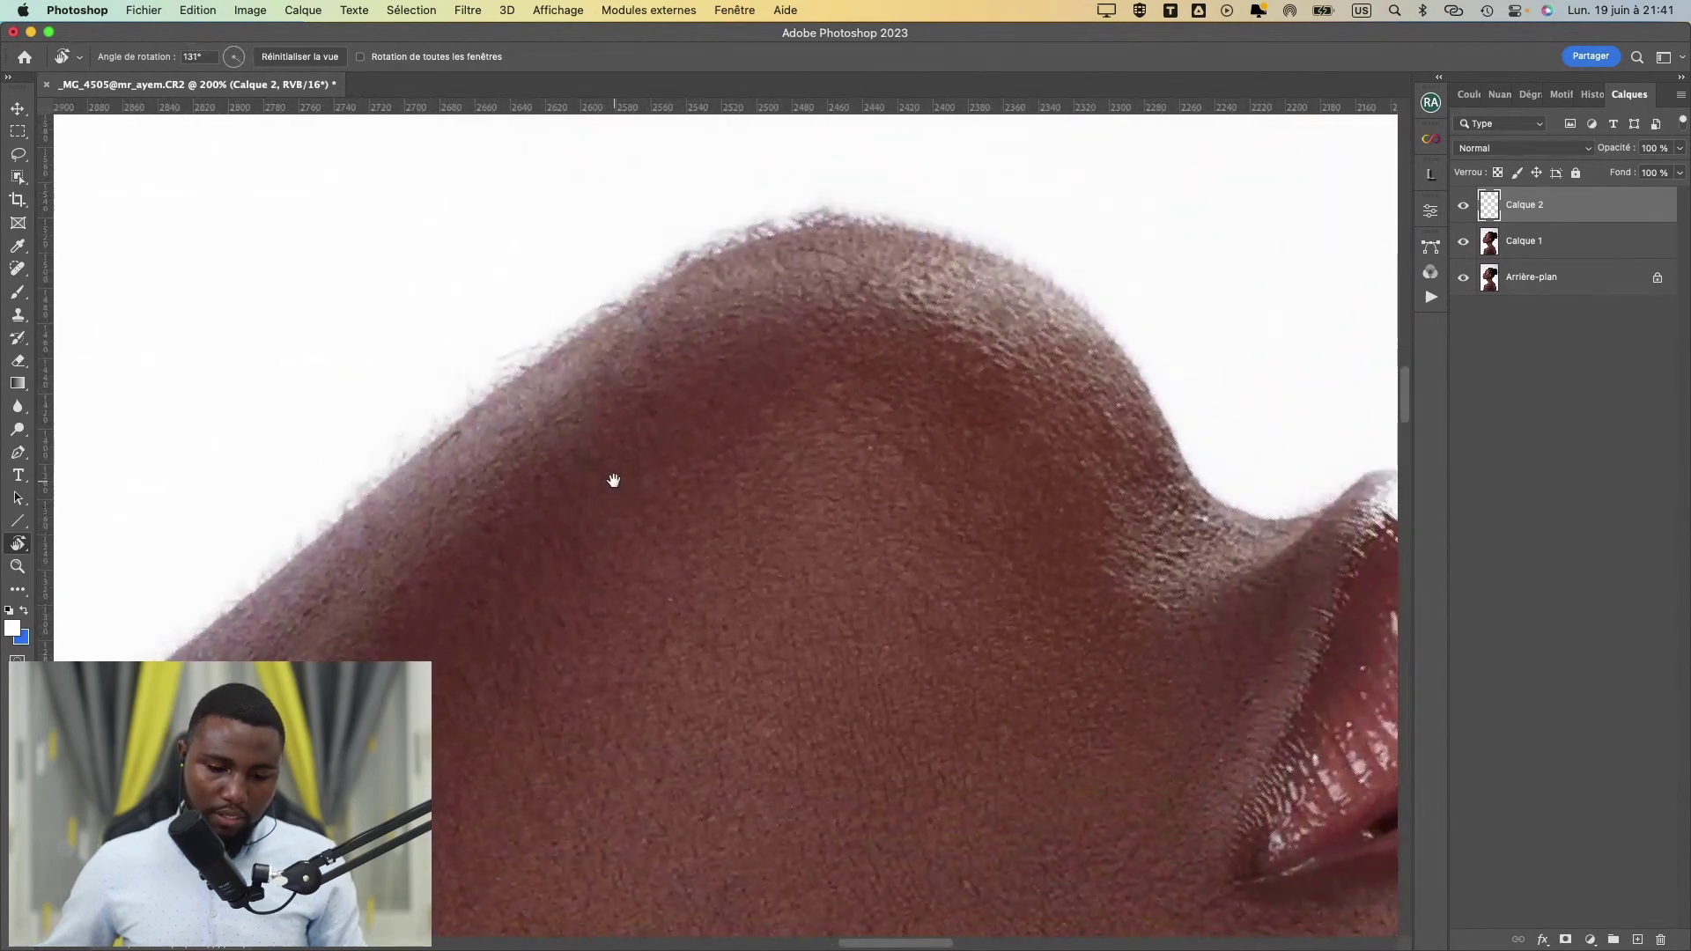
drag(299, 541, 599, 394)
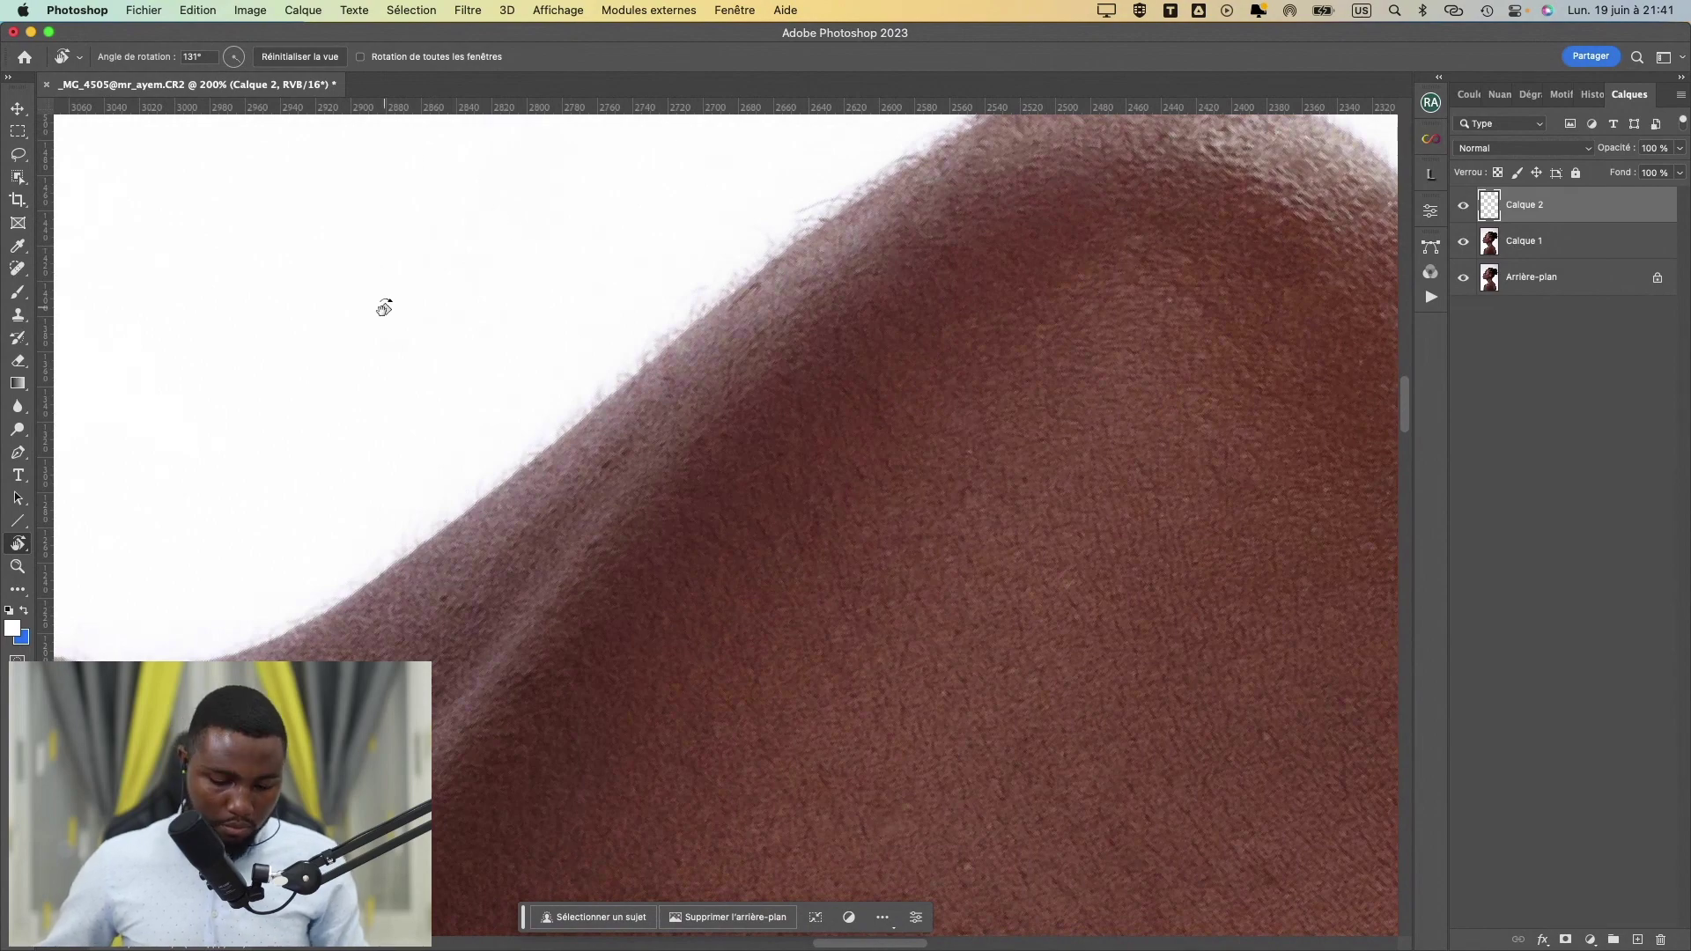
key(Escape)
drag(364, 291, 826, 471)
drag(736, 441, 607, 617)
- Clone clean background over the fuzz along the jaw's underside using the Clone Stamp at size 24, sampling Actif et inférieurs
click(19, 317)
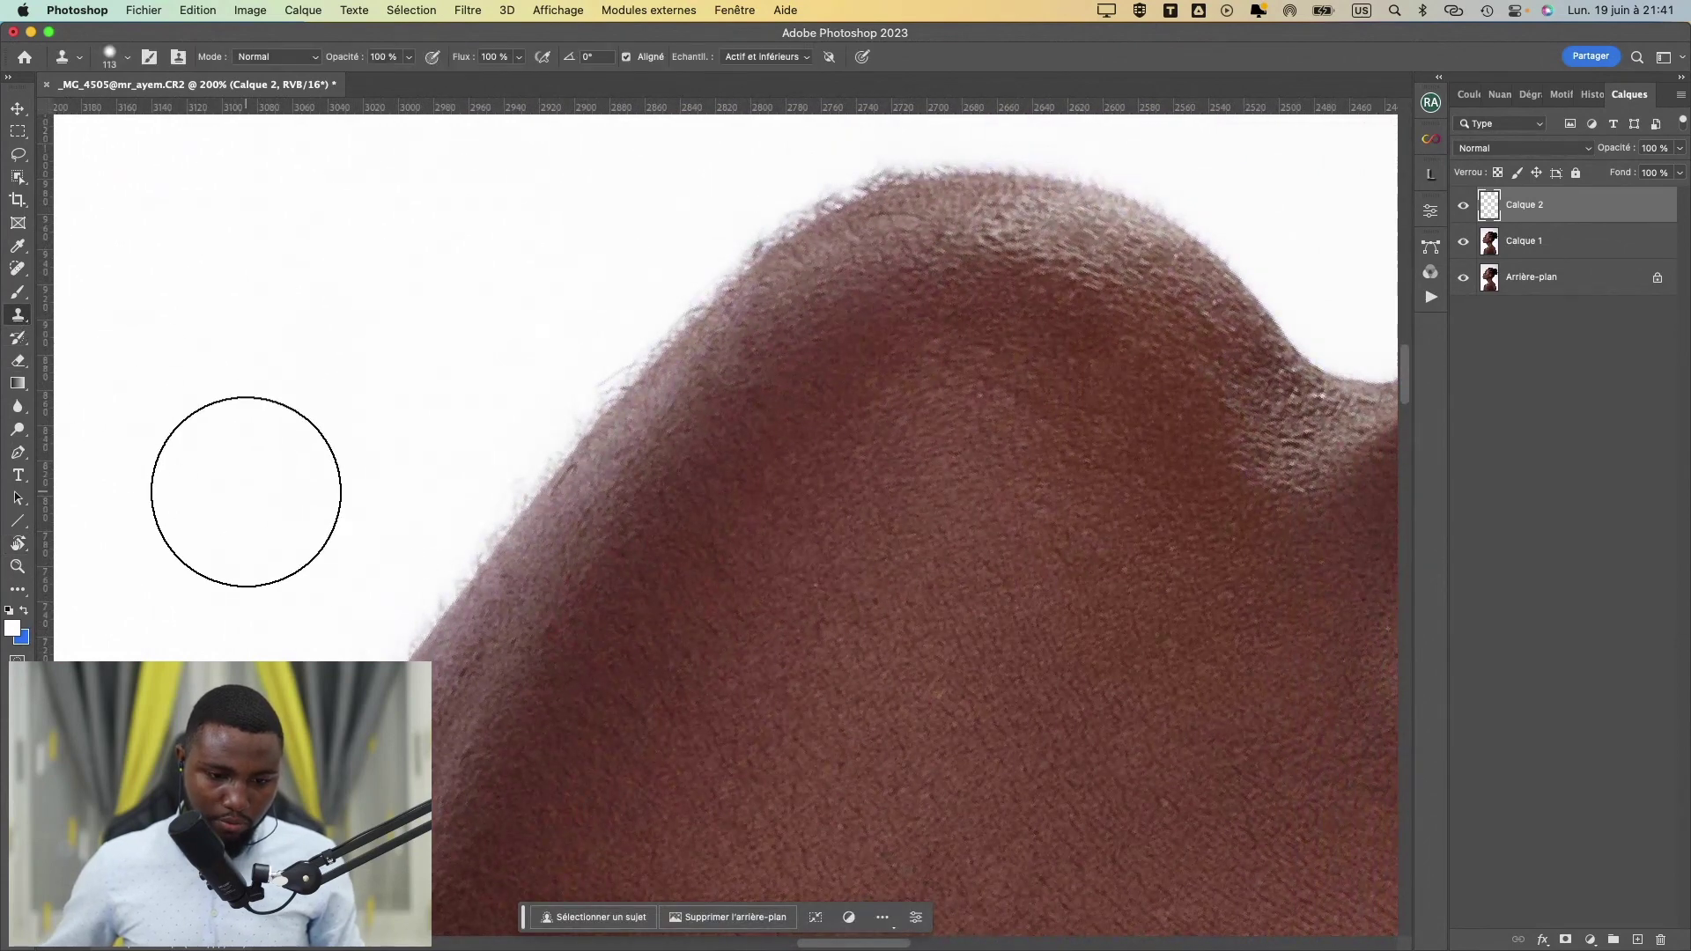
click(795, 59)
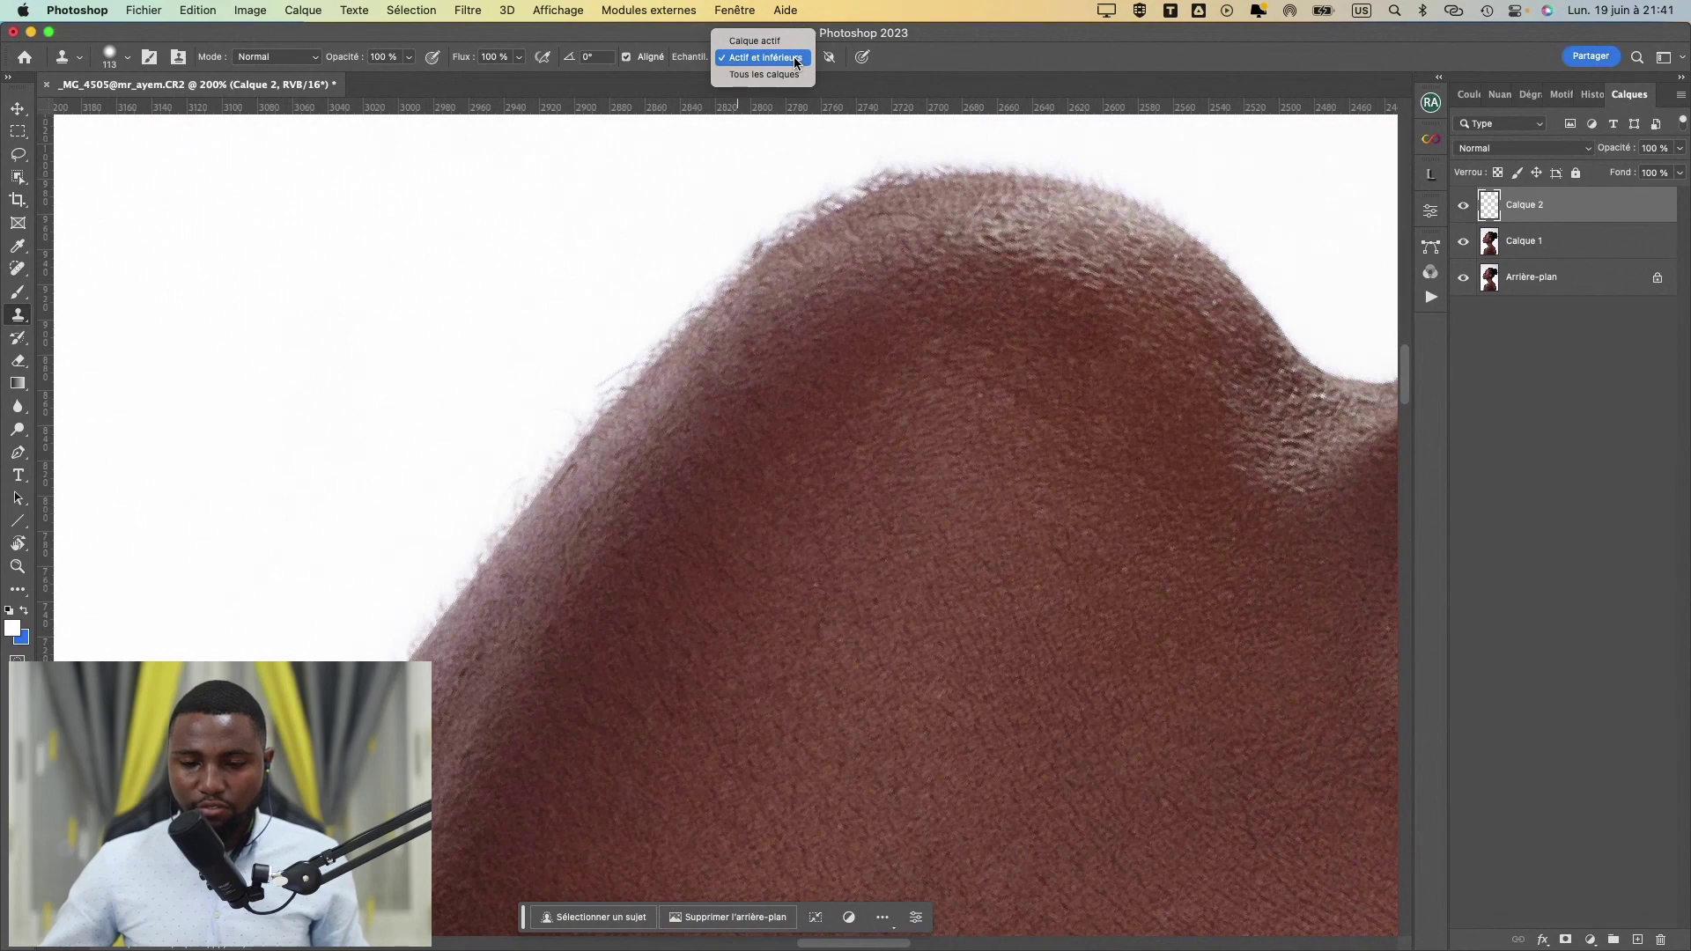
click(794, 57)
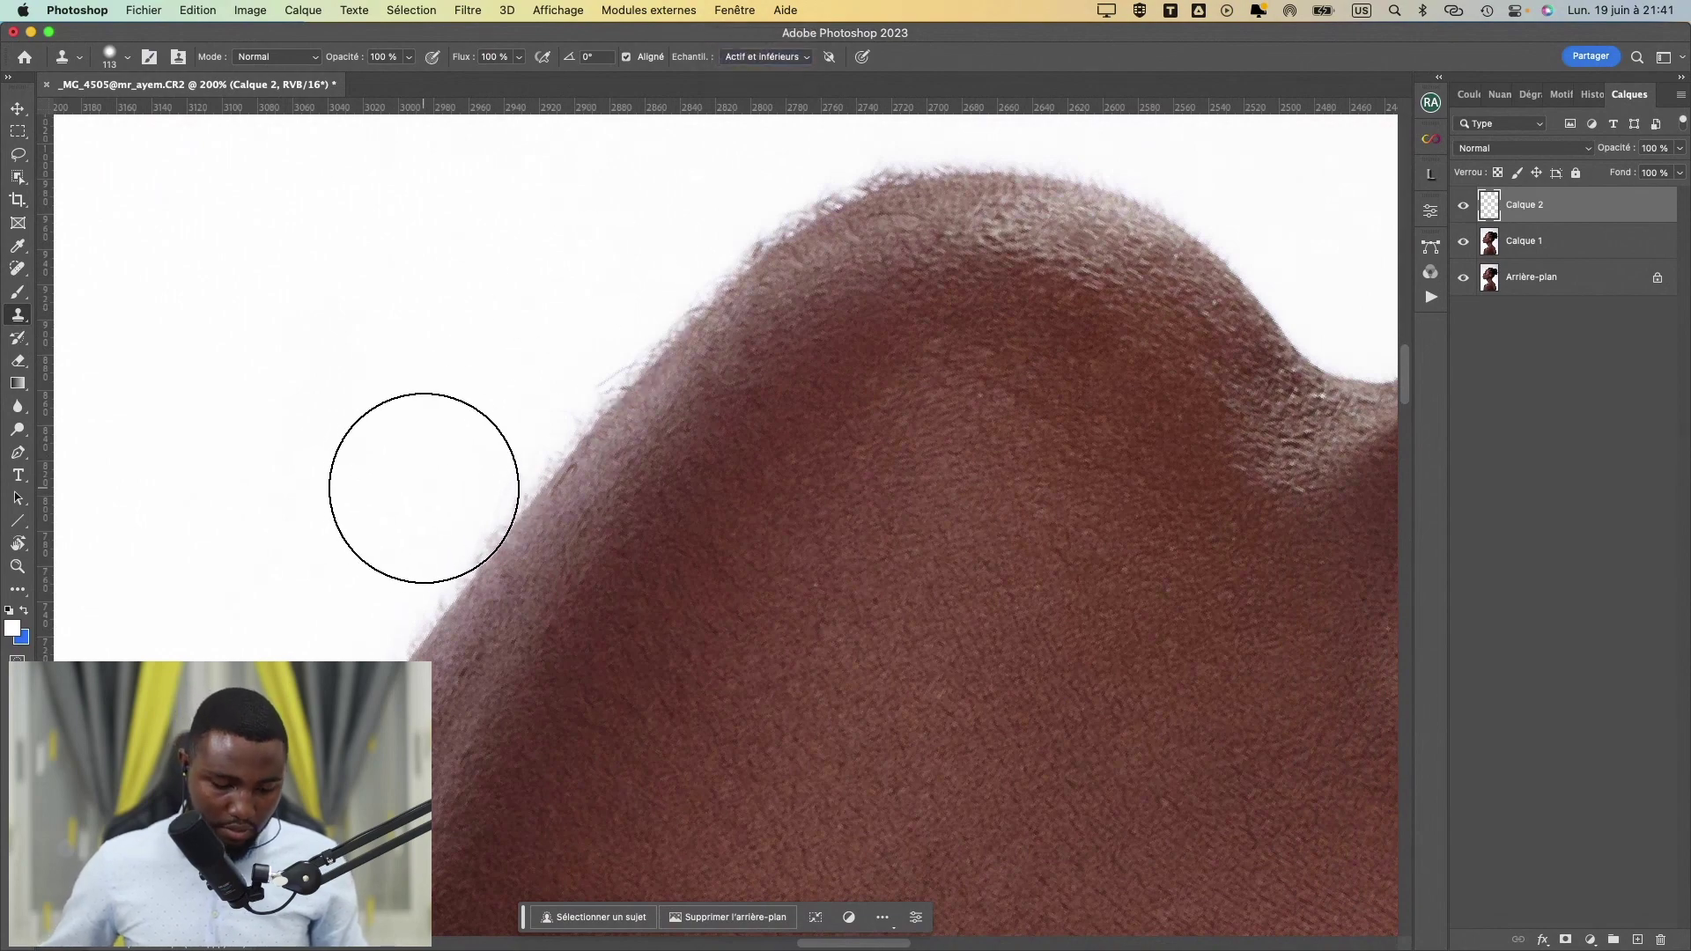
mouse_move(423, 488)
mouse_down()
mouse_move(340, 527)
mouse_move(358, 551)
mouse_move(347, 596)
mouse_up()
drag(326, 681, 332, 681)
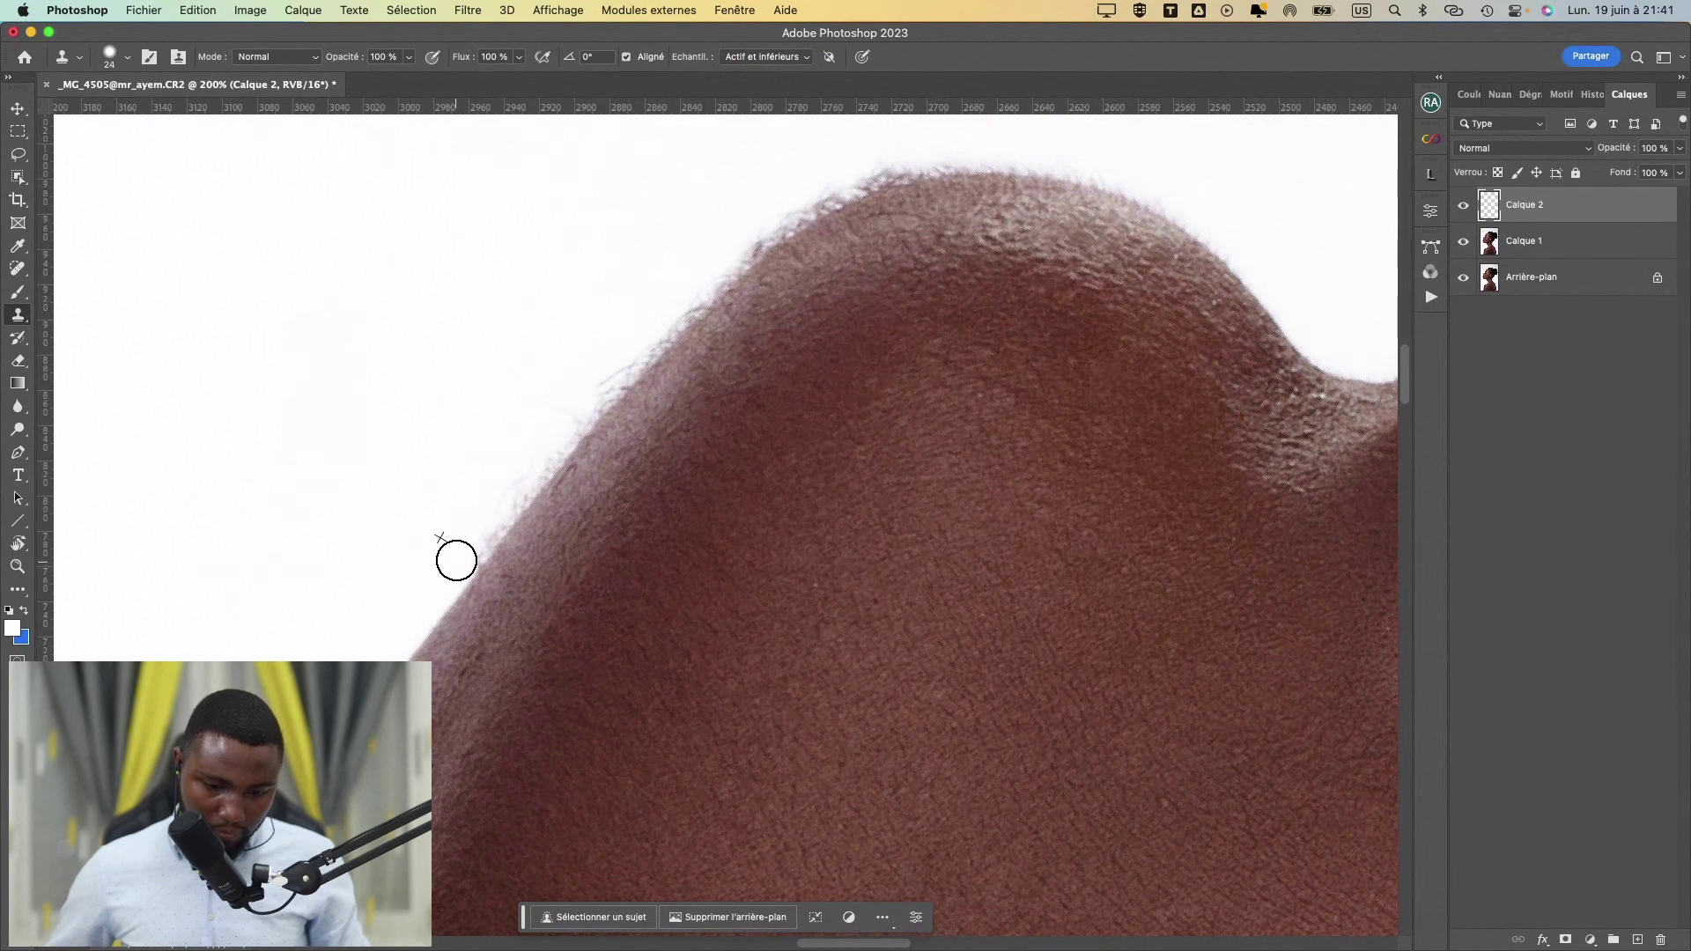
mouse_move(470, 545)
mouse_down()
mouse_move(673, 307)
mouse_move(616, 367)
mouse_move(629, 342)
mouse_up()
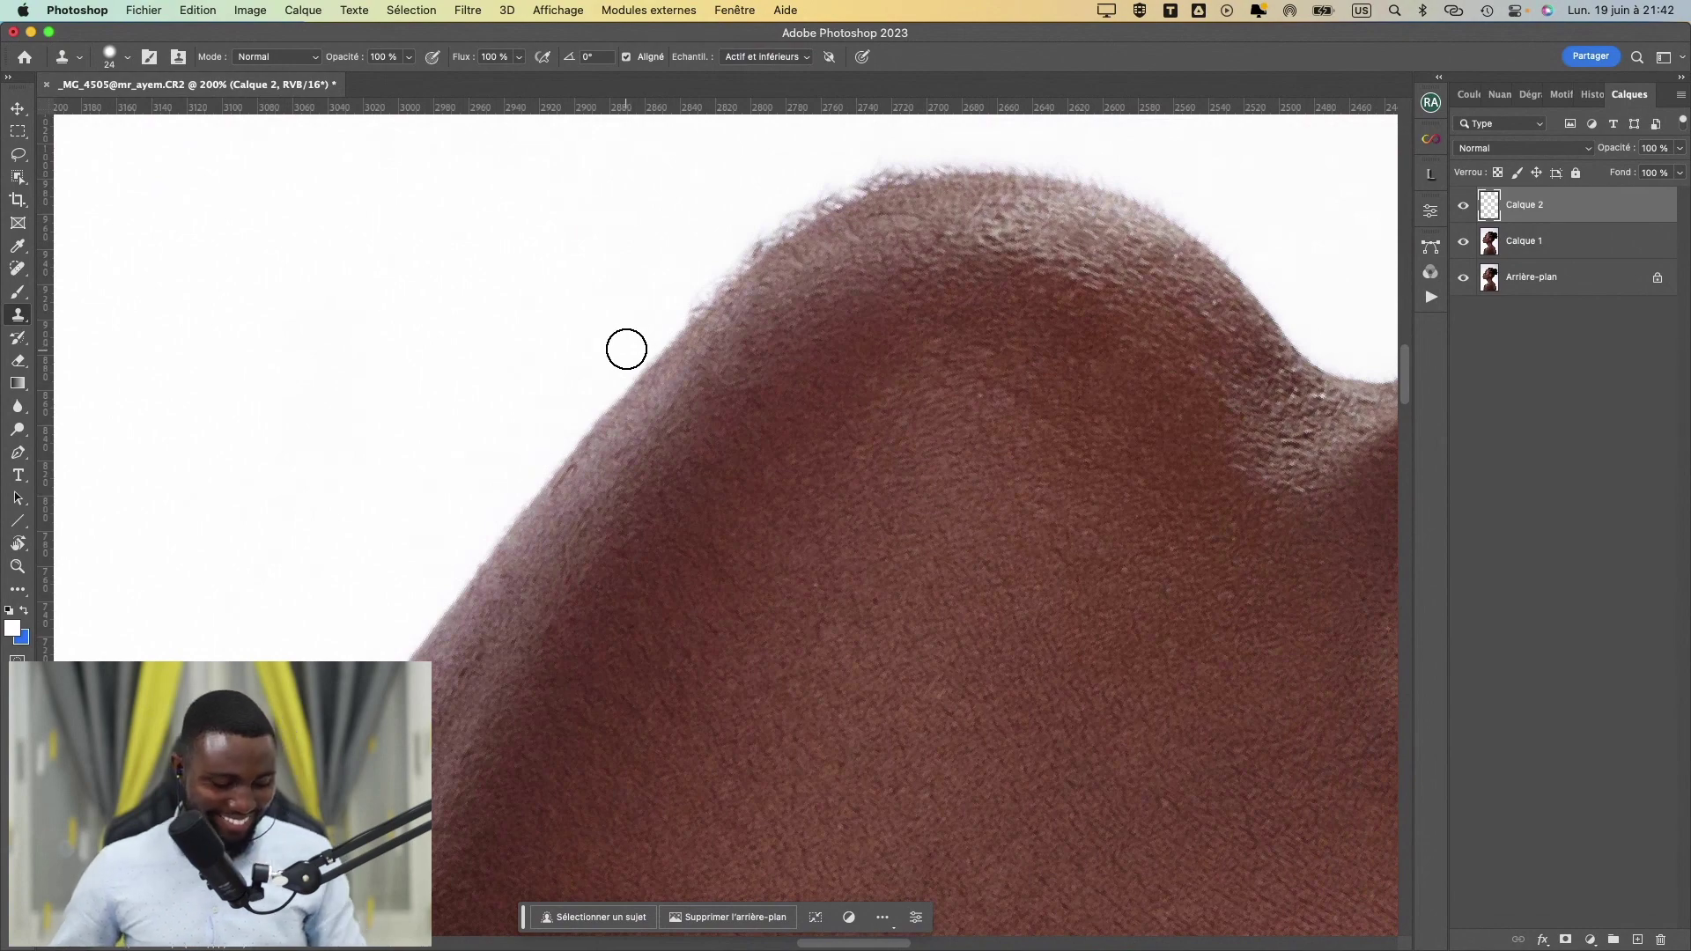
- Clone over the remaining hairs around the curve of the chin with brush size 33, and reset the view rotation
key(space)
drag(669, 309, 584, 431)
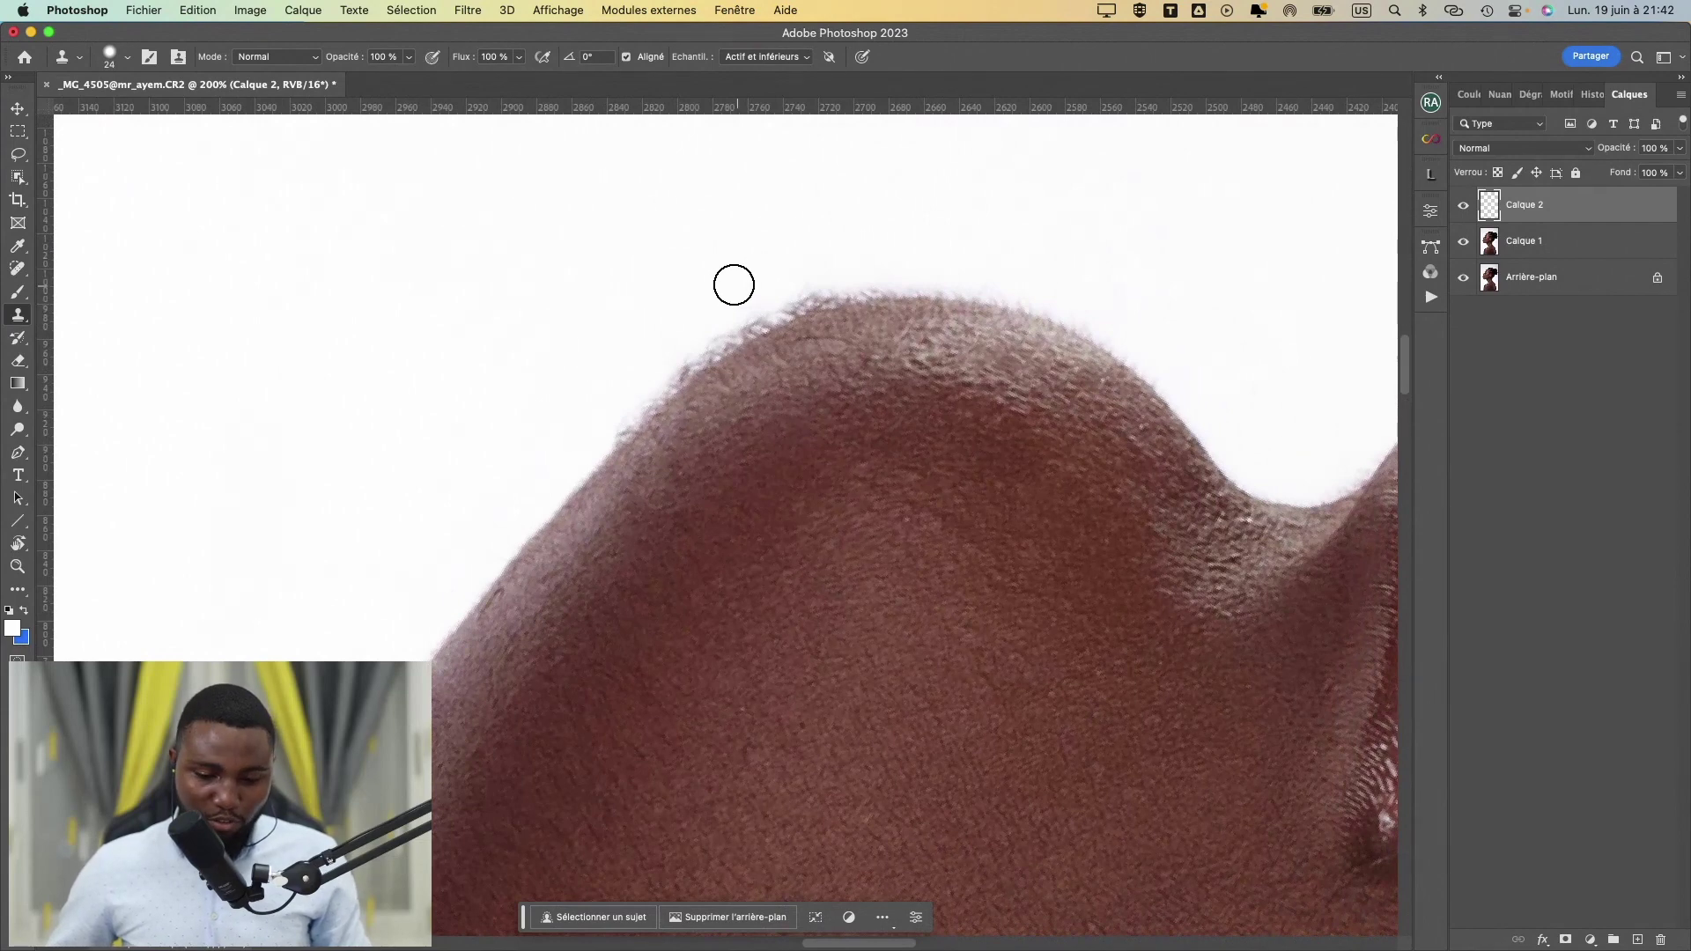
drag(722, 290, 731, 294)
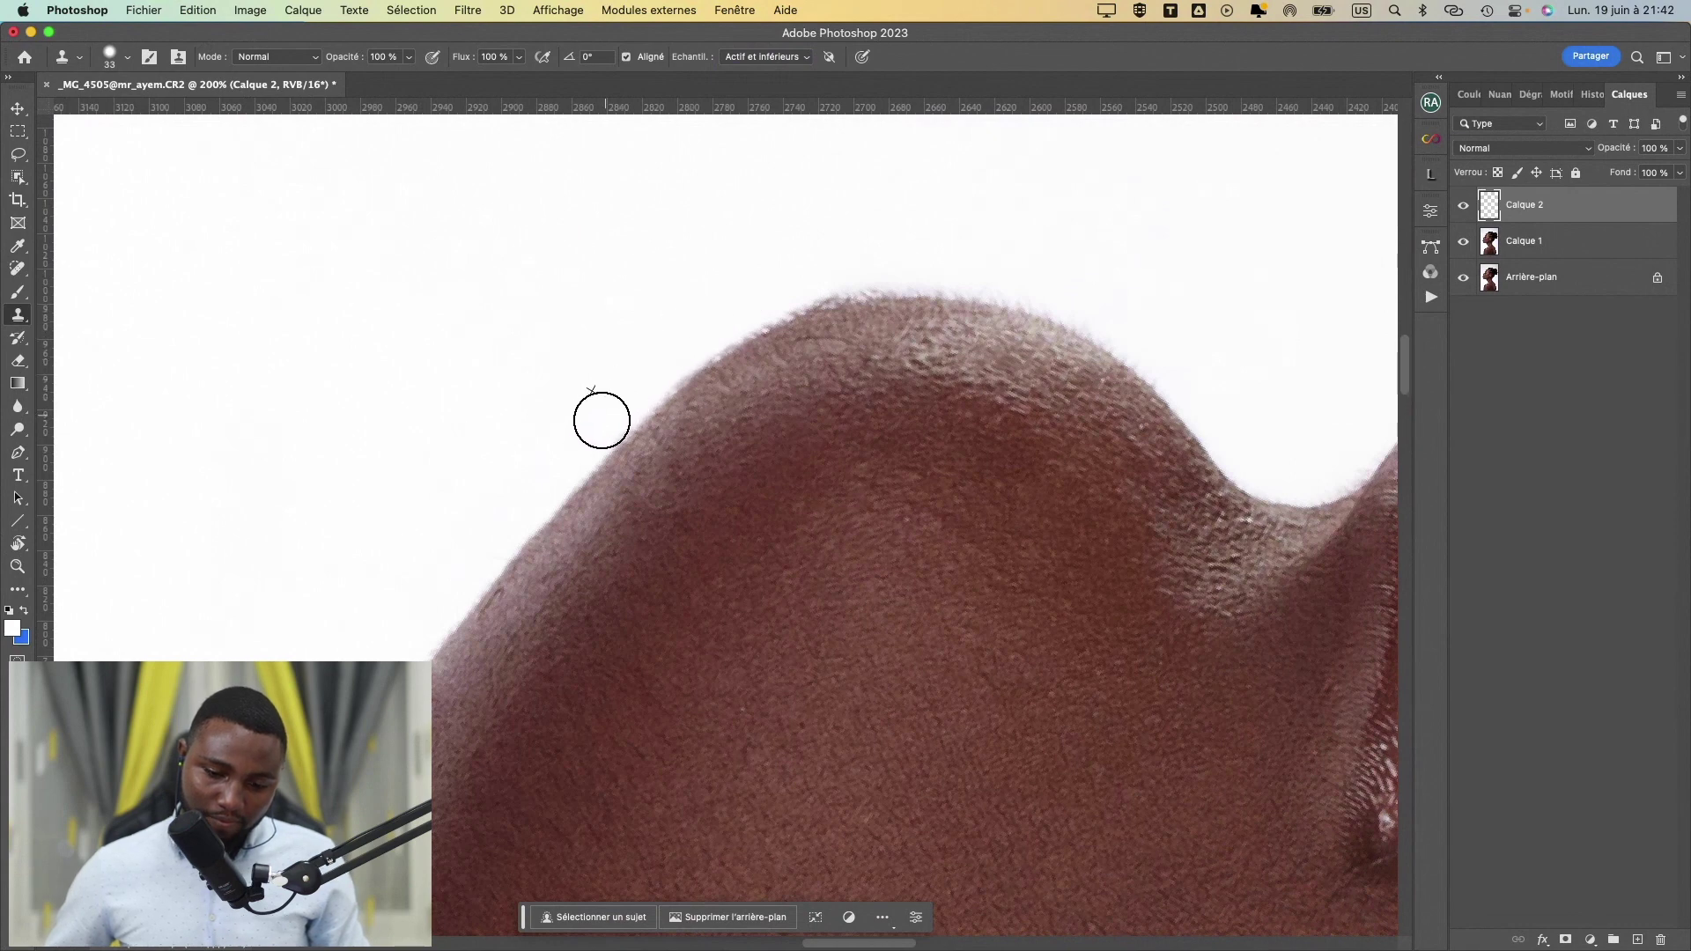
mouse_move(765, 298)
mouse_down()
mouse_move(694, 329)
mouse_move(732, 329)
mouse_up()
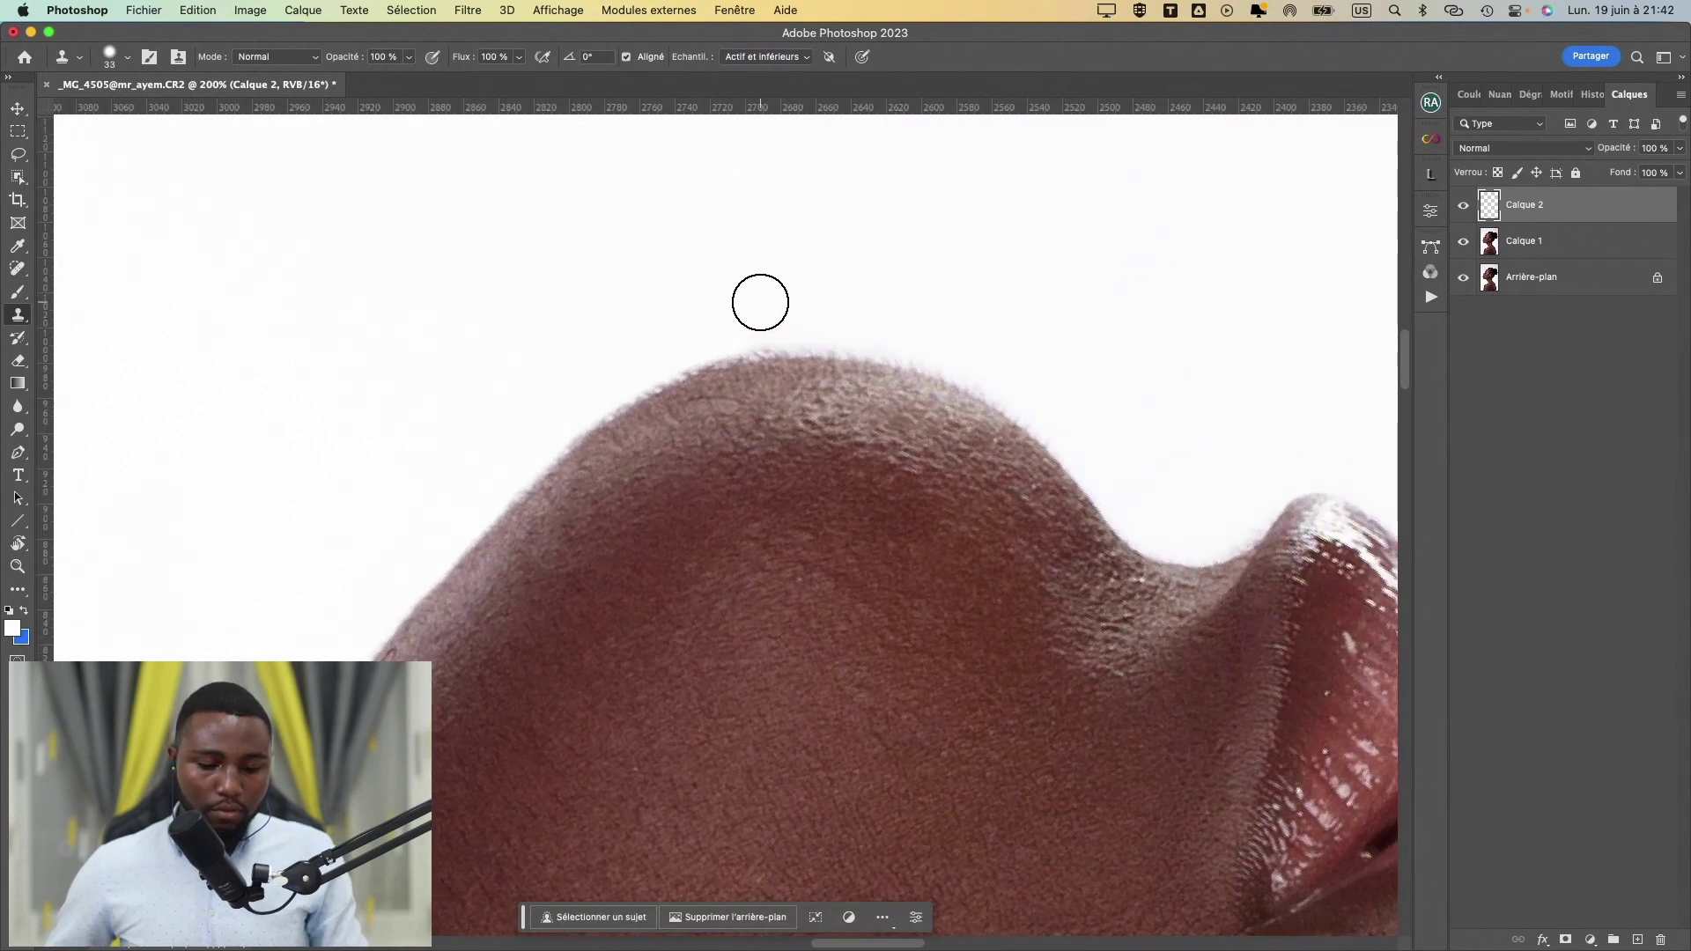
key(Escape)
- Compare the chin and jaw edge with and without the retouching on Calque 2, leaving the layer visible
key(super+minus)
key(super+minus)
key(super+minus)
key(super+minus)
key(super+minus)
key(super+plus)
key(super+plus)
key(super+plus)
key(super+plus)
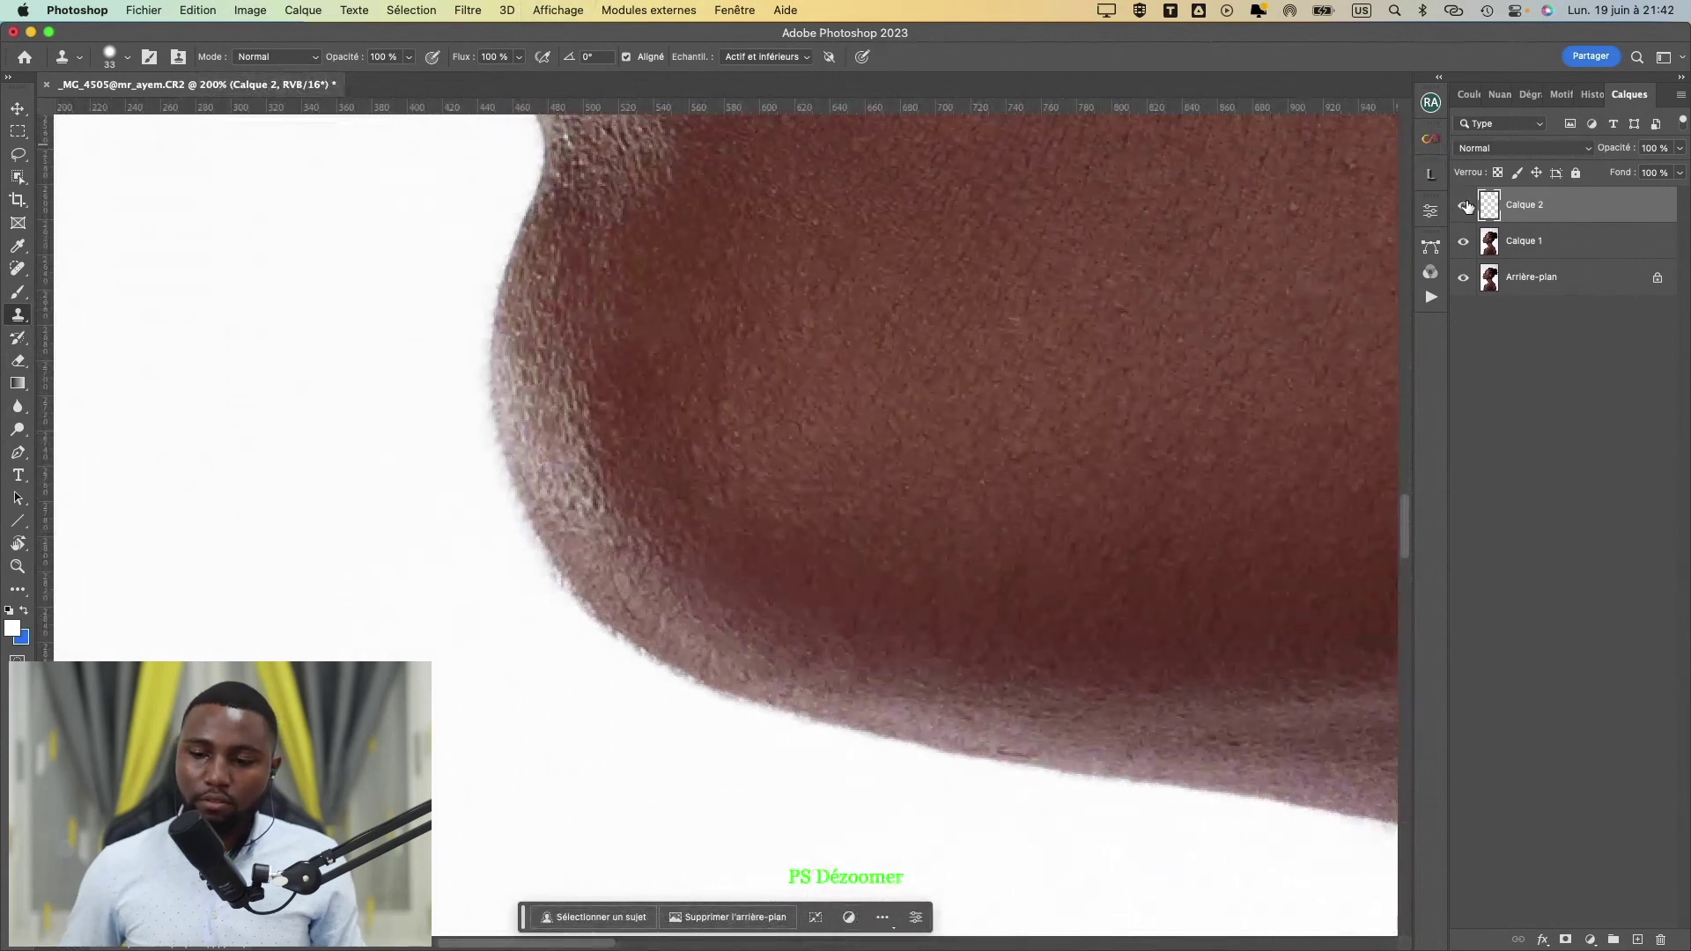
click(1464, 206)
click(1464, 207)
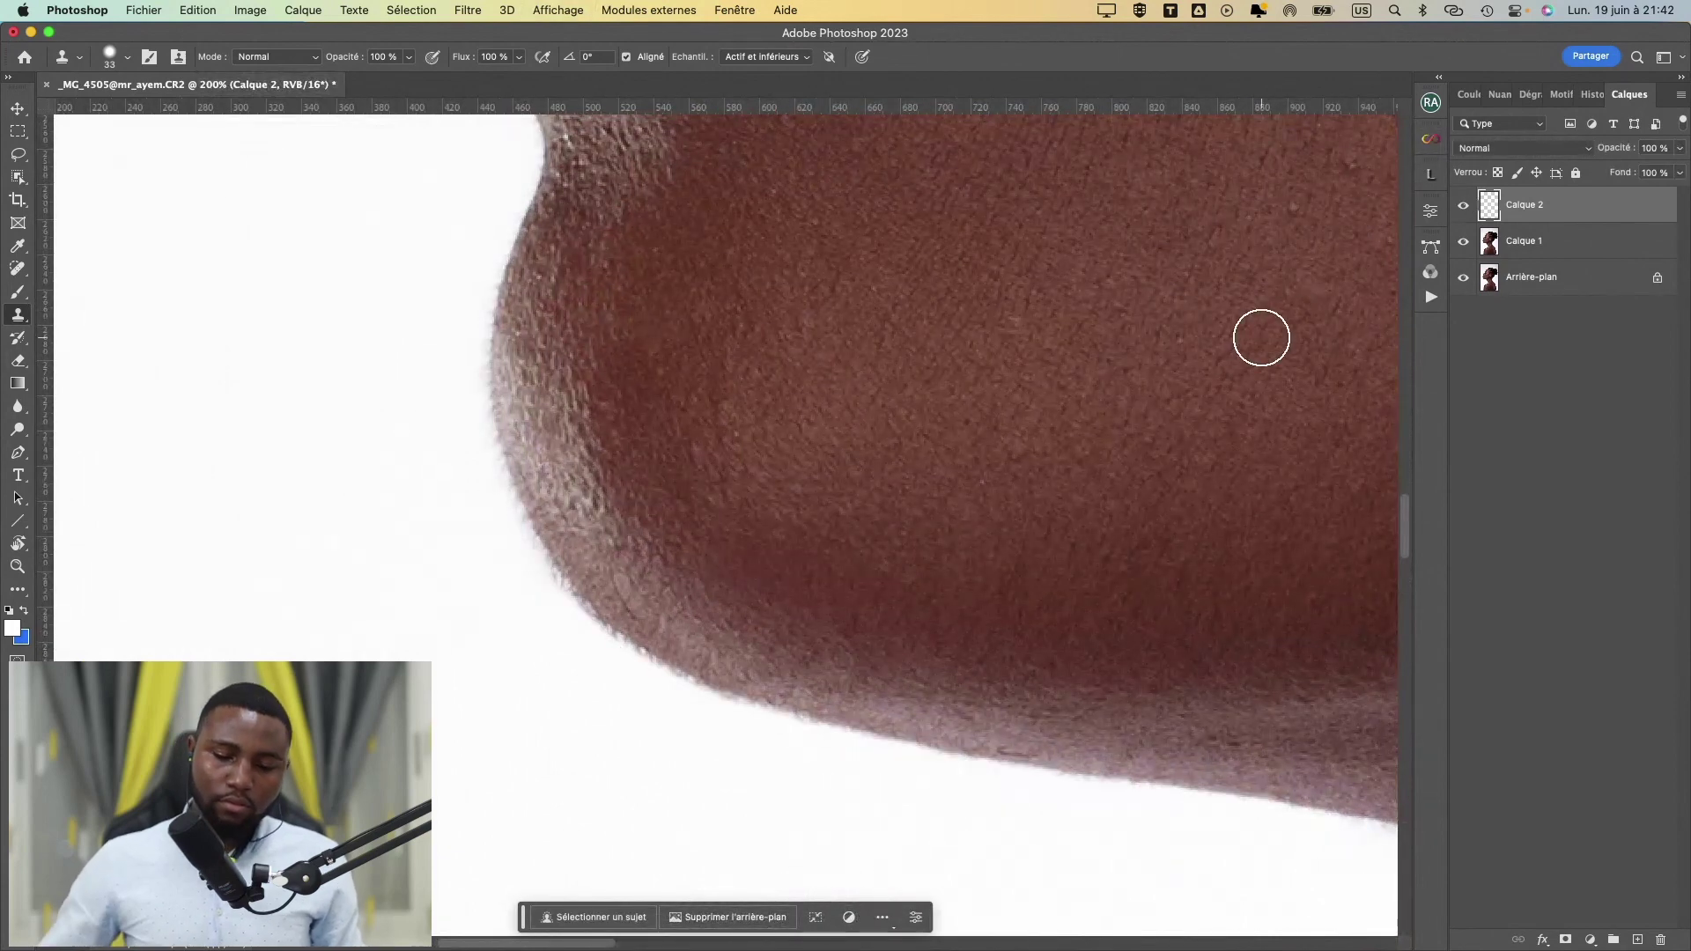
- Examine the portrait at several magnifications to find areas that still need retouching
key(super+minus)
key(super+minus)
key(super+minus)
key(super+minus)
key(super+minus)
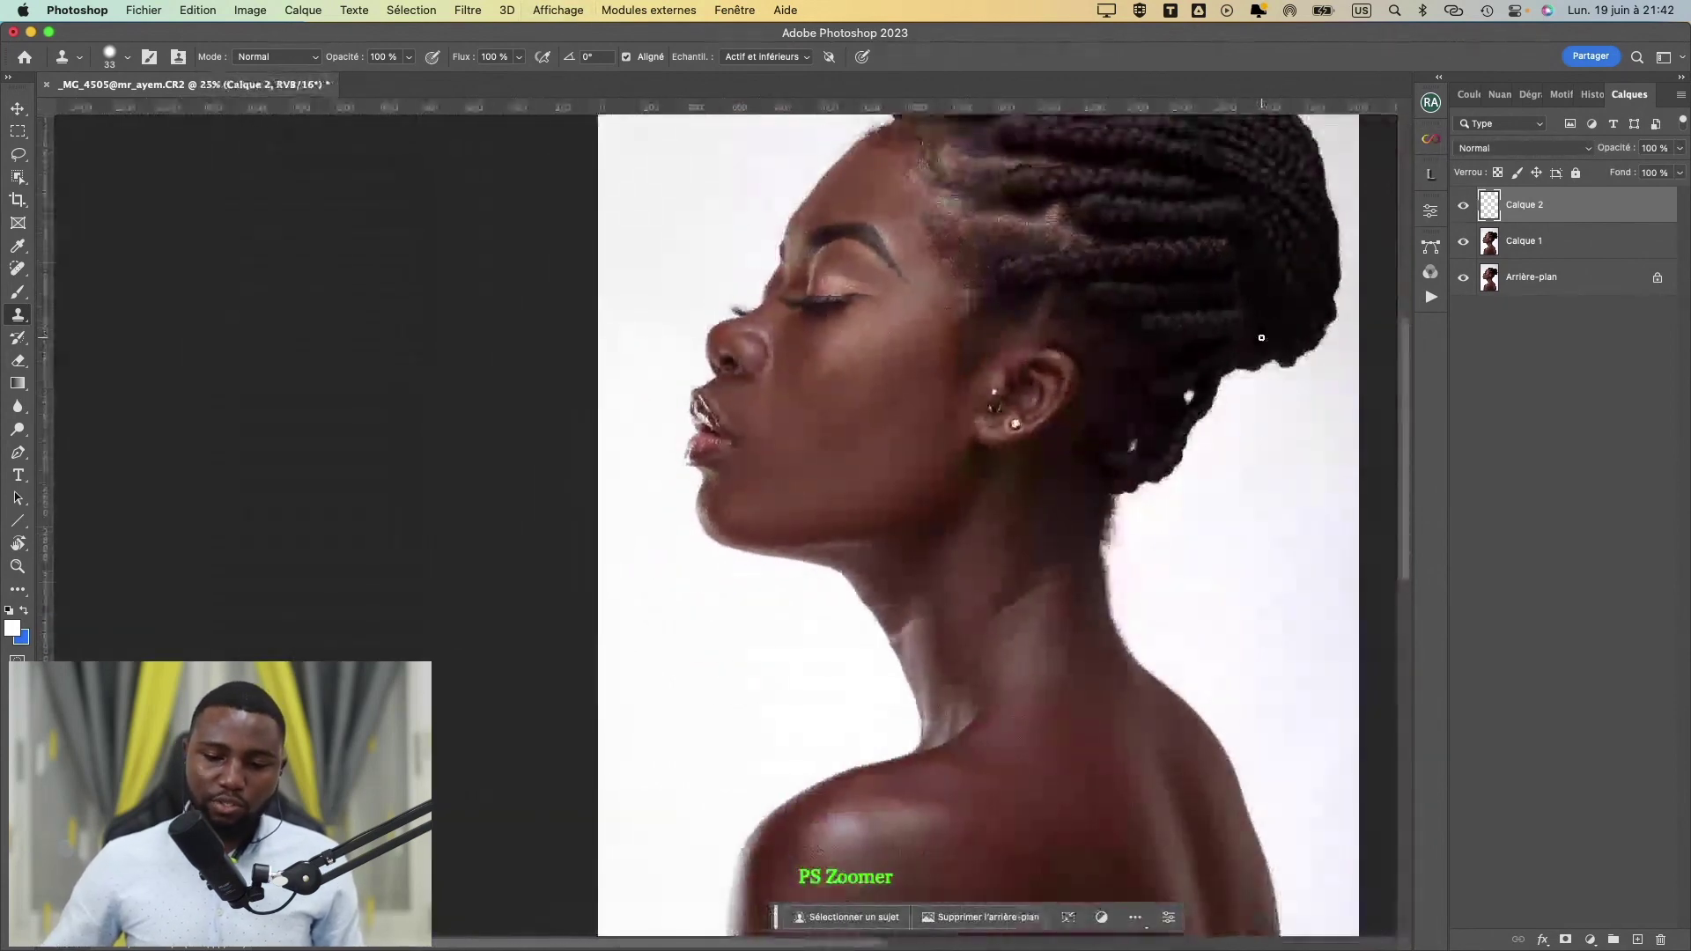
key(super+plus)
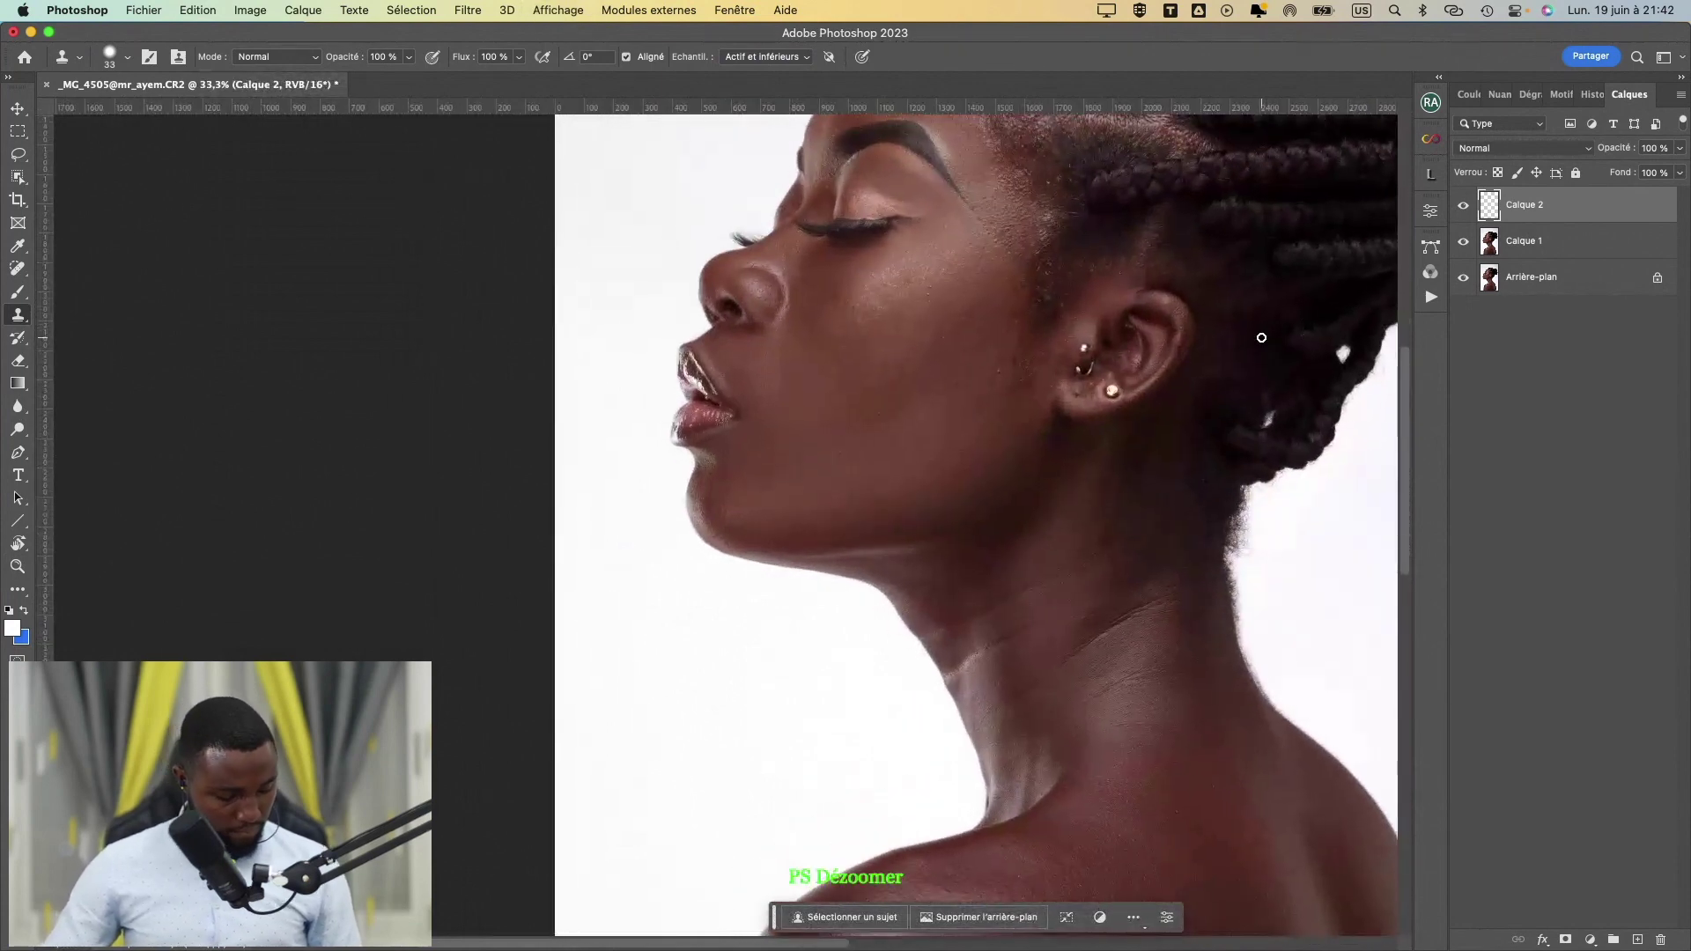
key(super+plus)
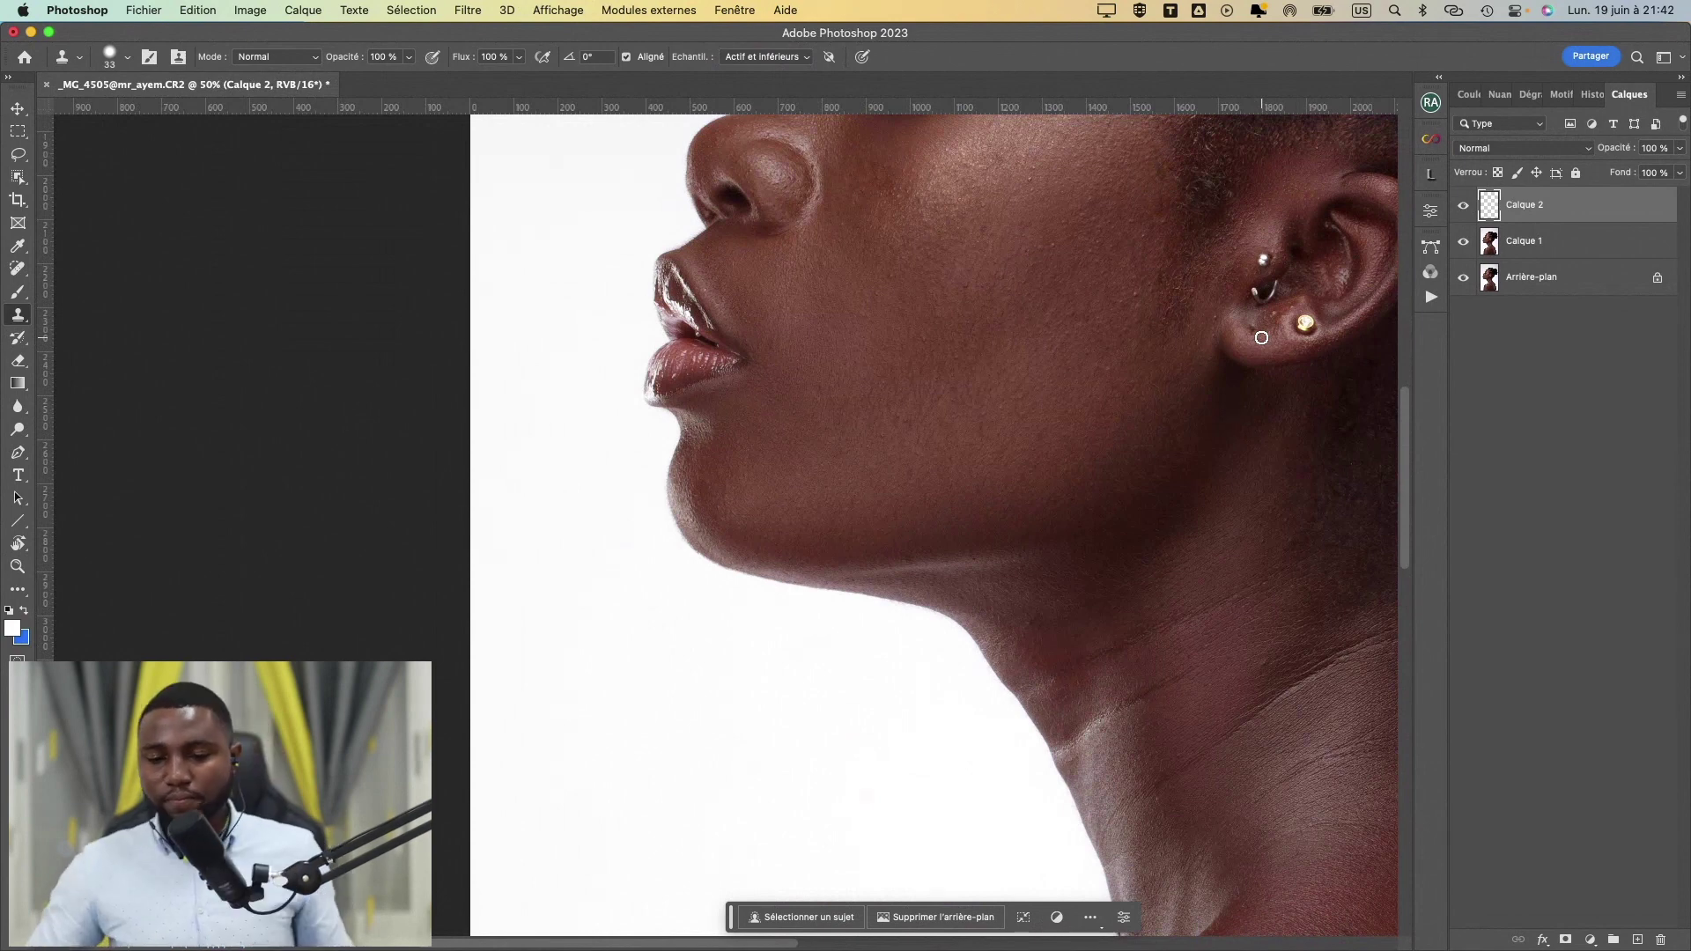
key(super+plus)
key(super+minus)
key(super+minus)
key(super+plus)
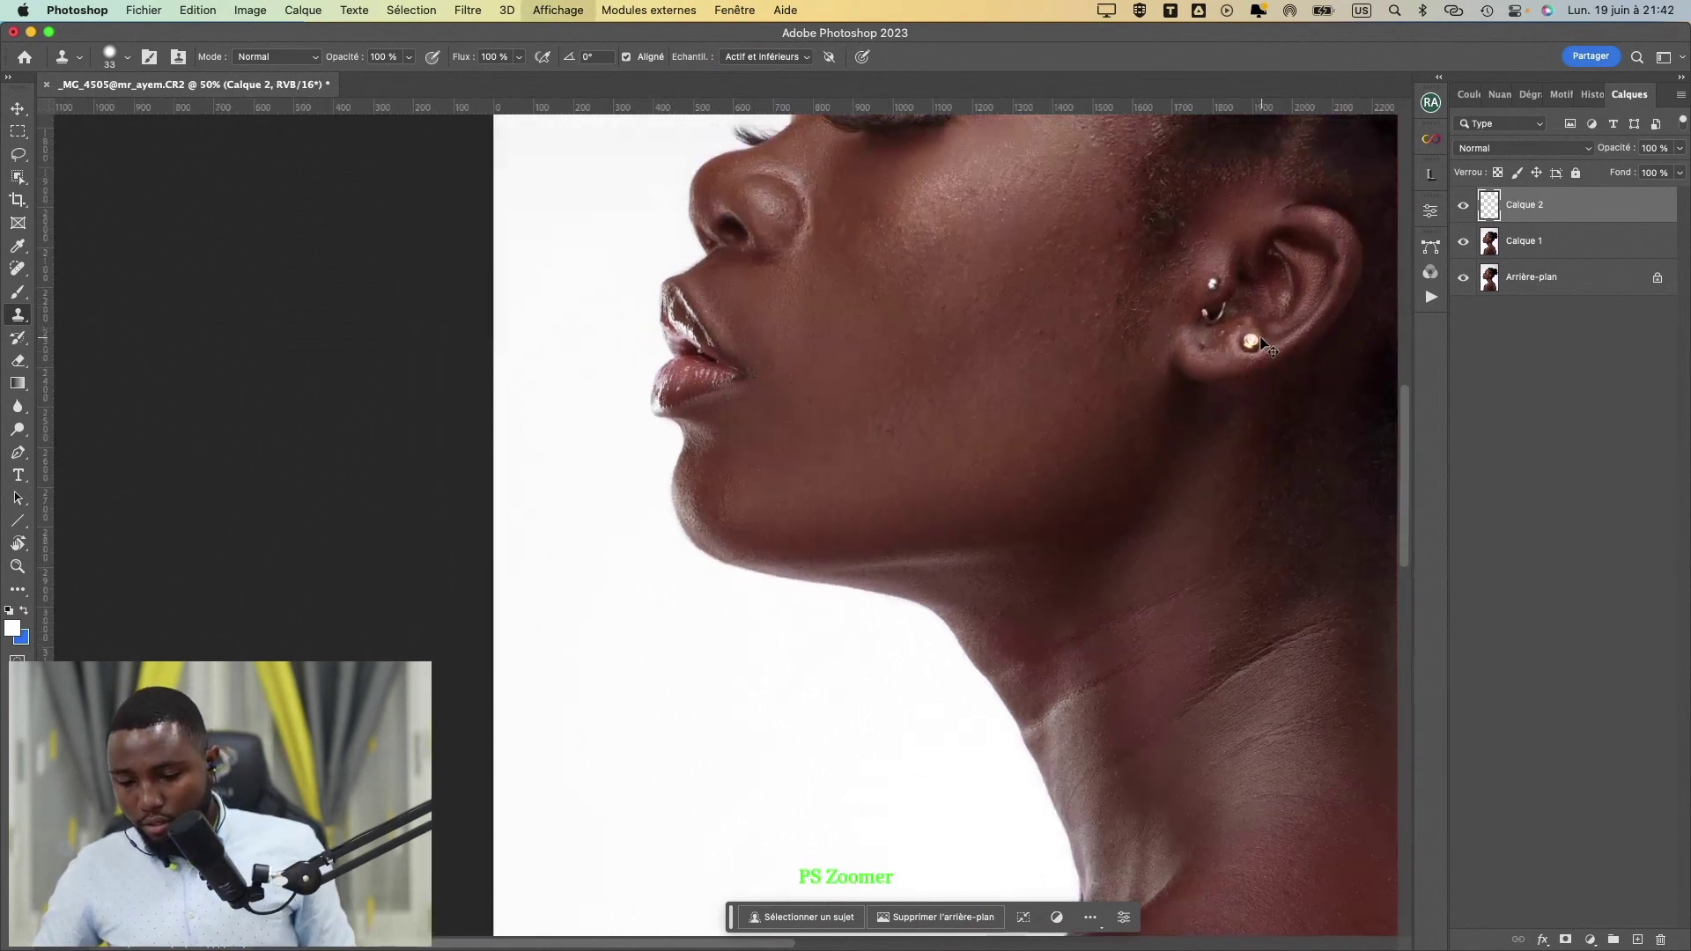
key(super+minus)
key(super+minus)
key(super+minus)
key(super+plus)
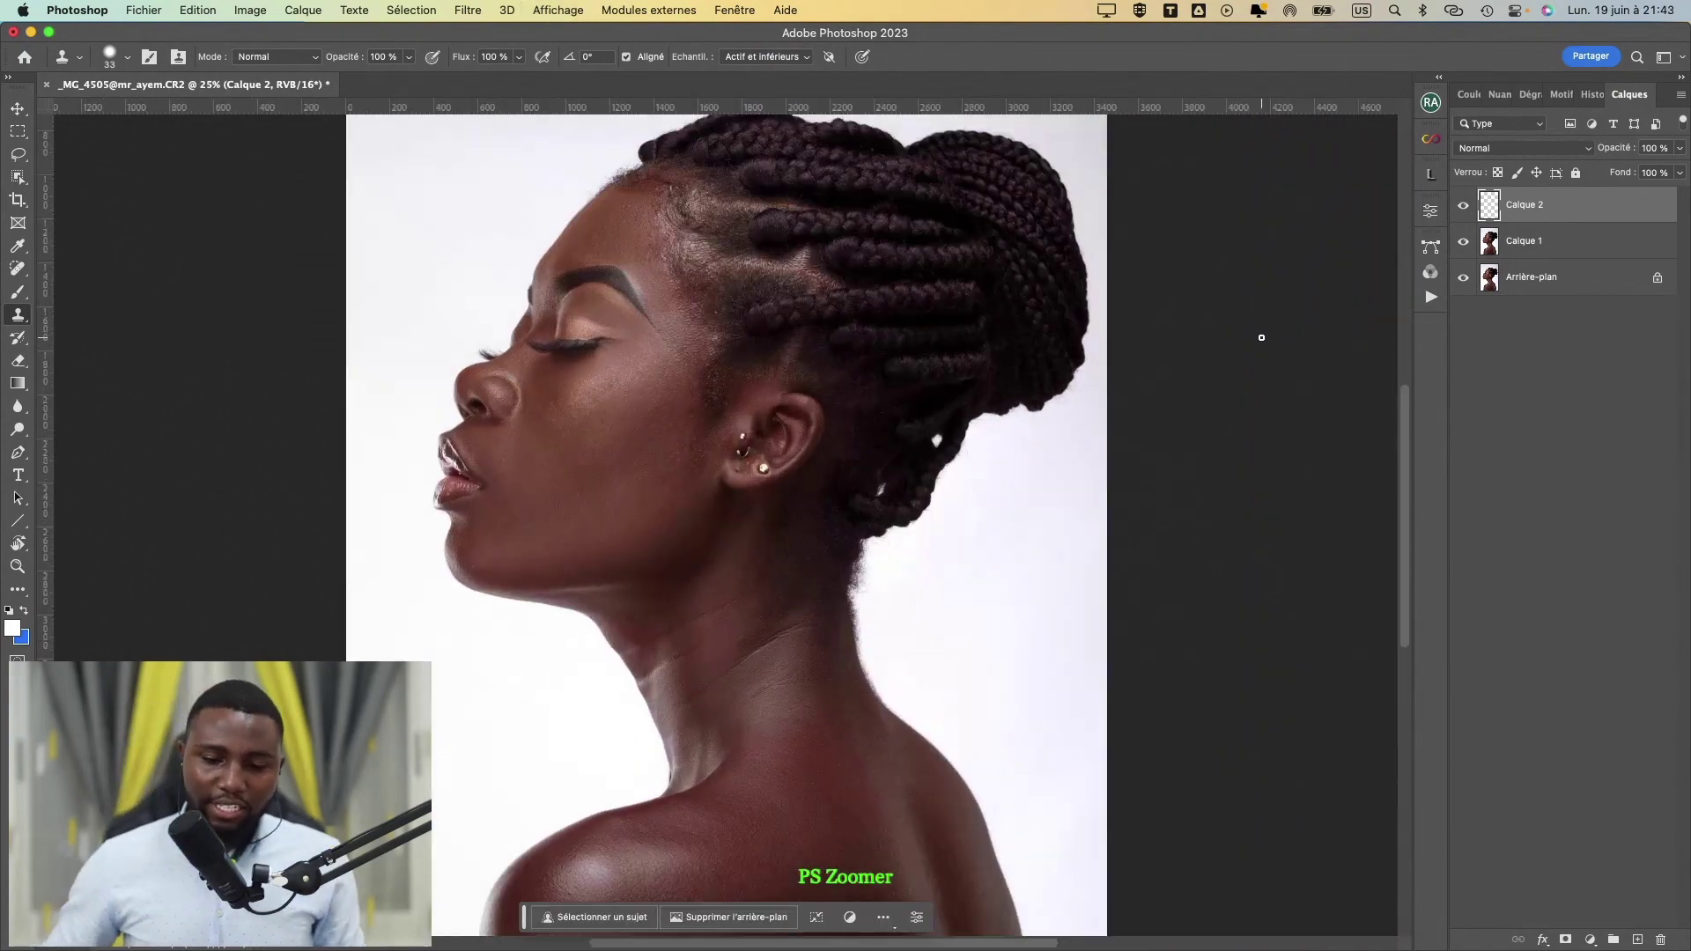
key(super+plus)
key(super+plus)
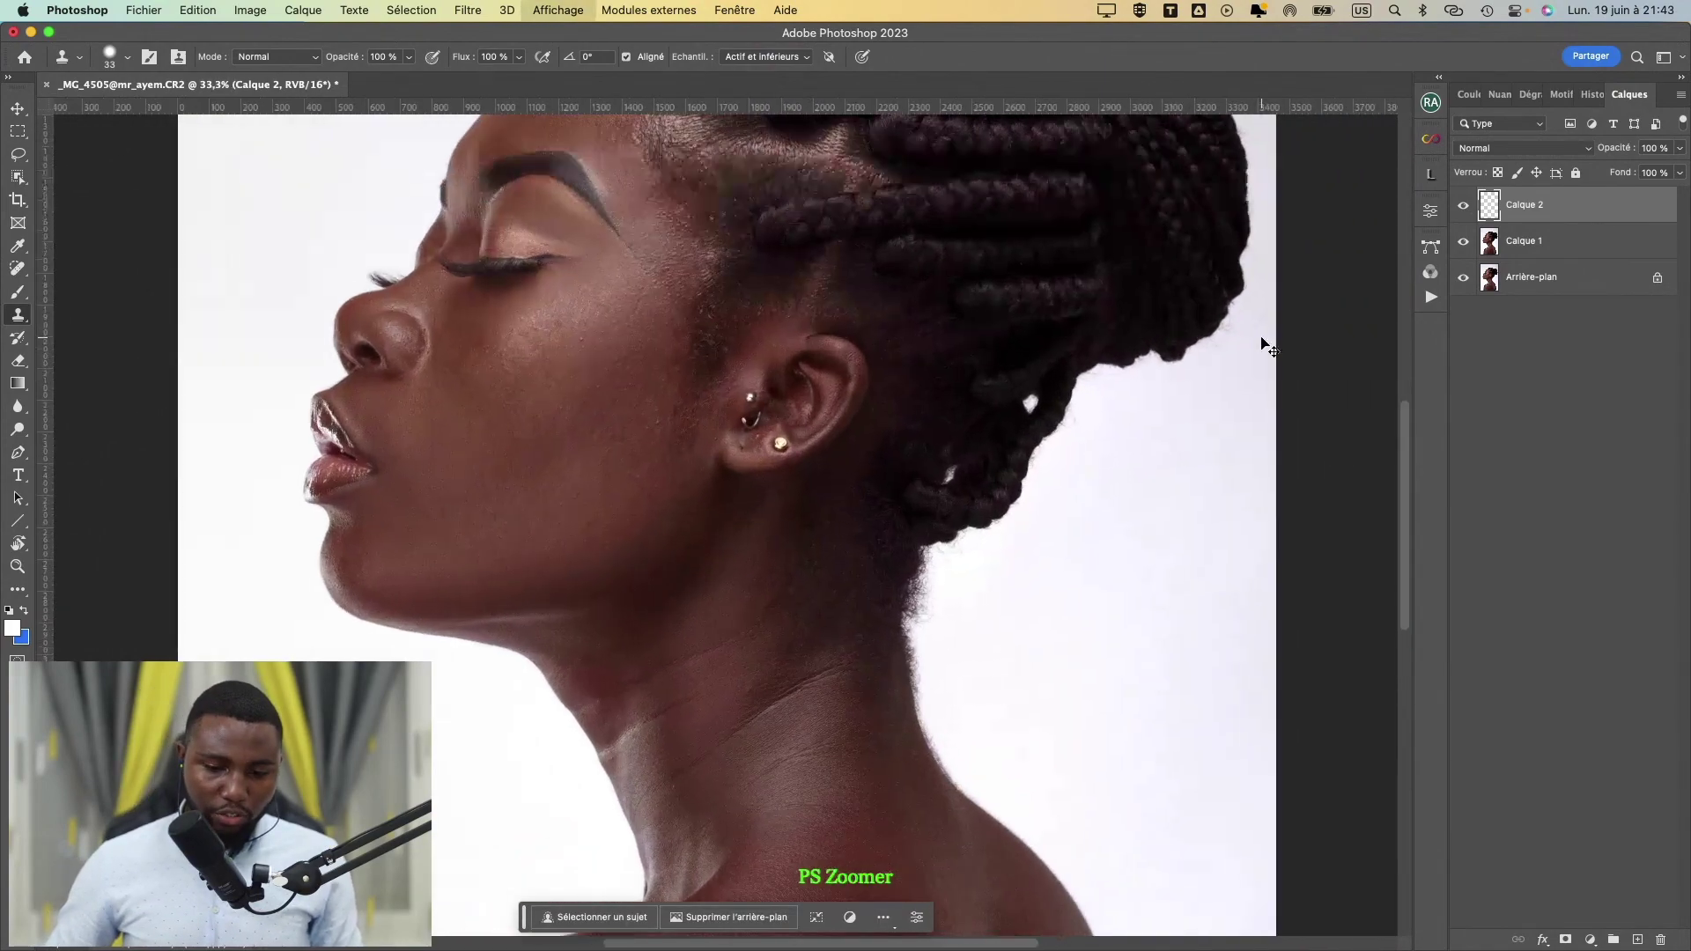
- On Calque 1, patch the uneven skin at the temple beside the hairline with the Patch tool, using the area just above it
drag(564, 488, 574, 707)
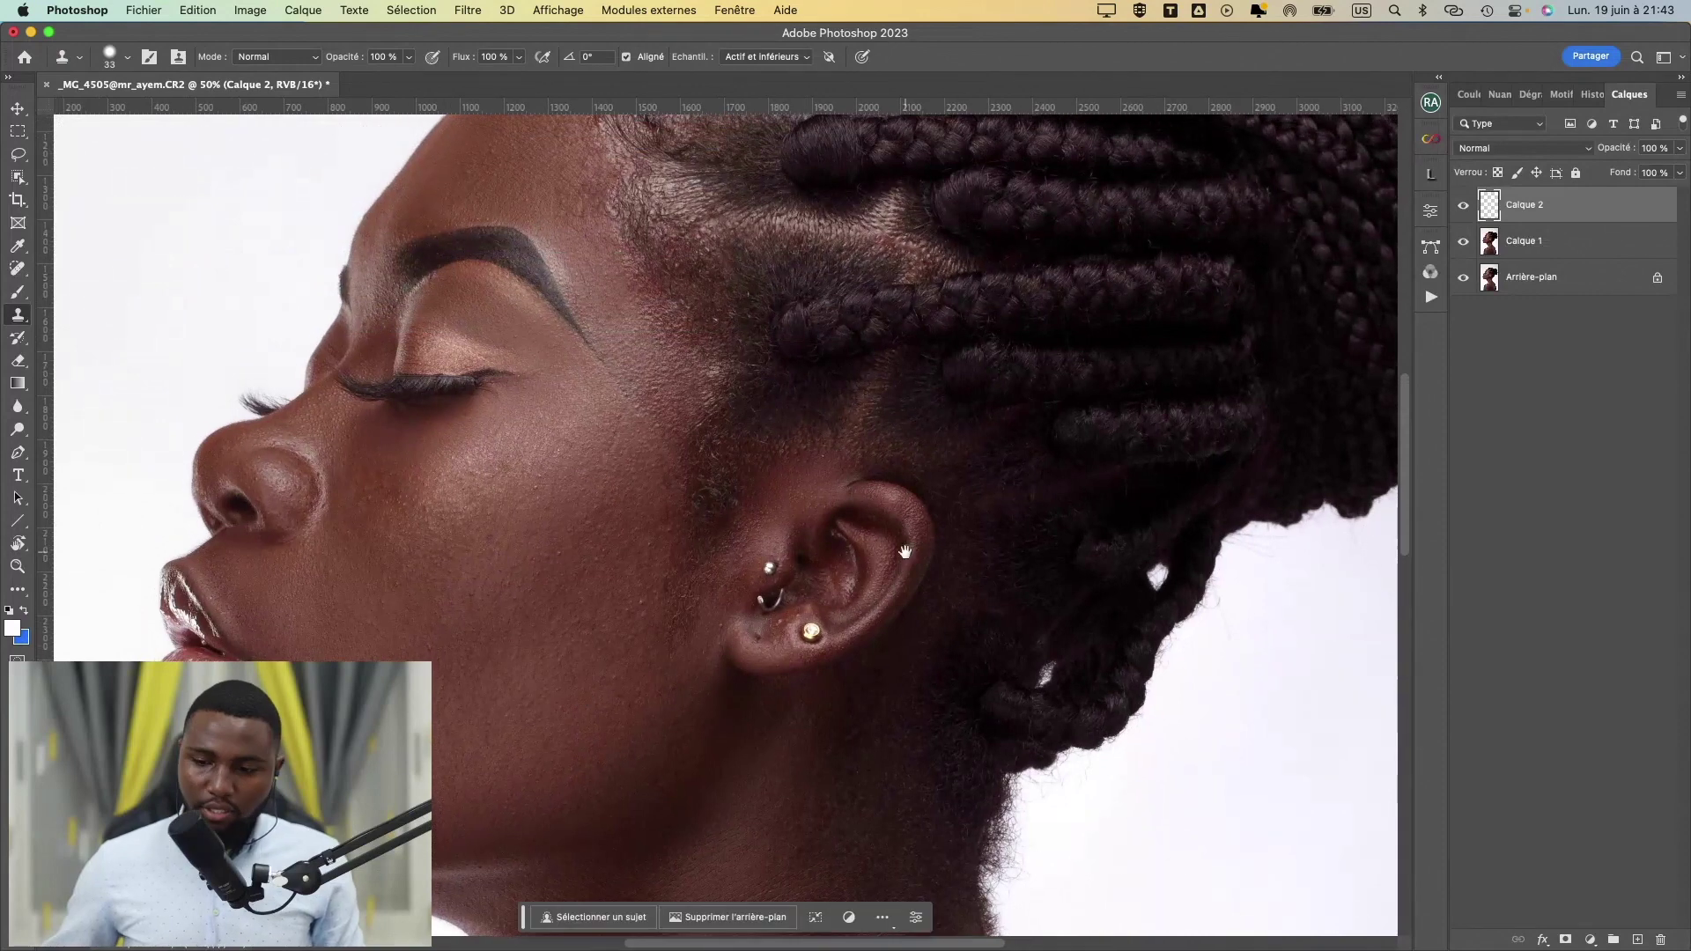
click(1503, 245)
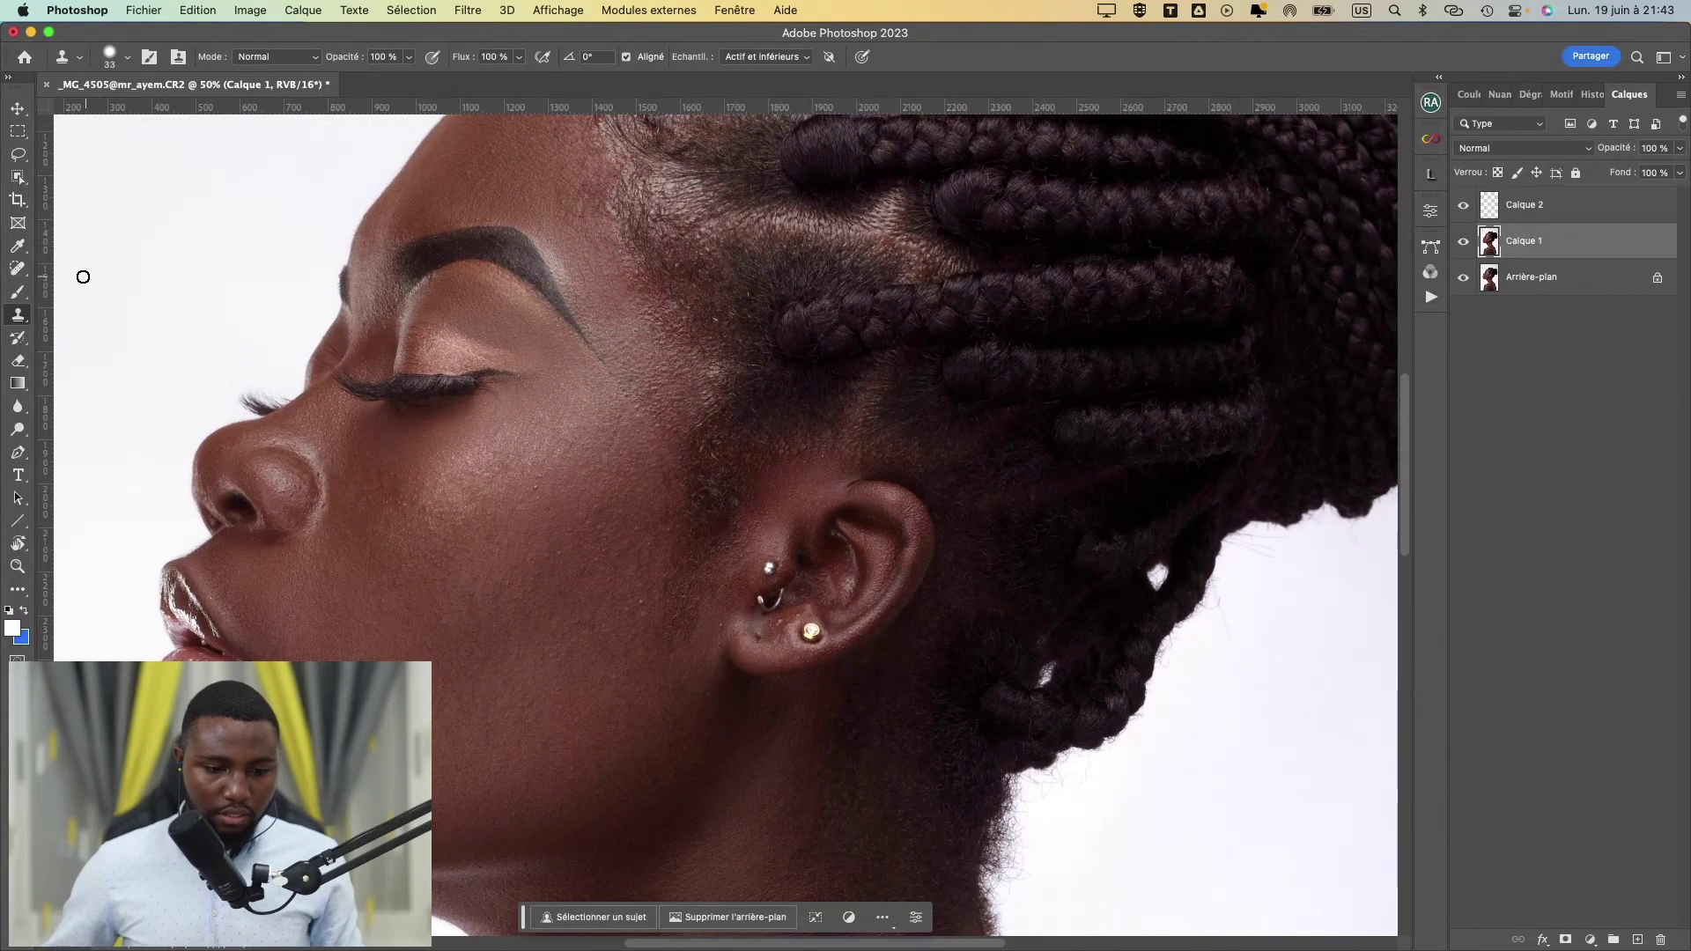
right_click(22, 279)
click(103, 299)
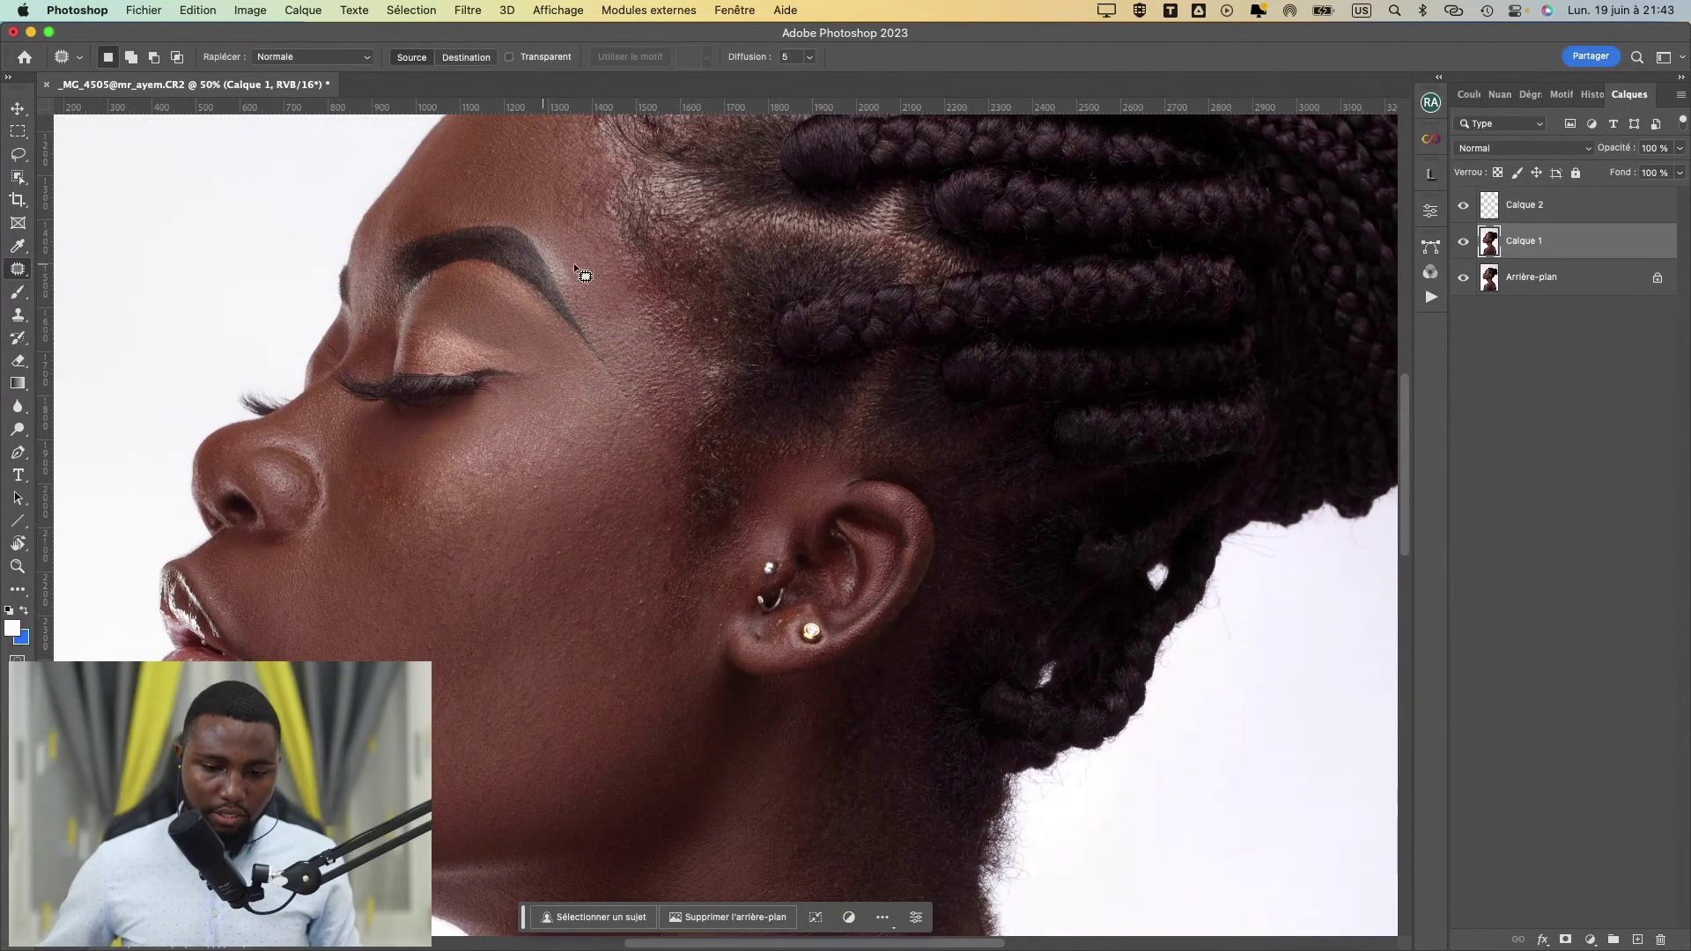
mouse_move(710, 345)
mouse_down()
mouse_move(703, 417)
mouse_move(715, 349)
mouse_up()
drag(717, 371, 723, 321)
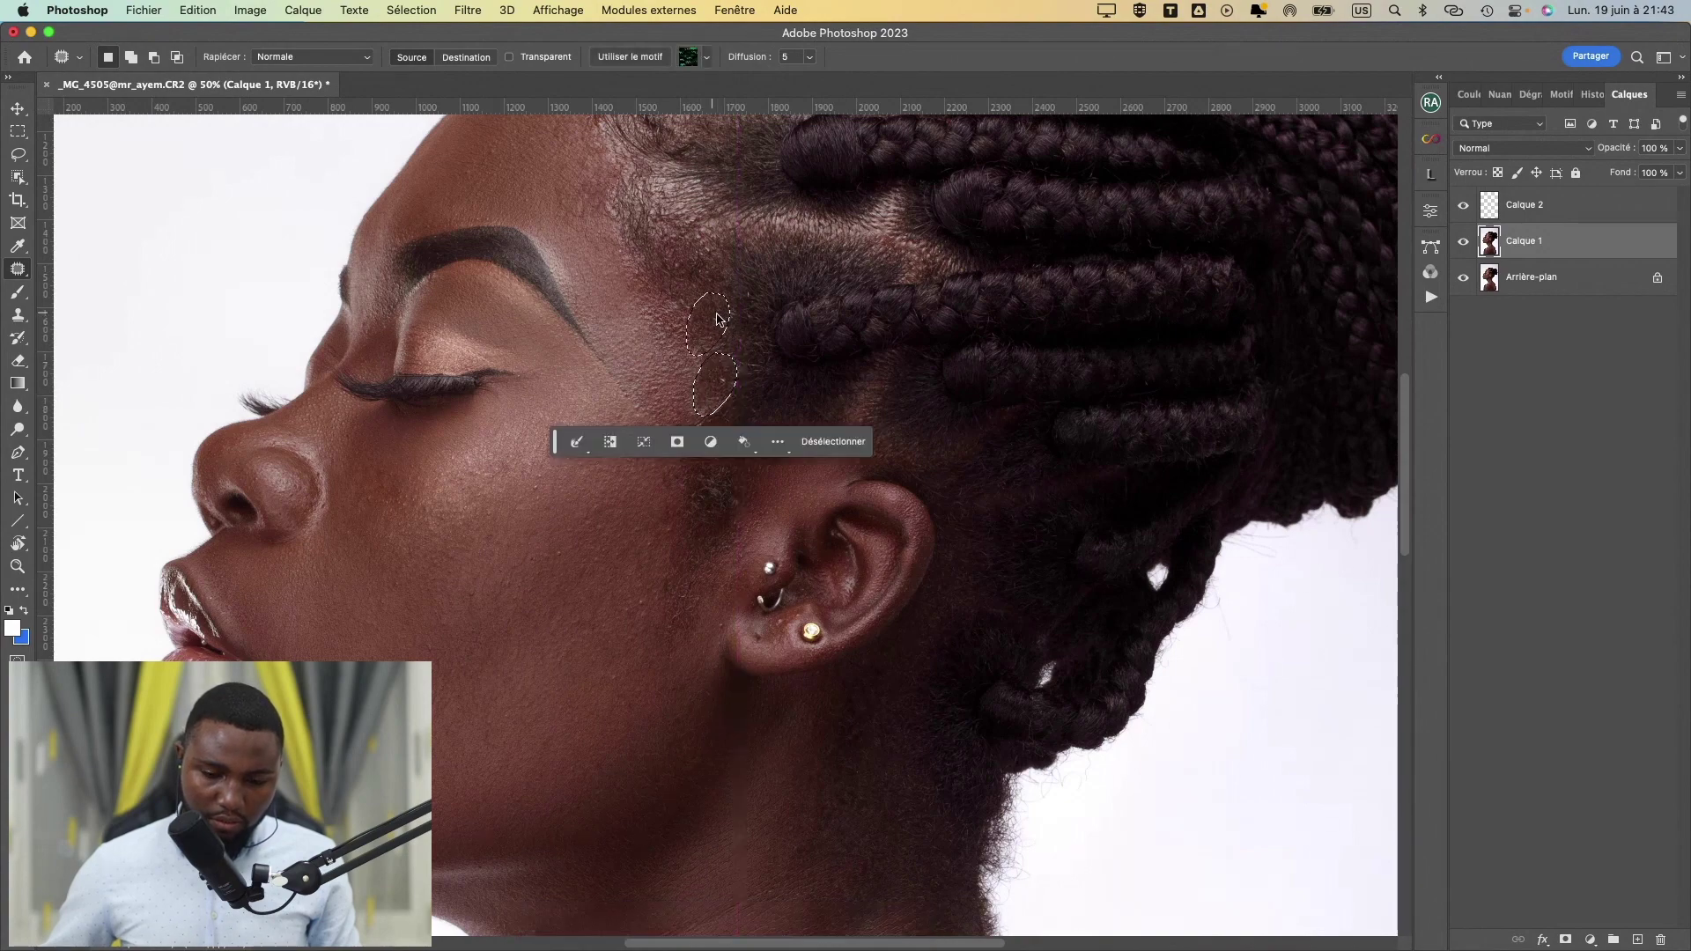
- On Calque 1, patch the remaining uneven spots along the temple hairline above the ear with nearby skin, clearing each selection
click(740, 319)
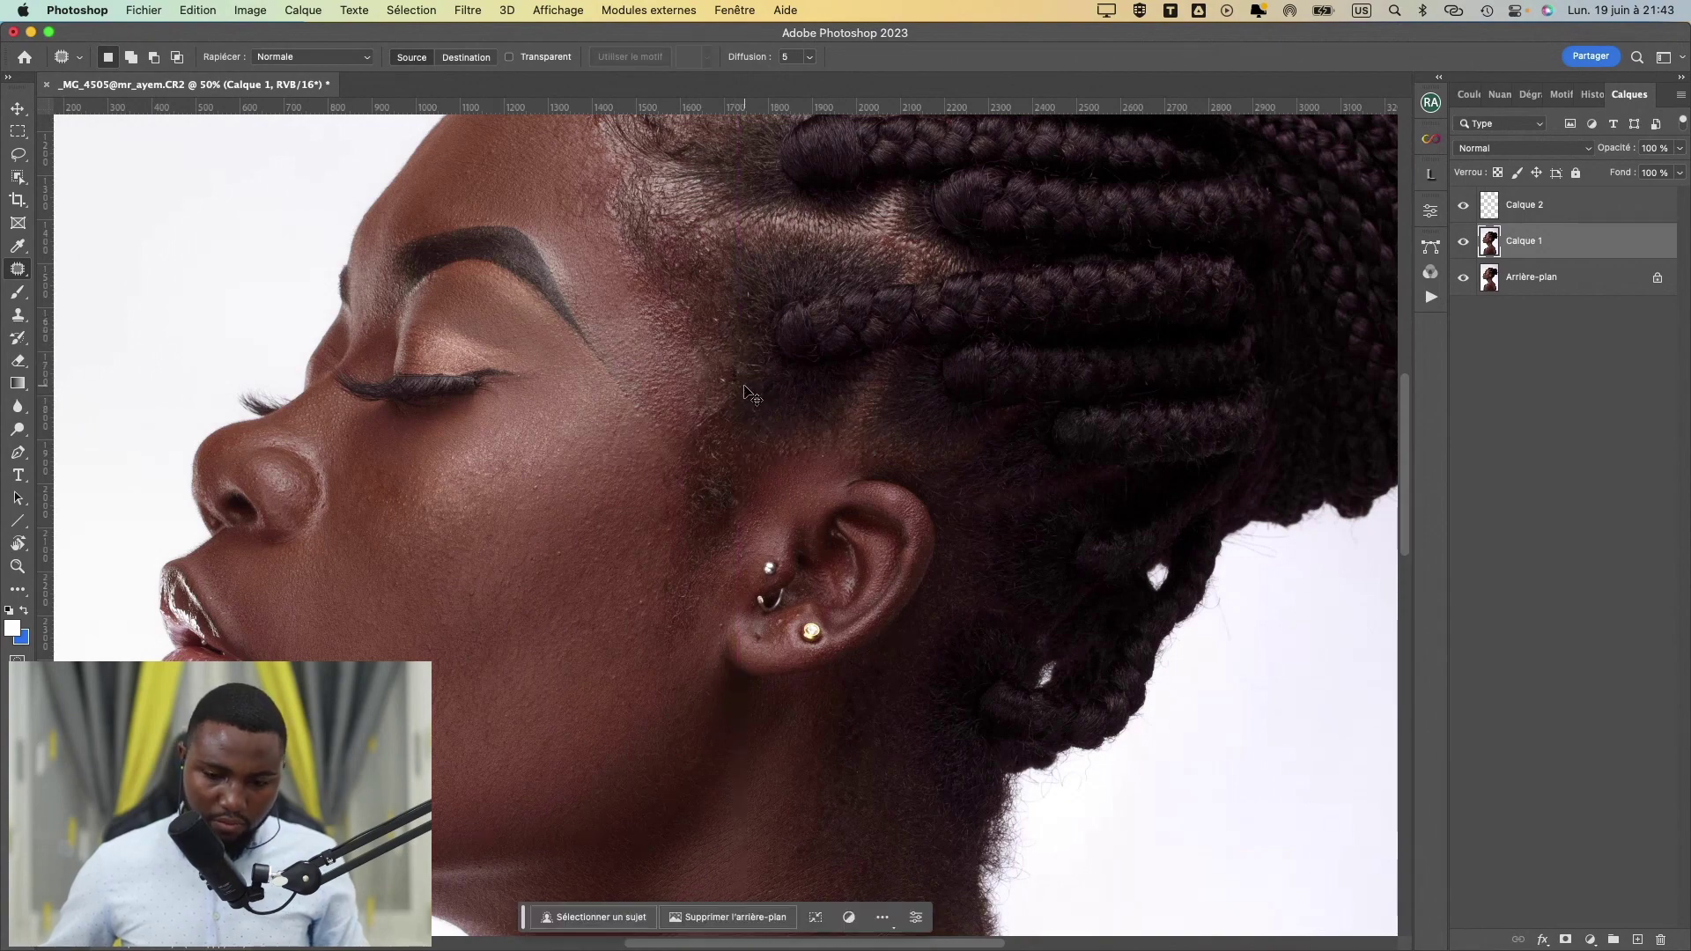
drag(742, 386, 729, 371)
key(super+d)
mouse_move(723, 378)
mouse_down()
mouse_move(724, 355)
mouse_move(710, 415)
mouse_move(731, 389)
mouse_up()
key(super+d)
drag(720, 402, 716, 381)
key(super+d)
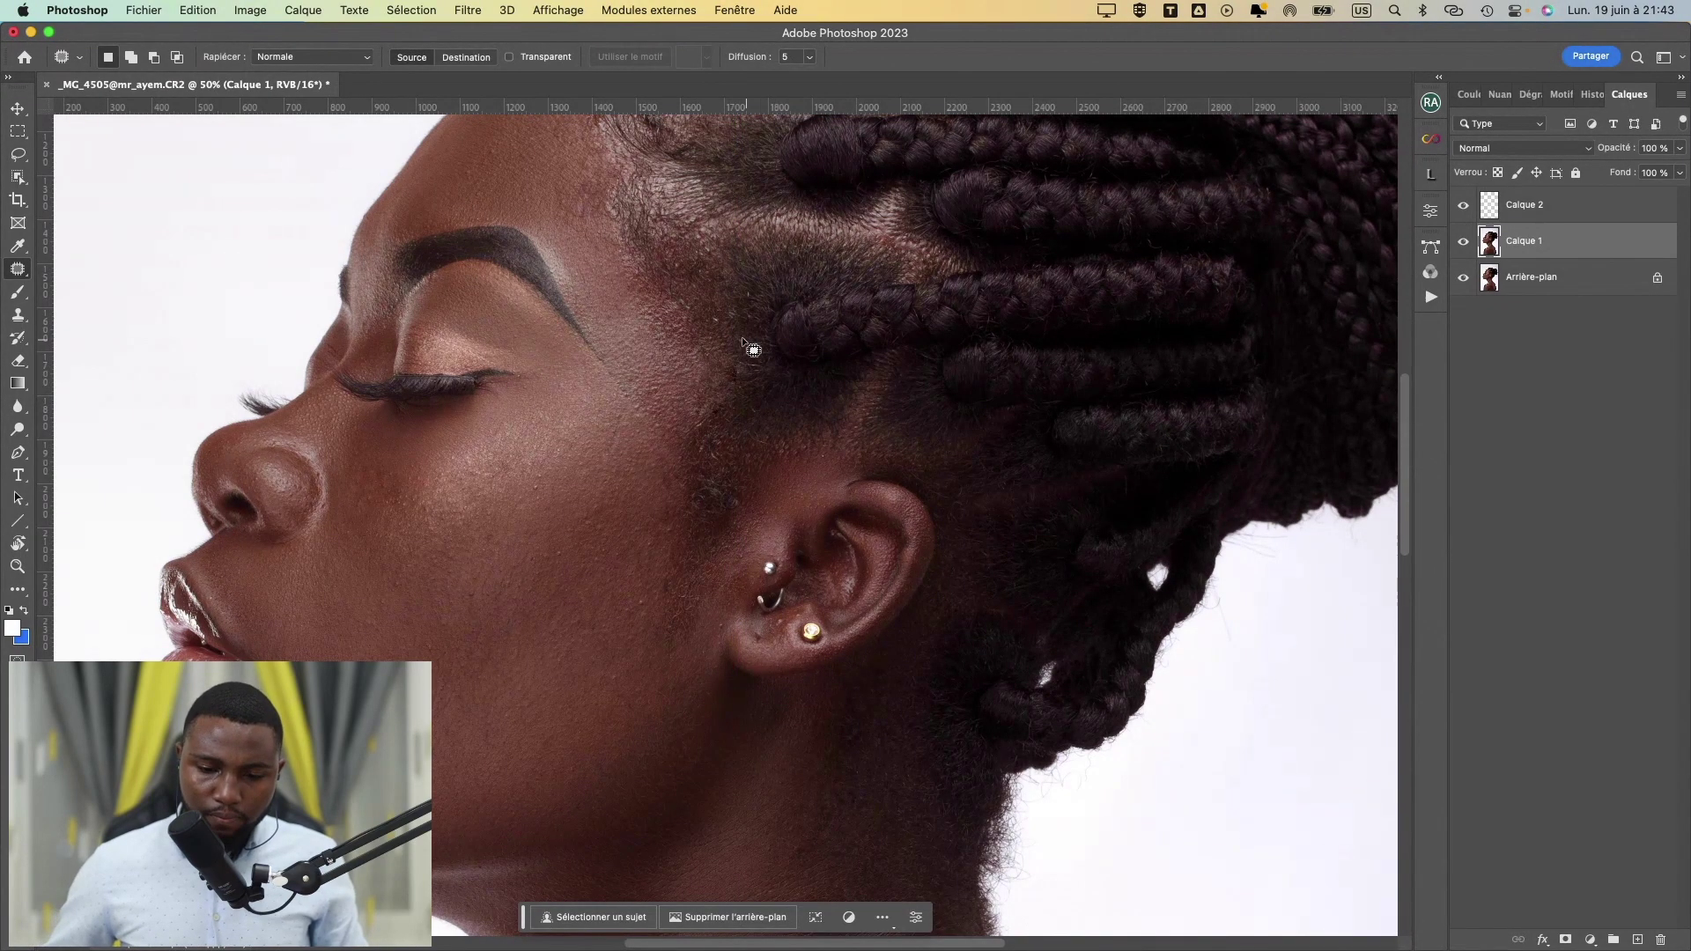
mouse_move(722, 311)
mouse_down()
mouse_move(716, 332)
mouse_move(730, 286)
mouse_up()
scroll(759, 270, down, 4)
scroll(760, 269, up, 2)
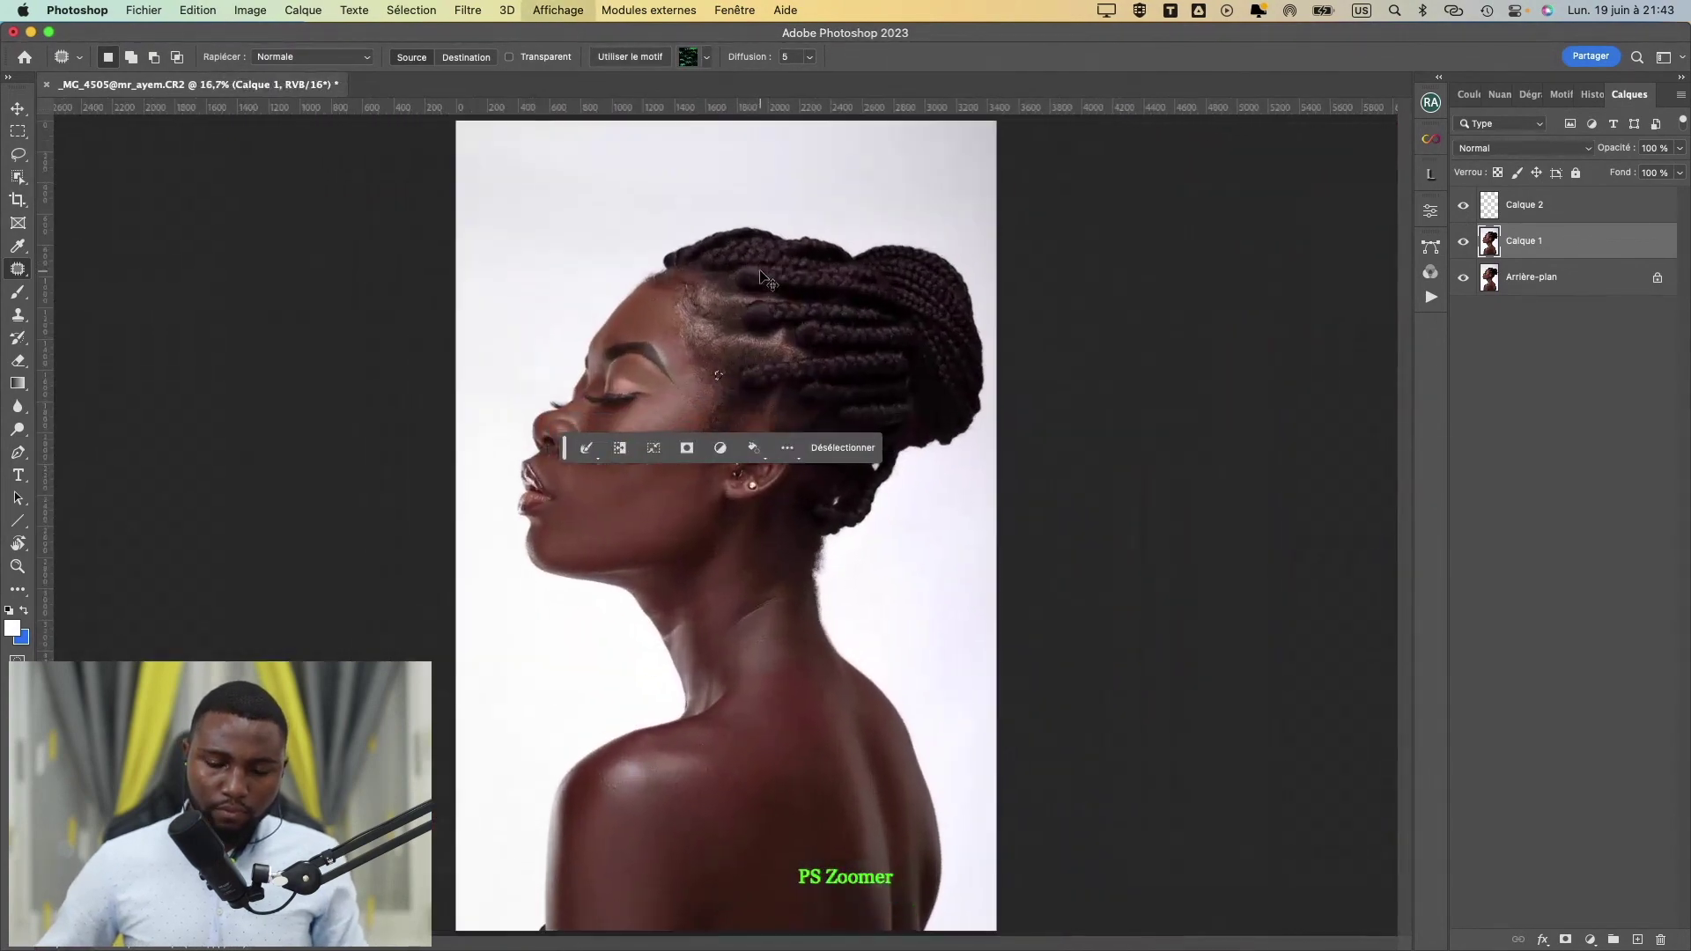
click(760, 269)
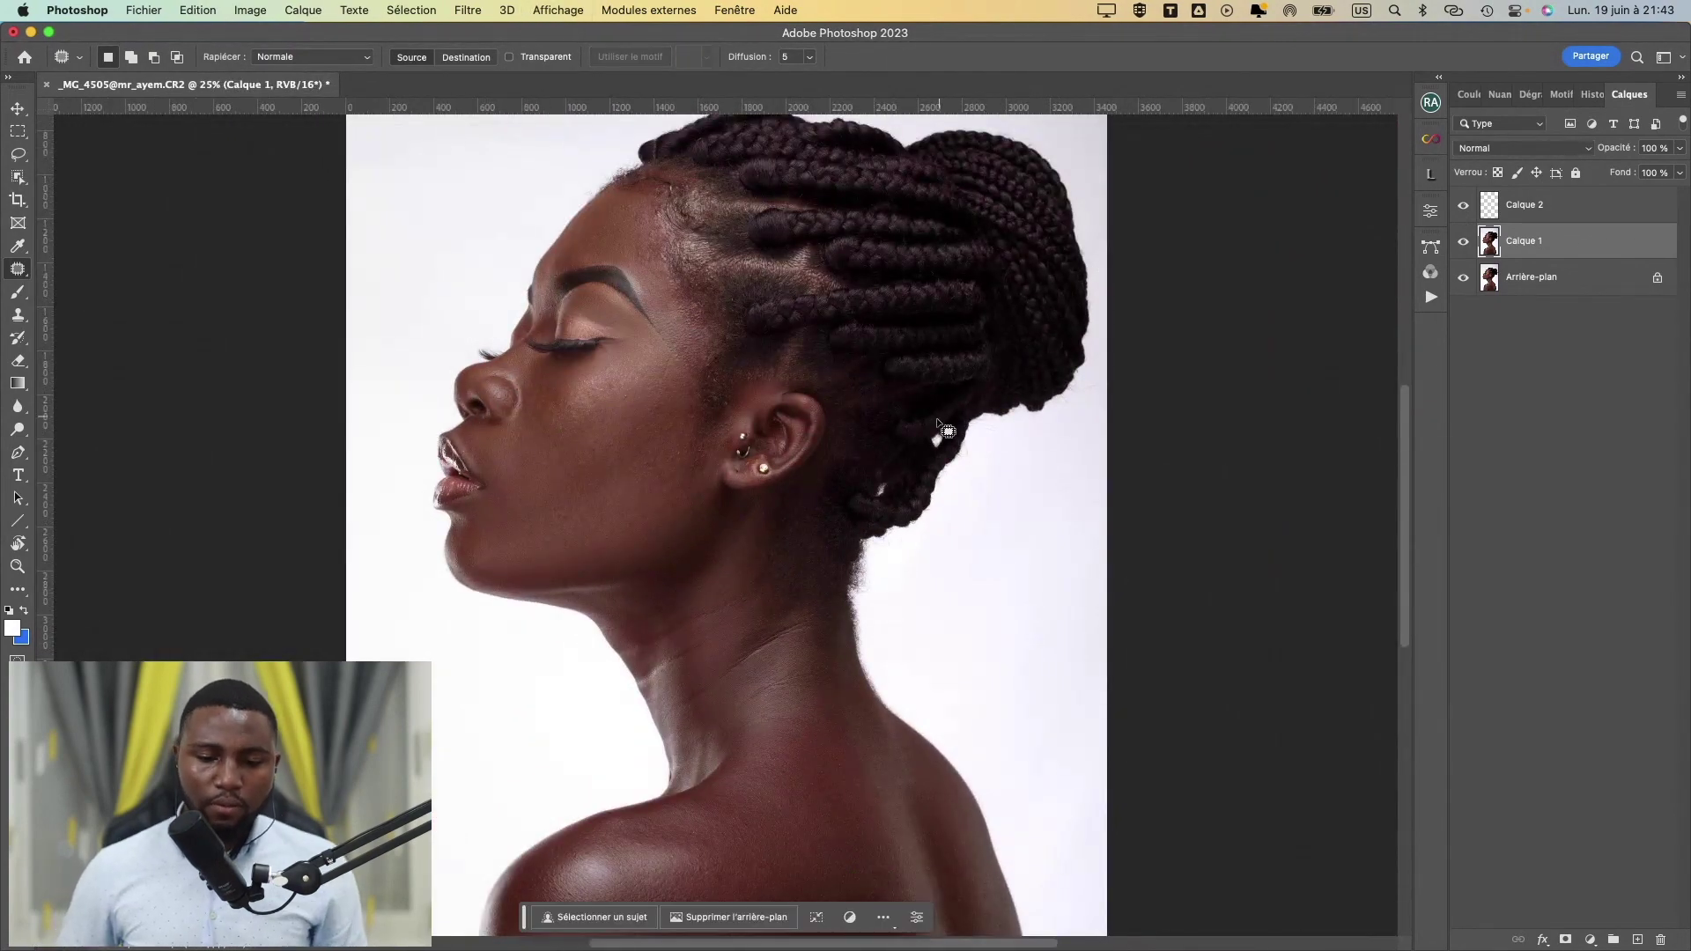
- Merge Calque 2 and Calque 1 into a single layer and save the document in Photoshop format under the proposed name
scroll(933, 487, down, 4)
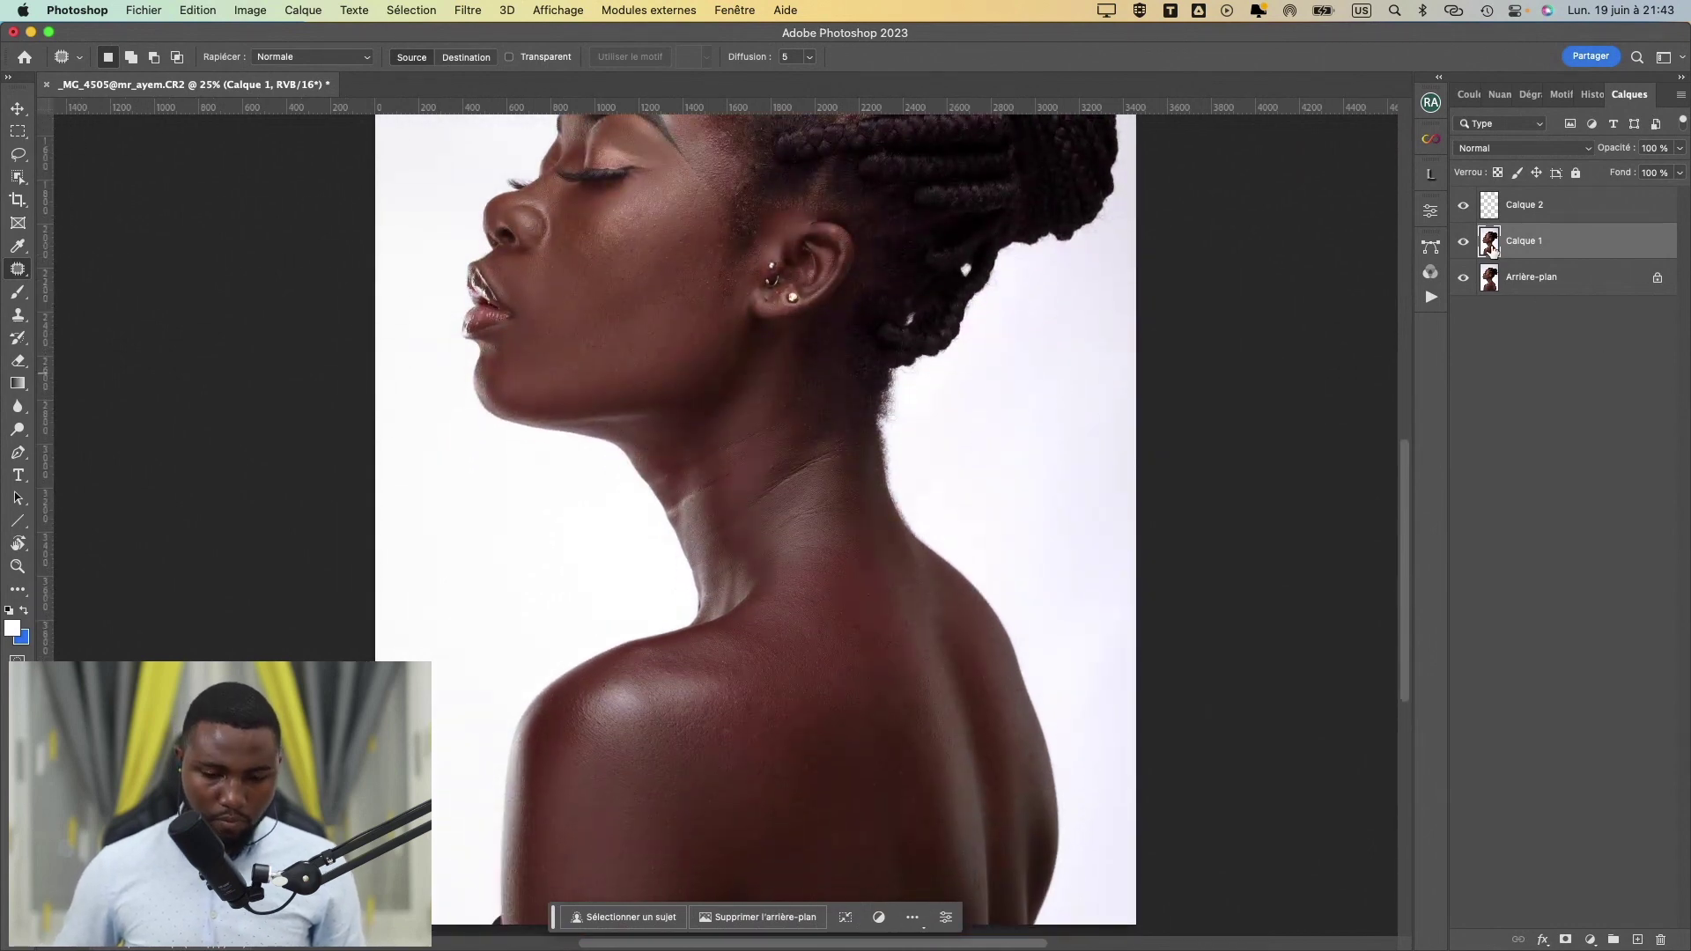
key(super+0)
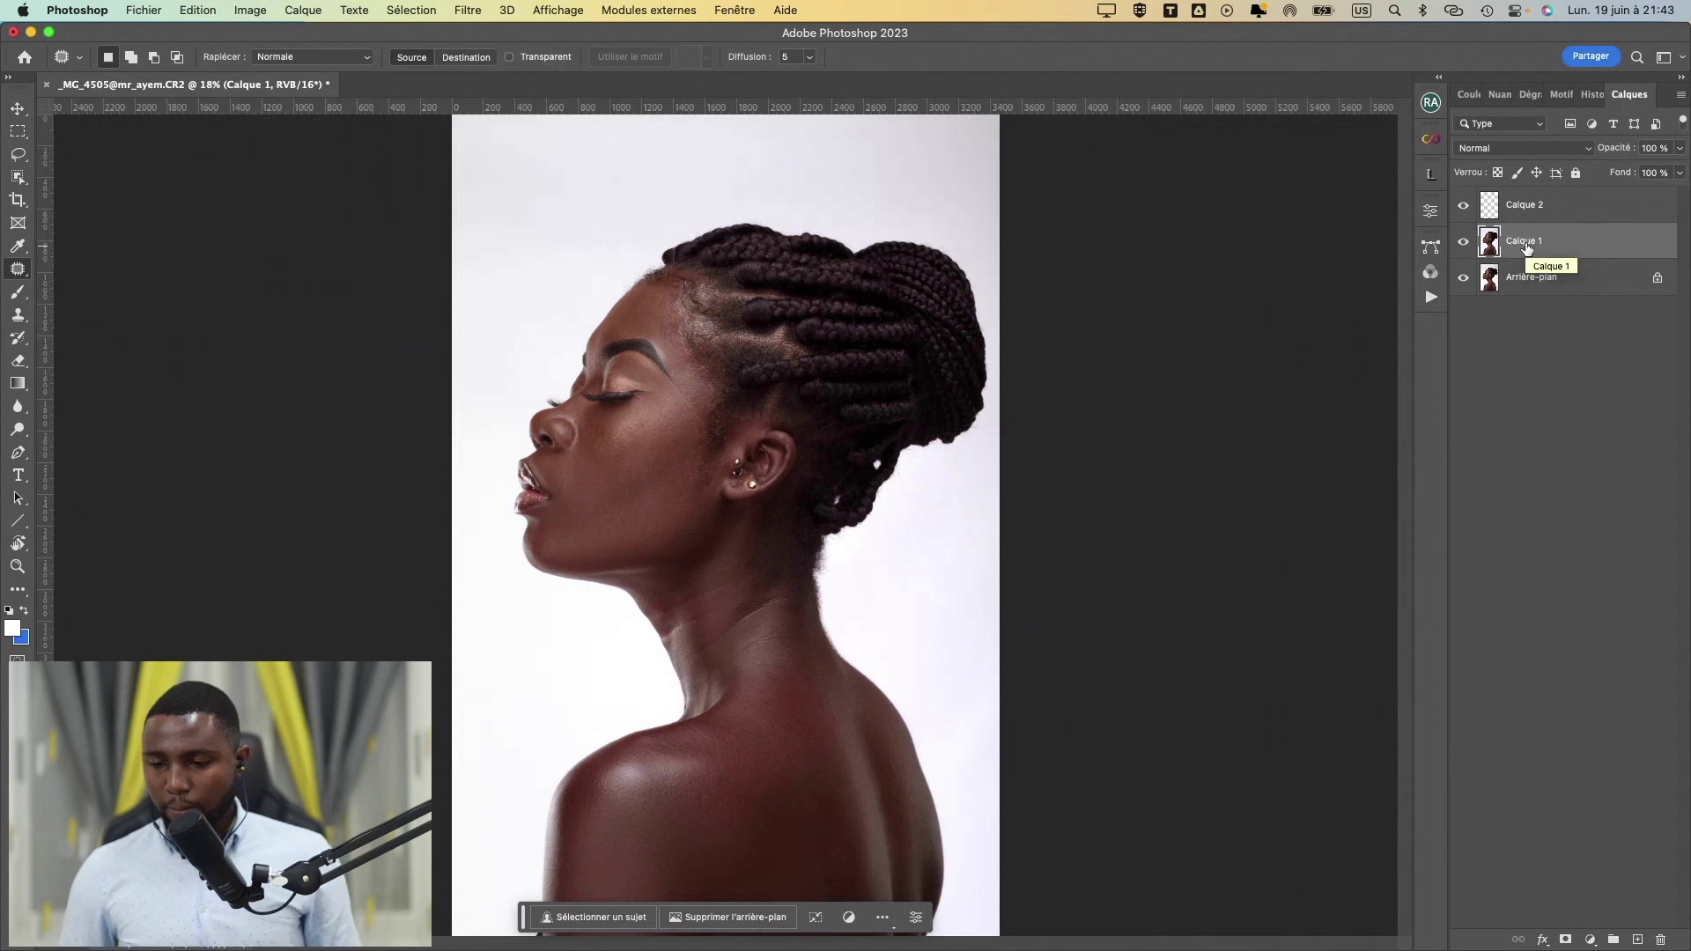
click(1516, 213)
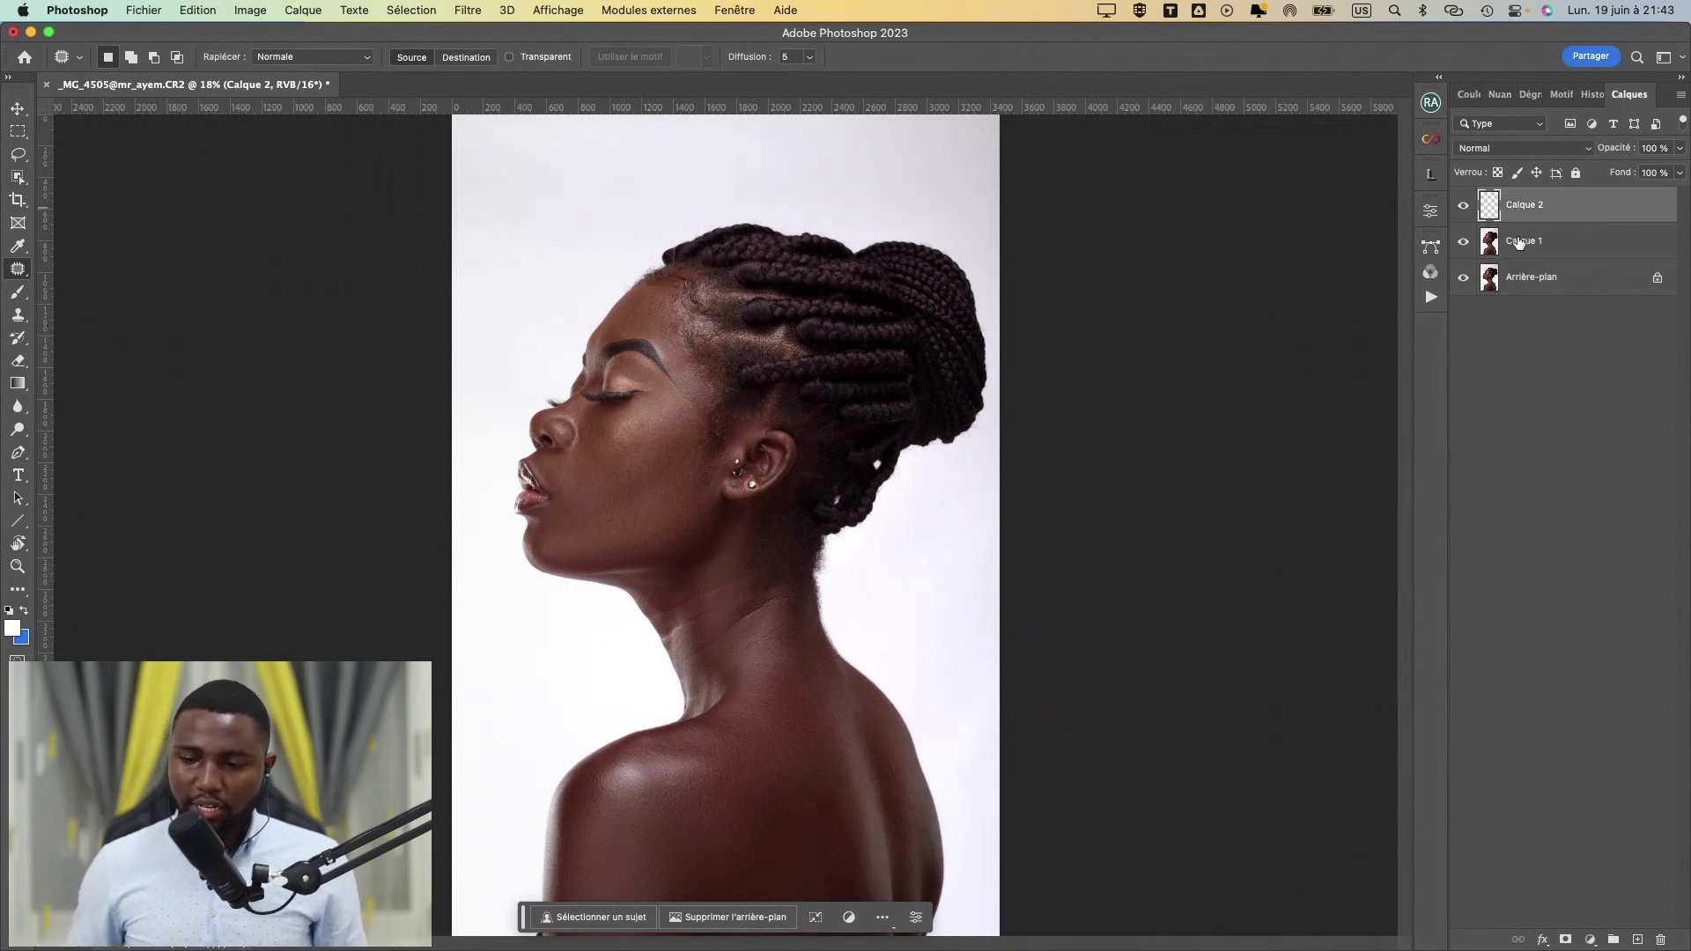
shift+click(1519, 243)
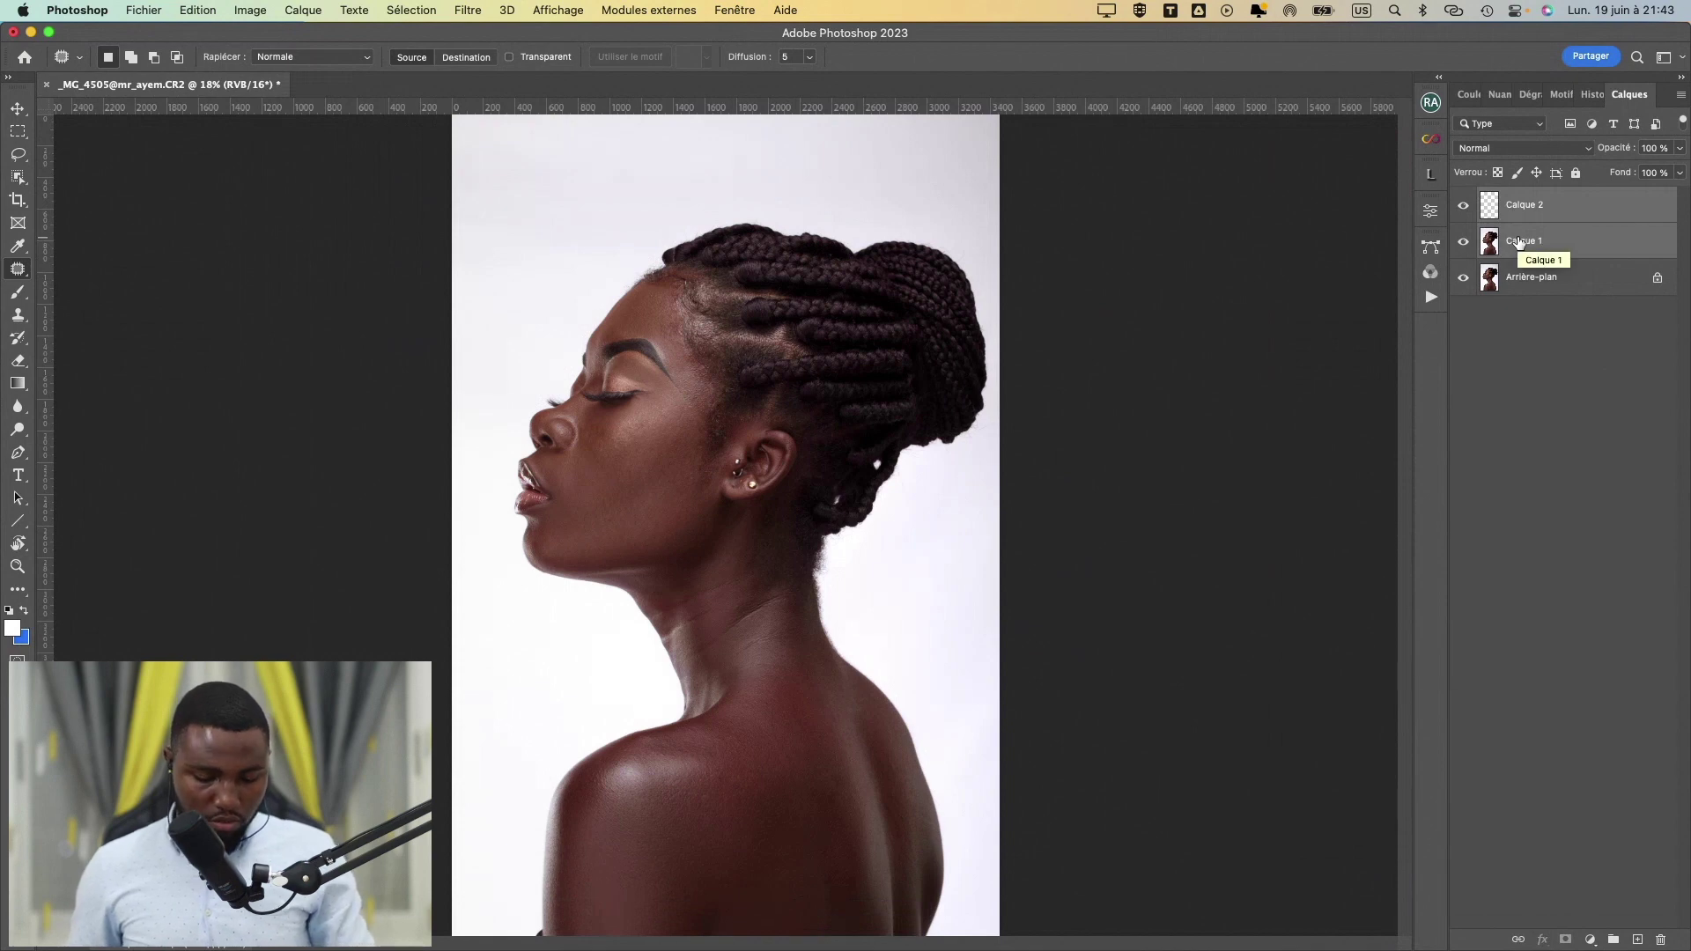
key(super+e)
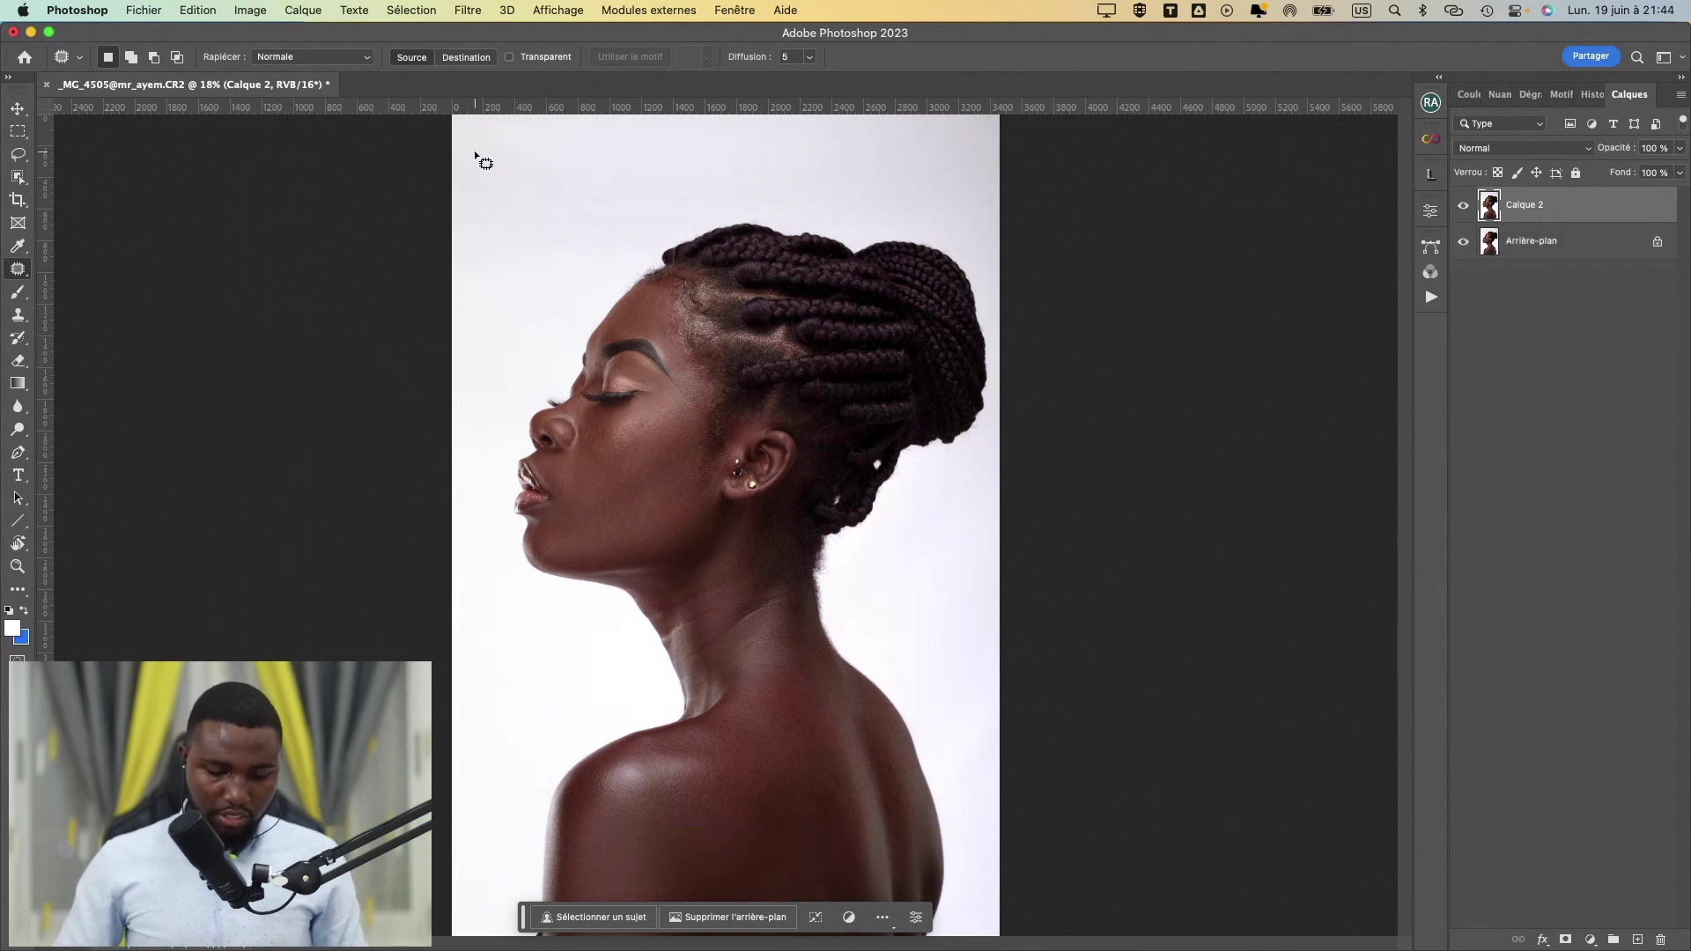
key(super+s)
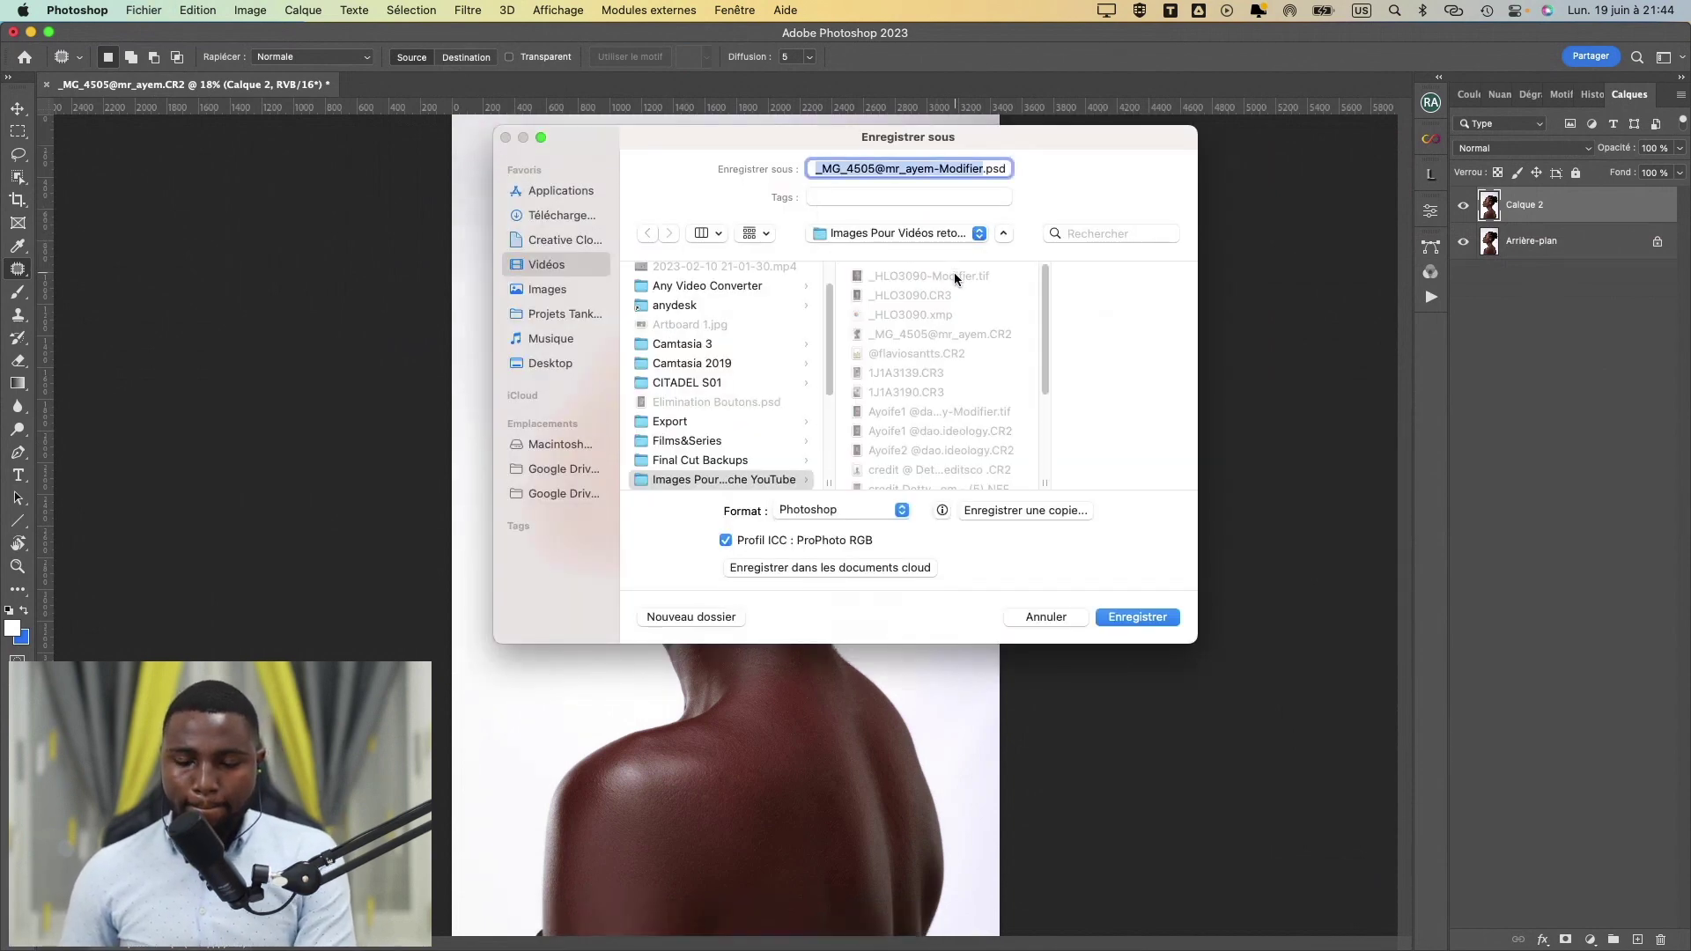
click(1120, 614)
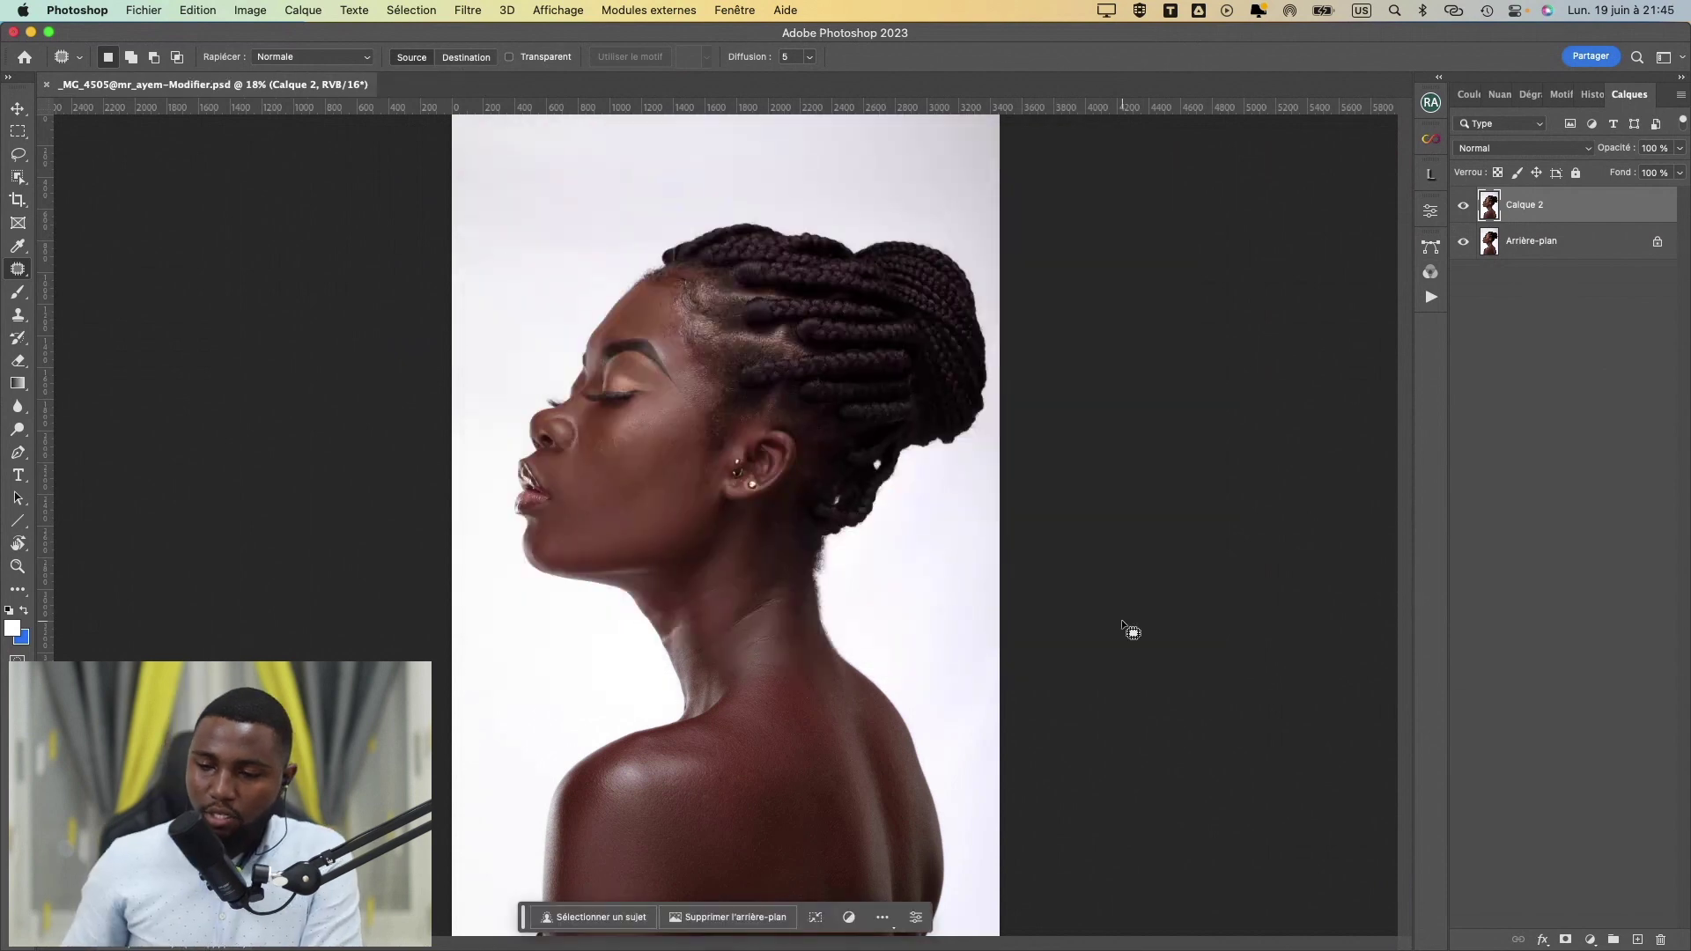
- Examine the skin color of the face, neck, shoulder and back at several magnifications
key(super+plus)
key(super+plus)
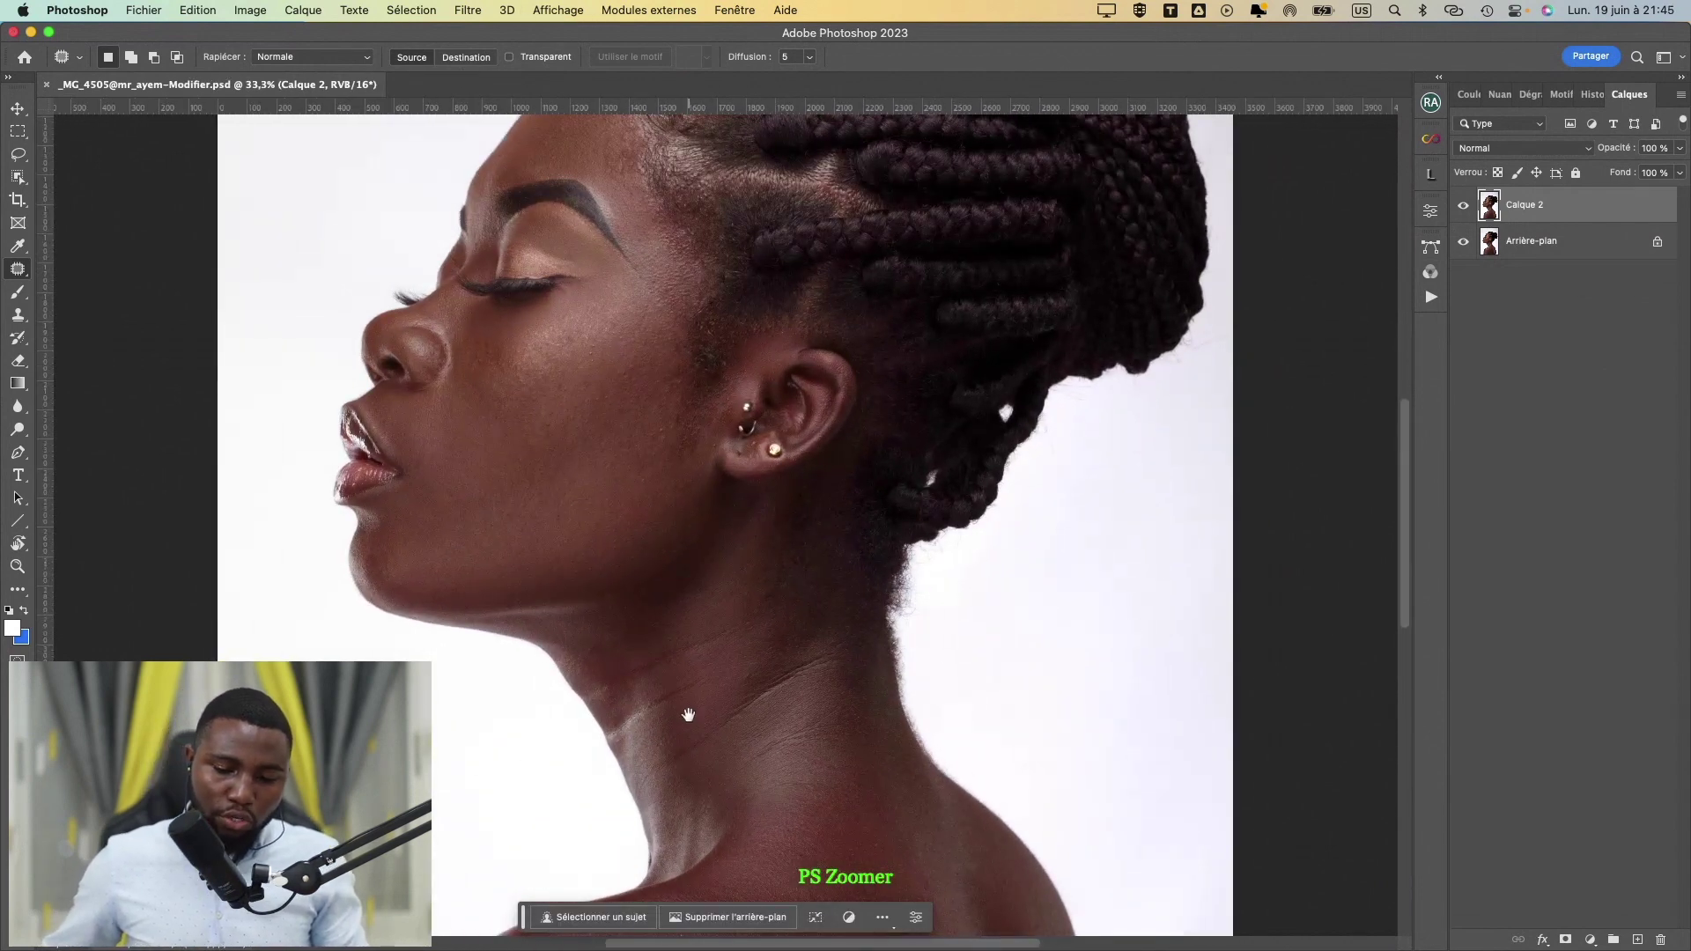
drag(688, 715, 645, 702)
drag(669, 596, 688, 471)
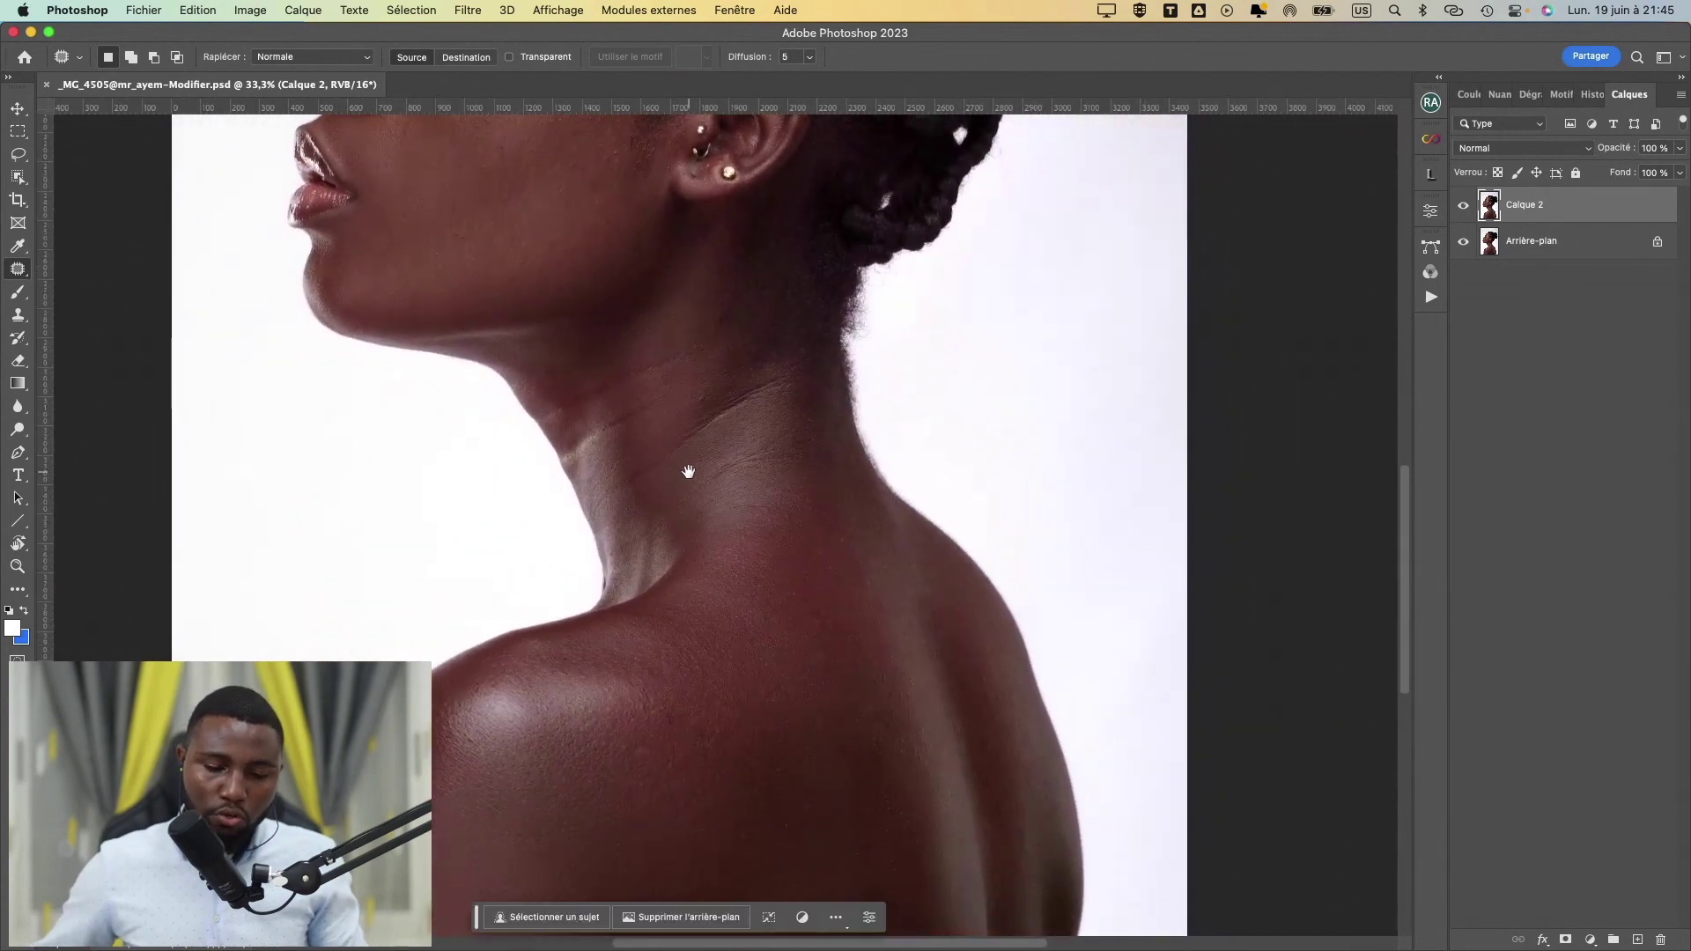
key(super+minus)
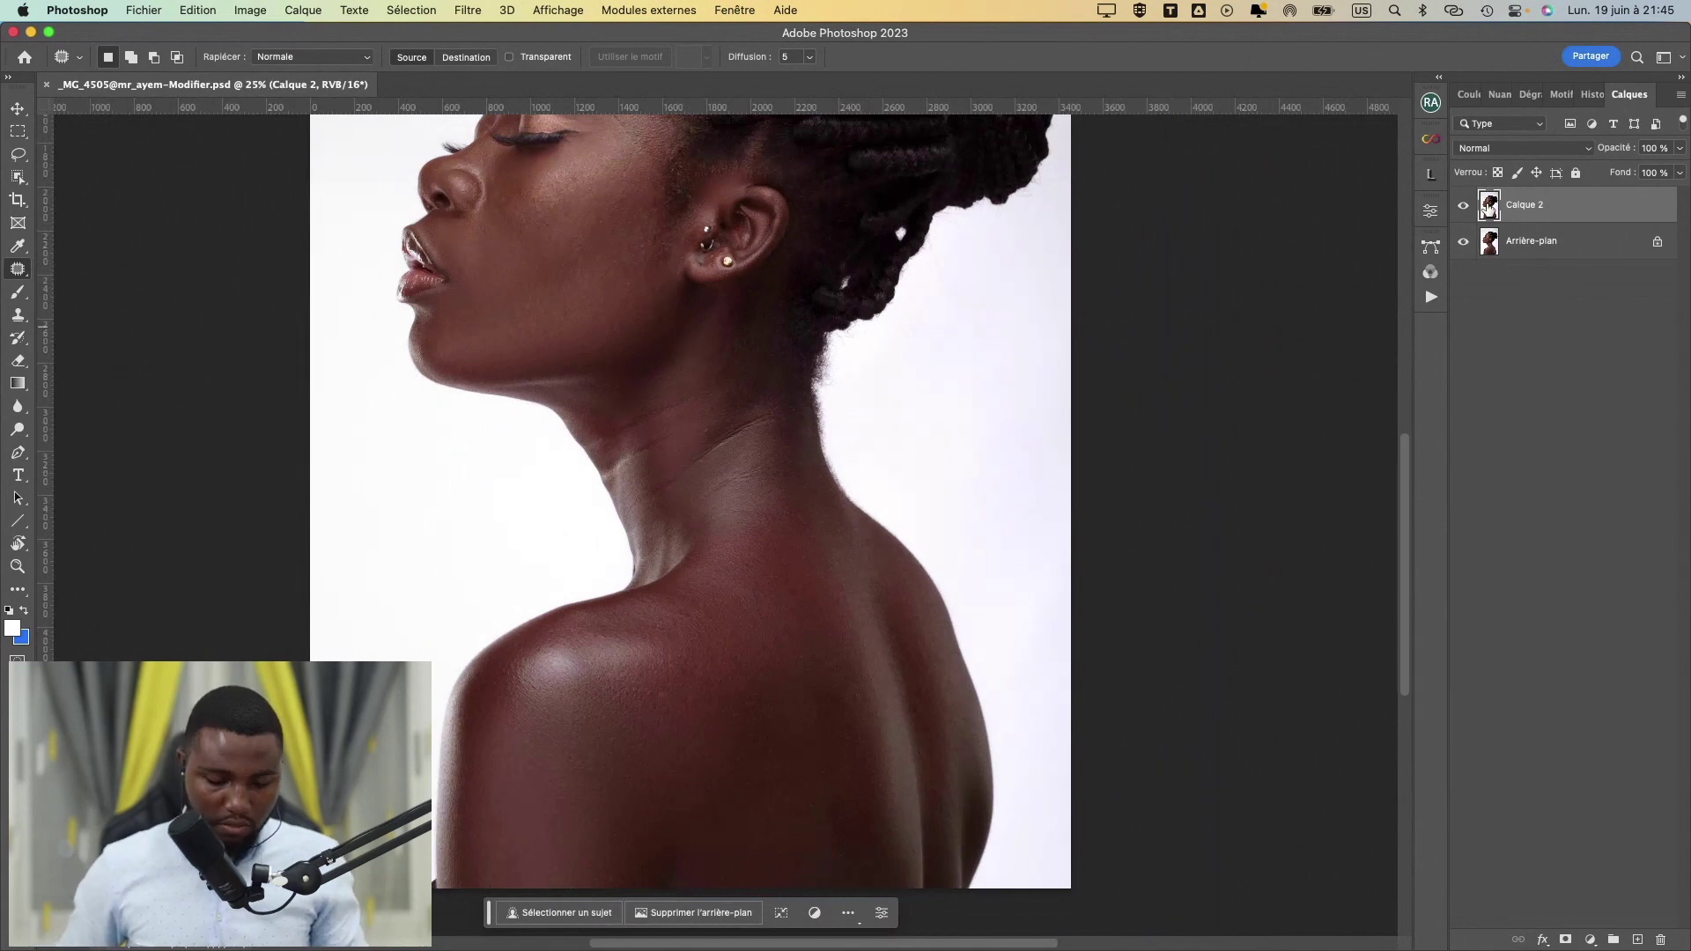
key(super+minus)
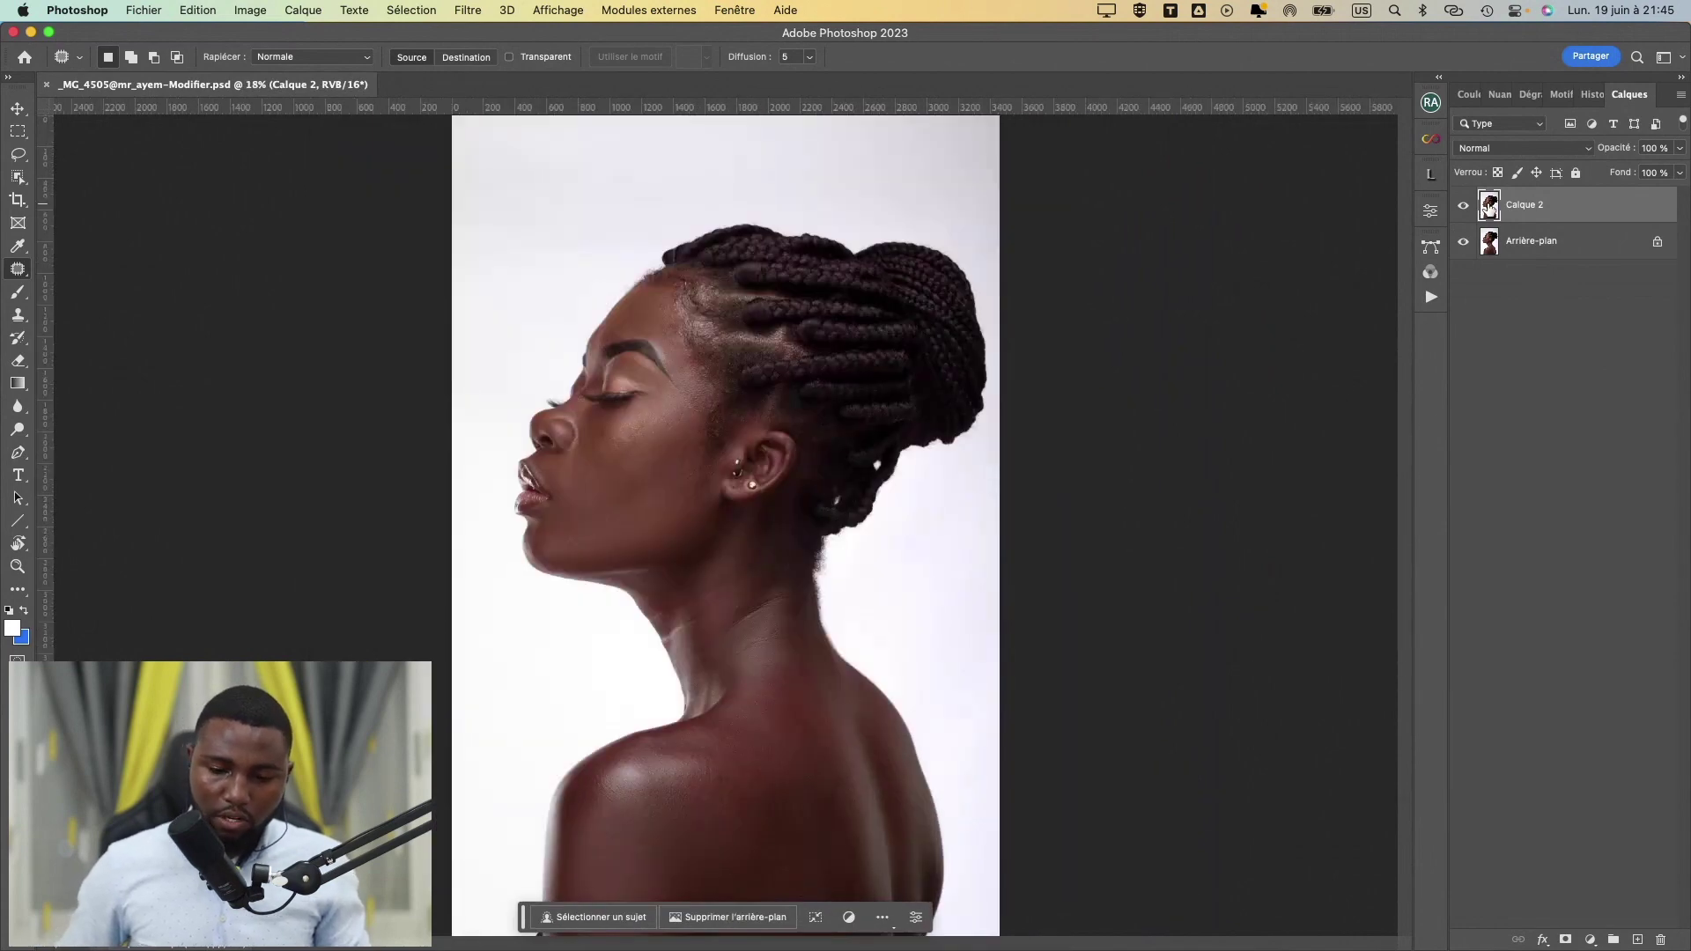
key(super+minus)
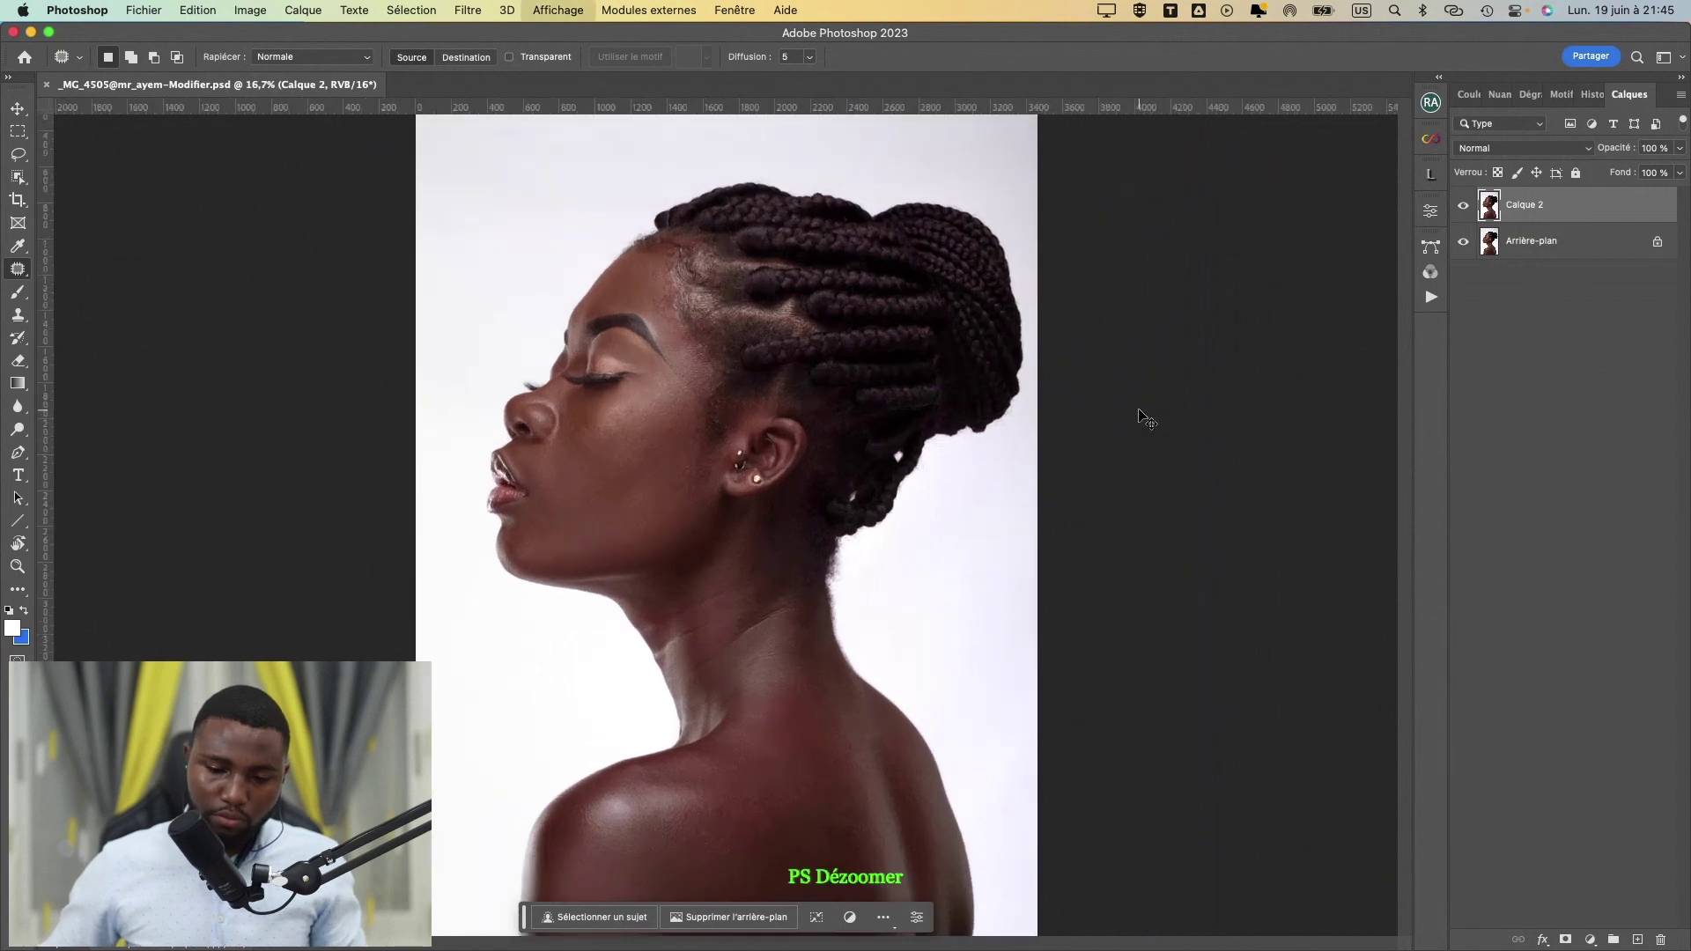
key(super+plus)
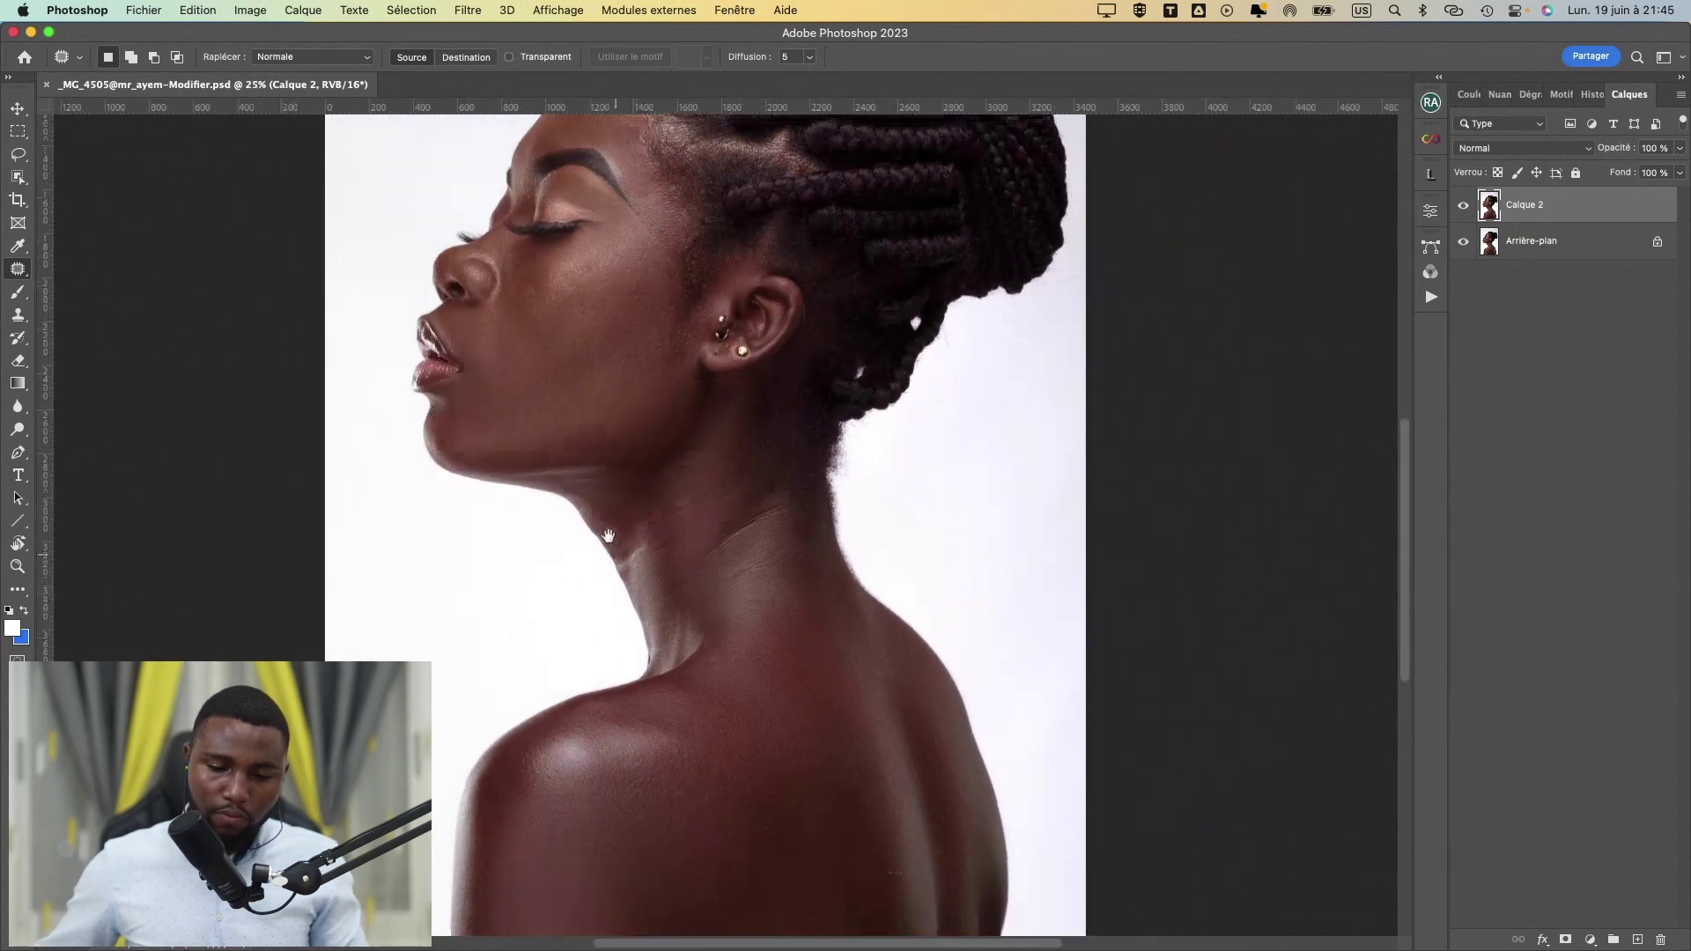
drag(608, 536, 588, 506)
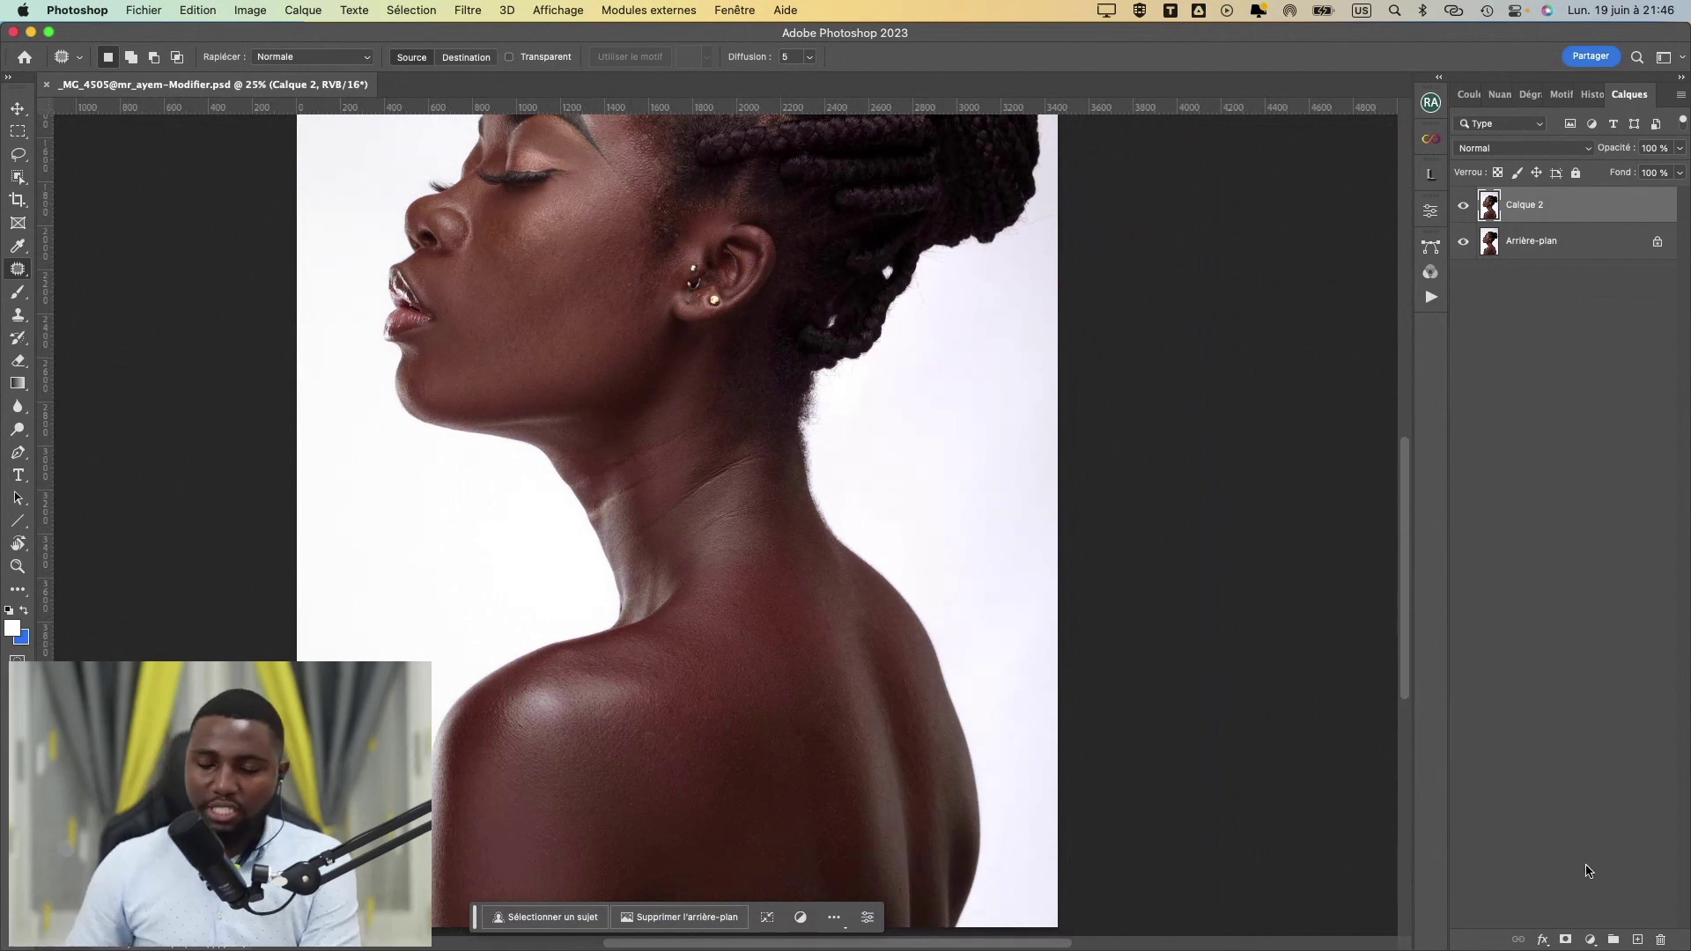
- Add a Selective Color (Correction sélective) adjustment layer above Calque 2, with Rouges as the color range to adjust
click(1590, 939)
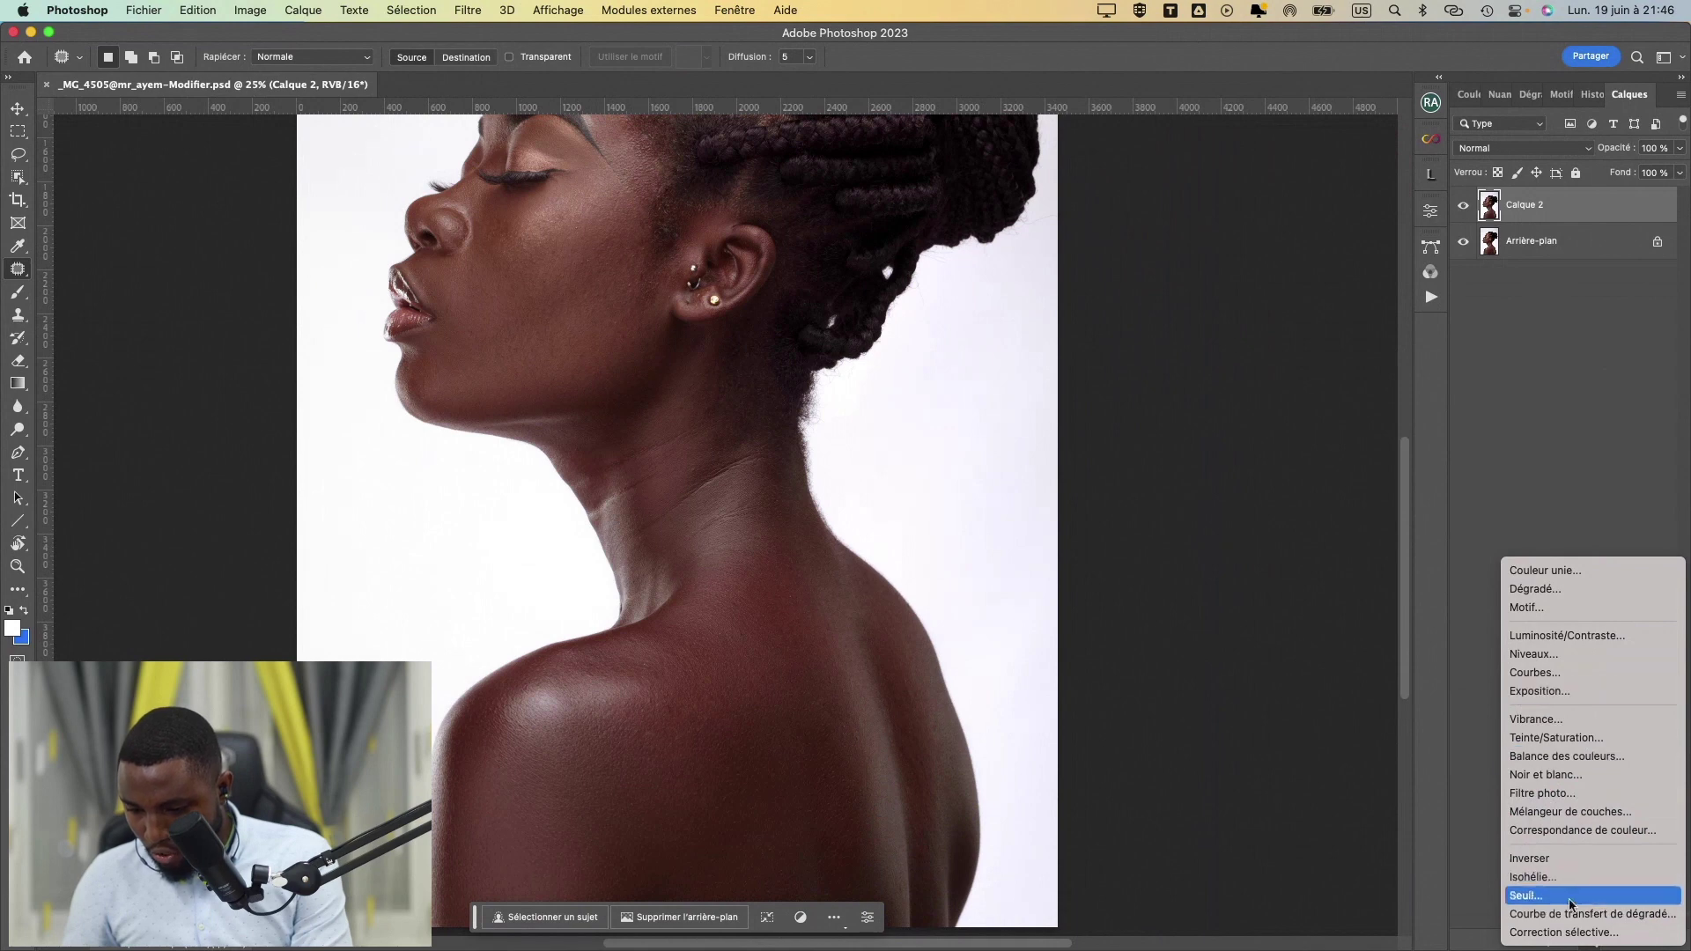
click(1570, 932)
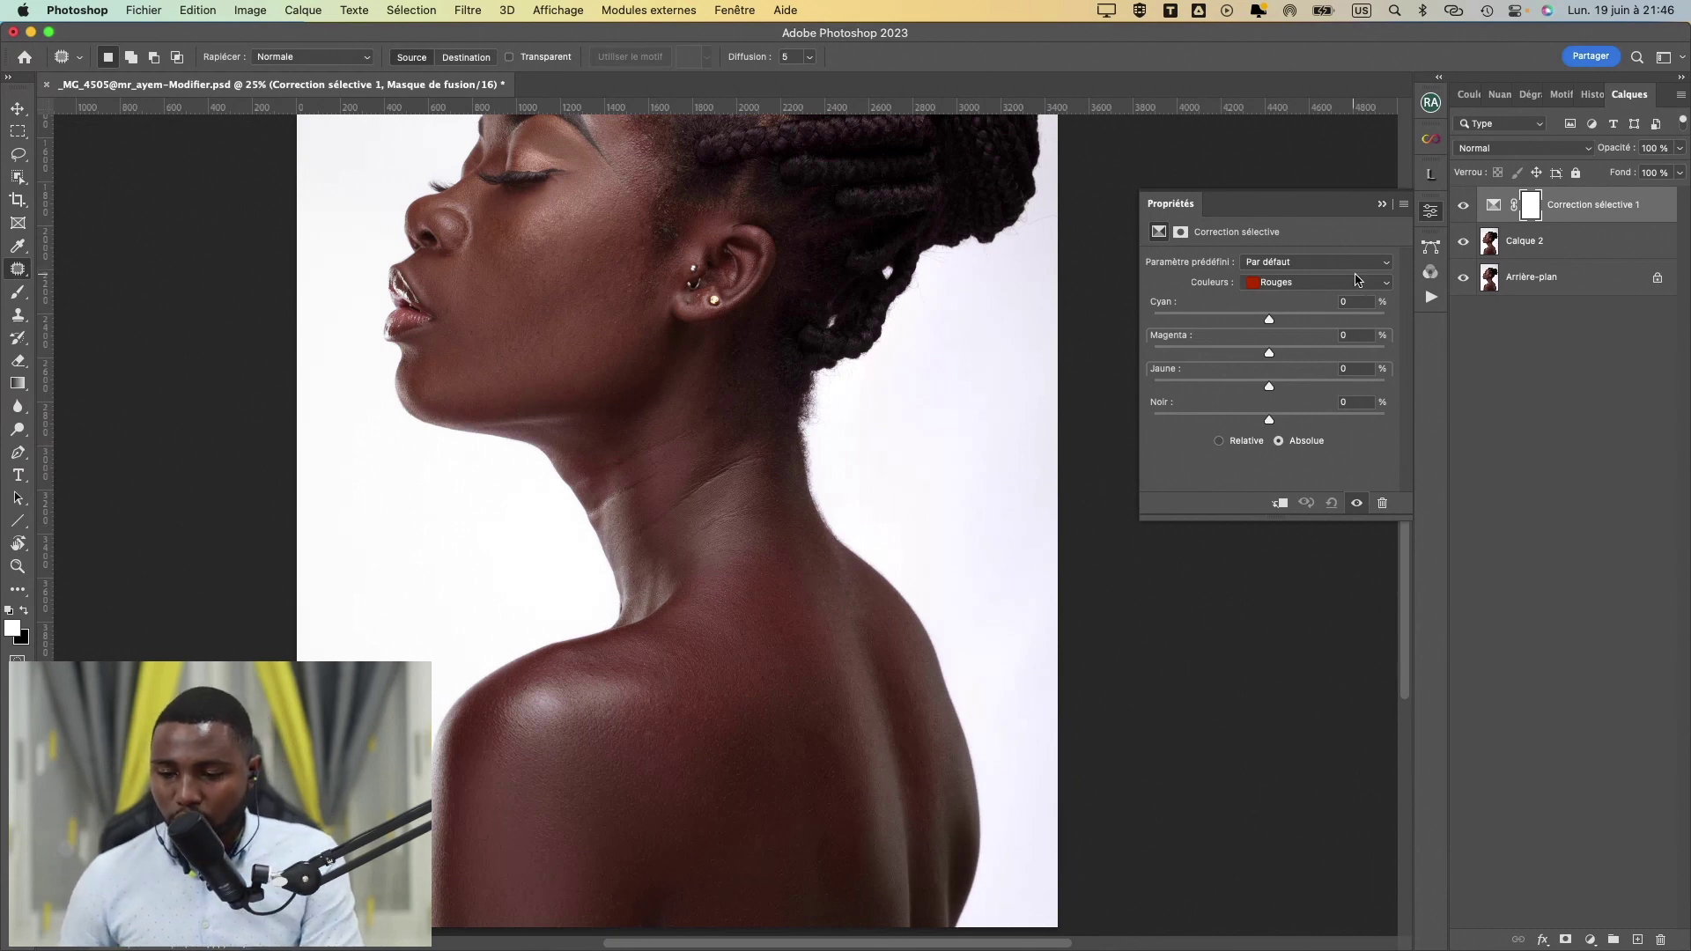
click(1383, 287)
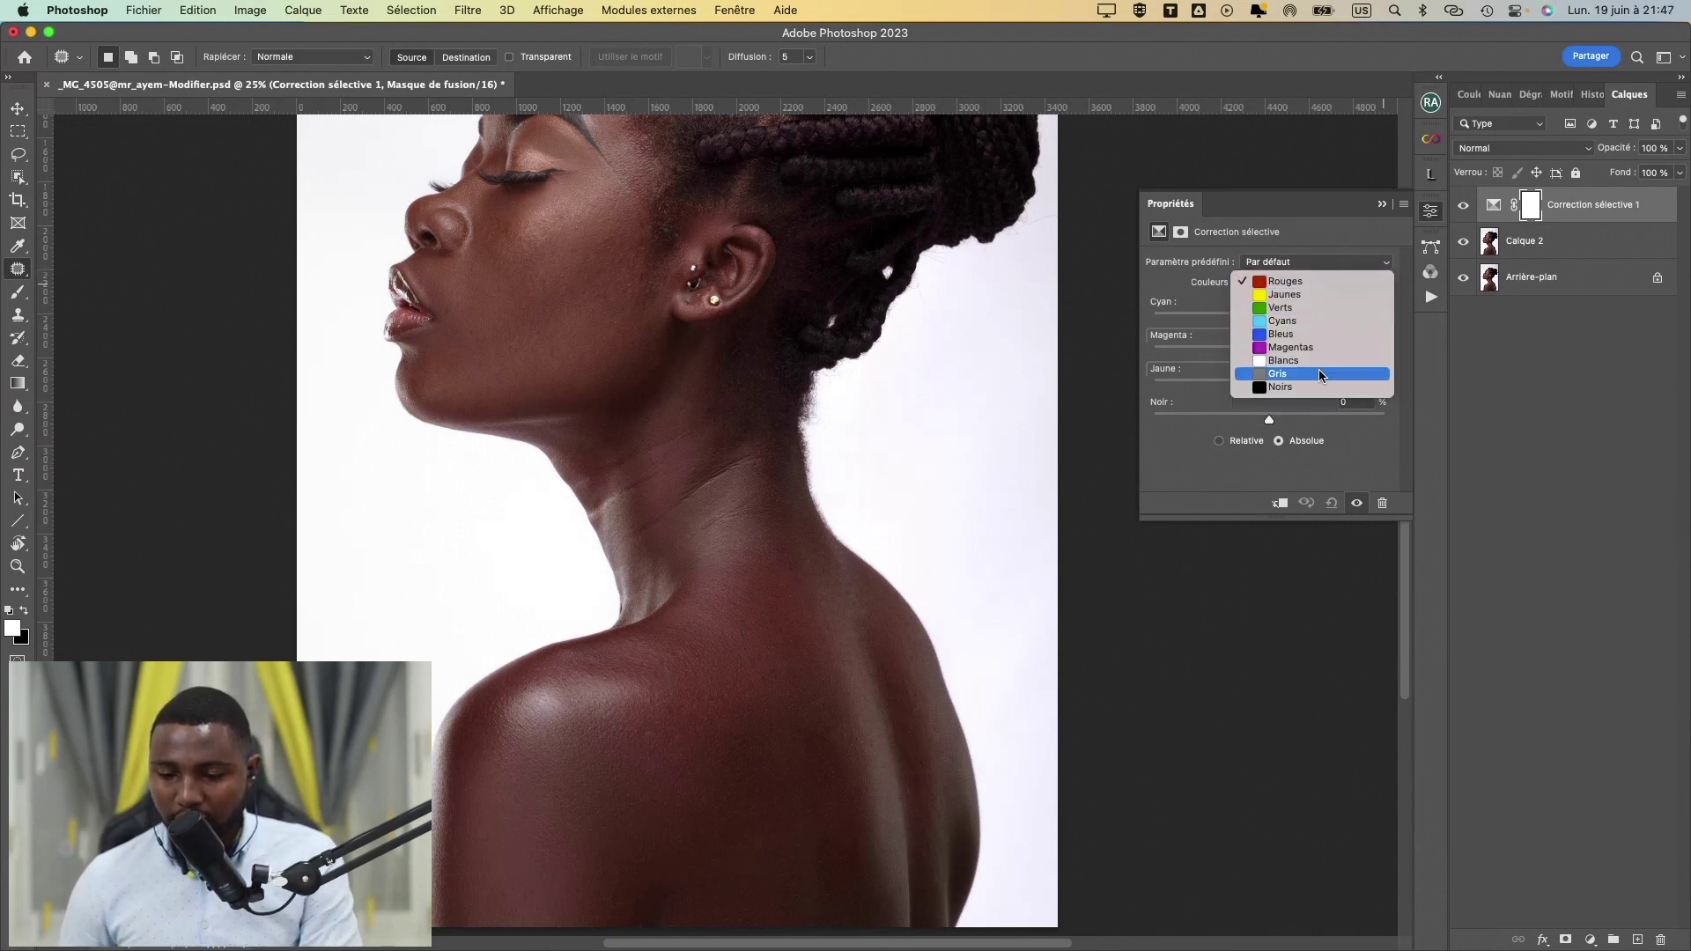
click(1316, 282)
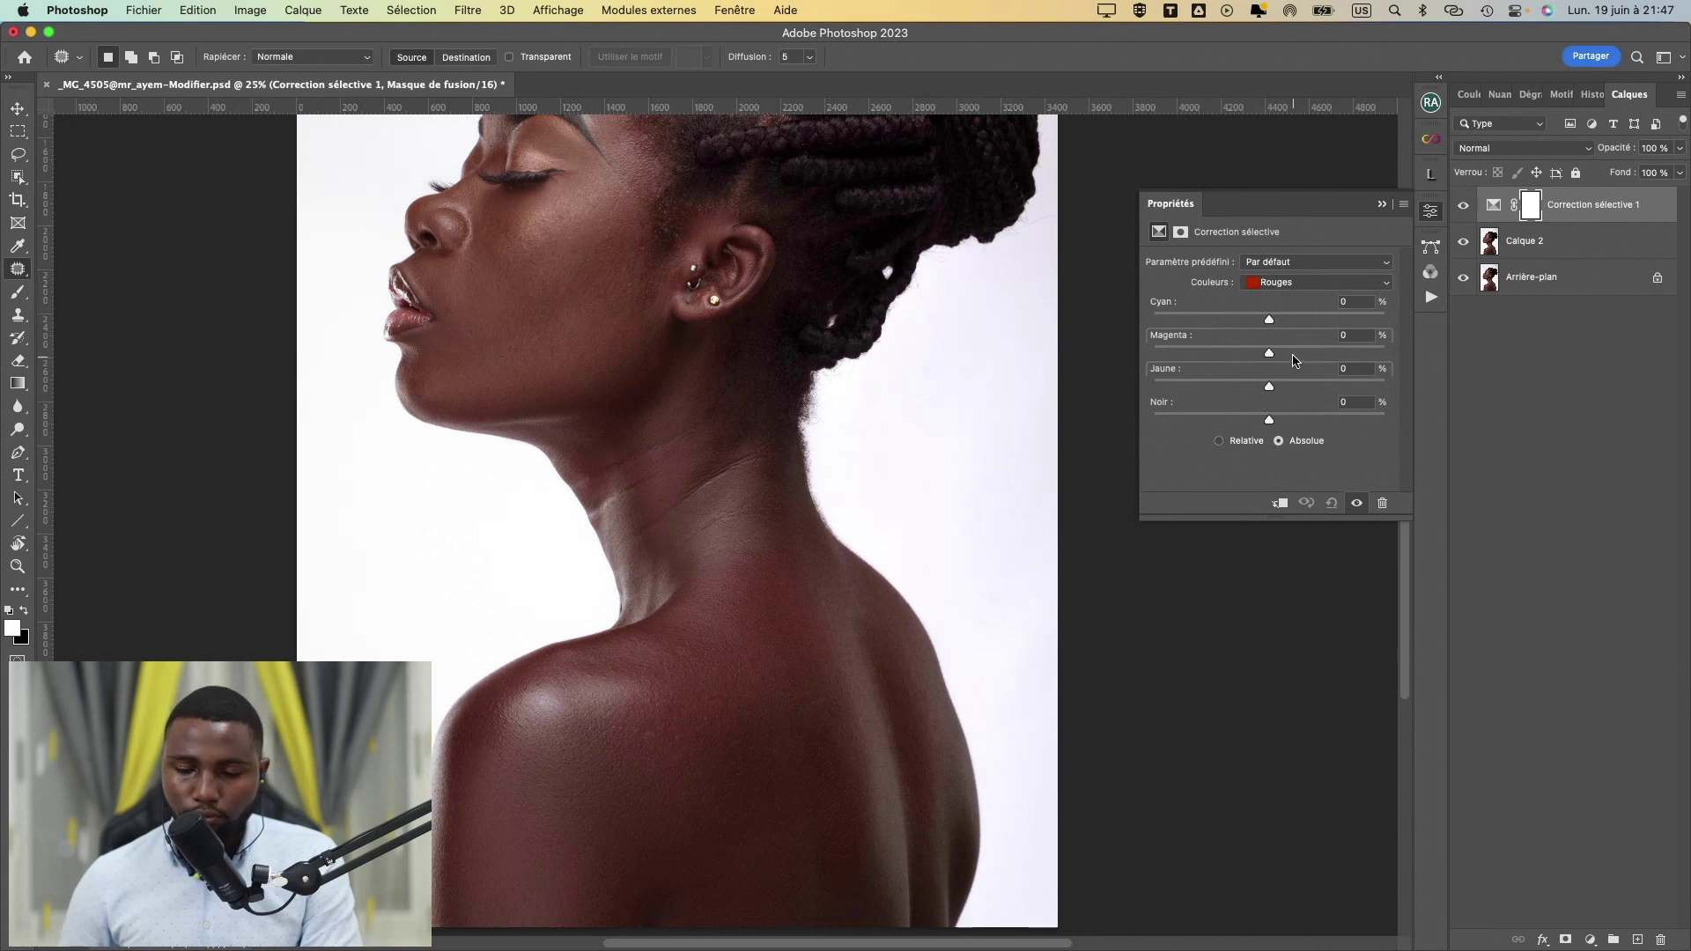
click(1330, 284)
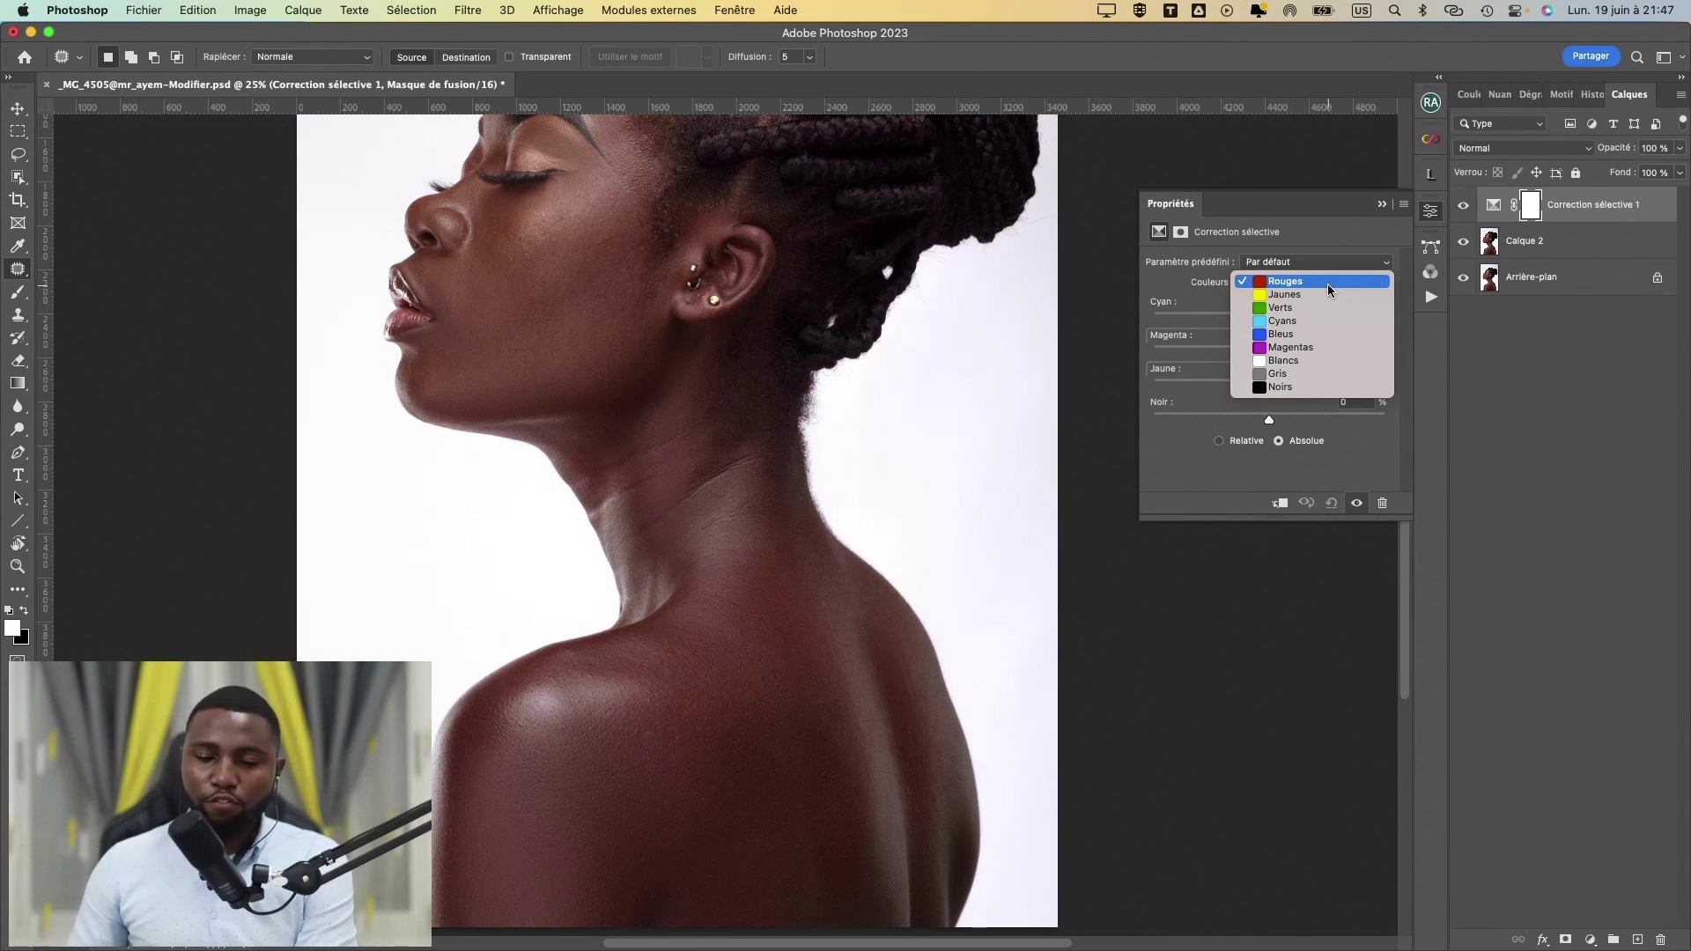
click(1328, 285)
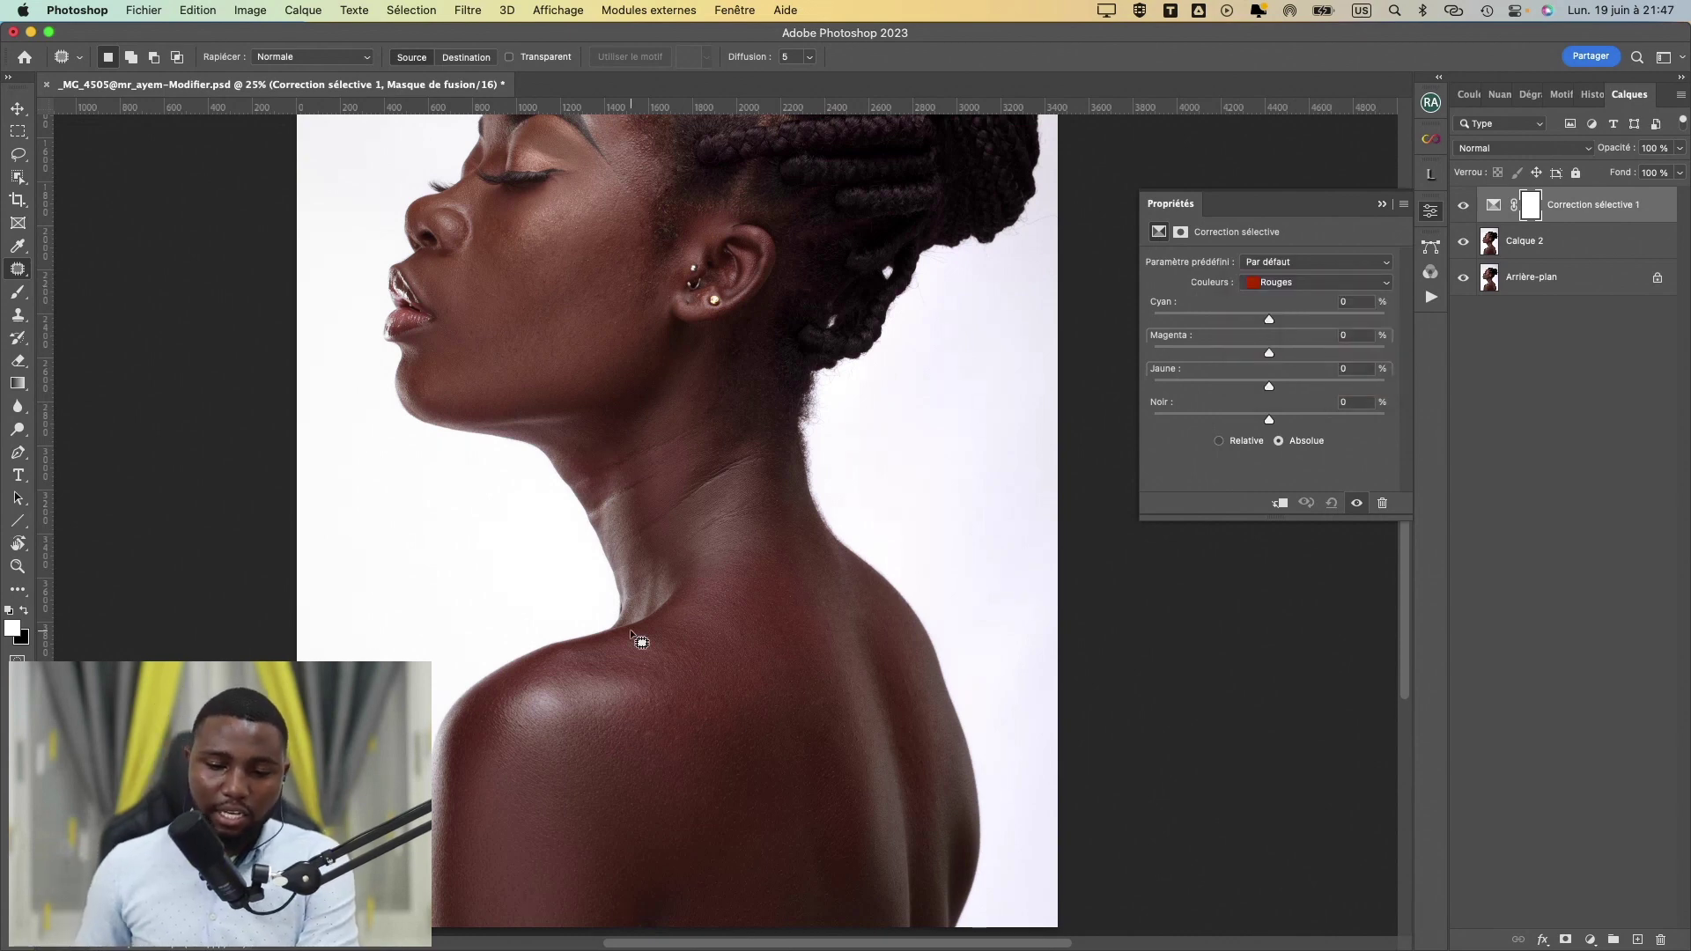
scroll(808, 716, down, 2)
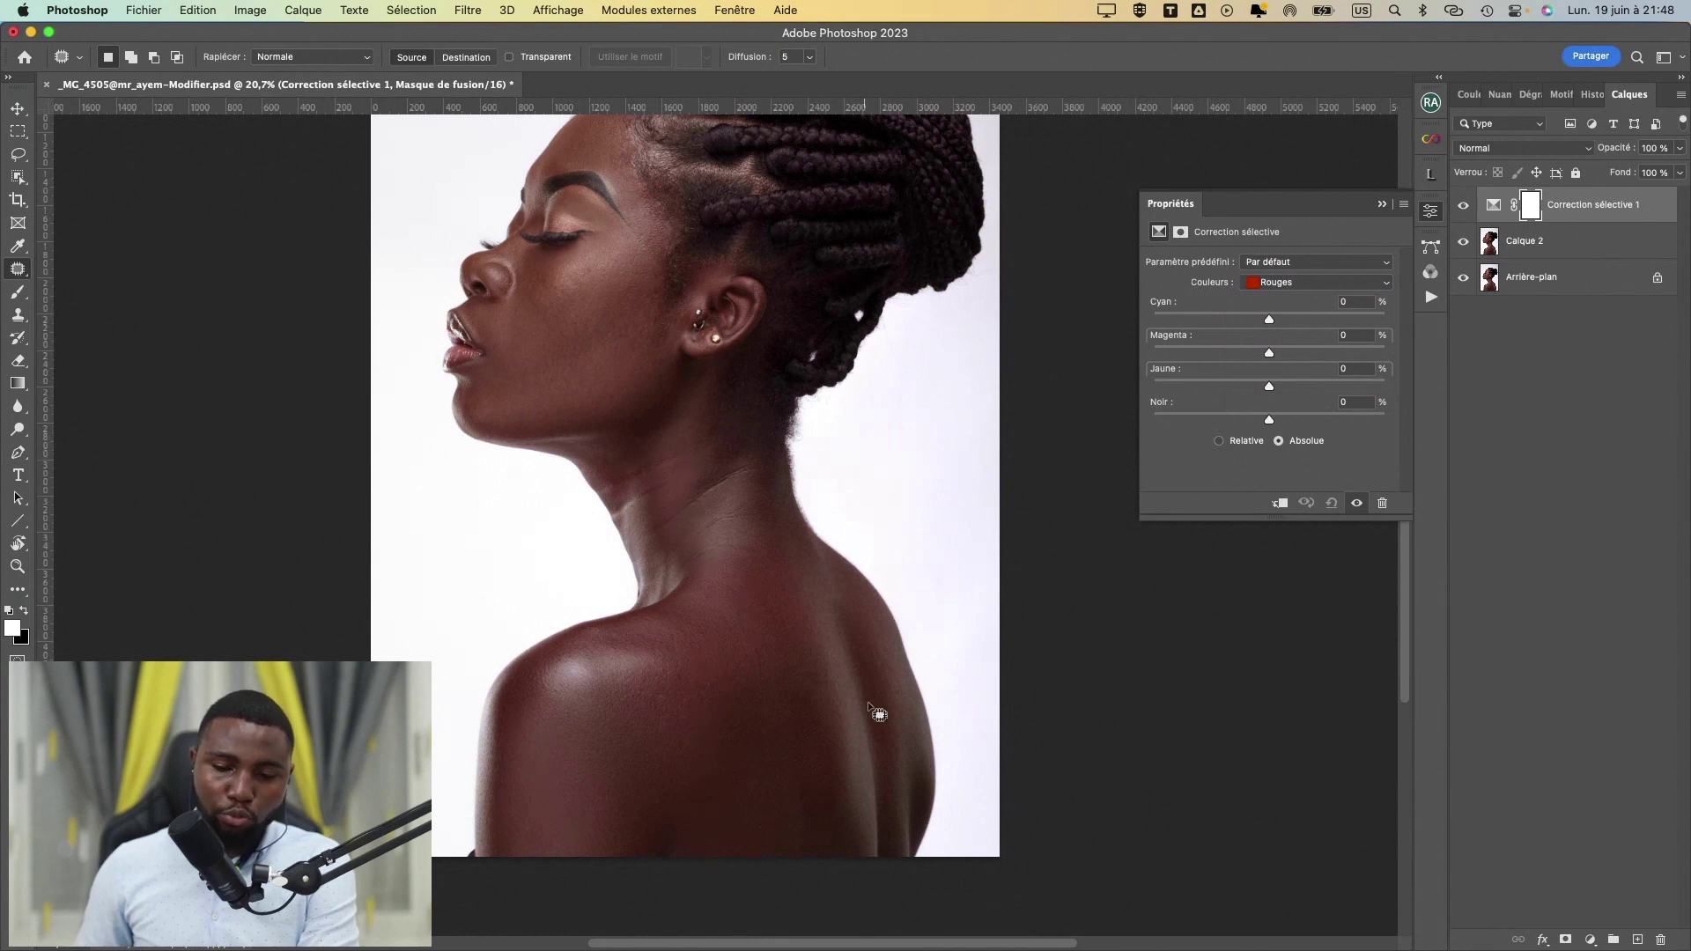
click(1277, 283)
click(1277, 284)
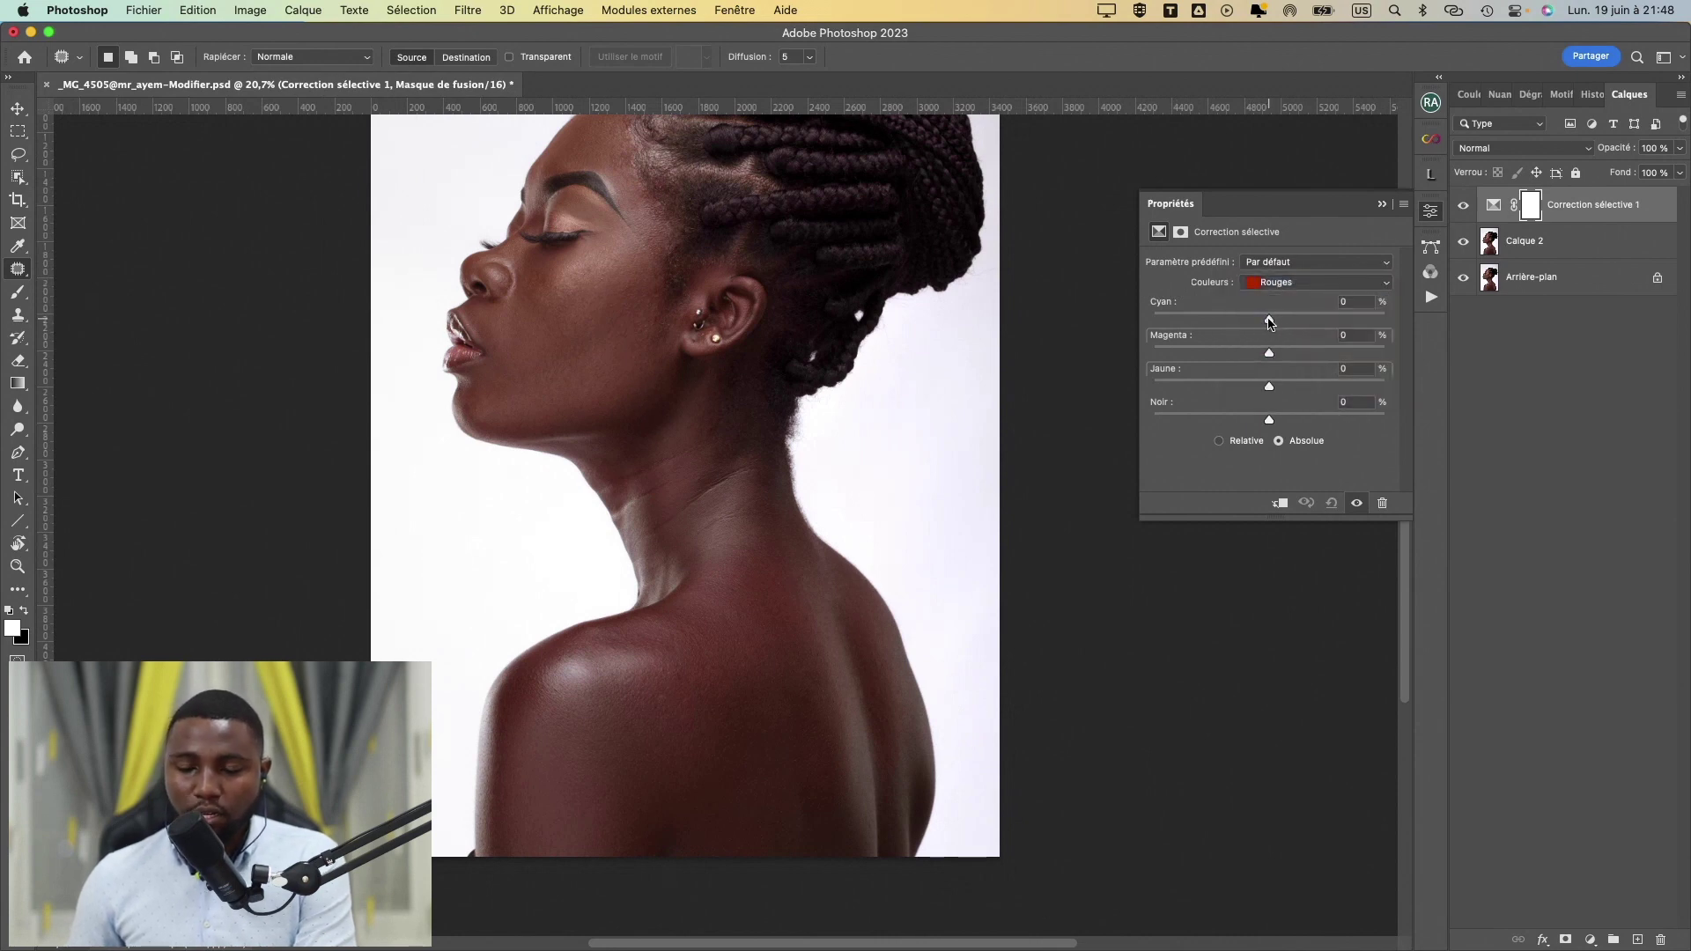
- For the Rouges range, set Cyan to +4, Magenta to -10, Jaune to +4 and Noir to -15 %
drag(1269, 322, 1265, 330)
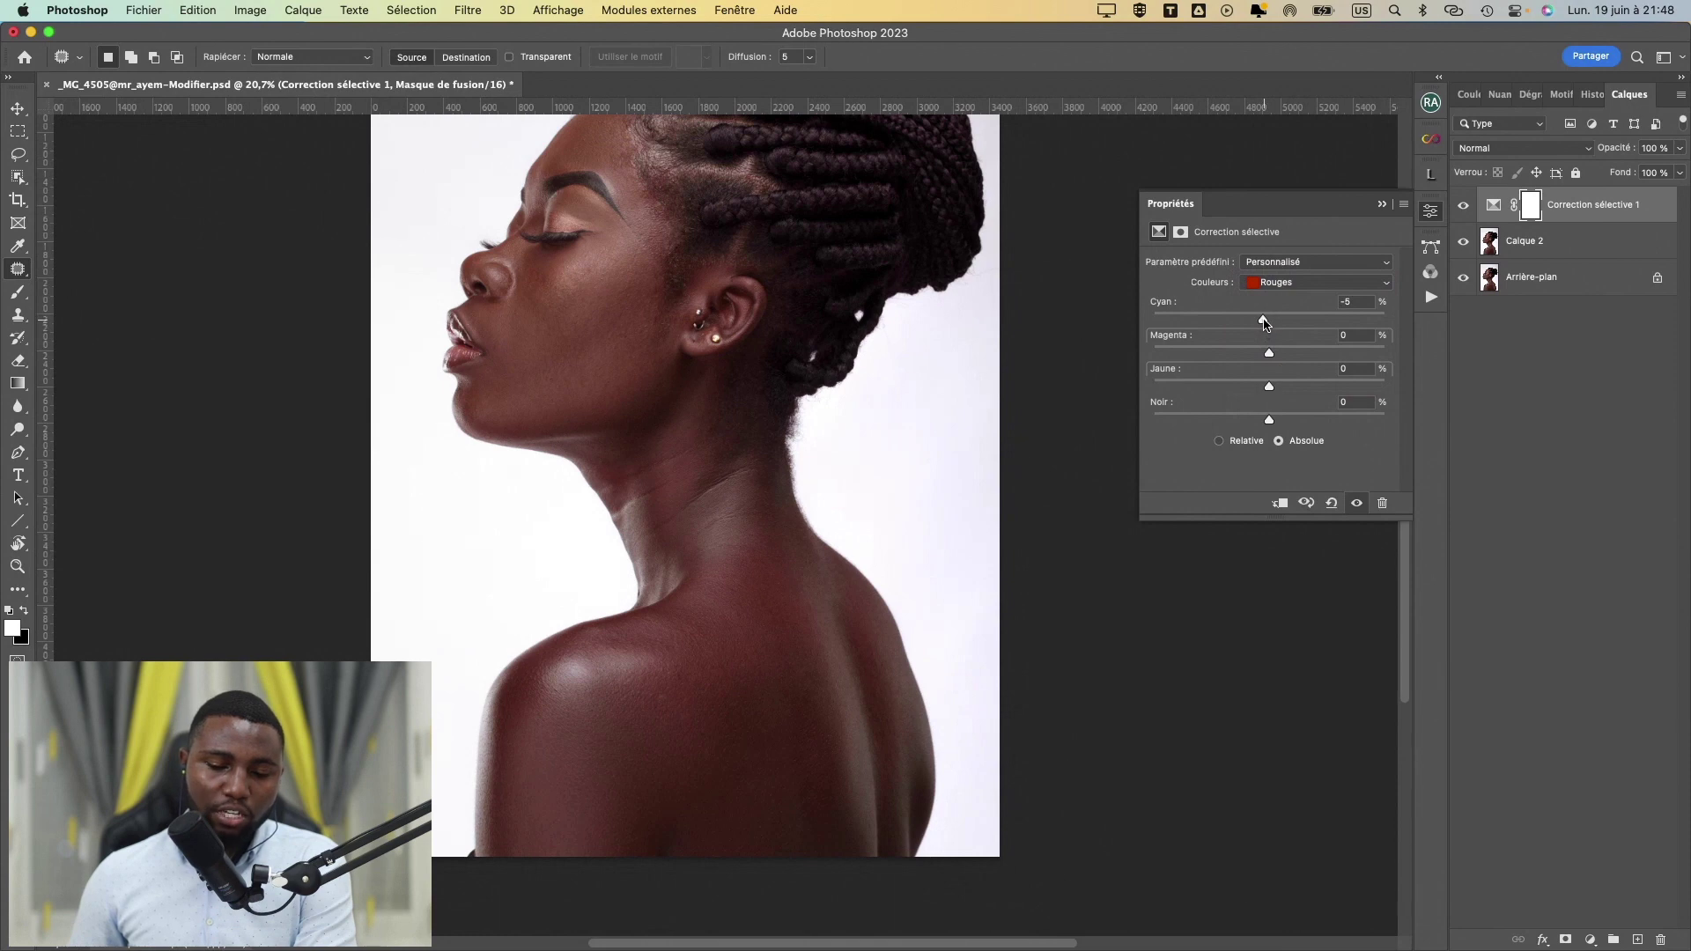
mouse_move(1263, 319)
mouse_down()
mouse_move(1249, 320)
mouse_move(1275, 324)
mouse_up()
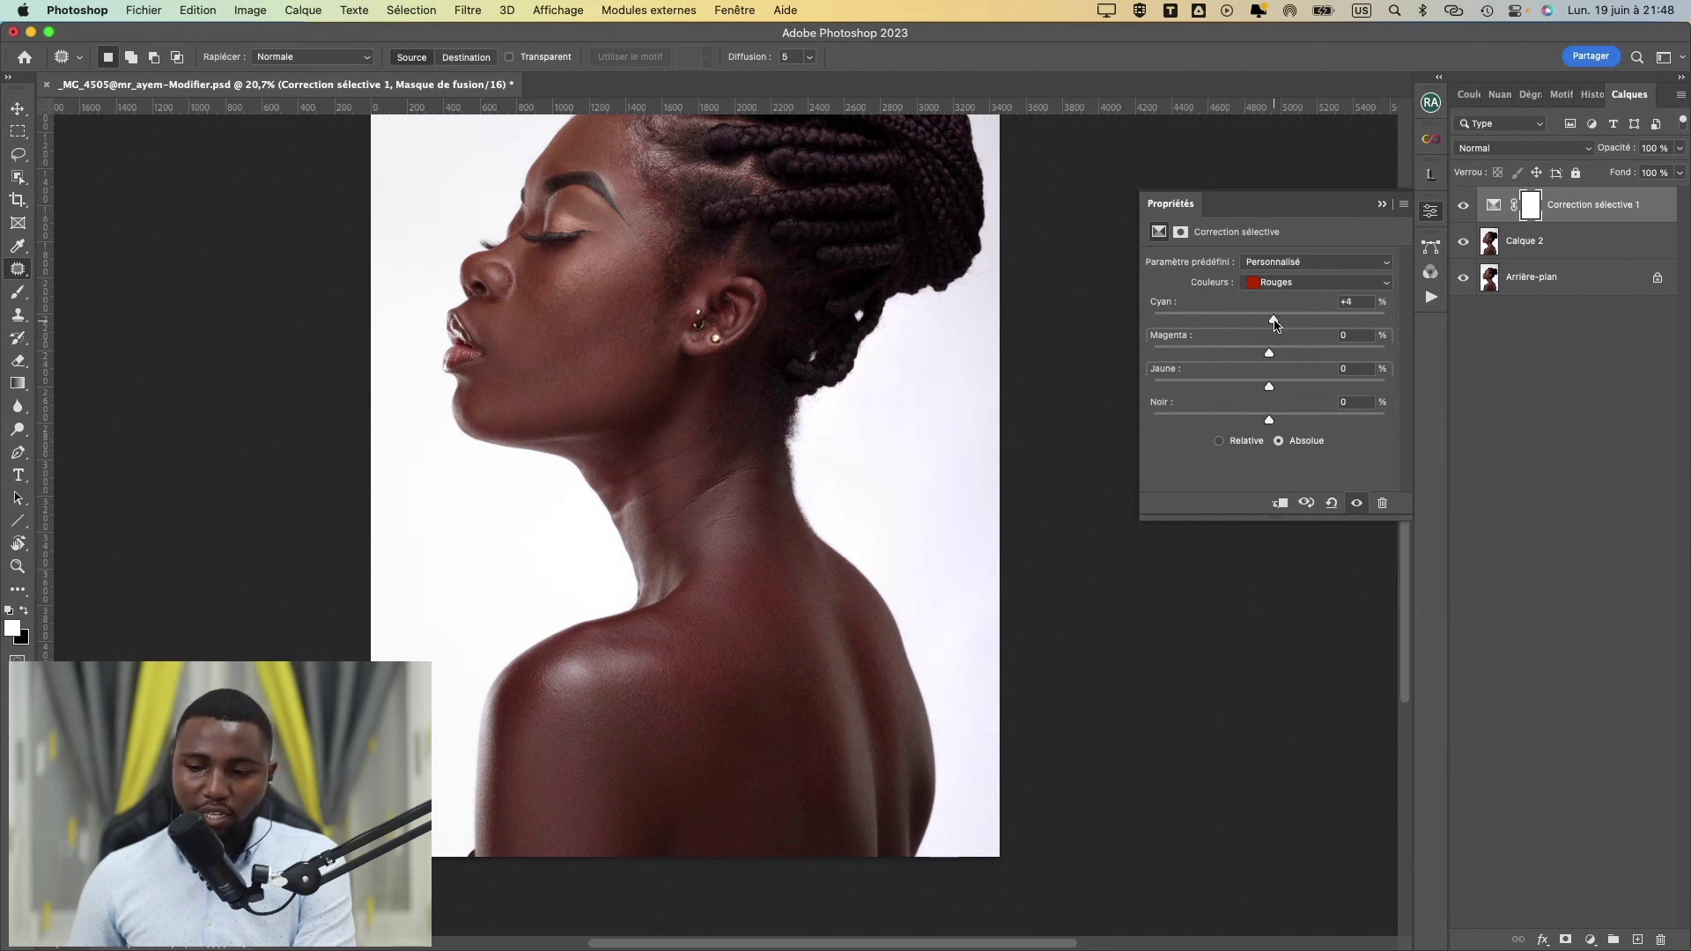
drag(1269, 354, 1276, 394)
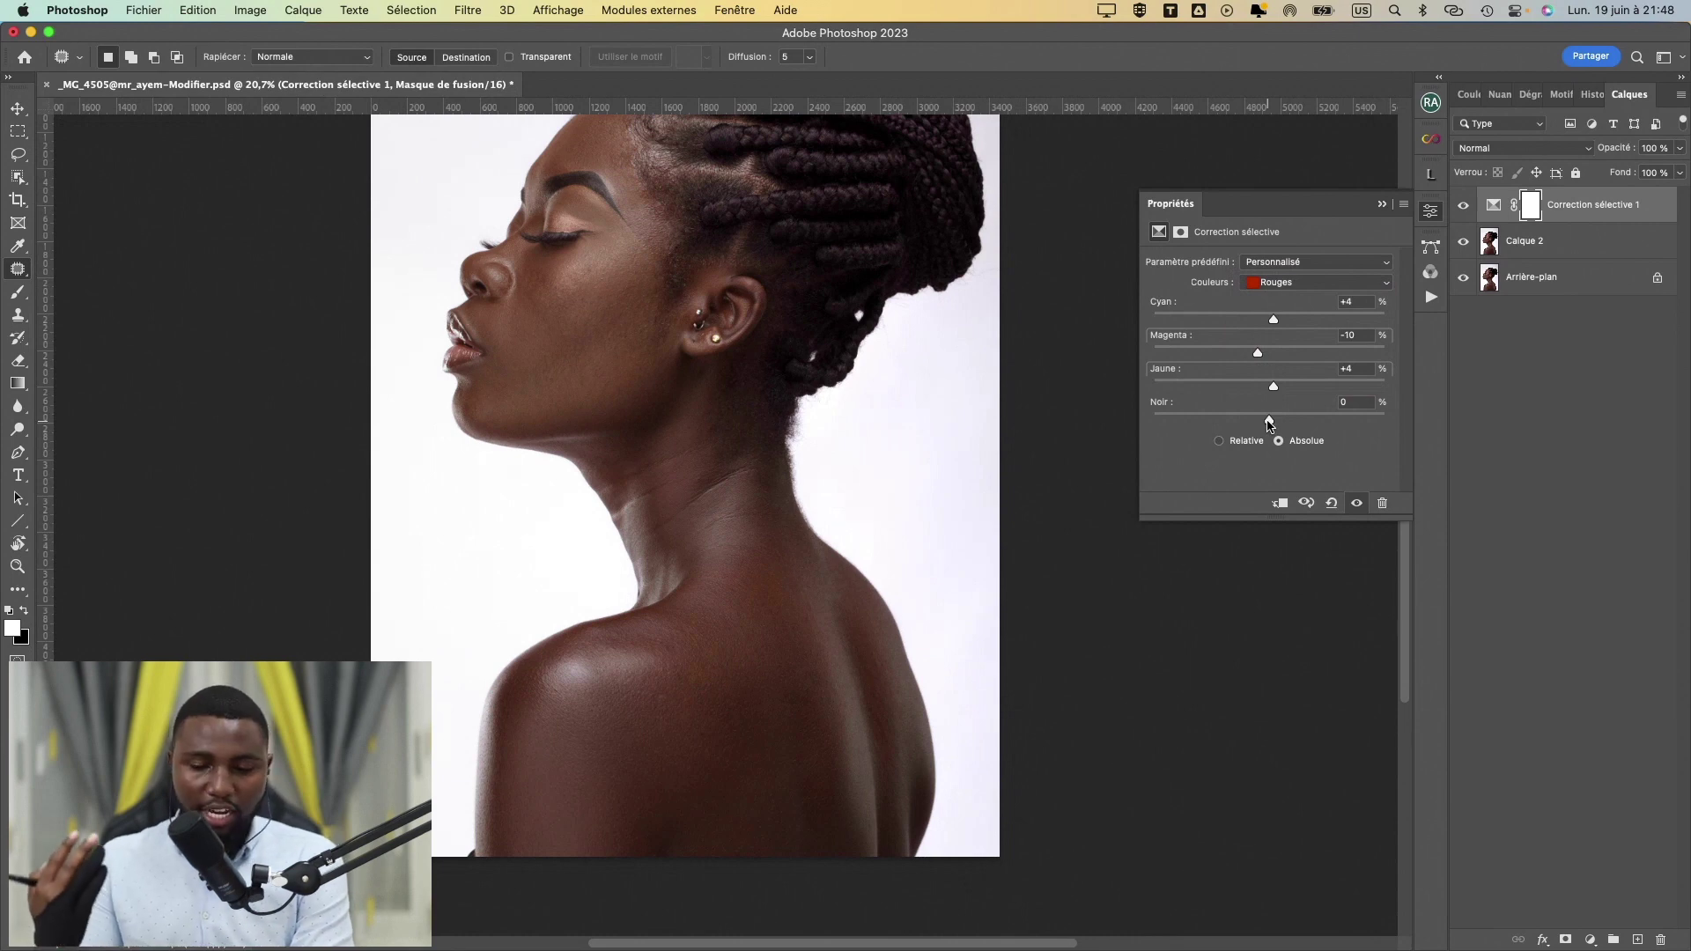
drag(1270, 423, 1238, 425)
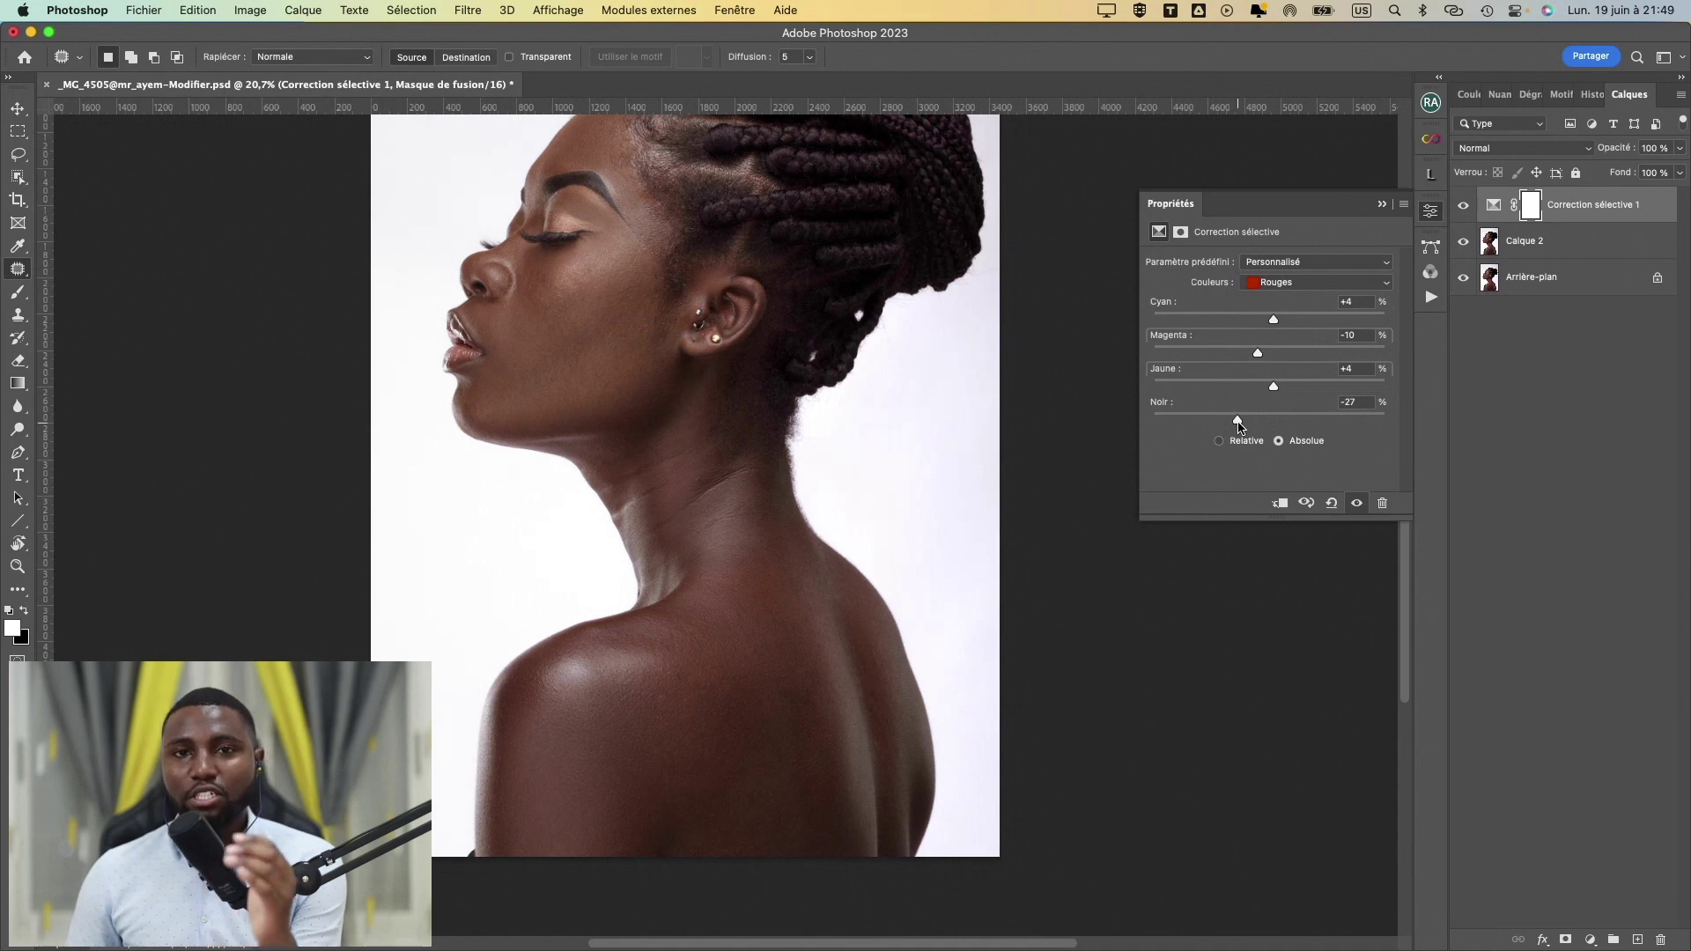
drag(1238, 425, 1260, 419)
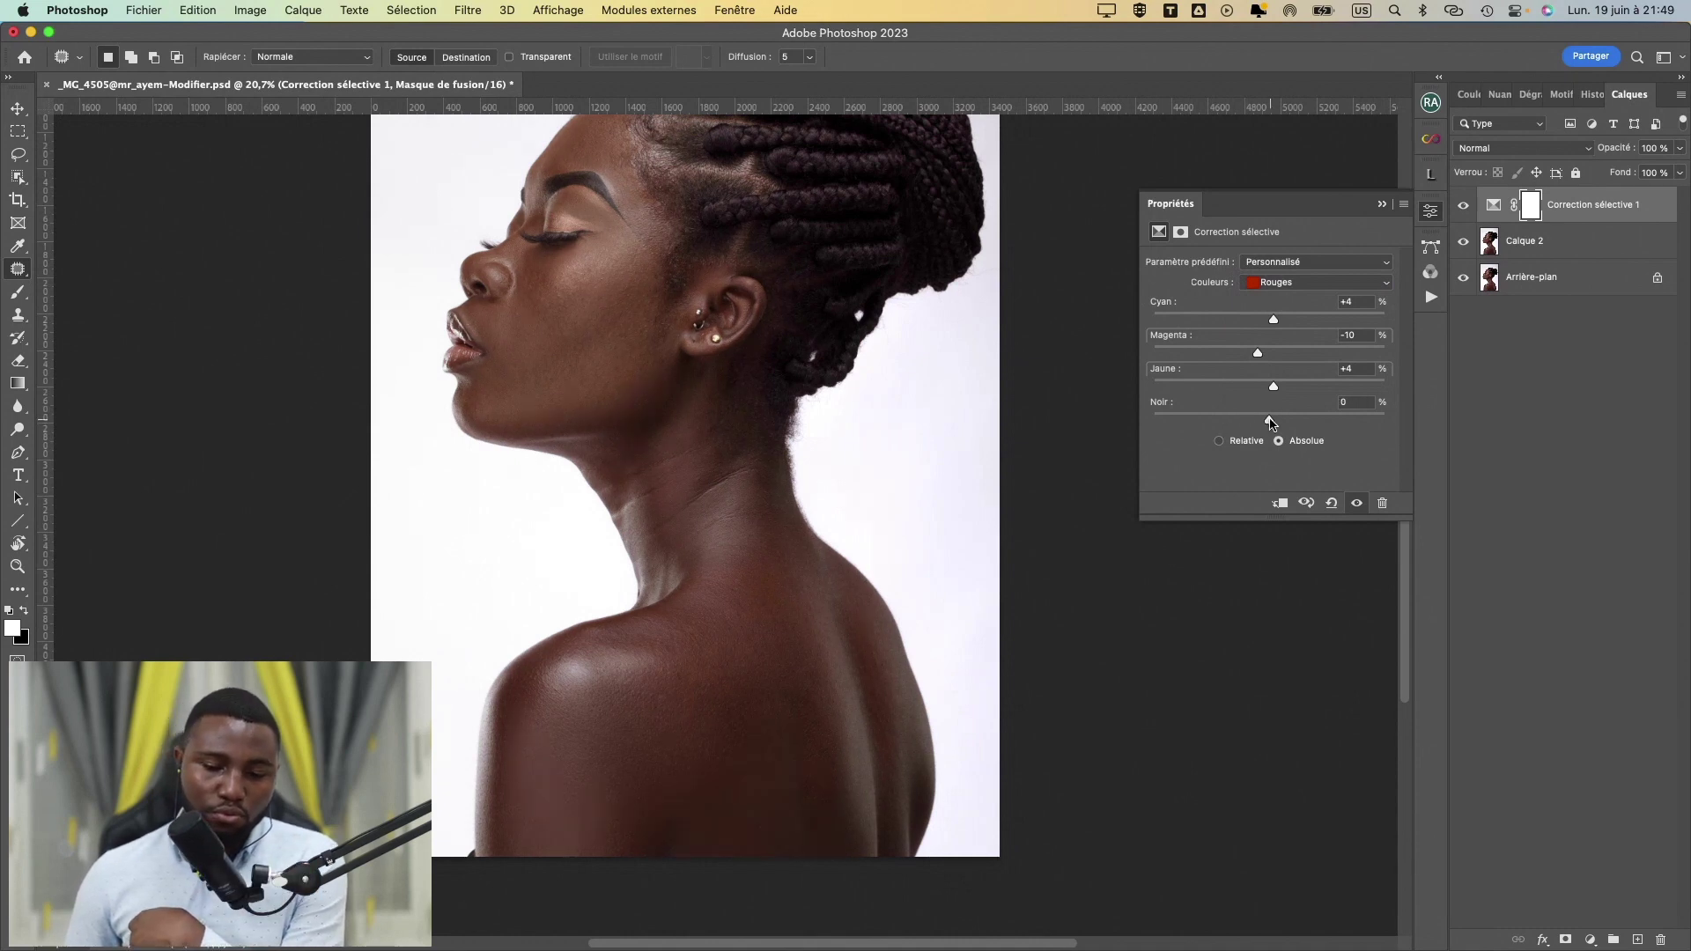
drag(1271, 423, 1252, 429)
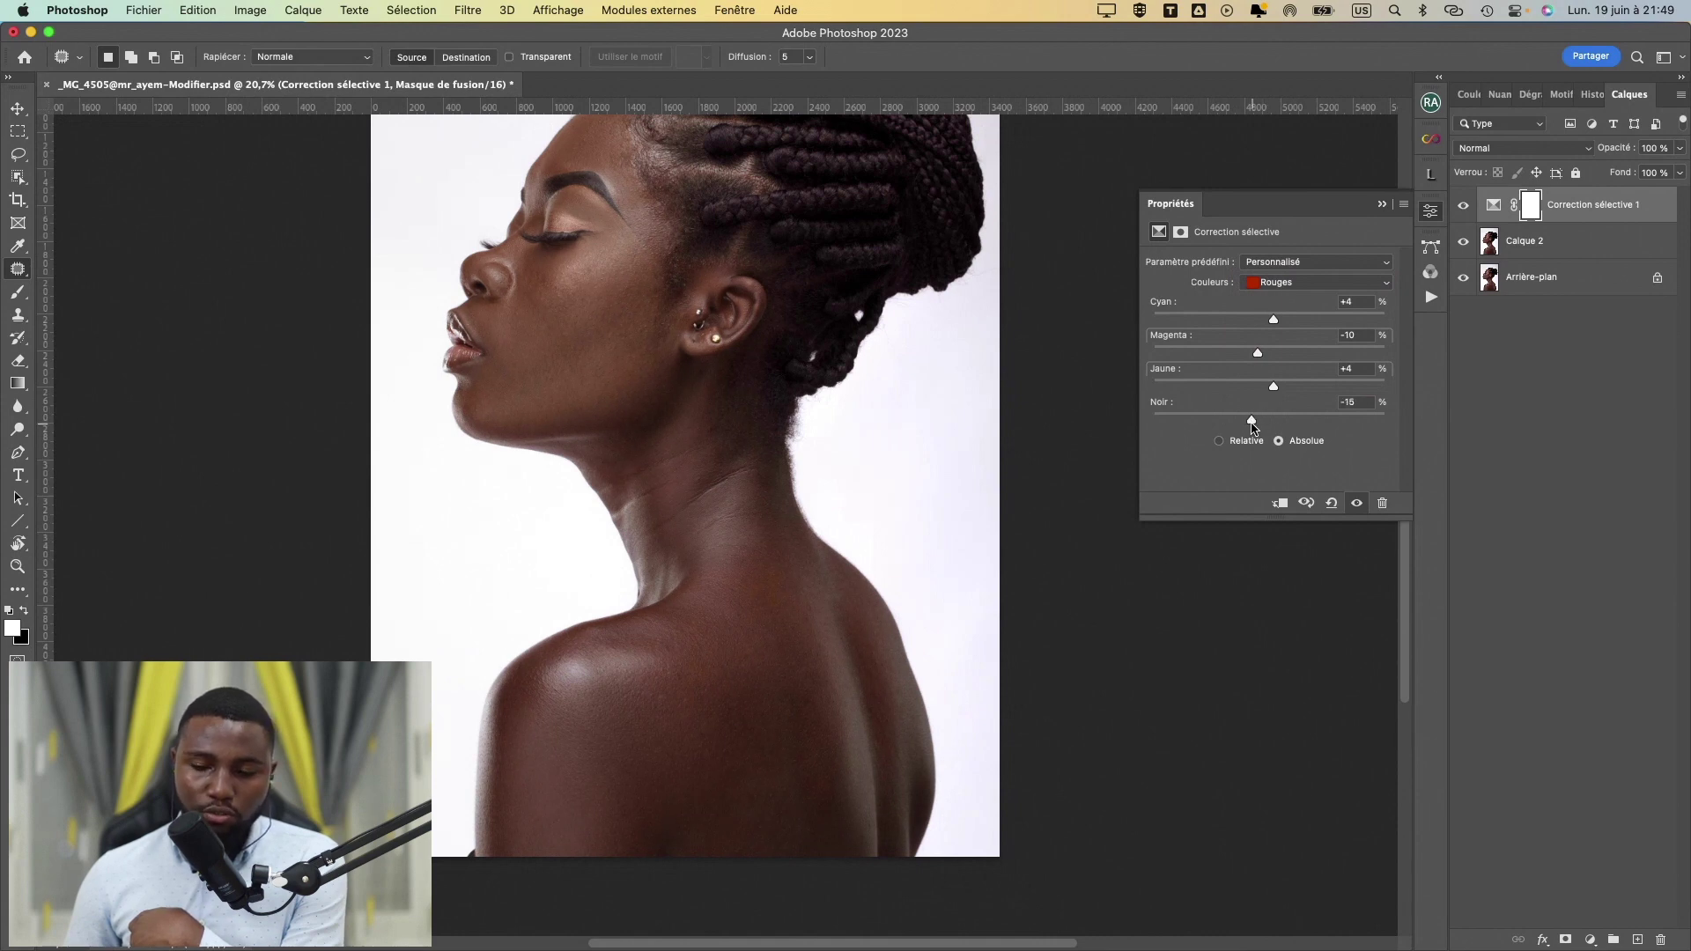
- Close the adjustment settings and compare the skin color with and without the Correction sélective 1 layer, leaving it visible
click(1382, 203)
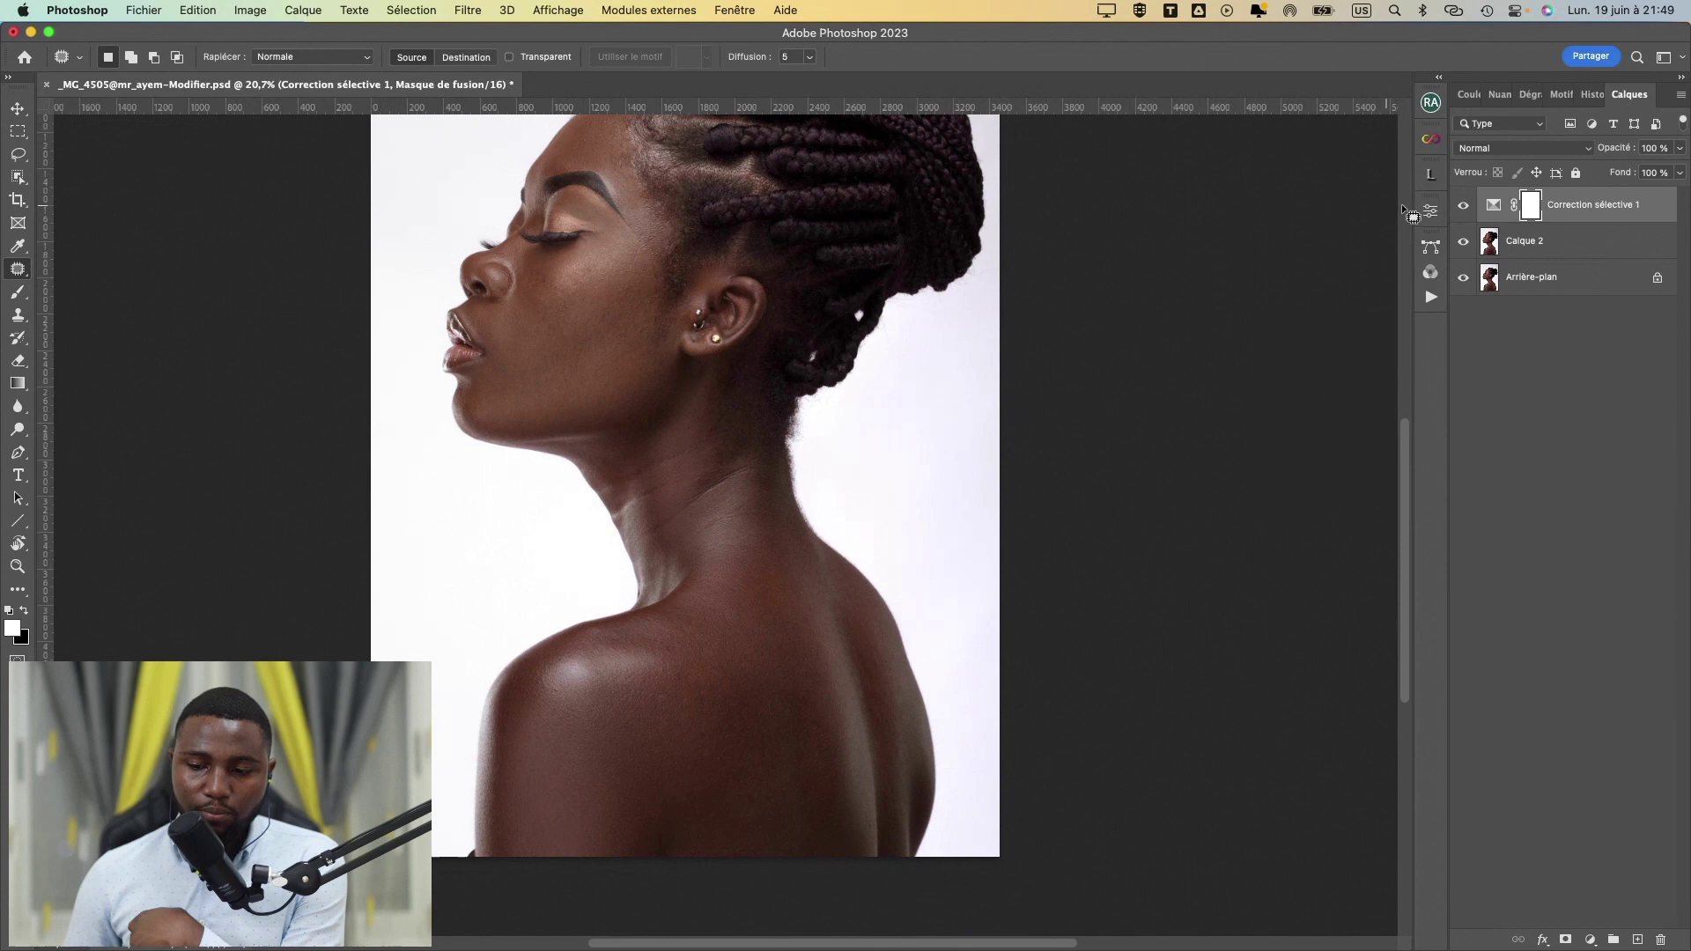
click(1465, 208)
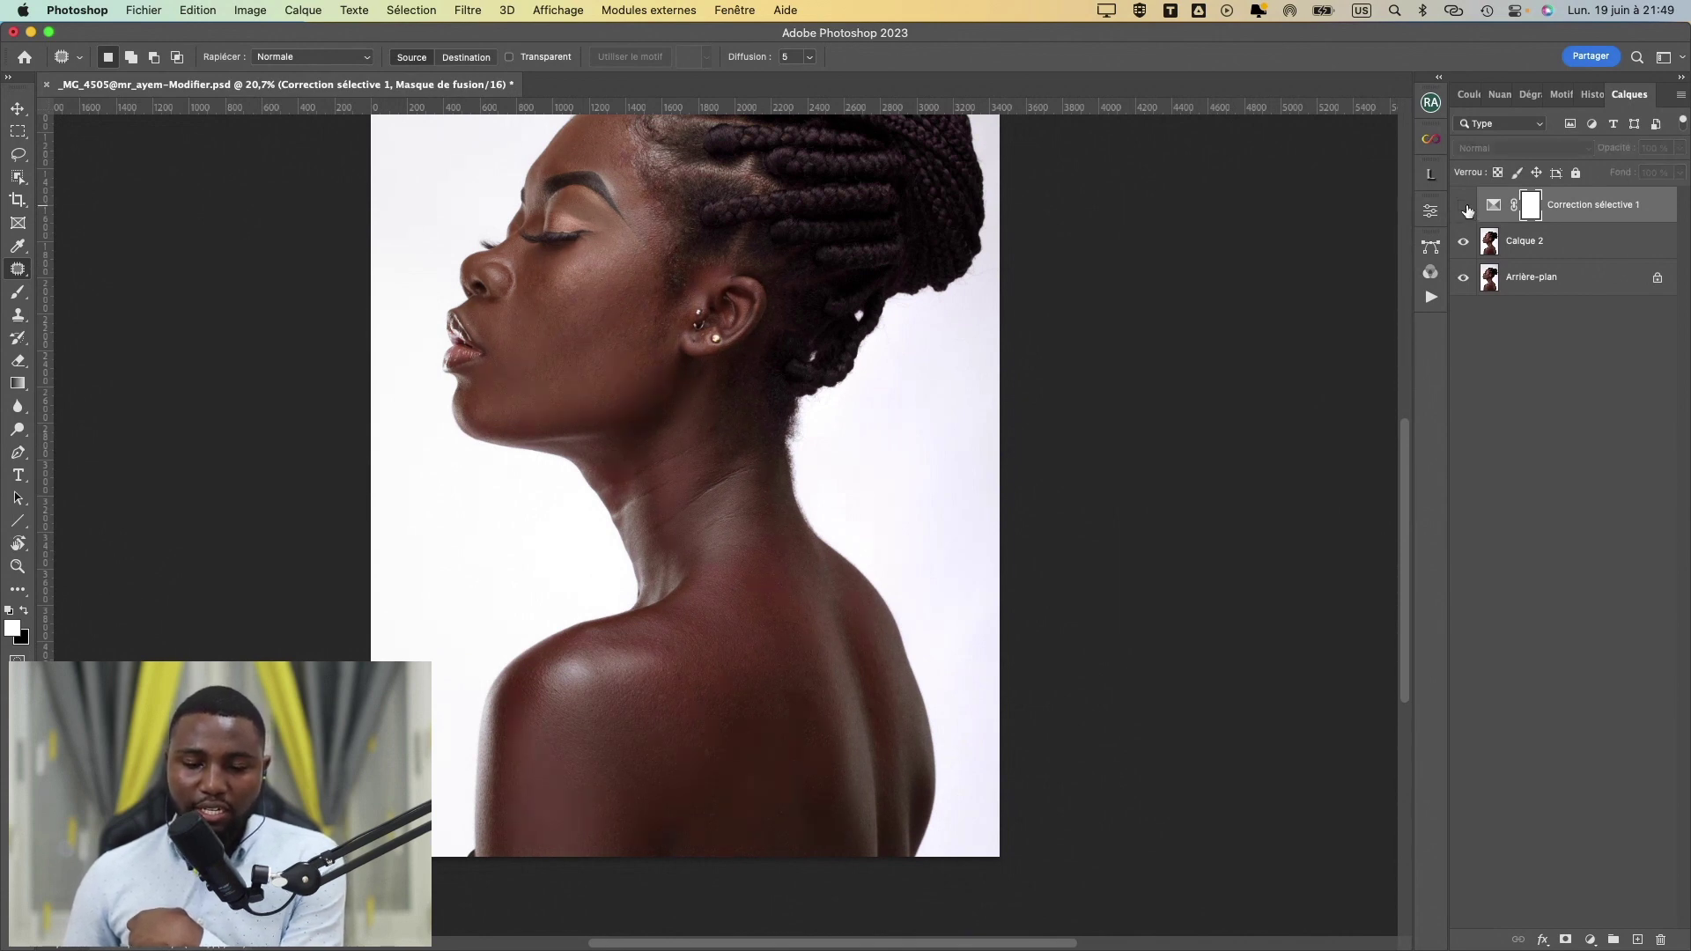
click(1465, 208)
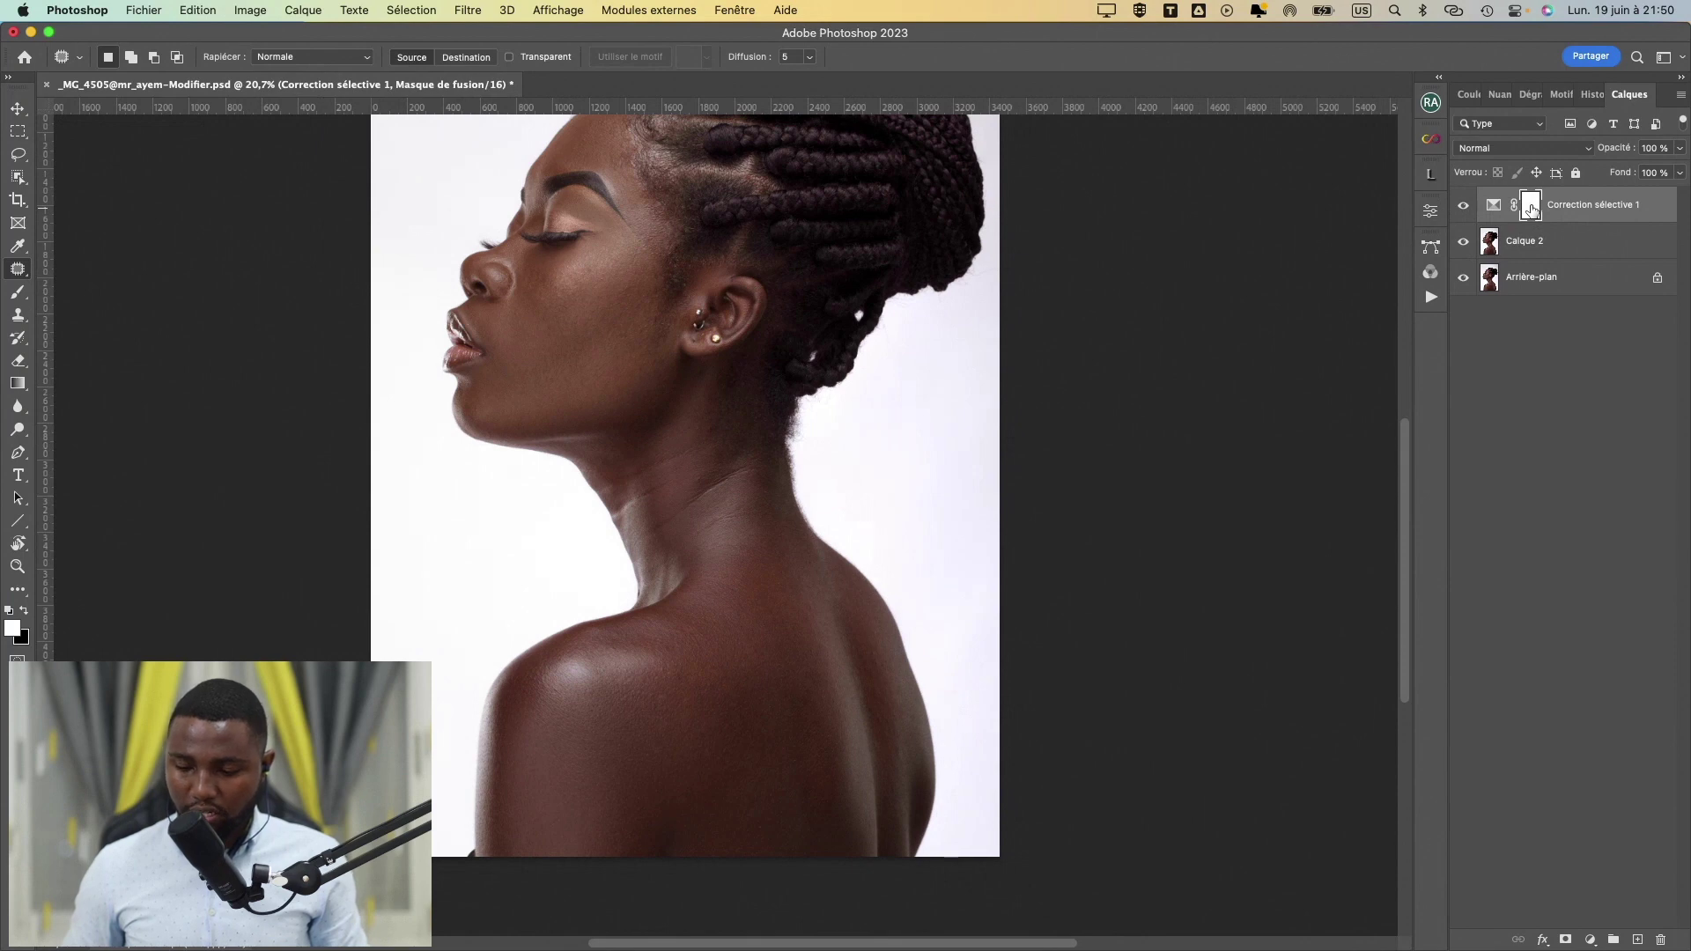
- Delete the layer mask of the Correction sélective 1 adjustment layer
key(Delete)
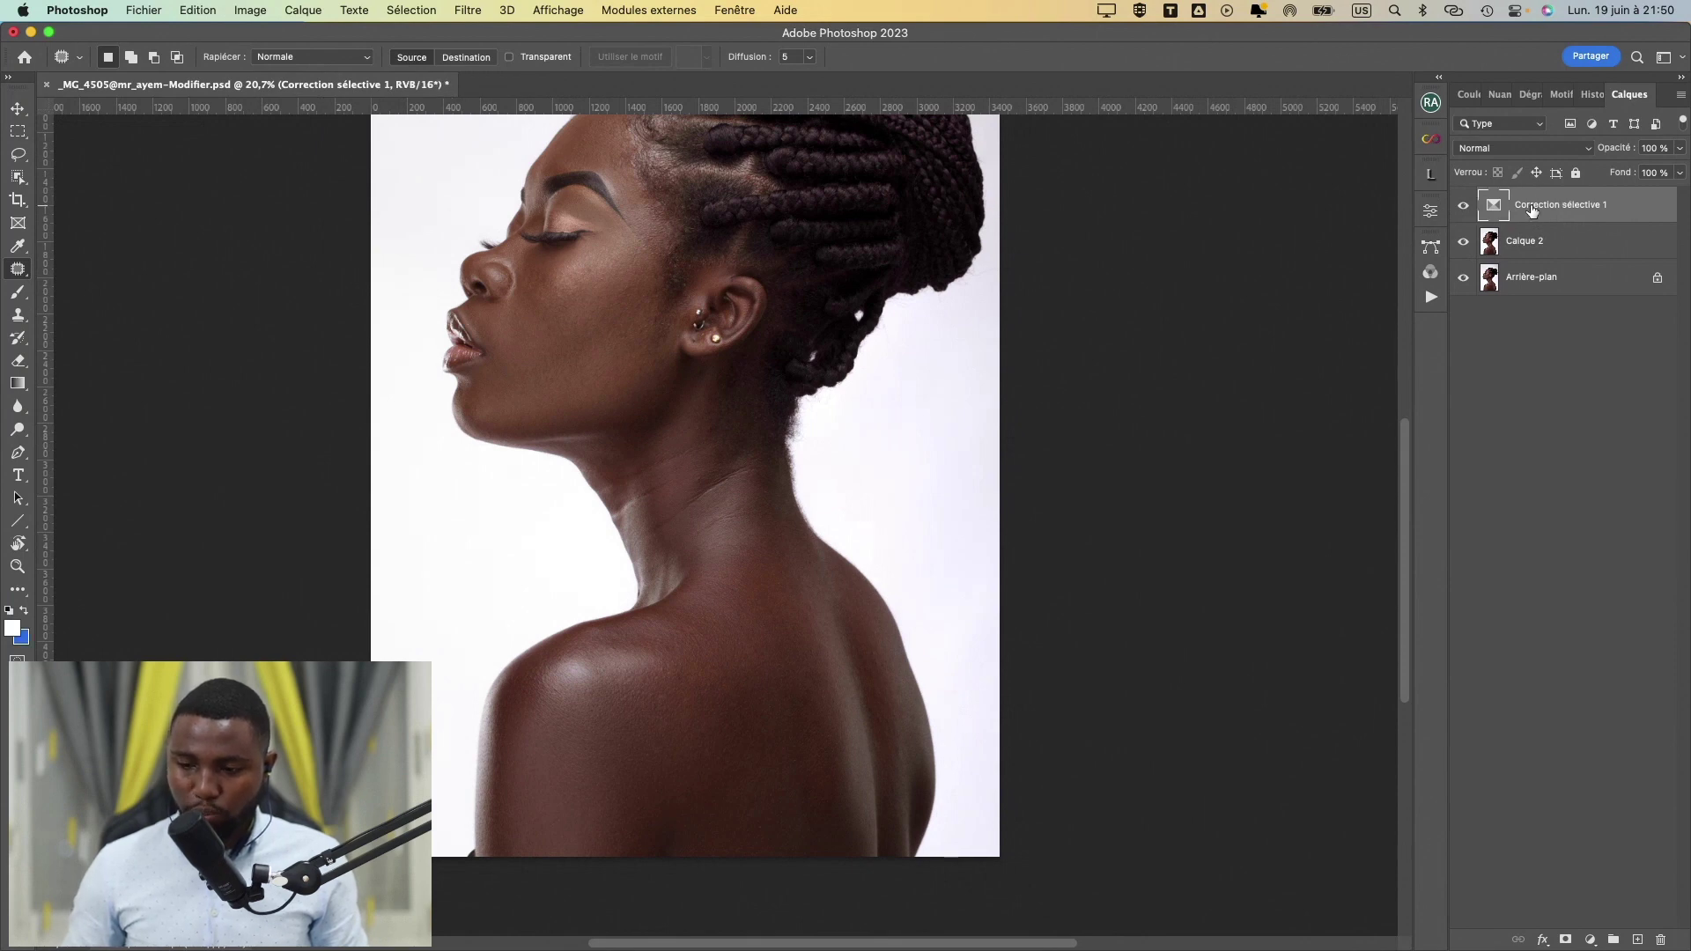
scroll(908, 391, down, 1)
scroll(911, 393, down, 3)
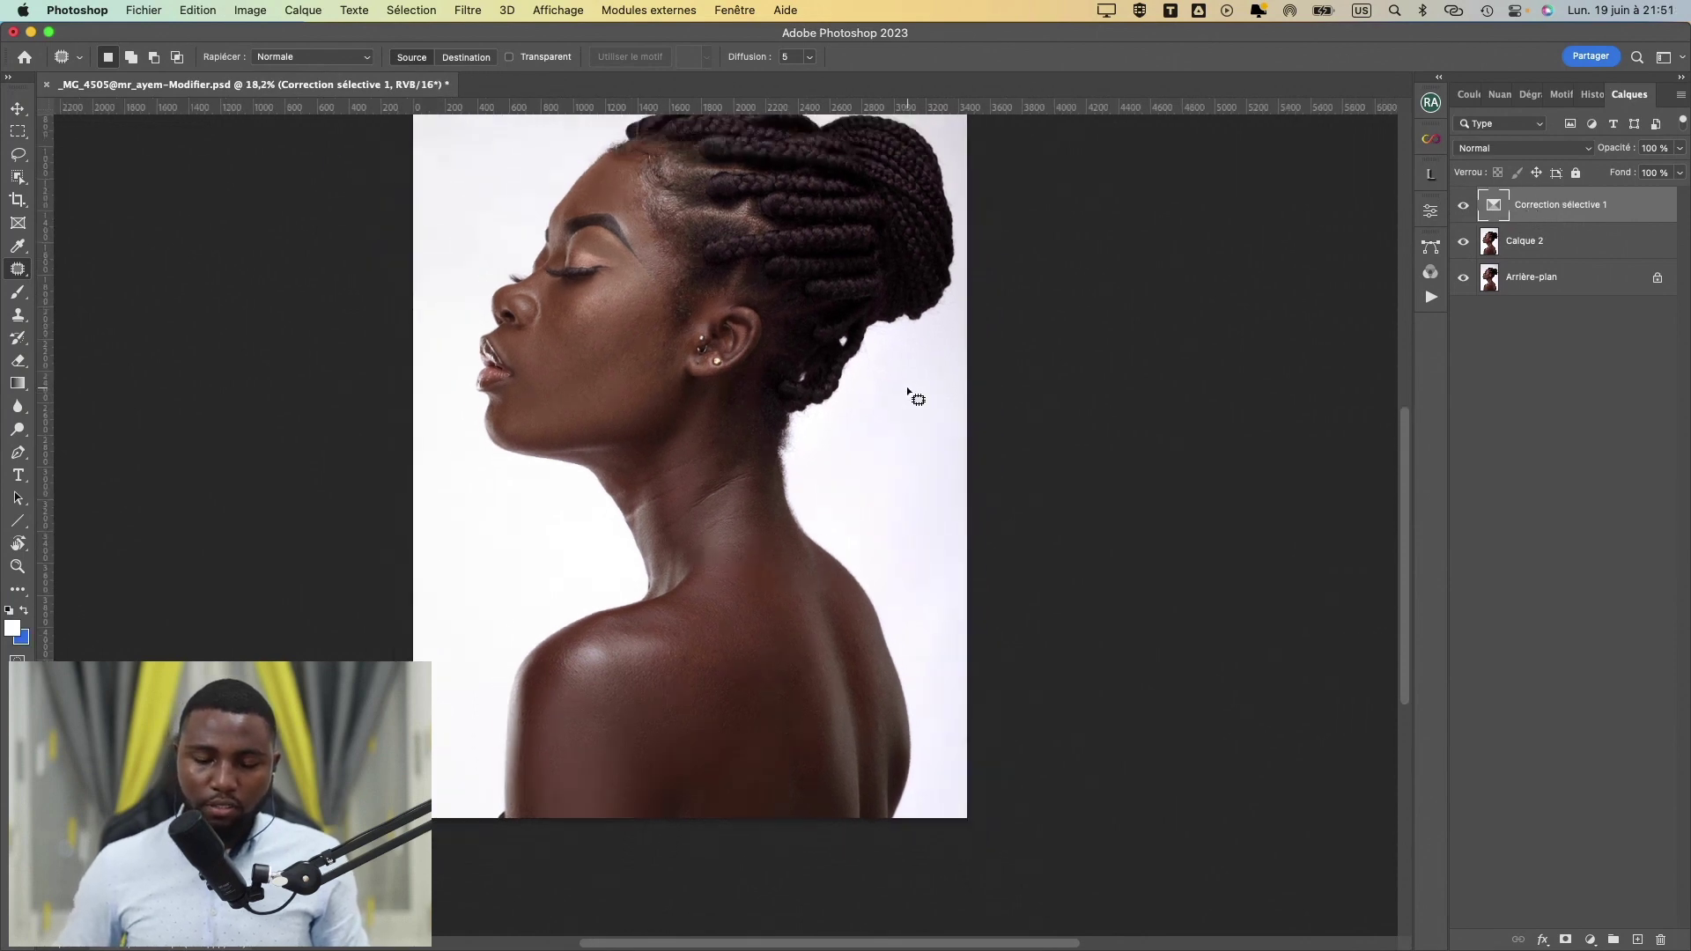
- Select the woman on Calque 2 with the Sujet command and turn the selection into a layer mask on Correction sélective 1
click(1508, 243)
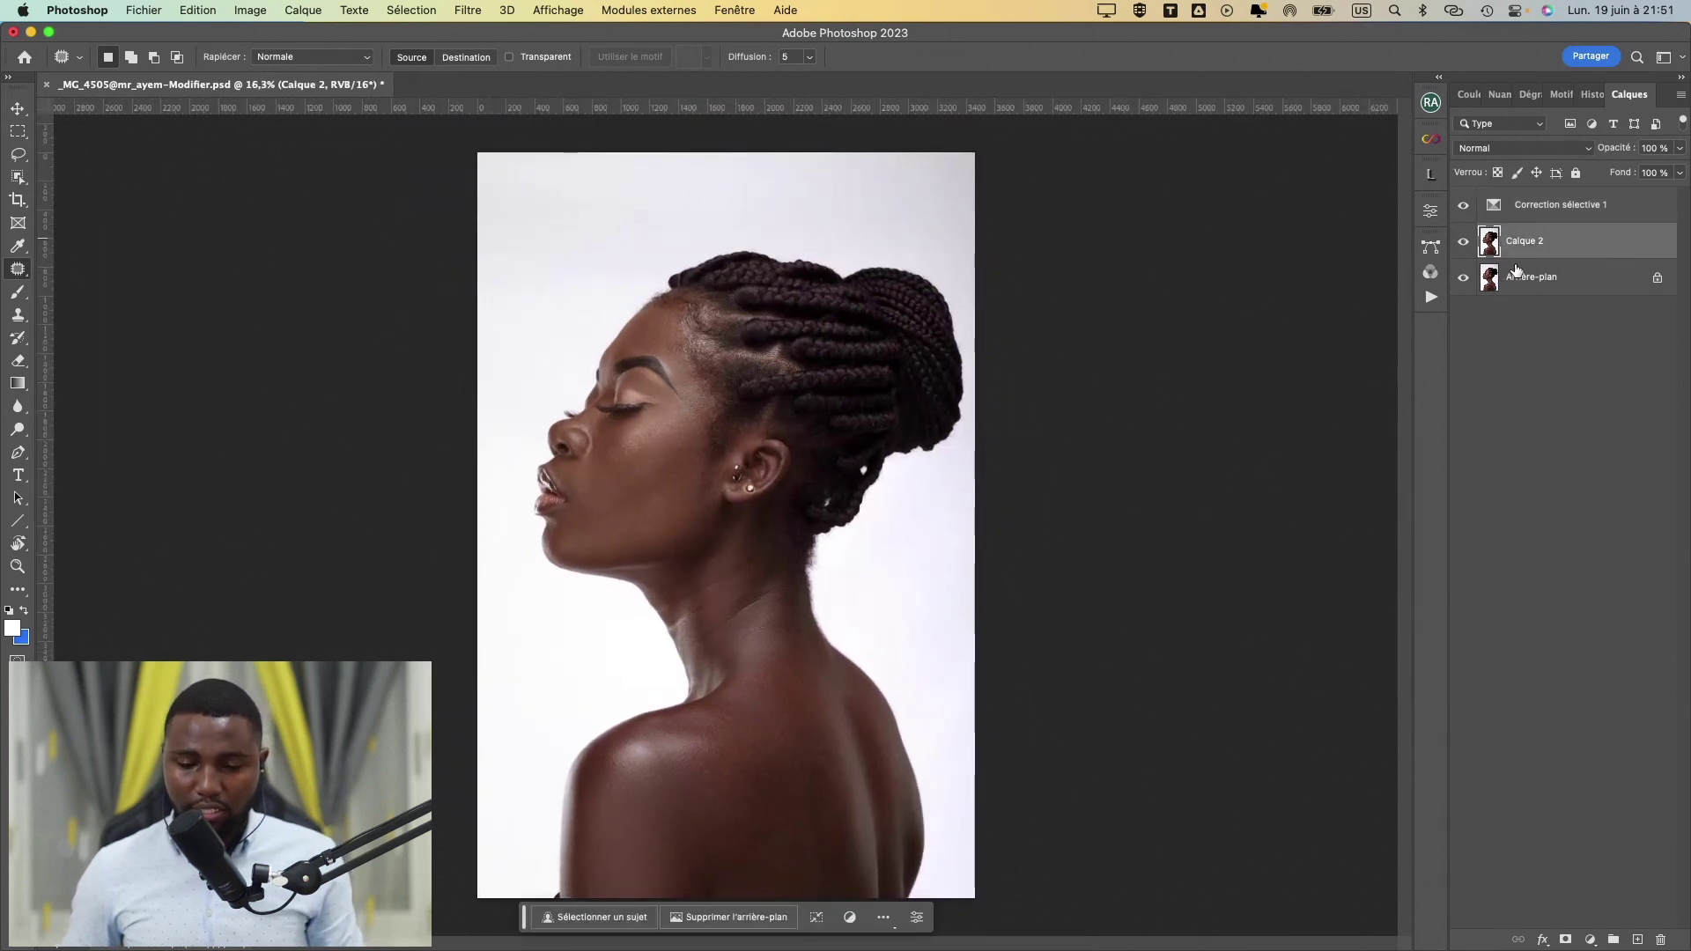
click(410, 11)
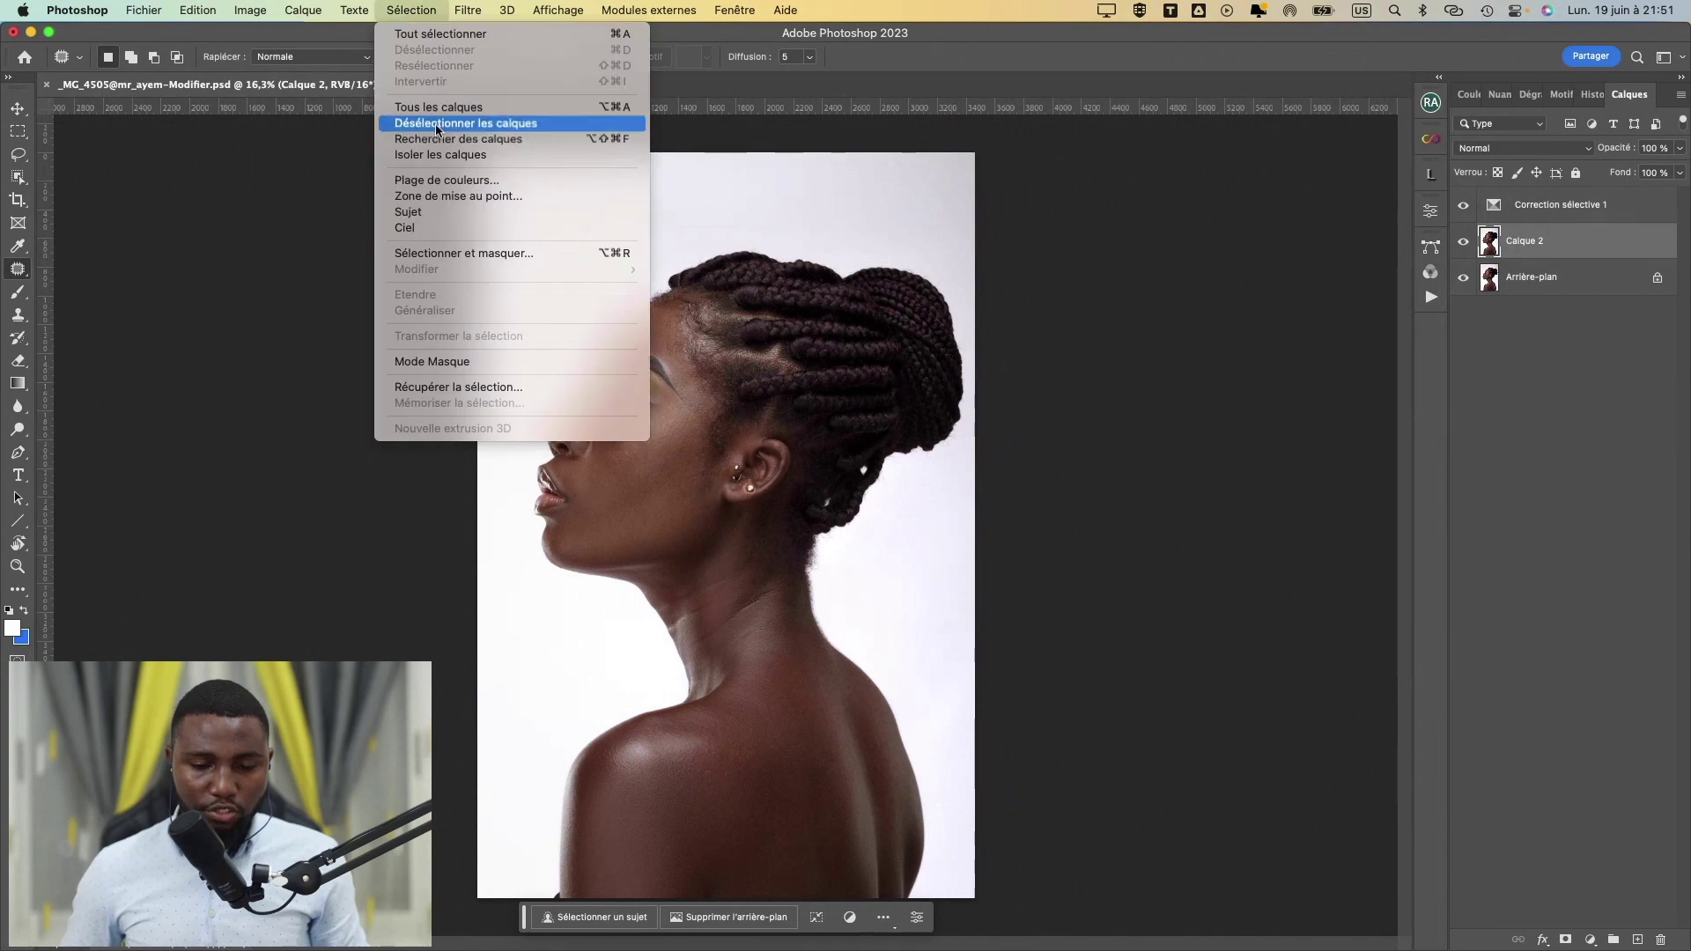
click(442, 214)
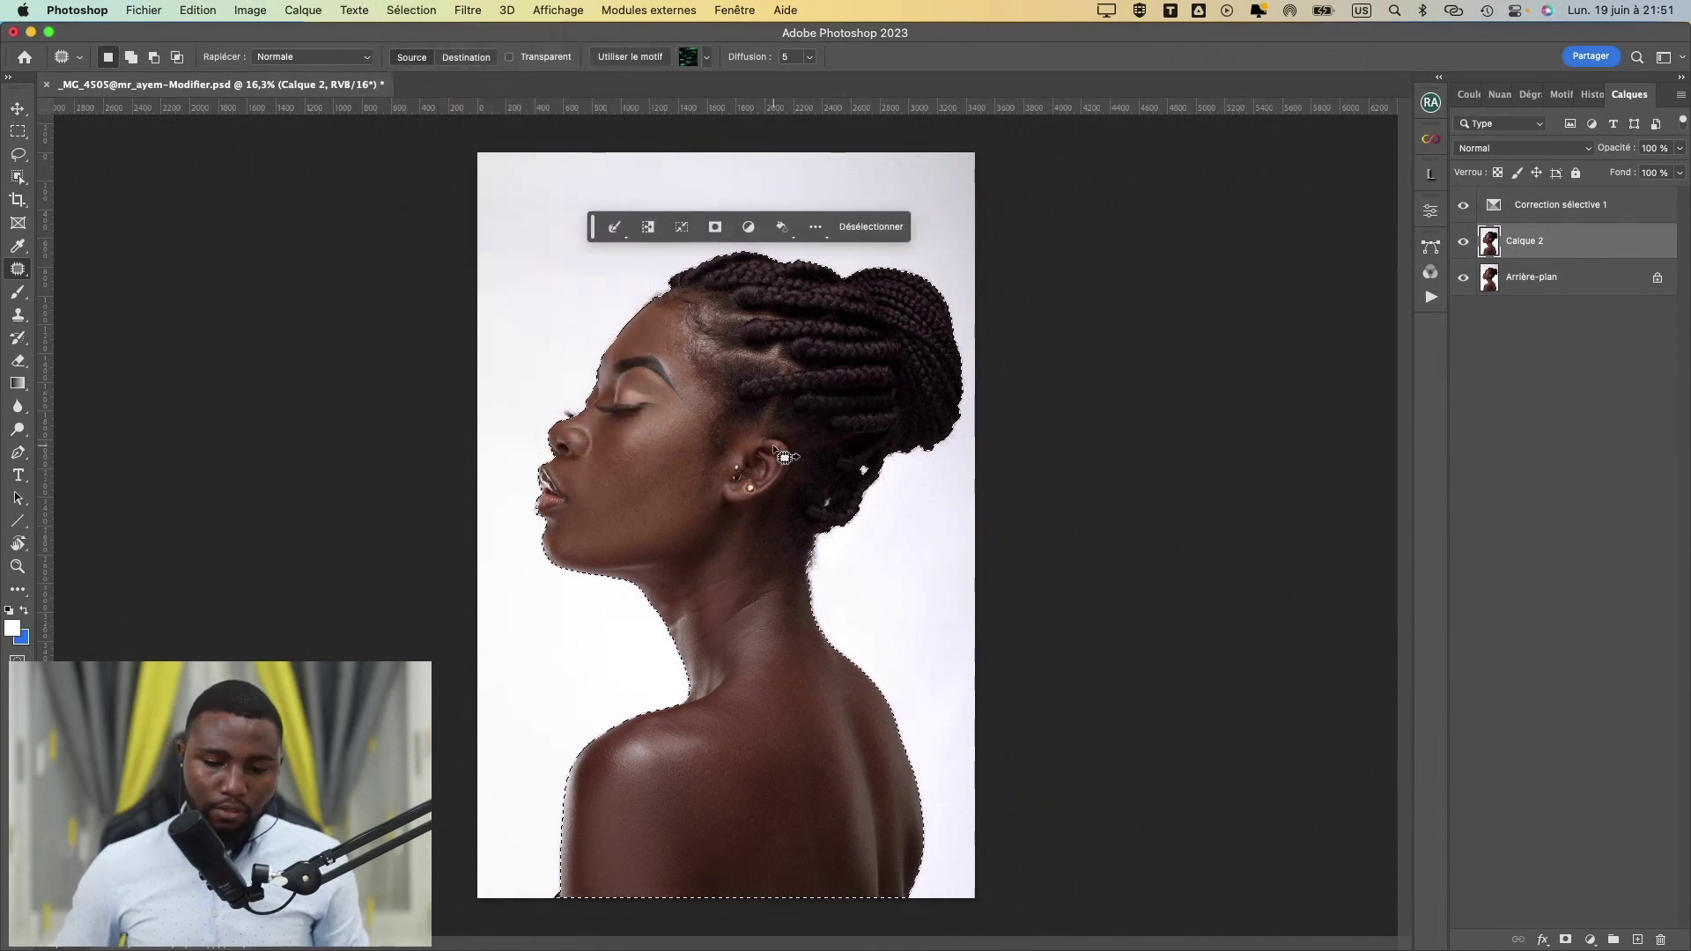
scroll(783, 454, up, 4)
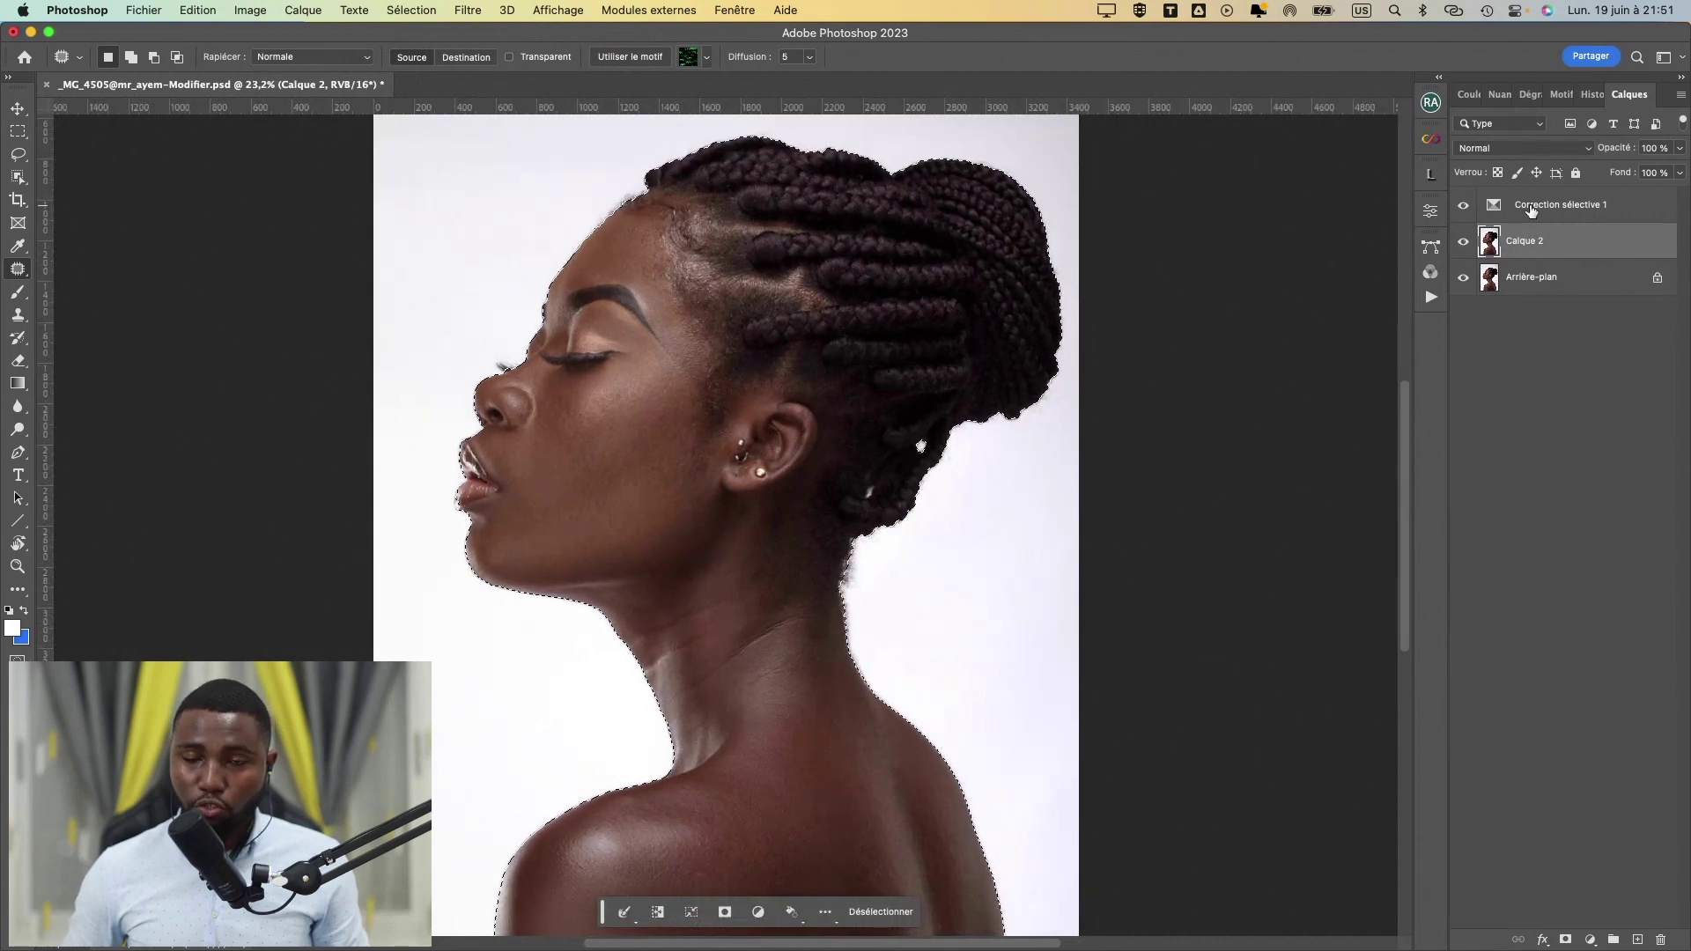
click(1551, 205)
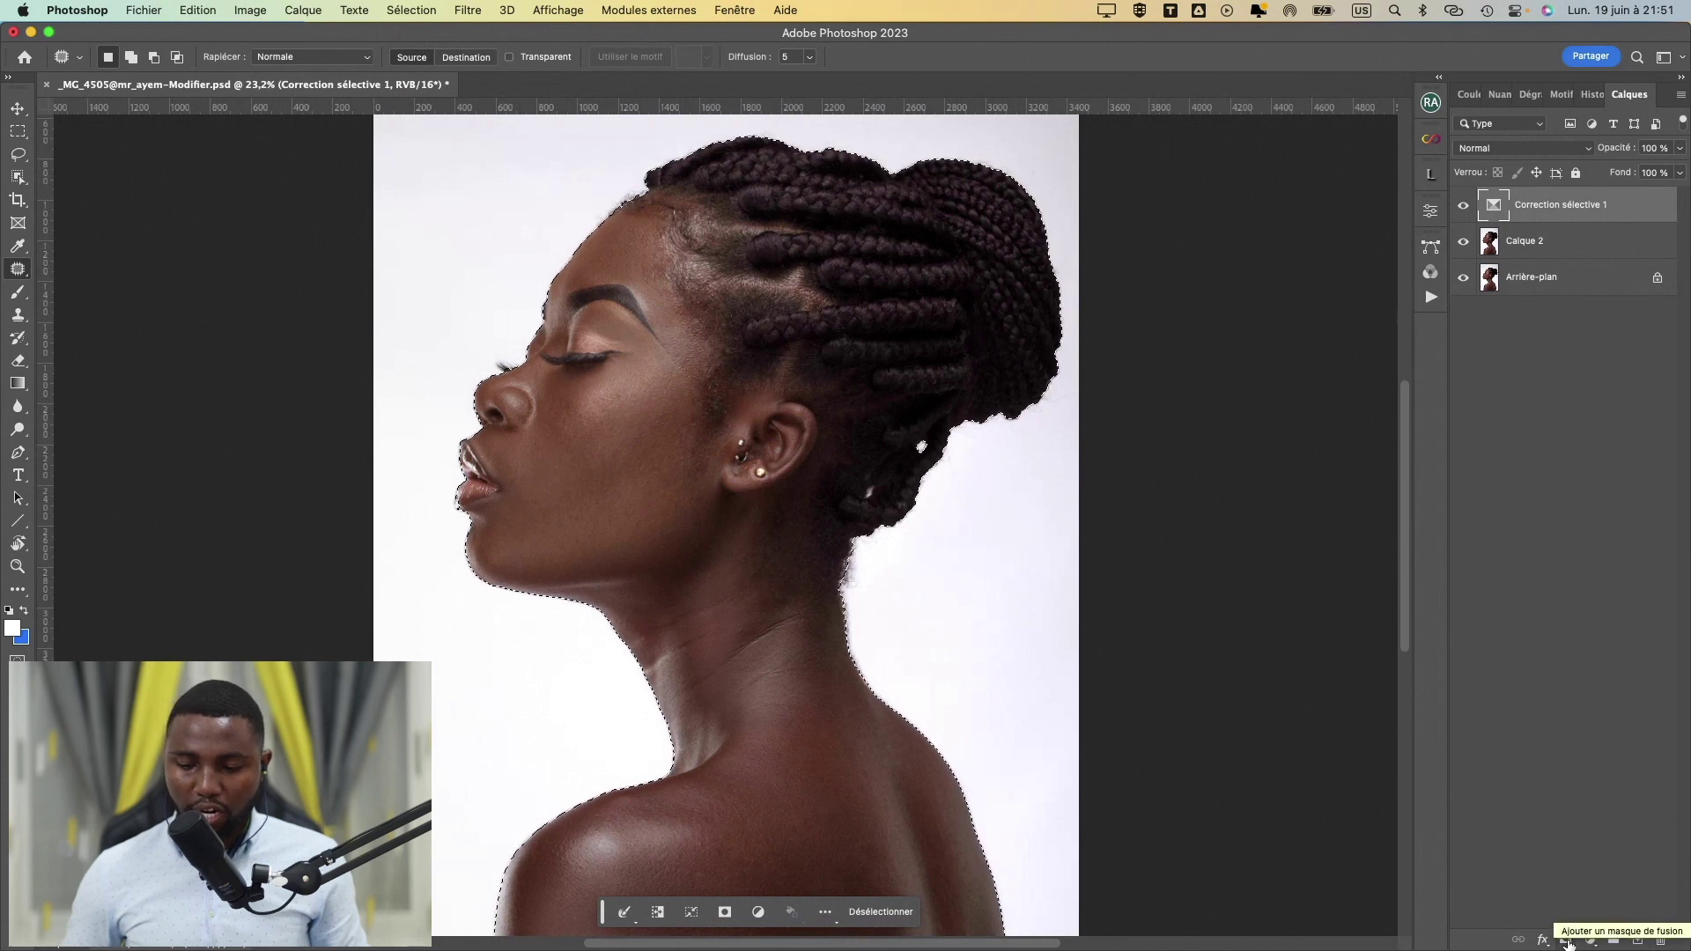
click(1567, 941)
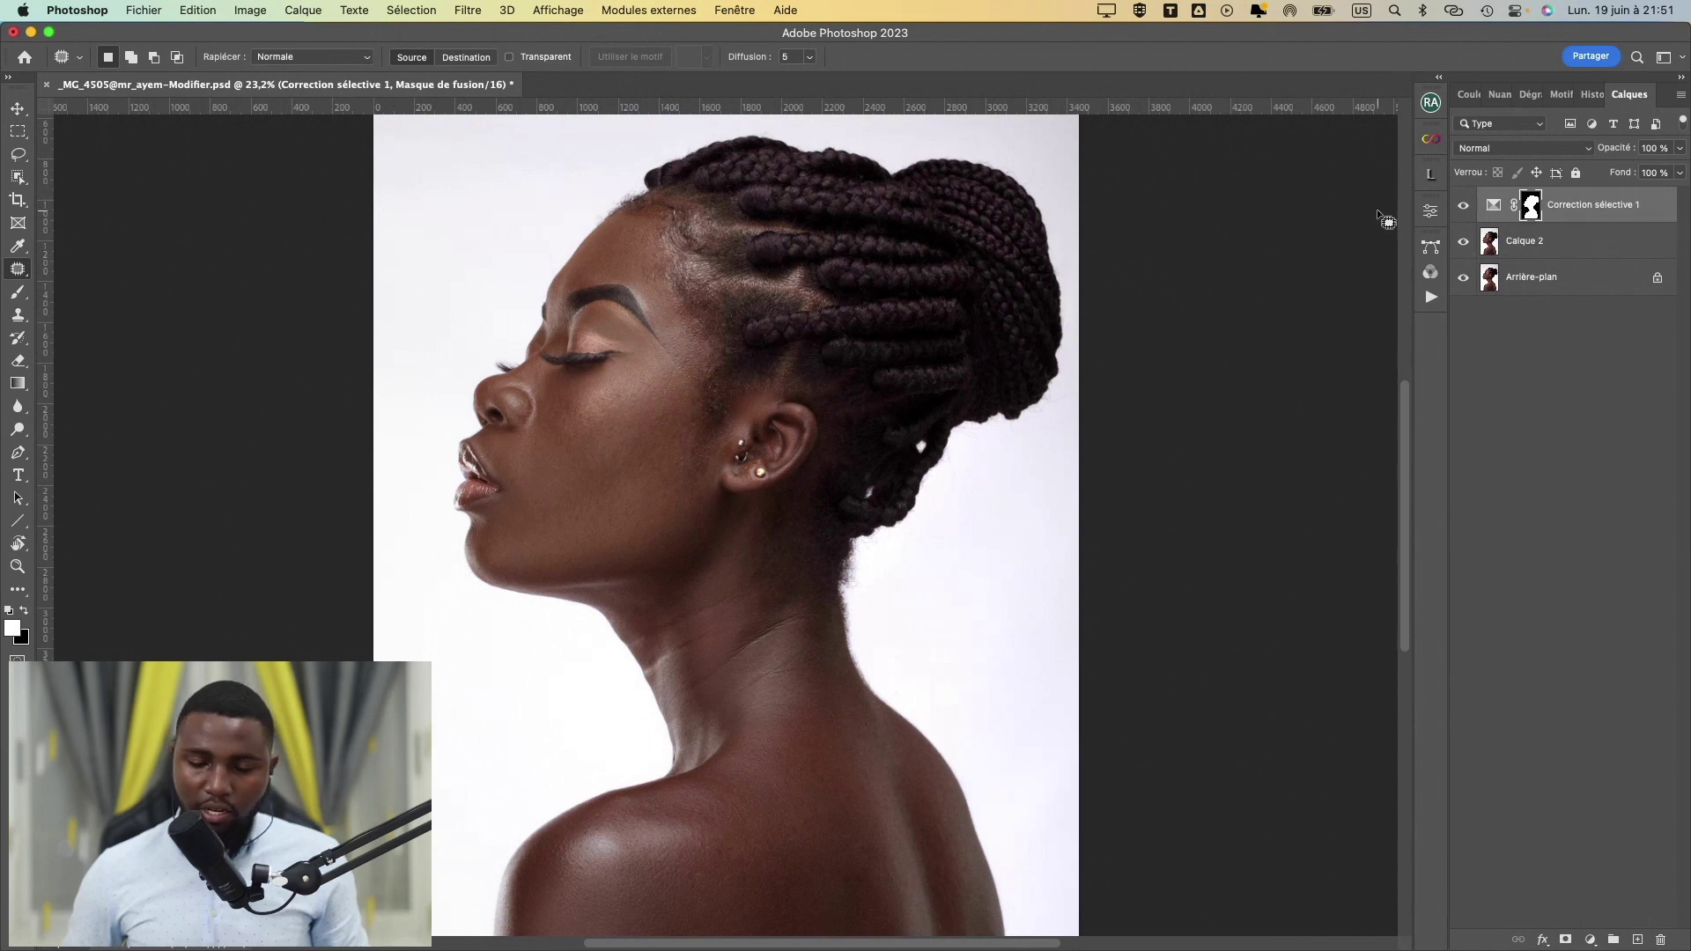
scroll(992, 366, down, 3)
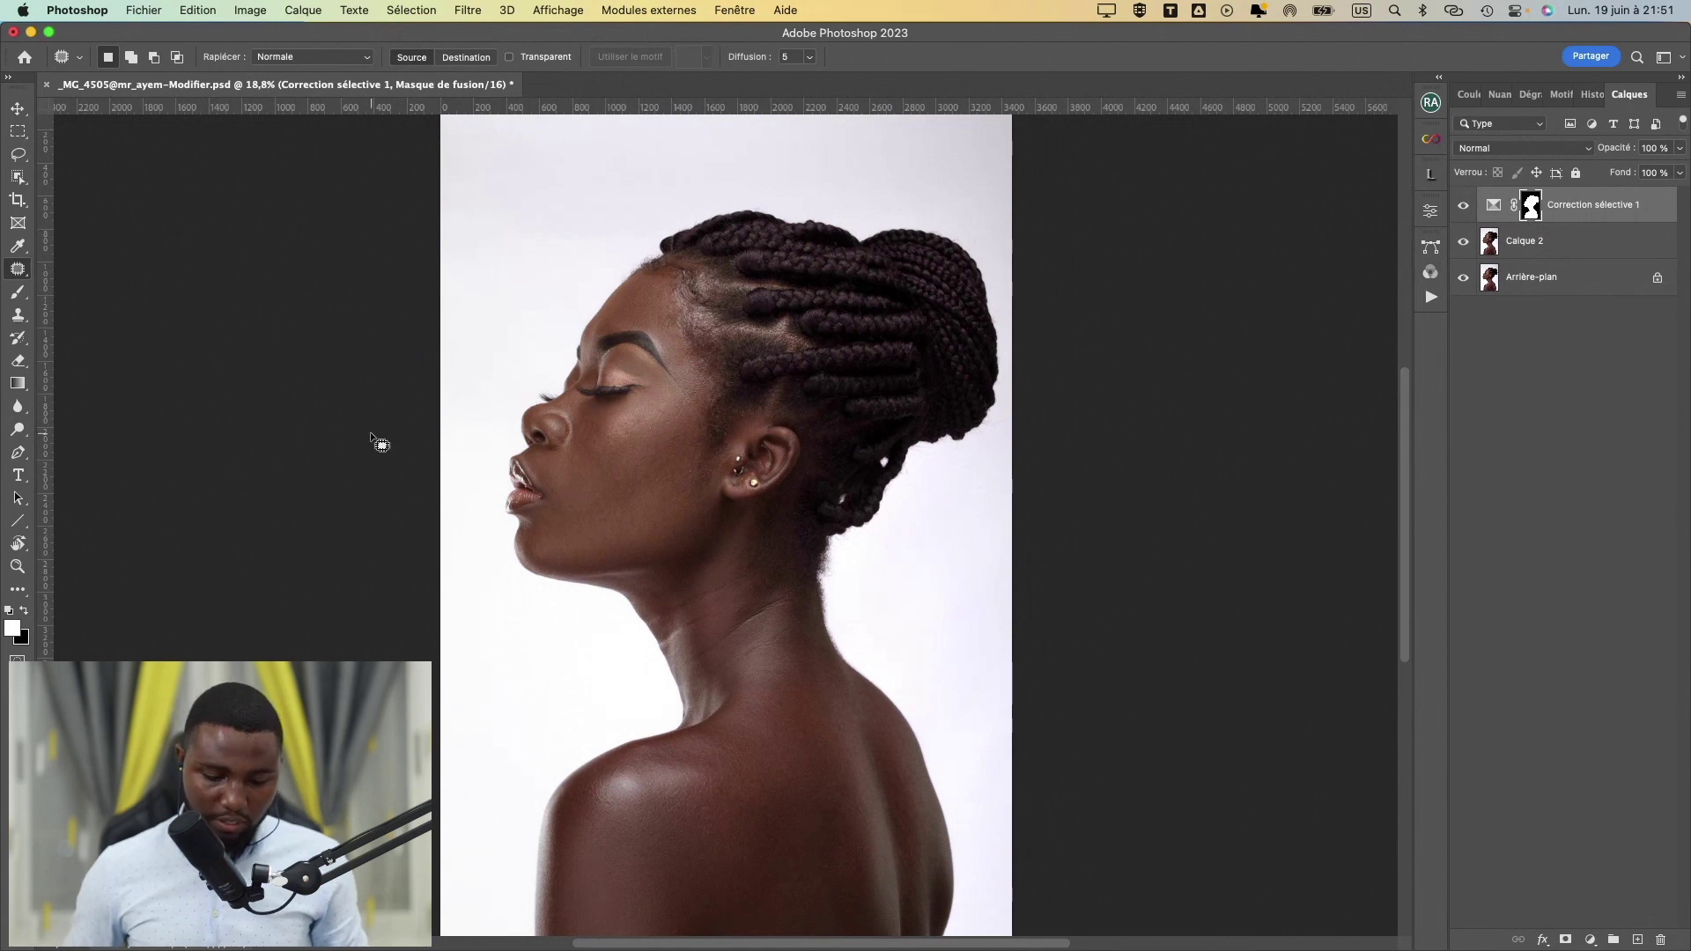
- Paint black over the face and hair on the Correction sélective 1 mask, using the Brush tool enlarged to about 1200 px
key(p)
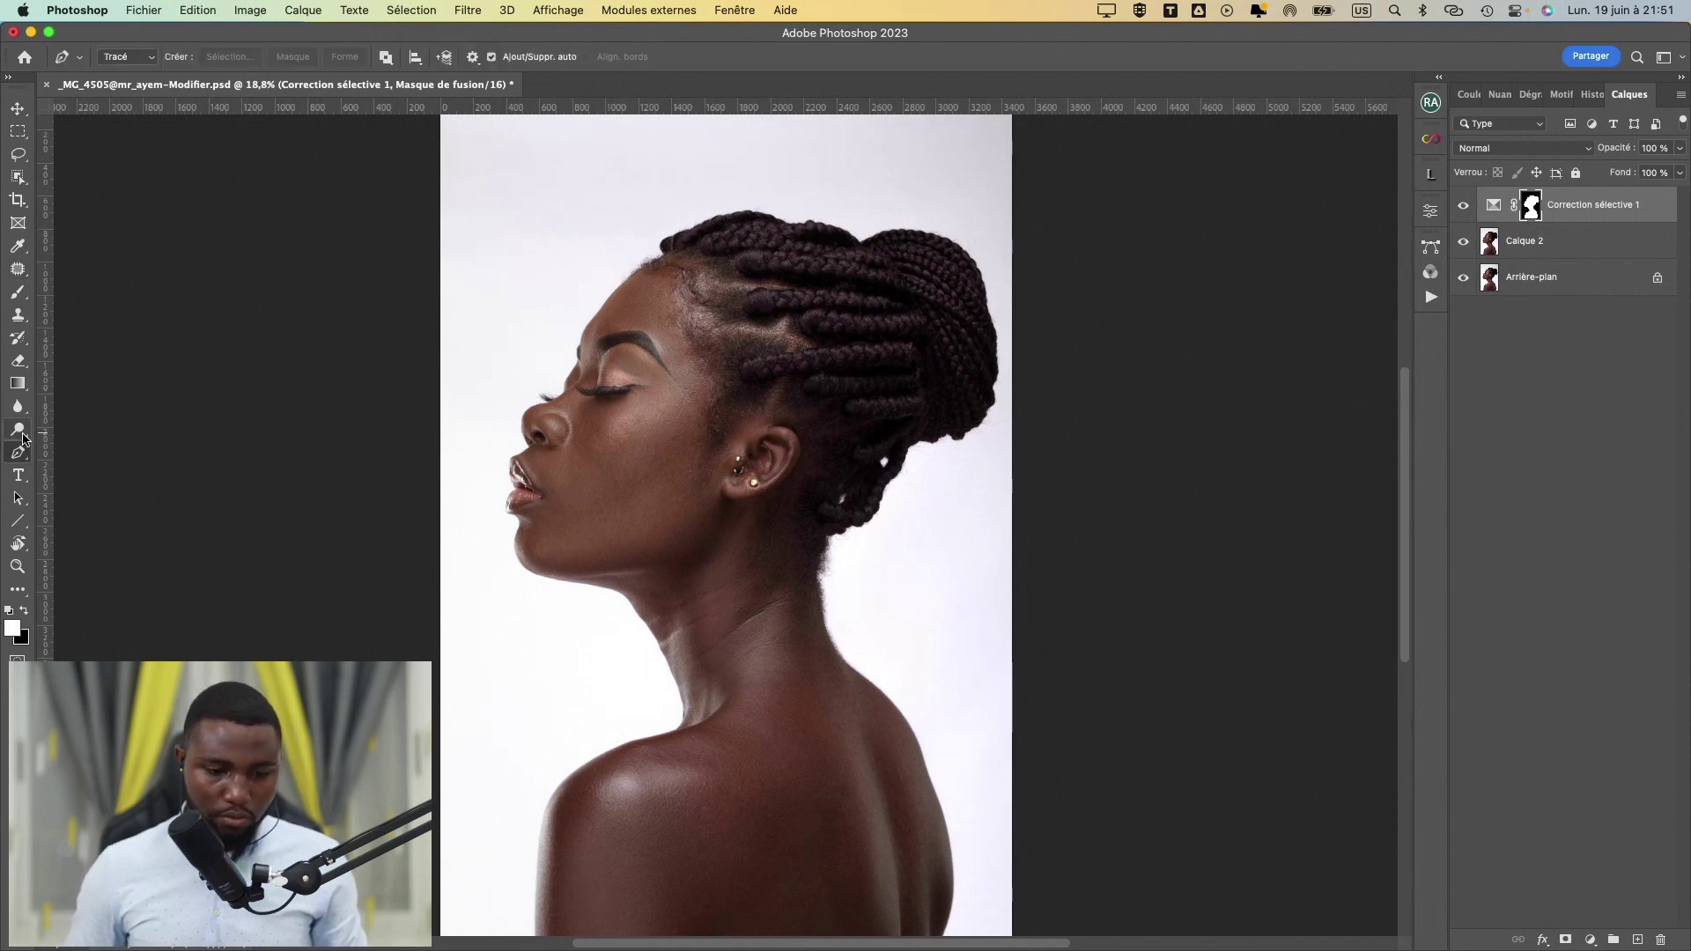
click(30, 285)
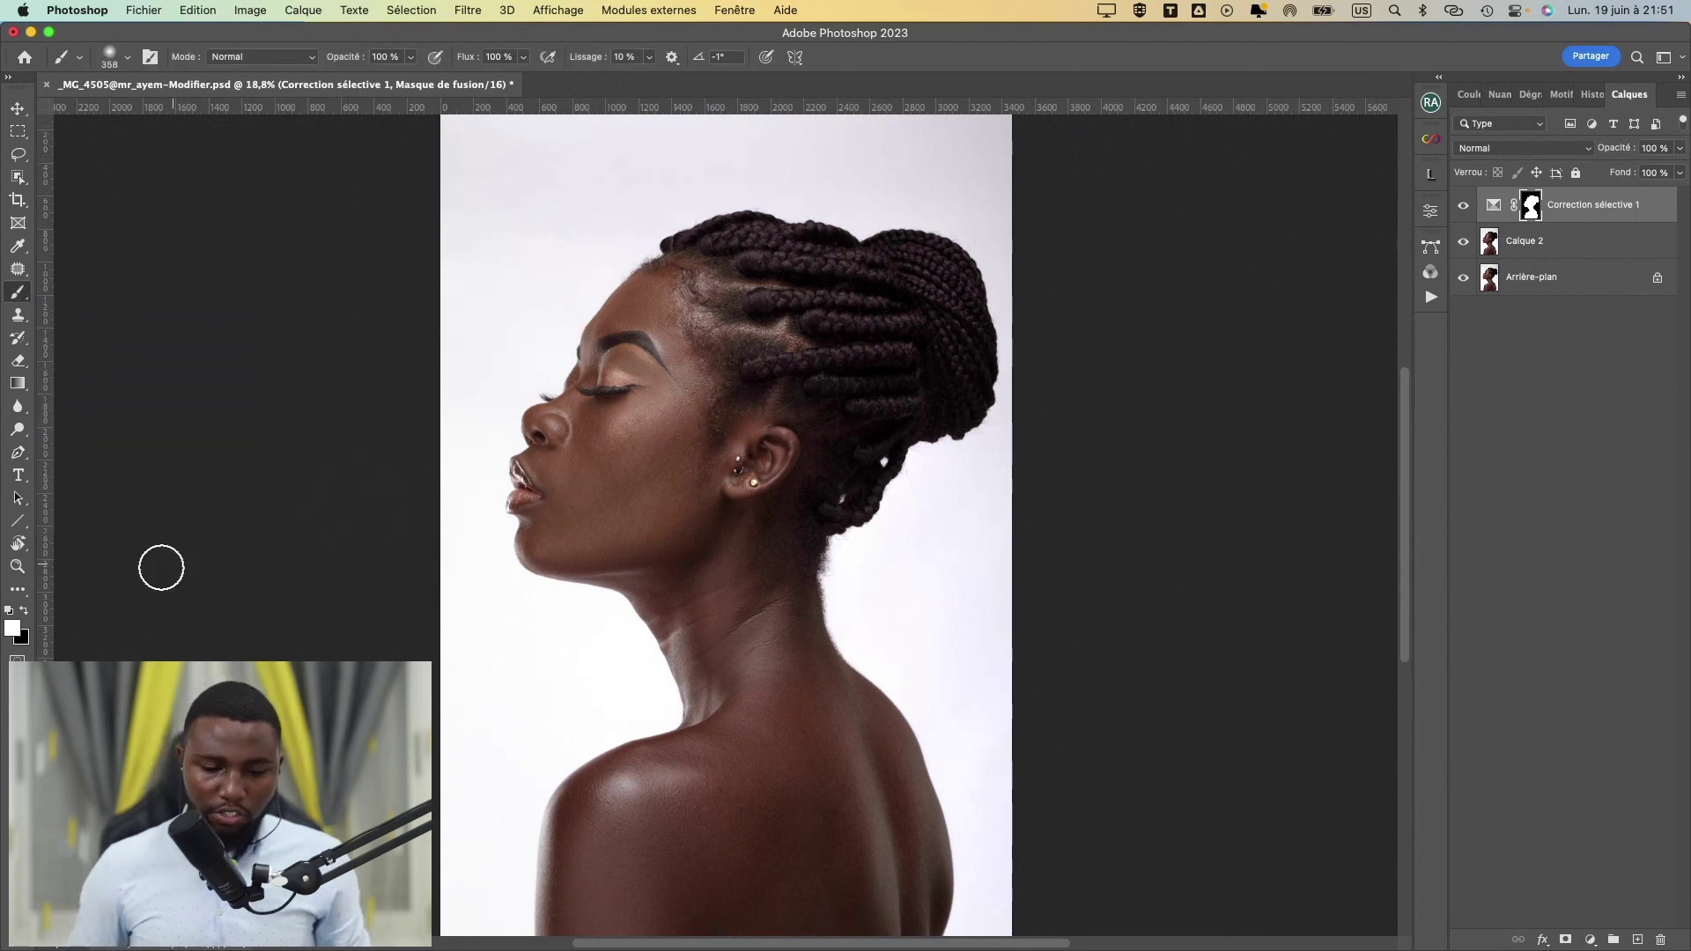
click(13, 628)
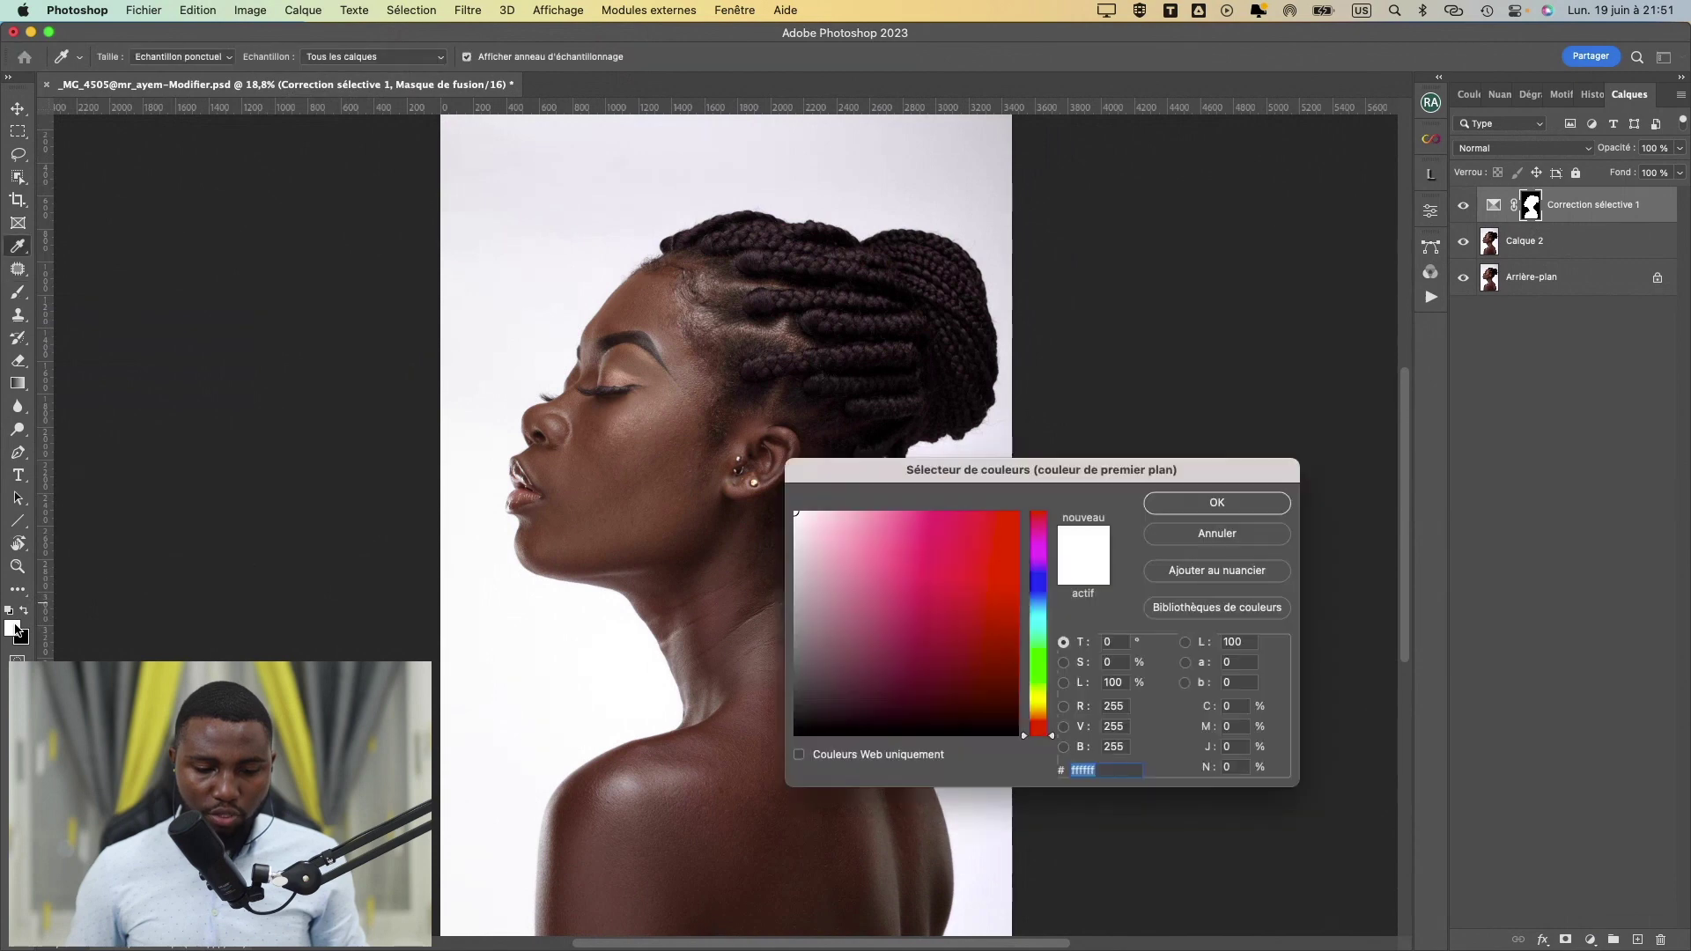
mouse_move(899, 680)
mouse_down()
mouse_move(811, 705)
mouse_move(722, 772)
mouse_up()
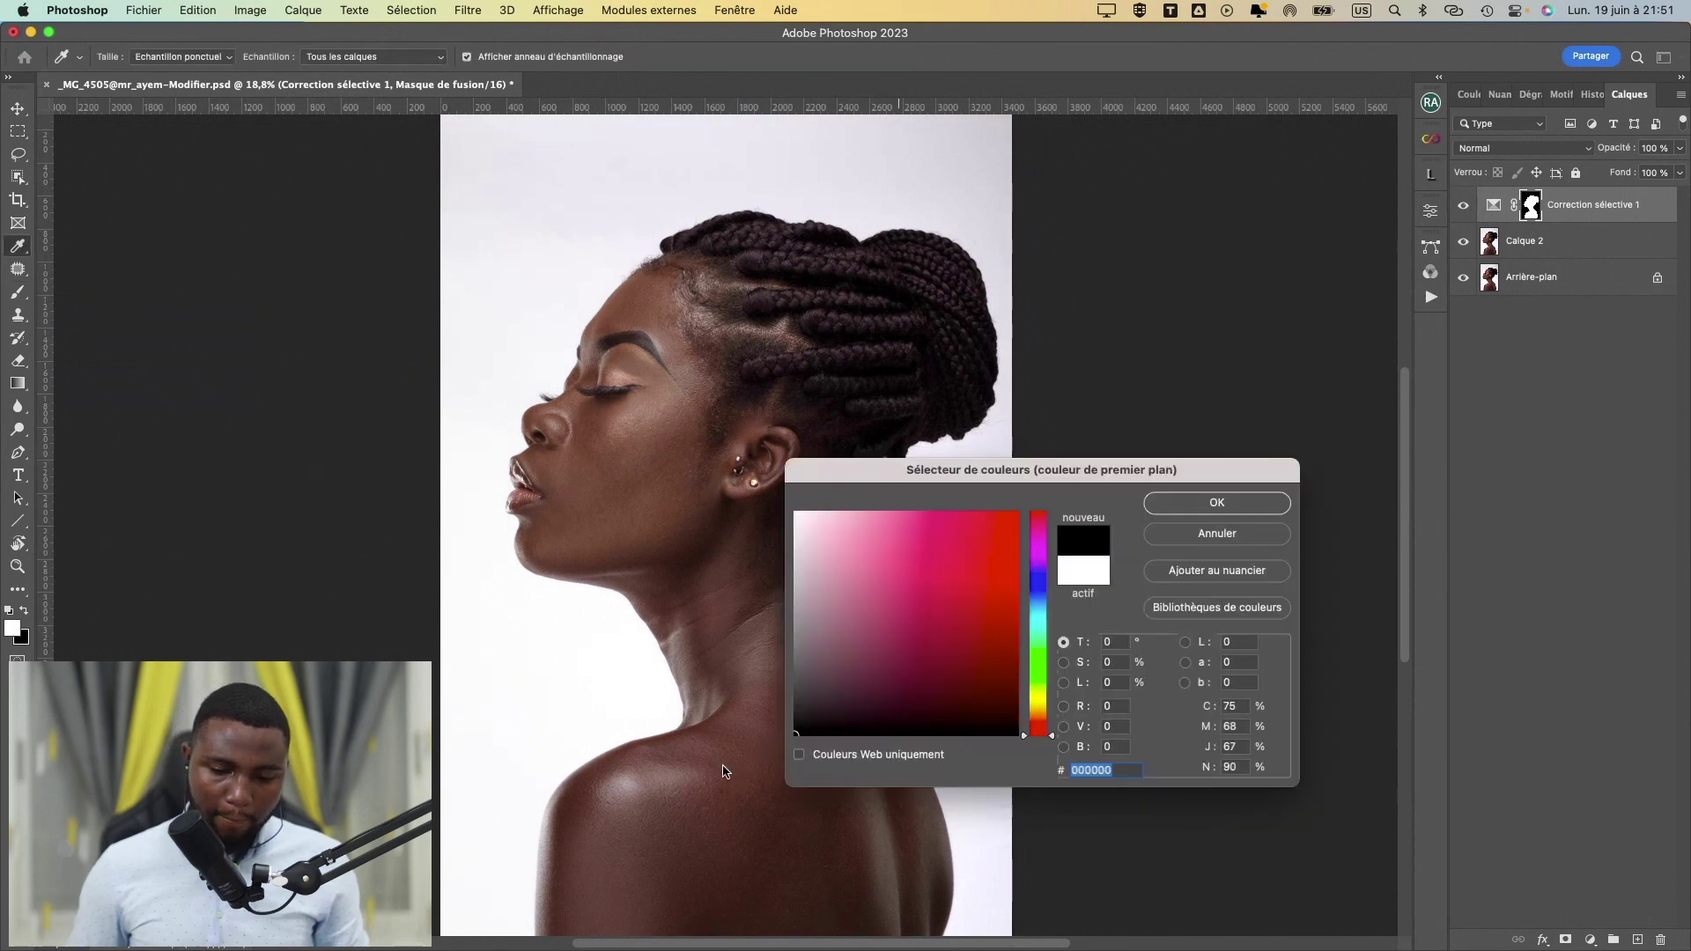
click(1280, 510)
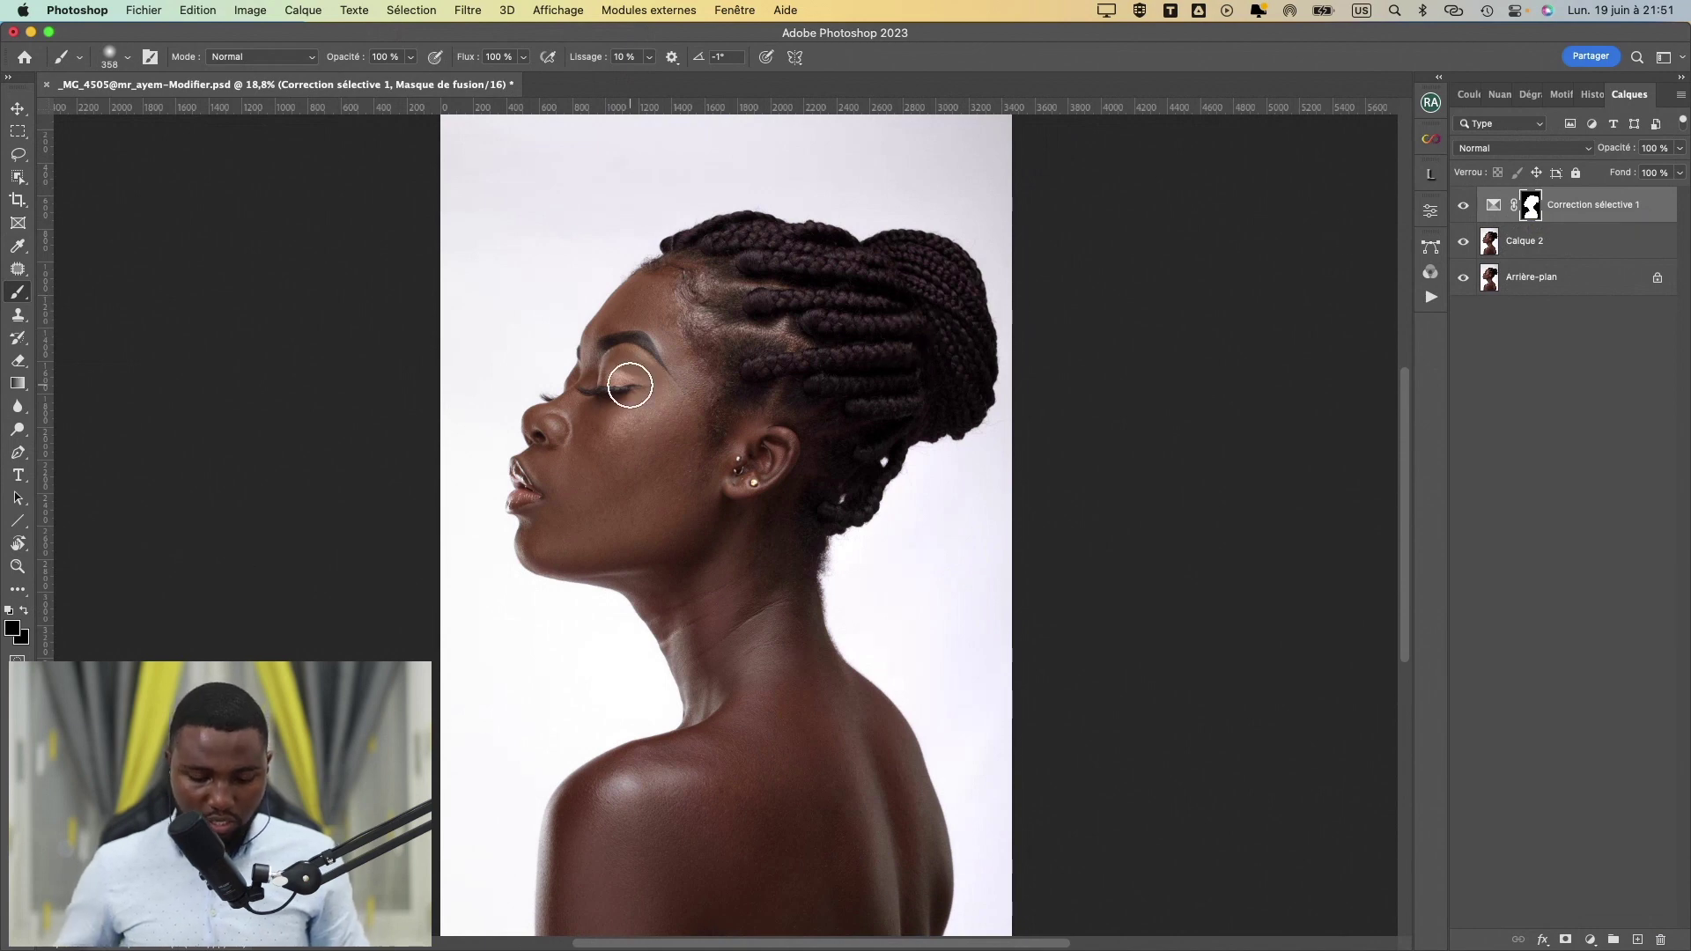
drag(599, 411, 655, 557)
mouse_move(643, 366)
mouse_down()
mouse_move(665, 427)
mouse_move(709, 368)
mouse_up()
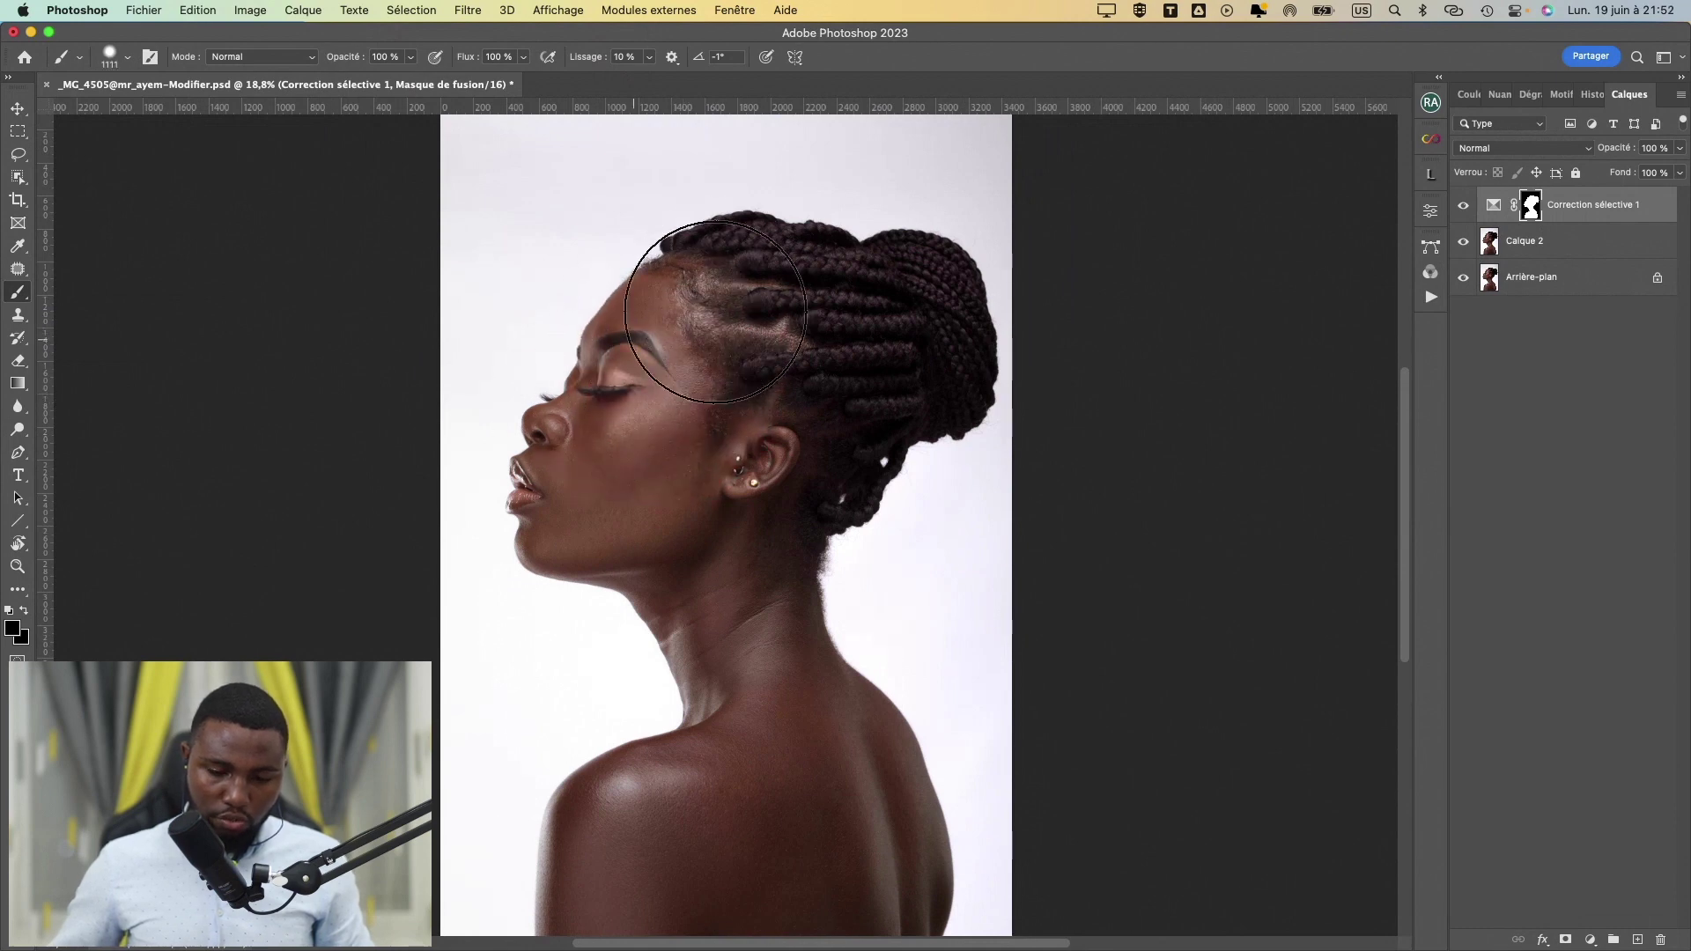
drag(604, 434, 590, 269)
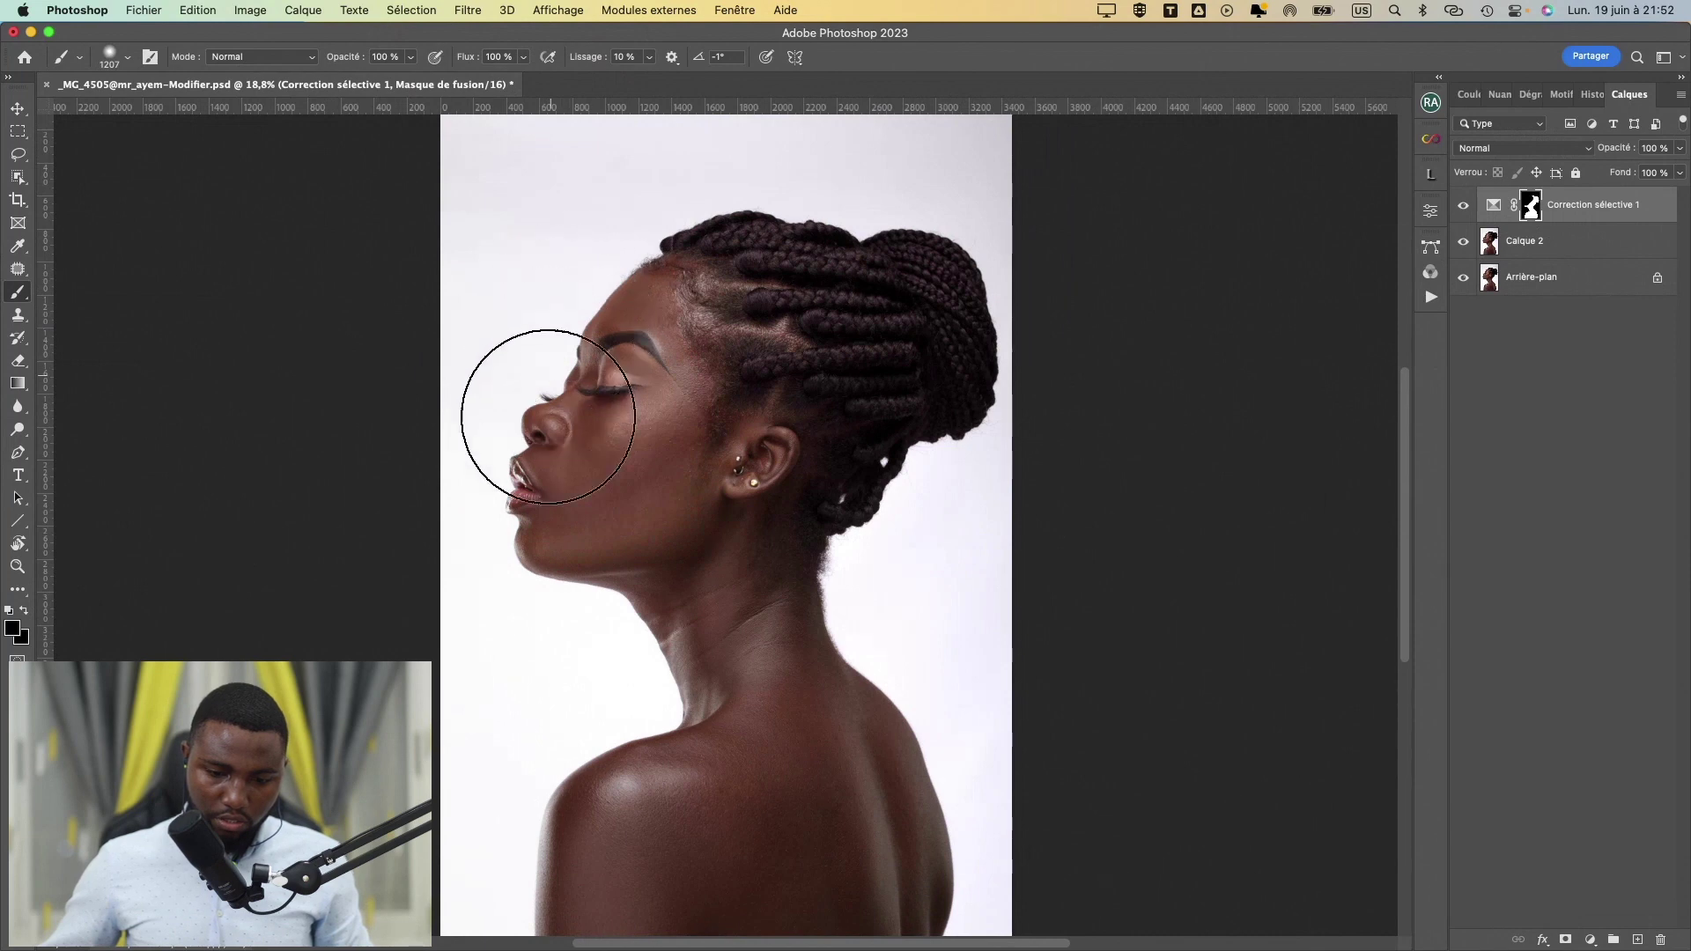
mouse_move(548, 416)
mouse_down()
mouse_move(558, 490)
mouse_move(611, 492)
mouse_move(770, 391)
mouse_move(703, 450)
mouse_move(740, 440)
mouse_move(707, 466)
mouse_move(614, 489)
mouse_move(661, 347)
mouse_move(720, 303)
mouse_move(848, 273)
mouse_move(911, 291)
mouse_move(747, 286)
mouse_move(865, 272)
mouse_move(912, 330)
mouse_move(789, 398)
mouse_move(901, 357)
mouse_move(866, 405)
mouse_move(741, 400)
mouse_move(581, 505)
mouse_move(640, 355)
mouse_move(691, 298)
mouse_move(823, 278)
mouse_move(888, 293)
mouse_move(900, 387)
mouse_move(821, 385)
mouse_move(616, 512)
mouse_move(642, 488)
mouse_up()
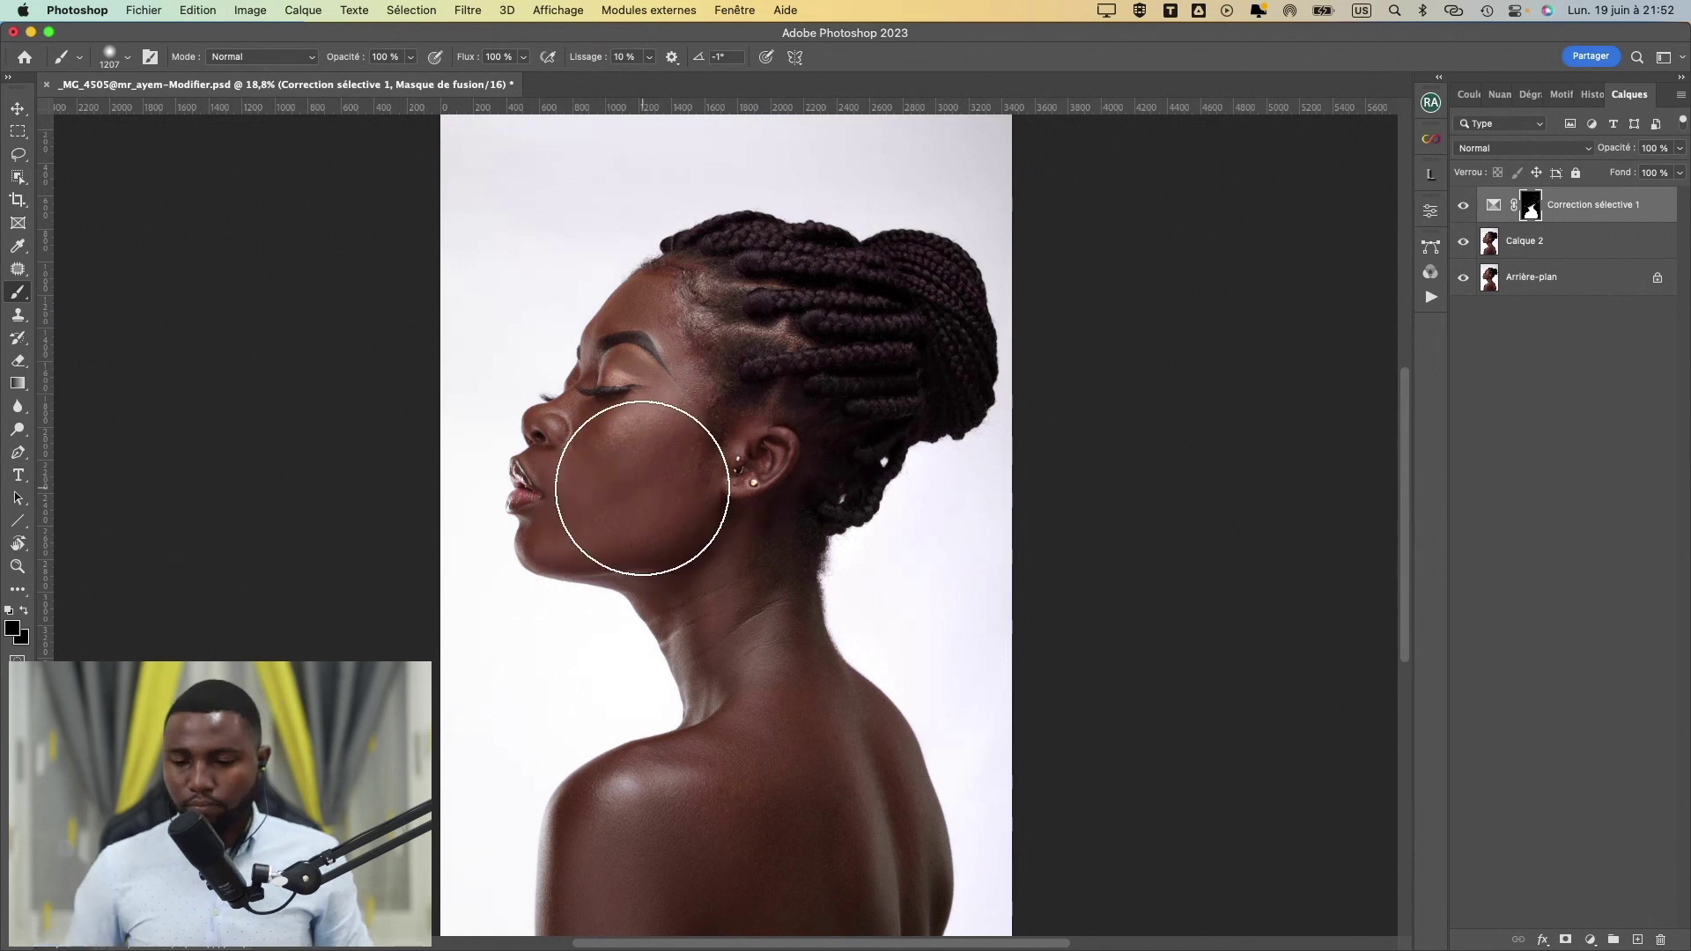
- Compare the neck, shoulder and back with and without the Correction sélective 1 layer at several magnifications, leaving the layer visible
click(1464, 213)
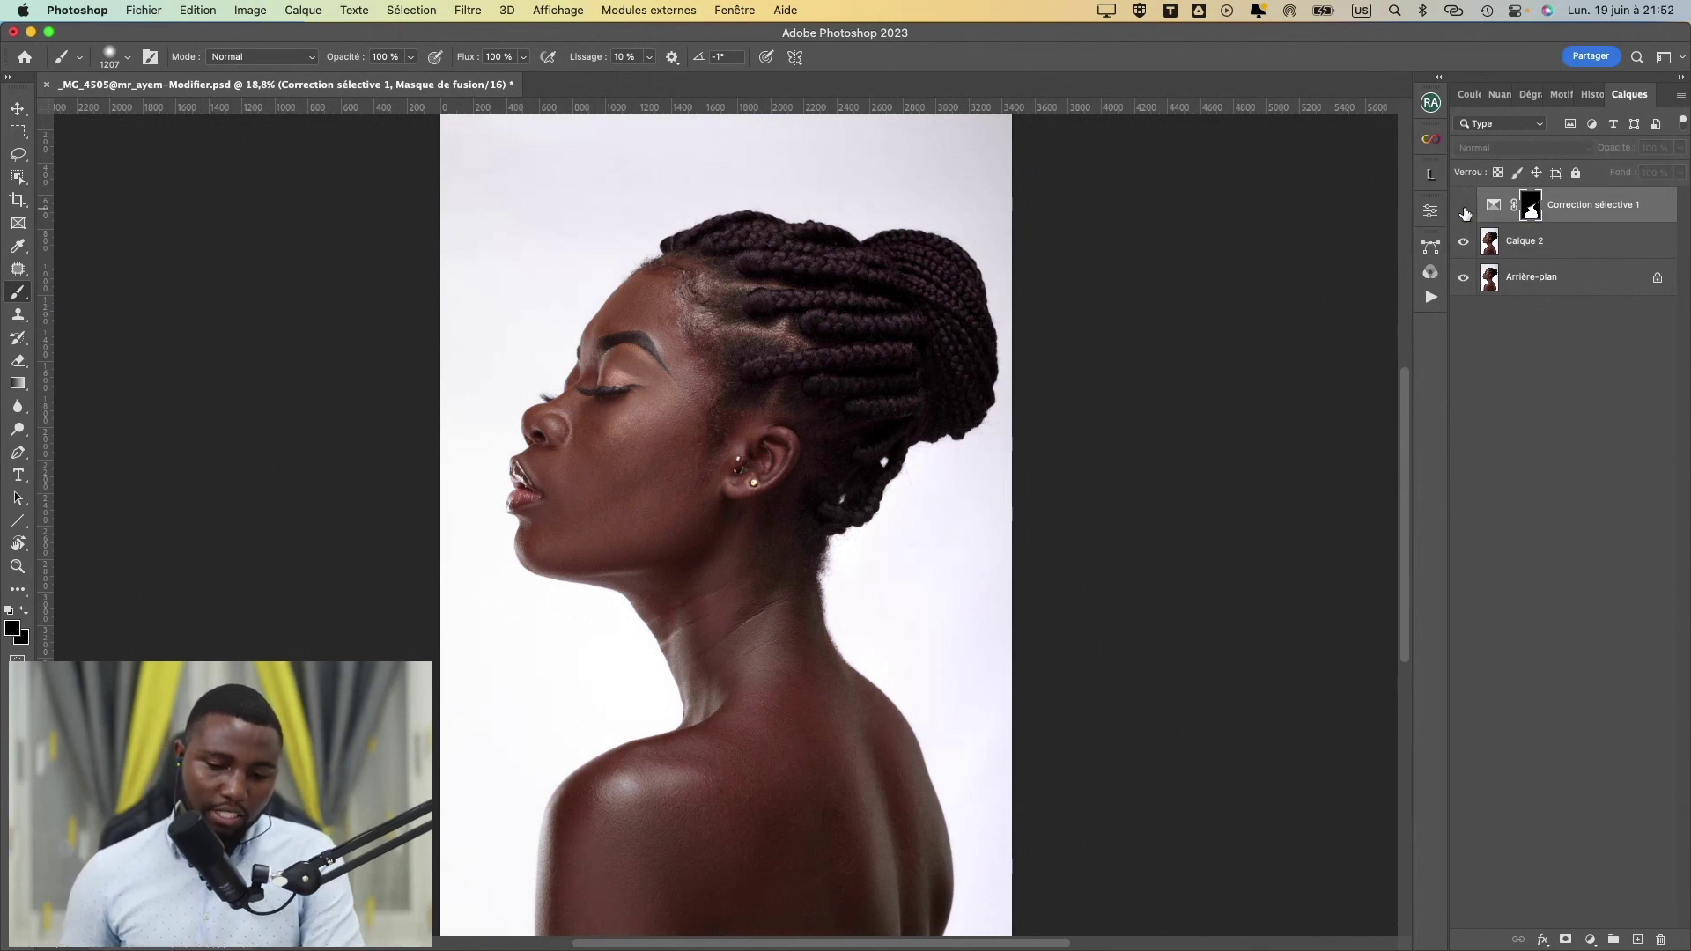
click(1464, 211)
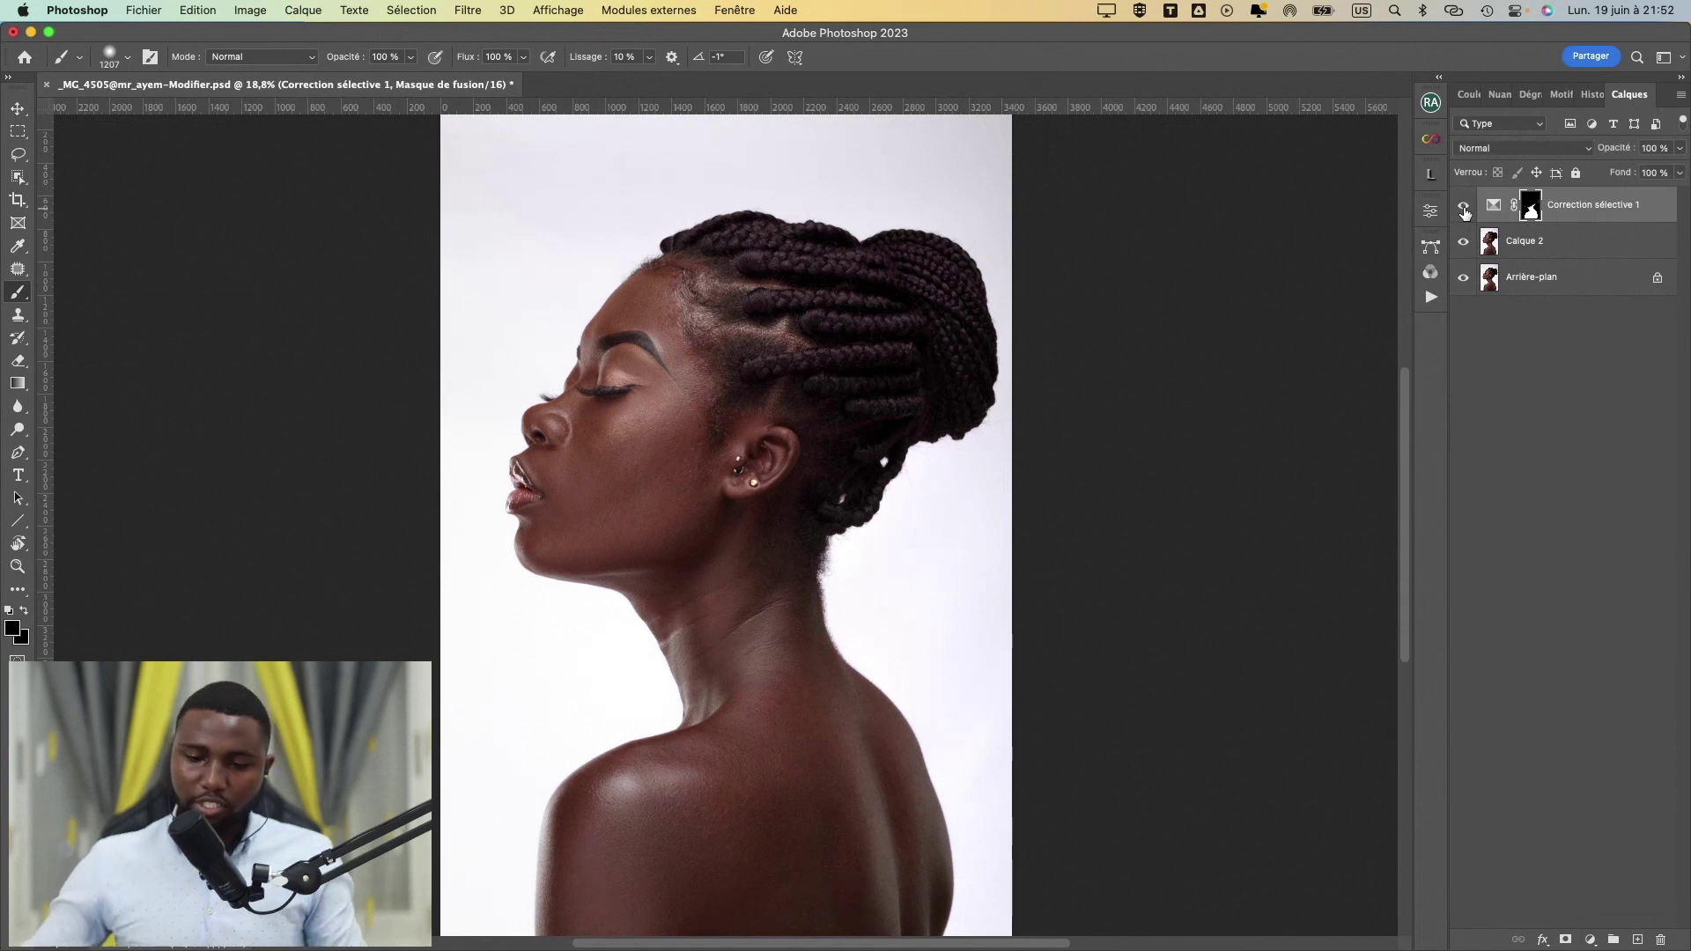
key(super+plus)
key(super+plus)
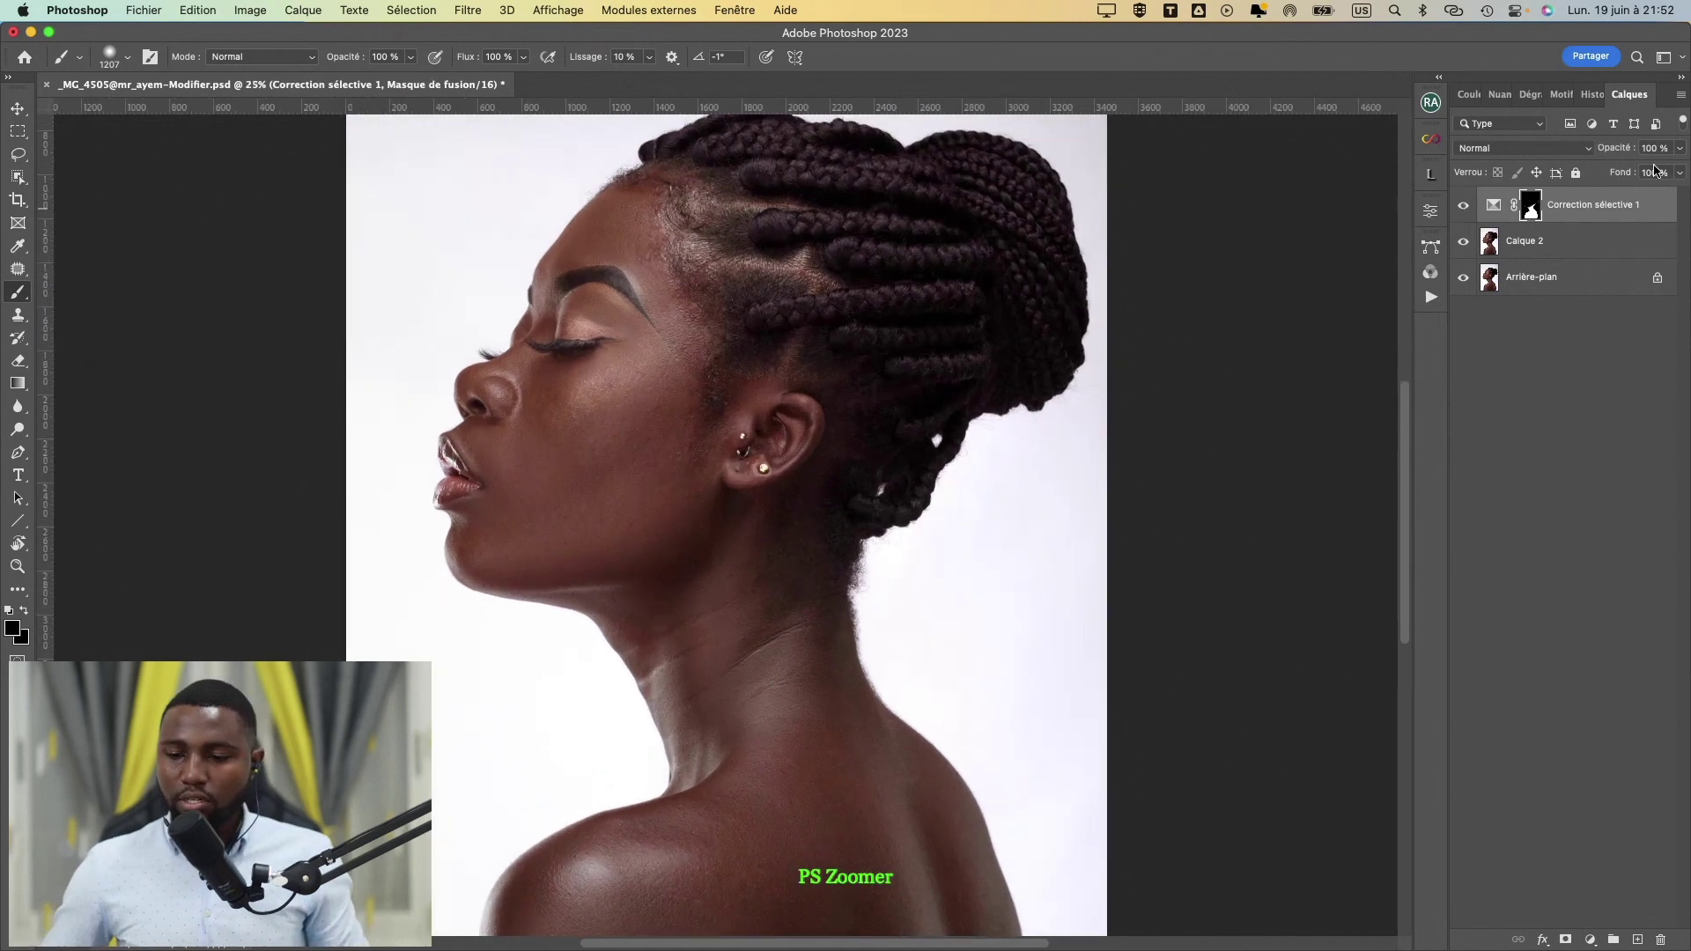
drag(1407, 424, 1407, 483)
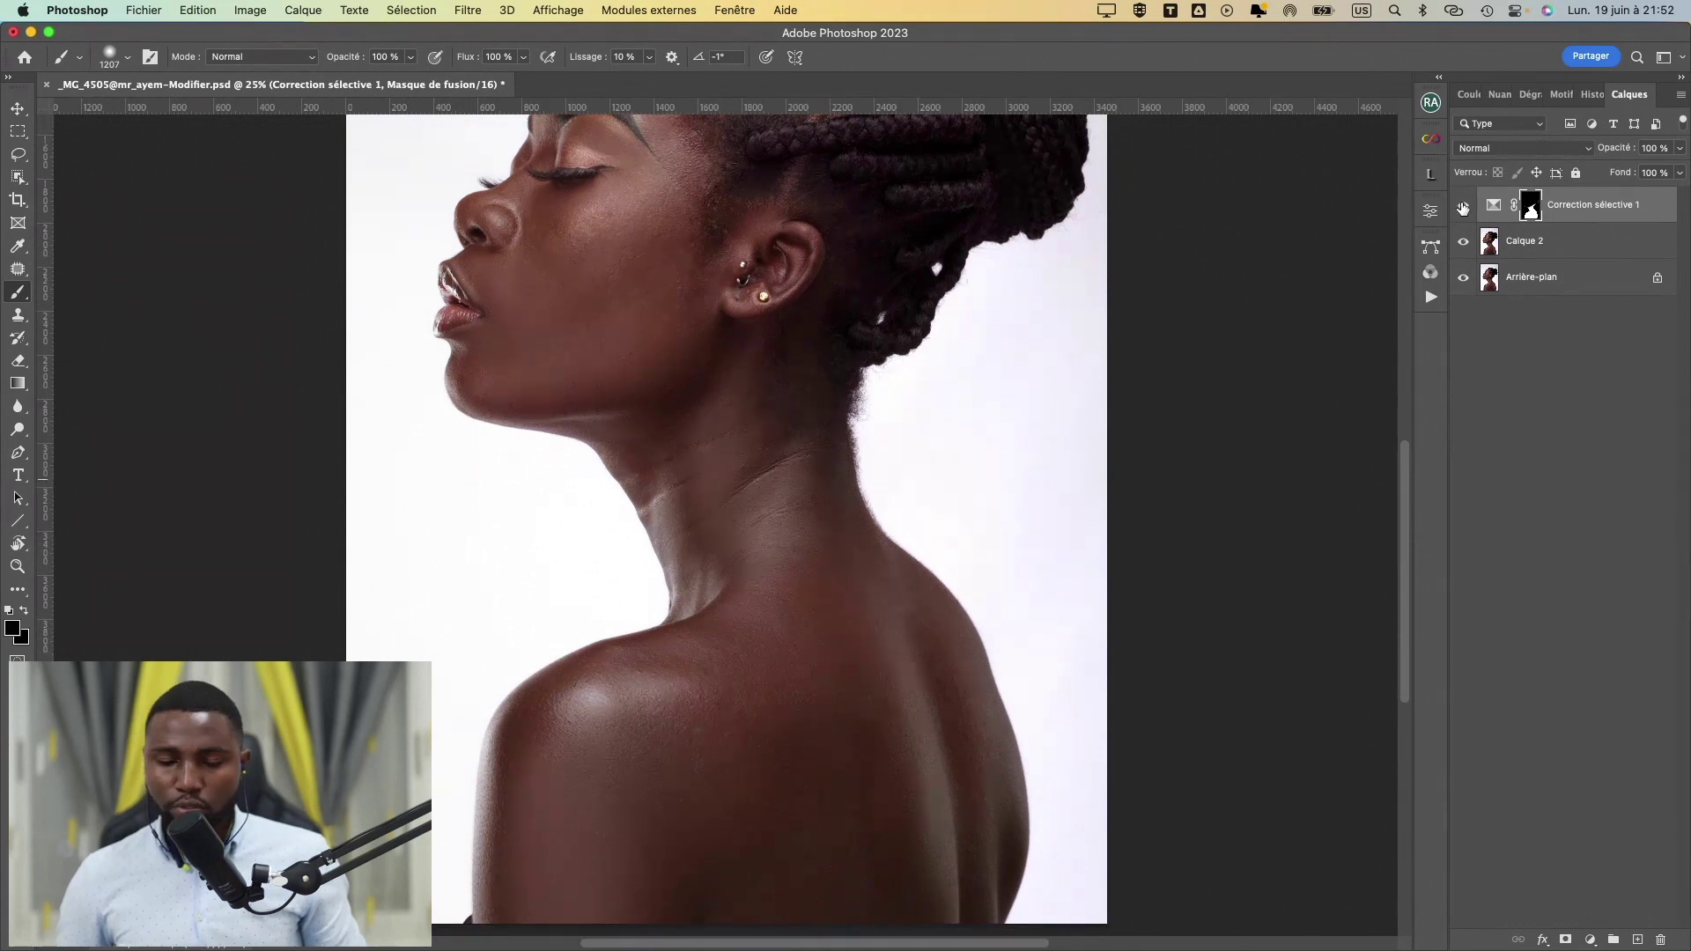
click(1462, 207)
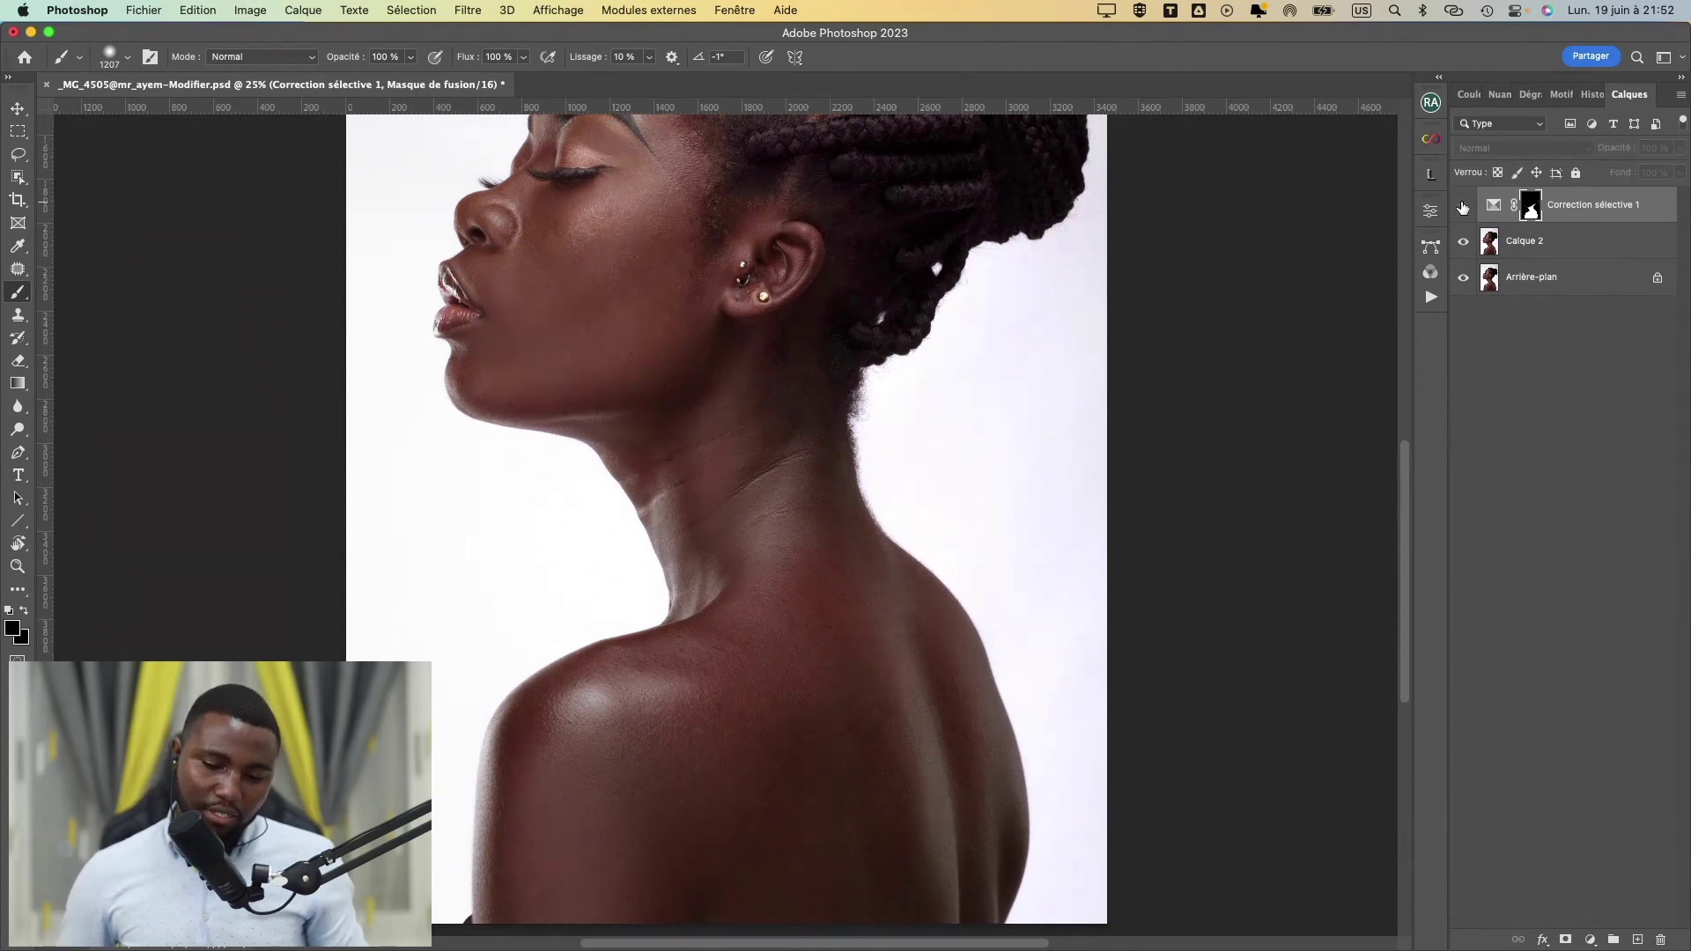
click(1462, 207)
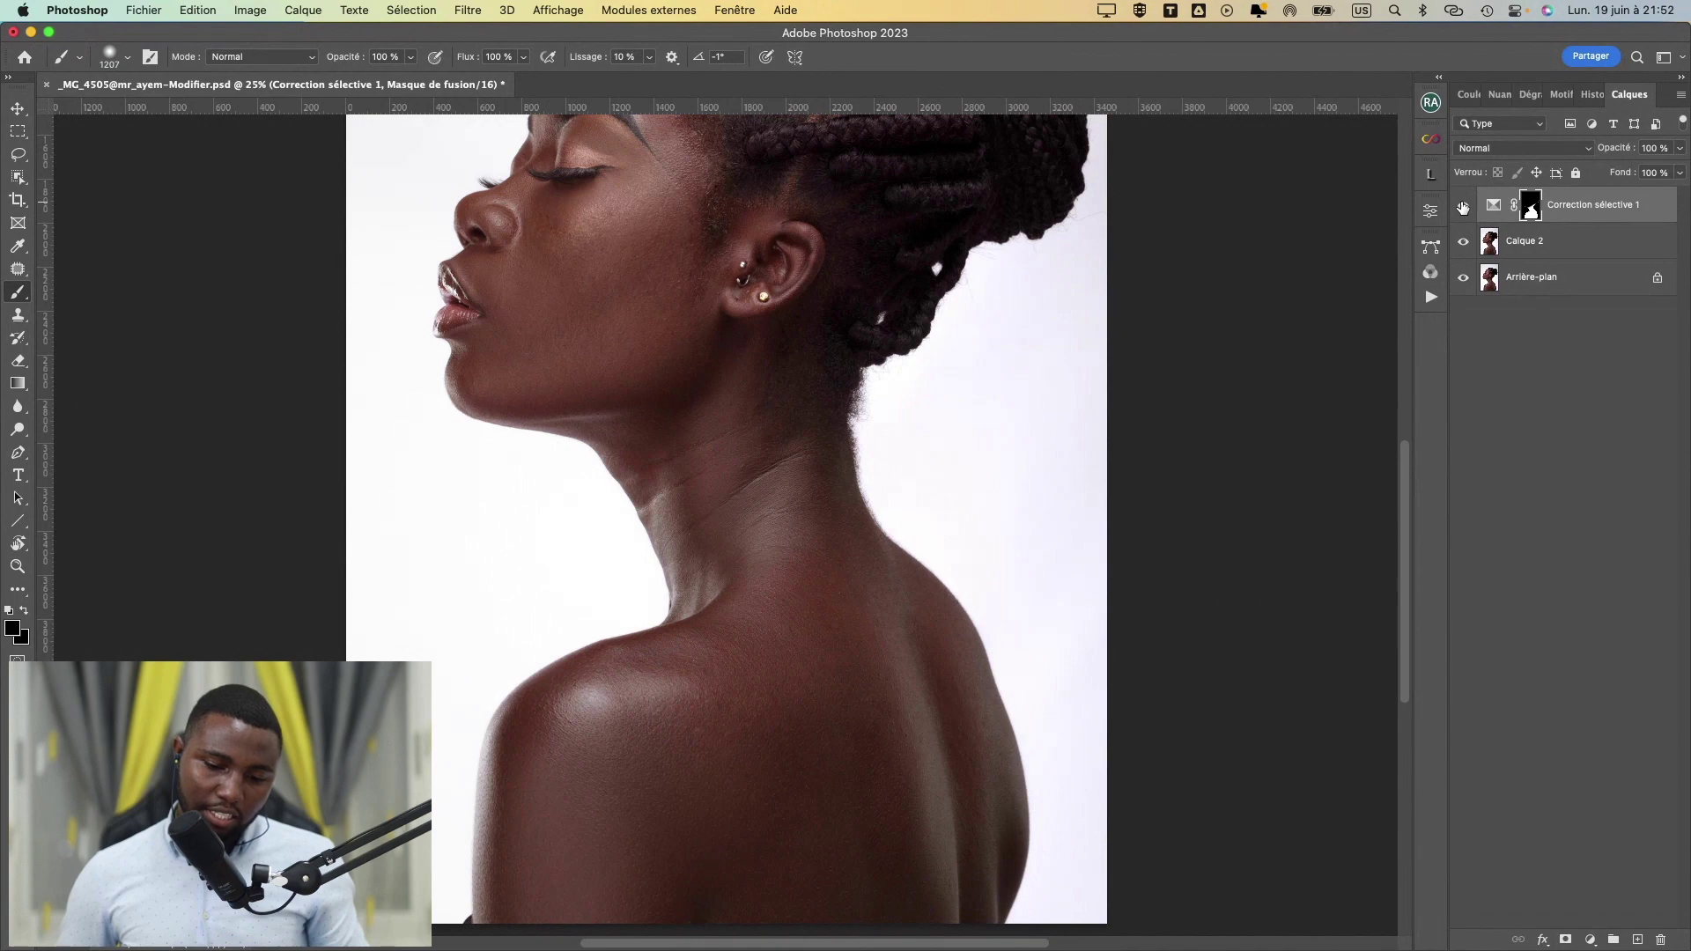
key(super+plus)
key(super+minus)
key(super+minus)
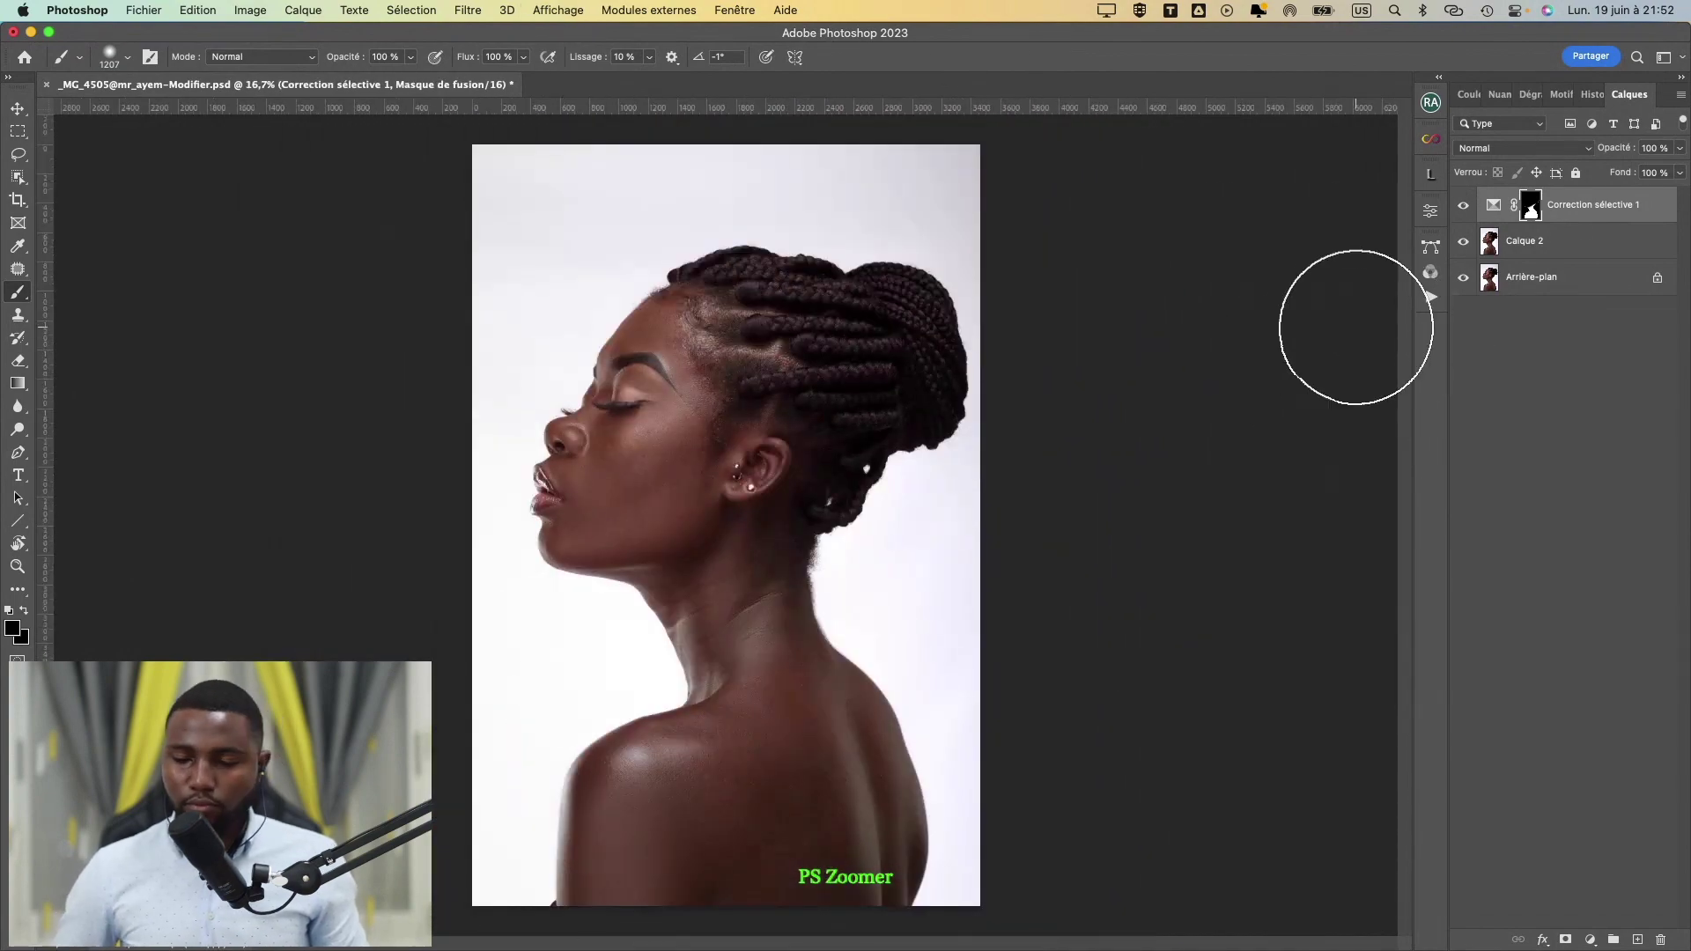
click(1461, 208)
click(1462, 208)
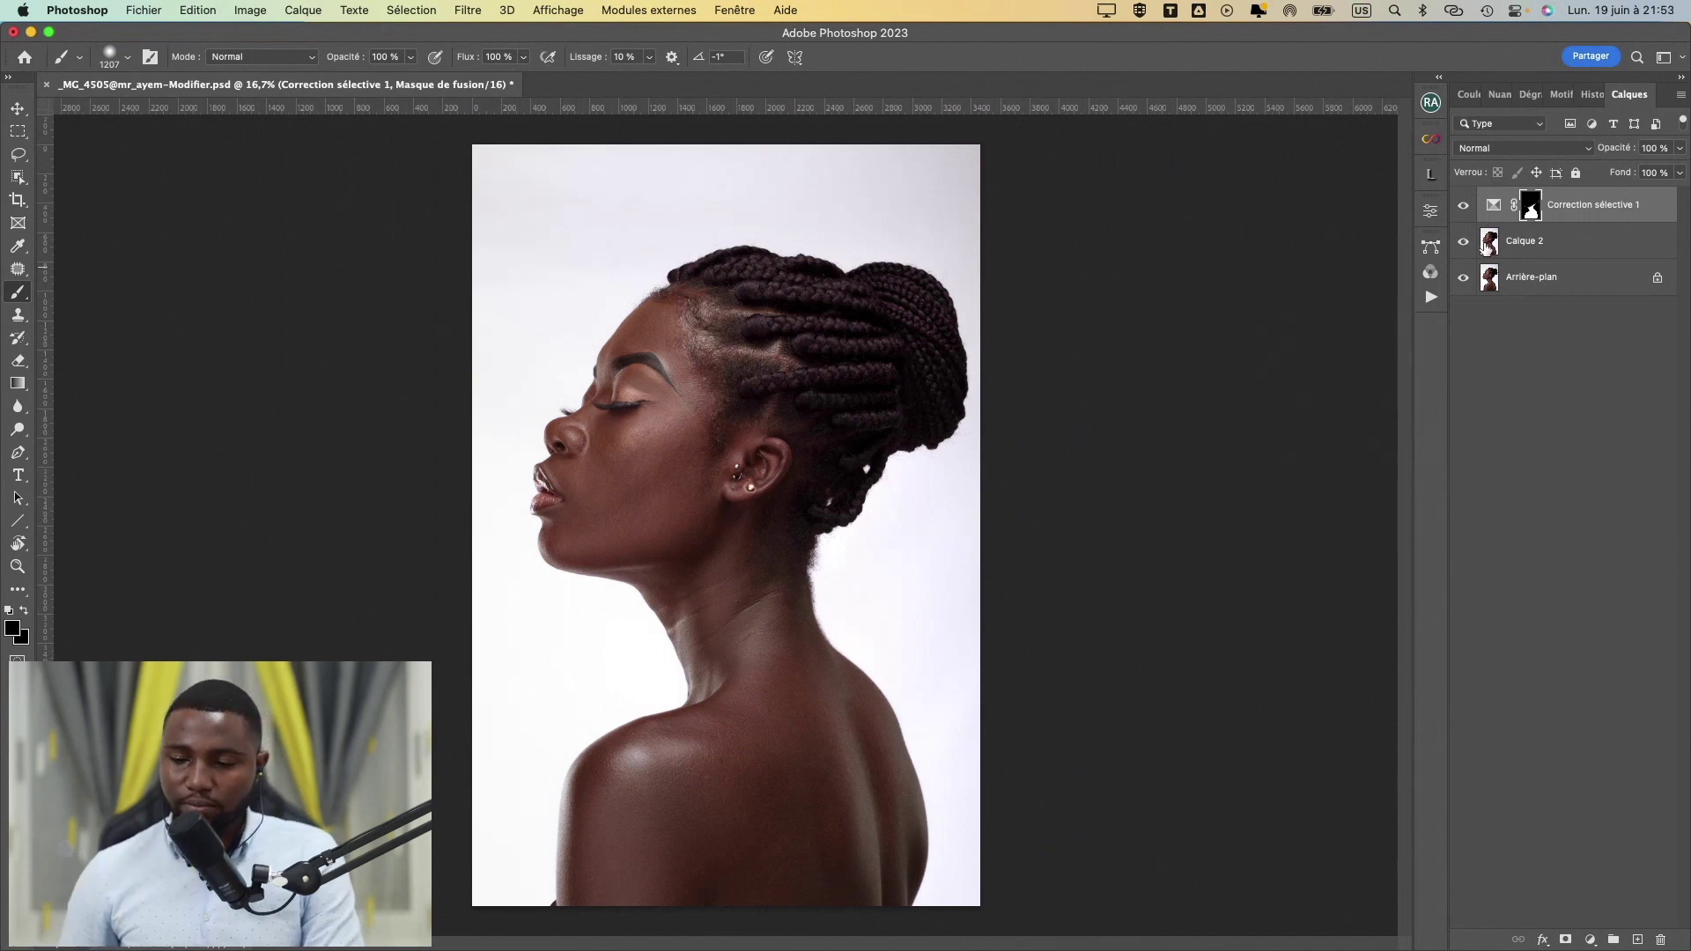
- In Correction sélective 1, set the Jaunes range to Cyan -10, Magenta -2, Jaune +8 and Noir -10 %, then close the settings
double_click(1495, 209)
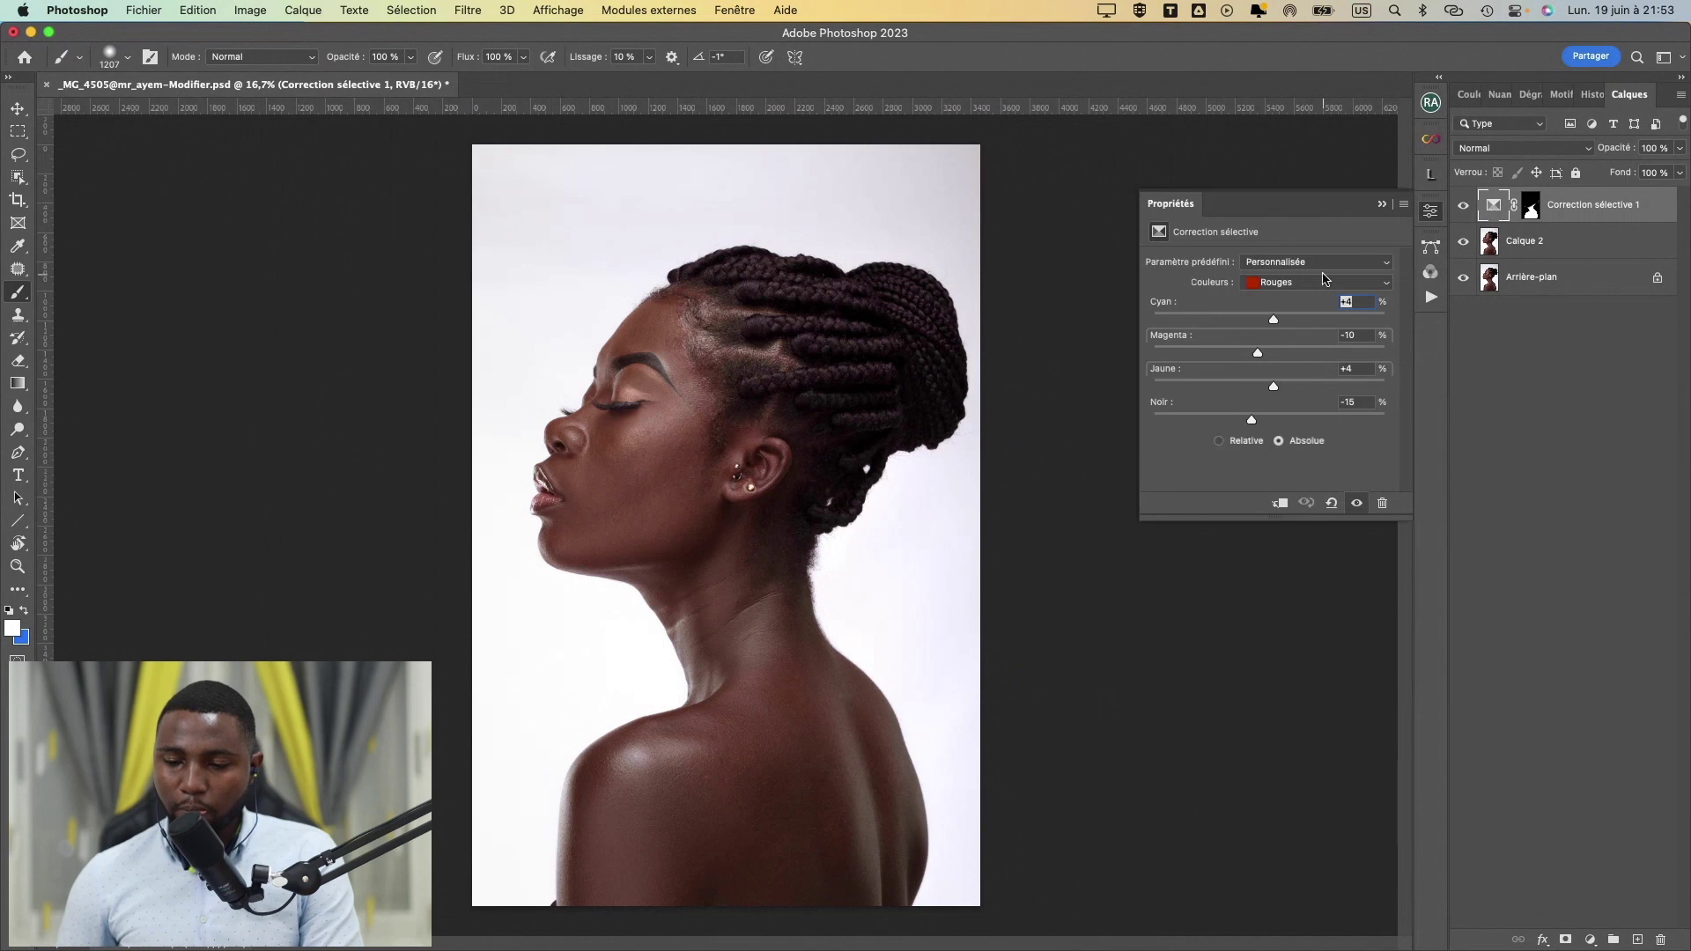
click(1377, 283)
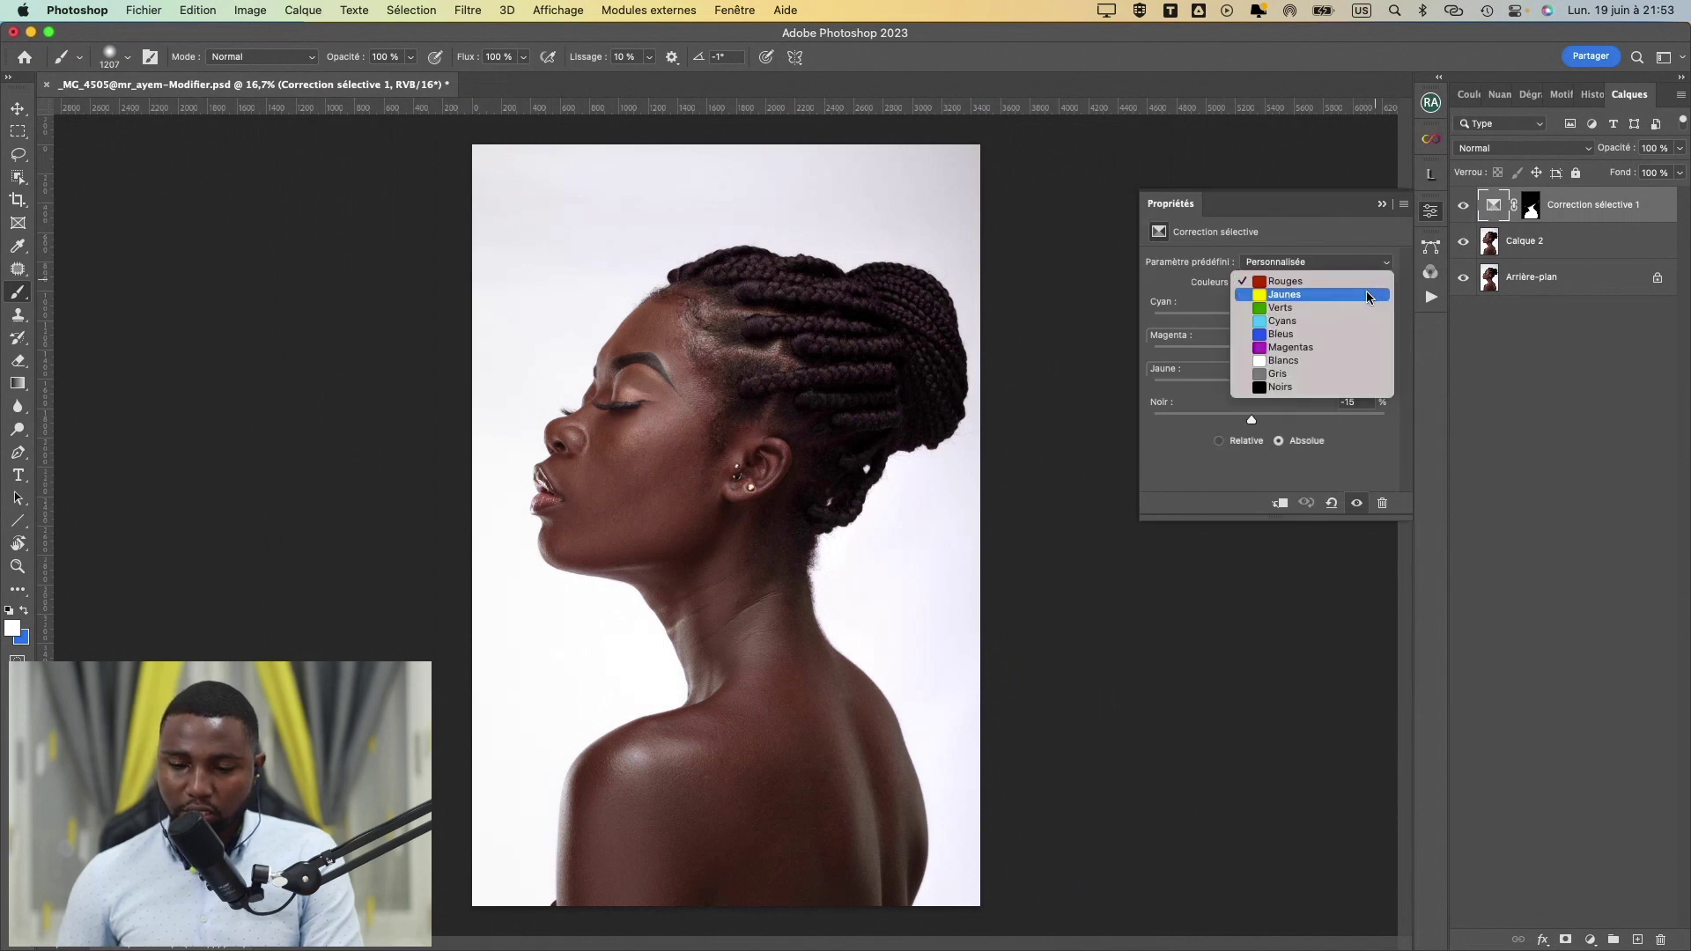
click(1368, 296)
mouse_move(1270, 323)
mouse_down()
mouse_move(1287, 331)
mouse_move(1267, 335)
mouse_up()
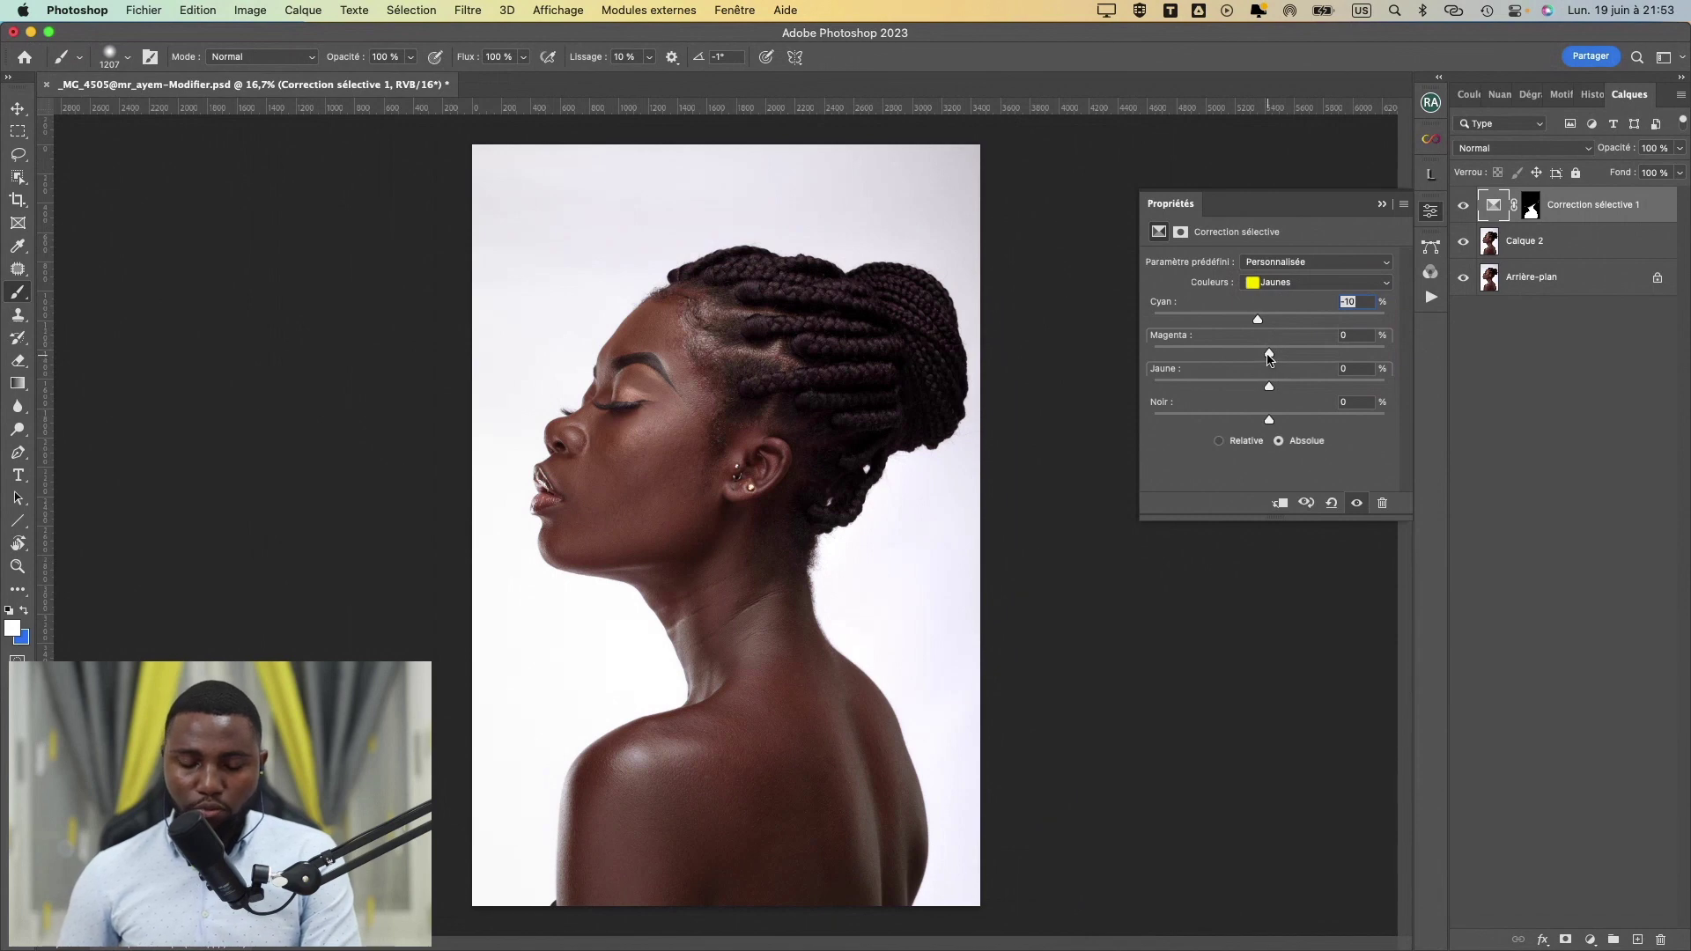
mouse_move(1270, 358)
mouse_down()
mouse_move(1255, 361)
mouse_move(1284, 361)
mouse_move(1270, 362)
mouse_up()
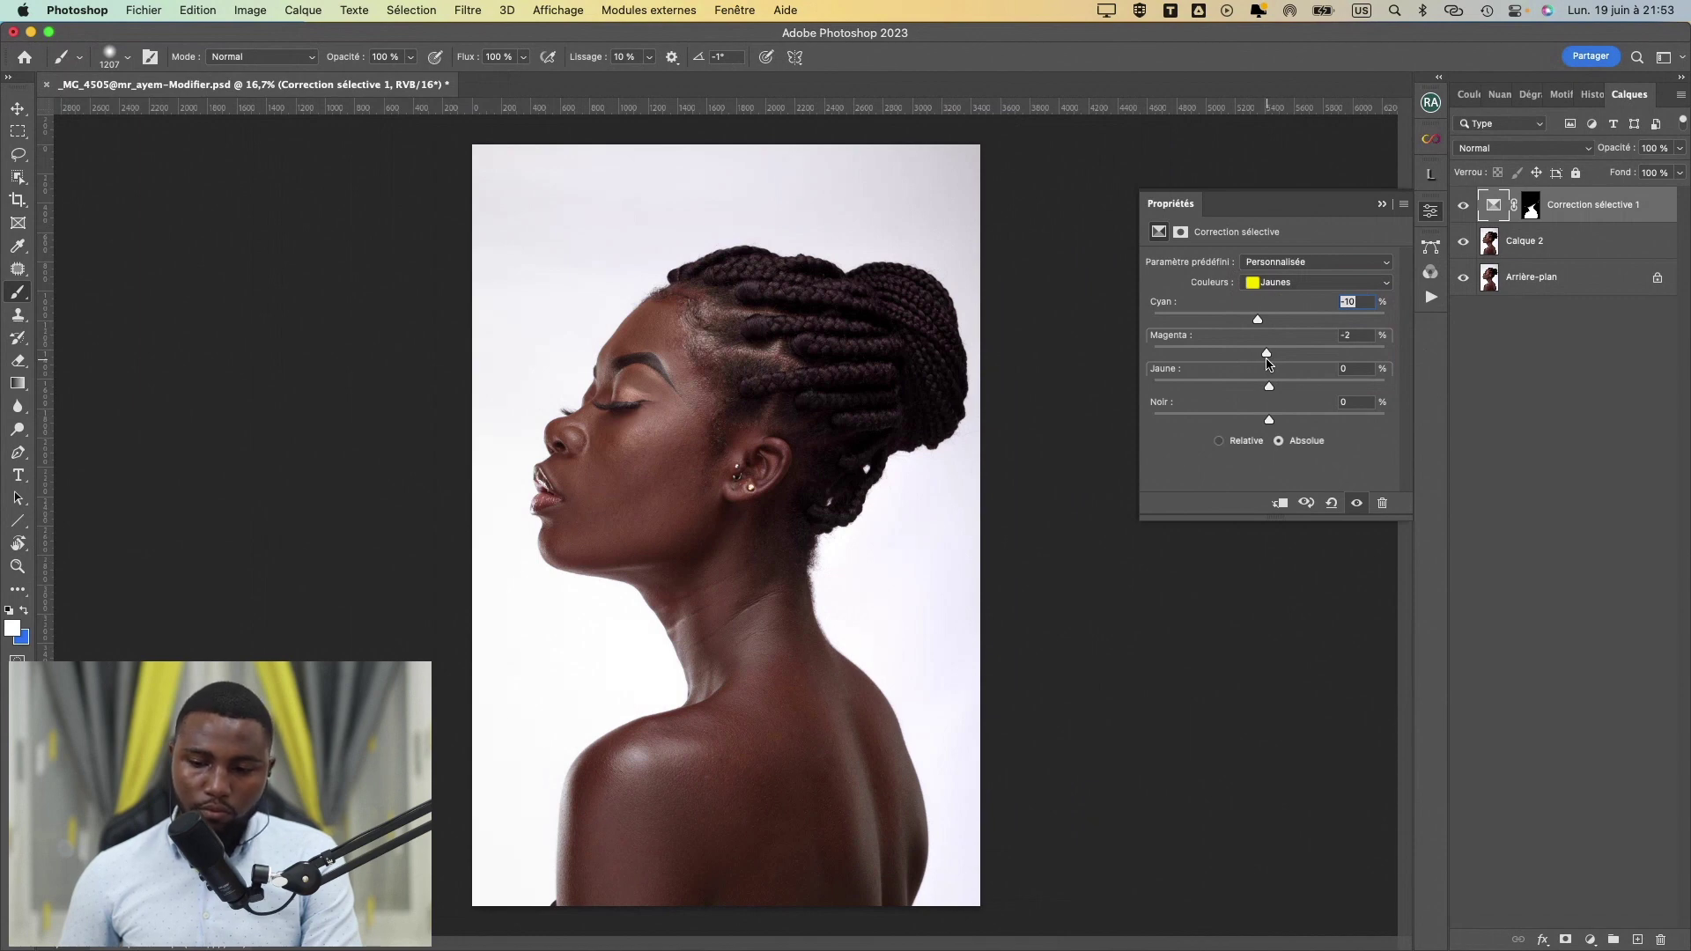
drag(1269, 386, 1280, 387)
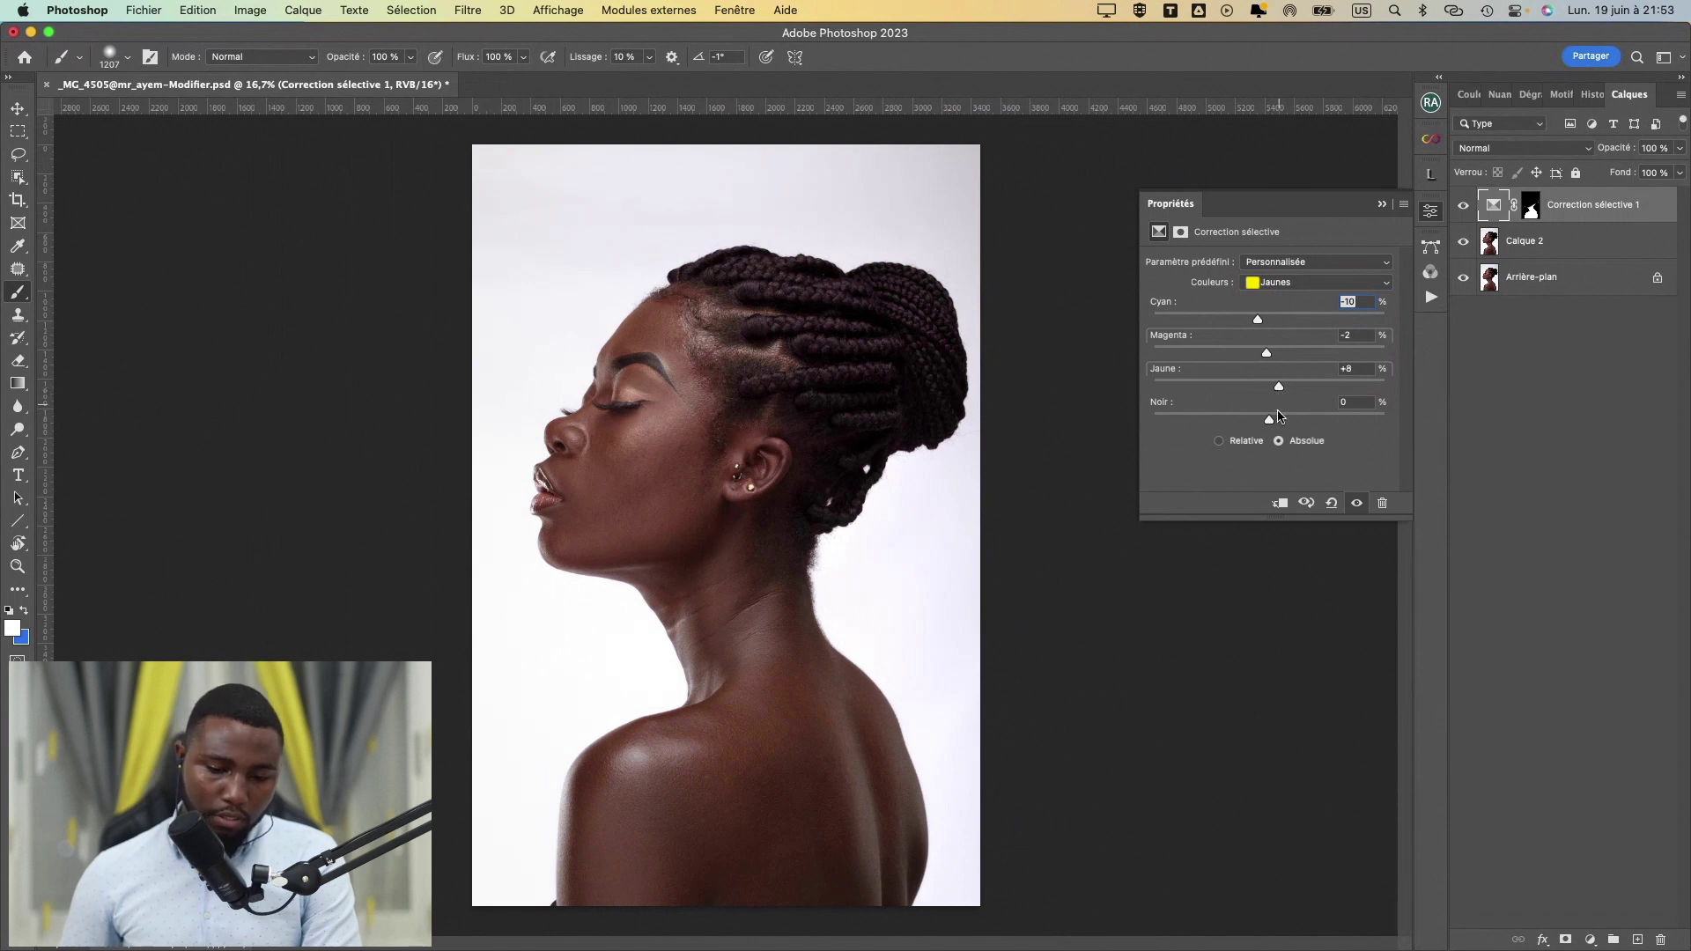
drag(1266, 423, 1260, 429)
drag(1264, 429, 1259, 431)
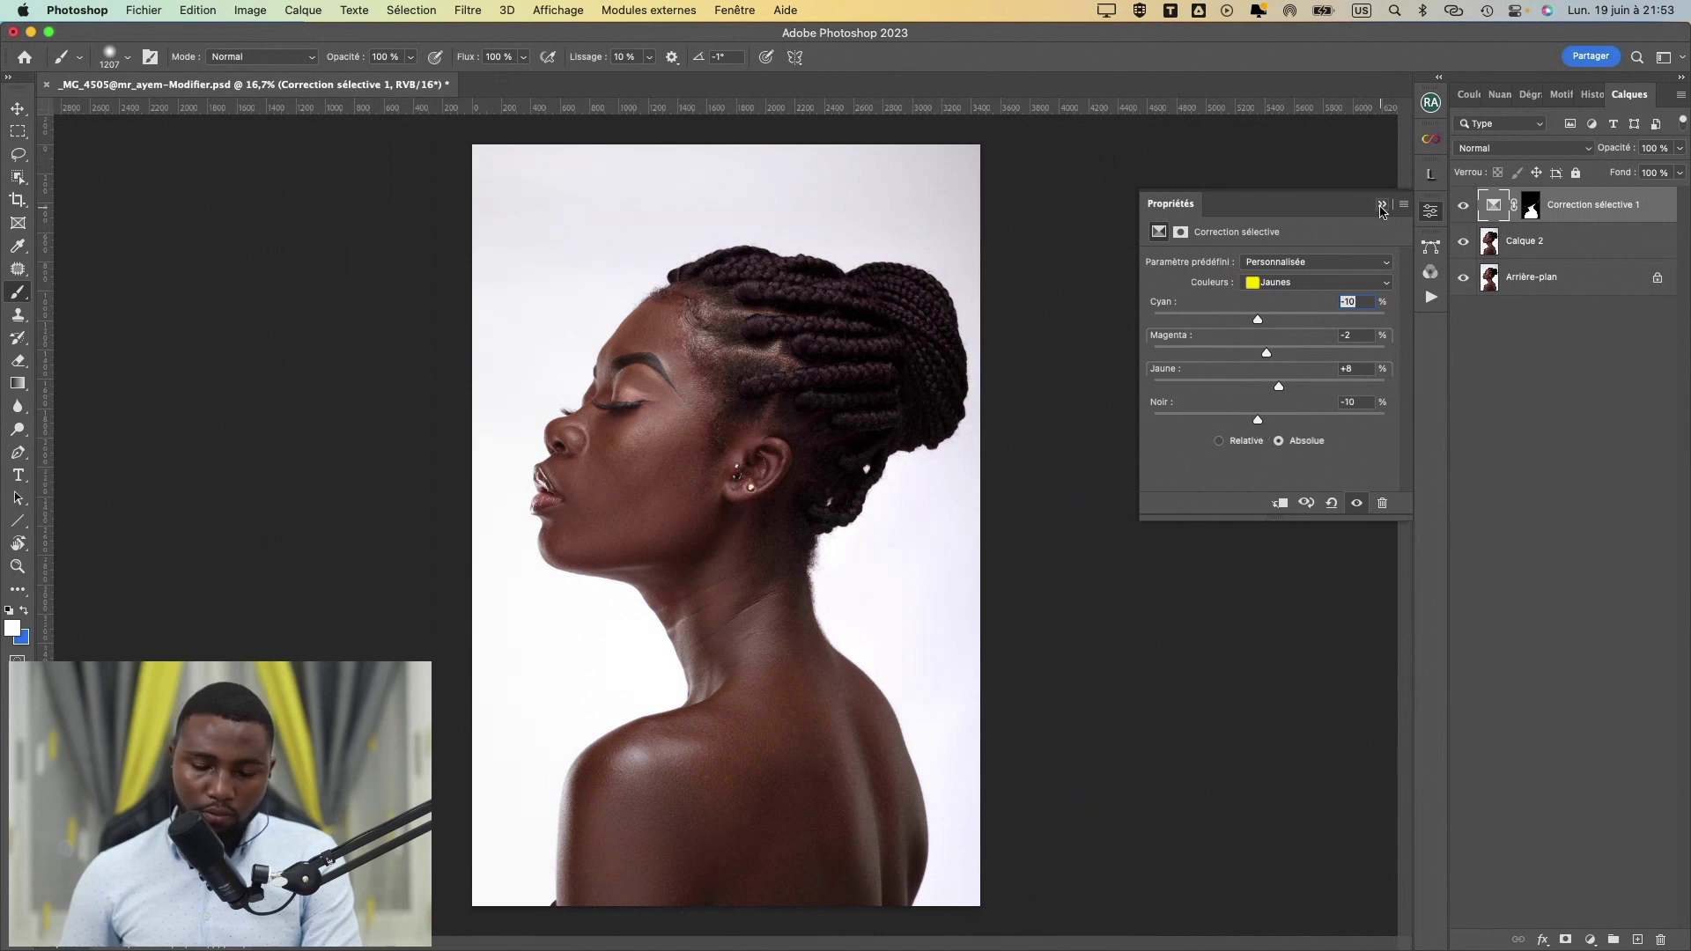
click(1381, 208)
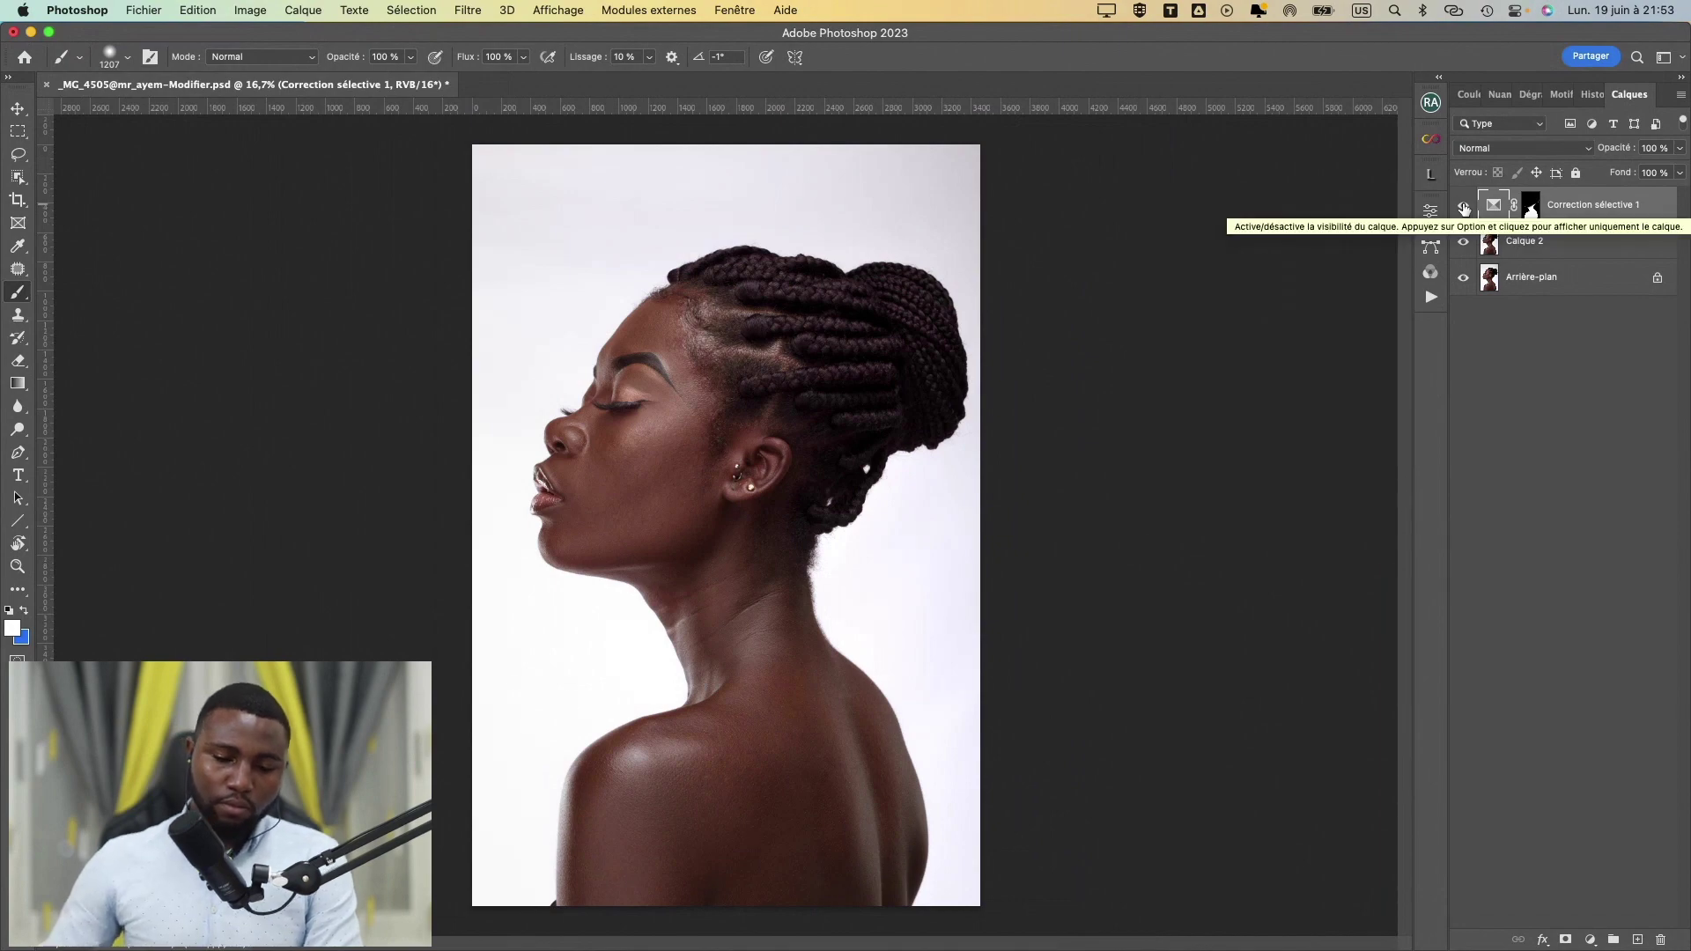
- Examine the corrected skin tone of the face, neck, shoulder and back up close
key(super+minus)
key(super+plus)
key(super+plus)
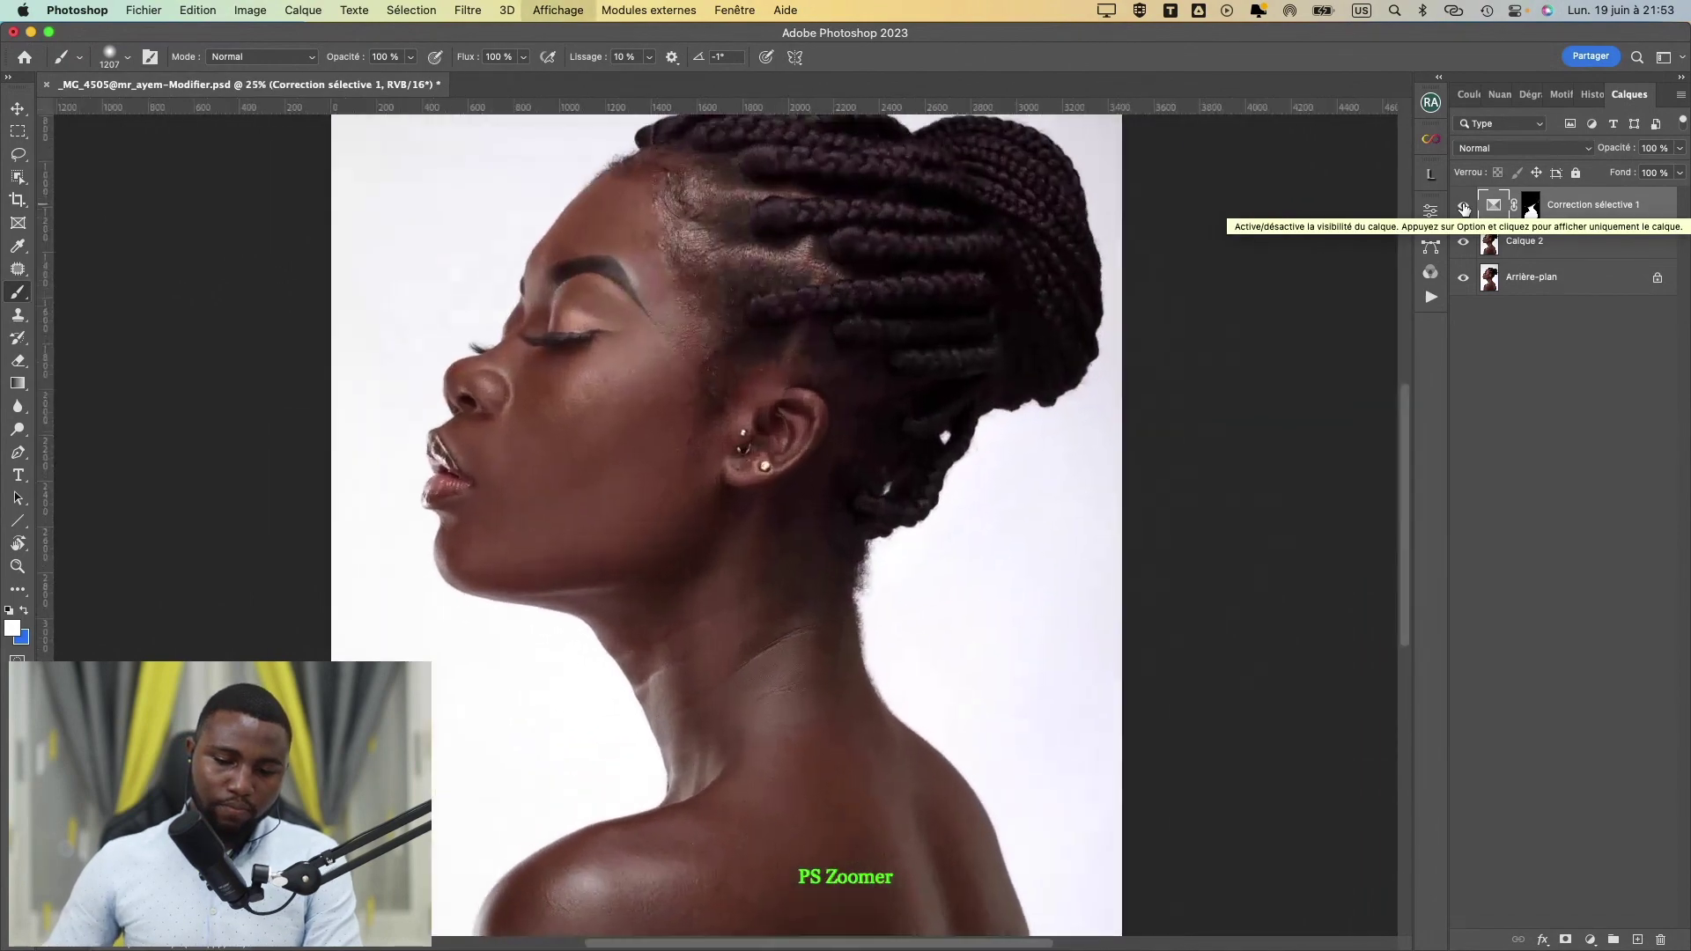
key(super+minus)
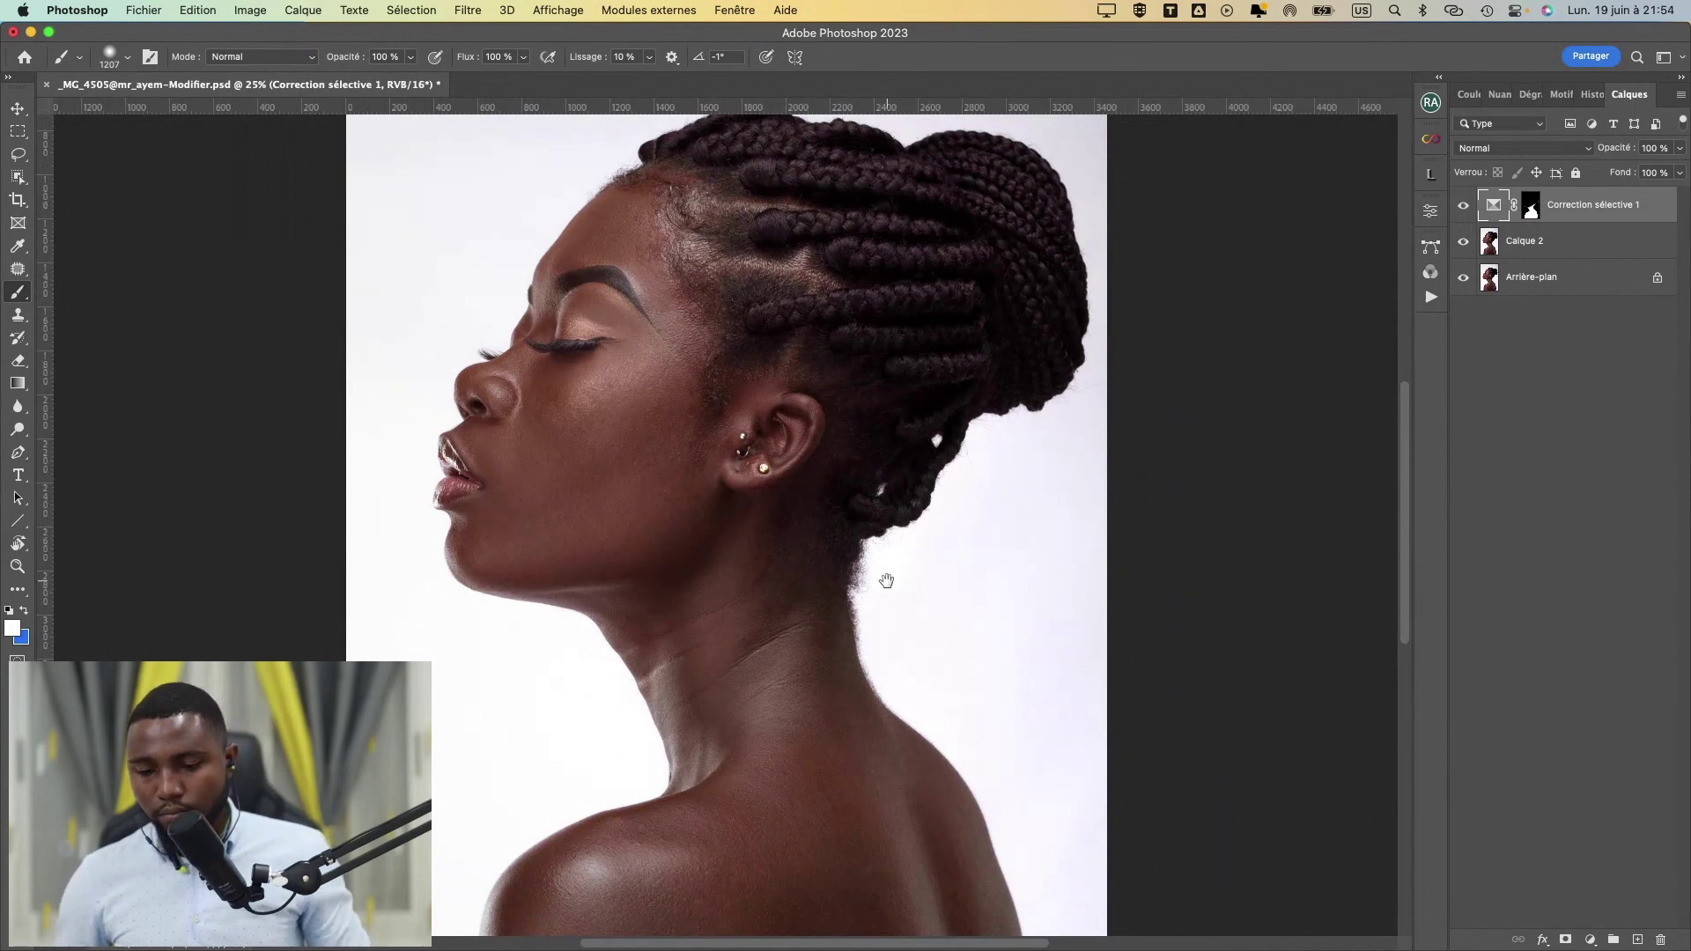
drag(887, 581, 887, 385)
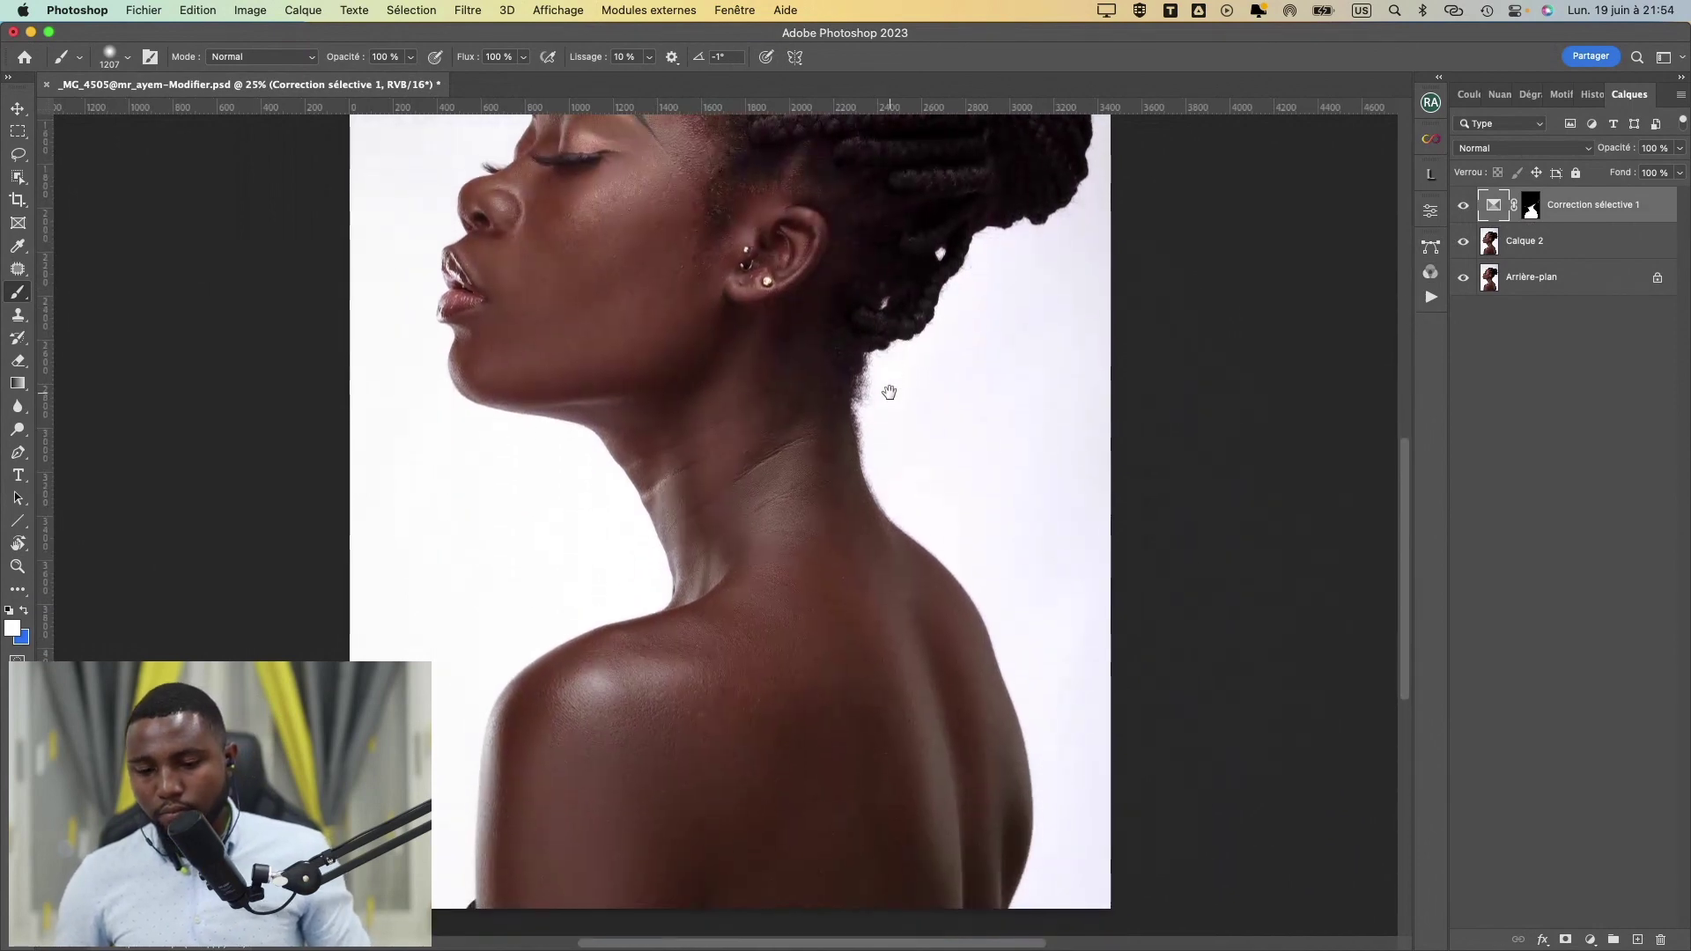
- Compare the body skin with and without the Correction sélective 1 layer, leaving the layer visible, and inspect the whole portrait
click(1462, 208)
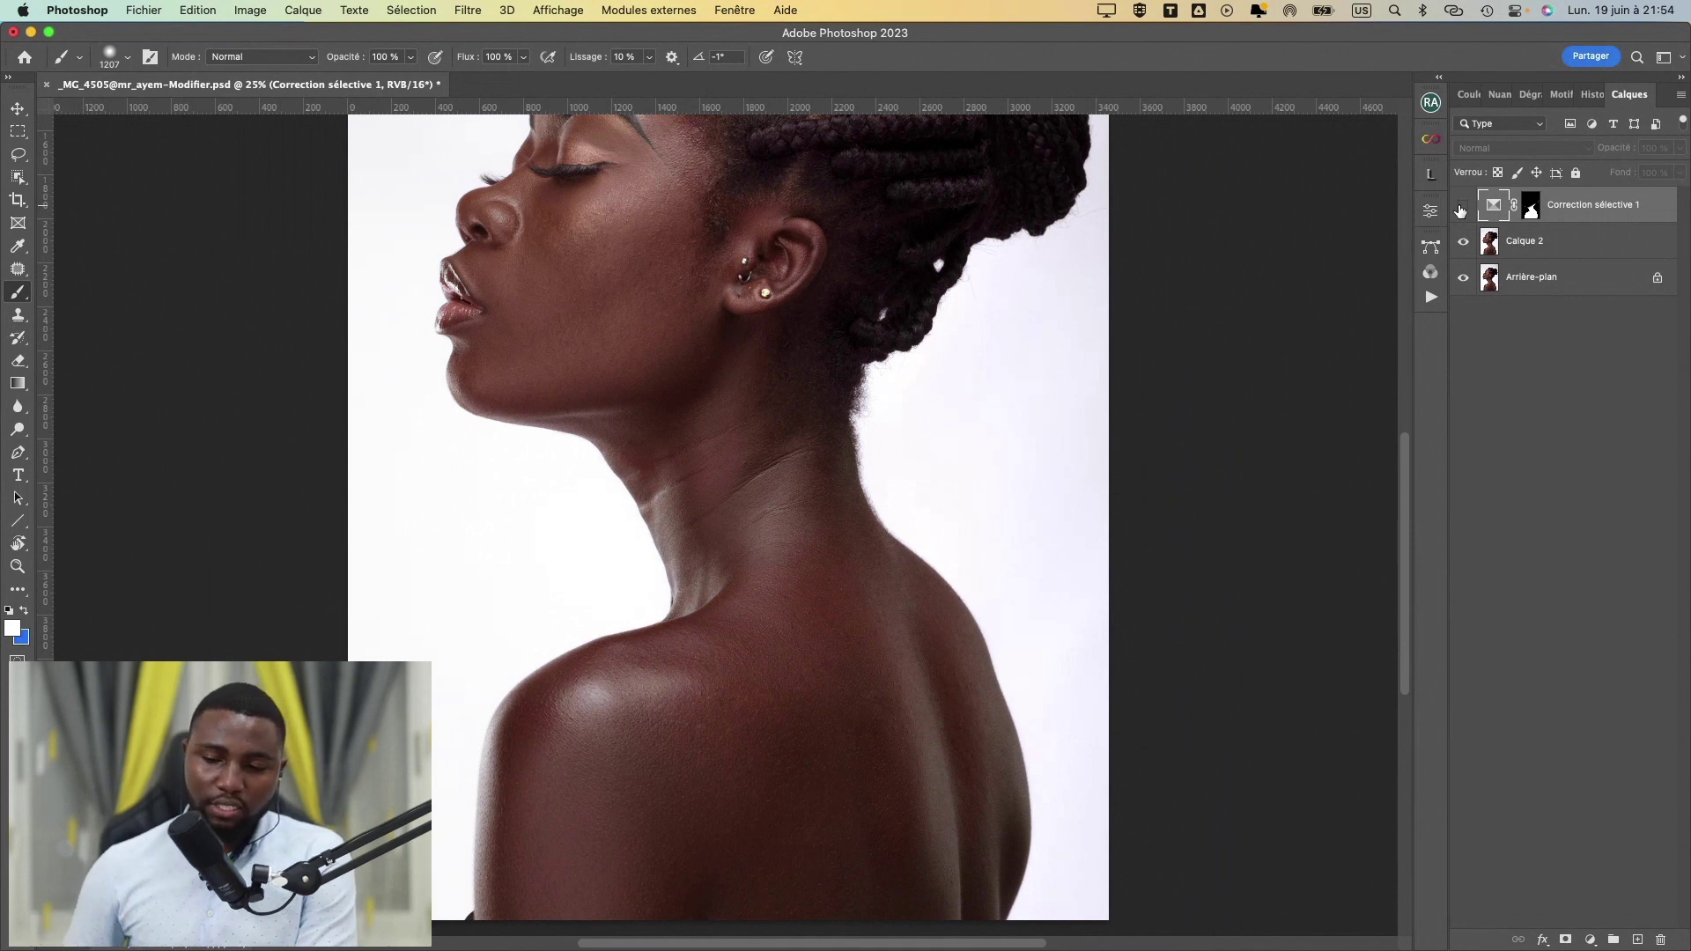
click(1462, 208)
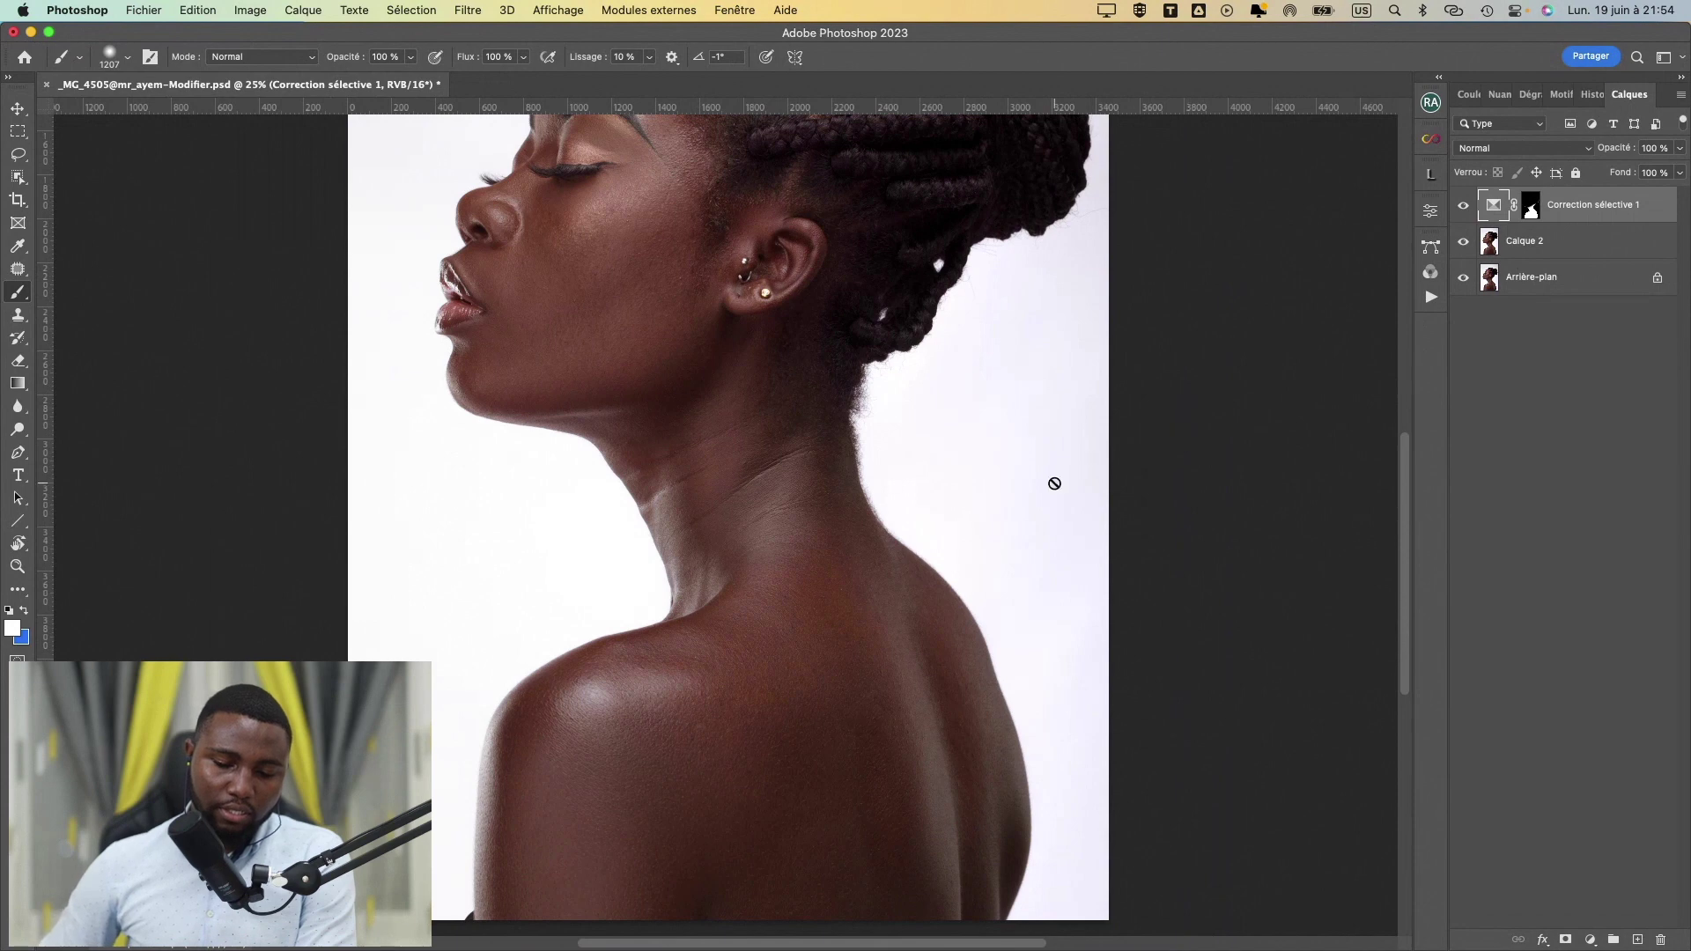
scroll(1055, 483, down, 5)
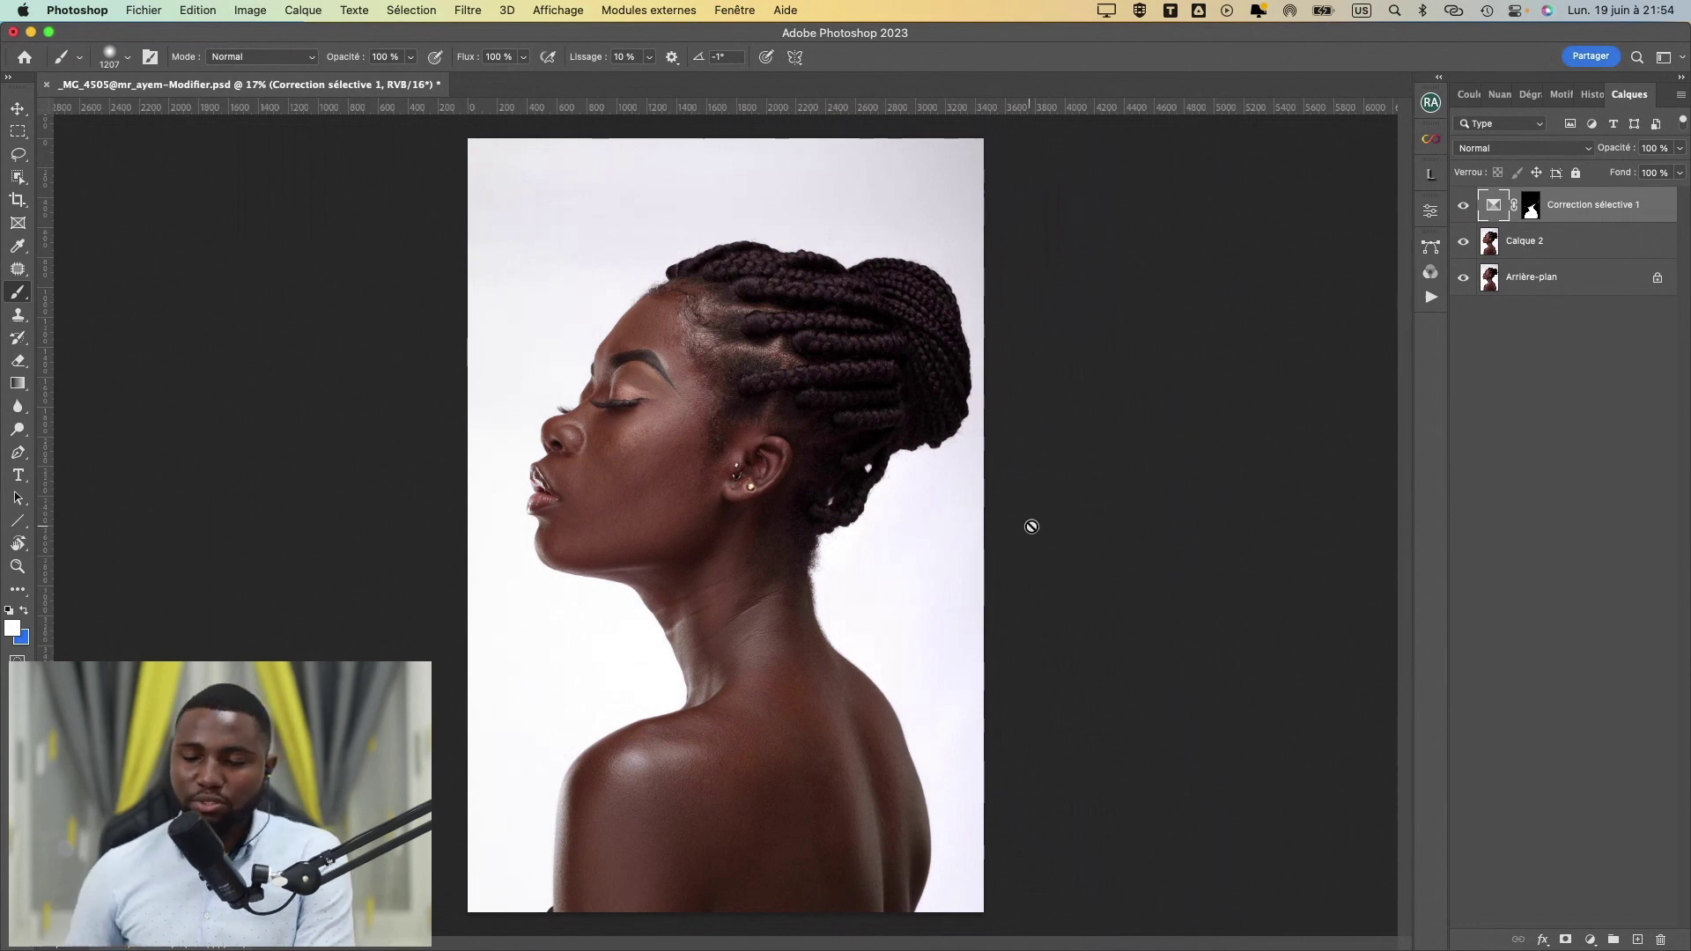
scroll(700, 761, up, 1)
scroll(701, 760, up, 3)
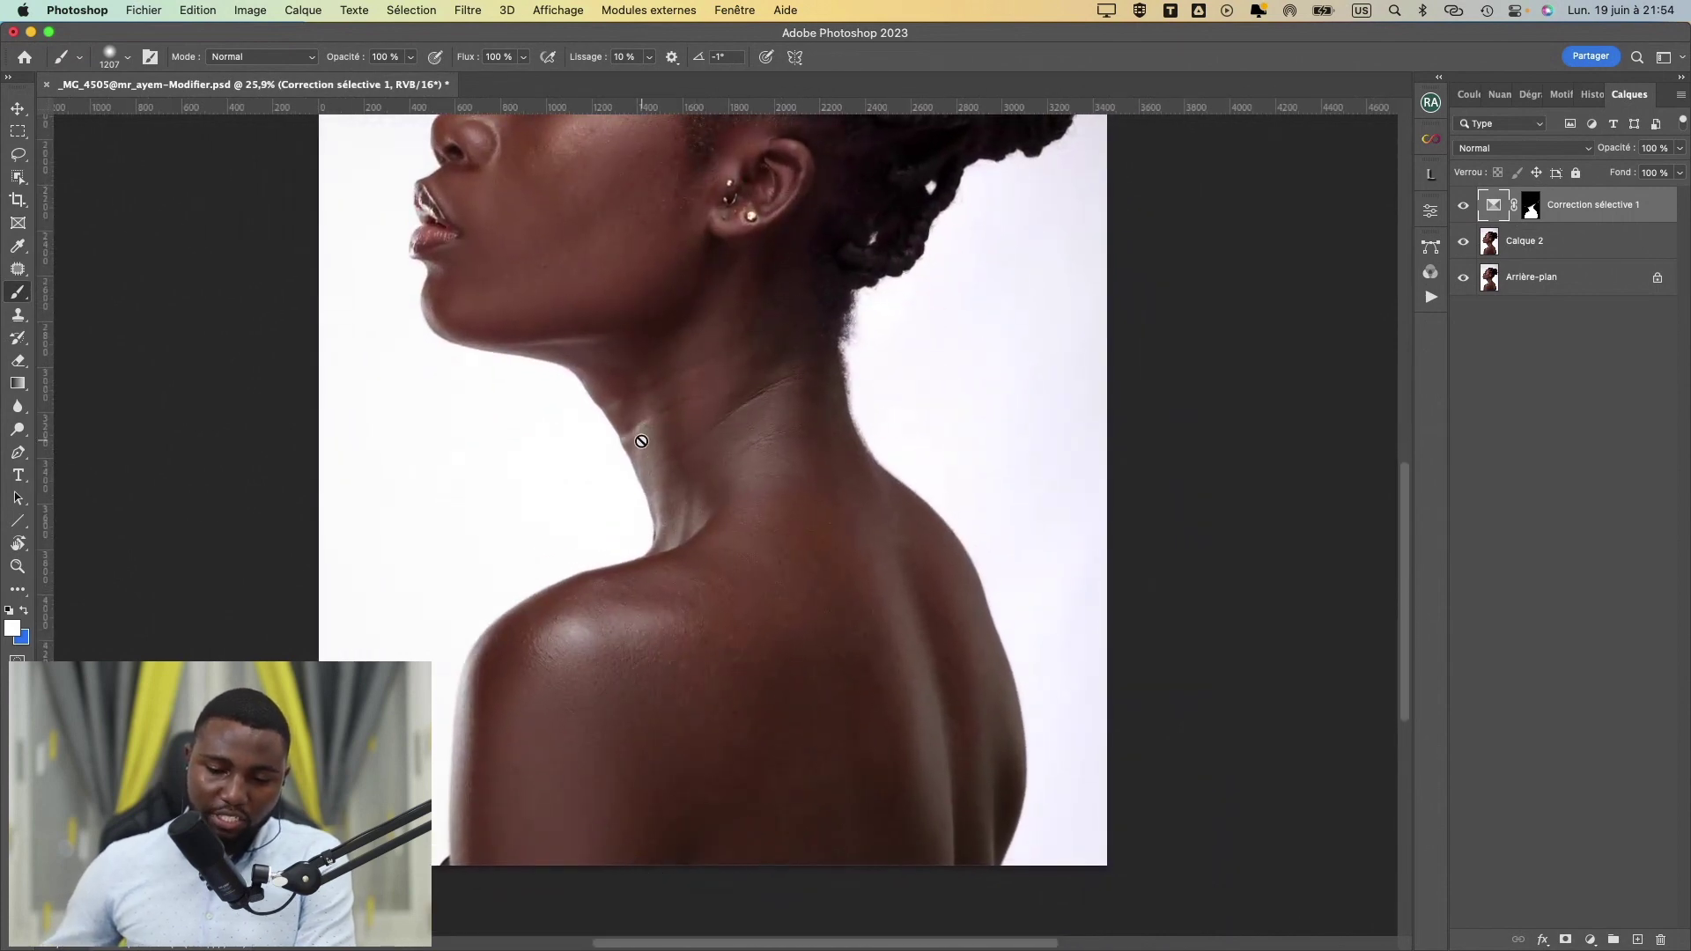
- Mark the uneven-toned areas of the neck, upper arm and back with blue brush outlines on a temporary layer, and delete that layer
key(super+shift+alt+n)
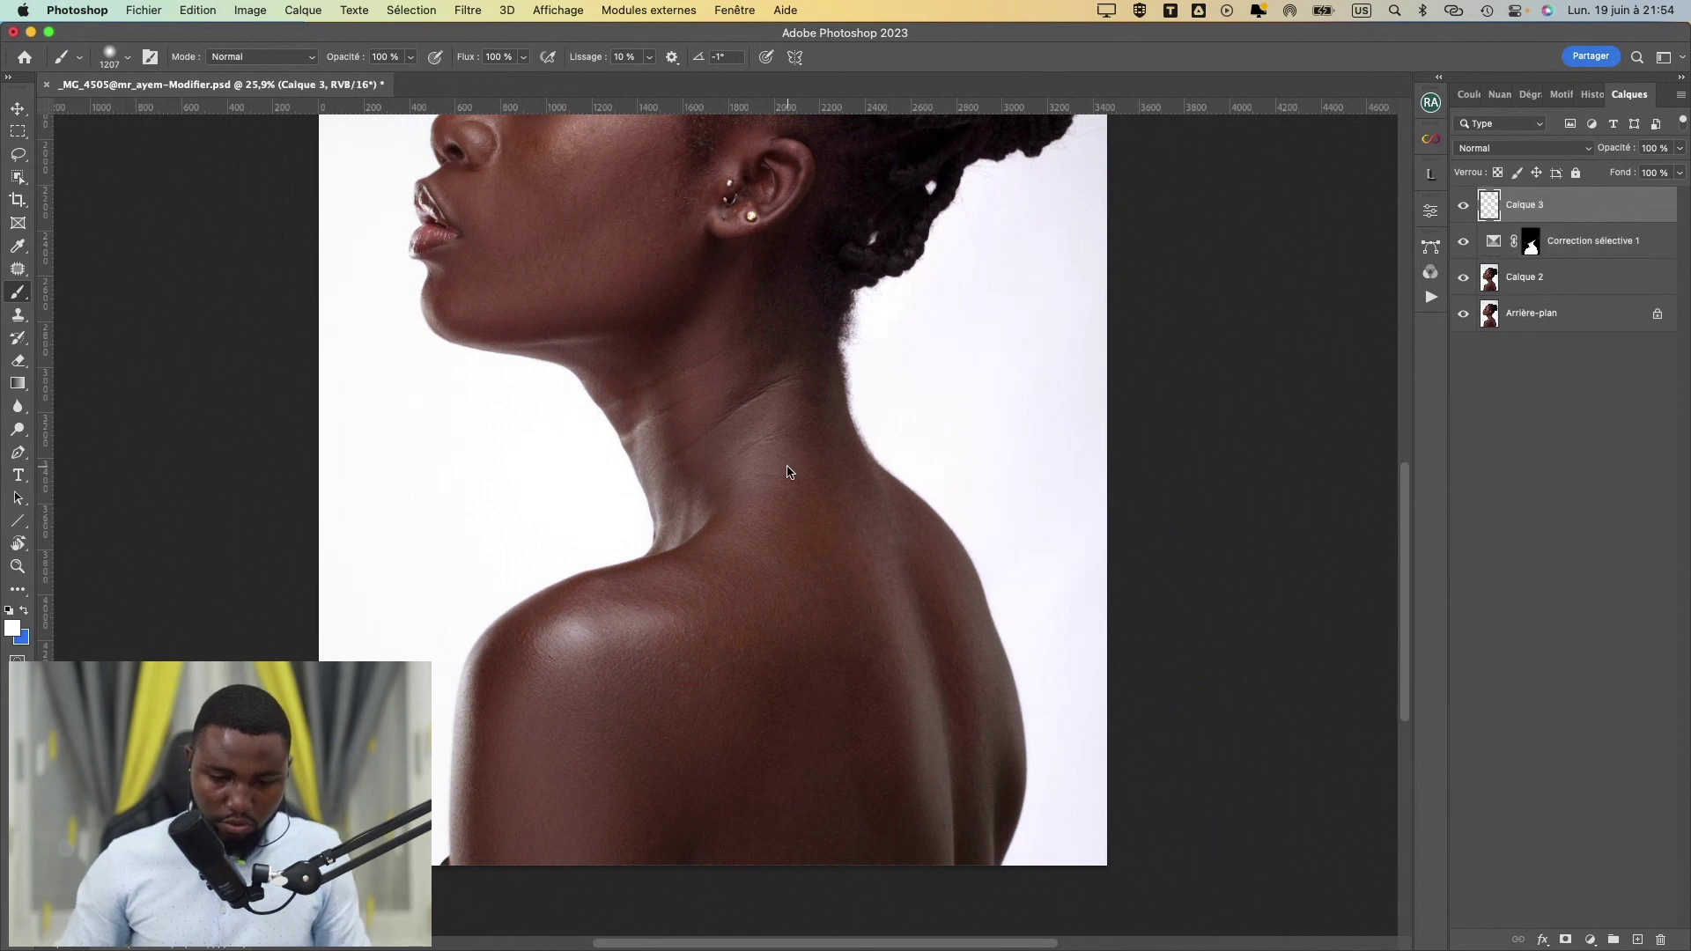
key(x)
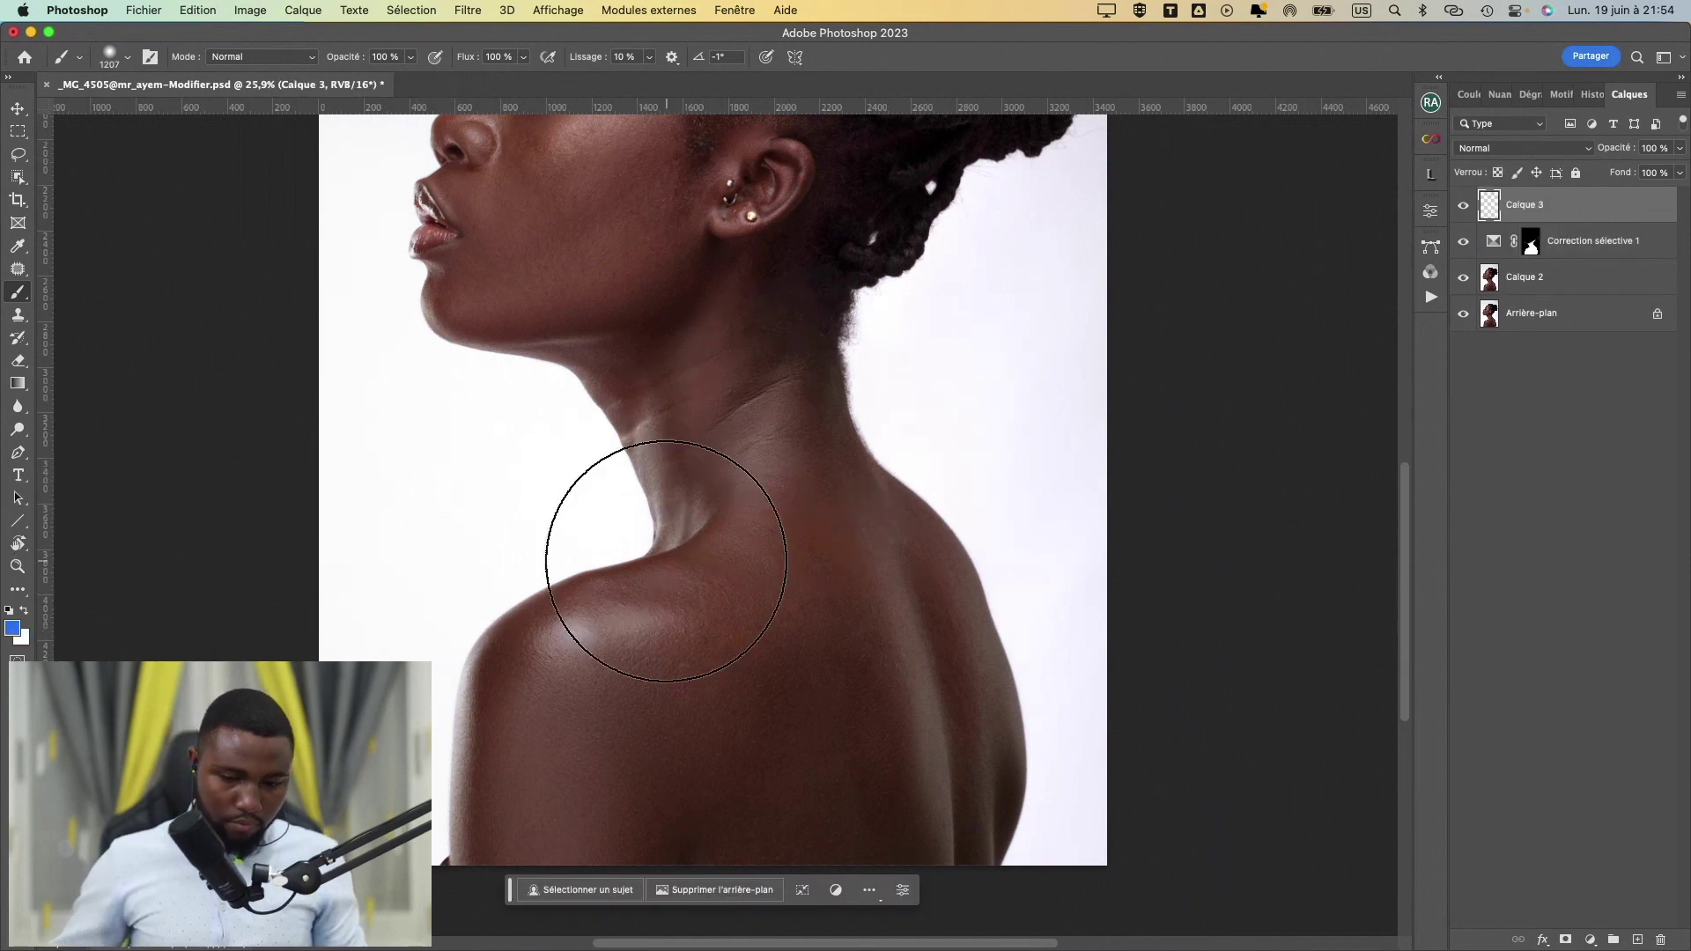
mouse_move(690, 499)
mouse_down()
mouse_move(551, 513)
mouse_move(568, 505)
mouse_up()
mouse_move(782, 300)
mouse_down()
mouse_move(797, 266)
mouse_move(693, 357)
mouse_move(642, 459)
mouse_move(684, 556)
mouse_move(899, 467)
mouse_move(908, 351)
mouse_move(864, 275)
mouse_move(1035, 317)
mouse_up()
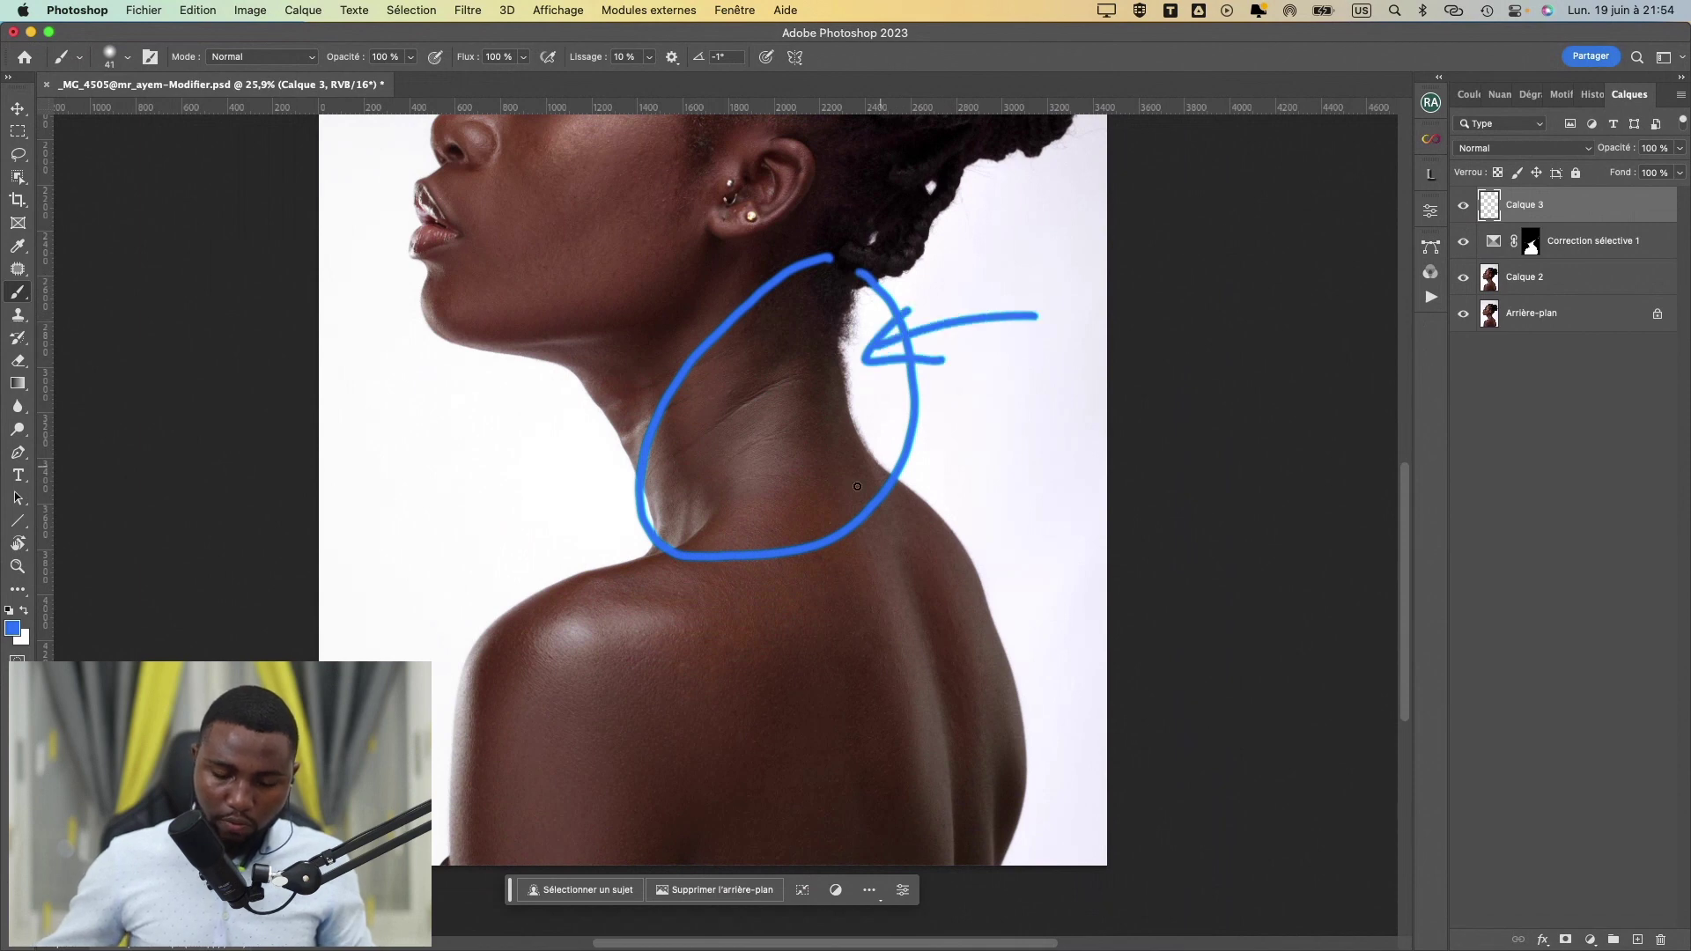
drag(794, 495, 738, 568)
key(super+plus)
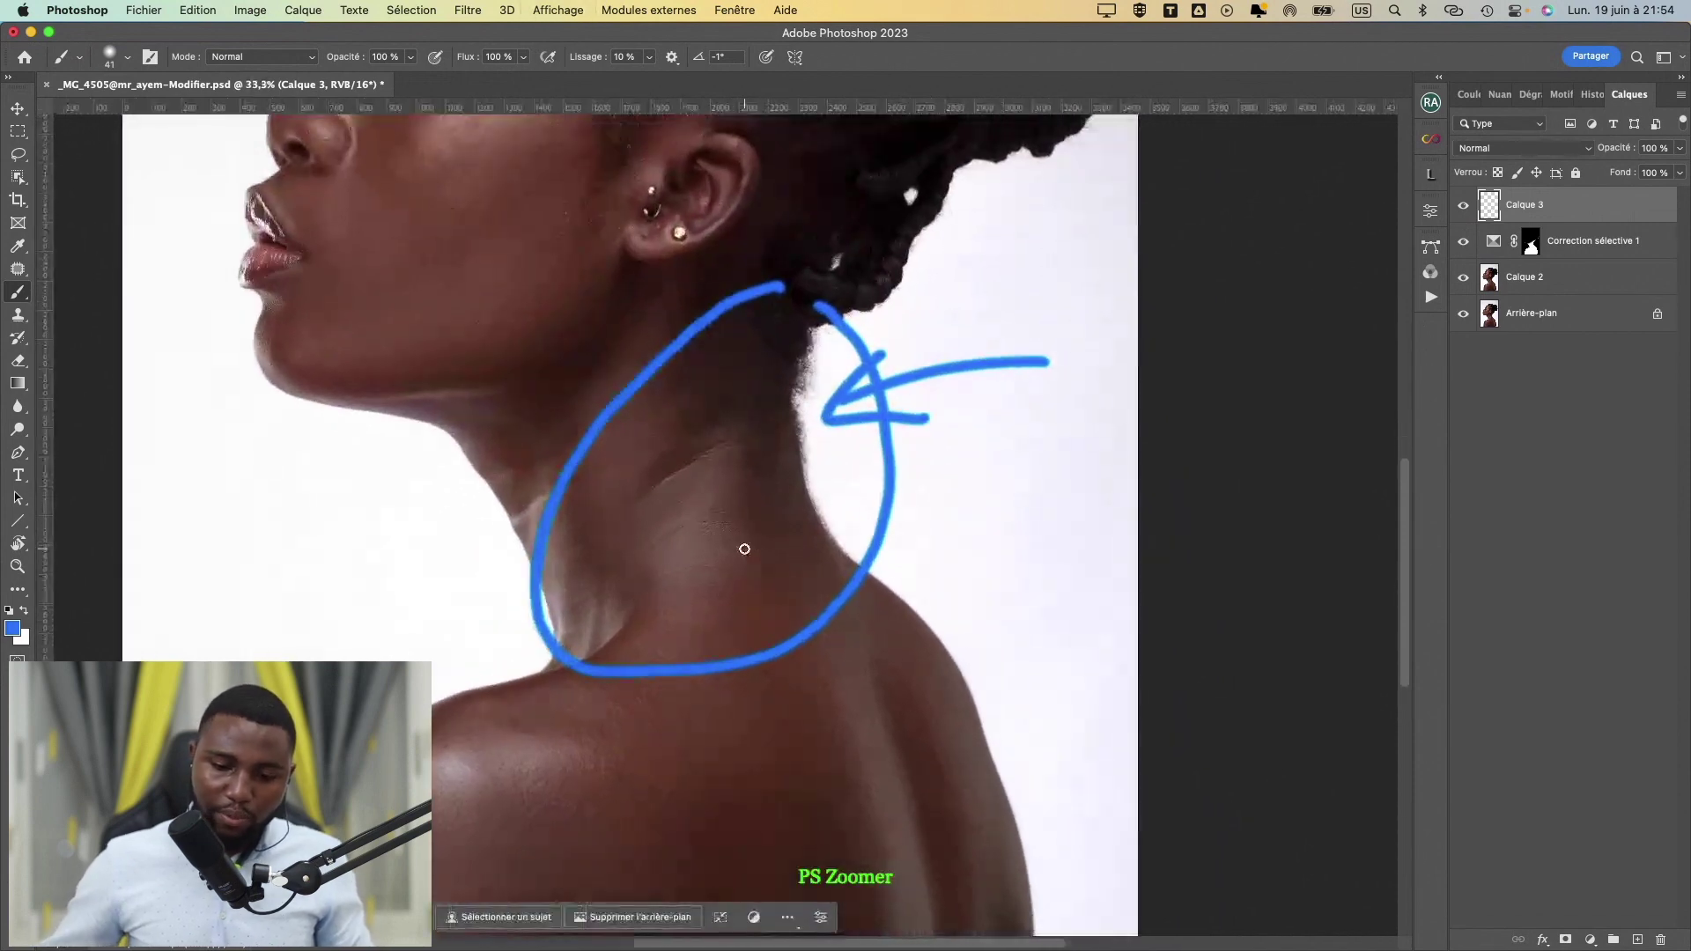
drag(664, 634, 717, 382)
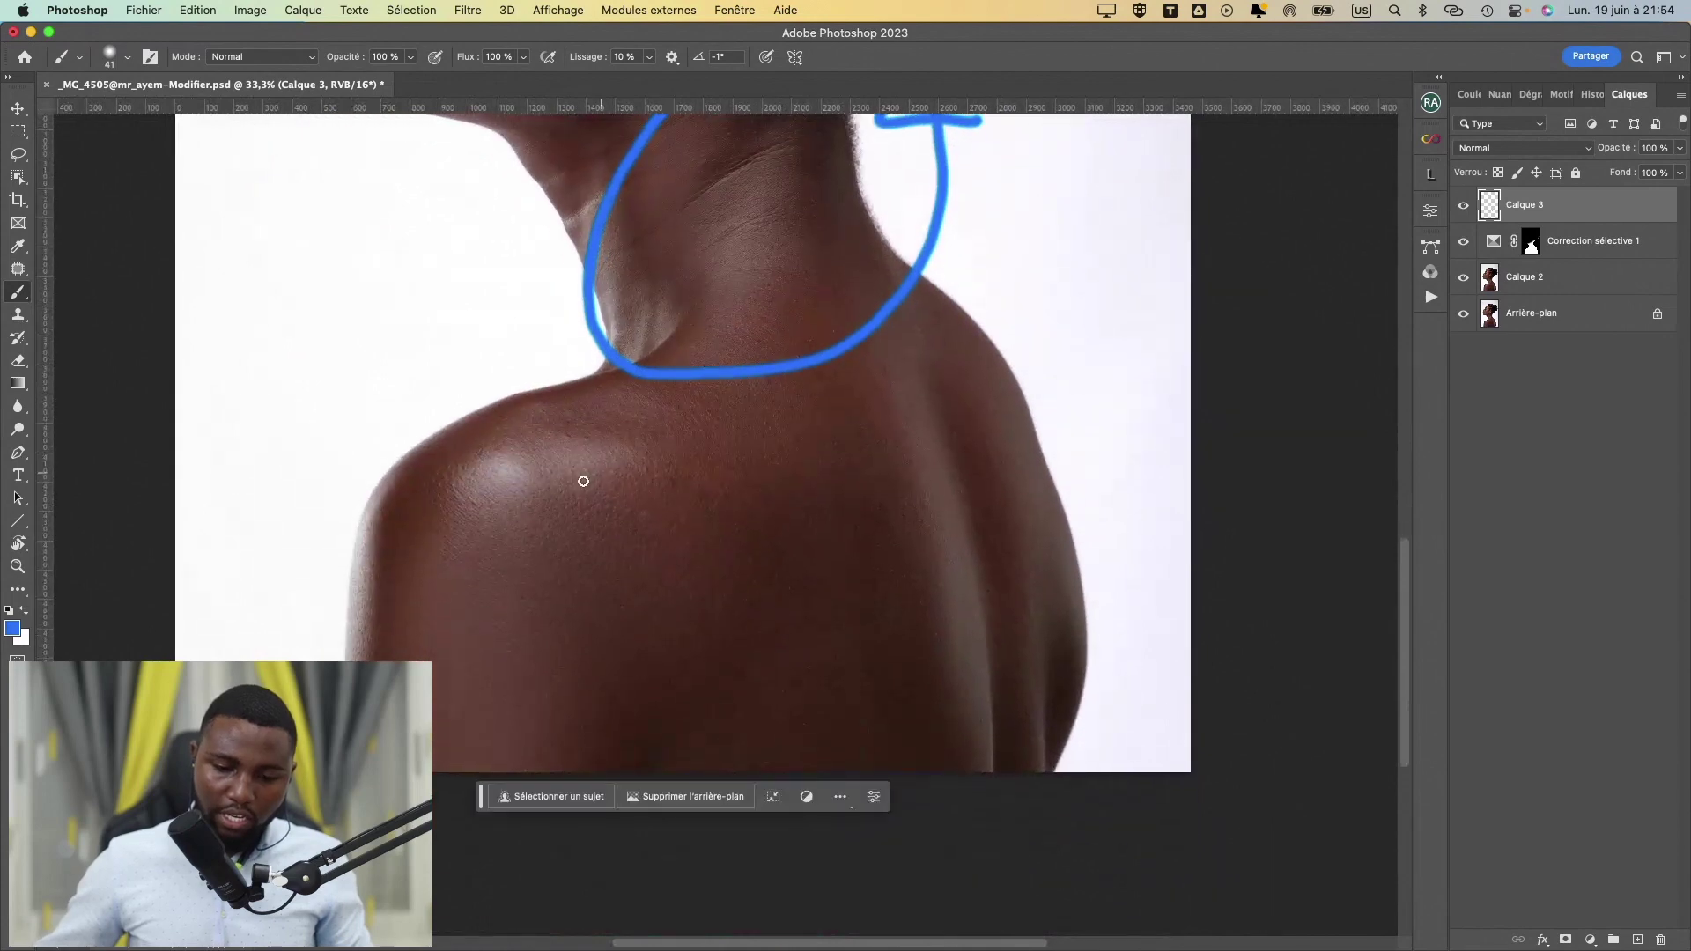
mouse_move(561, 482)
mouse_down()
mouse_move(471, 578)
mouse_move(486, 702)
mouse_move(593, 792)
mouse_move(585, 490)
mouse_up()
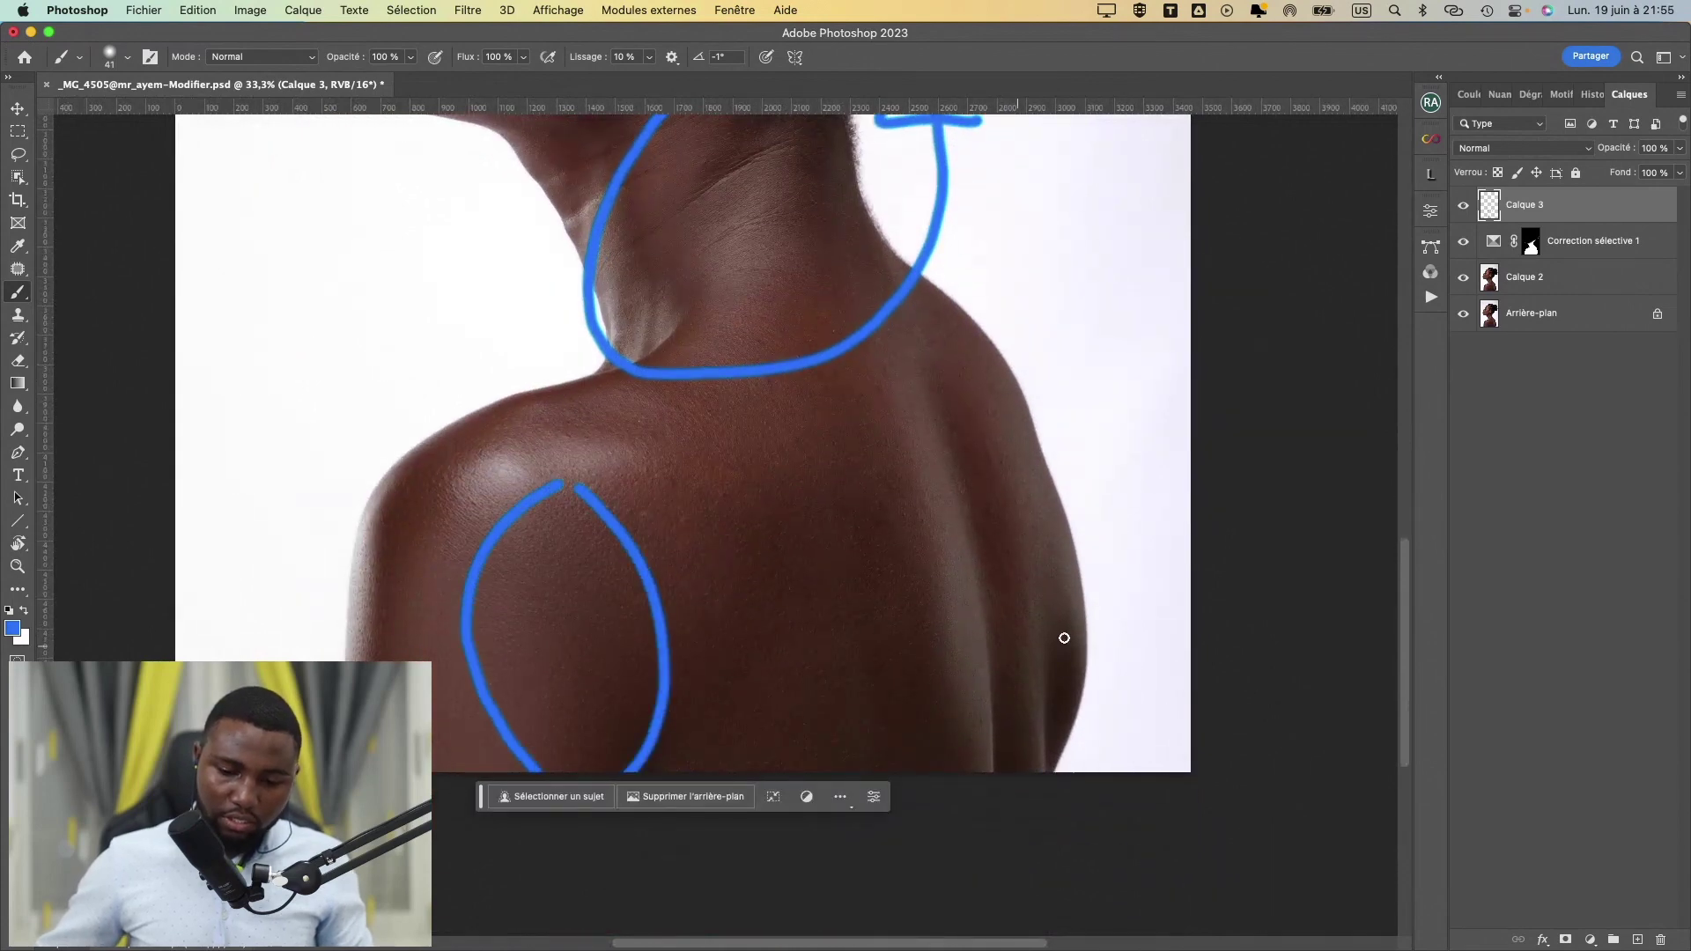
mouse_move(1086, 595)
mouse_down()
mouse_move(1042, 604)
mouse_move(939, 746)
mouse_up()
drag(1127, 726, 1092, 583)
scroll(755, 710, up, 5)
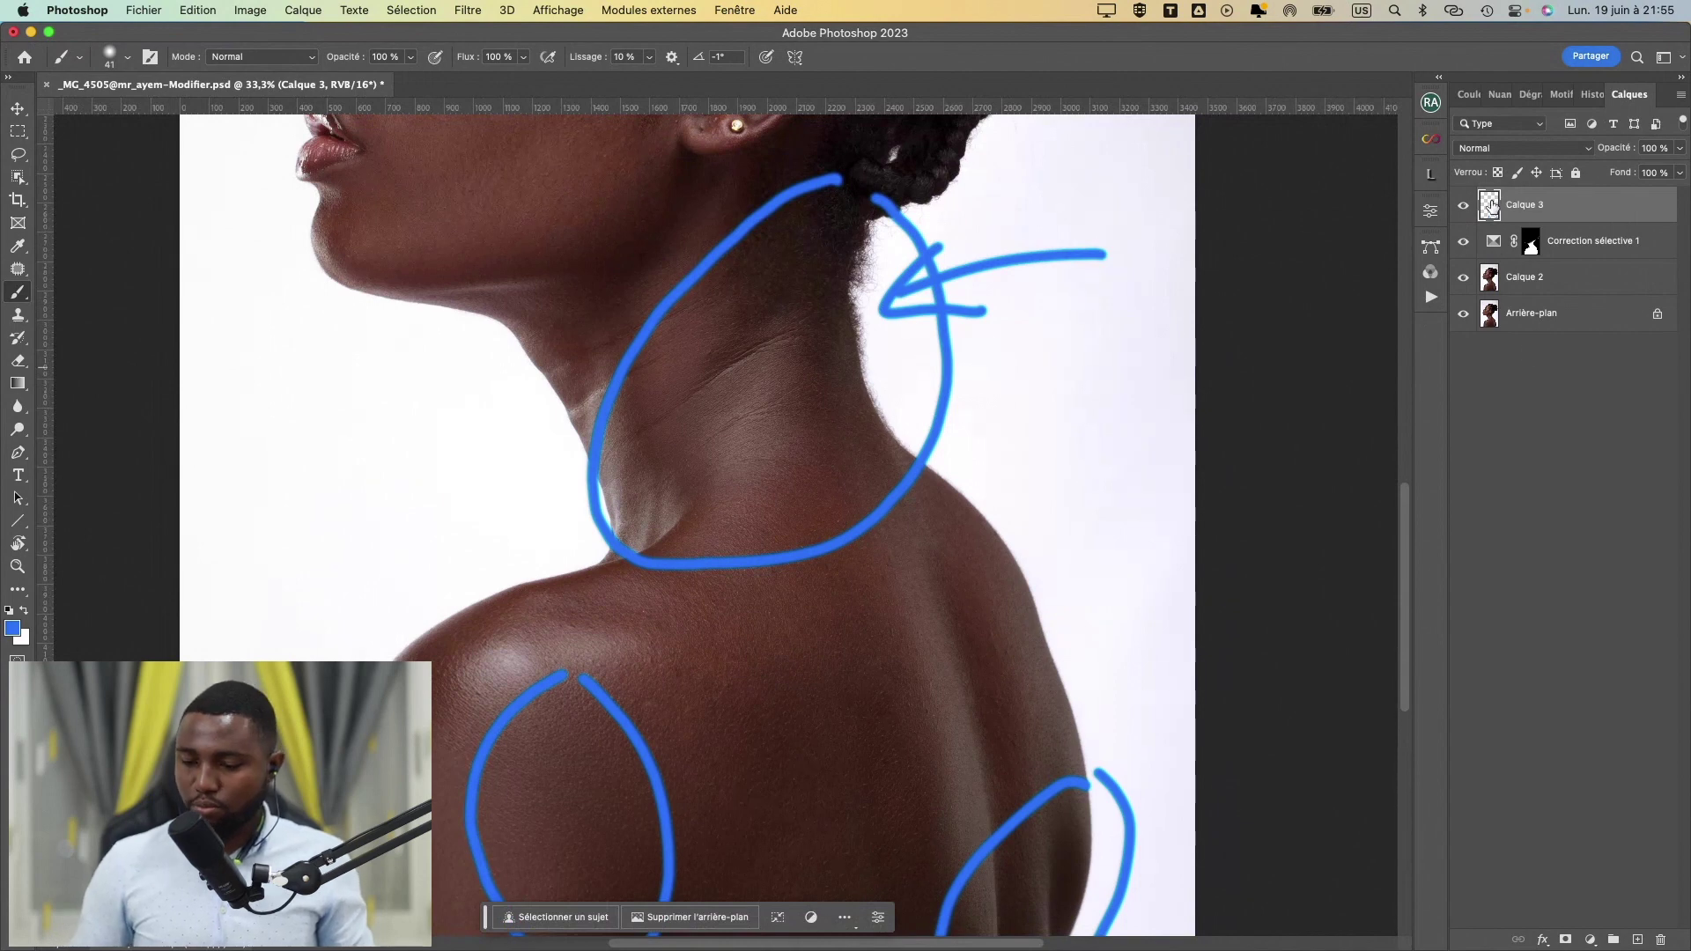
key(BackSpace)
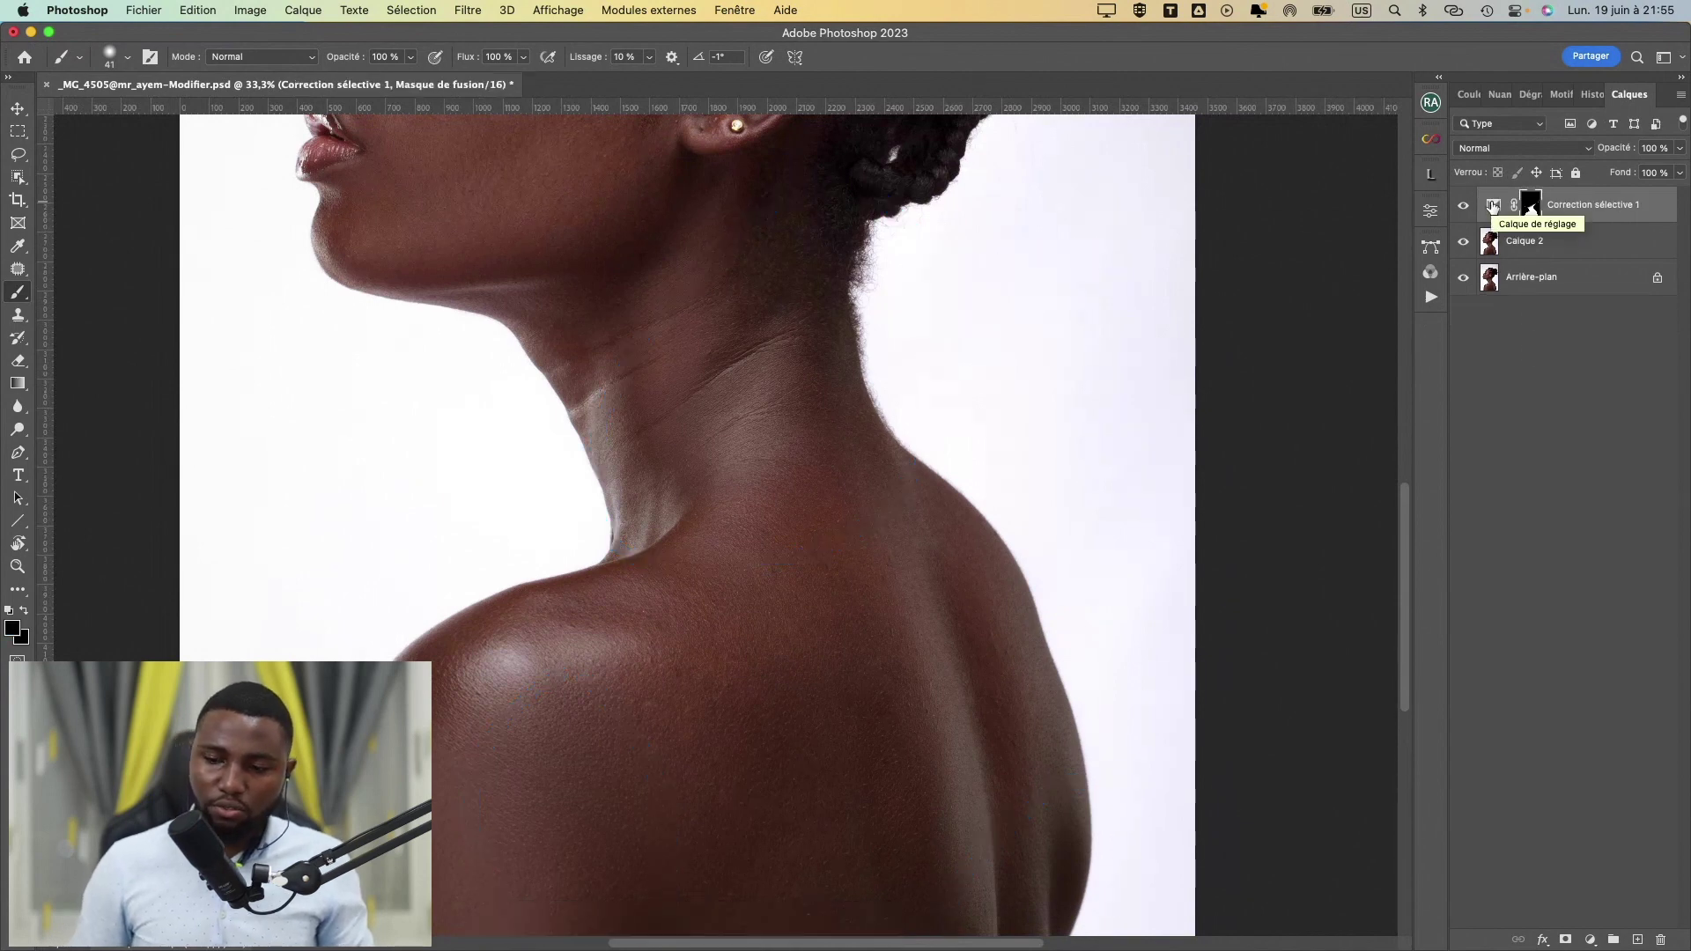
- Try shifting the Cyan and Magenta of the Gris range in Correction sélective 1, reset the range to 0, and close the settings
double_click(1495, 208)
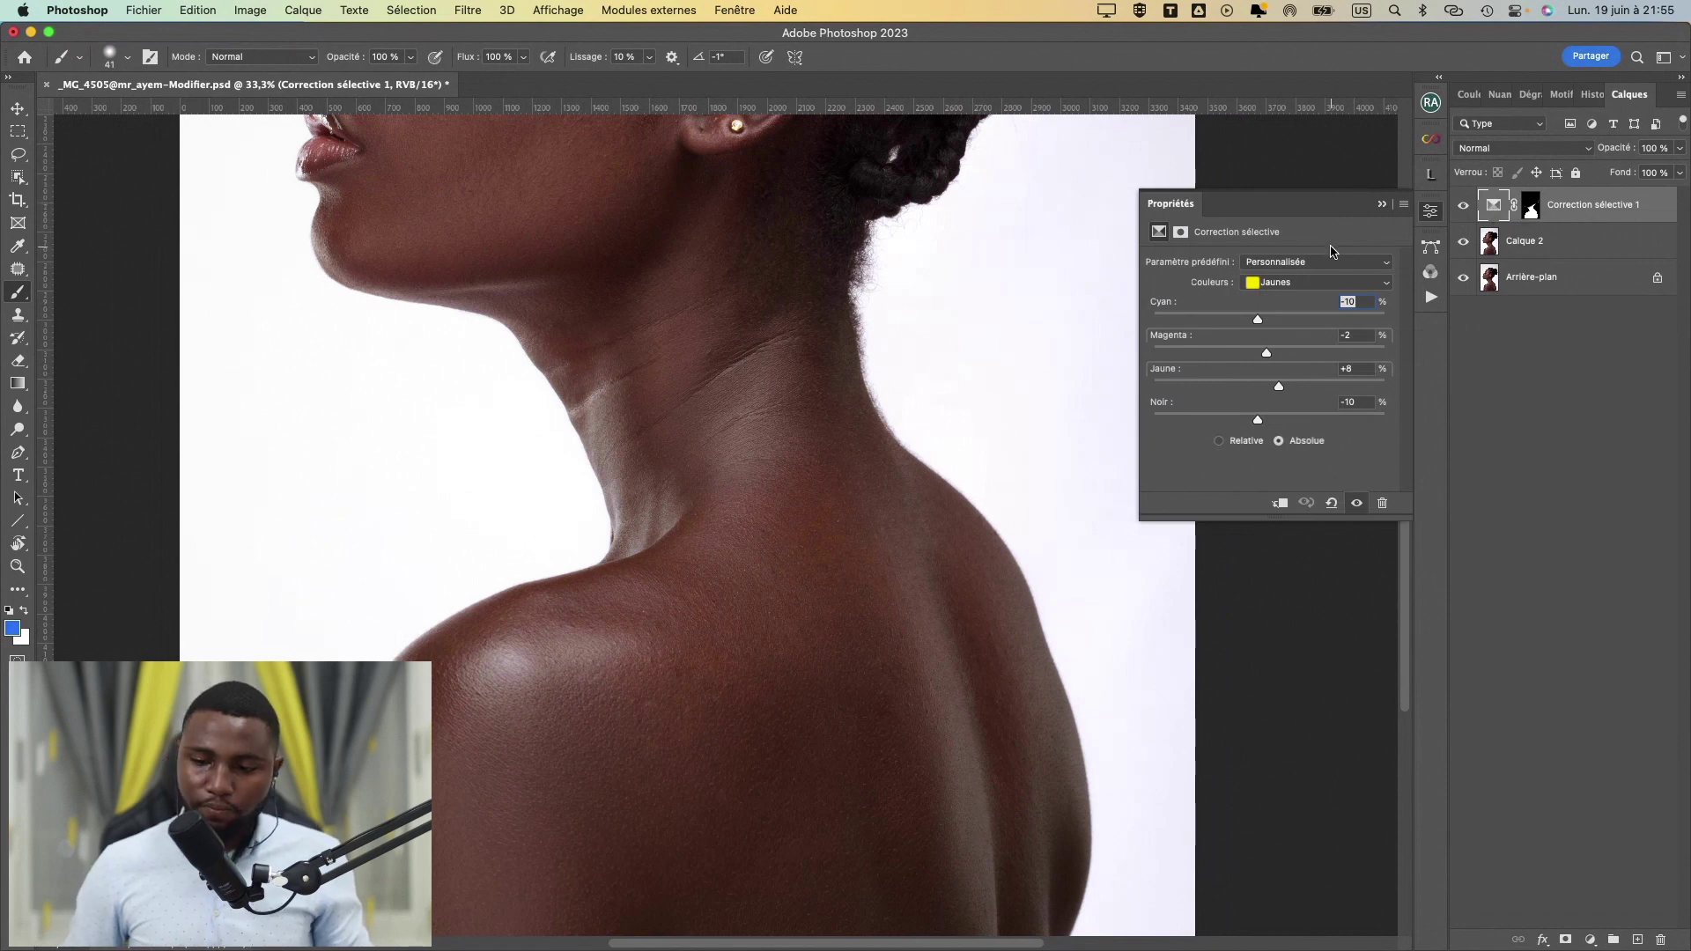
click(1330, 283)
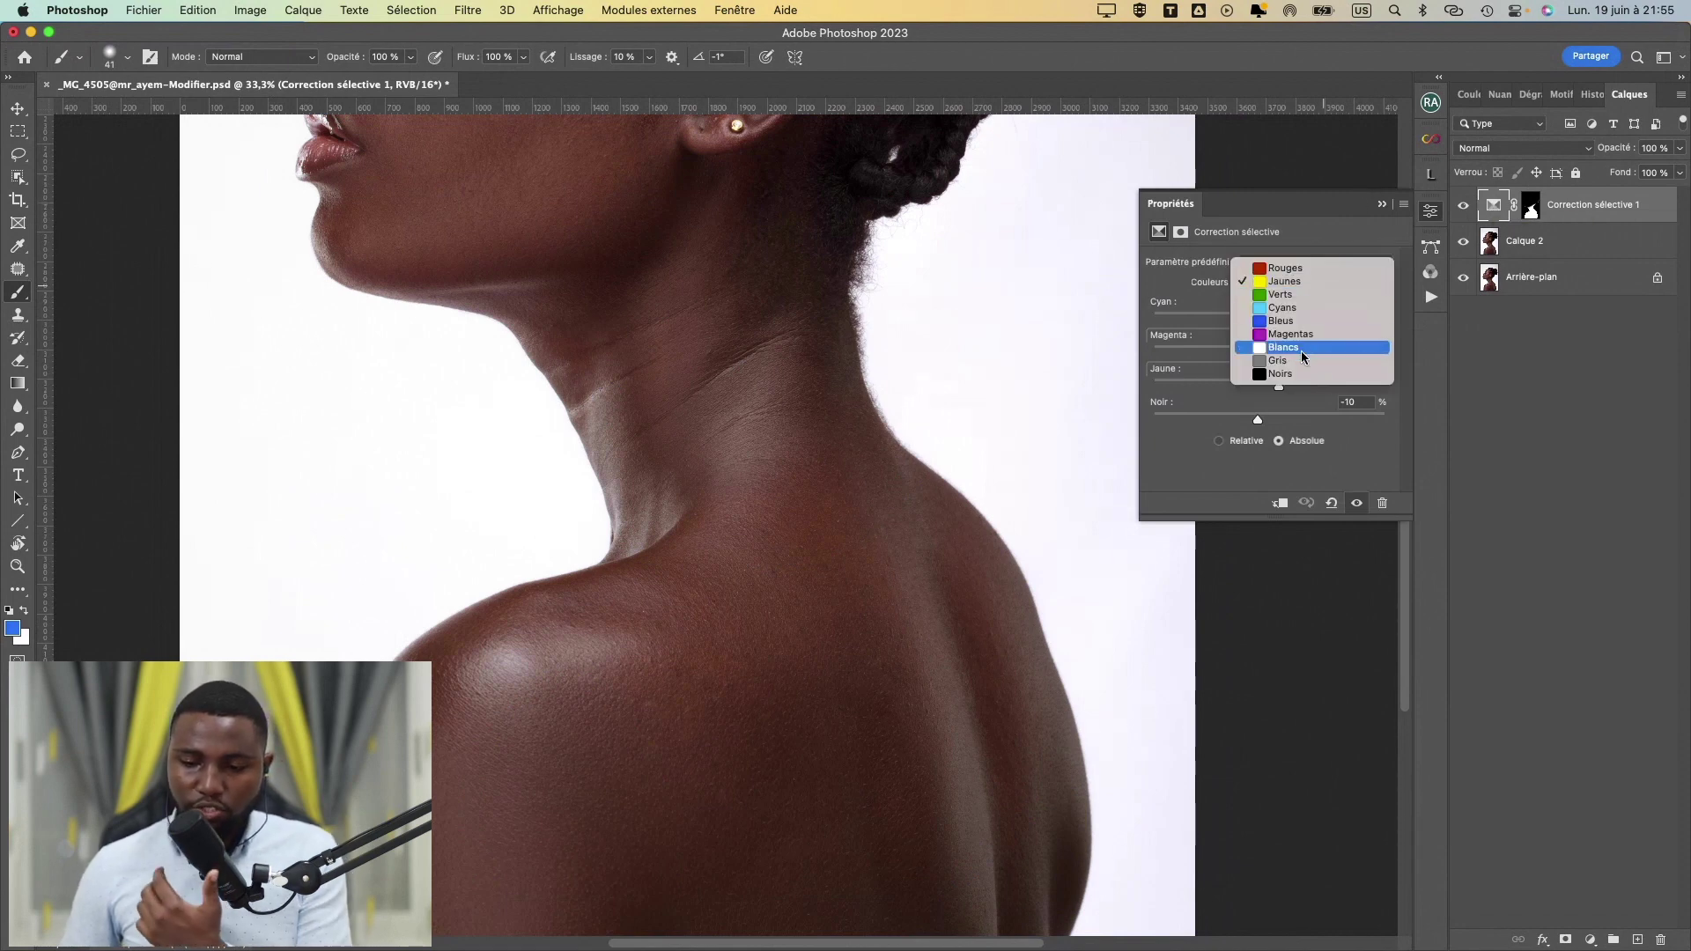
click(1300, 360)
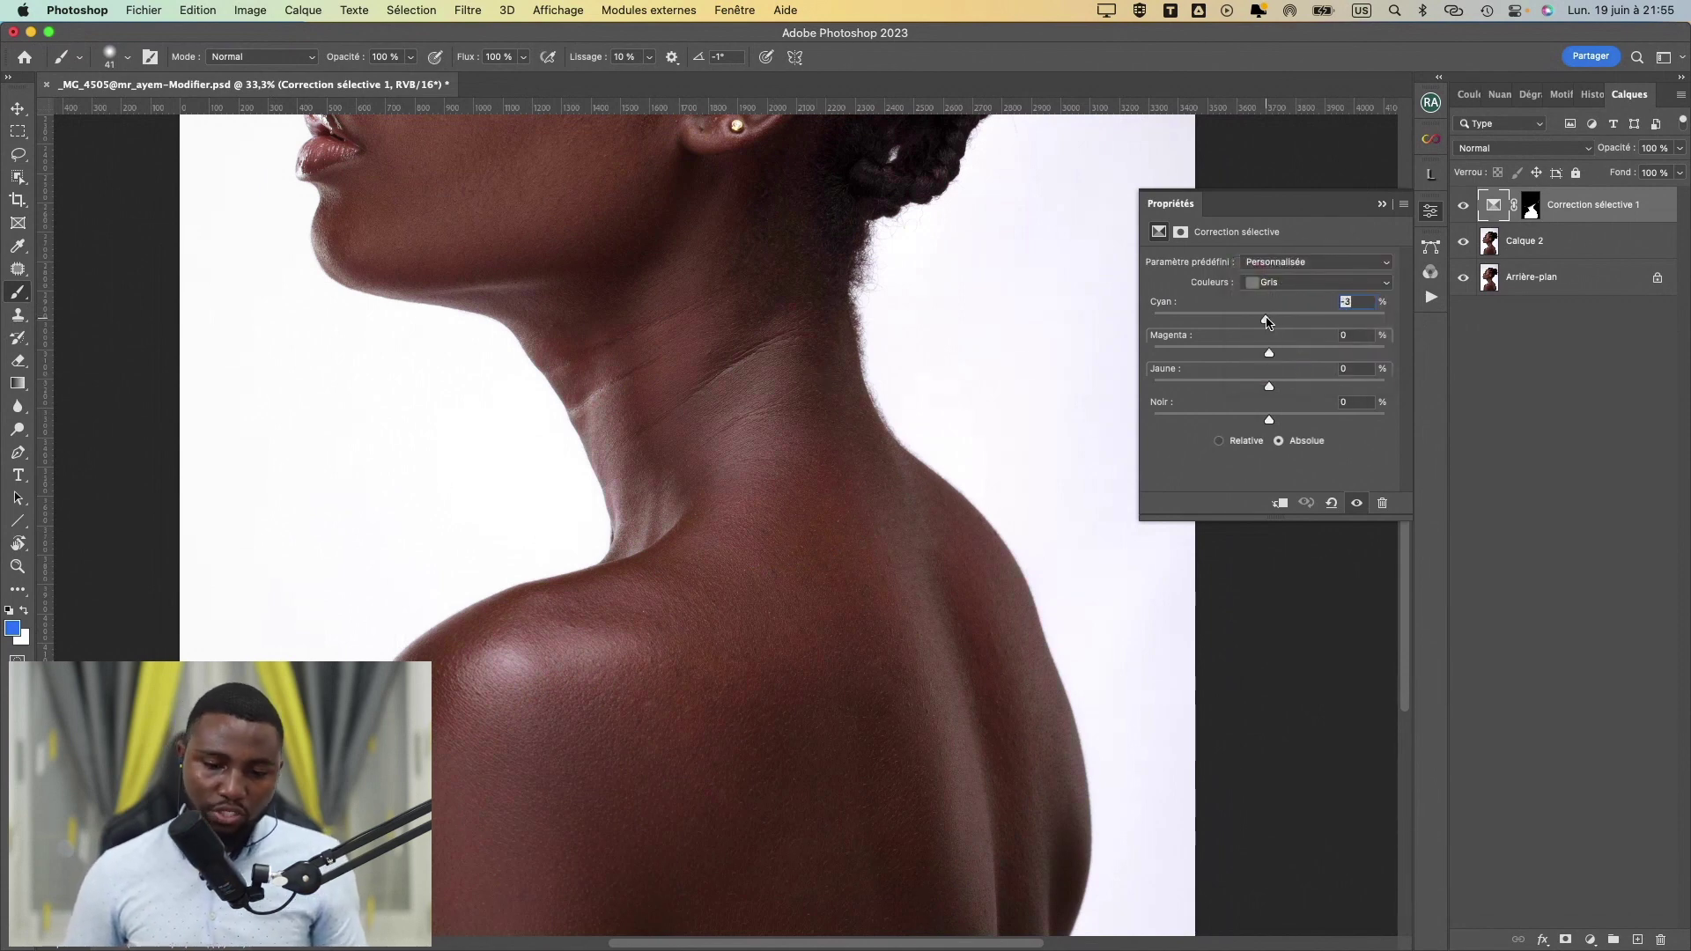
drag(1266, 323, 1270, 323)
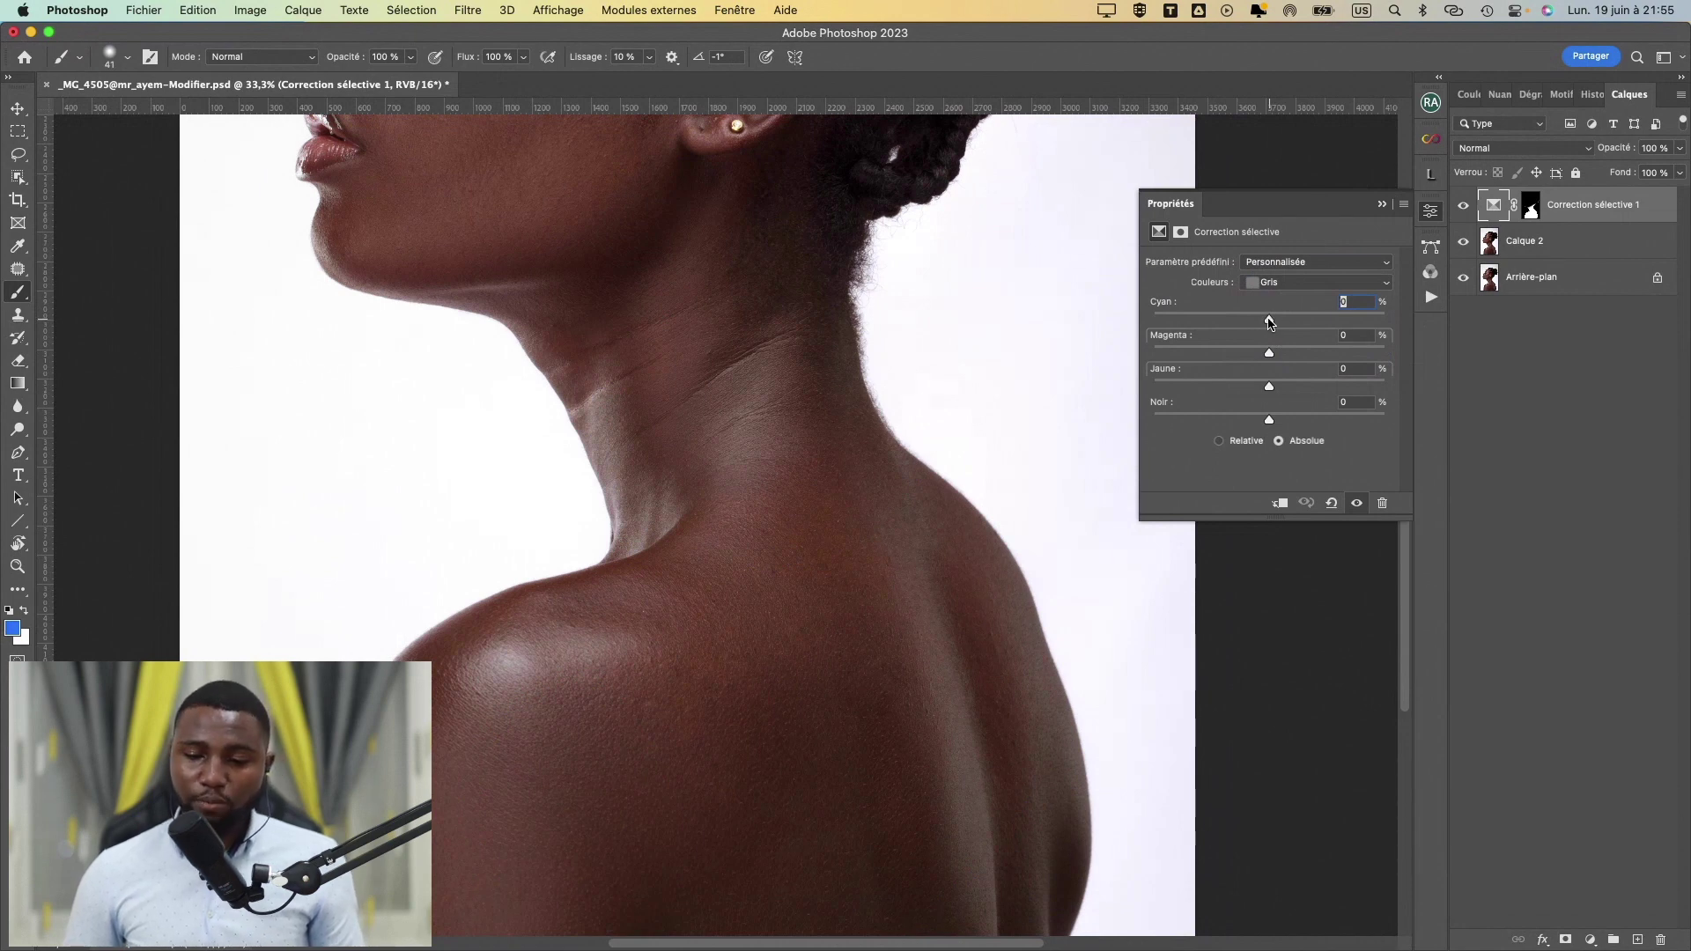
drag(1269, 322, 1267, 323)
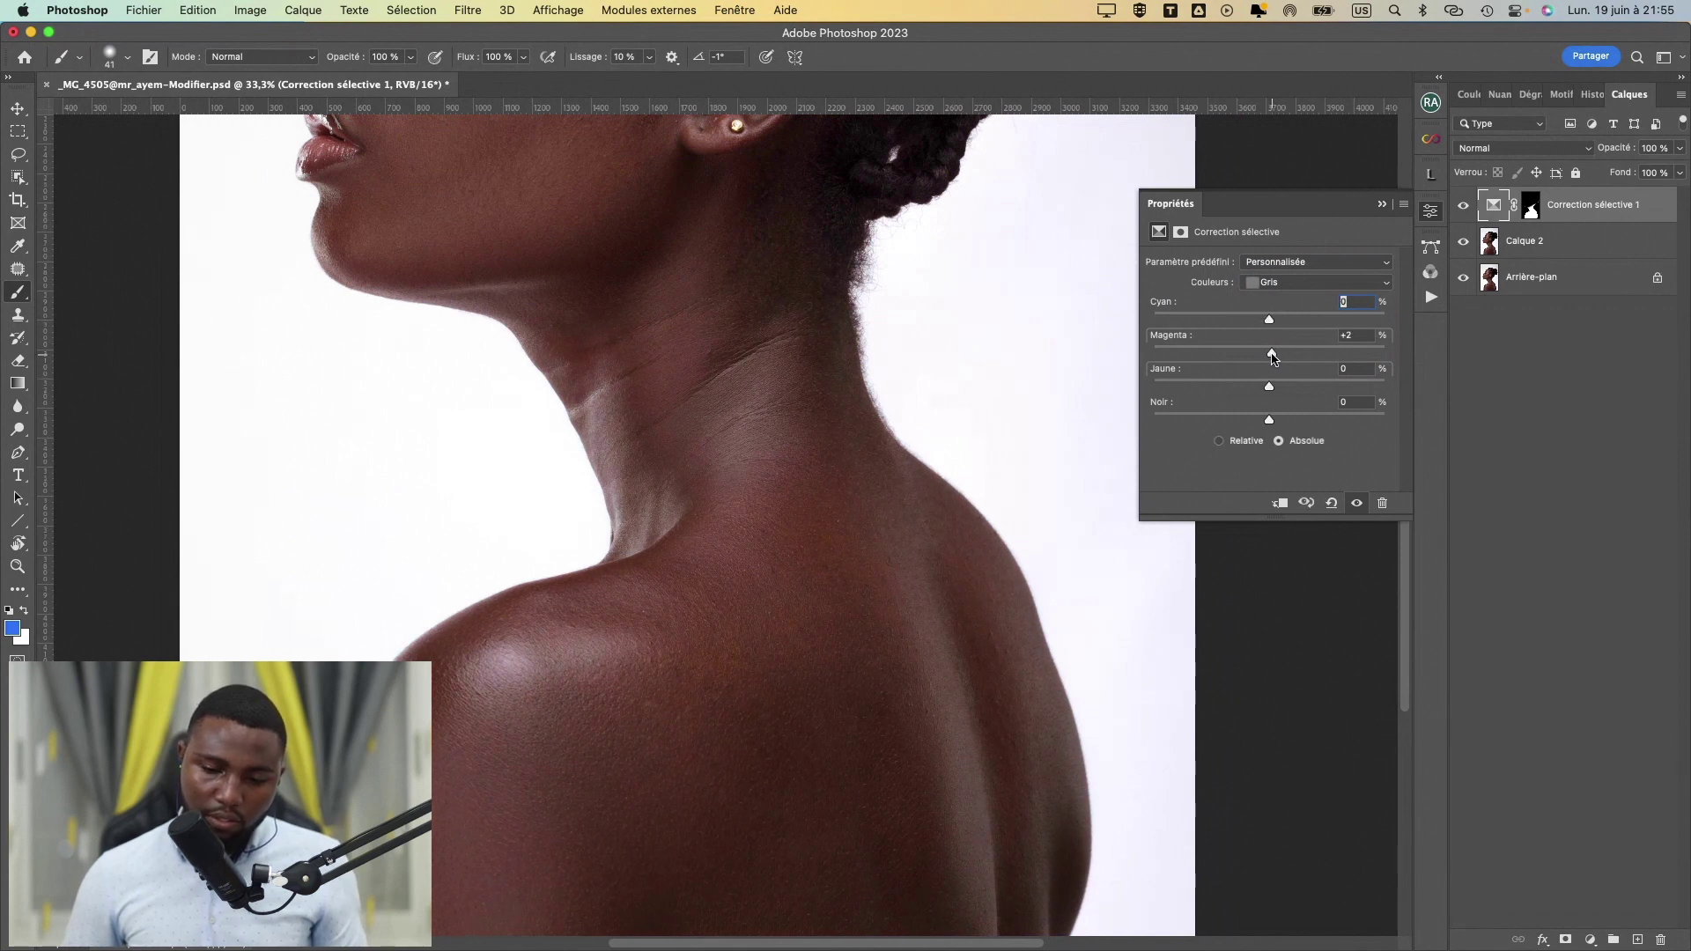
drag(1273, 356, 1280, 390)
key(super+z)
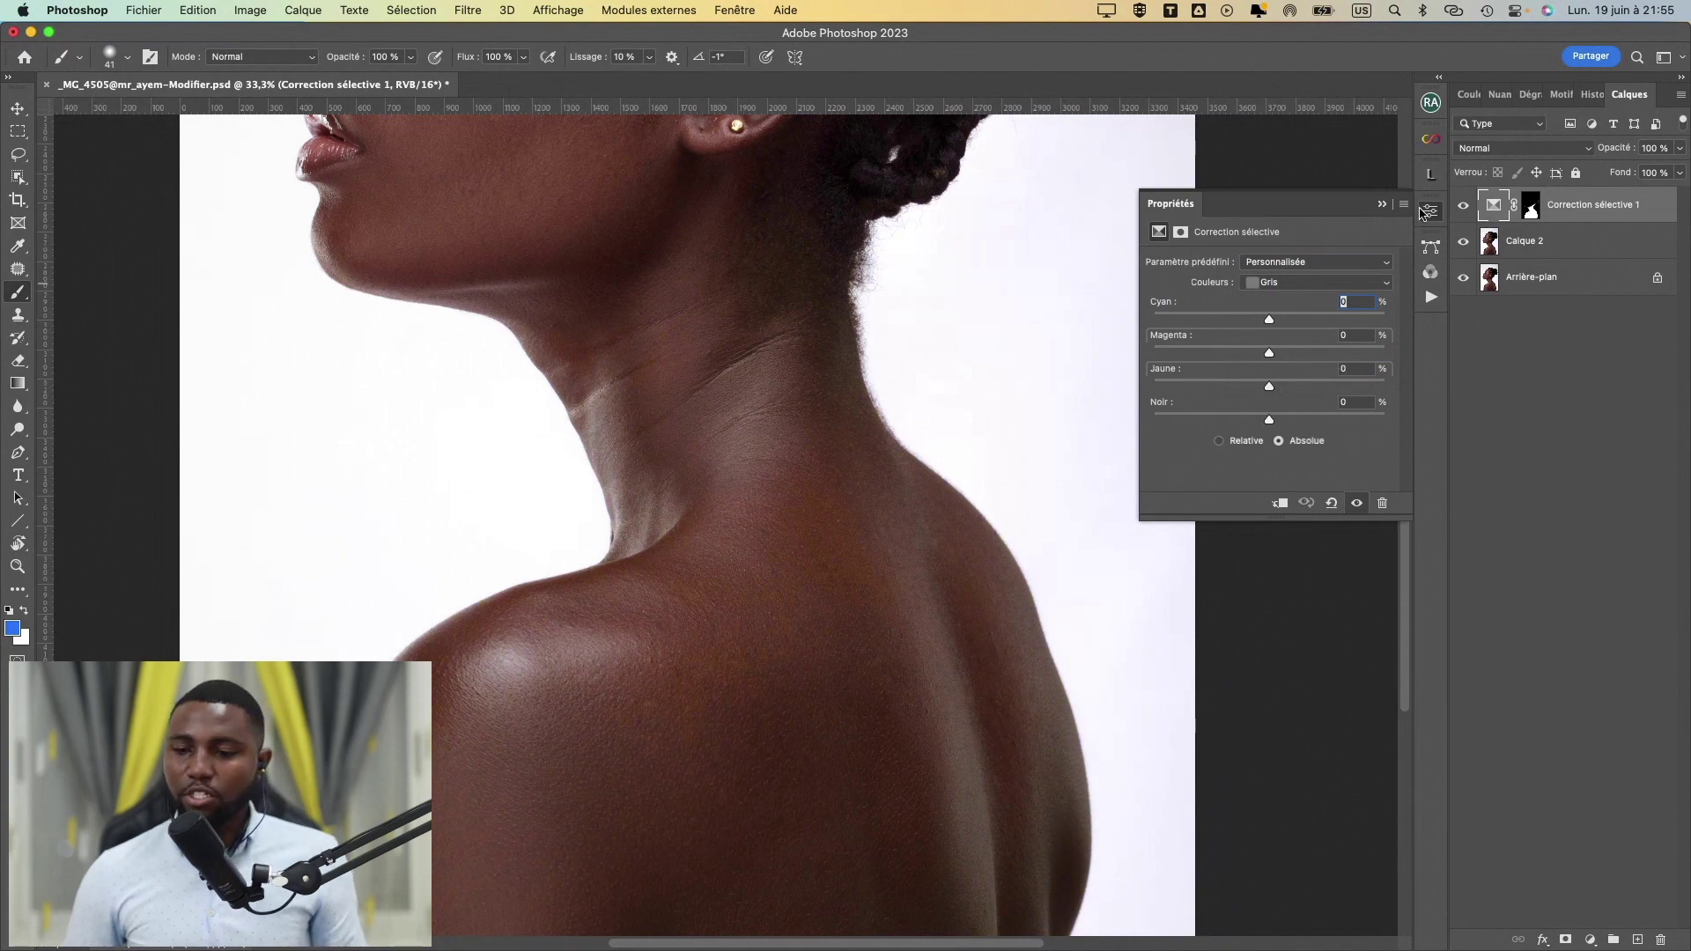
click(1428, 212)
key(super+minus)
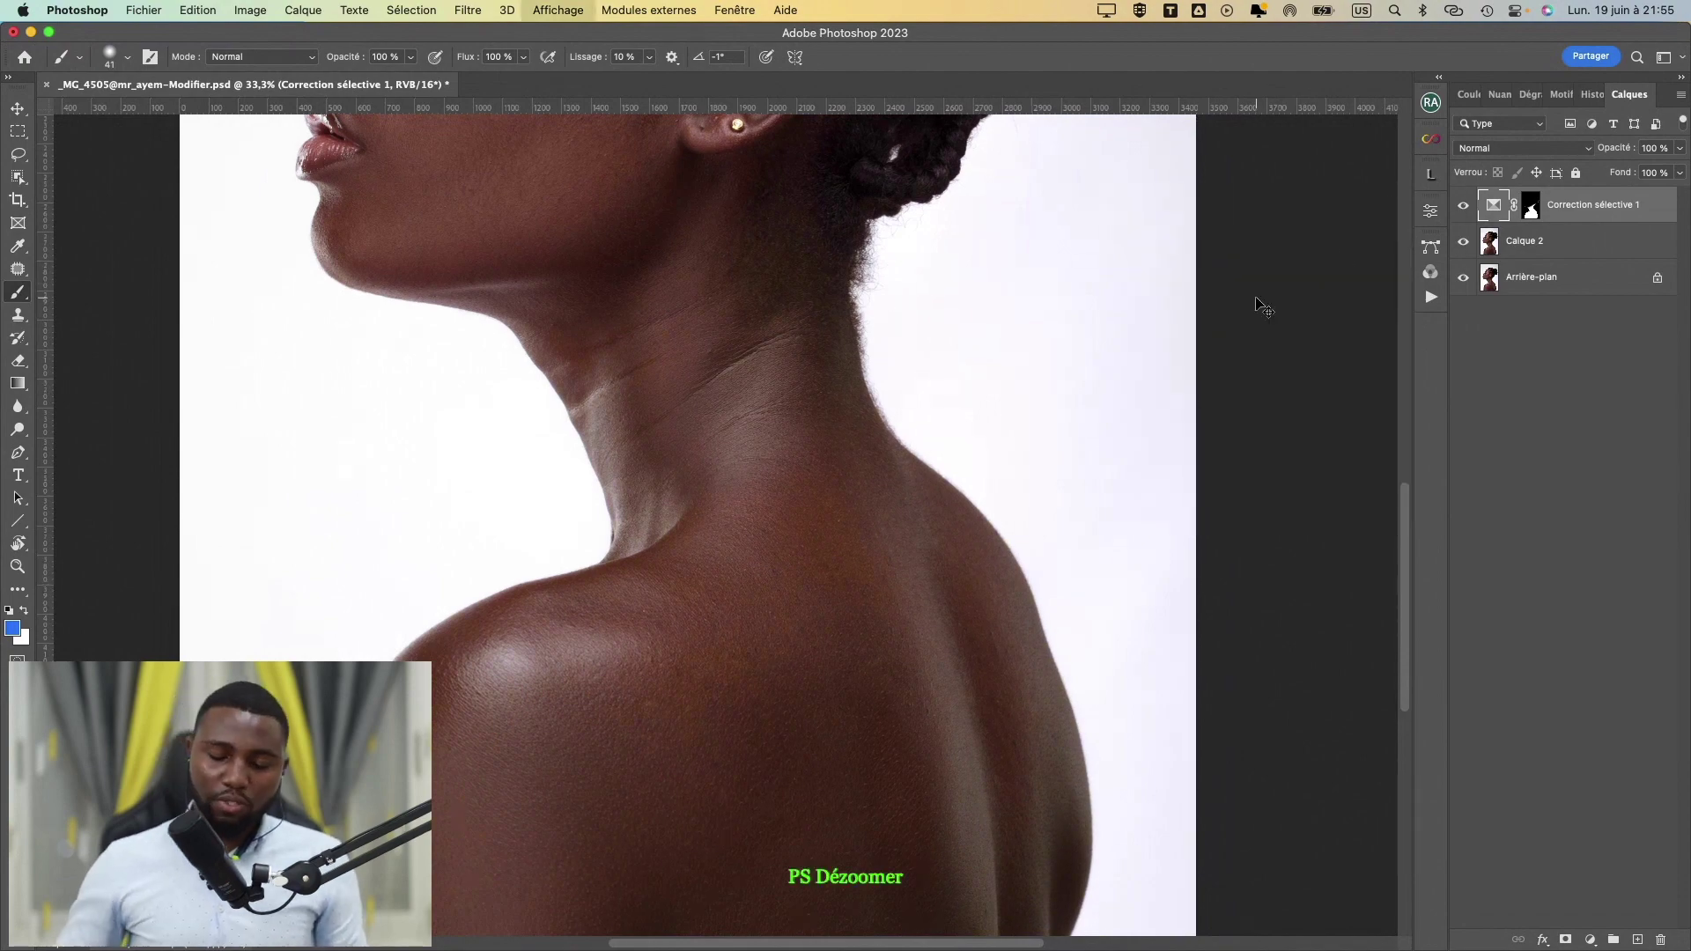
key(super+plus)
key(super+minus)
key(super+minus)
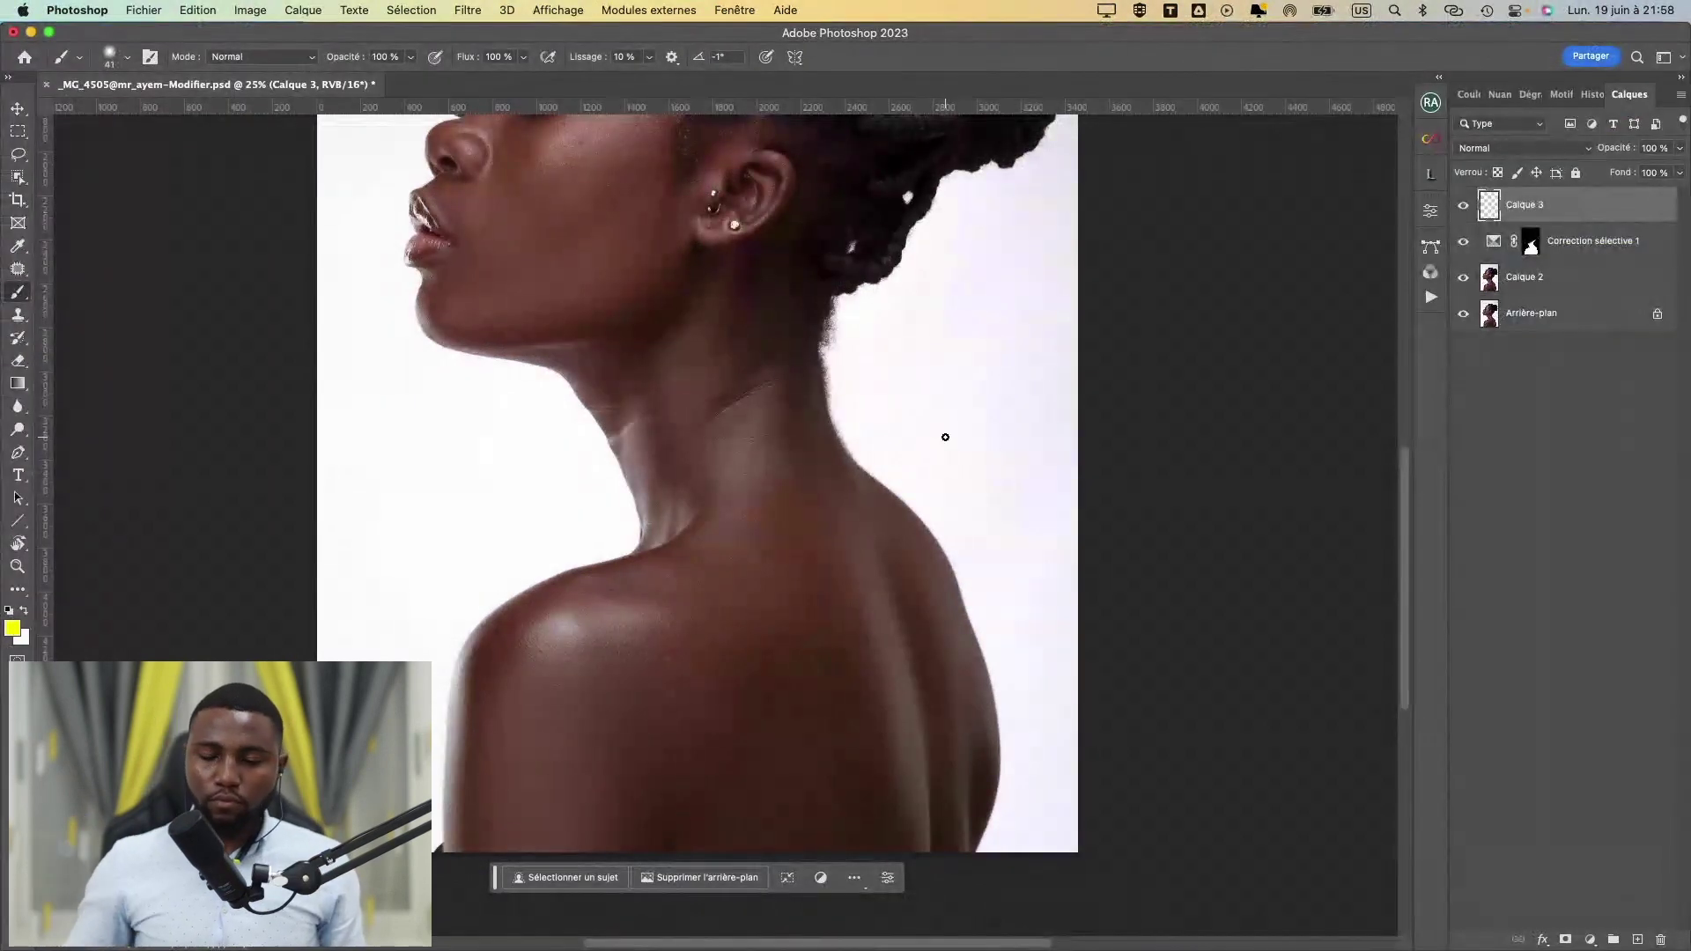
key(super+plus)
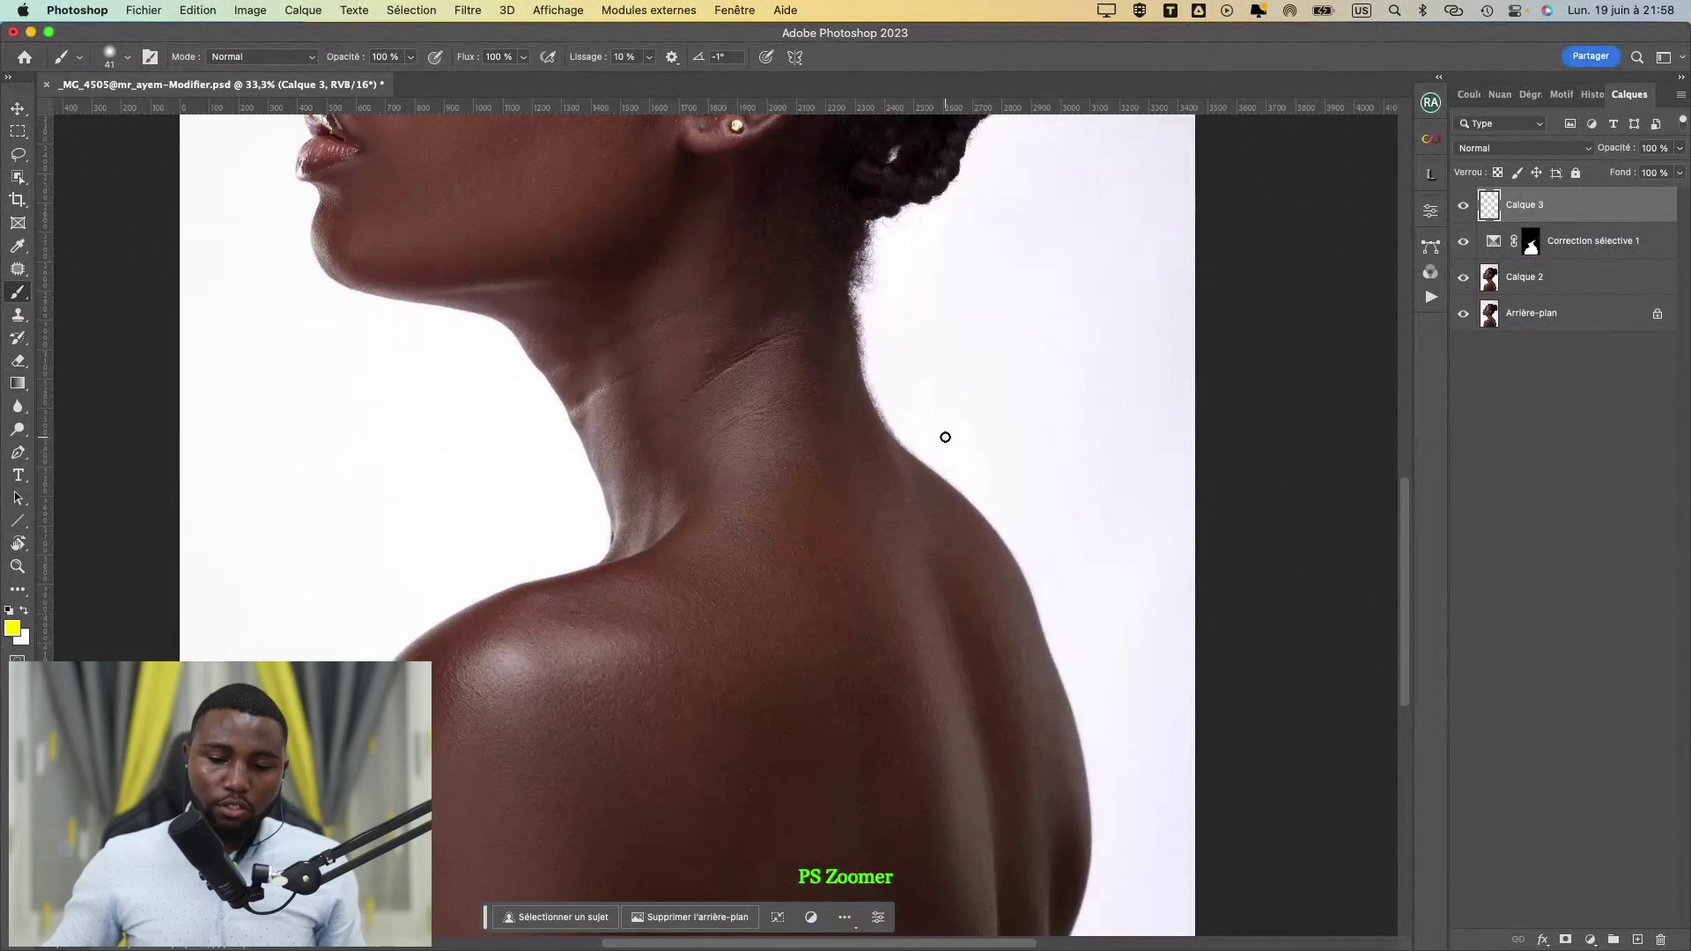
key(super+minus)
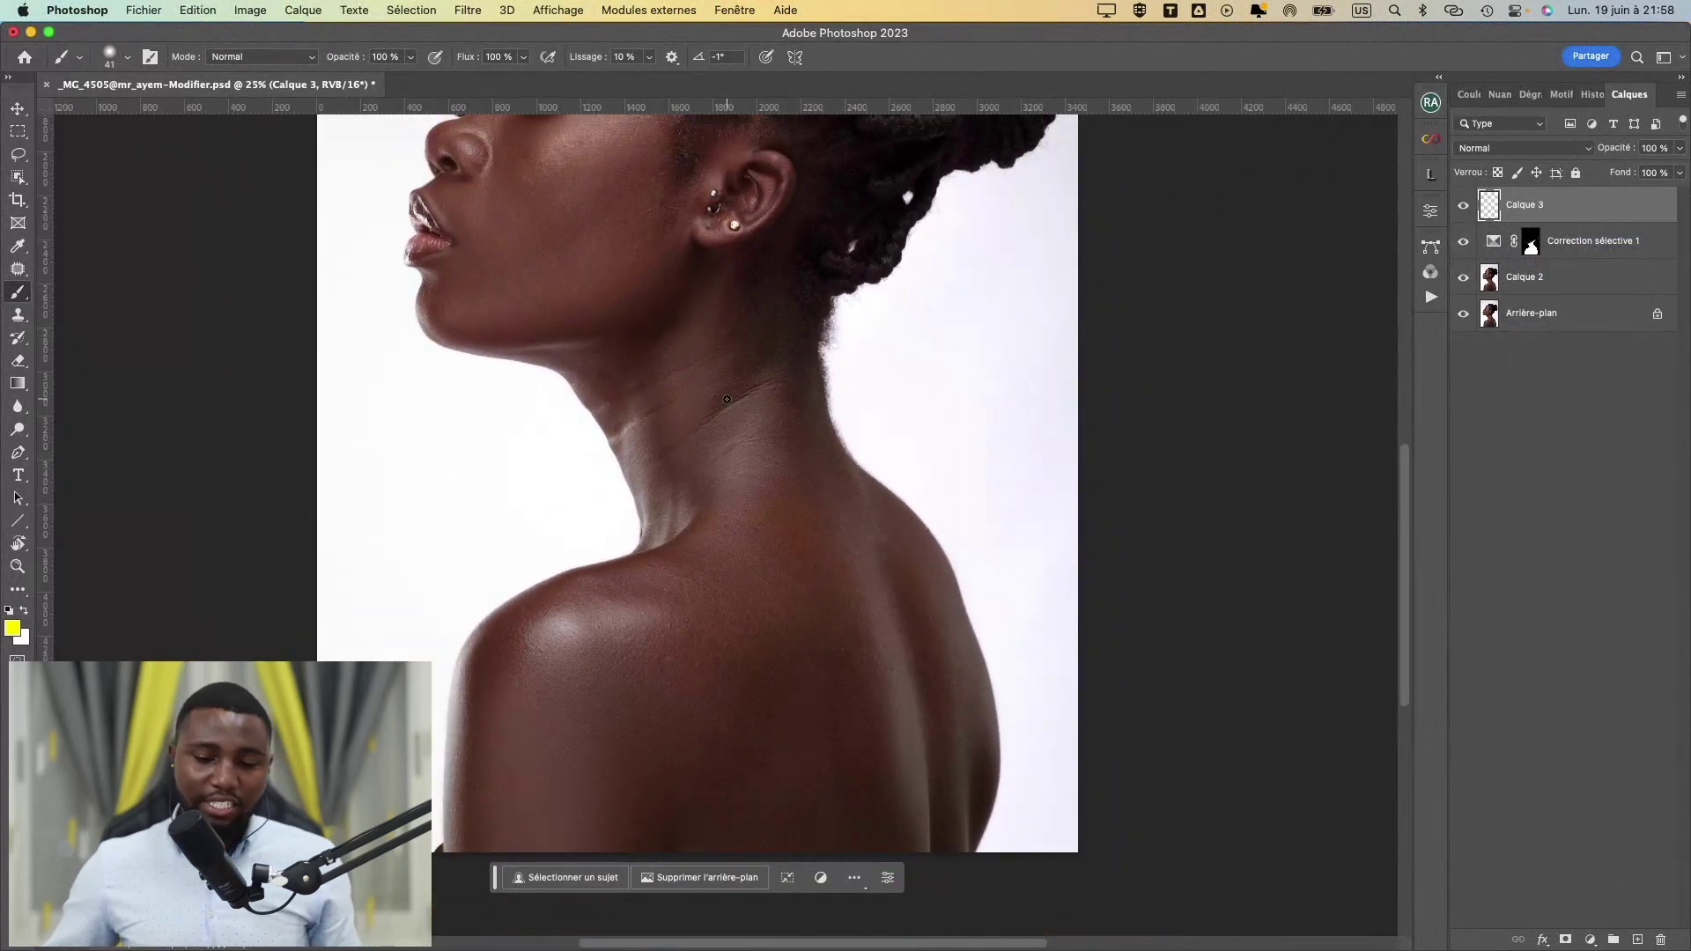
- Outline the uneven-toned areas of the neck, shoulder, arm and back in thin yellow brush lines on Calque 3
drag(808, 325, 813, 321)
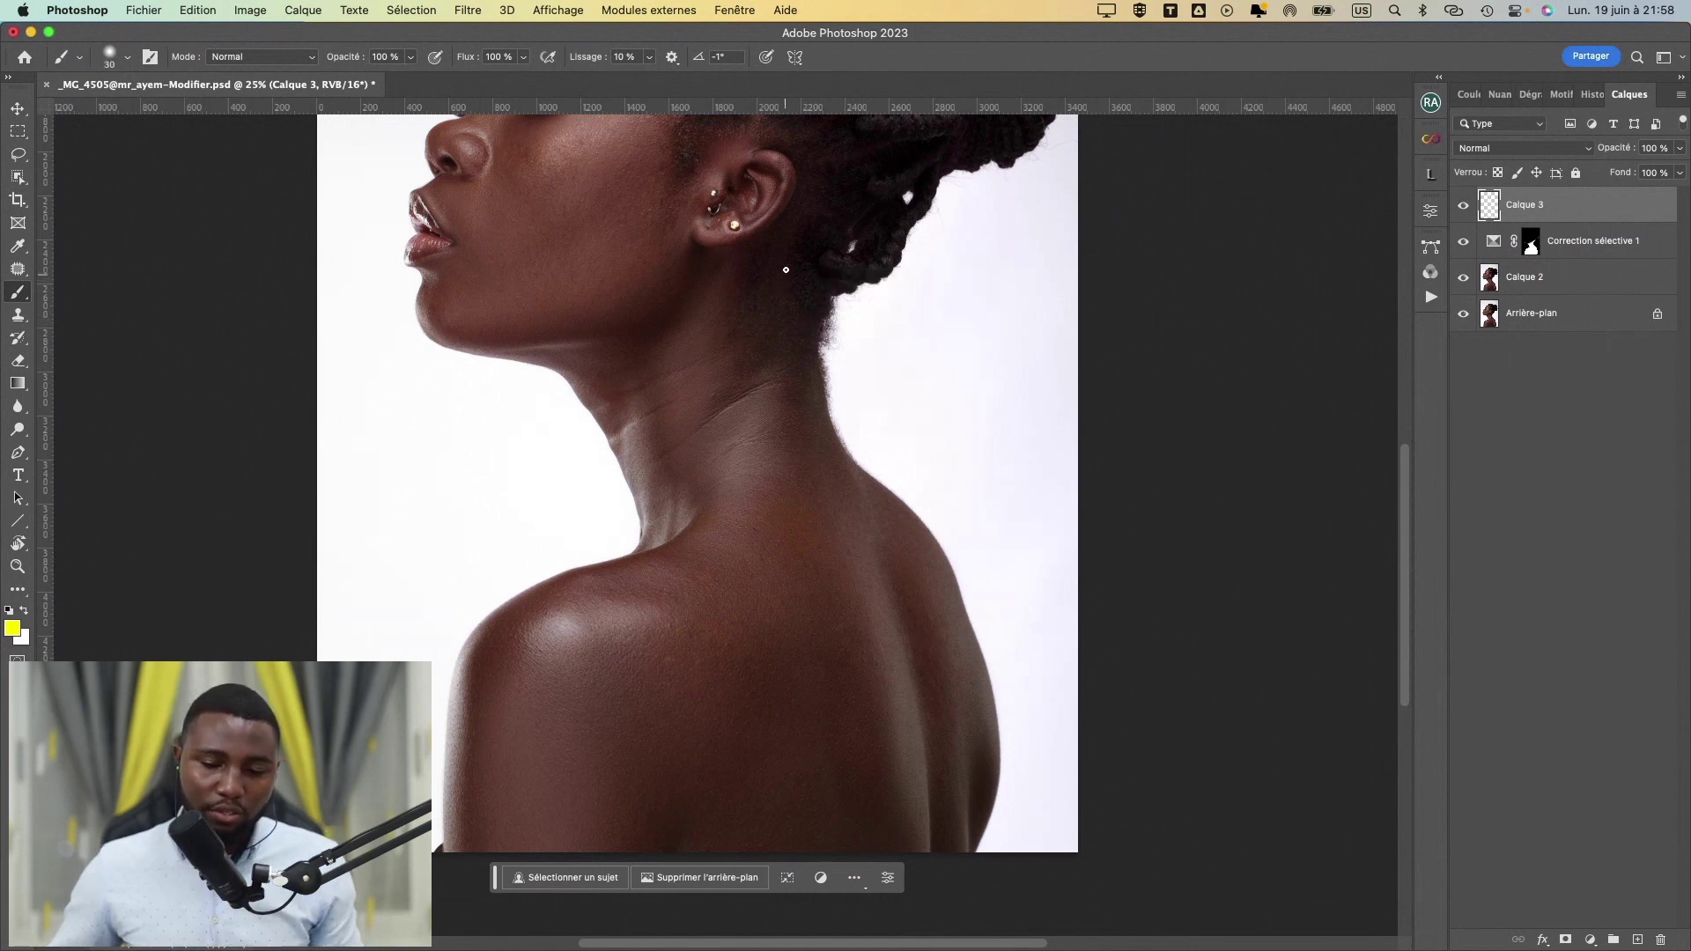
mouse_move(785, 269)
mouse_down()
mouse_move(710, 359)
mouse_move(750, 376)
mouse_up()
key(super+z)
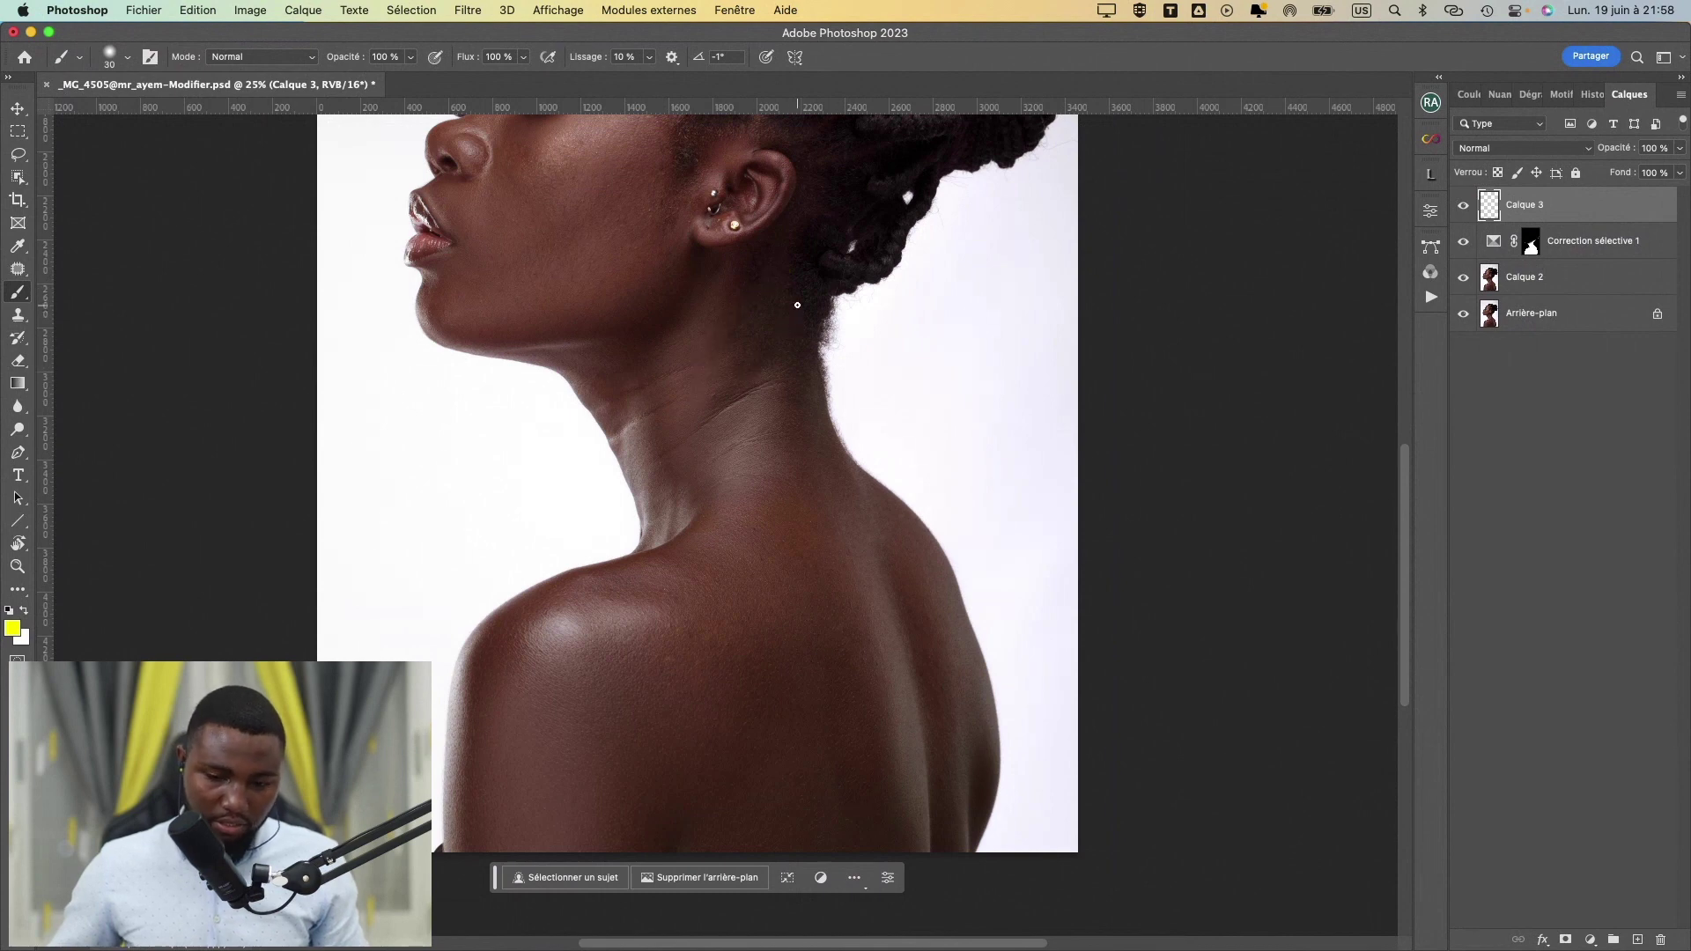
mouse_move(797, 305)
mouse_down()
mouse_move(739, 311)
mouse_move(698, 383)
mouse_move(691, 475)
mouse_up()
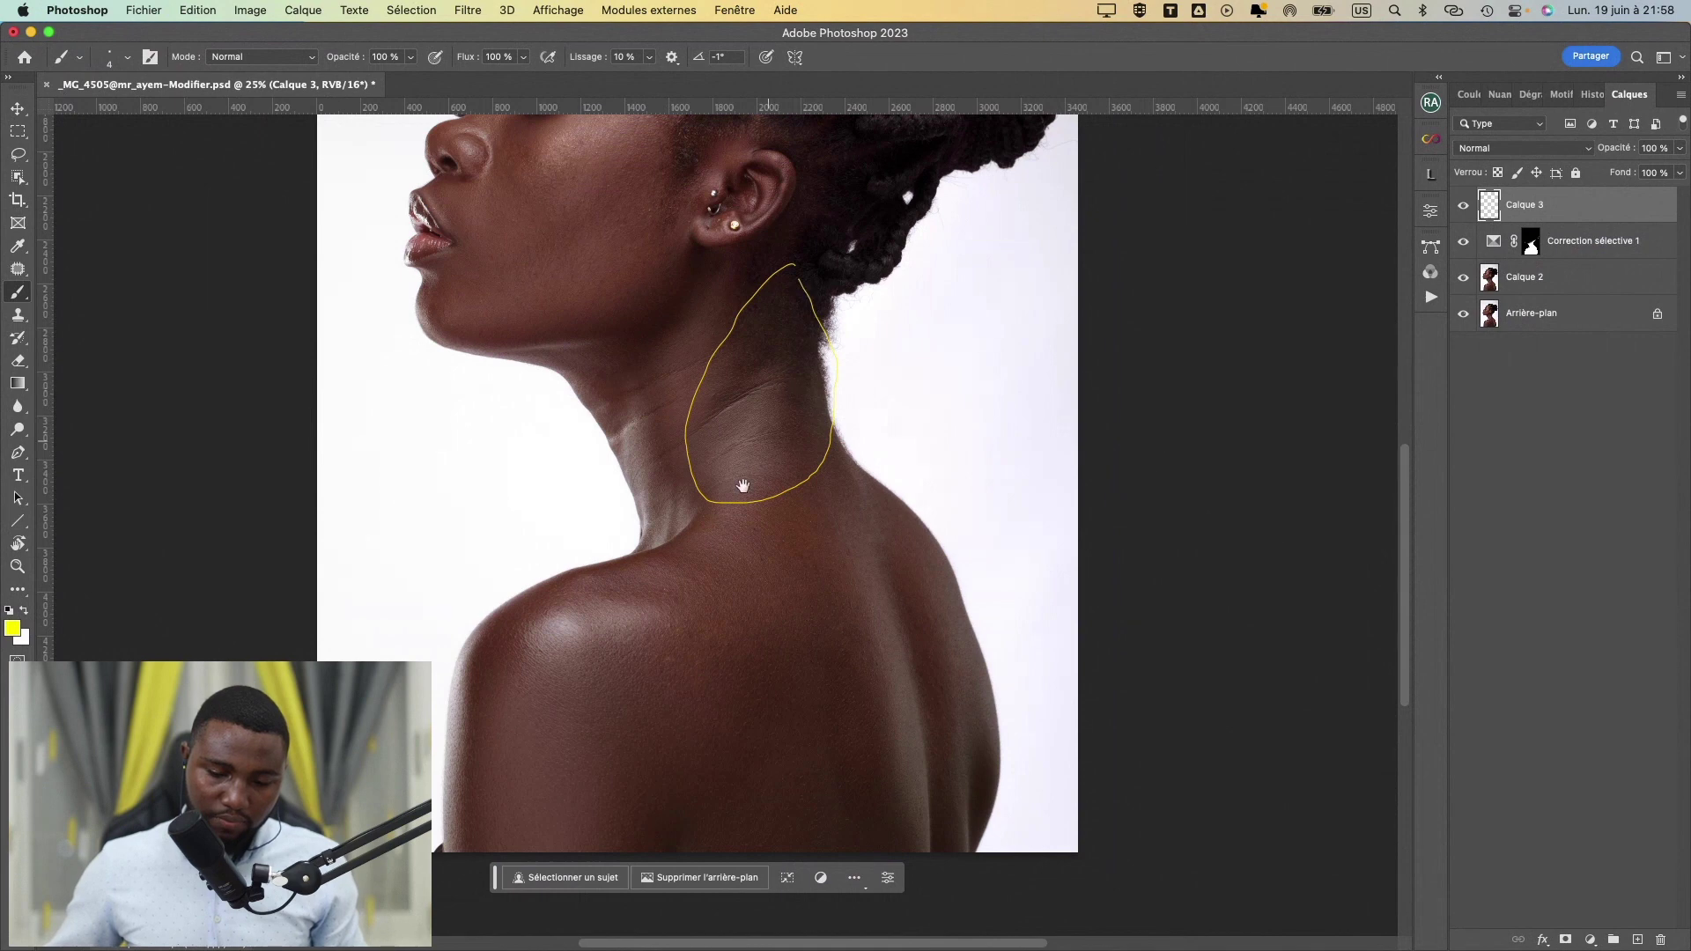
drag(678, 539, 709, 339)
mouse_move(547, 424)
mouse_down()
mouse_move(567, 576)
mouse_move(625, 438)
mouse_up()
mouse_move(700, 492)
mouse_down()
mouse_move(639, 556)
mouse_move(634, 651)
mouse_move(723, 681)
mouse_move(740, 557)
mouse_move(706, 498)
mouse_up()
mouse_move(872, 392)
mouse_down()
mouse_move(761, 435)
mouse_move(740, 512)
mouse_move(795, 625)
mouse_move(892, 665)
mouse_move(909, 561)
mouse_move(879, 410)
mouse_up()
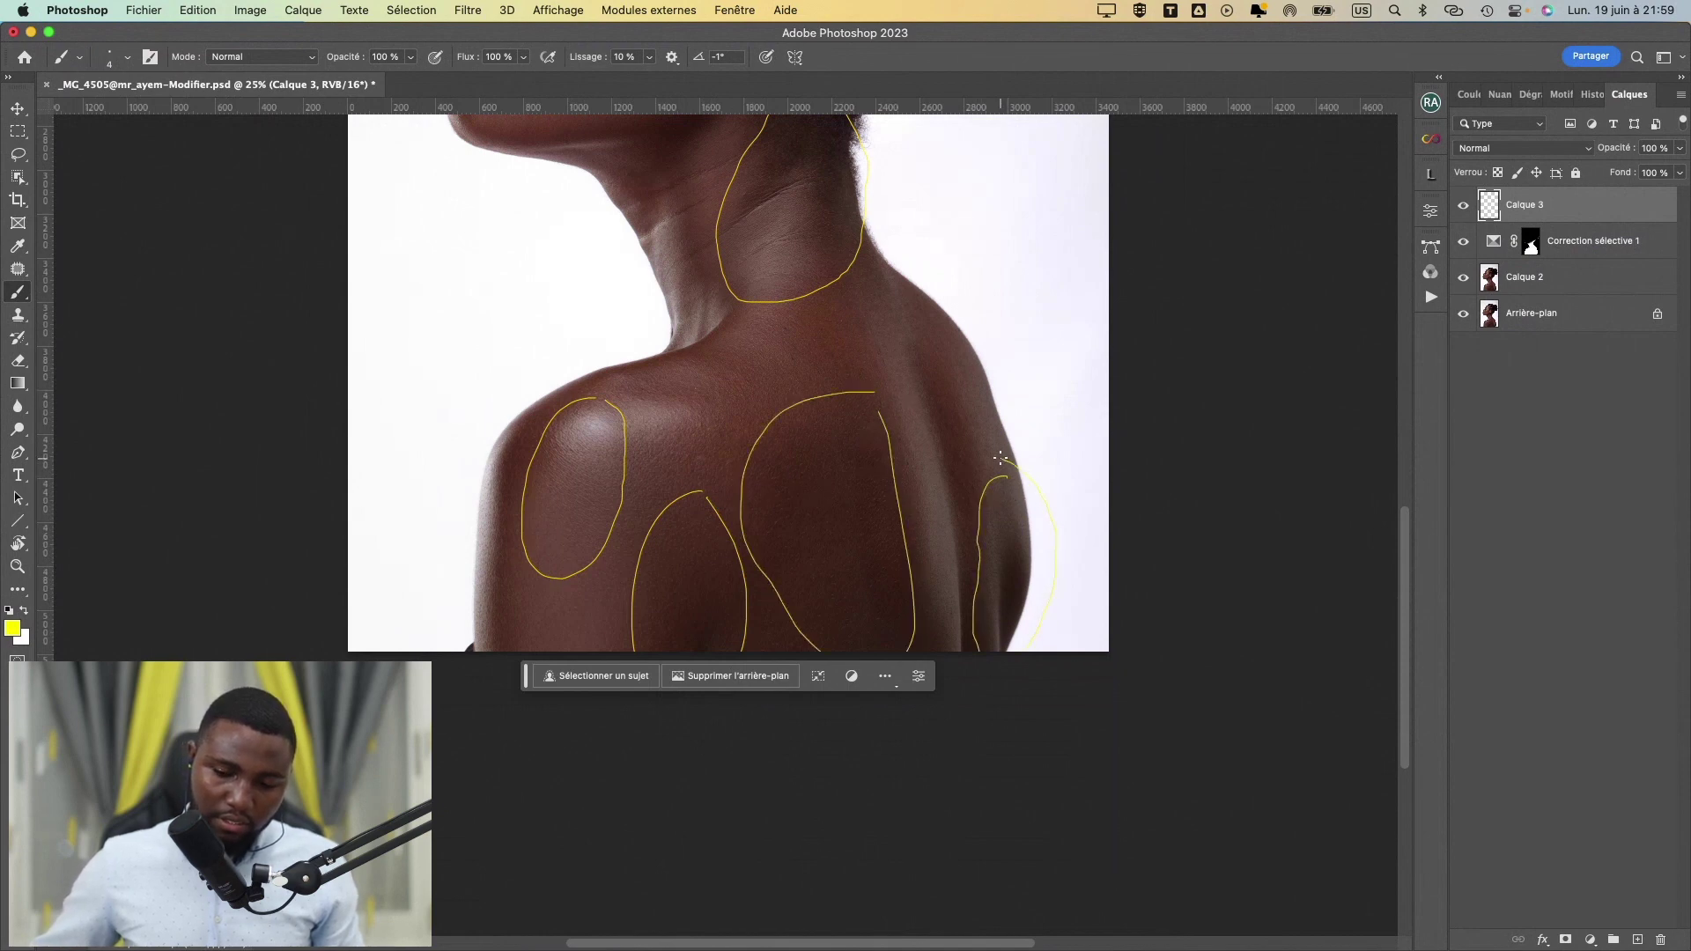
drag(926, 451, 947, 664)
drag(837, 530, 845, 484)
mouse_move(798, 552)
mouse_down()
mouse_move(827, 468)
mouse_move(790, 537)
mouse_up()
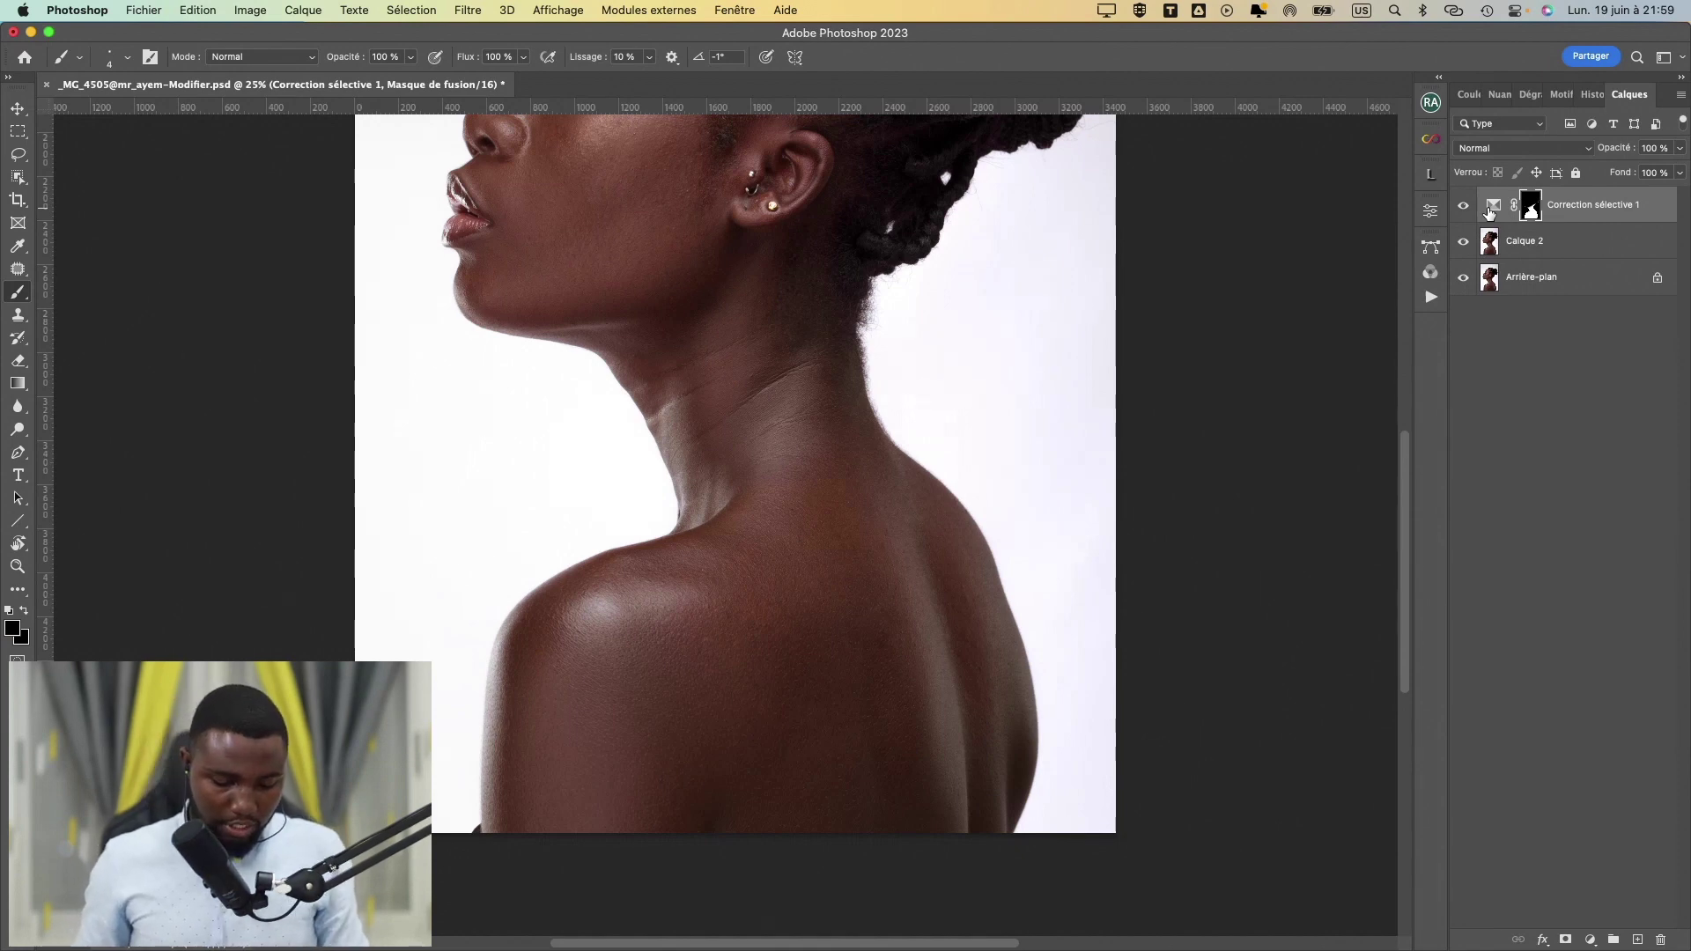
- Create a new empty layer above Correction sélective 1 and set its blend mode to Couleur
key(shift+alt+super+n)
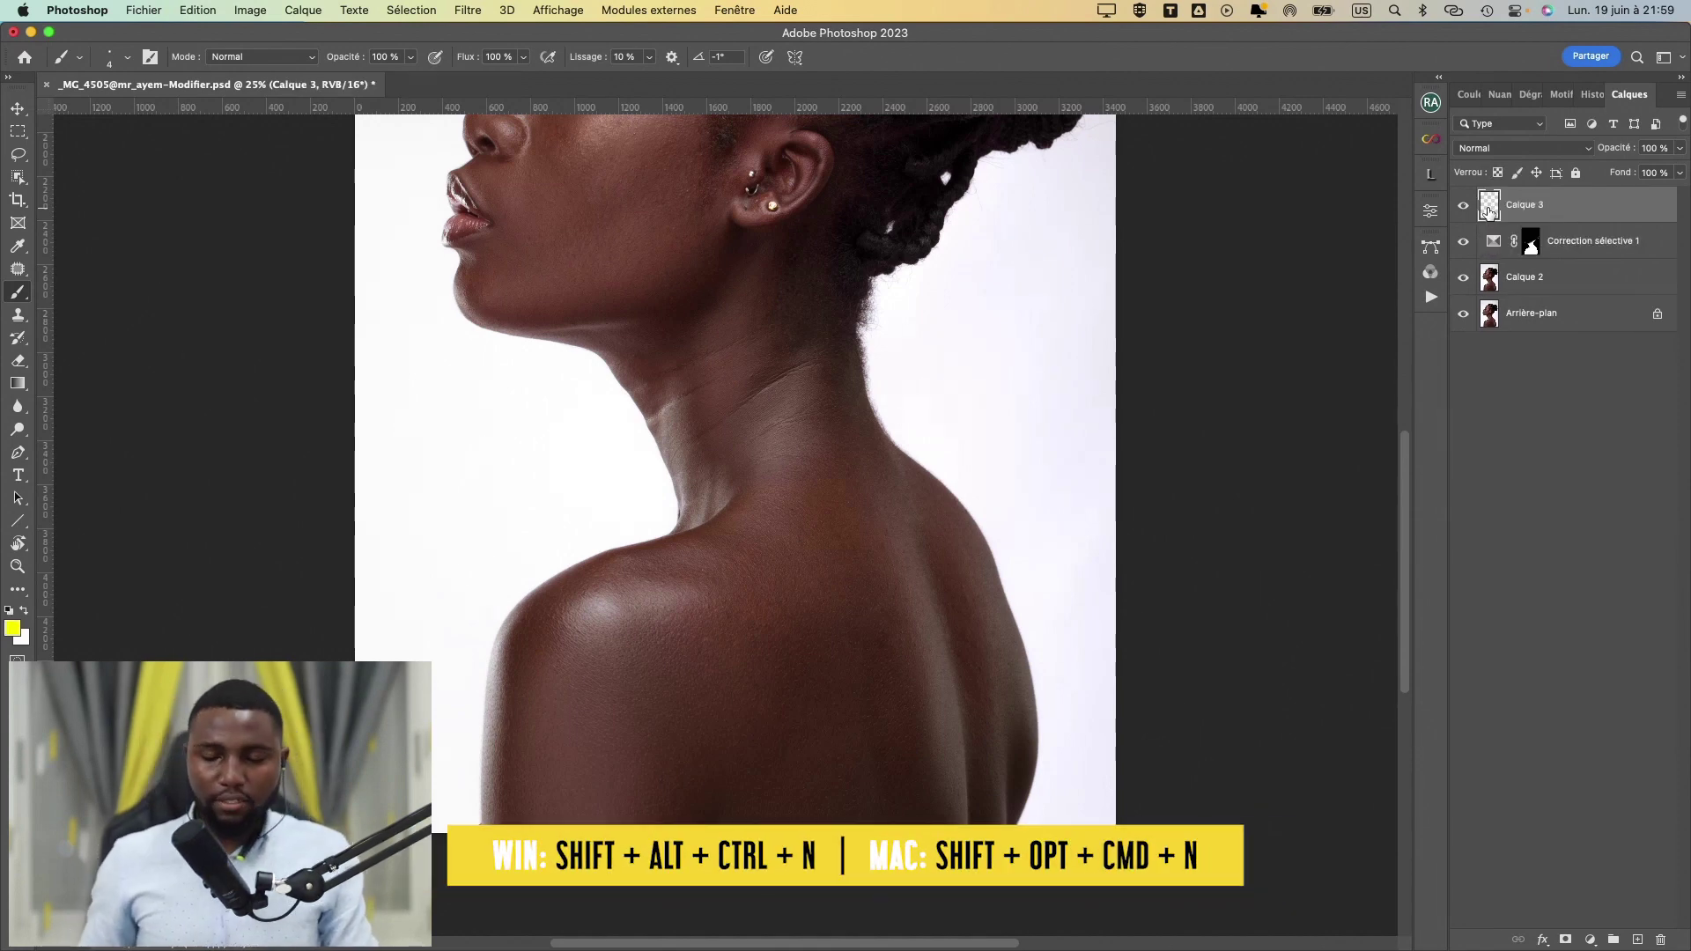
click(1517, 149)
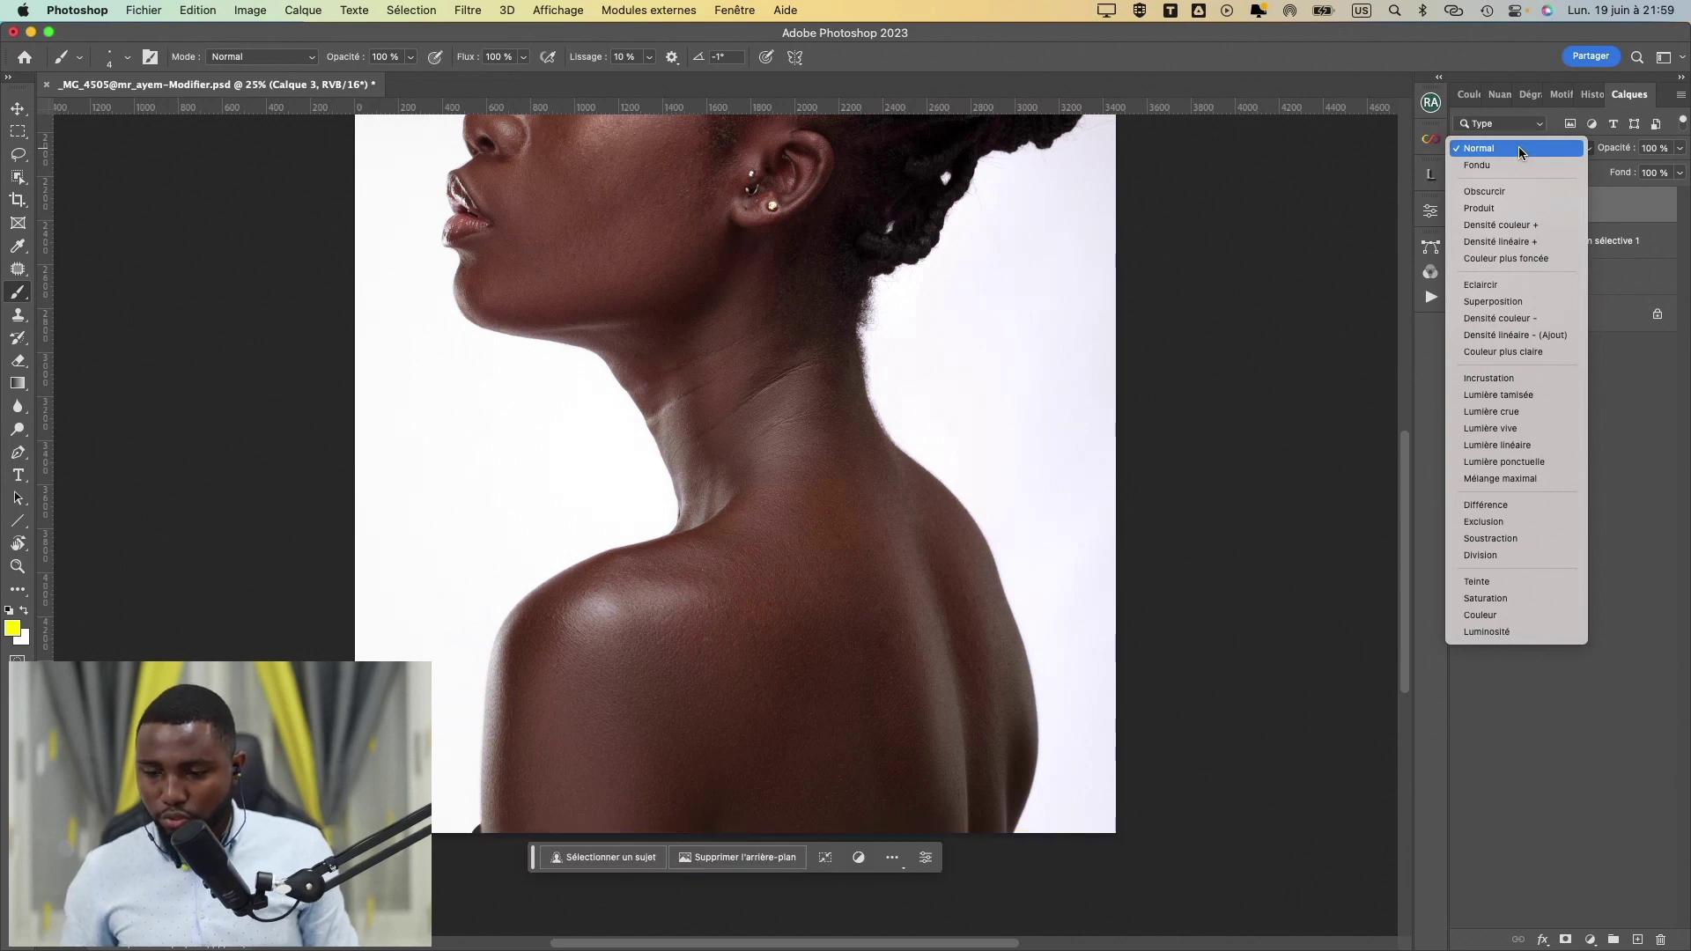
click(1500, 614)
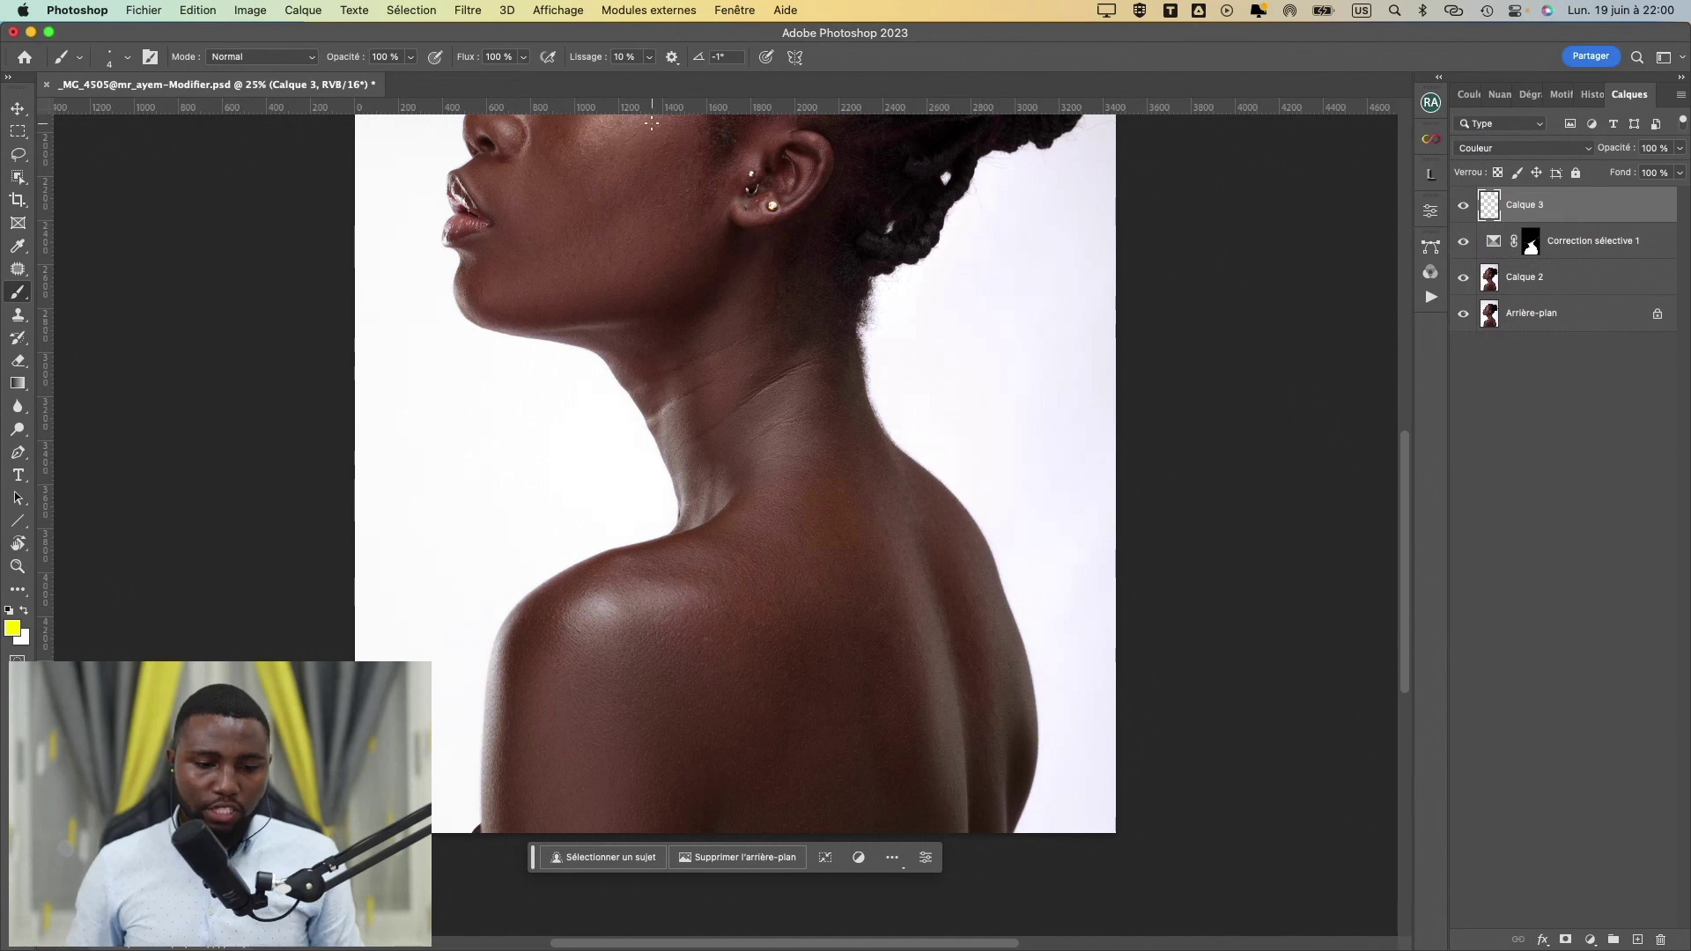
- Load the D&B preset for the Brush tool, with its 50 % opacity and 10 % flow, keeping the brush mode at Normal
click(248, 58)
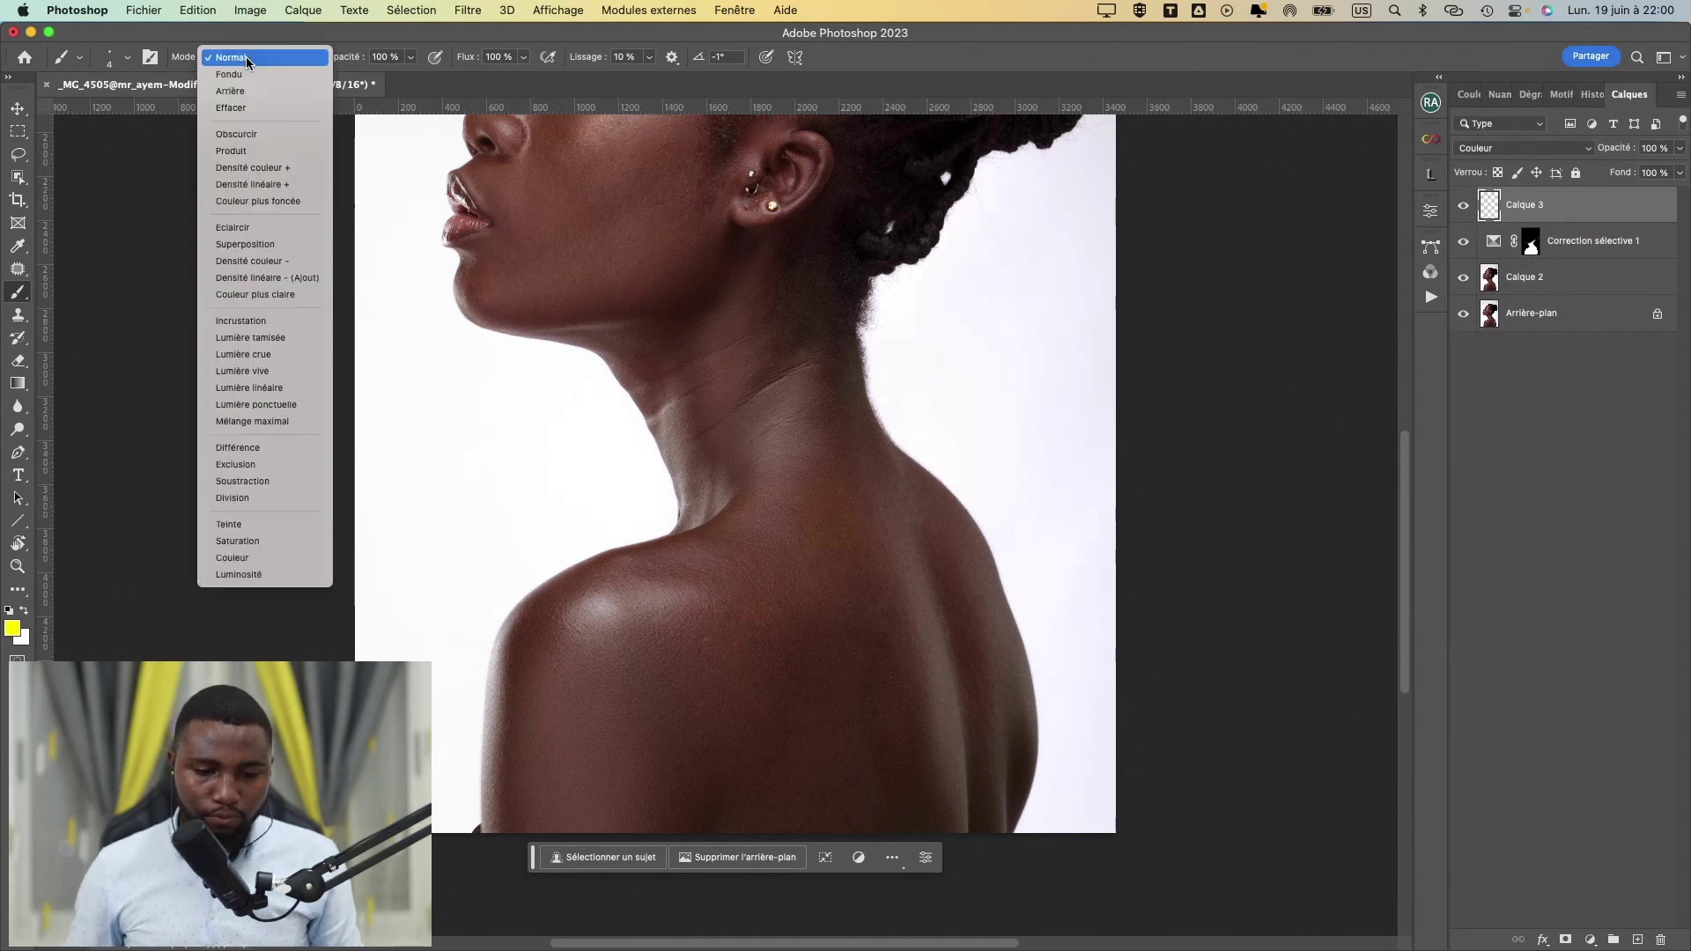
click(245, 56)
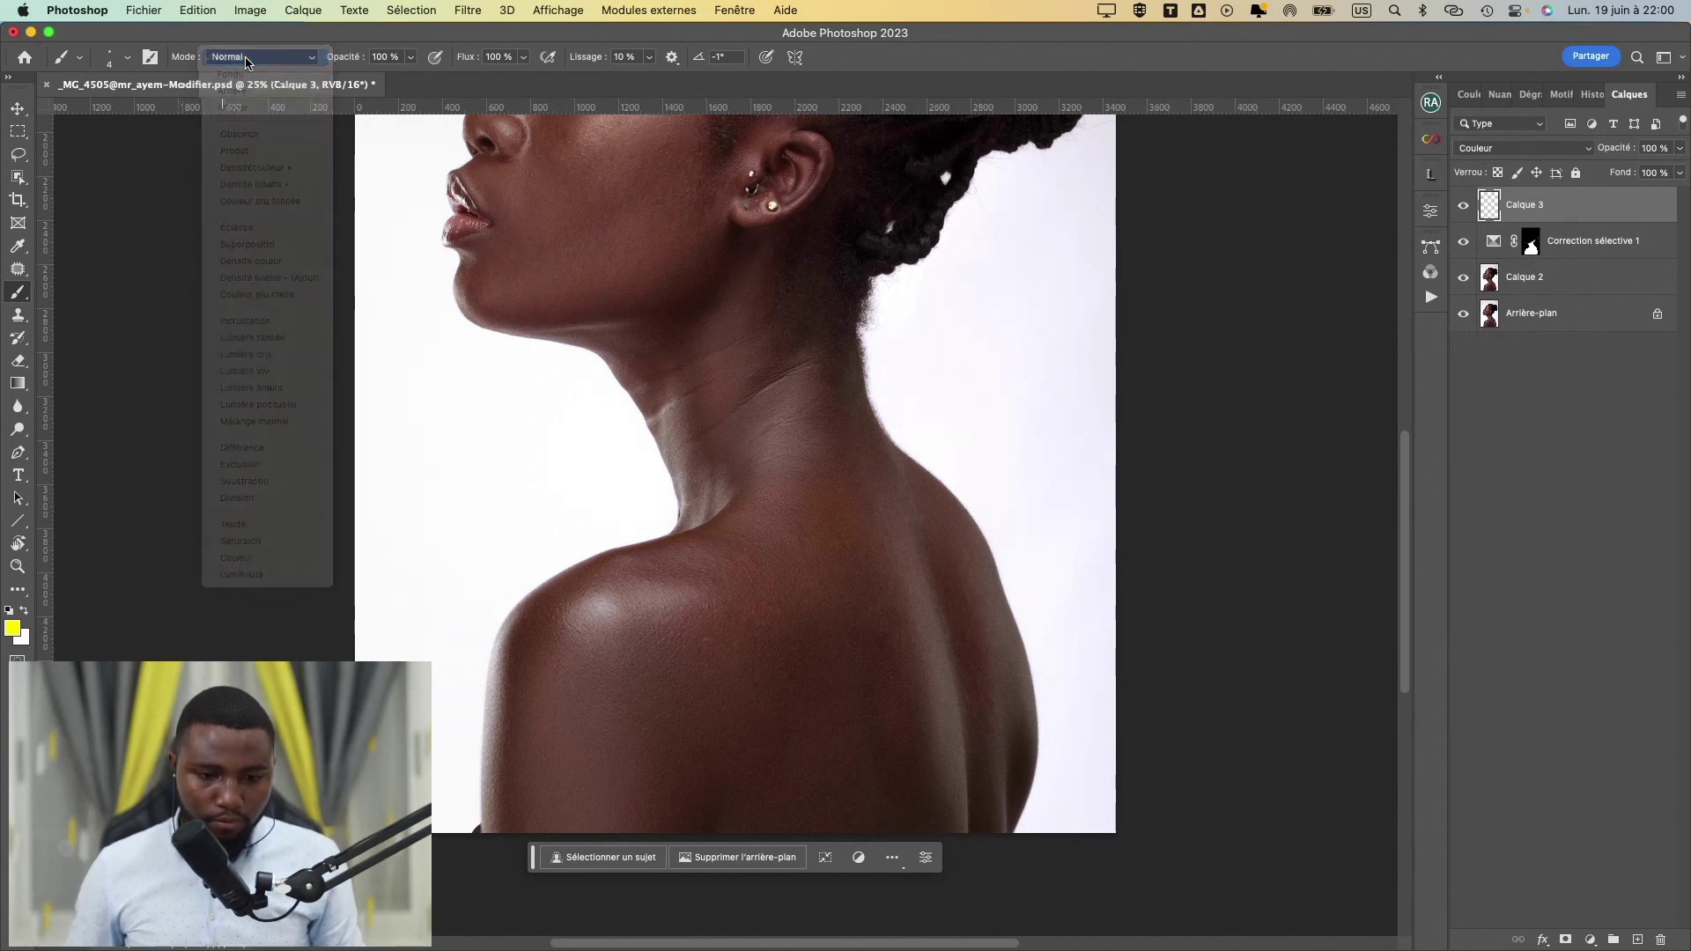
click(128, 57)
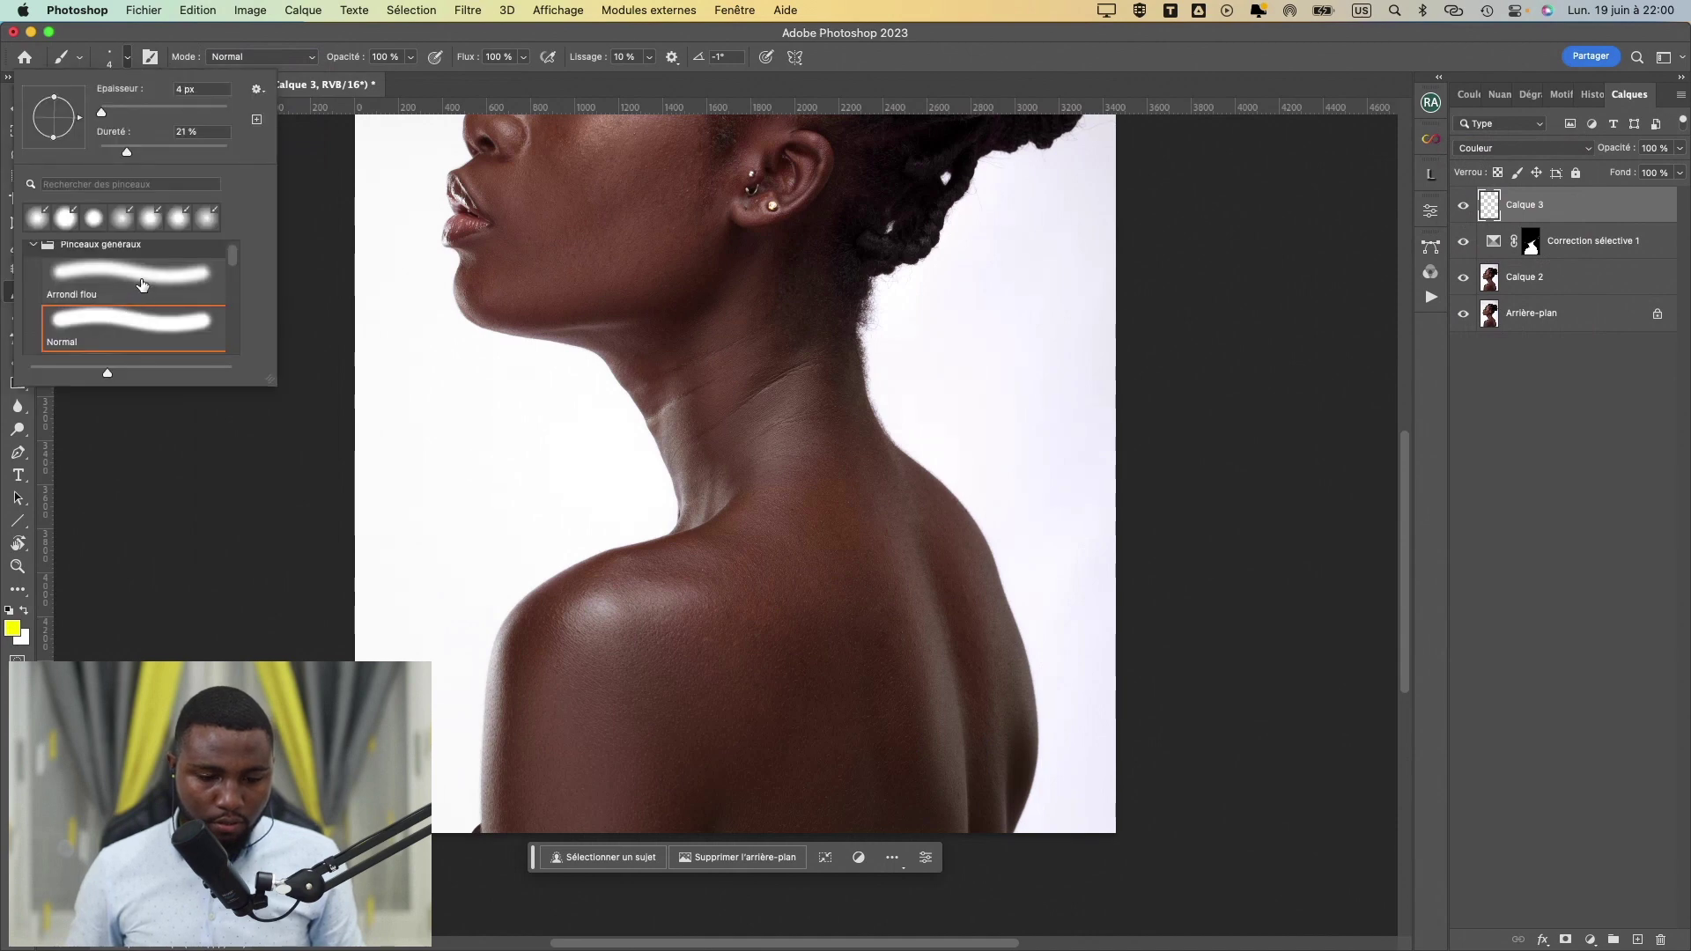
drag(231, 258, 230, 270)
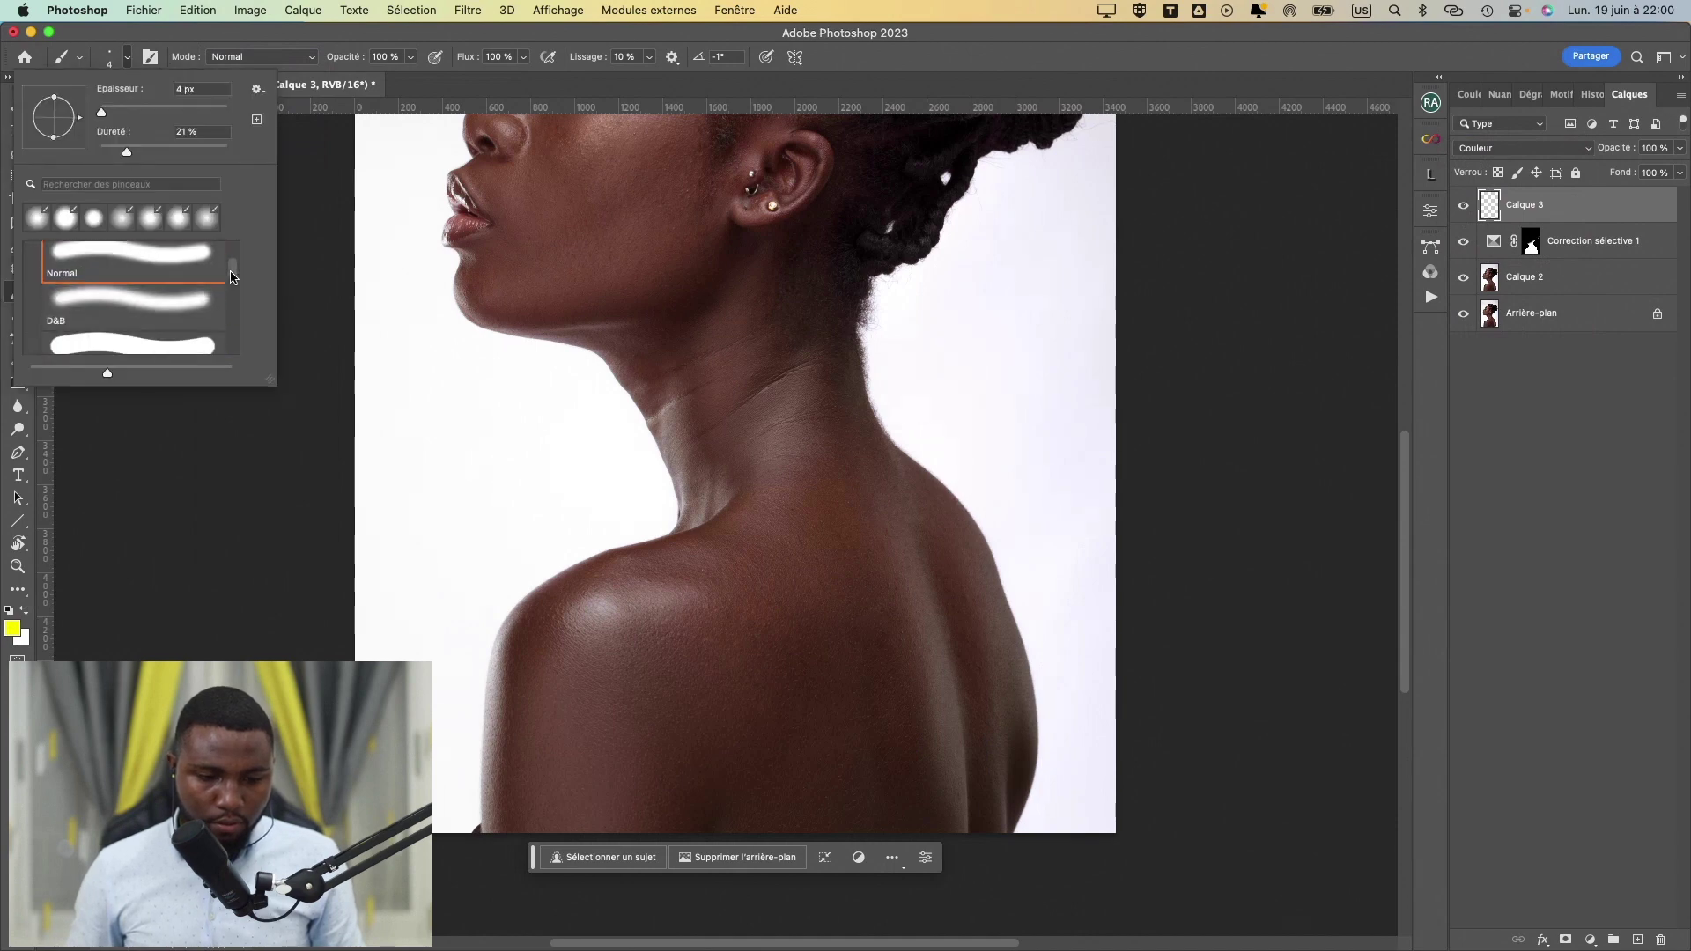
double_click(164, 305)
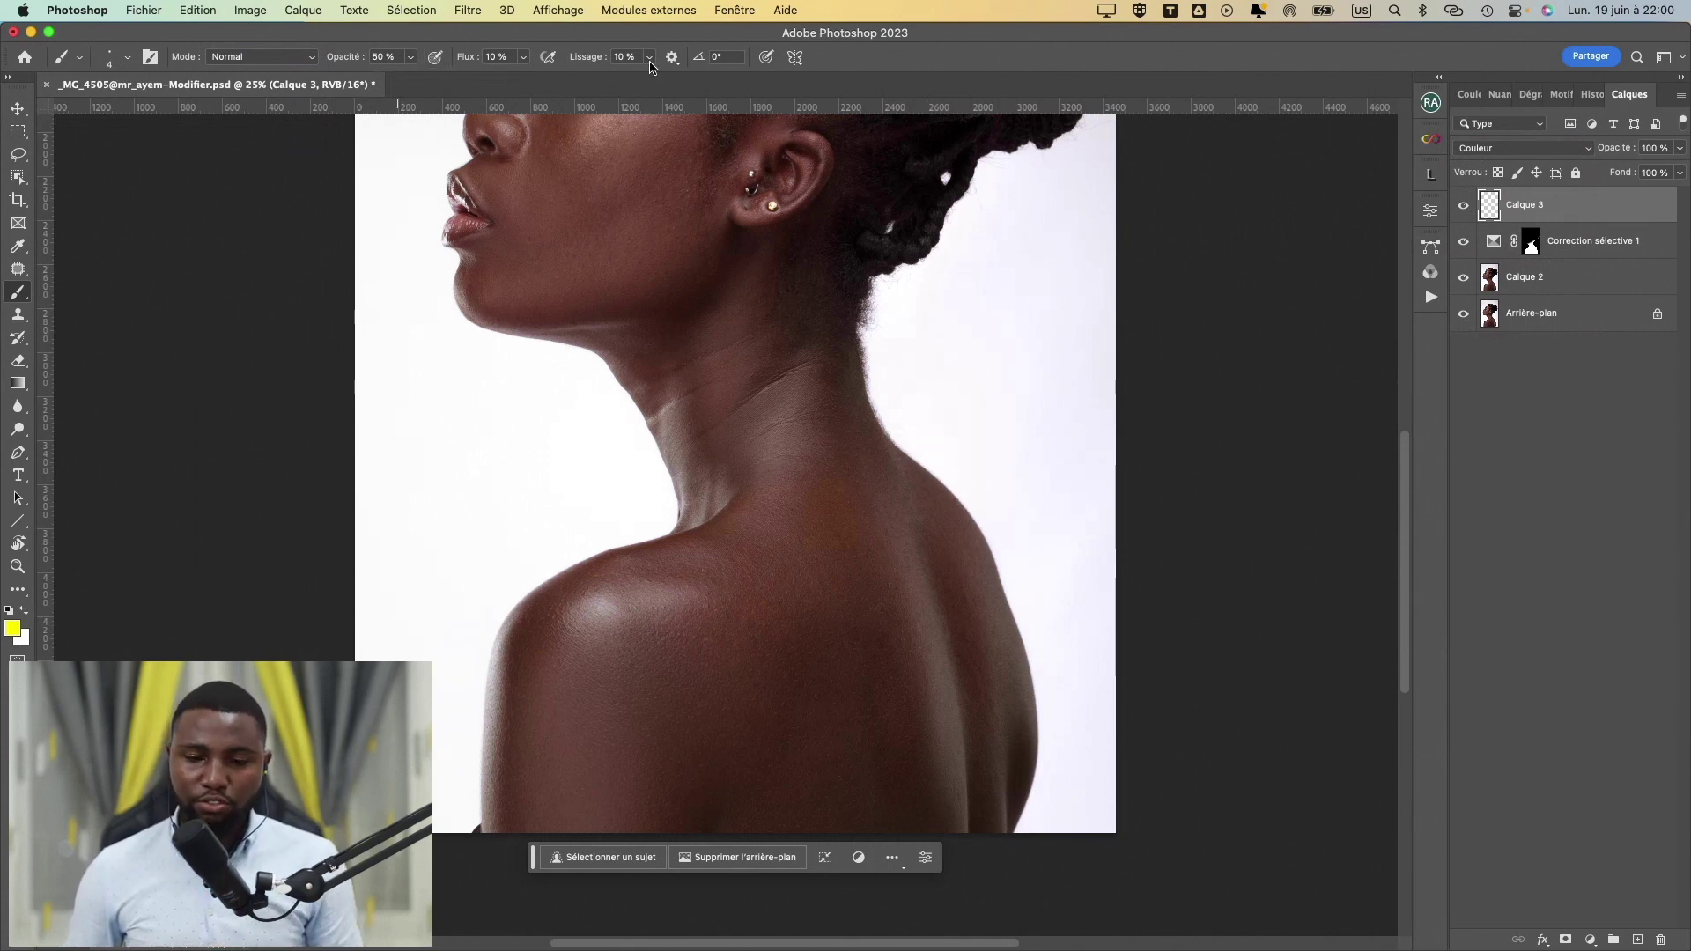
- Sample the cheek's skin tone and paint it on Calque 3 over the neck below the ear and jaw, enlarging the brush to about 455 px
key(super+plus)
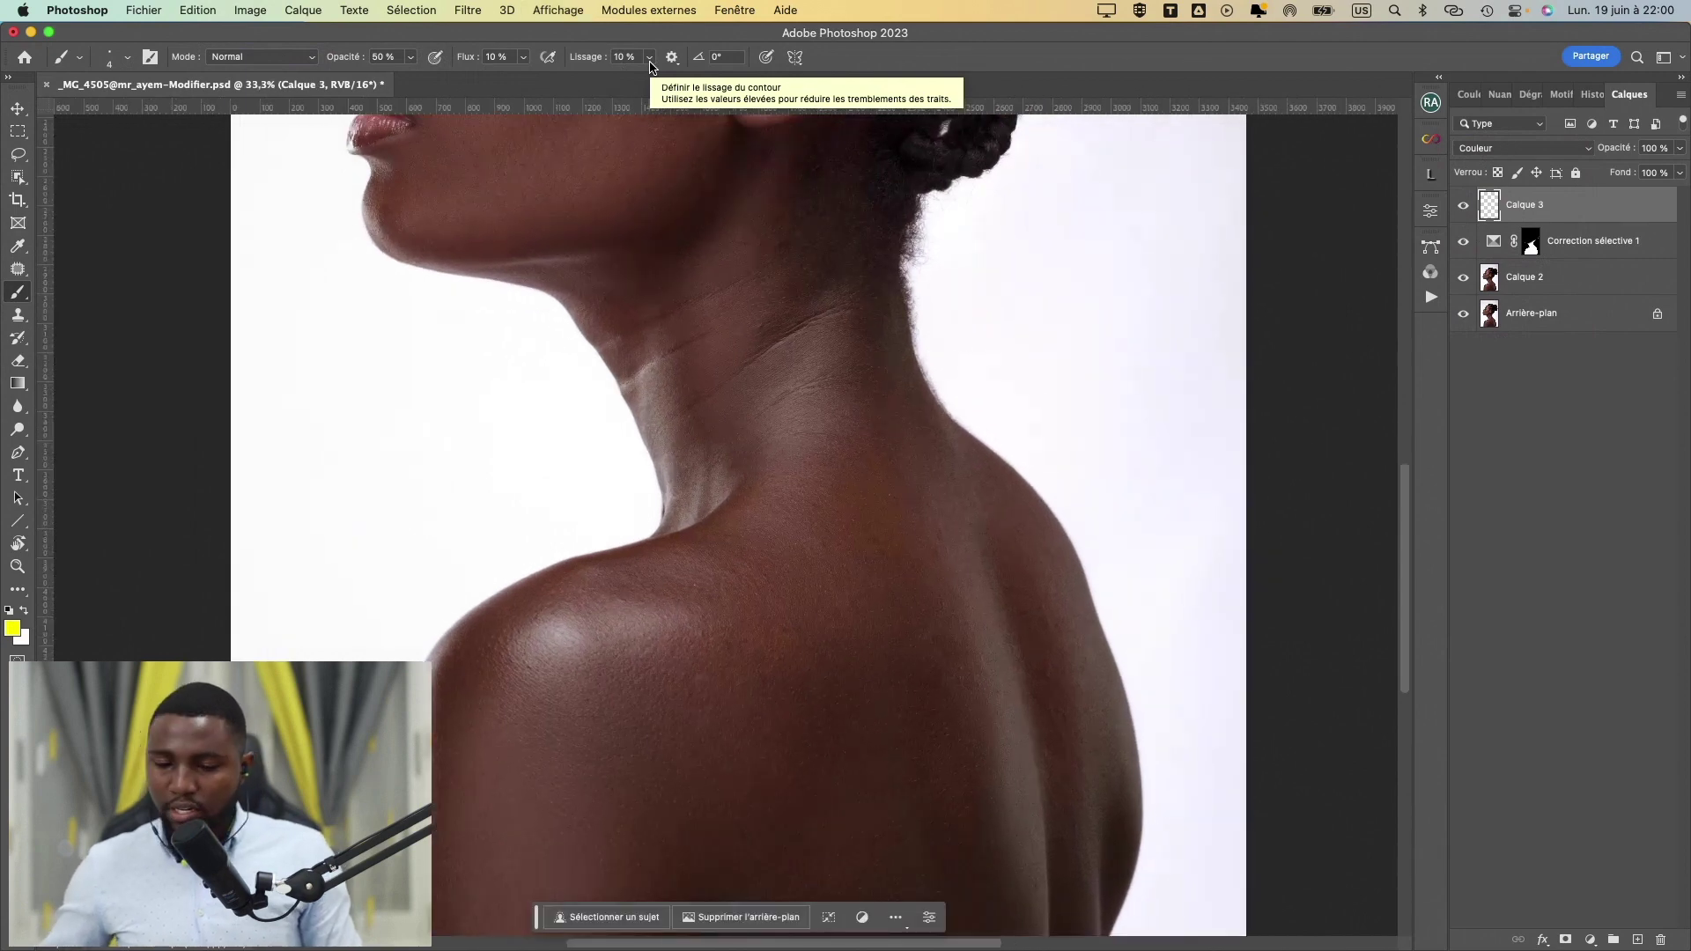
drag(887, 578, 588, 778)
mouse_move(470, 486)
mouse_down()
mouse_move(558, 585)
mouse_move(540, 540)
mouse_up()
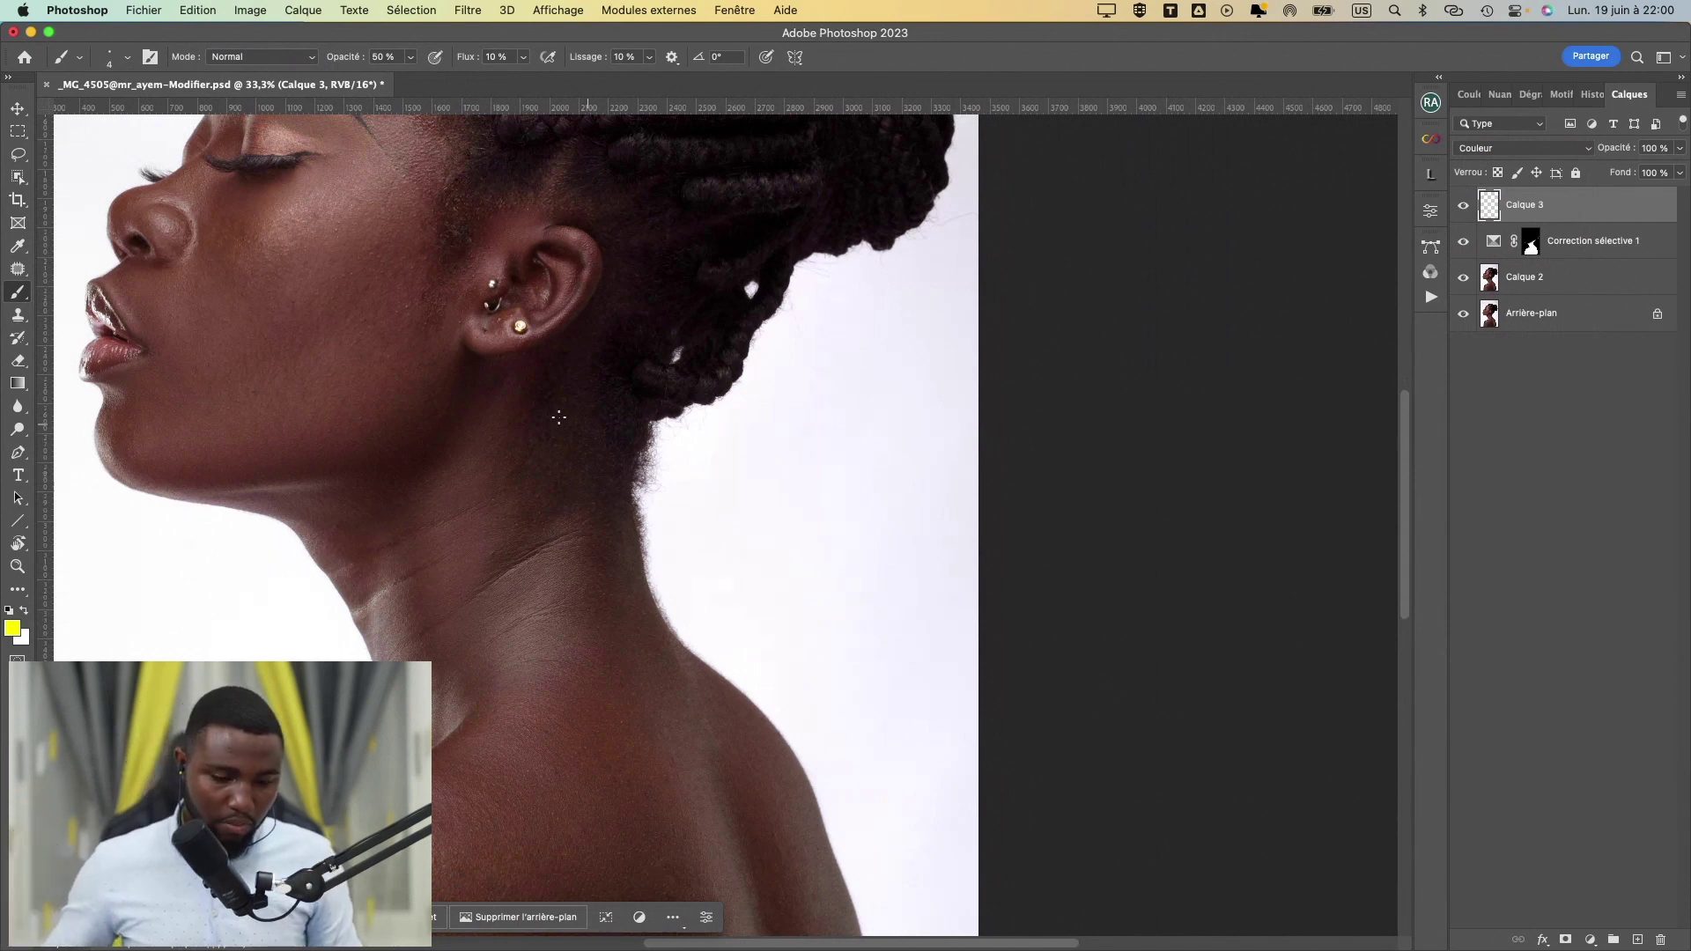
alt+click(356, 233)
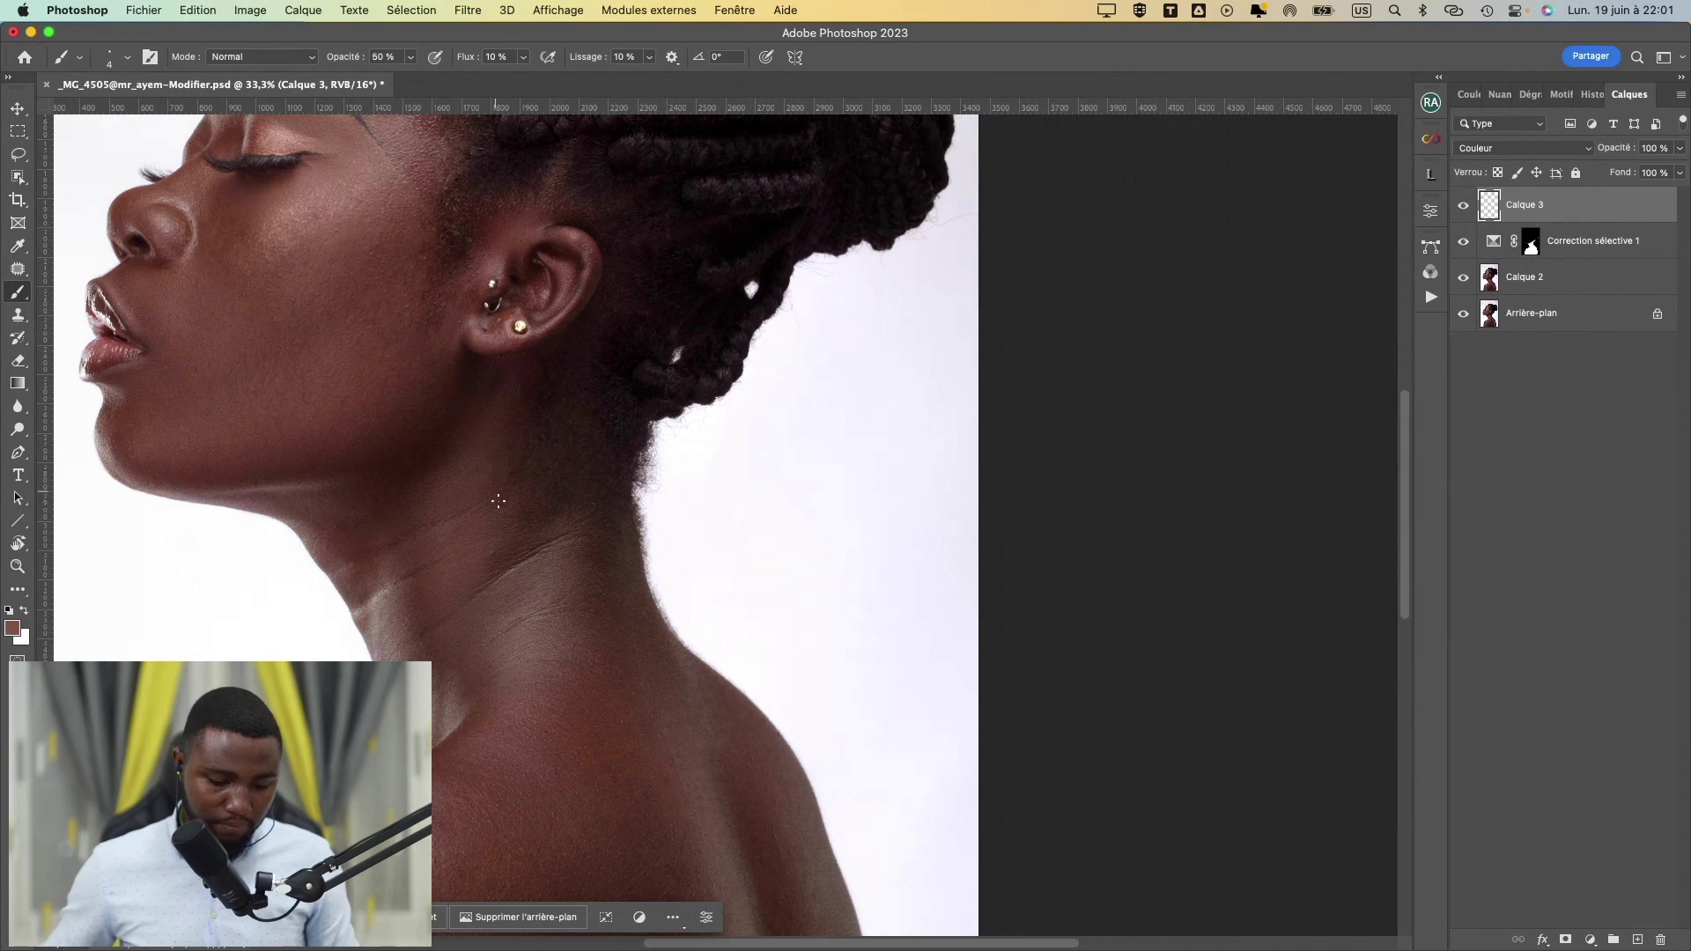
mouse_move(499, 493)
mouse_down()
mouse_move(583, 466)
mouse_move(499, 515)
mouse_move(563, 499)
mouse_move(575, 456)
mouse_move(603, 588)
mouse_move(587, 513)
mouse_move(591, 663)
mouse_move(611, 540)
mouse_move(602, 702)
mouse_move(586, 633)
mouse_move(544, 592)
mouse_move(508, 697)
mouse_move(539, 490)
mouse_move(473, 628)
mouse_move(513, 458)
mouse_move(441, 600)
mouse_move(553, 545)
mouse_up()
mouse_move(553, 545)
mouse_down()
mouse_move(616, 397)
mouse_move(608, 636)
mouse_move(558, 627)
mouse_move(476, 559)
mouse_move(435, 585)
mouse_move(385, 426)
mouse_move(355, 404)
mouse_move(392, 418)
mouse_move(355, 500)
mouse_move(448, 453)
mouse_move(442, 418)
mouse_move(435, 446)
mouse_up()
mouse_move(291, 479)
mouse_down()
mouse_move(449, 421)
mouse_move(412, 476)
mouse_move(548, 519)
mouse_move(438, 568)
mouse_up()
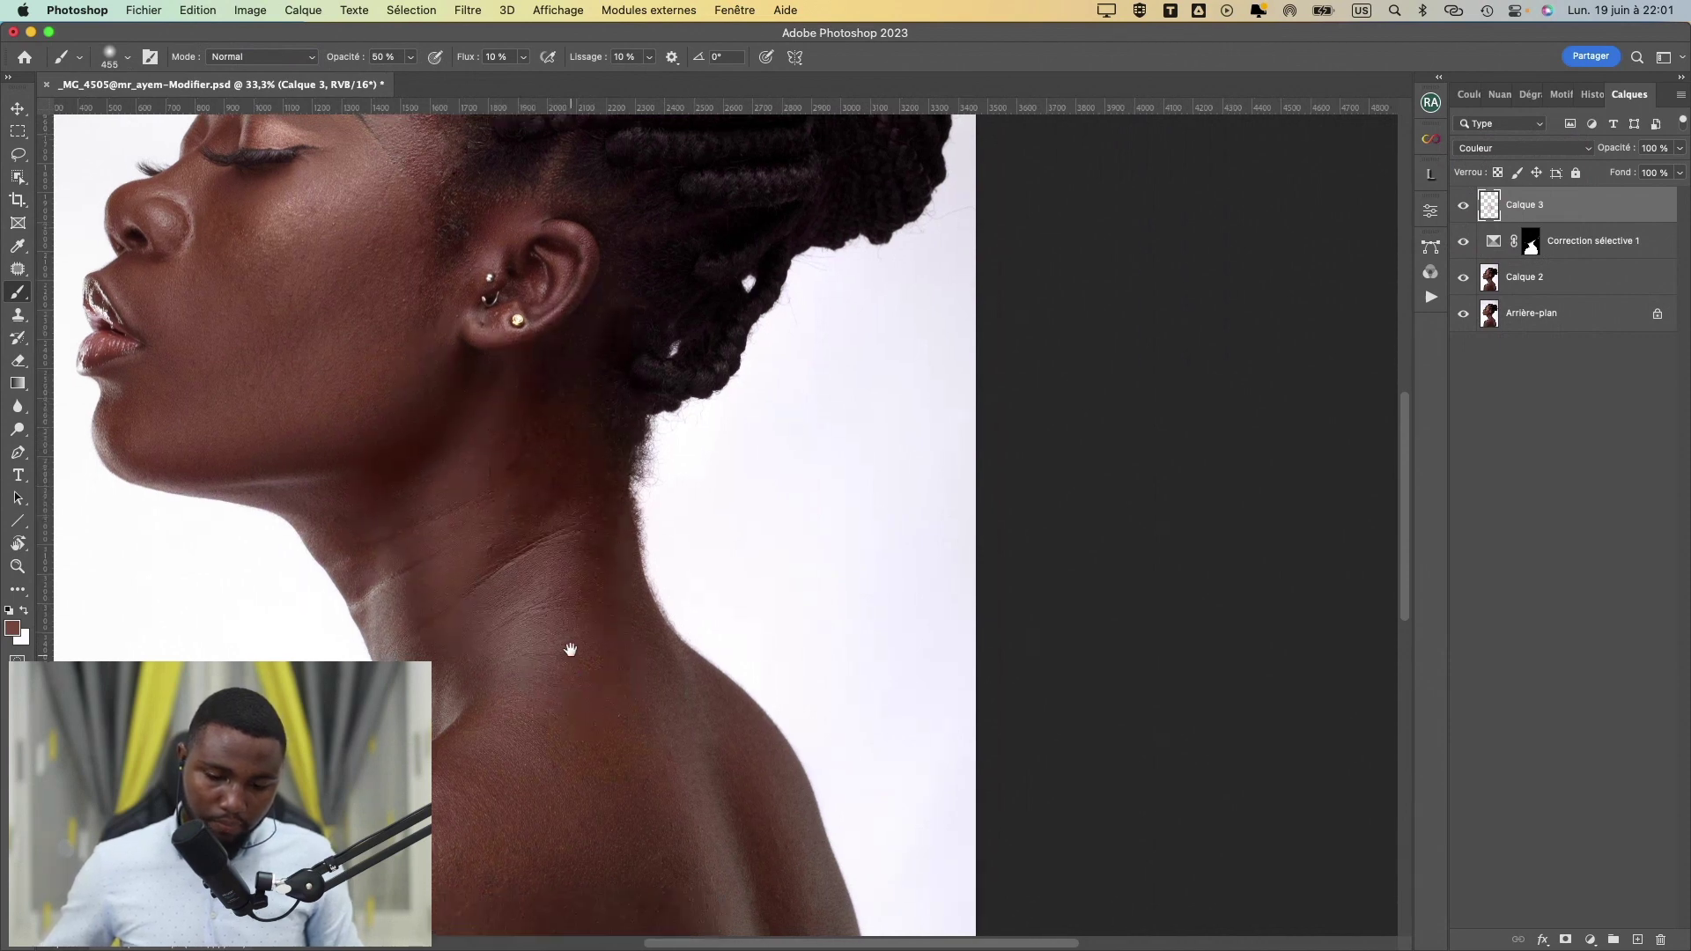
- Paint the sampled tone over the near shoulder and the middle of the back with a brush of about 620 to 740 px
drag(566, 649, 571, 412)
drag(413, 601, 425, 597)
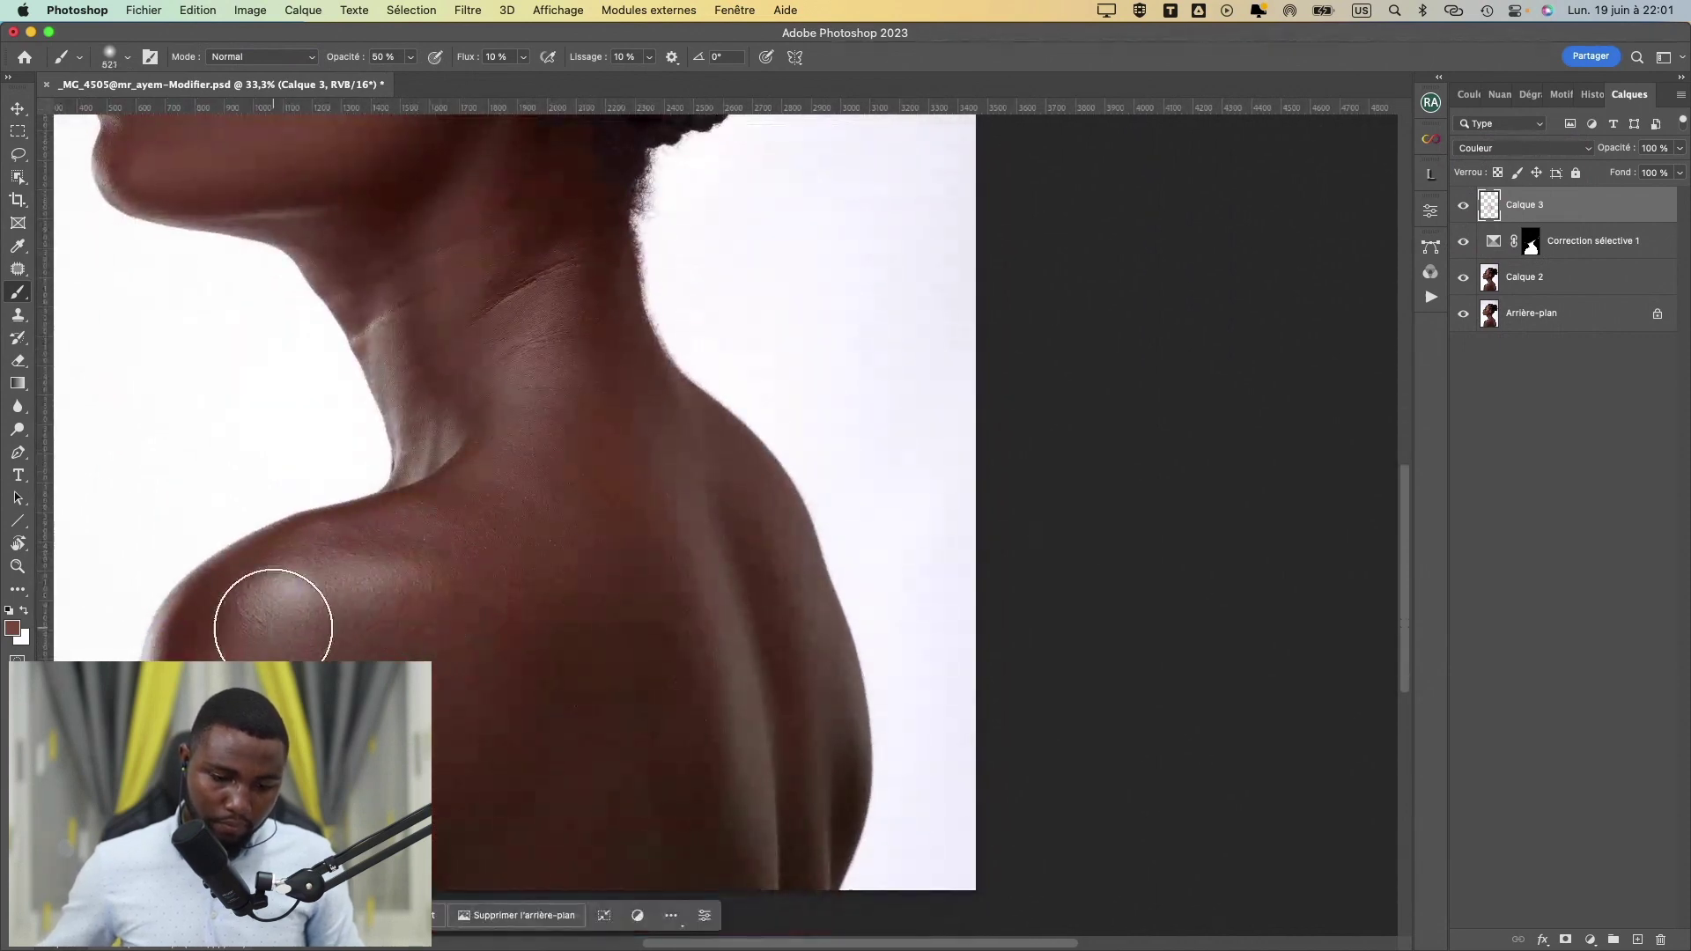
mouse_move(284, 625)
mouse_down()
mouse_move(325, 616)
mouse_move(362, 717)
mouse_move(378, 681)
mouse_move(373, 821)
mouse_move(428, 720)
mouse_move(430, 832)
mouse_move(530, 650)
mouse_move(538, 766)
mouse_move(568, 775)
mouse_move(584, 660)
mouse_move(592, 897)
mouse_move(643, 693)
mouse_move(678, 862)
mouse_move(688, 825)
mouse_up()
mouse_move(720, 797)
mouse_down()
mouse_move(714, 688)
mouse_move(735, 890)
mouse_move(679, 627)
mouse_move(634, 589)
mouse_move(658, 589)
mouse_up()
mouse_move(650, 550)
mouse_down()
mouse_move(607, 667)
mouse_move(516, 672)
mouse_move(471, 699)
mouse_move(467, 677)
mouse_up()
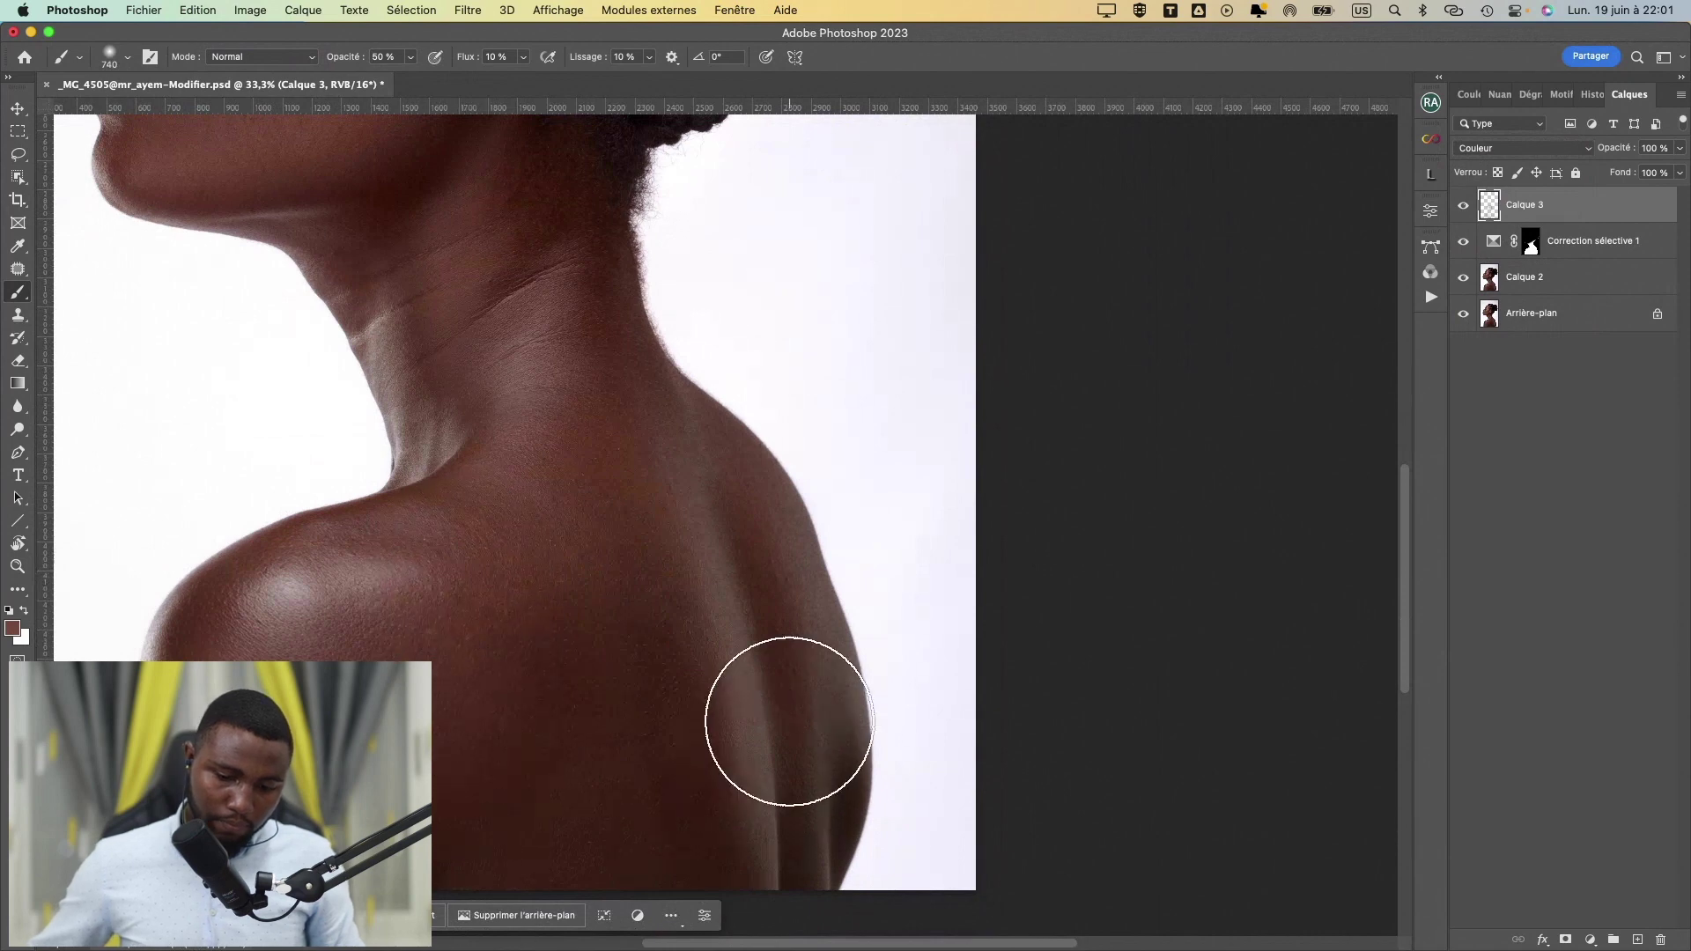
- Tint the greyish spine area, the far side of the back and the nape's base, reducing the brush to about 290 px
drag(801, 722, 769, 715)
drag(789, 622, 782, 868)
mouse_move(827, 766)
mouse_down()
mouse_move(798, 775)
mouse_move(842, 752)
mouse_move(832, 838)
mouse_move(846, 757)
mouse_up()
drag(837, 663, 859, 663)
mouse_move(767, 517)
mouse_down()
mouse_move(755, 500)
mouse_move(813, 736)
mouse_move(798, 530)
mouse_move(772, 527)
mouse_up()
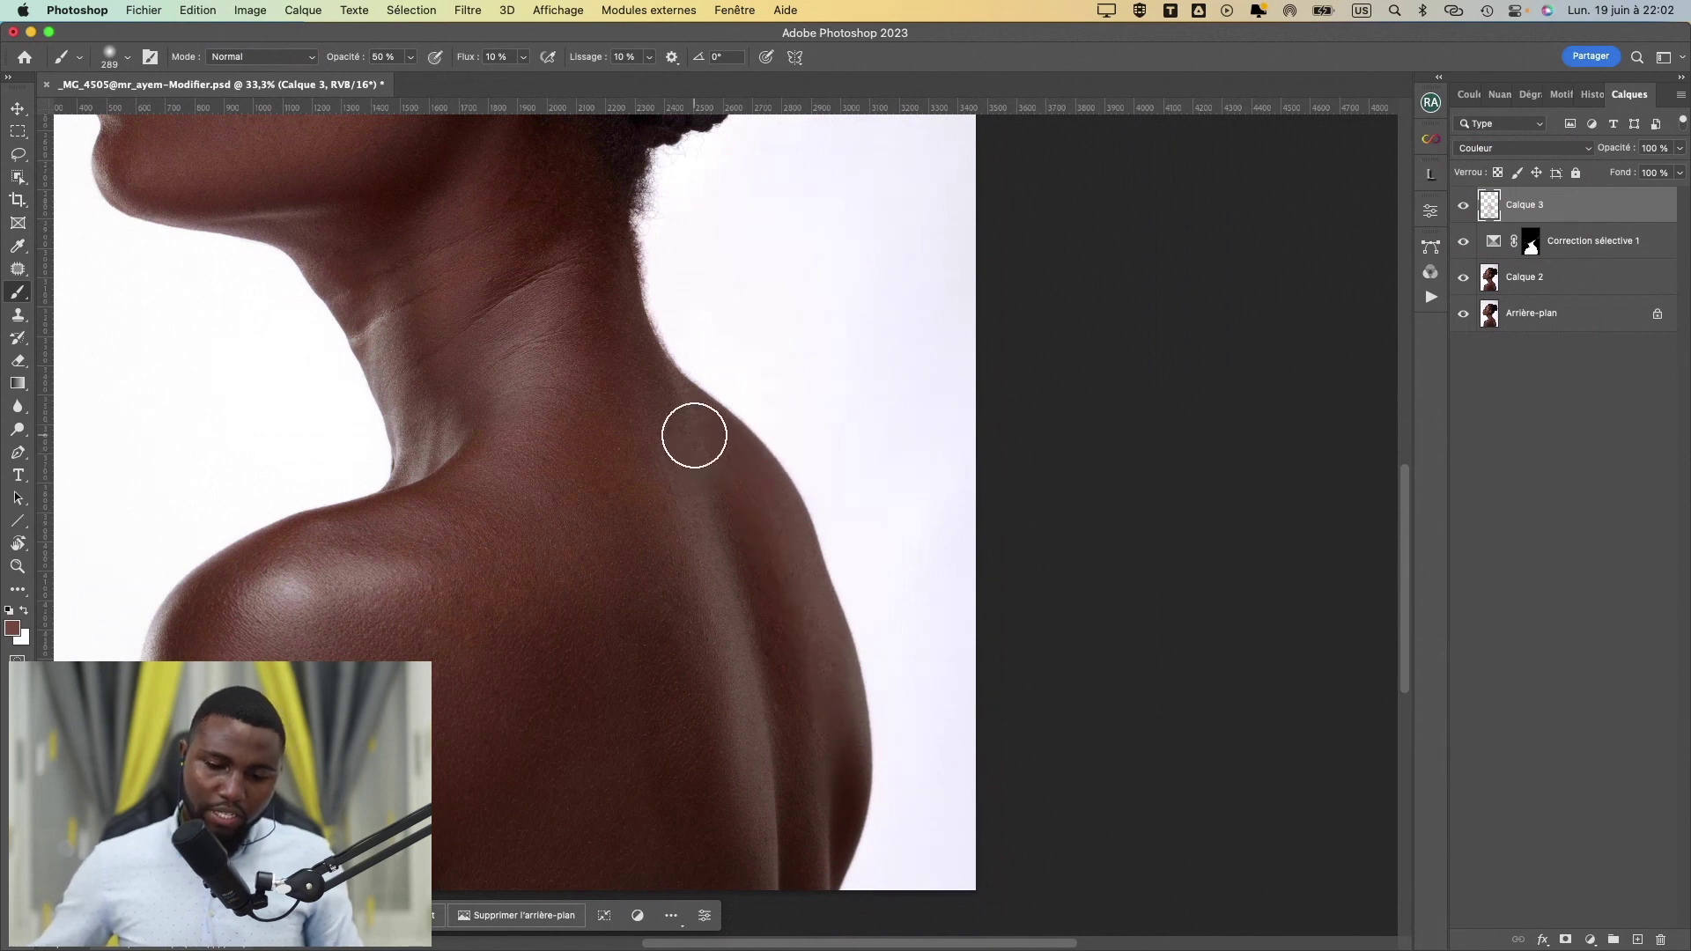
mouse_move(627, 371)
mouse_down()
mouse_move(647, 398)
mouse_move(636, 358)
mouse_up()
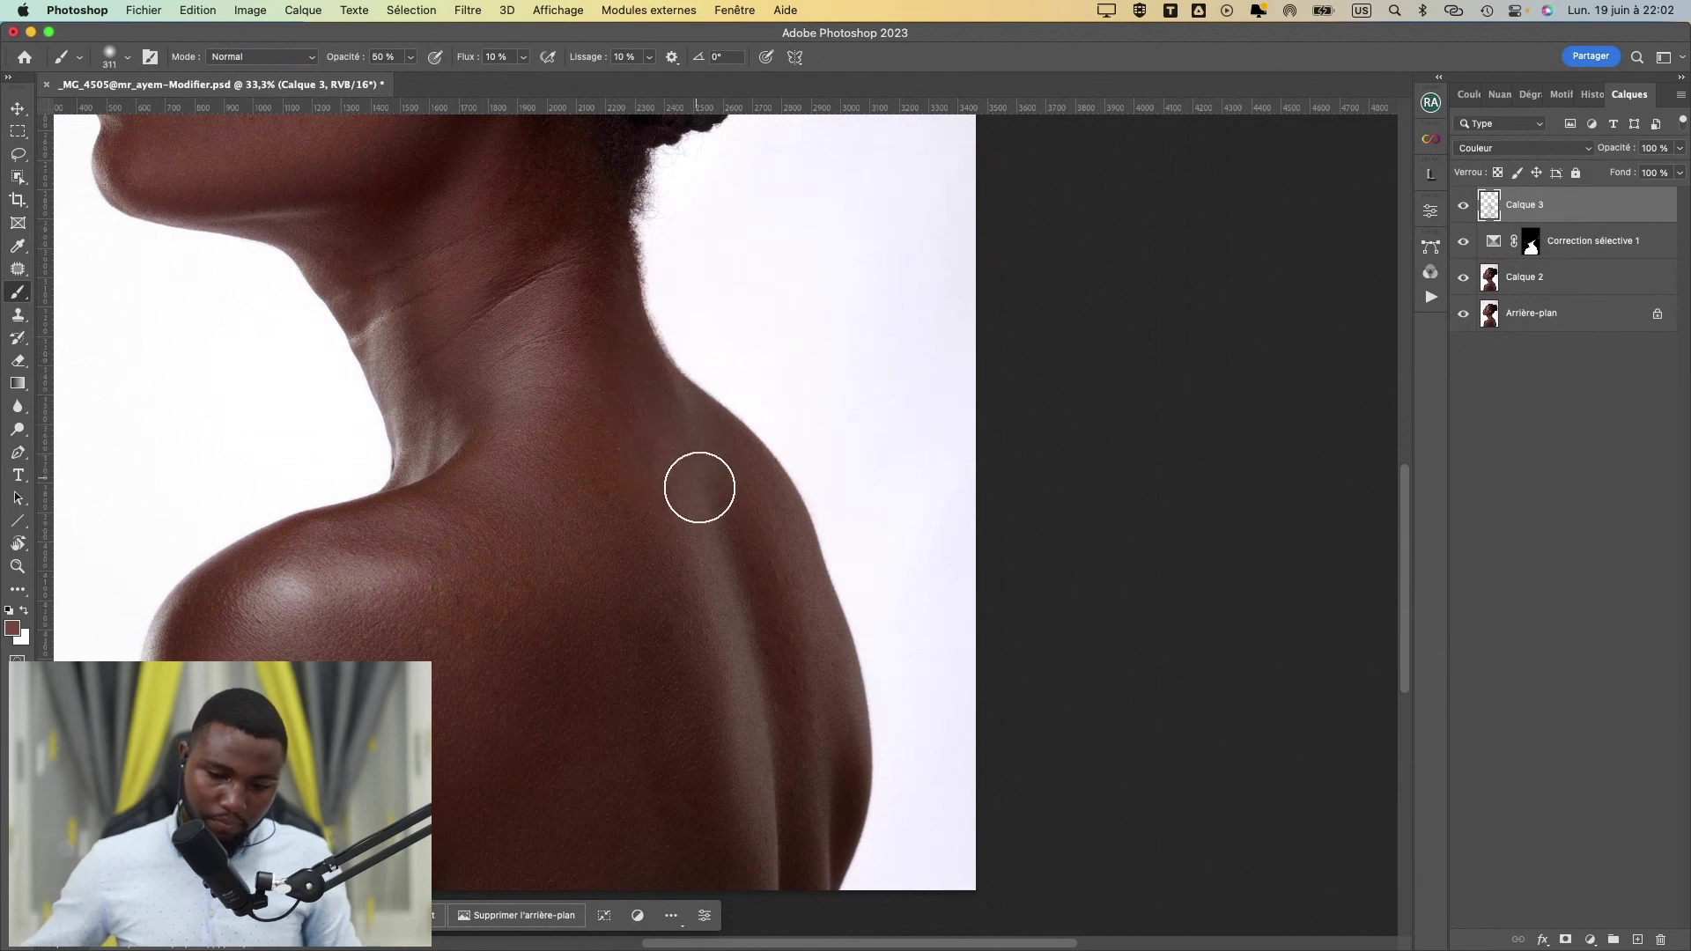
- Even out the colour along the throat, under the jaw and behind the ear with brush sizes between about 300 and 610 px
mouse_move(520, 400)
mouse_down()
mouse_move(660, 554)
mouse_move(629, 528)
mouse_up()
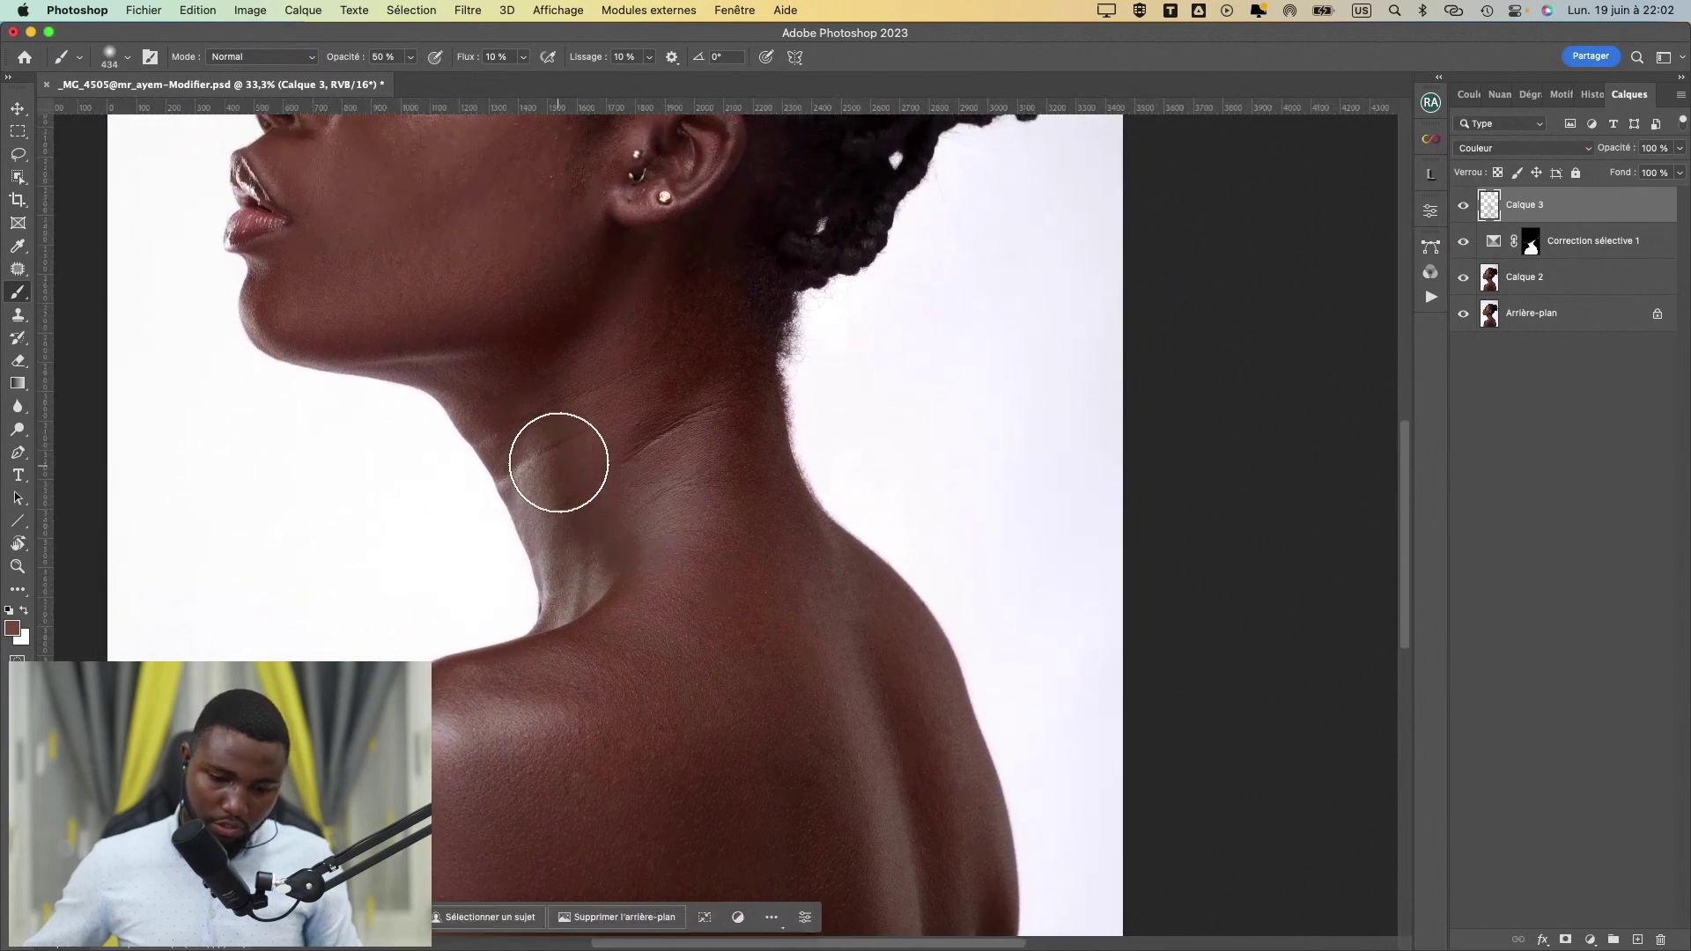
drag(532, 414, 503, 399)
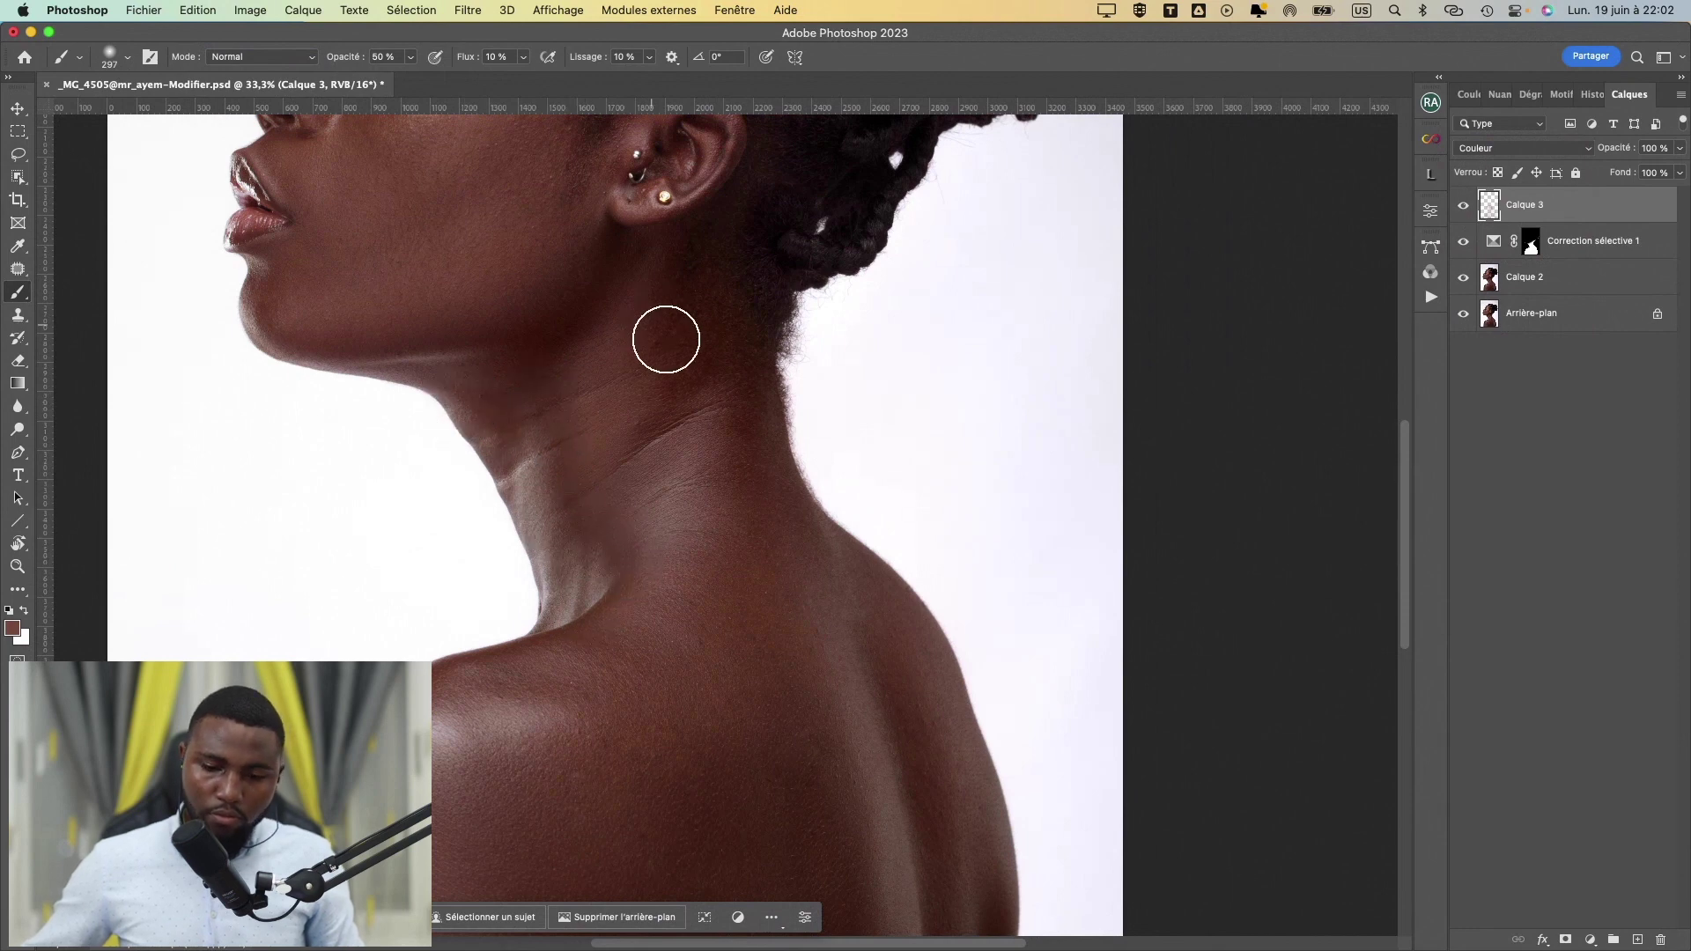
scroll(672, 377, up, 5)
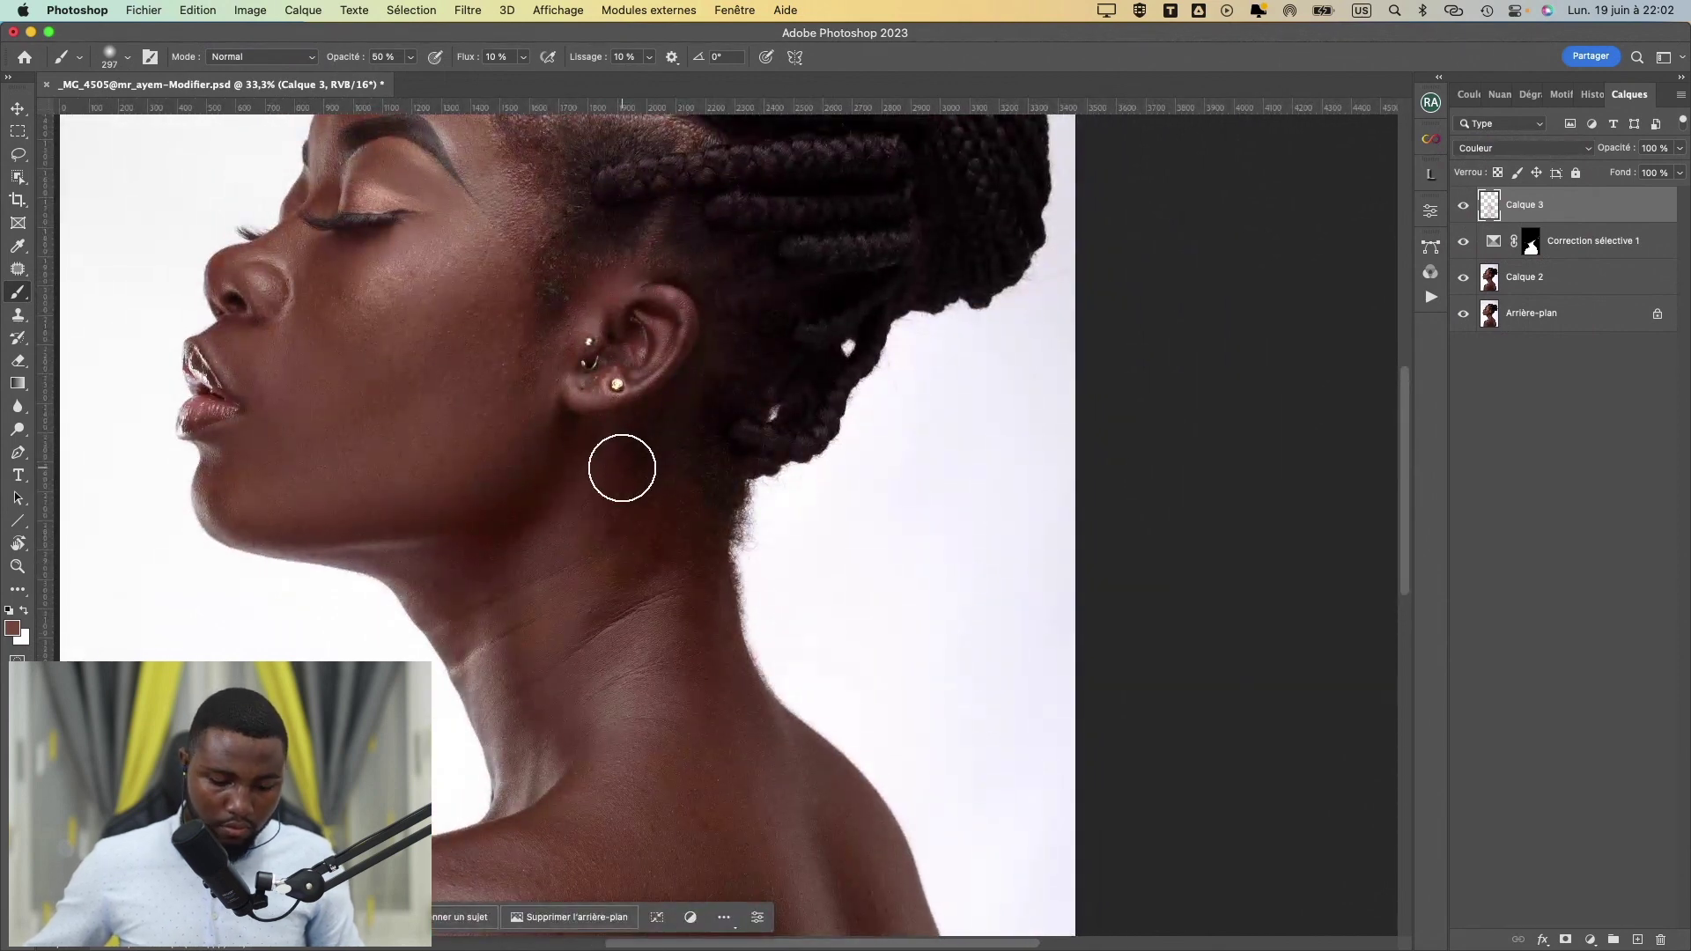
drag(609, 468, 632, 472)
mouse_move(406, 537)
mouse_down()
mouse_move(350, 534)
mouse_move(415, 527)
mouse_move(496, 478)
mouse_move(514, 439)
mouse_move(487, 508)
mouse_up()
scroll(662, 581, down, 5)
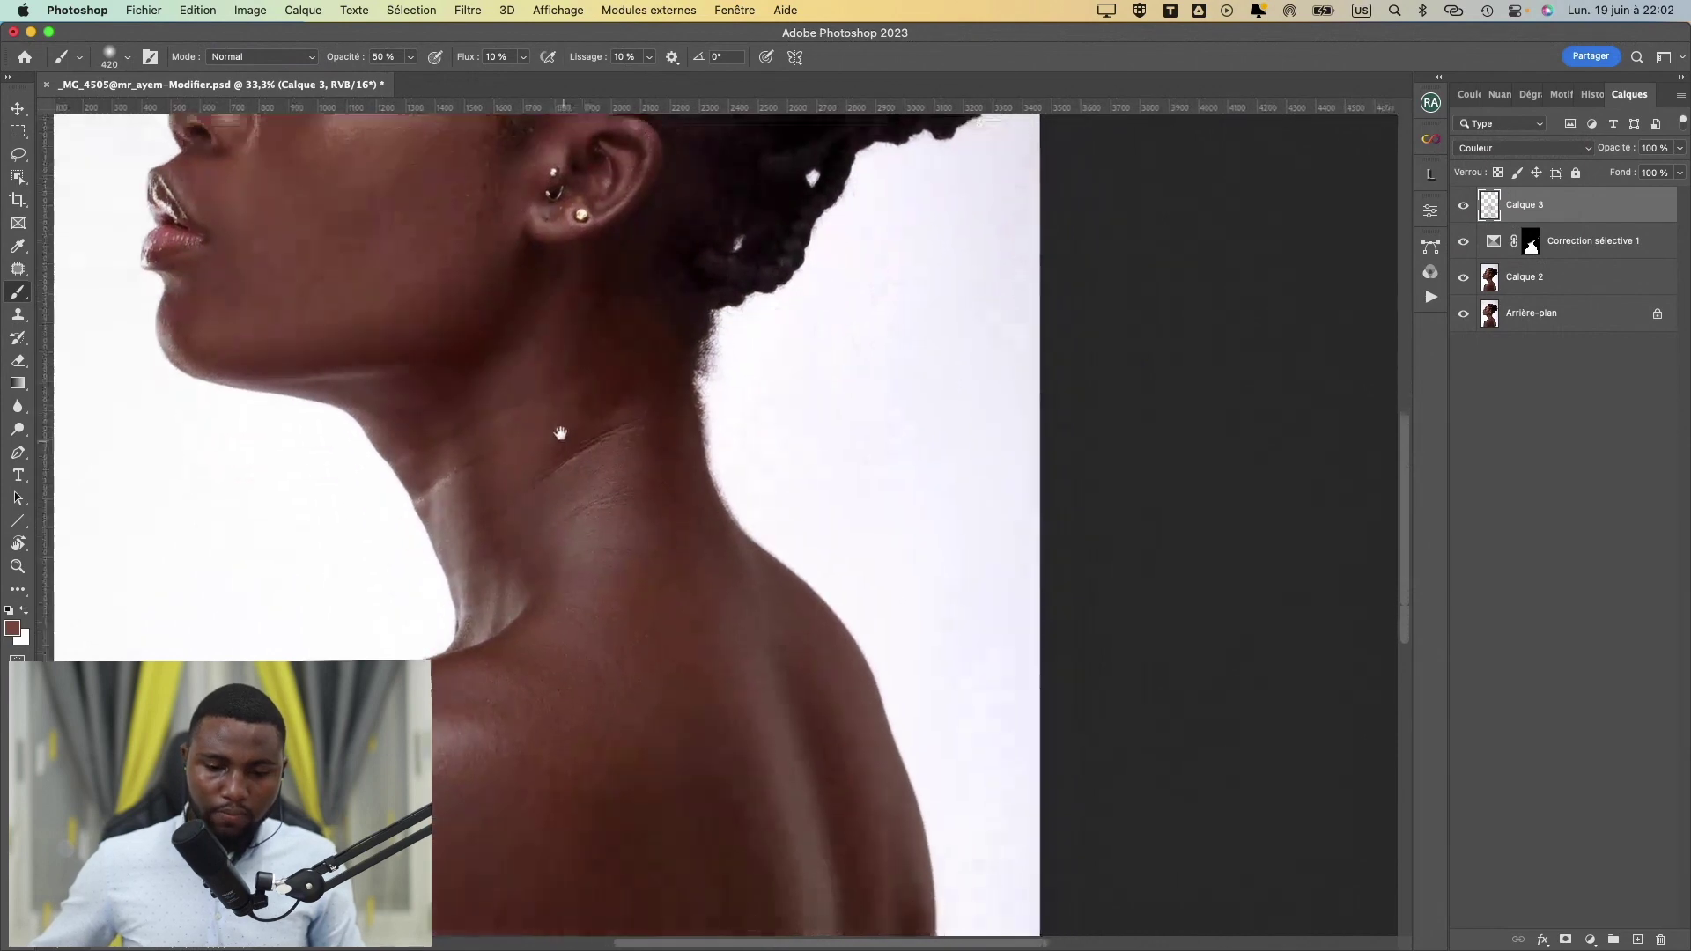
drag(508, 387, 531, 388)
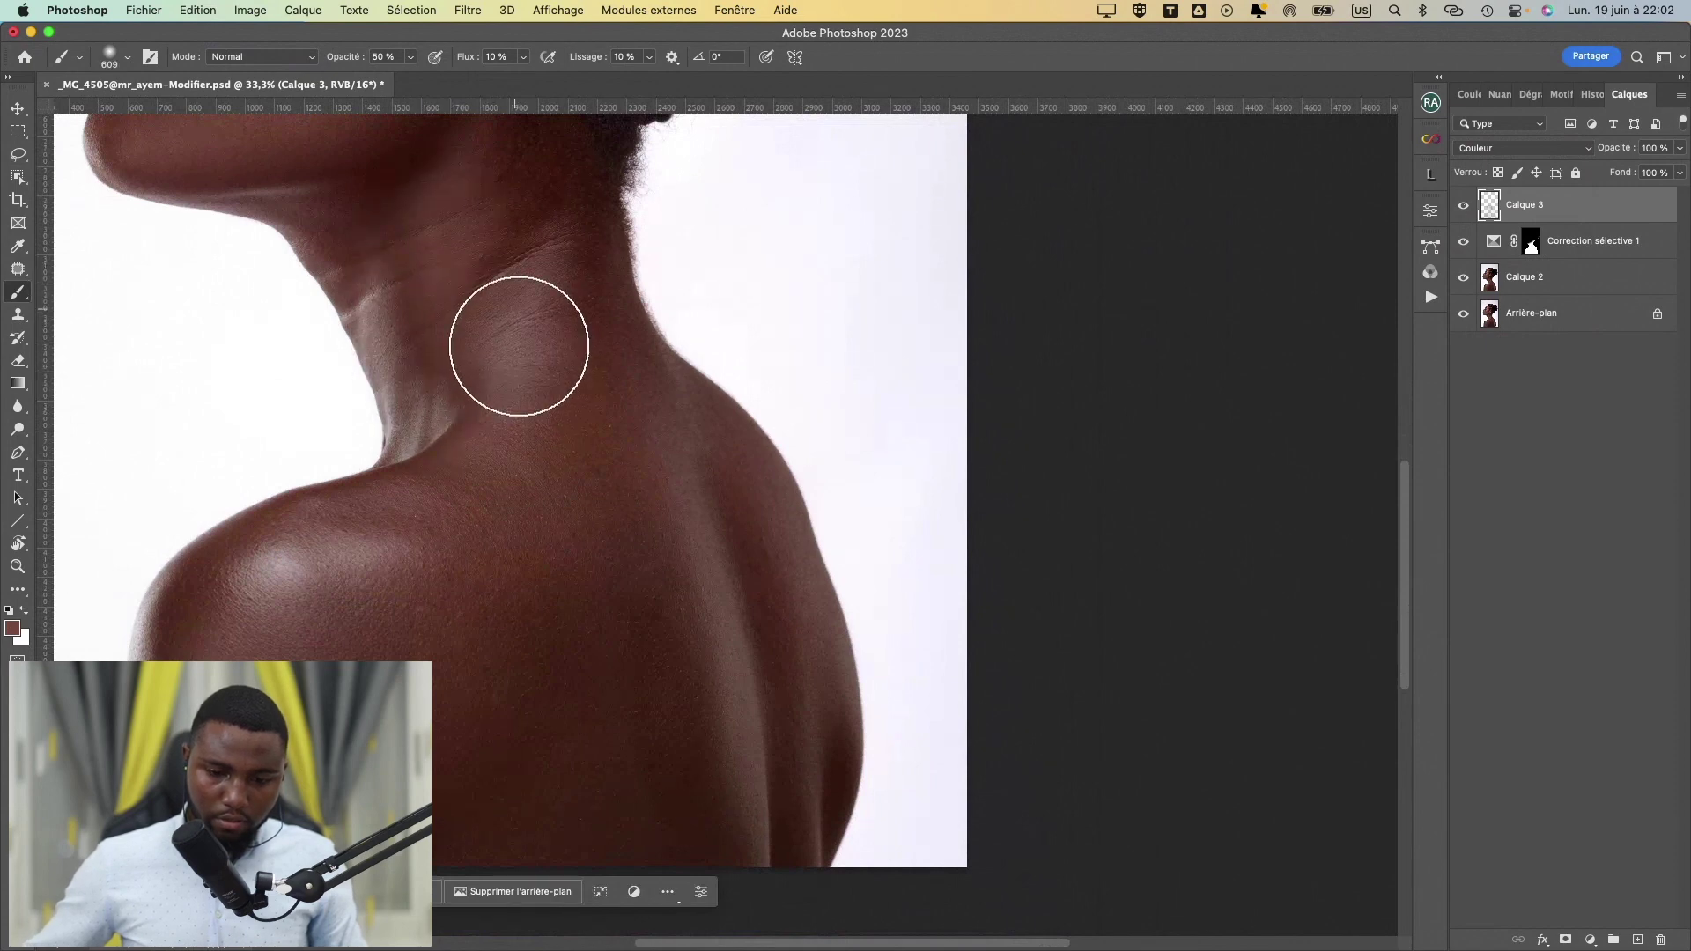
mouse_move(528, 272)
mouse_down()
mouse_move(560, 474)
mouse_move(513, 408)
mouse_move(569, 597)
mouse_move(620, 676)
mouse_up()
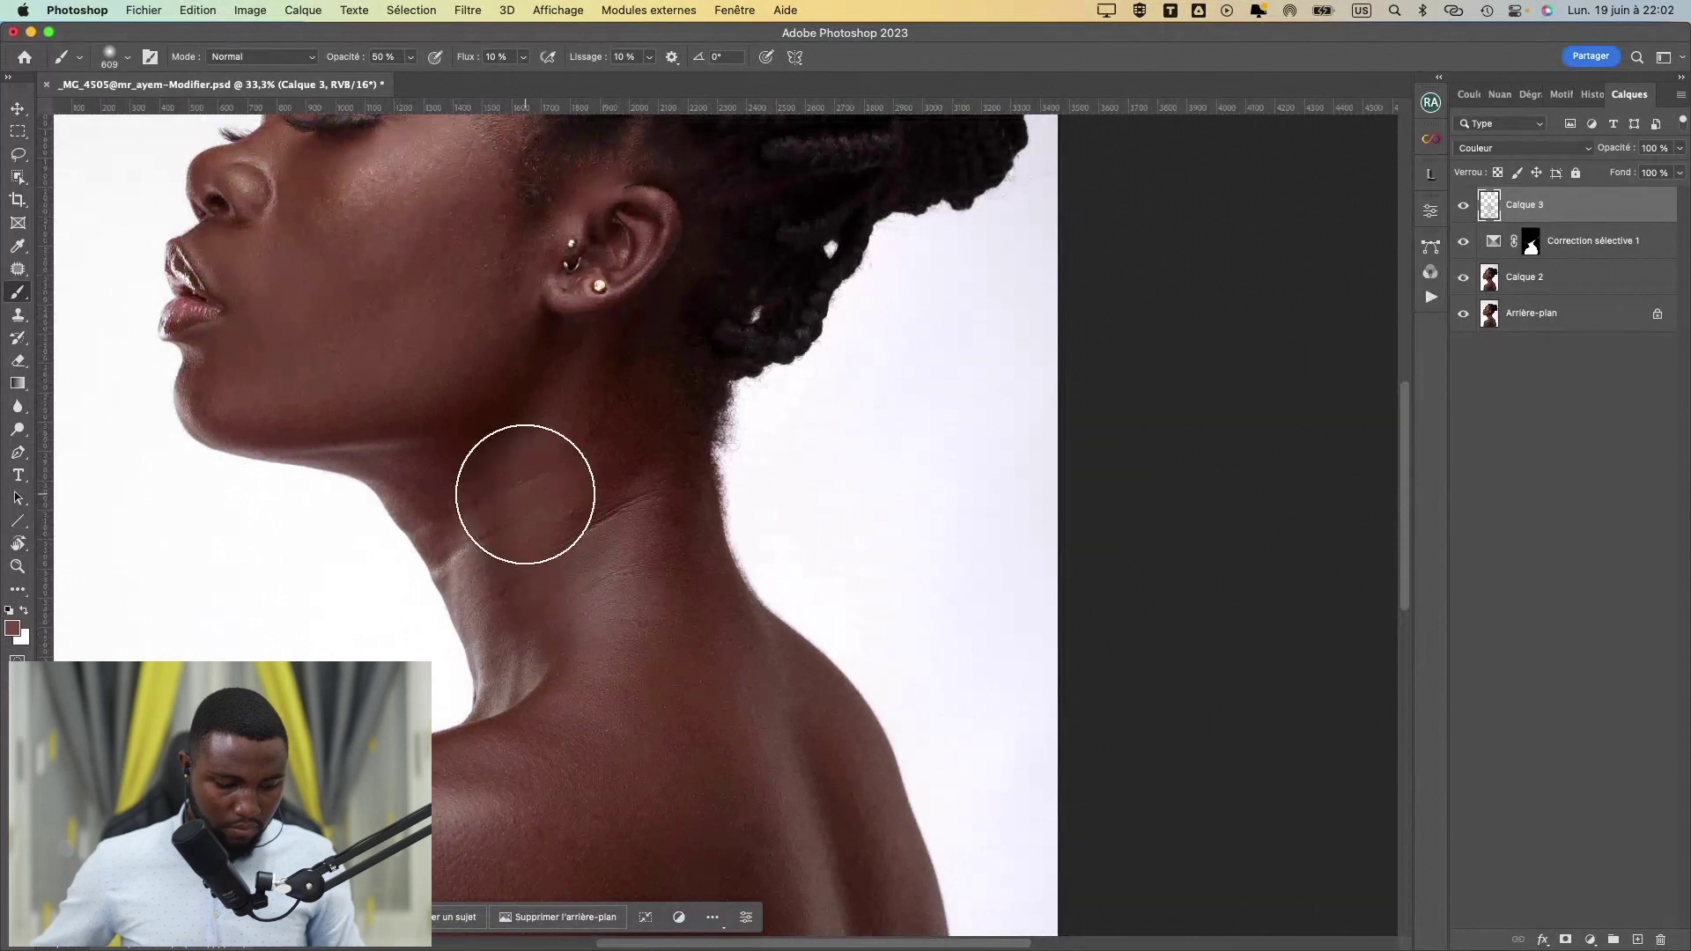
drag(542, 462, 489, 483)
- Build up the sampled tone across the upper arm and lower back, enlarging the brush from about 375 to 840 px
mouse_move(672, 661)
mouse_down()
mouse_move(593, 837)
mouse_move(710, 268)
mouse_up()
drag(626, 623, 641, 627)
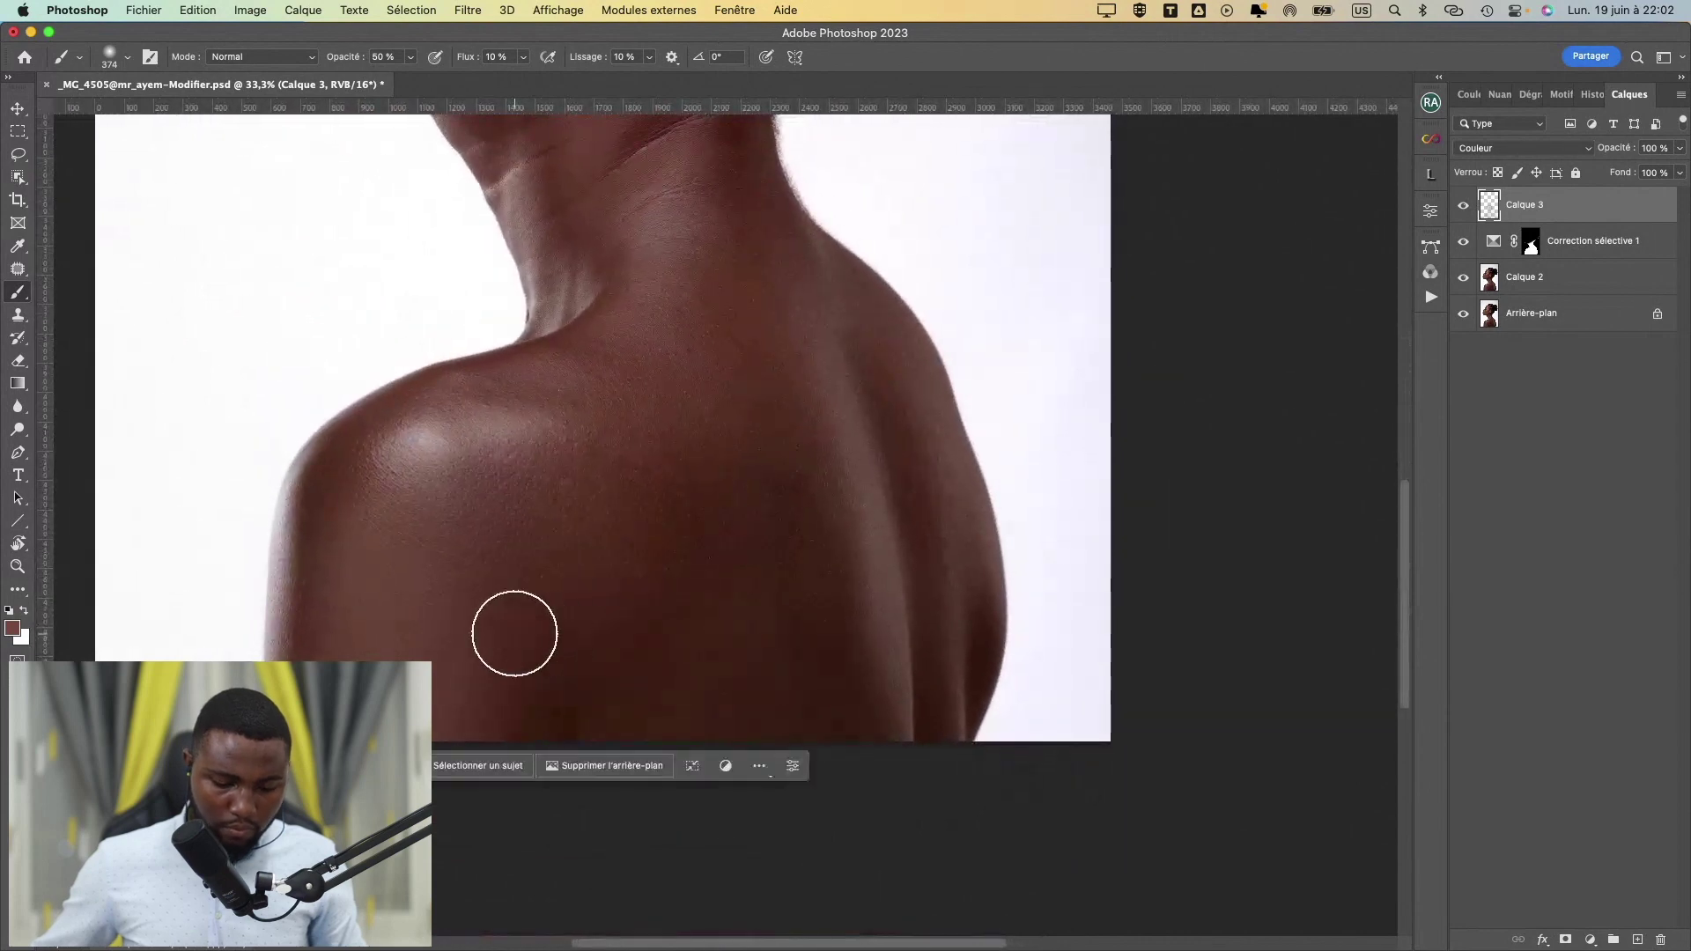
drag(518, 619, 572, 604)
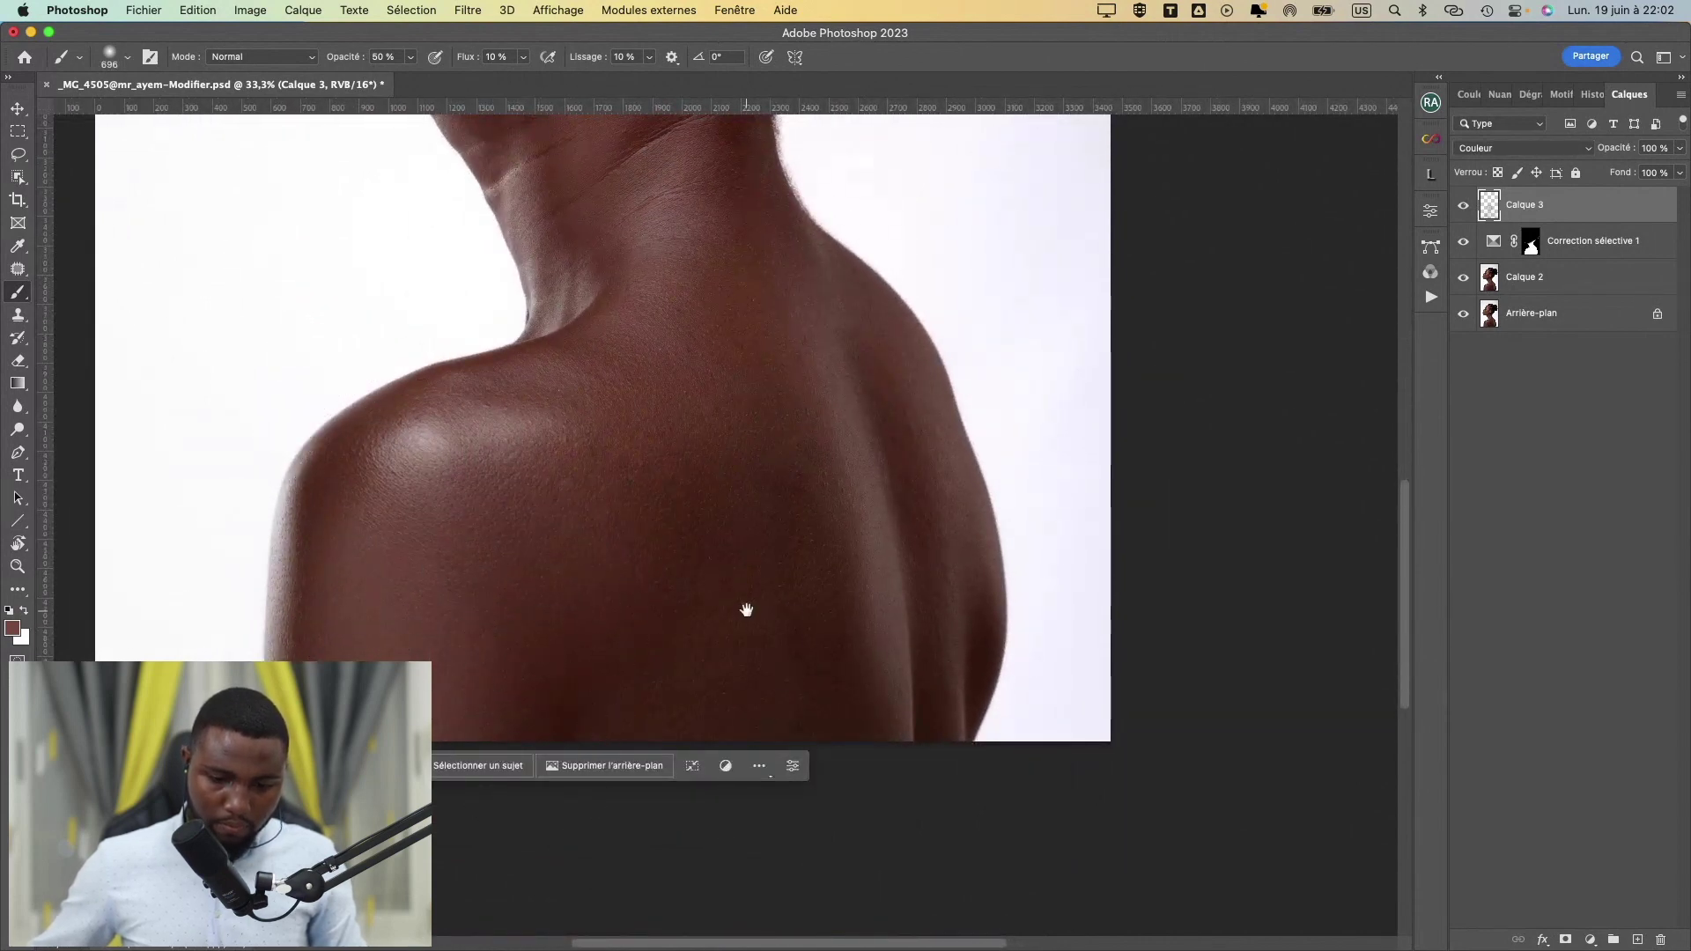
drag(747, 608, 604, 622)
drag(588, 522, 611, 522)
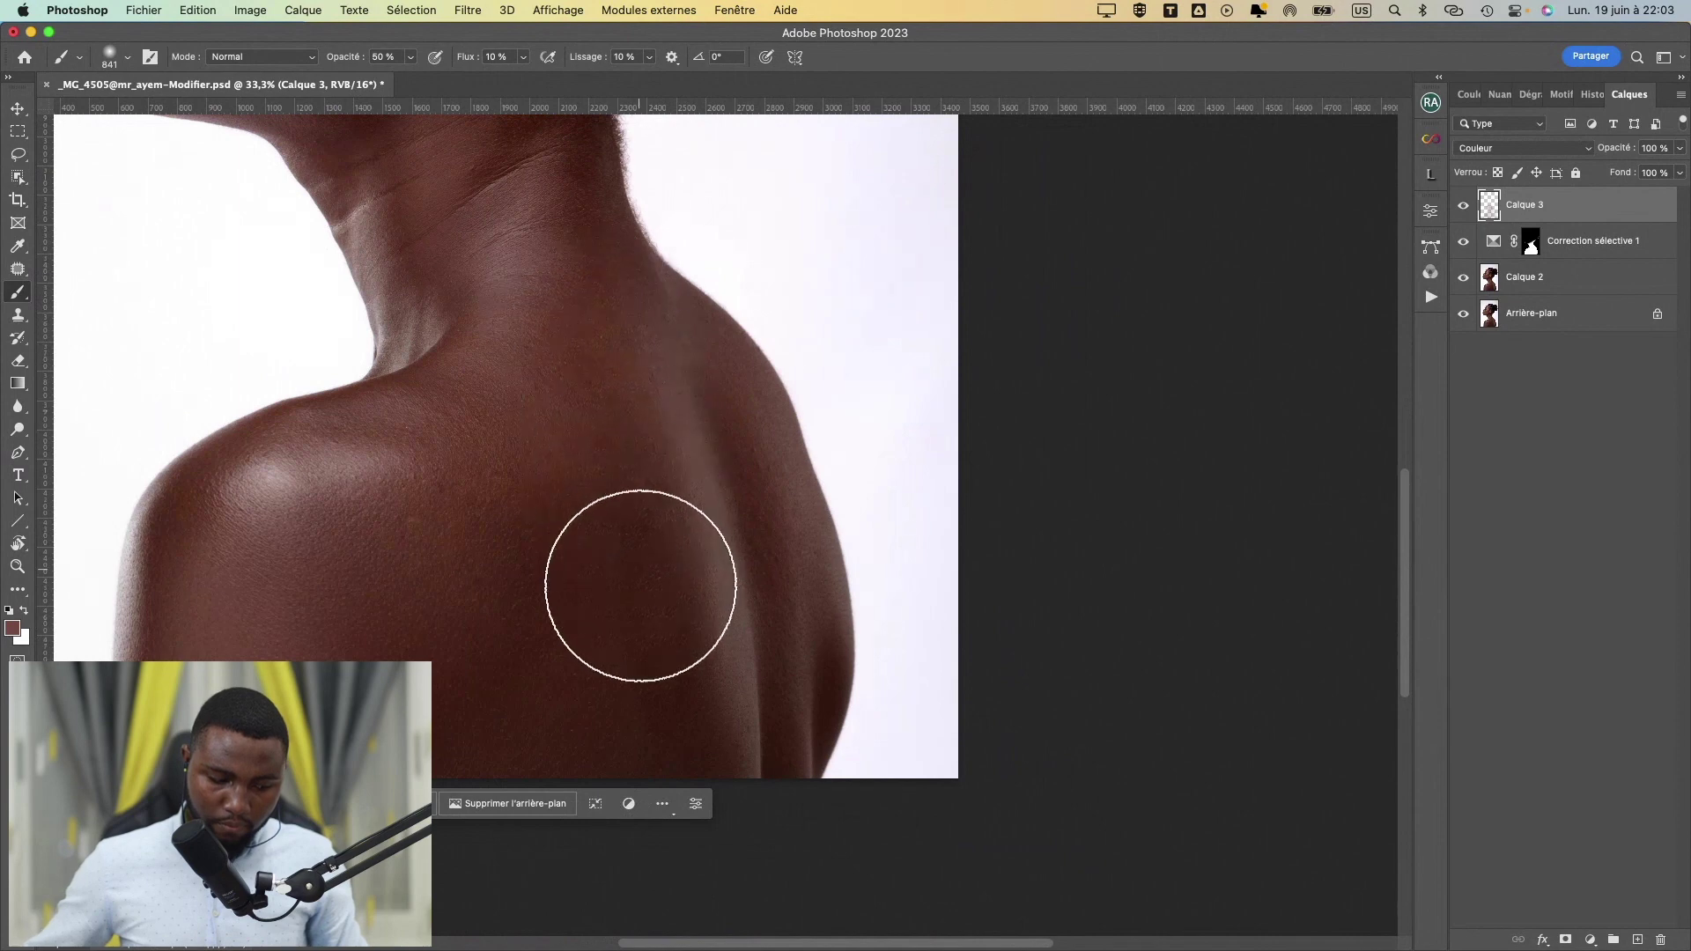
- Blend the grey strip along the spine and the far shoulder blade with a smaller brush of about 235 to 370 px
drag(682, 374, 592, 376)
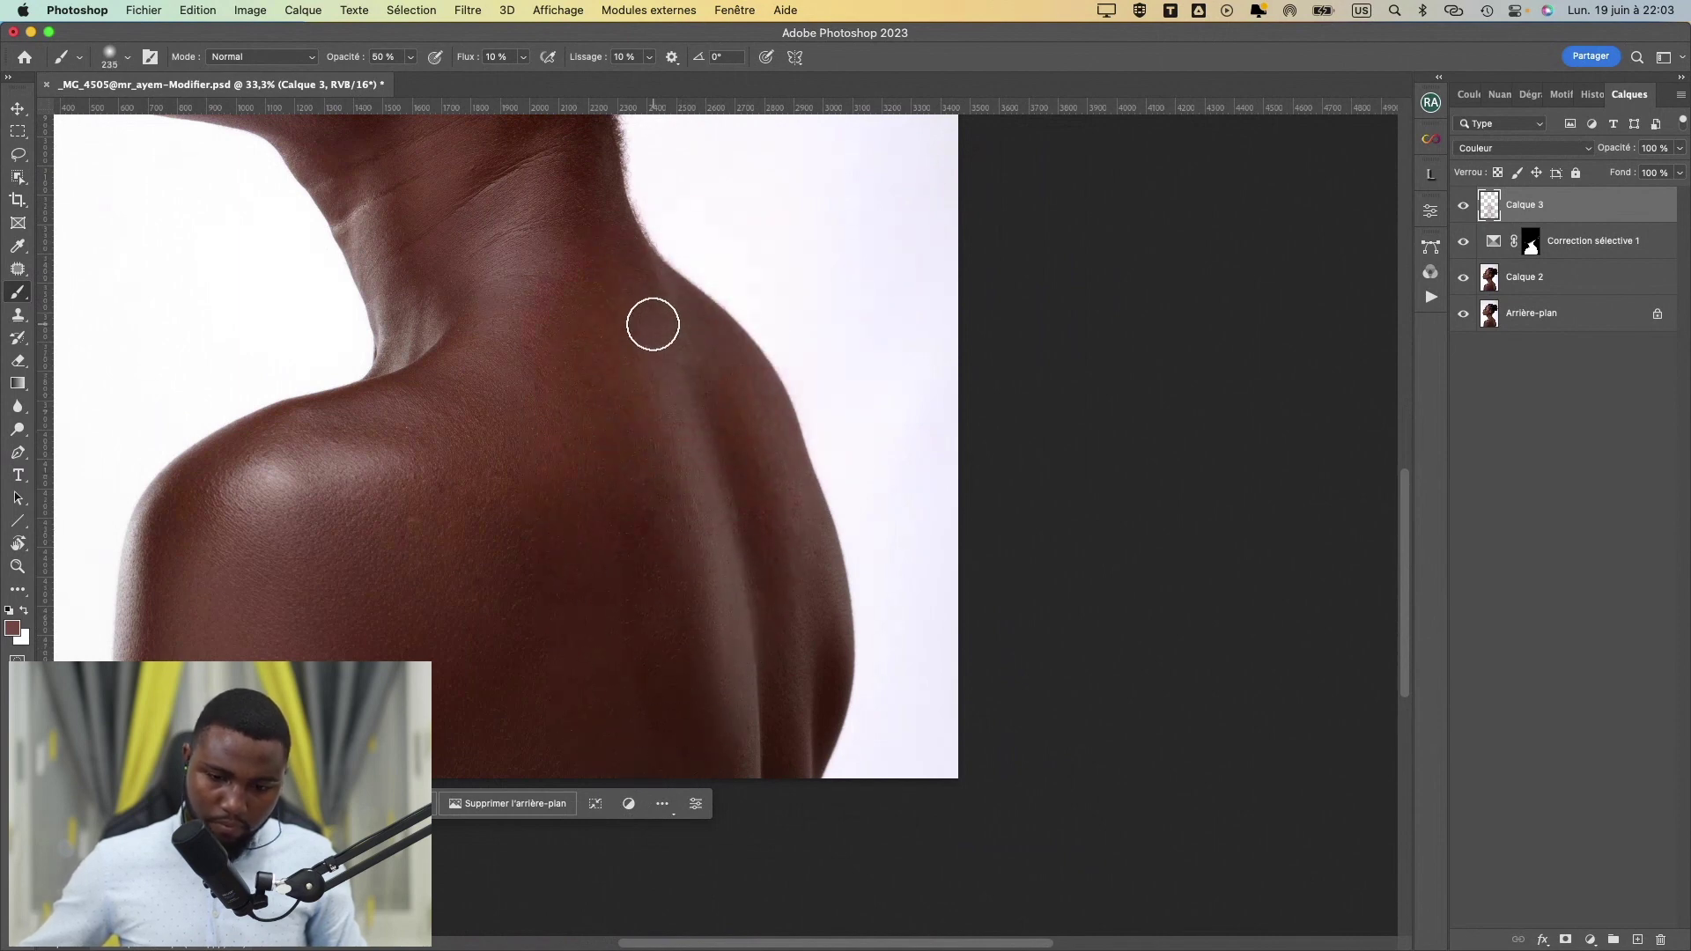
drag(661, 302, 673, 303)
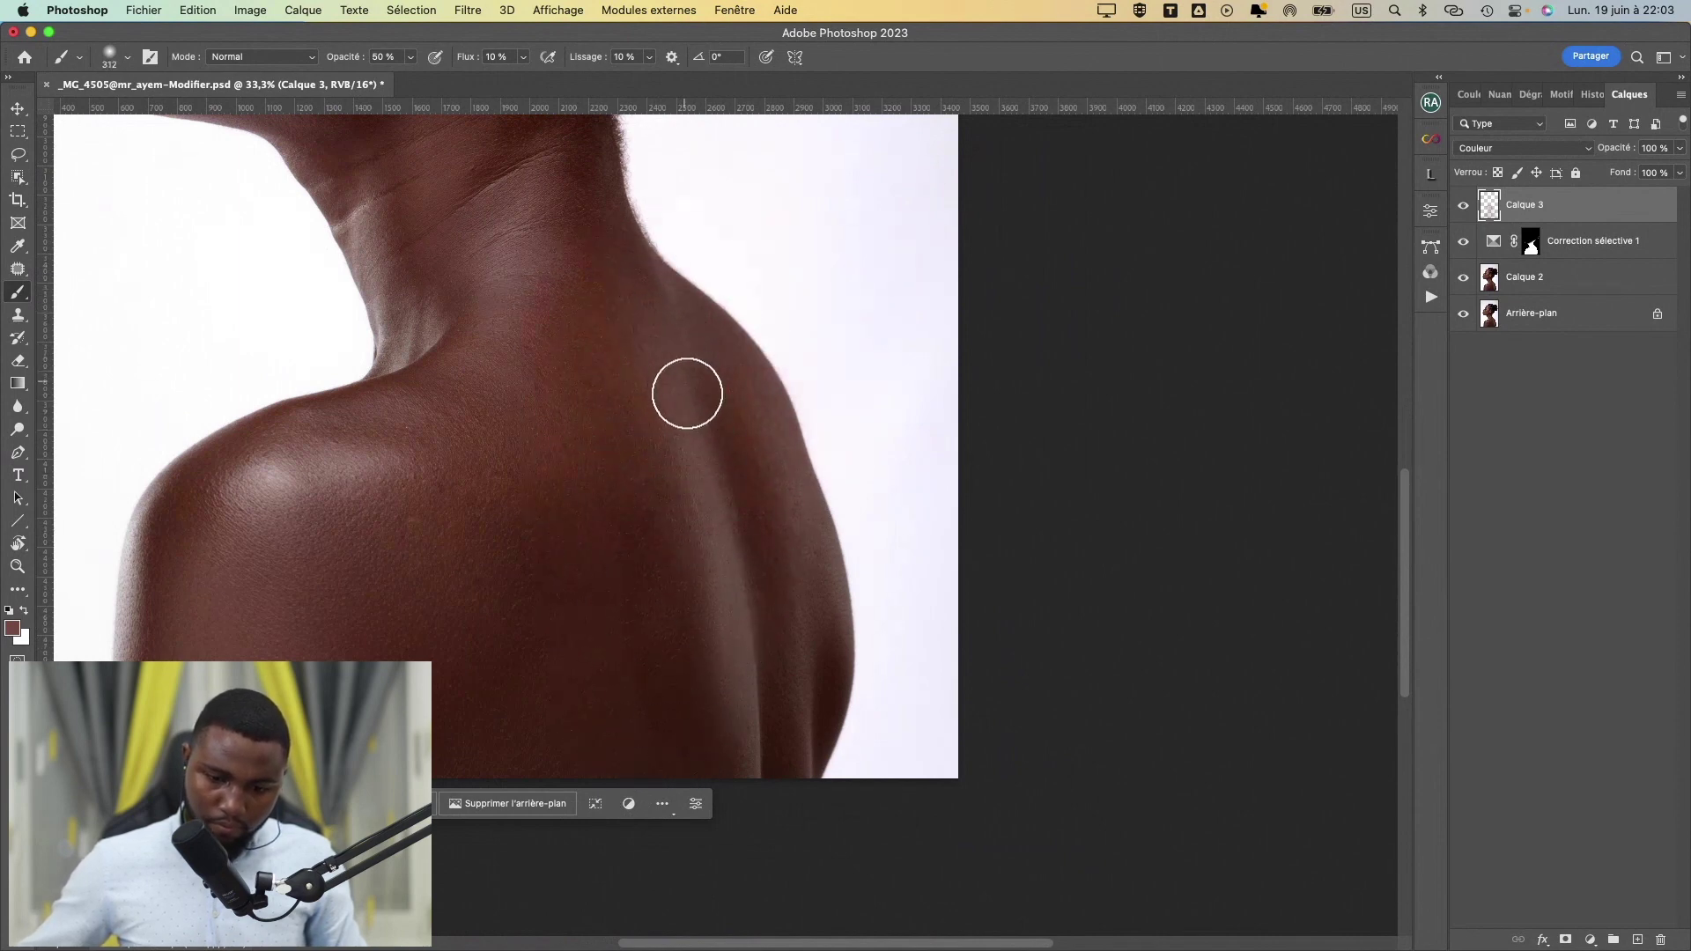
mouse_move(675, 497)
mouse_down()
mouse_move(737, 508)
mouse_move(715, 509)
mouse_up()
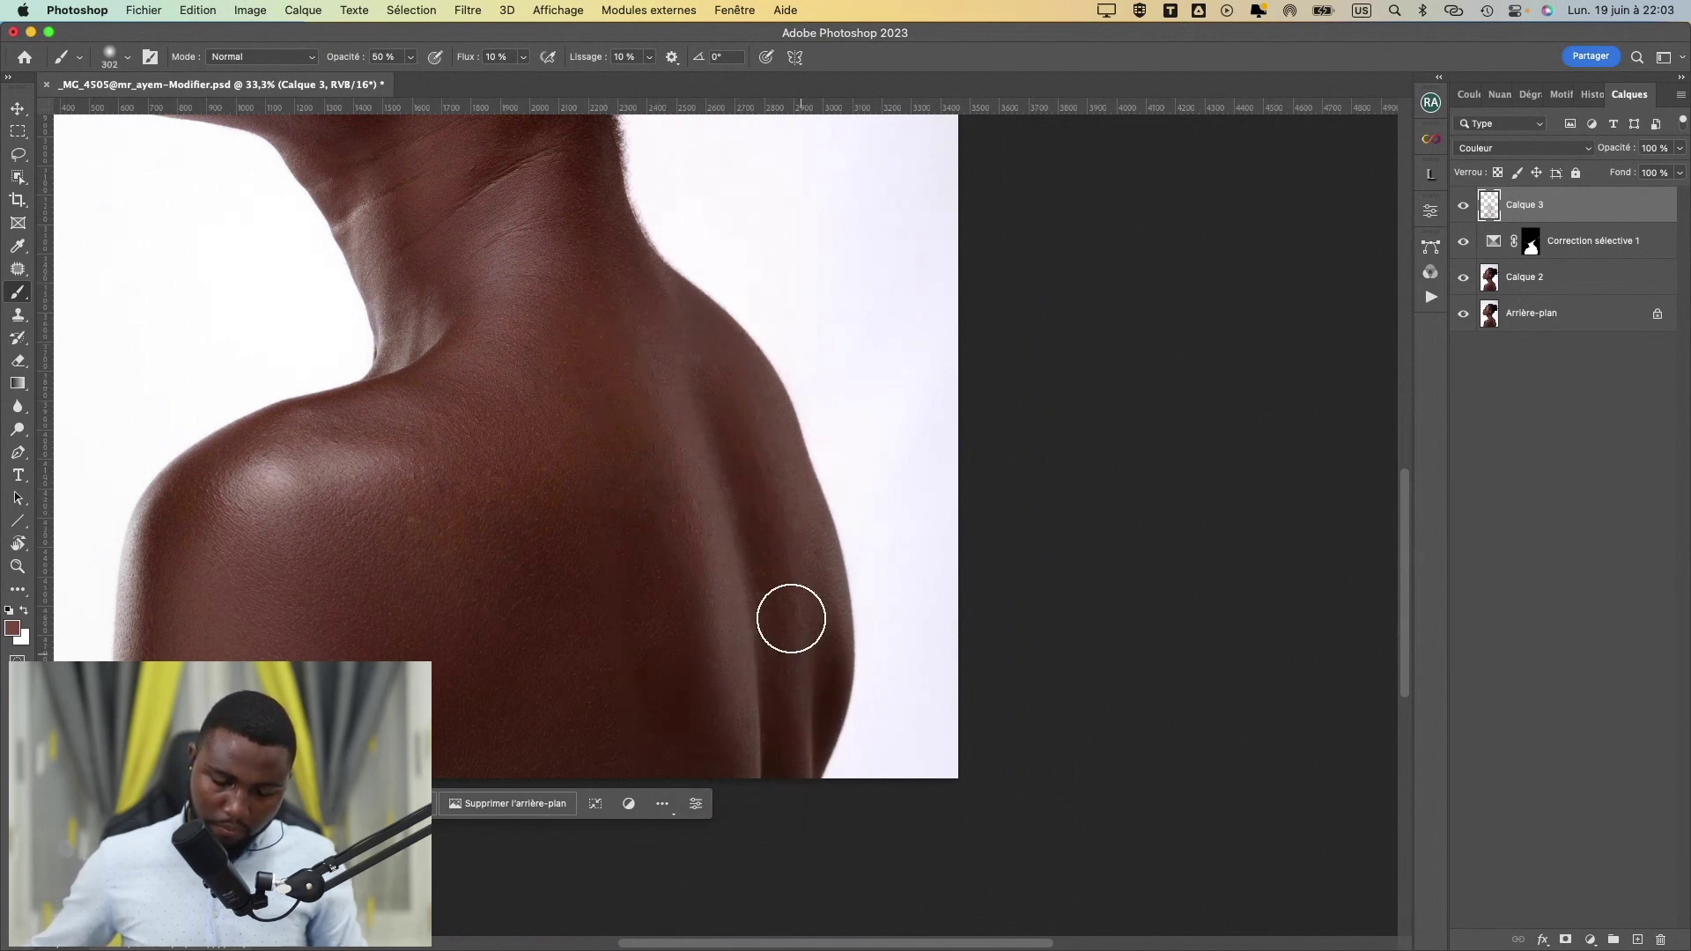
drag(791, 618, 806, 617)
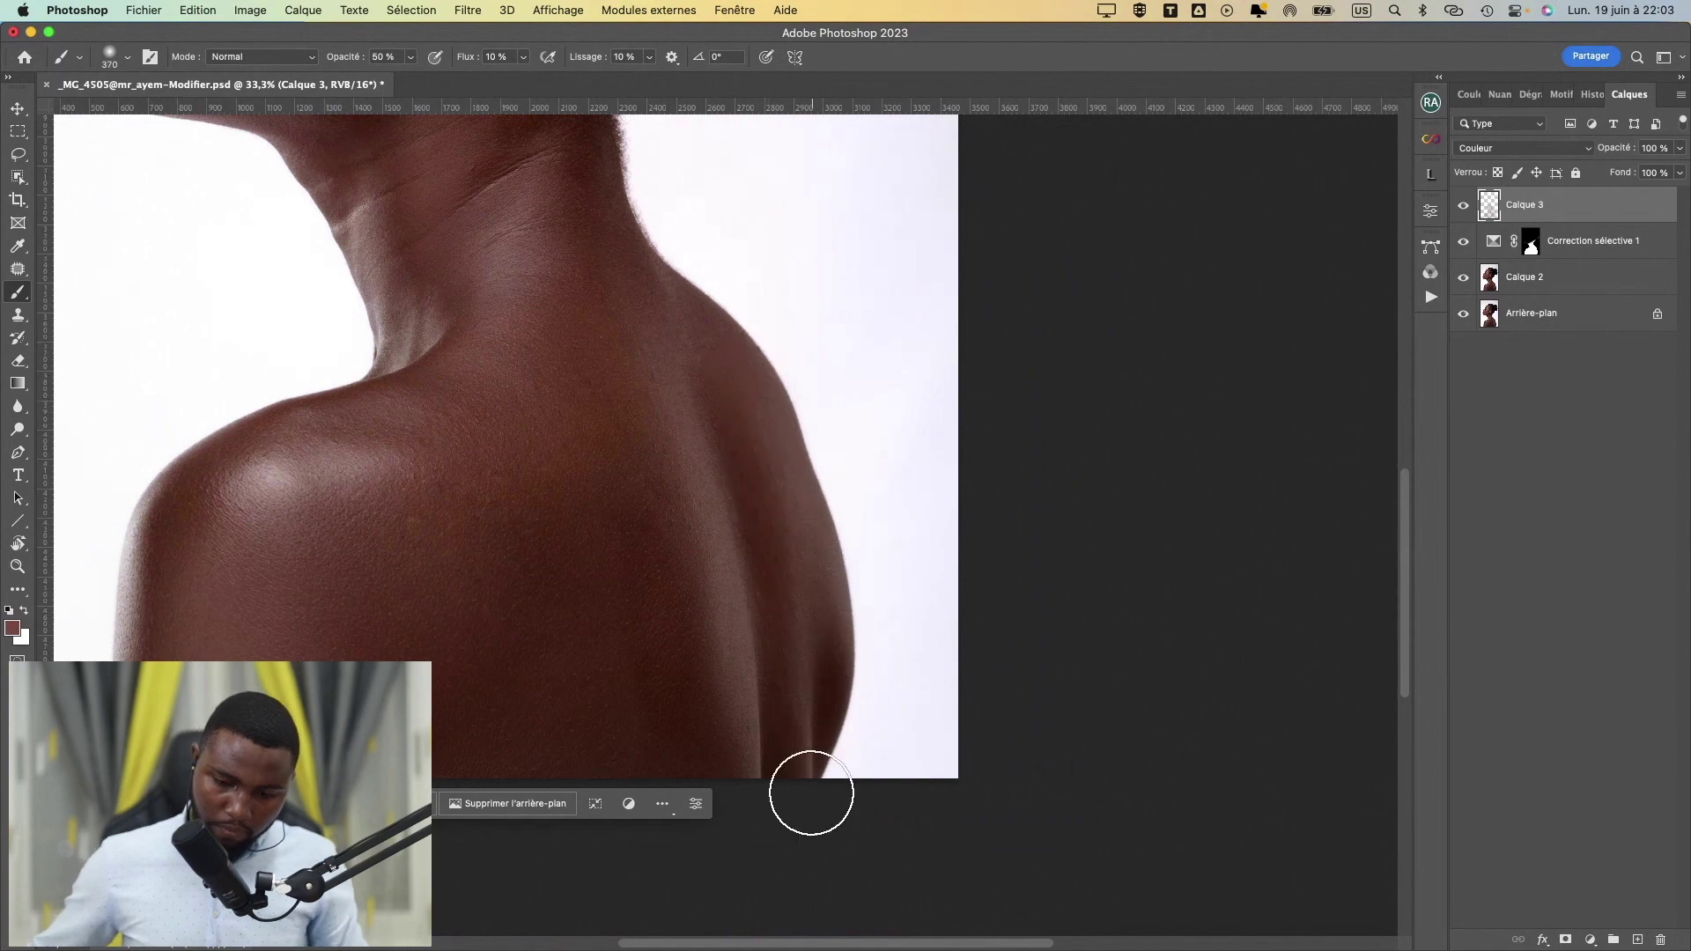
mouse_move(718, 568)
mouse_down()
mouse_move(771, 795)
mouse_move(815, 822)
mouse_move(769, 785)
mouse_move(774, 701)
mouse_up()
- Compare the skin with and without Calque 3, first on the whole portrait and again close up on the neck and back
scroll(774, 701, down, 2)
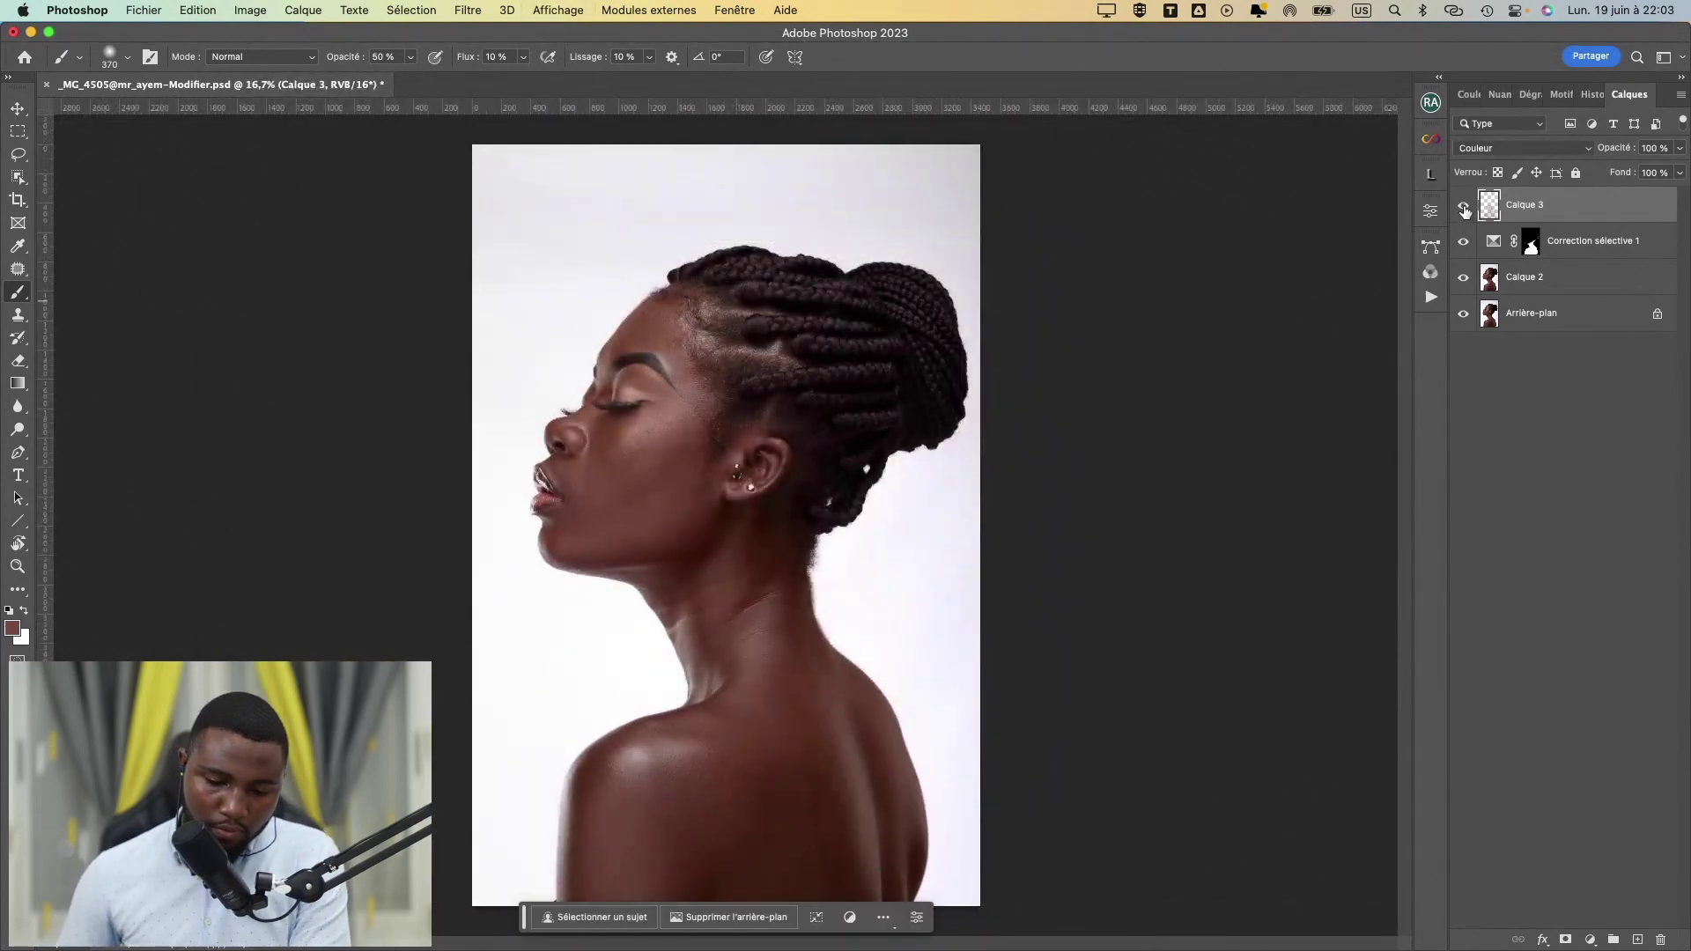
click(1464, 208)
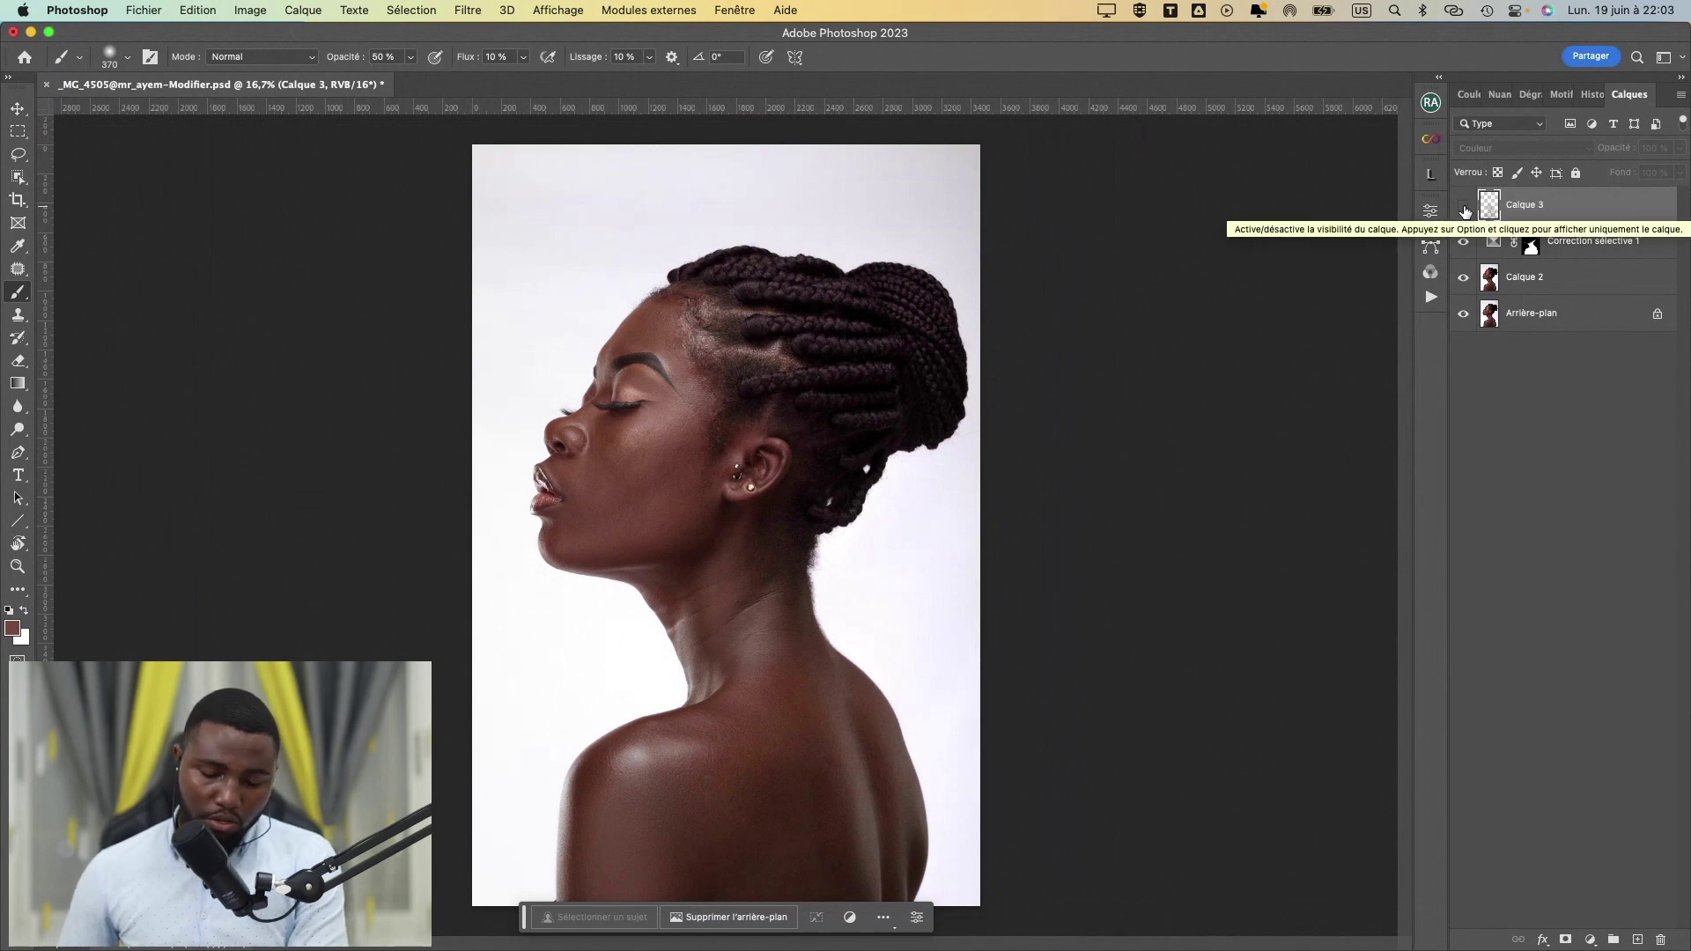
click(1464, 208)
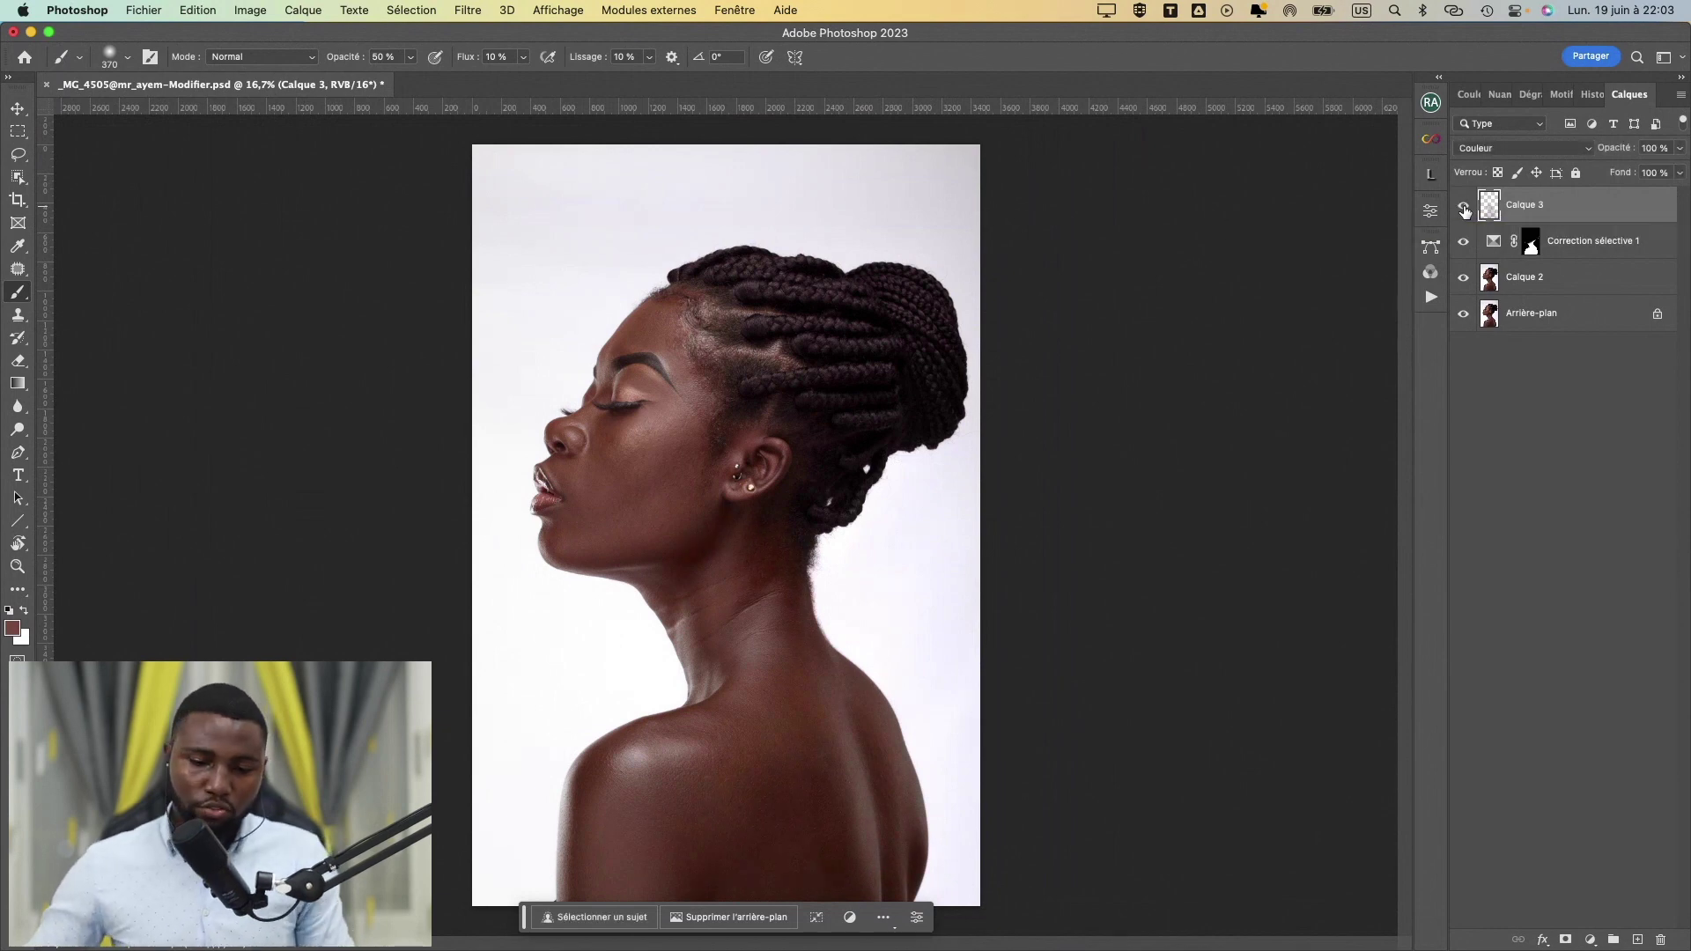
key(super+plus)
key(super+plus)
mouse_move(831, 735)
mouse_down()
mouse_move(728, 502)
mouse_move(645, 400)
mouse_move(666, 473)
mouse_up()
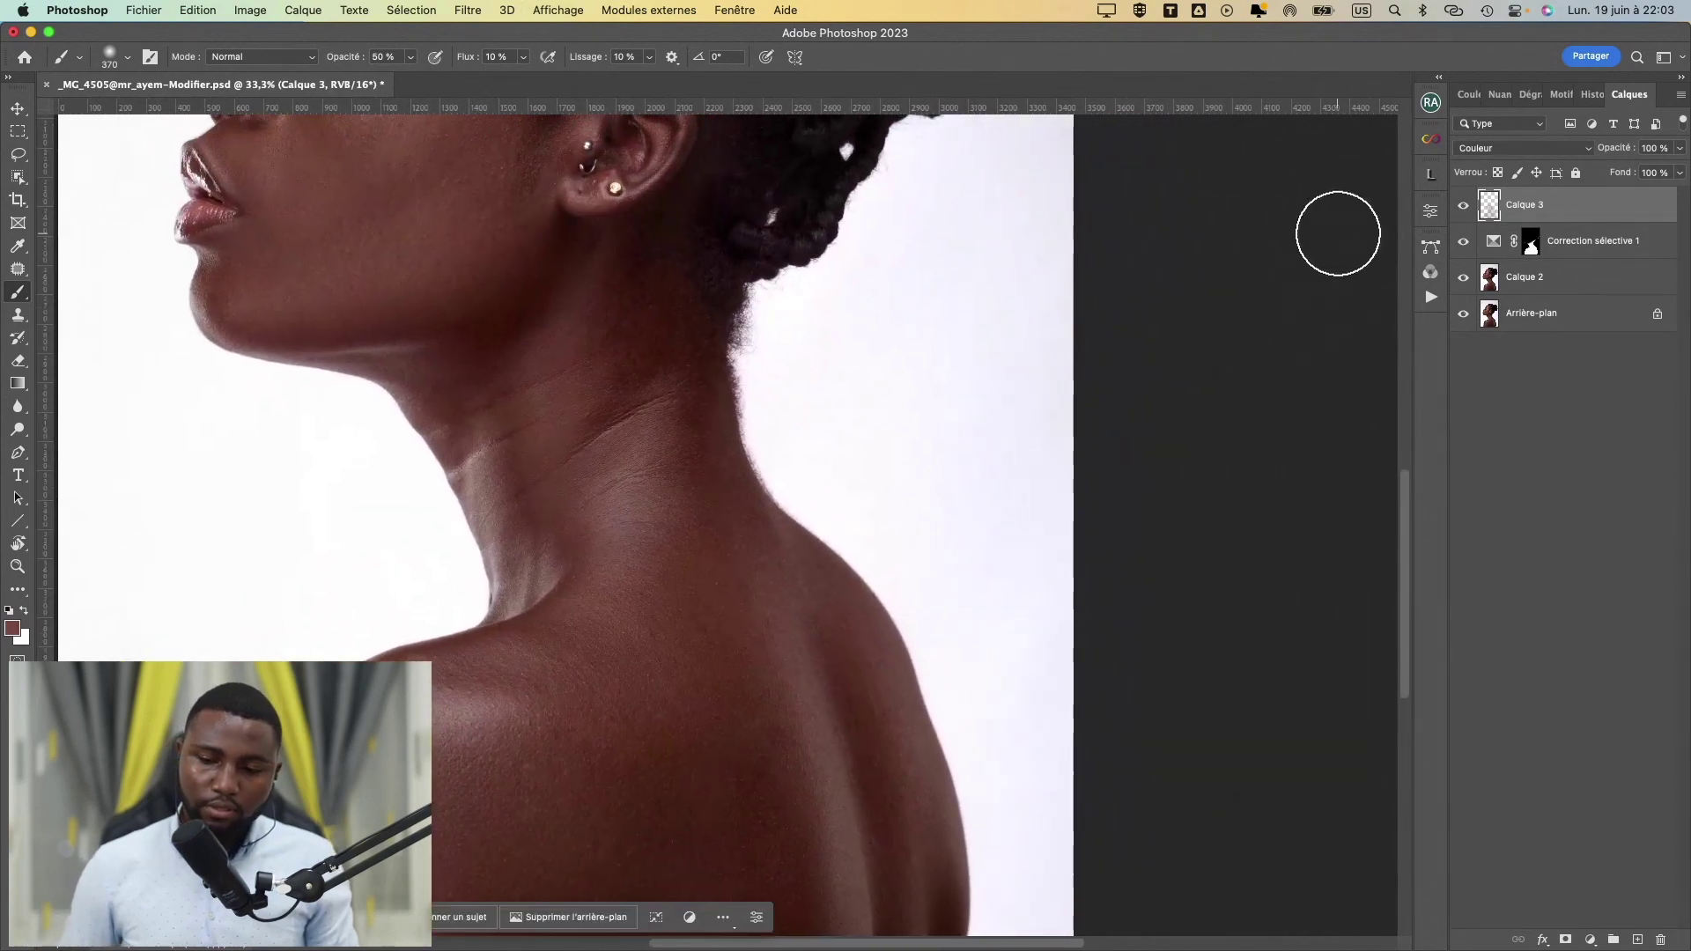
click(1465, 206)
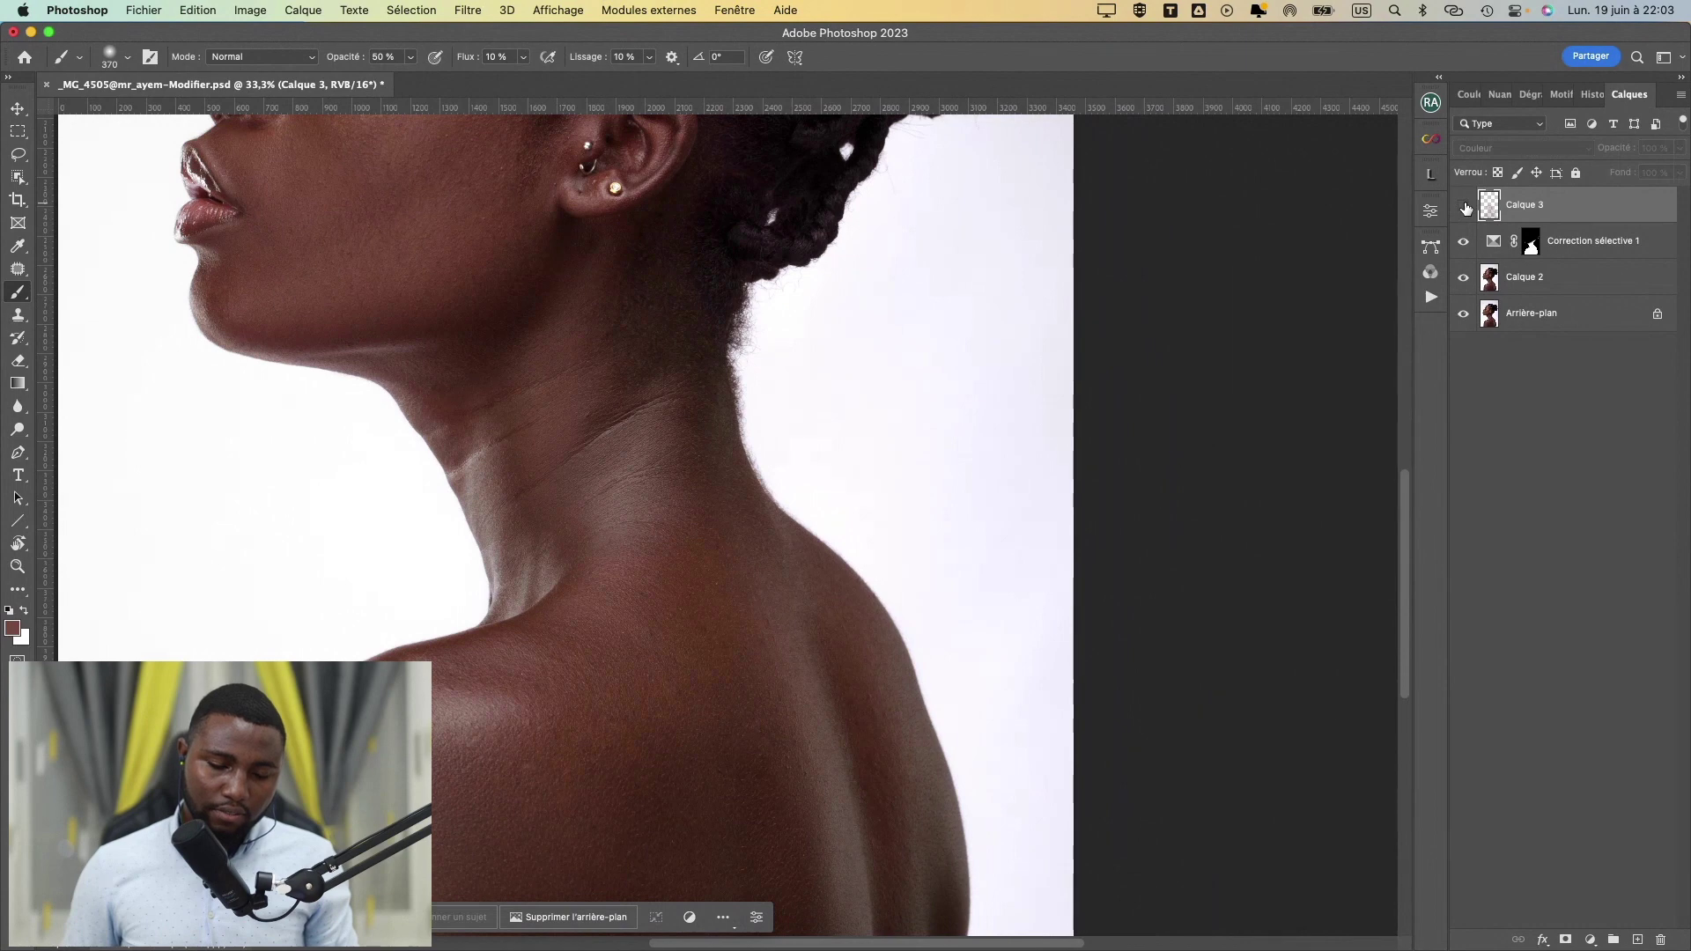
click(1465, 207)
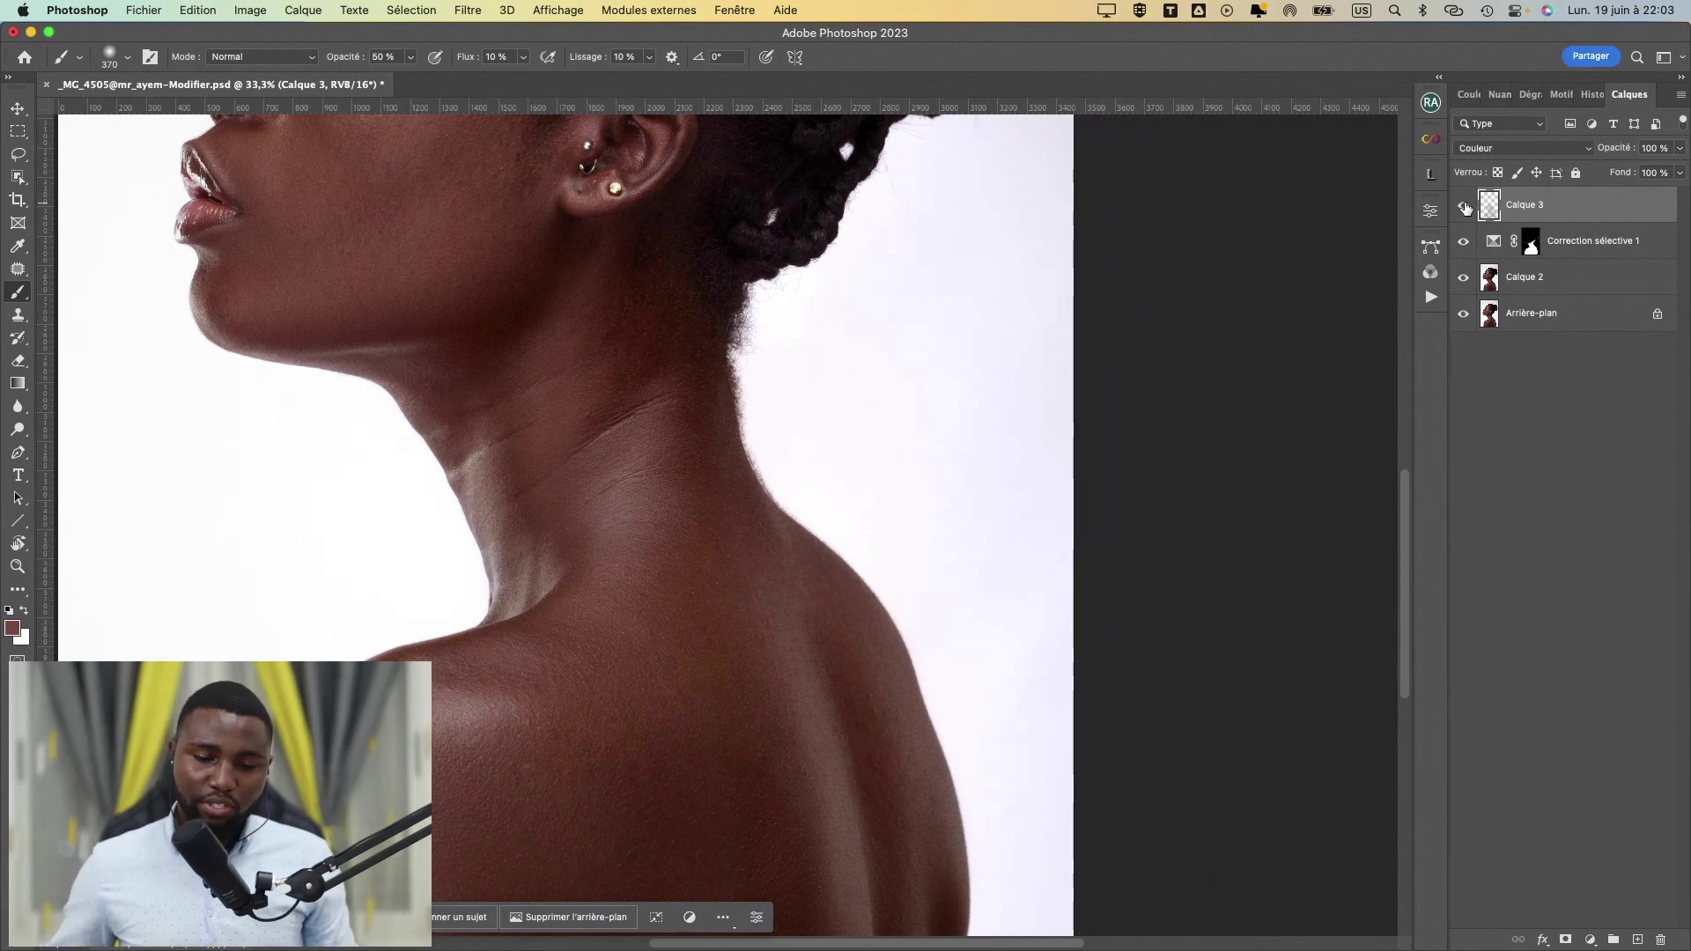
- Add more of the sampled tone to the front and base of the neck with a brush of about 400 px
drag(643, 661, 662, 455)
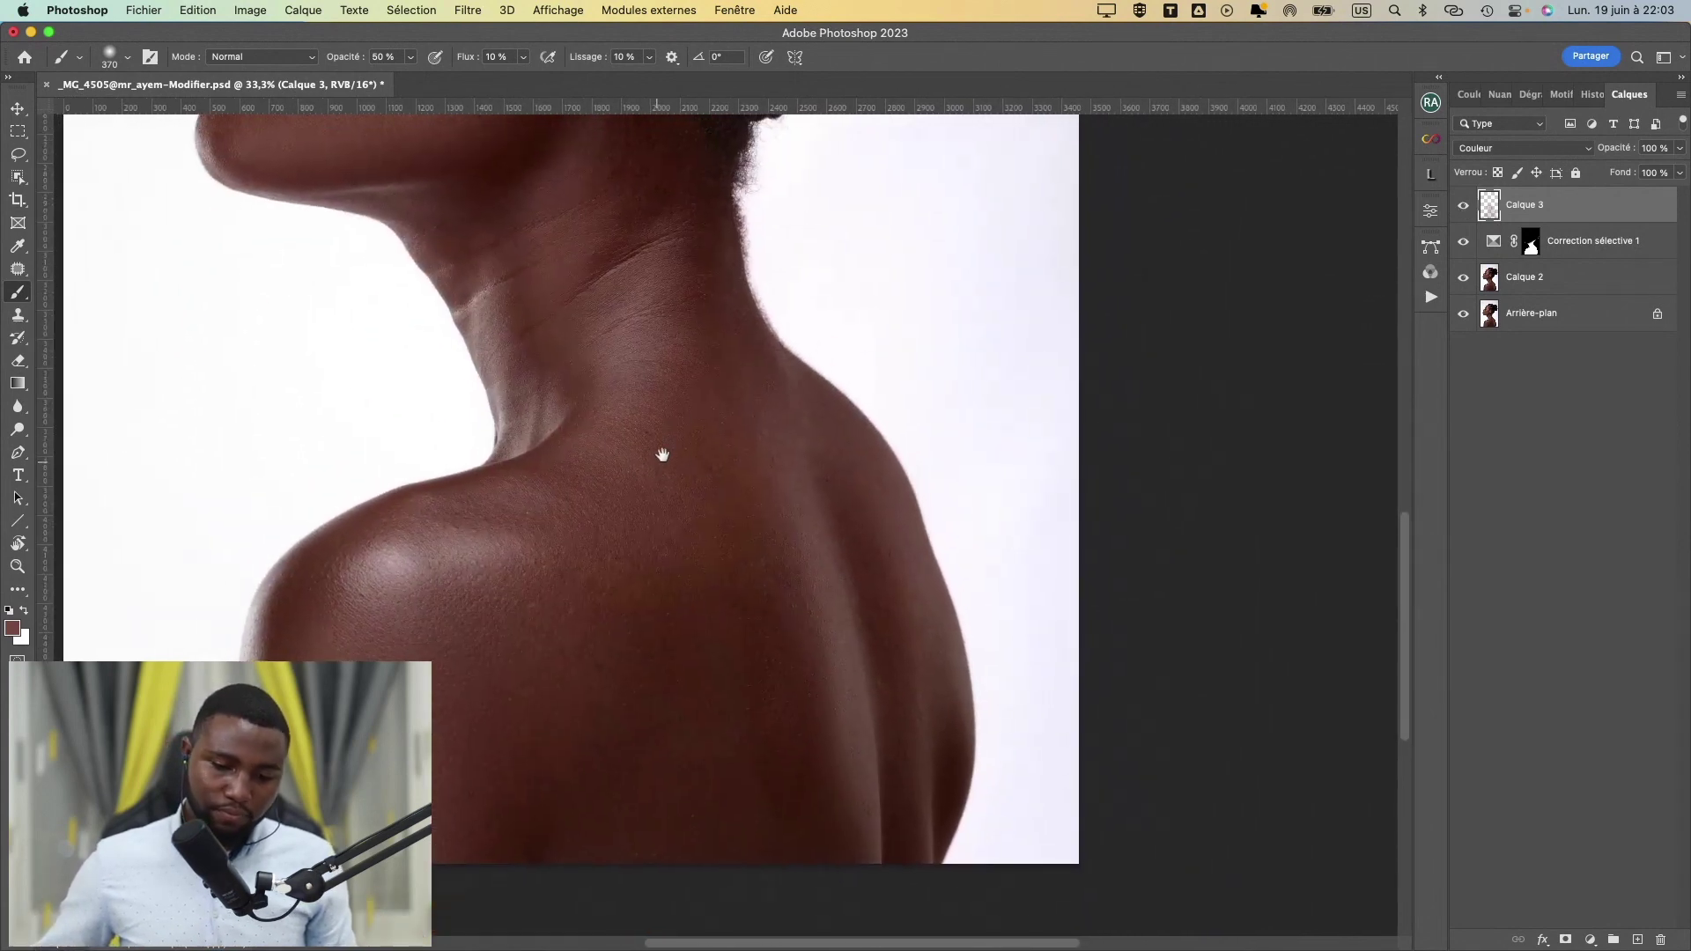
mouse_move(593, 371)
mouse_down()
mouse_move(613, 371)
mouse_move(588, 381)
mouse_up()
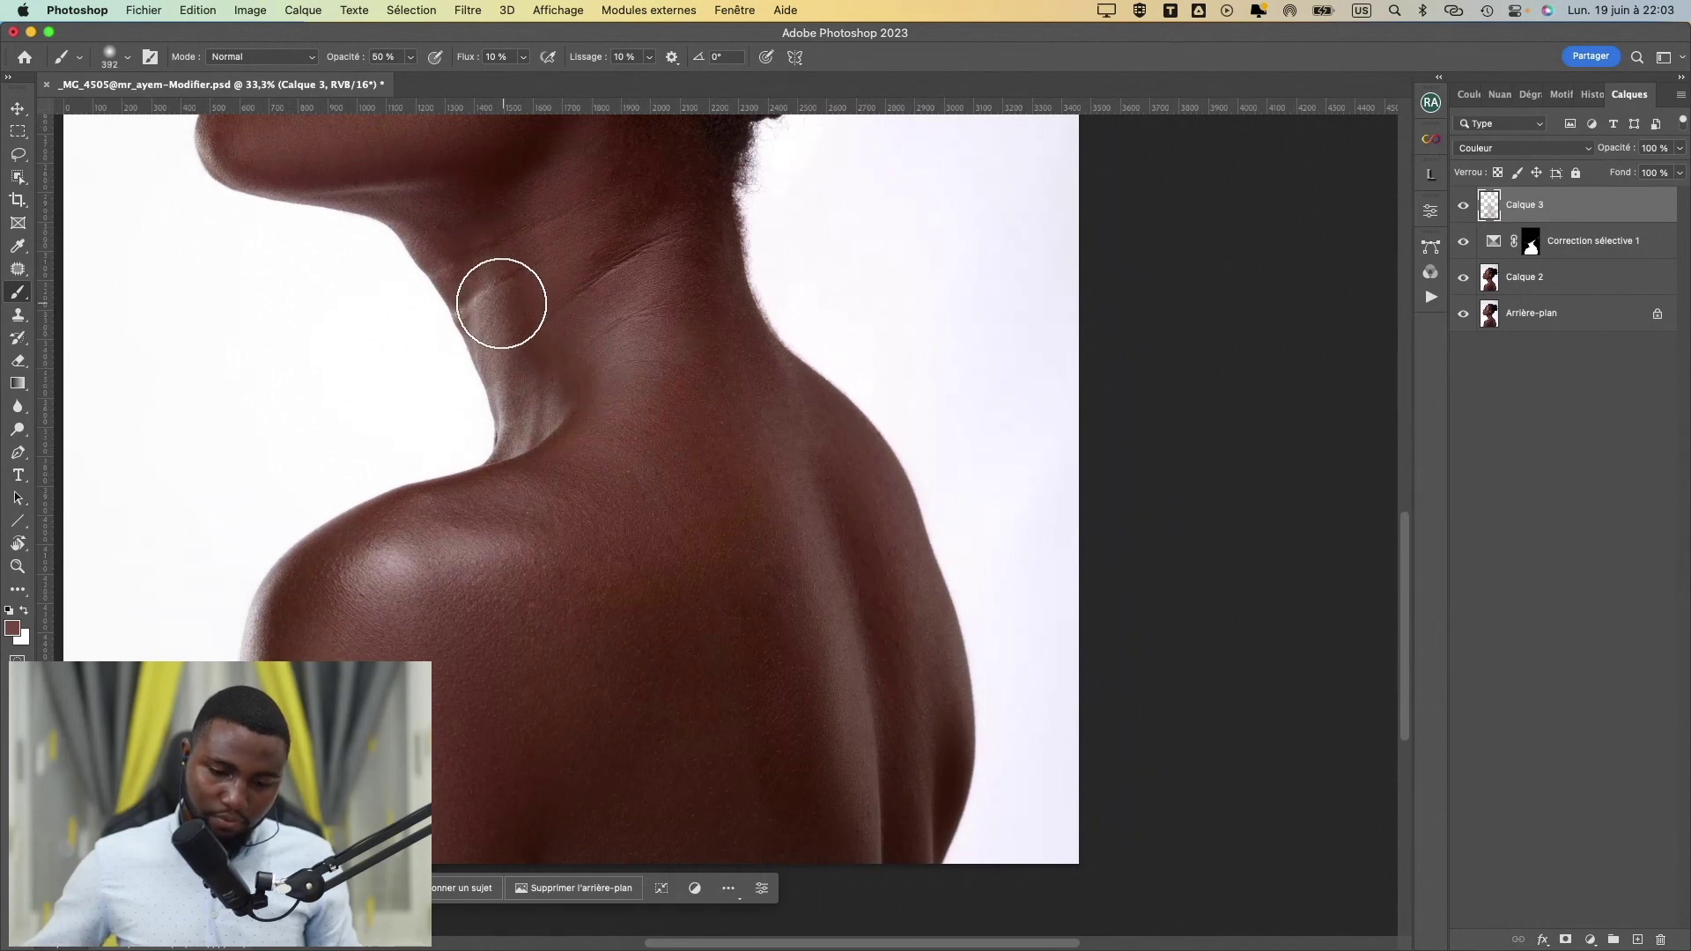
scroll(673, 548, down, 3)
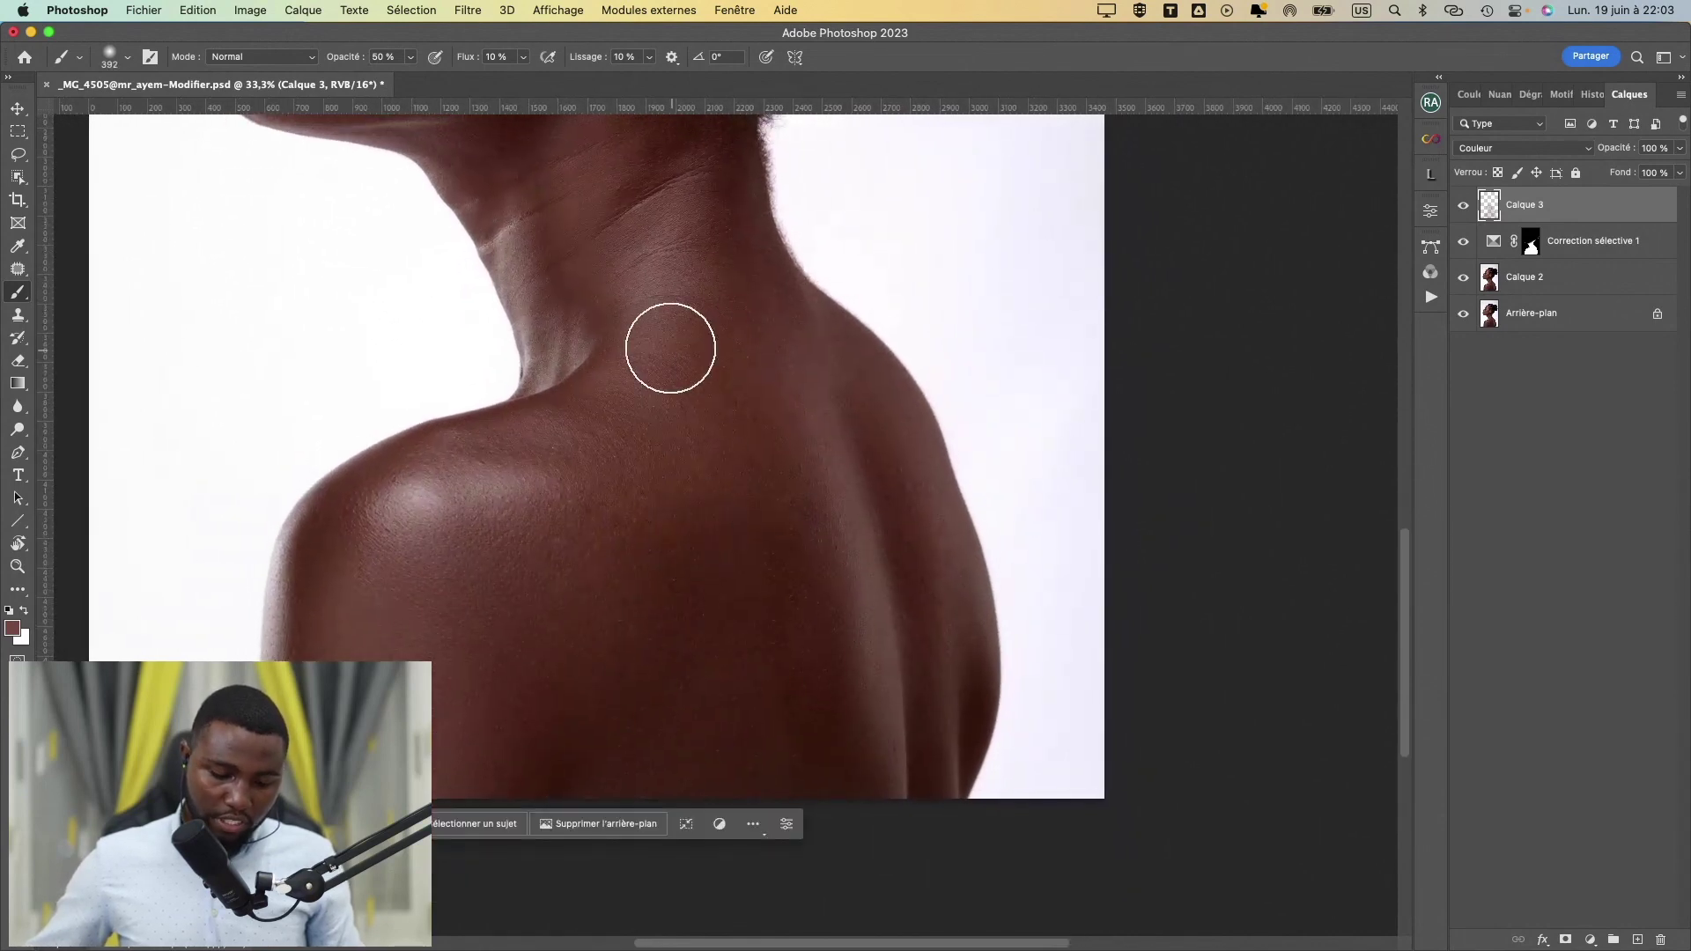
drag(664, 290, 673, 291)
scroll(650, 515, down, 2)
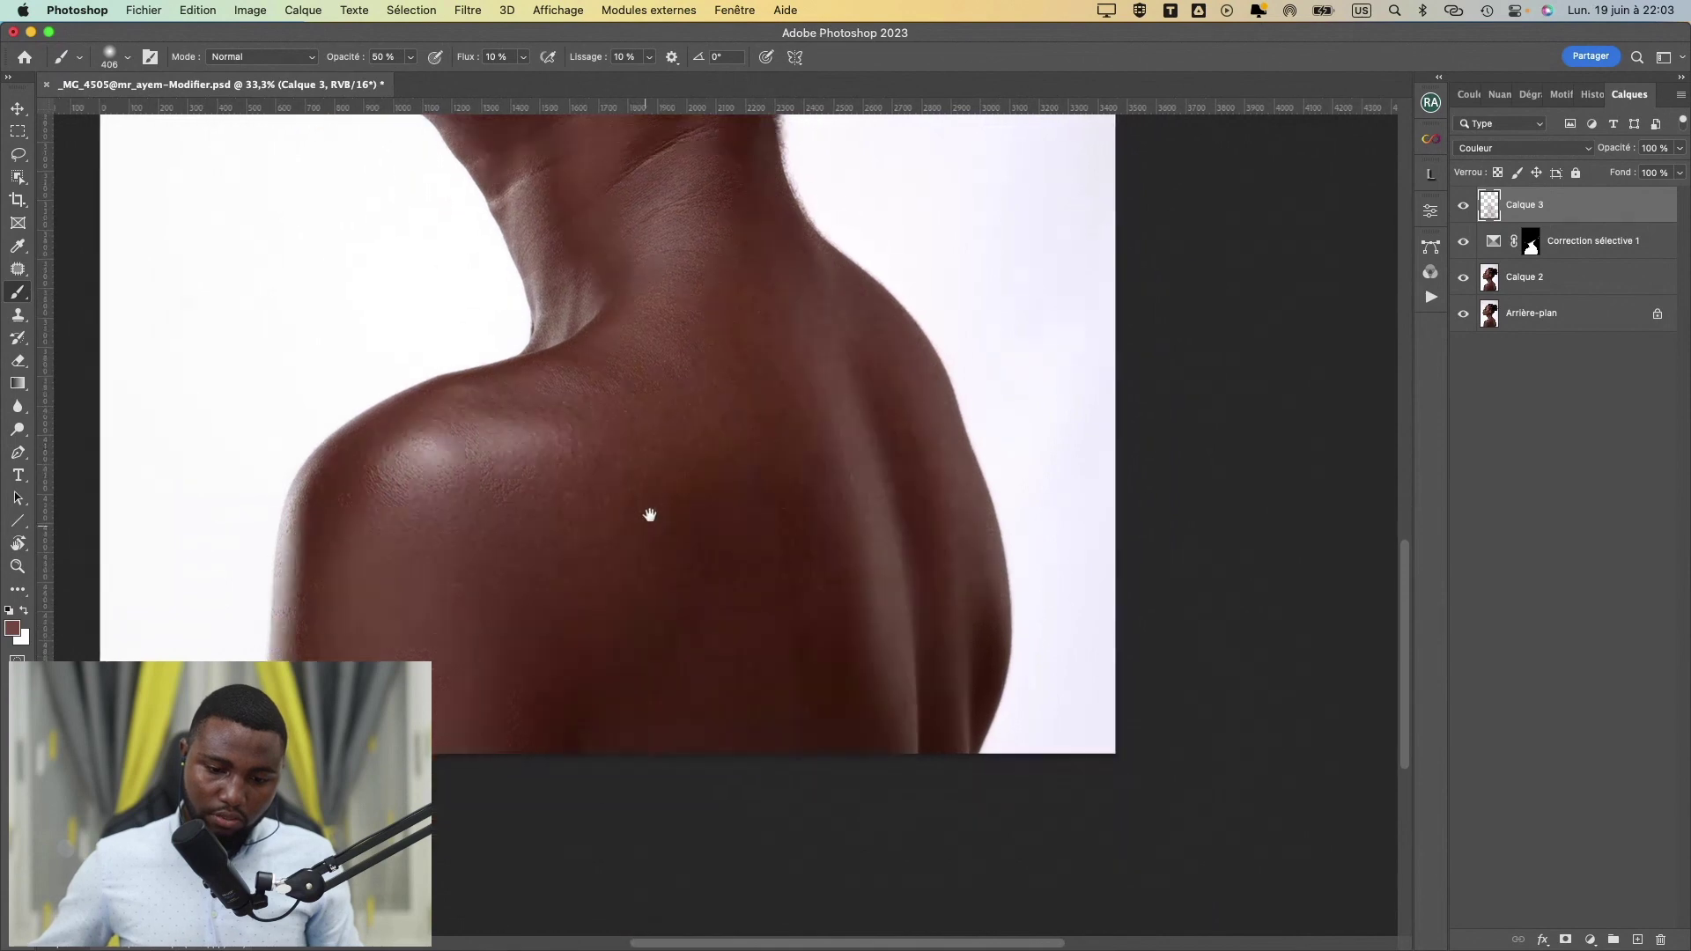
- Touch up the shoulder highlight's edge, upper arm and back with brush sizes from about 200 to 735 px
drag(650, 515, 713, 404)
drag(585, 356, 544, 352)
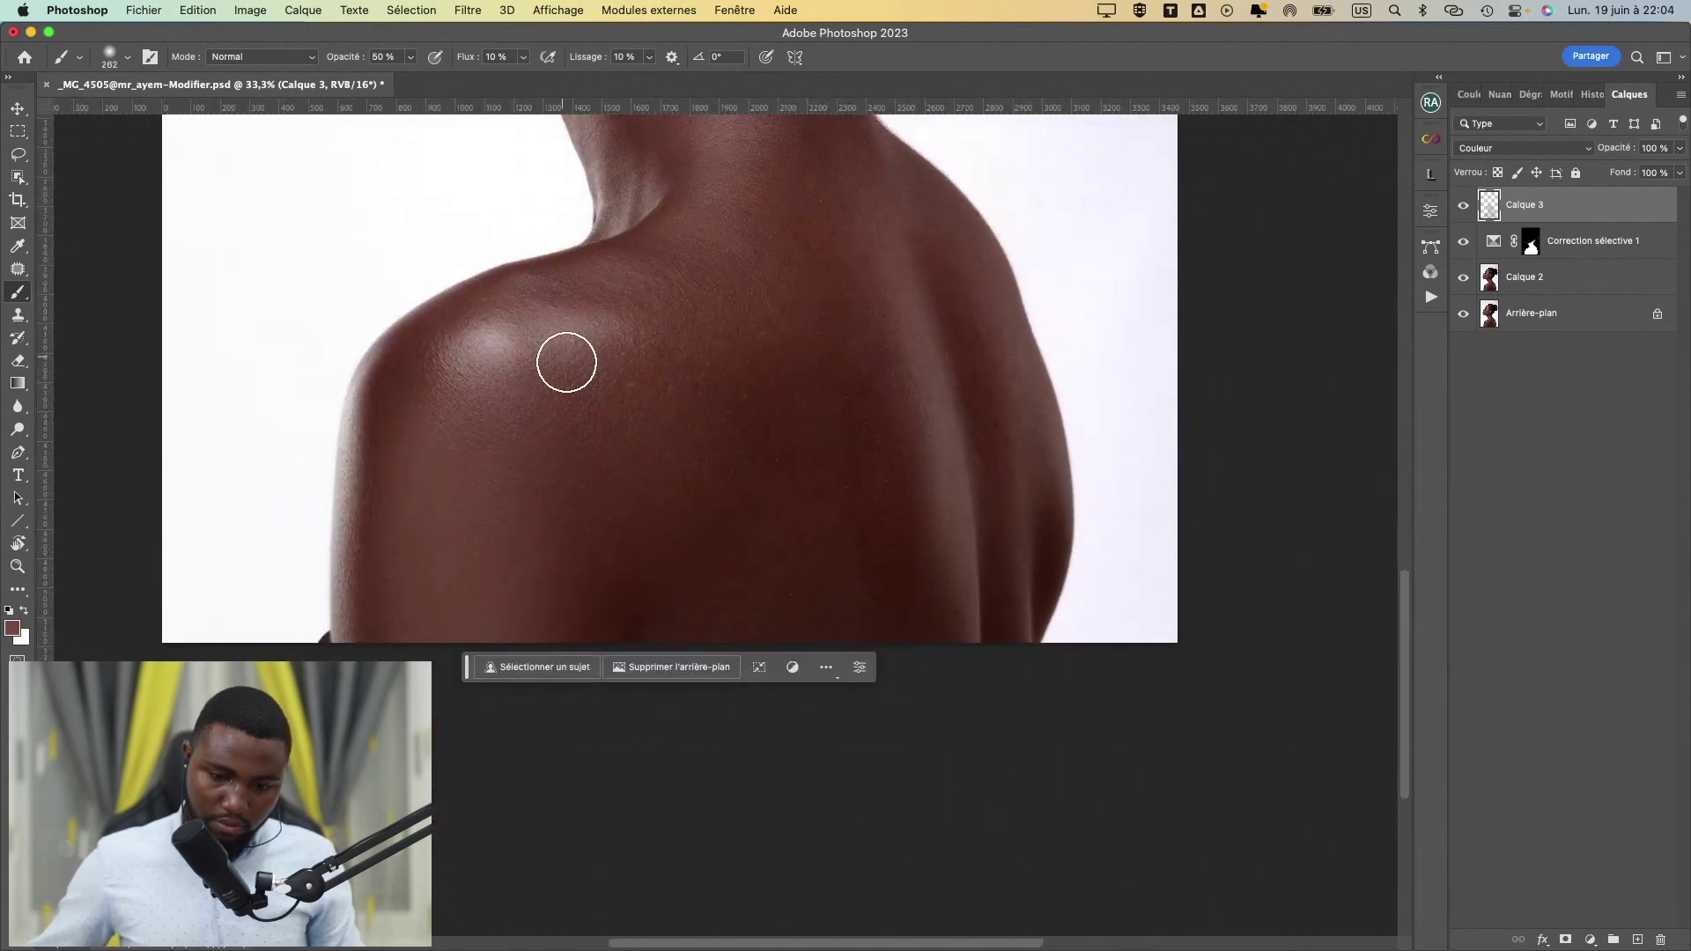
drag(612, 423, 652, 421)
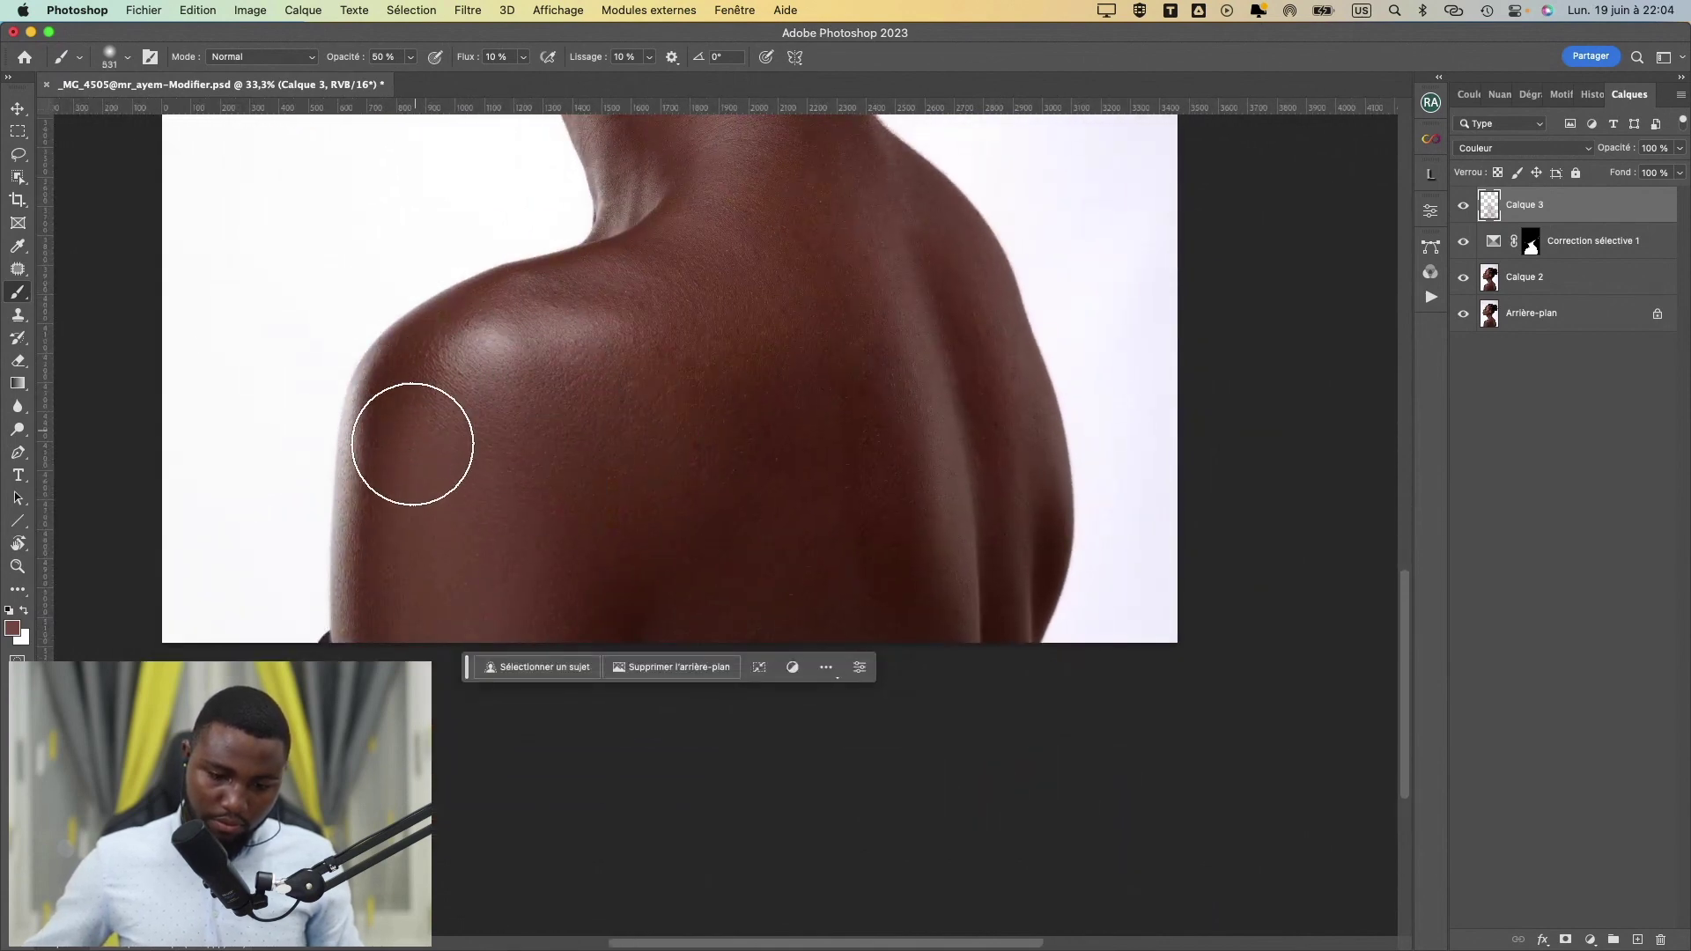
mouse_move(771, 412)
mouse_down()
mouse_move(616, 472)
mouse_move(738, 453)
mouse_up()
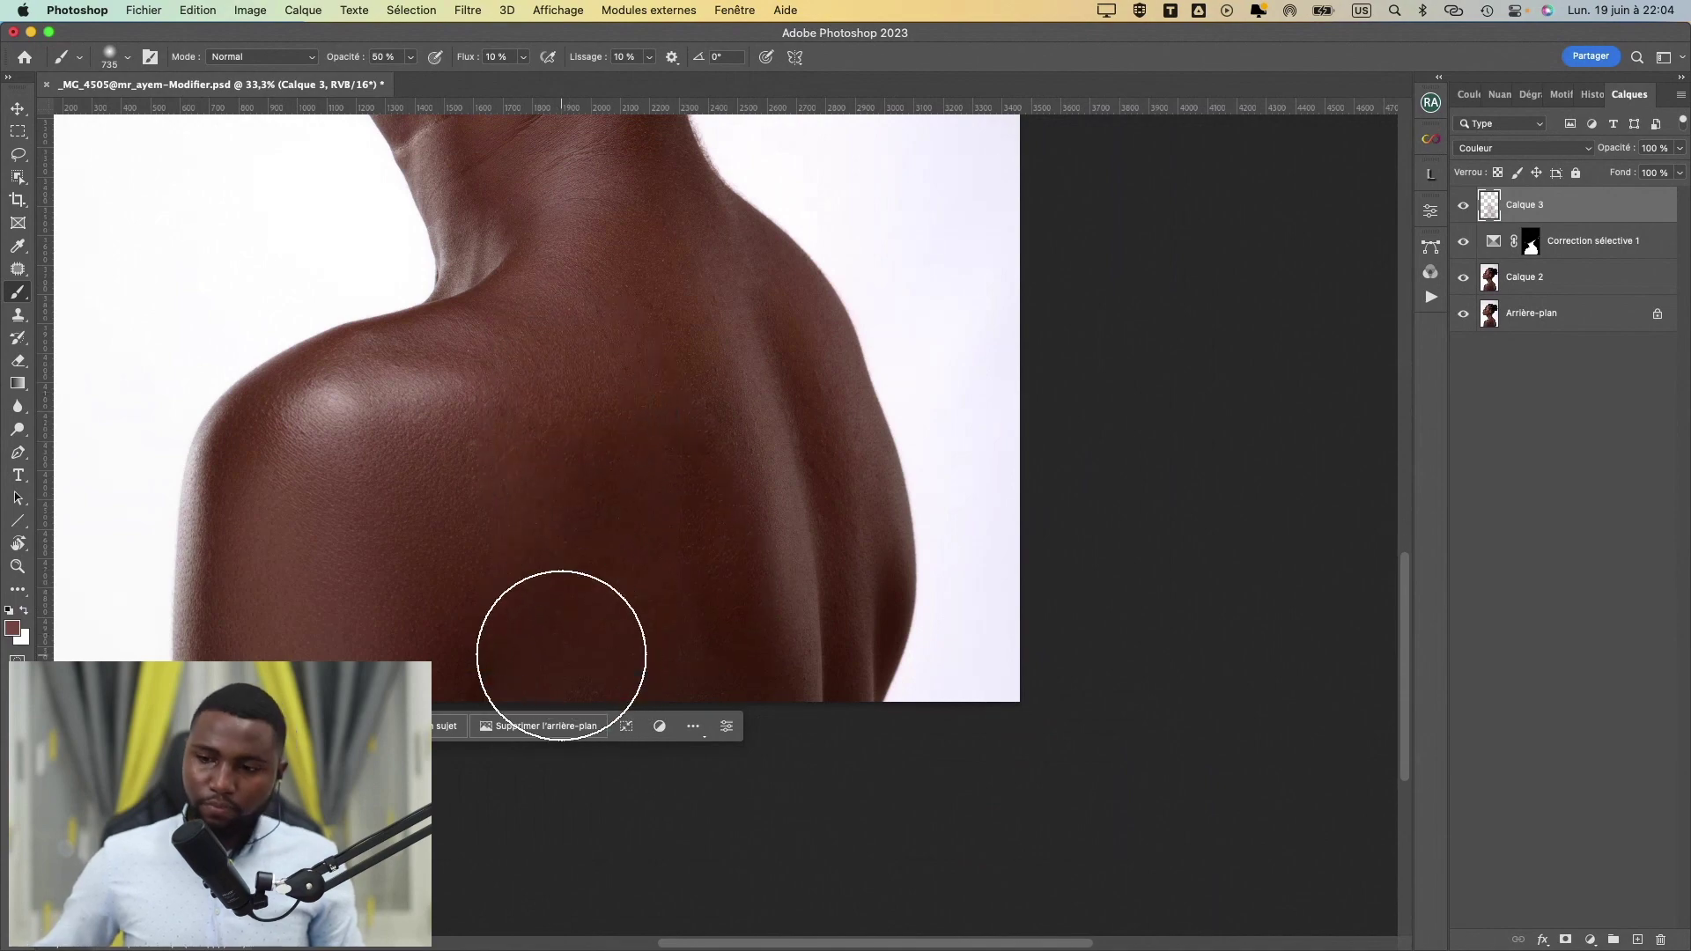
key(super+minus)
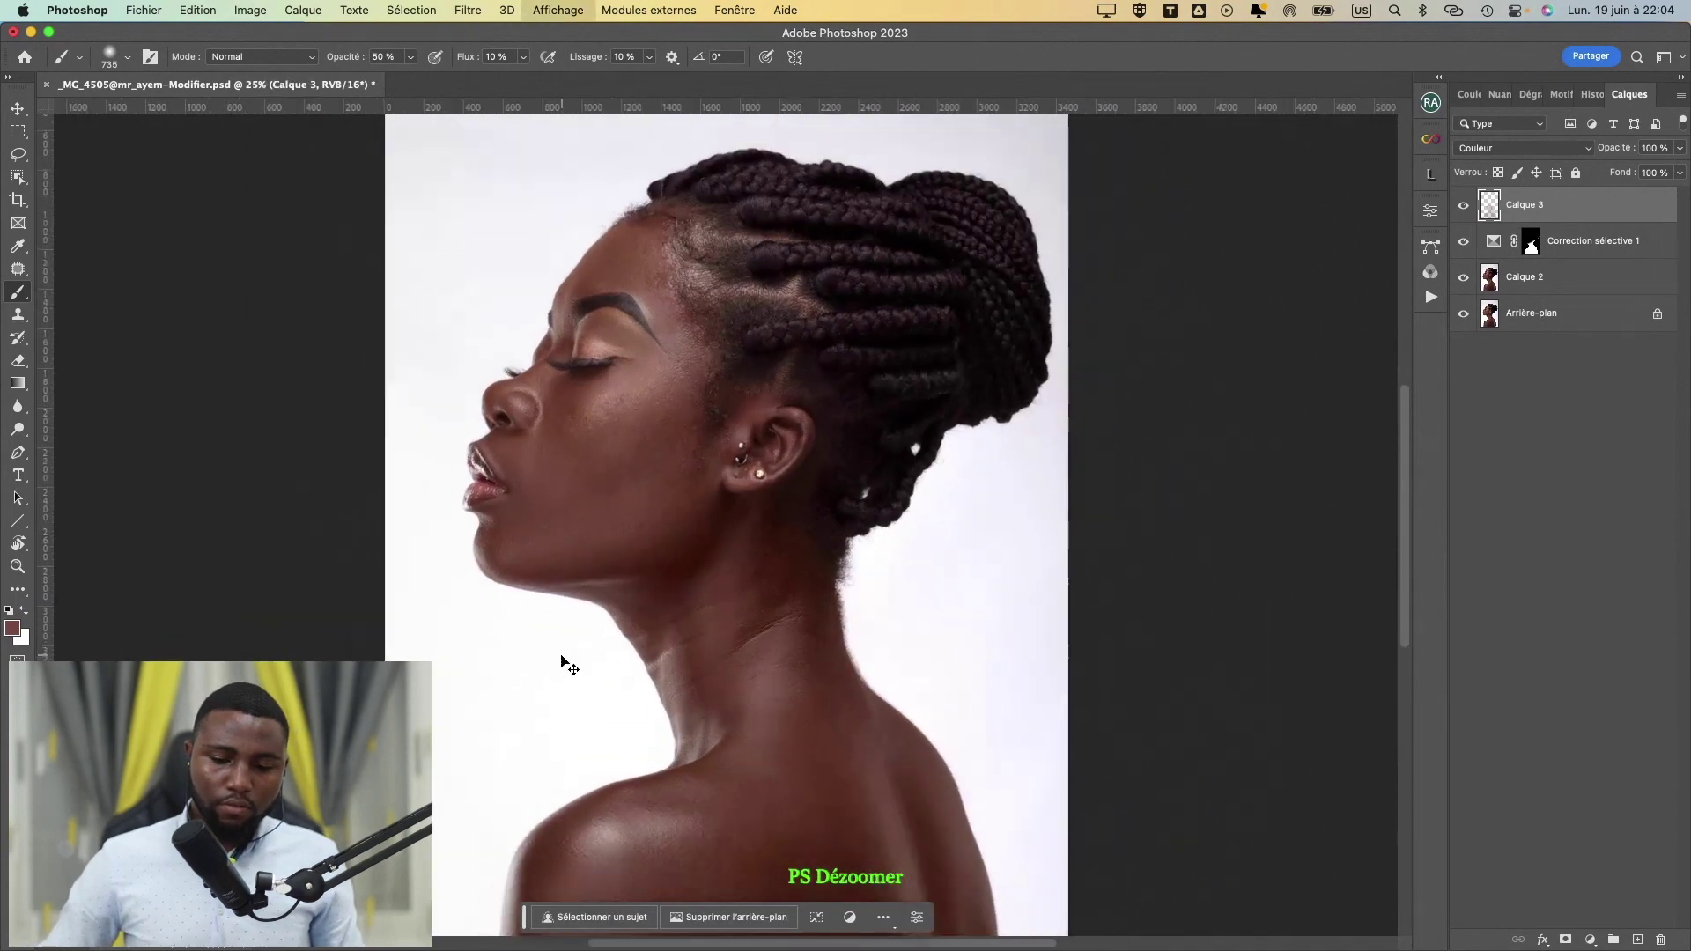
- Compare the whole portrait with and without Calque 3, and inspect the neck and back close up
key(super+minus)
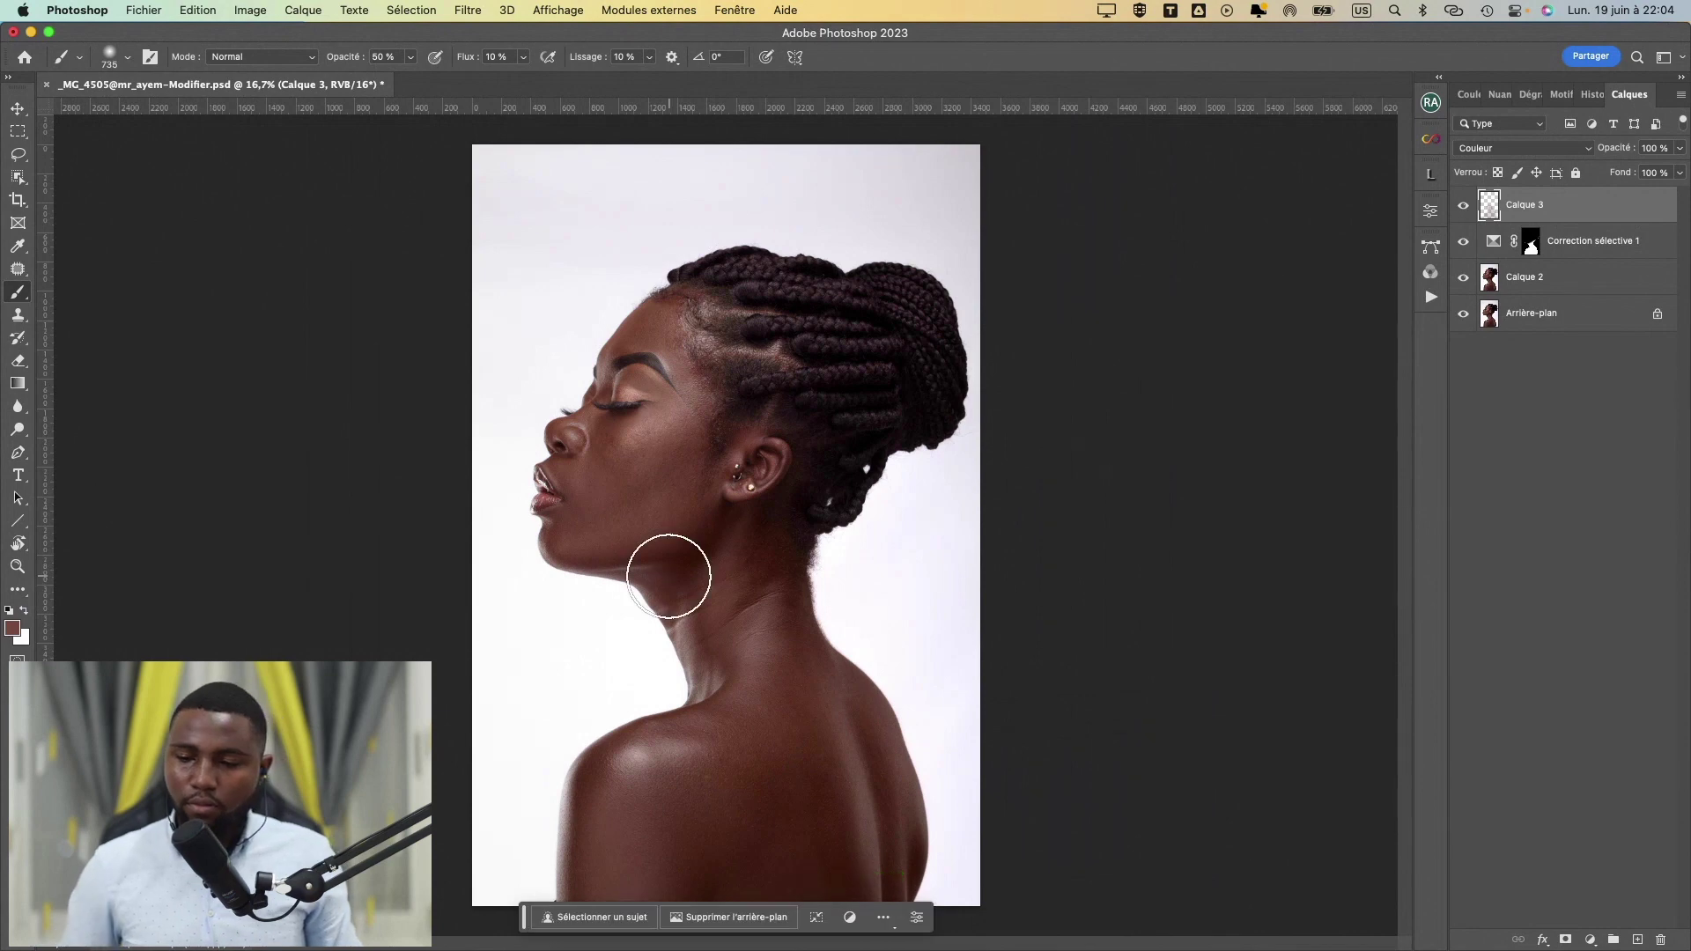
click(1464, 207)
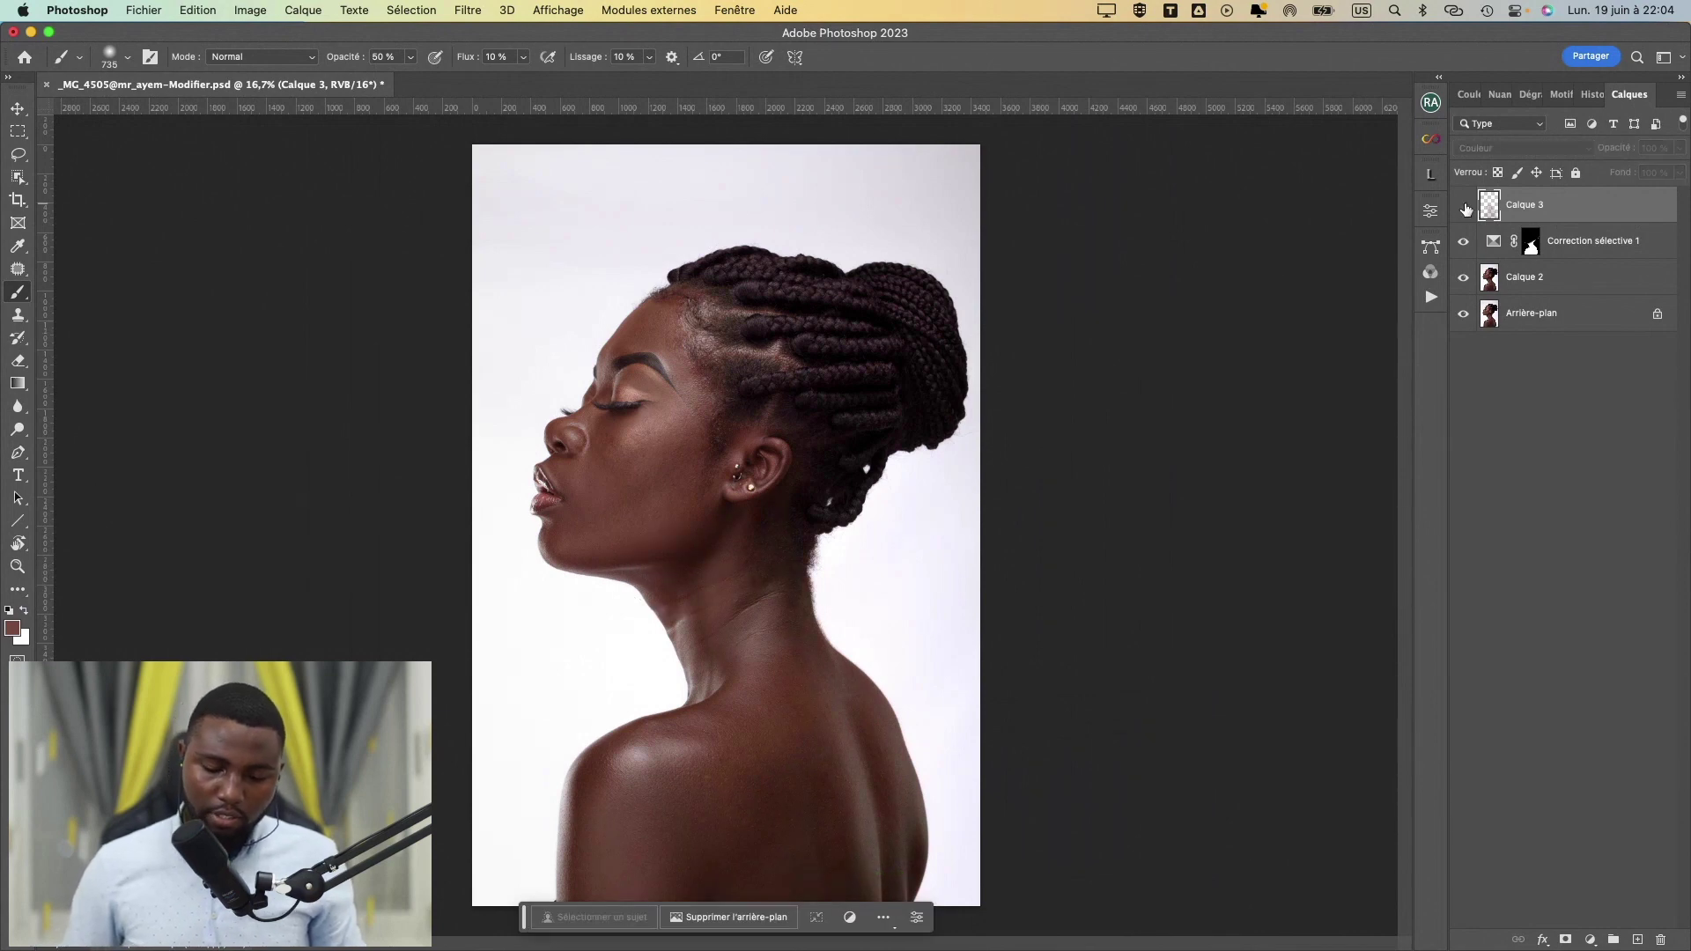
click(1464, 207)
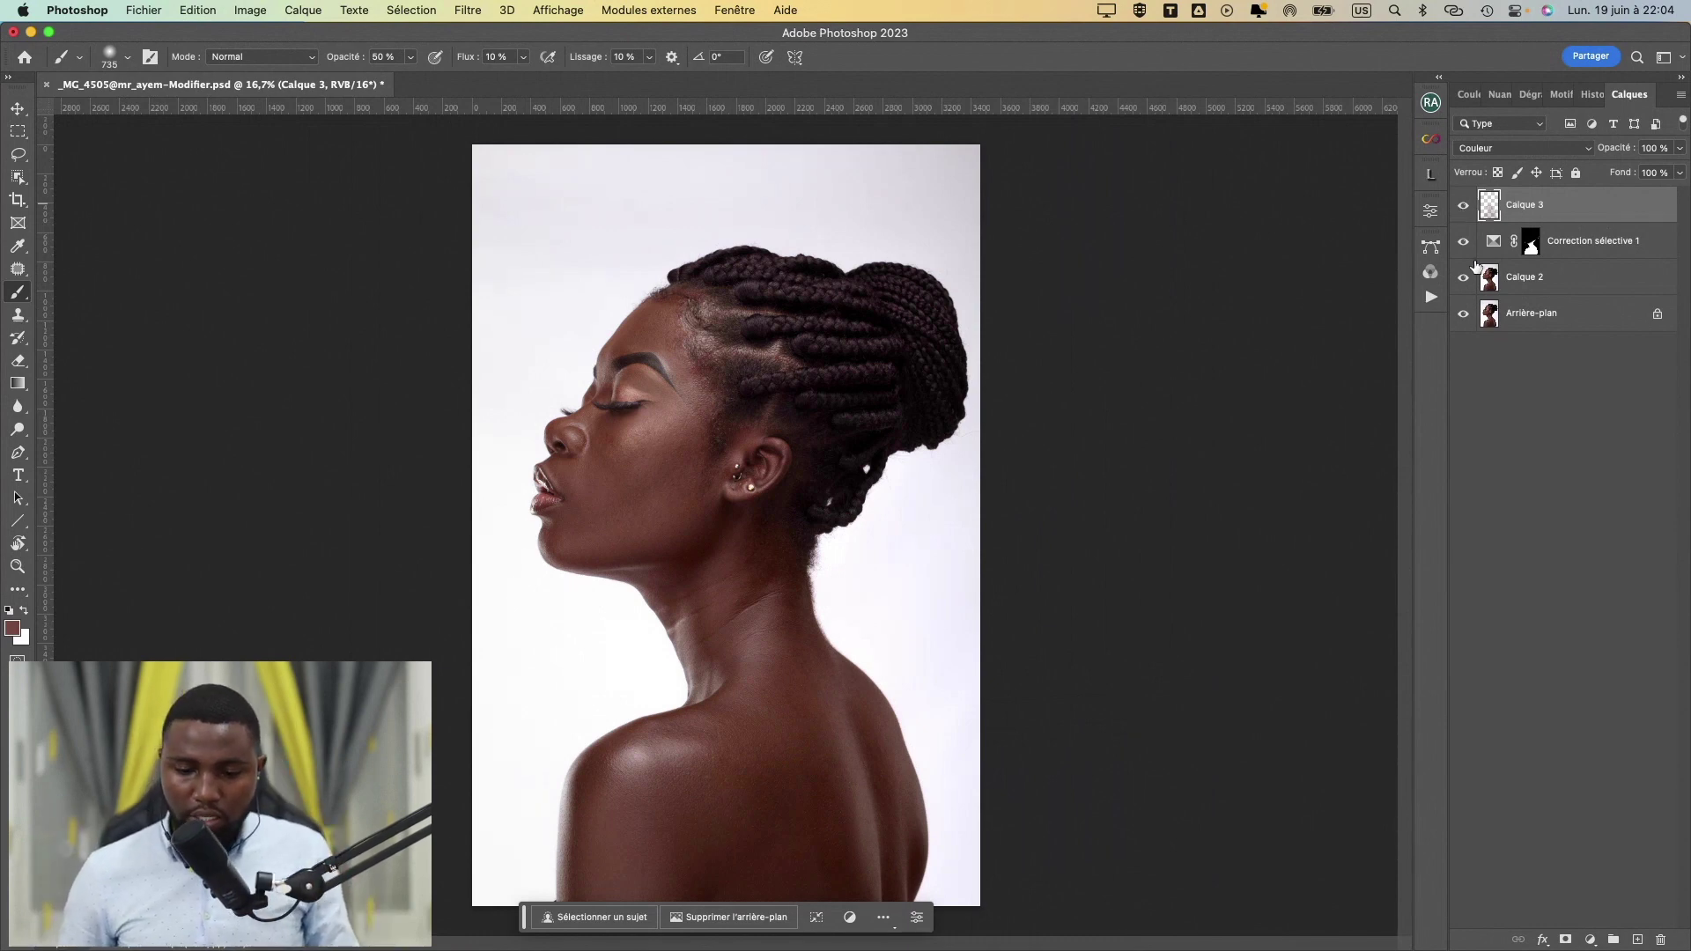
key(super+equal)
key(super+equal)
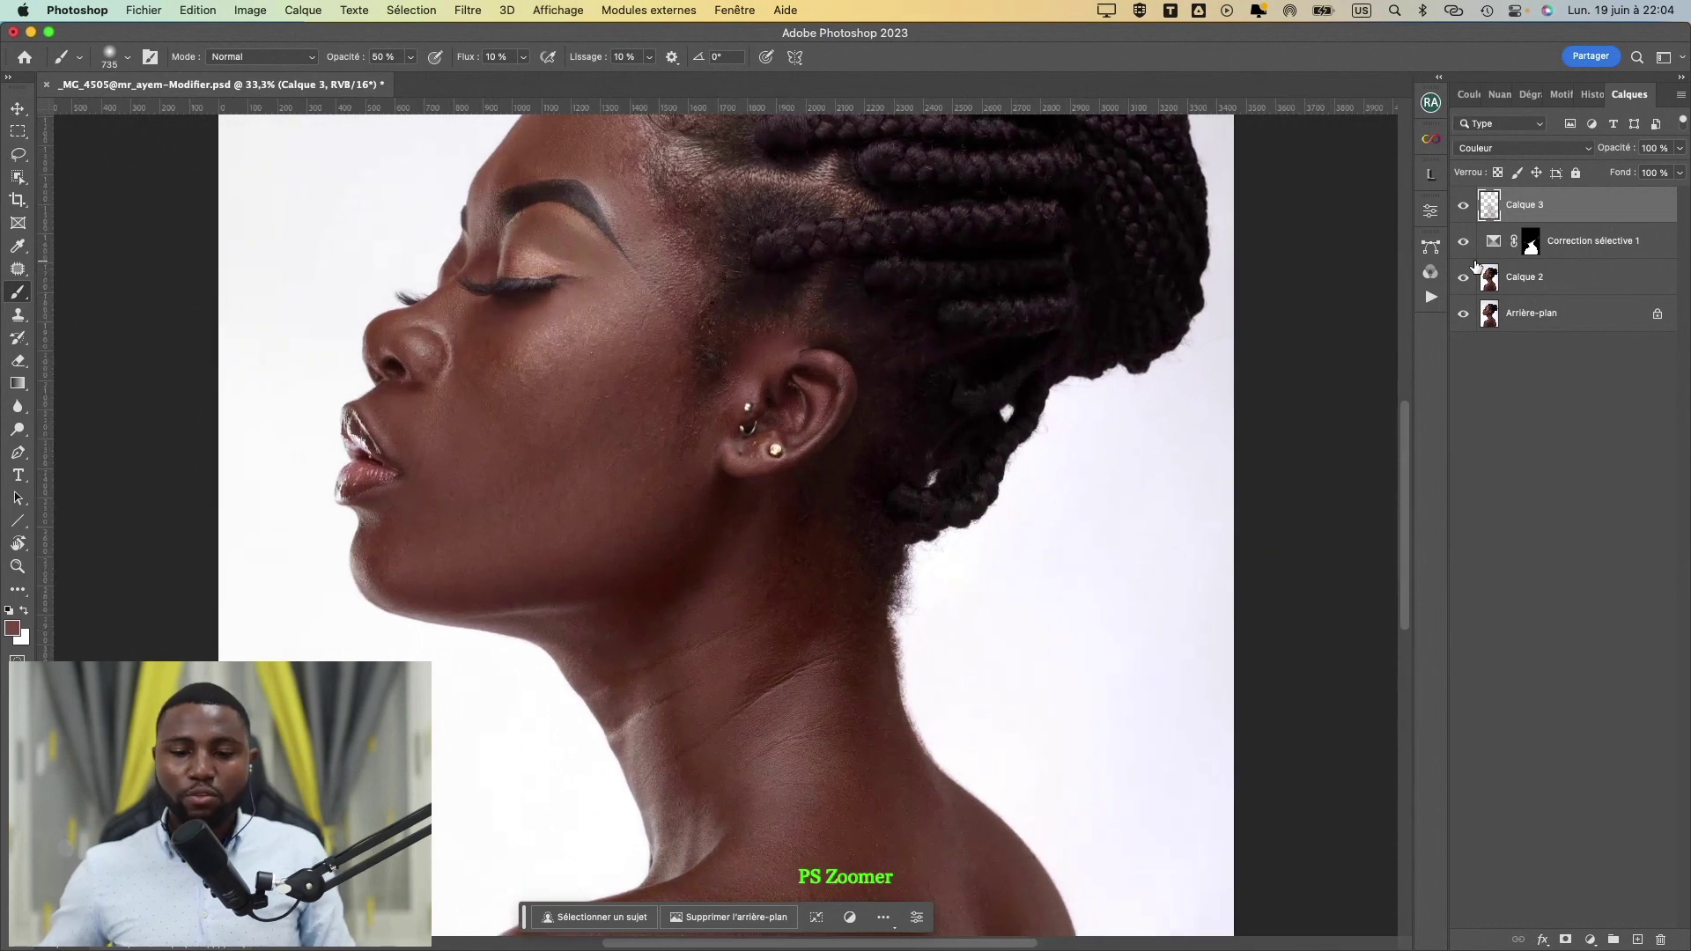
mouse_move(736, 785)
mouse_down()
mouse_move(706, 710)
mouse_move(596, 616)
mouse_move(479, 461)
mouse_up()
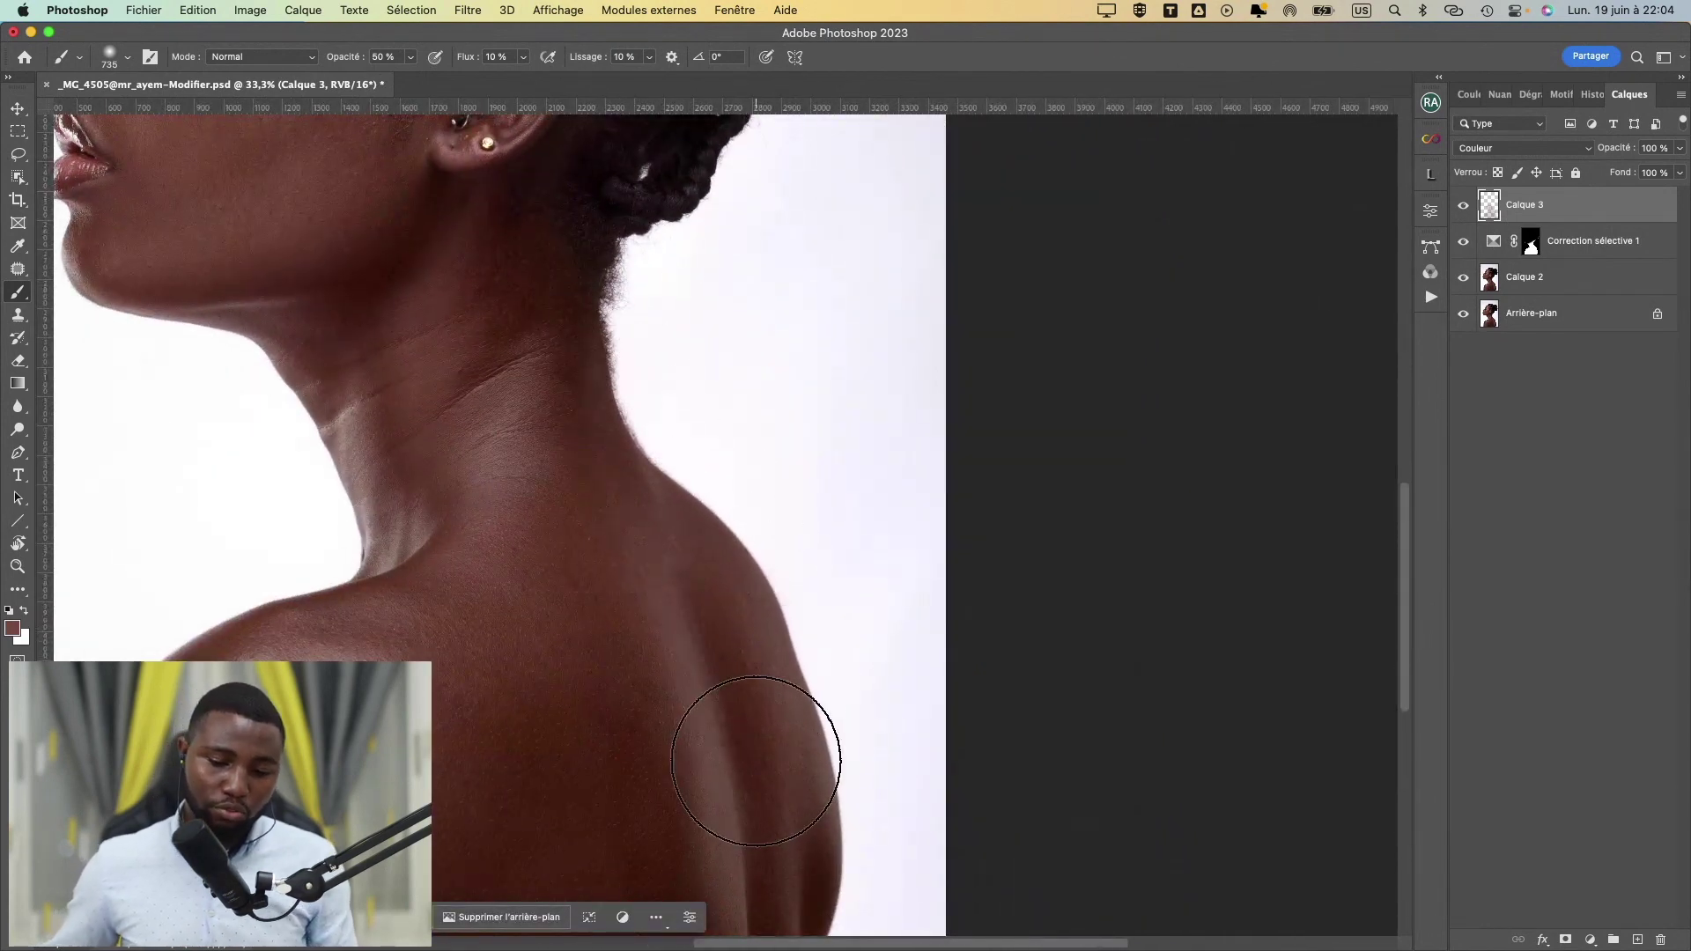
key(super+minus)
key(super+minus)
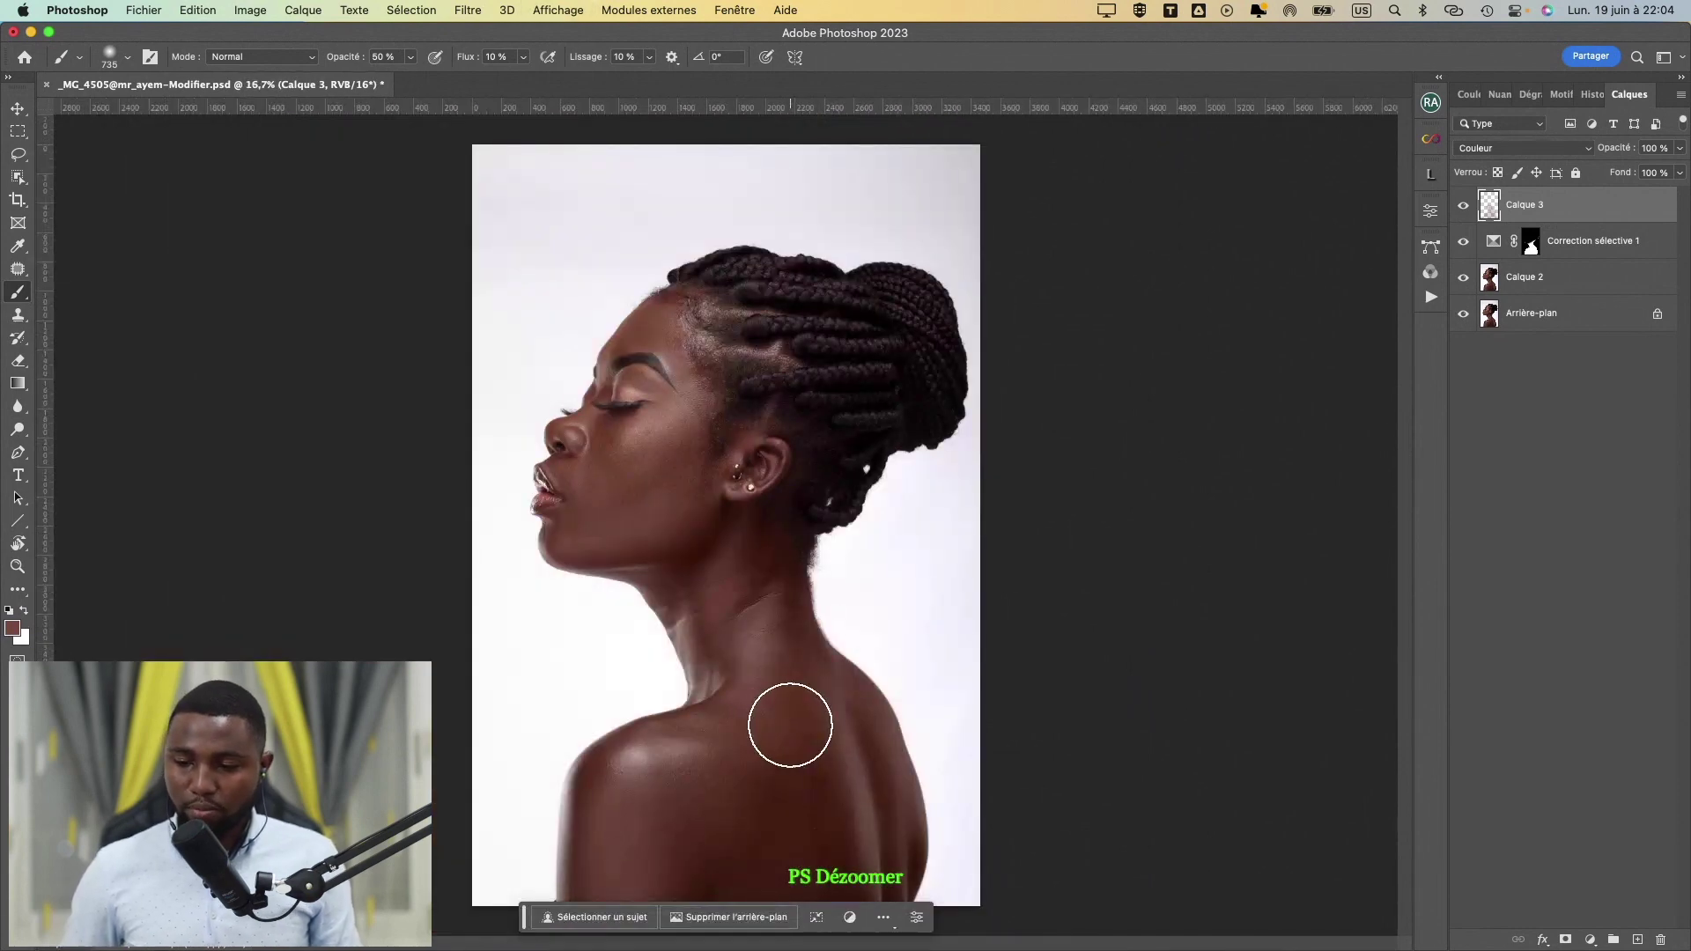
- Select the subject from Calque 2, apply the selection as Calque 3's layer mask, and compare the result with Arrière-plan alone
click(1531, 279)
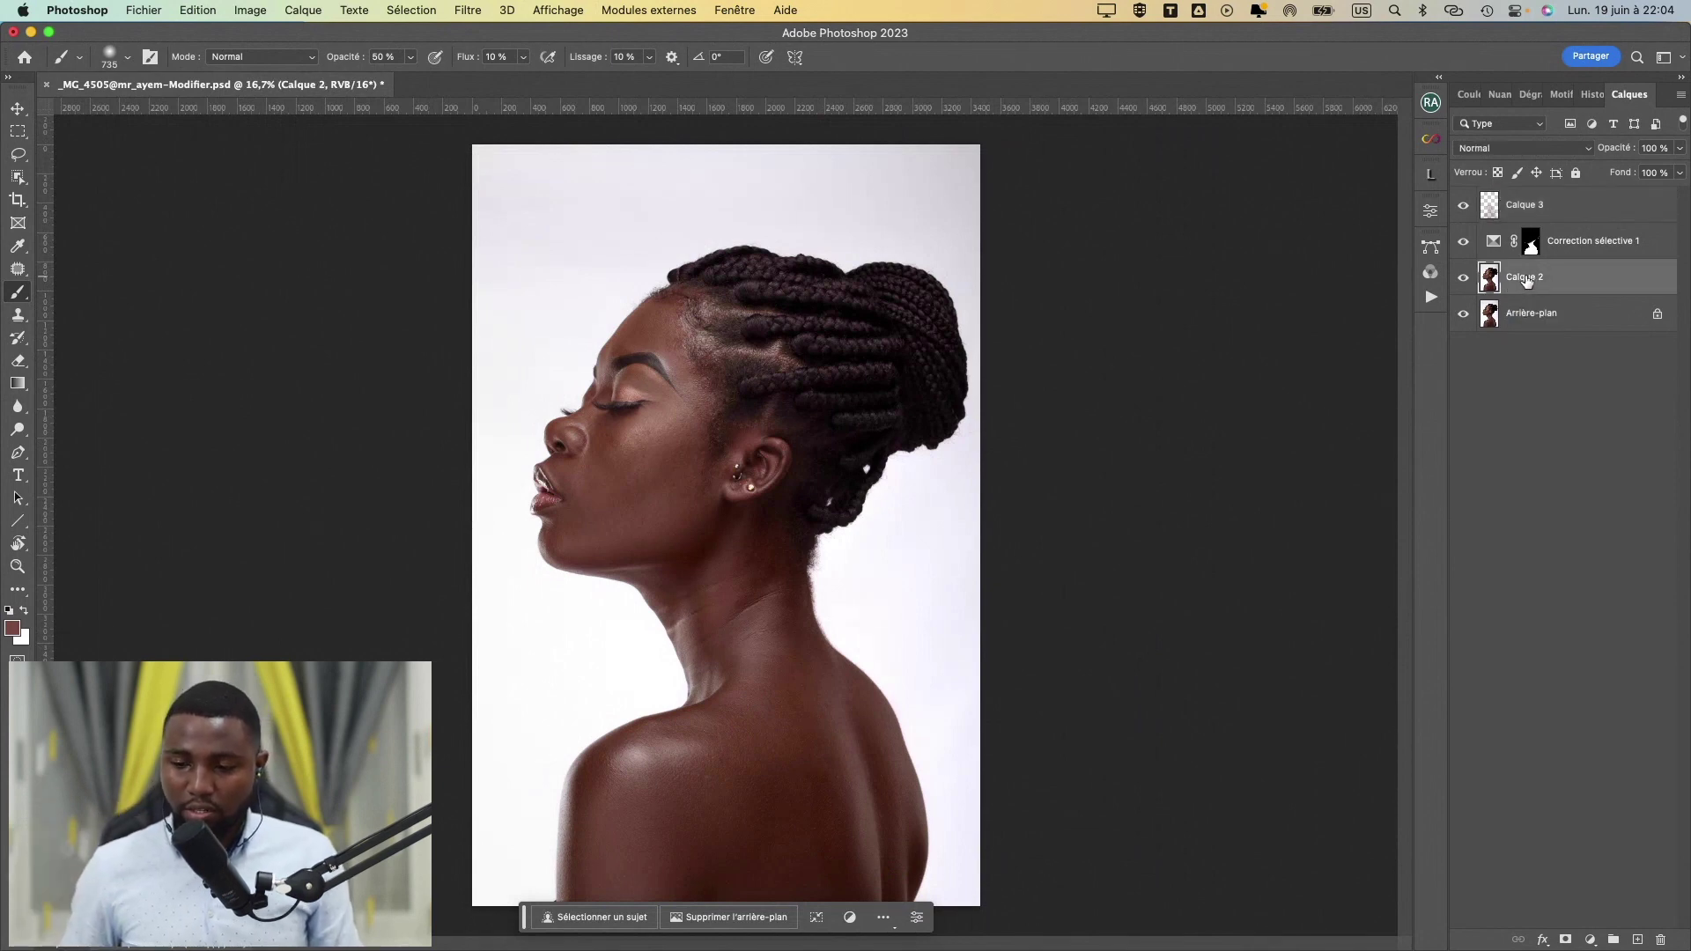
click(427, 12)
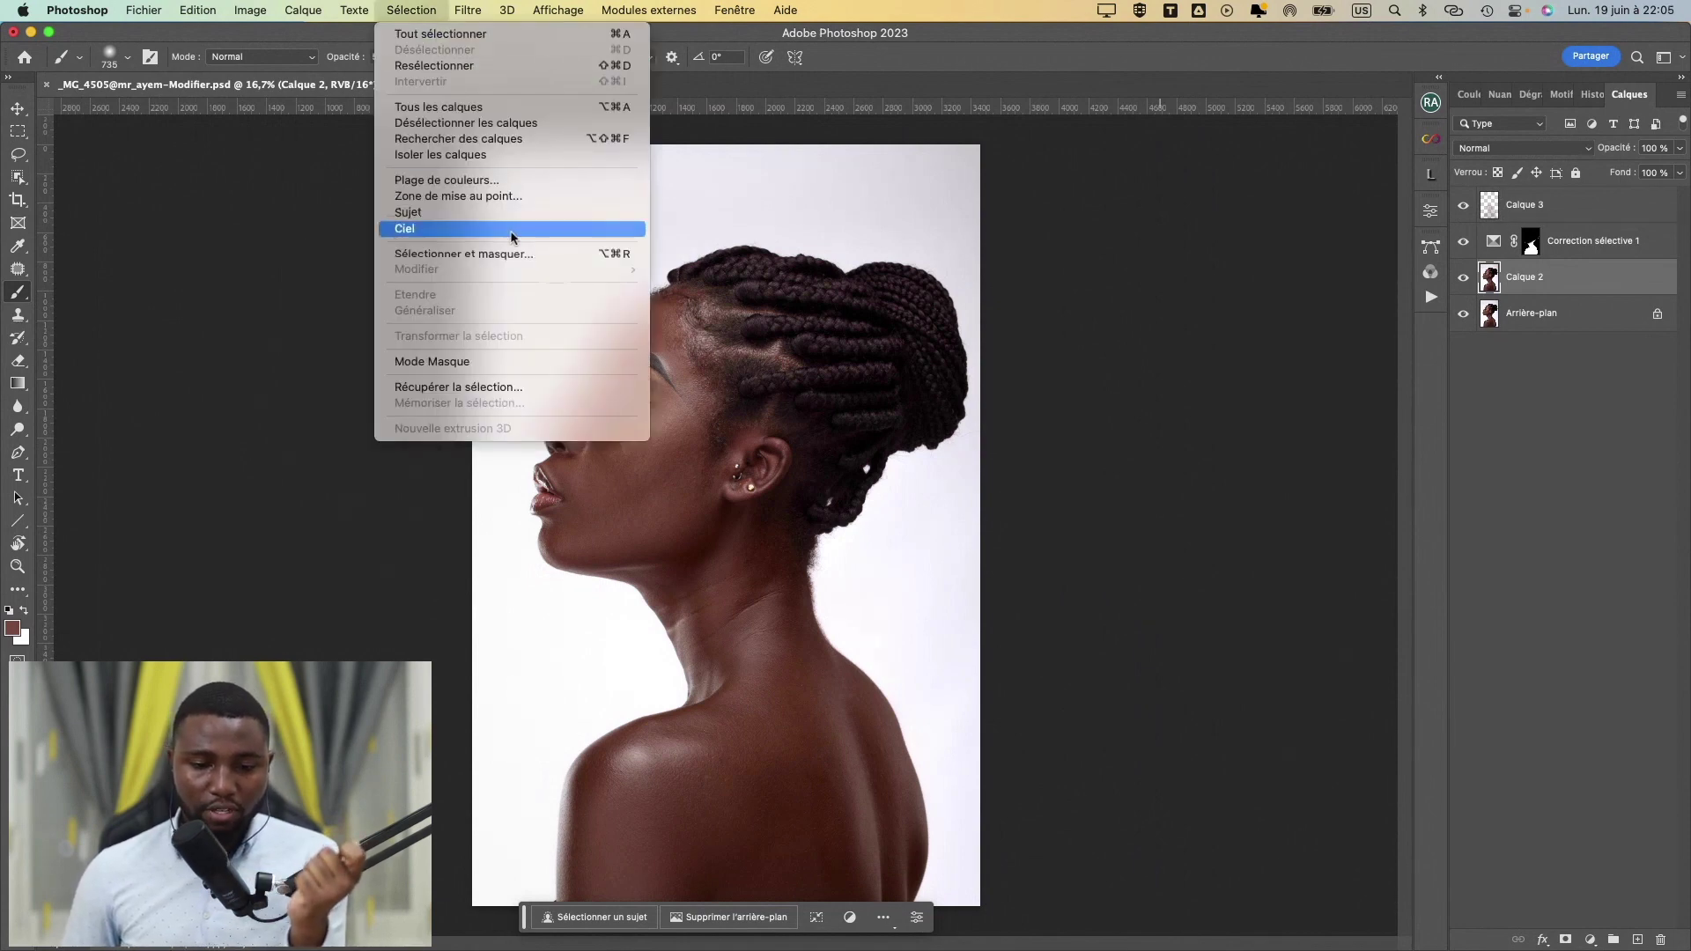
click(1531, 290)
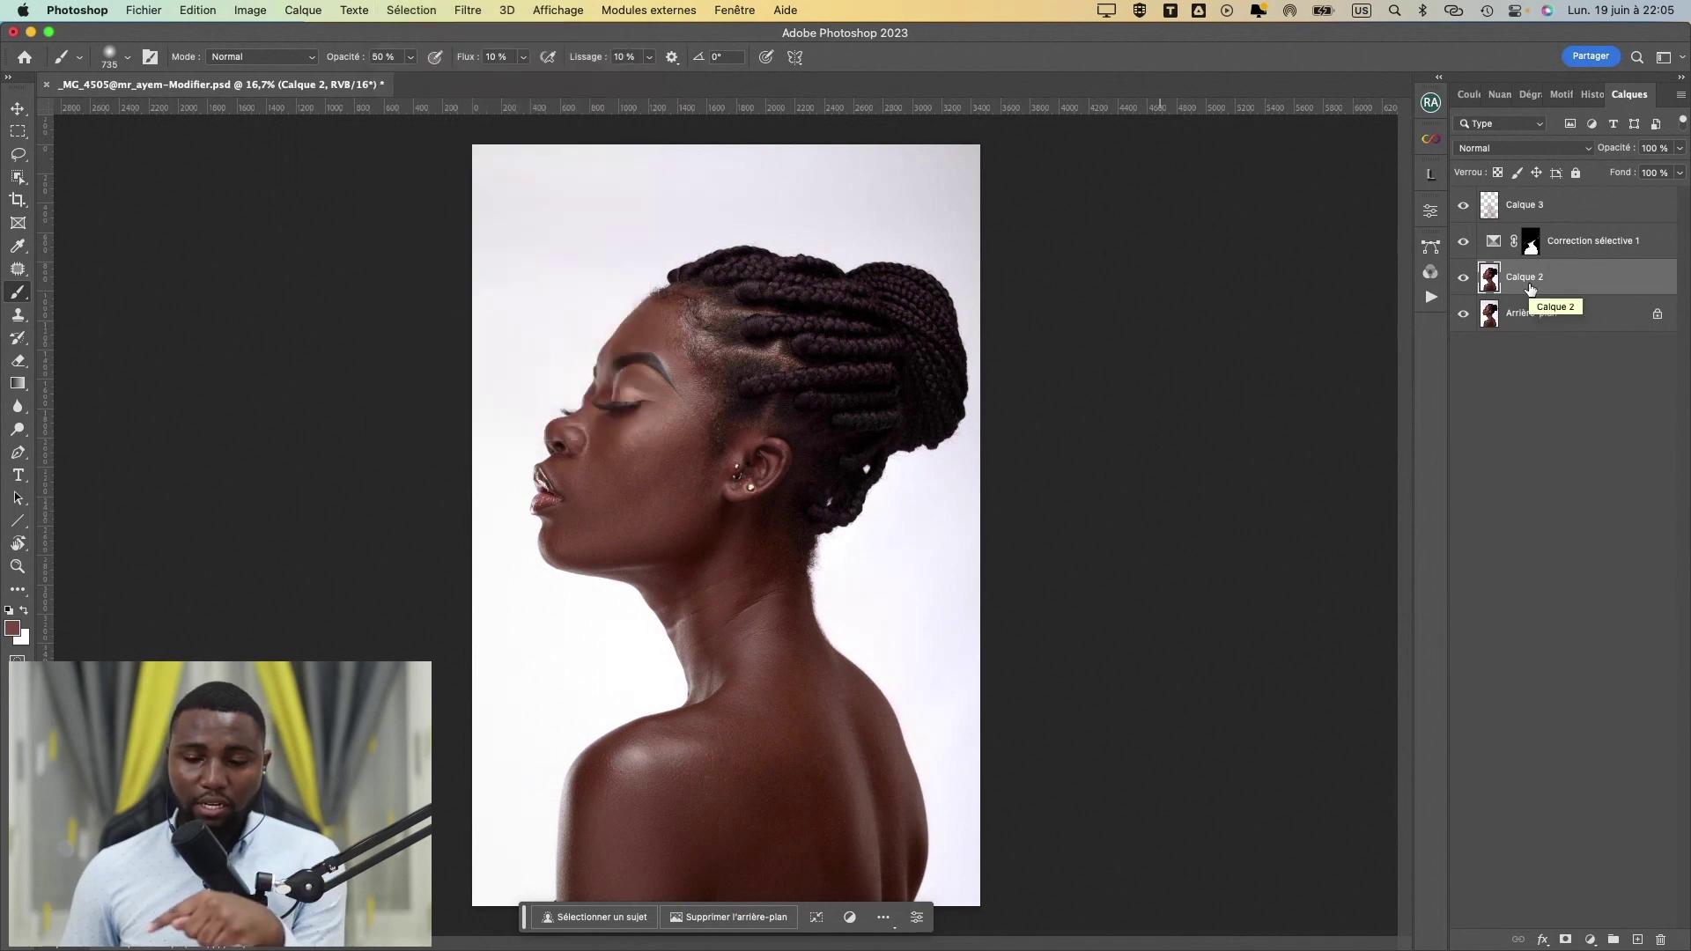
click(431, 11)
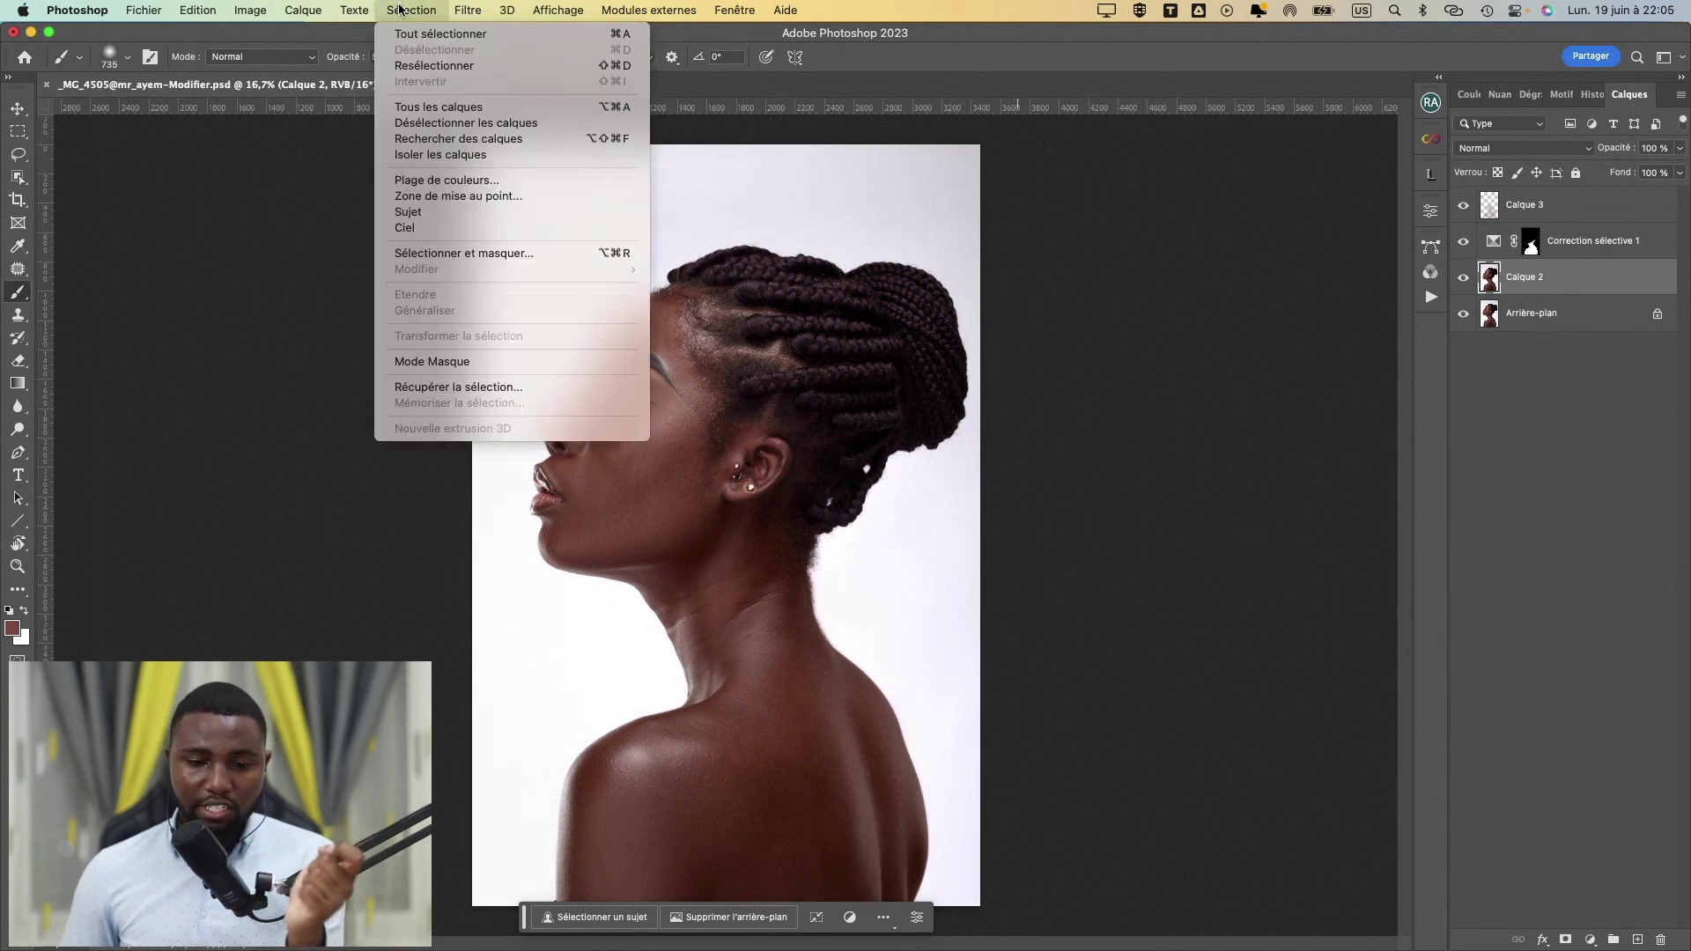
click(491, 210)
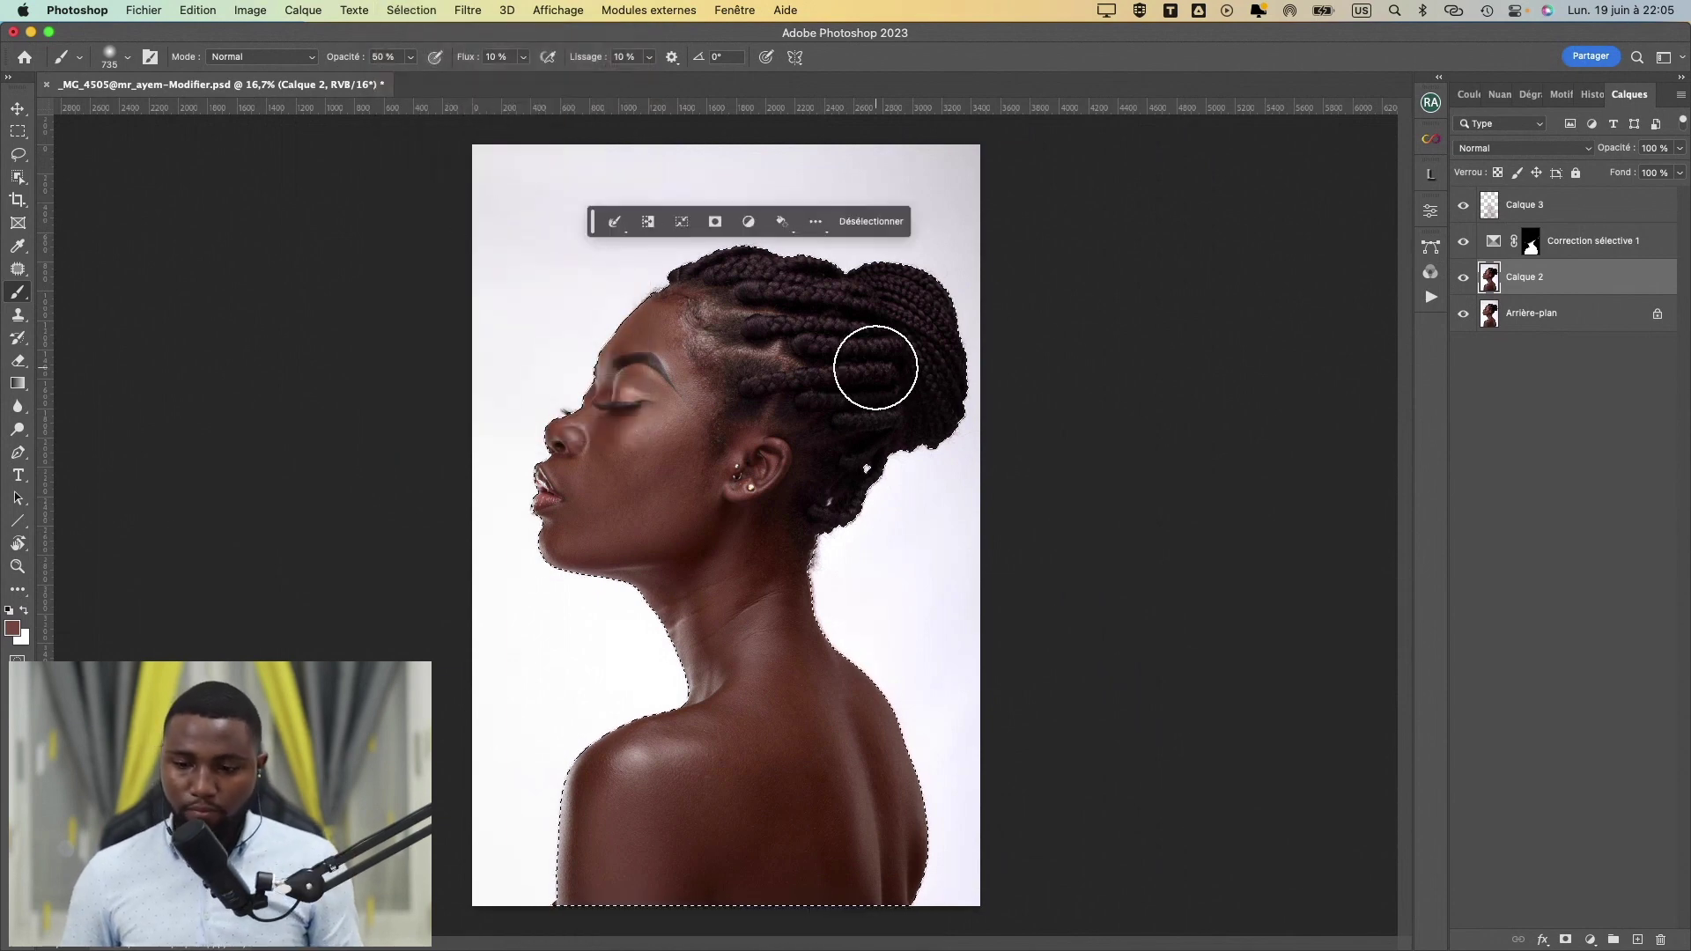
click(1524, 215)
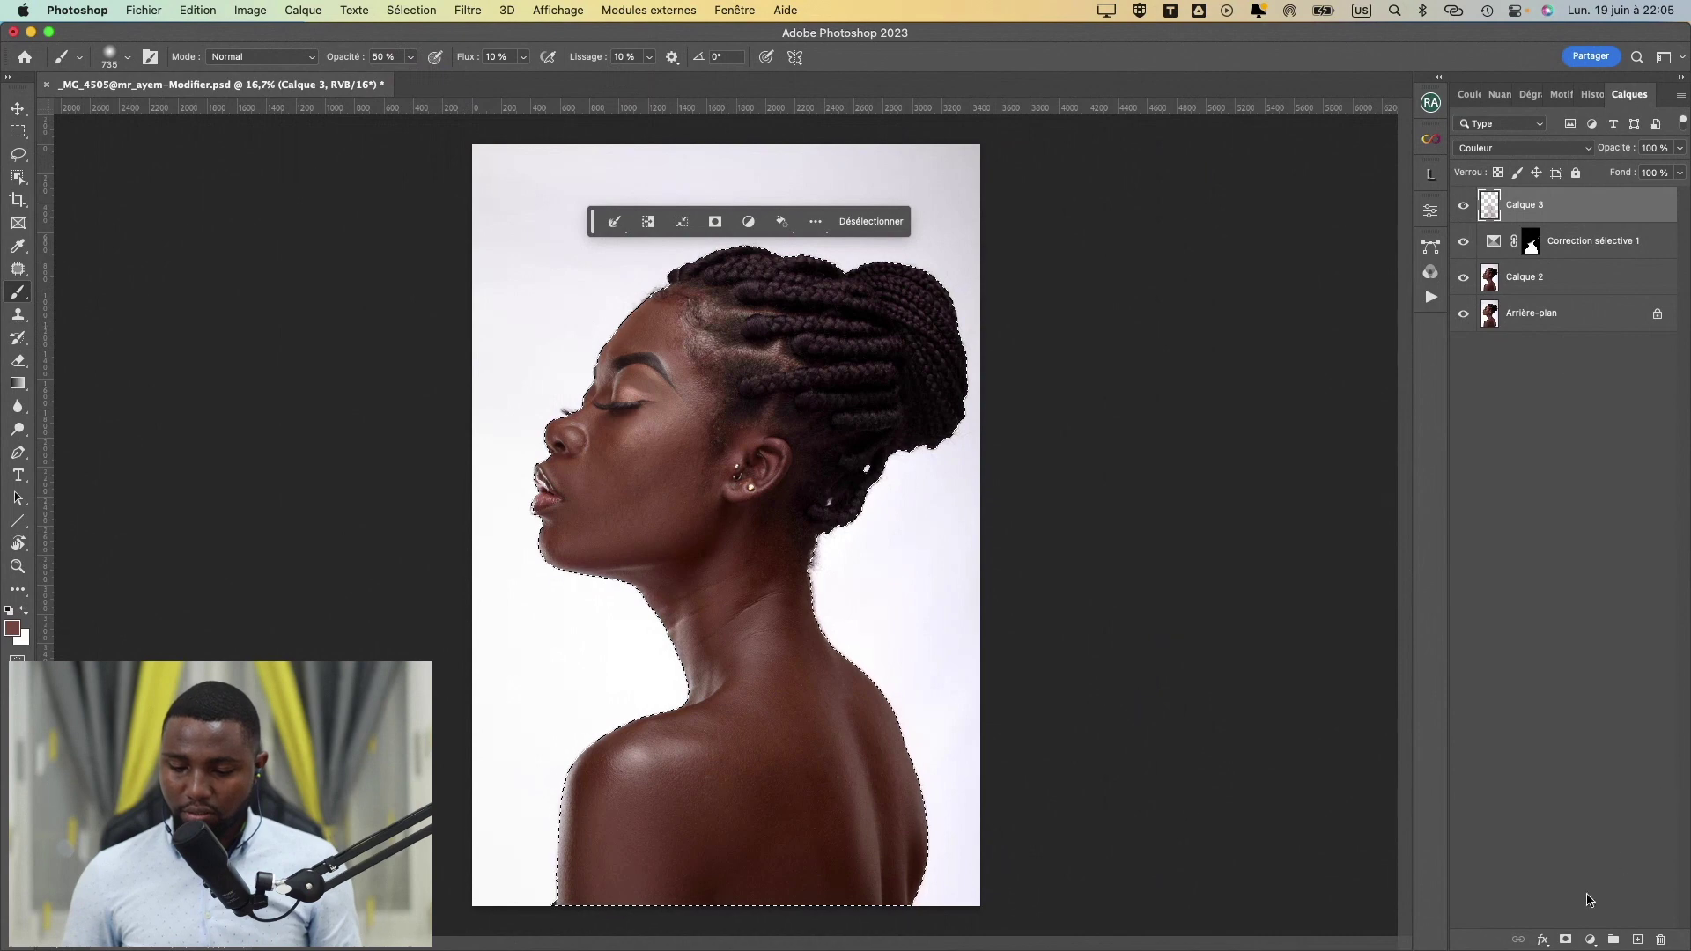
click(1566, 940)
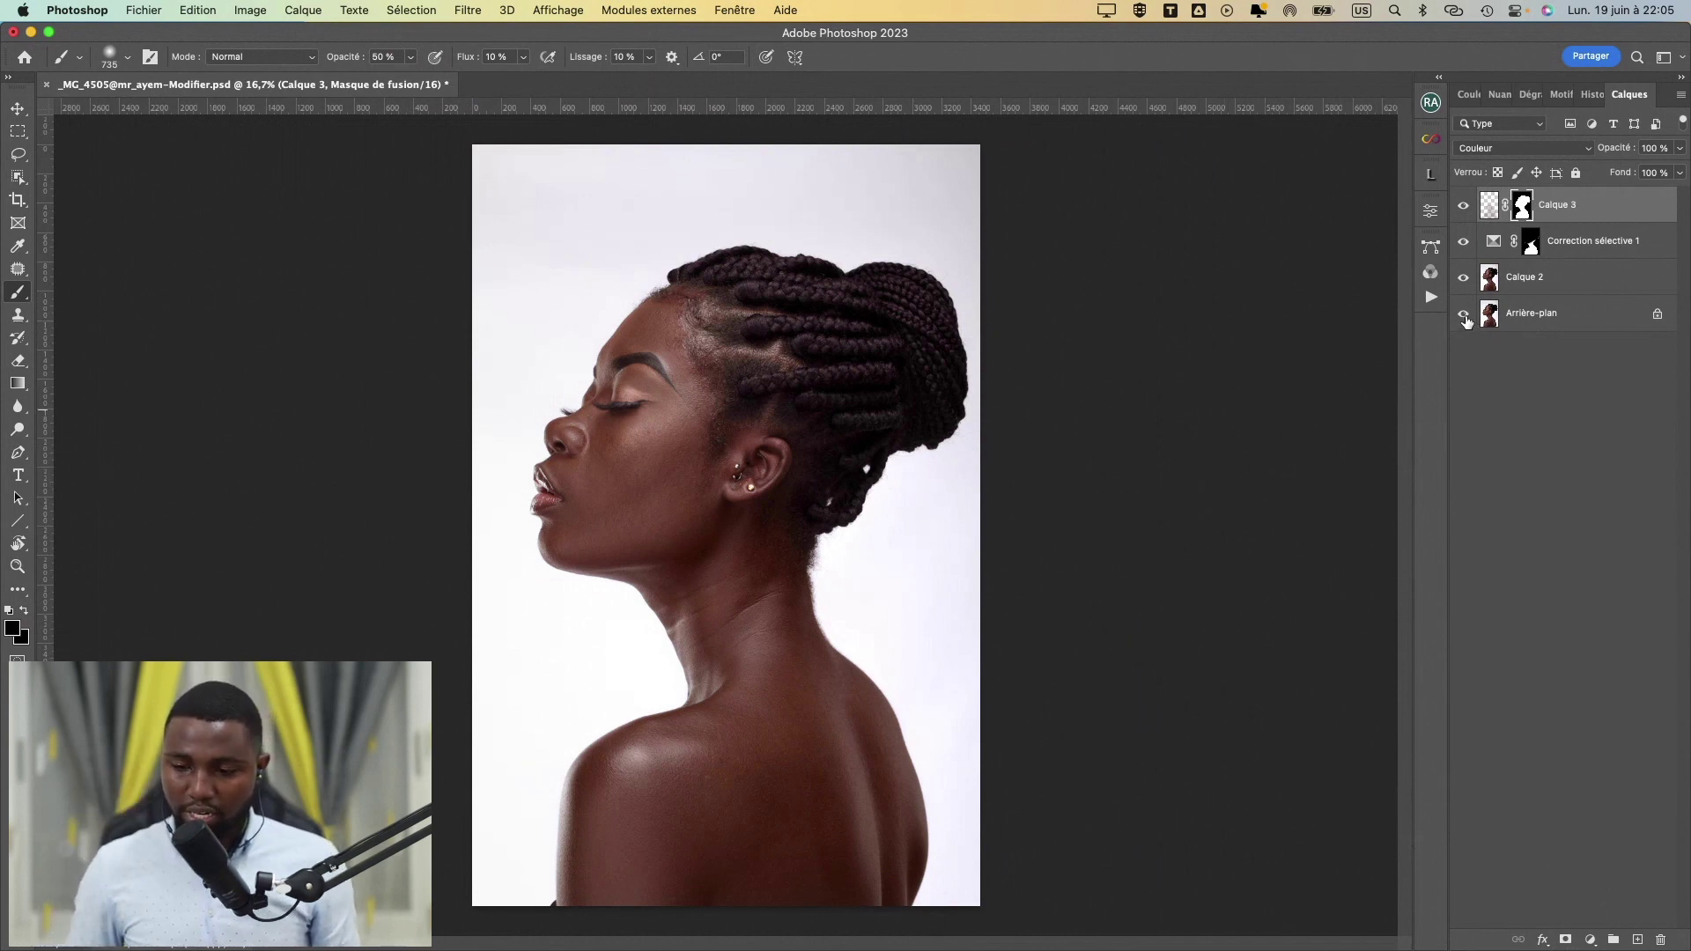
click(1495, 320)
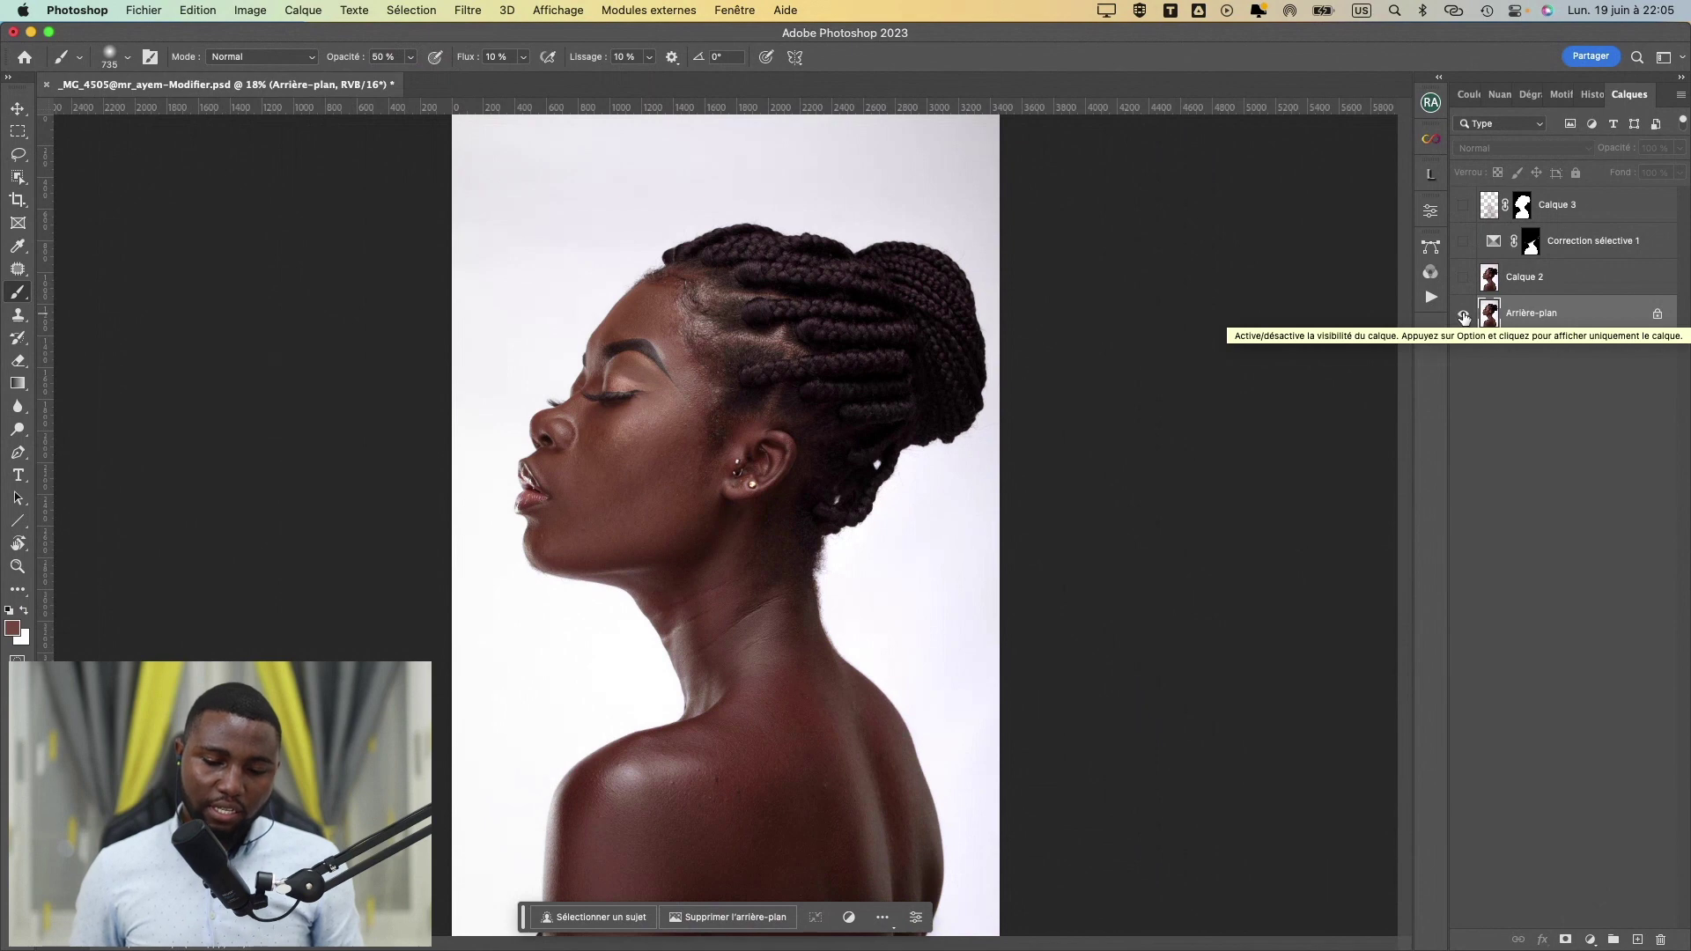
alt+click(1464, 316)
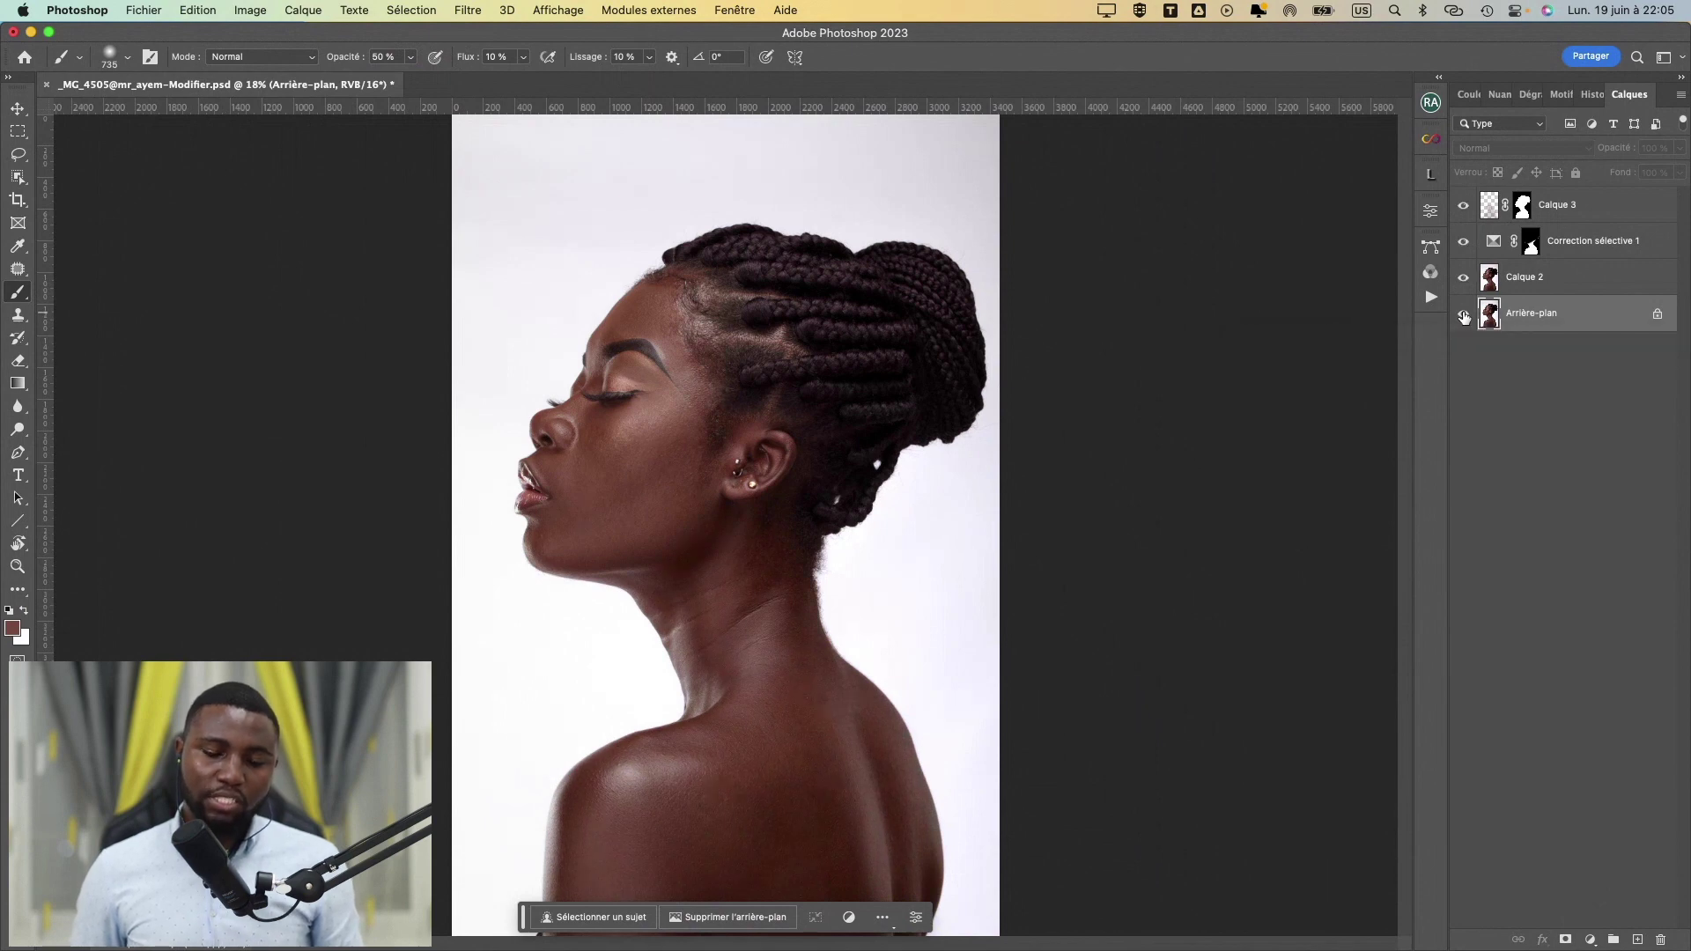
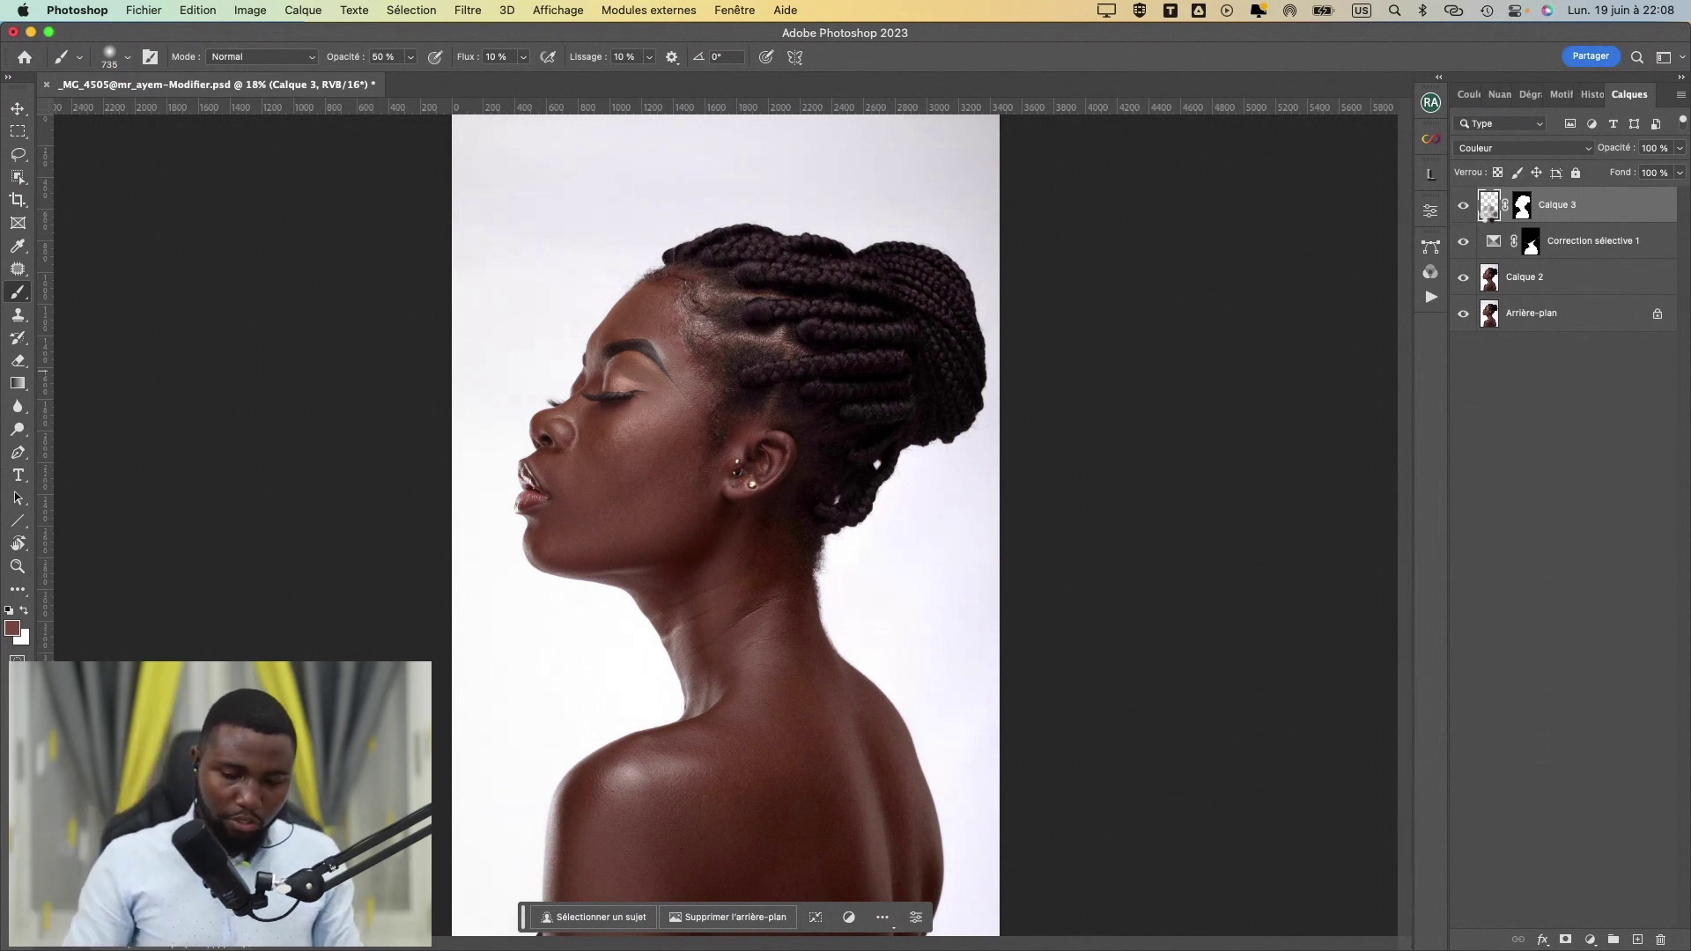
- Stamp all visible layers into a new layer and run the Dodge & Burn - TankeuDesign action from the Actions Ps - TankeuDesign set
key(shift+alt+super+e)
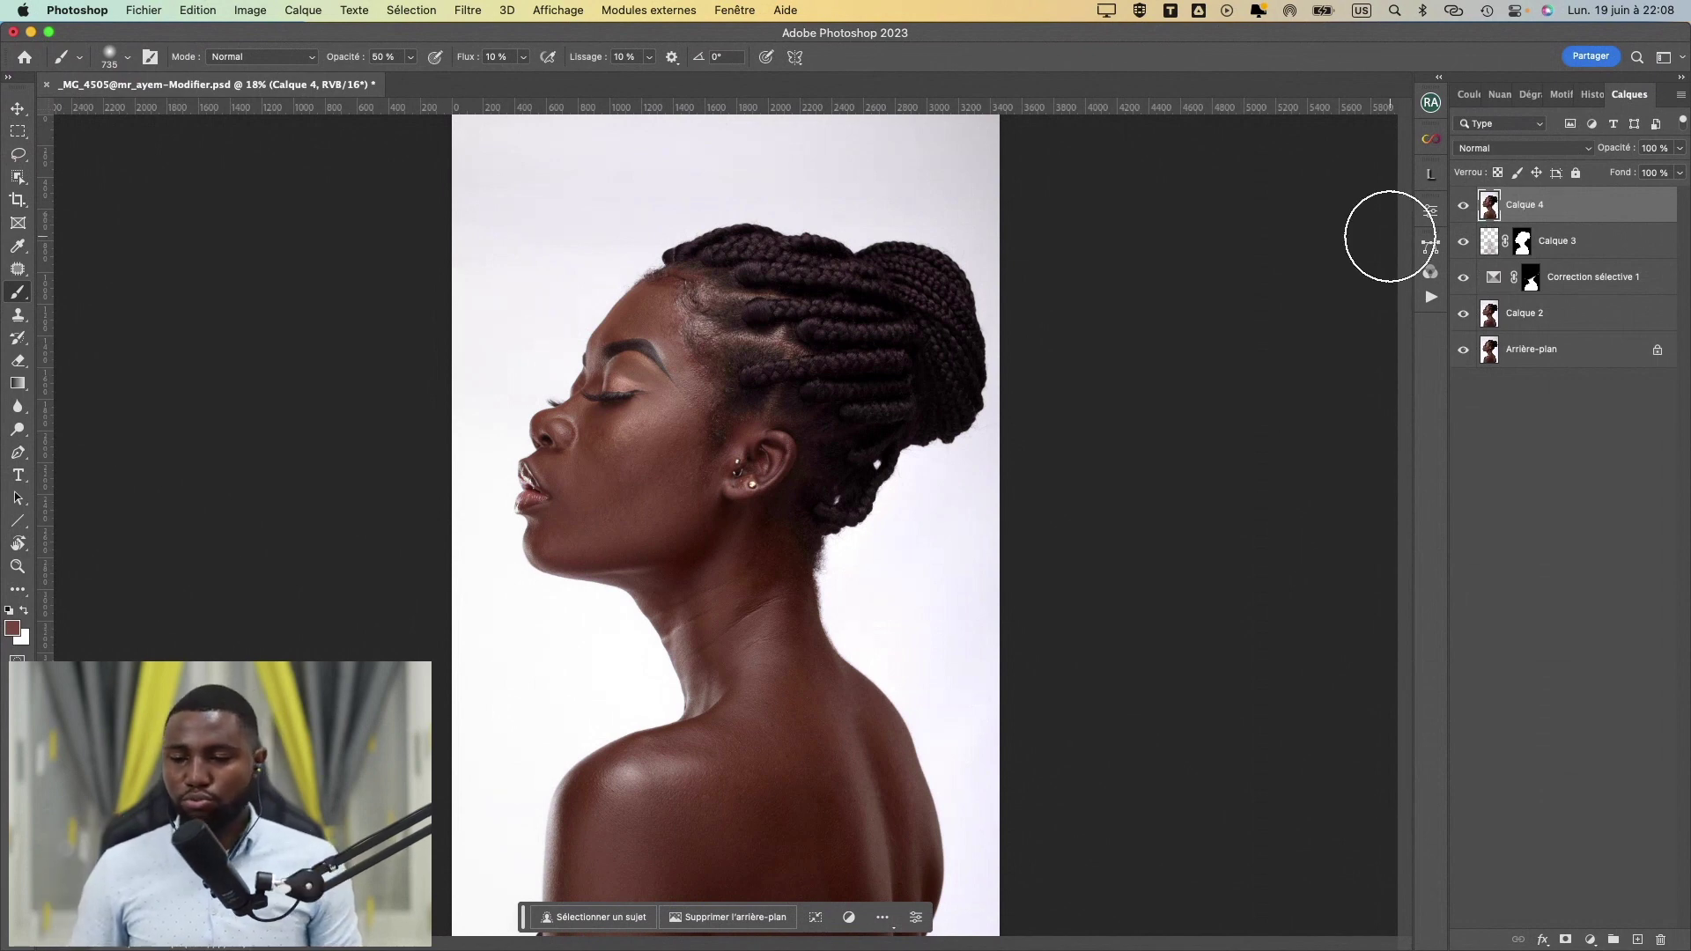
click(1432, 296)
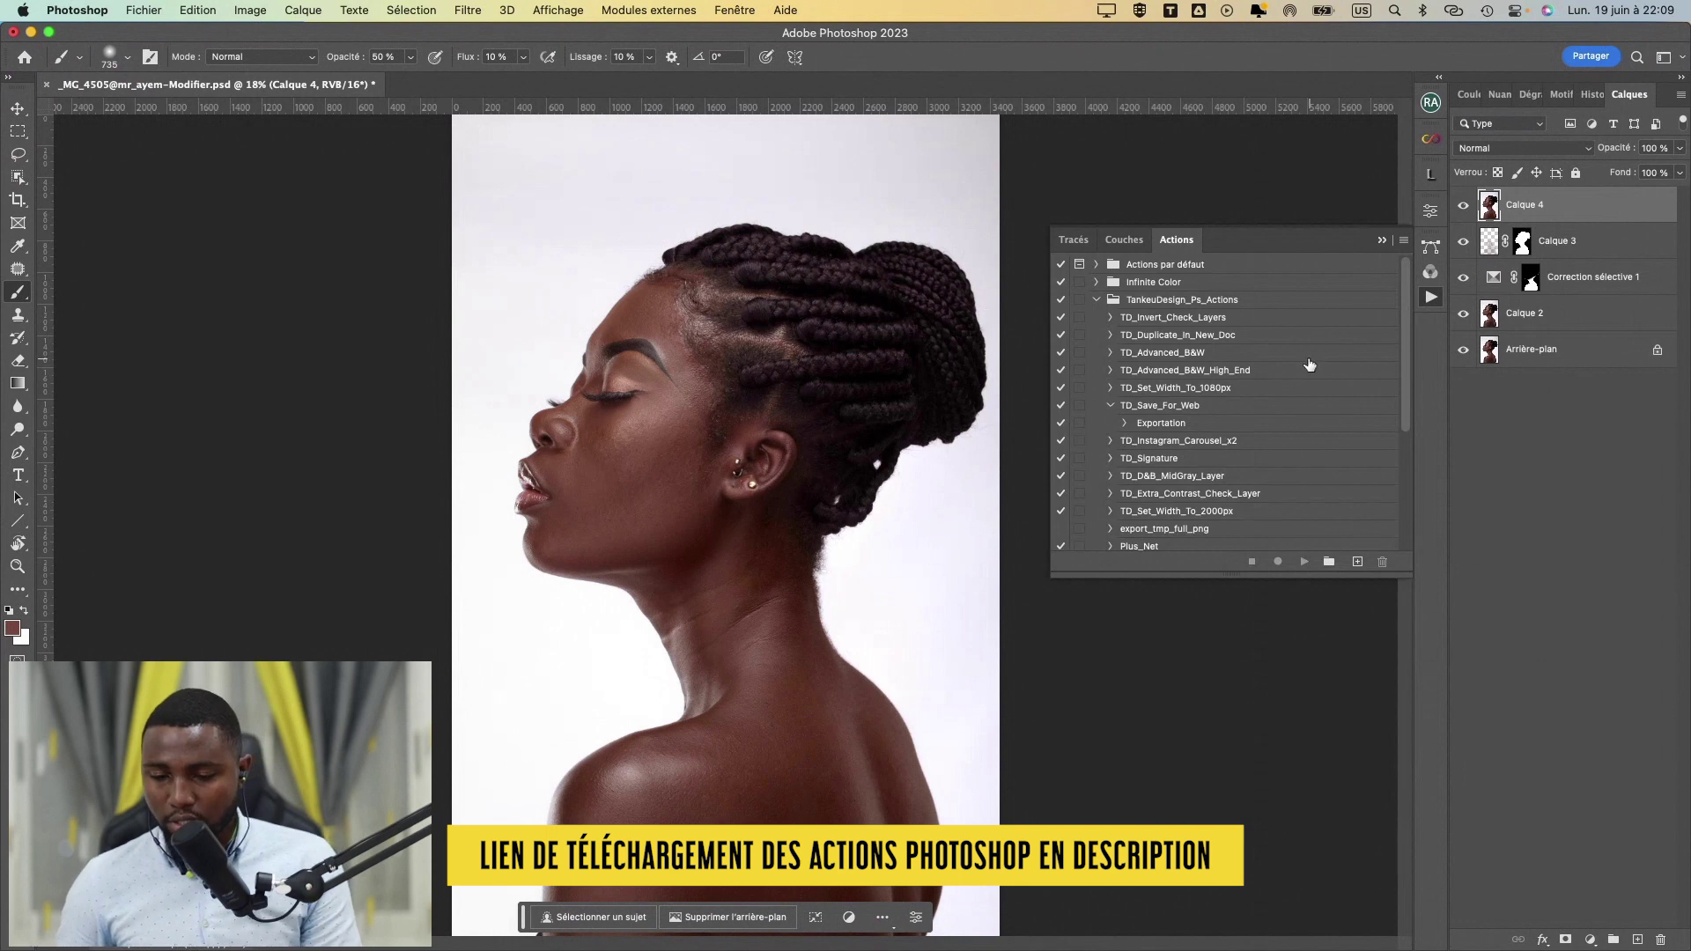
click(1098, 300)
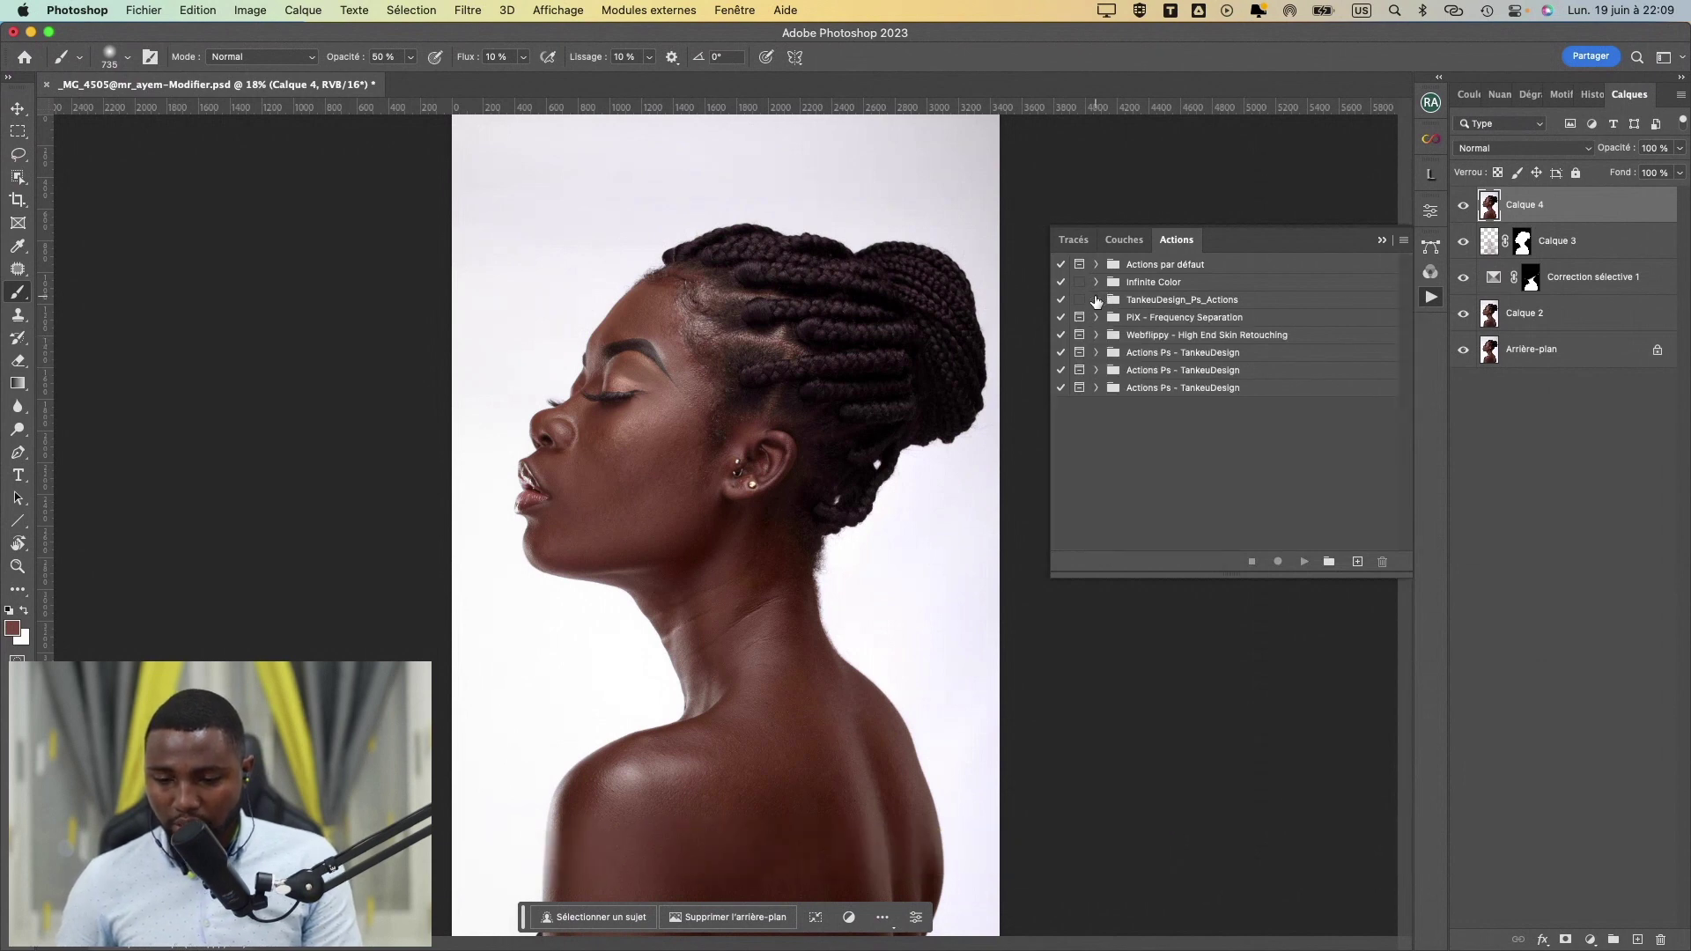
click(1097, 353)
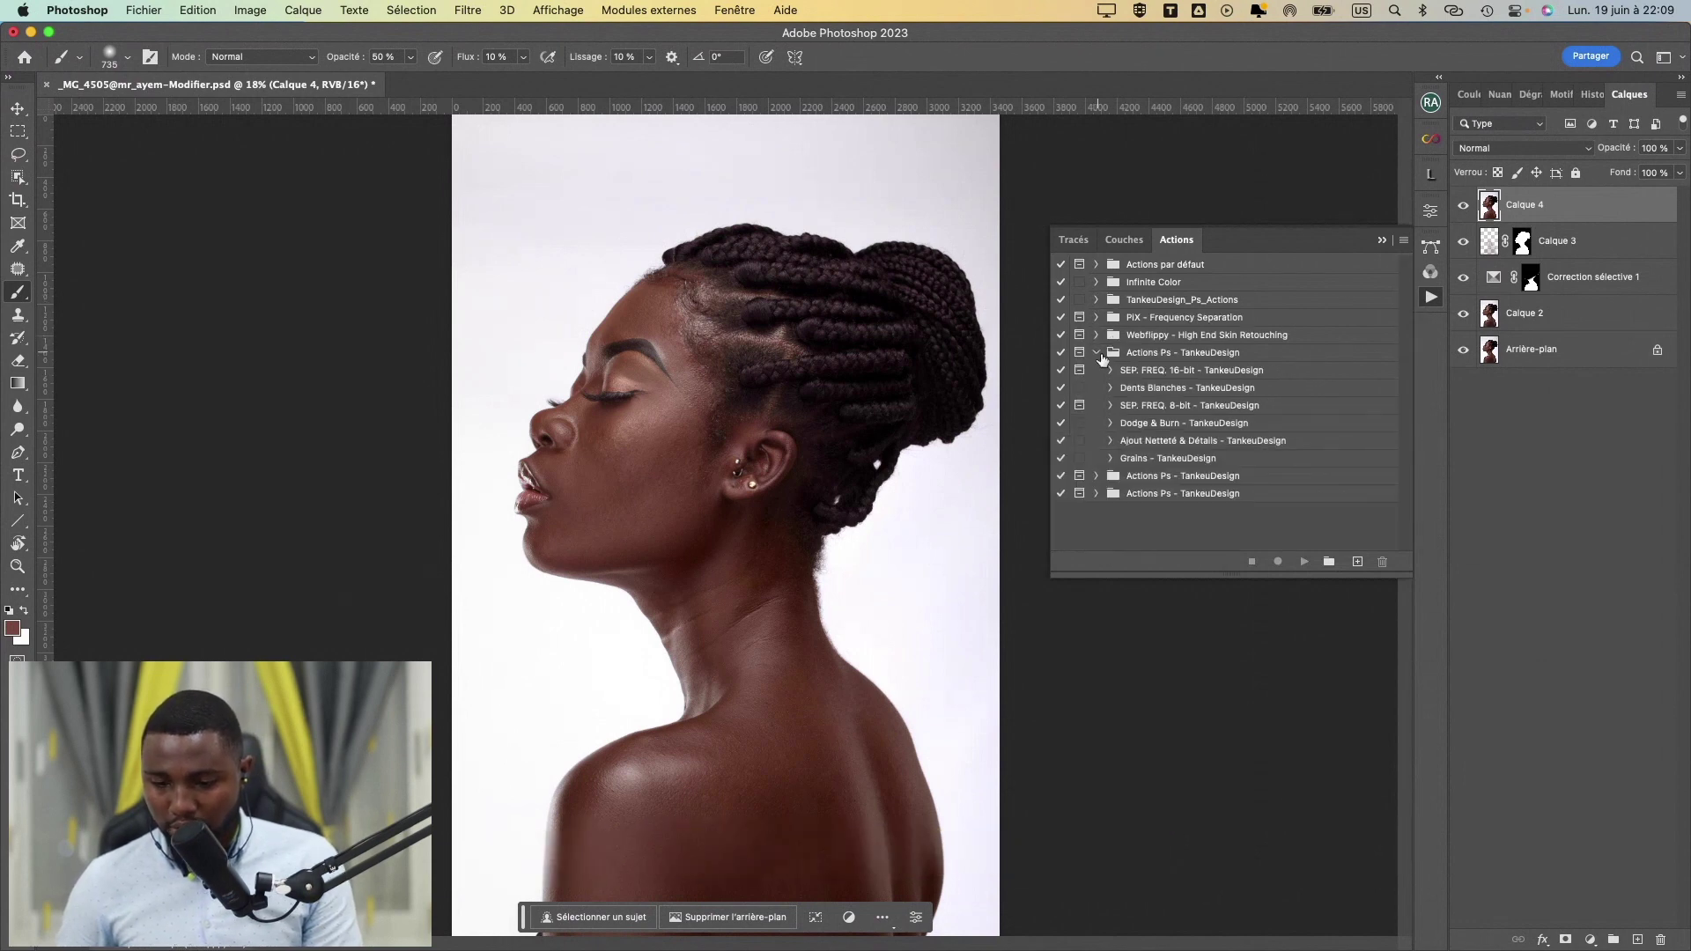
click(1147, 426)
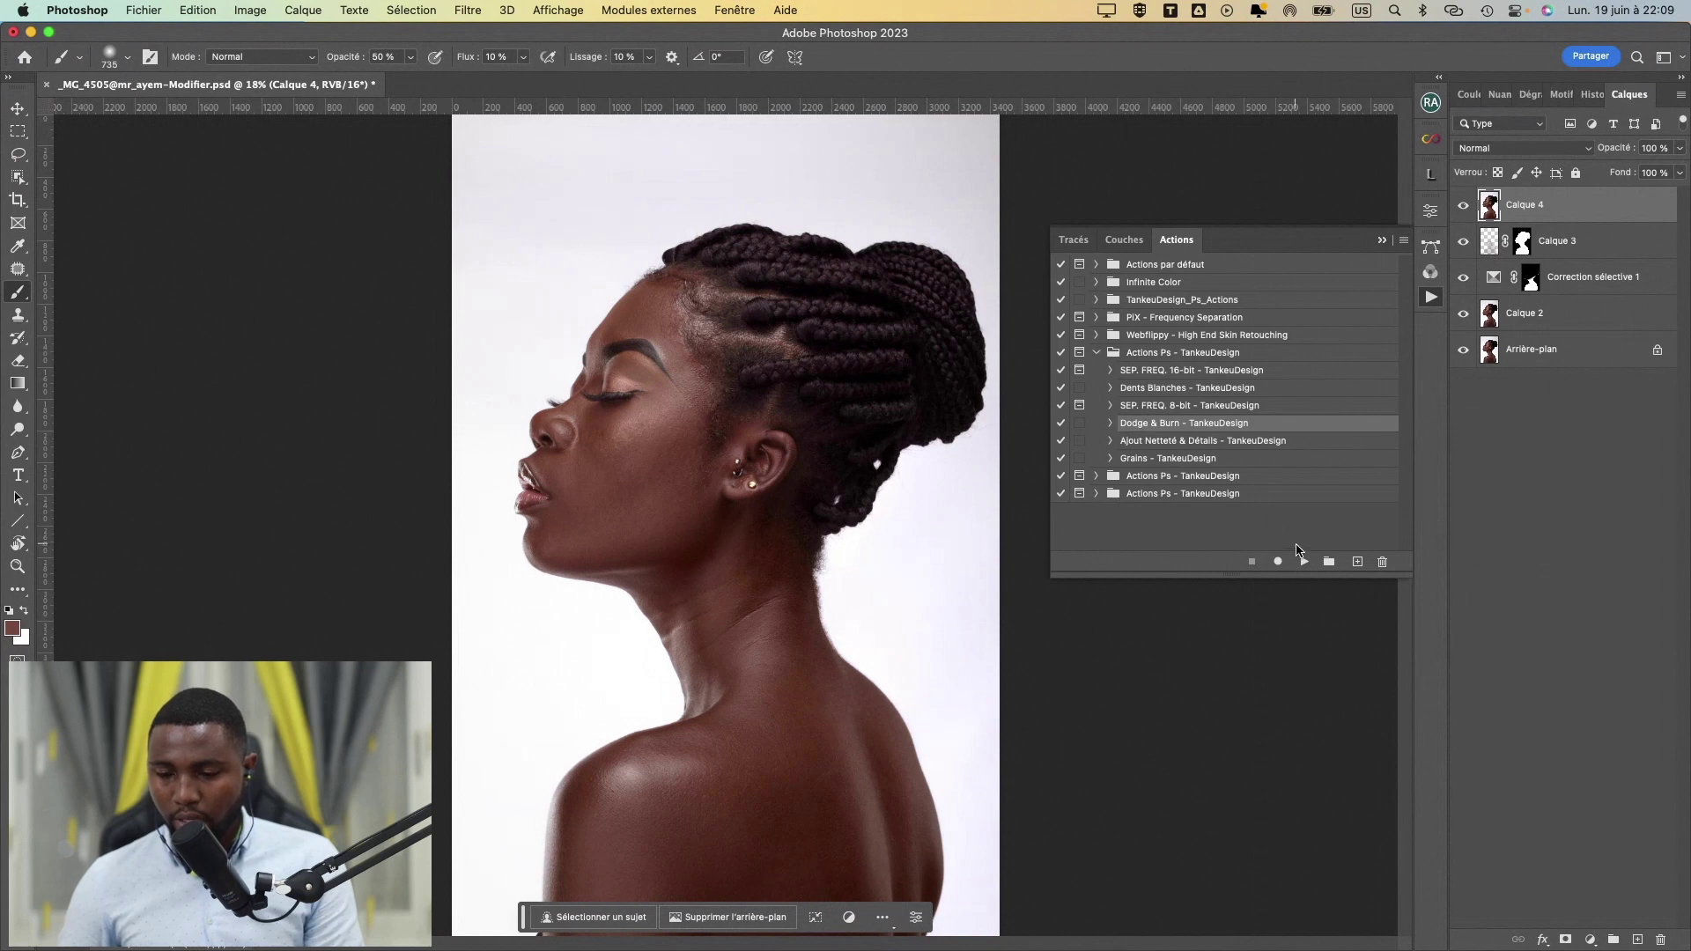
click(1304, 562)
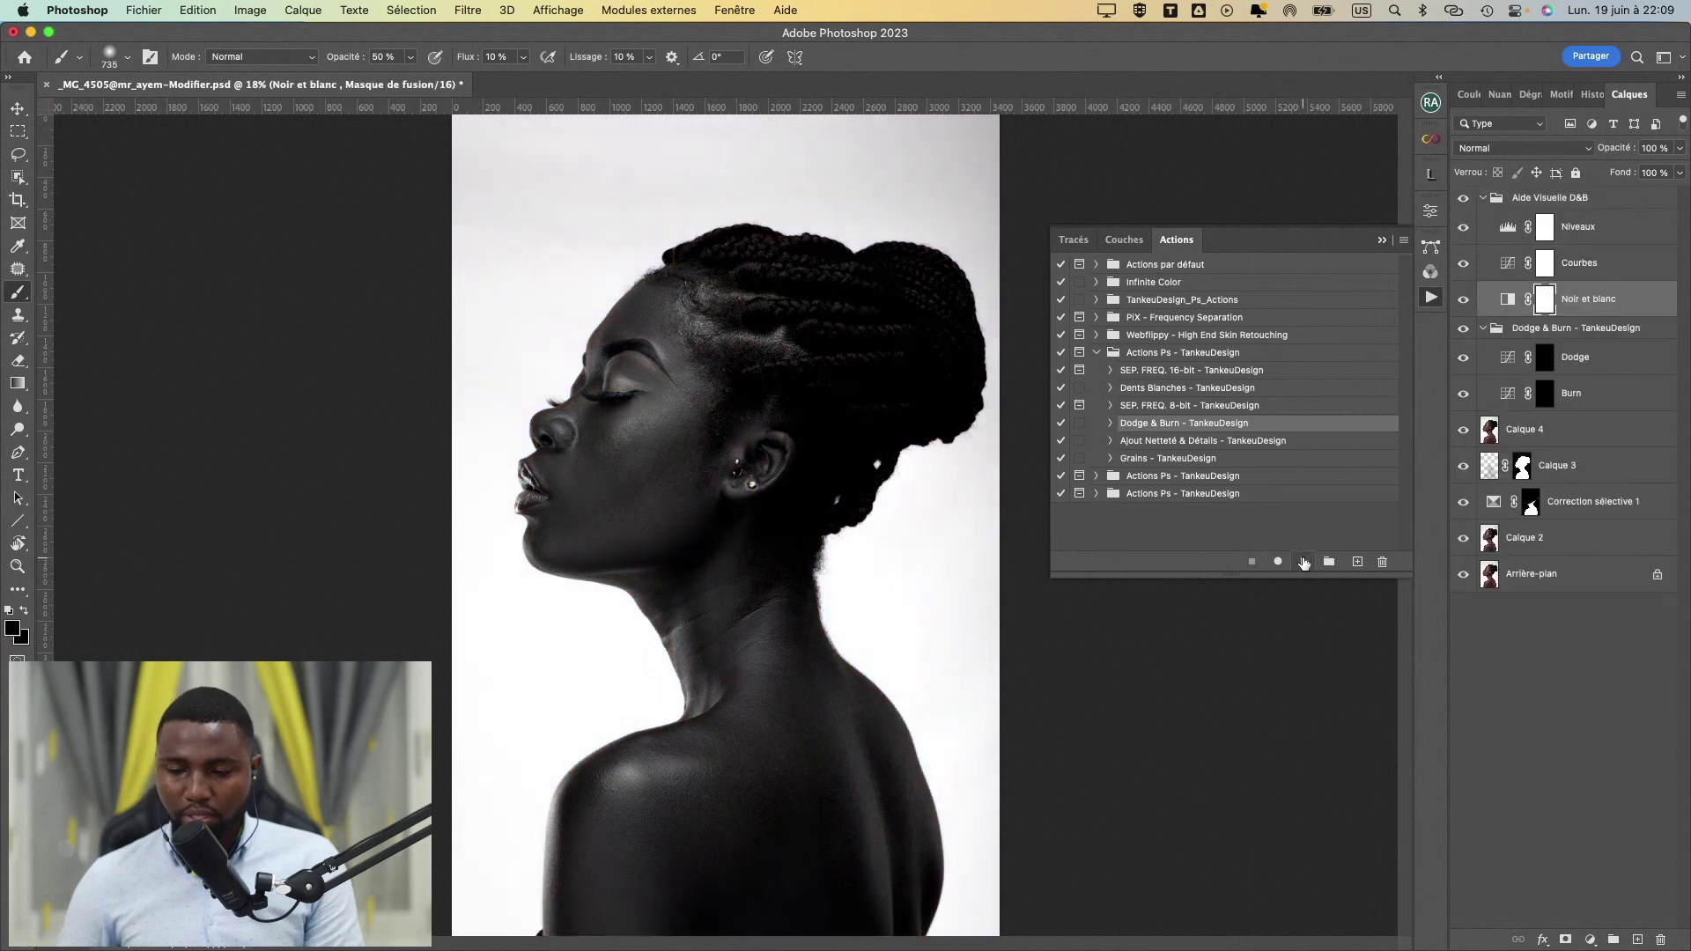
click(1382, 239)
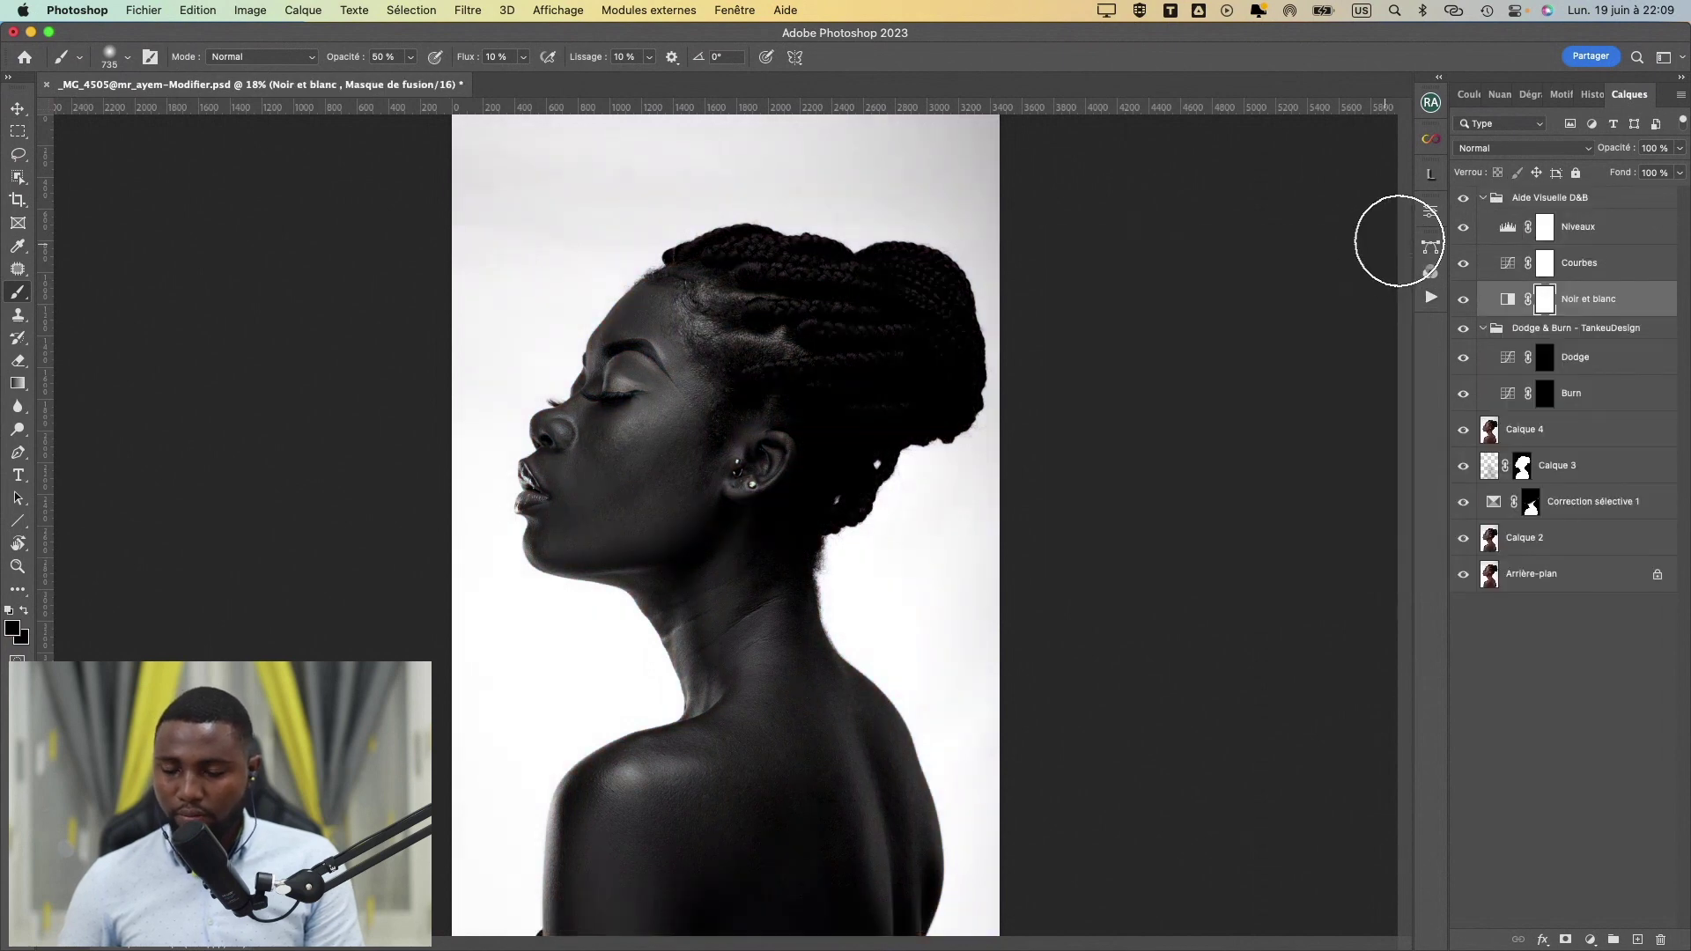
- Collapse the Aide Visuelle D&B group and select the Burn layer's mask
click(1483, 199)
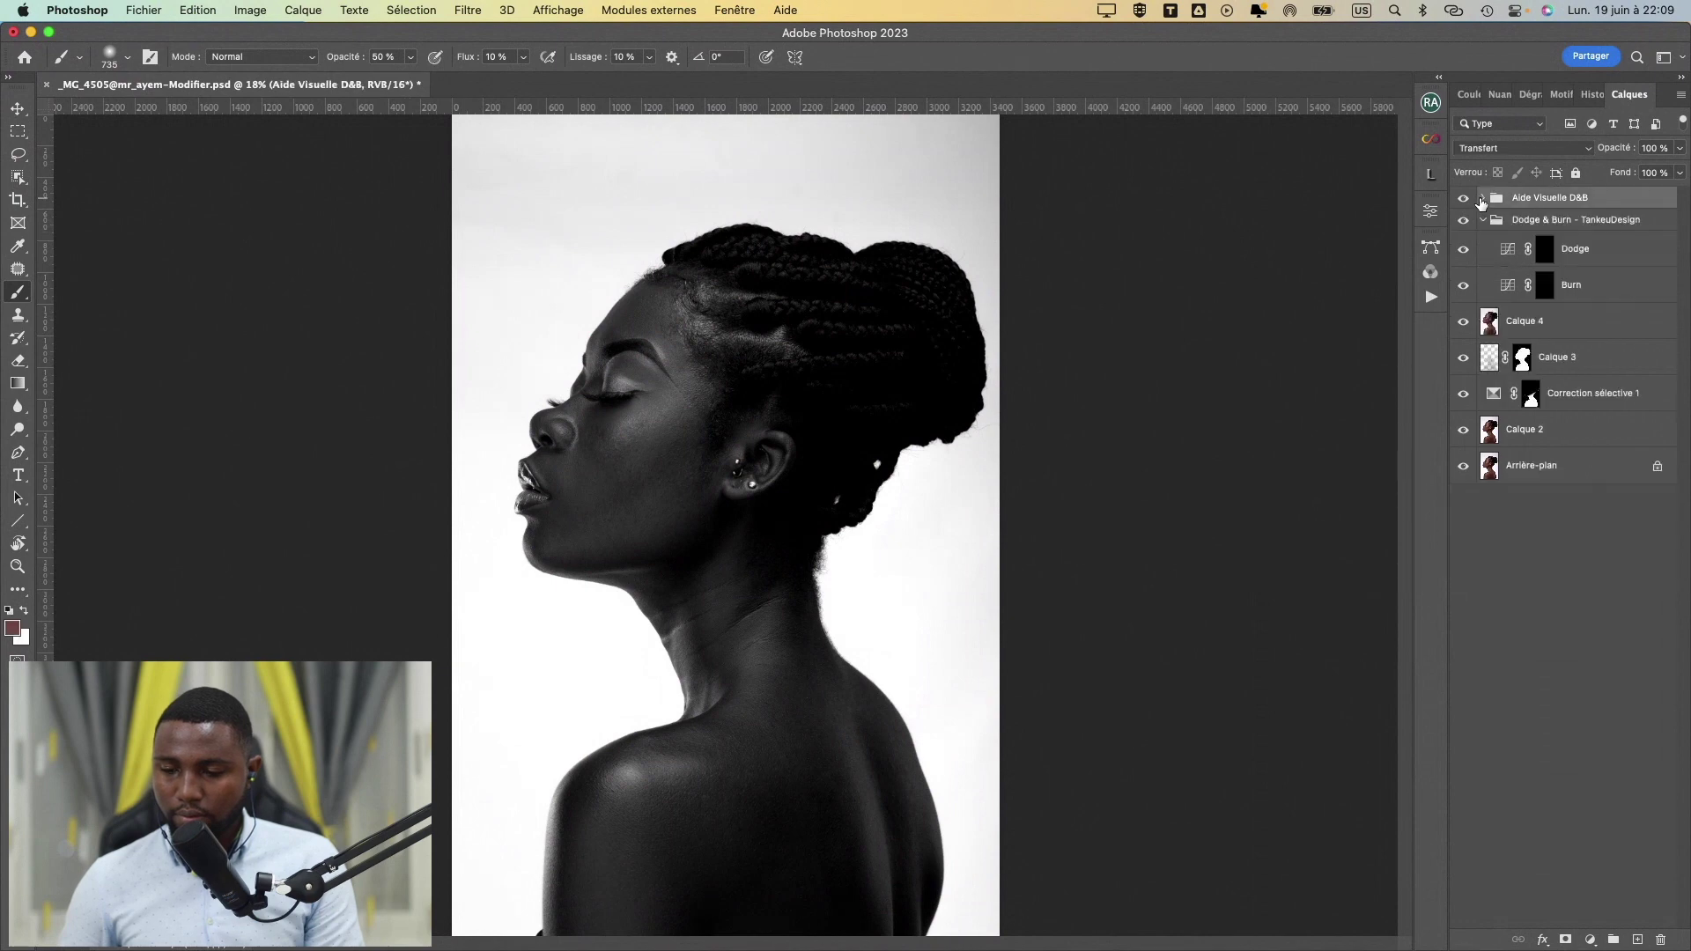
click(1546, 284)
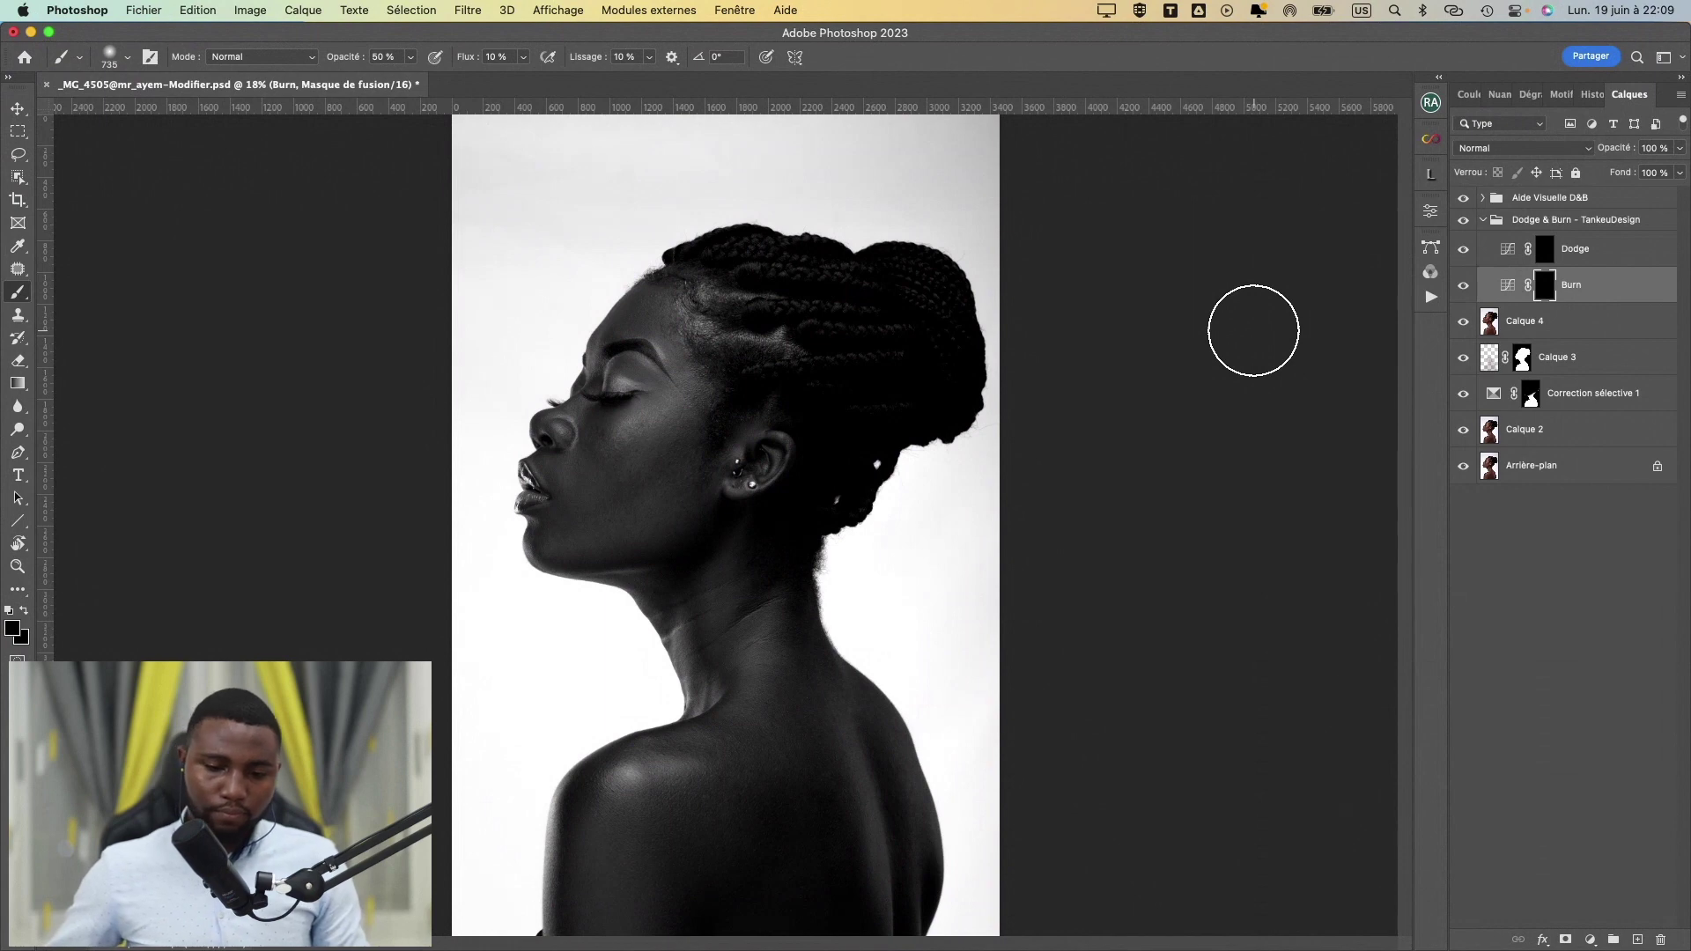
key(super+plus)
drag(679, 491, 776, 596)
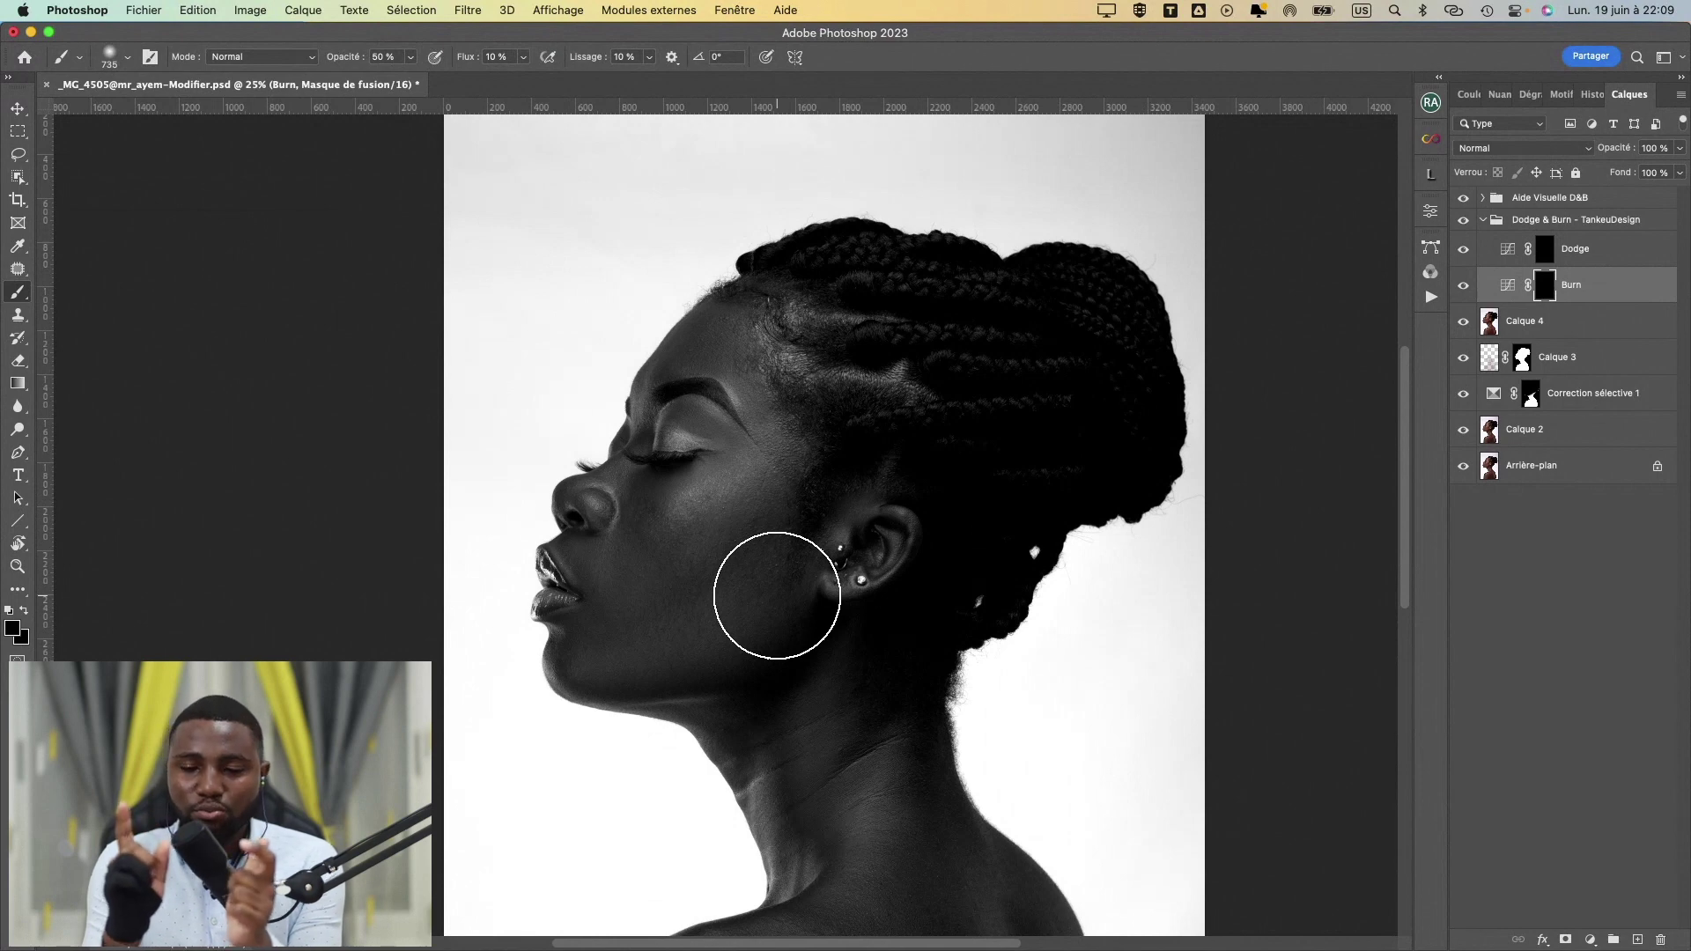
- Collapse the Dodge & Burn group, hide Aide Visuelle D&B, and add an empty layer above it
click(1484, 220)
click(1464, 198)
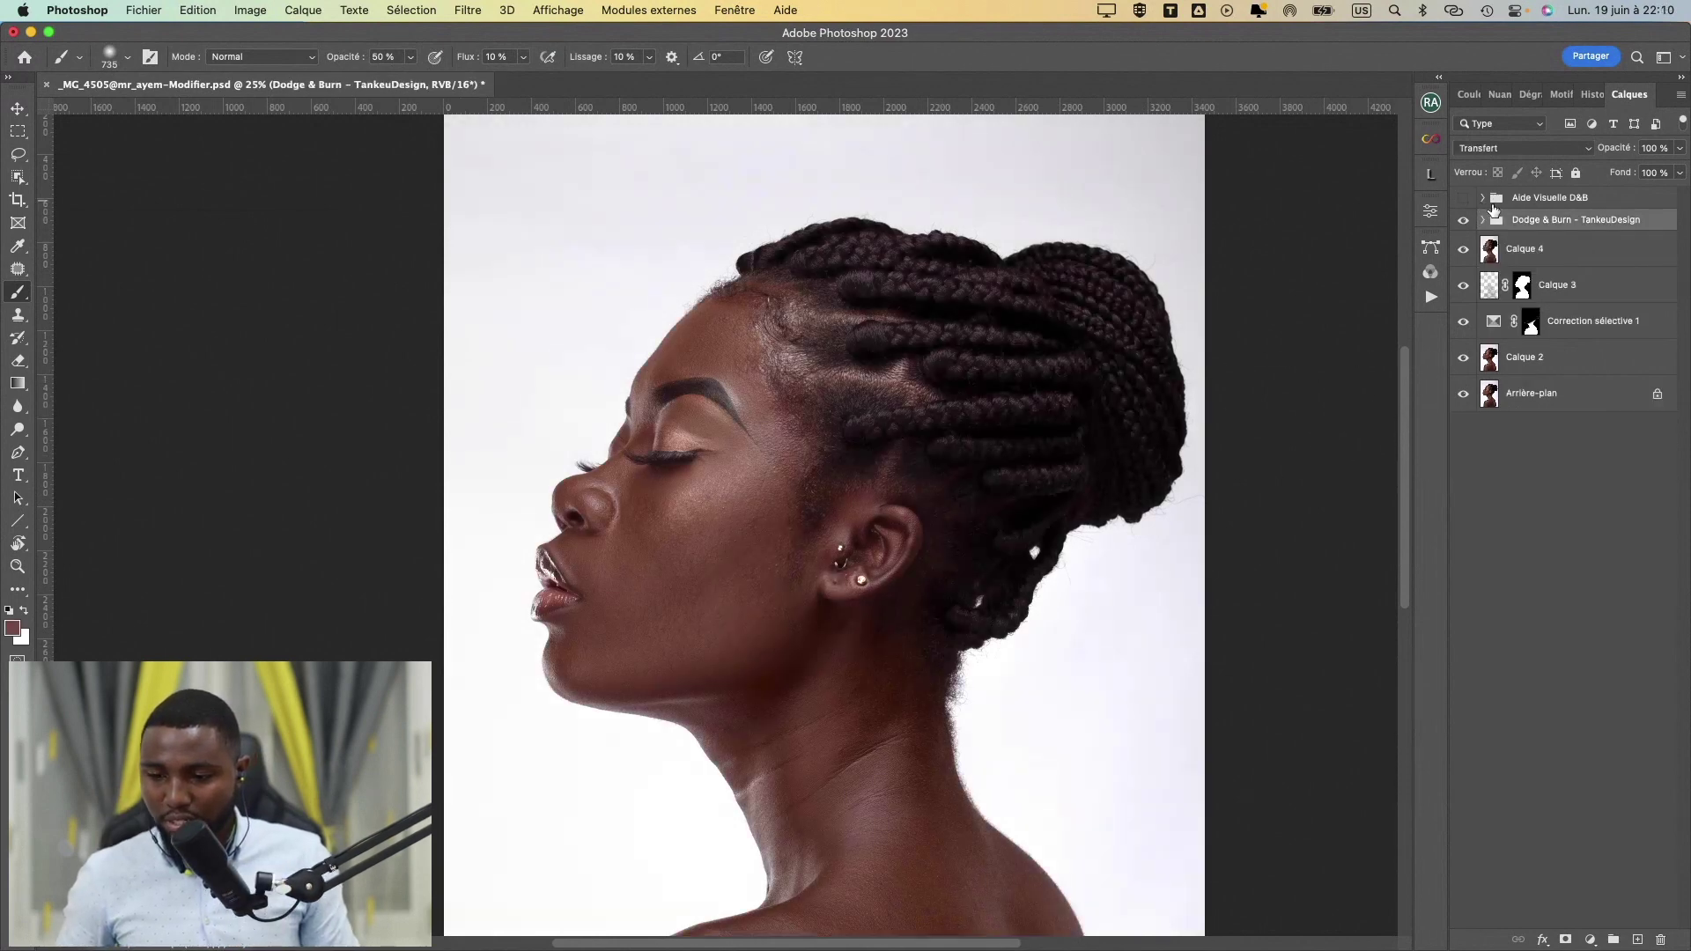
click(1502, 202)
key(super+alt+shift+n)
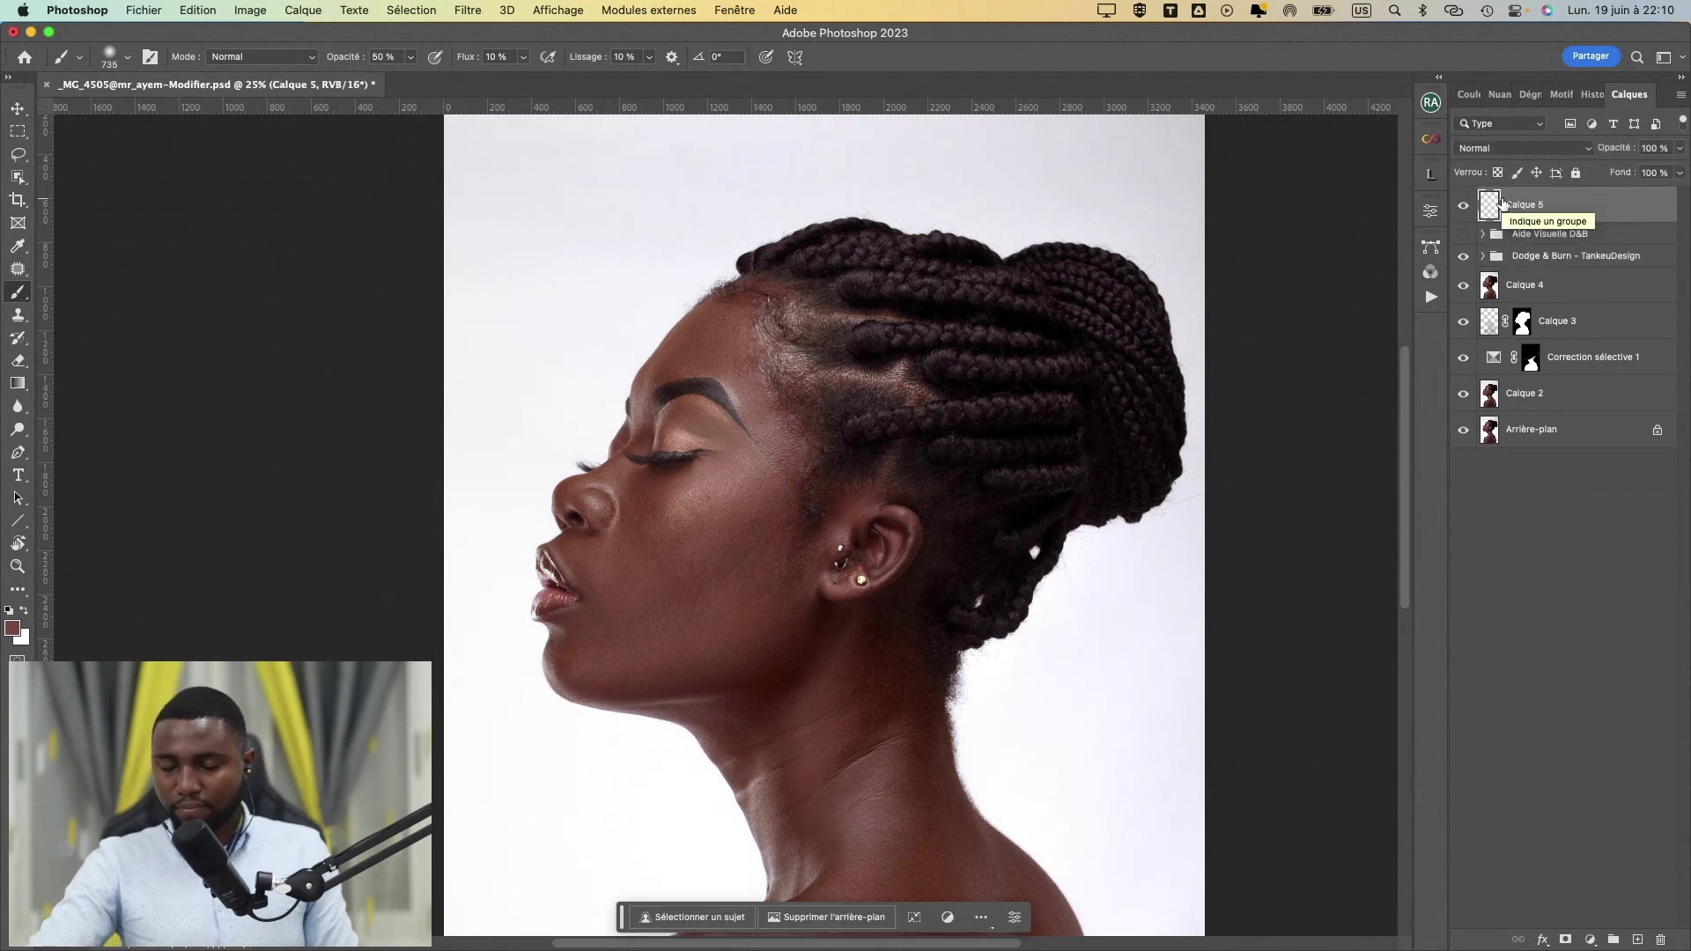
- Set the foreground colour to orange-red and outline the cheek patch beside the nose with a 15 px brush on the empty layer
key(super+plus)
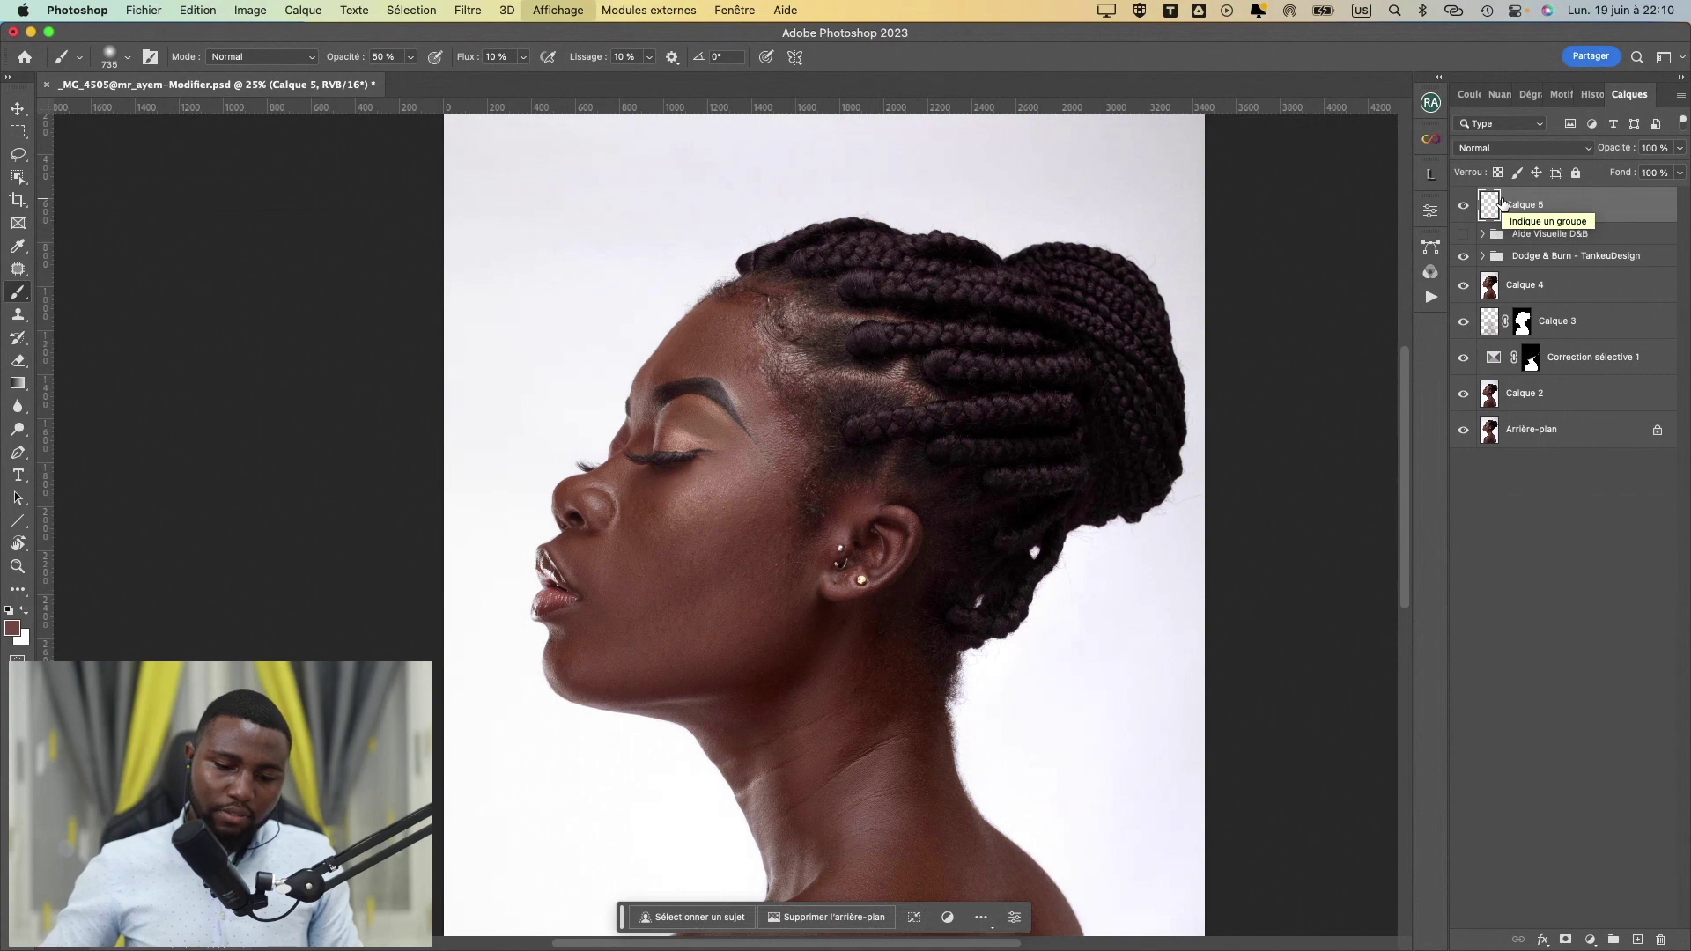
key(super+plus)
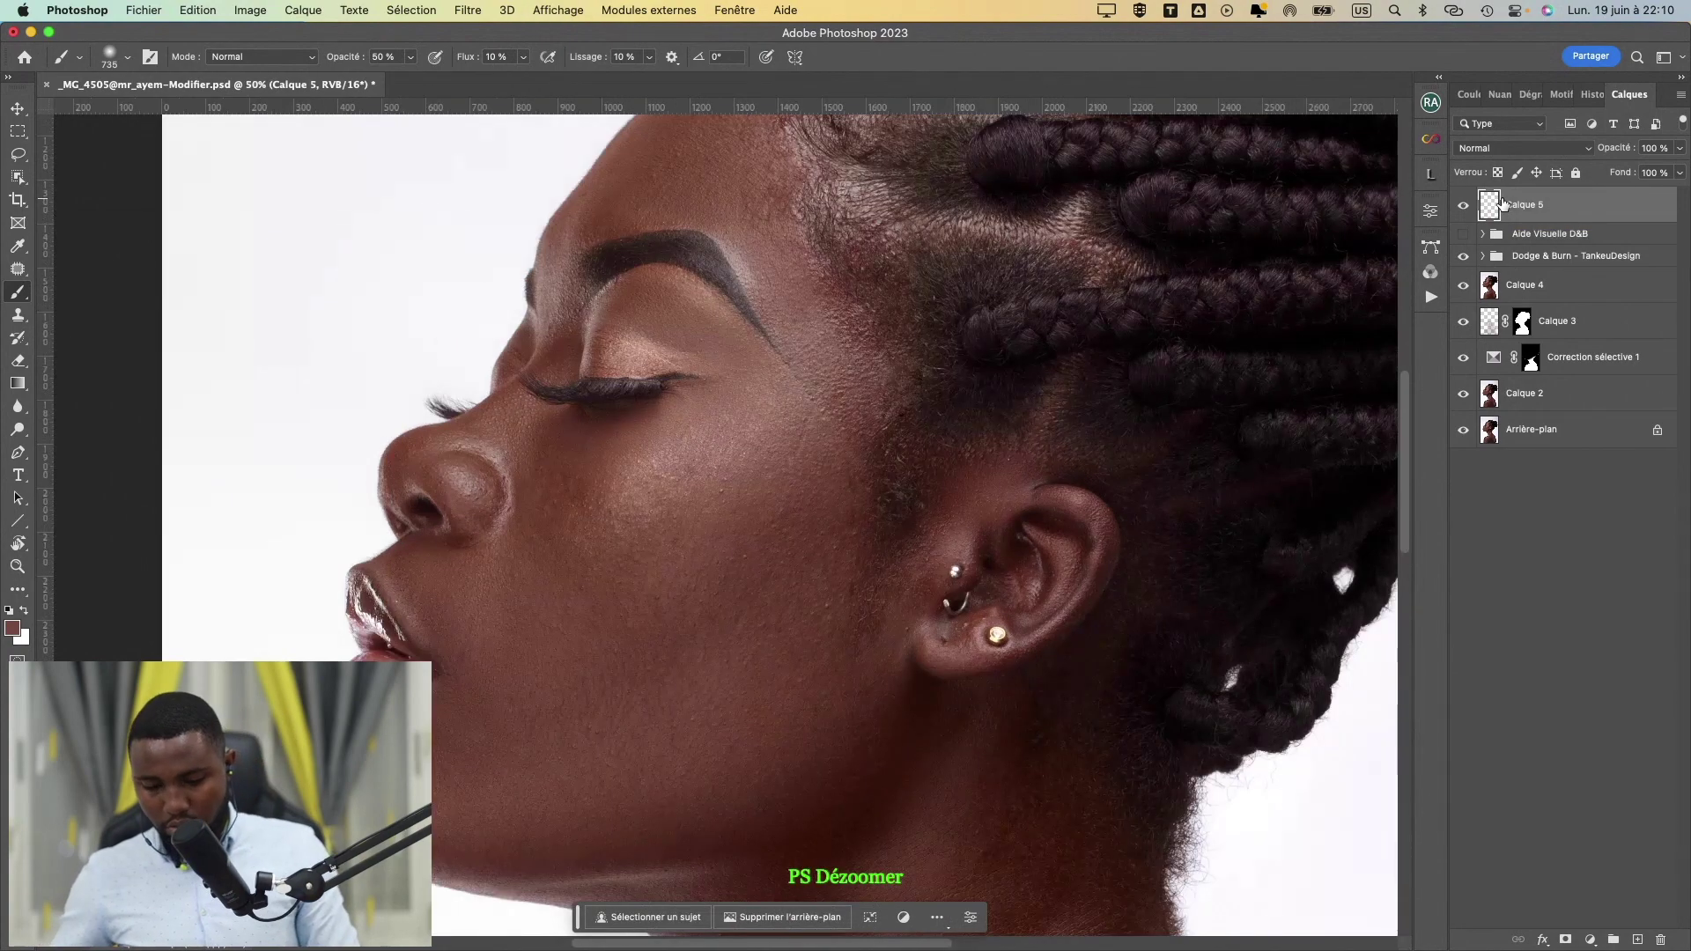
click(12, 628)
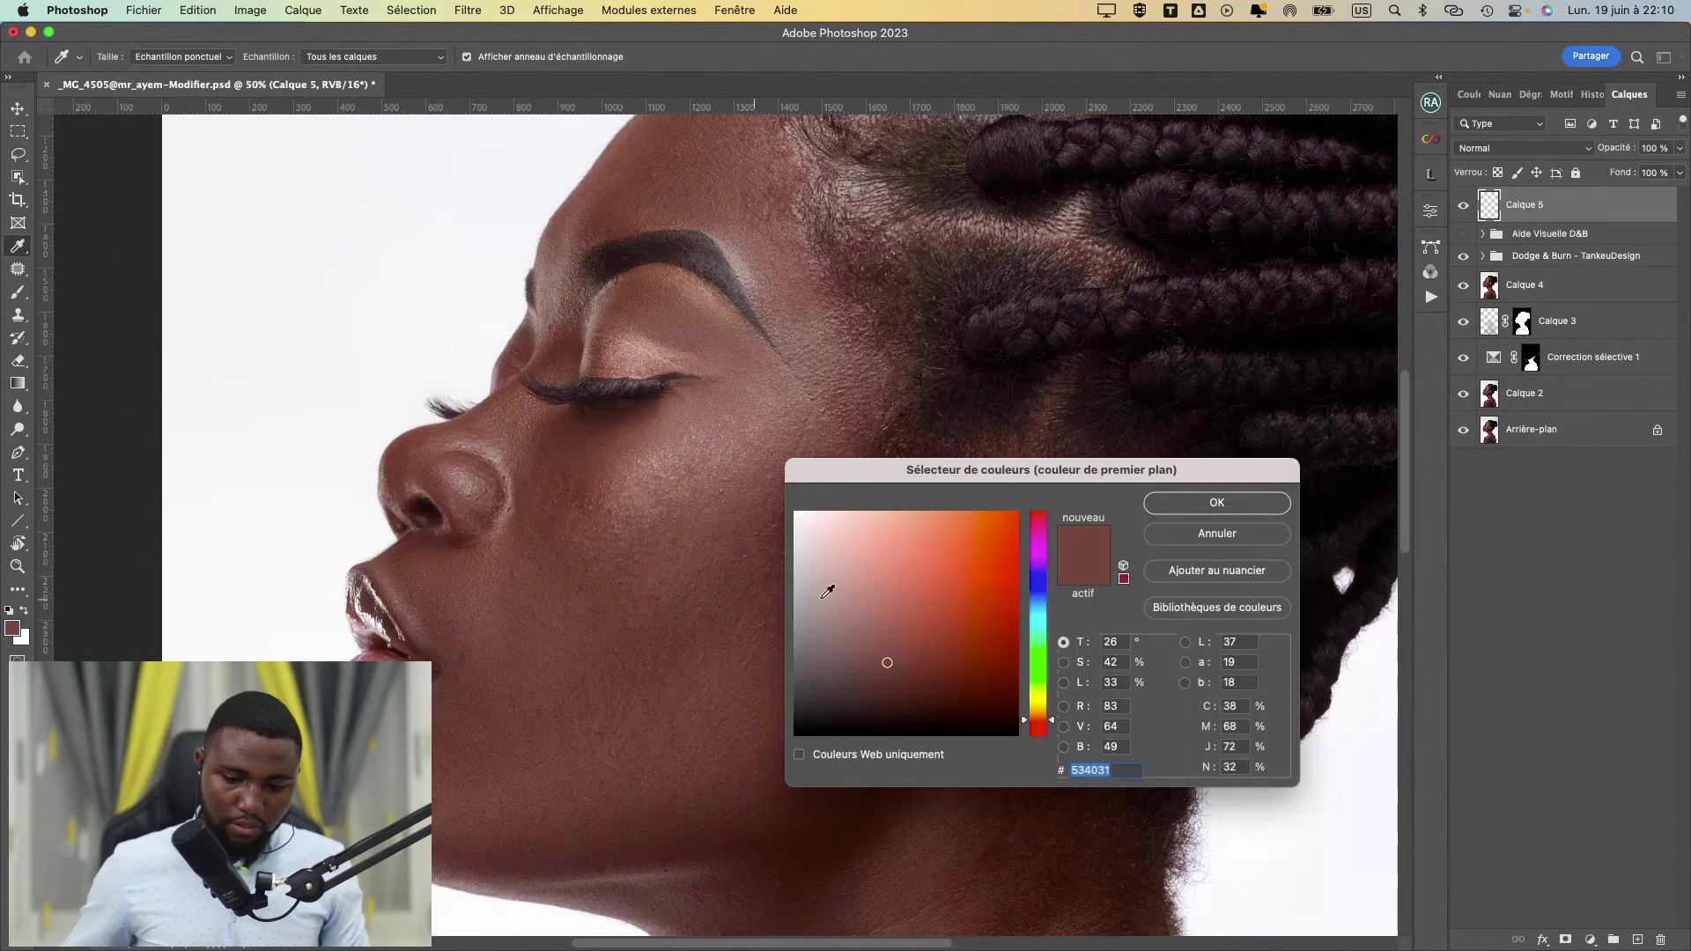
click(959, 544)
click(1183, 500)
key(b)
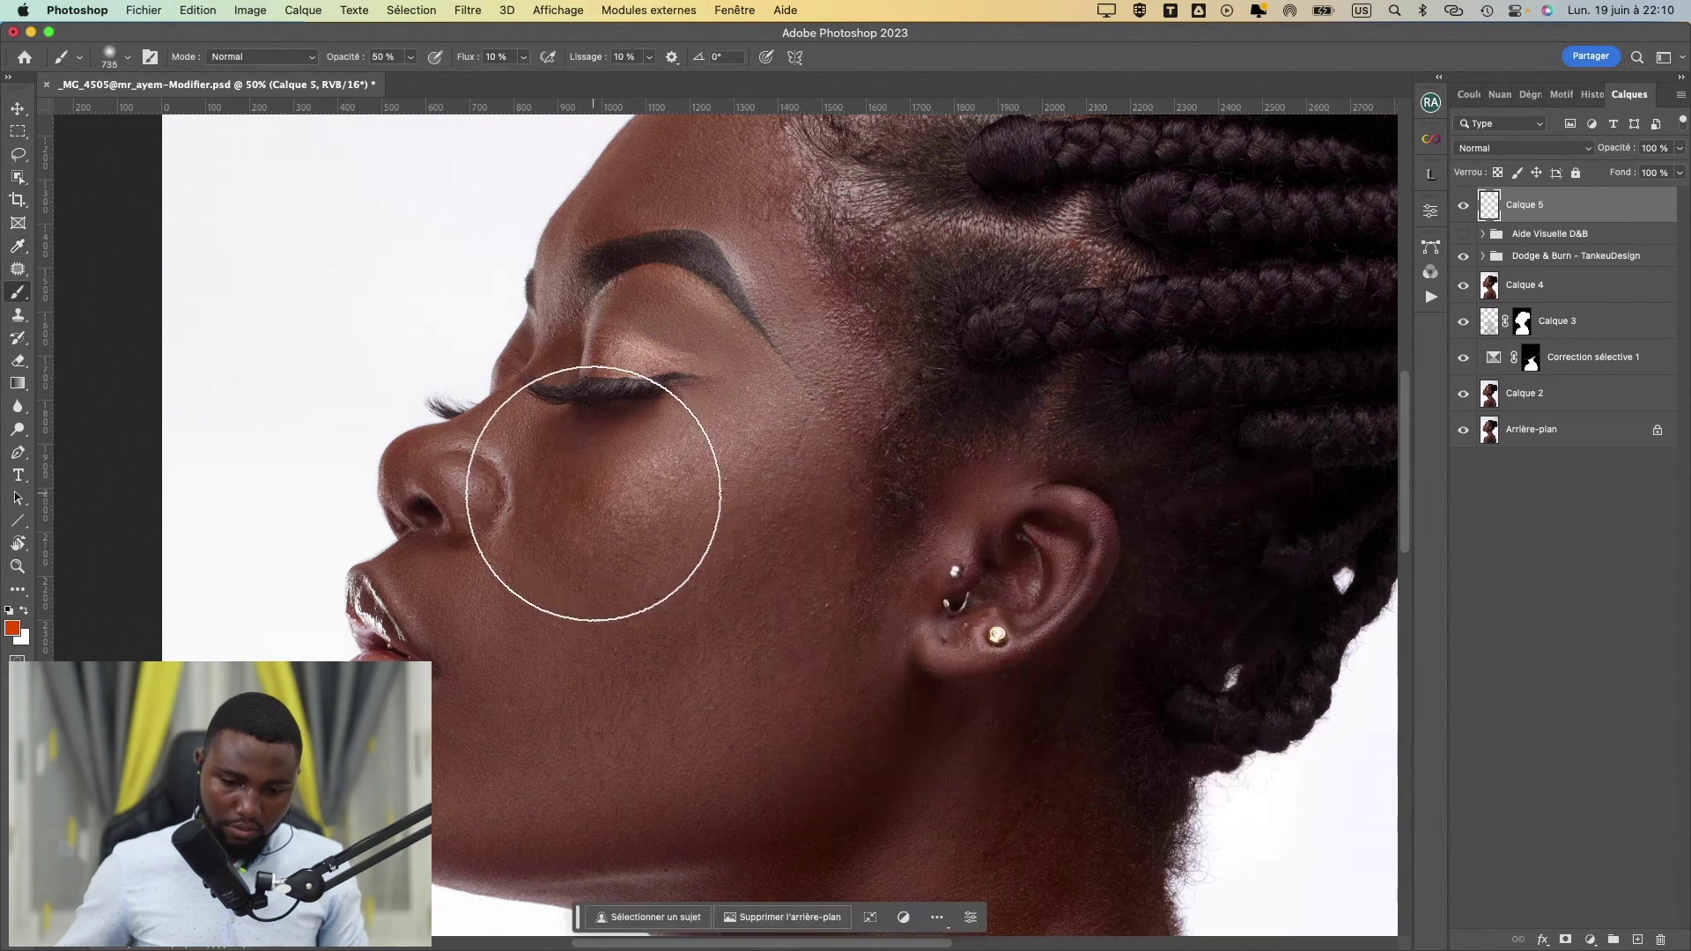
drag(737, 530, 528, 563)
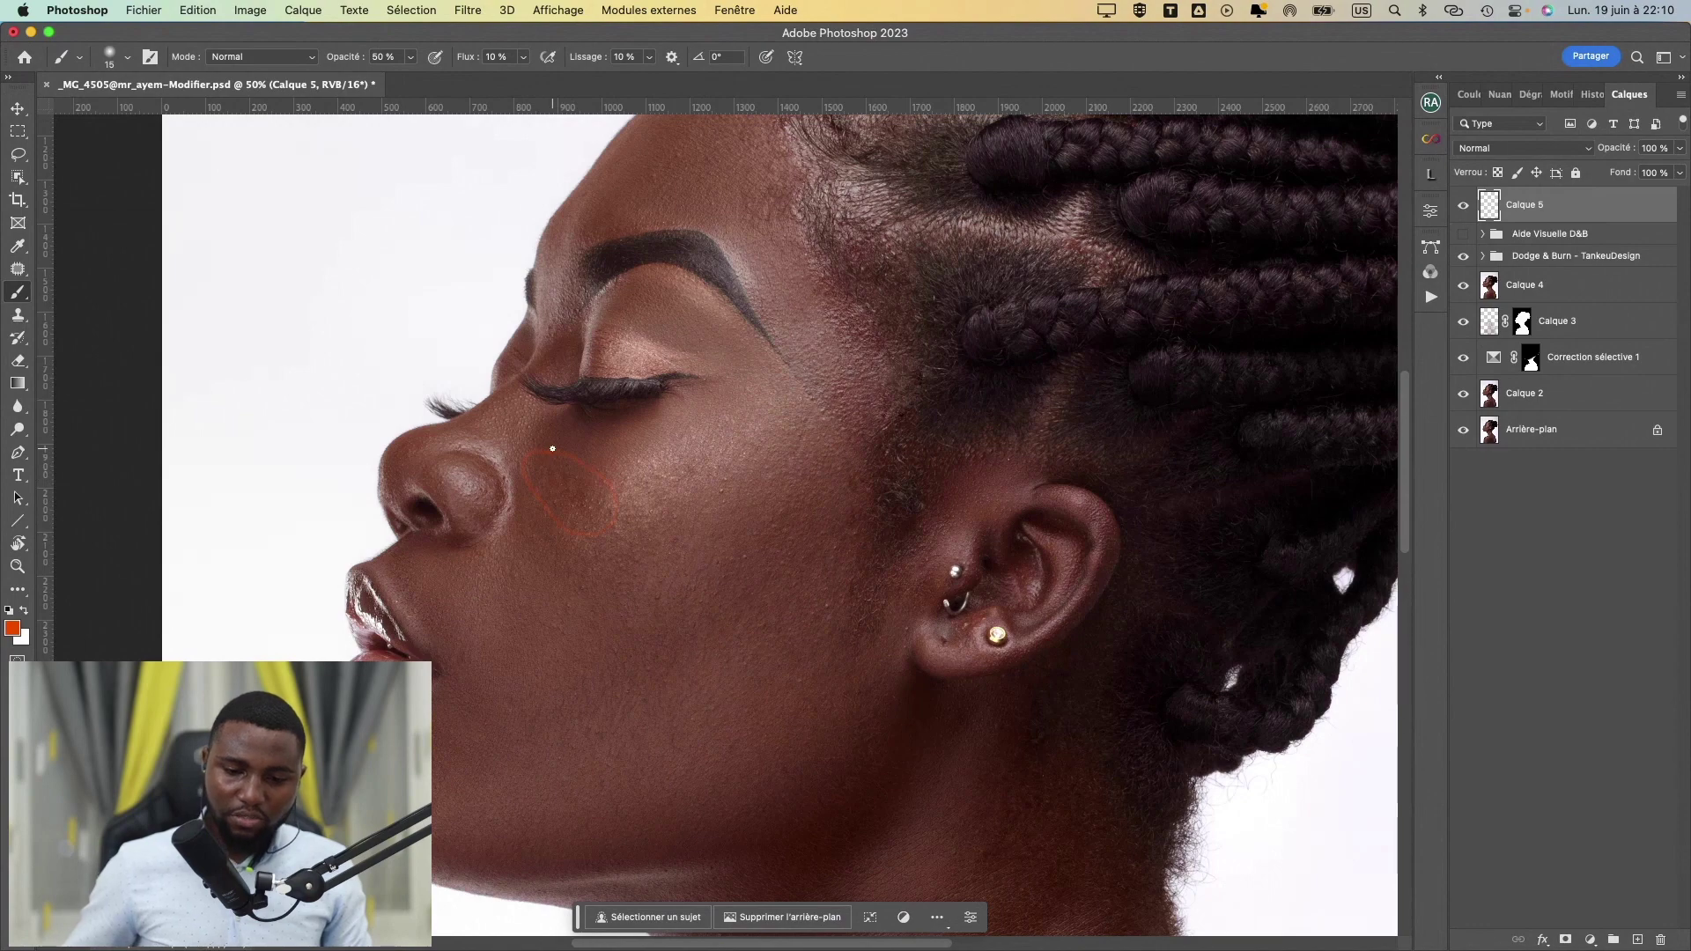
- Switch to the Normal brush preset and outline uneven patches on the jaw and upper back with a 29 px brush on the empty layer
click(129, 57)
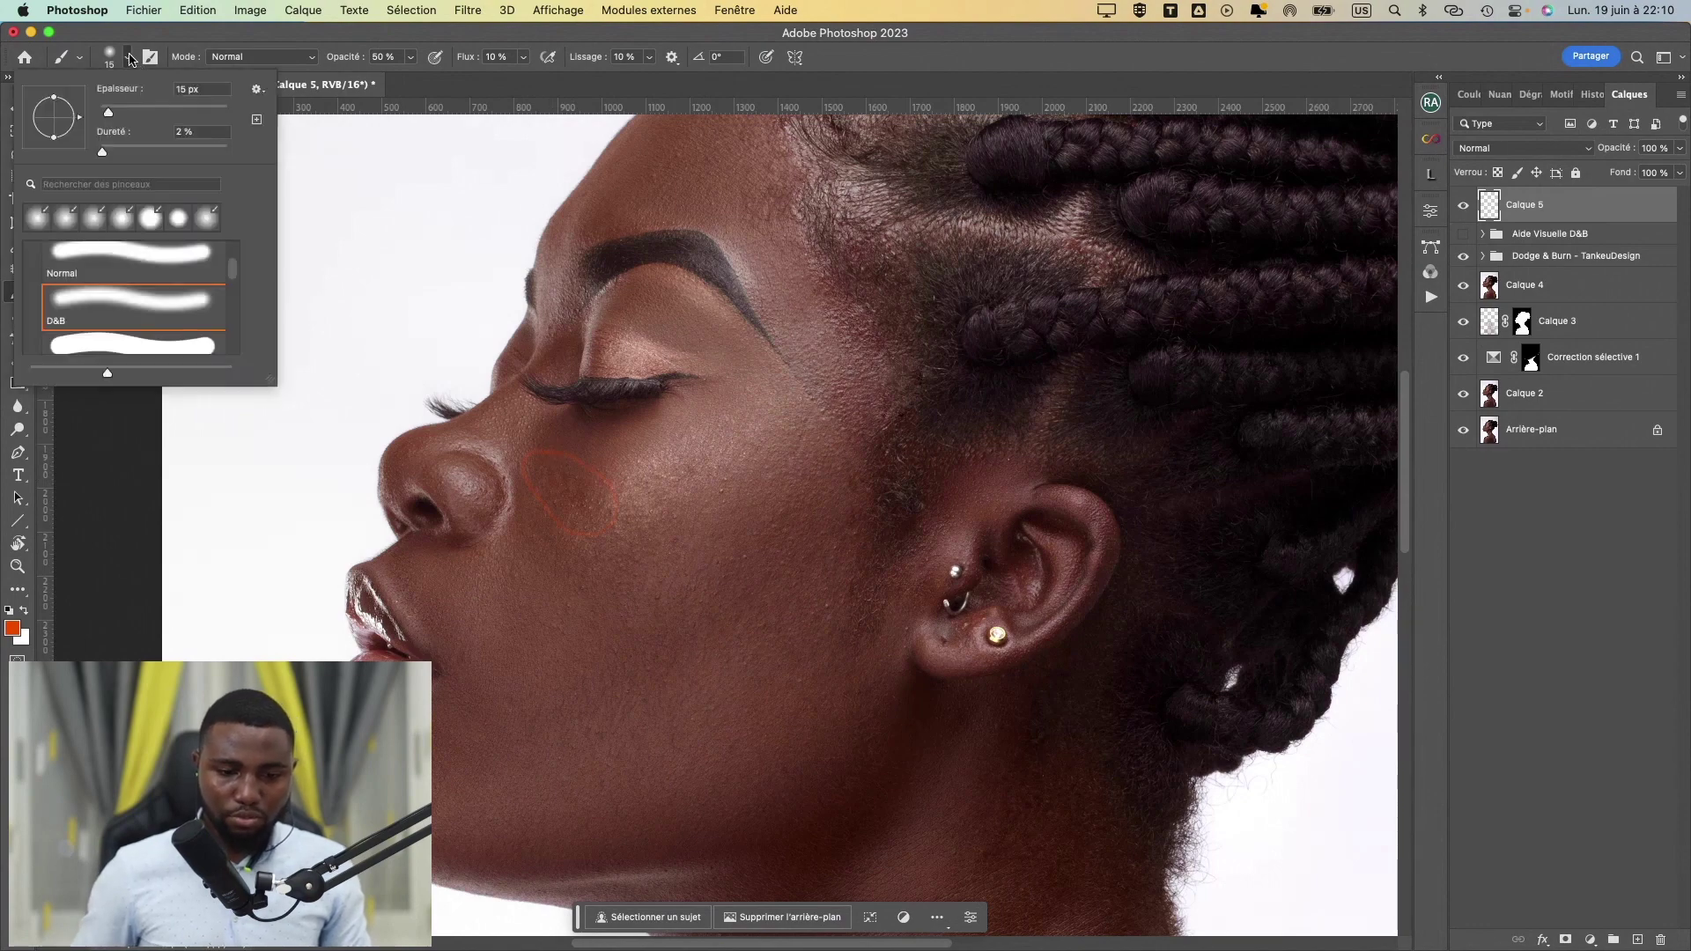
double_click(139, 257)
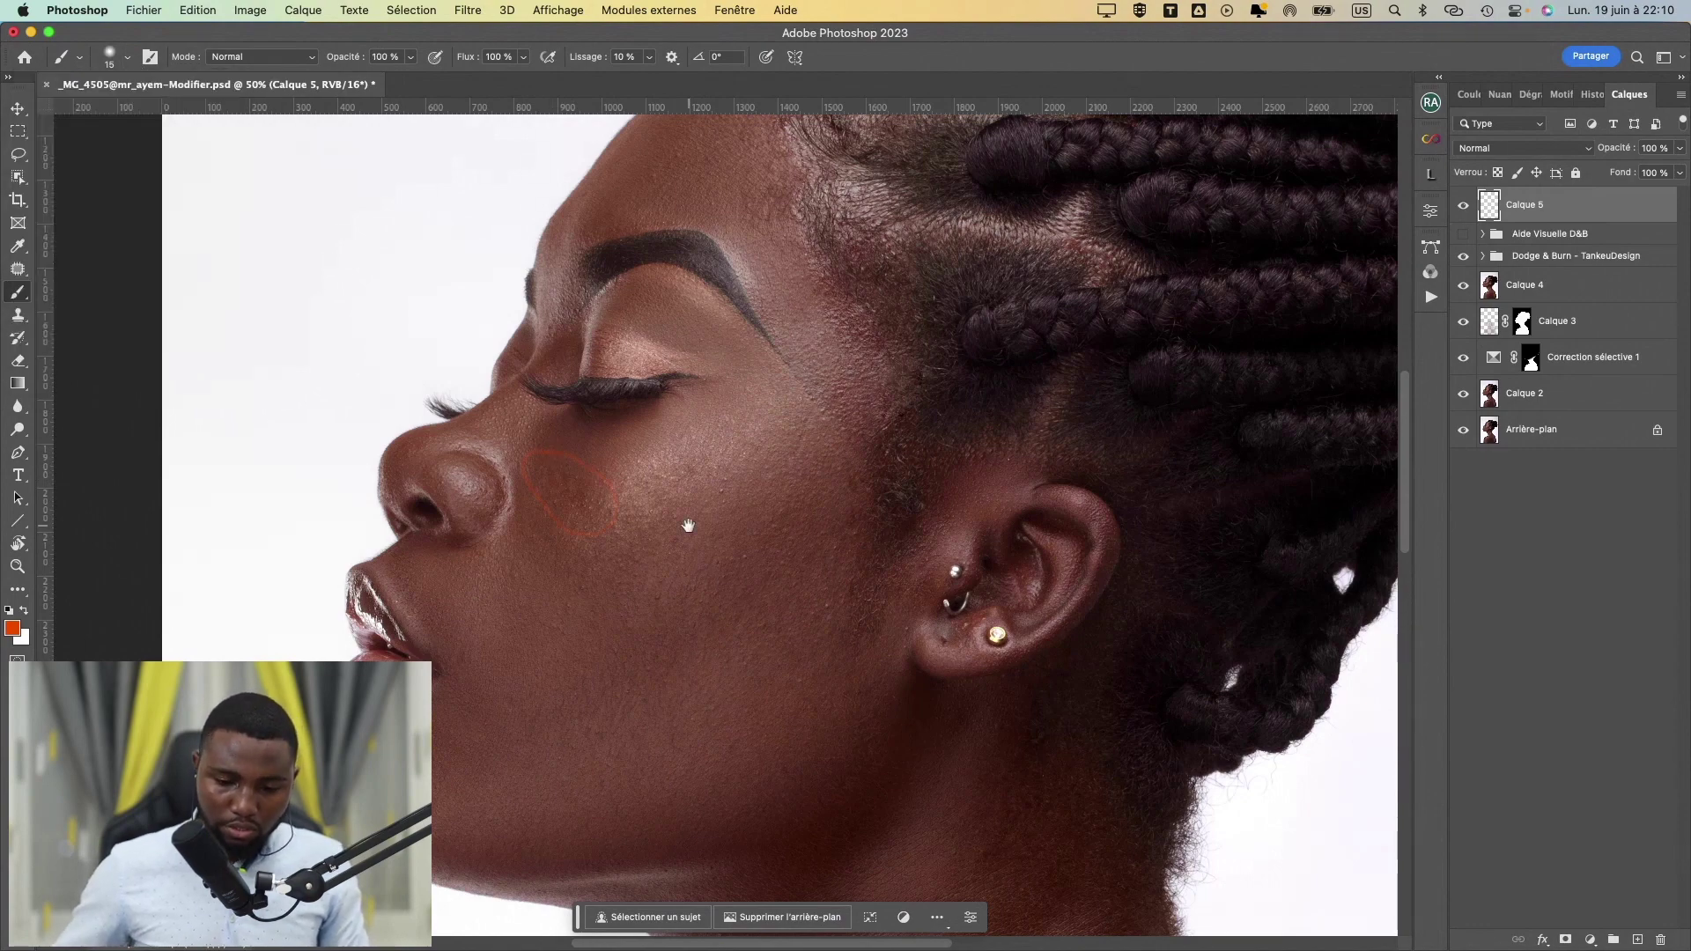
mouse_move(688, 526)
mouse_down()
mouse_move(591, 407)
mouse_move(575, 668)
mouse_move(517, 350)
mouse_move(492, 279)
mouse_move(472, 276)
mouse_move(434, 330)
mouse_move(510, 434)
mouse_move(496, 517)
mouse_move(557, 498)
mouse_move(555, 424)
mouse_up()
drag(639, 561, 584, 255)
drag(626, 599, 699, 205)
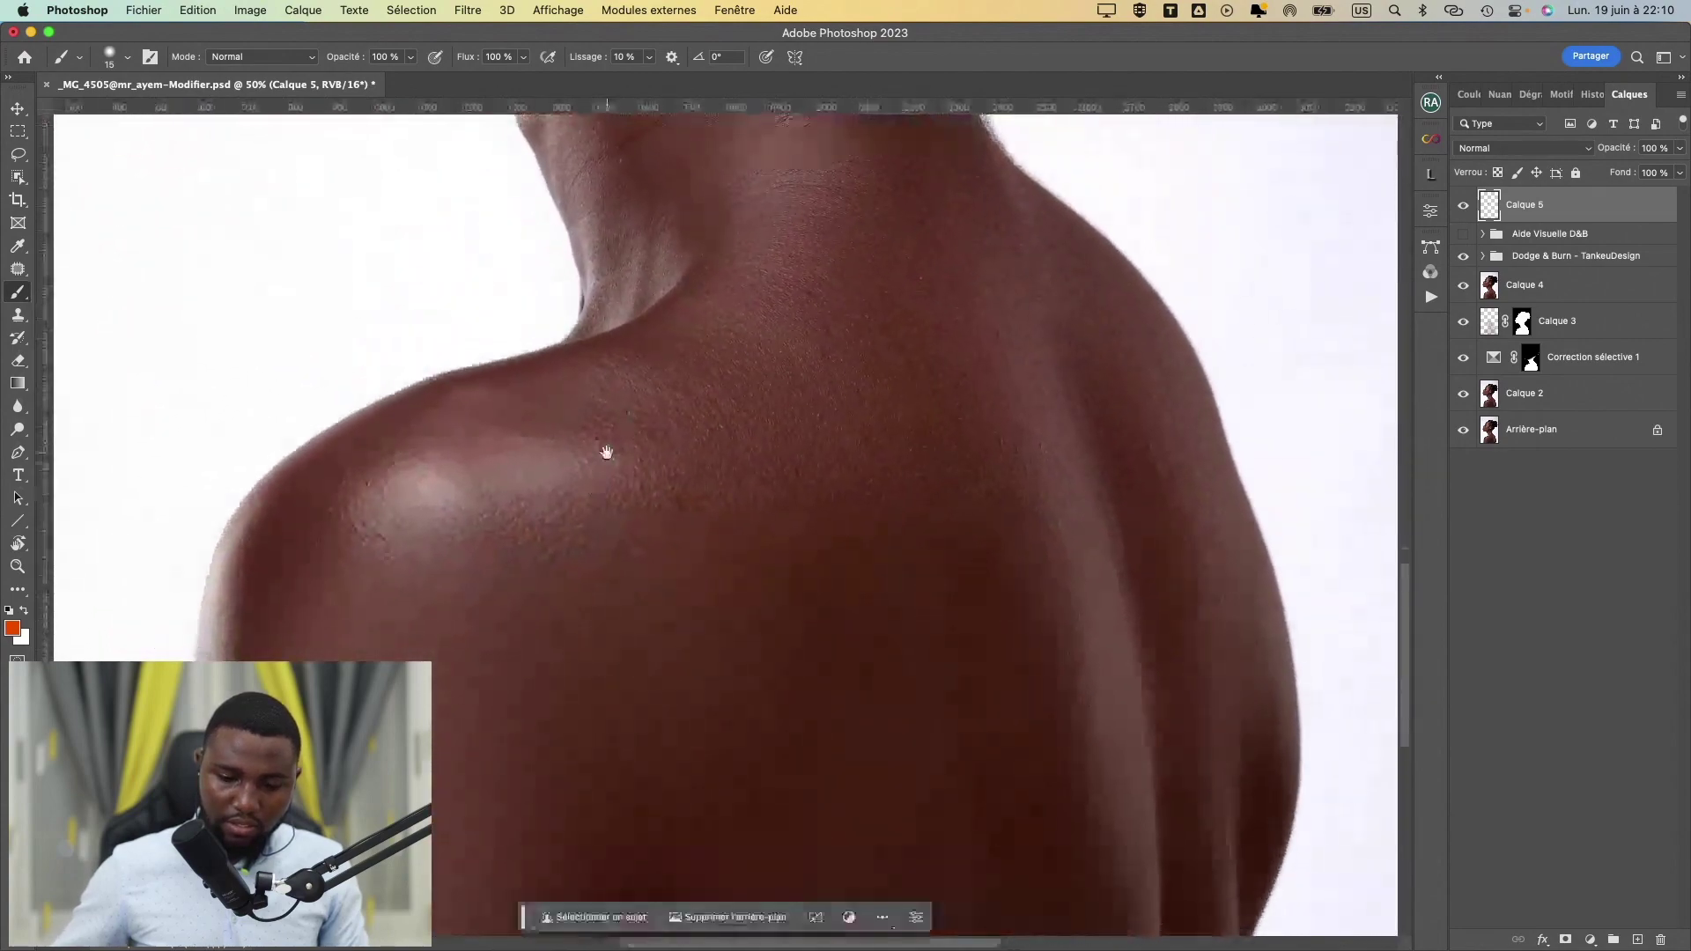
mouse_move(607, 453)
mouse_down()
mouse_move(649, 335)
mouse_move(518, 274)
mouse_up()
mouse_move(742, 410)
mouse_down()
mouse_move(728, 406)
mouse_move(760, 370)
mouse_move(623, 540)
mouse_move(793, 555)
mouse_move(758, 324)
mouse_up()
click(897, 326)
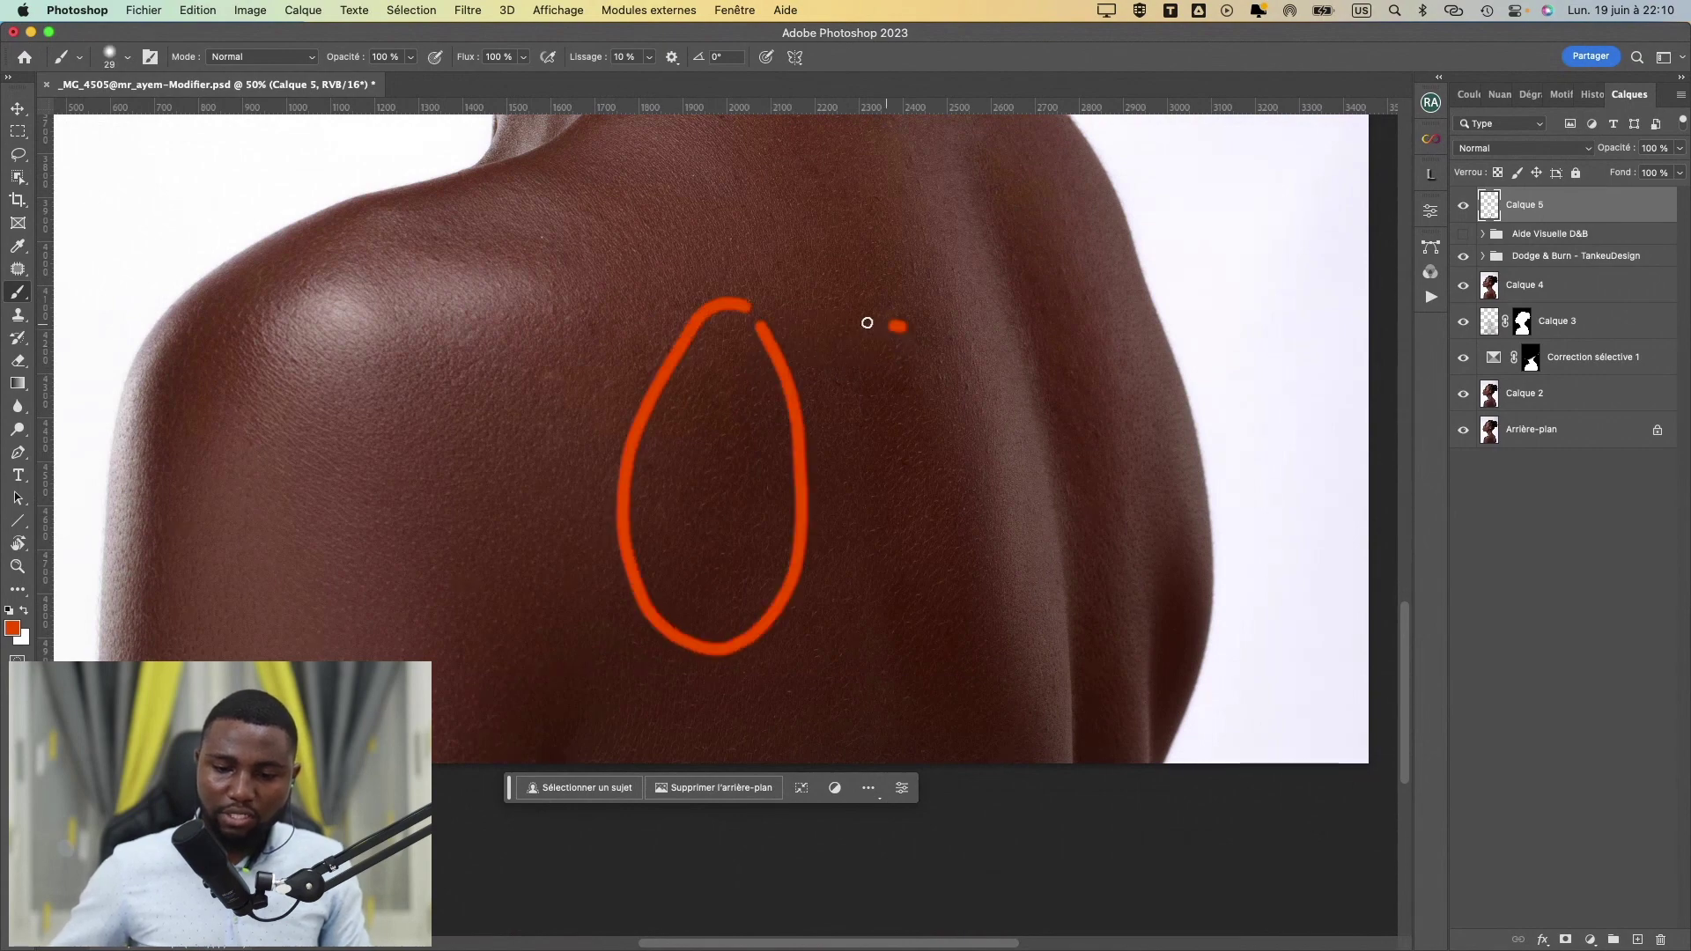
mouse_move(867, 322)
mouse_down()
mouse_move(907, 445)
mouse_move(943, 389)
mouse_move(907, 310)
mouse_up()
- Outline the dark patch on the neck below the hairline in orange-red and return to the face
mouse_move(959, 518)
mouse_down()
mouse_move(867, 545)
mouse_move(815, 618)
mouse_up()
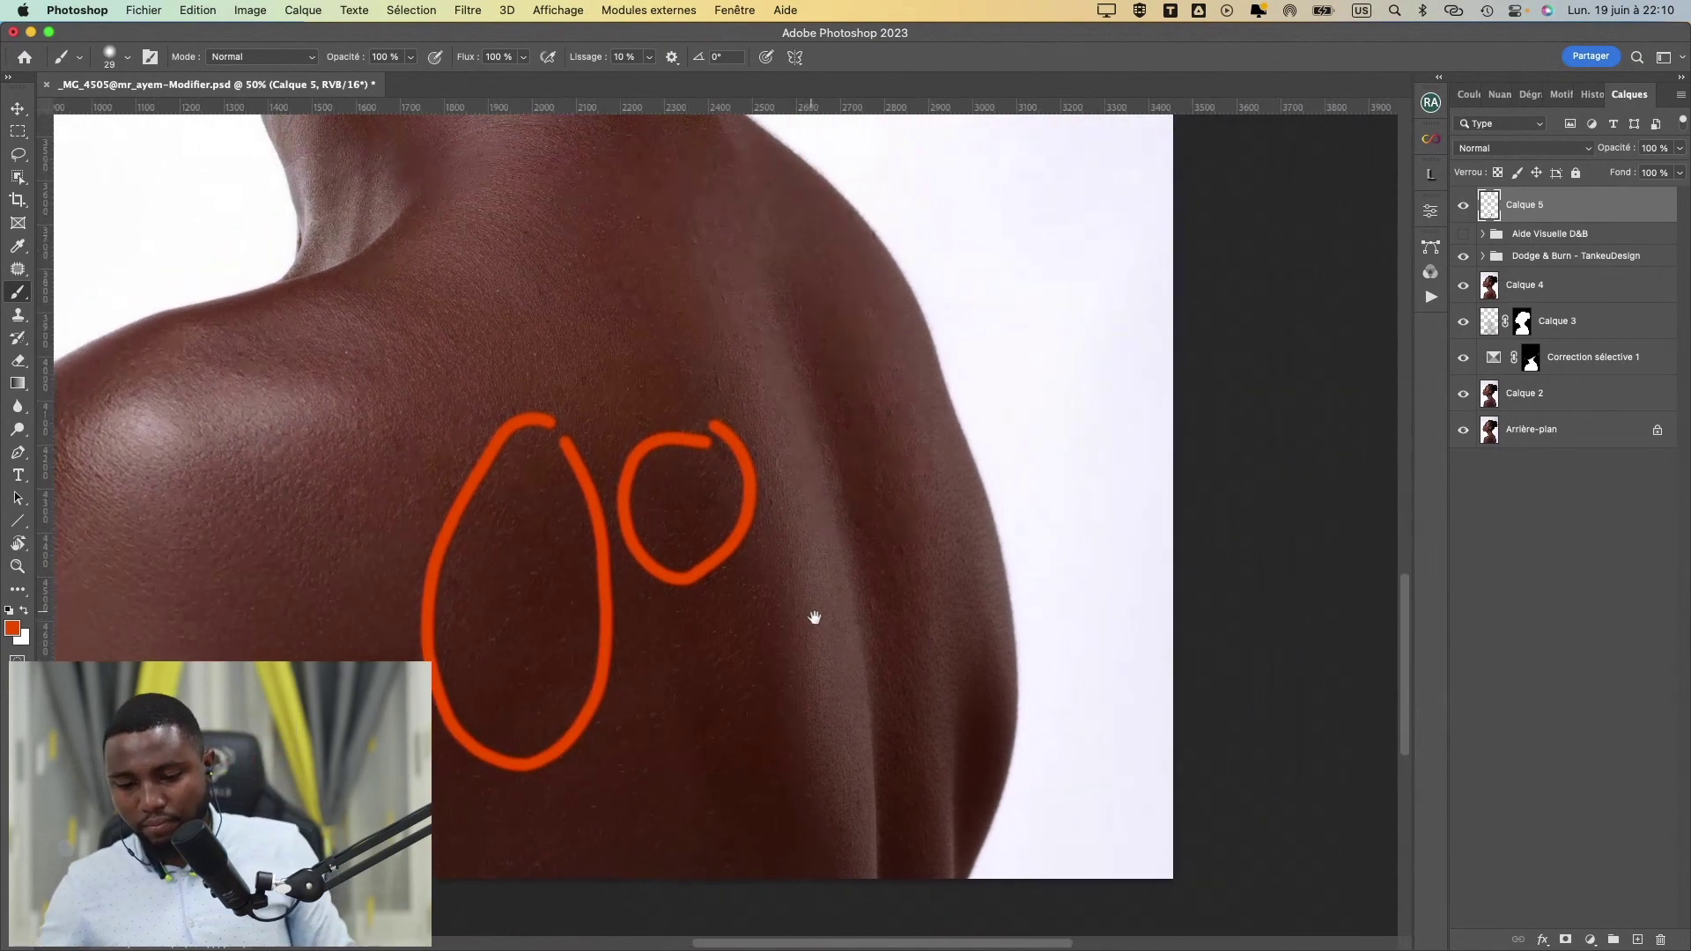
scroll(814, 619, up, 10)
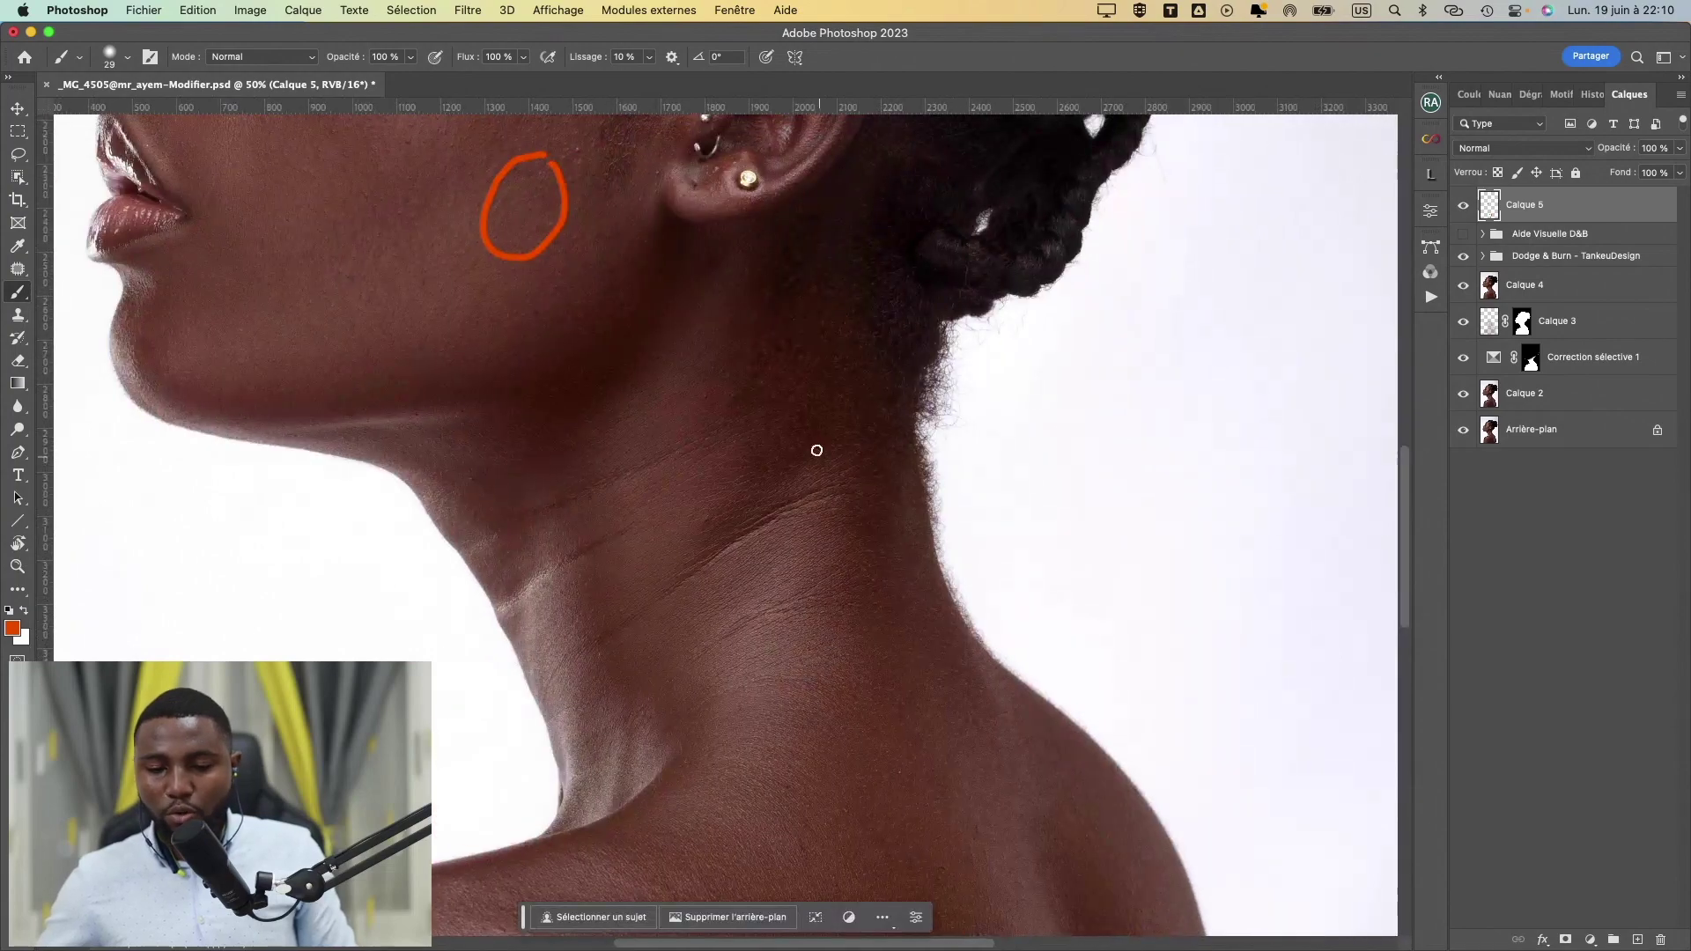
mouse_move(809, 383)
mouse_down()
mouse_move(748, 480)
mouse_move(808, 486)
mouse_move(846, 415)
mouse_up()
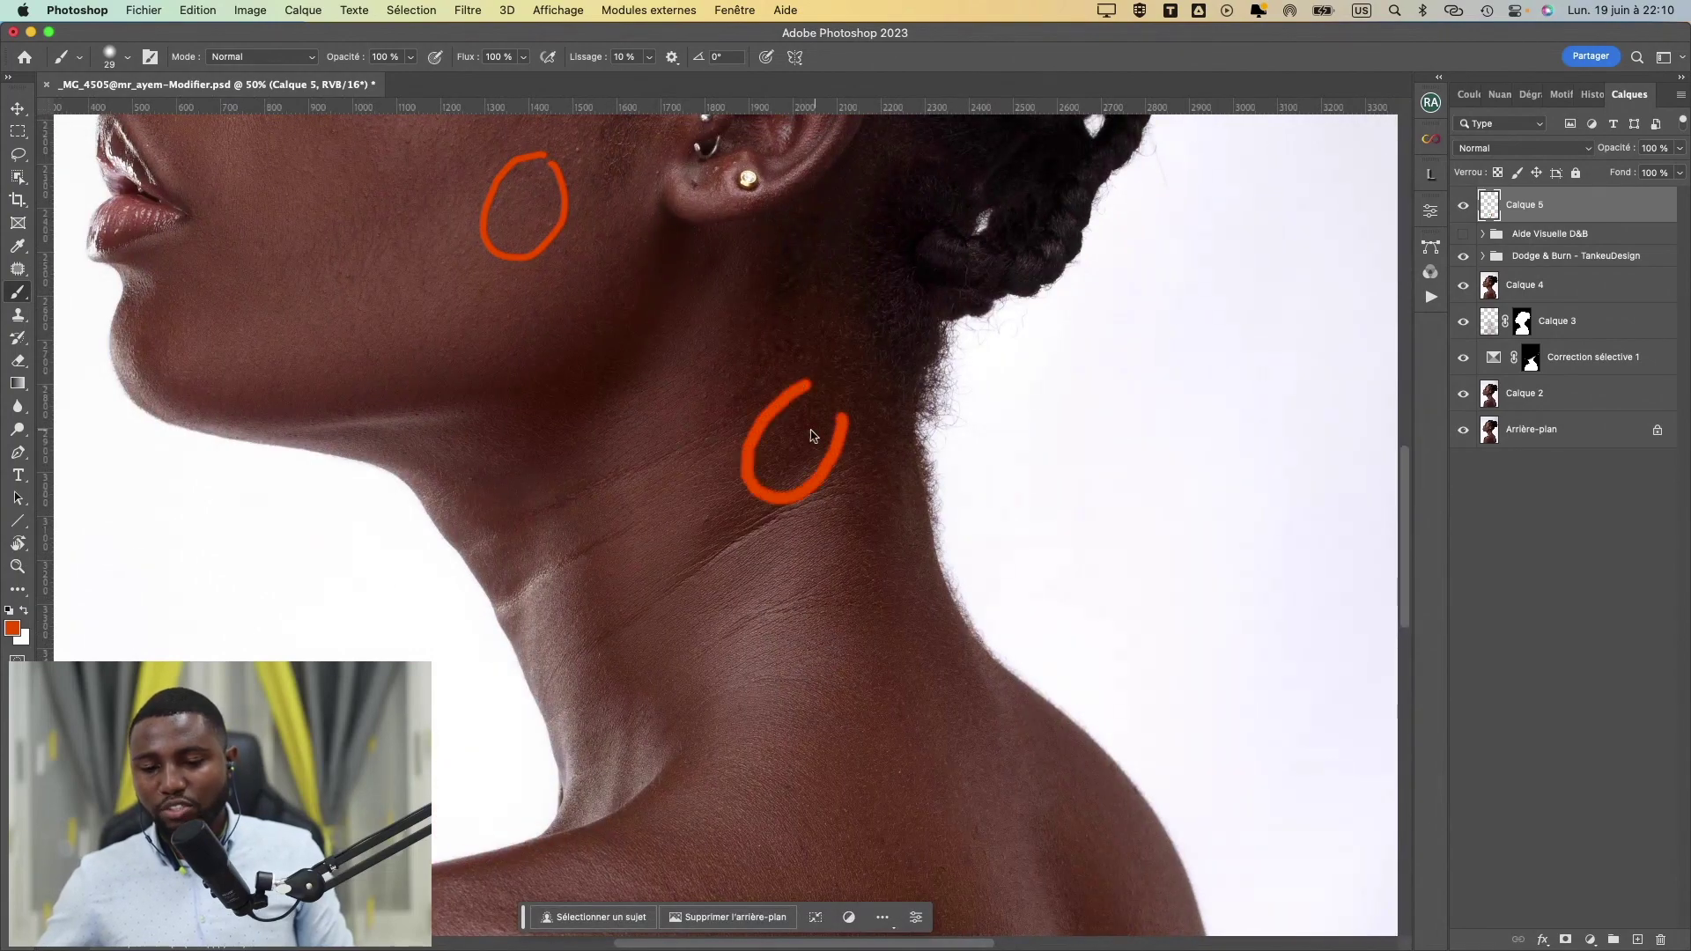
scroll(755, 555, up, 5)
scroll(656, 496, up, 2)
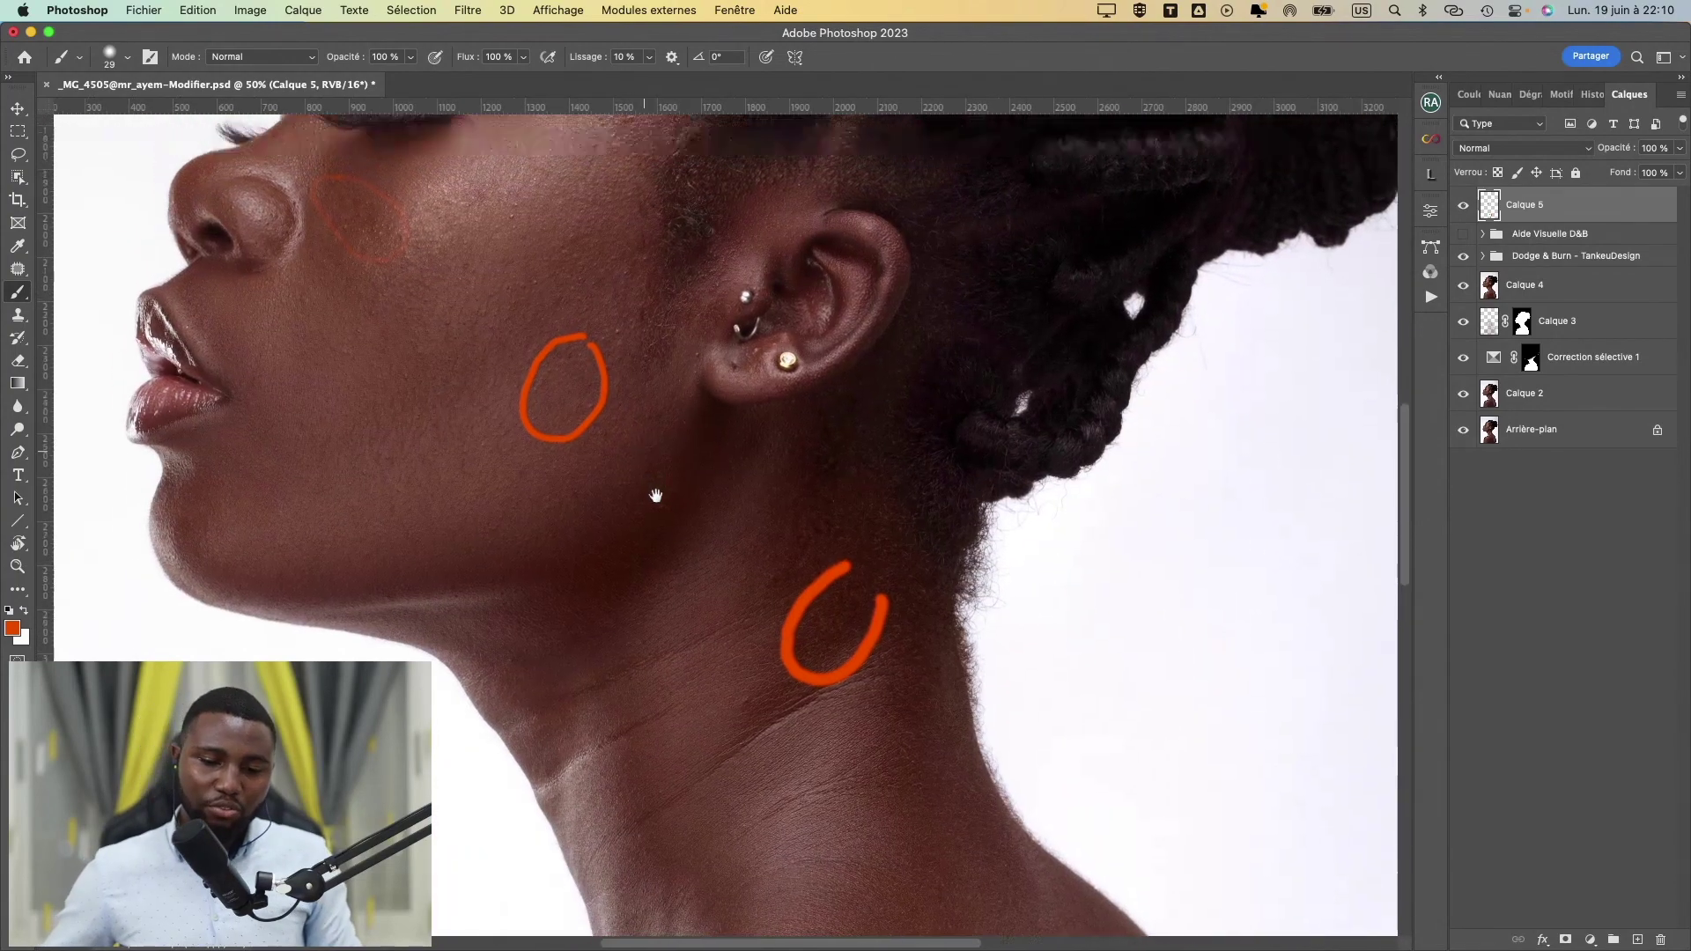
scroll(656, 496, up, 8)
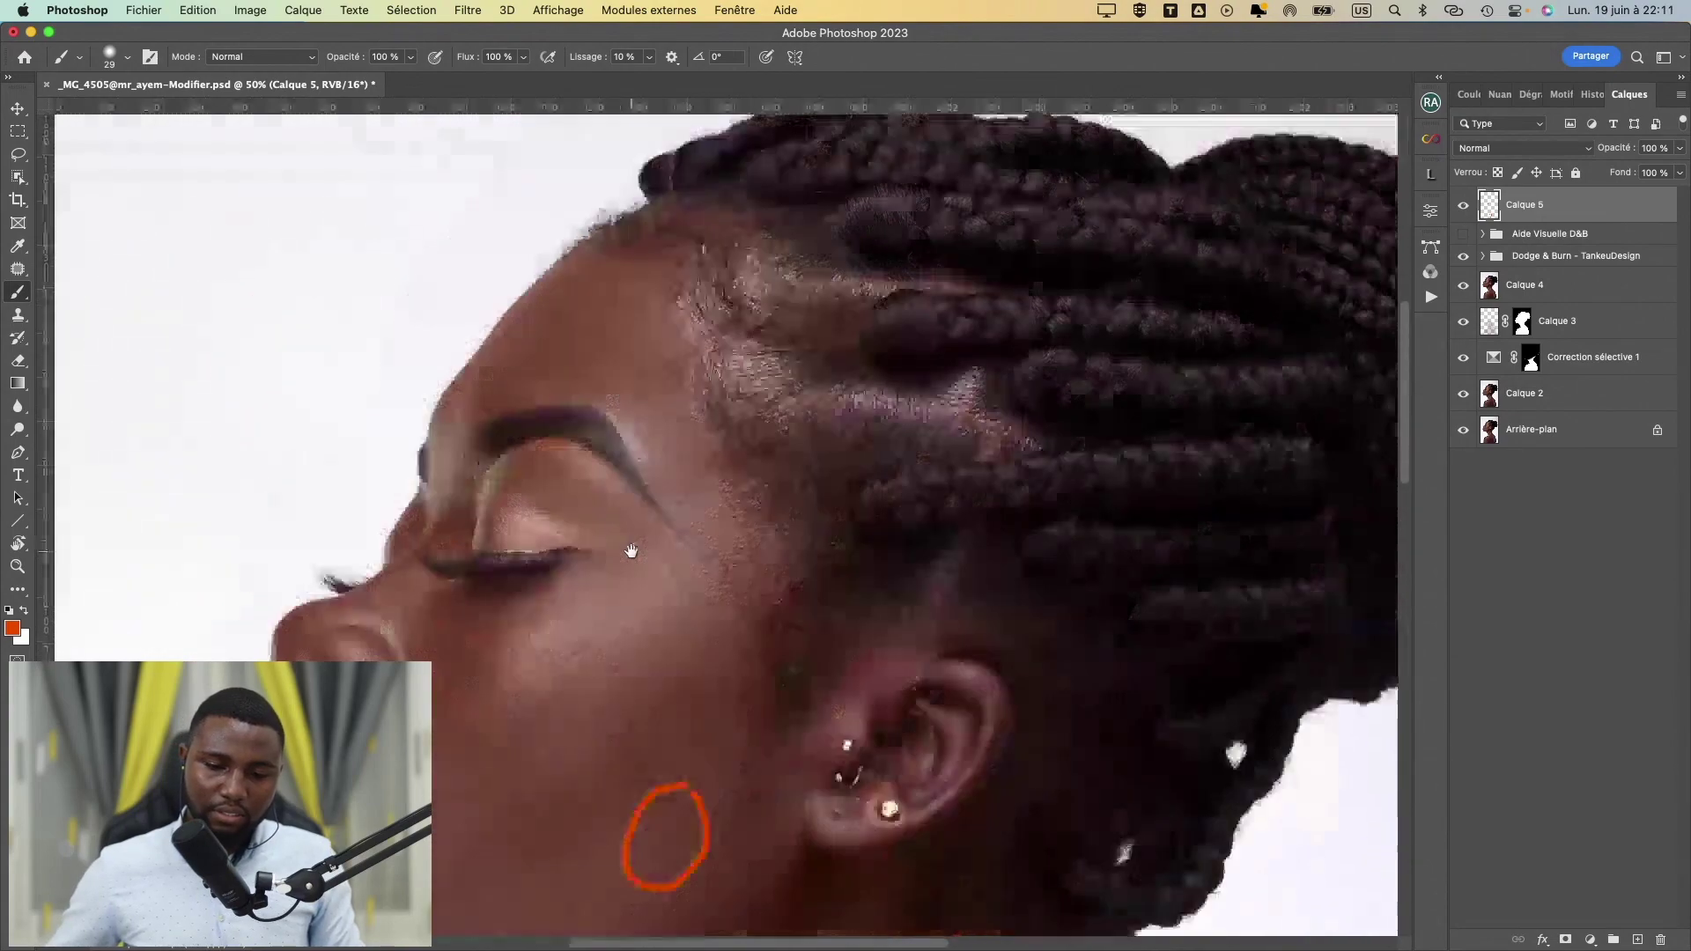
drag(631, 550, 634, 491)
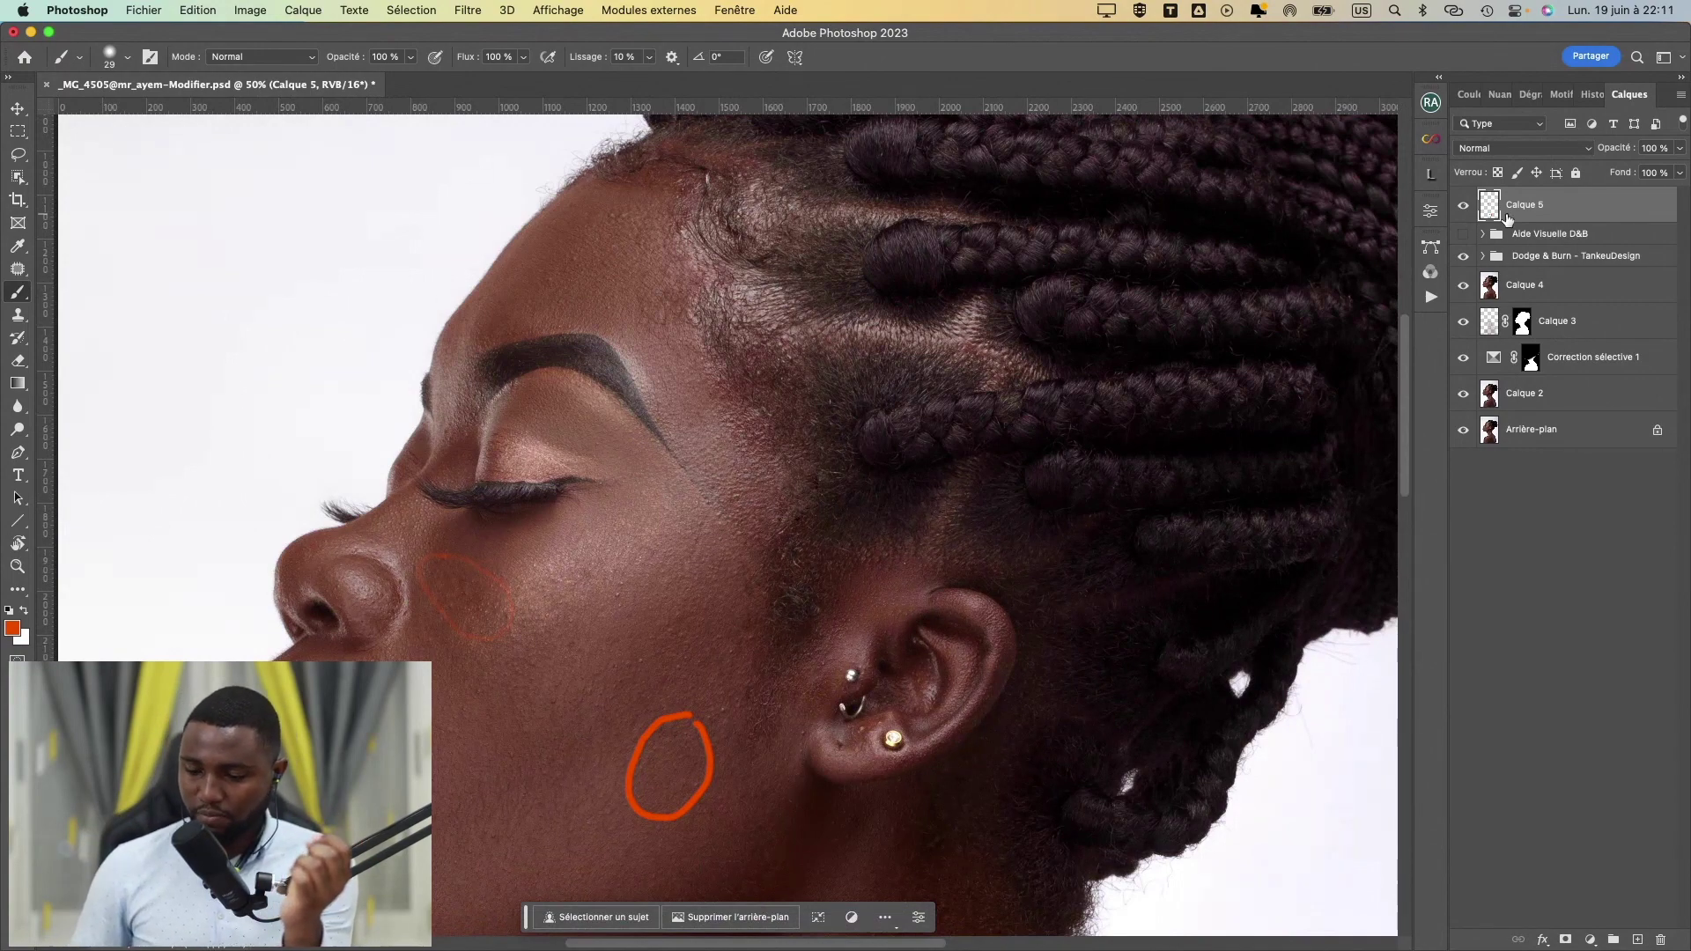
- Delete the marking layer, show the Aide Visuelle D&B group, and switch back to the D&B brush preset
key(Delete)
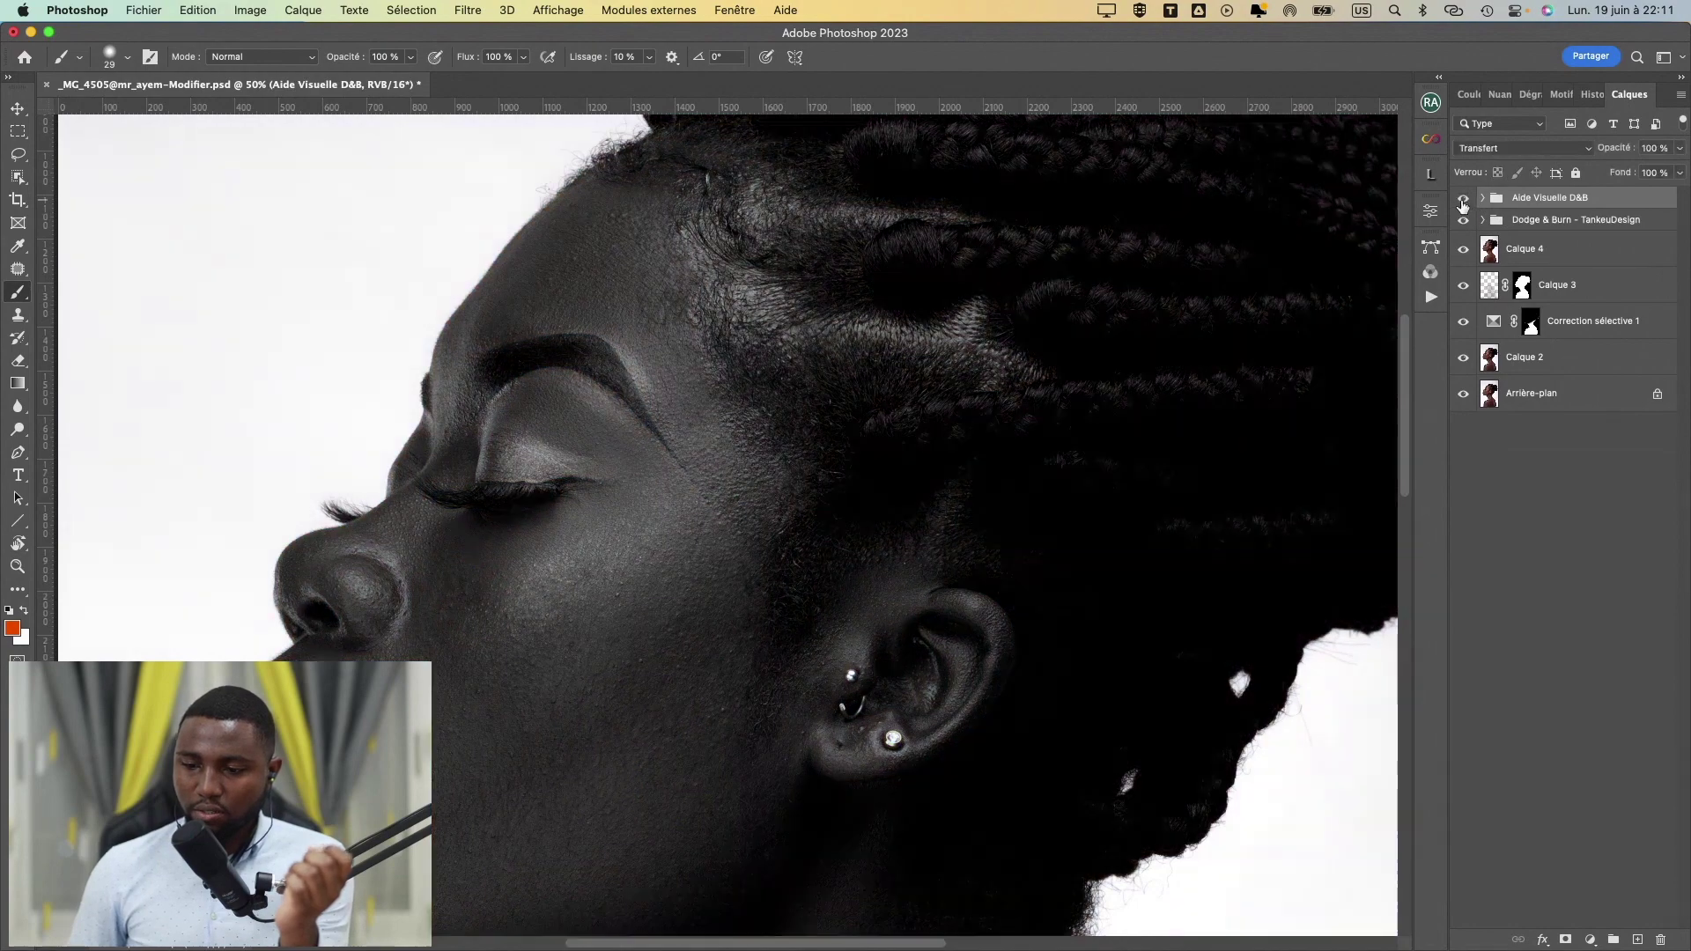
click(1463, 197)
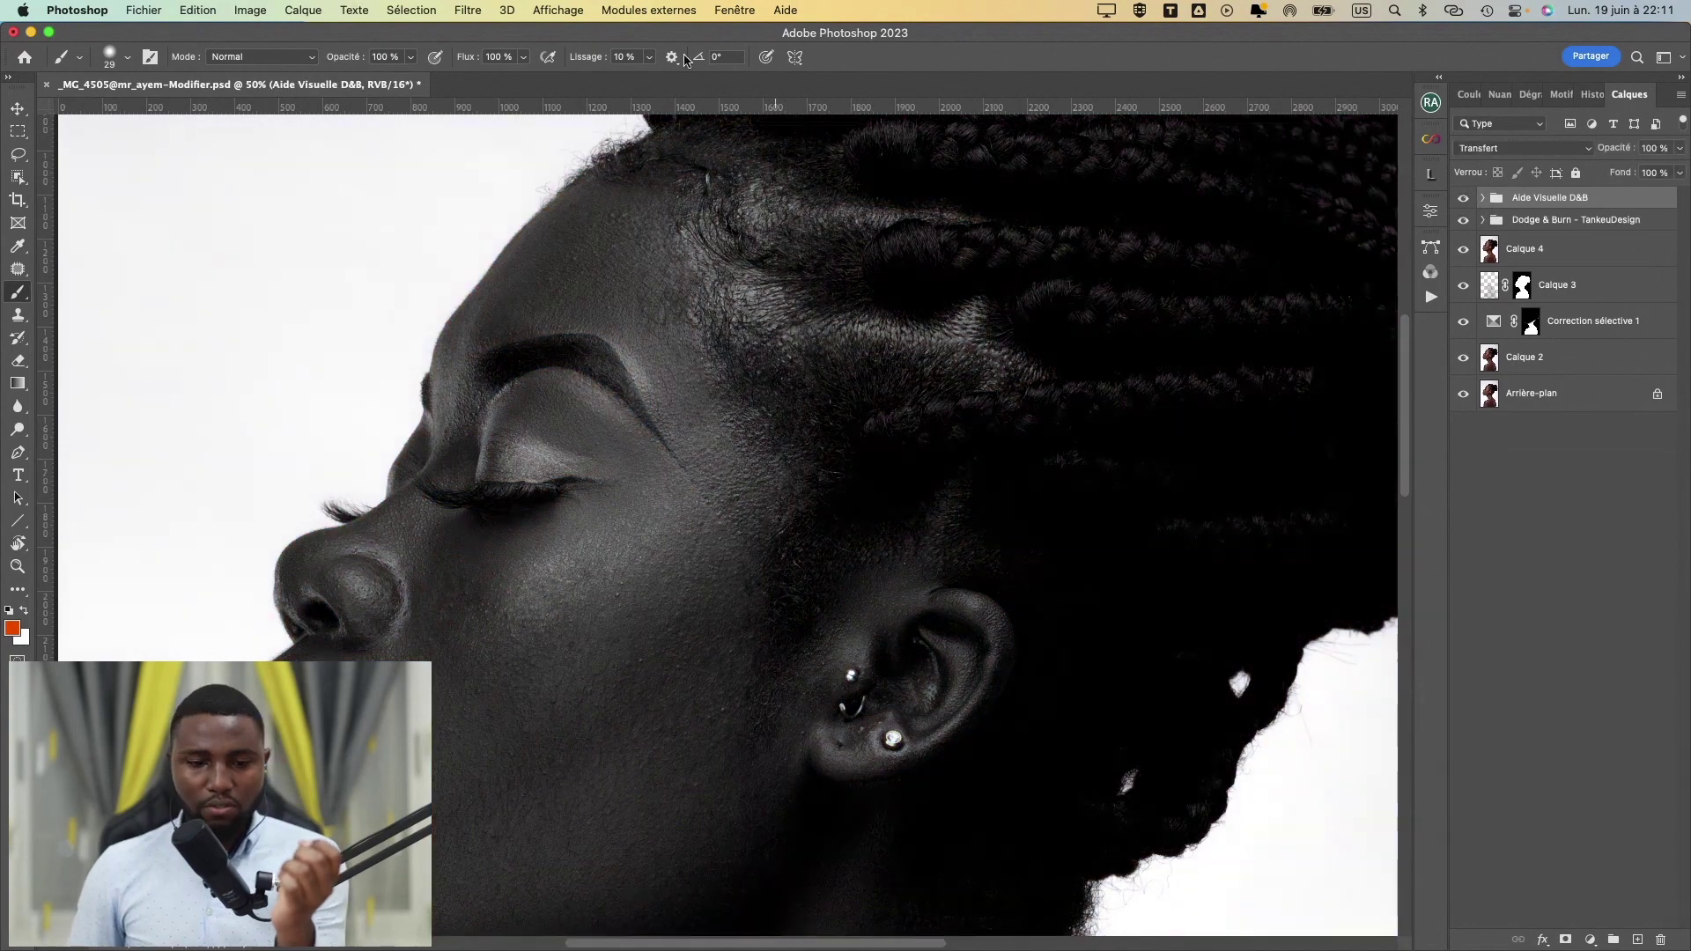
click(128, 56)
double_click(131, 317)
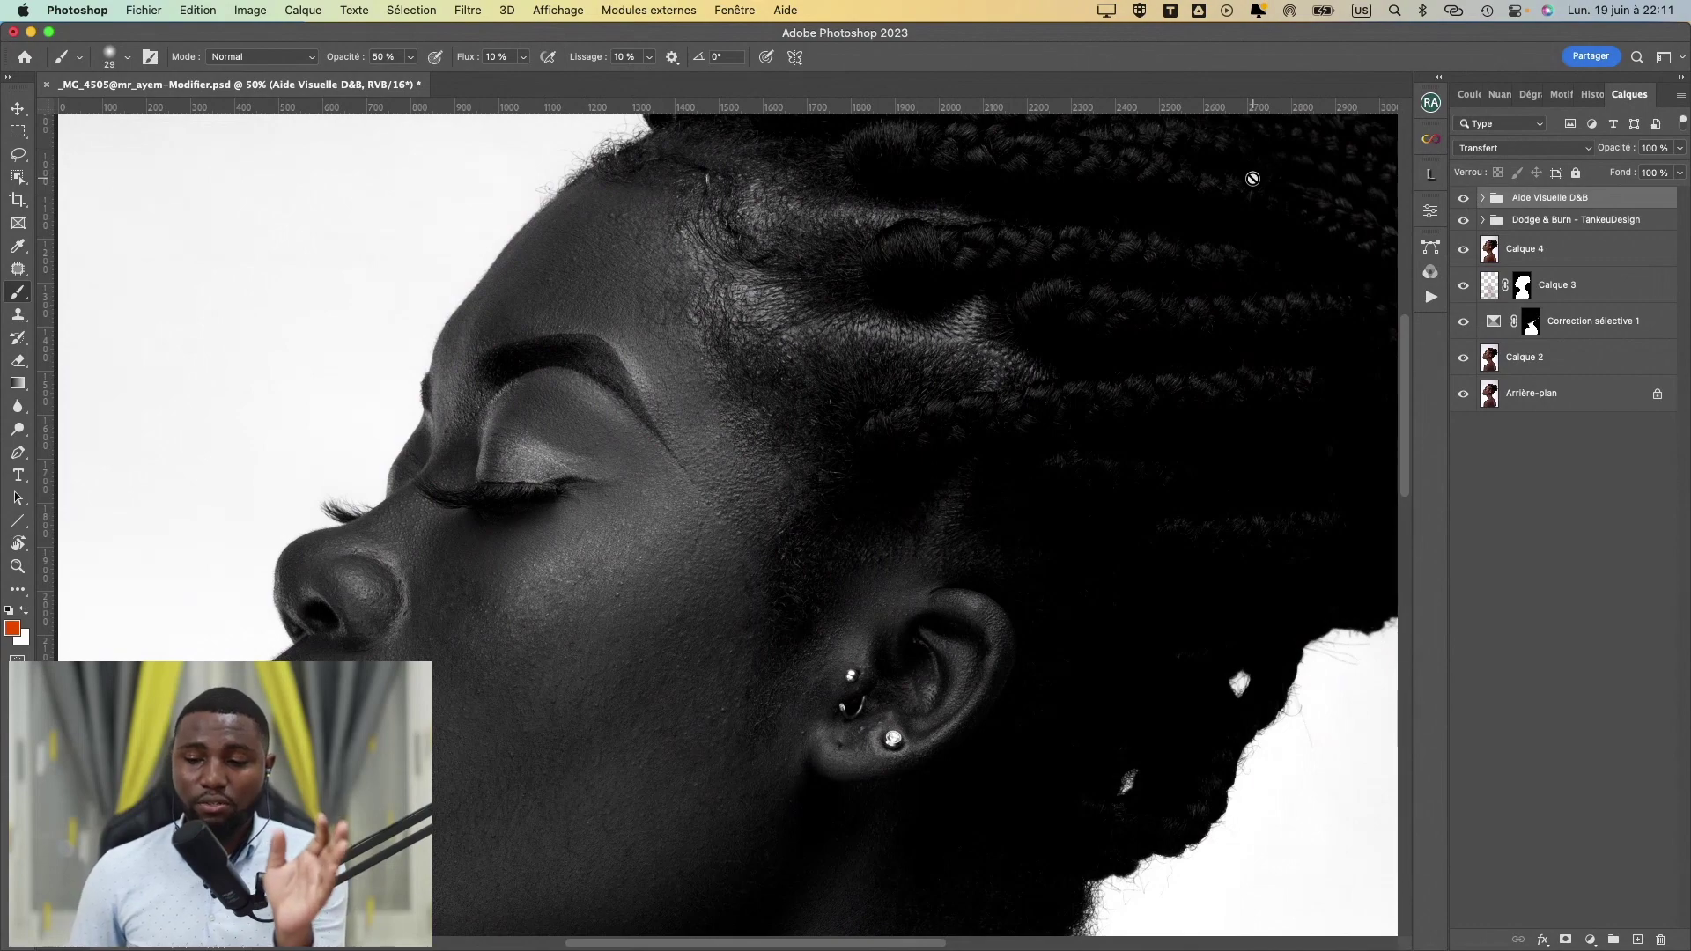
- Expand the Dodge & Burn - TankeuDesign group and select the Dodge layer's mask
click(1483, 220)
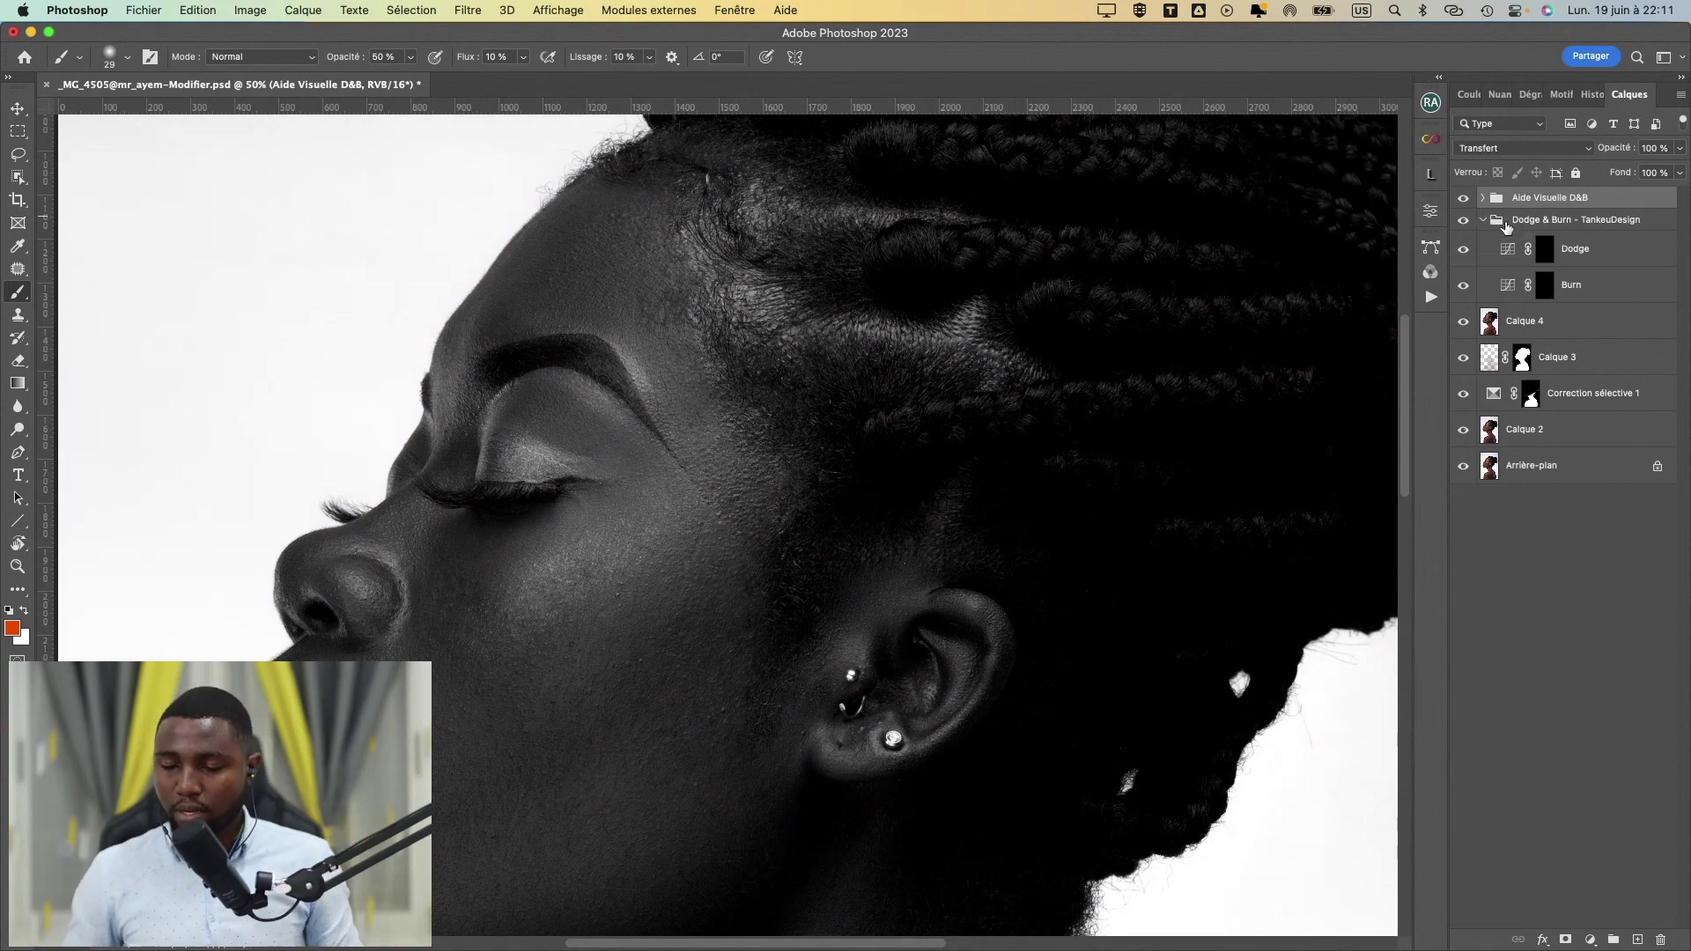
click(1547, 258)
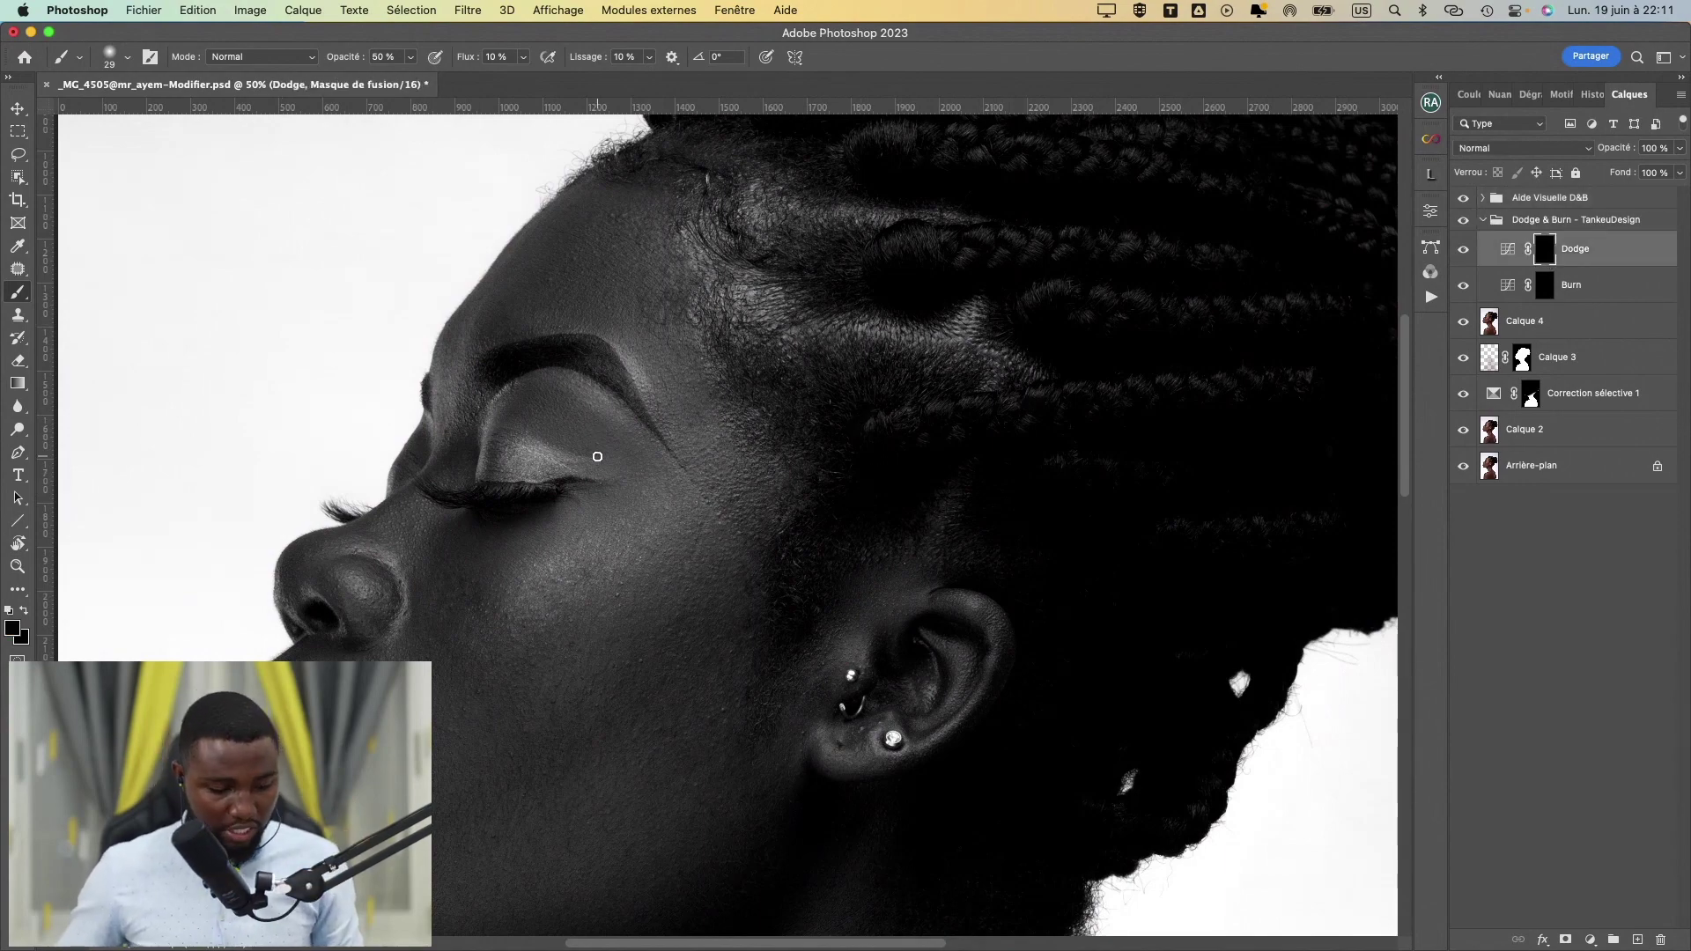
mouse_move(517, 626)
mouse_down()
mouse_move(573, 558)
mouse_move(565, 576)
mouse_up()
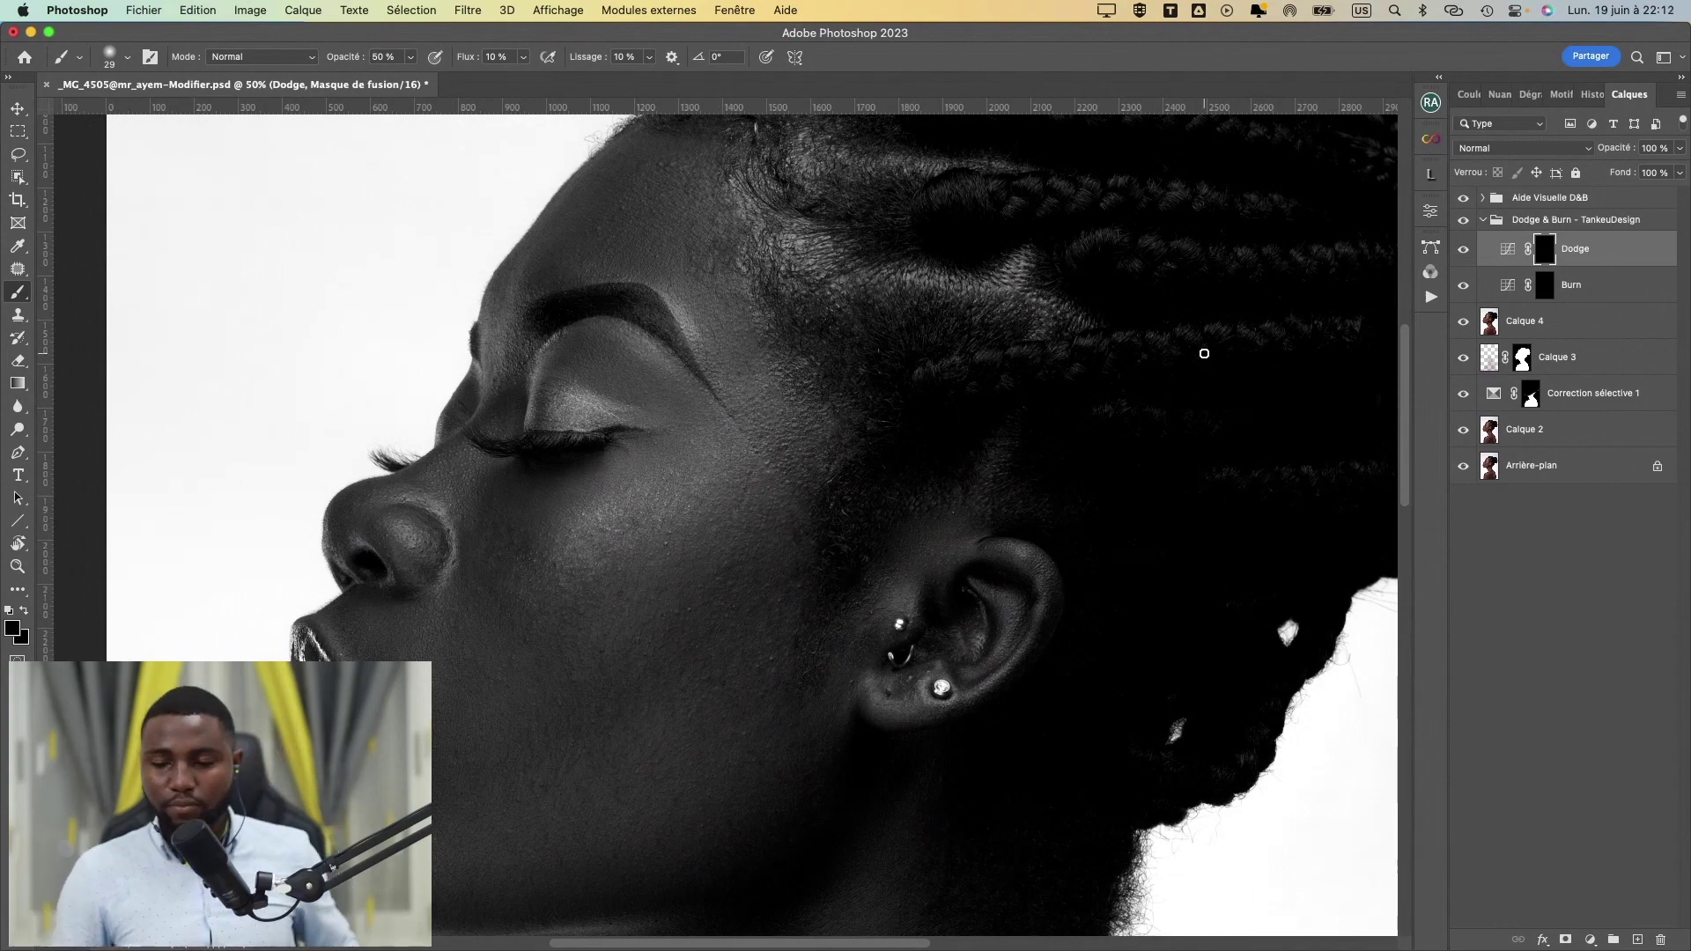
- Toggle the Aide Visuelle D&B group off and on to compare the colour portrait with the black-and-white aid
click(1464, 199)
click(1464, 199)
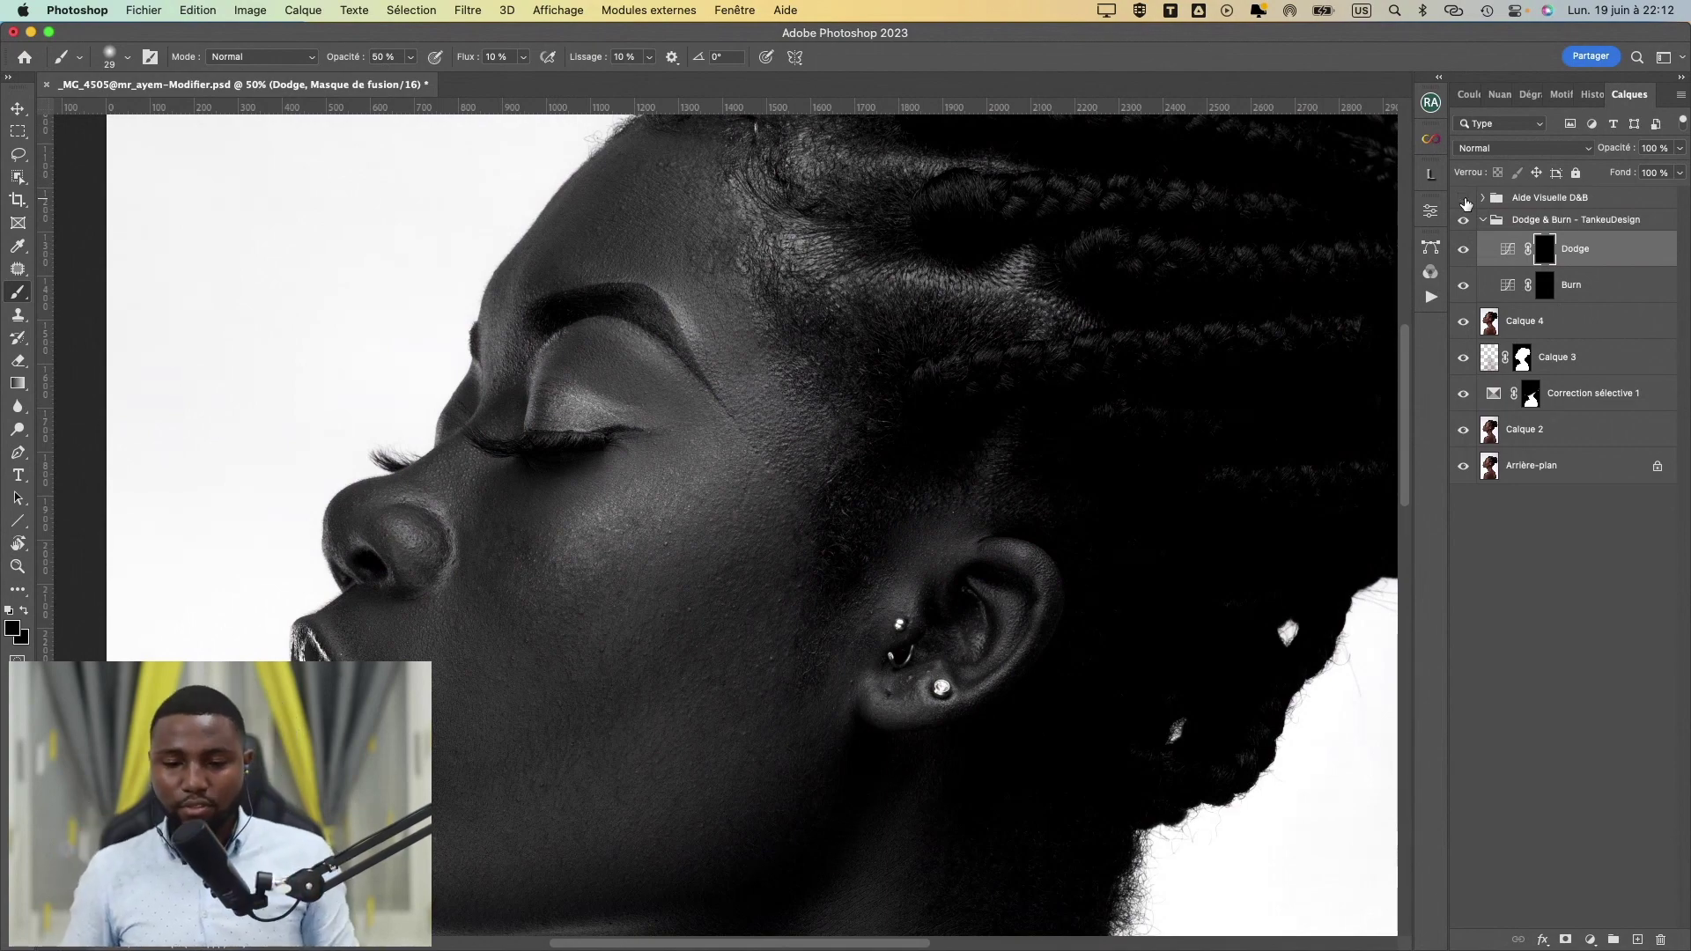
click(1464, 201)
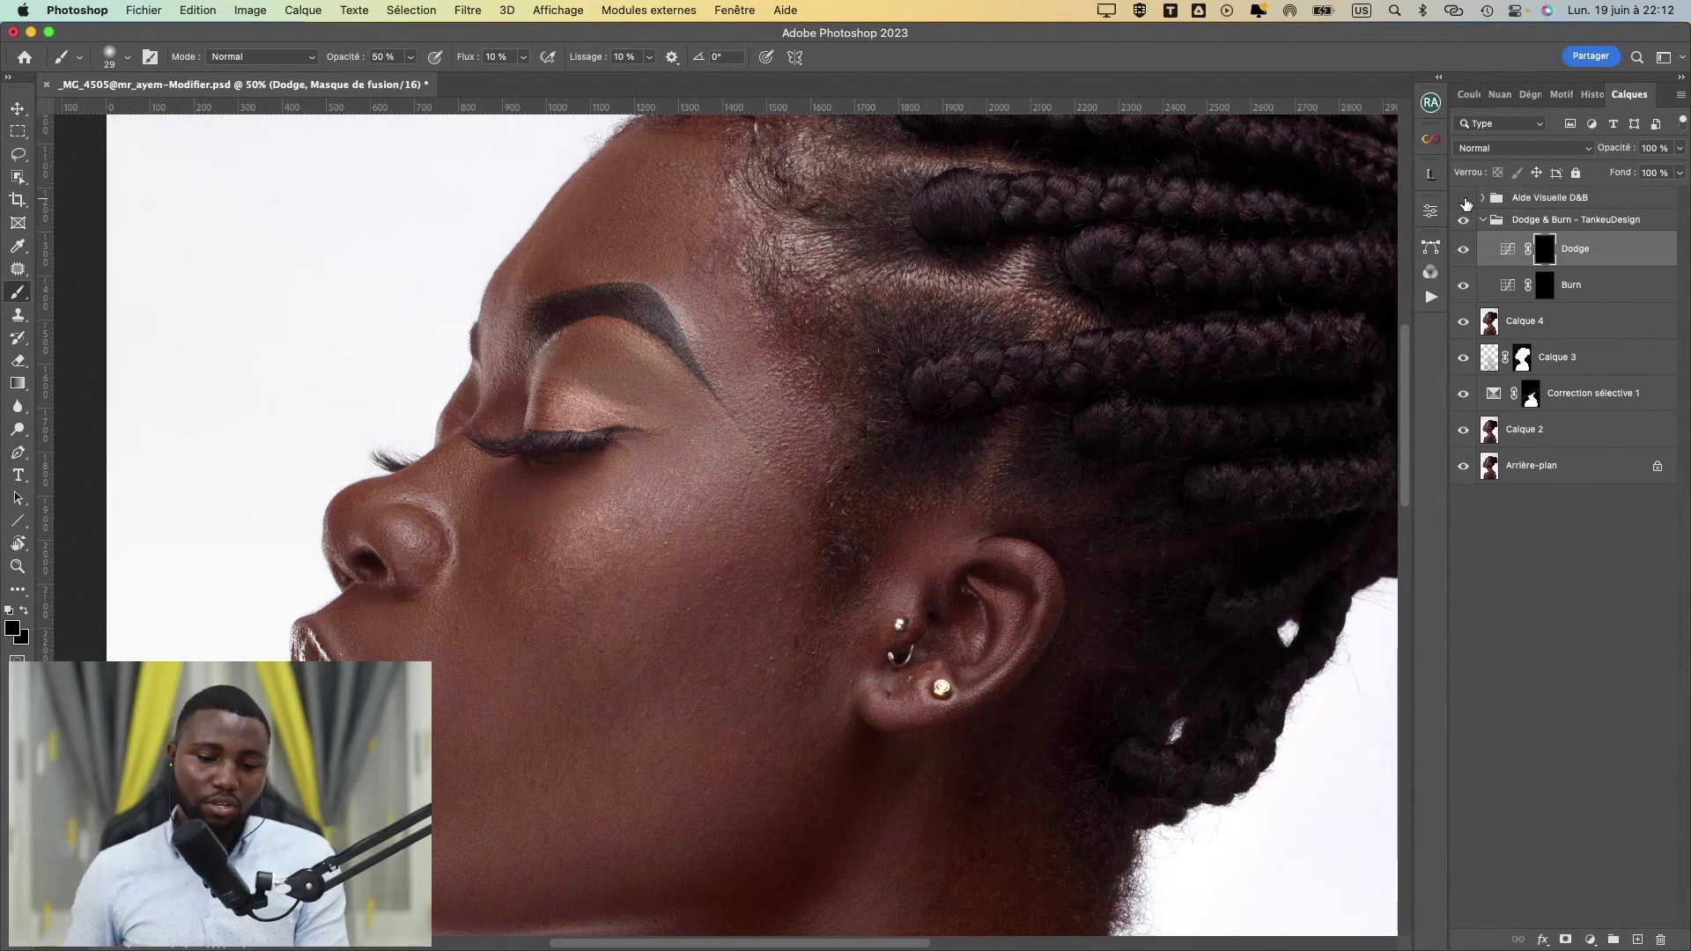
click(1465, 204)
- Set the foreground colour to white (ffffff) and lighten the dark cheek area beside the nose on the Dodge mask
key(super+plus)
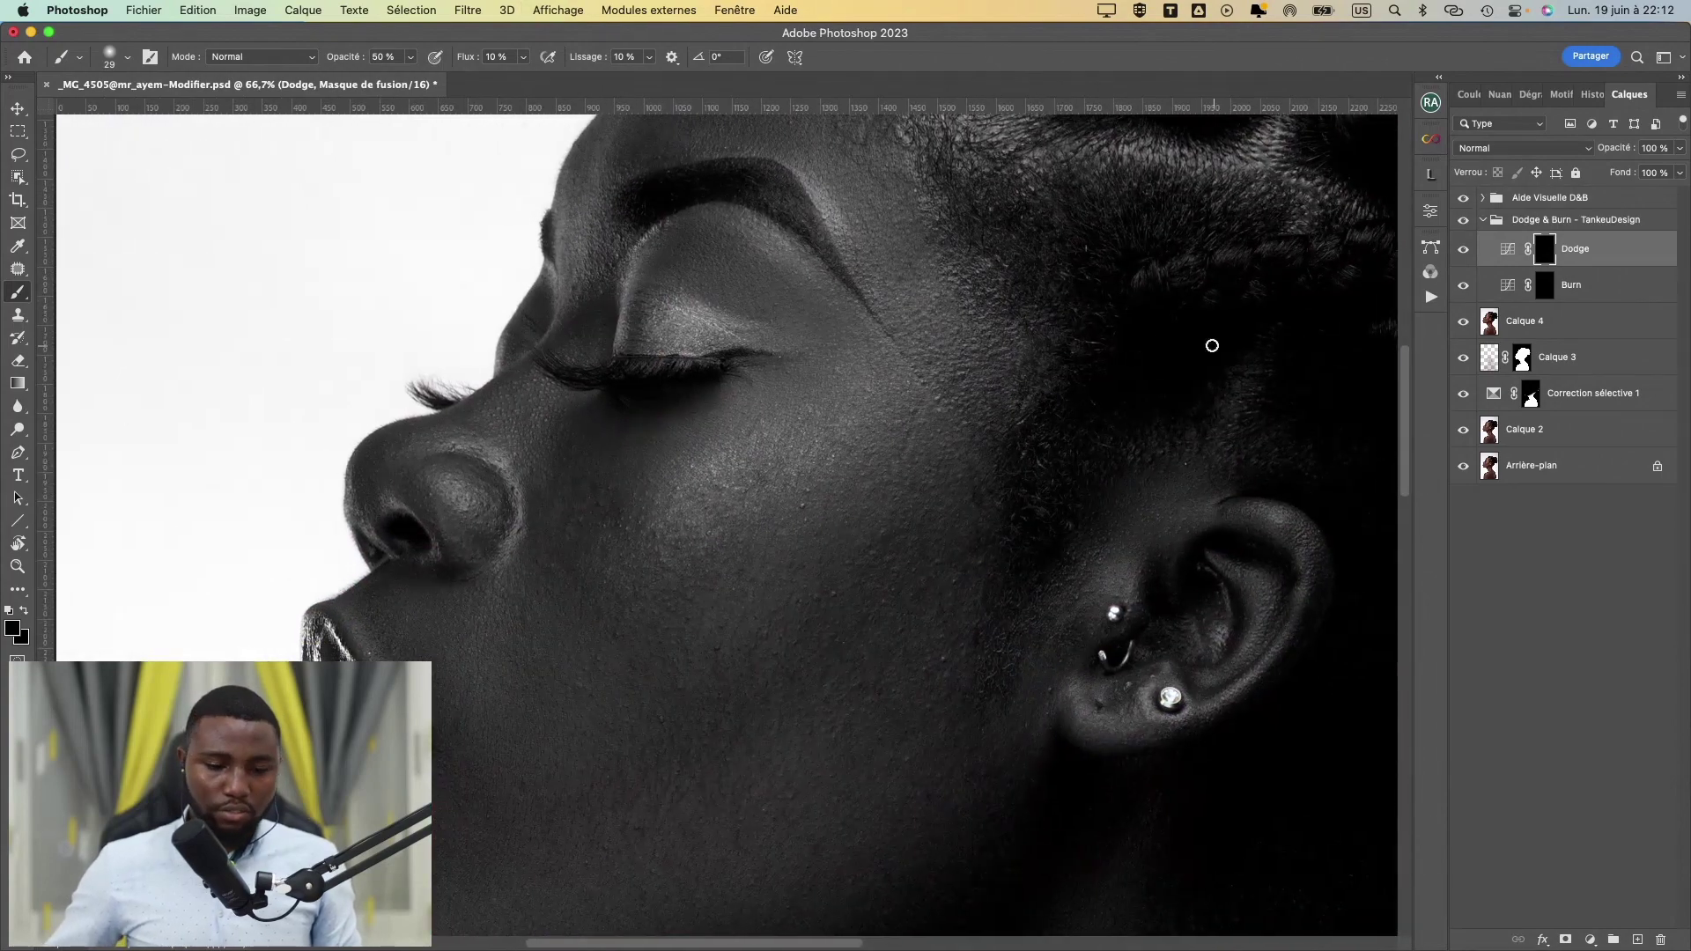
click(14, 626)
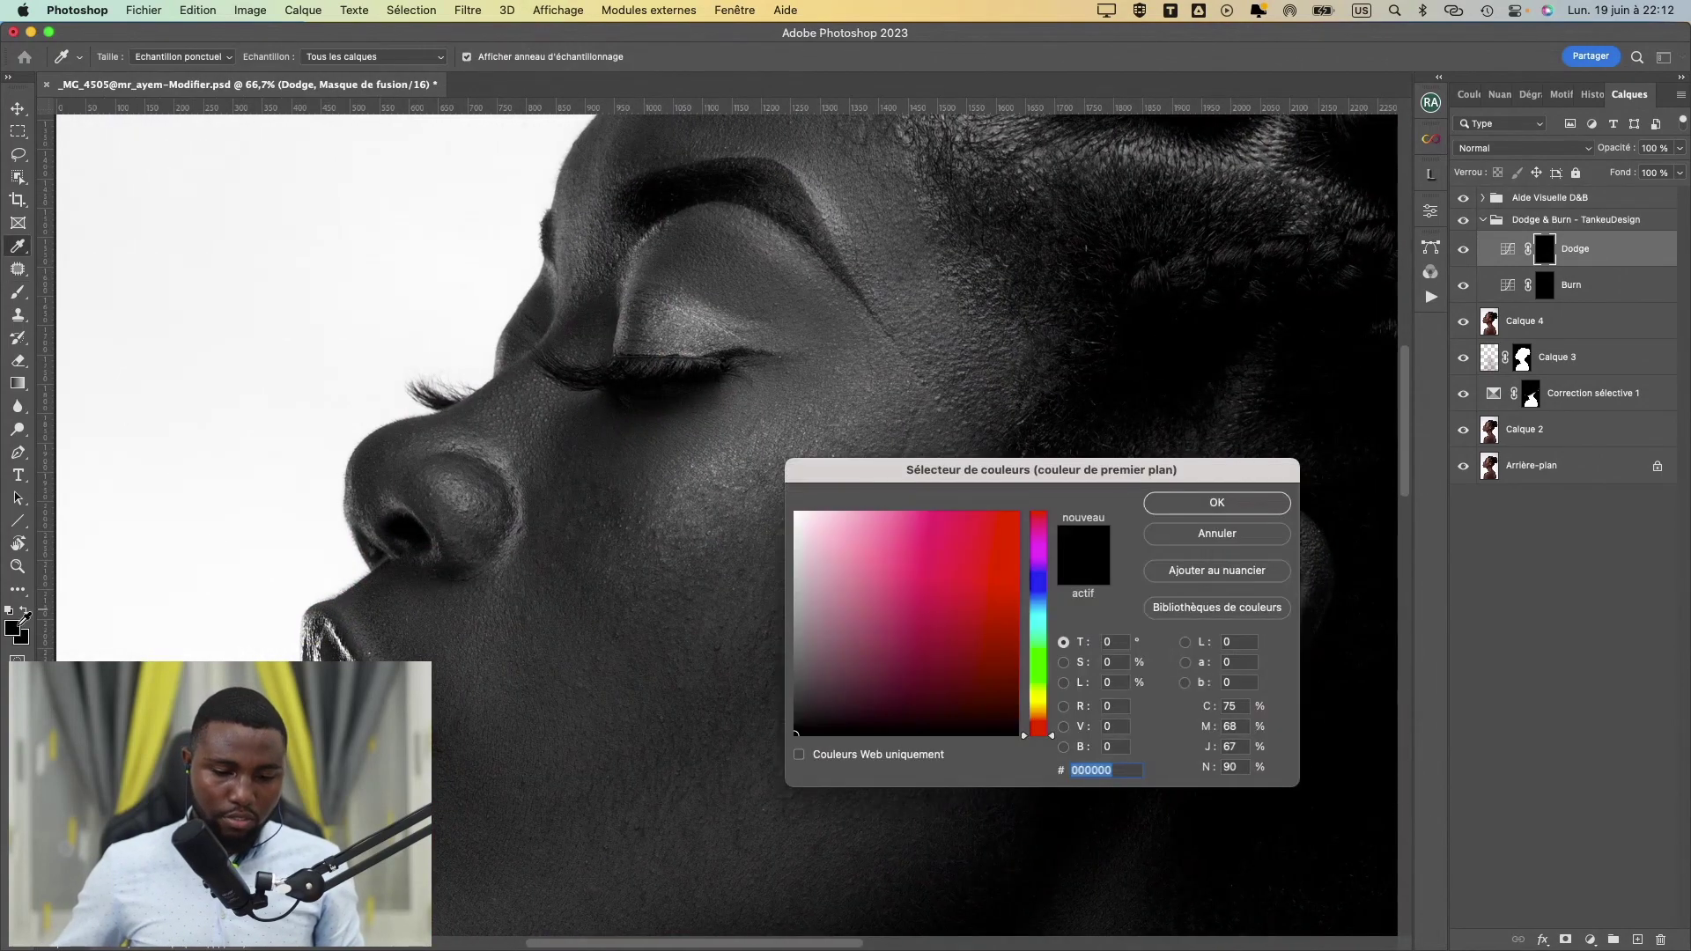
click(796, 514)
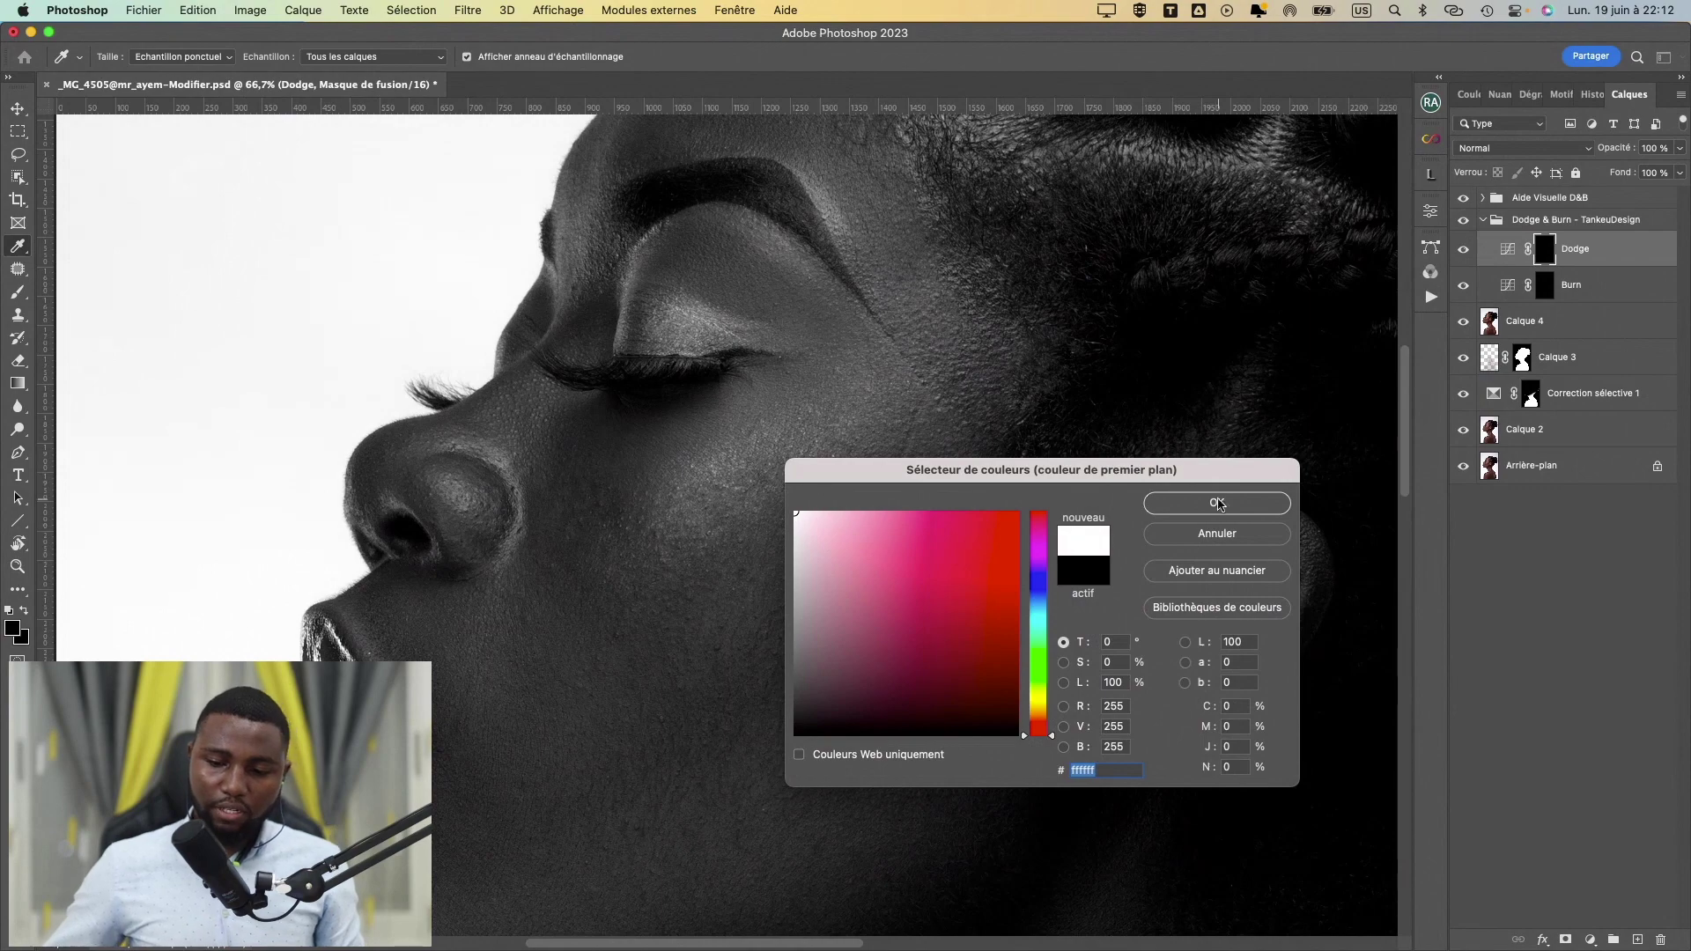
click(1218, 503)
mouse_move(599, 507)
mouse_down()
mouse_move(530, 452)
mouse_move(534, 493)
mouse_move(530, 461)
mouse_move(529, 481)
mouse_move(593, 470)
mouse_move(491, 441)
mouse_move(512, 479)
mouse_move(473, 468)
mouse_move(541, 476)
mouse_move(489, 502)
mouse_up()
key(super+plus)
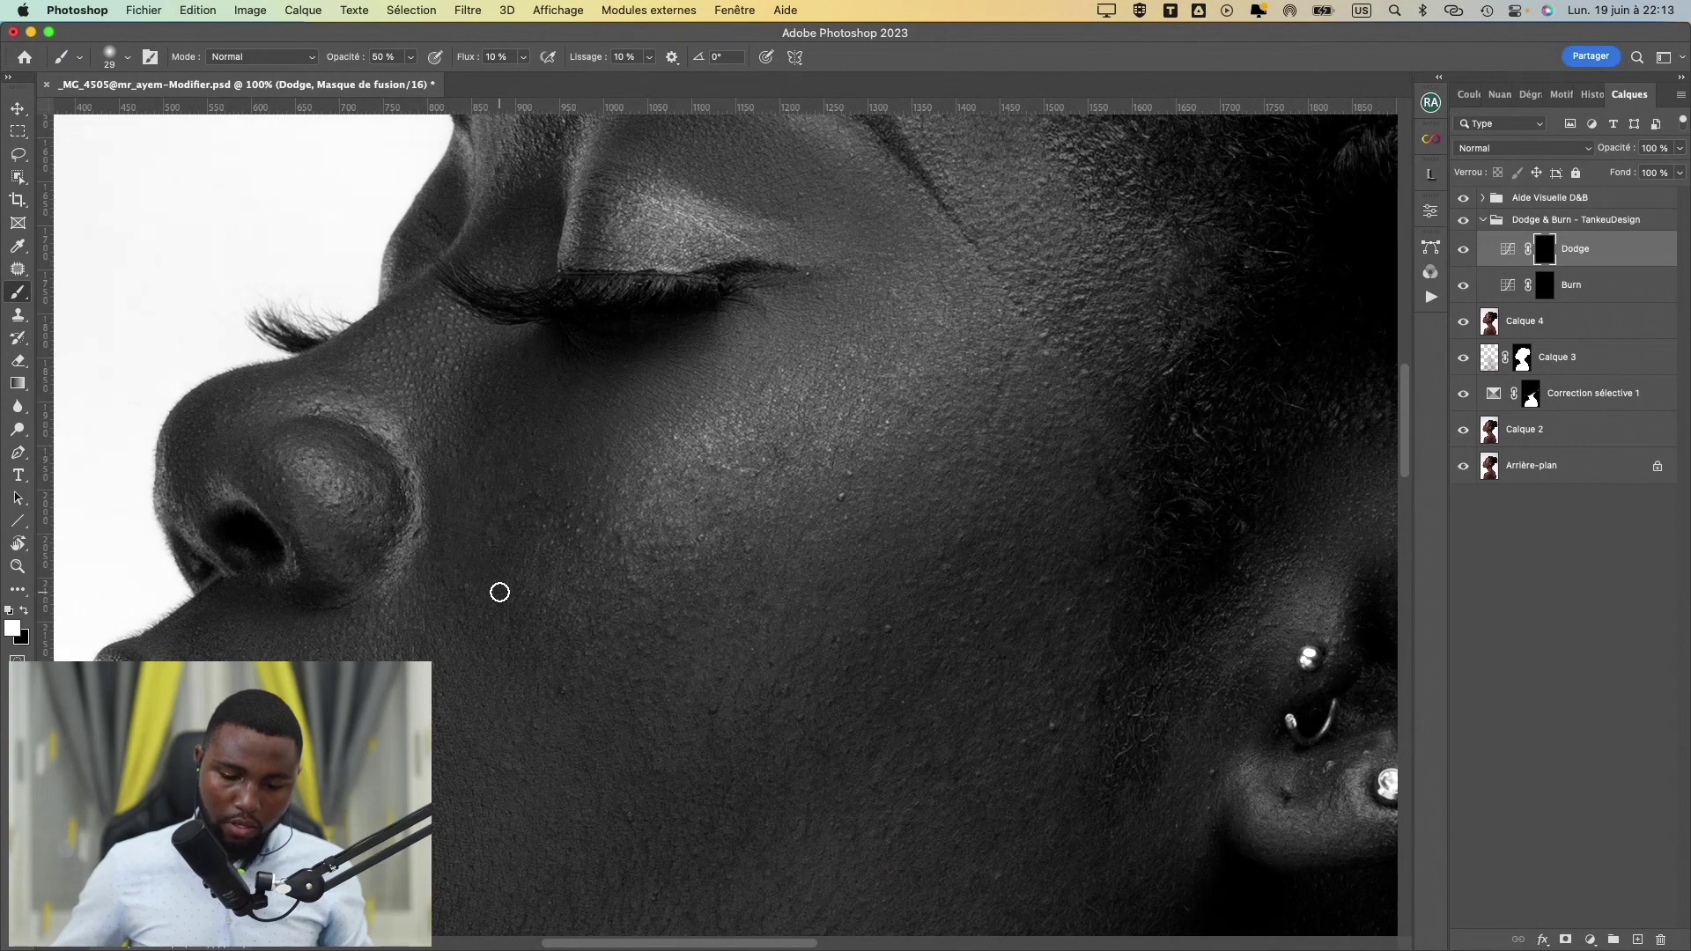
drag(553, 490, 565, 490)
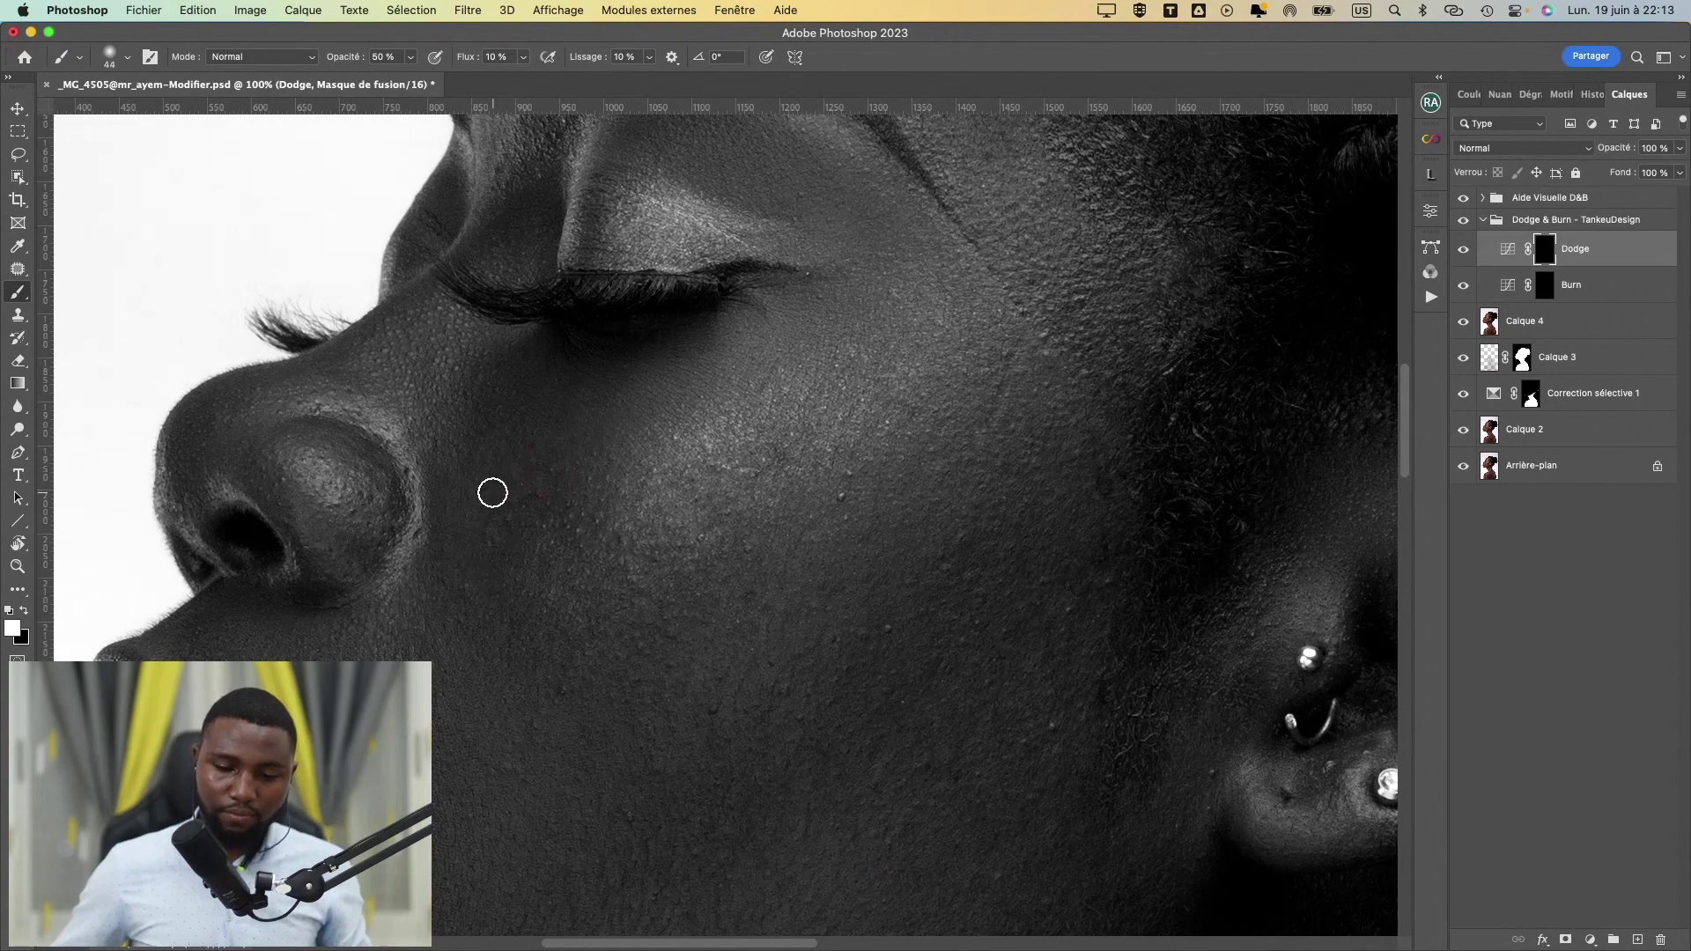
mouse_move(683, 550)
mouse_down()
mouse_move(552, 555)
mouse_move(579, 503)
mouse_up()
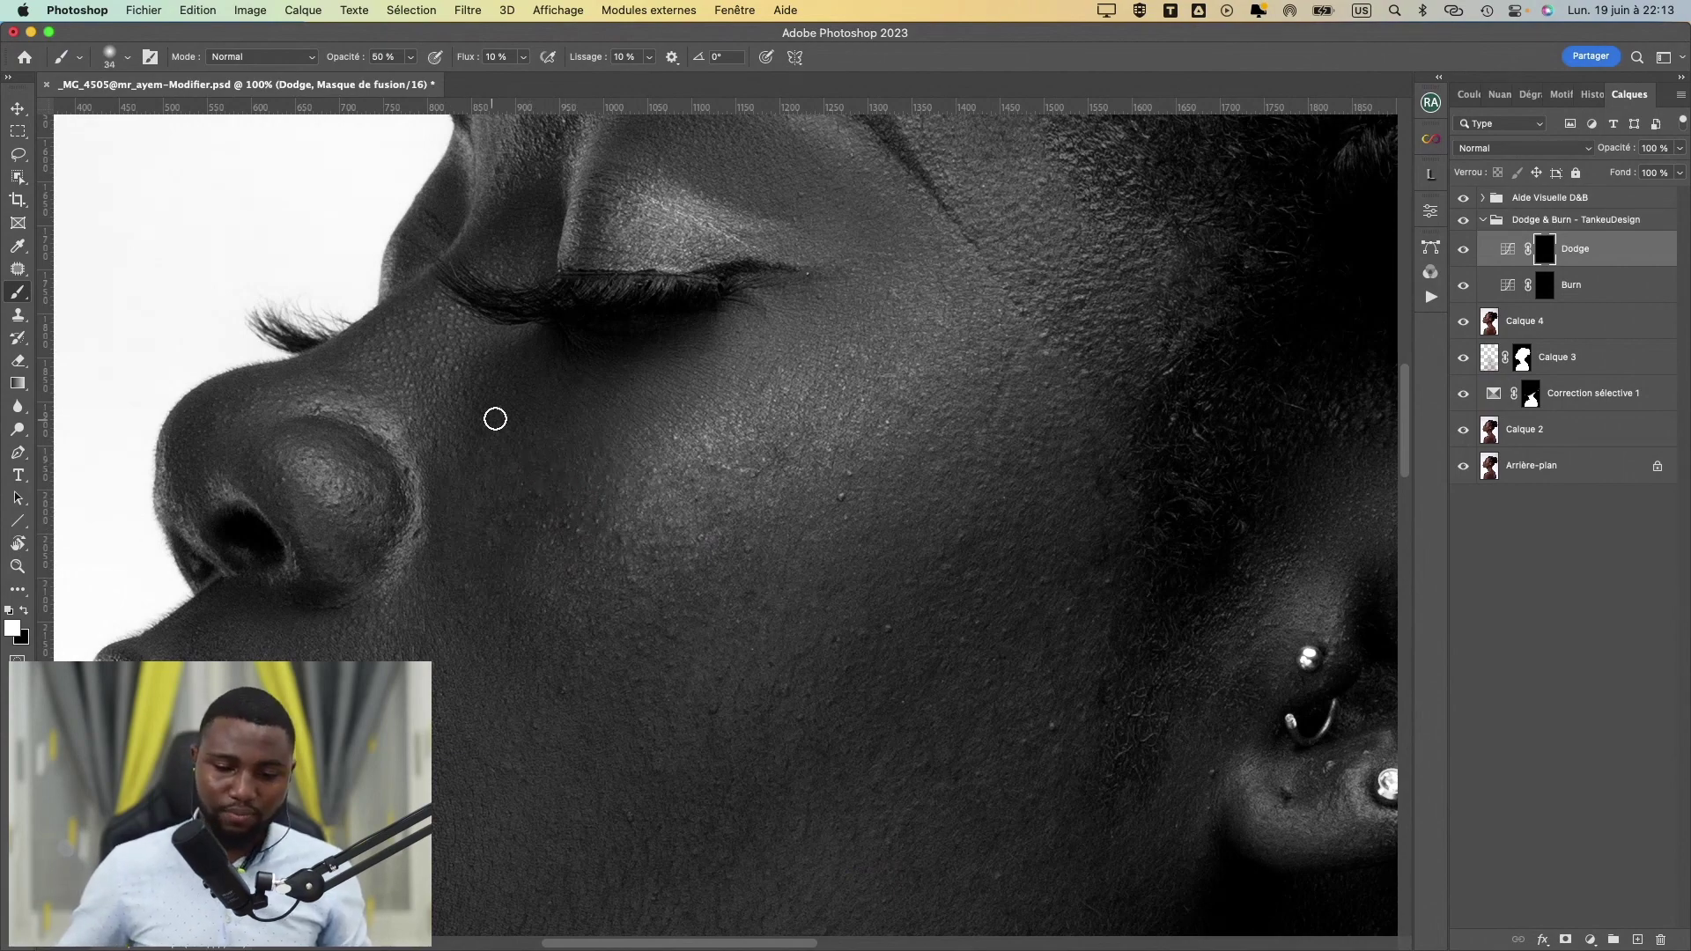
drag(540, 507, 552, 506)
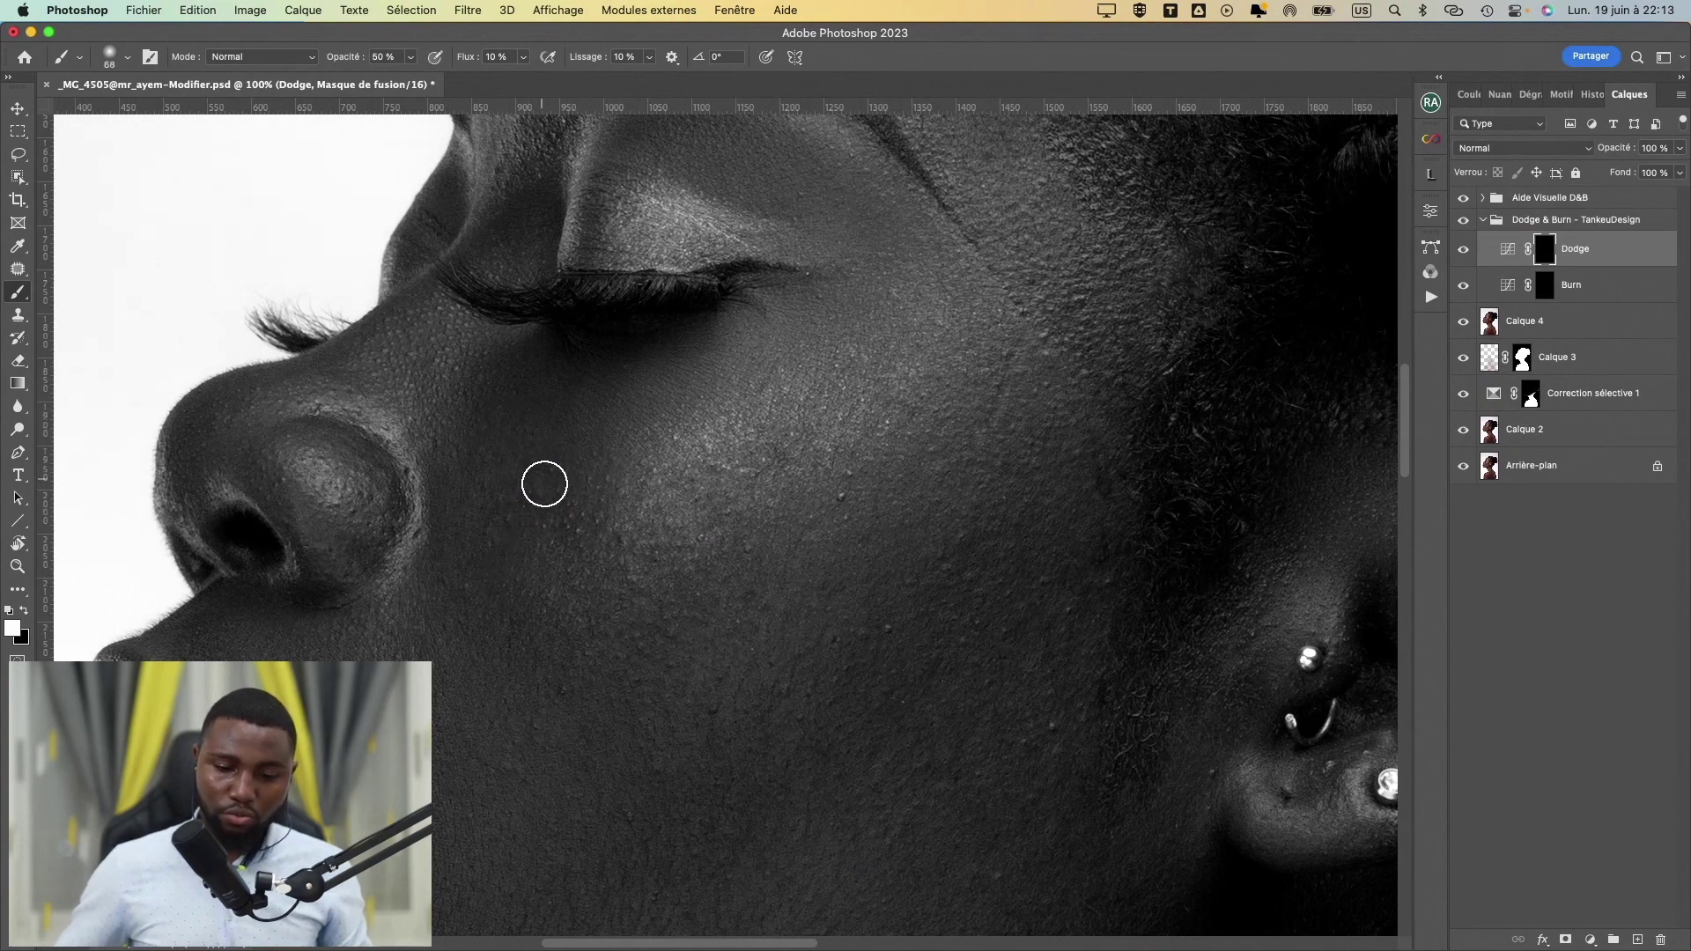
- Lighten the dark skin around the eyebrow on the Dodge mask with a 47 px brush and return to the cheek
drag(693, 472, 672, 604)
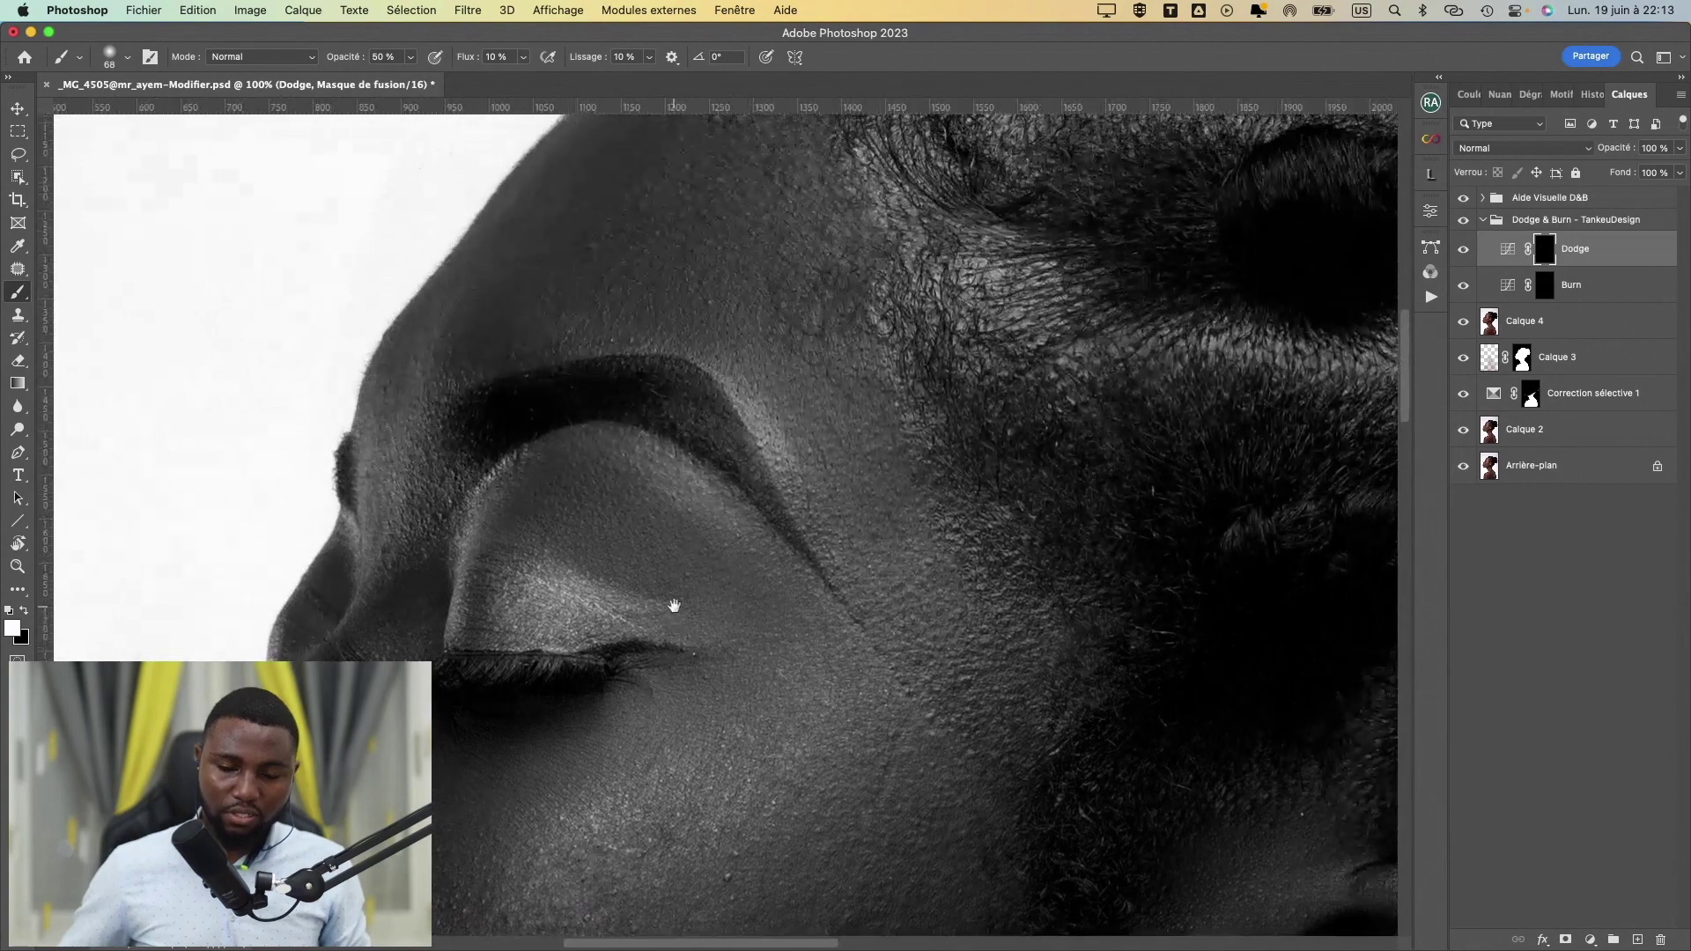
drag(505, 352, 484, 352)
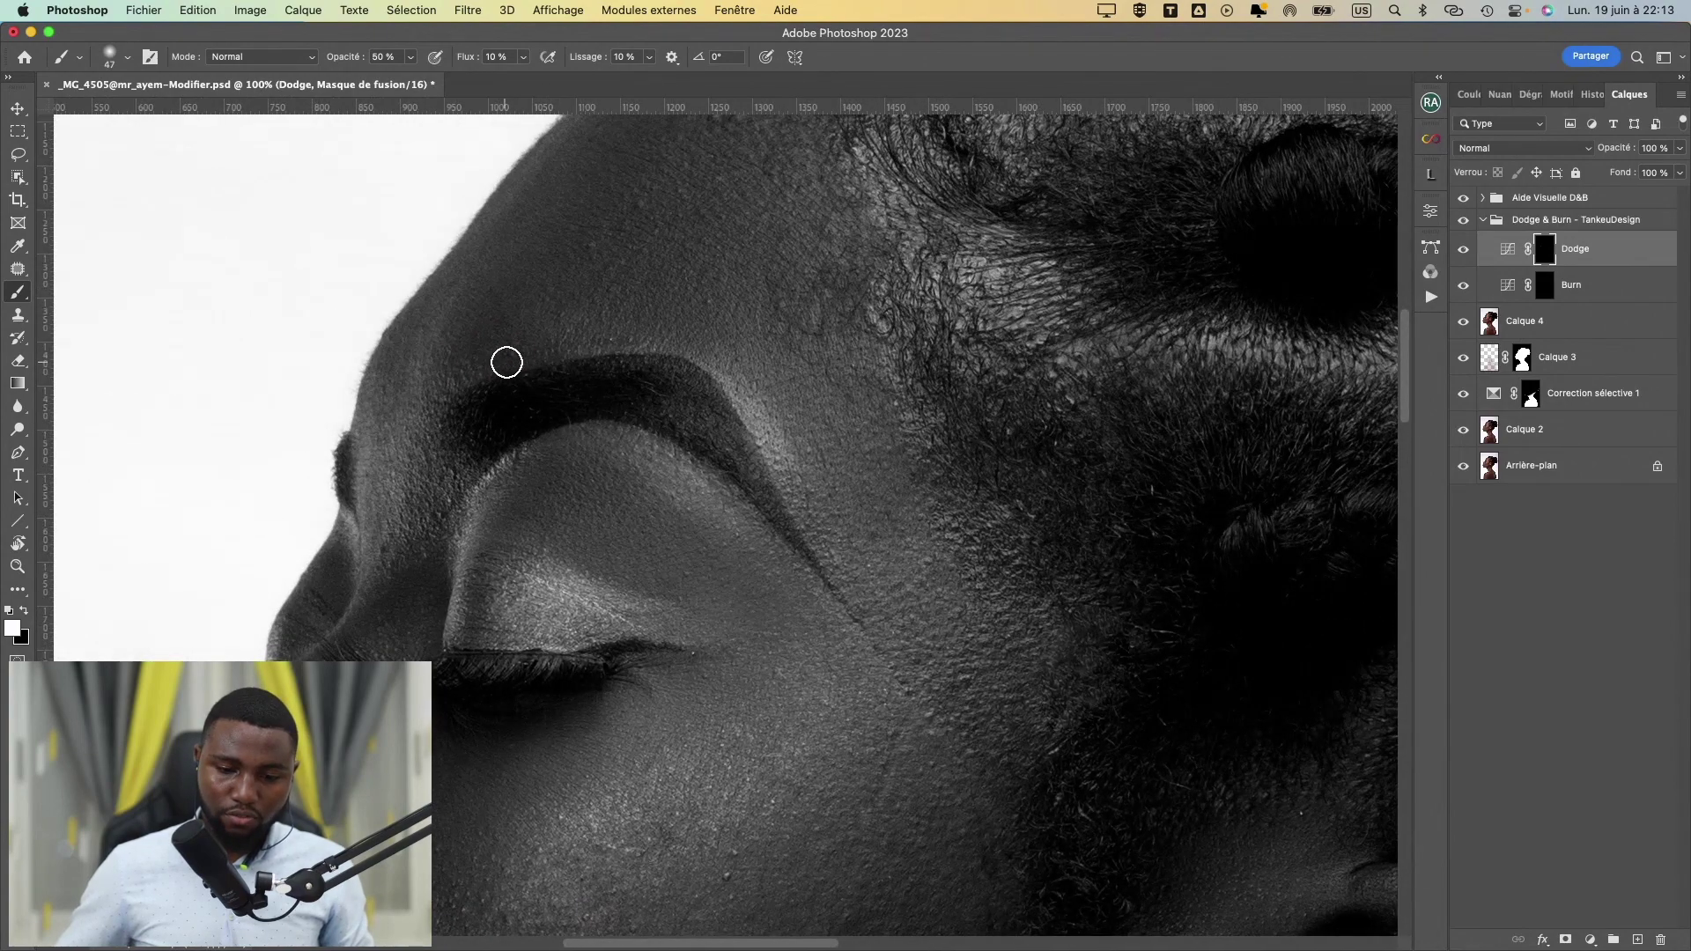
drag(696, 515, 757, 229)
mouse_move(666, 552)
mouse_down()
mouse_move(657, 388)
mouse_move(616, 246)
mouse_move(616, 340)
mouse_move(632, 344)
mouse_up()
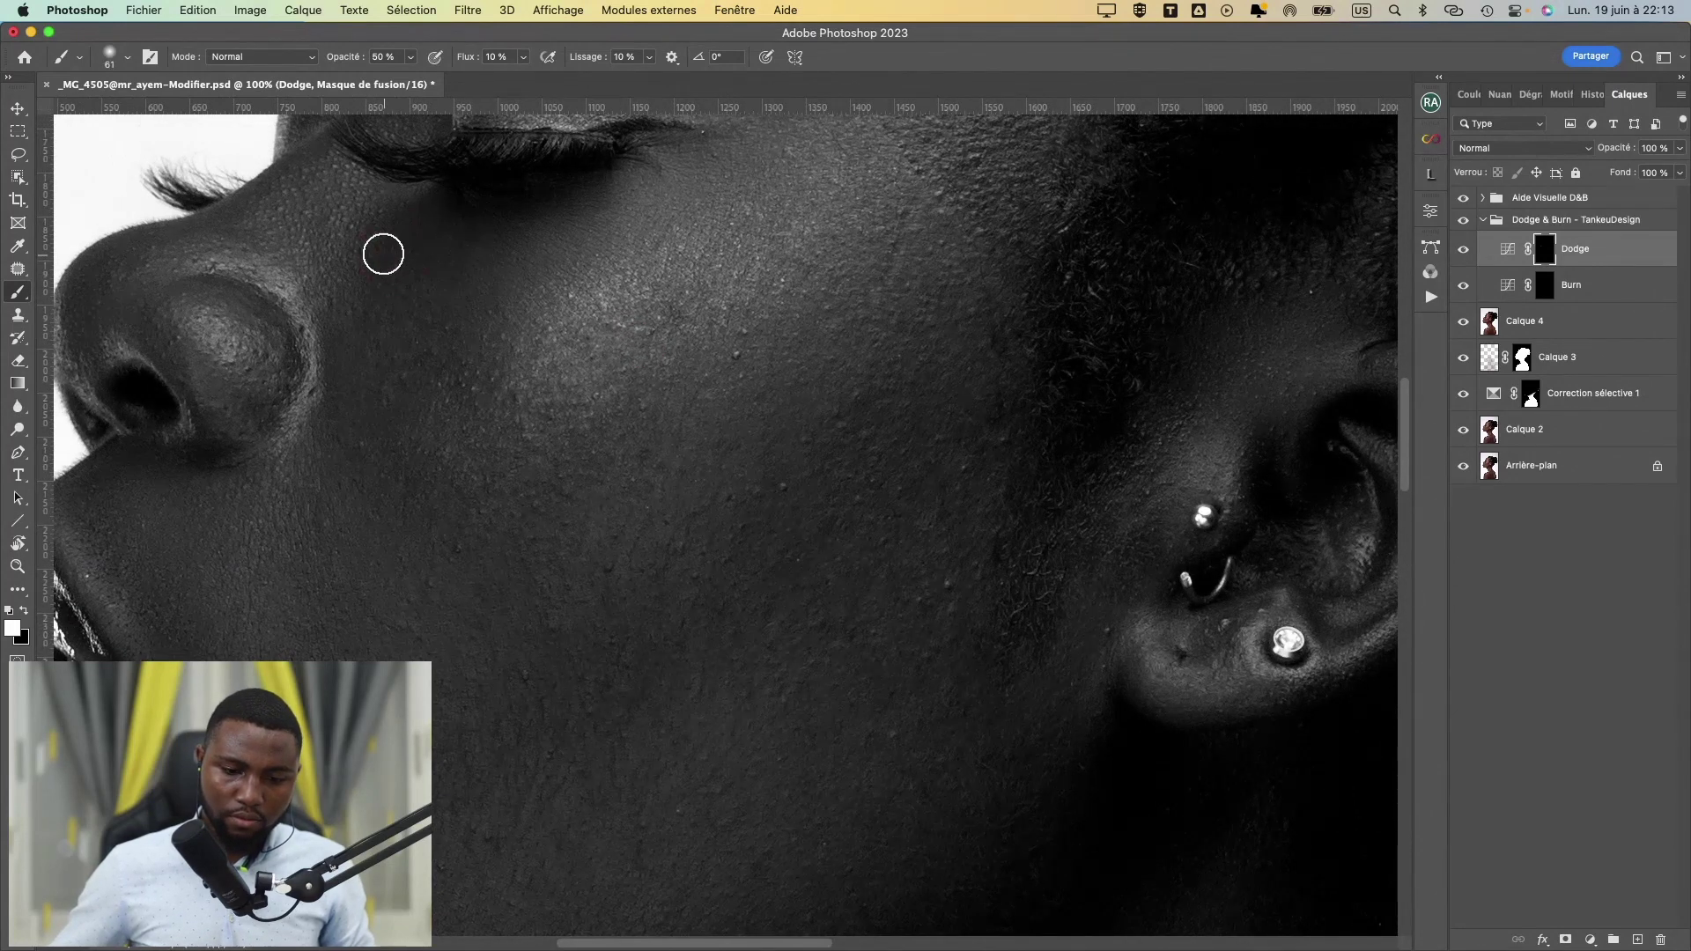
- Toggle the Dodge layer's visibility to compare the face before and after lightening
key(super+minus)
drag(571, 377, 522, 519)
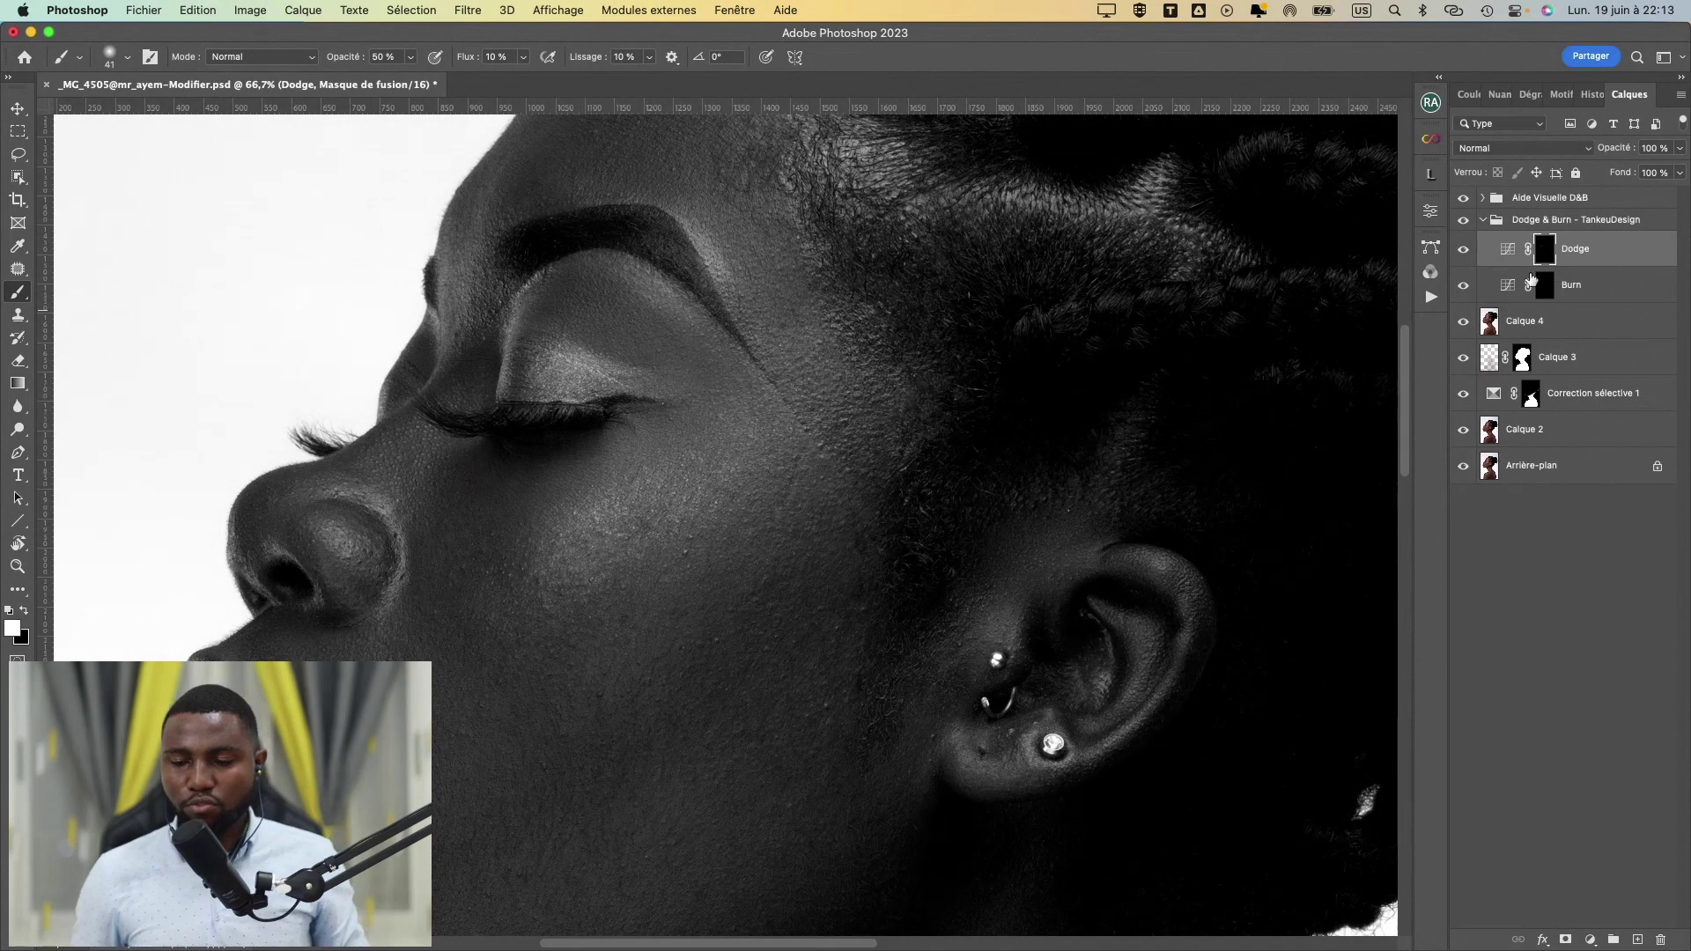
click(1464, 251)
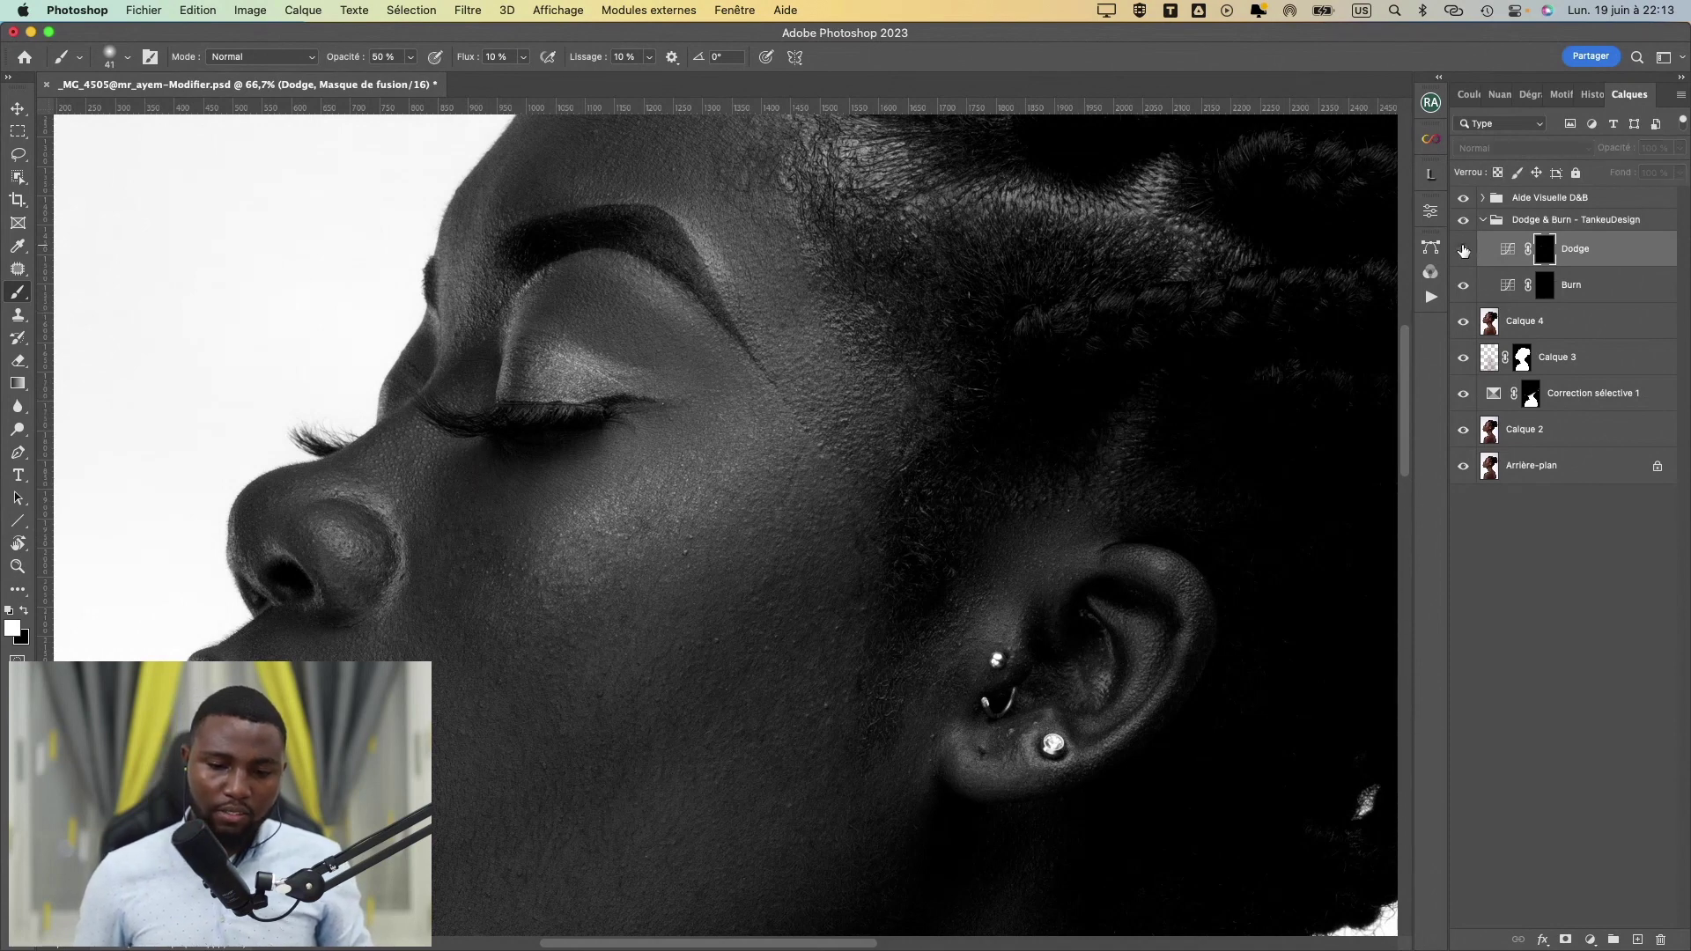
click(1464, 251)
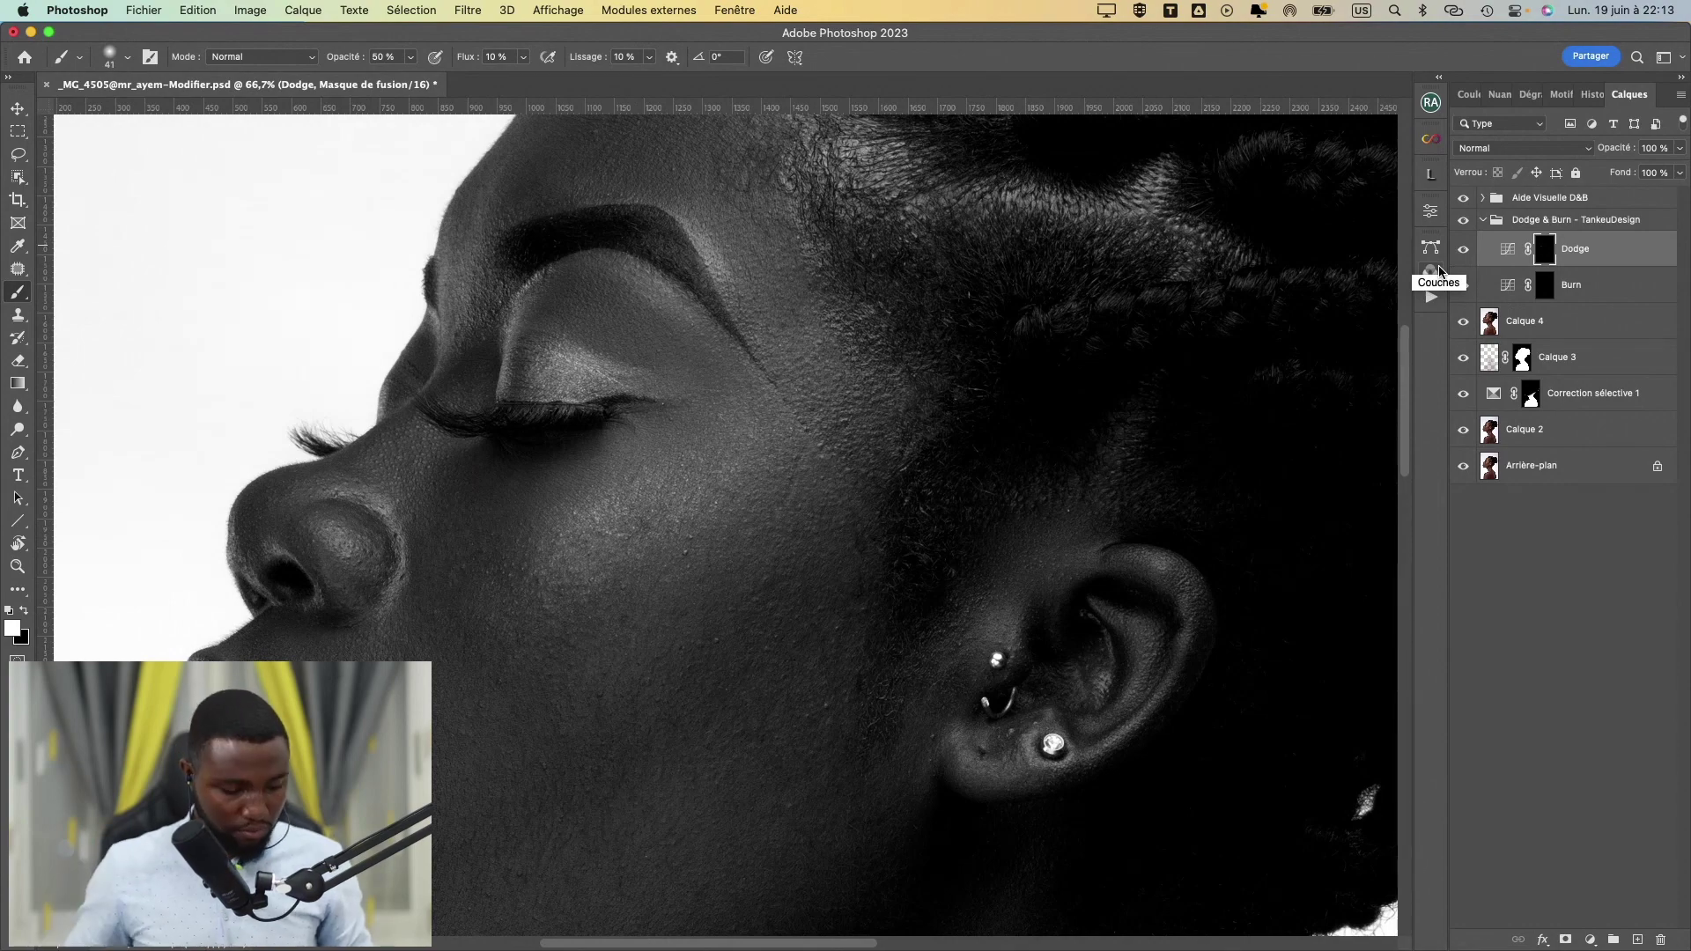
- Lighten the dark areas of the lower cheek and the neck on the Dodge mask with 73 px and 128 px brushes
drag(514, 569, 524, 567)
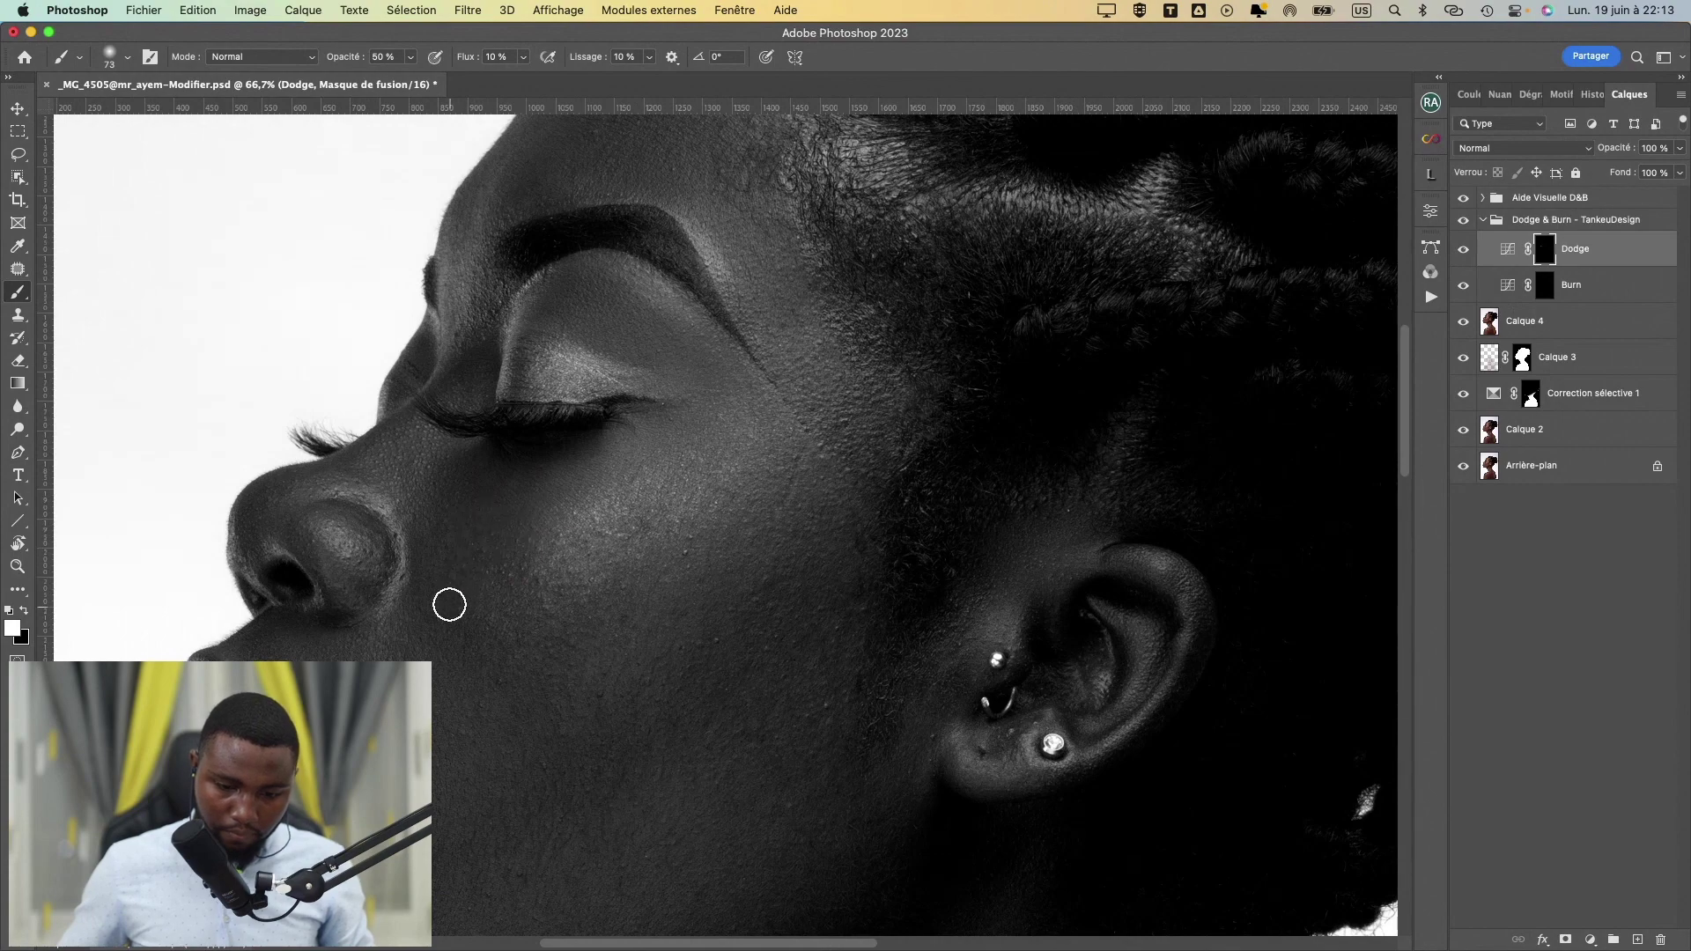
drag(658, 749, 667, 361)
drag(707, 648, 326, 300)
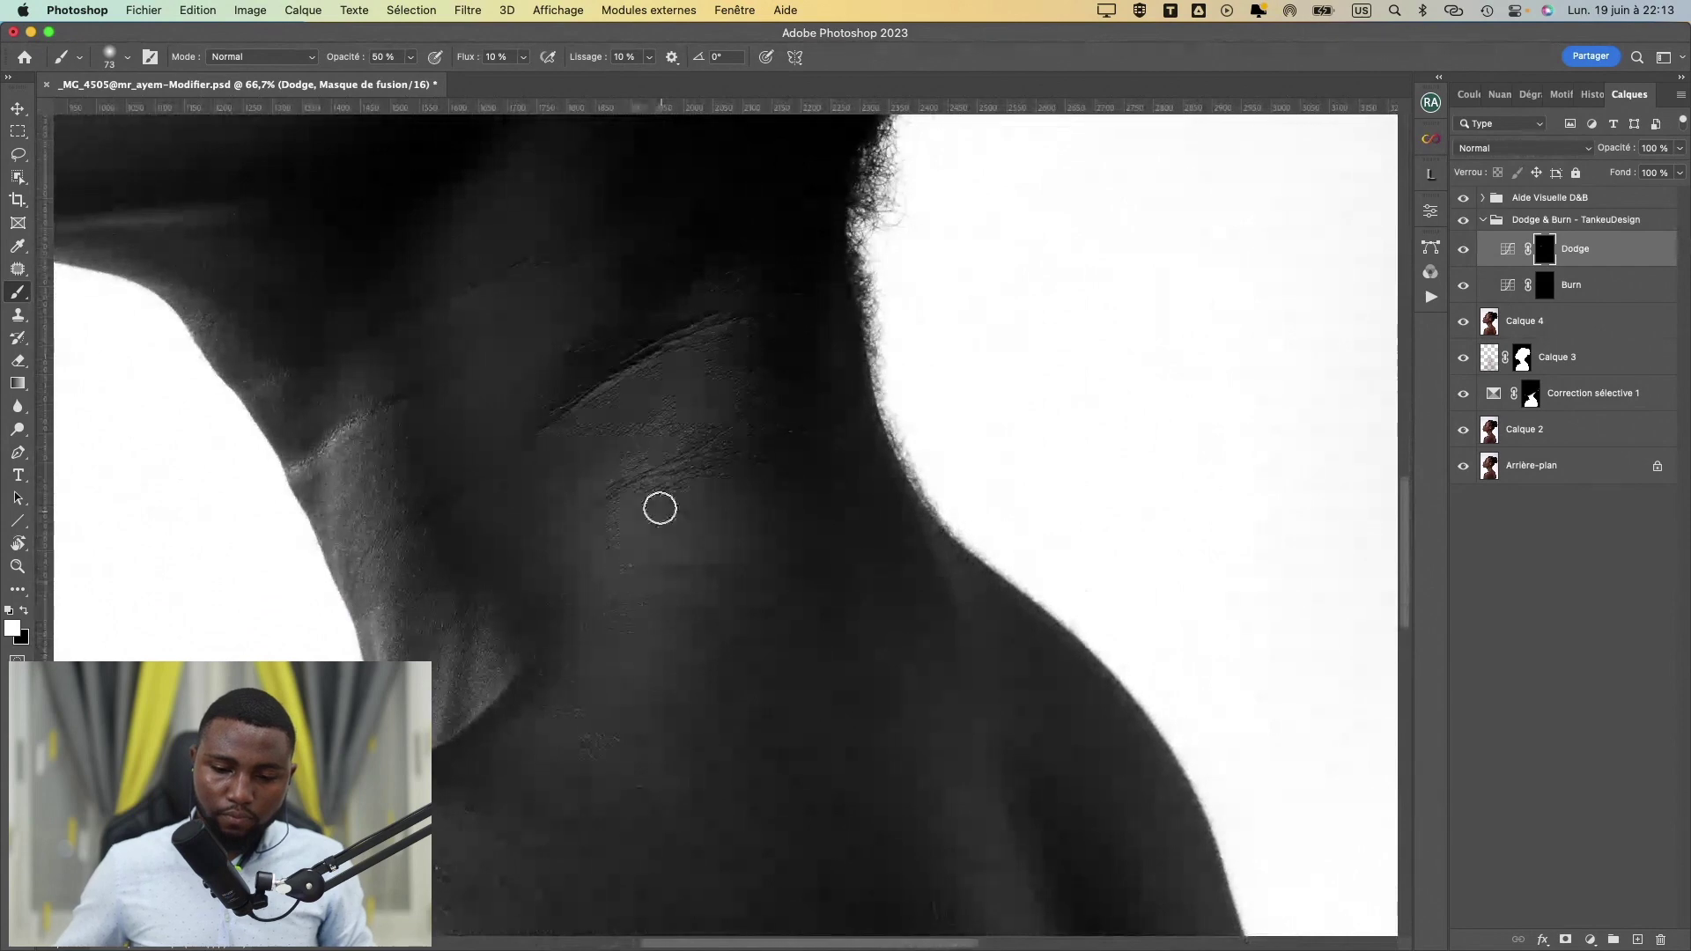
drag(604, 350, 628, 350)
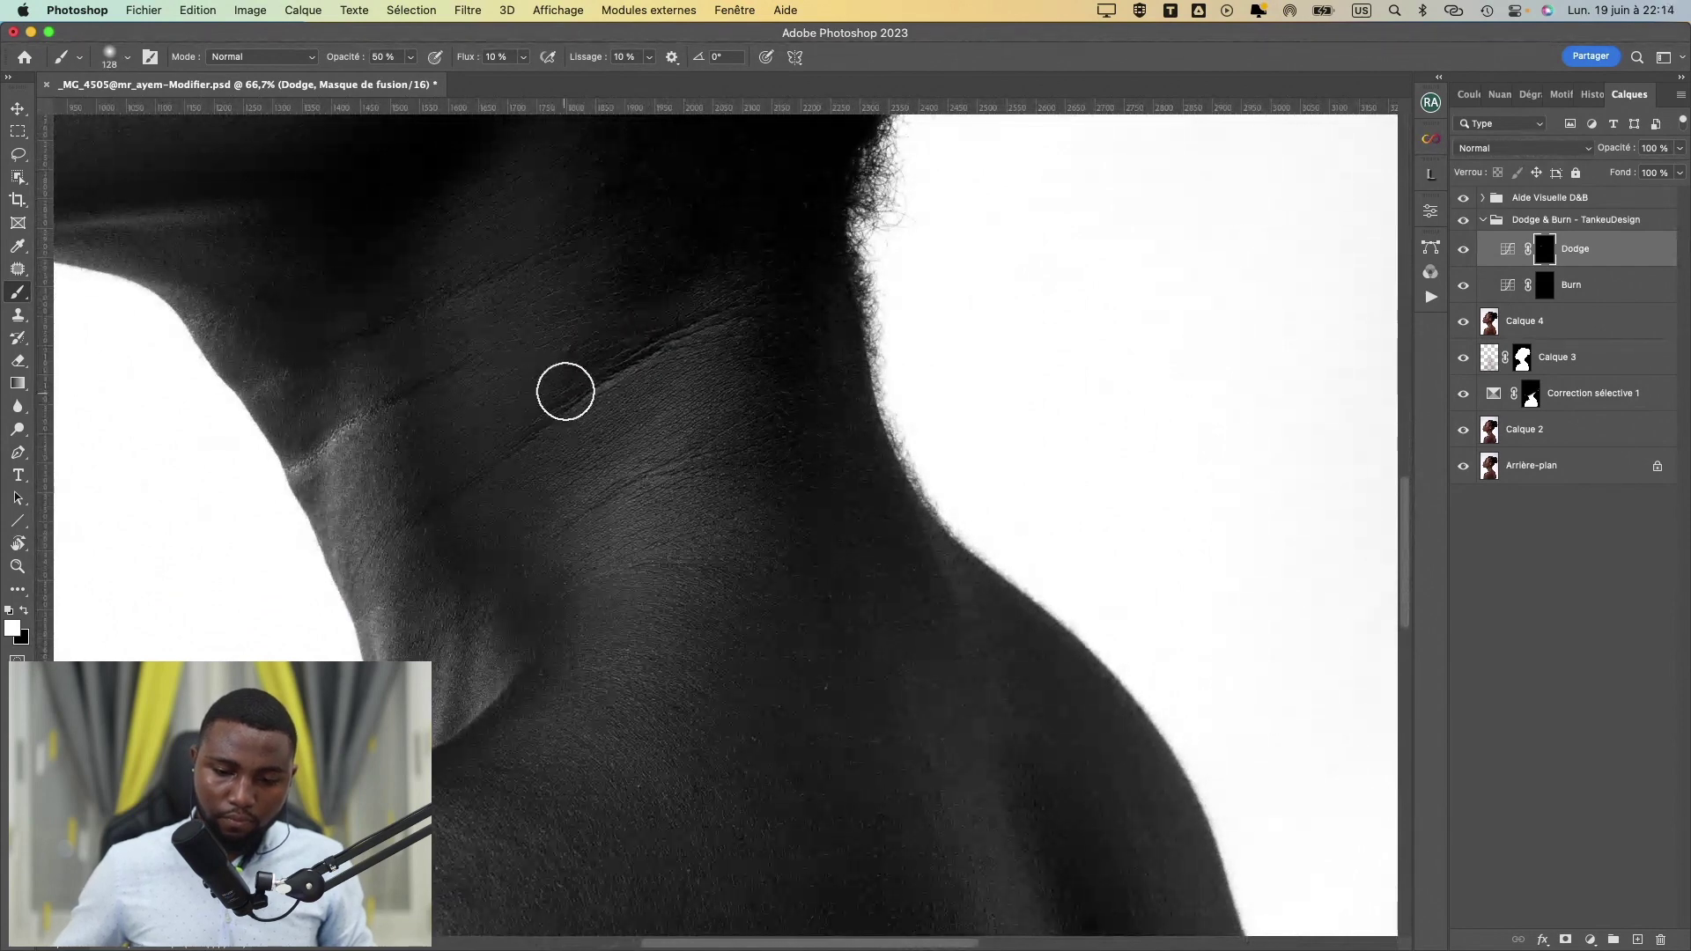
mouse_move(690, 570)
mouse_down()
mouse_move(811, 434)
mouse_move(652, 546)
mouse_move(577, 461)
mouse_up()
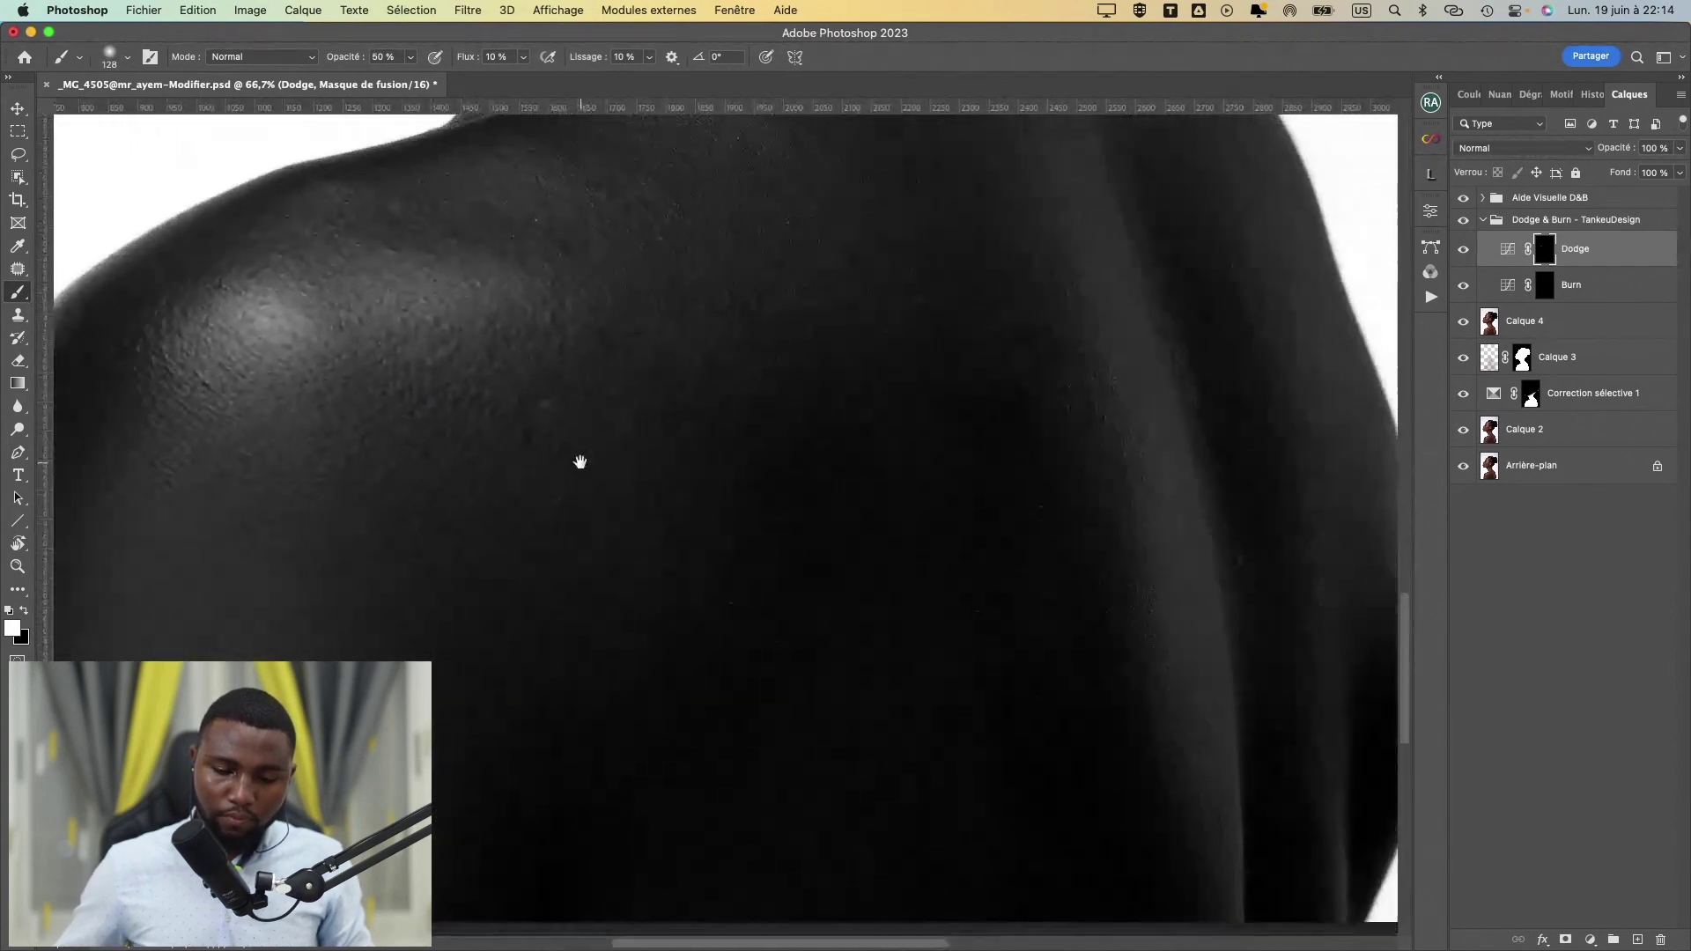
- Set the black input level of the Niveaux layer in the Aide Visuelle D&B group to 0 and reselect the Dodge mask
key(super+minus)
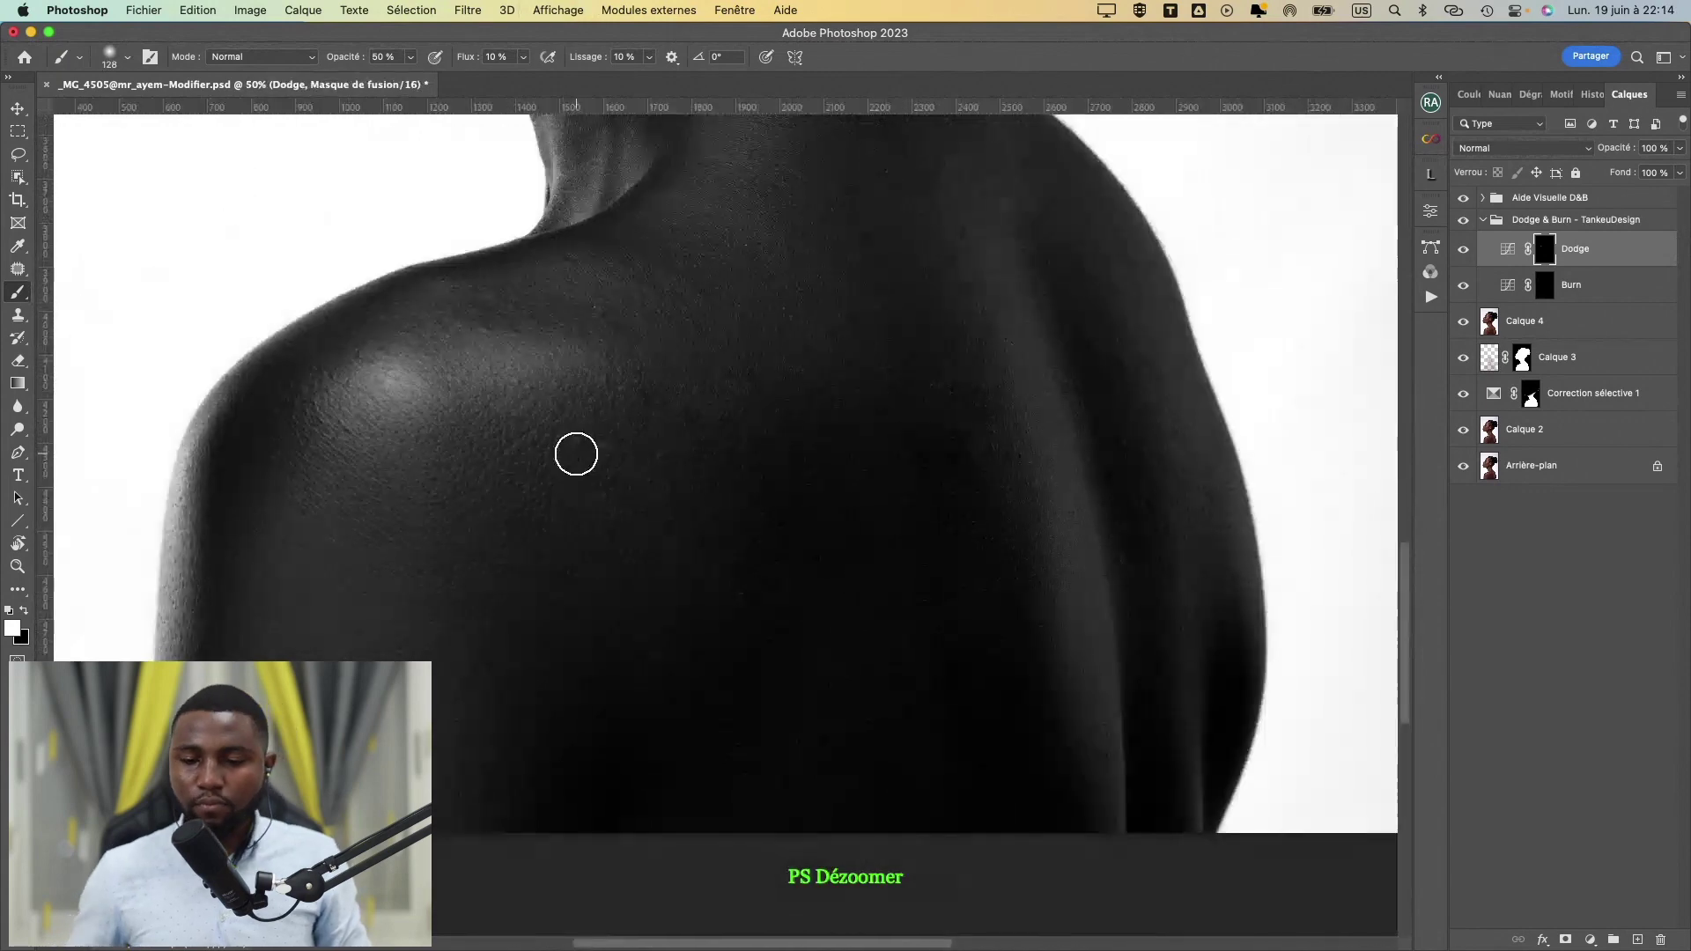
drag(752, 520, 626, 550)
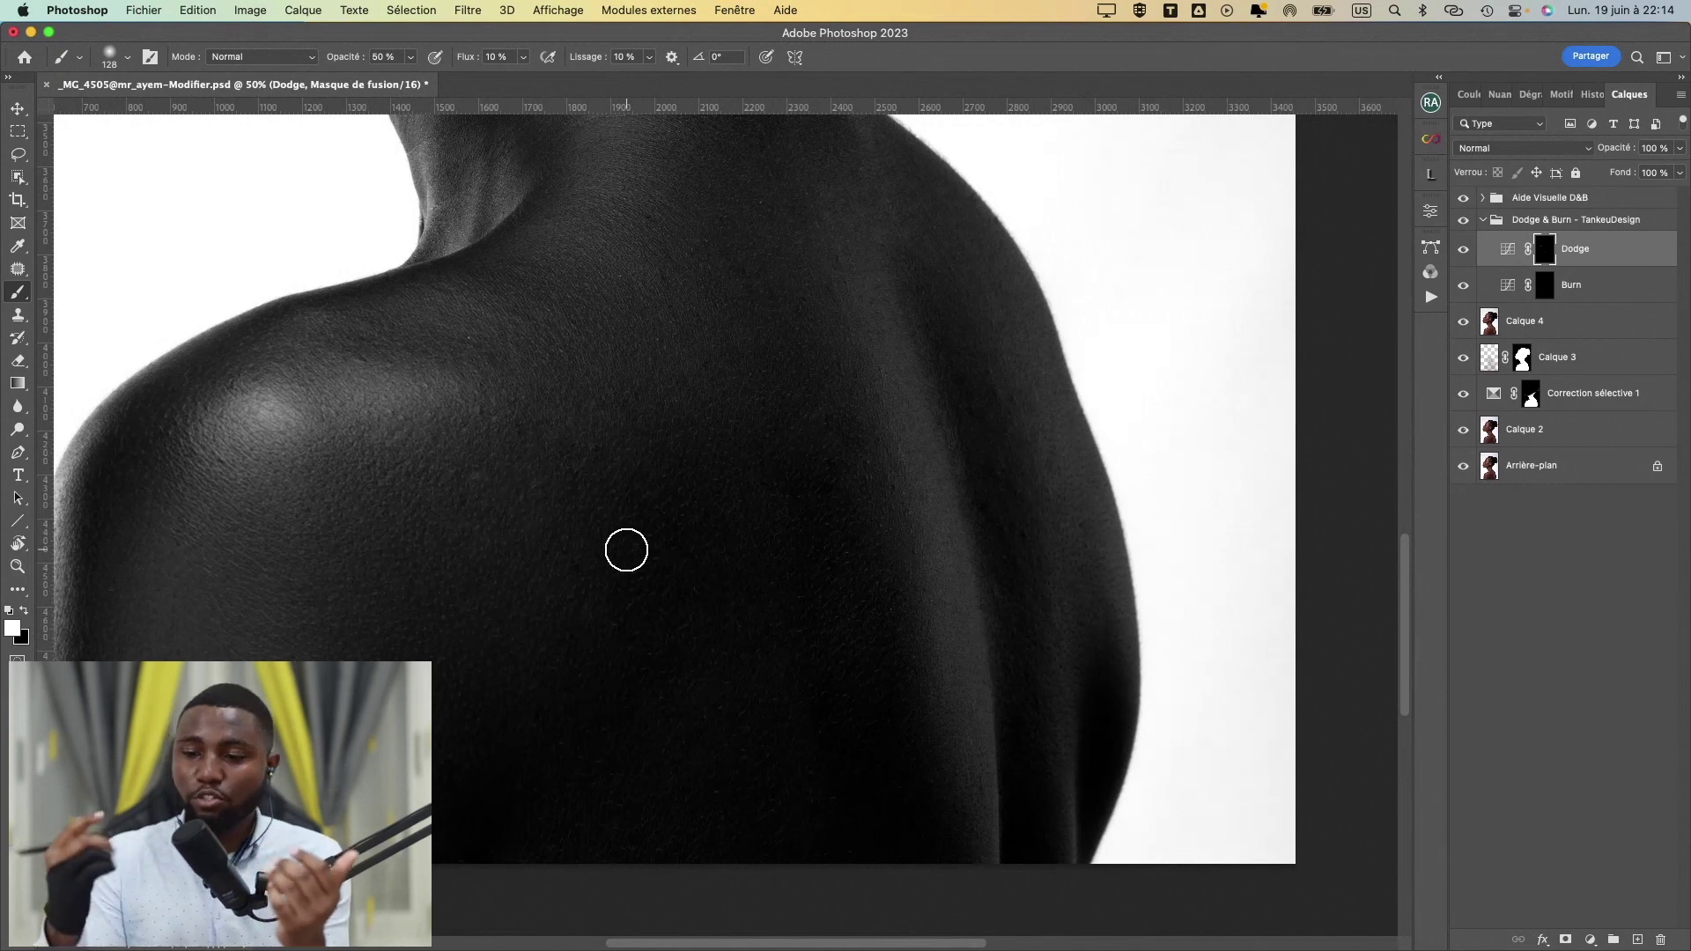
click(1483, 199)
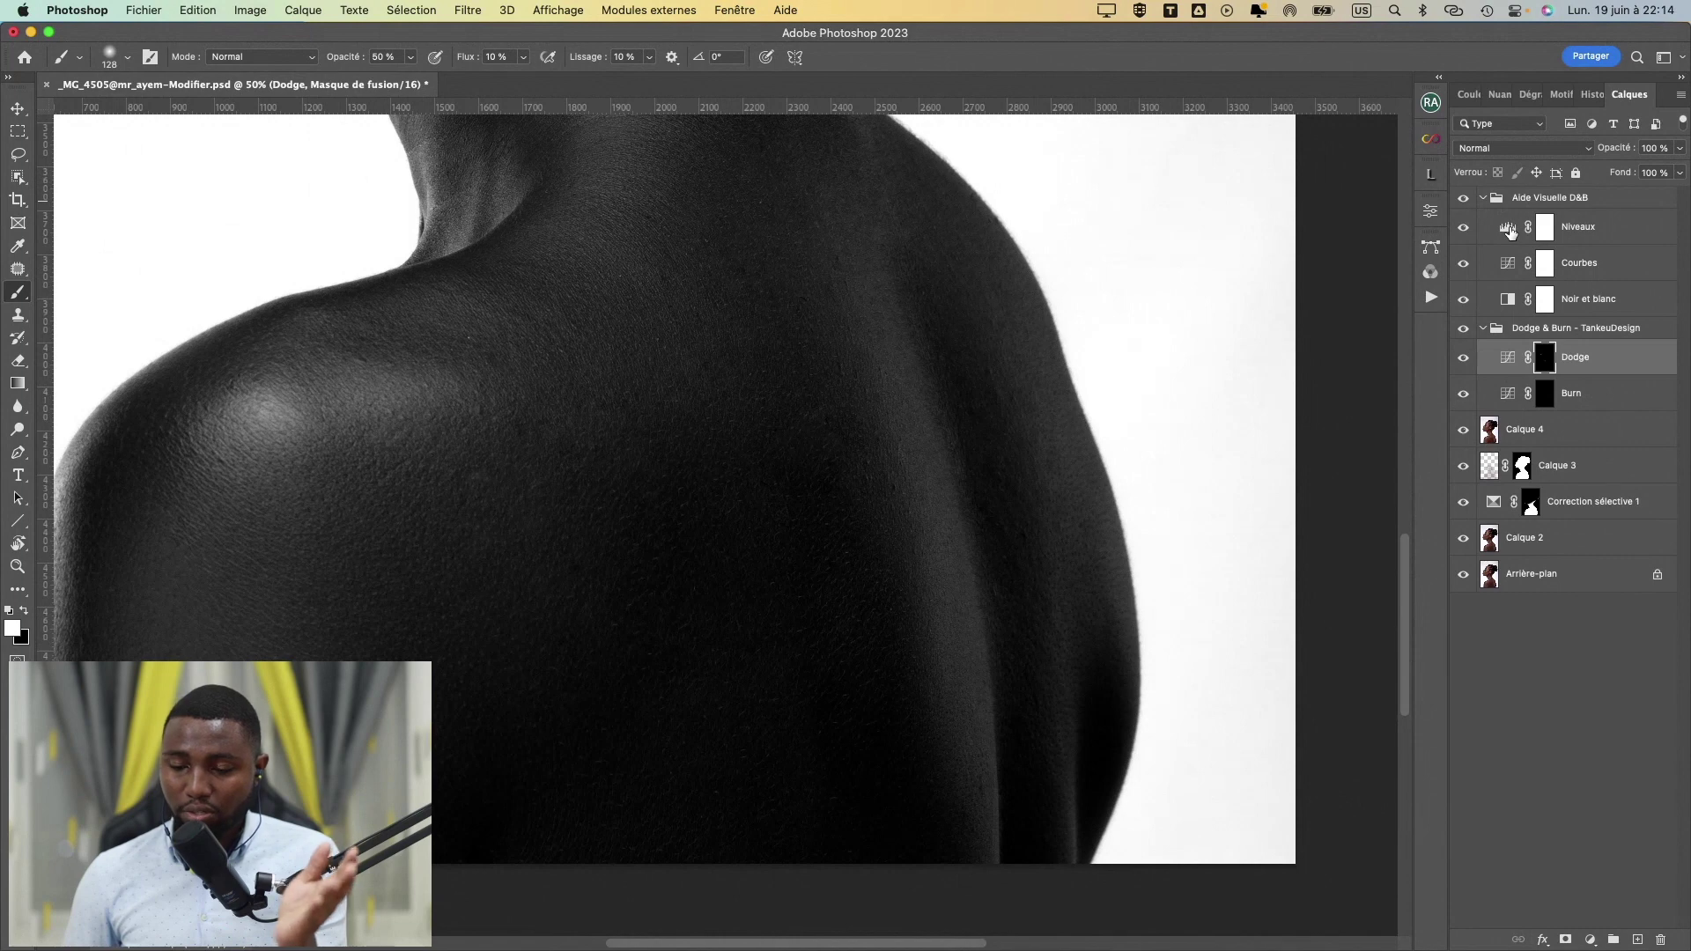
double_click(1510, 231)
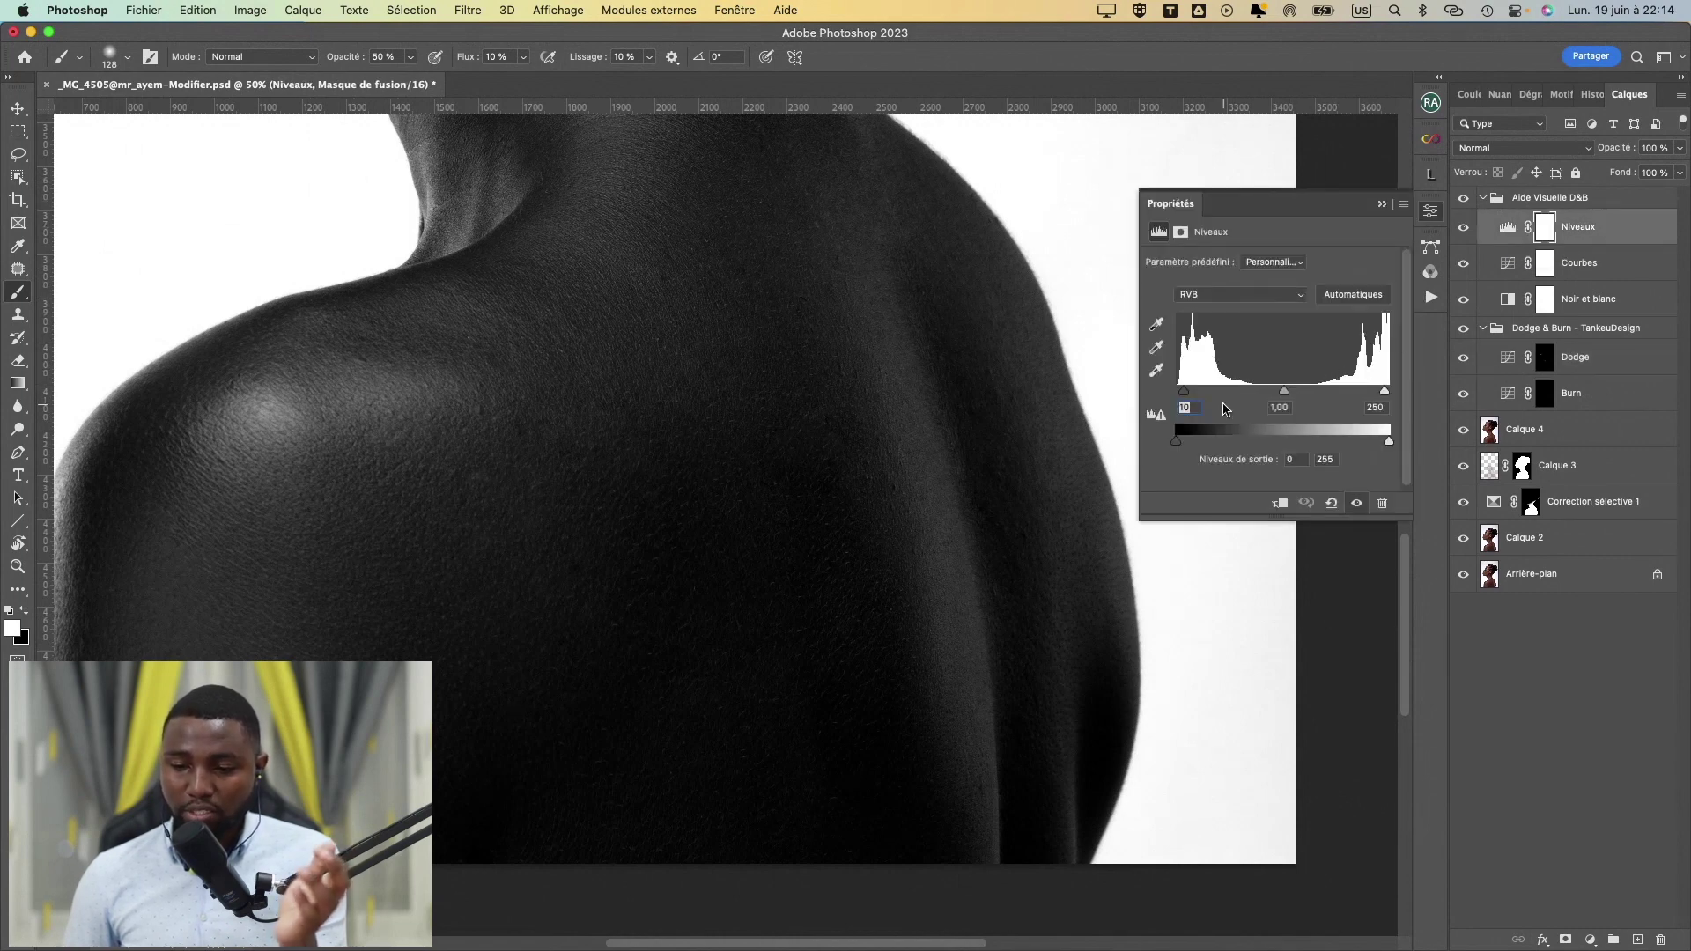
drag(1184, 395, 1176, 393)
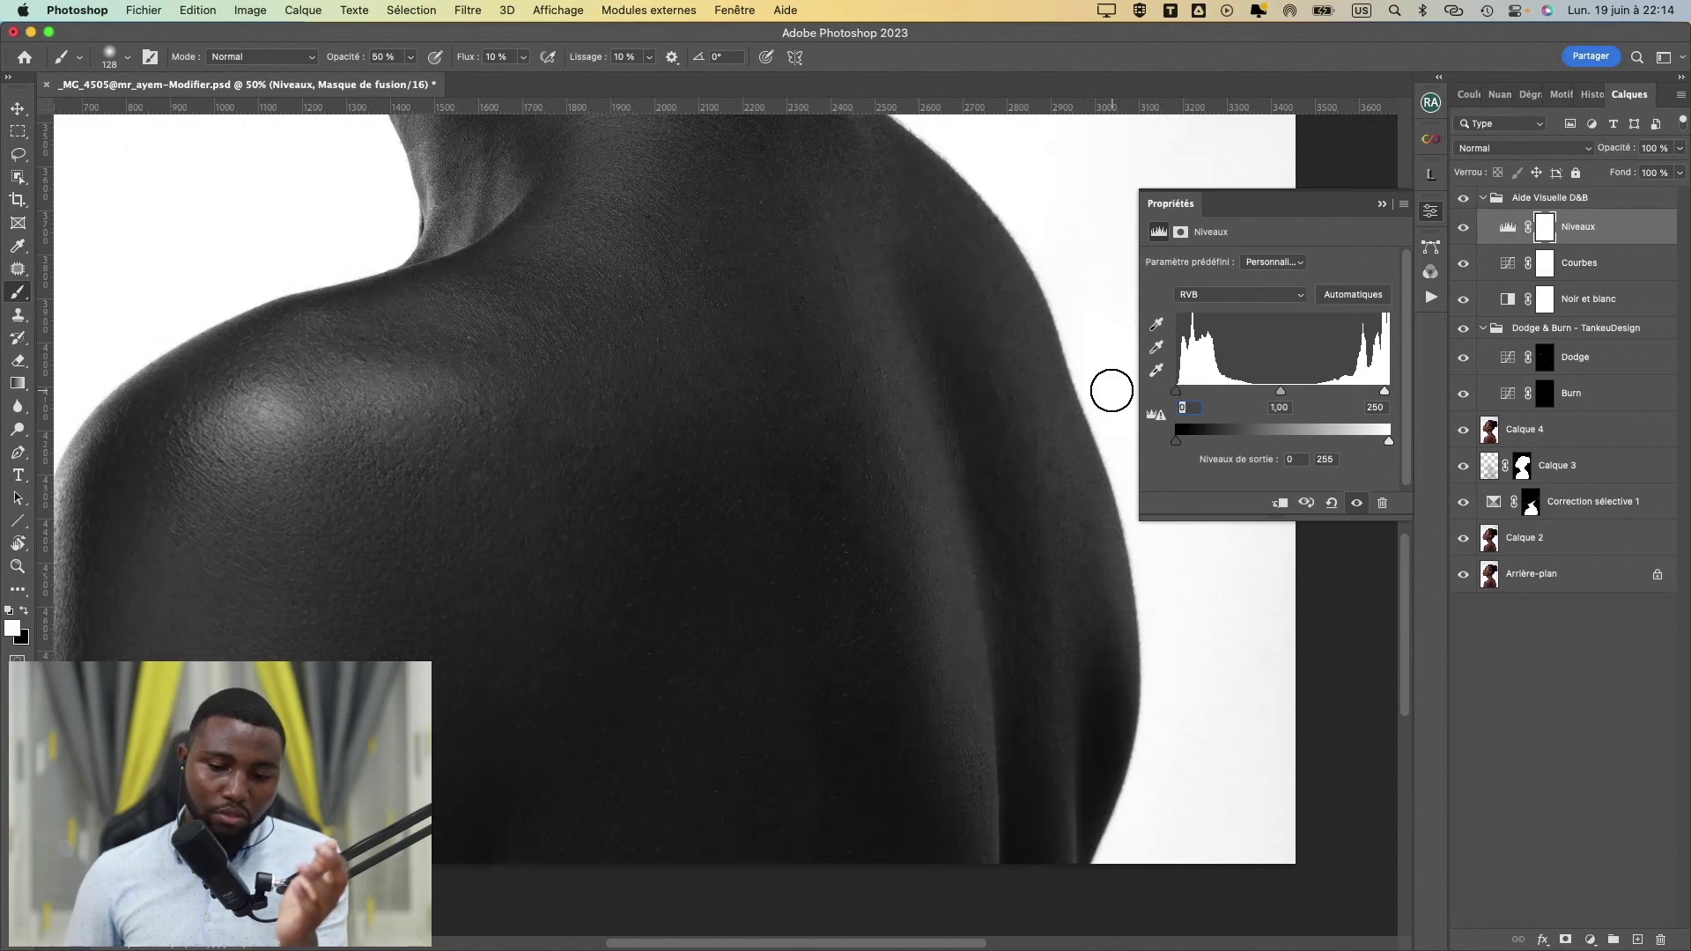
click(1381, 204)
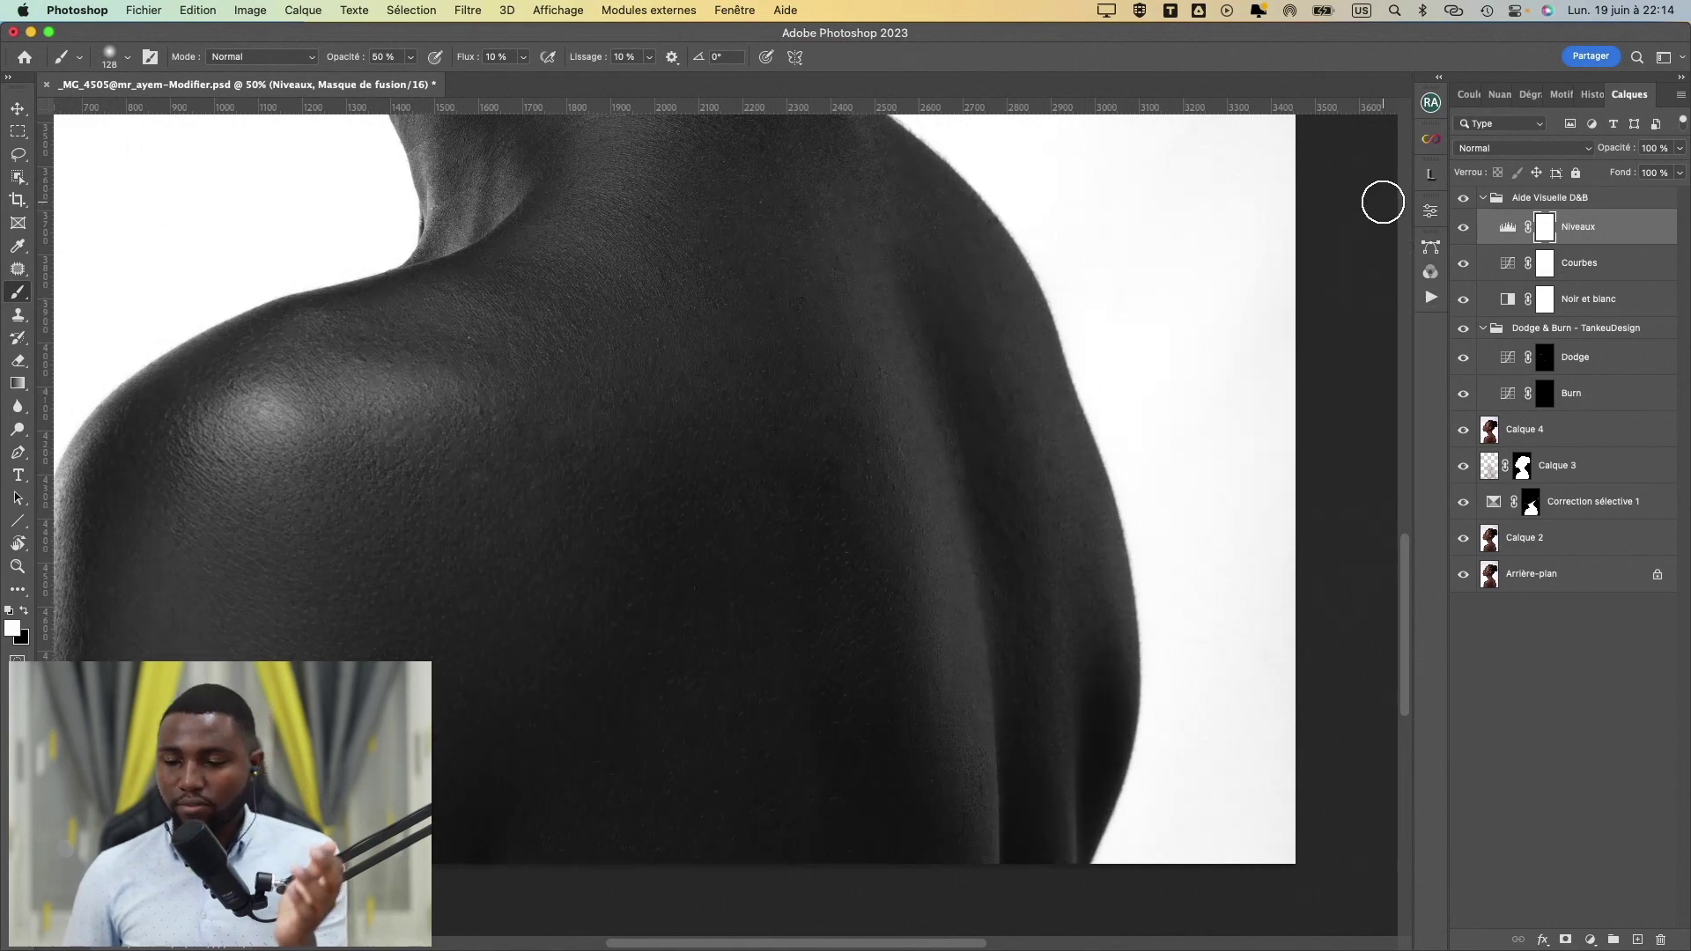
click(1484, 198)
click(1542, 255)
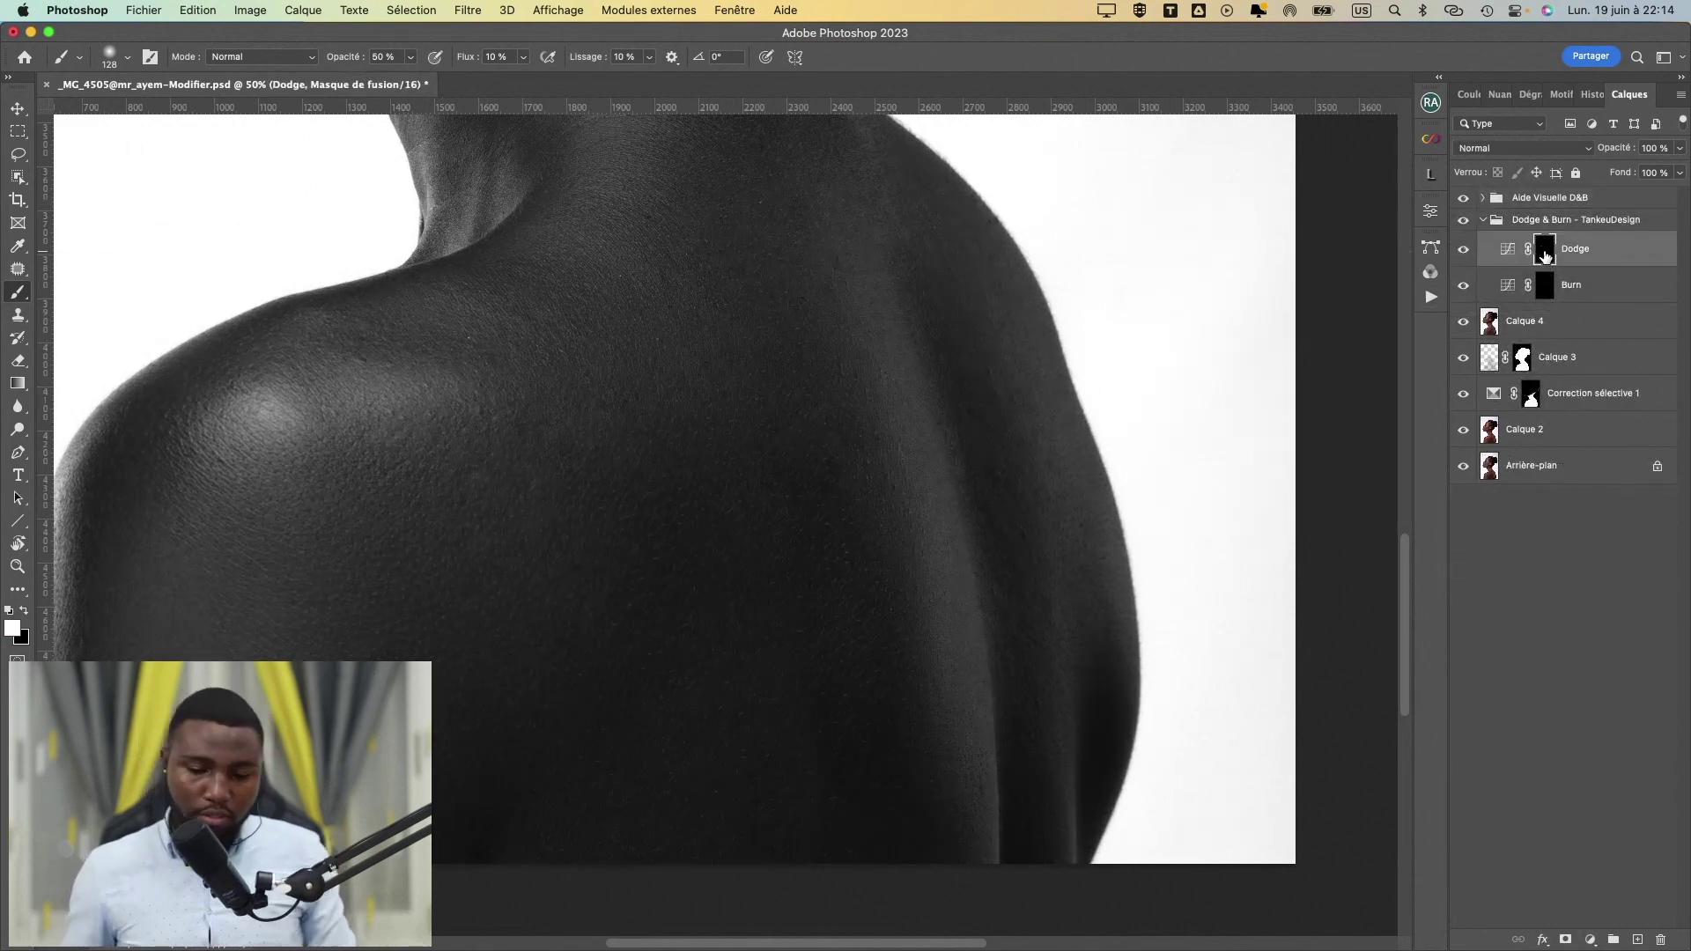
- Lighten the dark patches across the middle and lower back on the Dodge mask with brushes between 45 and 329 px
mouse_move(282, 596)
mouse_down()
mouse_move(378, 510)
mouse_move(388, 455)
mouse_move(314, 569)
mouse_up()
ctrl+alt+drag(558, 390, 512, 442)
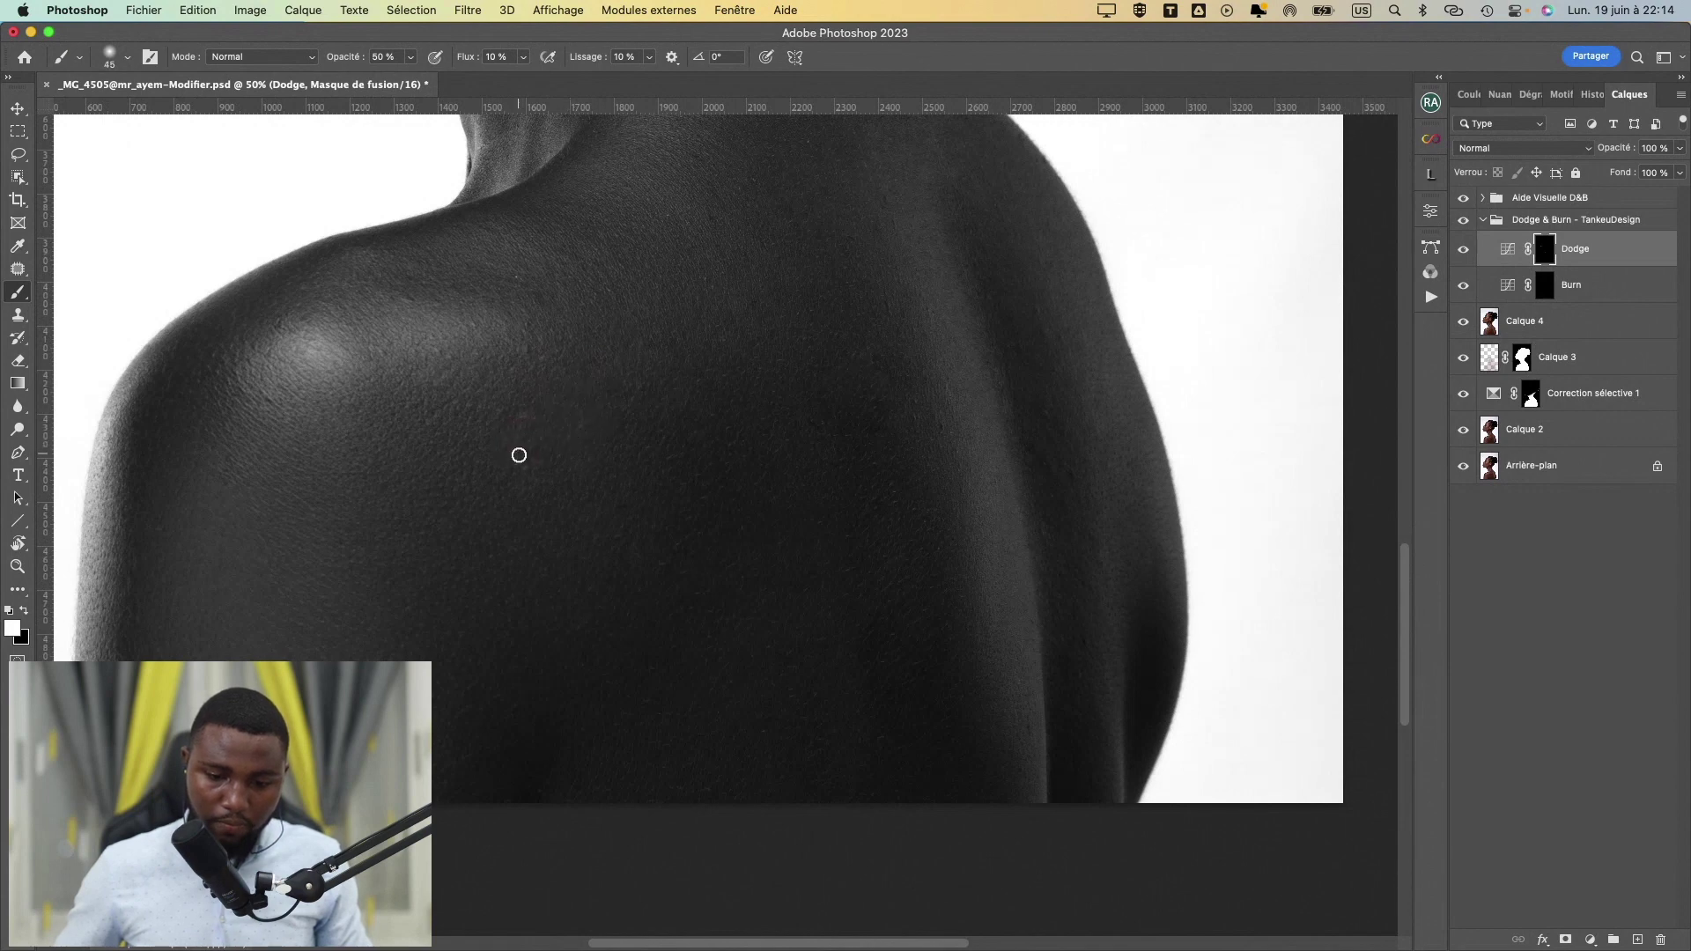
mouse_move(533, 522)
ctrl+alt+mouse_down()
mouse_move(596, 461)
mouse_move(596, 495)
mouse_move(576, 480)
ctrl+alt+mouse_up()
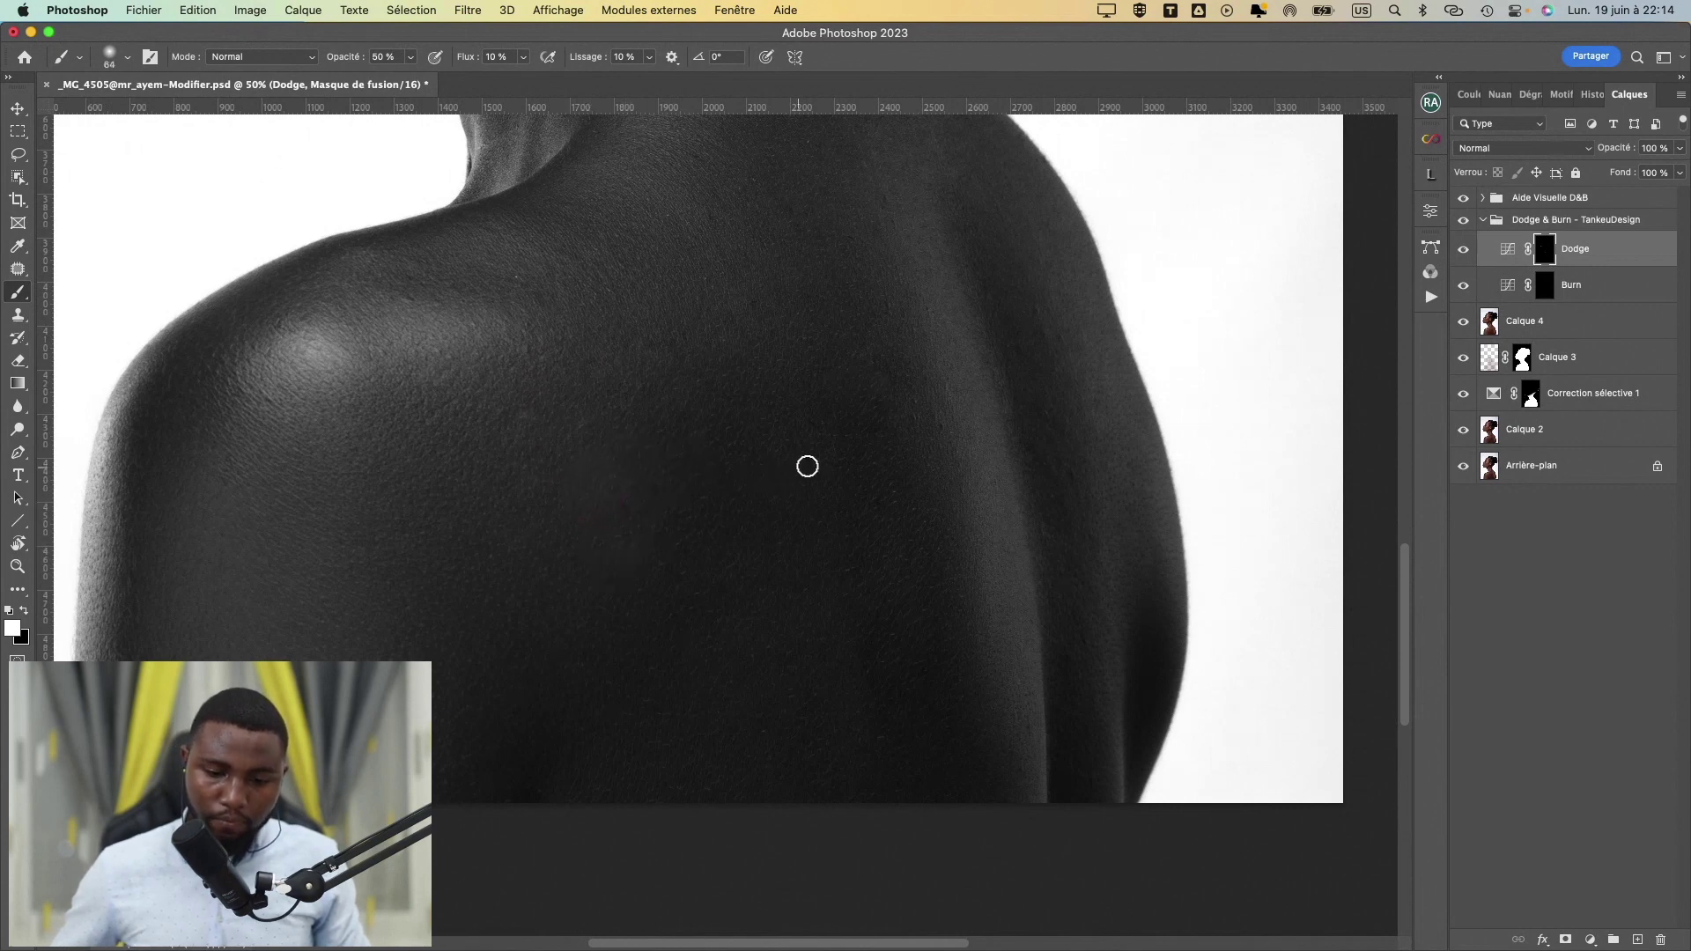
mouse_move(784, 461)
ctrl+alt+mouse_down()
mouse_move(823, 464)
mouse_move(784, 464)
ctrl+alt+mouse_up()
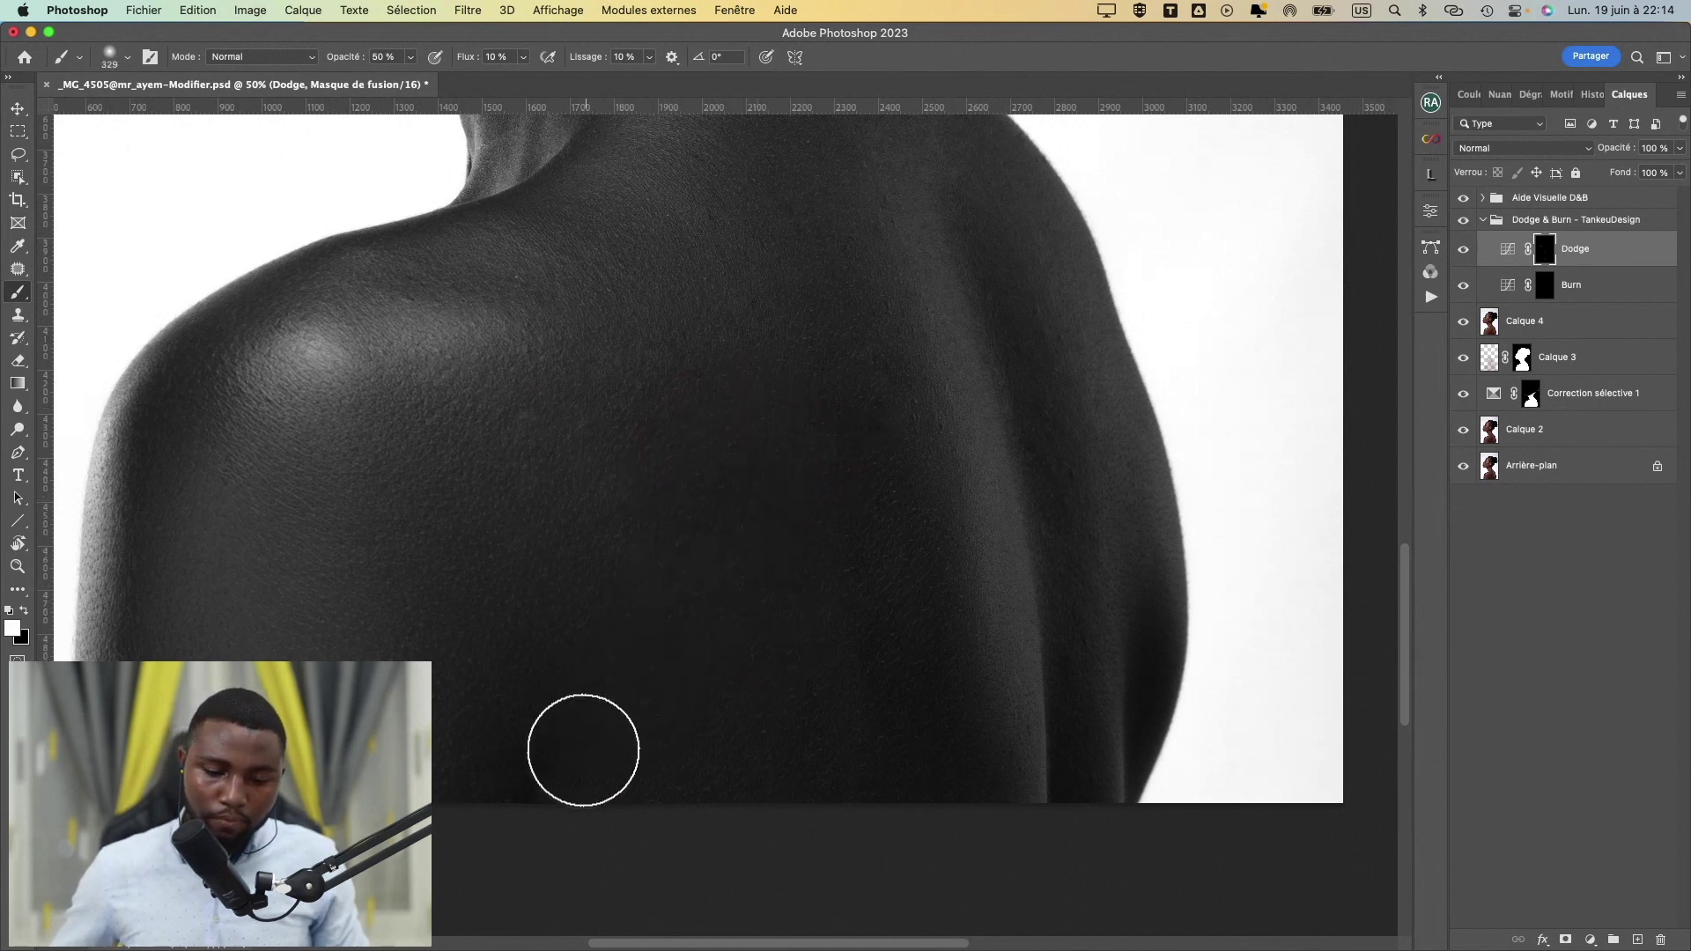
ctrl+alt+drag(504, 532, 477, 547)
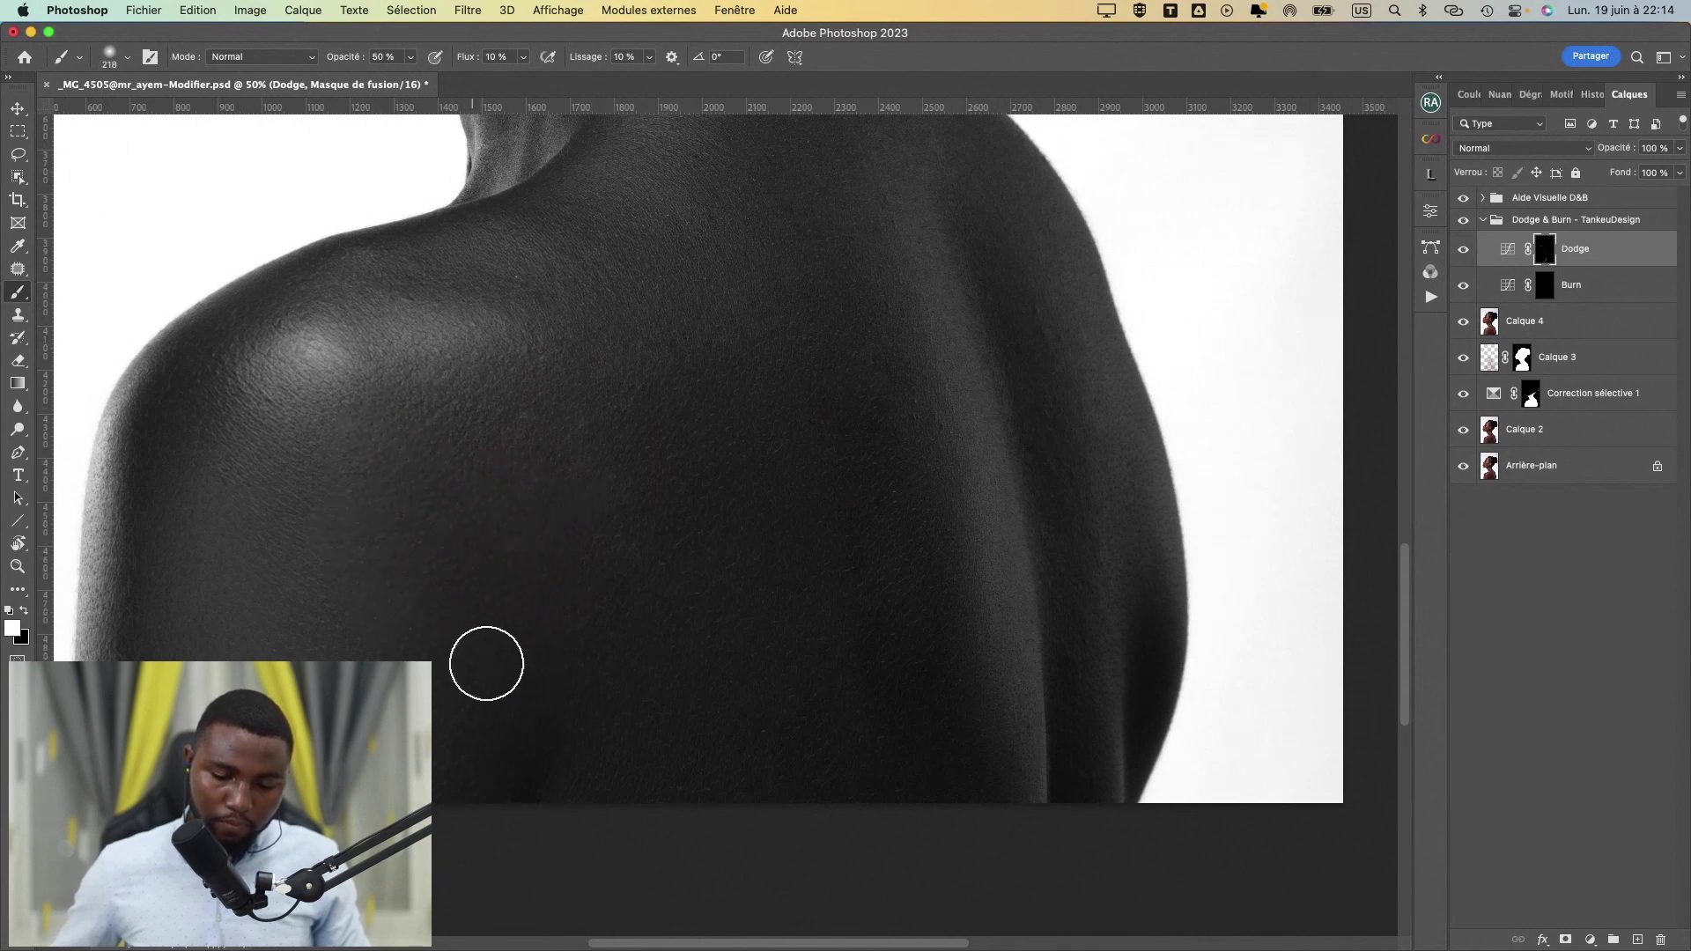
- Lighten the dark skin of the upper back beside the spine on the Dodge mask with a 109 px brush
drag(758, 491, 642, 605)
ctrl+alt+drag(650, 344, 599, 343)
key(bracketright)
key(bracketright)
key(bracketright)
key(bracketright)
key(bracketright)
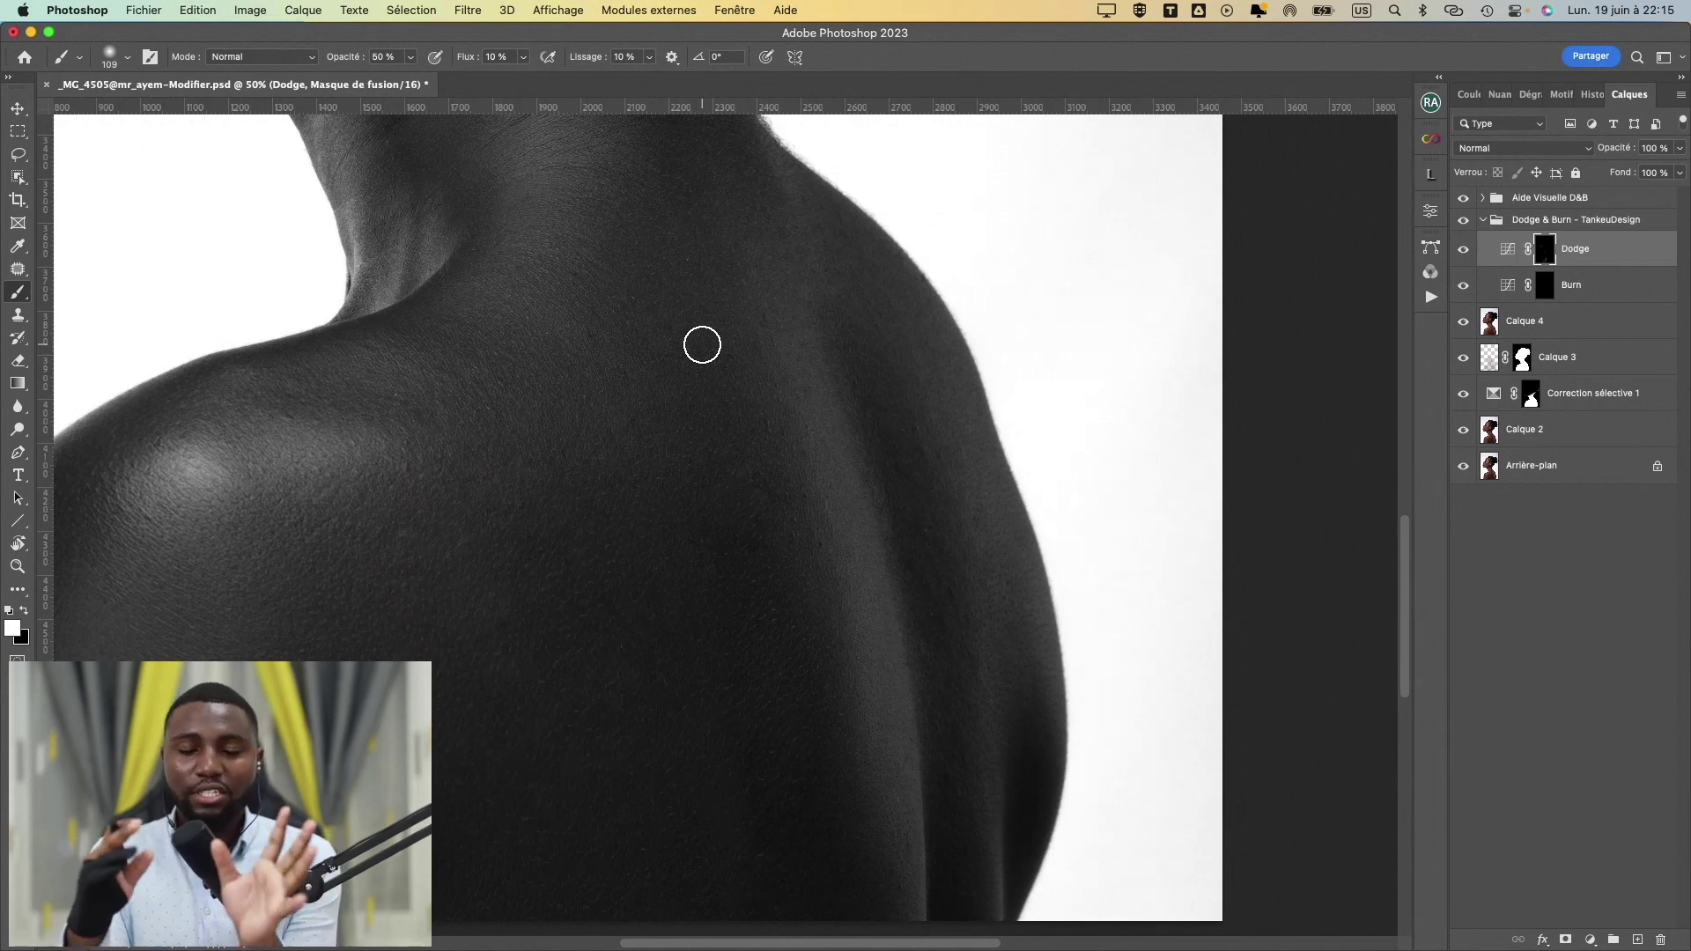
mouse_move(646, 349)
mouse_down()
mouse_move(622, 397)
mouse_move(568, 358)
mouse_up()
- Lighten the dark folds between the spine and the outer edge of the back on the Dodge mask with 45 to 117 px brushes
drag(749, 453, 642, 362)
drag(868, 397, 867, 395)
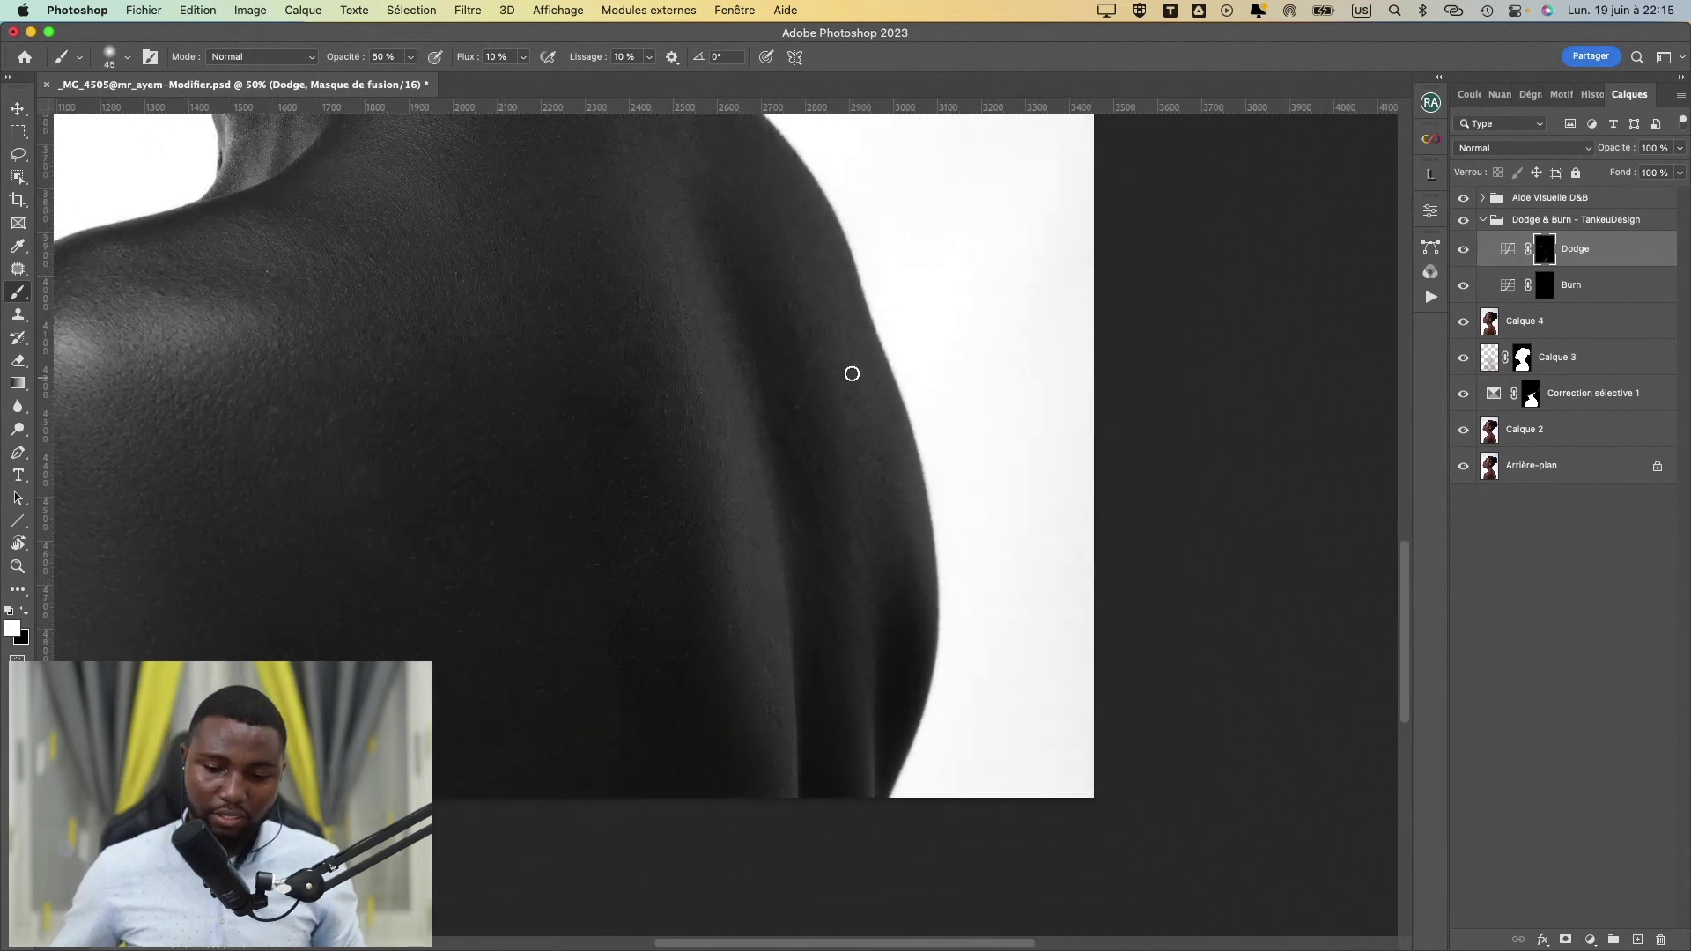
mouse_move(900, 470)
mouse_down()
mouse_move(916, 470)
mouse_move(878, 467)
mouse_up()
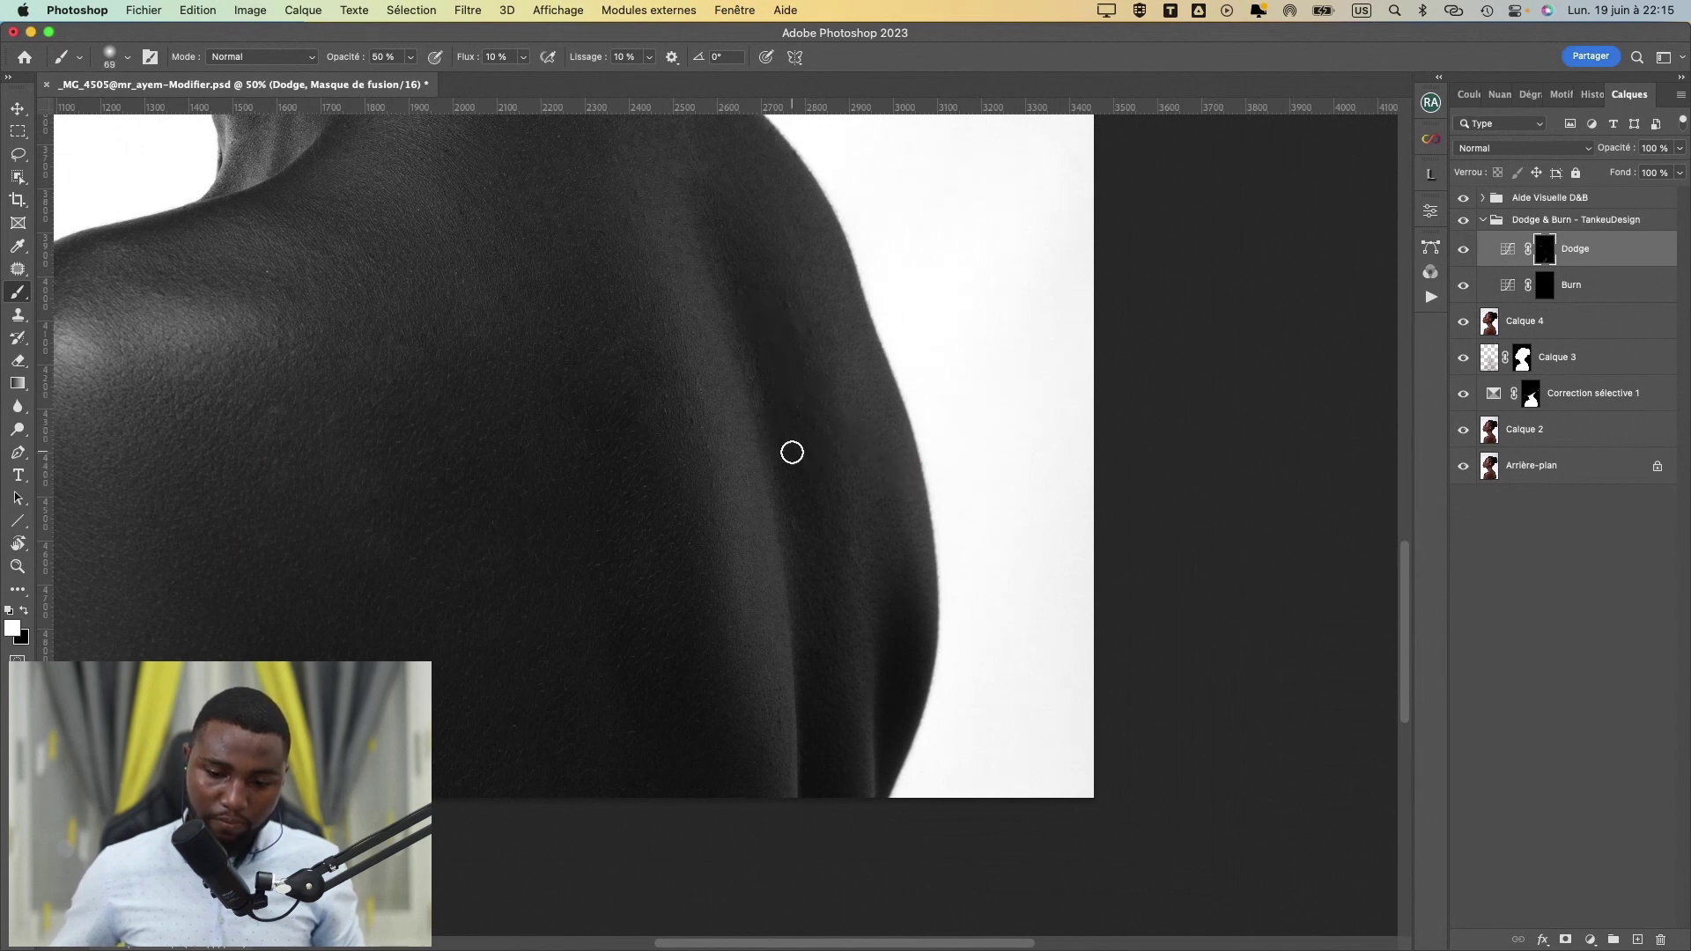
drag(864, 520, 878, 520)
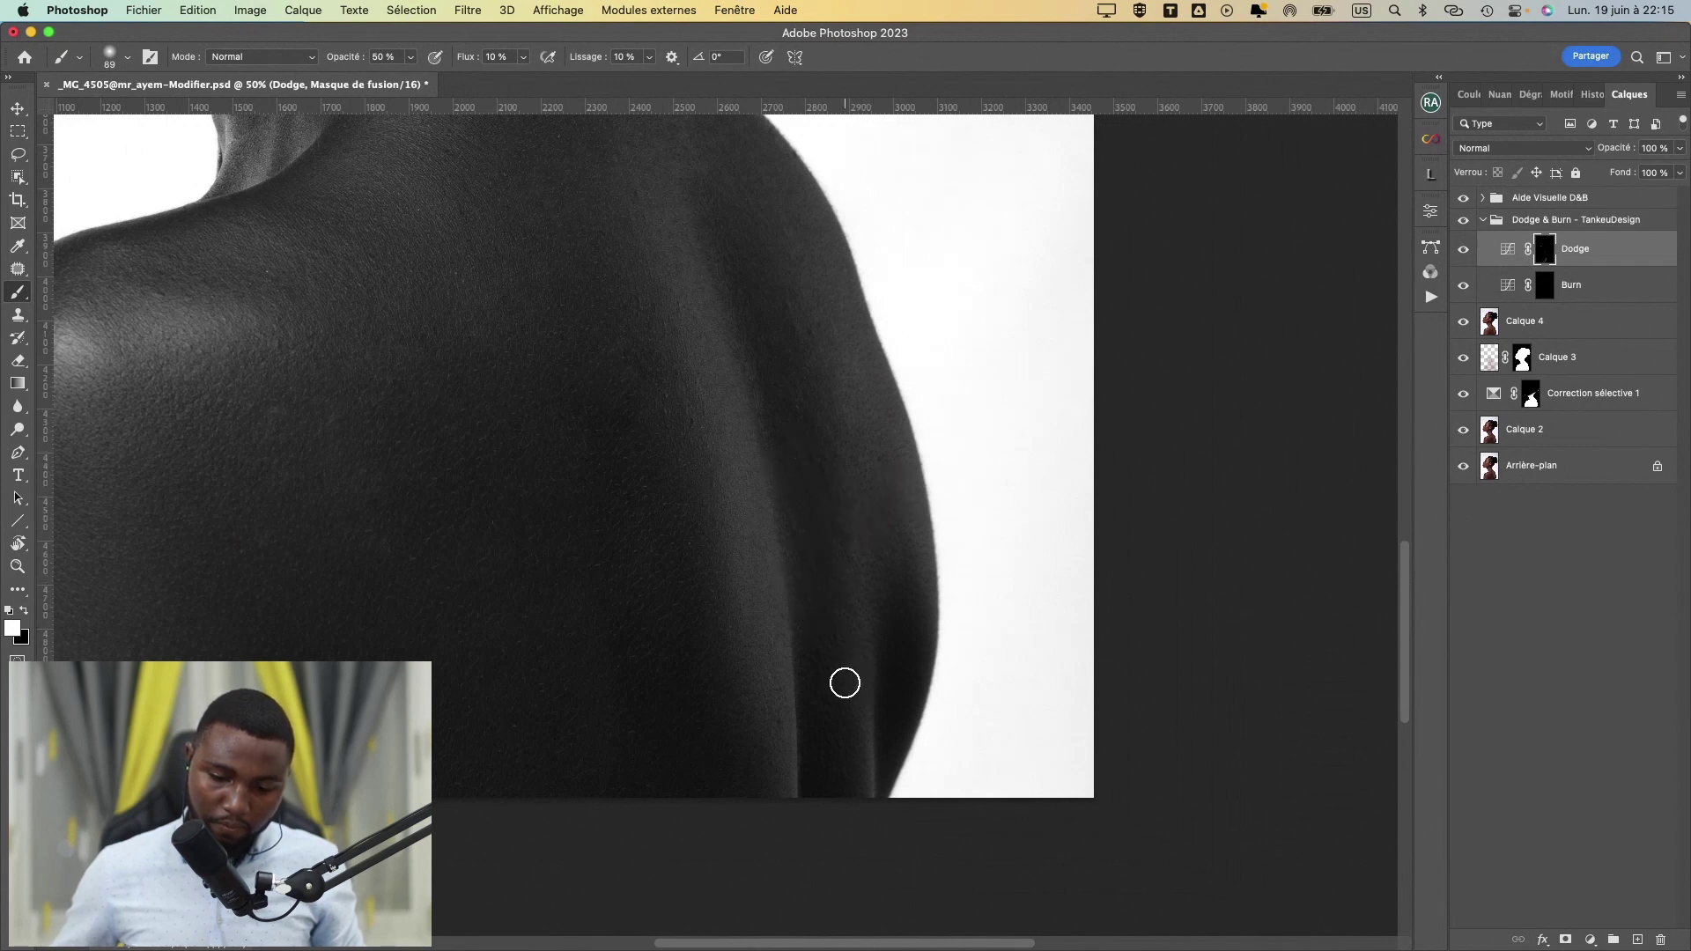
drag(846, 683, 846, 670)
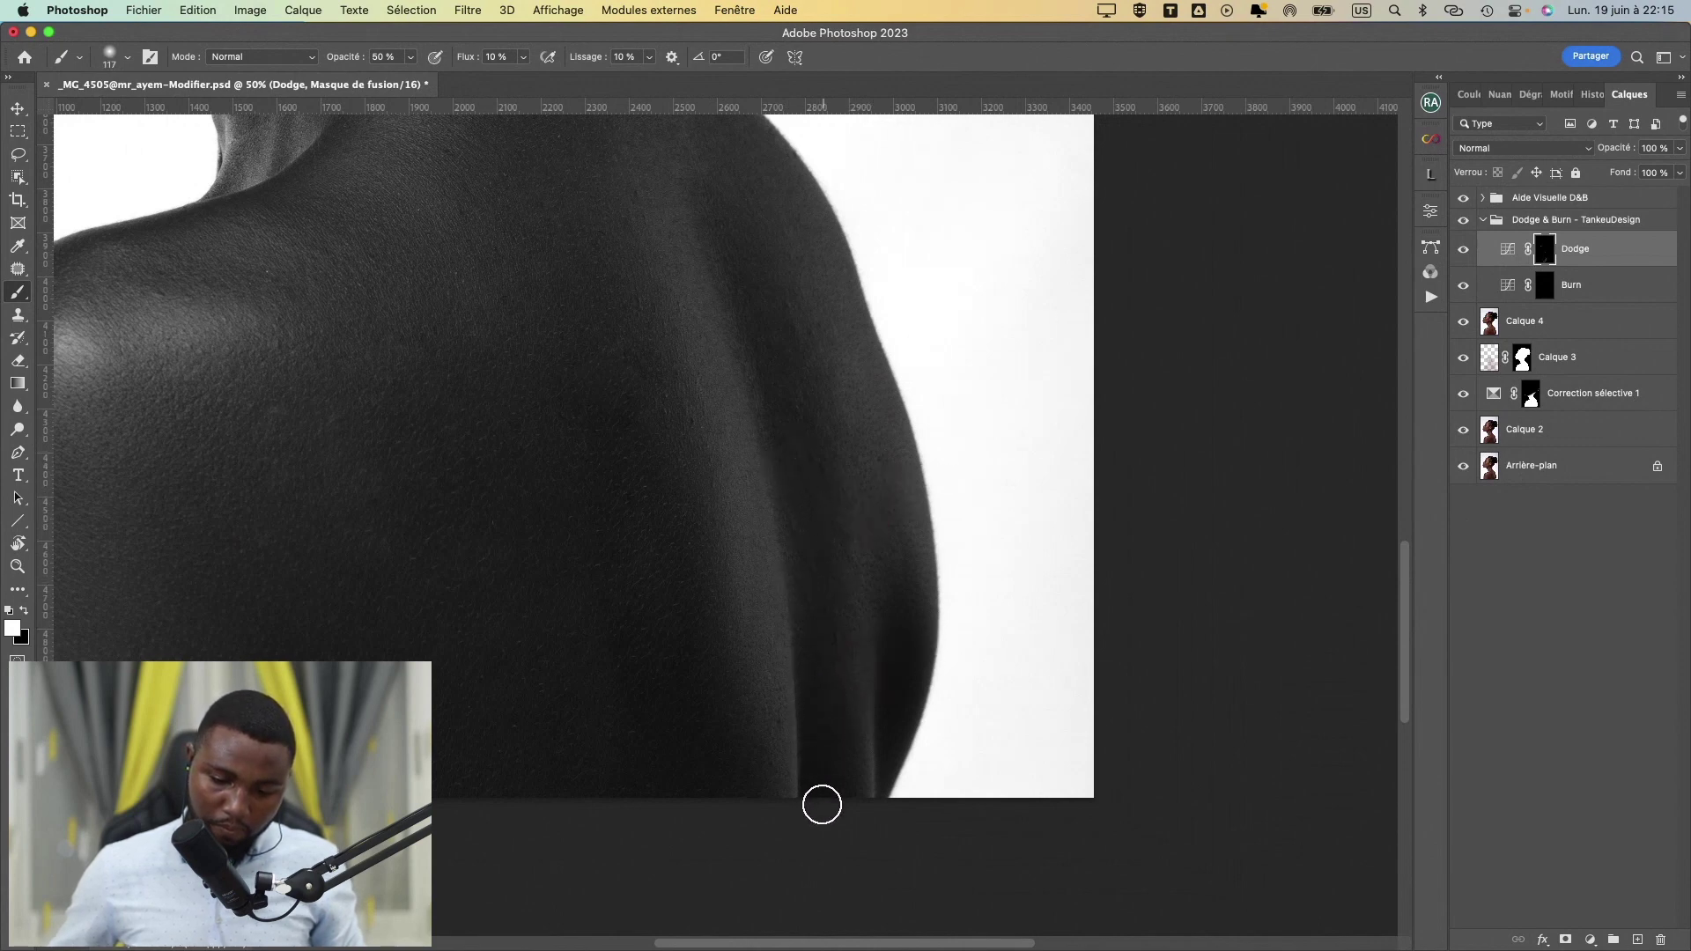
- Lighten the upper back between the shoulder highlight and the base of the neck on the Dodge mask with a 148 px brush
key(space)
scroll(910, 751, left, 10)
scroll(910, 751, up, 6)
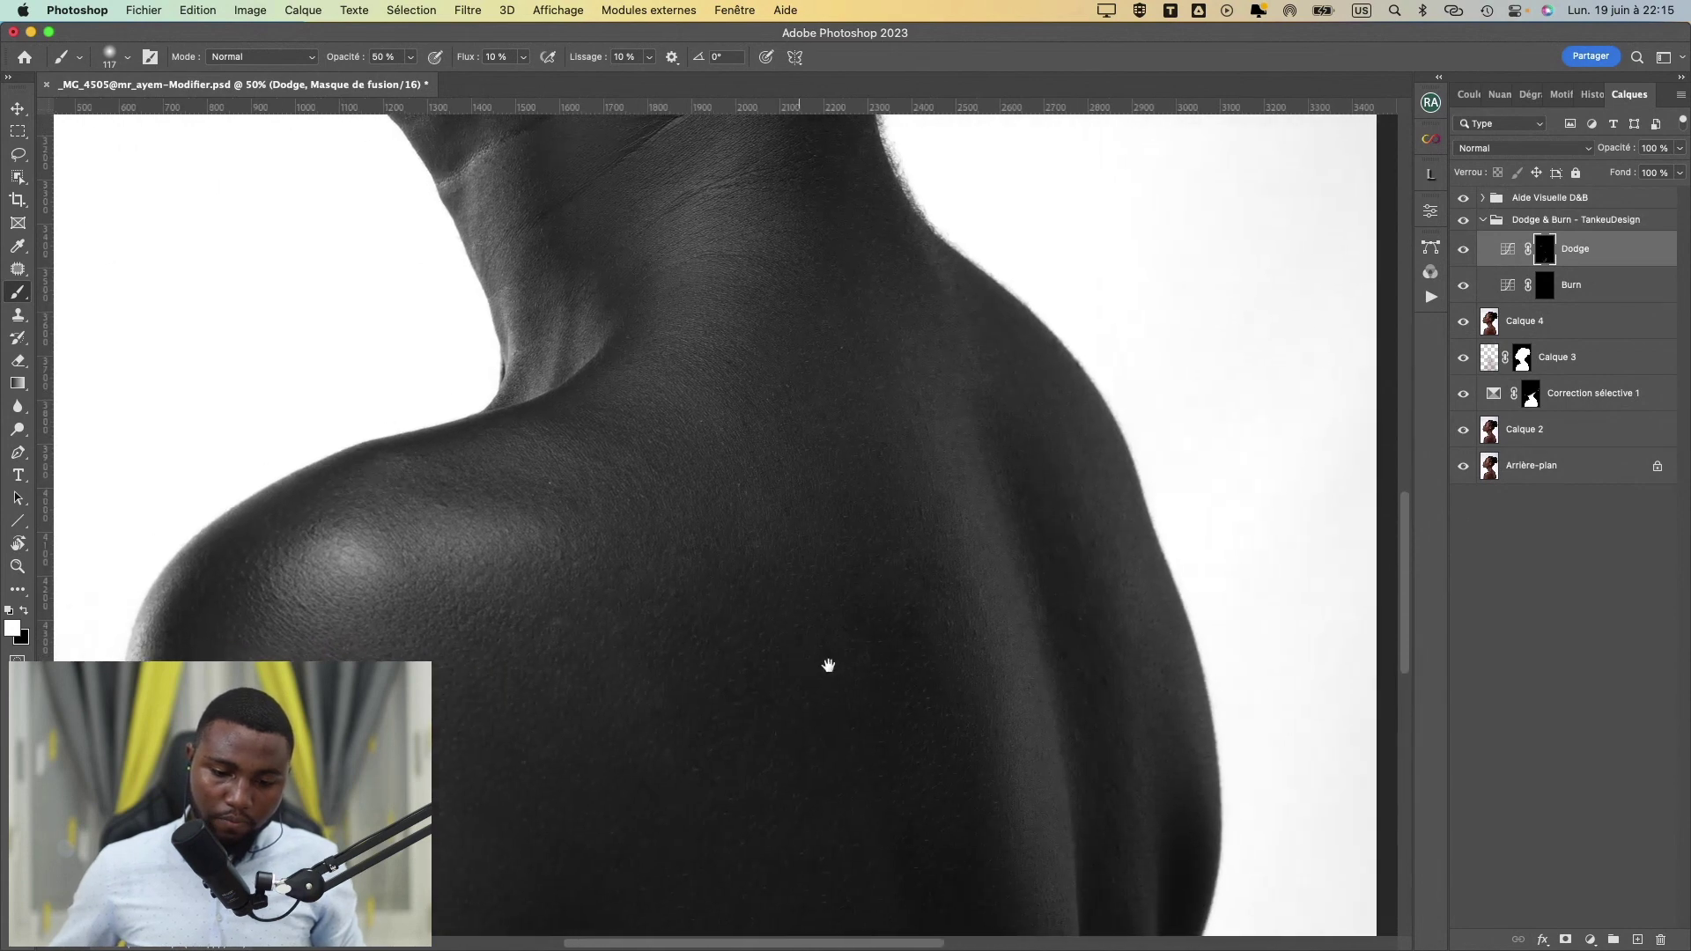
drag(687, 435, 705, 434)
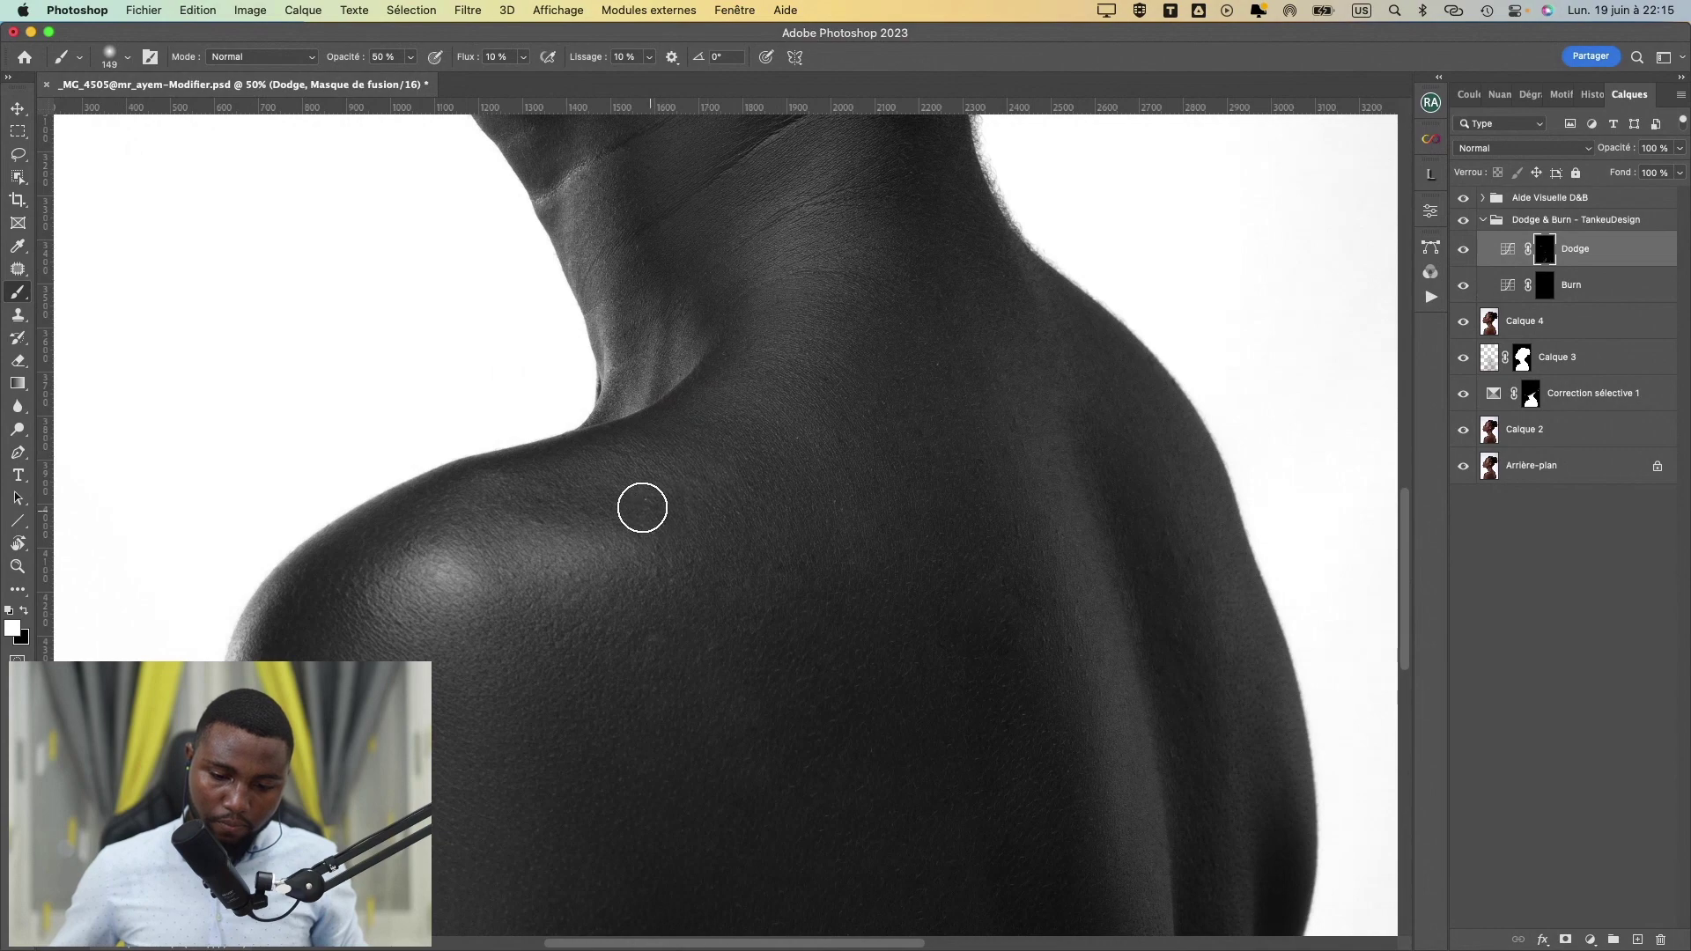
scroll(643, 480, down, 5)
scroll(642, 479, left, 4)
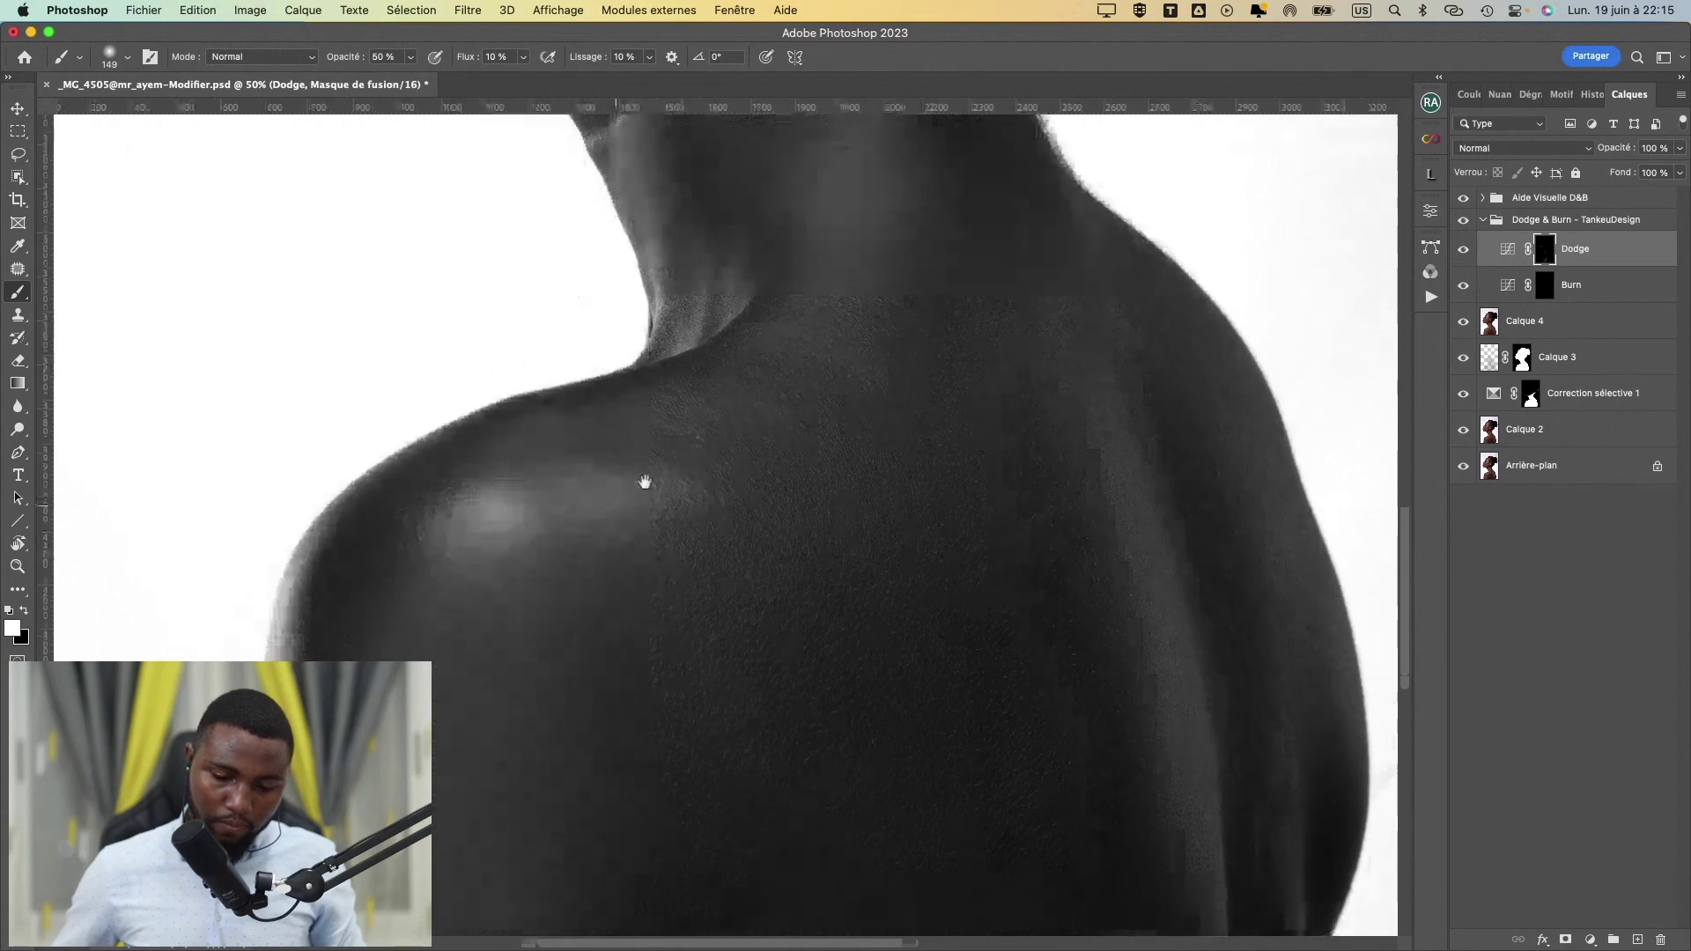
- Lighten the dark front of the neck below the jaw on the Dodge mask with a 112 px brush
scroll(672, 413, up, 10)
scroll(671, 413, right, 3)
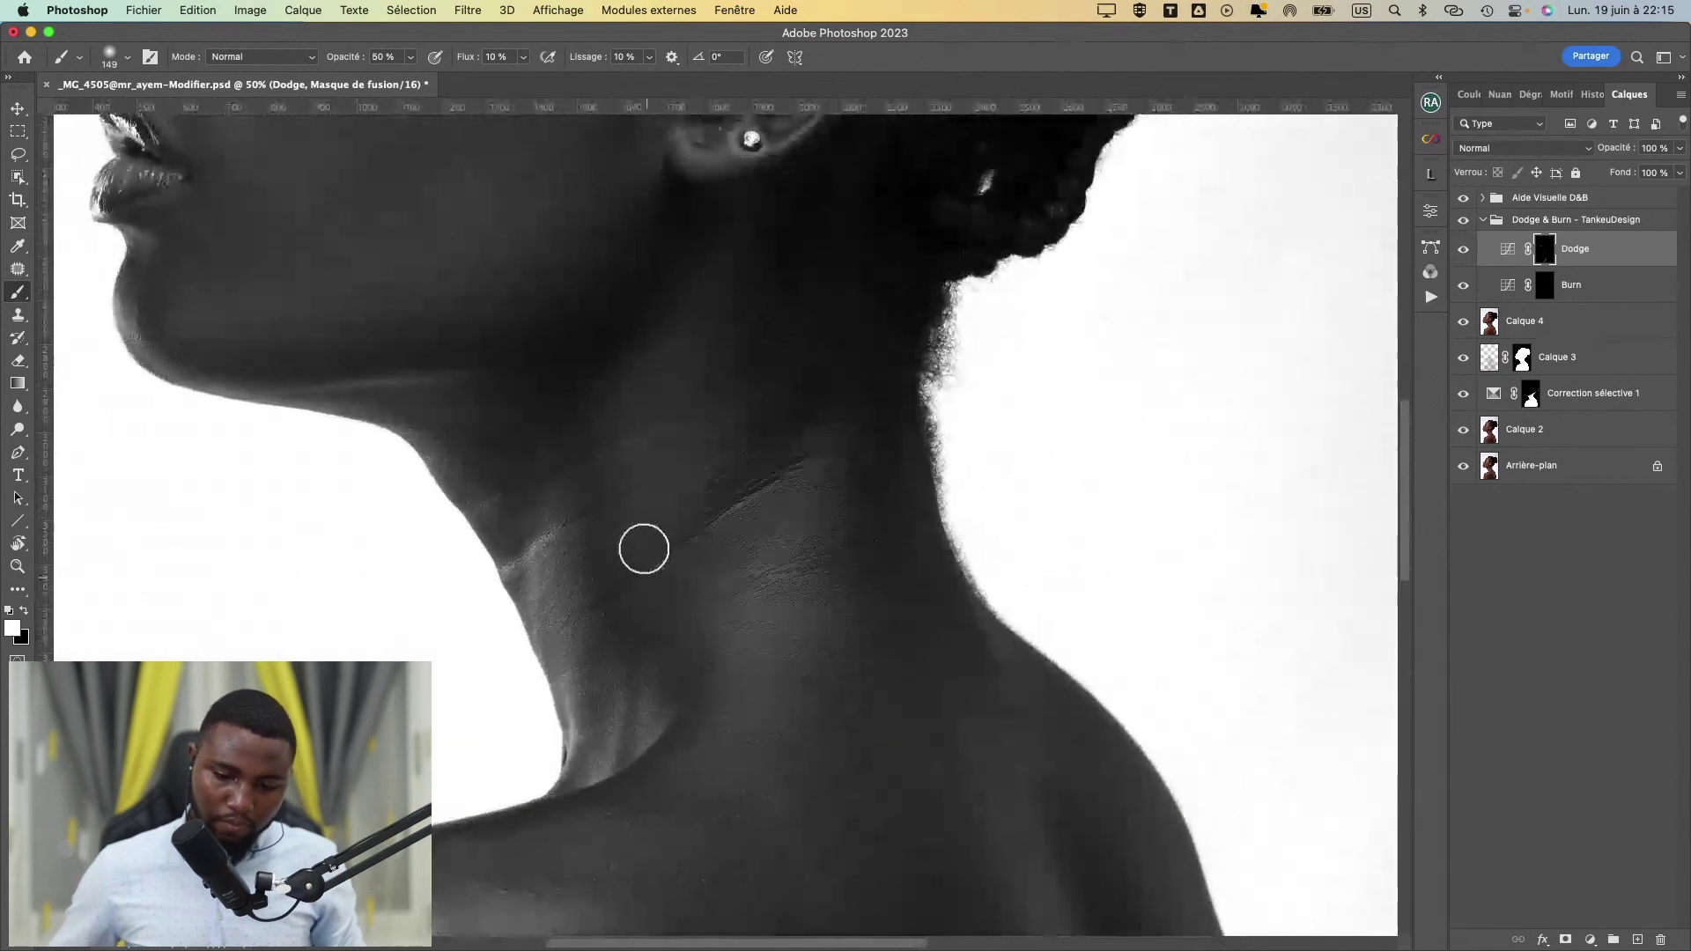
drag(507, 451, 464, 441)
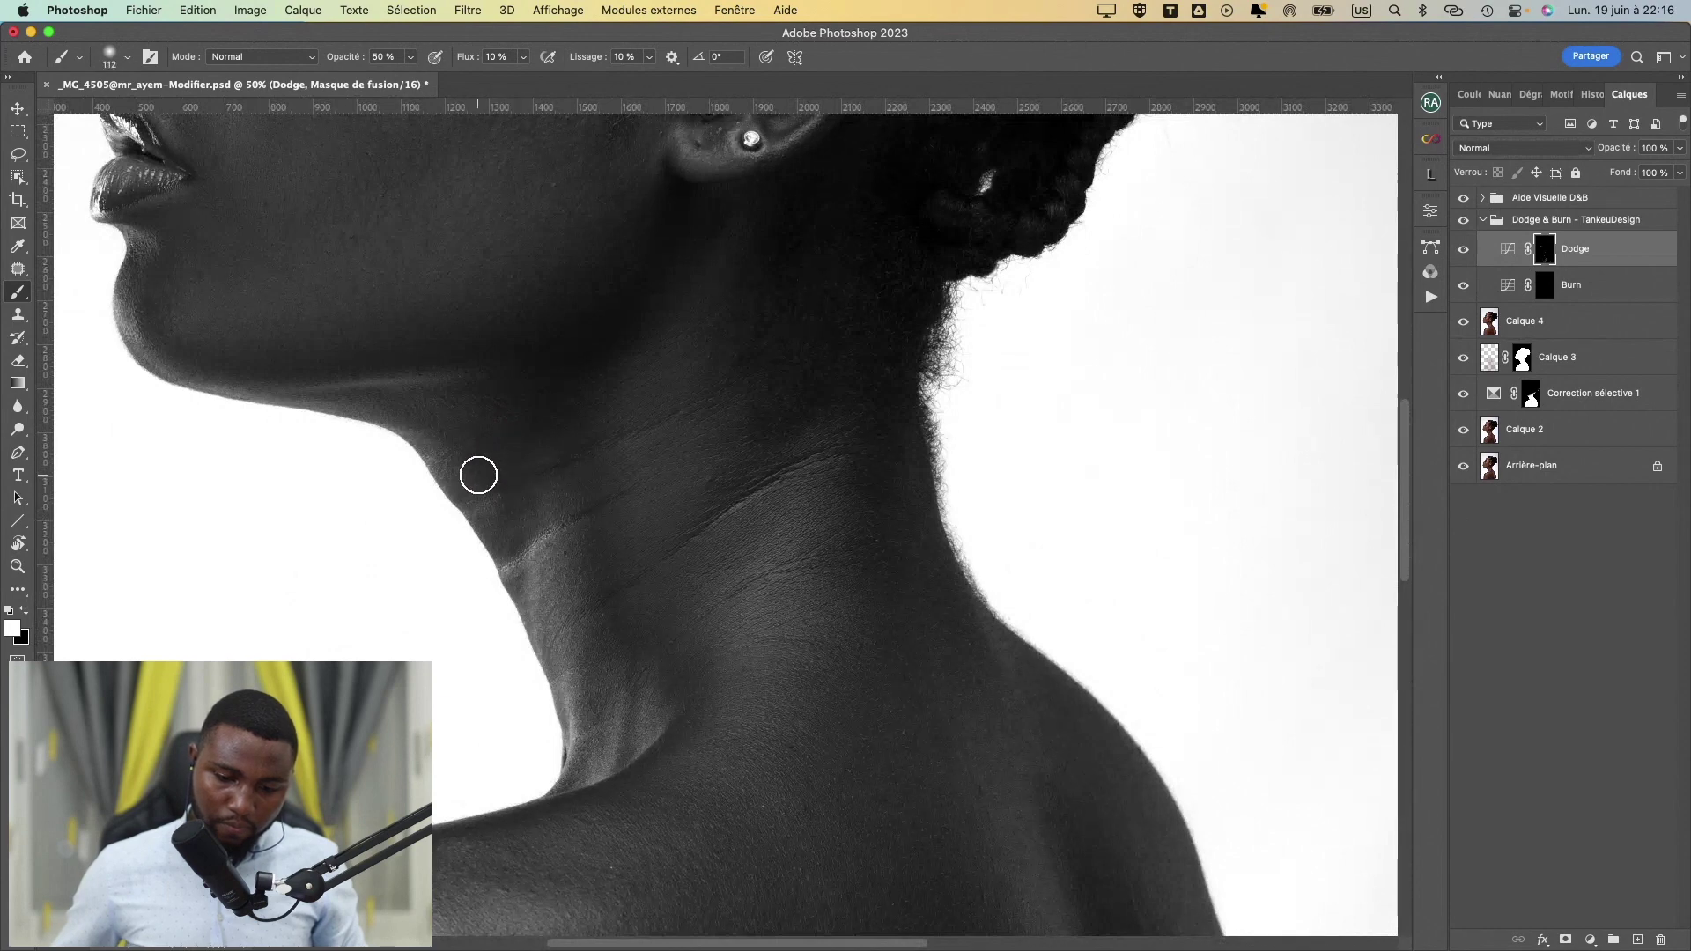
- Lighten the side and nape of the neck below the hairline on the Dodge mask with 194 px and 111 px brushes
scroll(654, 514, right, 3)
scroll(654, 514, up, 1)
scroll(654, 514, right, 2)
scroll(654, 514, up, 2)
drag(642, 495, 713, 495)
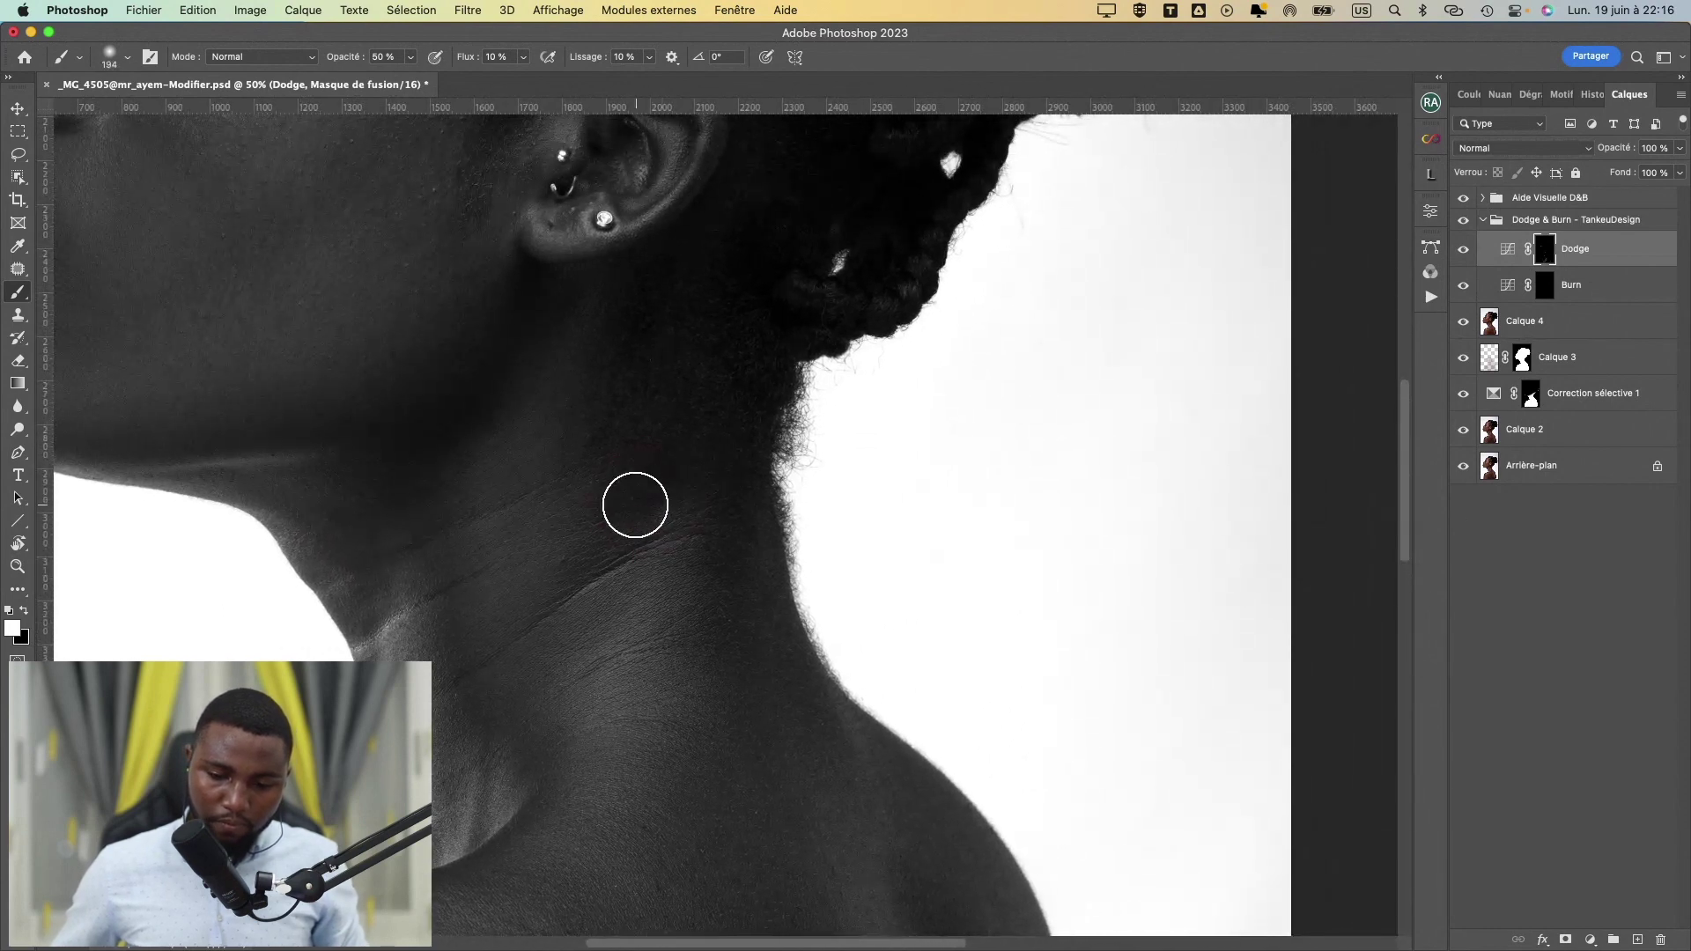
drag(755, 593, 737, 612)
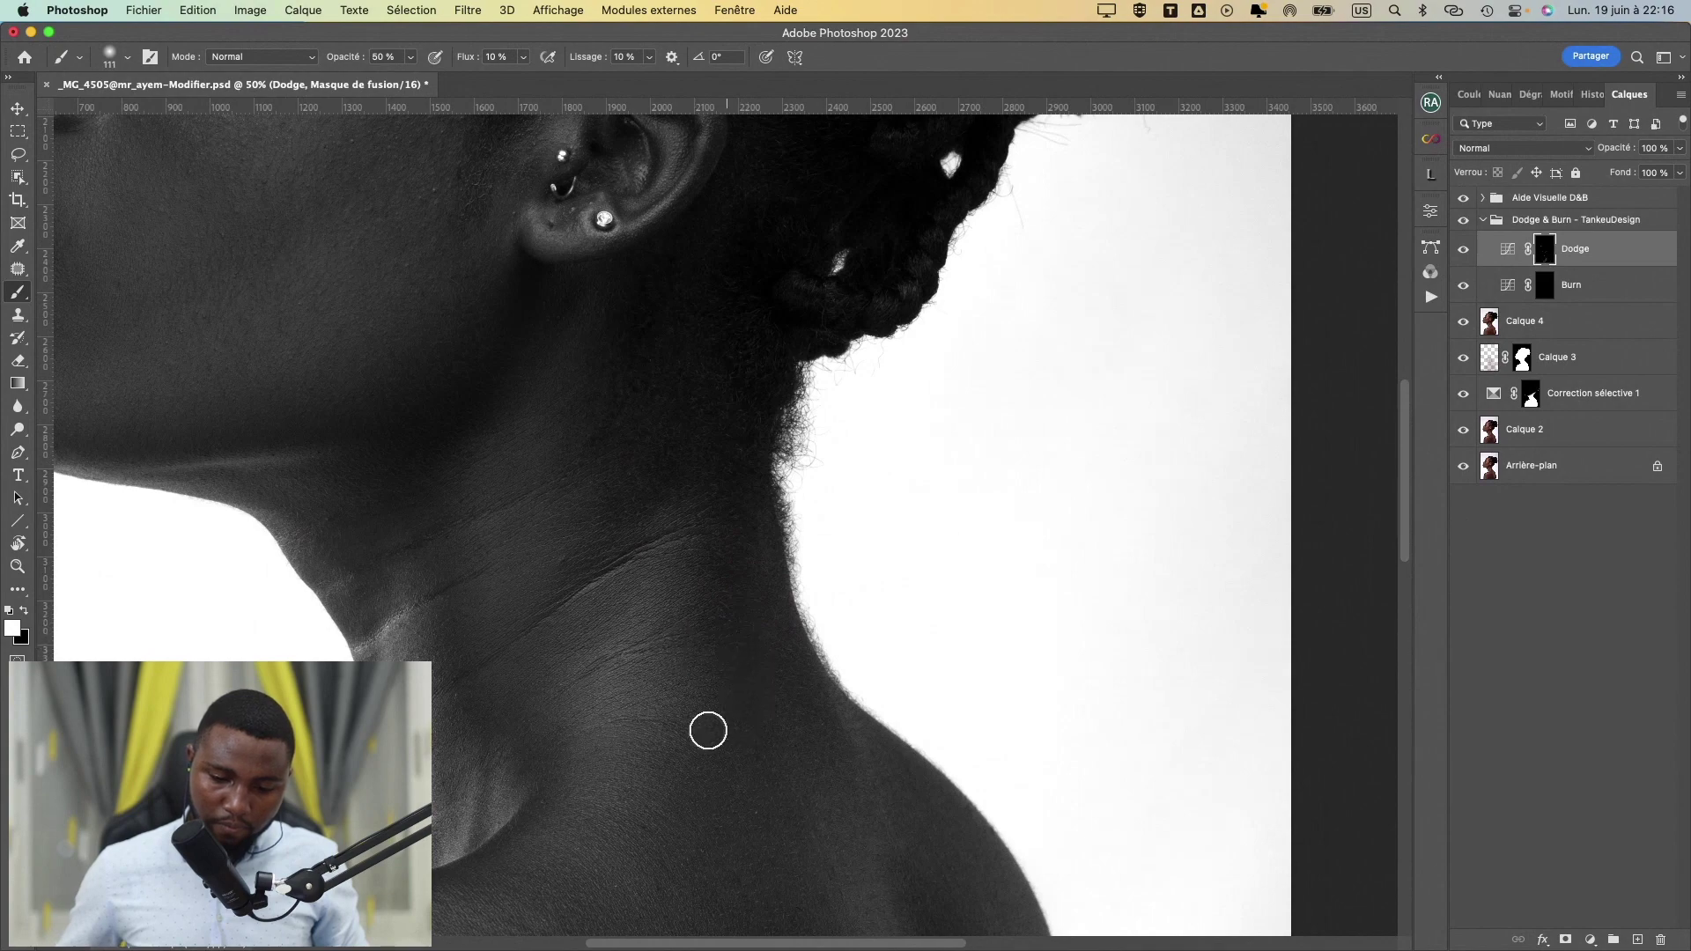
- Lighten the transition from the neck to the upper back on the Dodge mask with a 108 px brush
scroll(678, 726, down, 1)
drag(678, 726, 643, 494)
drag(698, 577, 683, 577)
drag(696, 577, 711, 578)
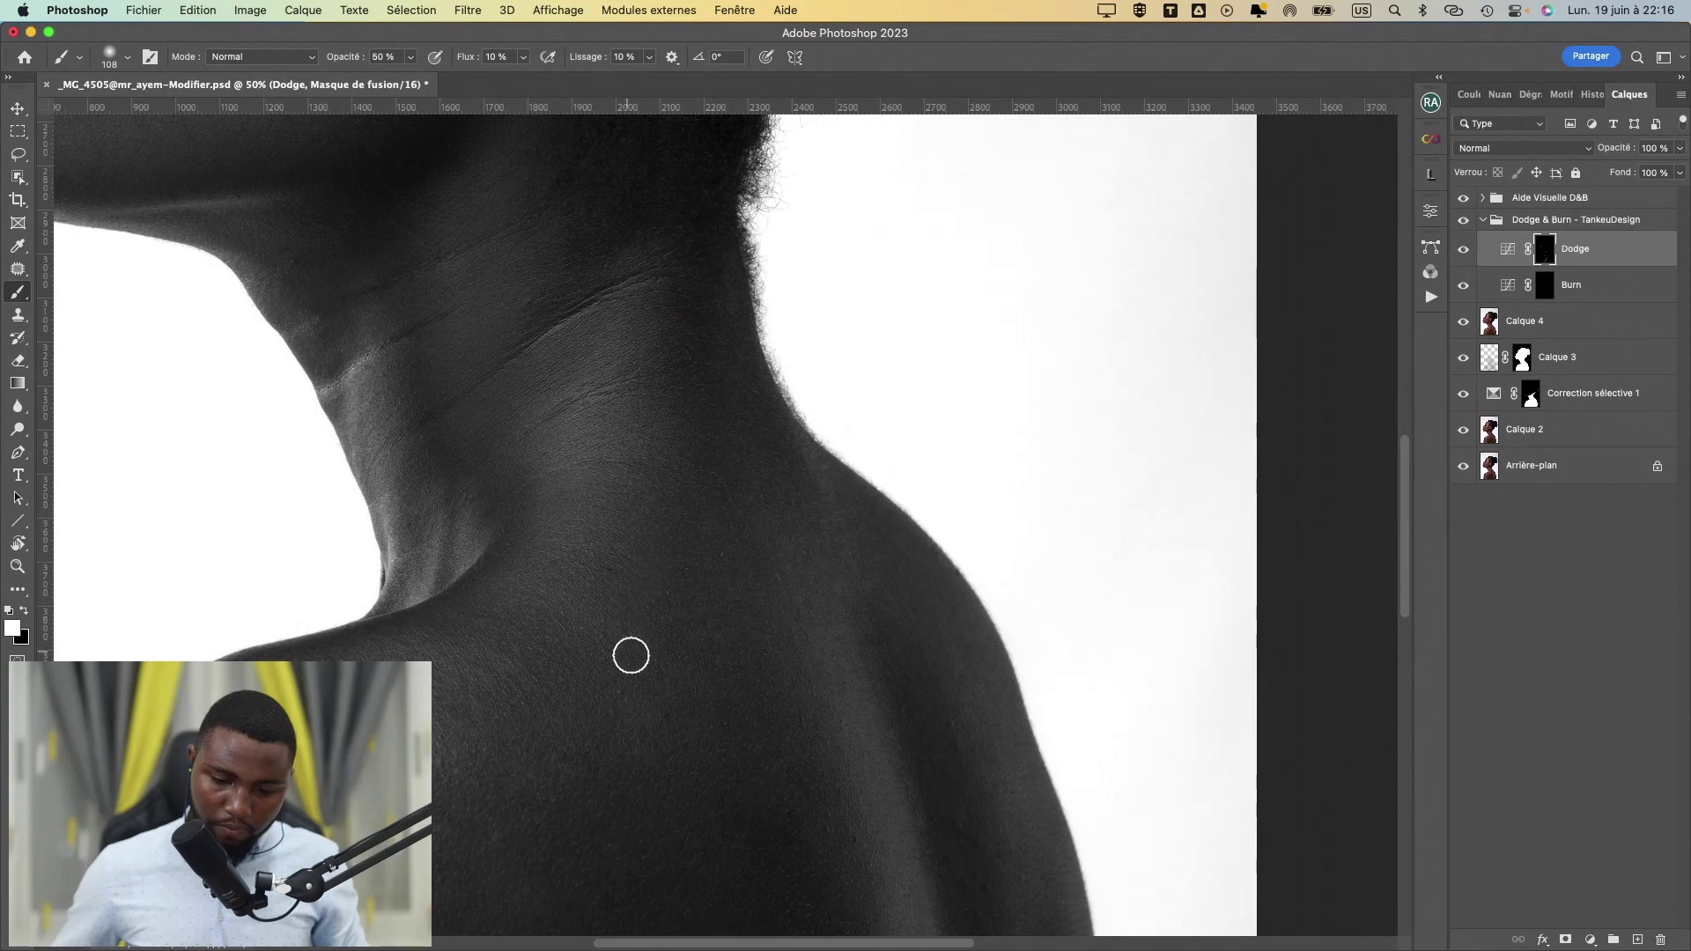
- Hide the Aide Visuelle D&B group and compare the colour portrait with and without the Dodge layer
key(super+minus)
key(super+minus)
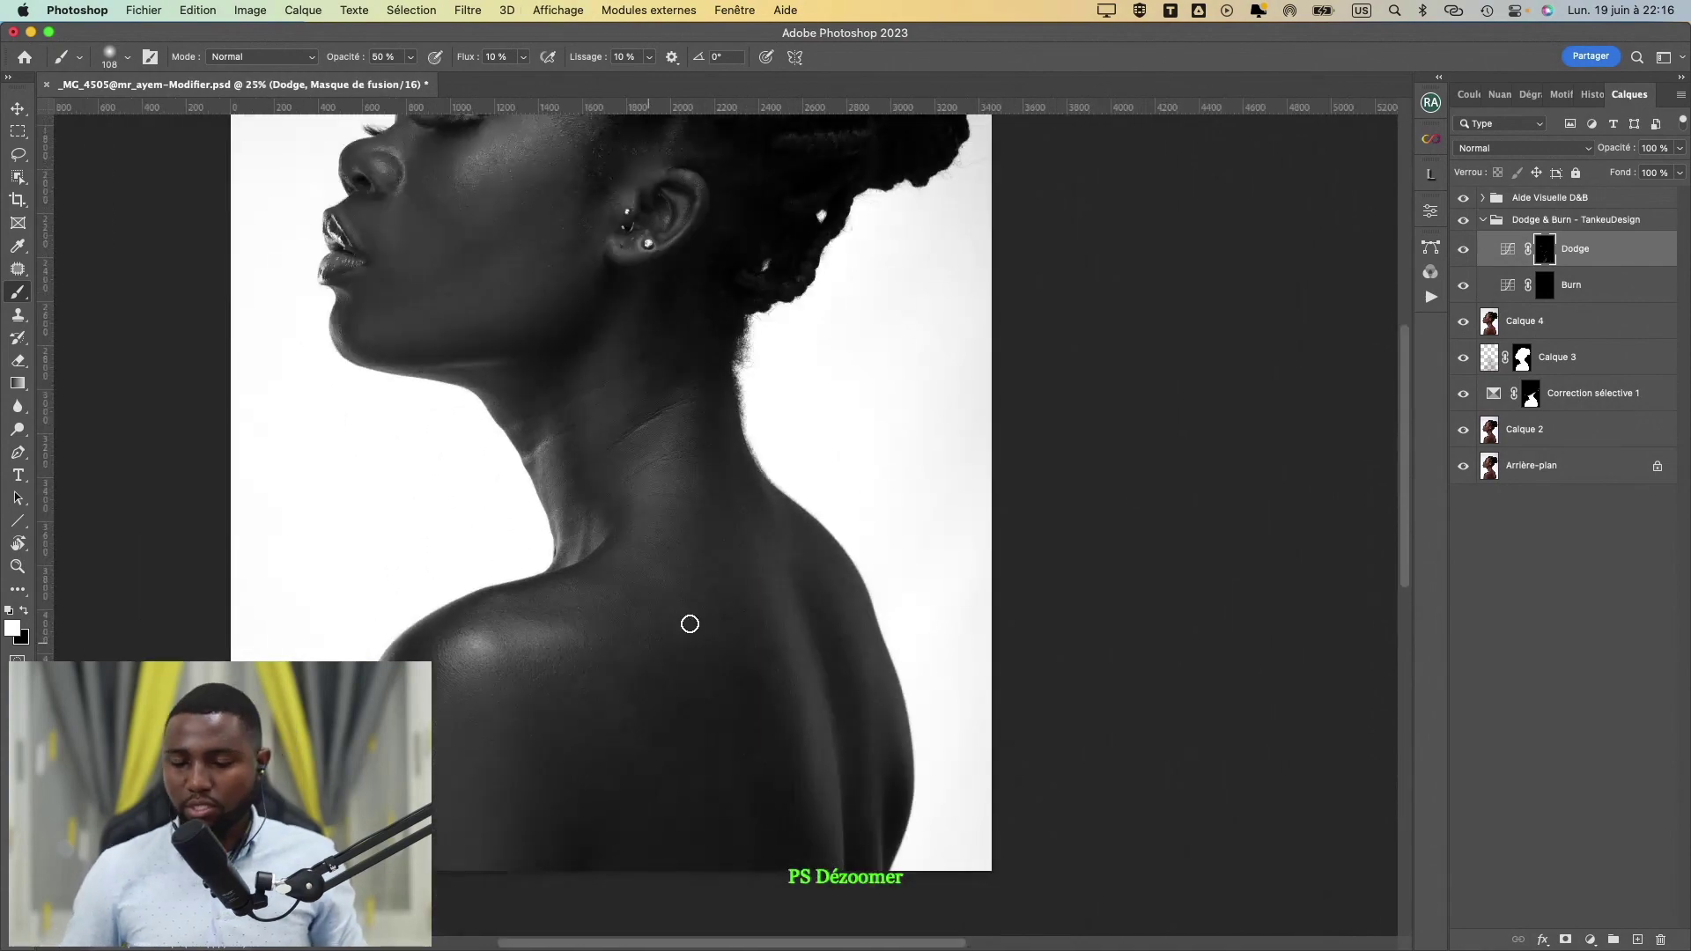
scroll(1205, 520, up, 3)
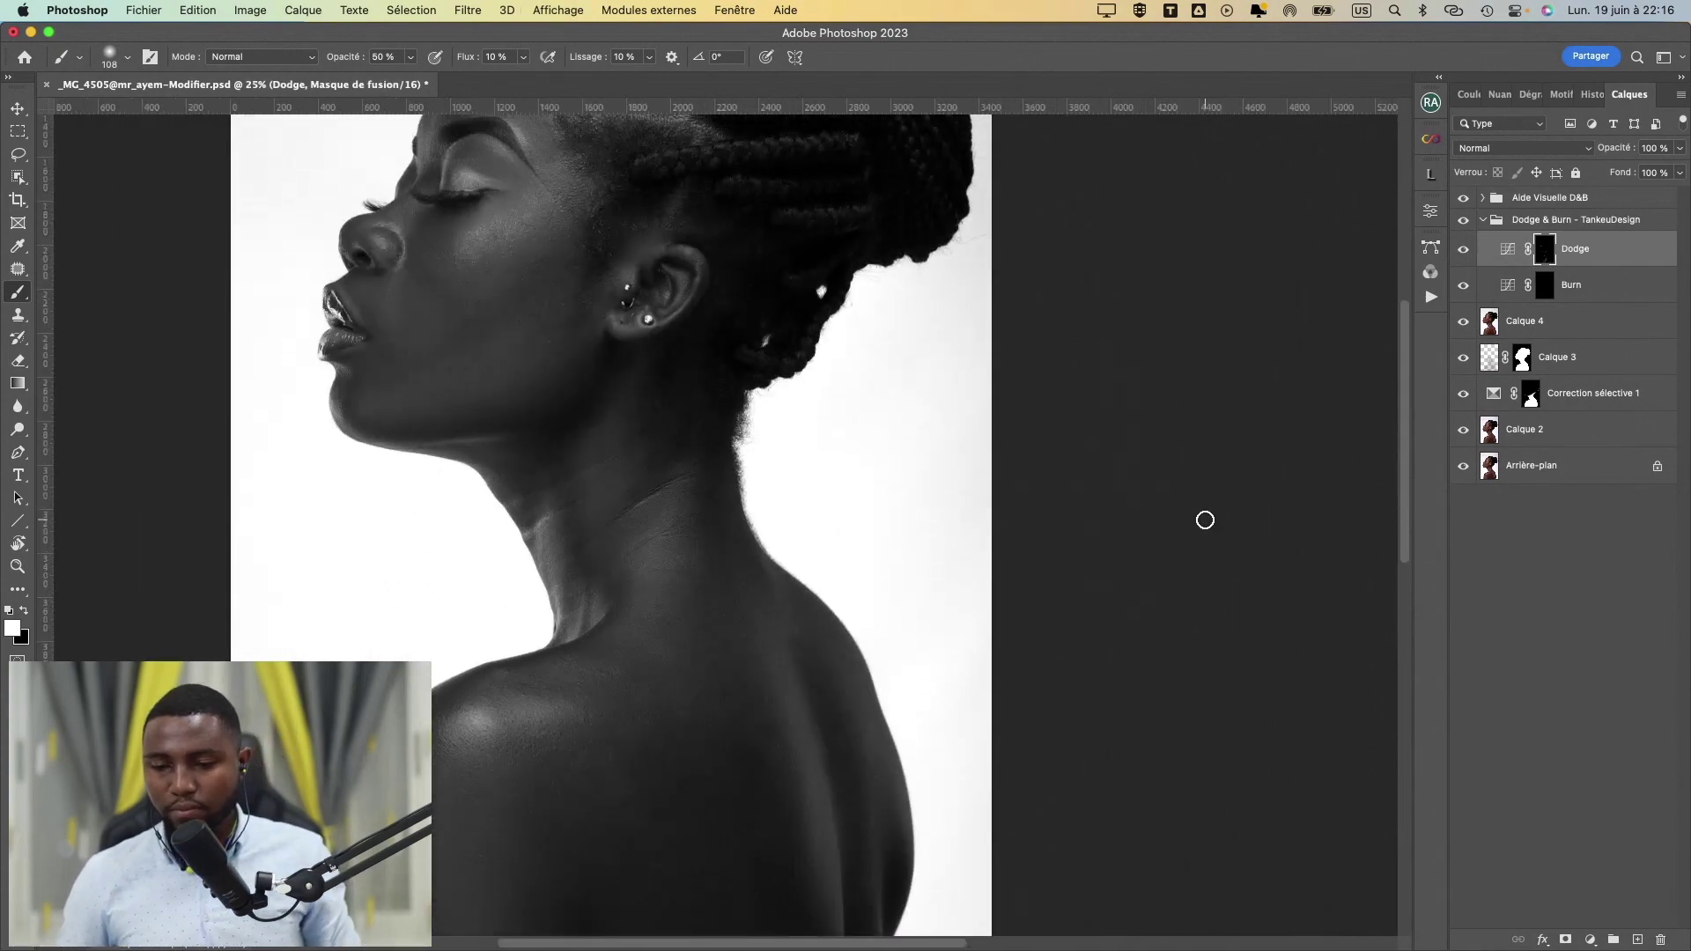
click(1464, 198)
click(1464, 251)
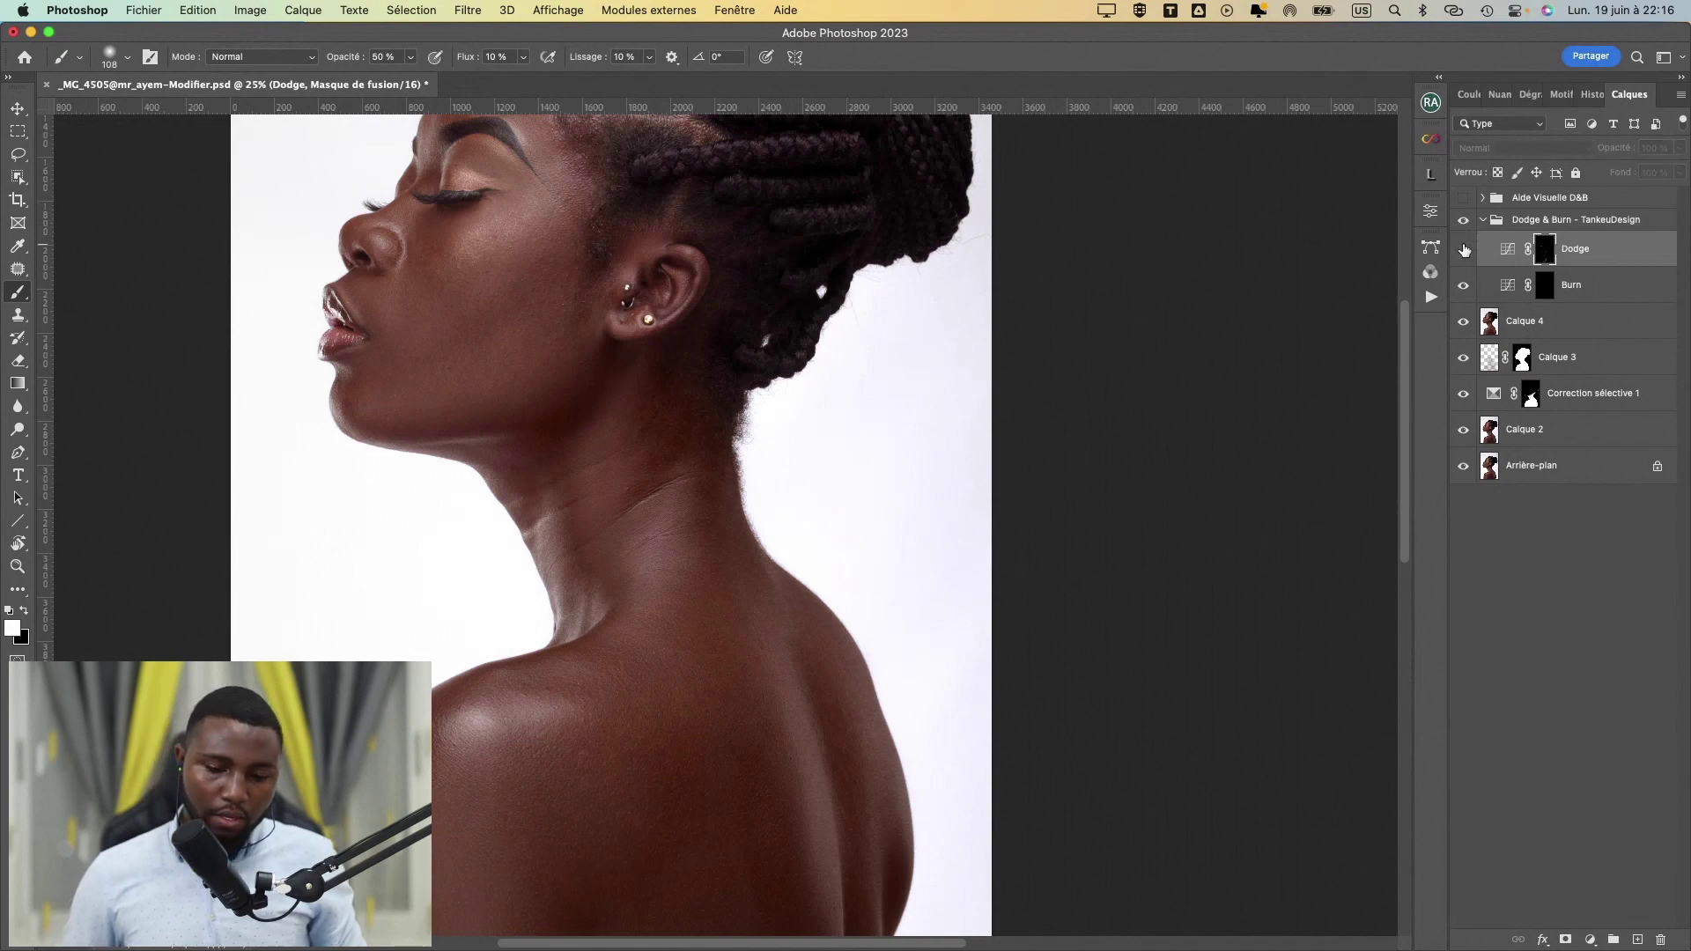
key(super+minus)
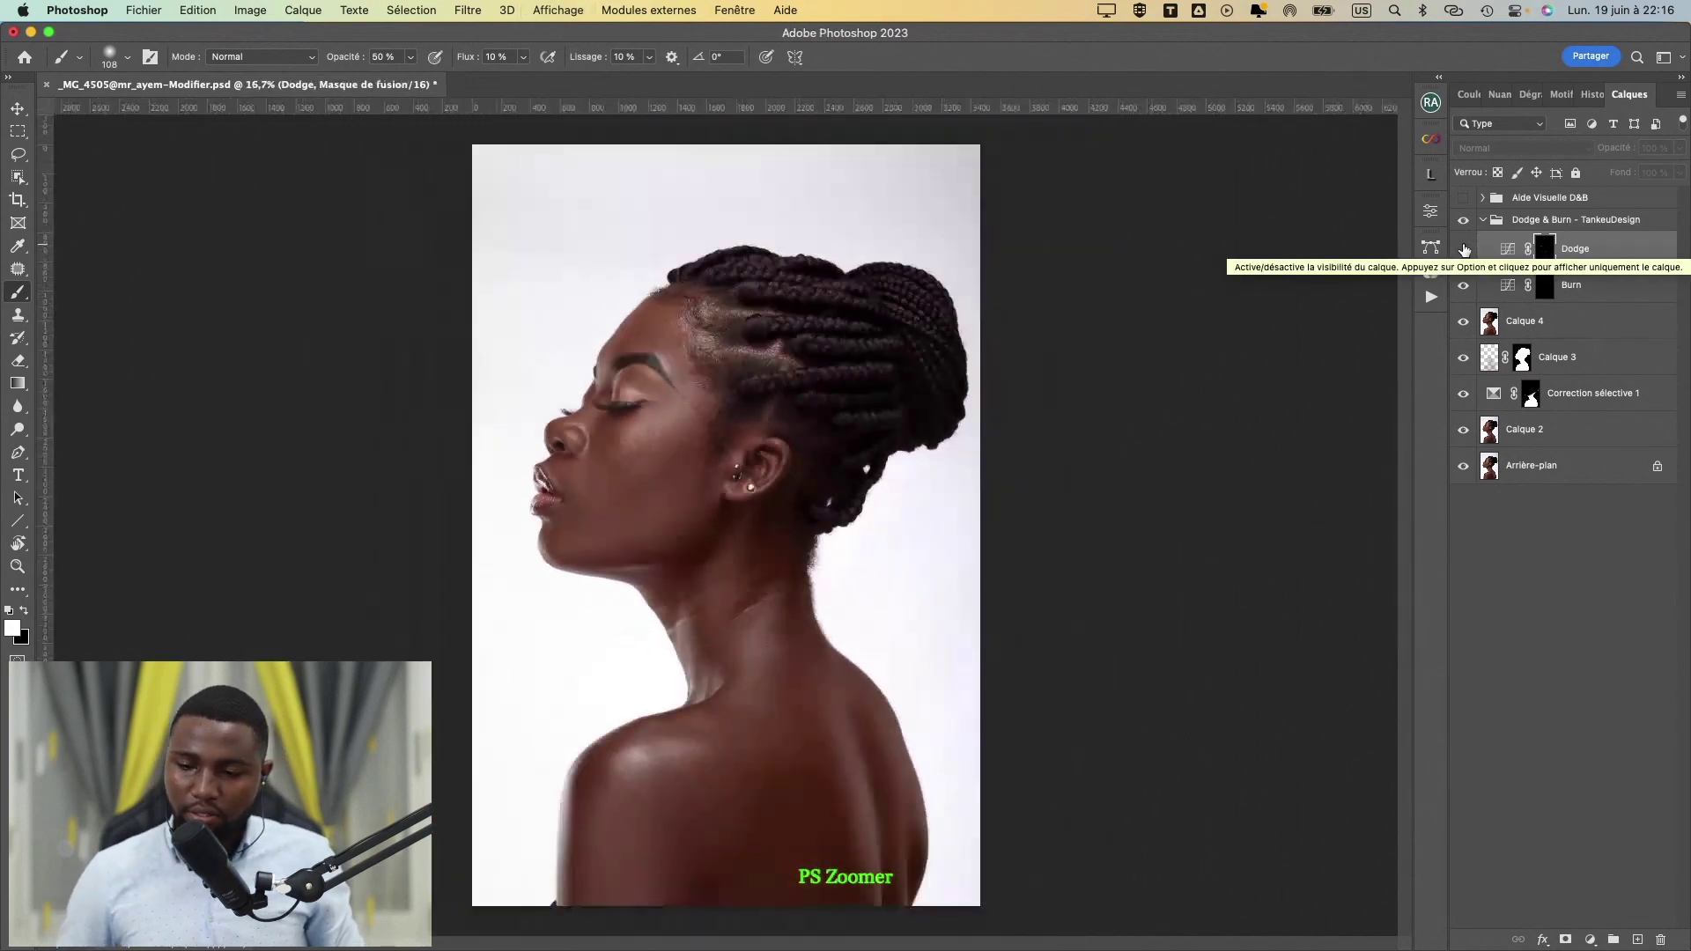
click(1493, 433)
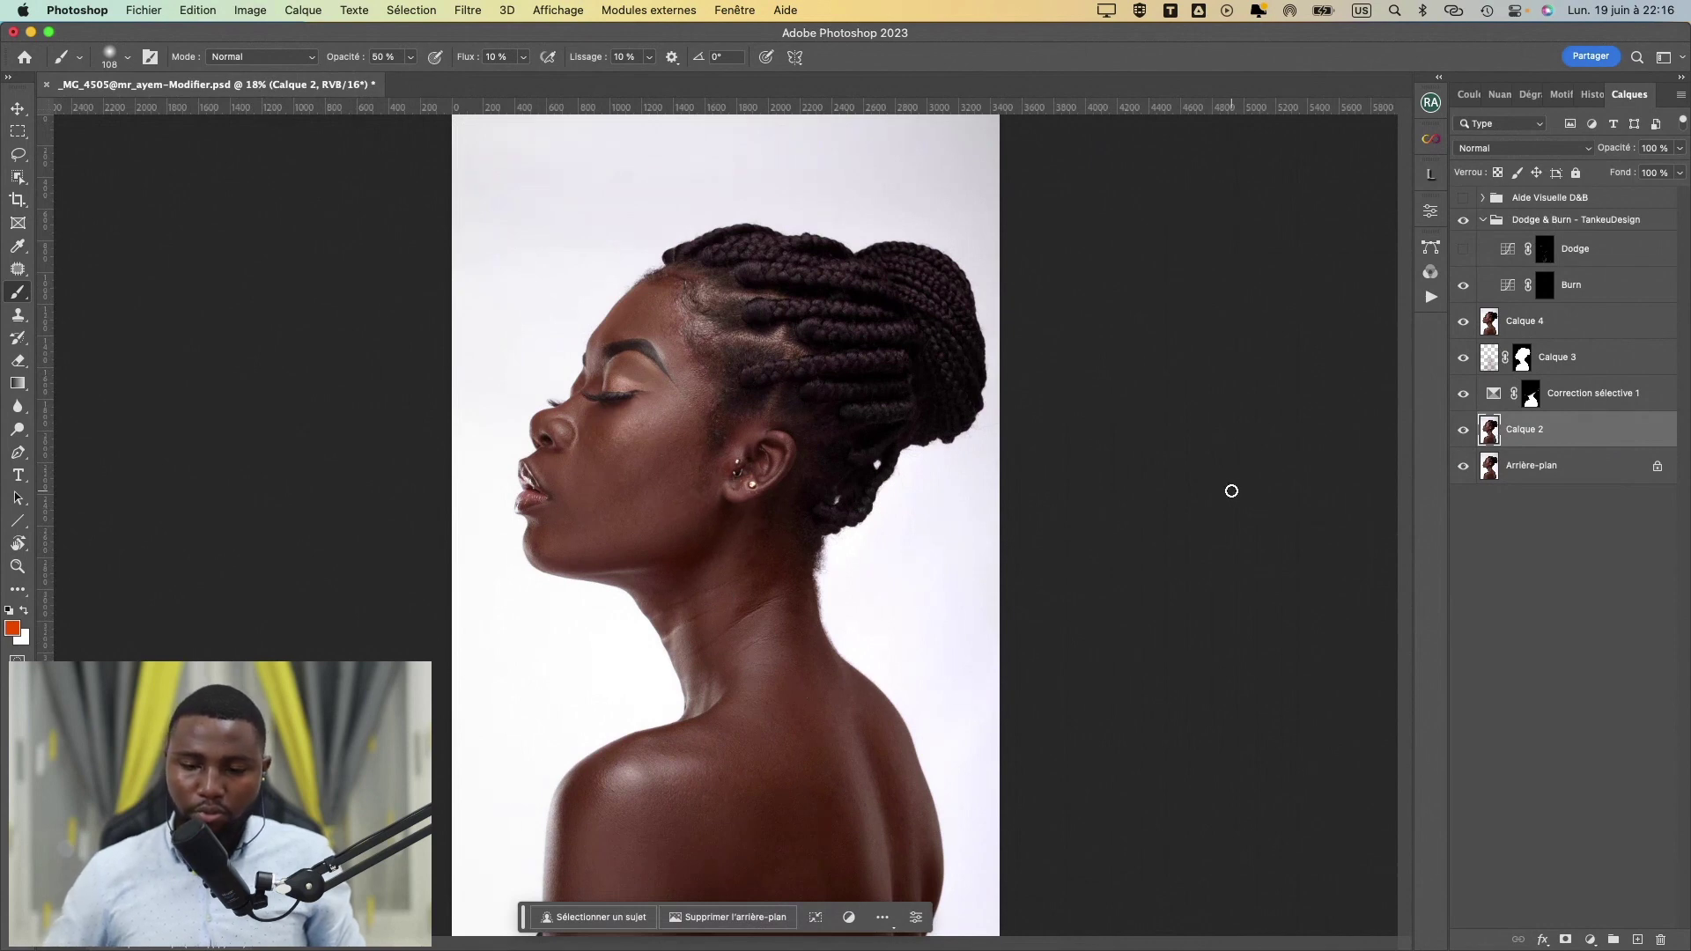
scroll(1244, 472, up, 1)
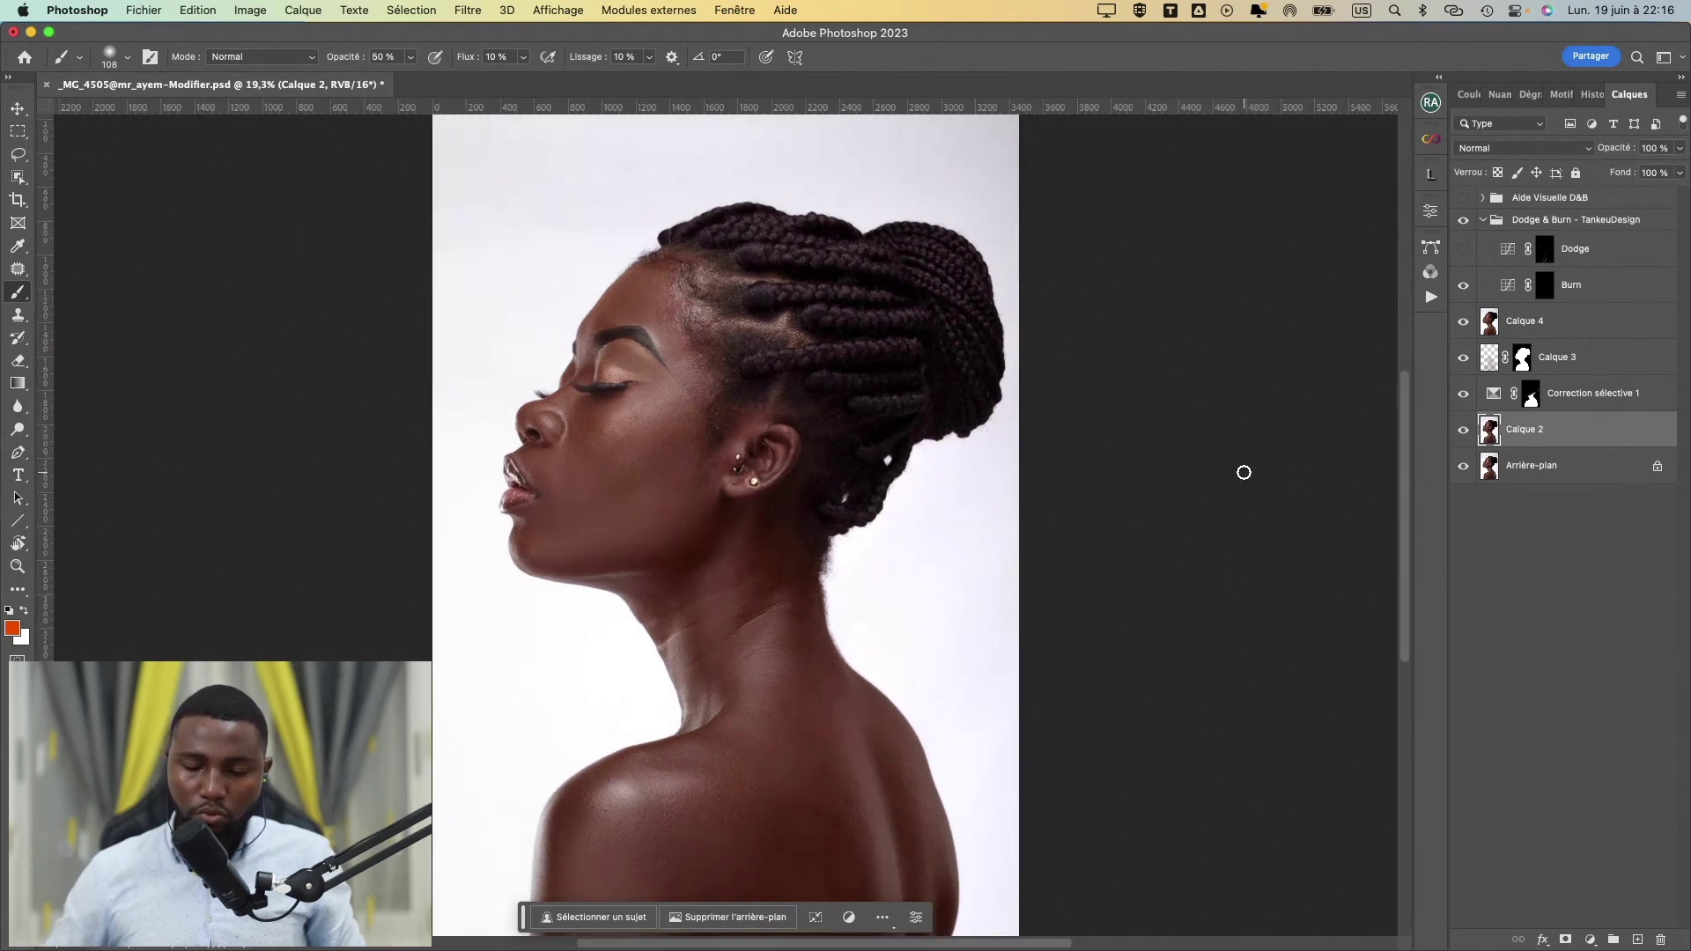
scroll(1243, 472, down, 3)
scroll(1244, 472, up, 1)
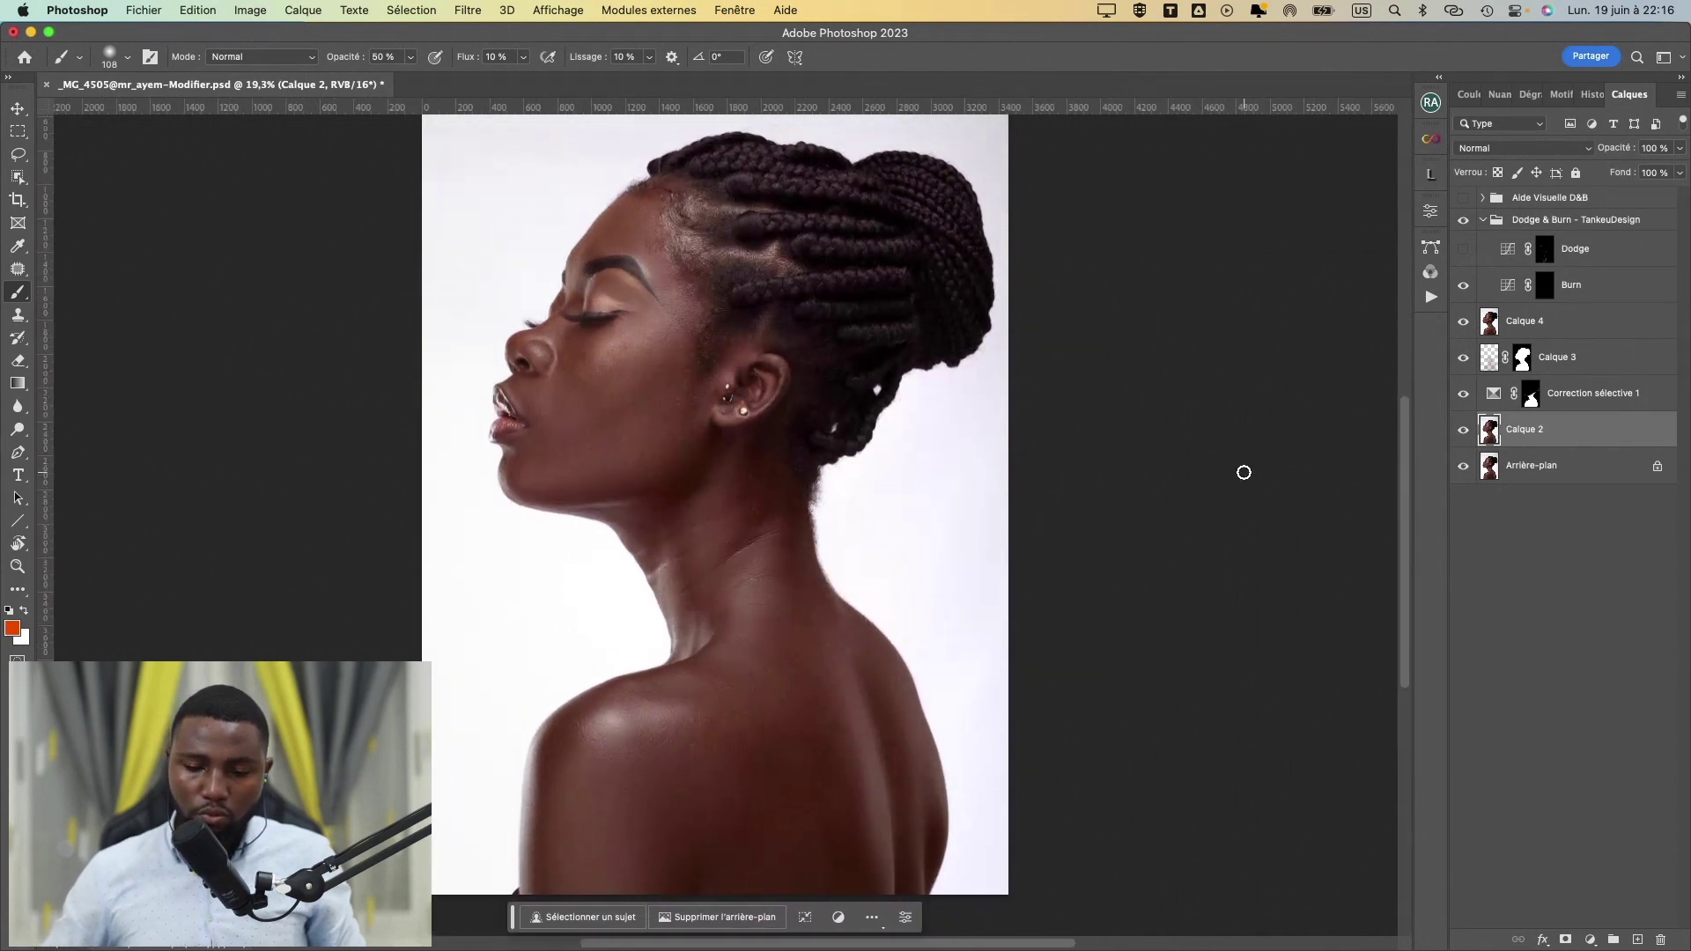
click(1463, 256)
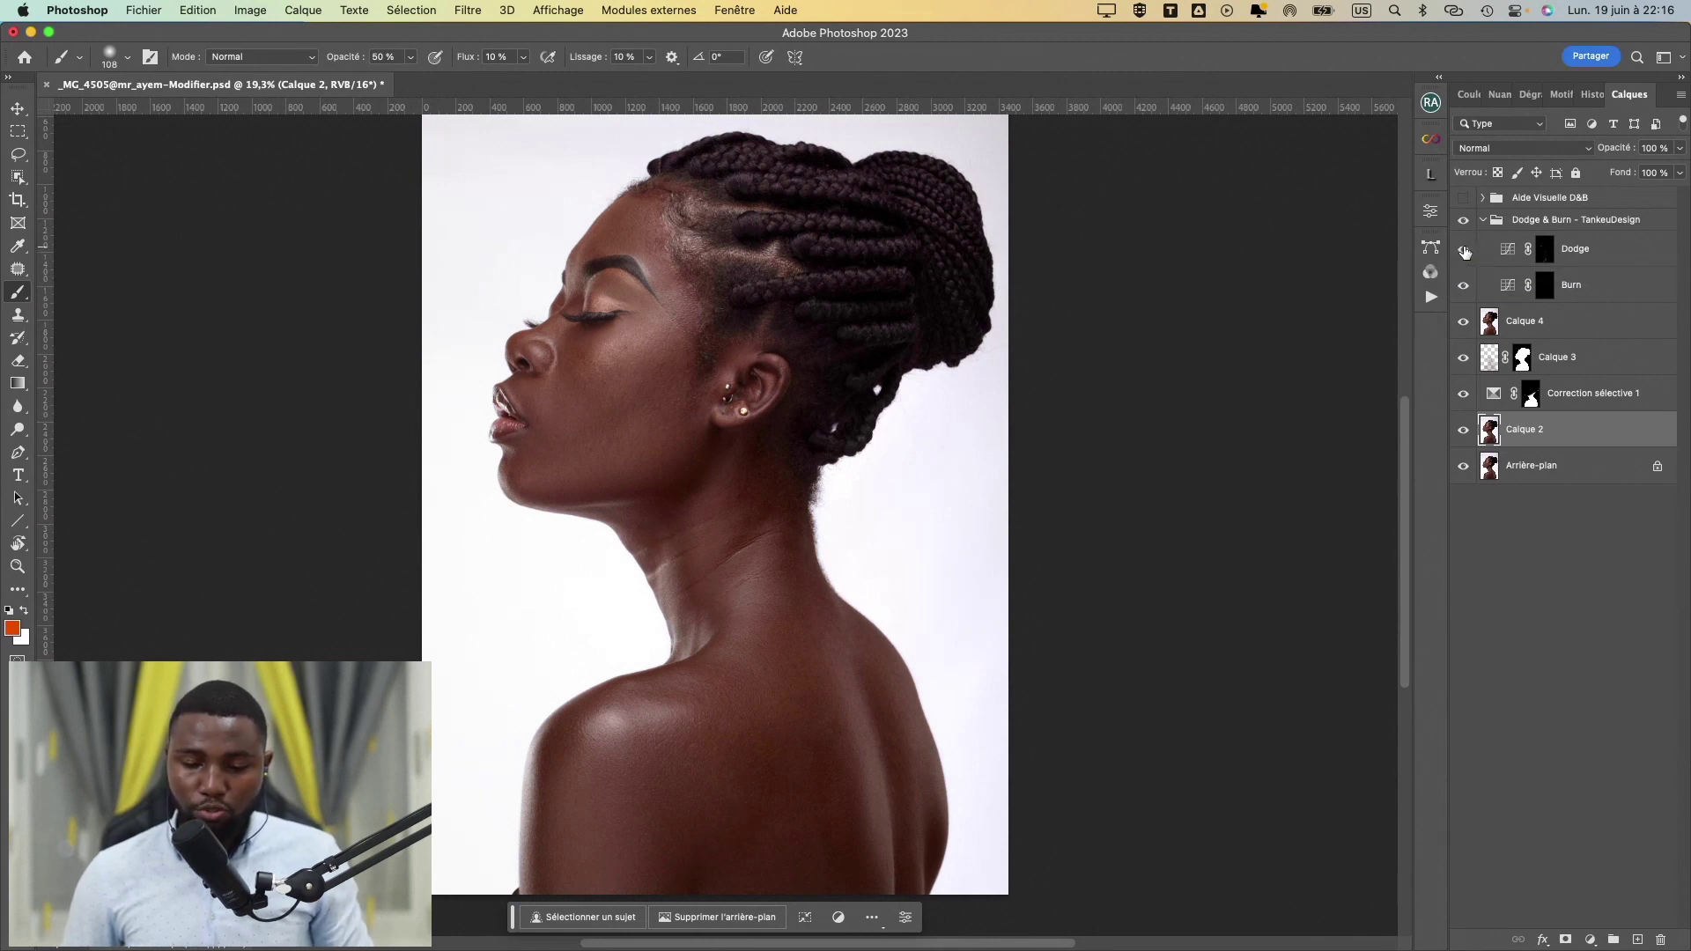
- Set the Dodge layer's opacity to 50% and compare the portrait with and without that layer
click(1546, 250)
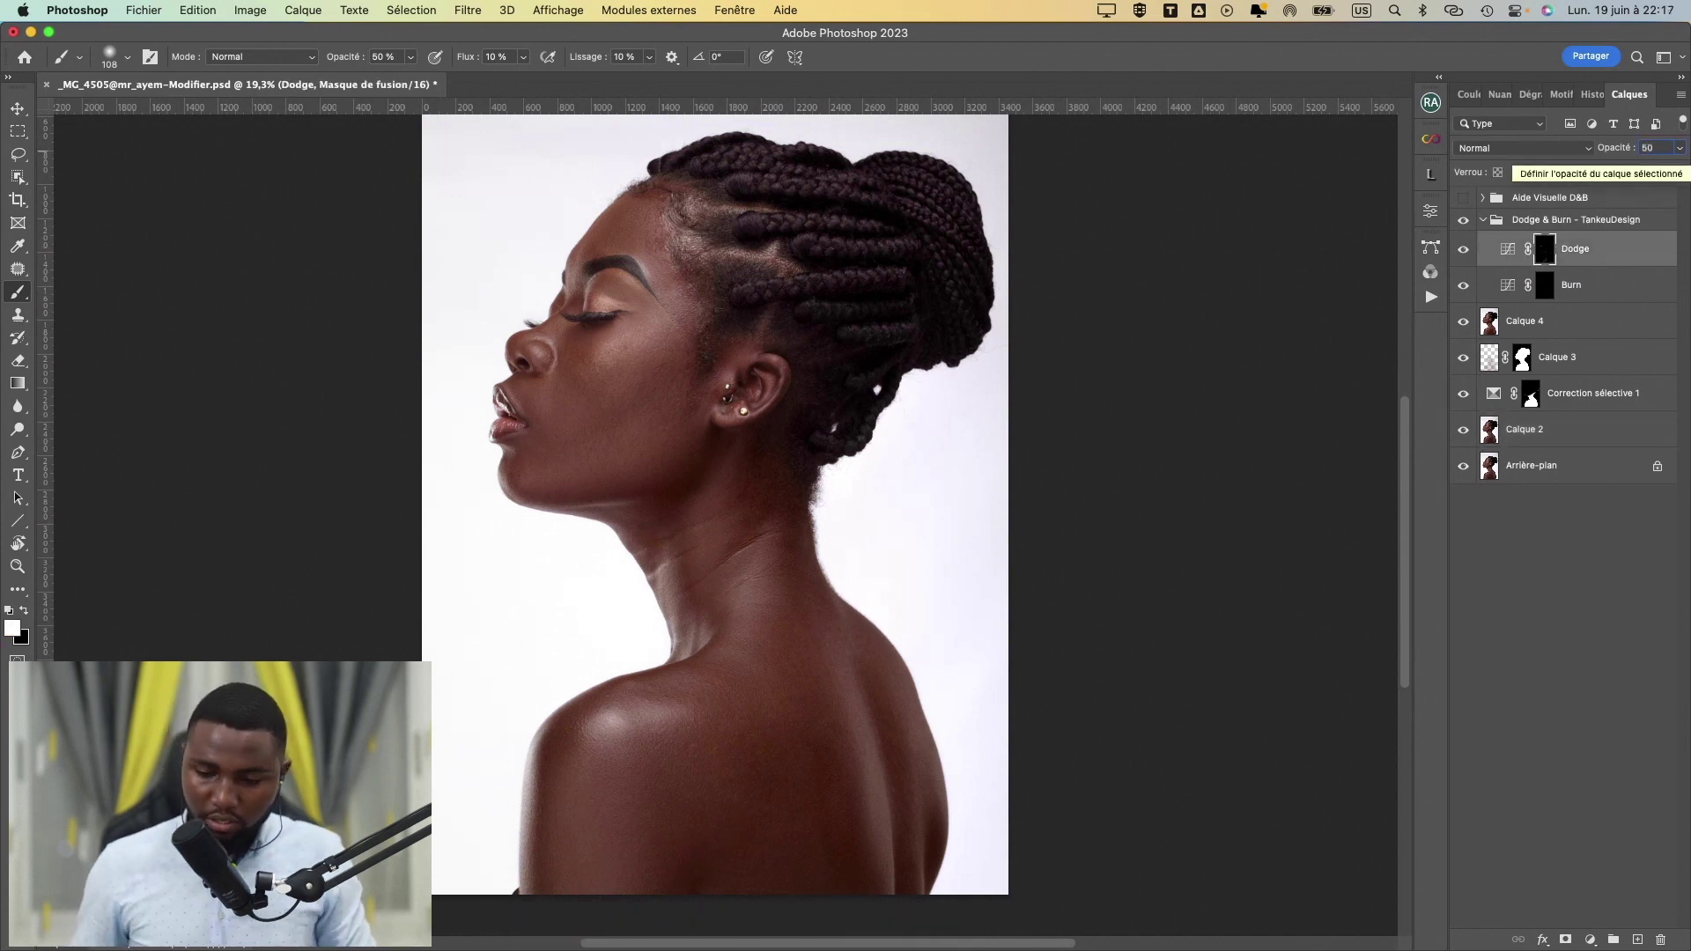
key(Return)
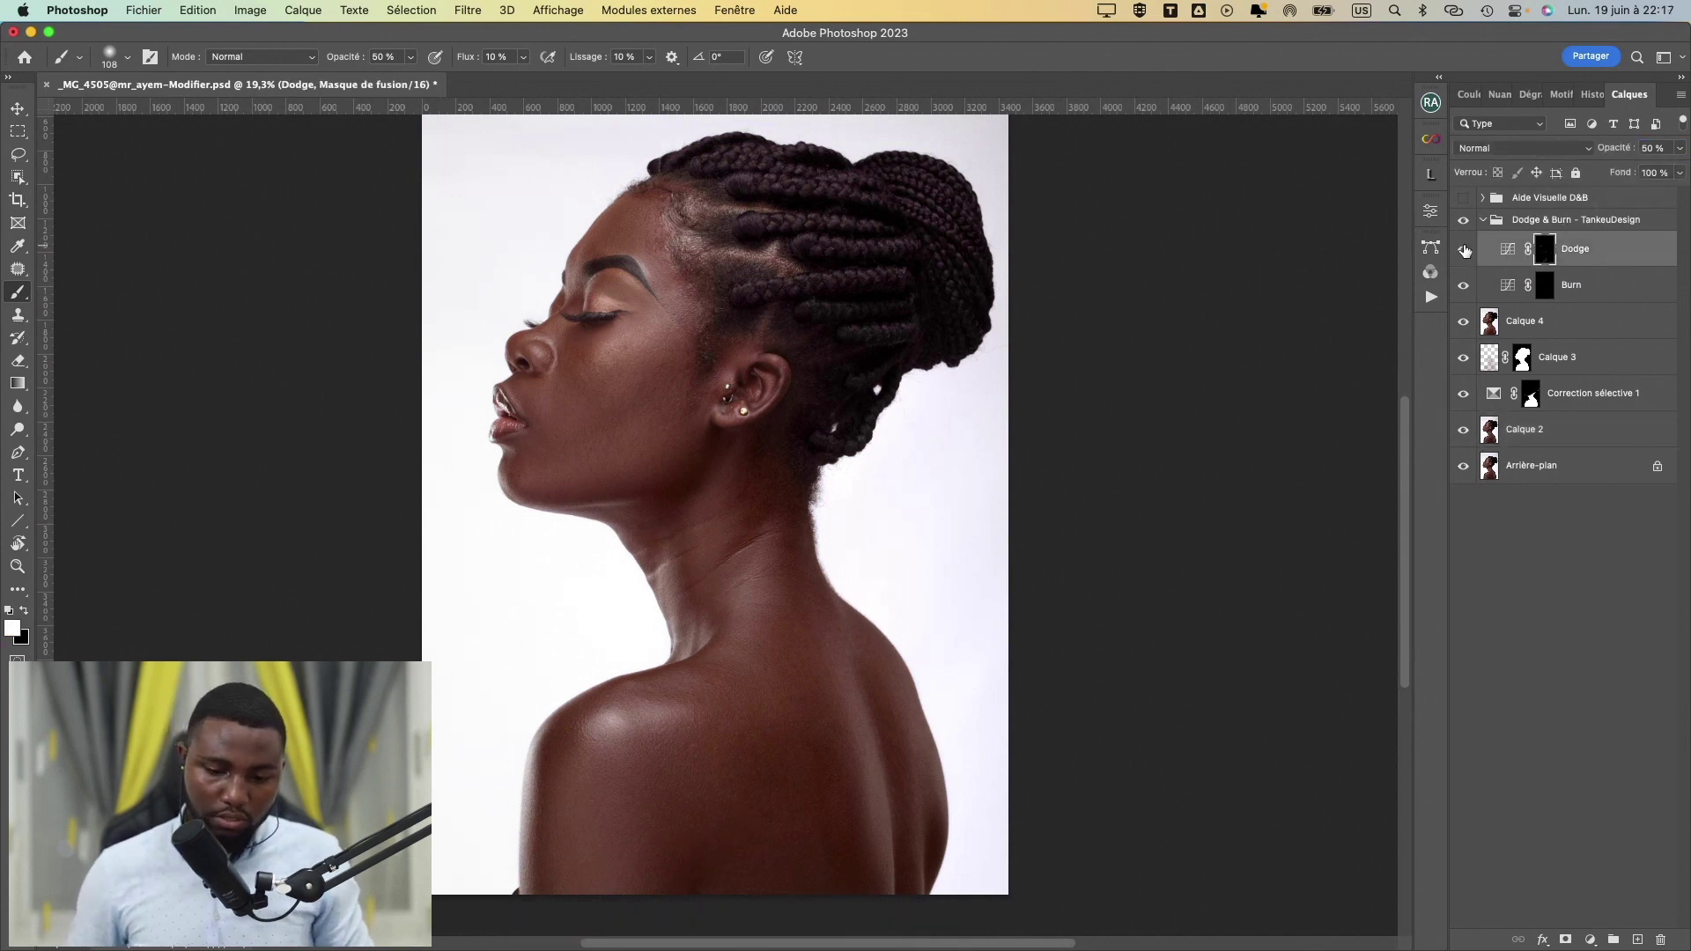
click(1464, 250)
click(1464, 250)
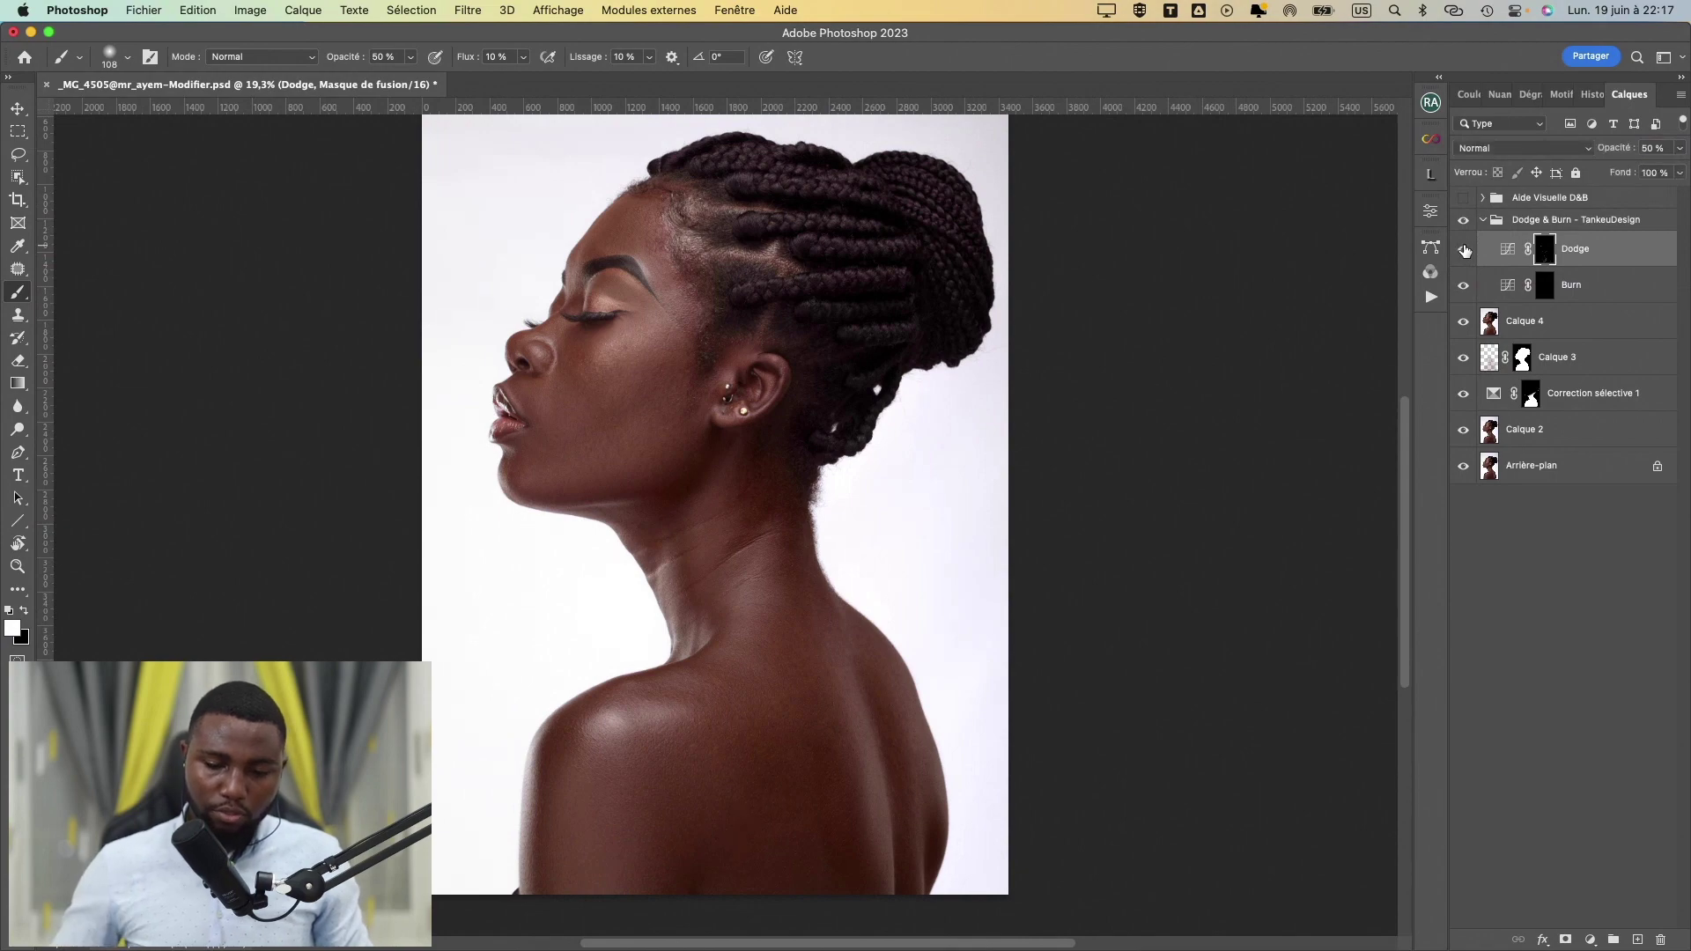
- Examine the light transitions on the face, neck and back, both up close and across the whole portrait
key(super+plus)
key(super+minus)
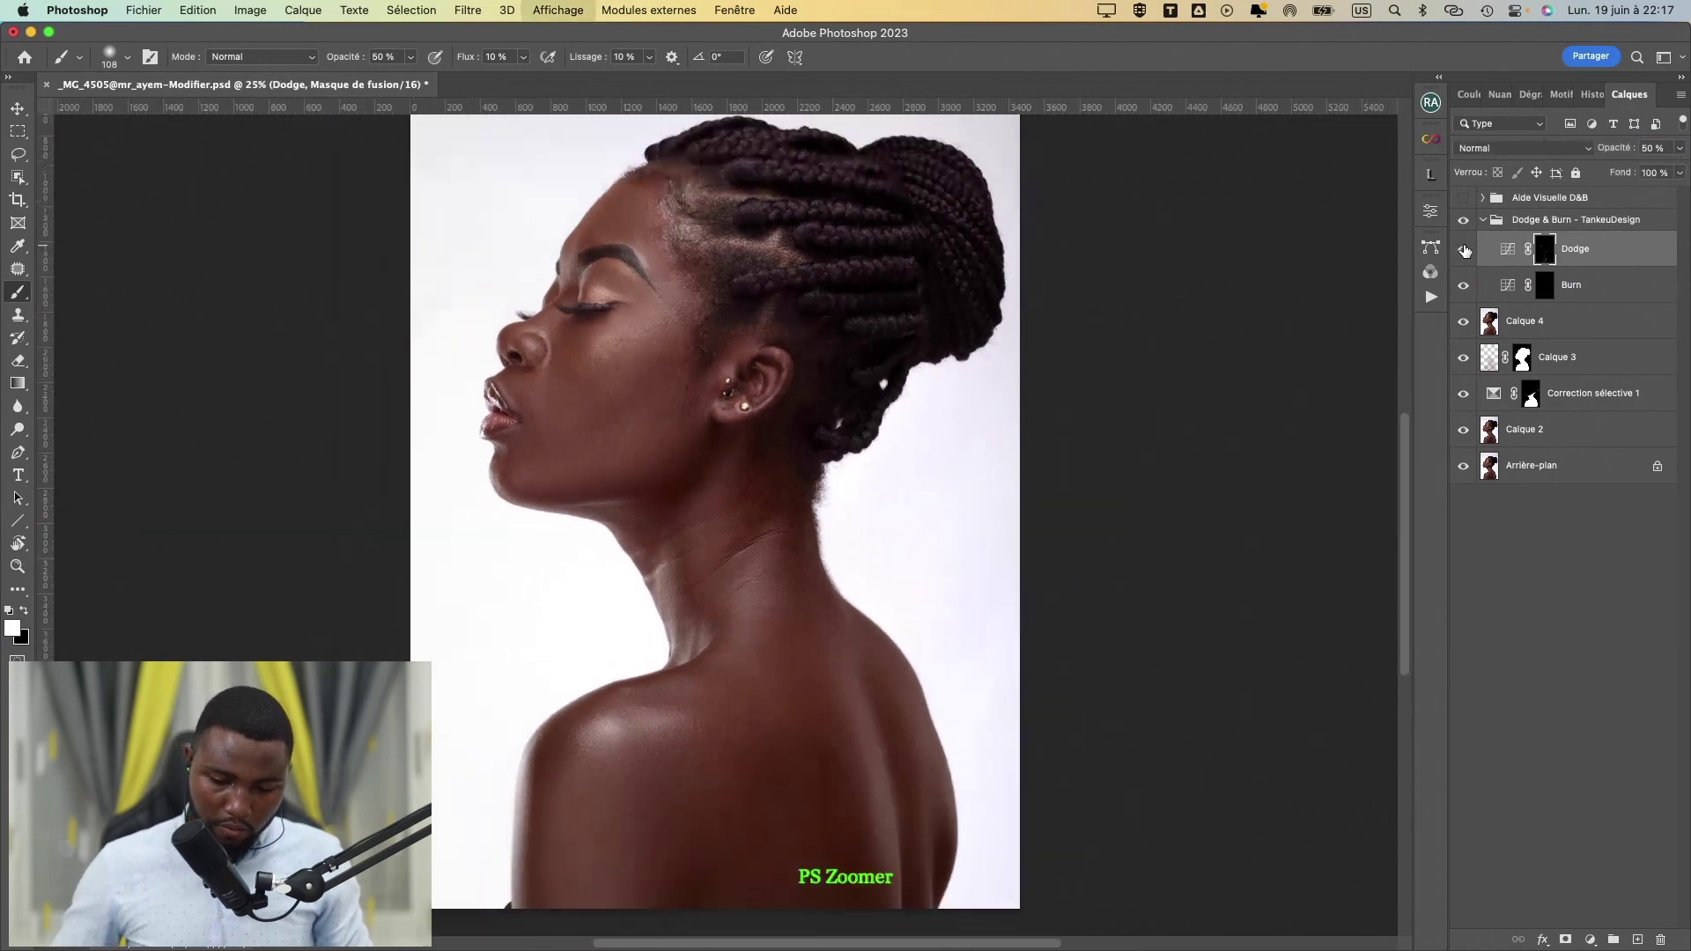
key(super+plus)
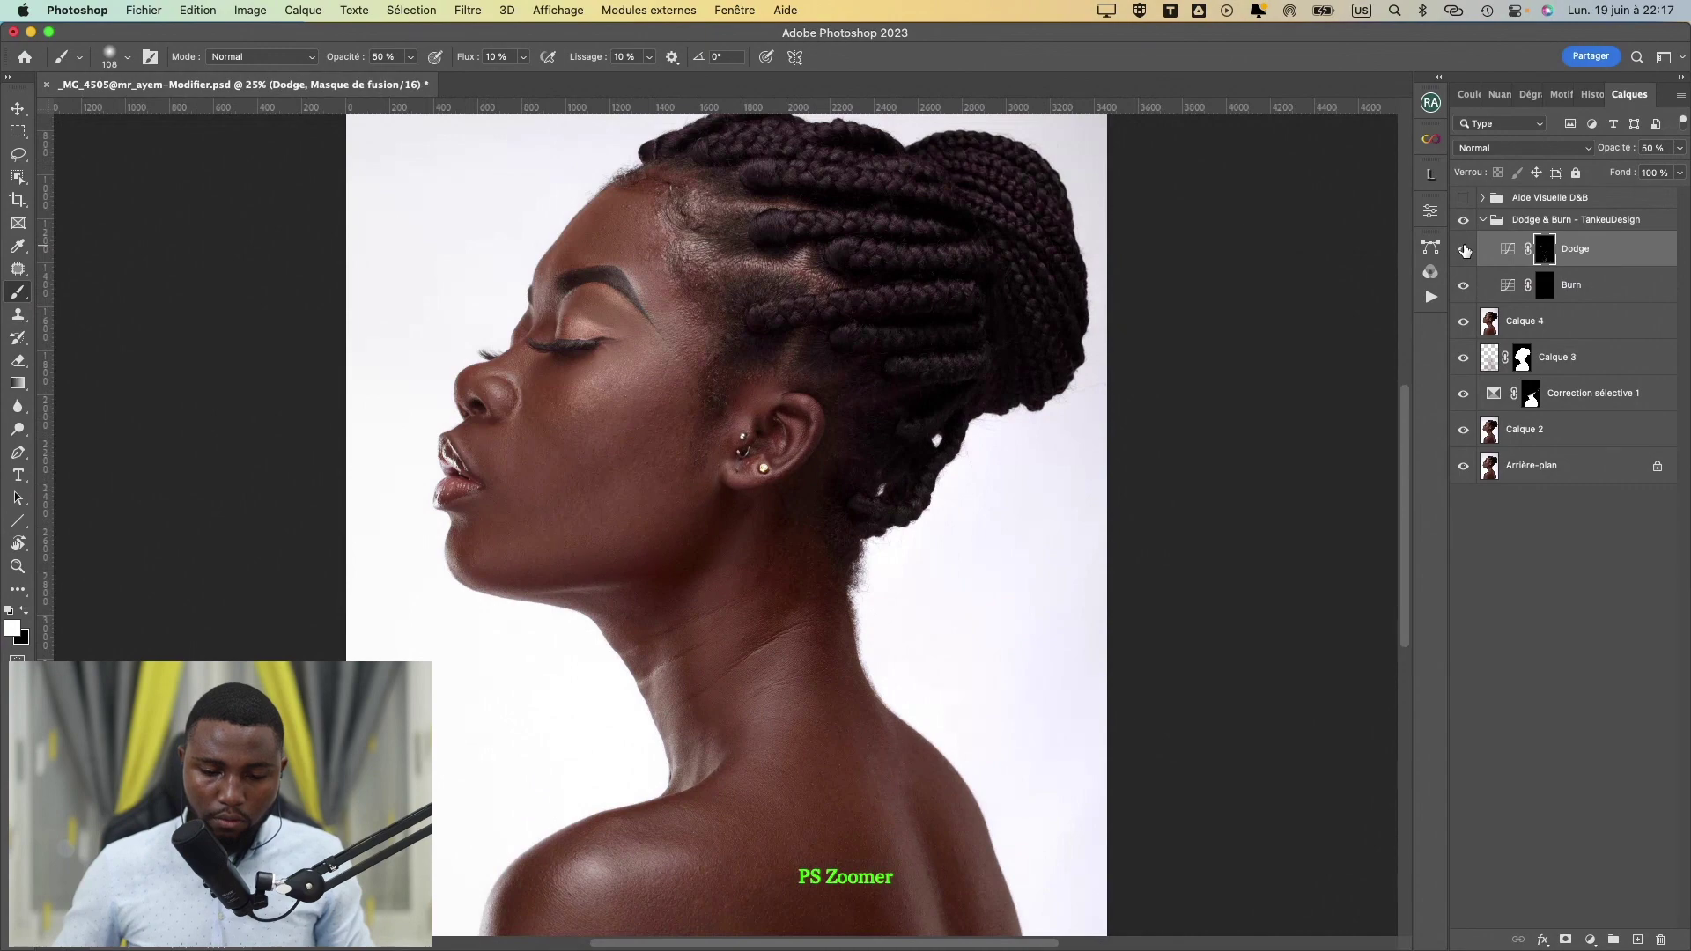
key(super+minus)
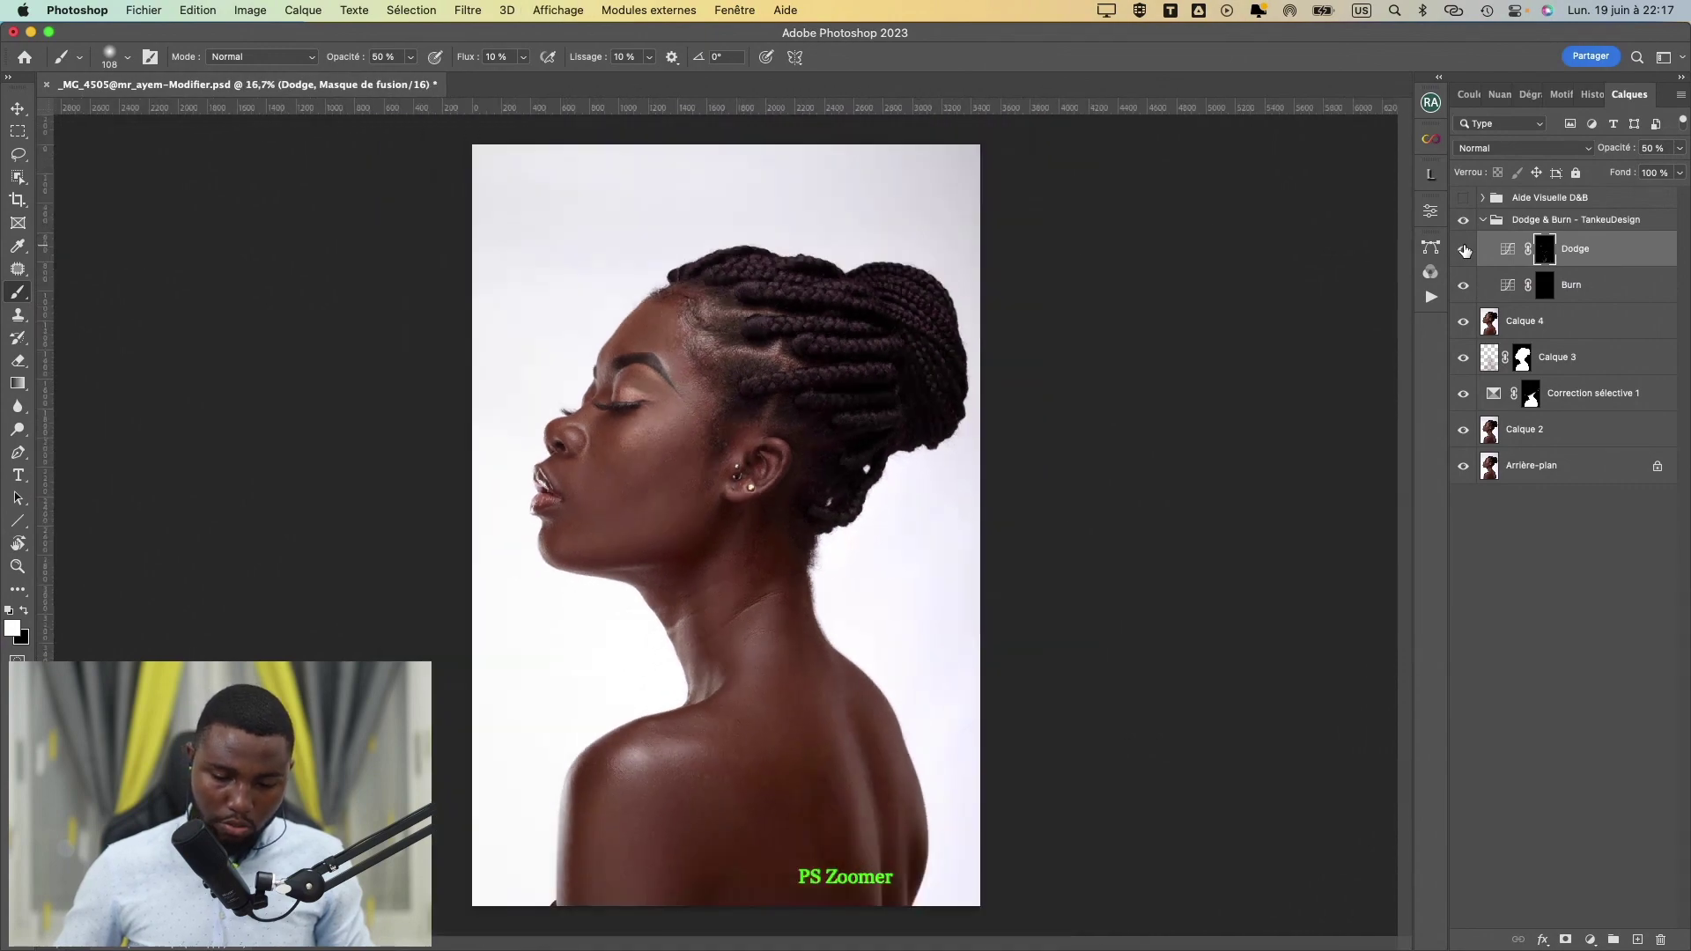
key(super+plus)
key(super+minus)
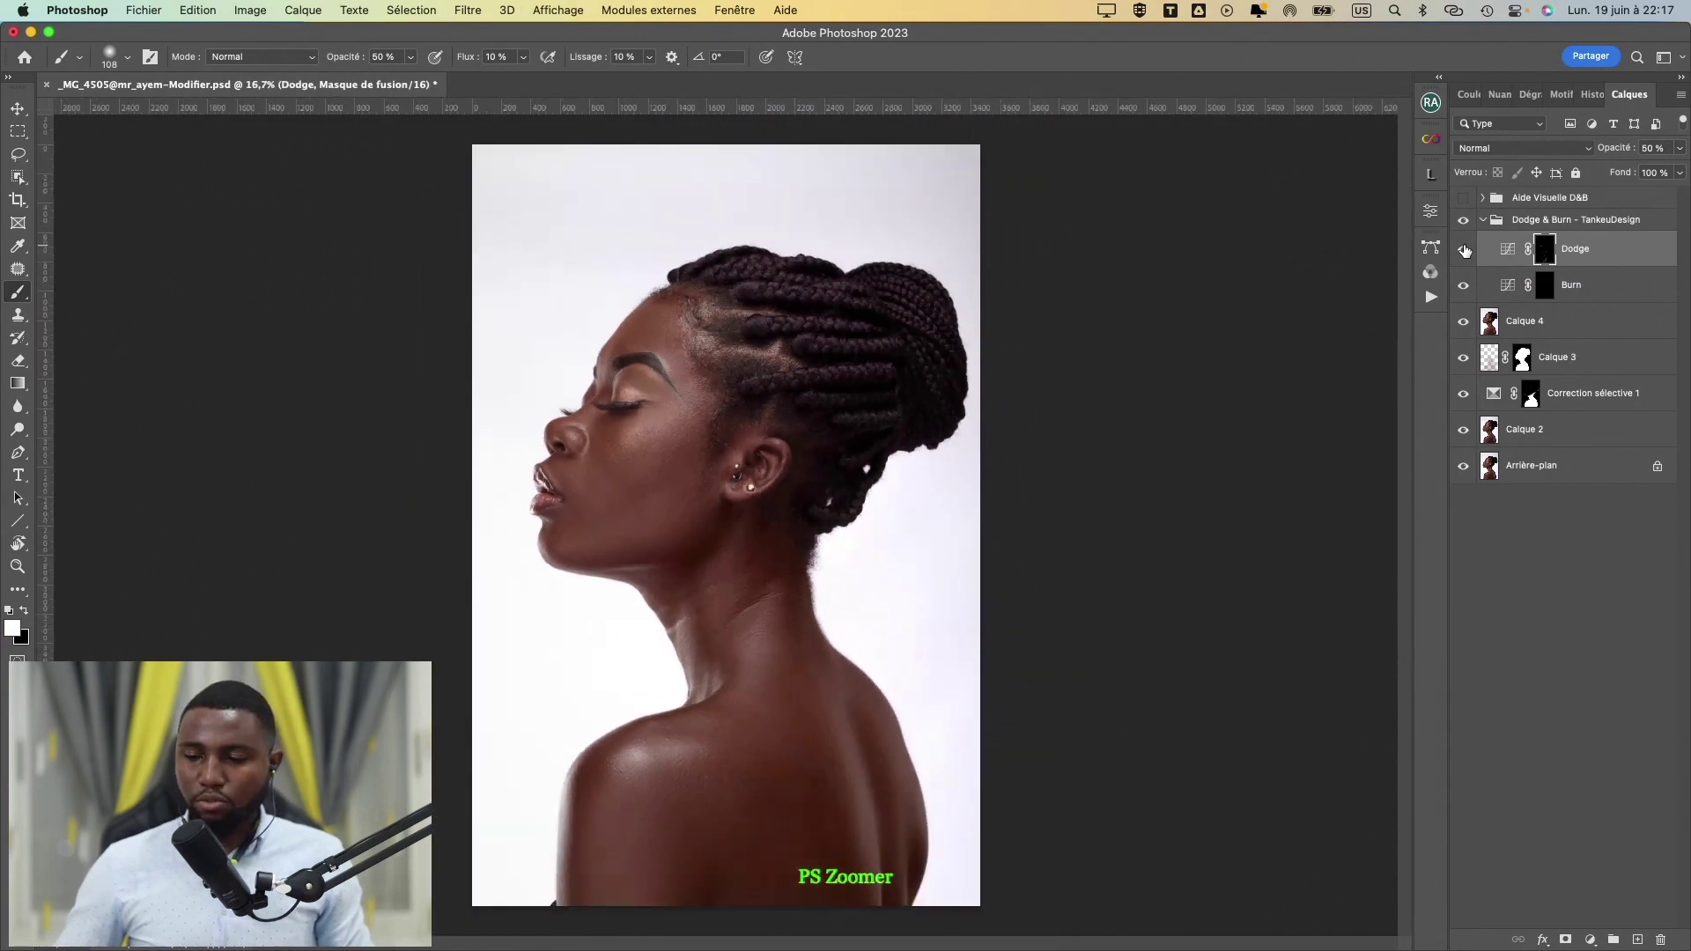
key(super+plus)
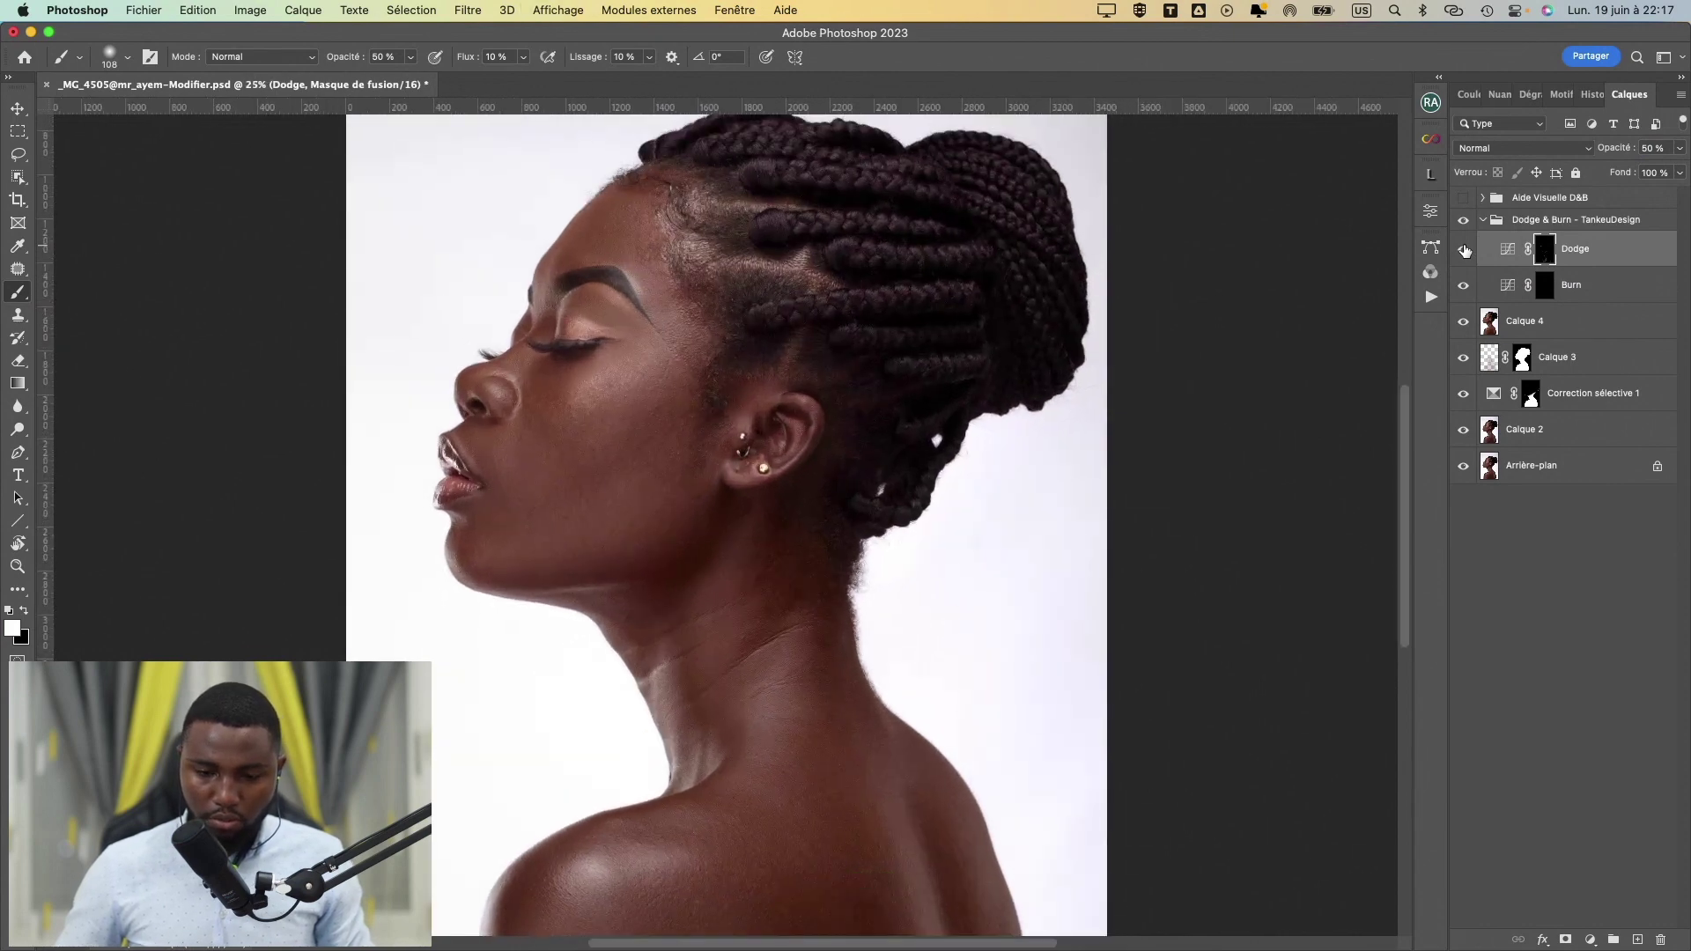
- Darken the bright scalp areas at the temple hairline and between the front braids on the Burn mask with 191 to 382 px brushes
scroll(520, 497, up, 5)
scroll(519, 498, right, 2)
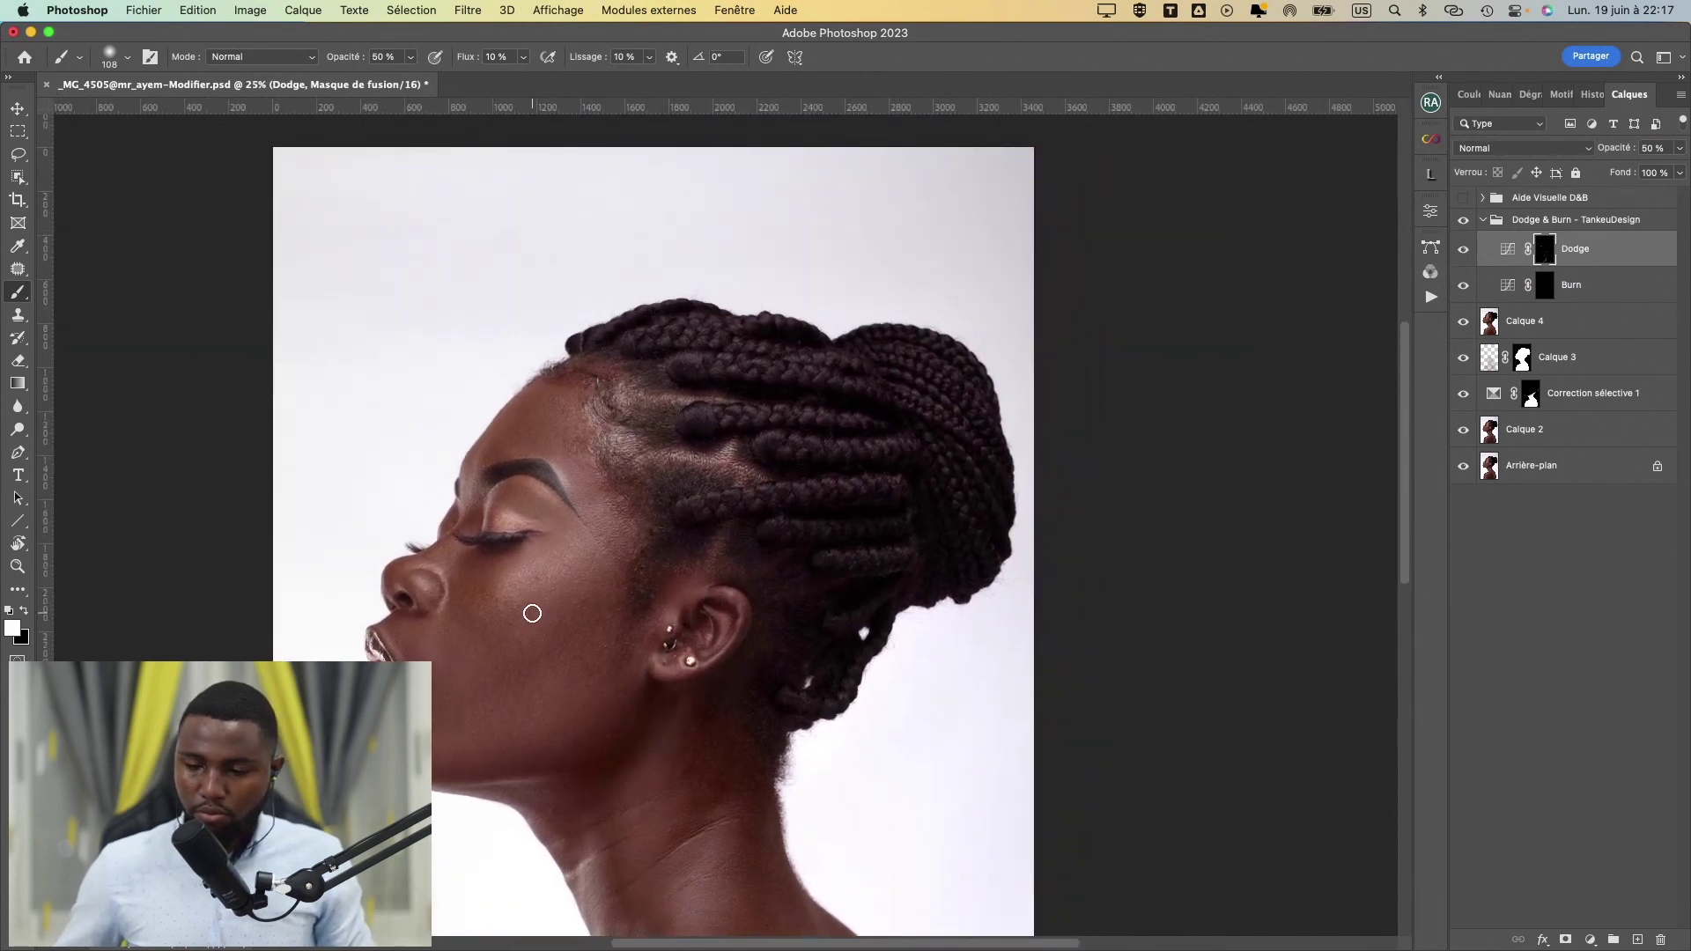
click(1545, 285)
key(super+plus)
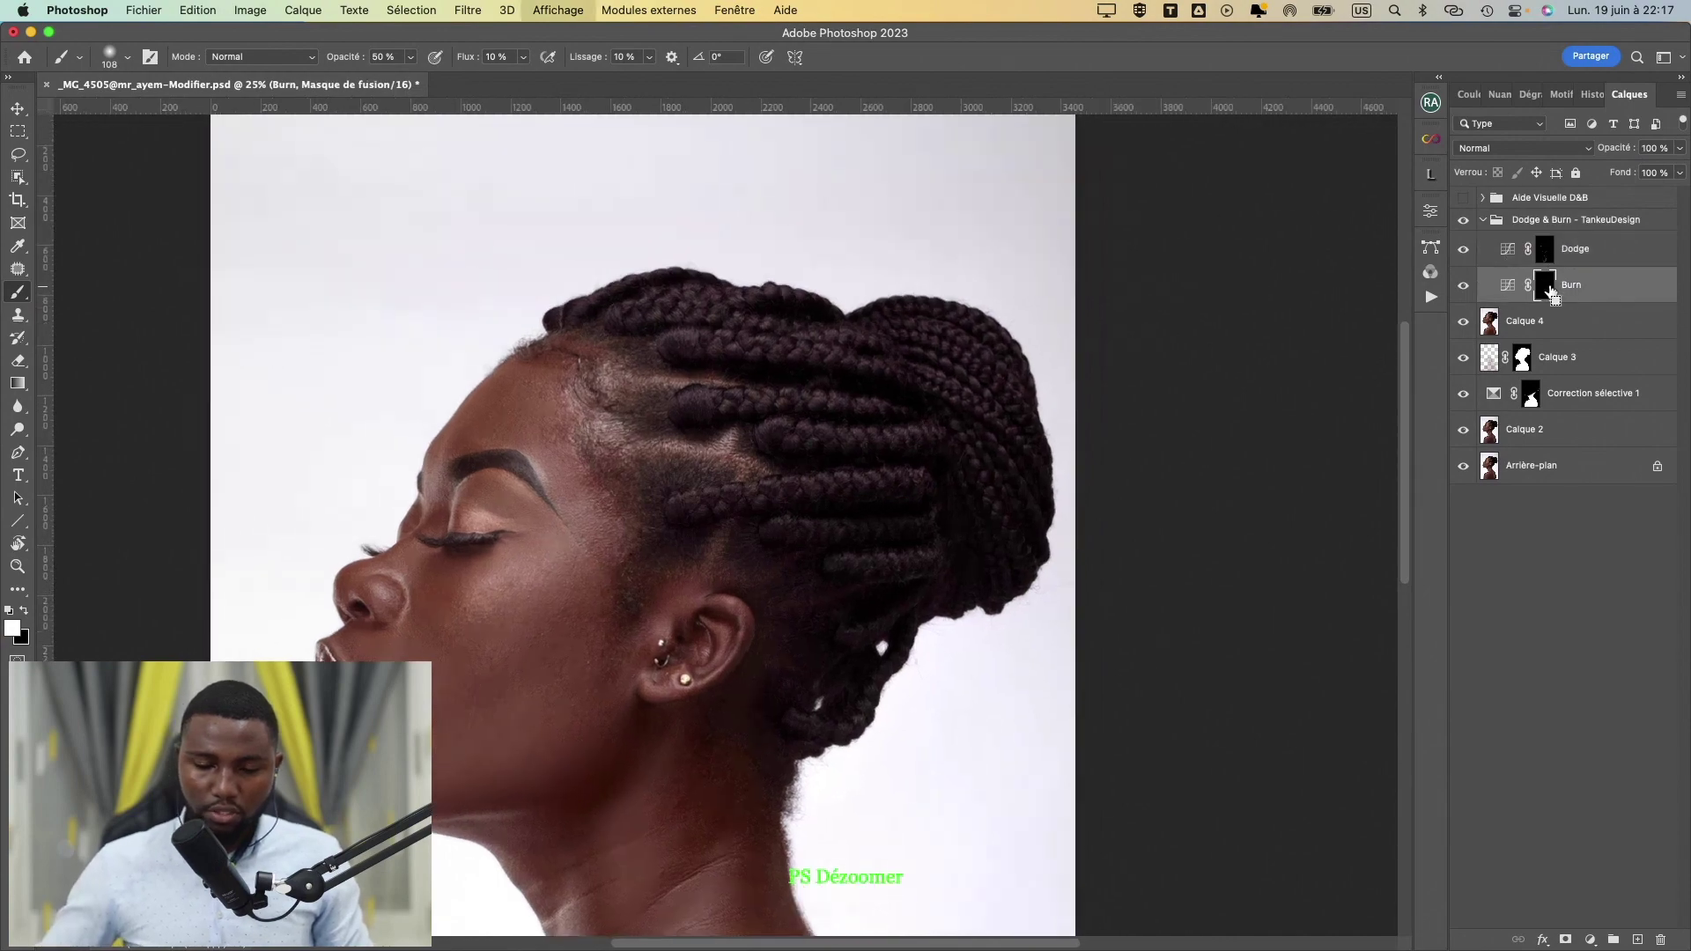
key(super+plus)
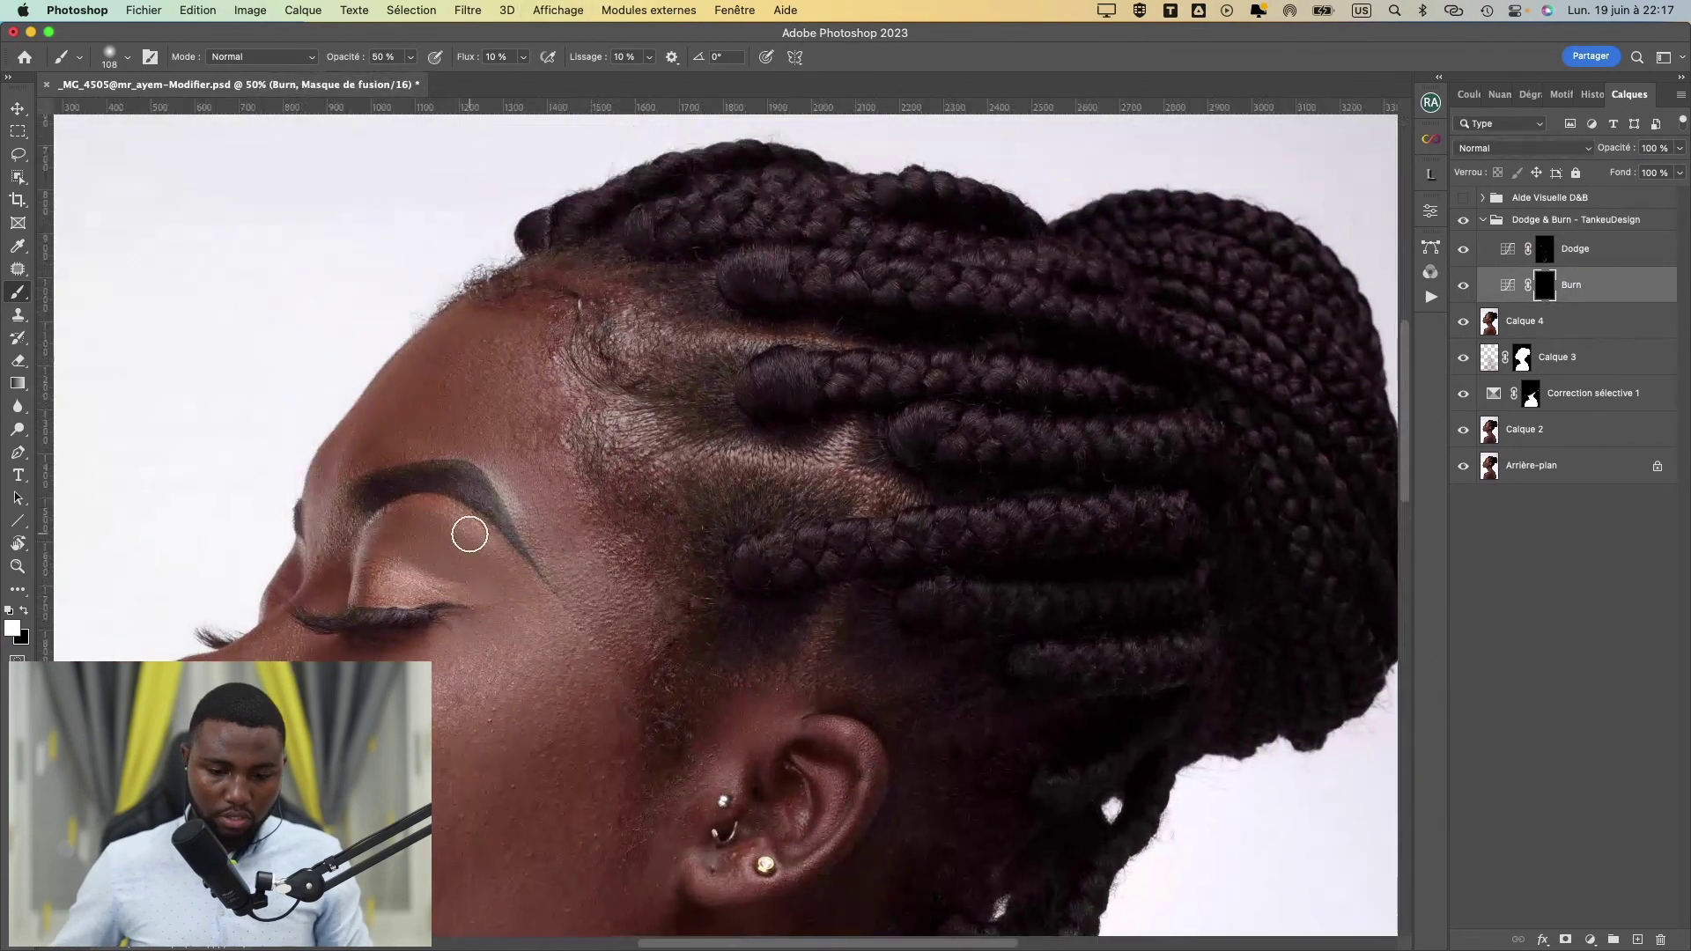
drag(589, 406, 615, 396)
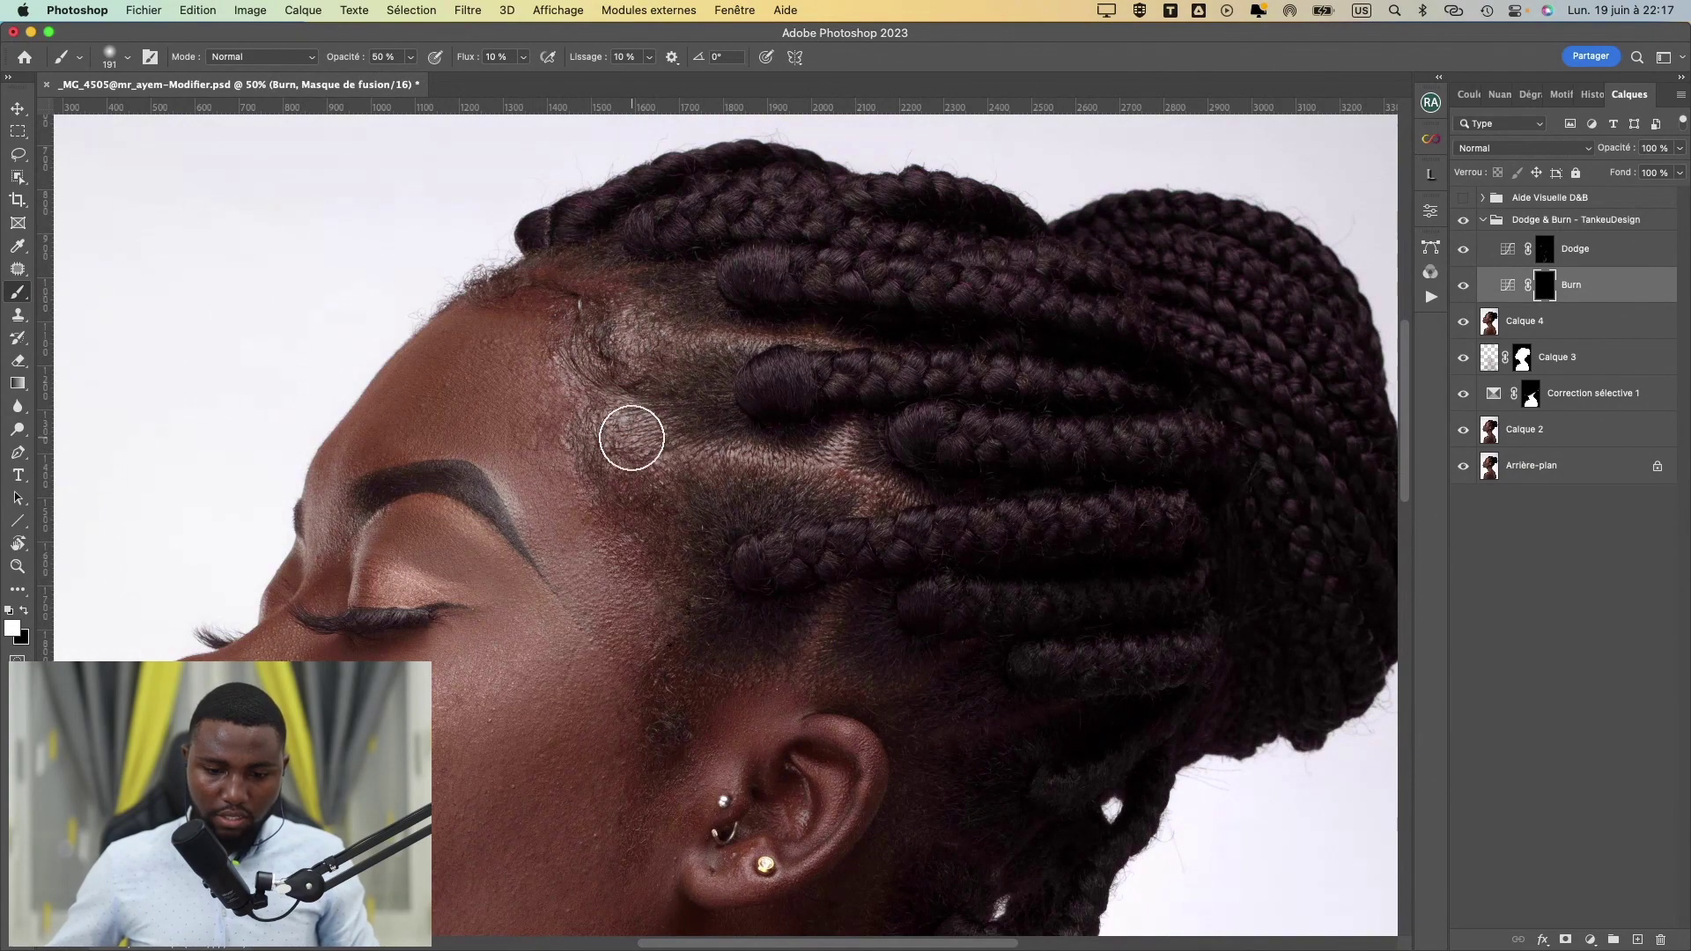
mouse_move(631, 434)
mouse_down()
mouse_move(670, 456)
mouse_move(638, 443)
mouse_up()
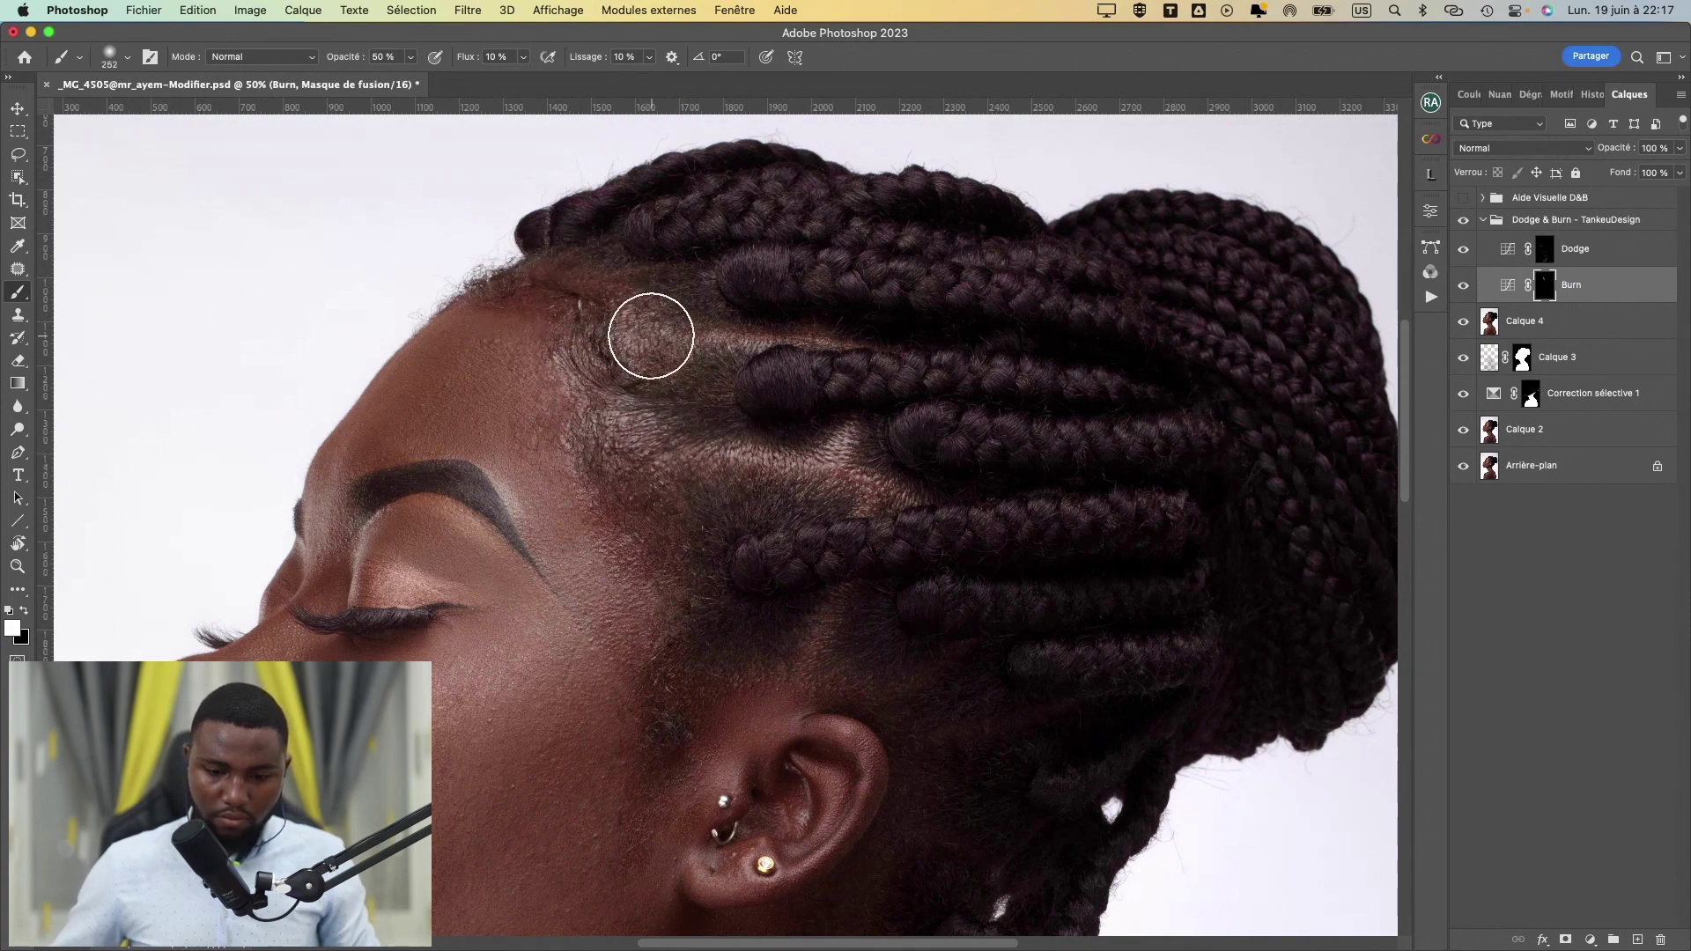
mouse_move(623, 378)
mouse_down()
mouse_move(648, 379)
mouse_move(595, 350)
mouse_up()
key(super+plus)
key(super+minus)
key(super+minus)
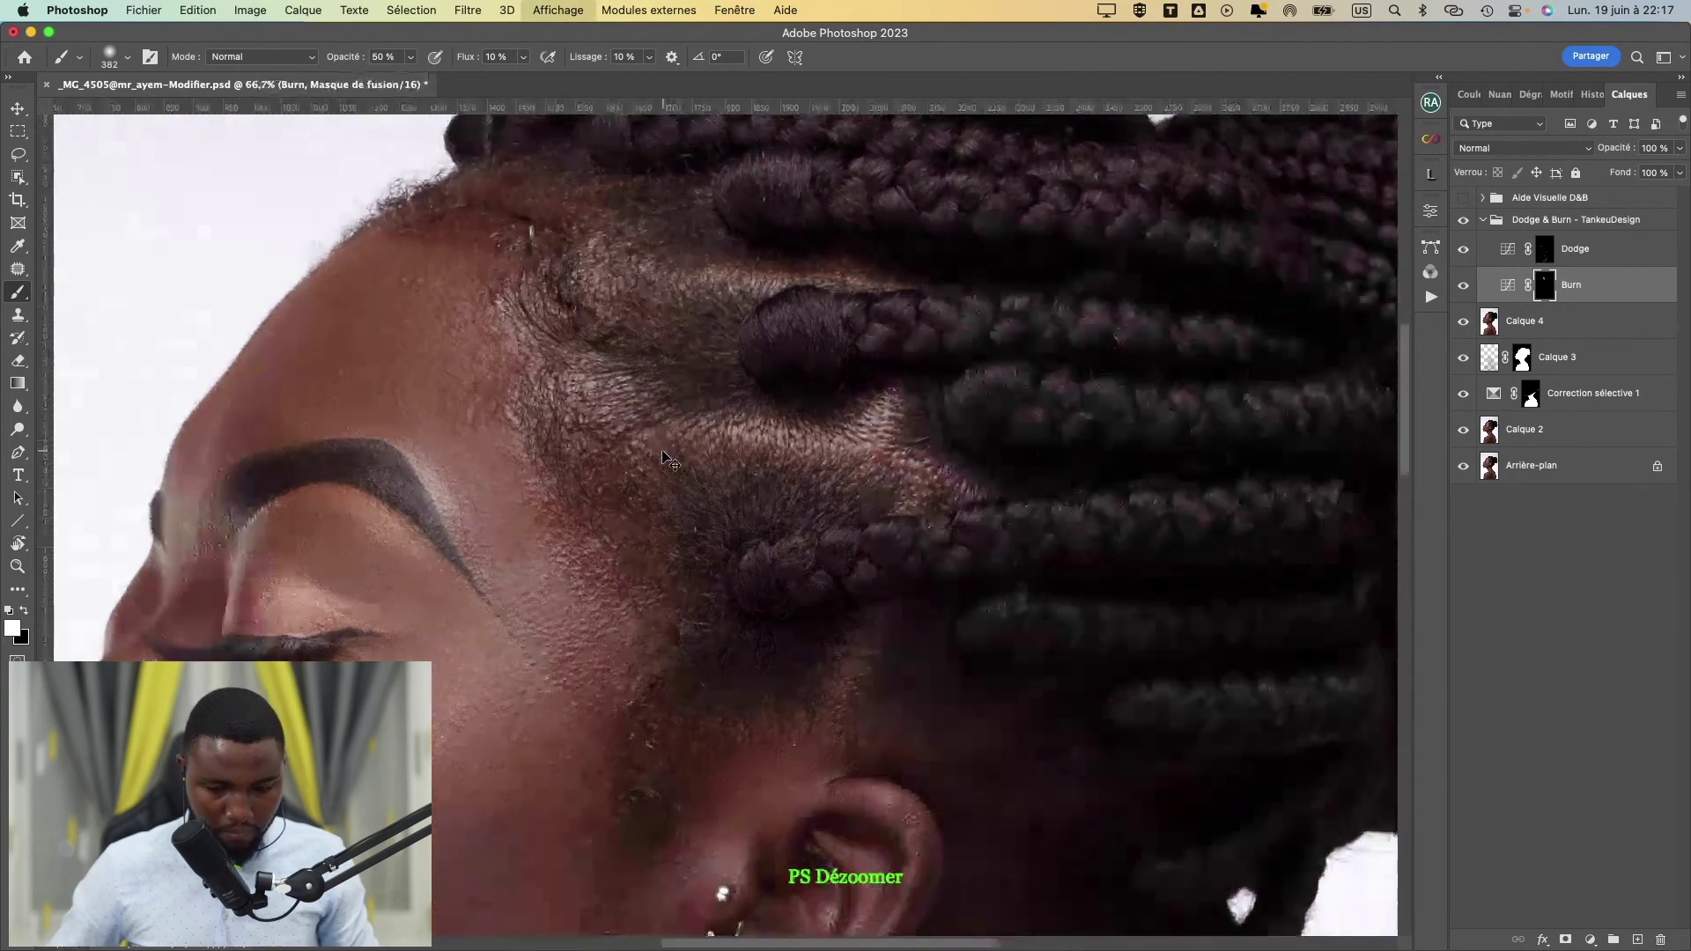
- Compare the portrait with and without the Burn layer to check the darkened hairline
click(1463, 286)
click(1463, 286)
key(super+minus)
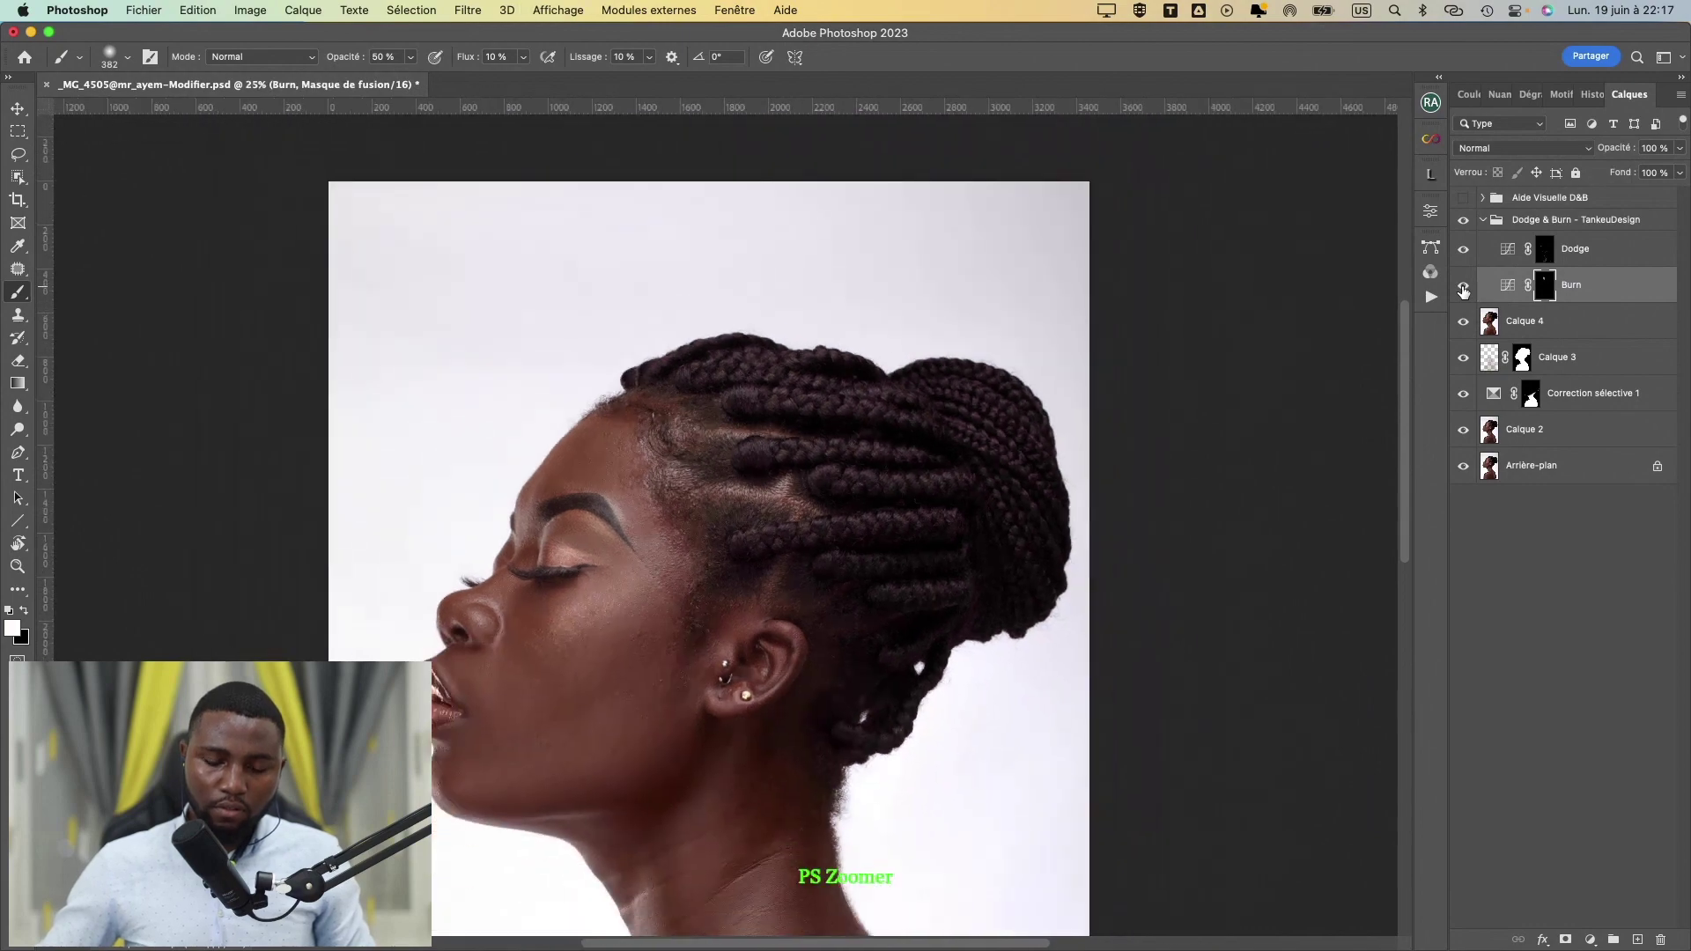
click(1463, 288)
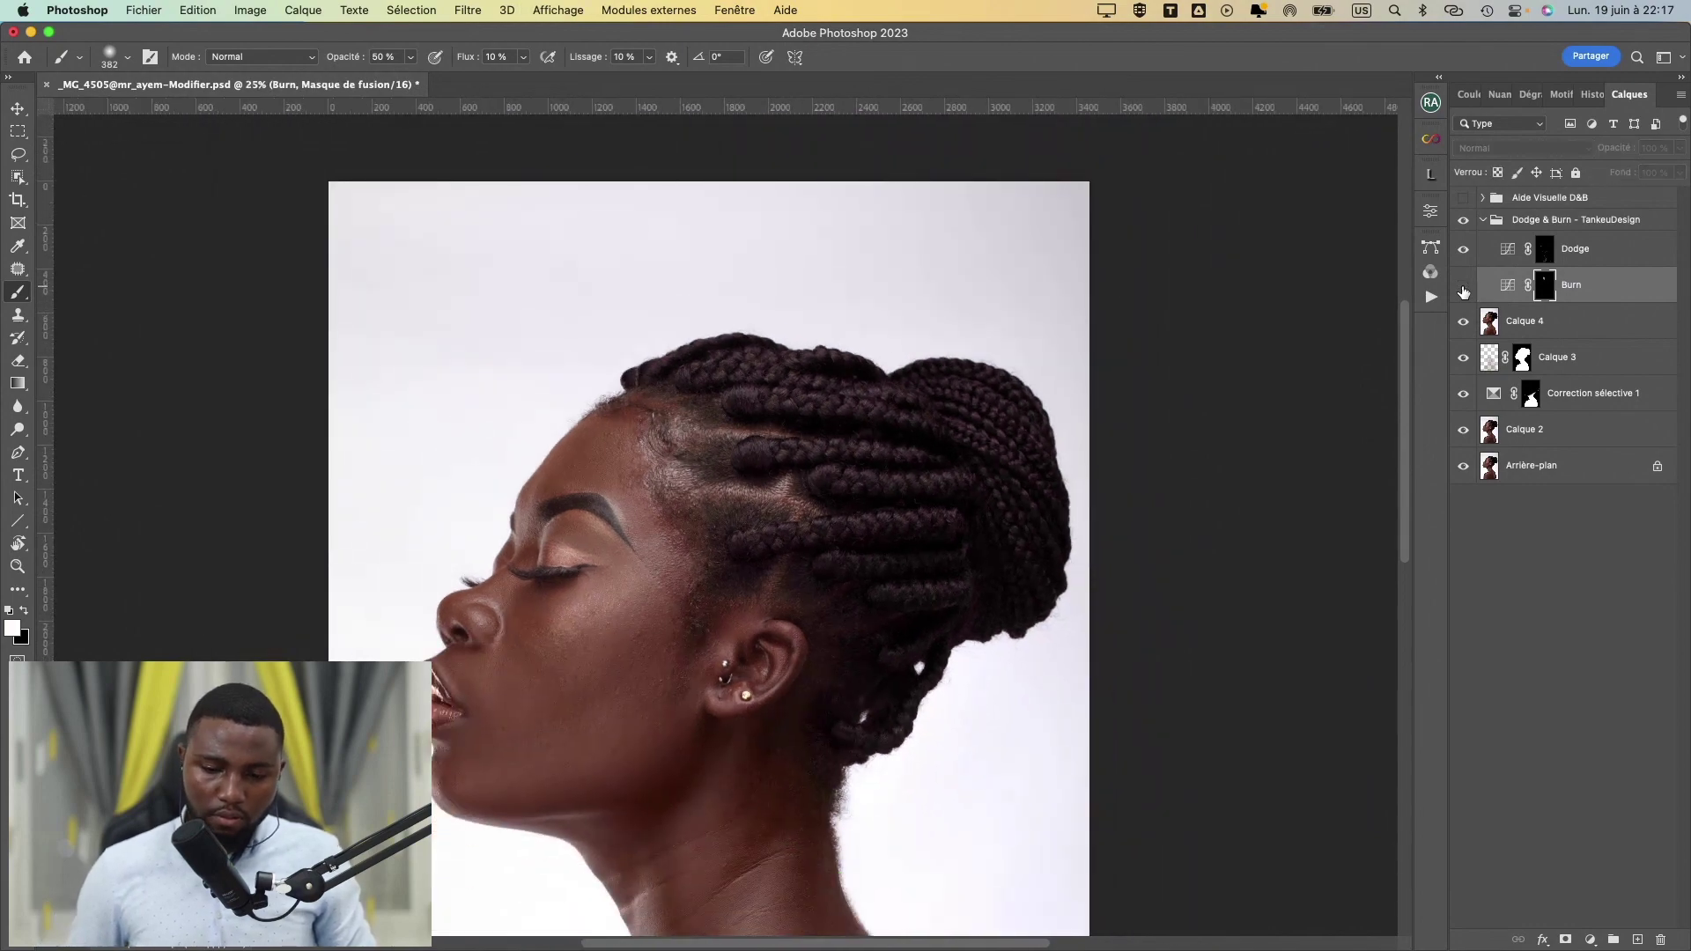
click(1463, 288)
key(super+minus)
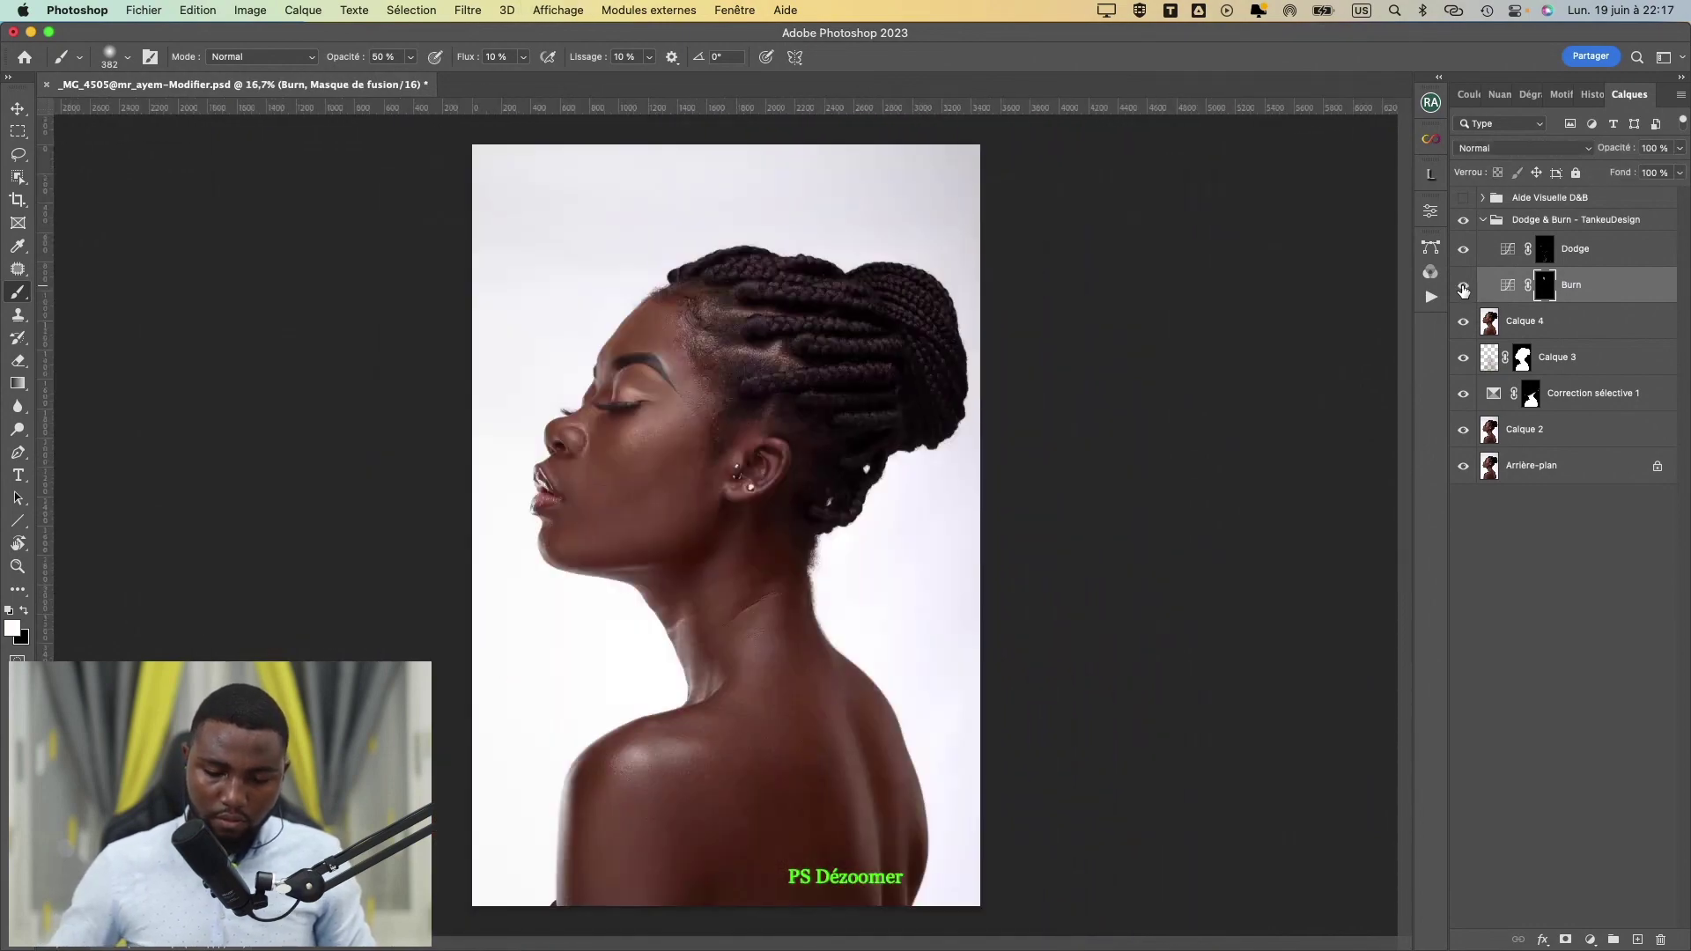
- Compare the portrait with and without the whole Dodge & Burn - TankeuDesign group
click(1463, 220)
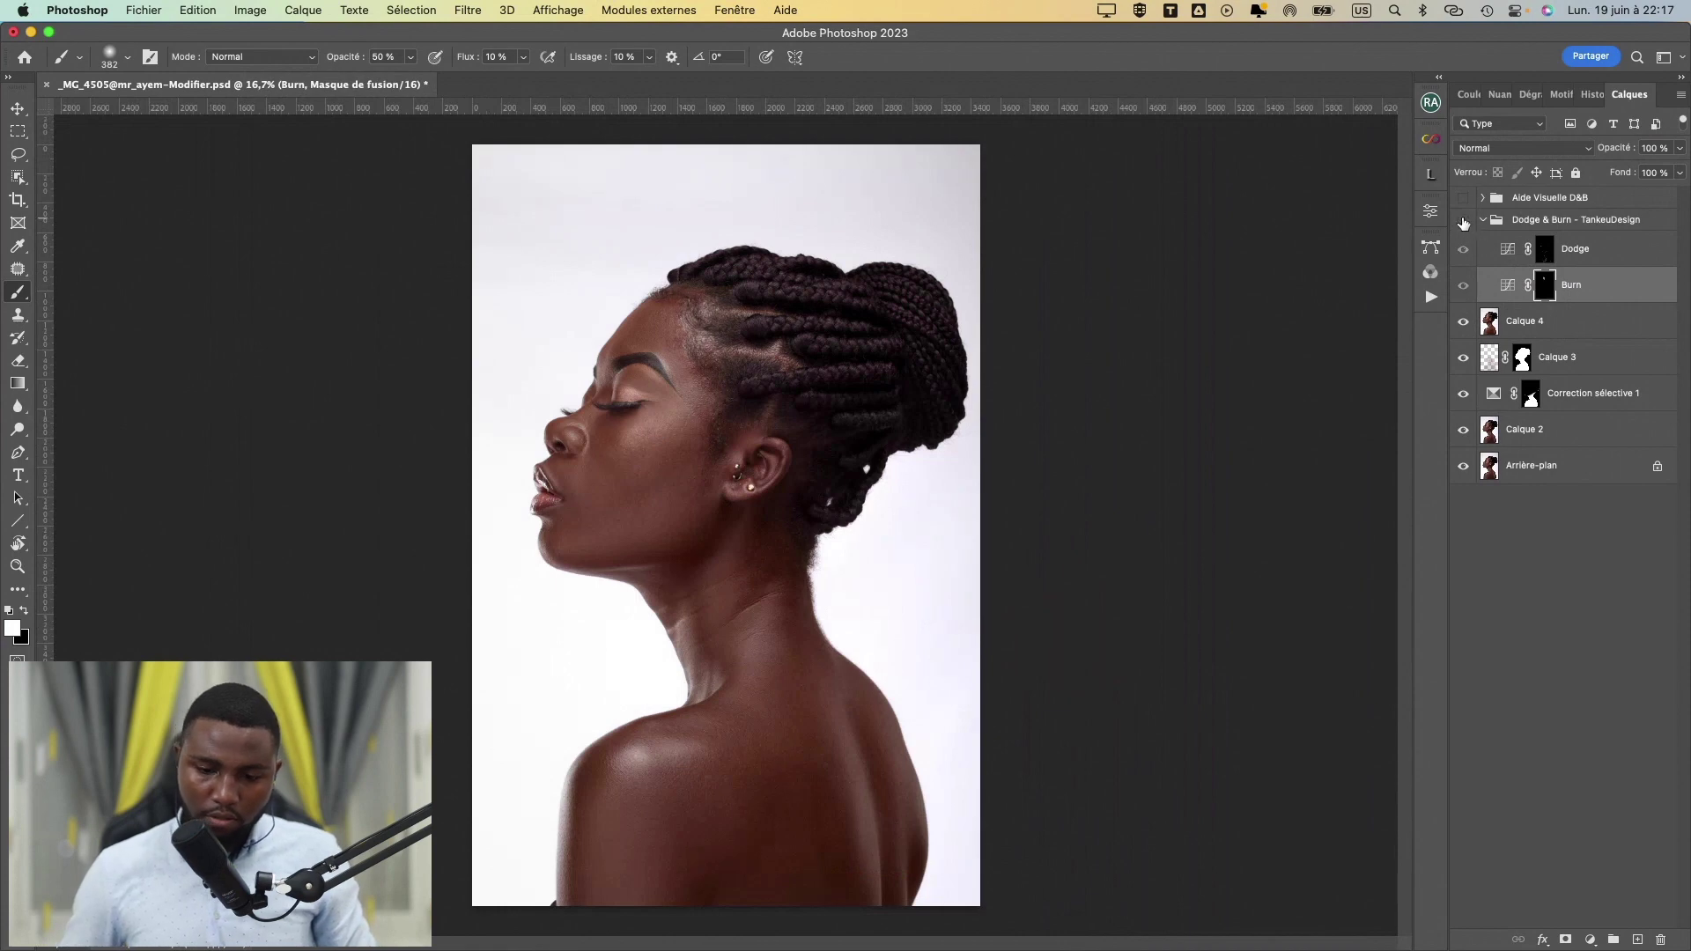
click(1463, 221)
click(1463, 220)
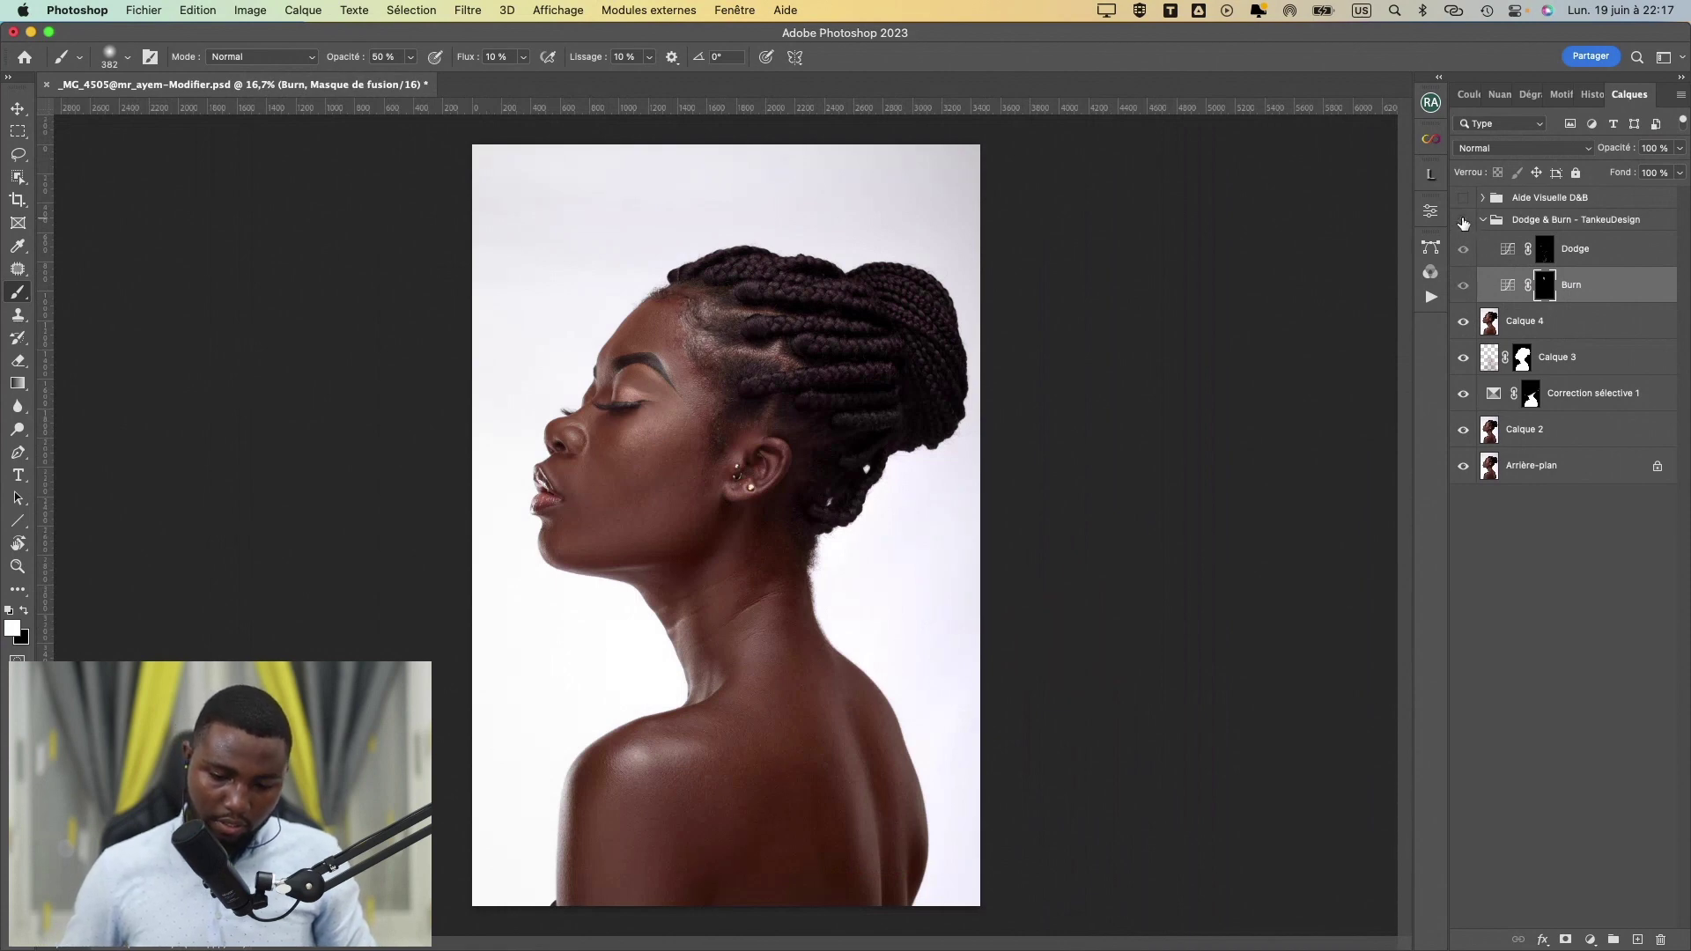
click(1463, 220)
- Collapse the Dodge & Burn - TankeuDesign group and delete the Aide Visuelle D&B group
click(1484, 220)
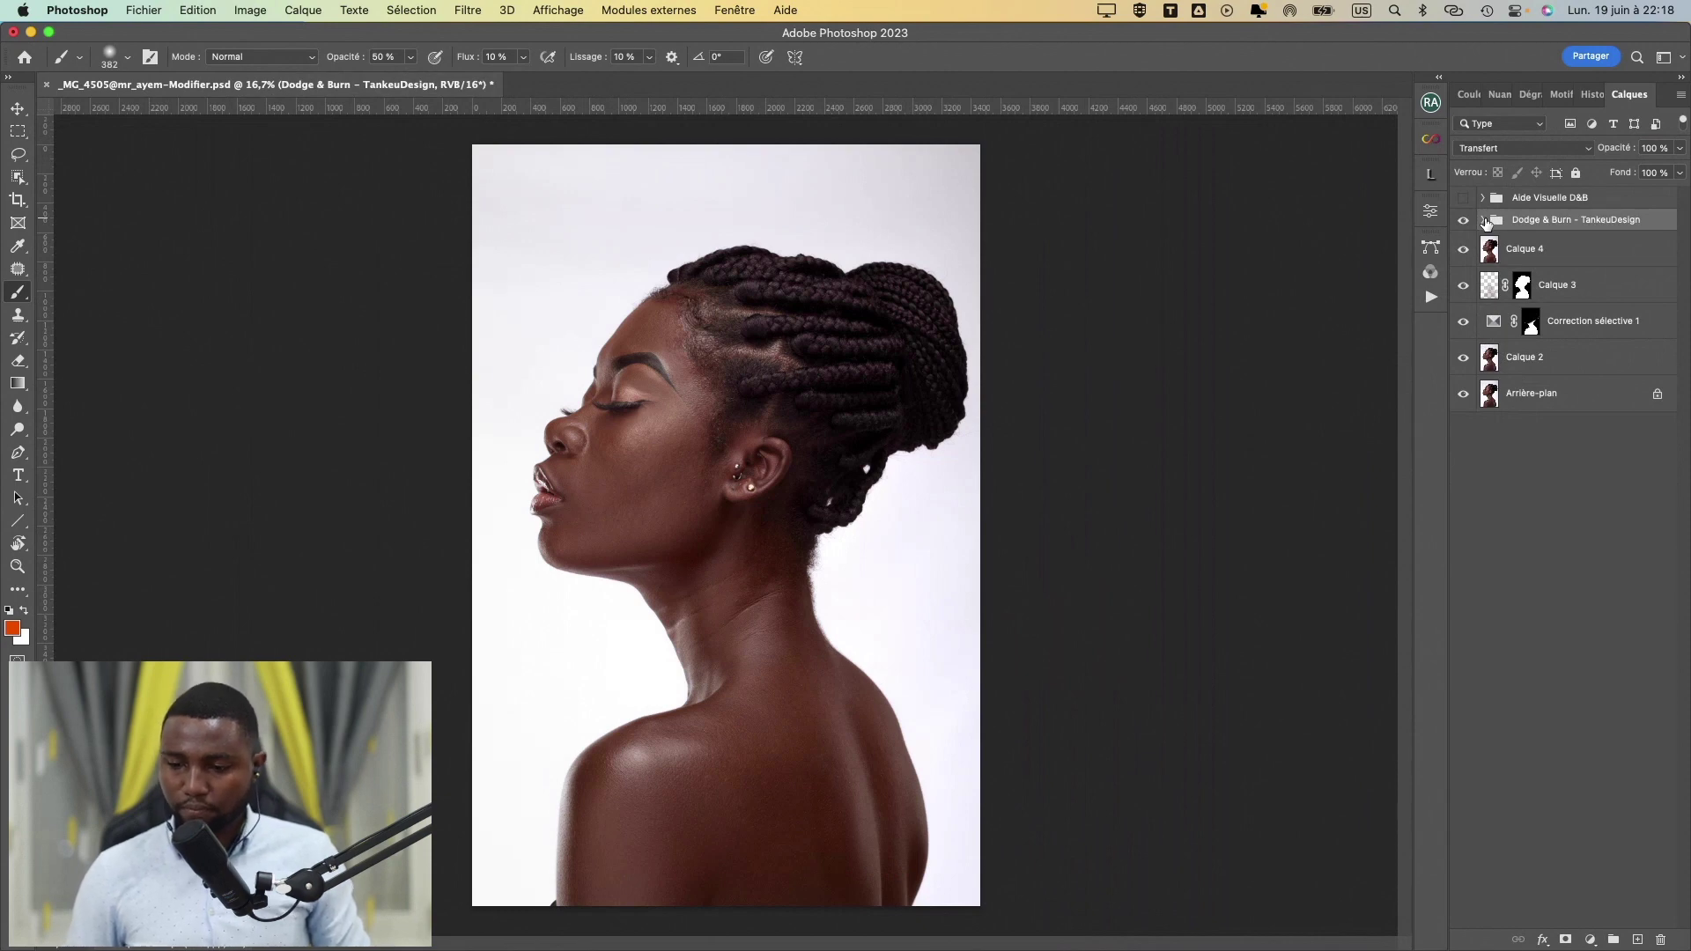
click(1505, 200)
key(Delete)
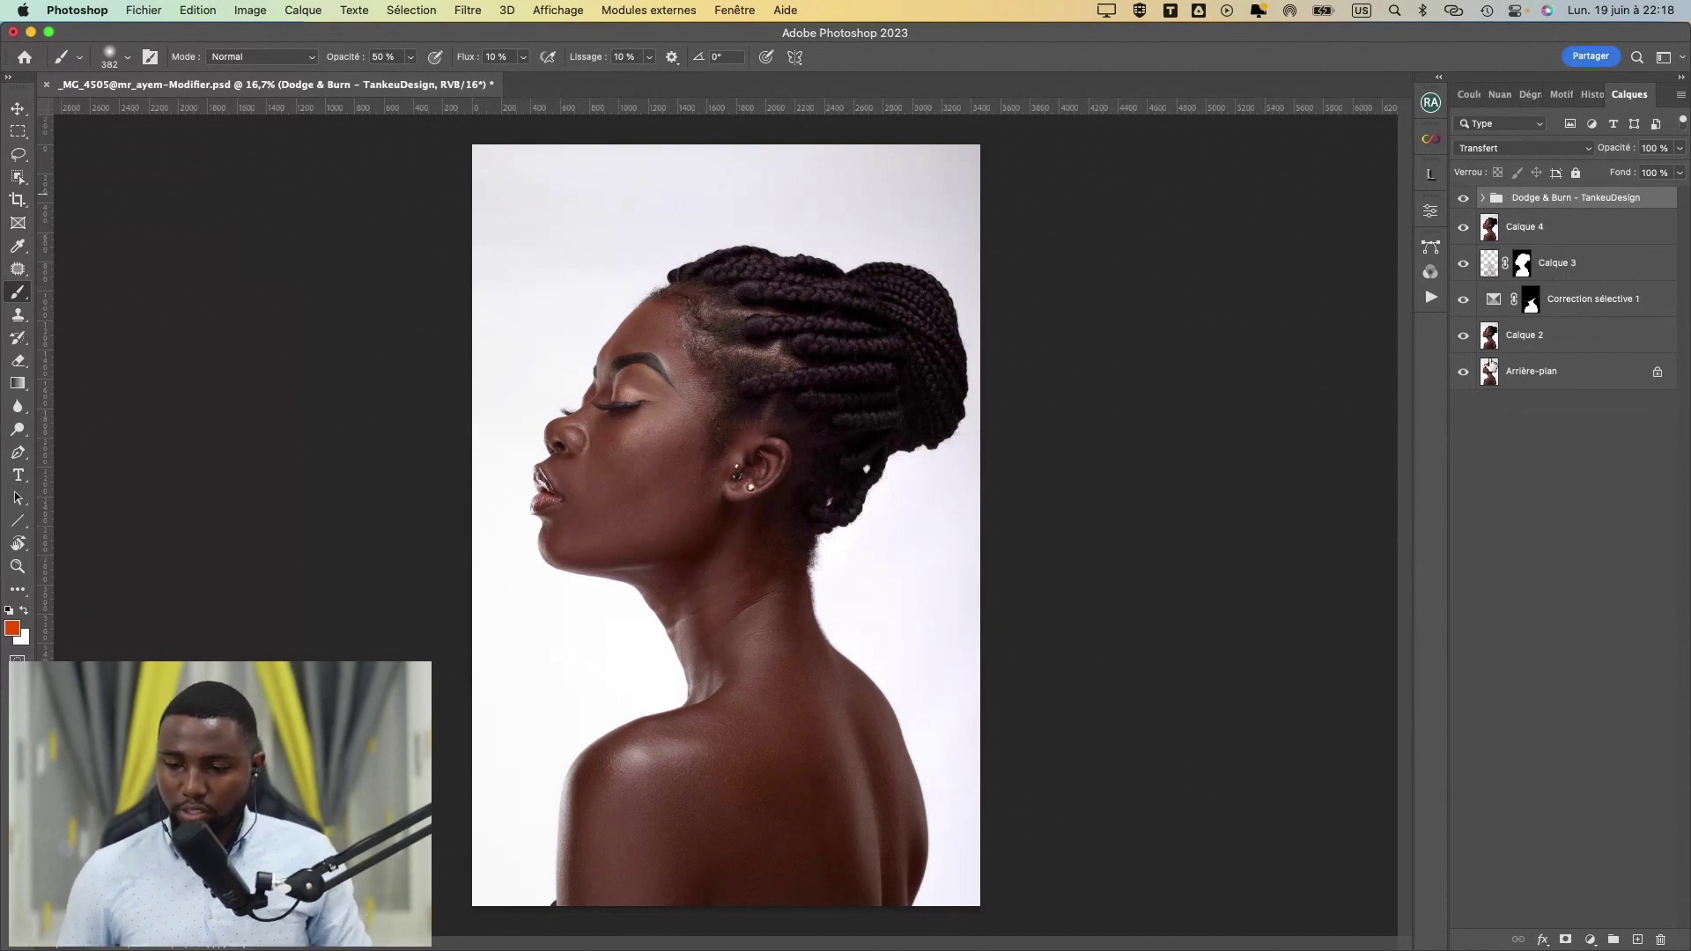
- Select the Dodge & Burn - TankeuDesign group, display the recorded actions, and check the document's bit depth
click(1487, 374)
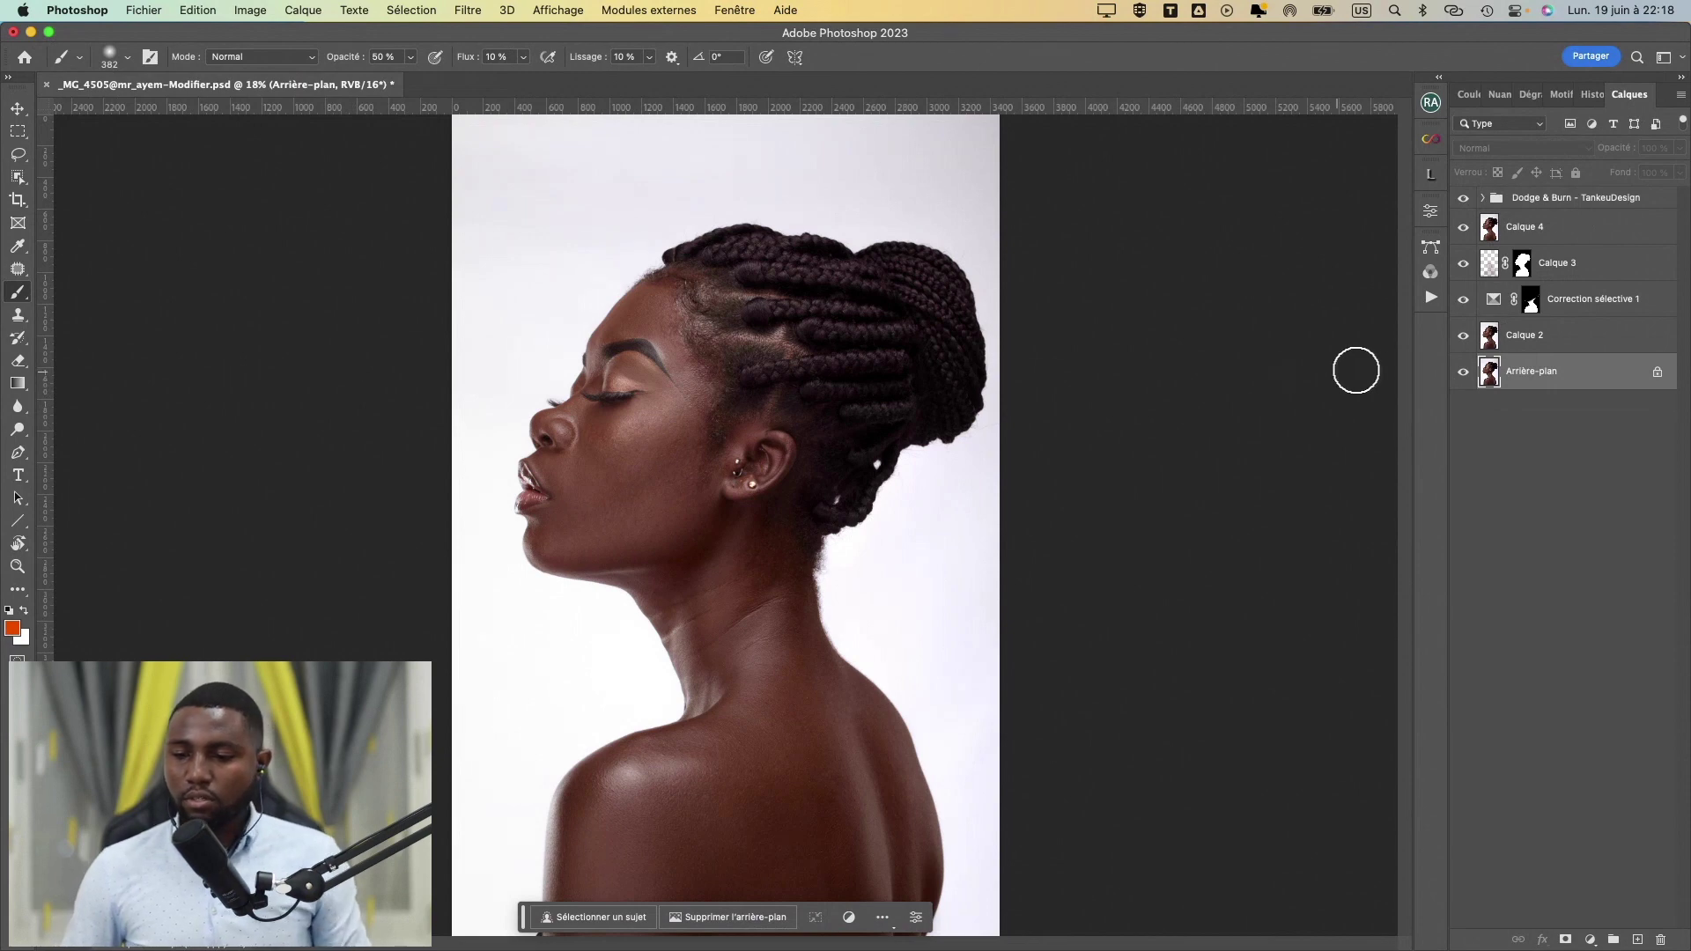
click(1505, 203)
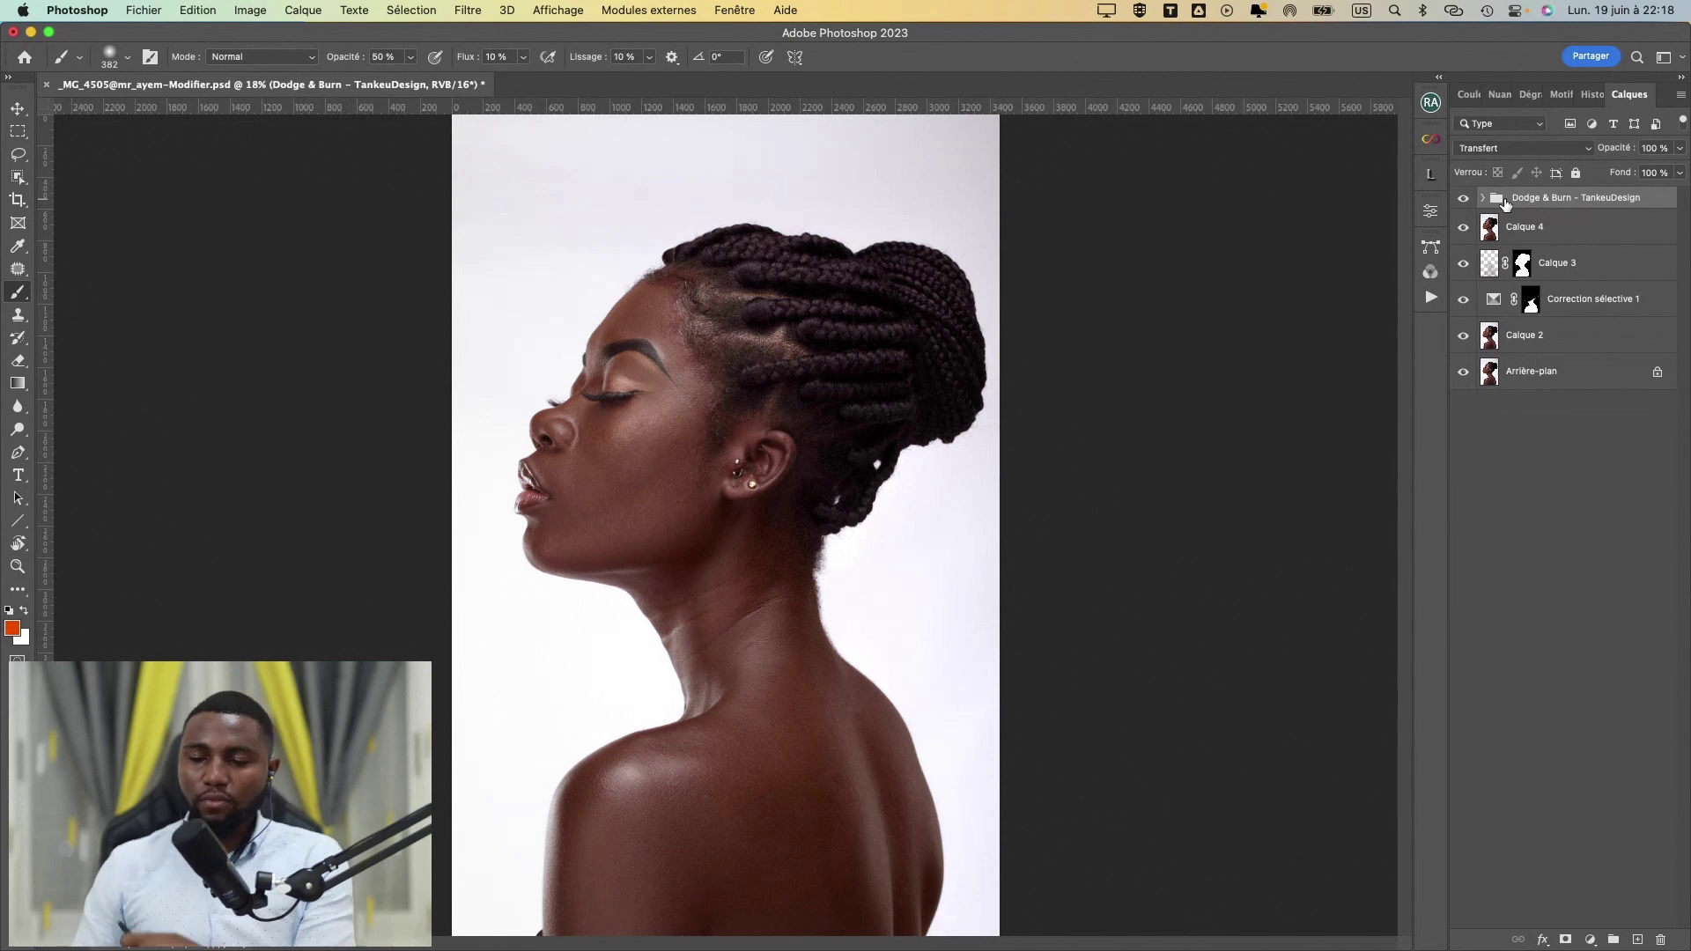
click(1431, 297)
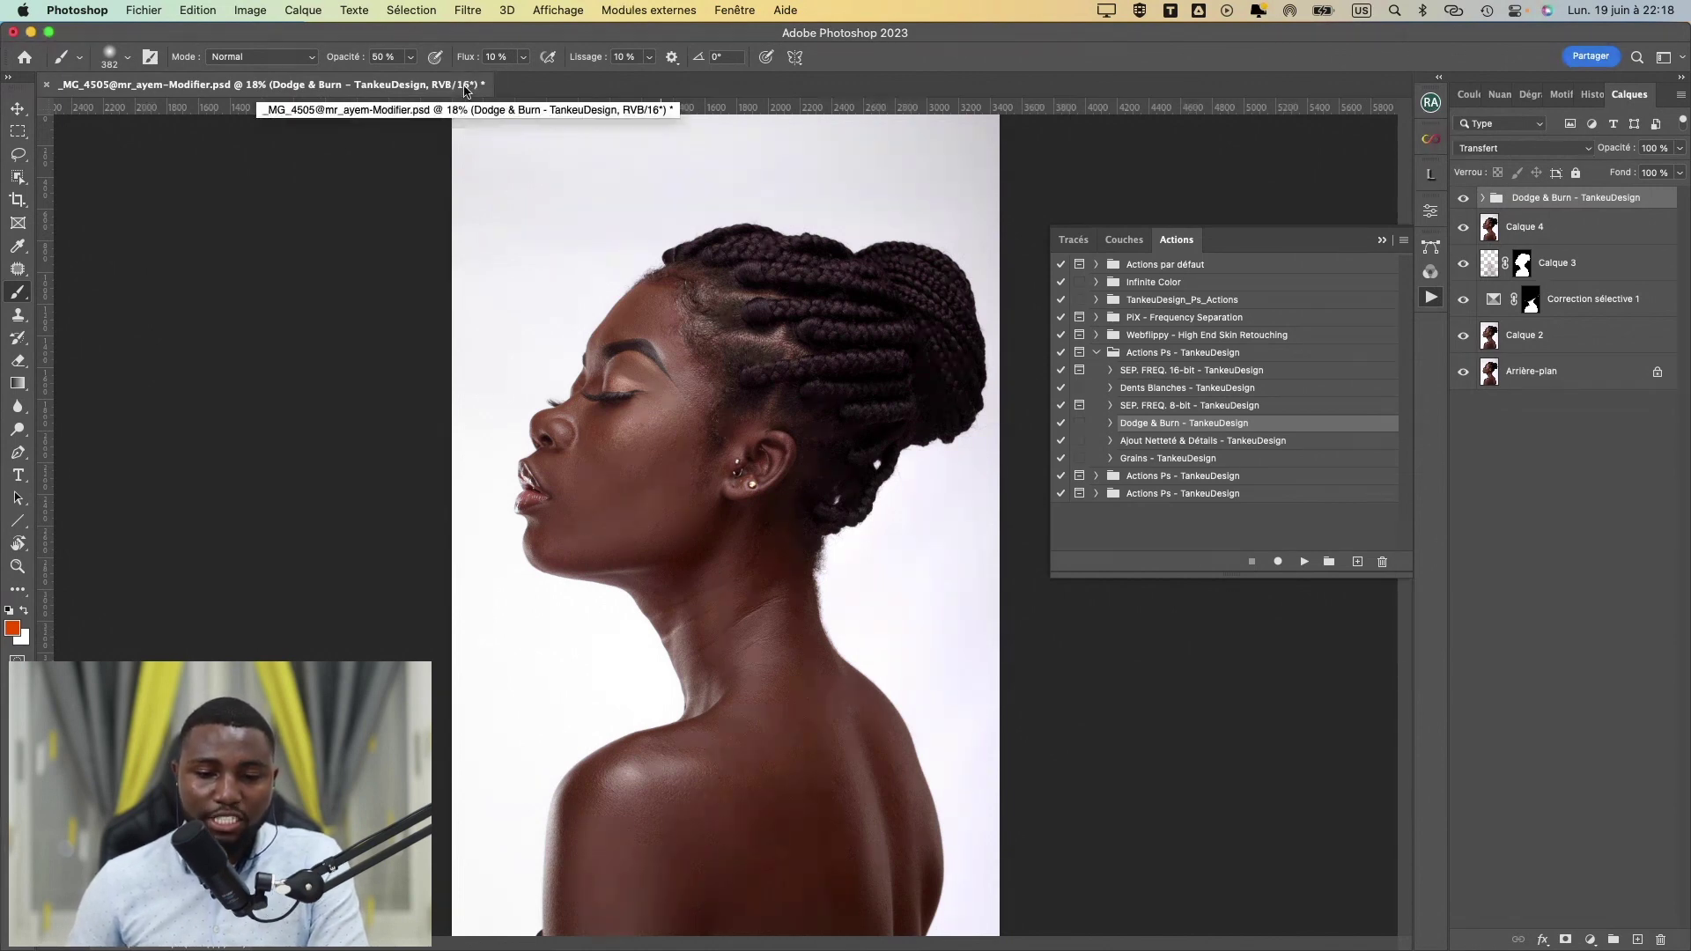
click(258, 11)
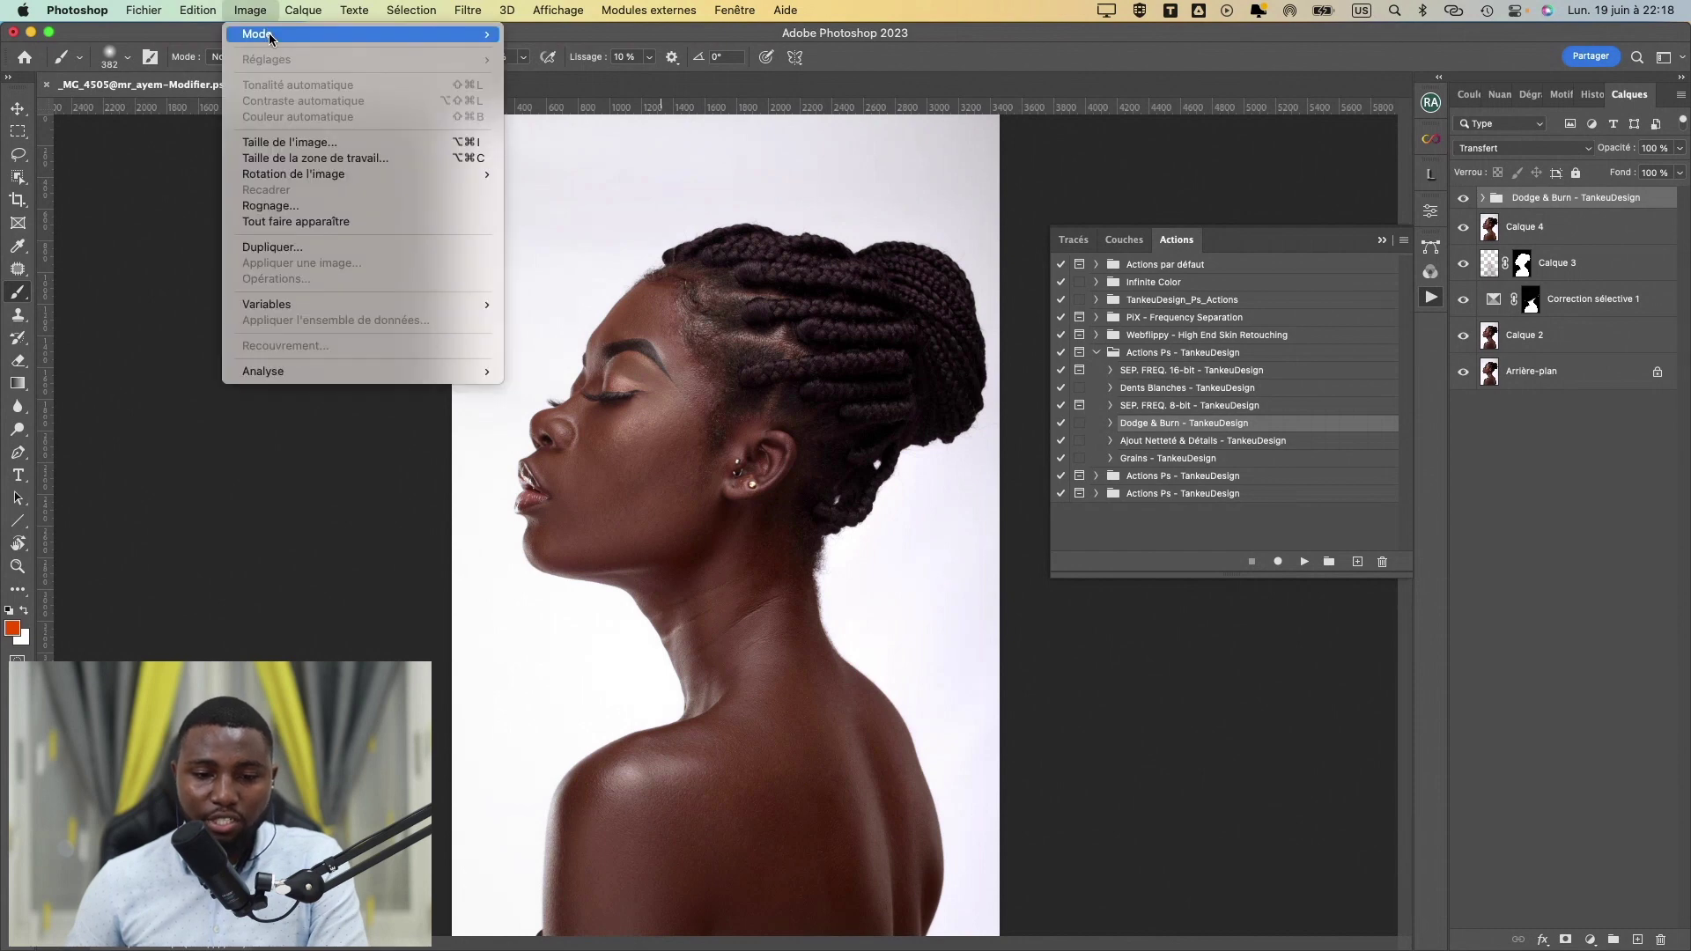
mouse_move(480, 33)
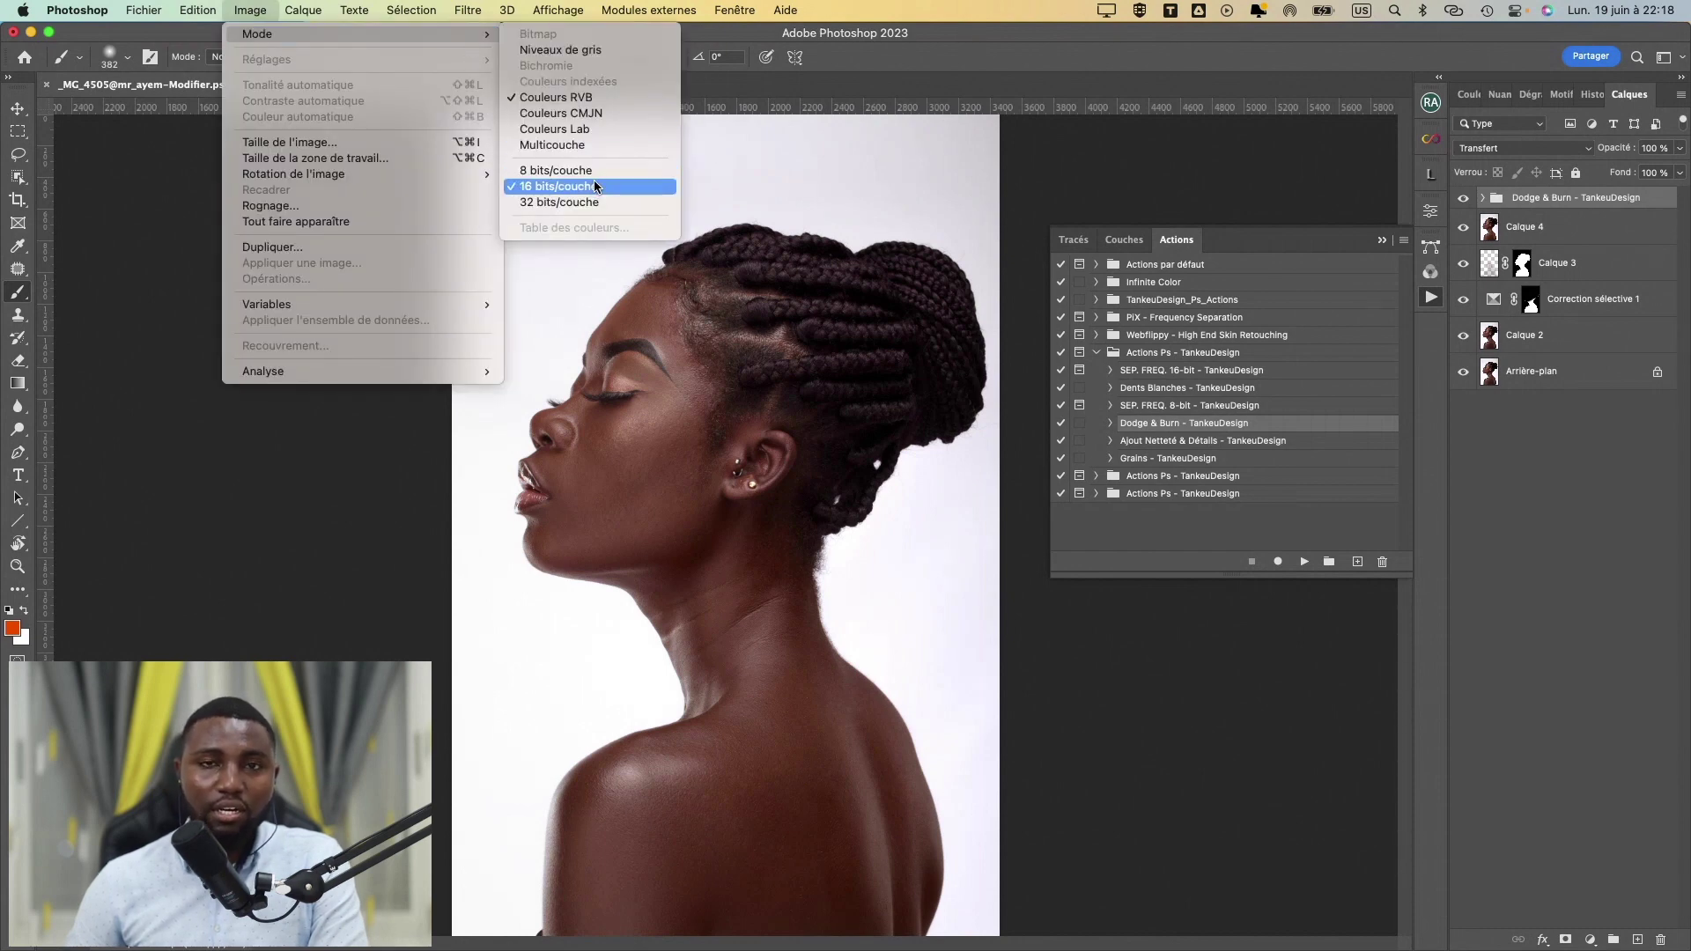
click(854, 84)
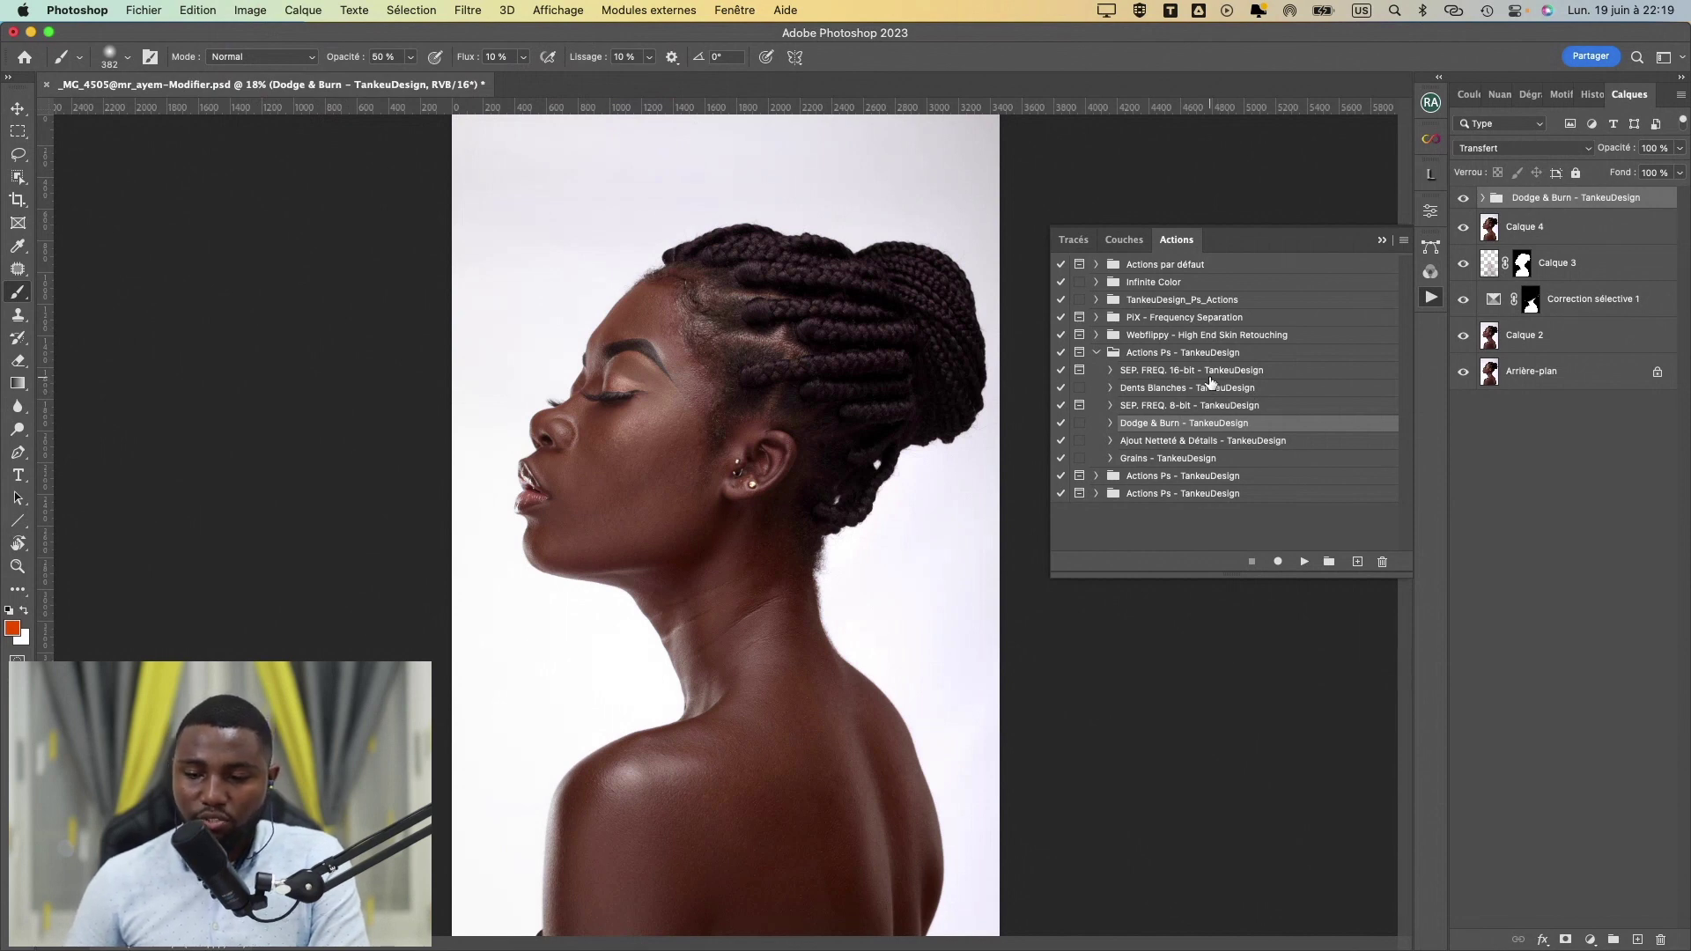
- Run the SEP. FREQ. 16-bit - TankeuDesign action and centre the Gaussian Blur preview on the cheek highlight
click(1207, 374)
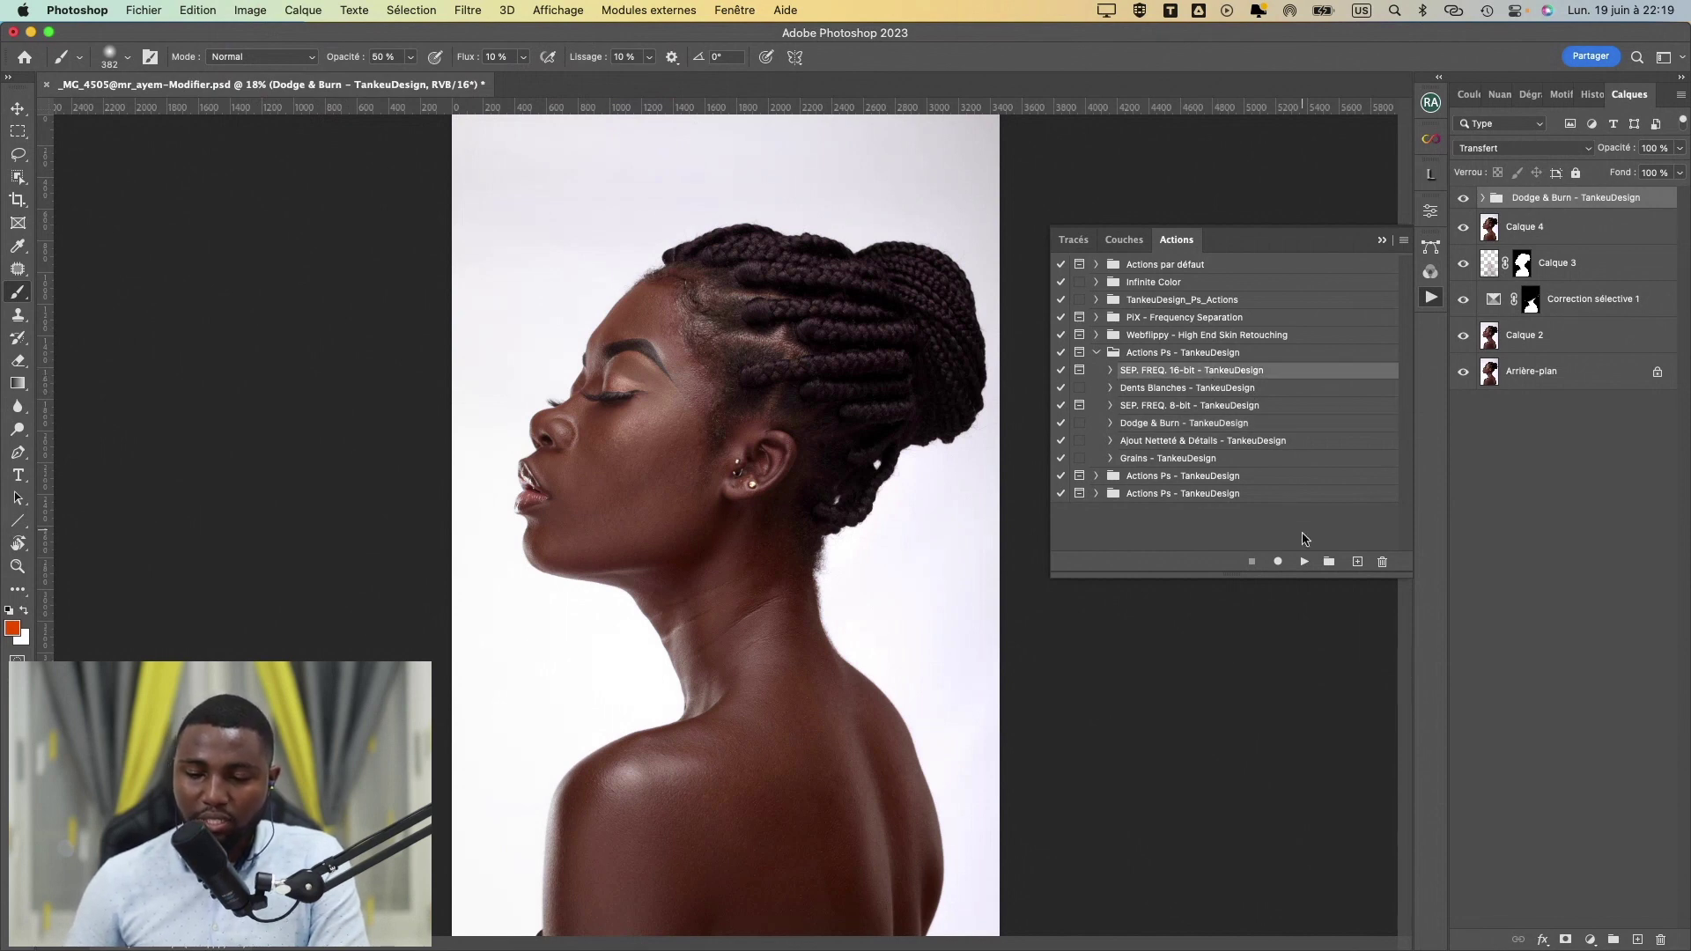
click(1304, 562)
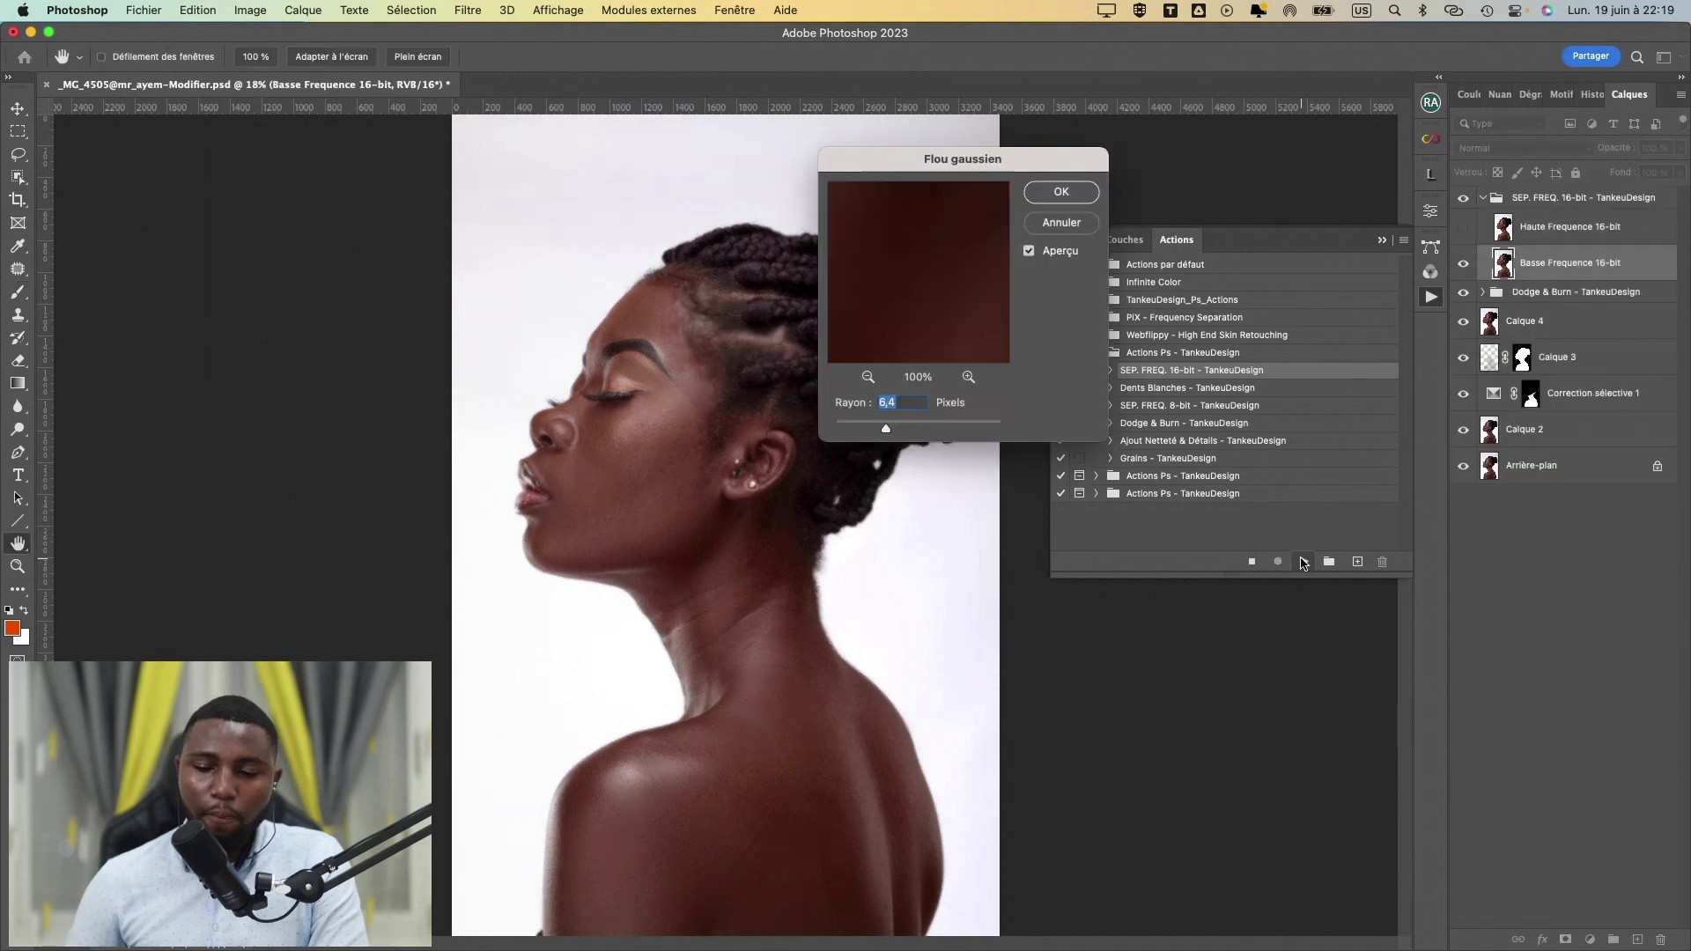
key(super+plus)
key(super+plus)
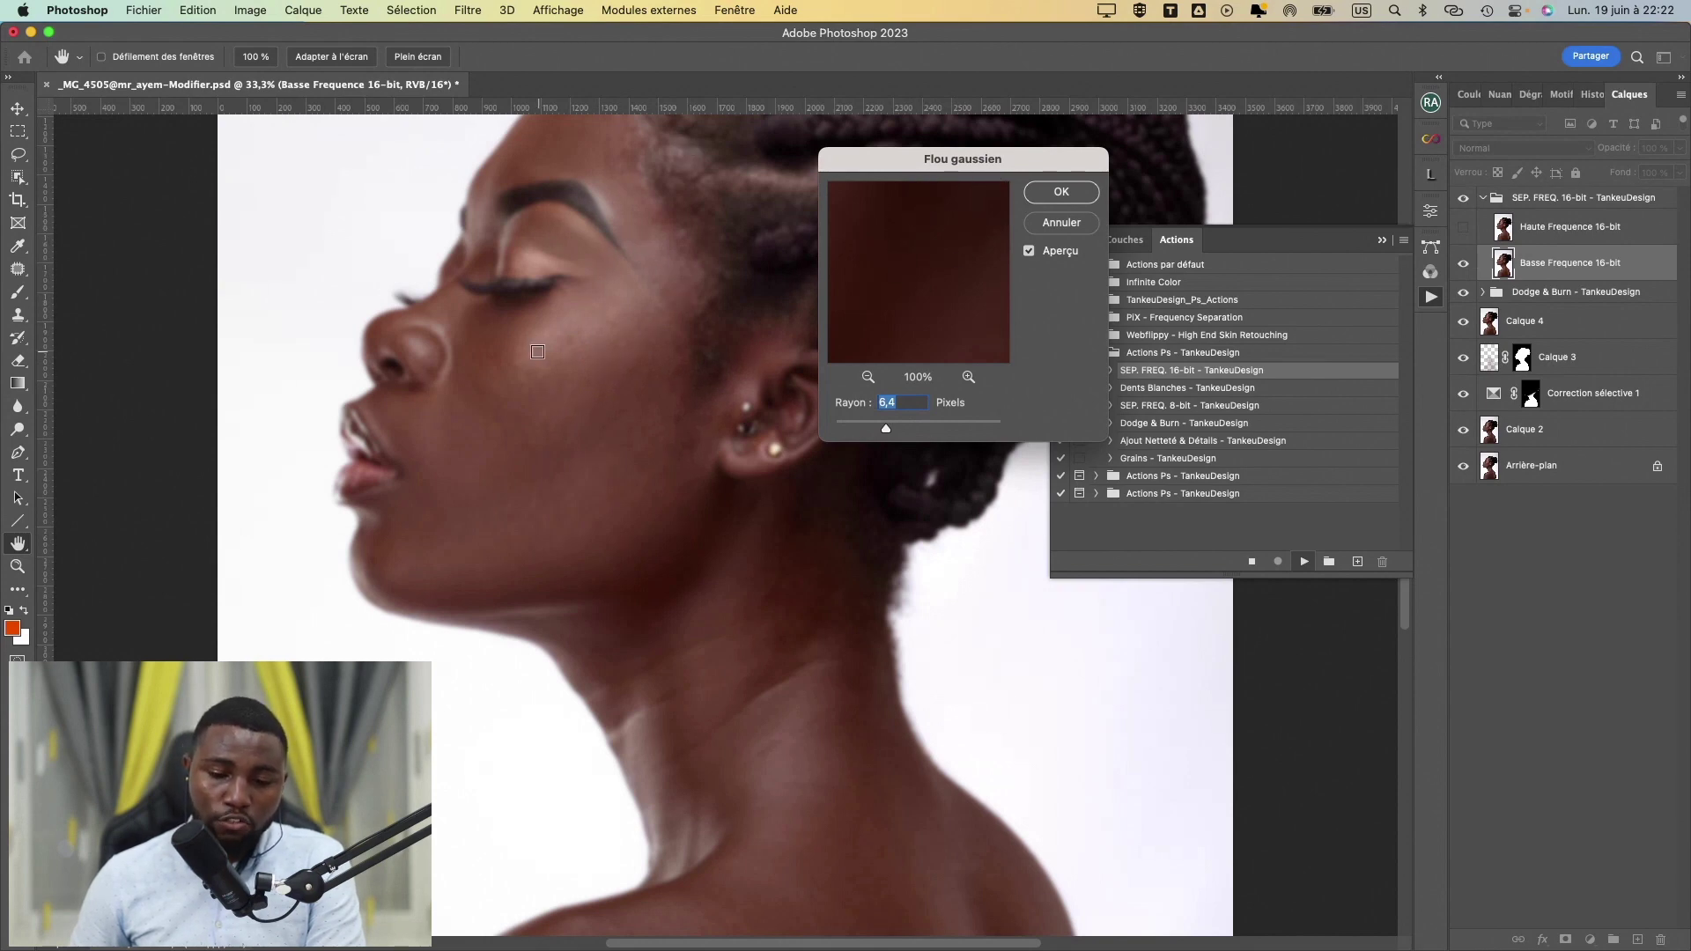
click(523, 346)
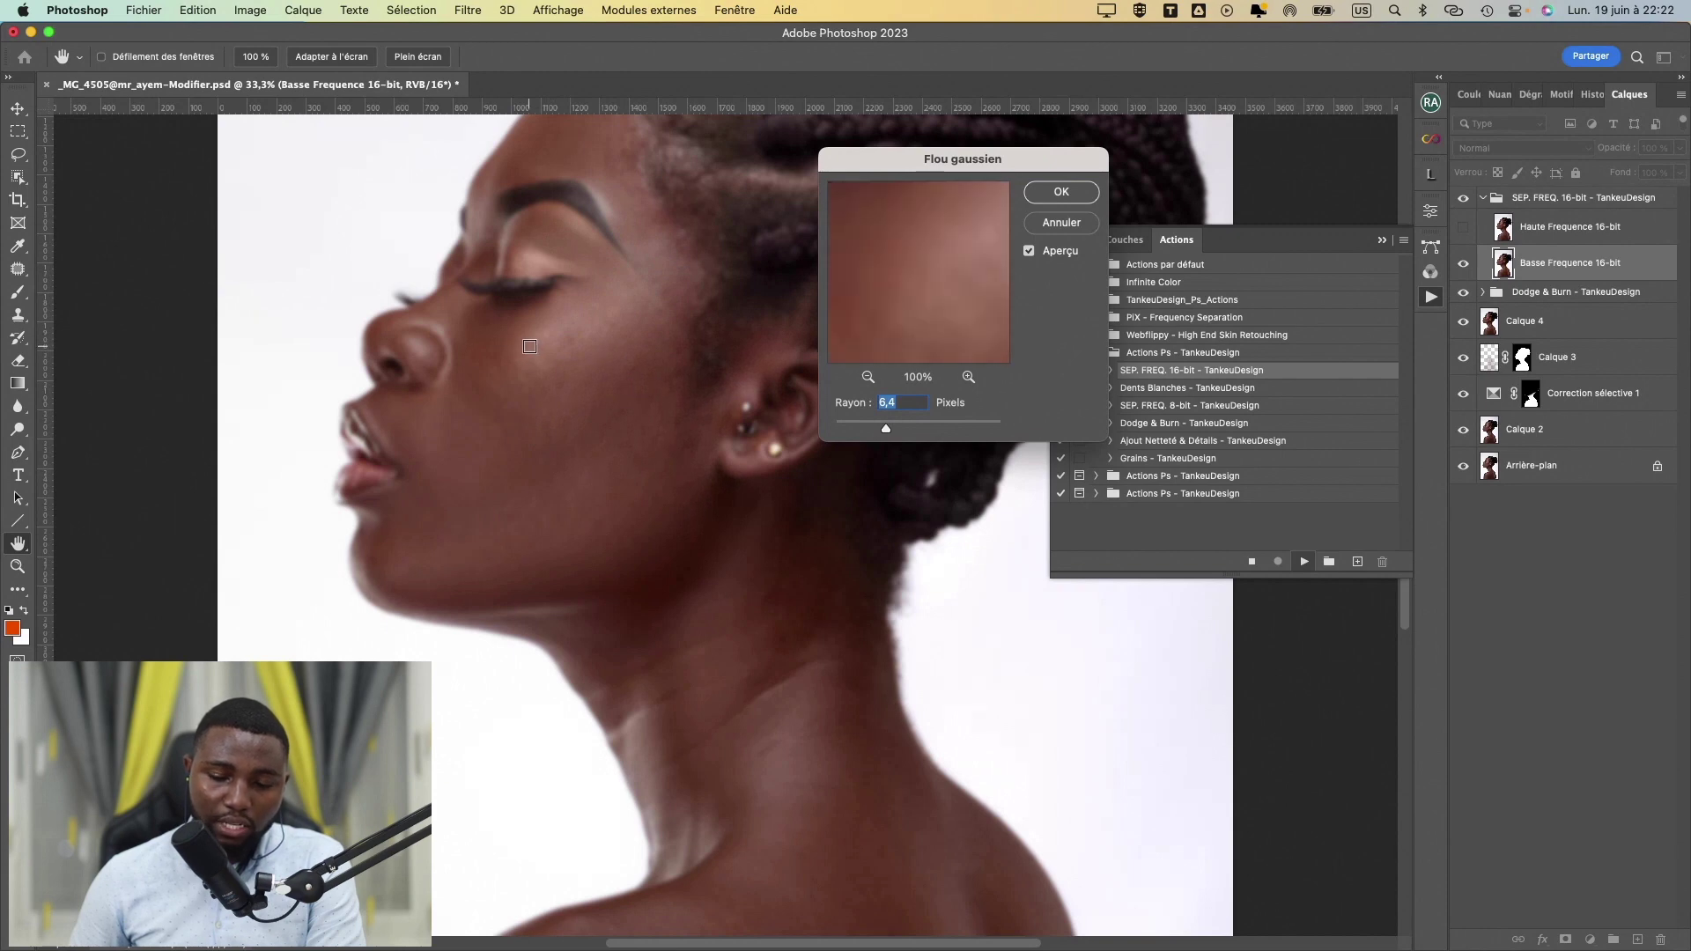
click(532, 373)
click(574, 362)
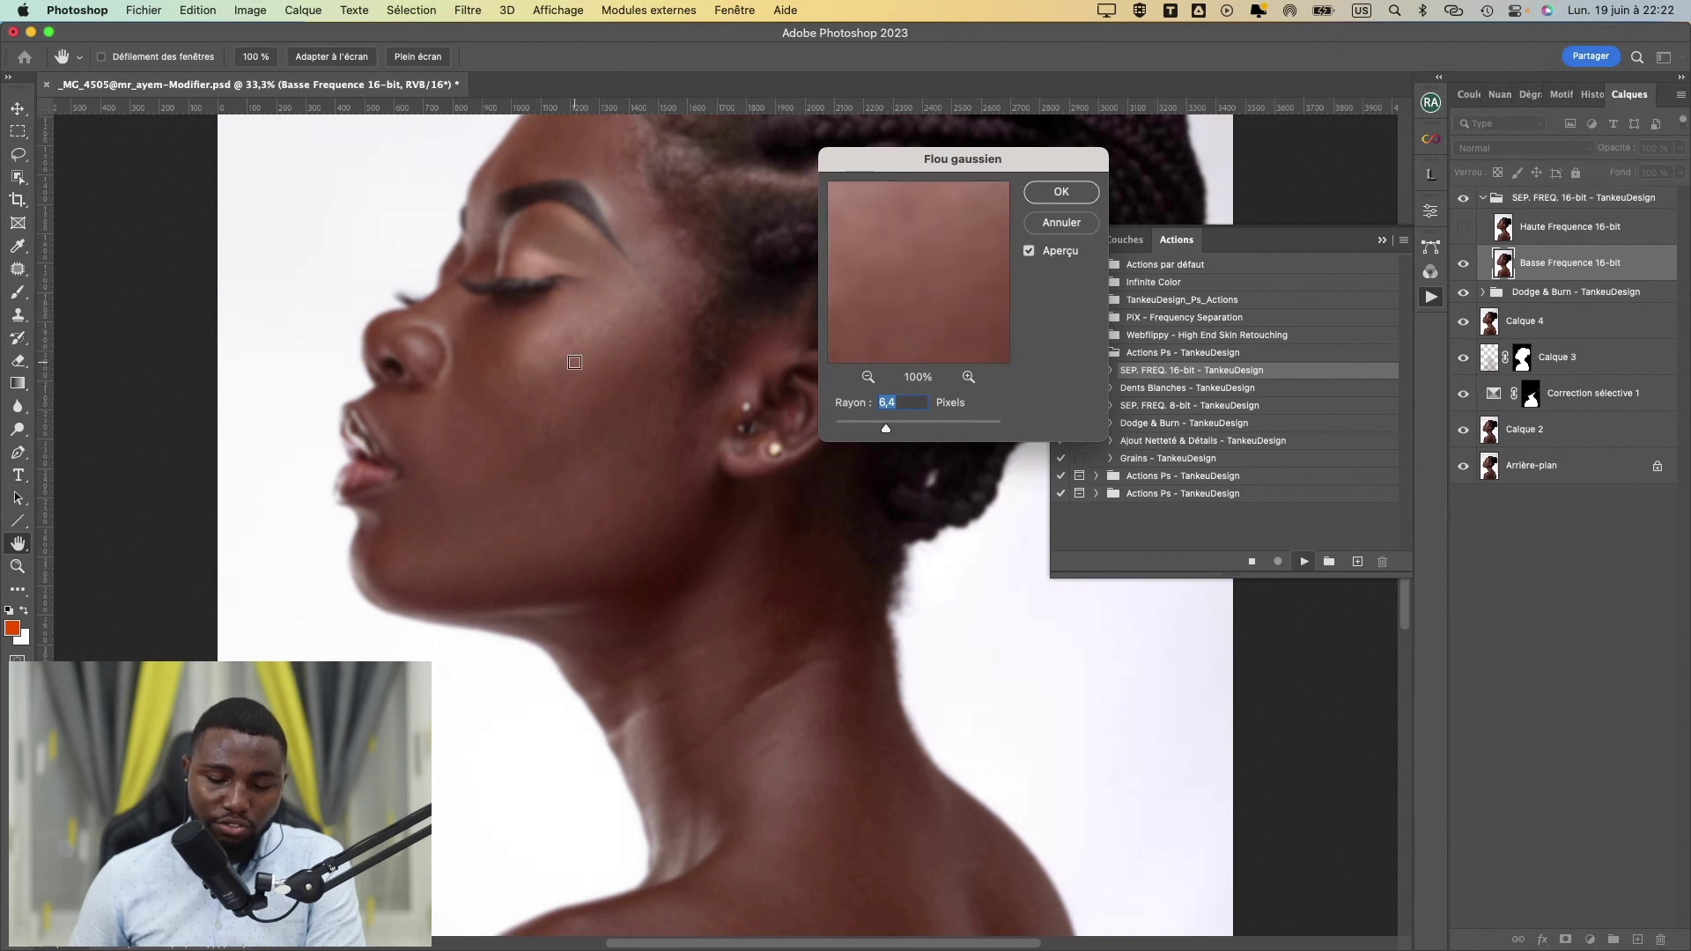
click(522, 344)
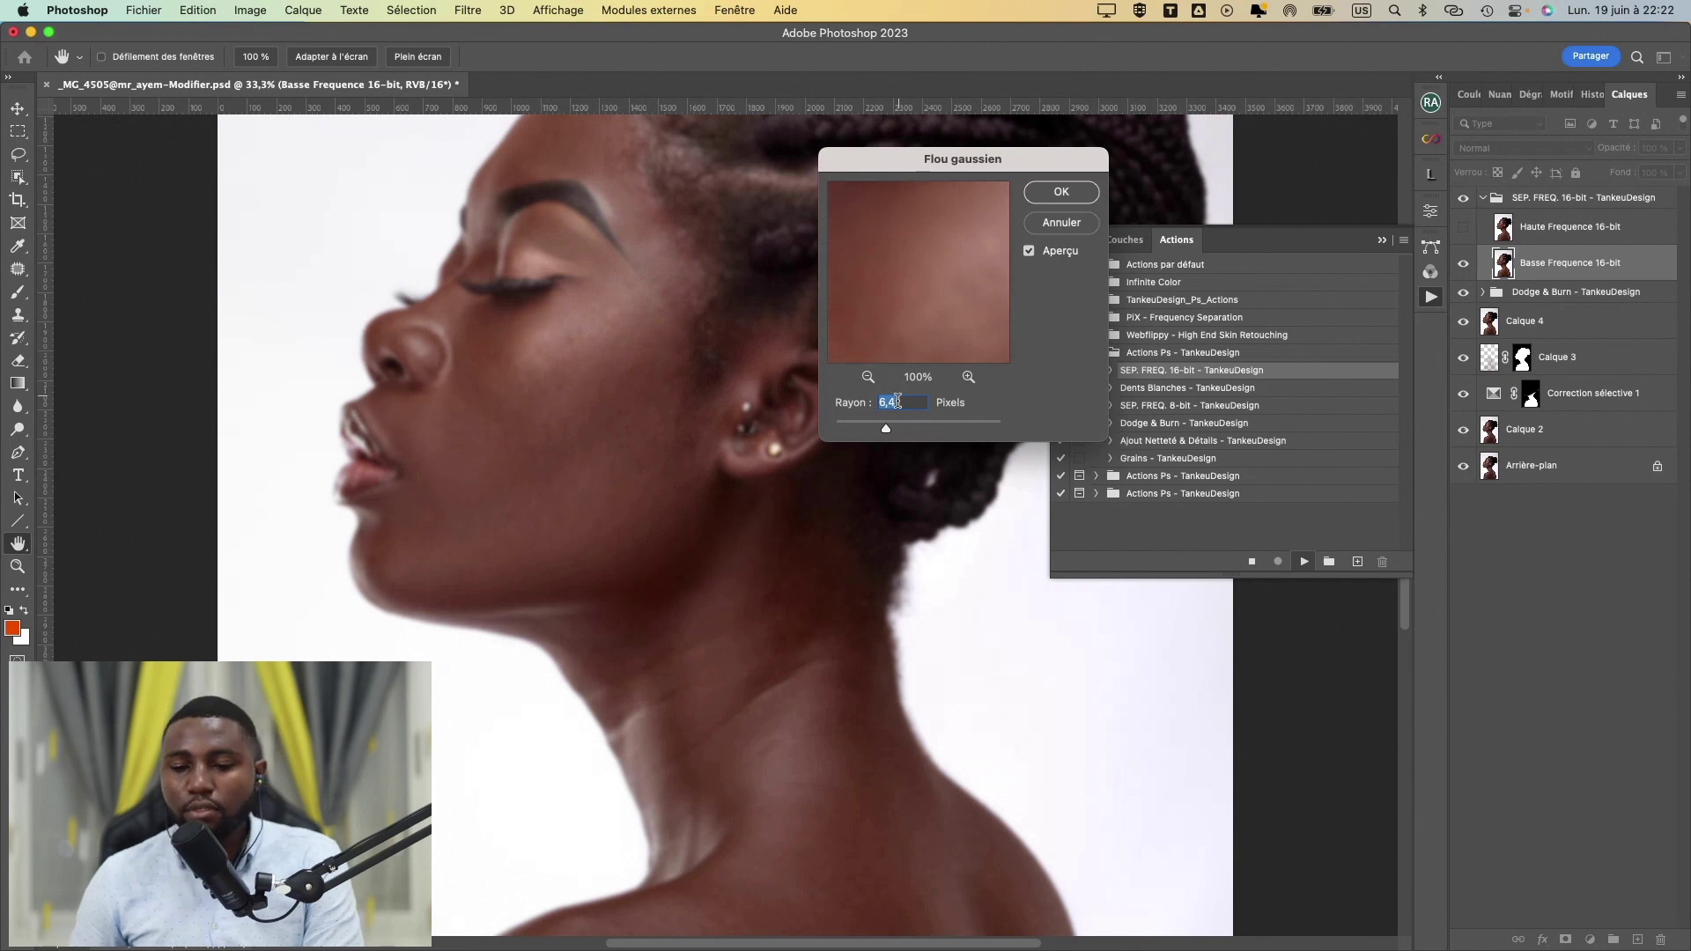
- Try Gaussian Blur radii between 6 and 8.5 pixels on the low-frequency layer, including 7, 7.5 and 6.8
mouse_move(886, 429)
mouse_down()
mouse_move(865, 431)
mouse_move(884, 432)
mouse_up()
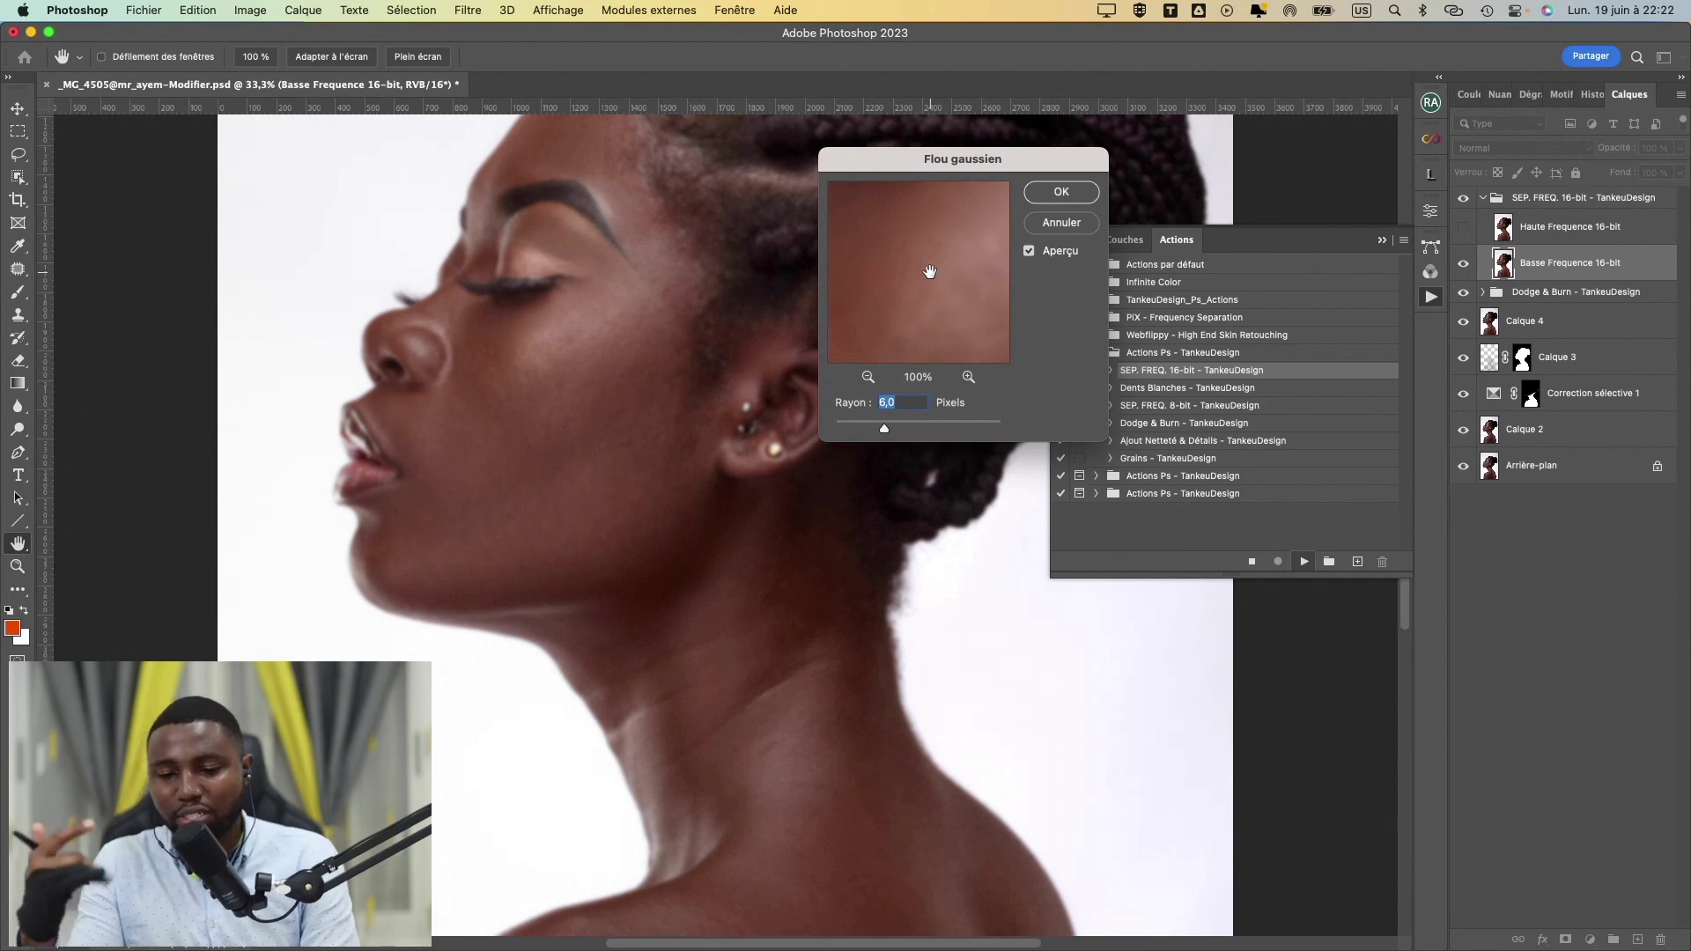
drag(888, 434, 890, 433)
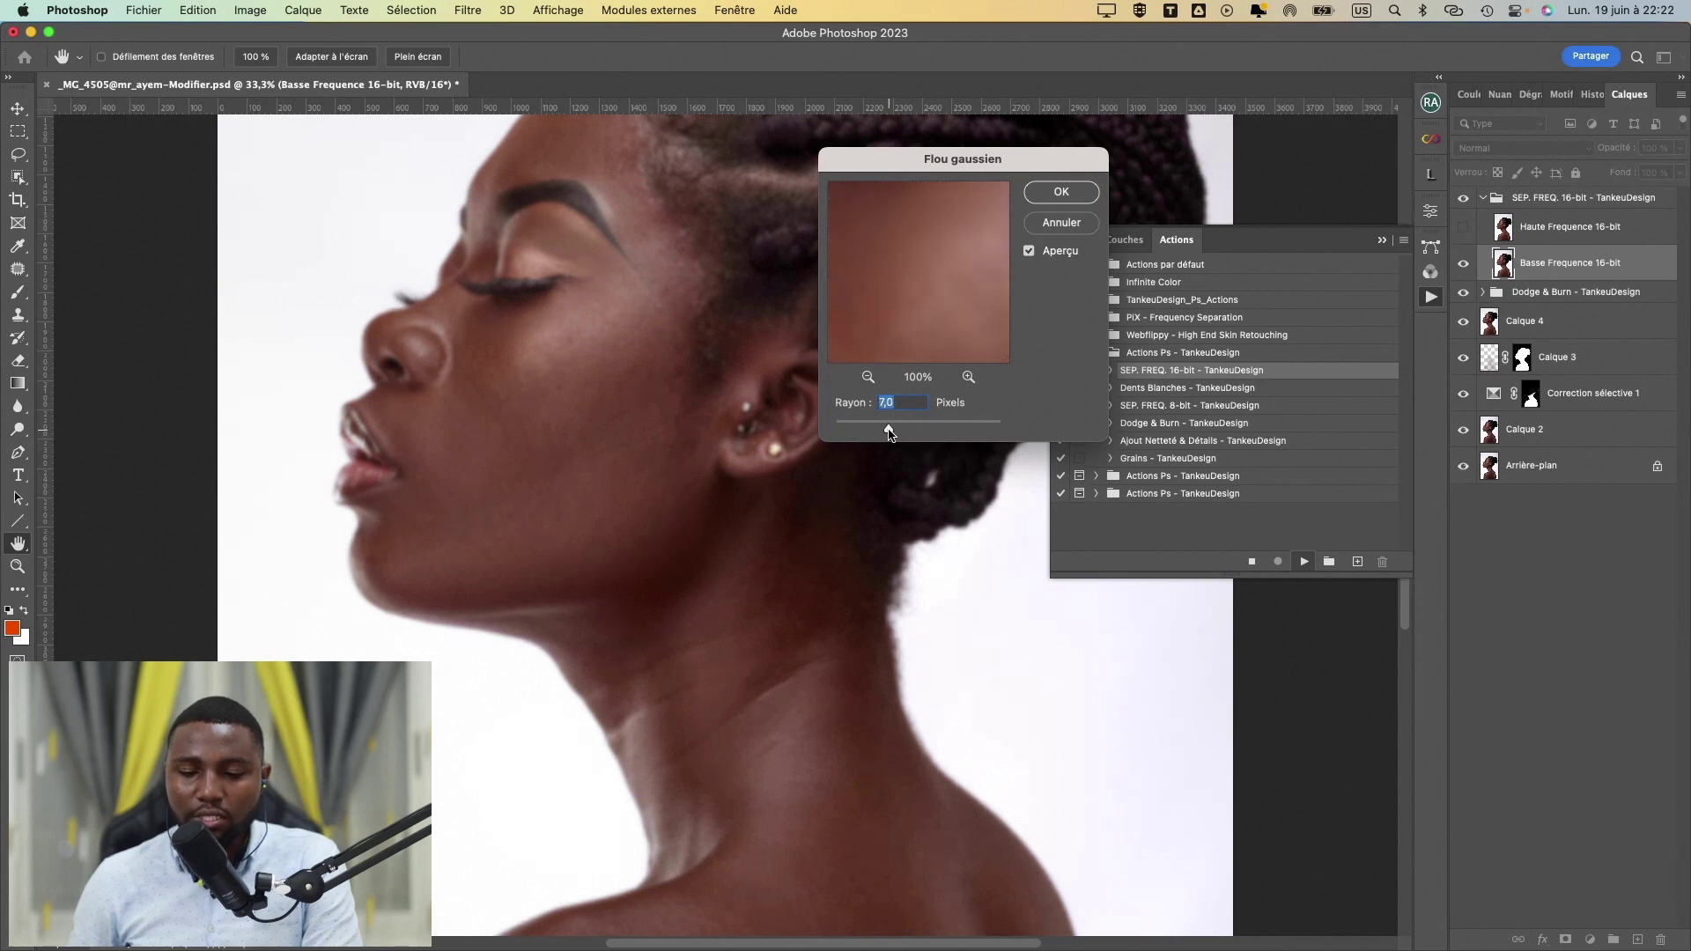
drag(888, 432, 895, 433)
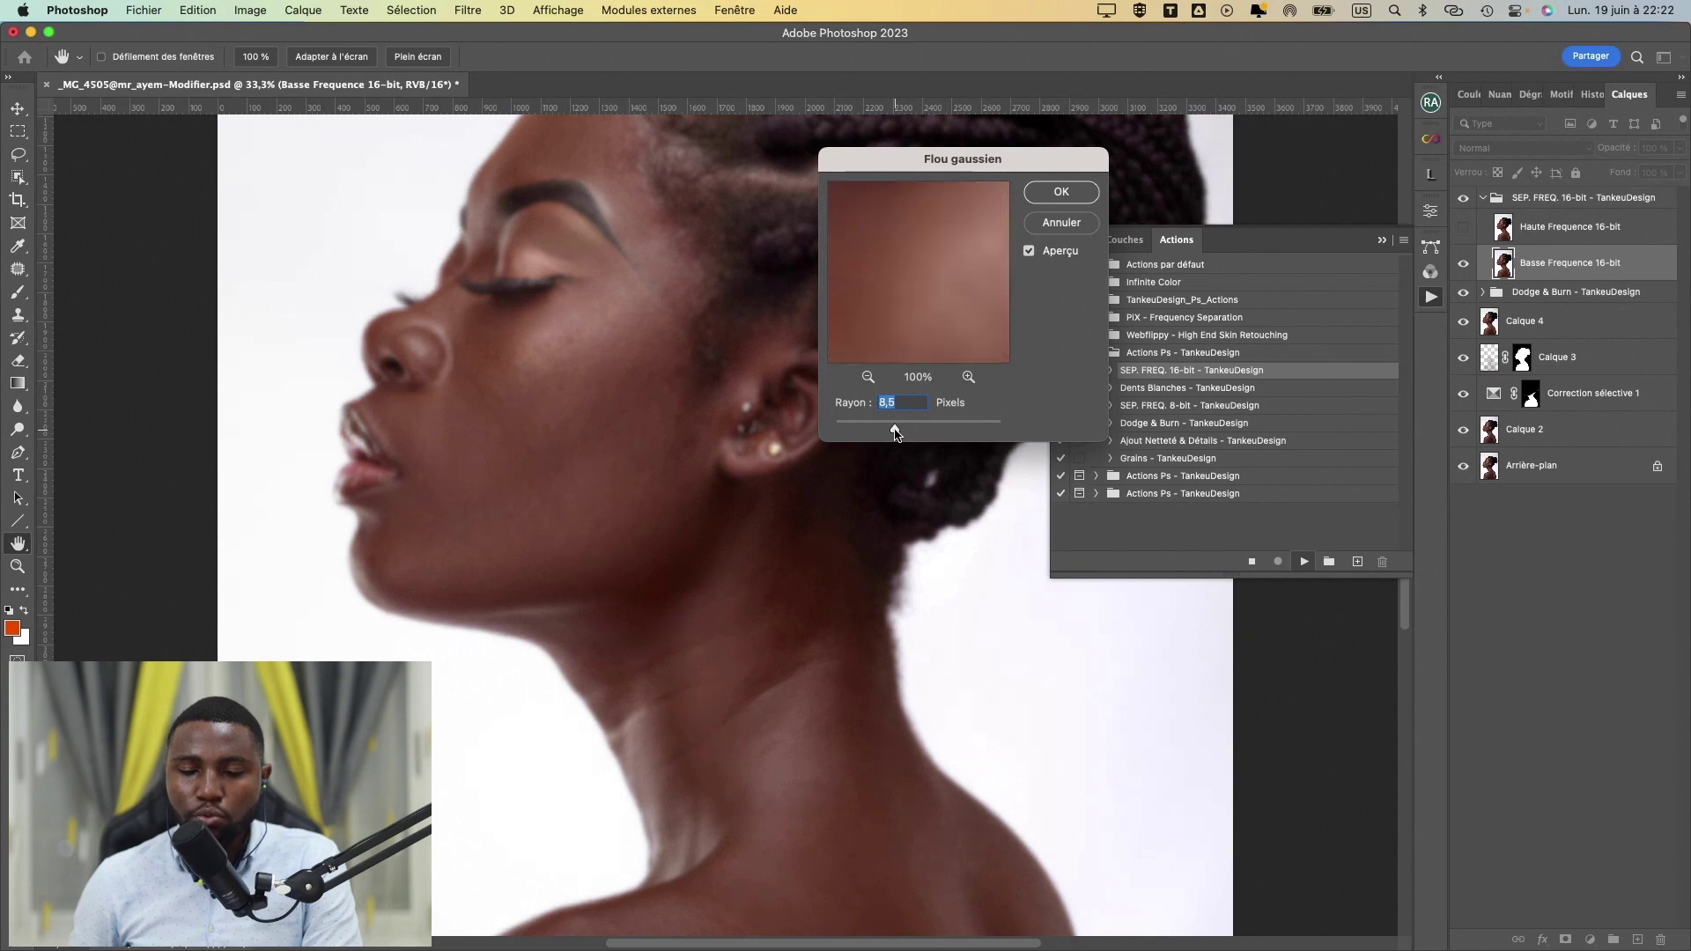
drag(895, 433, 889, 433)
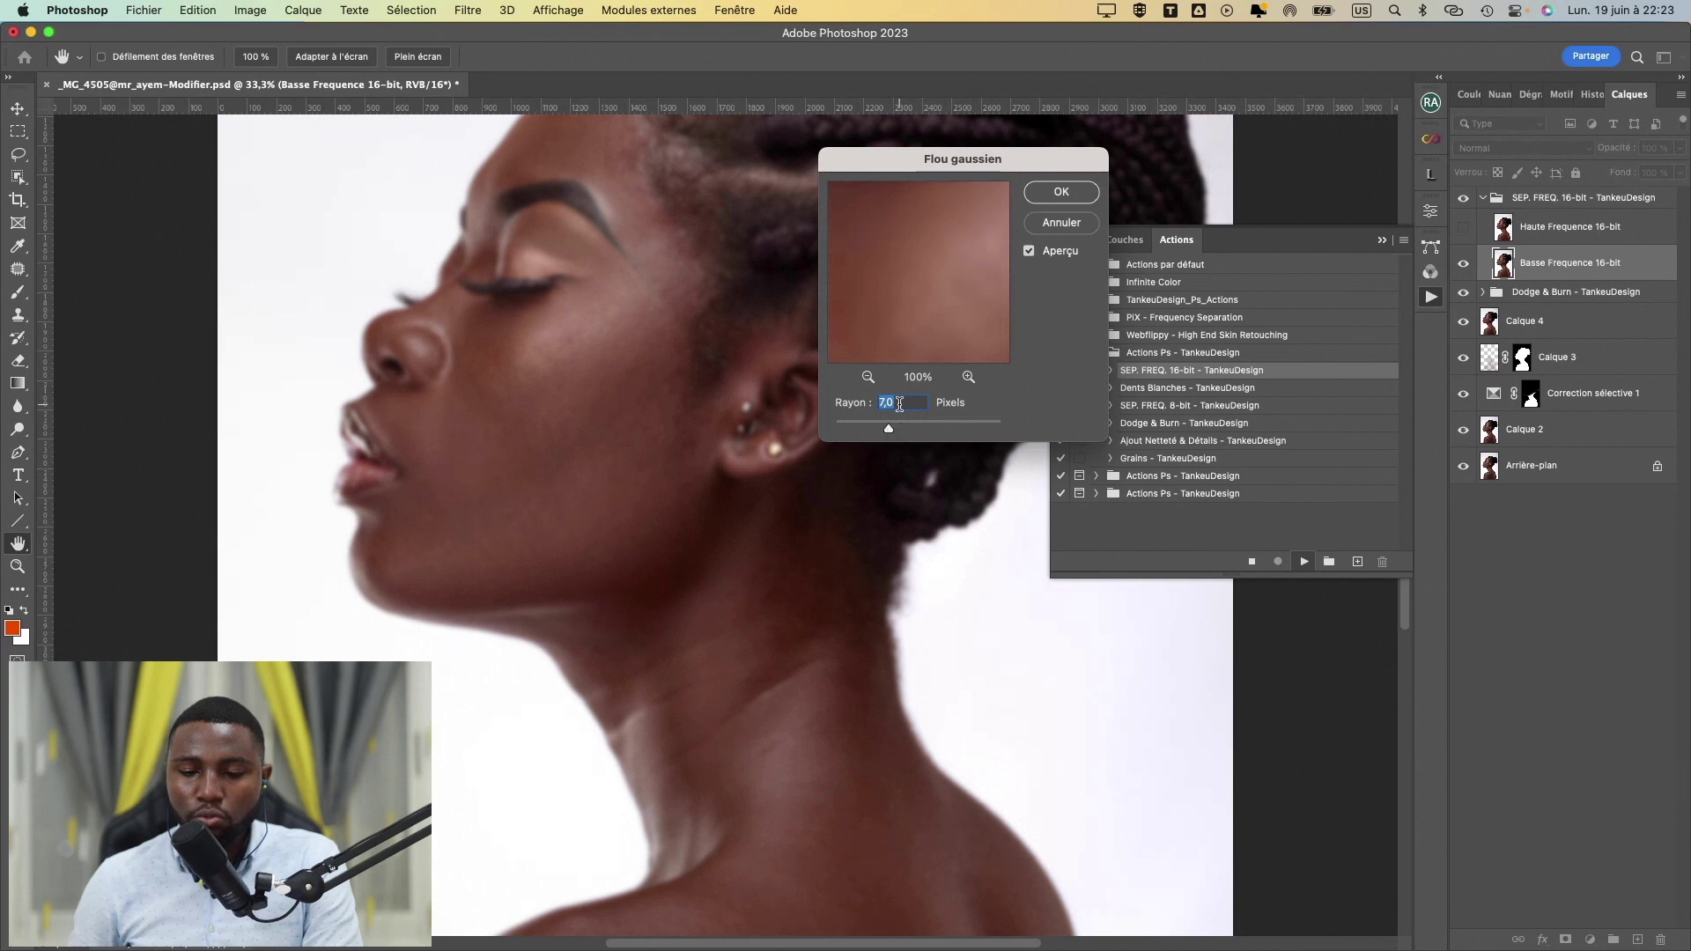
text(7,5)
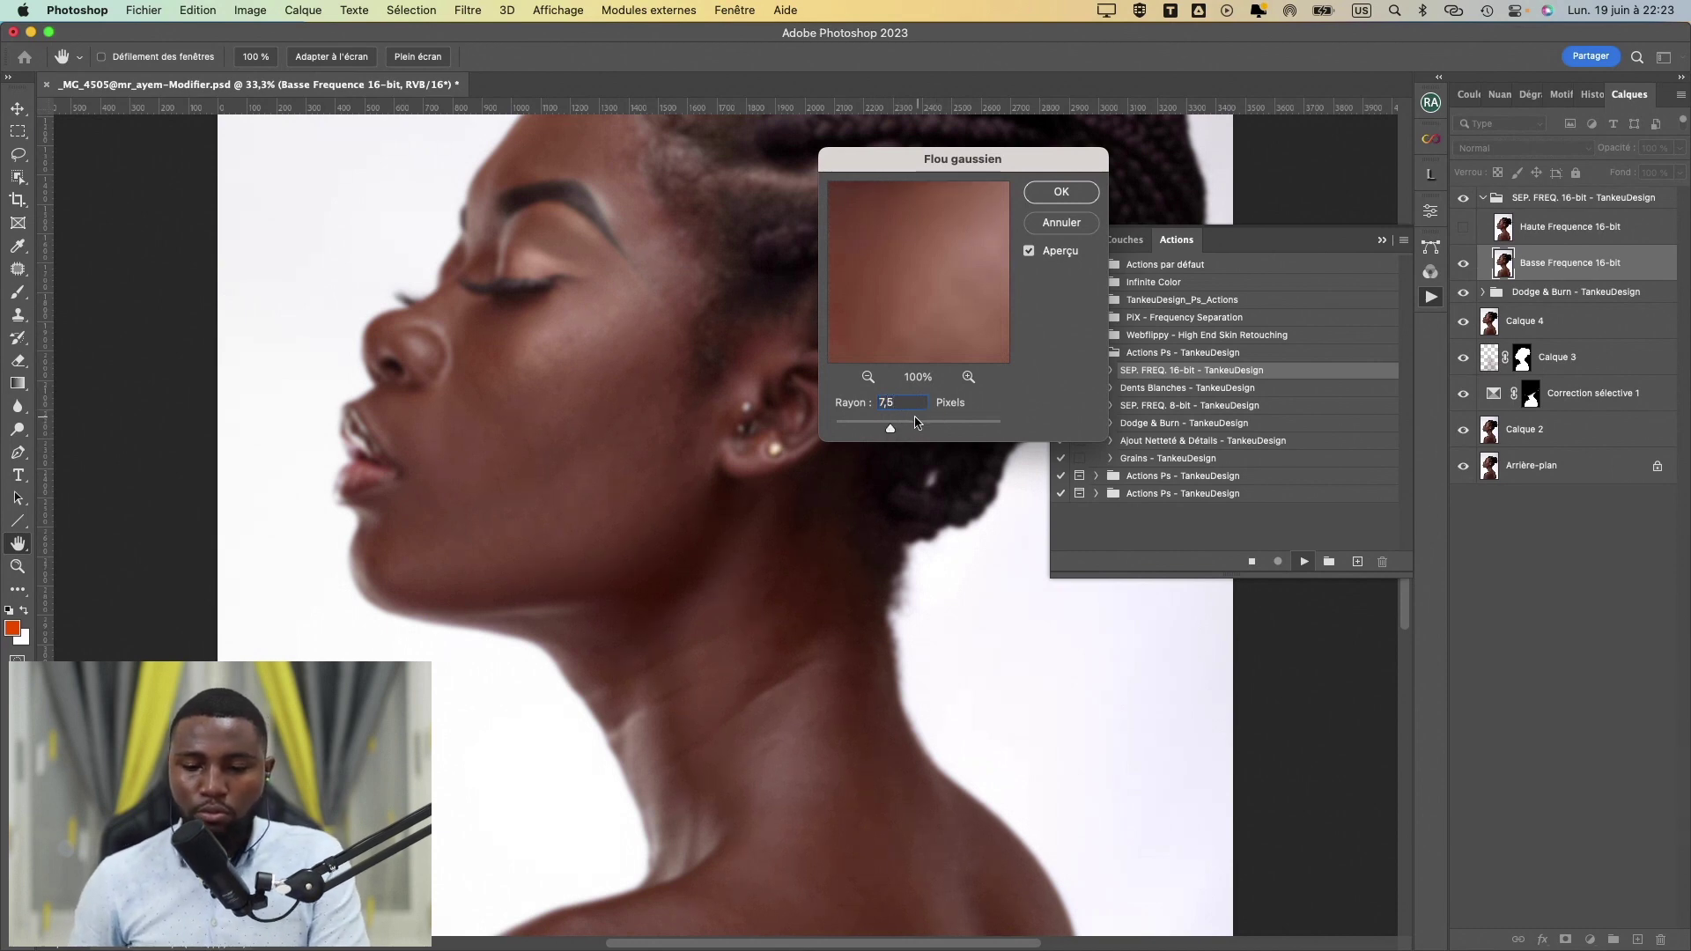
click(891, 431)
drag(892, 431, 889, 431)
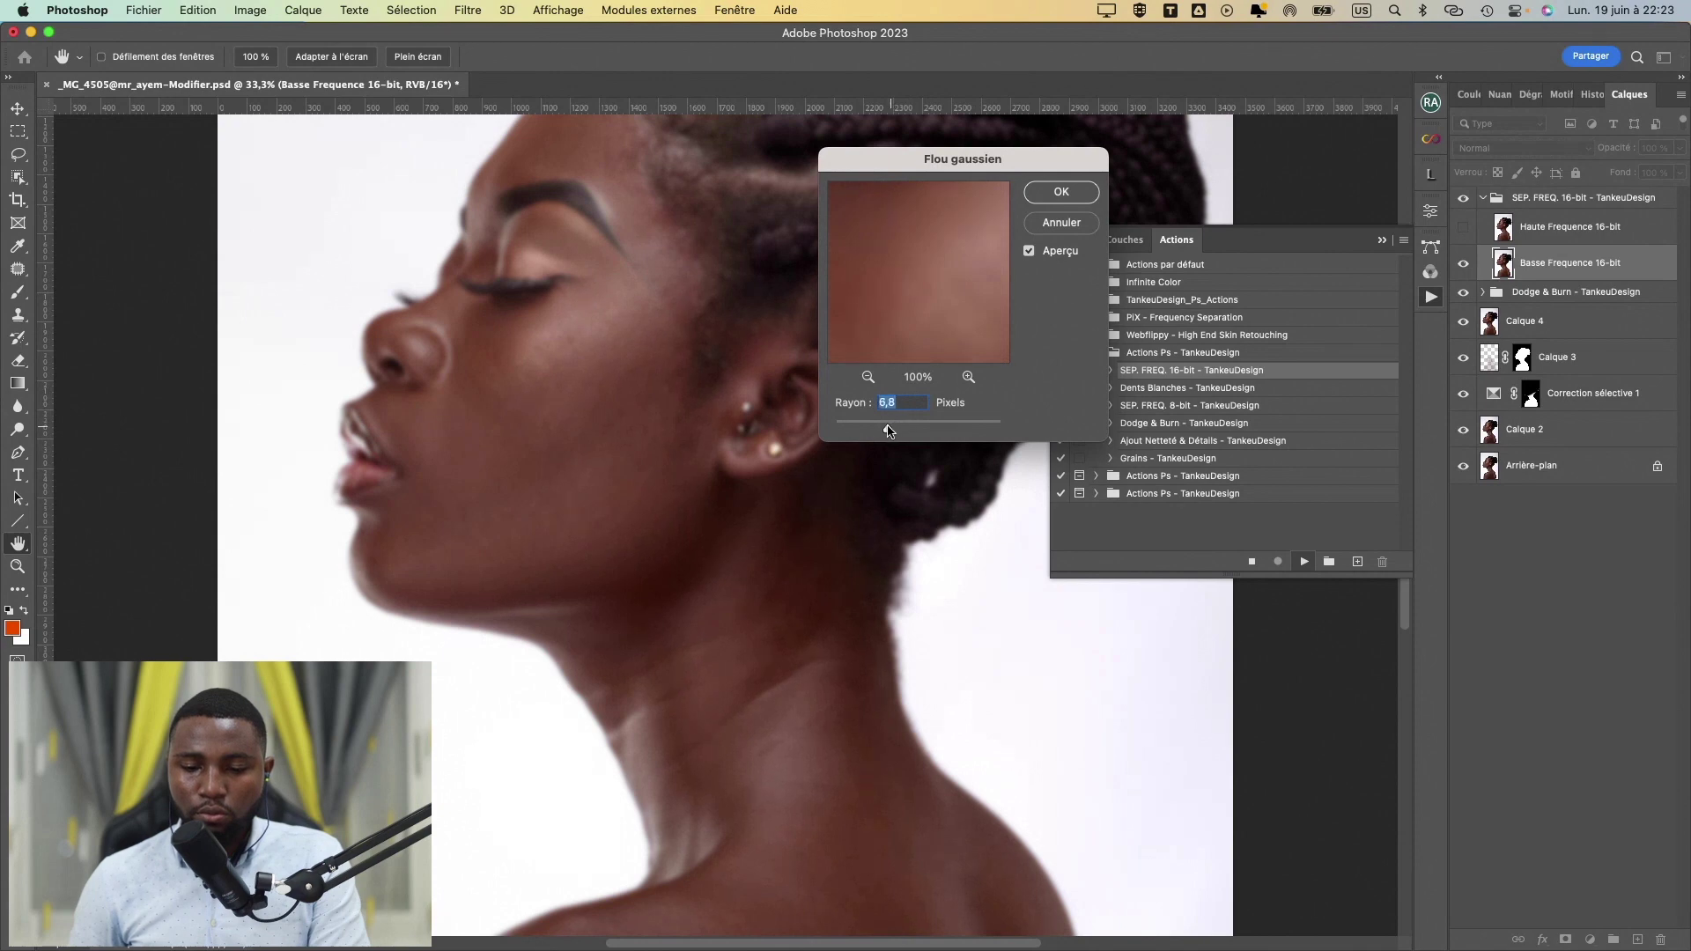
- Set the Gaussian Blur radius to 7 pixels and apply it to complete the frequency separation
text(7)
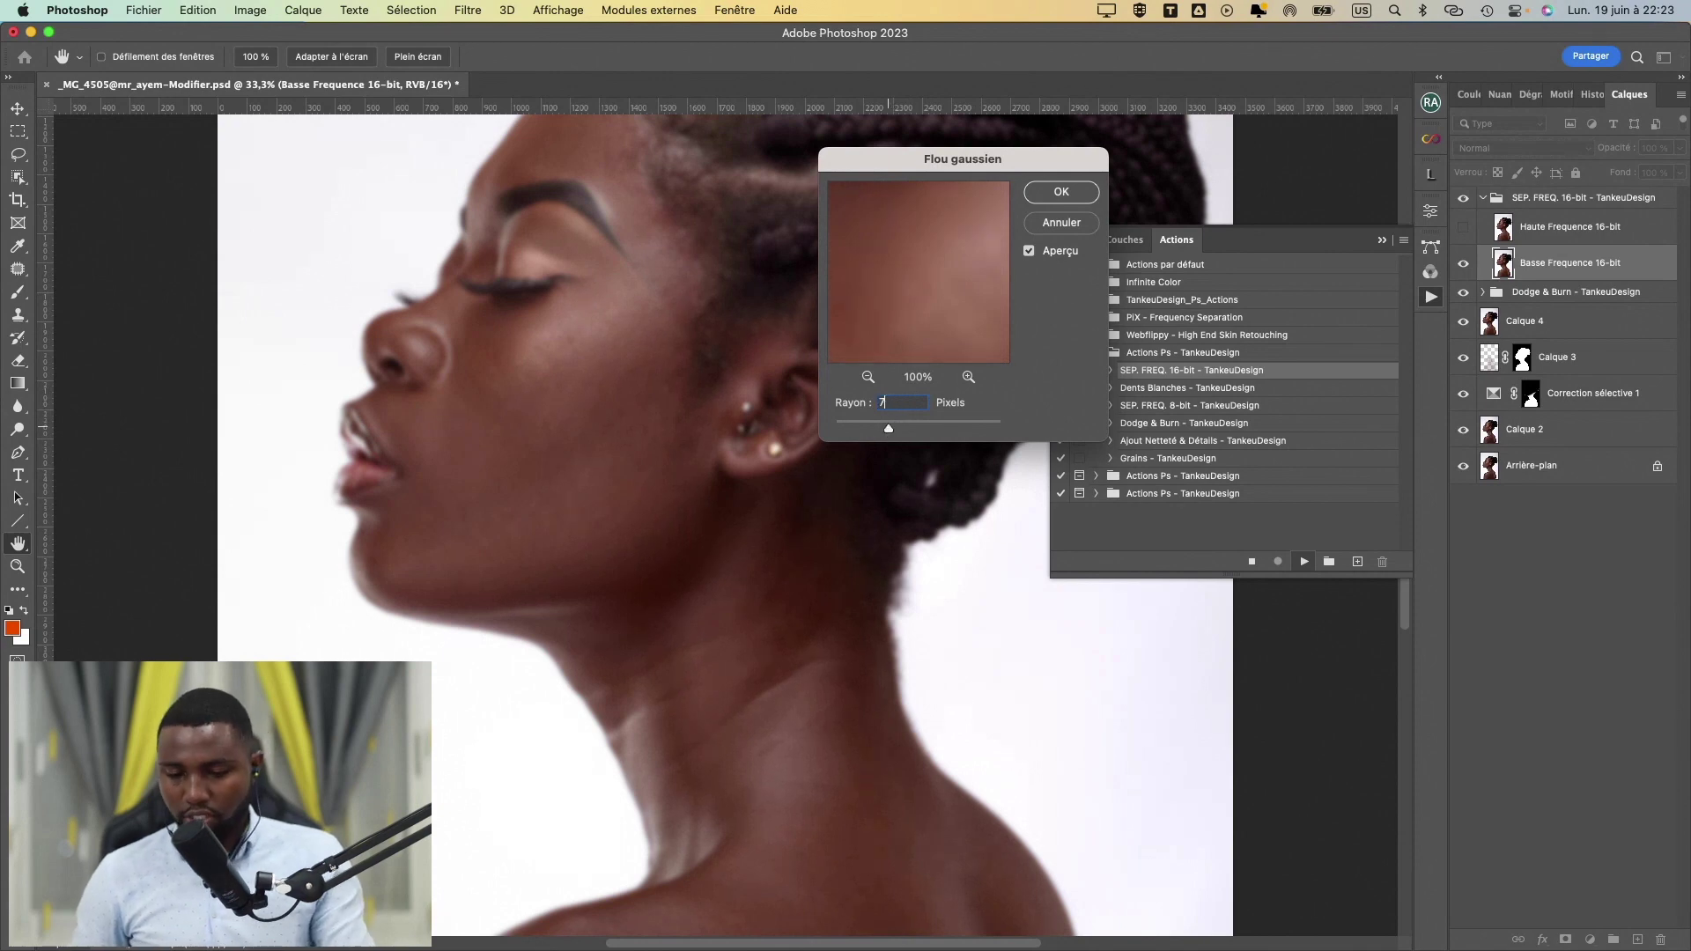
drag(958, 336, 912, 302)
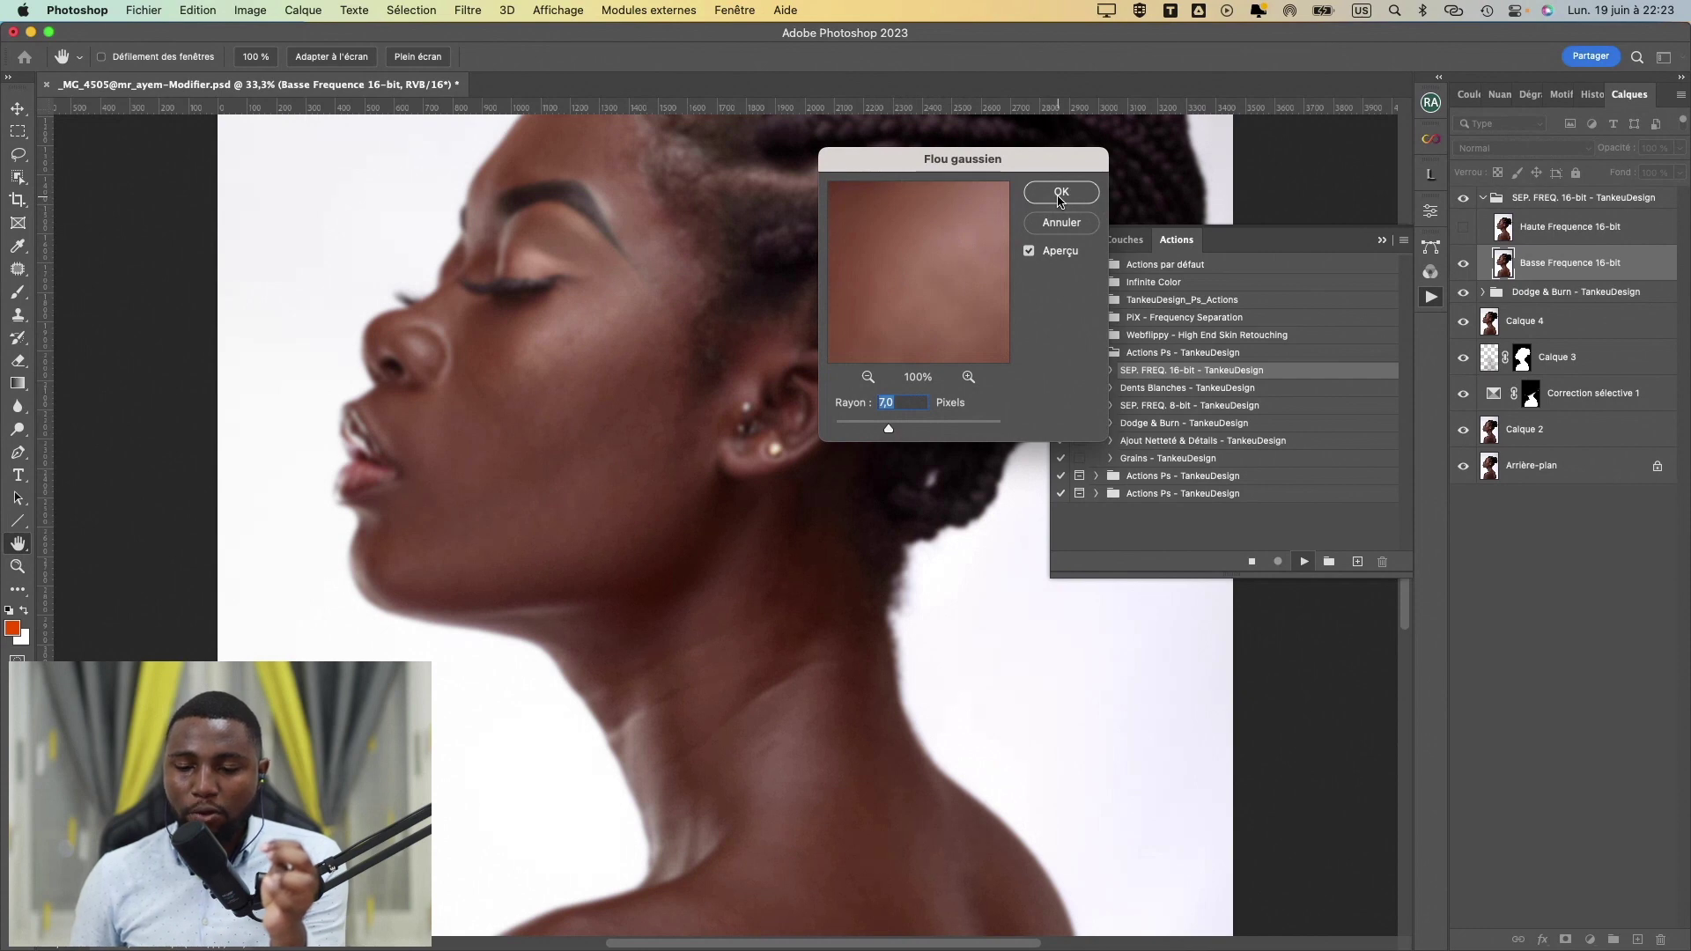
click(1060, 193)
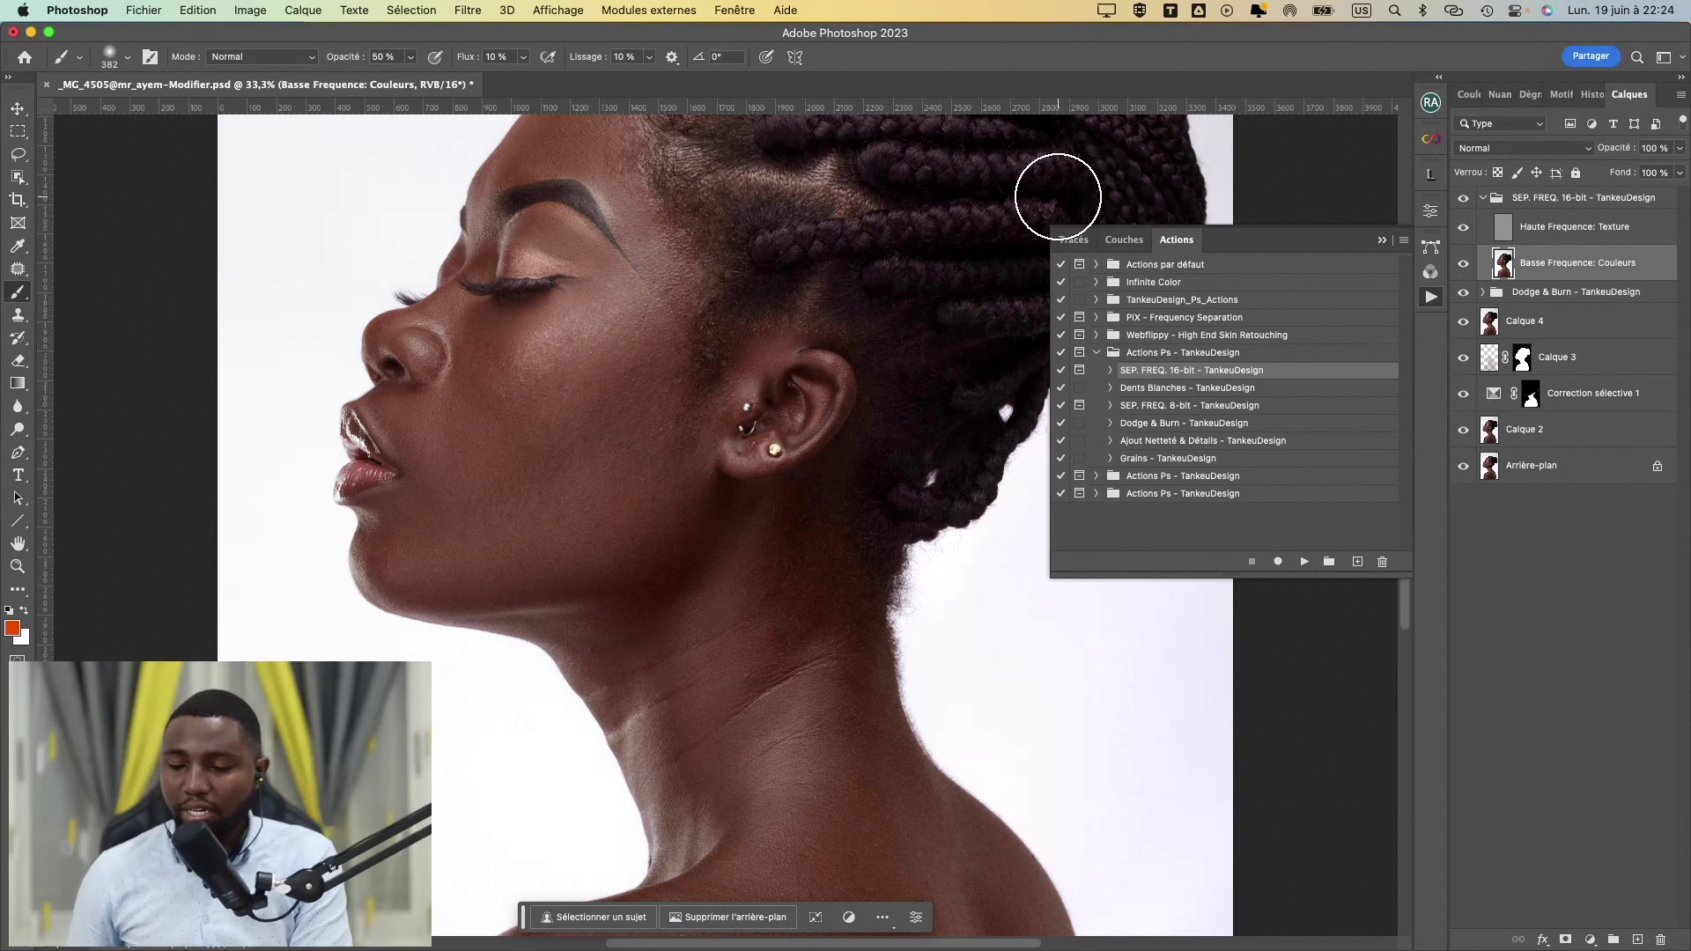
- Compare the portrait with and without the Haute Frequence: Texture layer
click(1542, 233)
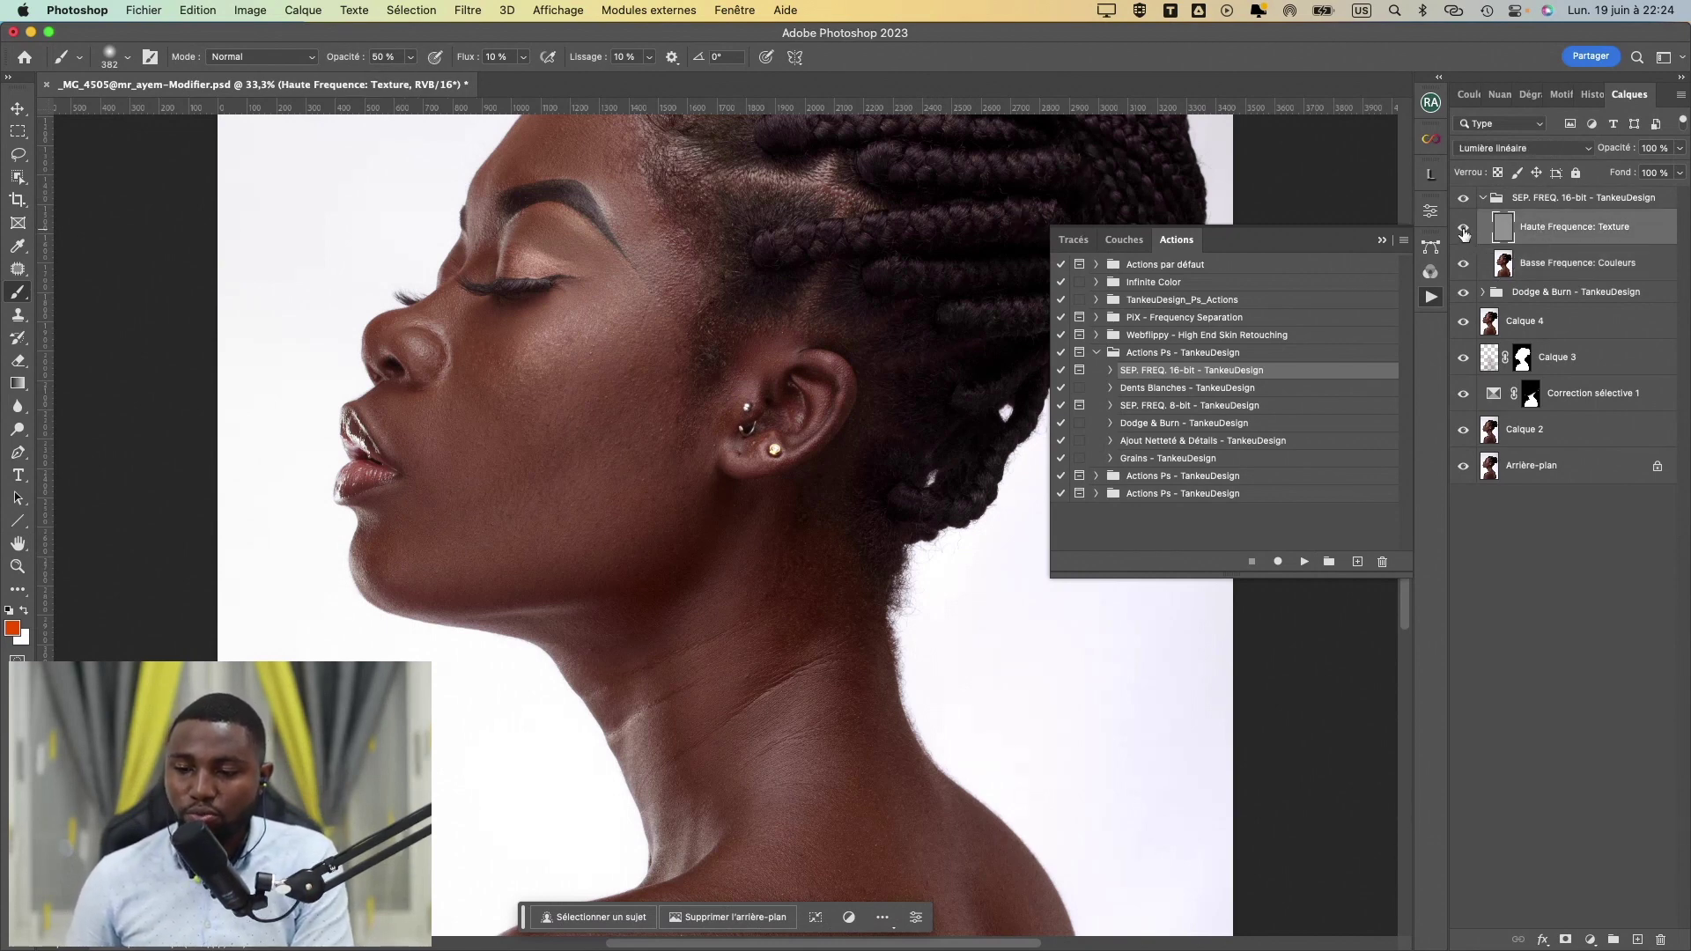
click(1464, 230)
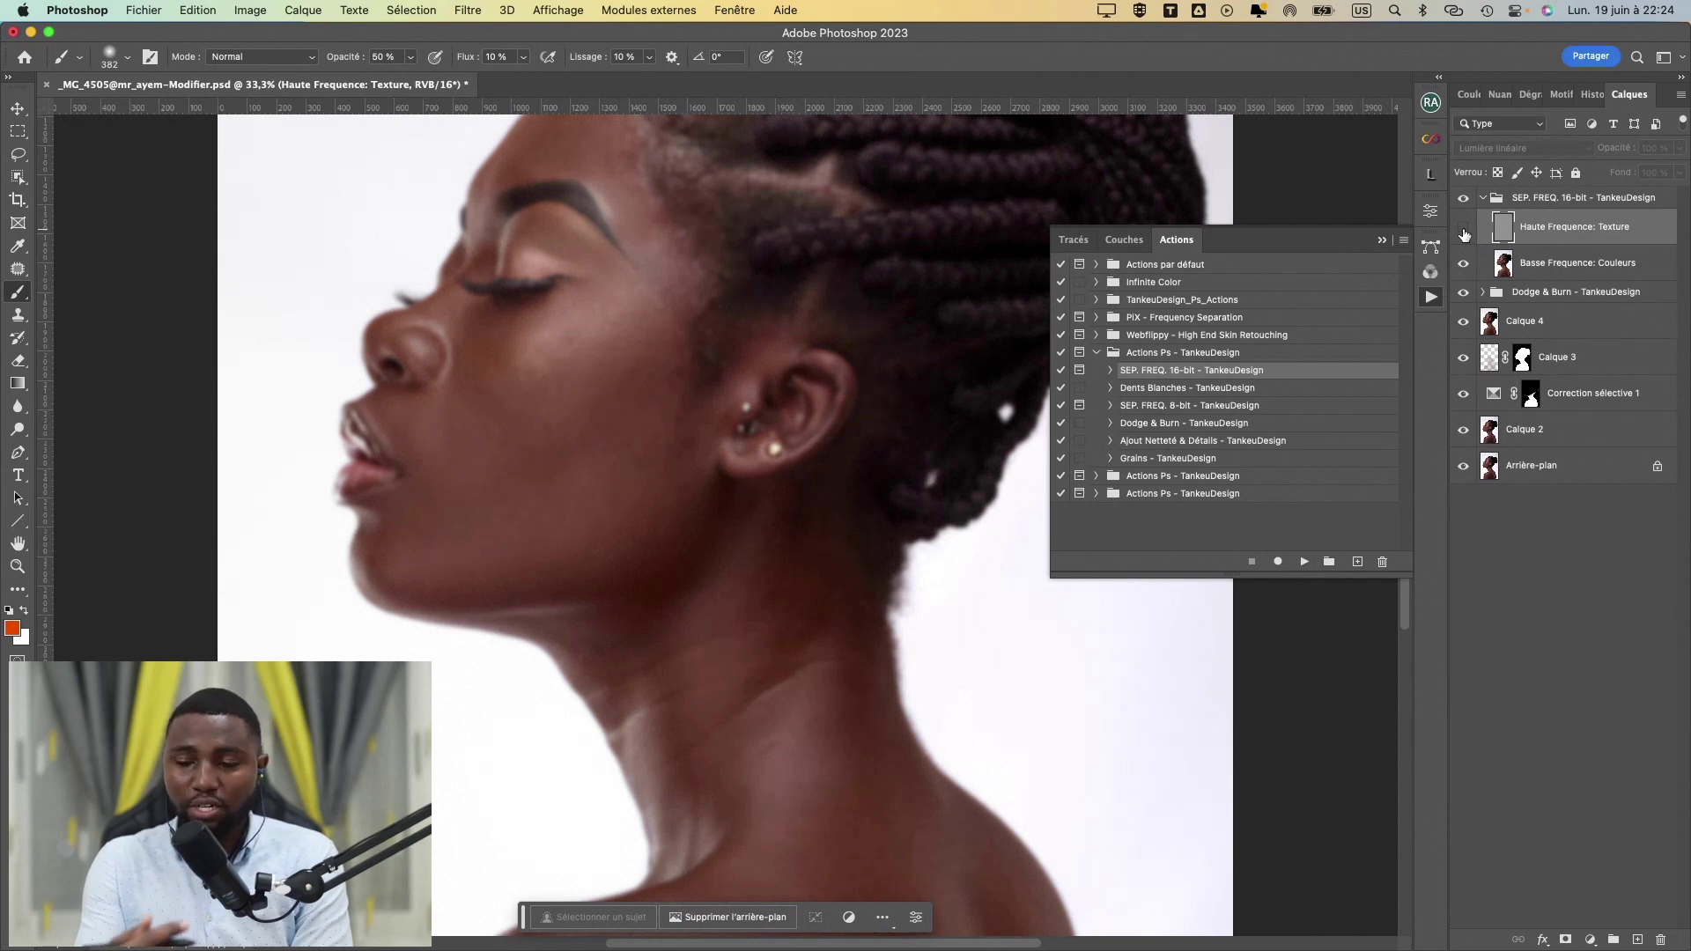
click(1464, 230)
- Save the document with the recorded actions hidden, and duplicate the Basse Frequence: Couleurs layer
click(1525, 264)
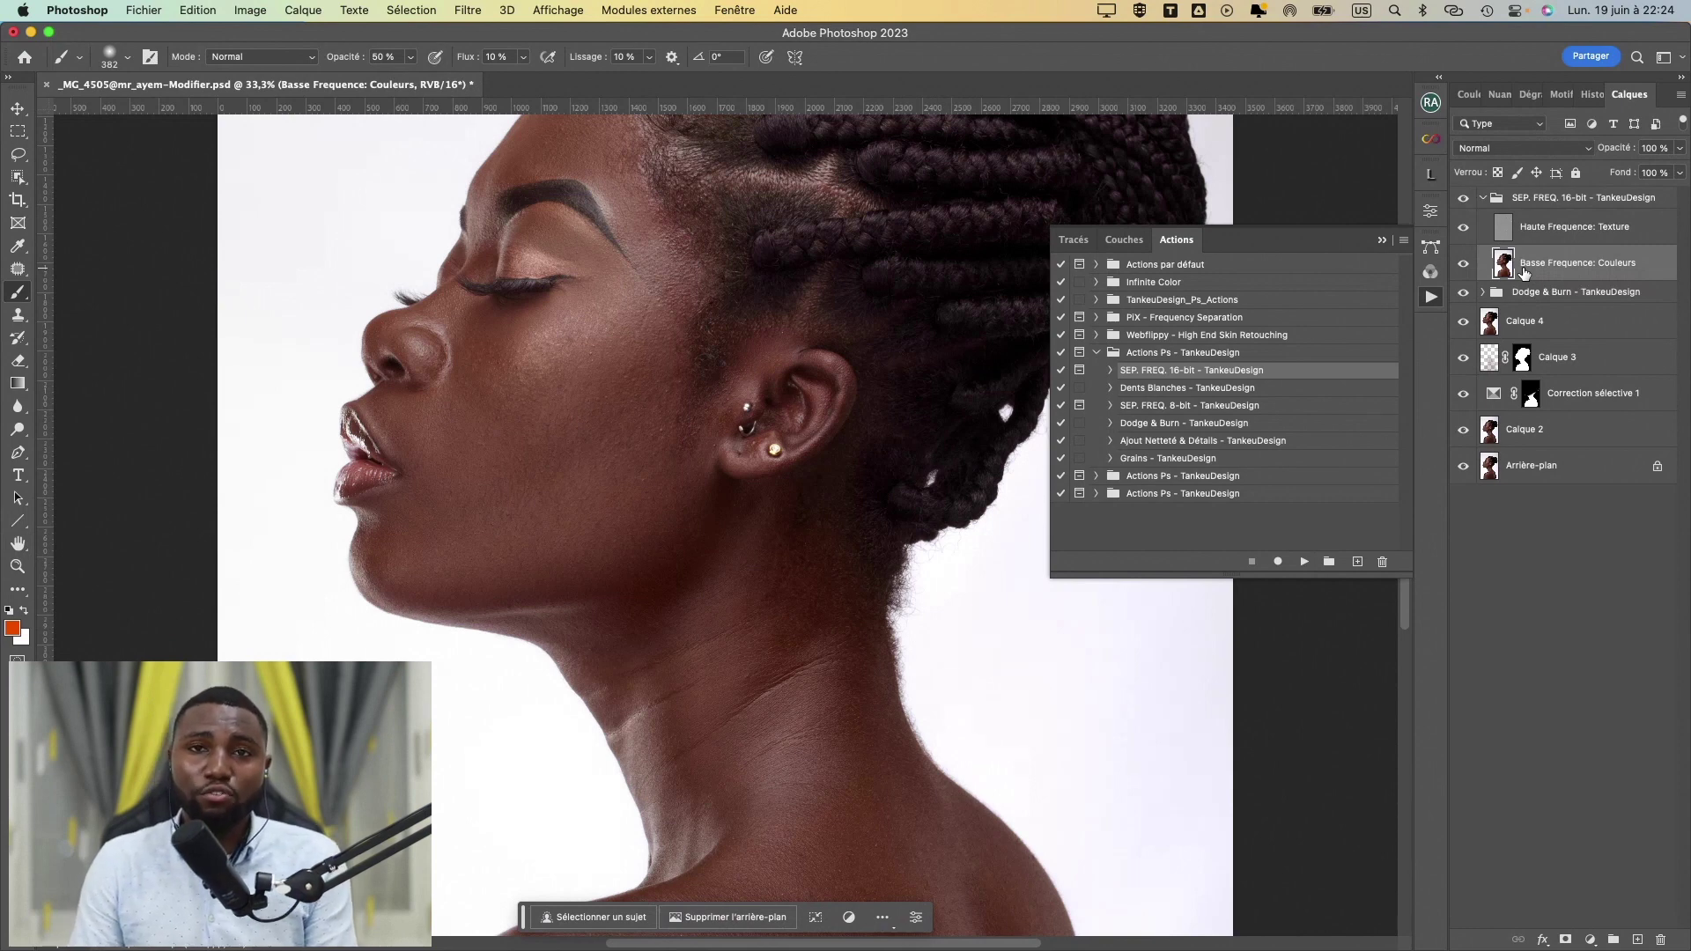
key(super+s)
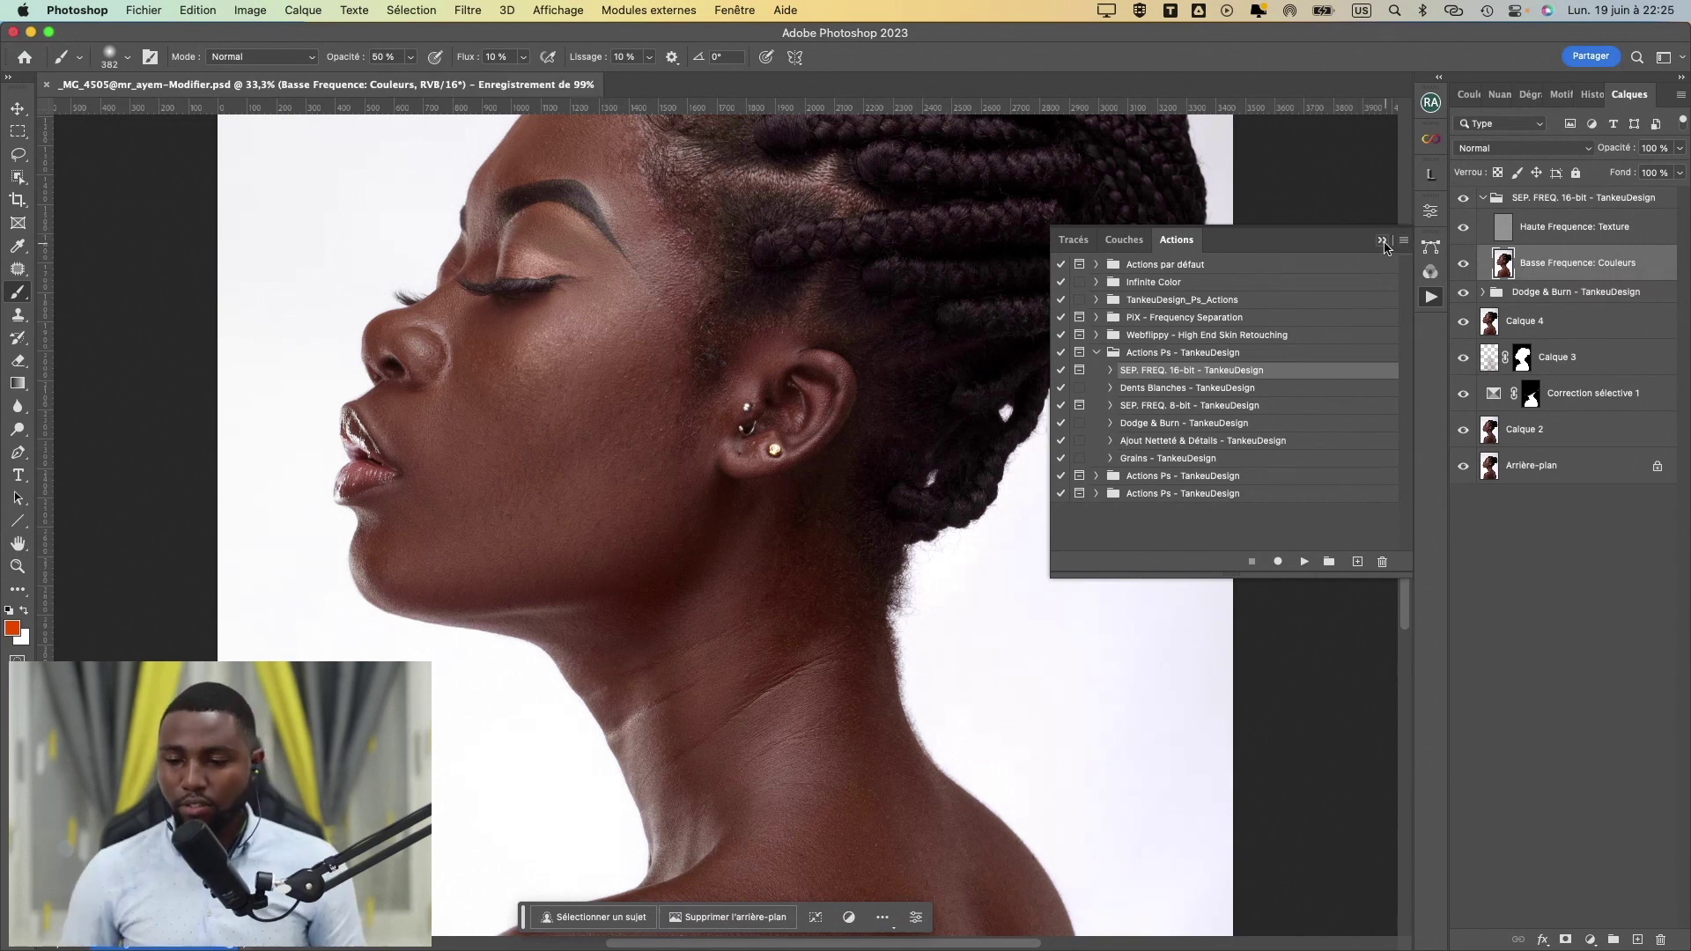
click(1382, 241)
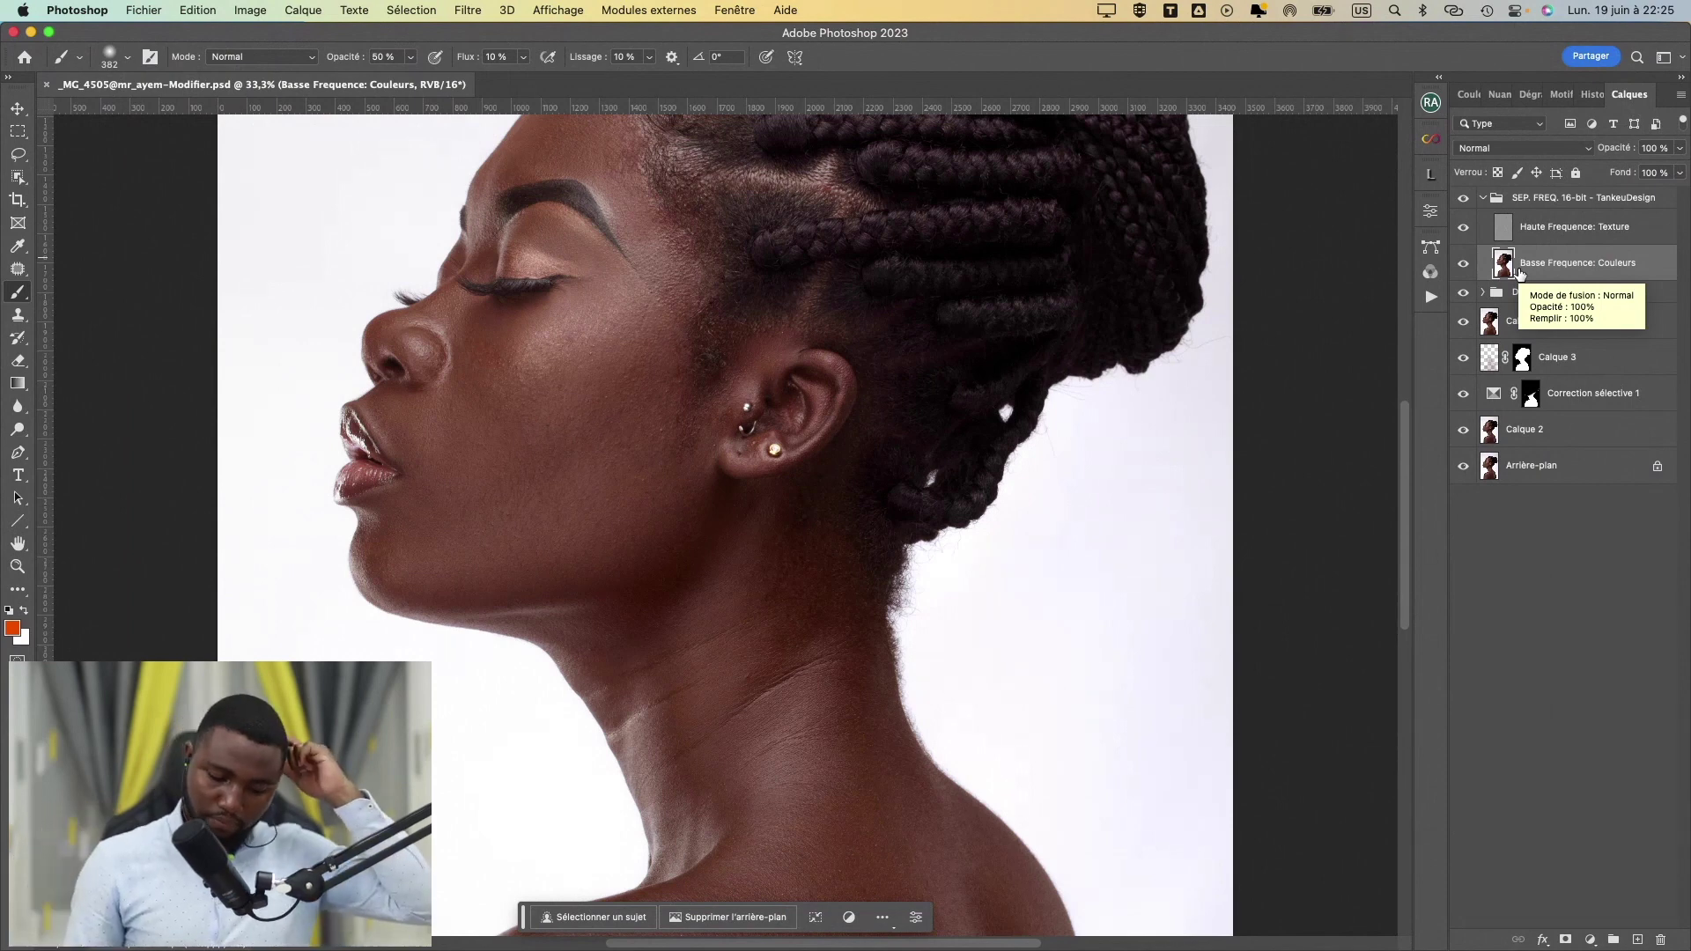
key(super+j)
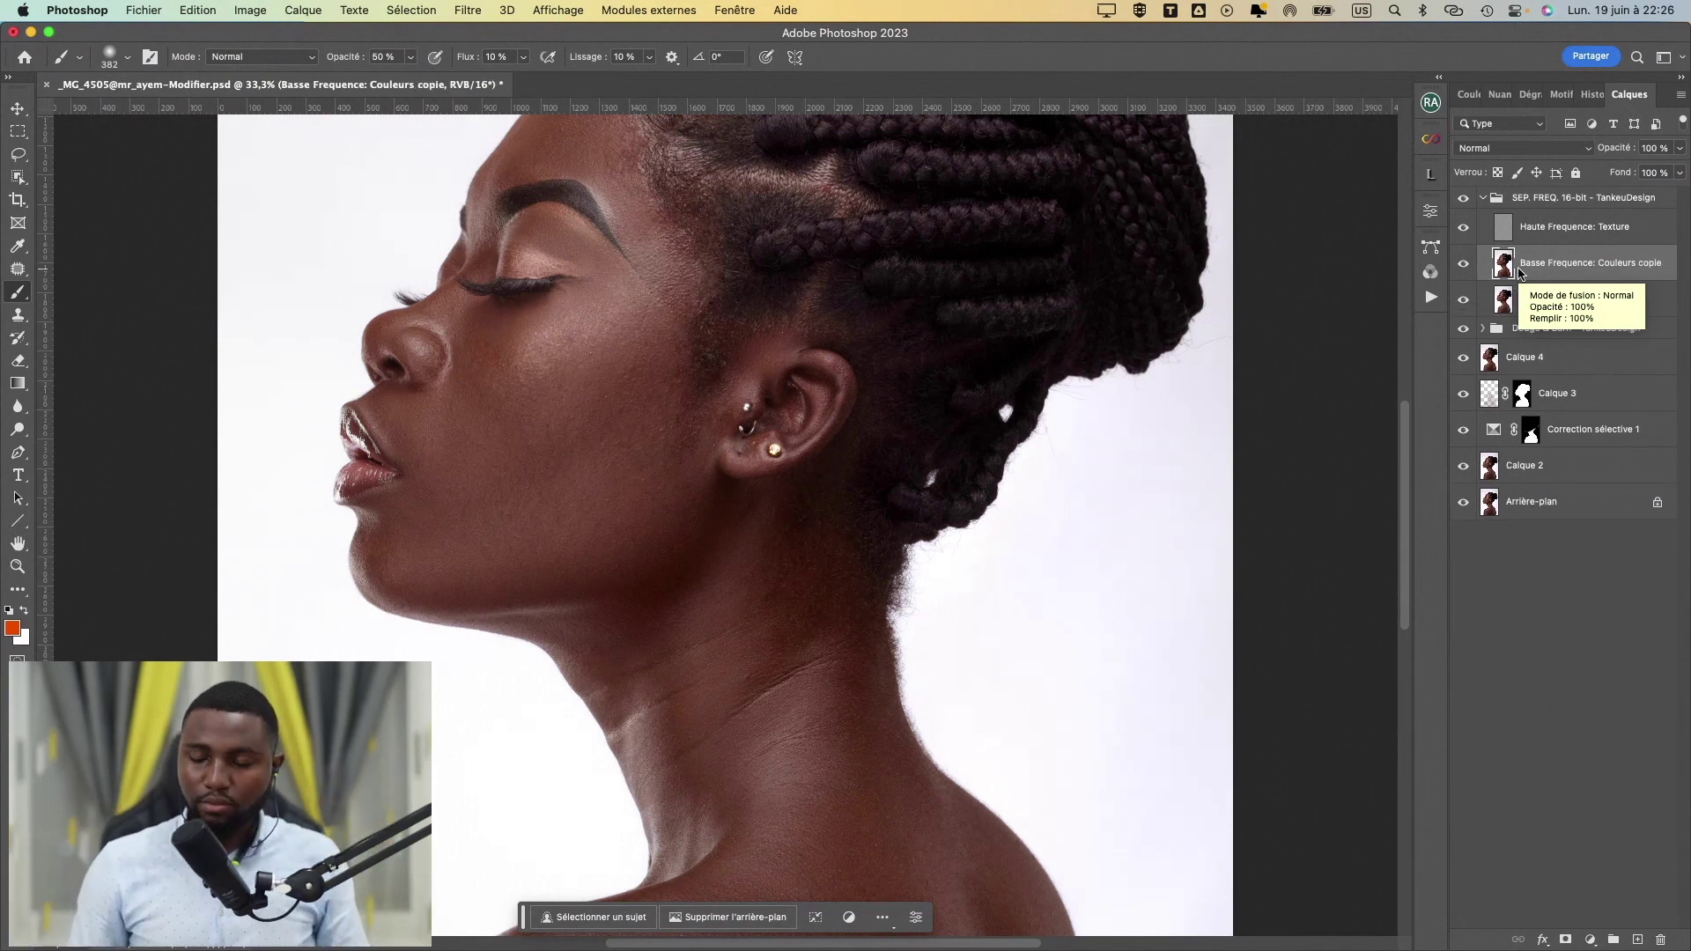
- Lasso the forehead from the hairline down to just above the eyebrow and temple on the Basse Frequence: Couleurs copie layer
click(21, 156)
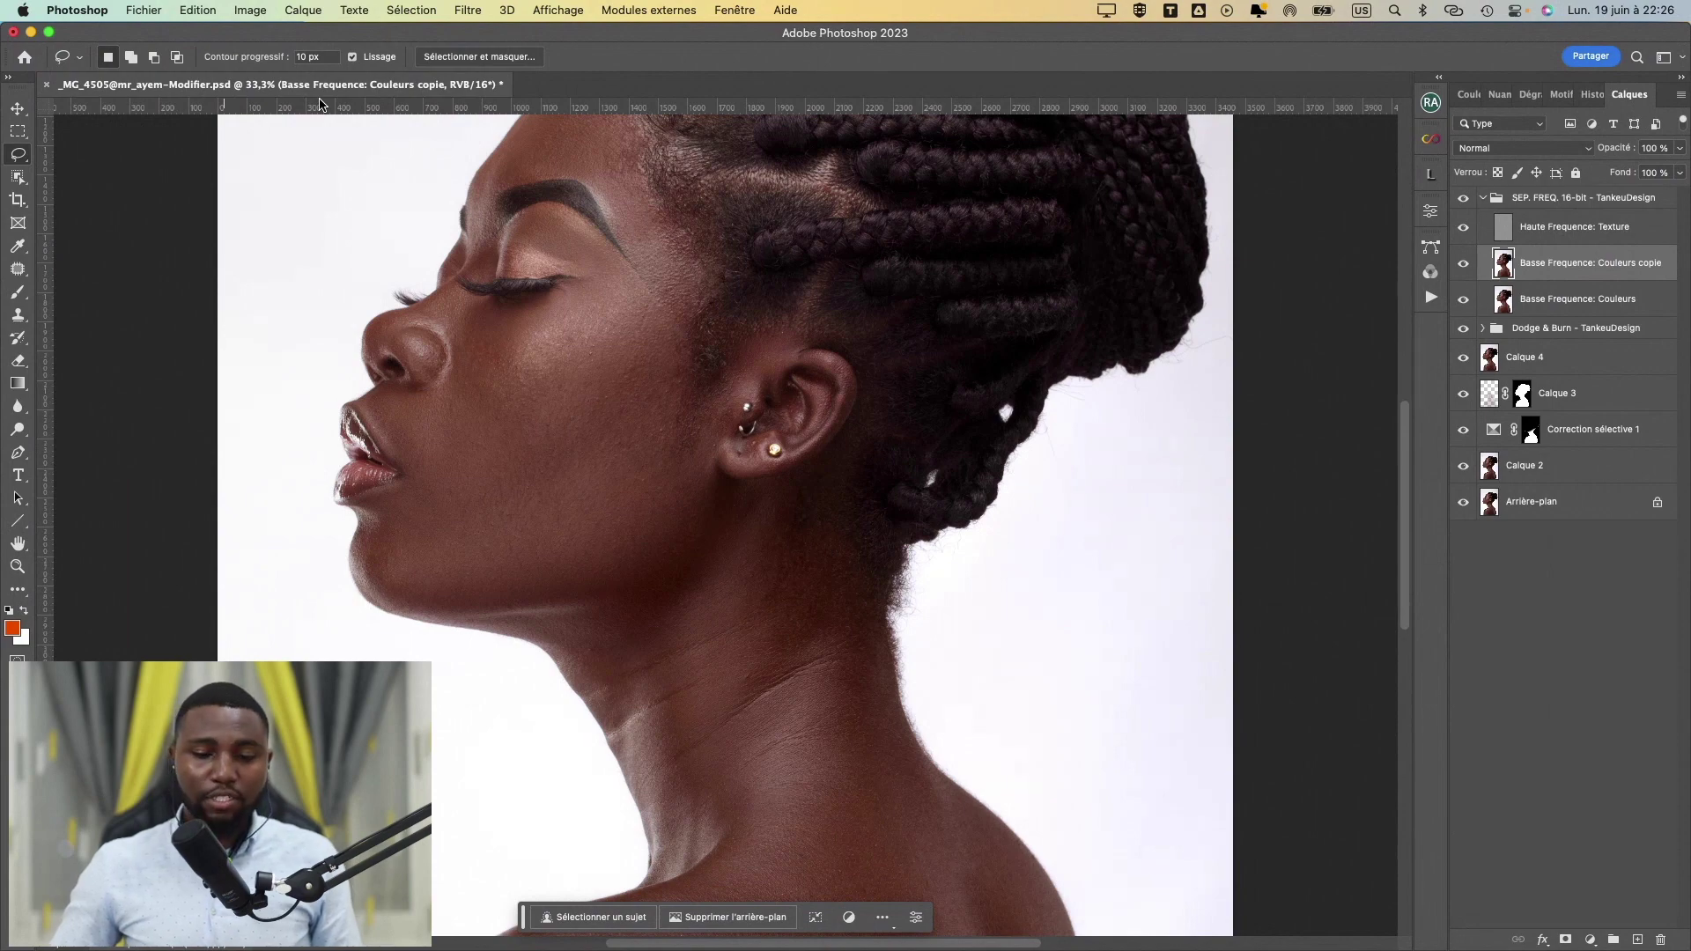
key(super+plus)
drag(448, 467, 506, 808)
mouse_move(553, 643)
mouse_down()
mouse_move(579, 662)
mouse_move(563, 716)
mouse_up()
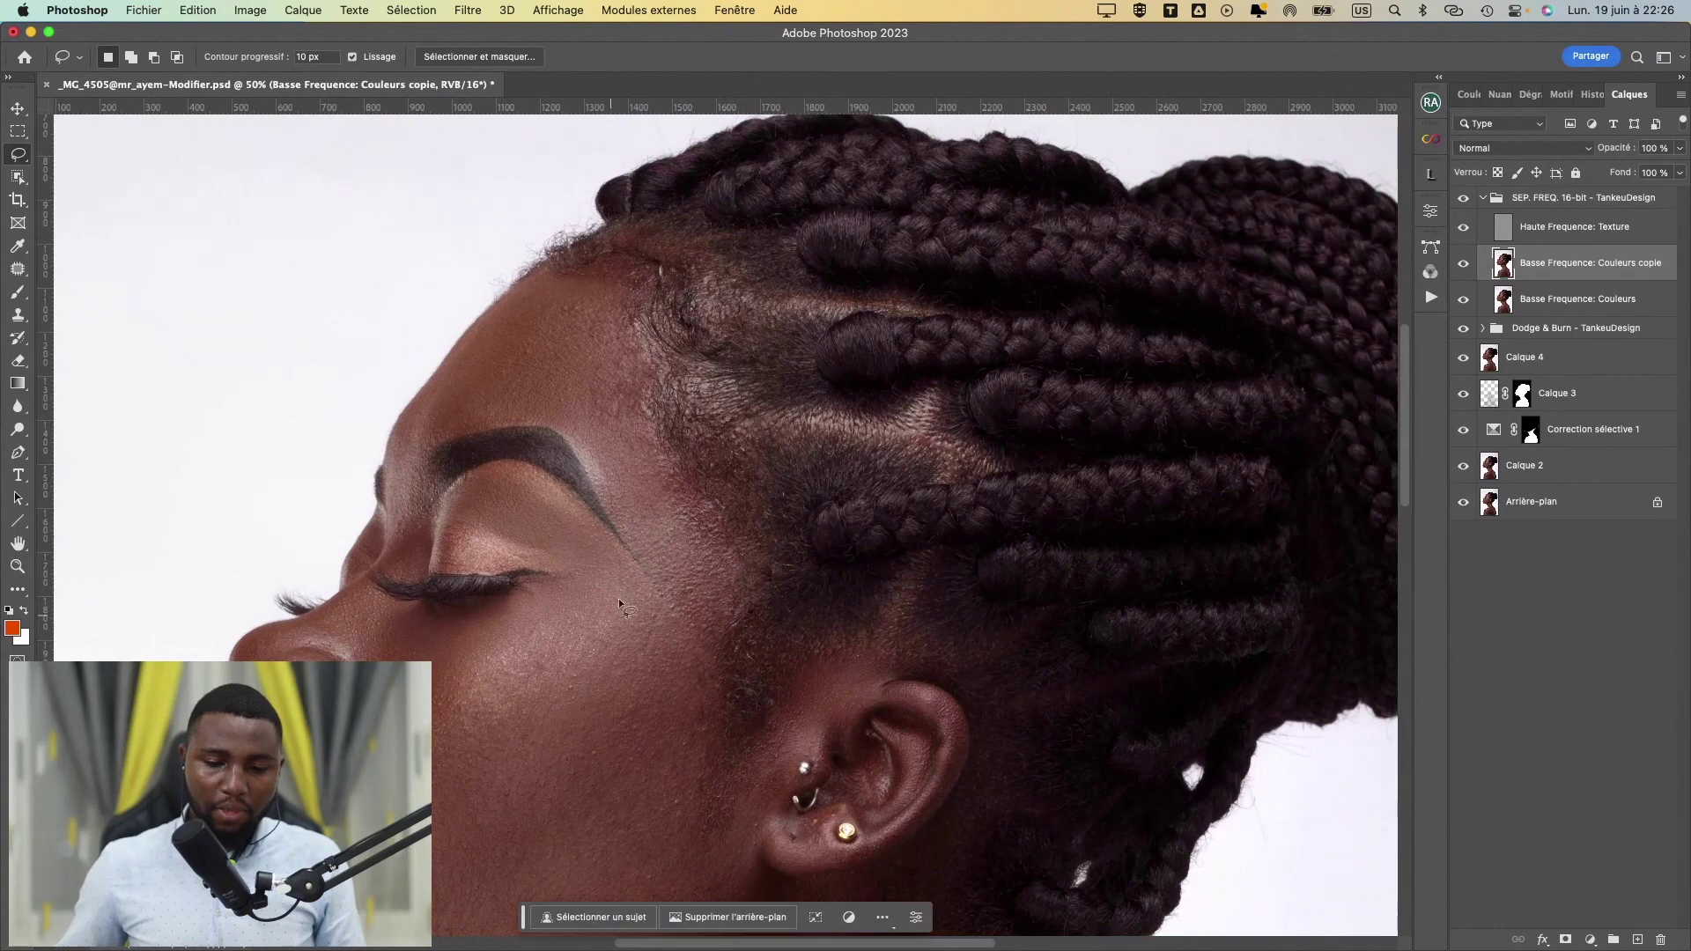
mouse_move(652, 224)
mouse_down()
mouse_move(525, 281)
mouse_move(665, 234)
mouse_move(610, 239)
mouse_up()
click(665, 235)
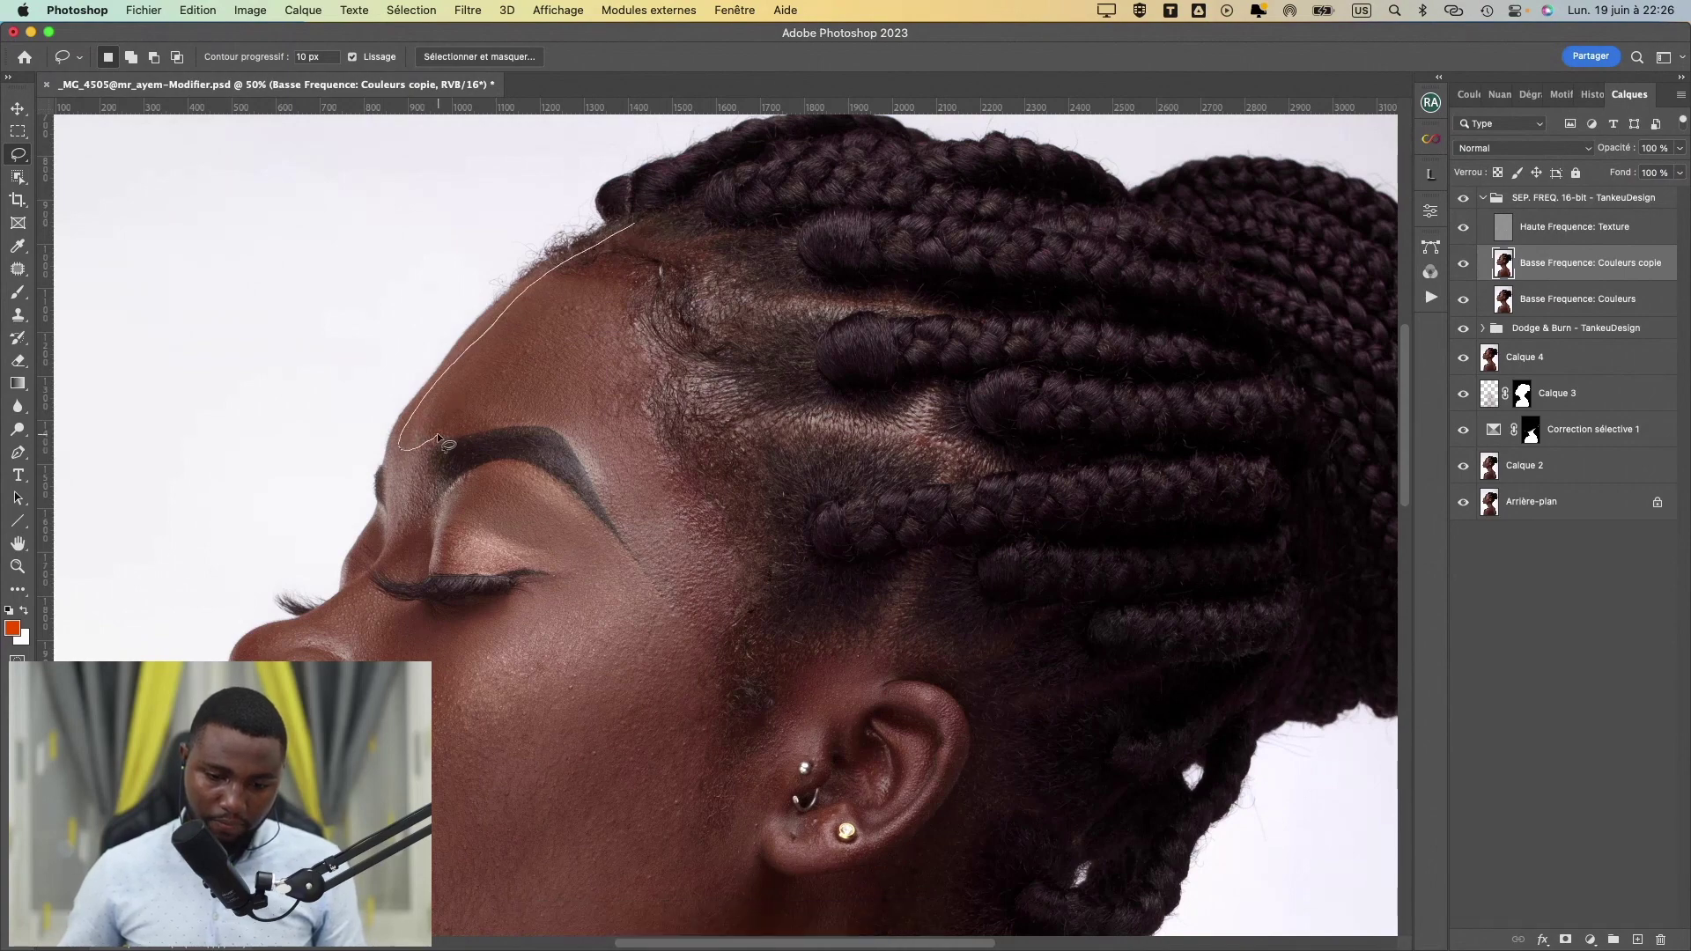
drag(438, 437, 482, 425)
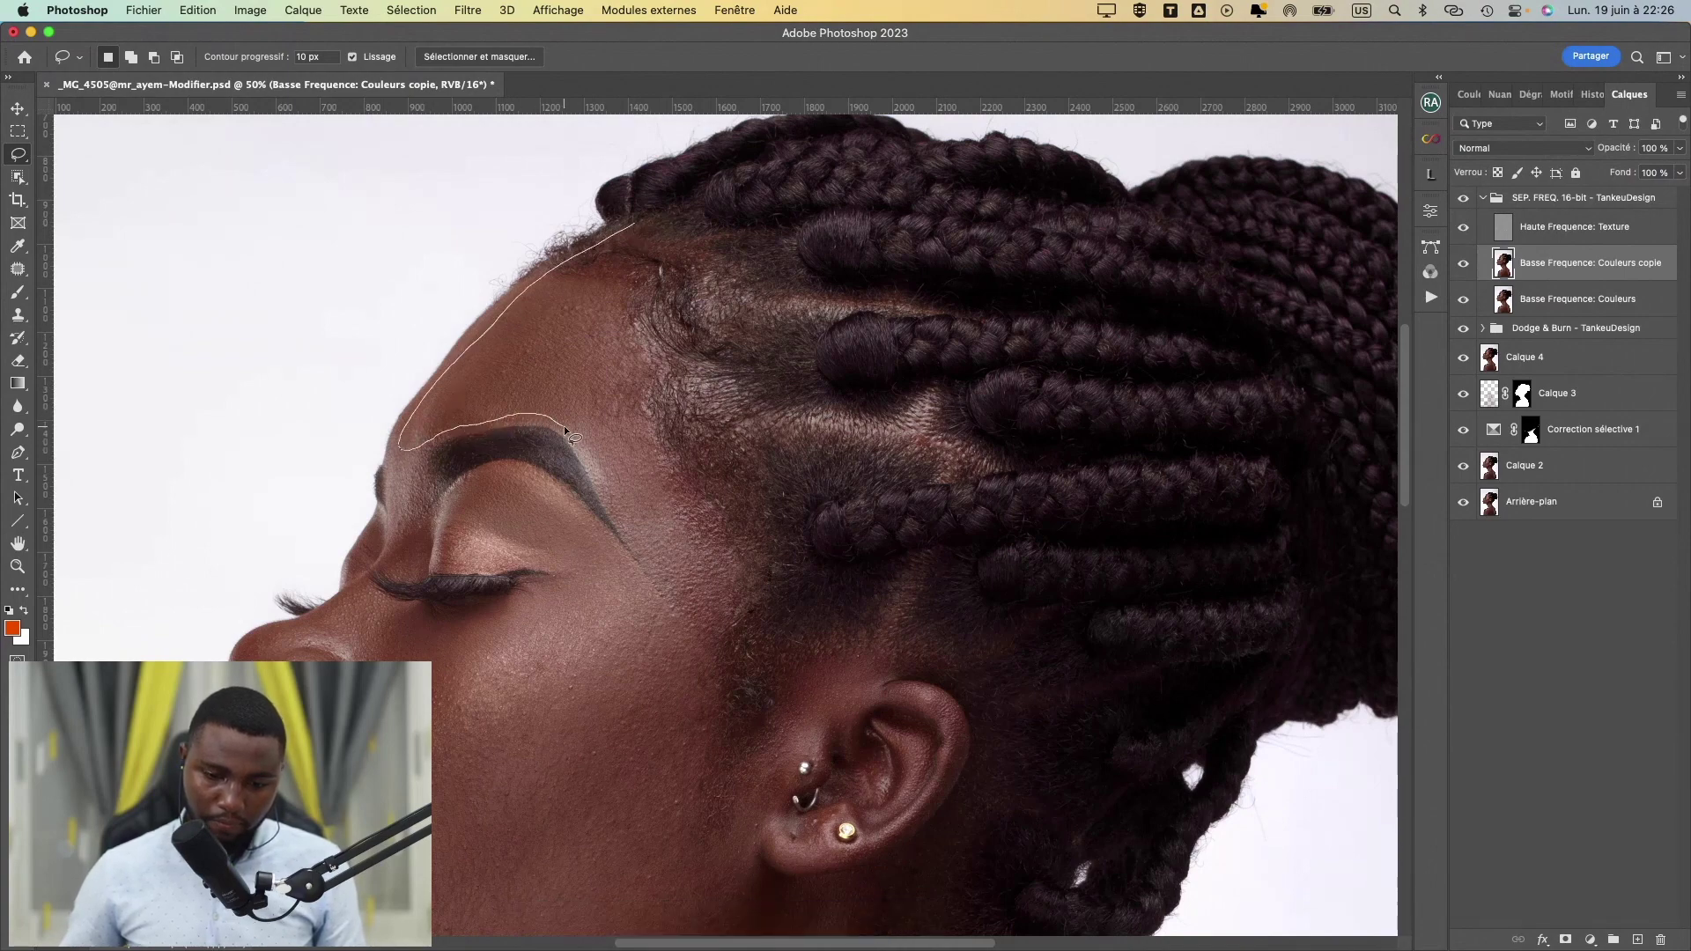
mouse_move(695, 473)
mouse_down()
mouse_move(729, 436)
mouse_move(734, 319)
mouse_move(712, 259)
mouse_move(626, 232)
mouse_up()
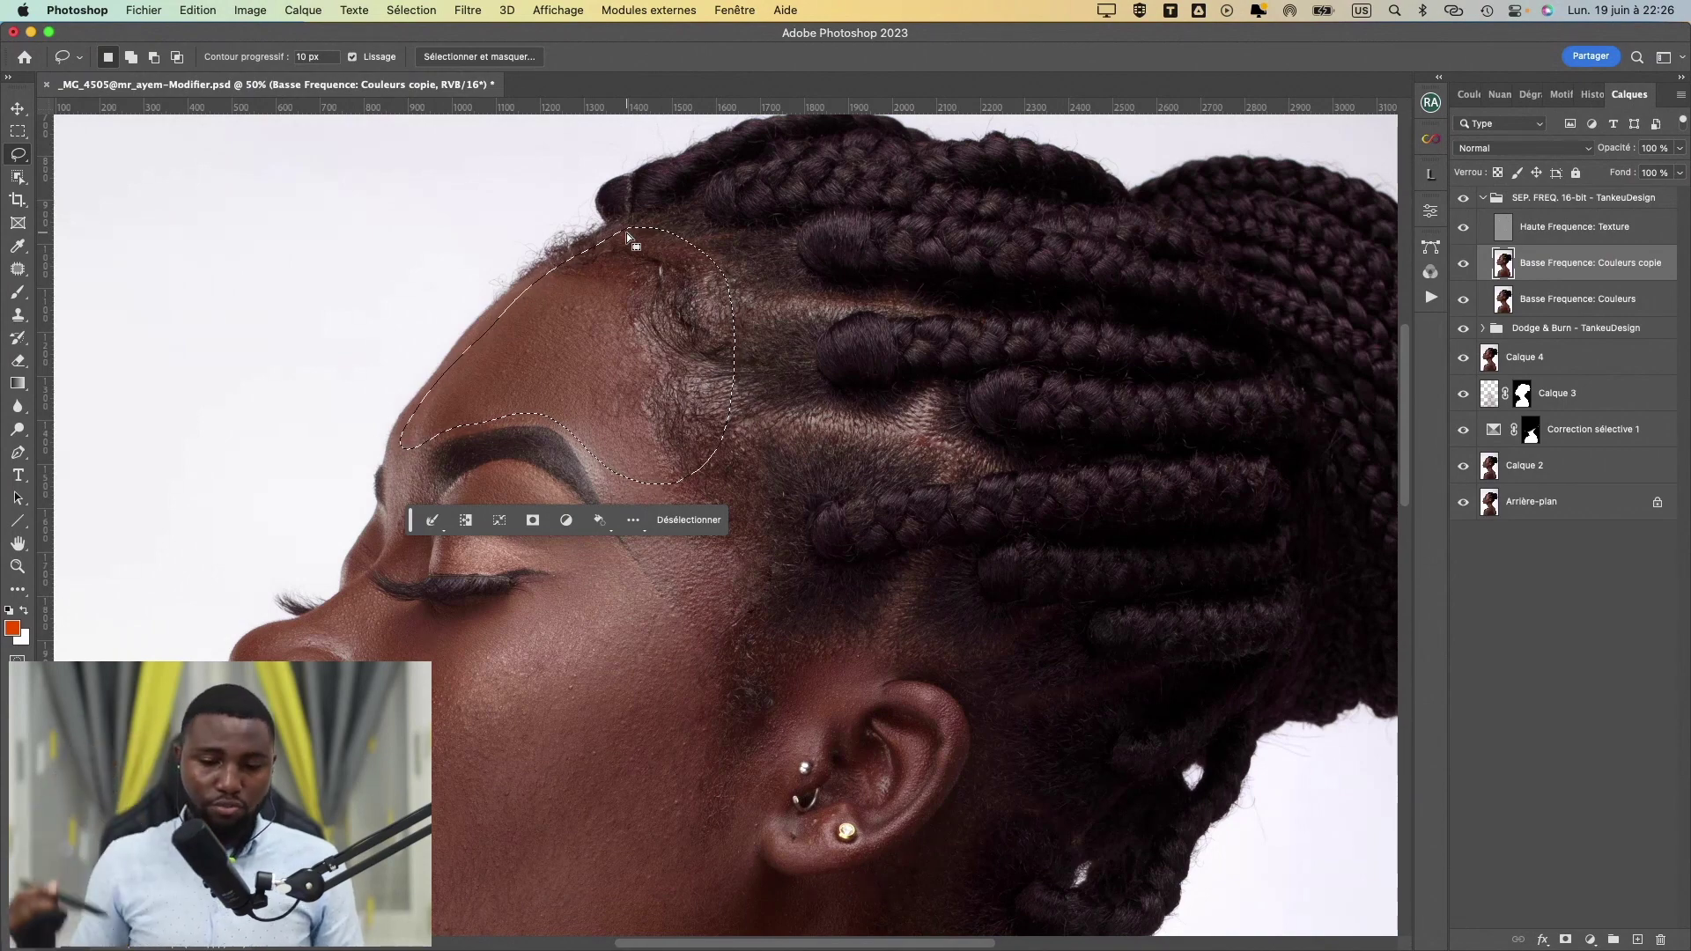
- Start applying a filter to the selected forehead area of the Basse Frequence: Couleurs copie layer
click(476, 10)
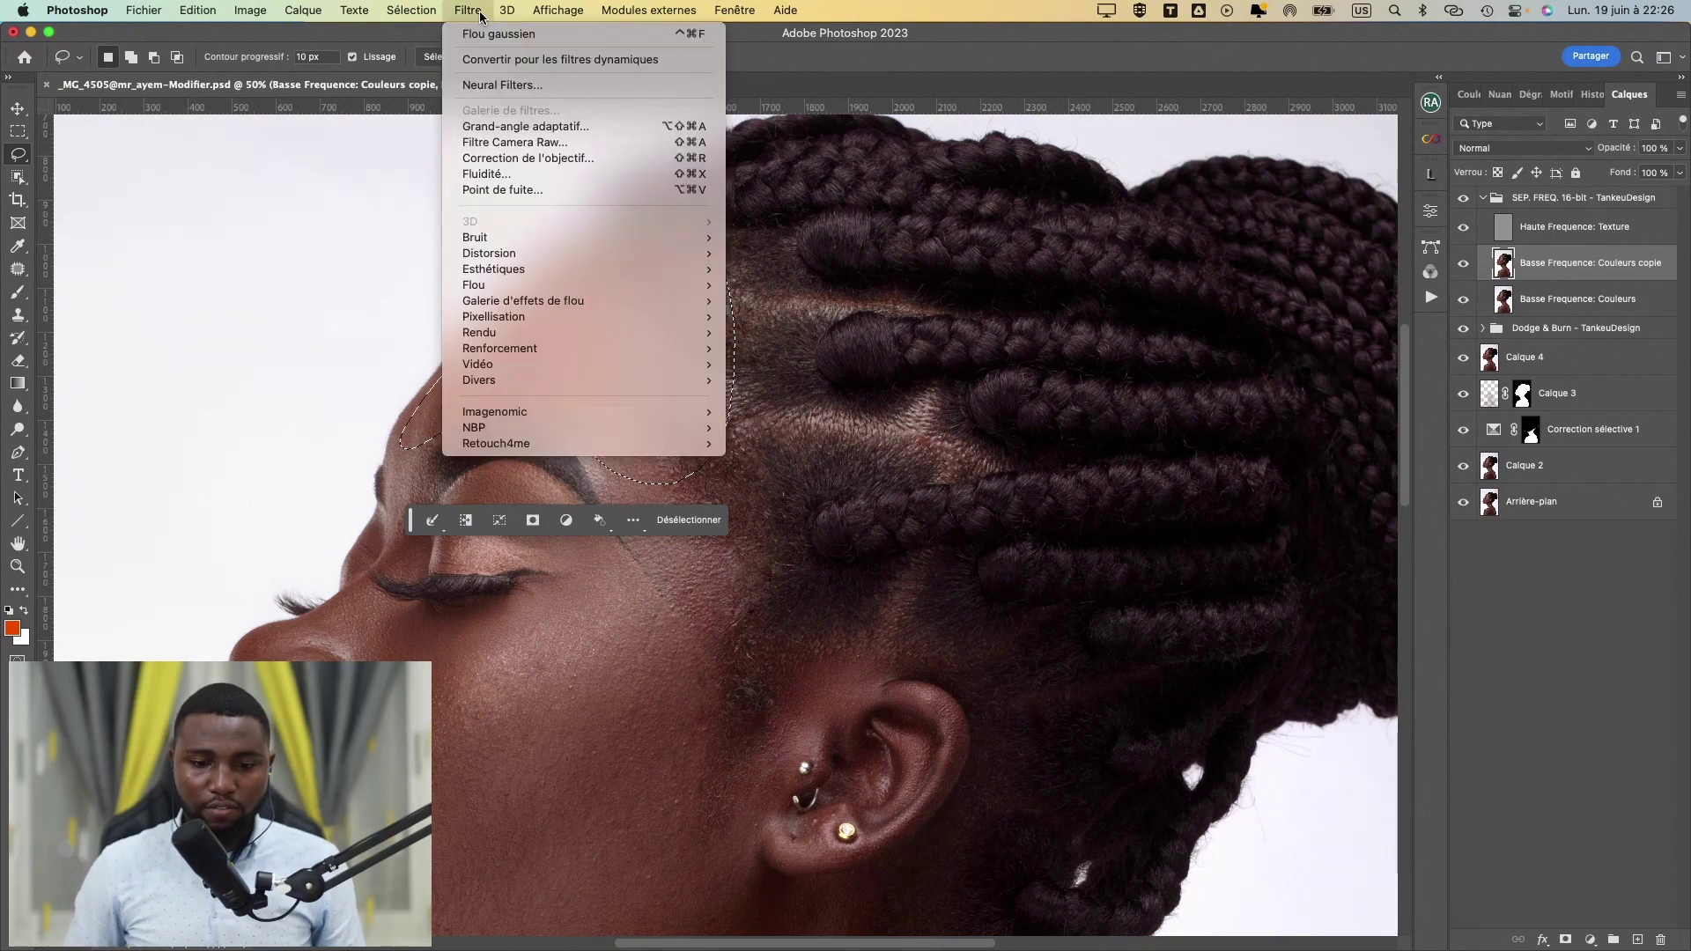
- Apply a Gaussian Blur with a 13.4-pixel radius to the forehead selection, deselect it, and compare the low-frequency copy layer hidden and shown
mouse_move(555, 284)
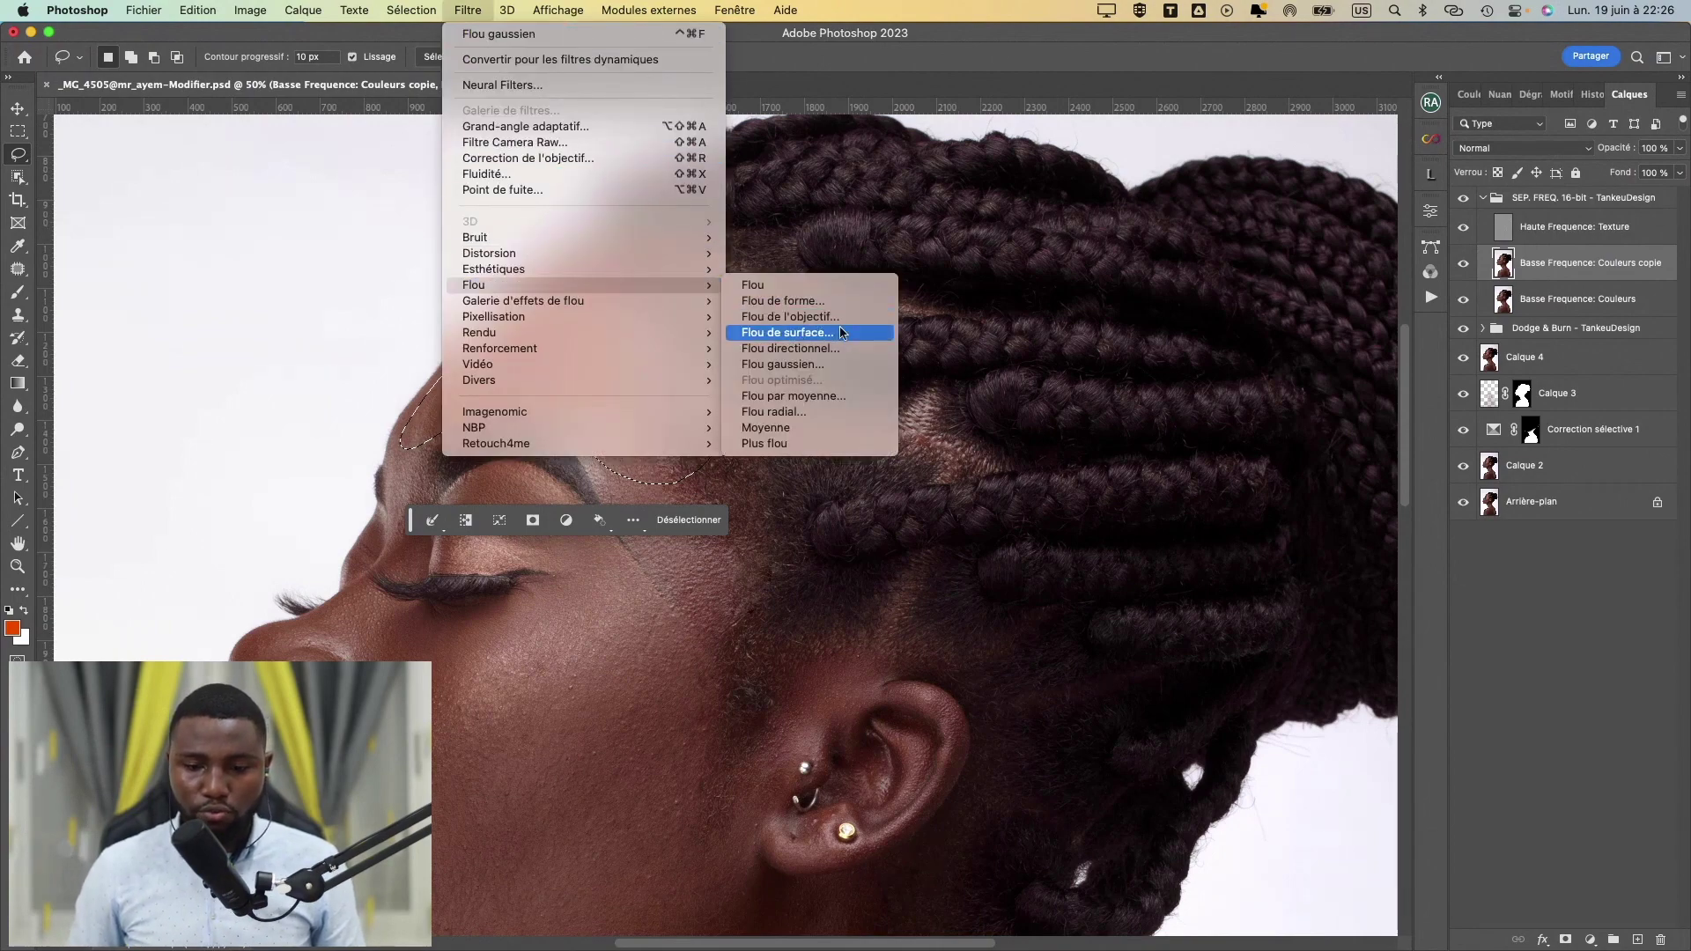
click(816, 363)
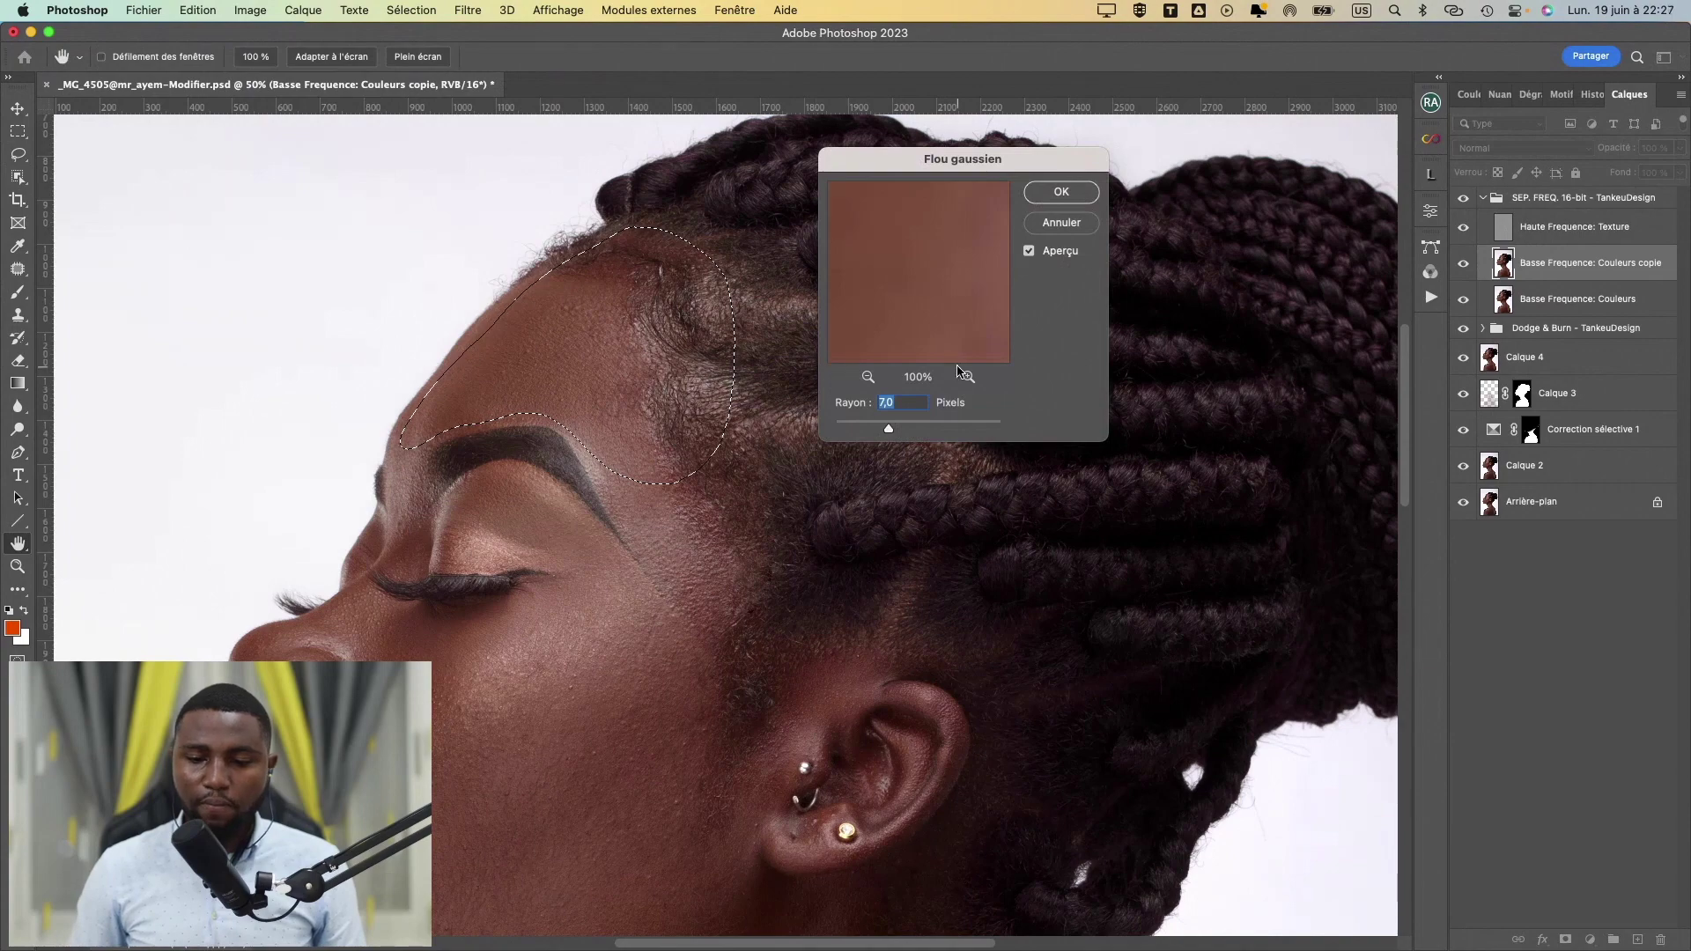
mouse_move(889, 428)
mouse_down()
mouse_move(910, 431)
mouse_move(893, 432)
mouse_up()
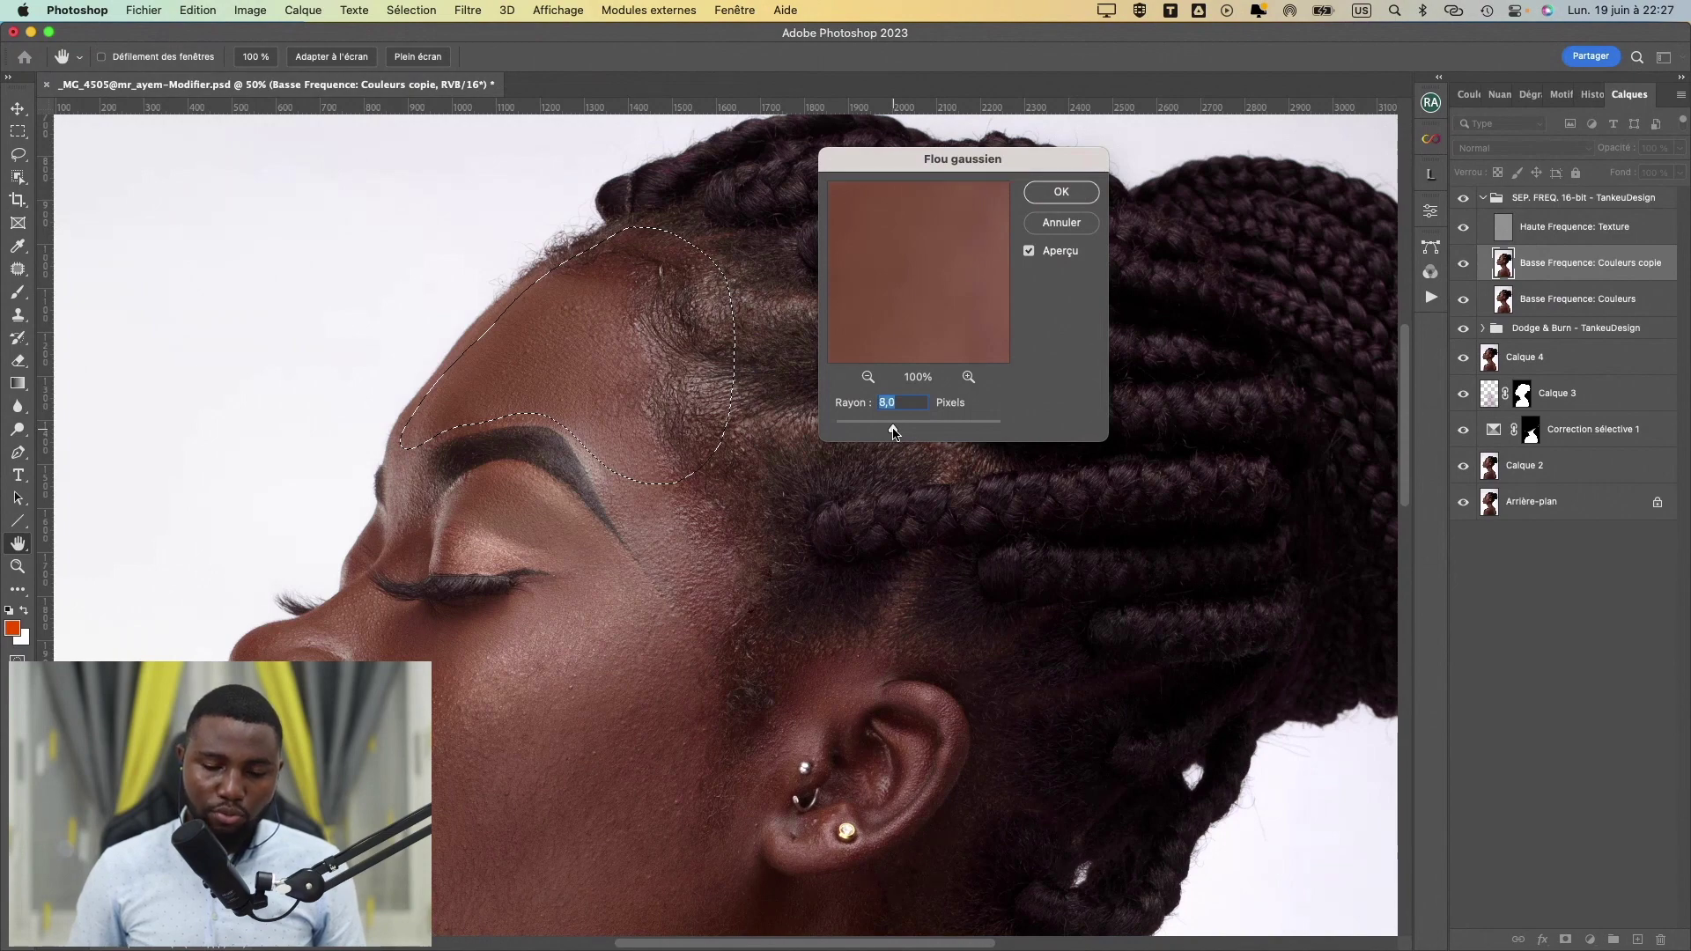
click(1028, 251)
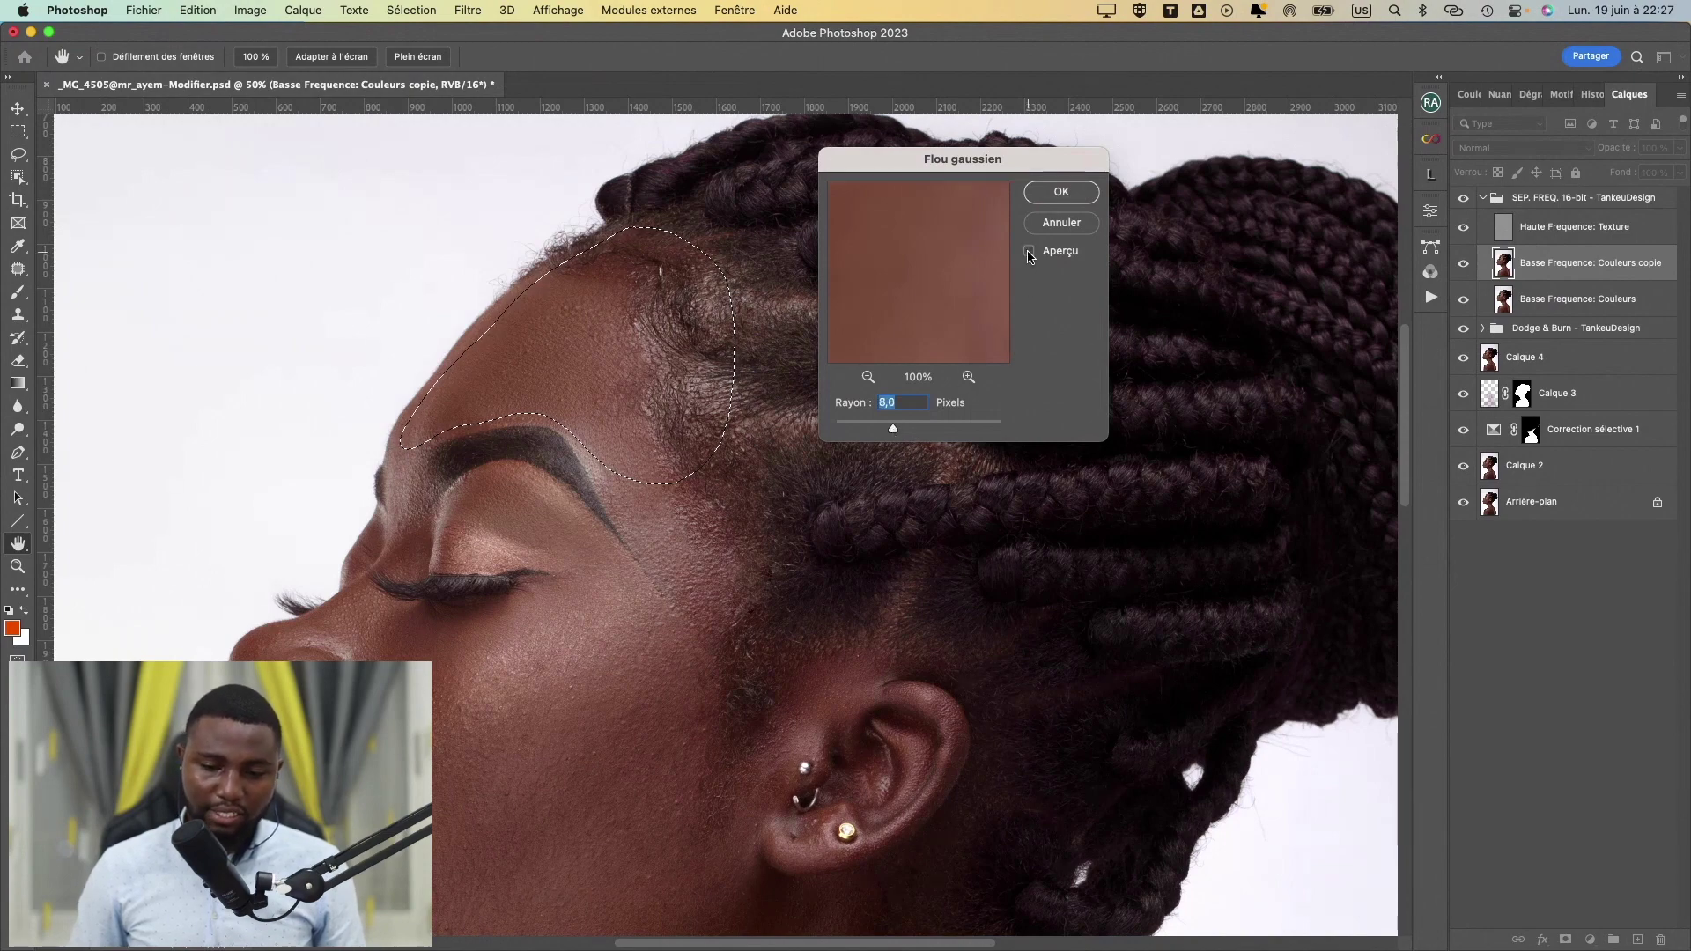
click(1028, 251)
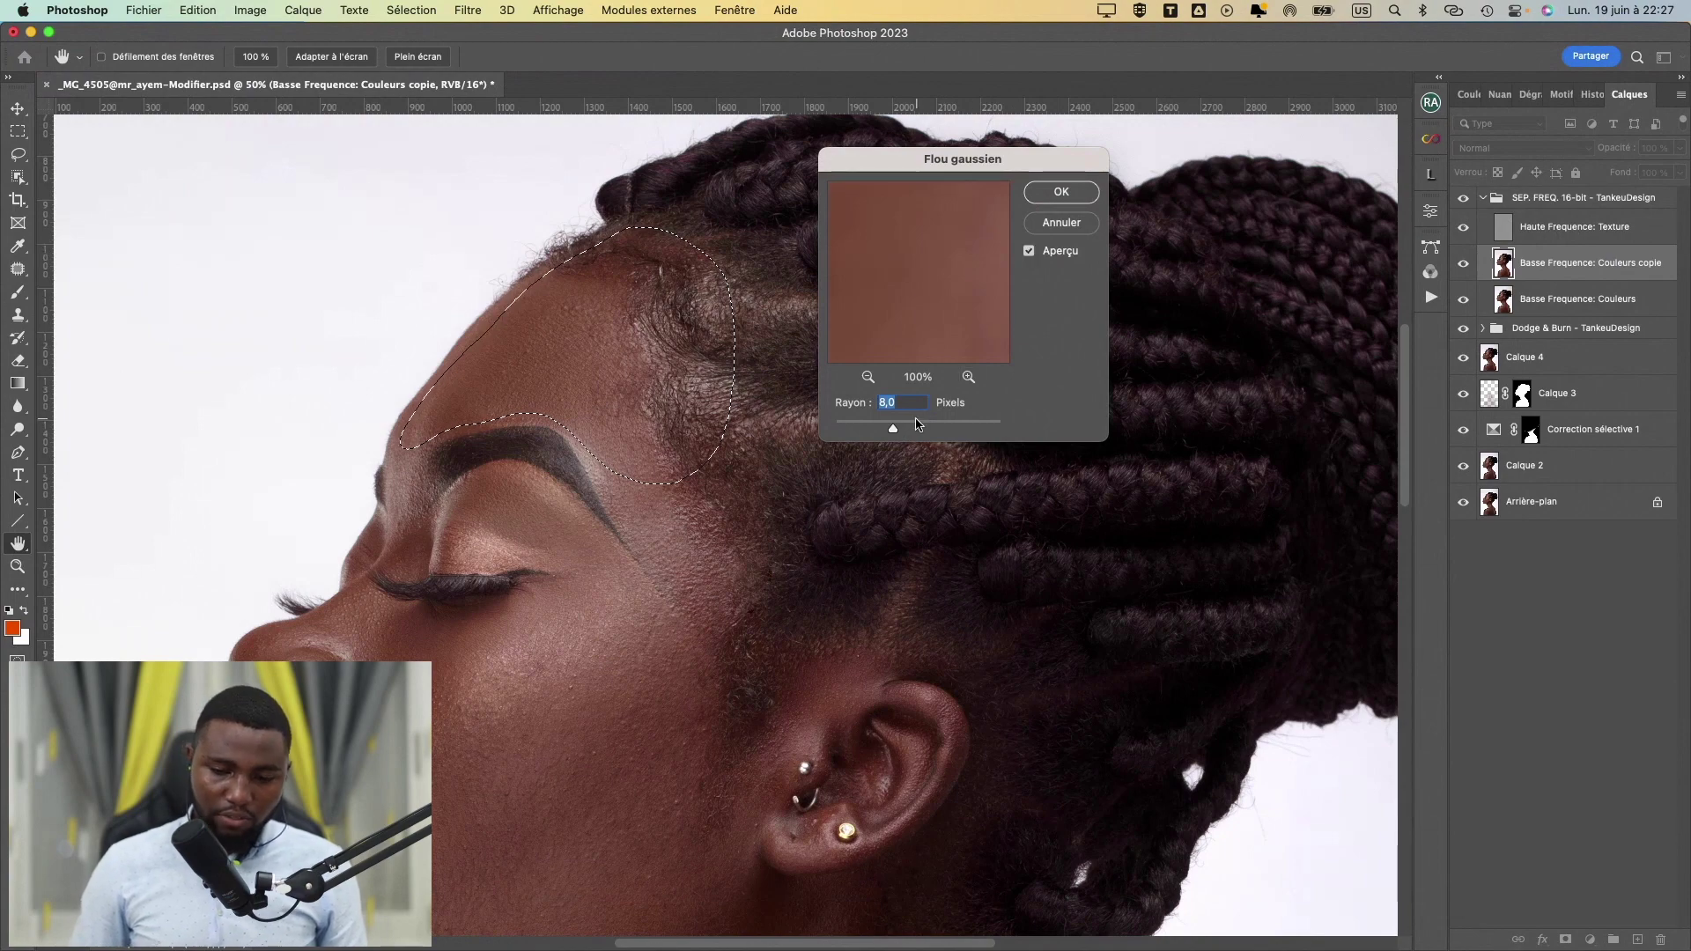
text(10)
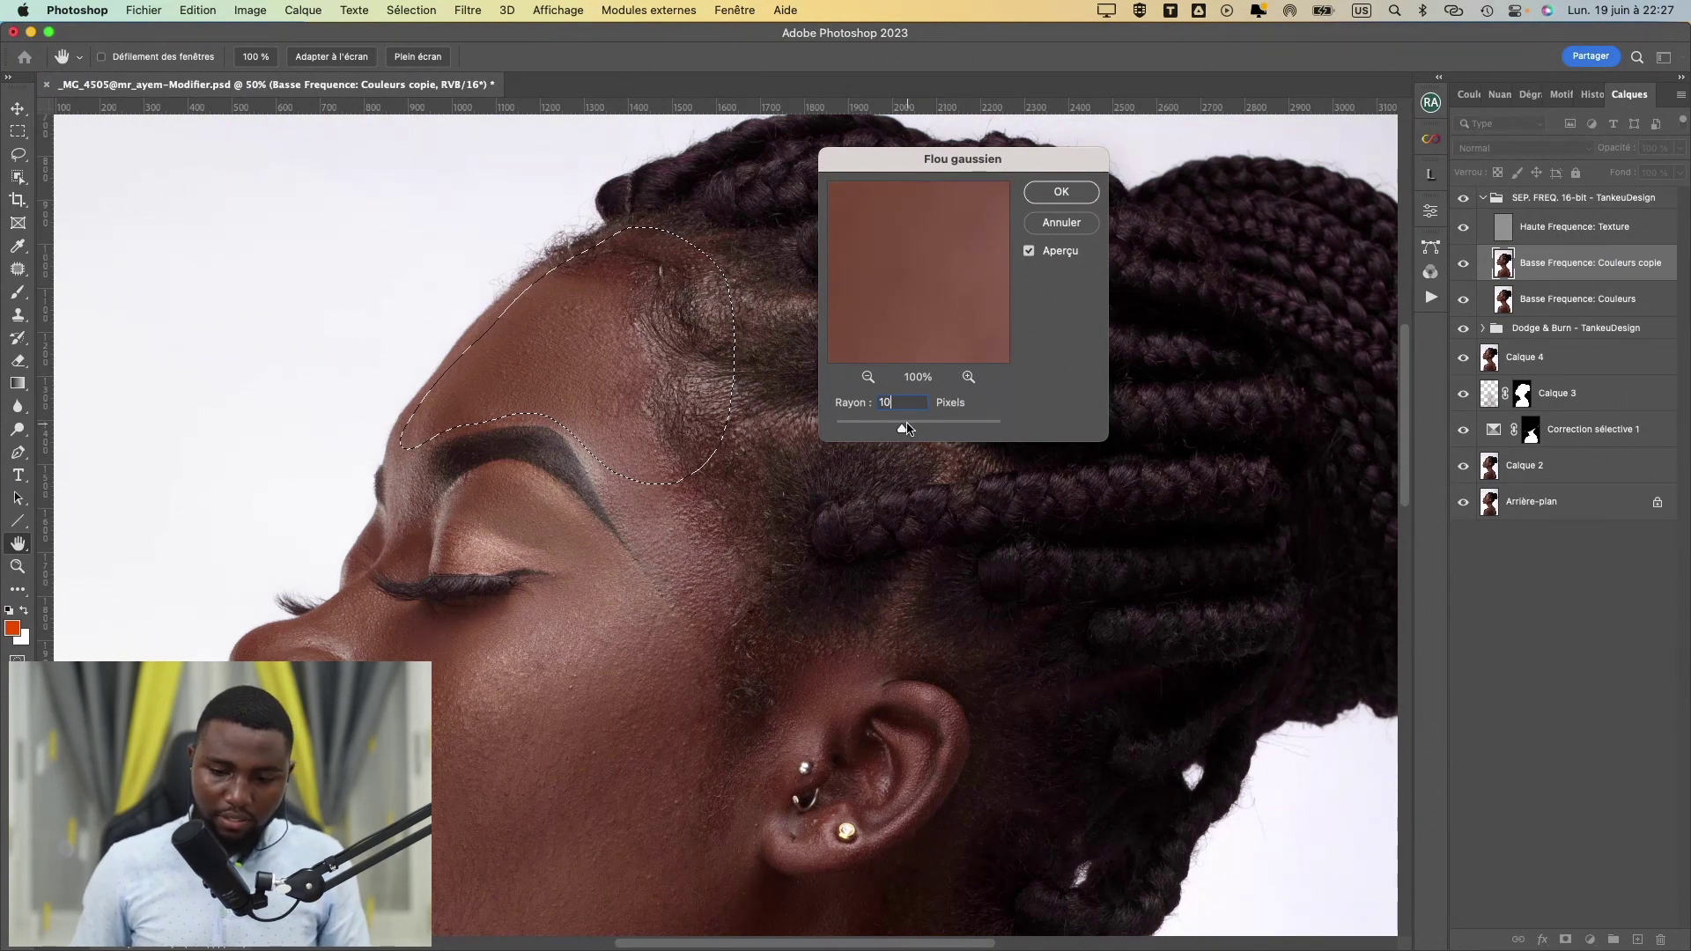
drag(901, 428, 905, 433)
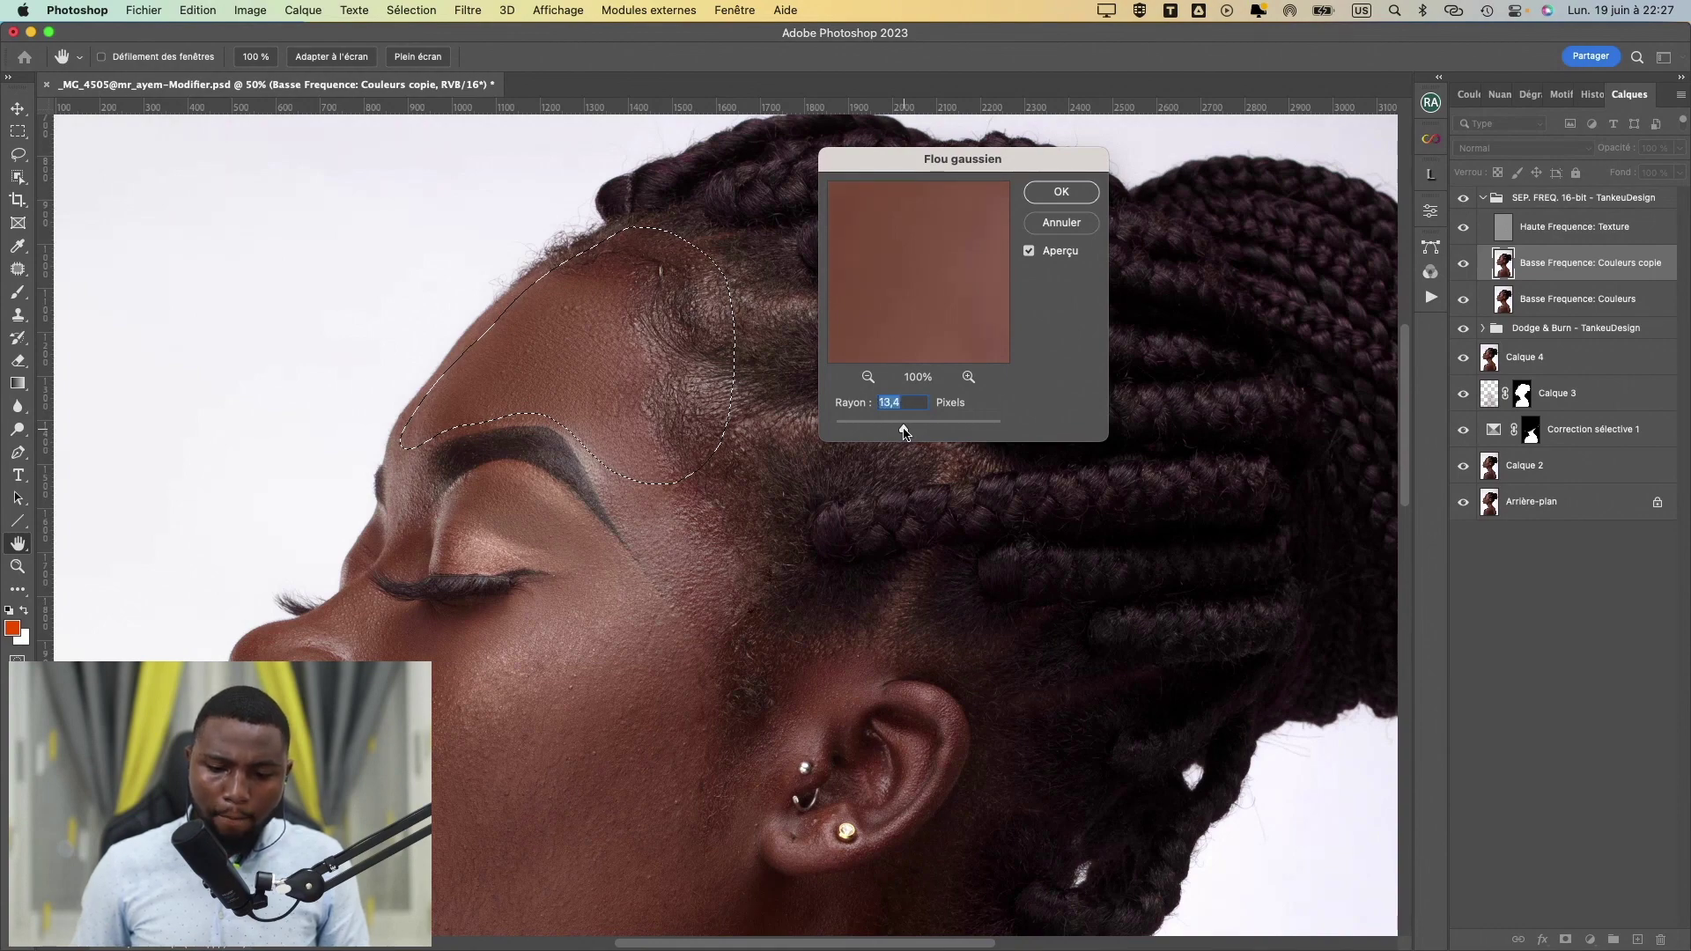
click(1061, 190)
key(l)
key(super+d)
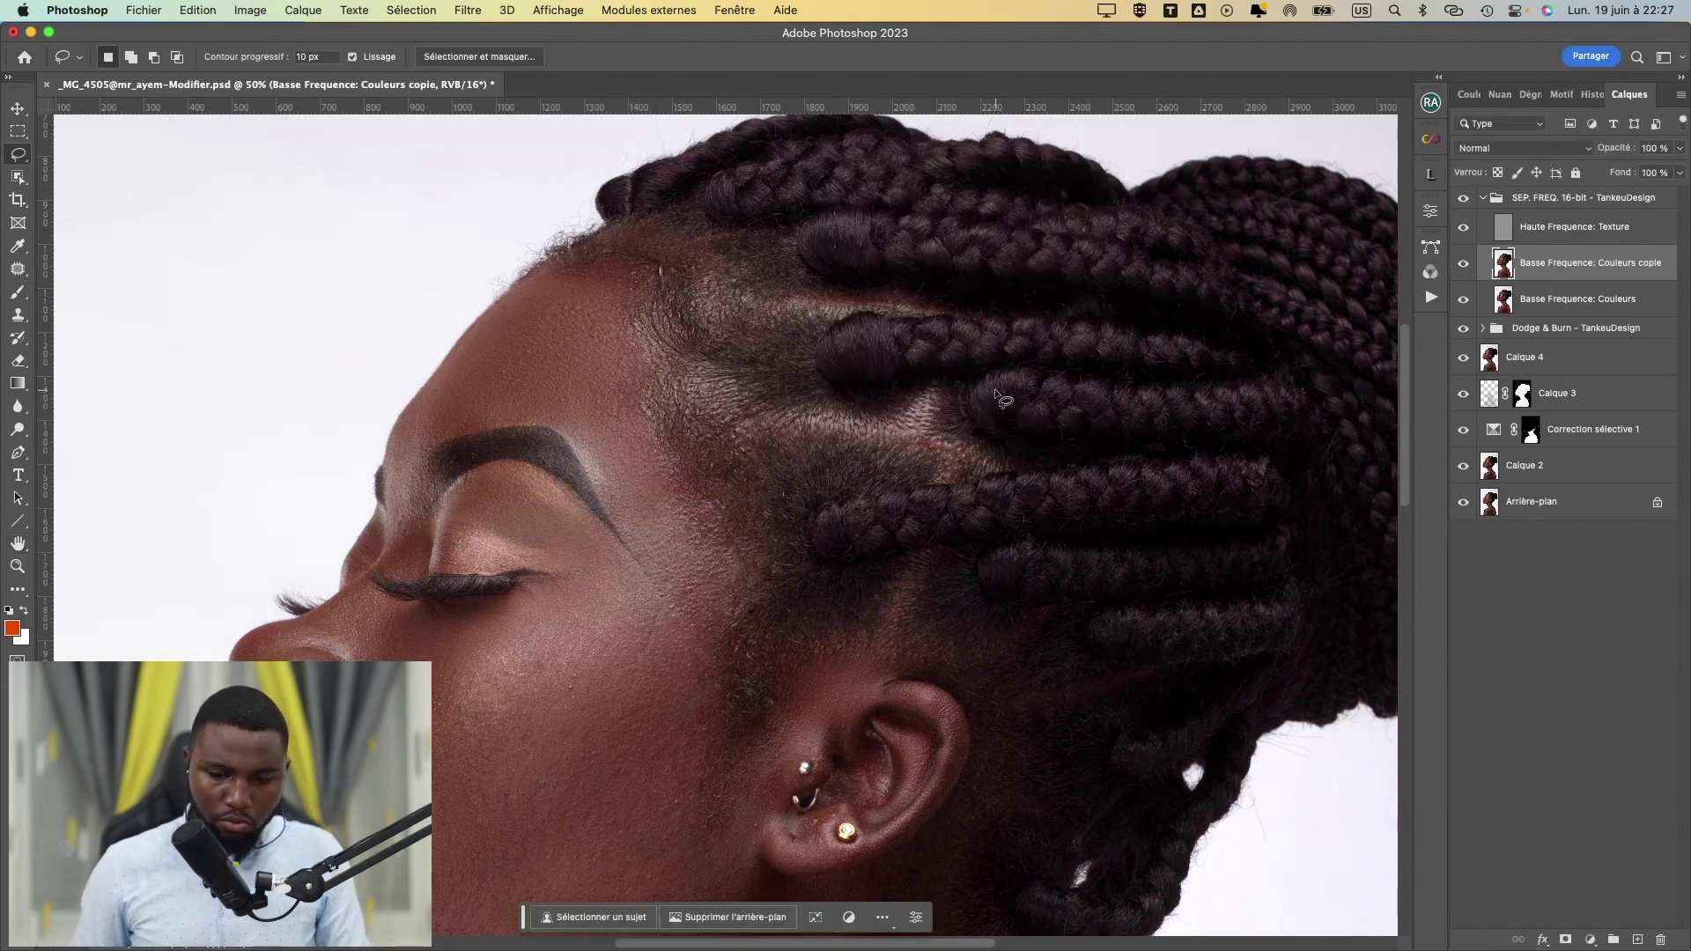
click(1464, 264)
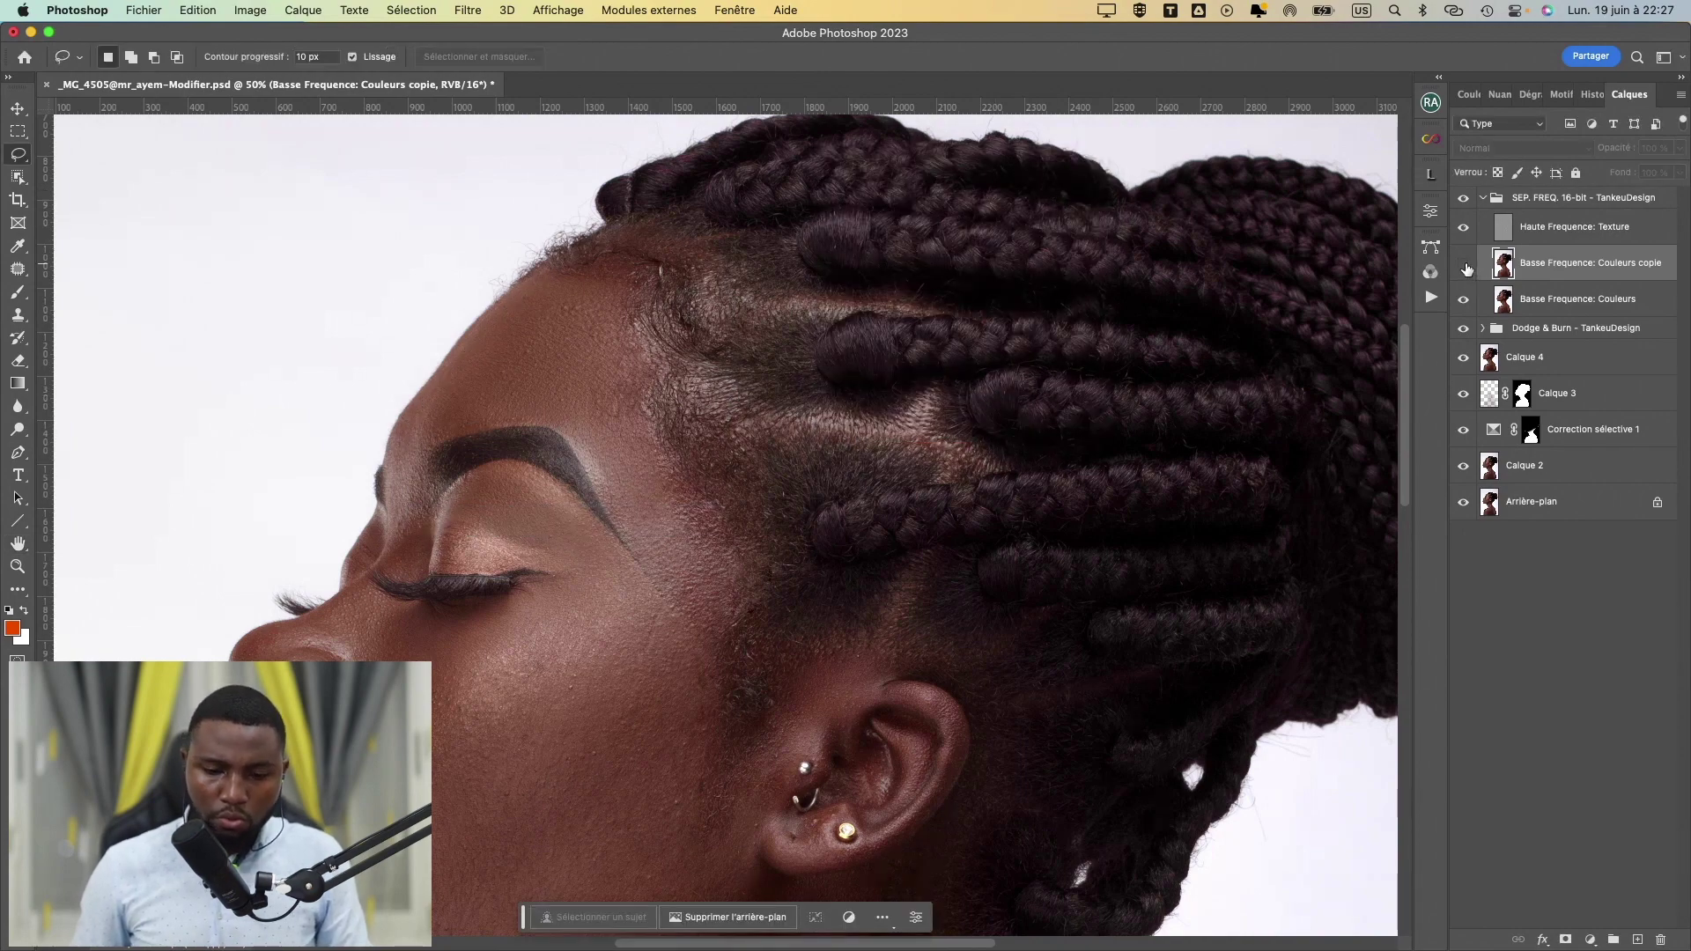
click(1465, 266)
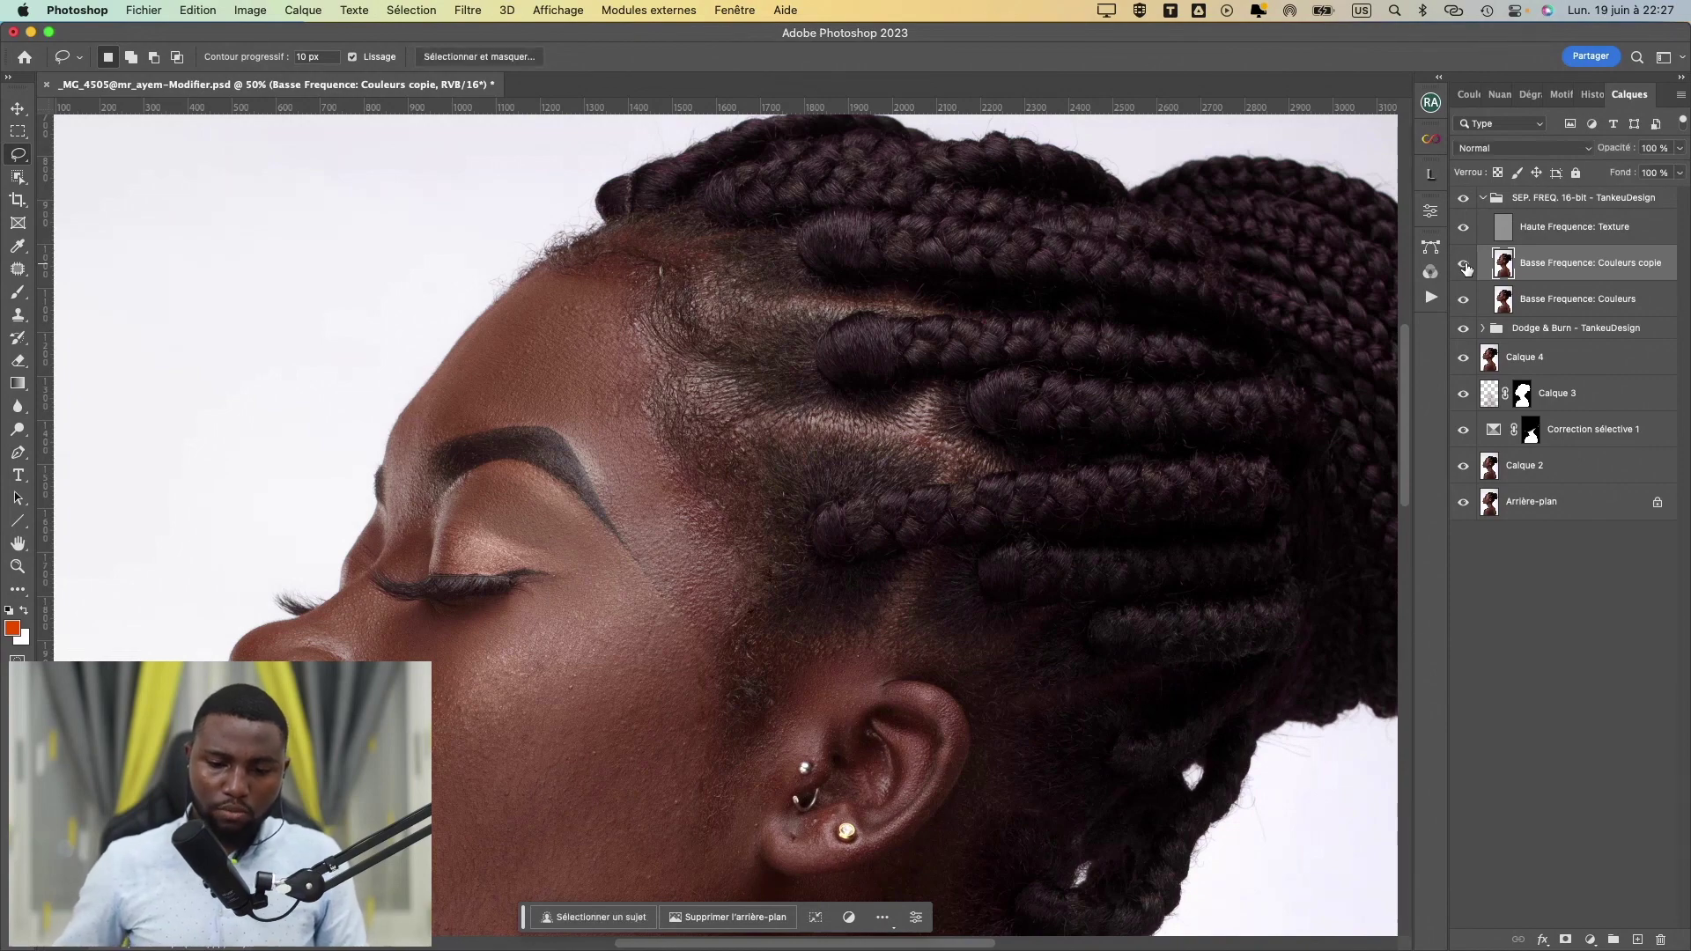
- Lasso the temple from the hairline down to the front of the ear, reapply the last Gaussian Blur, and compare the layer hidden and shown
mouse_move(614, 529)
mouse_down()
mouse_move(657, 495)
mouse_move(665, 427)
mouse_move(631, 427)
mouse_move(618, 513)
mouse_up()
mouse_move(656, 304)
mouse_down()
mouse_move(581, 398)
mouse_move(605, 476)
mouse_up()
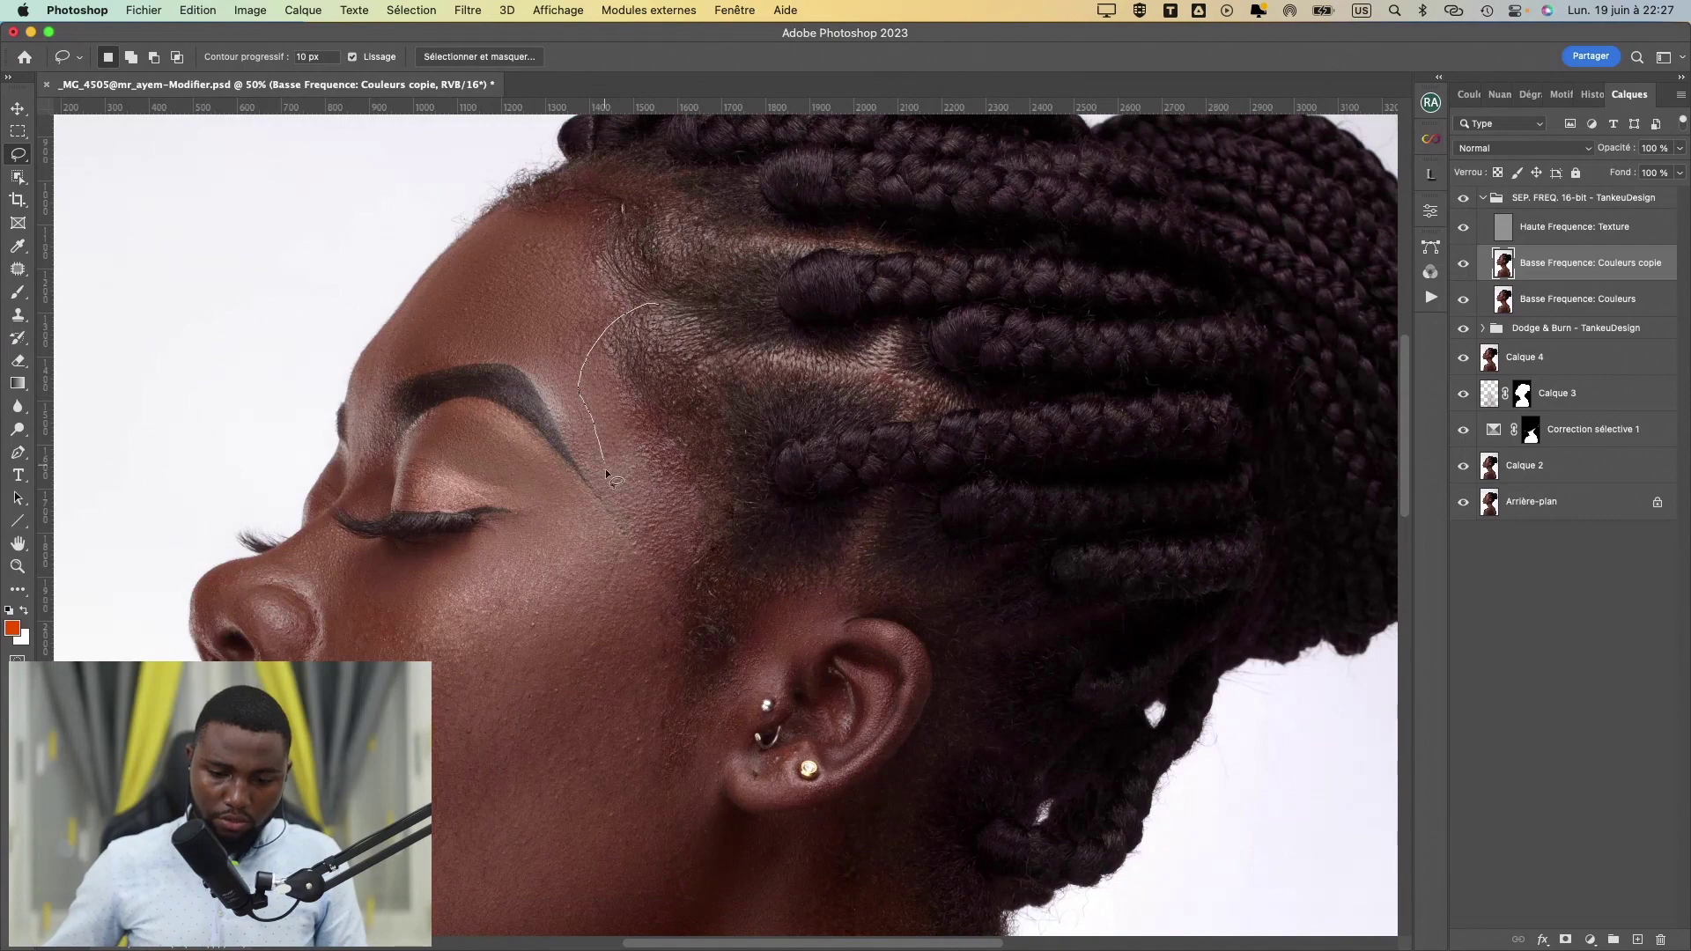
mouse_move(624, 558)
mouse_down()
mouse_move(614, 718)
mouse_move(627, 763)
mouse_move(658, 771)
mouse_move(697, 693)
mouse_move(733, 503)
mouse_move(660, 300)
mouse_up()
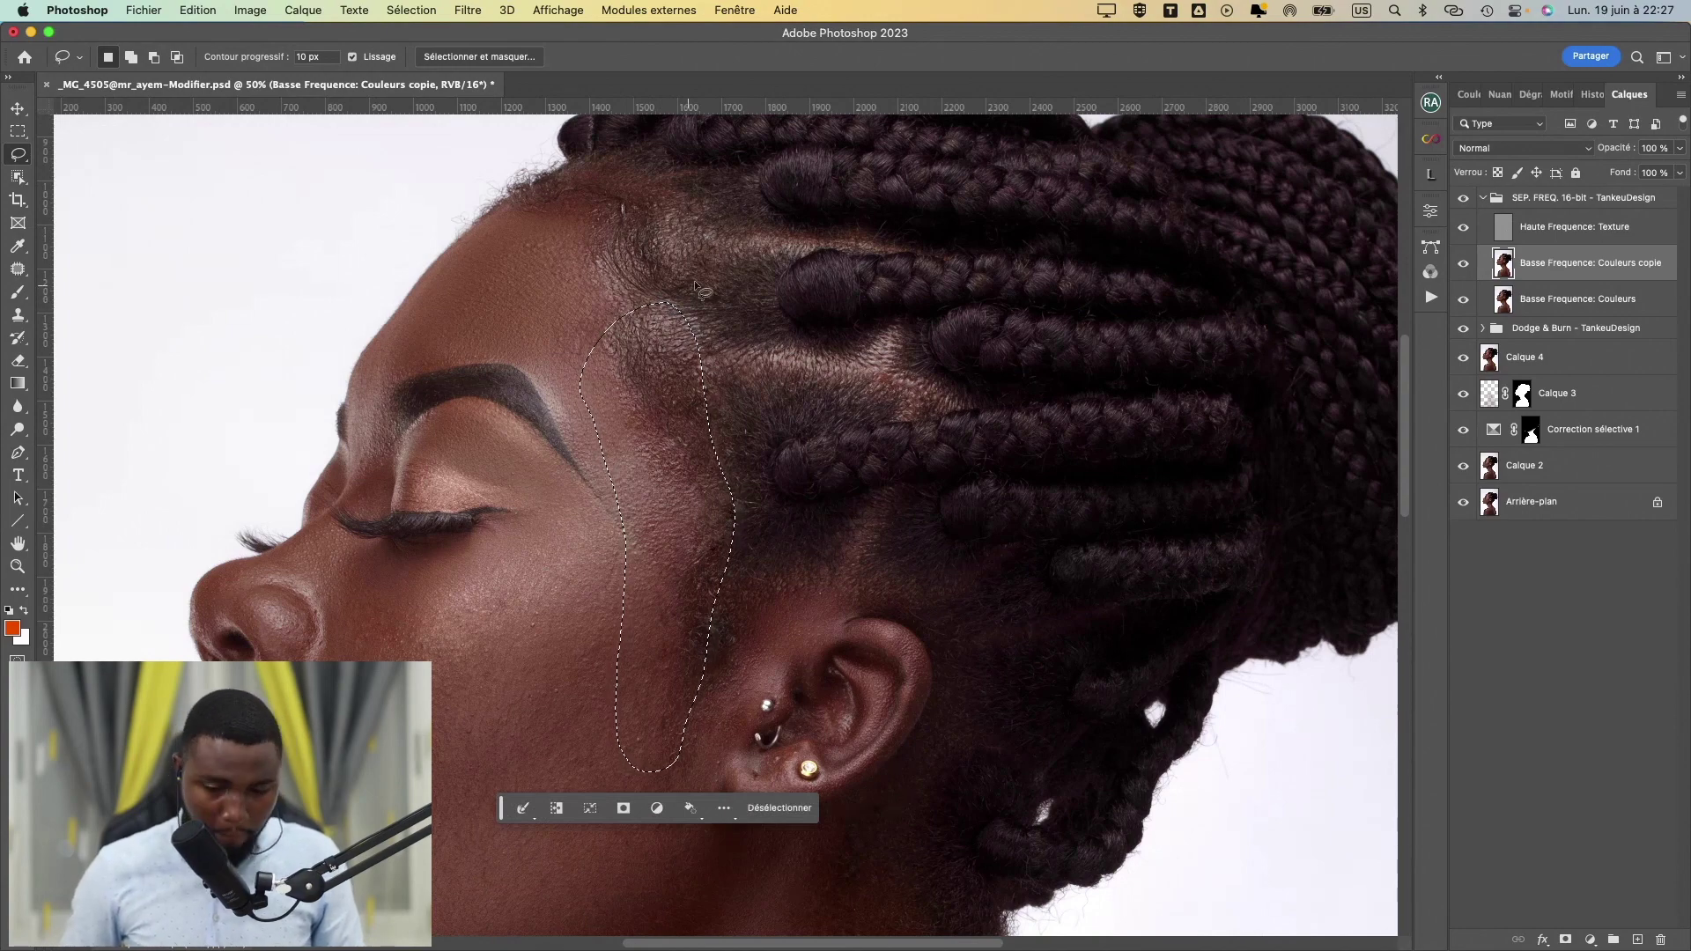
click(467, 9)
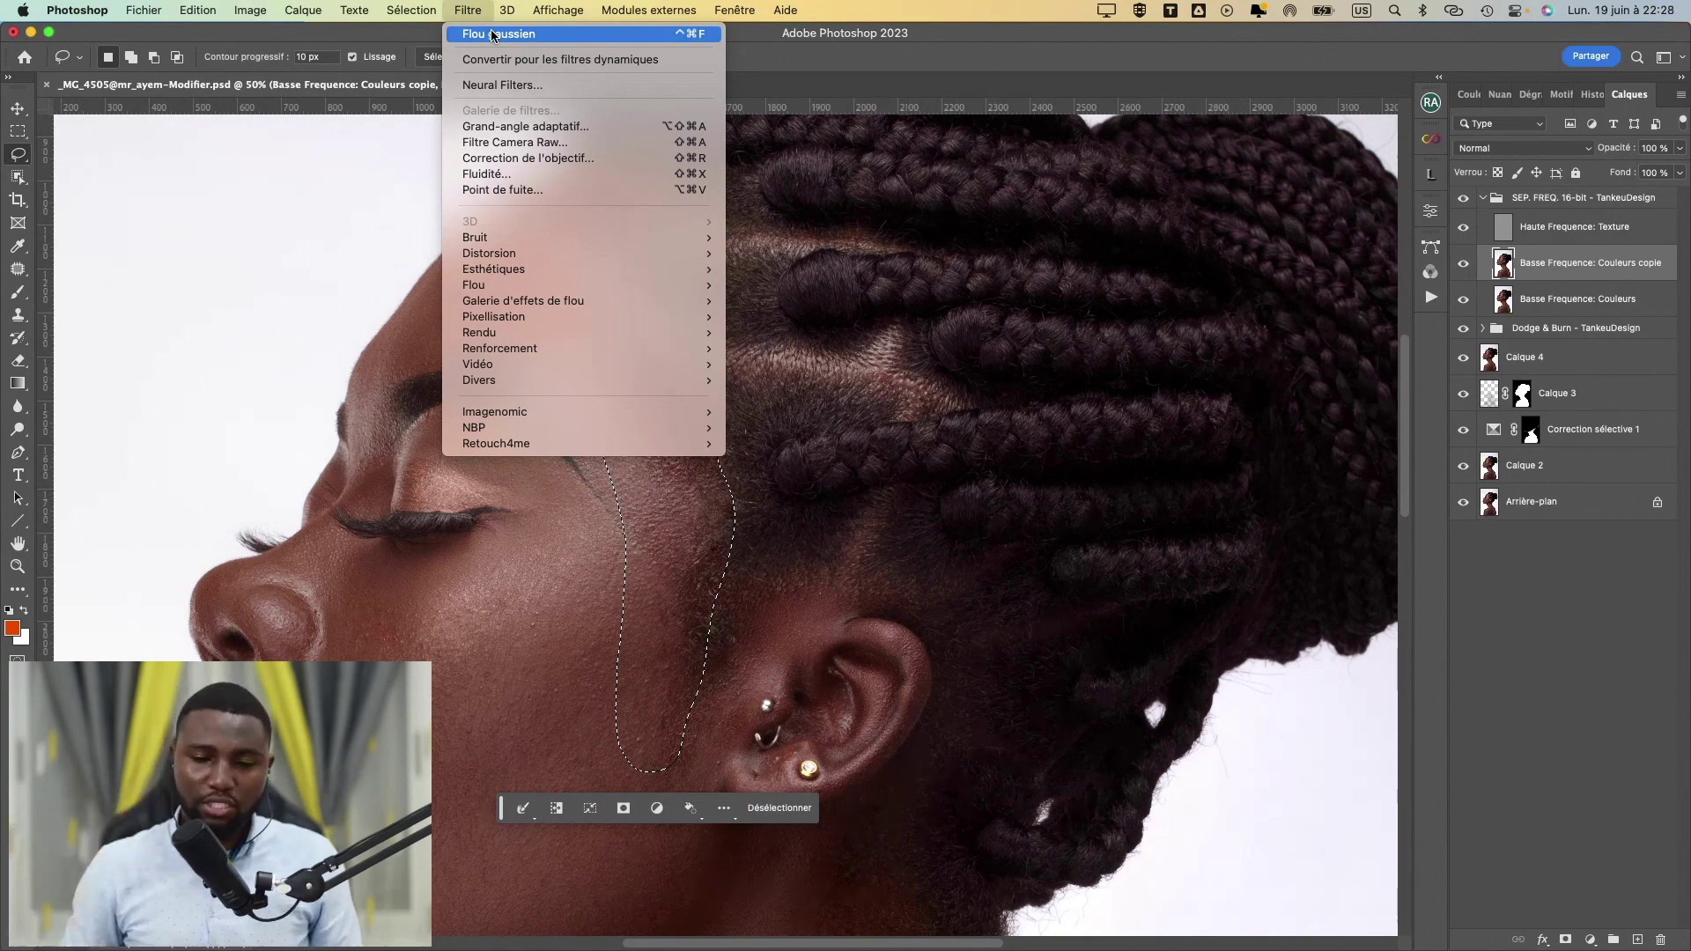
click(494, 34)
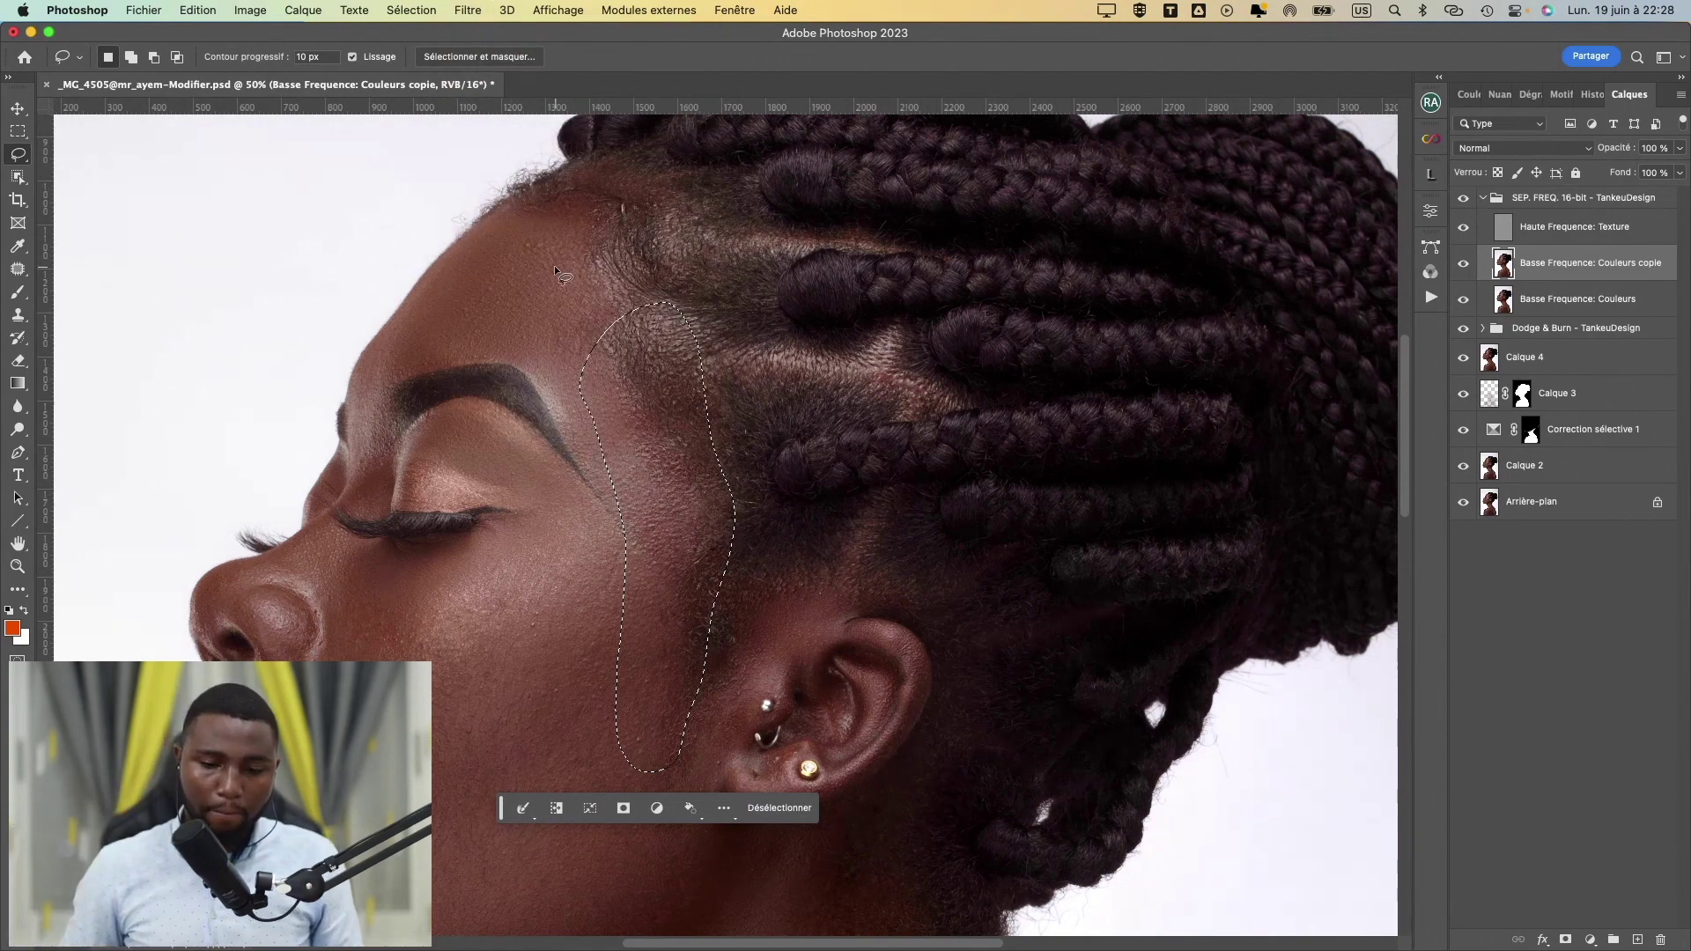
click(1464, 266)
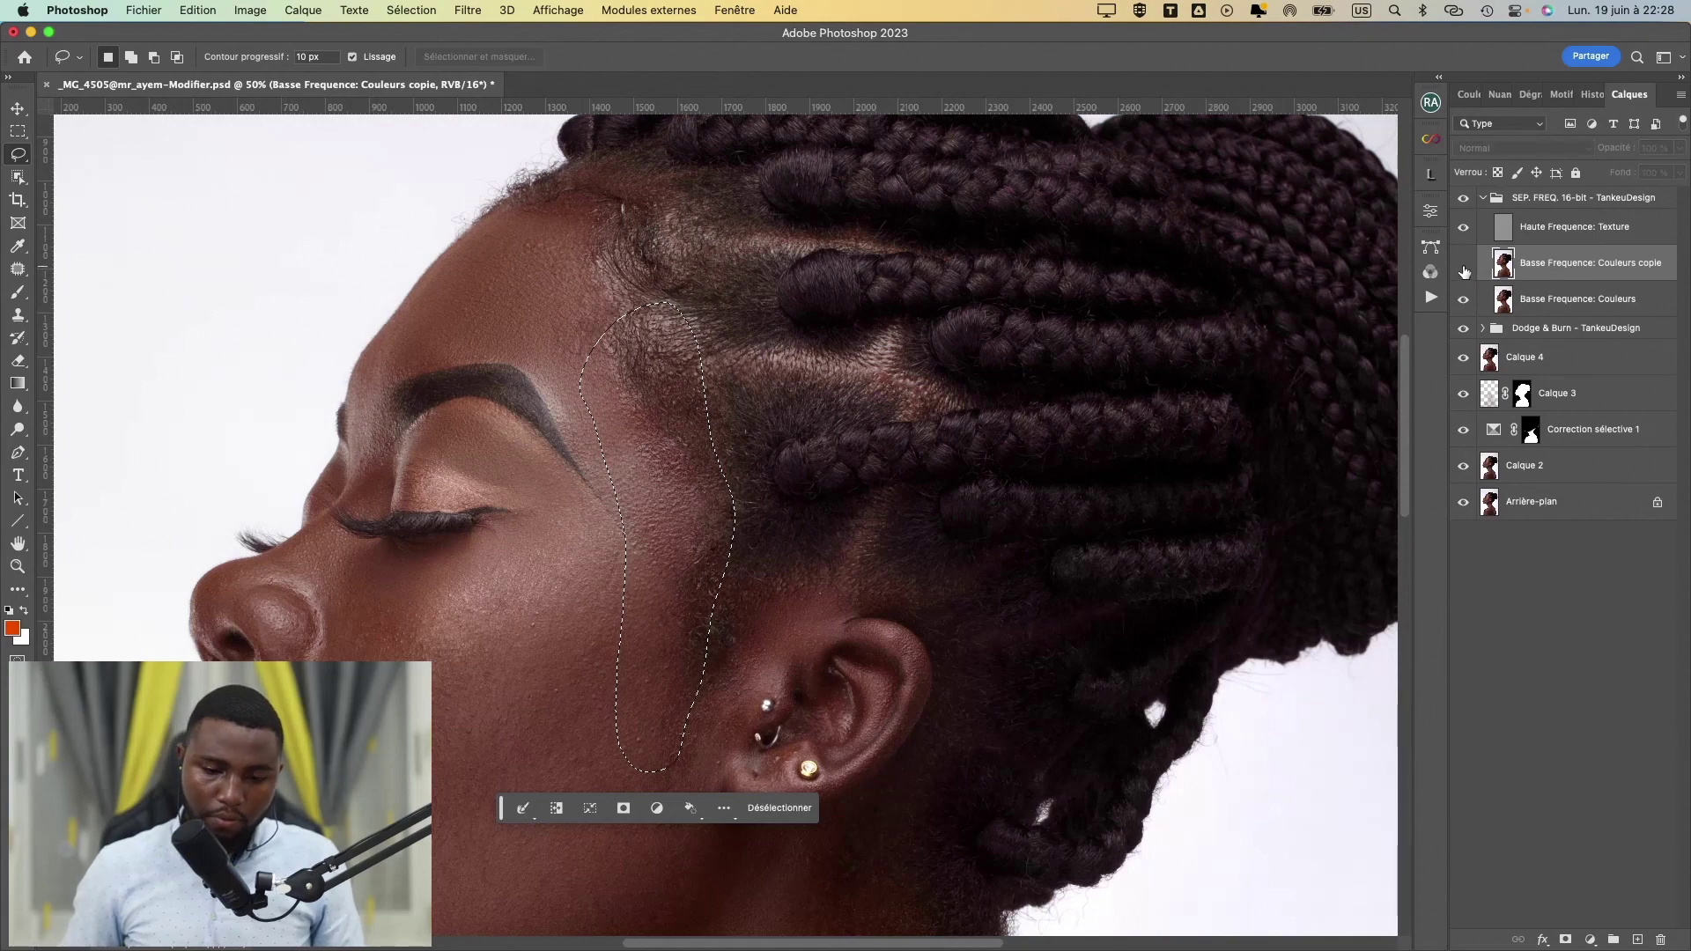
click(1464, 266)
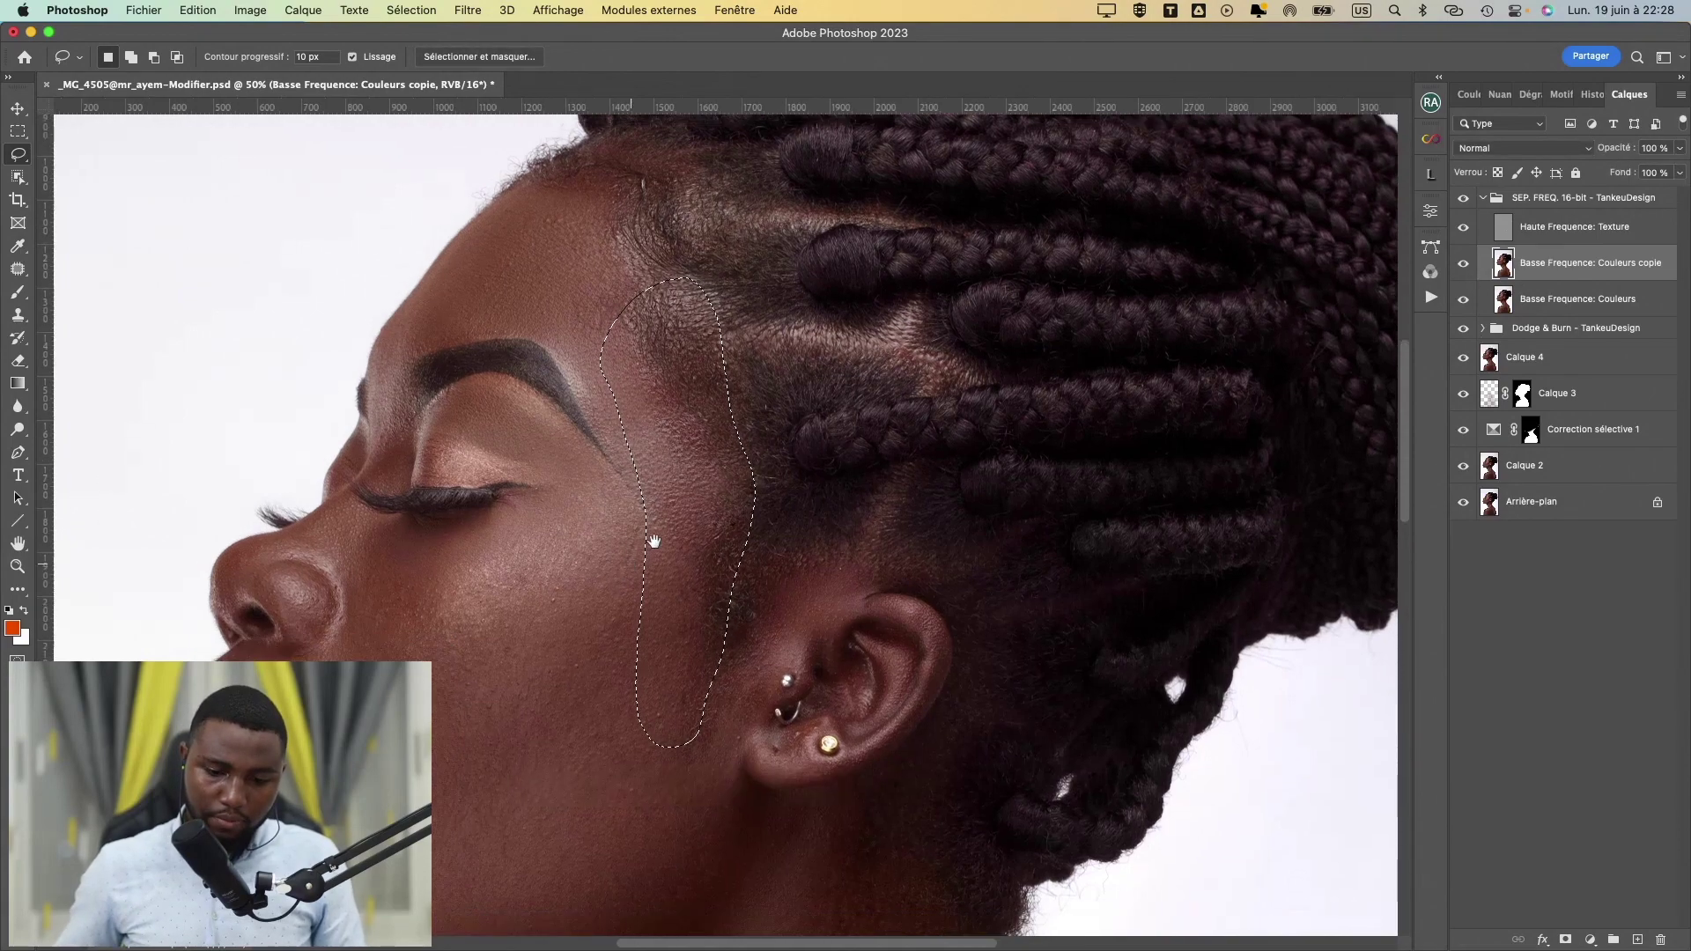
- Lasso the back of the cheek between the outer eye, ear and jaw, and reapply the last Gaussian Blur
scroll(794, 359, down, 5)
scroll(795, 358, left, 4)
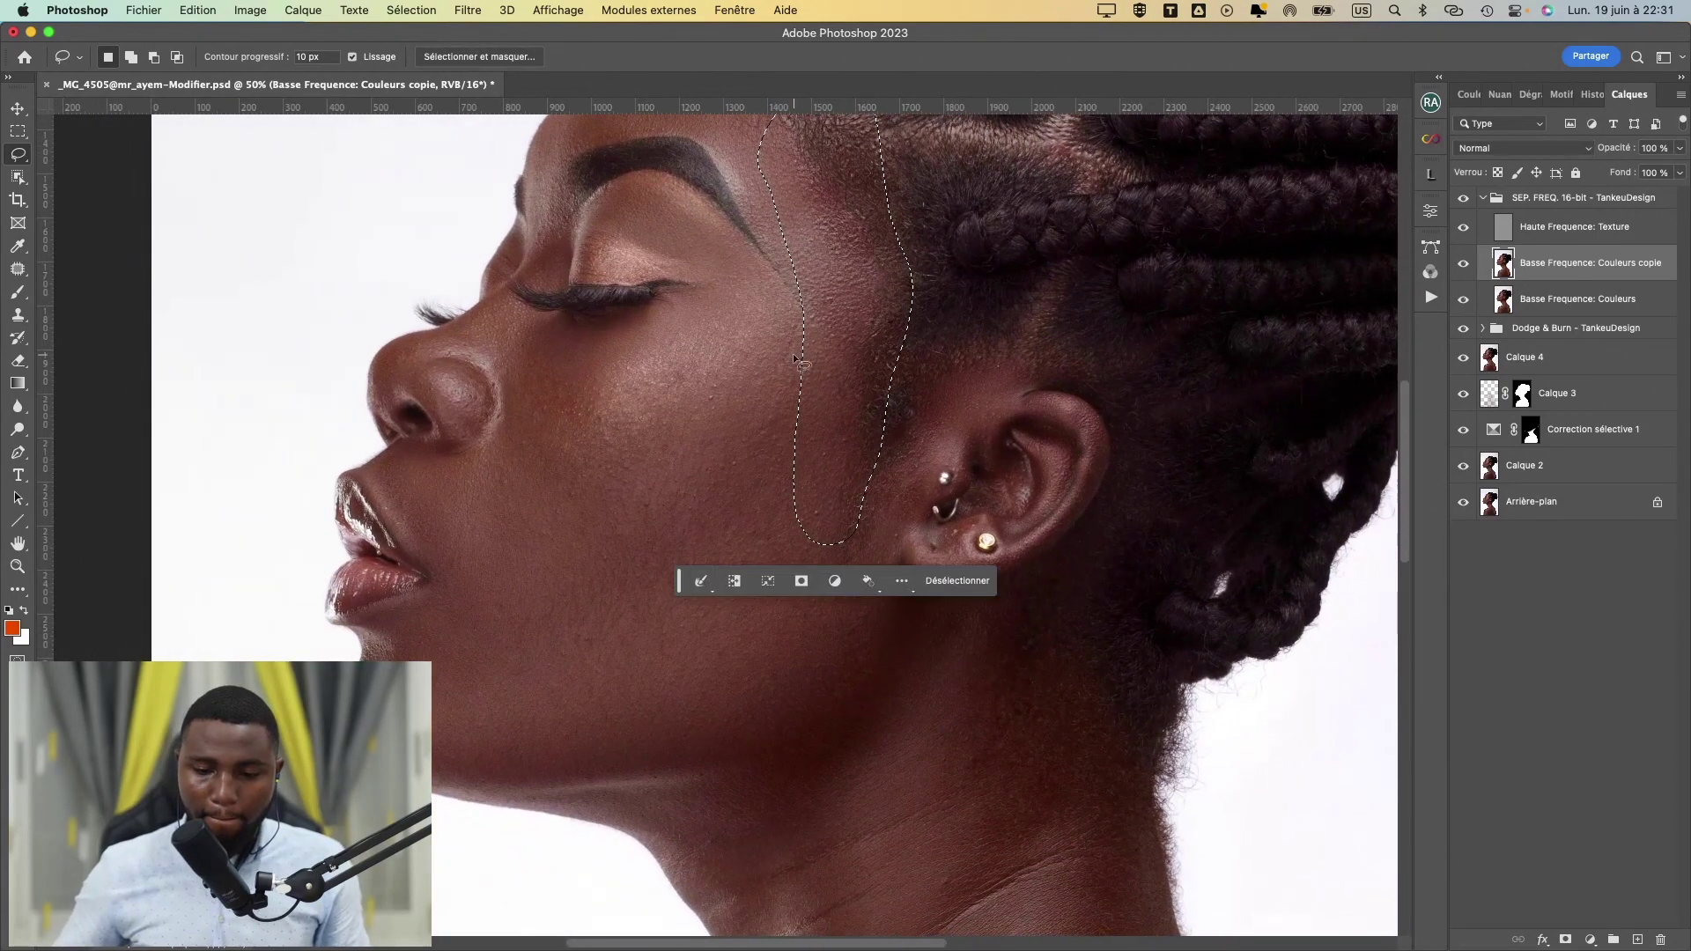
click(785, 297)
mouse_move(619, 471)
mouse_down()
mouse_move(608, 647)
mouse_move(645, 710)
mouse_move(705, 737)
mouse_move(794, 702)
mouse_up()
mouse_move(843, 645)
mouse_down()
mouse_move(886, 580)
mouse_move(939, 419)
mouse_up()
mouse_move(936, 348)
mouse_down()
mouse_move(879, 303)
mouse_move(784, 297)
mouse_up()
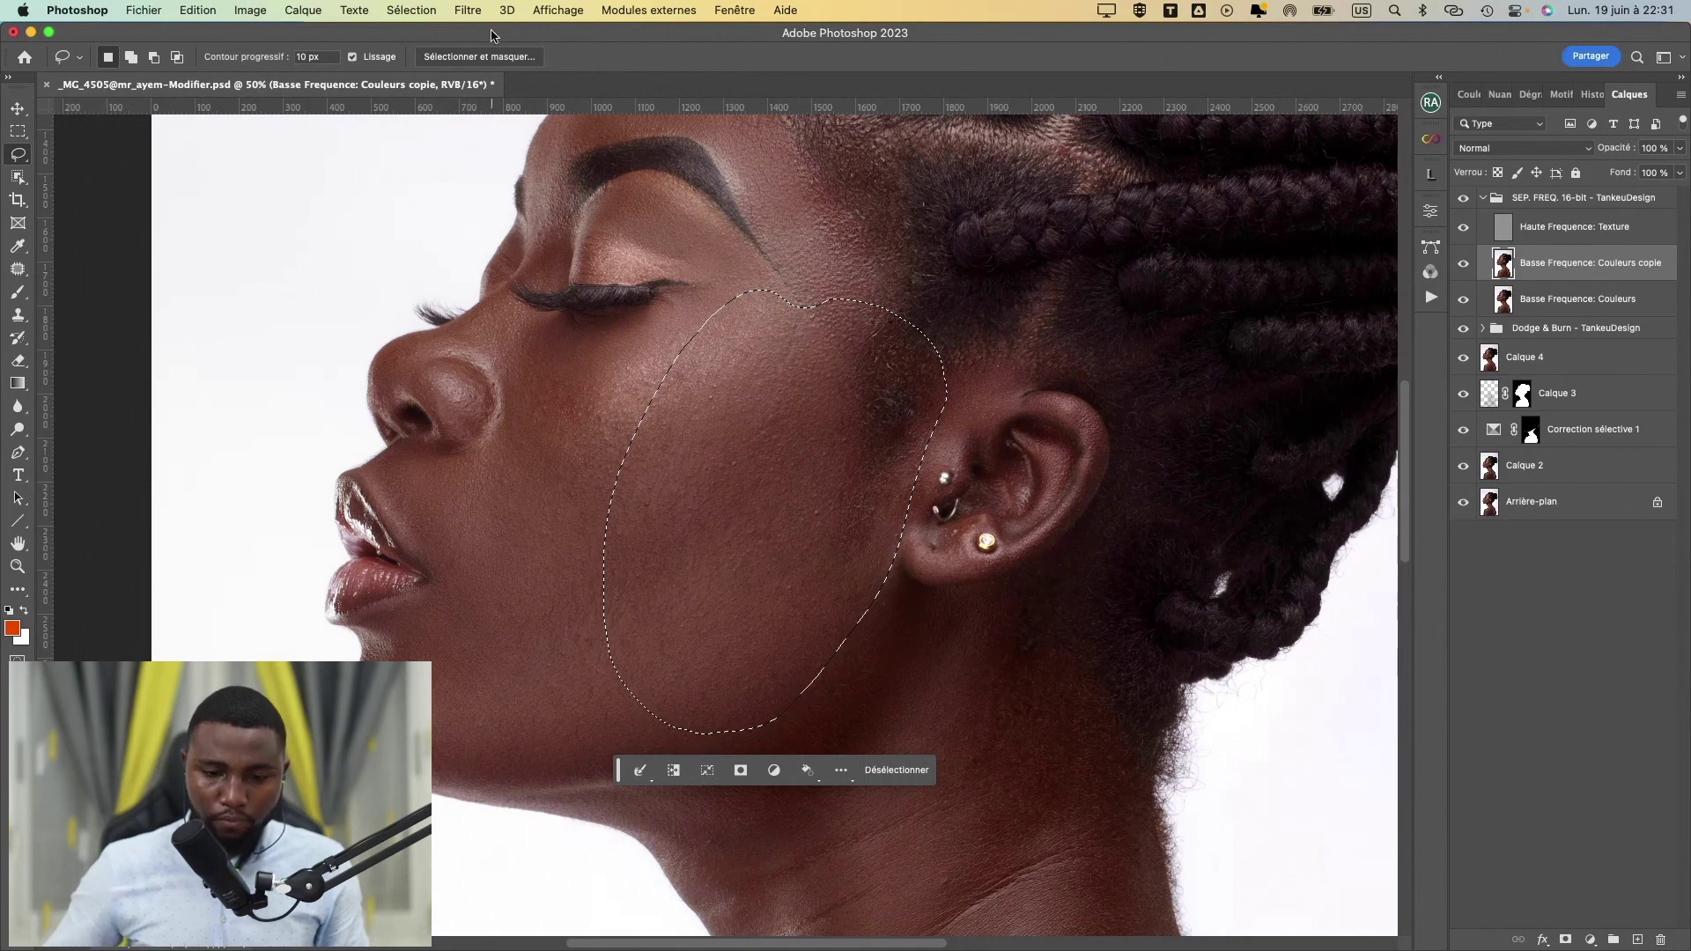
click(468, 9)
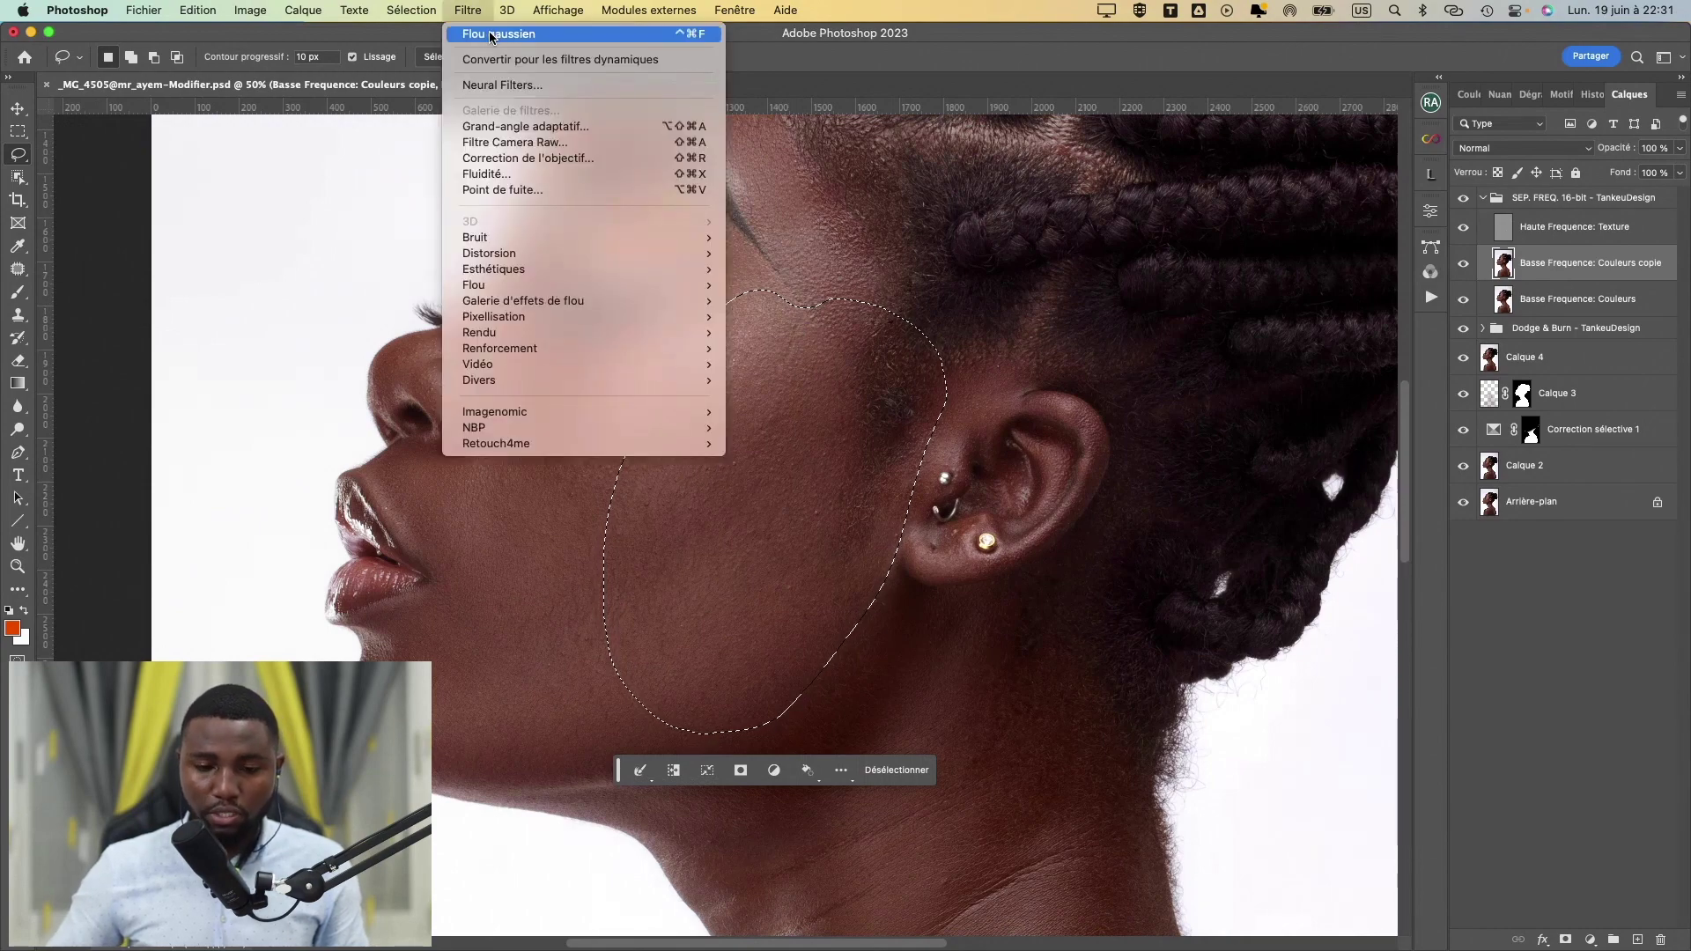
click(489, 35)
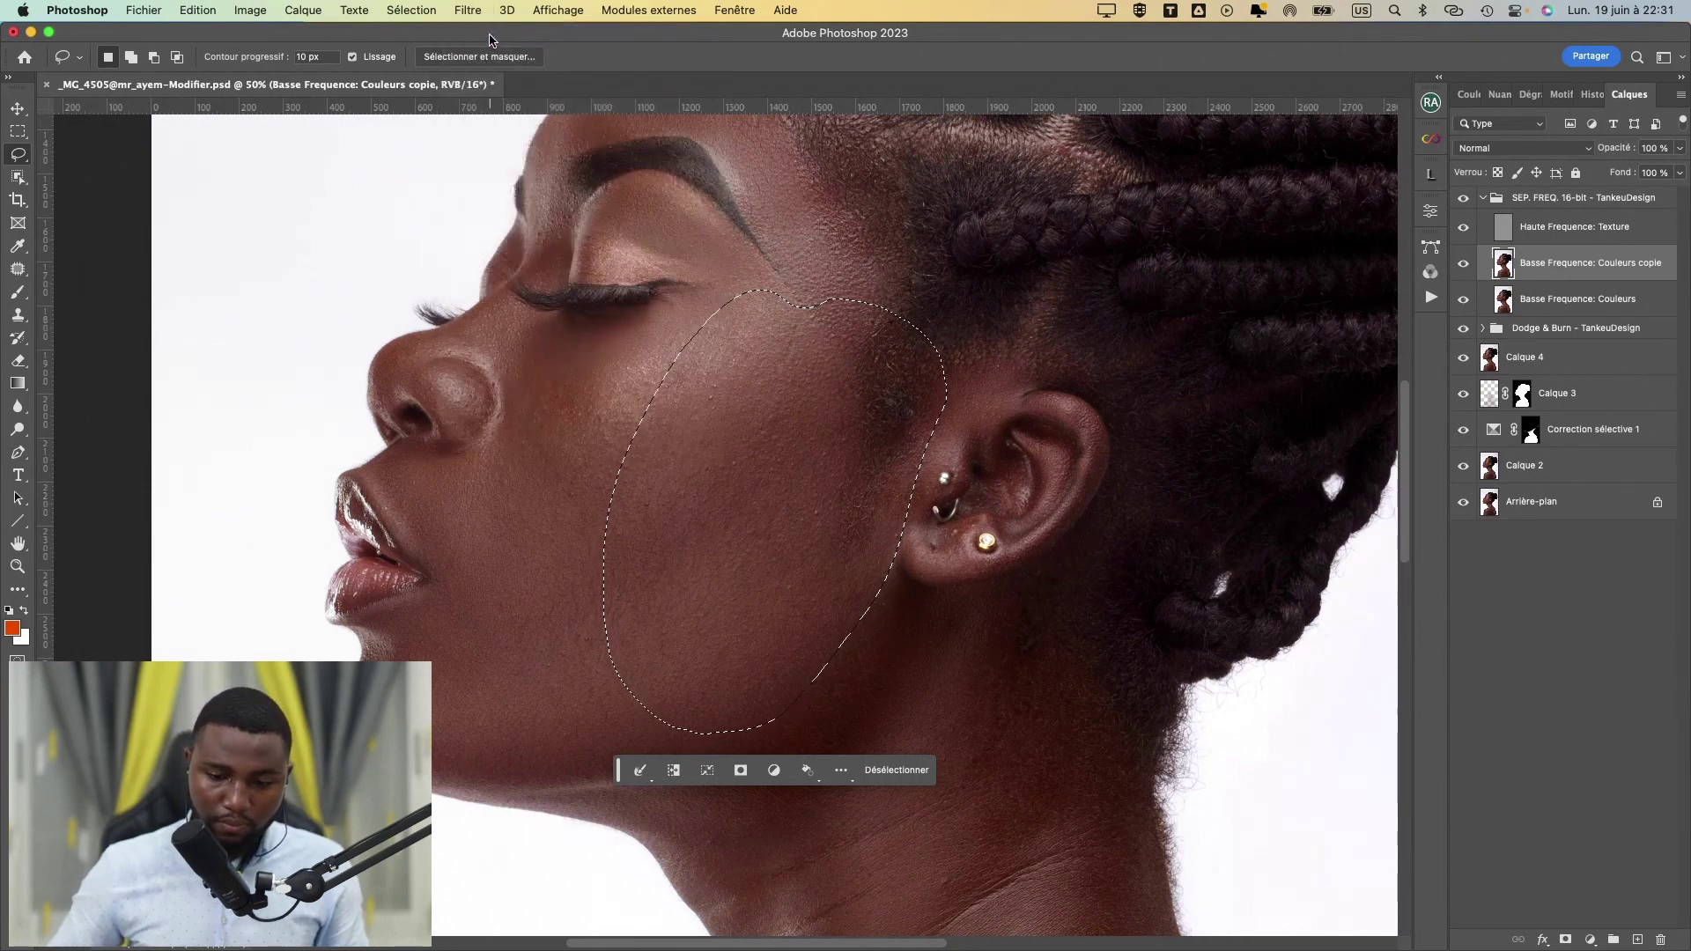
- Lasso the front of the cheek from under the eye along the nose toward the mouth corner, and reapply the last Gaussian Blur
drag(762, 419, 855, 421)
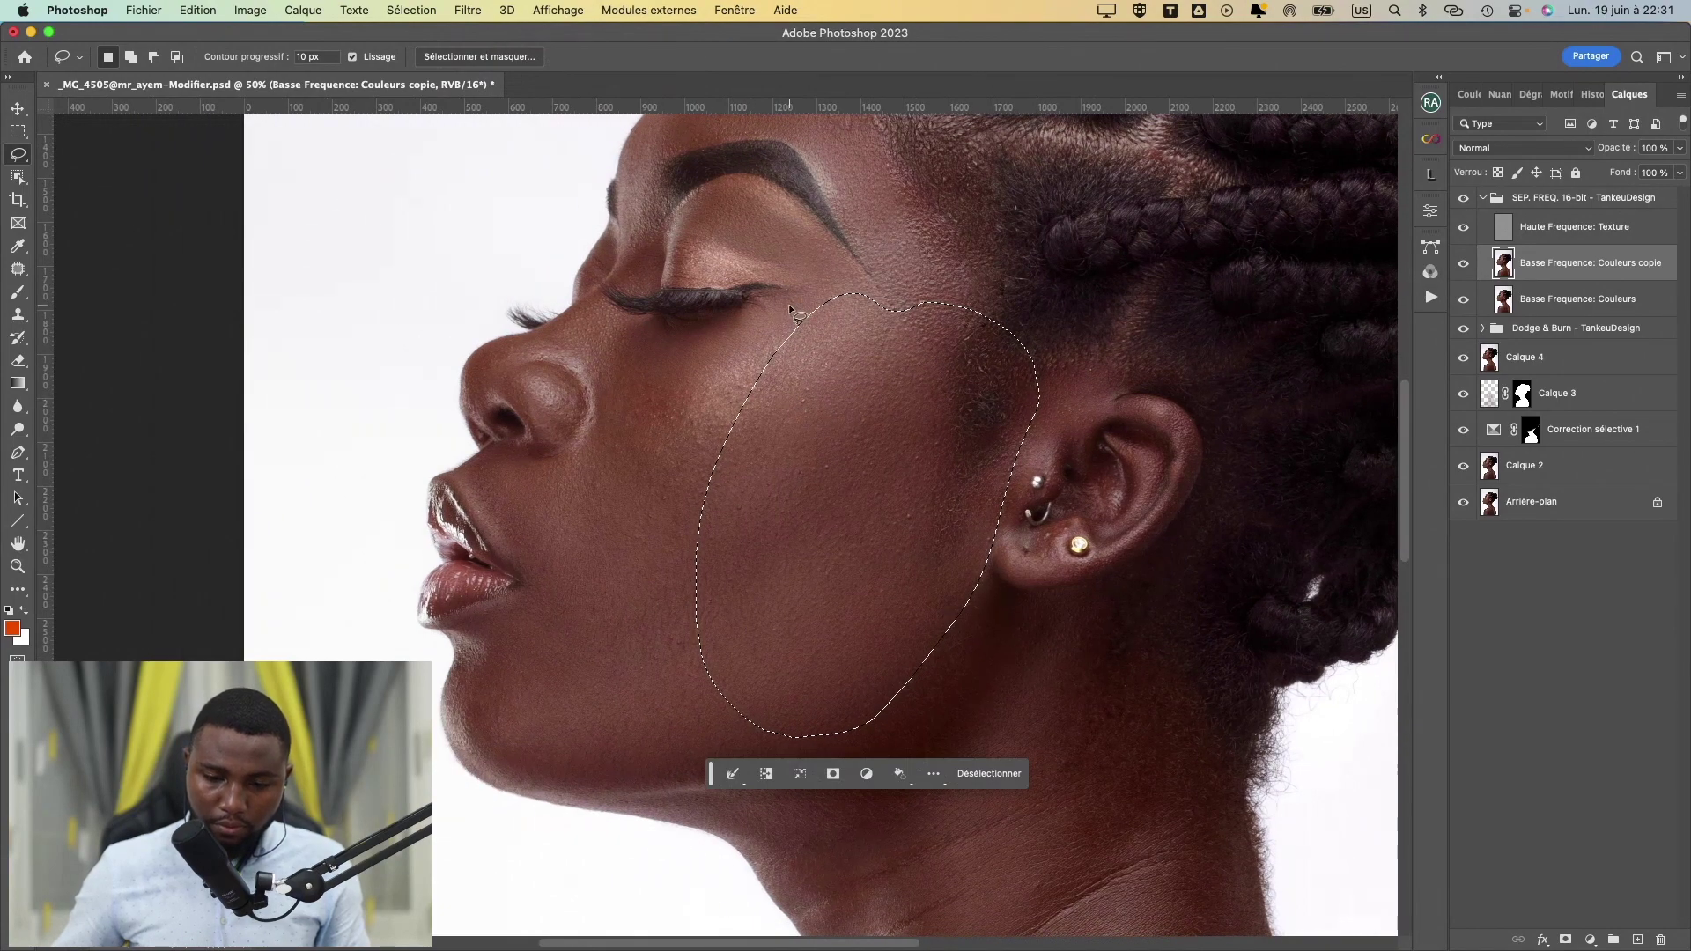
drag(797, 305, 616, 343)
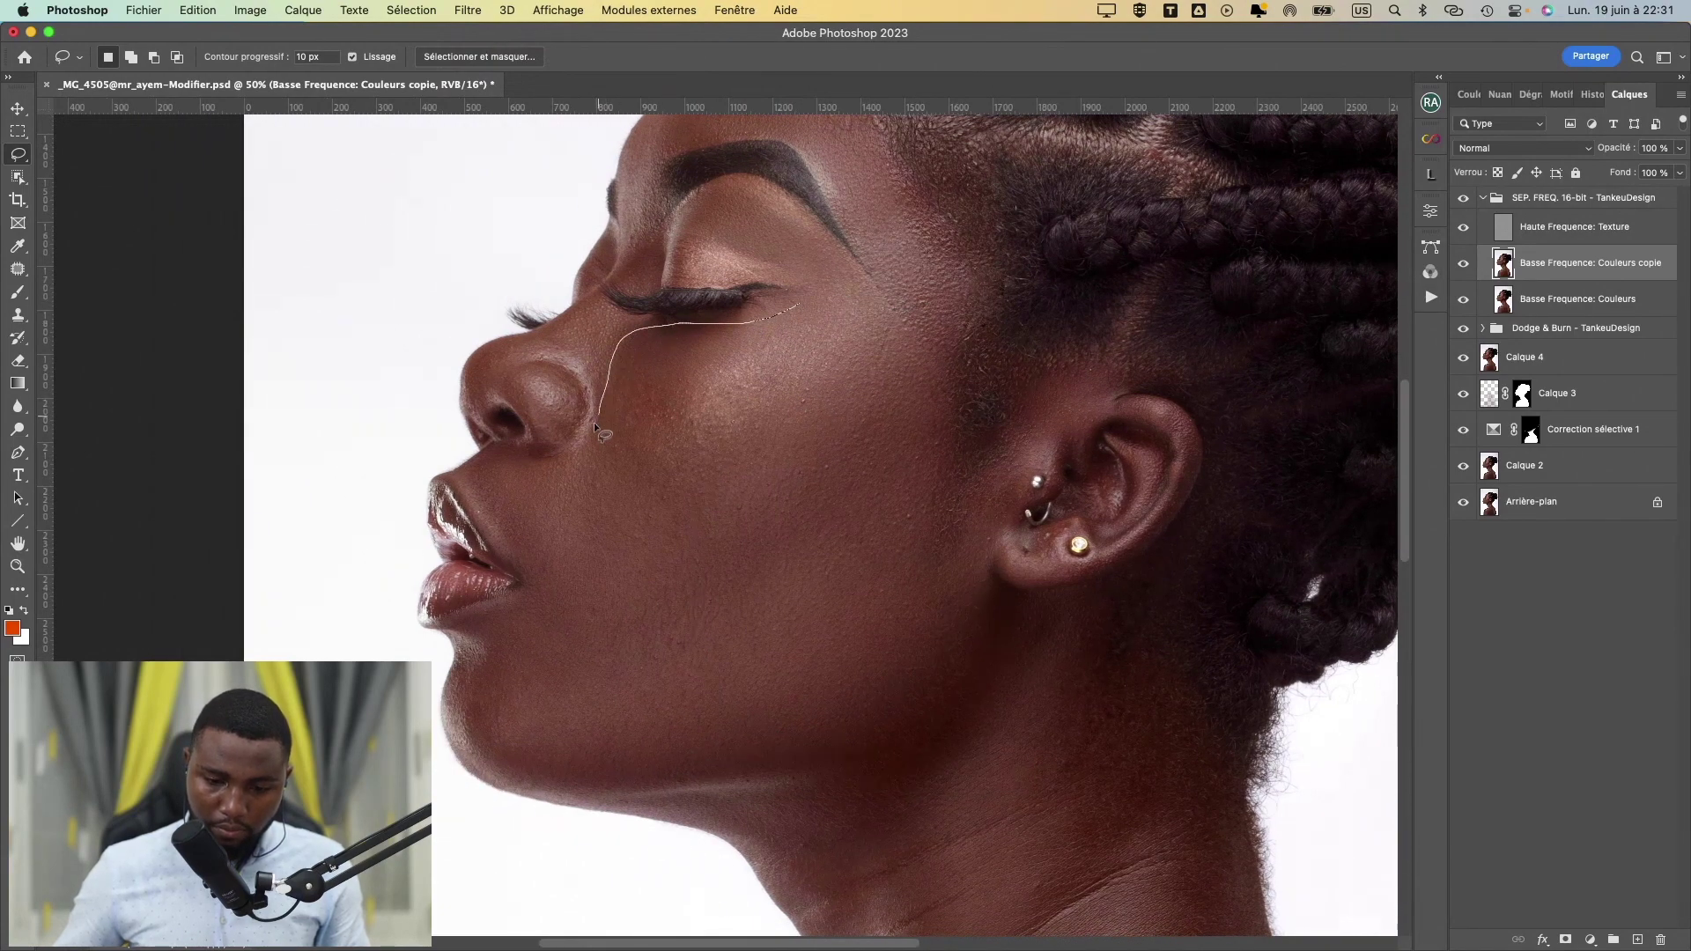
mouse_move(546, 575)
mouse_down()
mouse_move(731, 559)
mouse_move(878, 417)
mouse_move(908, 350)
mouse_up()
drag(862, 298, 811, 298)
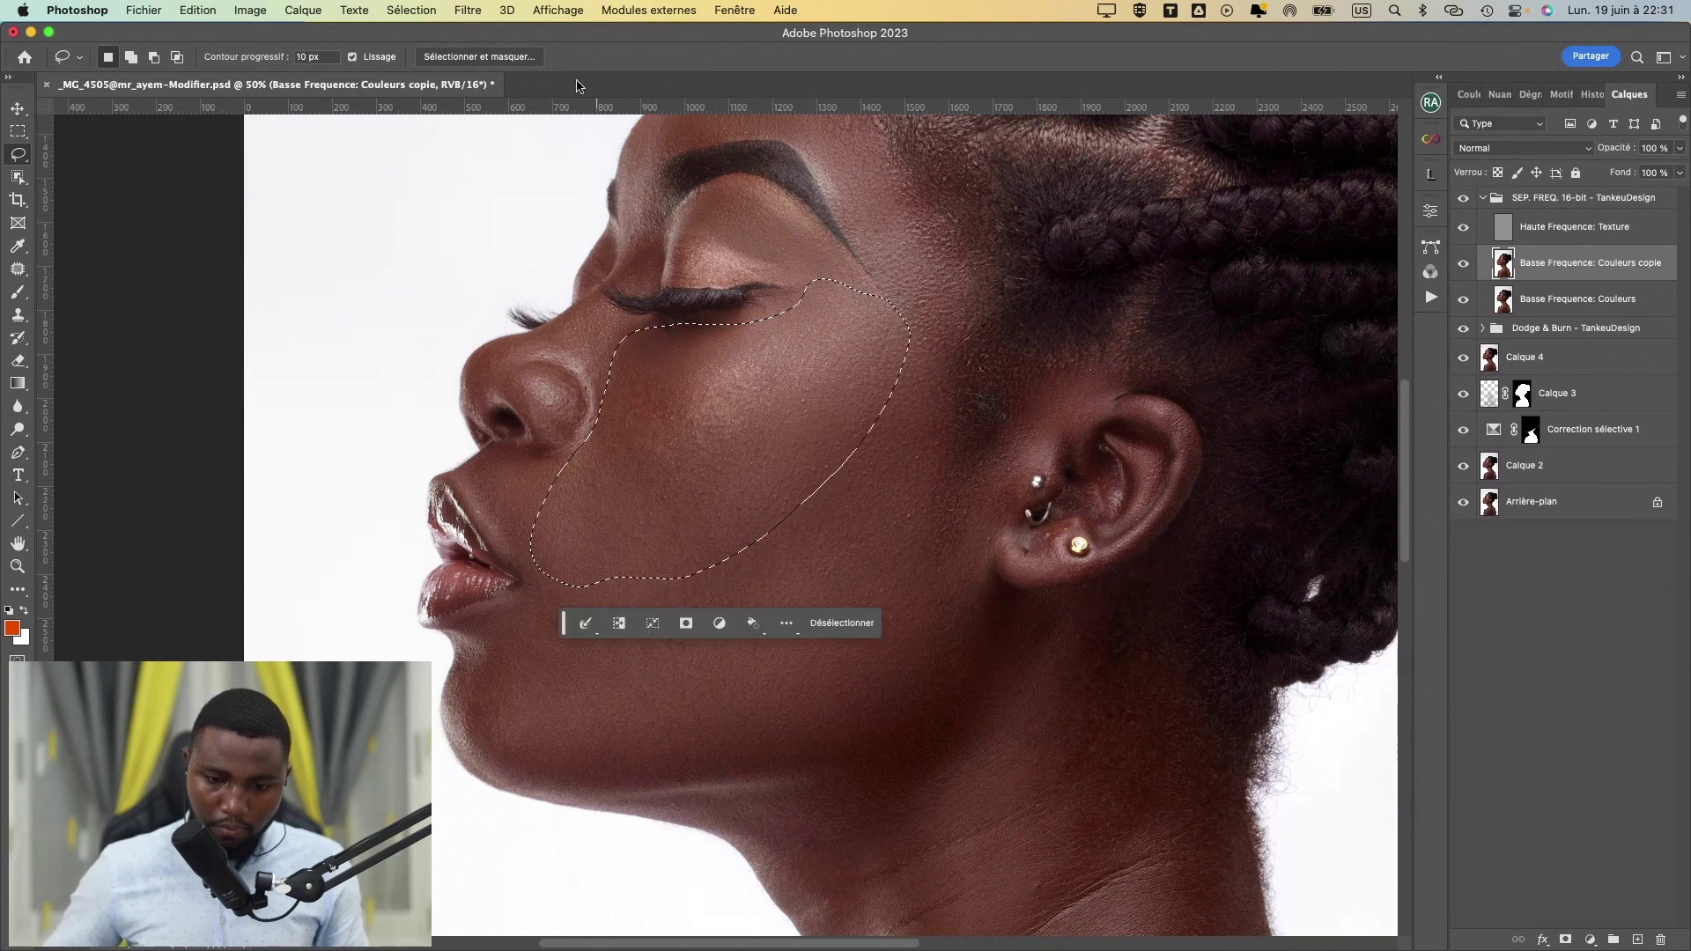
click(480, 13)
click(488, 33)
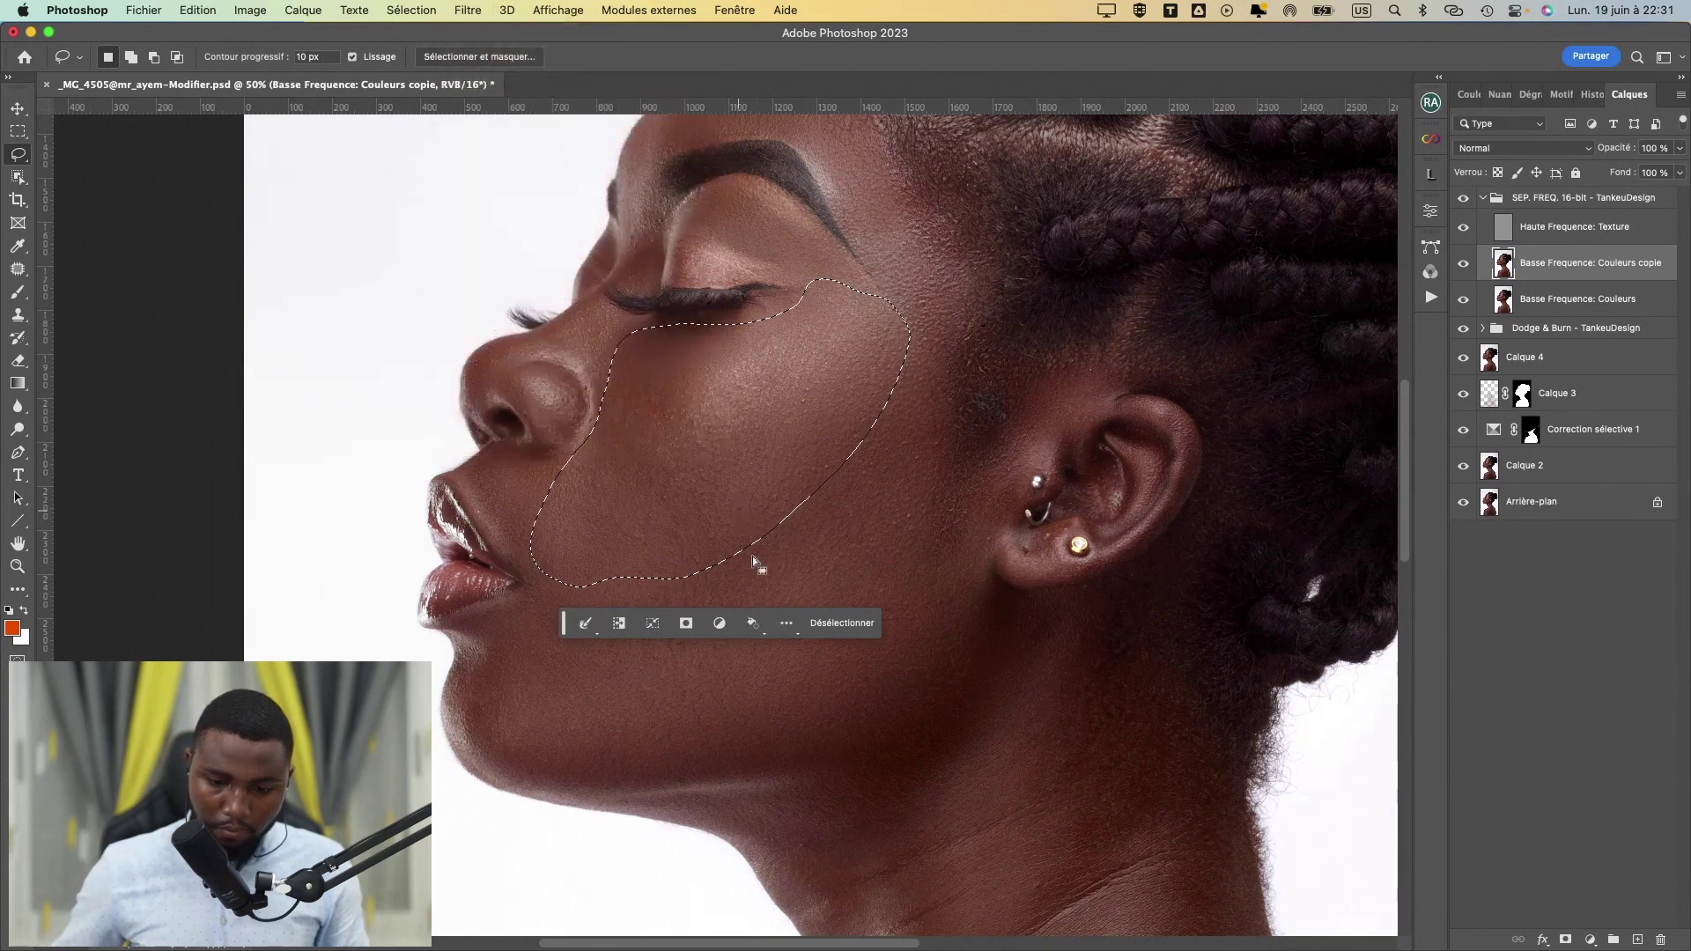
- Lasso the lower cheek from the mouth corner down to the jawline, and reapply the last Gaussian Blur
drag(773, 575, 822, 503)
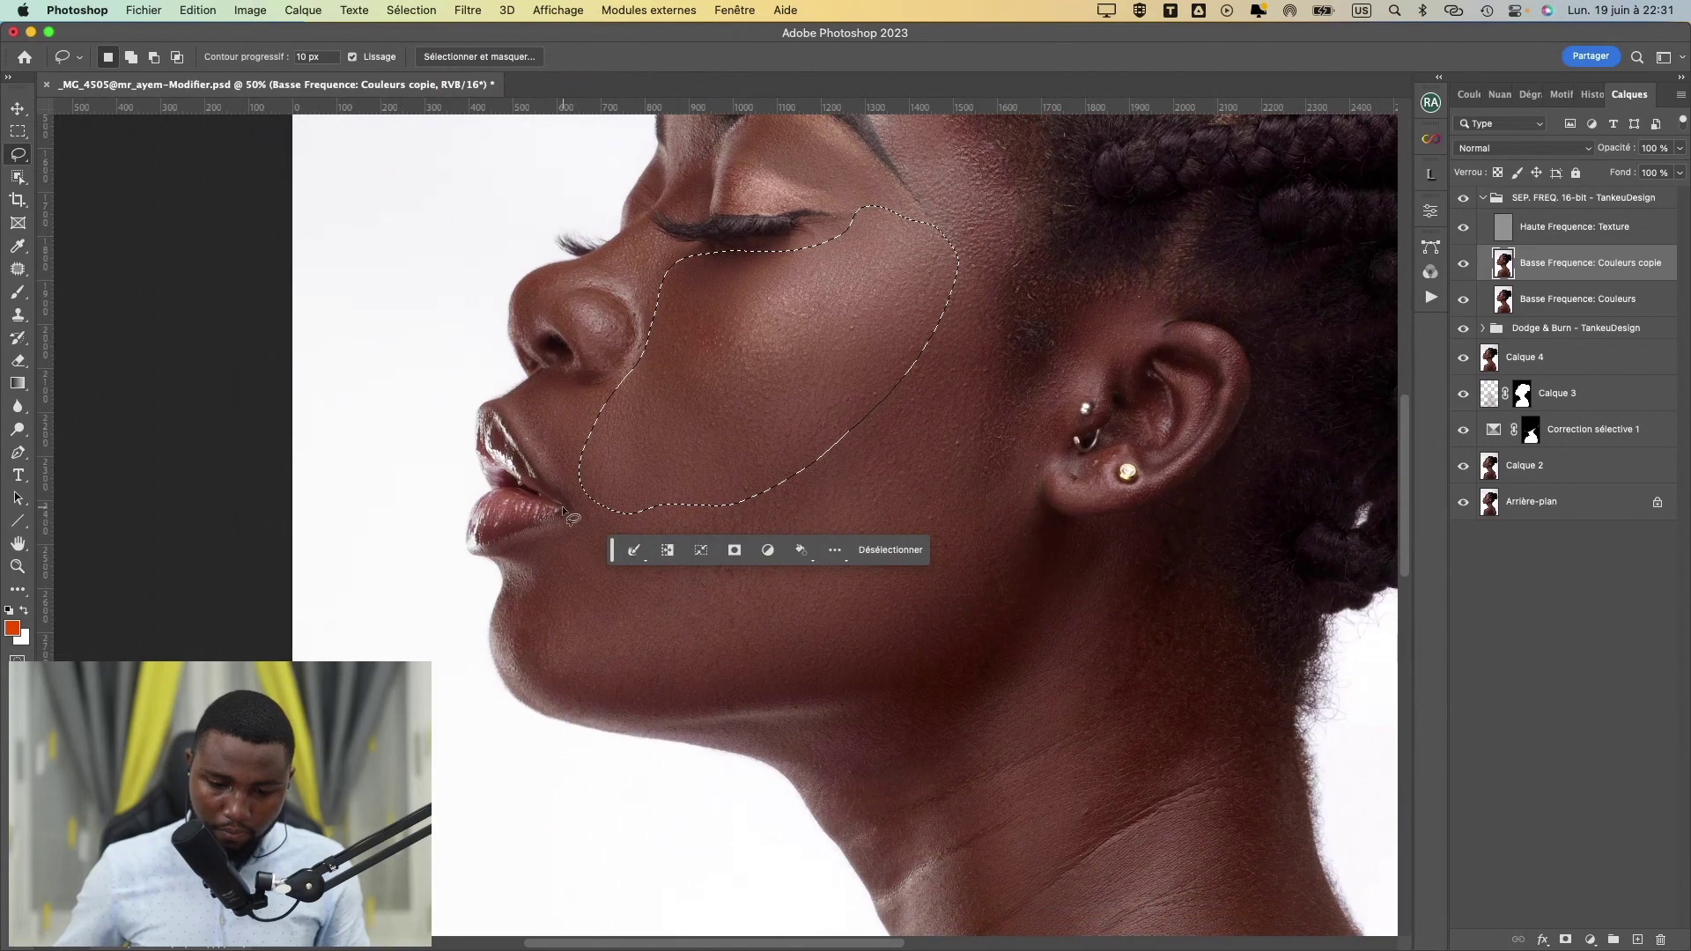
click(590, 511)
mouse_move(590, 511)
mouse_down()
mouse_move(553, 565)
mouse_move(556, 657)
mouse_move(621, 706)
mouse_move(767, 683)
mouse_move(830, 636)
mouse_move(865, 565)
mouse_move(869, 473)
mouse_move(809, 387)
mouse_move(753, 389)
mouse_move(672, 430)
mouse_move(588, 508)
mouse_up()
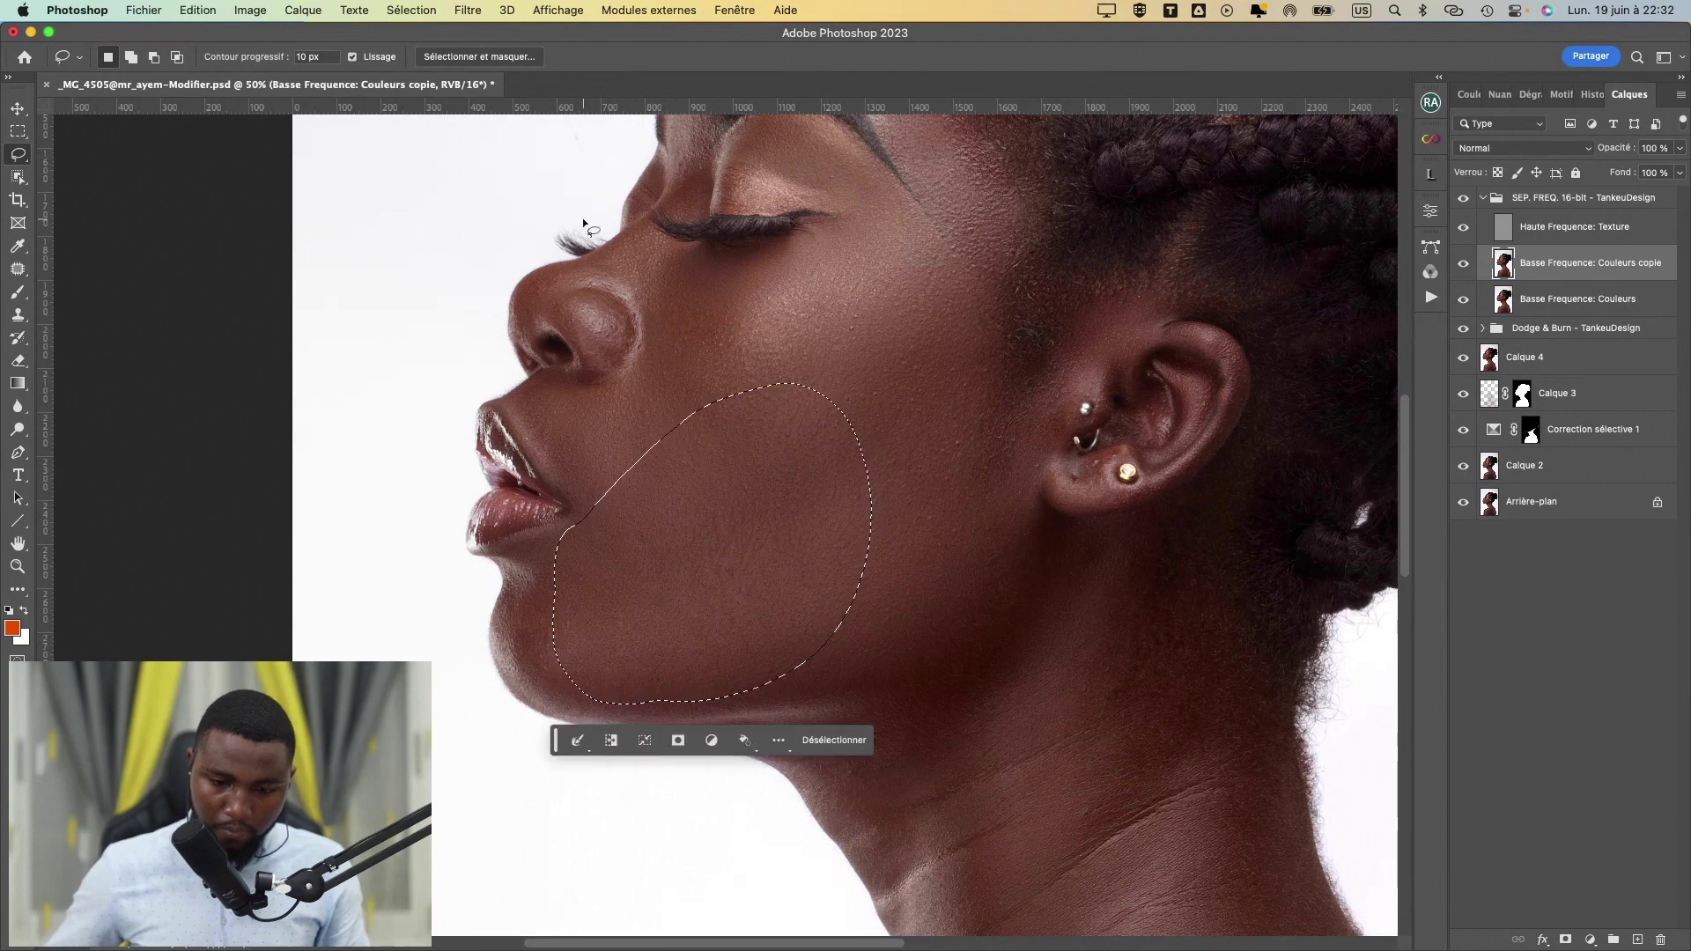
click(468, 10)
click(483, 33)
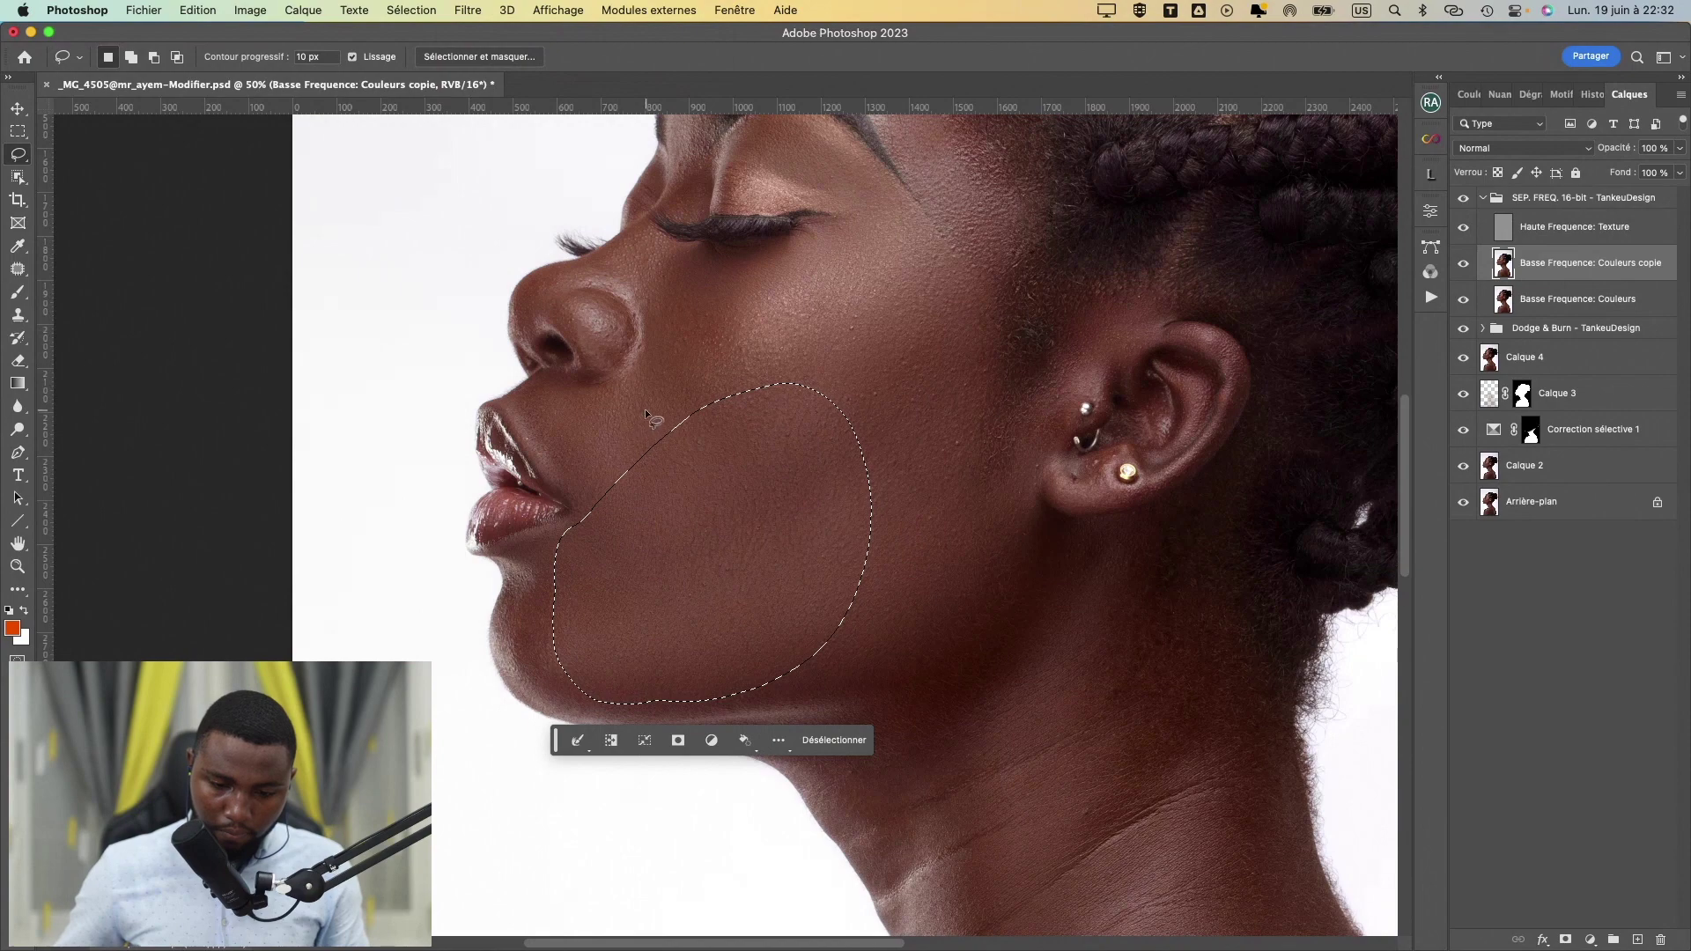
- Lasso the skin between the nostril, upper lip and smile line, reapply the last Gaussian Blur, and deselect
drag(655, 356, 644, 366)
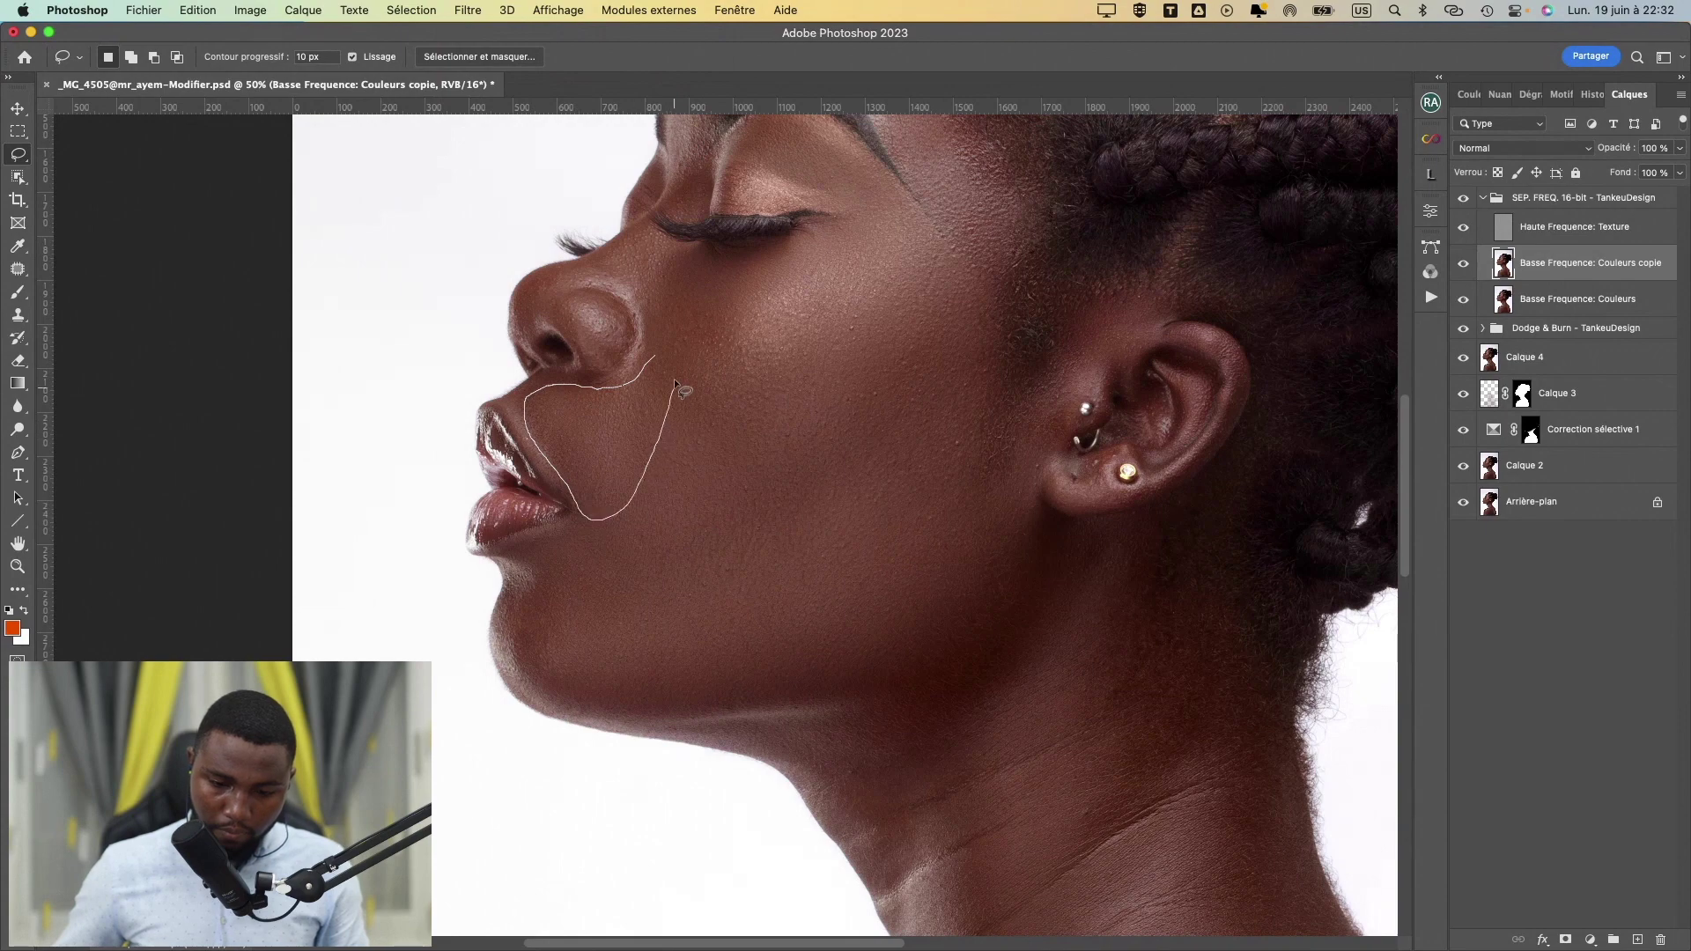
drag(620, 379, 622, 382)
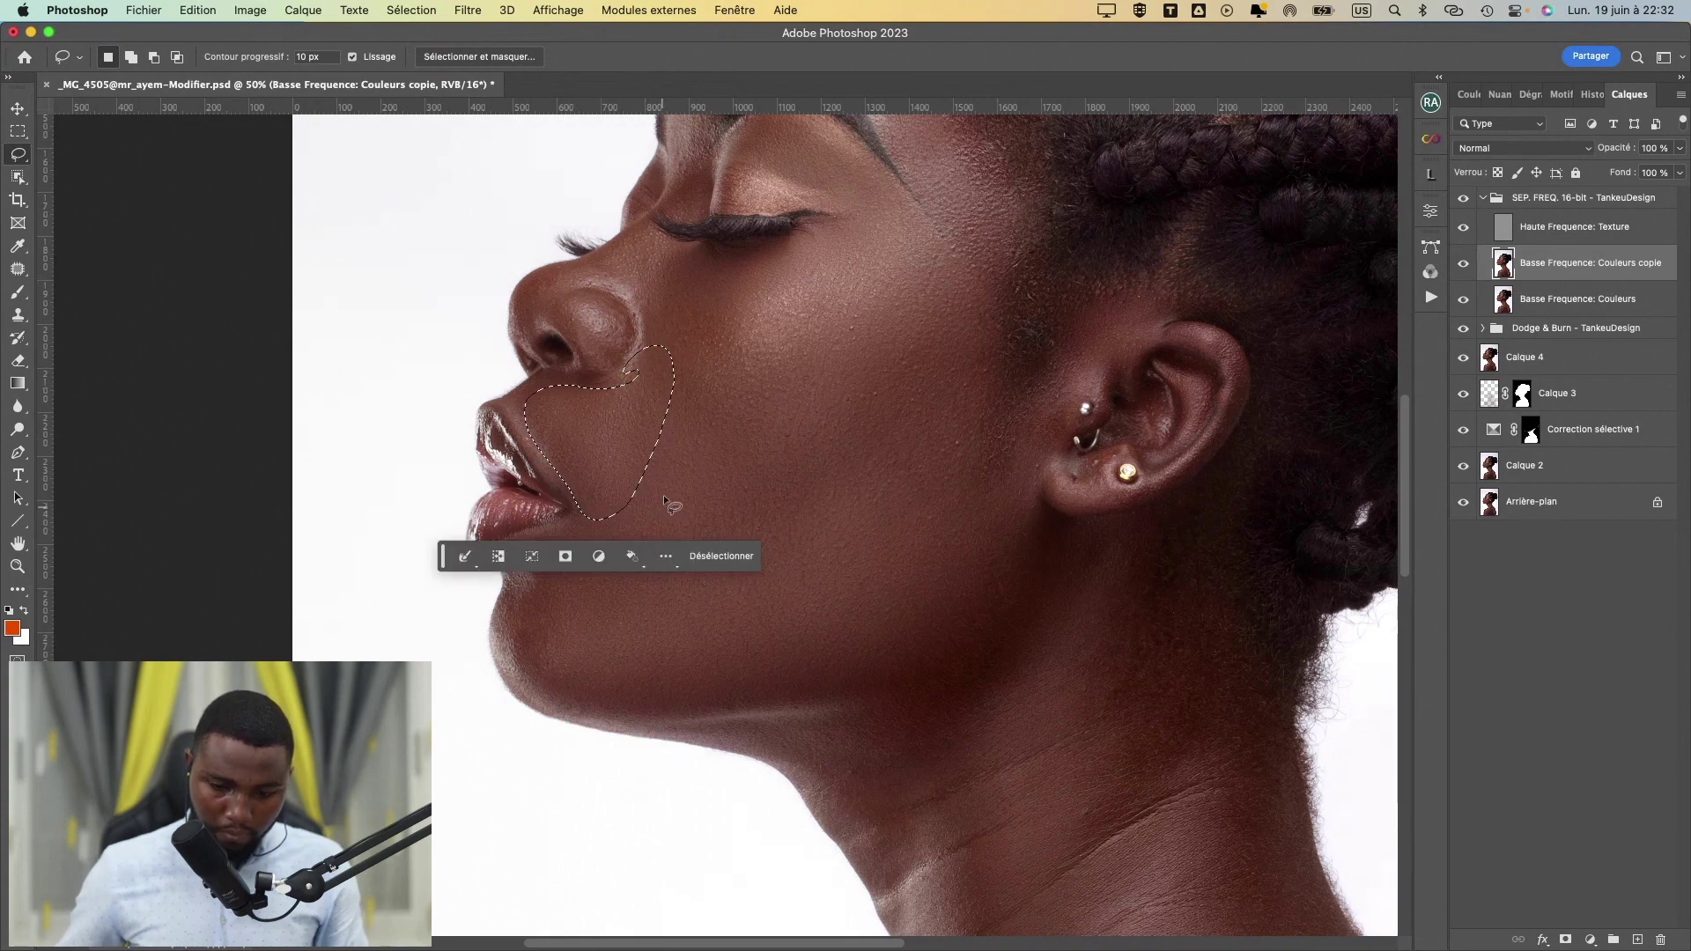
mouse_move(650, 357)
mouse_down()
mouse_move(605, 398)
mouse_move(661, 343)
mouse_up()
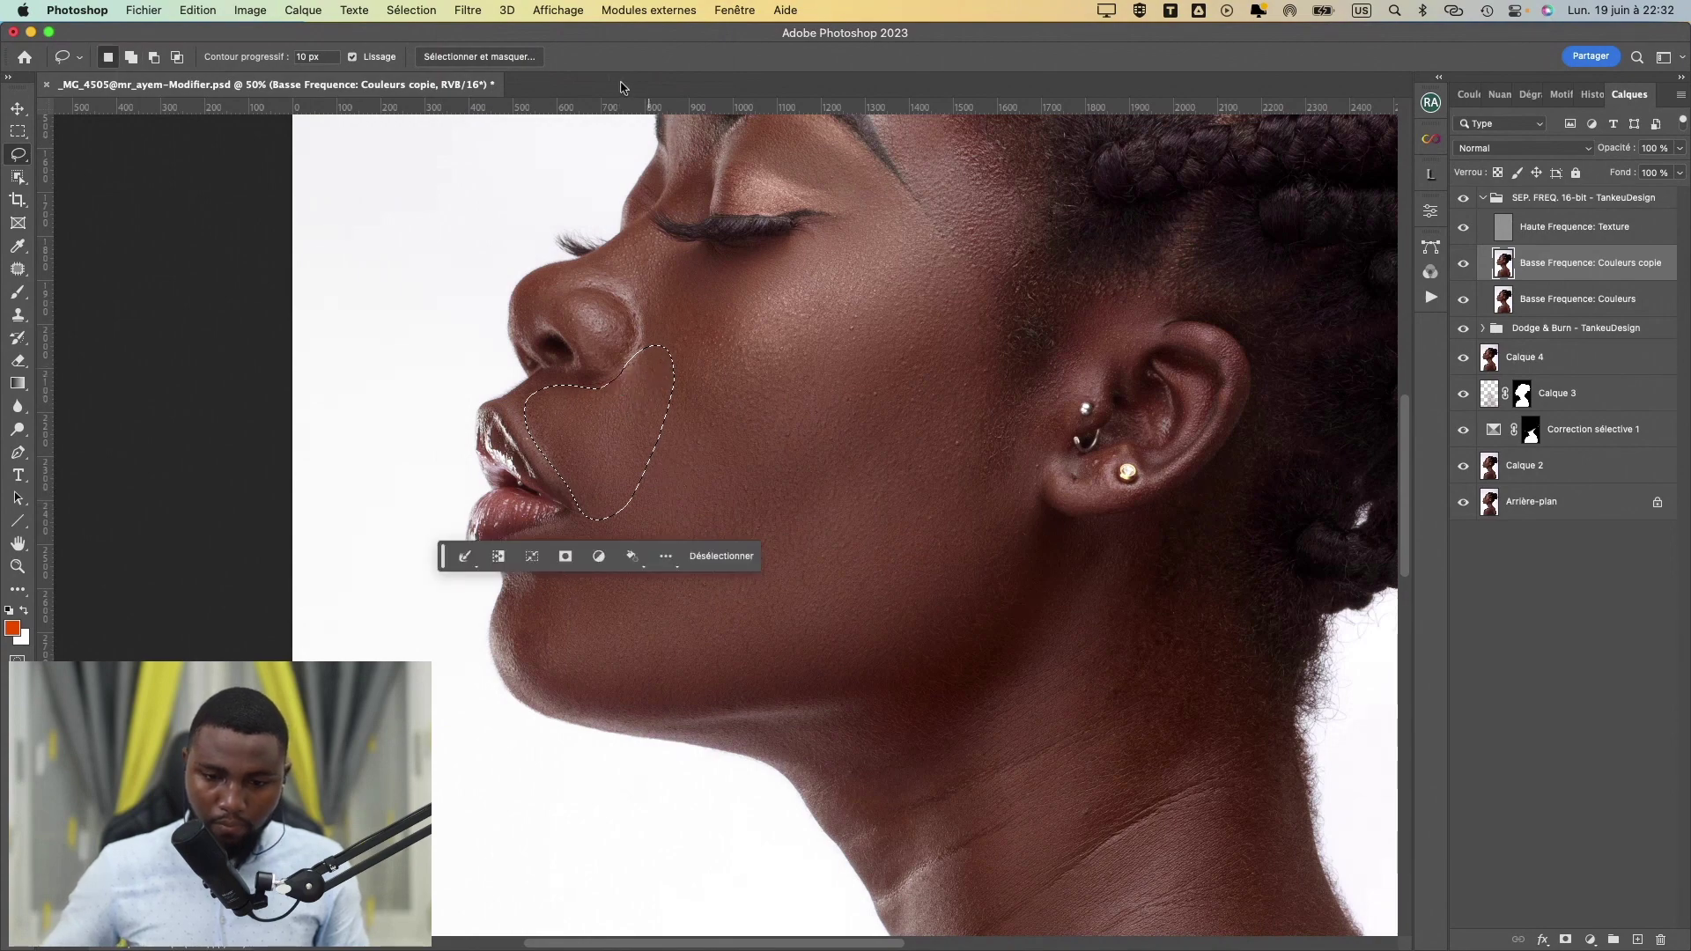
click(478, 12)
click(481, 35)
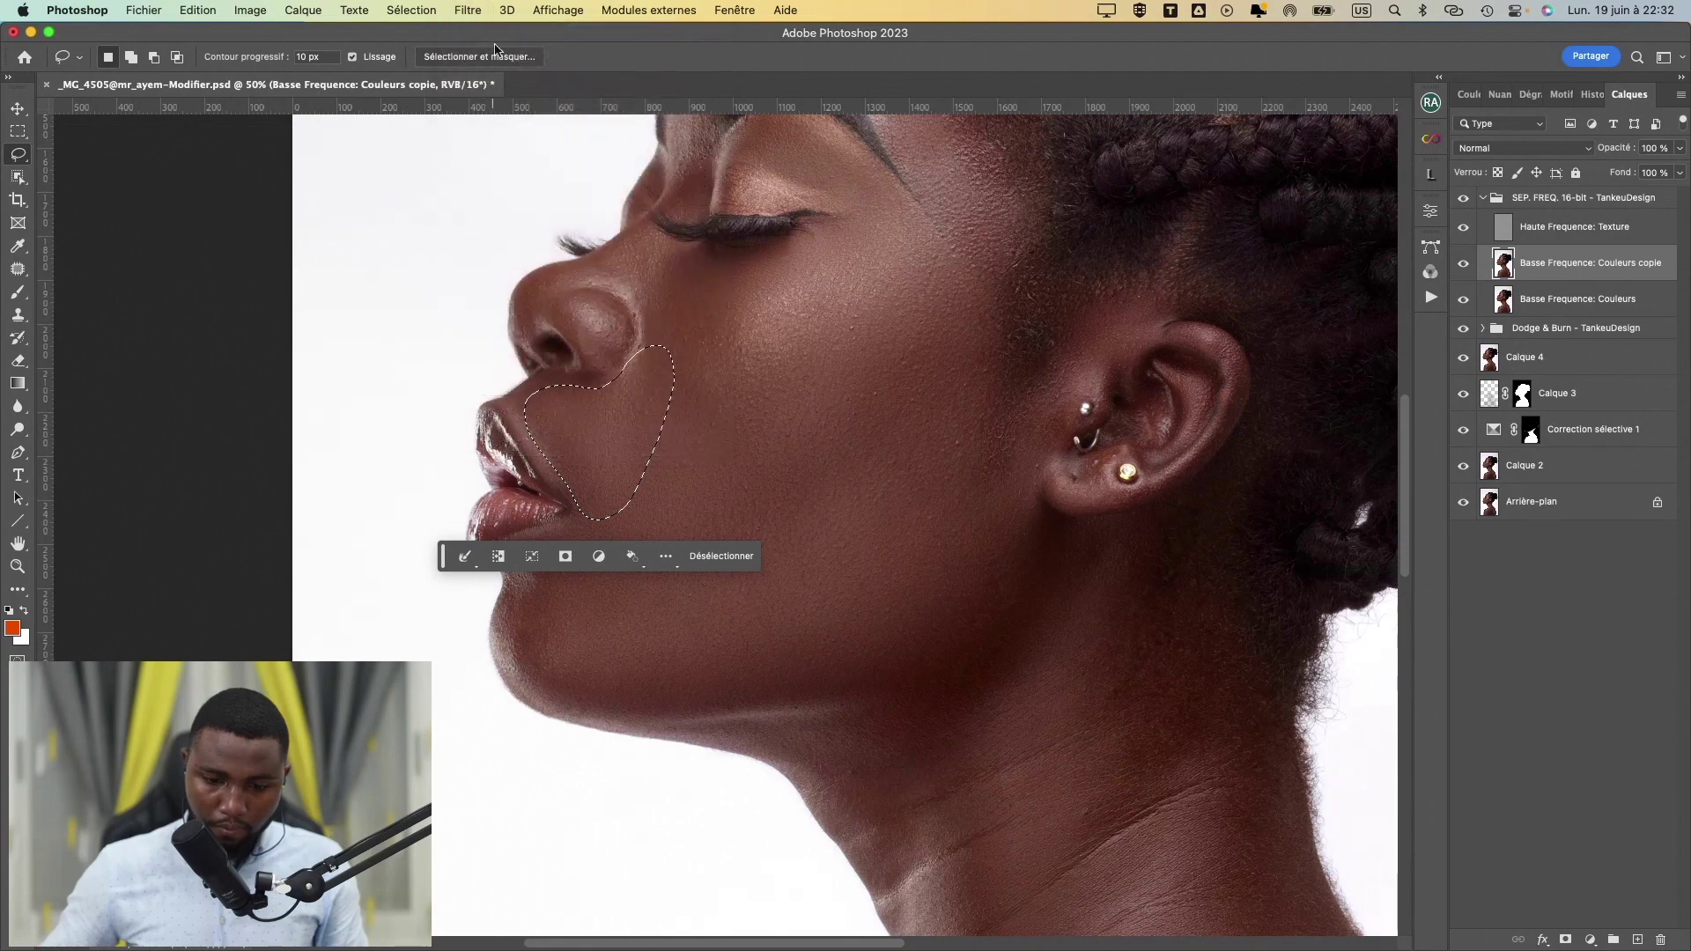
key(super+d)
- Lasso the chin below the lower lip, add its underside along the jawline, reapply the last Gaussian Blur, and deselect
drag(557, 552, 526, 552)
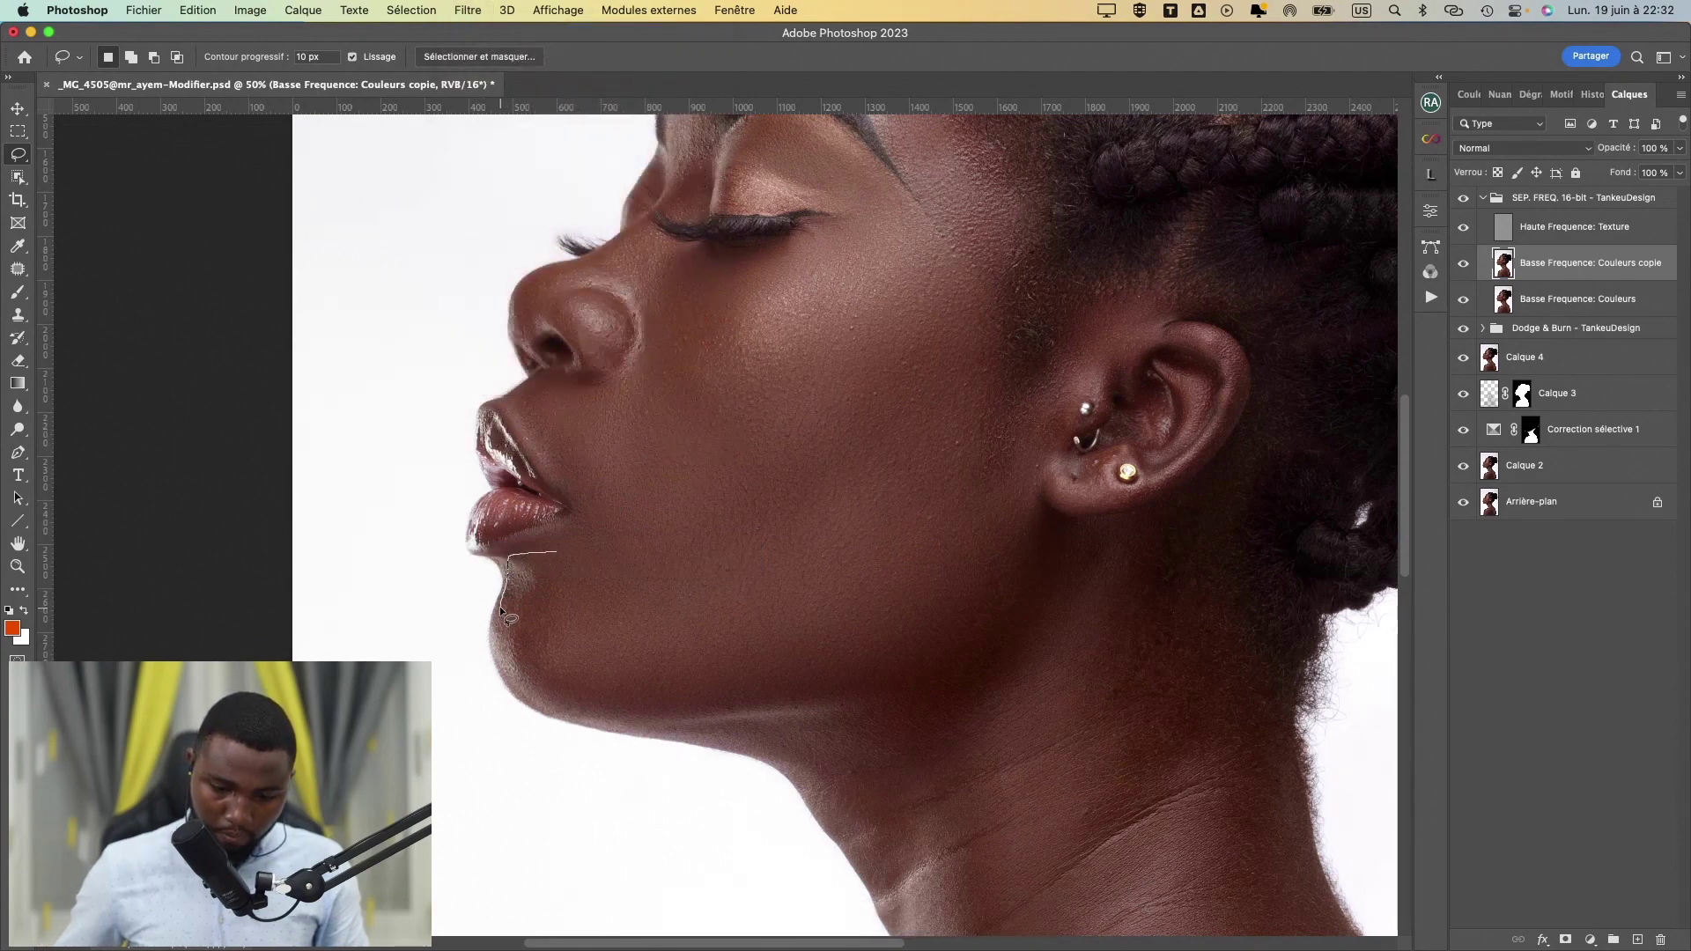
drag(500, 610, 496, 640)
mouse_move(598, 672)
mouse_down()
mouse_move(603, 584)
mouse_move(571, 558)
mouse_up()
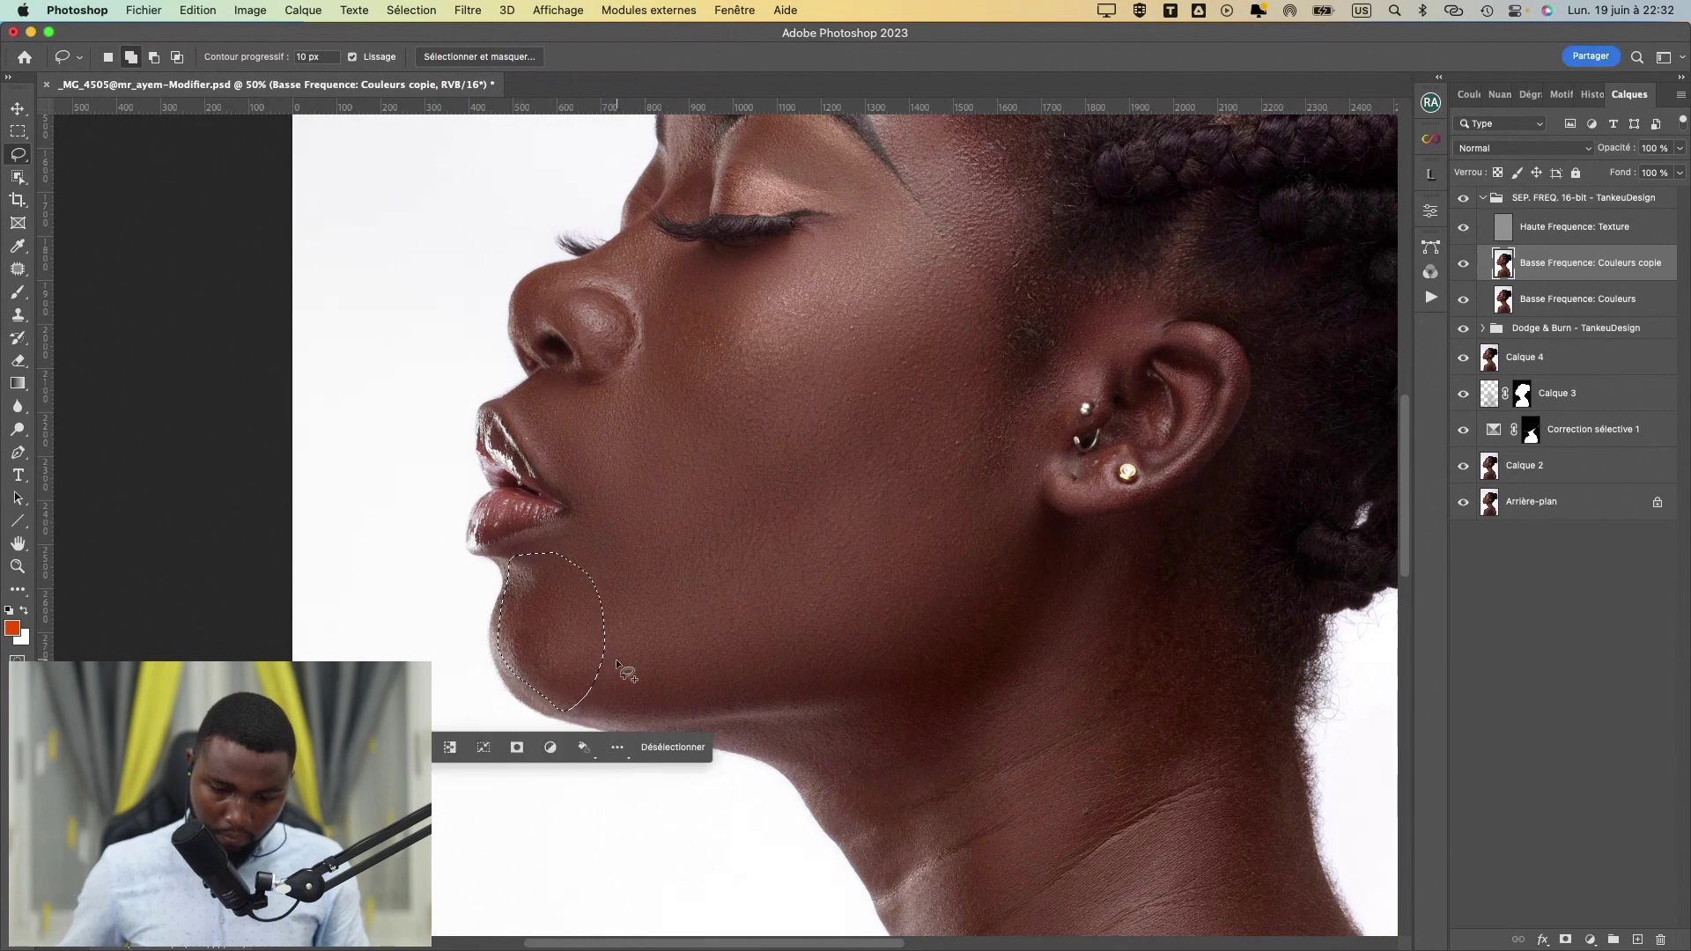
mouse_move(614, 665)
mouse_down()
mouse_move(531, 657)
mouse_move(535, 703)
mouse_up()
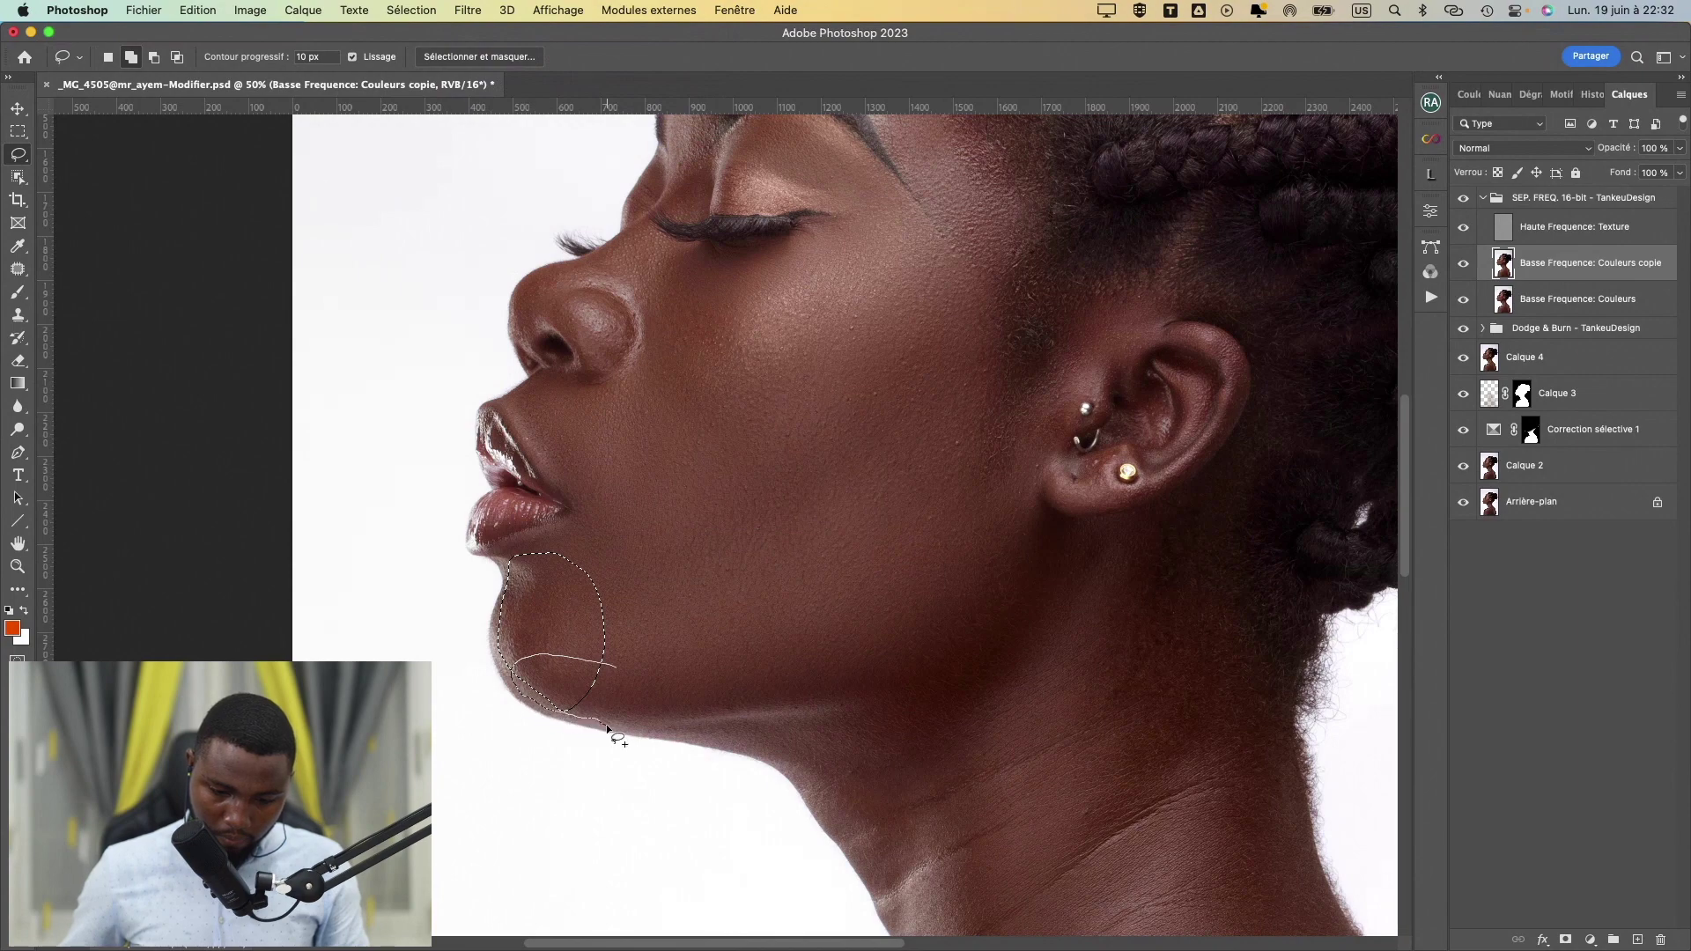
mouse_move(644, 731)
mouse_down()
mouse_move(658, 689)
mouse_move(617, 667)
mouse_up()
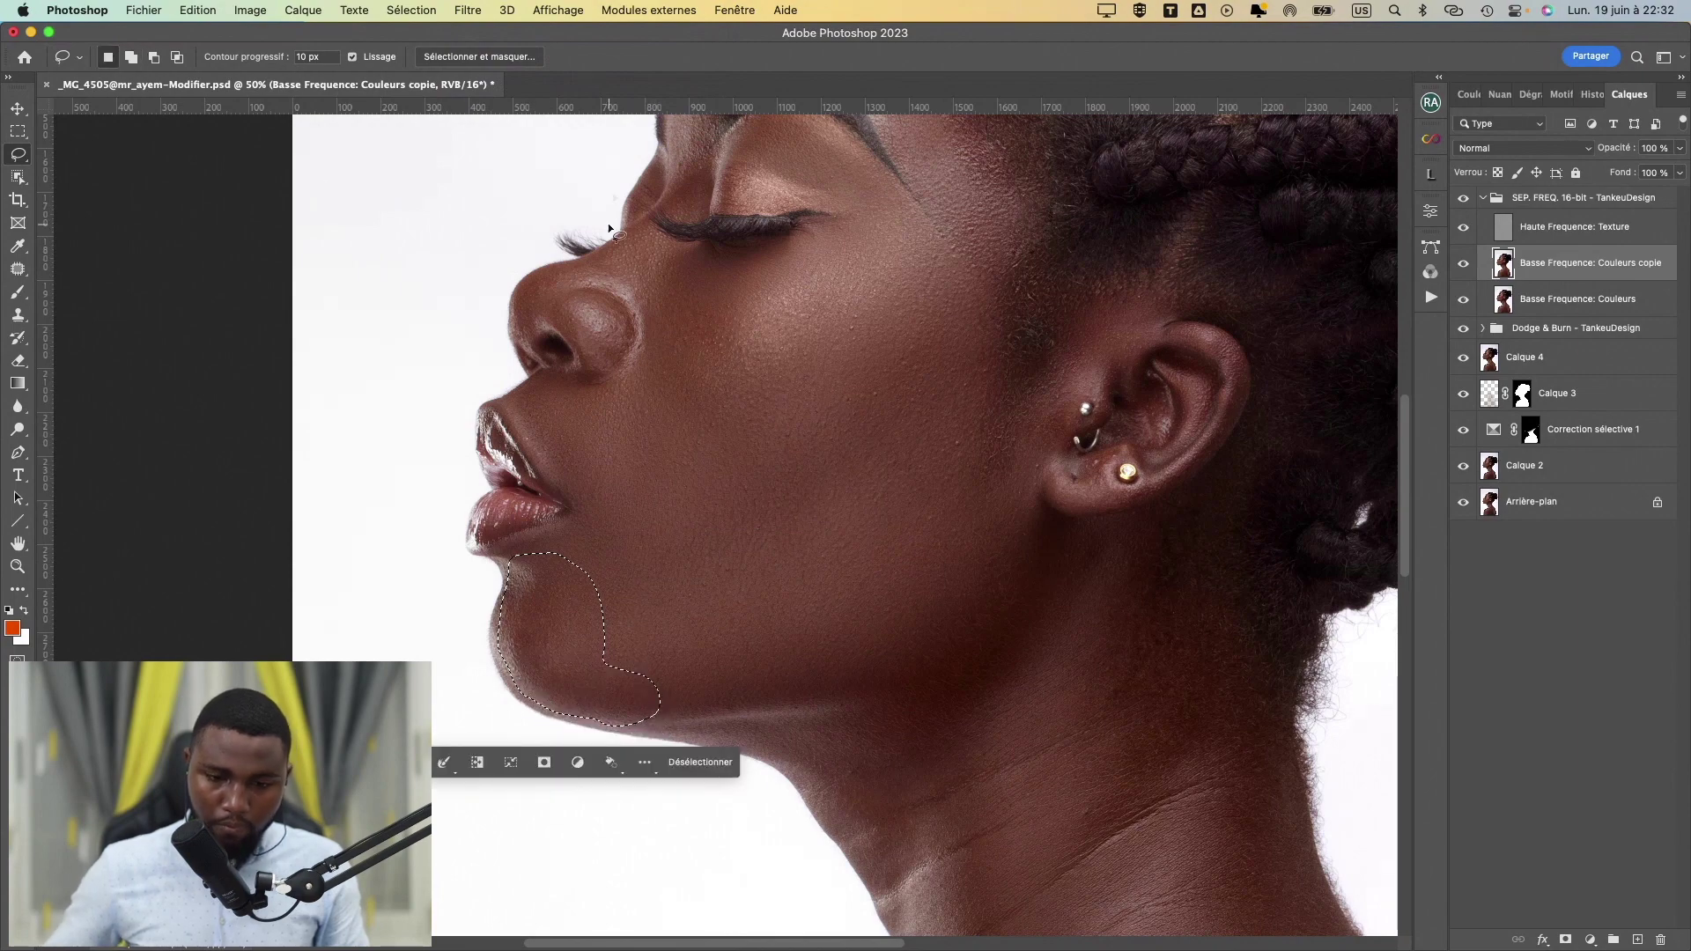
click(476, 10)
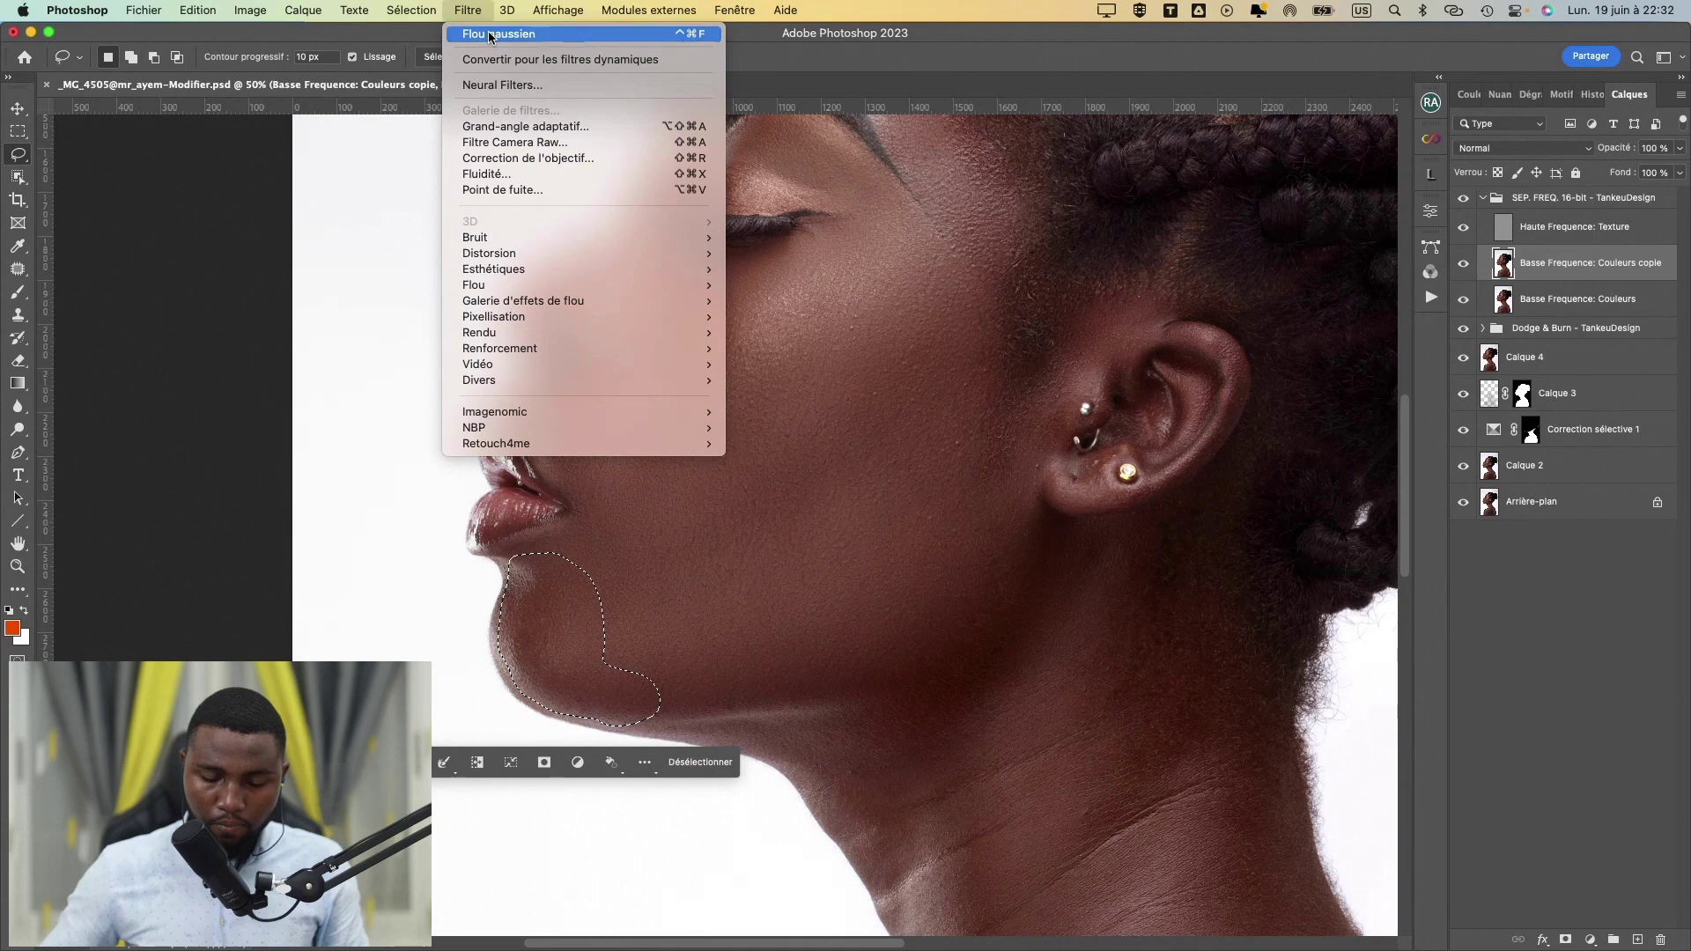
click(492, 36)
key(super+d)
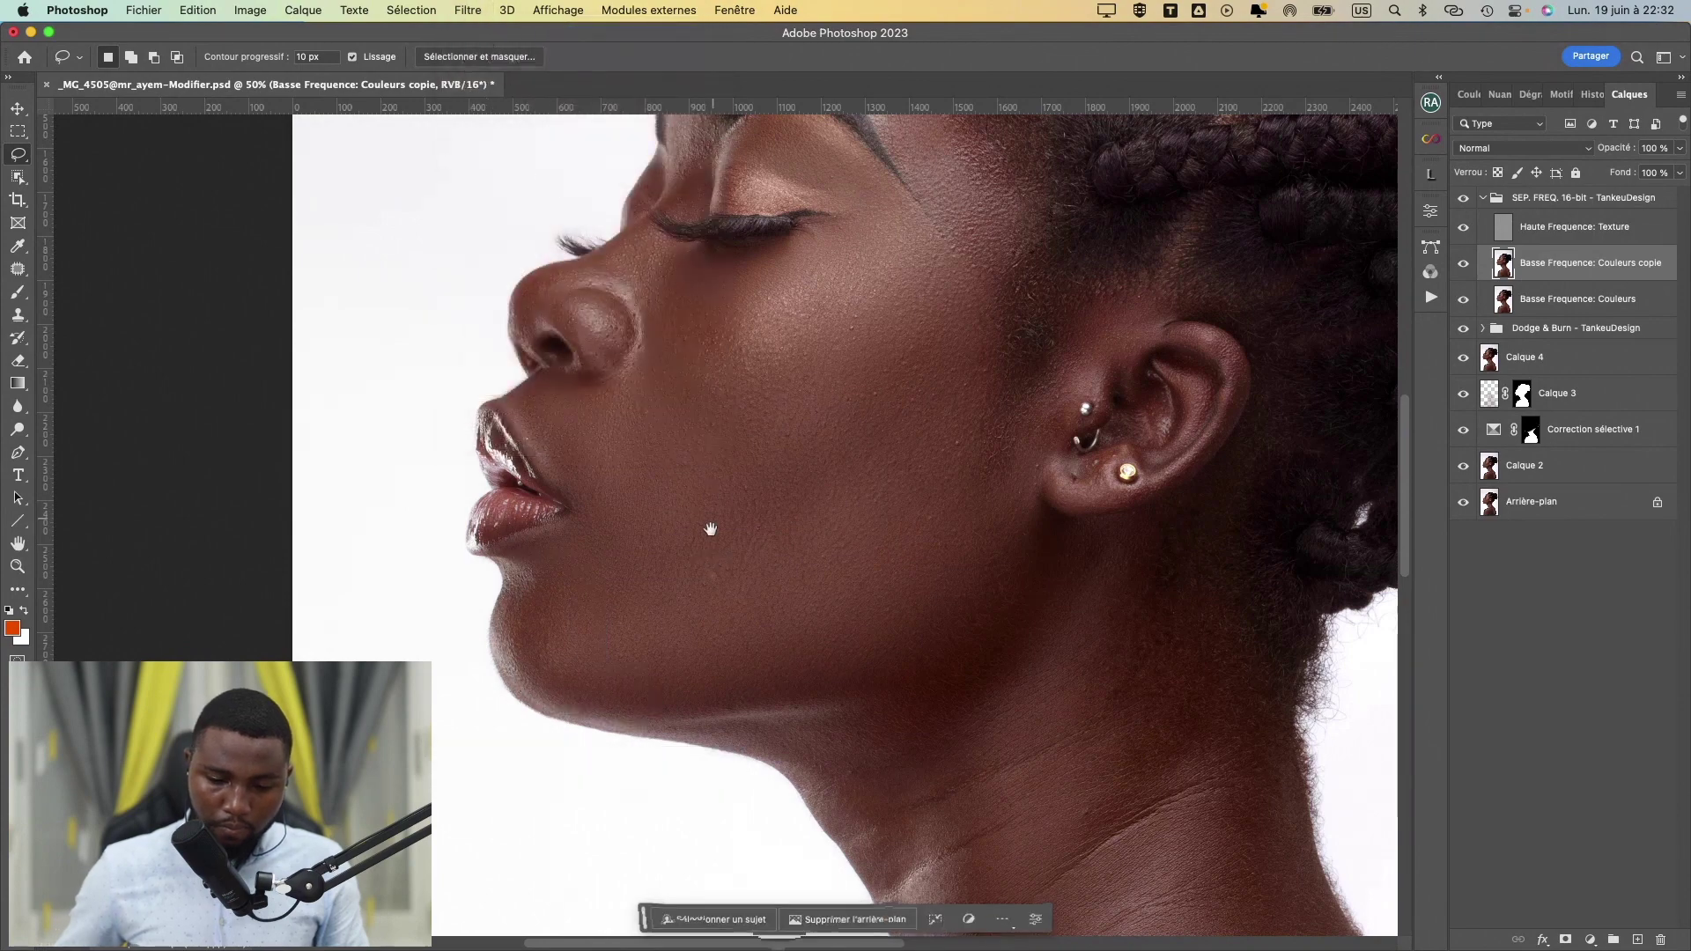
- Lasso the upper eyelid between the eyebrow and lashes, and apply a Gaussian Blur with a 6-pixel radius
drag(721, 491, 717, 696)
drag(742, 597, 733, 637)
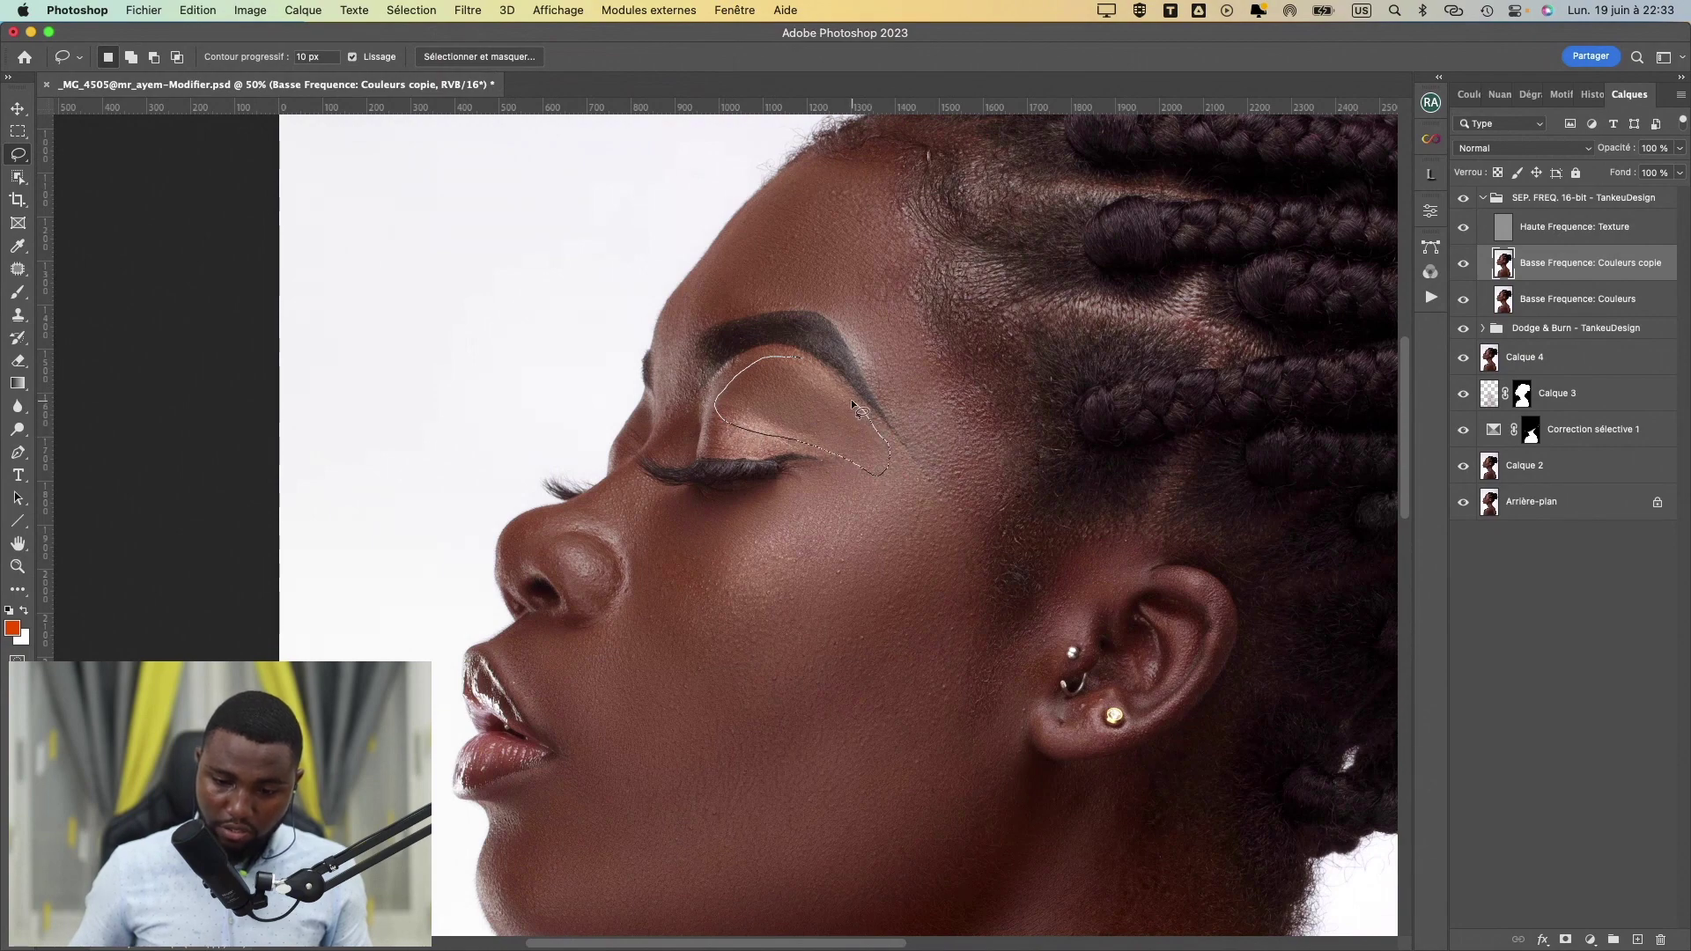
drag(808, 361, 812, 365)
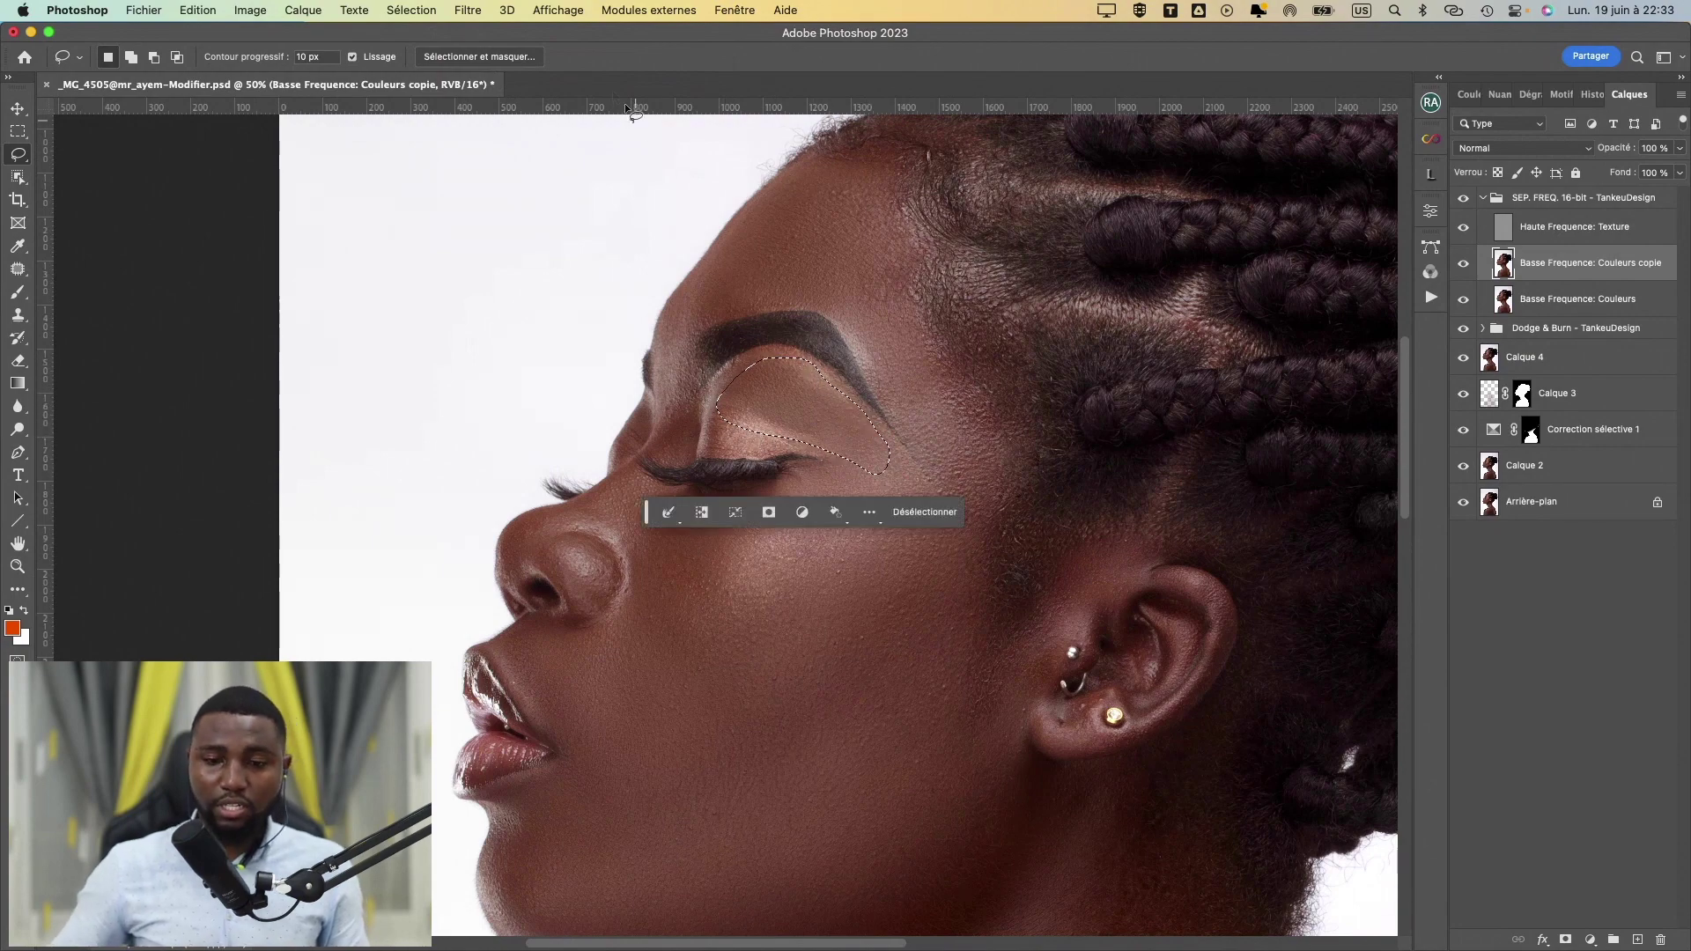
click(468, 9)
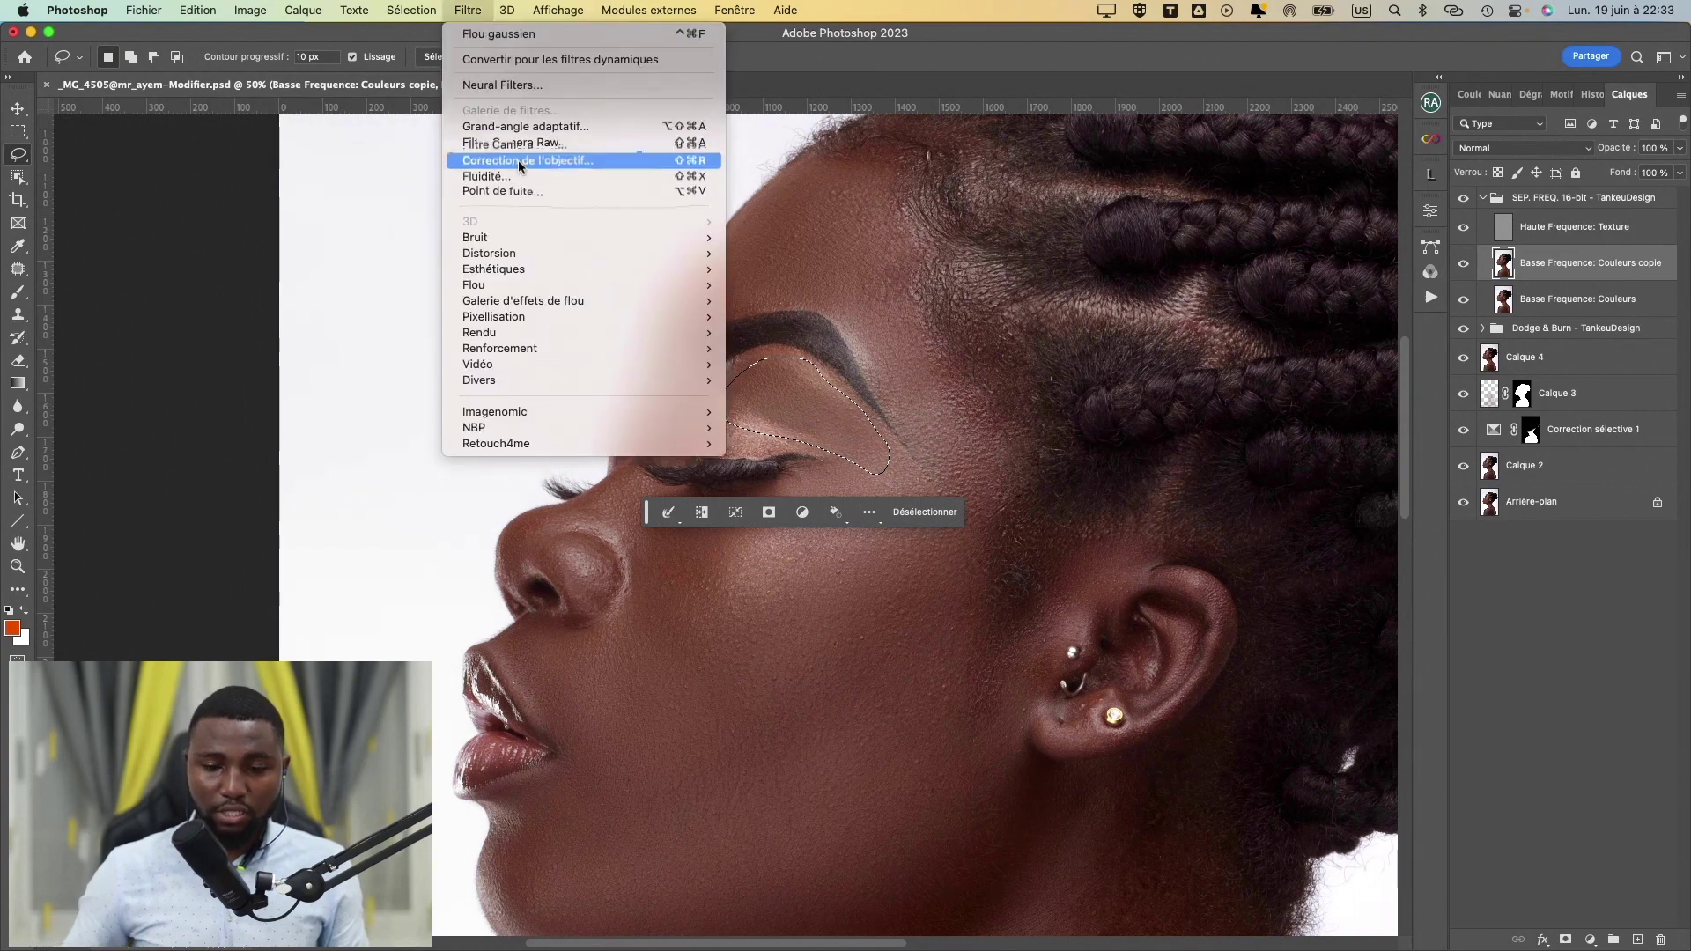
mouse_move(606, 284)
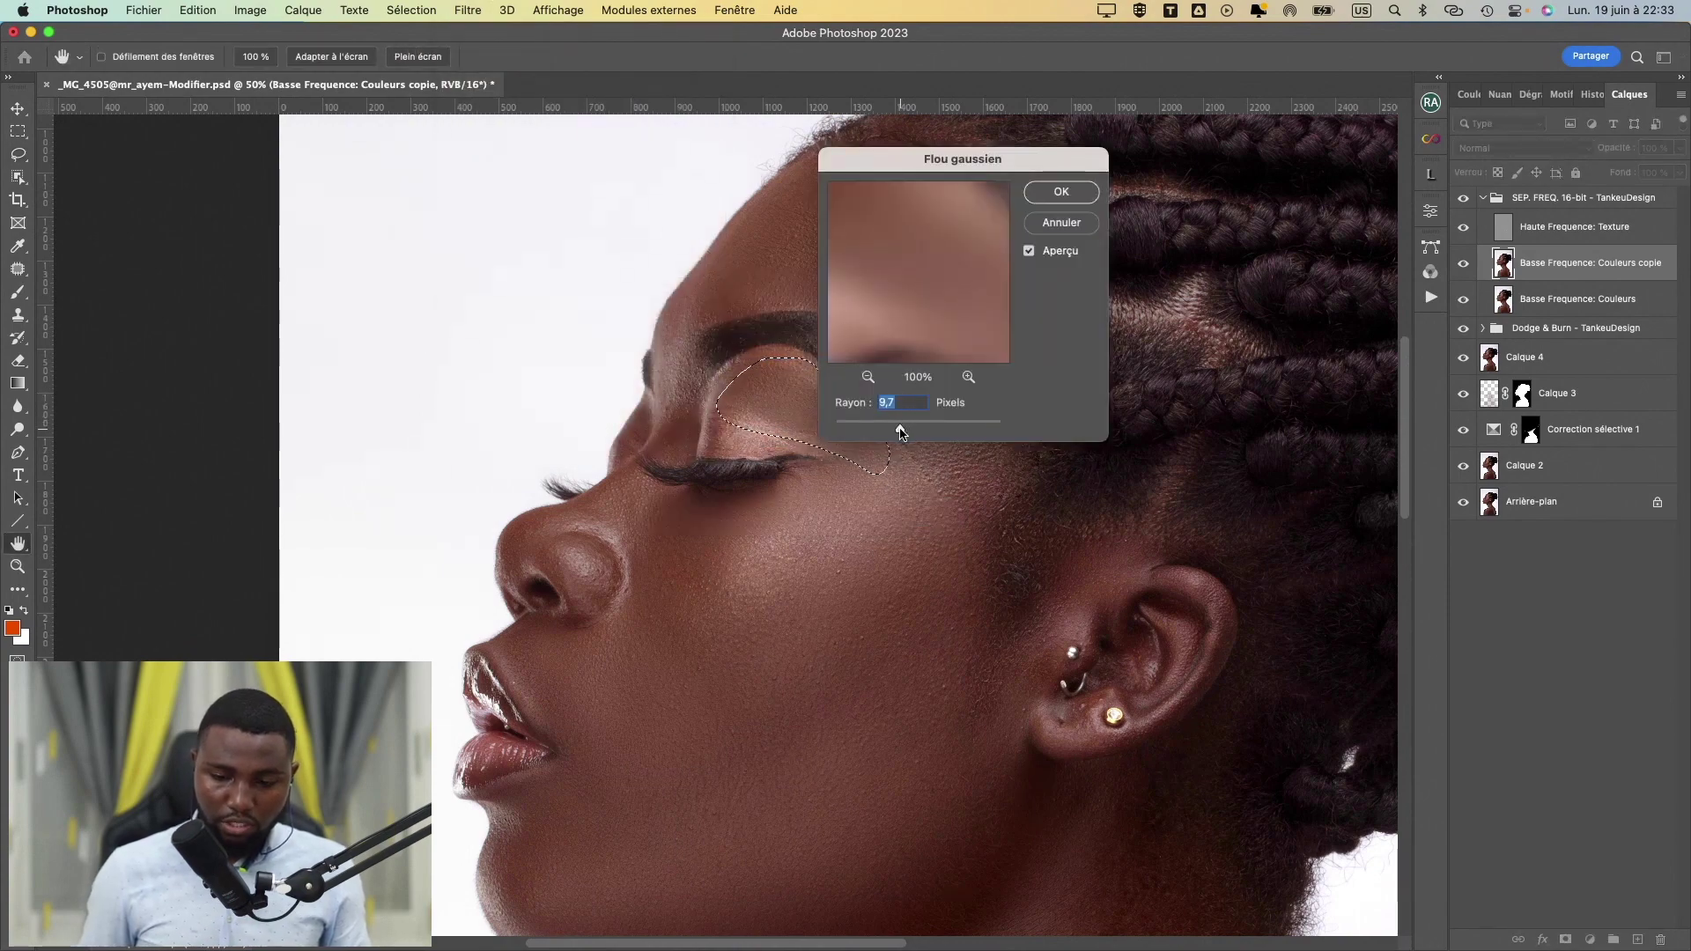
text(6)
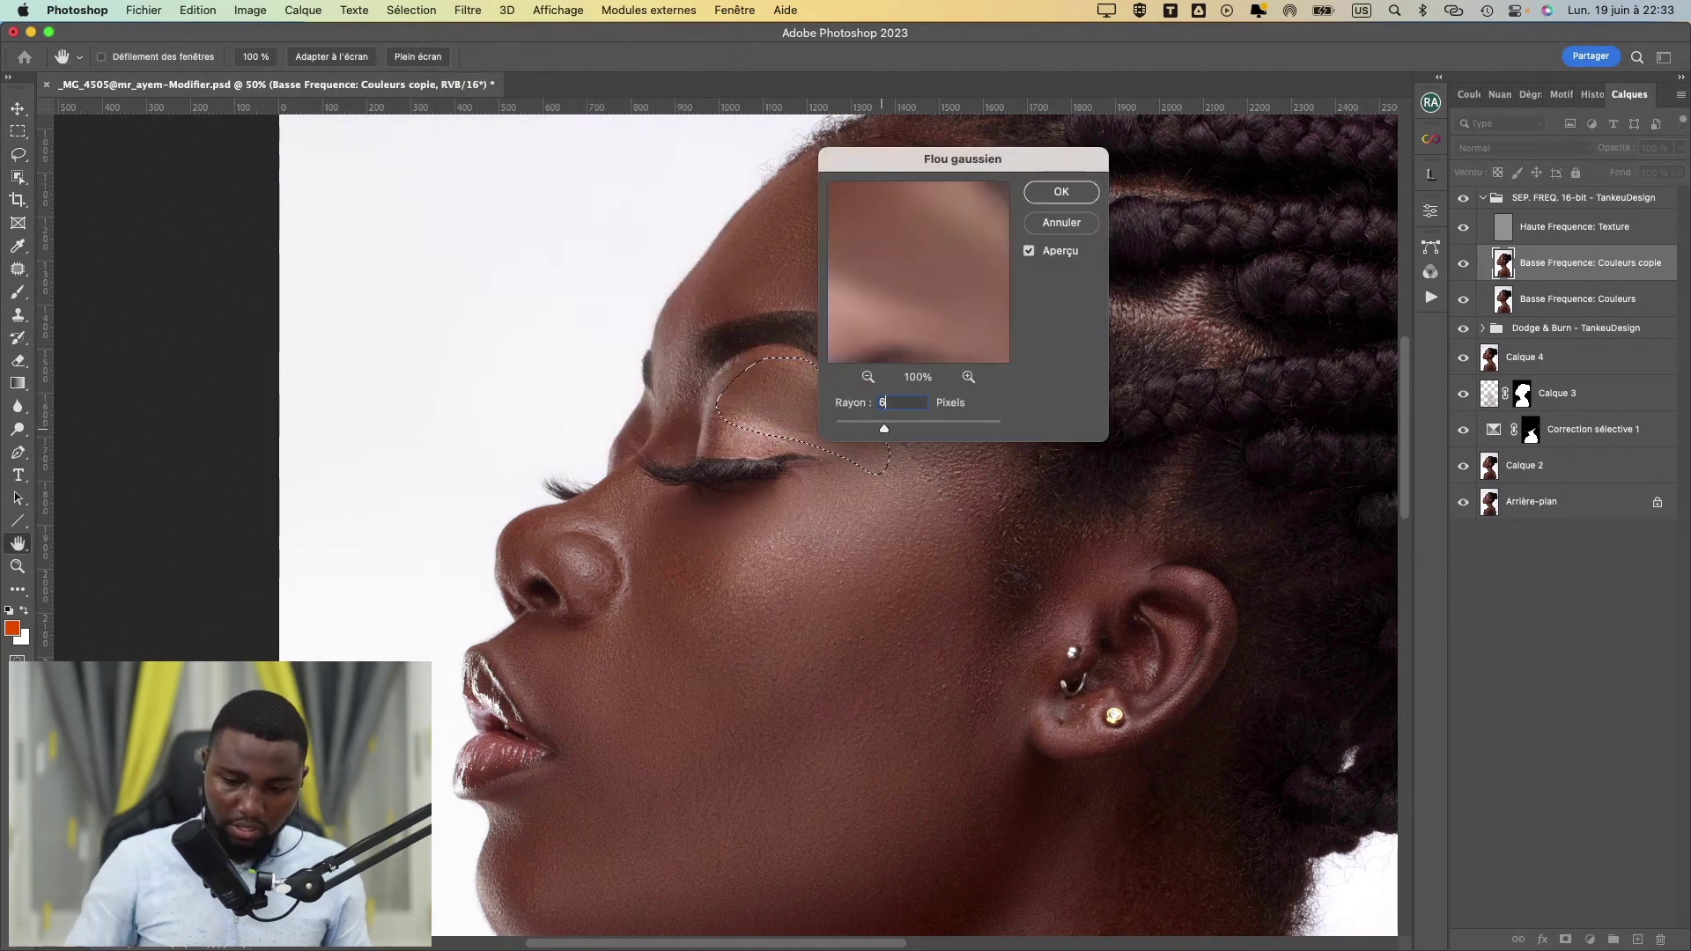
click(1031, 252)
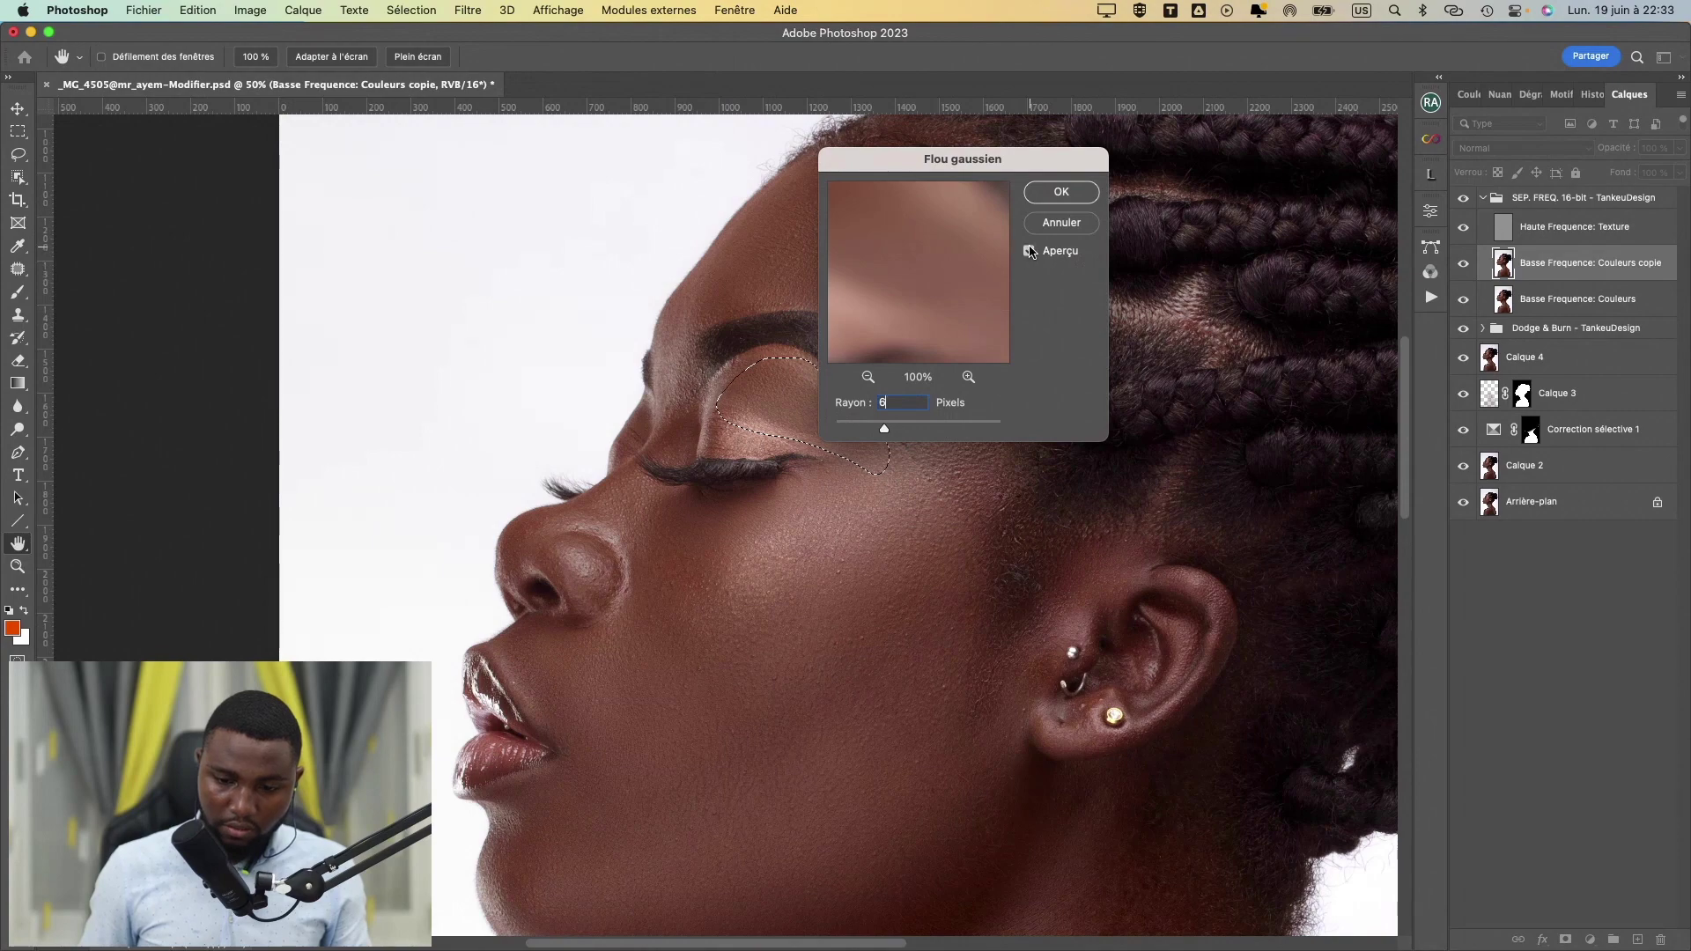
click(1054, 189)
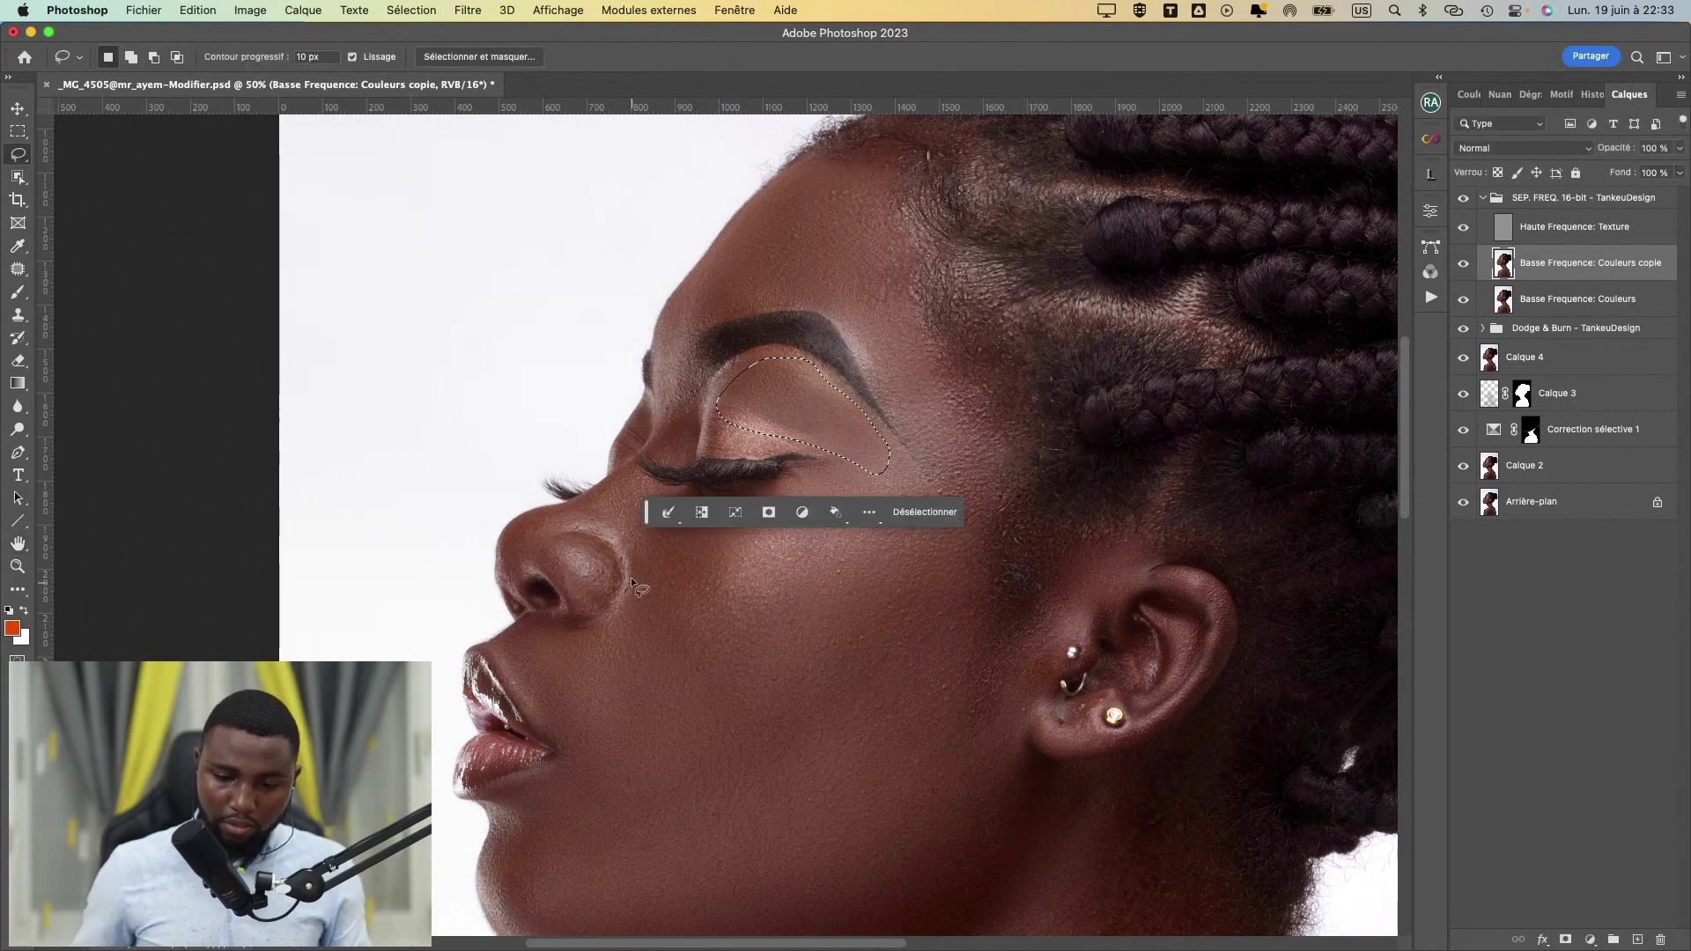
- Lasso the side of the nose between the inner eye and nostril wing, reapply the last Gaussian Blur, and deselect
mouse_move(635, 477)
mouse_down()
mouse_move(584, 509)
mouse_move(620, 555)
mouse_up()
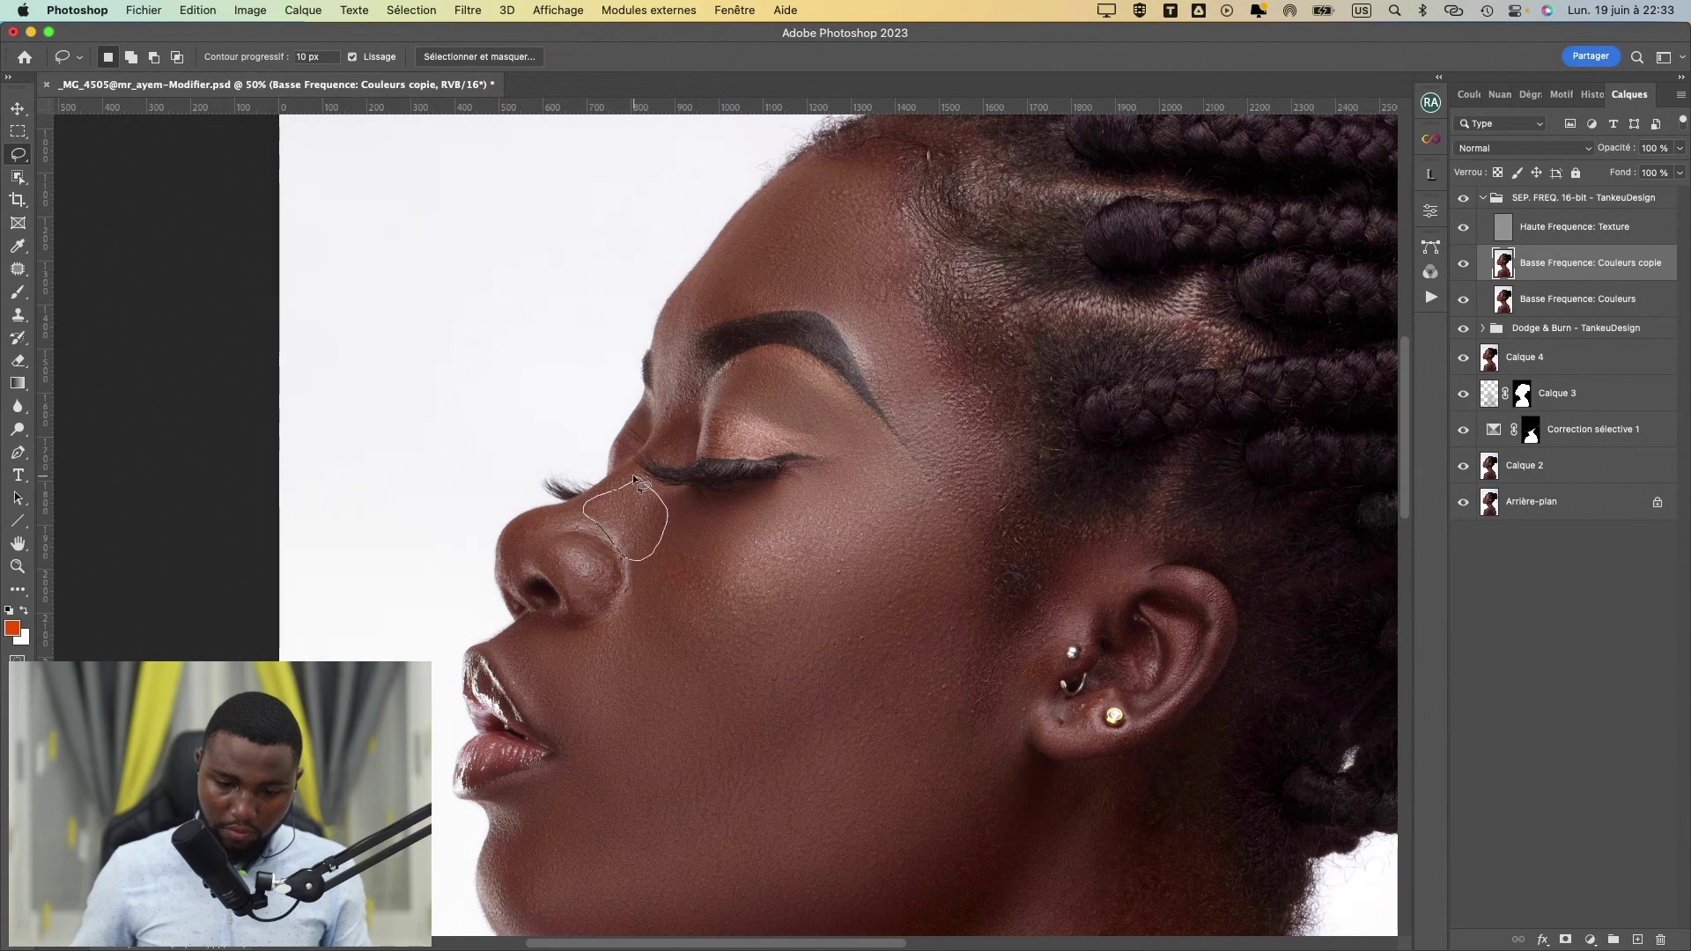
drag(633, 474, 634, 478)
click(467, 10)
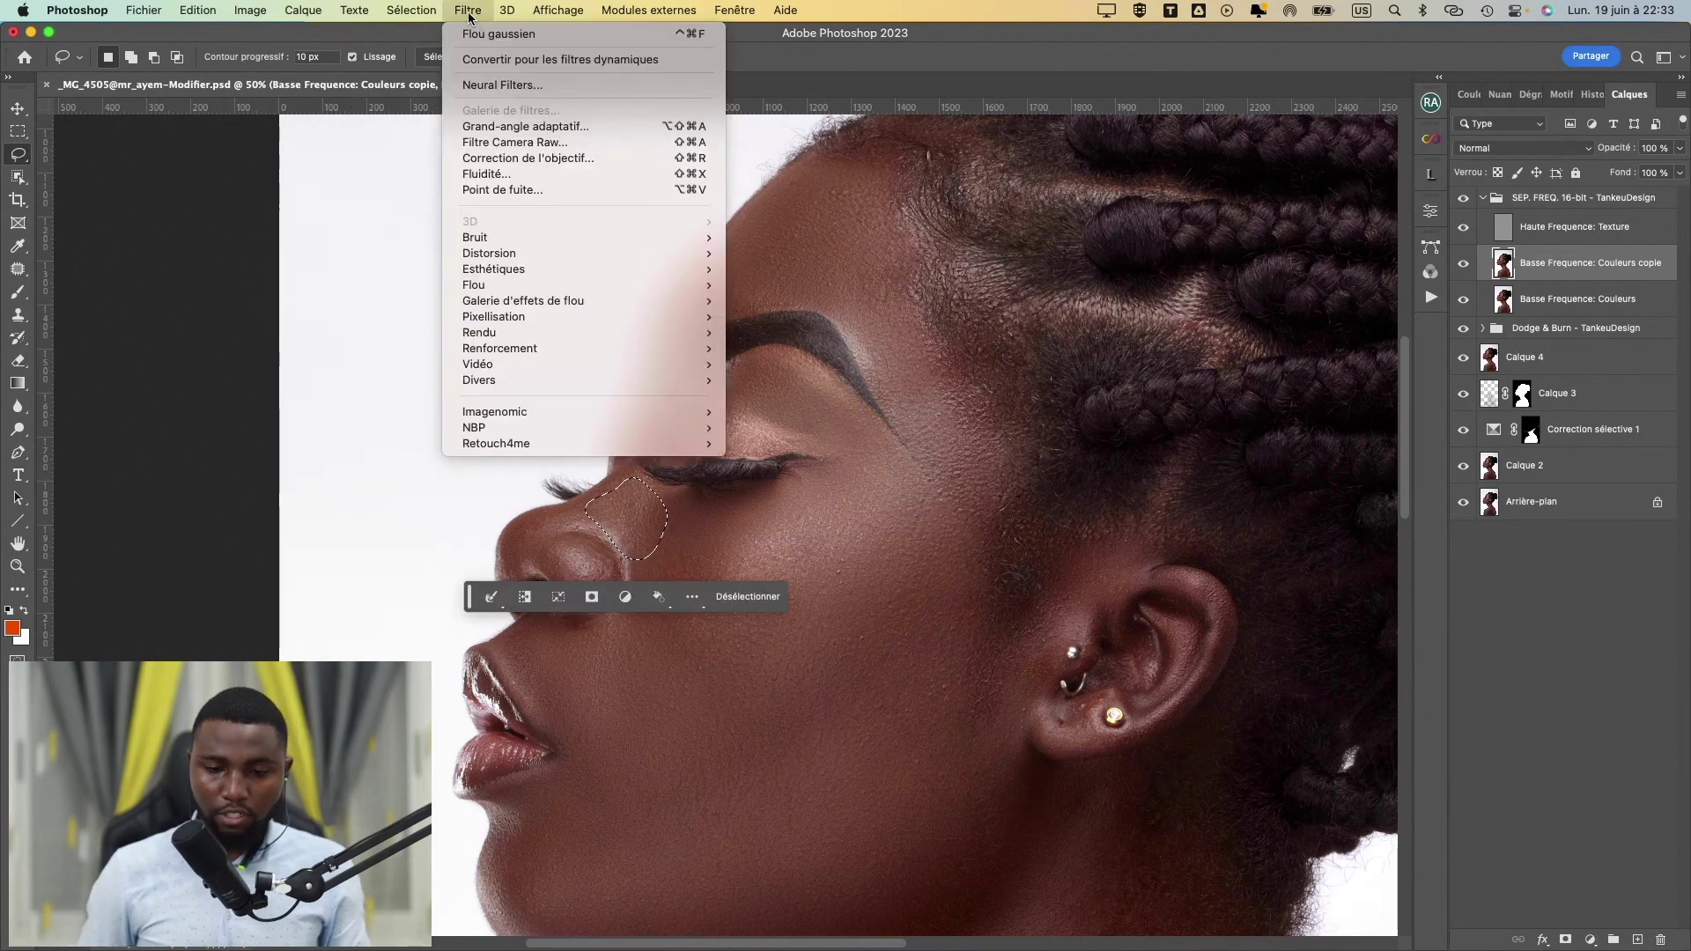
click(498, 34)
key(super+d)
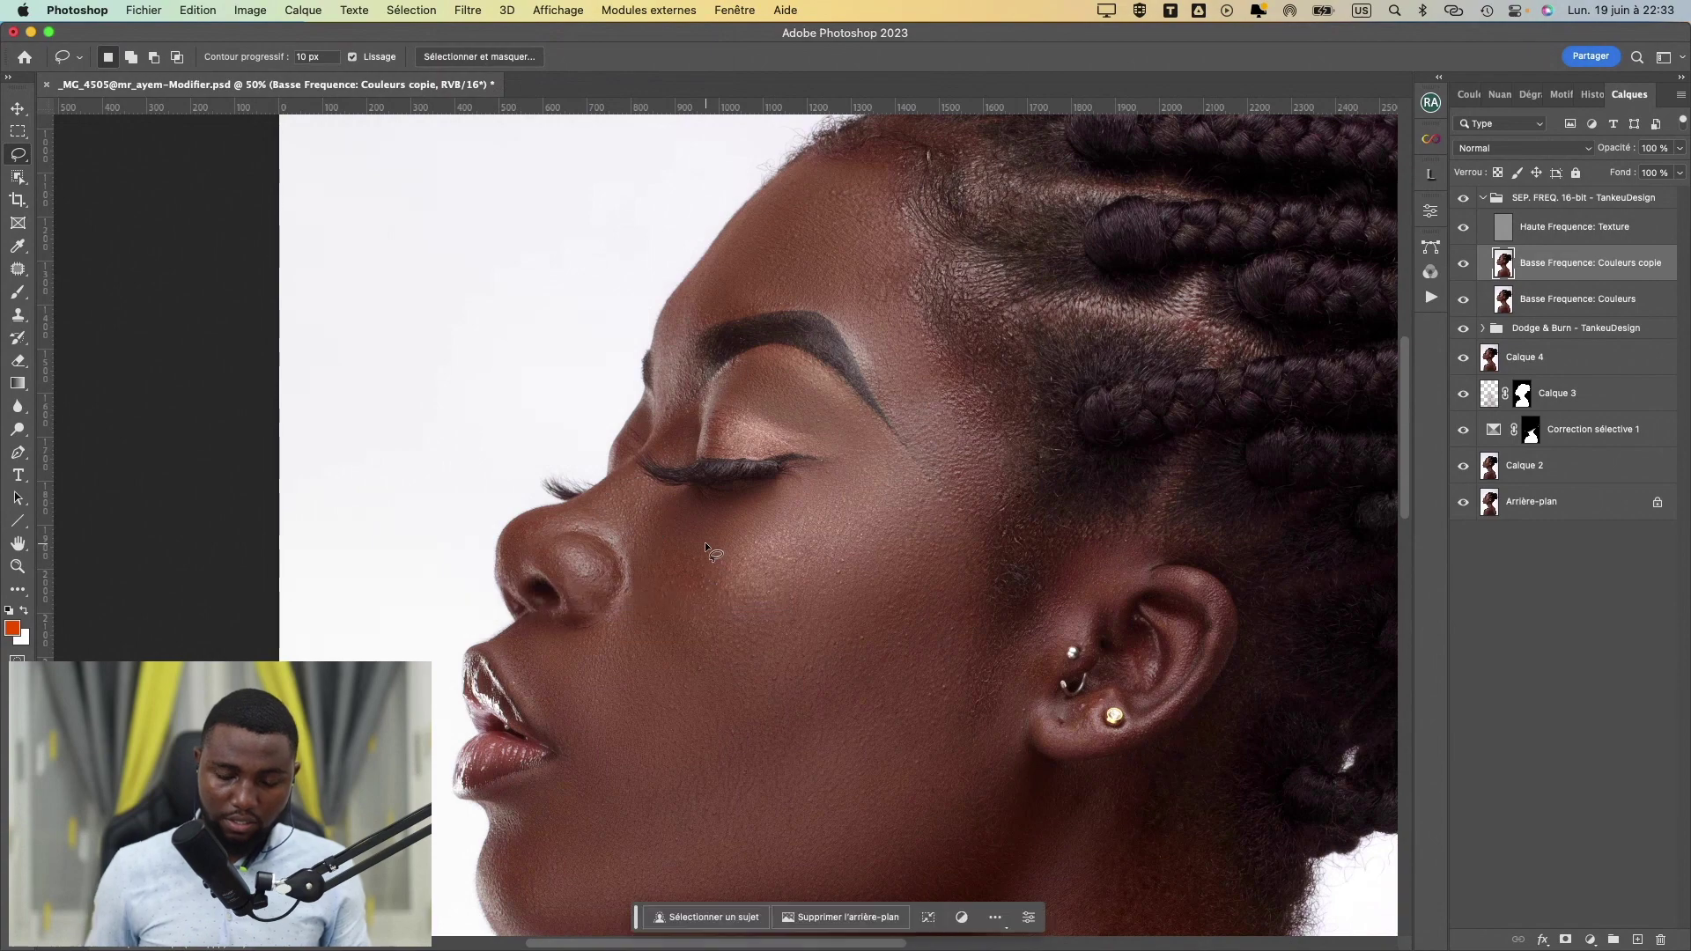
- Lasso the bridge and tip of the nose above the nostril, reapply the last Gaussian Blur, and deselect
drag(599, 505, 561, 504)
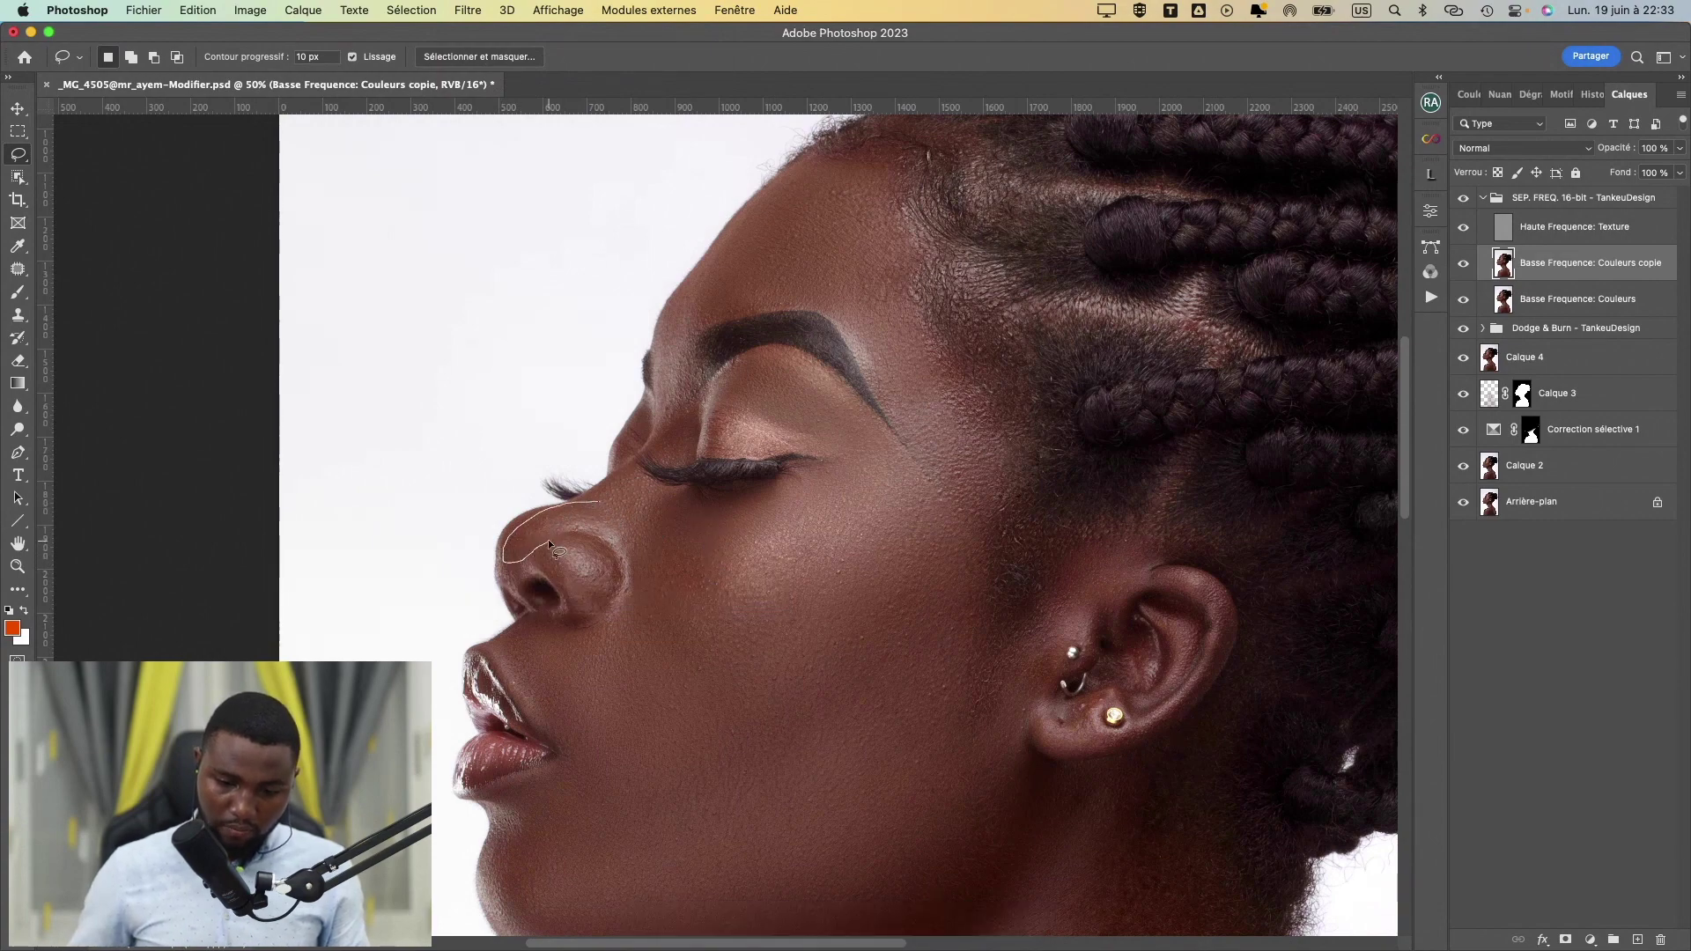
mouse_move(603, 534)
mouse_down()
mouse_move(656, 521)
mouse_move(621, 499)
mouse_move(585, 509)
mouse_up()
click(468, 10)
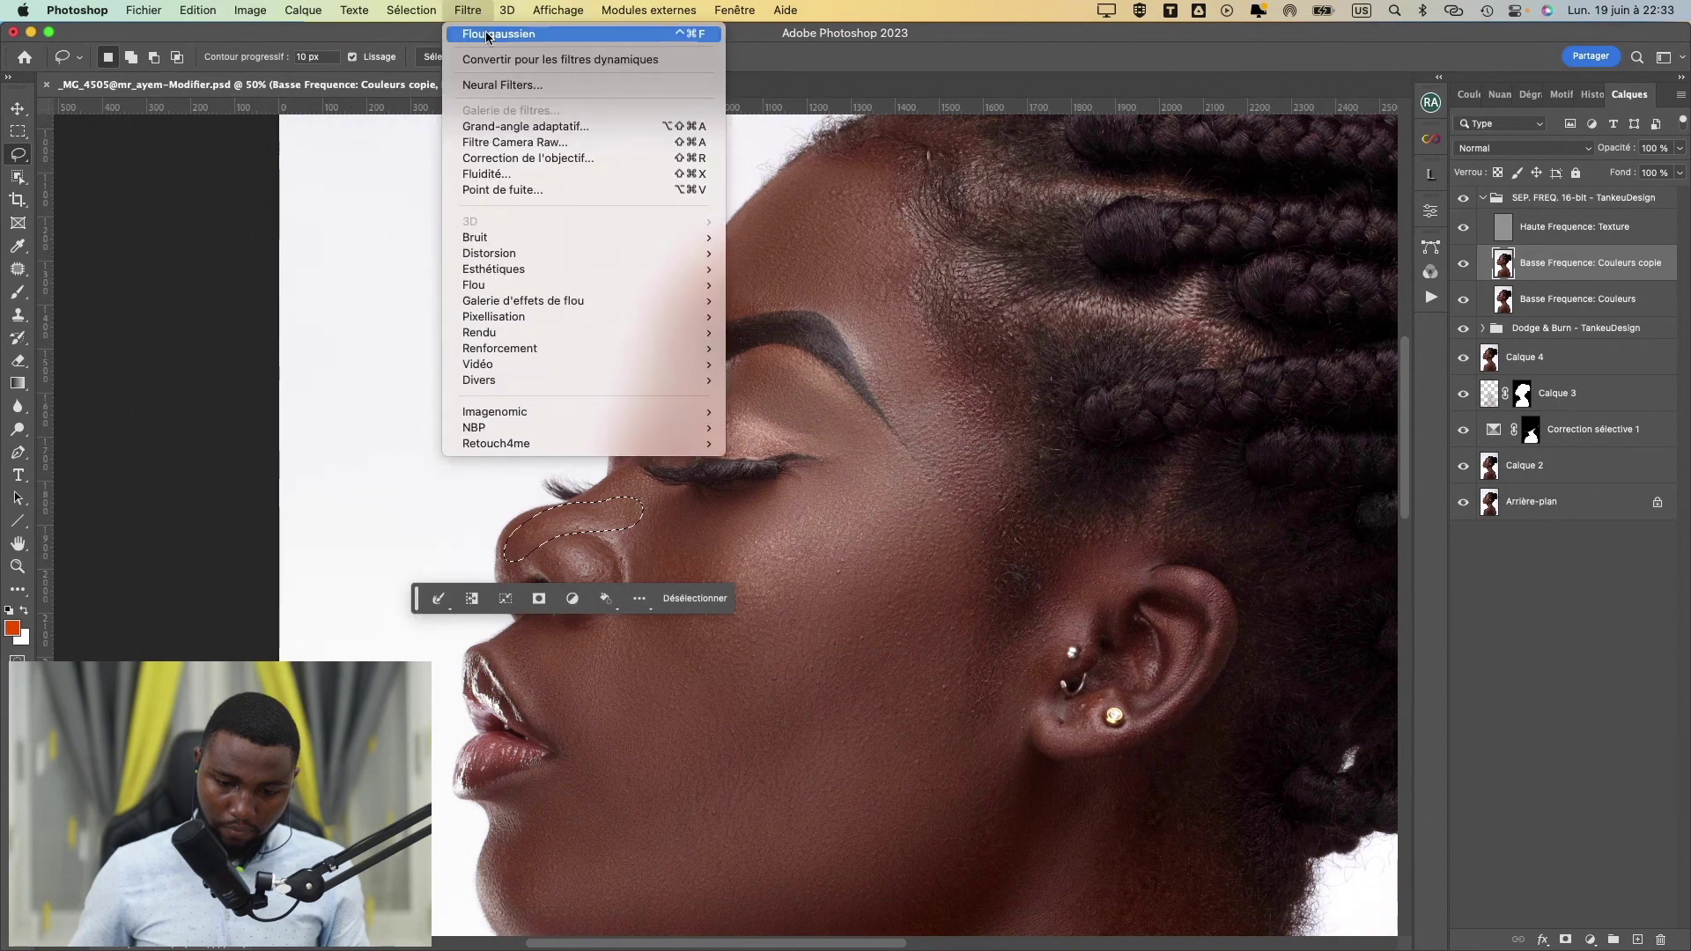
click(486, 32)
key(super+d)
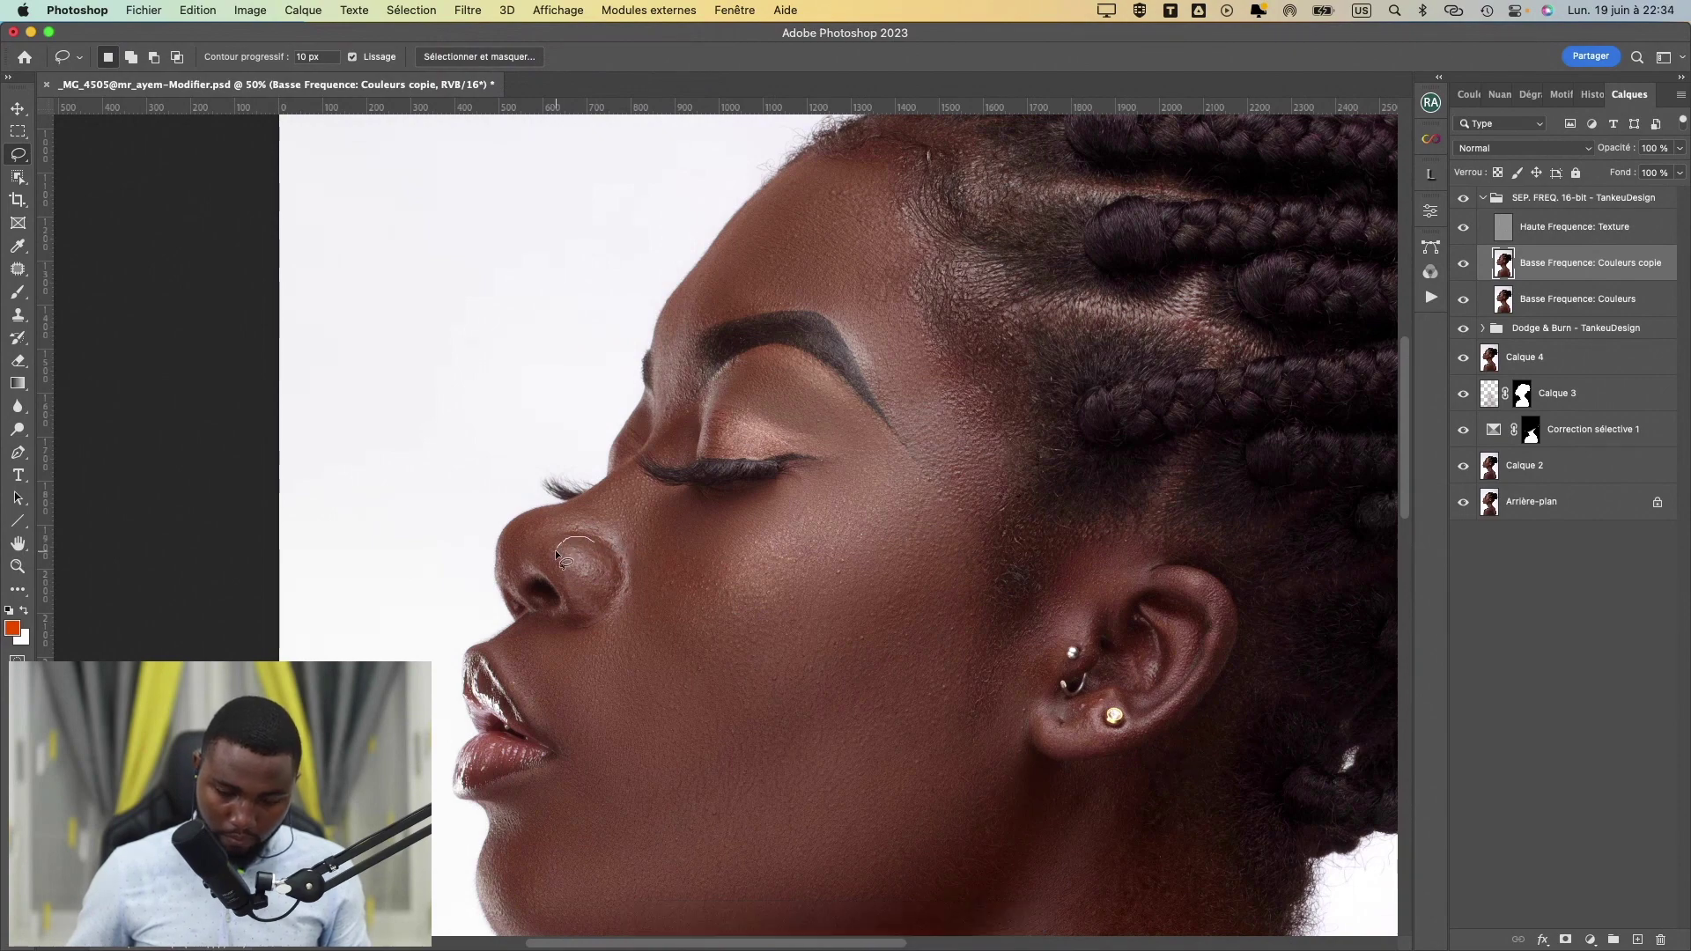
- Lasso the rounded wing of the nostril, reapply the last Gaussian Blur, and deselect
drag(571, 614, 608, 610)
drag(599, 540, 600, 540)
click(455, 11)
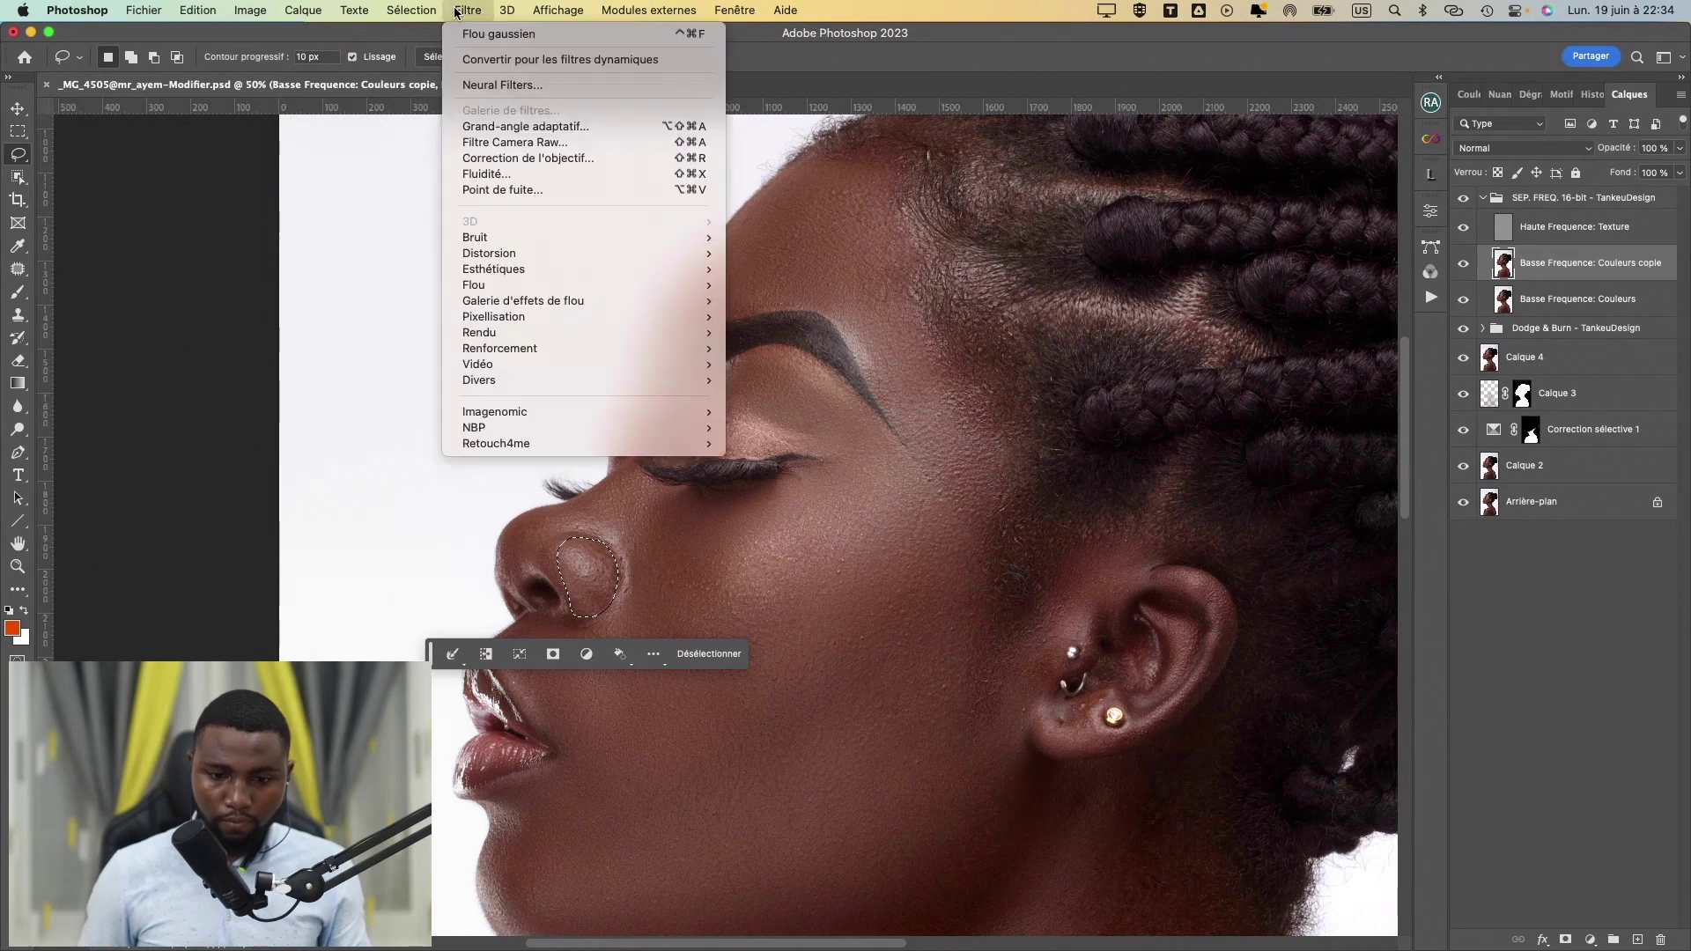
click(476, 34)
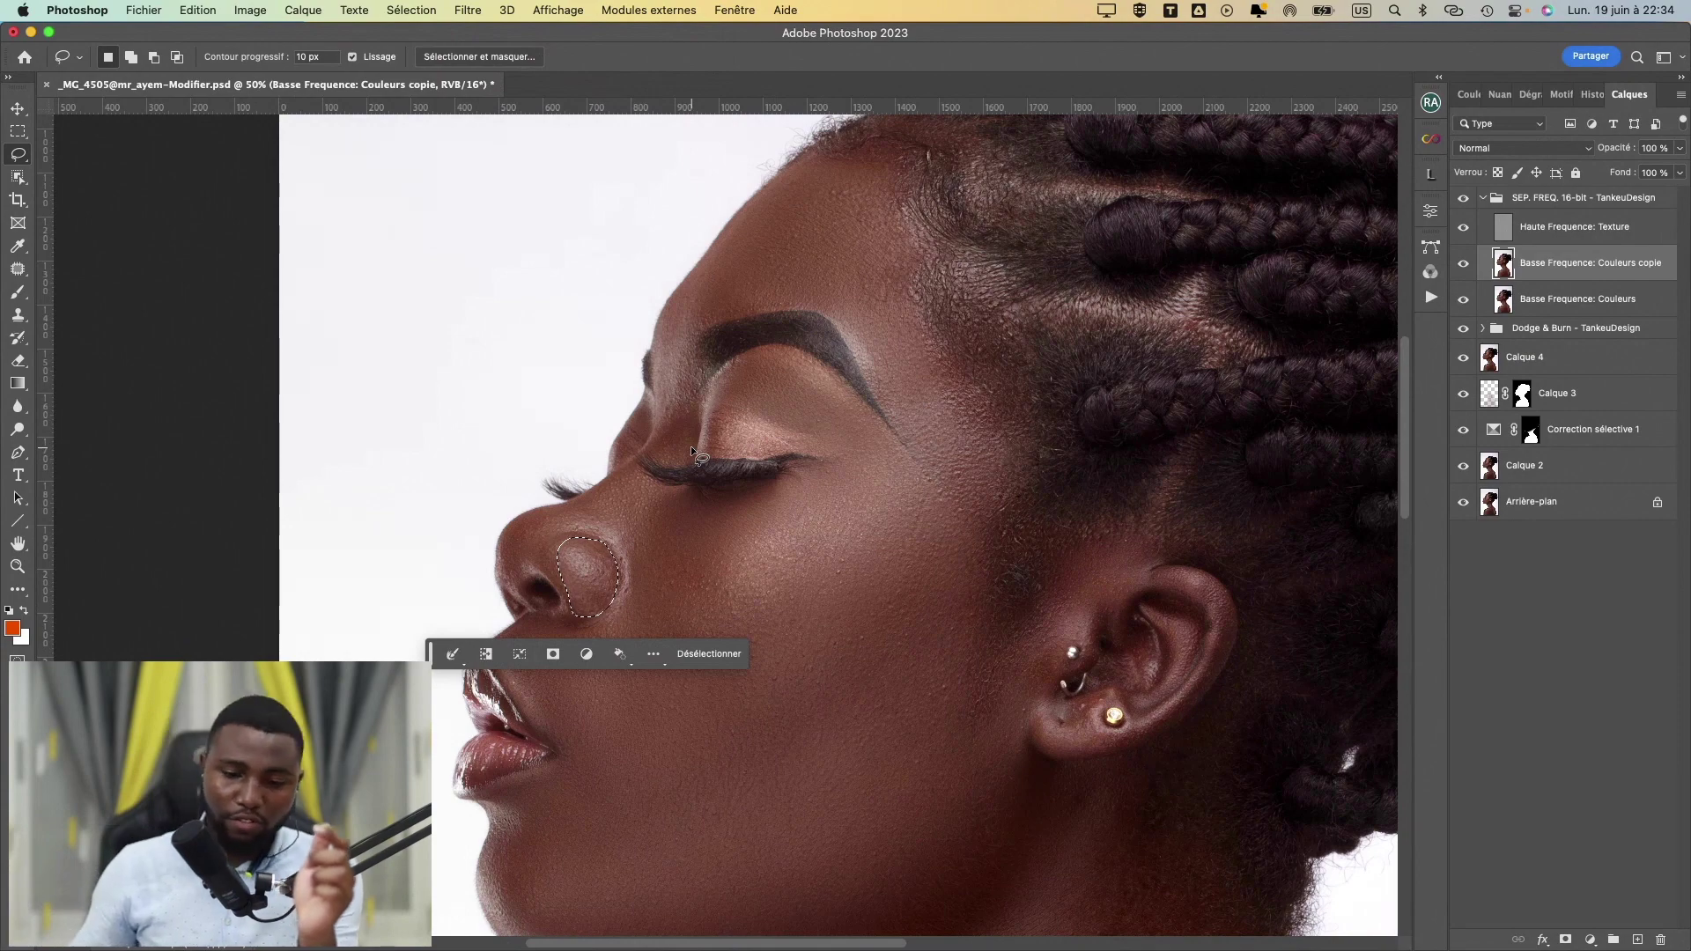
key(super+d)
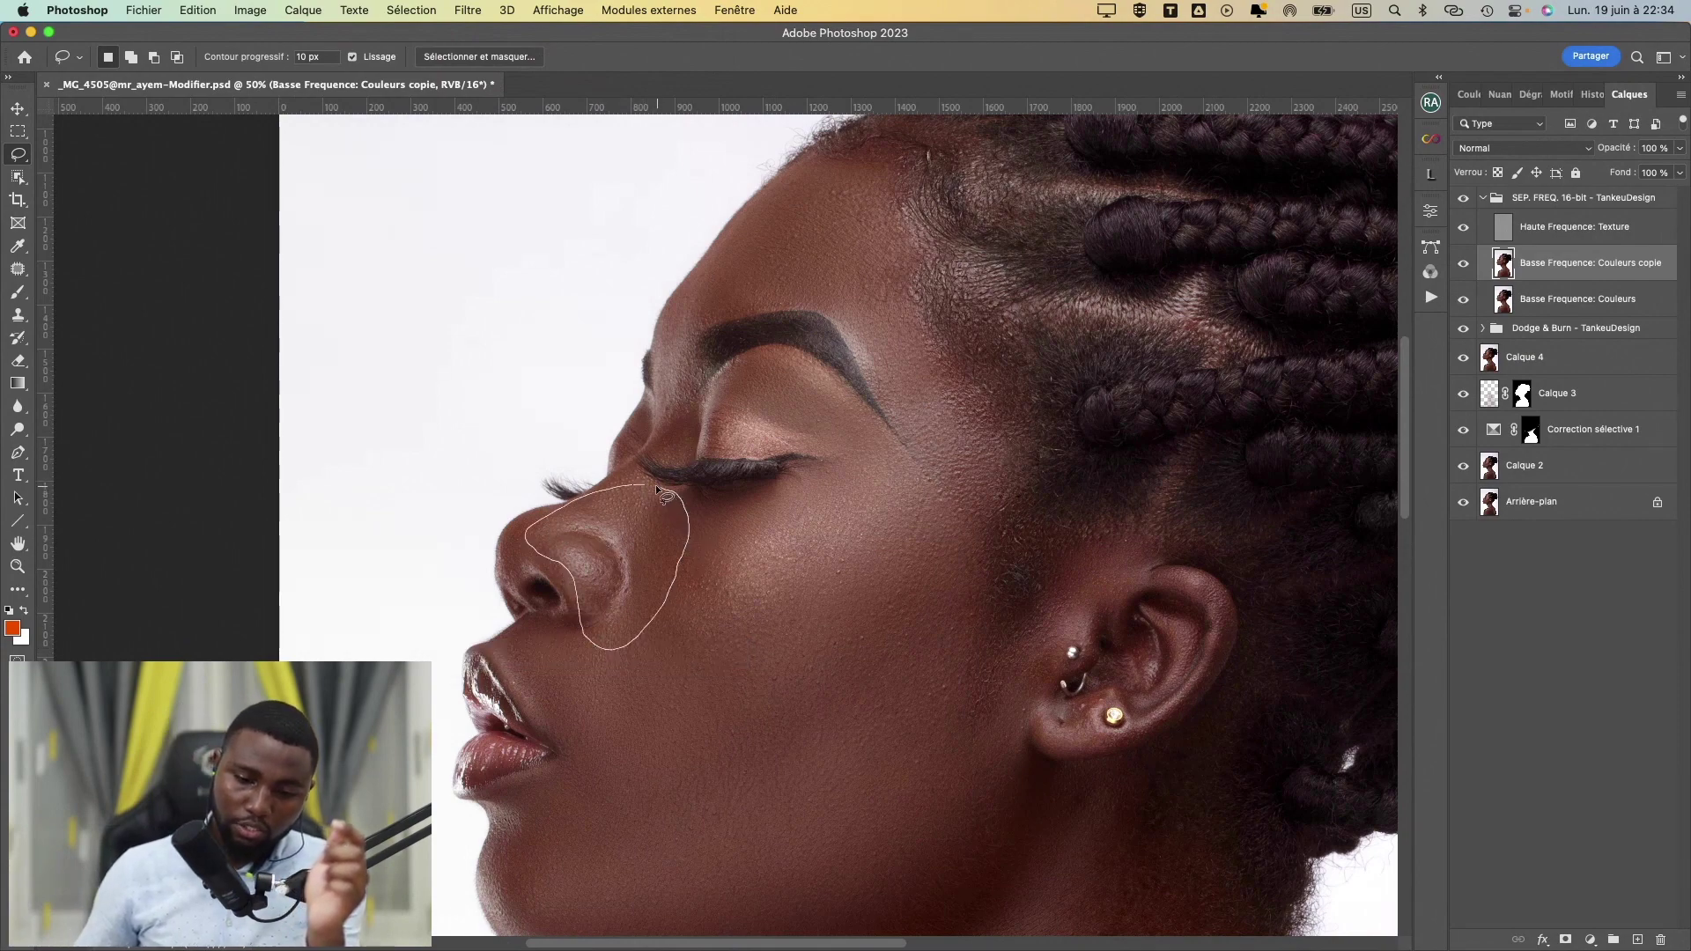
- Lasso the front of the forehead down between the eyebrows to the nose root, reapply the last Gaussian Blur, and deselect
drag(657, 489, 645, 481)
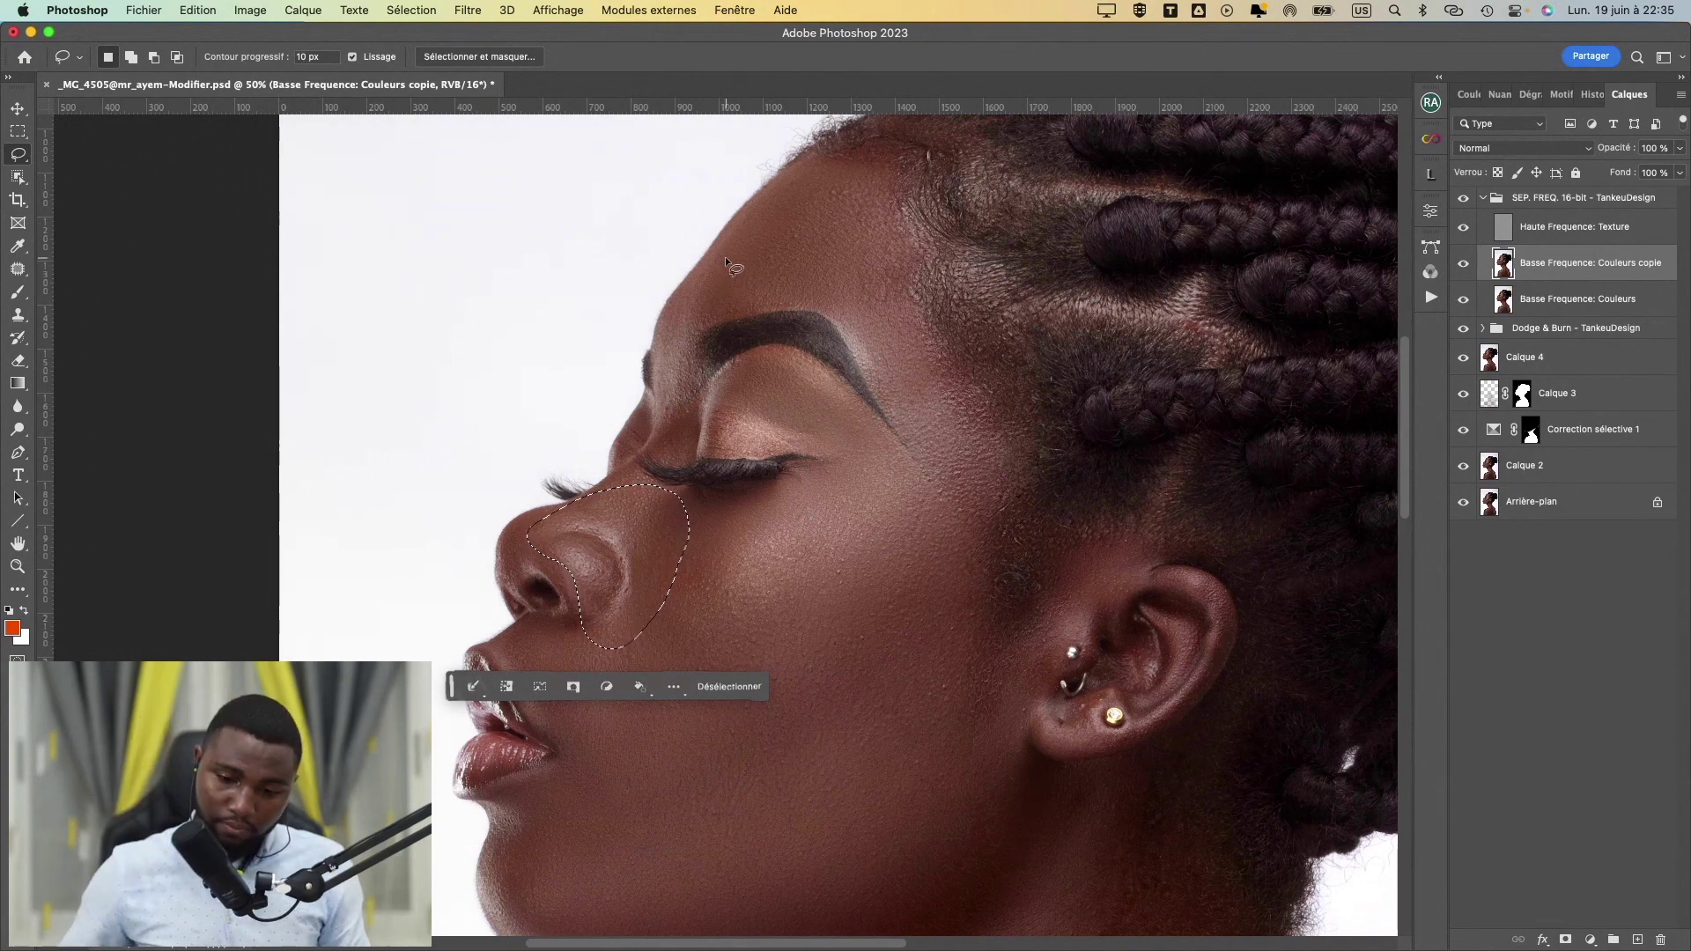
drag(726, 257, 689, 287)
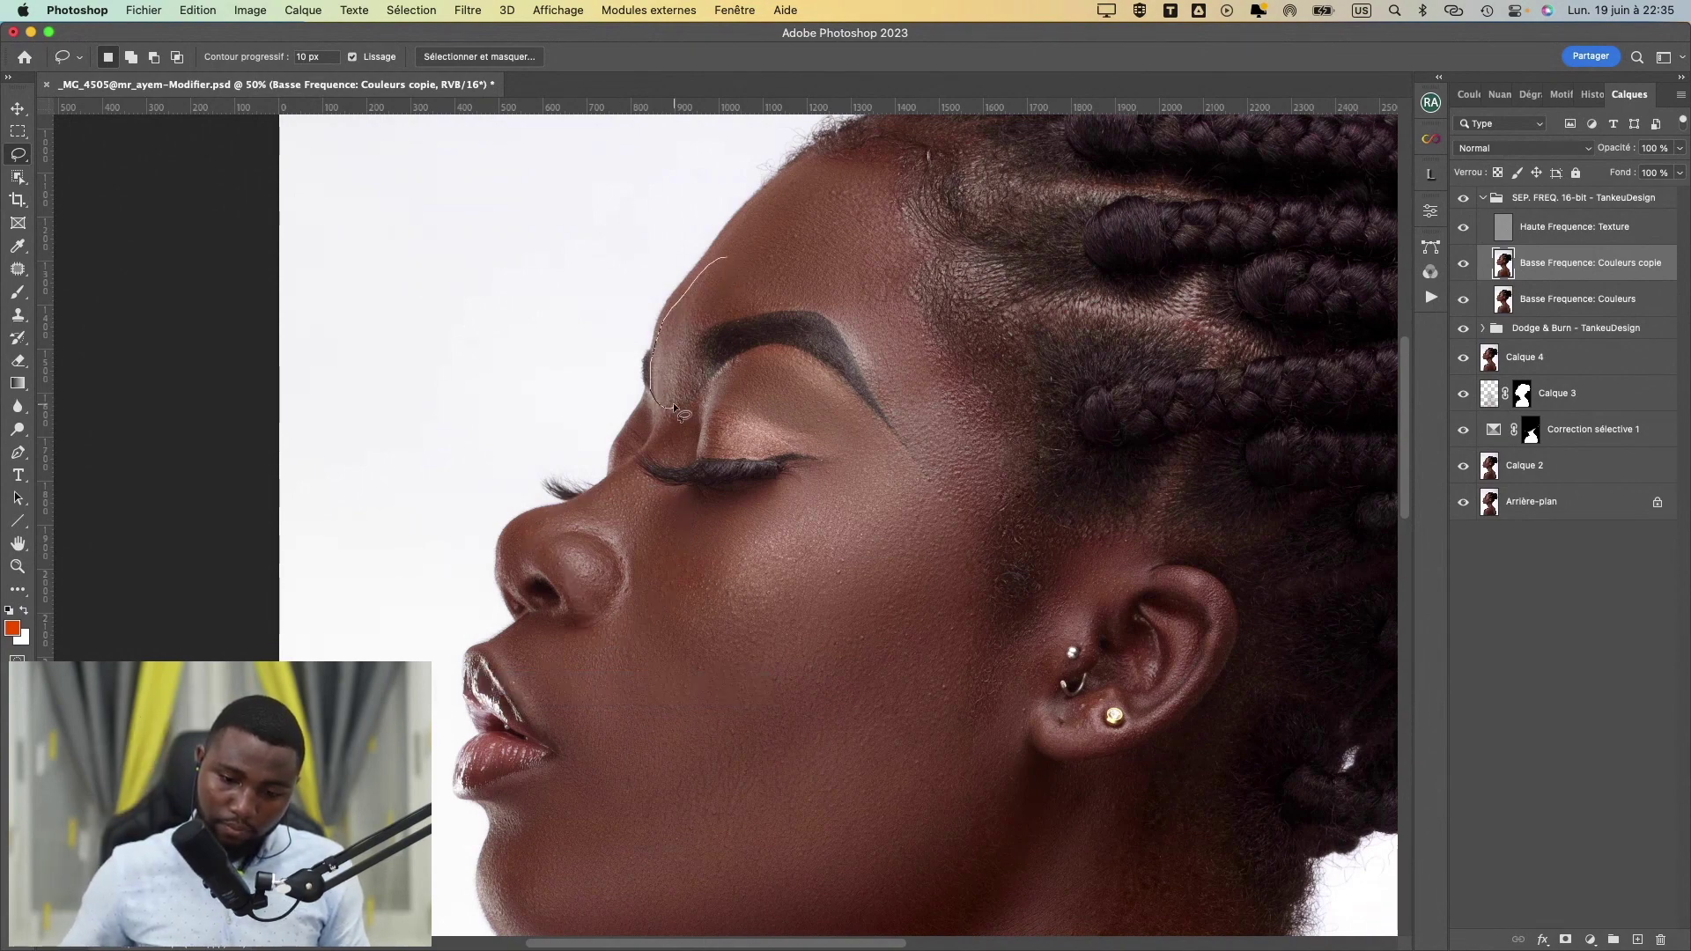
mouse_move(680, 378)
mouse_down()
mouse_move(763, 278)
mouse_move(738, 257)
mouse_up()
click(468, 11)
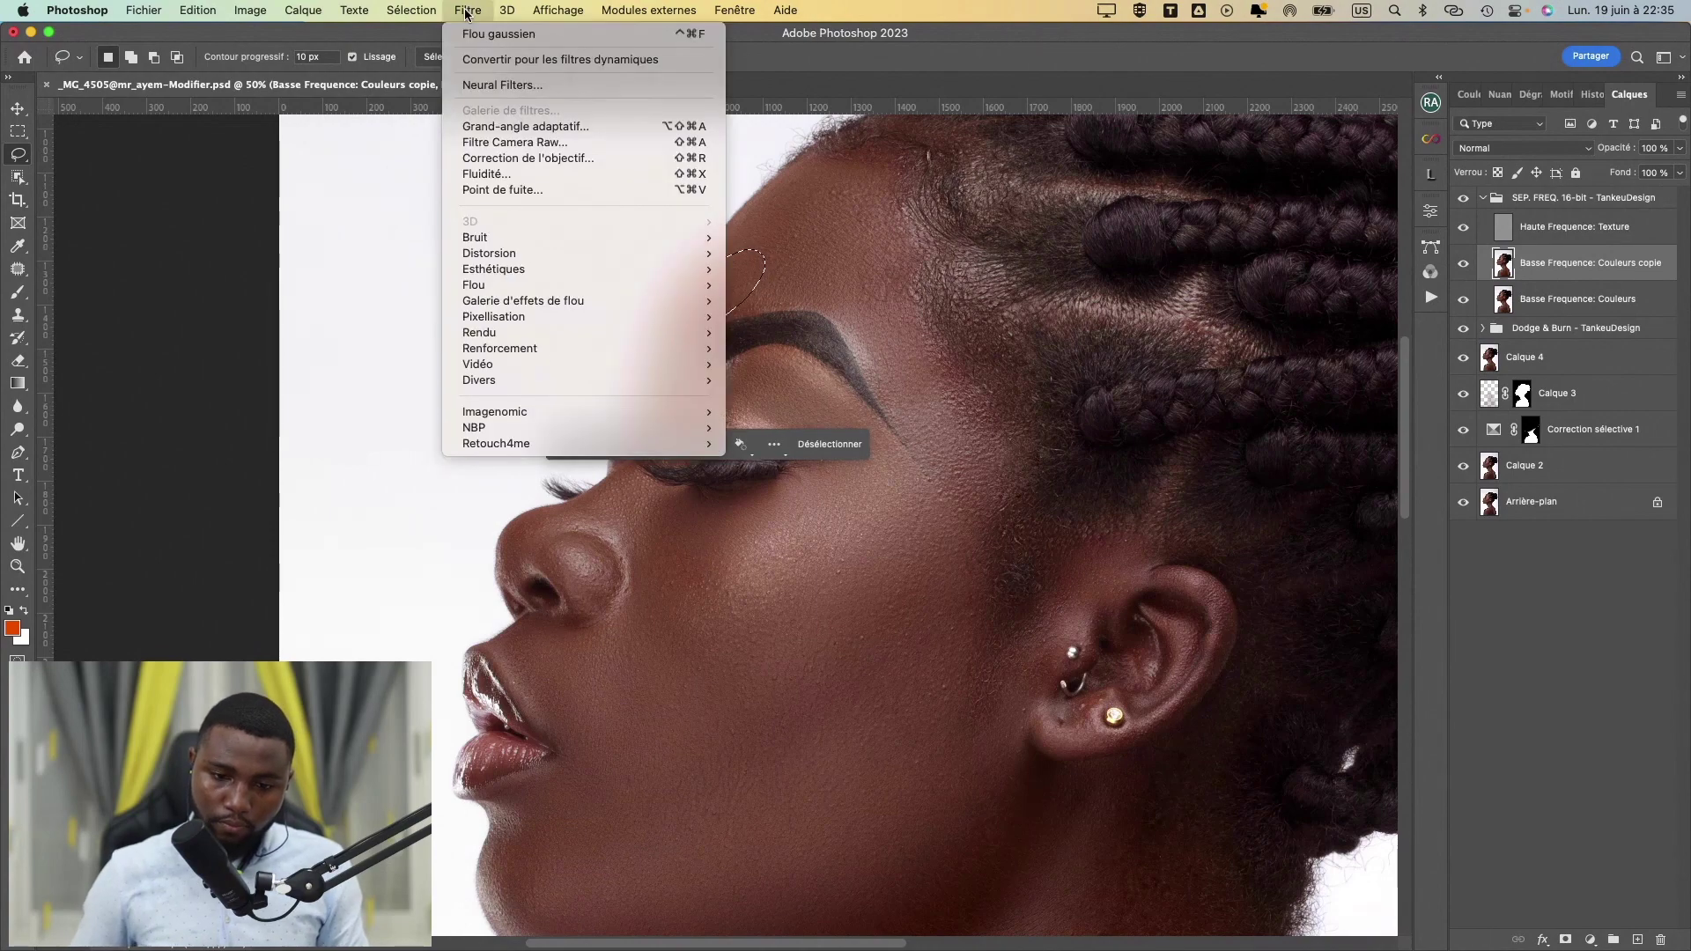
click(487, 35)
key(super+d)
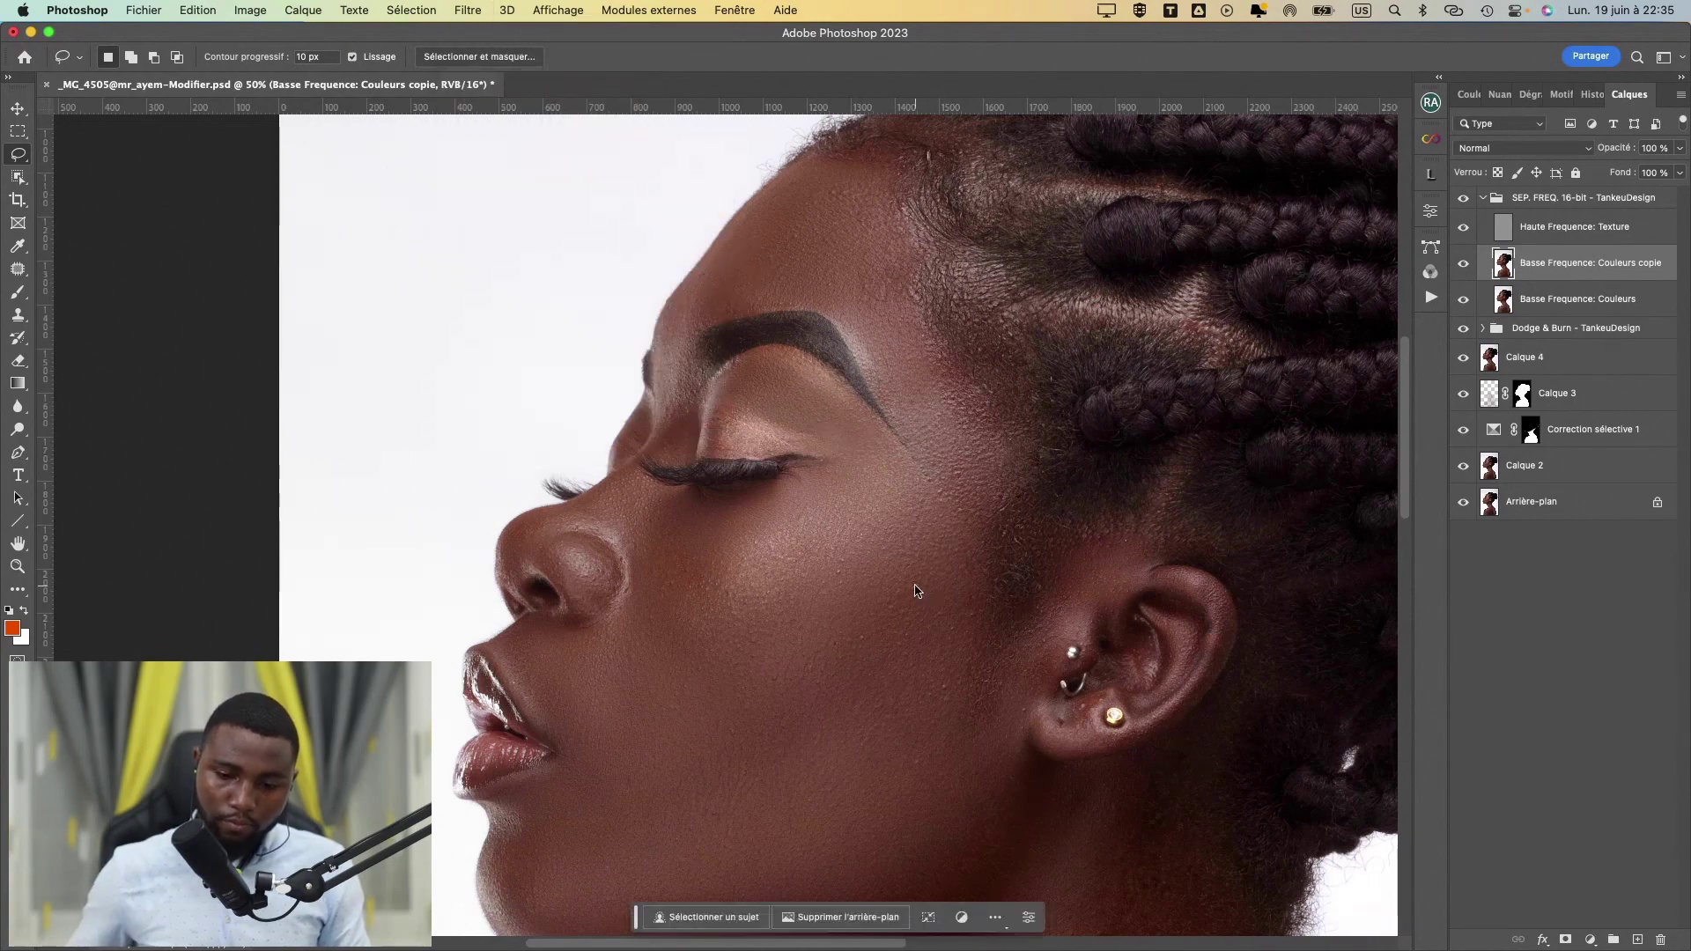
- Lasso the side of the neck from below the ear down past the creases, and apply a Gaussian Blur with a 12-pixel radius
drag(784, 813, 739, 500)
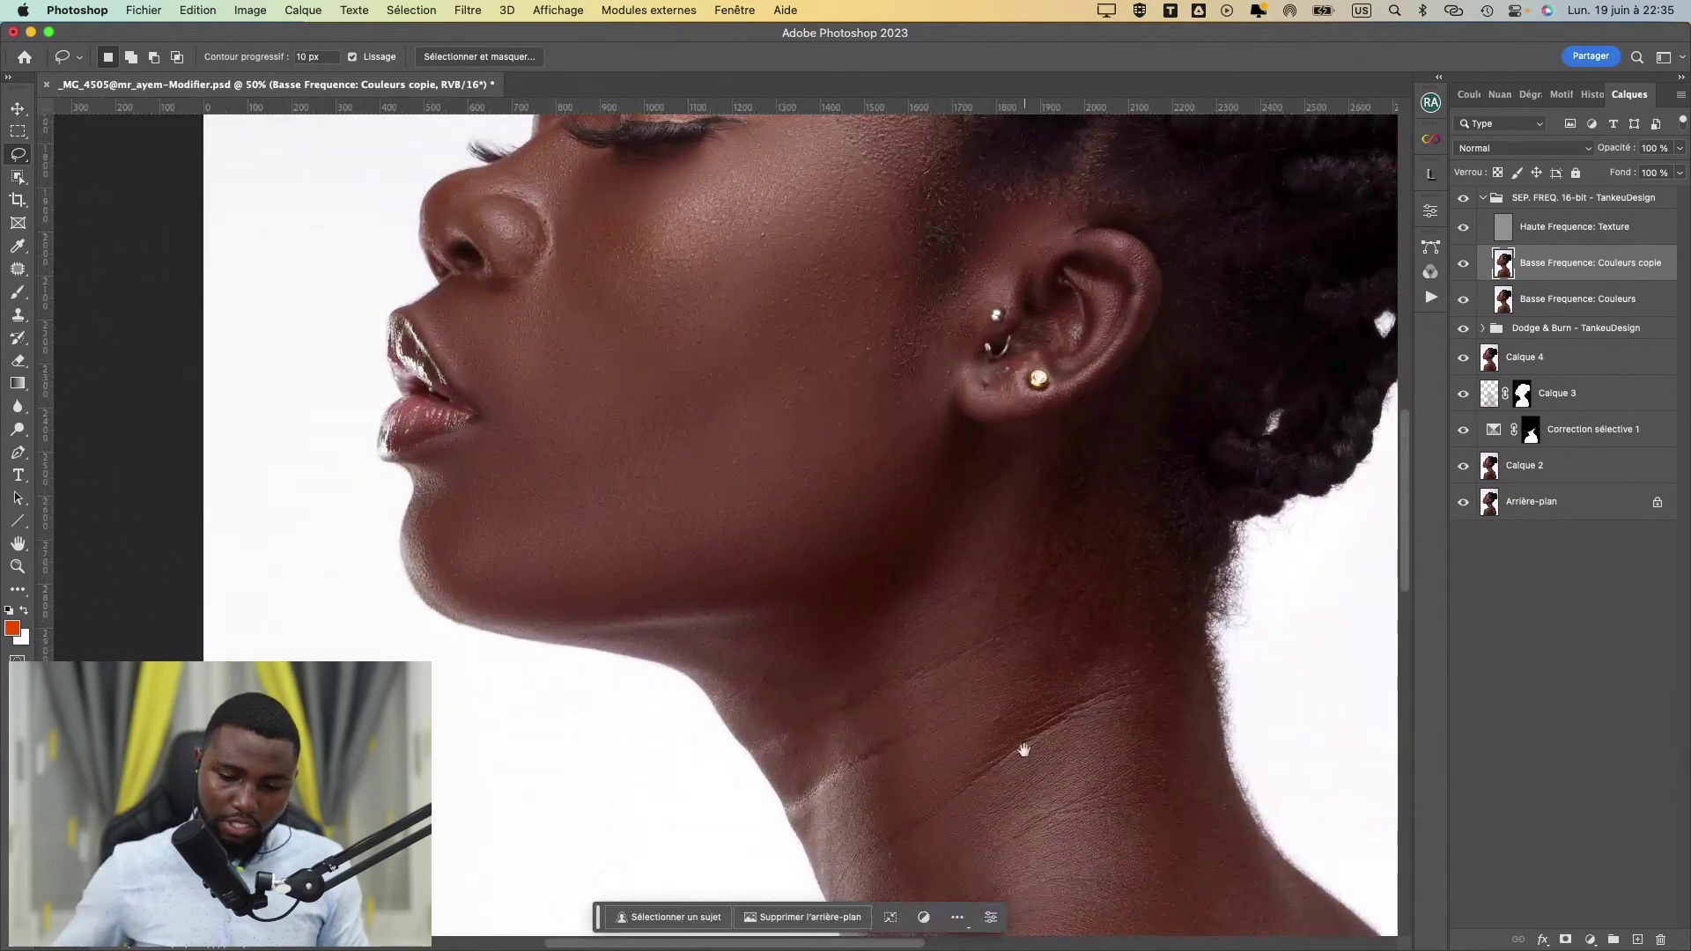
drag(1023, 750, 732, 589)
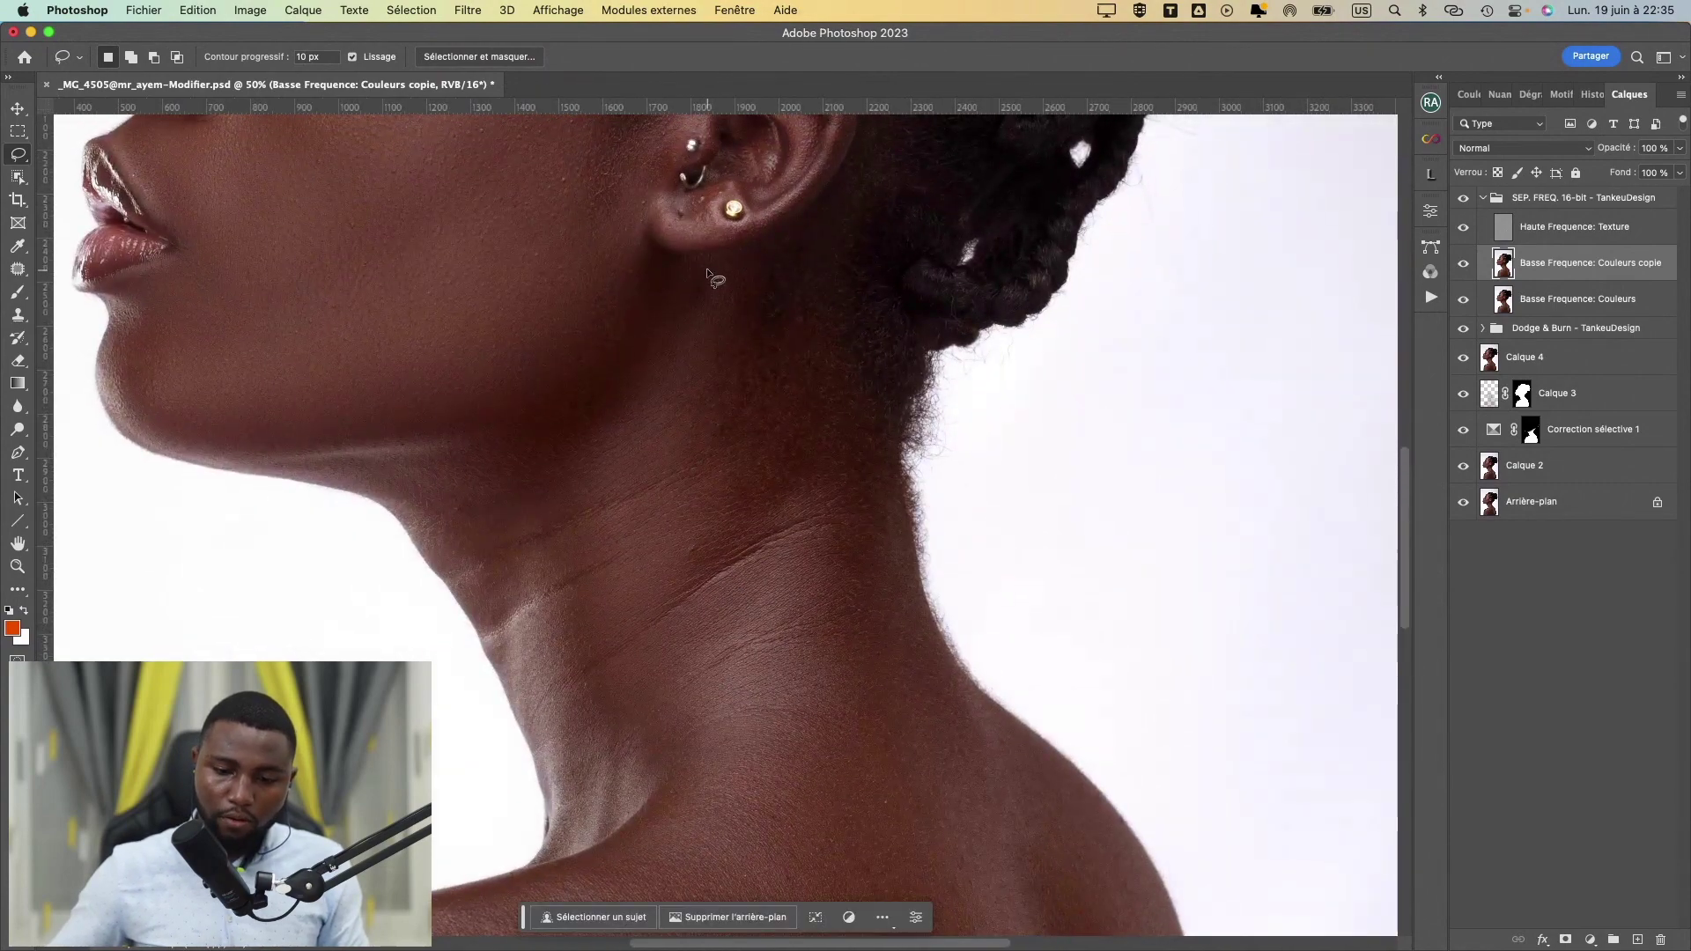
mouse_move(707, 267)
mouse_down()
mouse_move(627, 368)
mouse_move(617, 478)
mouse_move(705, 650)
mouse_up()
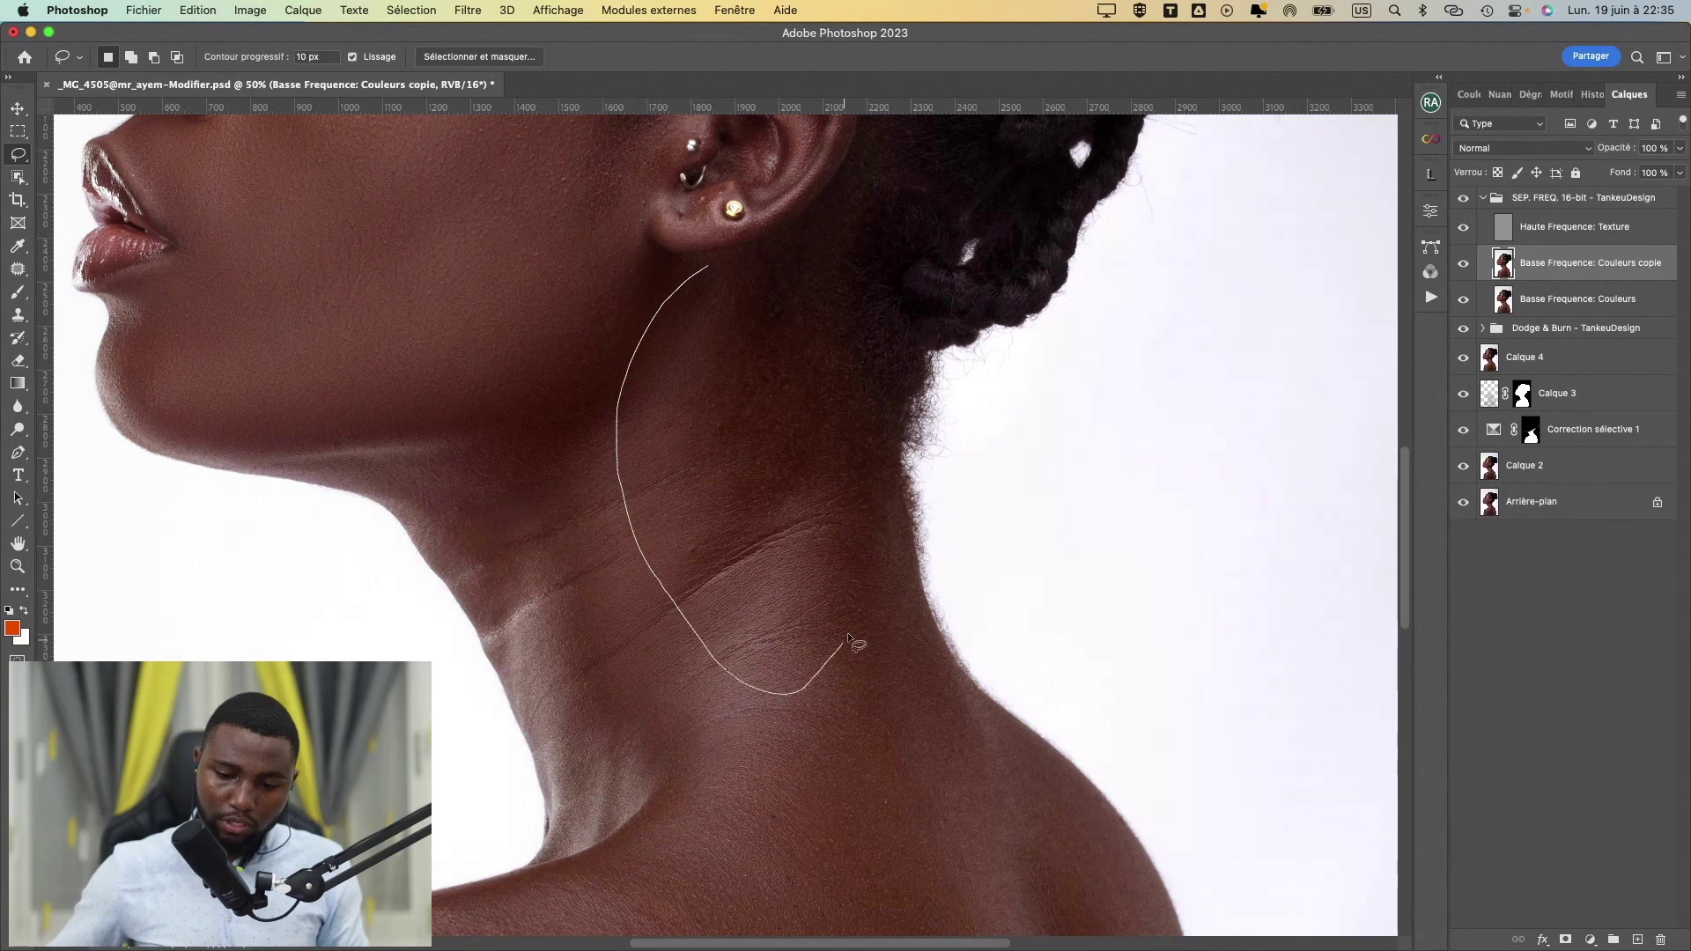
mouse_move(848, 634)
mouse_down()
mouse_move(888, 481)
mouse_move(867, 202)
mouse_move(855, 184)
mouse_move(716, 261)
mouse_up()
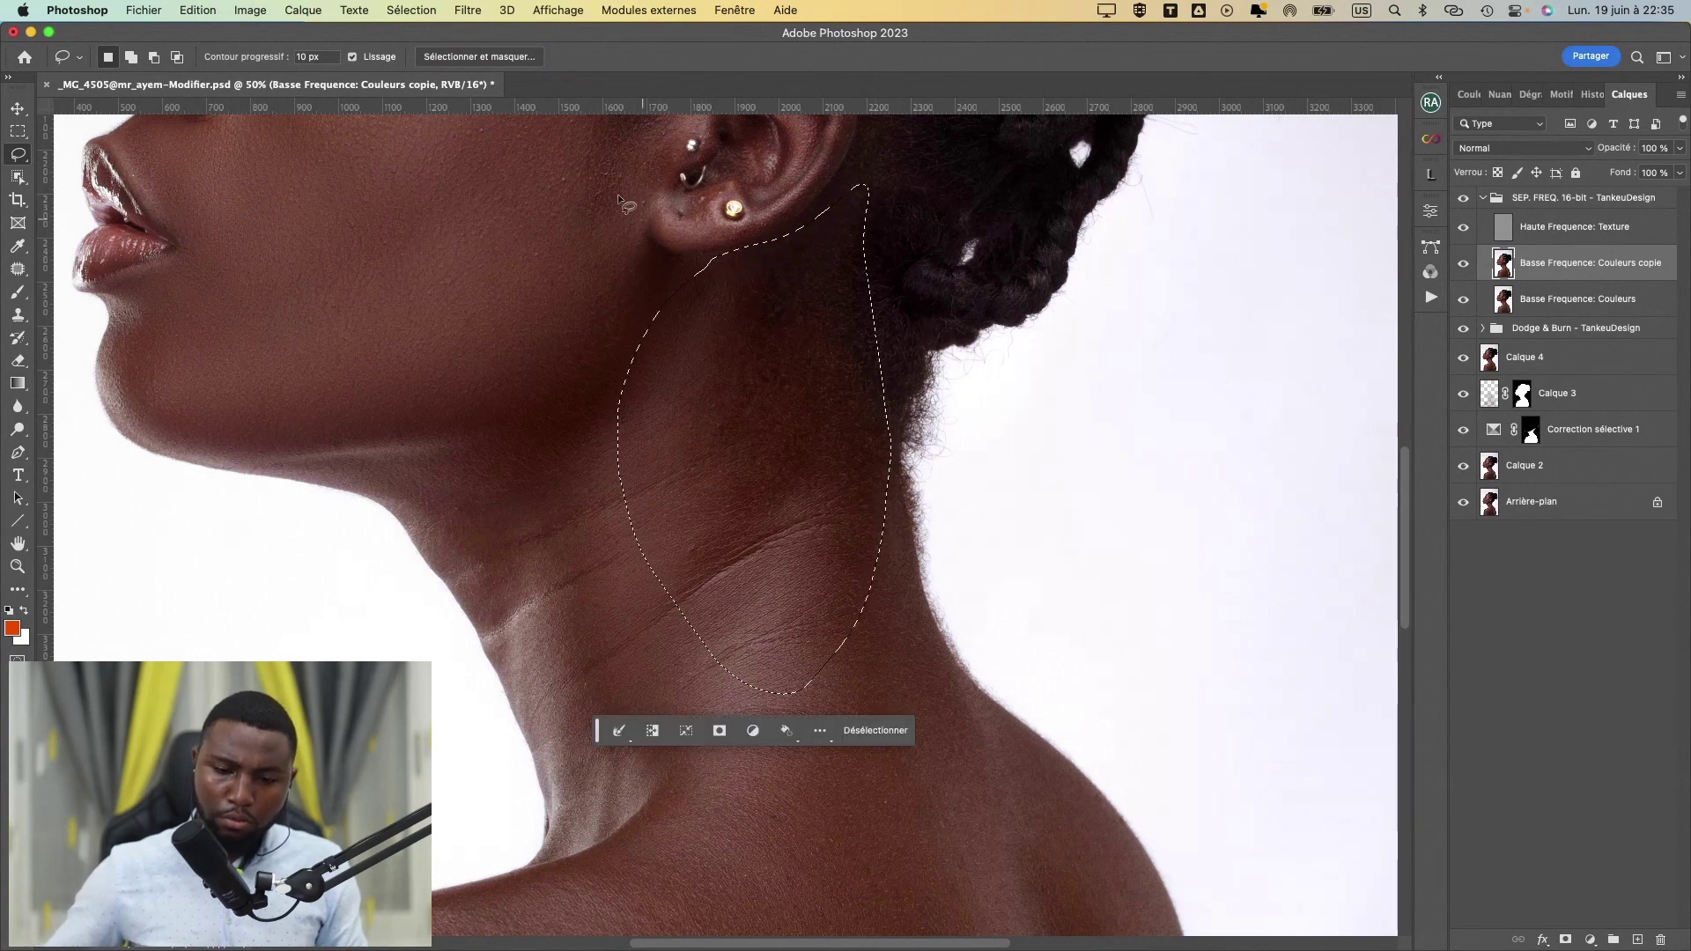
click(478, 12)
mouse_move(640, 285)
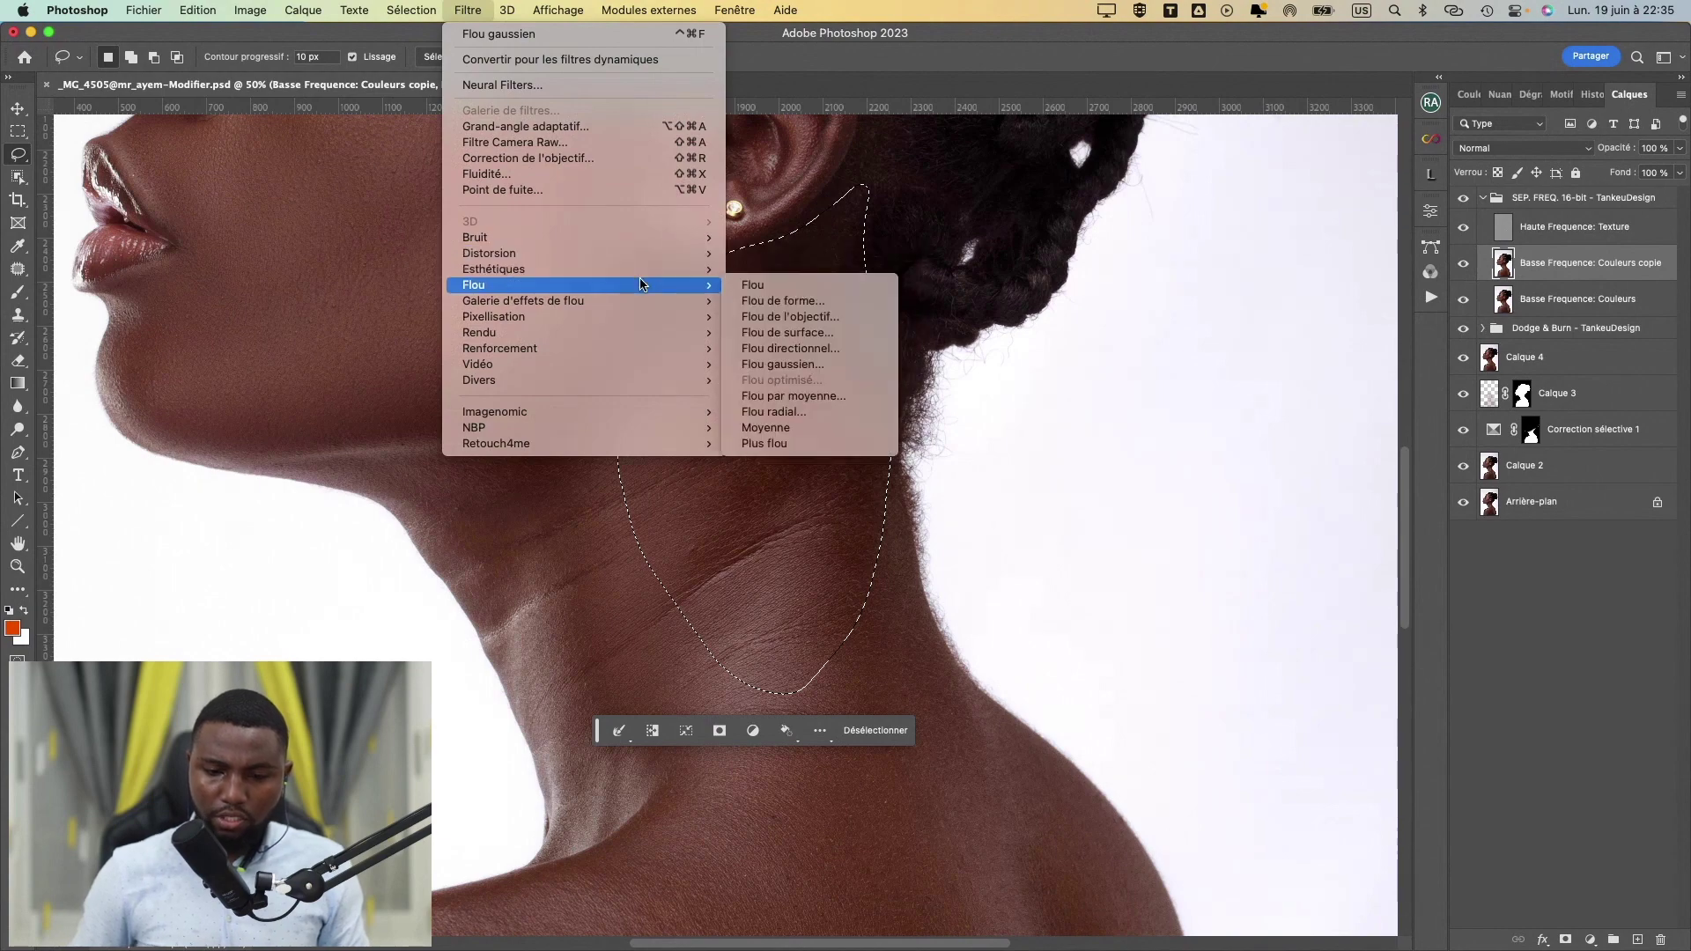
click(822, 364)
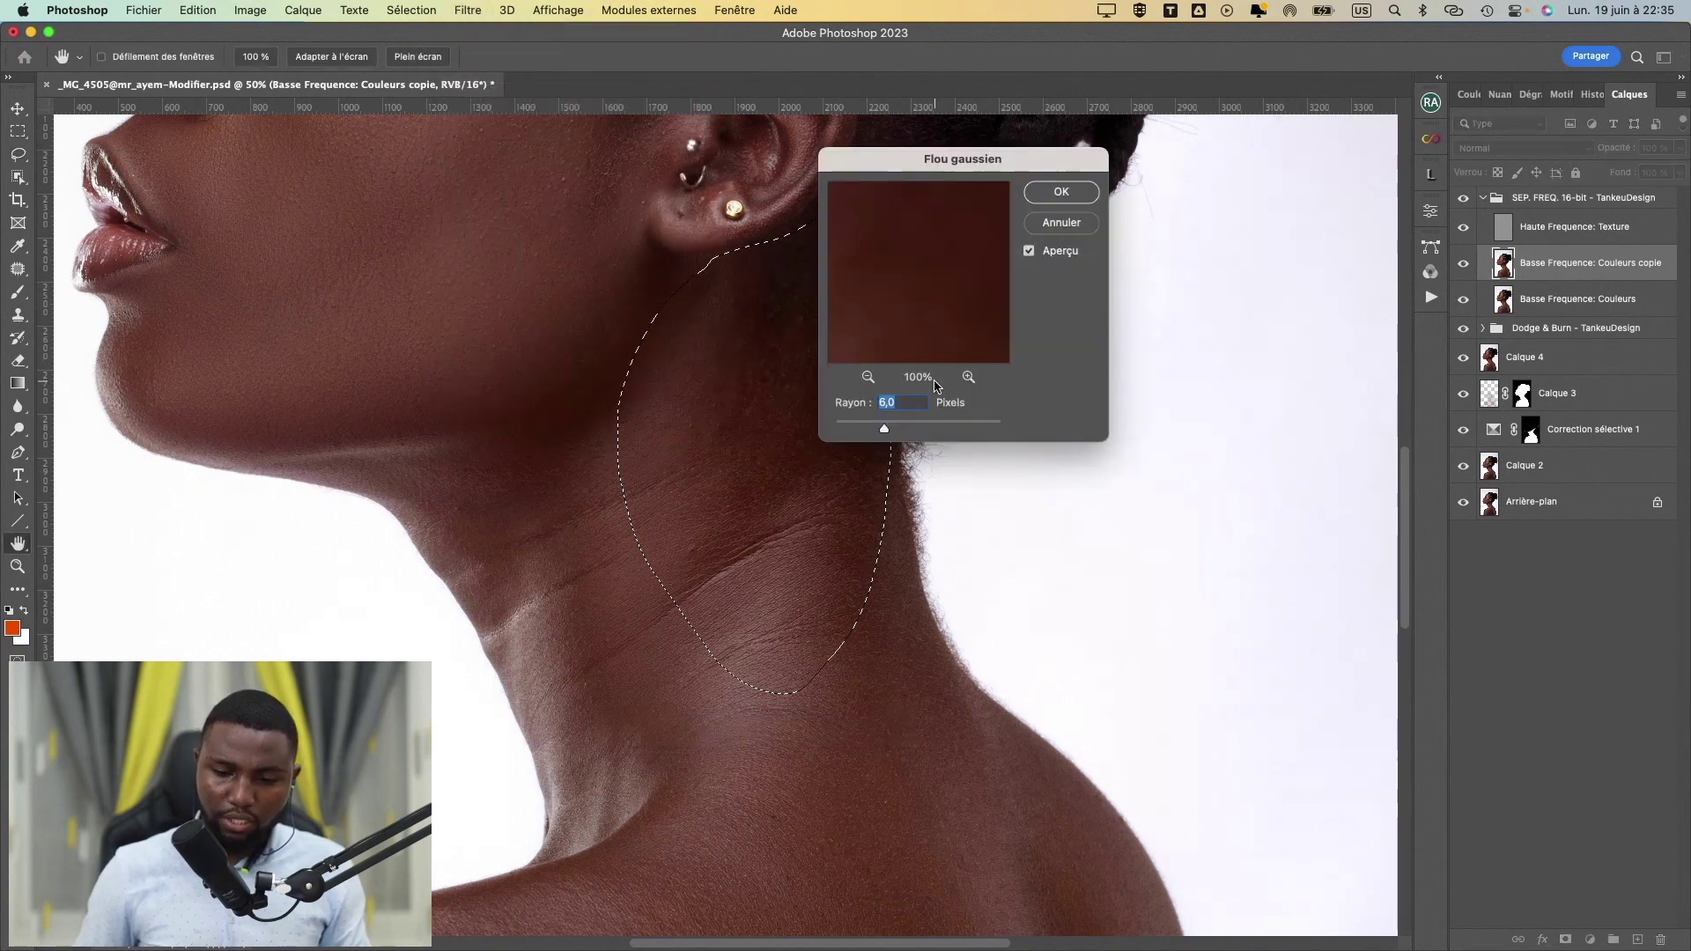
text(12)
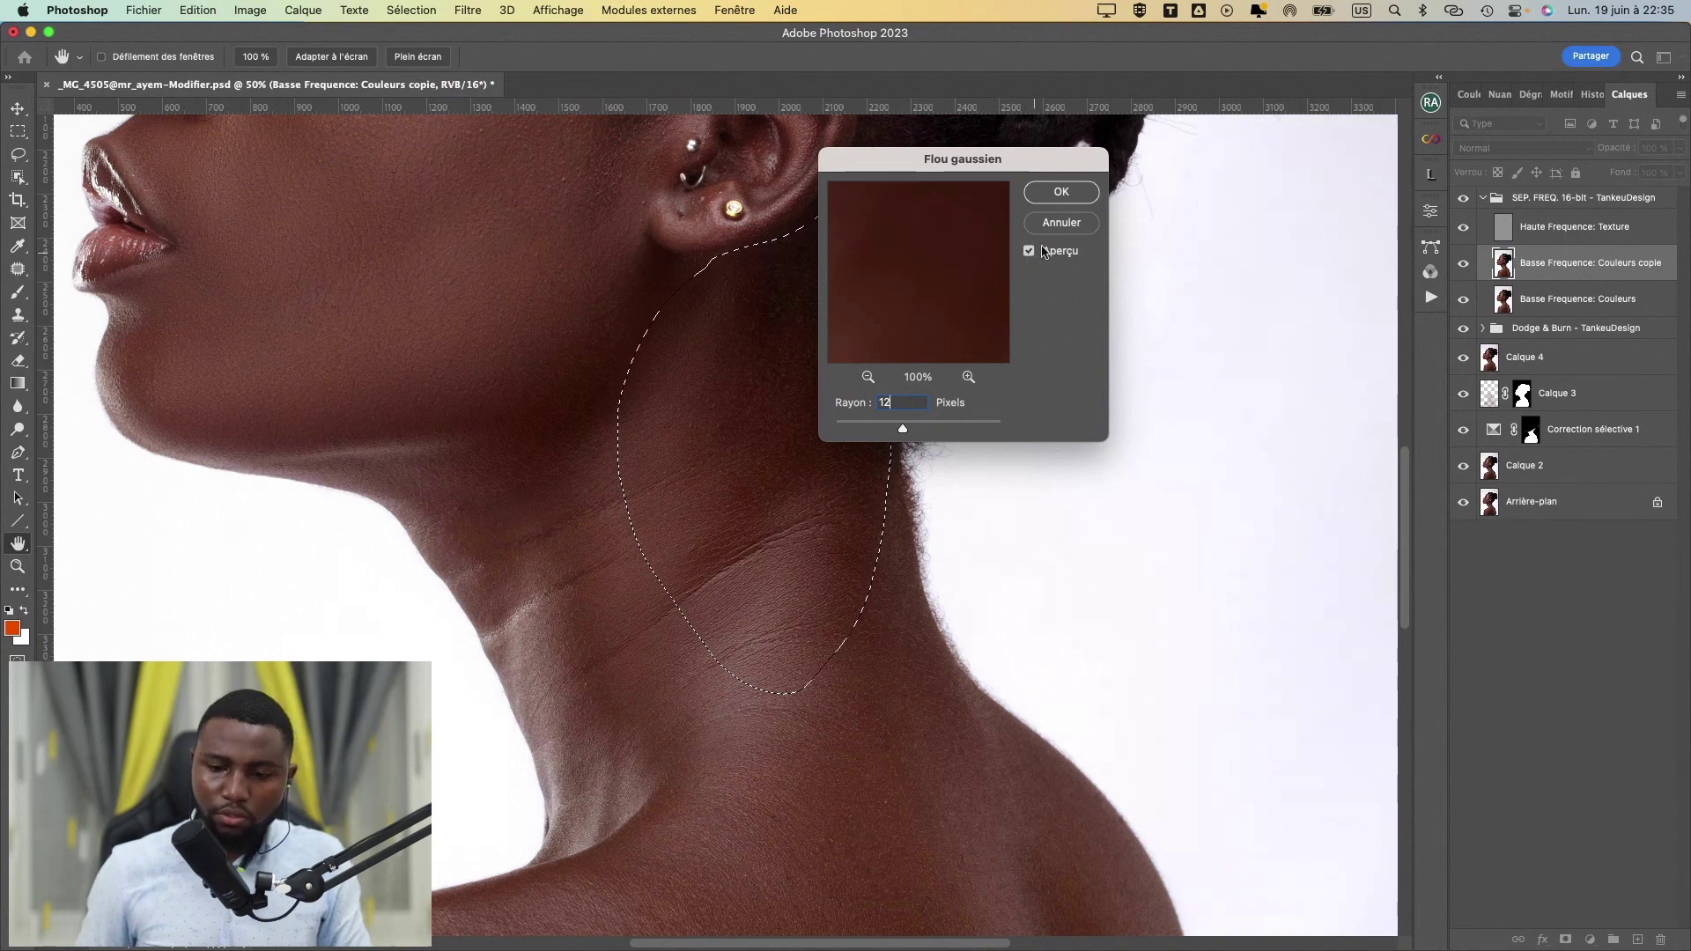
click(1060, 192)
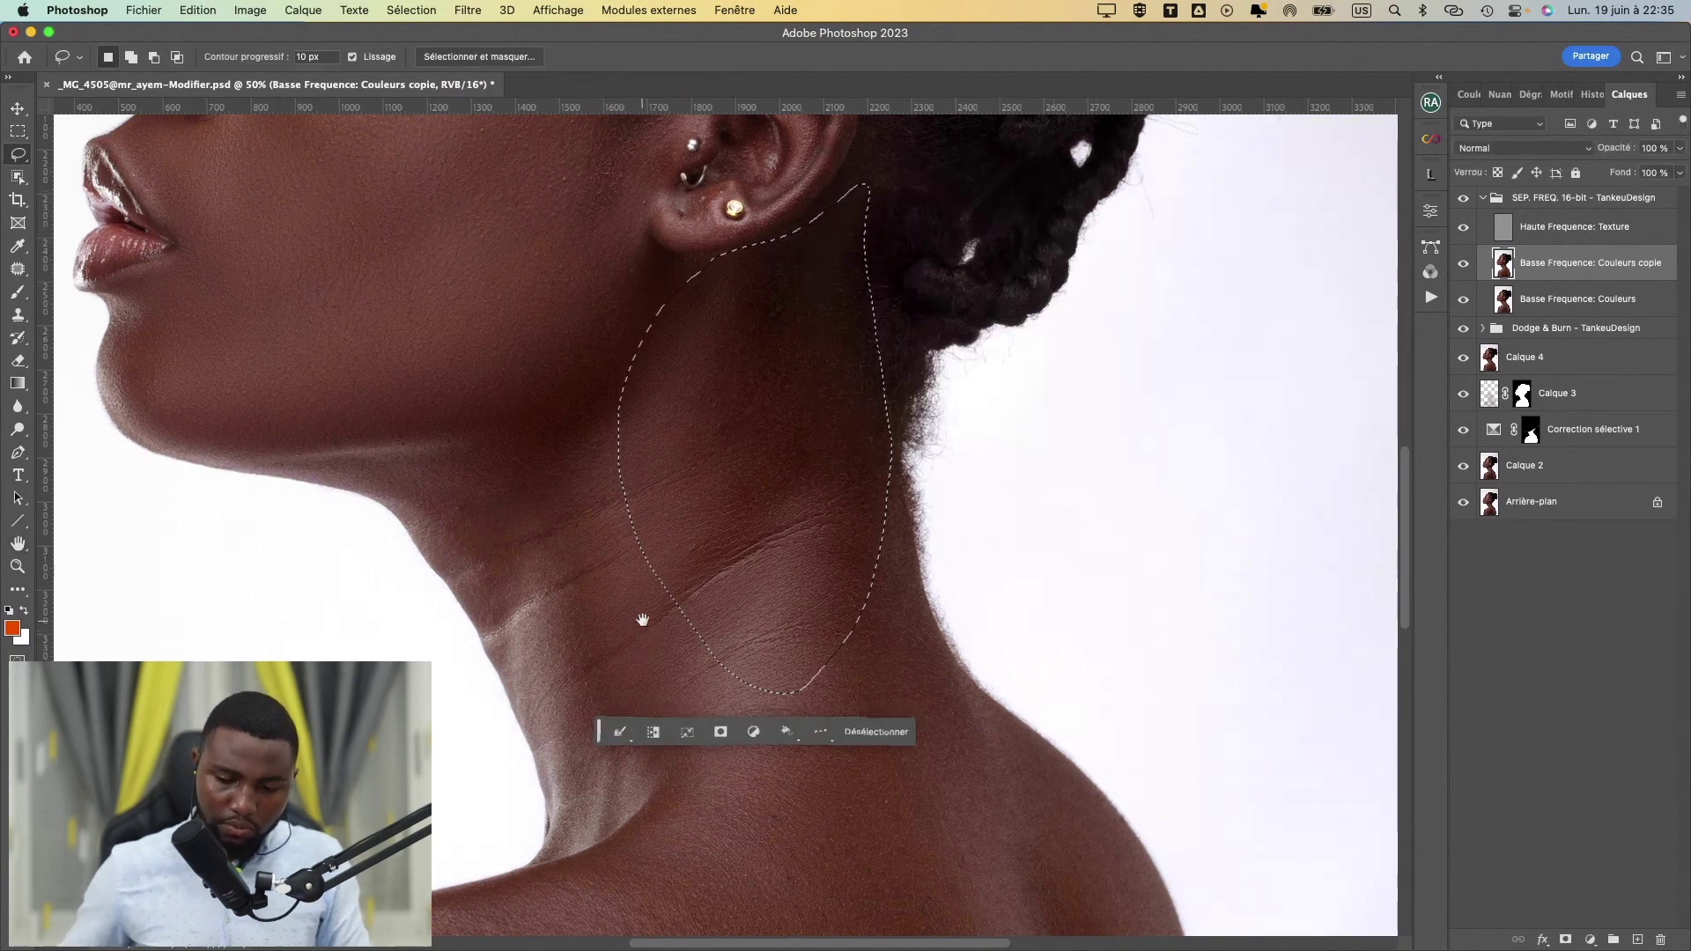
- Lasso the front of the neck from under the jaw down to the shoulder, and reapply the last Gaussian Blur
drag(642, 614, 753, 509)
drag(720, 281, 582, 346)
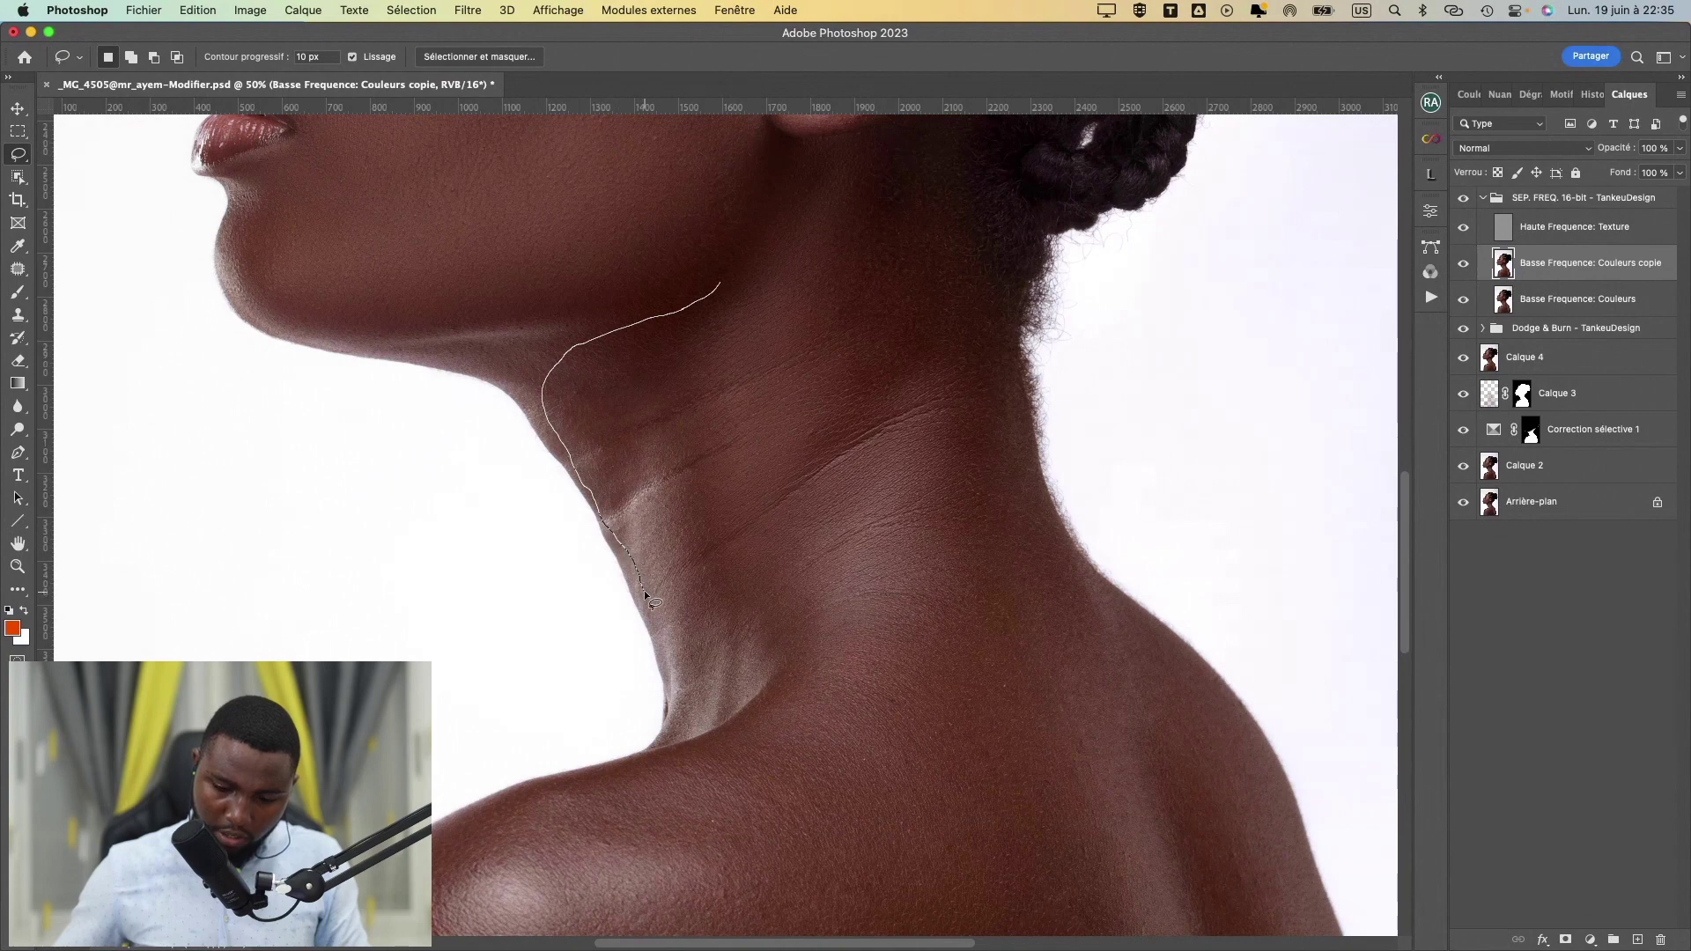
drag(645, 595, 663, 634)
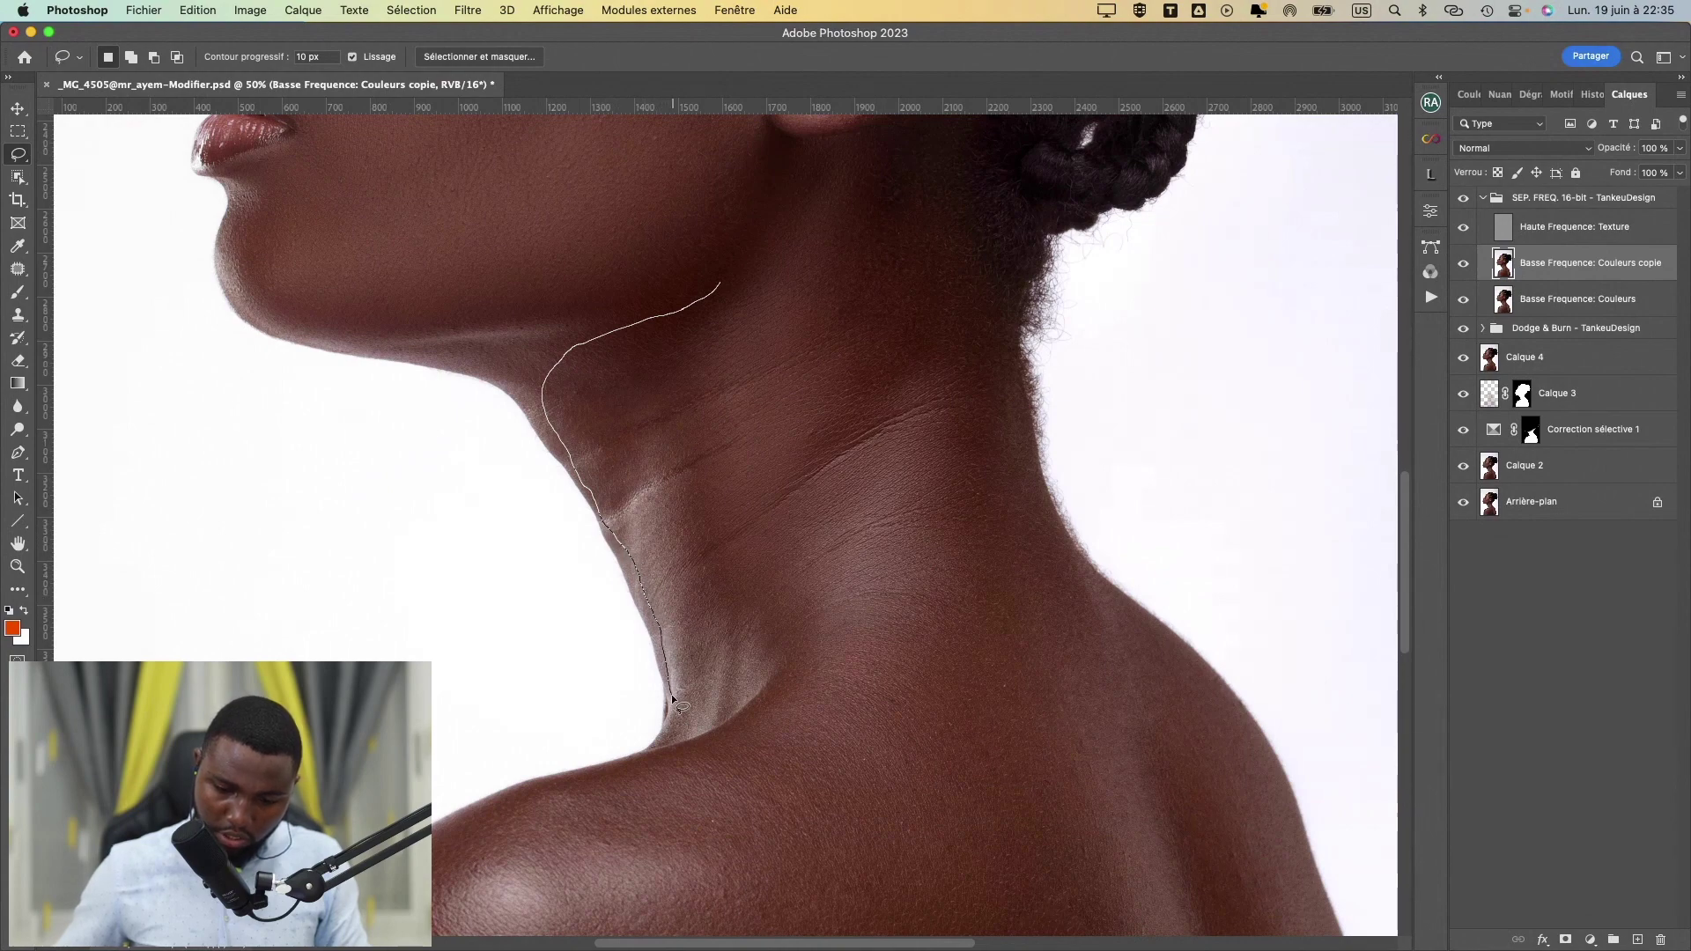
mouse_move(702, 718)
mouse_down()
mouse_move(783, 675)
mouse_move(807, 582)
mouse_move(789, 316)
mouse_move(752, 256)
mouse_move(731, 284)
mouse_up()
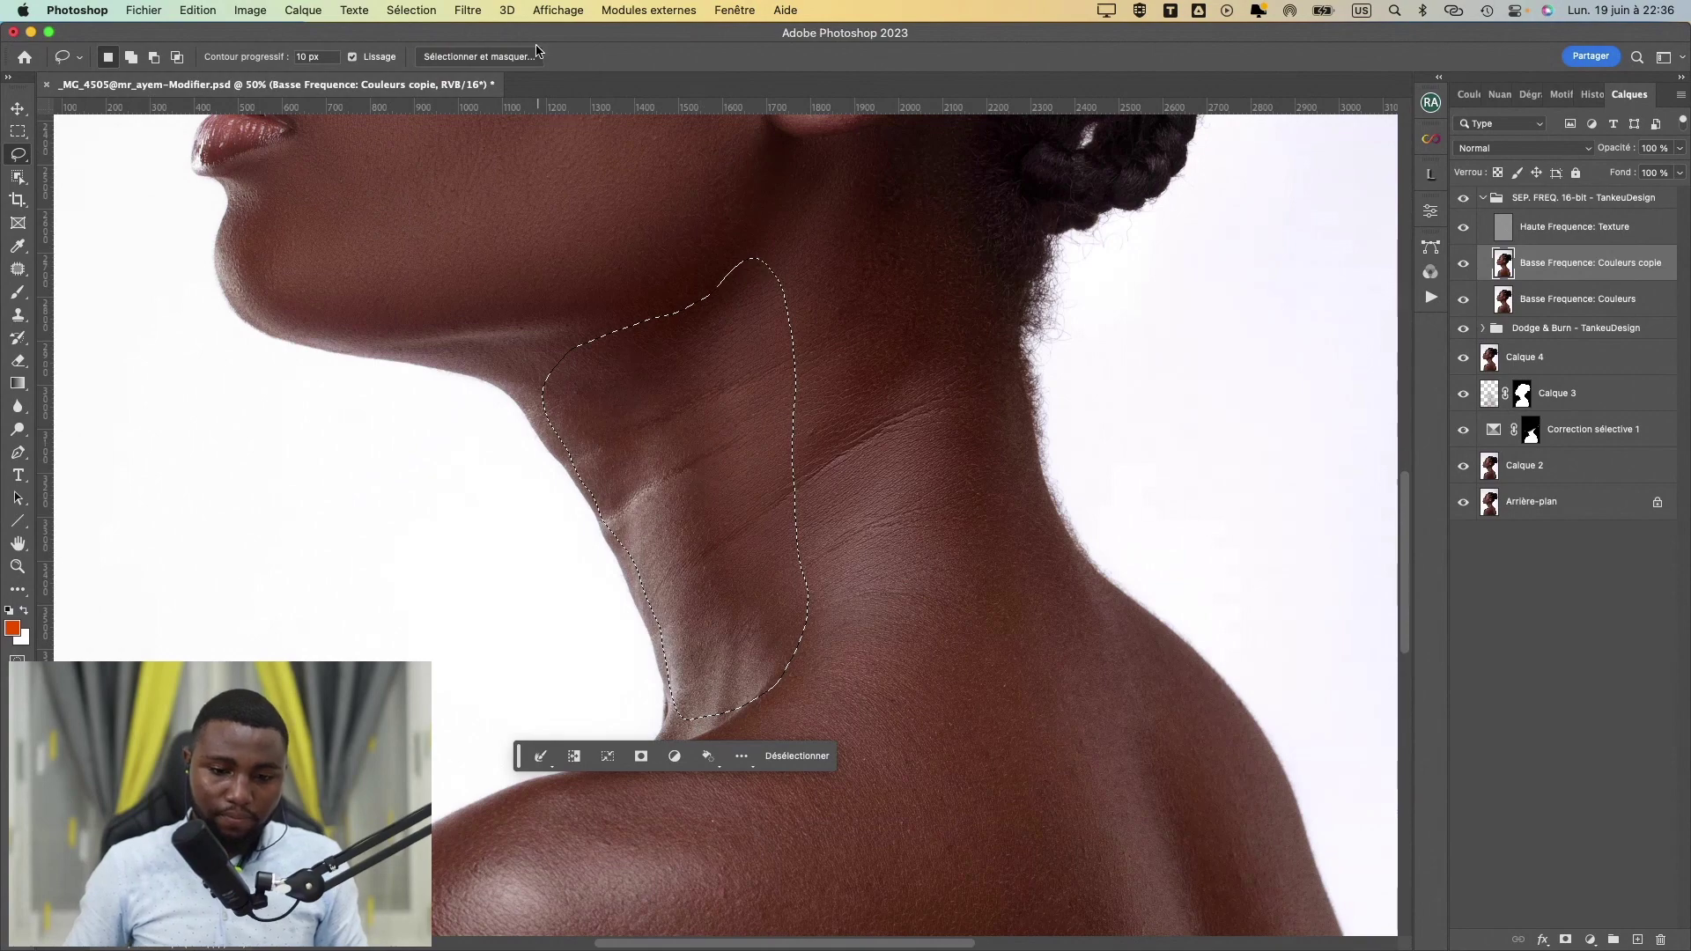
click(467, 11)
click(495, 33)
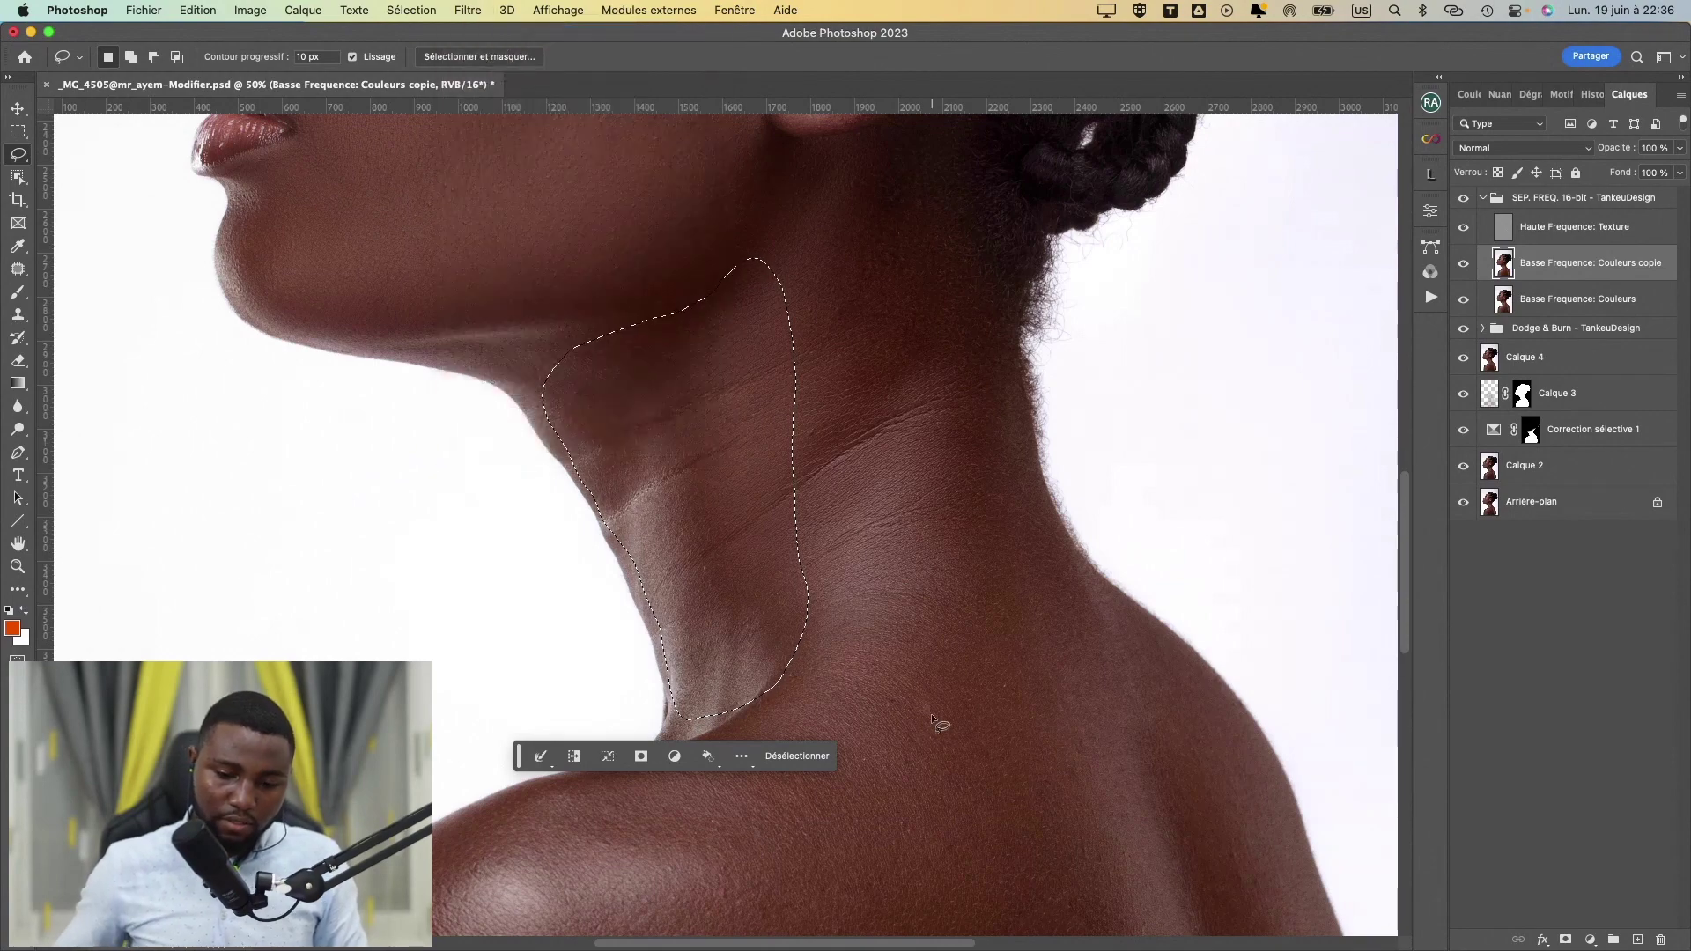
- Lasso the back and base of the neck around the creases, and reapply the last Gaussian Blur
scroll(932, 714, down, 5)
scroll(931, 713, right, 3)
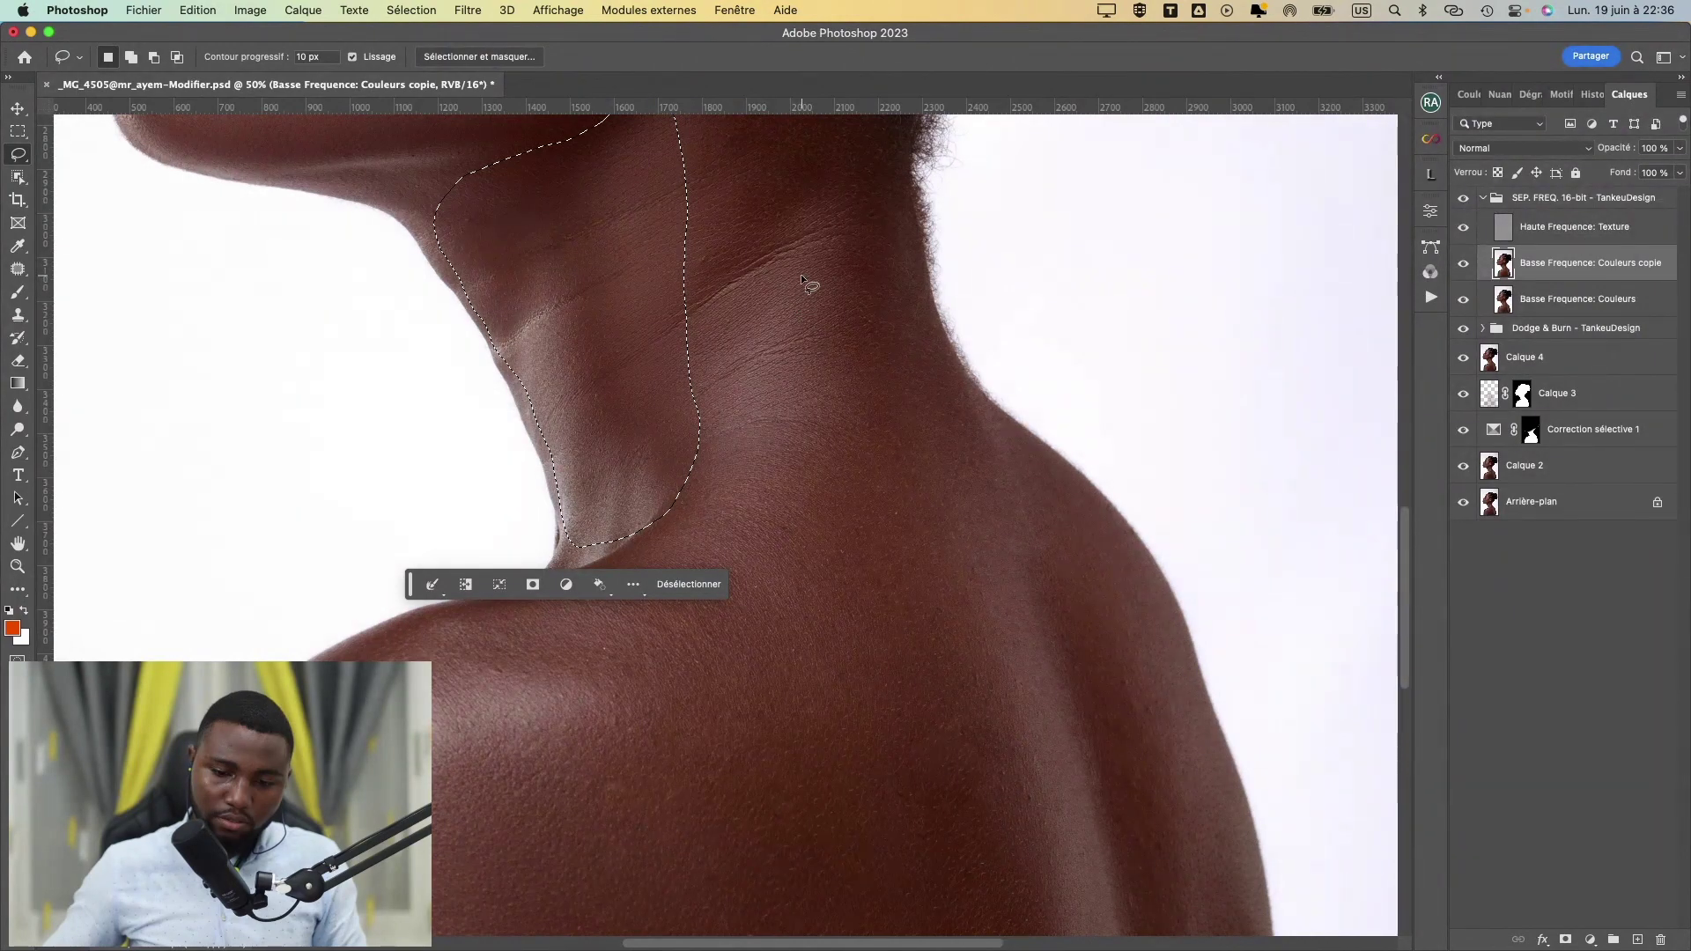
mouse_move(797, 186)
mouse_down()
mouse_move(819, 188)
mouse_move(800, 186)
mouse_up()
click(468, 10)
click(493, 33)
- Lasso the near shoulder from the base of the neck around its highlight, and reapply the last Gaussian Blur
drag(694, 618, 791, 410)
drag(741, 343, 571, 403)
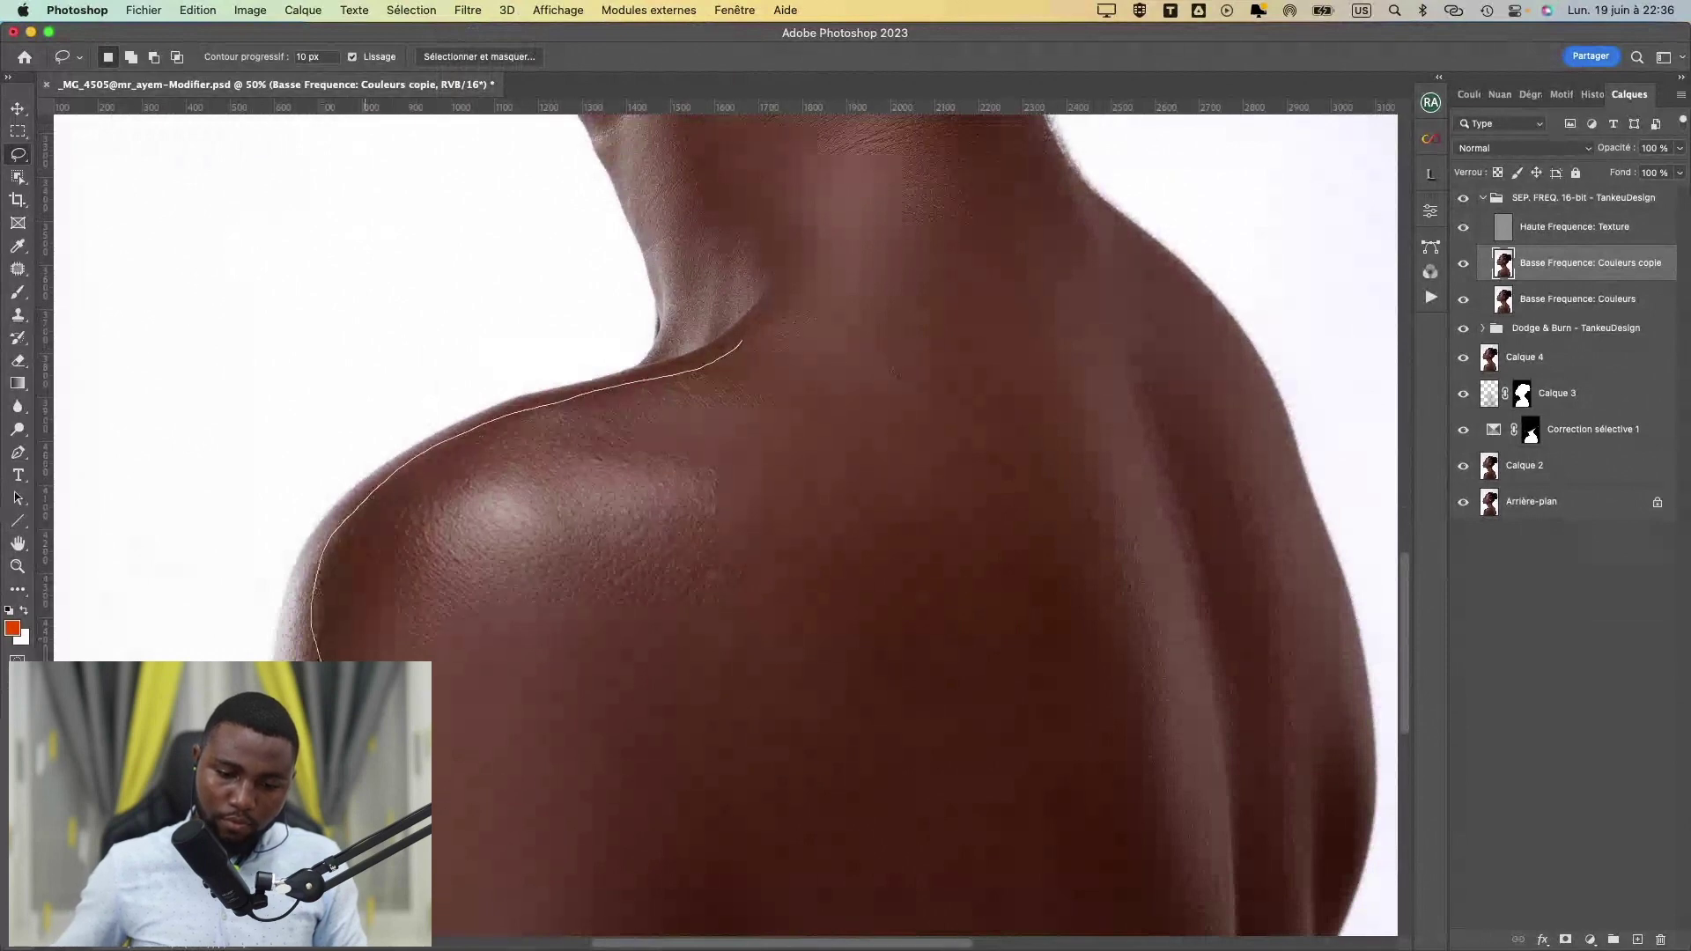
mouse_move(326, 695)
mouse_down()
mouse_move(757, 803)
mouse_move(941, 568)
mouse_move(875, 356)
mouse_move(780, 327)
mouse_move(738, 345)
mouse_up()
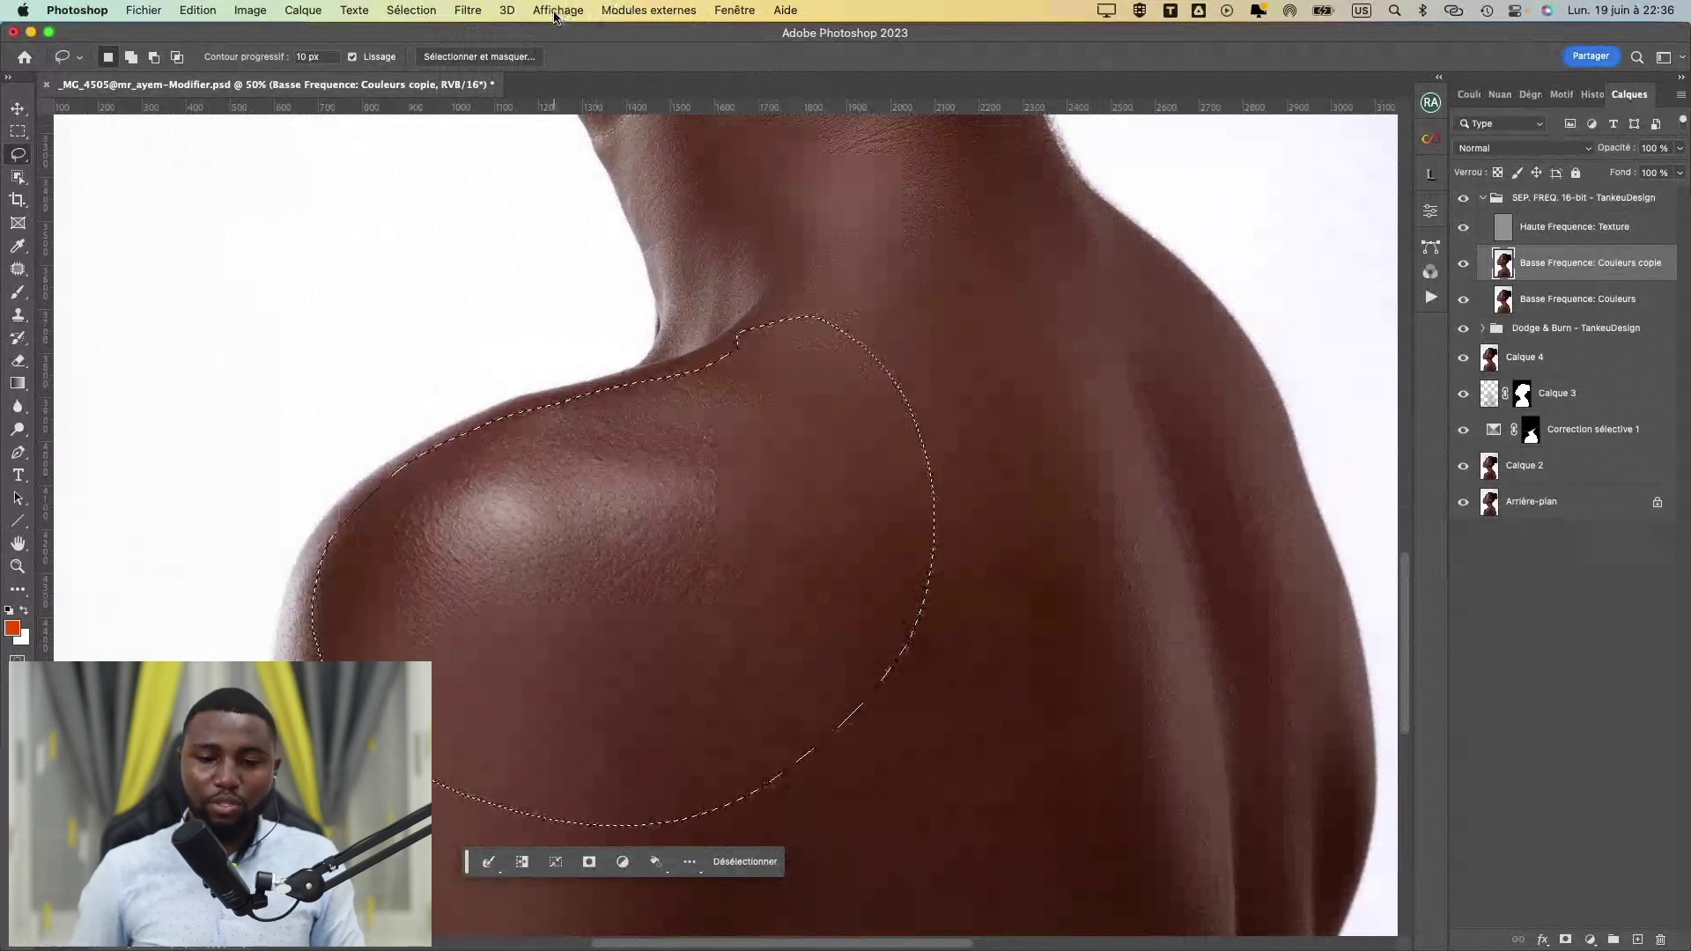
click(468, 11)
click(485, 34)
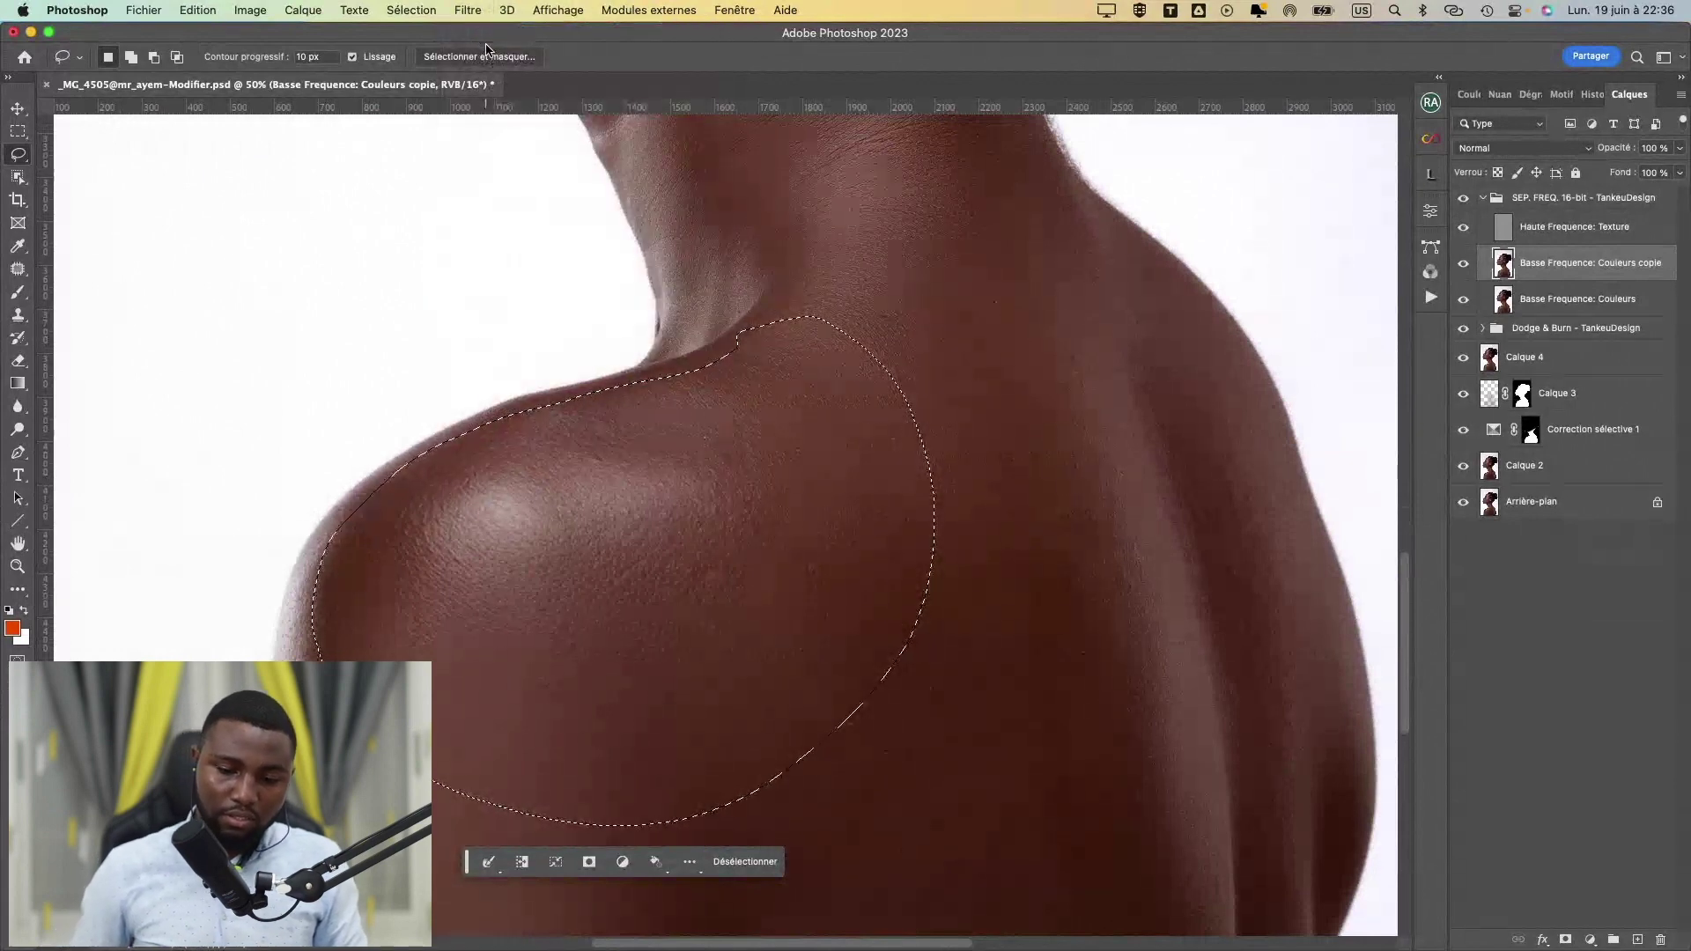
- Lasso the upper arm down to the image's lower edge, add the shoulder highlight to the selection, and reapply the last Gaussian Blur
scroll(823, 604, down, 5)
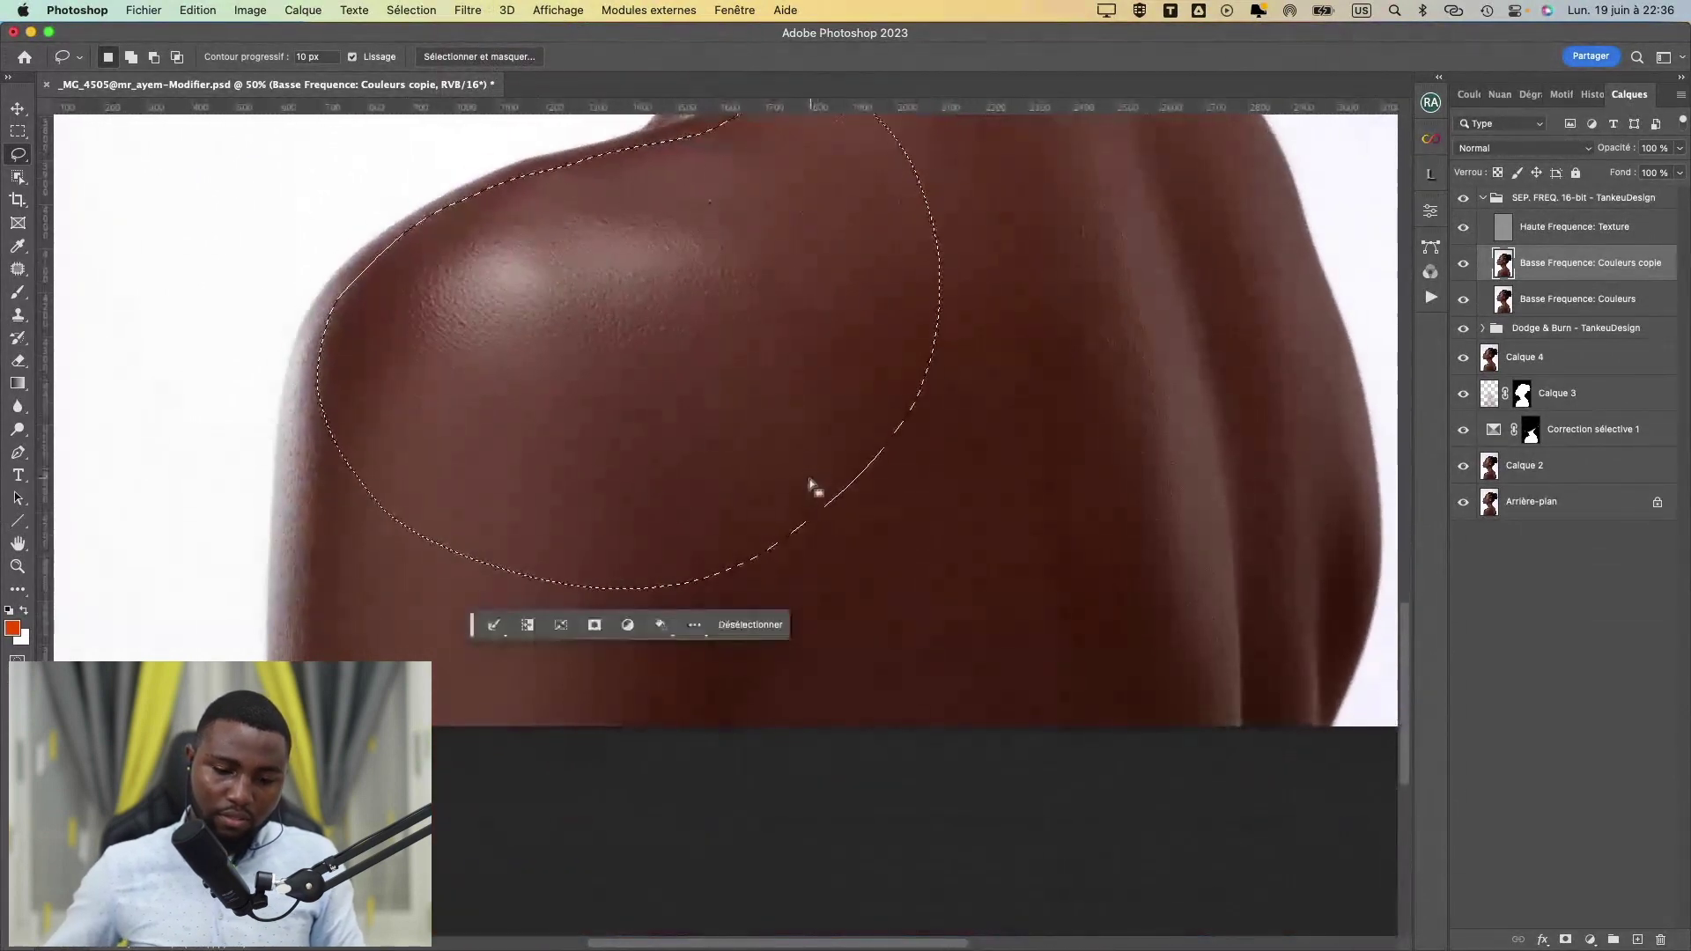
click(303, 361)
drag(304, 361, 282, 502)
drag(278, 578, 276, 653)
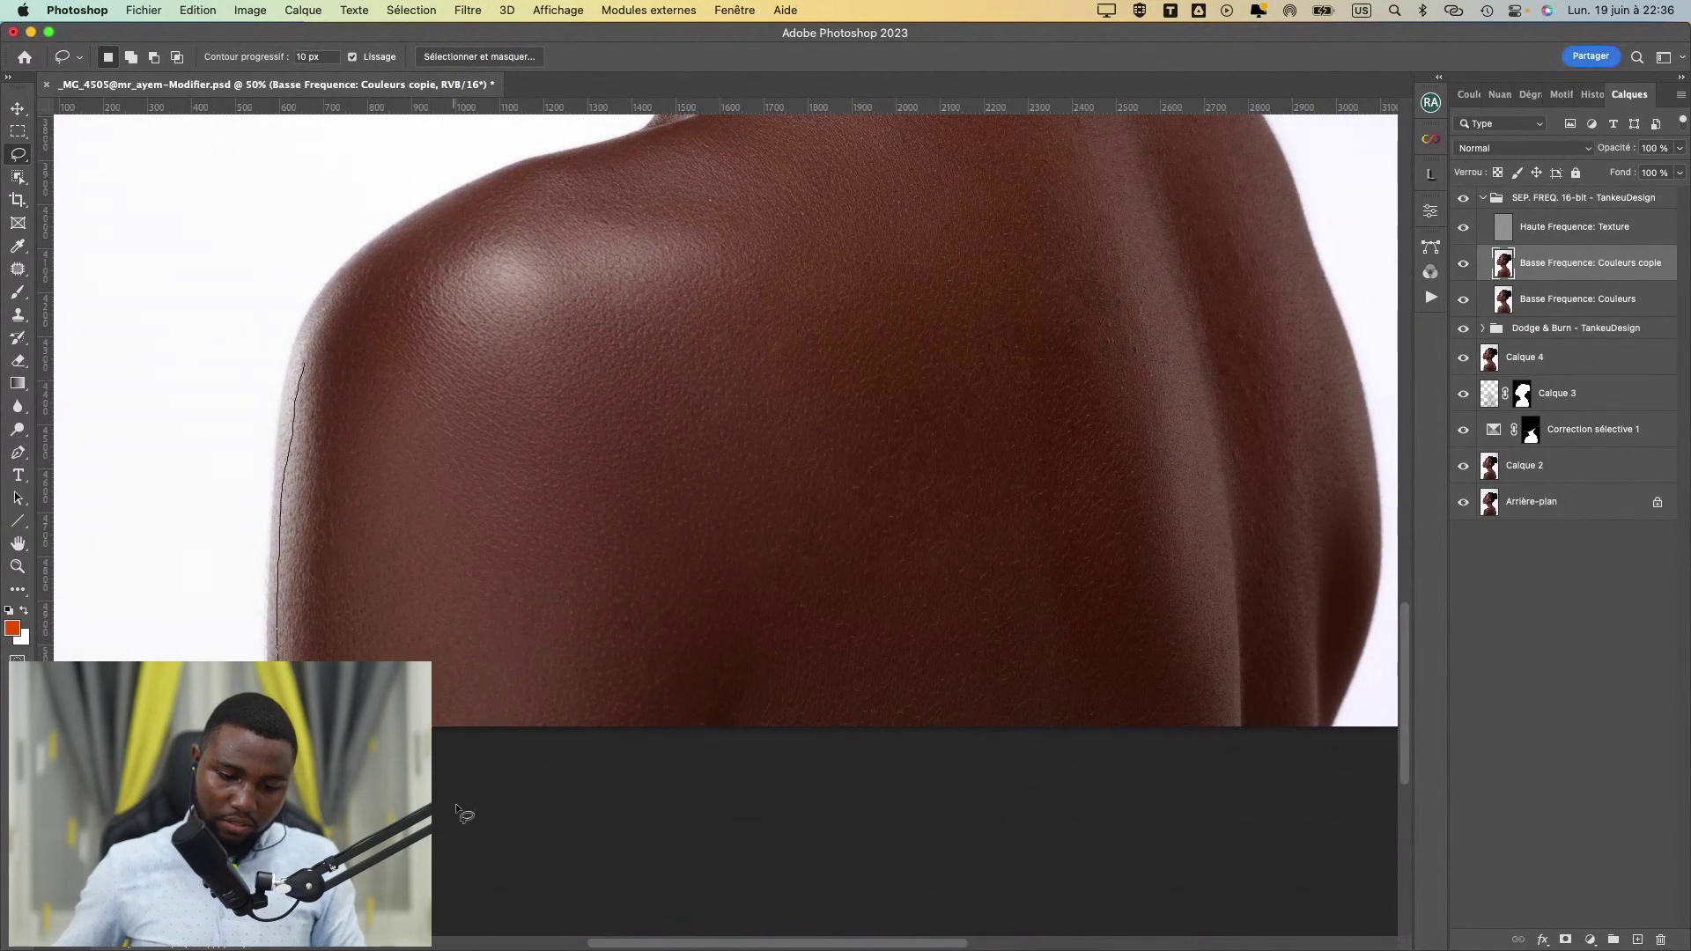
mouse_move(458, 806)
mouse_down()
mouse_move(625, 802)
mouse_move(696, 697)
mouse_move(775, 460)
mouse_move(765, 310)
mouse_move(712, 264)
mouse_up()
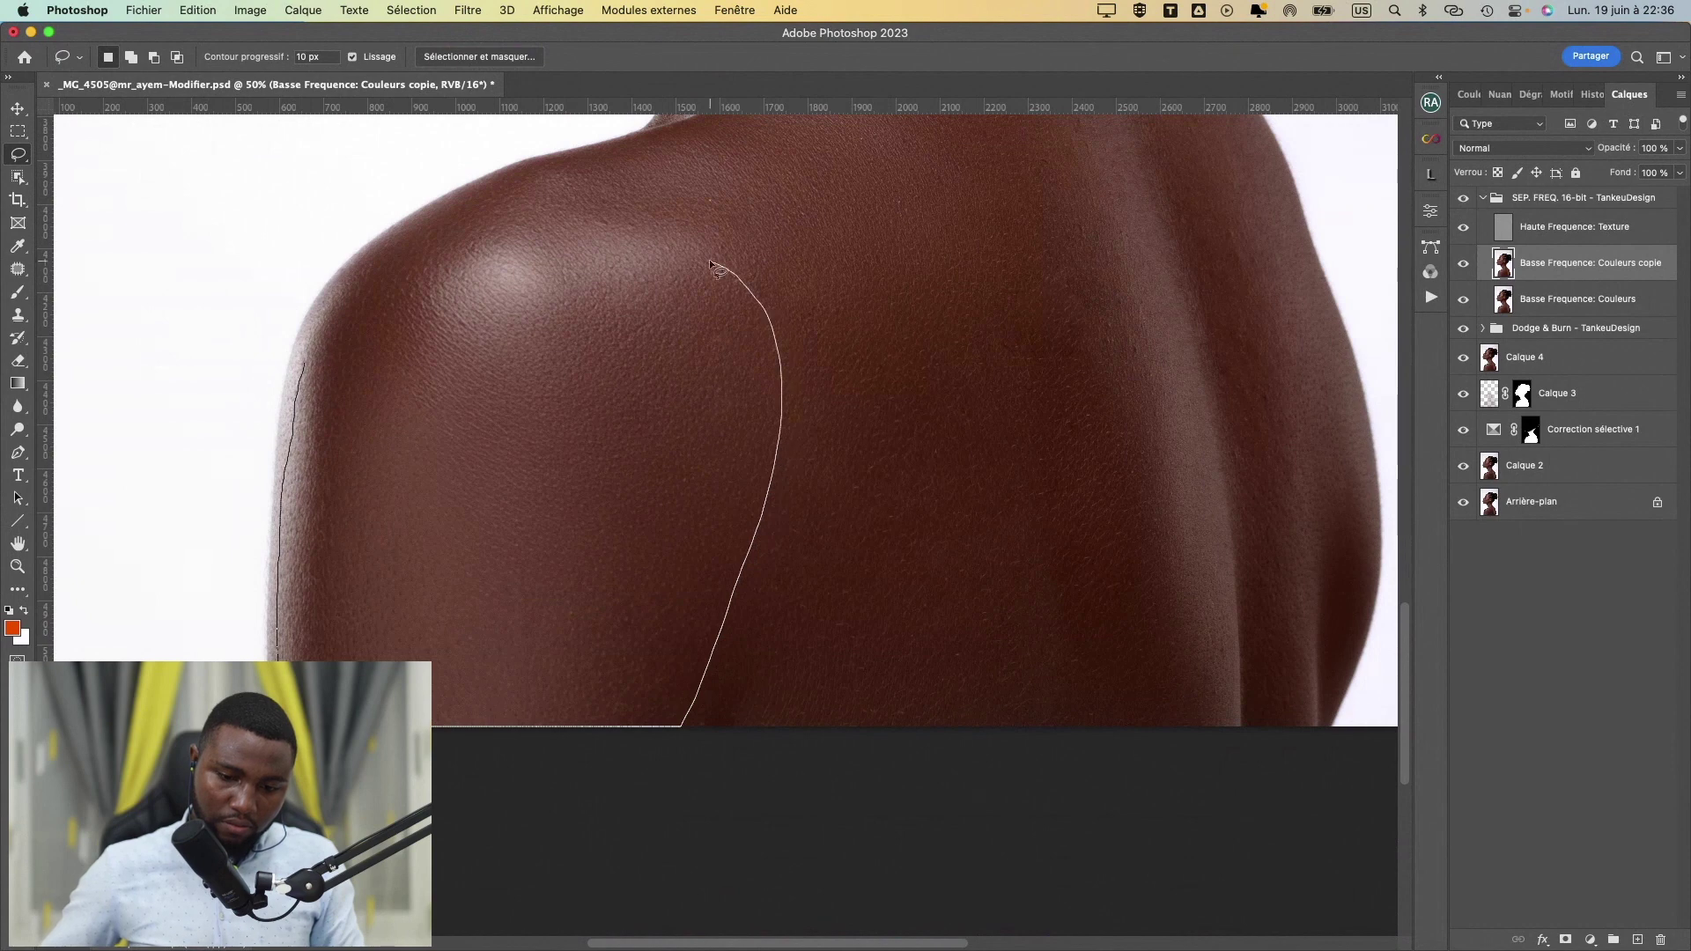
drag(472, 273, 344, 361)
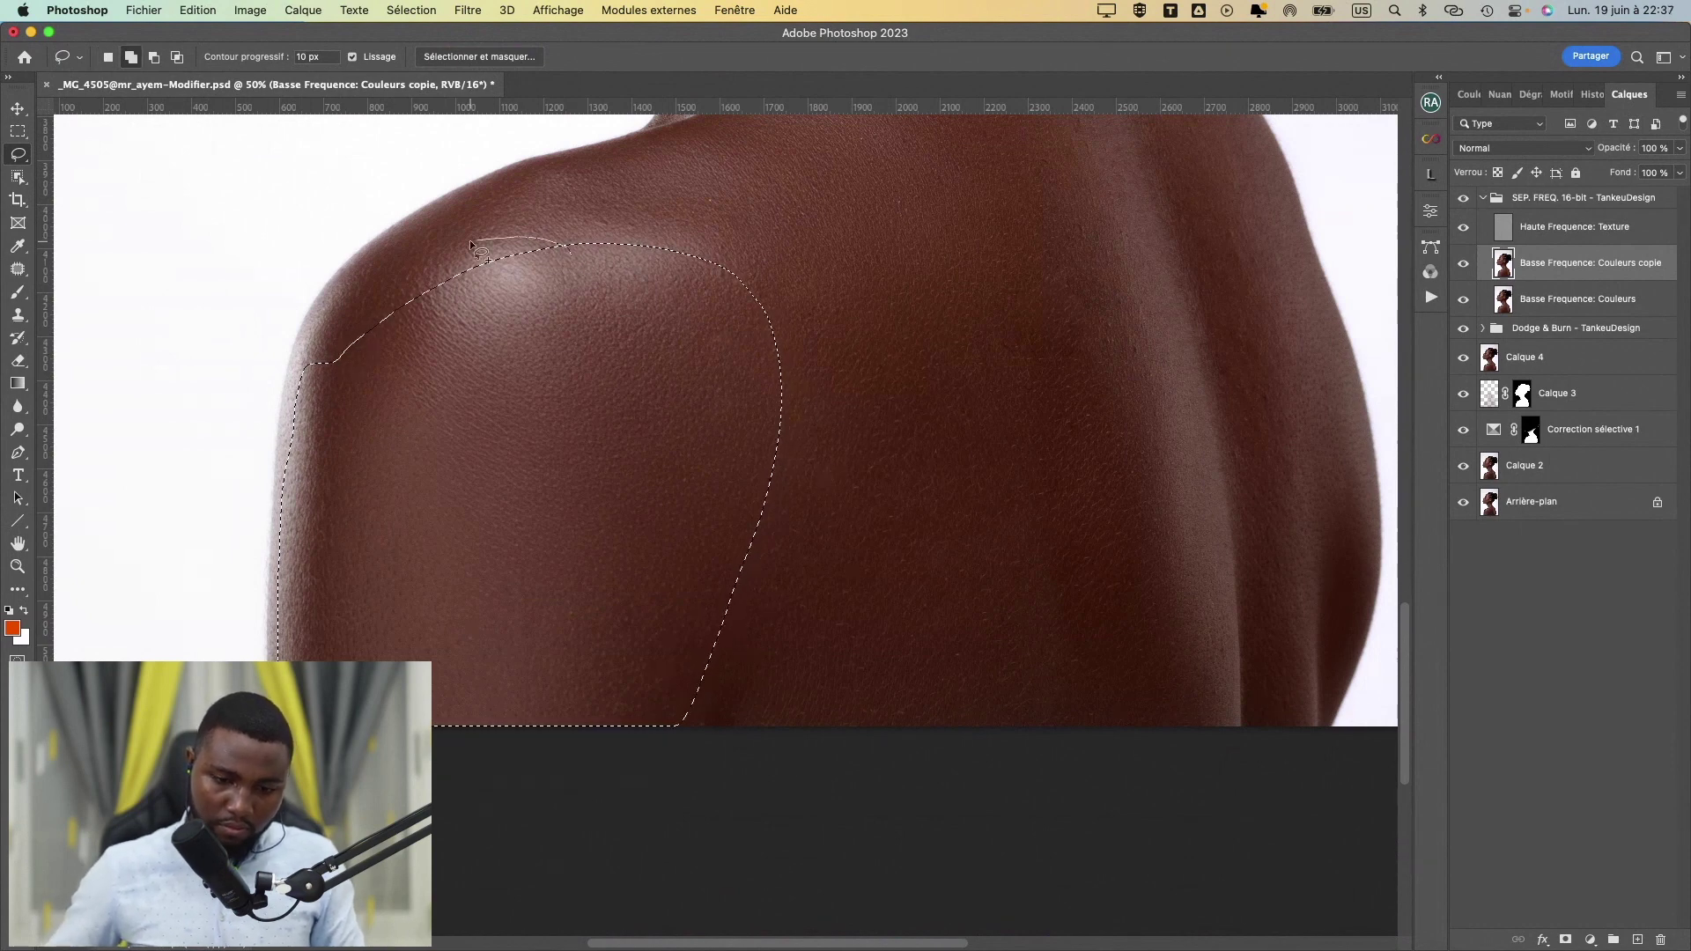
mouse_move(469, 239)
mouse_down()
mouse_move(328, 360)
mouse_move(382, 384)
mouse_up()
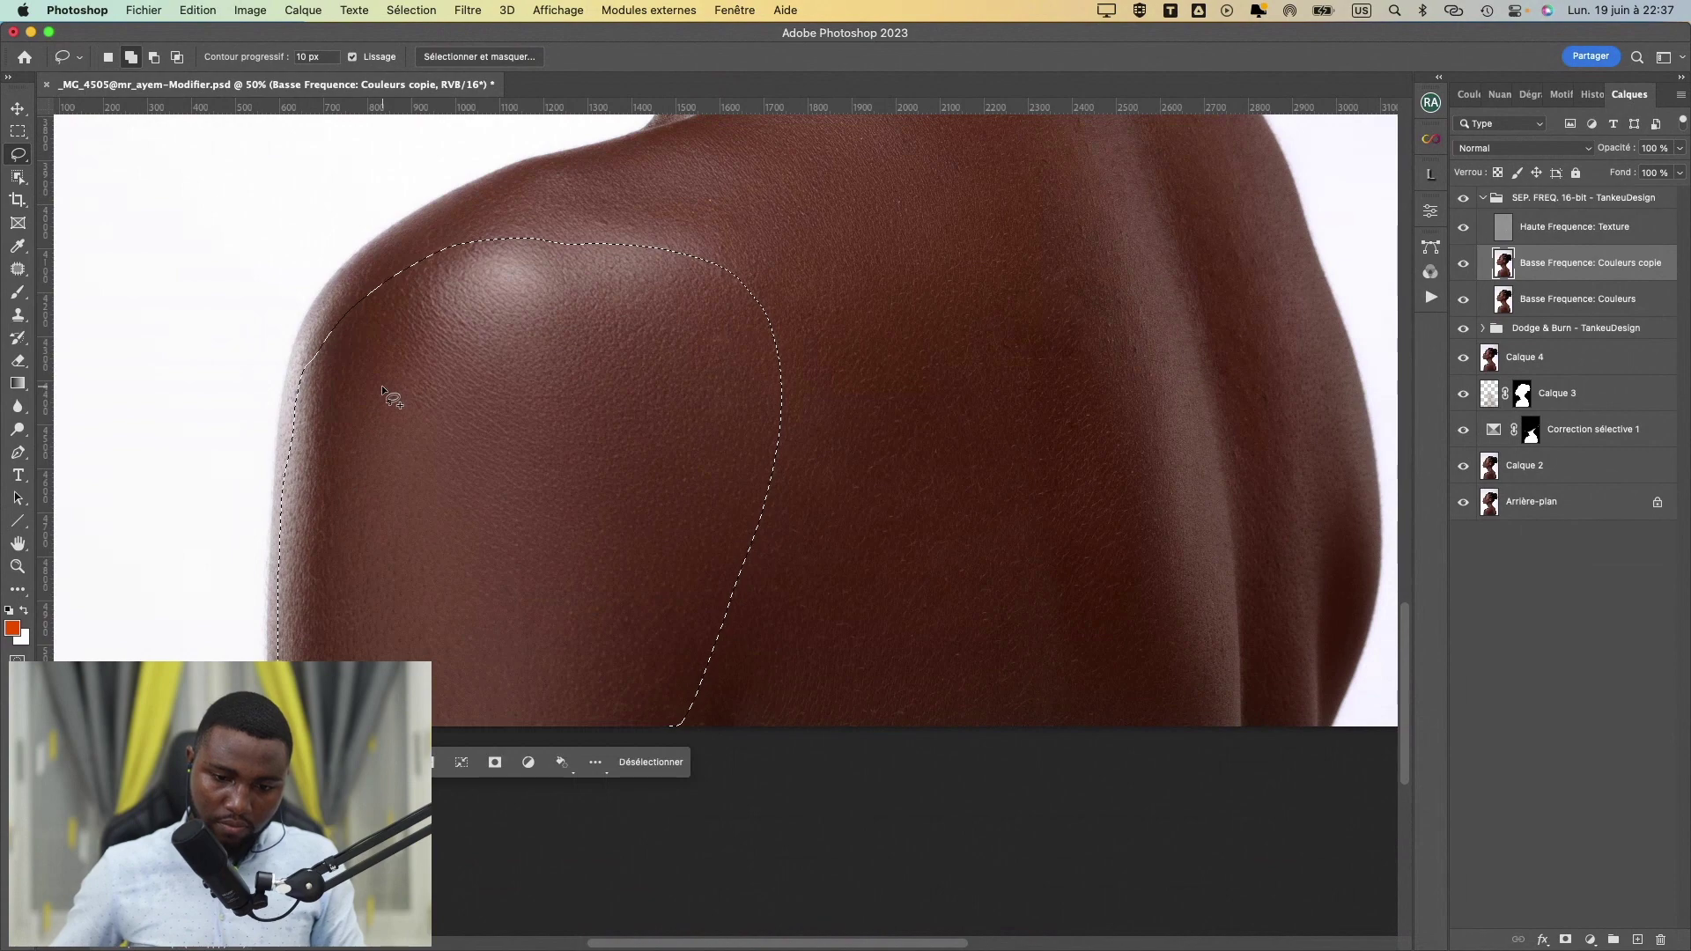
click(467, 10)
key(Escape)
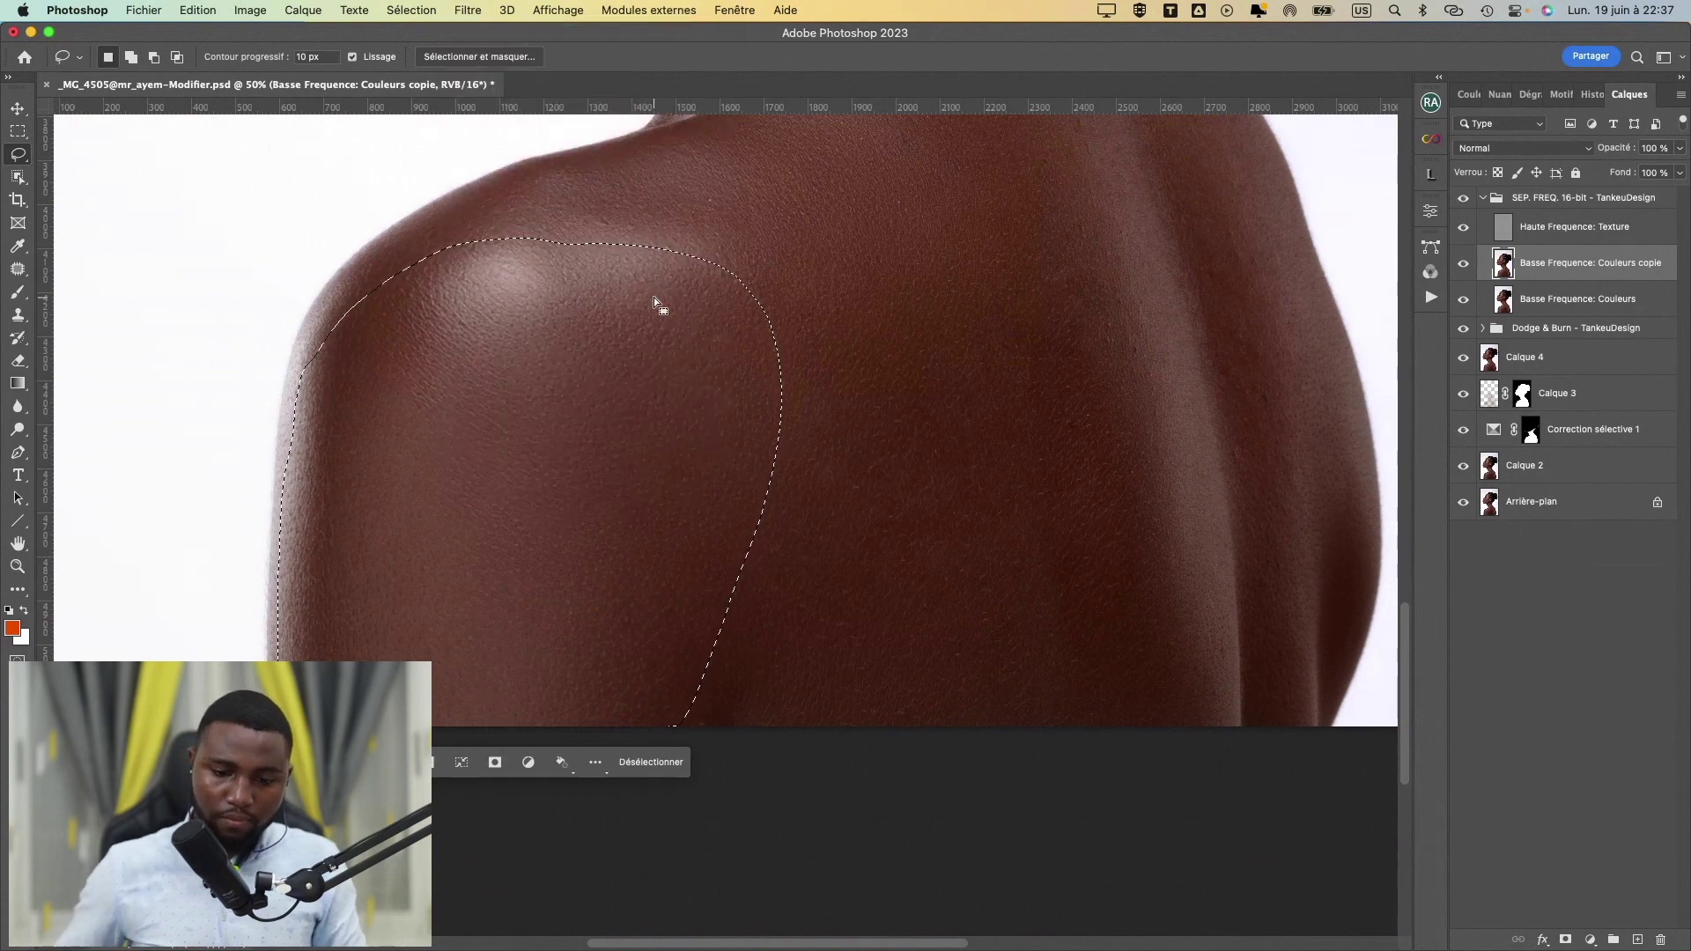
- Replace the selection with a lasso around the middle of the back down to the image's lower edge, and reapply the last Gaussian Blur
mouse_move(959, 525)
mouse_down()
mouse_move(730, 613)
mouse_move(646, 592)
mouse_up()
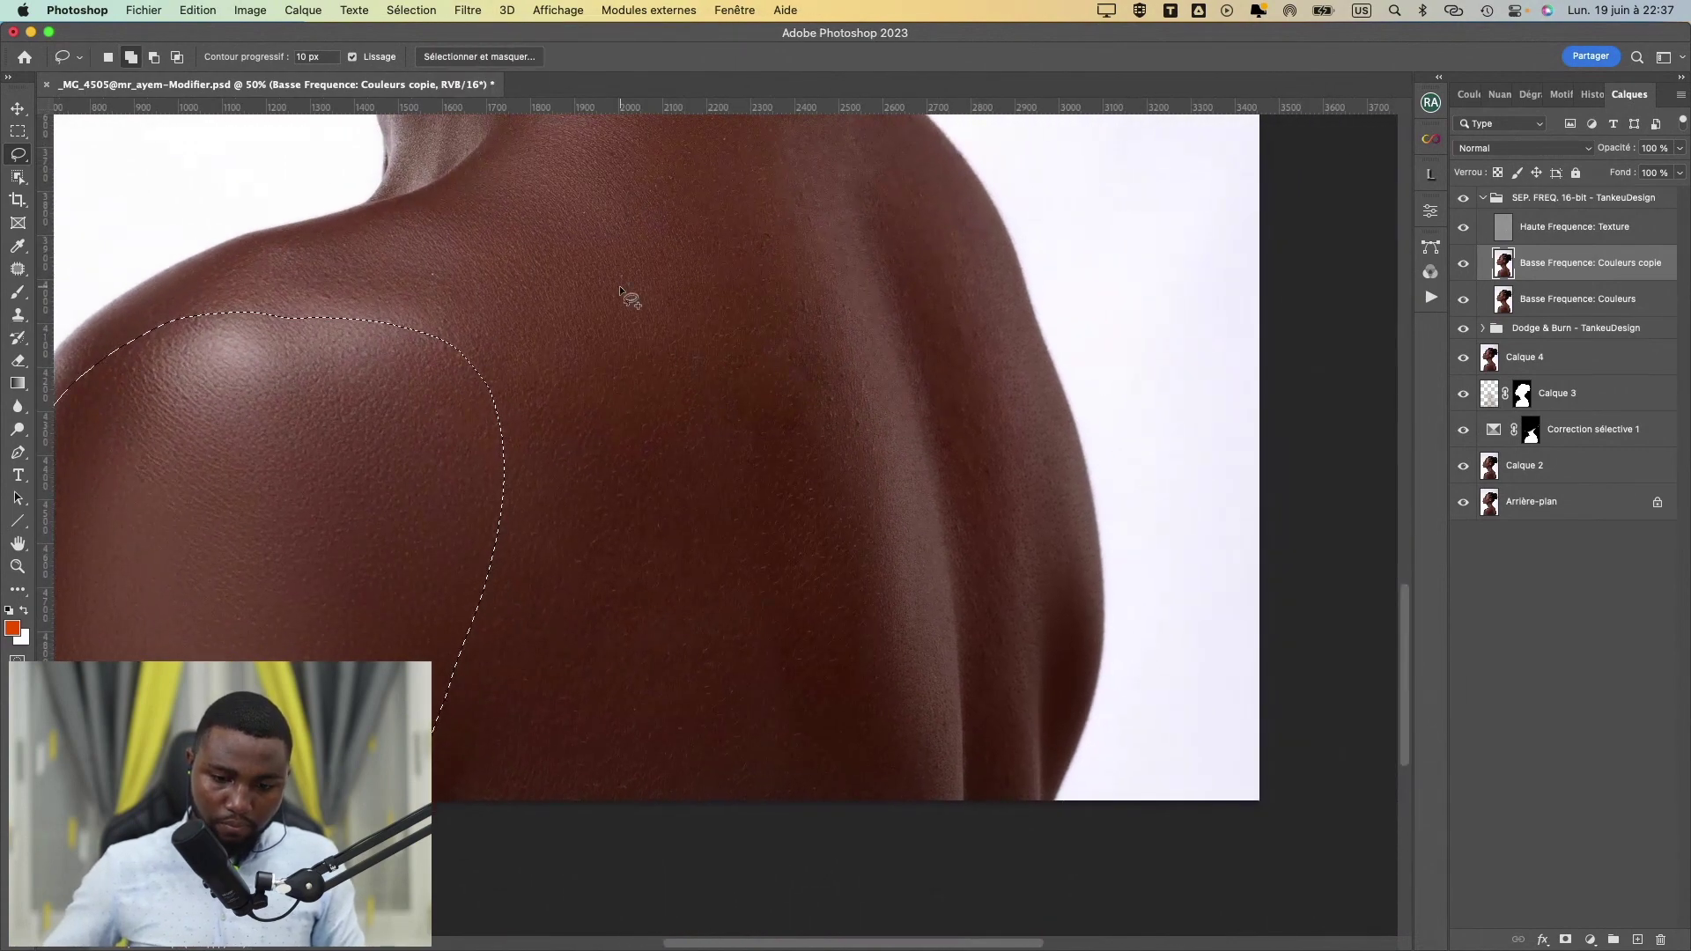
mouse_move(599, 238)
mouse_down()
mouse_move(396, 449)
mouse_move(340, 650)
mouse_move(559, 881)
mouse_move(560, 948)
mouse_up()
click(680, 300)
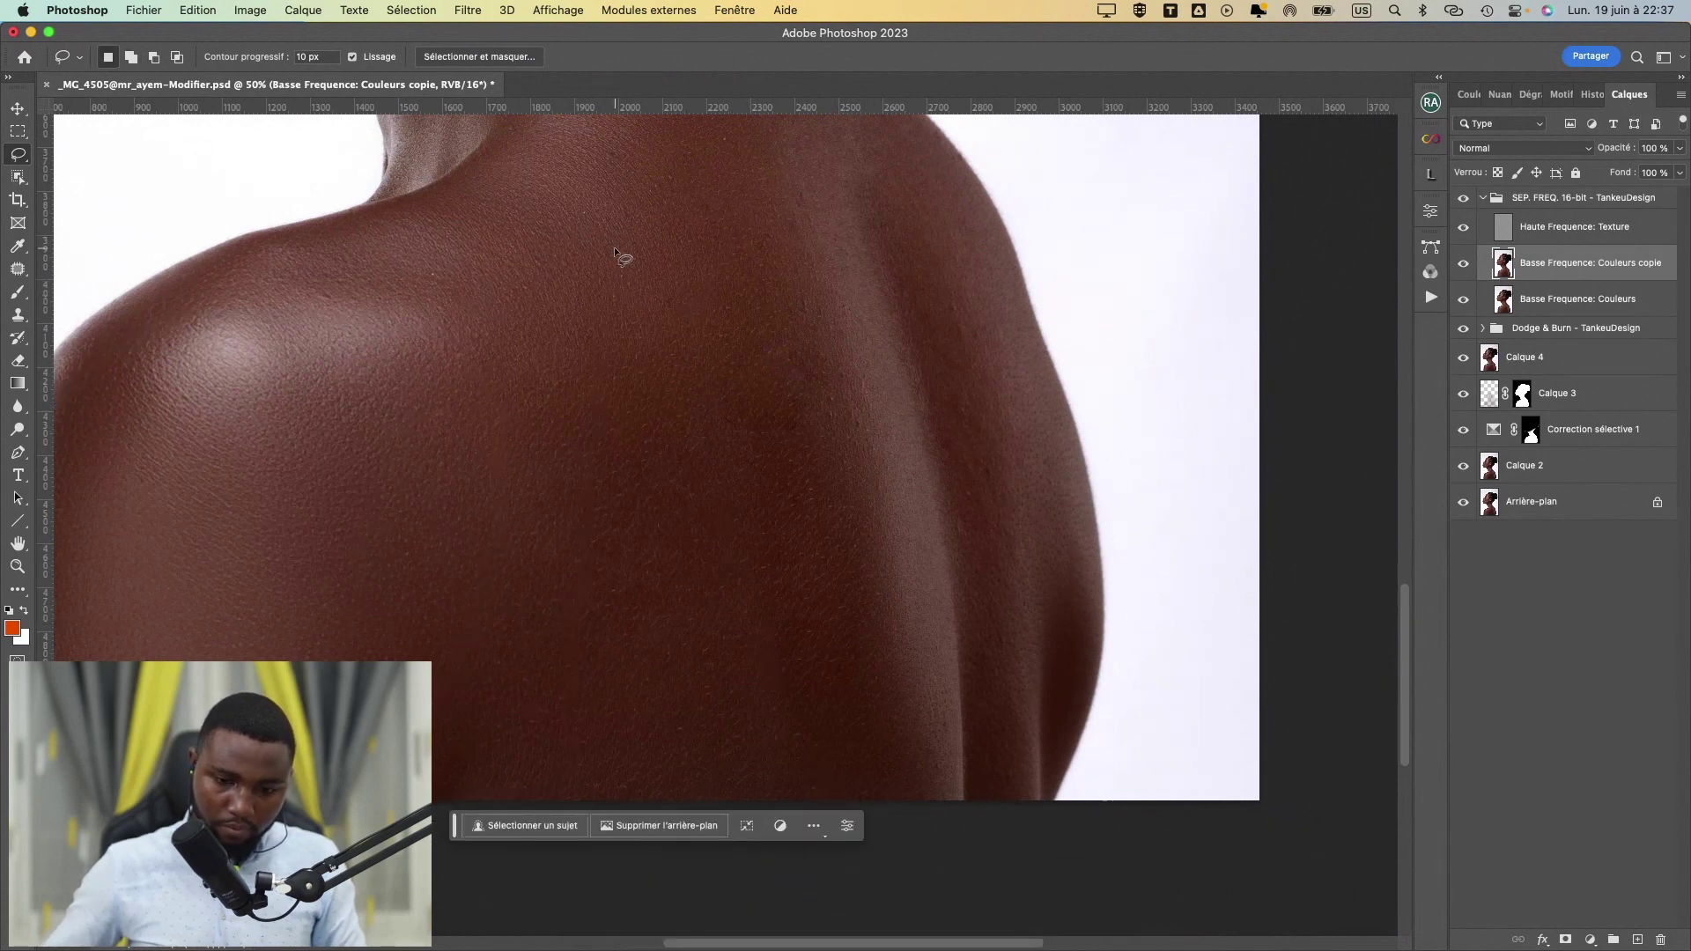
drag(608, 225, 437, 286)
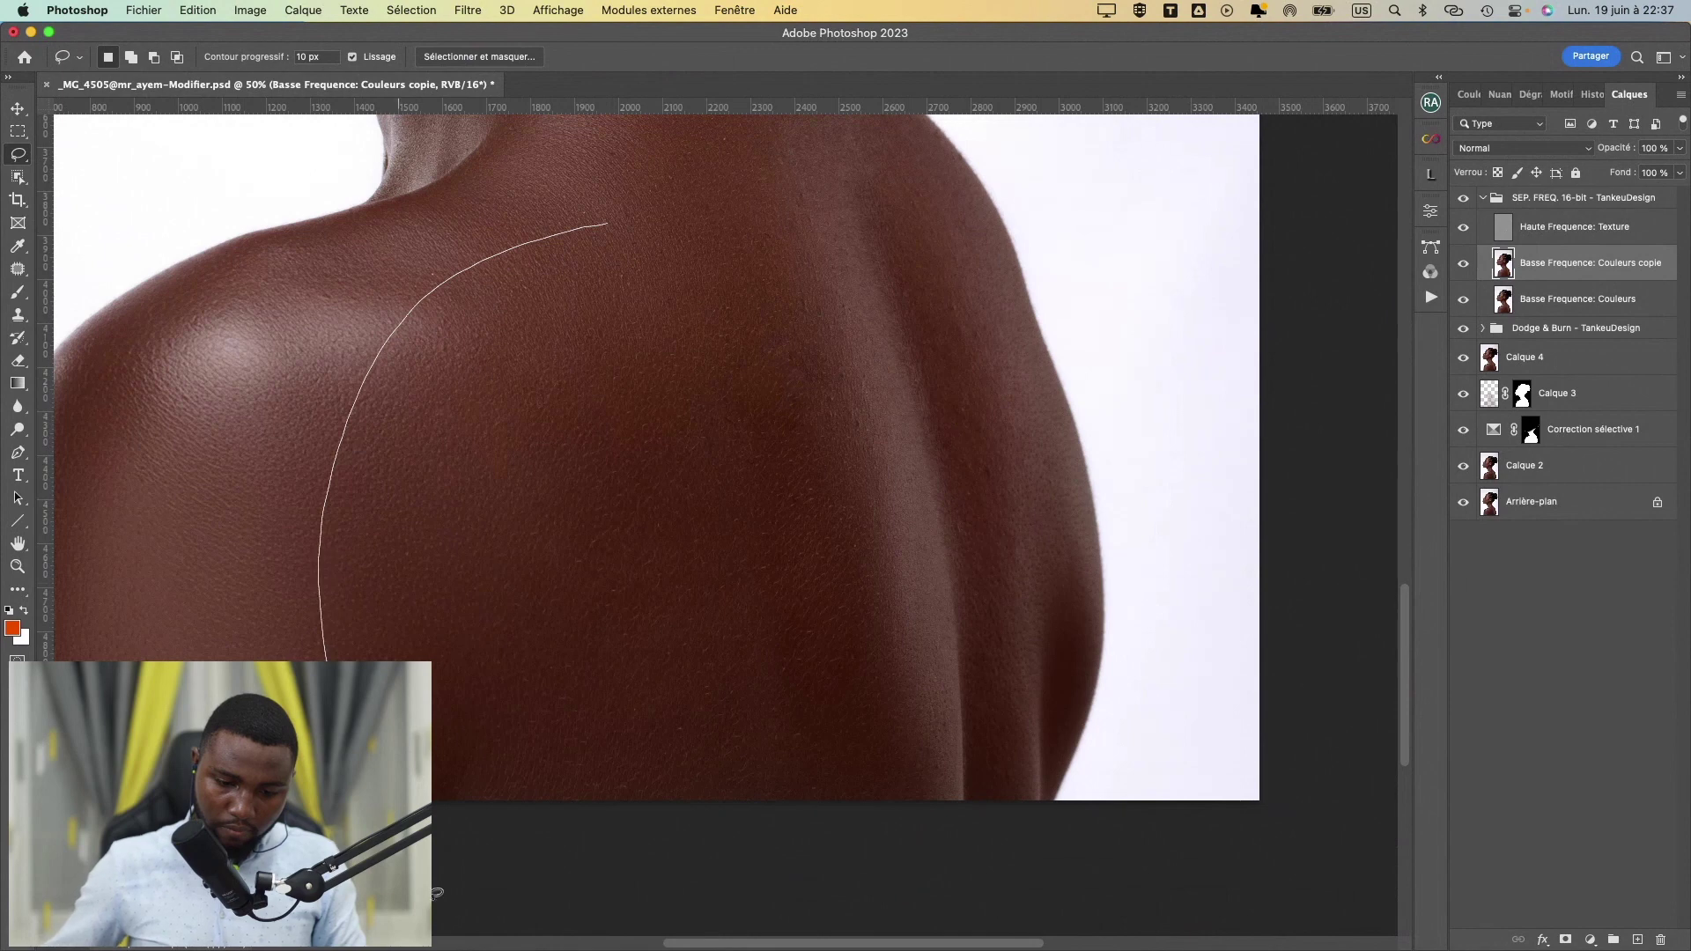
mouse_move(436, 893)
mouse_down()
mouse_move(588, 925)
mouse_move(721, 922)
mouse_move(911, 867)
mouse_up()
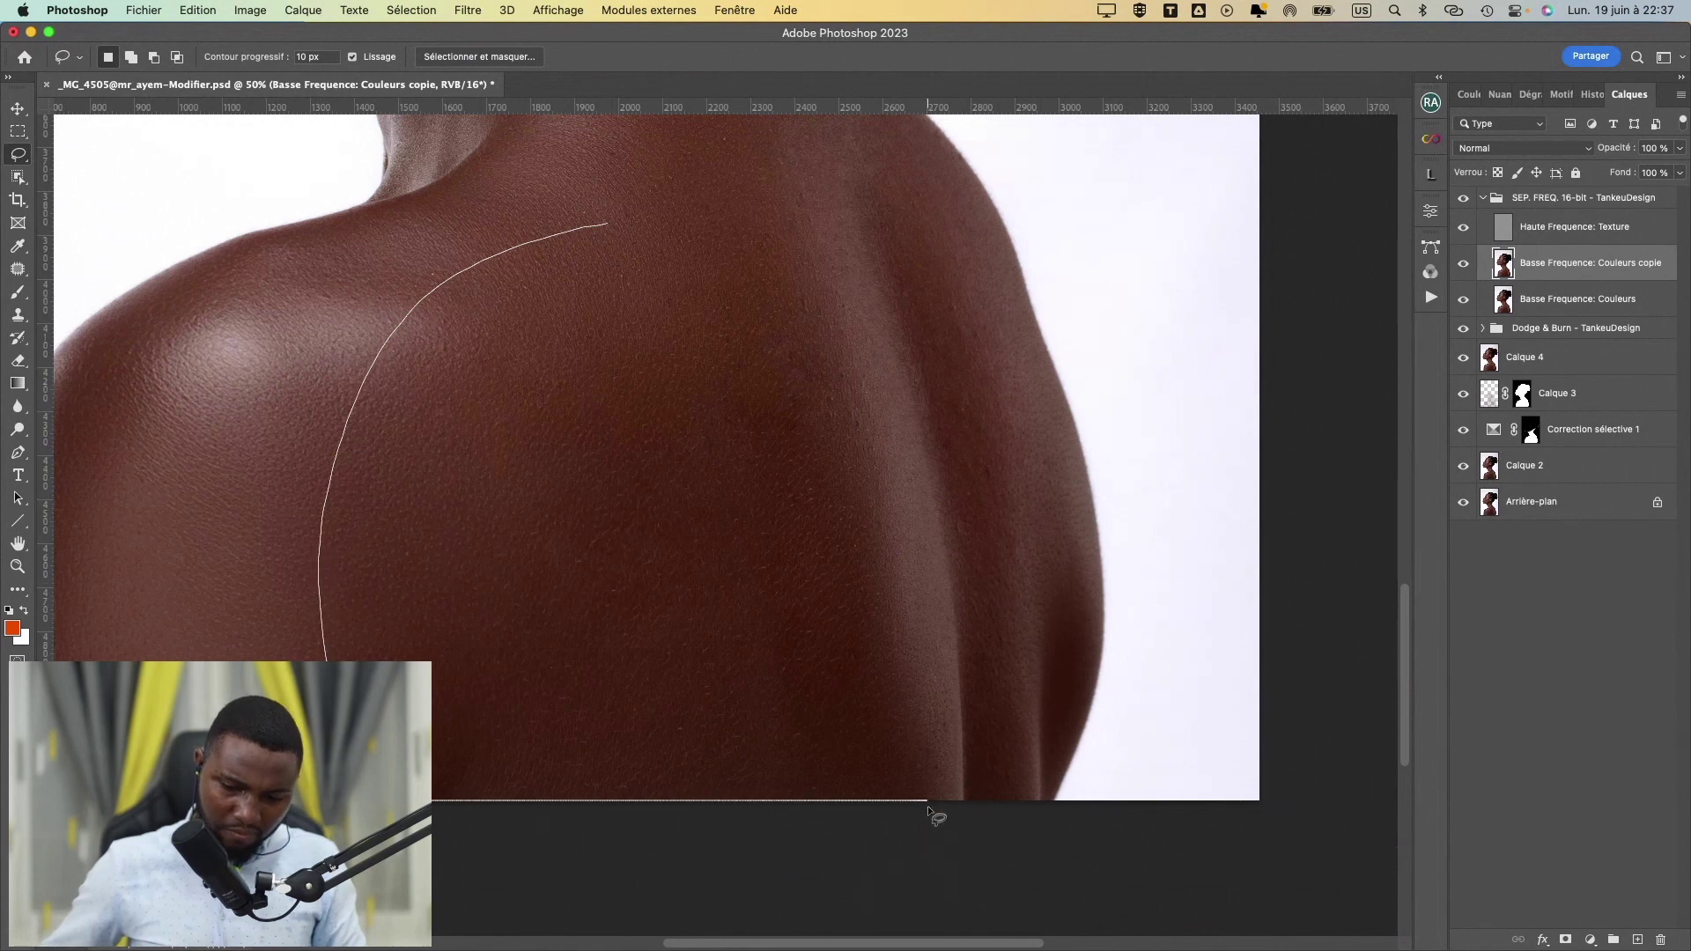
drag(907, 590, 887, 471)
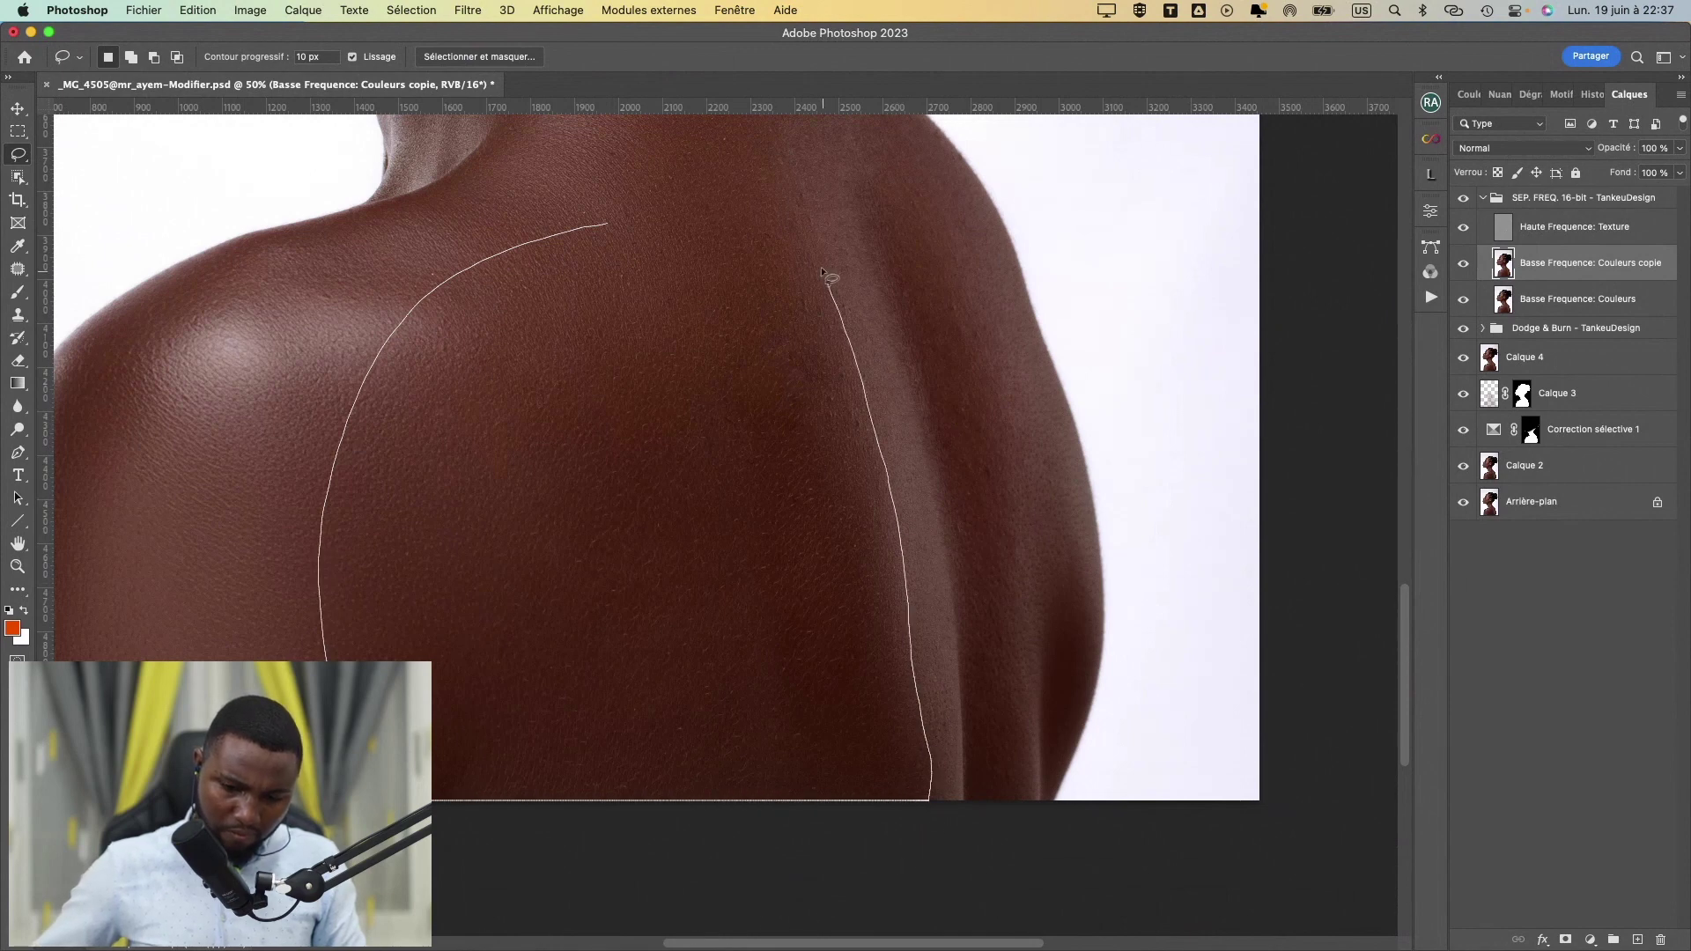
mouse_move(823, 272)
mouse_down()
mouse_move(763, 196)
mouse_move(703, 179)
mouse_up()
drag(542, 234, 512, 250)
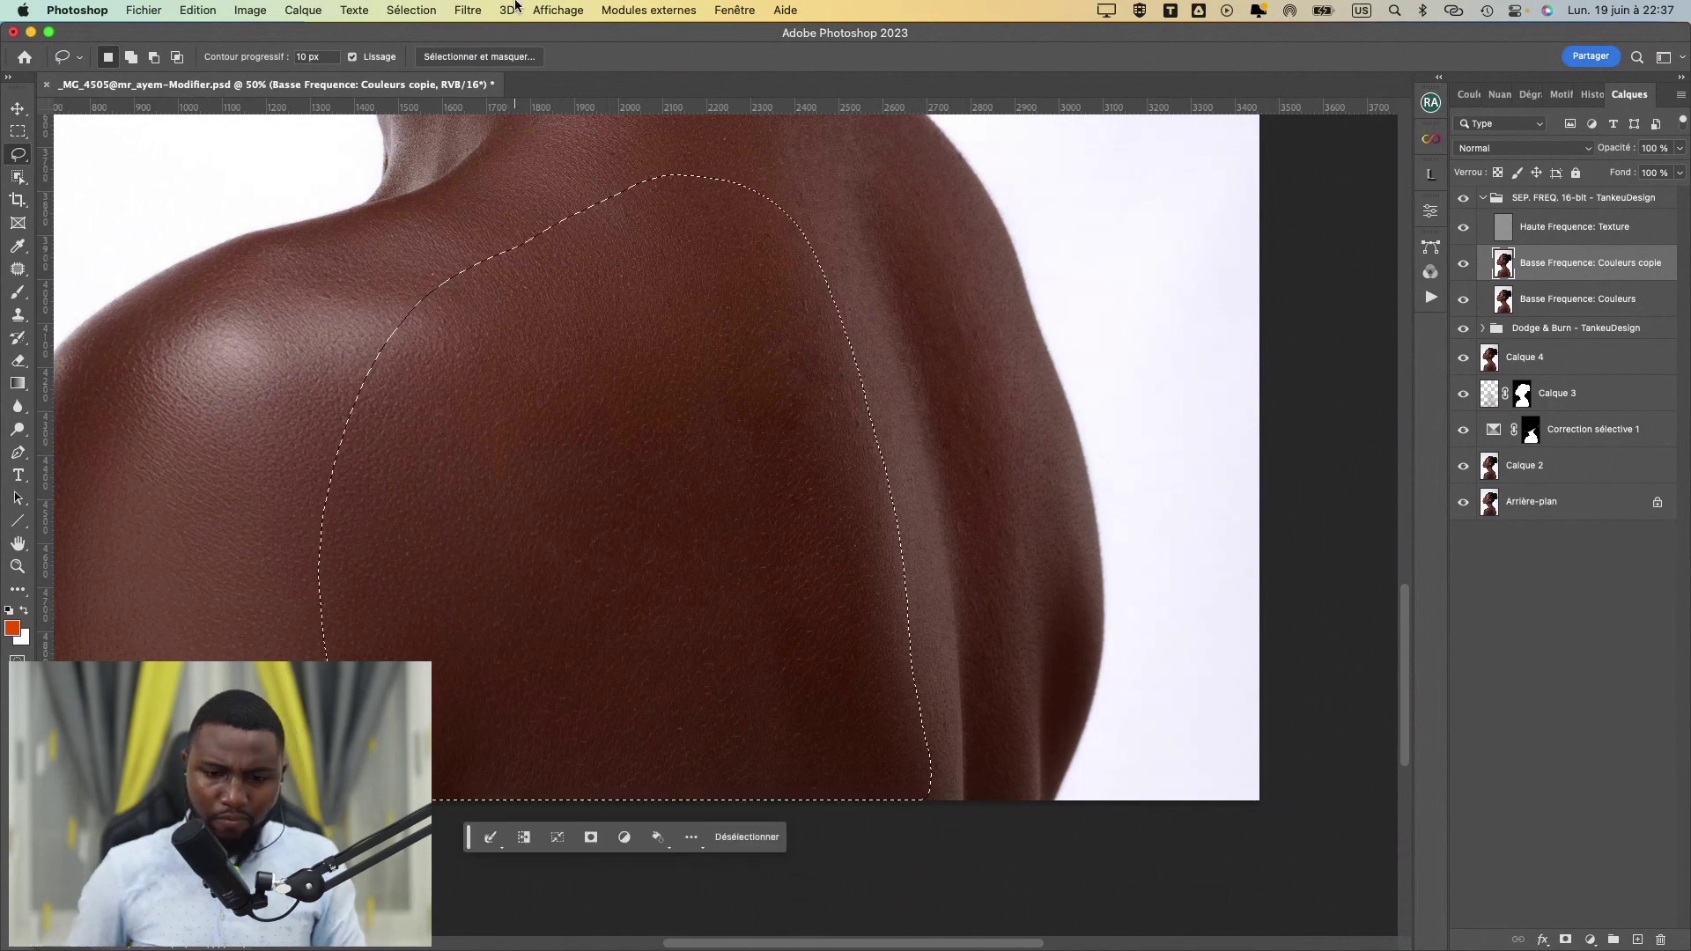
click(467, 10)
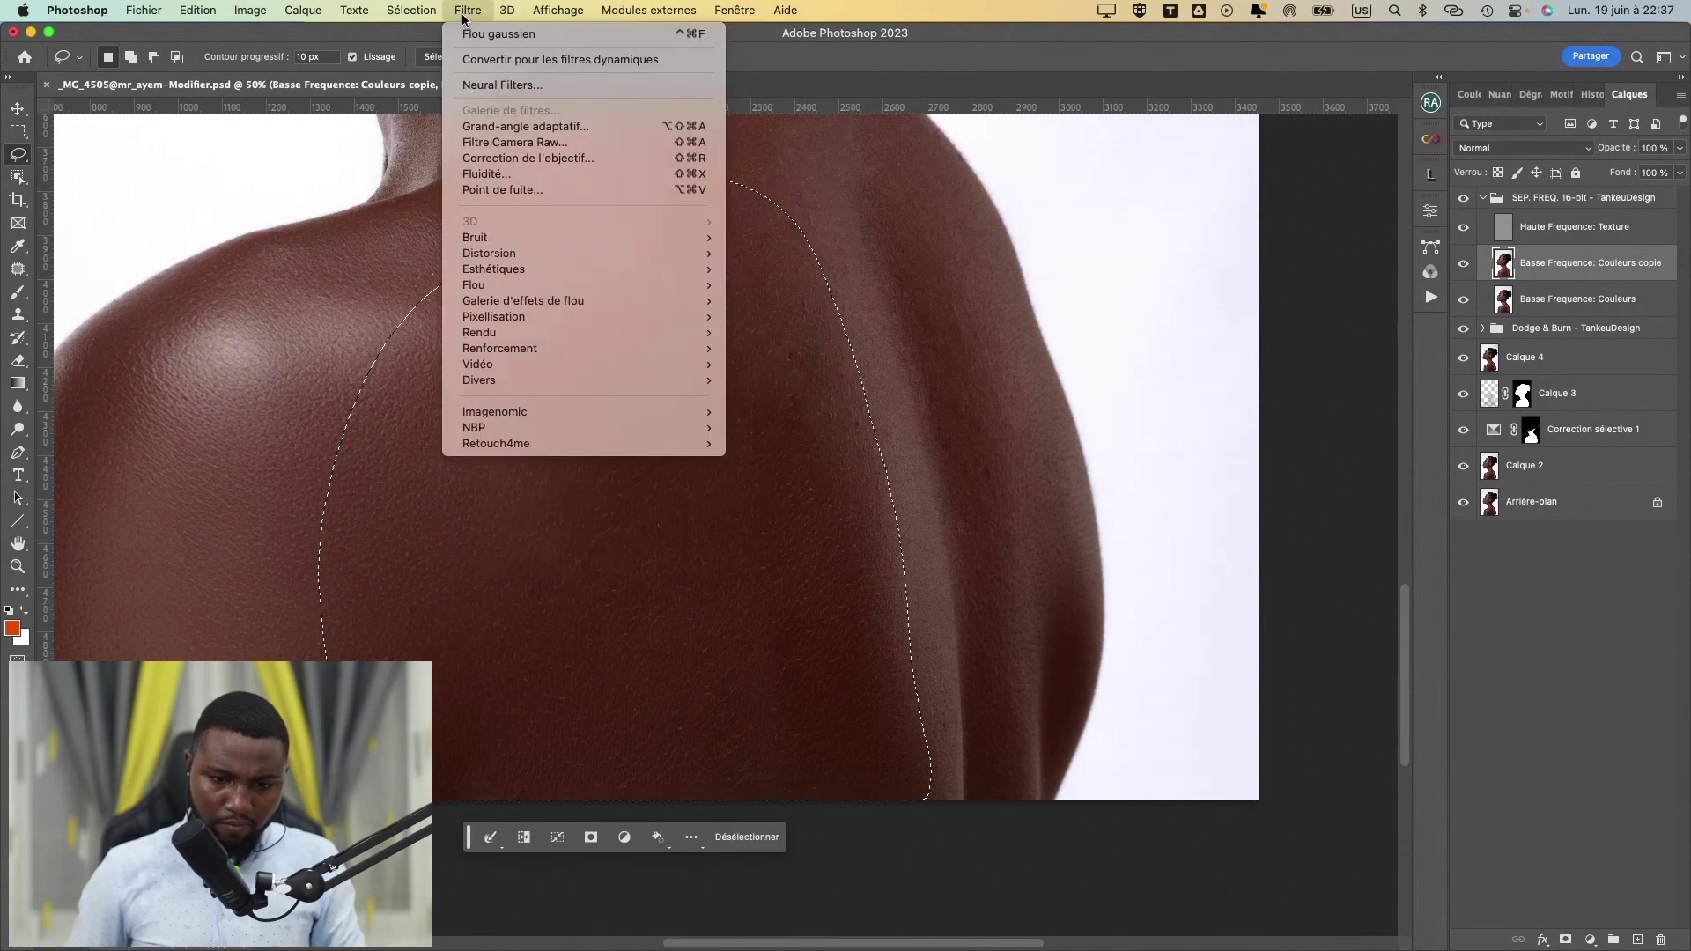
click(471, 34)
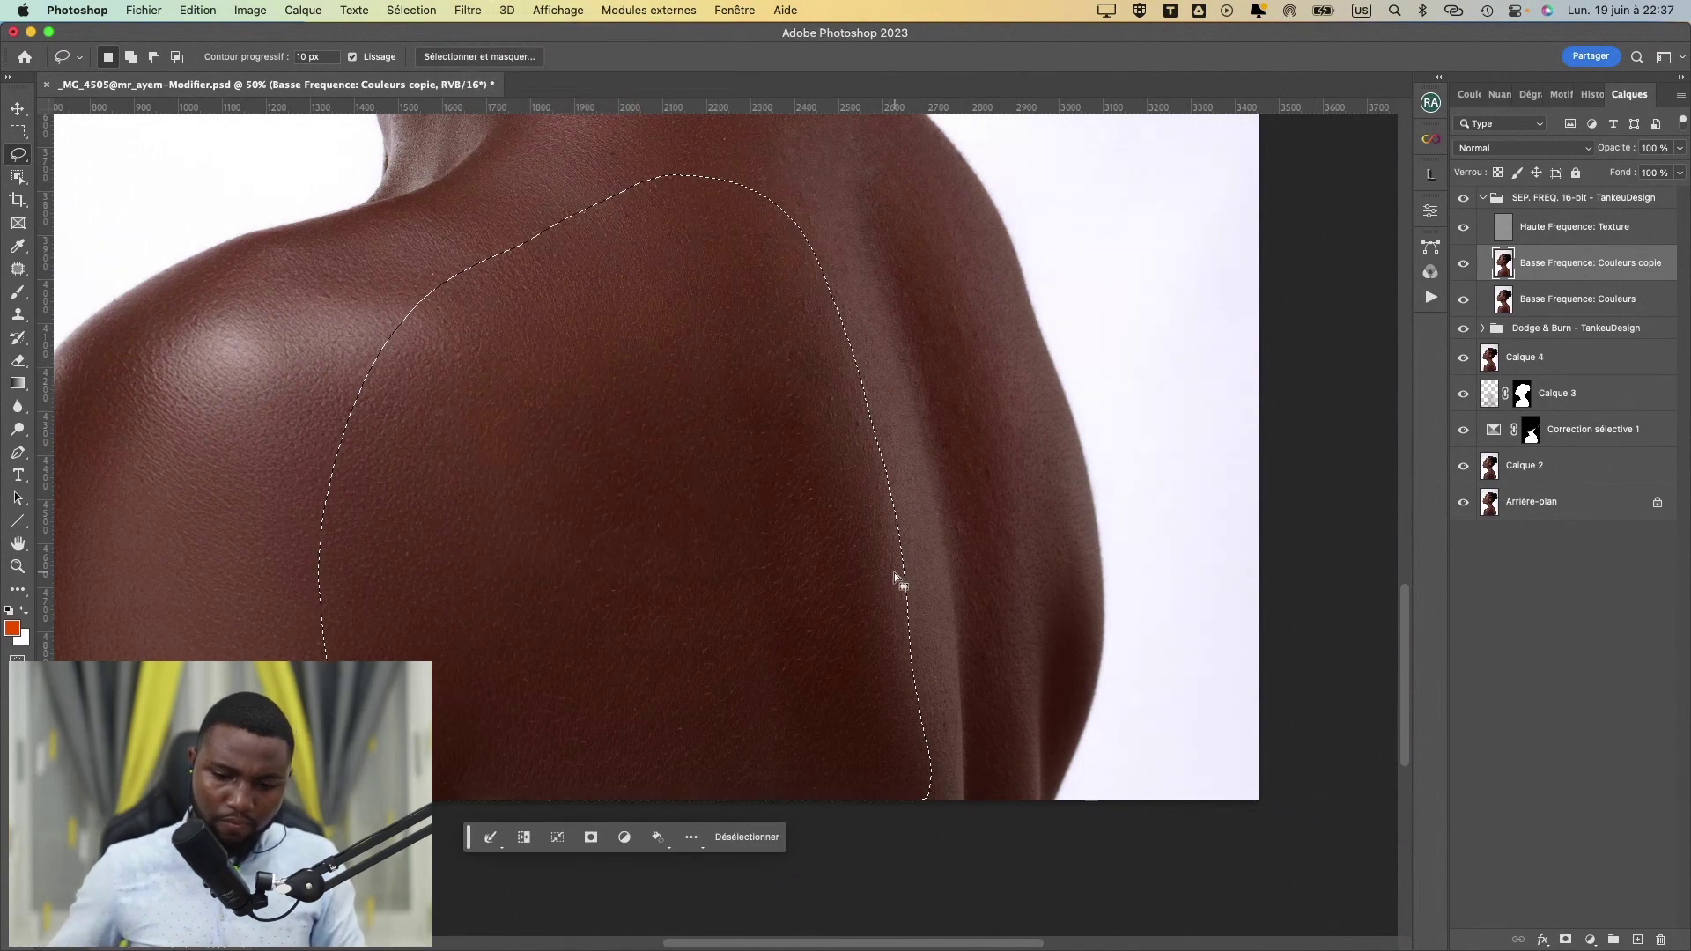
- Lasso the far side of the upper back from the nape along the shoulder contour, and reapply the last Gaussian Blur
drag(895, 578, 739, 729)
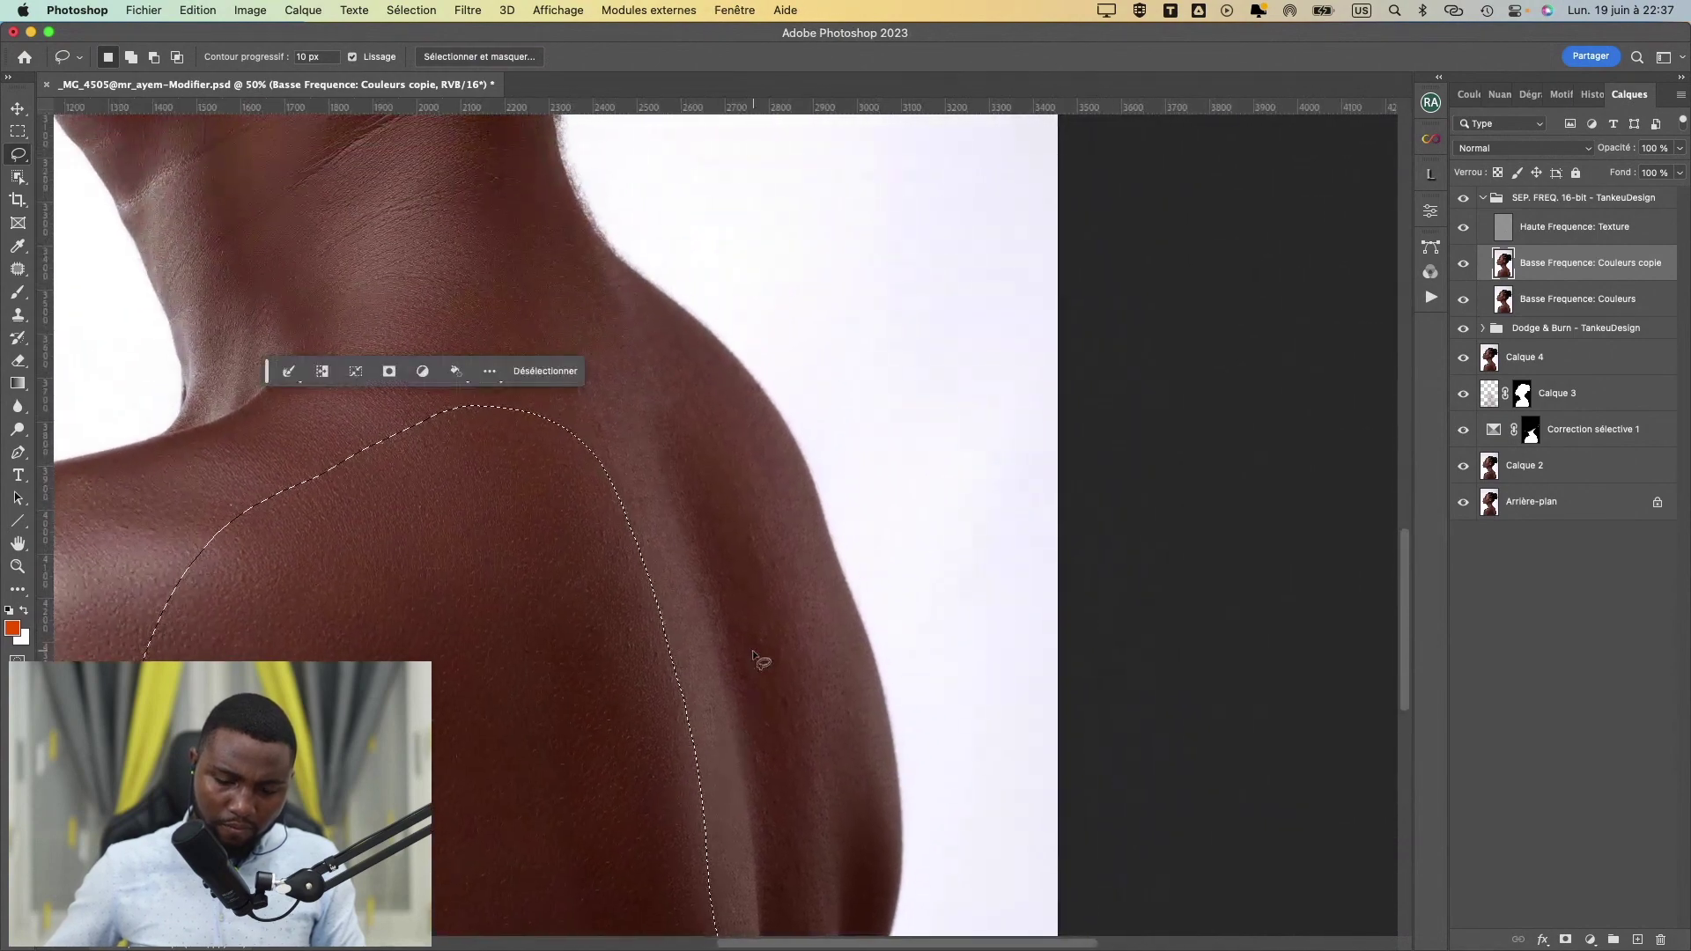
mouse_move(476, 188)
mouse_down()
mouse_move(465, 361)
mouse_move(527, 581)
mouse_move(604, 743)
mouse_move(650, 774)
mouse_move(825, 759)
mouse_up()
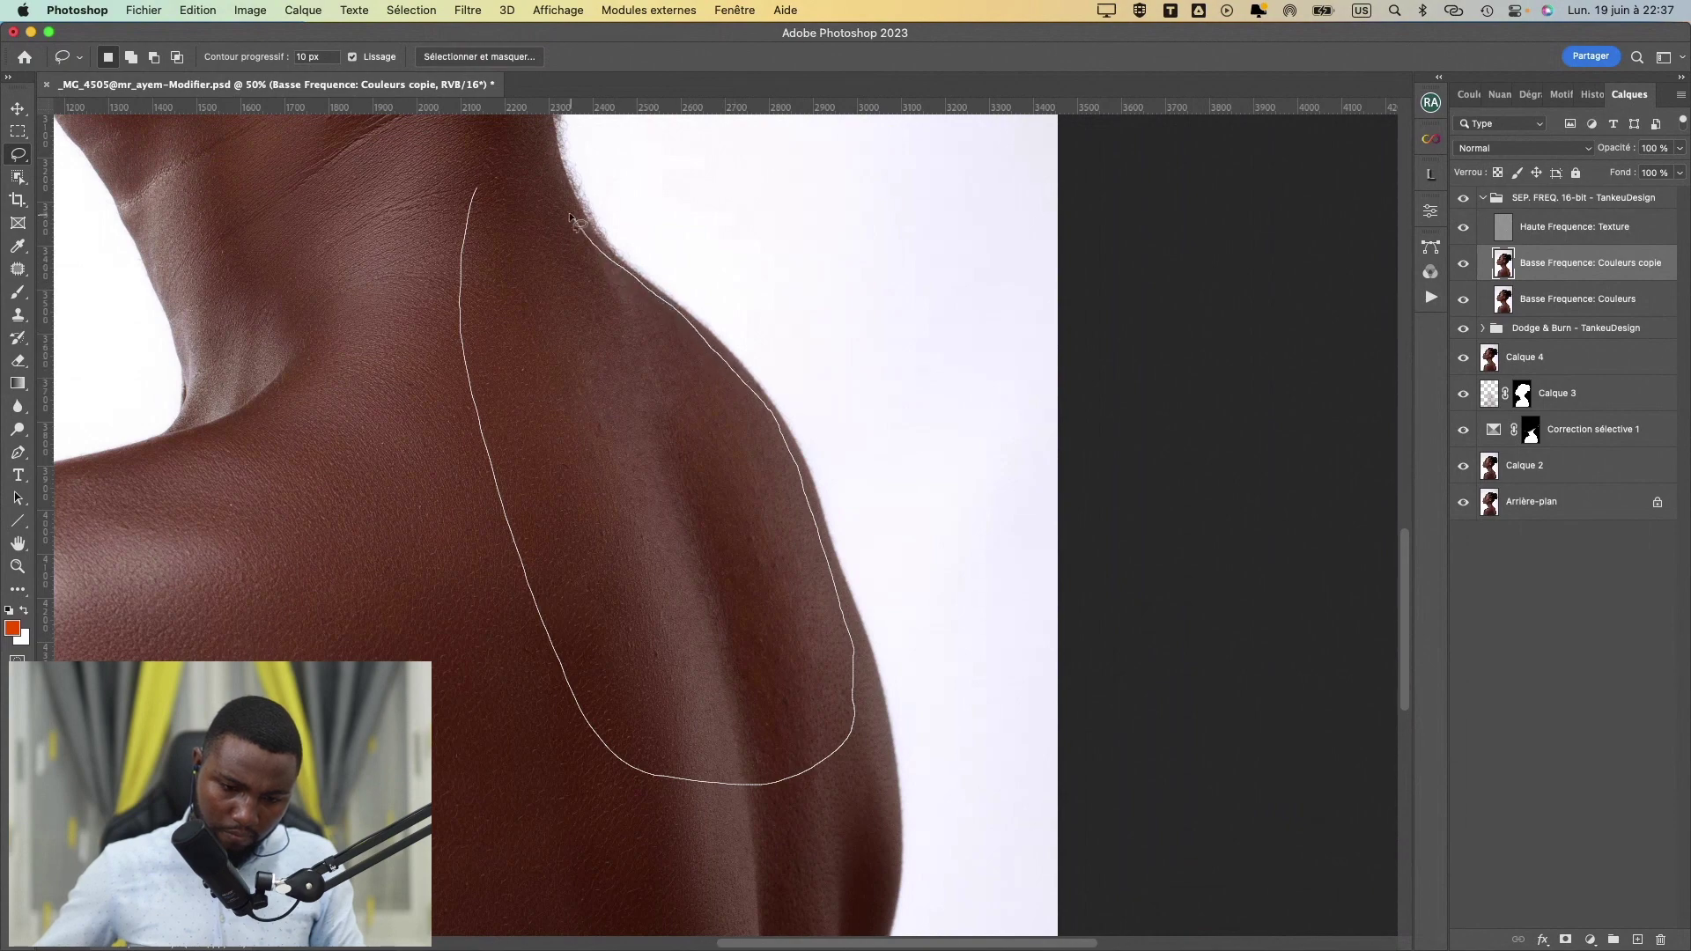
drag(520, 170, 480, 191)
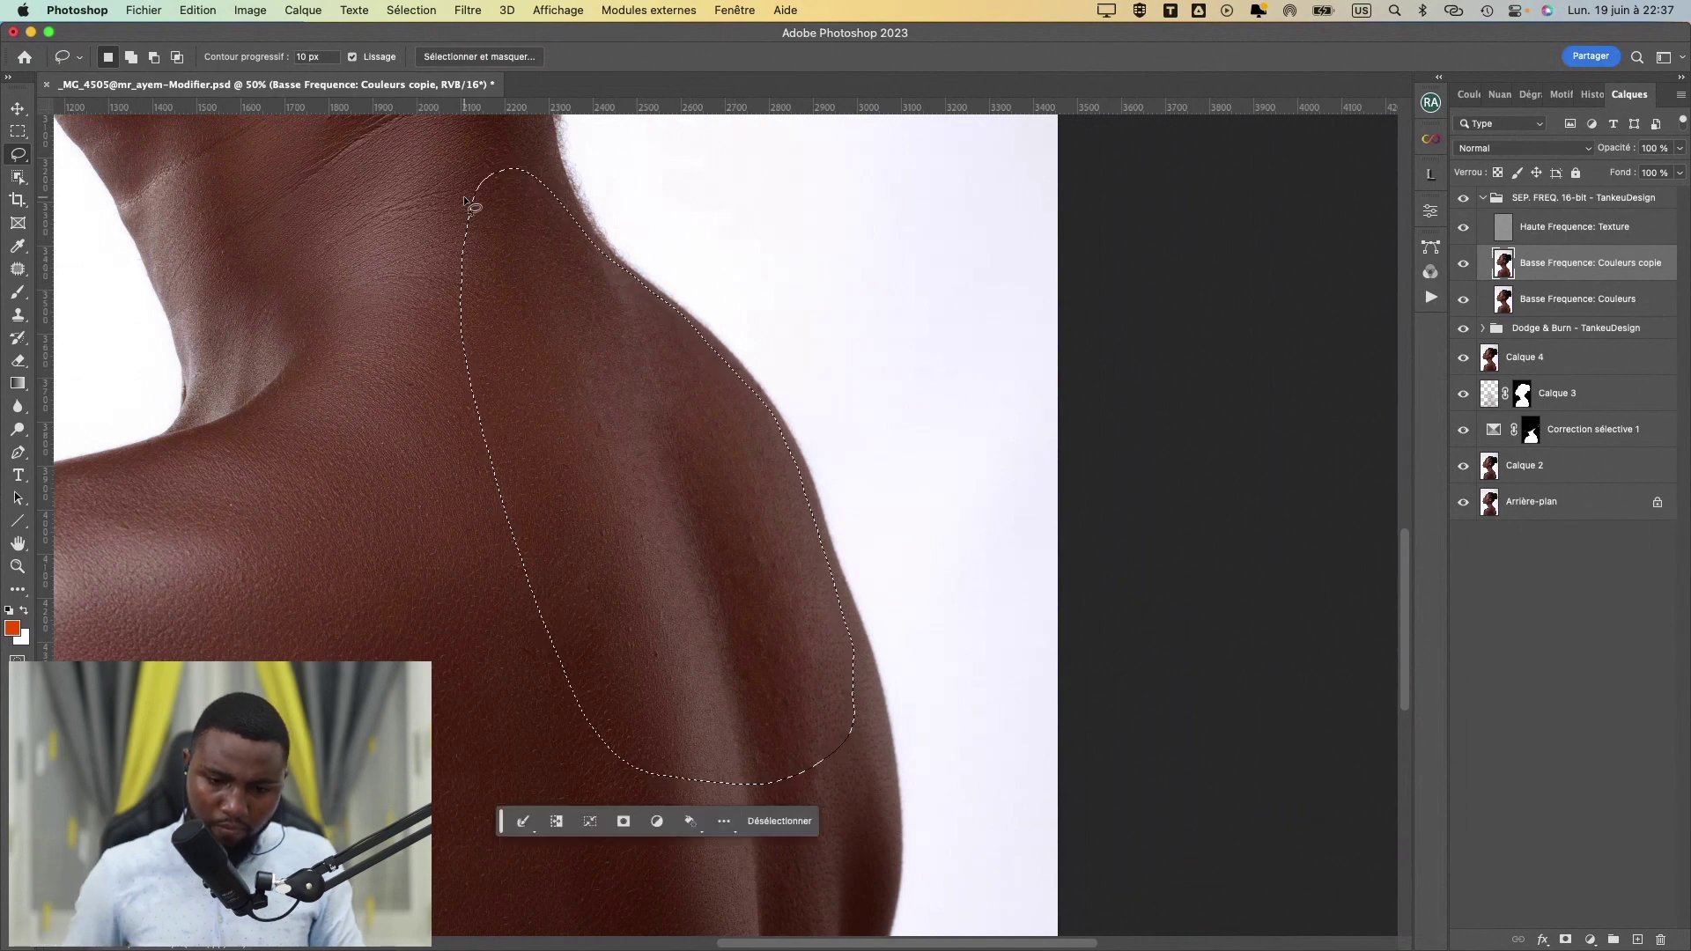
click(467, 11)
click(475, 34)
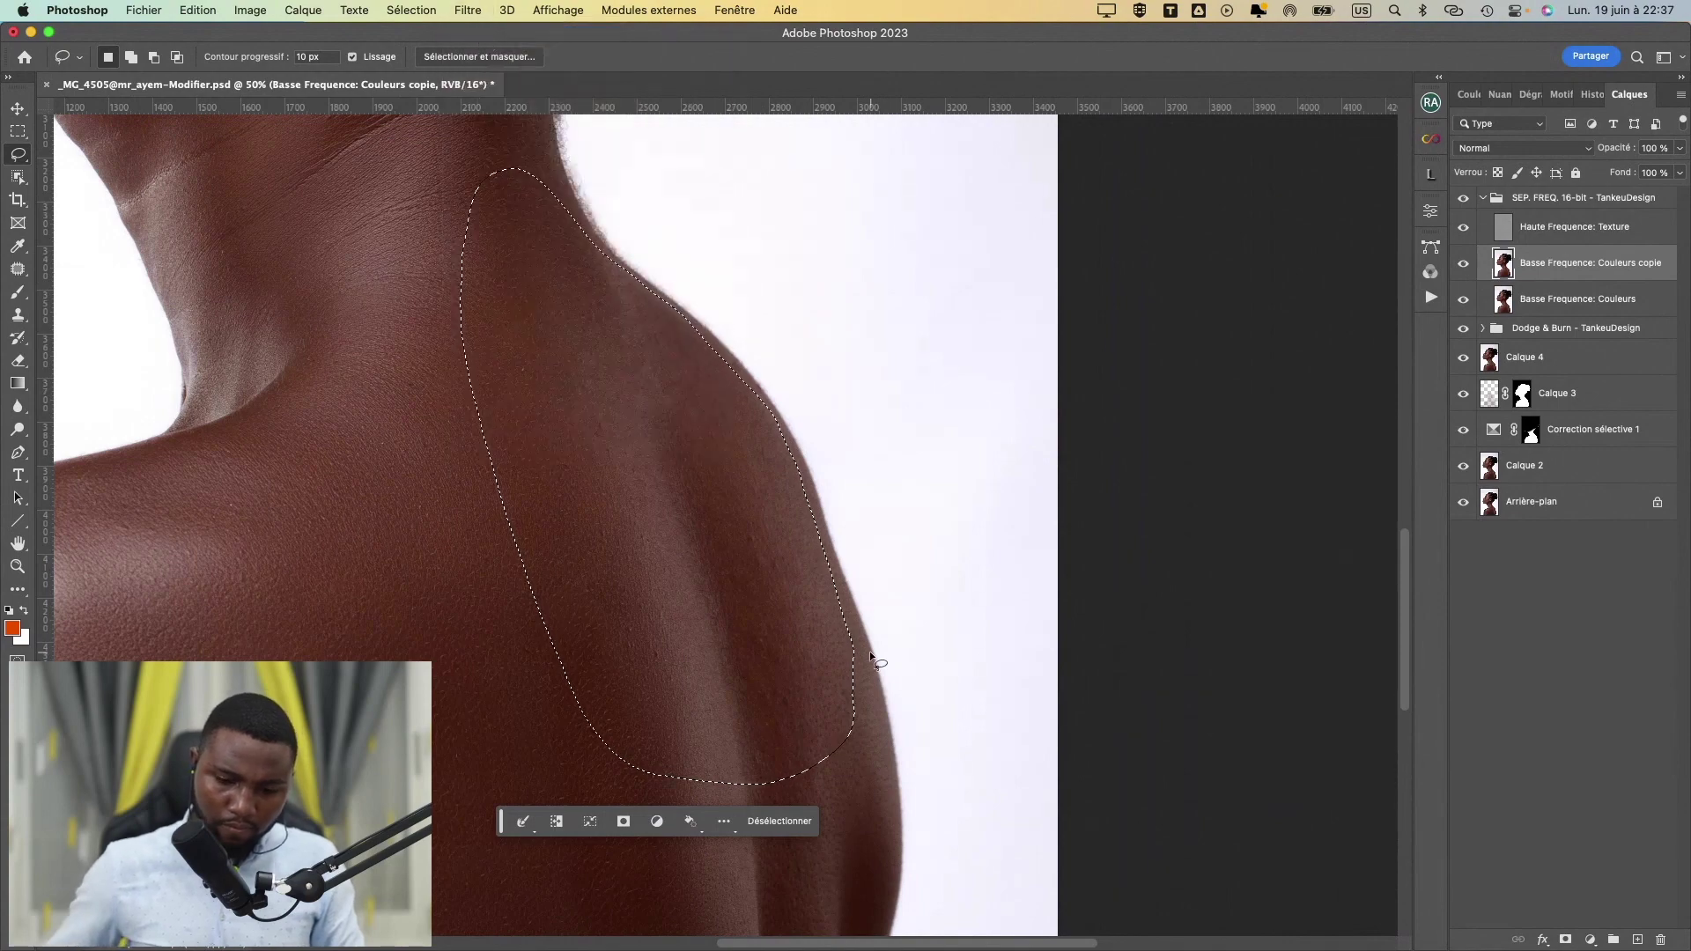
- Lasso the lower back folds to the image's lower edge, extend the selection toward the outer contour, and reapply the last Gaussian Blur
drag(770, 659, 719, 377)
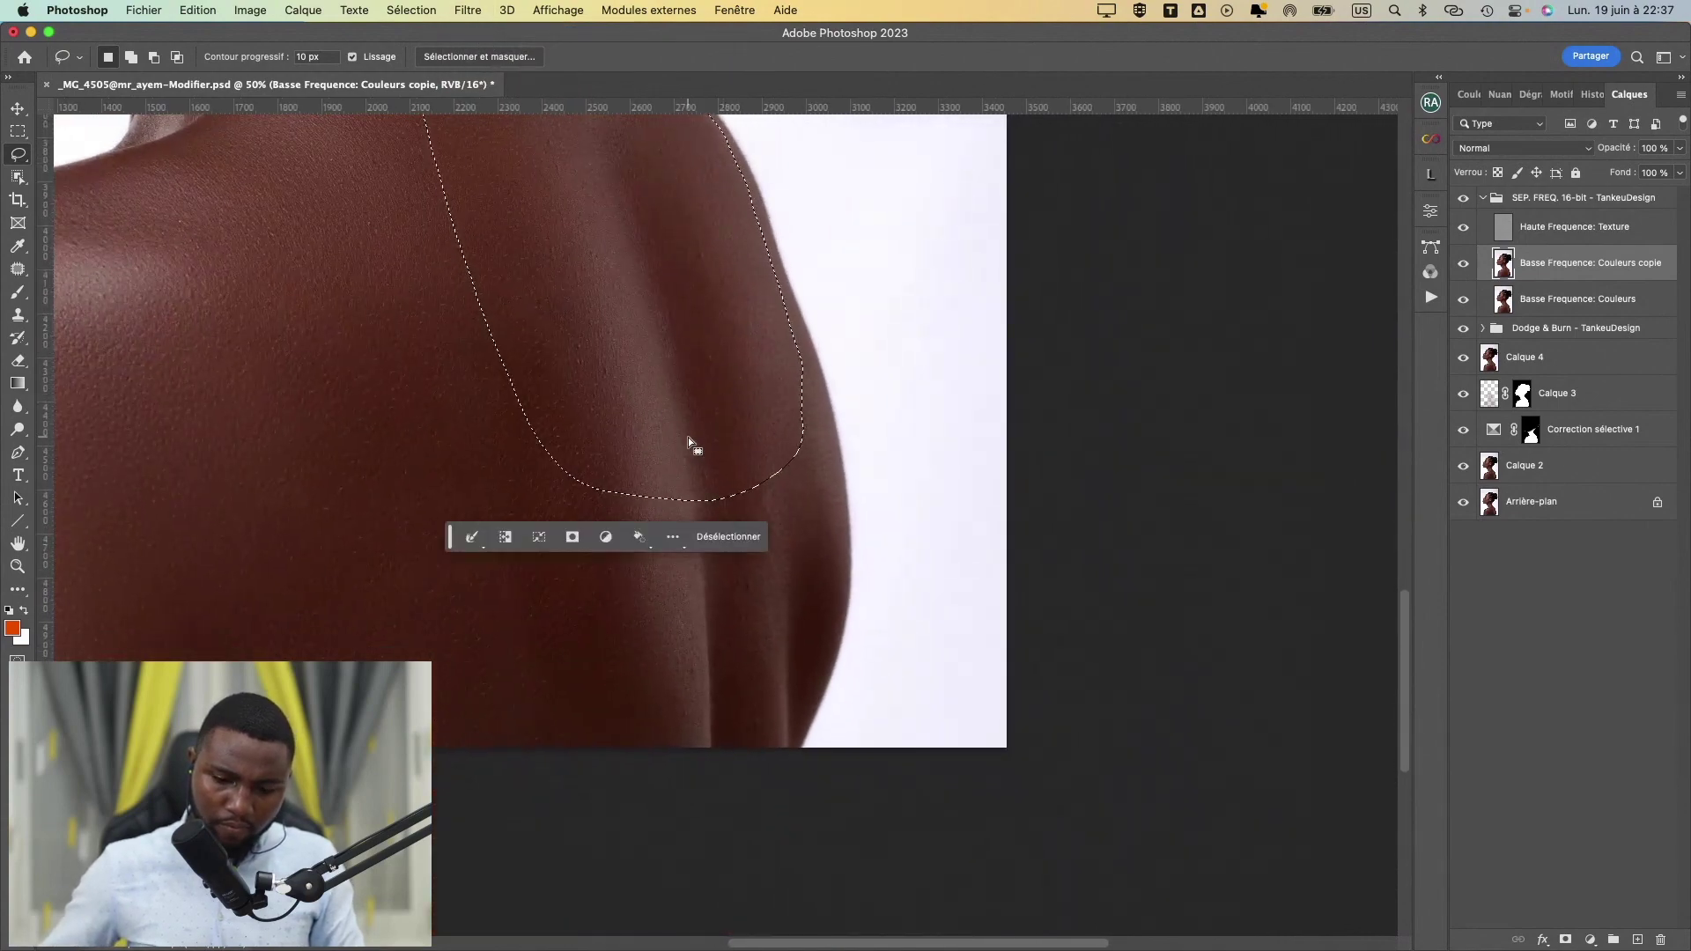
mouse_move(599, 495)
mouse_down()
mouse_move(582, 666)
mouse_move(616, 765)
mouse_move(691, 810)
mouse_move(781, 794)
mouse_up()
drag(798, 720, 822, 516)
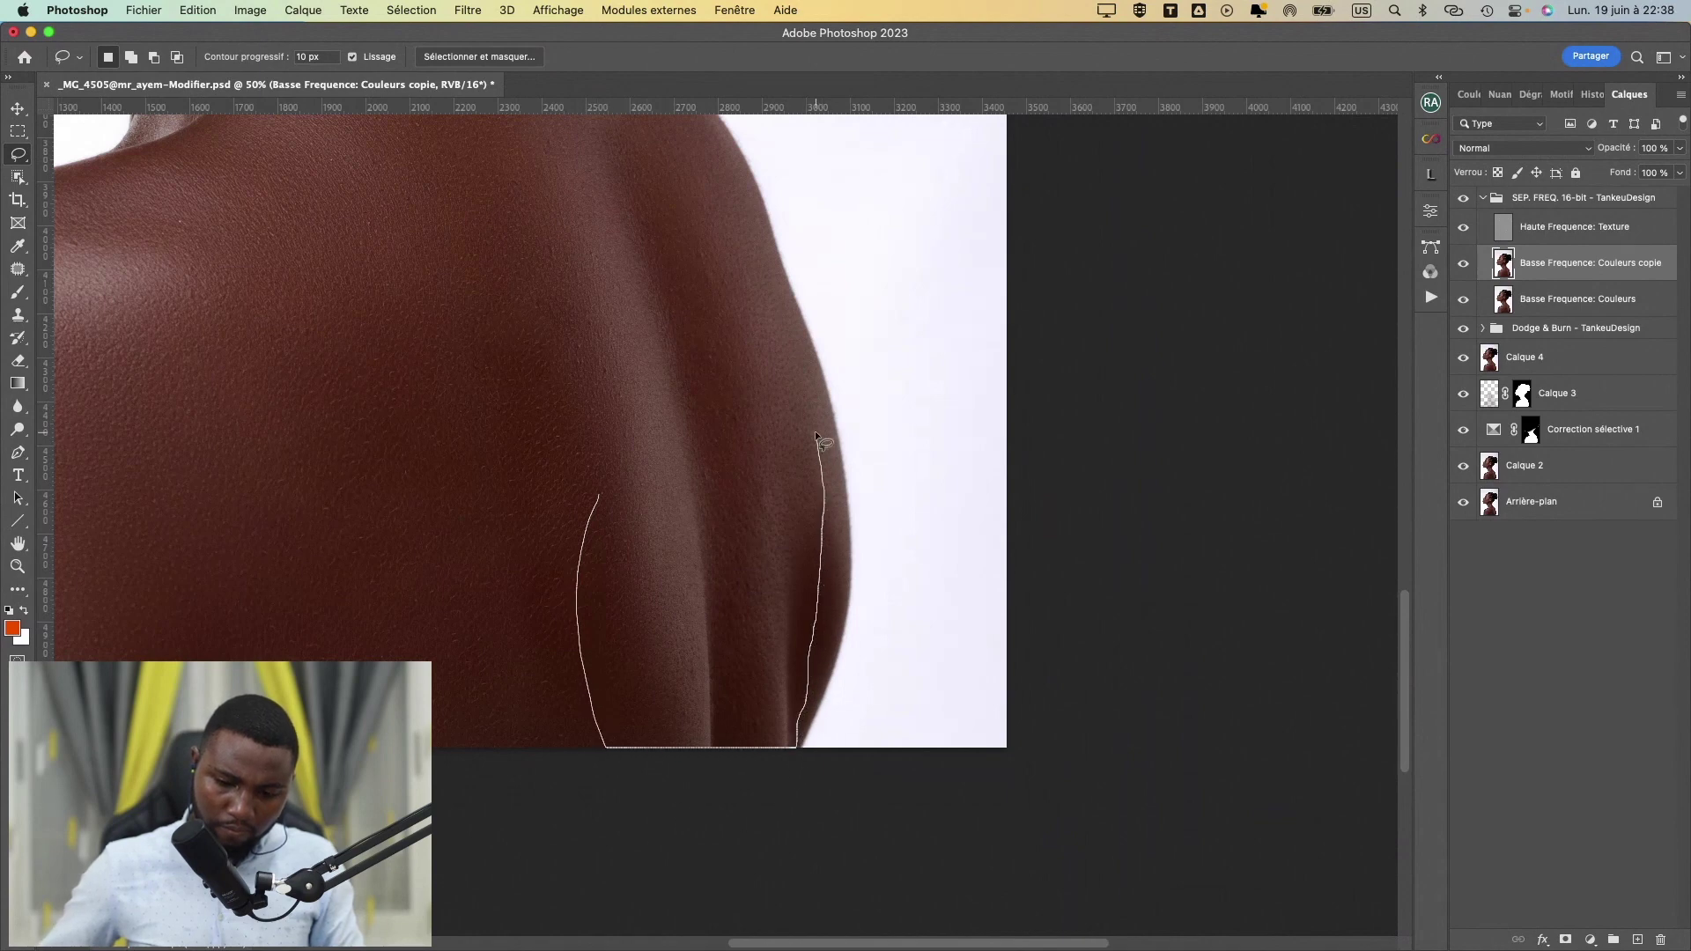
mouse_move(801, 361)
mouse_down()
mouse_move(727, 239)
mouse_move(670, 214)
mouse_move(603, 271)
mouse_move(565, 480)
mouse_move(574, 554)
mouse_move(603, 590)
mouse_up()
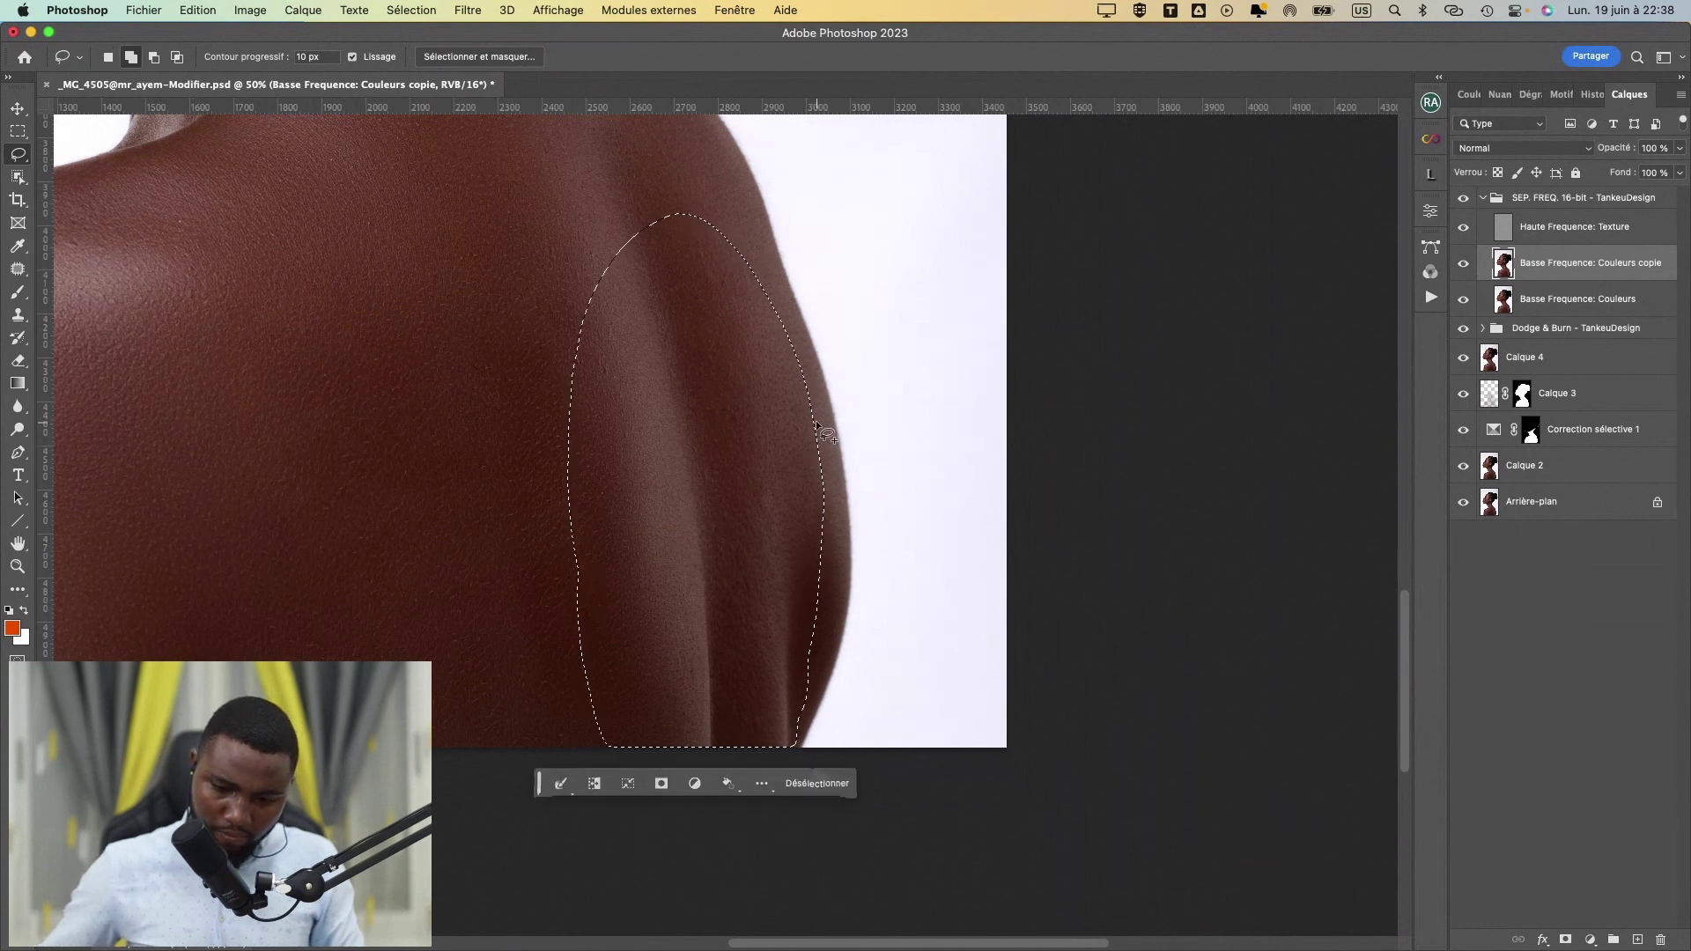
shift+drag(816, 423, 835, 504)
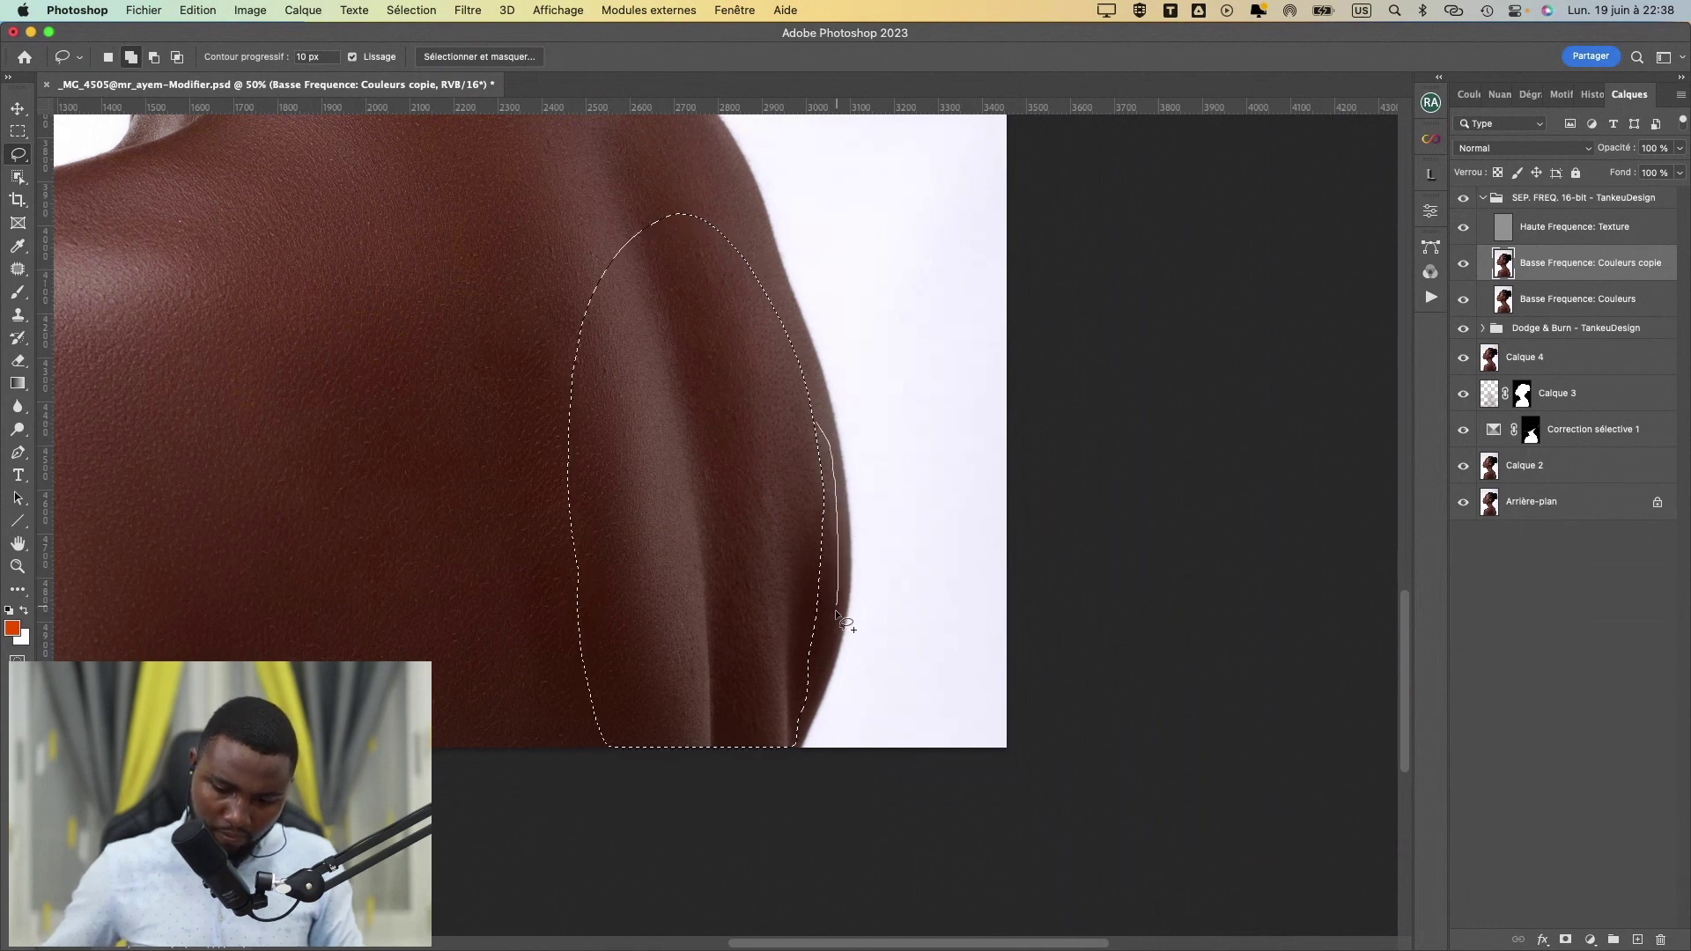
mouse_move(815, 684)
mouse_down()
mouse_move(758, 646)
mouse_move(763, 426)
mouse_move(781, 371)
mouse_move(823, 432)
mouse_up()
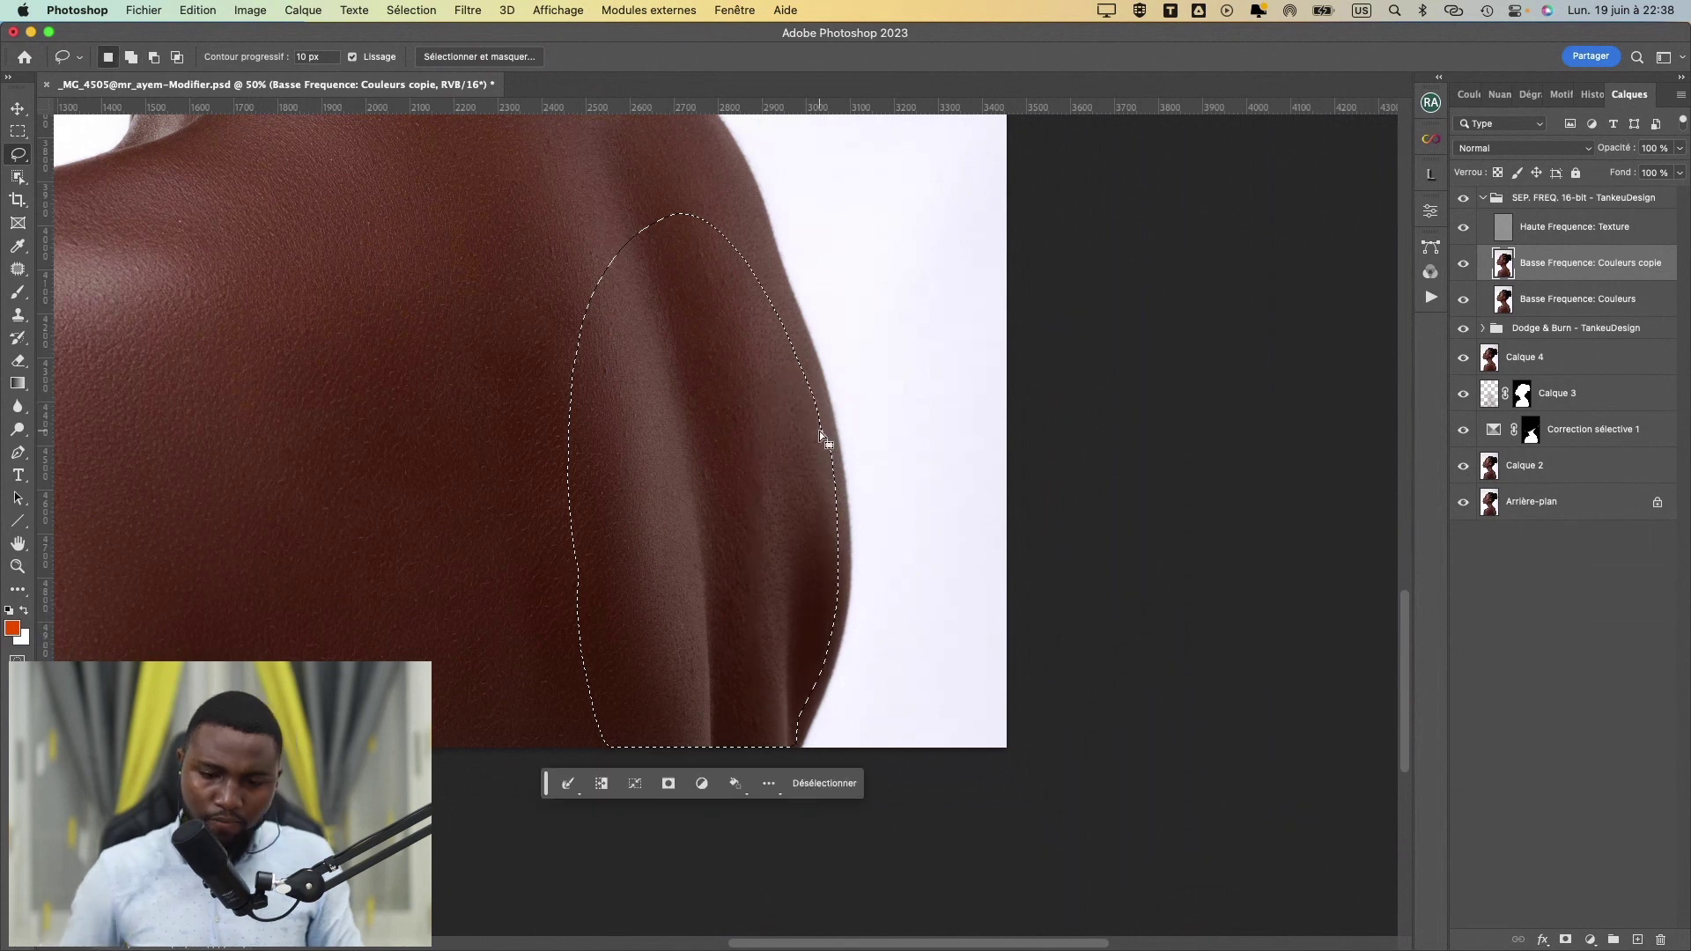
click(467, 11)
click(498, 34)
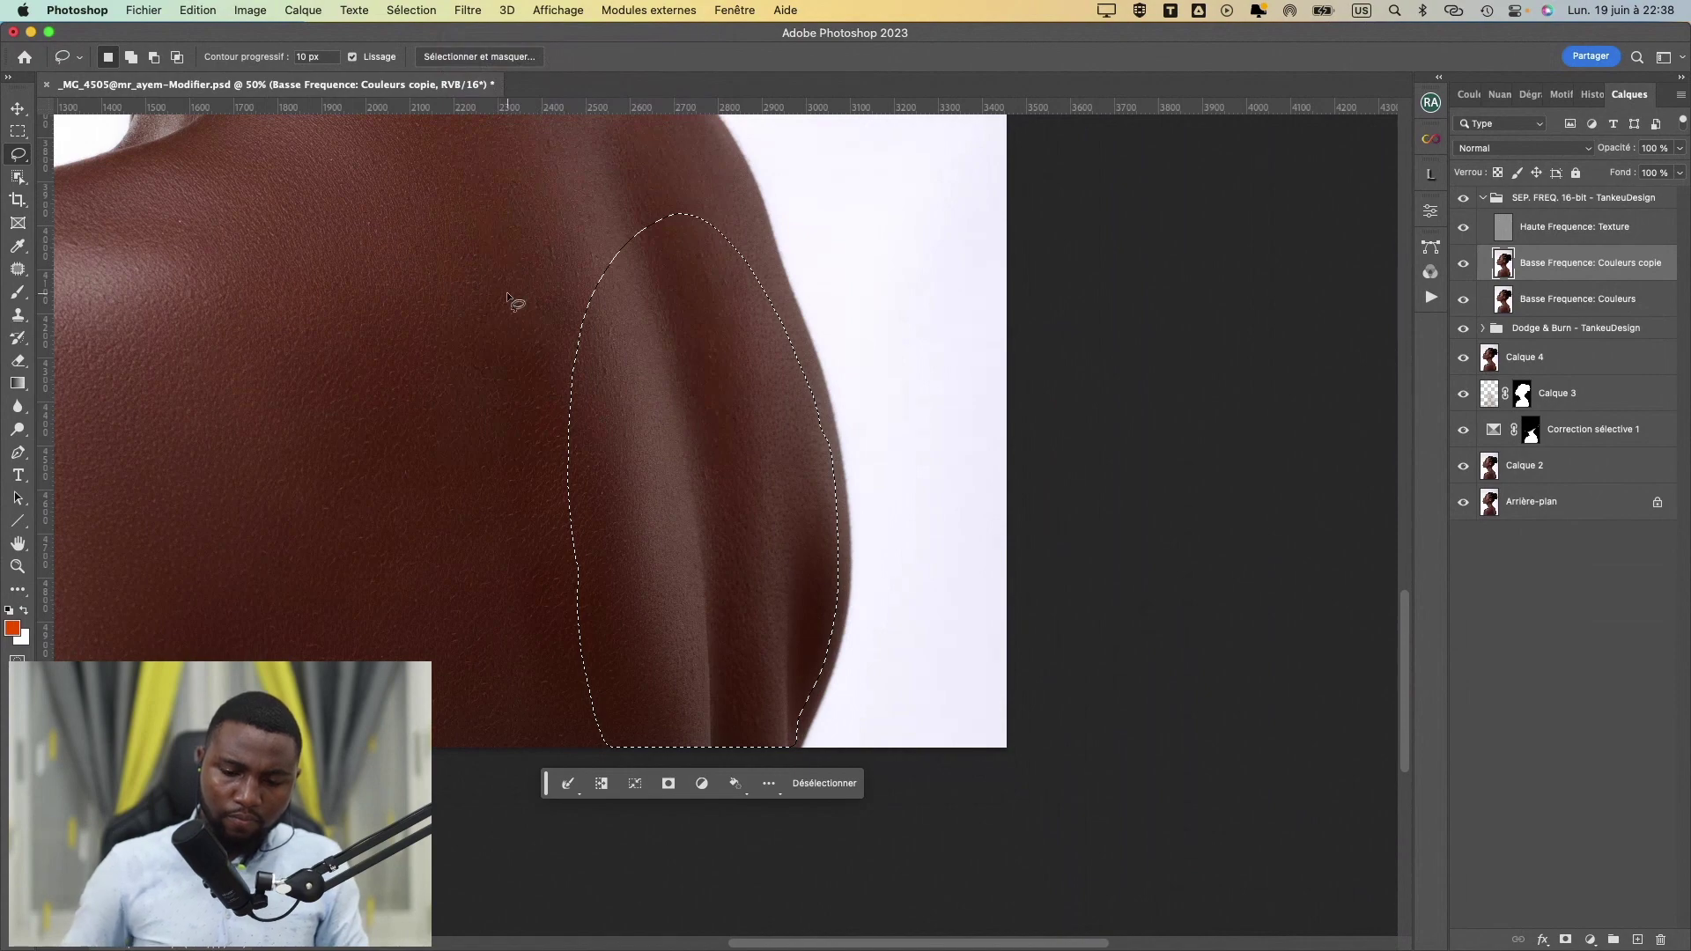
- Compare the whole portrait before and after smoothing by hiding and showing the Basse Frequence: Couleurs copie layer
key(super+minus)
key(super+minus)
key(super+minus)
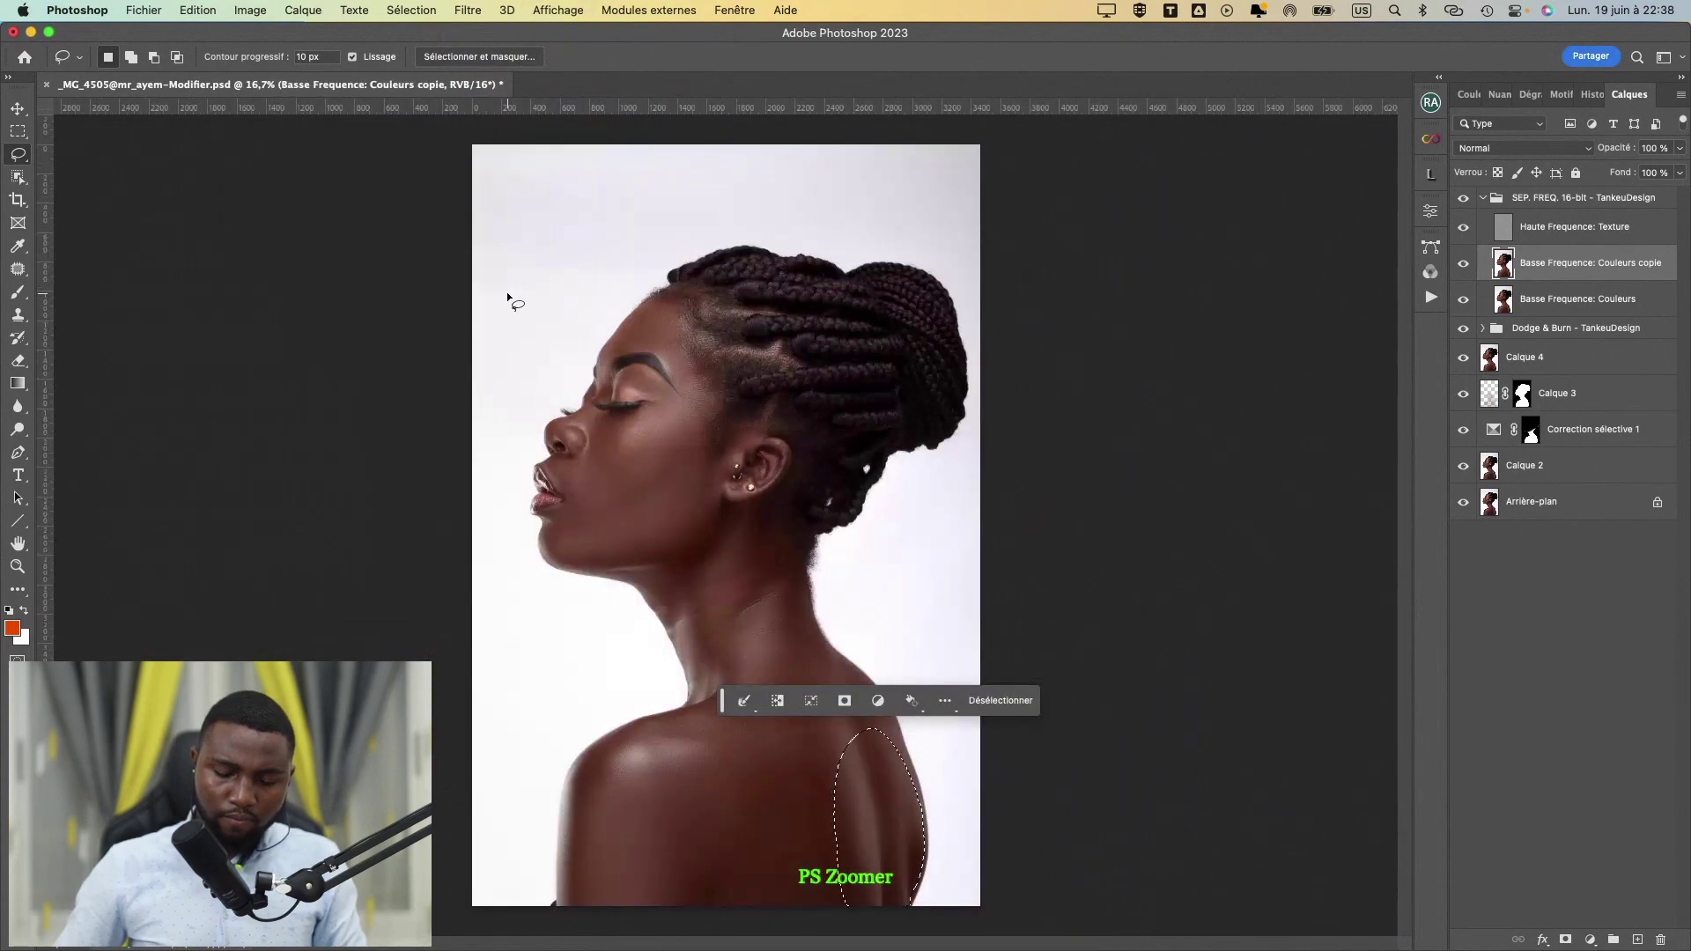
key(super+plus)
drag(748, 690, 649, 531)
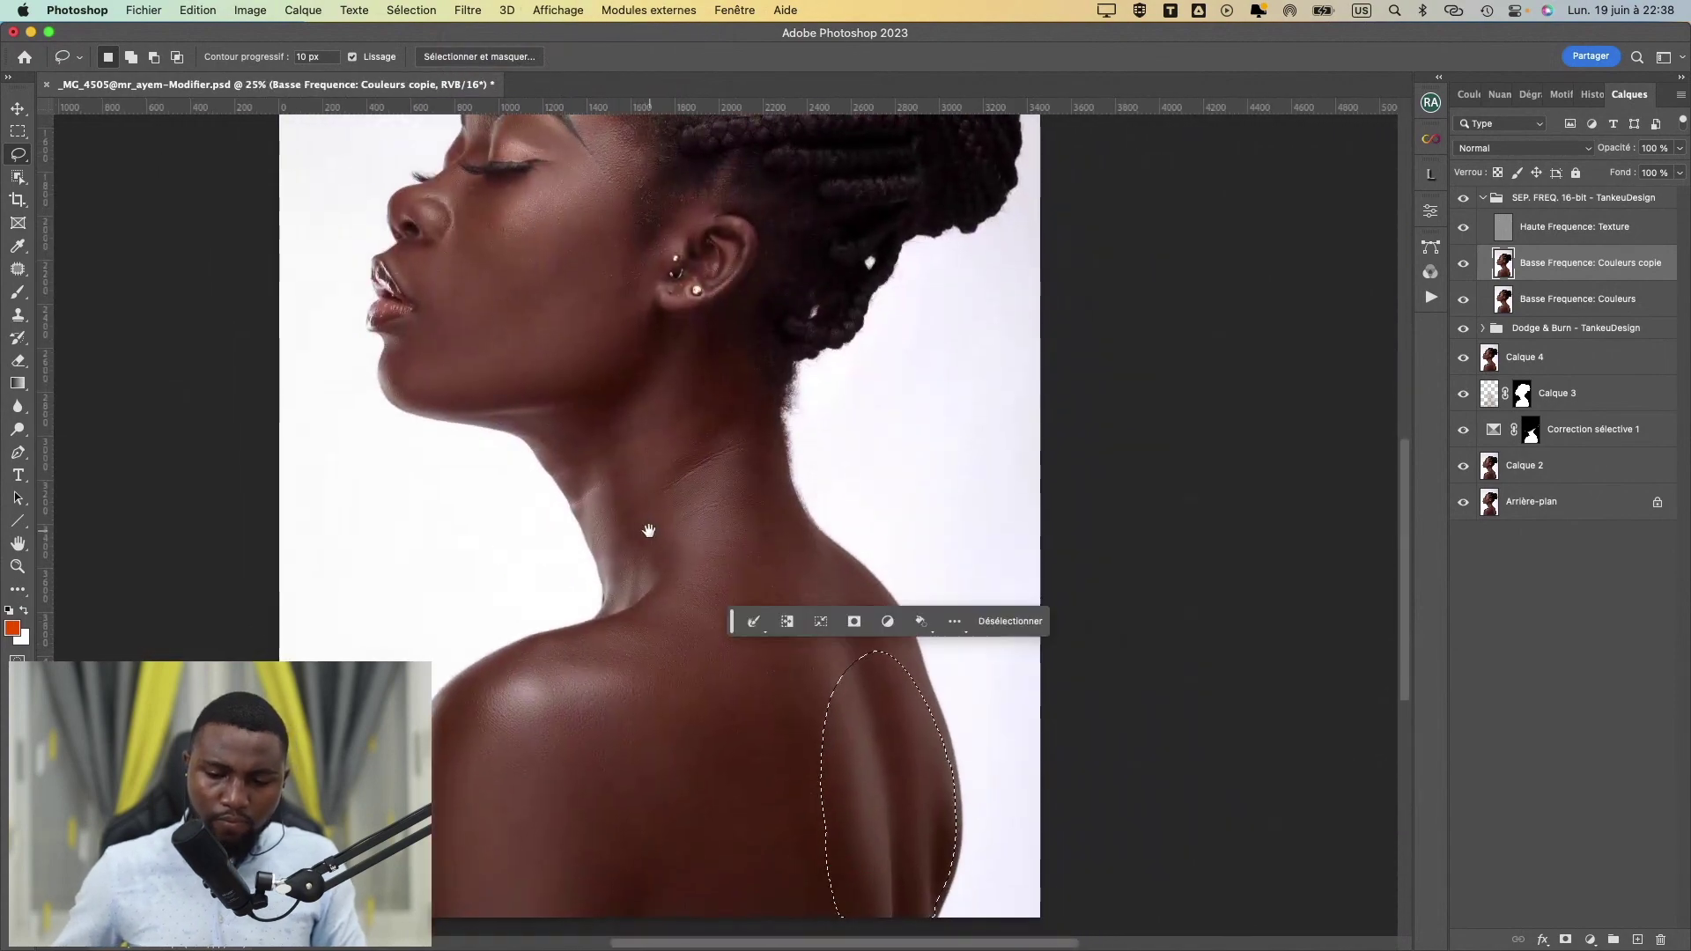
click(1464, 264)
click(1464, 264)
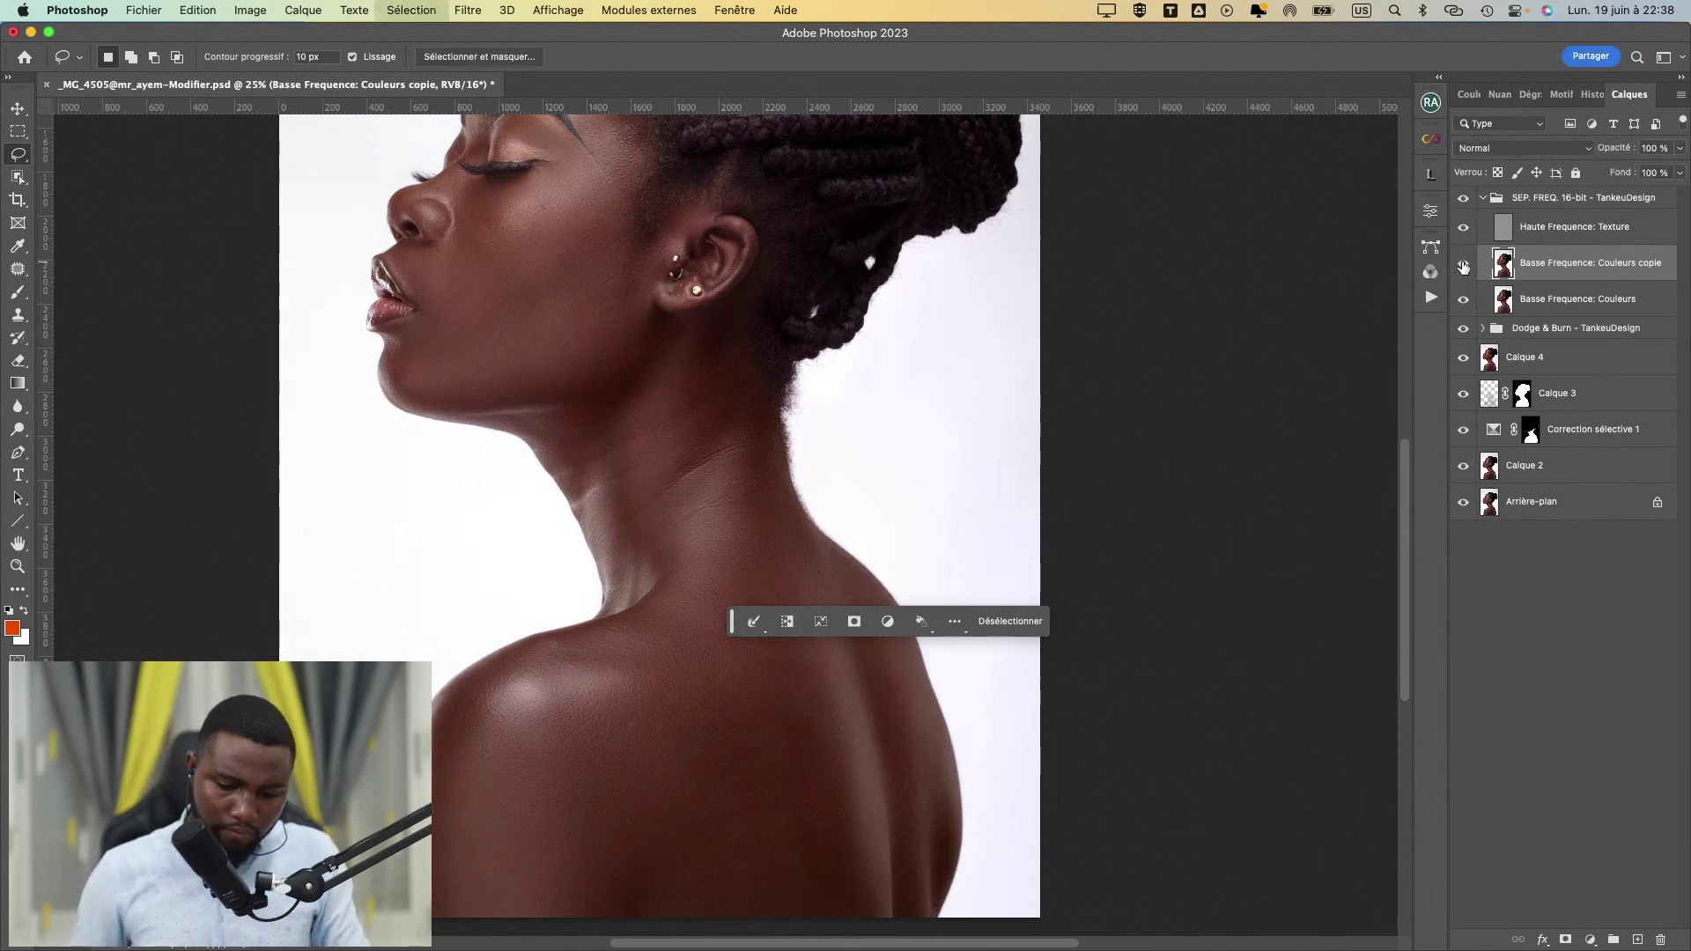
- Clear the back selection and lasso the strip of skin between the temple hairline and the front of the ear
key(super+d)
key(super+plus)
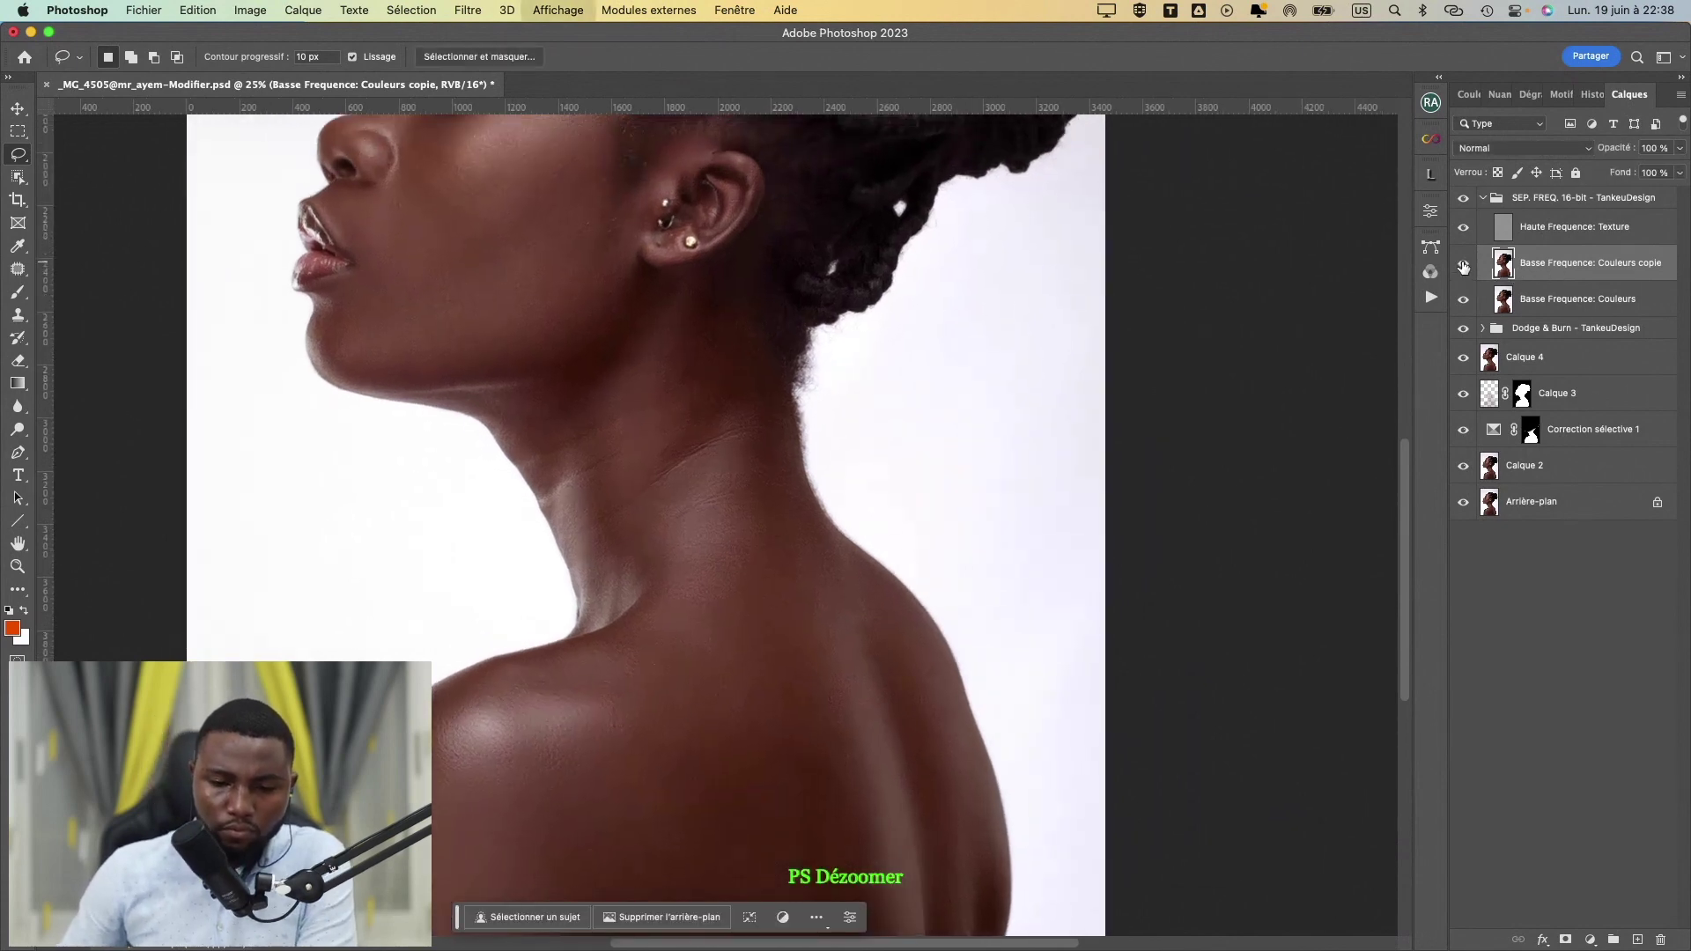
key(super+minus)
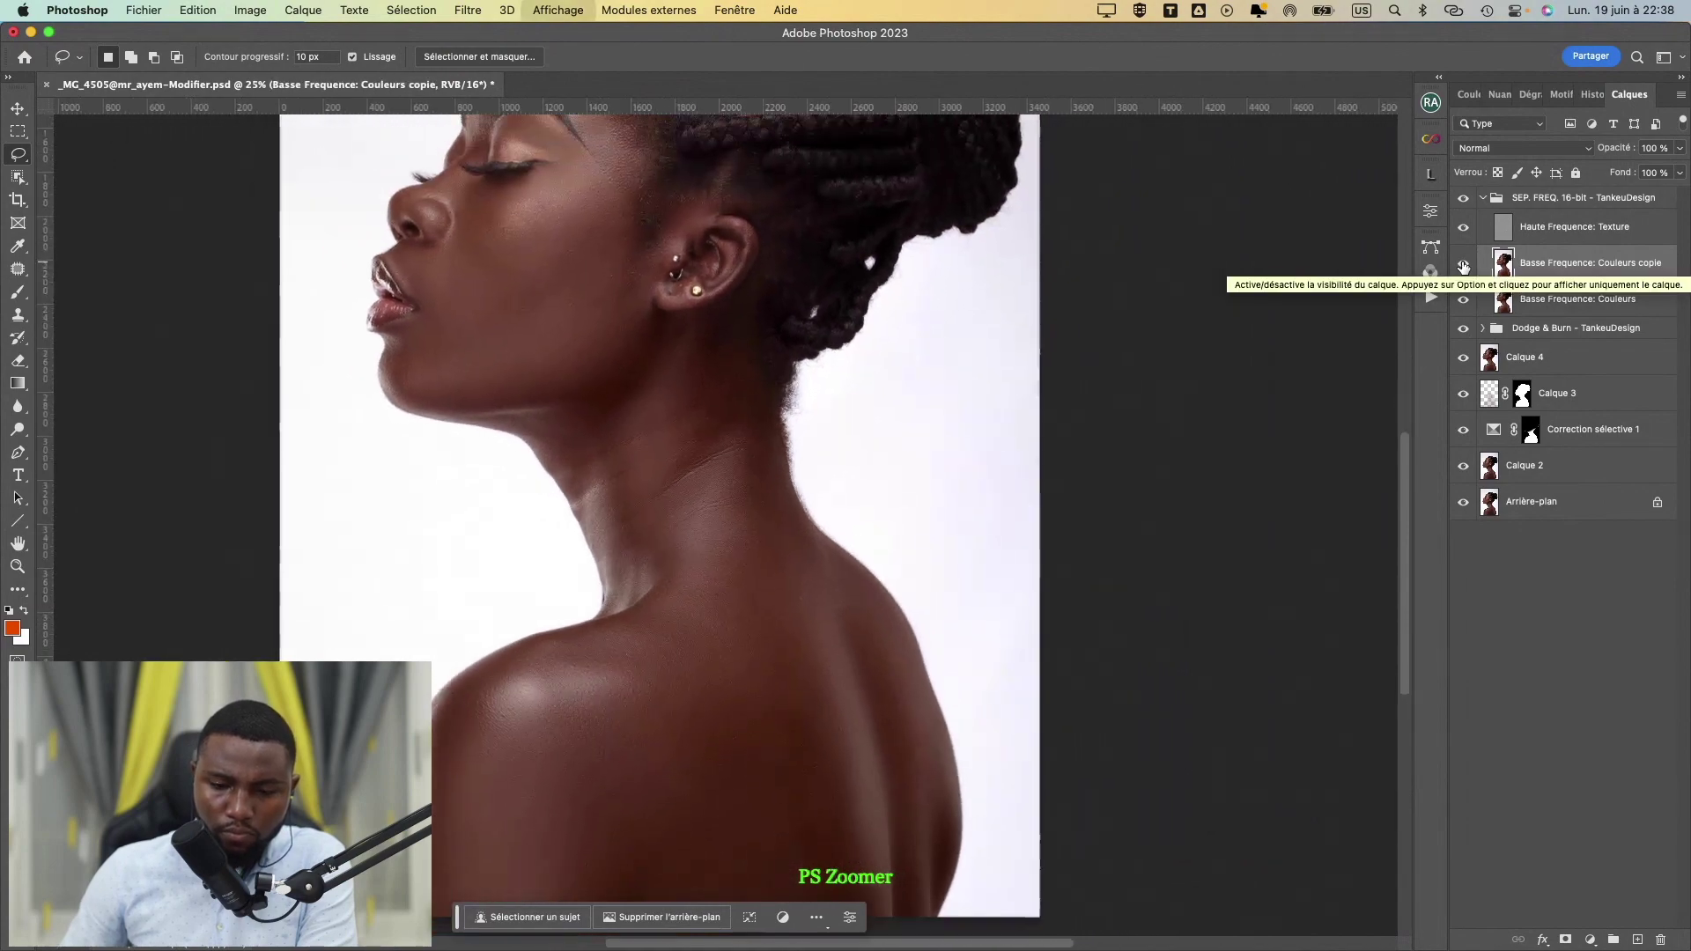
key(super+plus)
key(super+plus)
key(super+plus)
key(super+plus)
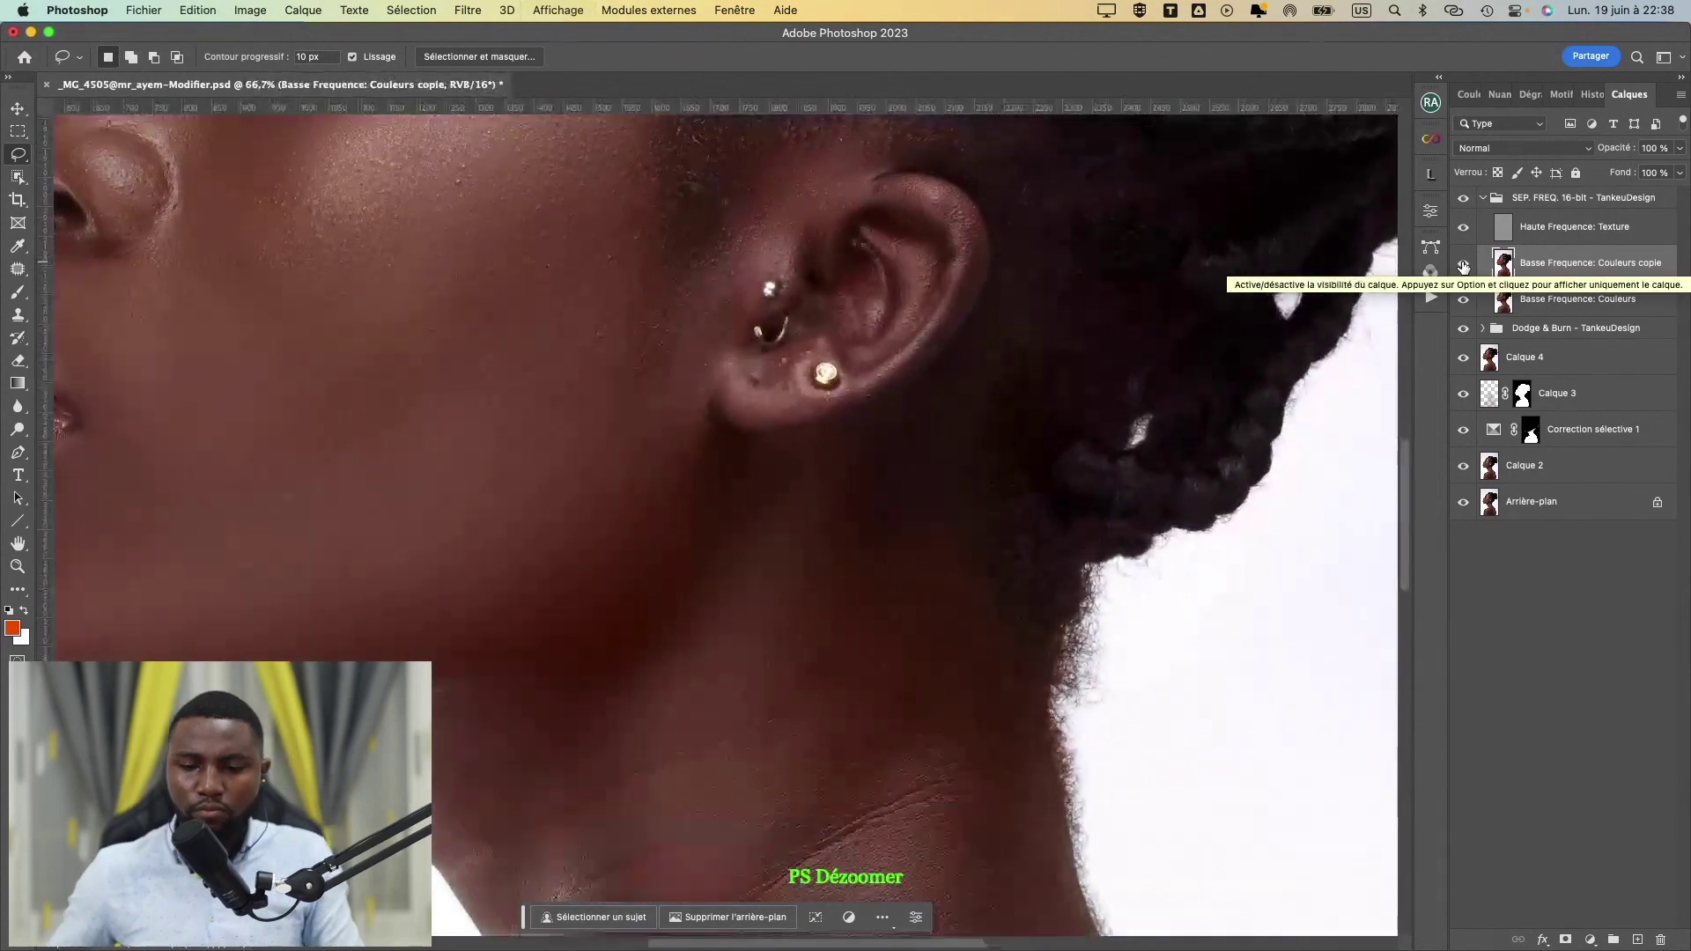
scroll(616, 607, right, 5)
scroll(493, 687, up, 4)
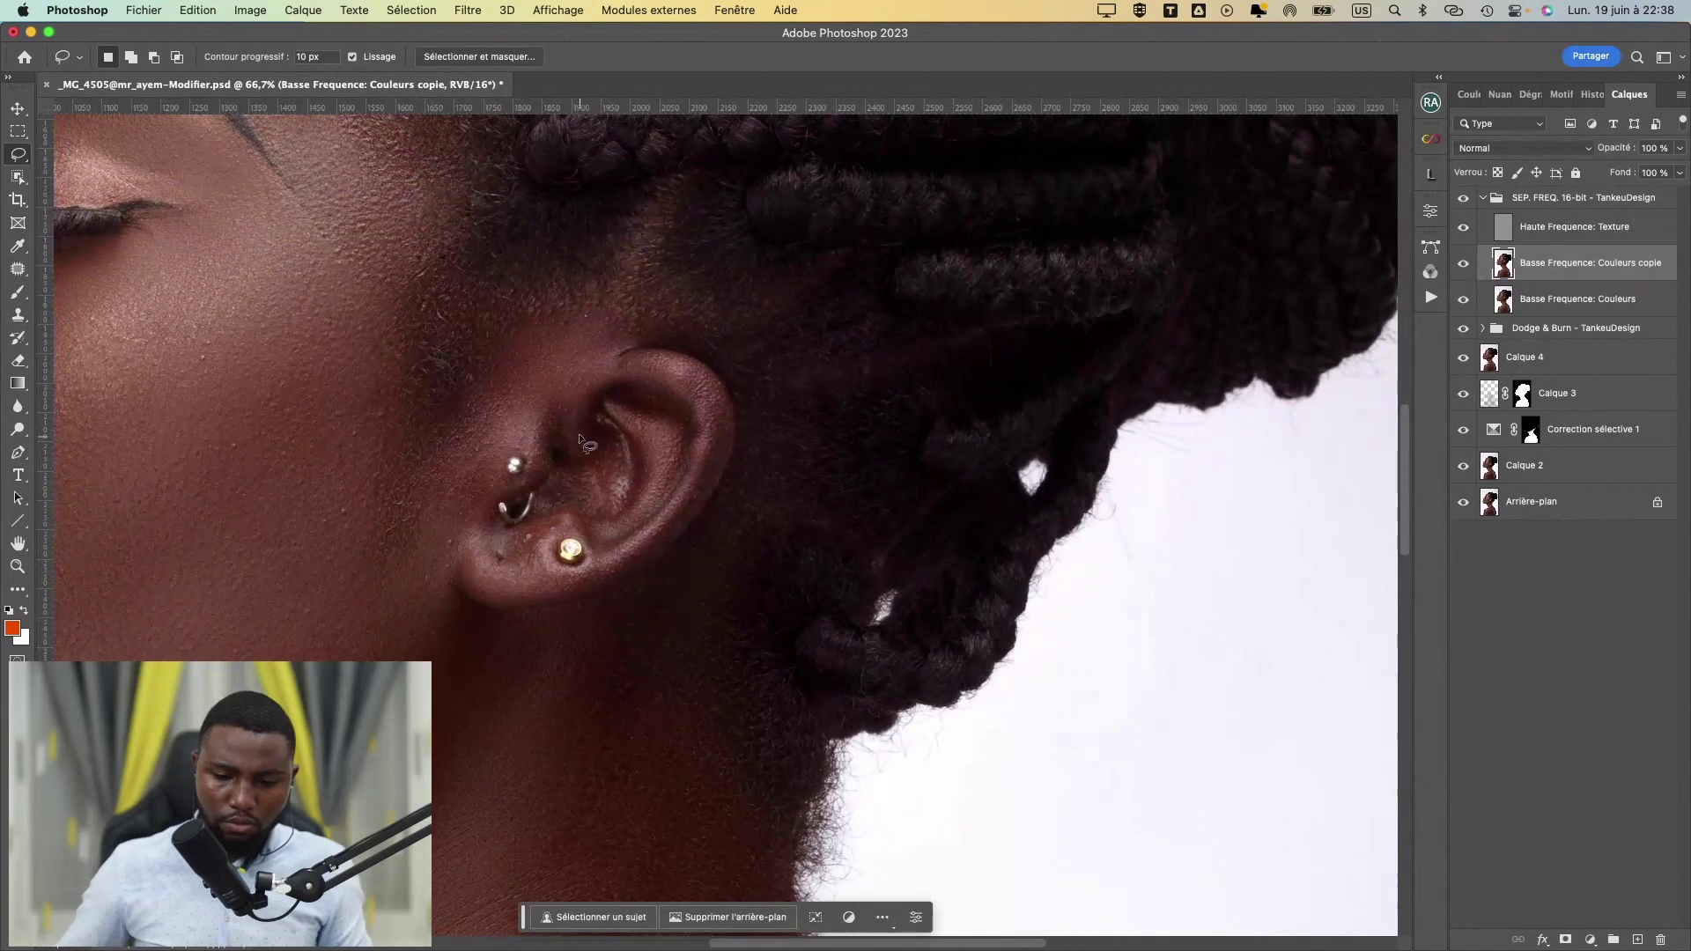
drag(541, 300, 491, 323)
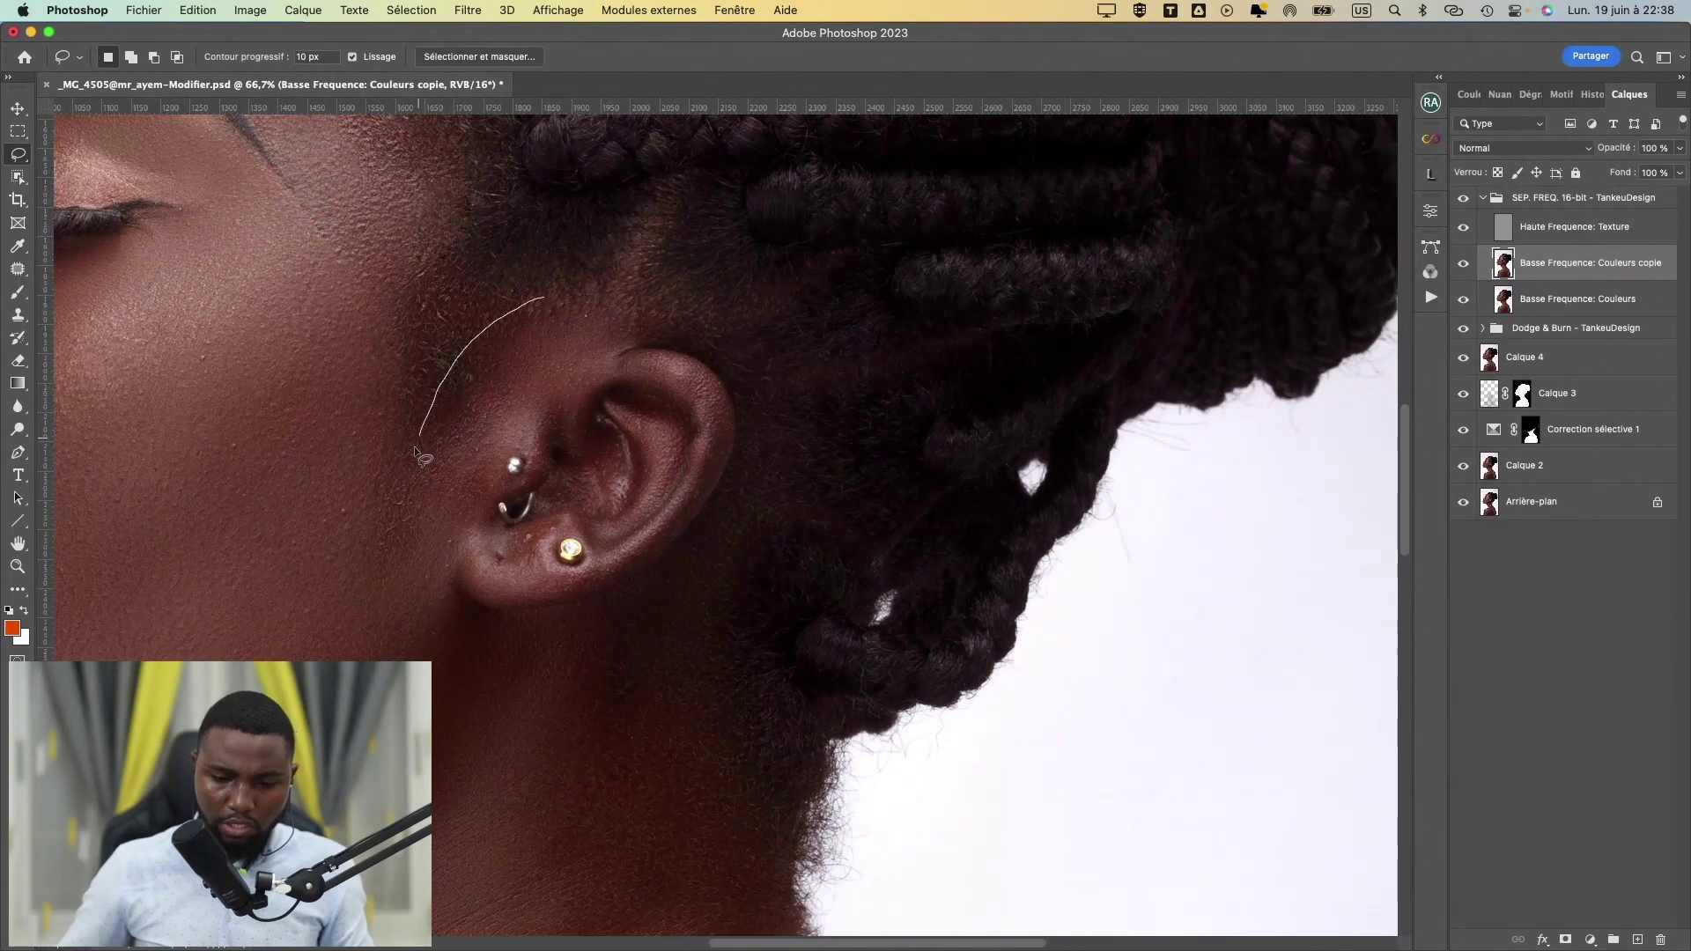
mouse_move(417, 452)
mouse_down()
mouse_move(408, 503)
mouse_move(451, 520)
mouse_up()
mouse_move(537, 414)
mouse_down()
mouse_move(603, 368)
mouse_move(632, 296)
mouse_move(548, 292)
mouse_up()
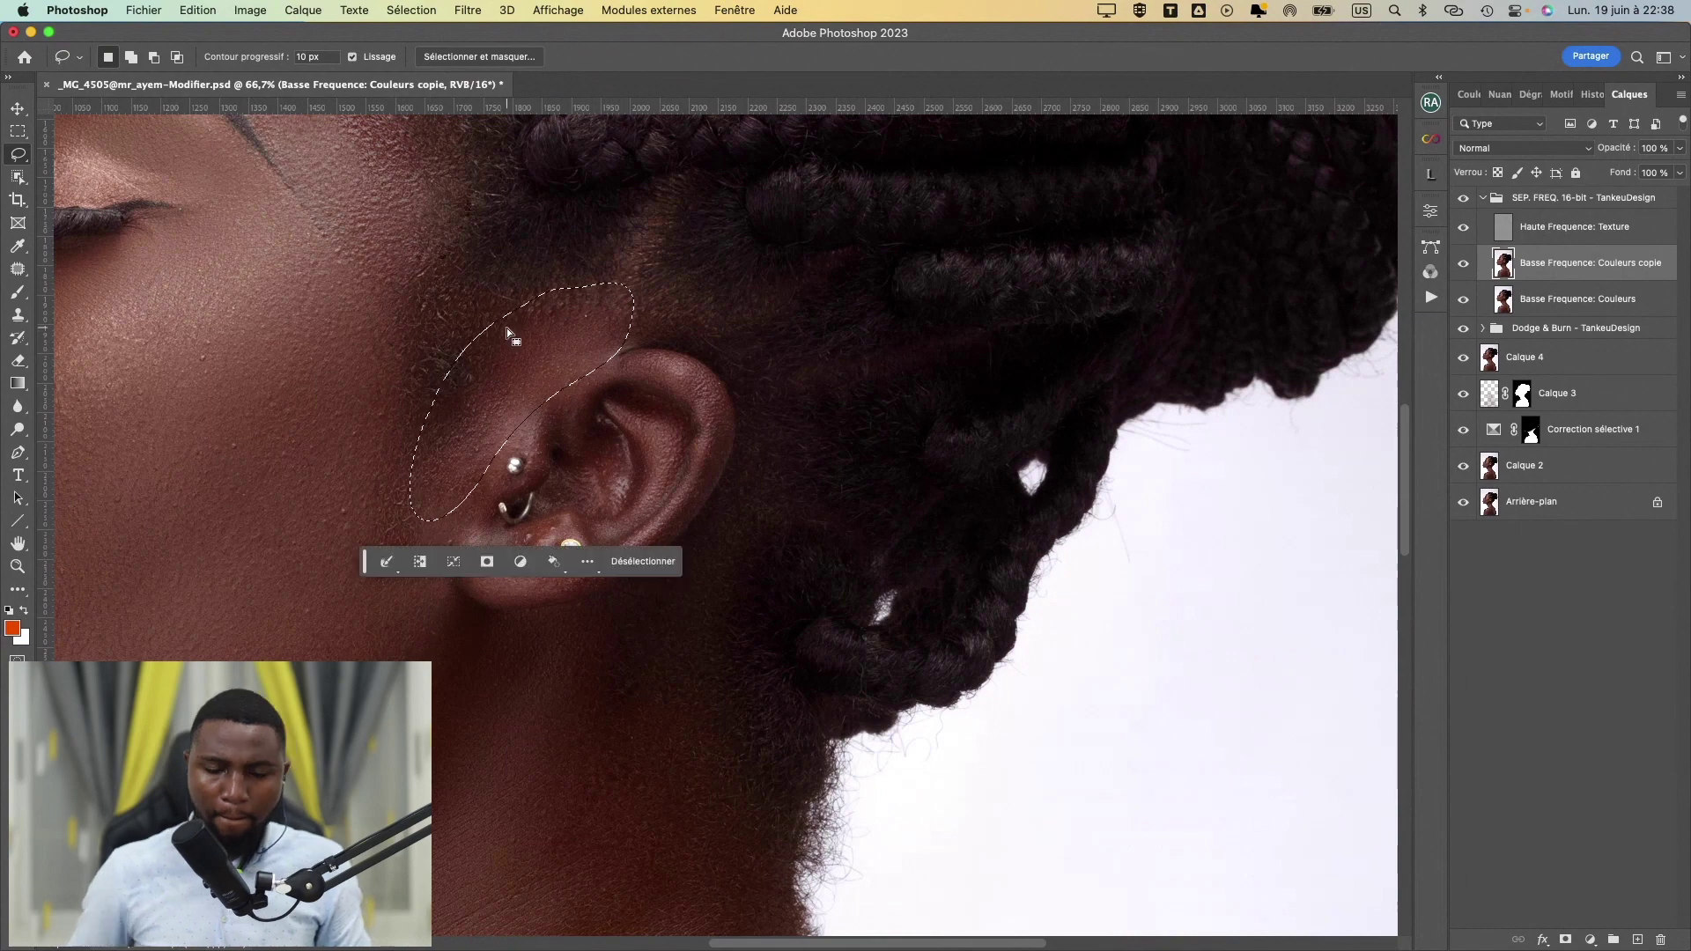
- Apply a Gaussian Blur with a 6-pixel radius to the skin in front of the ear, and deselect it
click(468, 10)
mouse_move(679, 285)
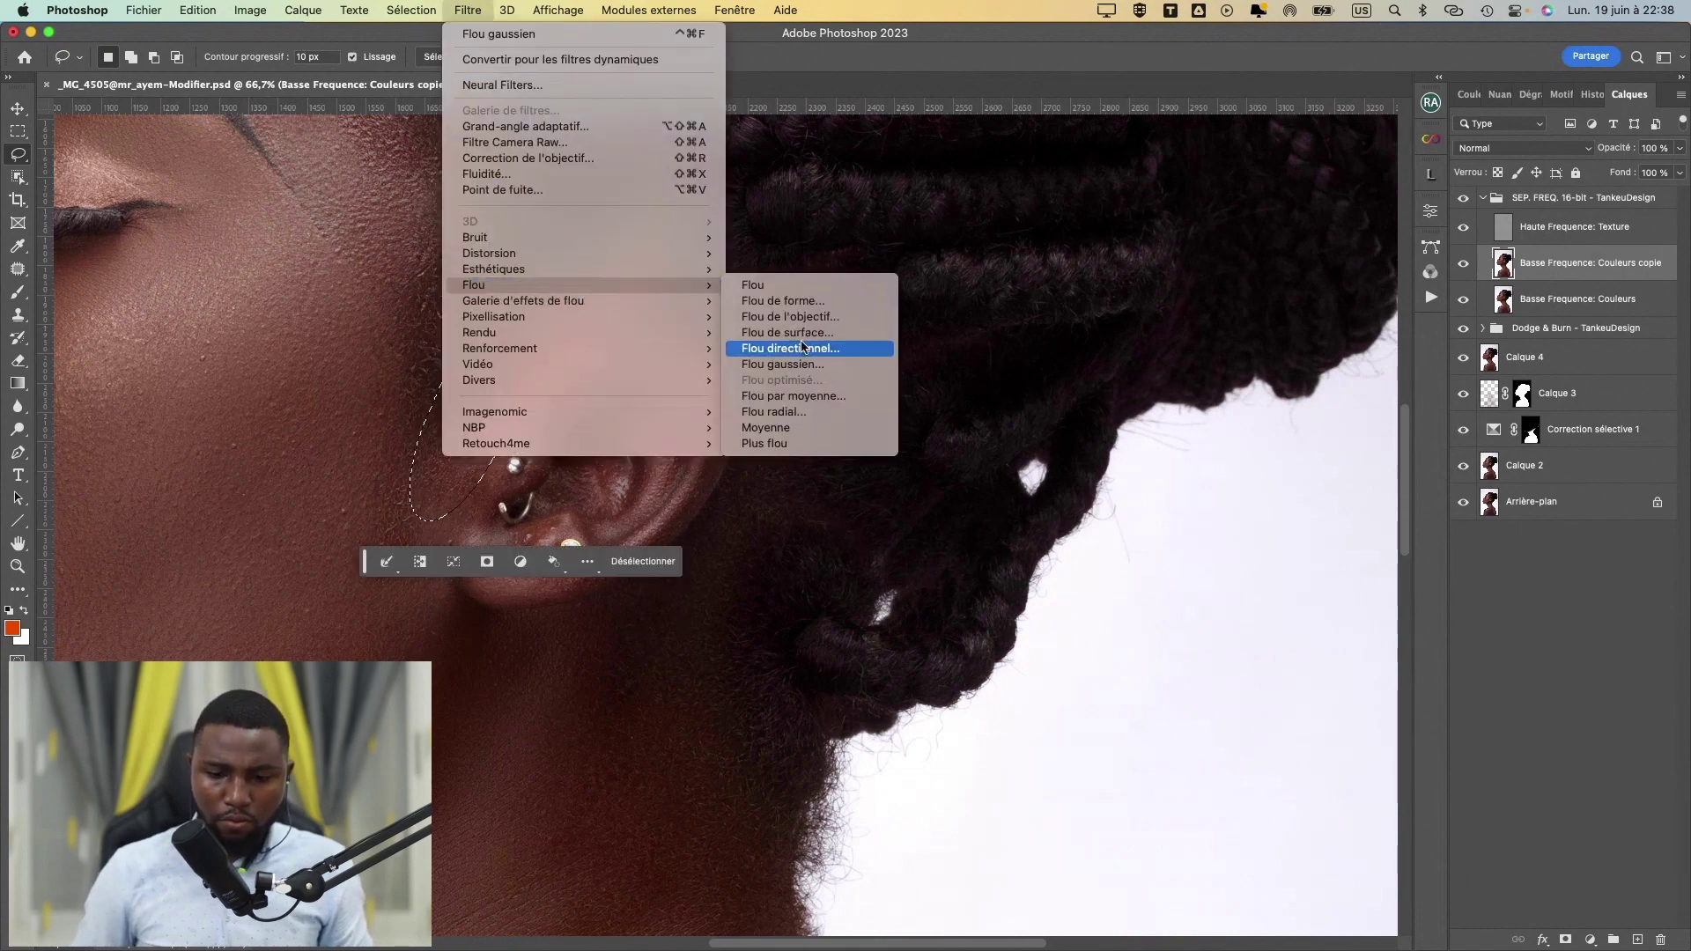
click(788, 364)
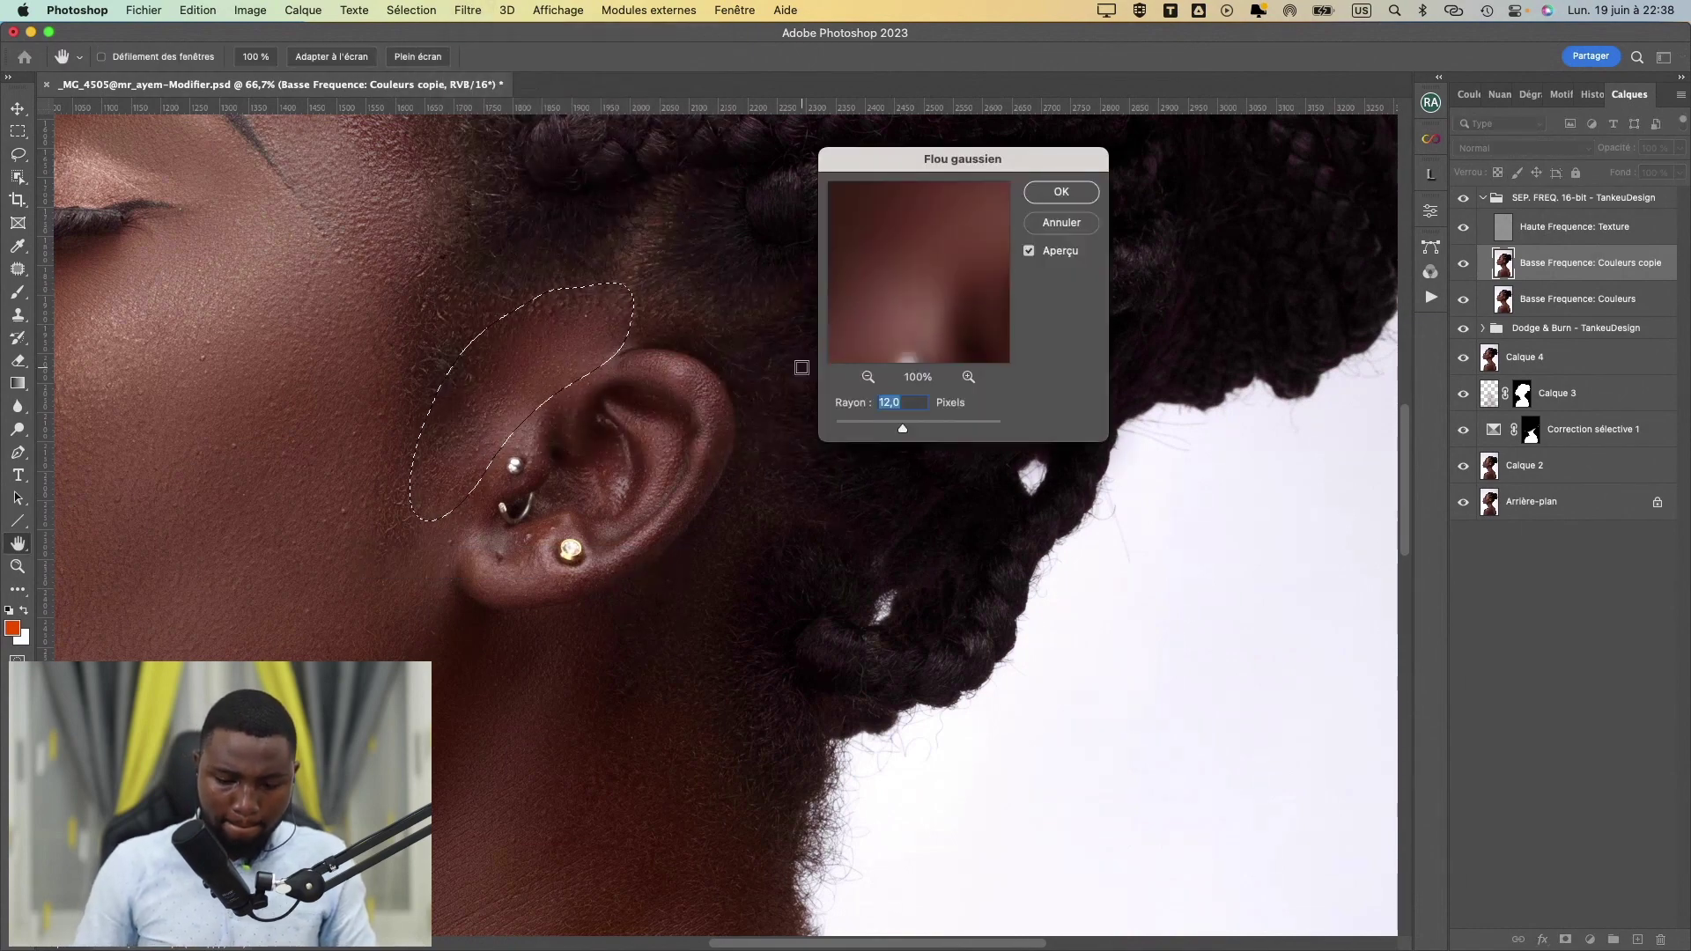
text(6)
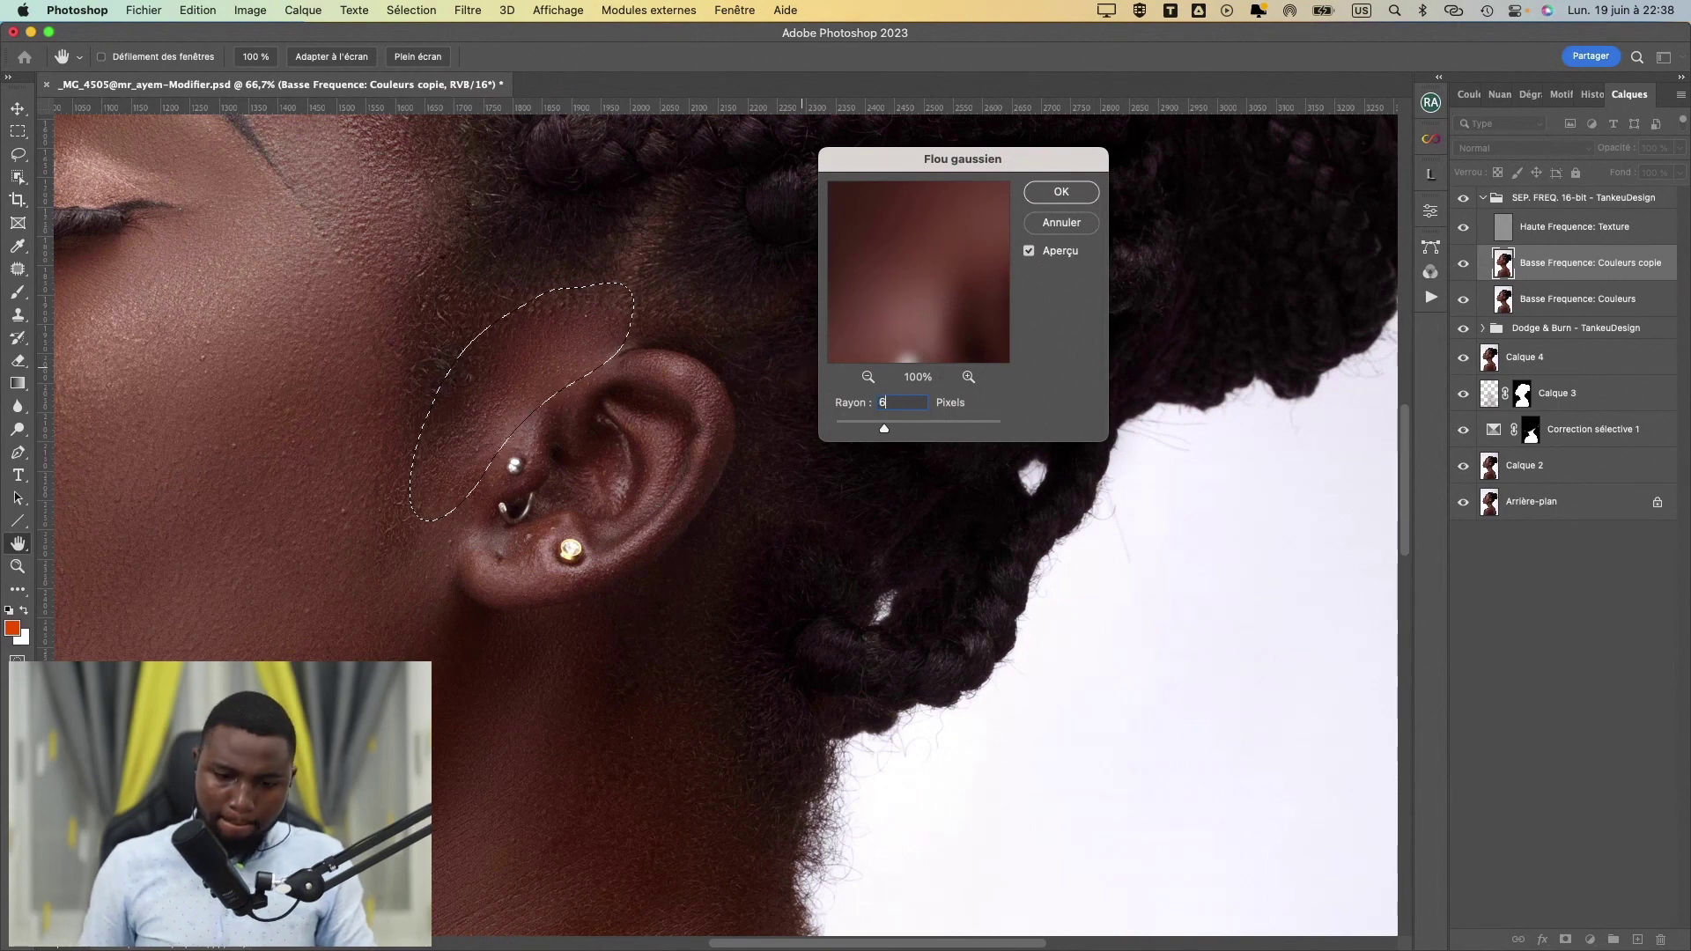
key(Return)
key(l)
key(super+d)
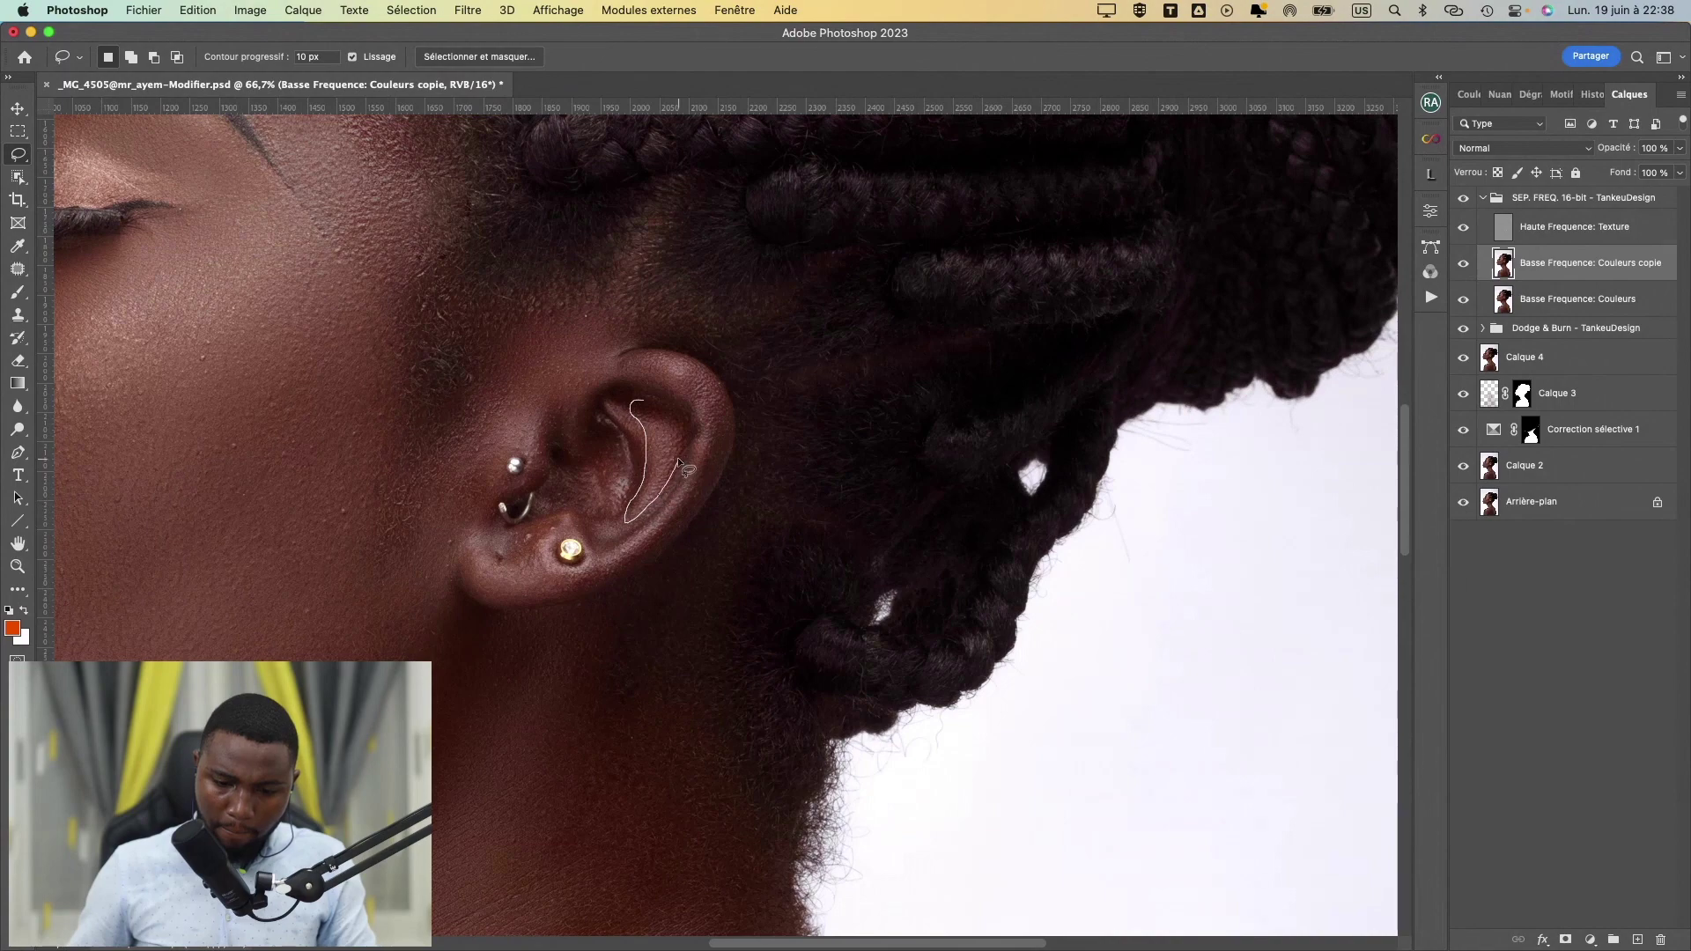
- Lasso the inner fold of the ear and reapply the last Gaussian Blur
drag(684, 428, 646, 406)
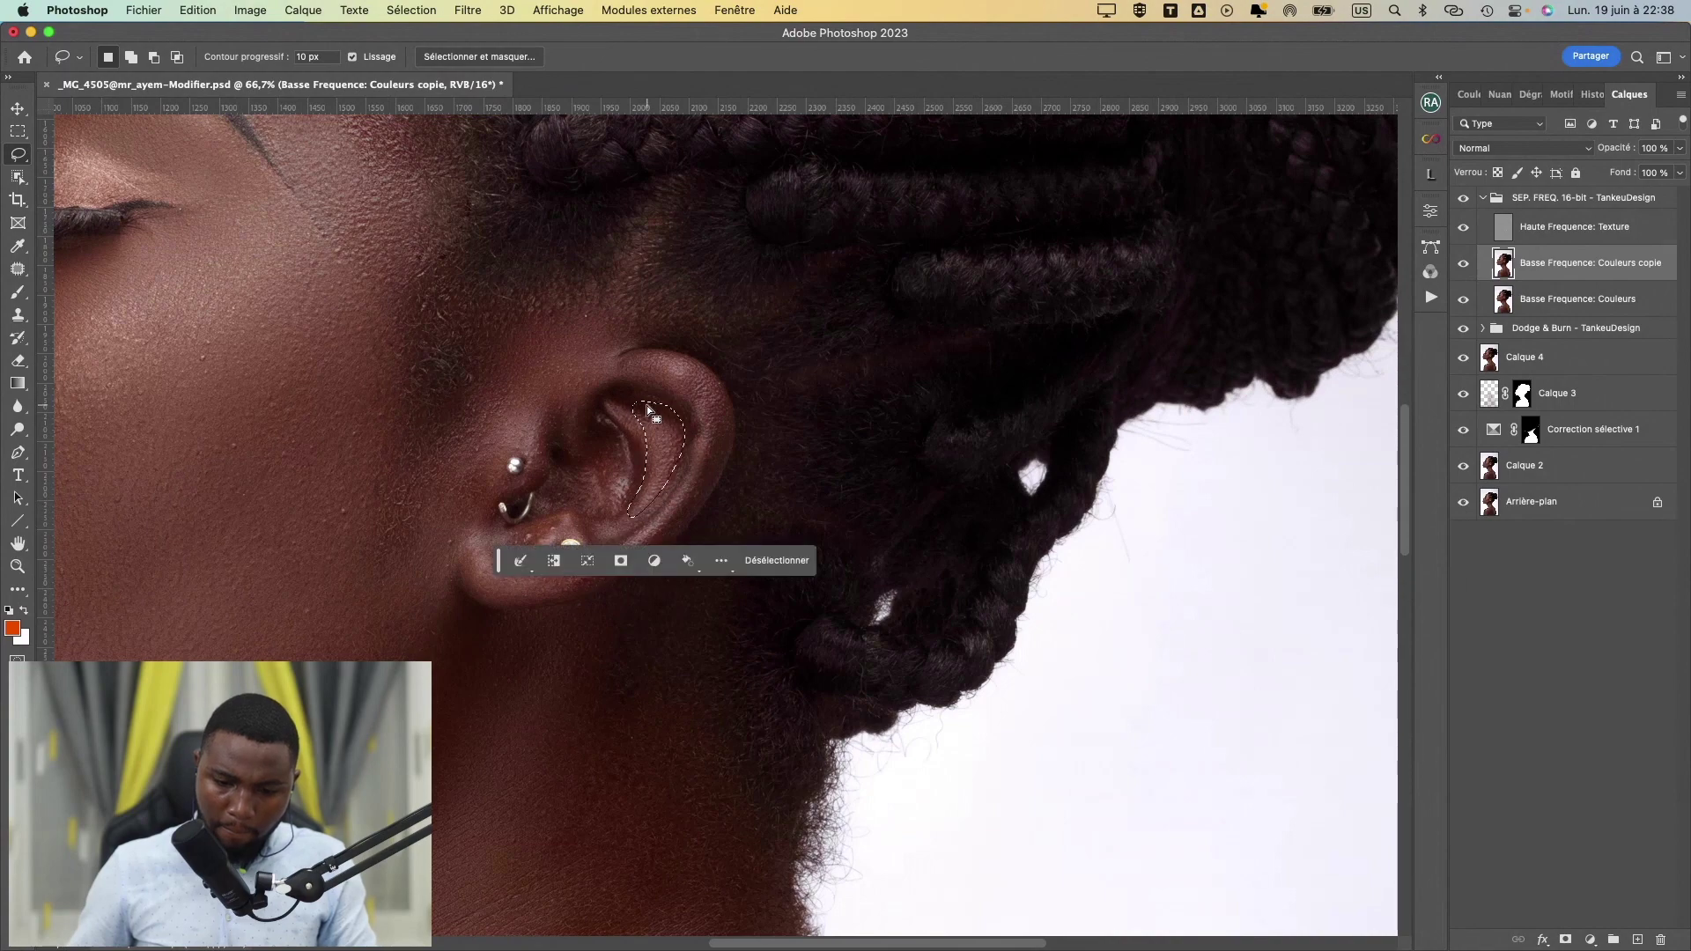
click(471, 11)
click(499, 33)
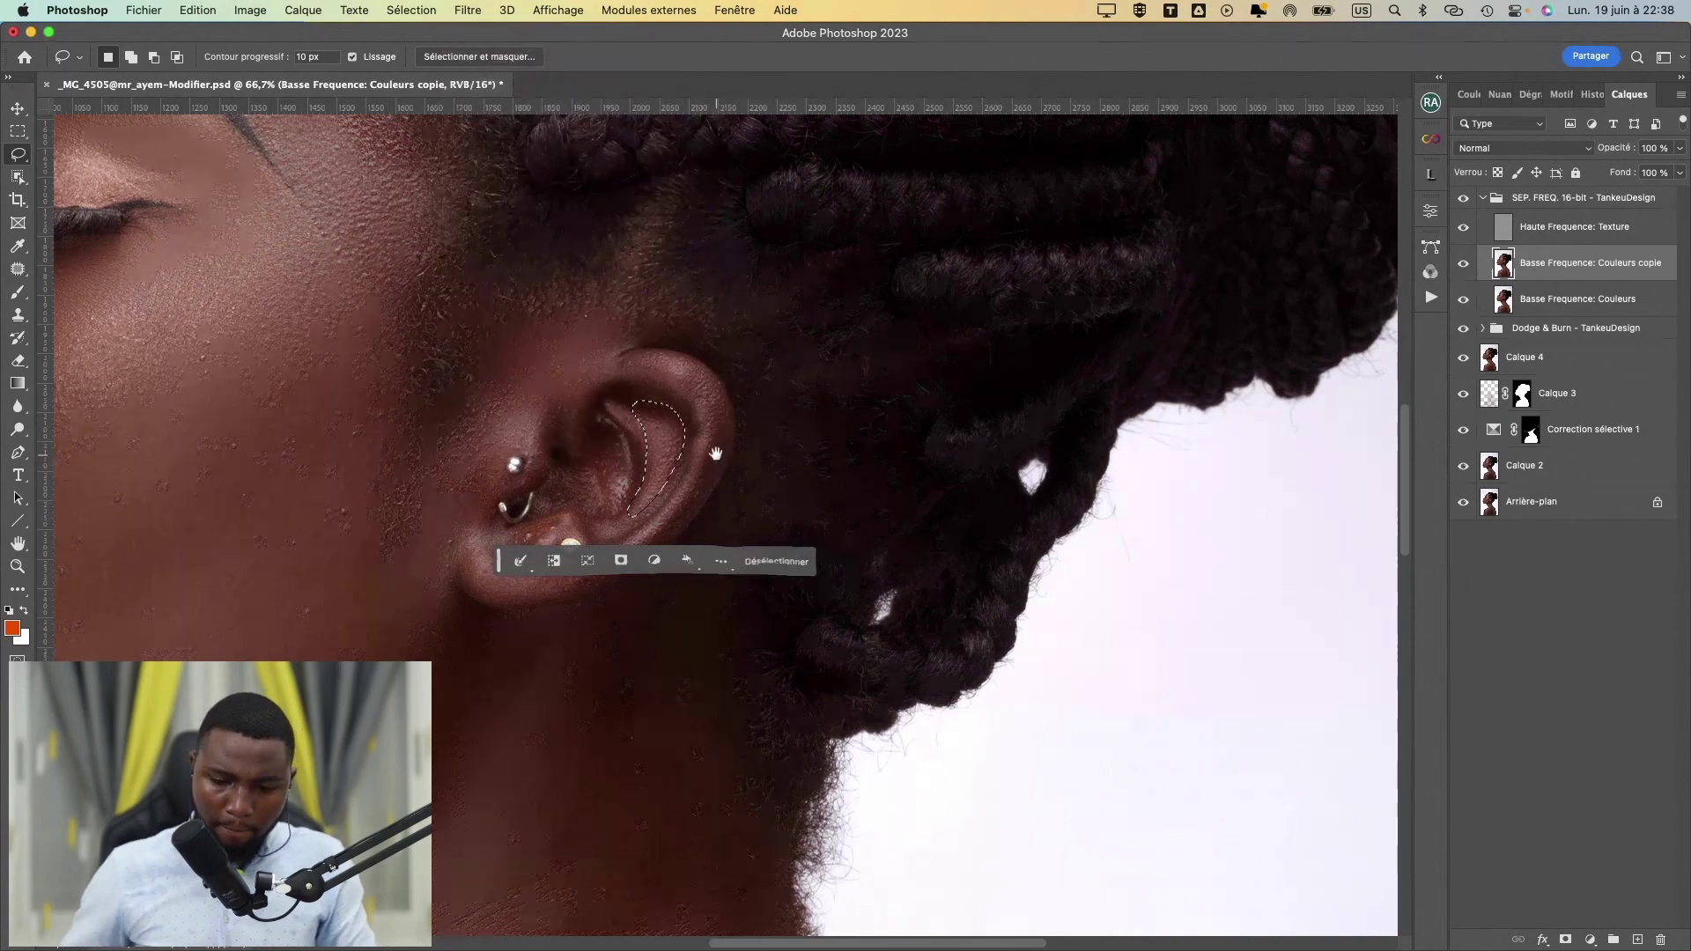
- Lasso the front of the earlobe beside the gold stud, reapply the last Gaussian Blur, and clear the selection
drag(717, 446, 740, 322)
mouse_move(537, 400)
mouse_down()
mouse_move(485, 430)
mouse_move(512, 470)
mouse_move(566, 459)
mouse_up()
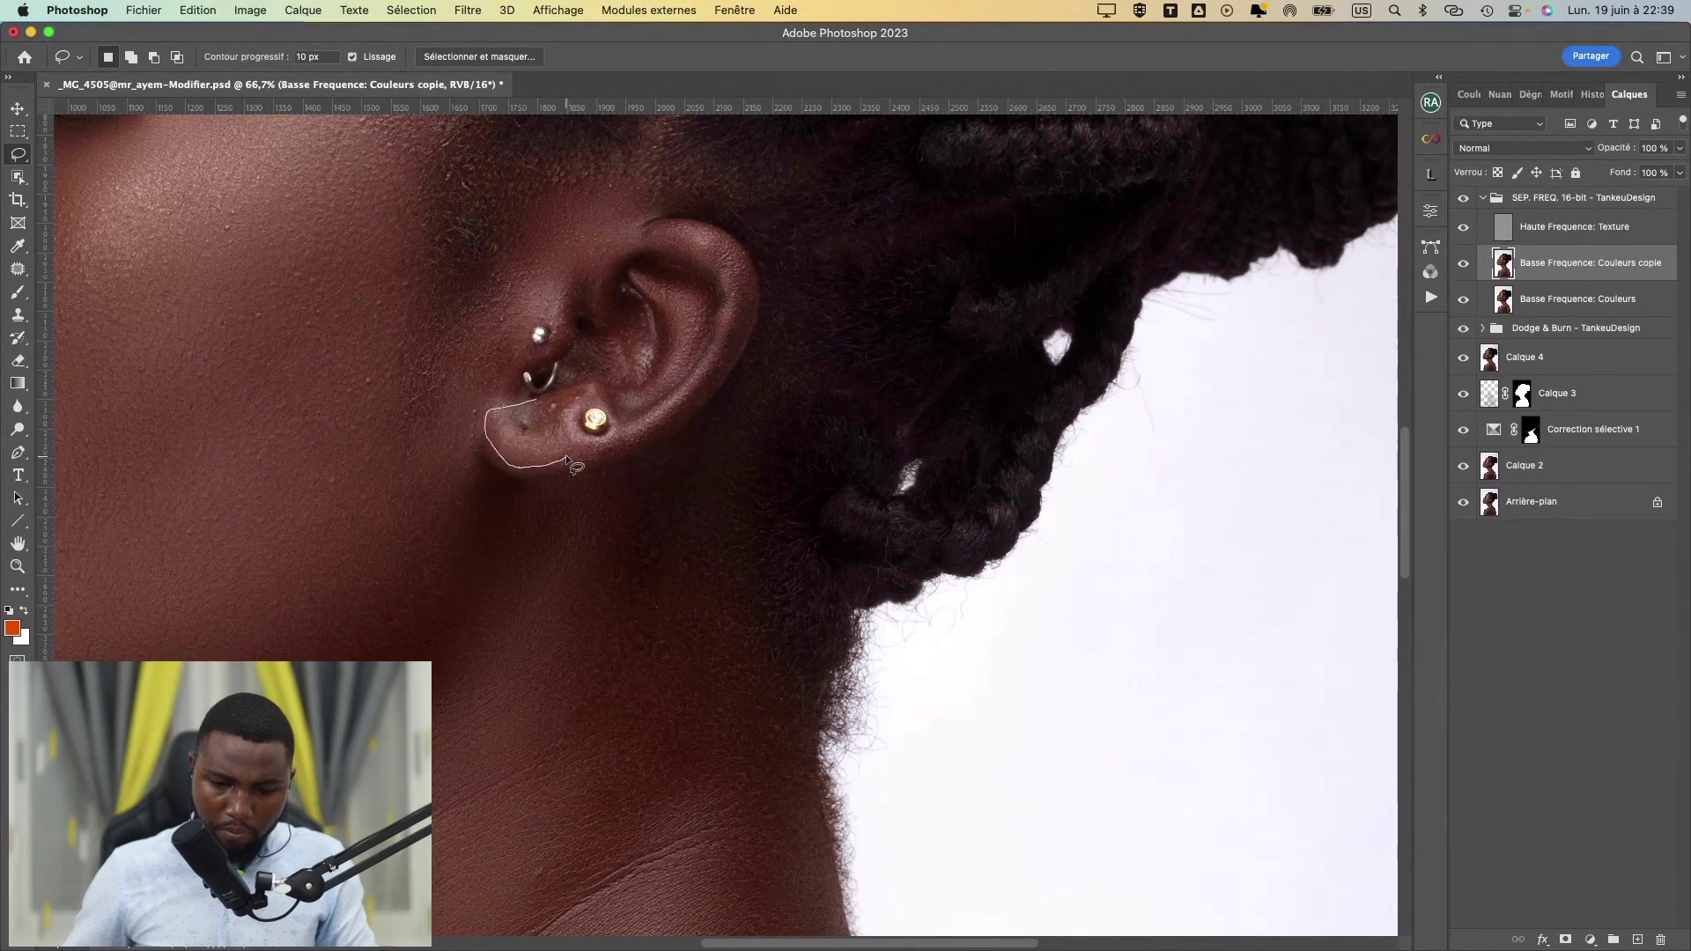
drag(572, 391, 555, 398)
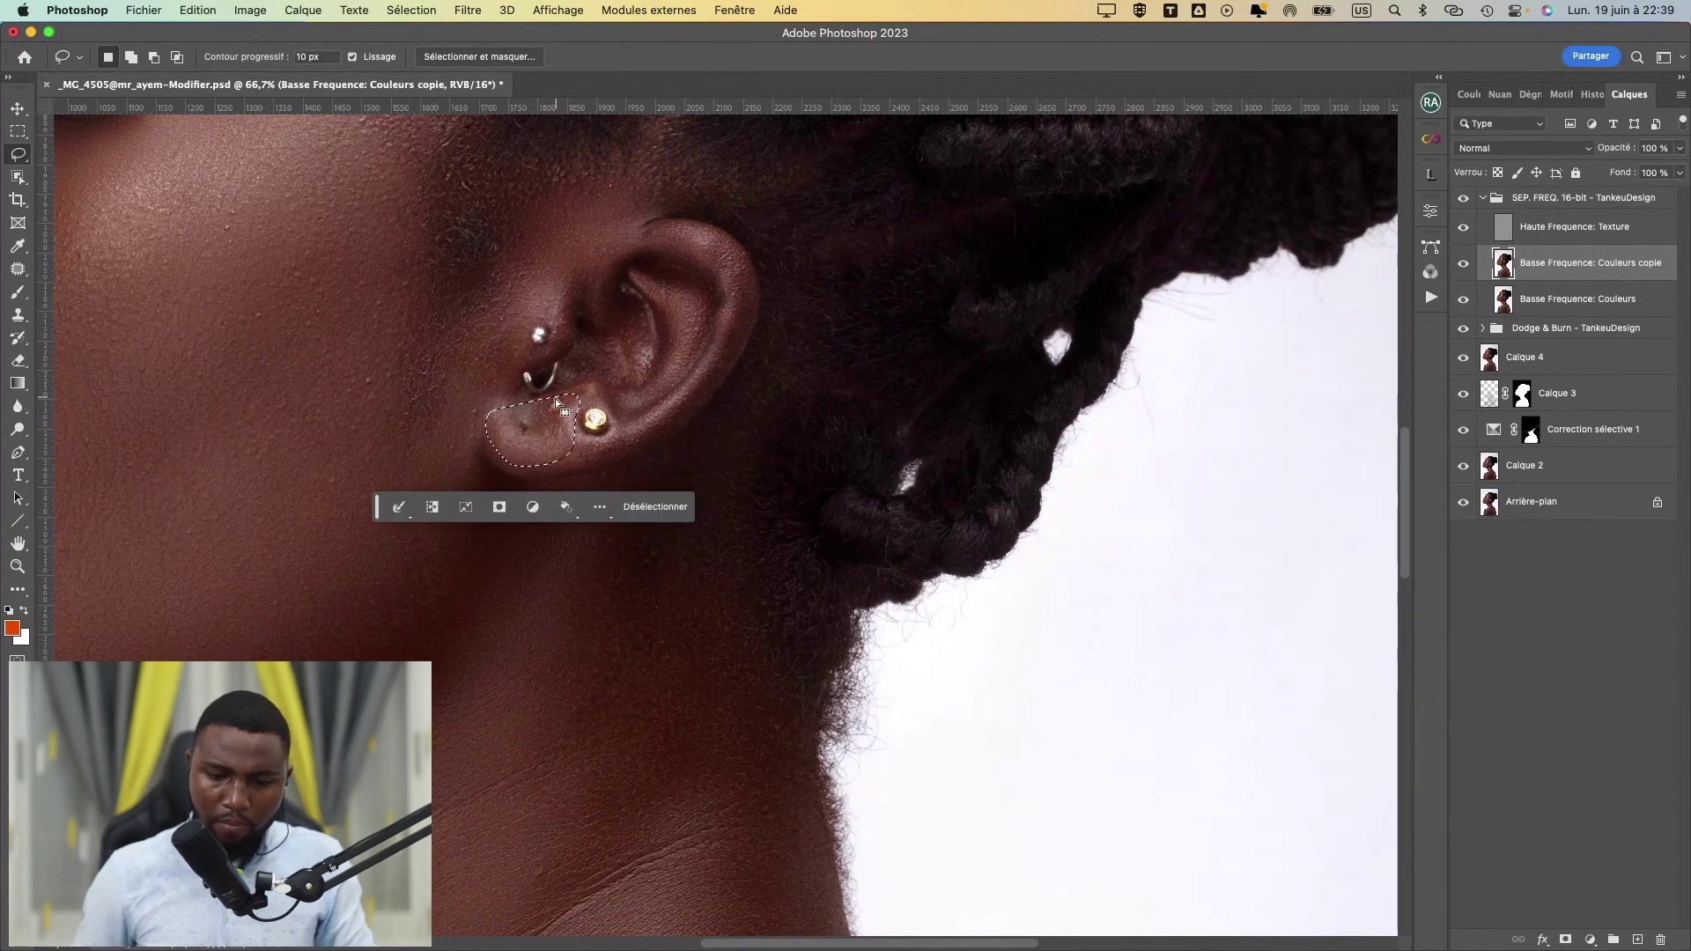
click(468, 10)
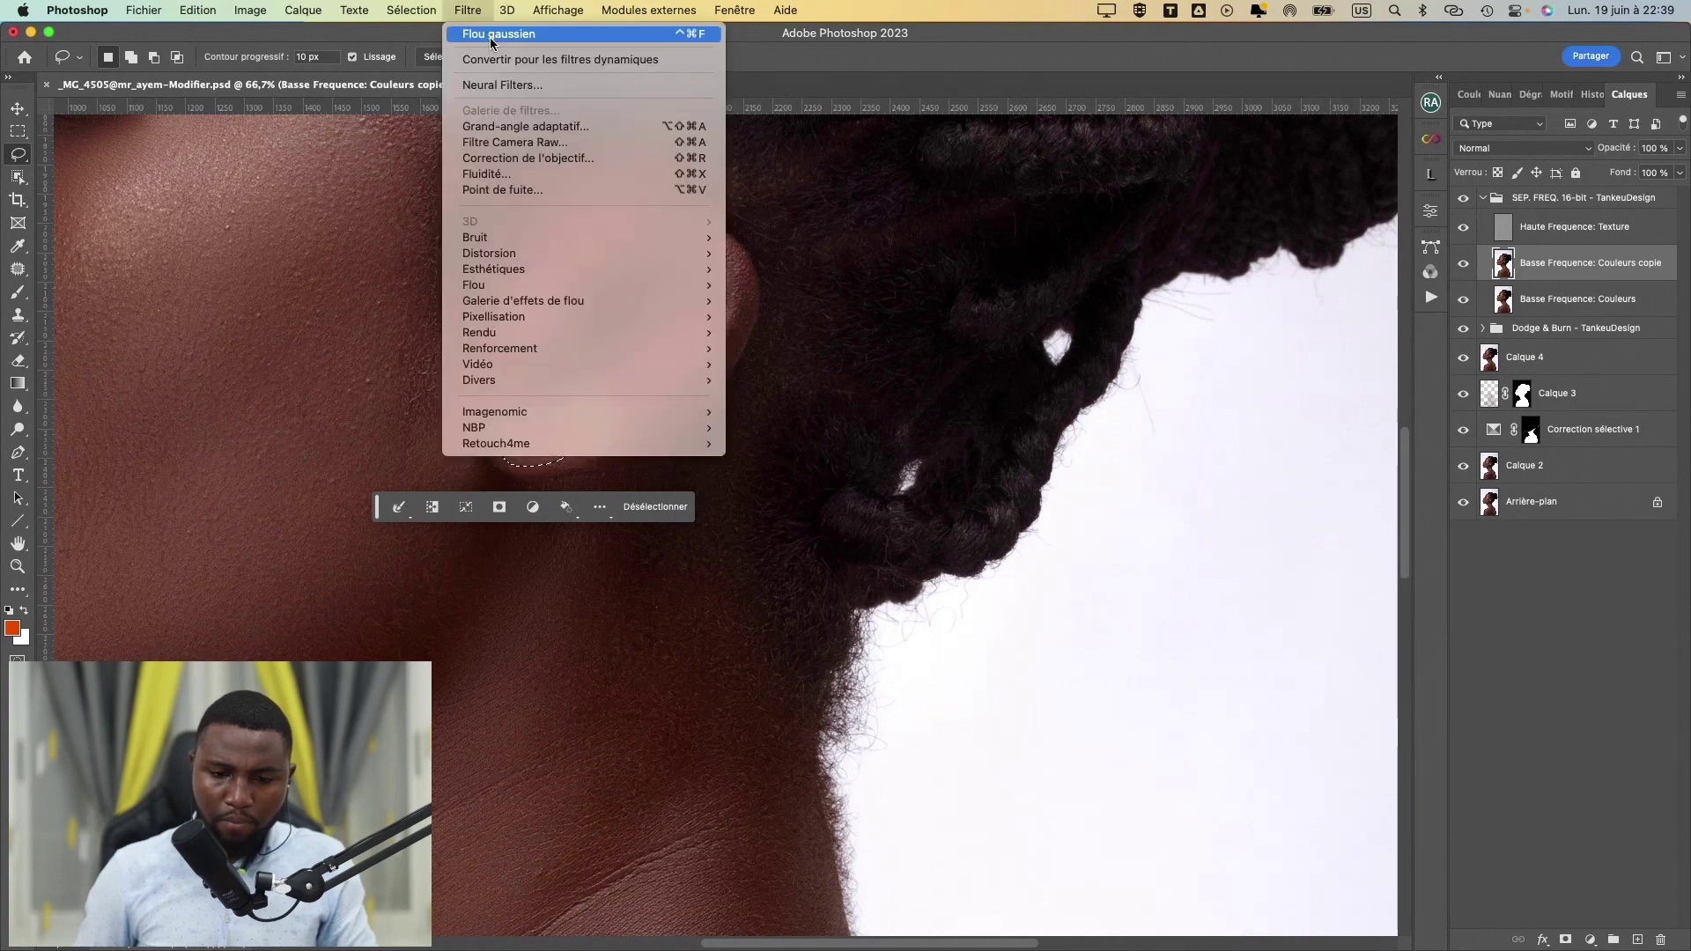
click(493, 34)
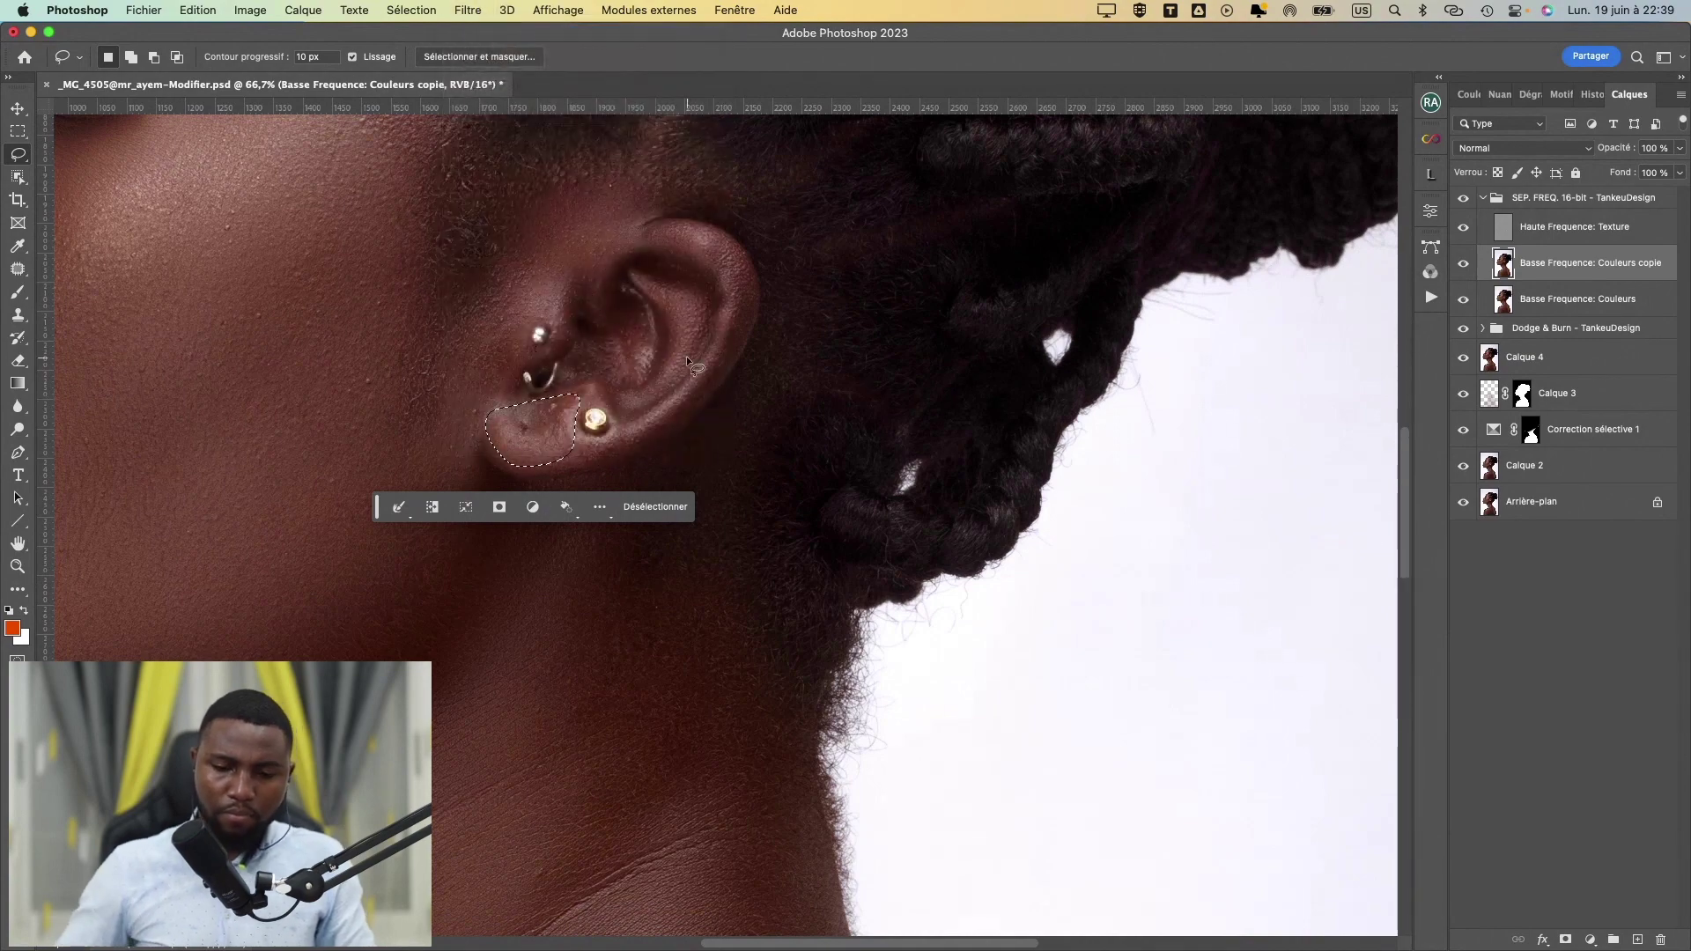
key(super+minus)
key(super+minus)
key(super+minus)
key(super+minus)
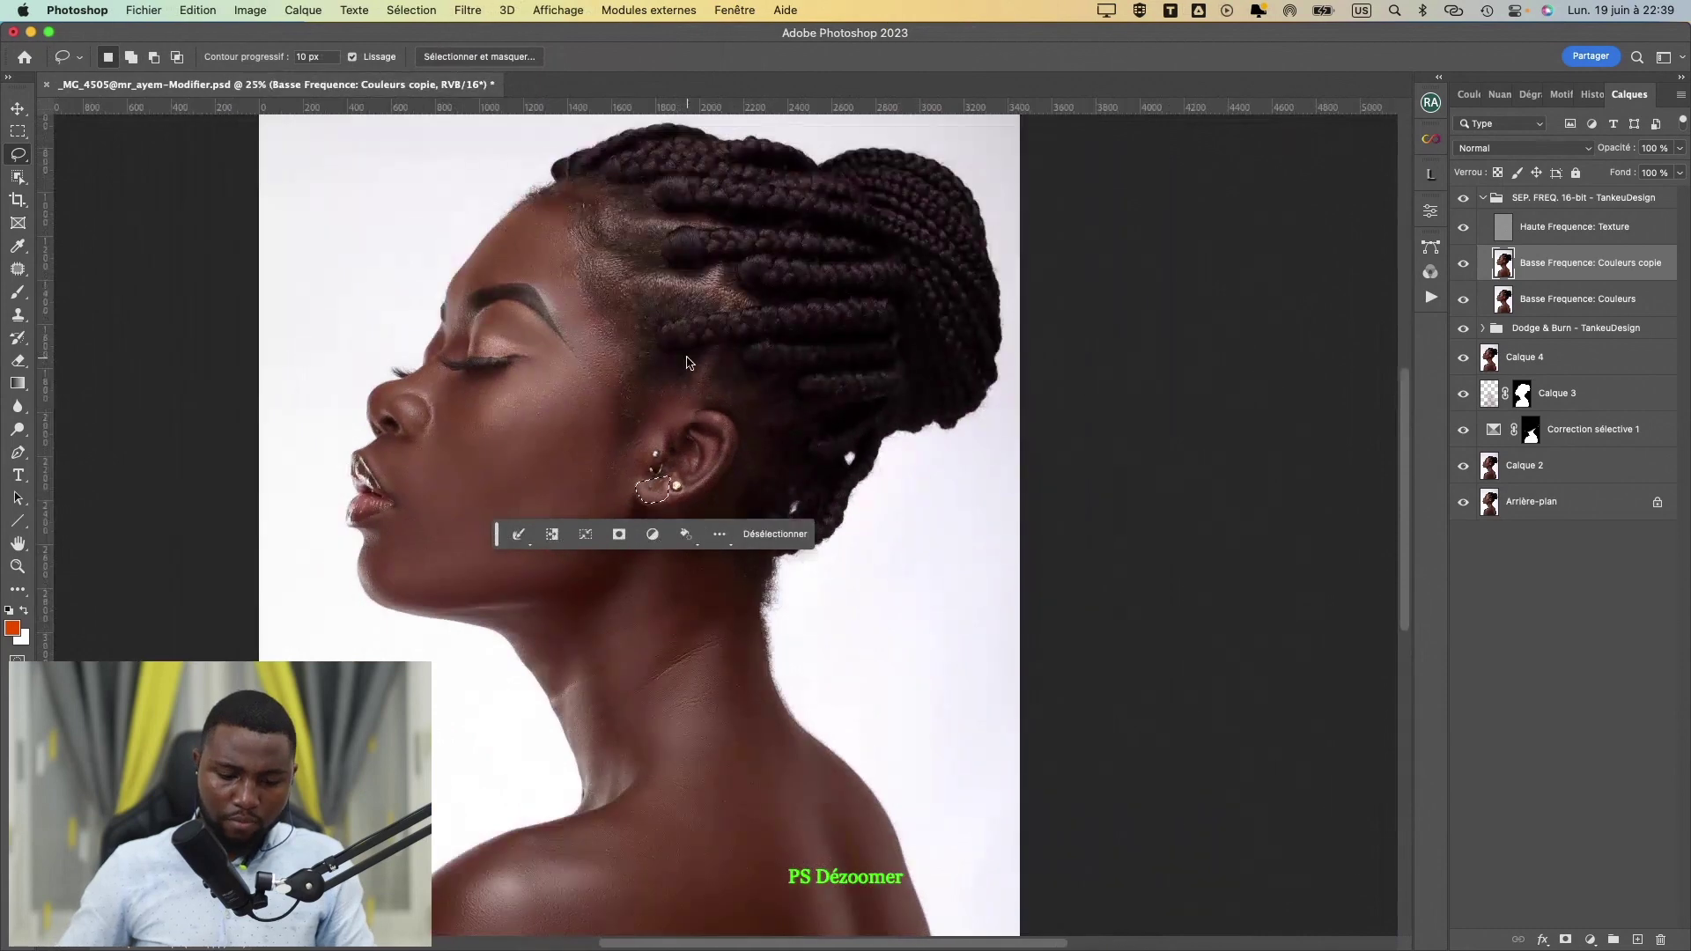
key(super+d)
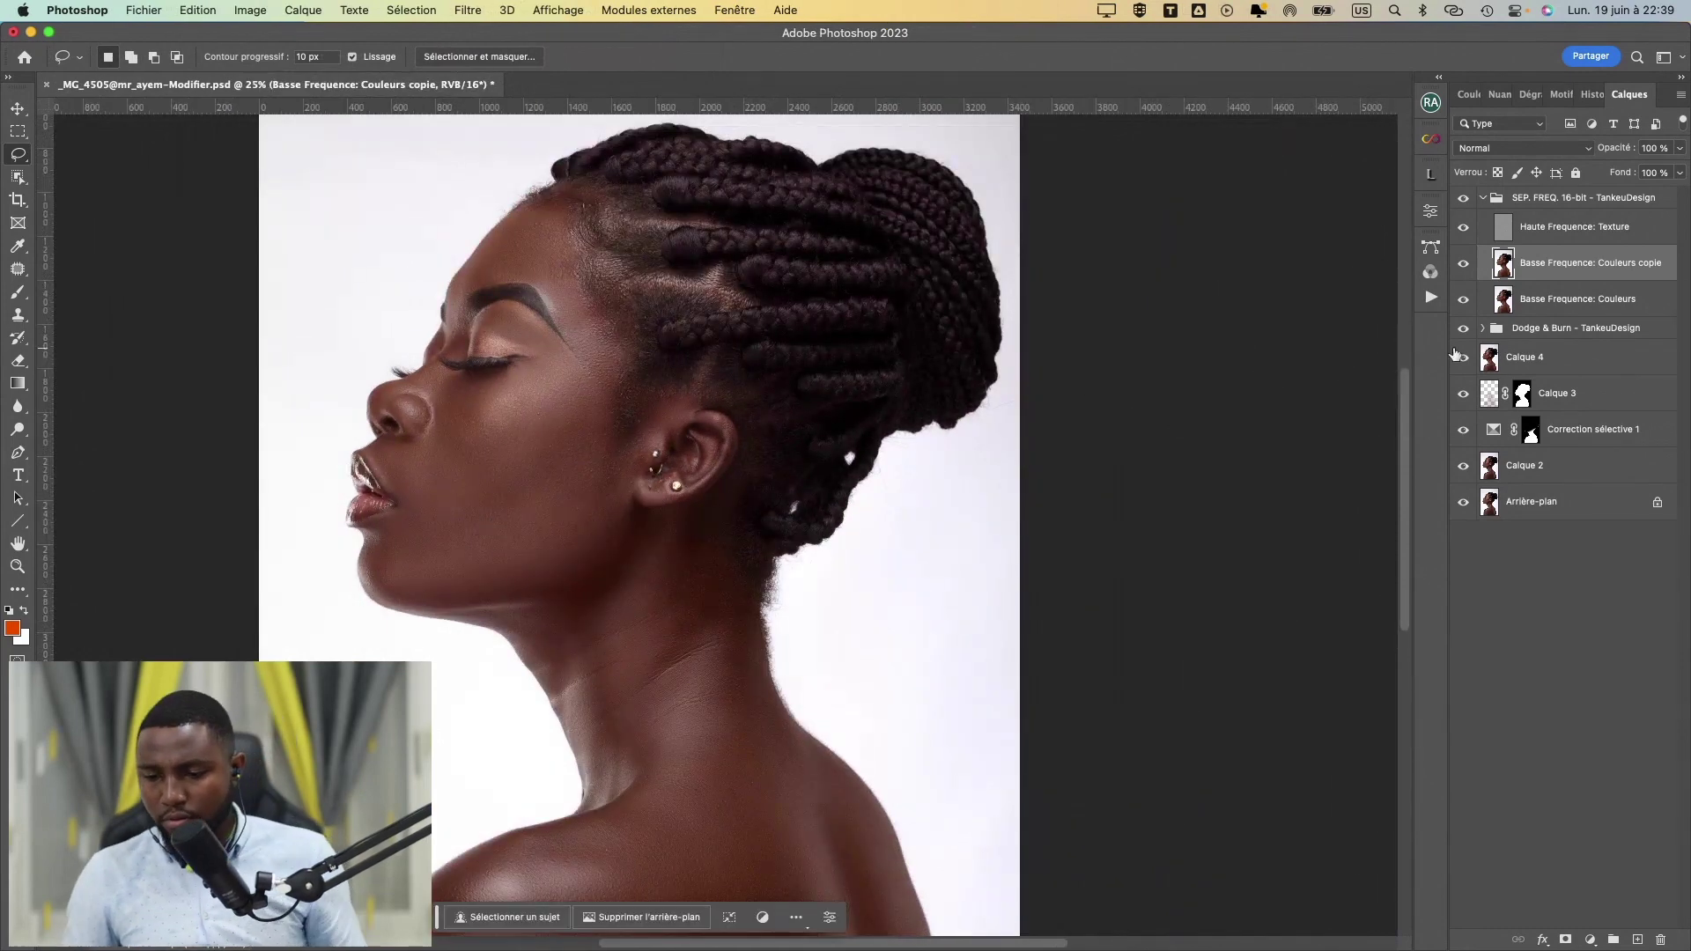
- Examine the smoothed skin on the whole portrait and close up on the face, with Basse Frequence: Couleurs copie selected again
click(1490, 472)
key(super+0)
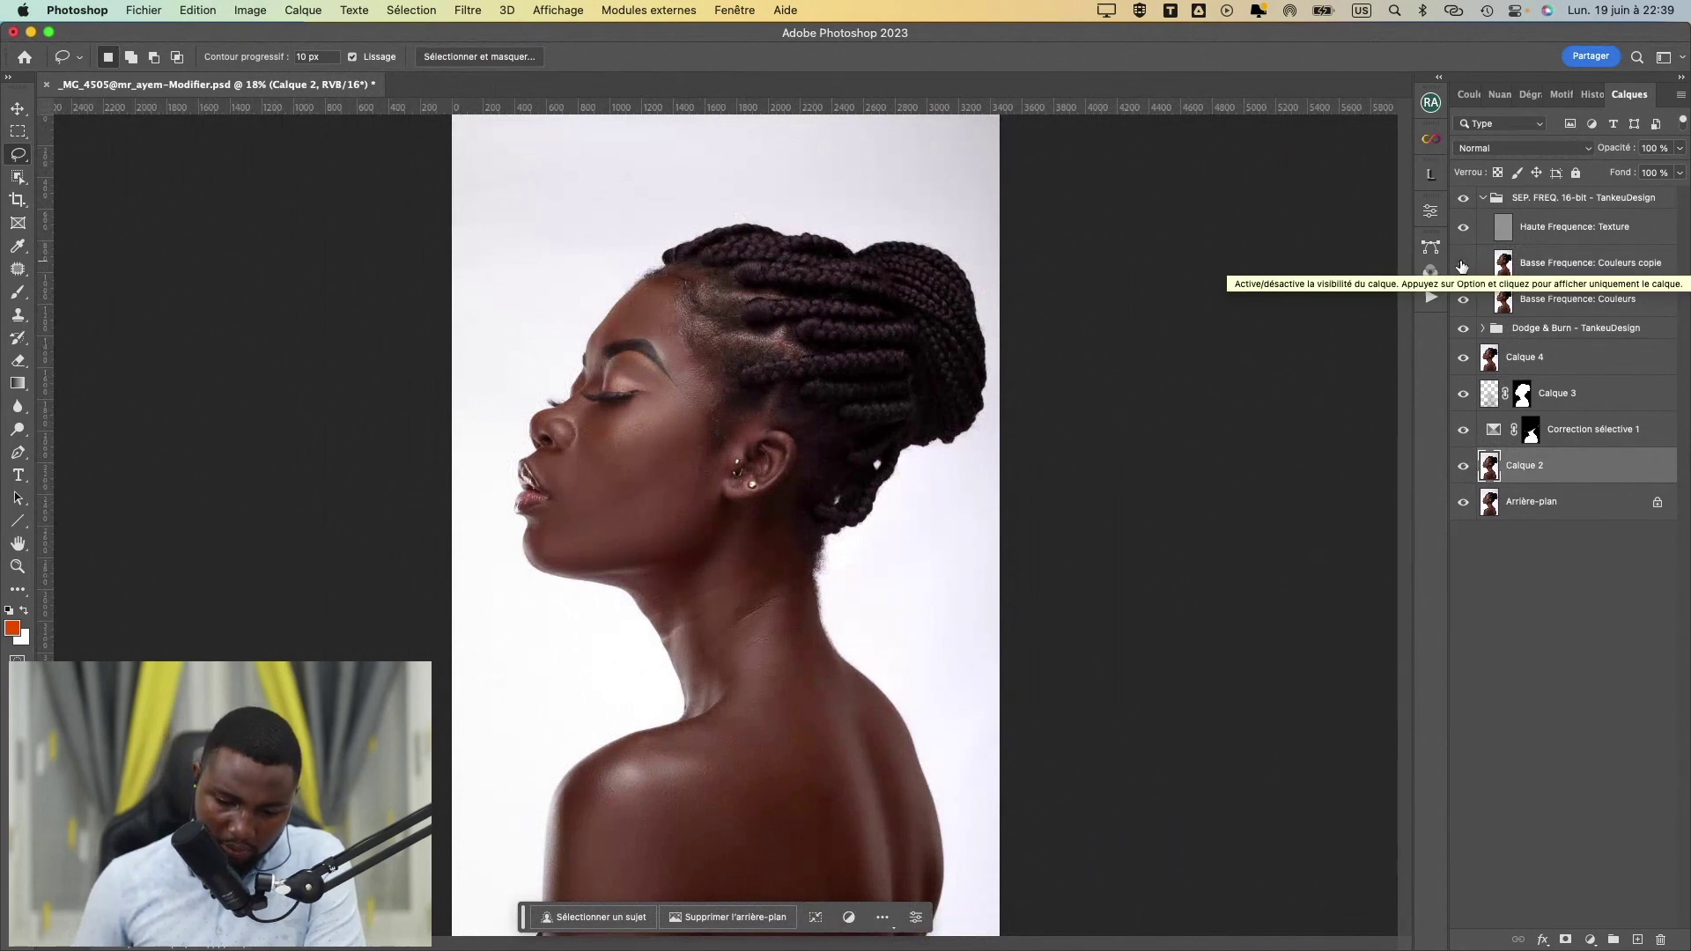
key(super+plus)
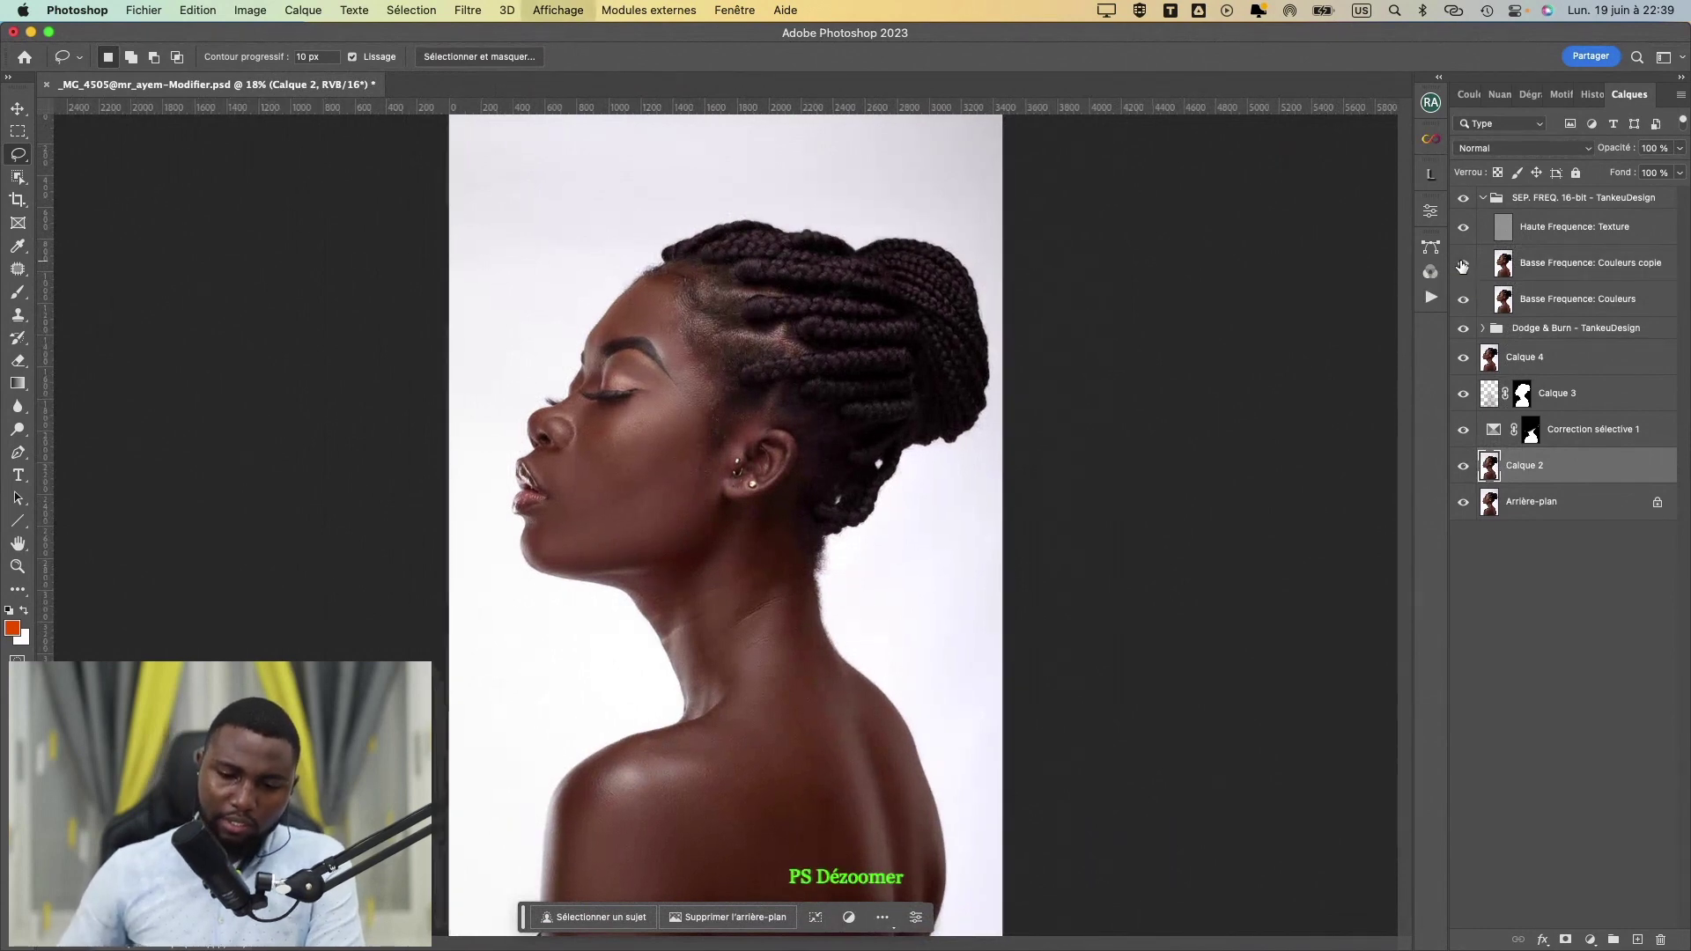
key(super+plus)
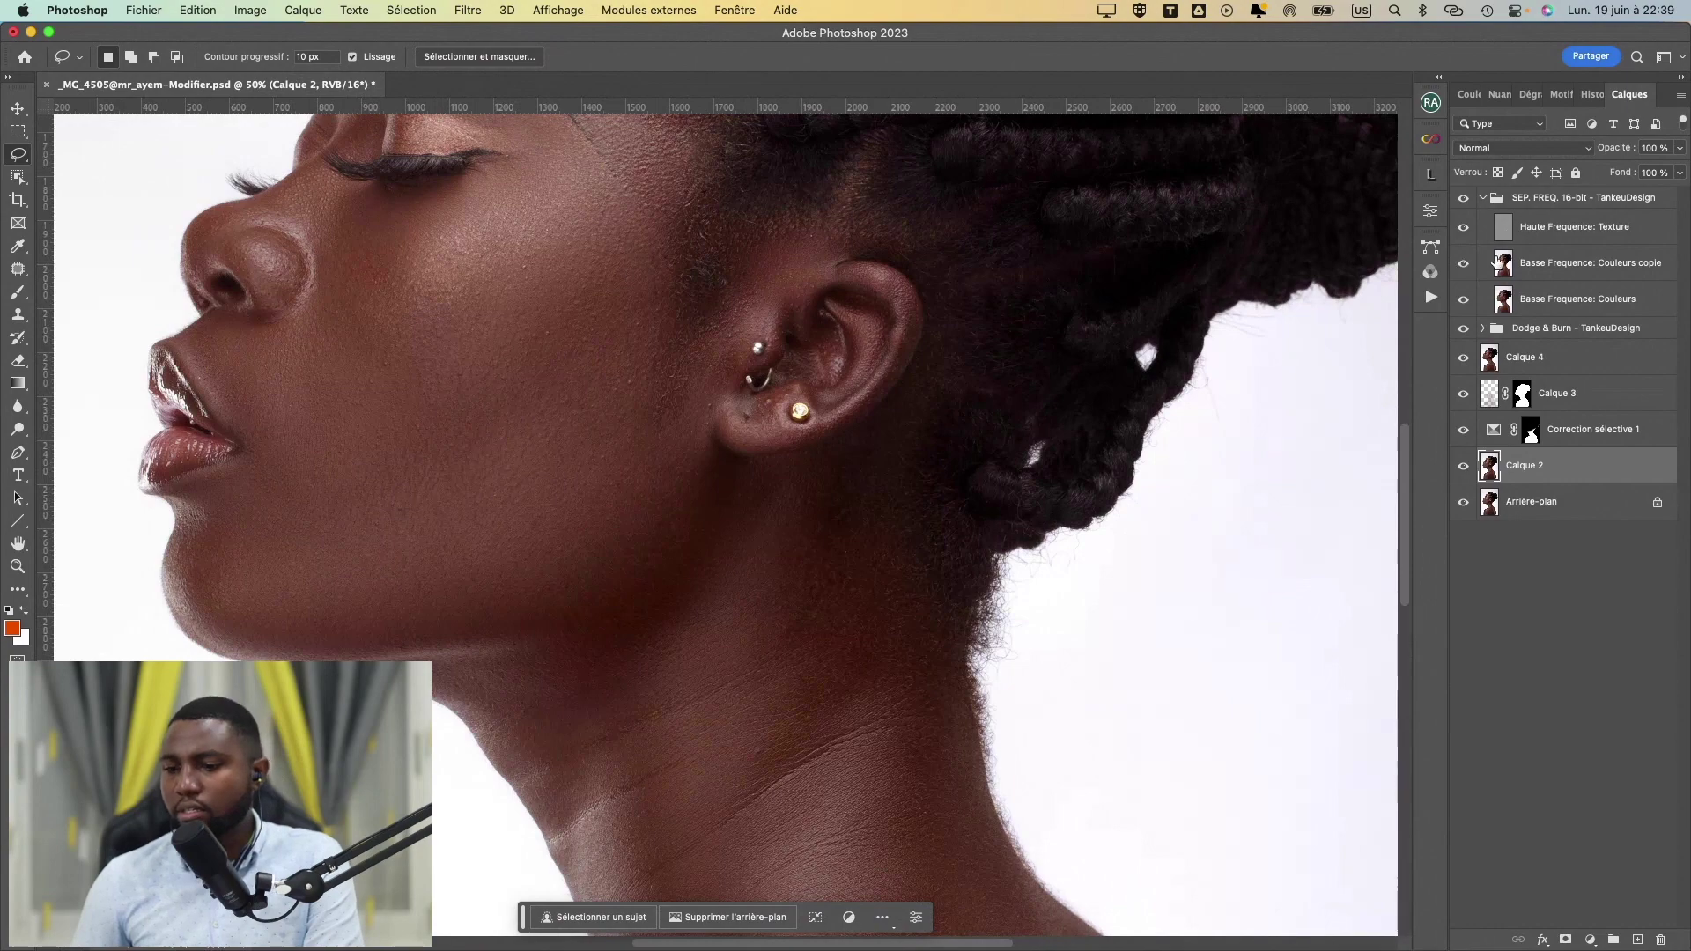
click(1509, 263)
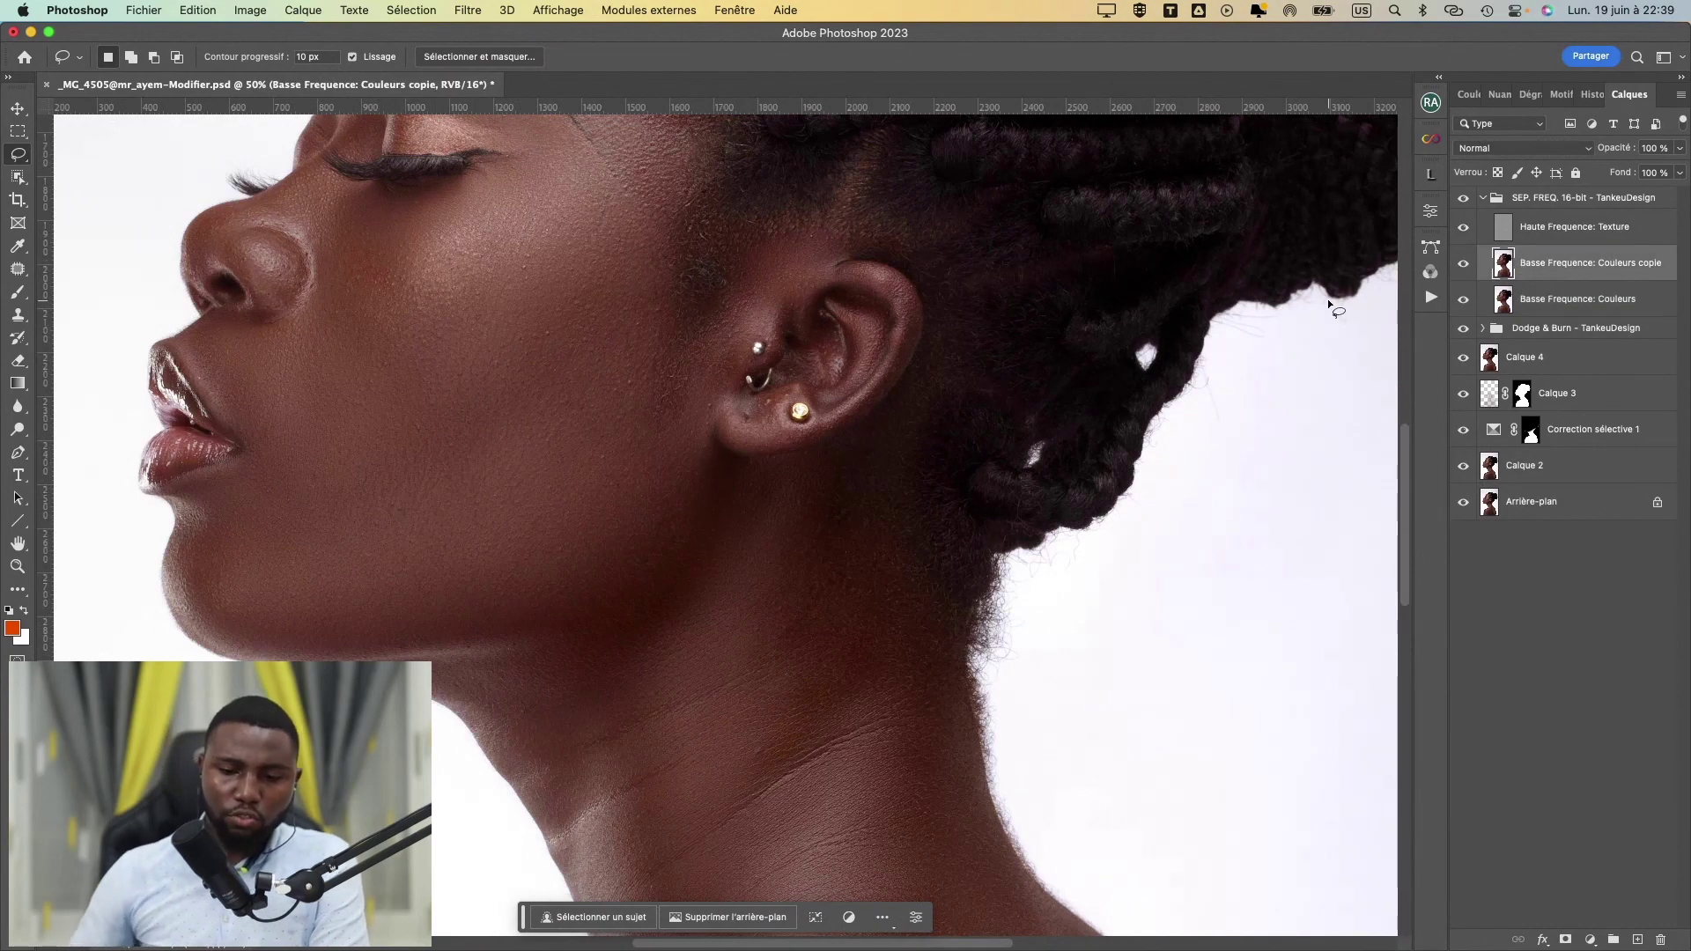
key(super+plus)
key(super+minus)
key(super+plus)
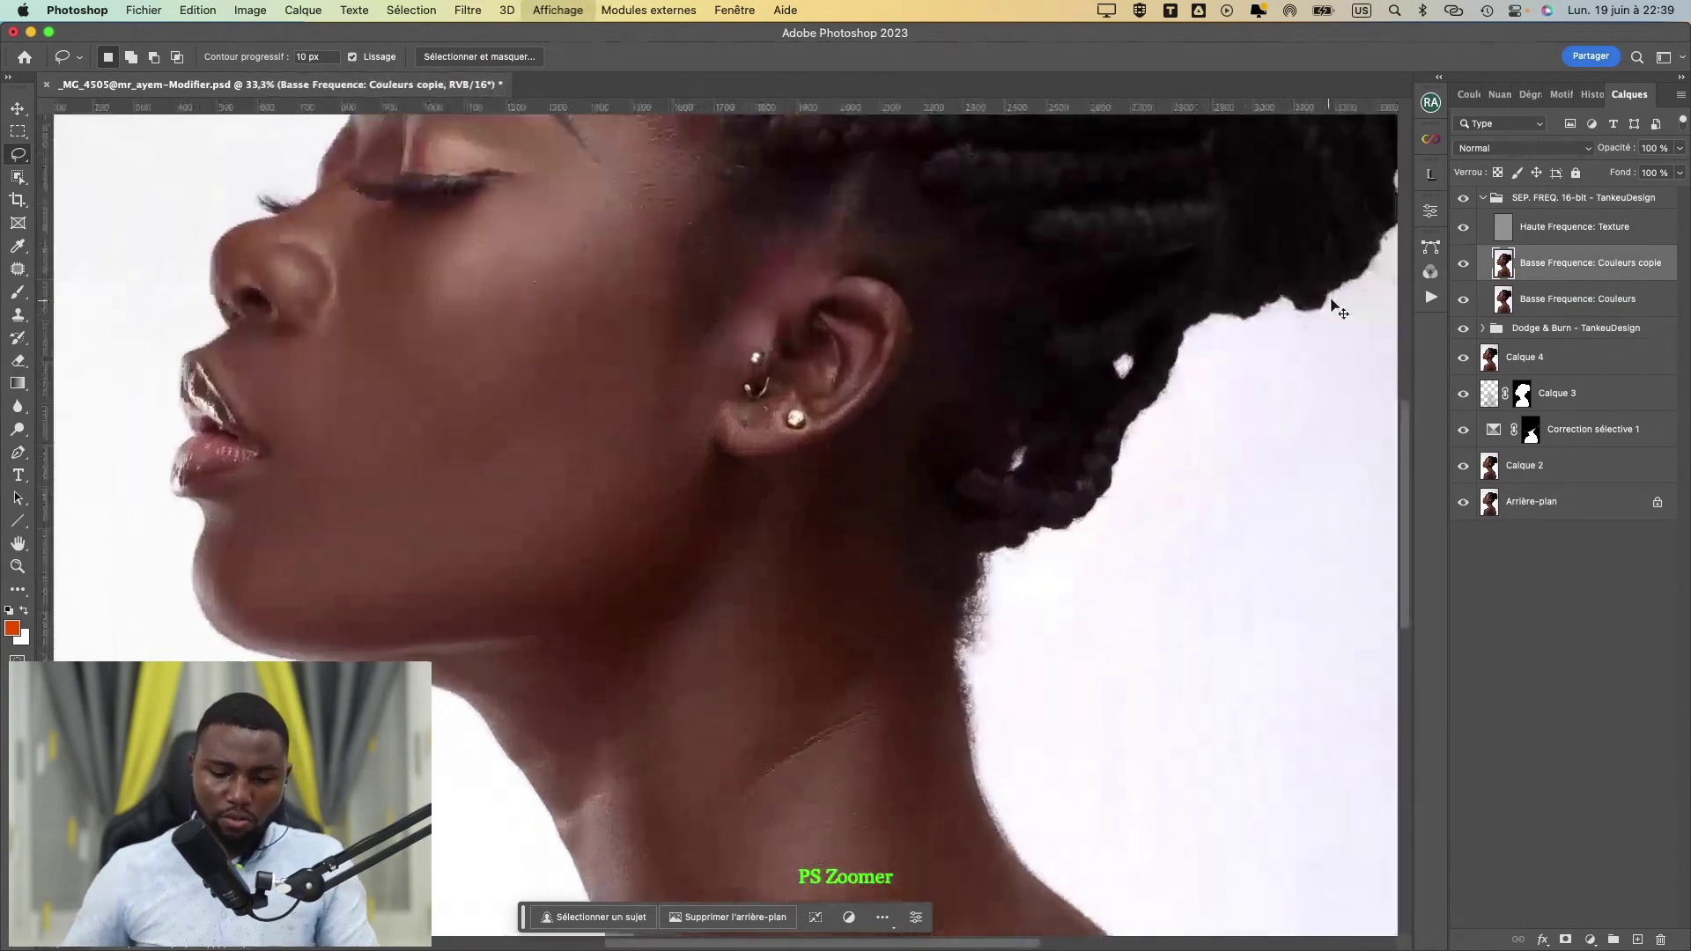
drag(620, 508, 631, 623)
drag(642, 479, 631, 623)
drag(653, 509, 647, 544)
scroll(648, 544, down, 5)
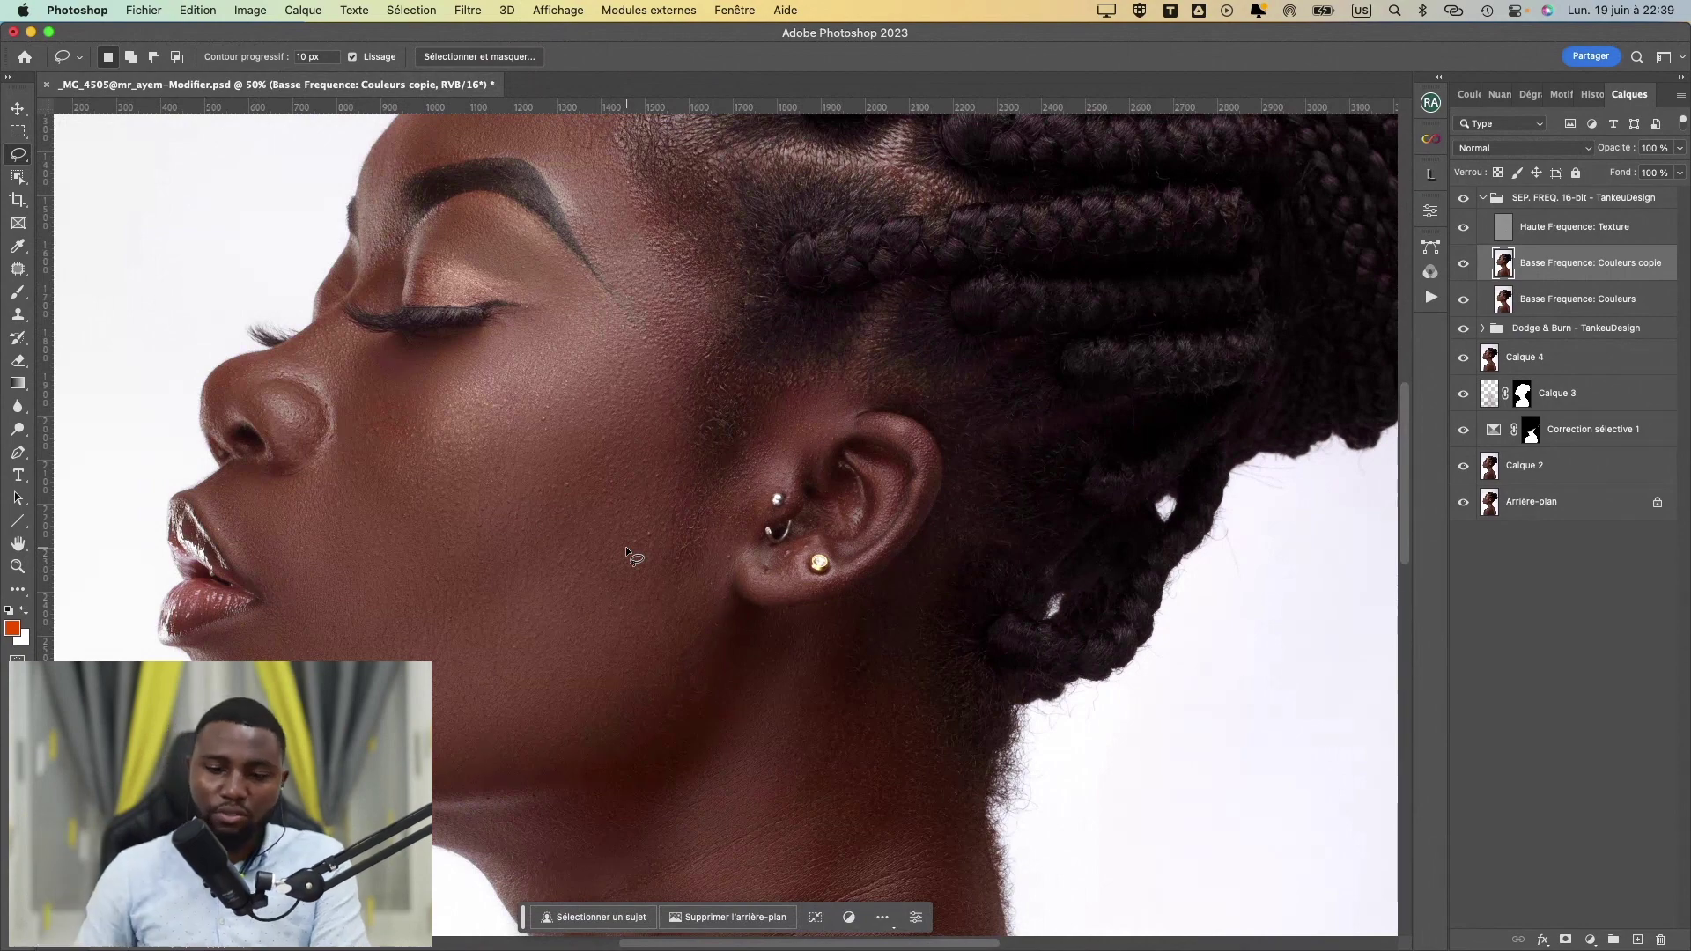
- Set the Basse Frequence: Couleurs copie layer's opacity to 50 % and toggle its visibility to judge the face
click(1652, 147)
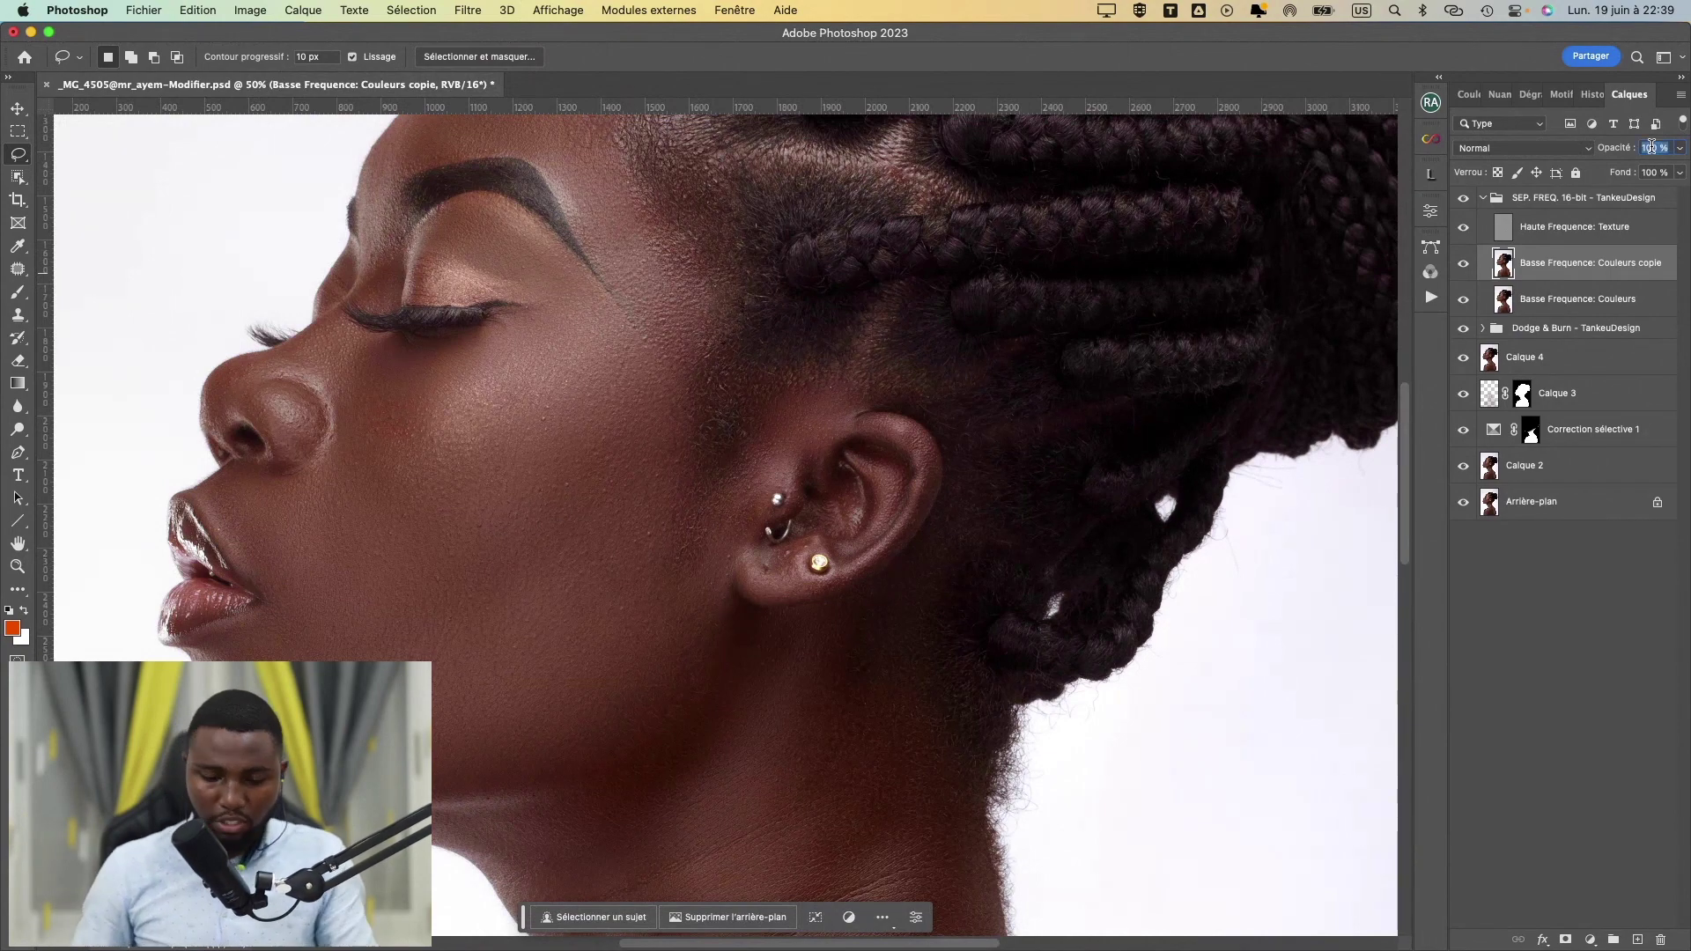
text(50)
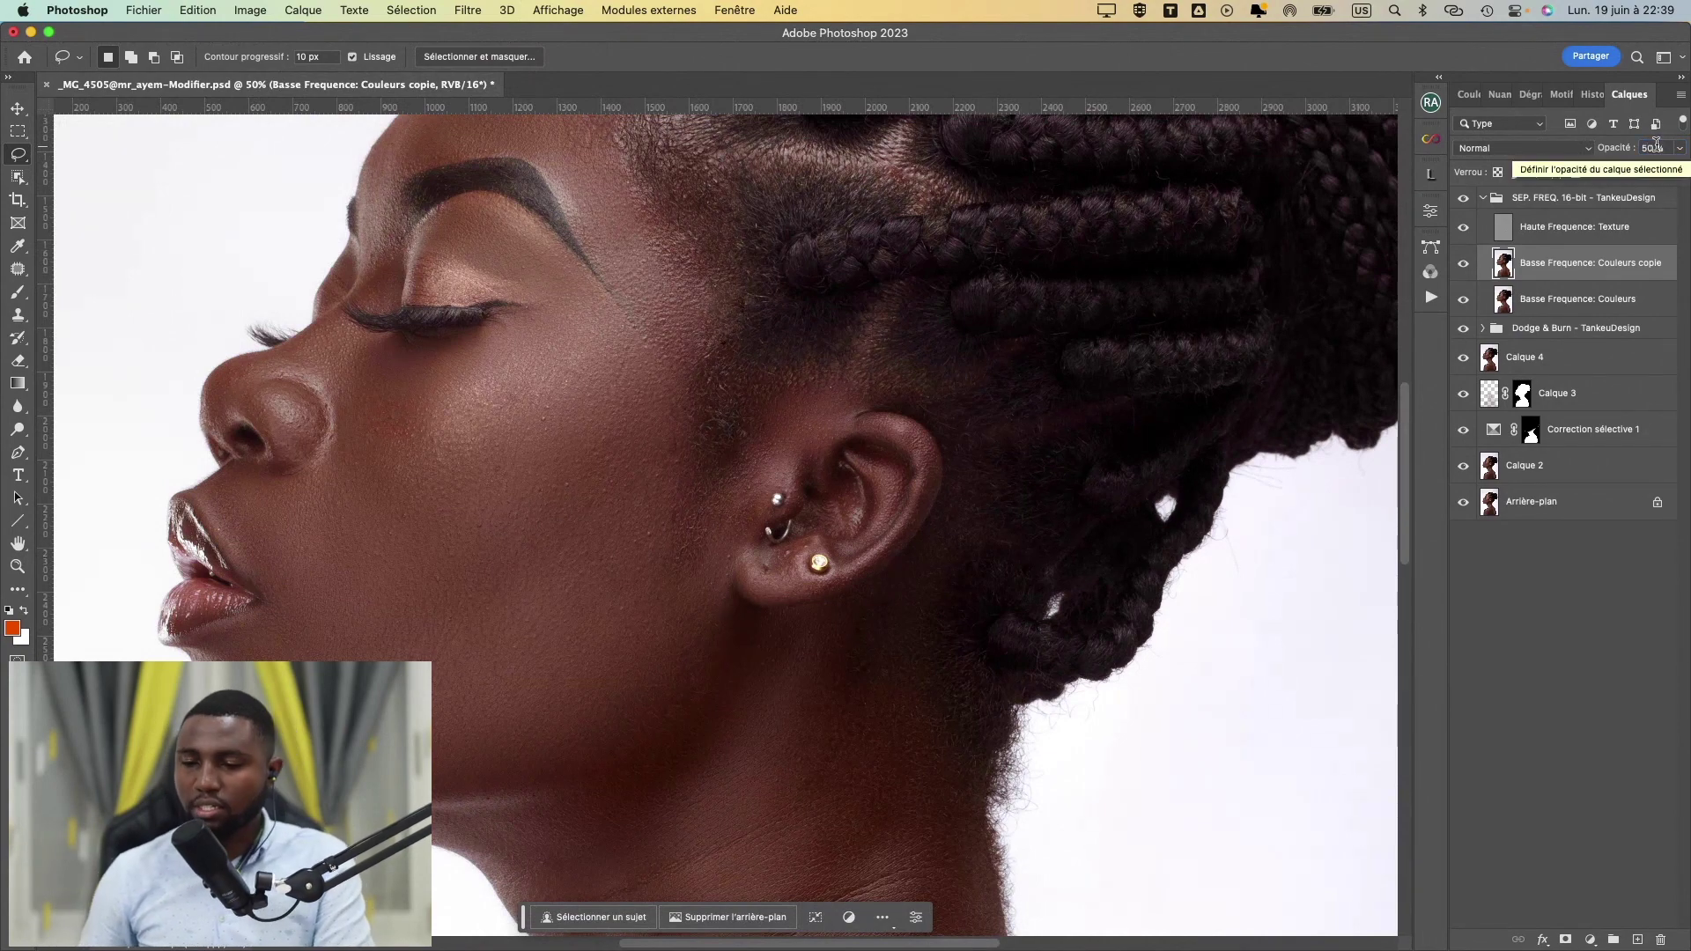
key(Return)
click(1465, 265)
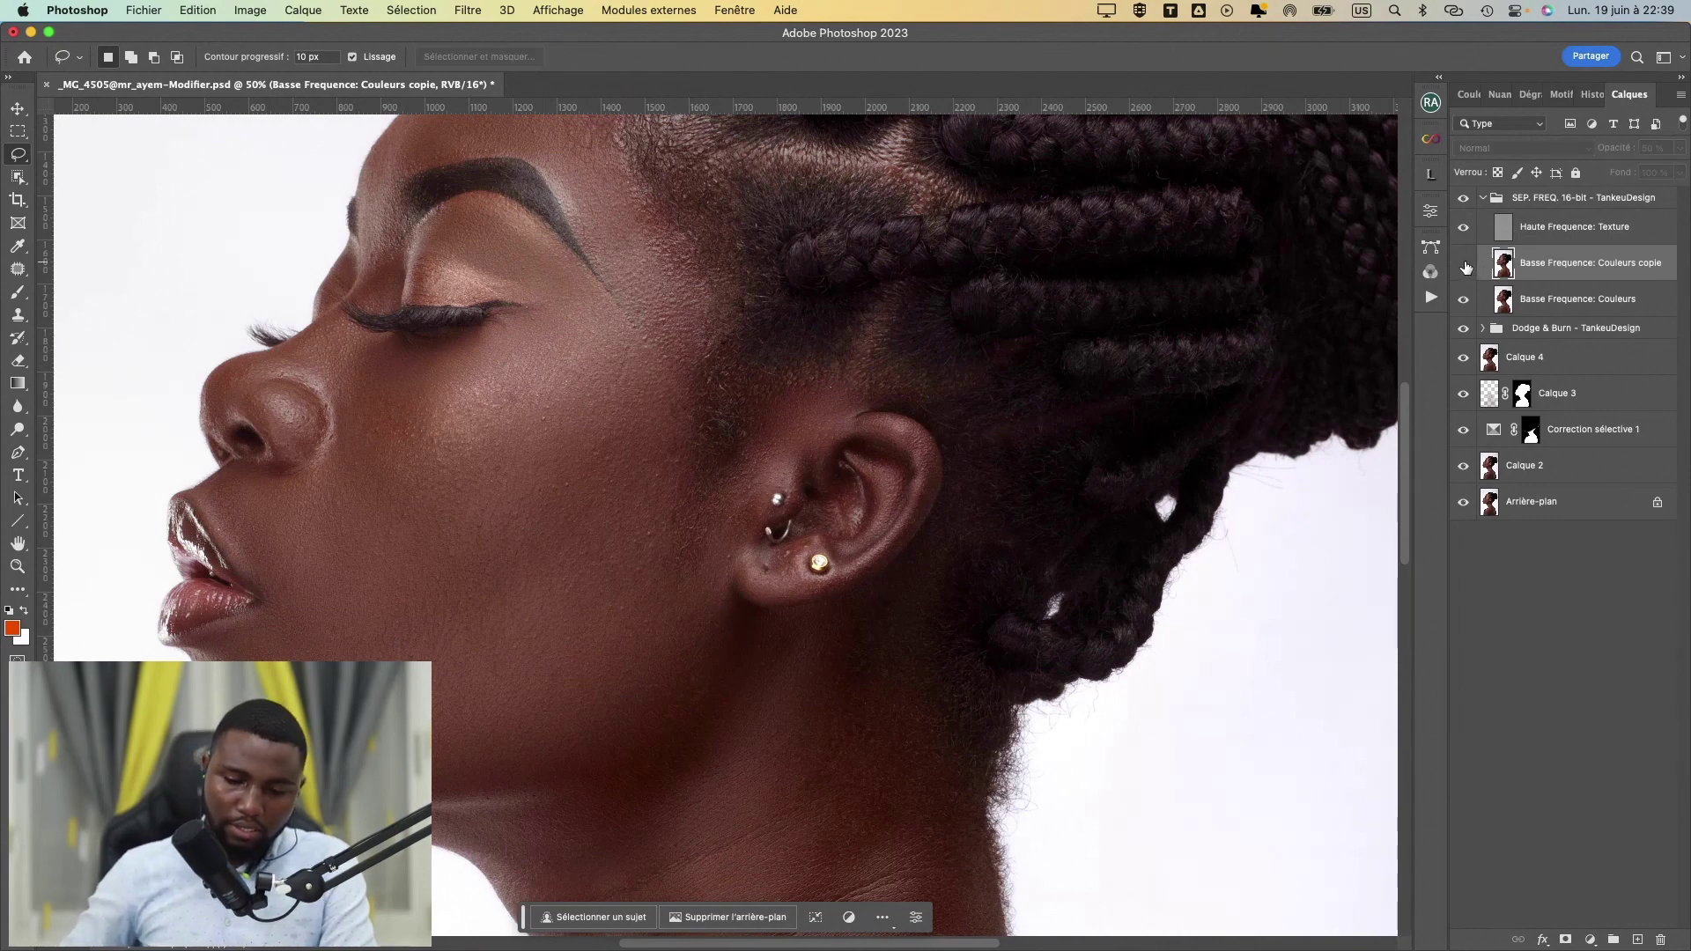
- Compare the shoulder and back with Basse Frequence: Couleurs copie hidden and shown, and set its opacity to 70 %
scroll(1097, 559, down, 5)
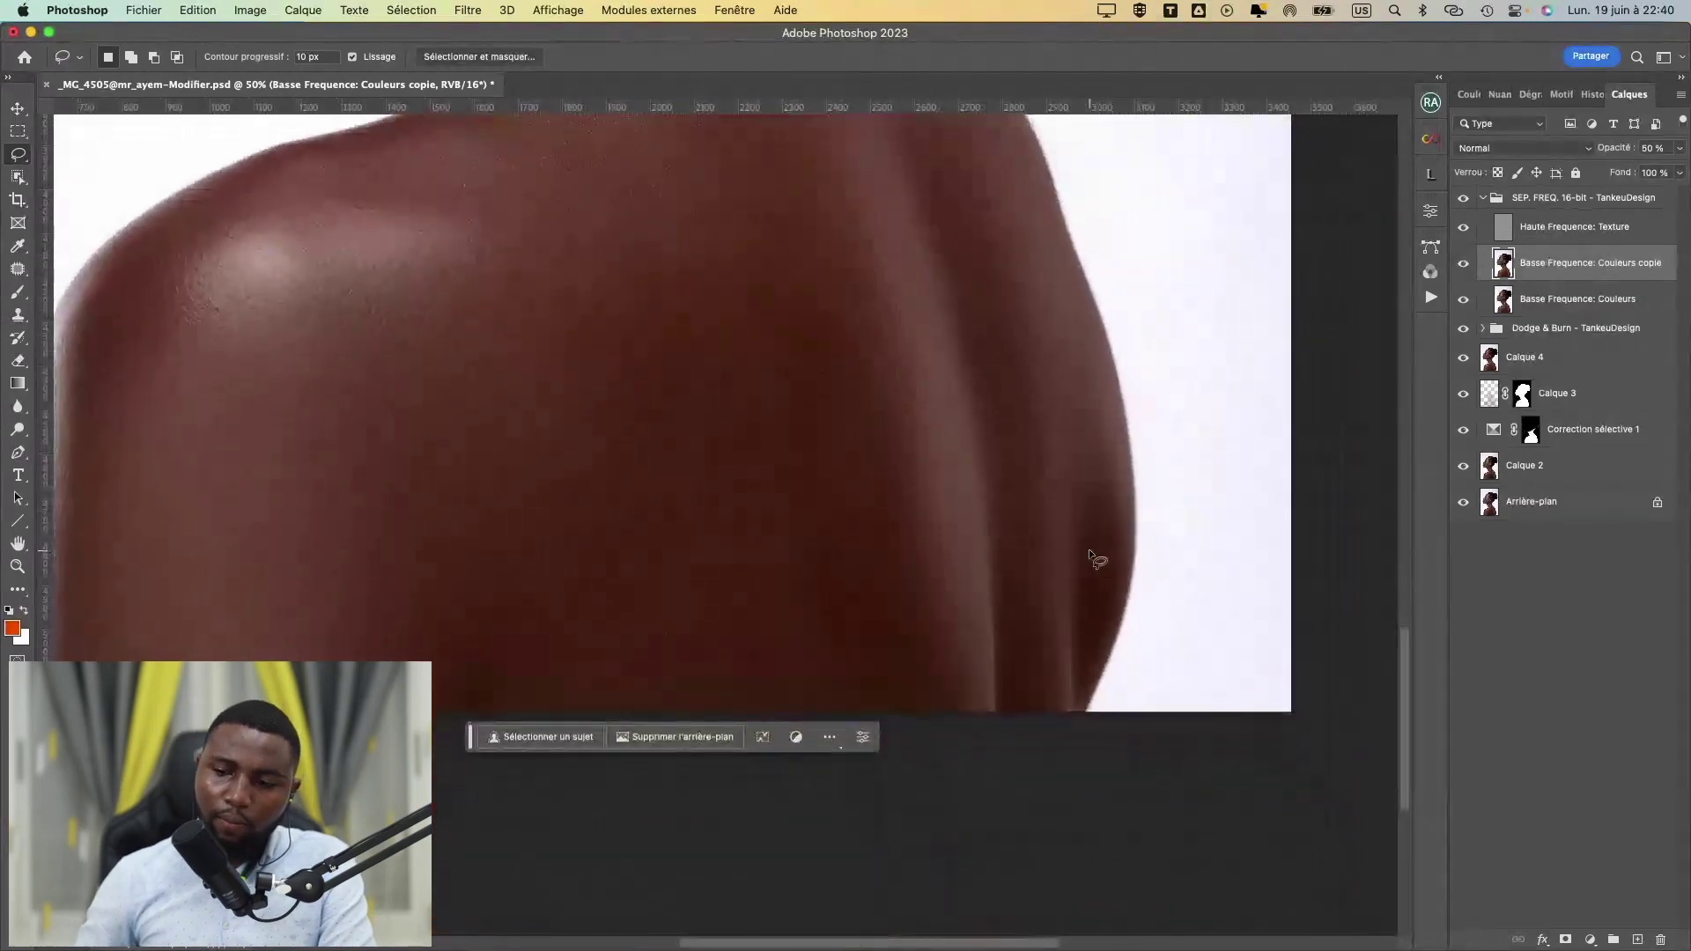
scroll(1097, 559, up, 2)
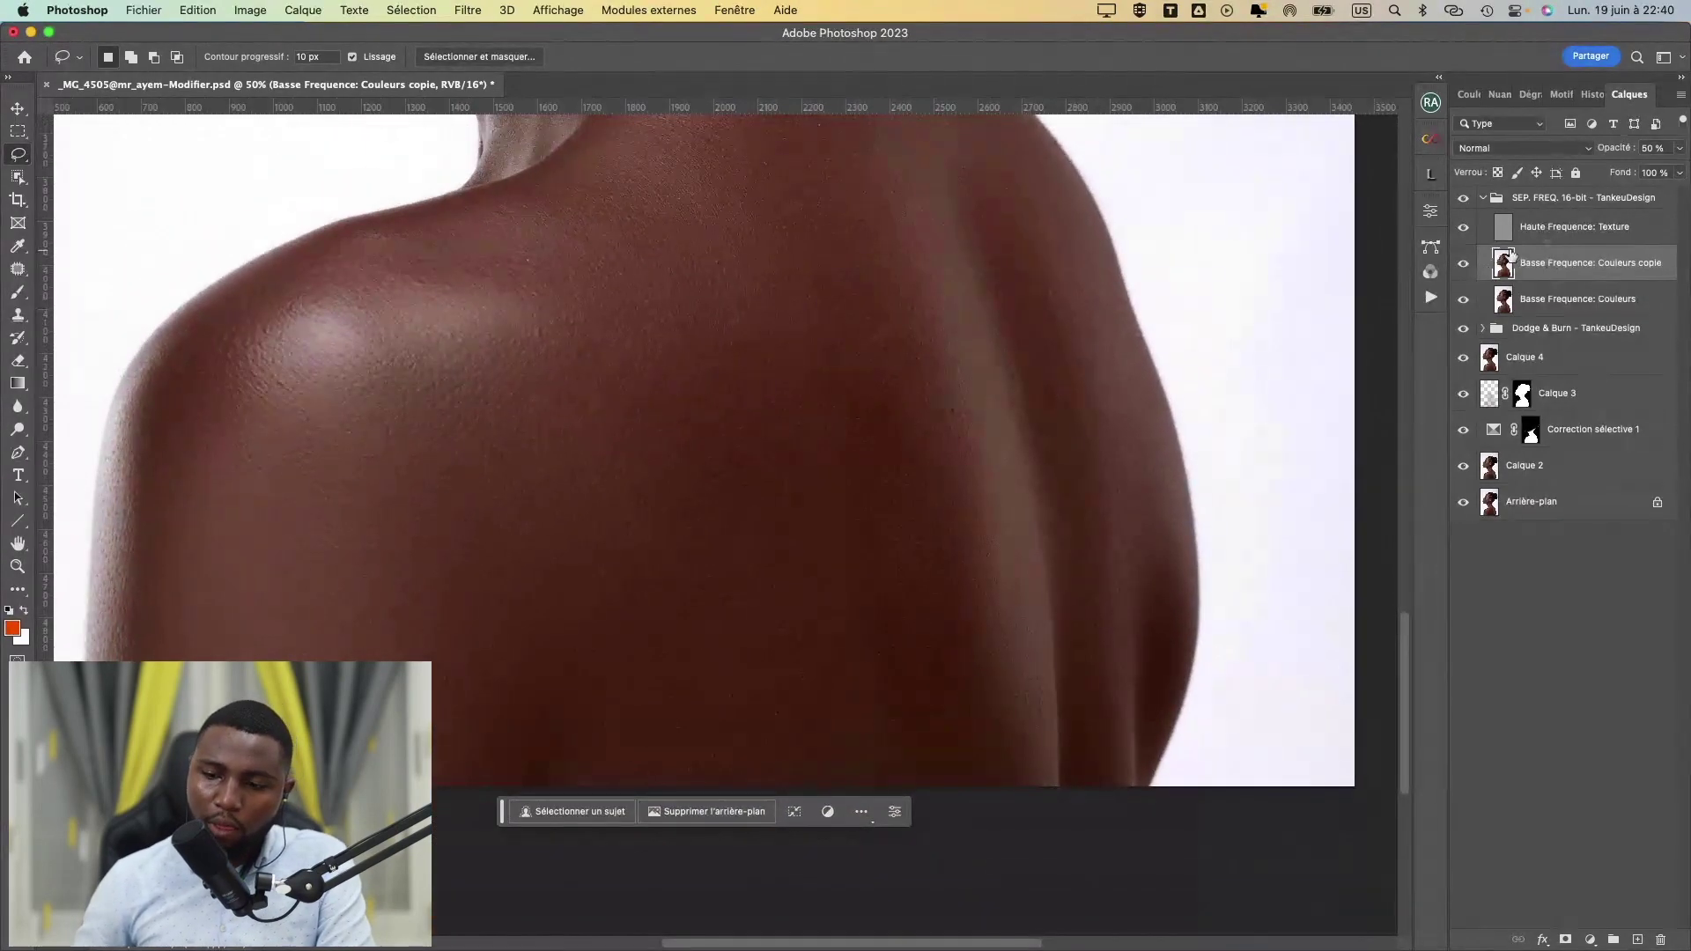
click(1463, 265)
click(1463, 264)
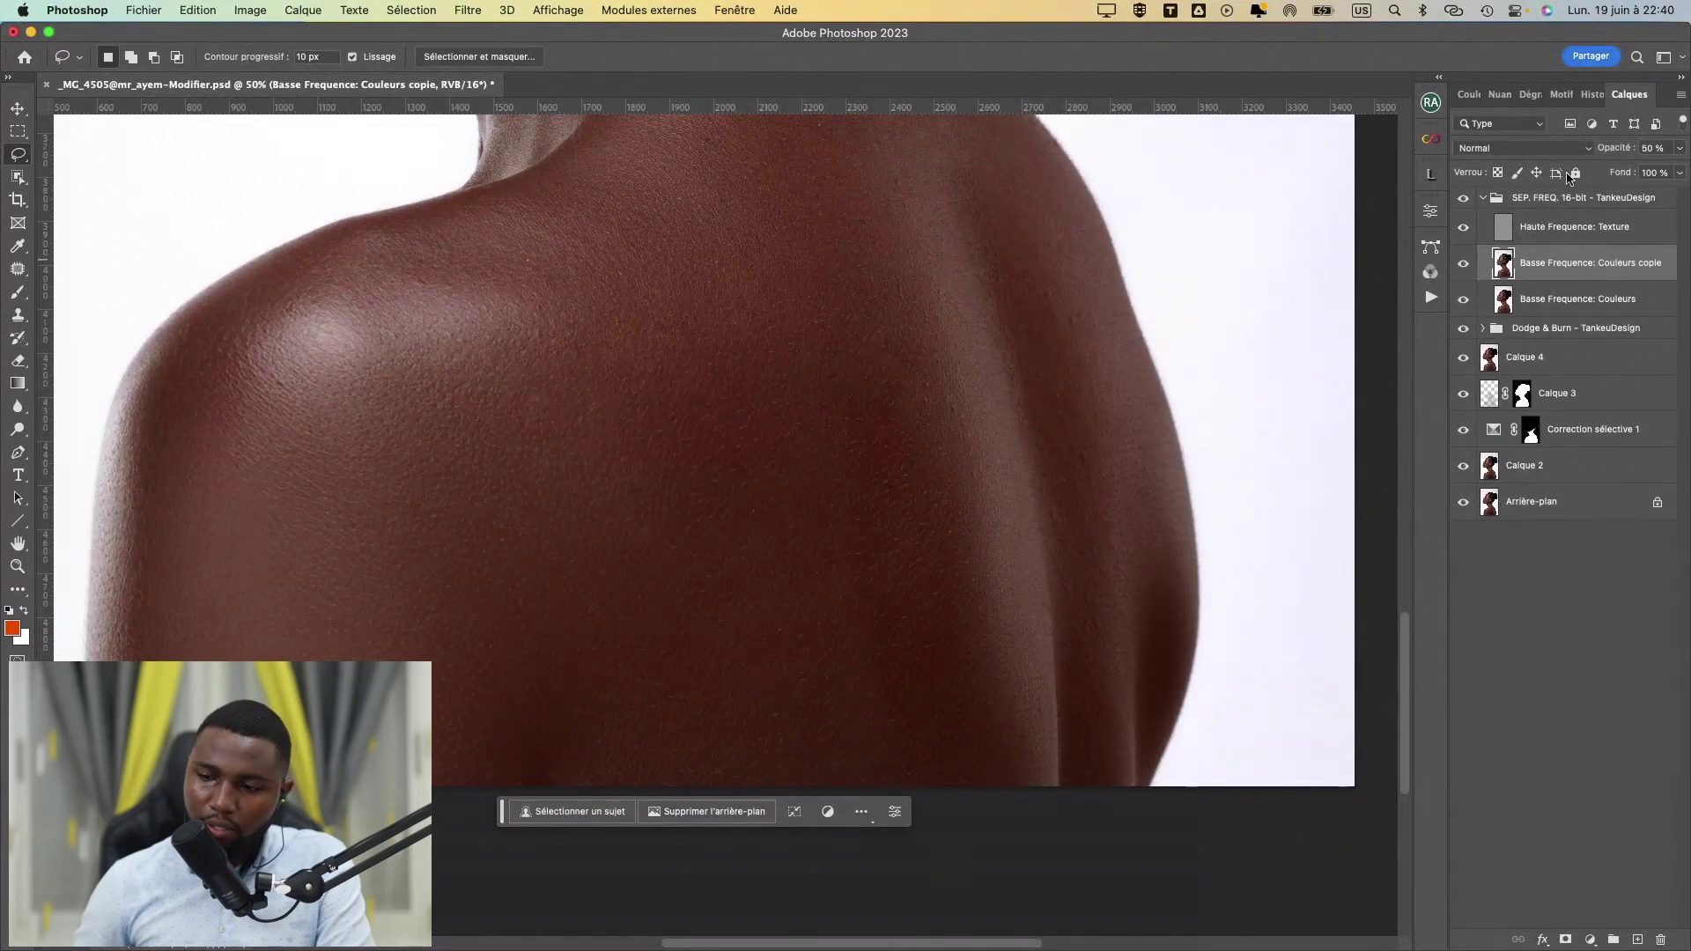
text(7)
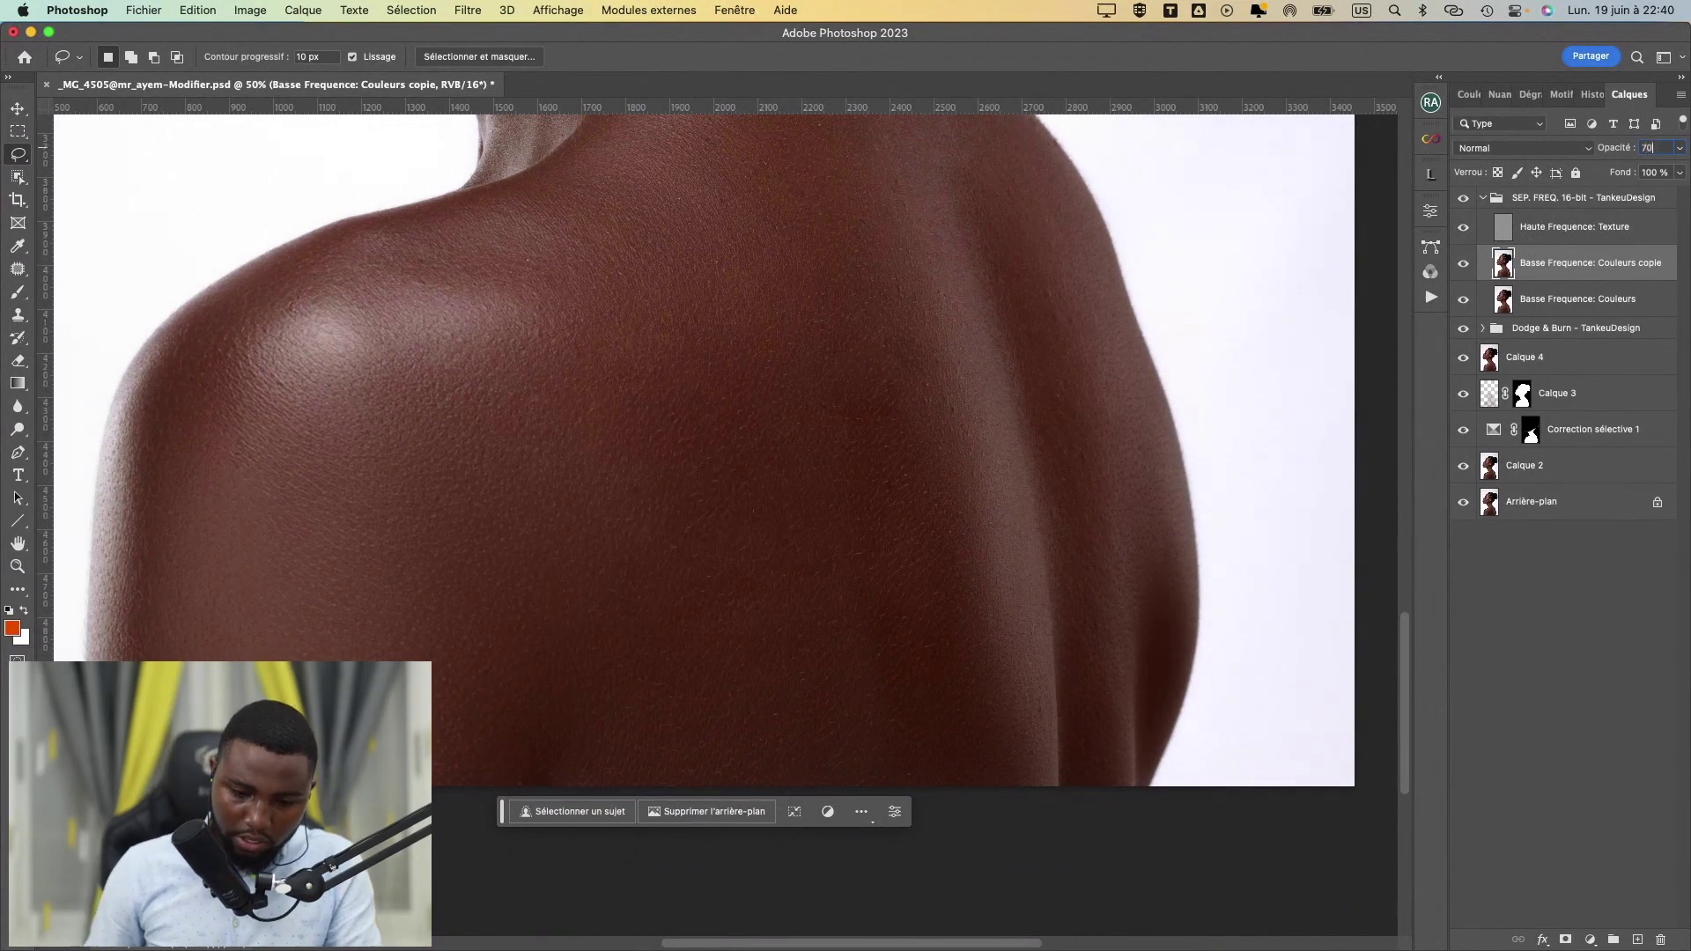
- Check the smoothing from the back up to the face and set the Basse Frequence: Couleurs copie layer's opacity to 60 %
scroll(1012, 292, up, 10)
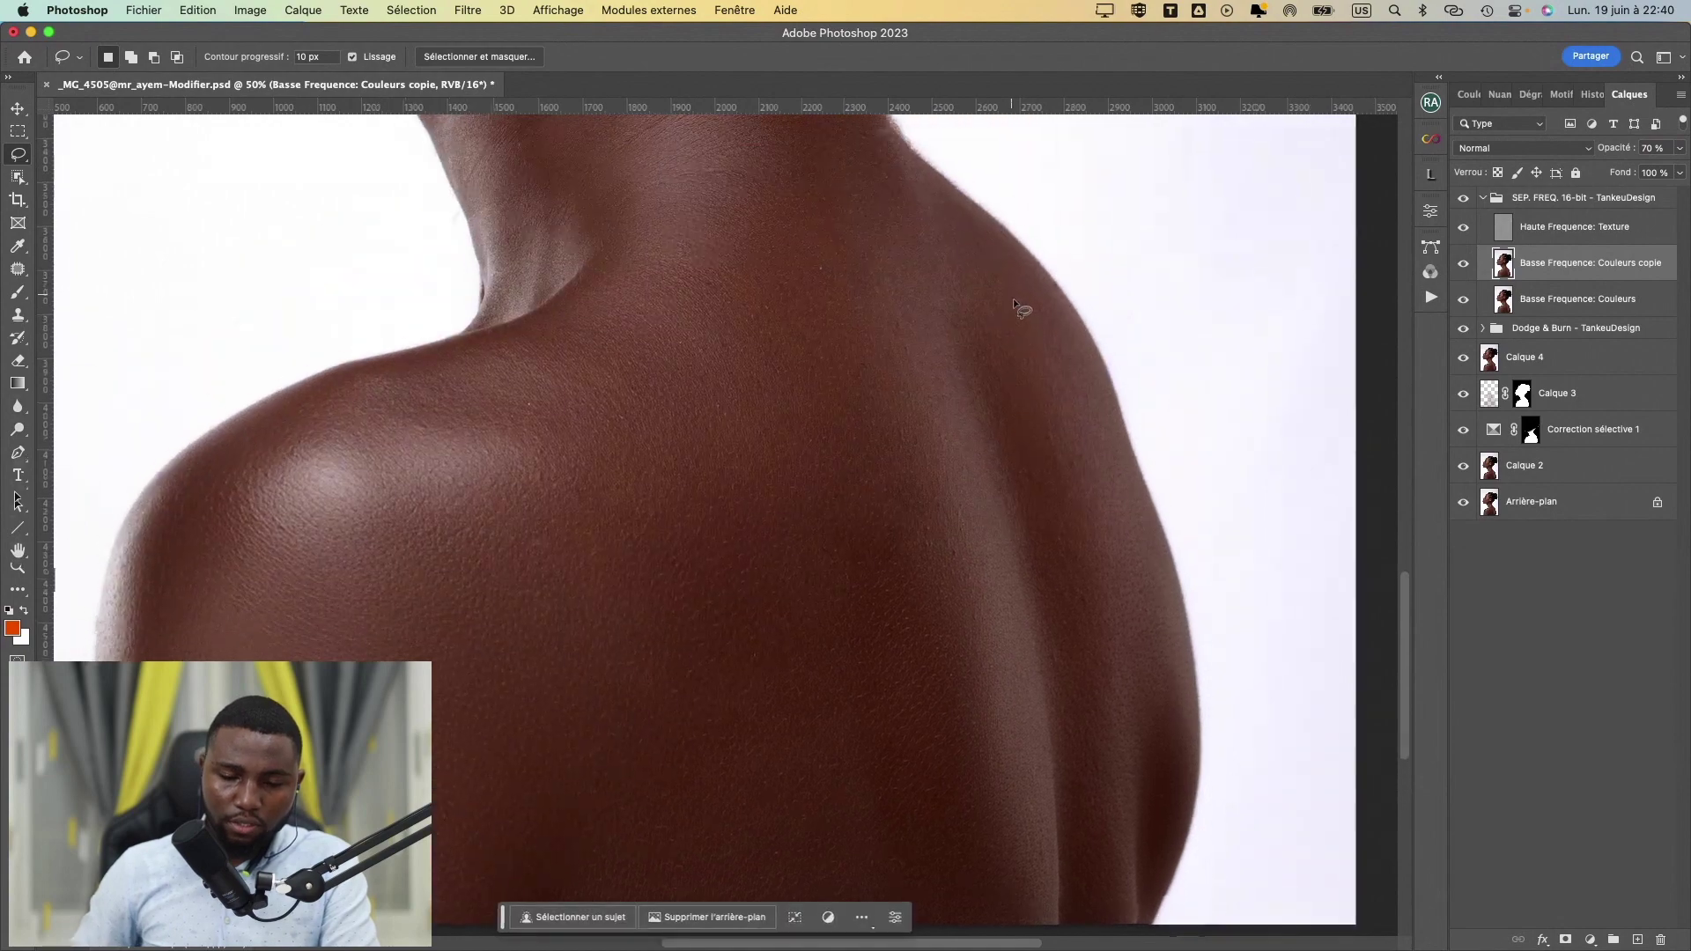
scroll(1013, 296, up, 10)
scroll(1013, 296, left, 3)
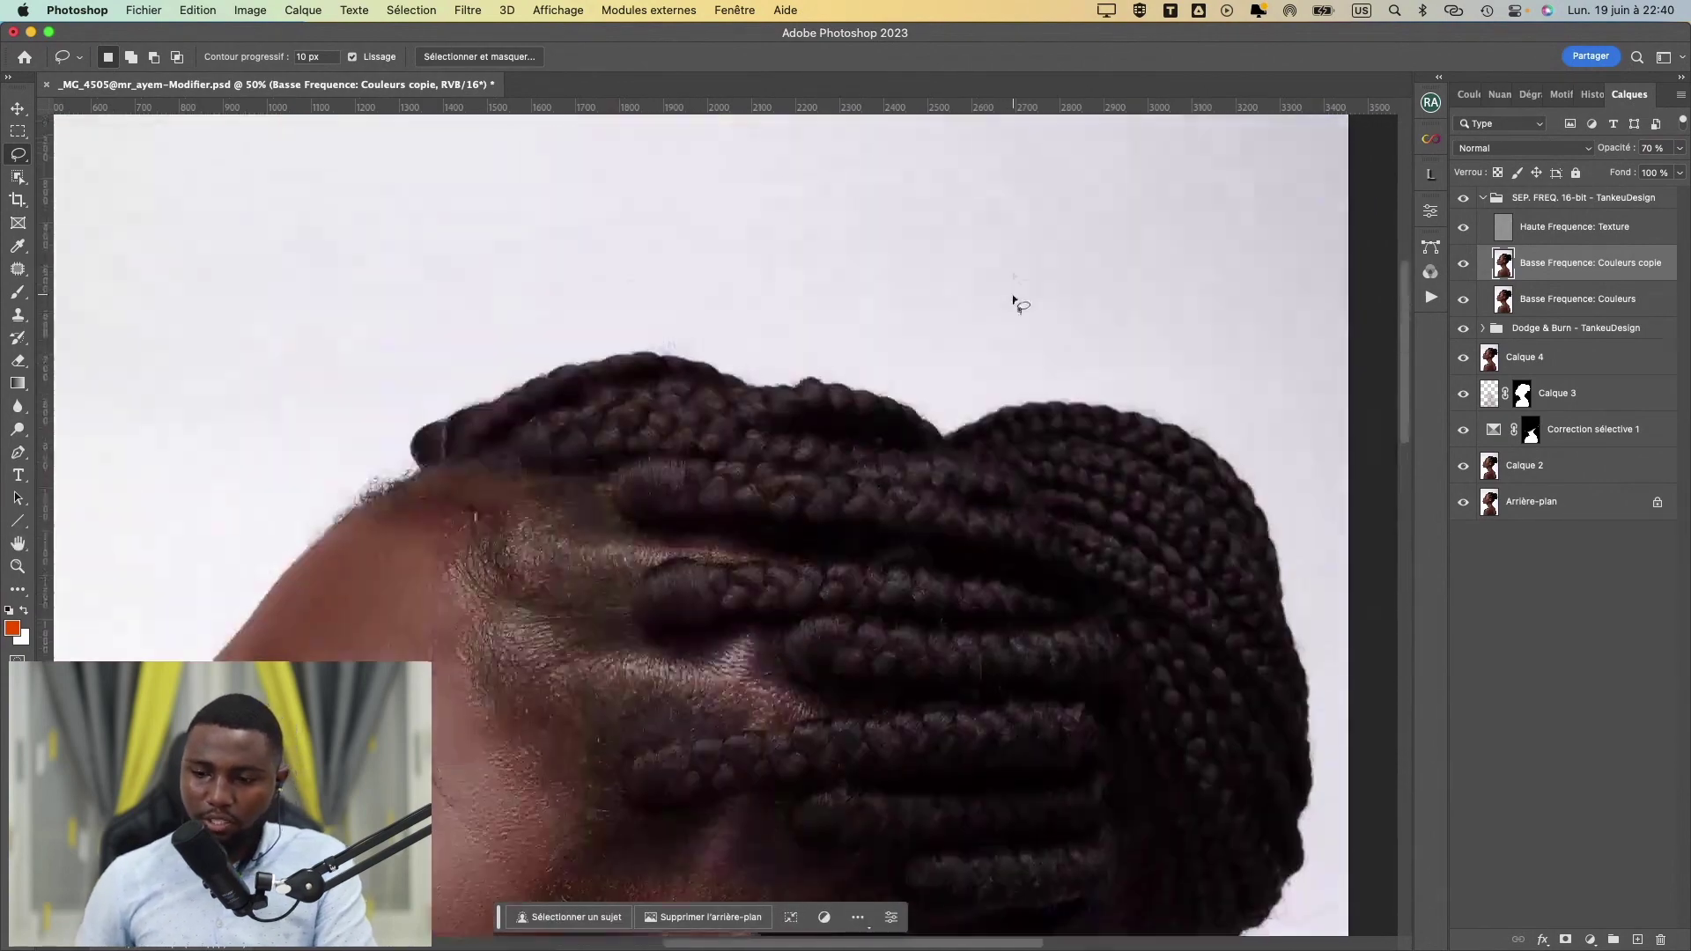
scroll(1013, 296, down, 8)
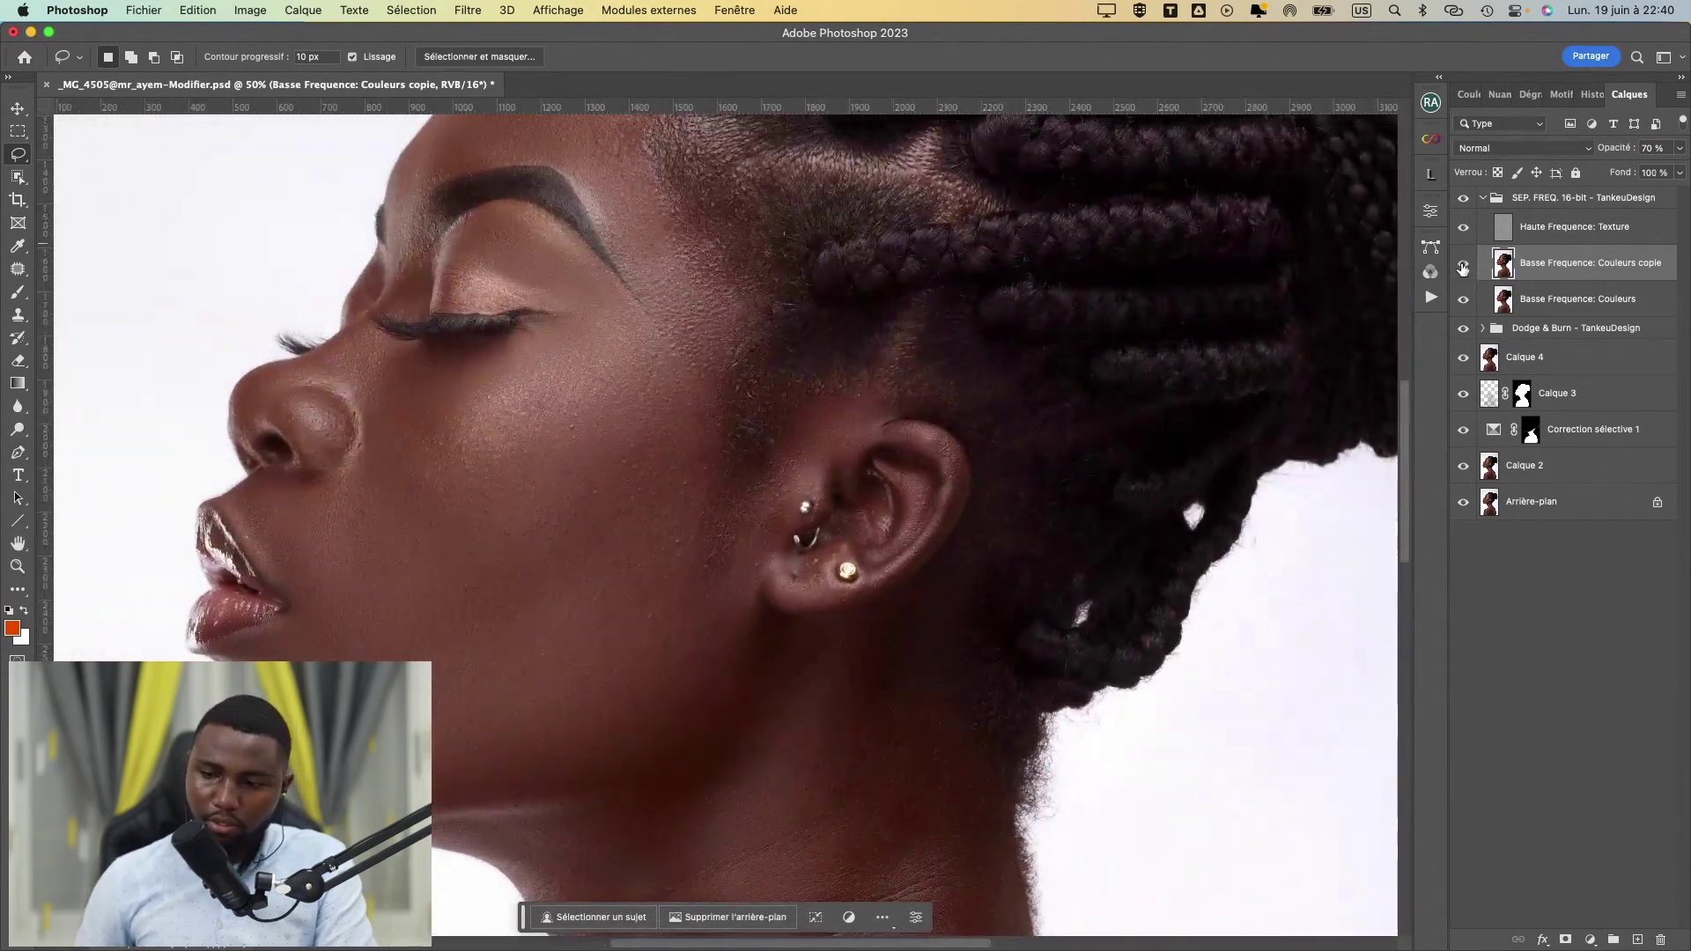
click(1649, 149)
text(60)
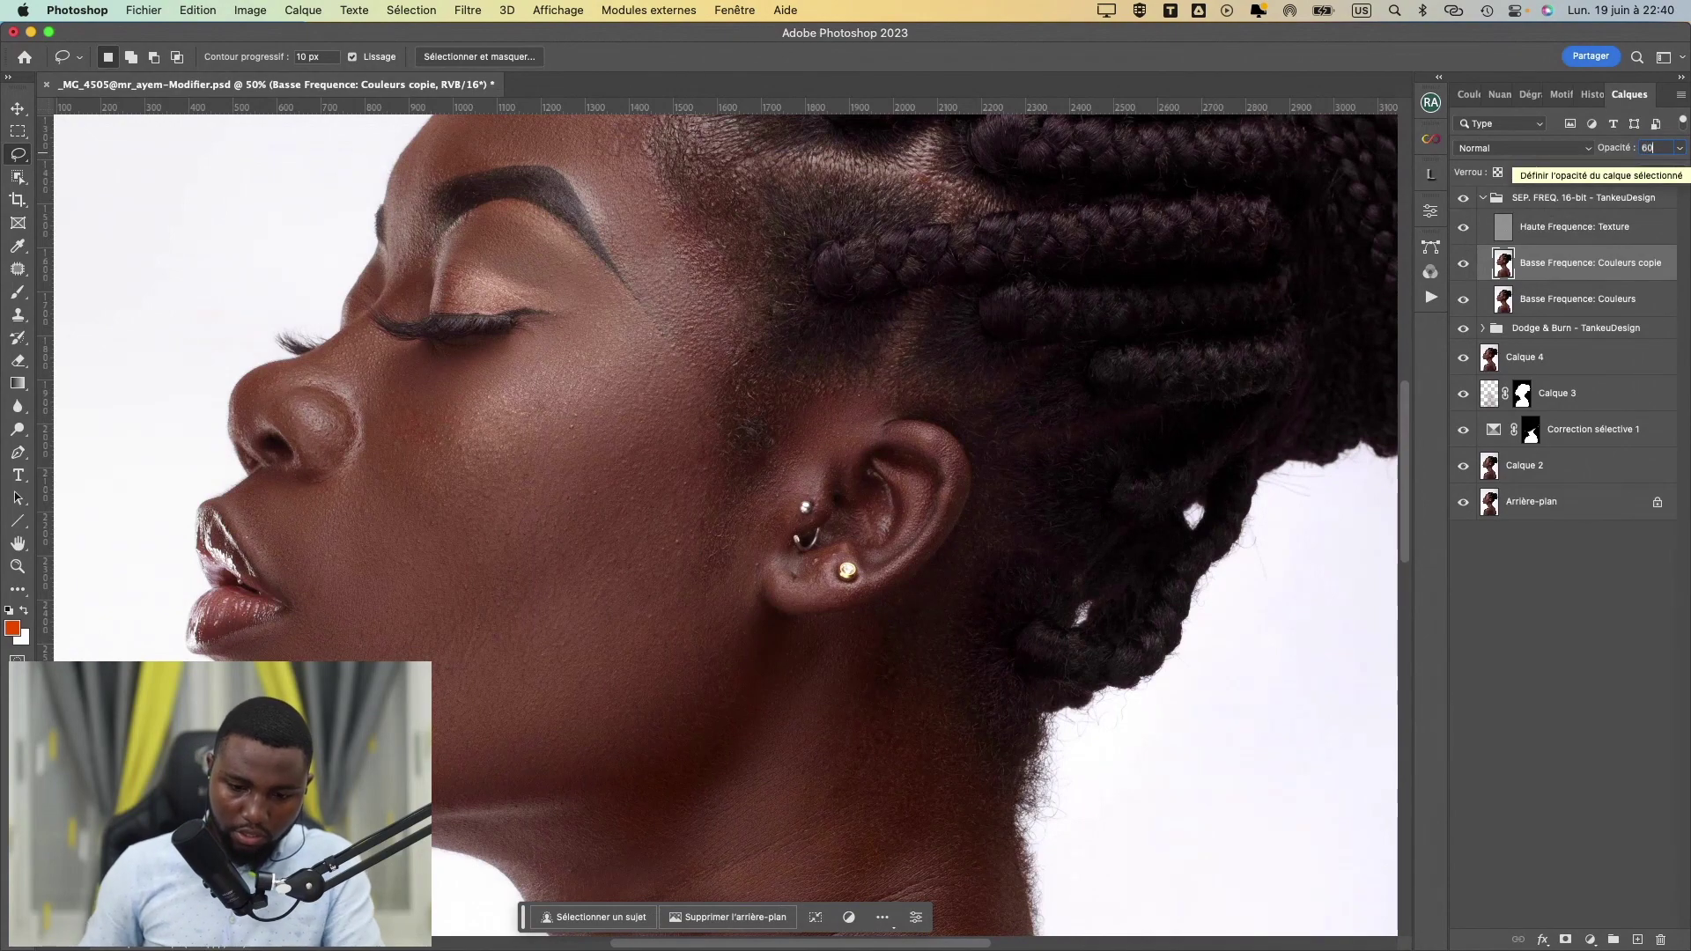
- Apply the 60 % opacity and compare the whole portrait with Basse Frequence: Couleurs copie hidden and shown
key(Return)
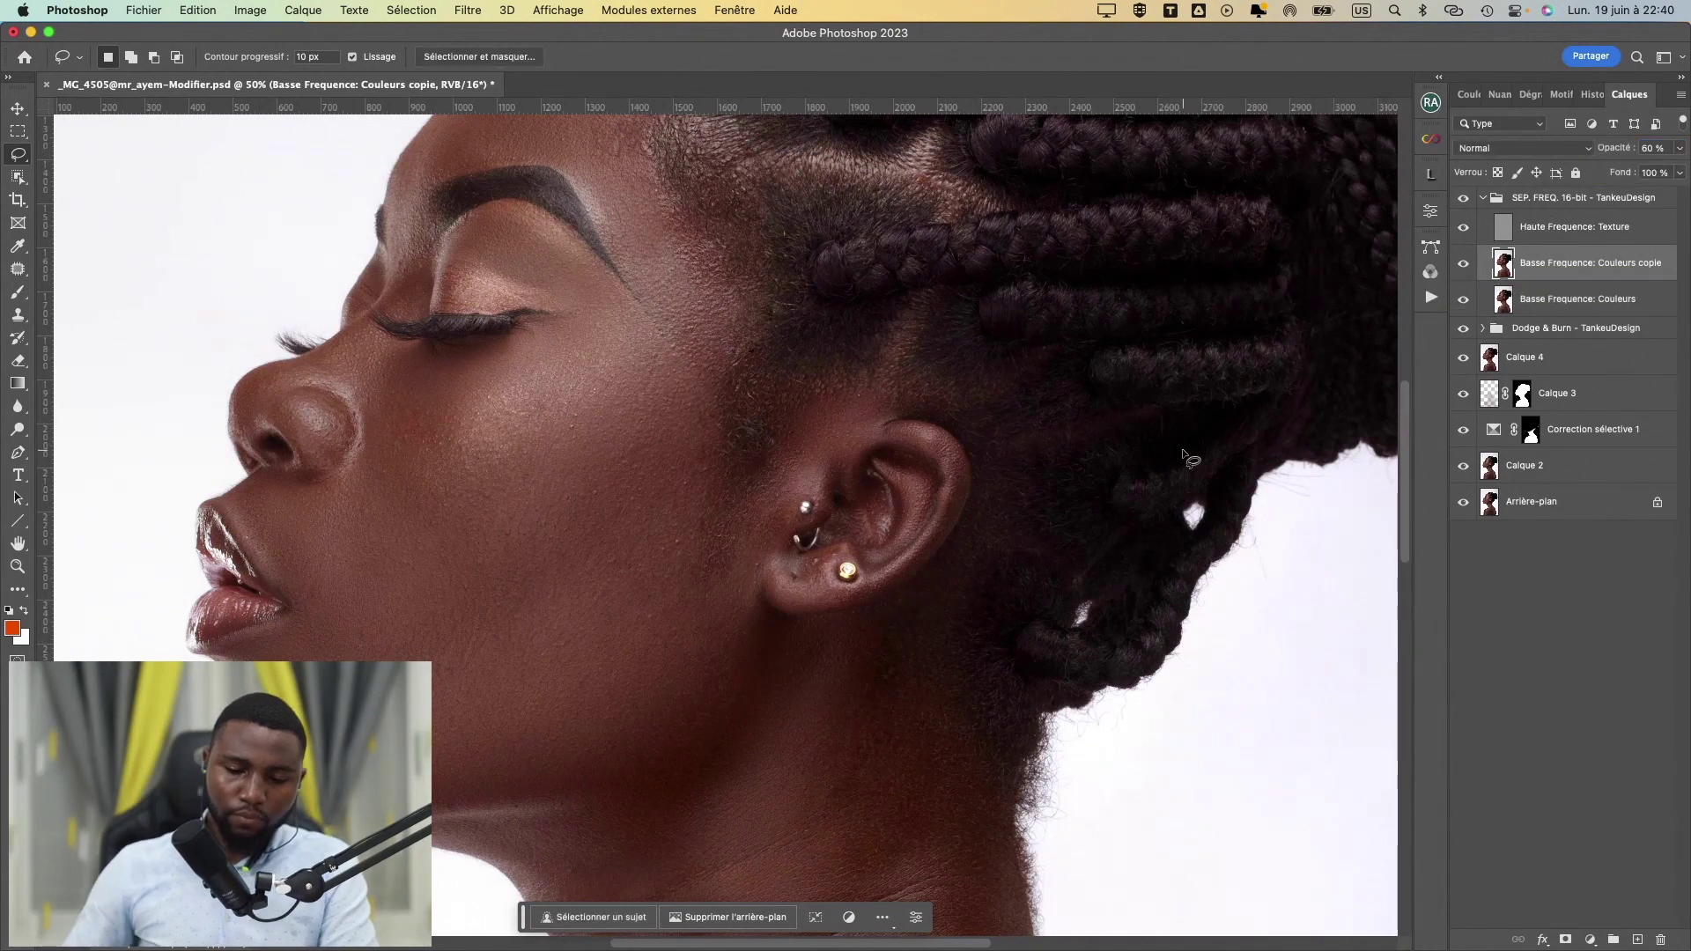
key(super+minus)
key(super+minus)
key(super+minus)
key(super+minus)
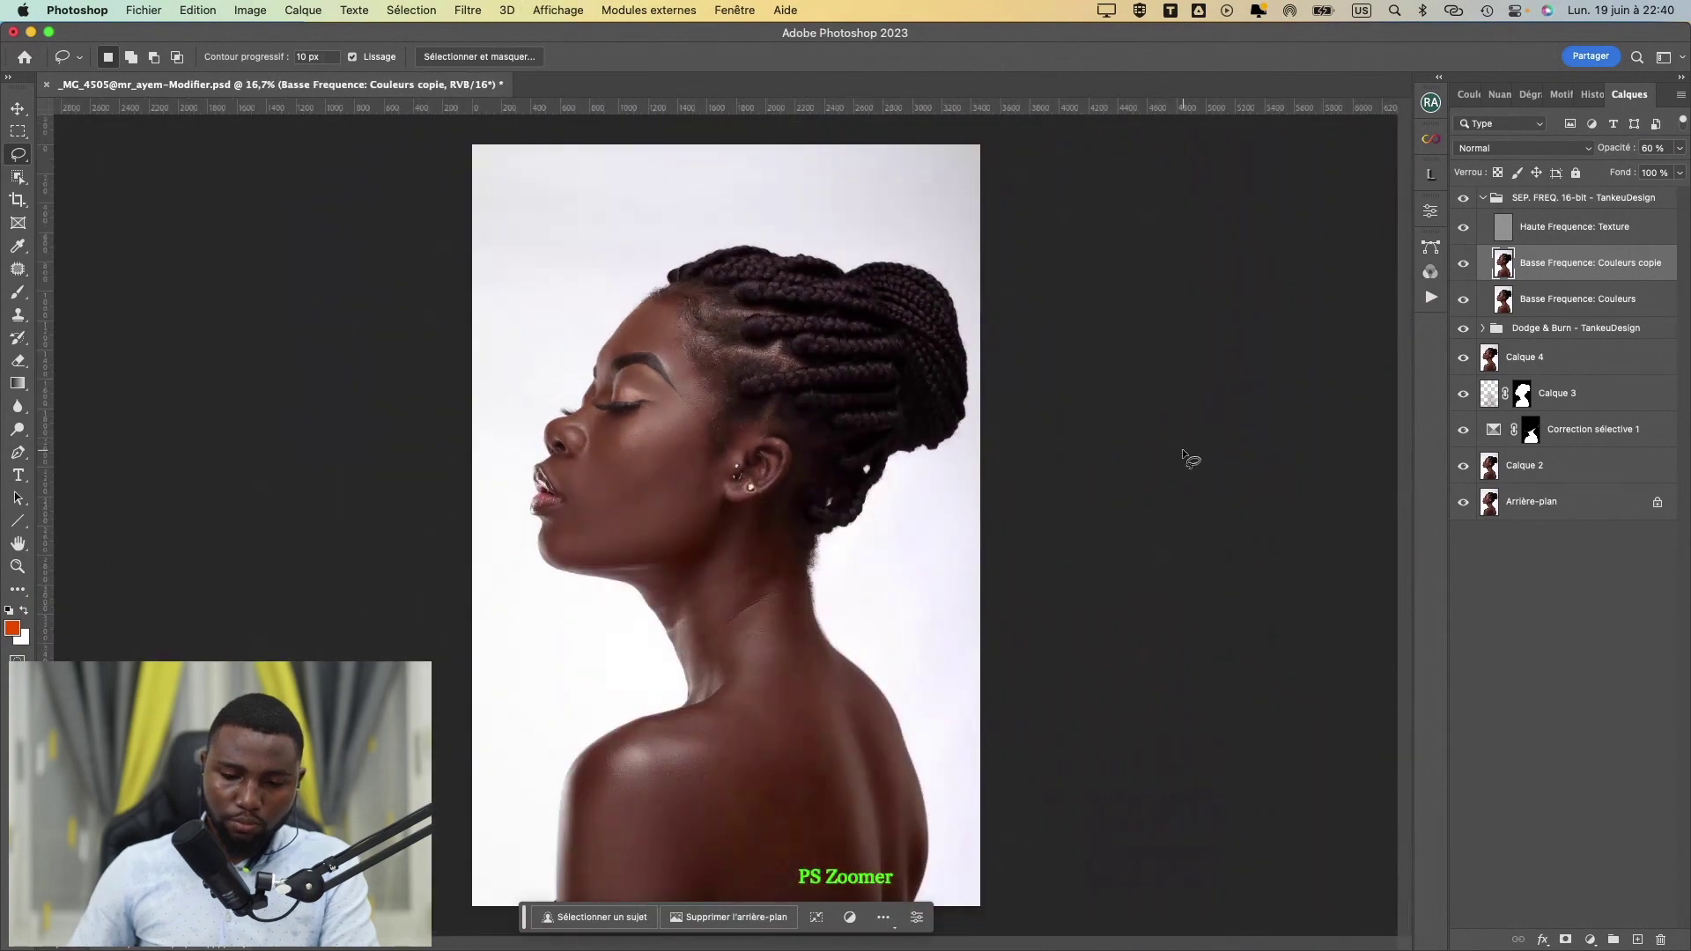
click(1462, 264)
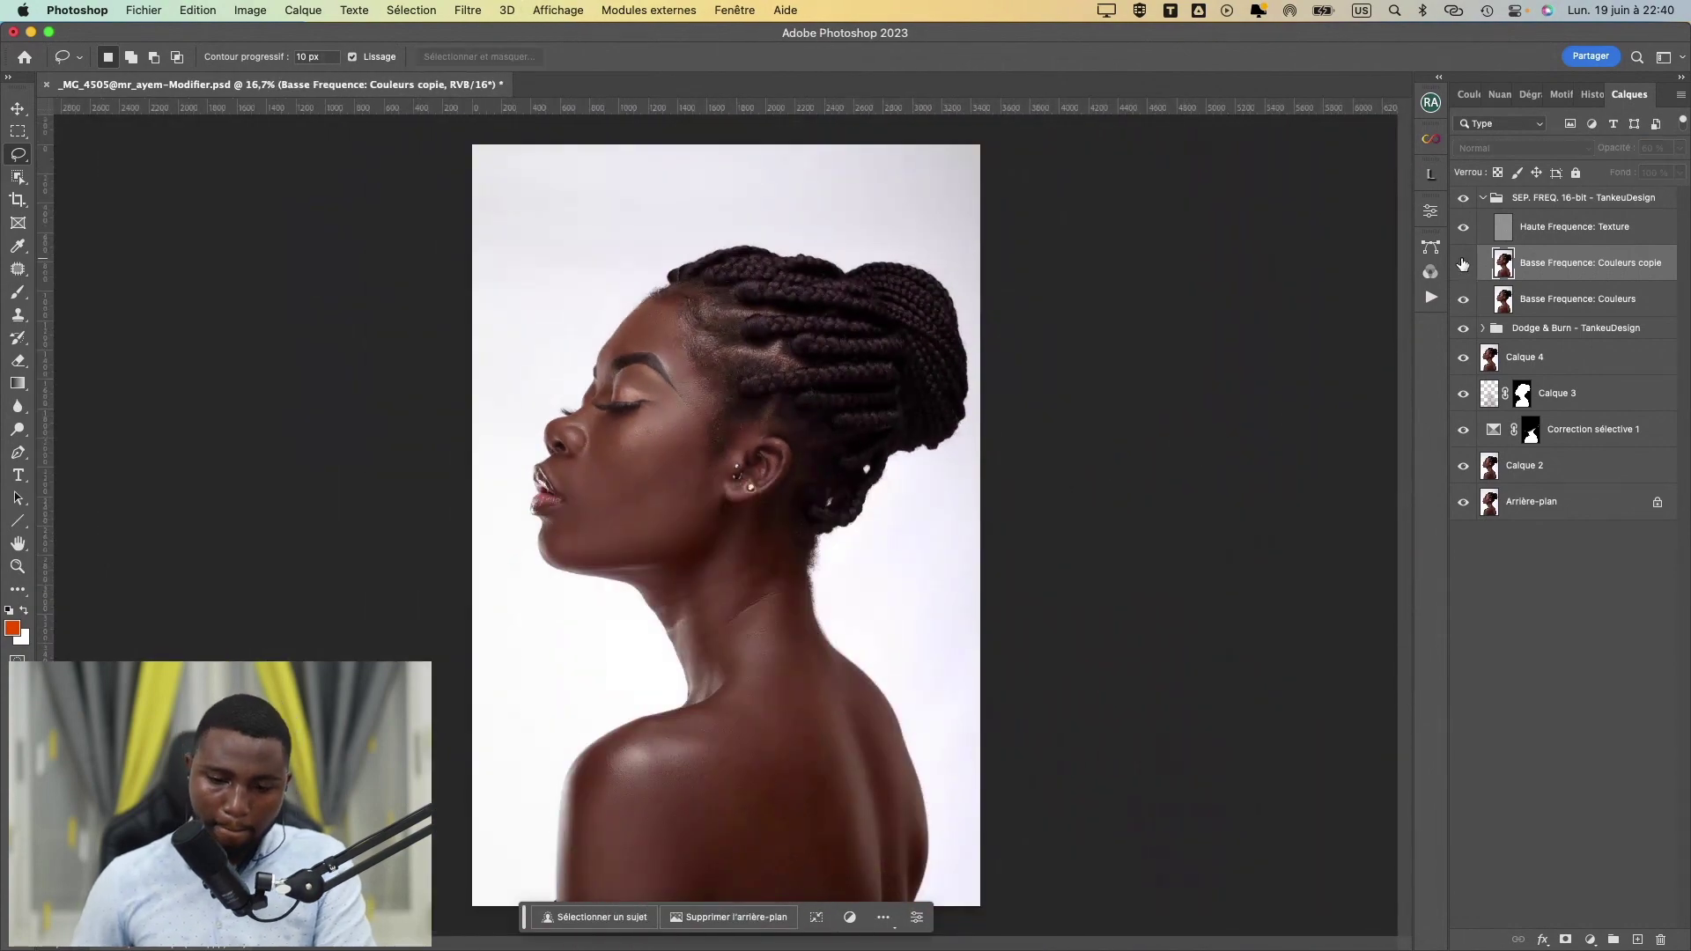
click(1462, 264)
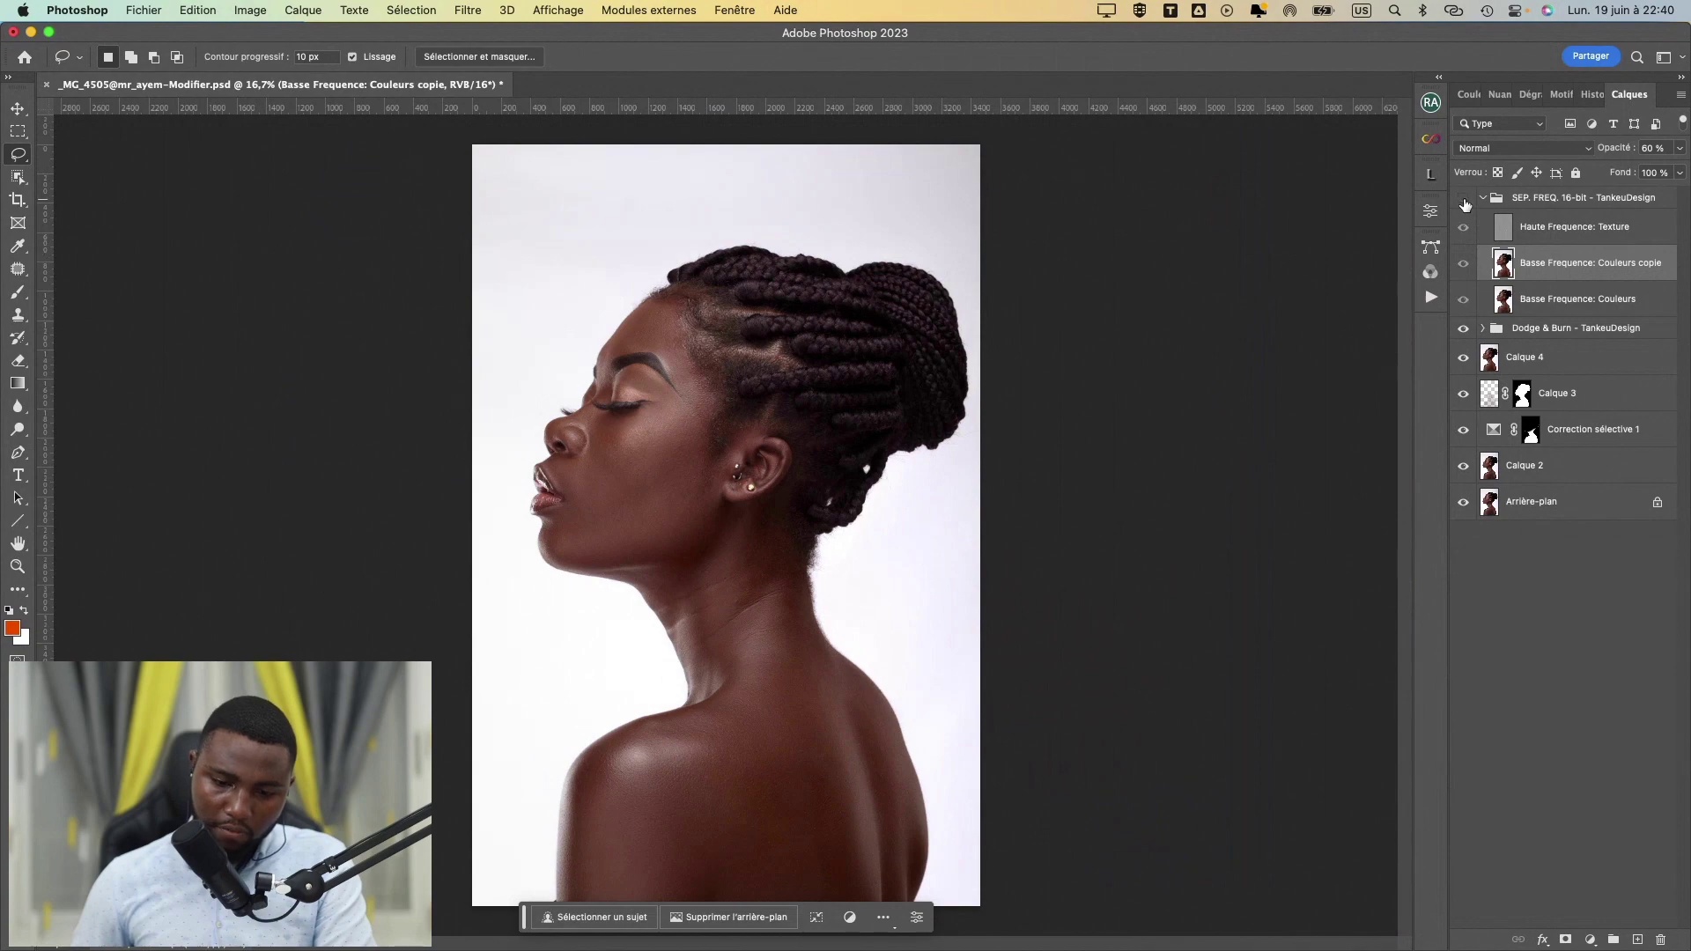
- Compare the face and neck with the SEP. FREQ. 16-bit group hidden and shown, and examine the skin down to the shoulder
key(super+plus)
key(super+plus)
key(super+plus)
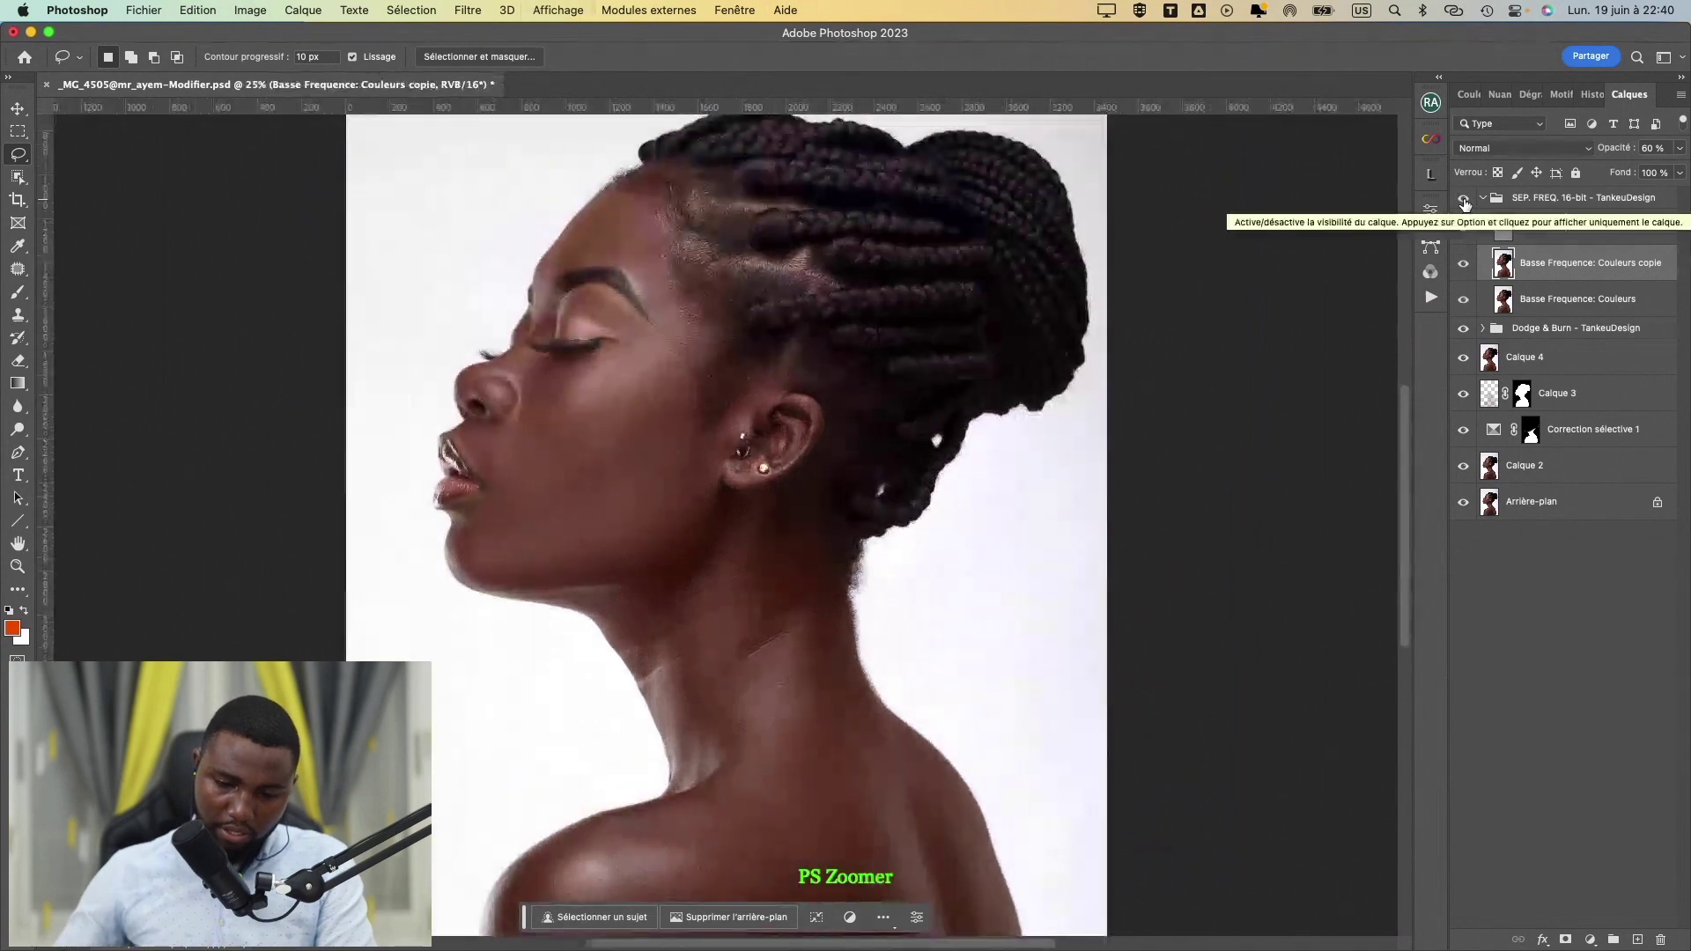
key(super+plus)
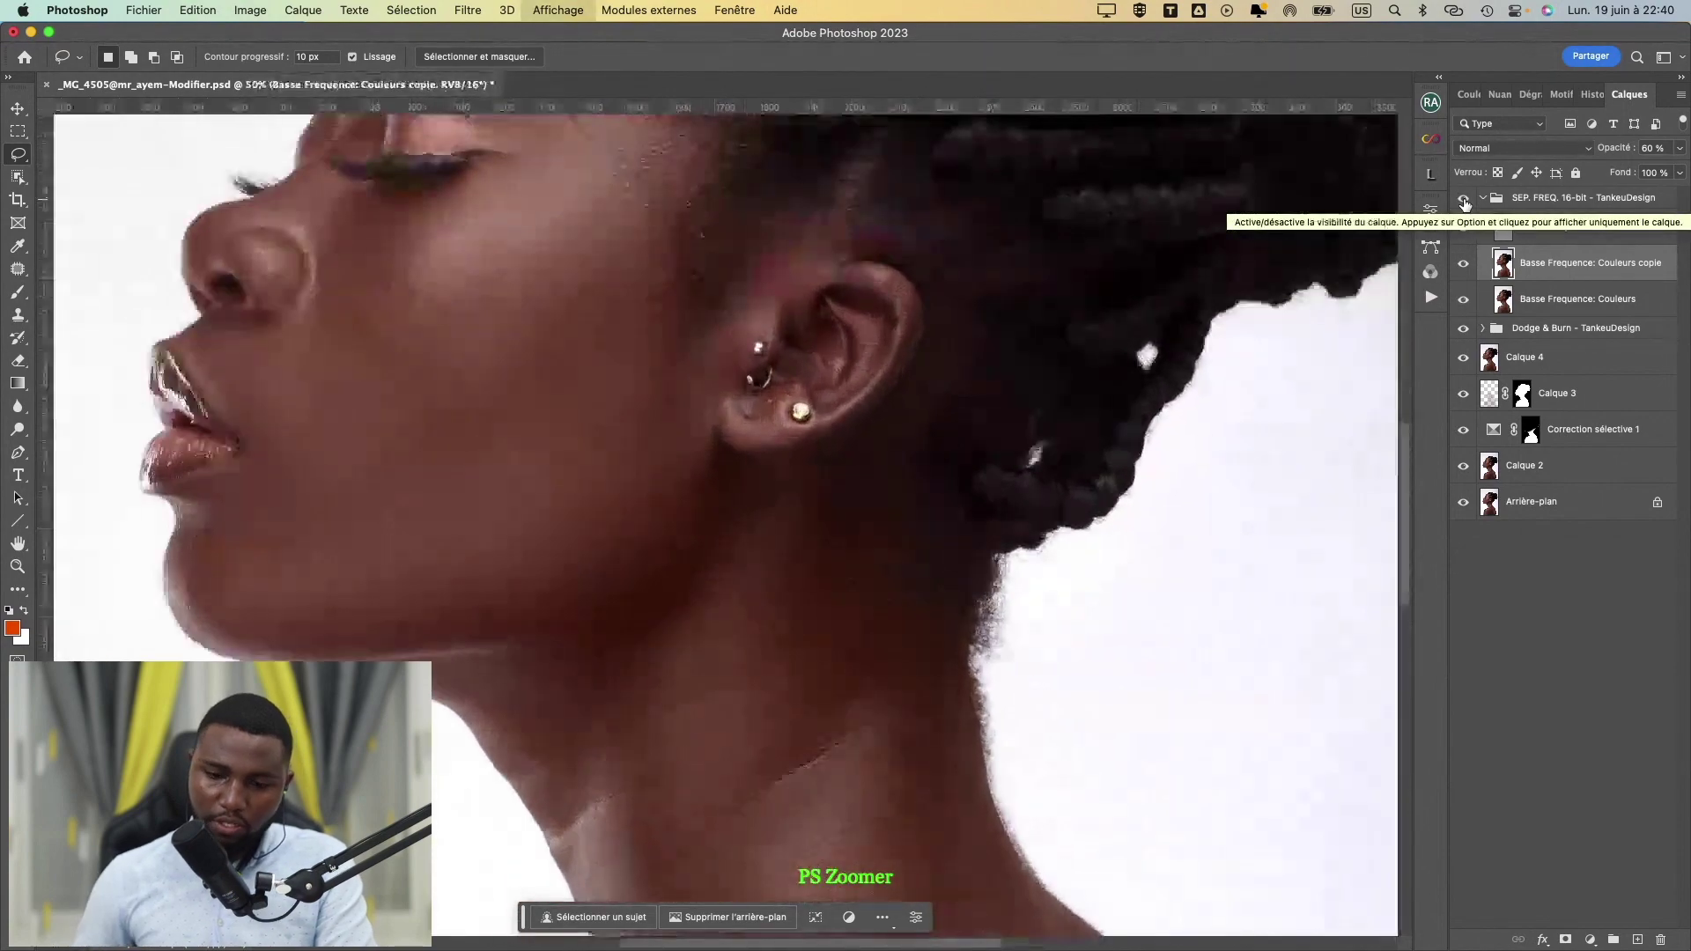
click(1464, 204)
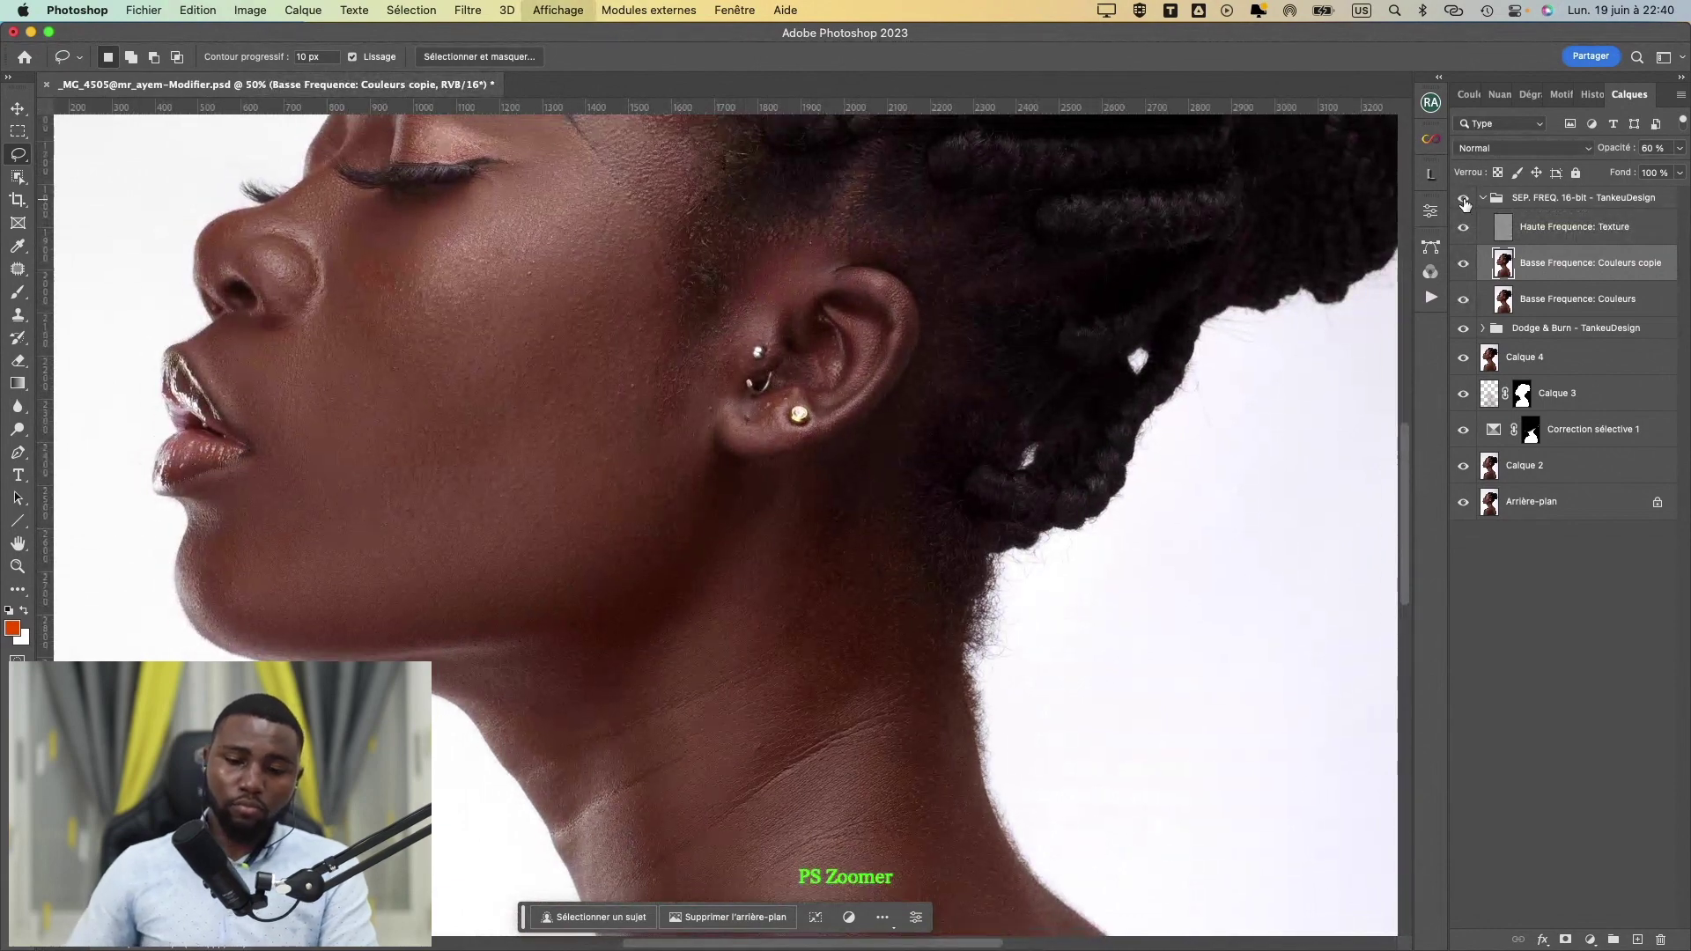
key(super+minus)
key(super+minus)
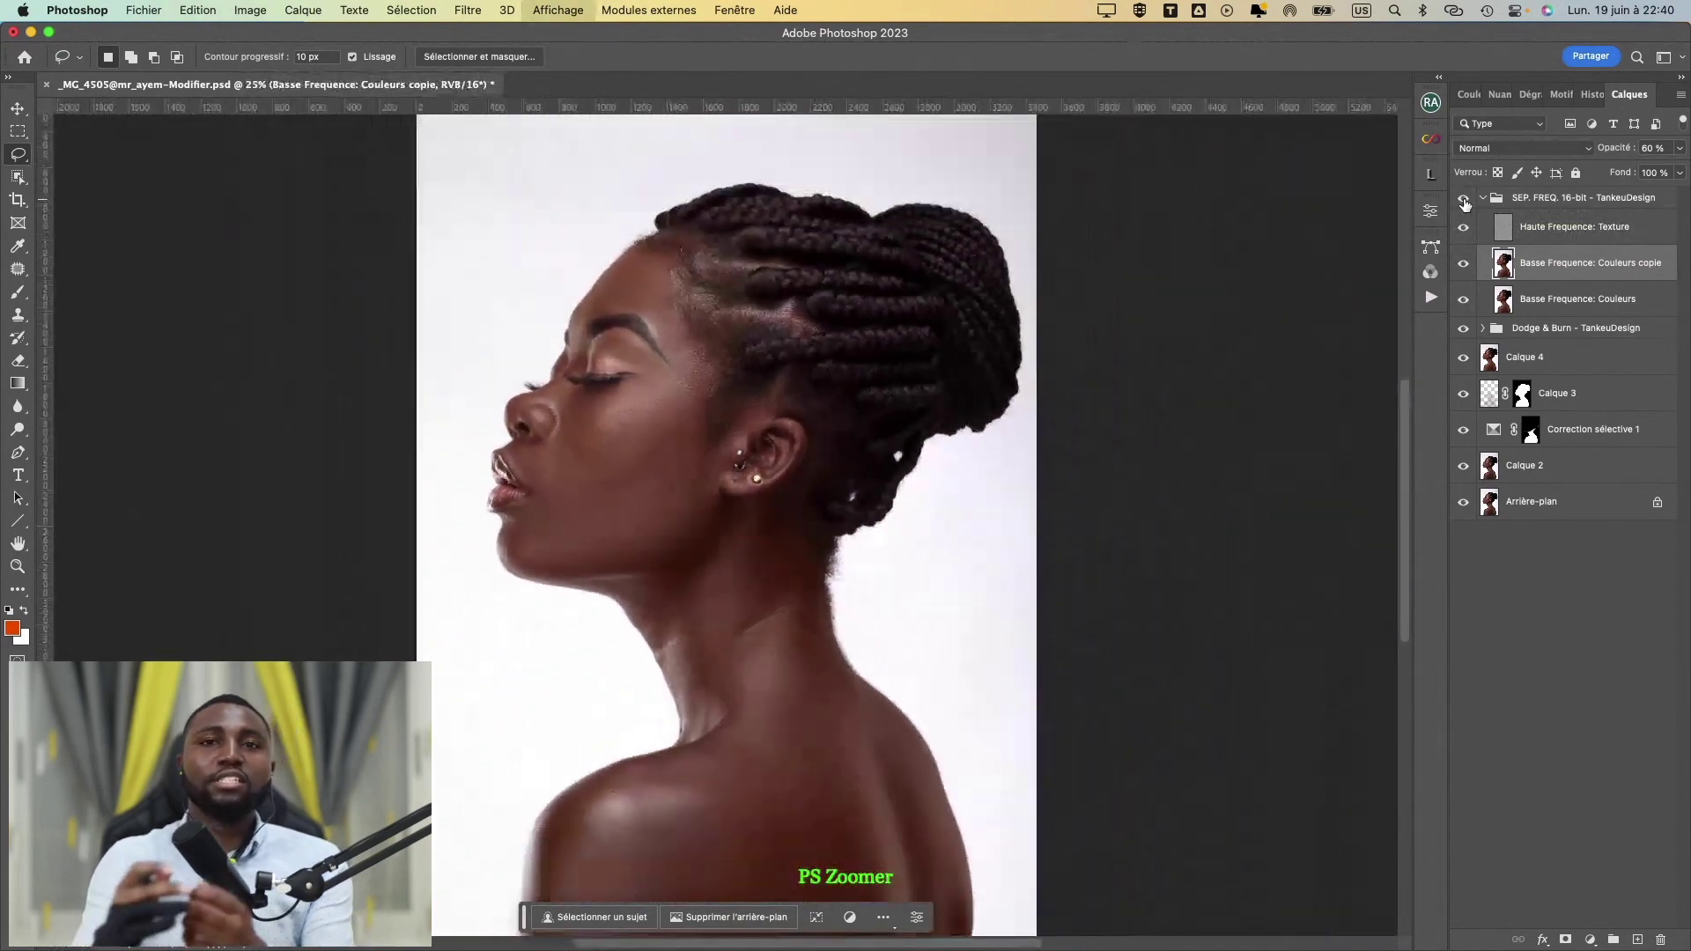
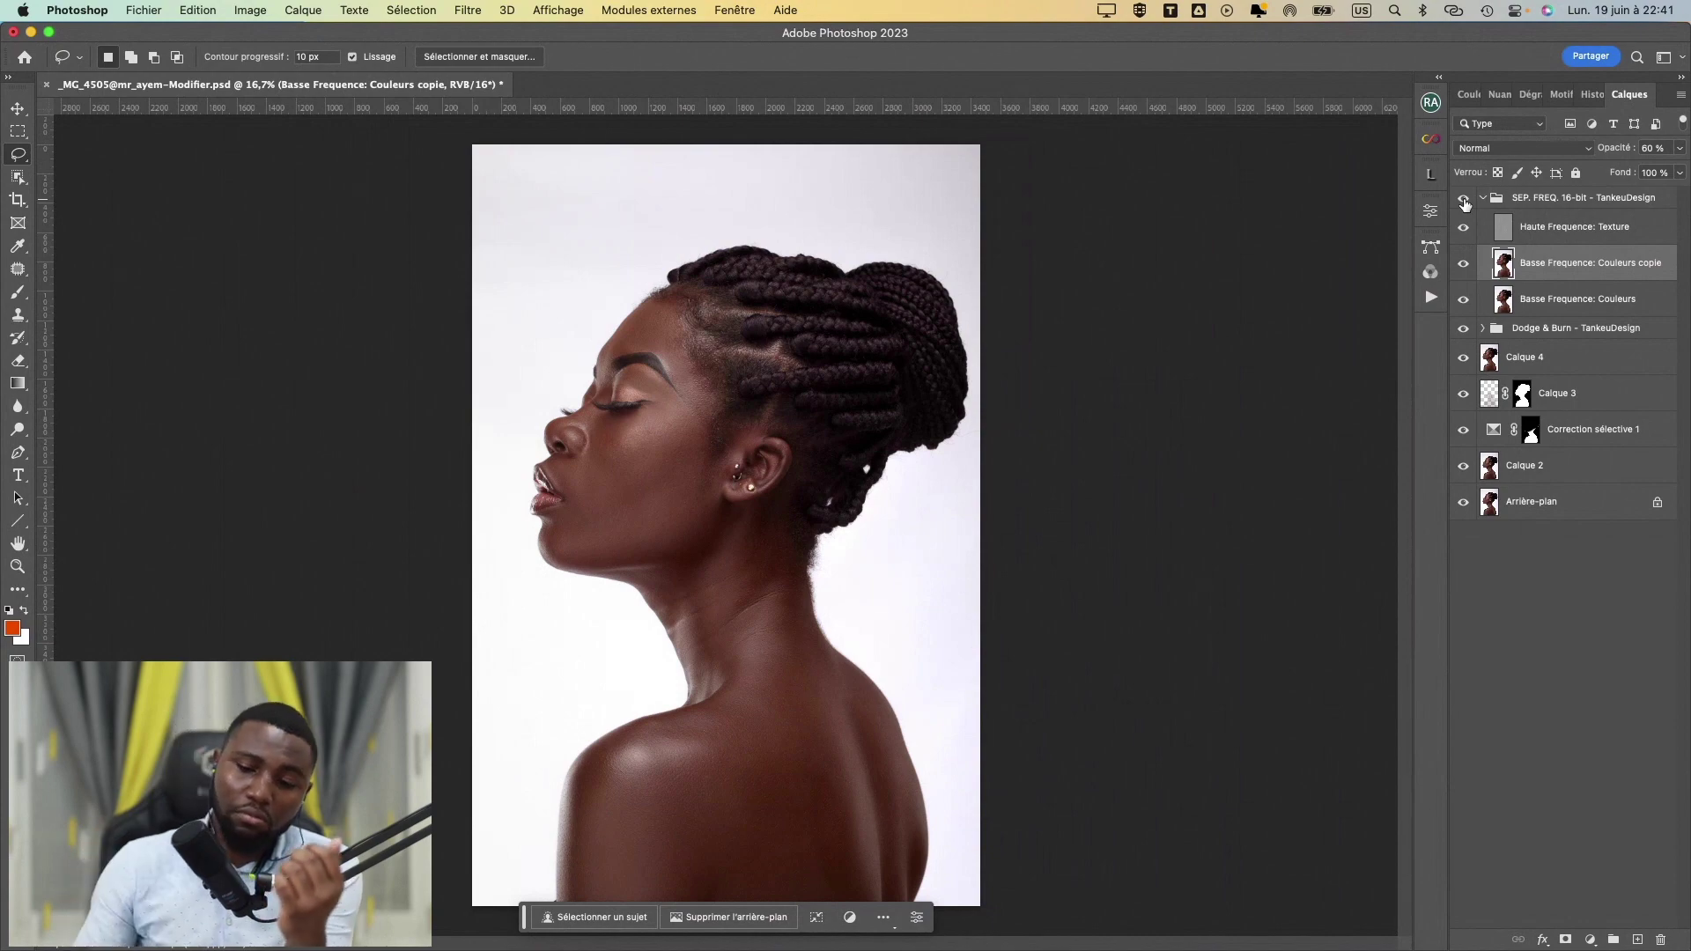
key(super+plus)
key(super+plus)
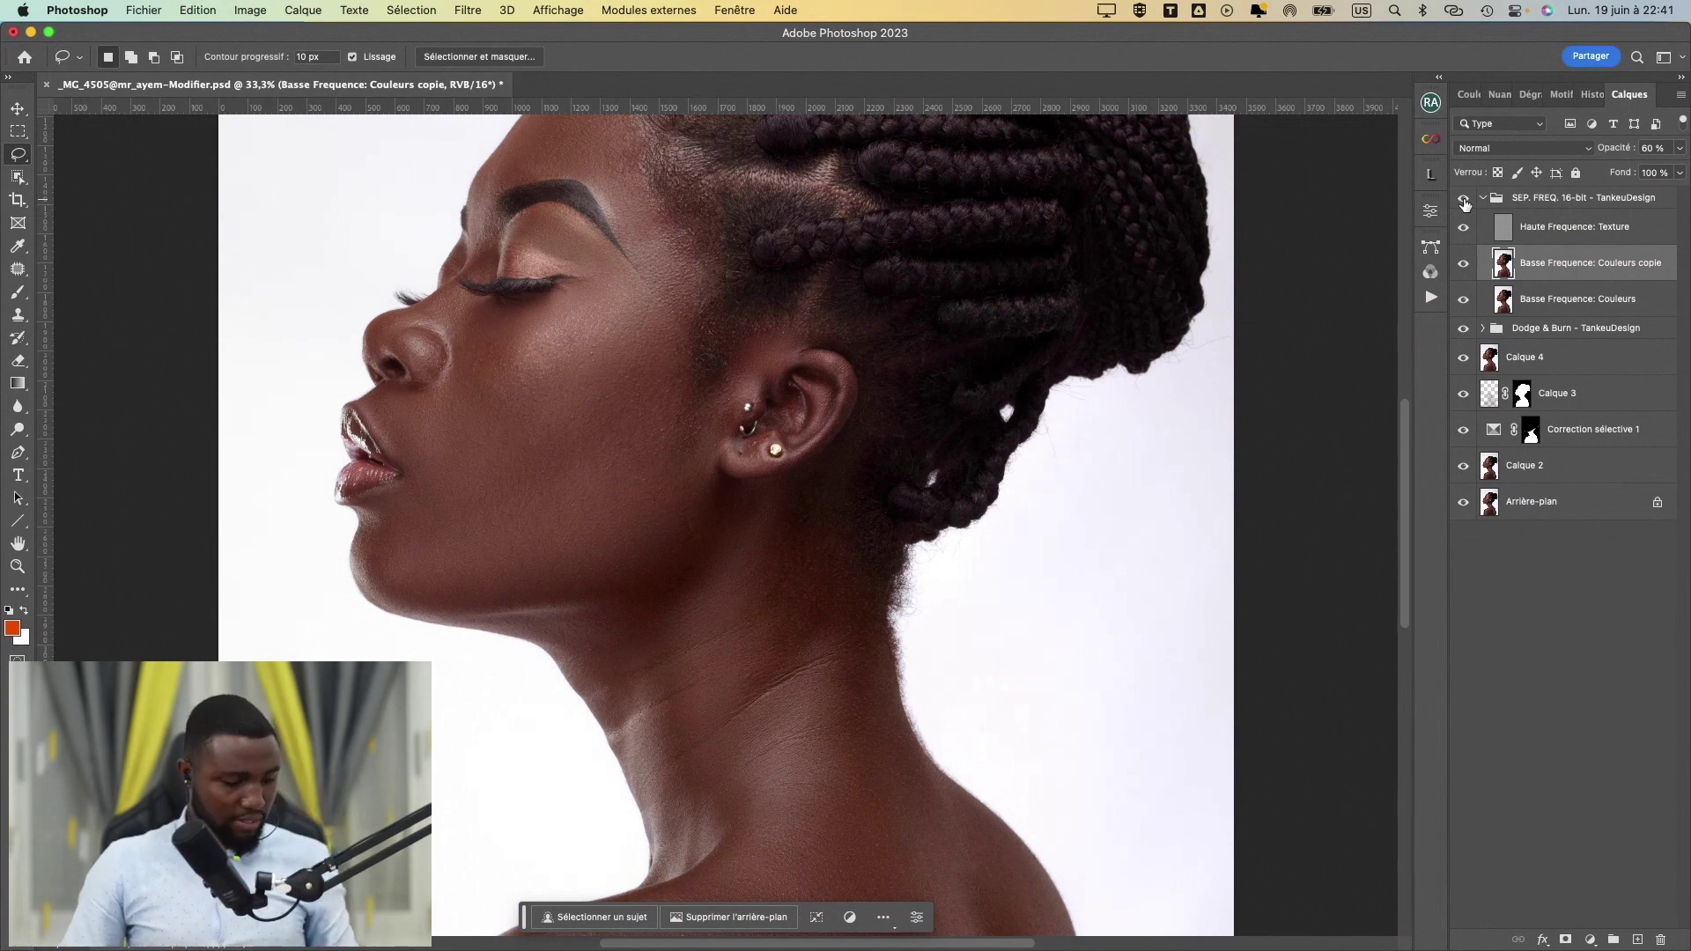
key(super+minus)
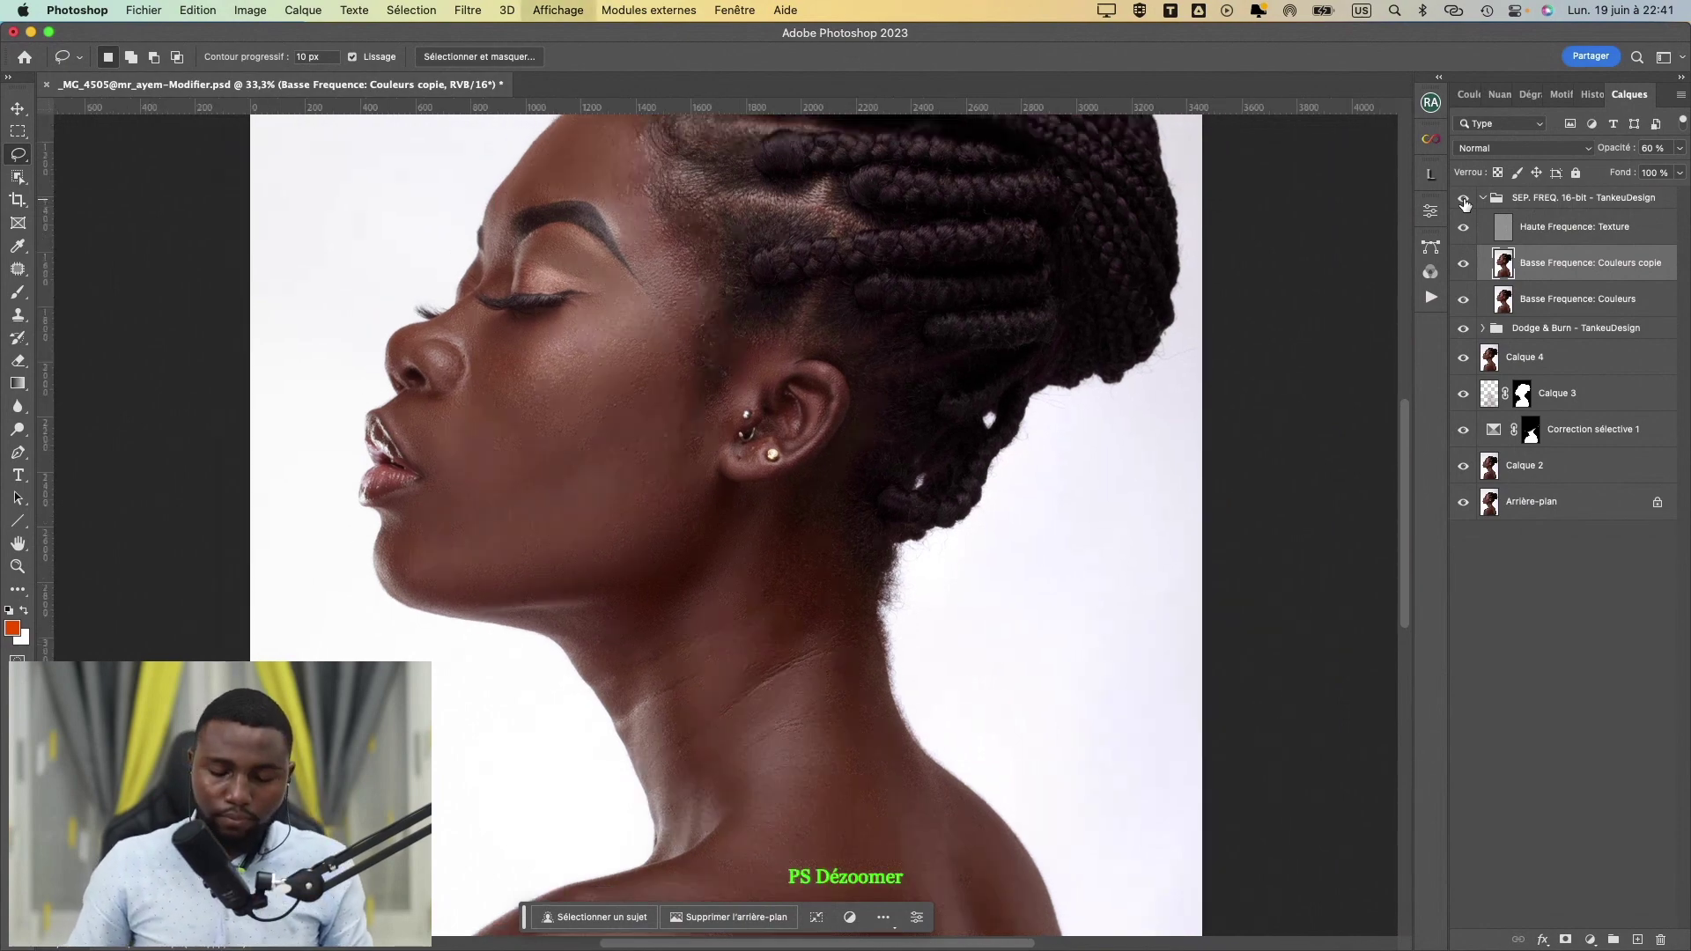
key(super+plus)
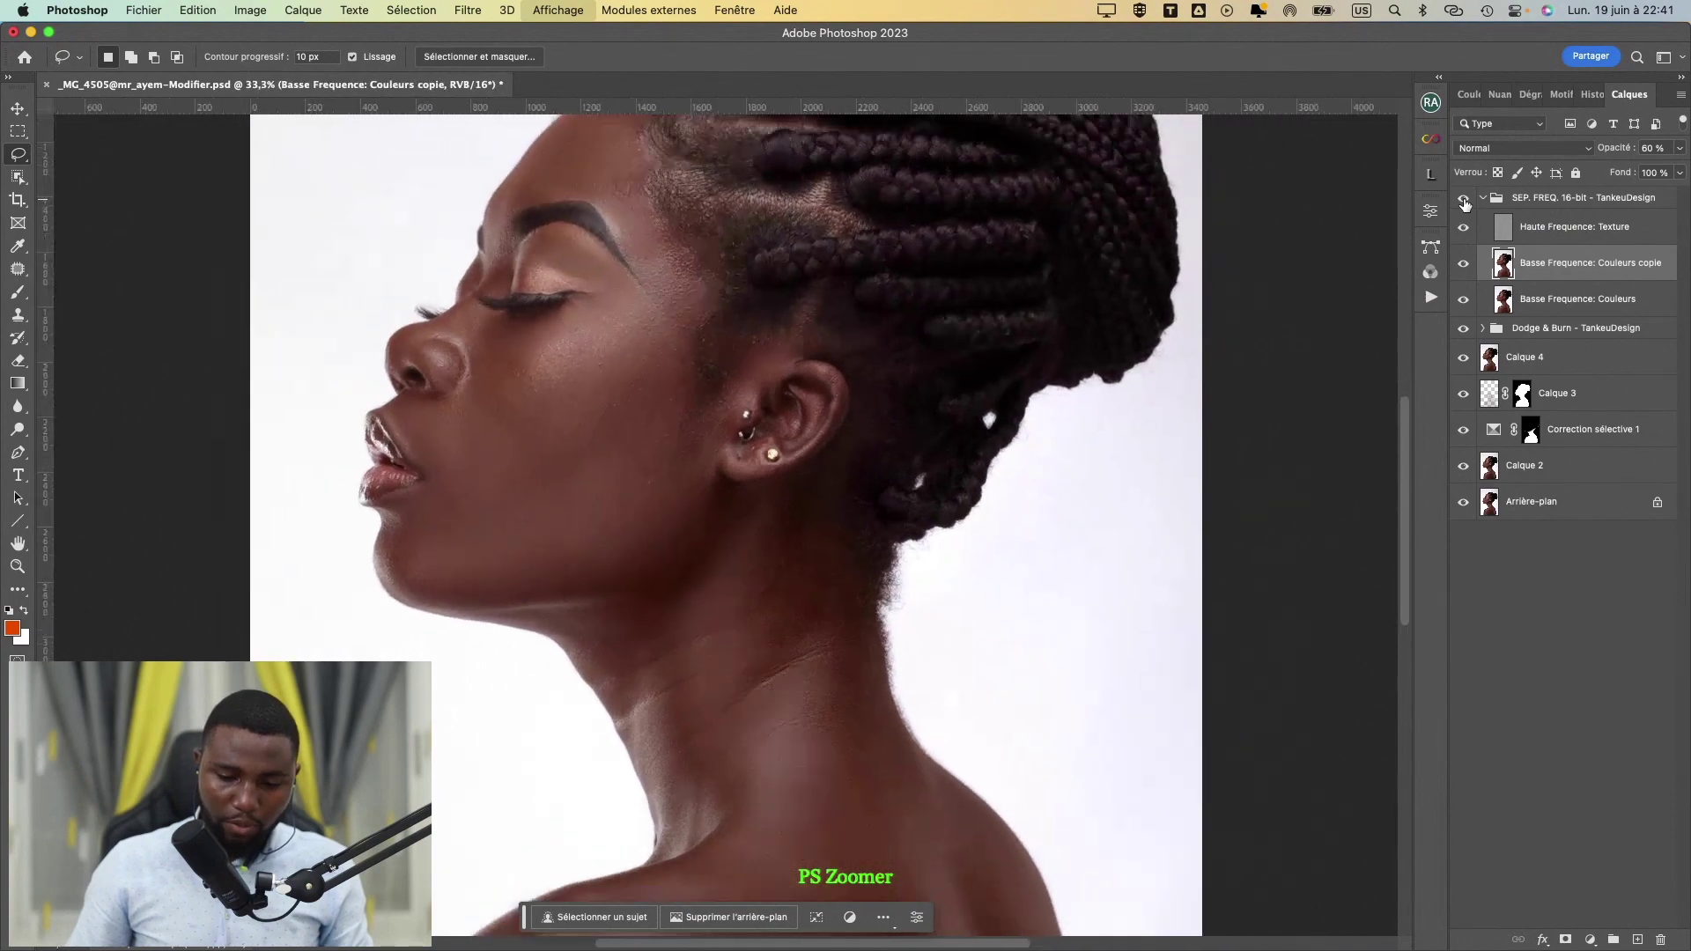
key(super+minus)
key(super+plus)
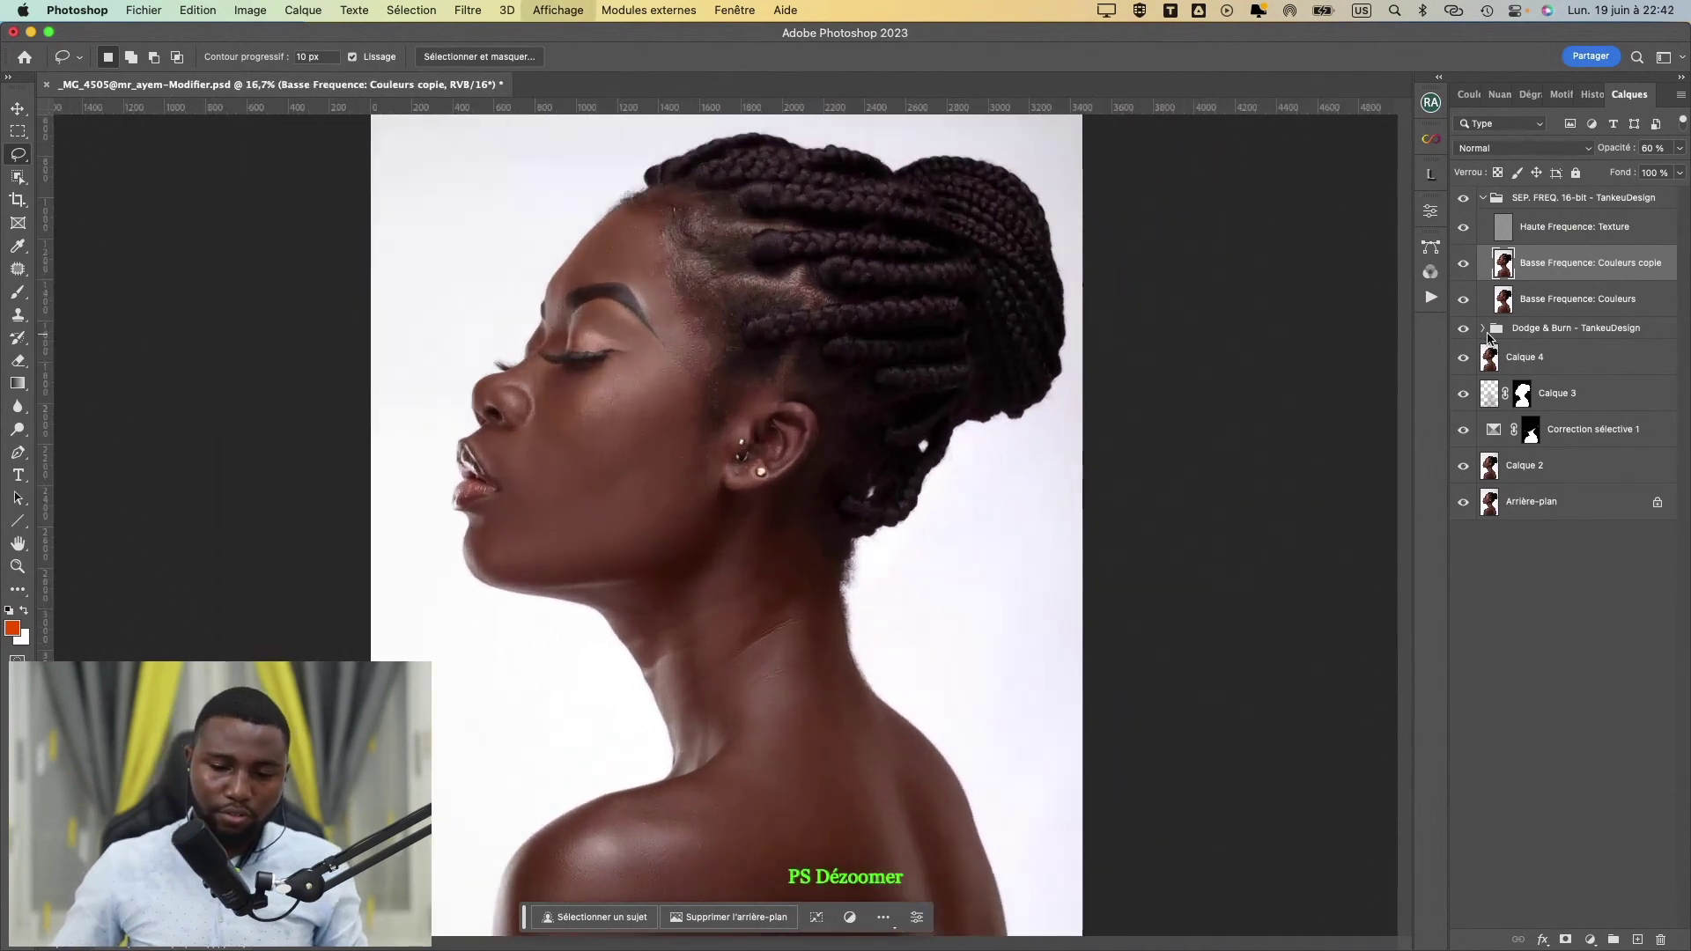
scroll(1410, 415, down, 2)
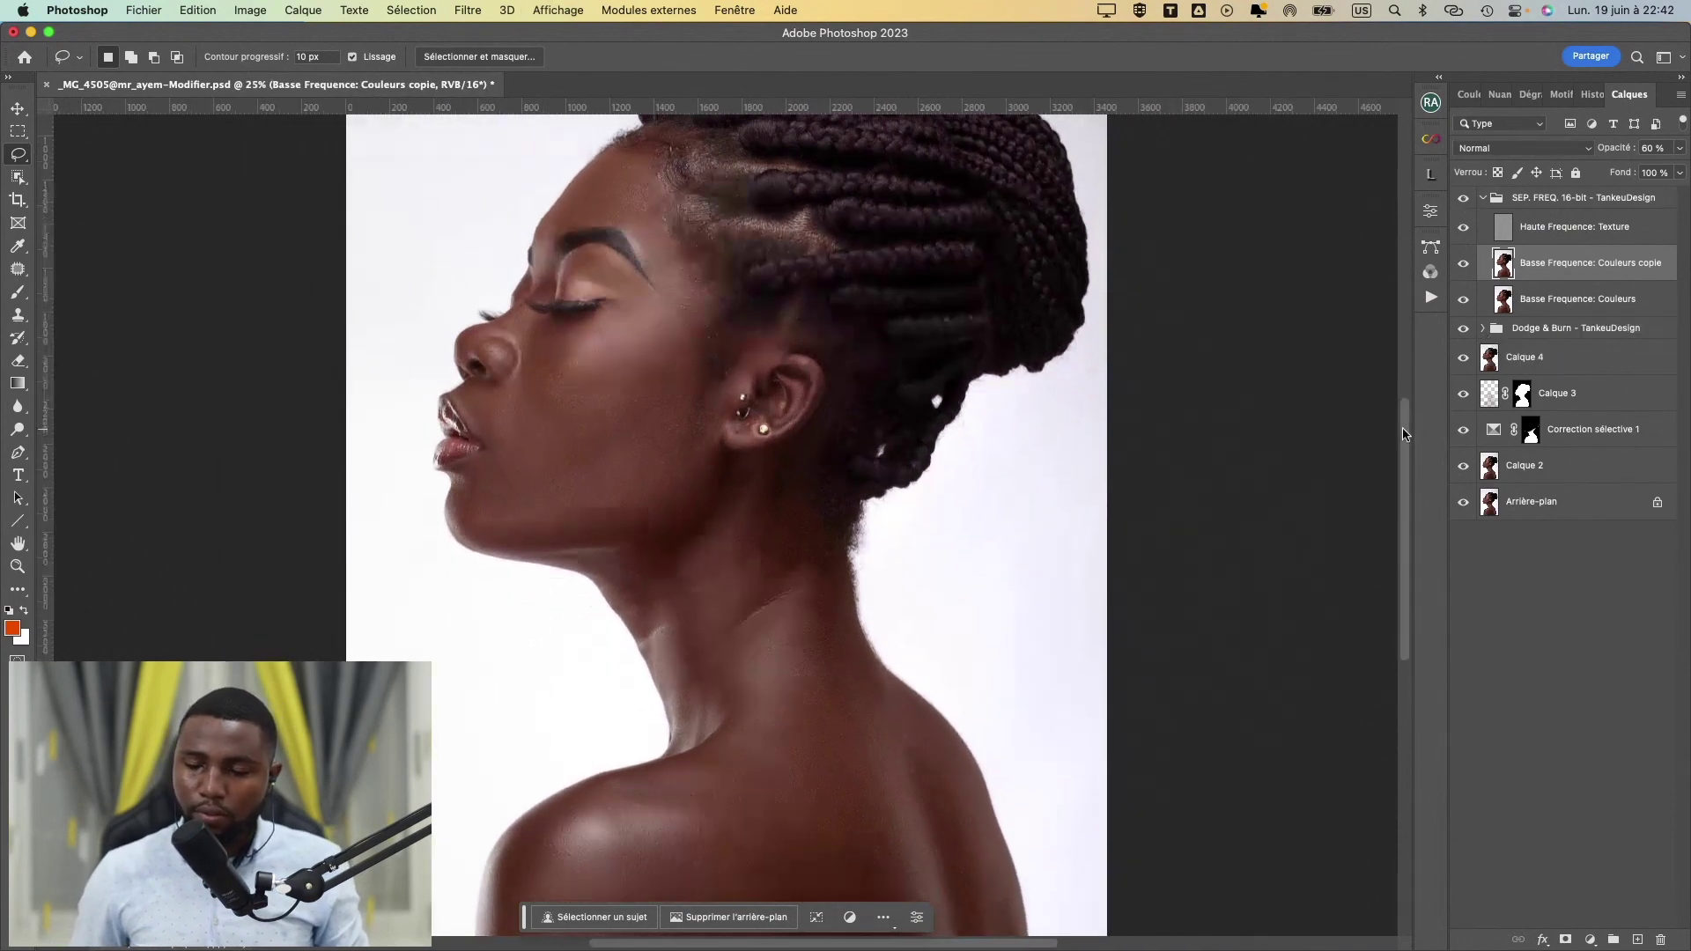
- Collapse the SEP. FREQ. 16-bit group and run the Dodge & Burn - TankeuDesign action above it
click(1484, 199)
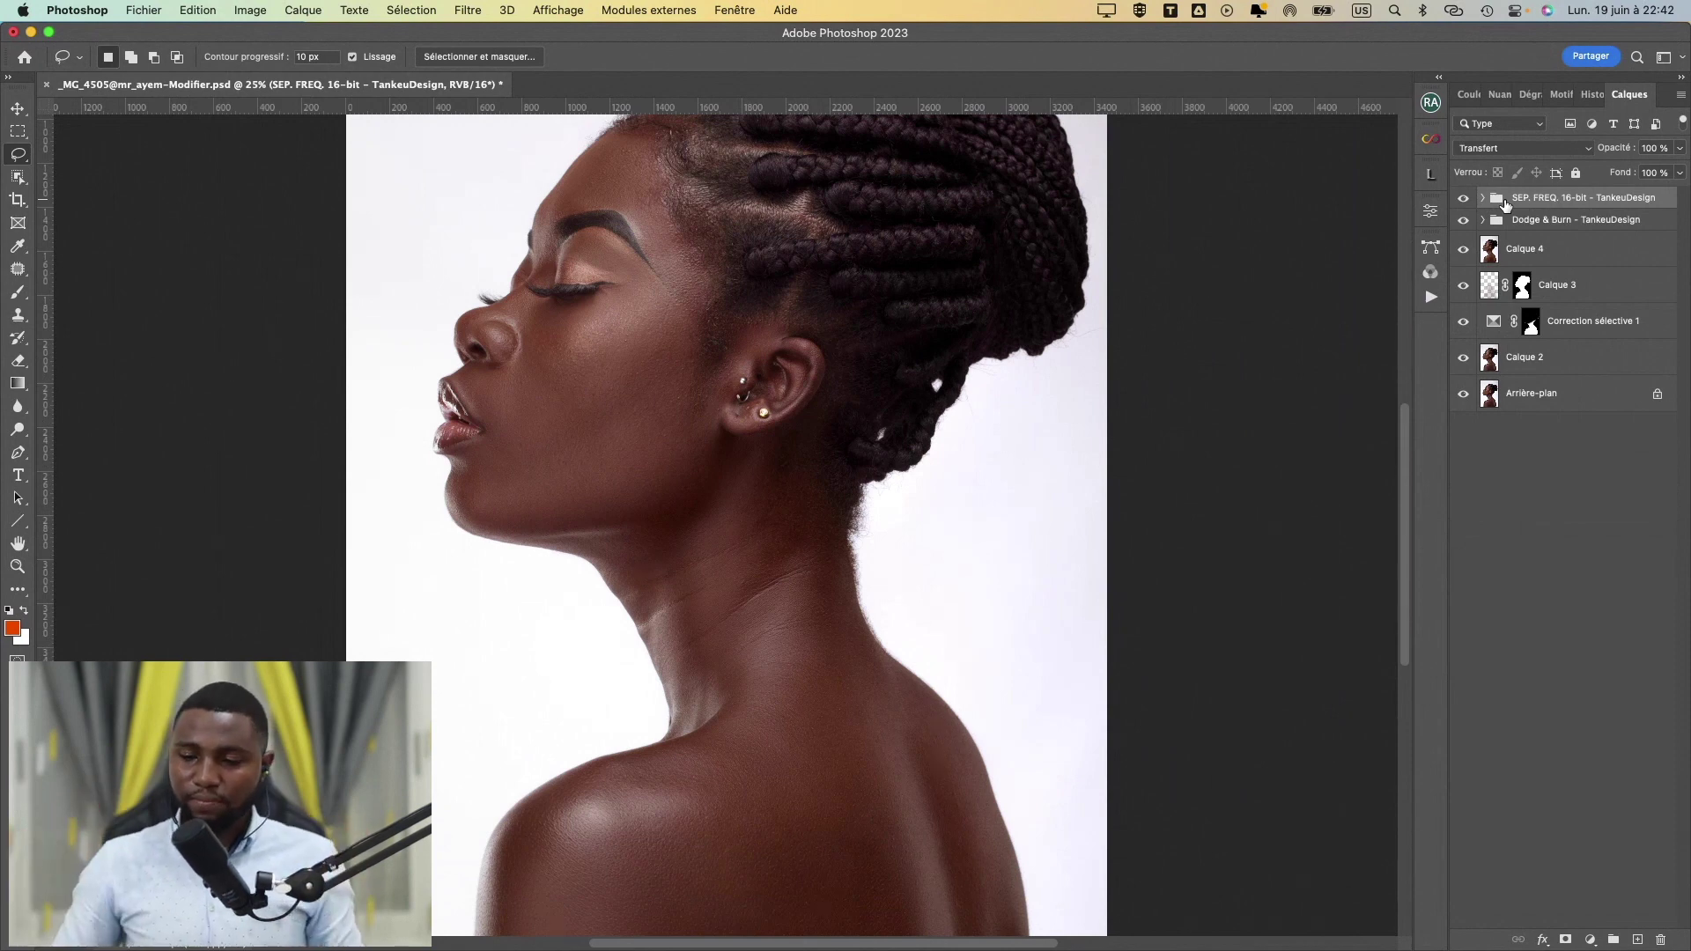
click(1431, 296)
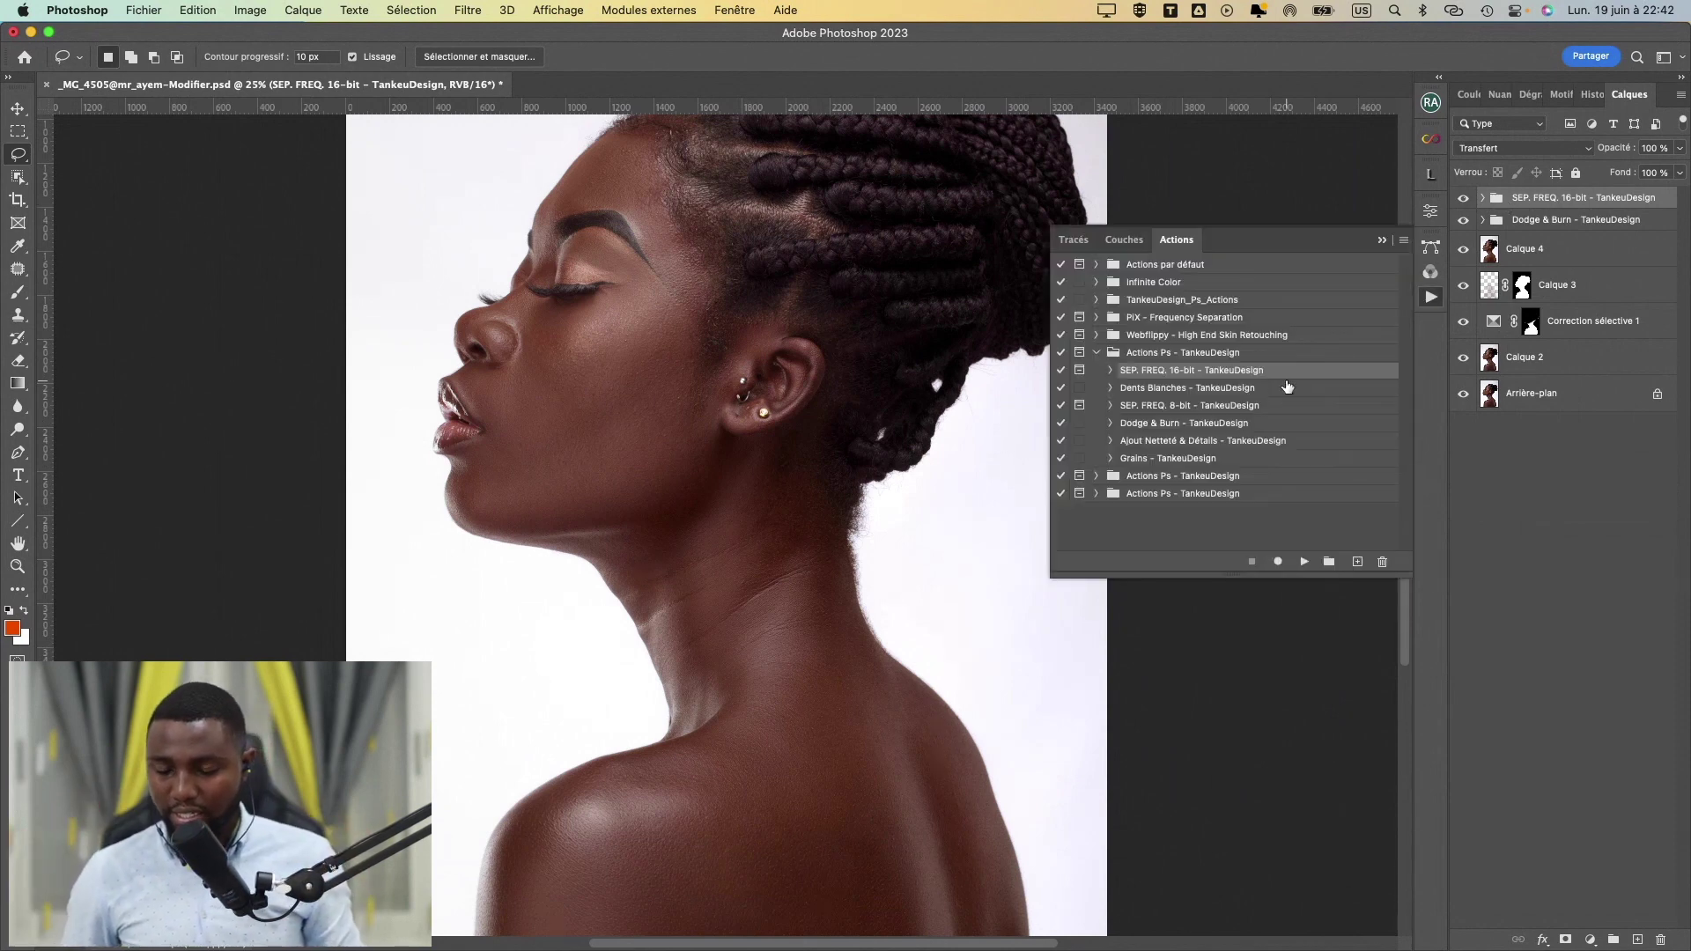
click(1172, 425)
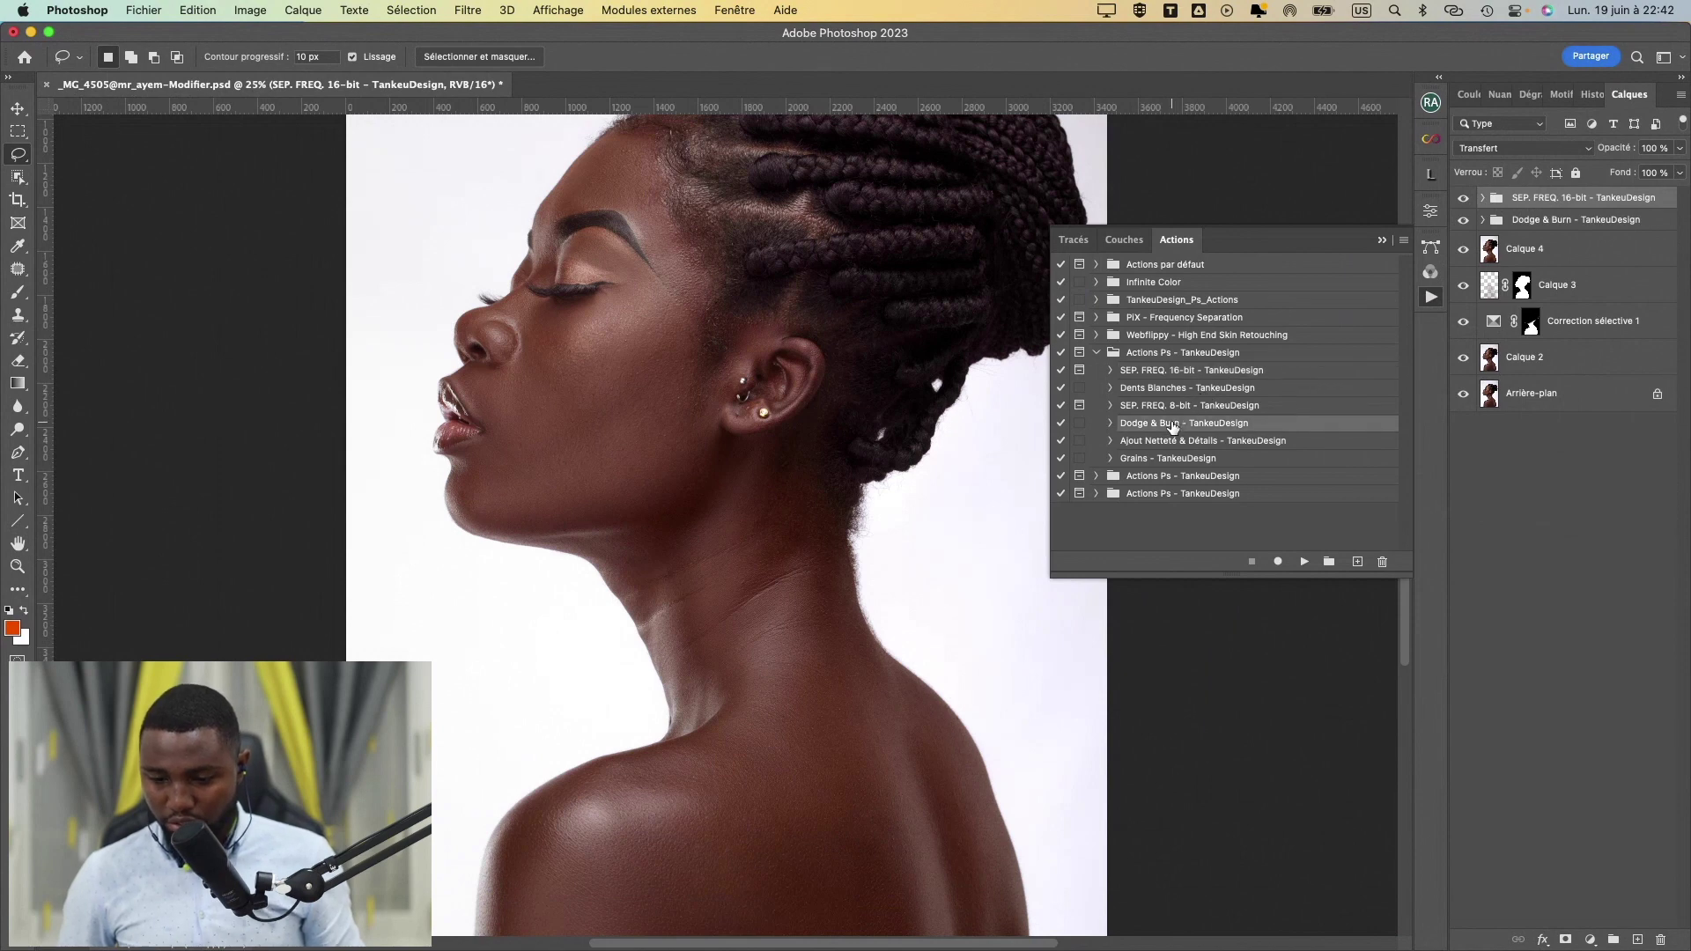
click(1304, 561)
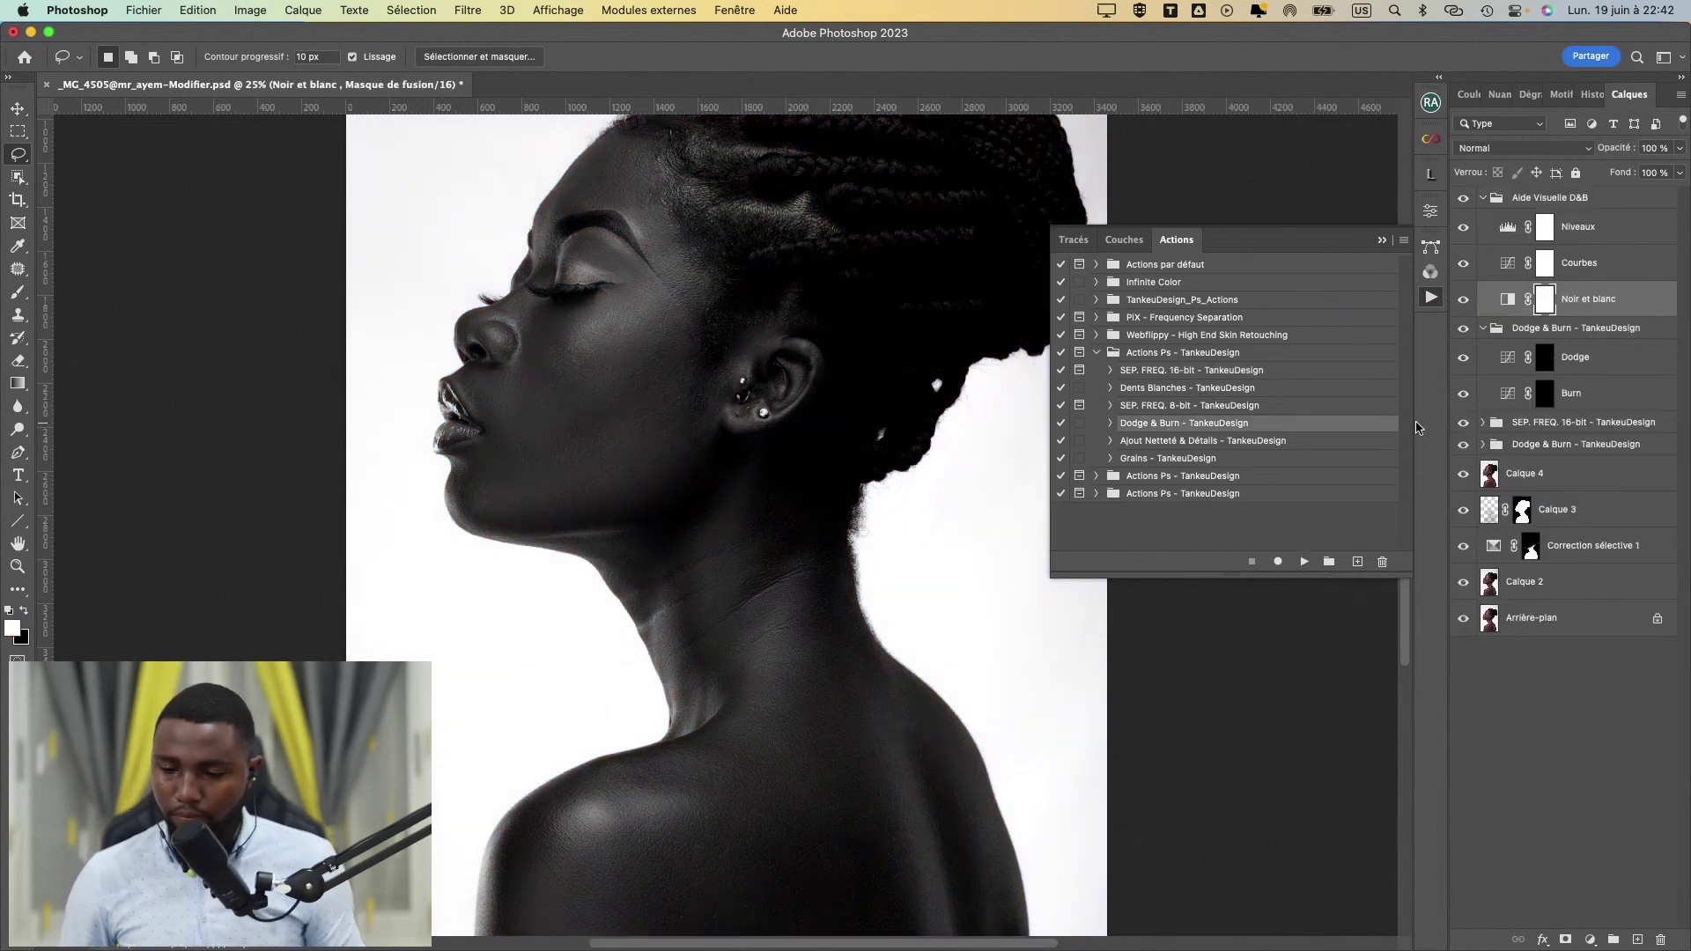
- Compare the portrait with and without the Aide Visuelle D&B group, and set its Niveaux layer's black input level to 0
click(1485, 199)
click(1467, 199)
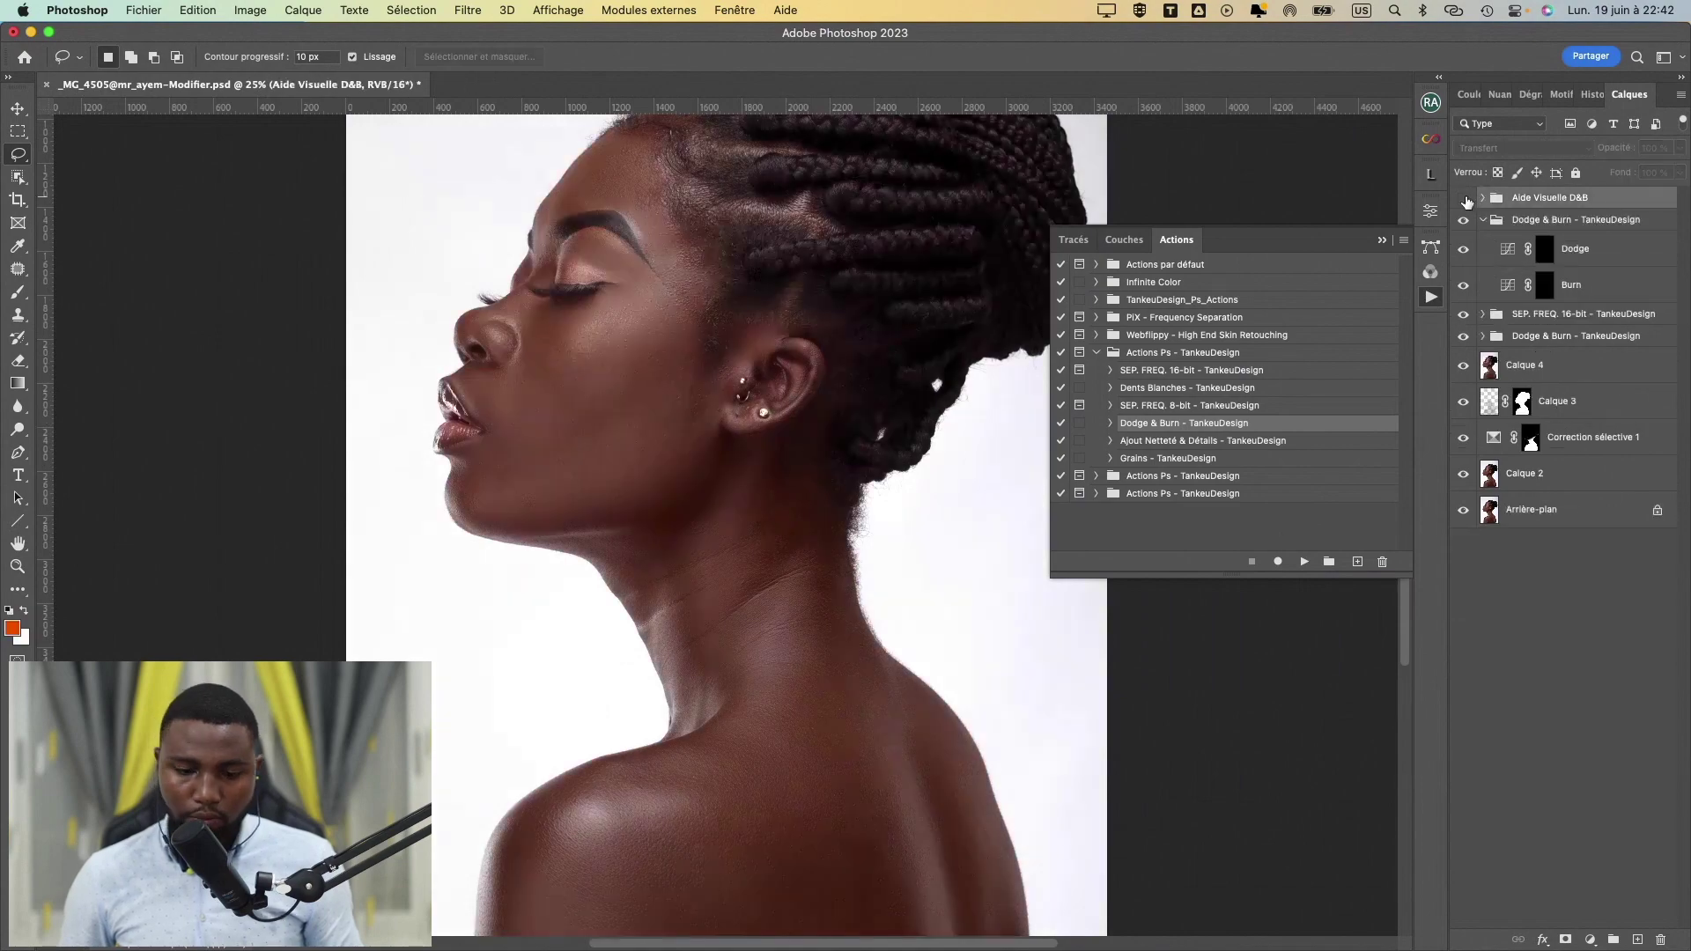
click(1467, 199)
click(1482, 198)
double_click(1508, 229)
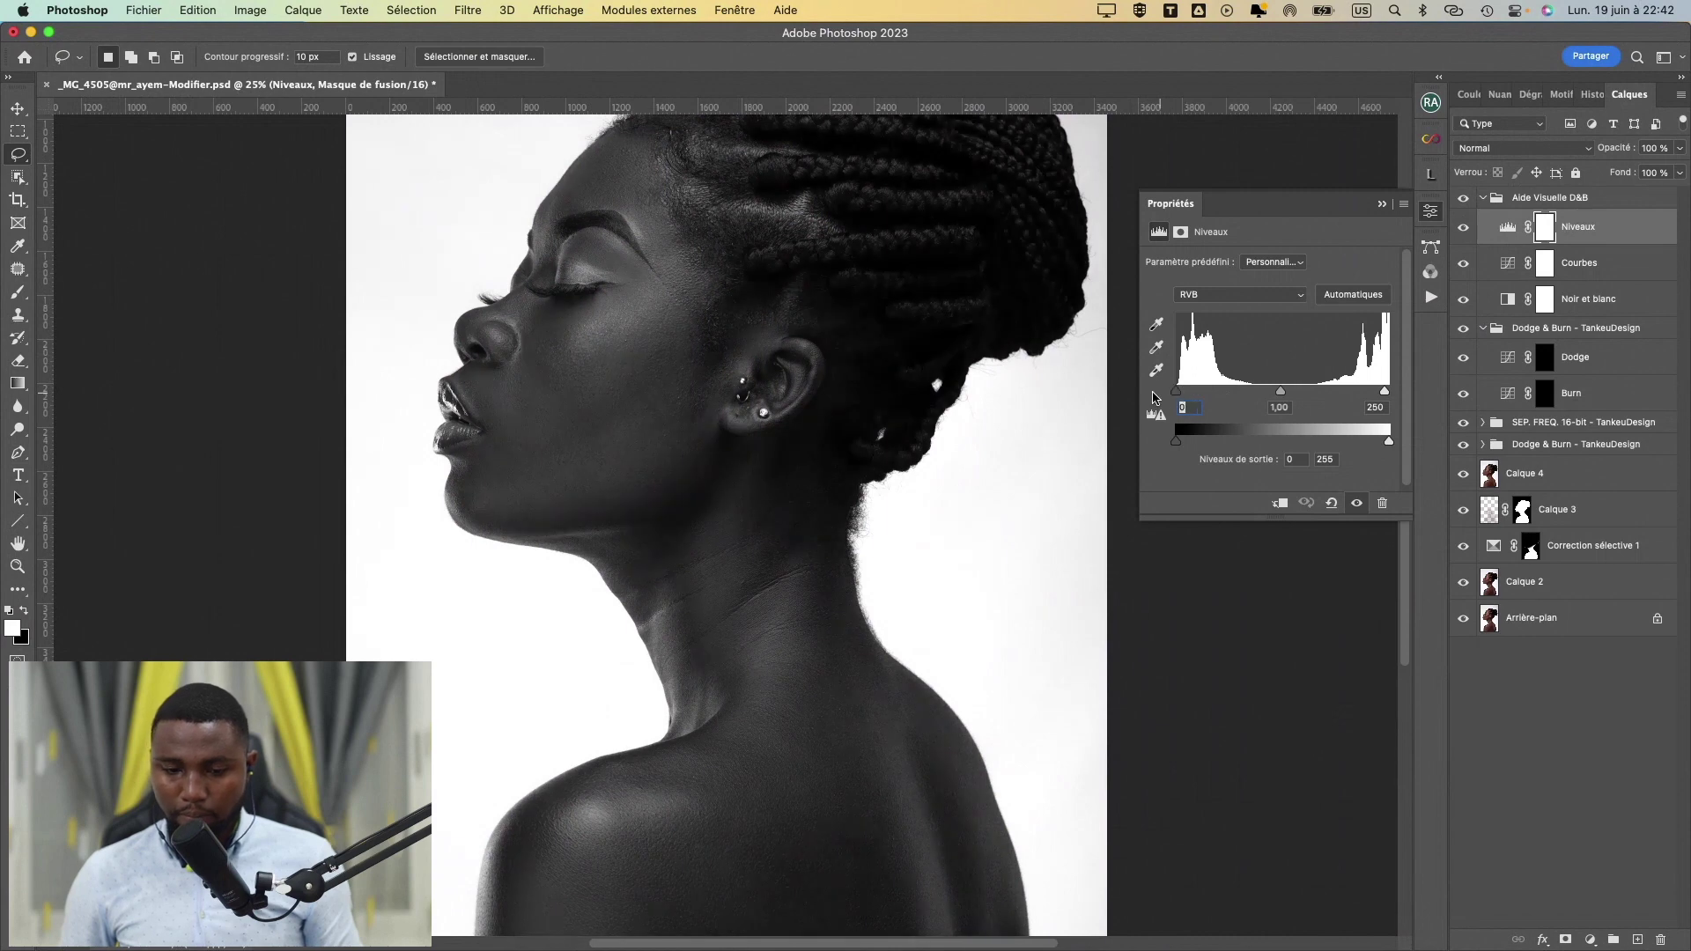
drag(1183, 391, 1154, 398)
click(1483, 199)
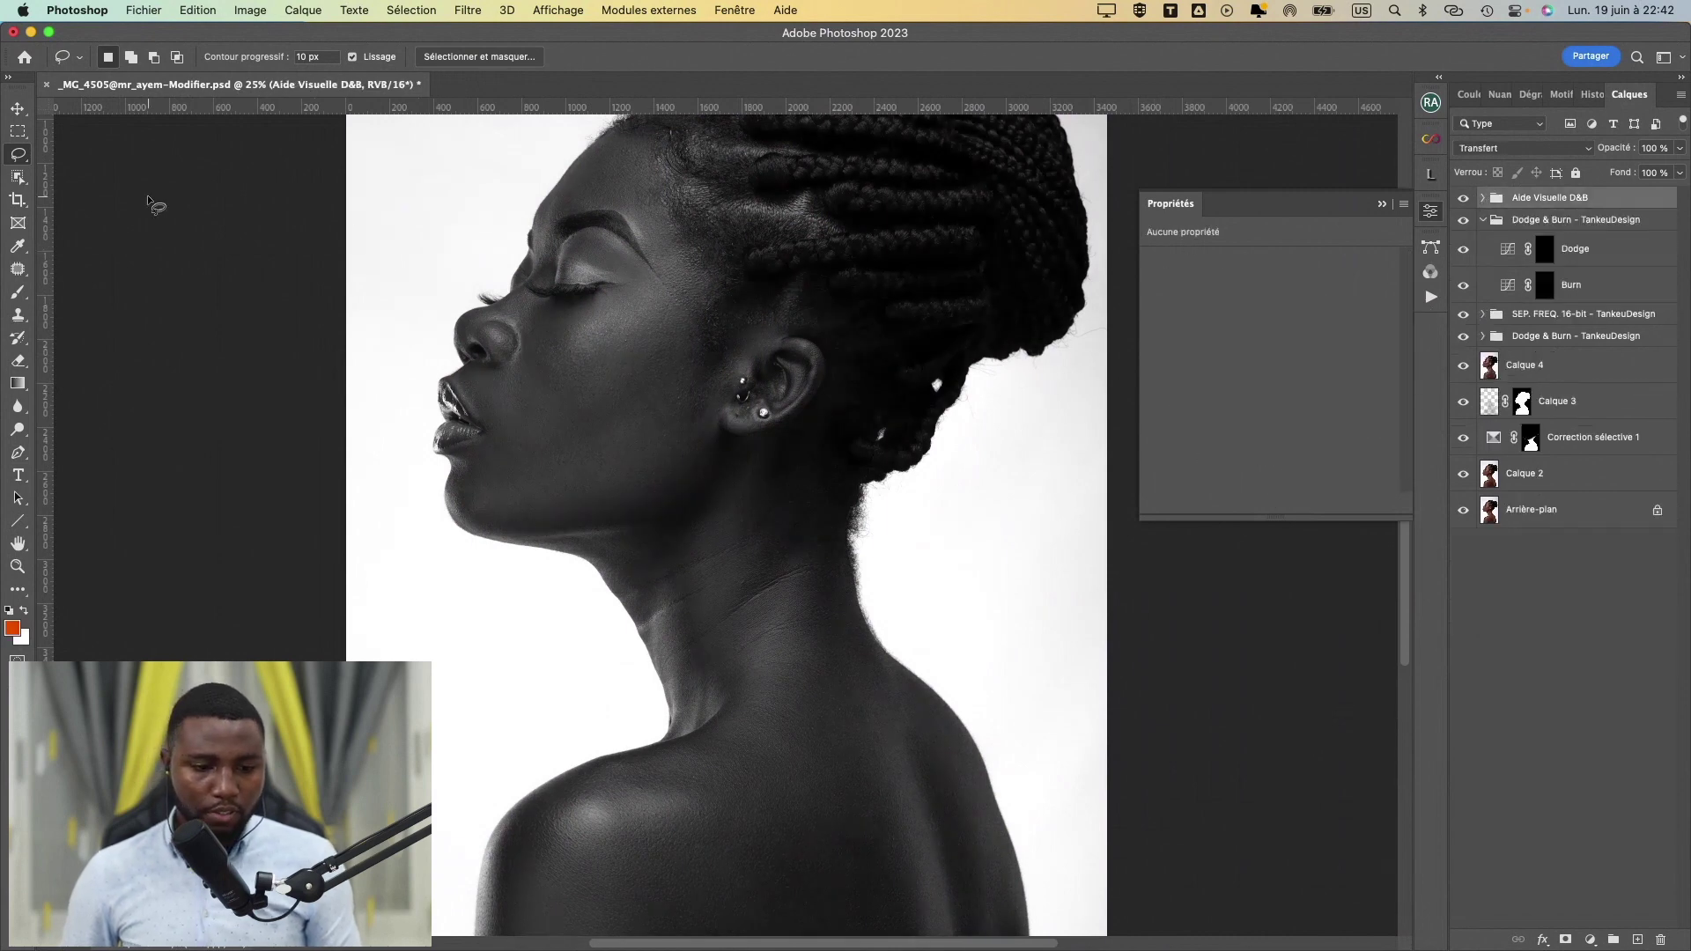
- Activate the Brush tool, put away the adjustment properties and select the Burn layer's mask in the new Dodge & Burn group
click(20, 293)
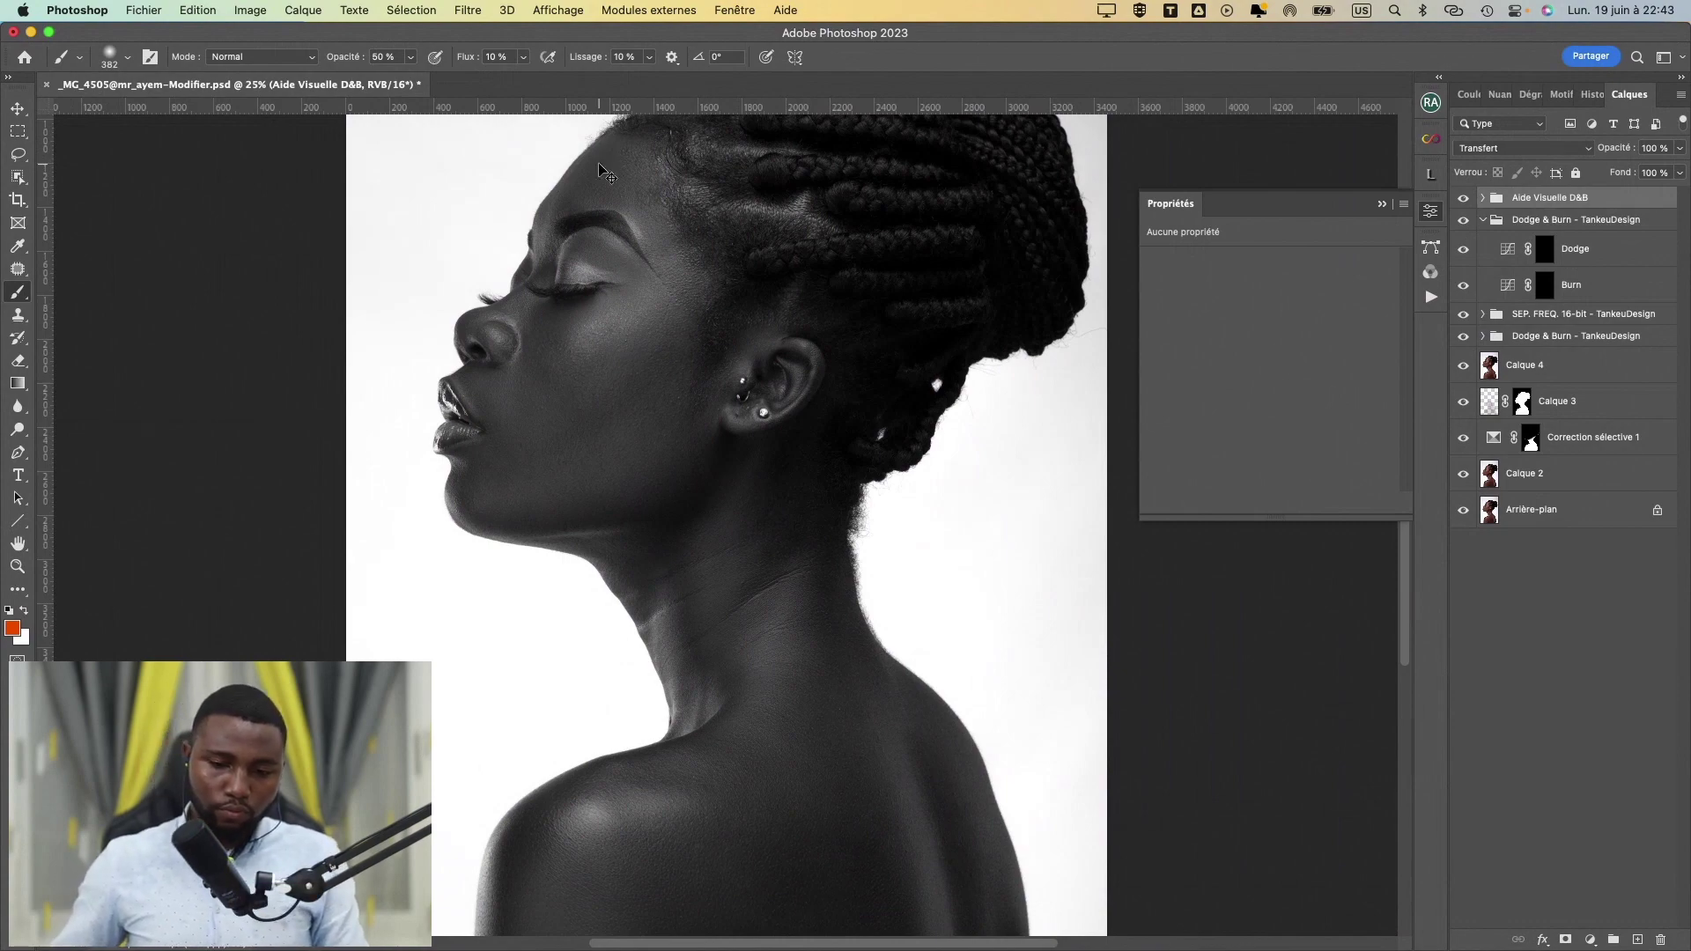
key(super+plus)
drag(395, 465, 465, 675)
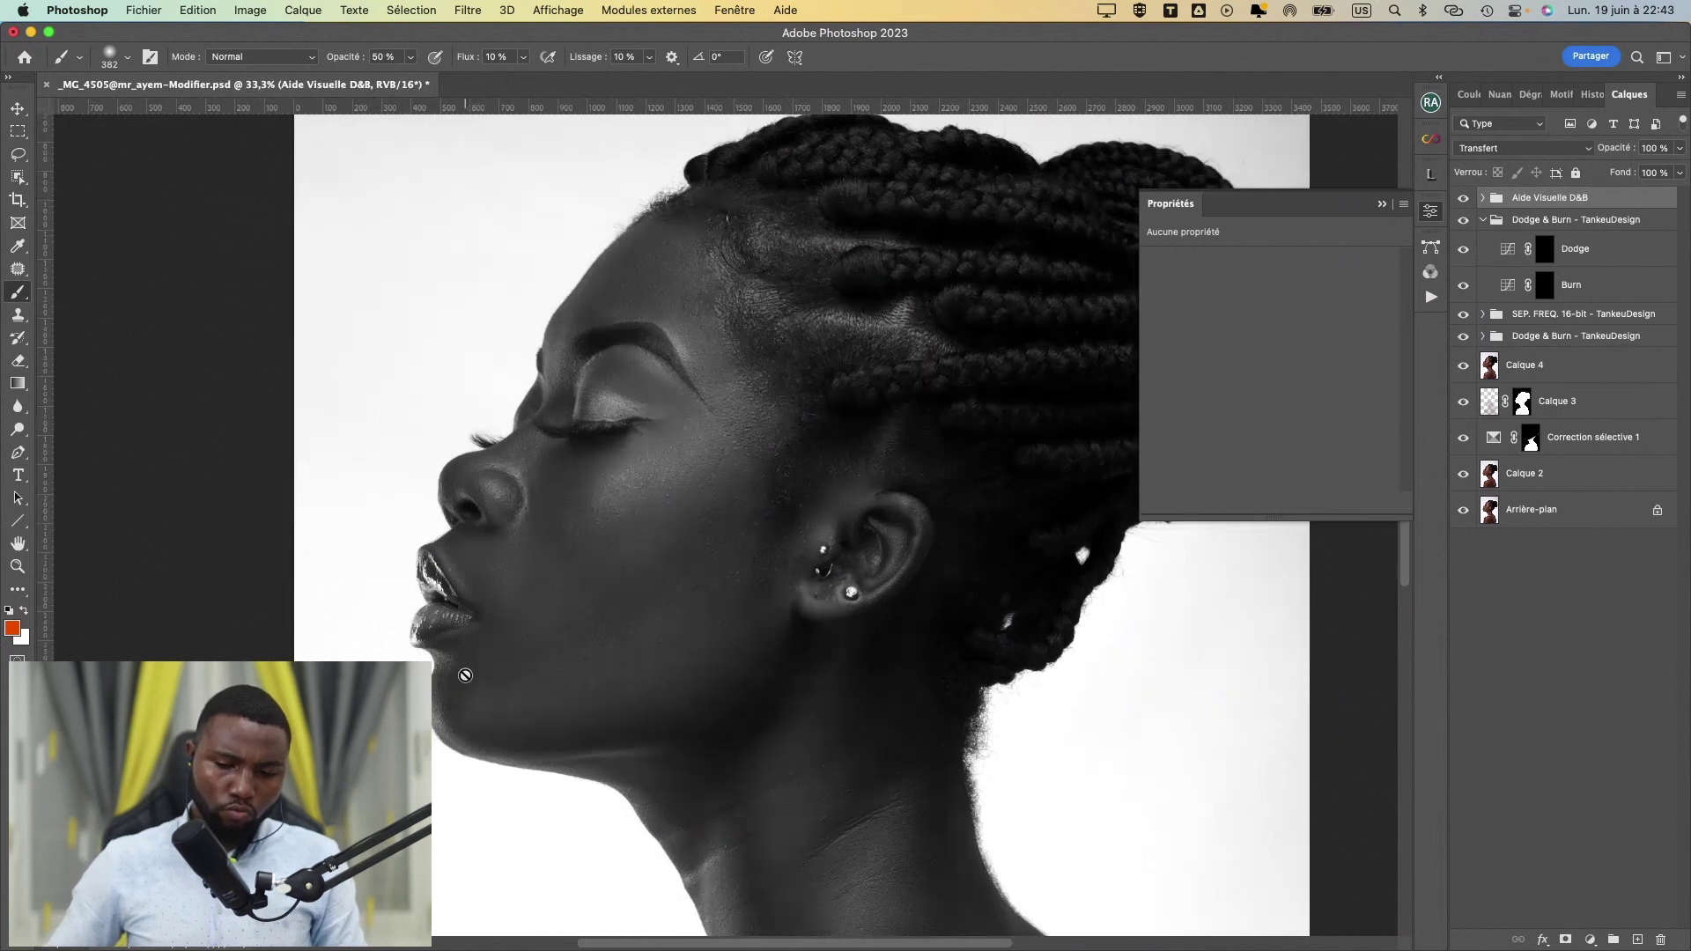
key(super+minus)
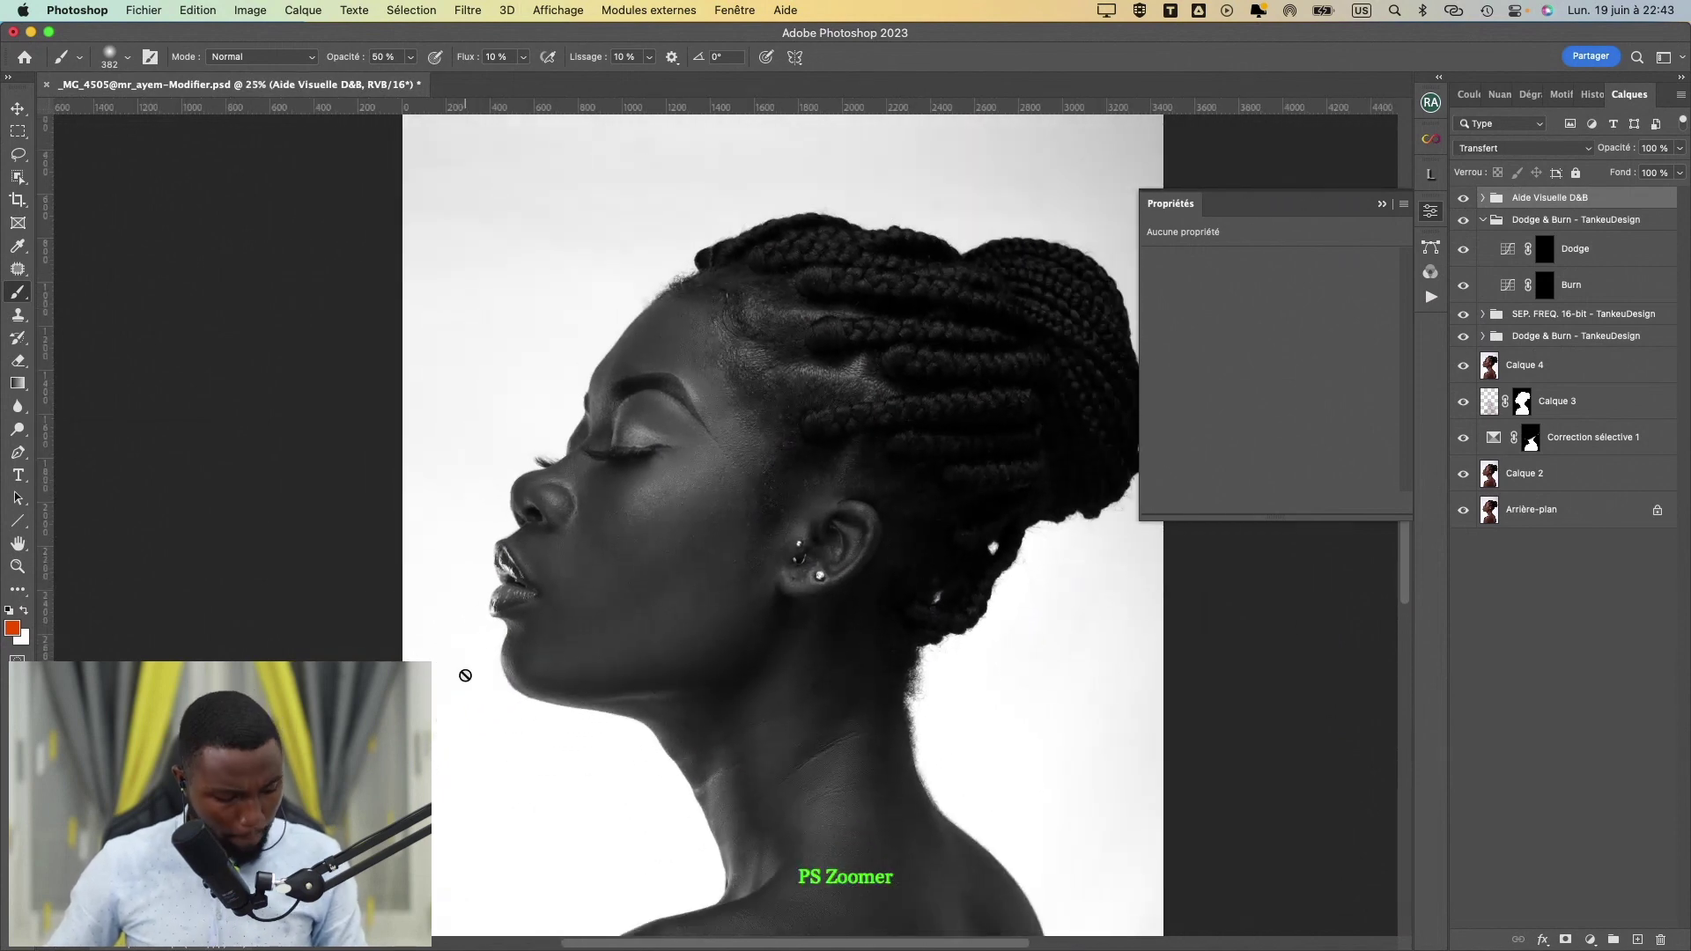
key(super+plus)
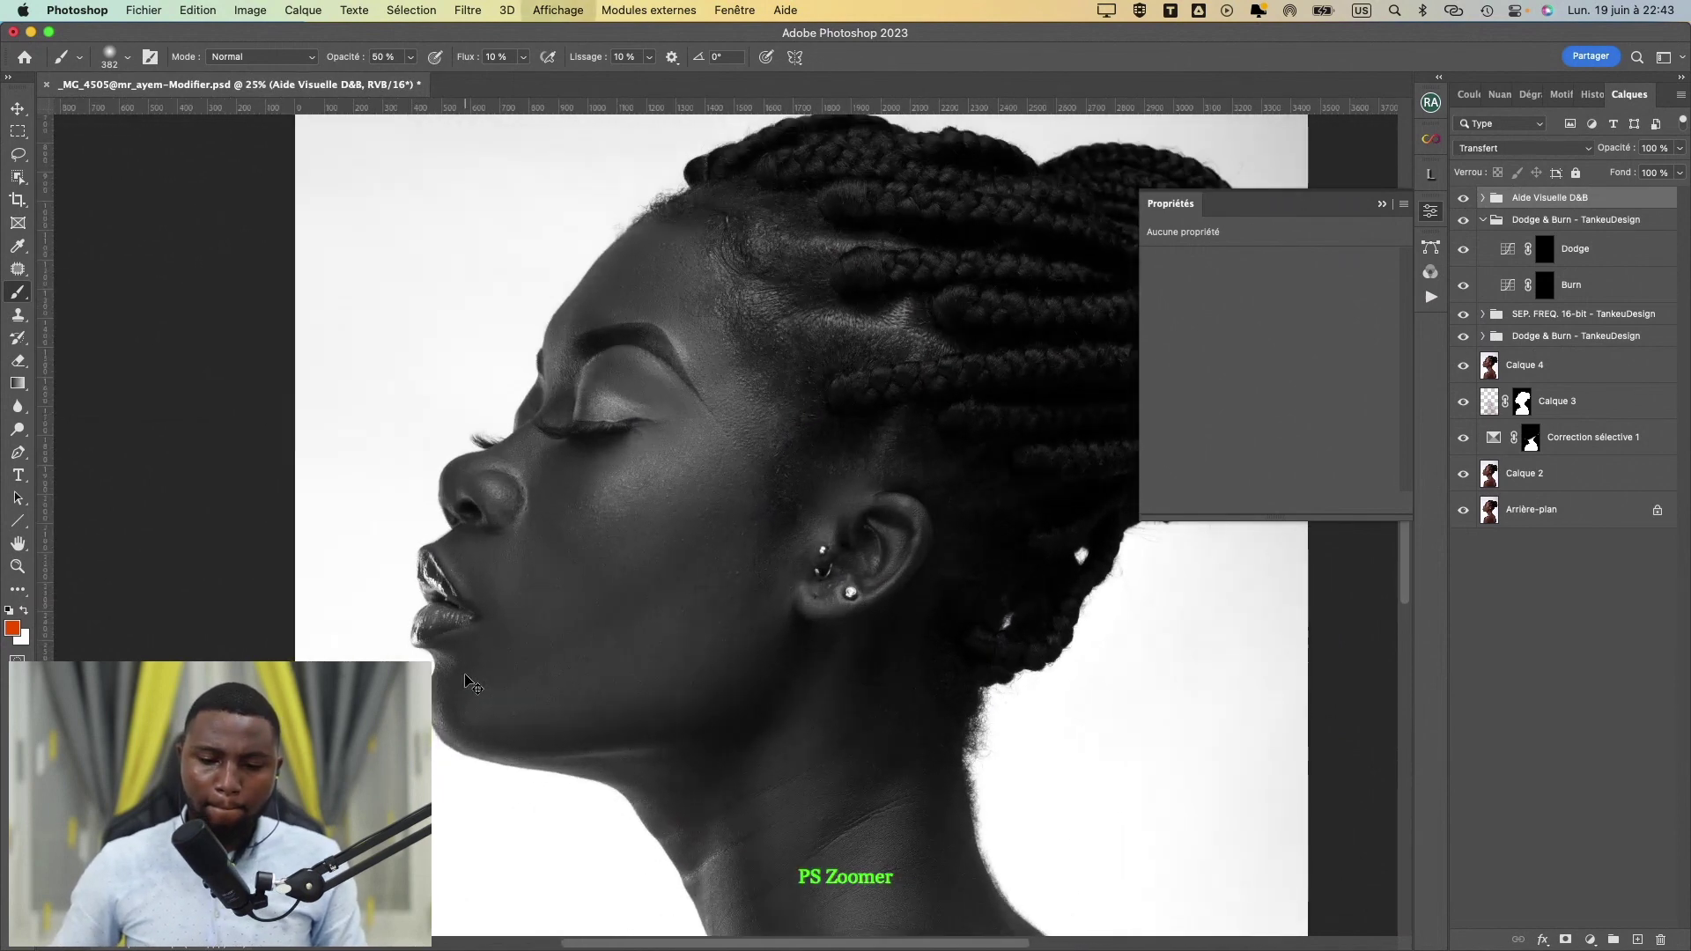
click(1382, 204)
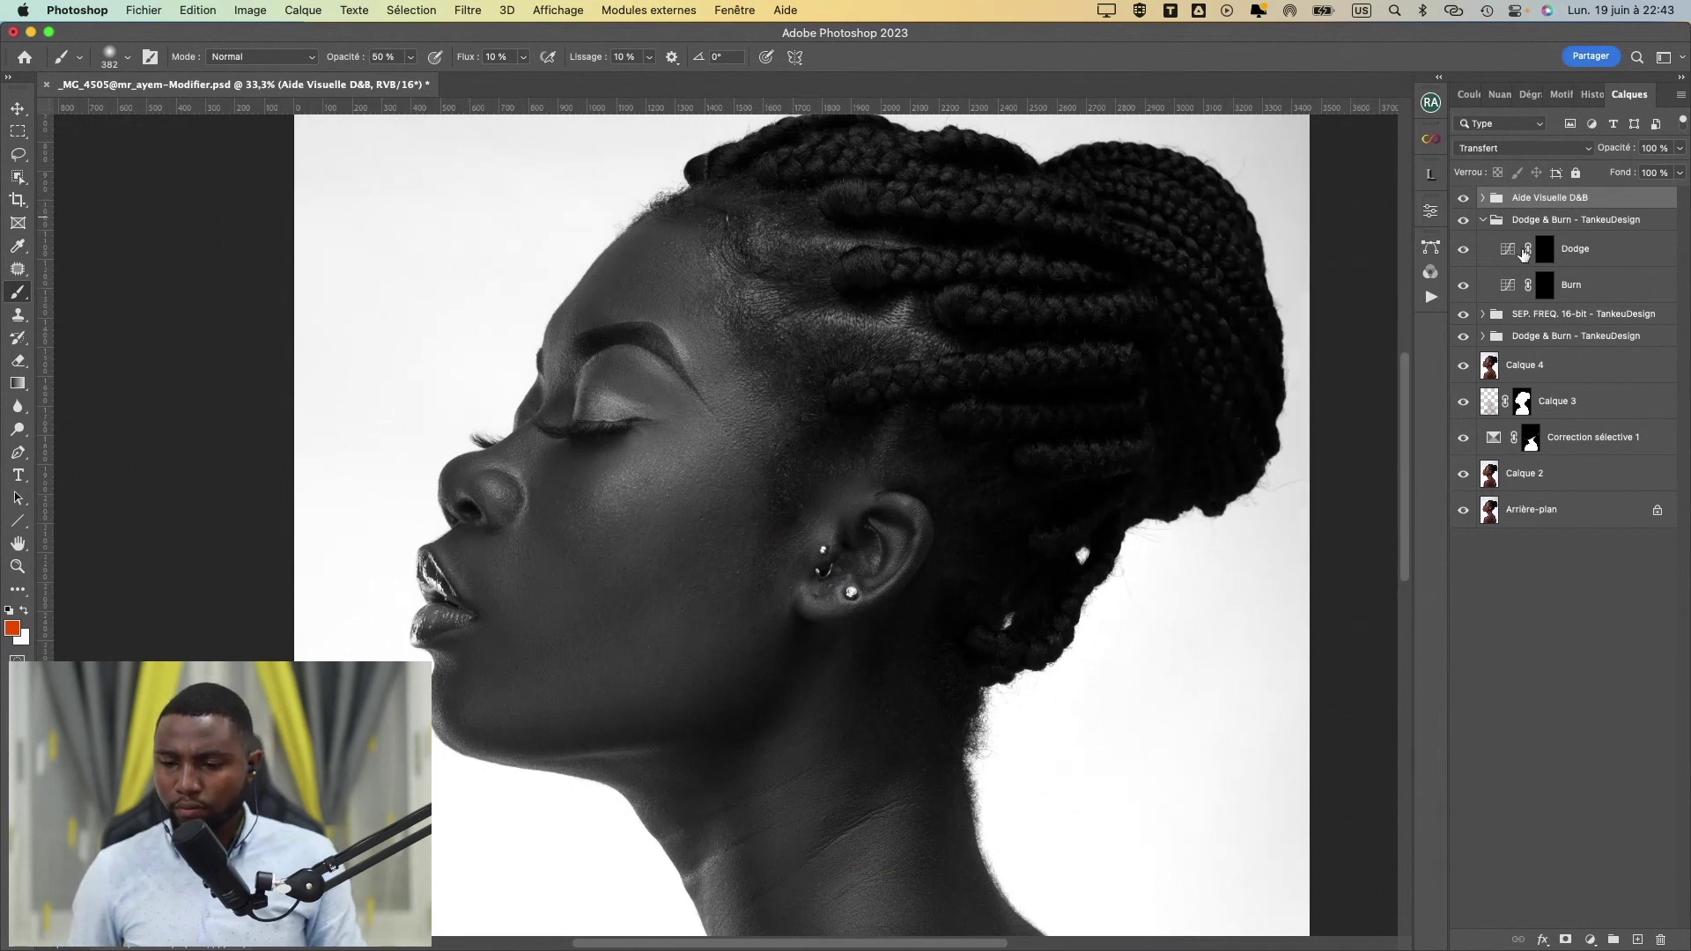
click(1543, 254)
click(1543, 290)
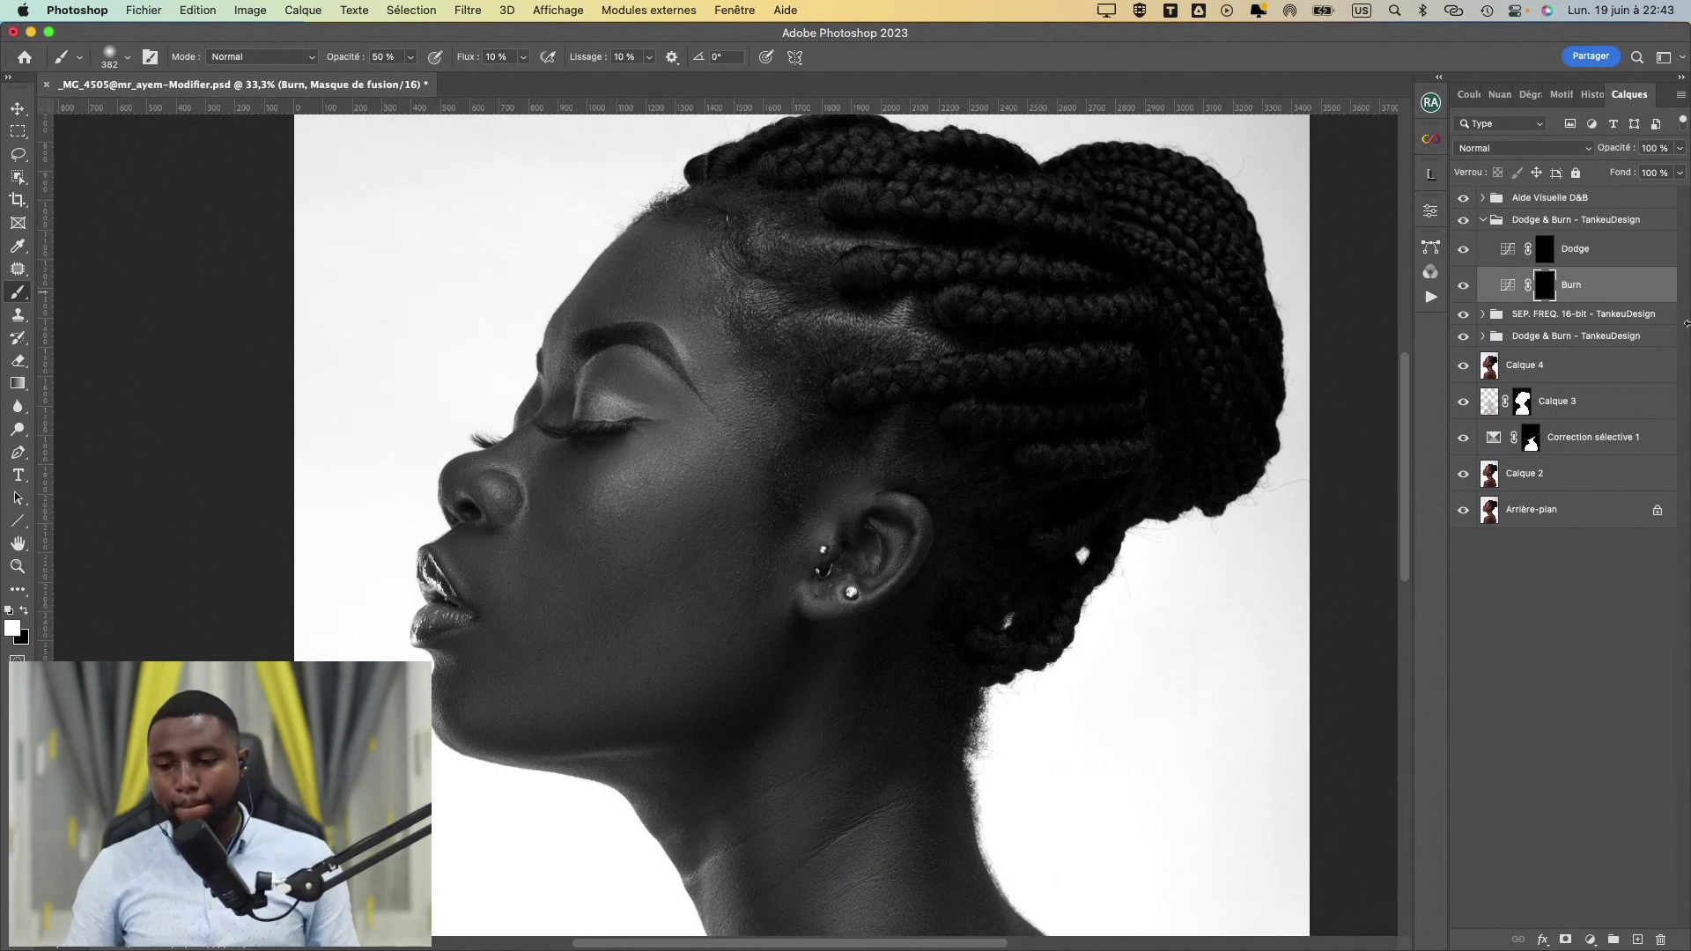
- Hide the Aide Visuelle D&B group, compare the retouched portrait with the original Arrière-plan layer, and show the group again
click(1463, 199)
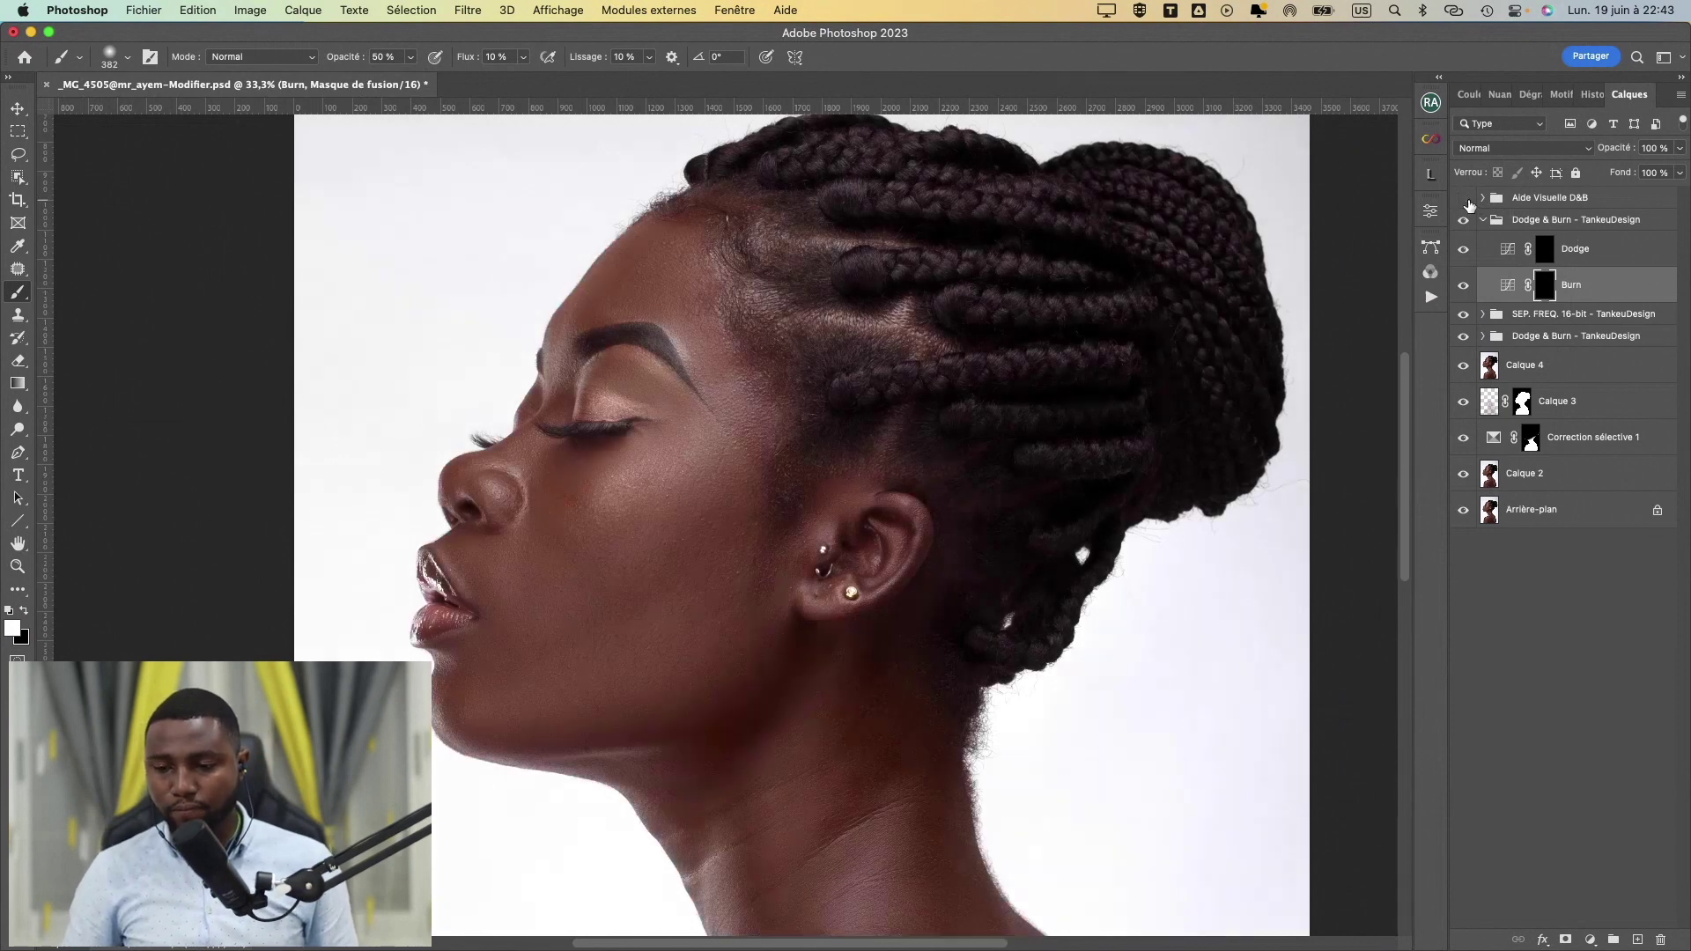
alt+click(1462, 510)
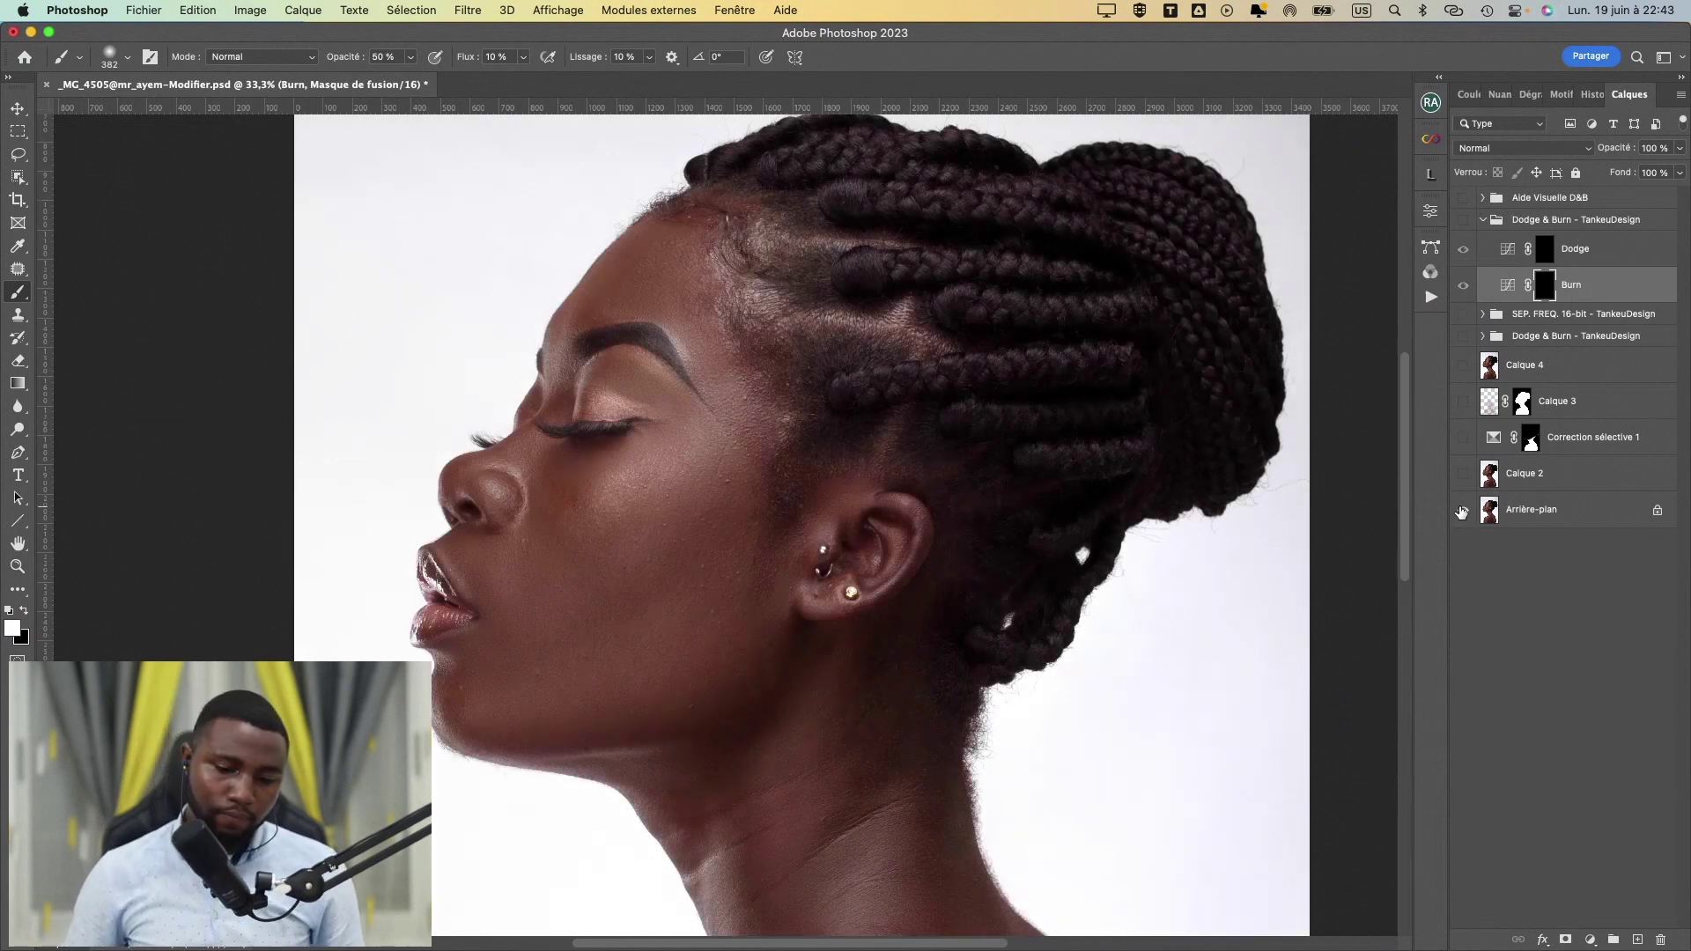
alt+click(1462, 510)
alt+click(1462, 510)
alt+click(1462, 509)
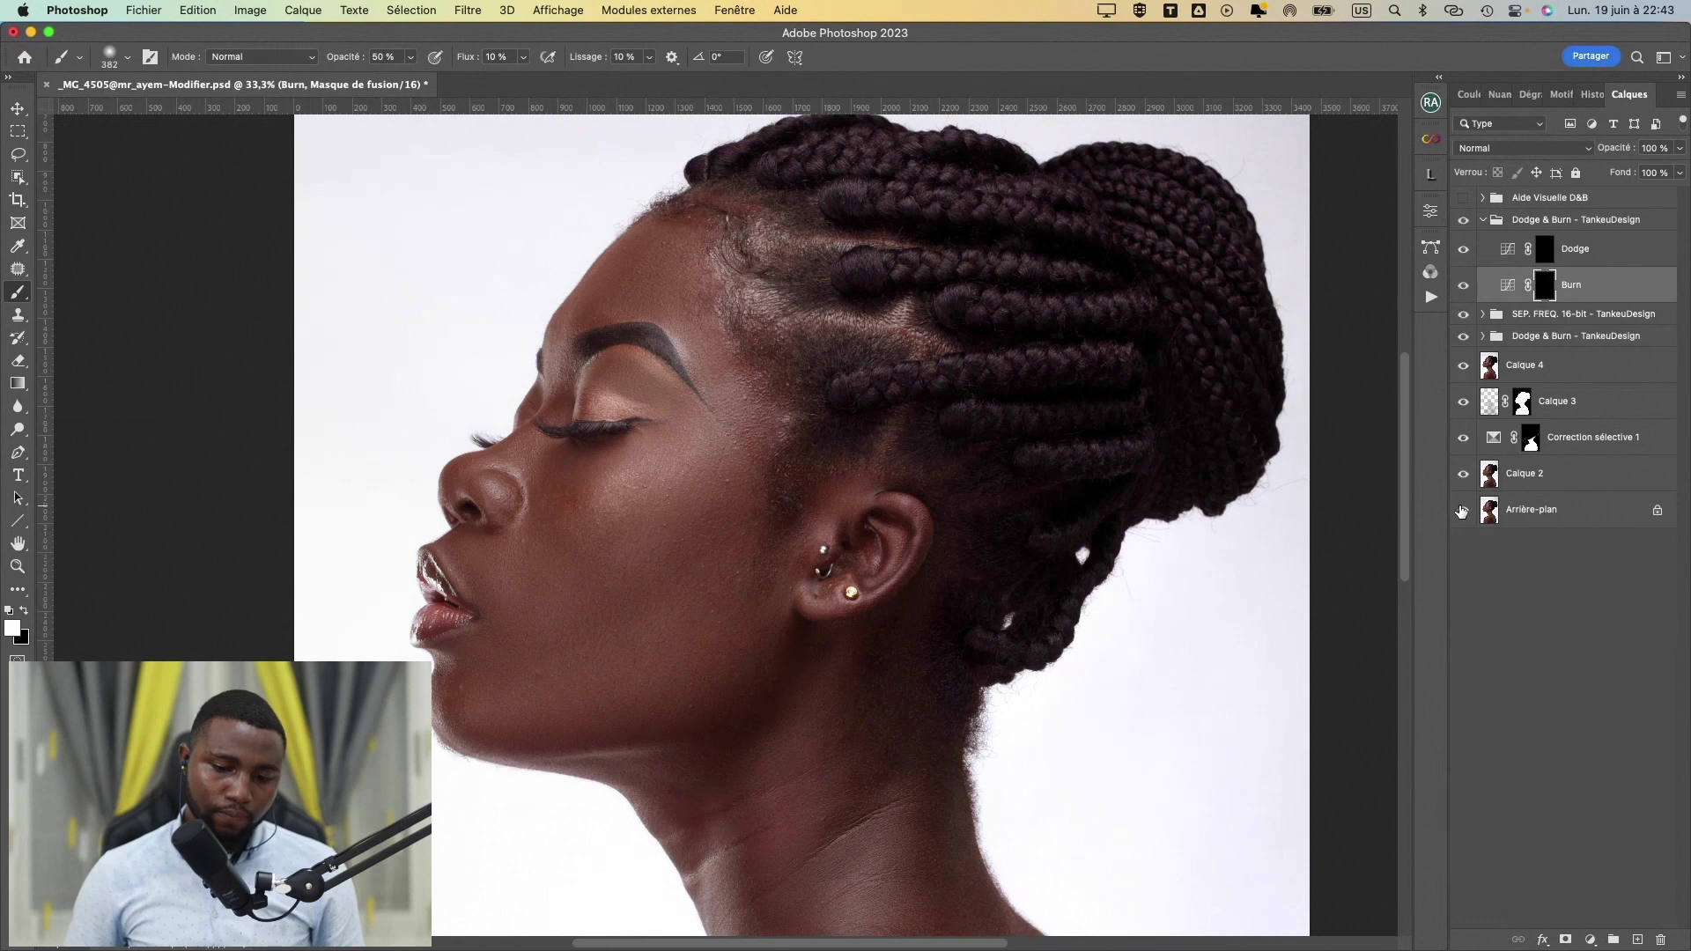
alt+click(1462, 510)
alt+click(1462, 510)
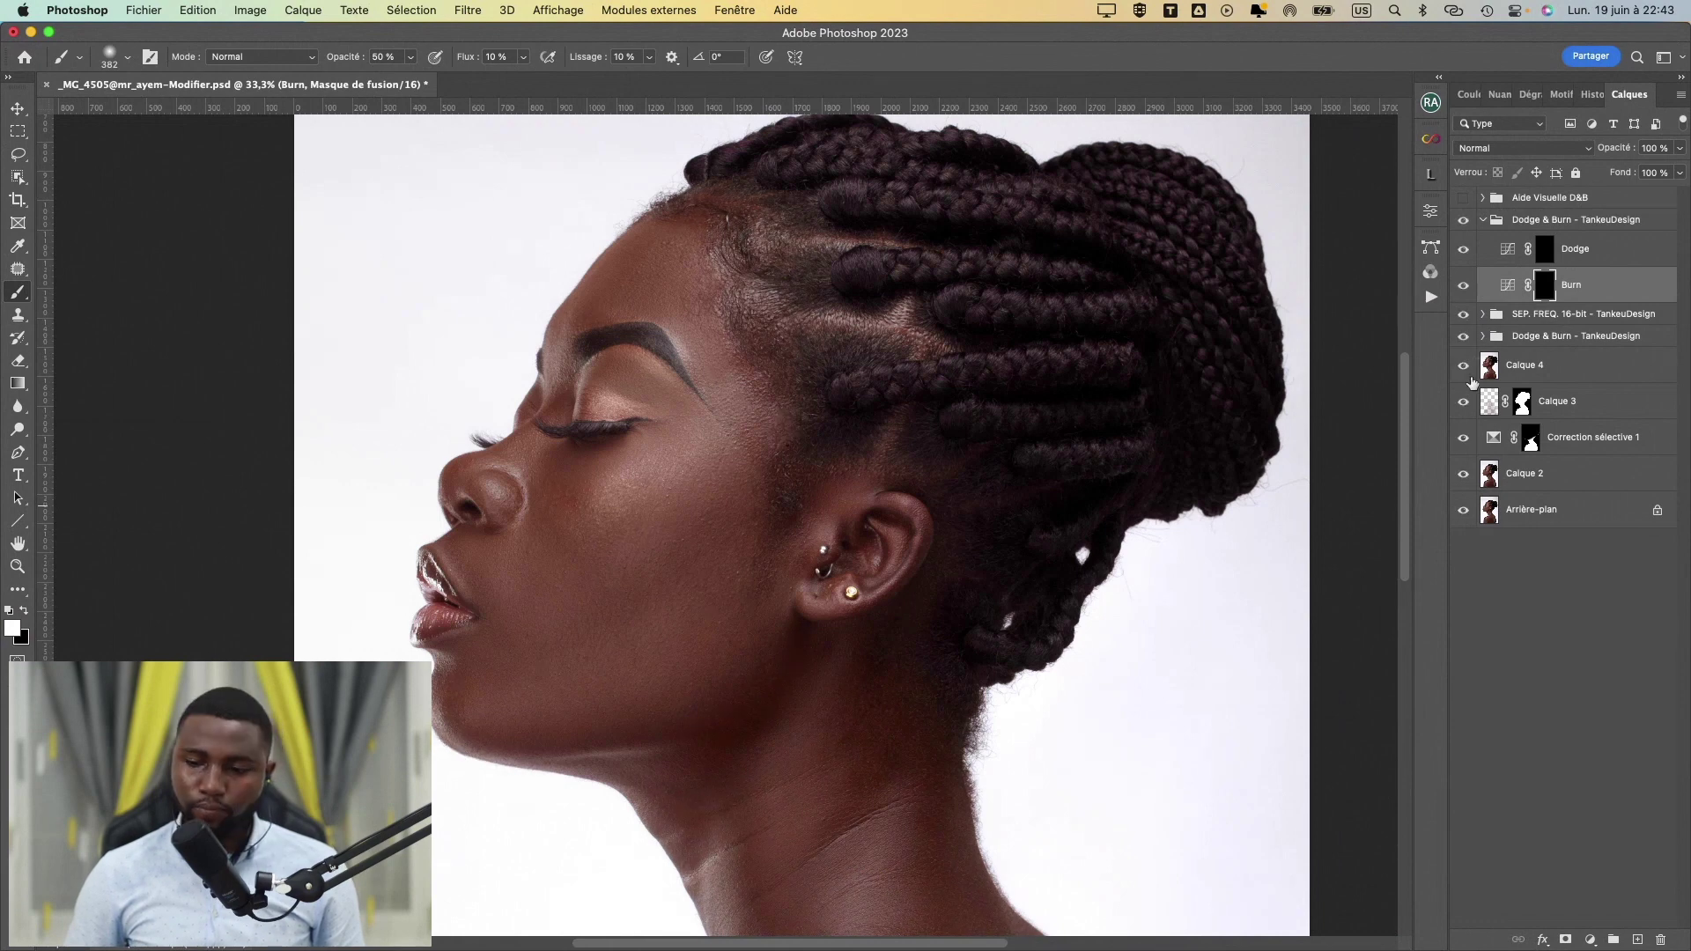
click(1462, 202)
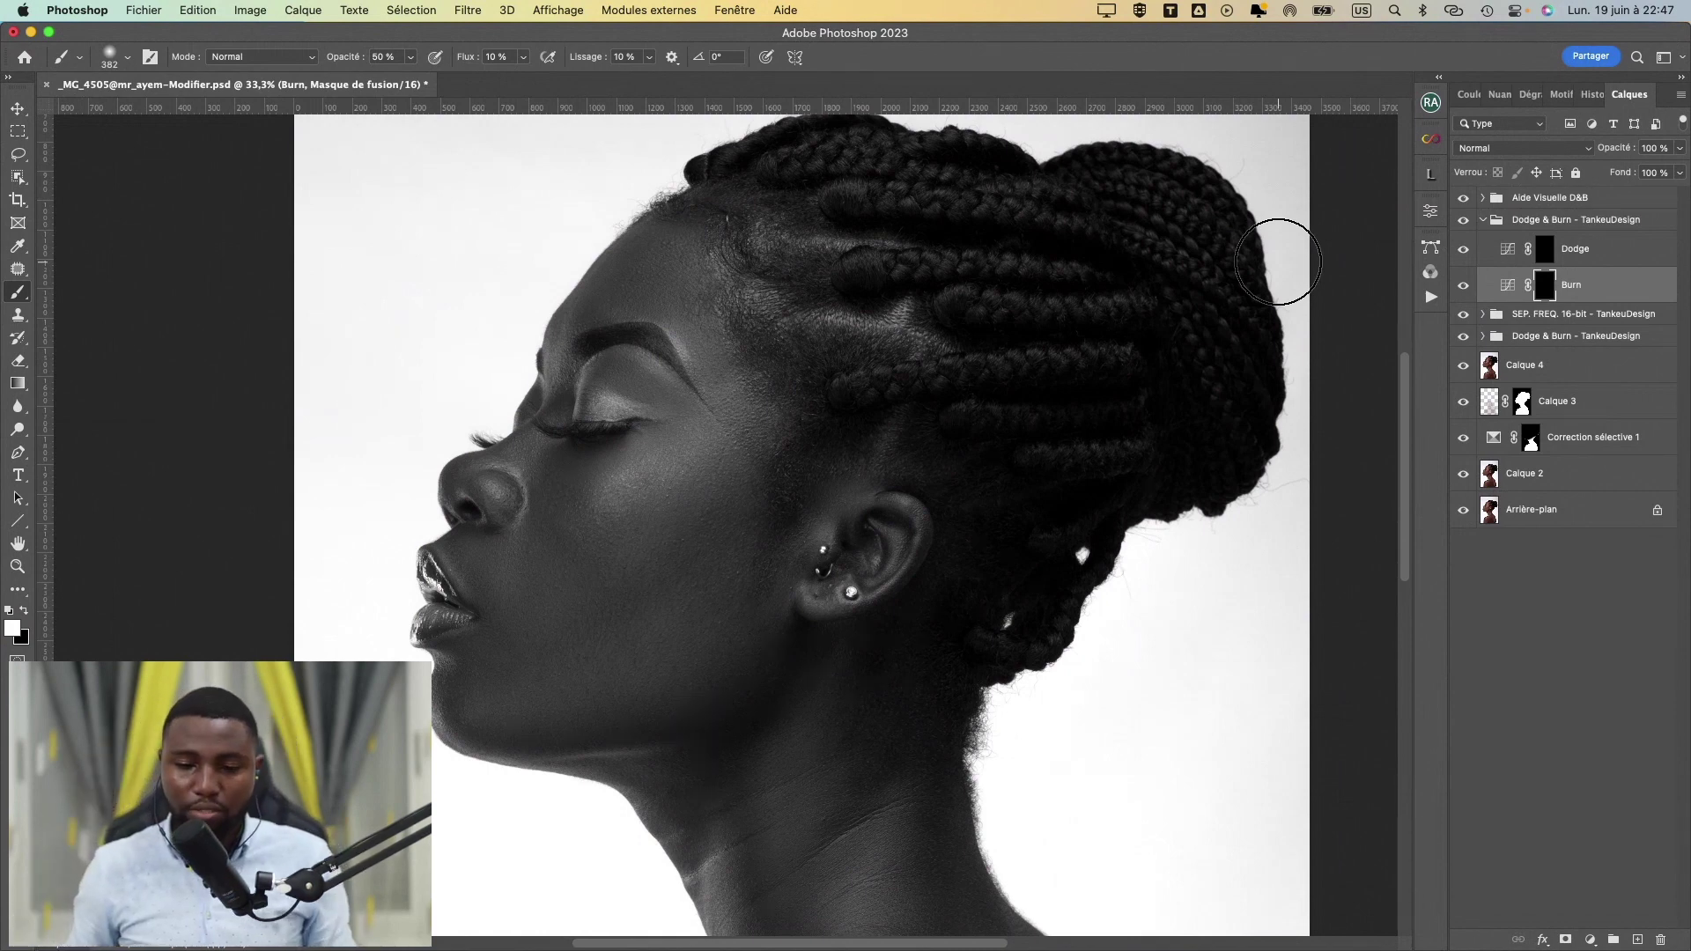
- Set the brush size to 440 px over the face with the Burn mask active
mouse_move(665, 526)
mouse_down()
mouse_move(743, 440)
mouse_move(687, 549)
mouse_up()
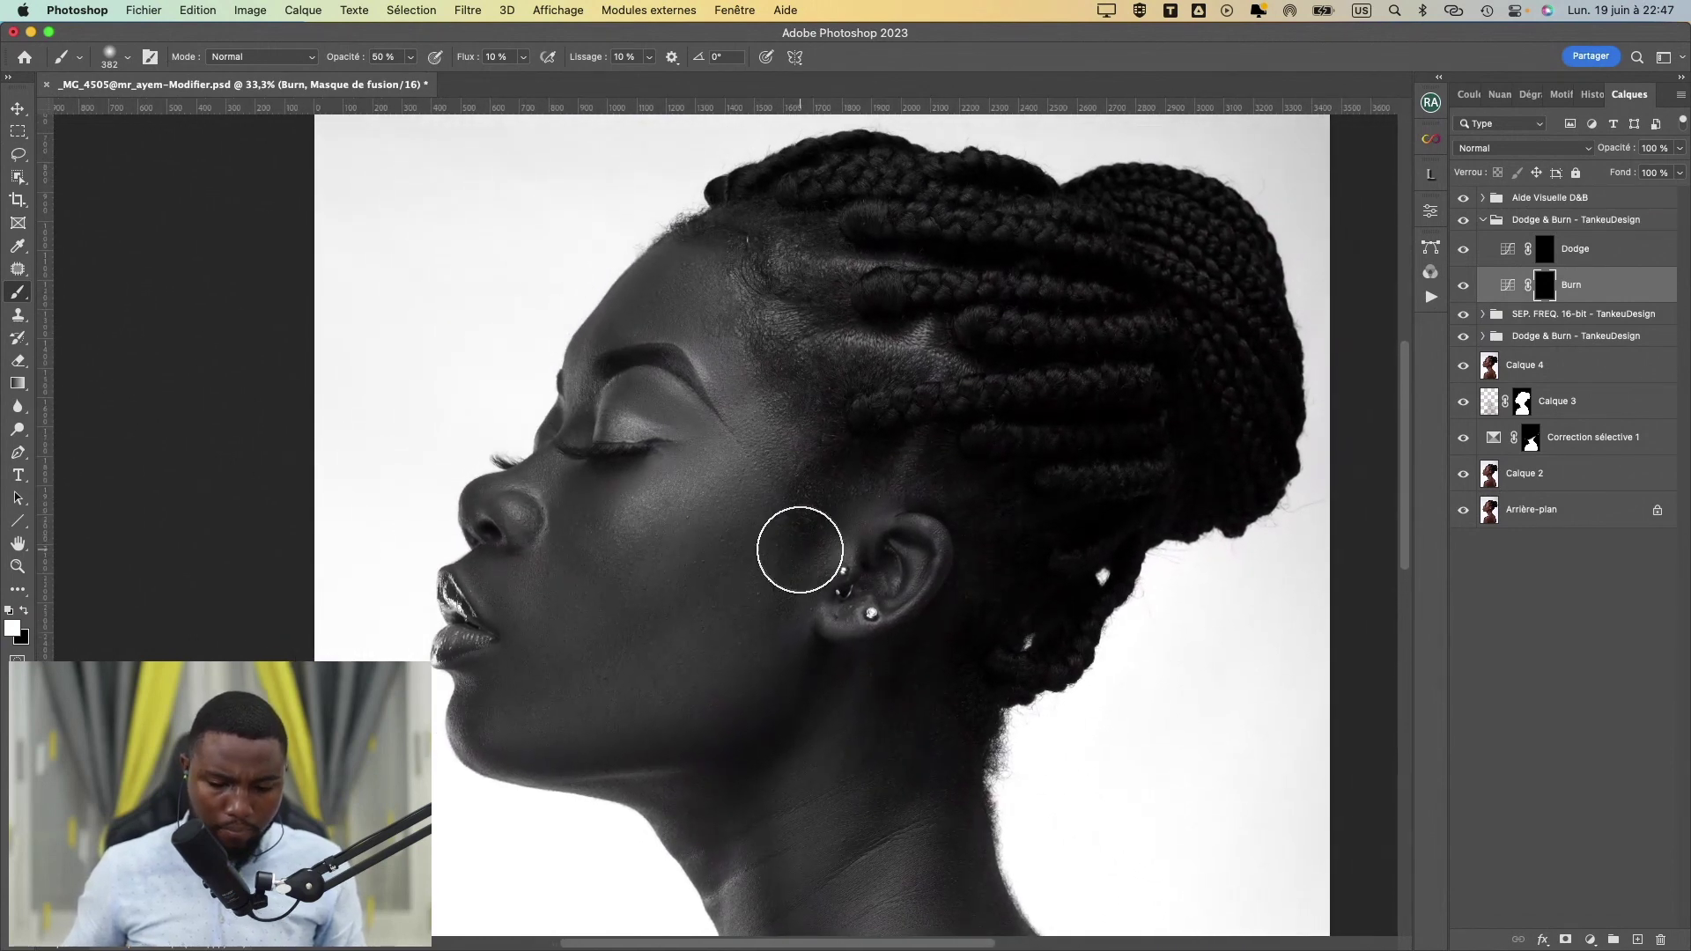
drag(800, 550, 771, 550)
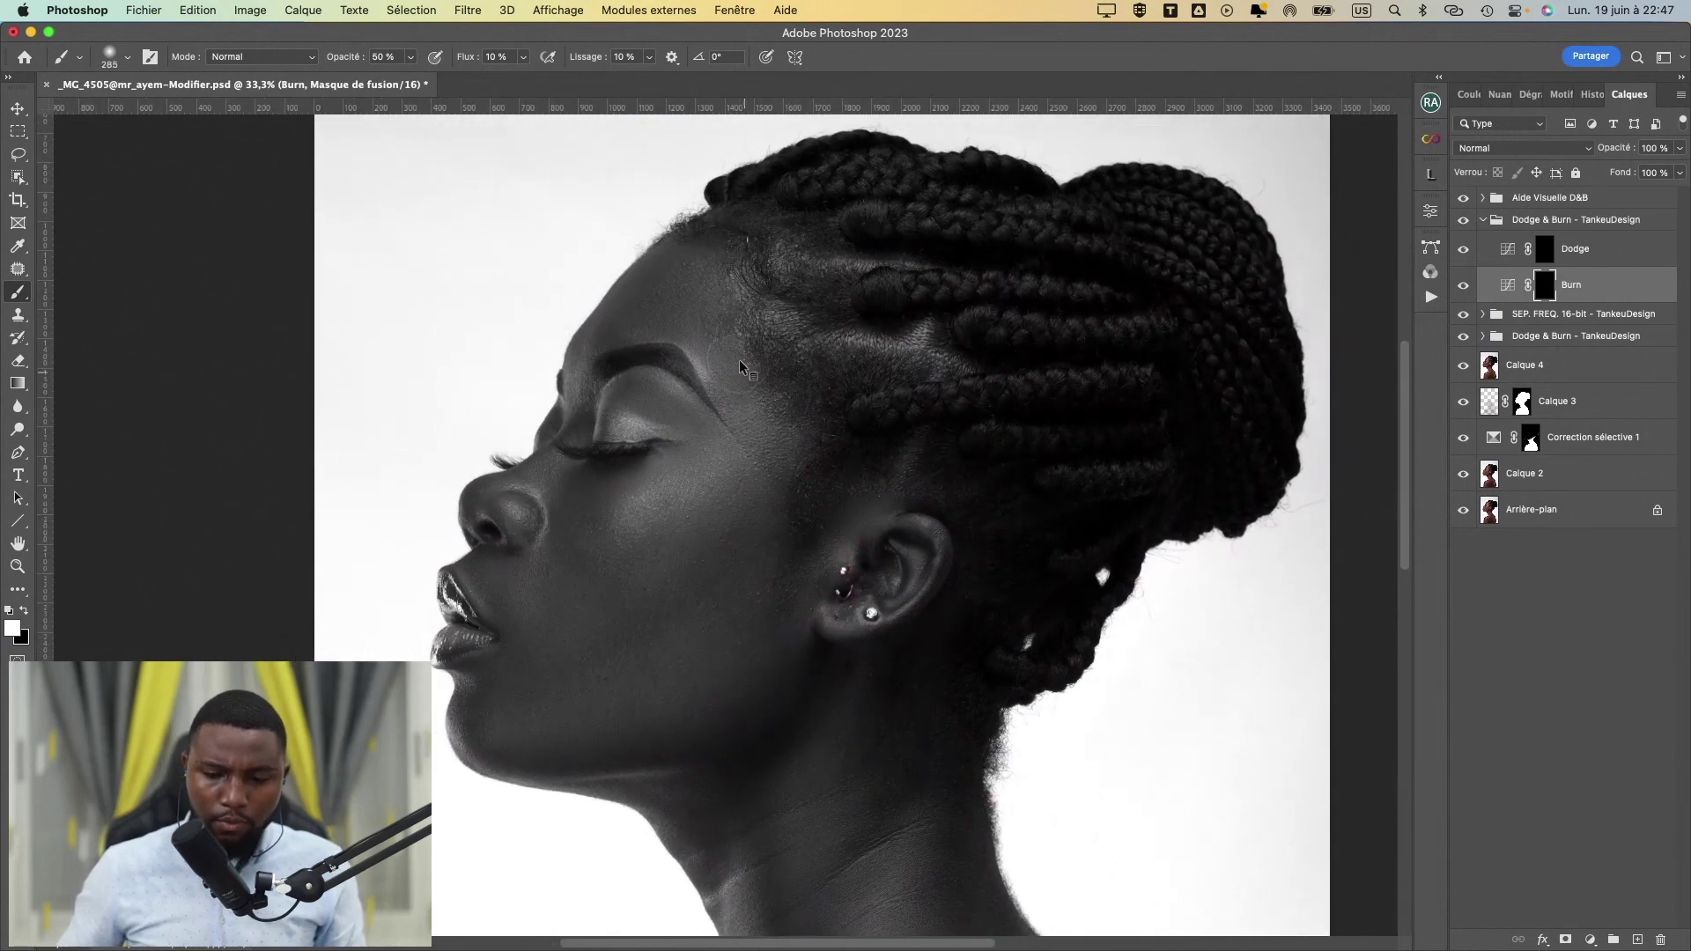
drag(740, 367, 793, 366)
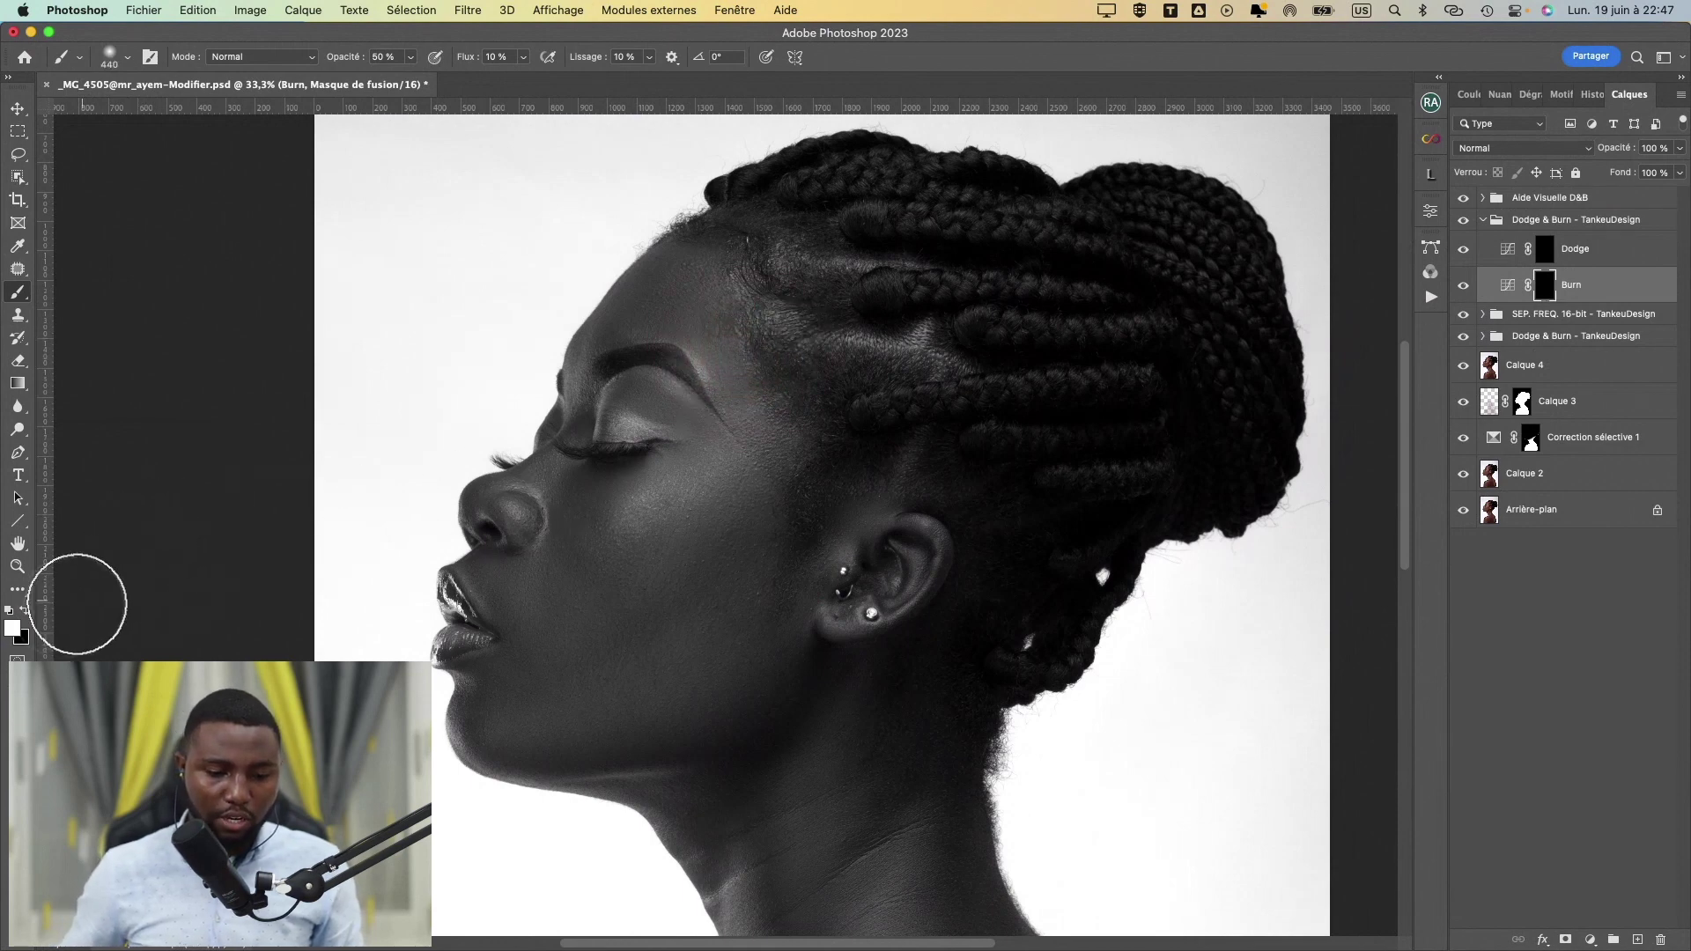
- Keep white as the foreground colour and paint the Burn mask along the hairline, temple and area before the ear with a large soft brush
click(12, 628)
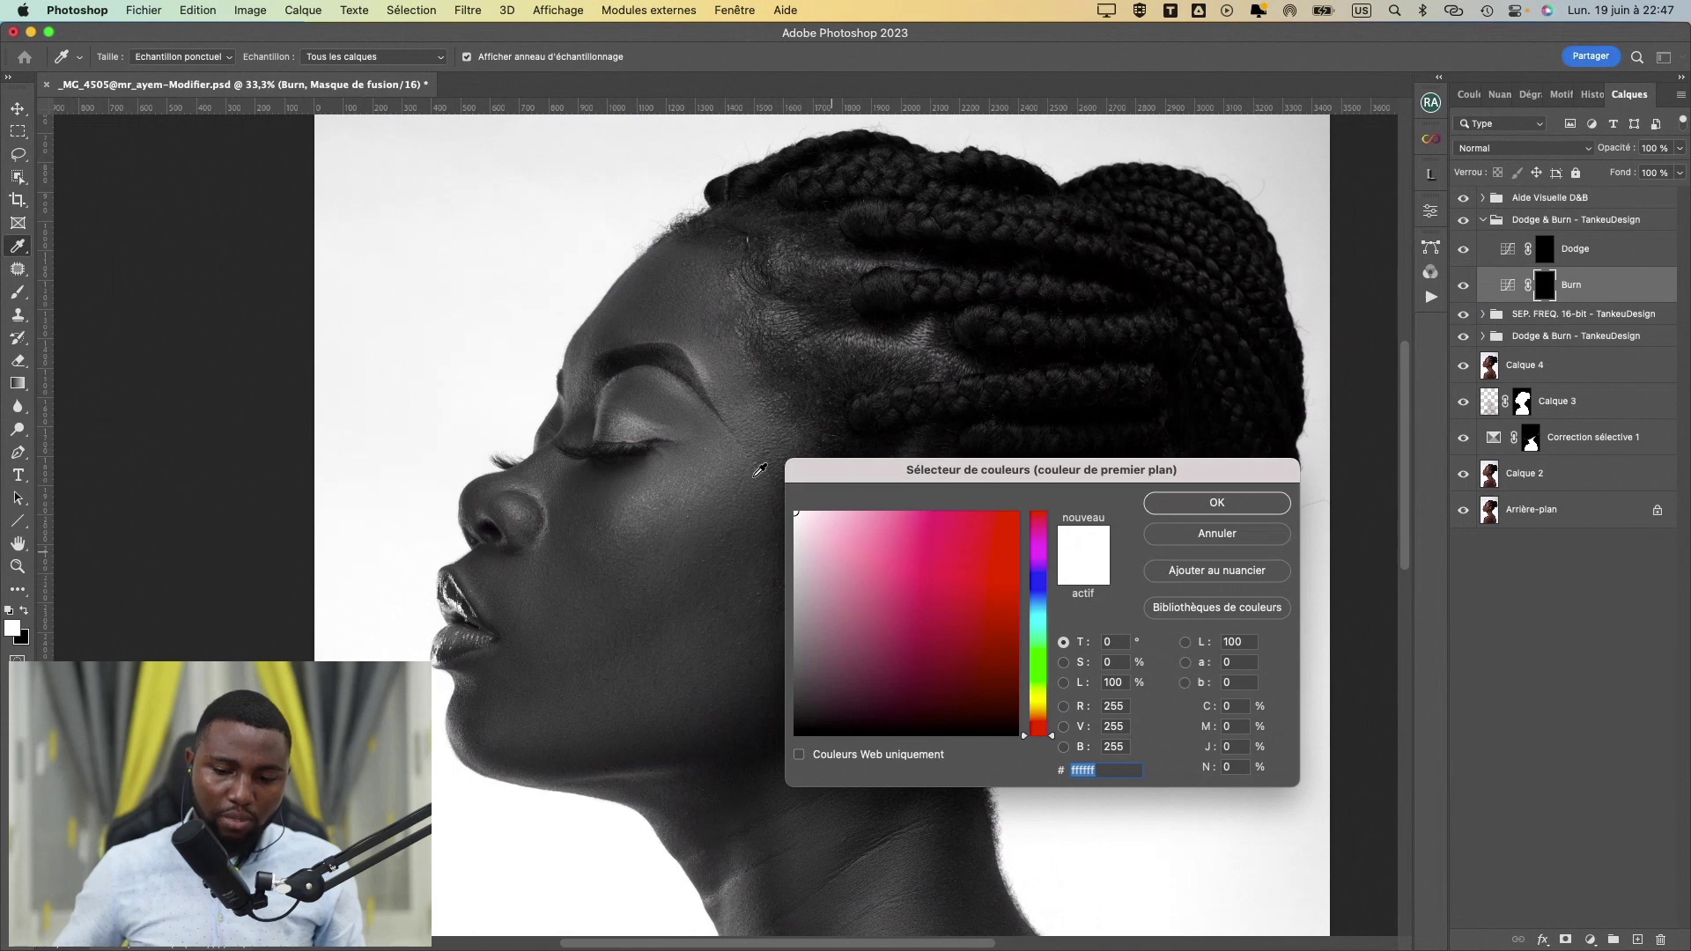
click(1194, 502)
drag(762, 334, 793, 304)
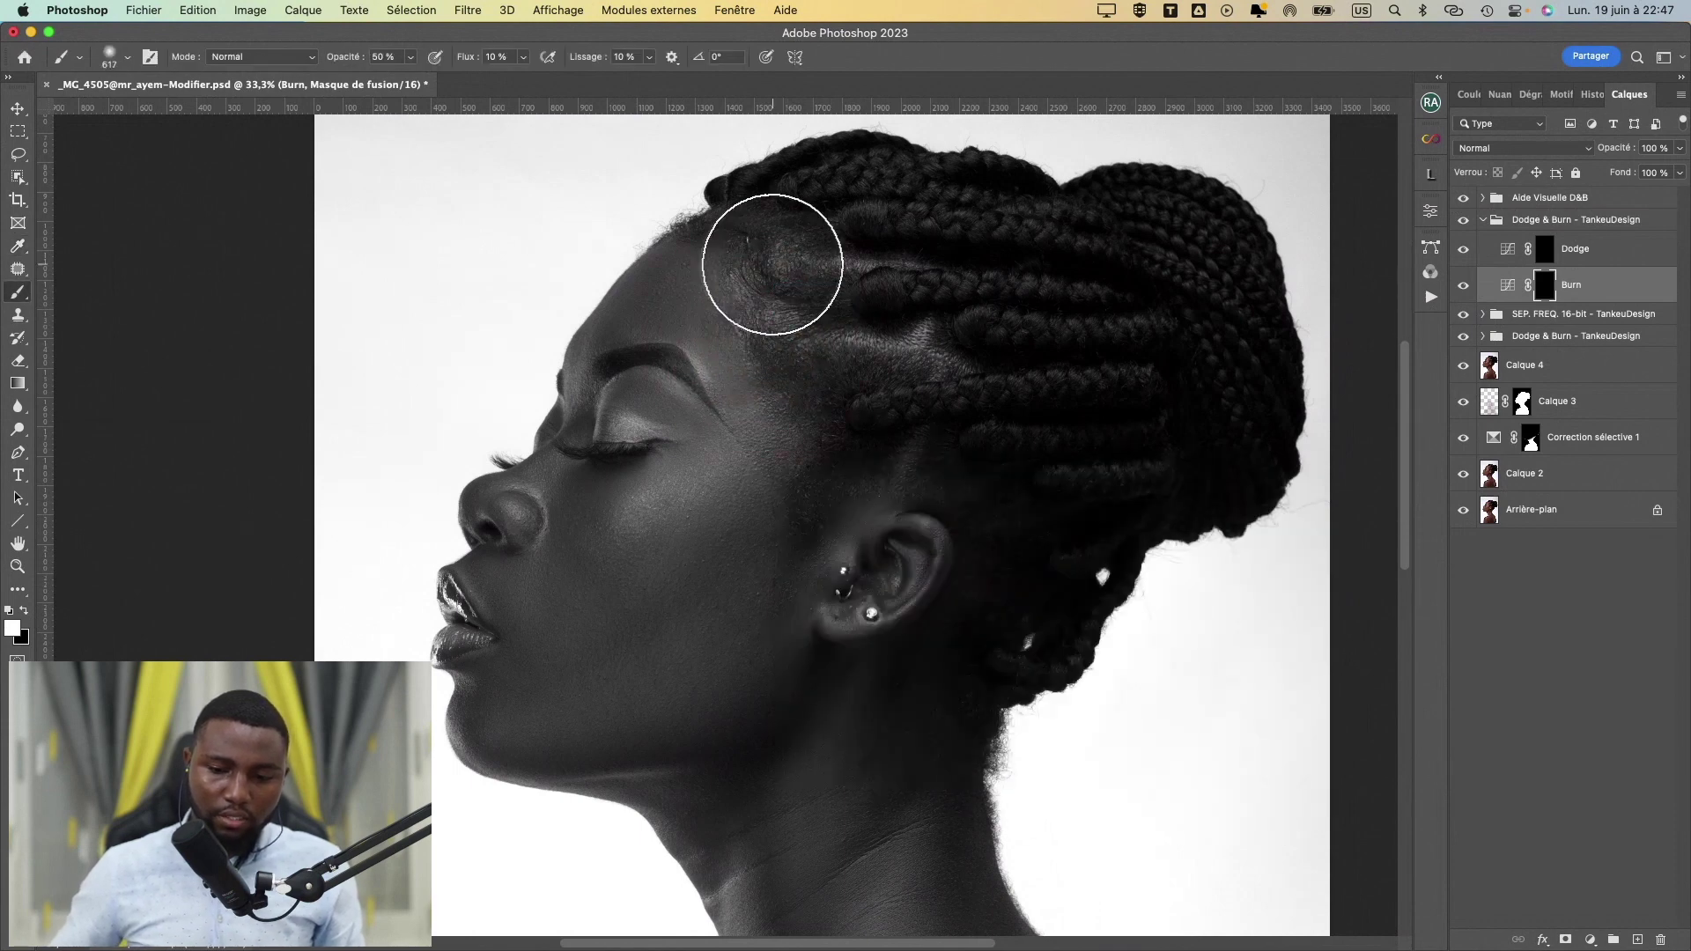
drag(856, 376, 827, 367)
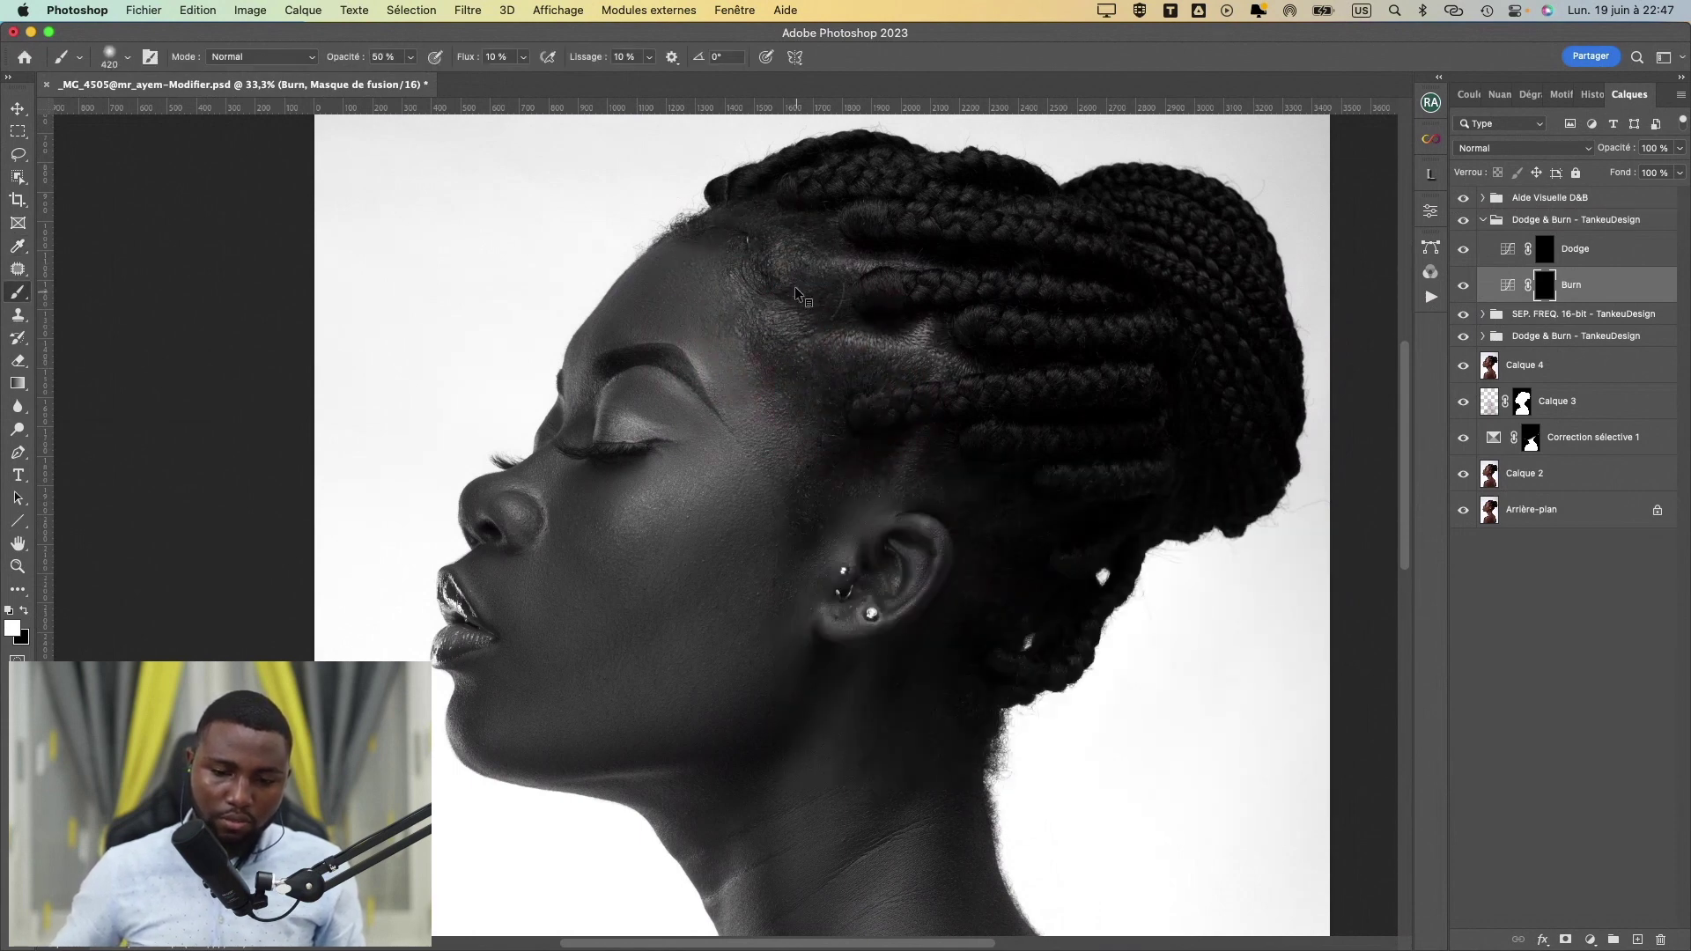
mouse_move(794, 288)
mouse_down()
mouse_move(811, 286)
mouse_move(796, 289)
mouse_up()
mouse_move(861, 448)
mouse_down()
mouse_move(894, 457)
mouse_move(852, 515)
mouse_up()
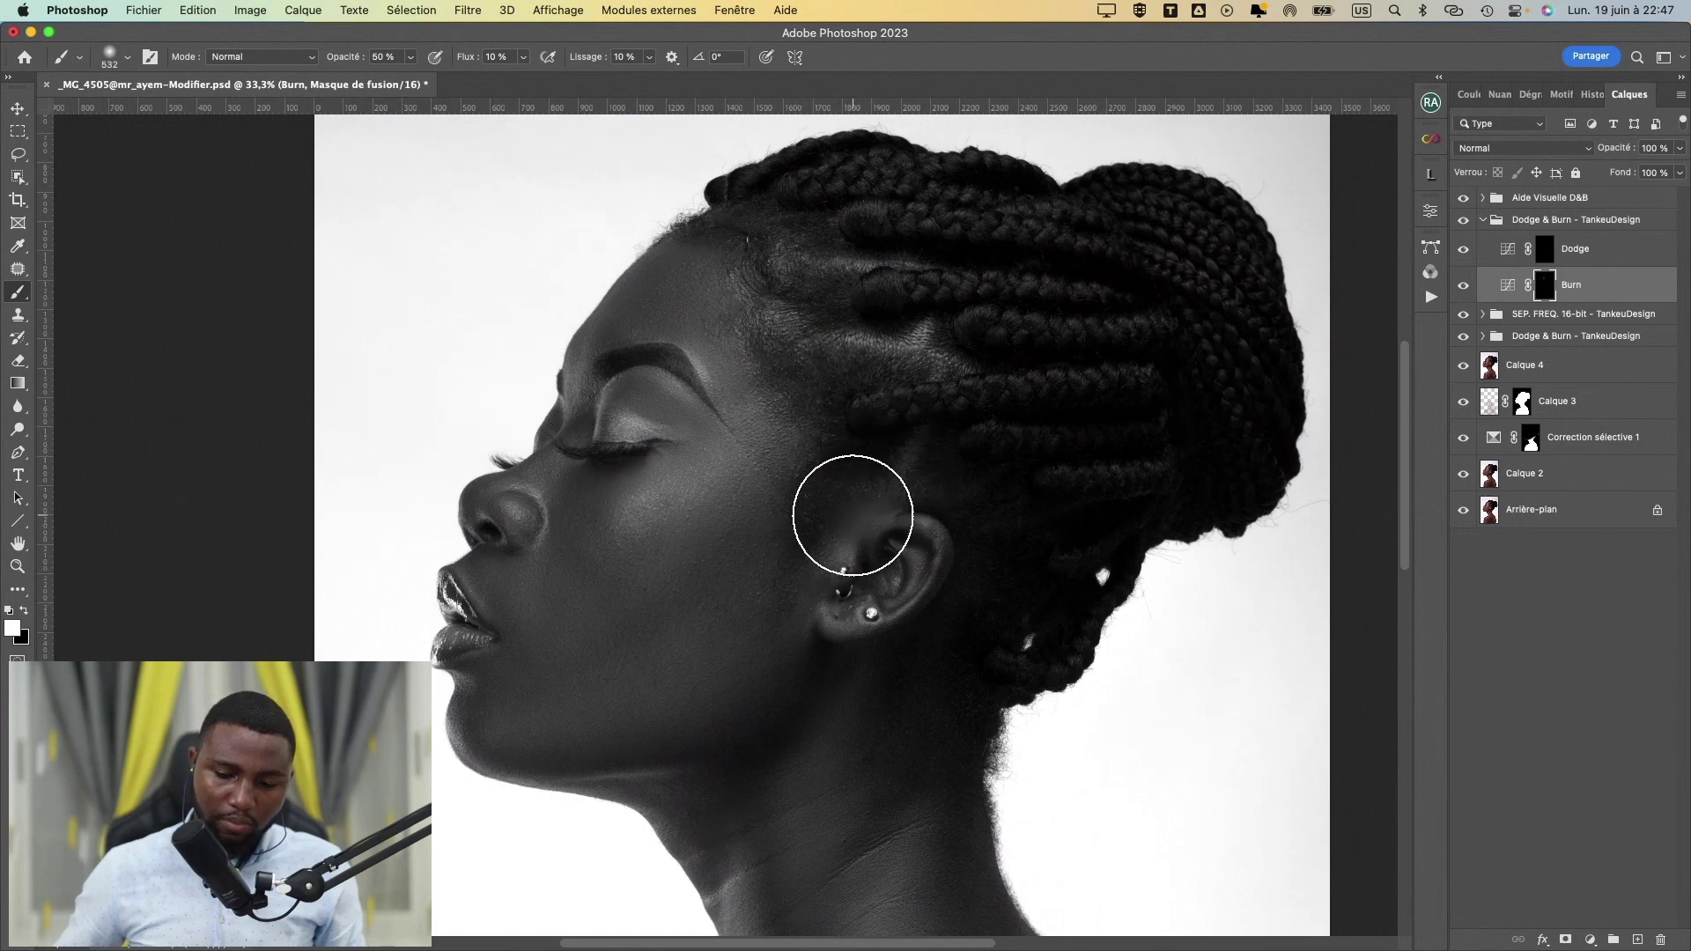
drag(735, 342, 1136, 338)
mouse_move(868, 354)
mouse_down()
mouse_move(458, 385)
mouse_move(801, 376)
mouse_up()
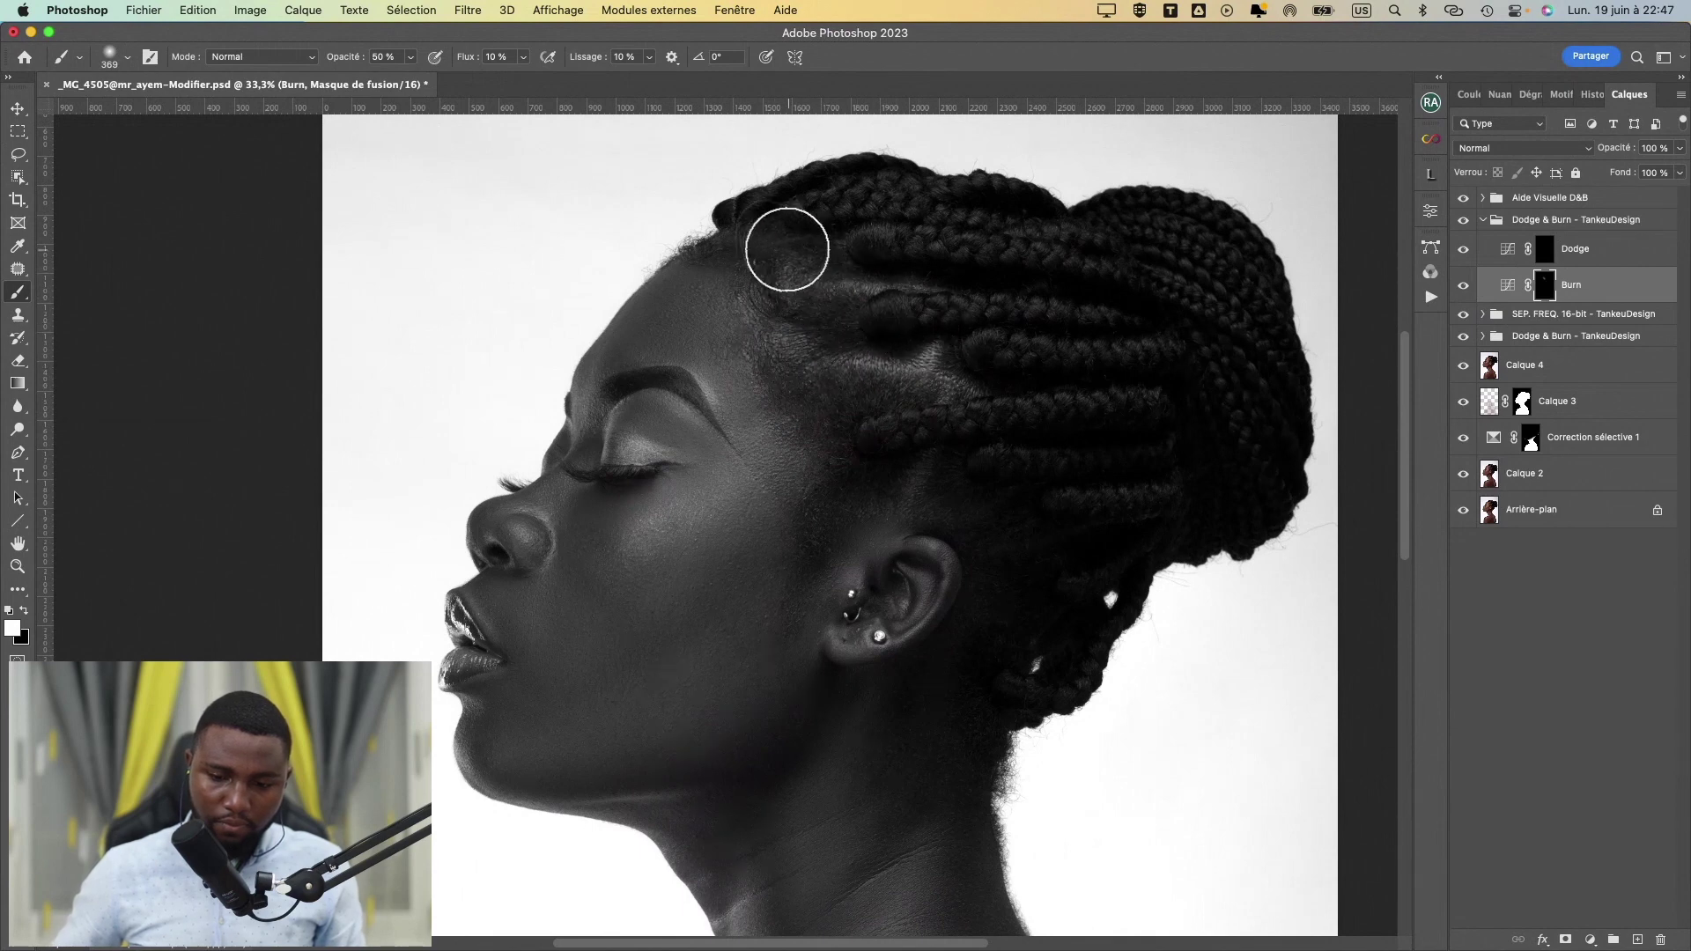
mouse_move(859, 512)
mouse_down()
mouse_move(872, 517)
mouse_move(857, 515)
mouse_up()
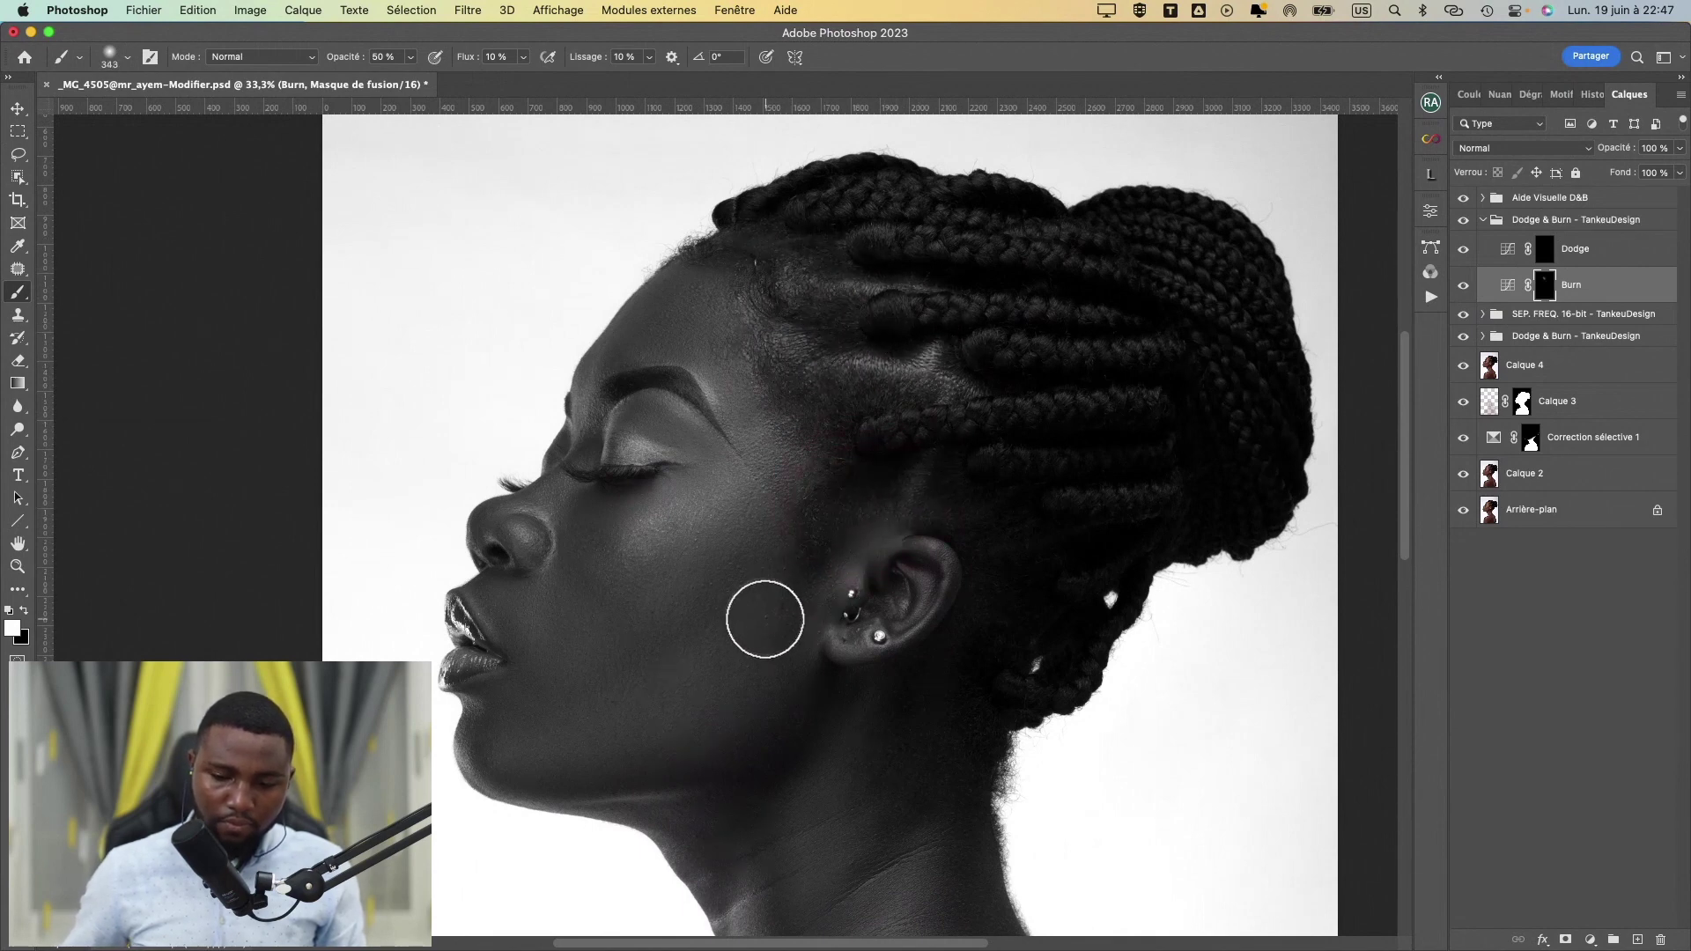
- Paint the Burn mask over the cheek hollow, chin and jawline to deepen their shadows, varying the brush between about 200 and 400 px
drag(765, 619, 760, 619)
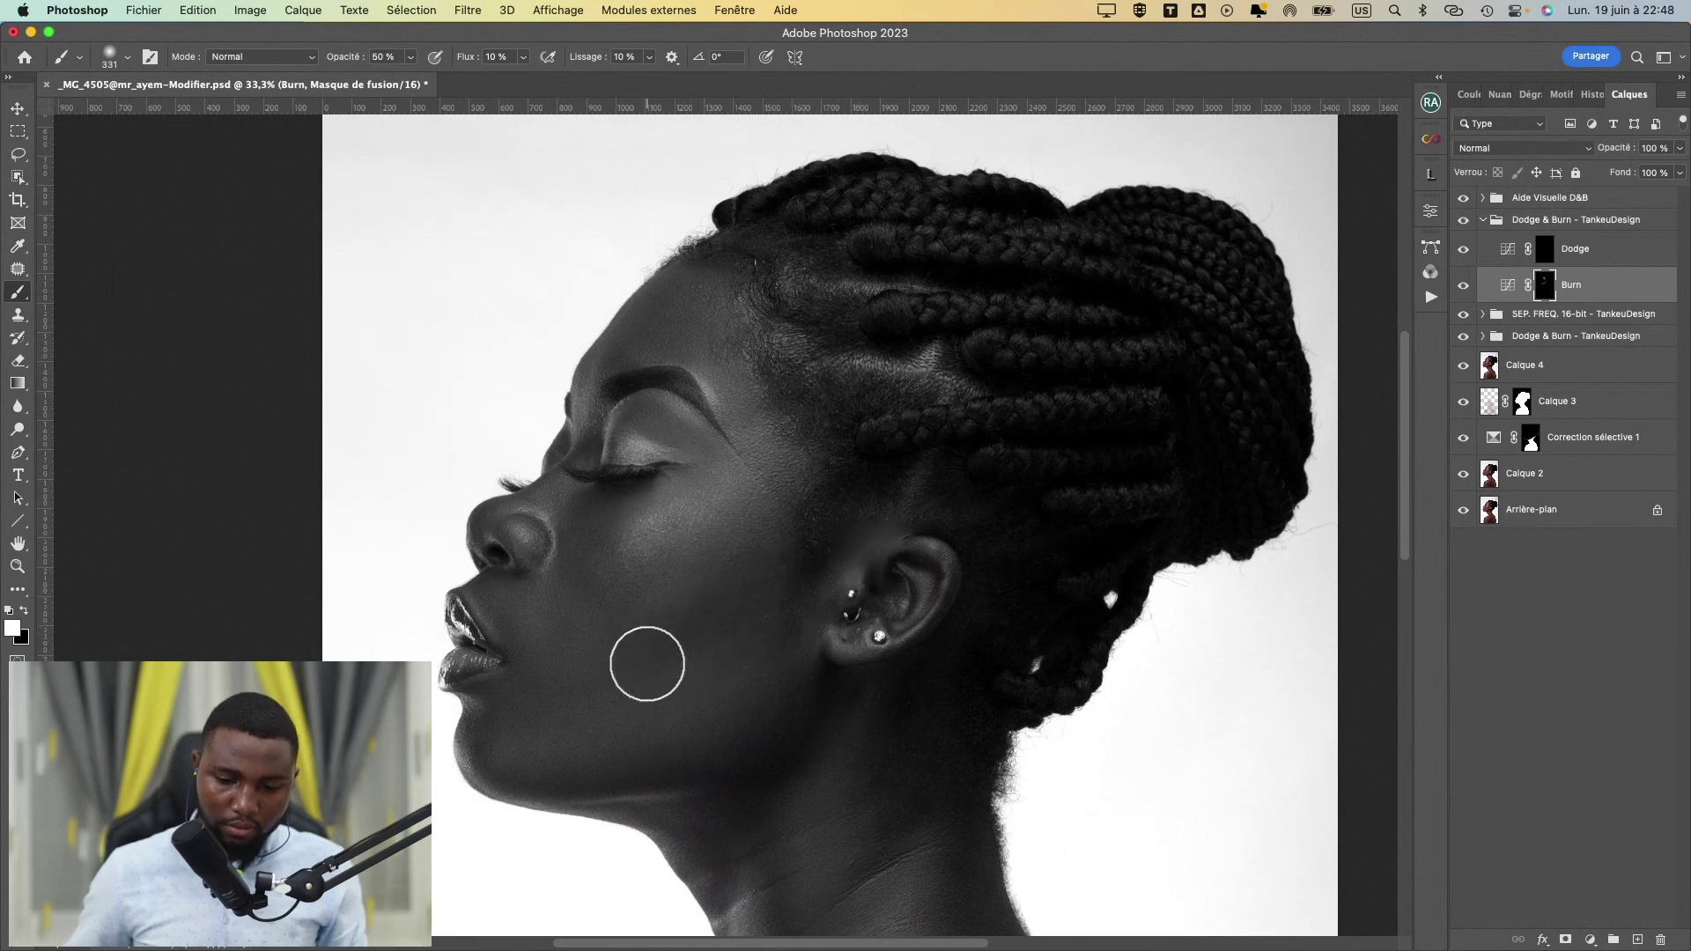
mouse_move(589, 537)
mouse_down()
mouse_move(604, 540)
mouse_move(581, 559)
mouse_up()
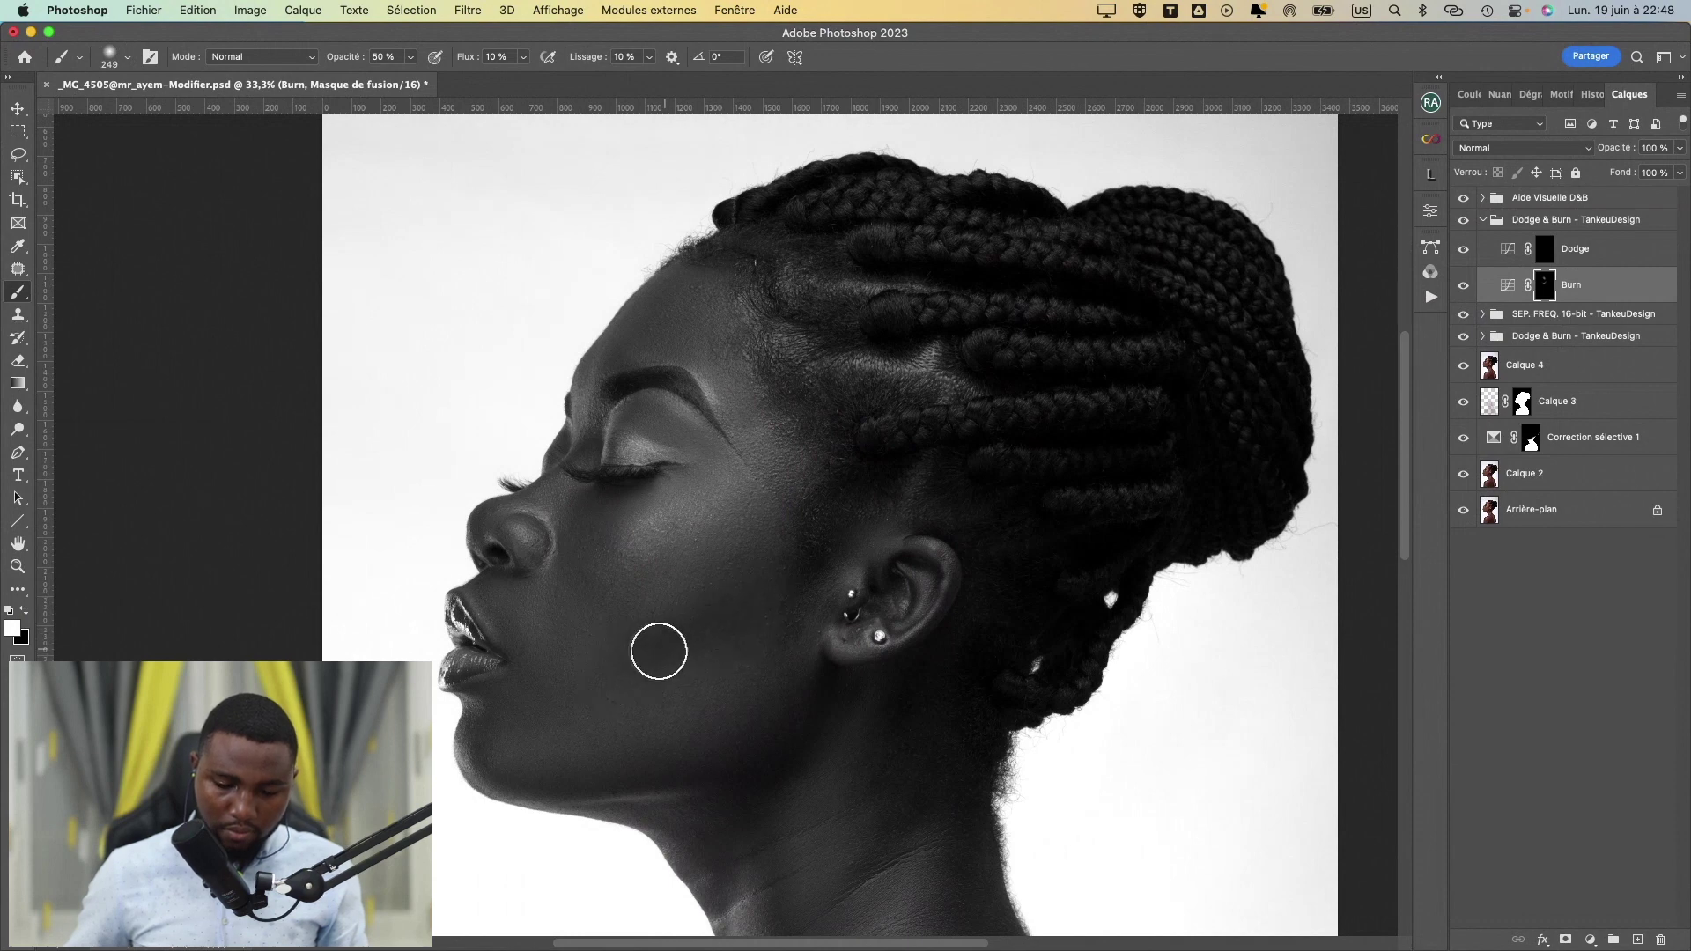
drag(659, 652, 652, 650)
mouse_move(516, 709)
mouse_down()
mouse_move(489, 714)
mouse_move(520, 710)
mouse_up()
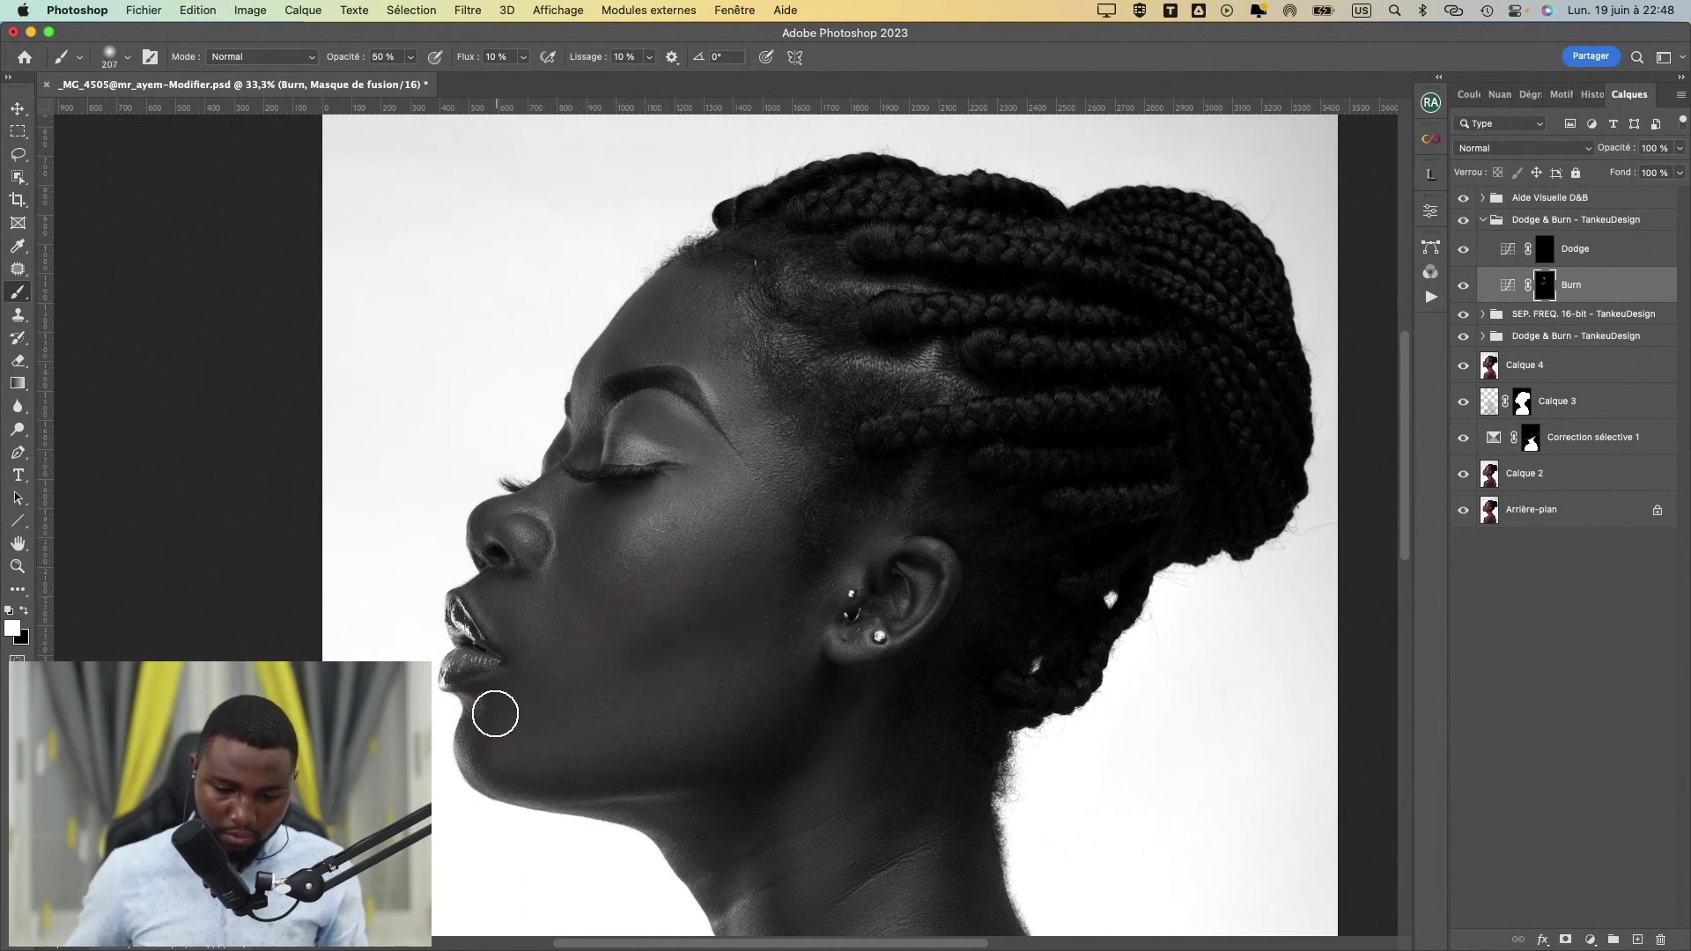
drag(578, 782, 517, 774)
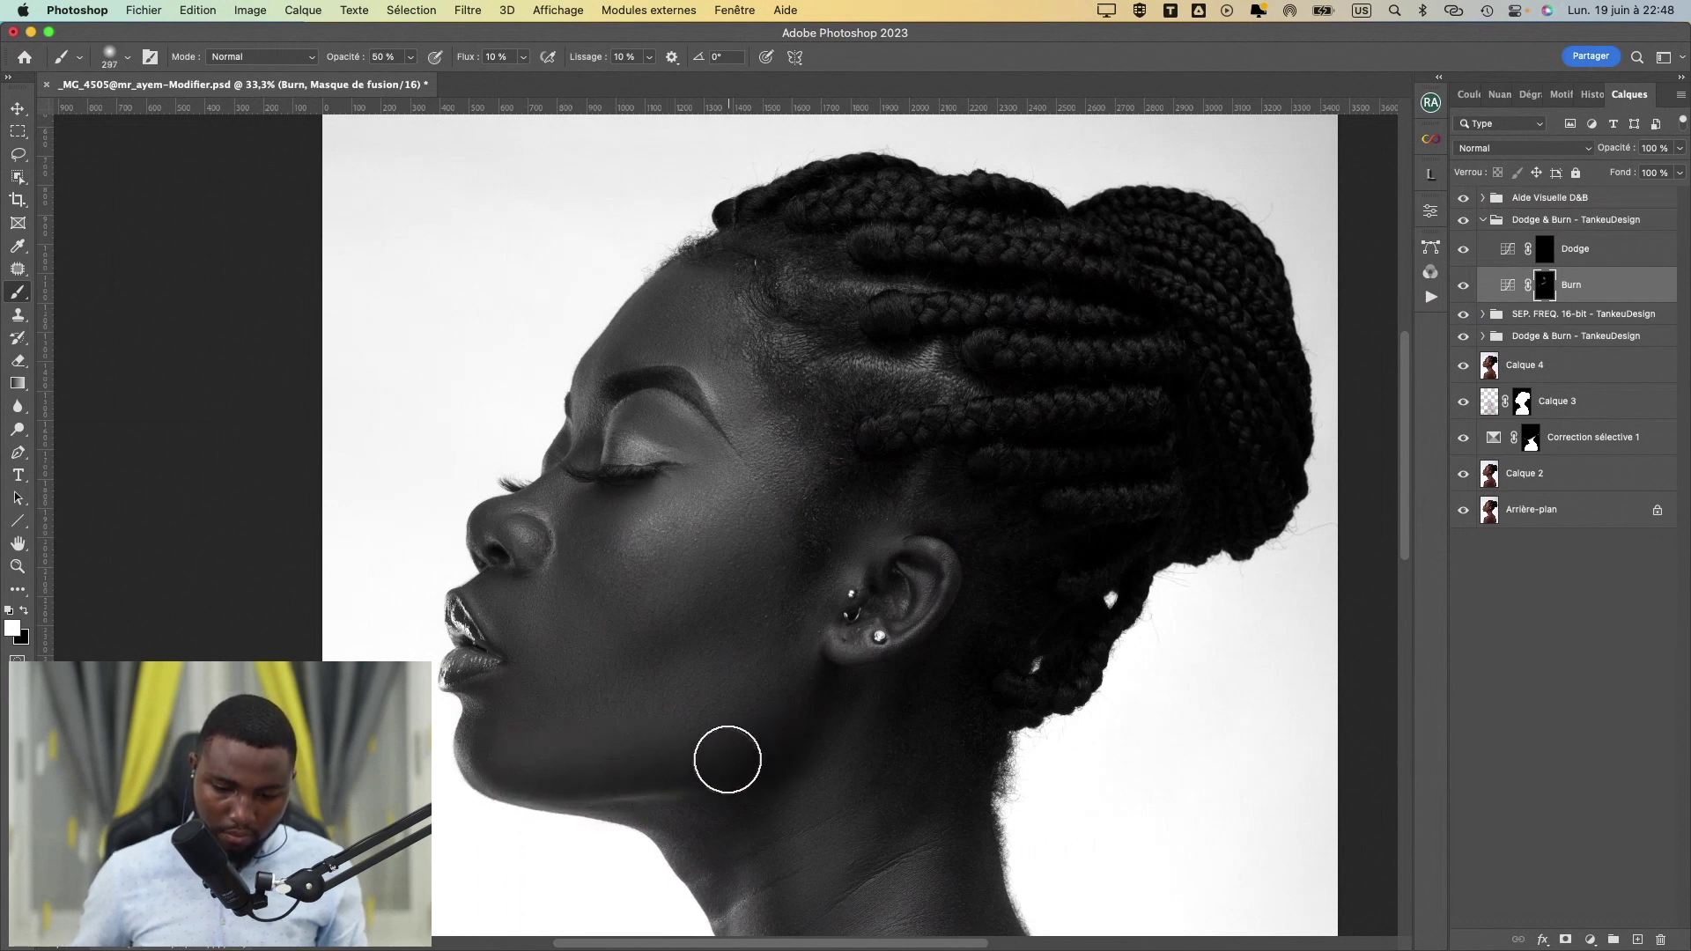
mouse_move(728, 759)
mouse_down()
mouse_move(499, 787)
mouse_move(755, 729)
mouse_move(726, 782)
mouse_up()
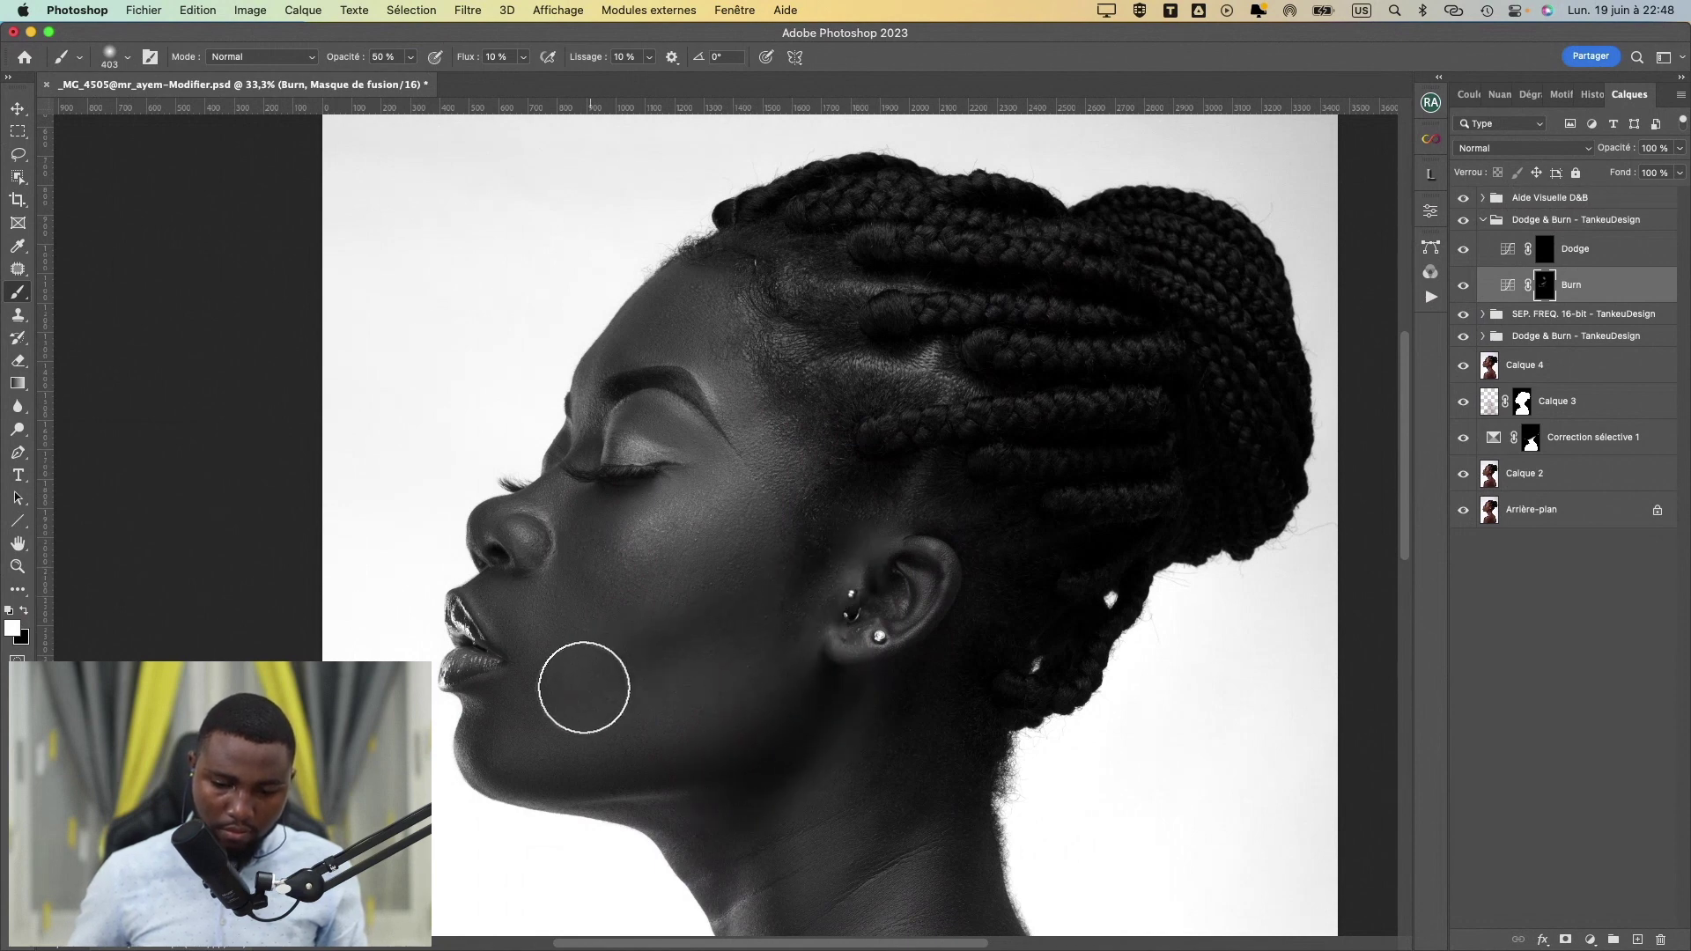
drag(774, 592, 778, 558)
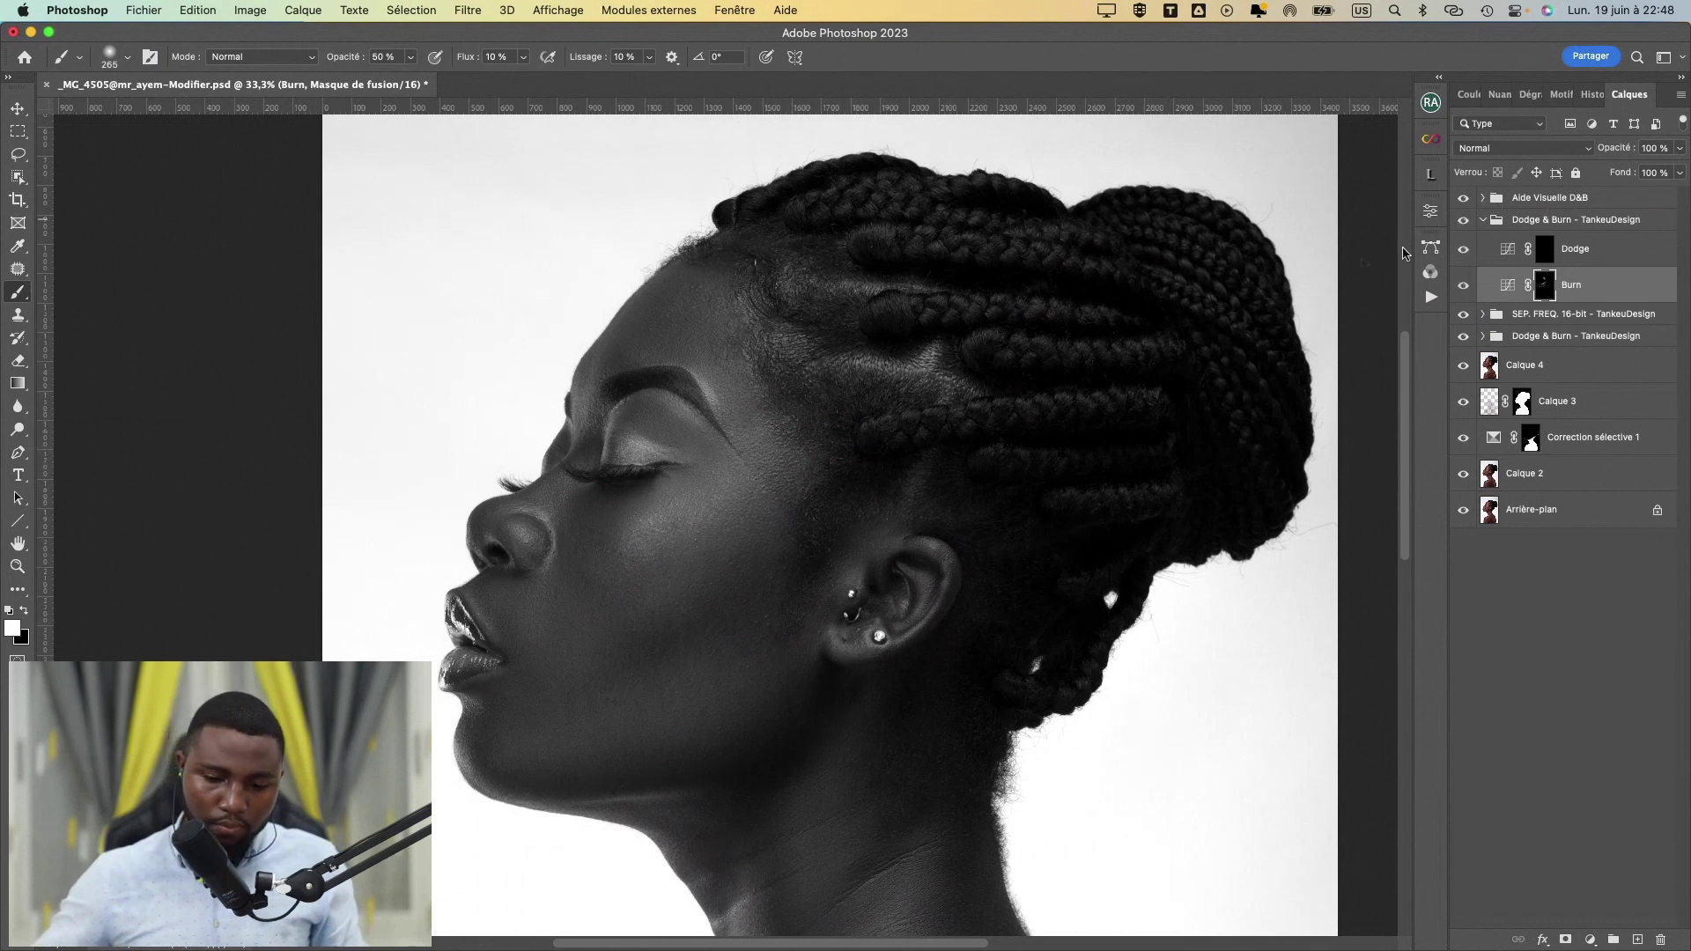
- Darken the under-eye area, side of the nose and cheek on the Burn mask, using a small brush for the nose
drag(661, 461, 643, 483)
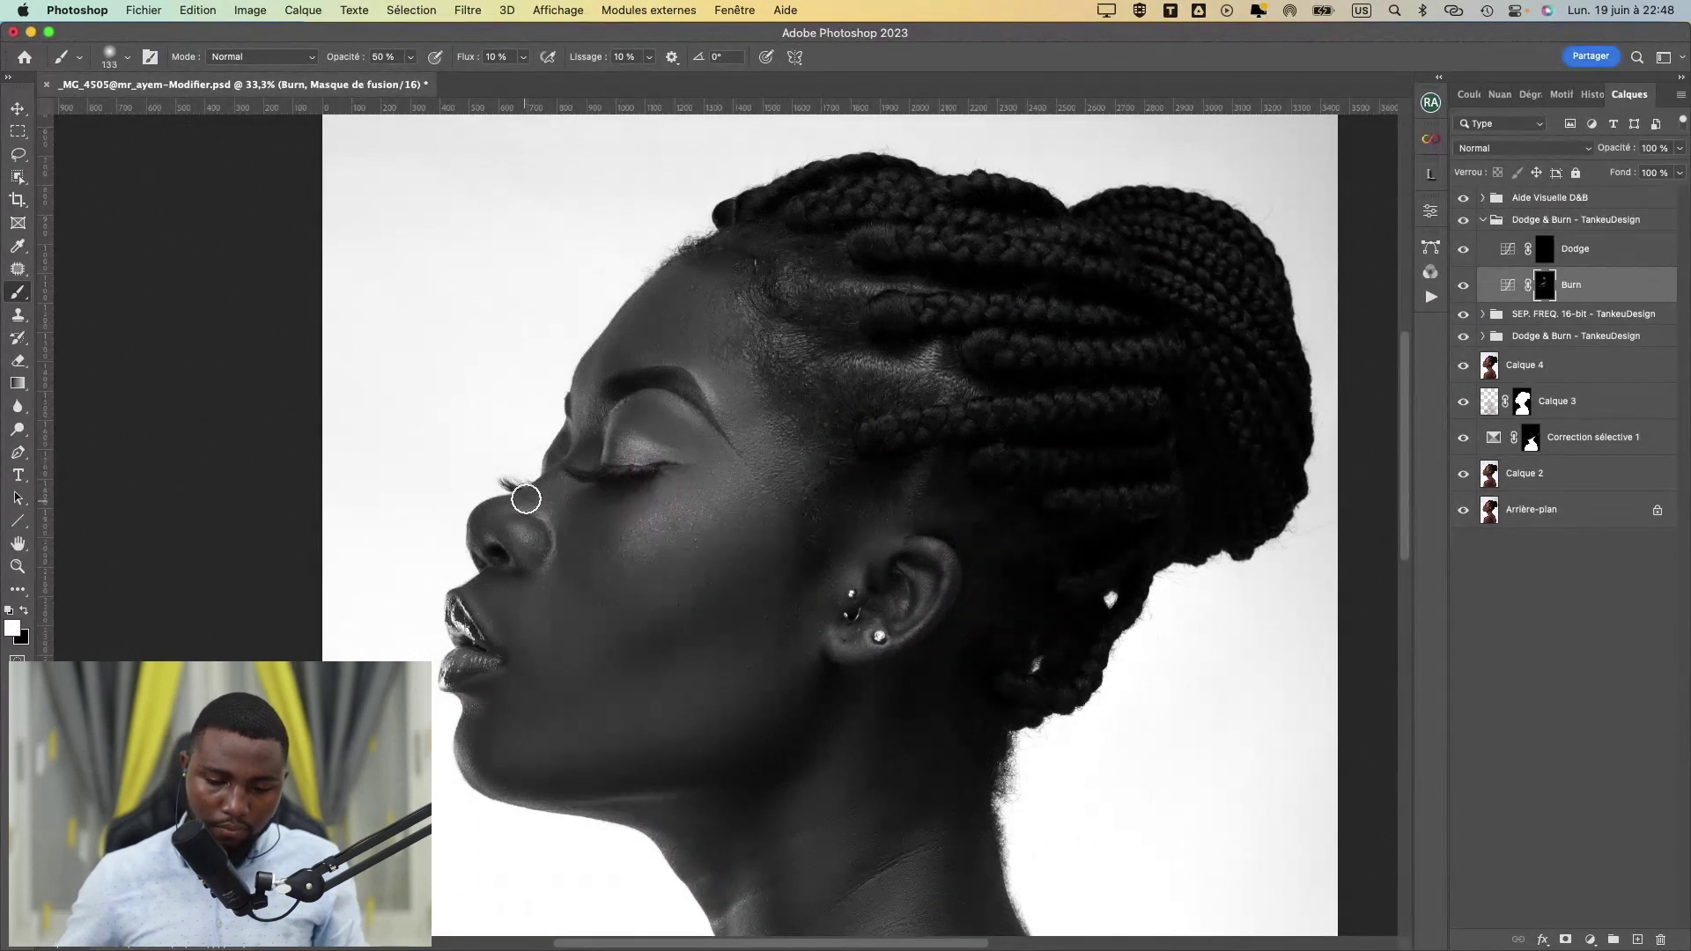
mouse_move(526, 498)
mouse_down()
mouse_move(482, 531)
mouse_move(517, 515)
mouse_move(542, 555)
mouse_move(519, 527)
mouse_up()
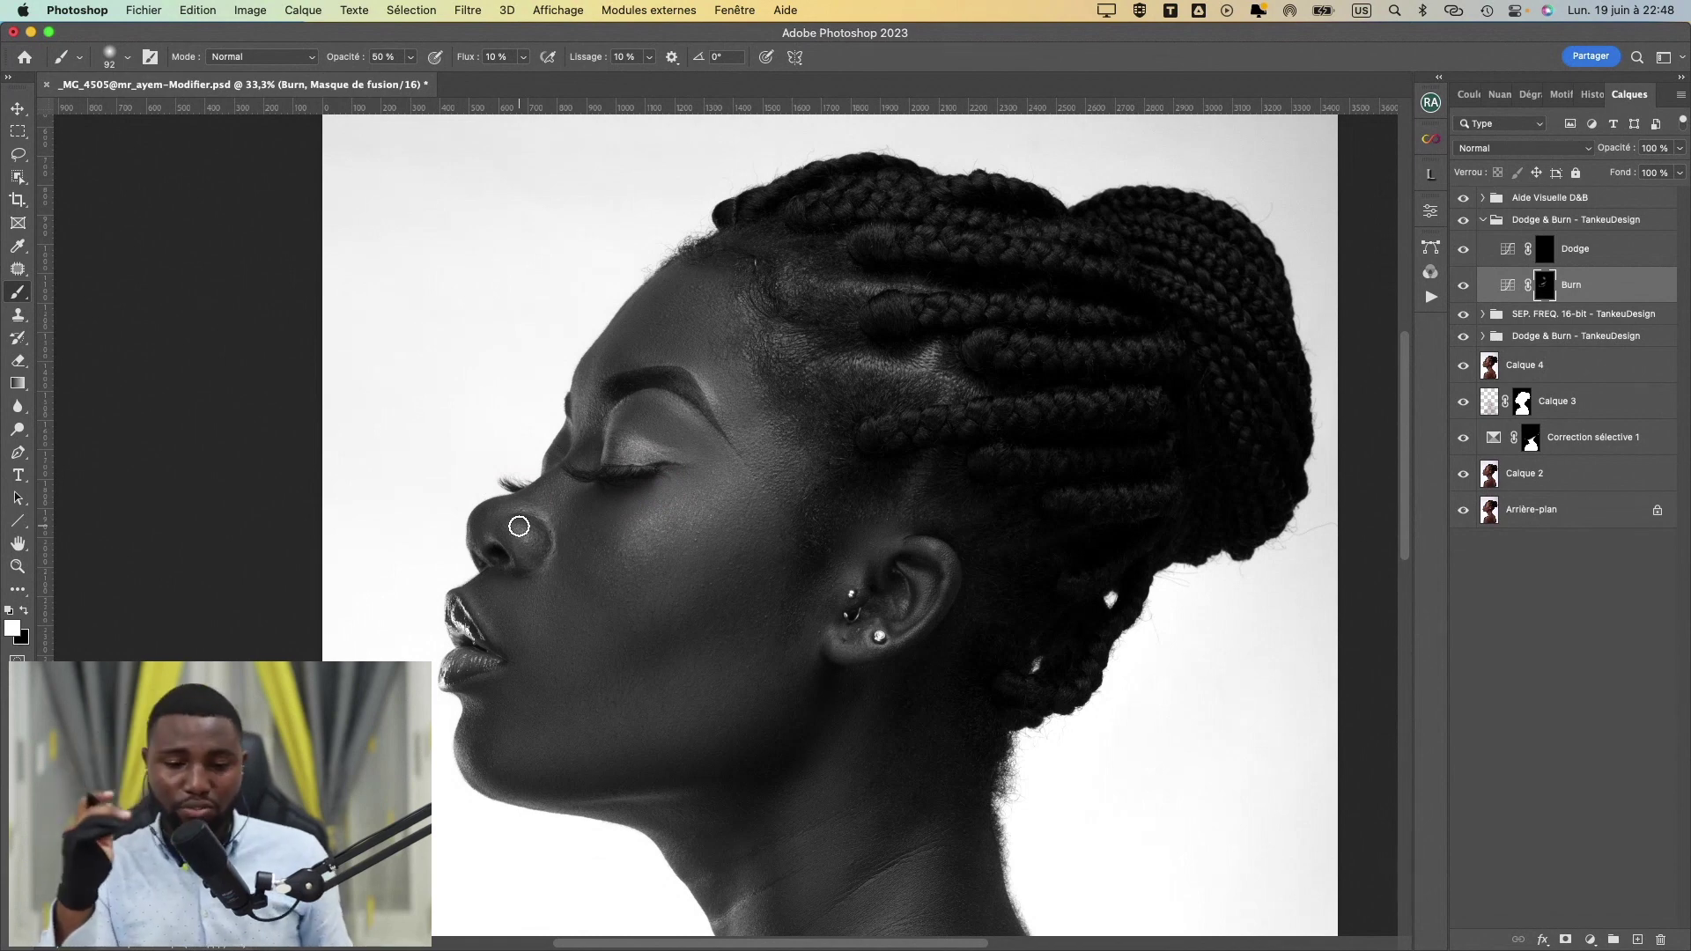
mouse_move(710, 555)
mouse_down()
mouse_move(667, 652)
mouse_move(736, 581)
mouse_move(751, 623)
mouse_move(694, 658)
mouse_up()
drag(622, 510, 602, 513)
mouse_move(585, 590)
mouse_down()
mouse_move(570, 585)
mouse_move(642, 572)
mouse_up()
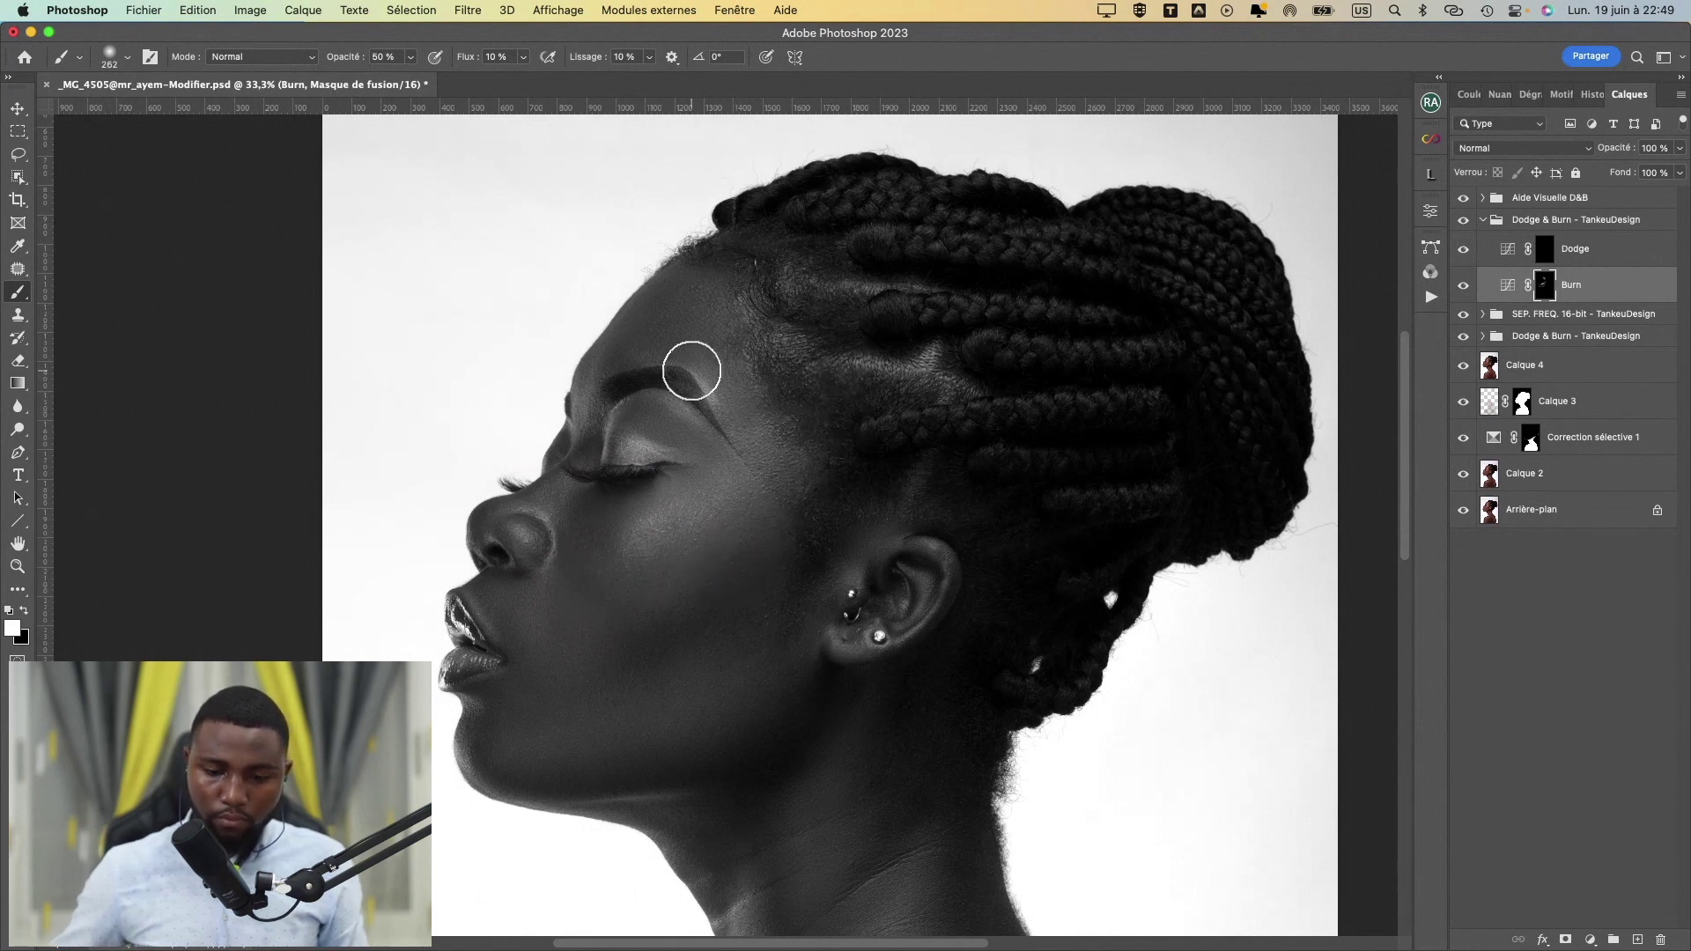
- Deepen the shadows around the outer eye, eyebrow, eyelid crease and nose bridge on the Burn mask with a smaller brush
mouse_move(689, 404)
mouse_down()
mouse_move(650, 418)
mouse_move(679, 411)
mouse_move(682, 434)
mouse_move(597, 471)
mouse_move(687, 472)
mouse_up()
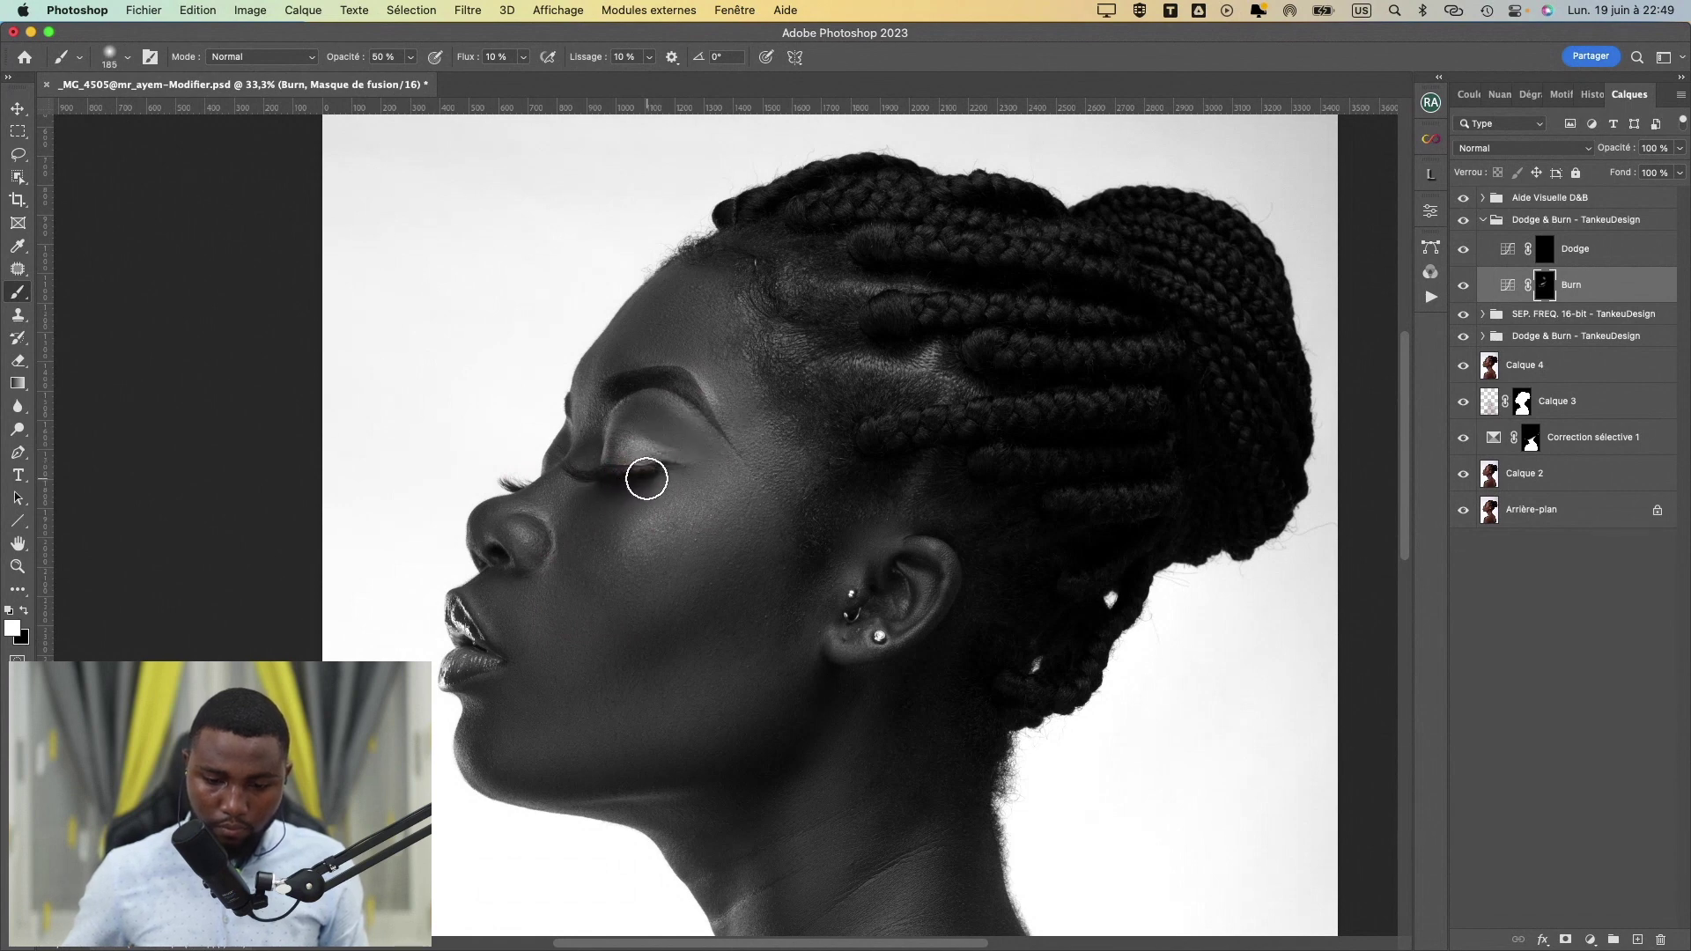
drag(642, 385, 603, 385)
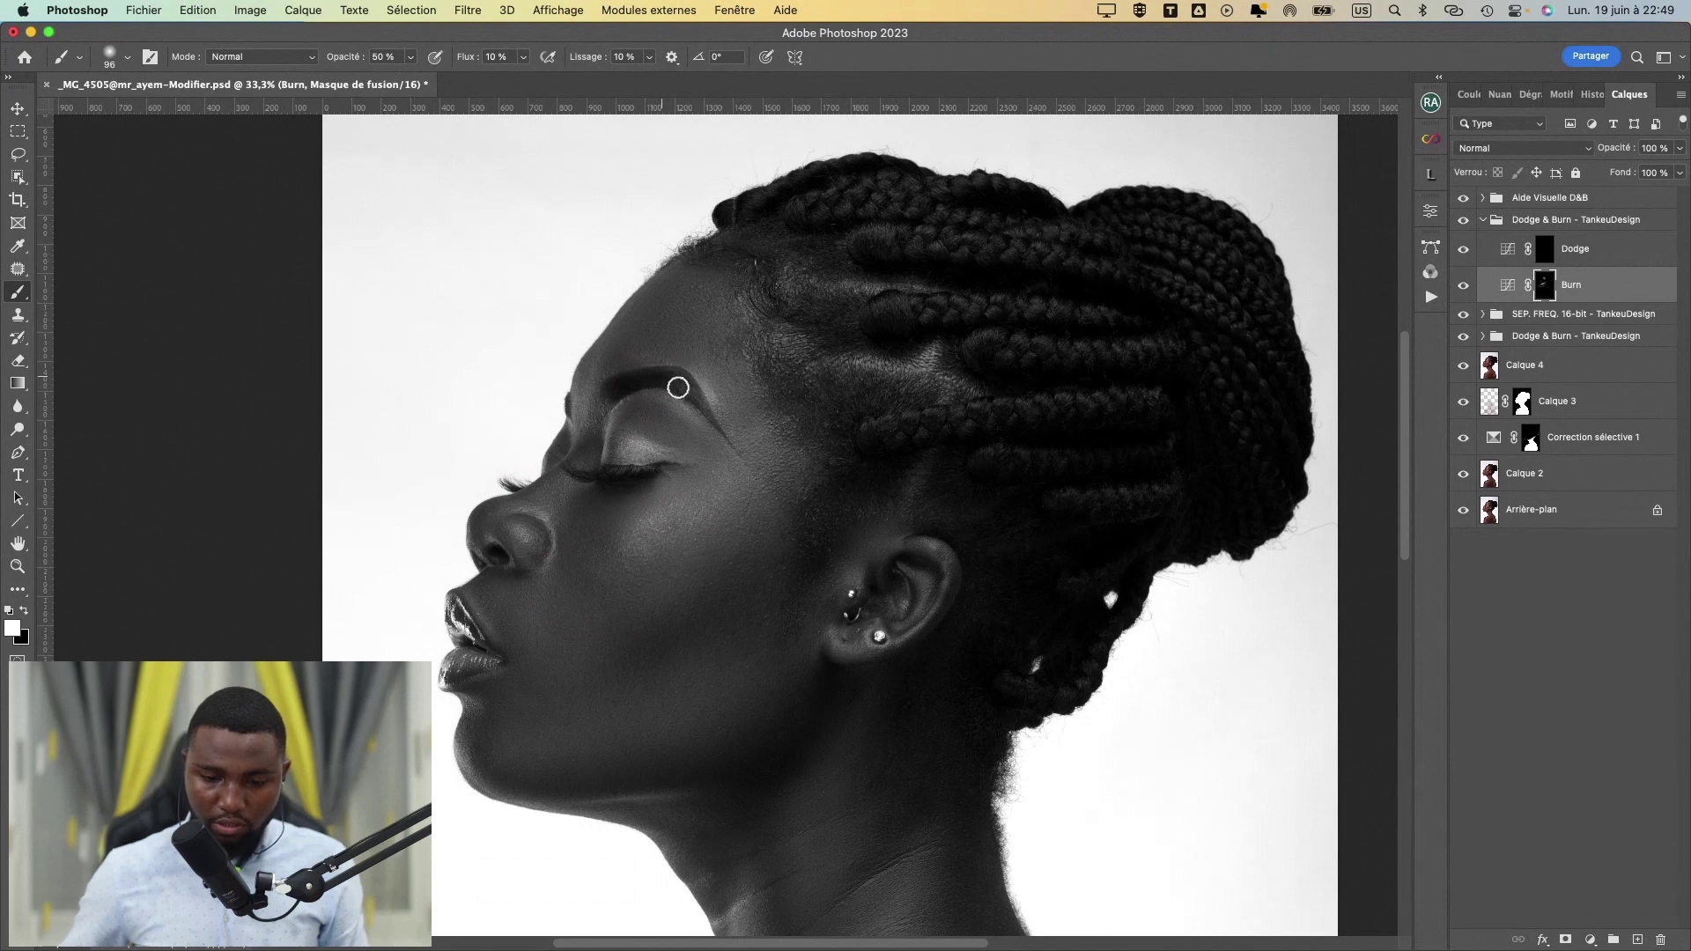
drag(645, 389, 674, 390)
mouse_move(588, 424)
mouse_down()
mouse_move(676, 381)
mouse_move(741, 448)
mouse_up()
mouse_move(564, 412)
mouse_down()
mouse_move(567, 444)
mouse_move(536, 482)
mouse_up()
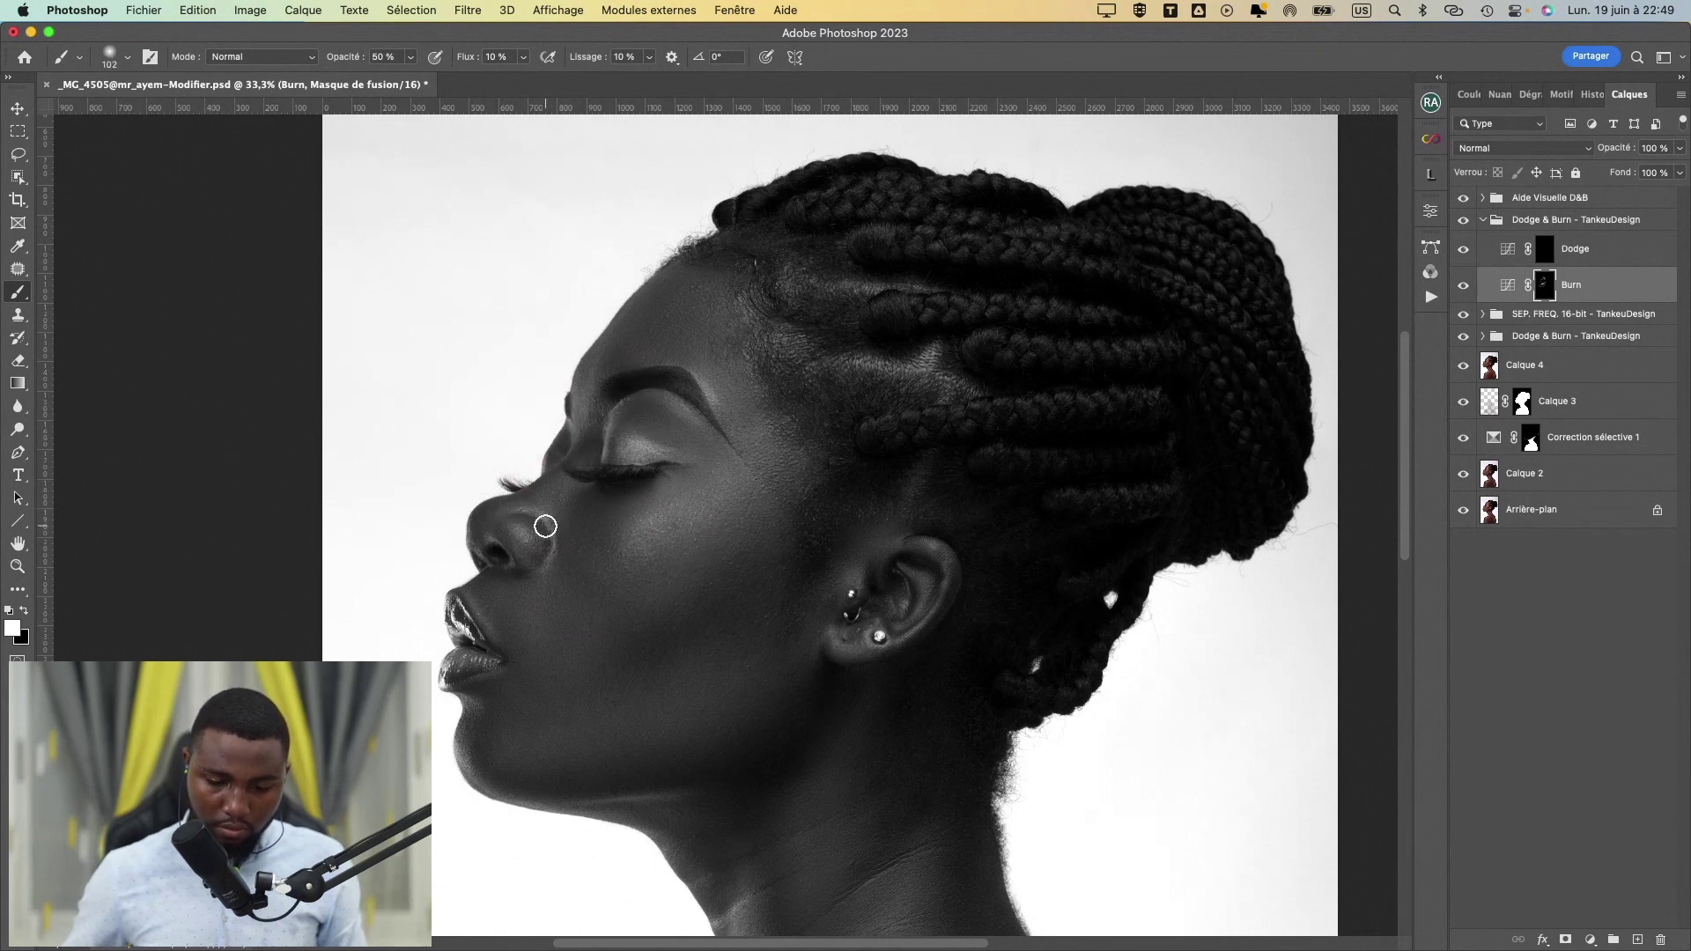
- Burn the shadows beside the nostril, at the corner of the mouth and below the lower lip, enlarging the brush to 176 px
key(bracketright)
key(bracketright)
key(bracketright)
drag(511, 637, 499, 638)
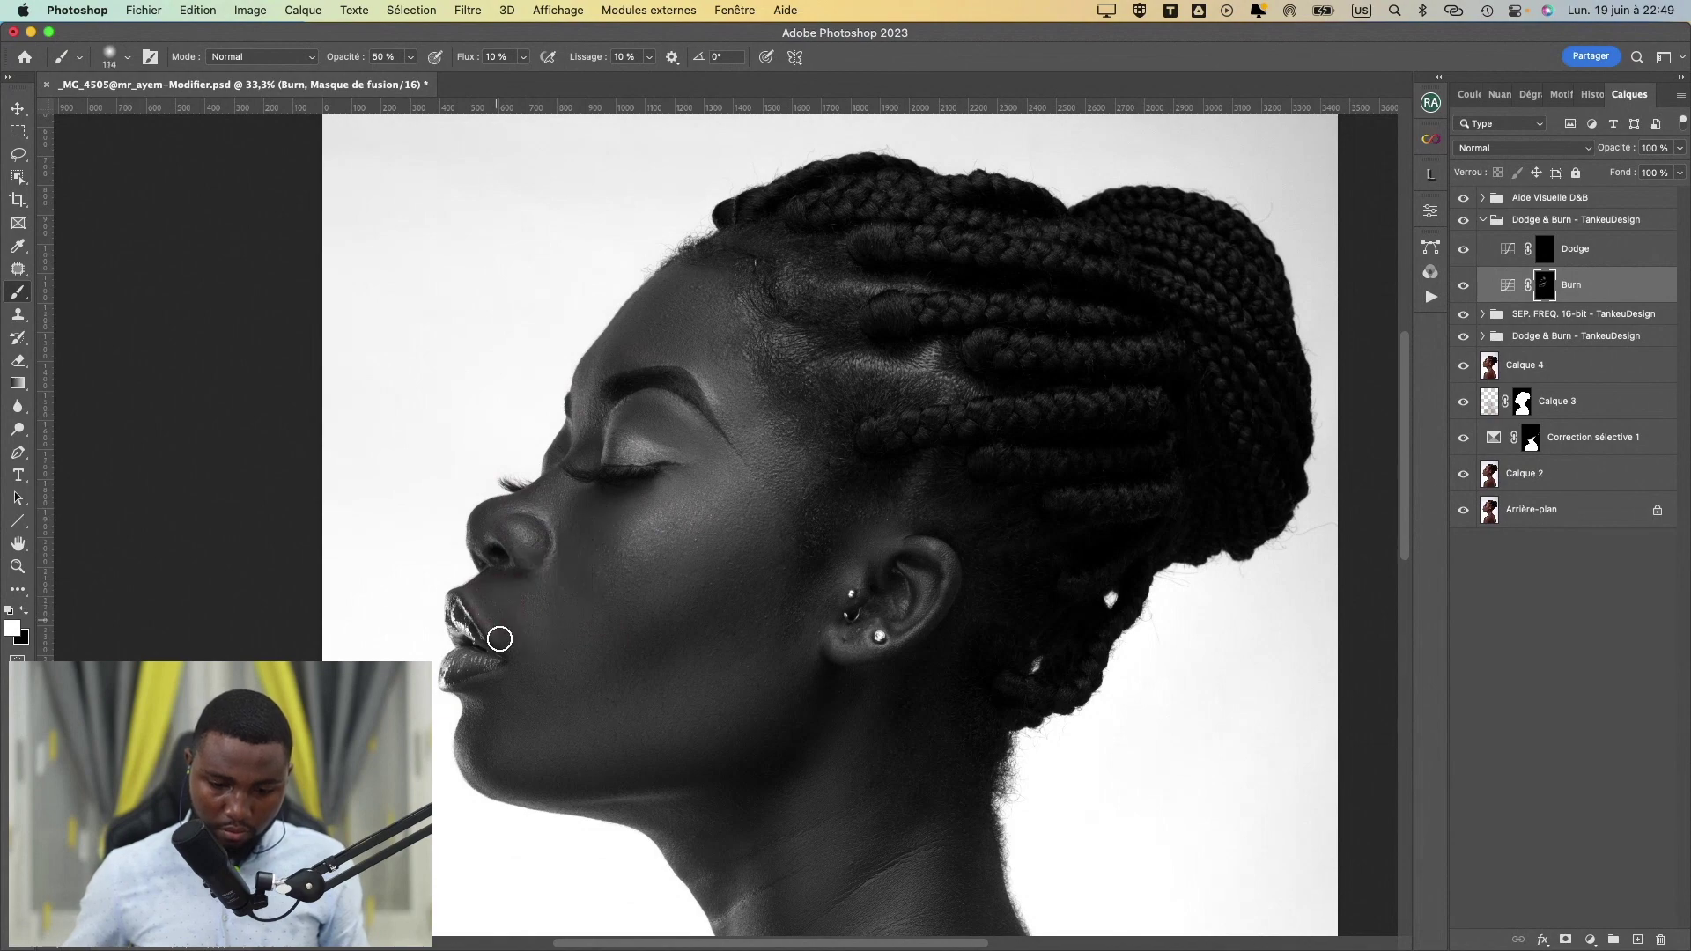
key(bracketright)
key(bracketright)
key(bracketright)
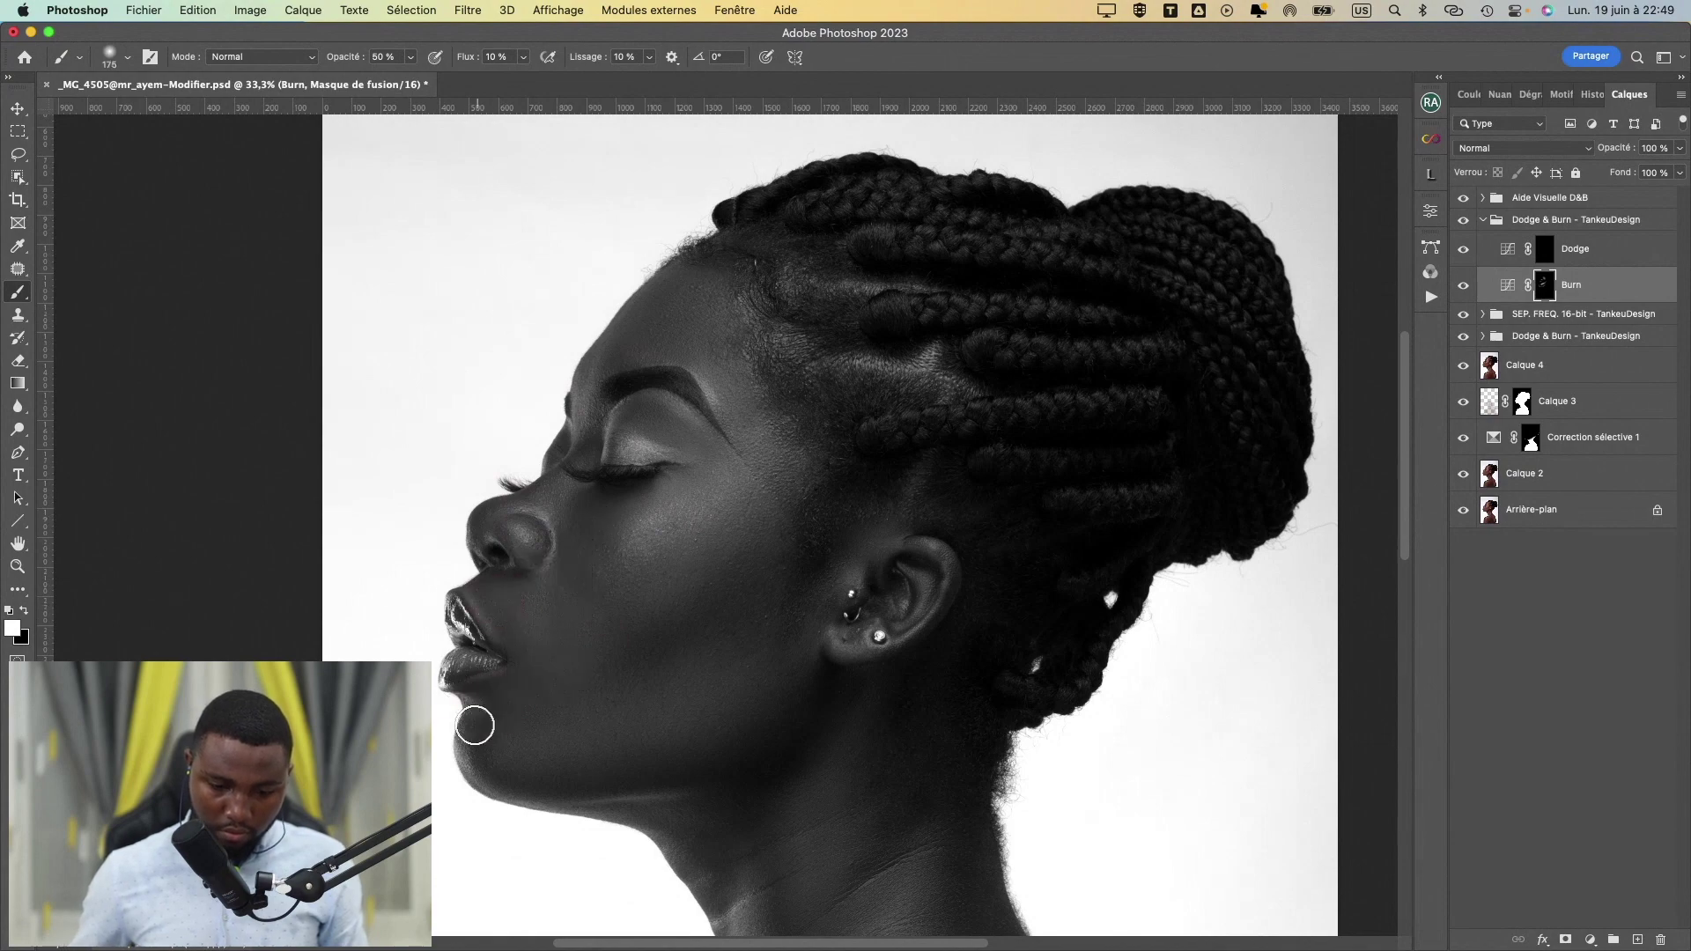
drag(695, 717, 682, 616)
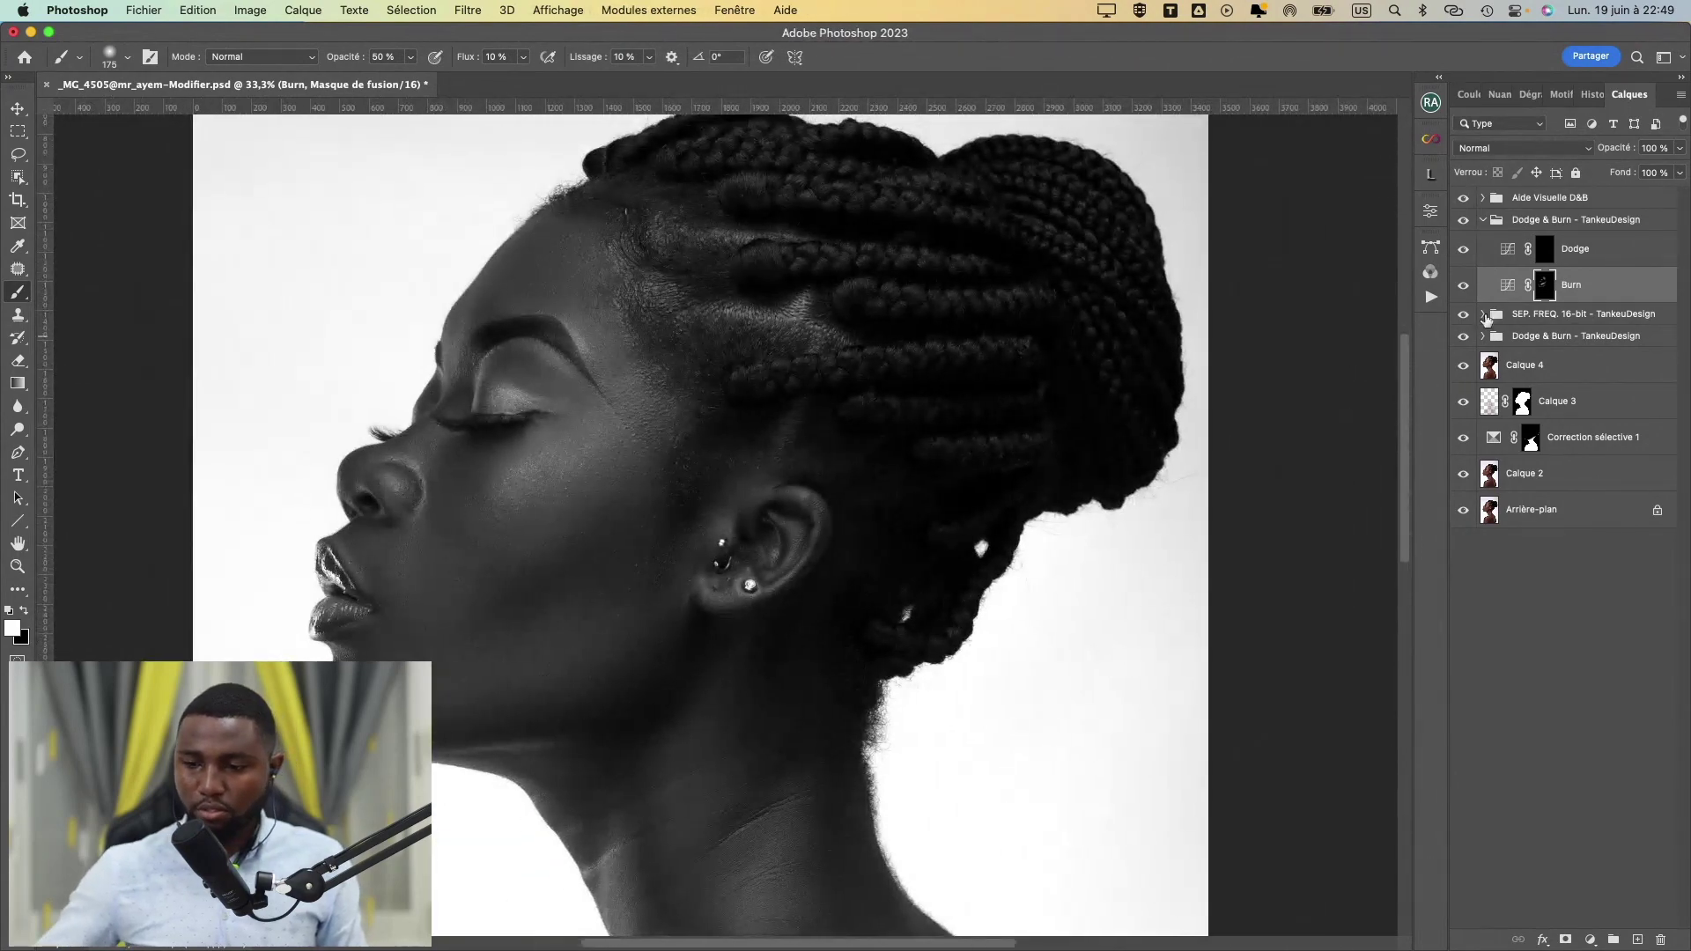
- Switch to the Dodge layer's mask and paint the cheekbone highlight in white
click(1548, 253)
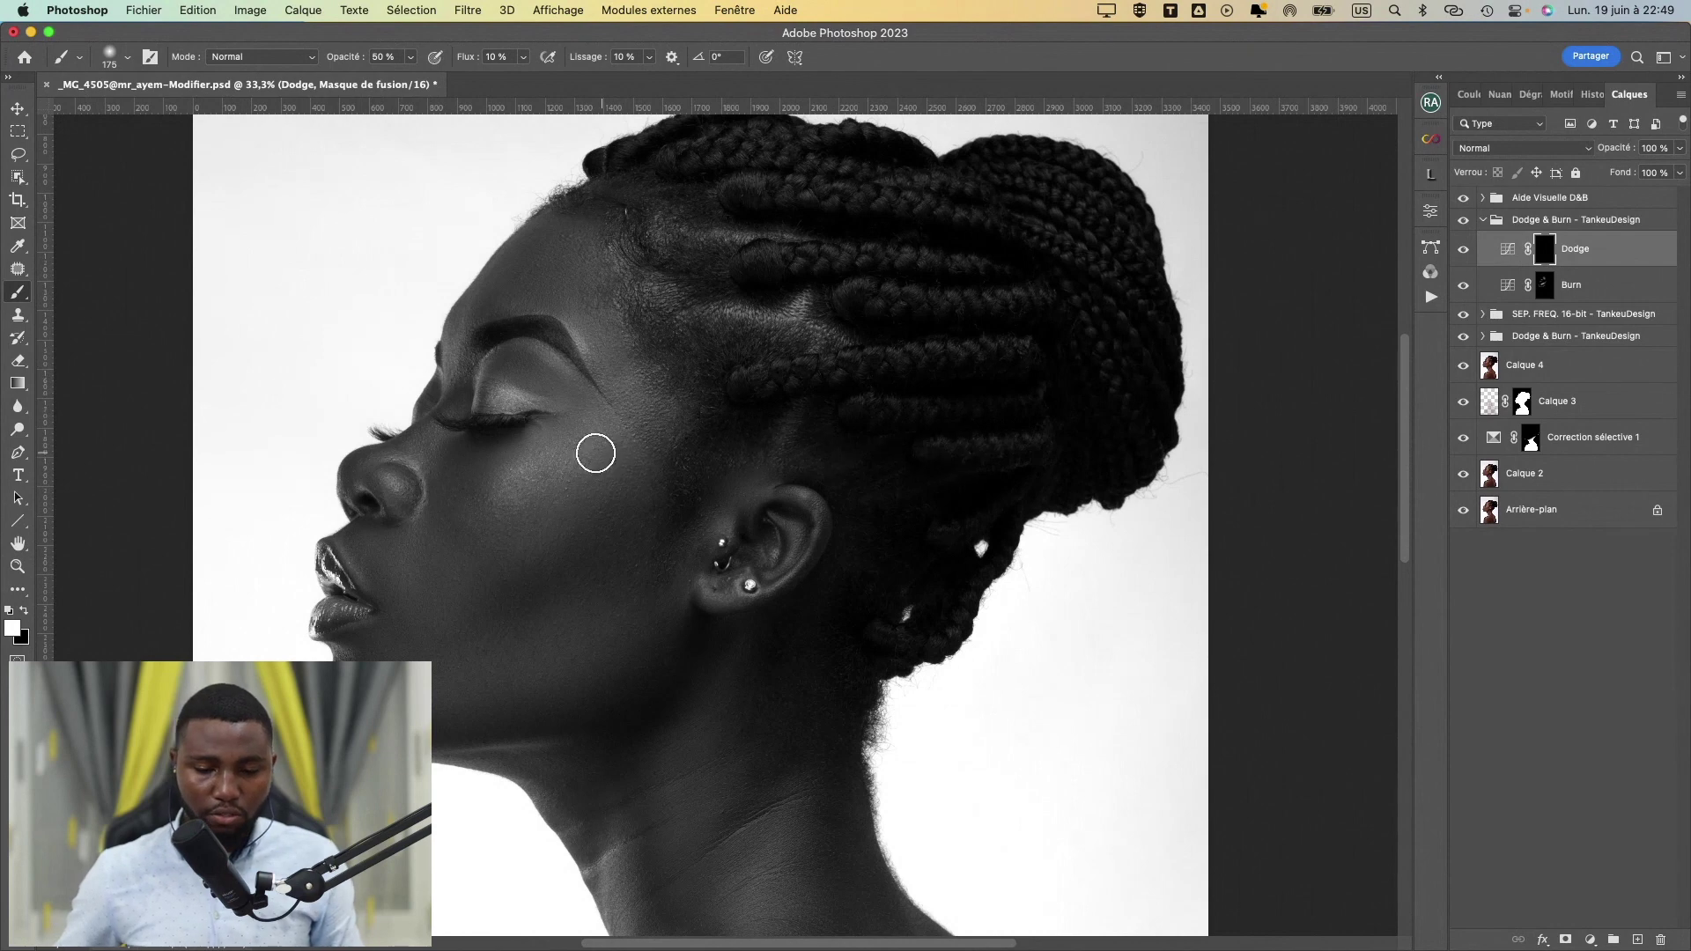
mouse_move(566, 474)
mouse_down()
mouse_move(657, 480)
mouse_move(632, 493)
mouse_move(651, 492)
mouse_up()
mouse_move(661, 485)
mouse_down()
mouse_move(691, 458)
mouse_move(591, 528)
mouse_move(665, 492)
mouse_up()
mouse_move(667, 490)
mouse_down()
mouse_move(616, 499)
mouse_move(662, 493)
mouse_up()
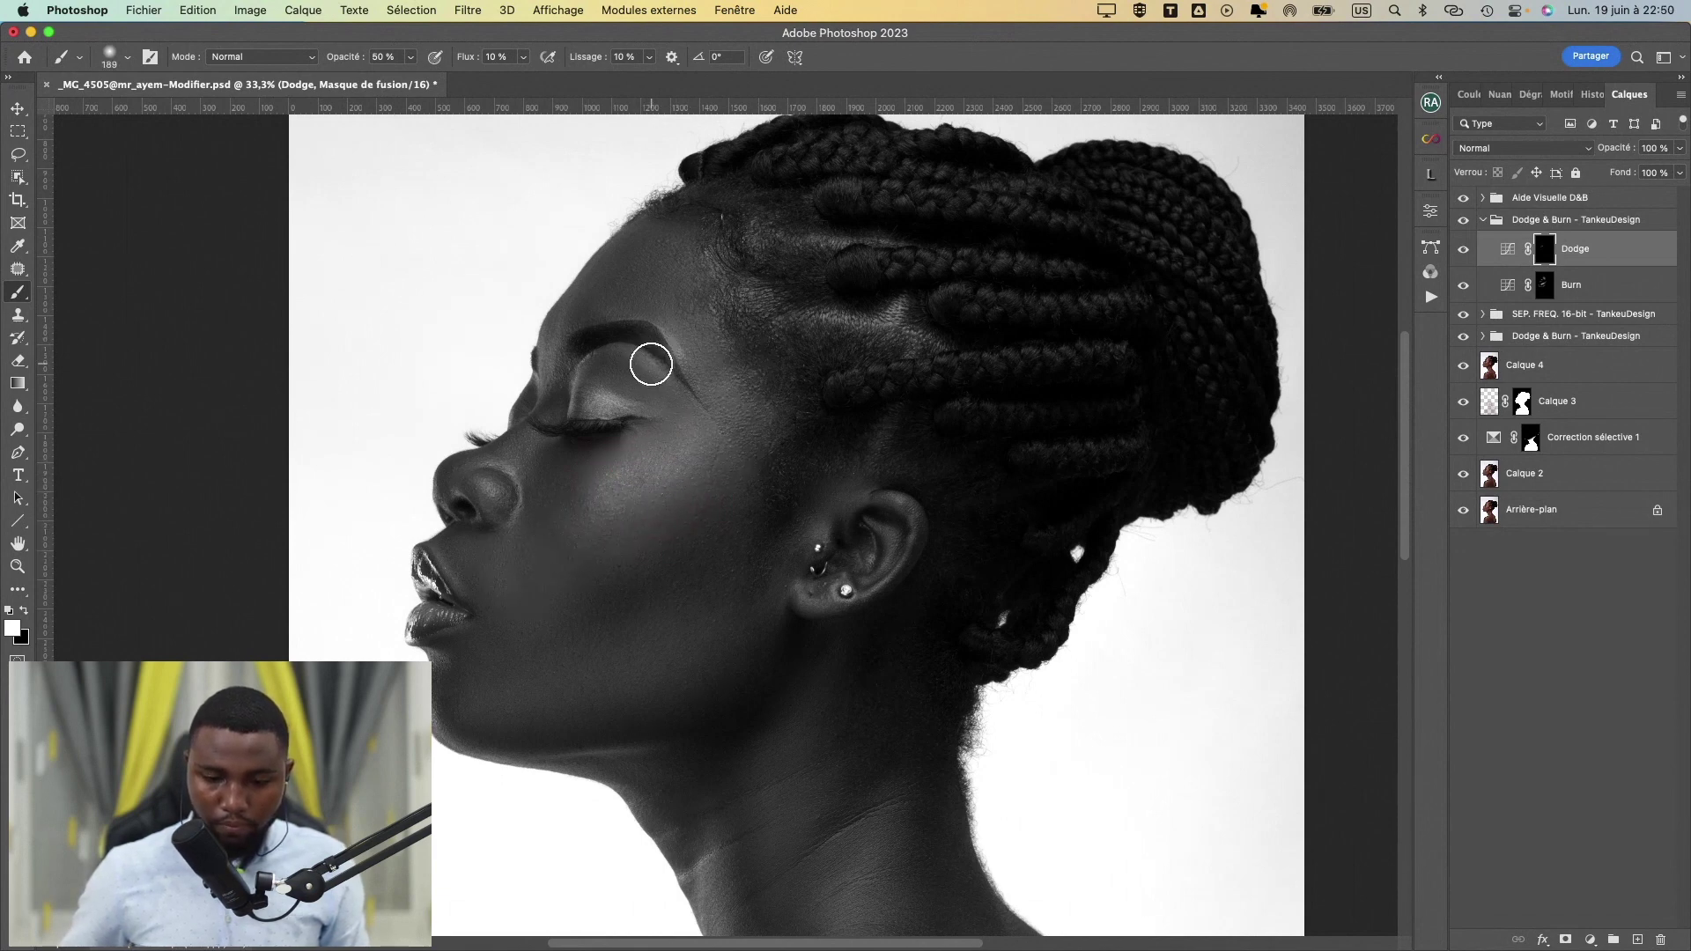
- Paint the Dodge mask over the brow bone, eyelid, nose, lips and chin to lift their highlights, using smaller brush sizes
drag(651, 364, 635, 350)
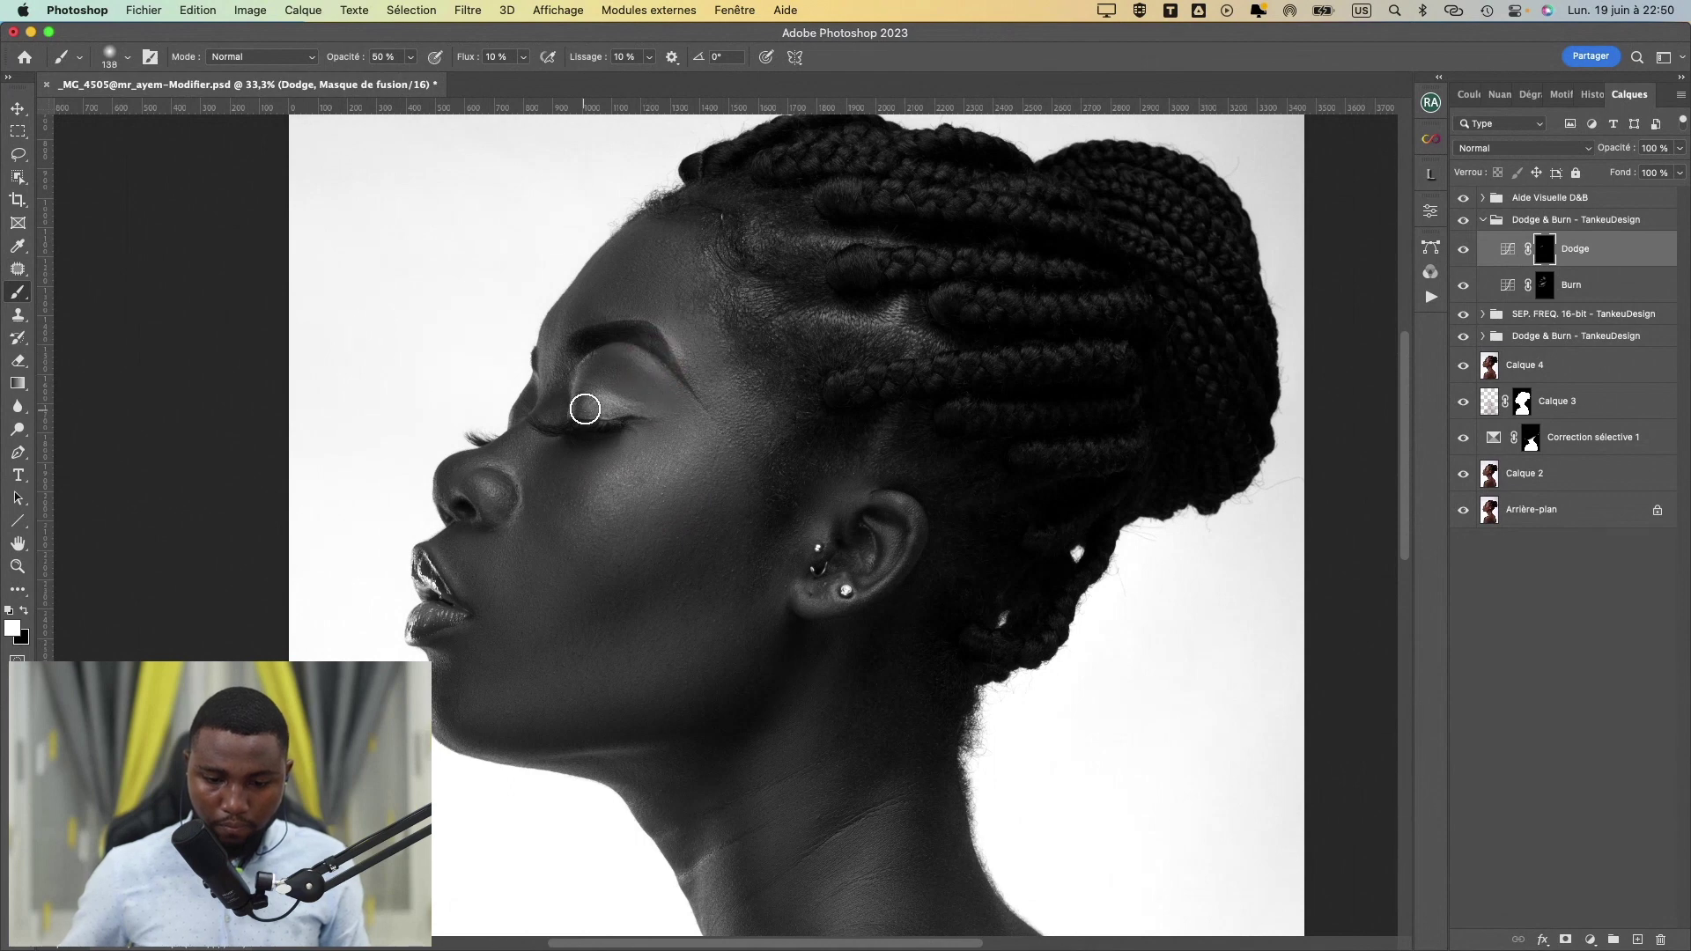
drag(584, 408, 604, 393)
drag(562, 384, 499, 465)
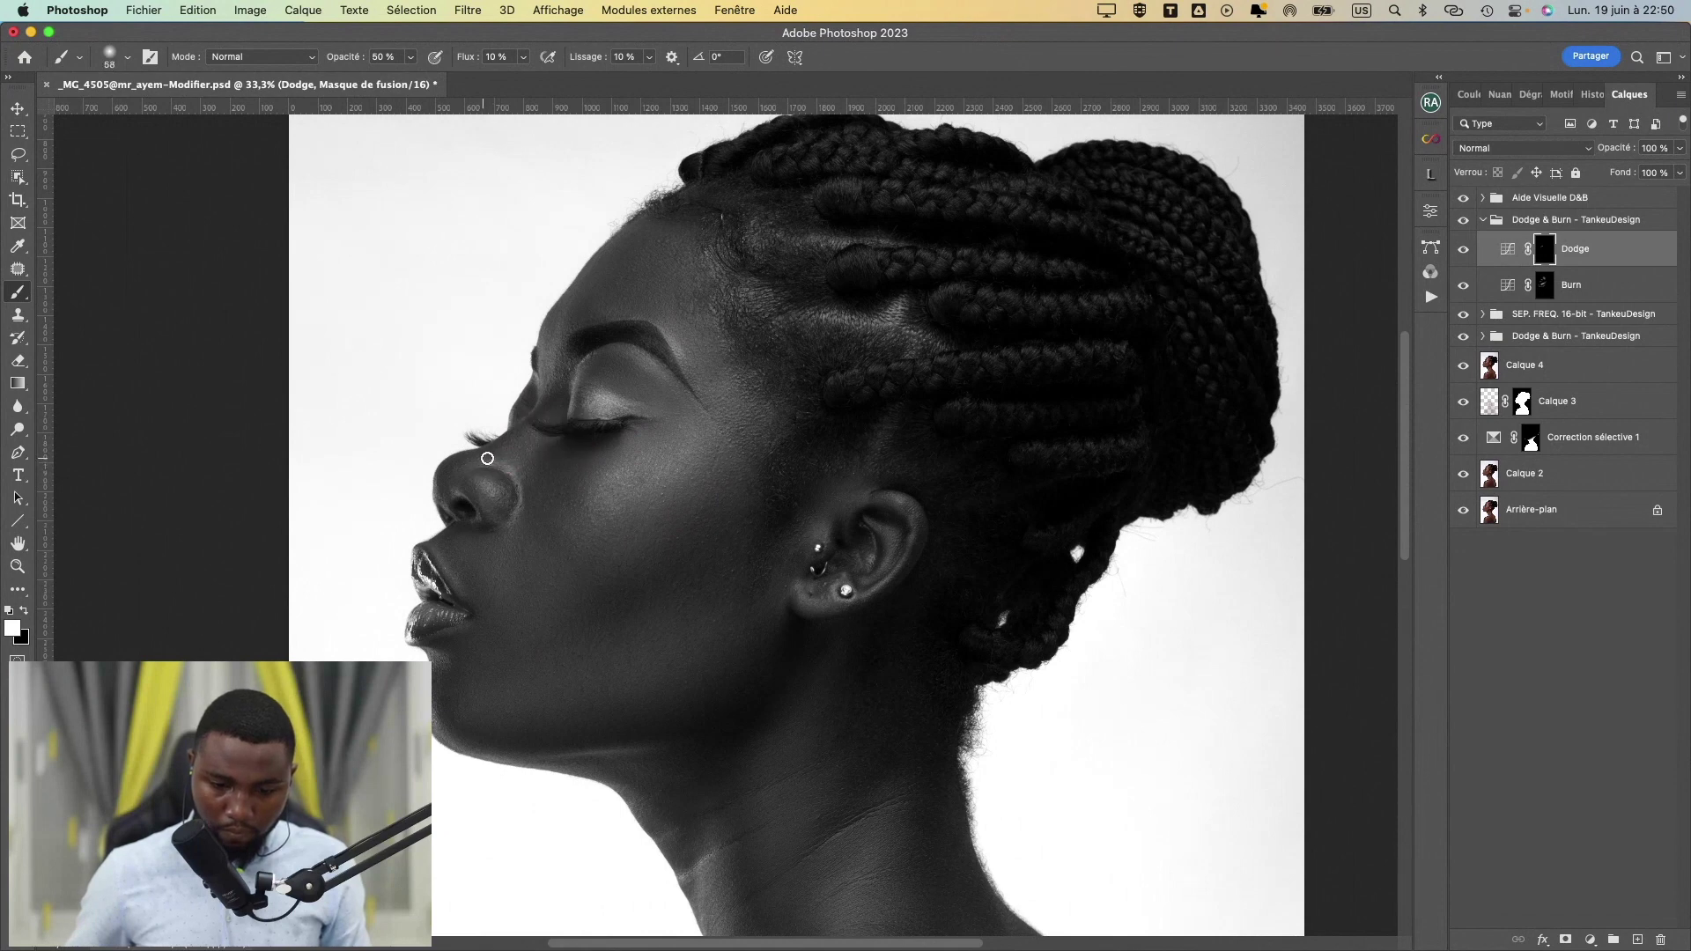
mouse_move(494, 493)
mouse_down()
mouse_move(515, 493)
mouse_move(494, 493)
mouse_up()
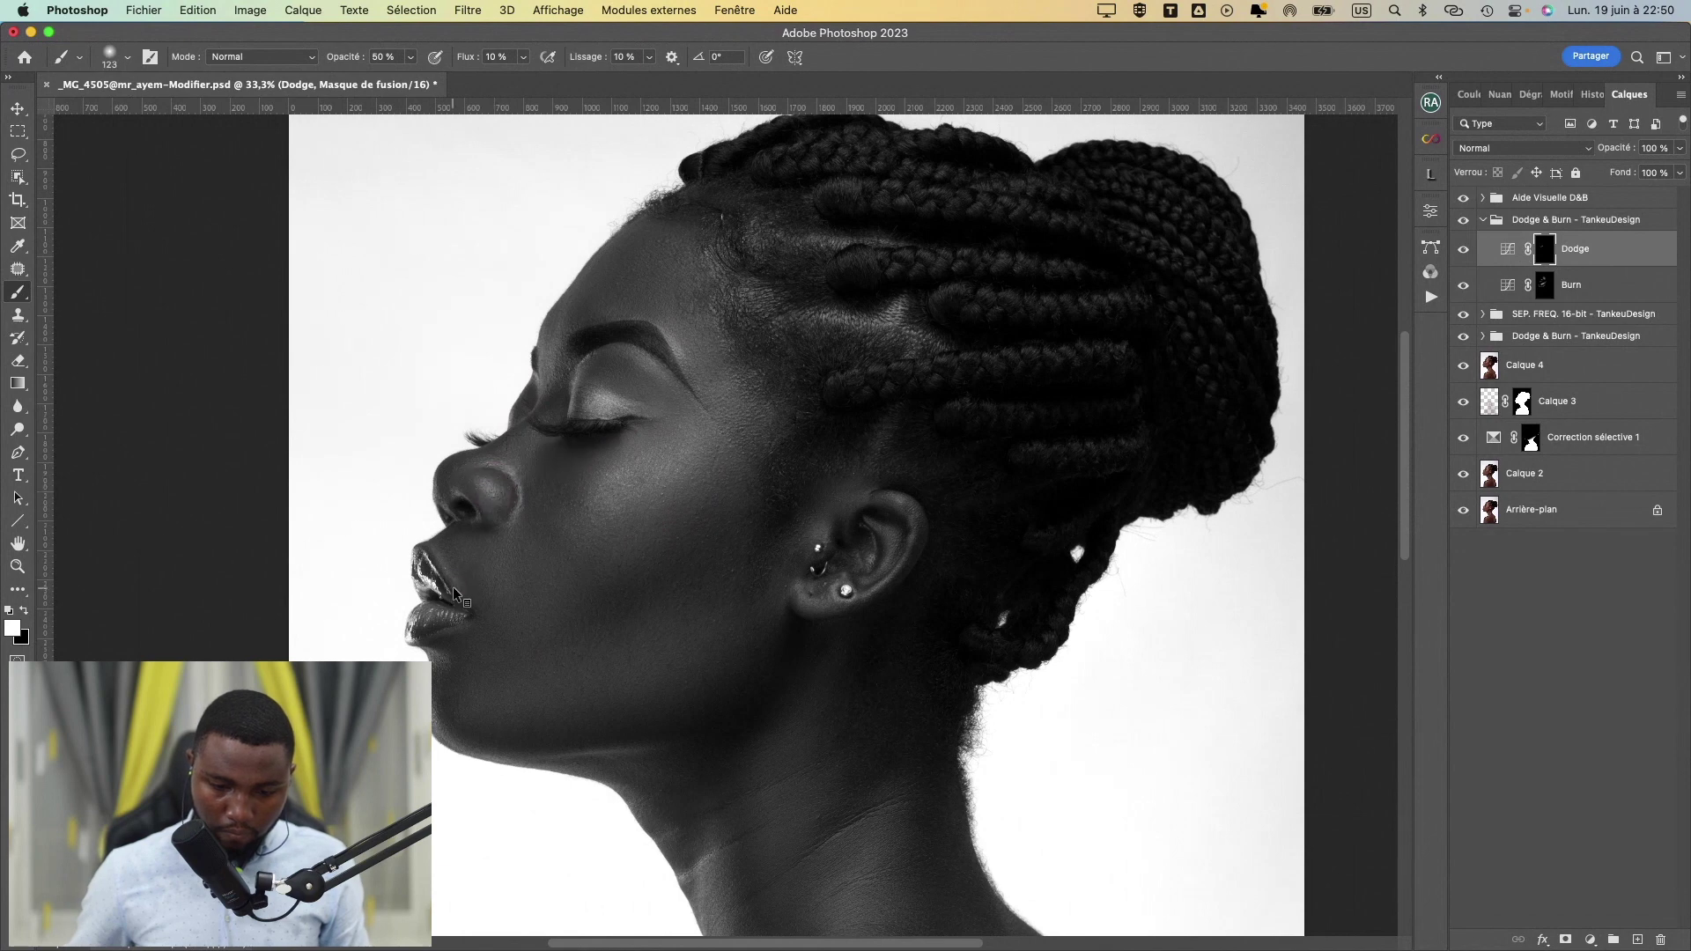
drag(453, 593, 423, 576)
mouse_move(434, 622)
mouse_down()
mouse_move(414, 641)
mouse_move(435, 651)
mouse_move(440, 706)
mouse_up()
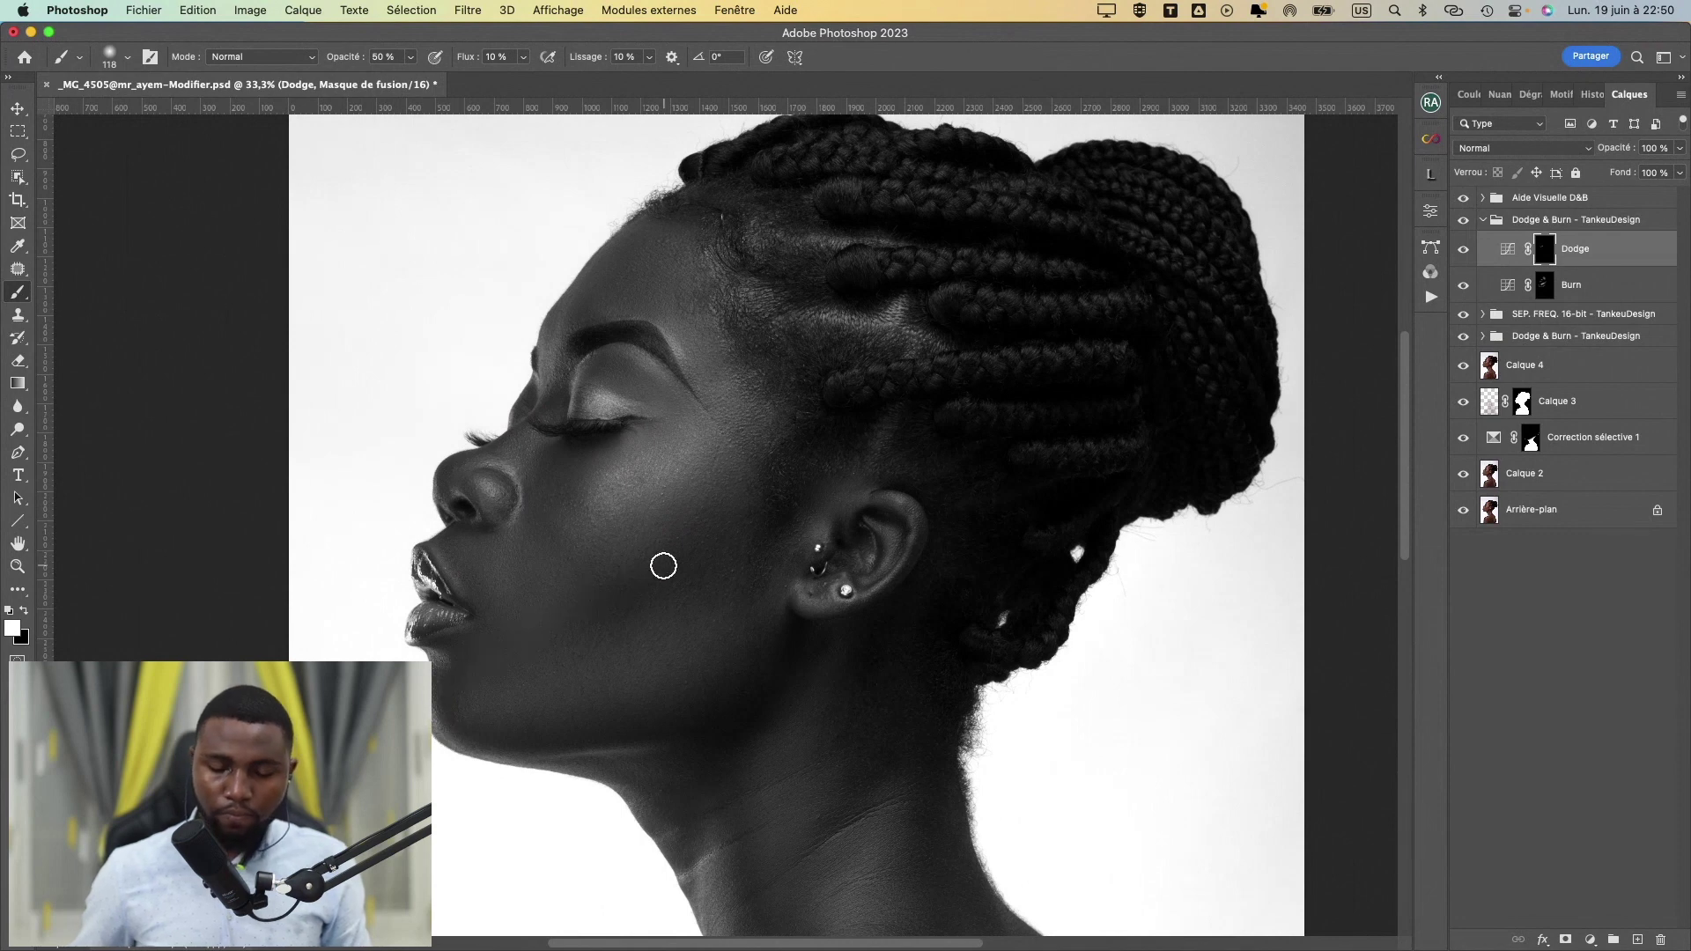
- Hide the Aide Visuelle D&B group and compare the colour portrait with and without the new Dodge & Burn group
click(1462, 199)
click(1463, 222)
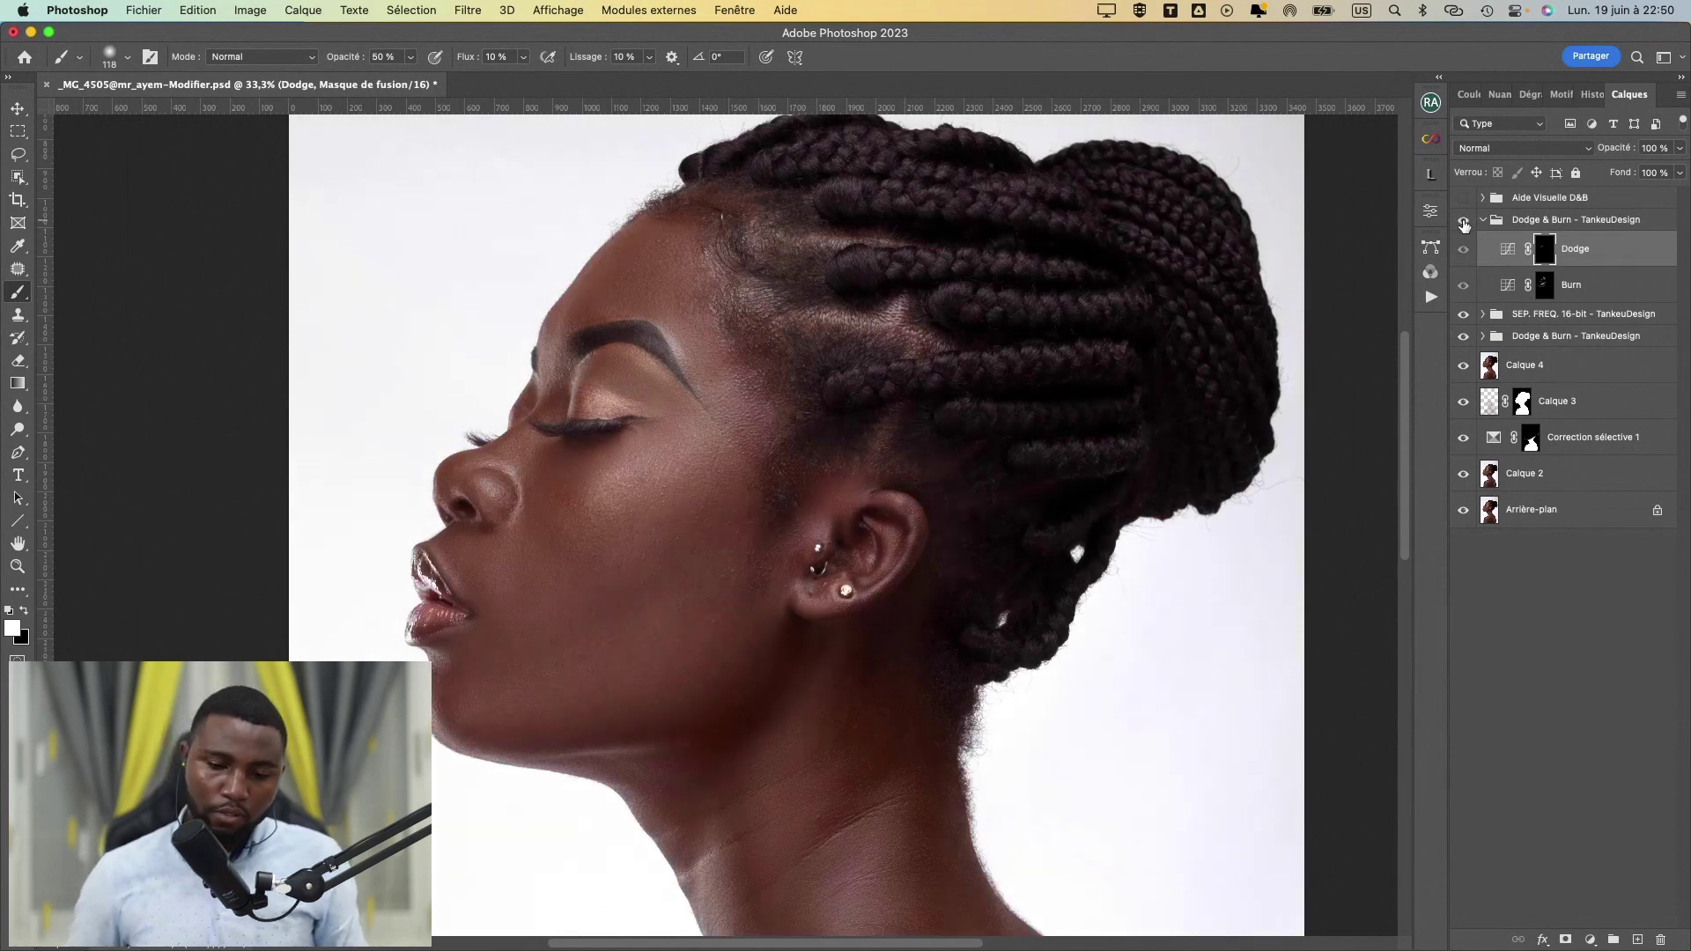
click(1463, 222)
click(1463, 222)
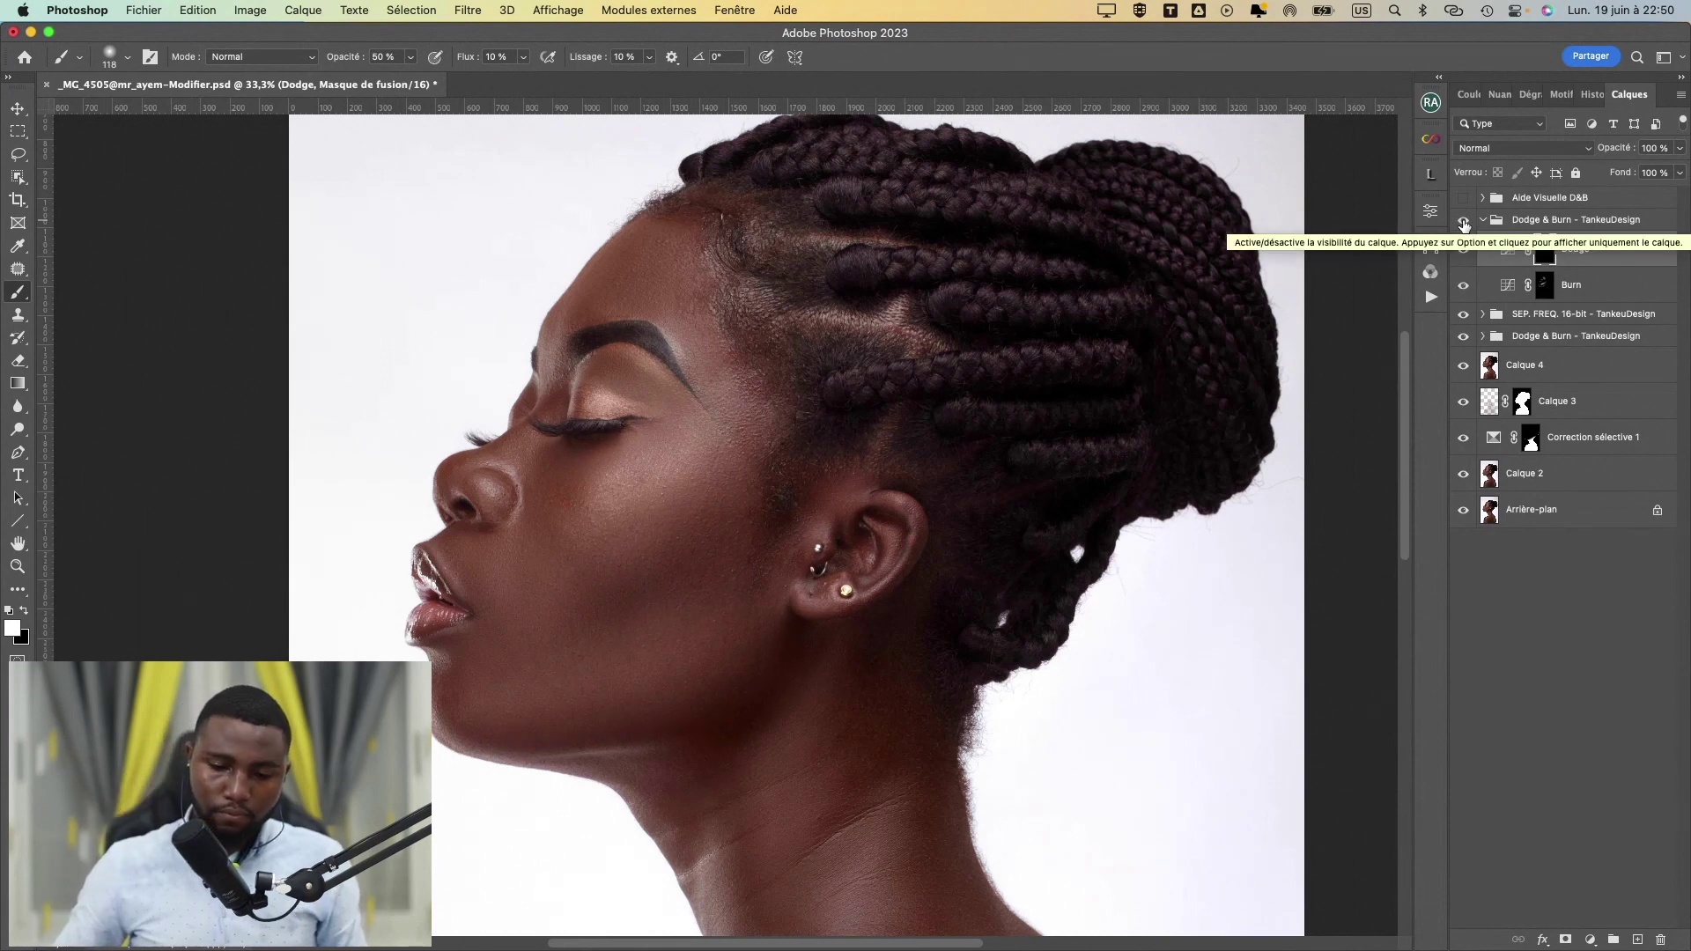
click(1463, 222)
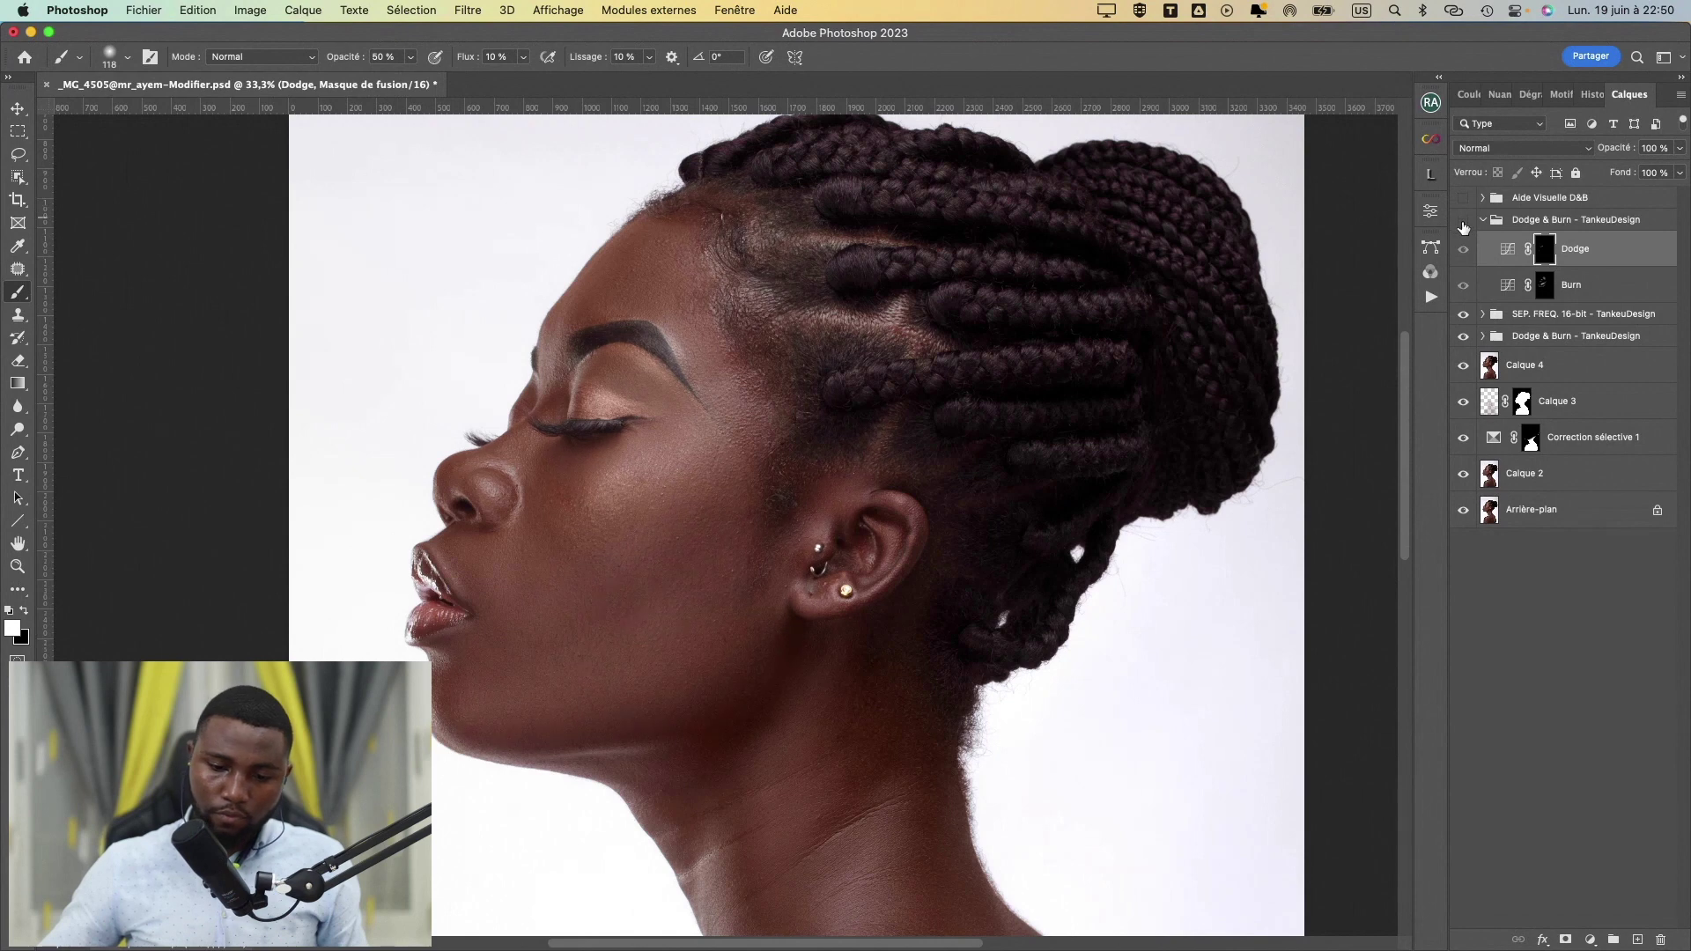
click(1463, 222)
click(1467, 223)
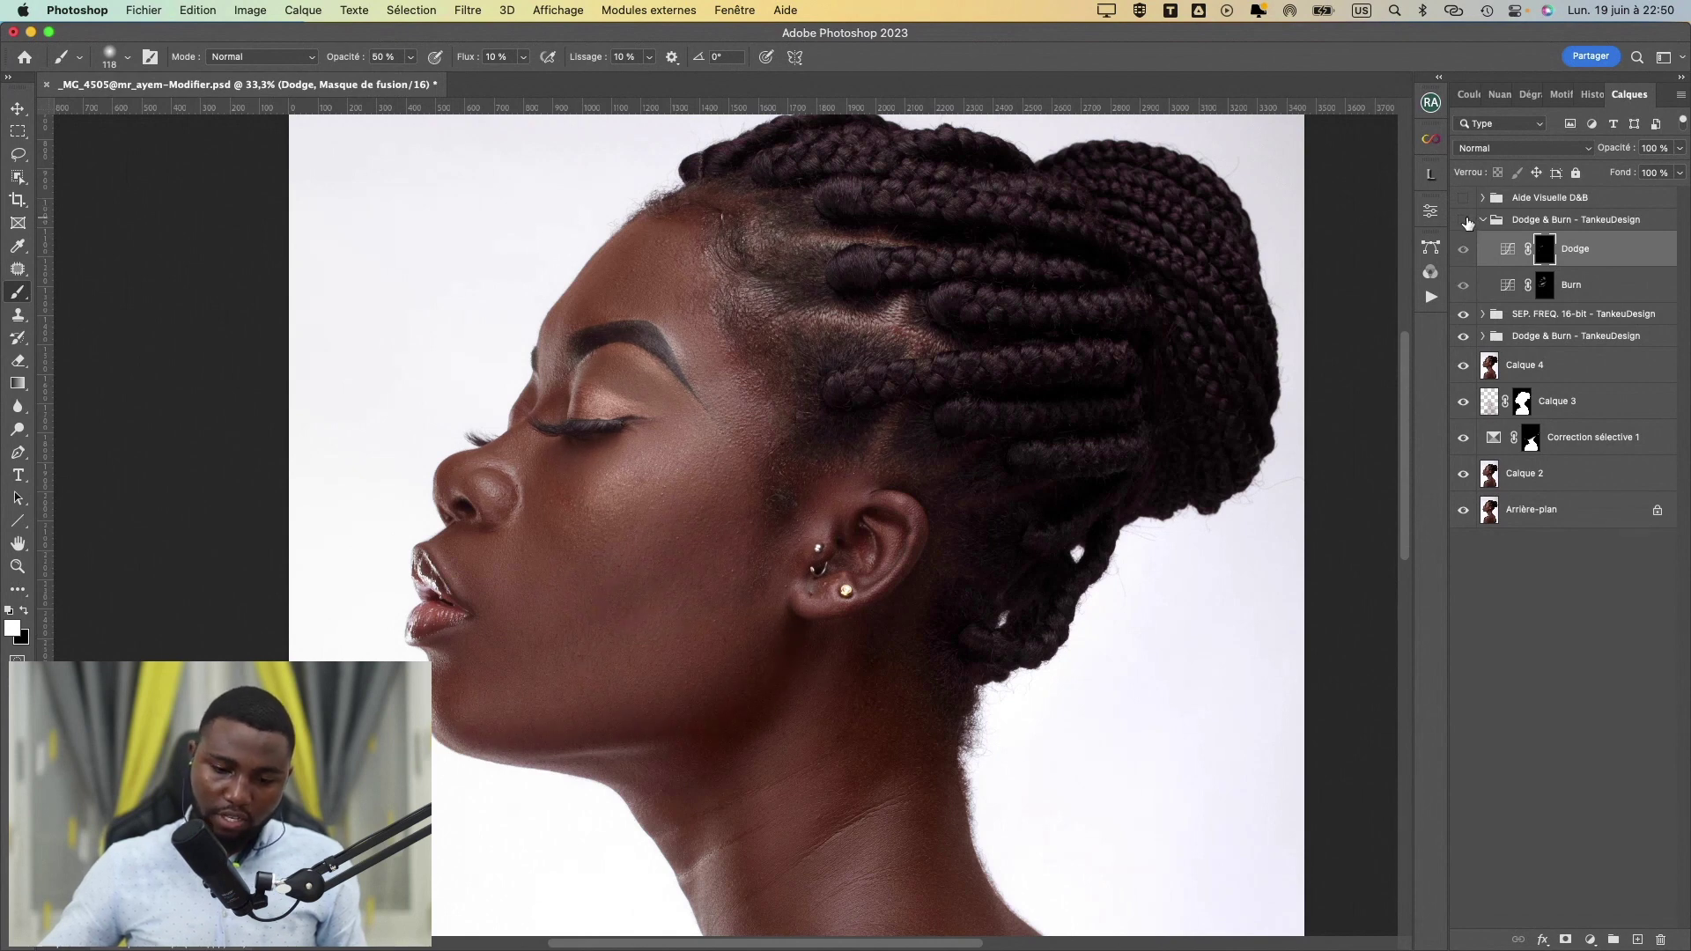
click(1467, 223)
- Return to the Burn layer's mask and enlarge the brush over the cheek hollow to reinforce its shadow
ctrl+alt+drag(750, 514, 768, 515)
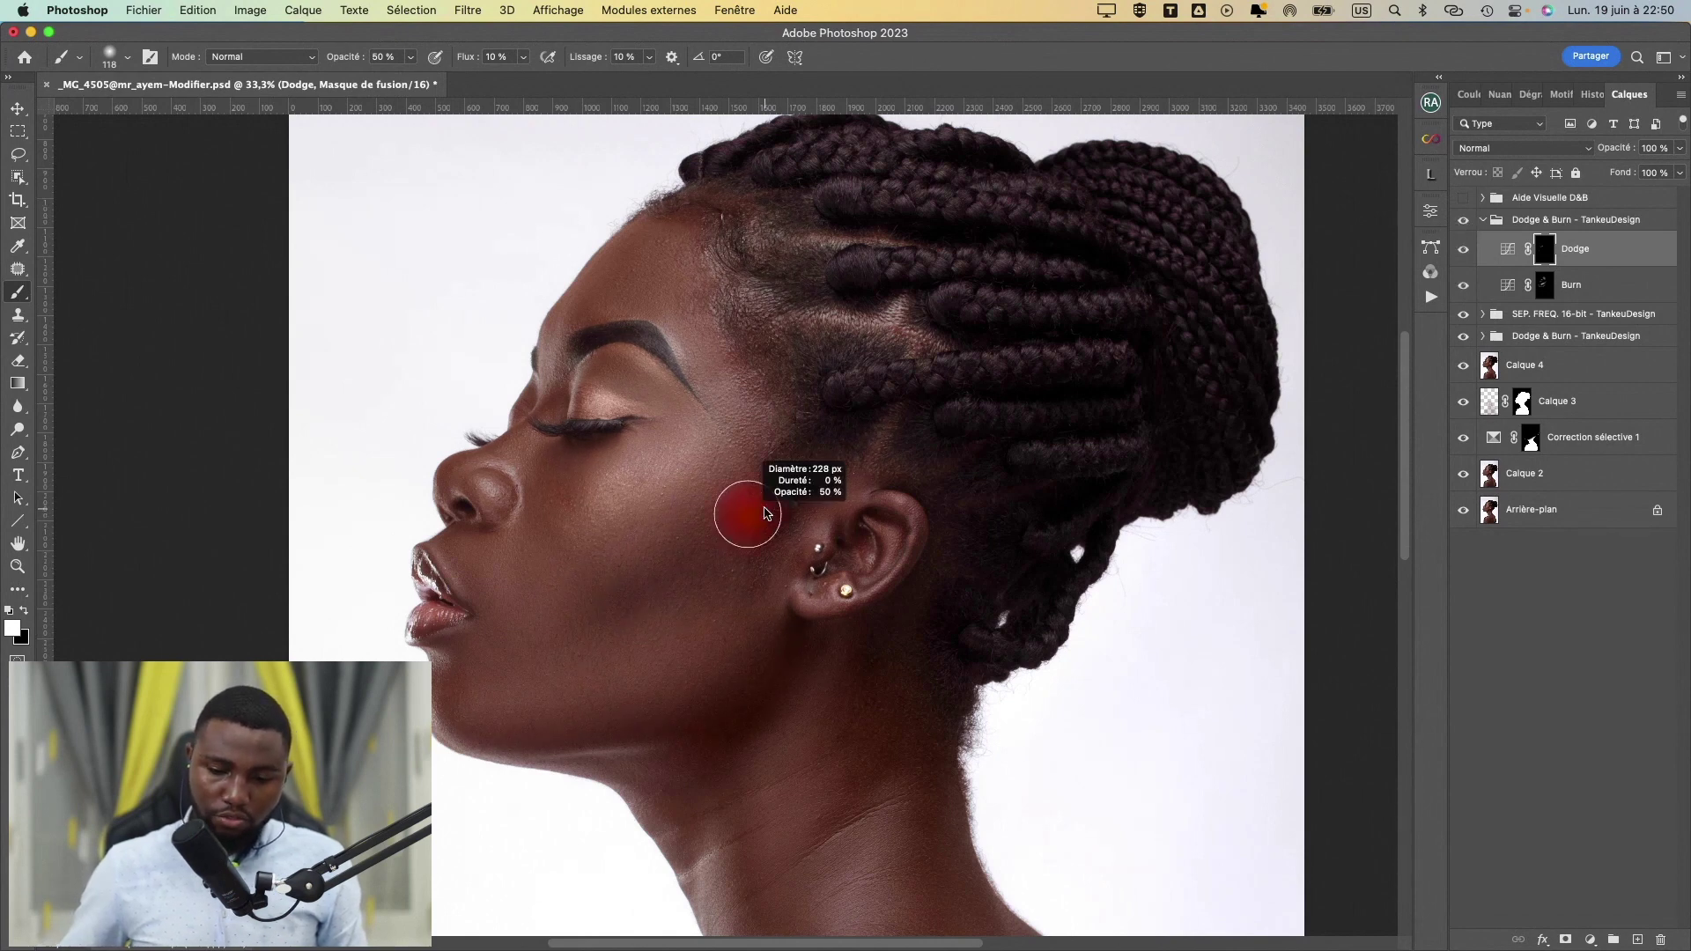
click(1569, 282)
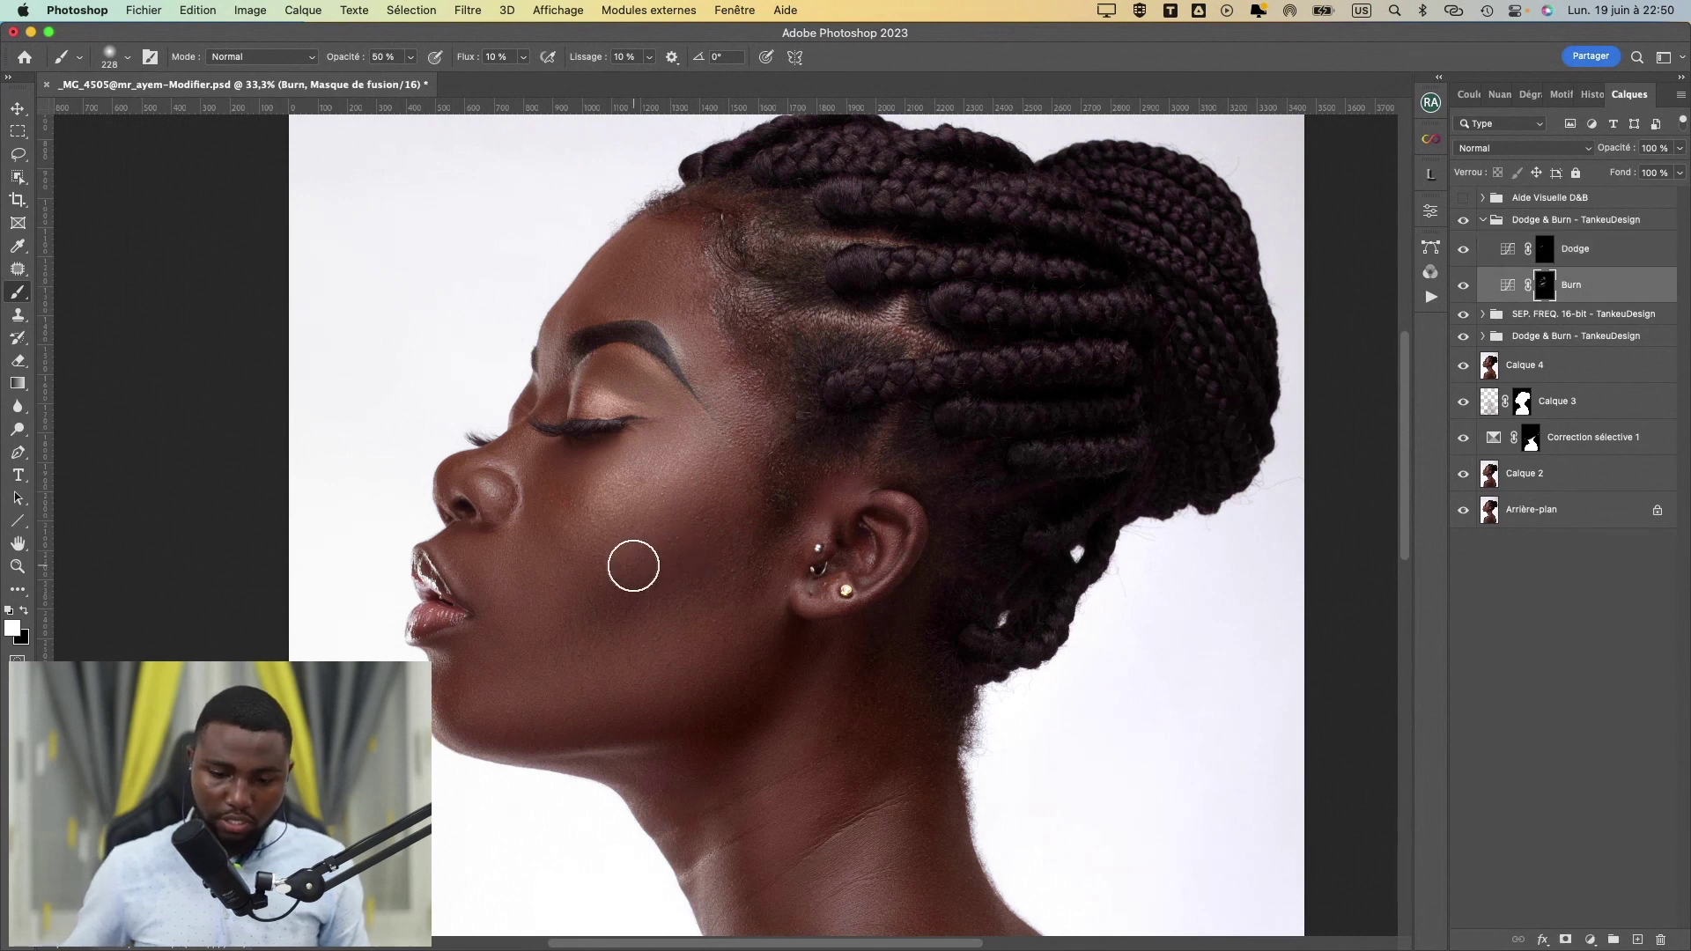
ctrl+alt+drag(631, 566, 674, 556)
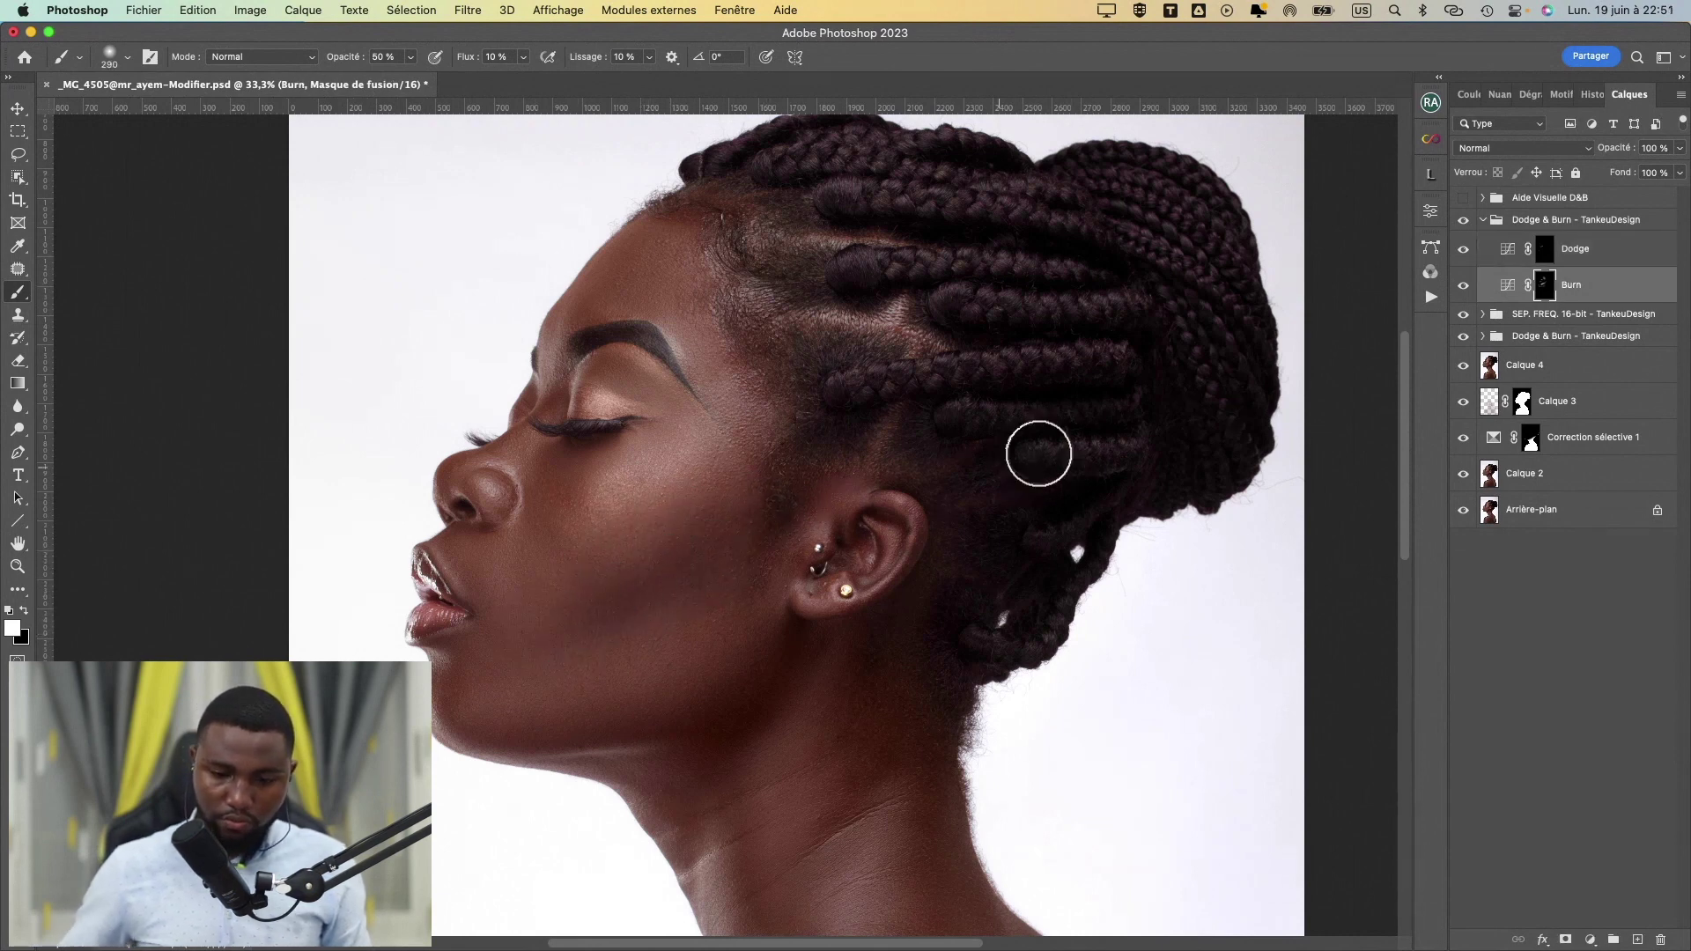
- Select the Dodge layer's mask again and set the brush size to 148 px over the cheek
drag(1543, 275, 1555, 256)
click(1554, 254)
ctrl+alt+drag(570, 544, 548, 531)
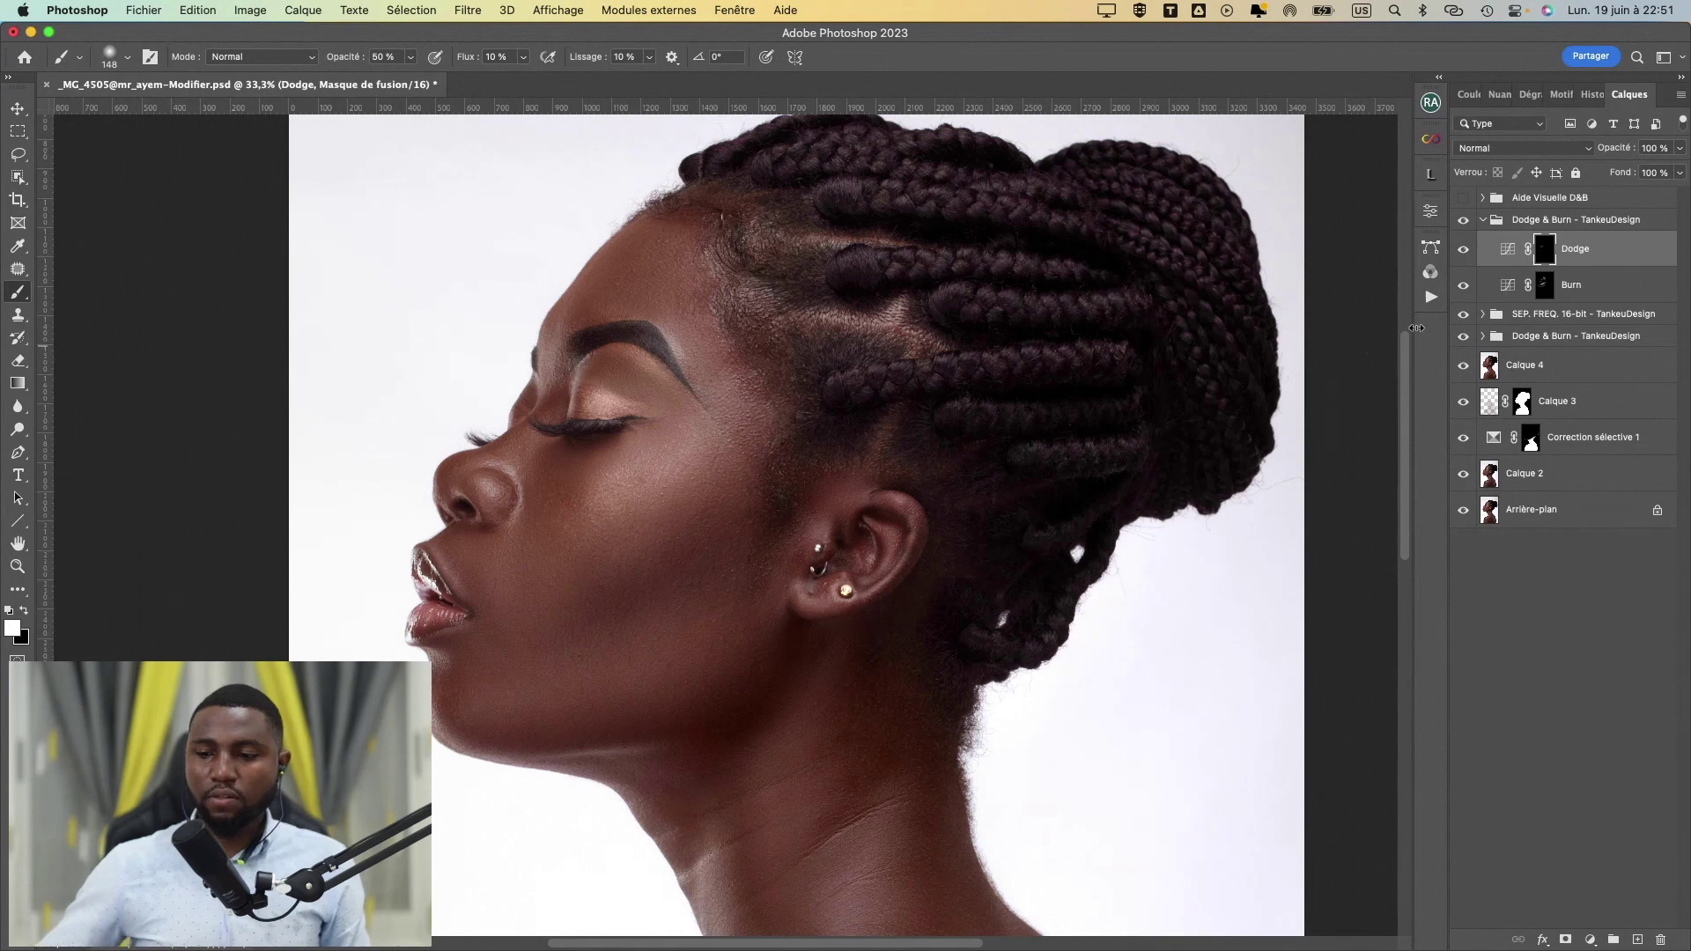
- Lift the cheek highlight on the Dodge mask with a 230 px brush and compare the portrait with and without the Dodge & Burn group
mouse_move(643, 502)
ctrl+alt+mouse_down()
mouse_move(678, 500)
mouse_move(612, 536)
ctrl+alt+mouse_up()
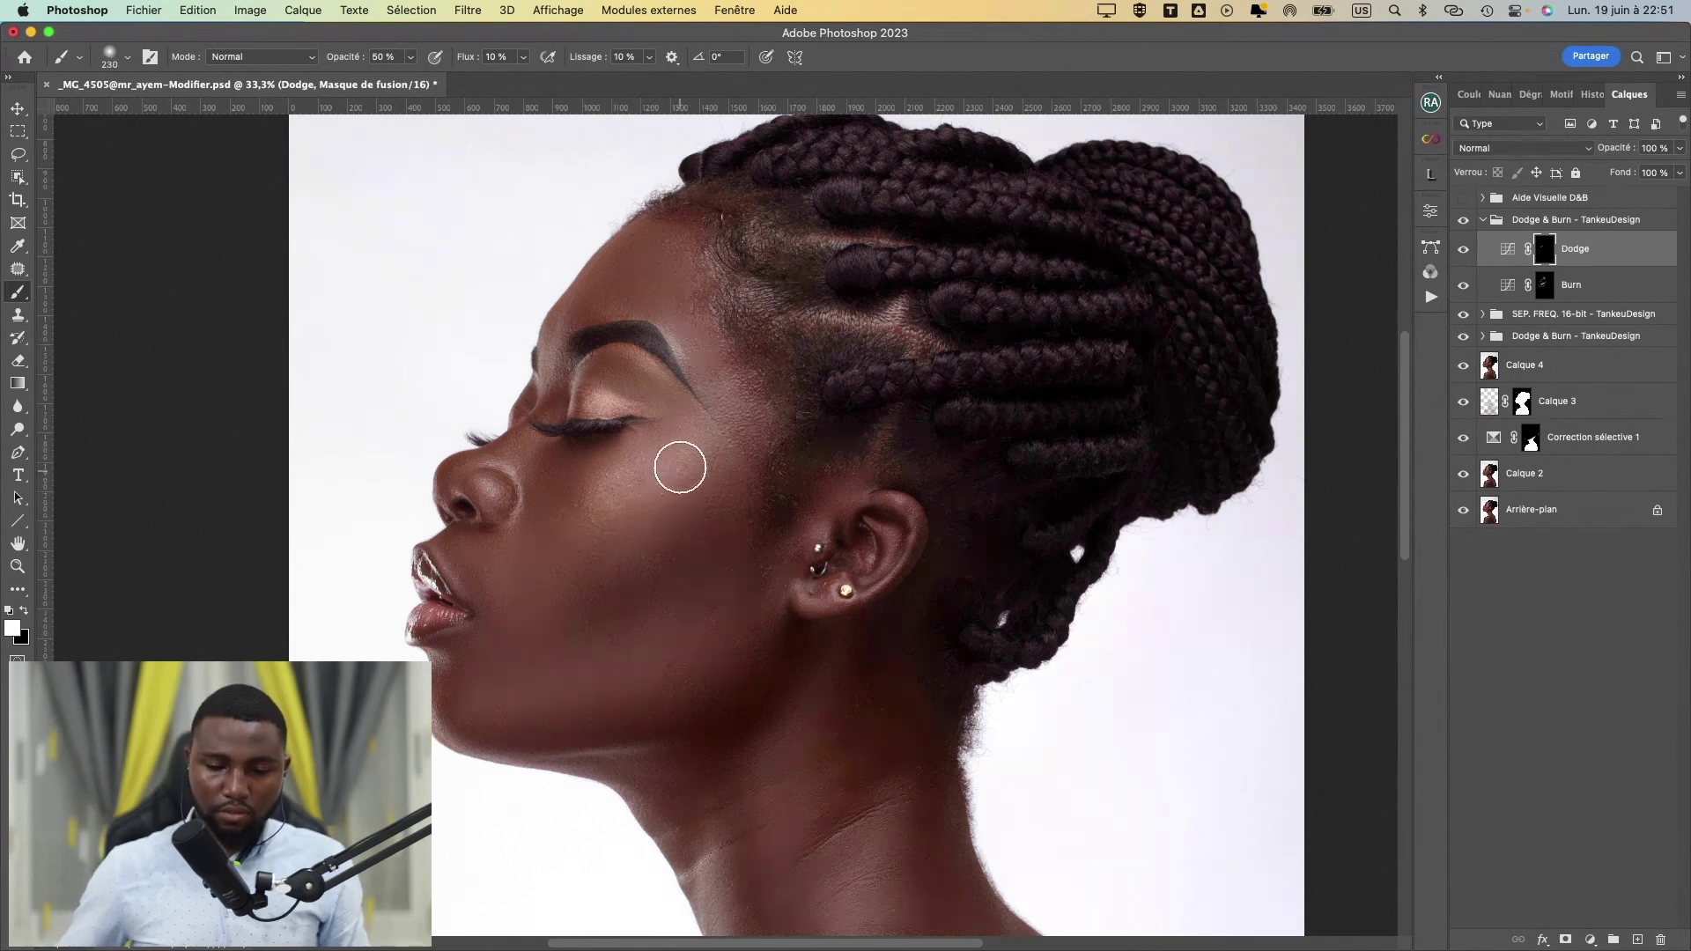
click(1463, 220)
click(1463, 221)
mouse_move(691, 479)
mouse_down()
mouse_move(693, 365)
mouse_move(658, 384)
mouse_up()
- Darken the Burn mask under the jaw with a 582 px brush, and along the jawline with a 298 px brush
click(1543, 287)
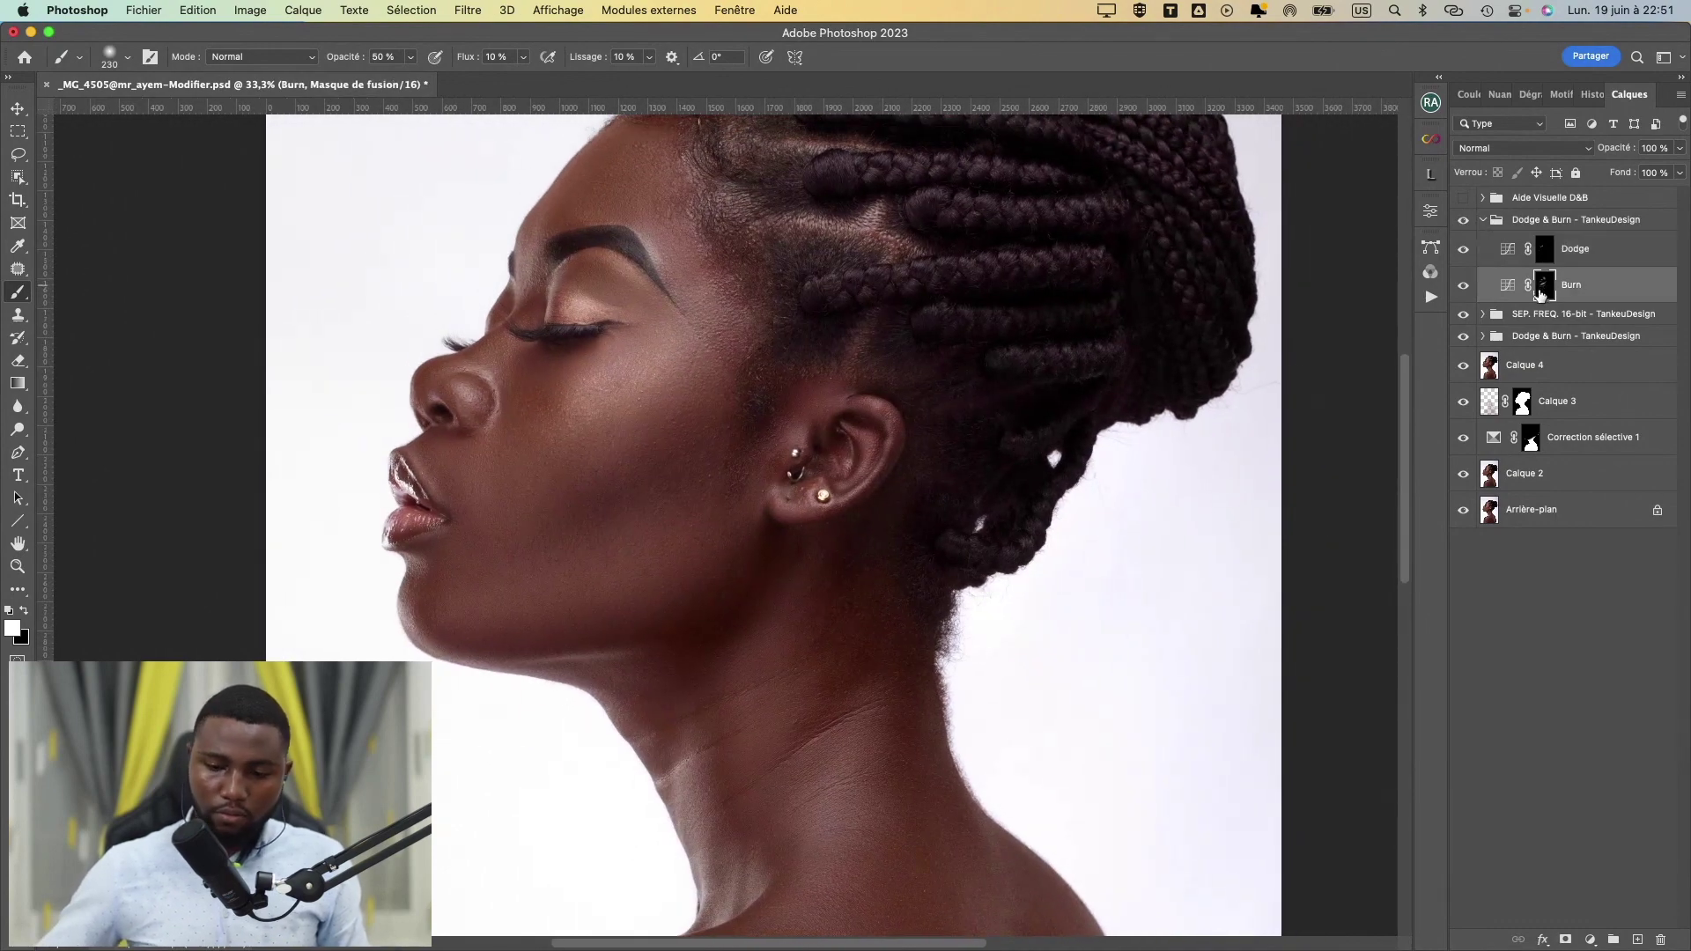
drag(702, 618, 755, 611)
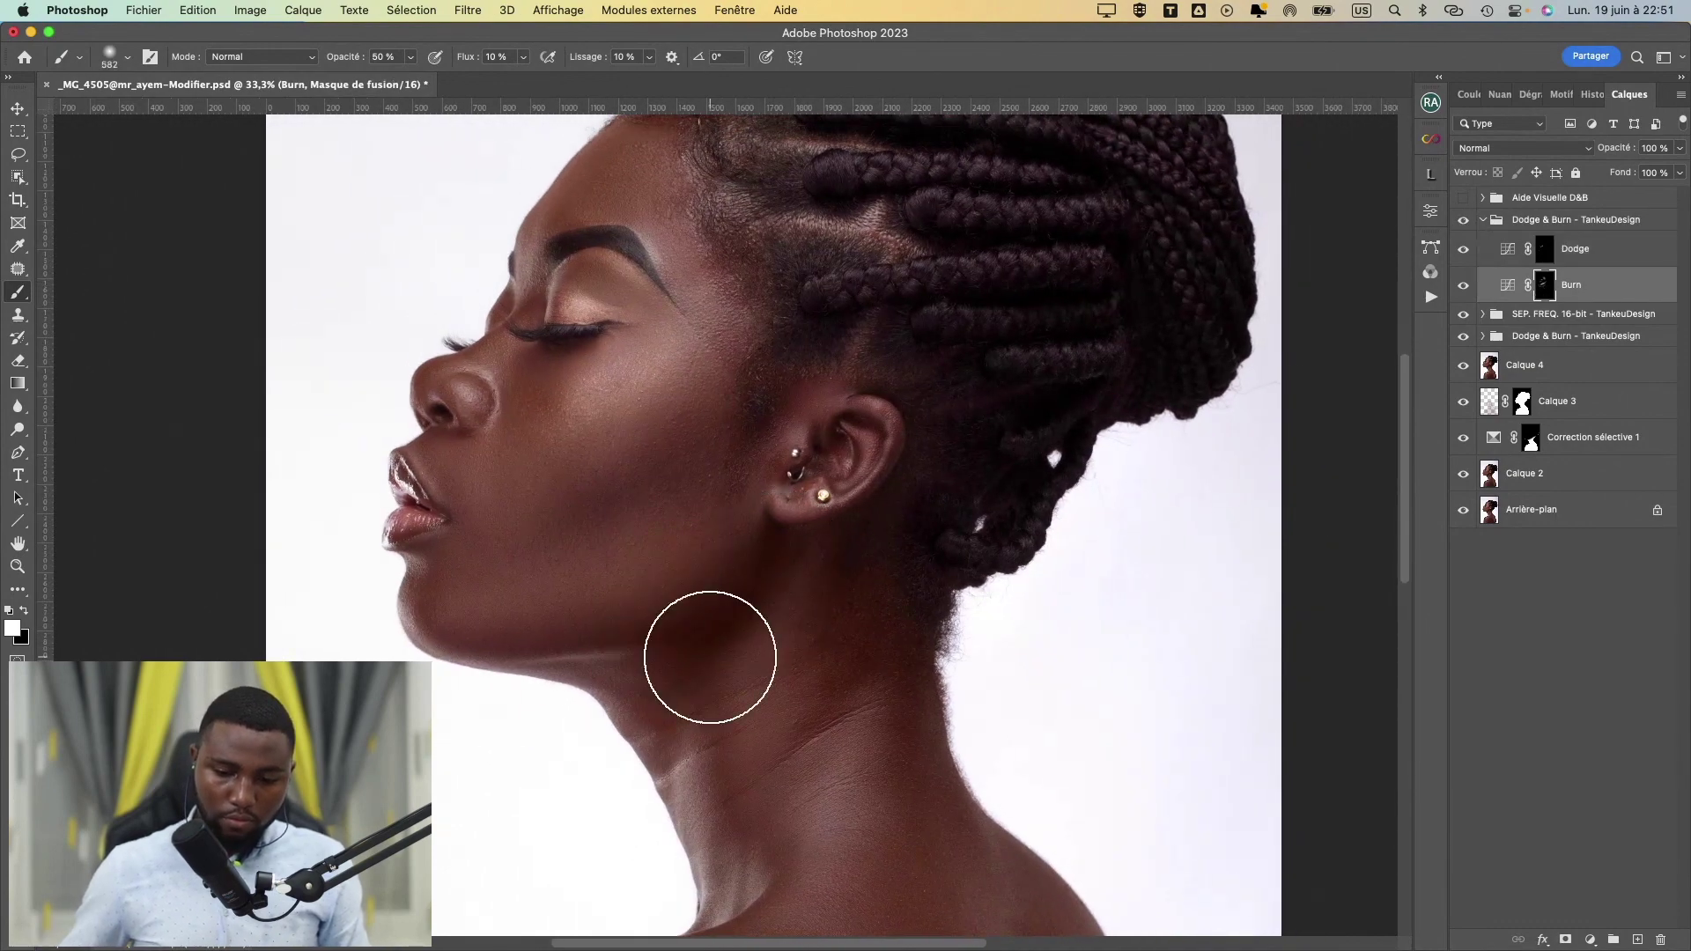
drag(547, 650, 457, 605)
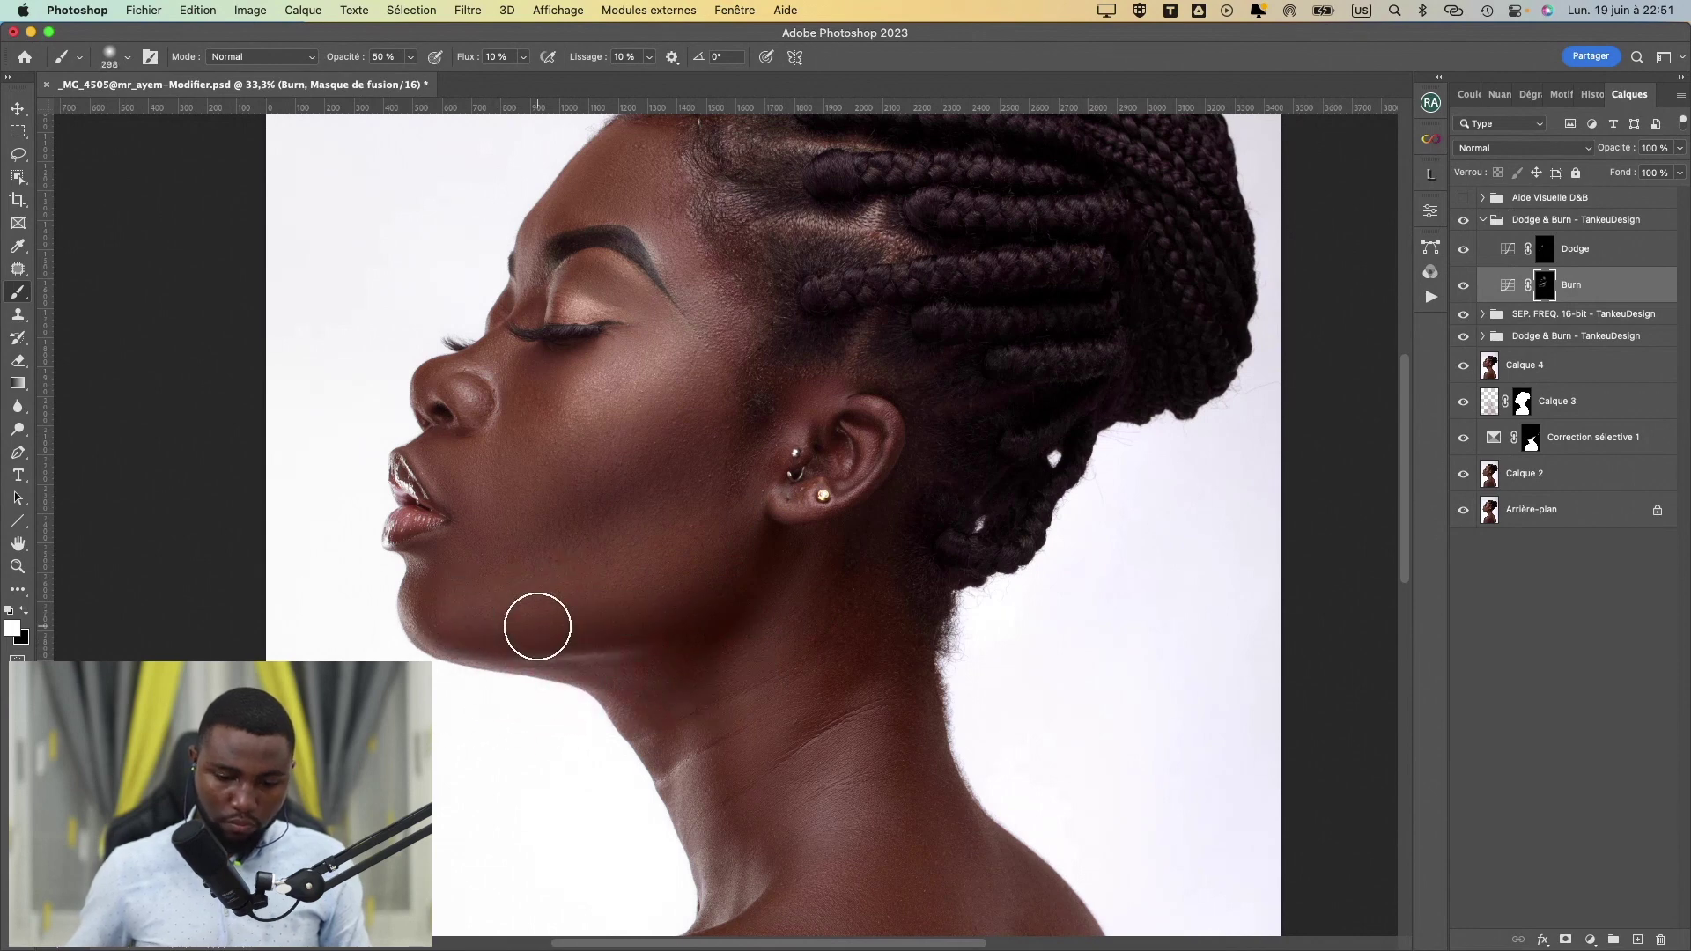
drag(729, 626, 684, 591)
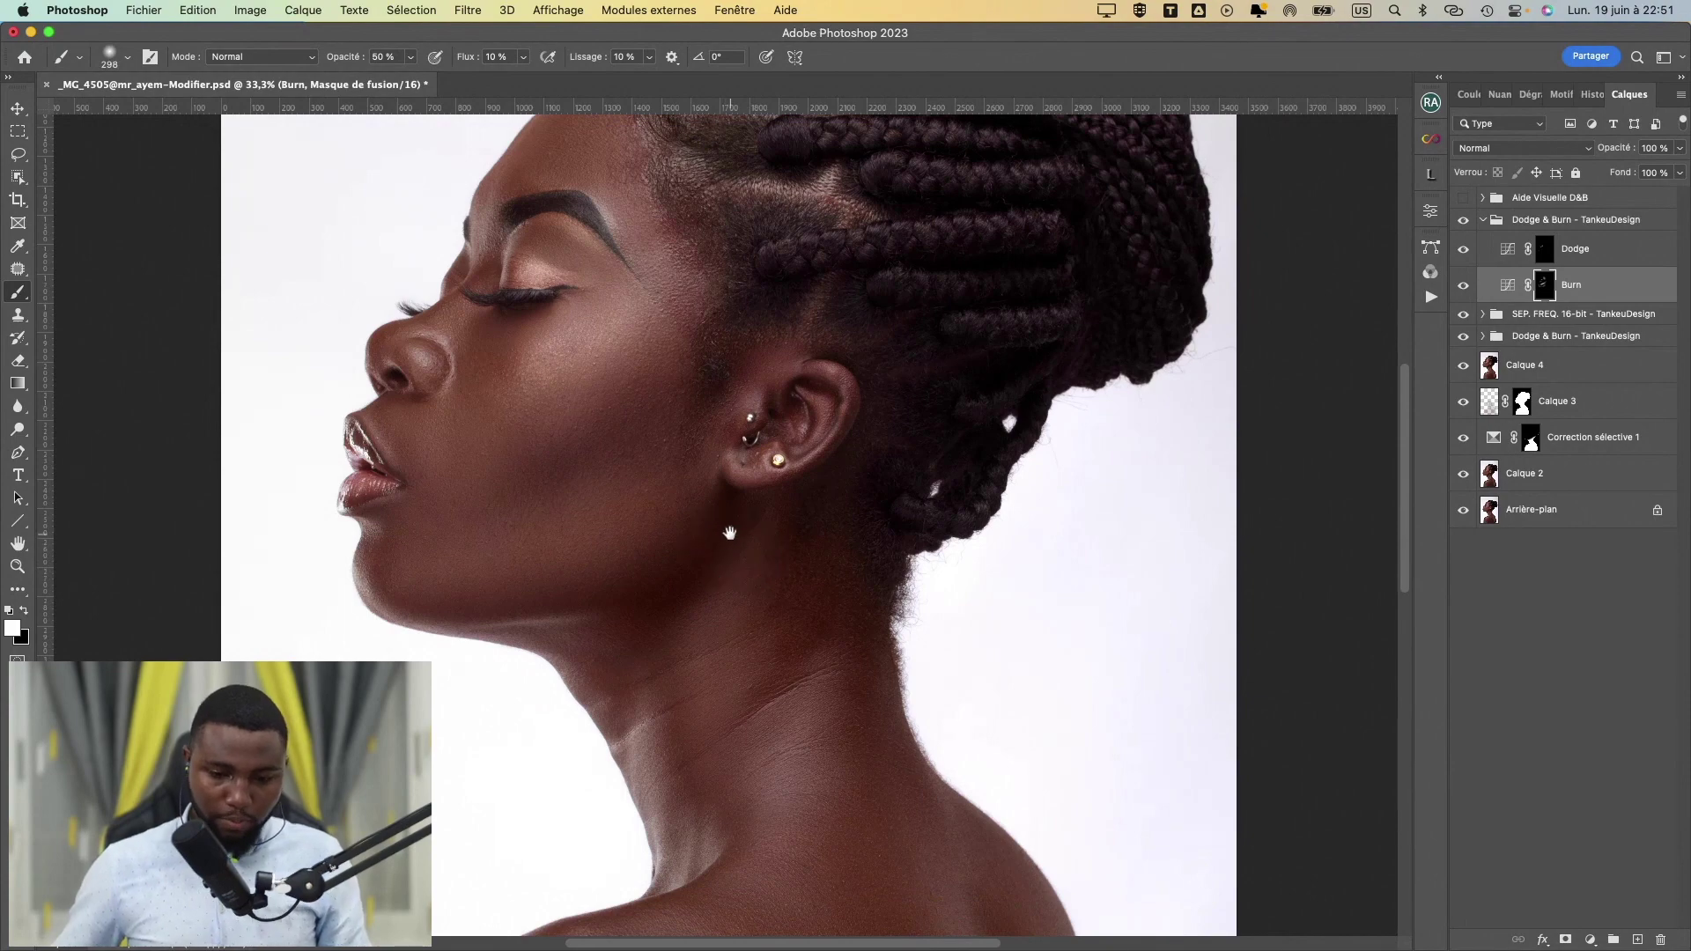
- Refine the Burn shading on the lower cheek and chin, reducing the brush to 144 px
drag(729, 529, 808, 566)
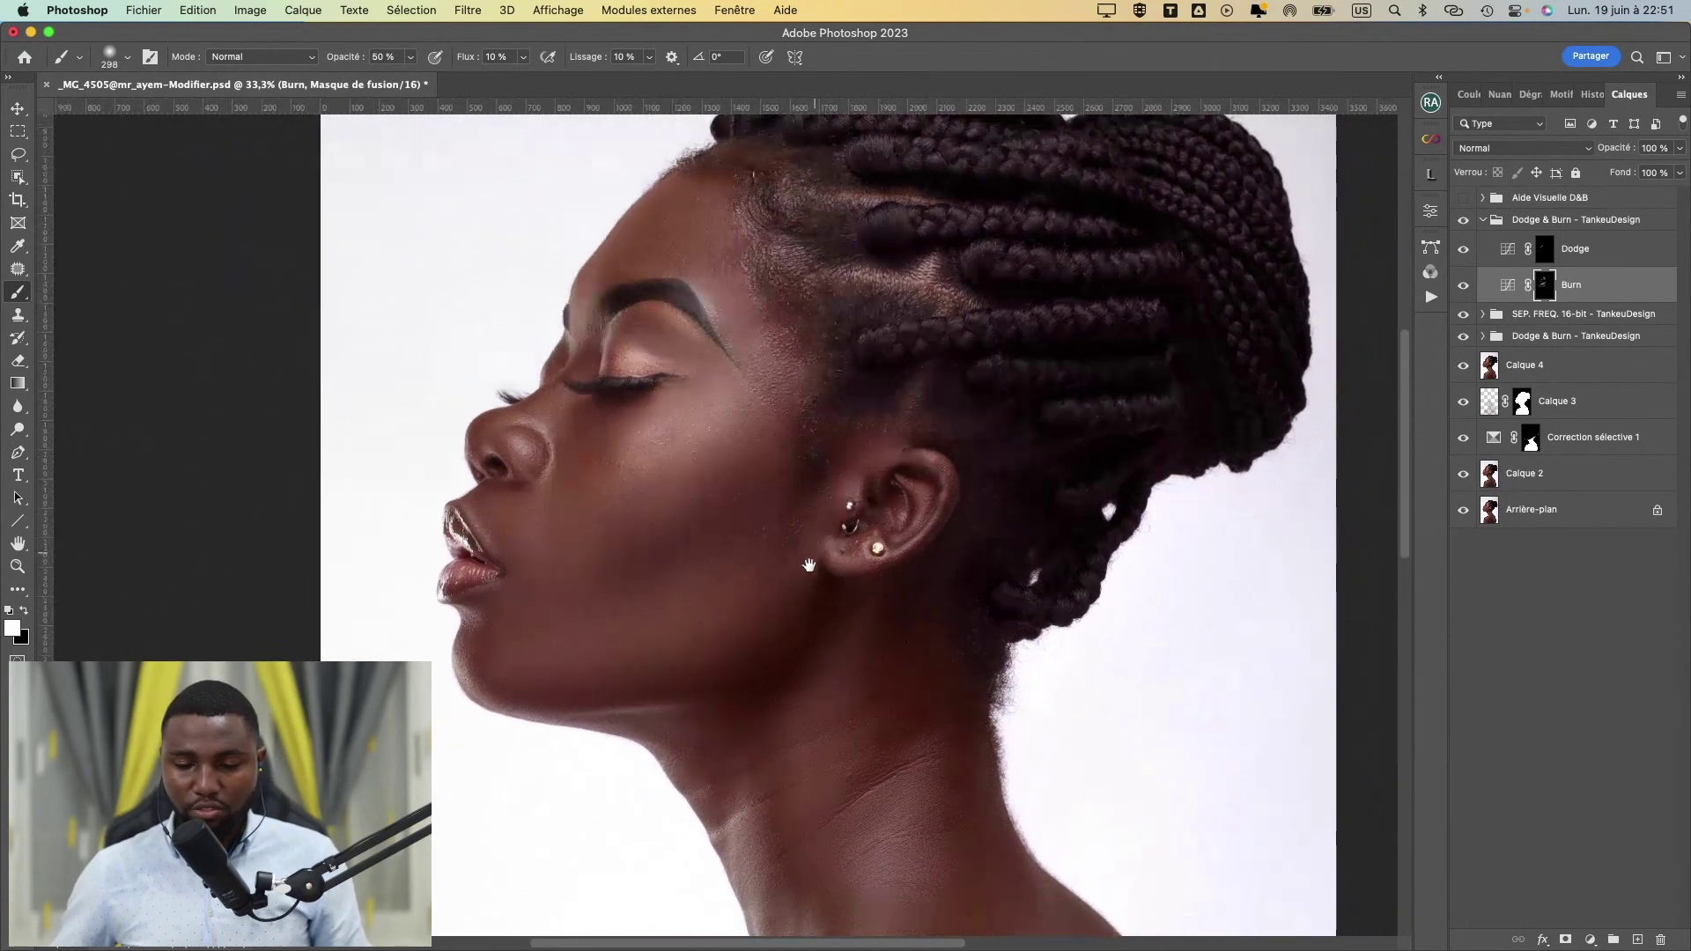
drag(749, 669, 801, 585)
drag(753, 643, 746, 680)
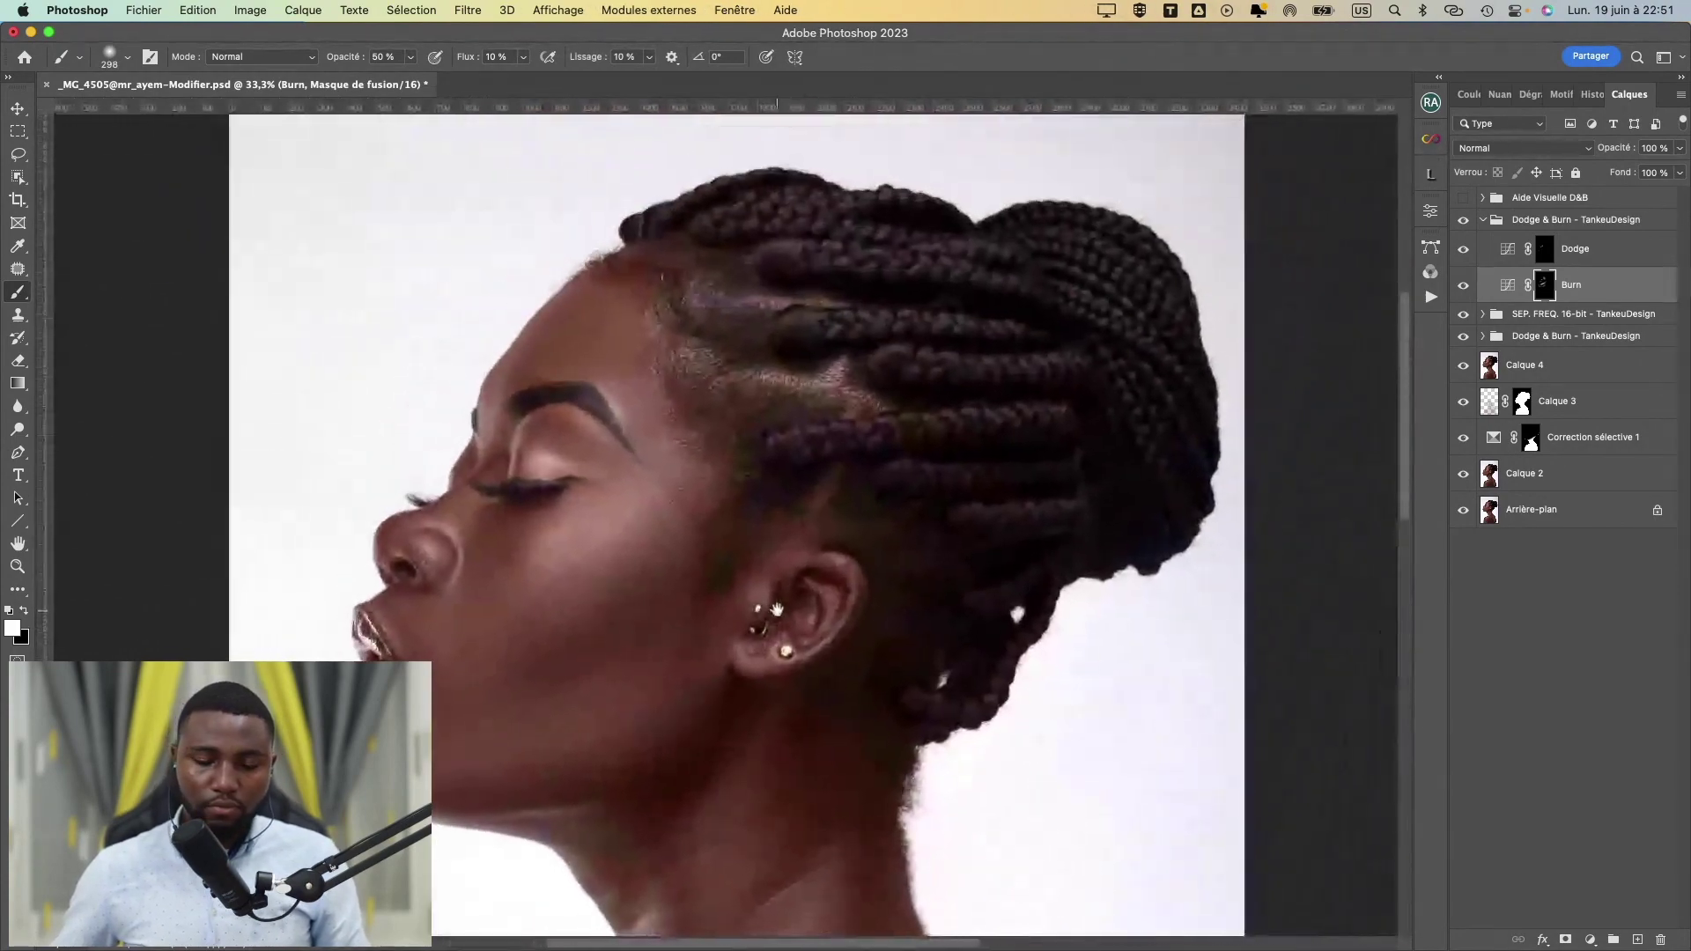
drag(777, 608, 790, 585)
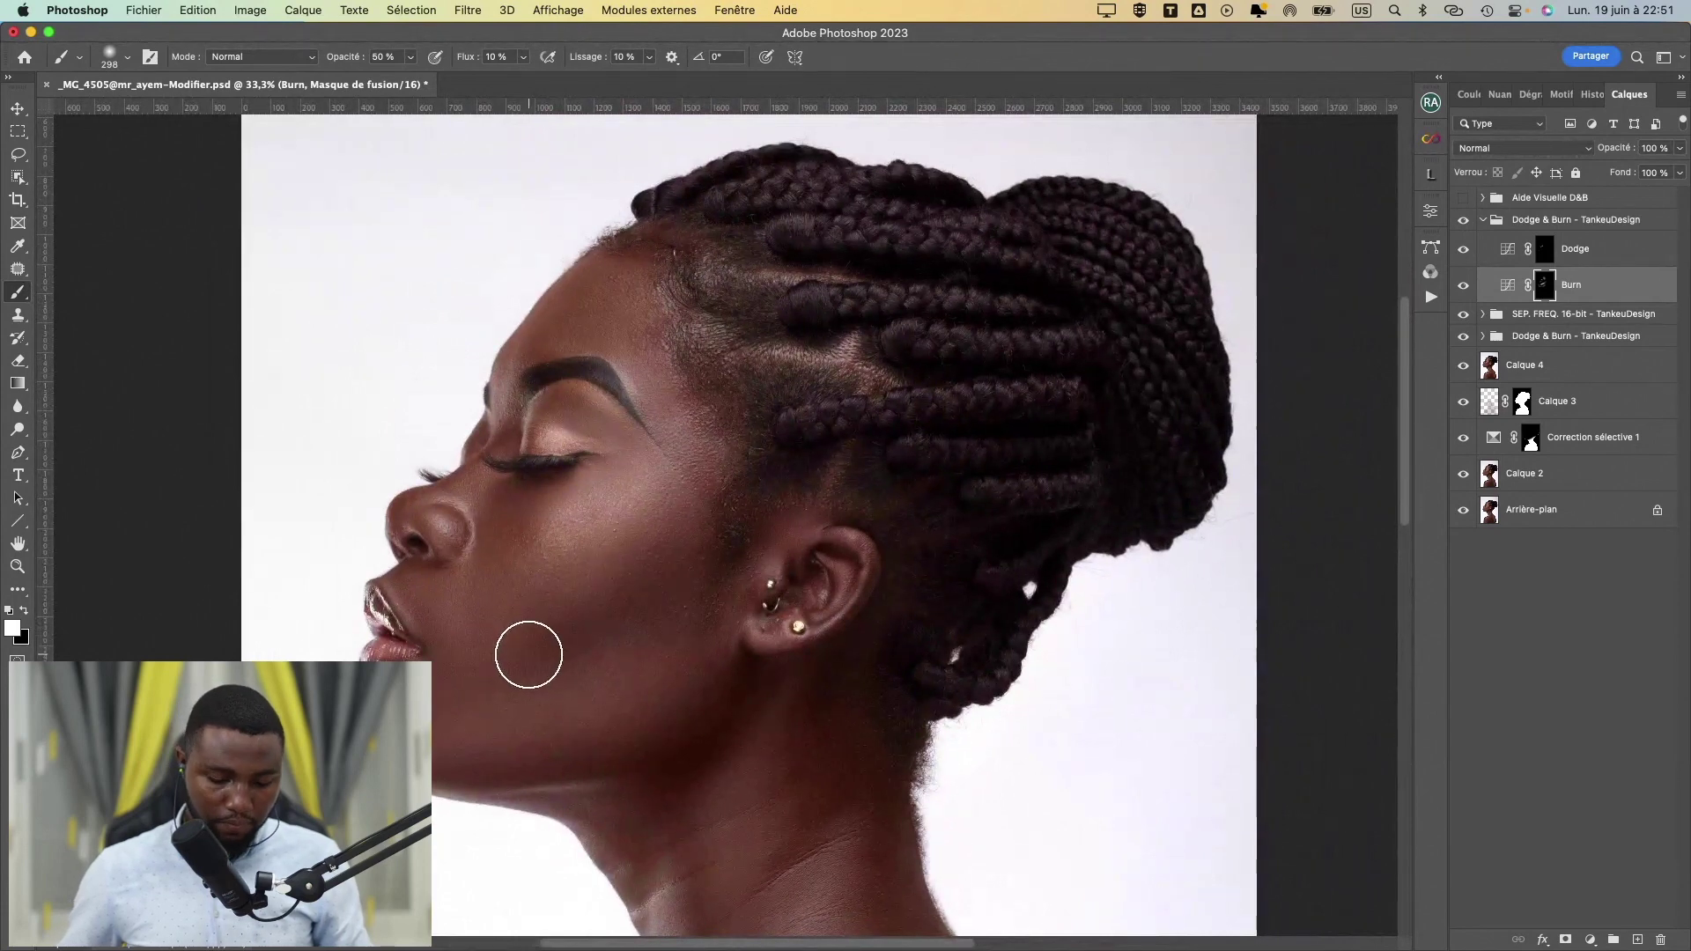
drag(528, 653, 452, 673)
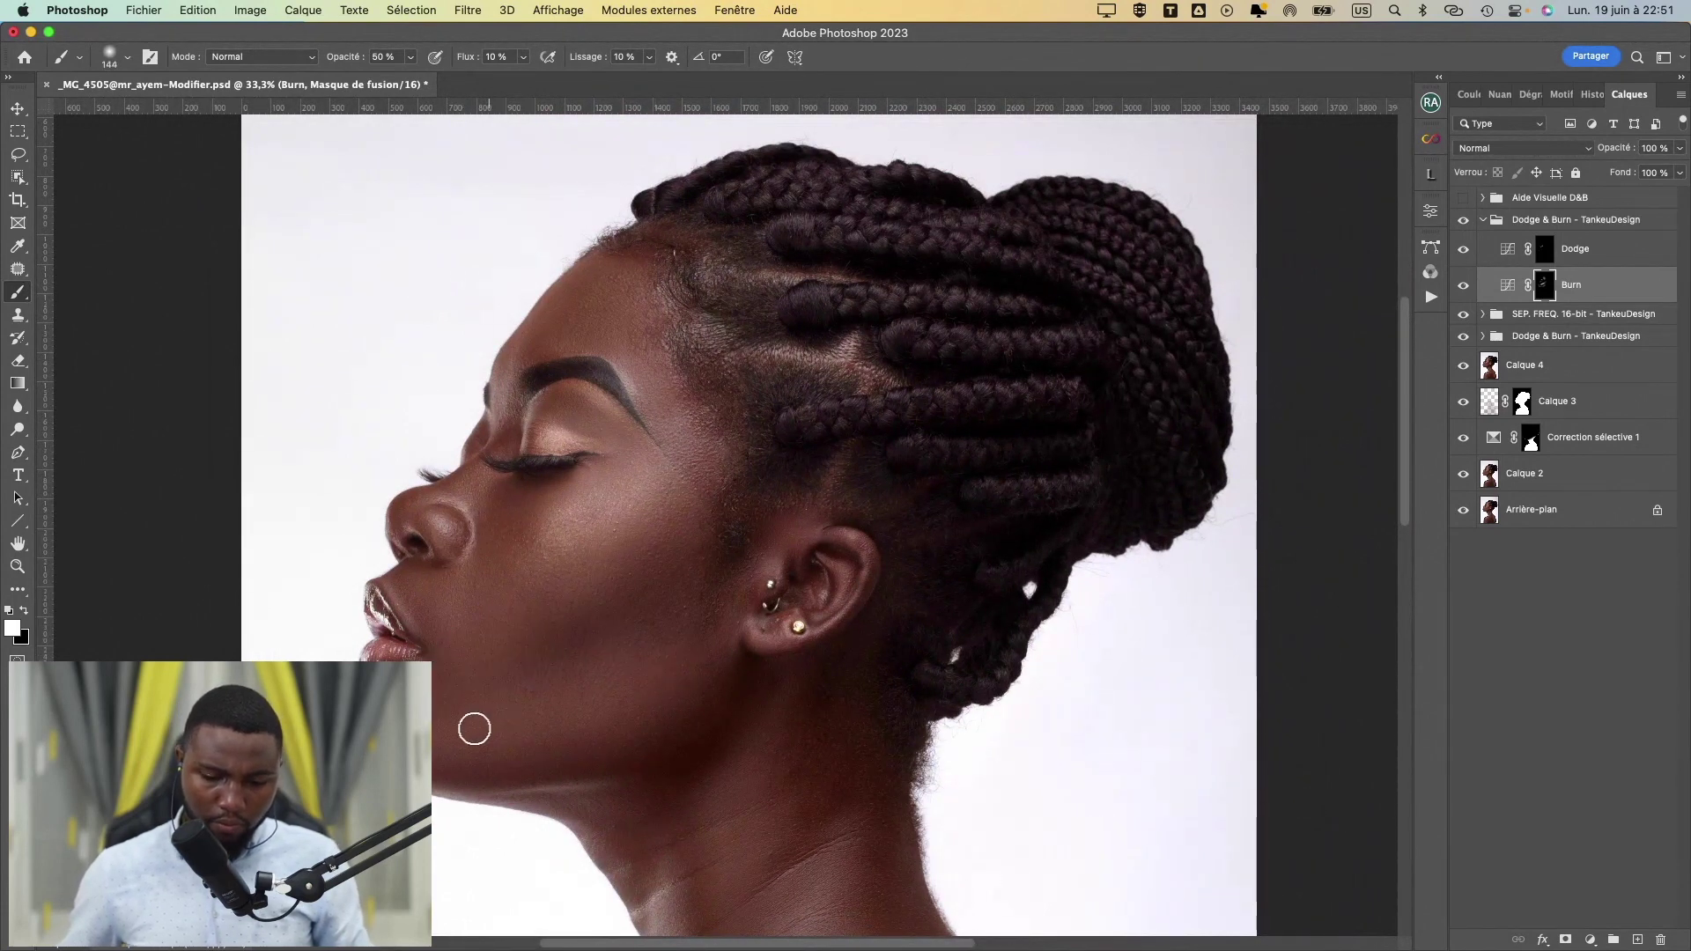
drag(688, 690, 652, 750)
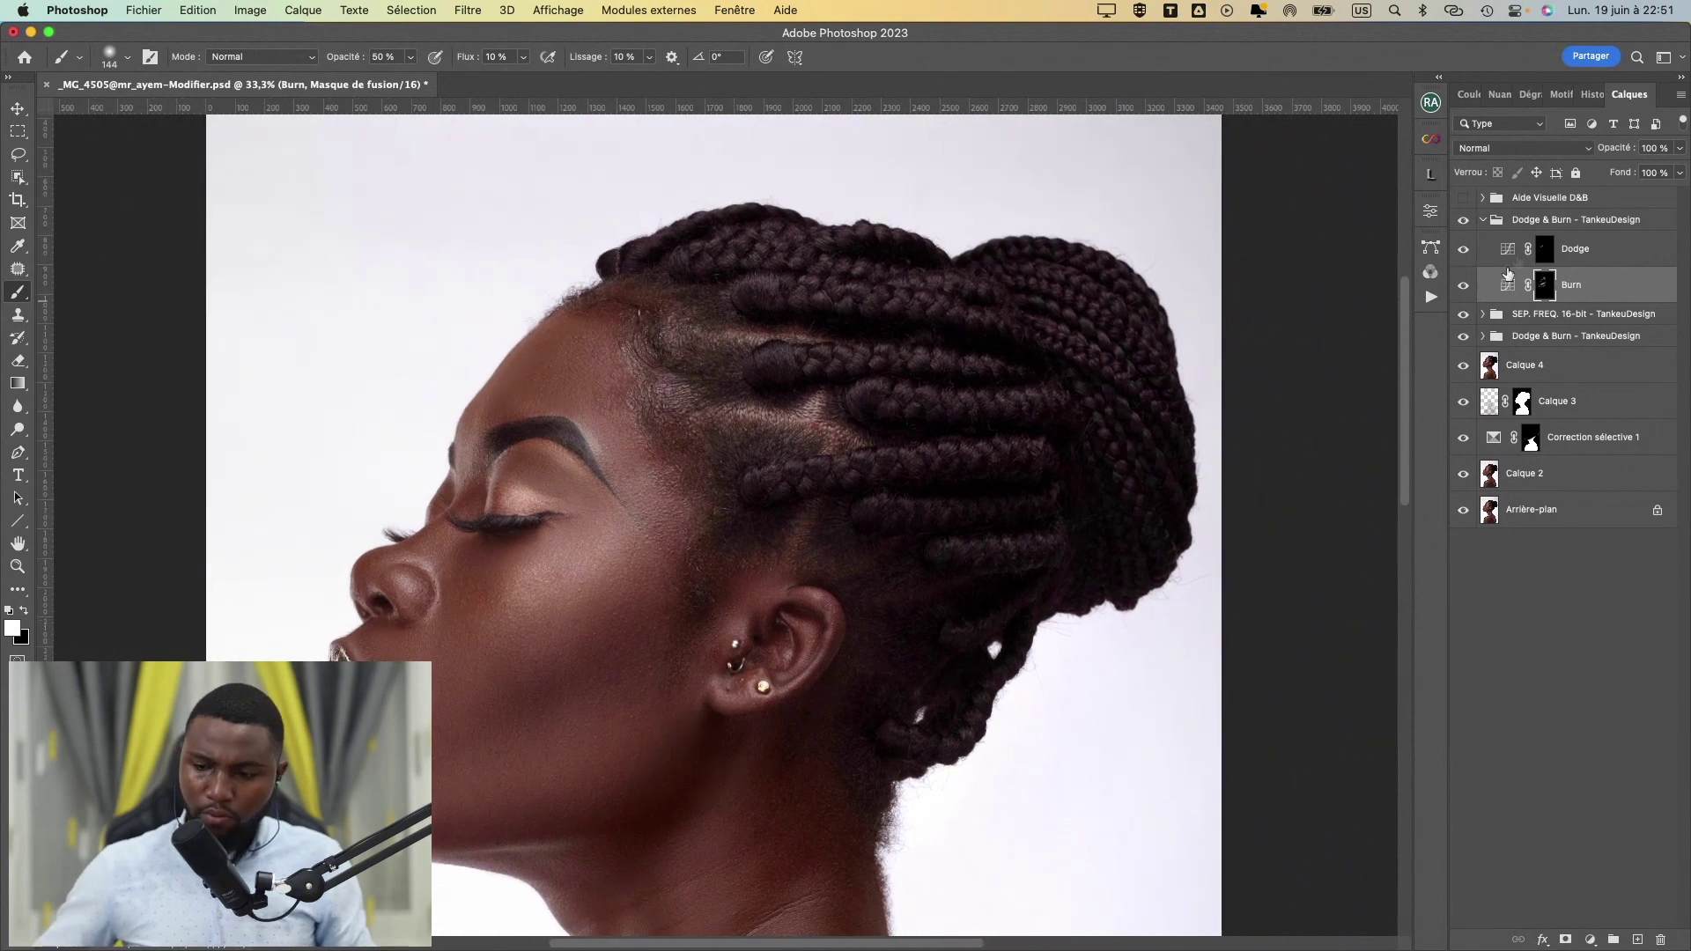
- Brighten the forehead above the eyebrow on the Dodge mask with a 132 px brush, and check it by toggling the Dodge & Burn group
click(1548, 251)
drag(532, 415, 520, 412)
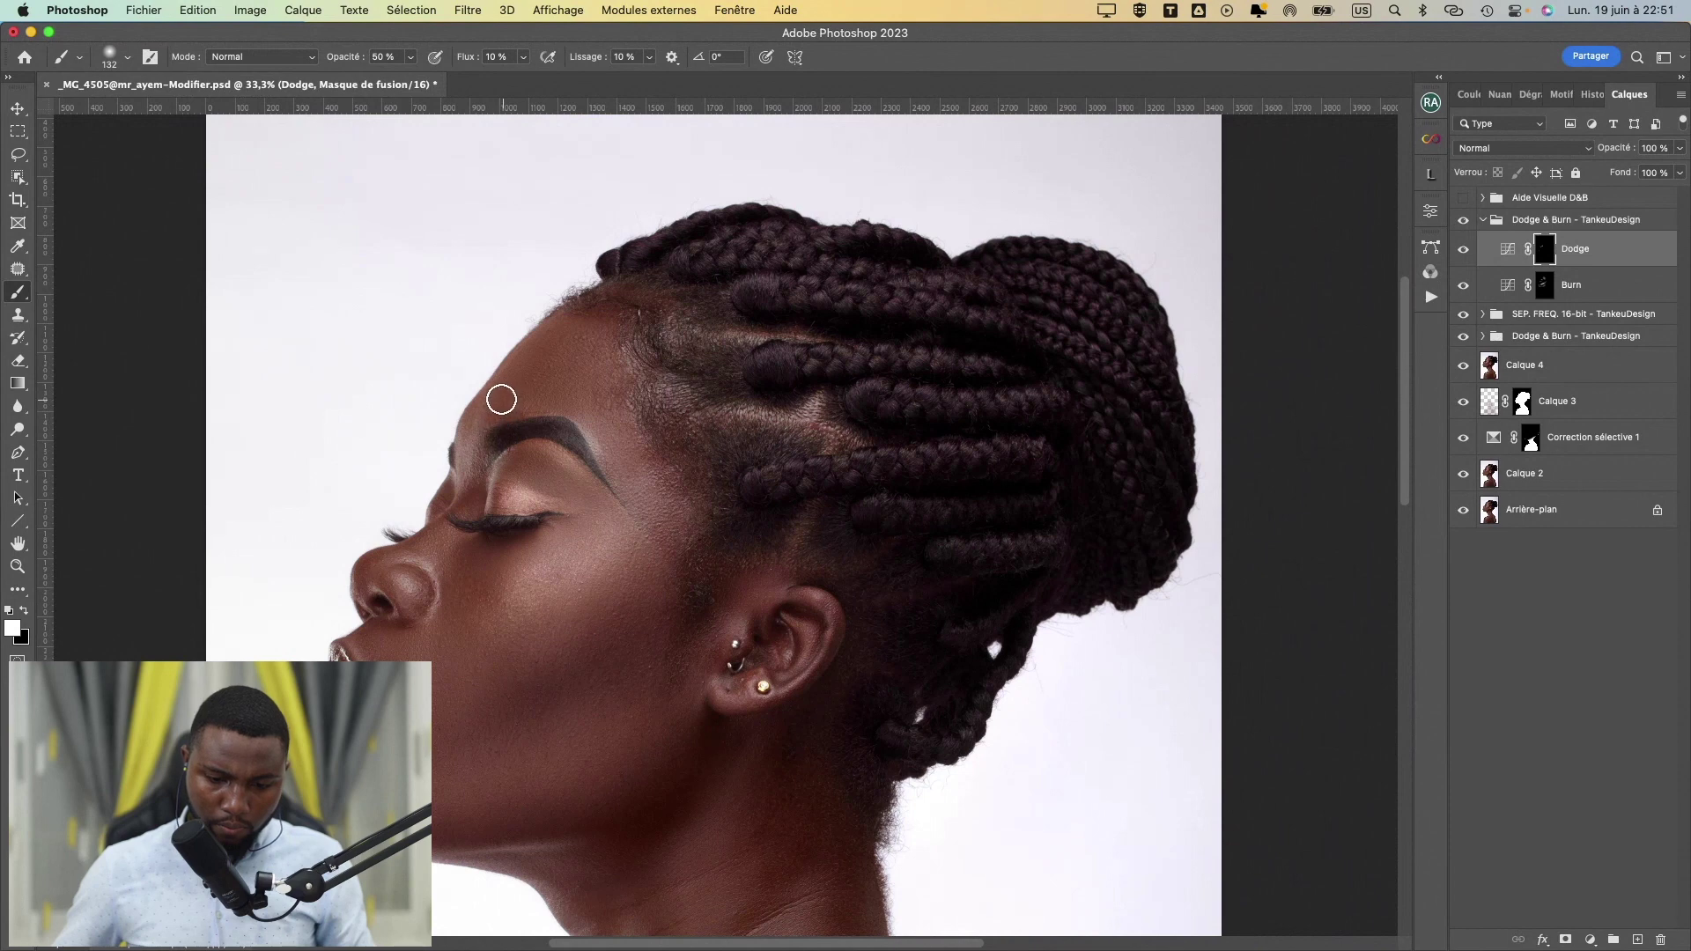
click(1464, 220)
click(1464, 221)
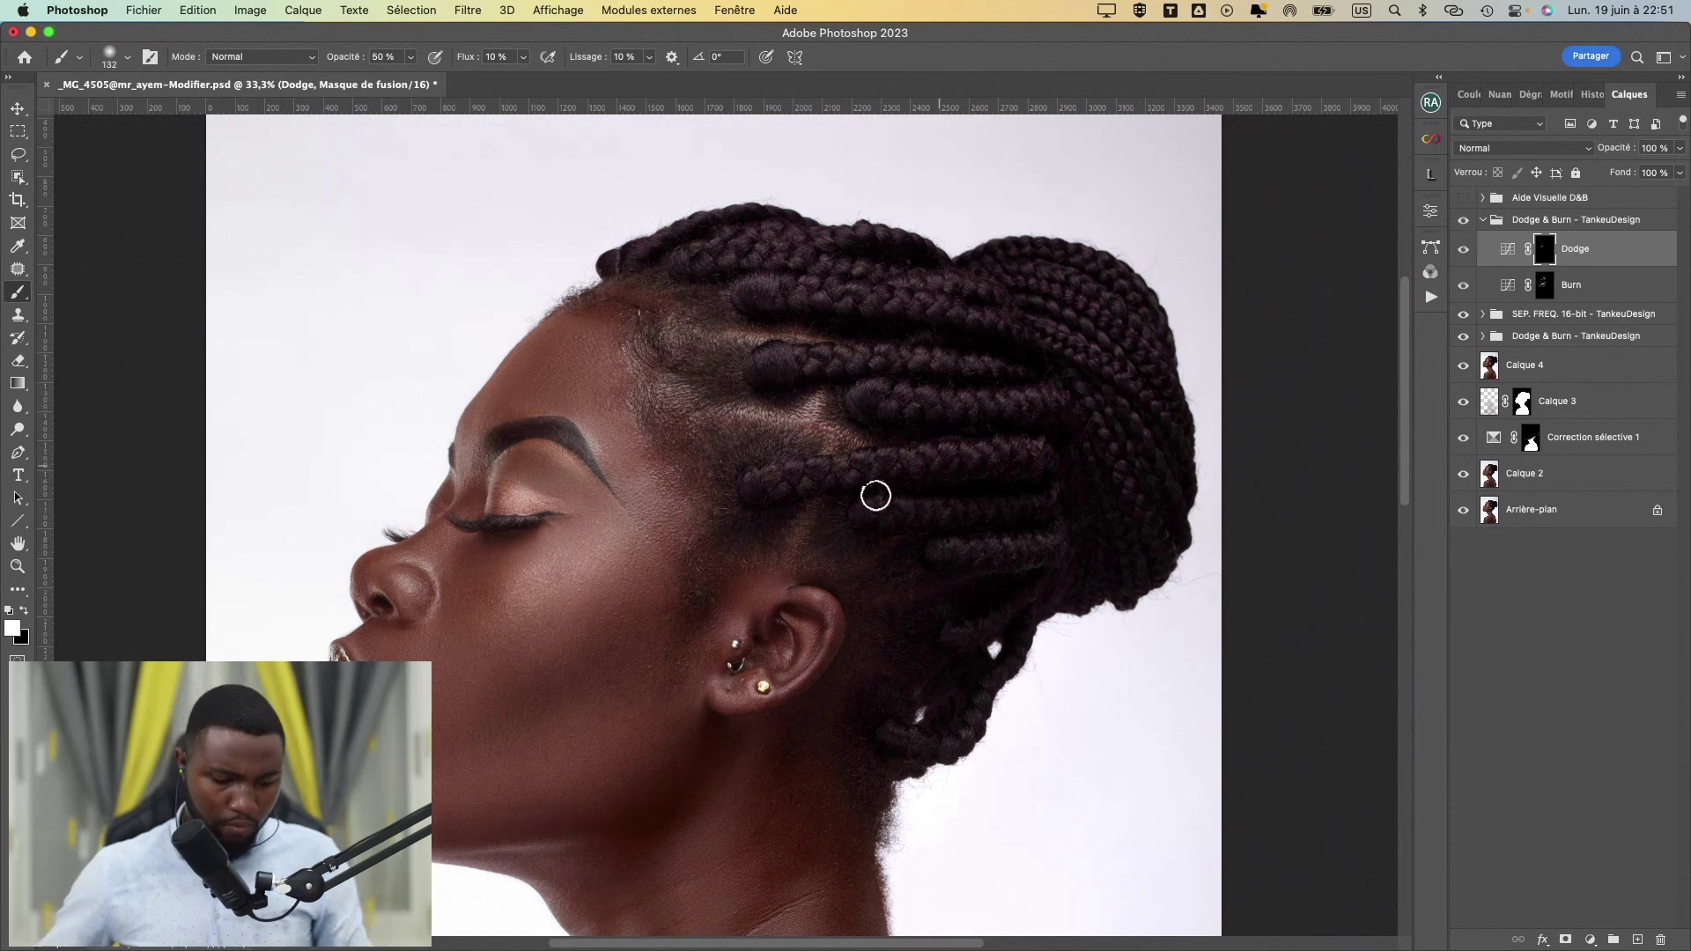
- Paint highlights along the neck on the Dodge mask with brushes of 199 px and 316 px
drag(662, 584, 605, 185)
drag(630, 480, 596, 438)
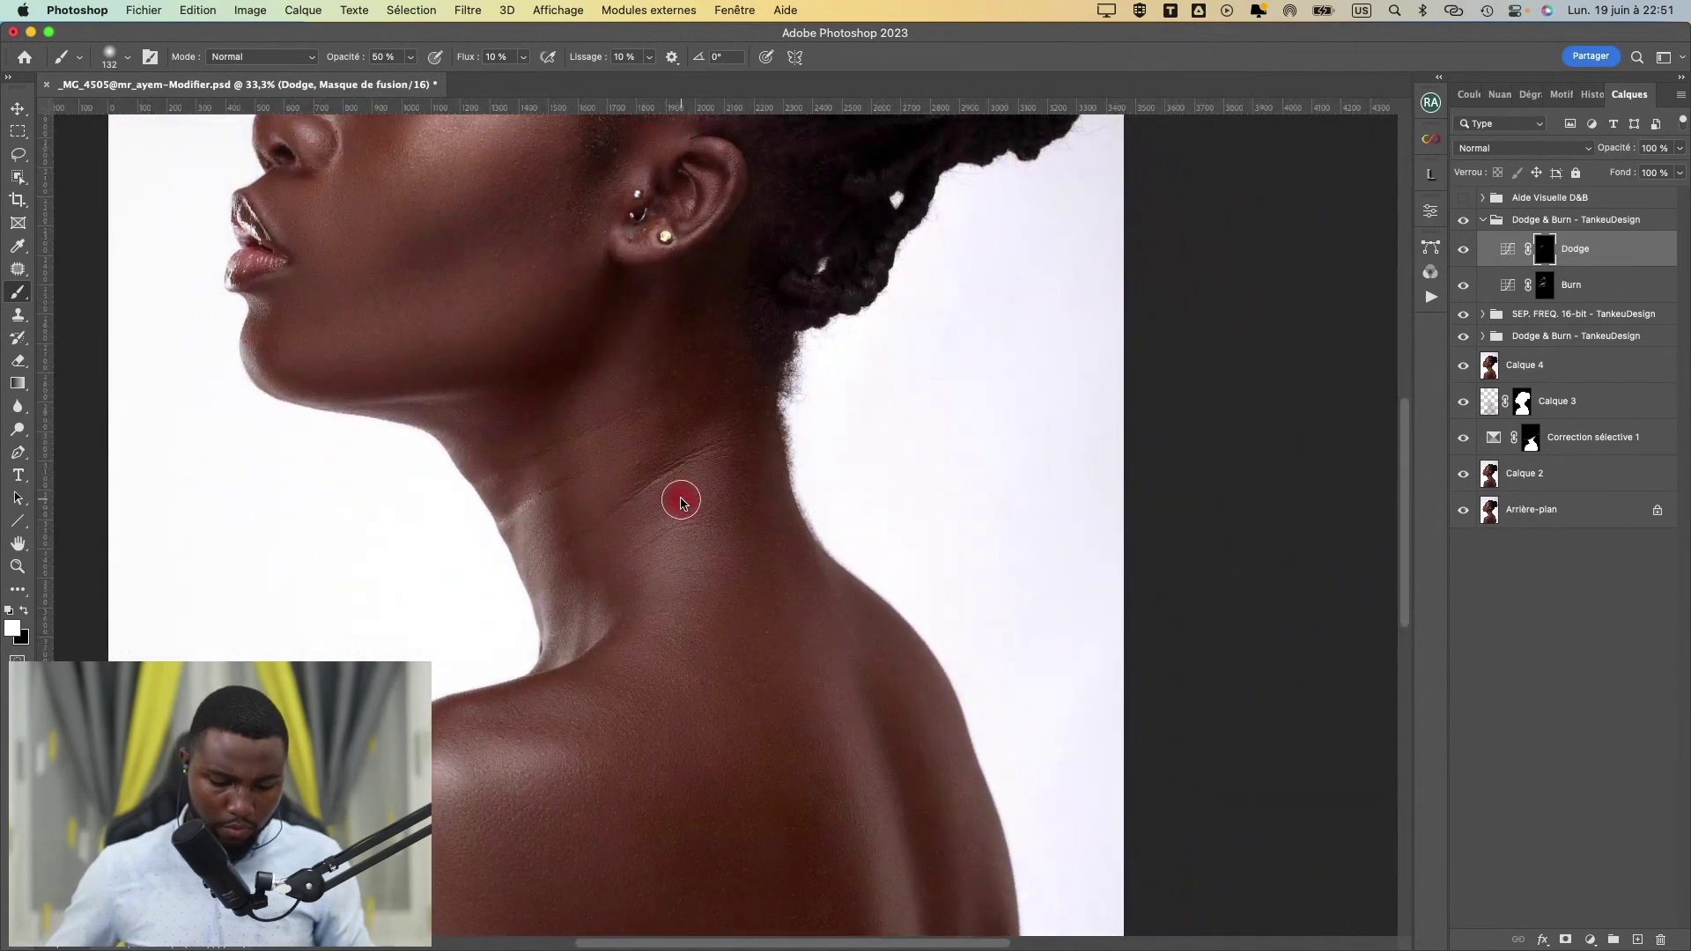
drag(681, 502, 713, 502)
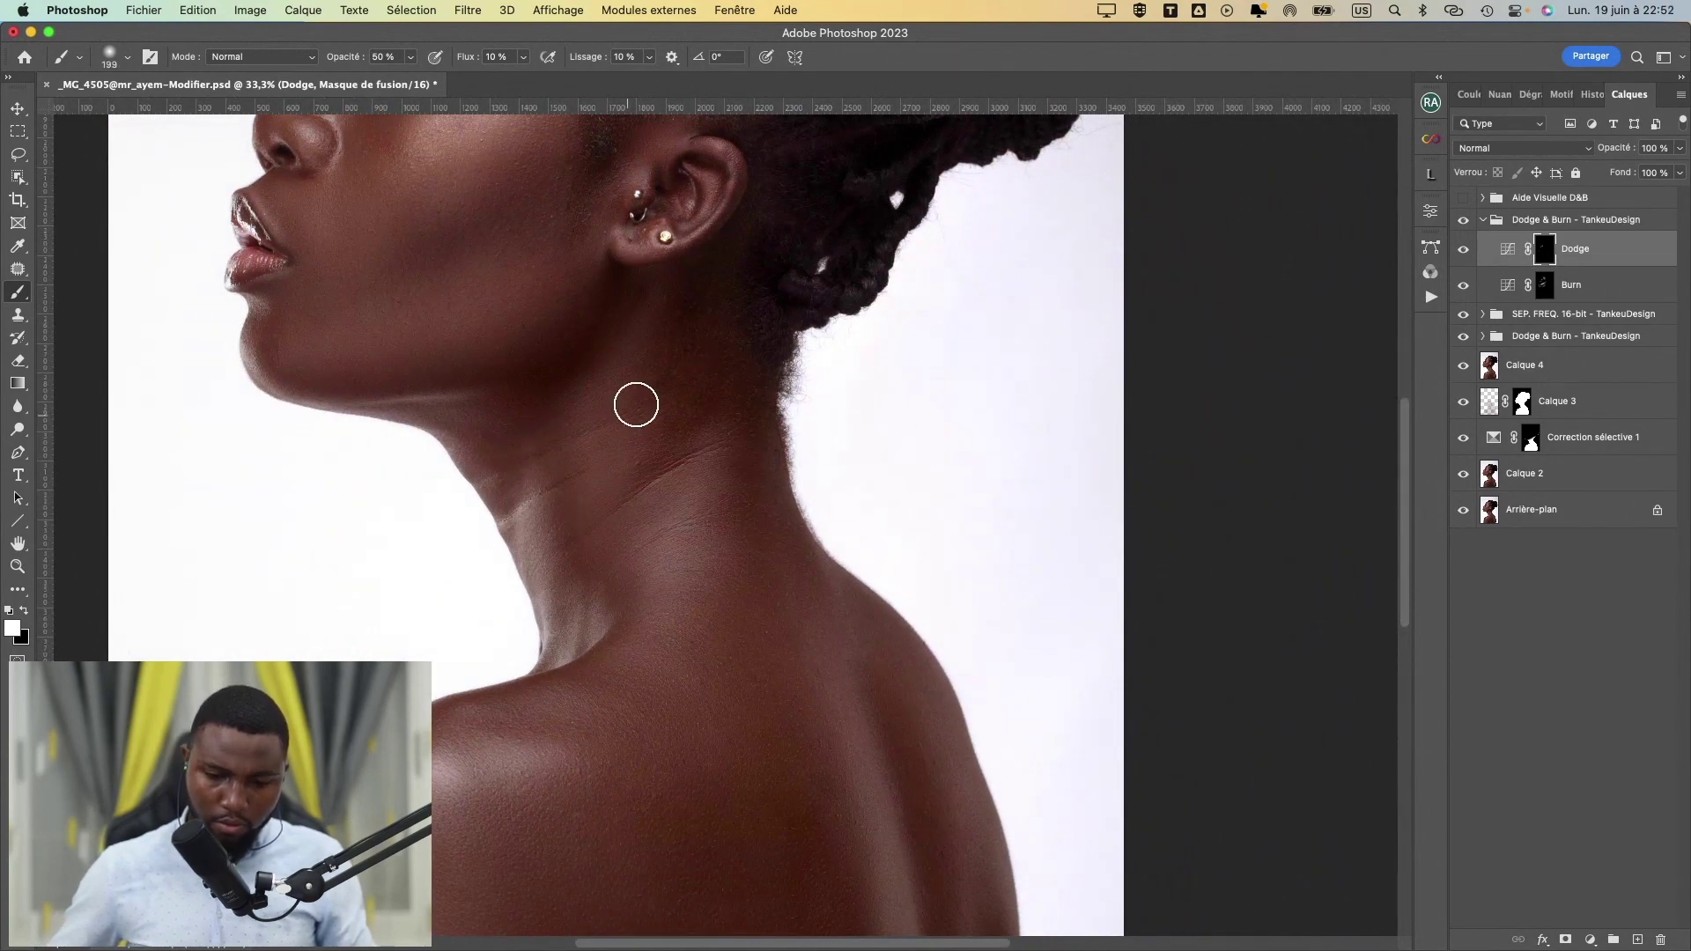
drag(669, 364, 683, 365)
drag(696, 453, 715, 456)
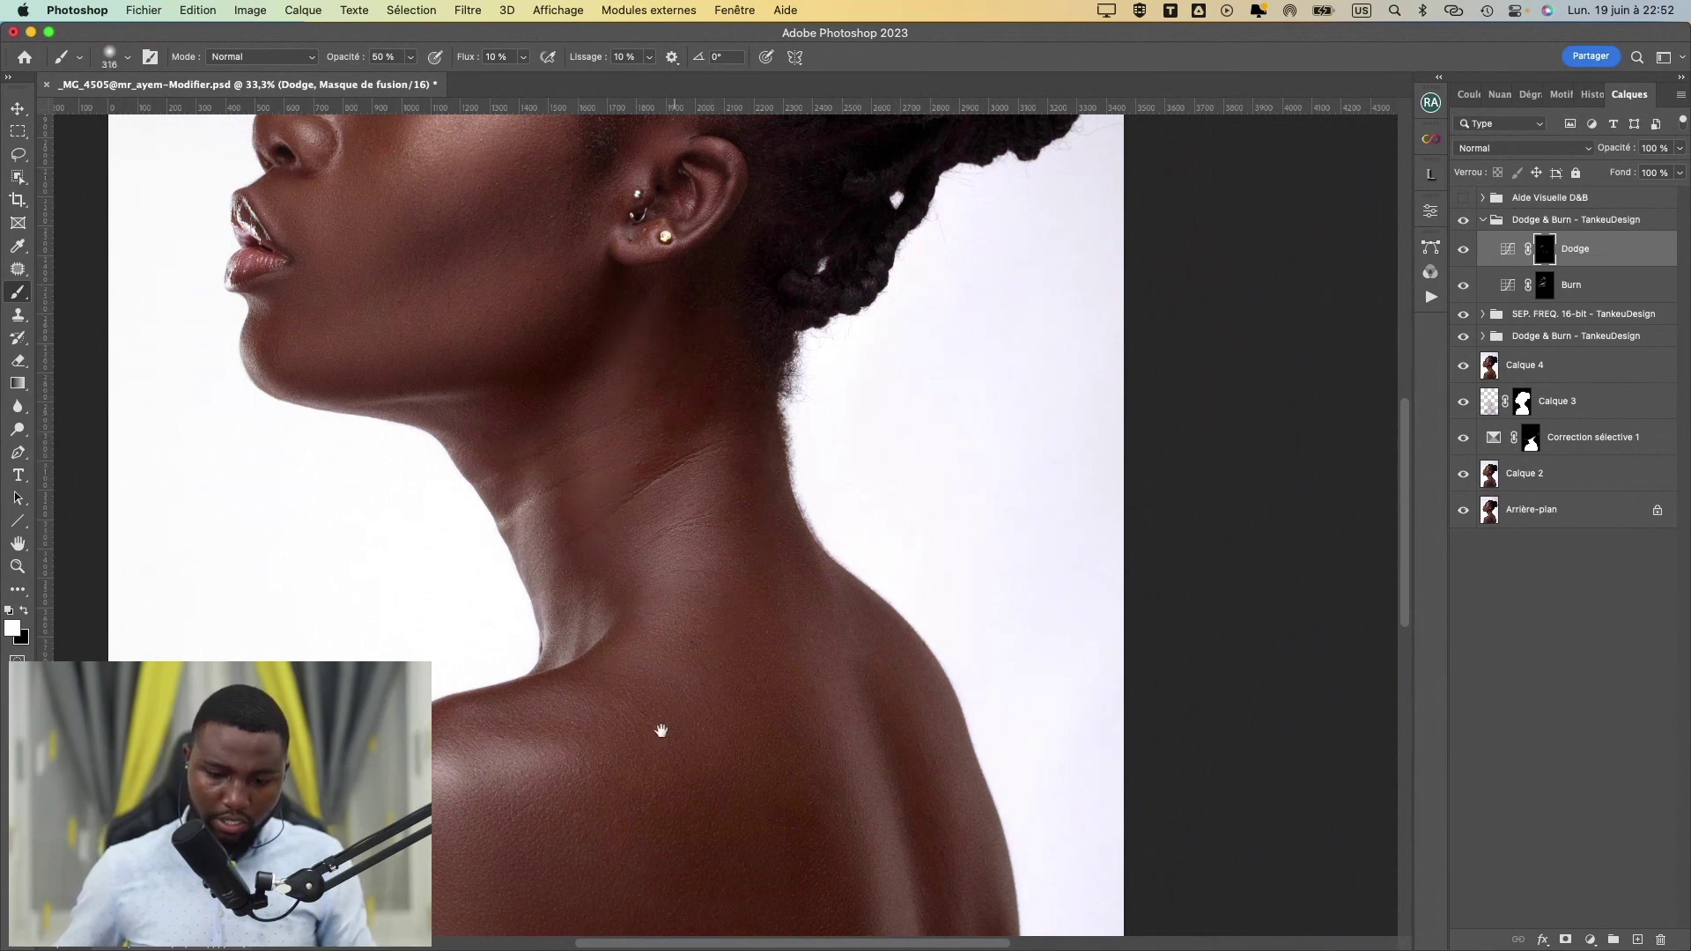
- Lift the highlights on the front shoulder and upper arm on the Dodge mask, varying the brush between 180 and 490 px
drag(661, 731, 814, 434)
mouse_move(695, 466)
mouse_down()
mouse_move(672, 466)
mouse_move(709, 467)
mouse_up()
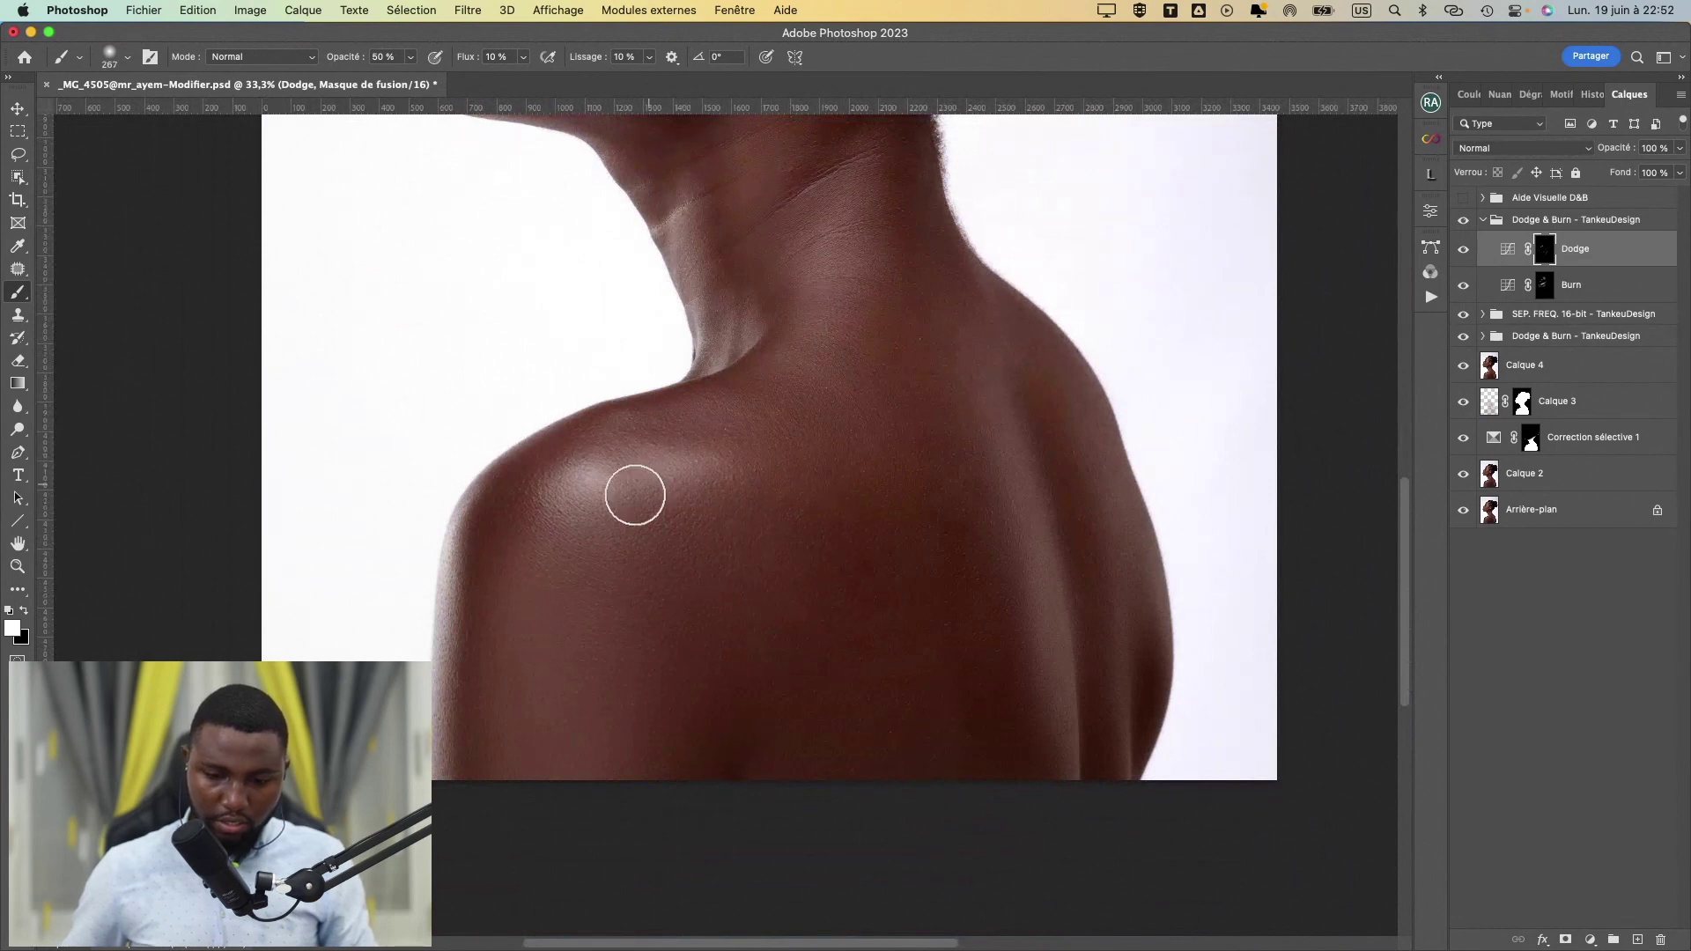
drag(592, 472, 619, 457)
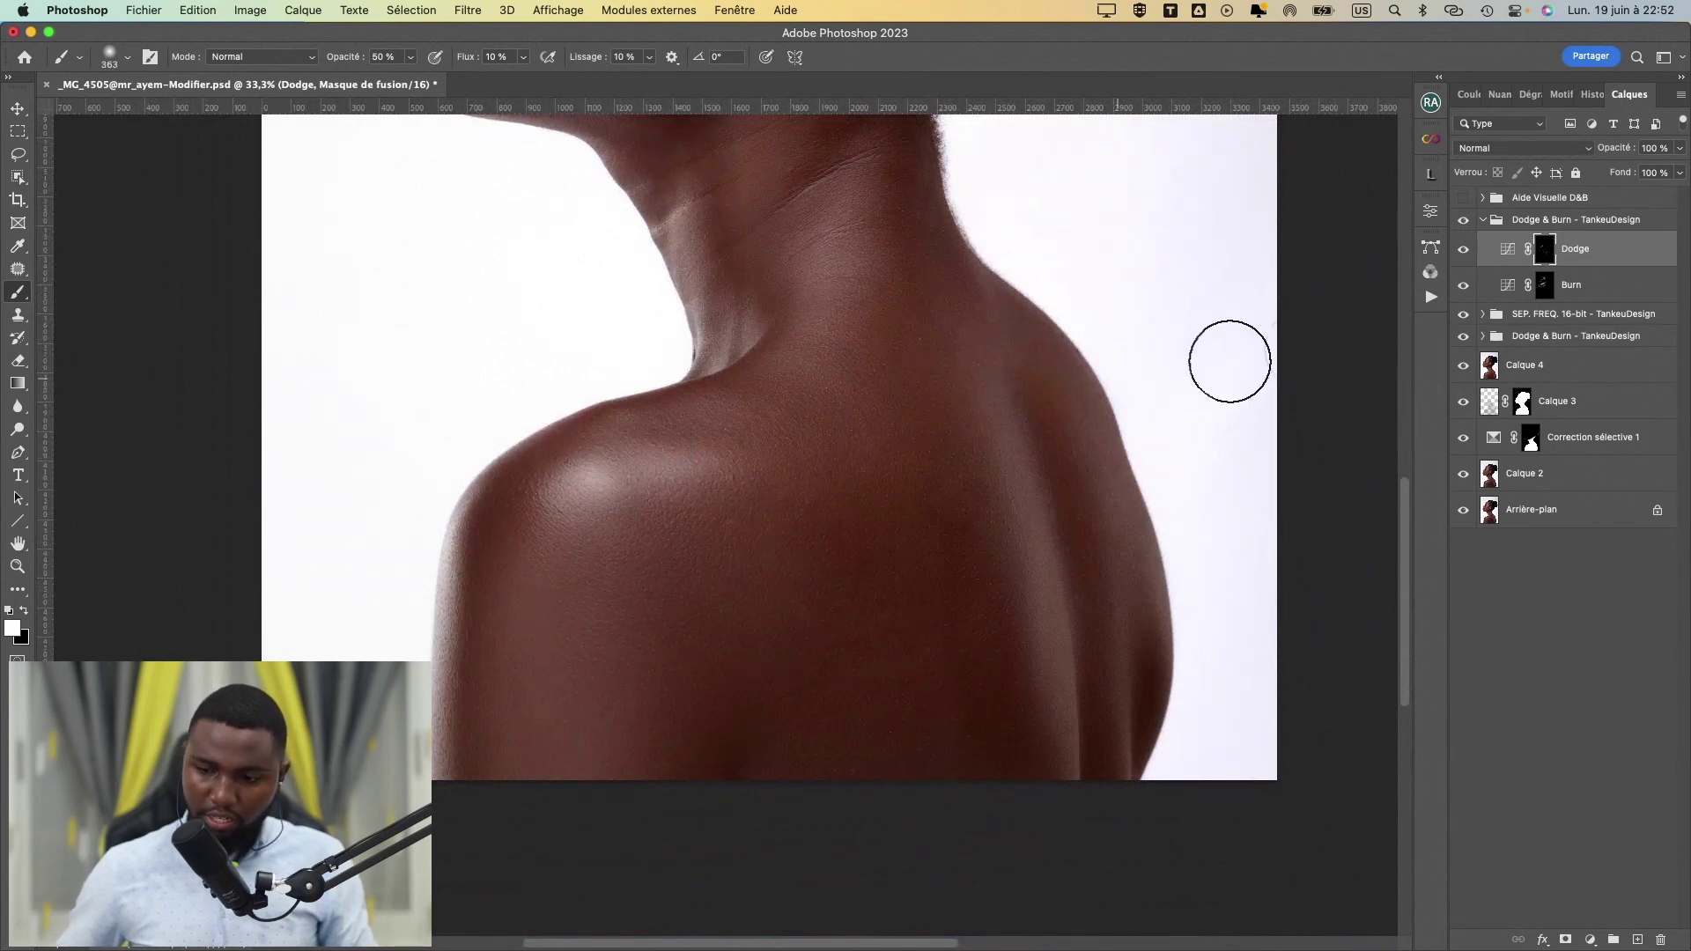
drag(495, 568, 471, 577)
drag(483, 534, 472, 547)
drag(488, 486, 493, 494)
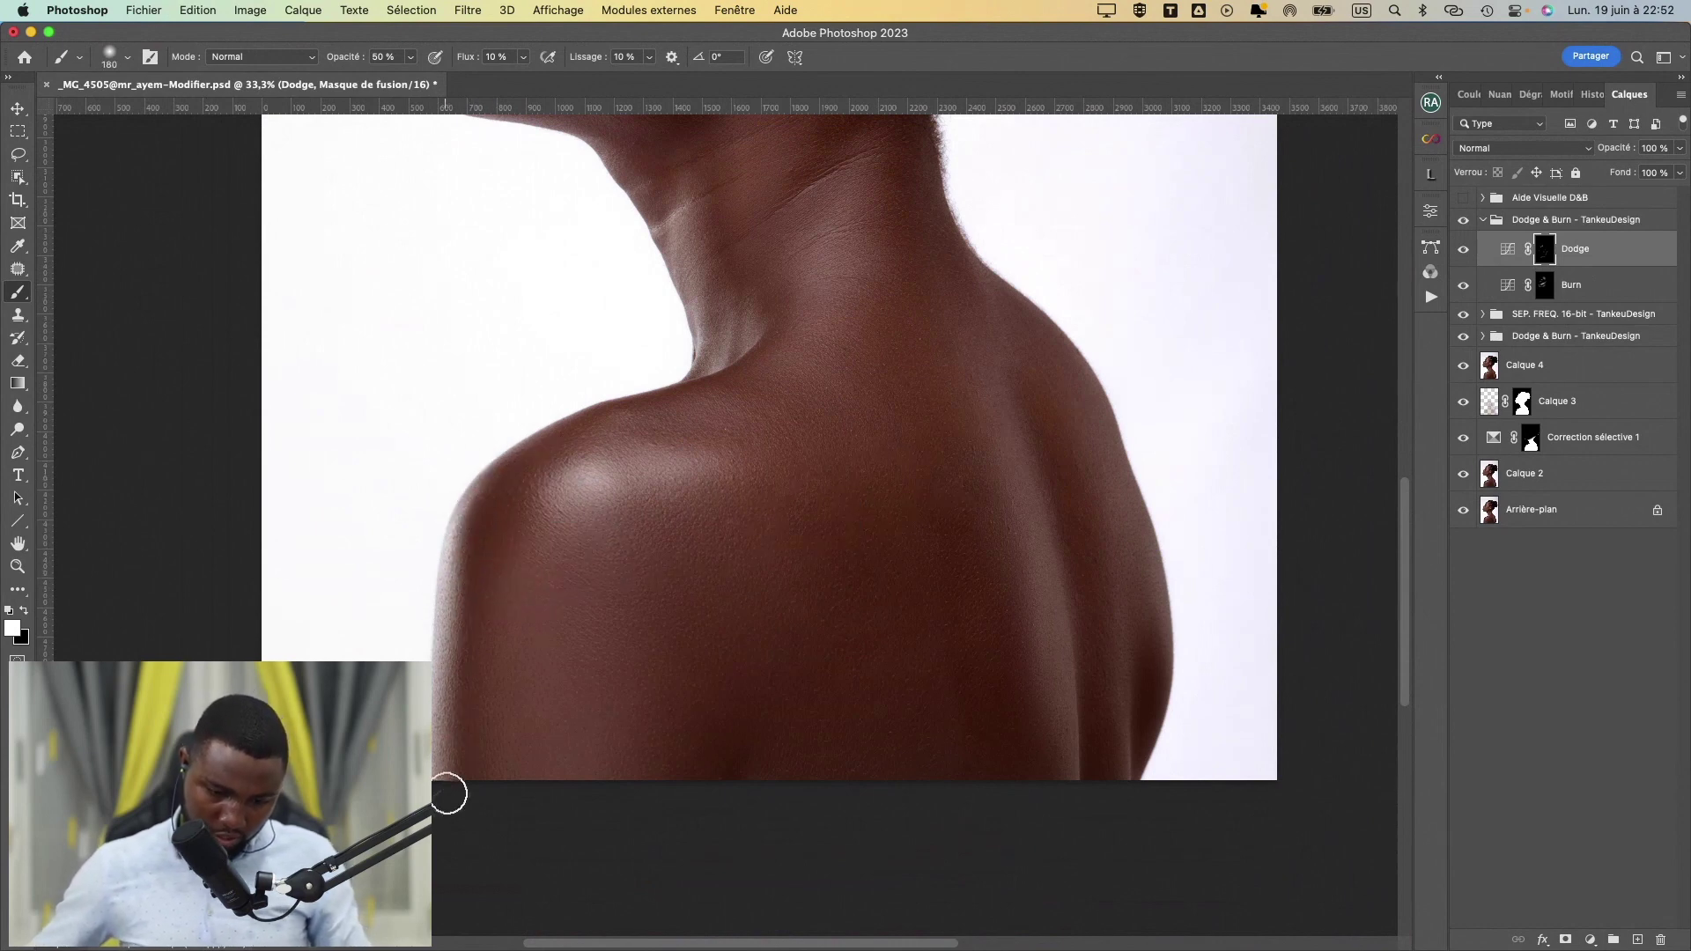
mouse_move(612, 517)
mouse_down()
mouse_move(636, 559)
mouse_move(617, 605)
mouse_up()
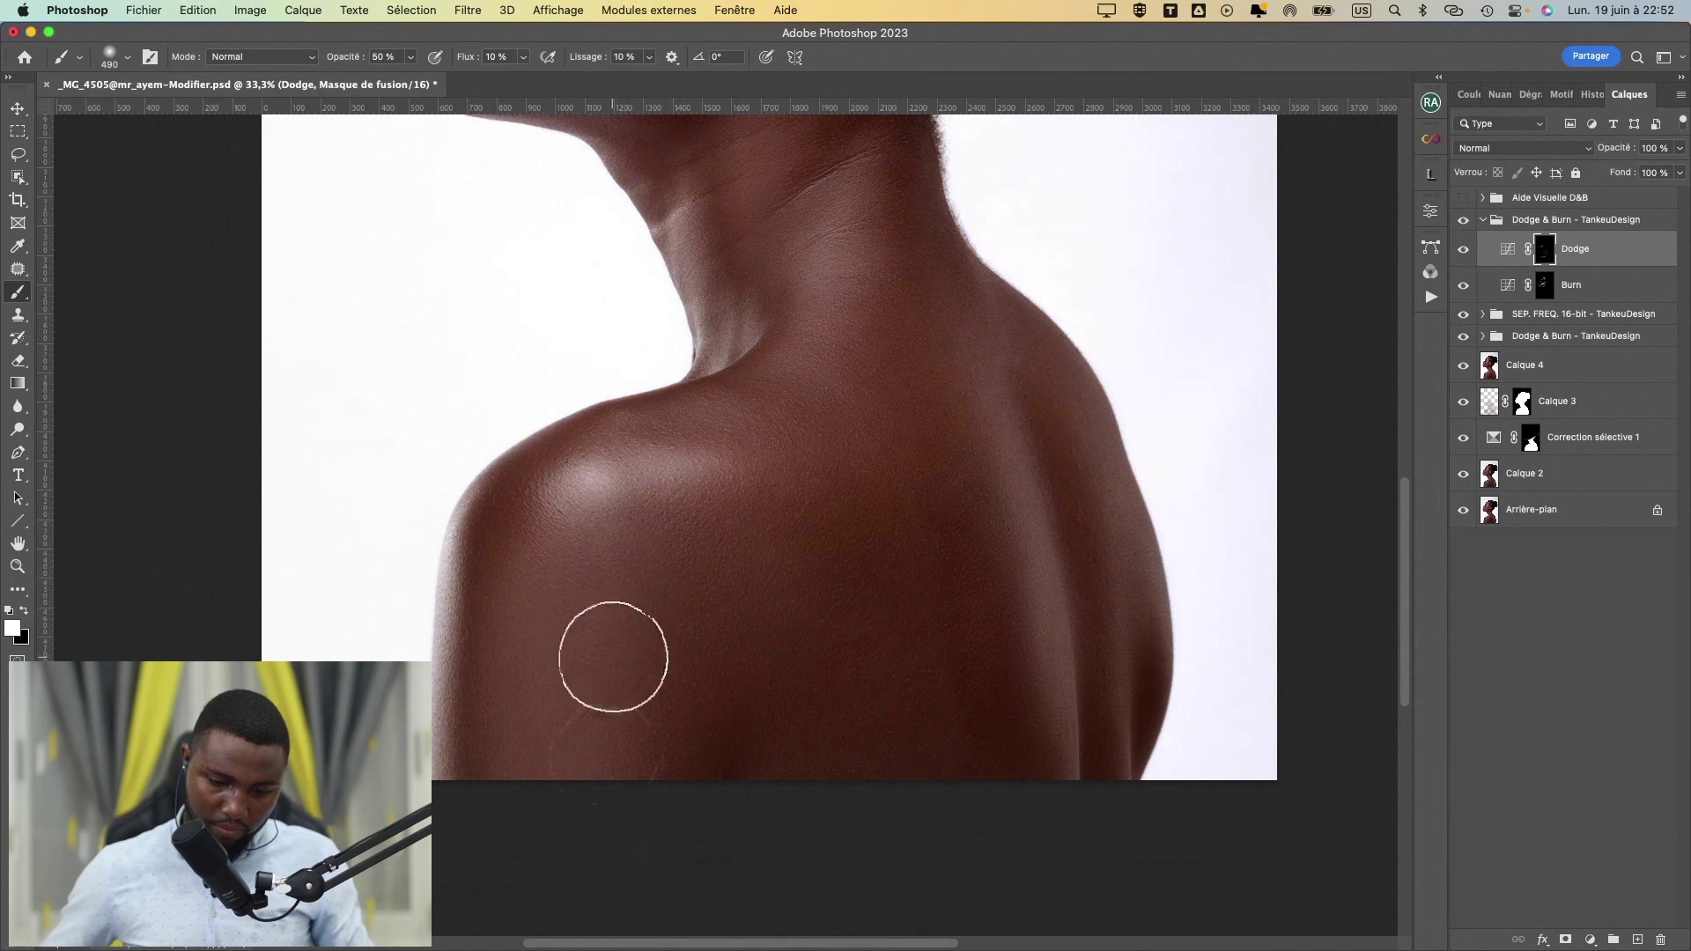
- Brighten the ridge along the spine and the far edge of the back on the Dodge mask, using 118 px and 279 px brushes
drag(1065, 596, 894, 628)
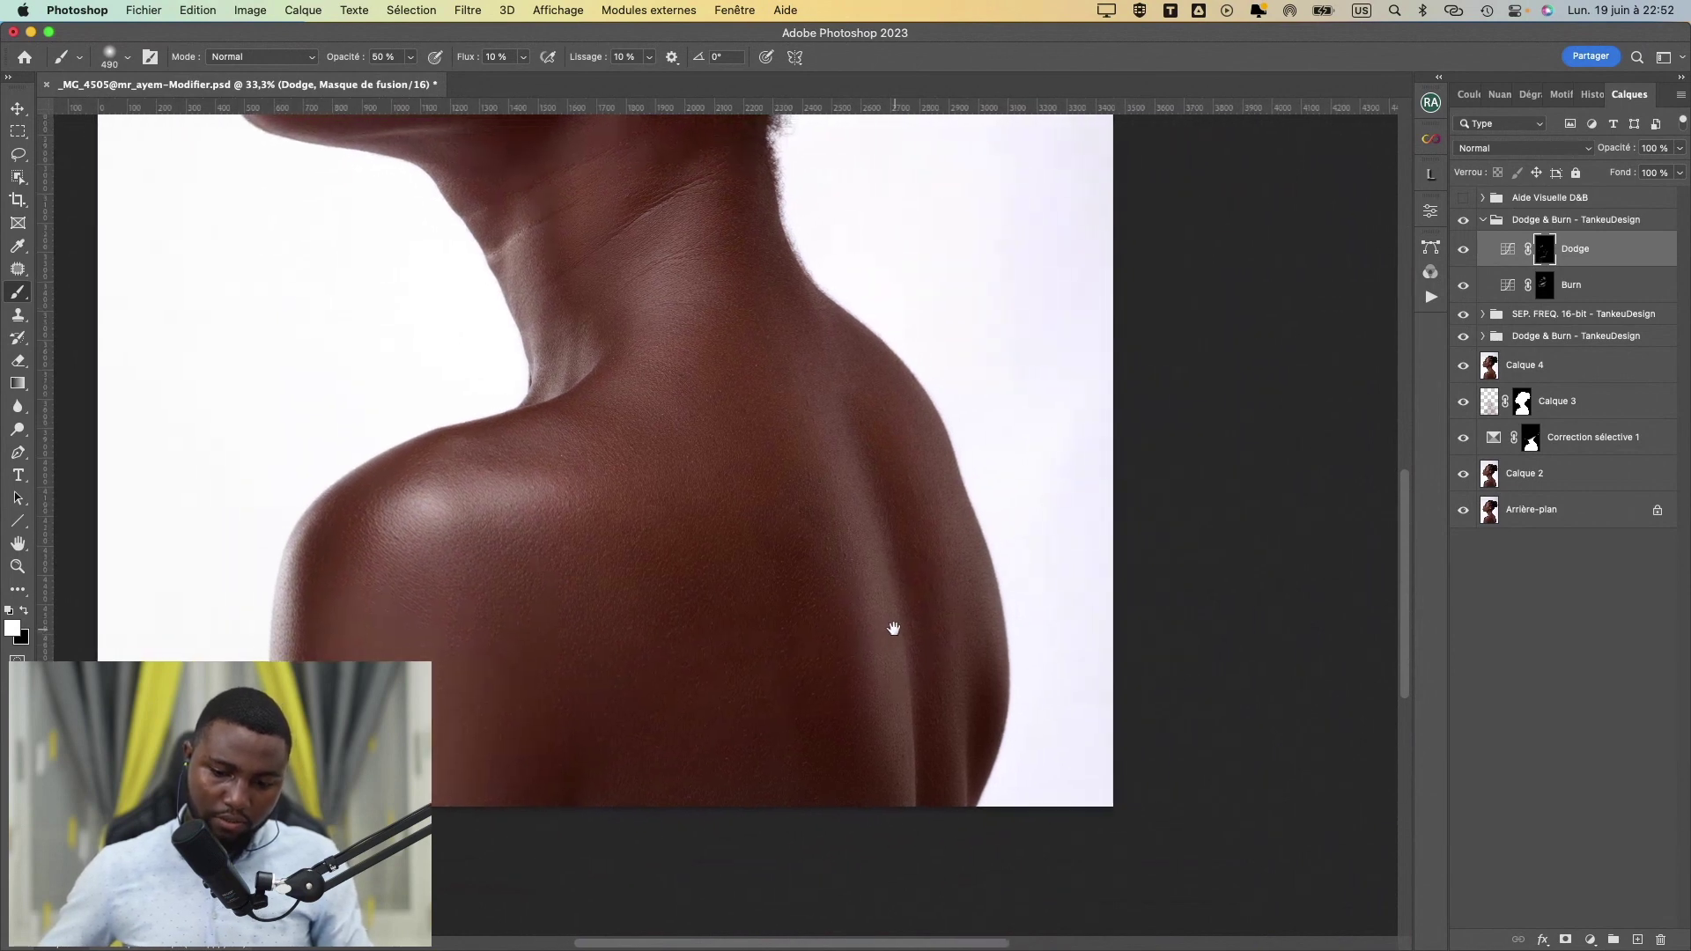
mouse_move(860, 427)
mouse_down()
mouse_move(838, 433)
mouse_move(823, 380)
mouse_move(814, 453)
mouse_move(837, 535)
mouse_move(916, 522)
mouse_move(899, 529)
mouse_up()
drag(964, 634, 956, 634)
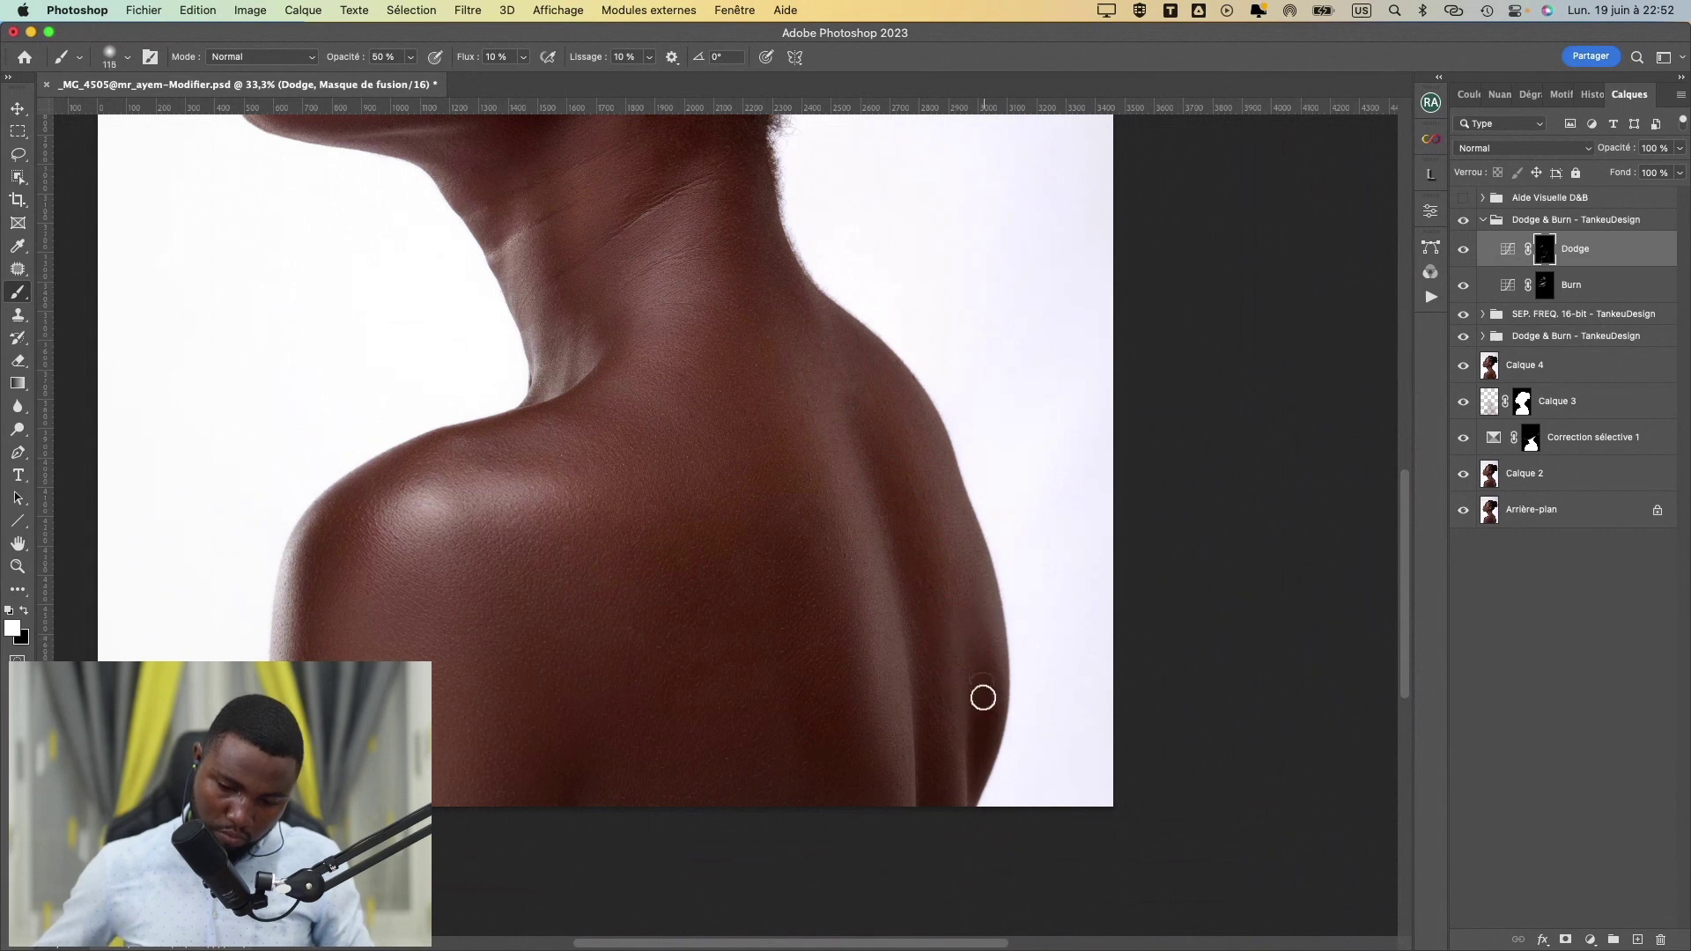
drag(959, 556, 985, 559)
mouse_move(967, 462)
mouse_down()
mouse_move(949, 466)
mouse_move(999, 683)
mouse_up()
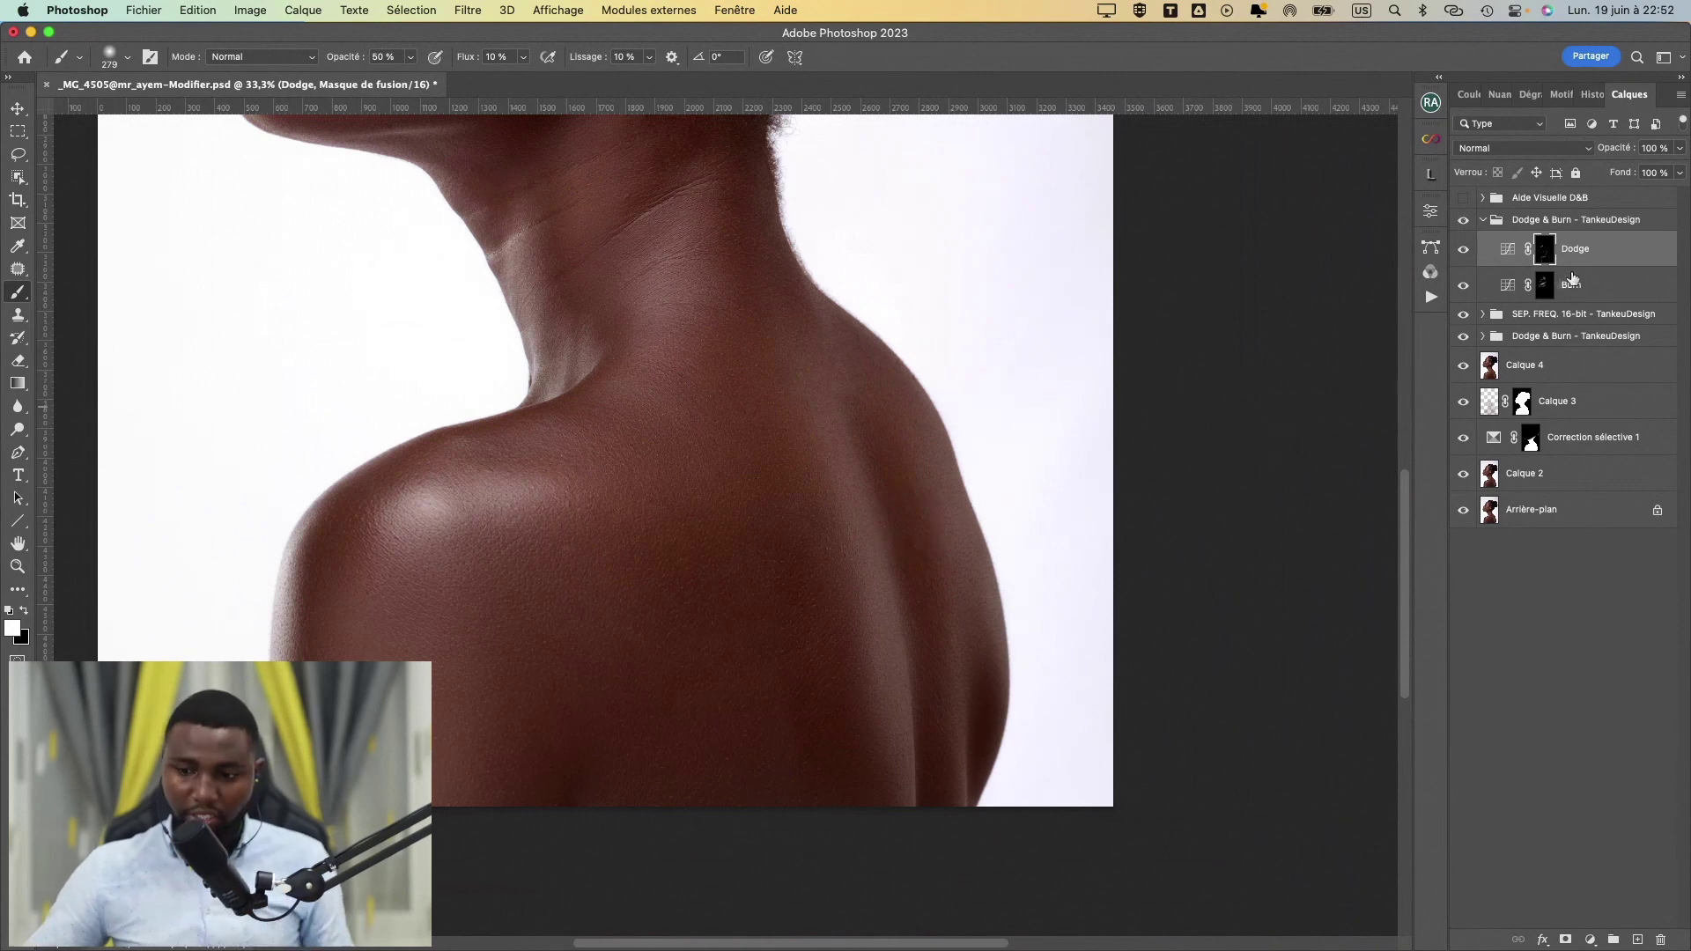
- Switch to the Burn layer's mask and deepen the shadows at the far side of the back with a 225 px brush
click(1546, 286)
drag(994, 569, 986, 577)
drag(997, 635, 992, 636)
drag(1005, 627, 1009, 627)
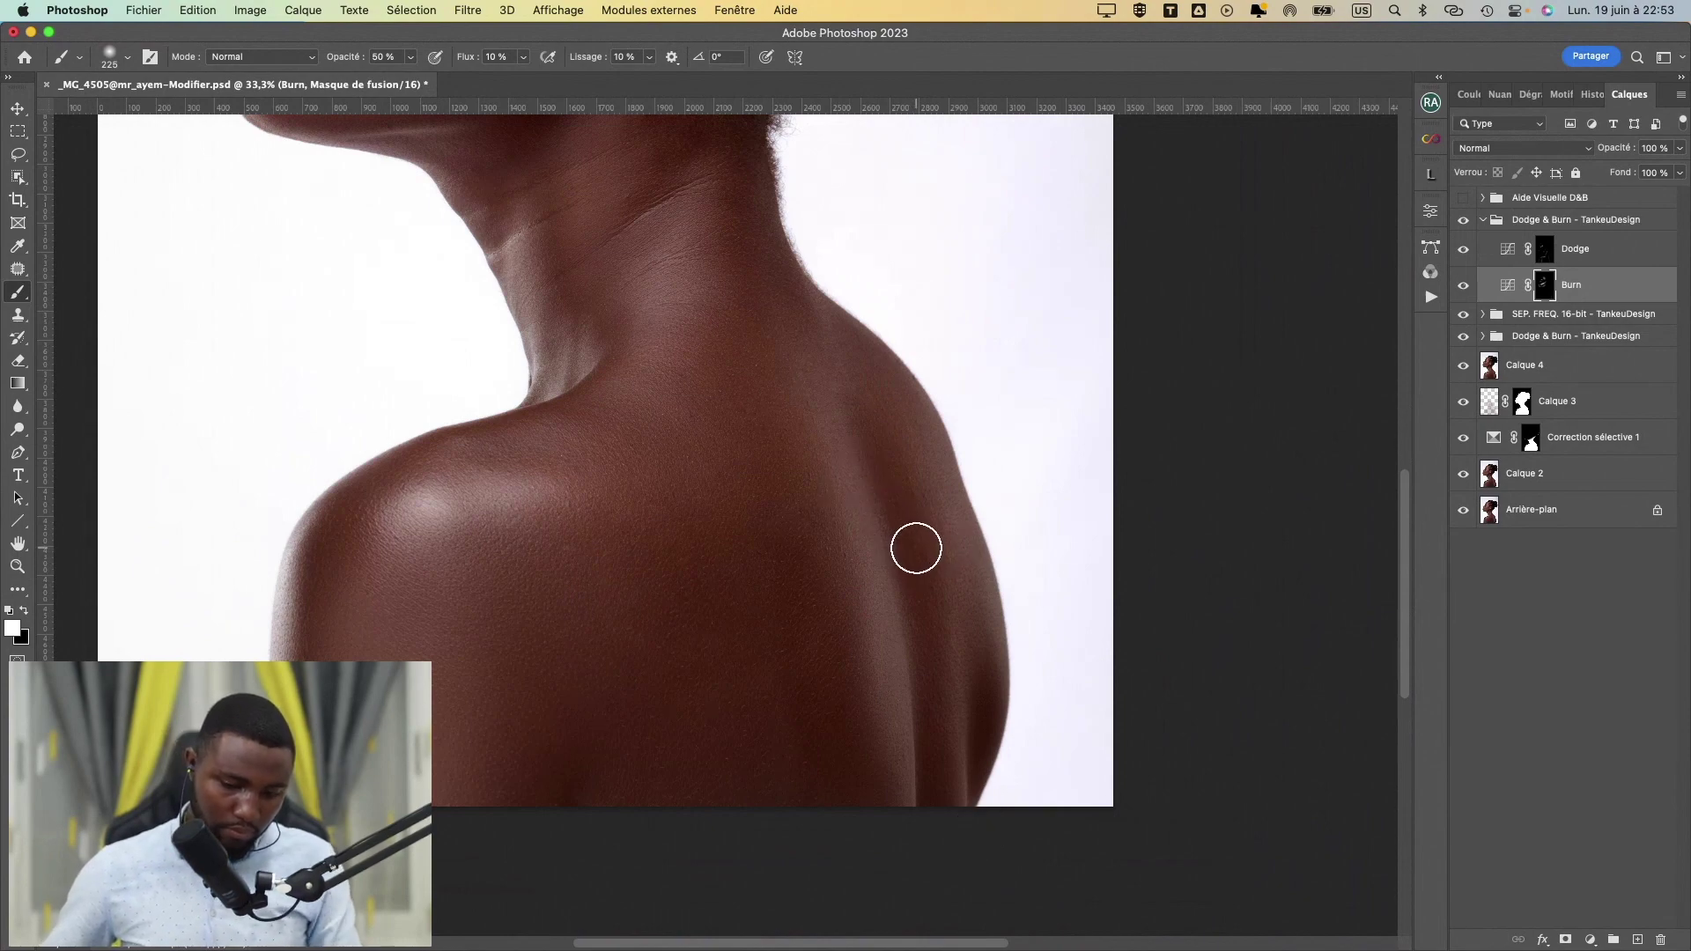
- Rotate the canvas to 61° and darken the hollow along the spine on the Burn mask with a 303 px brush
key(r)
drag(914, 529, 899, 773)
scroll(774, 581, down, 5)
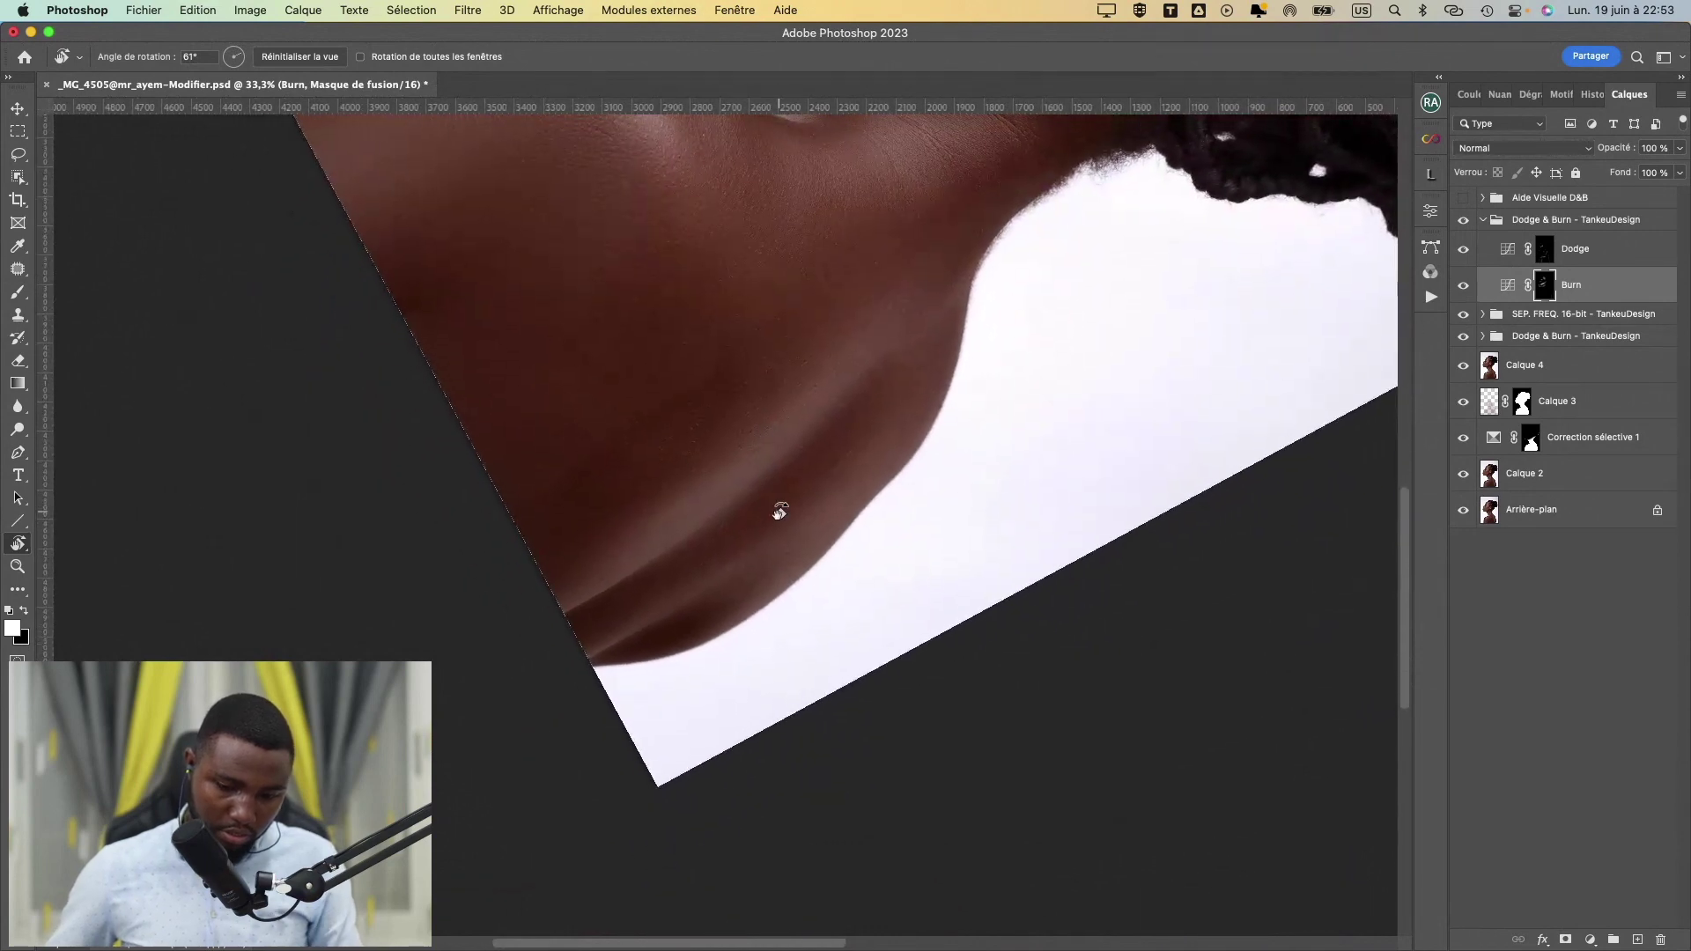
key(b)
drag(776, 523, 933, 330)
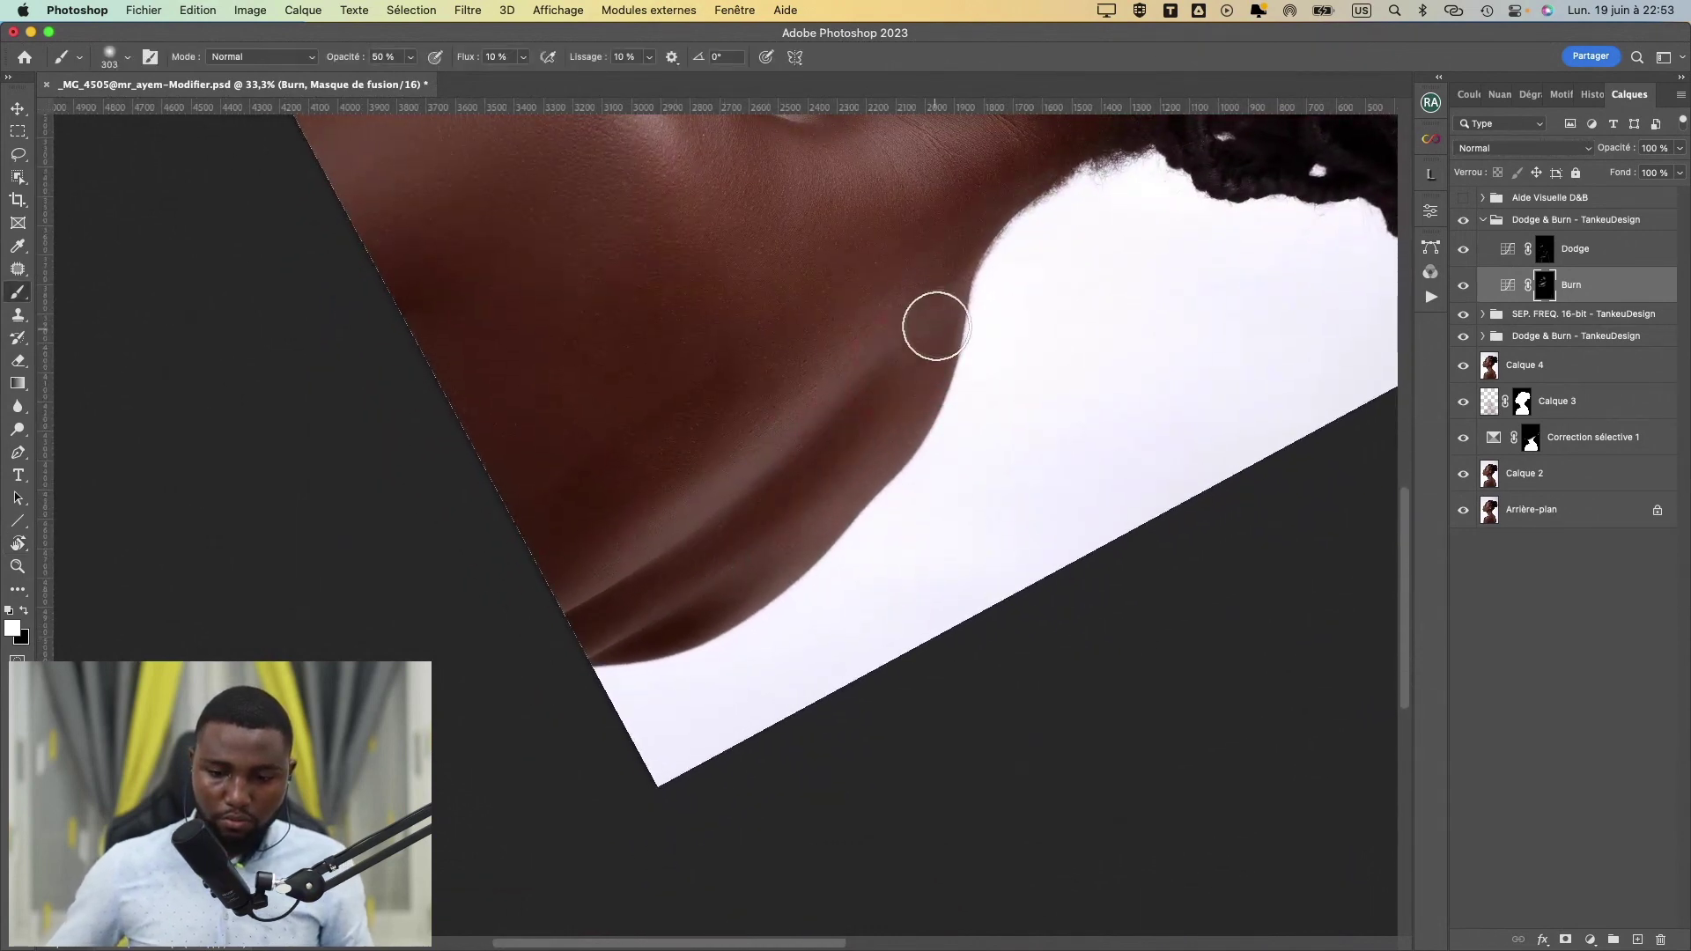
- Deepen the broad shadows across the back and behind the upper arm on the Burn mask, using brushes from 347 to 533 px
mouse_move(700, 429)
mouse_down()
mouse_move(826, 556)
mouse_move(880, 449)
mouse_up()
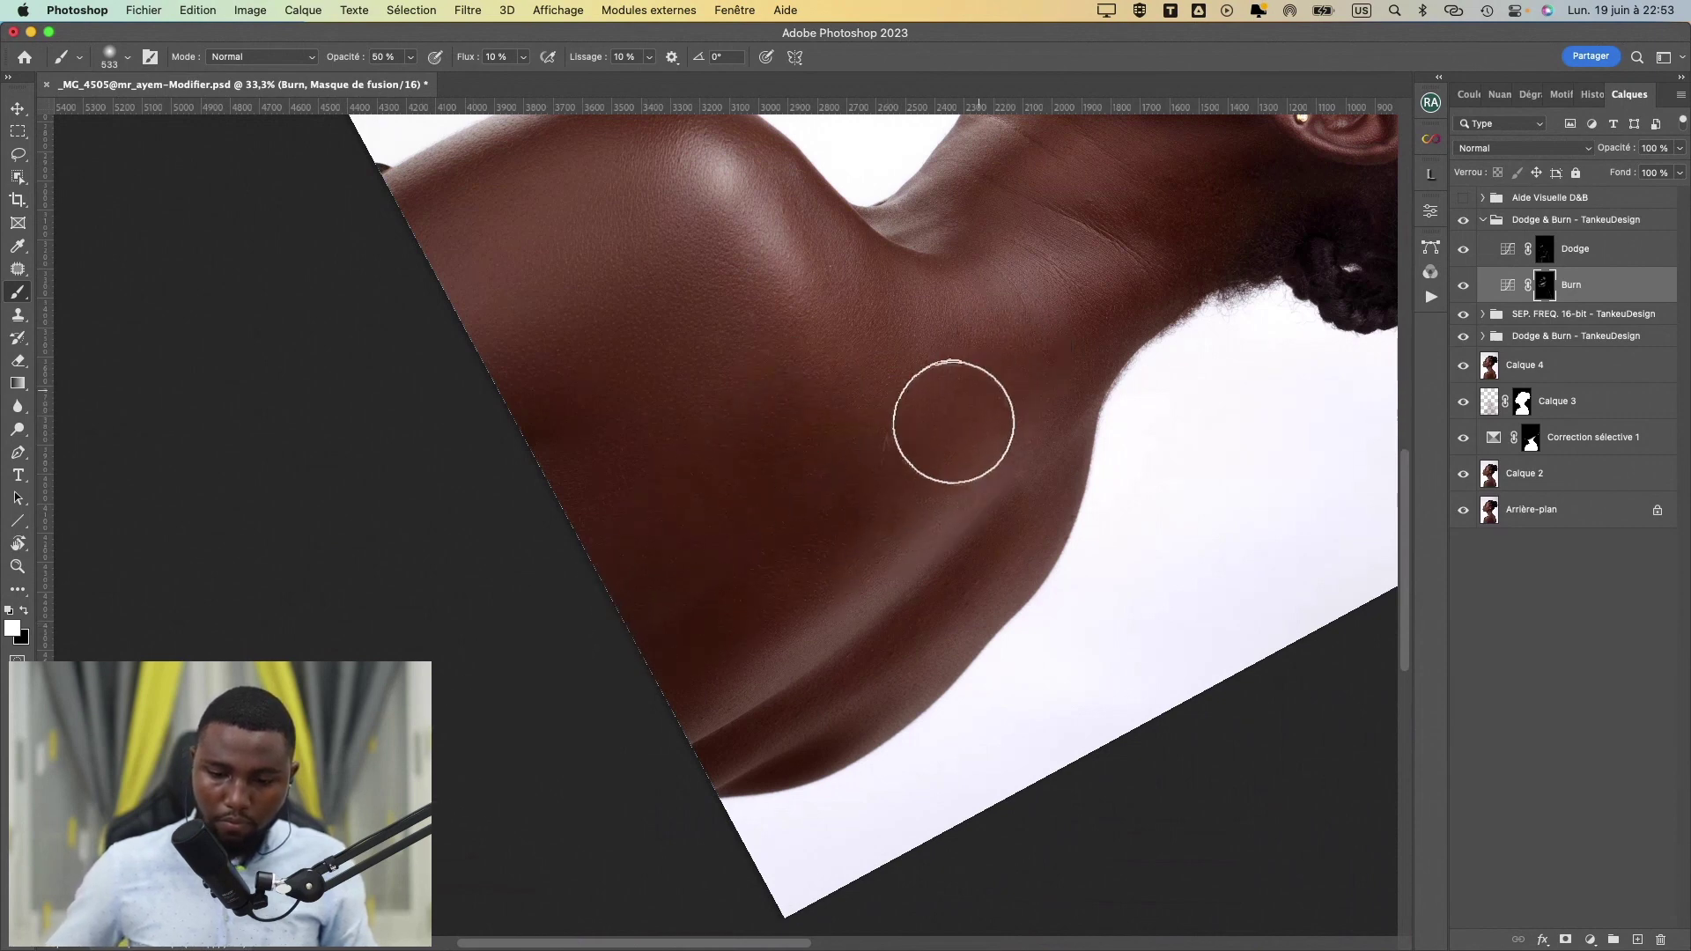
drag(819, 479, 847, 592)
drag(849, 578, 805, 580)
mouse_move(728, 448)
mouse_down()
mouse_move(740, 467)
mouse_move(725, 467)
mouse_up()
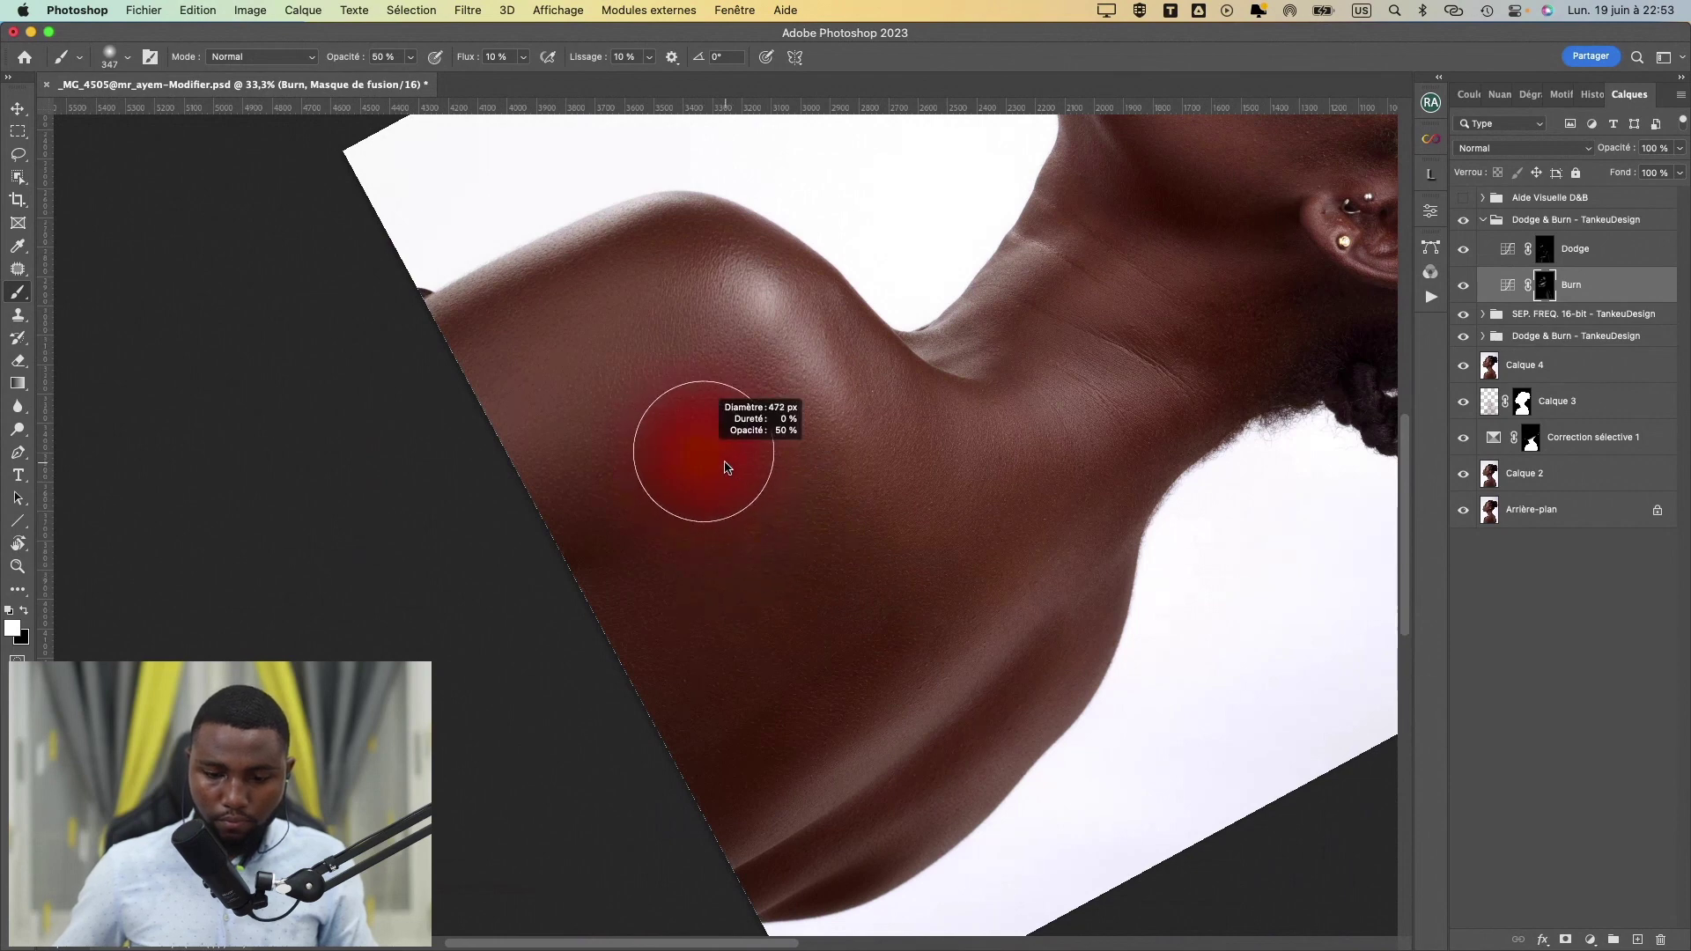
mouse_move(615, 510)
mouse_down()
mouse_move(580, 518)
mouse_move(620, 538)
mouse_up()
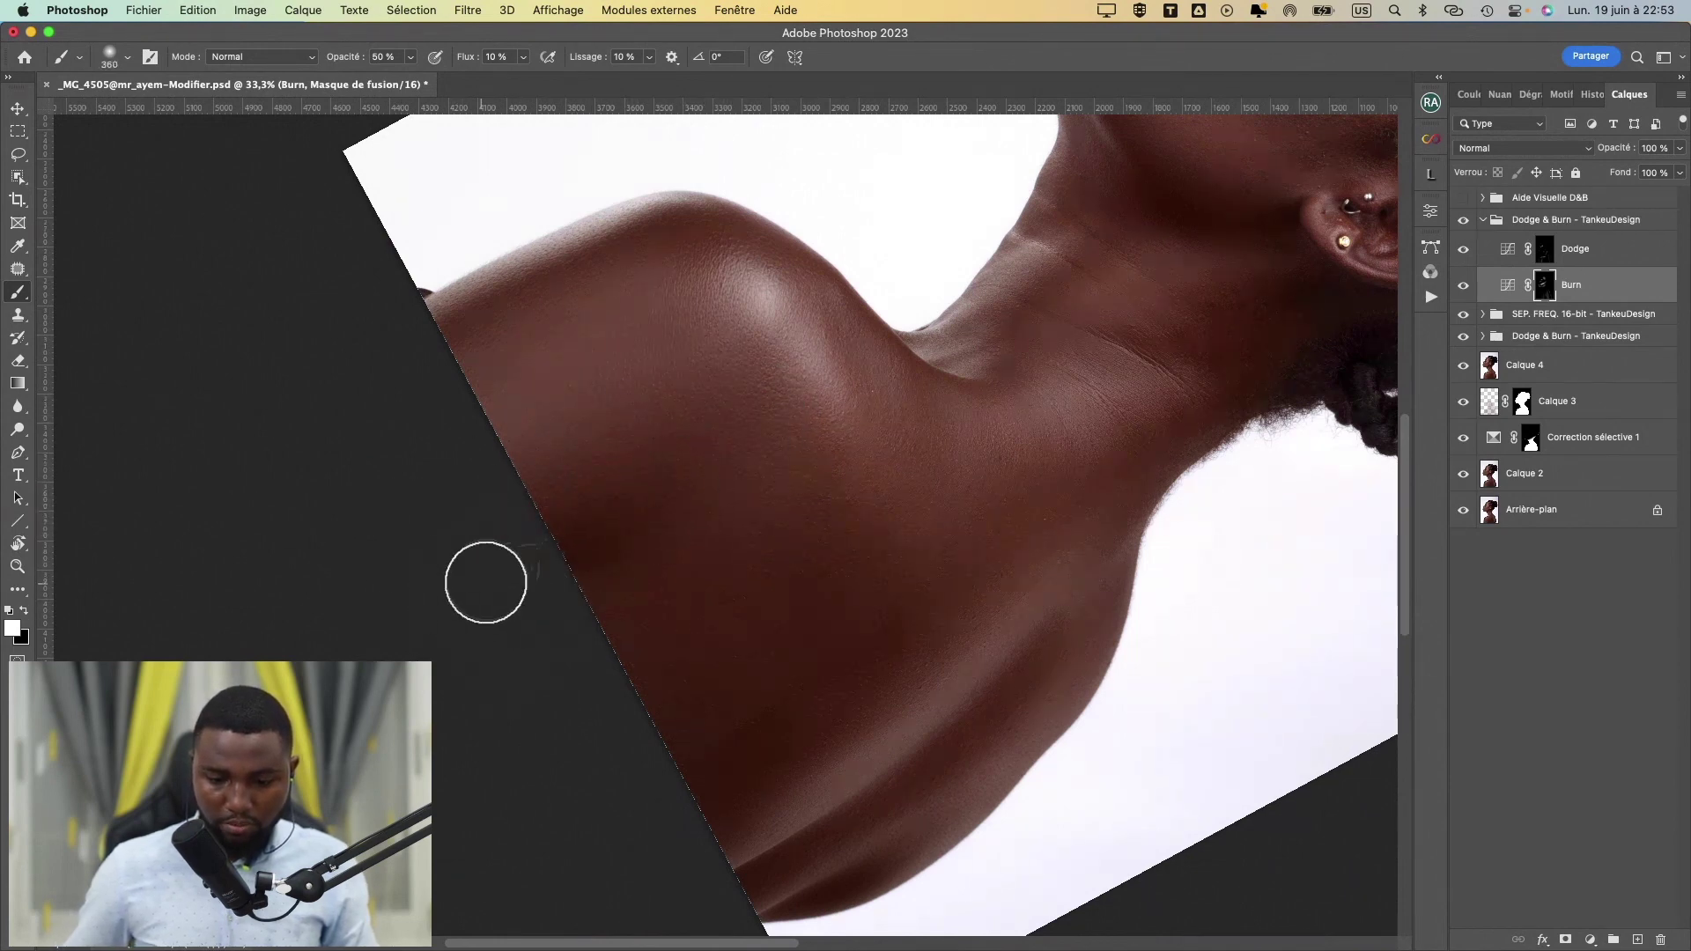
- Burn the outer contour of the shoulder with a 323 px brush and reset the canvas rotation
scroll(672, 558, up, 5)
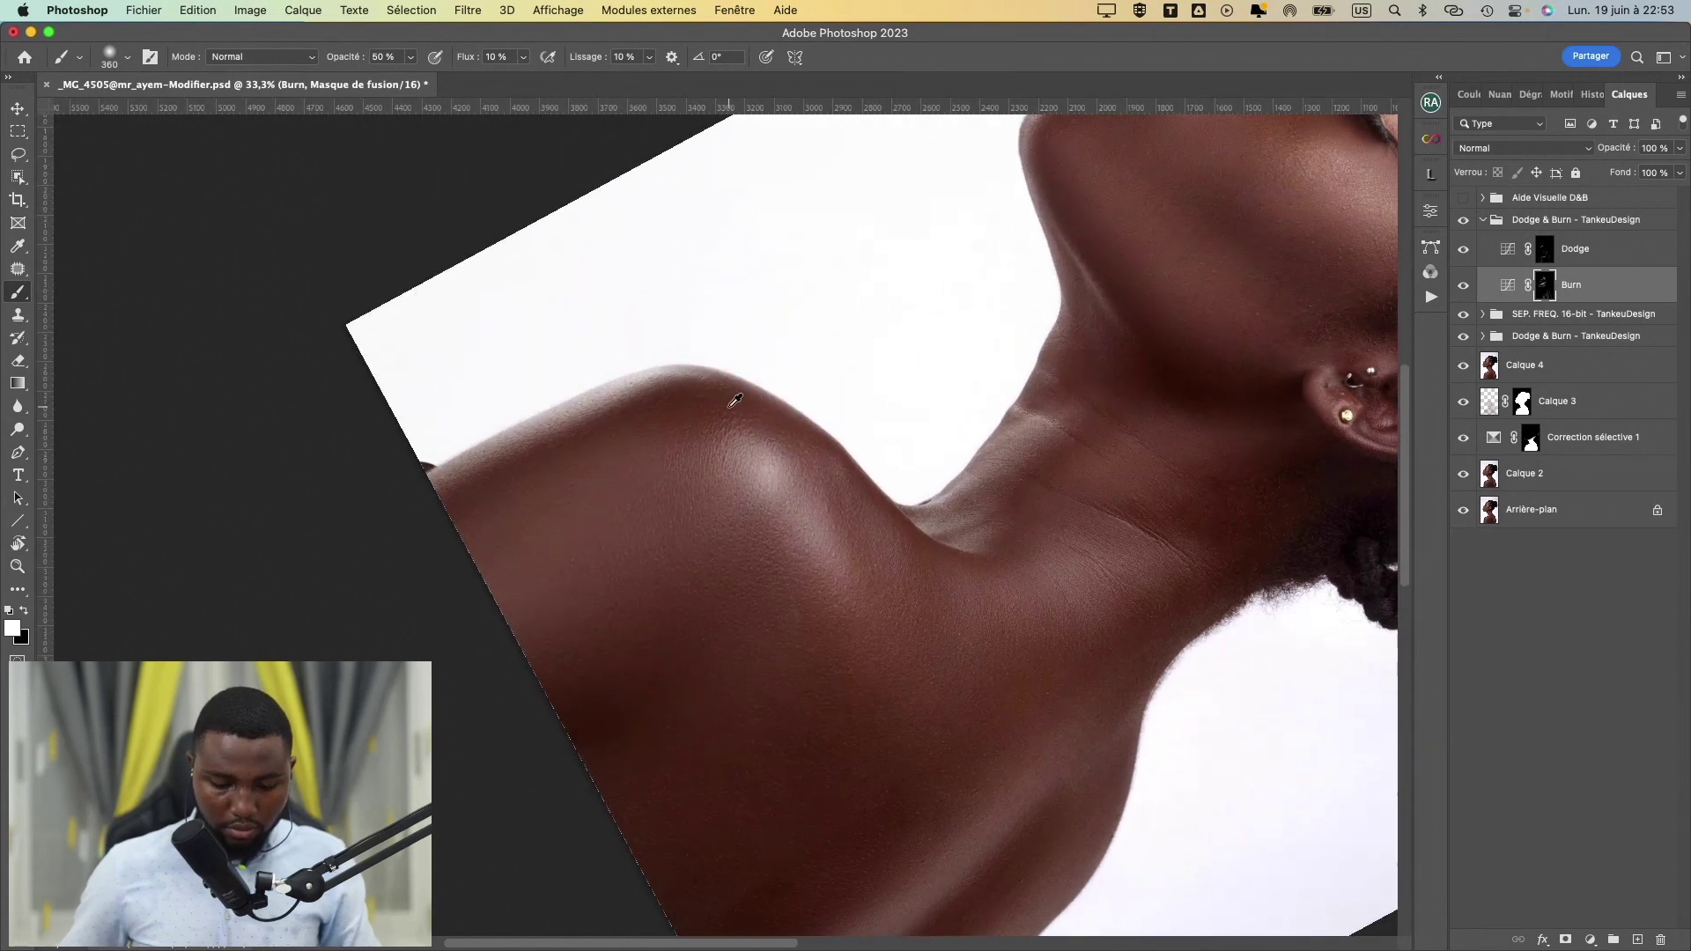
drag(724, 411, 696, 408)
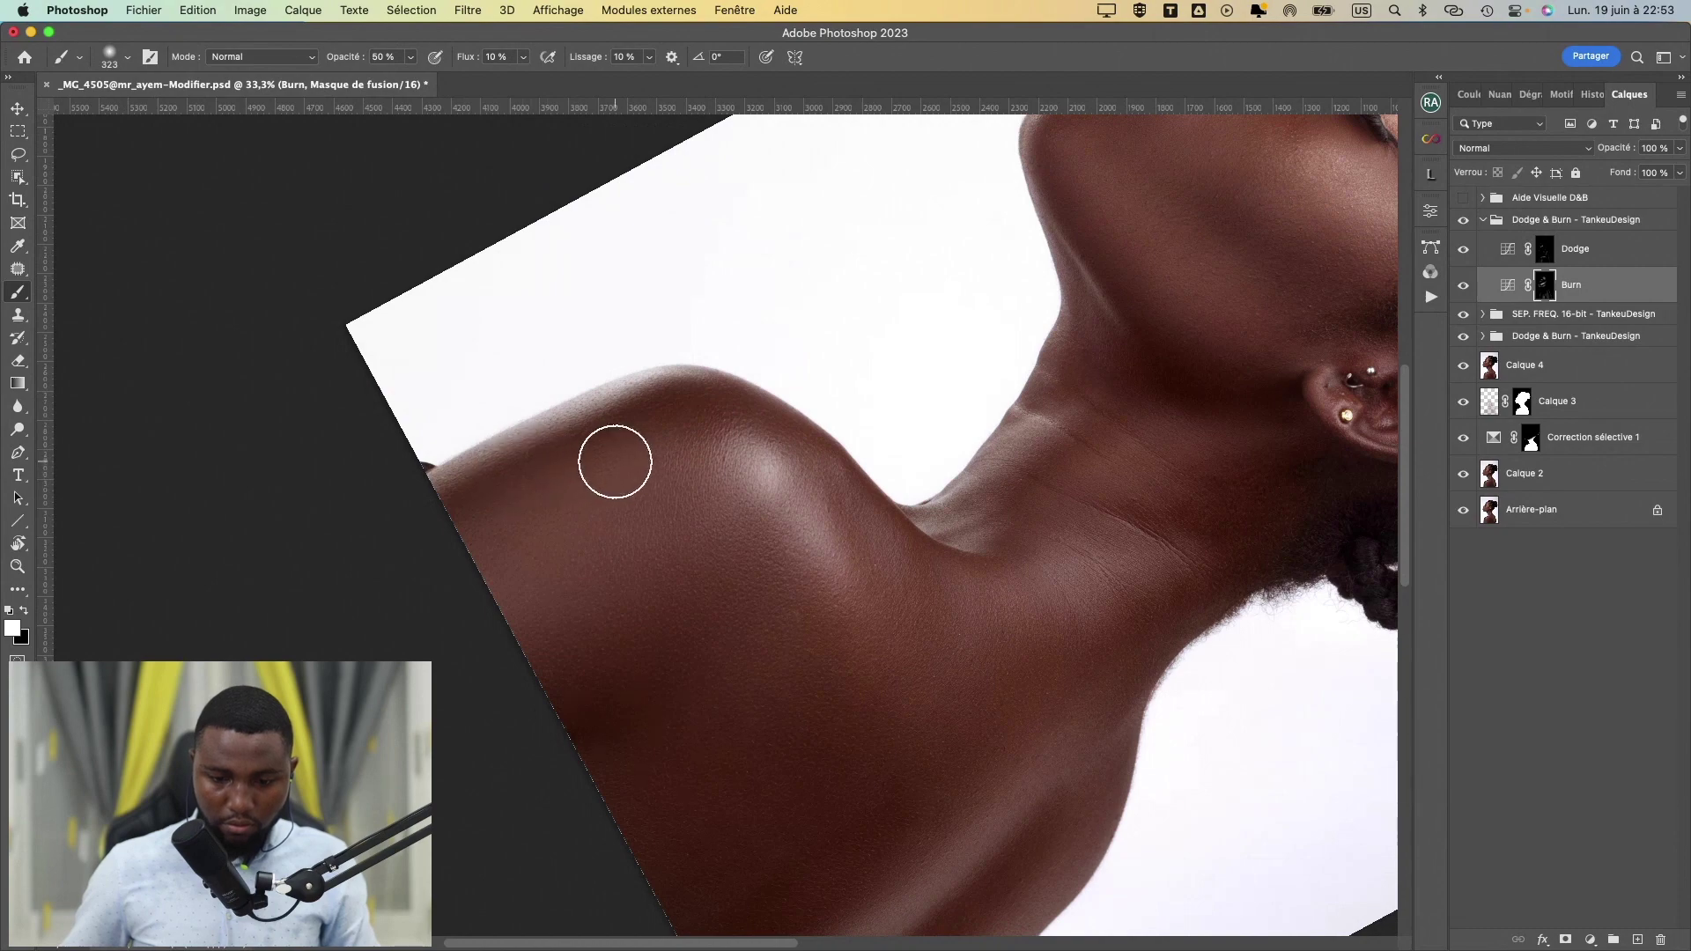
key(Escape)
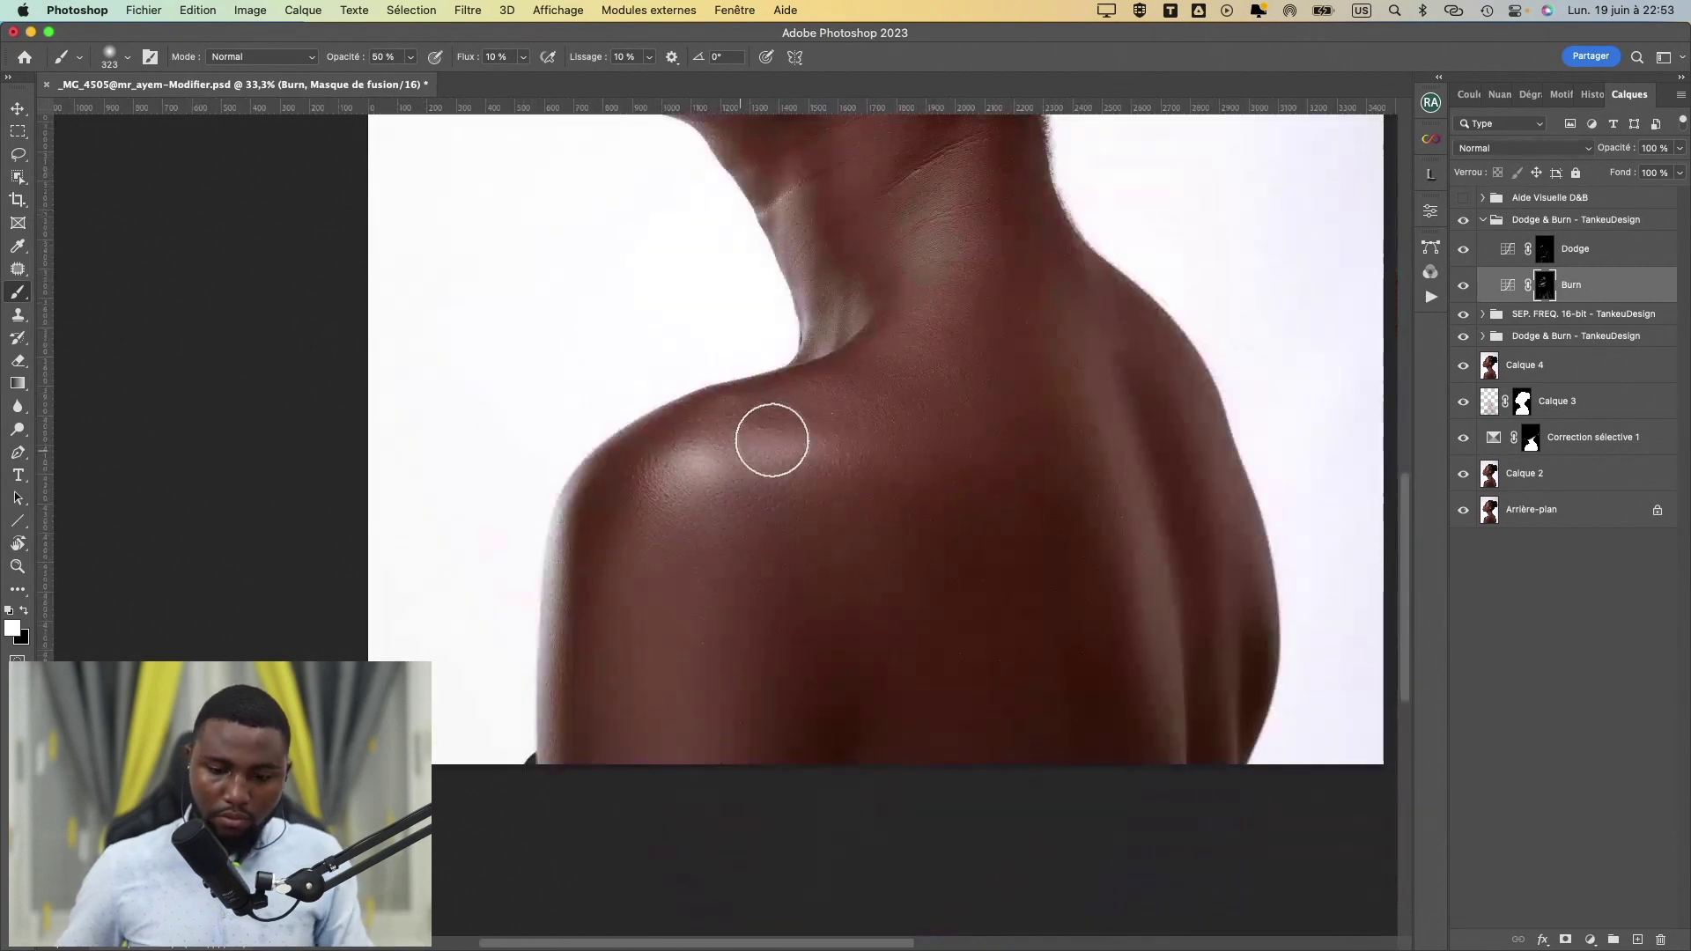
- Burn the shadows along the front and back of the neck with brushes of 230 px and 325 px
drag(805, 445, 676, 726)
drag(695, 458, 731, 431)
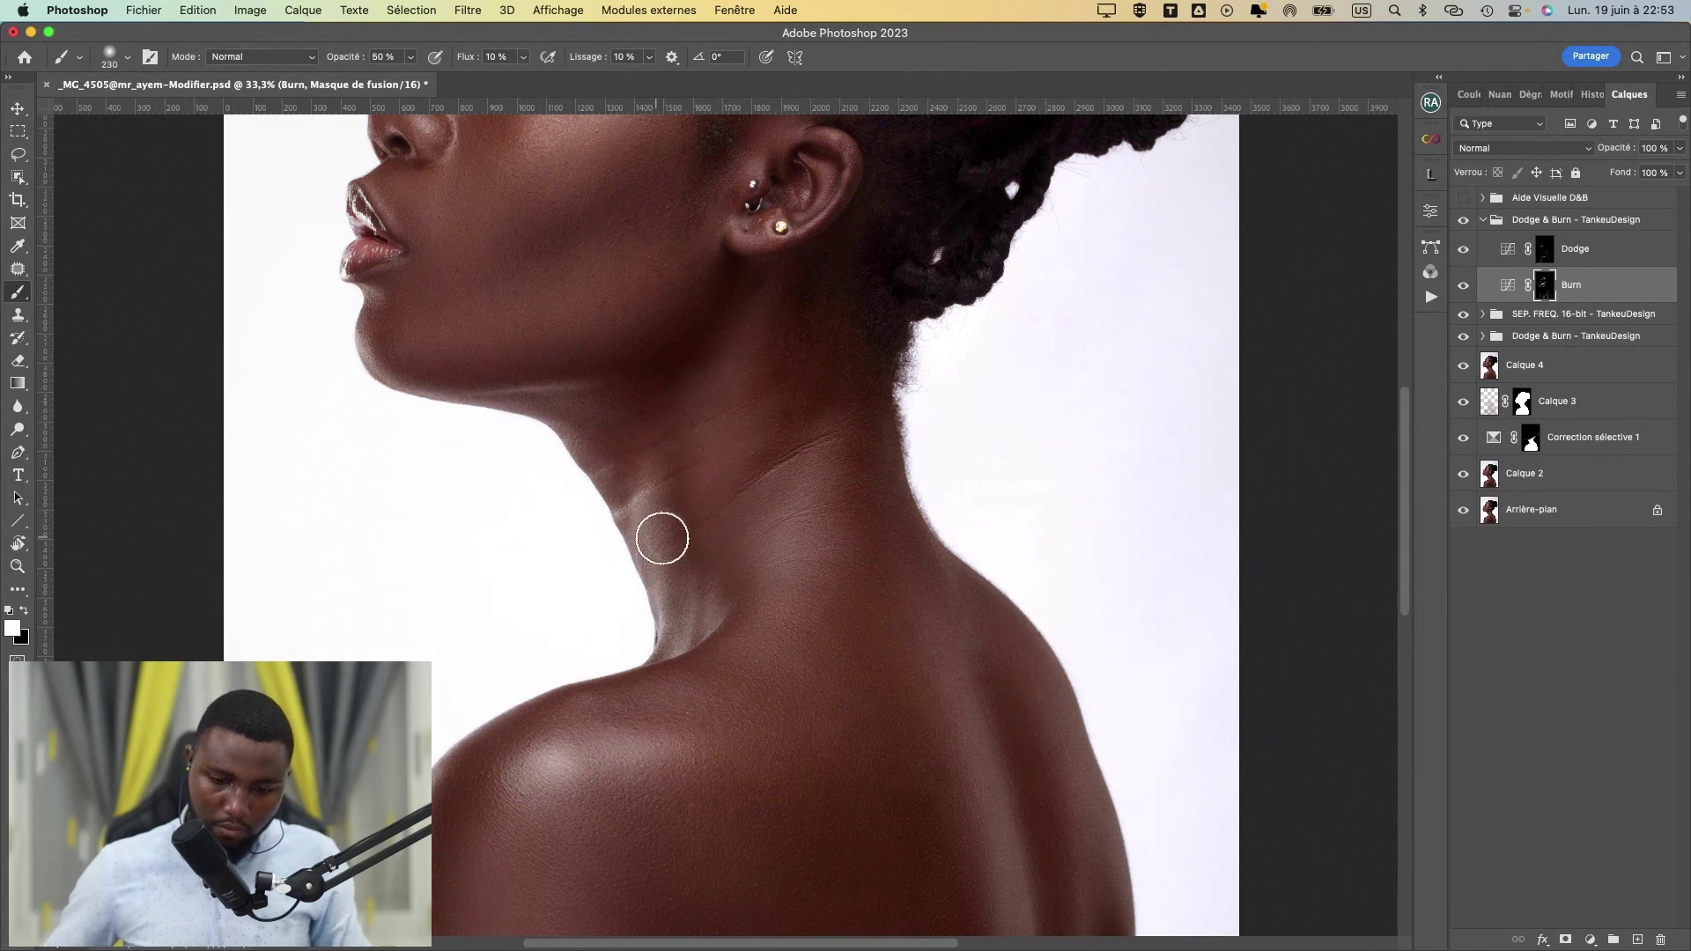
drag(815, 409, 832, 403)
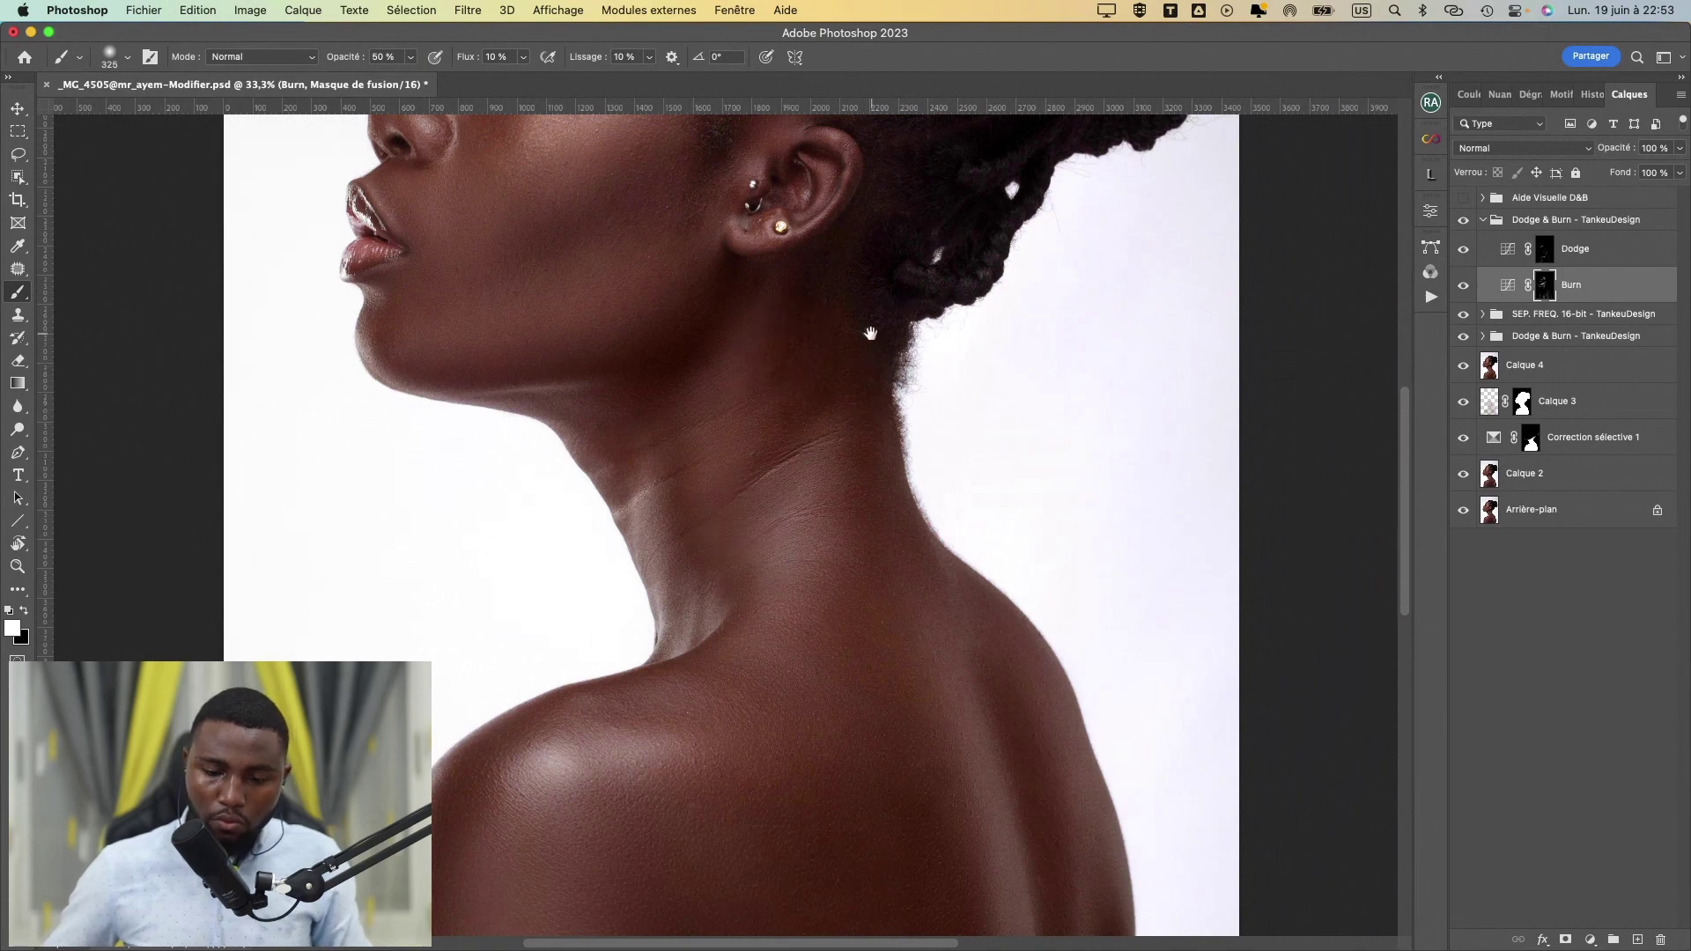
- Zoom out to 25 % and examine the overall shading of the face, neck and shoulders
drag(868, 332, 832, 502)
drag(872, 390, 826, 537)
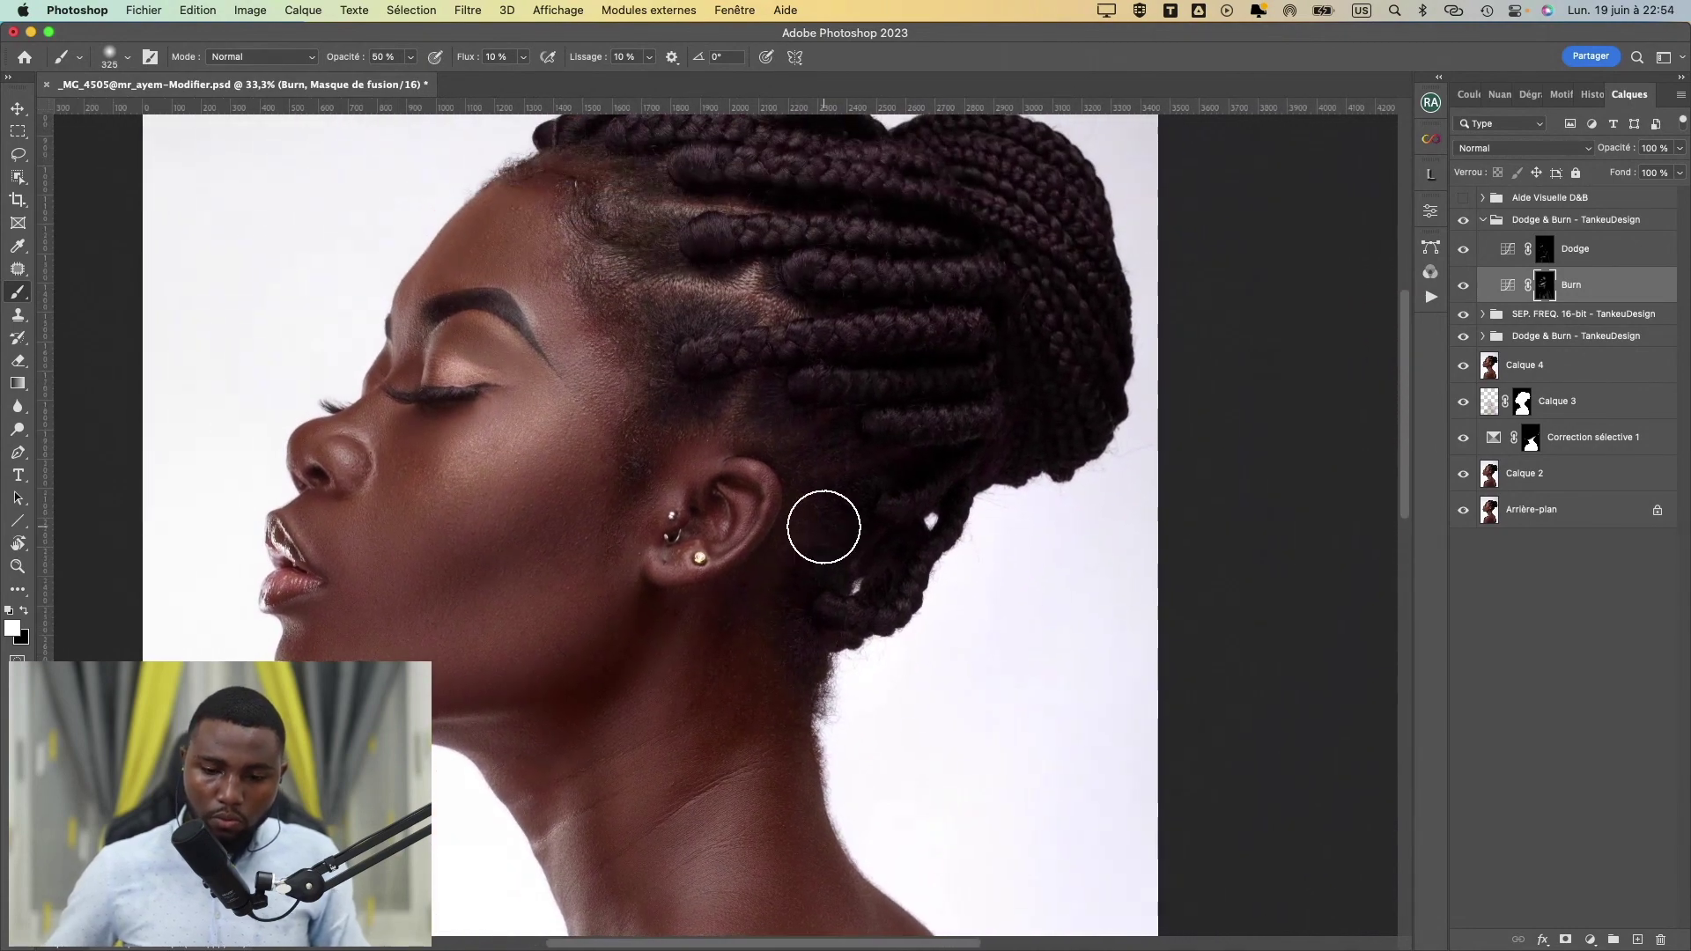
key(super+minus)
key(super+plus)
key(super+minus)
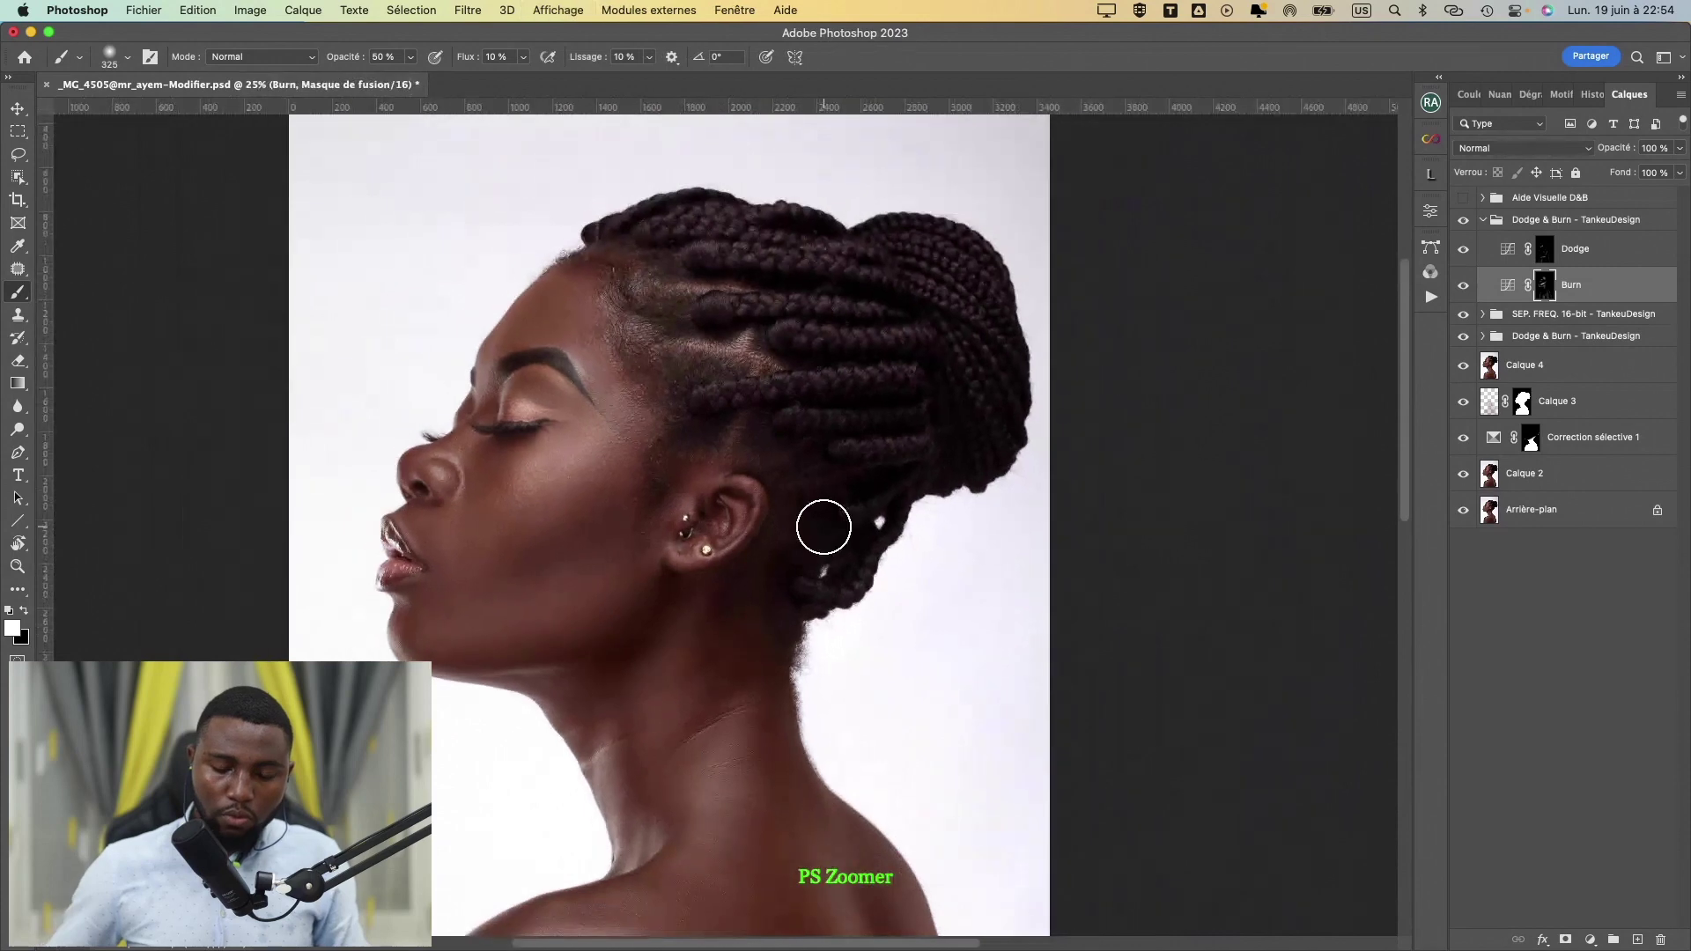
- Compare the portrait with and without the upper Dodge & Burn - TankeuDesign group, viewing the whole image and the face at 25 %
drag(671, 617, 687, 427)
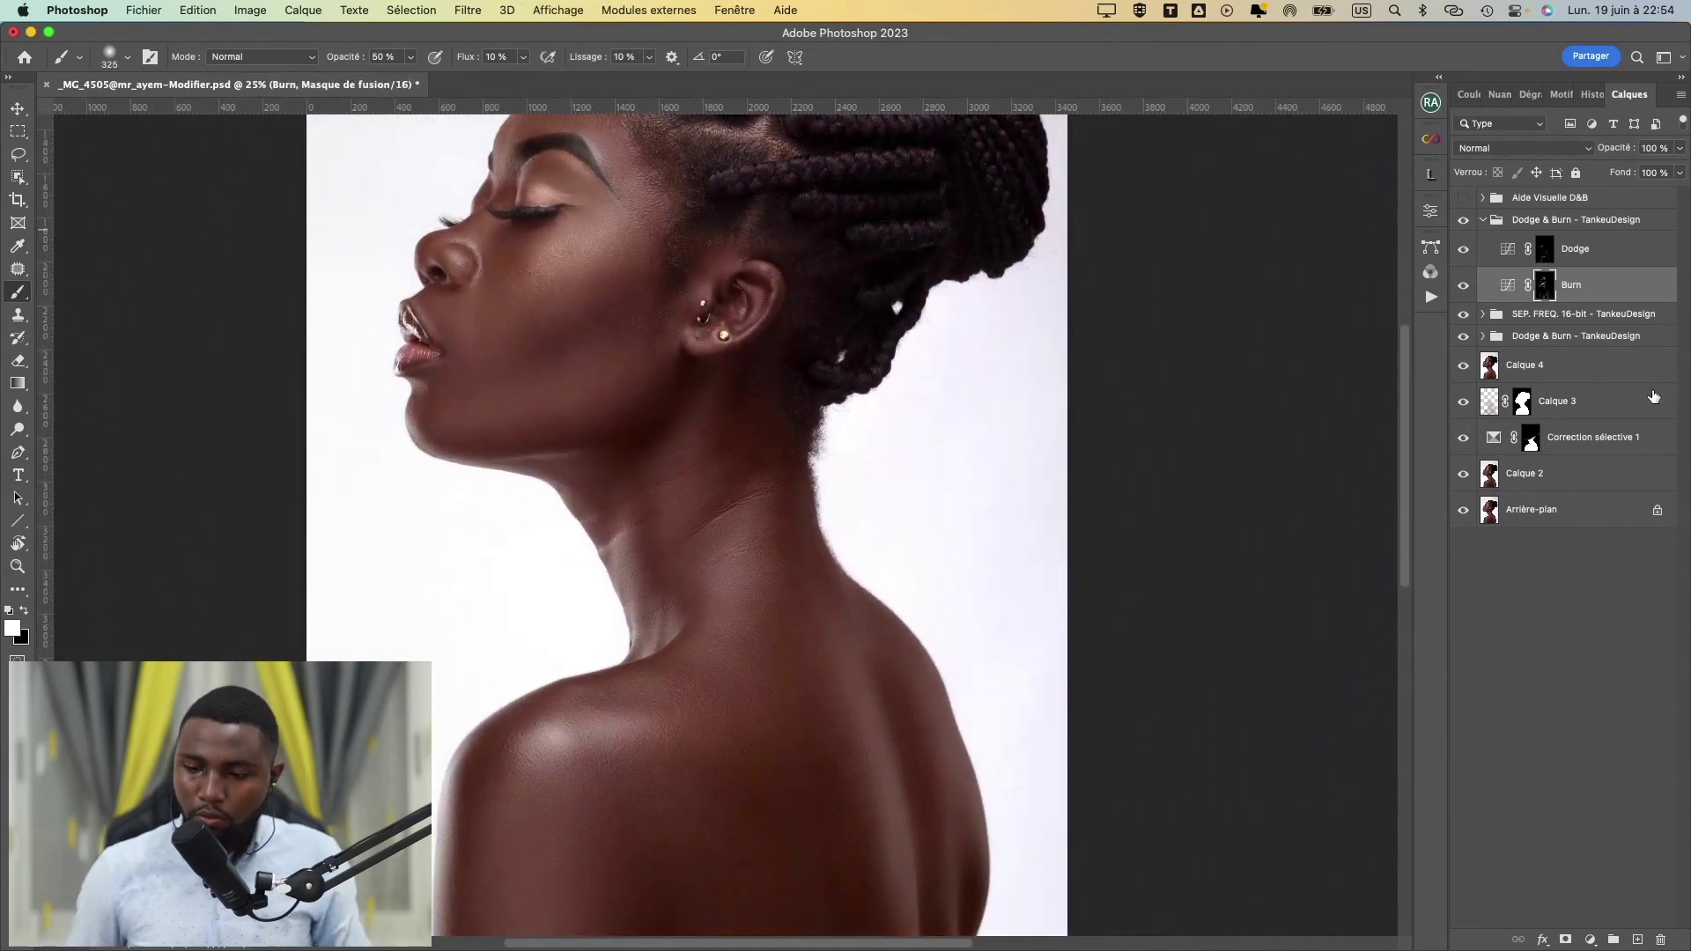
key(super+0)
click(1490, 476)
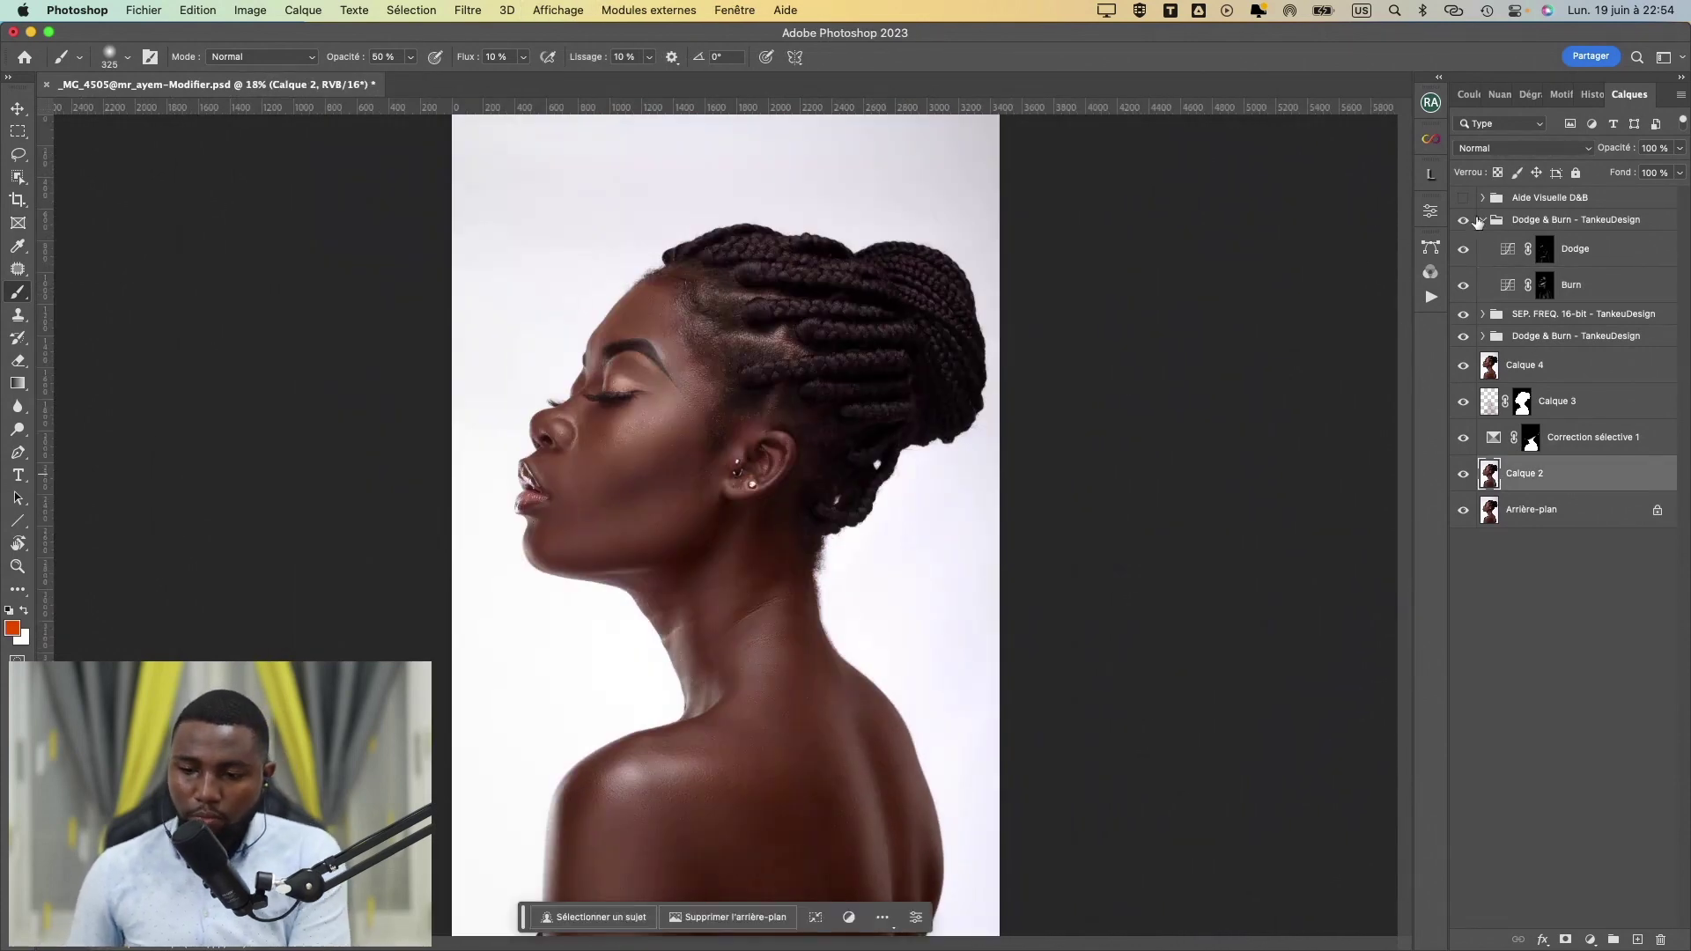
click(1464, 221)
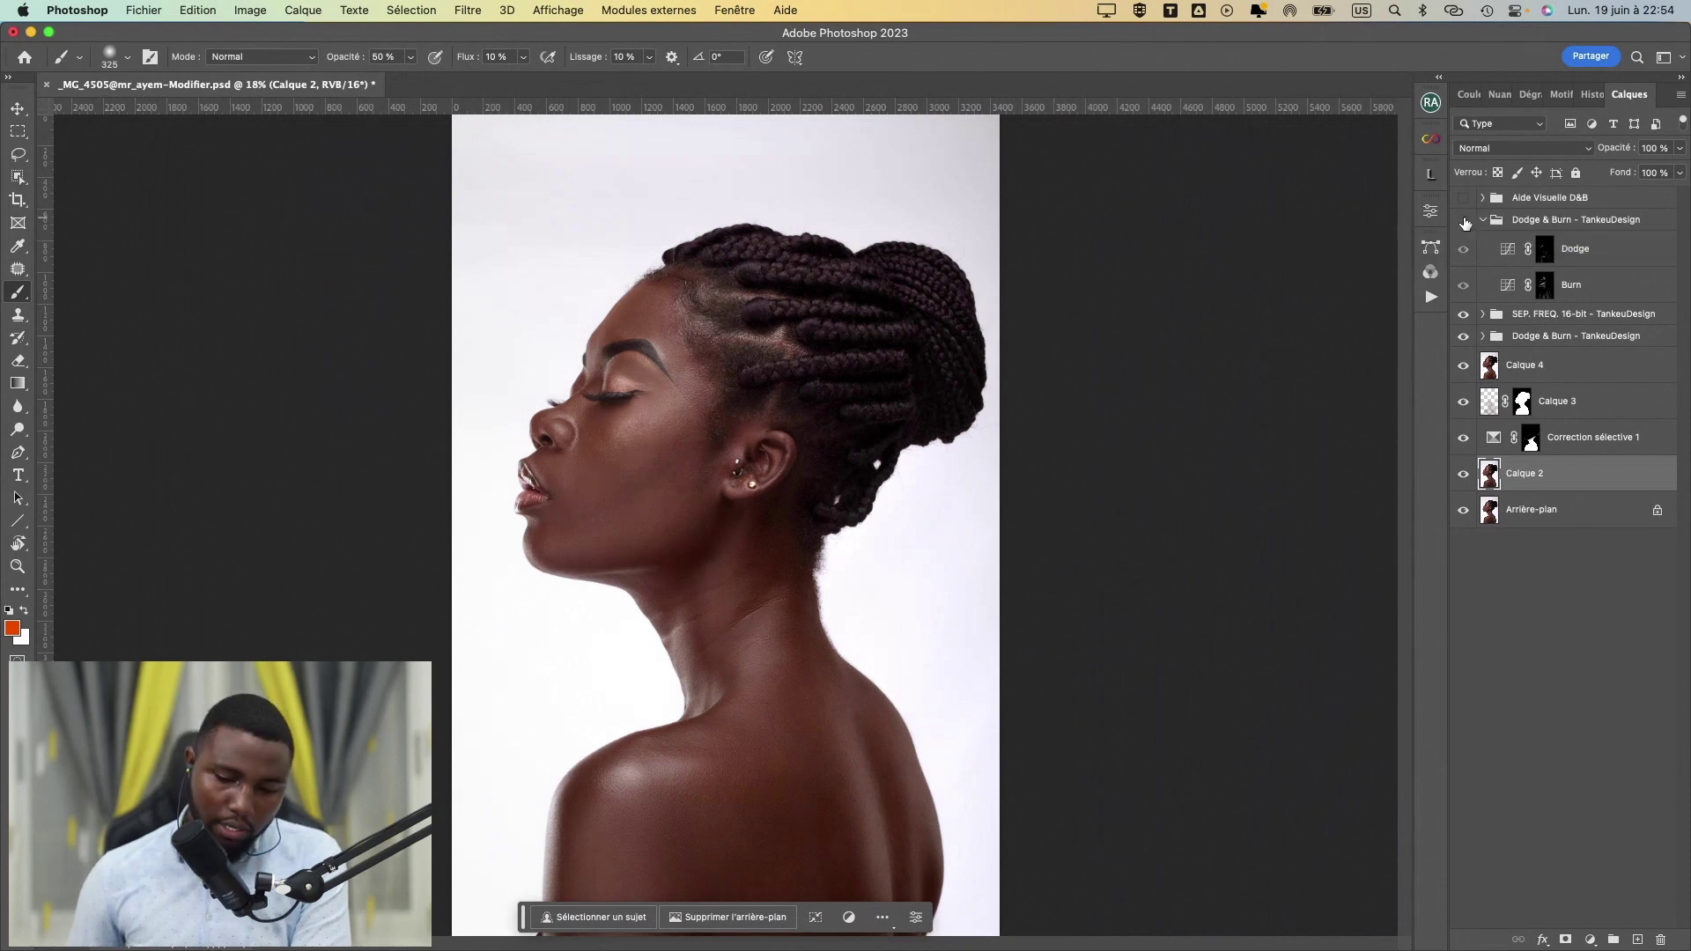
click(1464, 221)
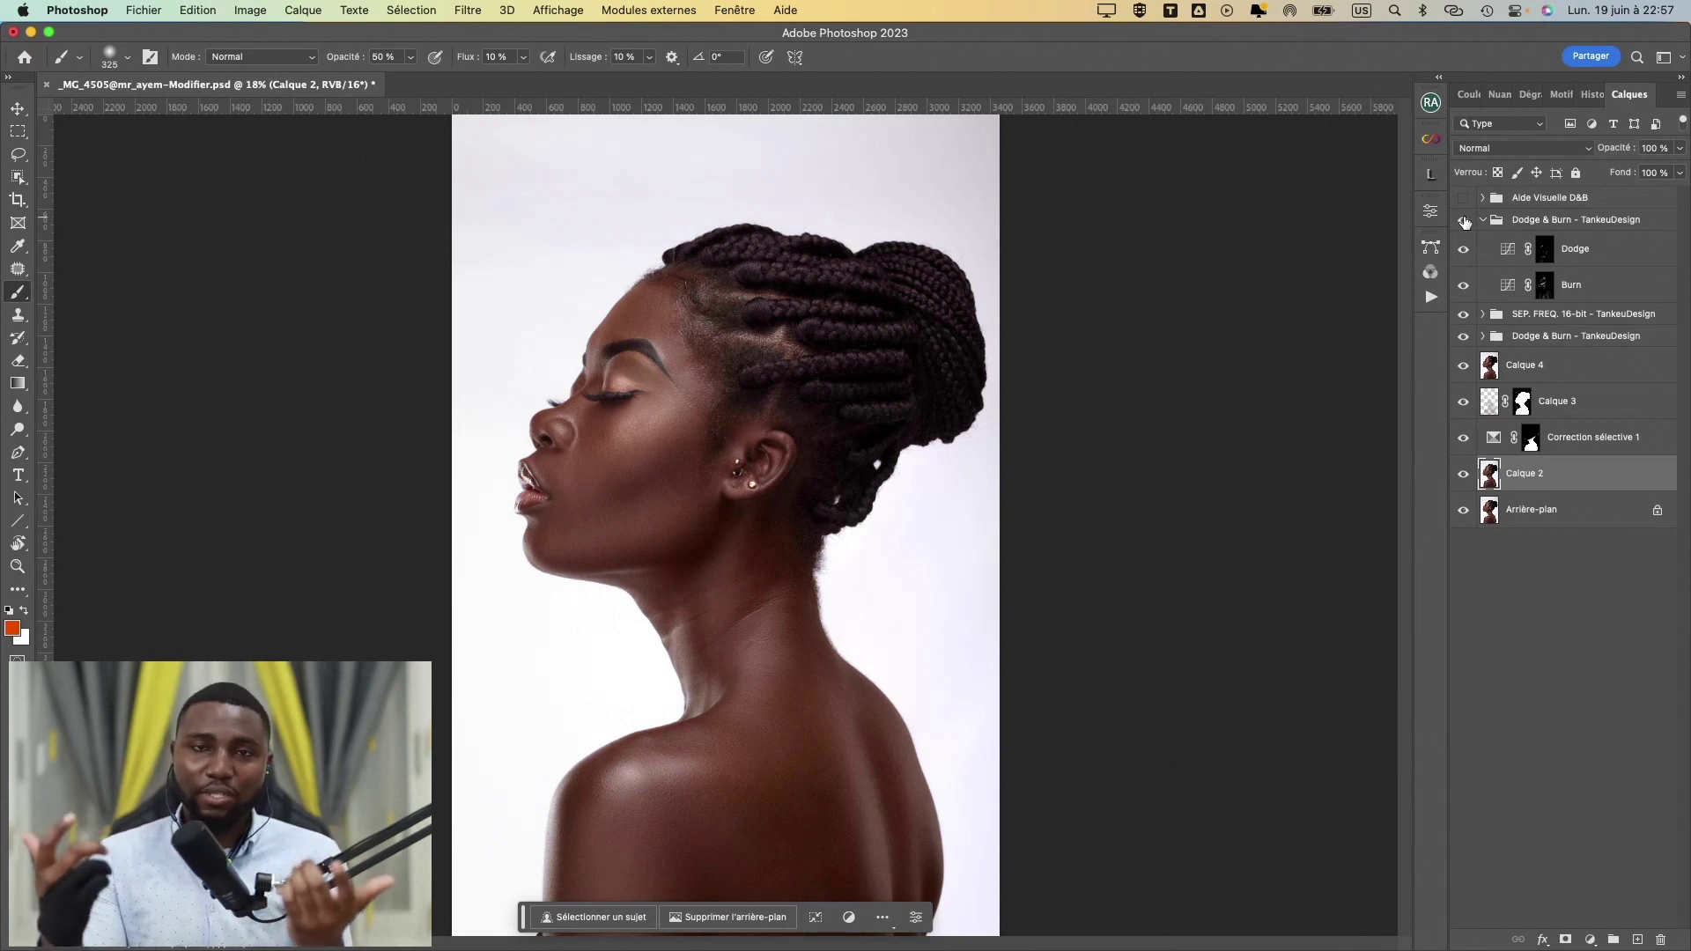
key(super+plus)
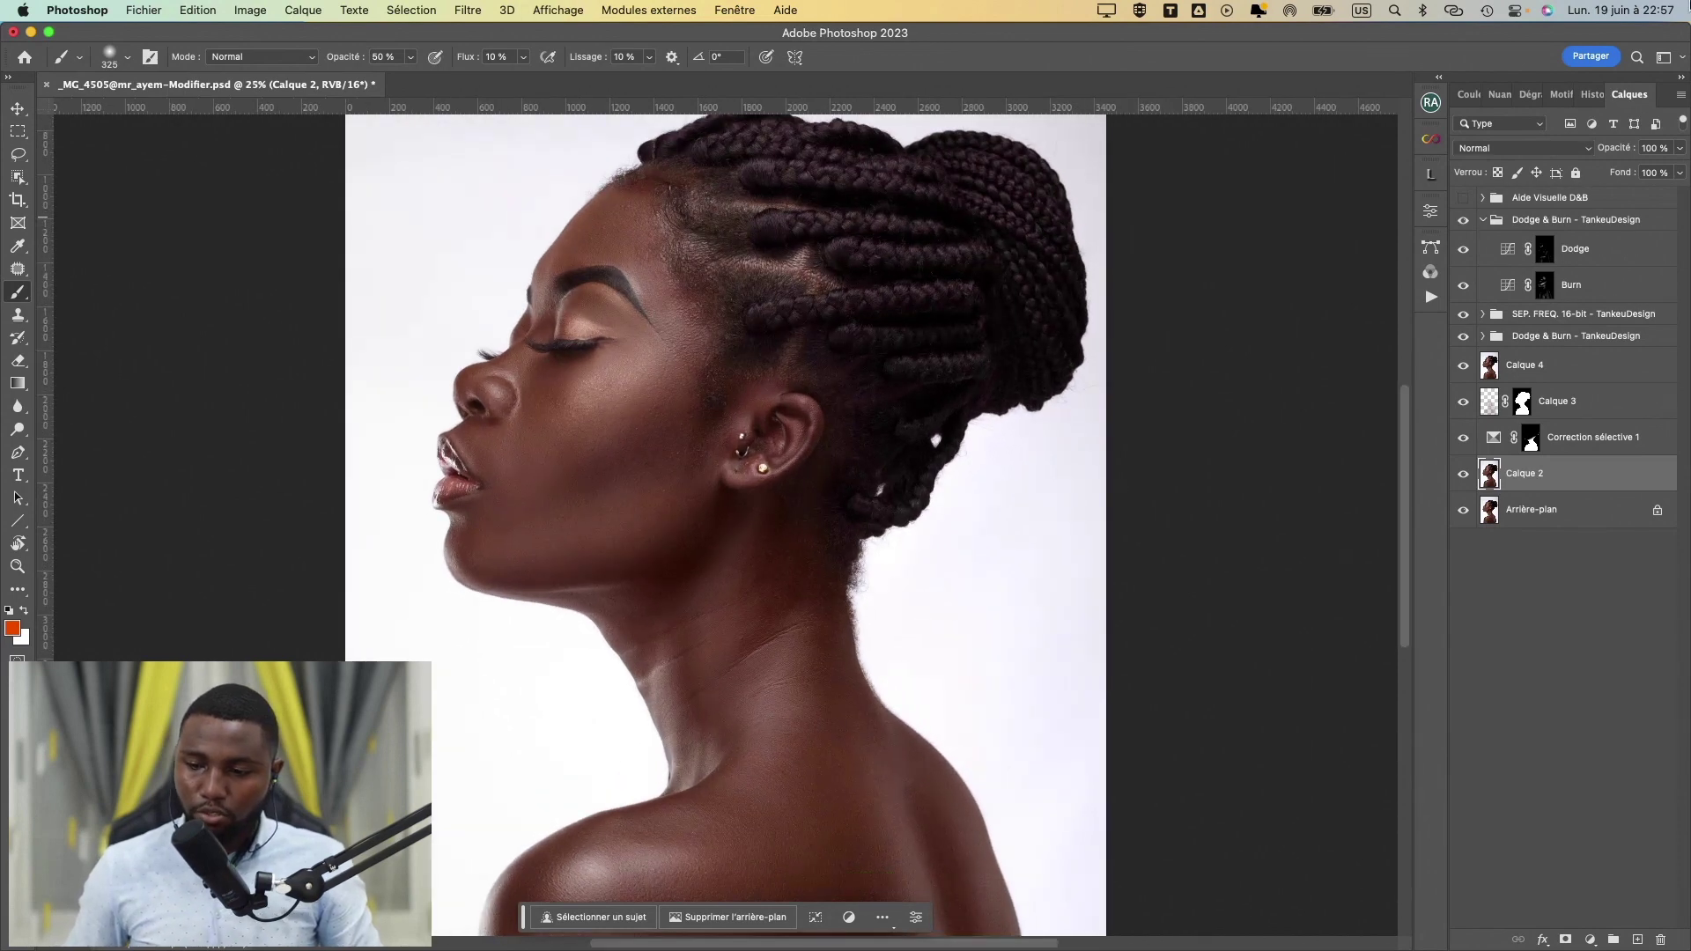
click(1462, 220)
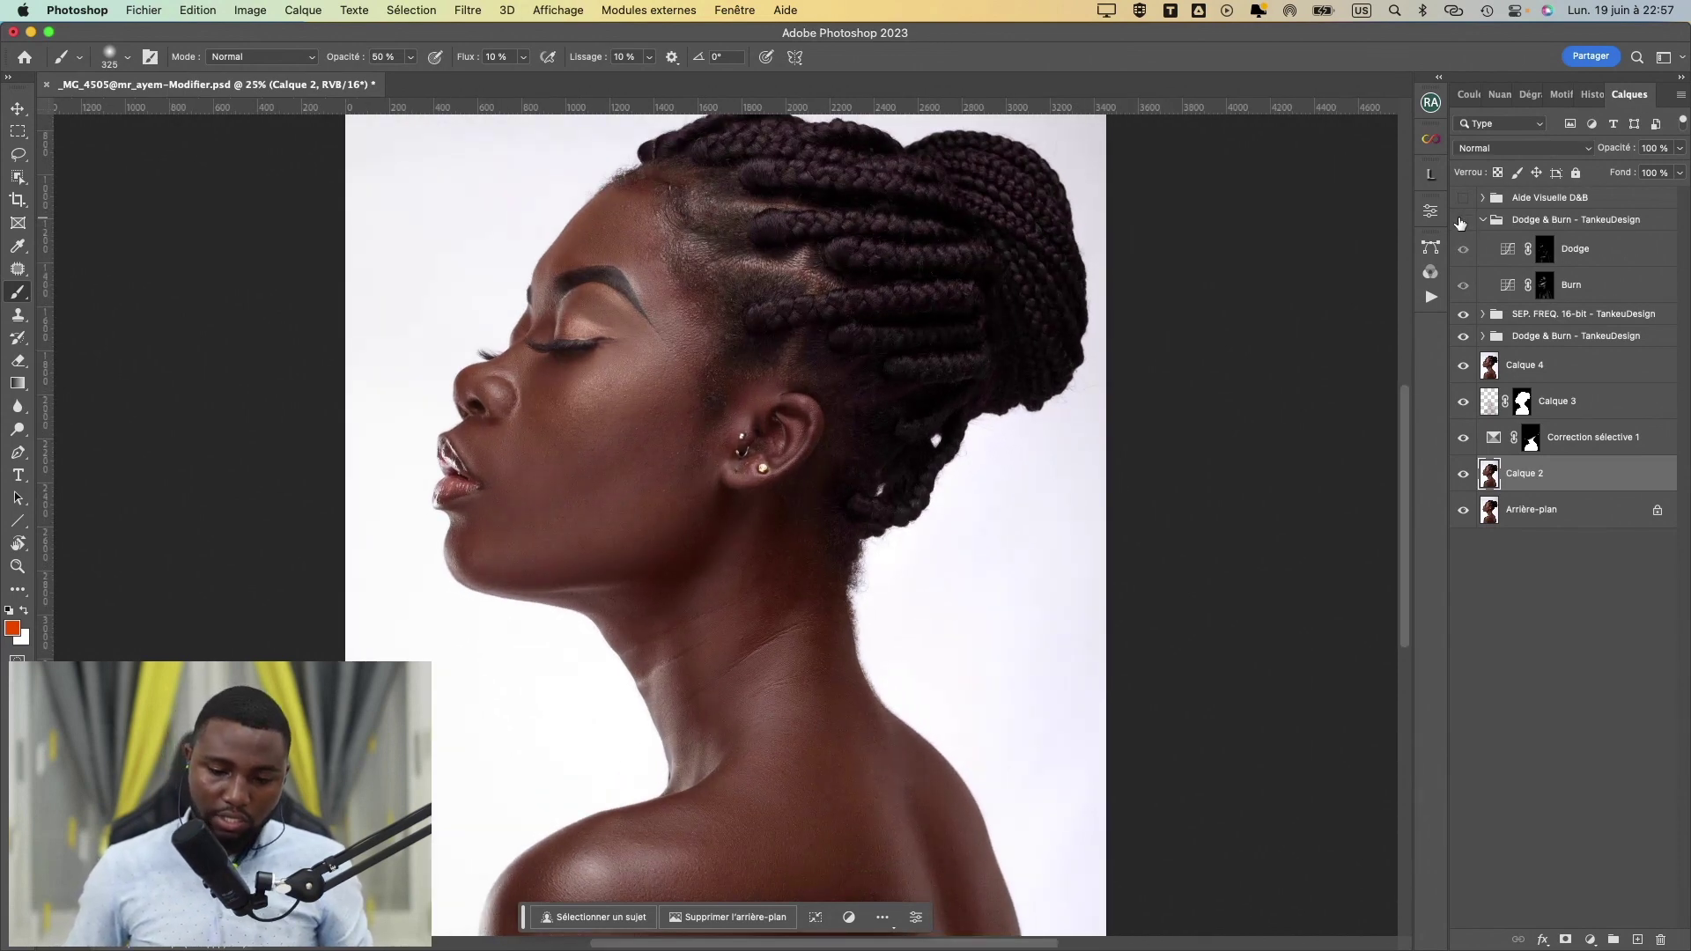
click(1462, 220)
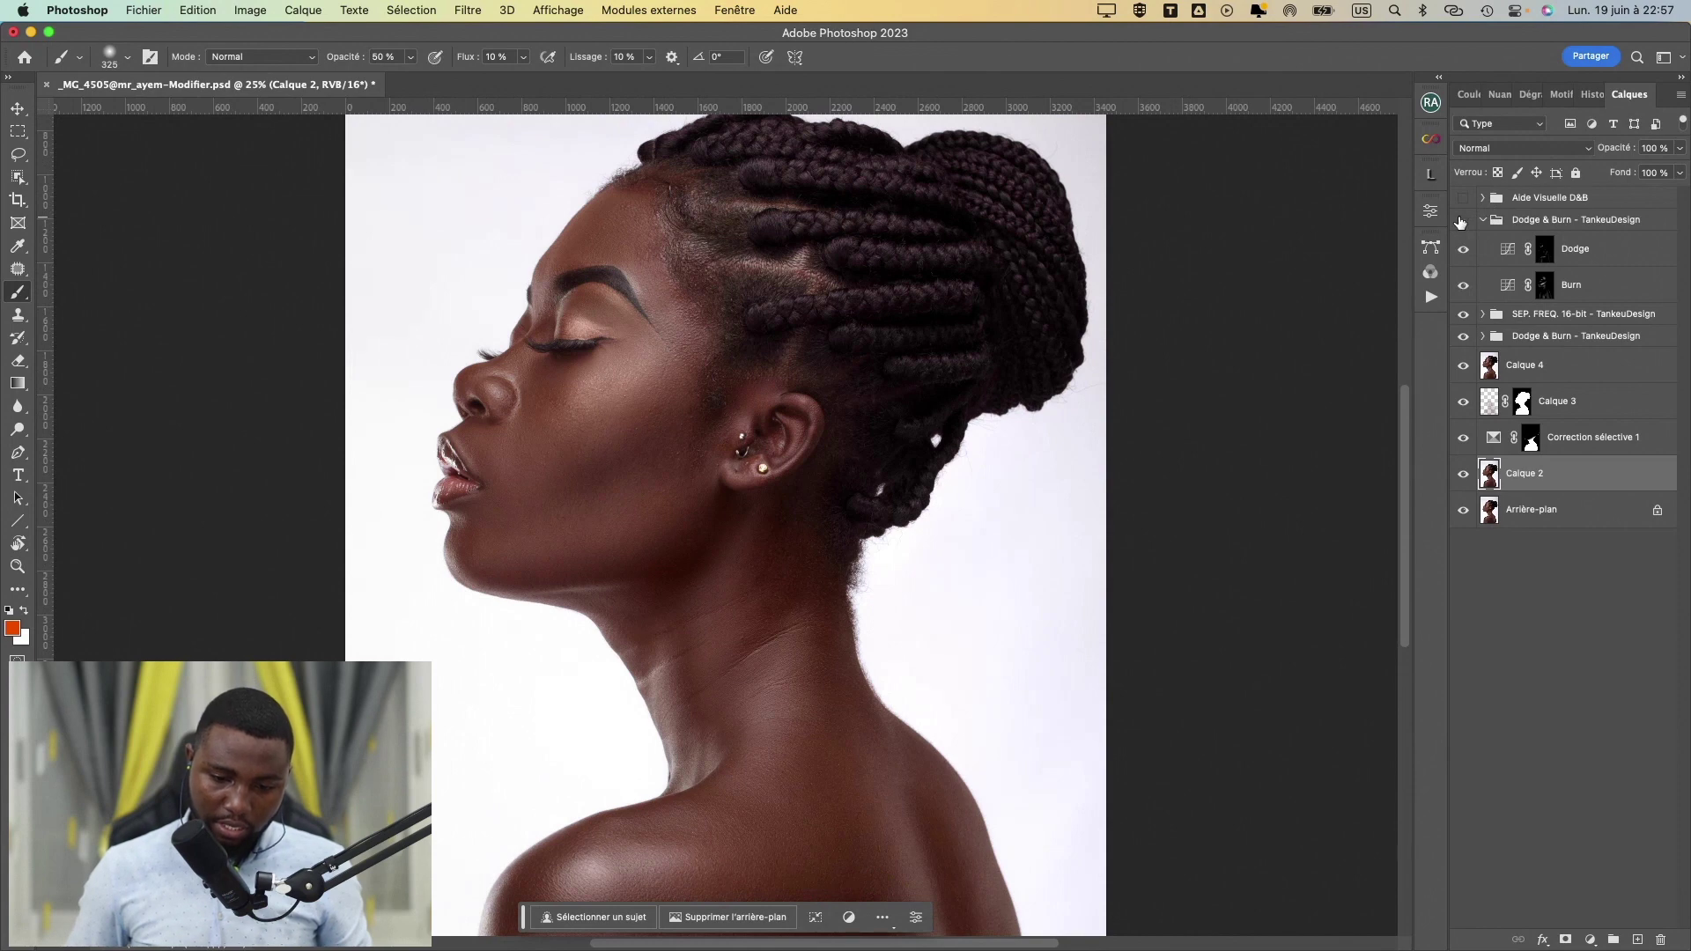
key(super+minus)
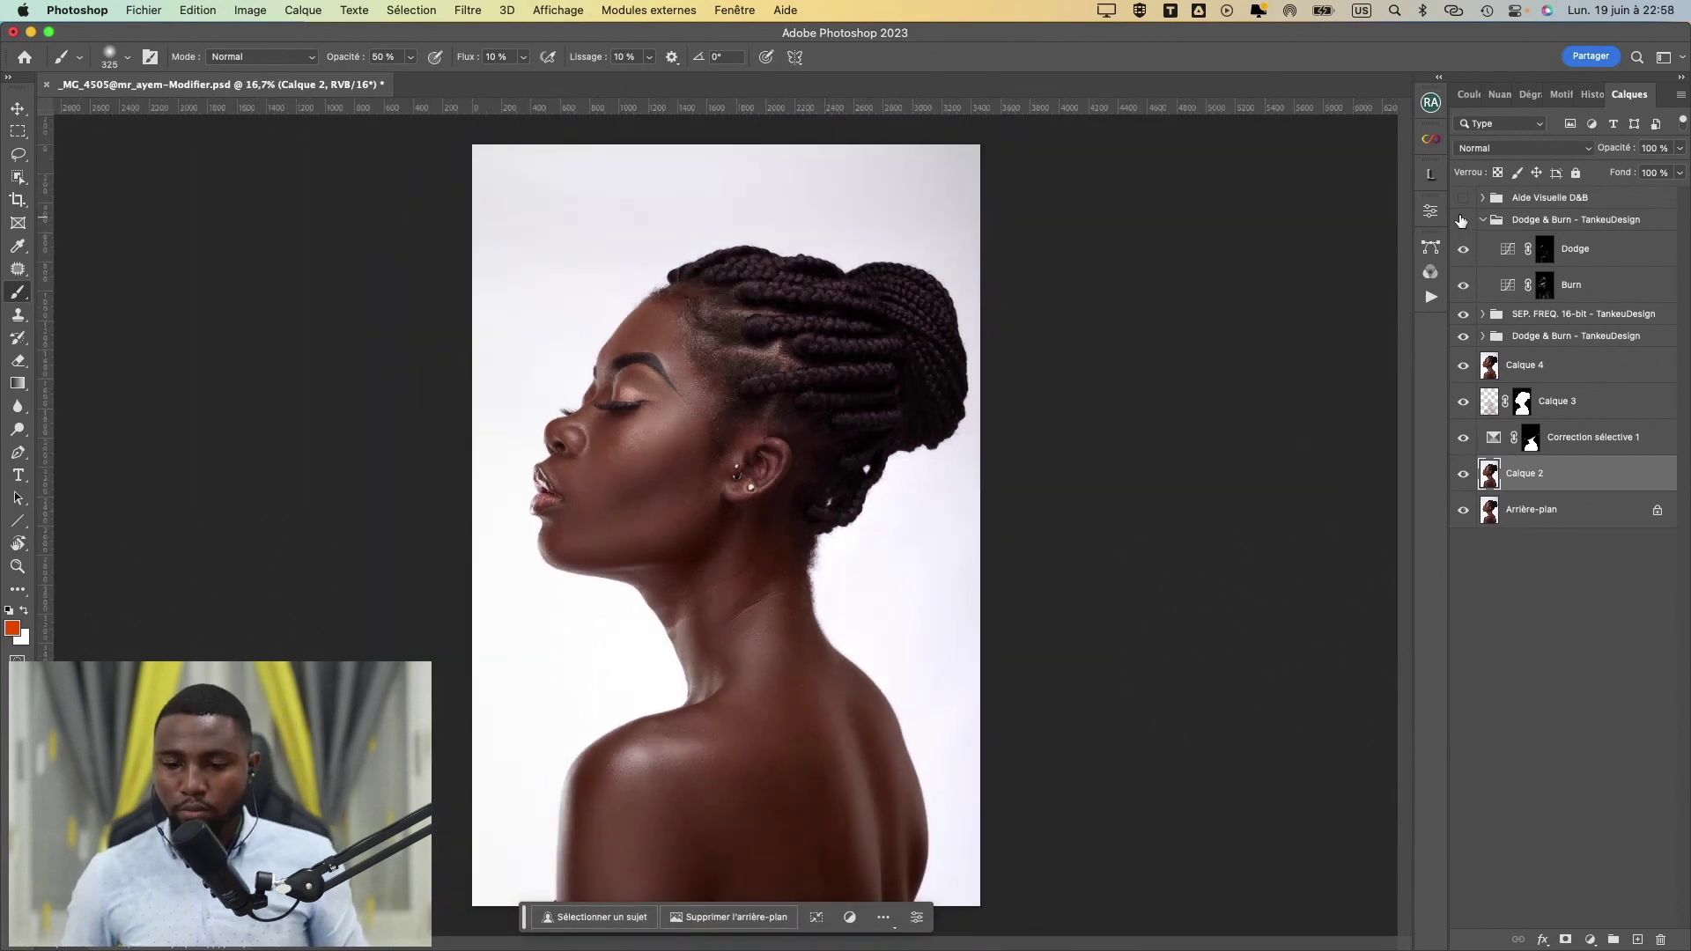
click(1462, 220)
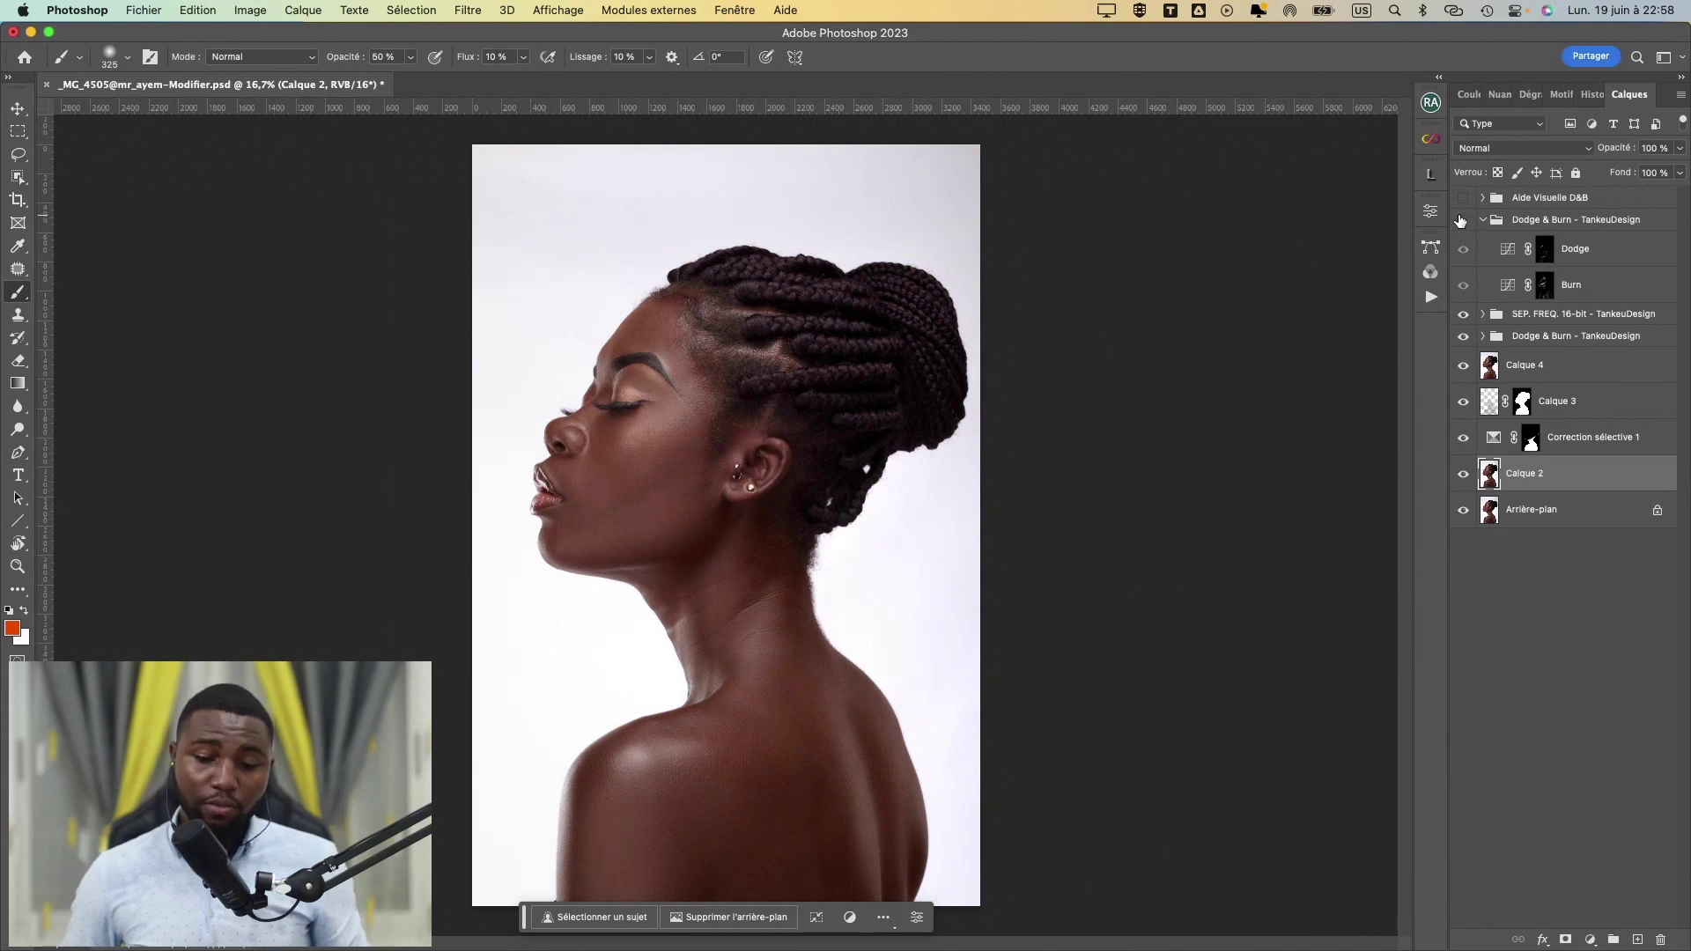
click(1463, 221)
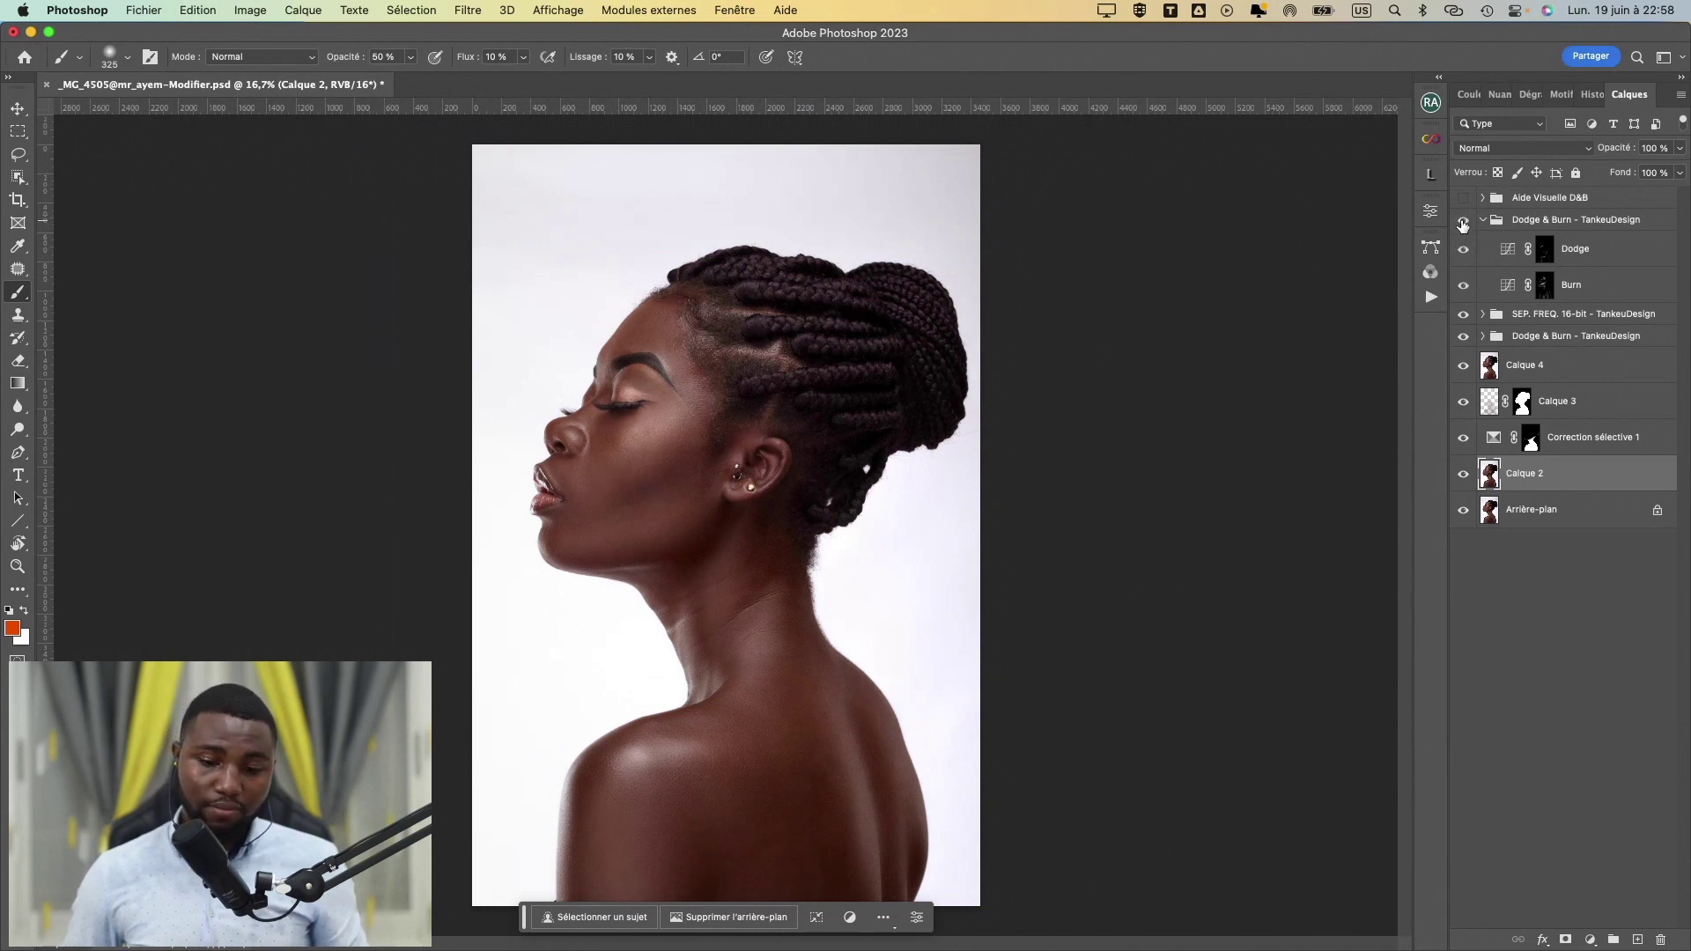
click(1462, 221)
click(1462, 221)
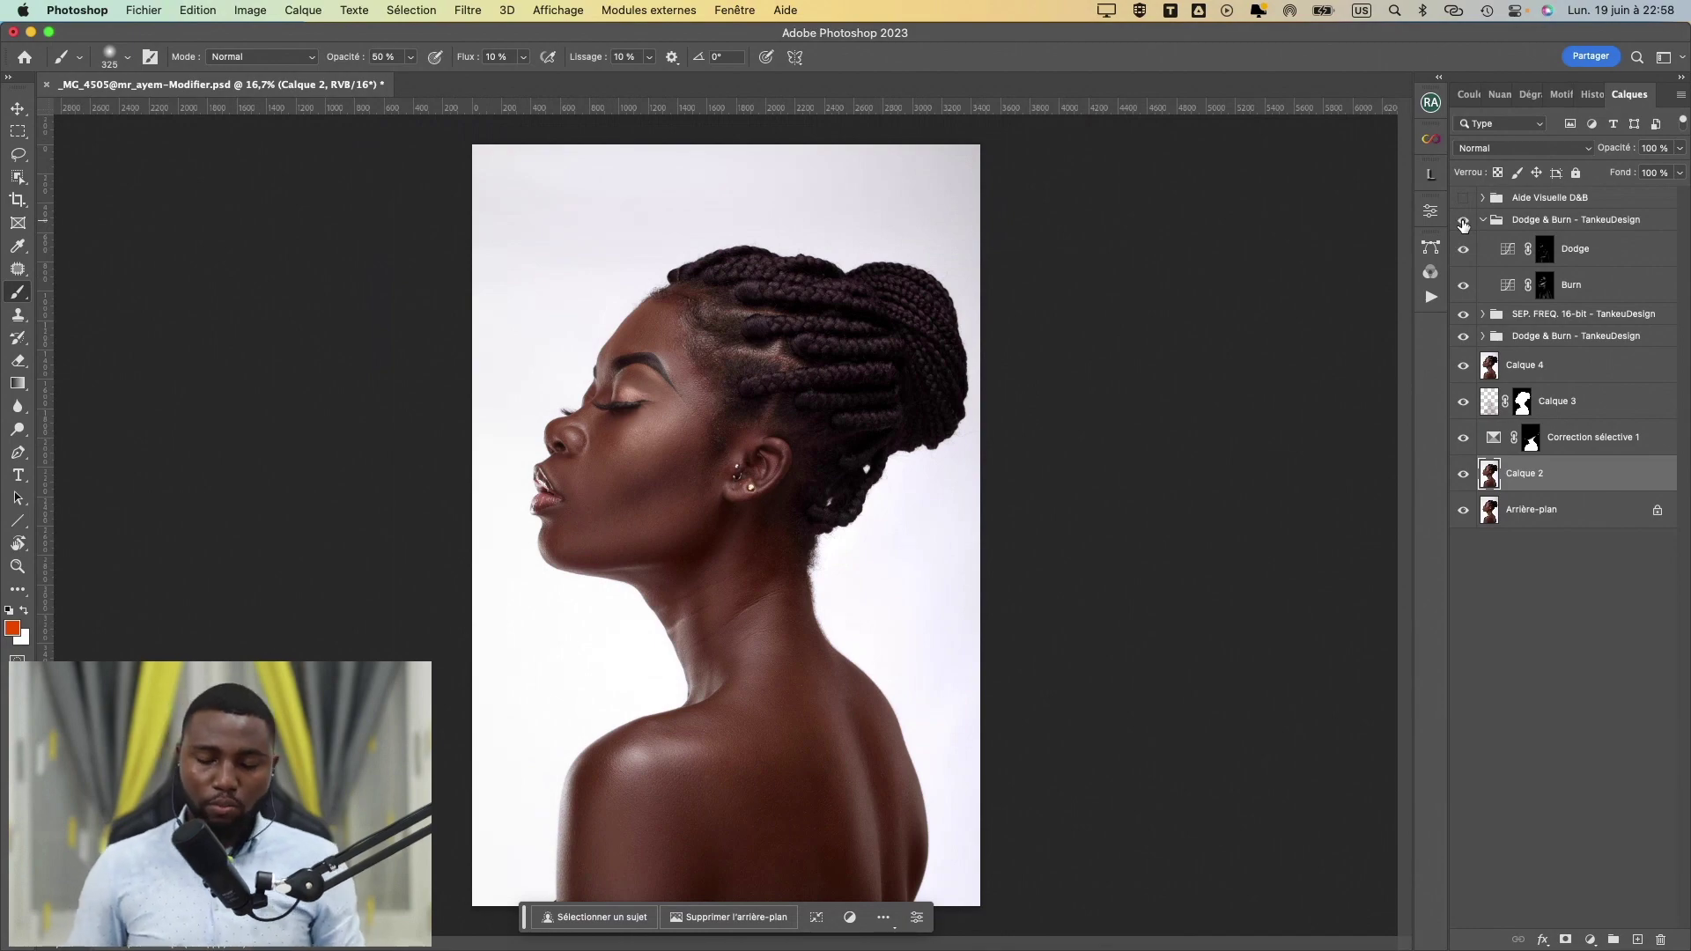
- Delete the Aide Visuelle D&B group from the top of the layer stack
key(super+plus)
key(super+plus)
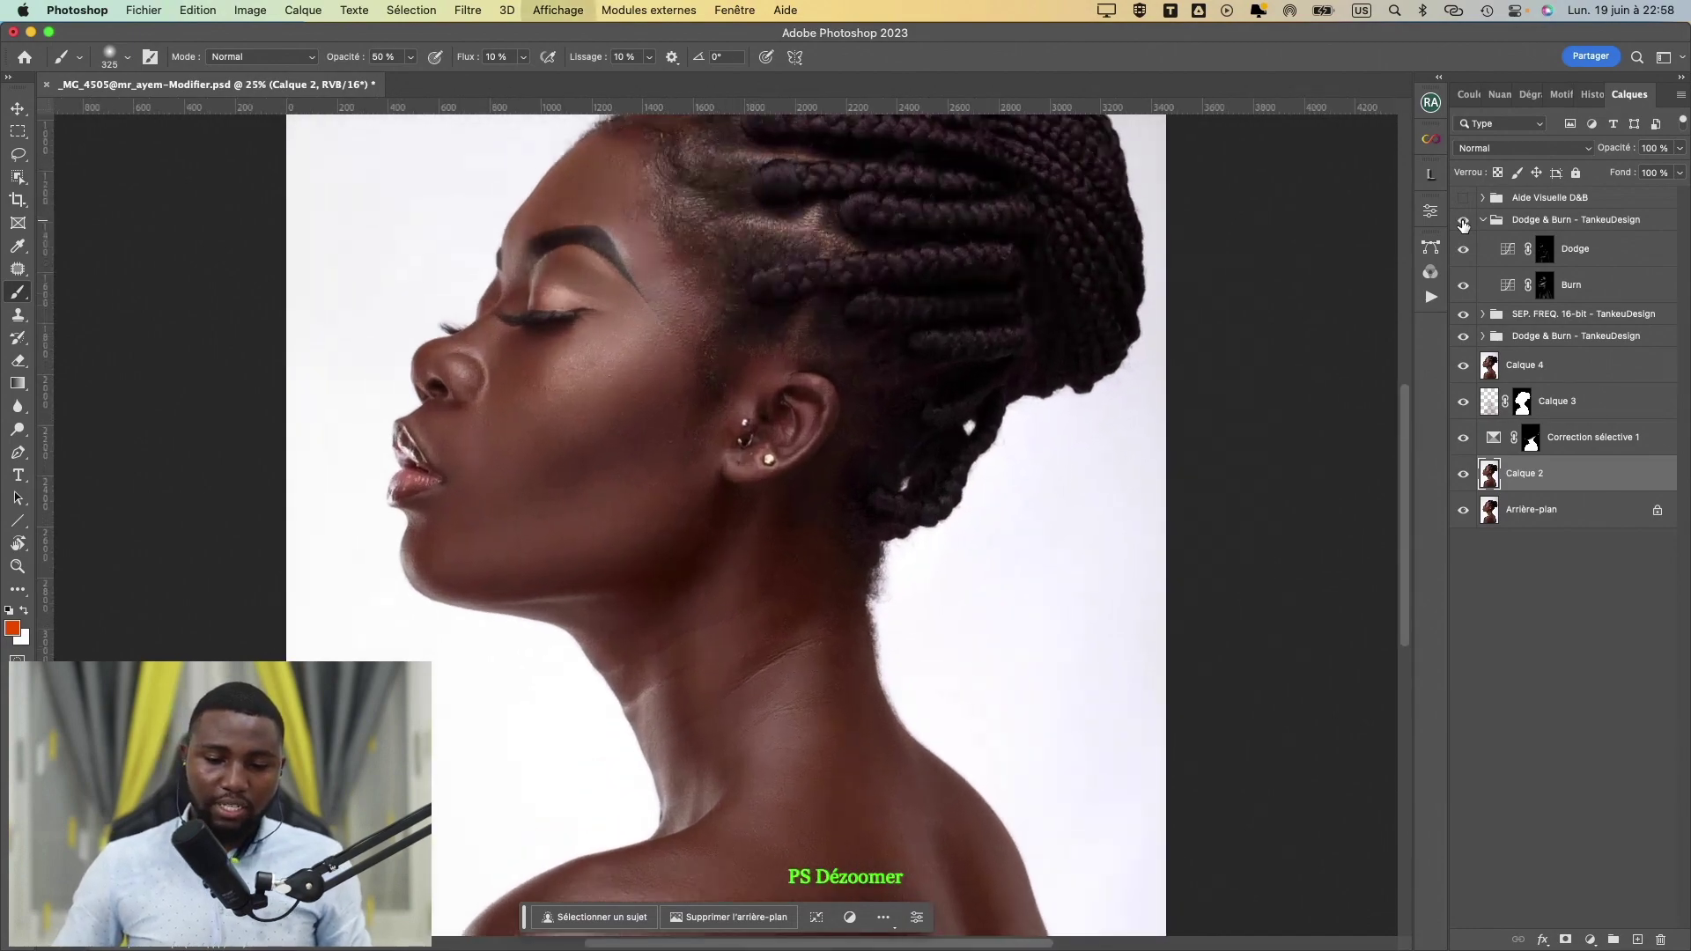
key(super+plus)
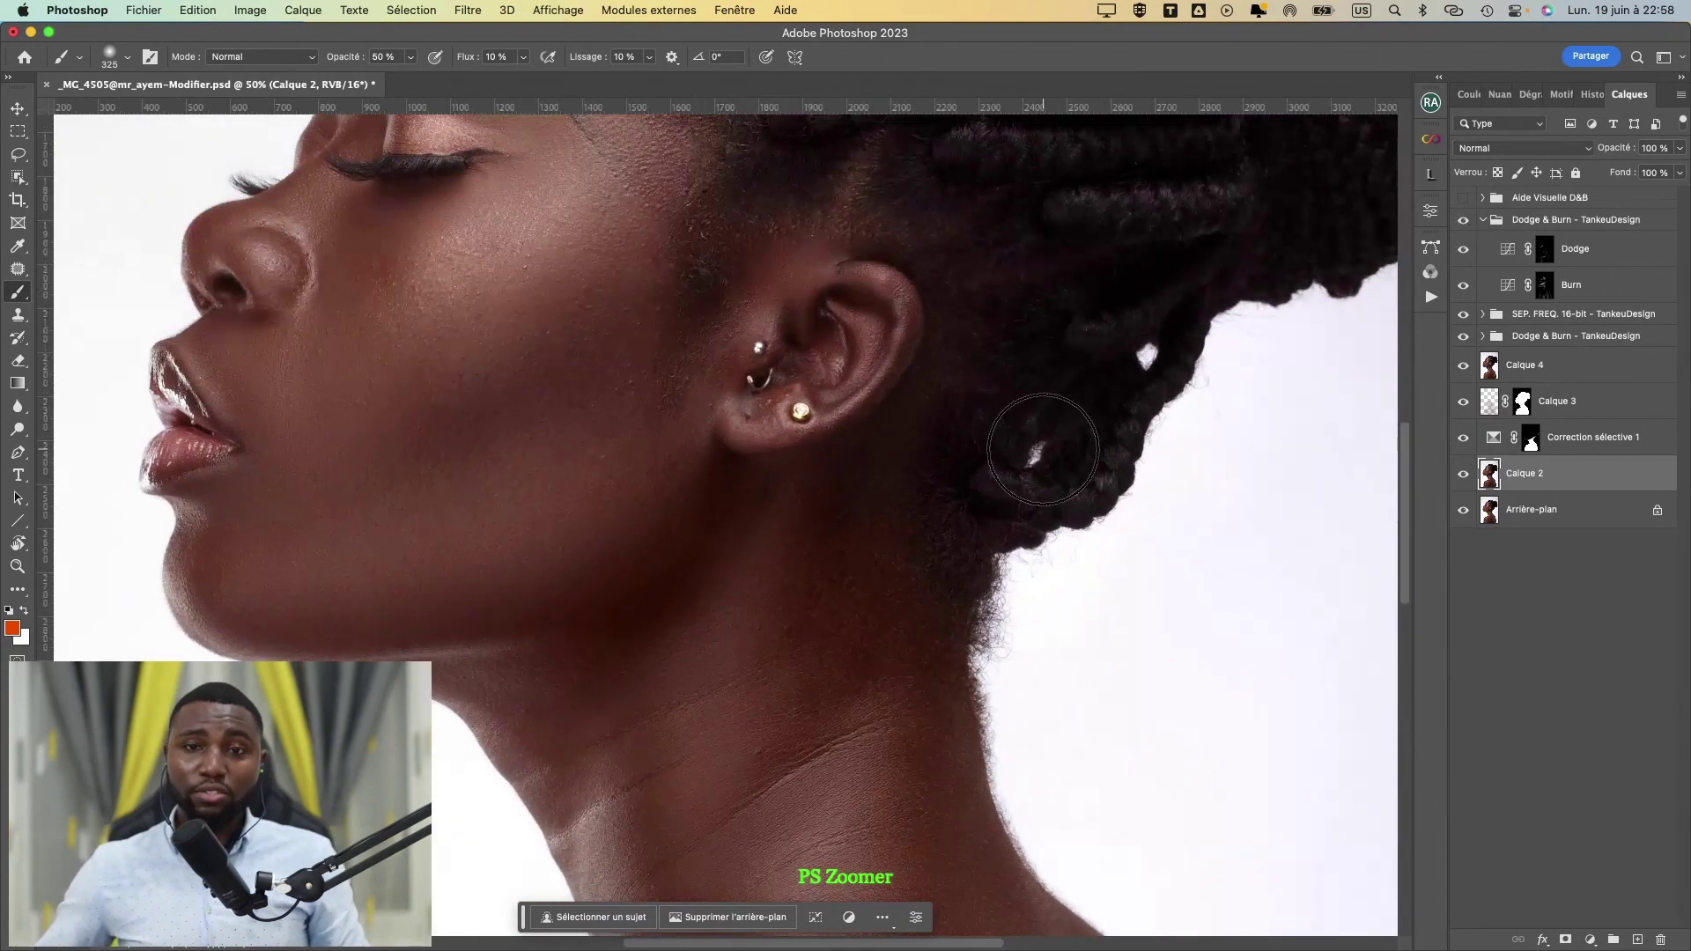
drag(815, 360, 958, 658)
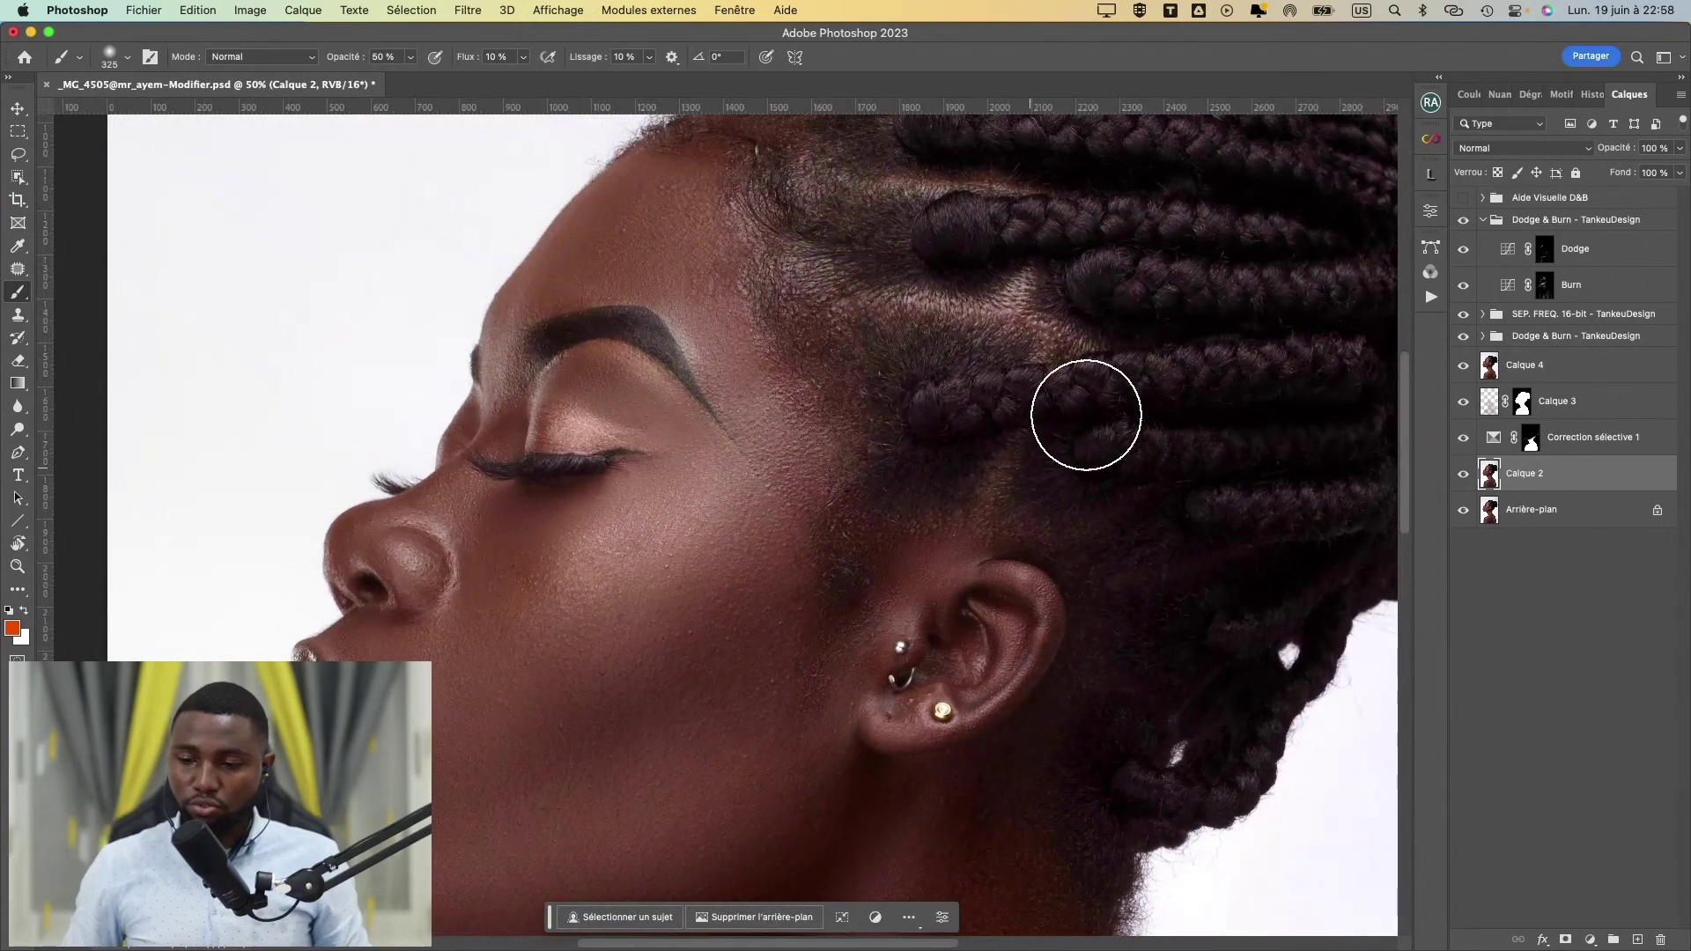
click(1500, 202)
key(Delete)
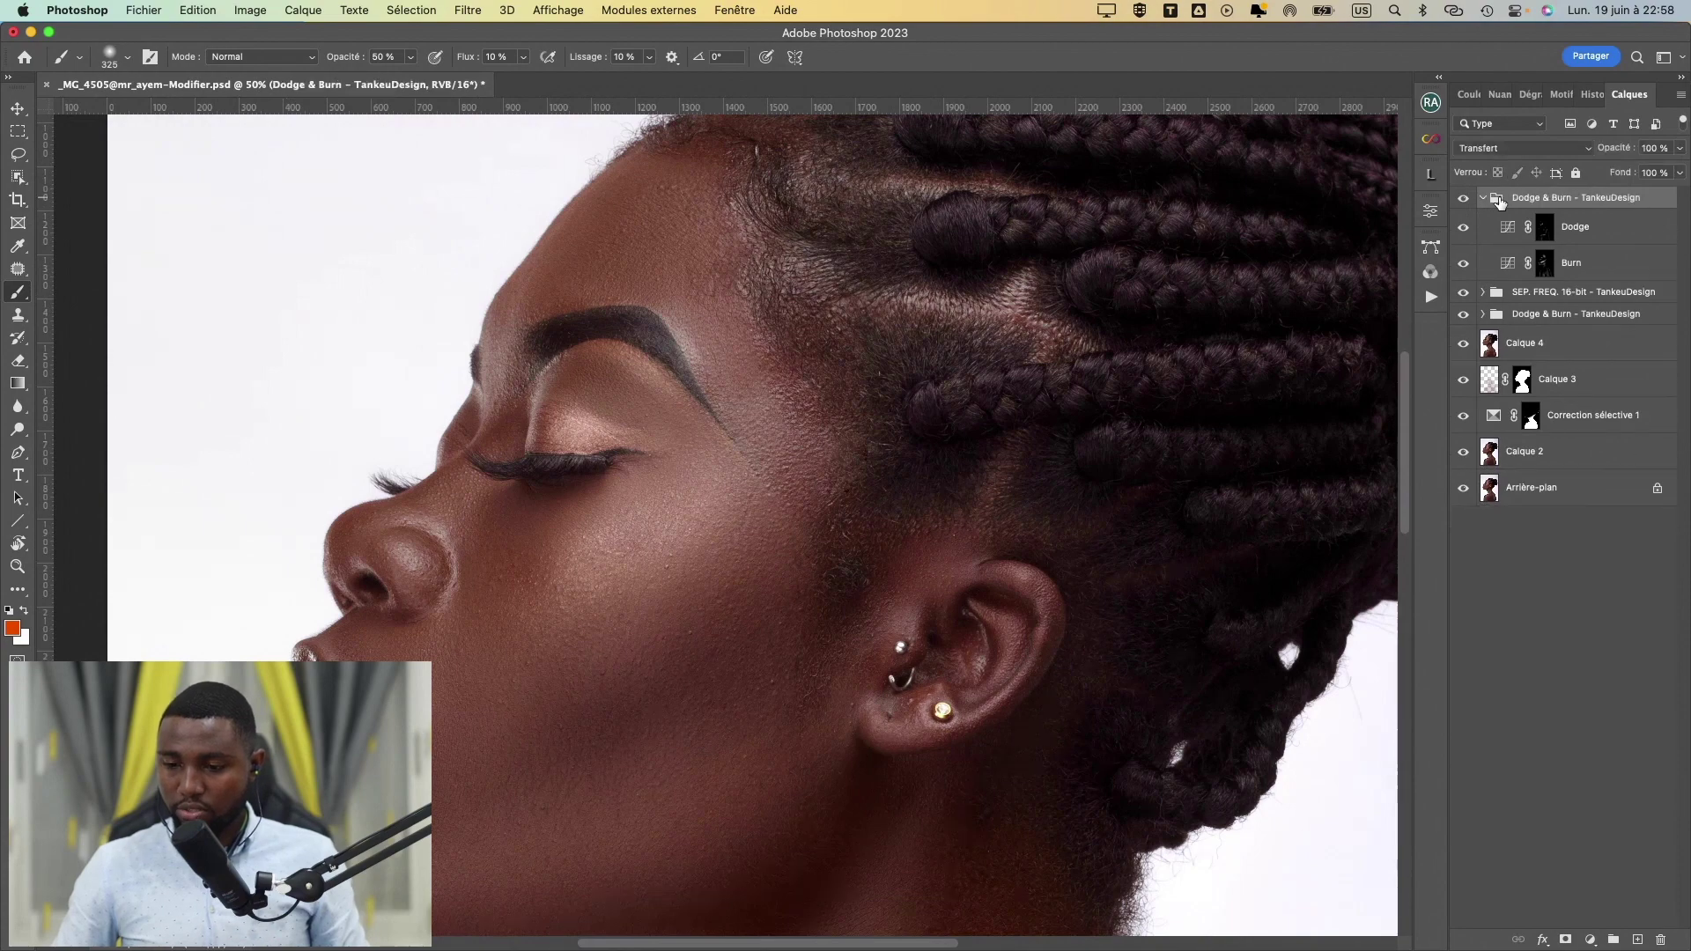
- Compare the full retouch with the original Arrière-plan layer alone, and view the cheek and eye at 100 %
alt+click(1464, 488)
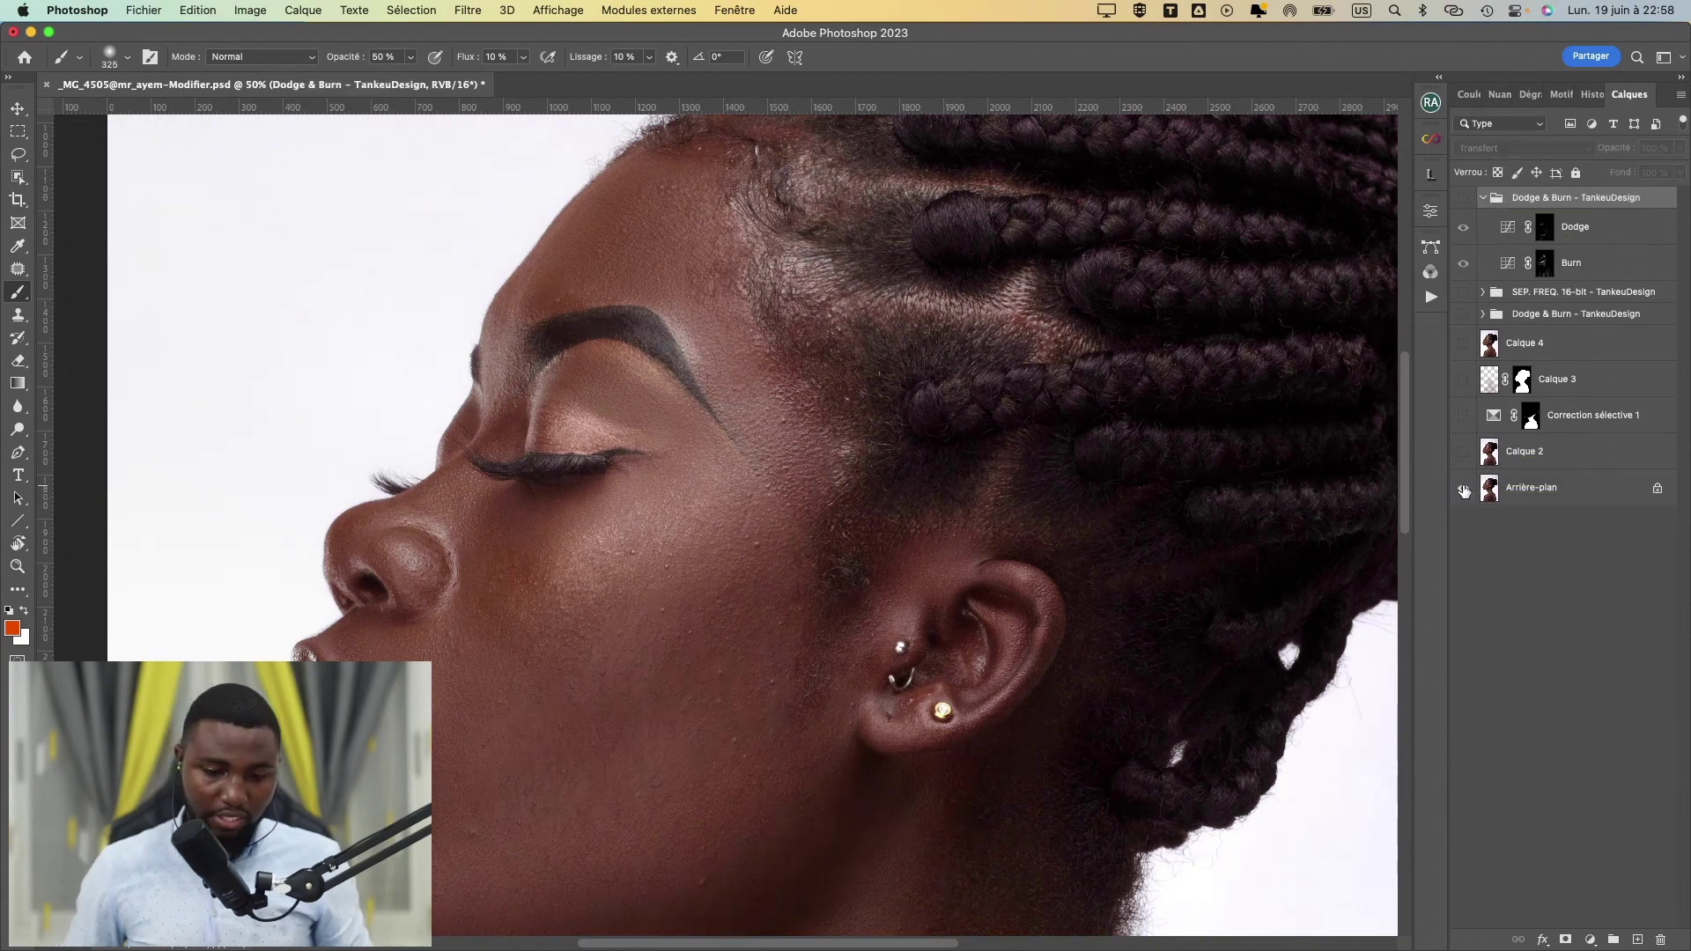
alt+click(1464, 489)
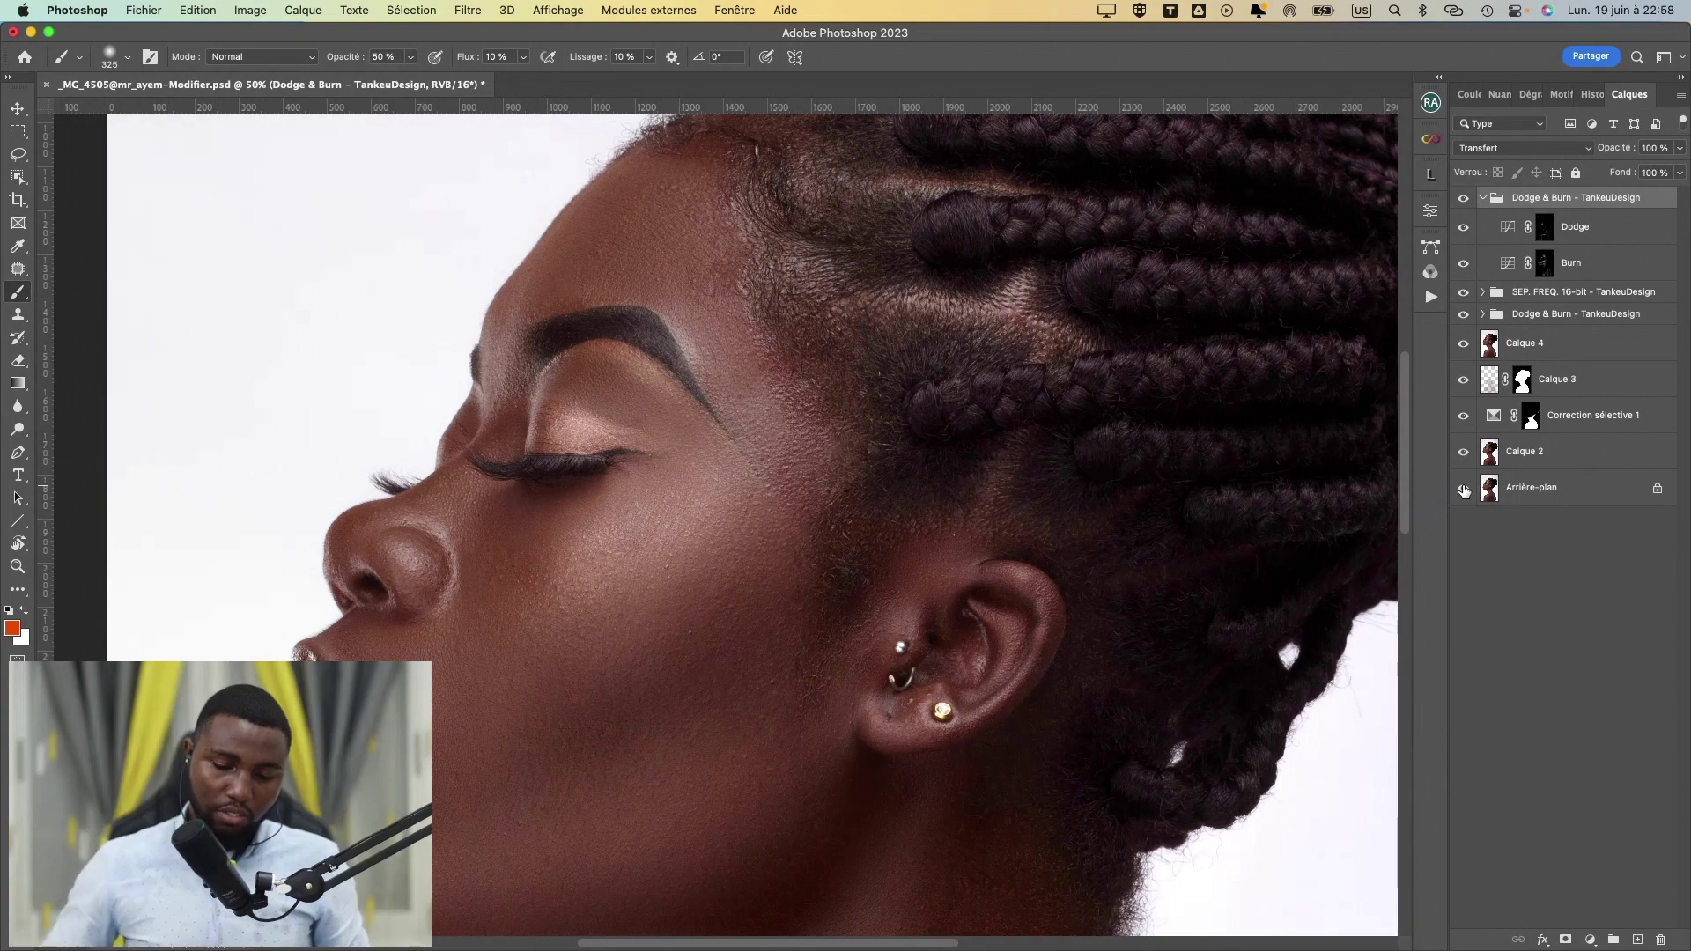
key(super+plus)
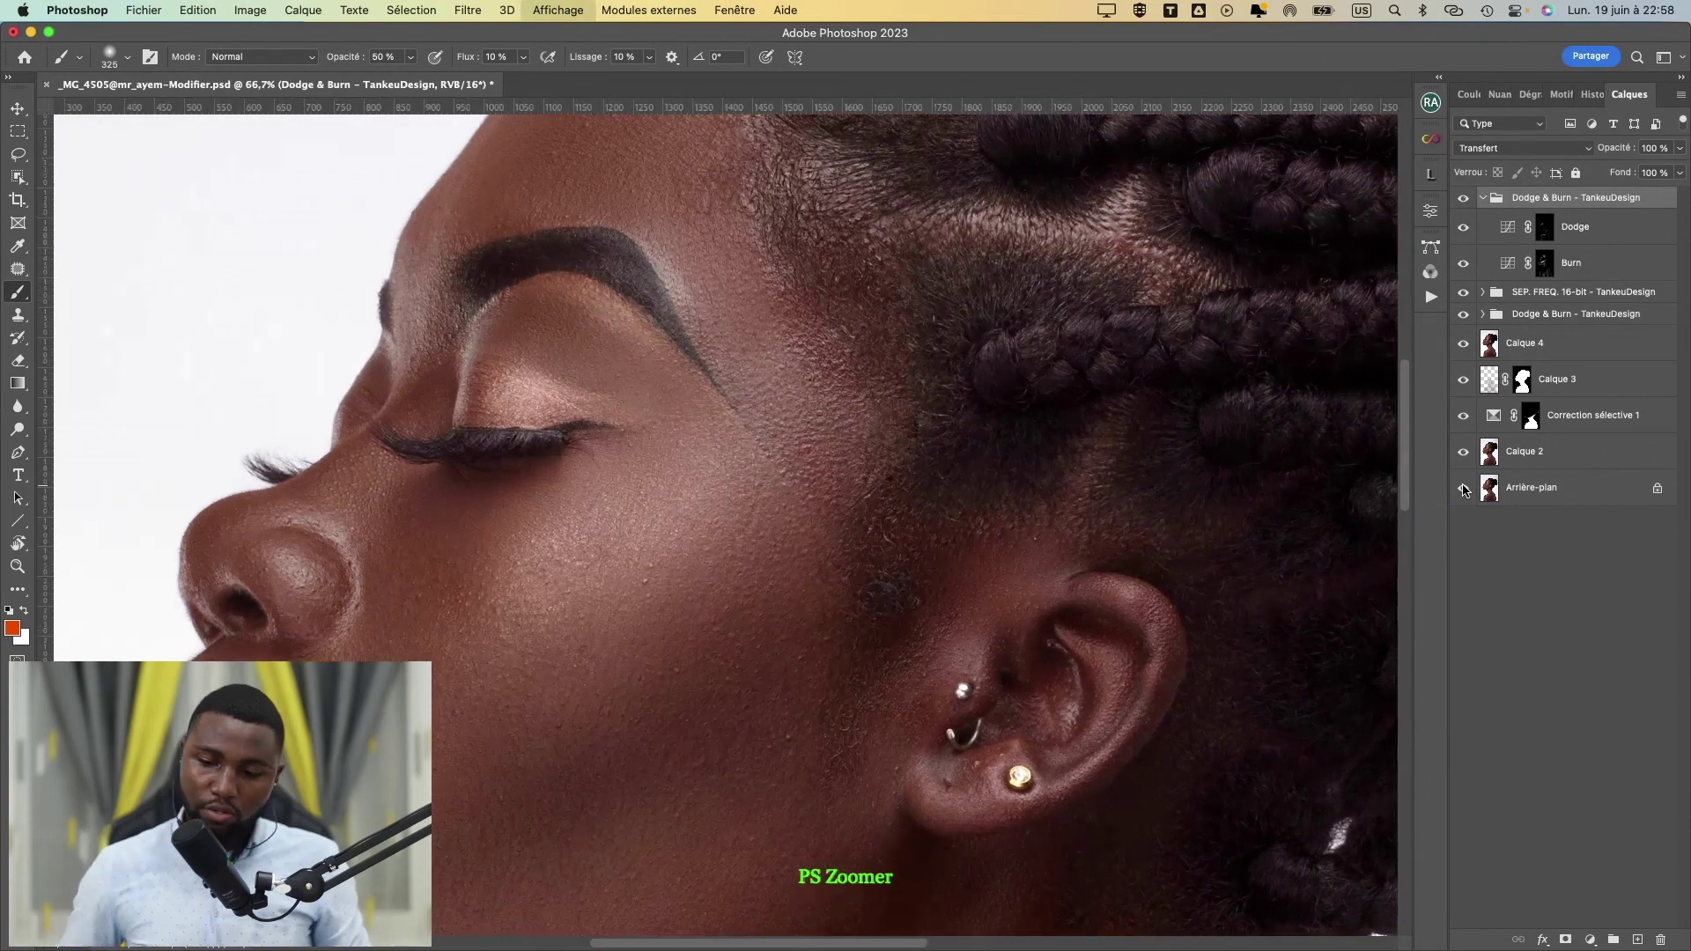
key(super+plus)
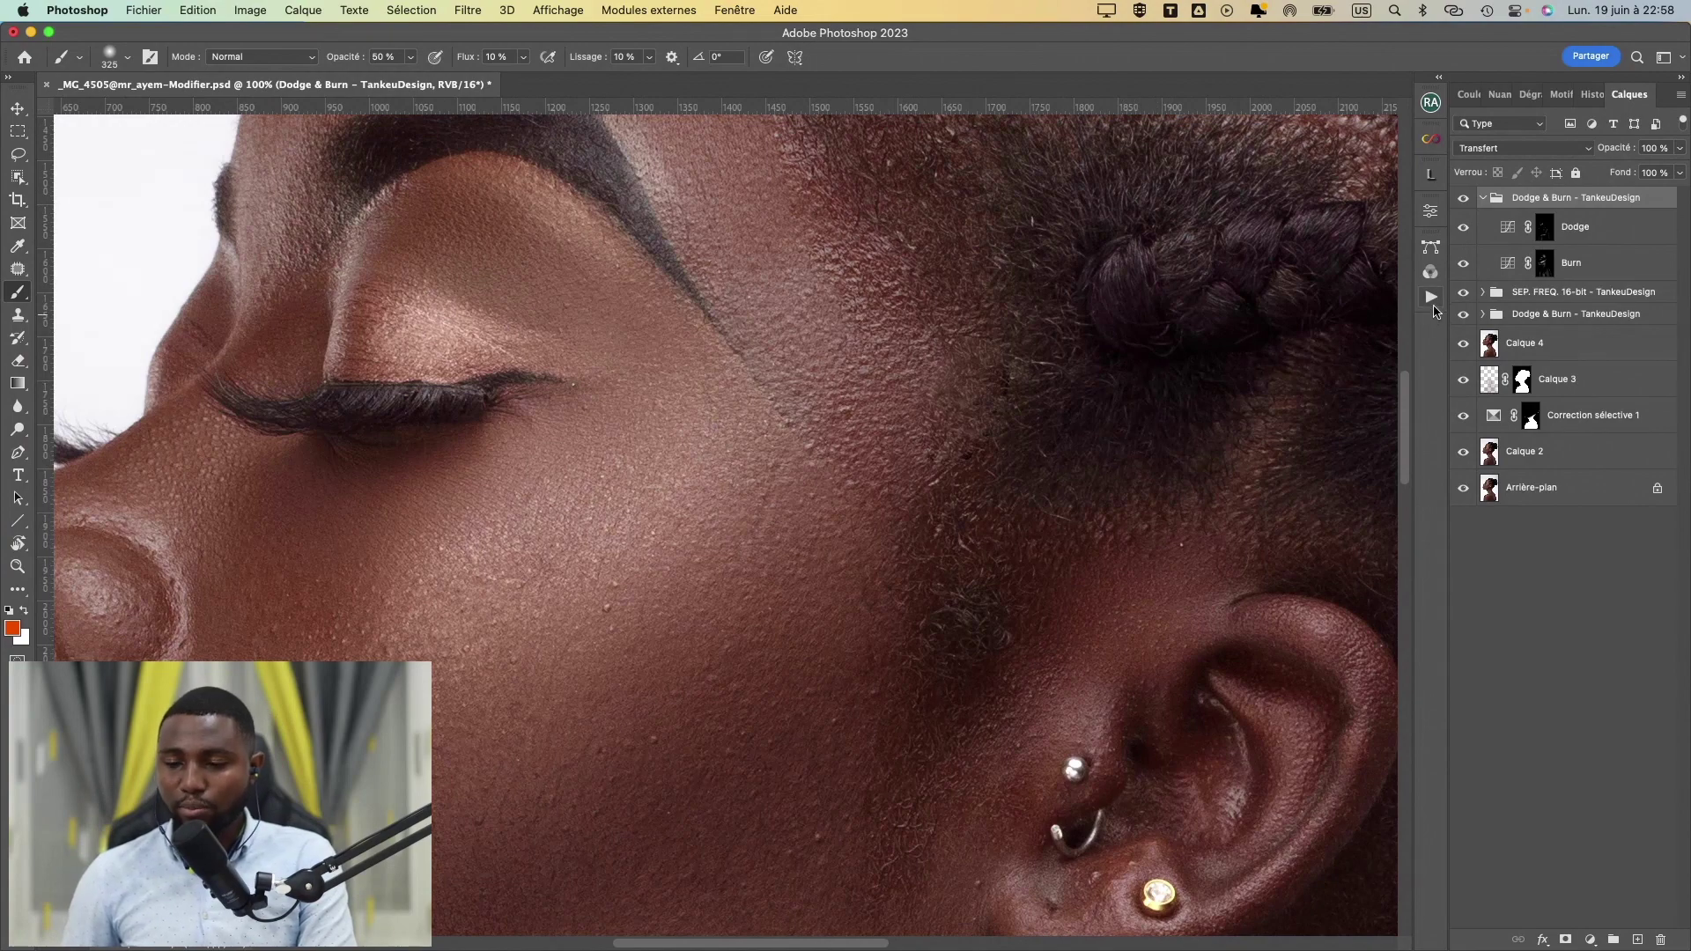
- Run the action Ajout Netteté & Détails - TankeuDesign above the Dodge & Burn group
click(1432, 299)
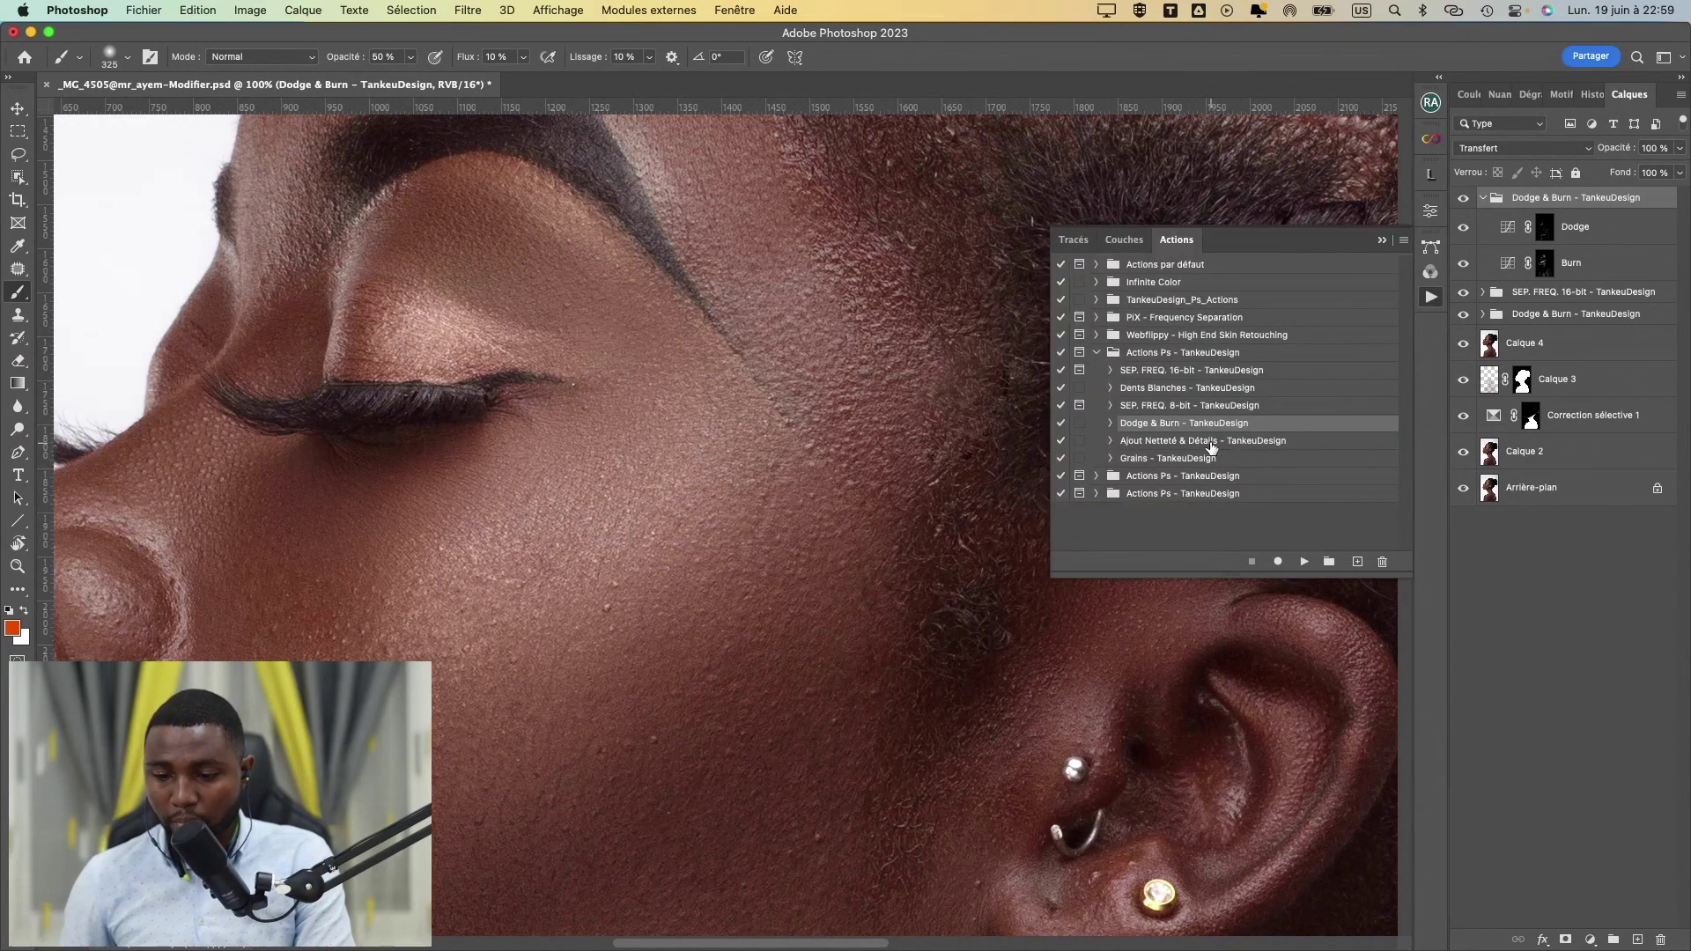
click(1210, 442)
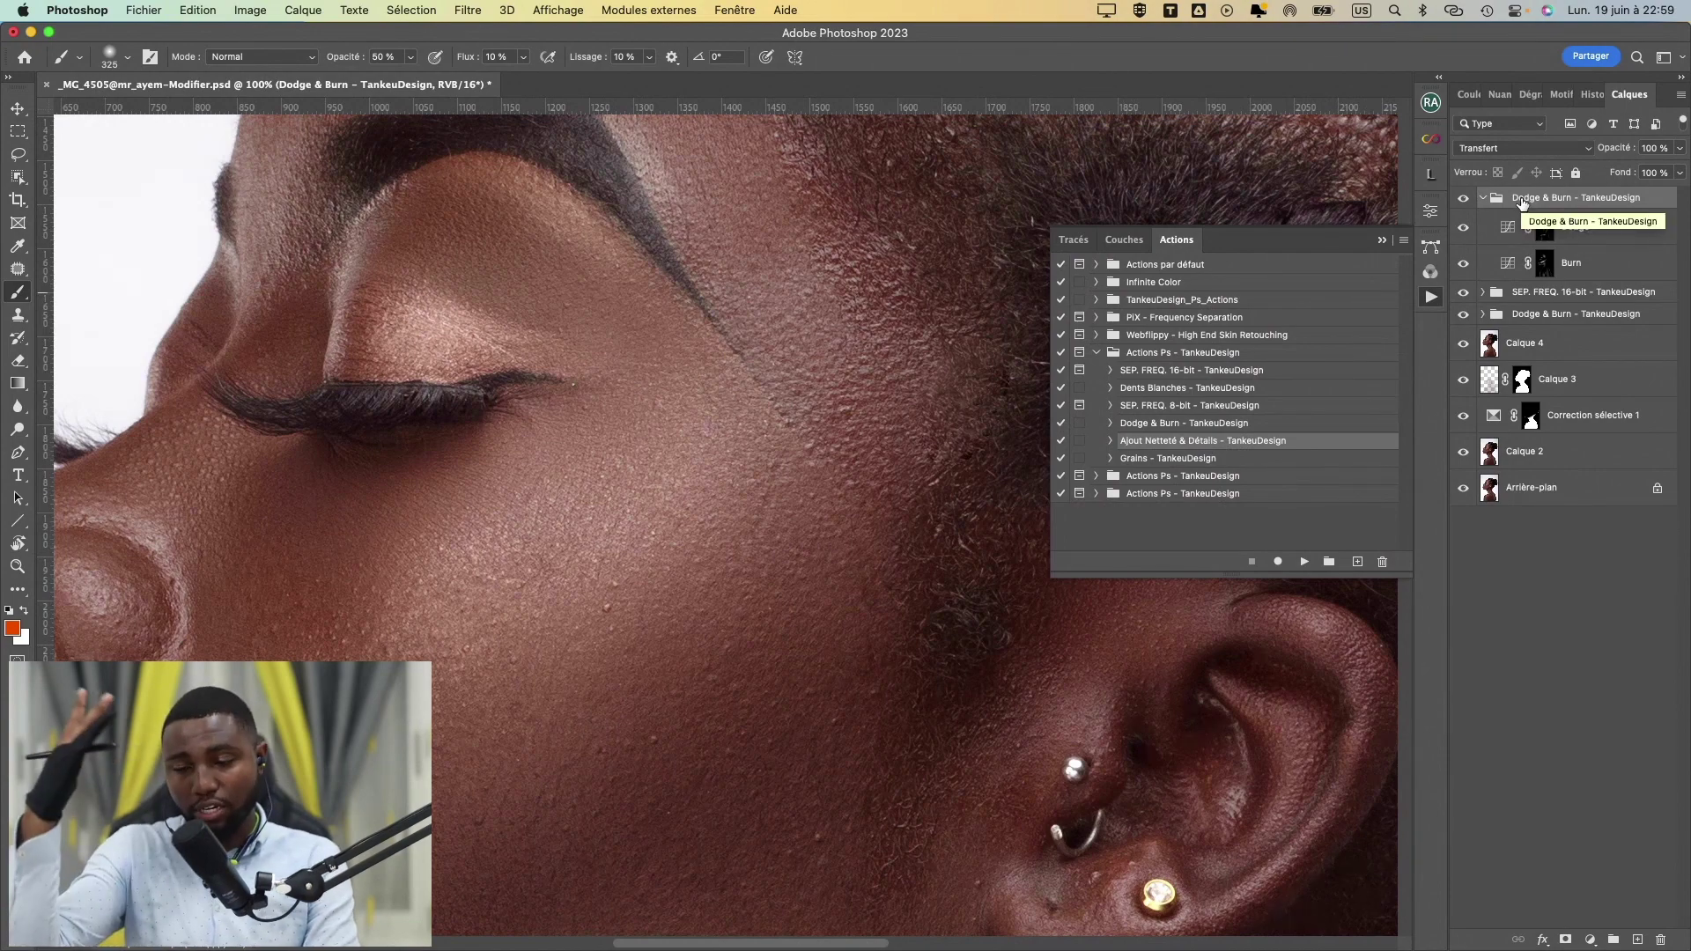
click(1305, 562)
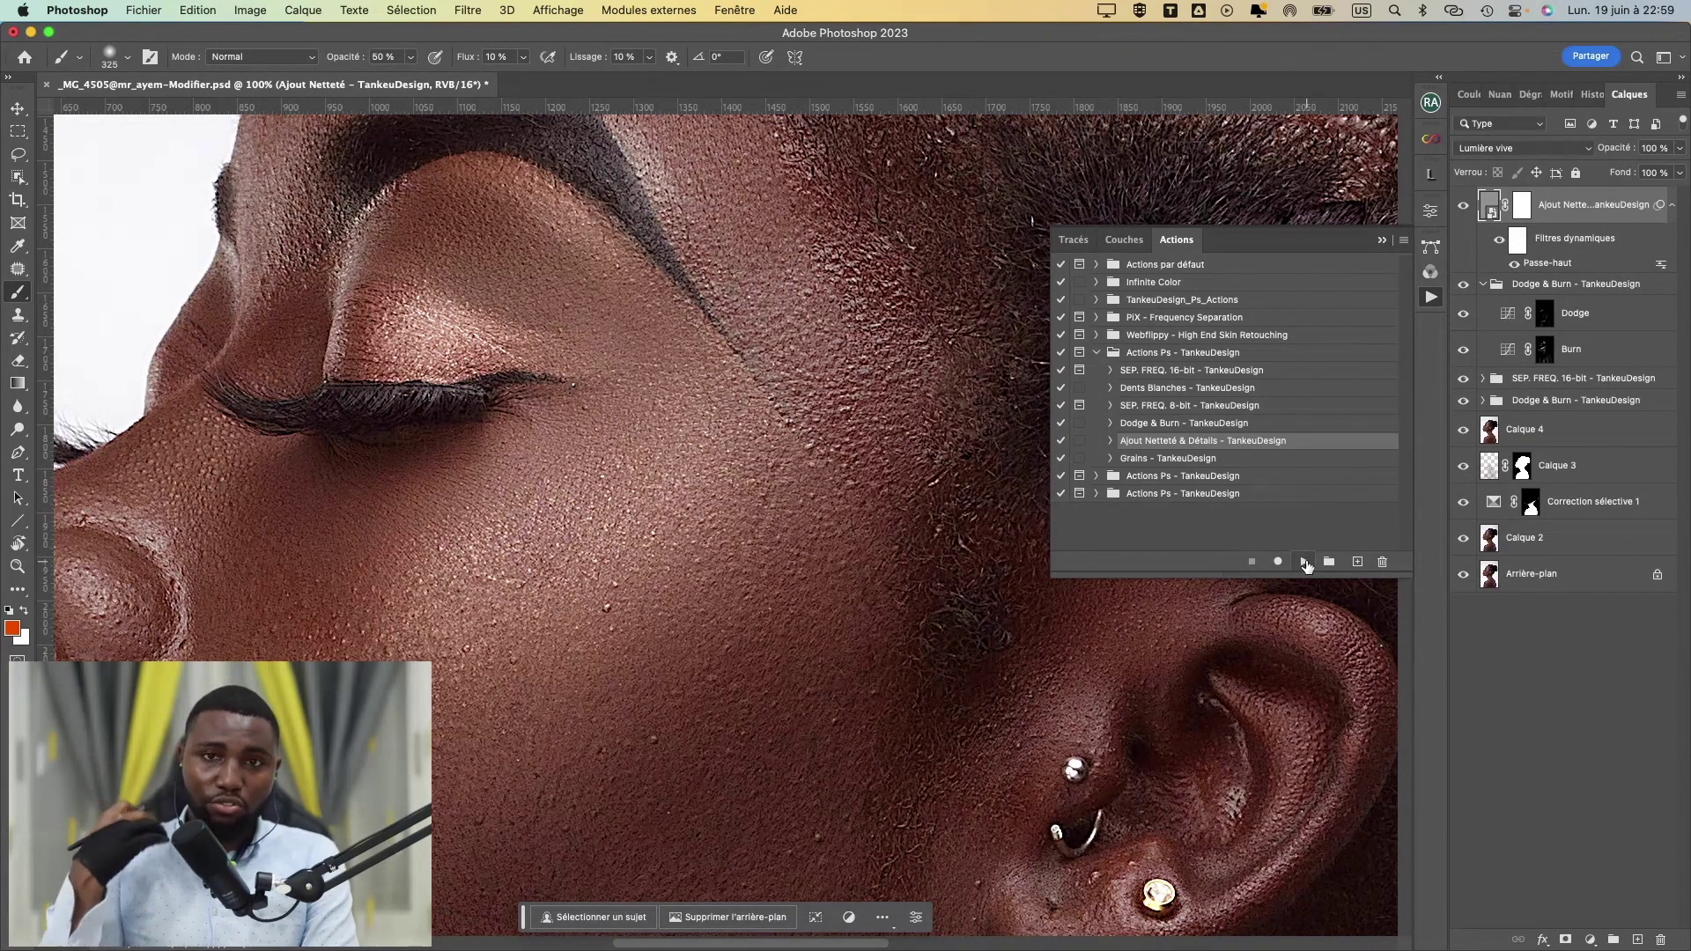
- Examine the added sharpness on the face and hair at several zoom levels, ending with the whole portrait at 16.7 %
key(super+minus)
key(super+minus)
key(super+minus)
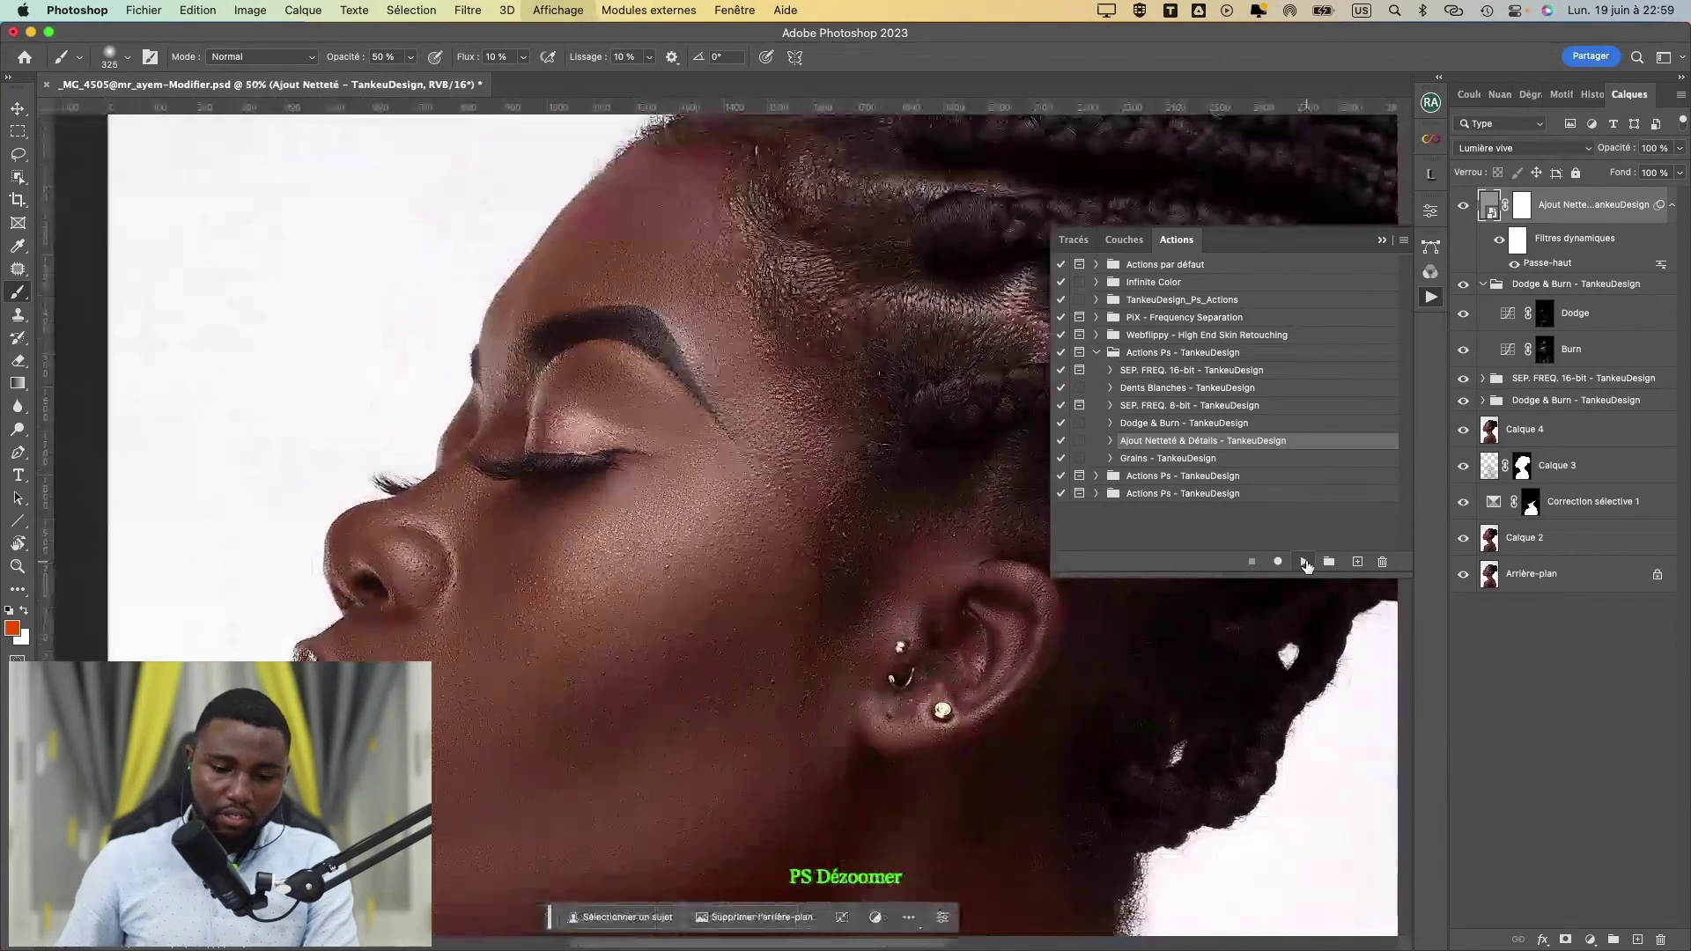
key(super+plus)
key(super+plus)
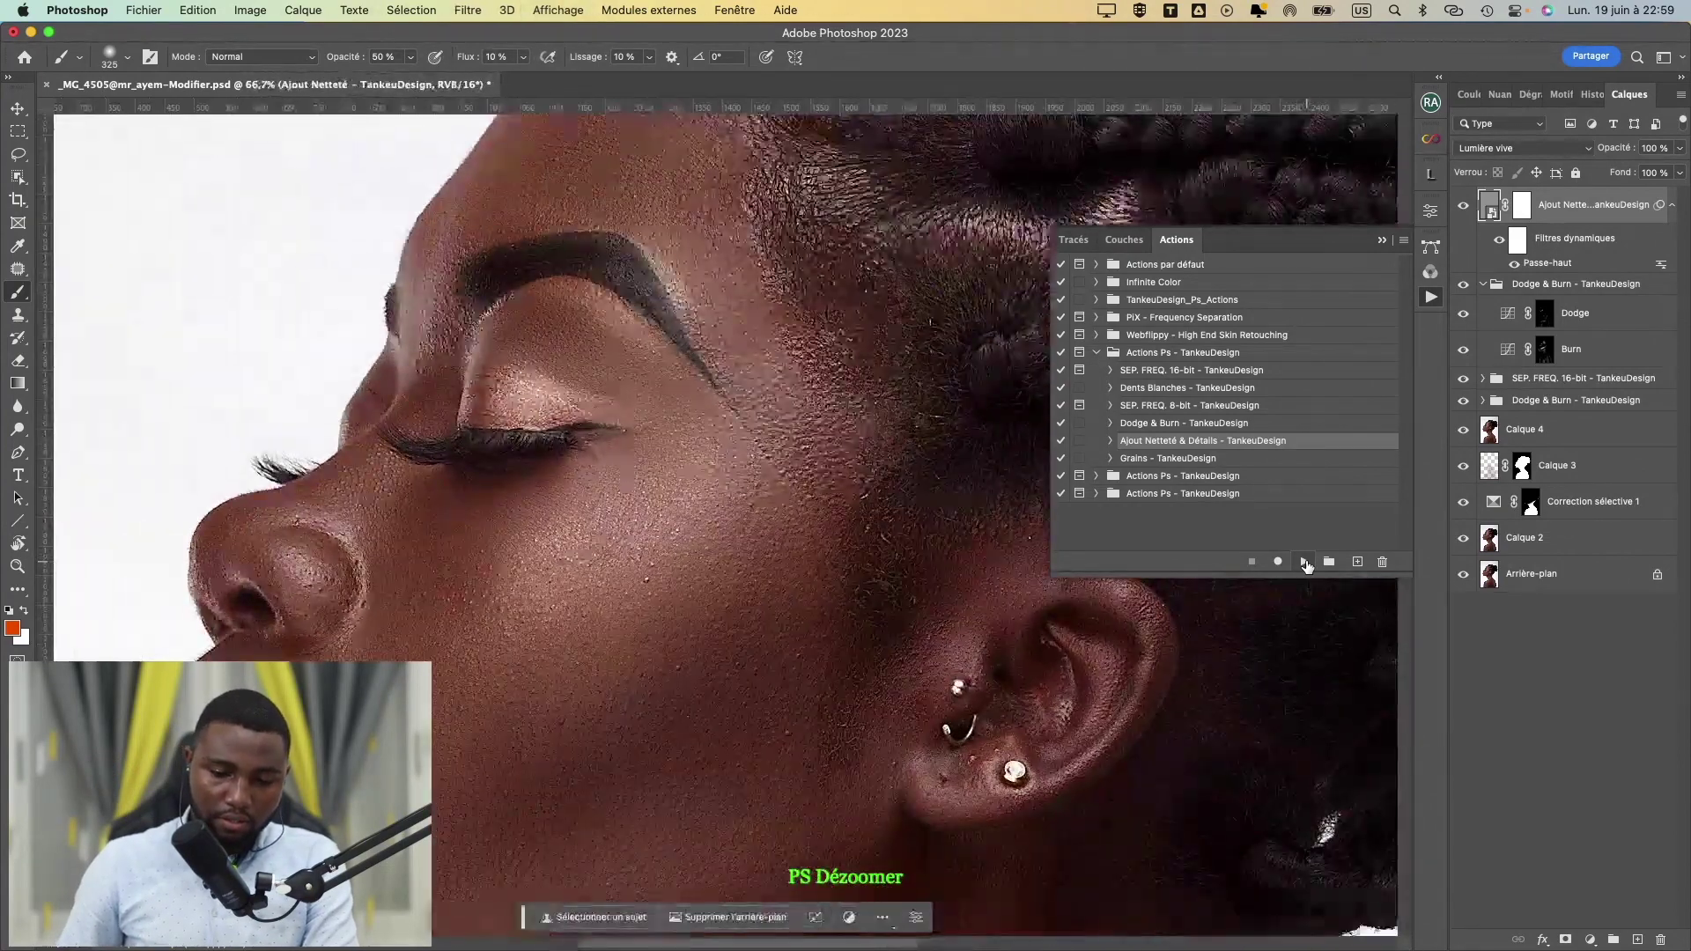
key(super+minus)
key(super+minus)
key(super+minus)
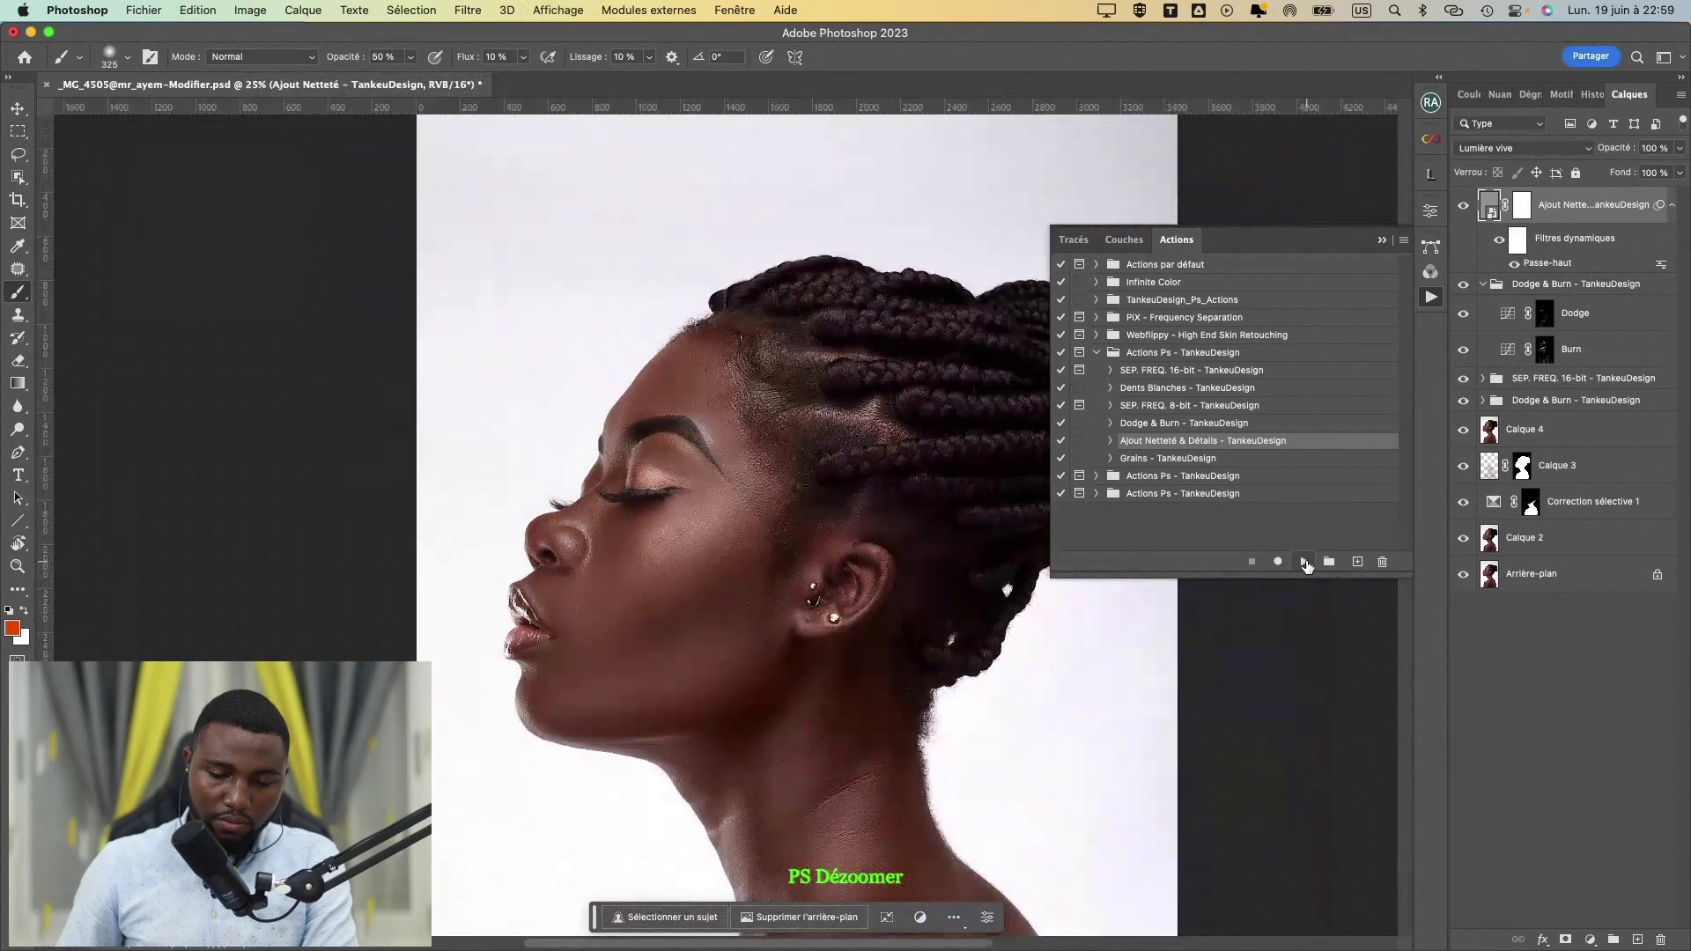
key(super+minus)
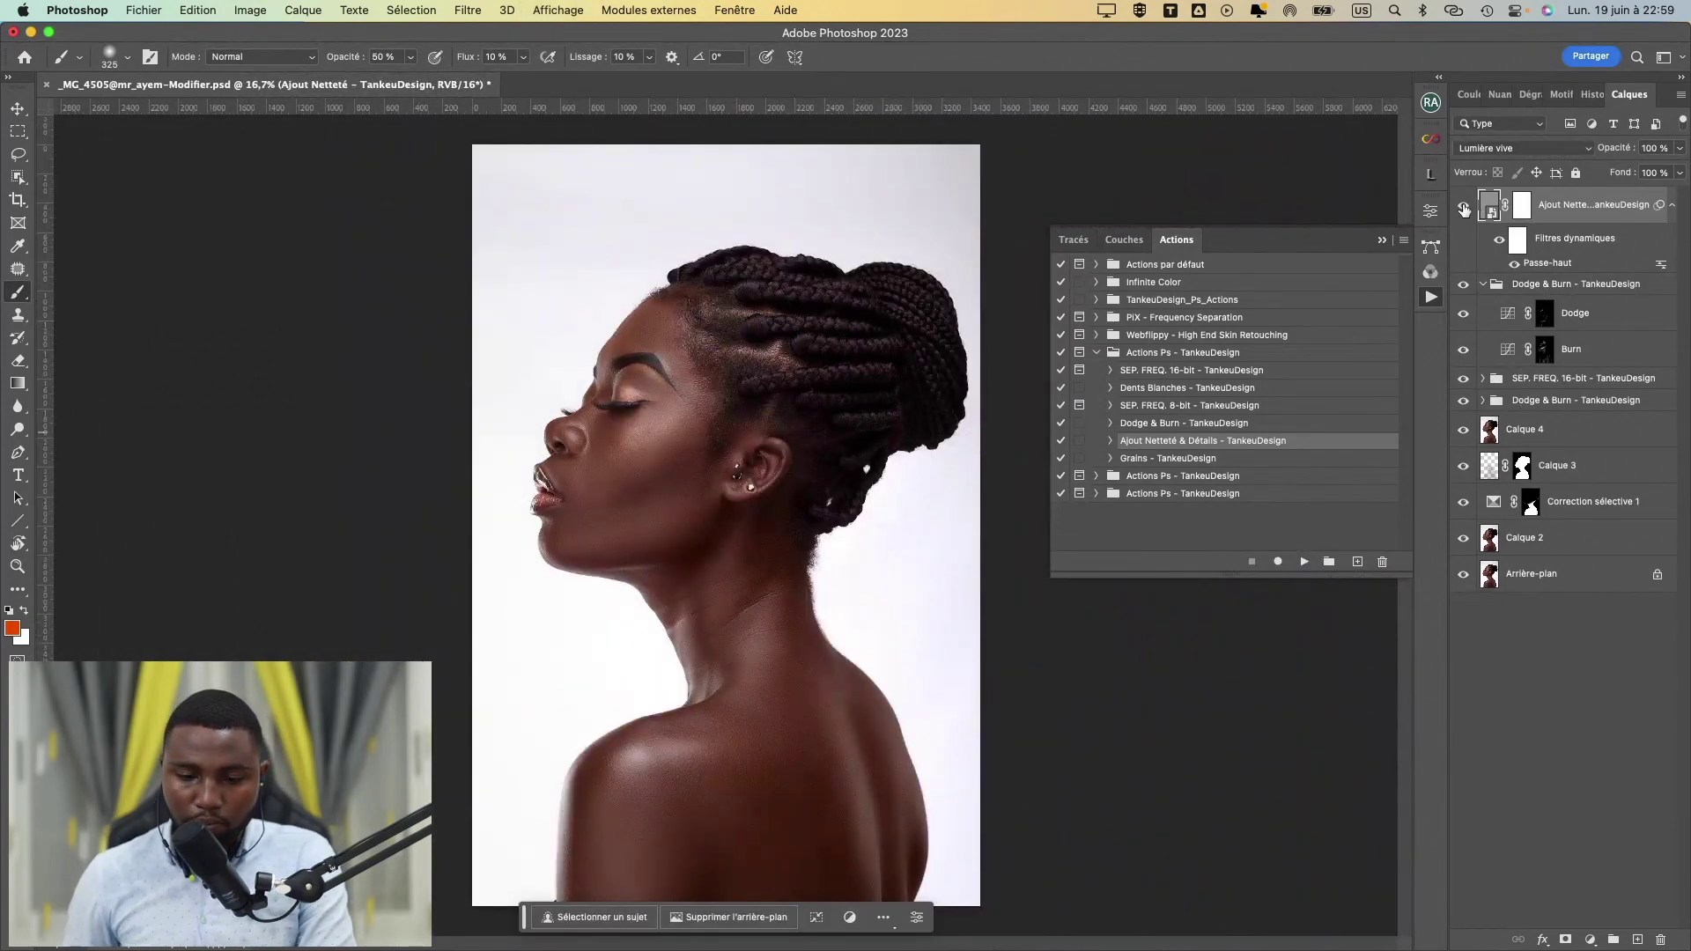
- Compare the face and neck at 50 % with and without the Ajout Netteté layer, and inspect the ear and neck at 66.7 %
key(super+plus)
key(super+plus)
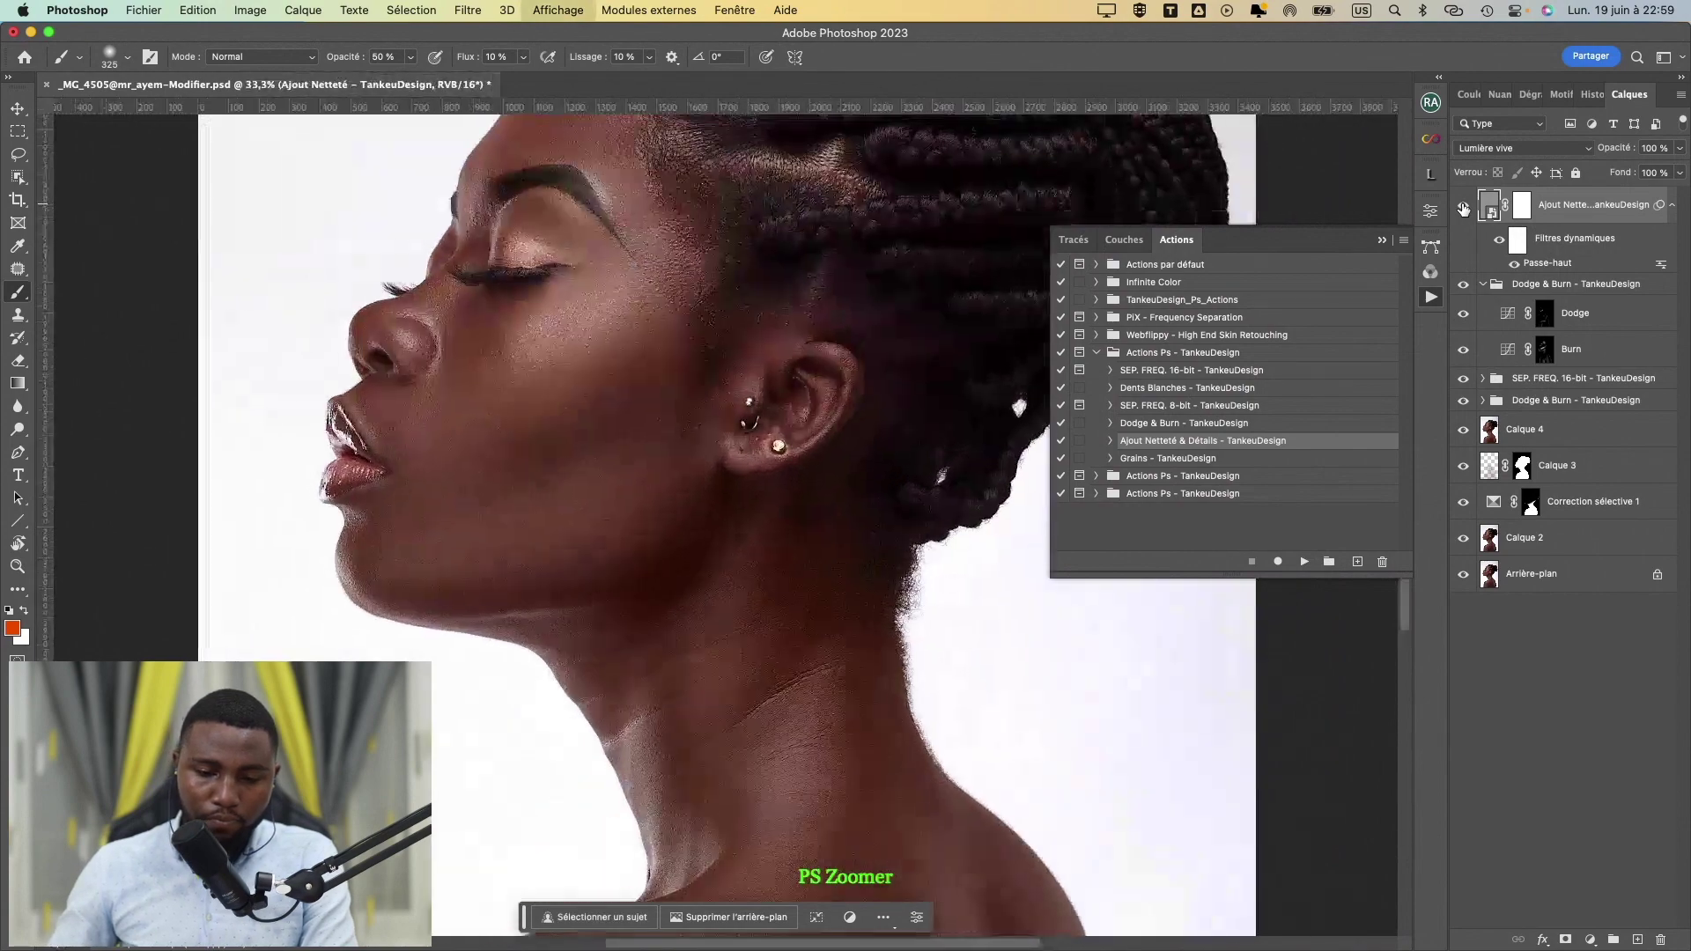
key(super+plus)
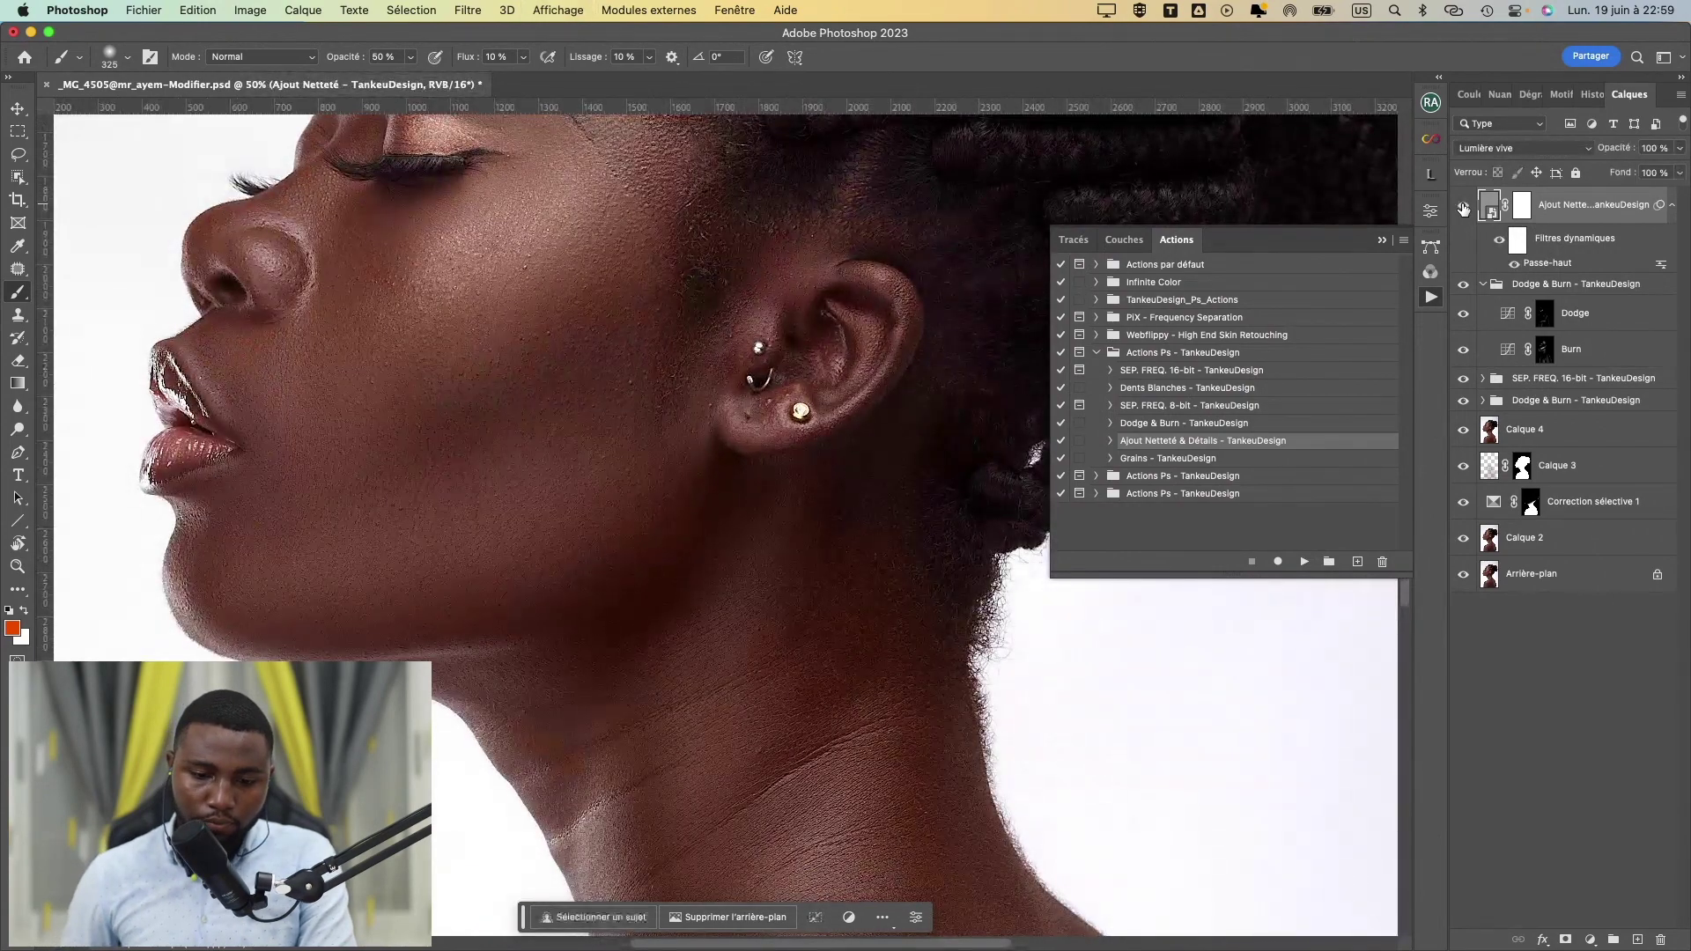
click(1463, 207)
click(1463, 207)
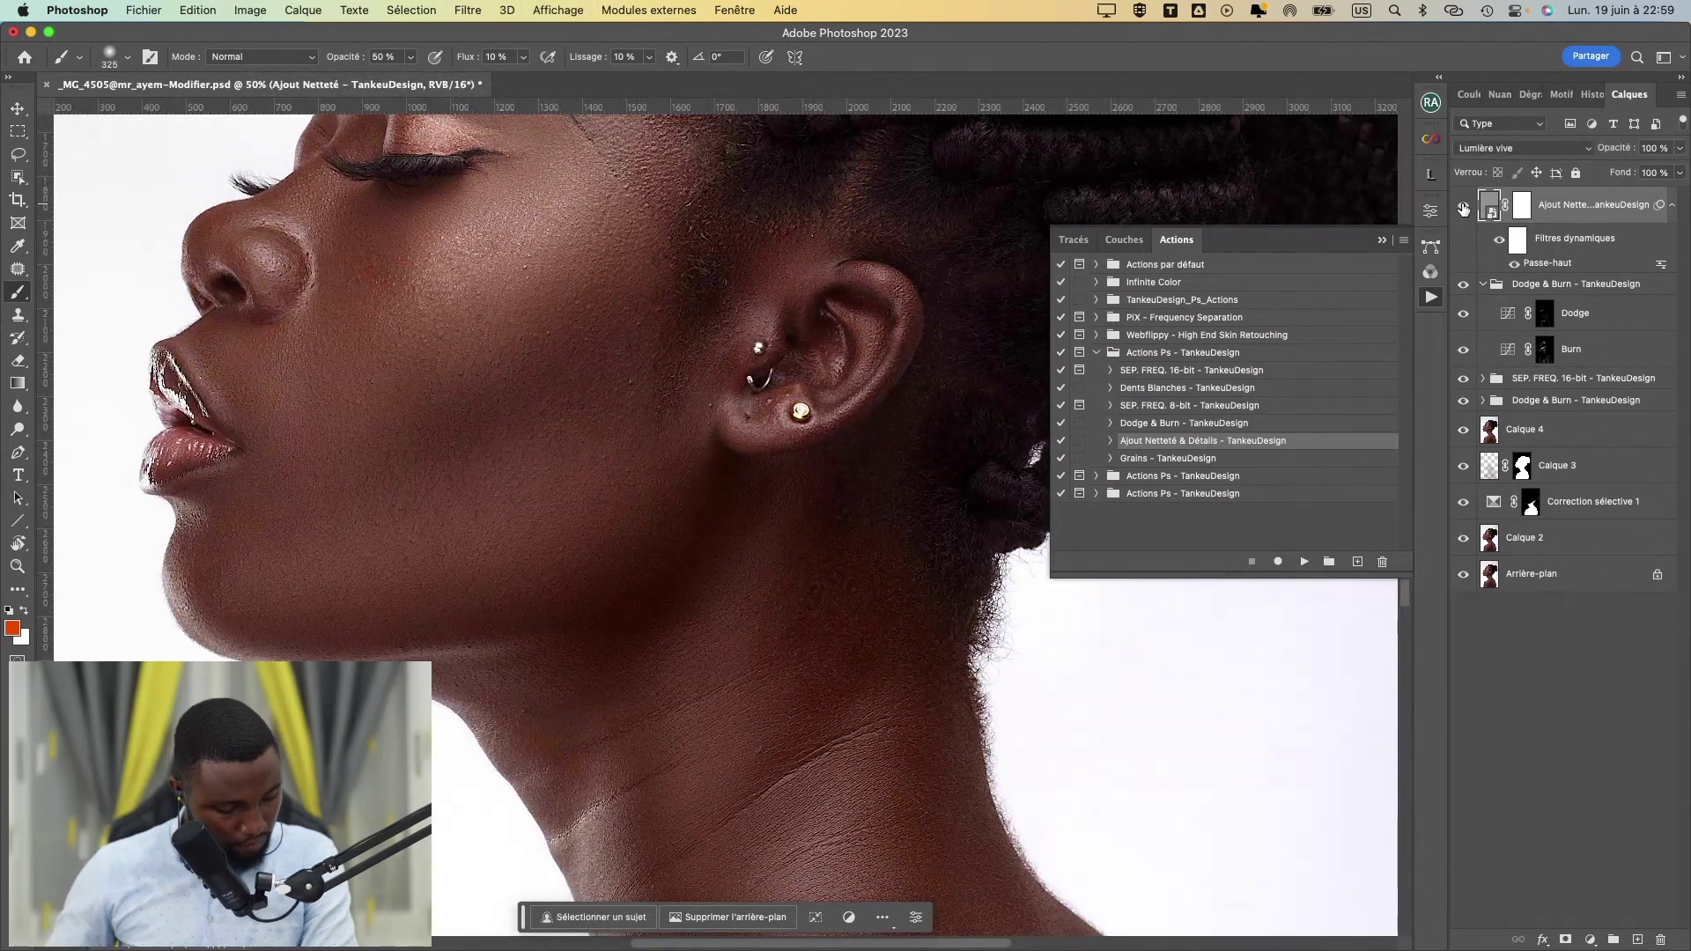
key(super+plus)
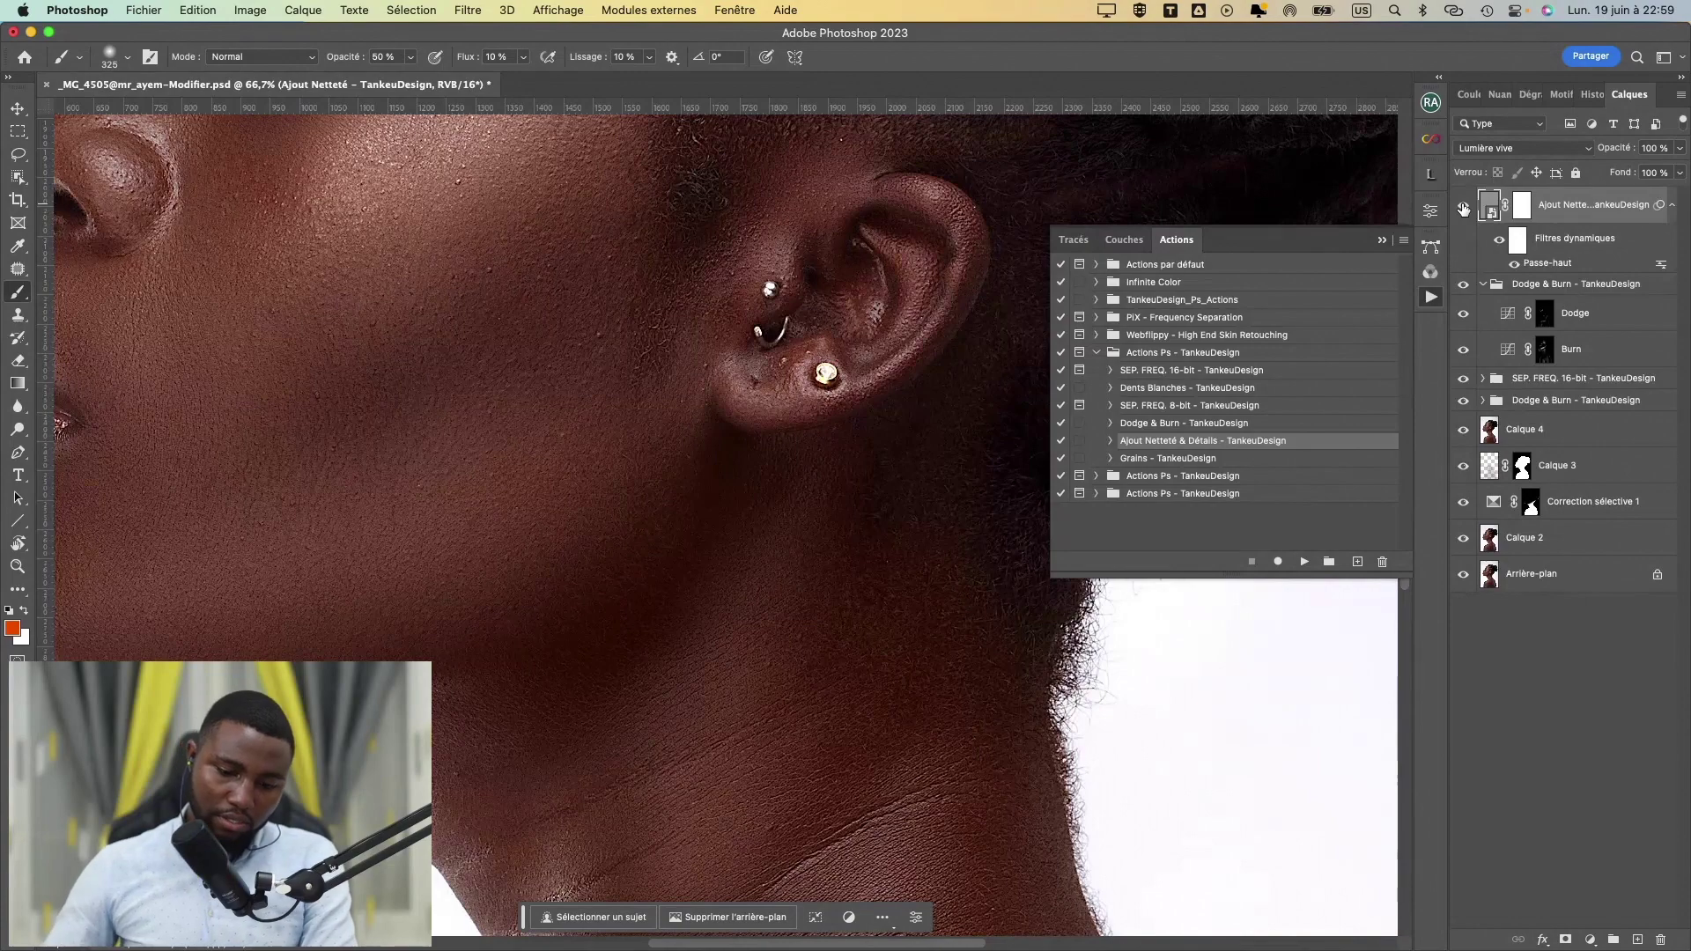
- Check the sharpening on the whole portrait, and inspect the skin texture of the nose and cheek at 100 %
key(super+minus)
key(super+minus)
key(super+minus)
key(super+minus)
key(super+minus)
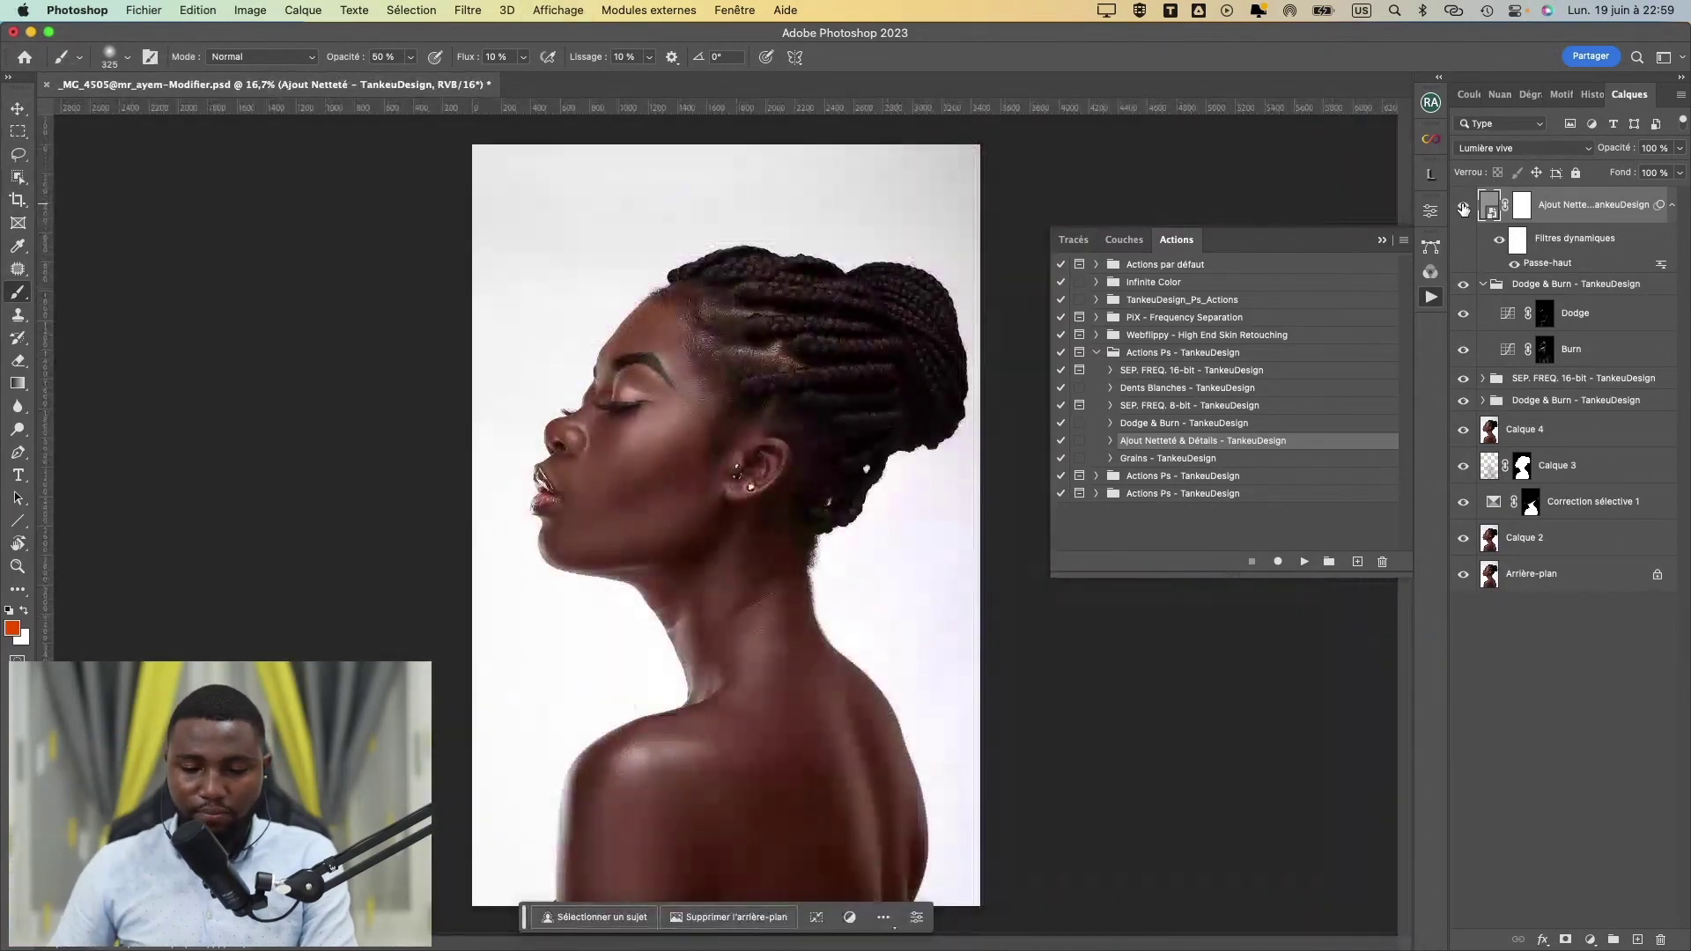
key(super+plus)
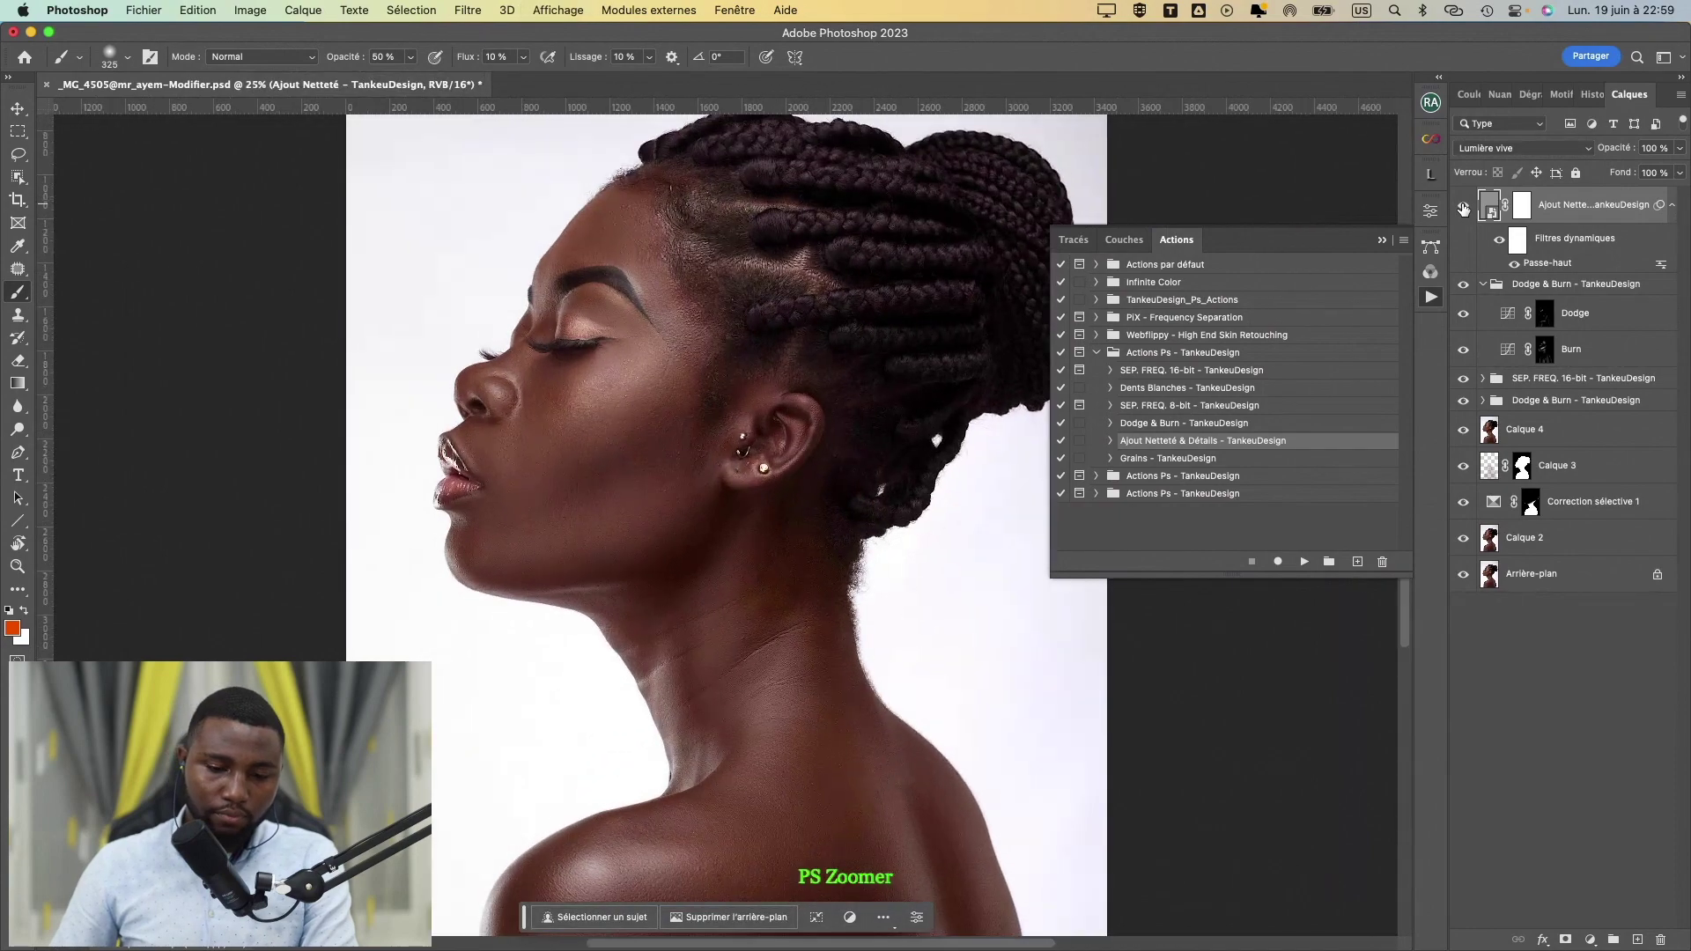
key(super+minus)
key(super+plus)
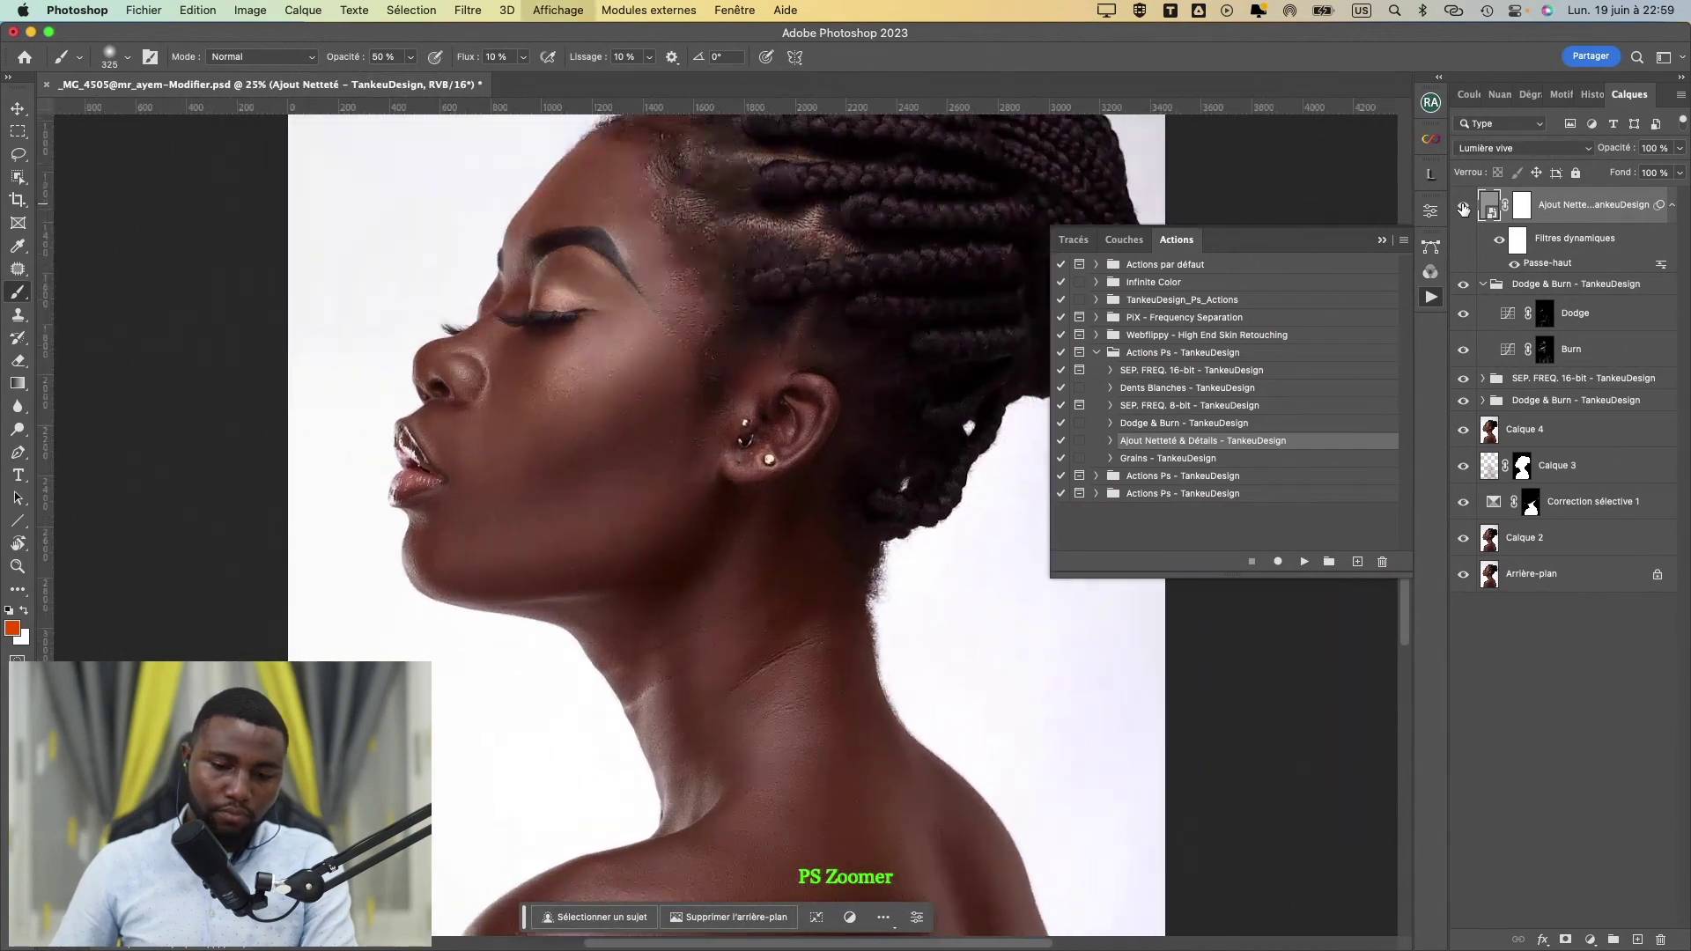
key(super+plus)
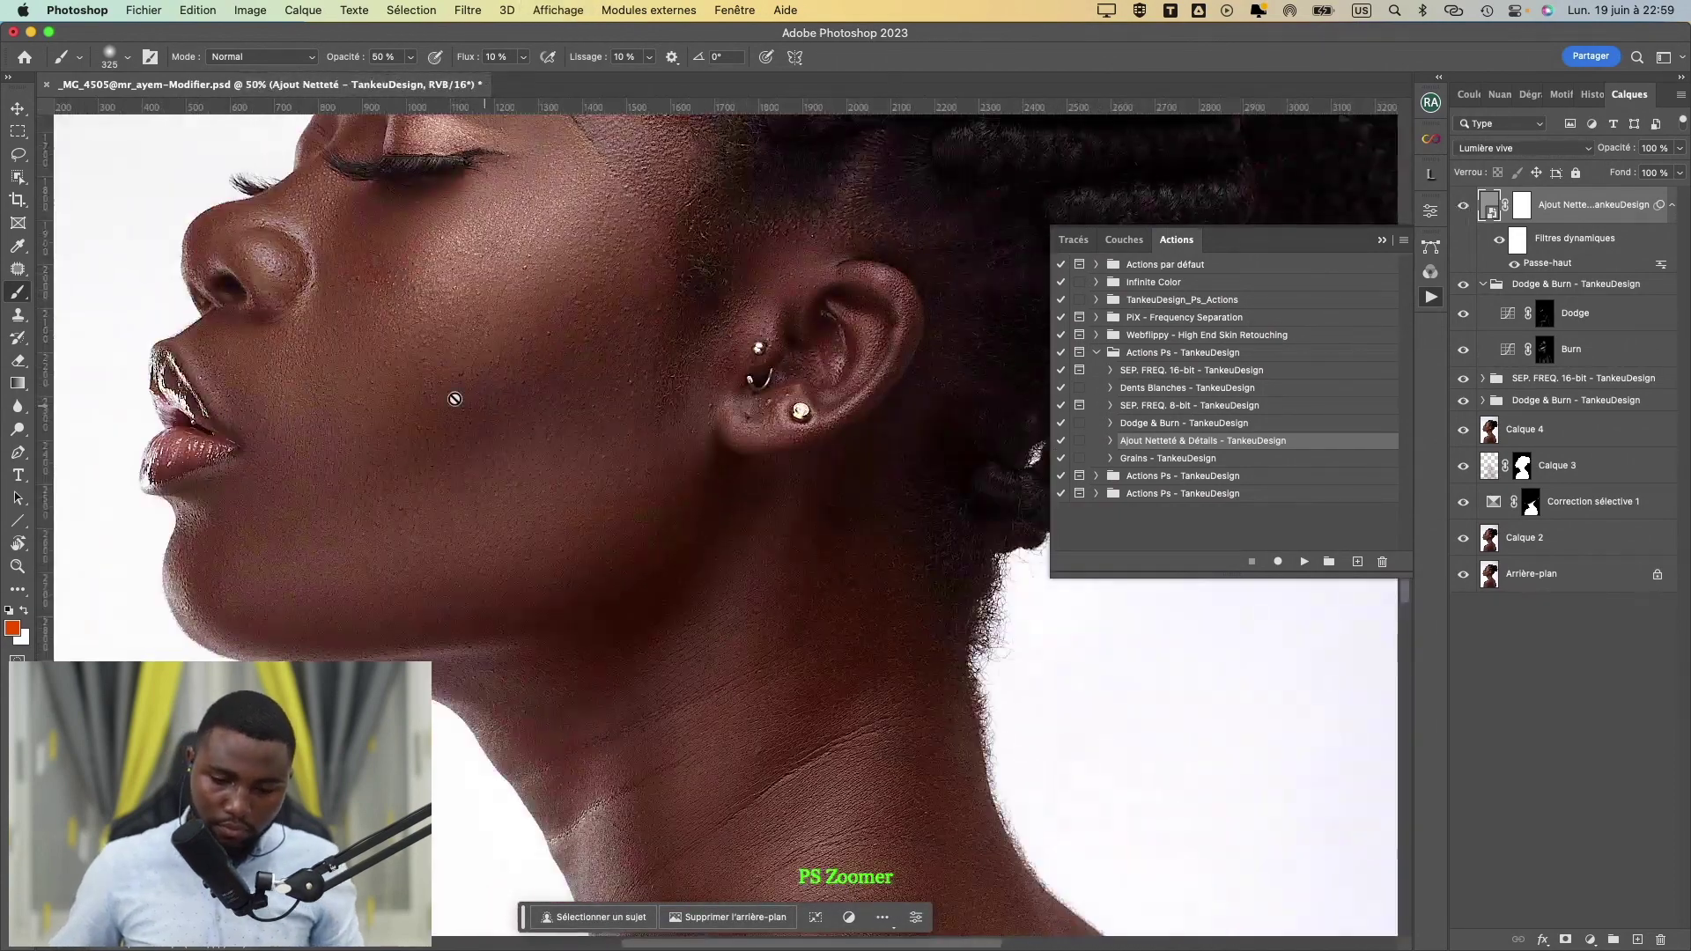
drag(453, 398, 617, 542)
key(super+plus)
key(super+plus)
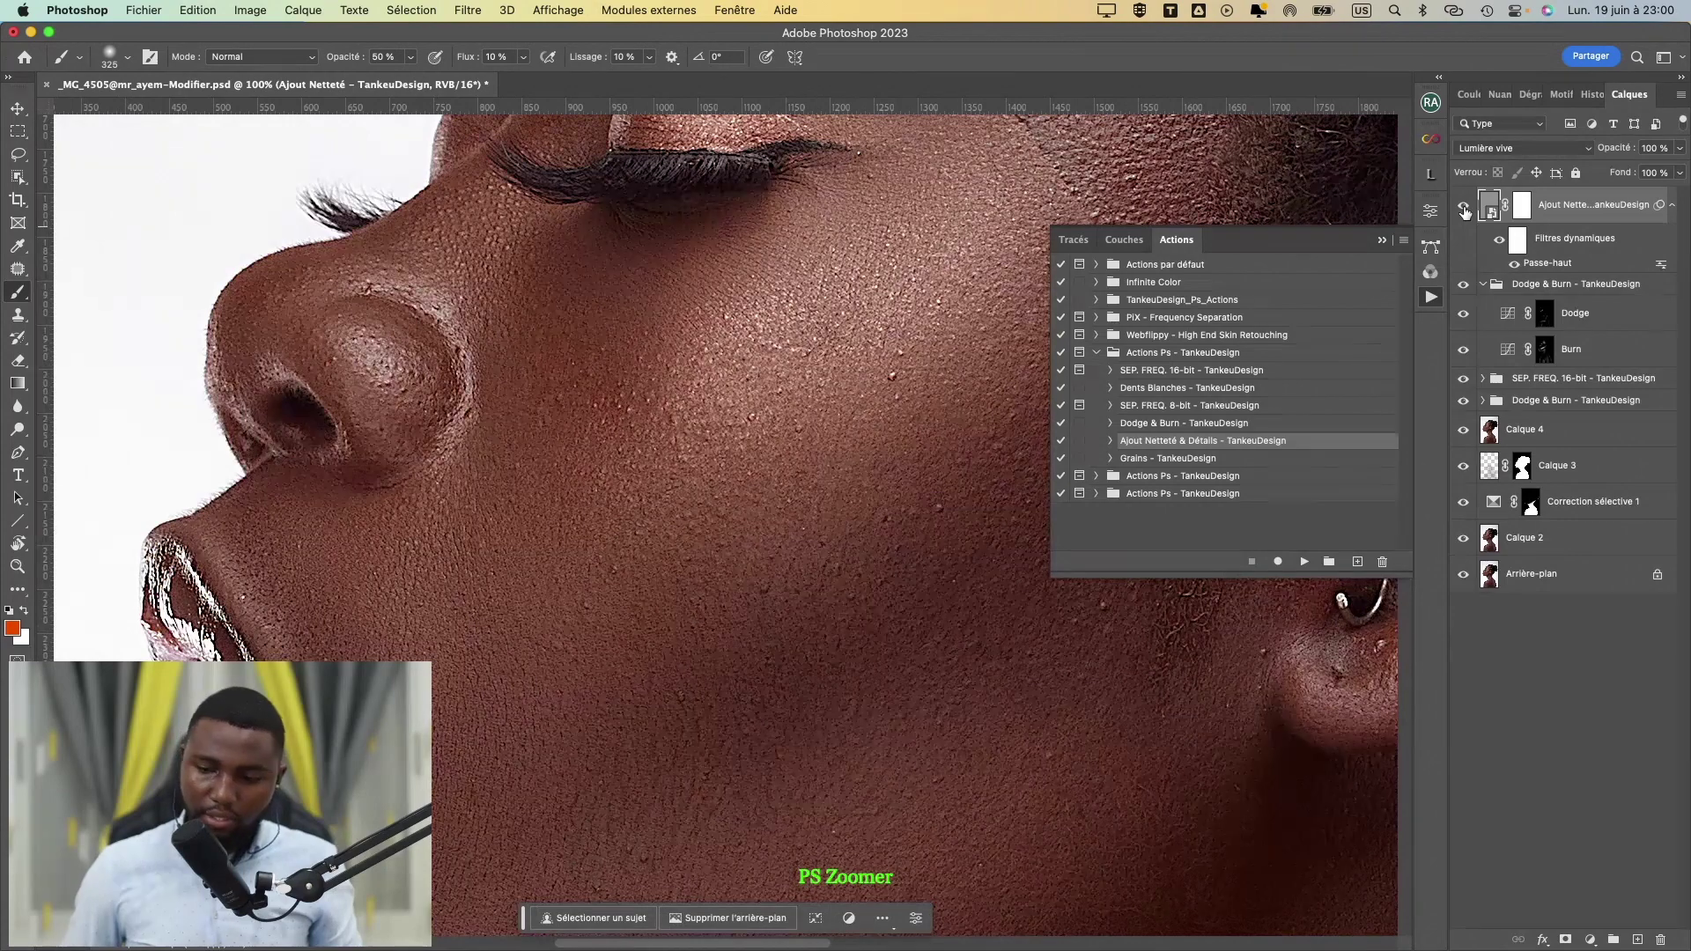
- Compare the retouched portrait with the original Arrière-plan layer at 100 %, and check the whole image at 16.7 %
alt+click(1463, 574)
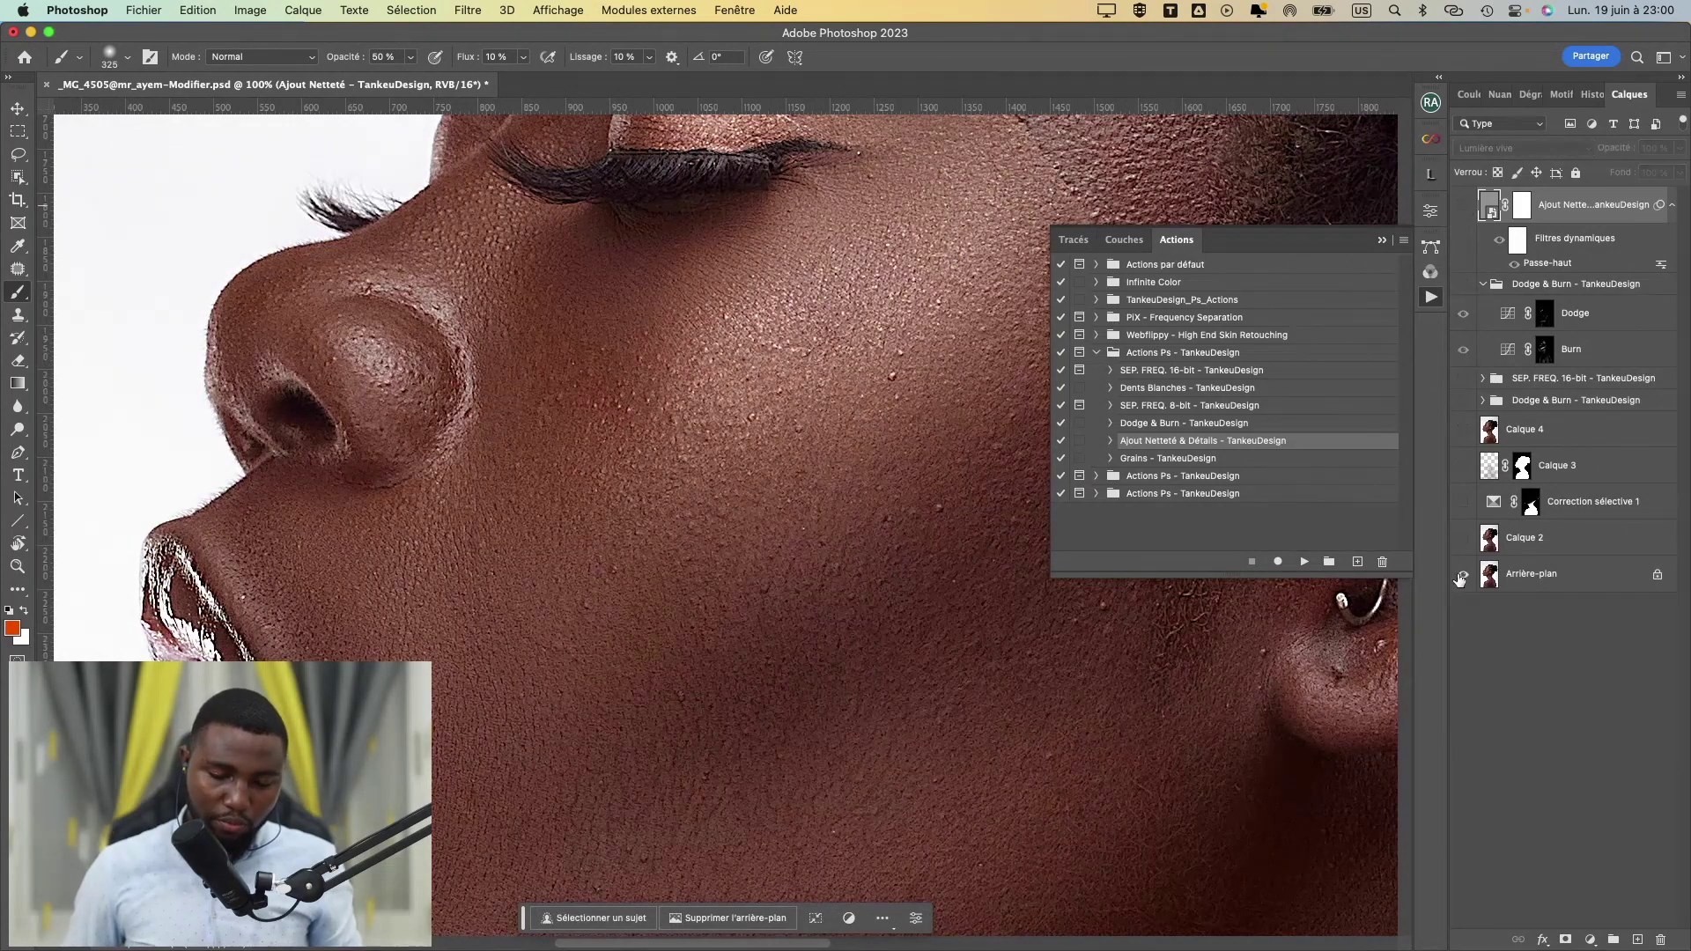
alt+click(1463, 574)
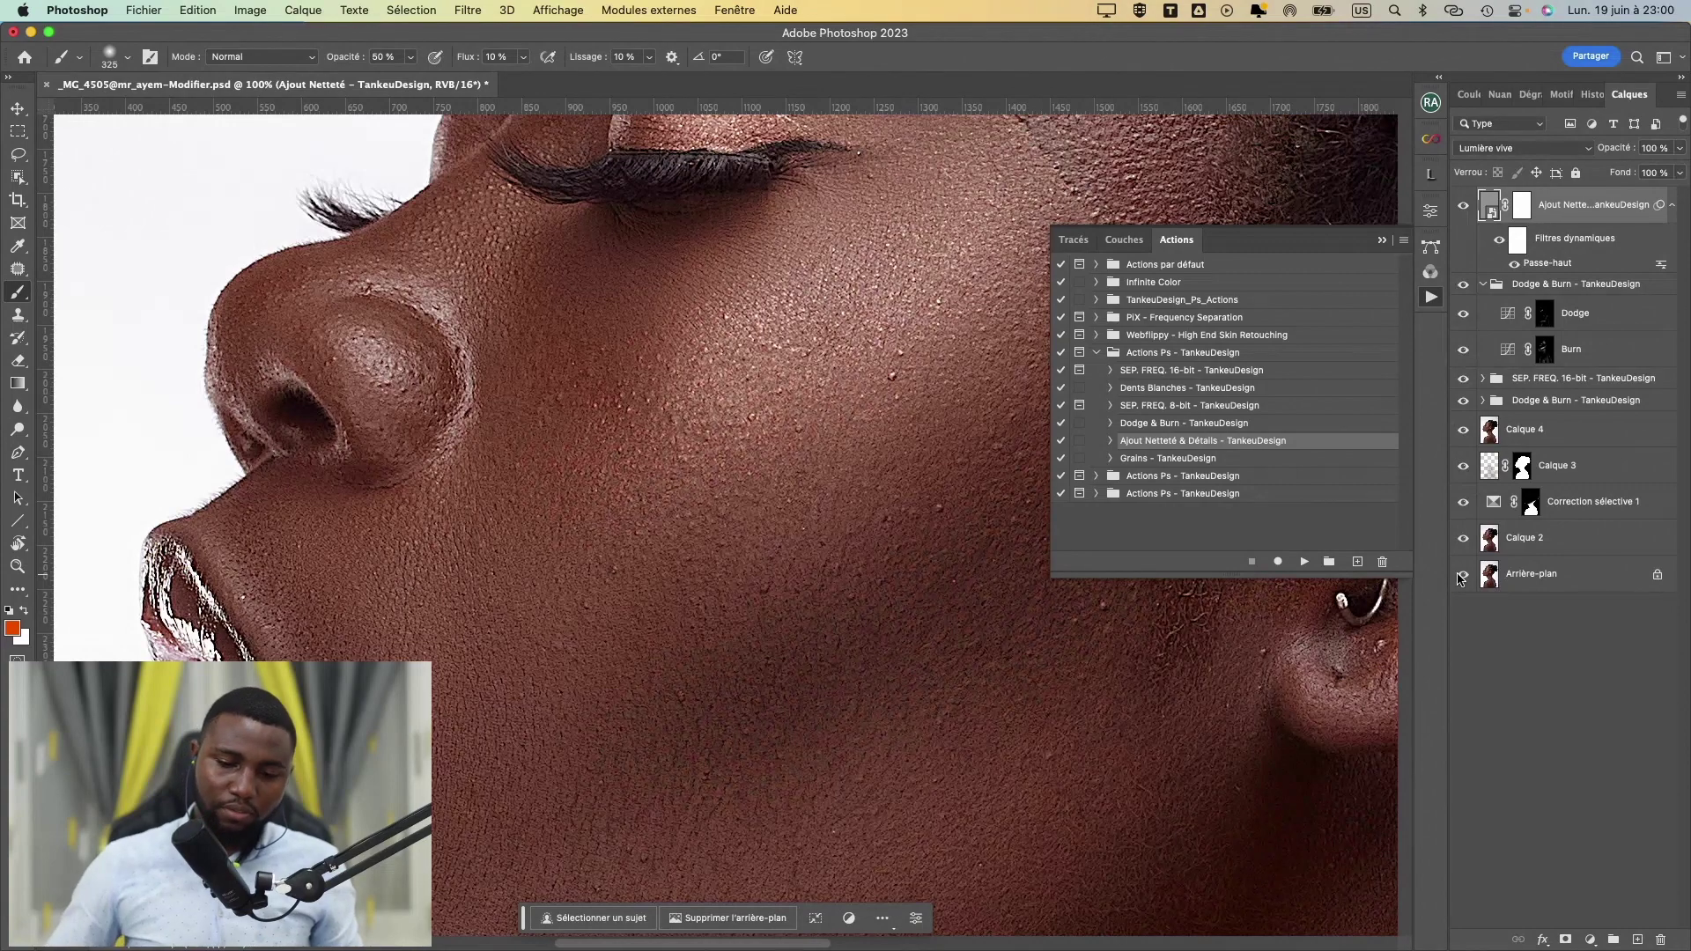
key(super+minus)
key(super+minus)
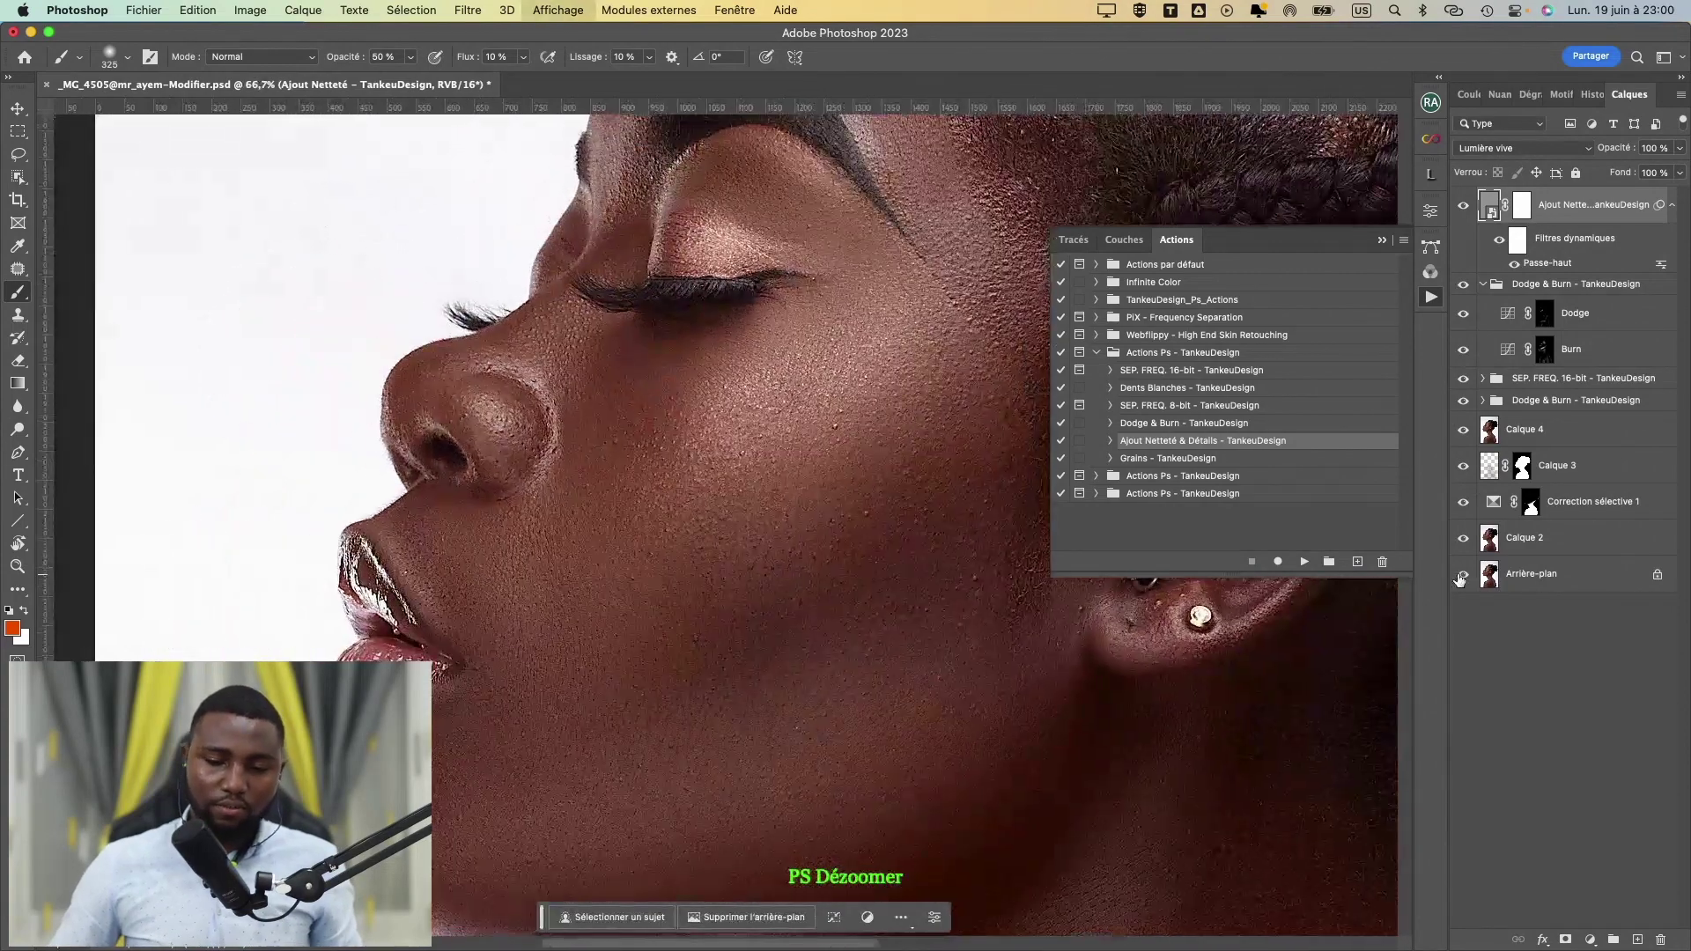
key(super+minus)
key(super+minus)
key(super+minus)
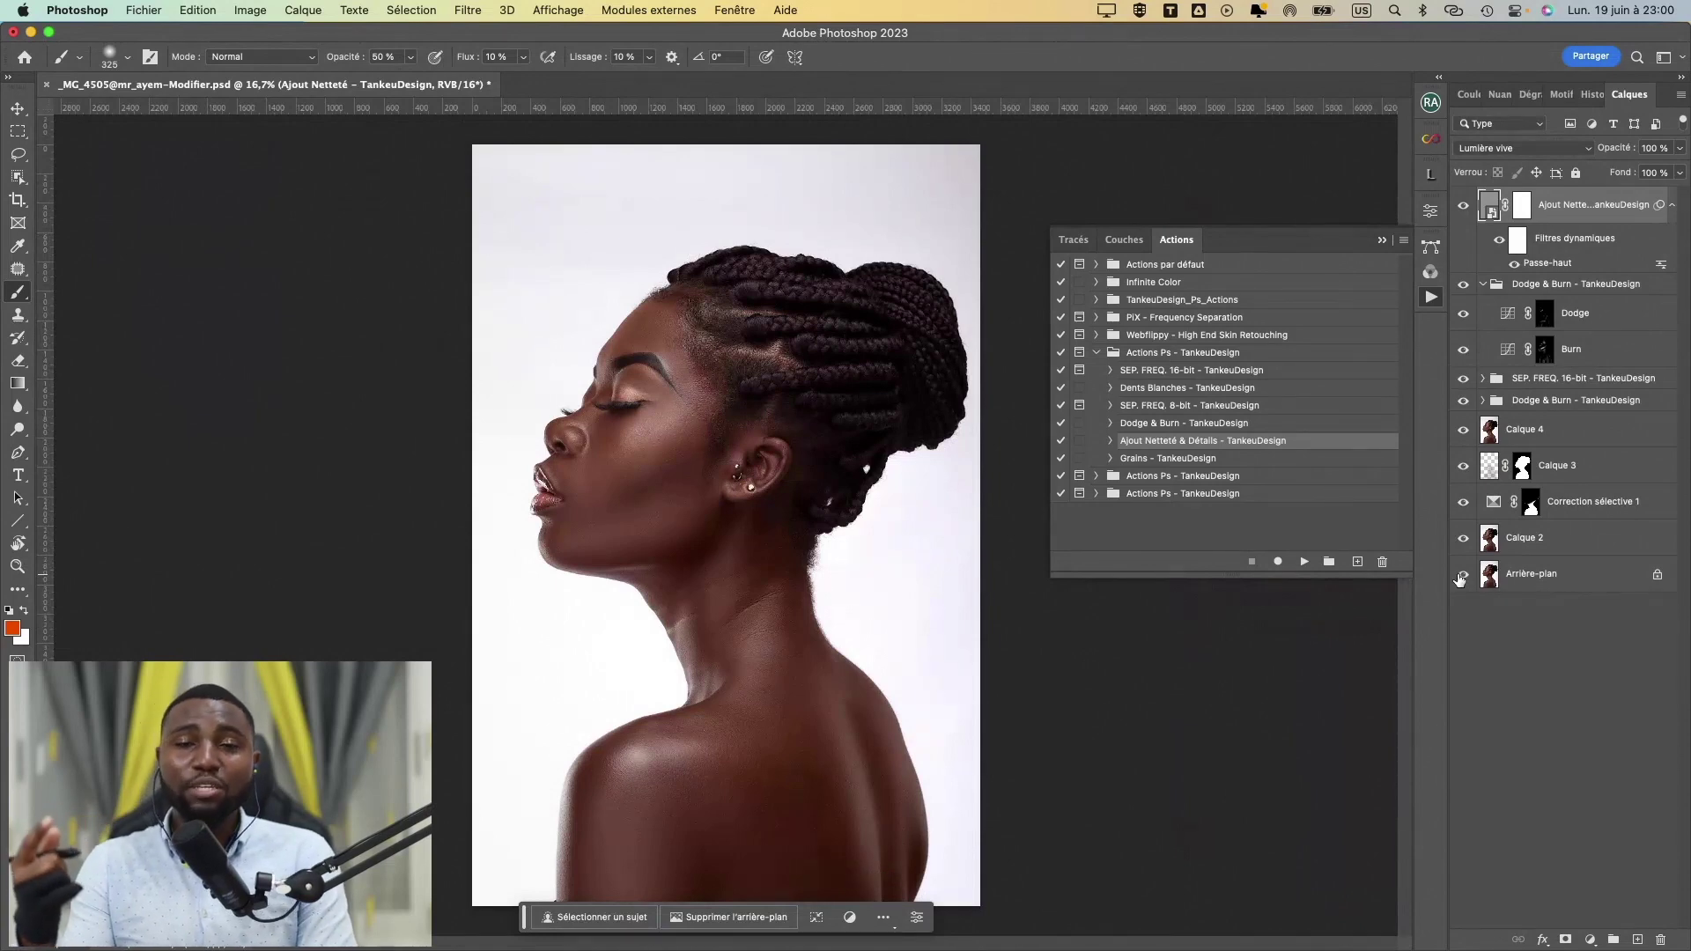
key(super+plus)
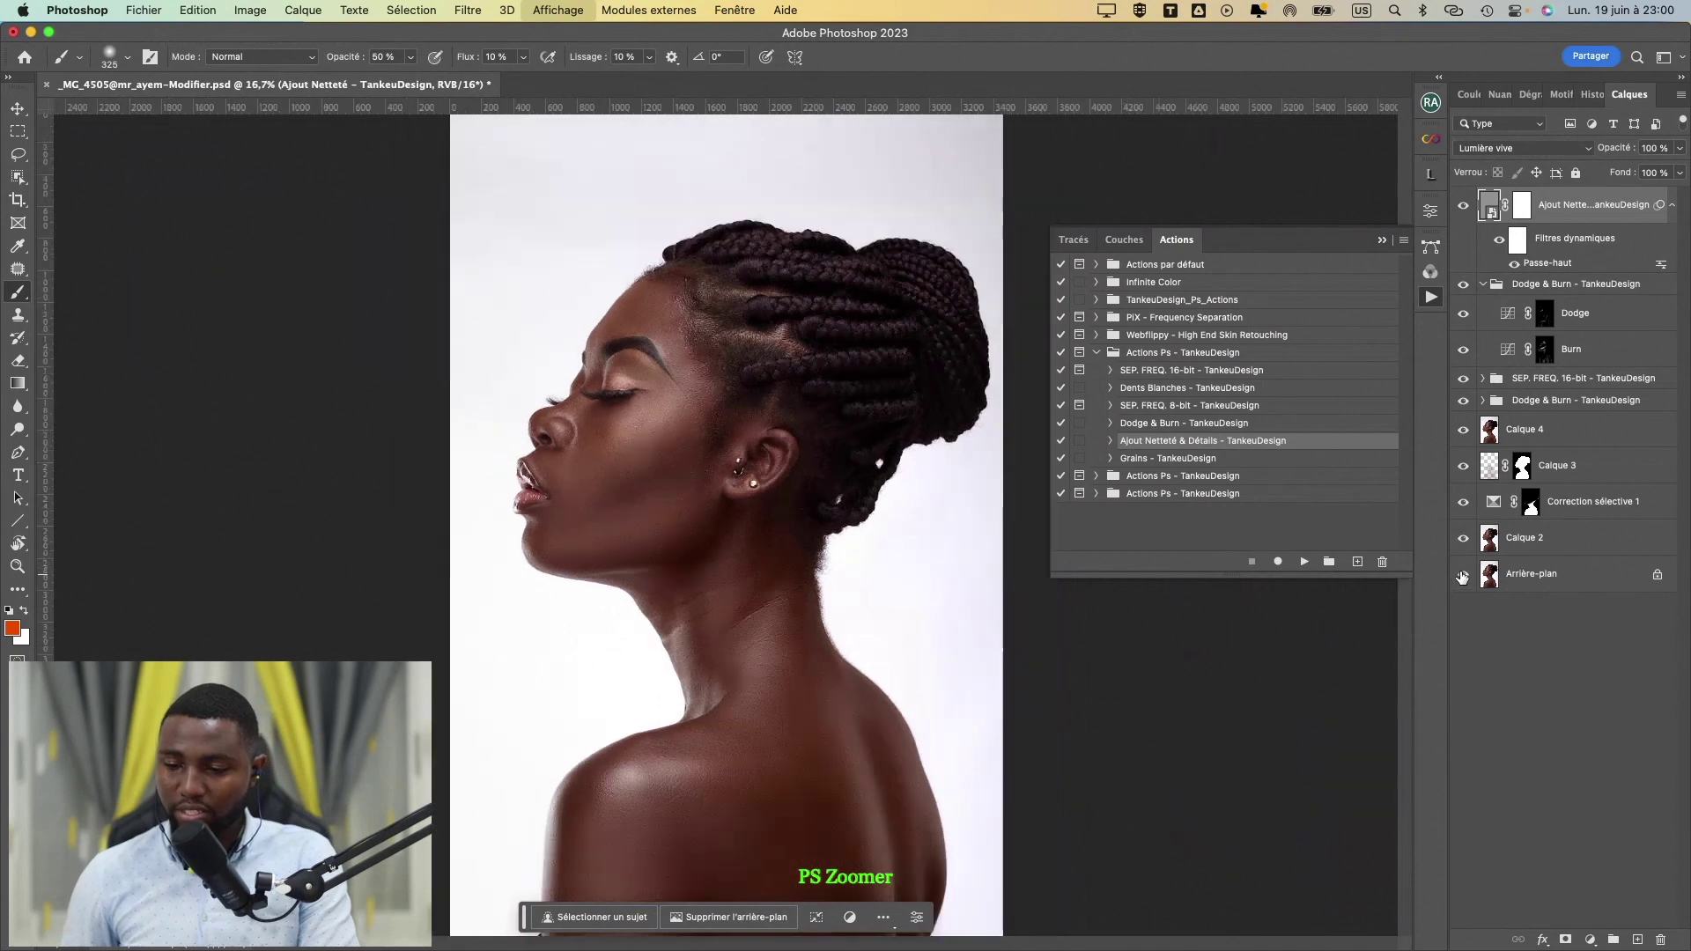
key(super+minus)
- Add a Niveaux adjustment layer above Ajout Netteté, setting the white input level to 240 and slightly raising the black input level
click(1382, 240)
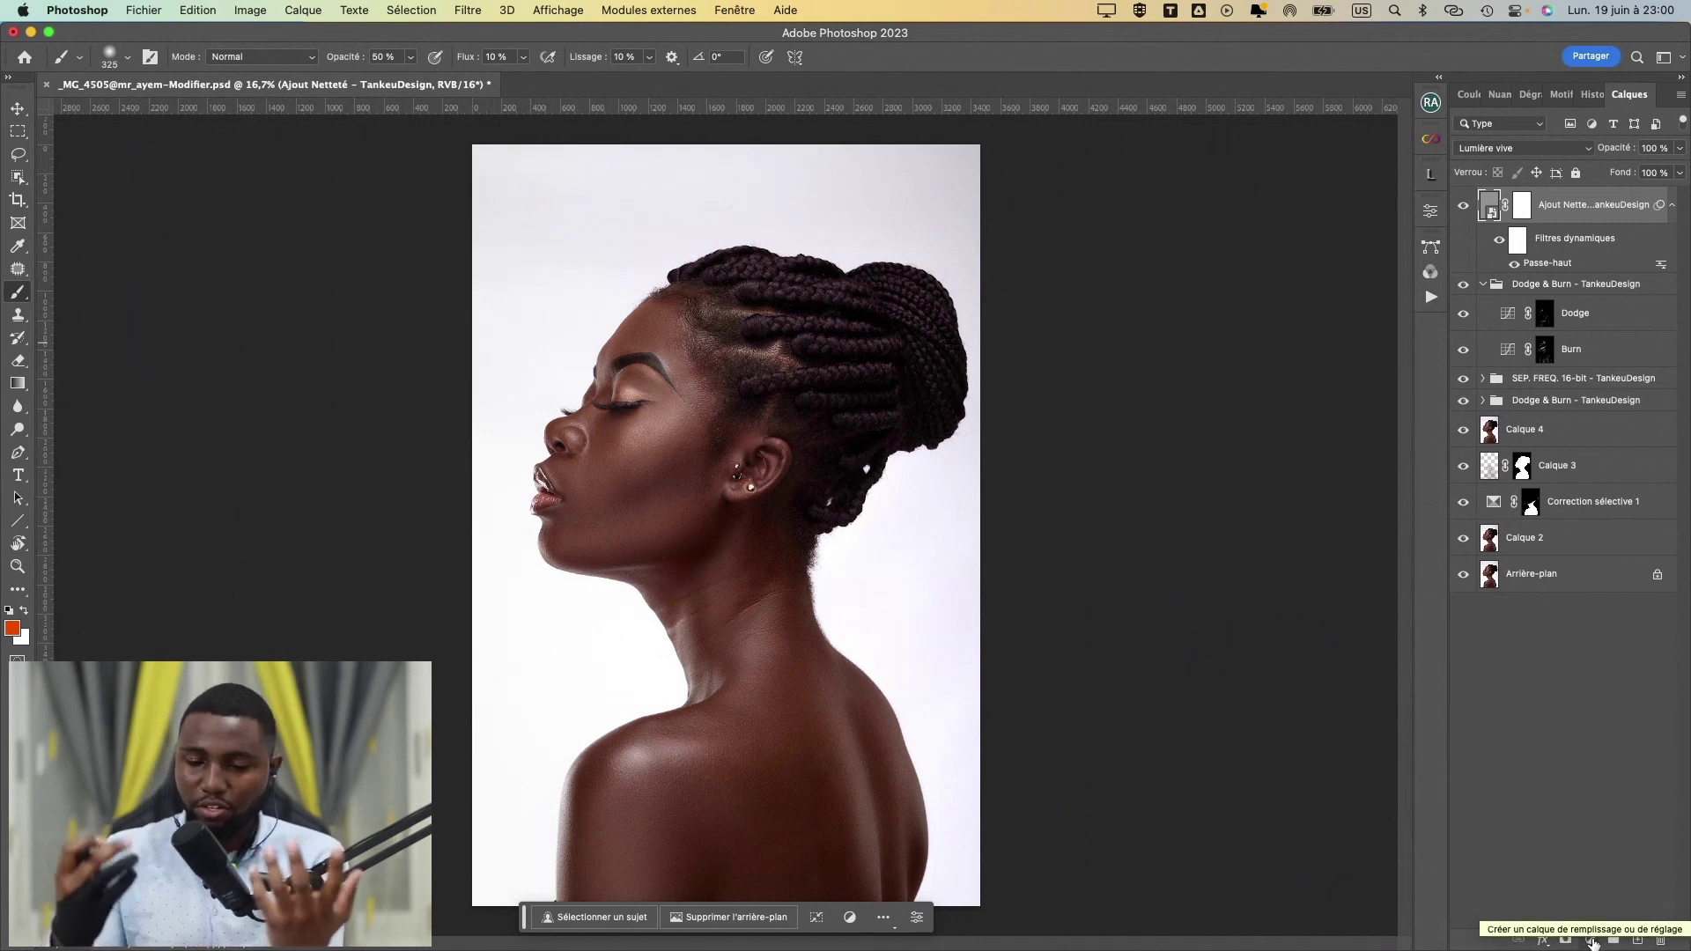
click(1591, 941)
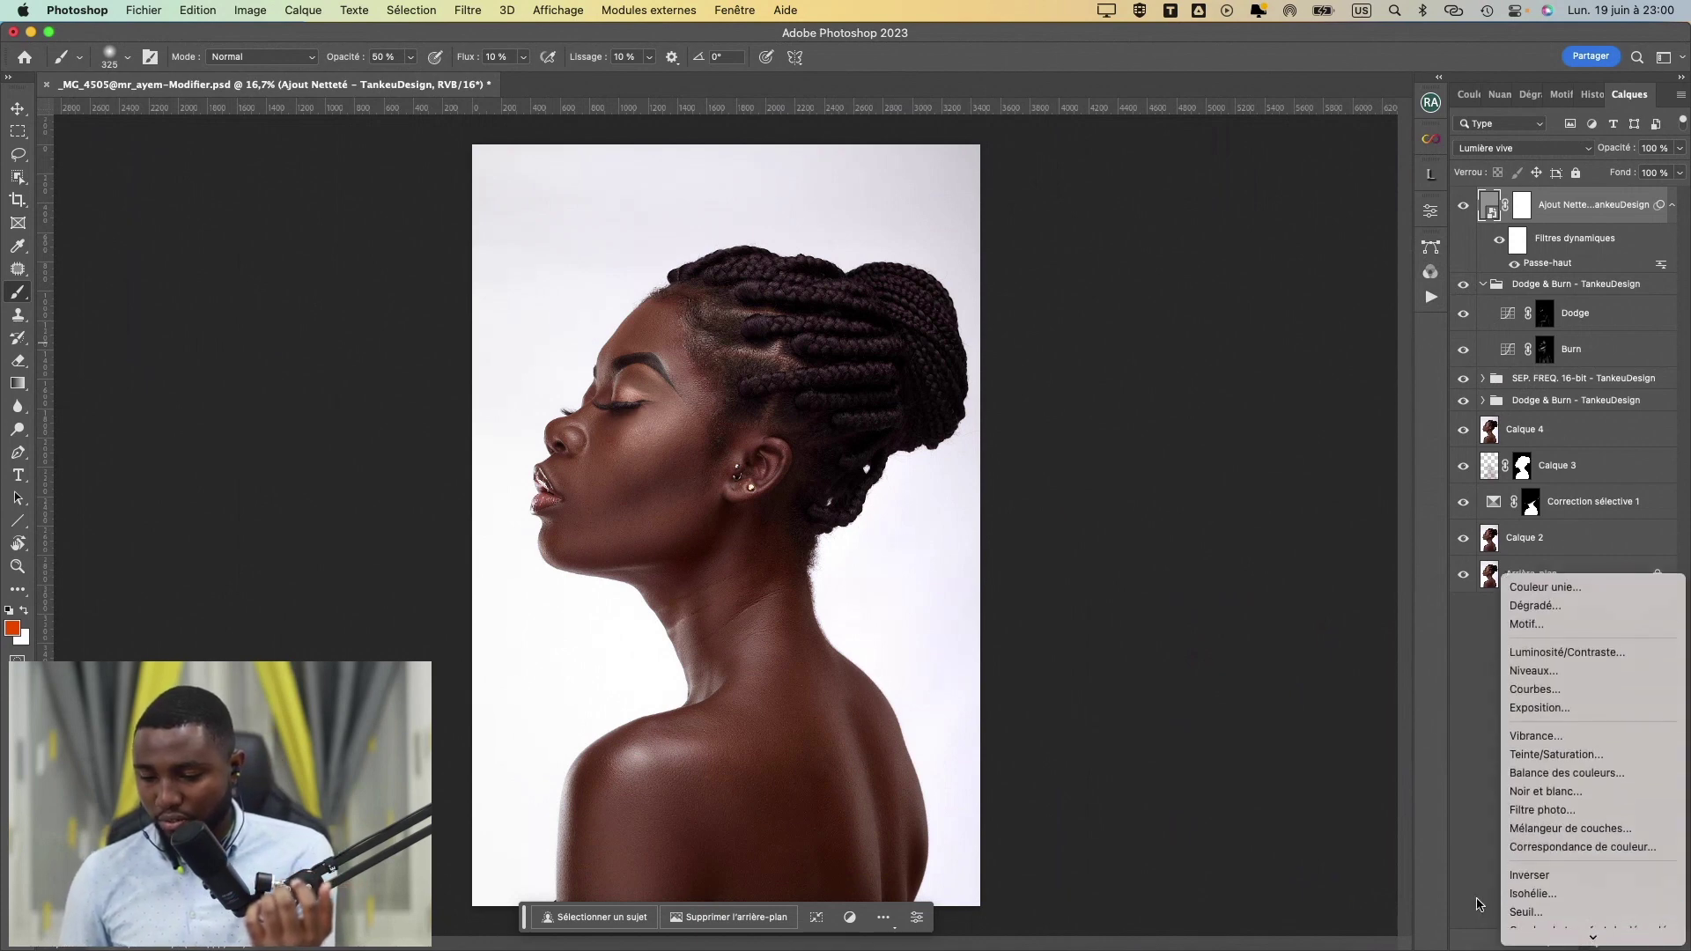
click(1480, 906)
click(1591, 940)
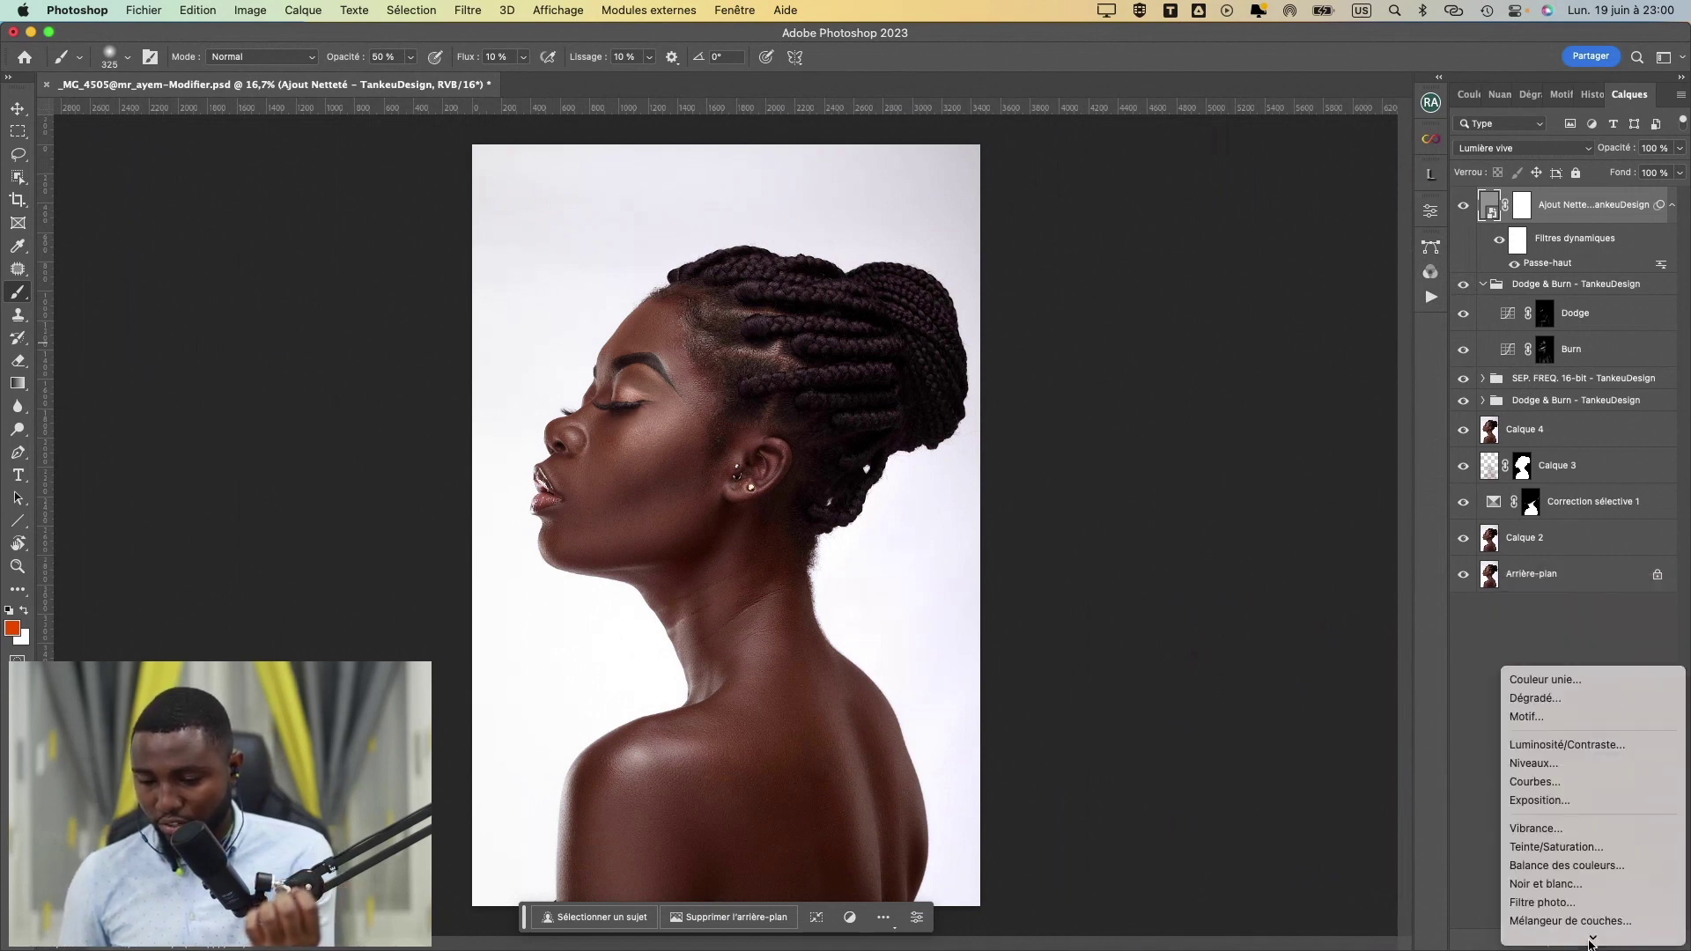
click(1566, 773)
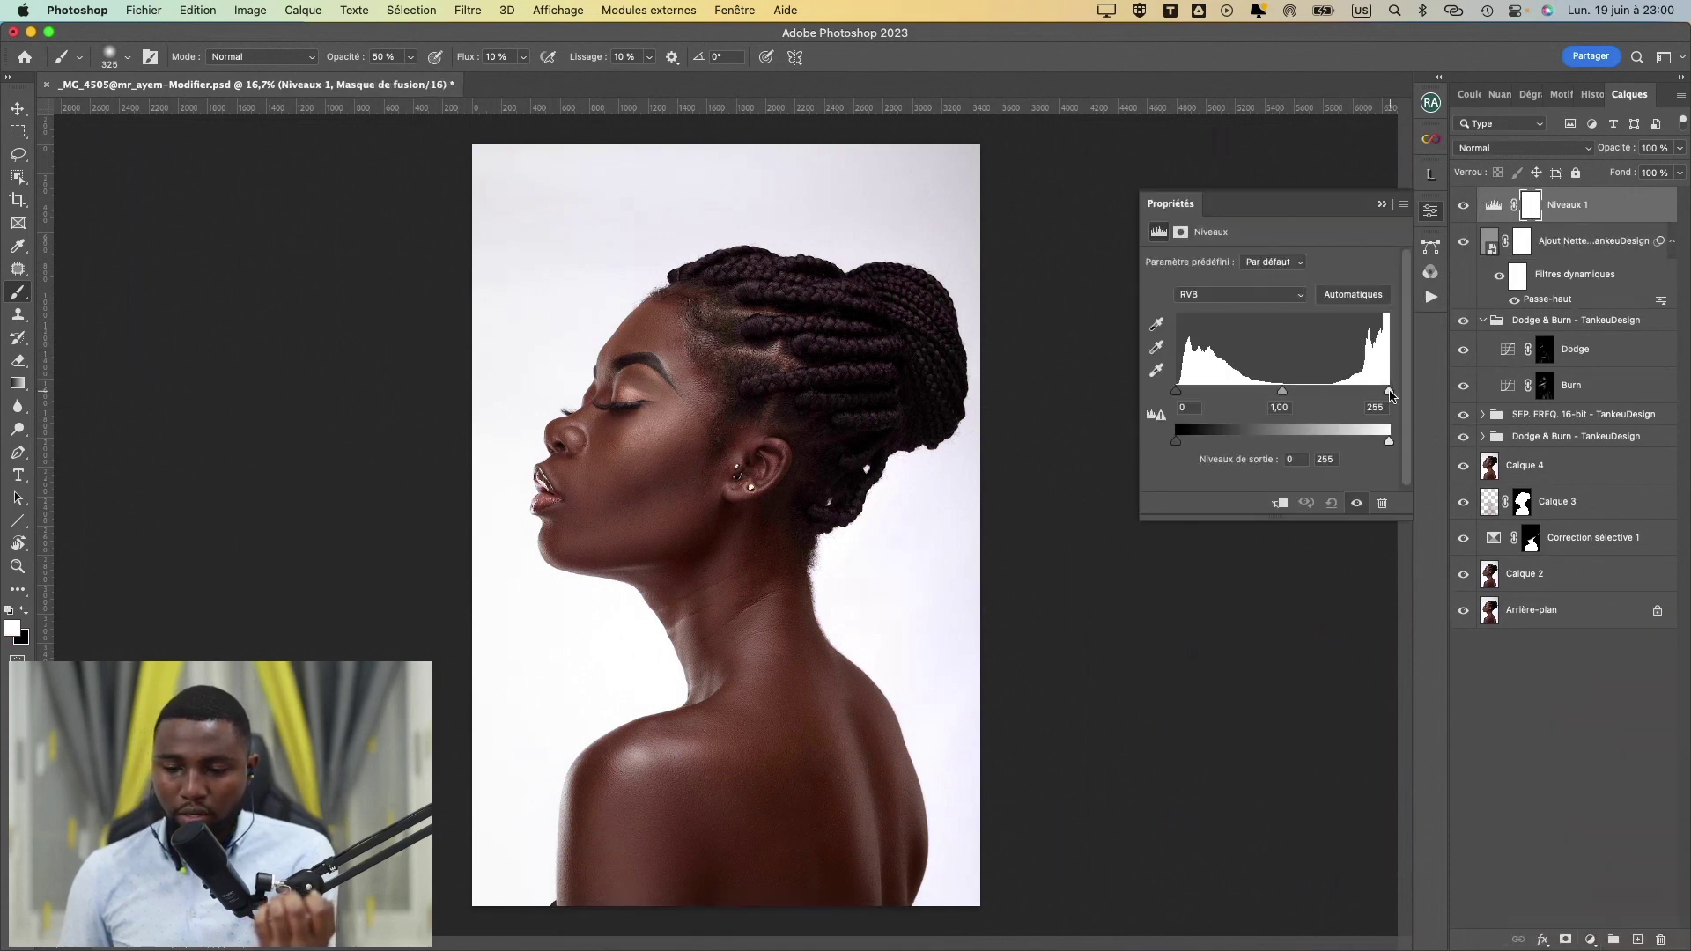
drag(1390, 395, 1378, 396)
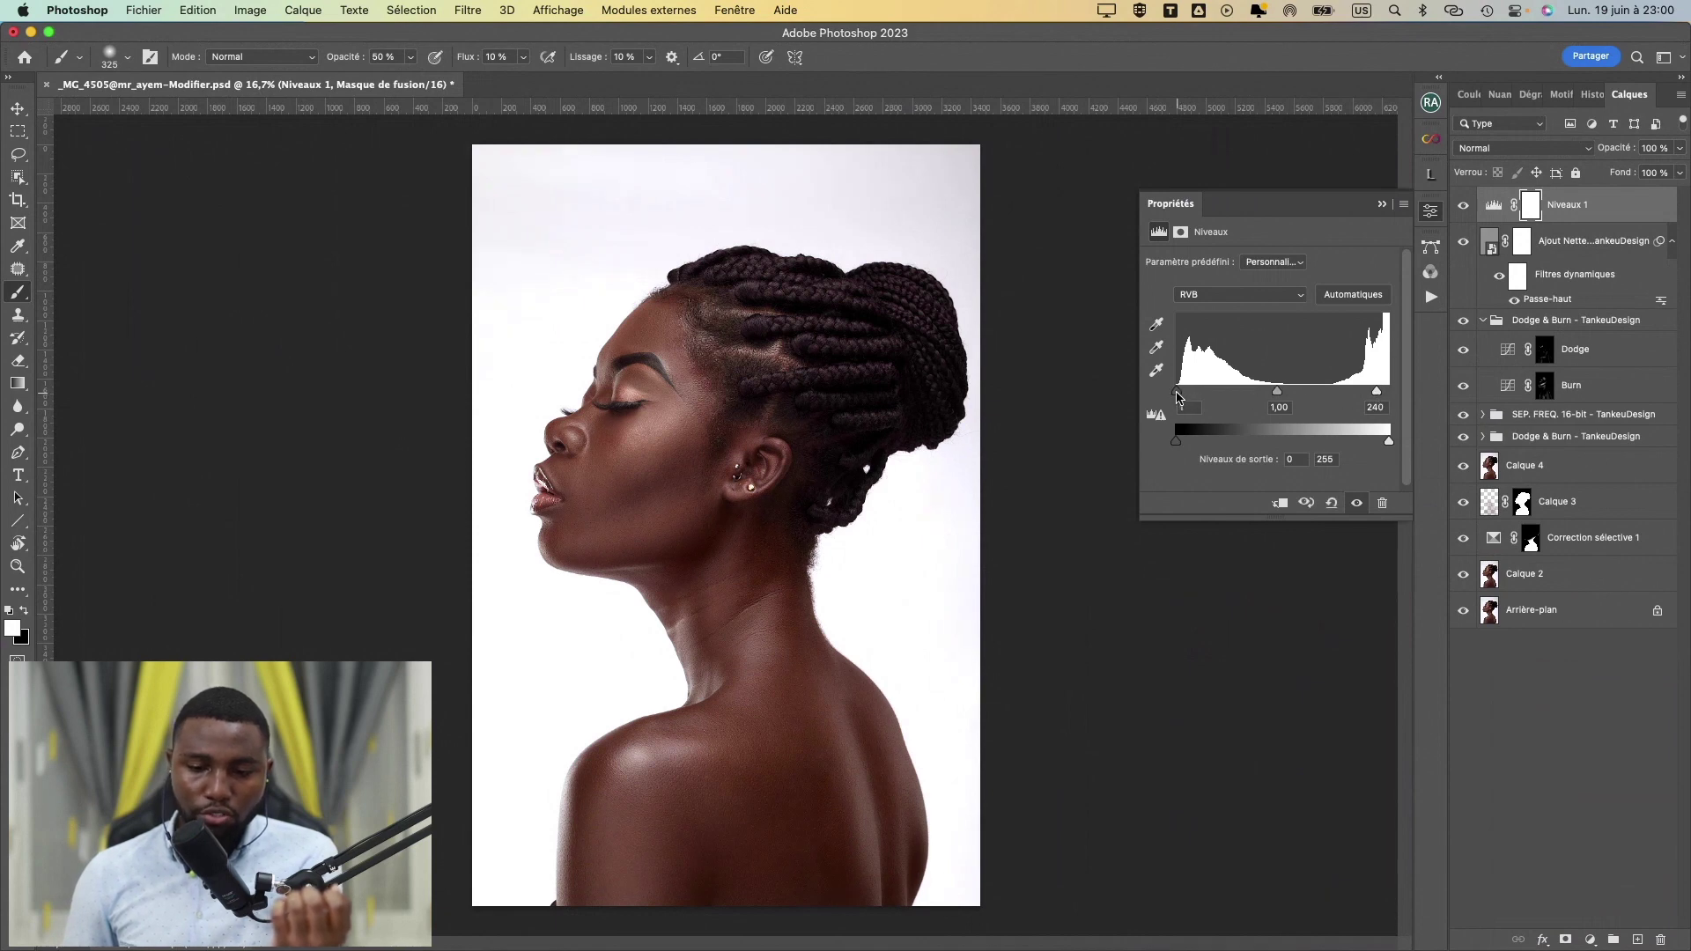
drag(1177, 397, 1182, 397)
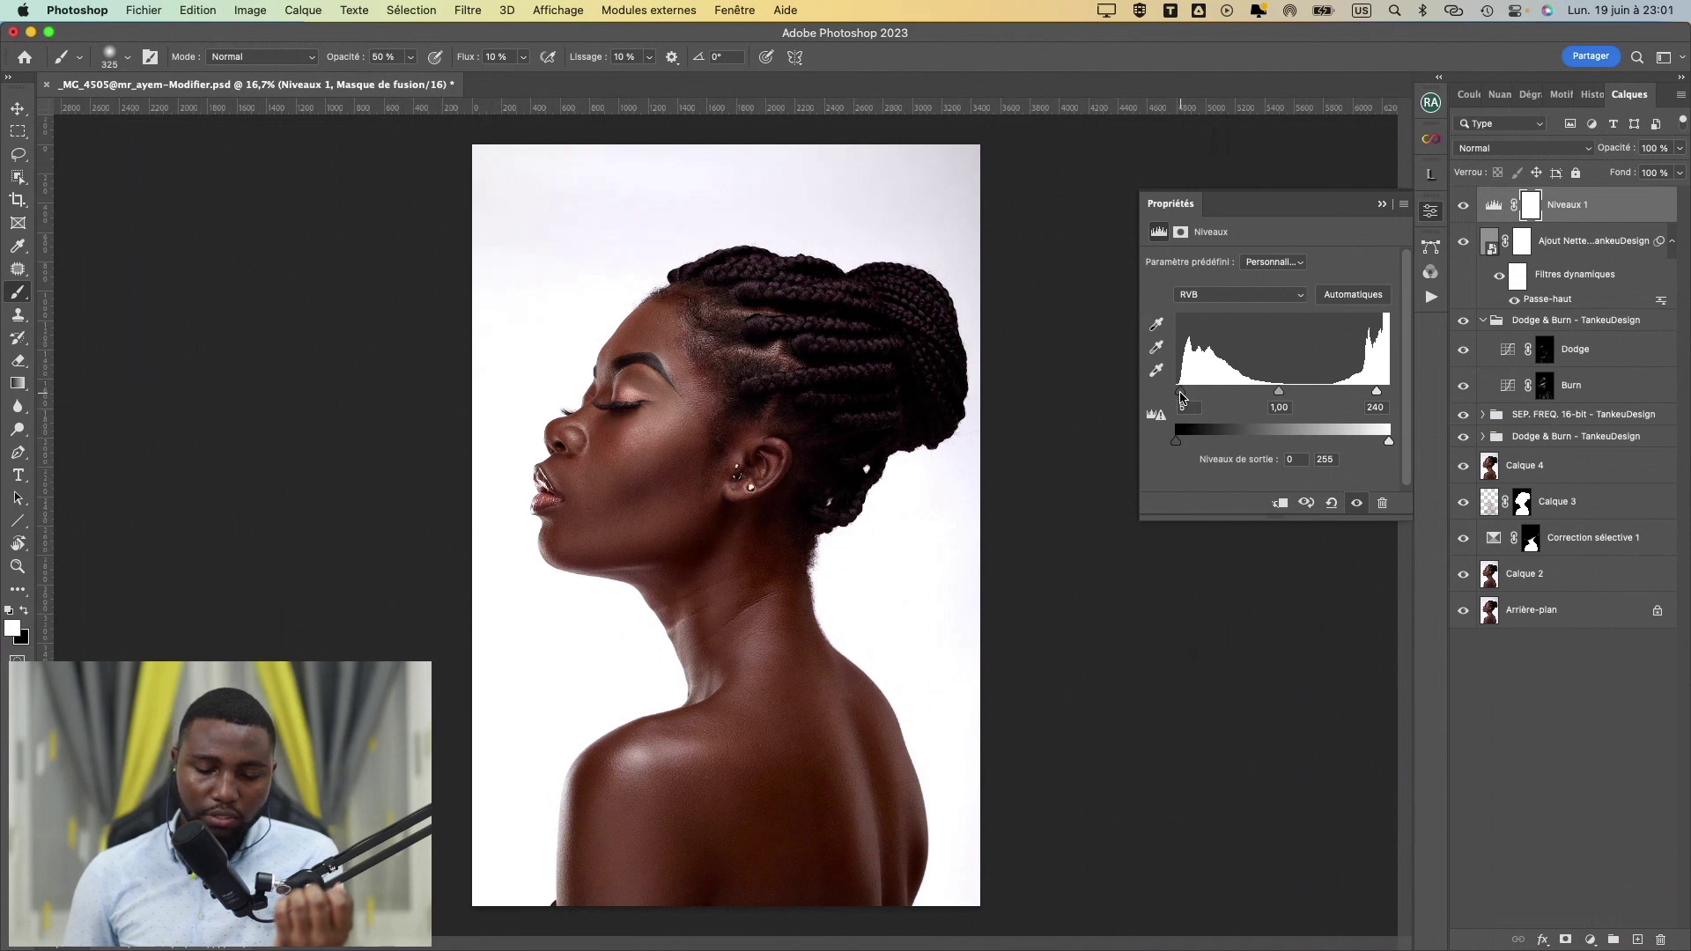
click(1382, 204)
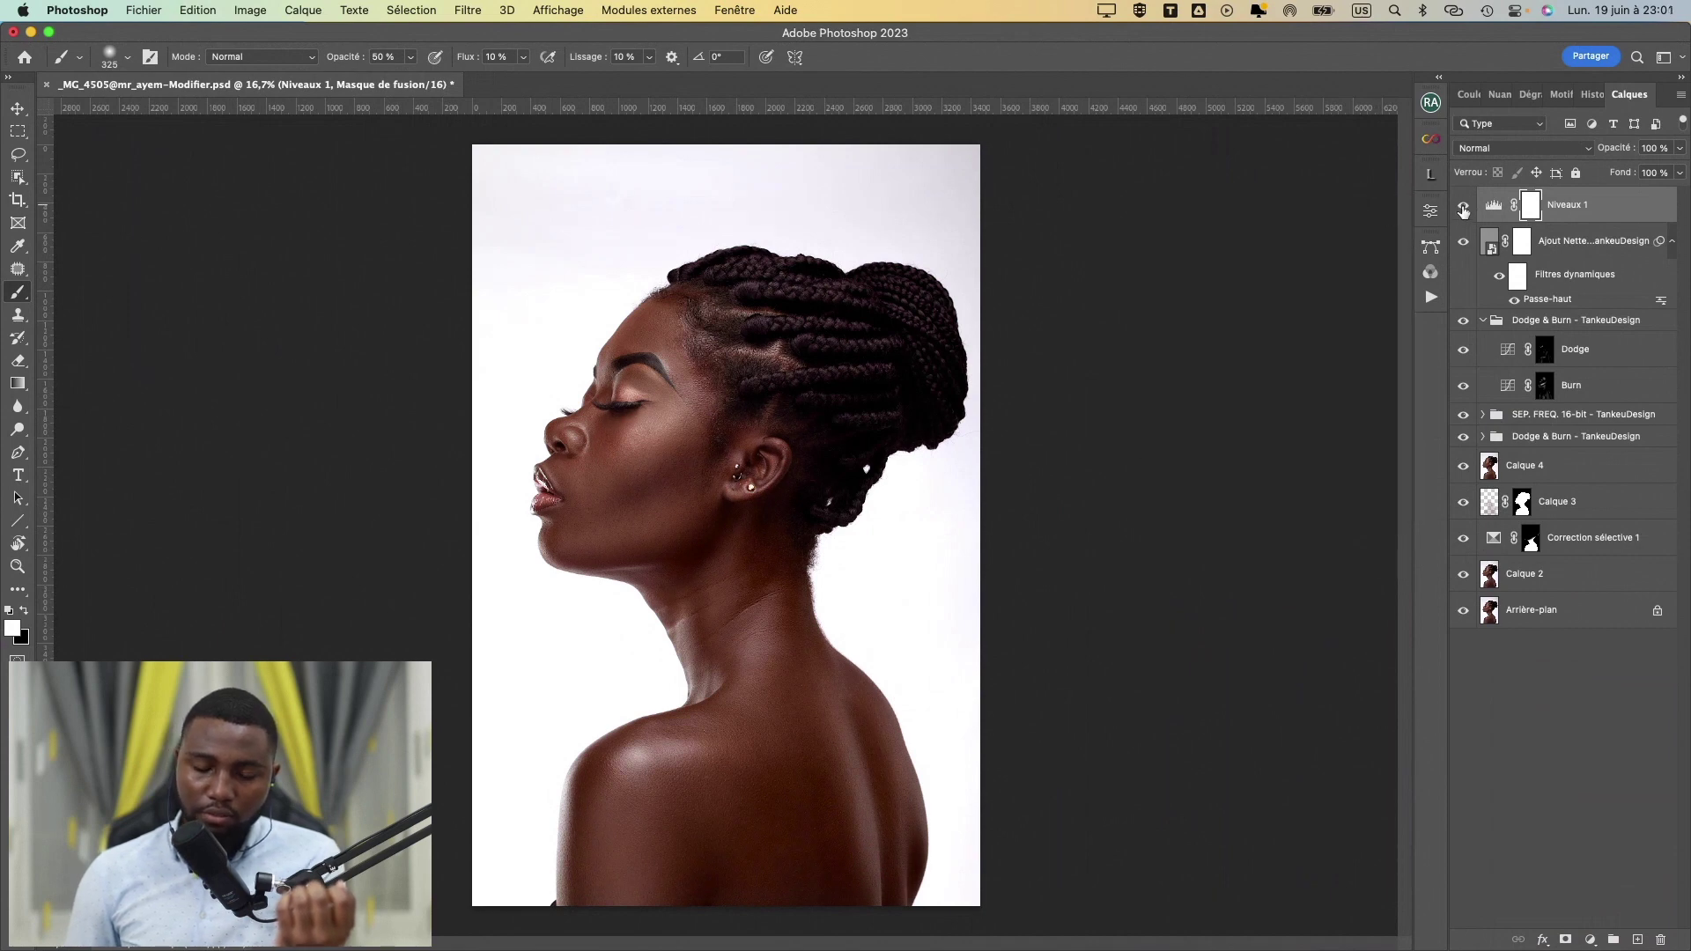
- Compare the portrait with and without the Niveaux 1 layer, at full view and on the face and neck at 33.3 %
click(1463, 209)
click(1463, 209)
key(super+plus)
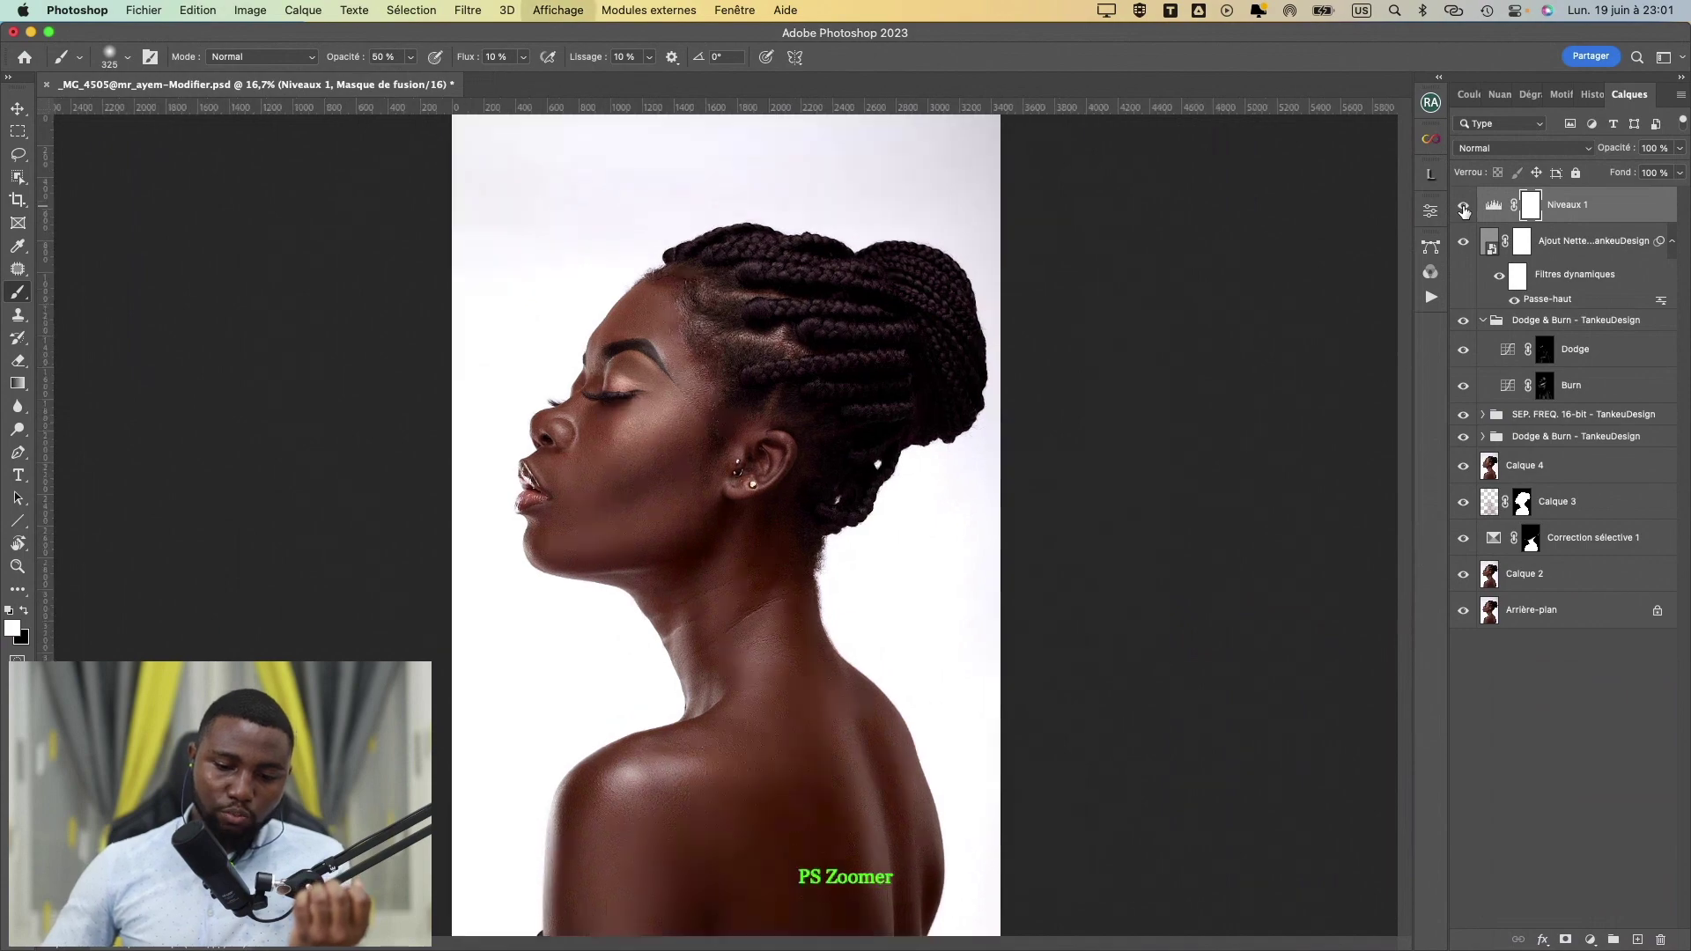
key(super+plus)
click(1464, 212)
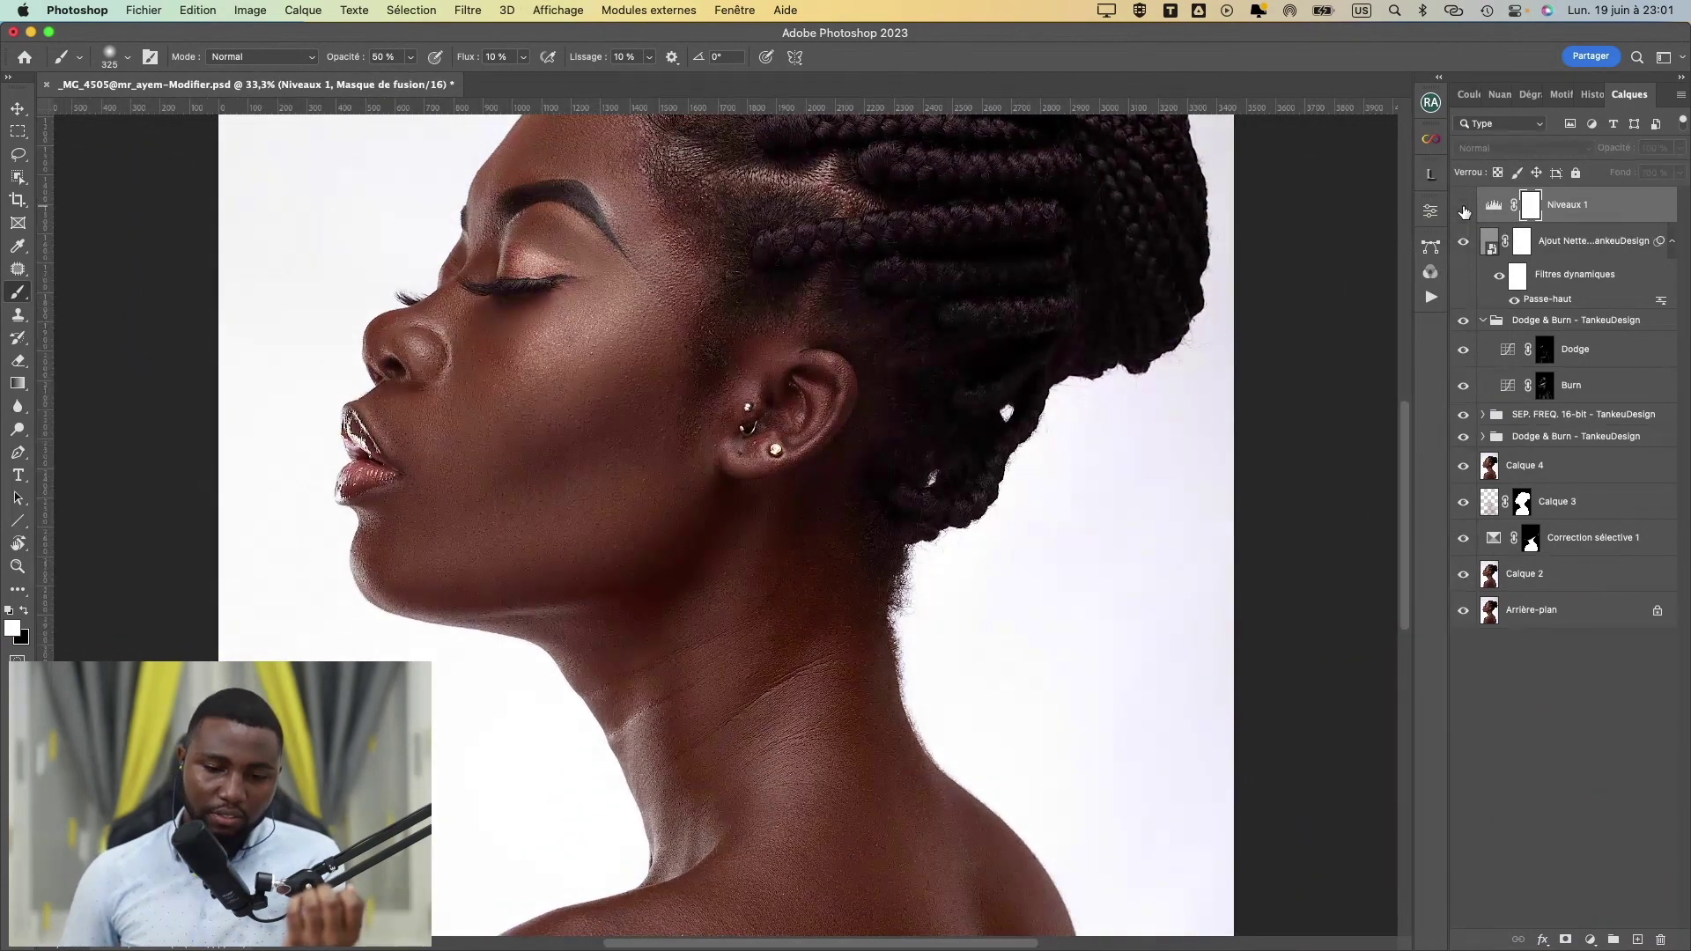
click(1464, 211)
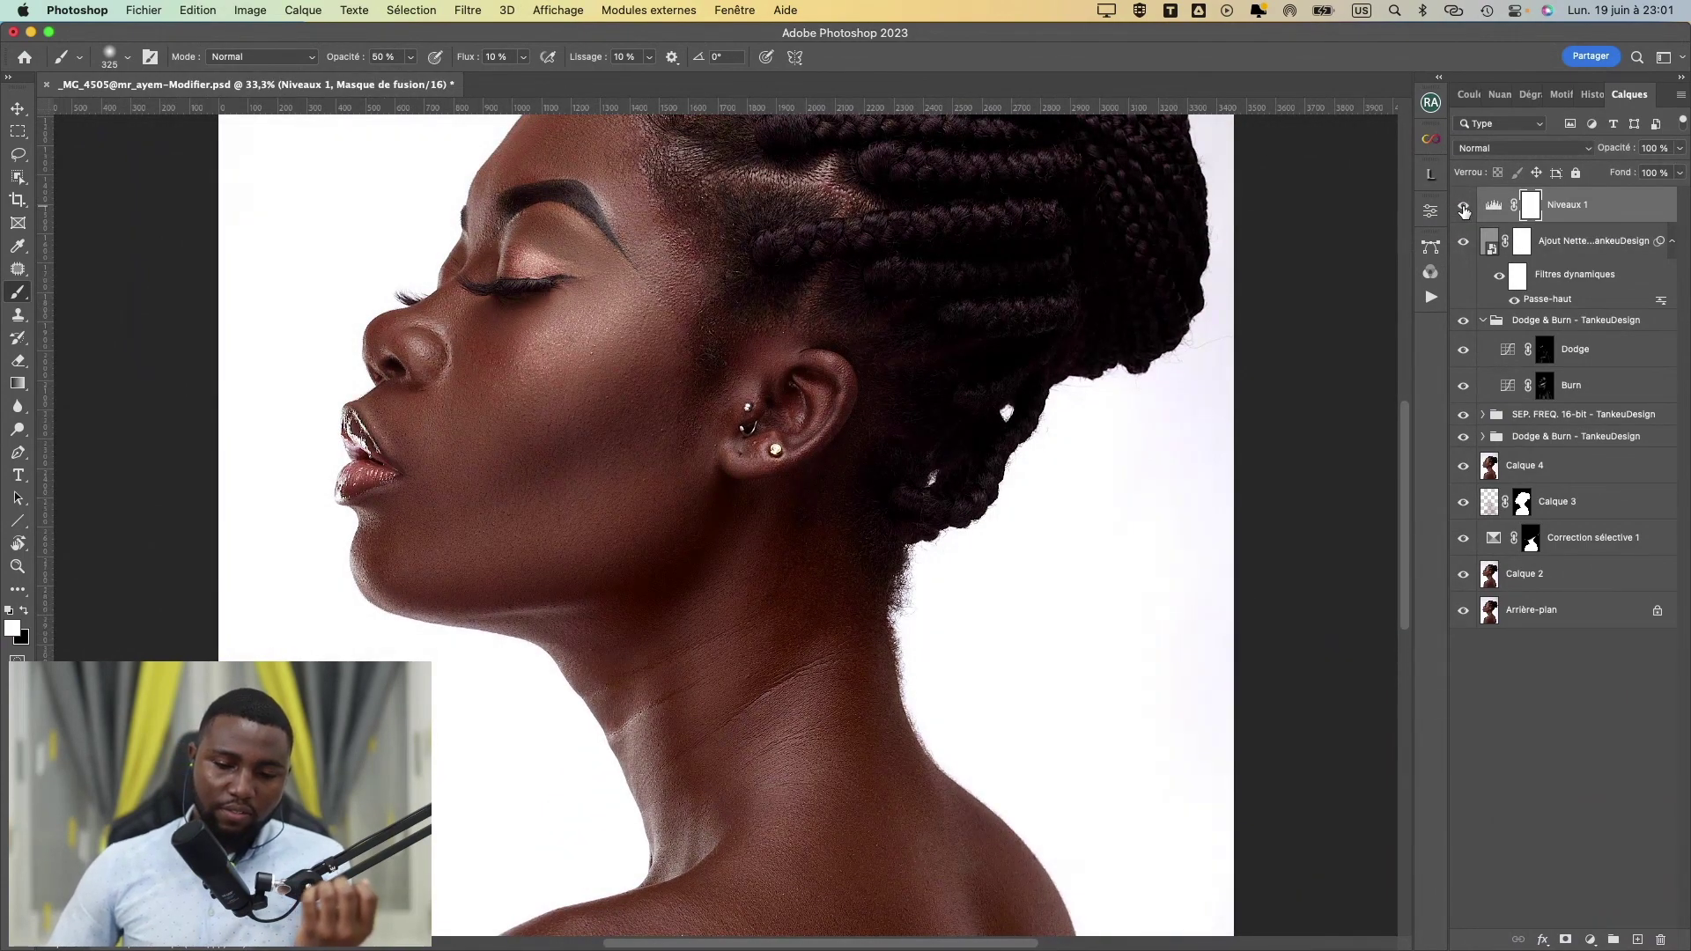
- Check the effect of Niveaux 1 on the whole portrait, and compare the full retouch with the original Arrière-plan layer
key(super+minus)
key(super+plus)
click(1463, 212)
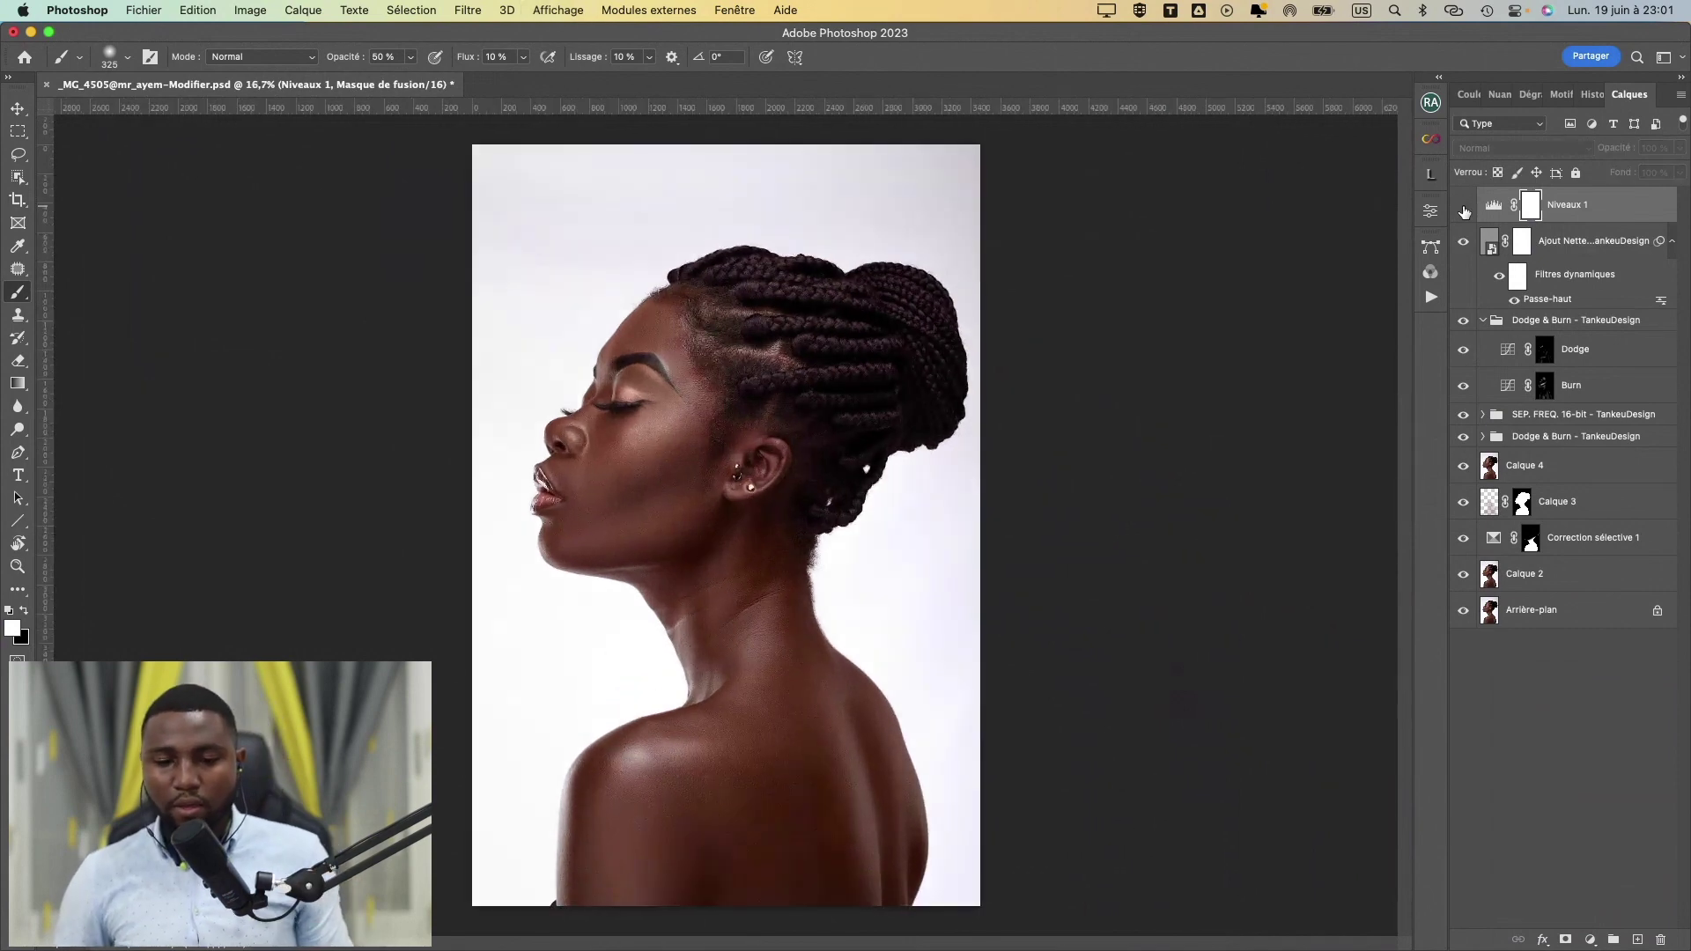
click(1464, 211)
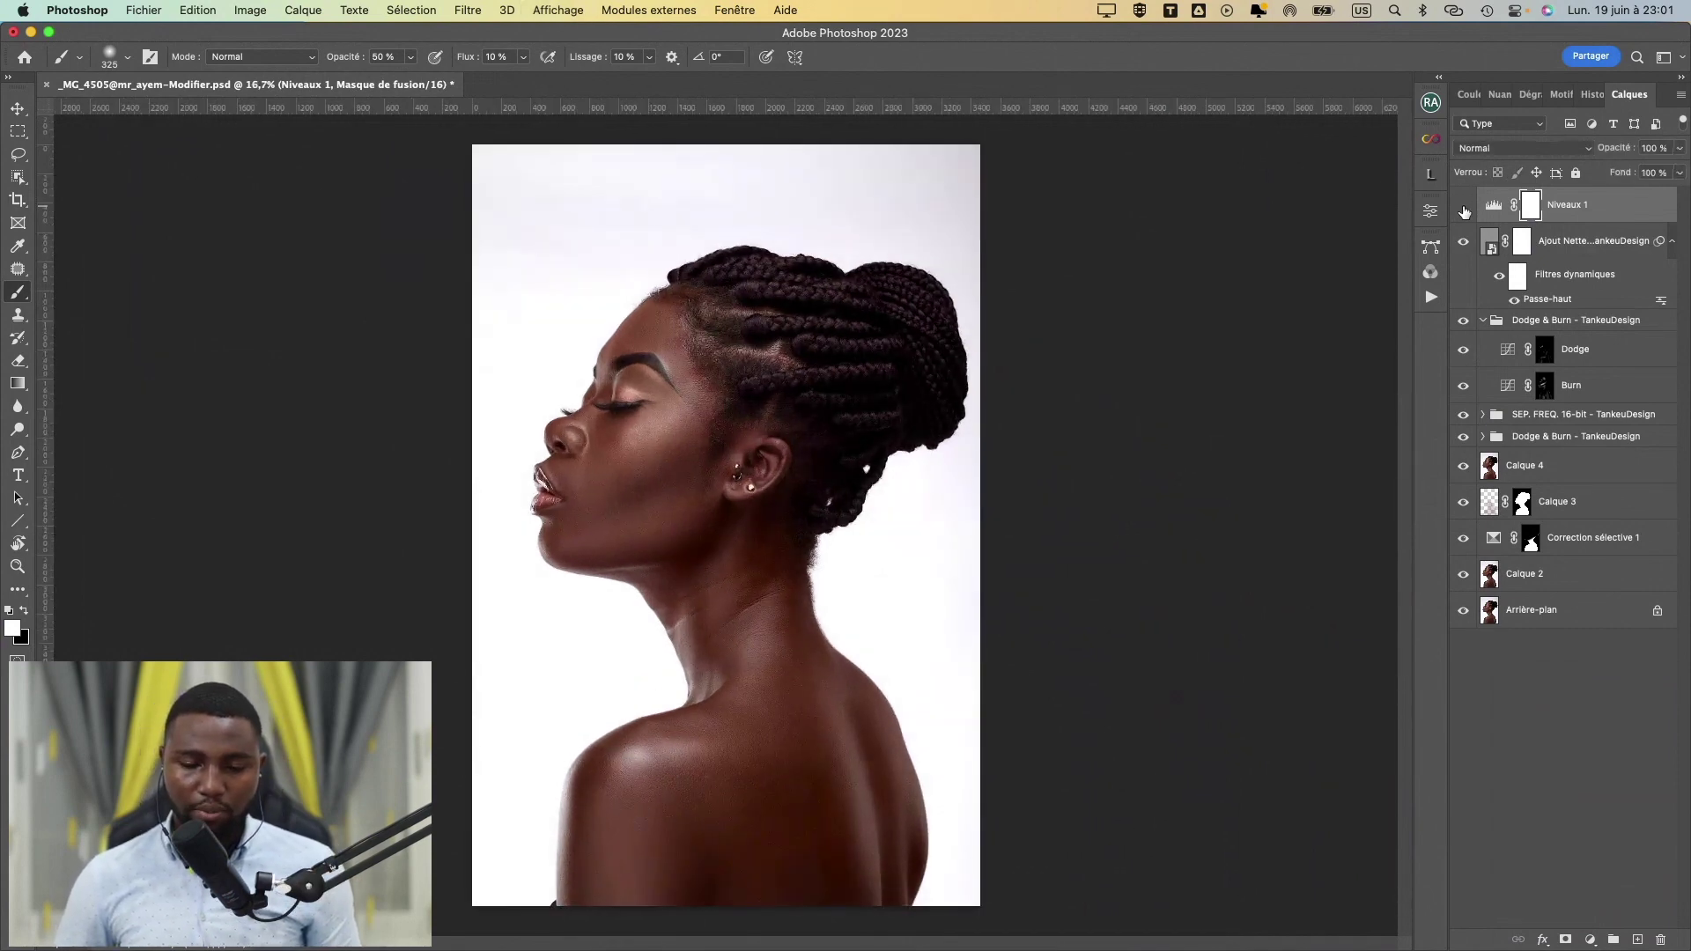
click(1464, 212)
click(1464, 212)
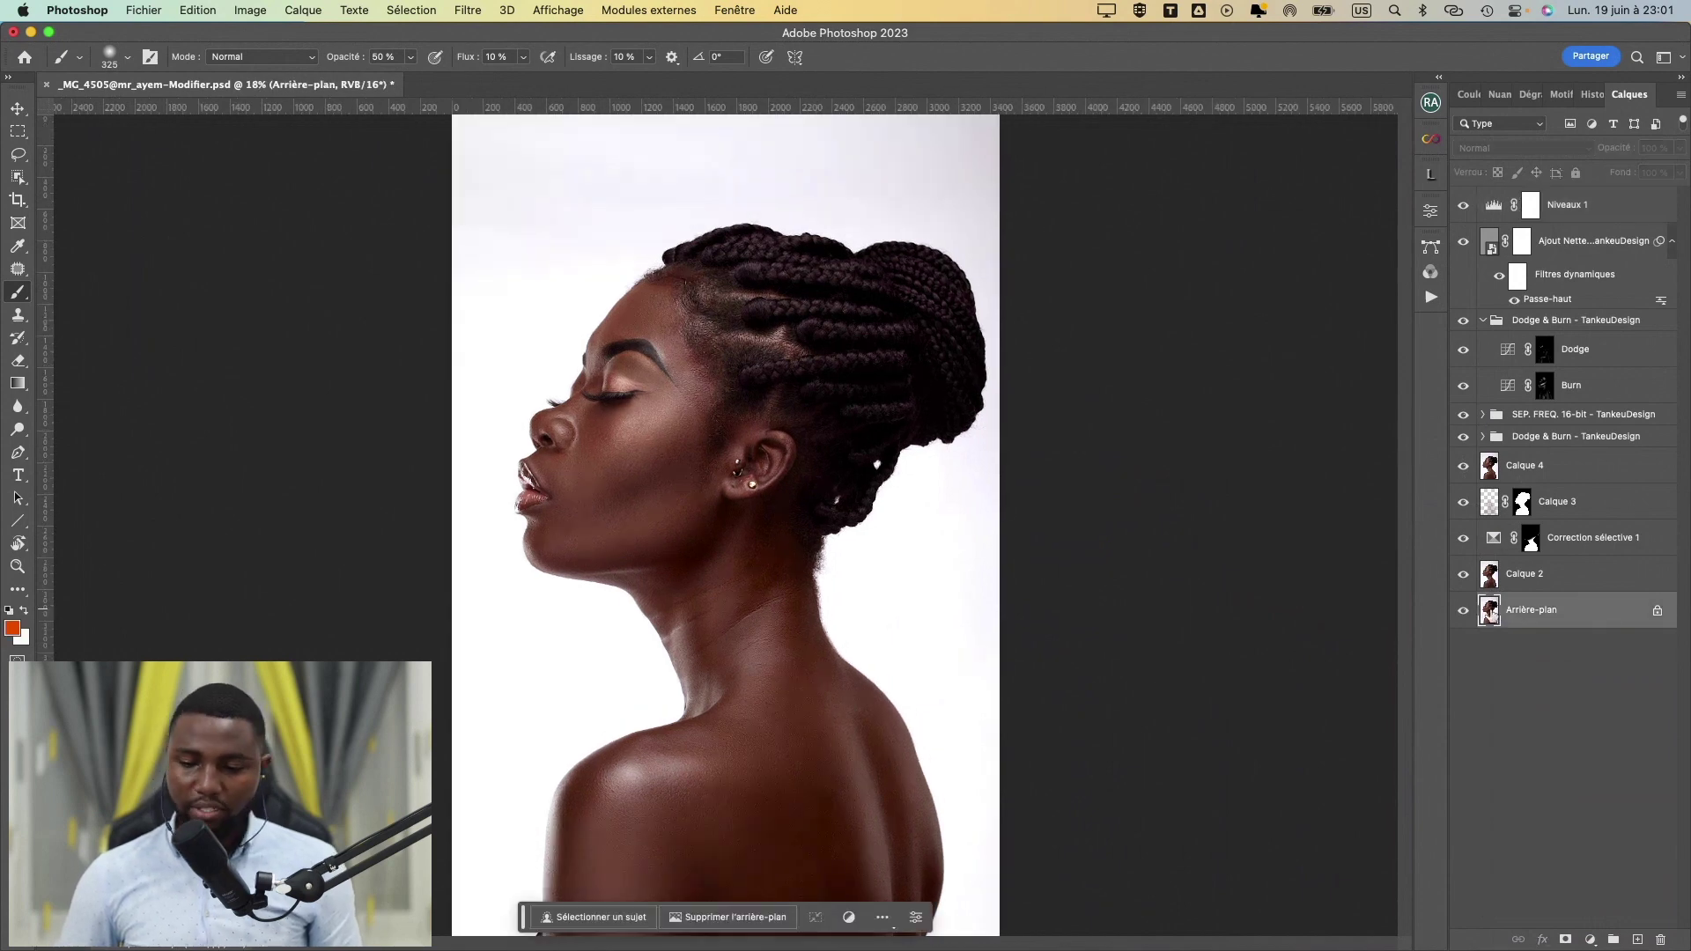
alt+click(1463, 611)
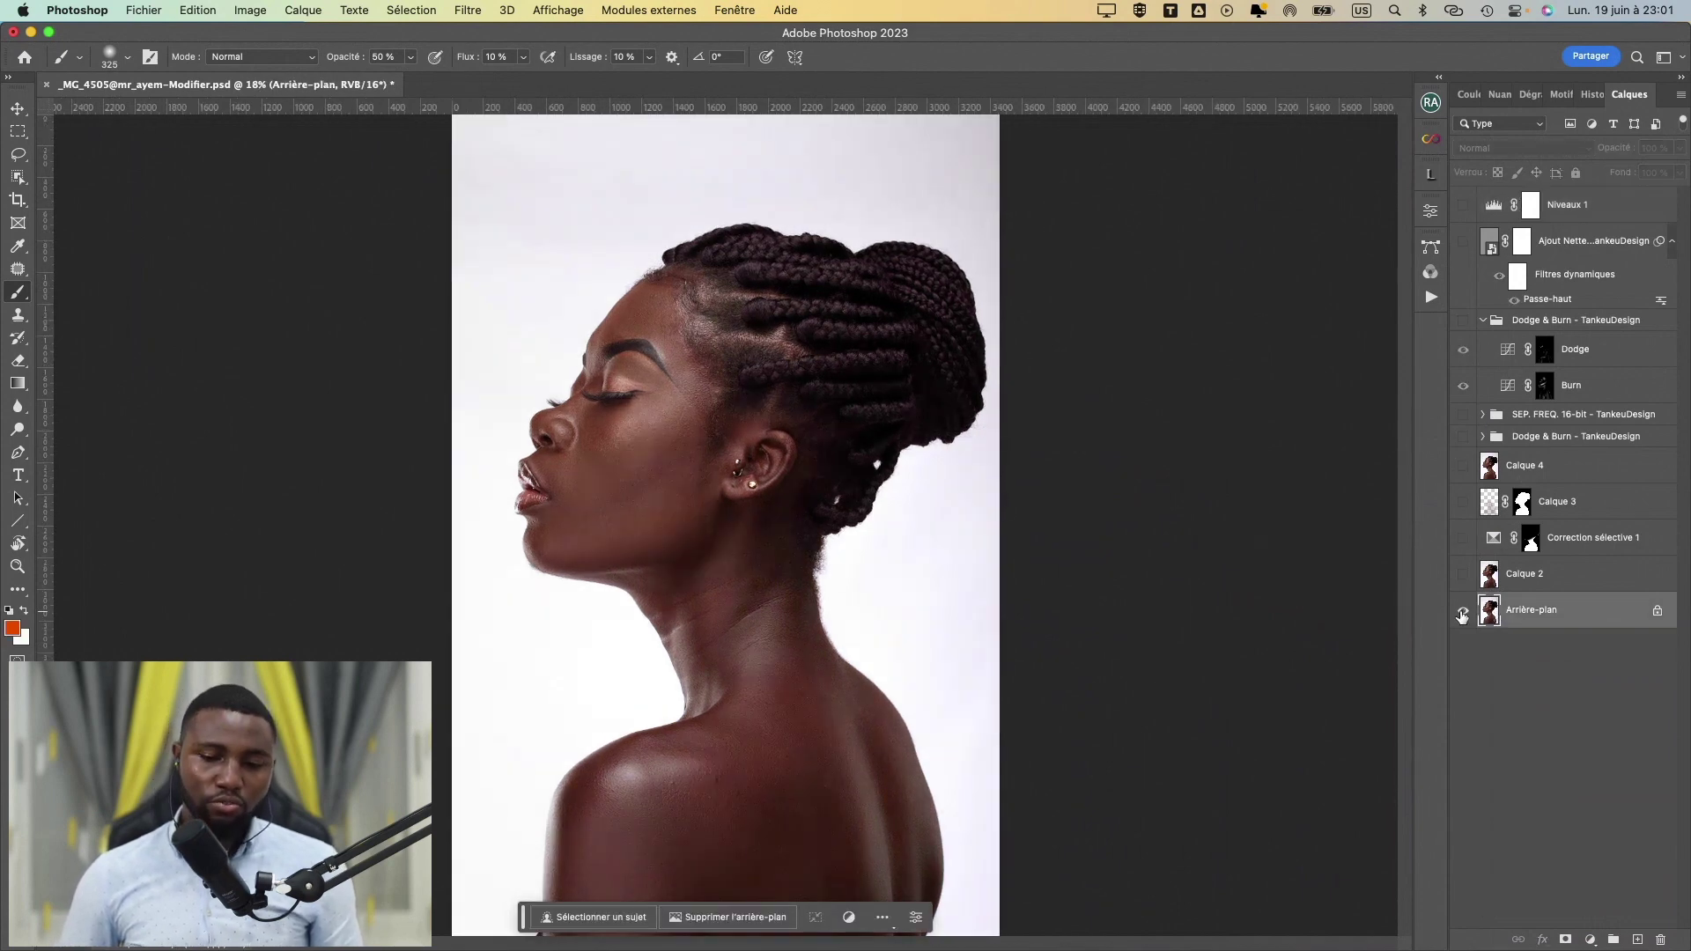
alt+click(1463, 613)
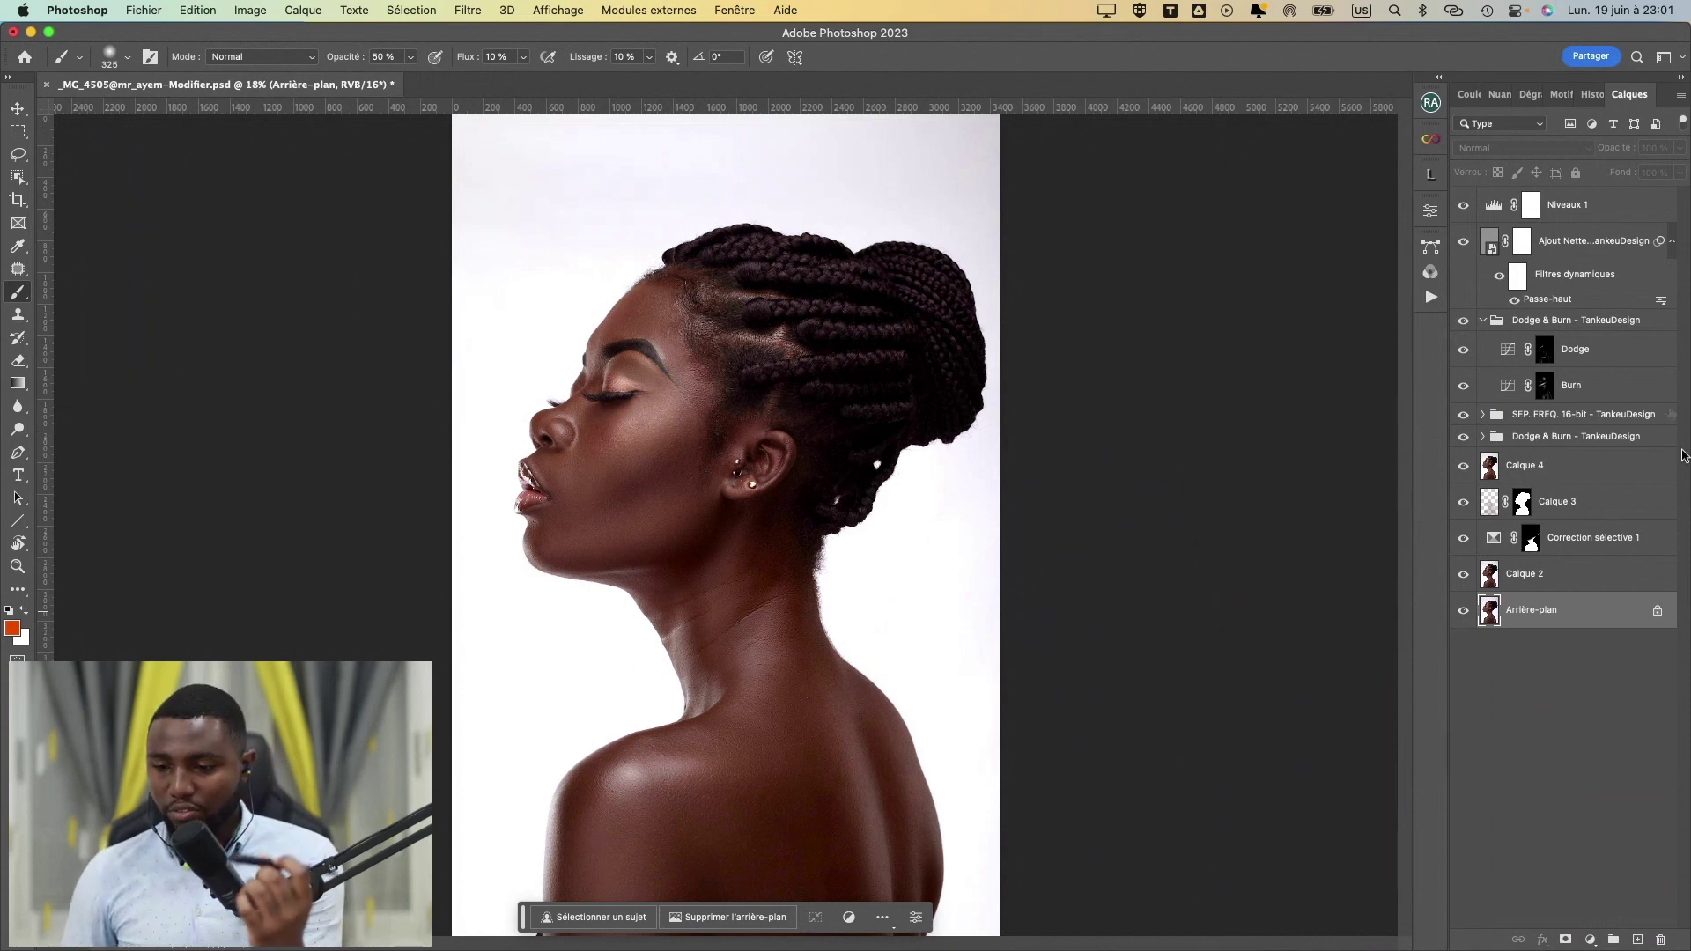
- Add a Correspondance de couleur adjustment layer above the Niveaux 1 layer
click(1492, 212)
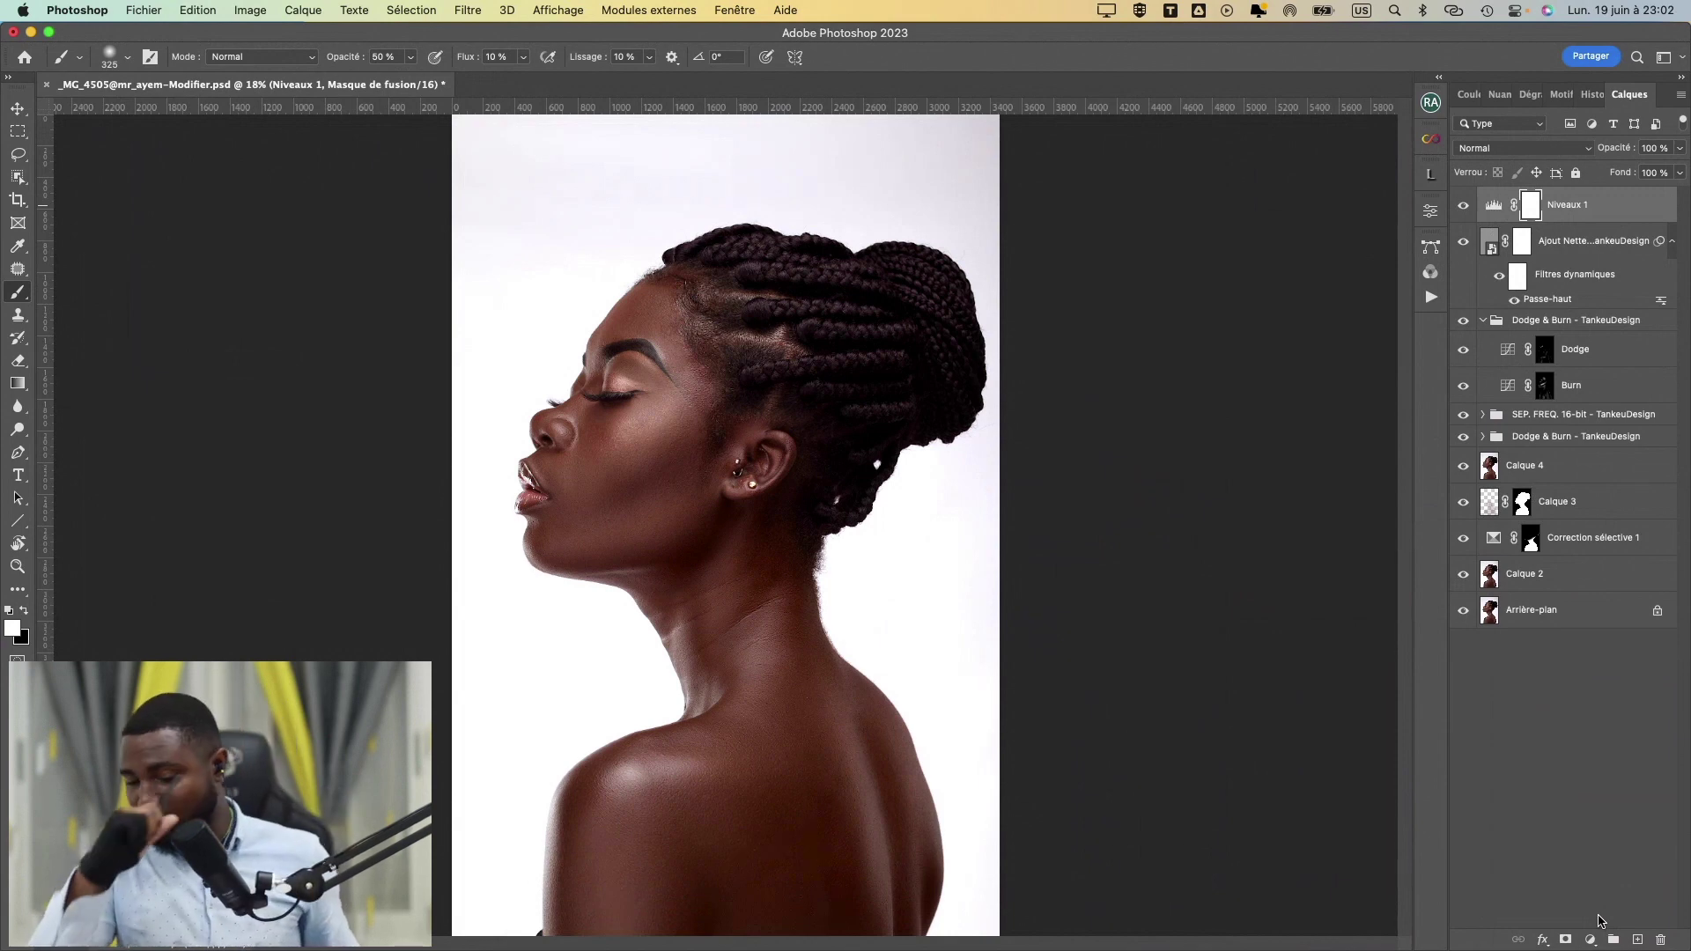
click(1591, 939)
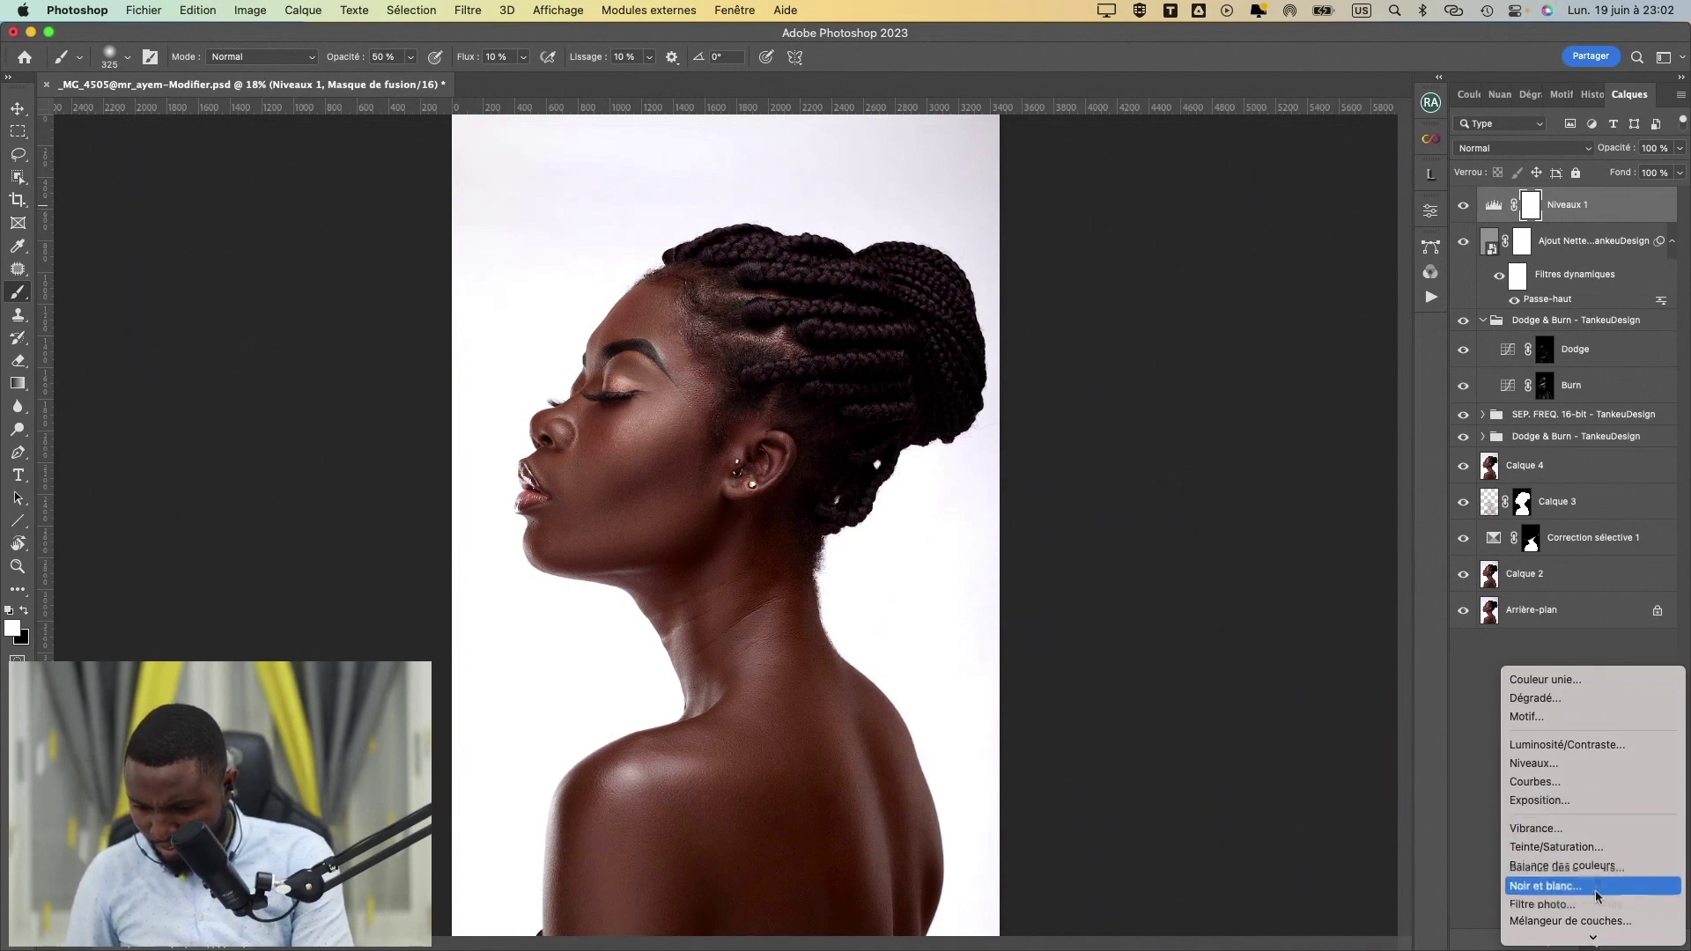
mouse_move(1593, 939)
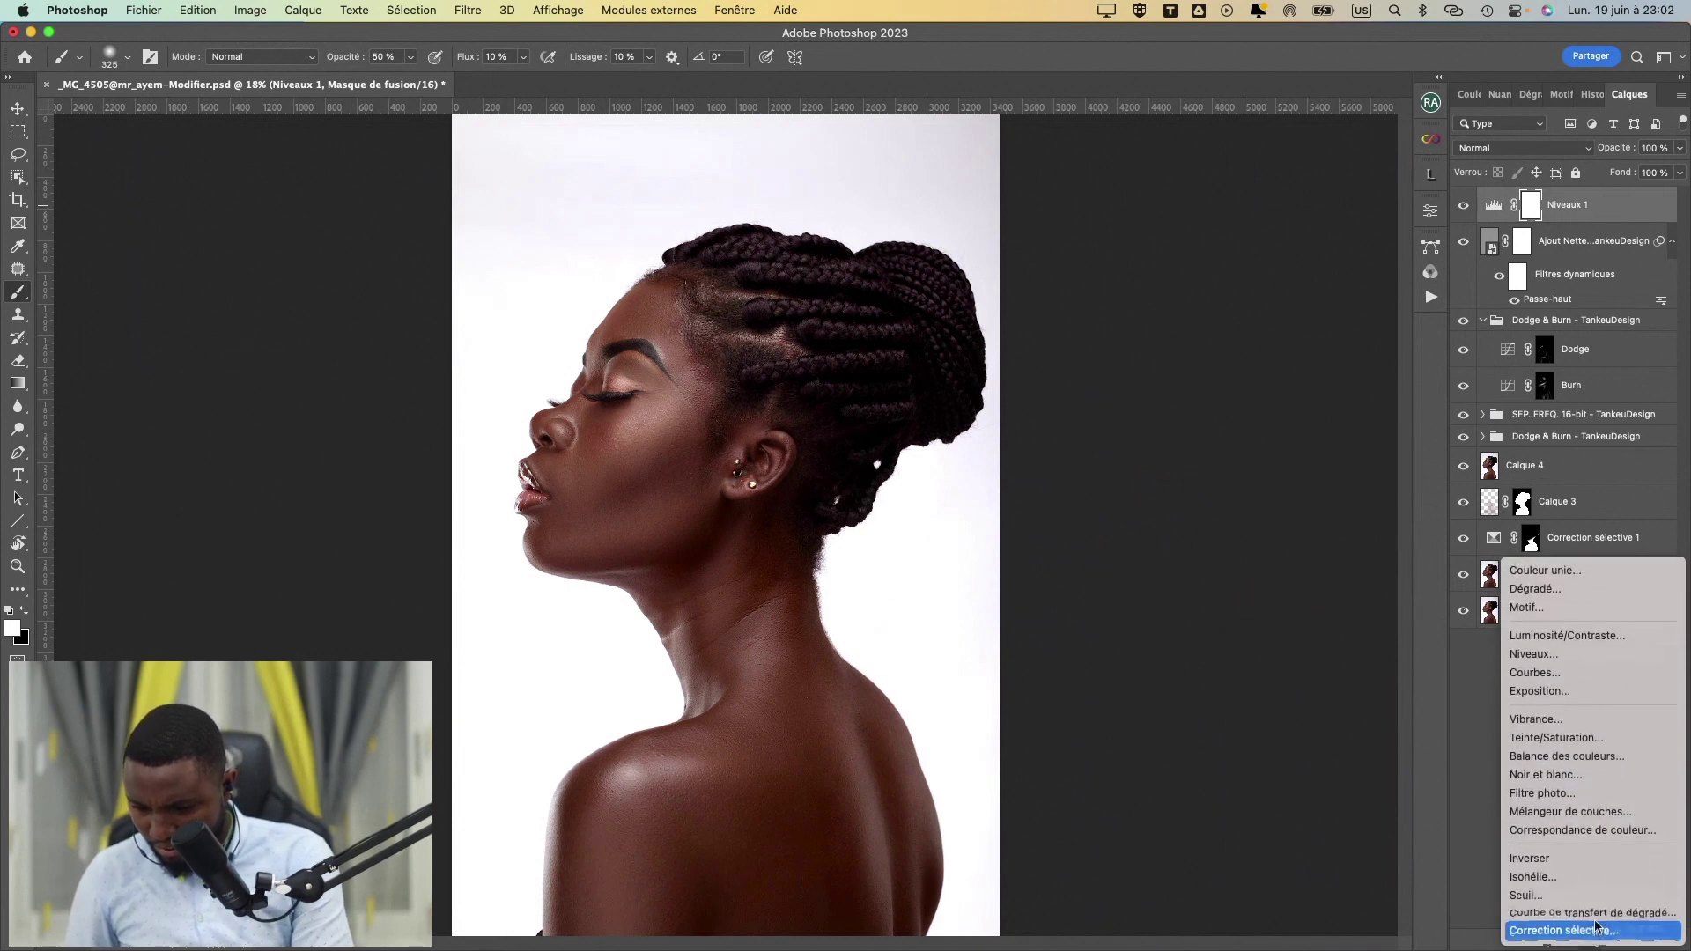
click(1594, 830)
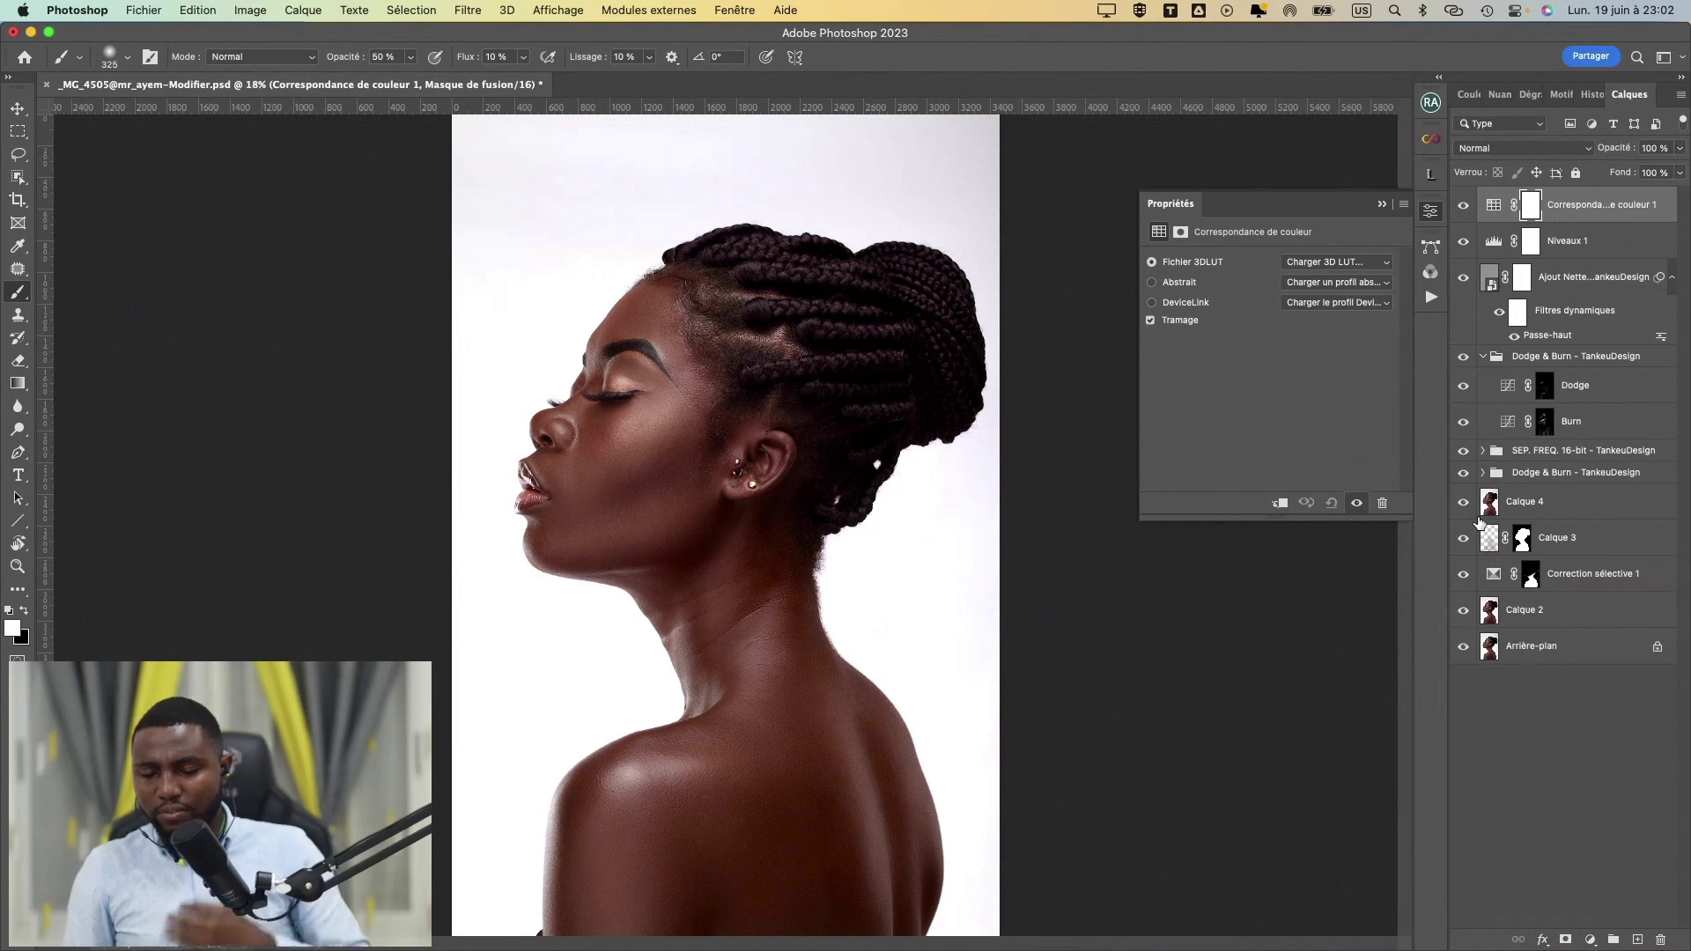
- Load the 3D LUT file DARKCHOCOLATESKINTONE-TankeuDesign (1).CUBE from the Téléchargements folder into the Correspondance de couleur adjustment
click(1366, 263)
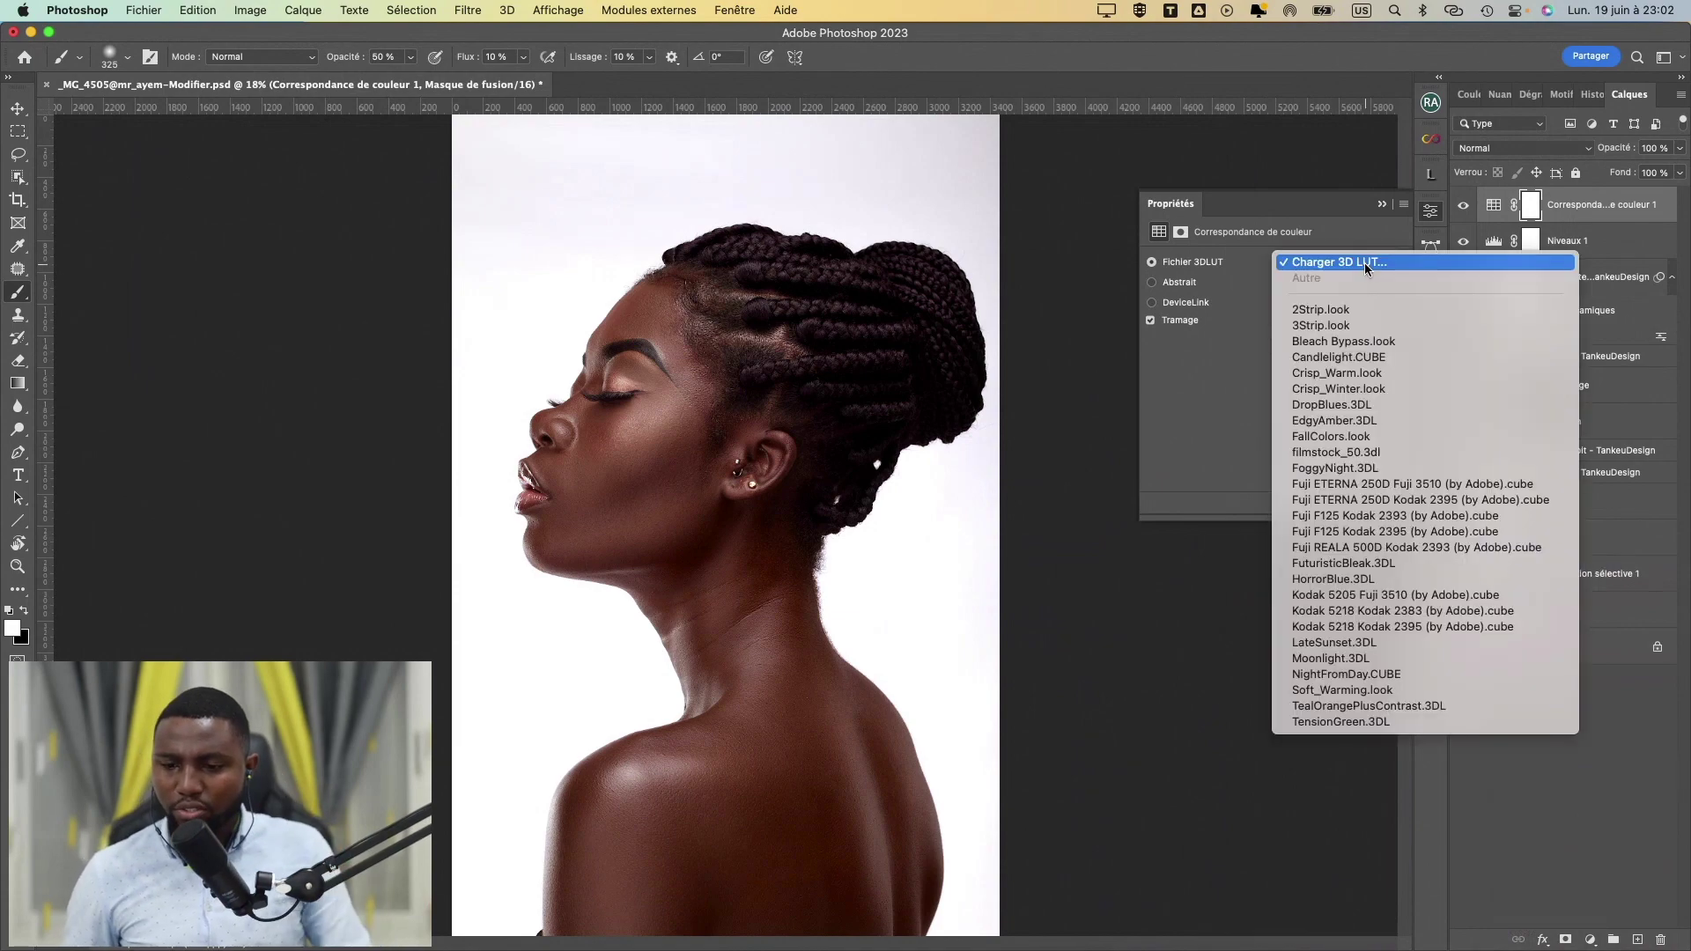
click(1365, 263)
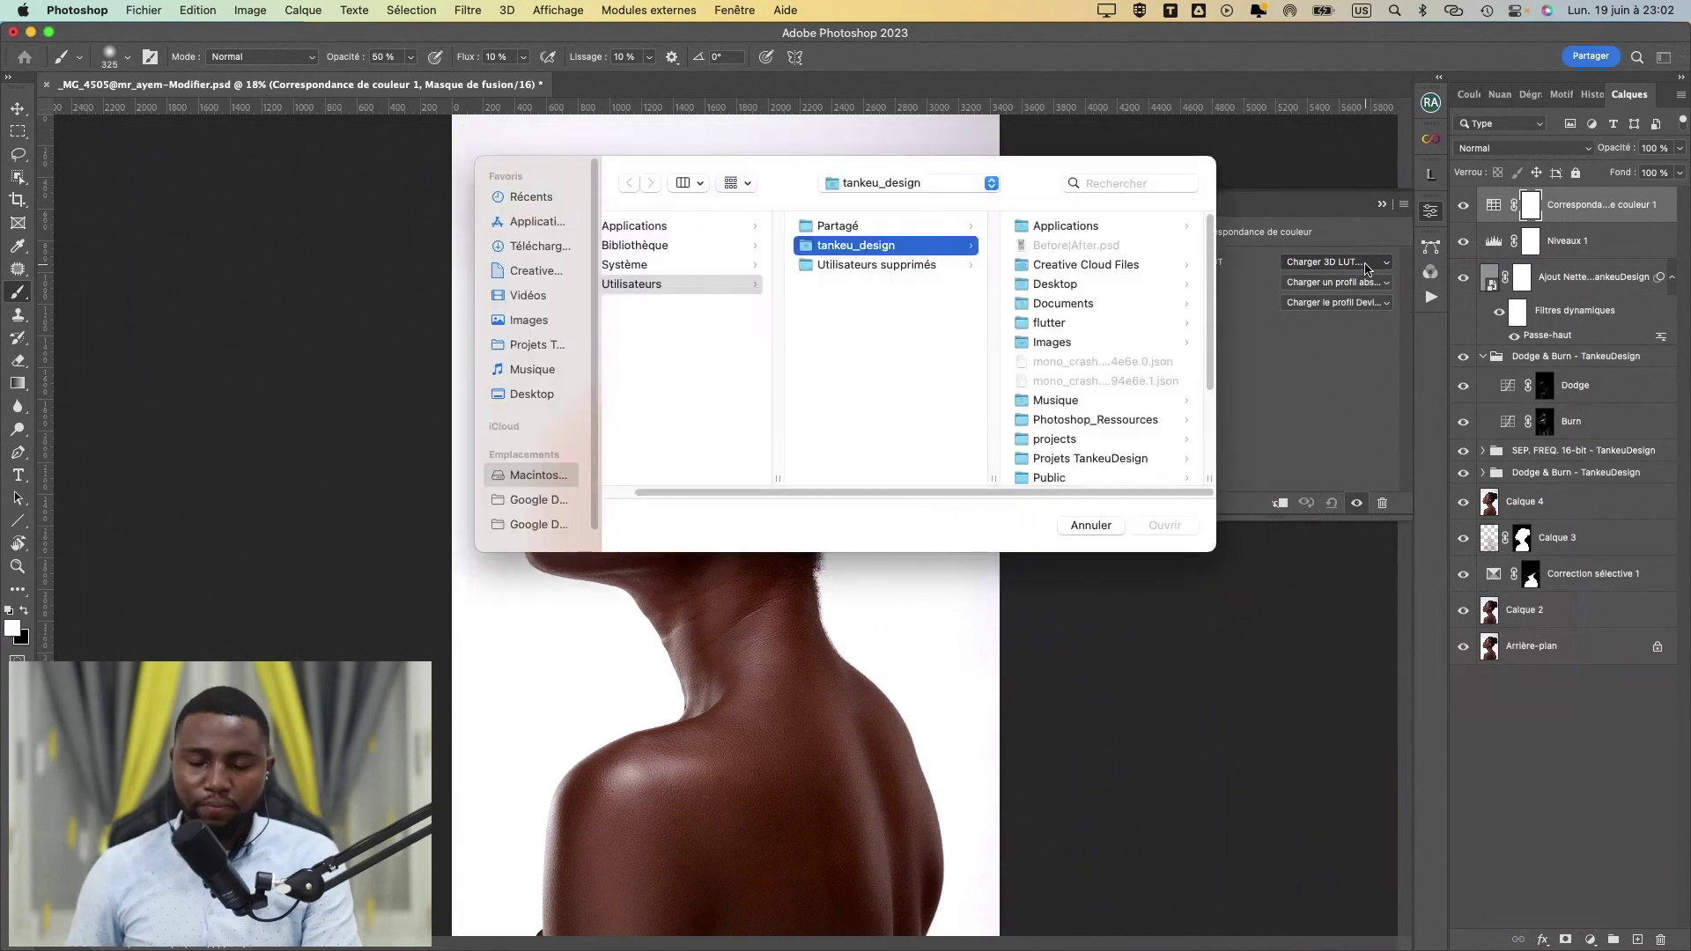
click(536, 248)
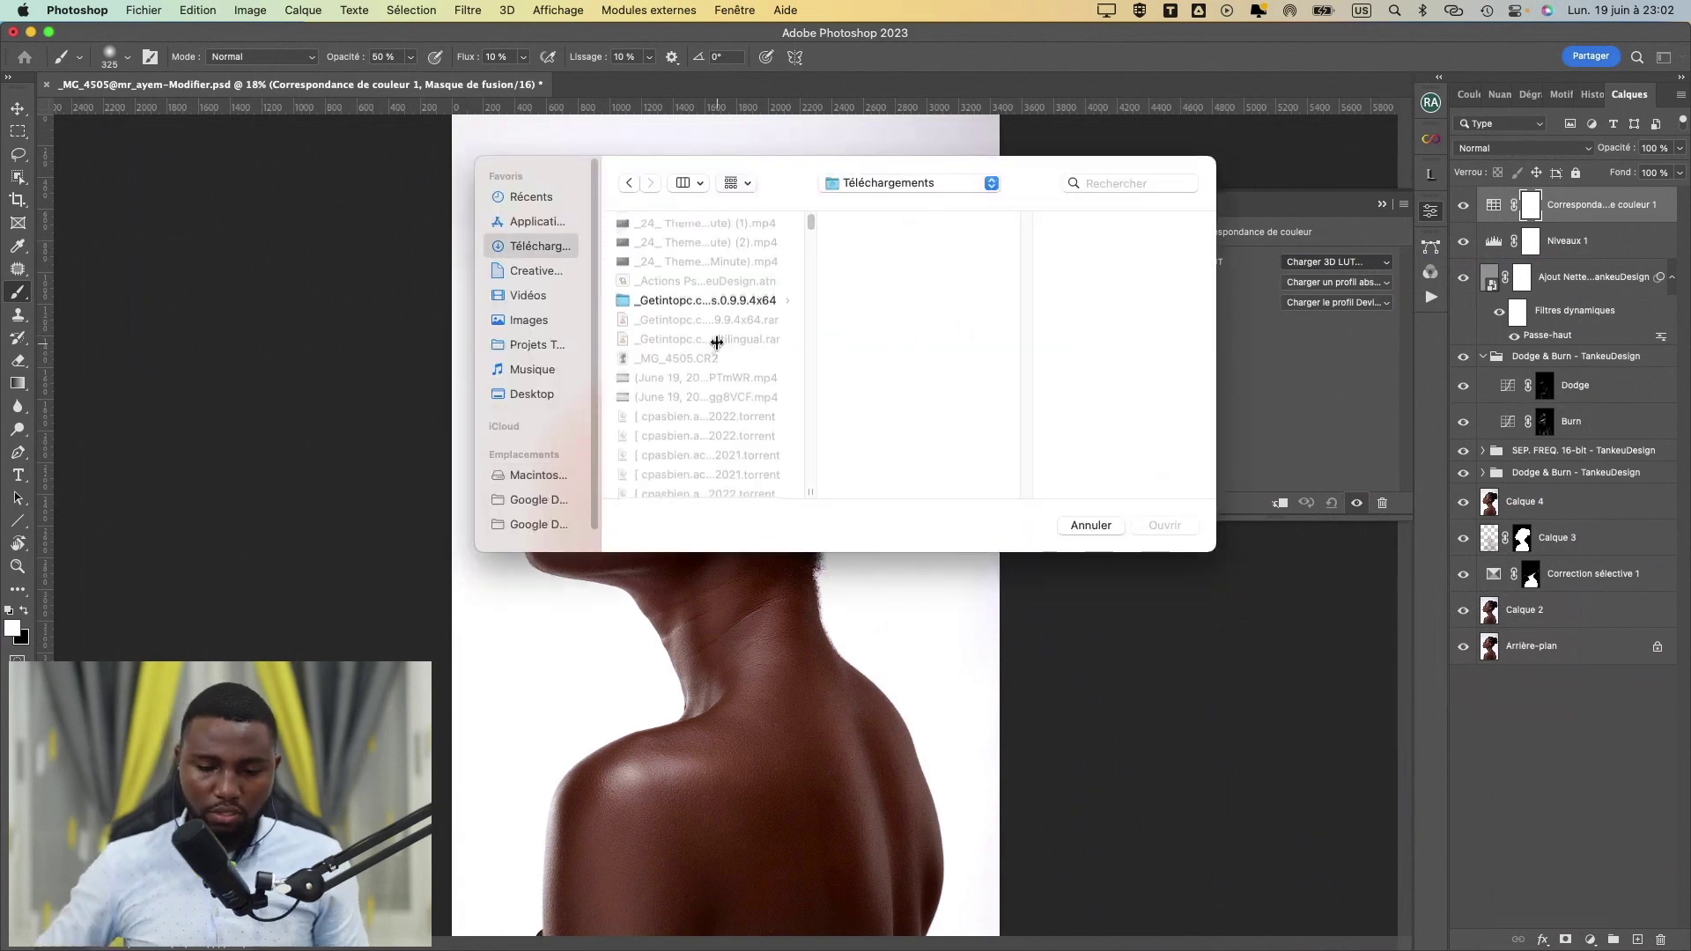
scroll(717, 343, down, 5)
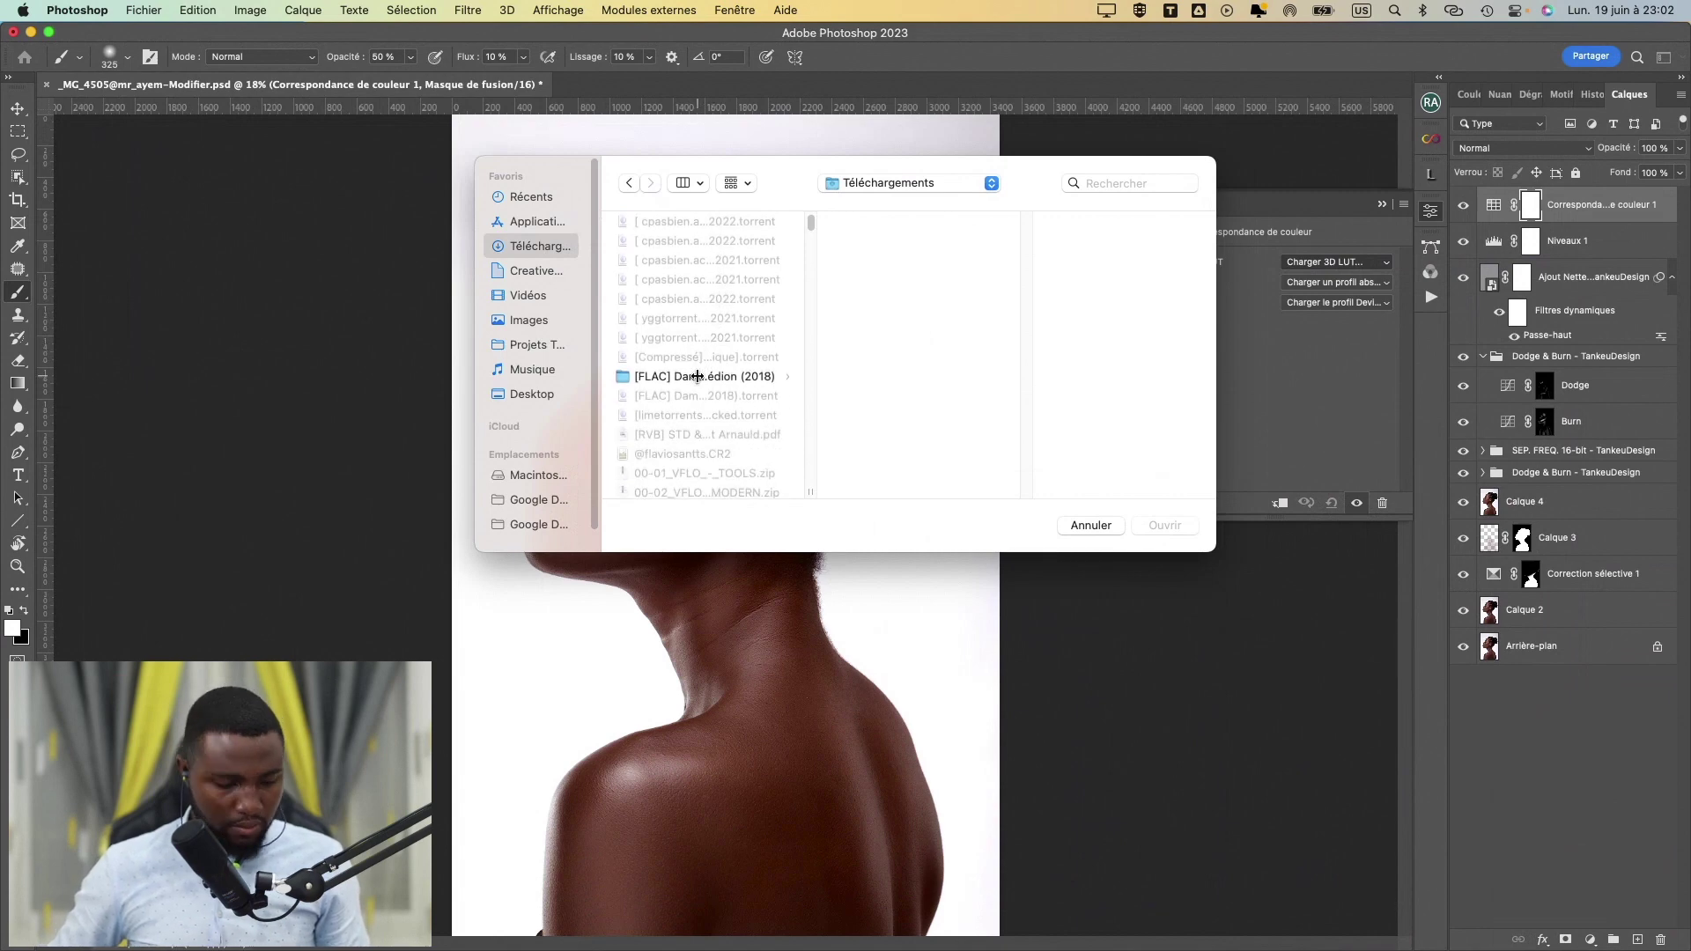
click(696, 377)
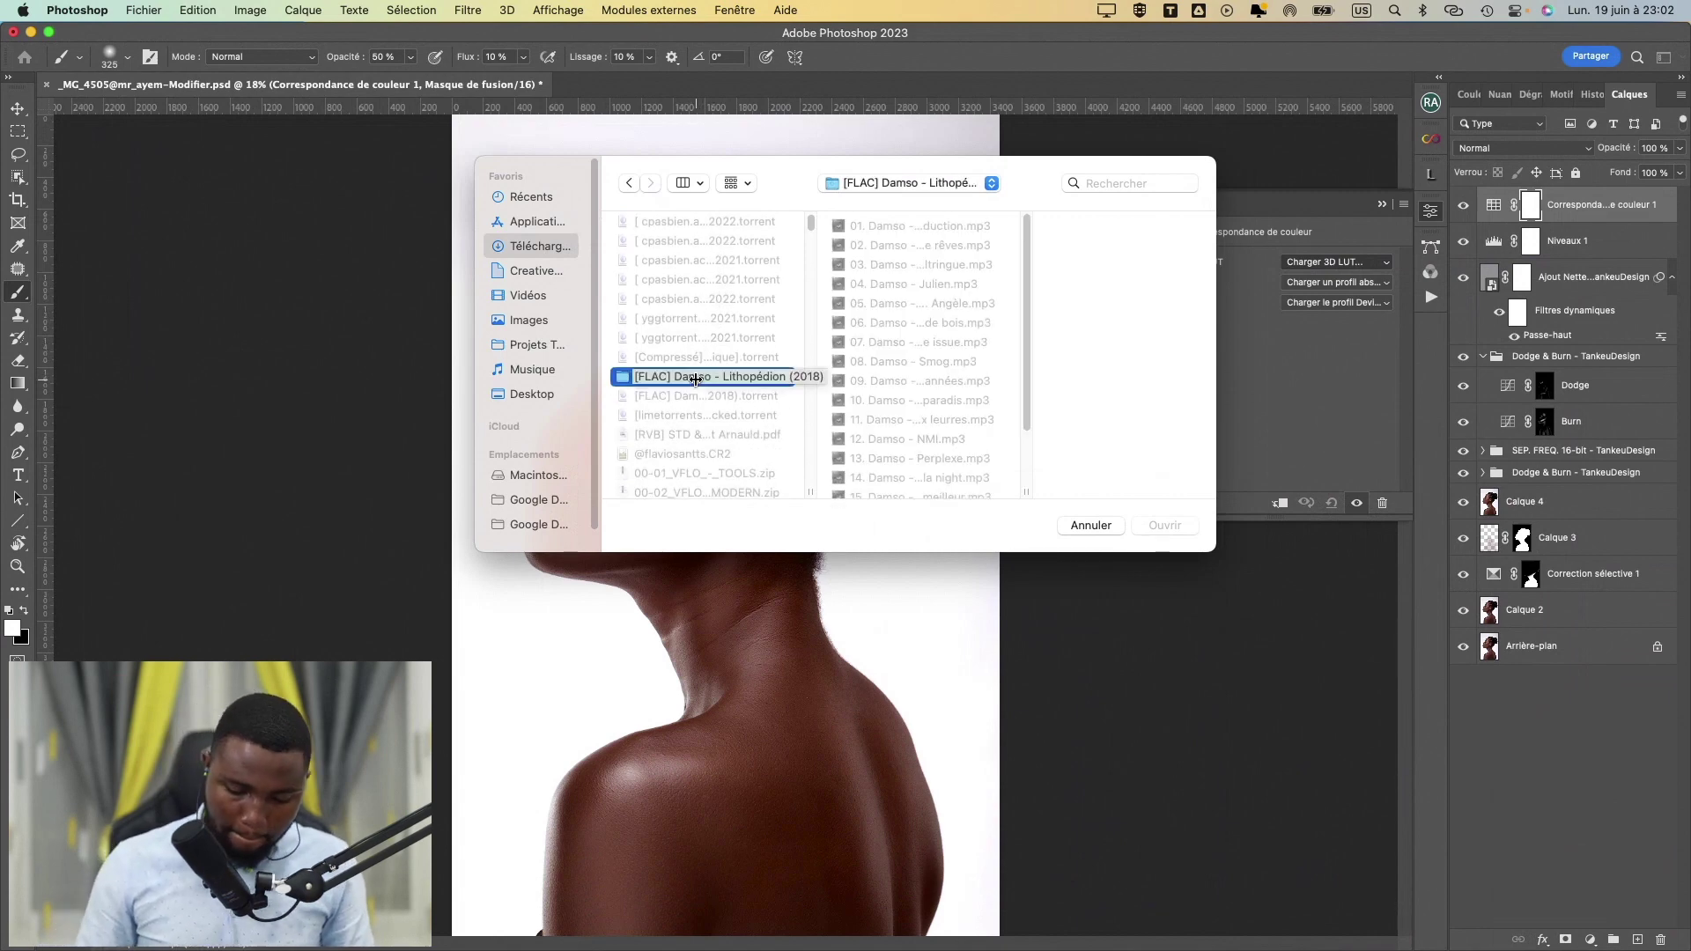
super+click(696, 377)
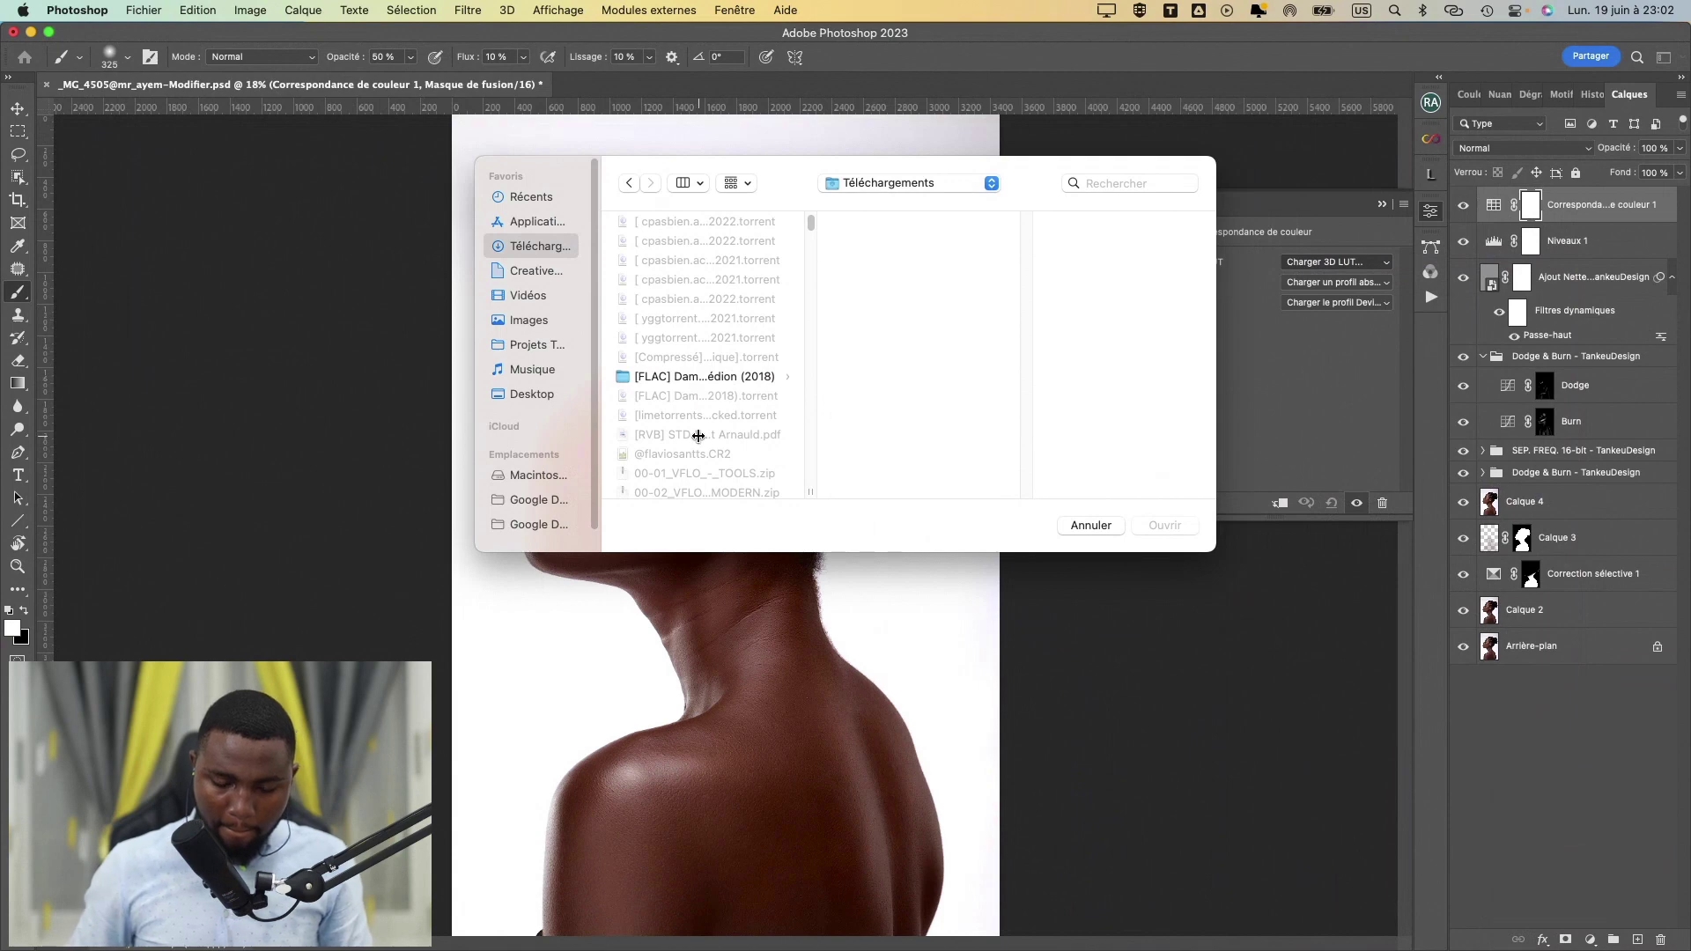
scroll(697, 435, down, 5)
scroll(698, 435, down, 5)
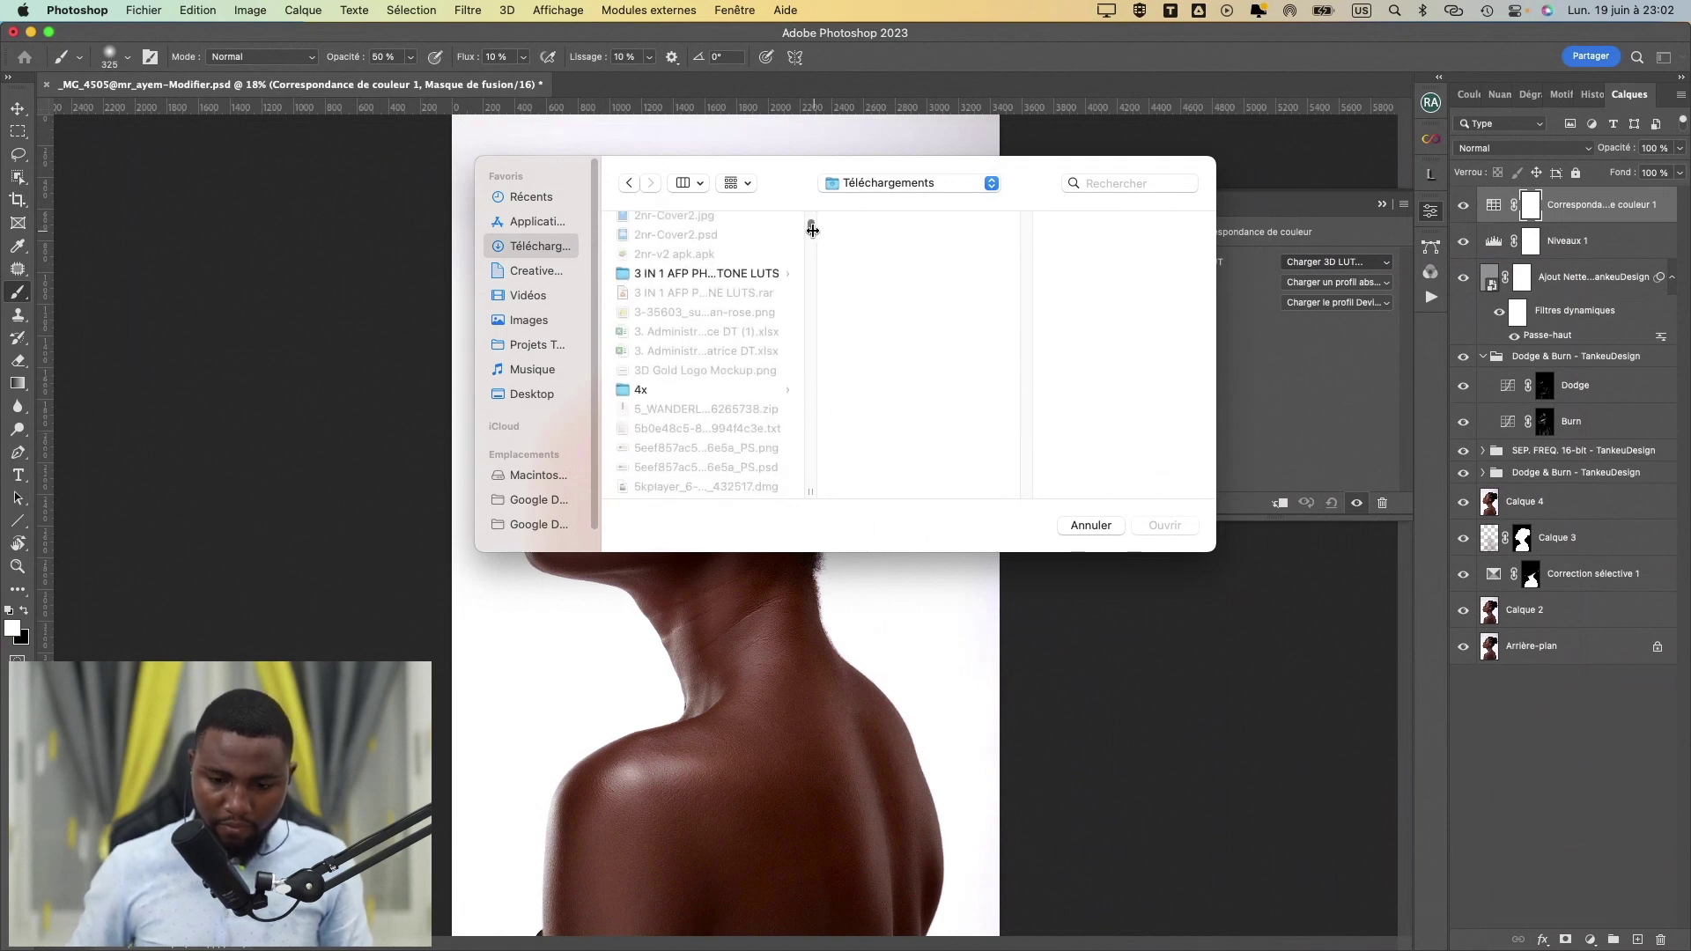
drag(811, 230, 806, 297)
click(749, 349)
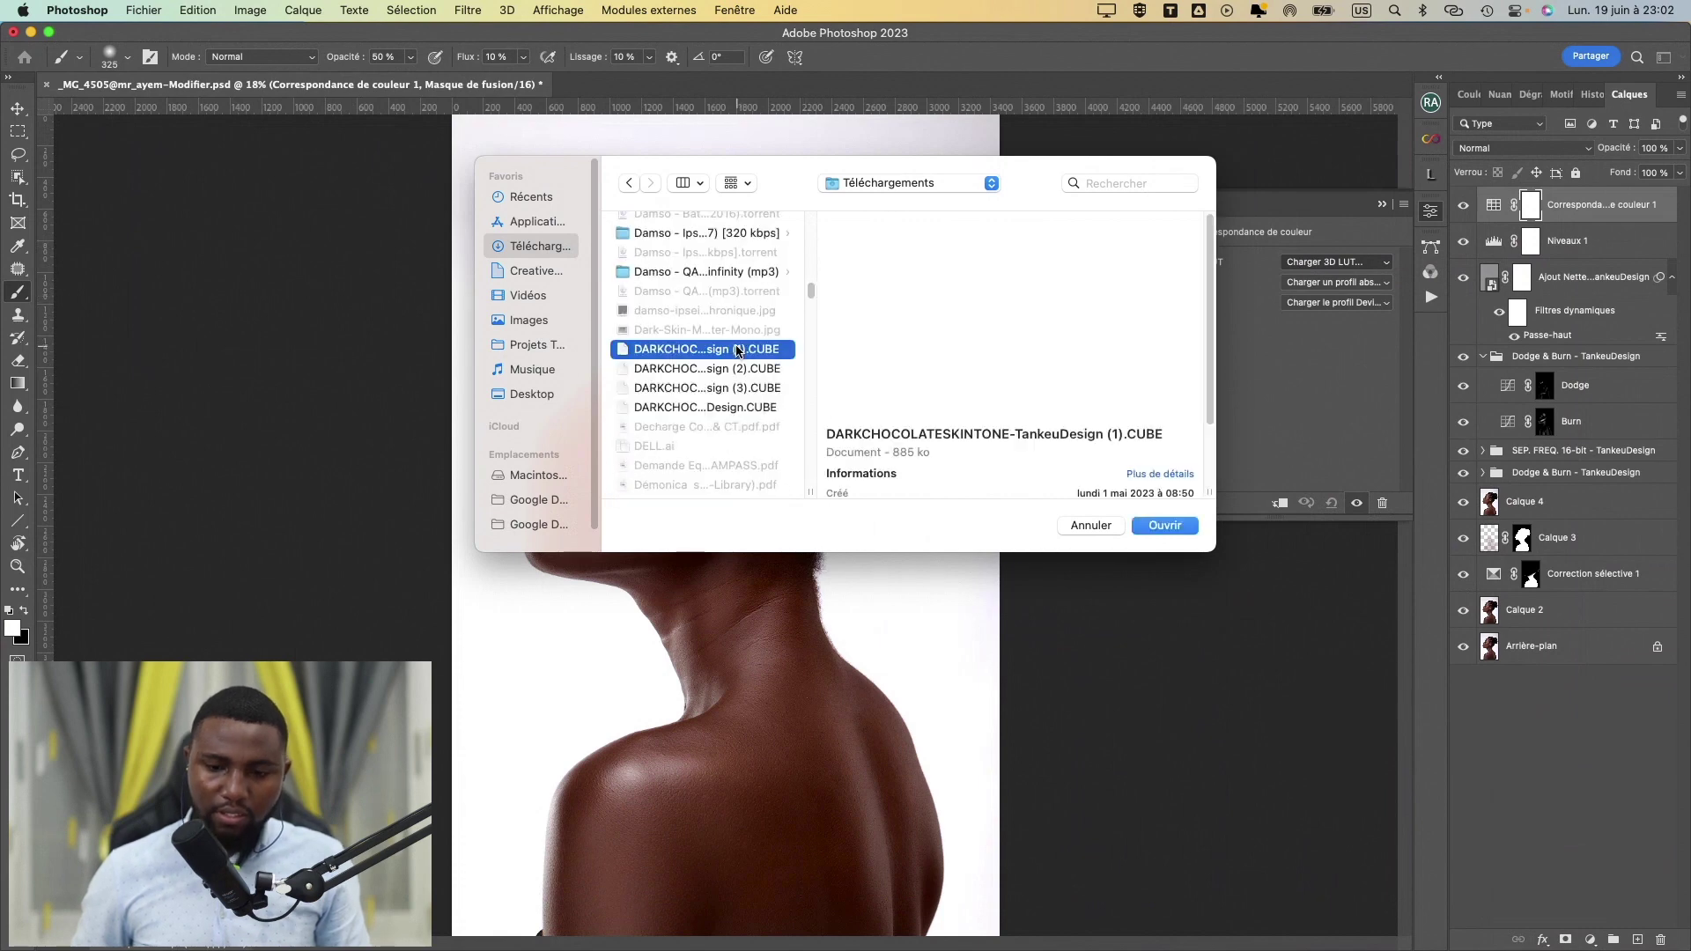
double_click(751, 349)
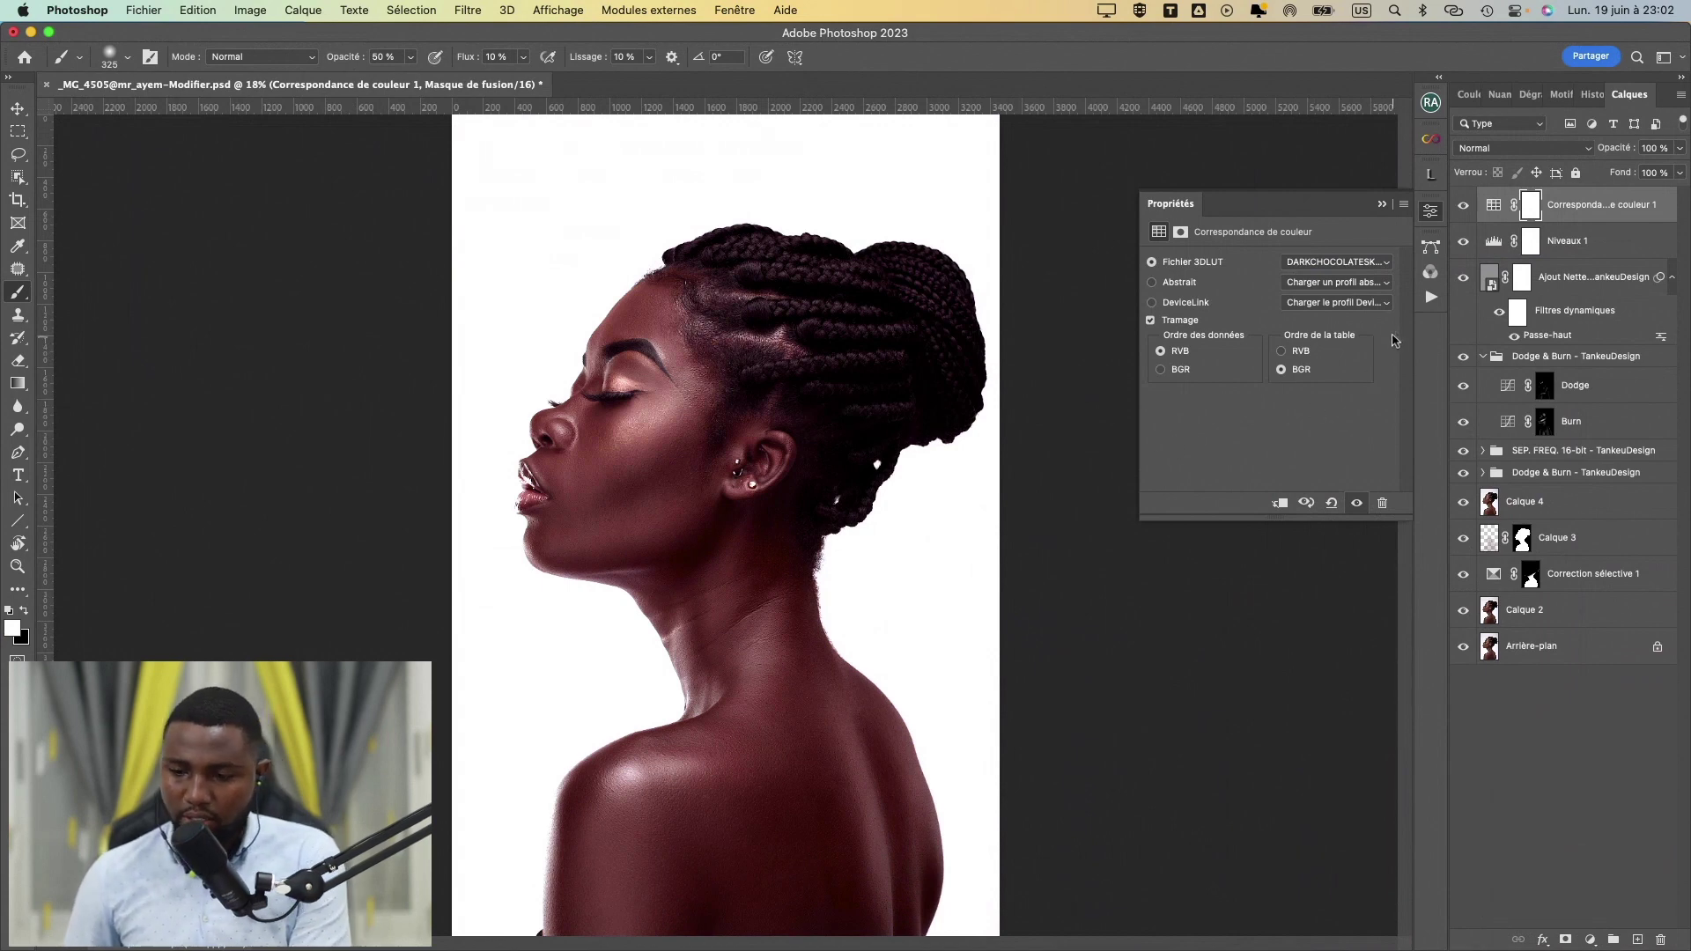
- Check the portrait without the Correspondance de couleur 1 layer, and reduce that layer's opacity to 40 %
click(1422, 203)
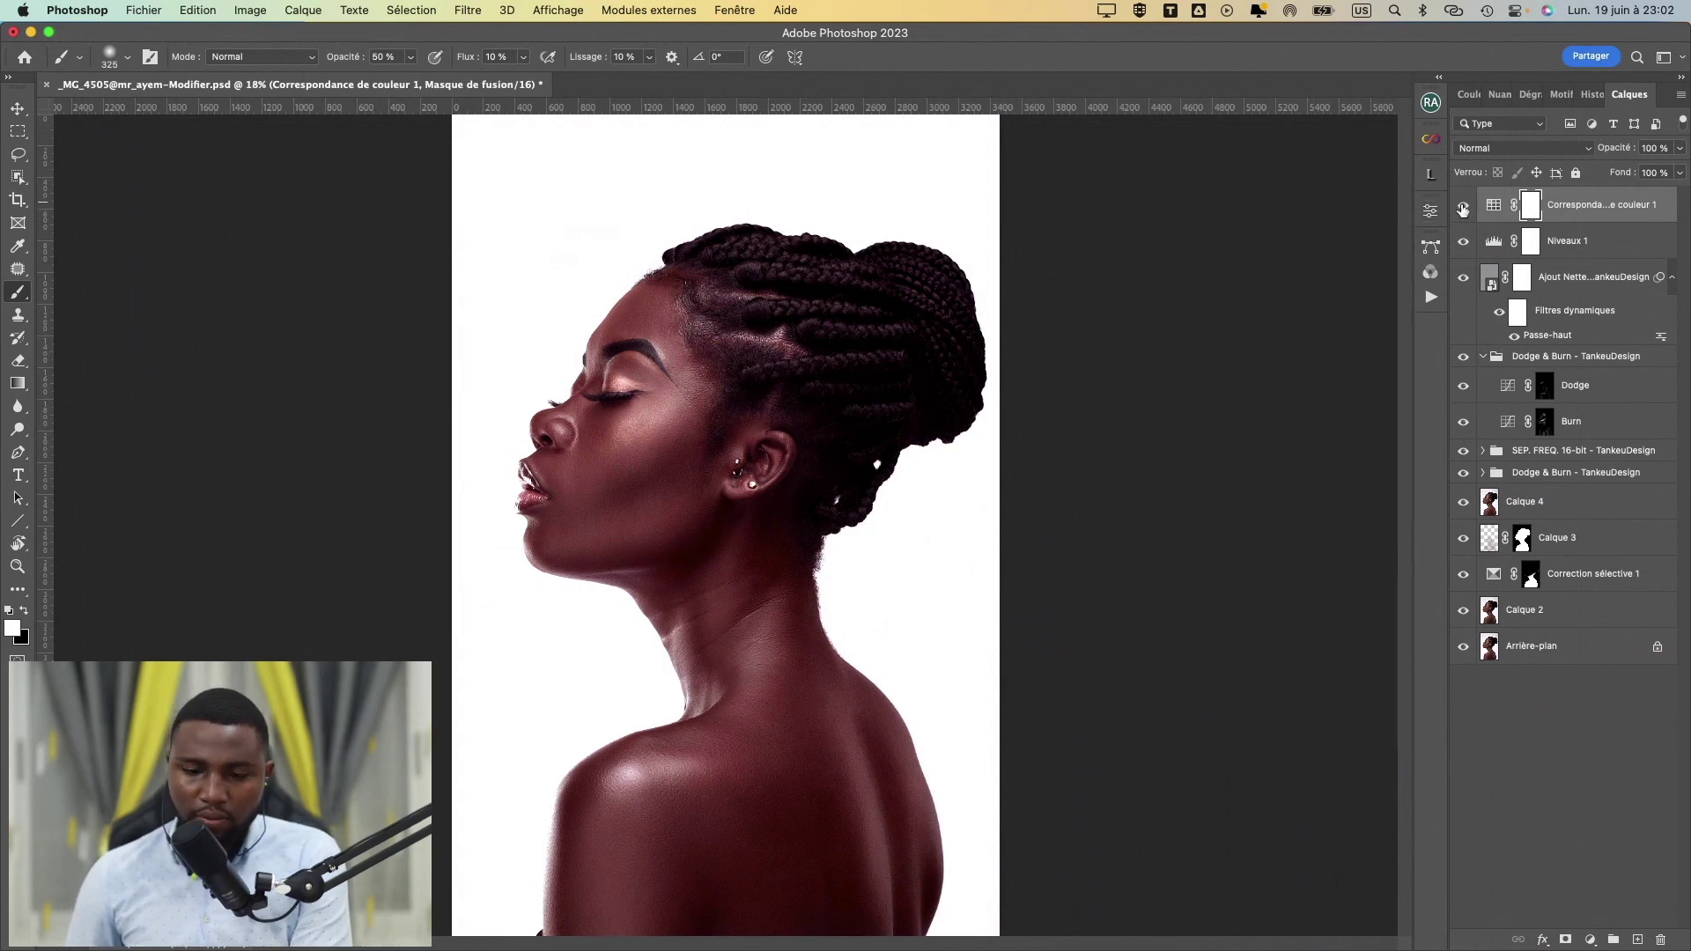
click(1464, 205)
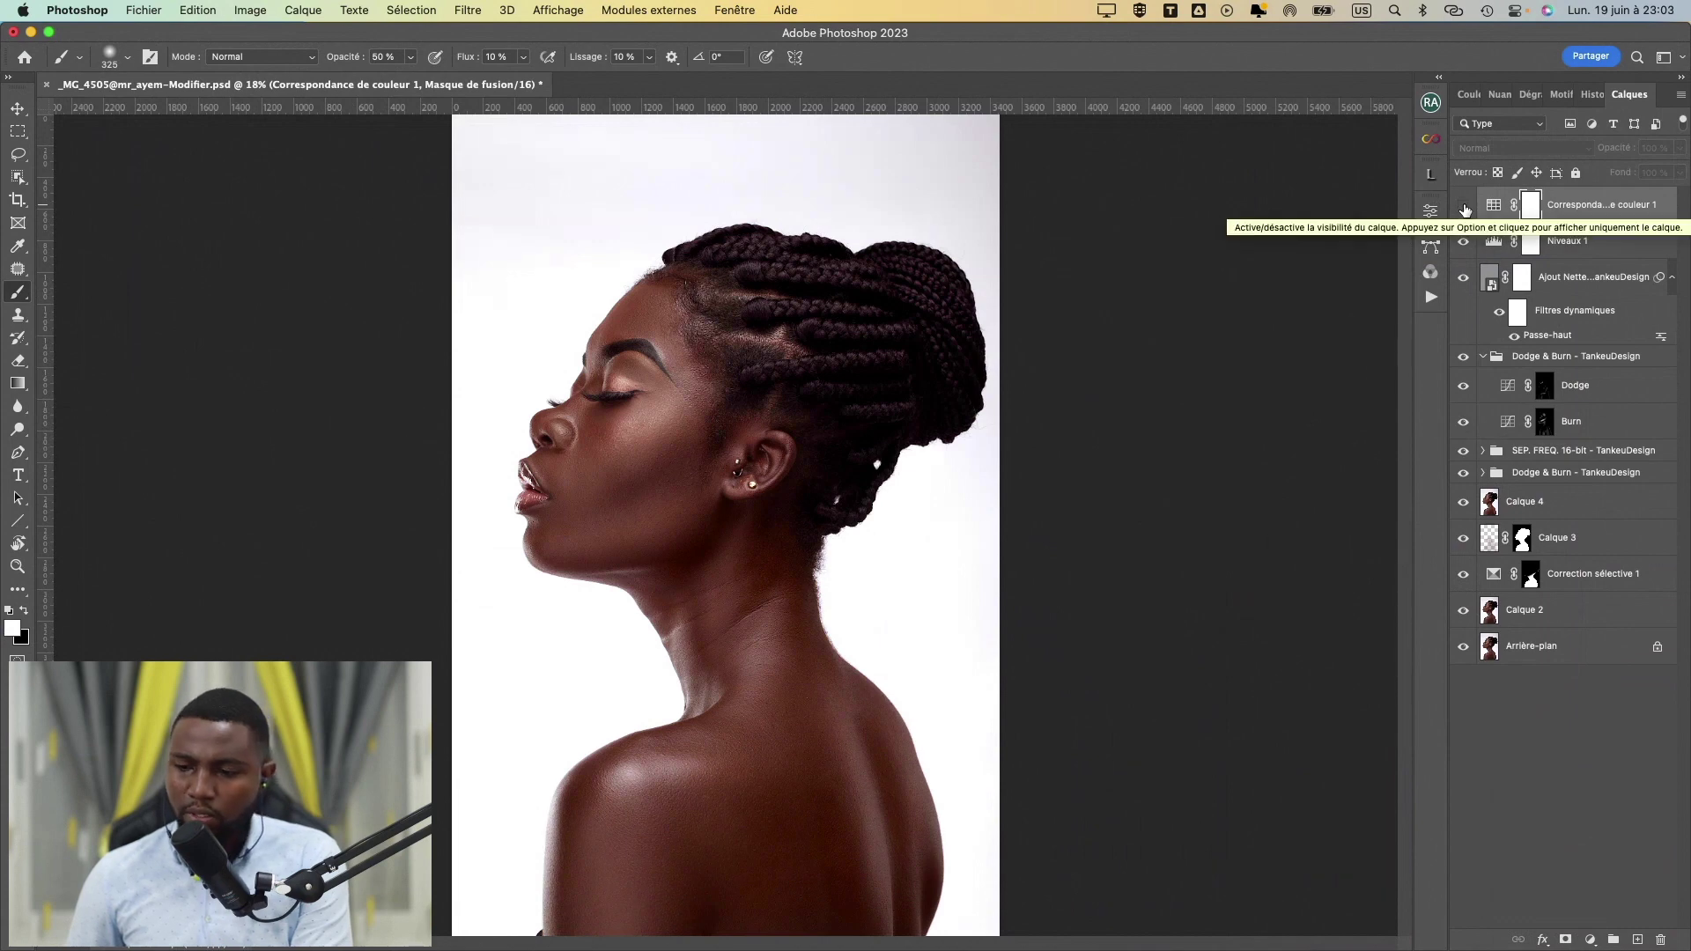
click(1464, 205)
click(1679, 148)
drag(1681, 158, 1628, 183)
- Compare the portrait with and without the Correspondance de couleur 1 layer, at full view and closer in
click(1462, 206)
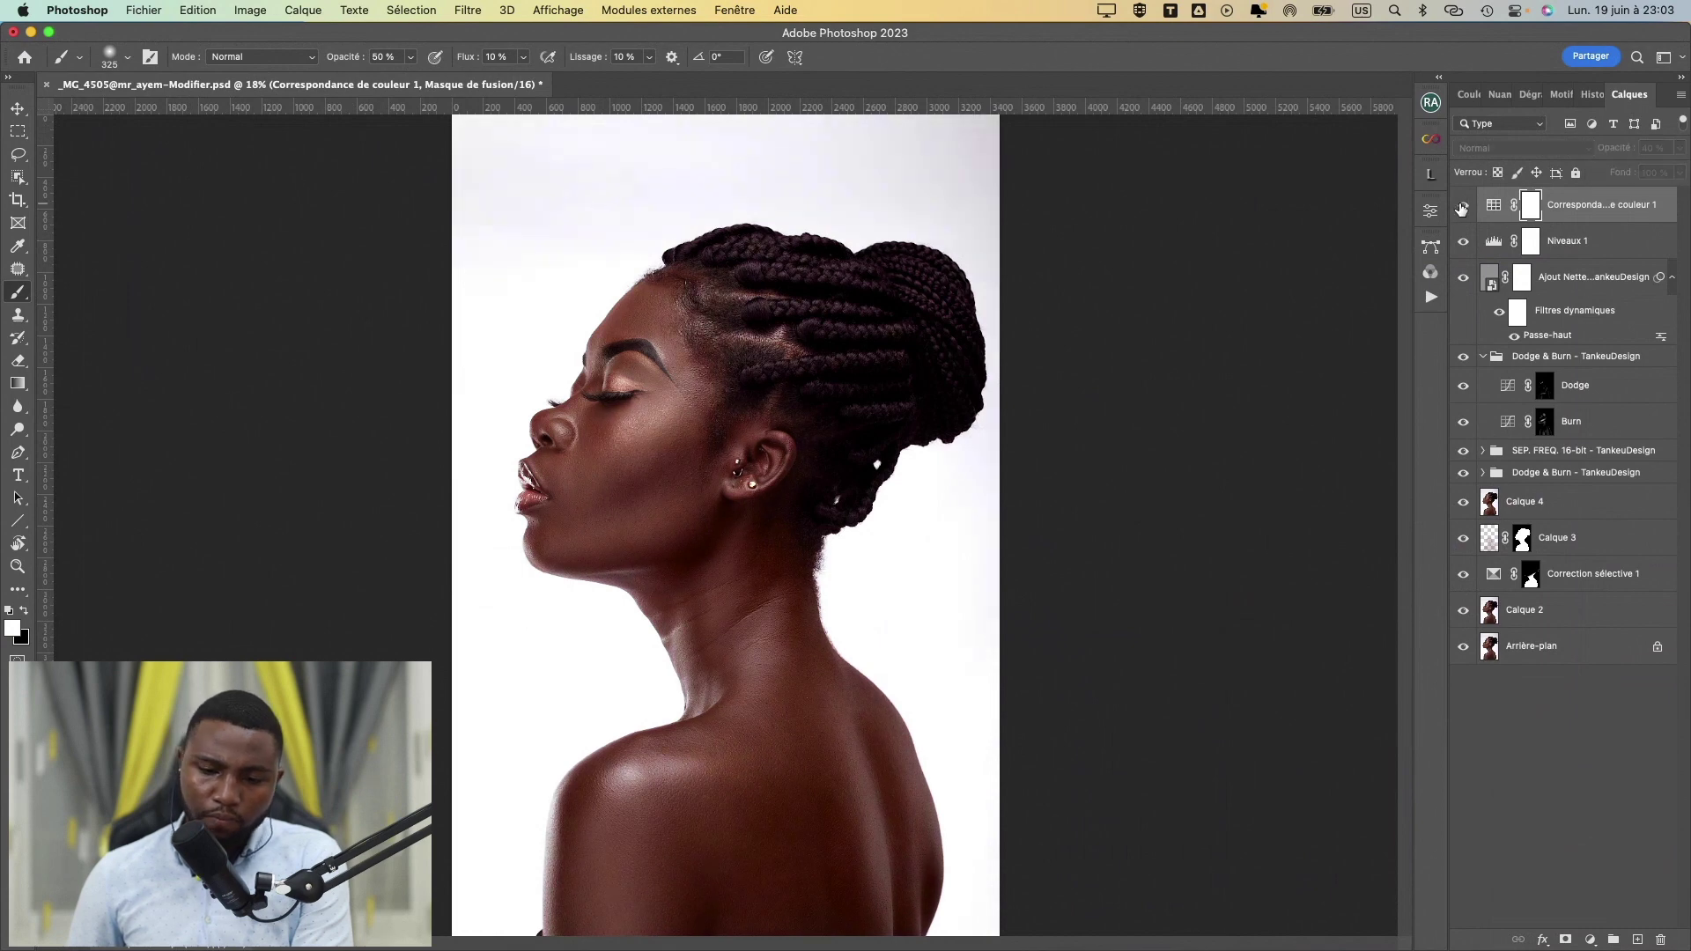
click(1462, 206)
scroll(1121, 328, down, 2)
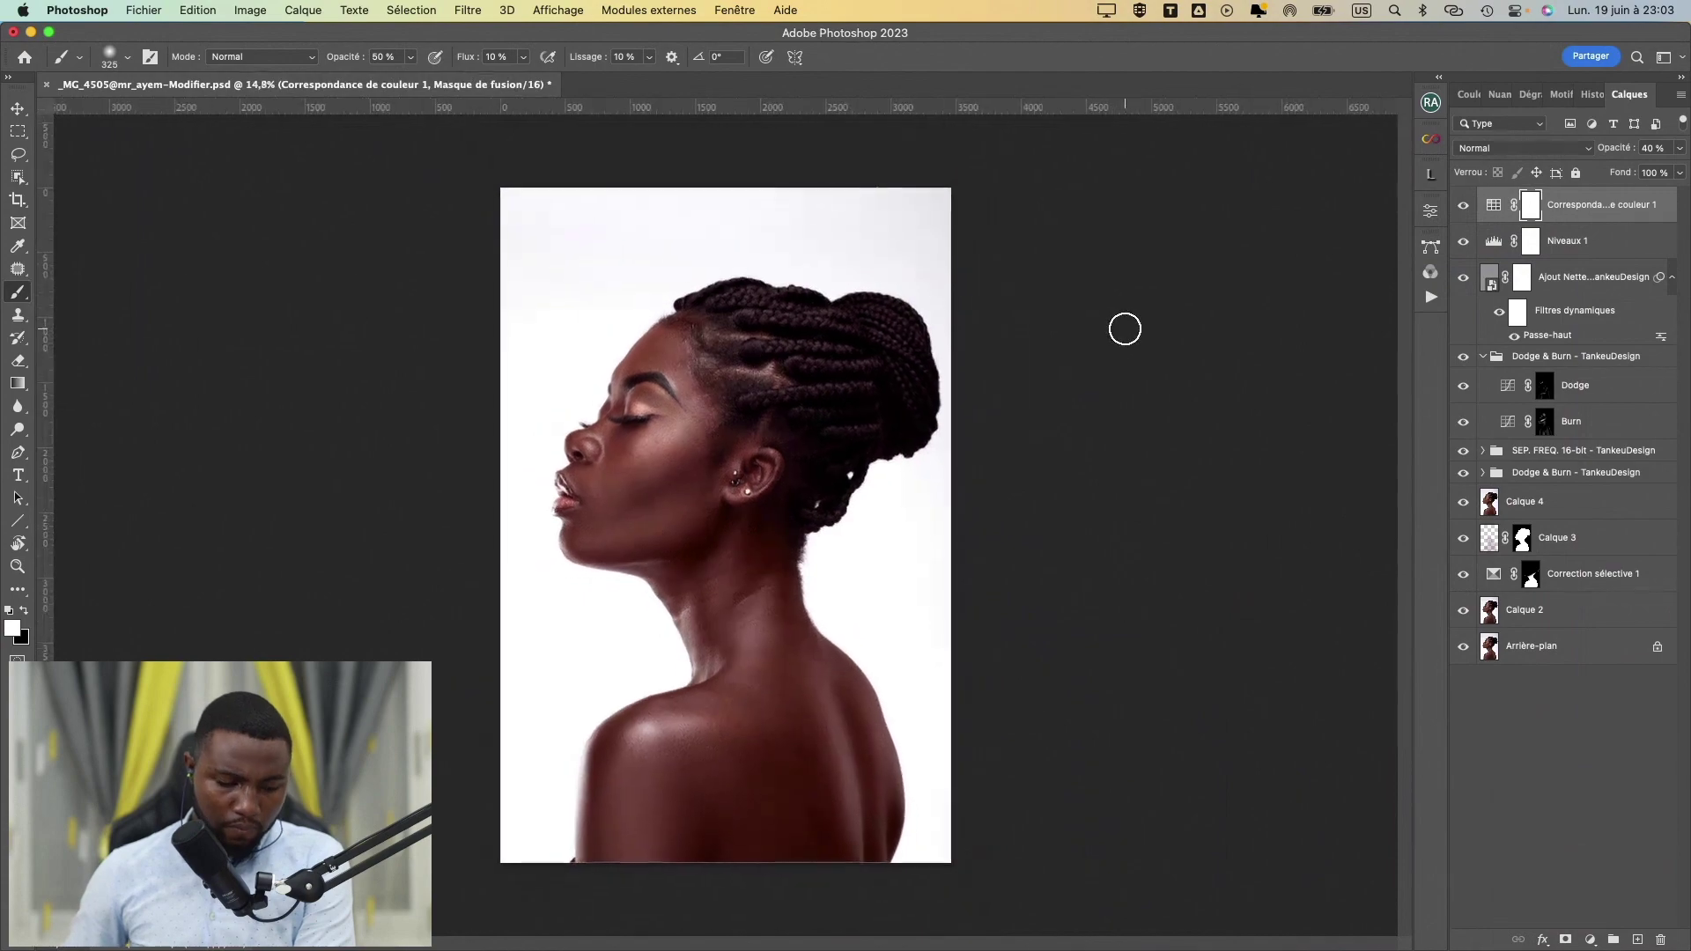
scroll(986, 403, up, 2)
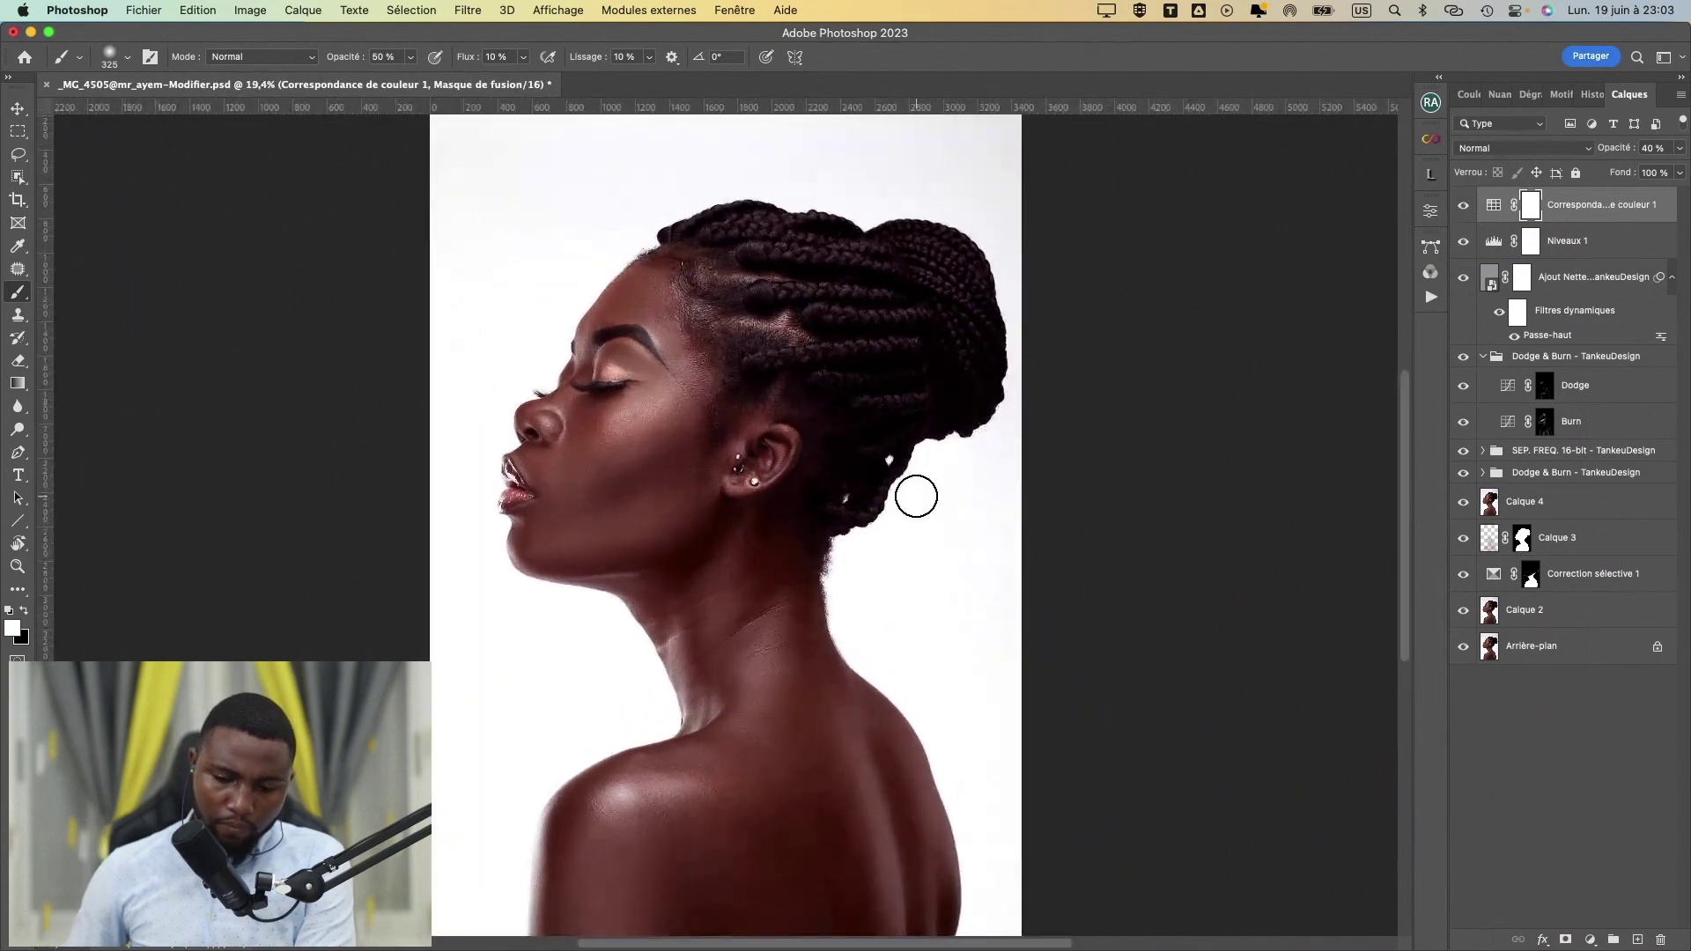
scroll(916, 497, up, 1)
scroll(916, 497, down, 3)
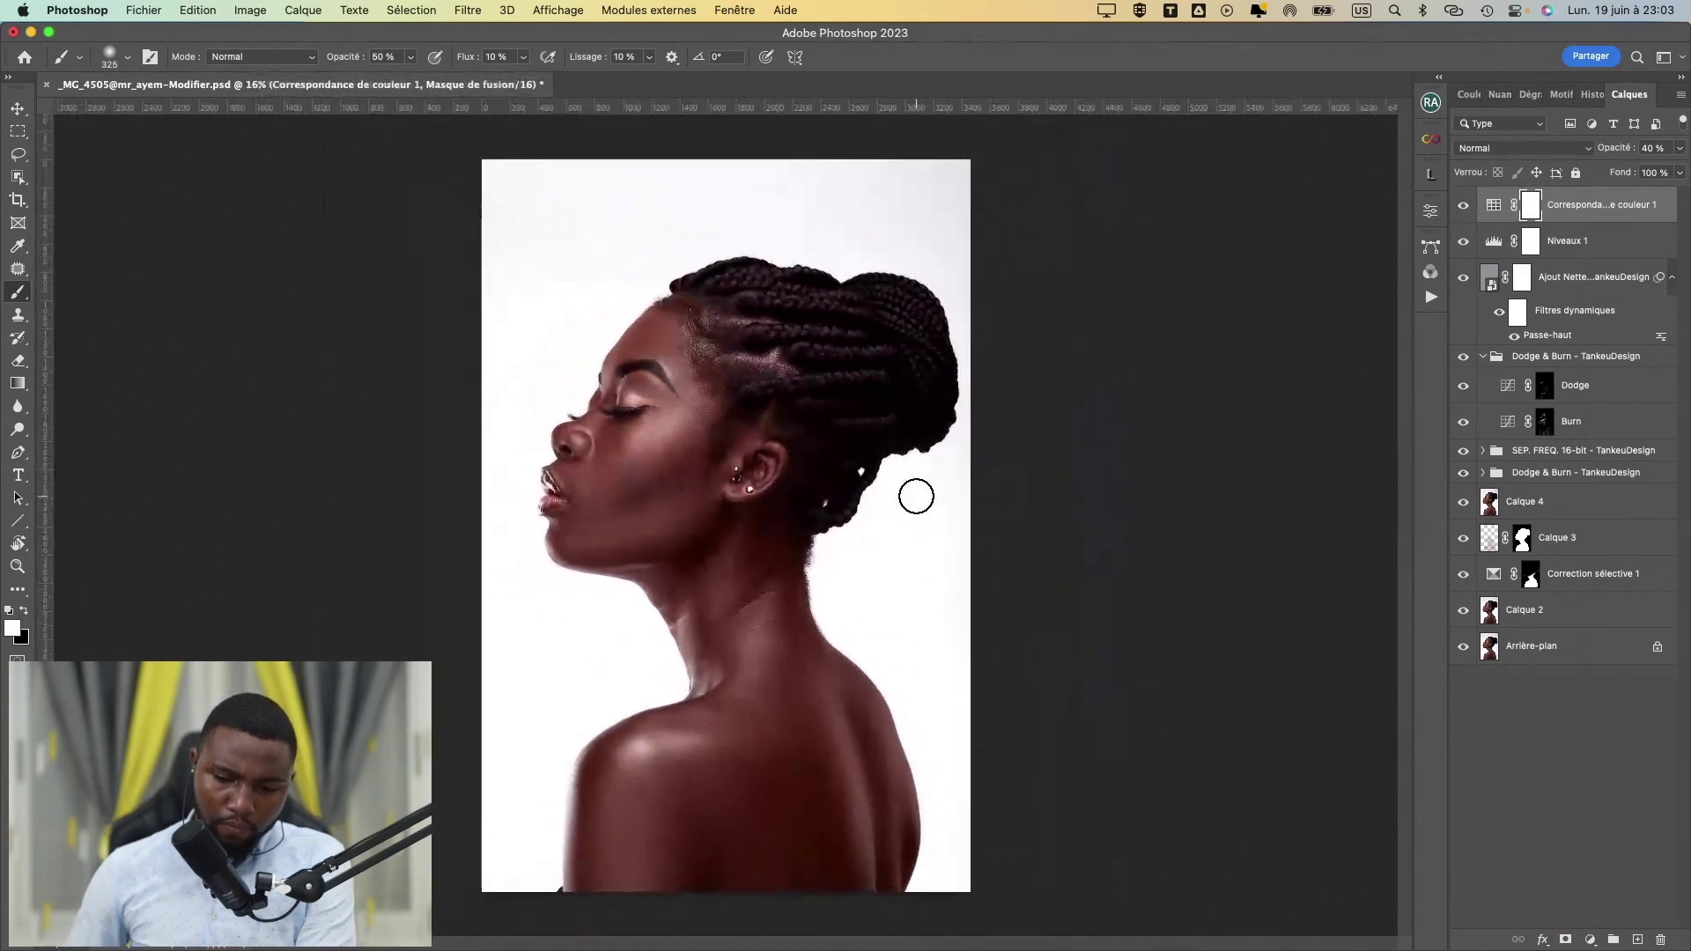
scroll(916, 497, up, 1)
click(1462, 206)
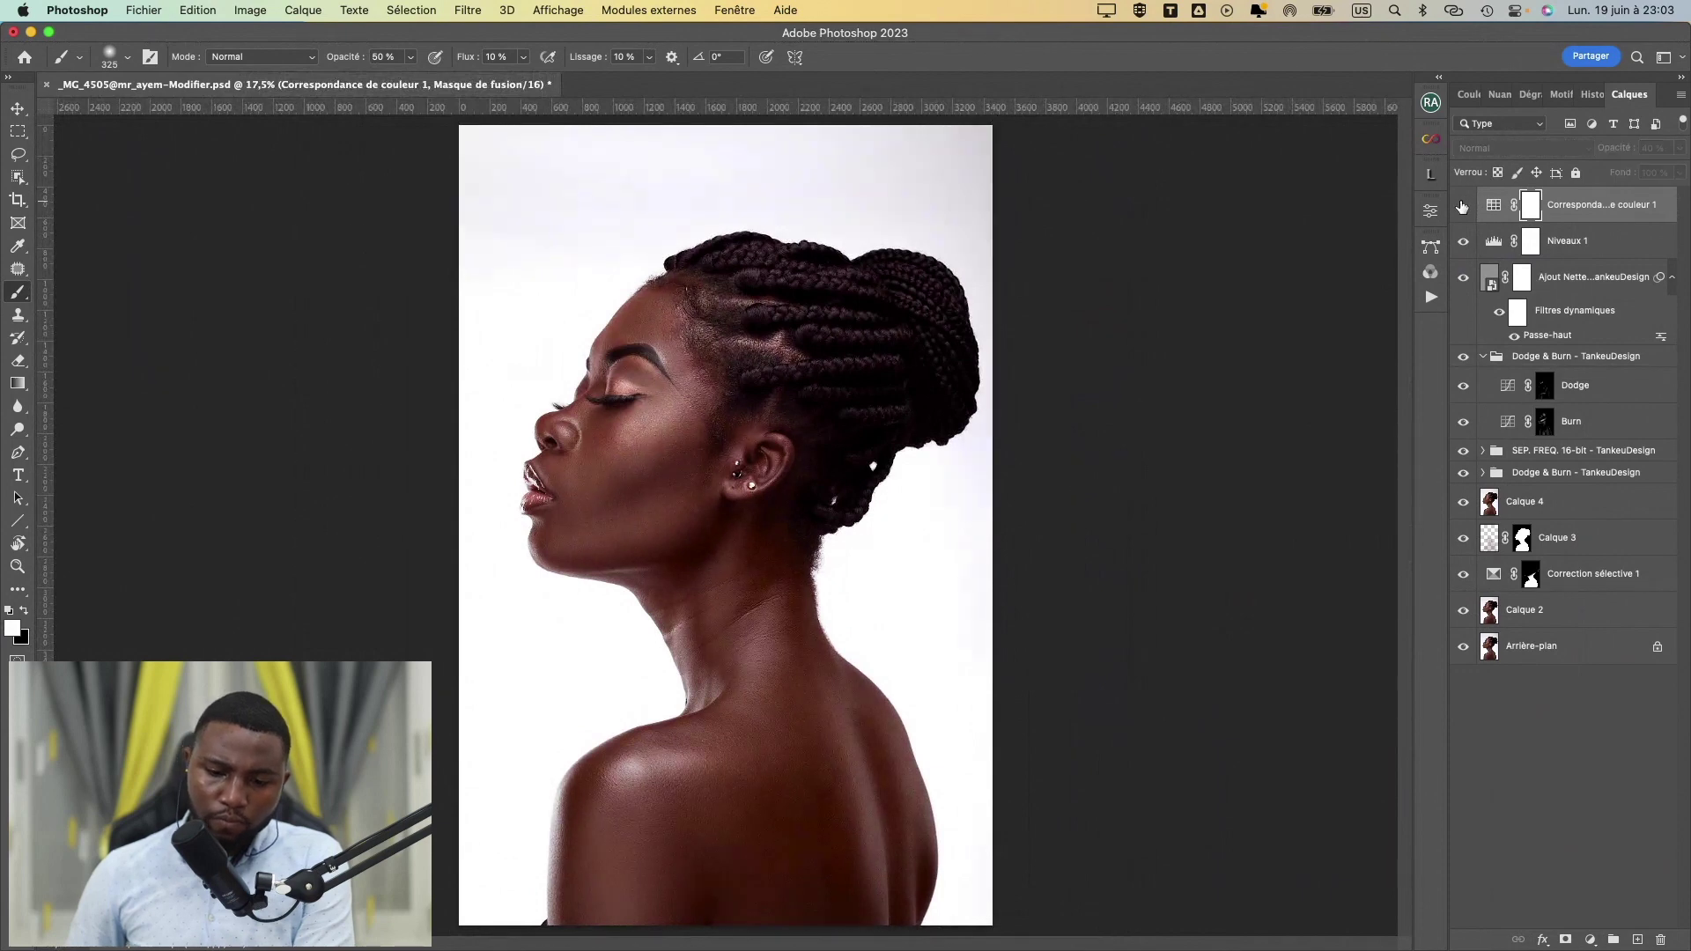
click(1462, 206)
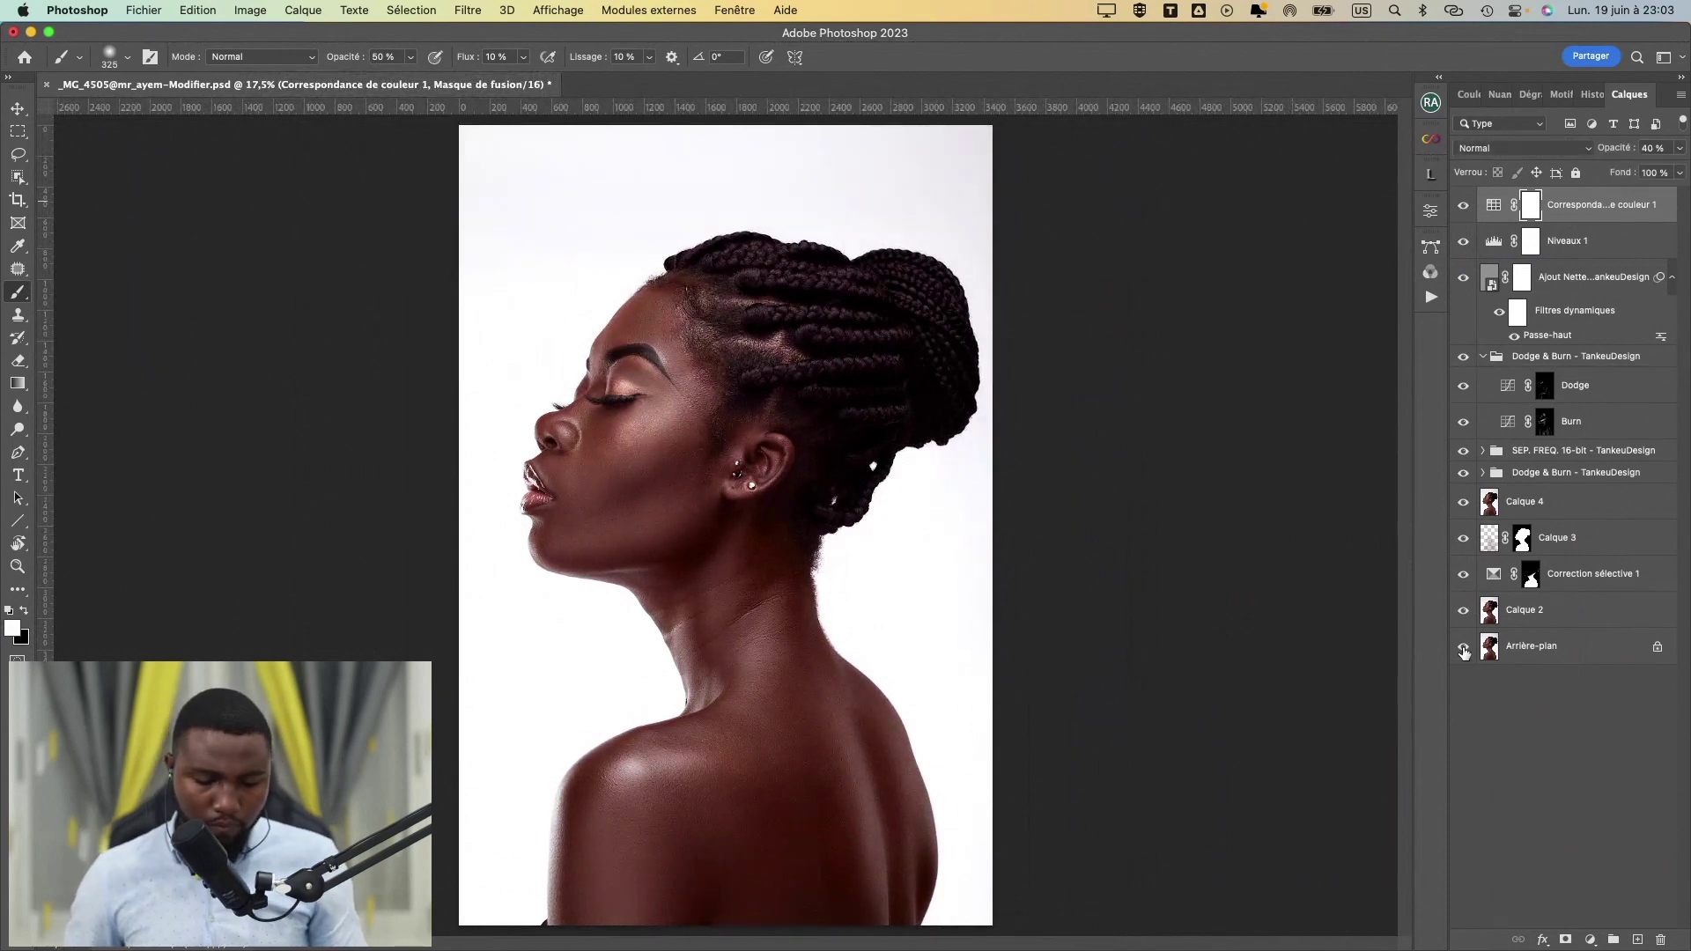
- Compare the full retouch with the original Arrière-plan layer, and recheck the effect of Correspondance de couleur 1 on the skin tone
alt+click(1464, 650)
alt+click(1464, 650)
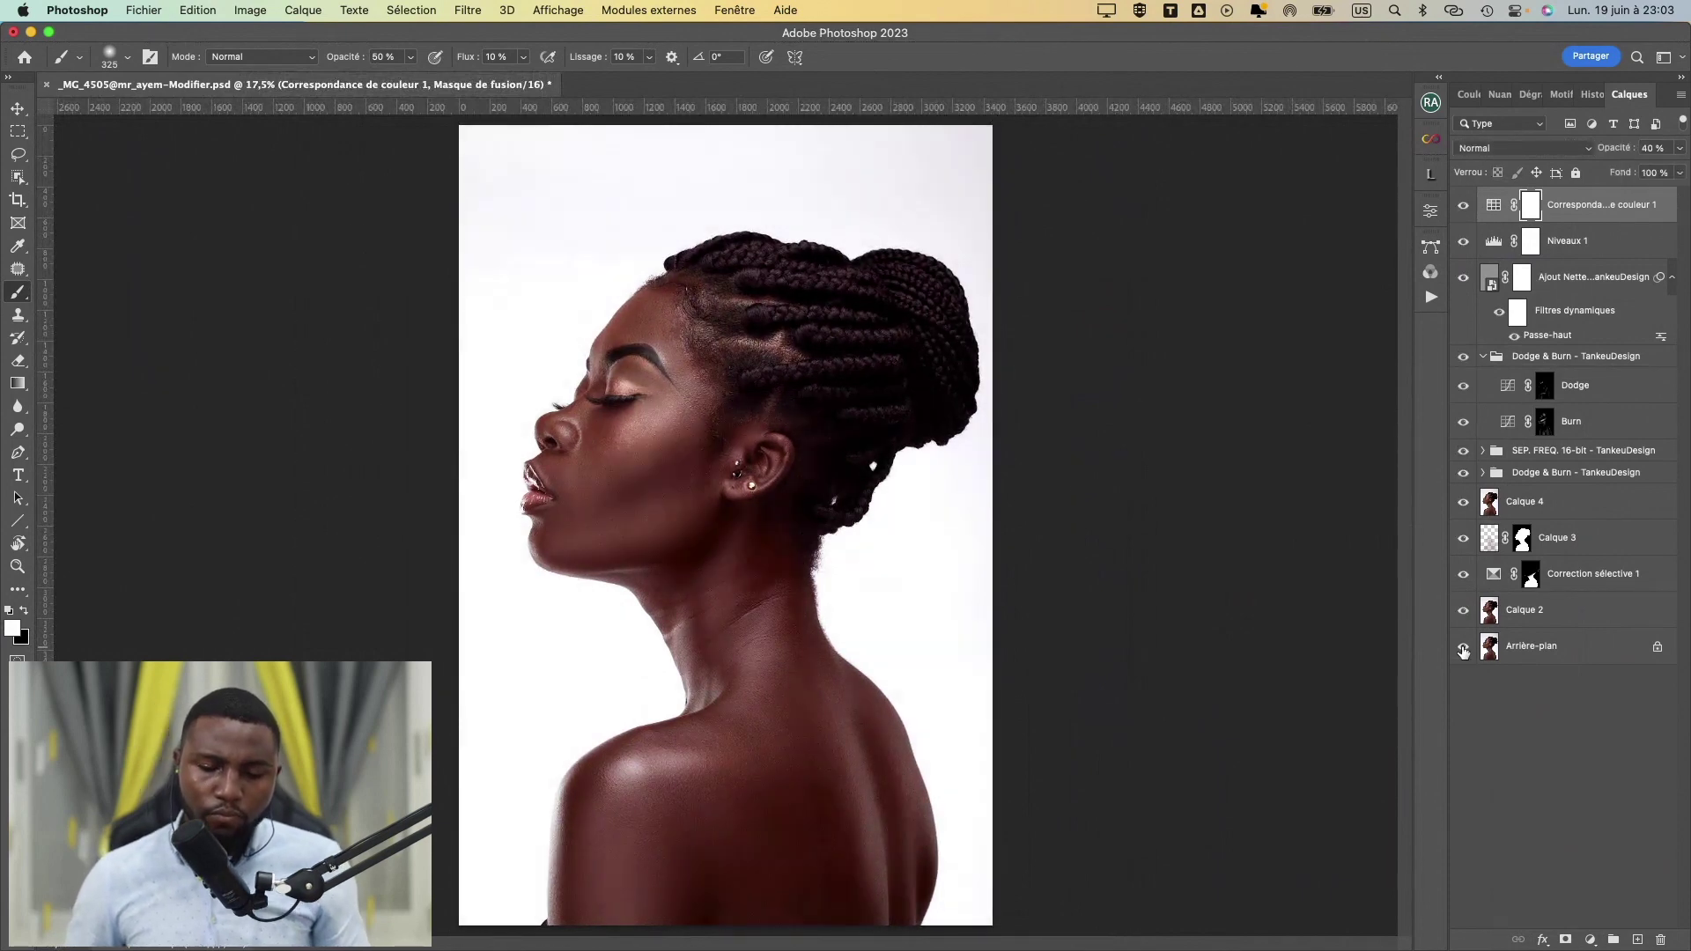
alt+click(1464, 650)
alt+click(1464, 650)
scroll(776, 540, up, 1)
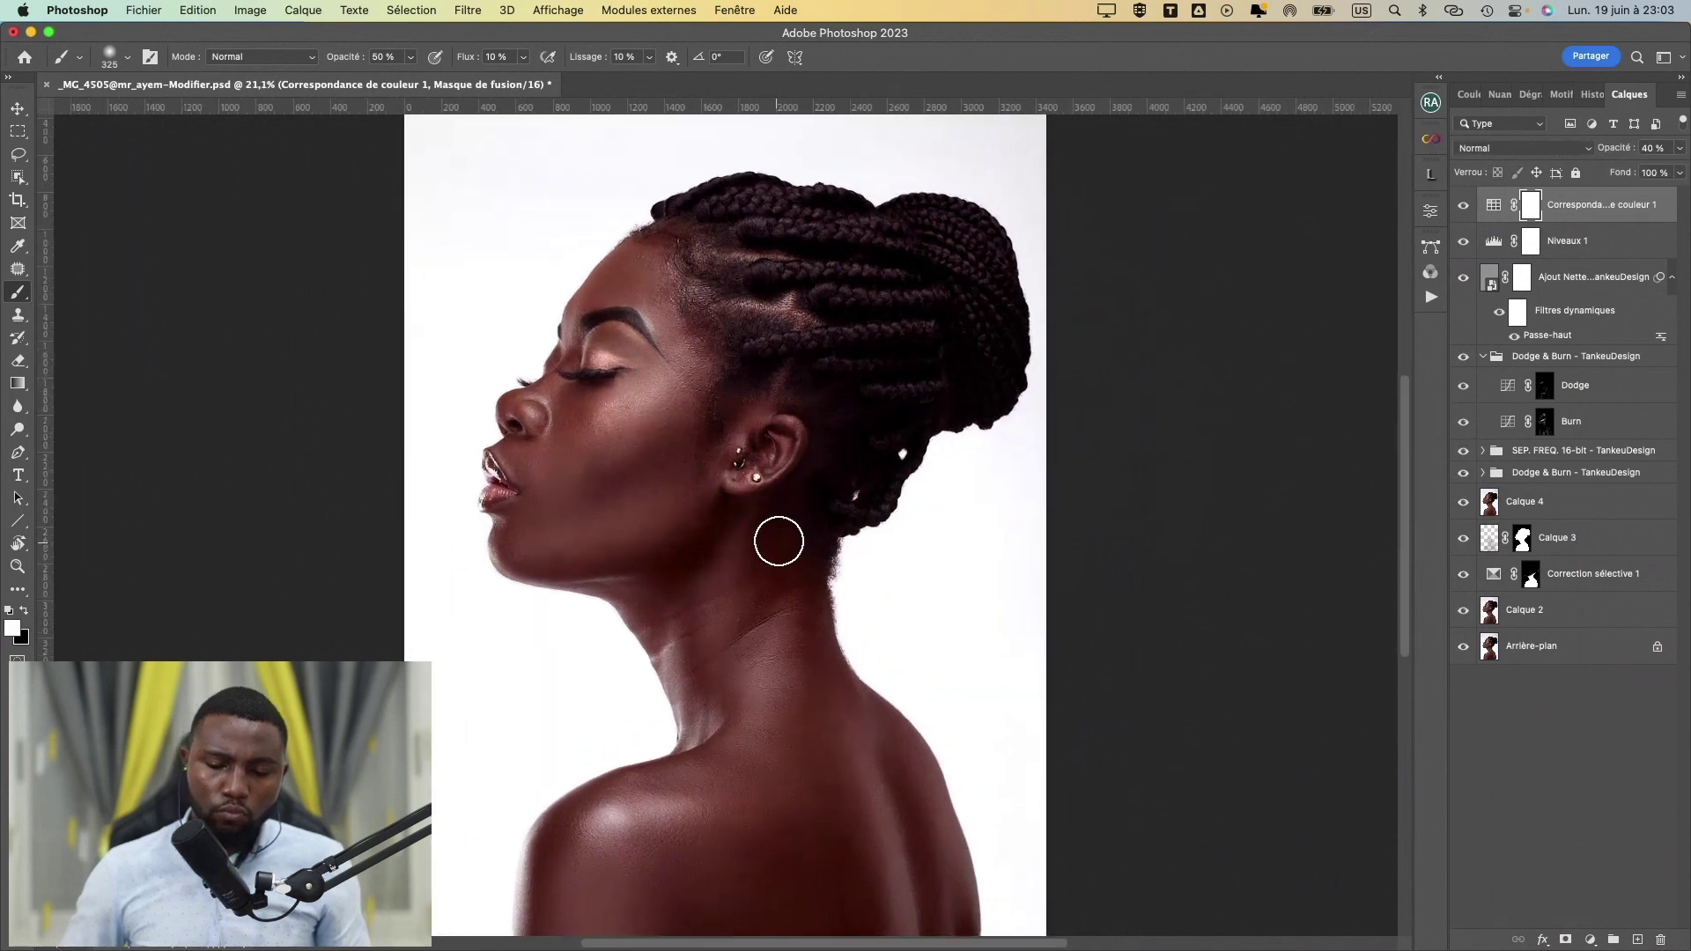
scroll(780, 541, up, 1)
scroll(785, 538, down, 1)
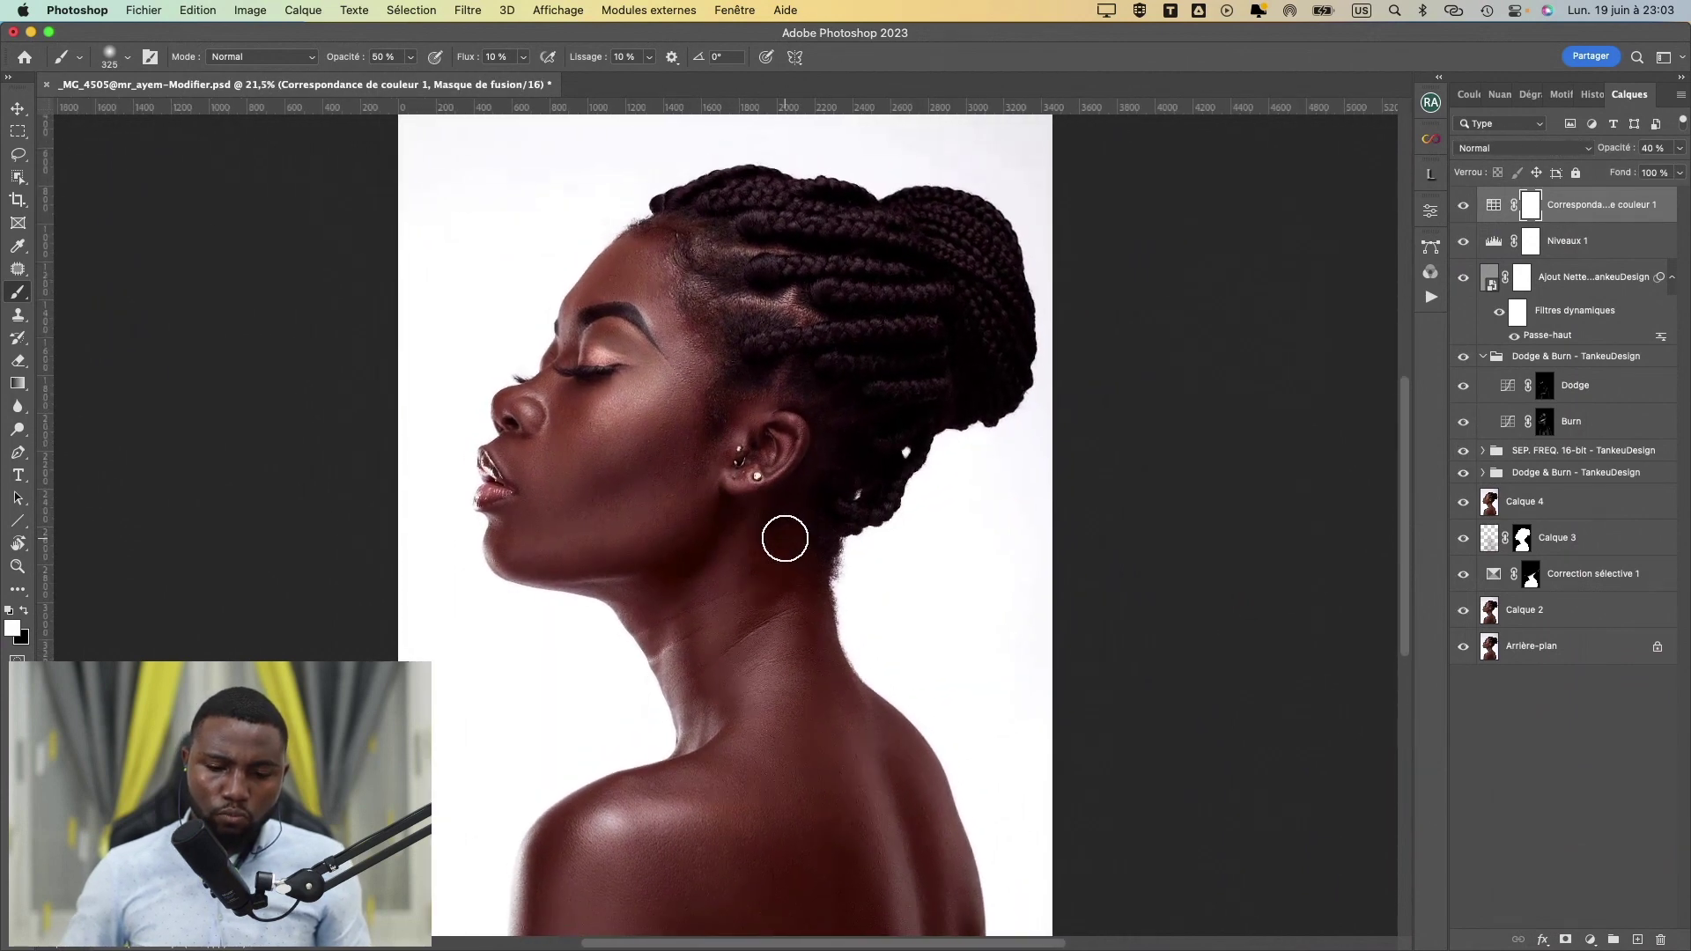
scroll(785, 538, down, 2)
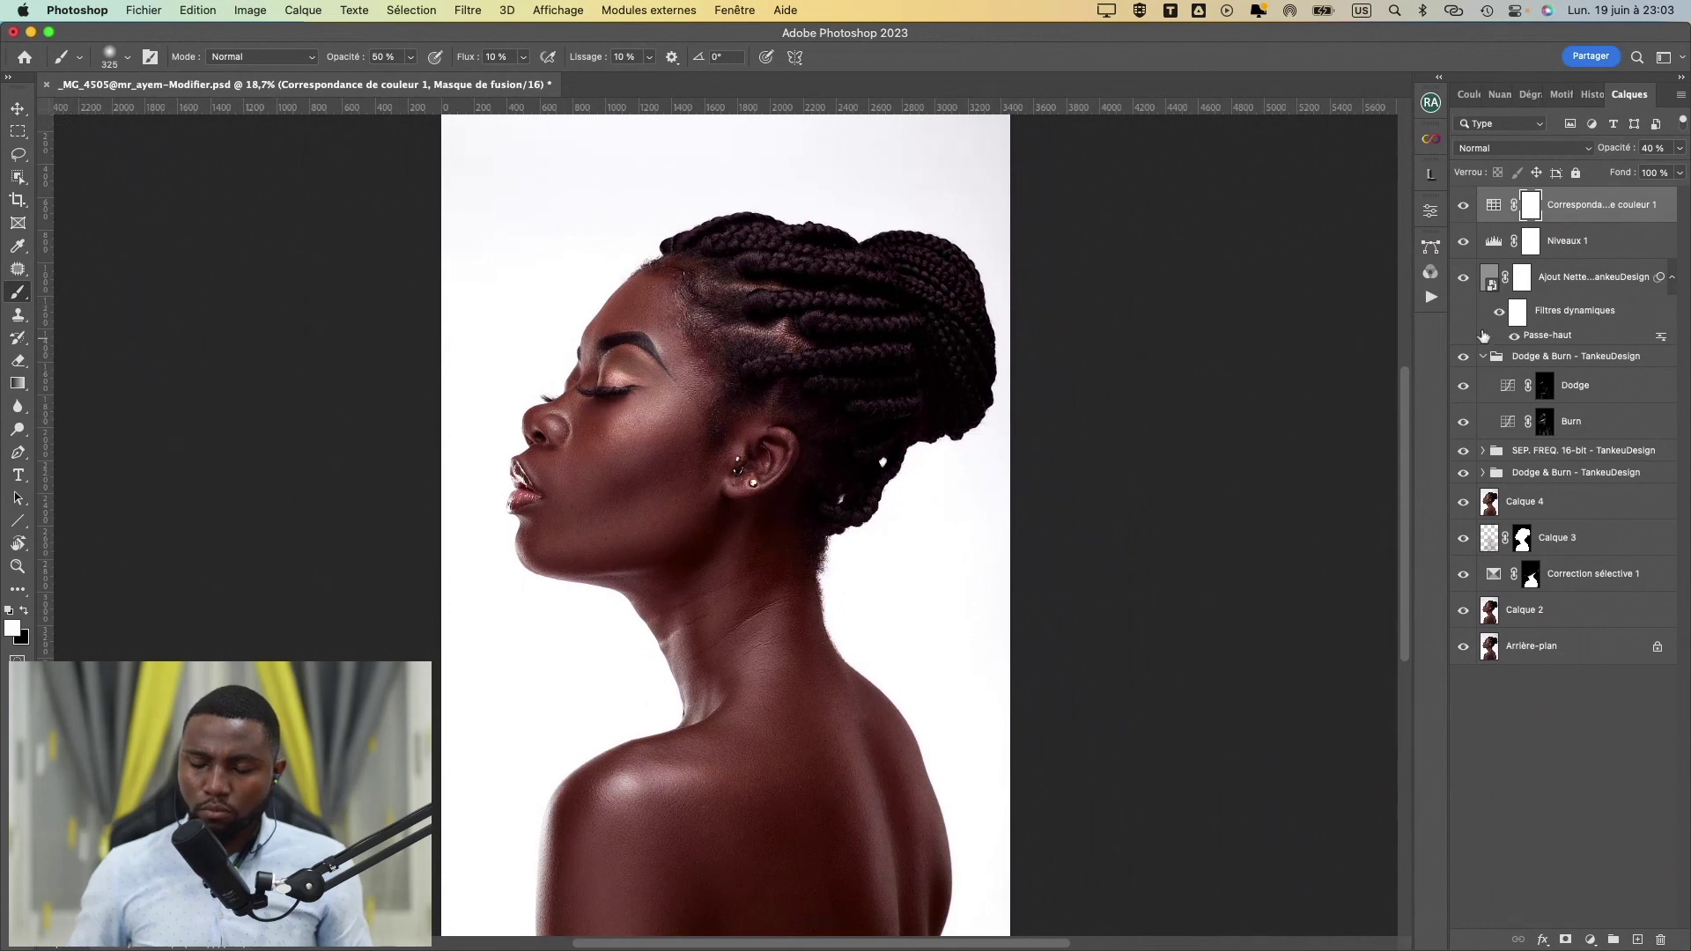
click(1464, 206)
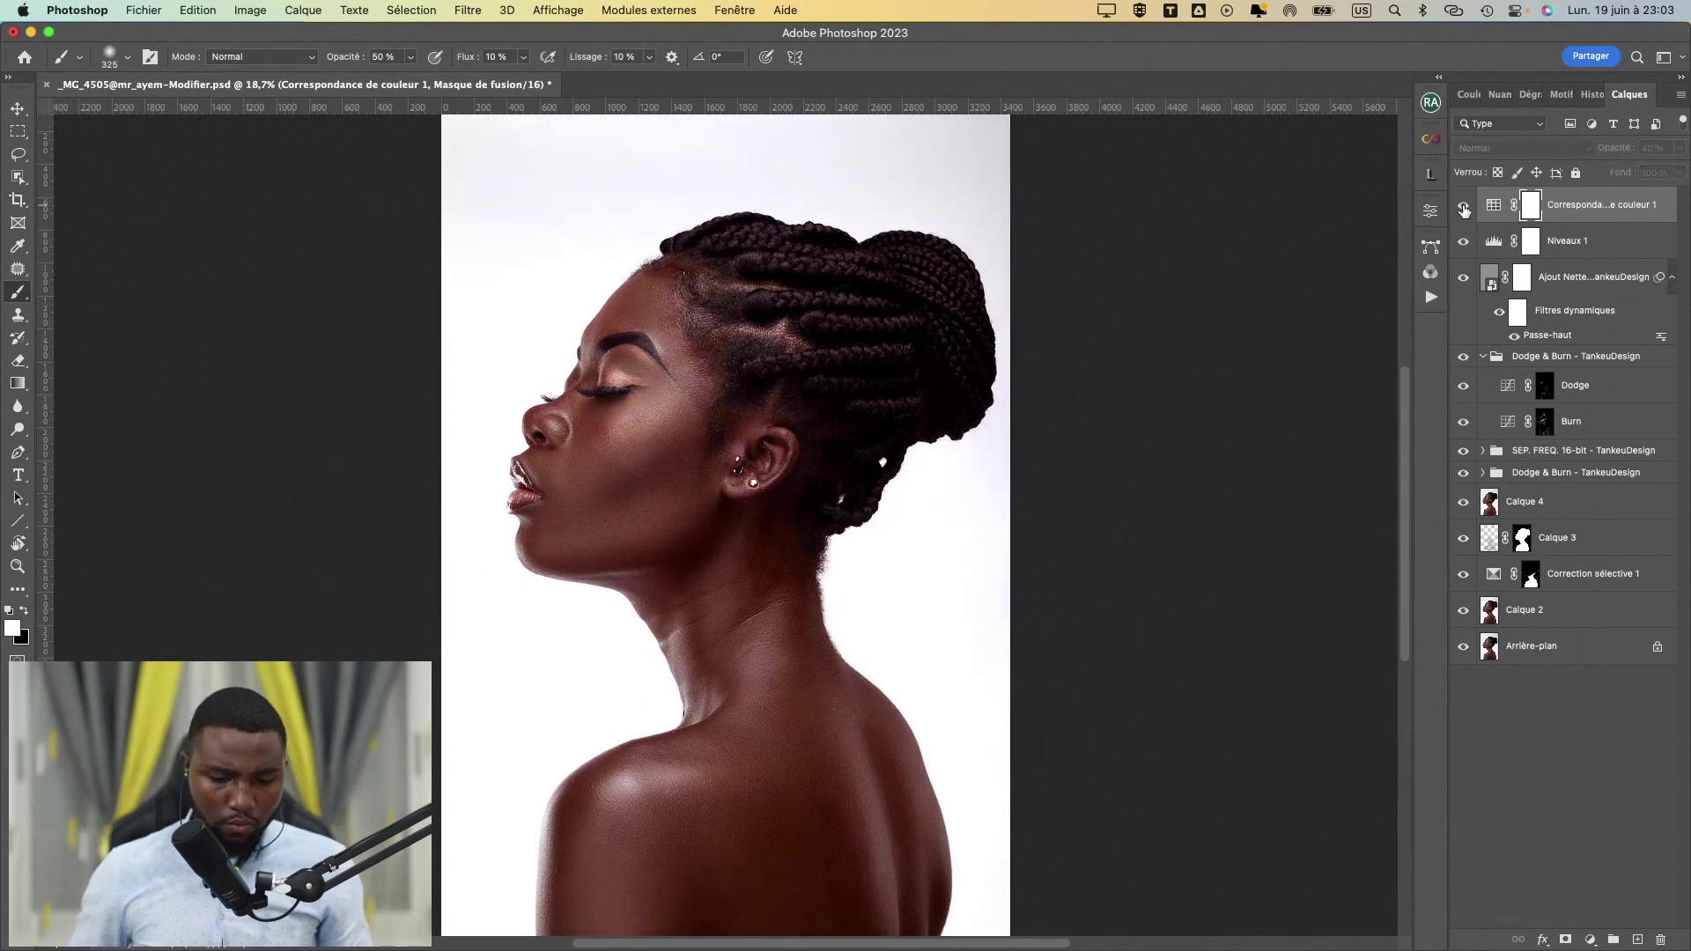
click(1464, 206)
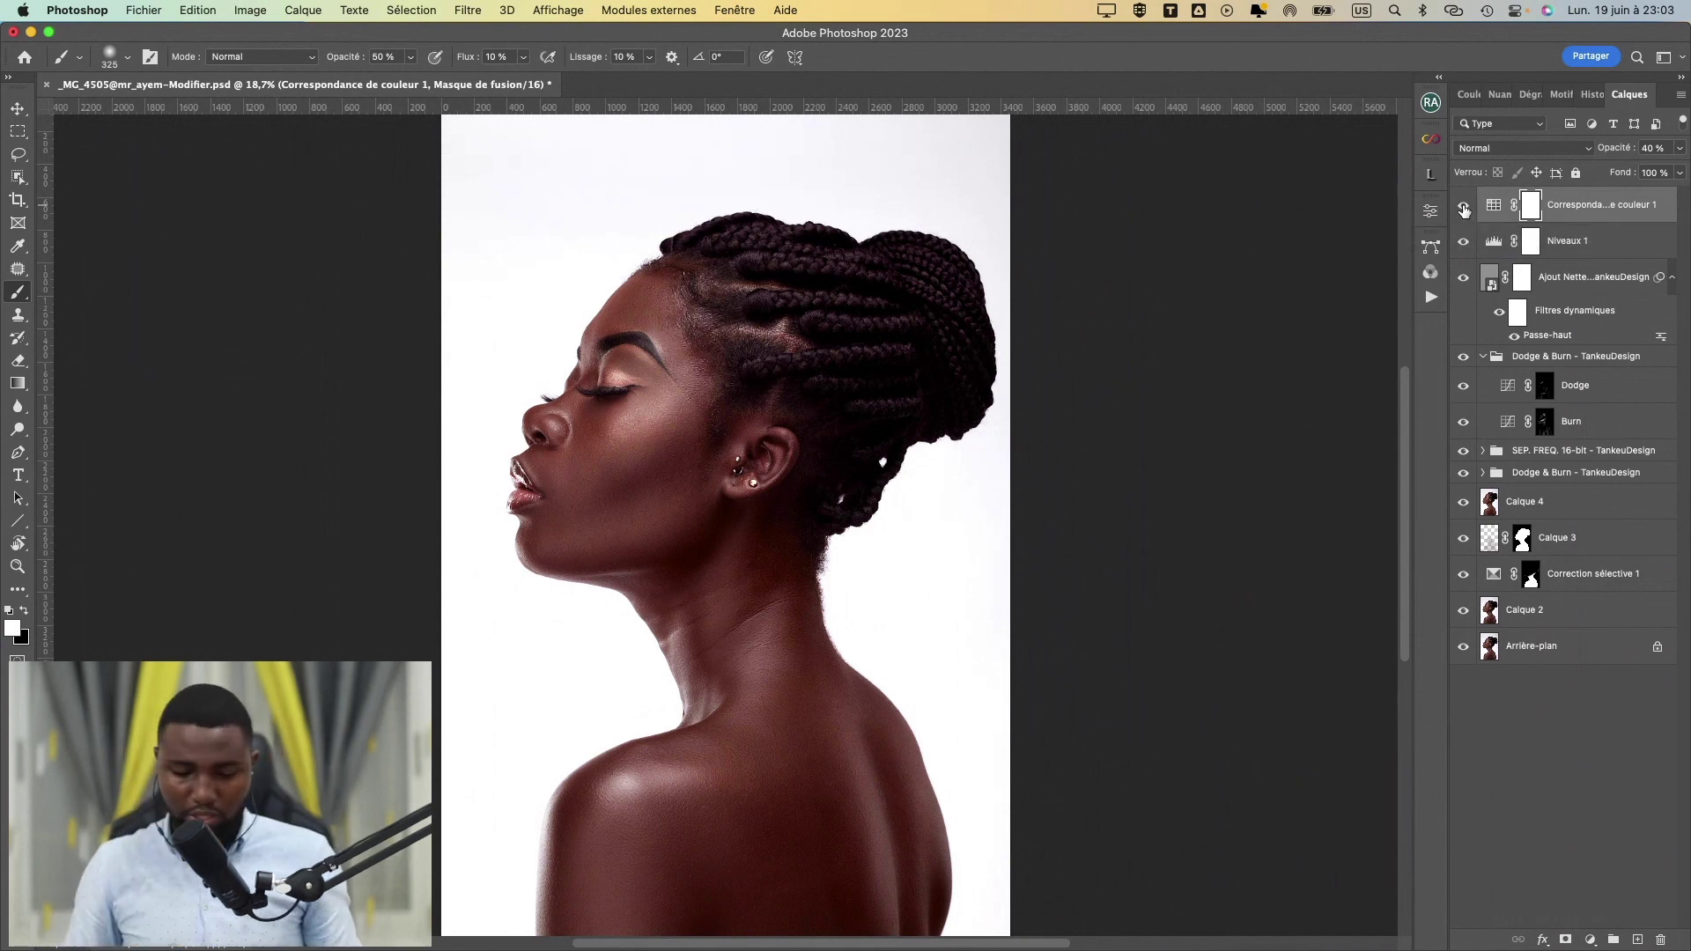
- Stamp all visible layers into a new layer above Correspondance de couleur 1, and save the document
click(1492, 206)
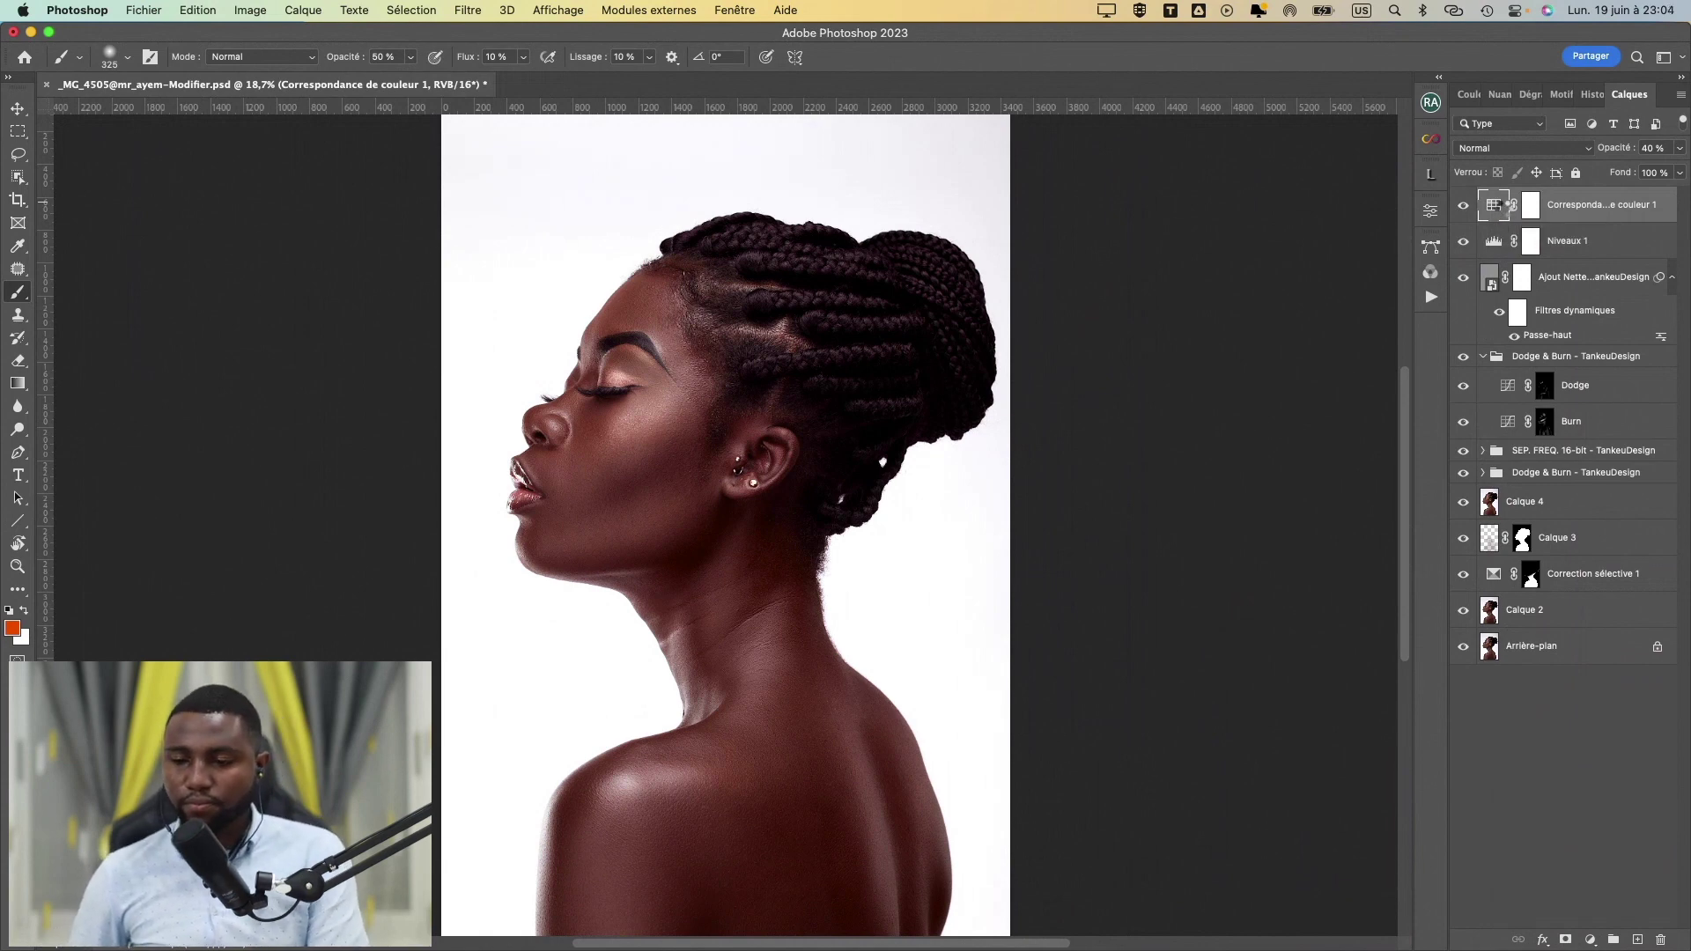
key(super+alt+shift+e)
key(super+s)
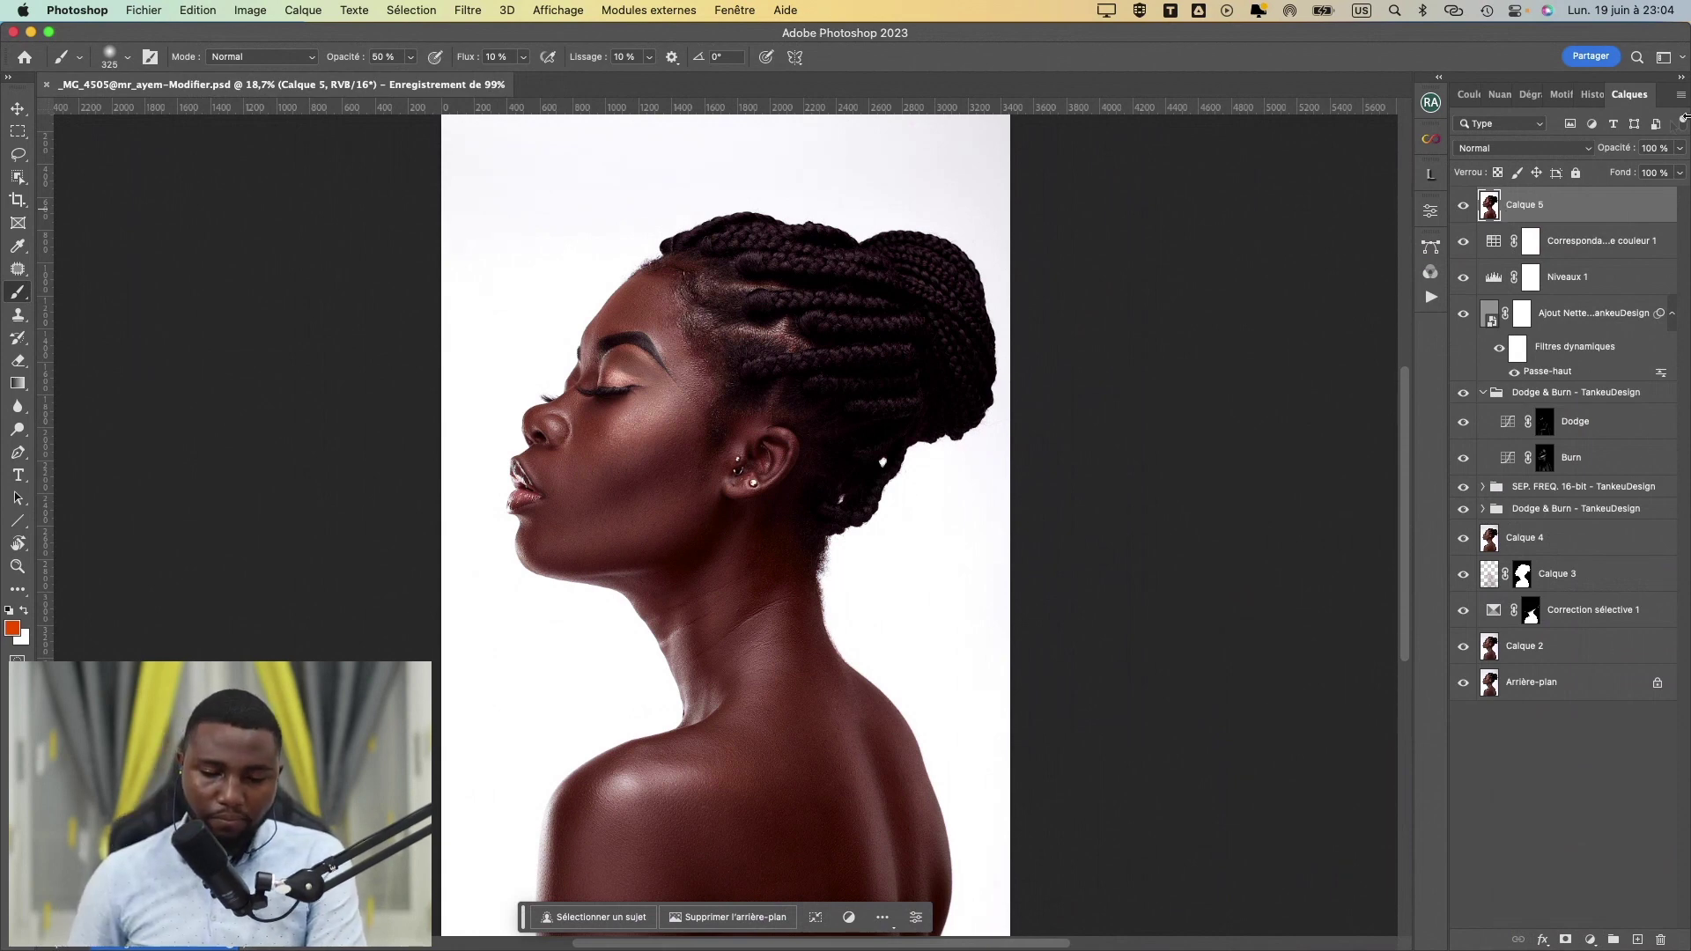
- Convert the stamped layer Calque 5 into a smart object
right_click(1520, 208)
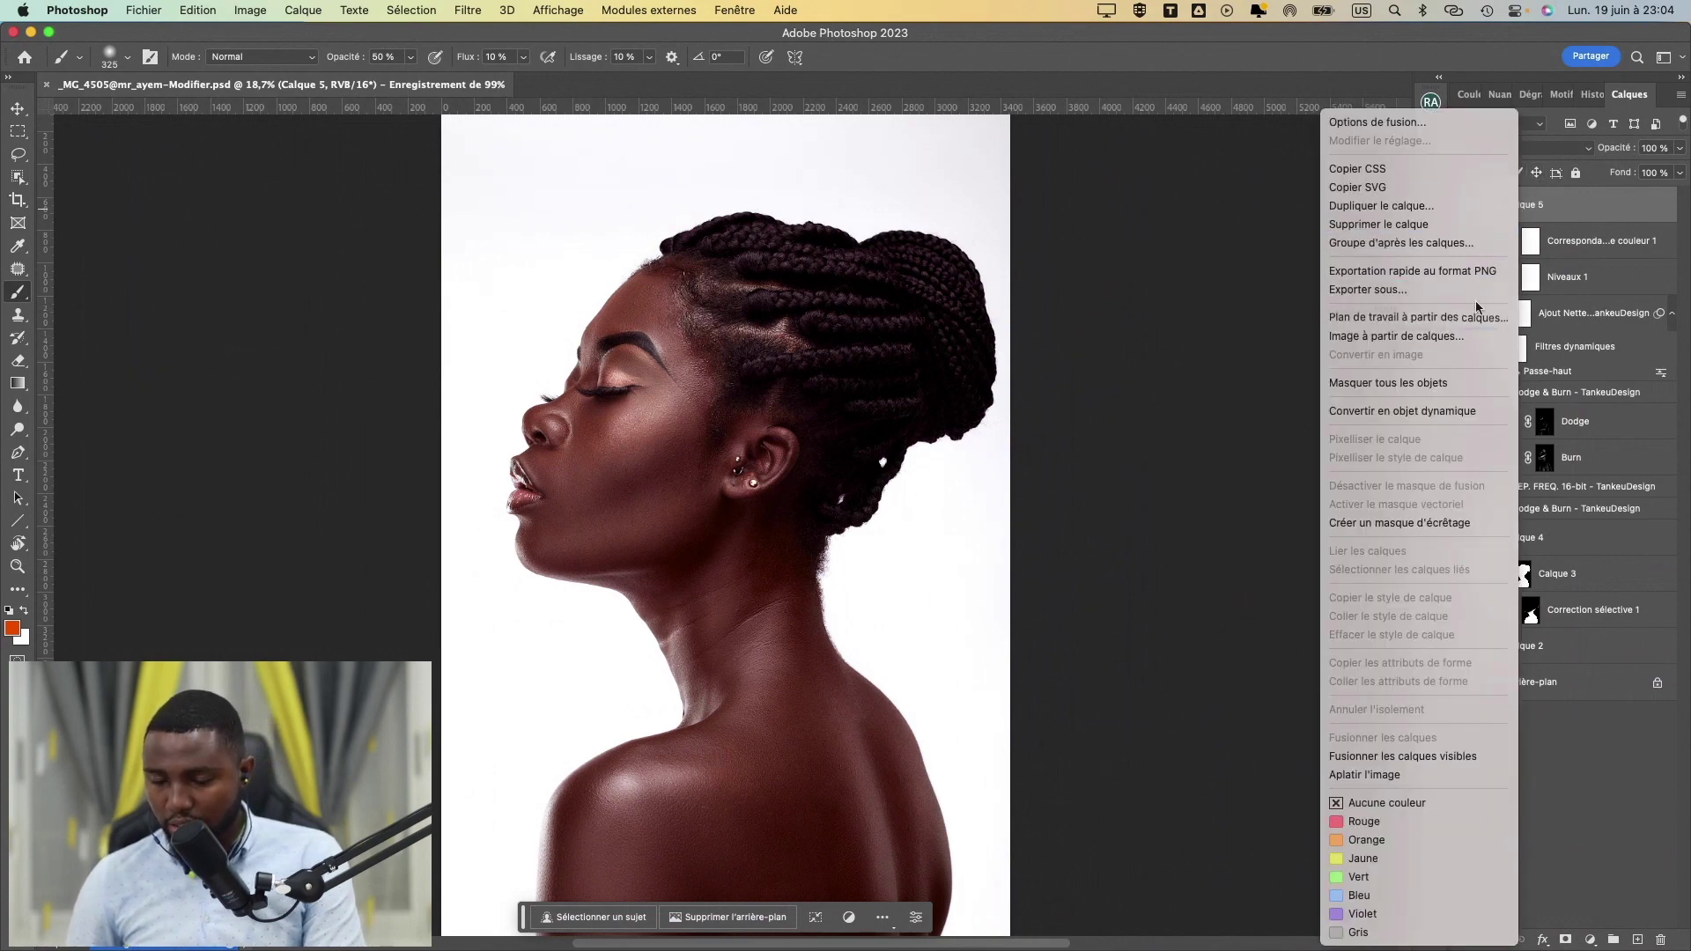
click(1443, 408)
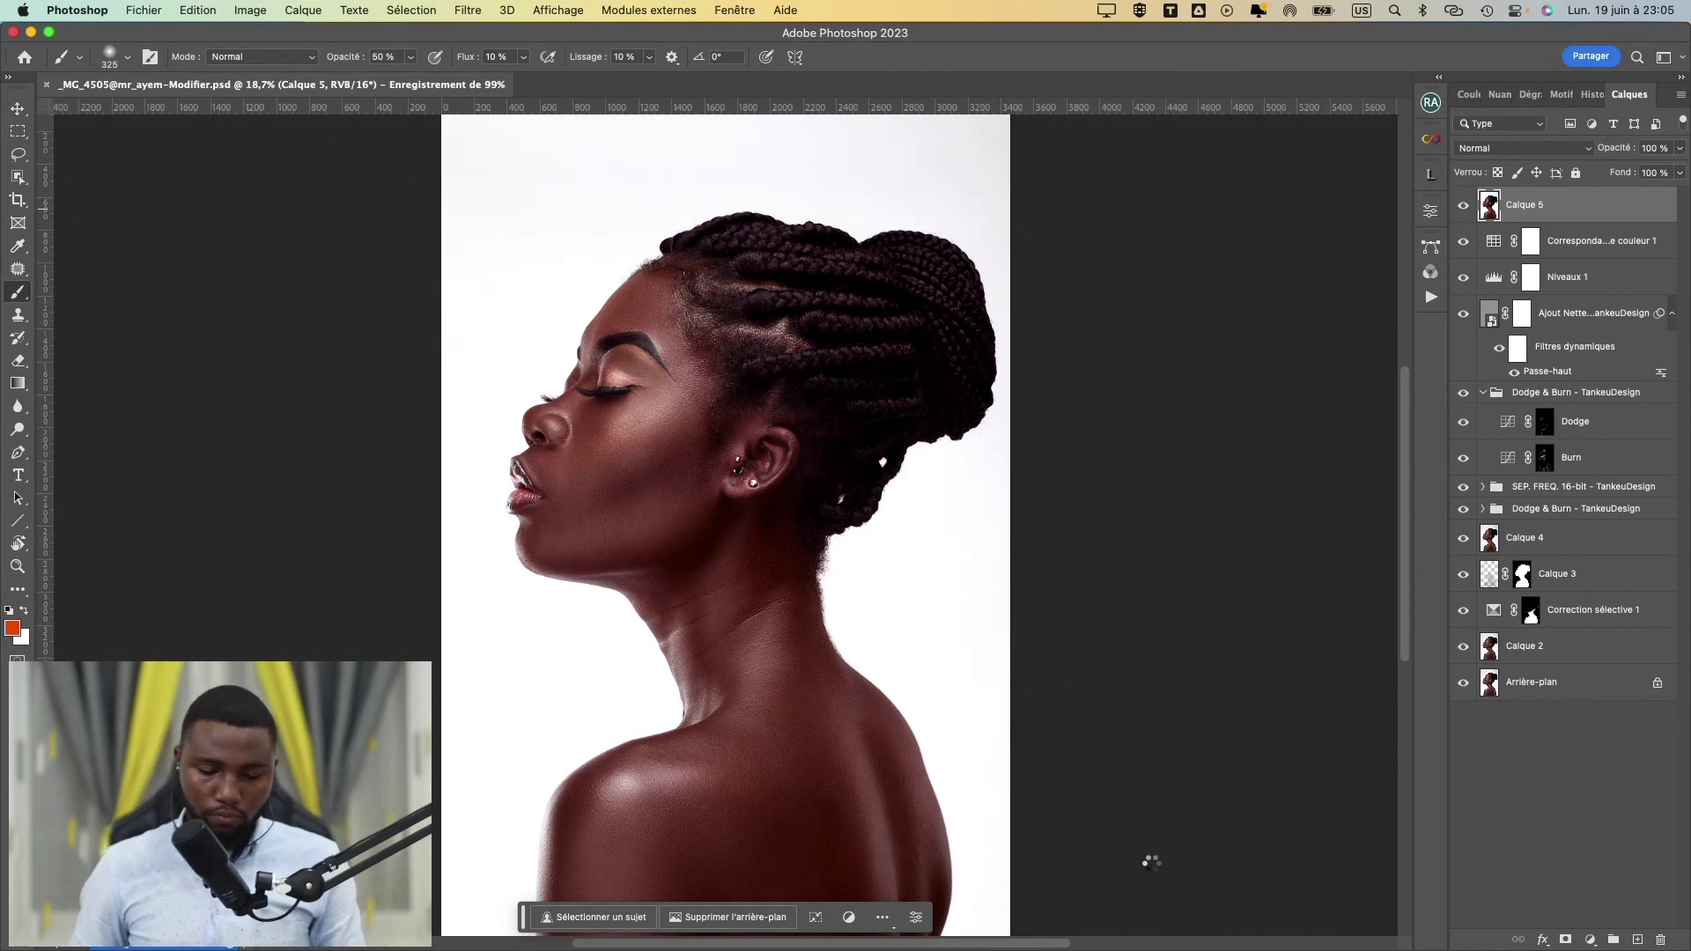
mouse_move(820, 907)
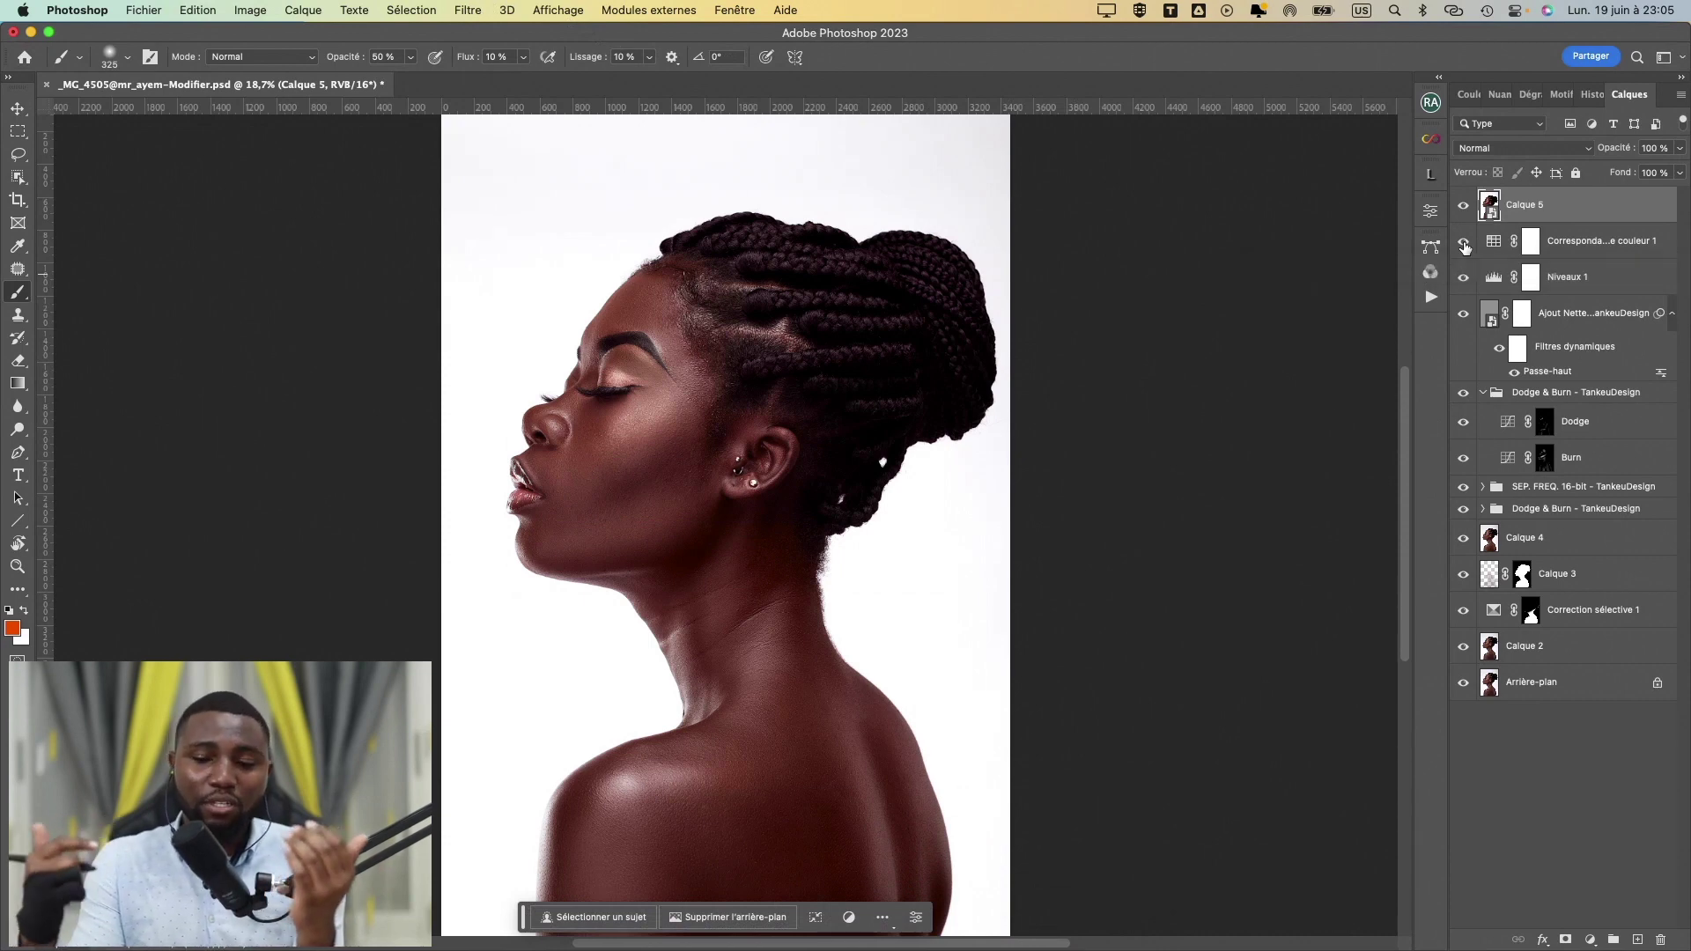
- Open the Camera Raw filter on the Calque 5 smart object, with its window maximized
click(467, 10)
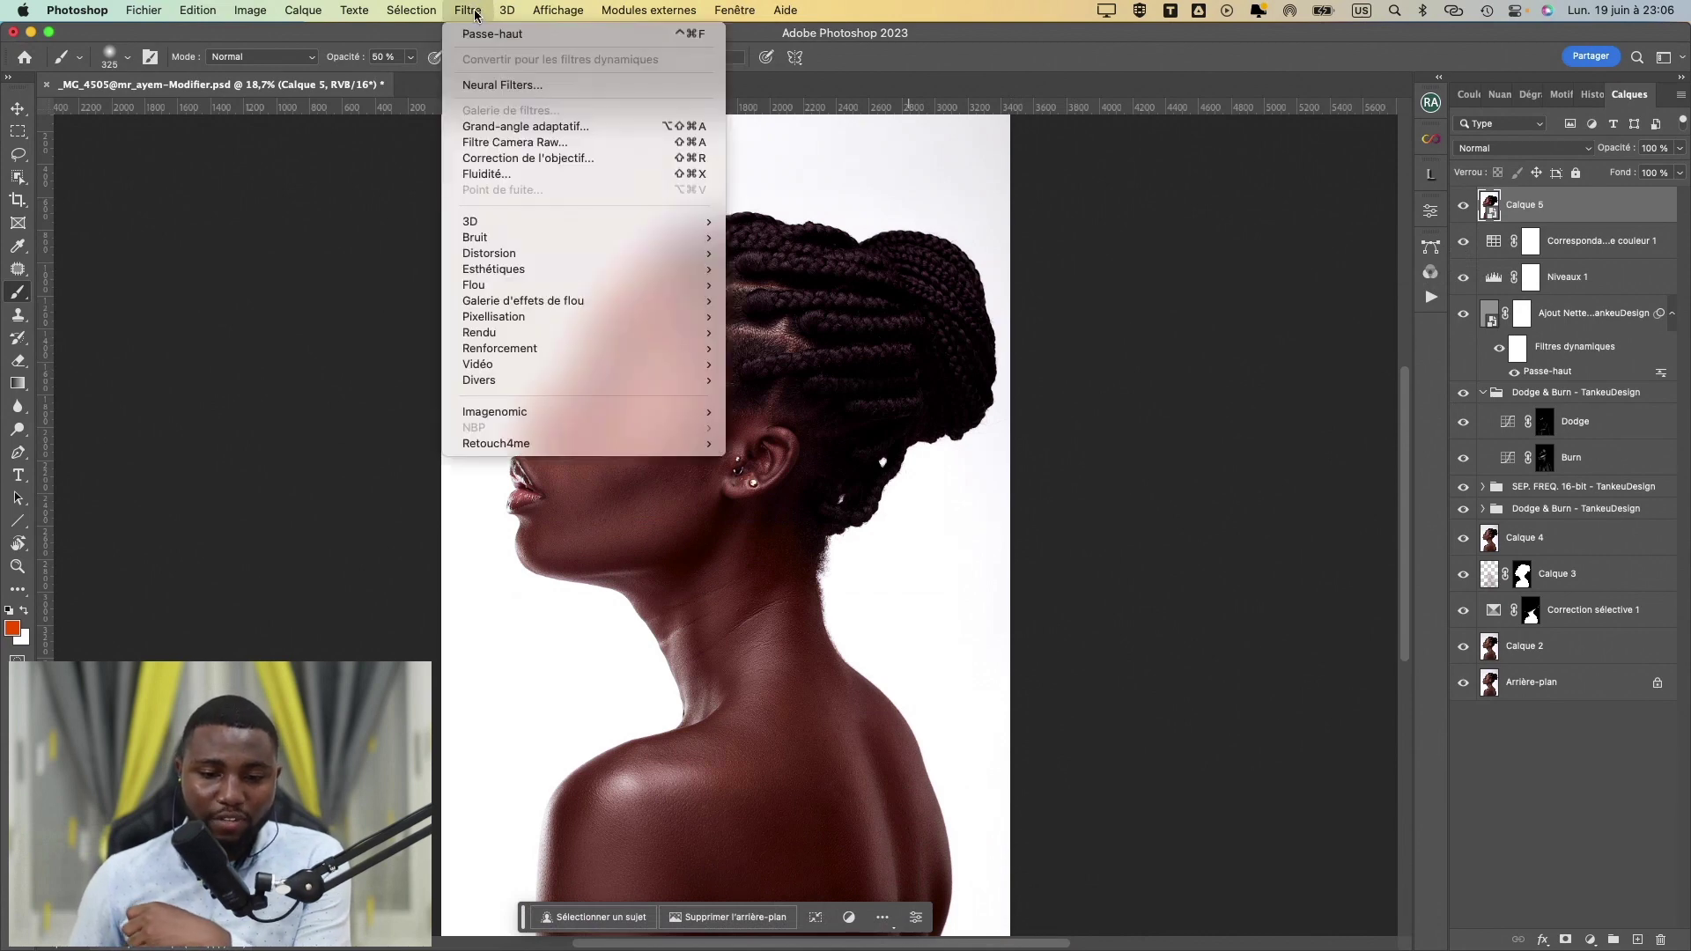
click(495, 144)
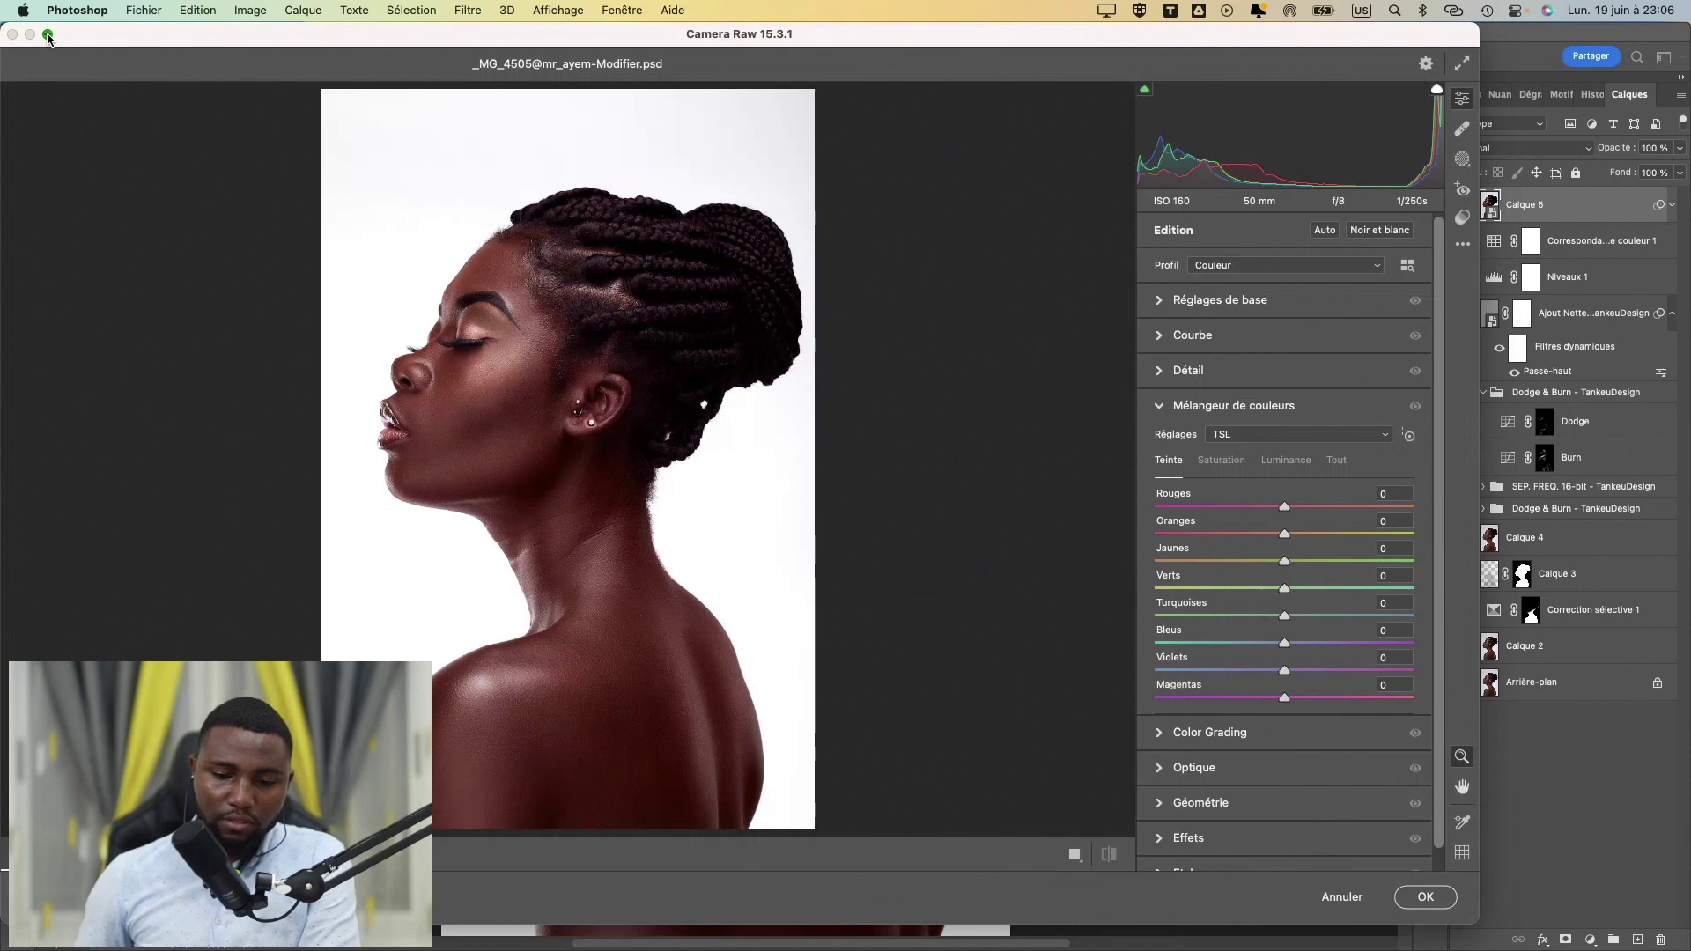
click(47, 36)
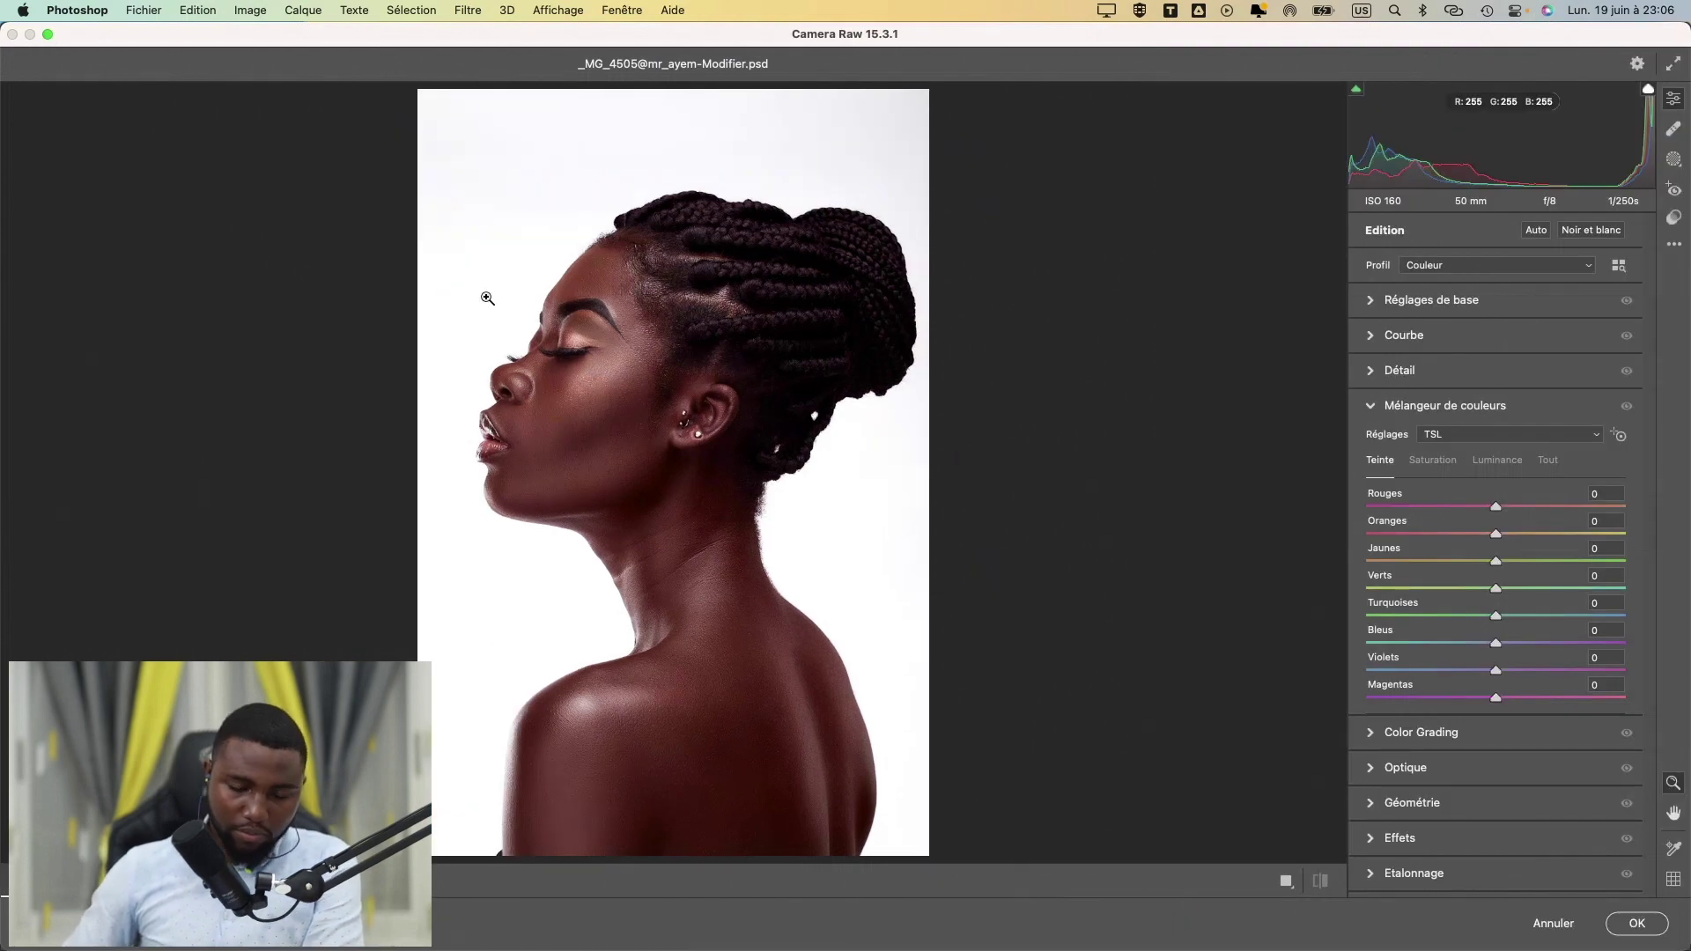
scroll(622, 401, up, 10)
scroll(599, 428, down, 5)
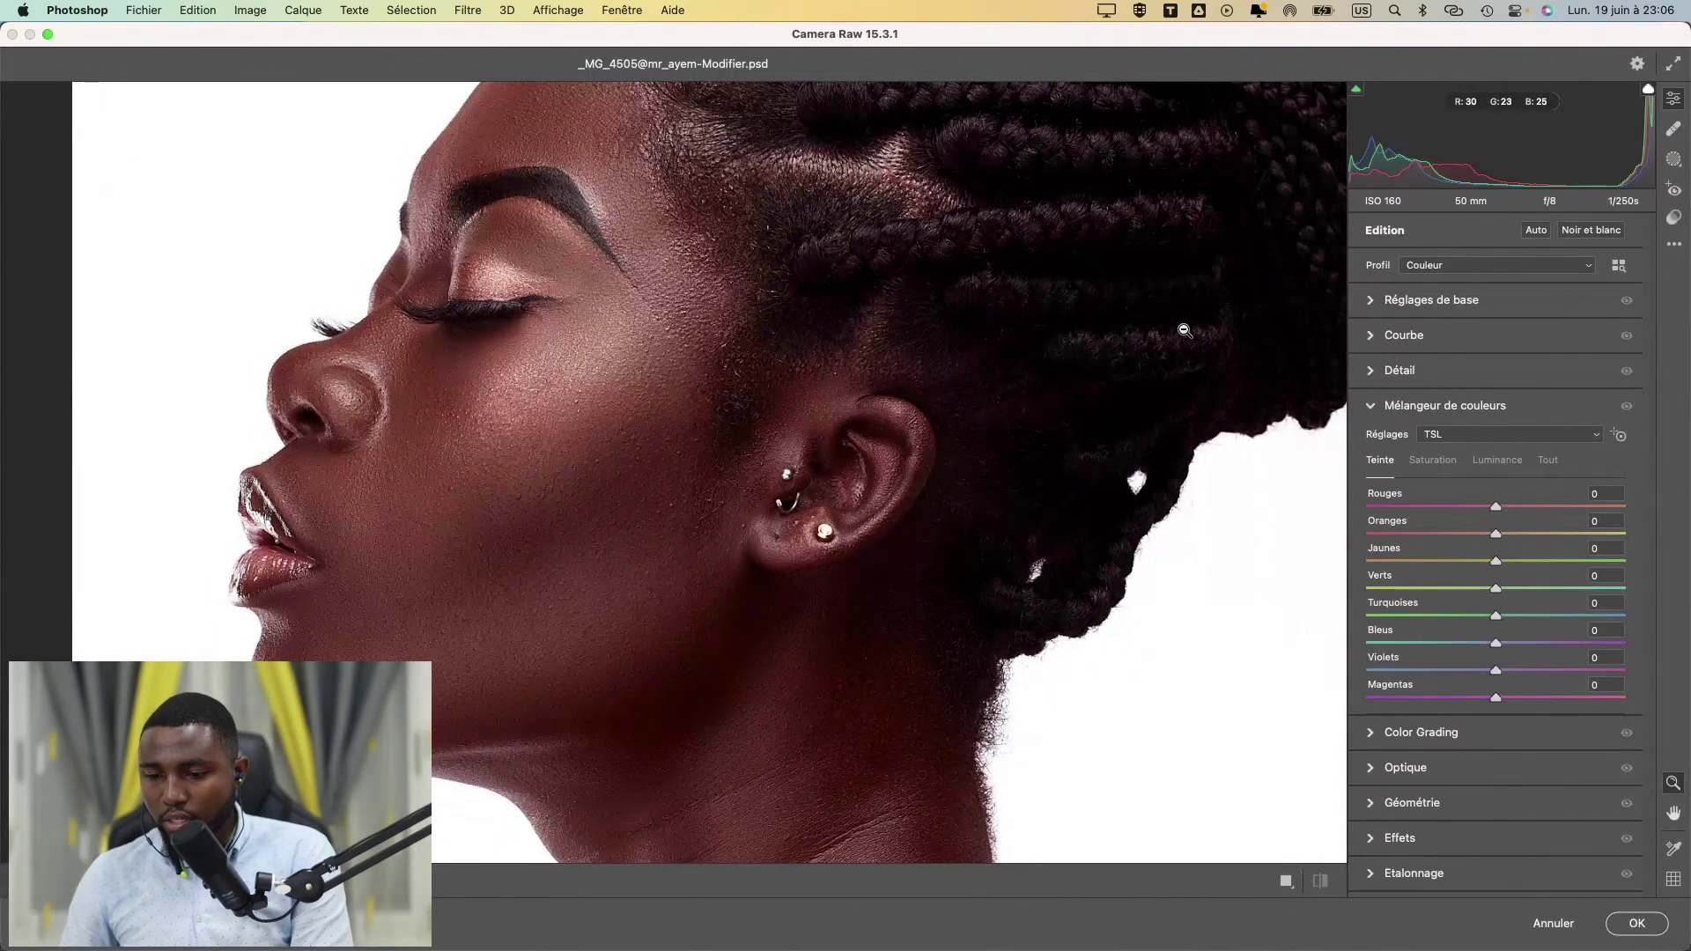
- Set Teinte to -10 and Température to -10 in the Réglages de base of the Camera Raw filter
click(1431, 300)
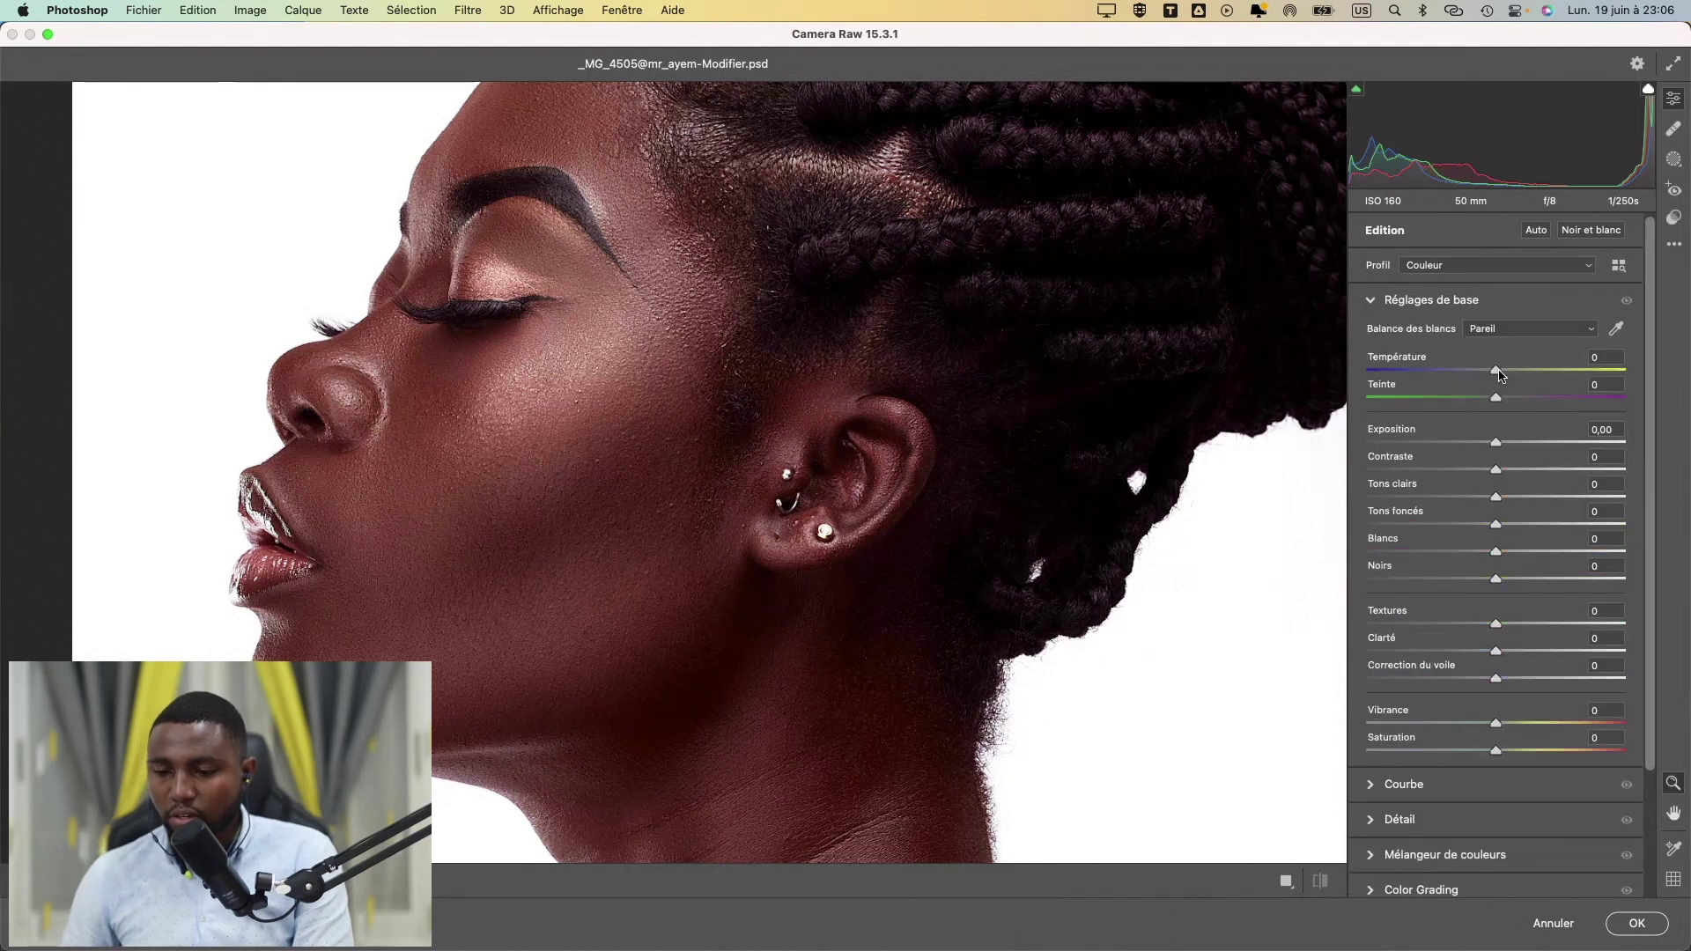
drag(1497, 398, 1483, 403)
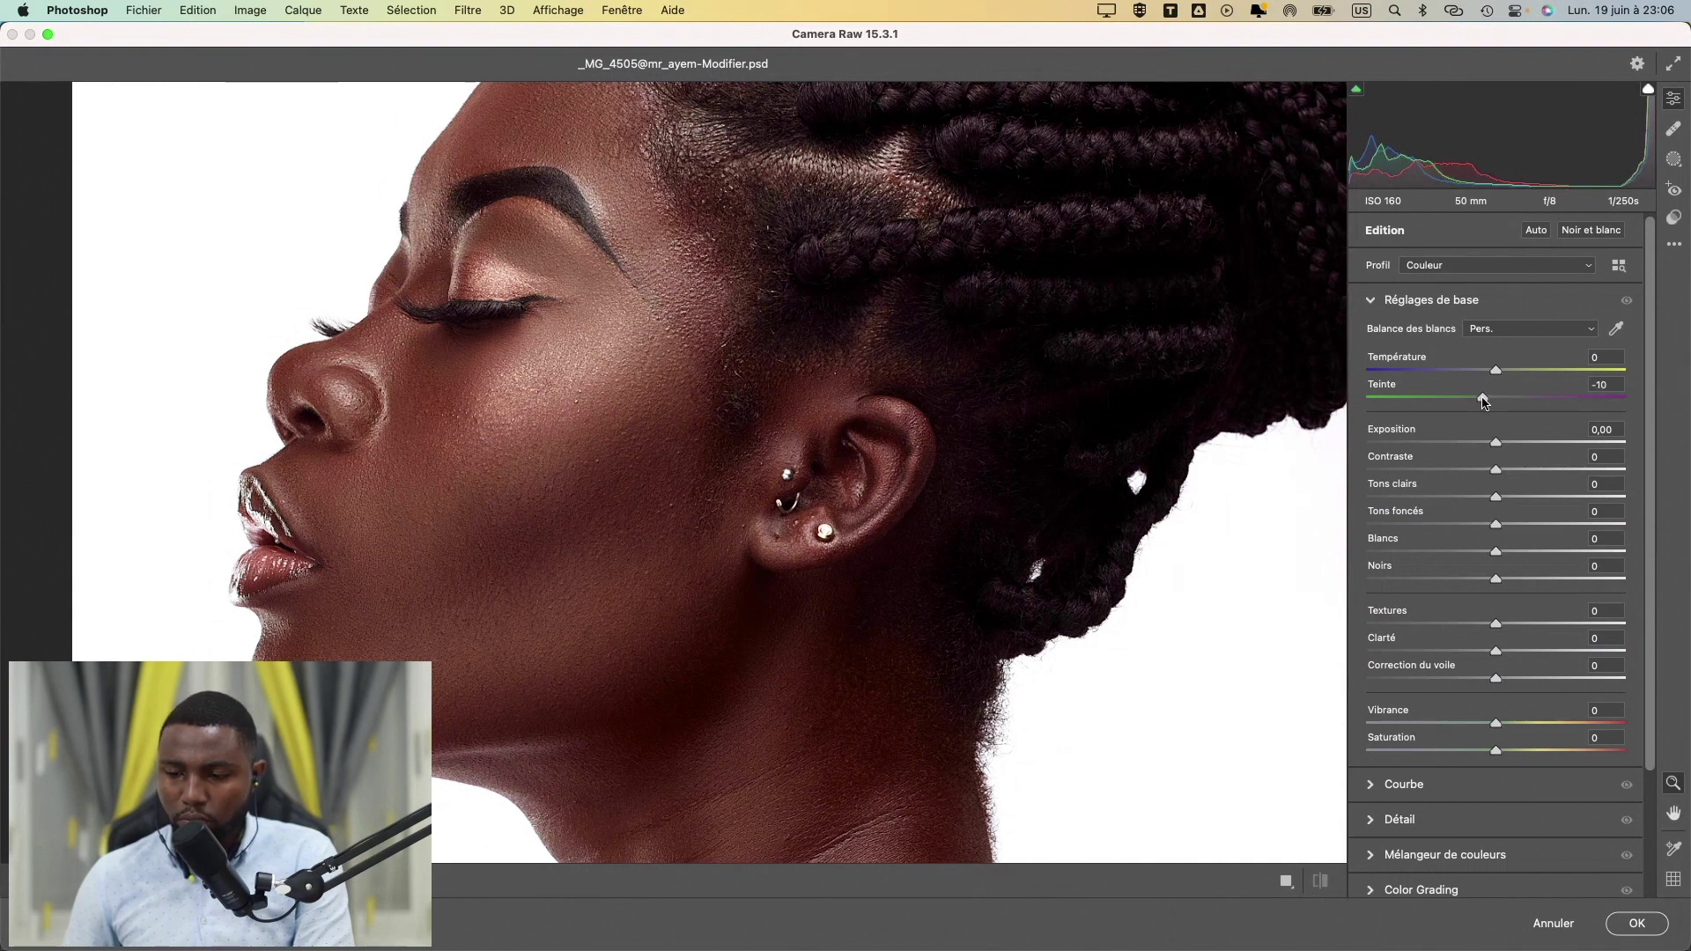
click(1111, 393)
click(646, 396)
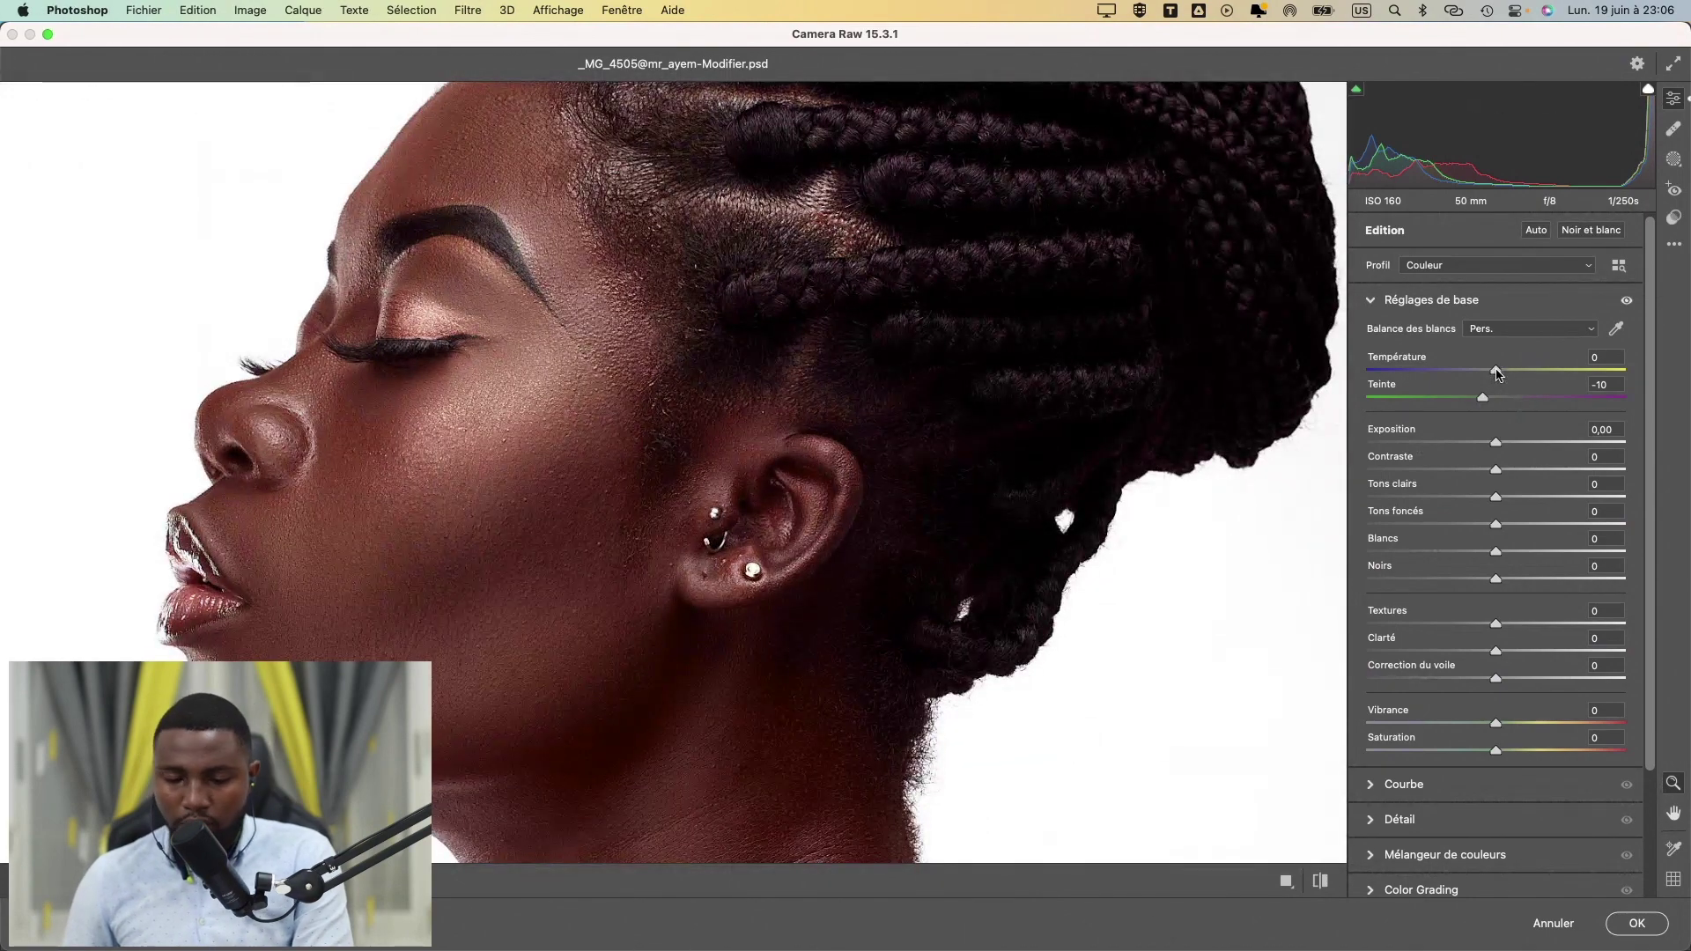
drag(1497, 374, 1486, 376)
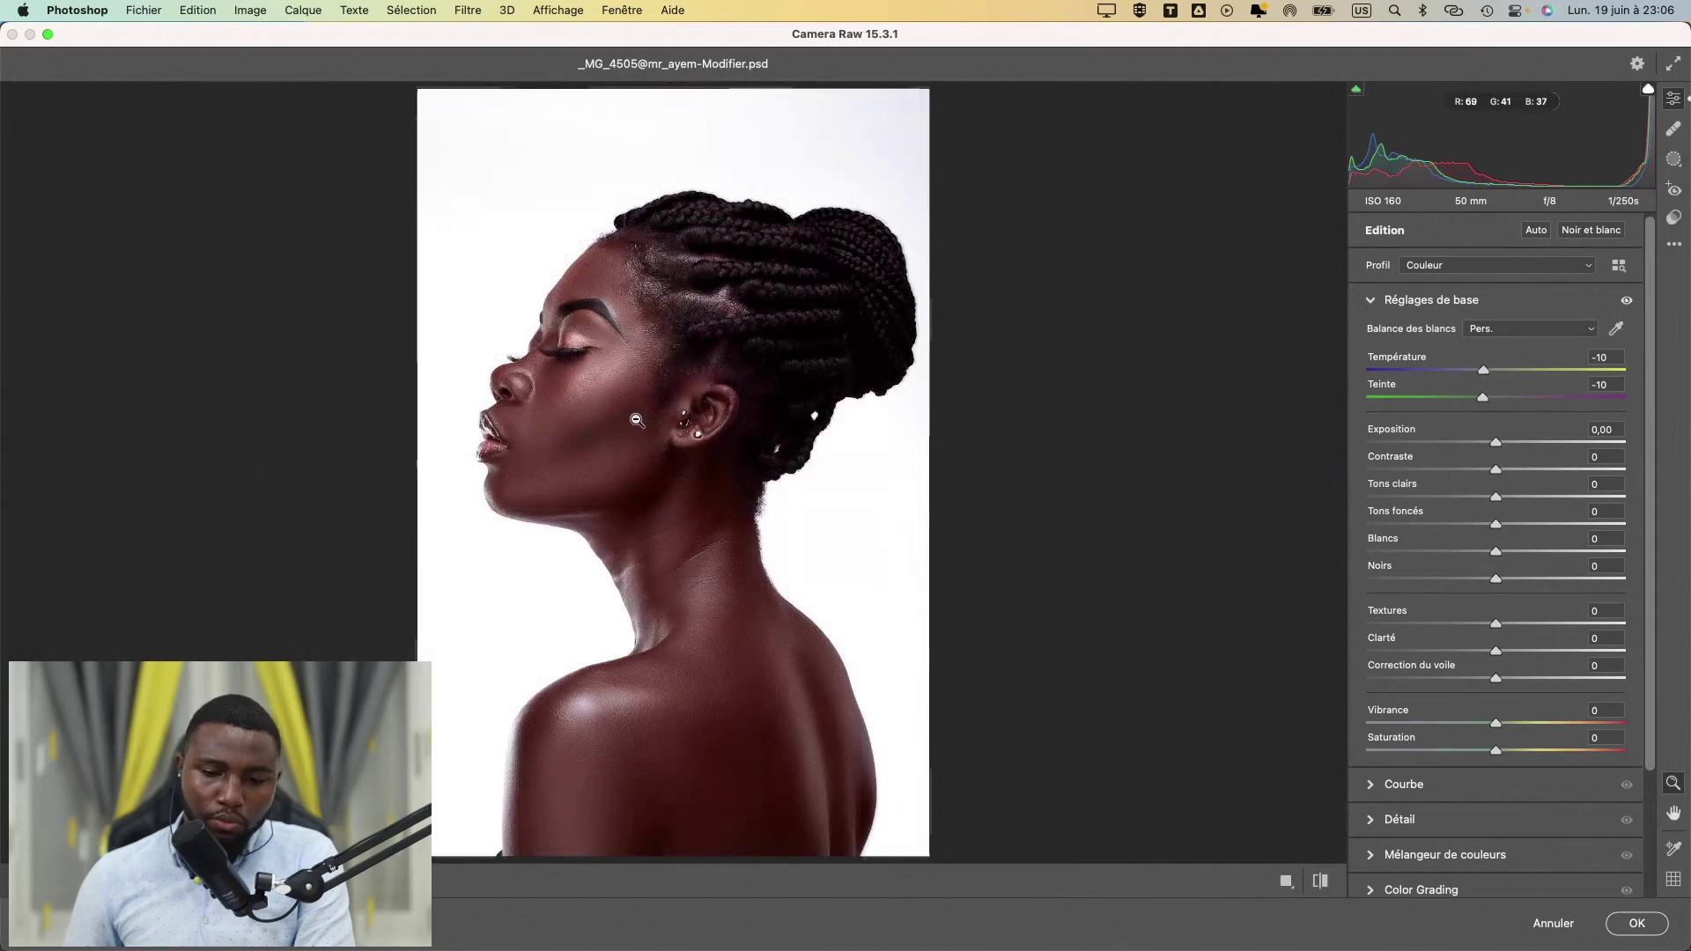
key(super+plus)
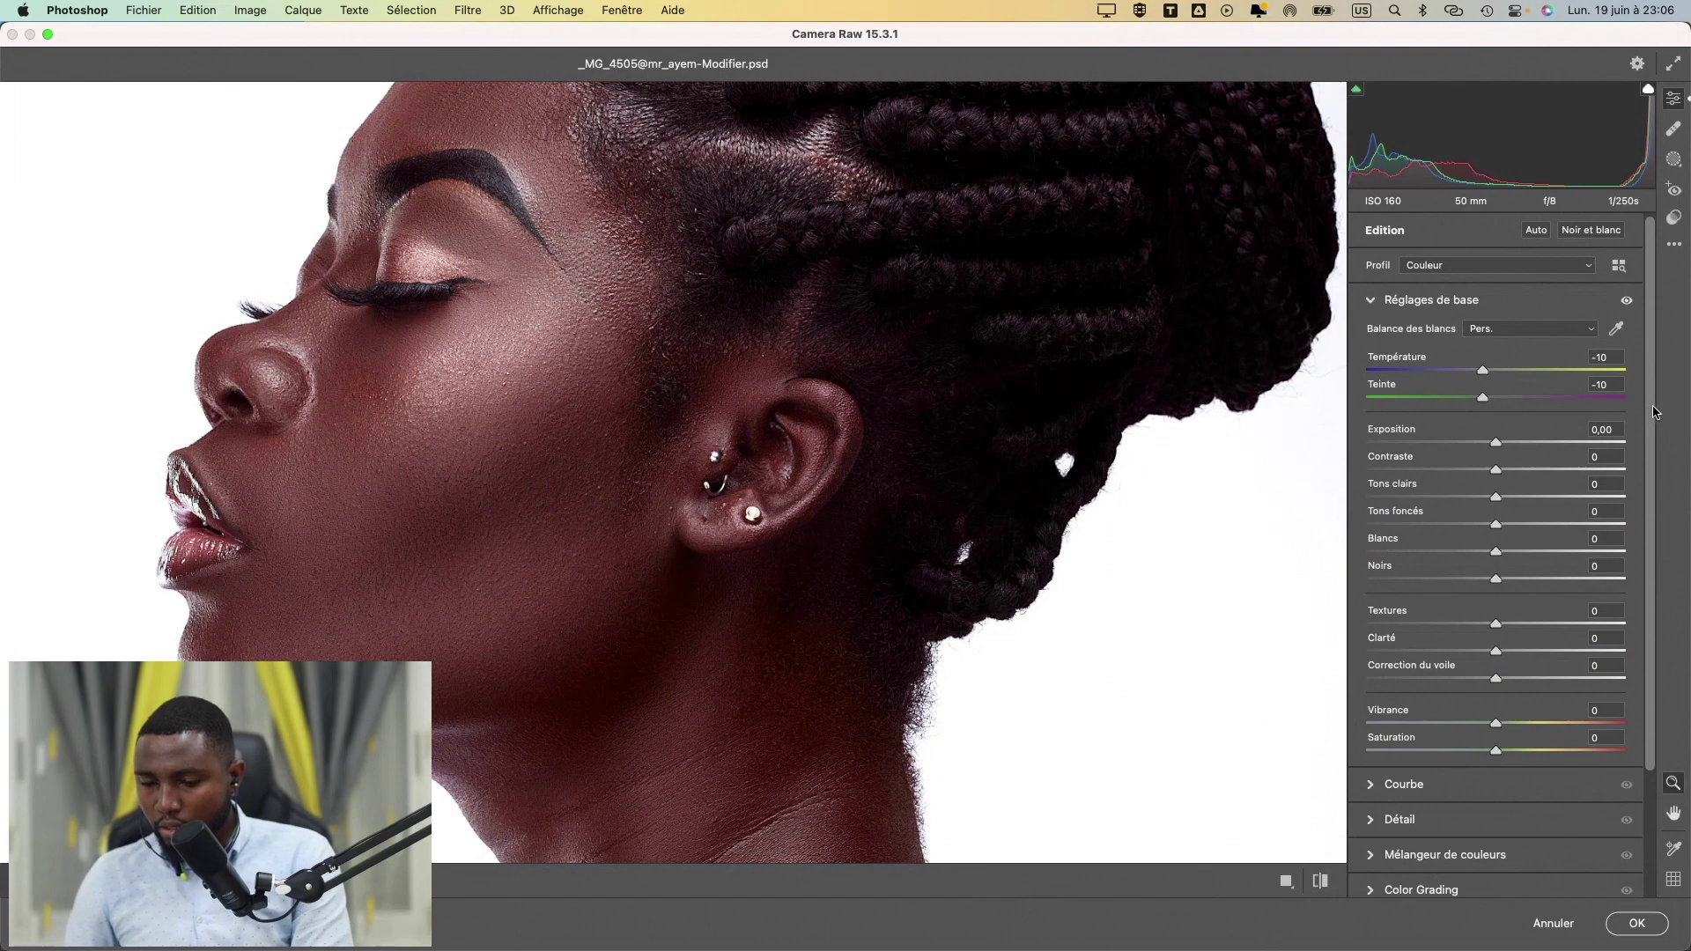
- Lower the Luminance of Rouges to -30 and of Oranges to -30 in the Mélangeur de couleurs
scroll(1653, 413, down, 3)
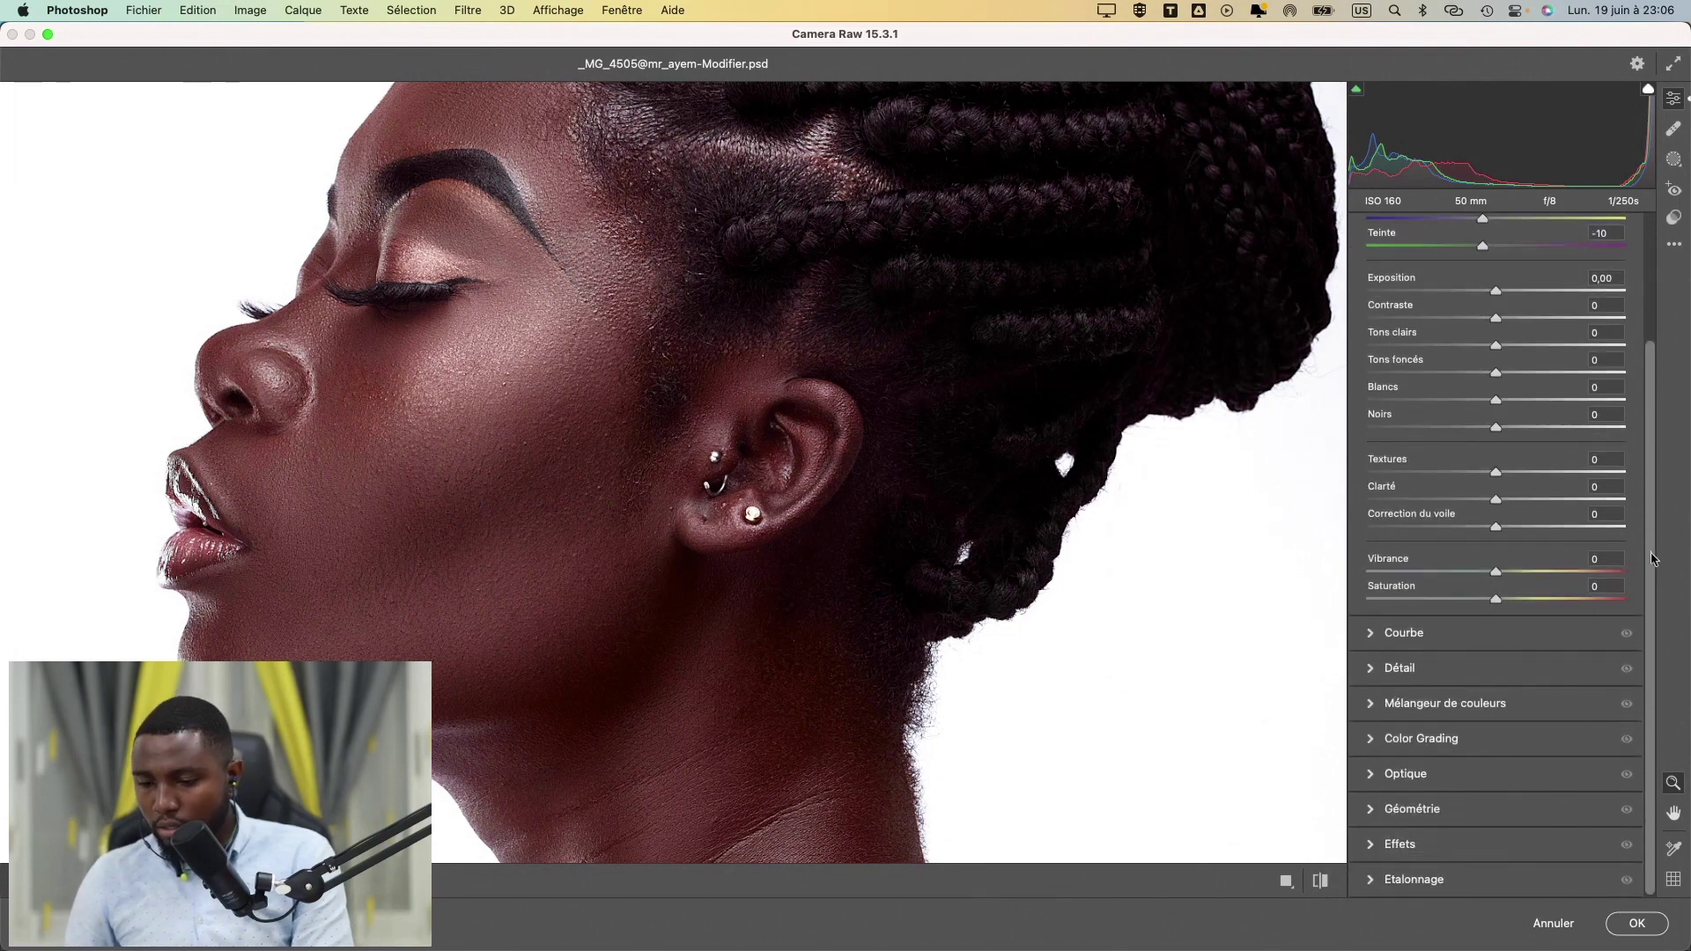
click(1372, 704)
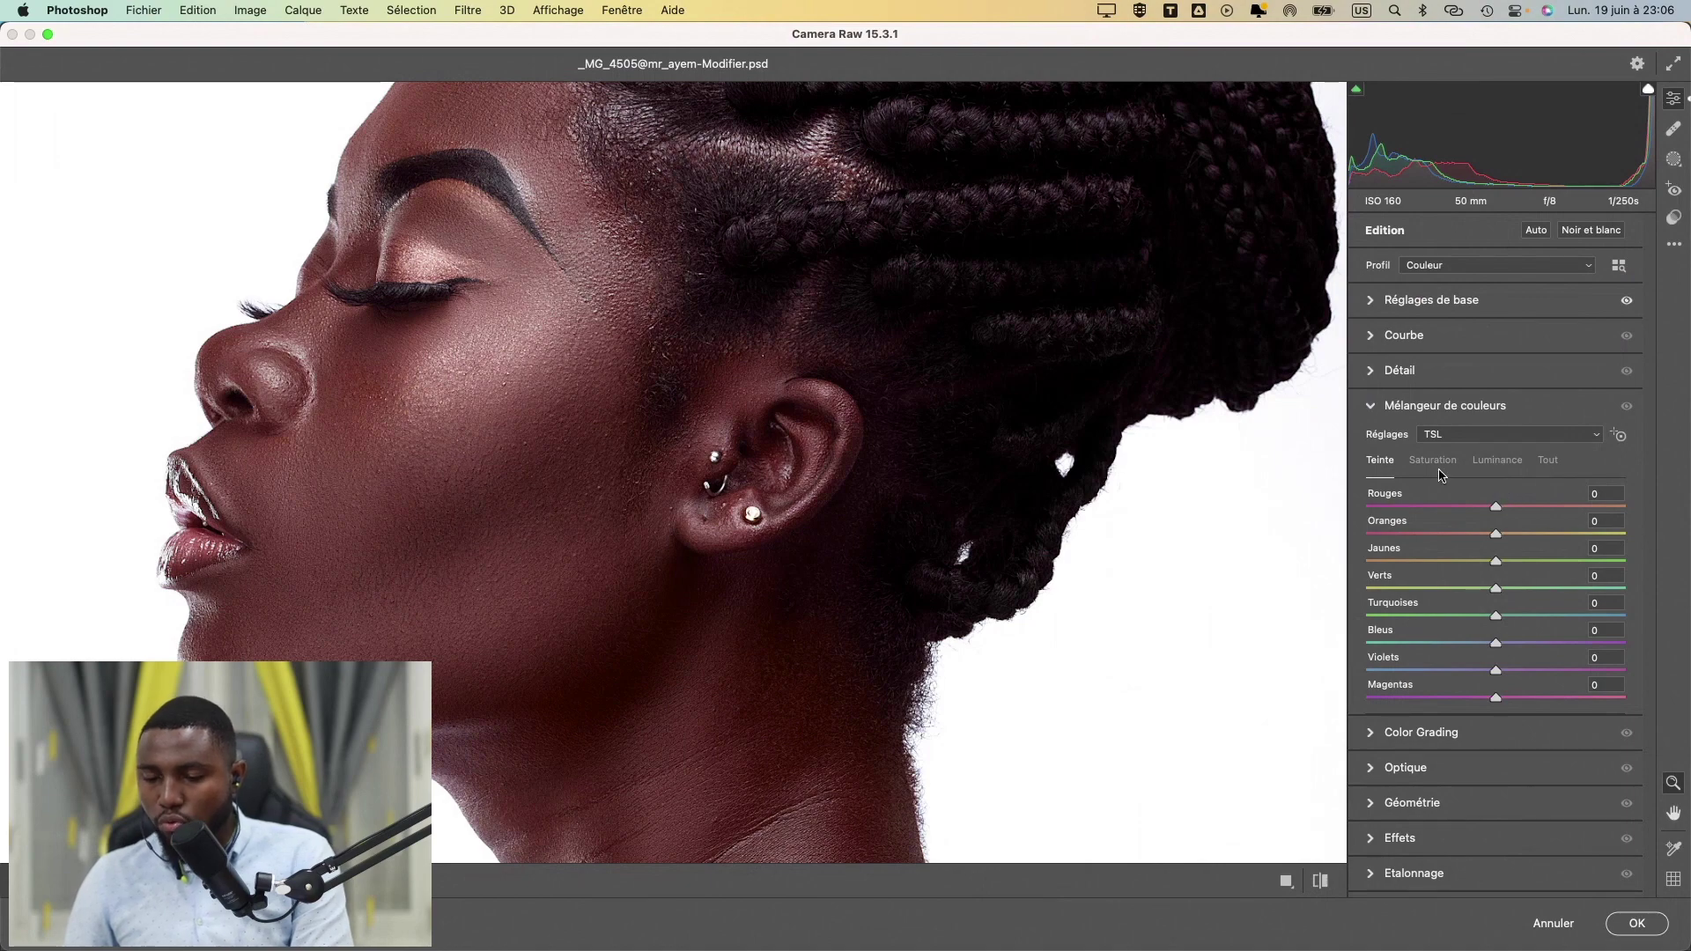
click(1503, 467)
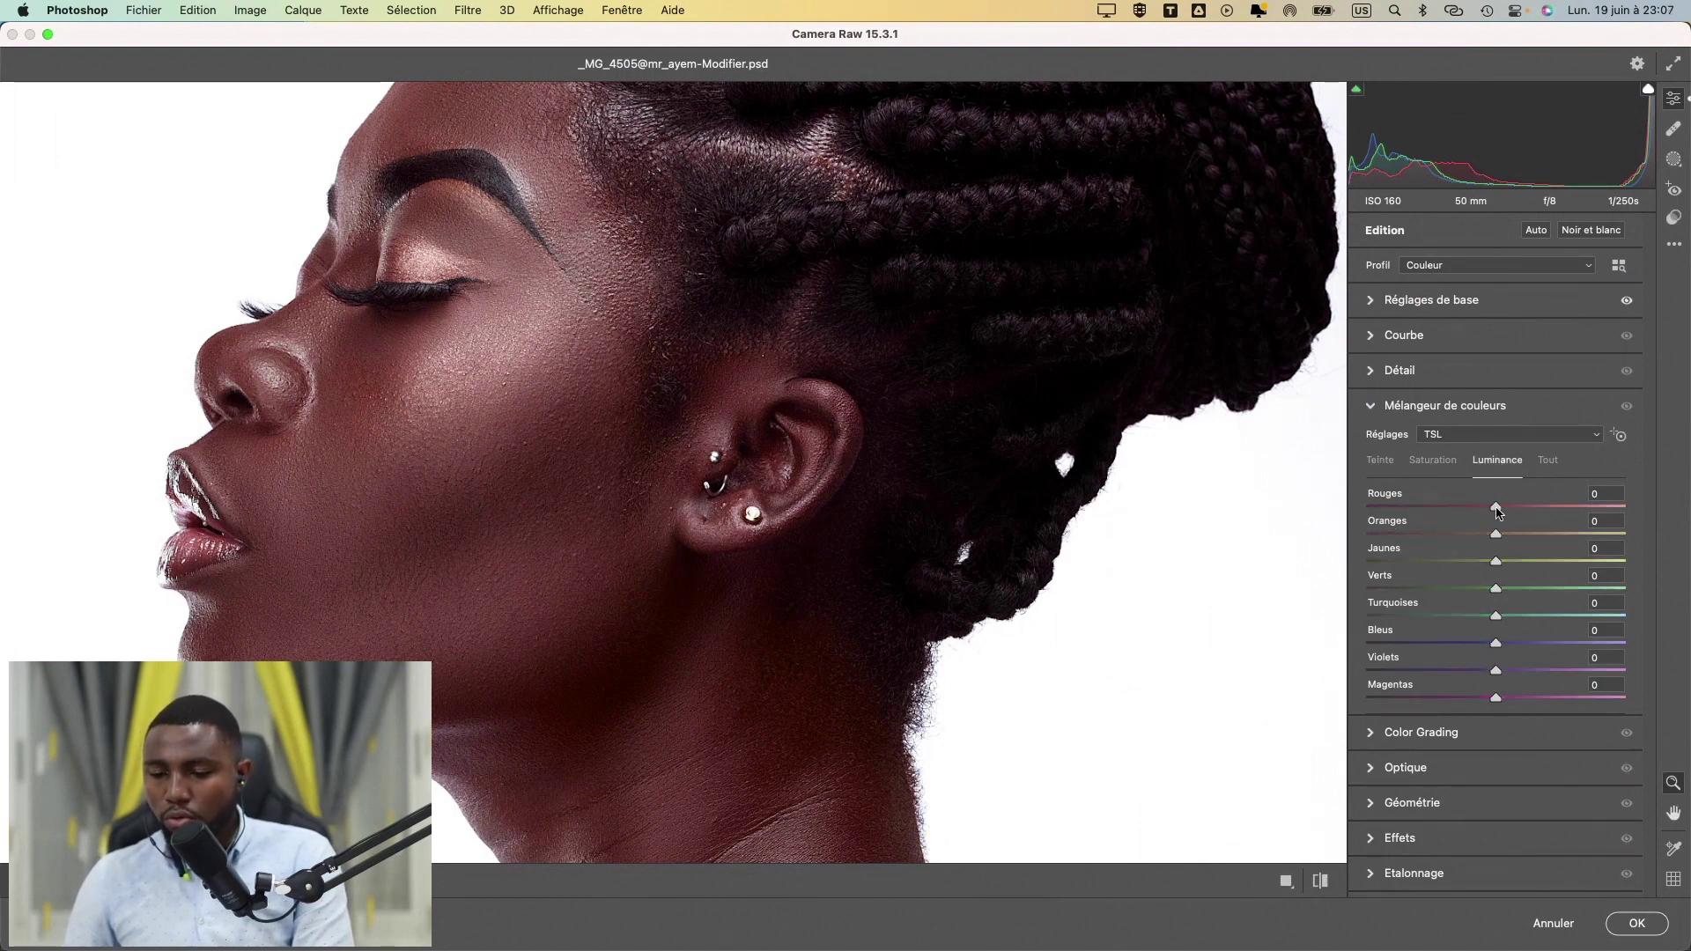
drag(1497, 513, 1458, 541)
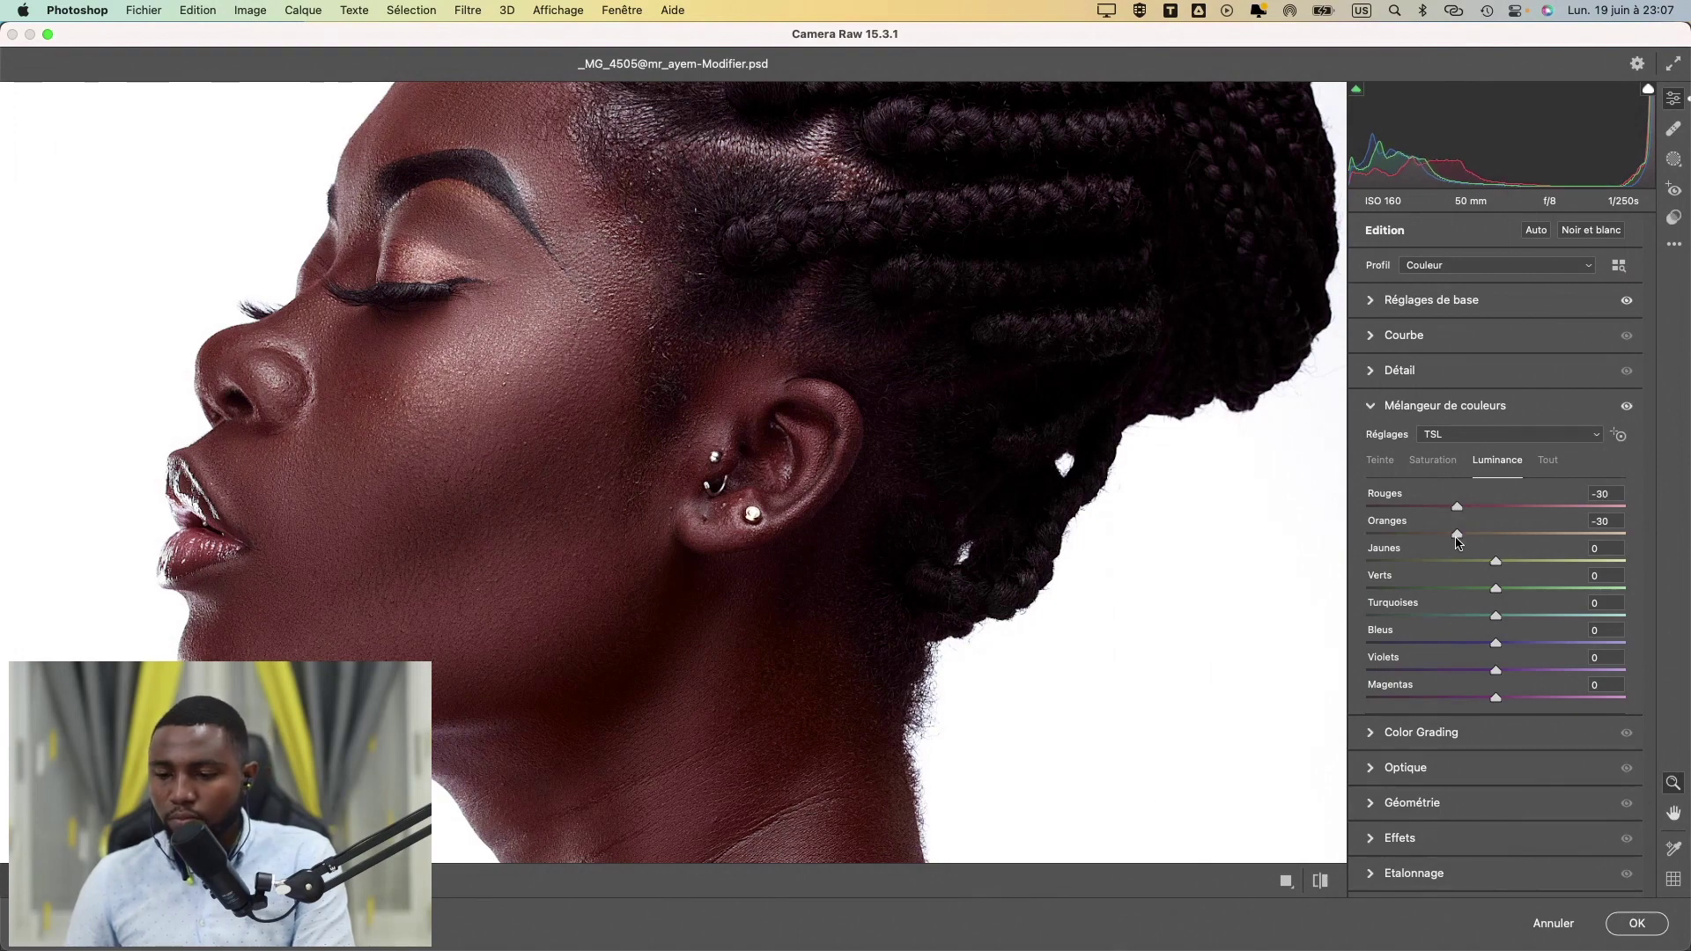
- Check the whole portrait, and compare the face with and without the Mélangeur de couleurs adjustments
click(1000, 448)
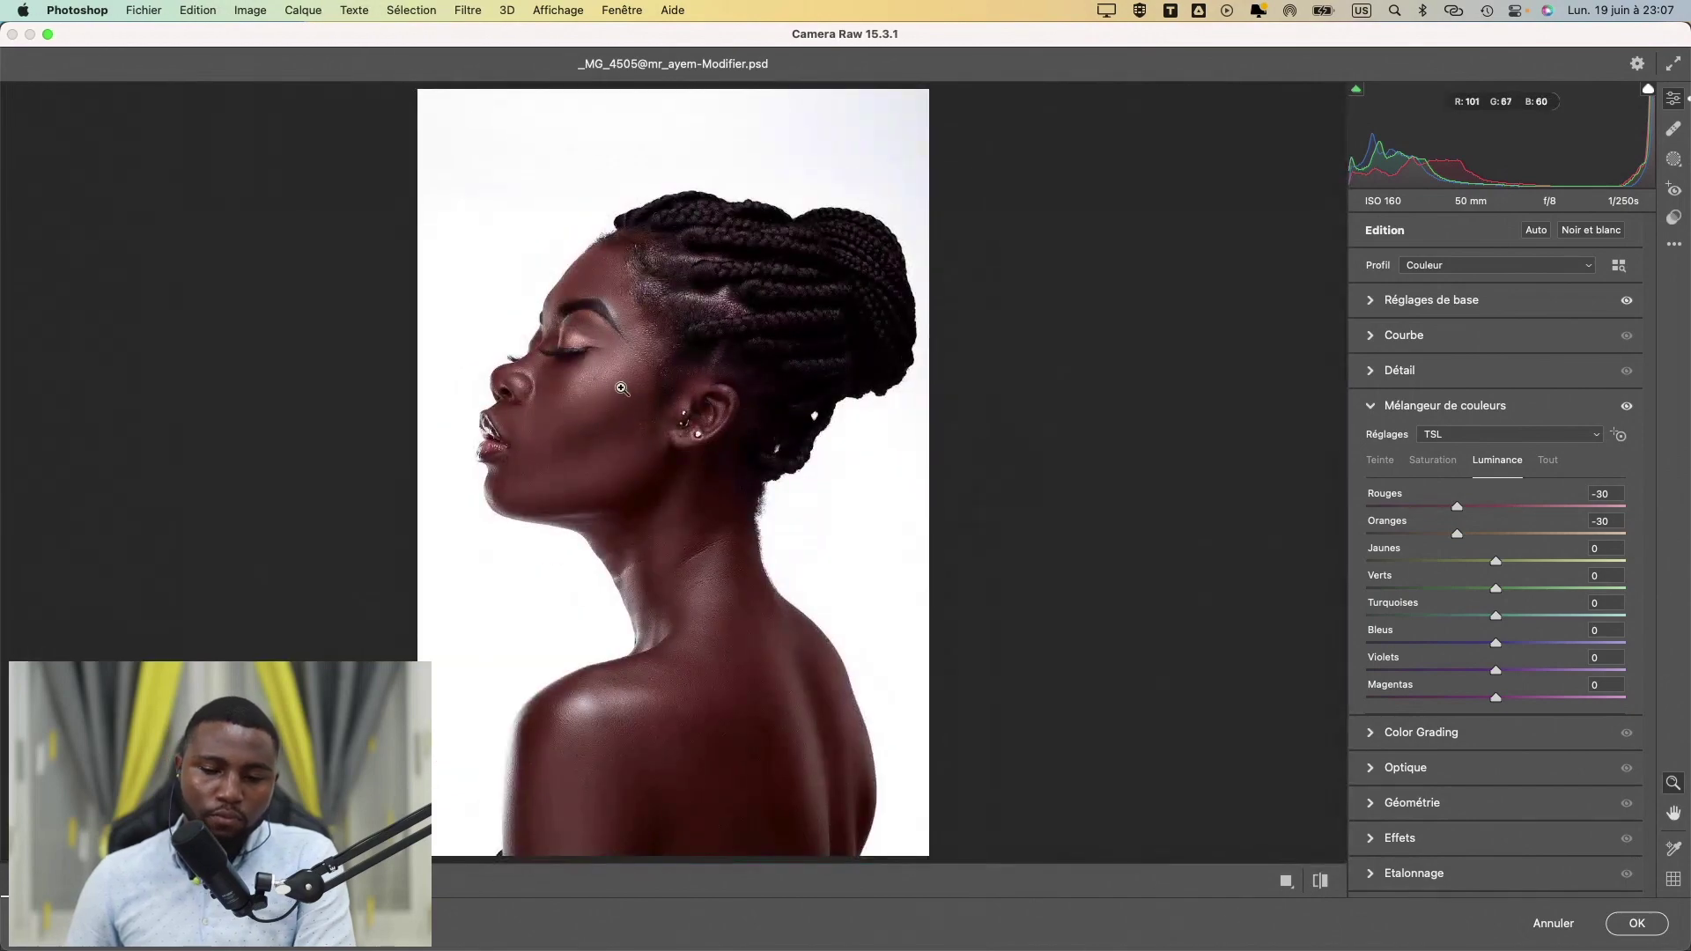
click(621, 388)
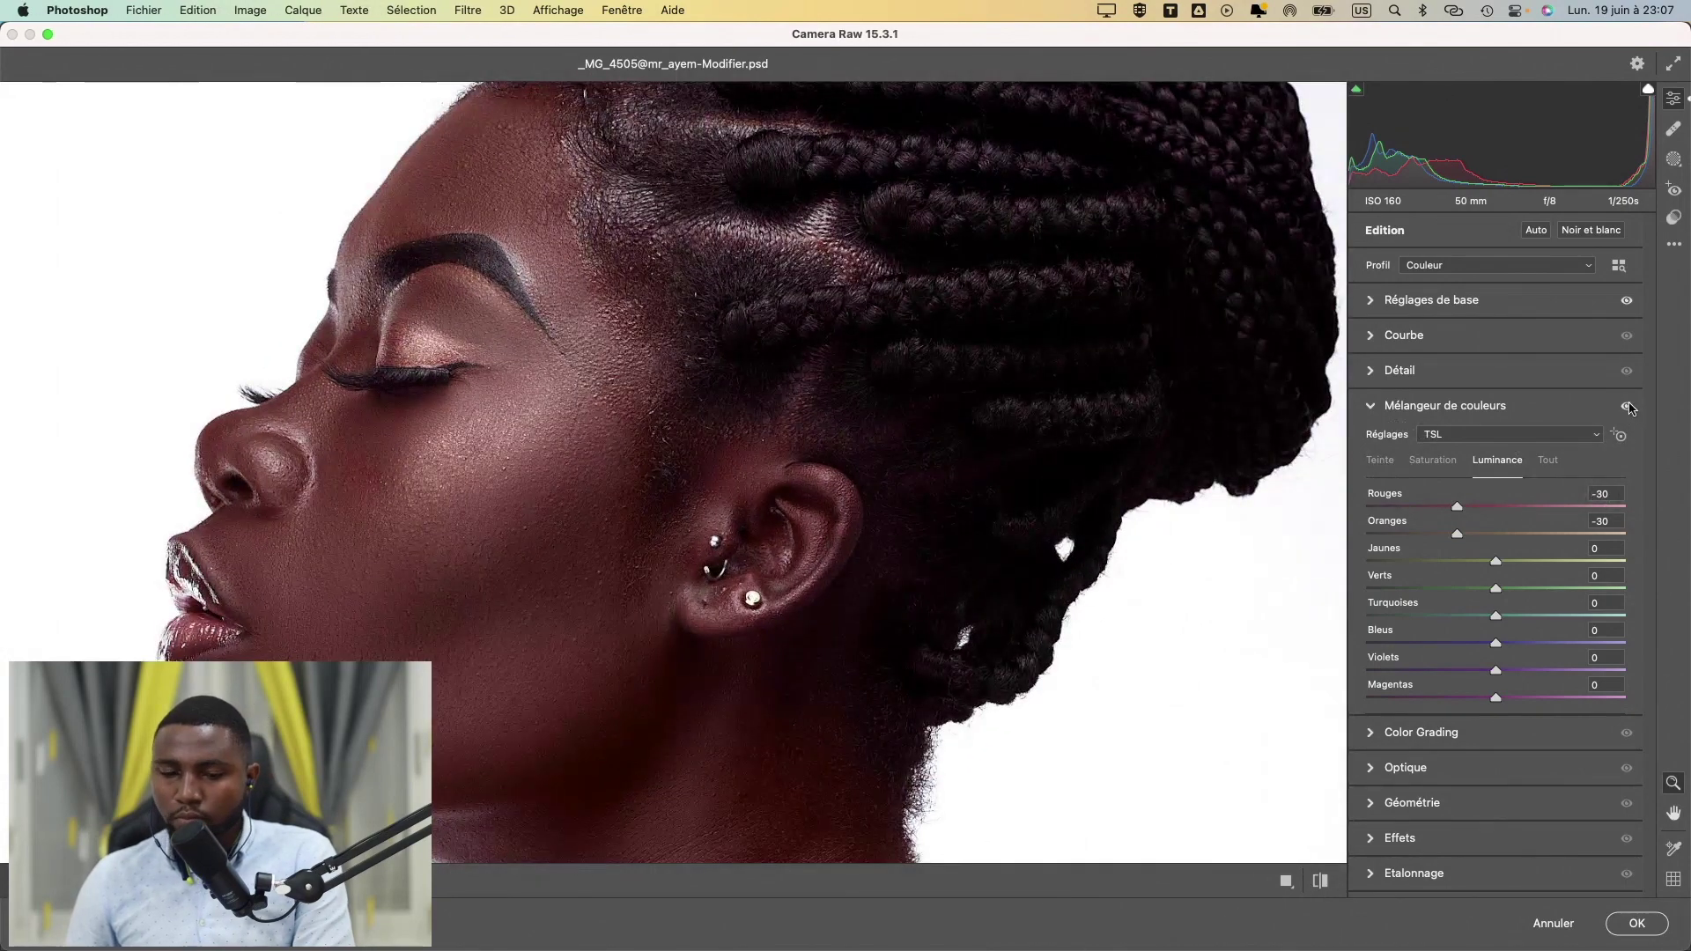
click(1628, 407)
click(1628, 407)
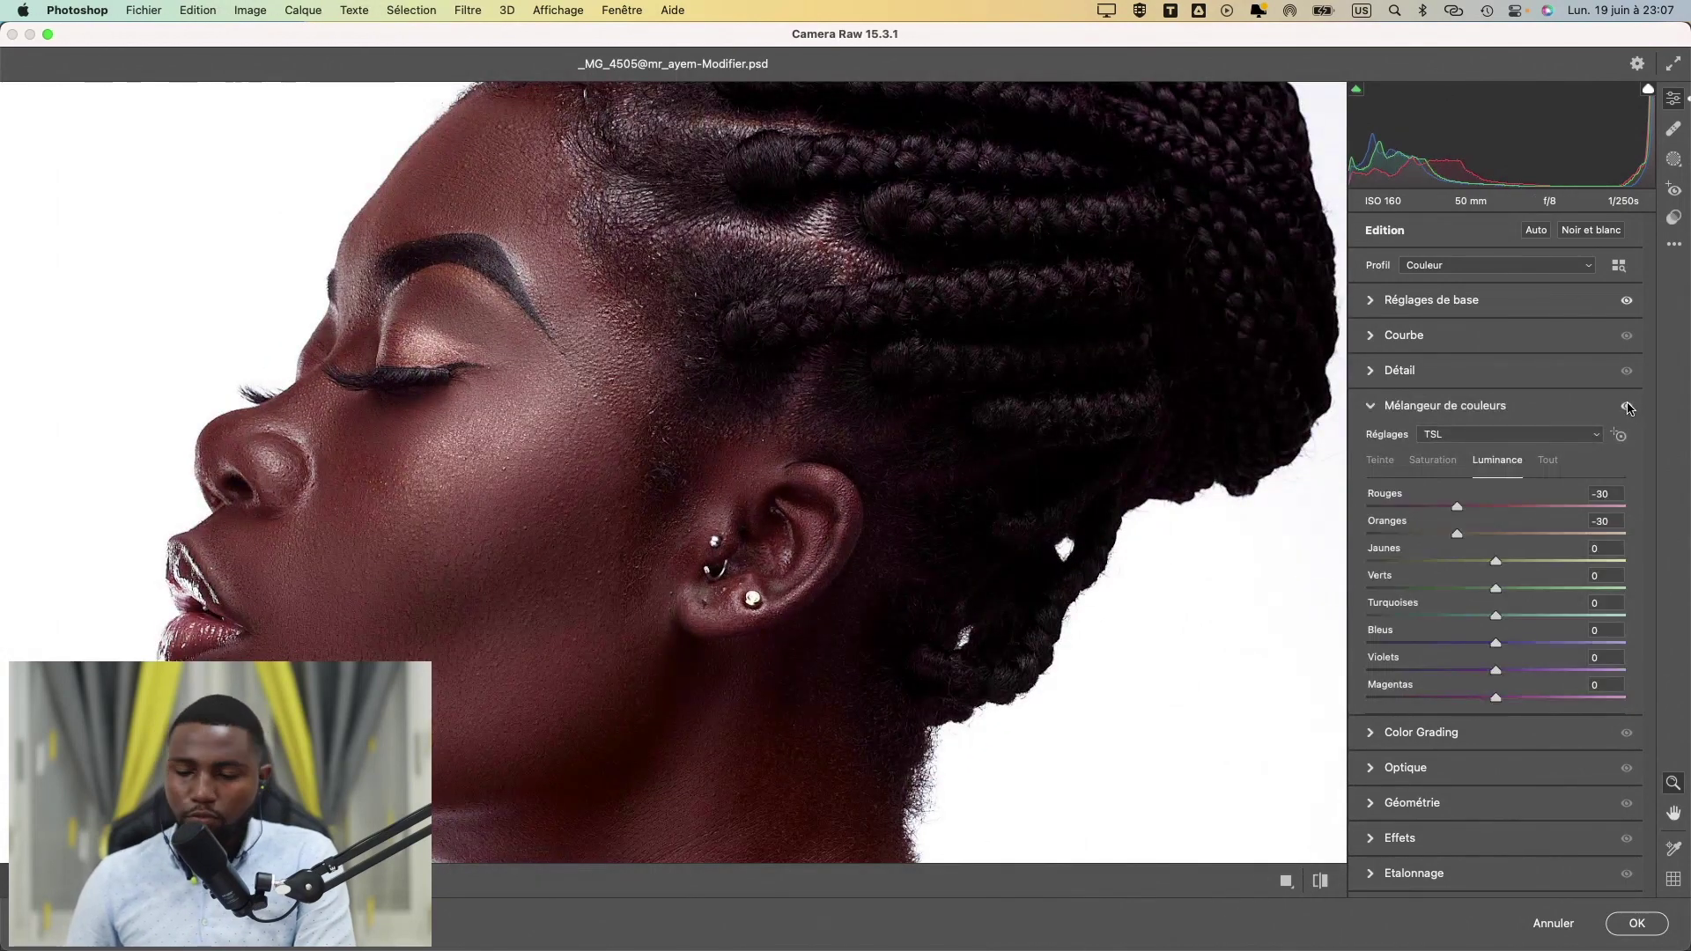
- Lower the Saturation of Rouges to -15 and of Oranges to -16 in the Mélangeur de couleurs, and compare the portrait with and without these adjustments
click(1430, 465)
mouse_move(1499, 514)
mouse_down()
mouse_move(1476, 514)
mouse_move(1476, 539)
mouse_up()
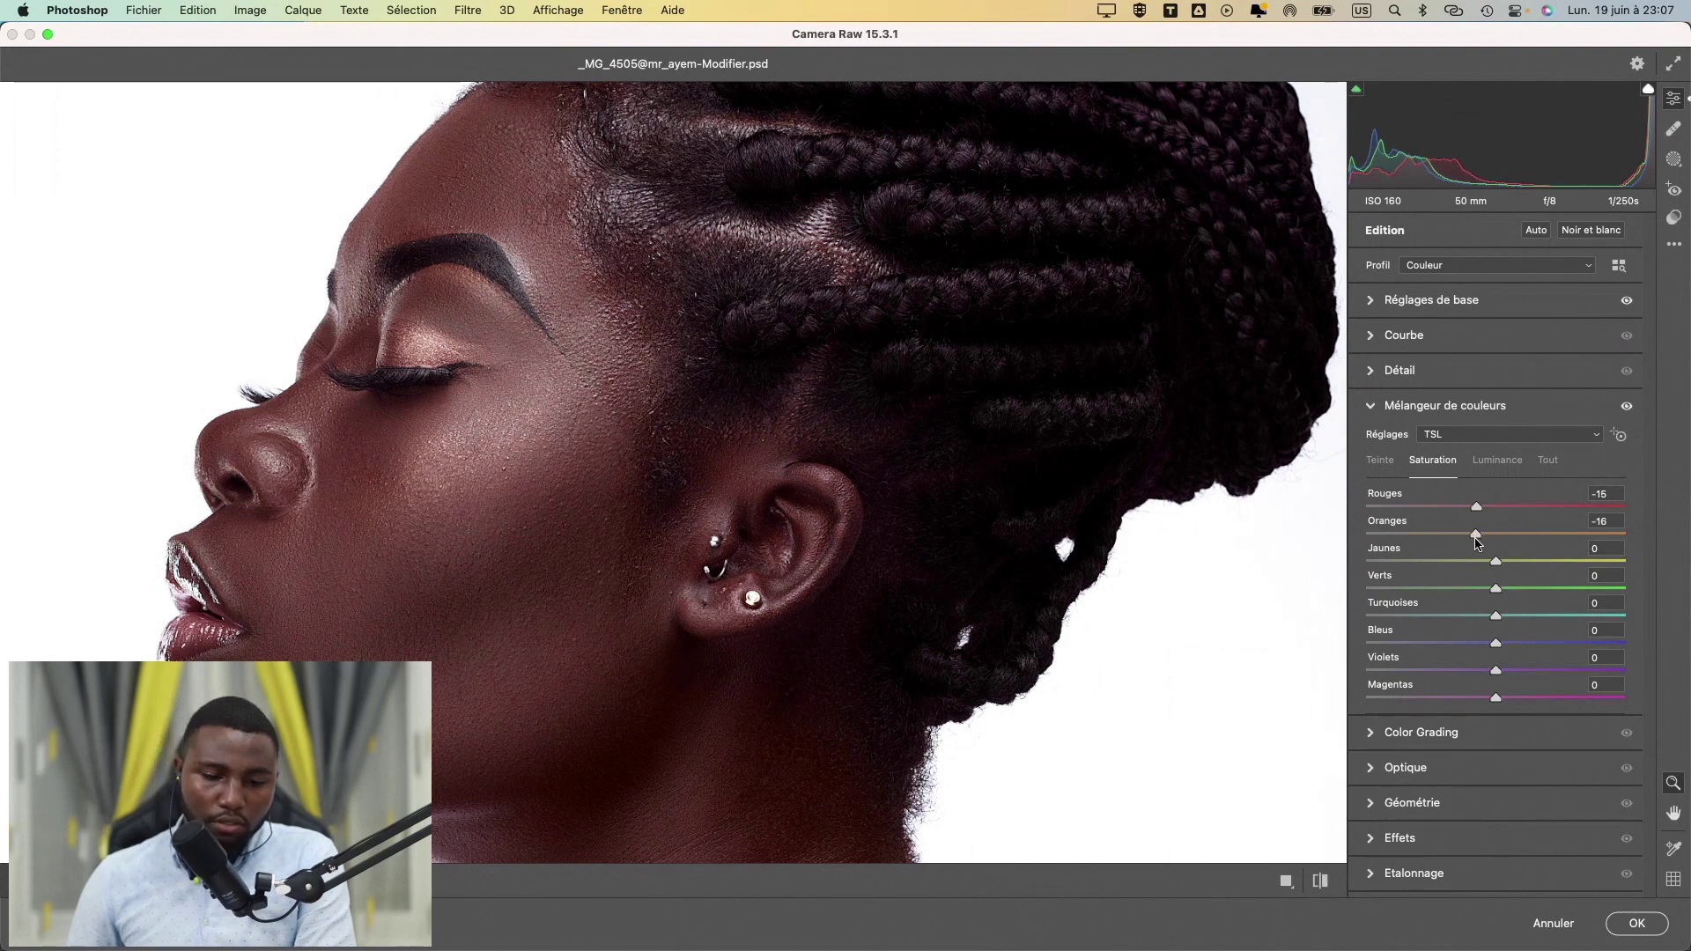
alt+click(1317, 517)
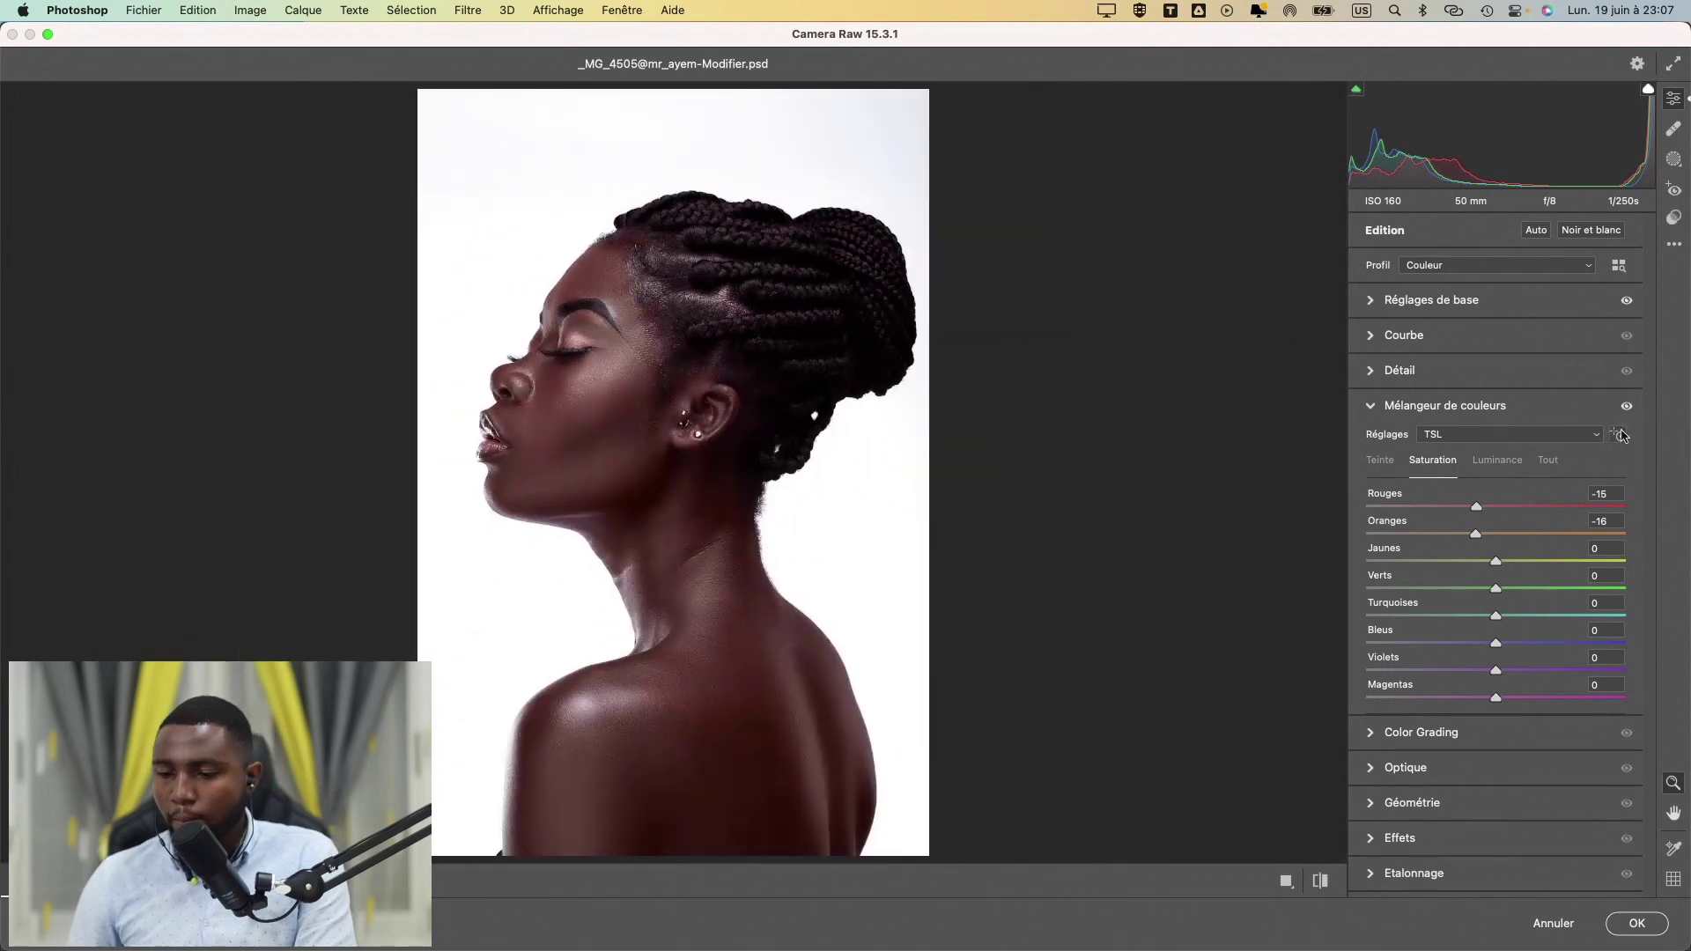
click(1625, 410)
click(1625, 410)
click(1625, 410)
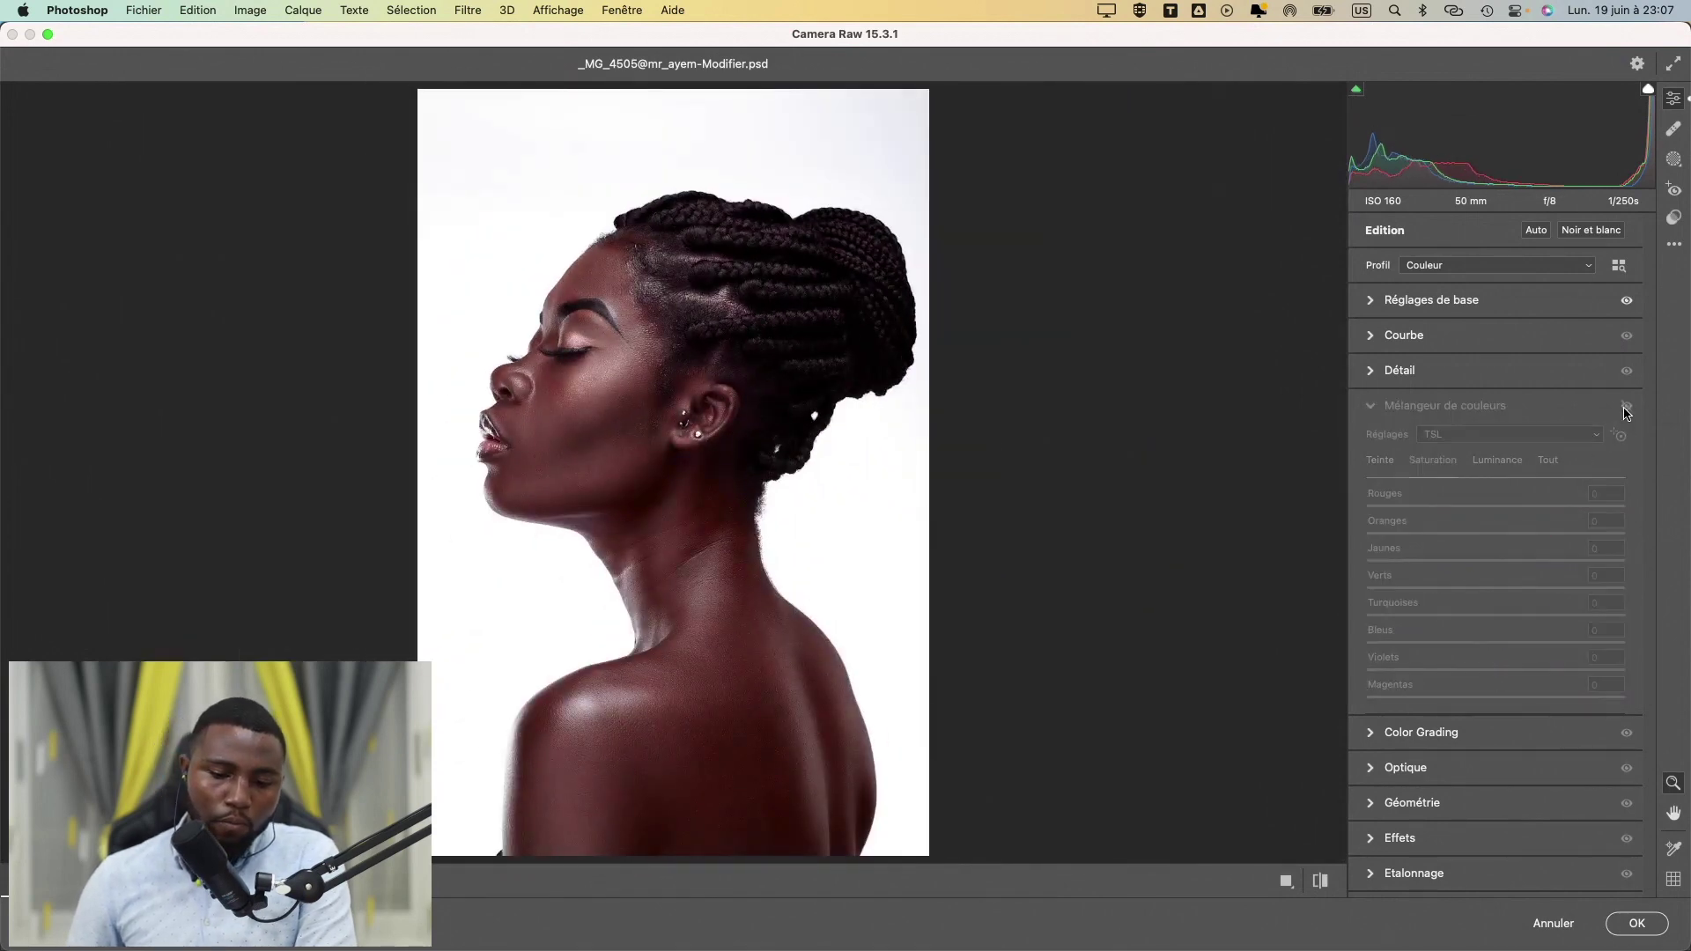
click(1625, 411)
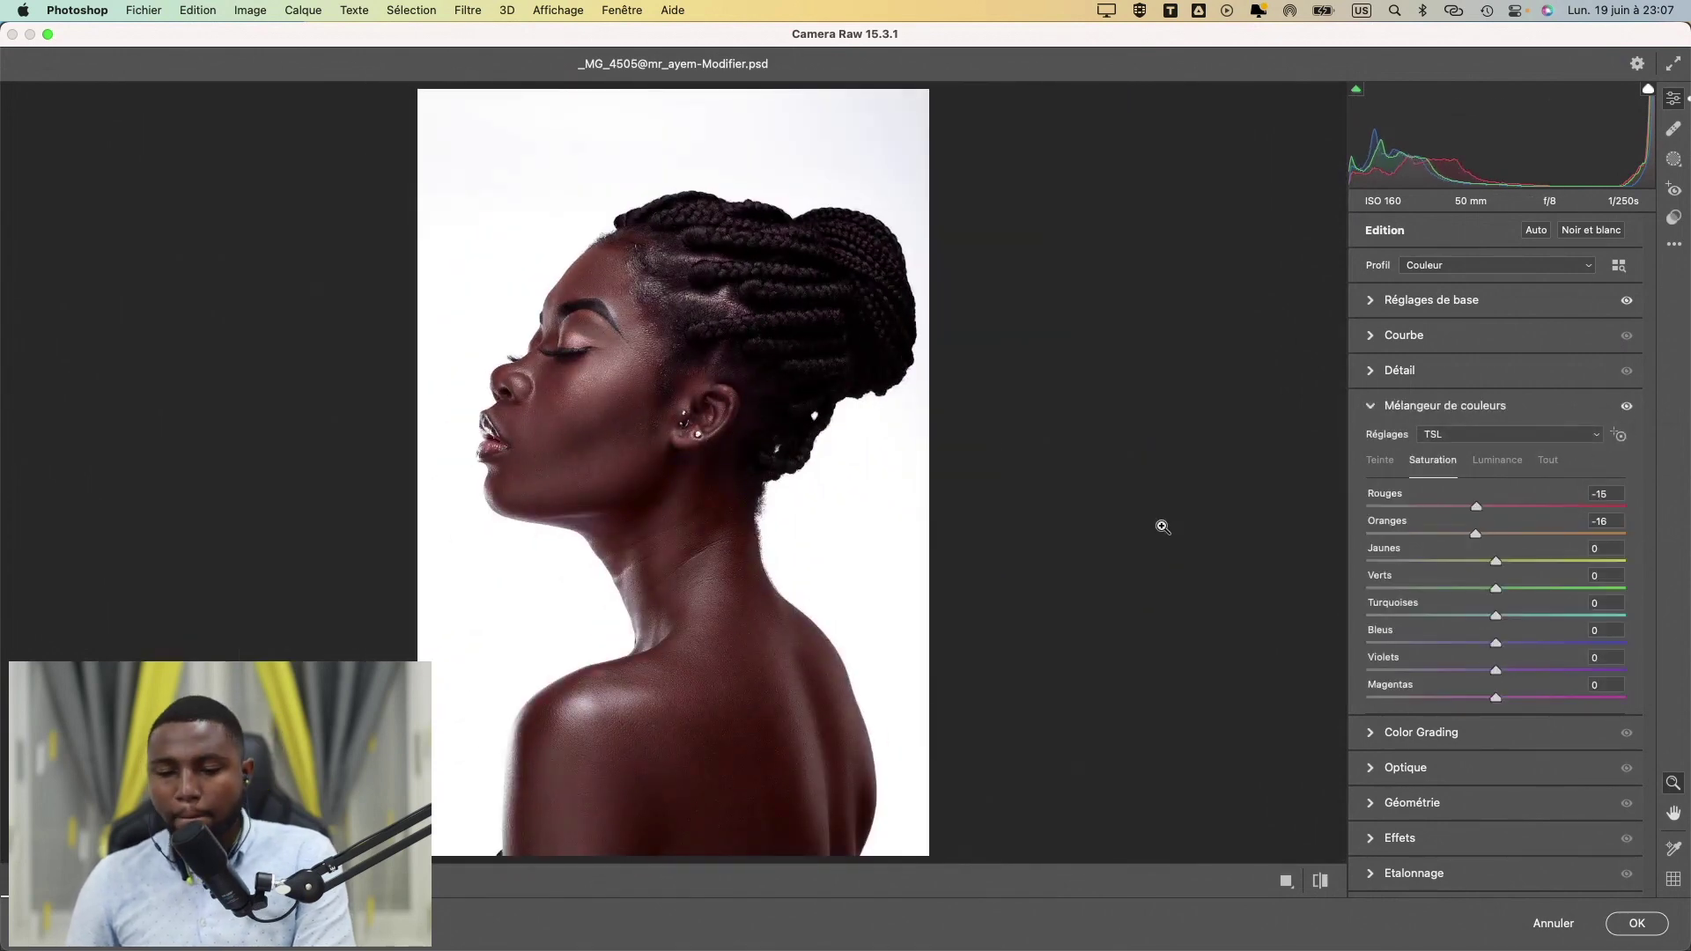
click(624, 402)
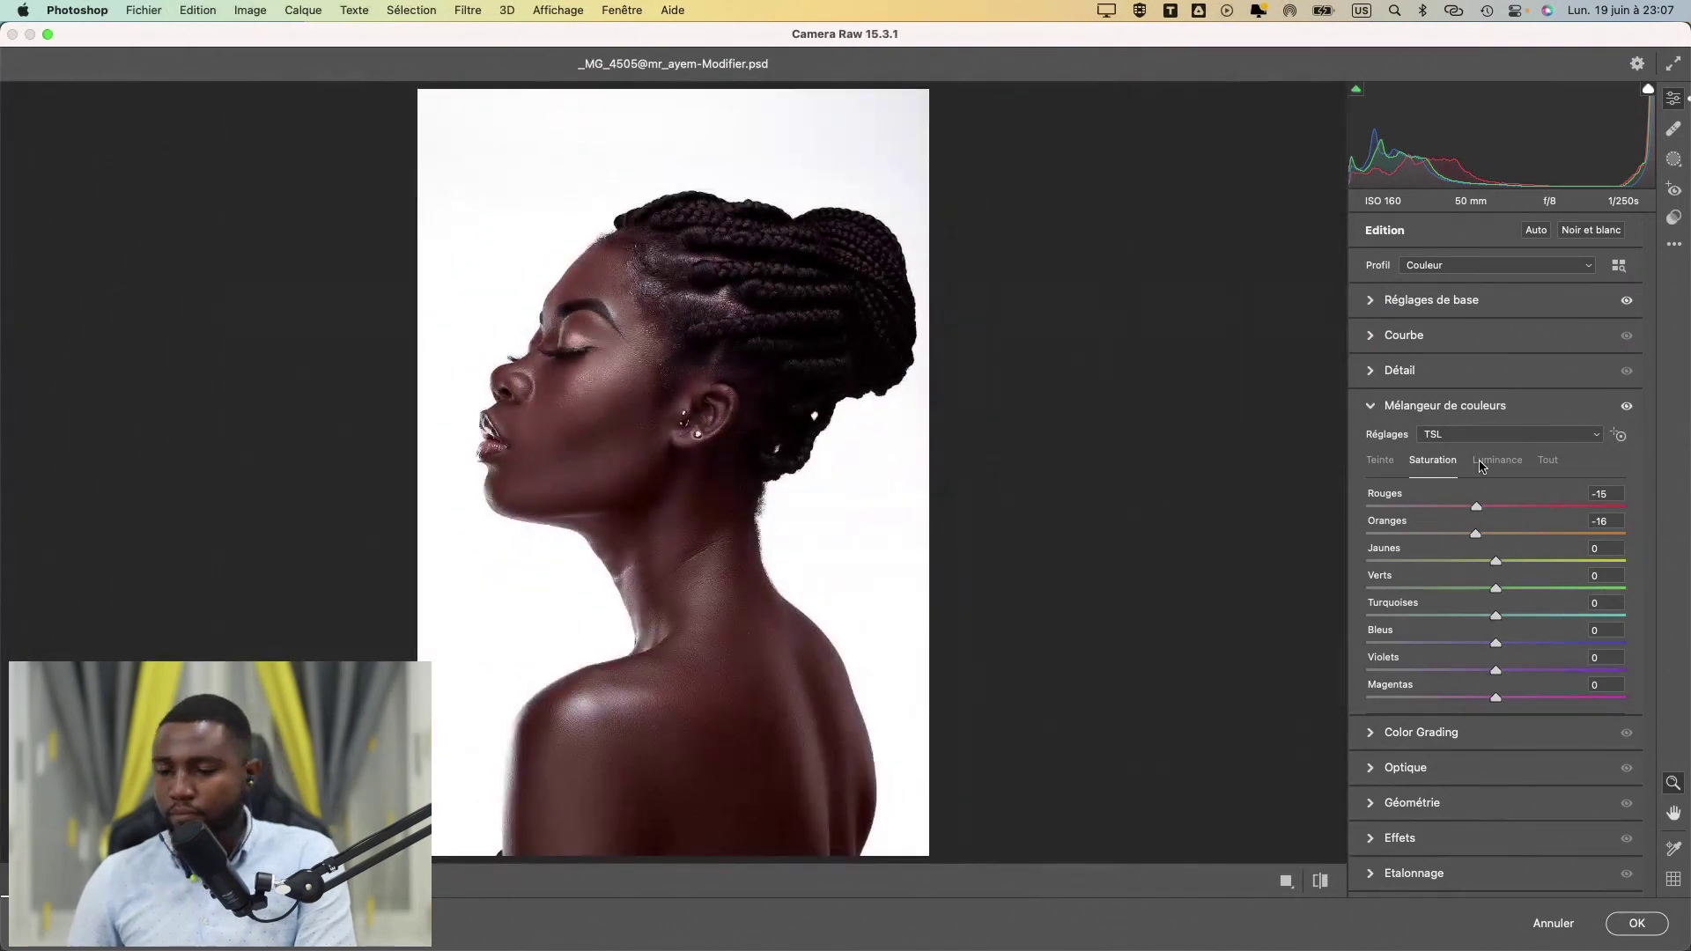
- Set Tons foncés to -5 in the Réglages de base, and compare the face before and after the Camera Raw settings
click(1372, 302)
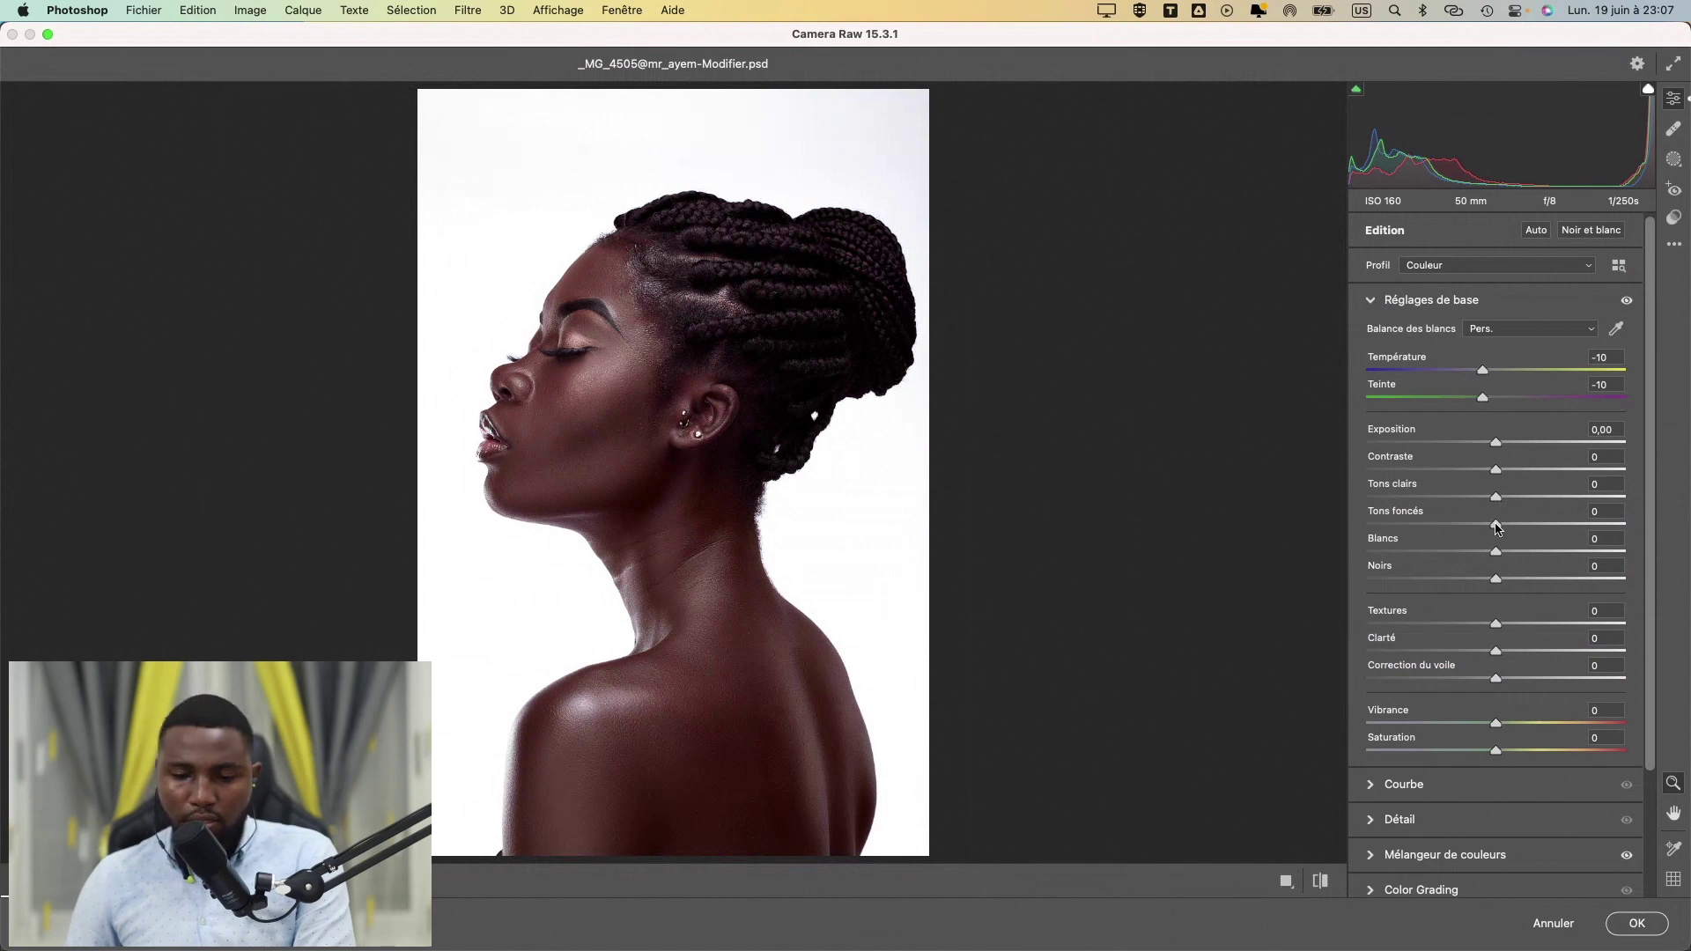
drag(1495, 527, 1491, 530)
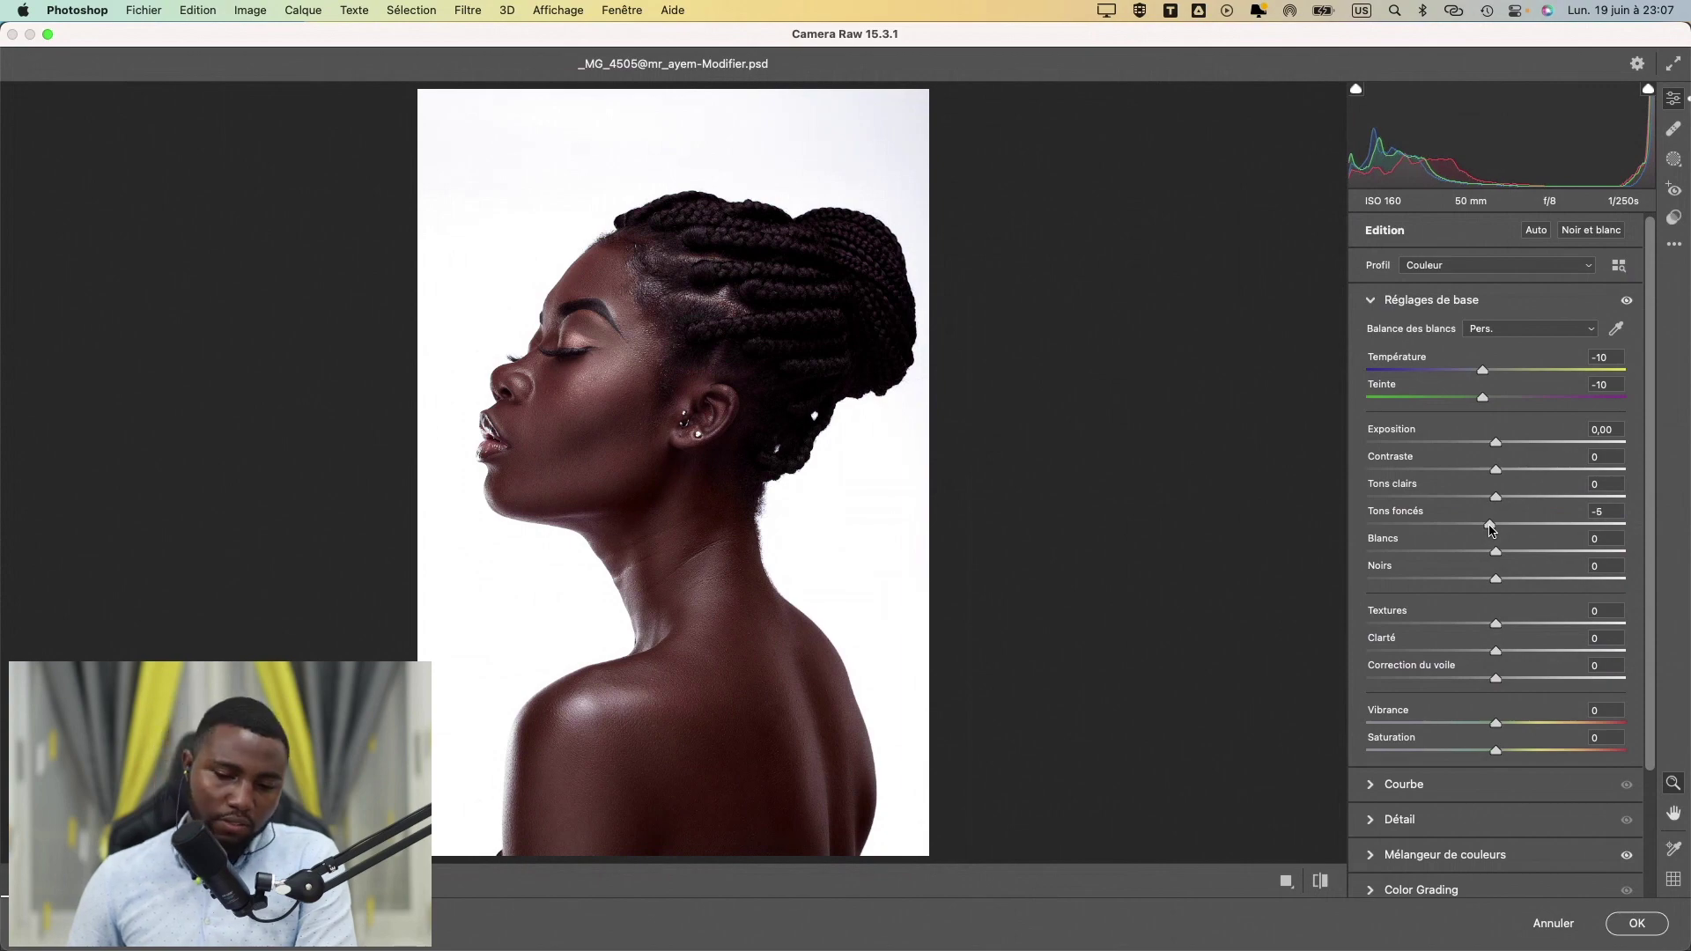
click(607, 405)
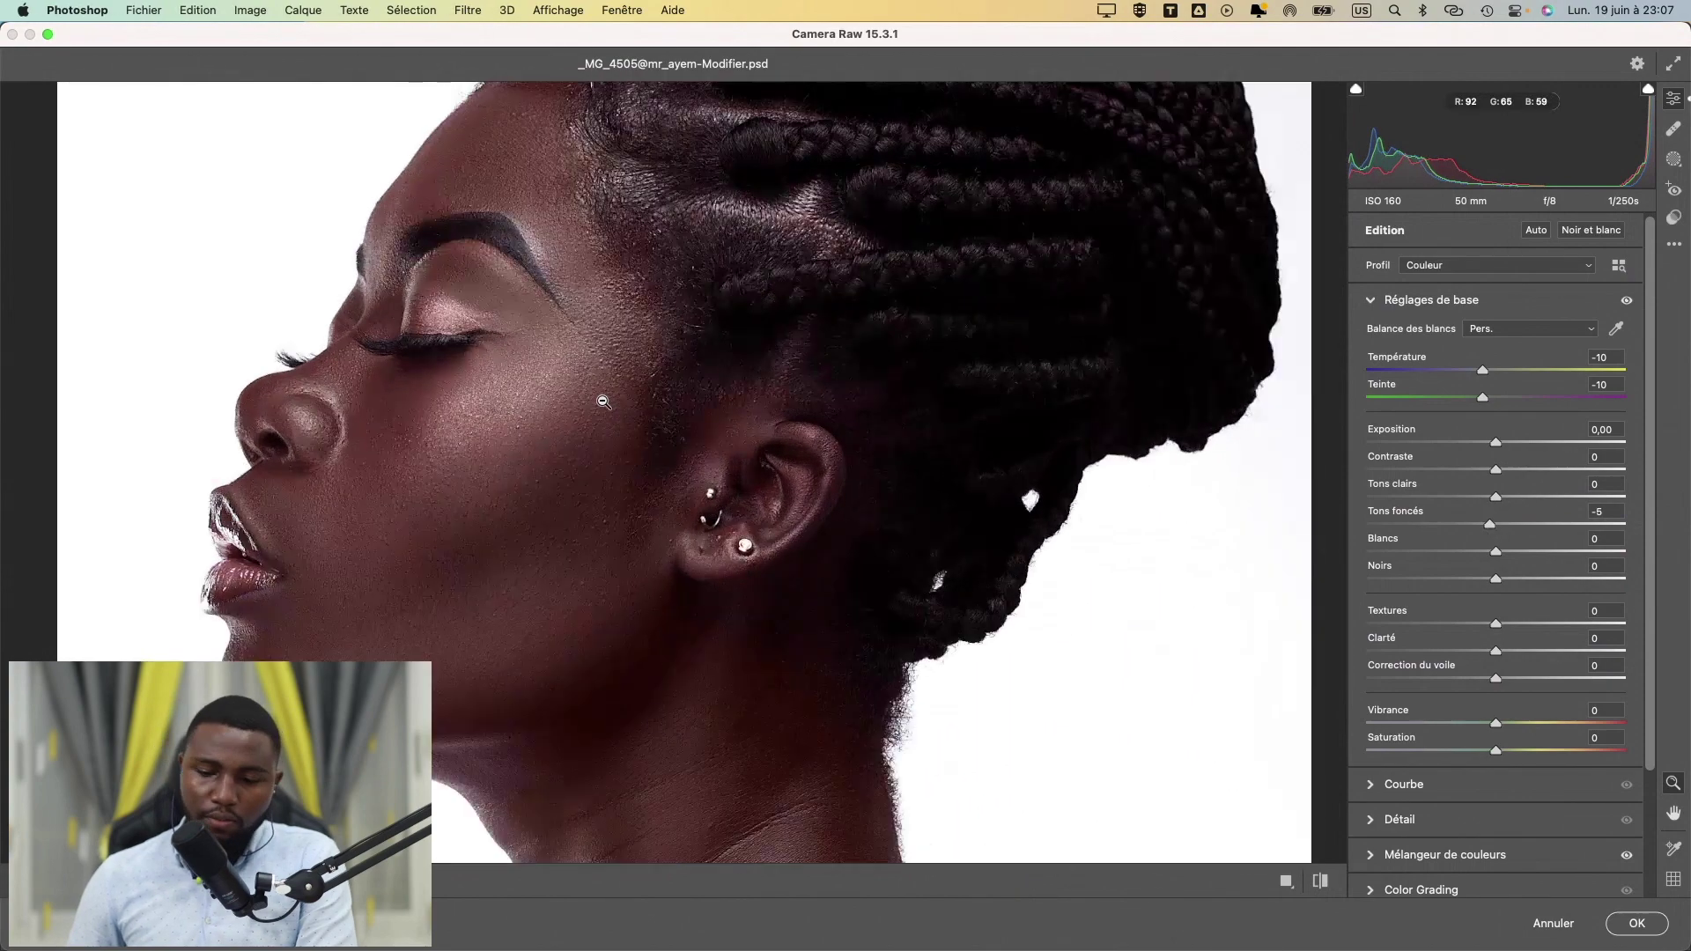
click(1319, 882)
click(1319, 884)
click(1004, 638)
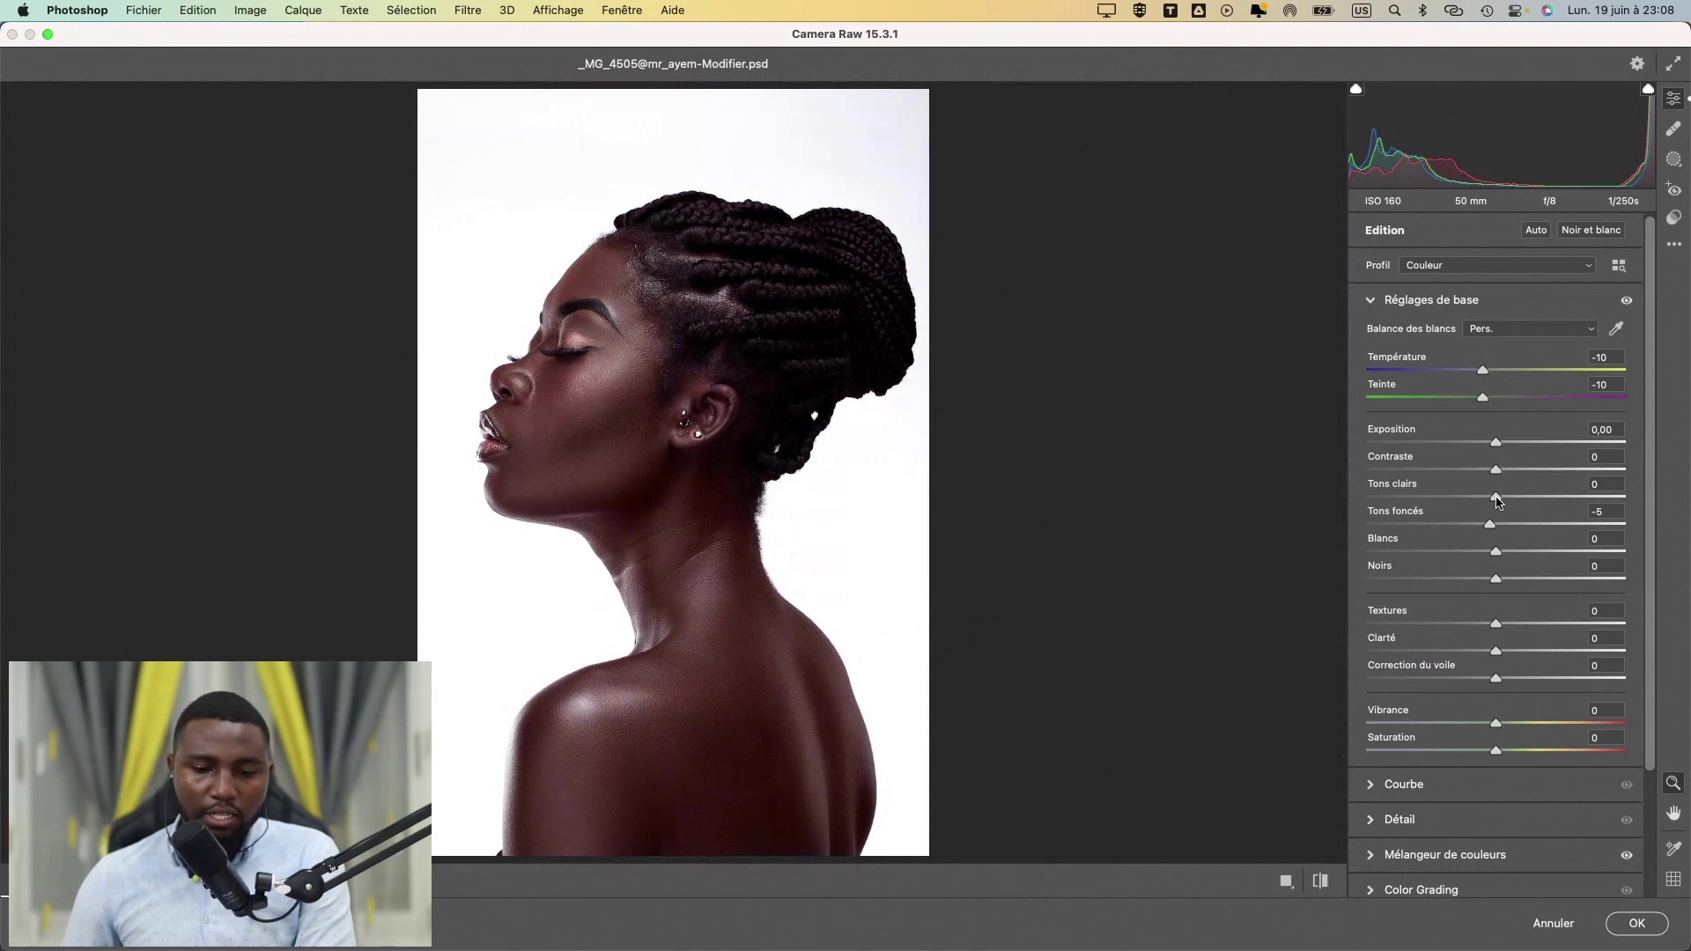
- Set Tons clairs to +5 and Contraste to +5 in the Réglages de base, and compare the portrait with its default settings
drag(1500, 503, 1505, 499)
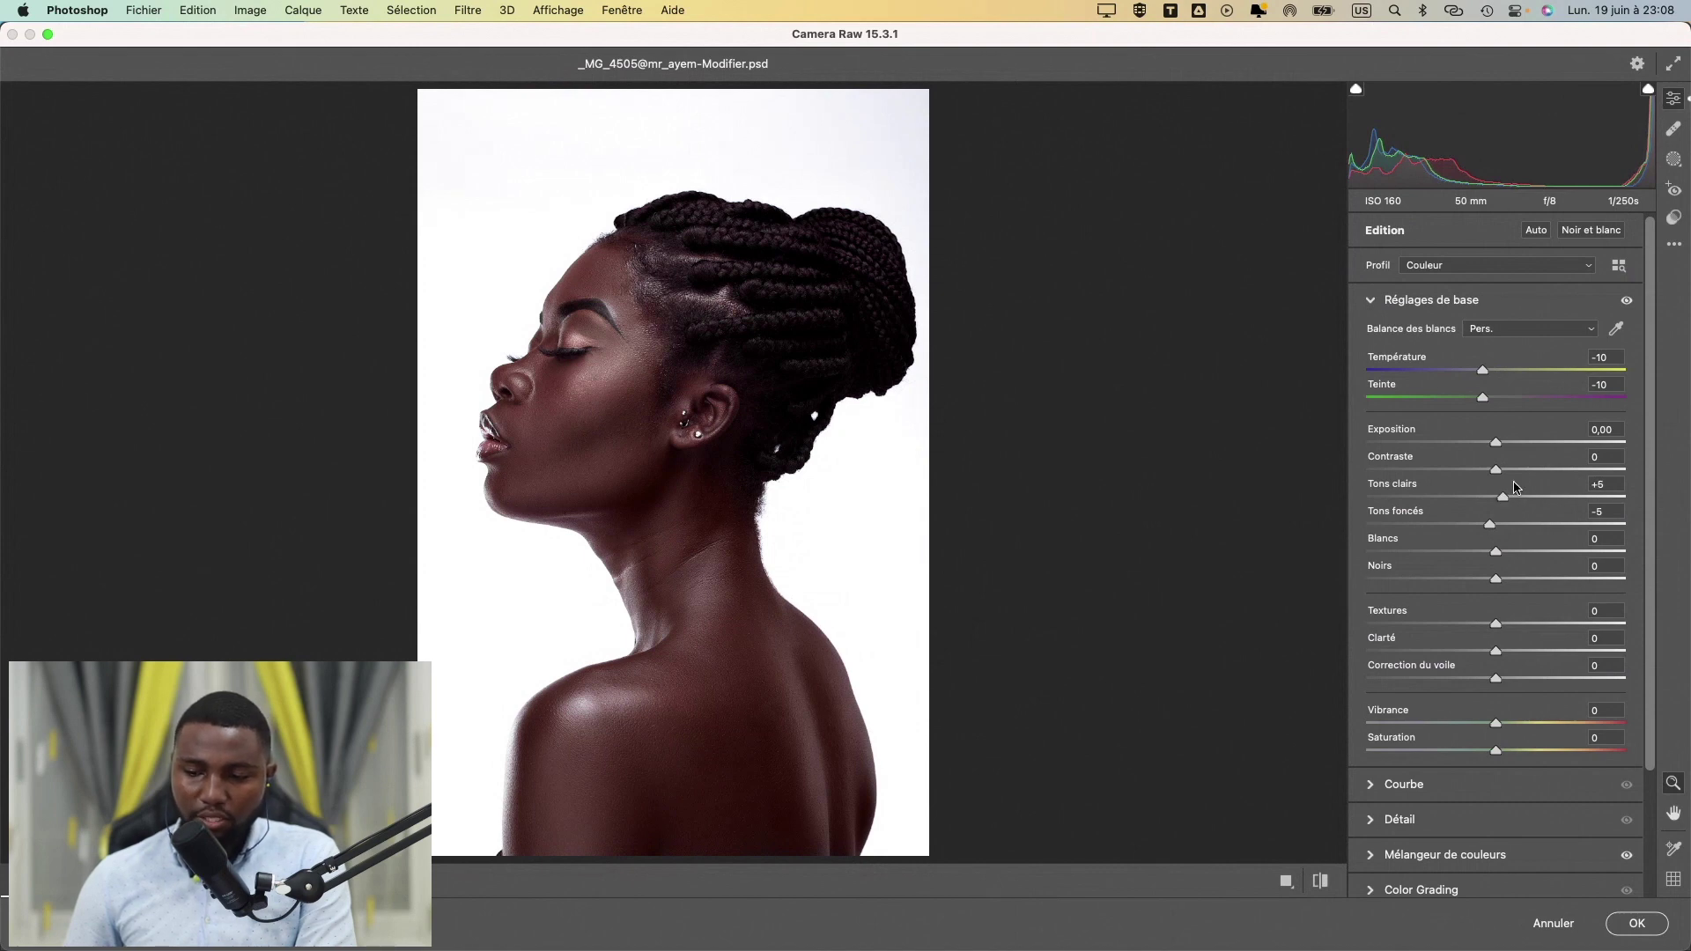
mouse_move(1497, 473)
mouse_down()
mouse_move(1485, 480)
mouse_move(1509, 481)
mouse_up()
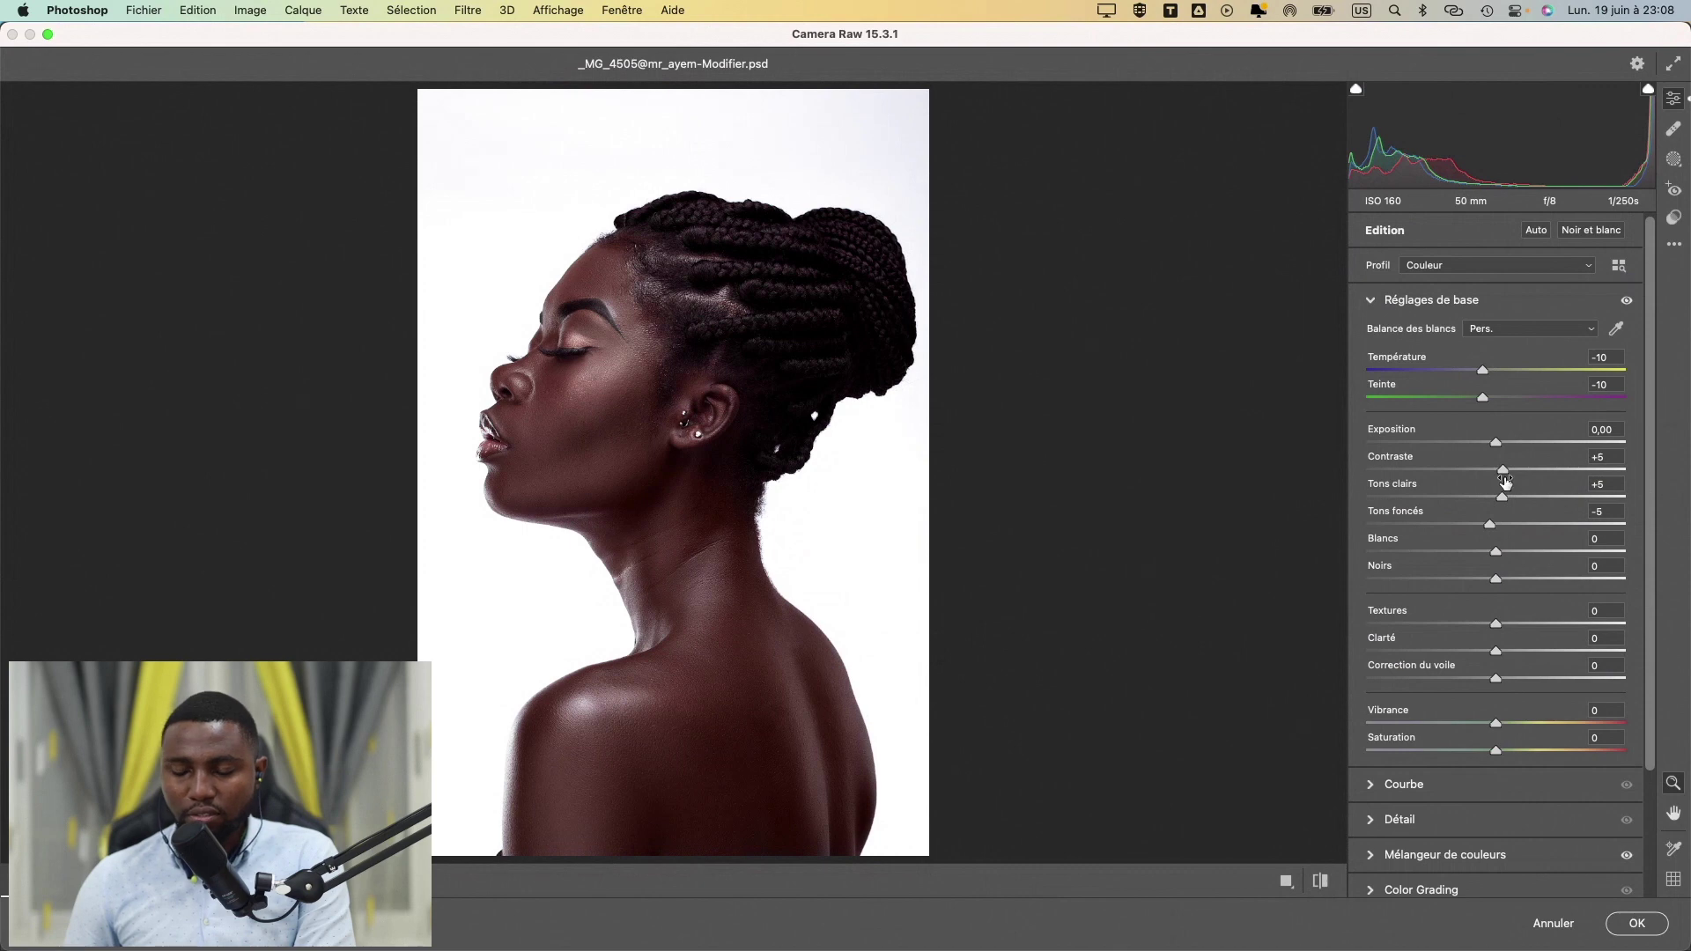
click(1321, 882)
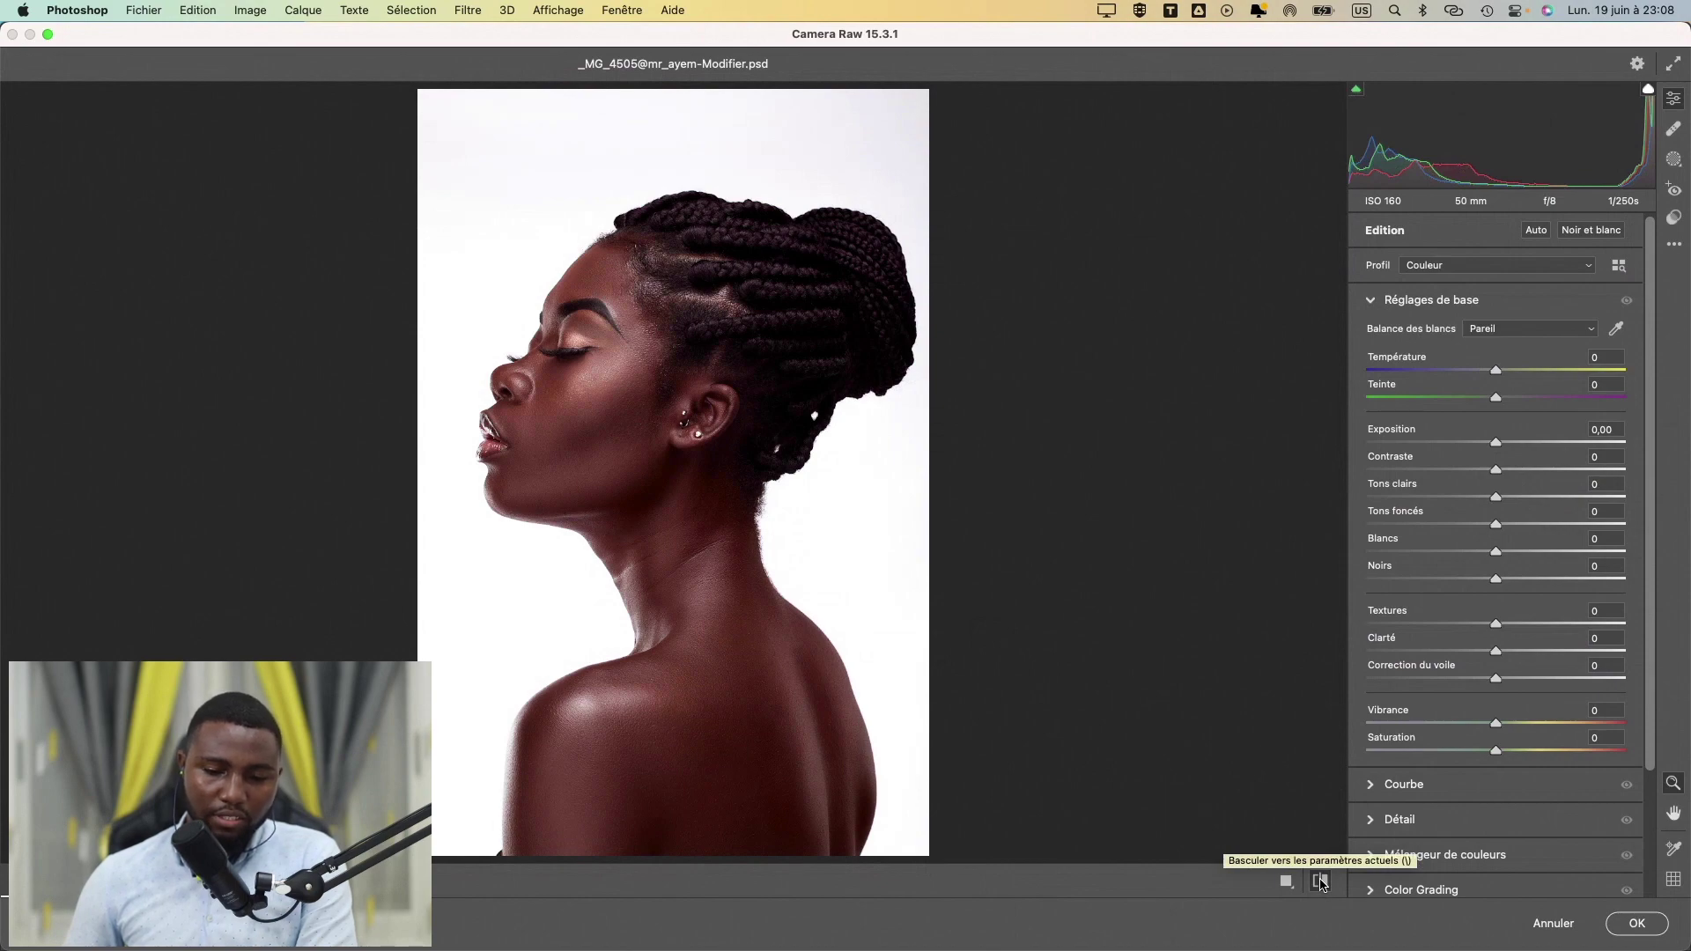
scroll(615, 382, down, 5)
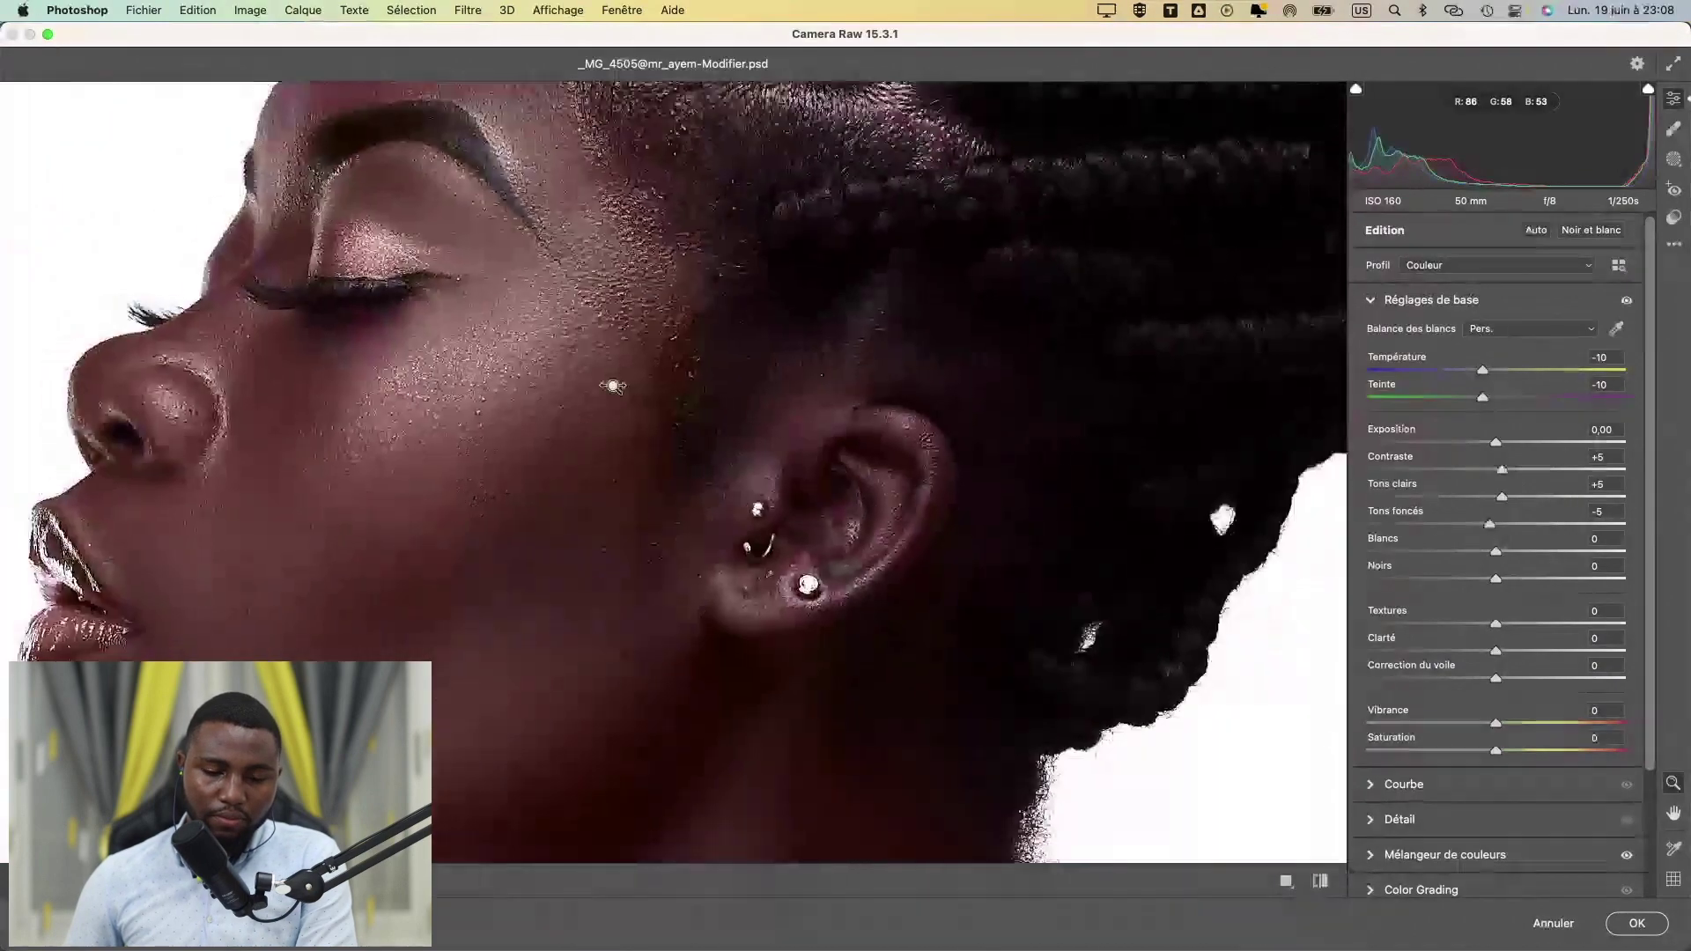
click(1318, 883)
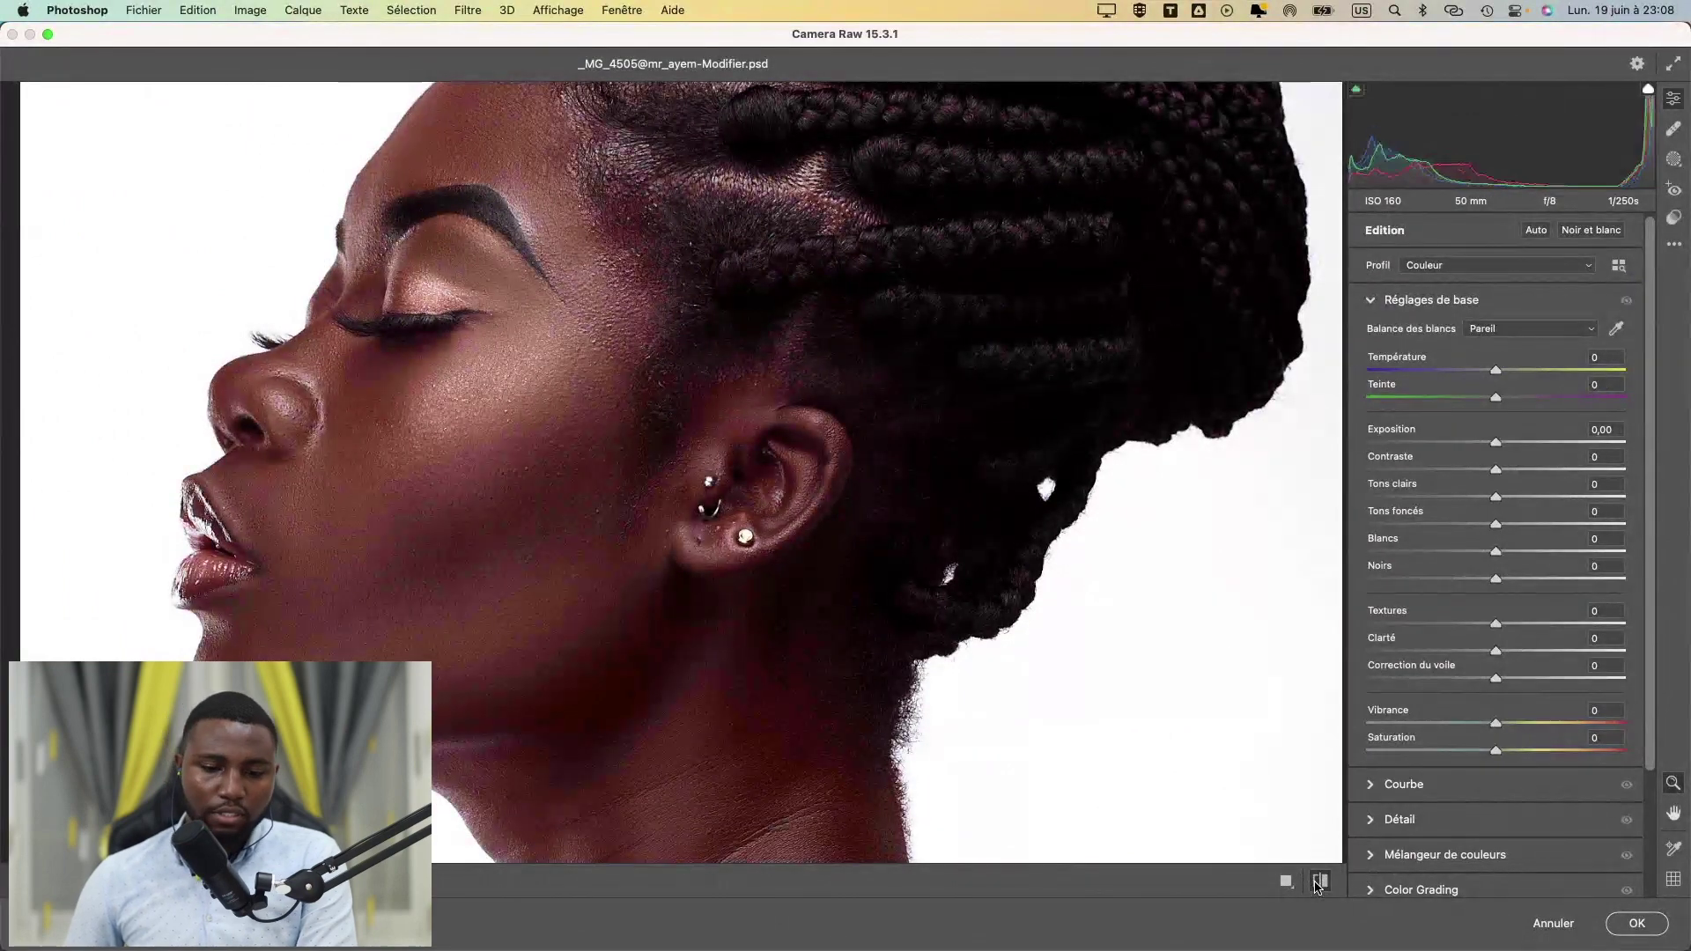
click(1318, 882)
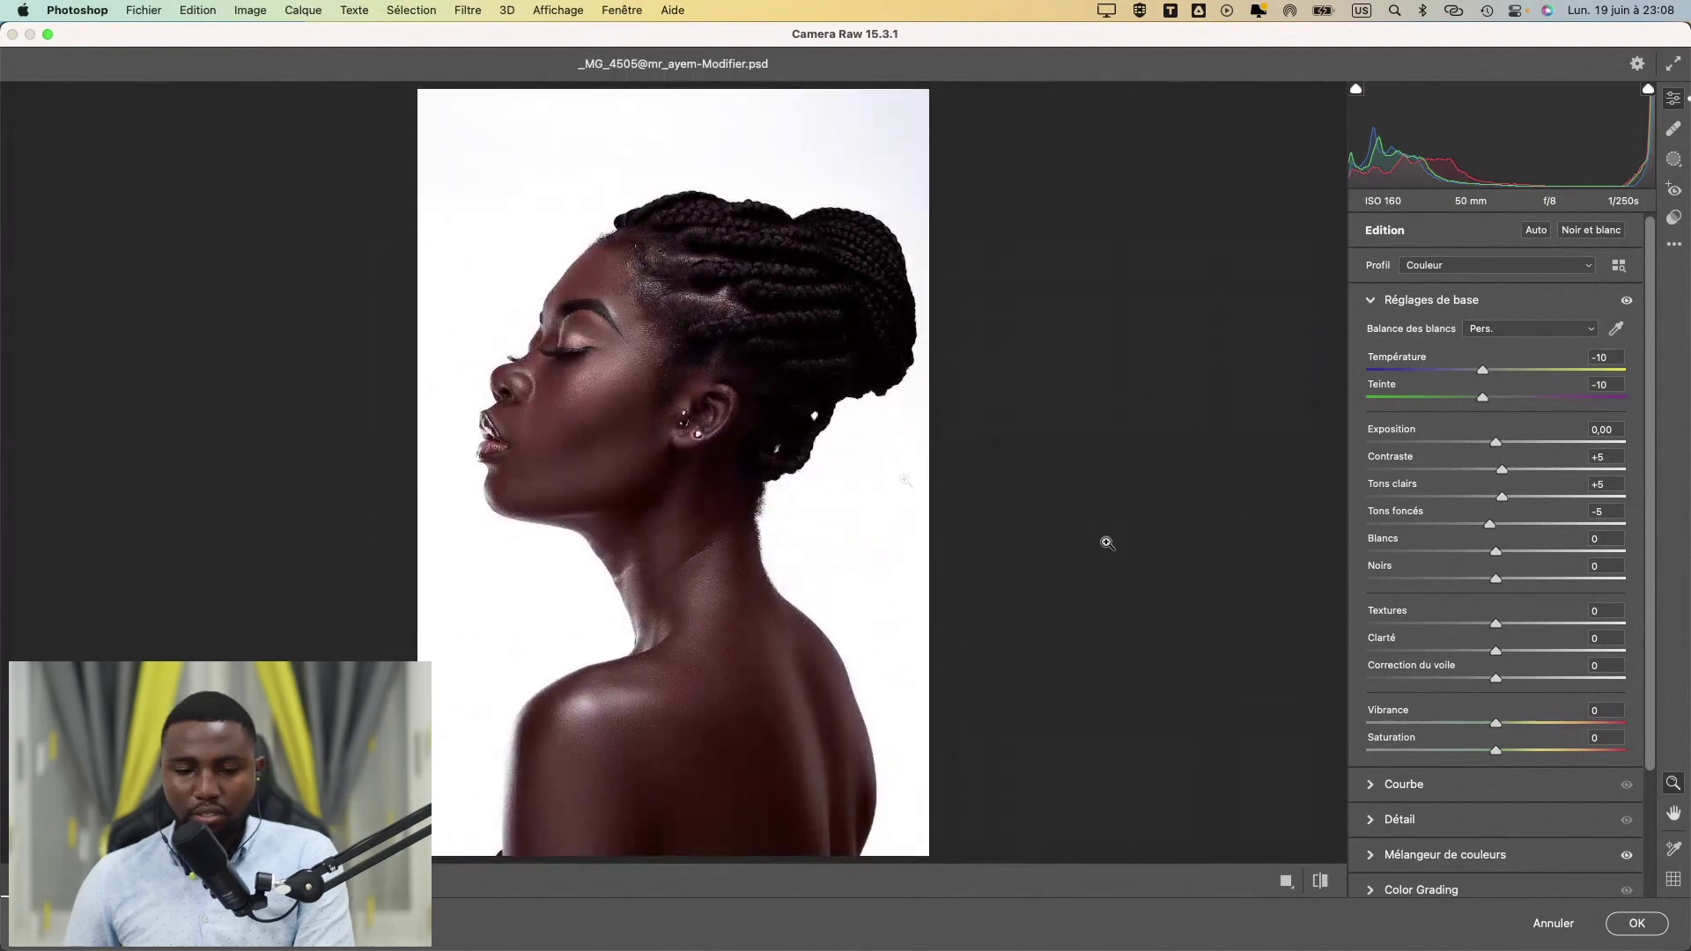
click(568, 409)
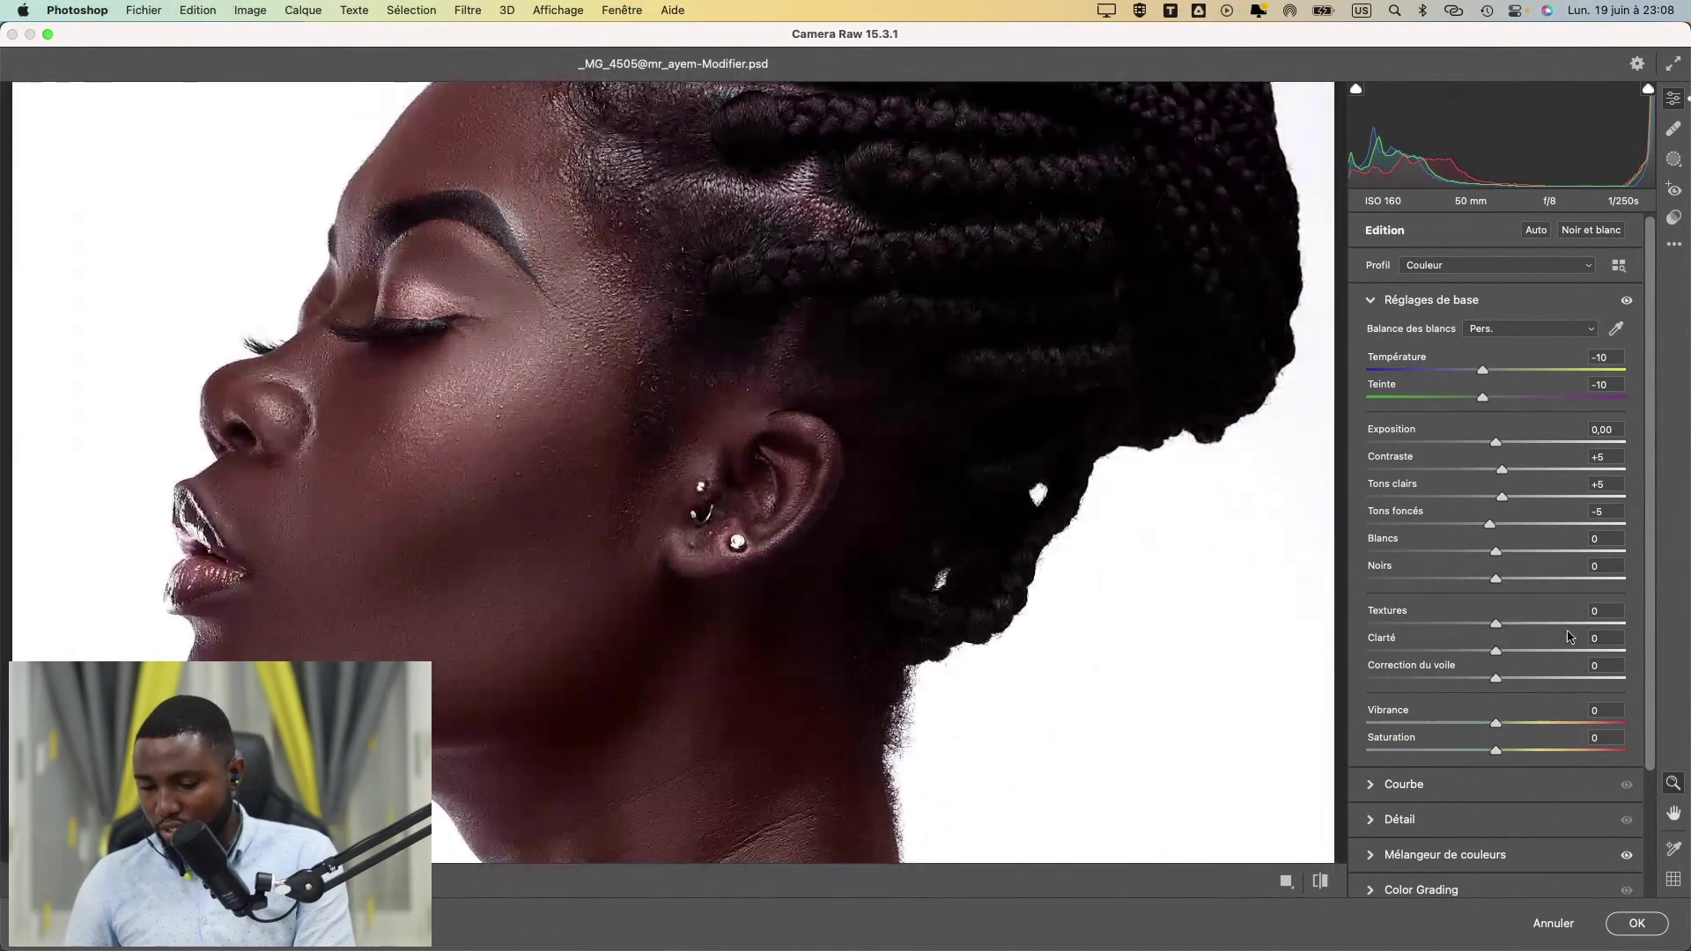
- Leave Saturation at 0, raise Vibrance to +25, compare before and after, and apply the Camera Raw filter
drag(1495, 754, 1506, 754)
double_click(1506, 754)
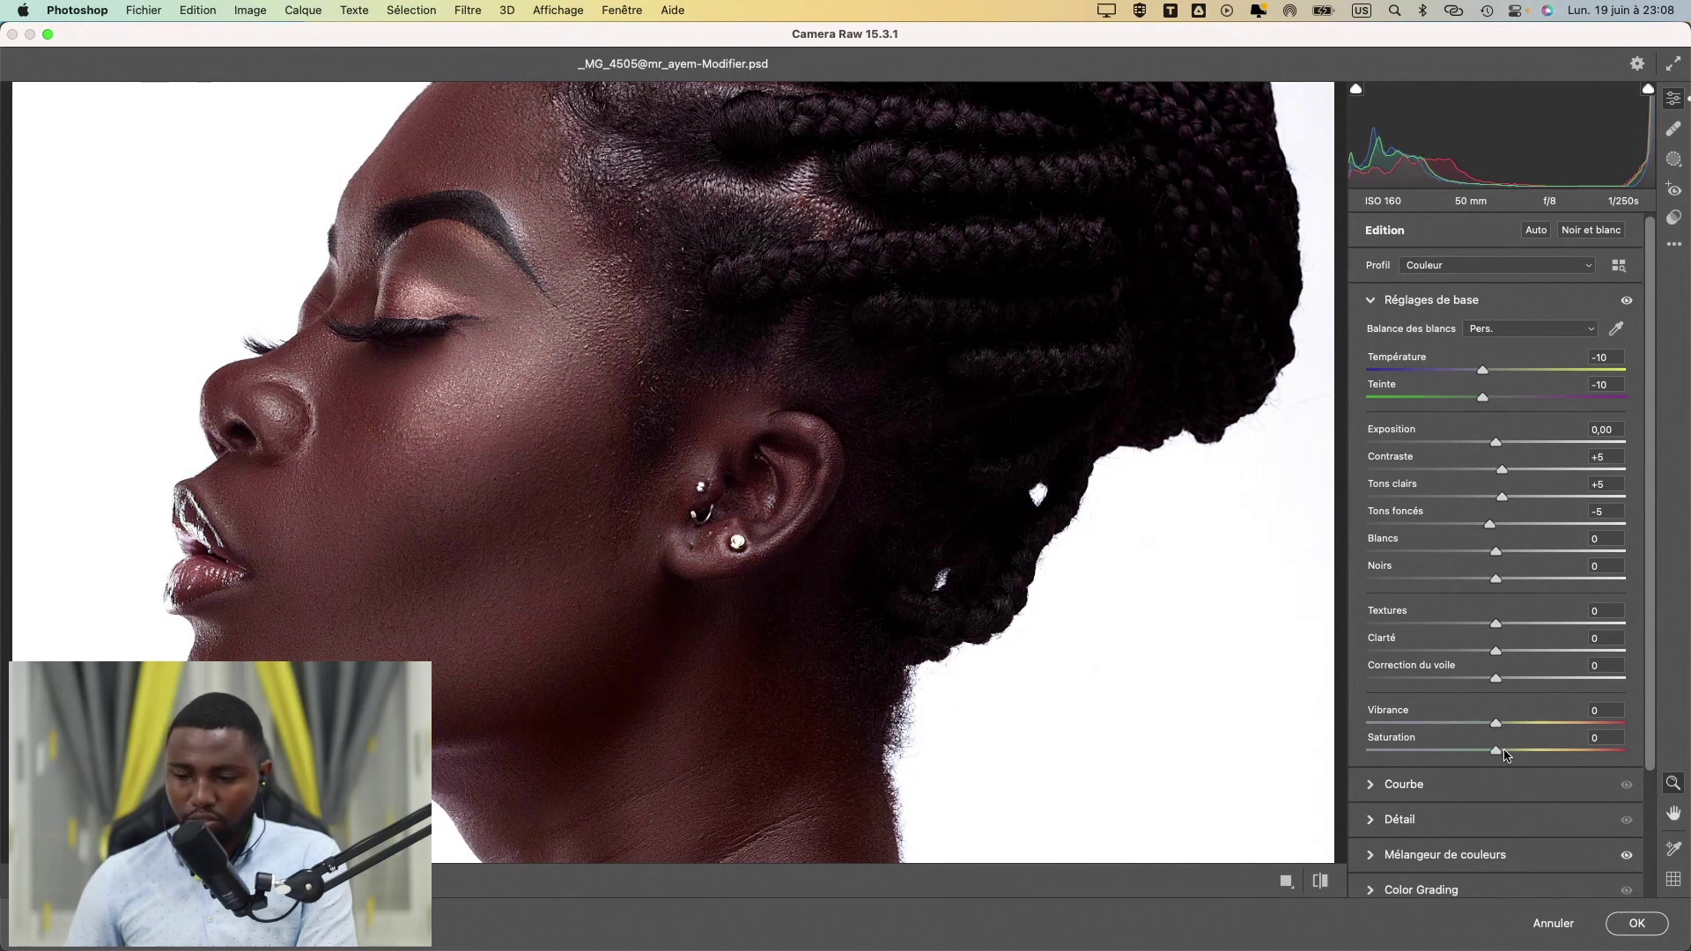
drag(1498, 725, 1527, 727)
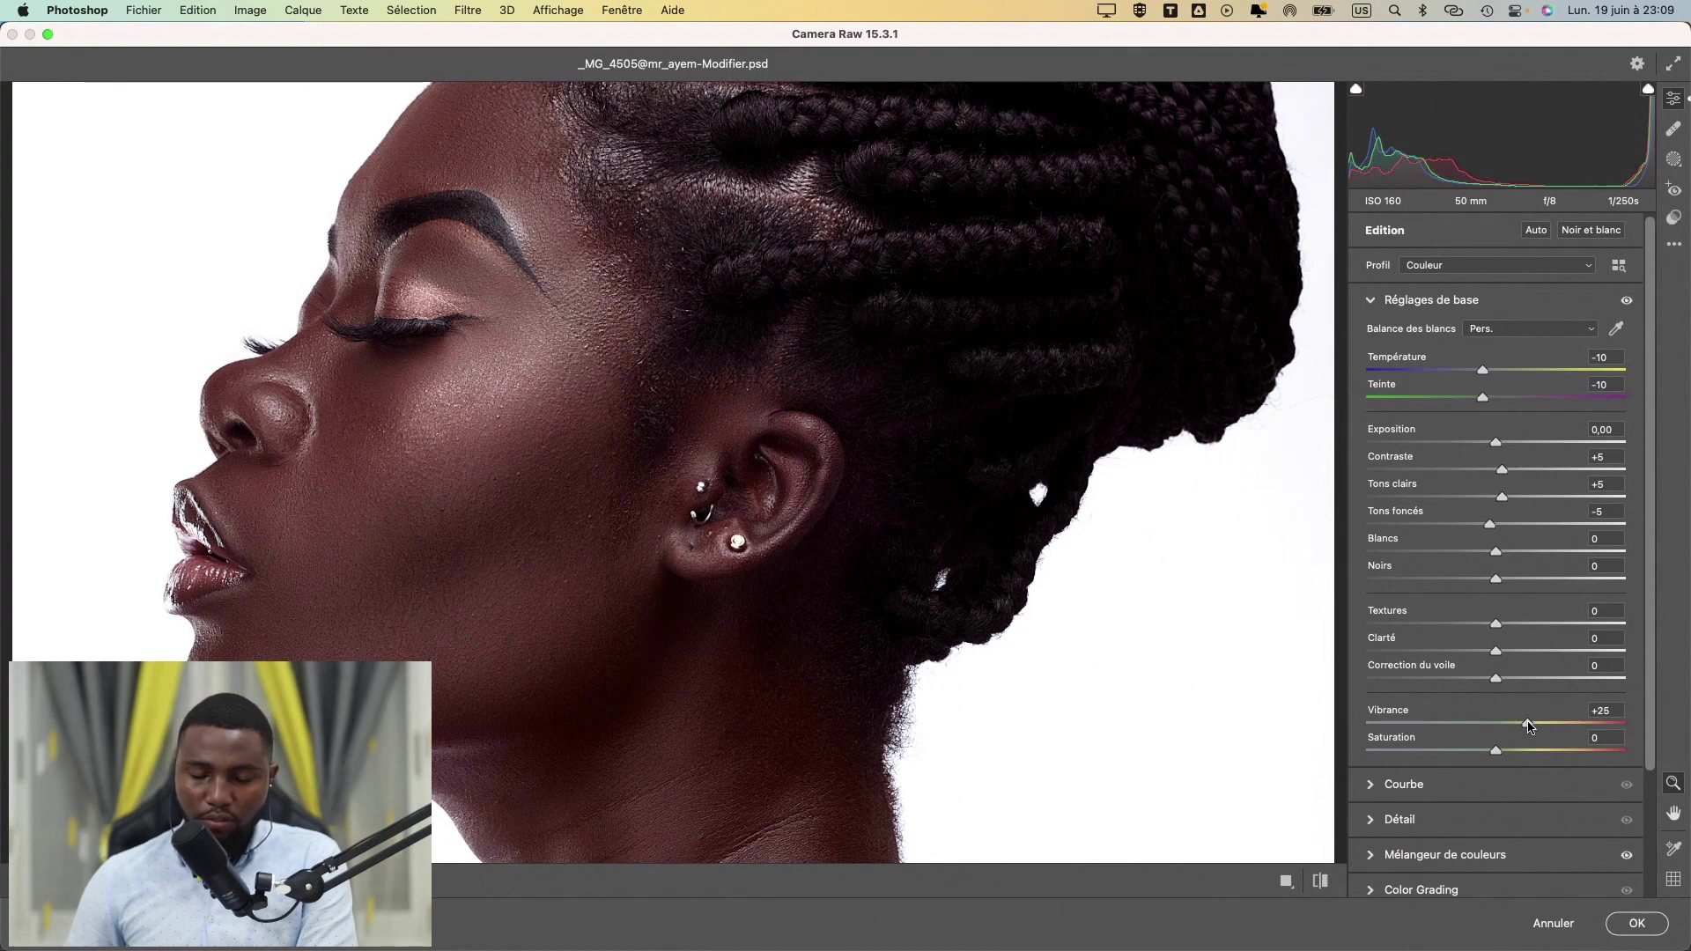
click(971, 483)
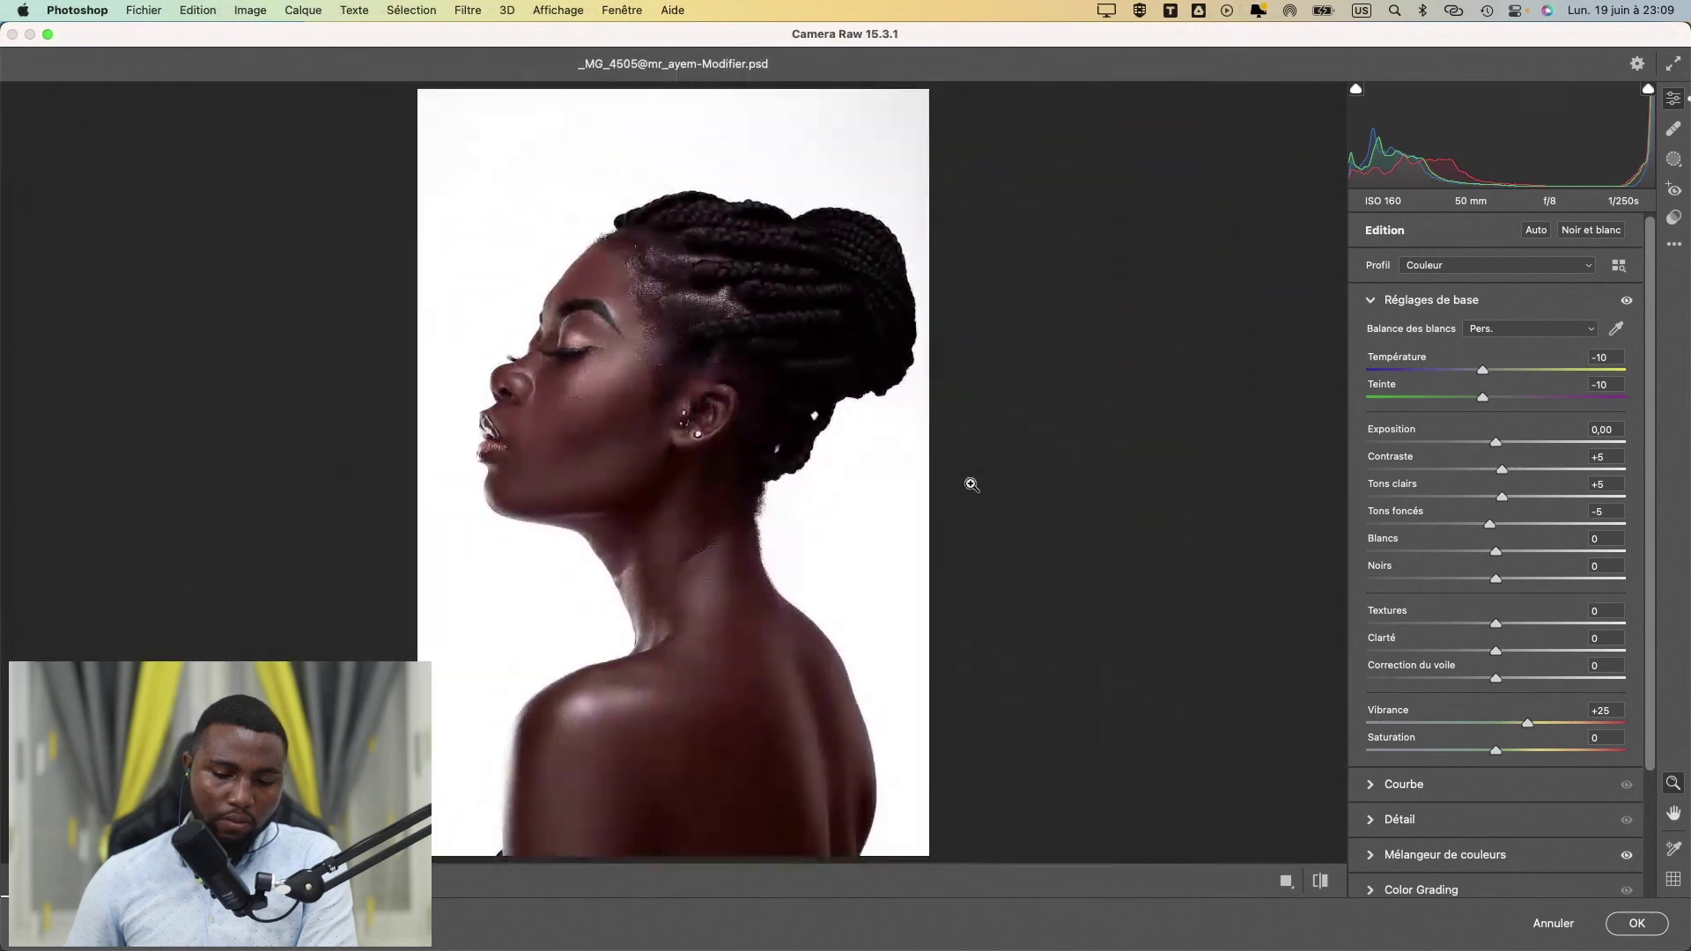
click(1319, 884)
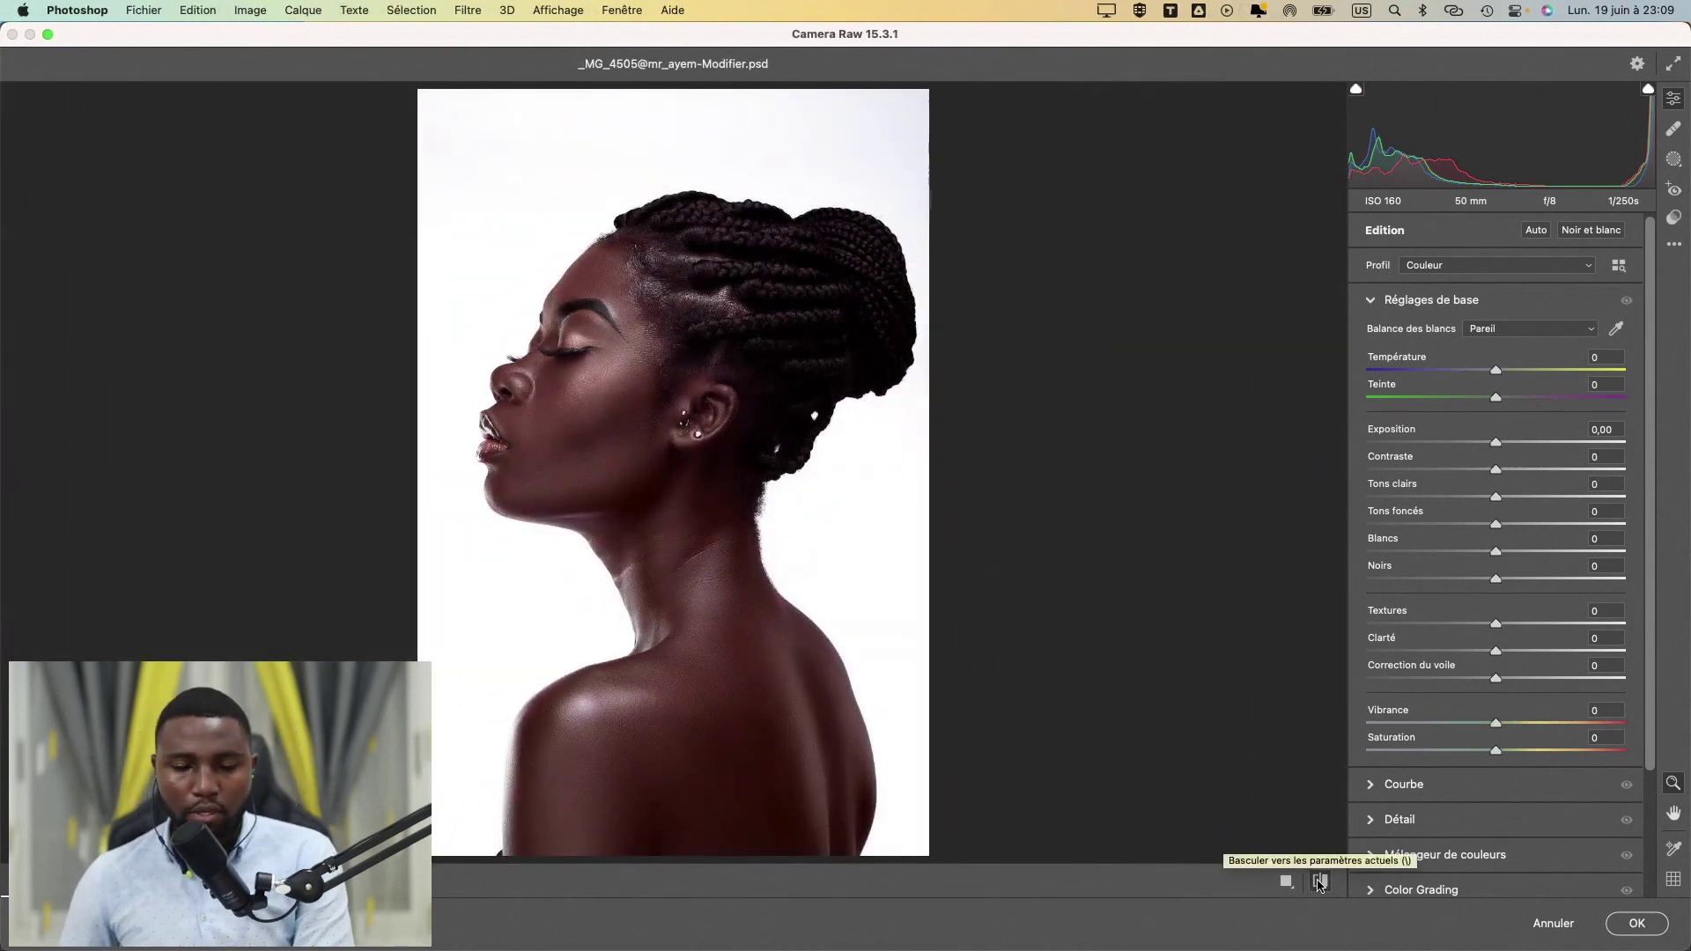
click(1318, 884)
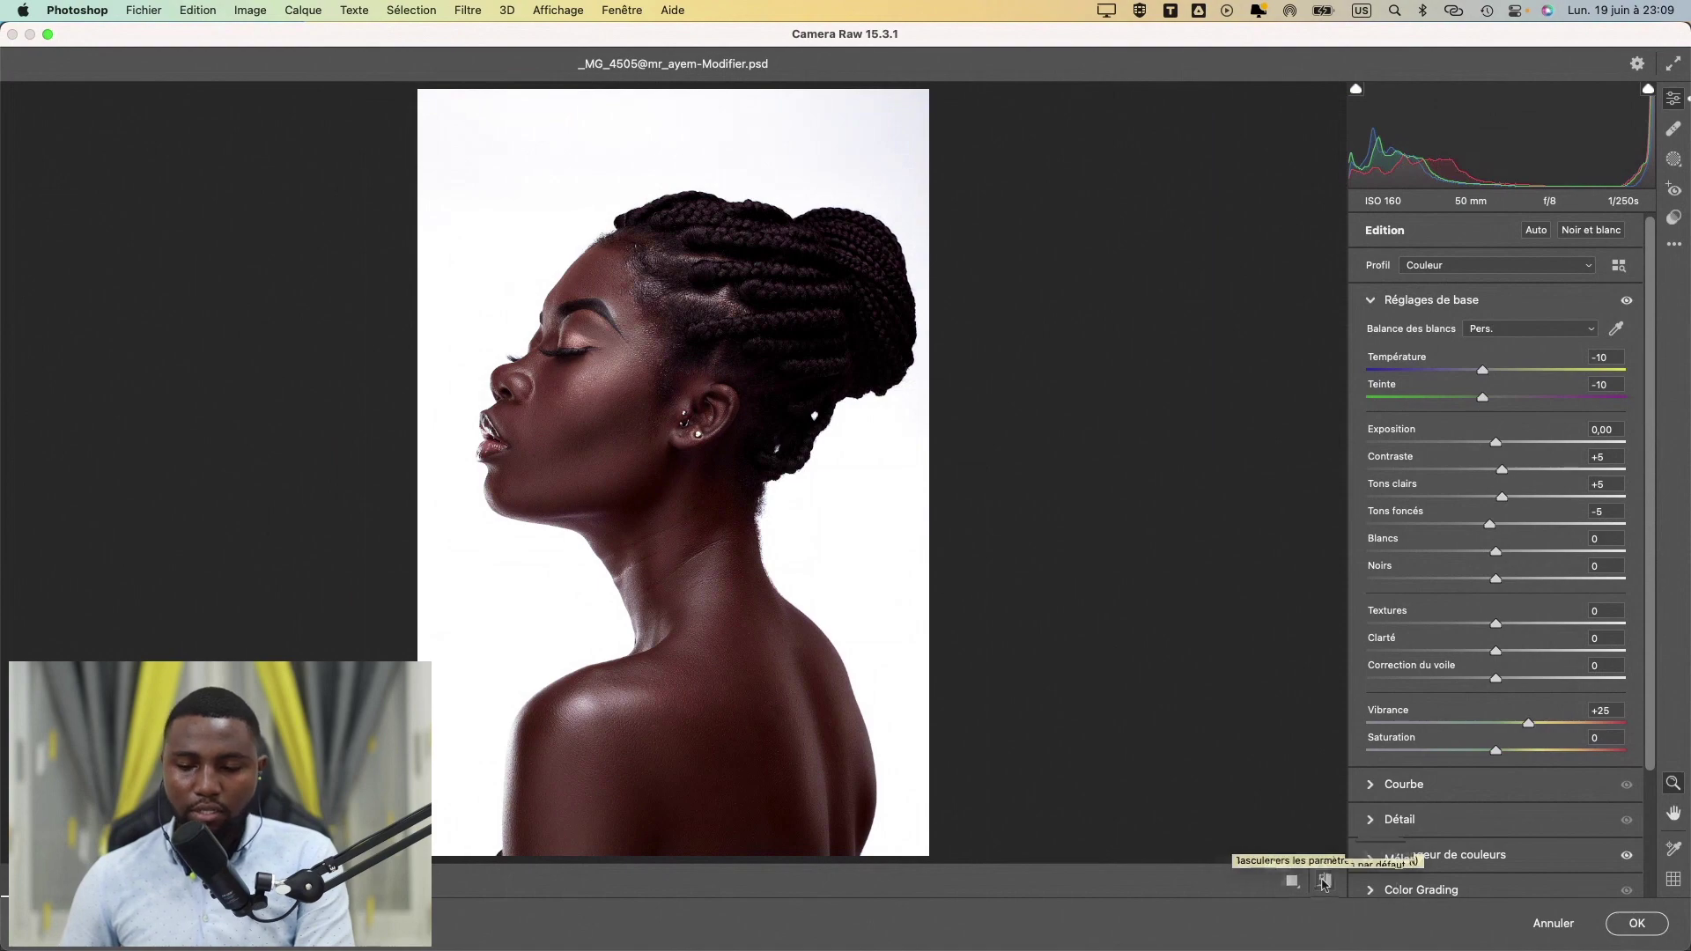
click(1636, 924)
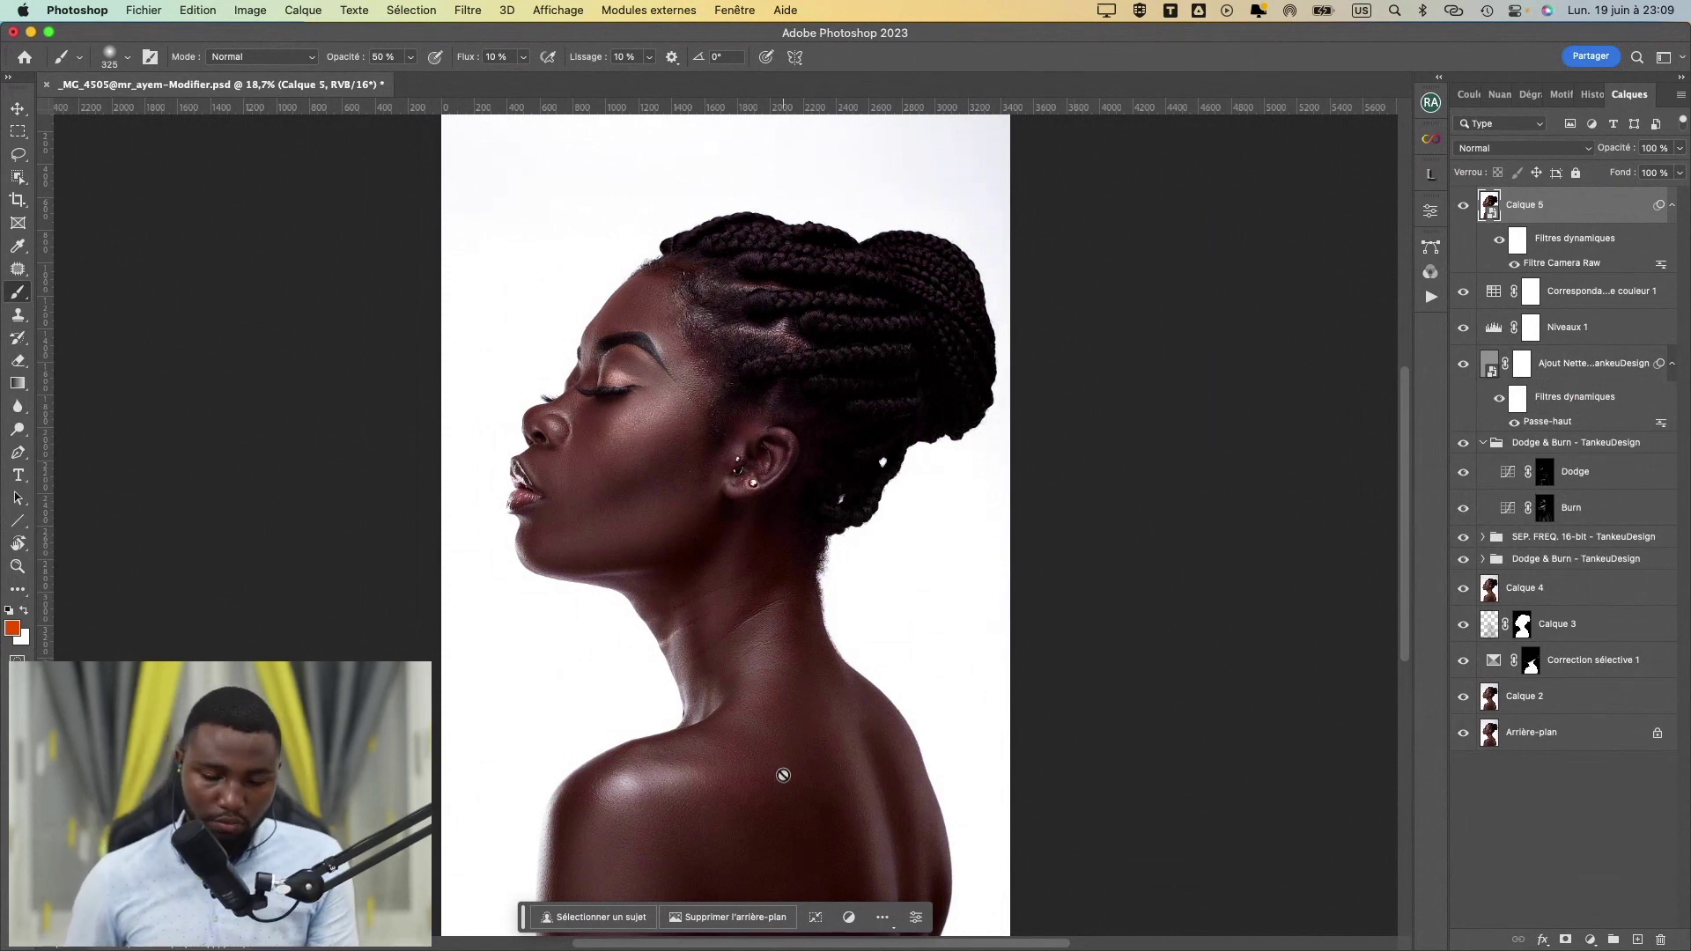
- Switch to the Chrome browser and open YouTube in a new tab
mouse_move(724, 947)
click(751, 884)
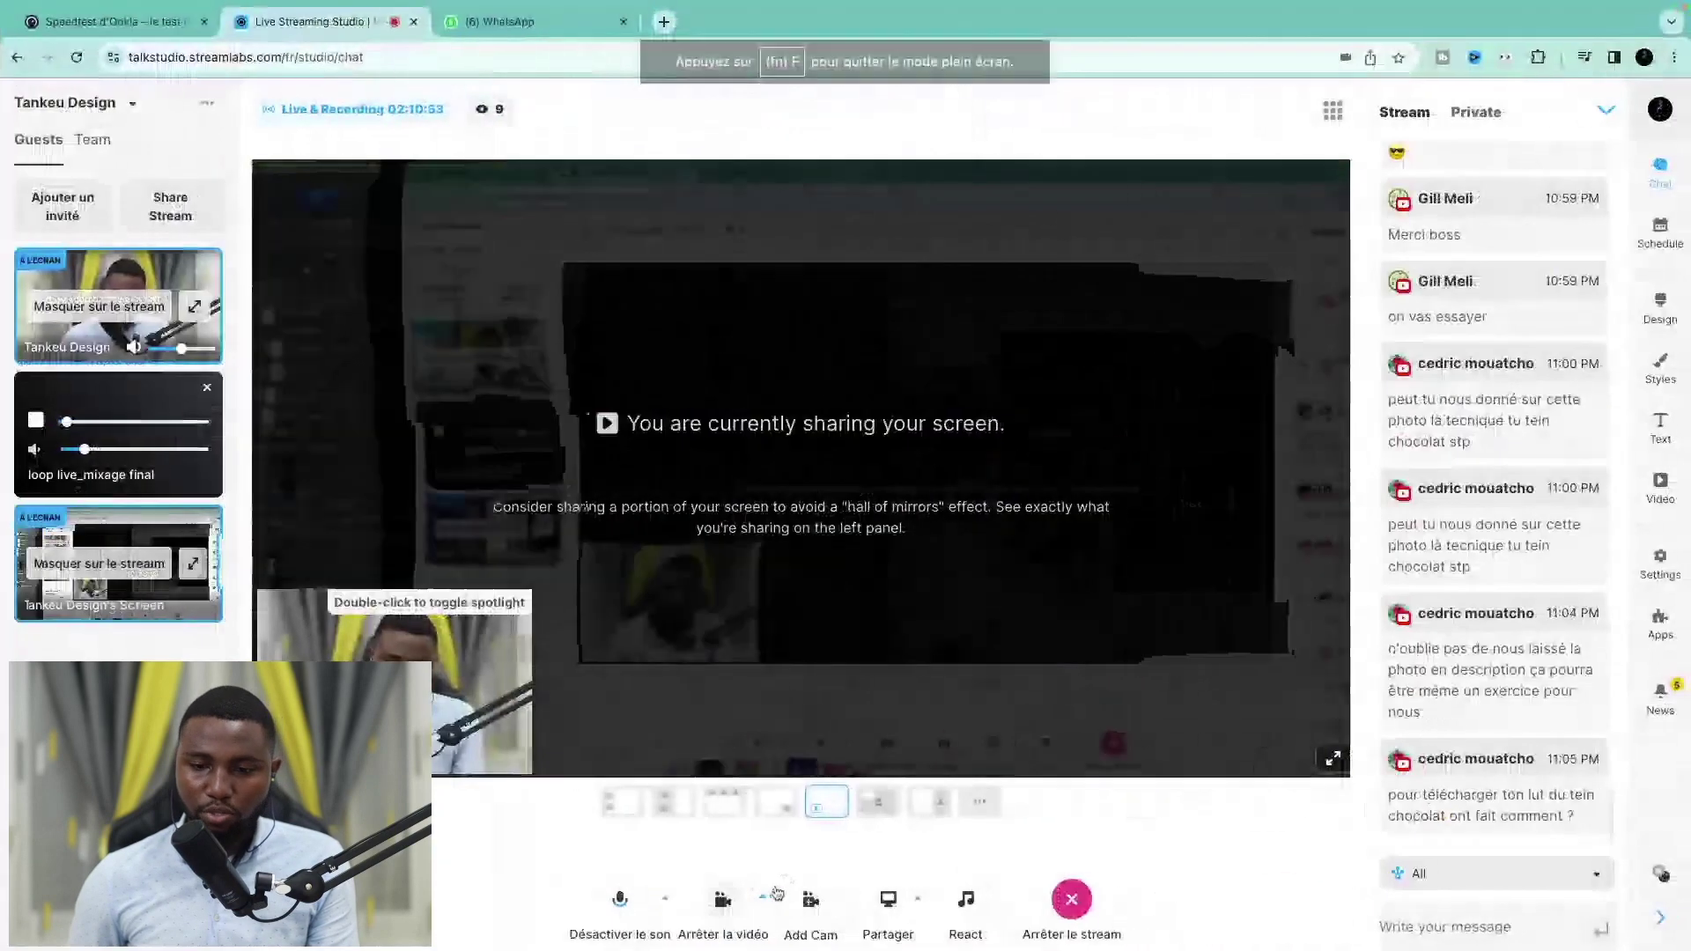
click(665, 27)
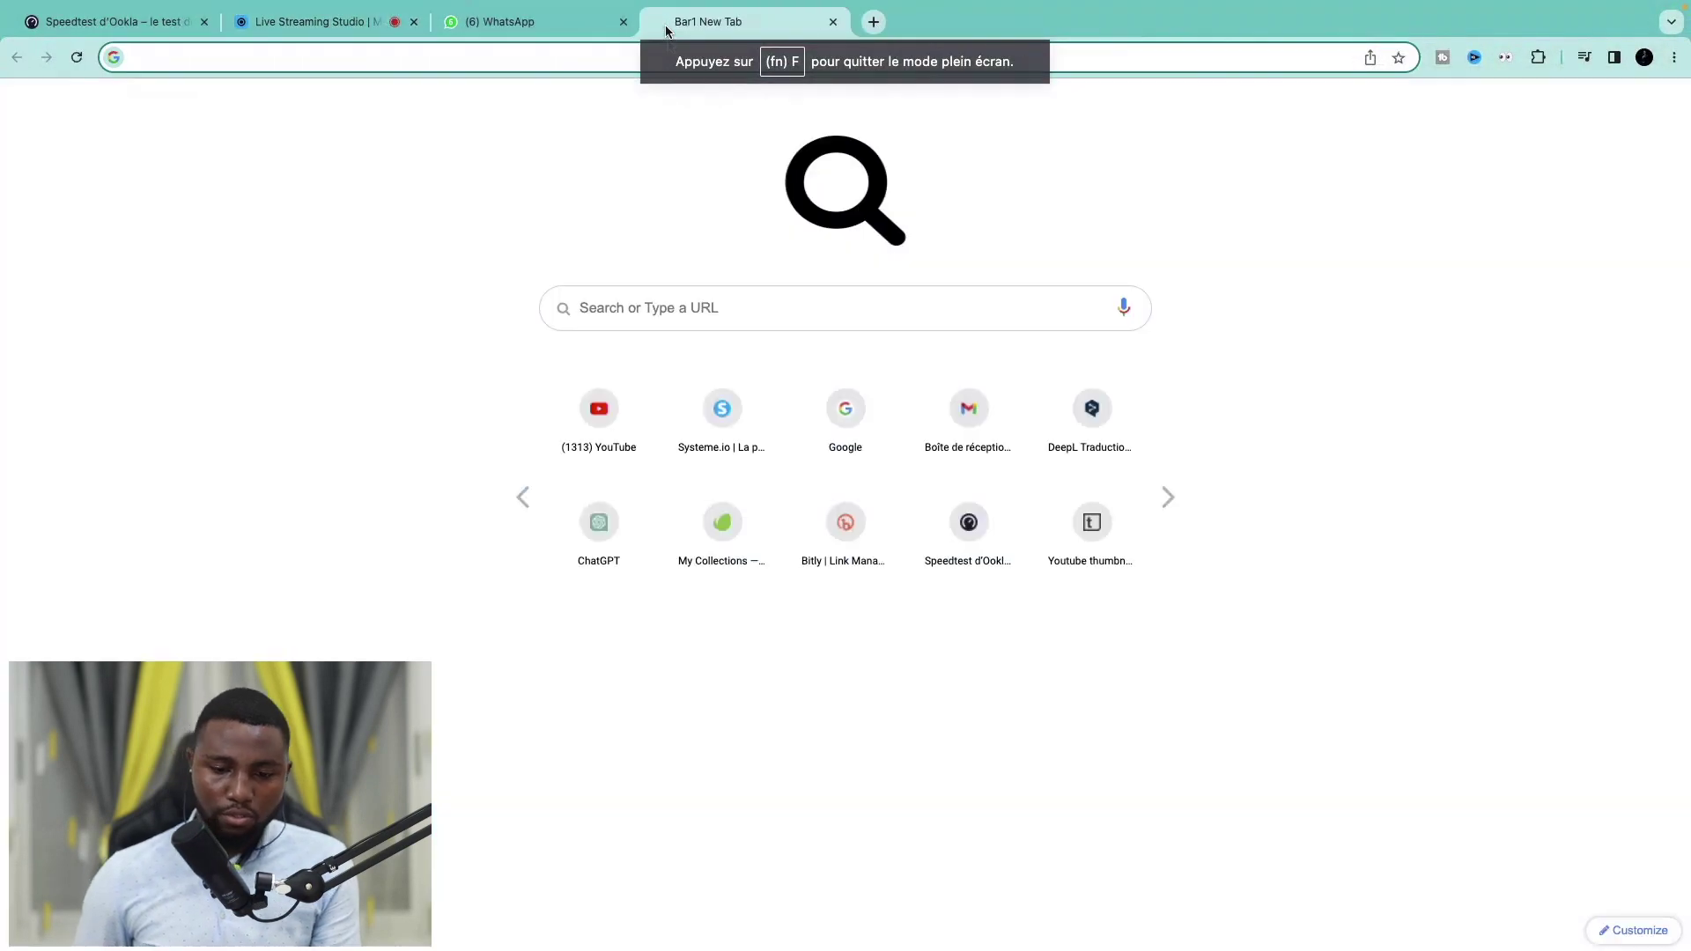
click(607, 419)
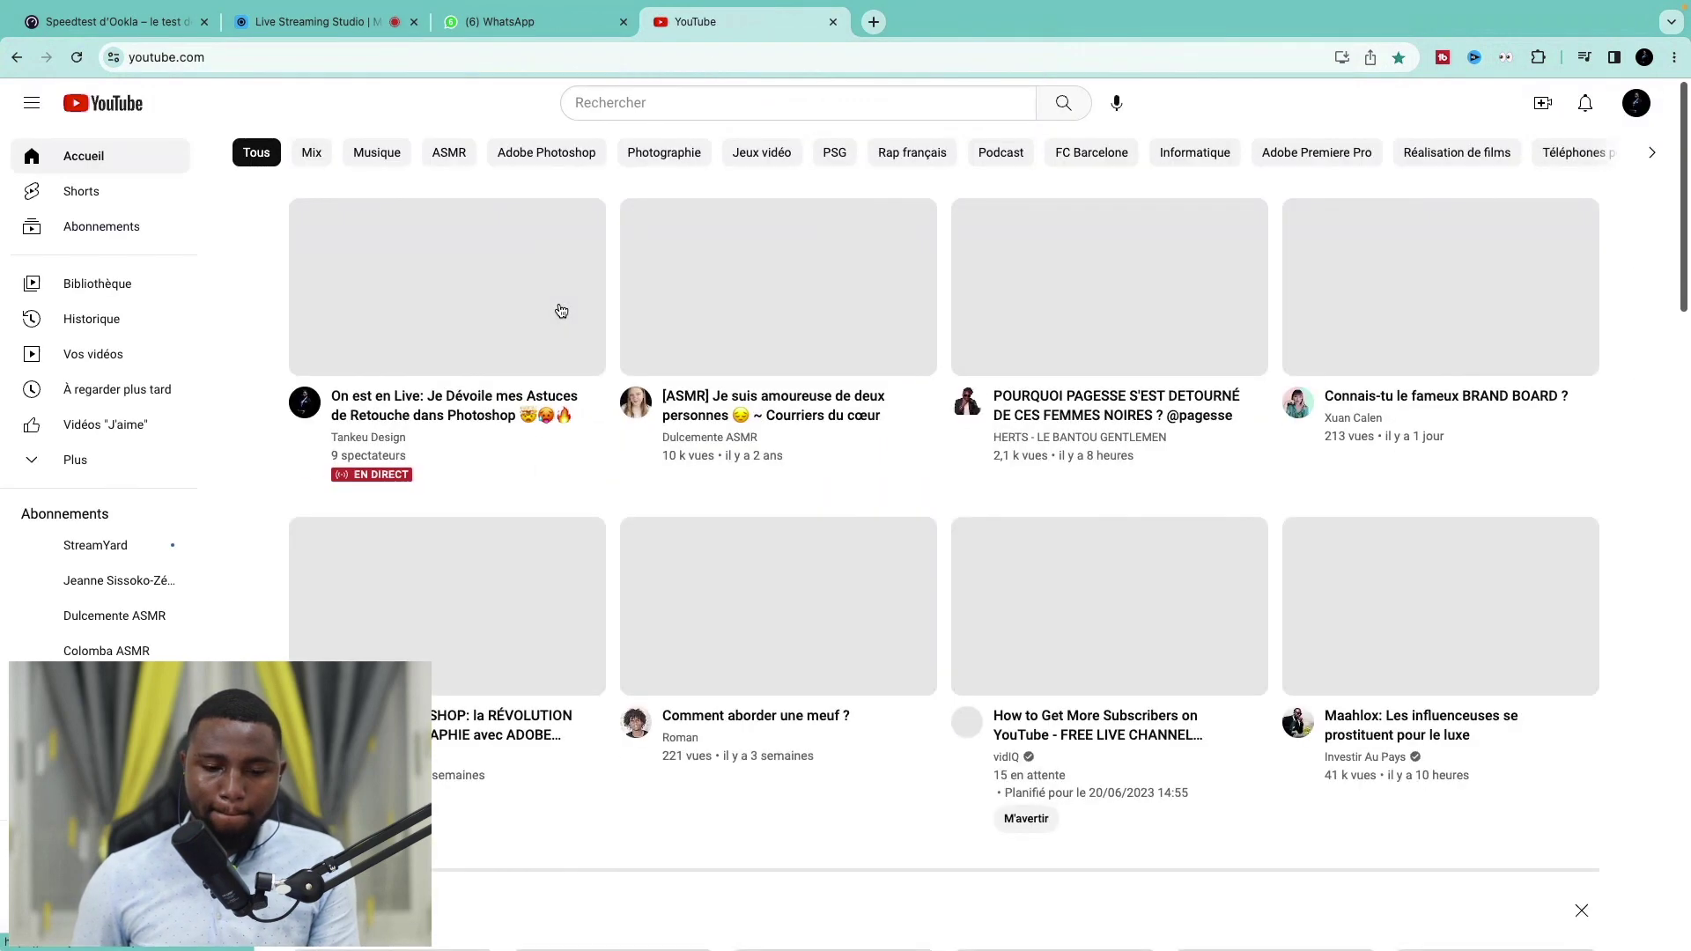
- Search YouTube for "tankeu design" and open the Tankeu Design channel
click(651, 101)
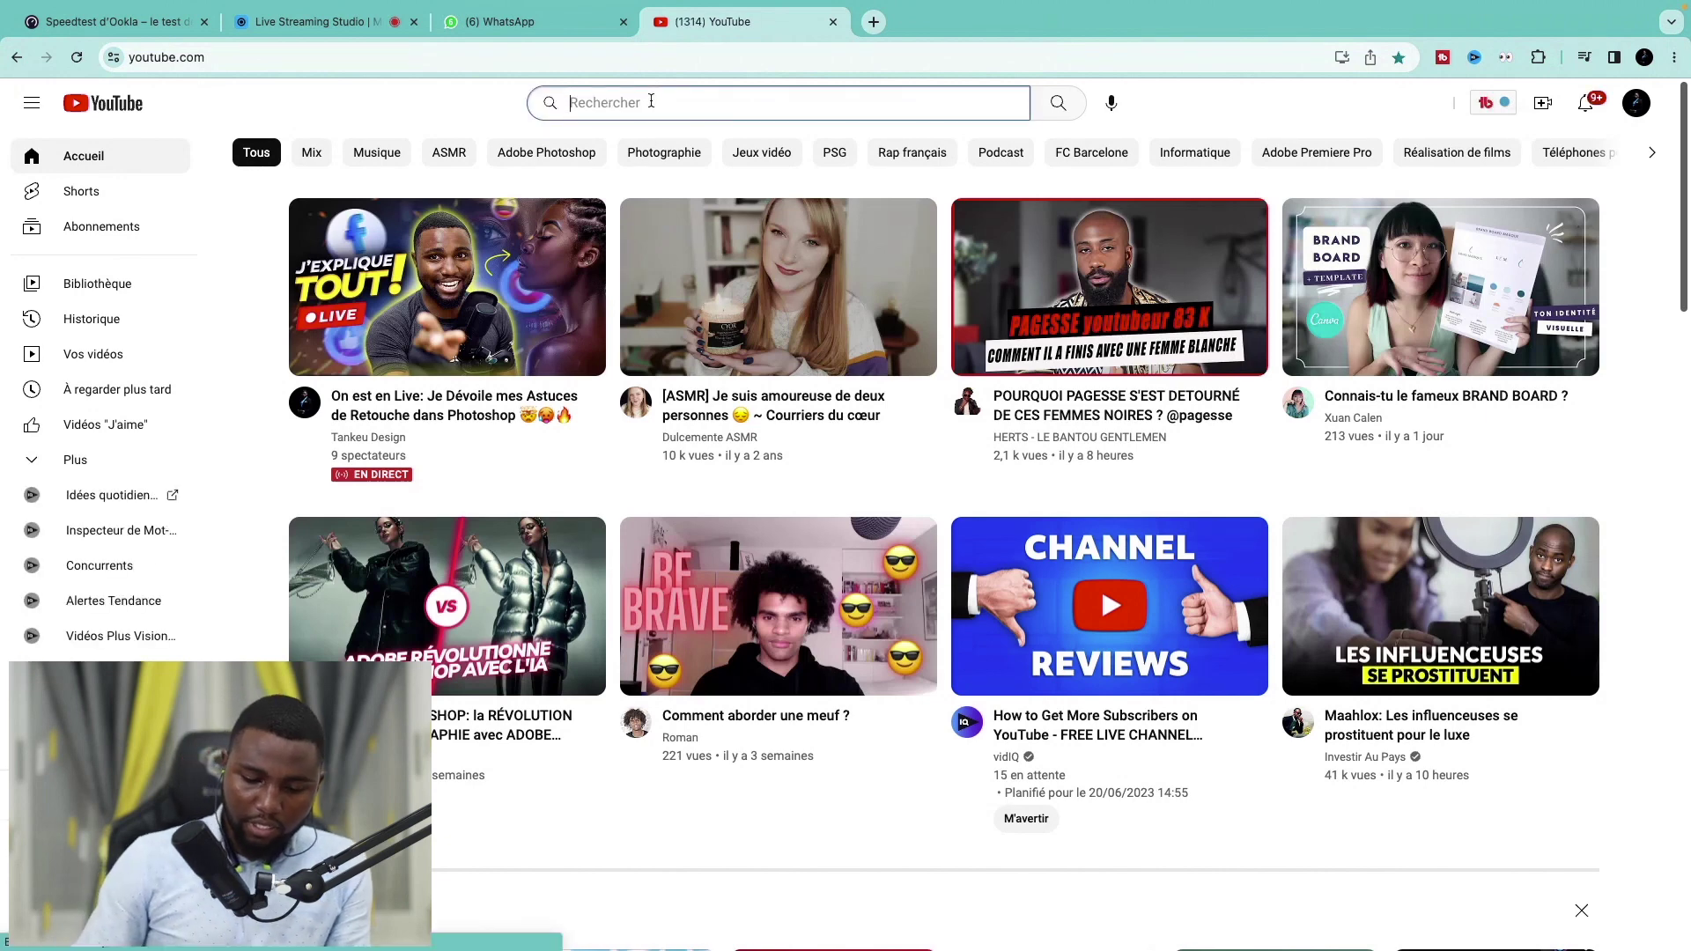
text(tankeu)
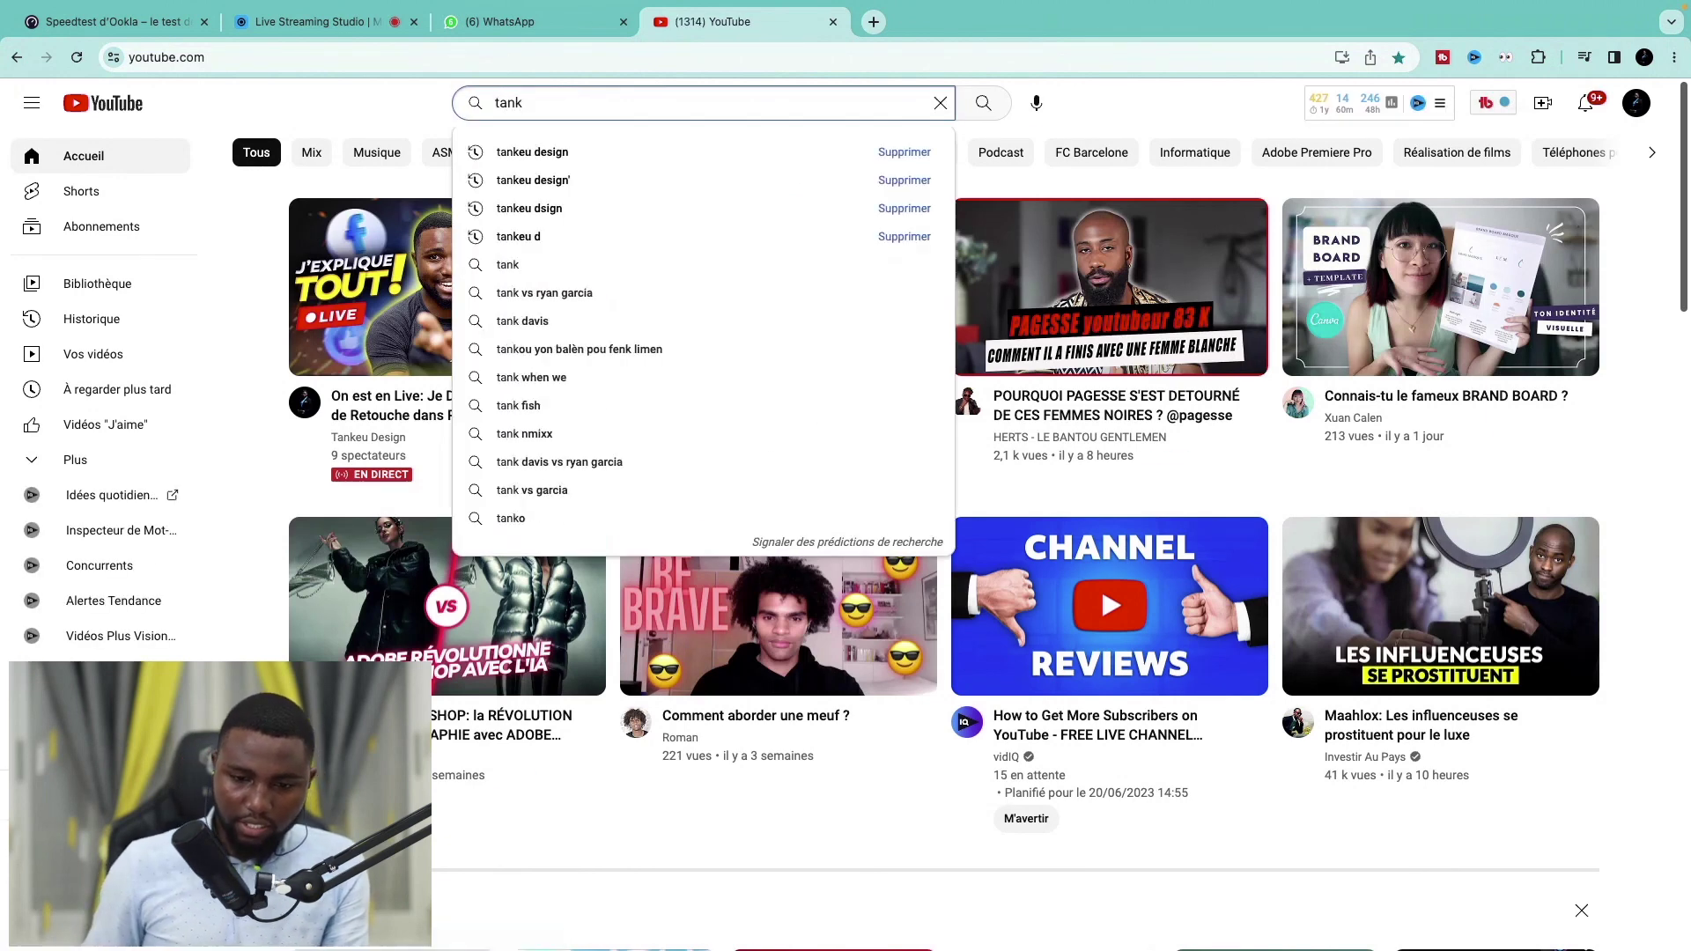
click(659, 148)
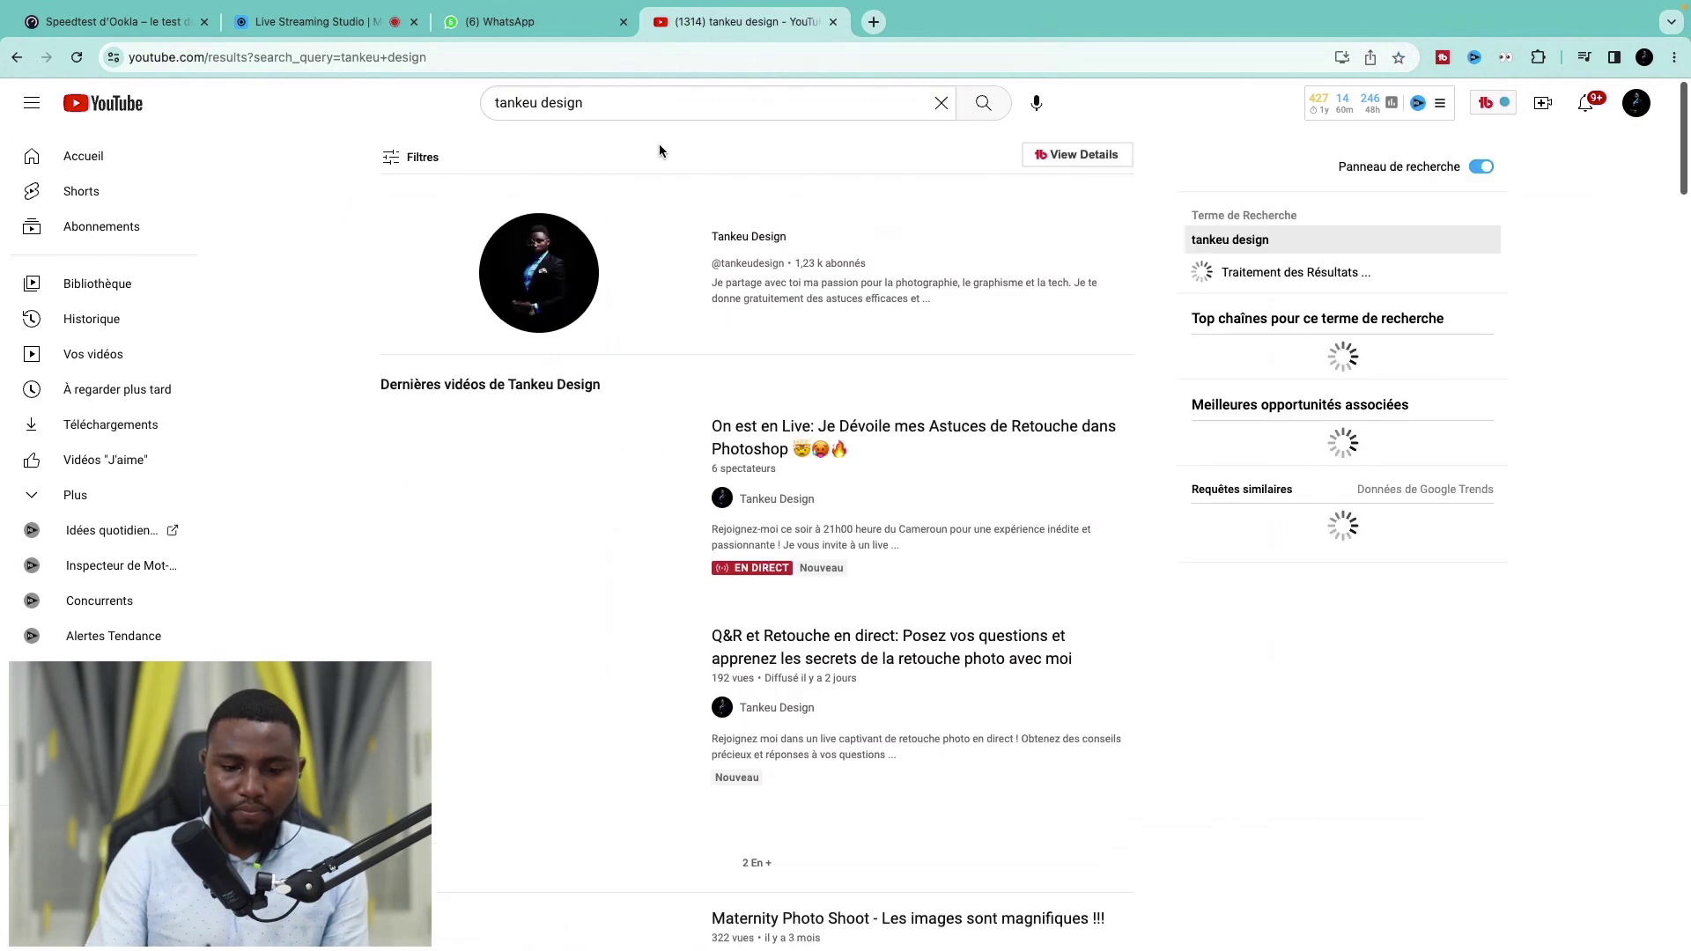
click(744, 240)
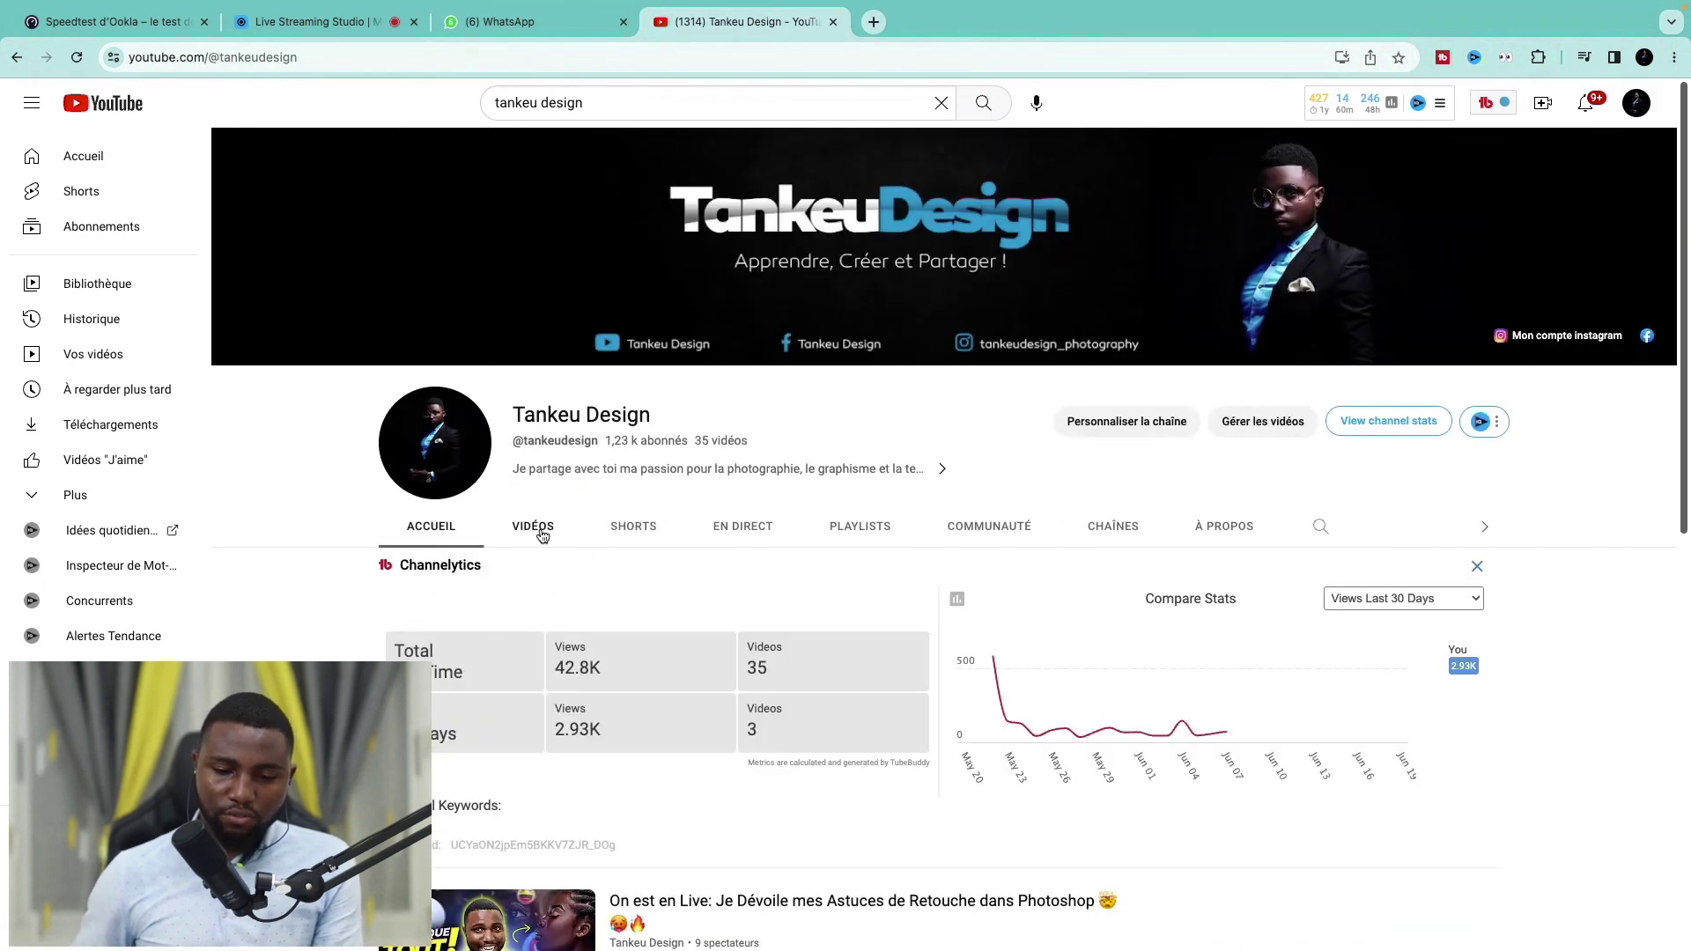
- Open the channel's video "Super astuce pour obtenir une peau noire chocolat dans Photoshop !" and examine its full description for the LUT download link
click(535, 527)
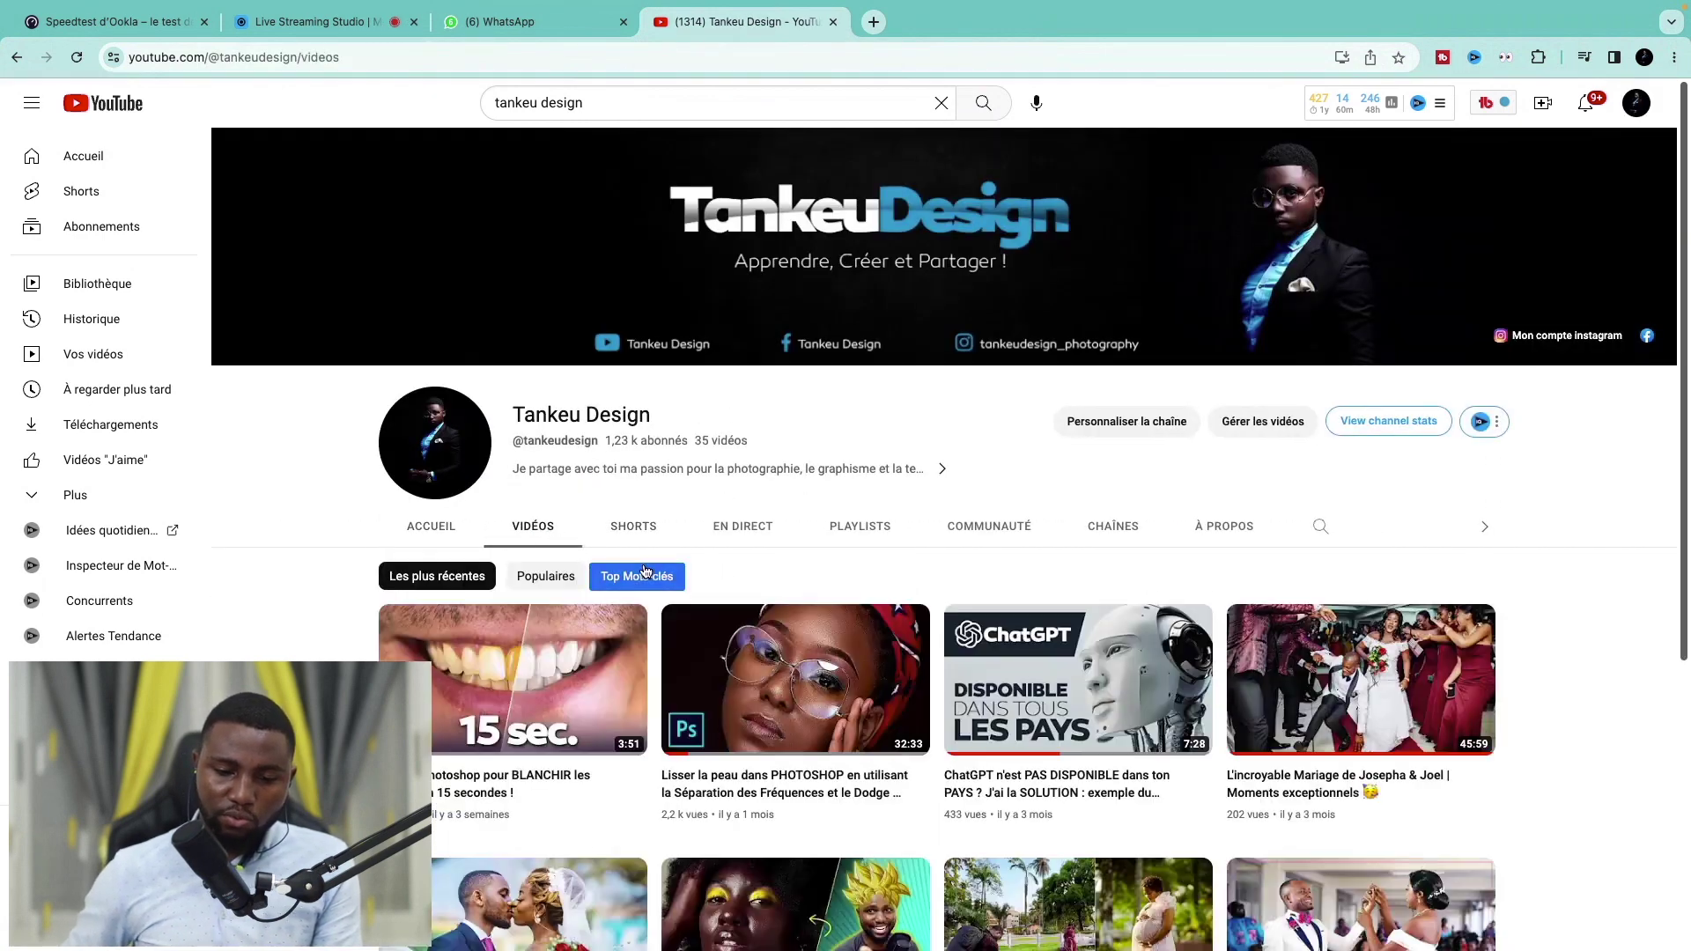
scroll(775, 669, down, 2)
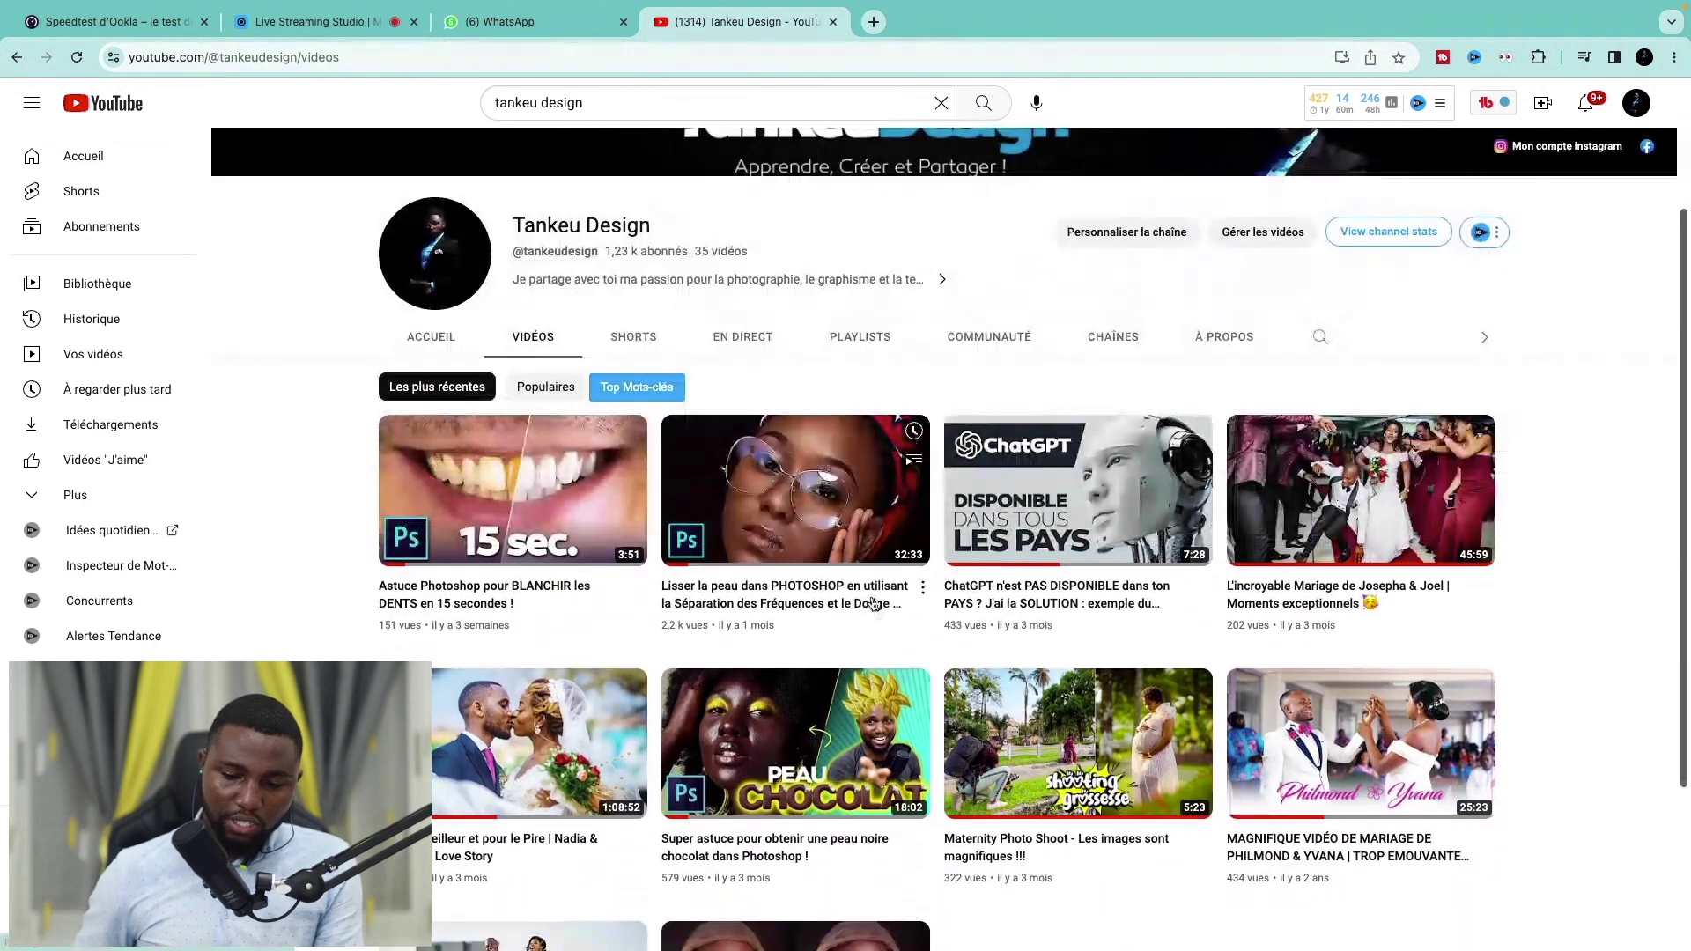
click(837, 756)
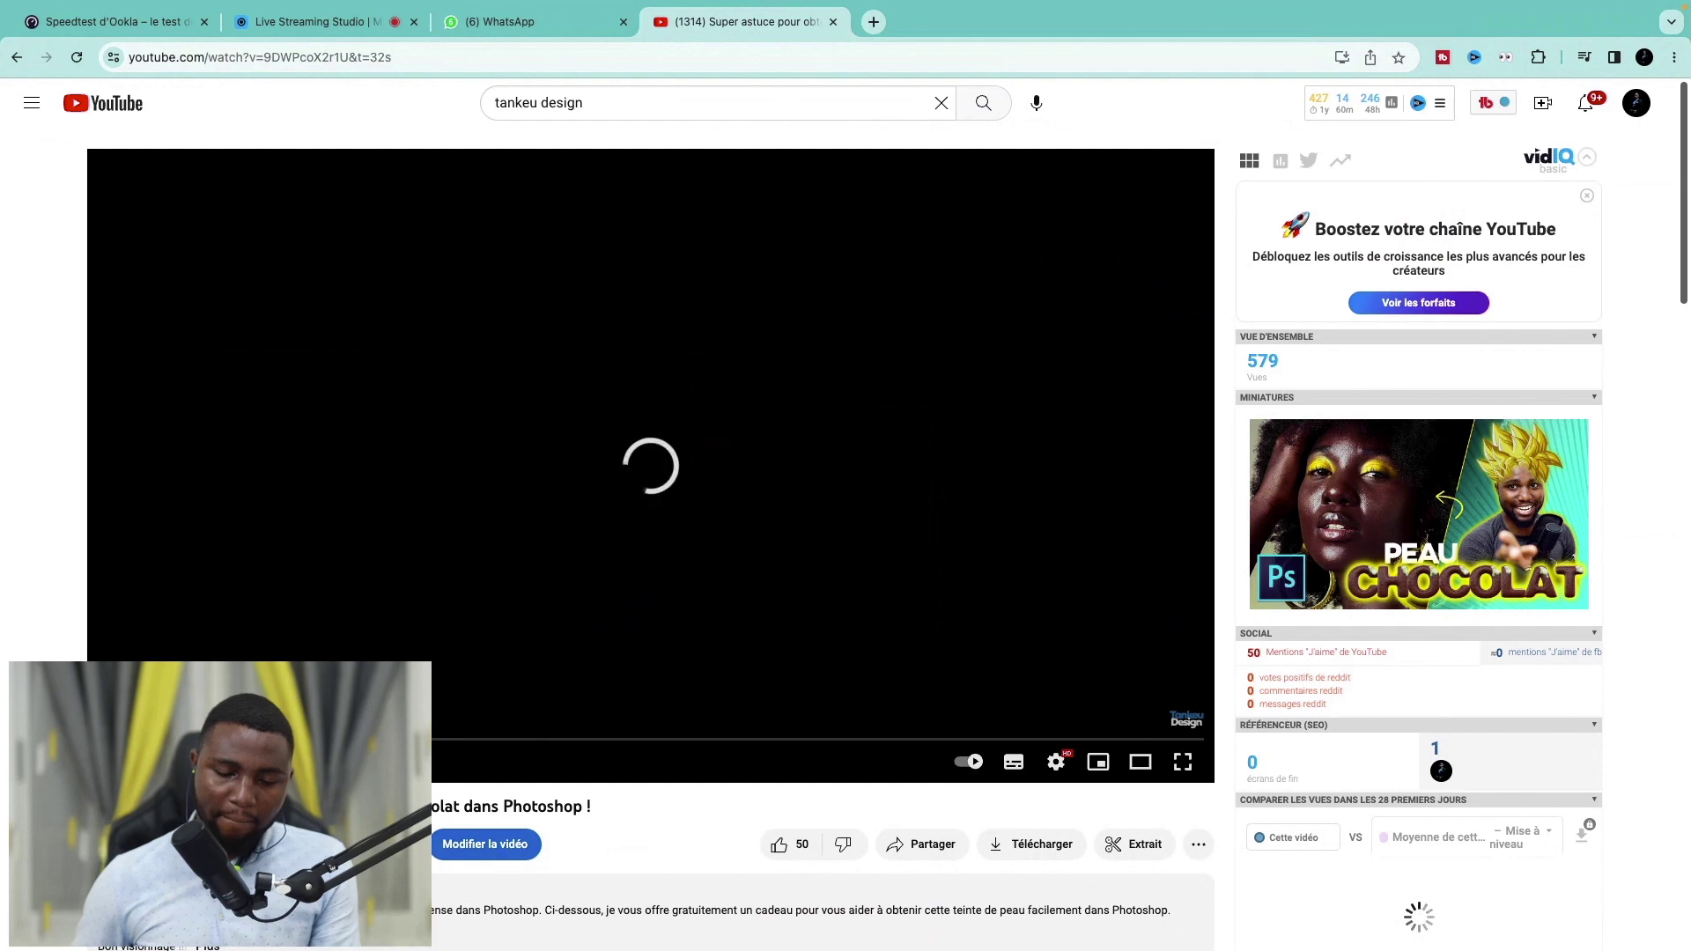
scroll(846, 537, down, 3)
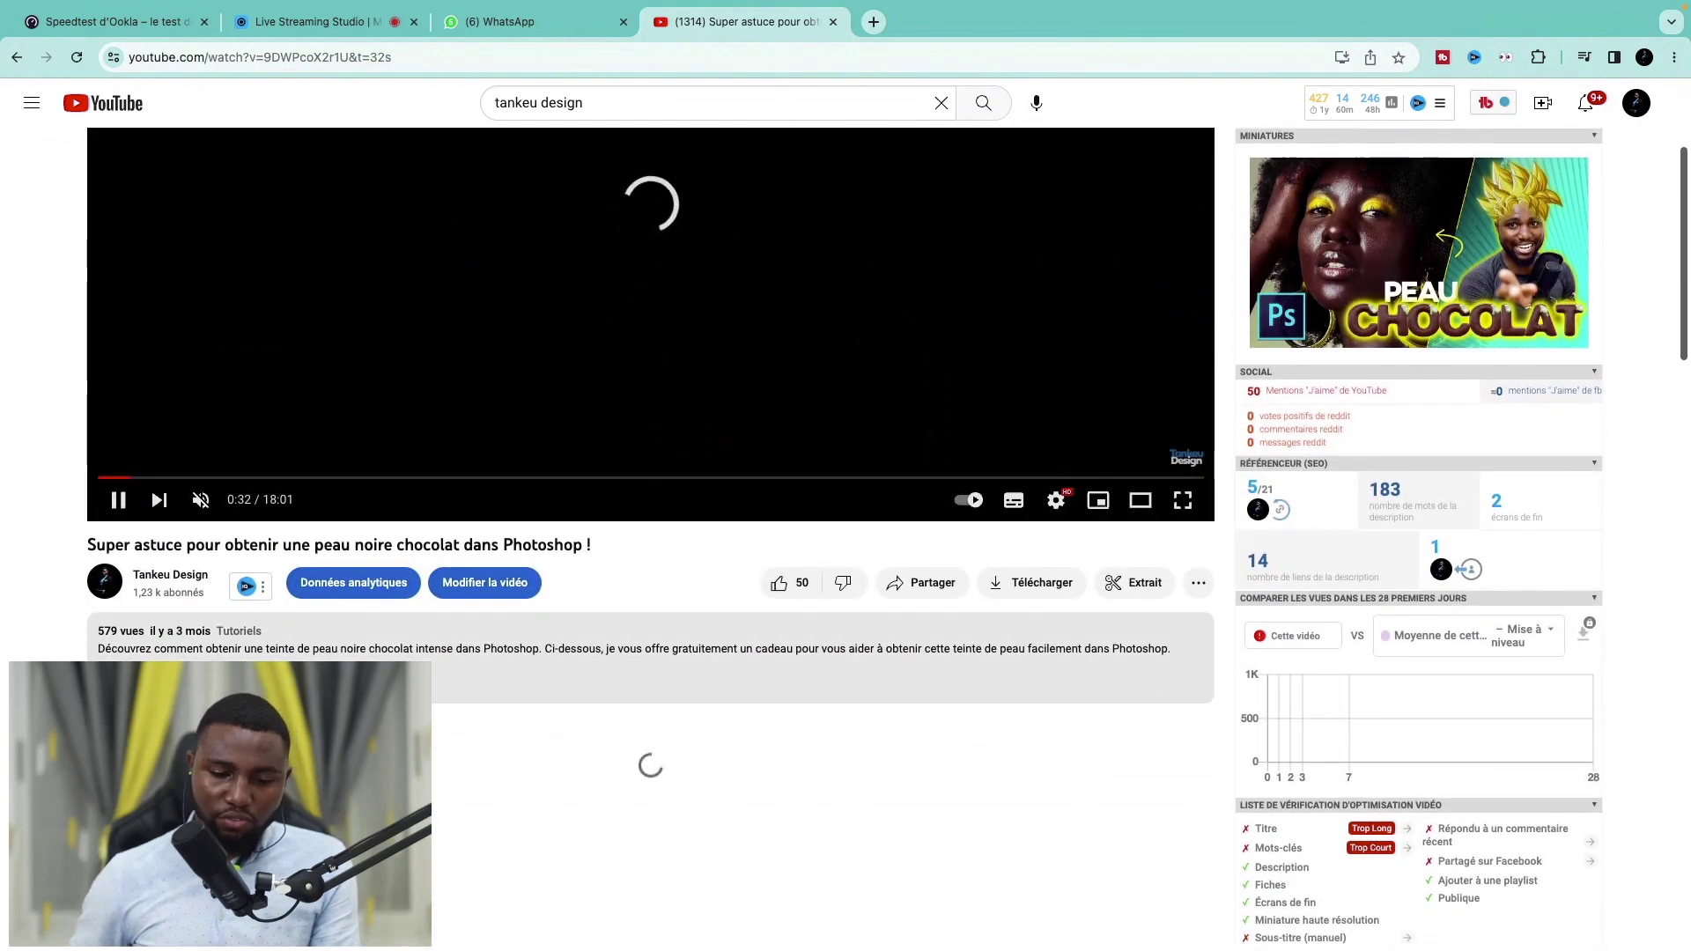
scroll(131, 643, down, 1)
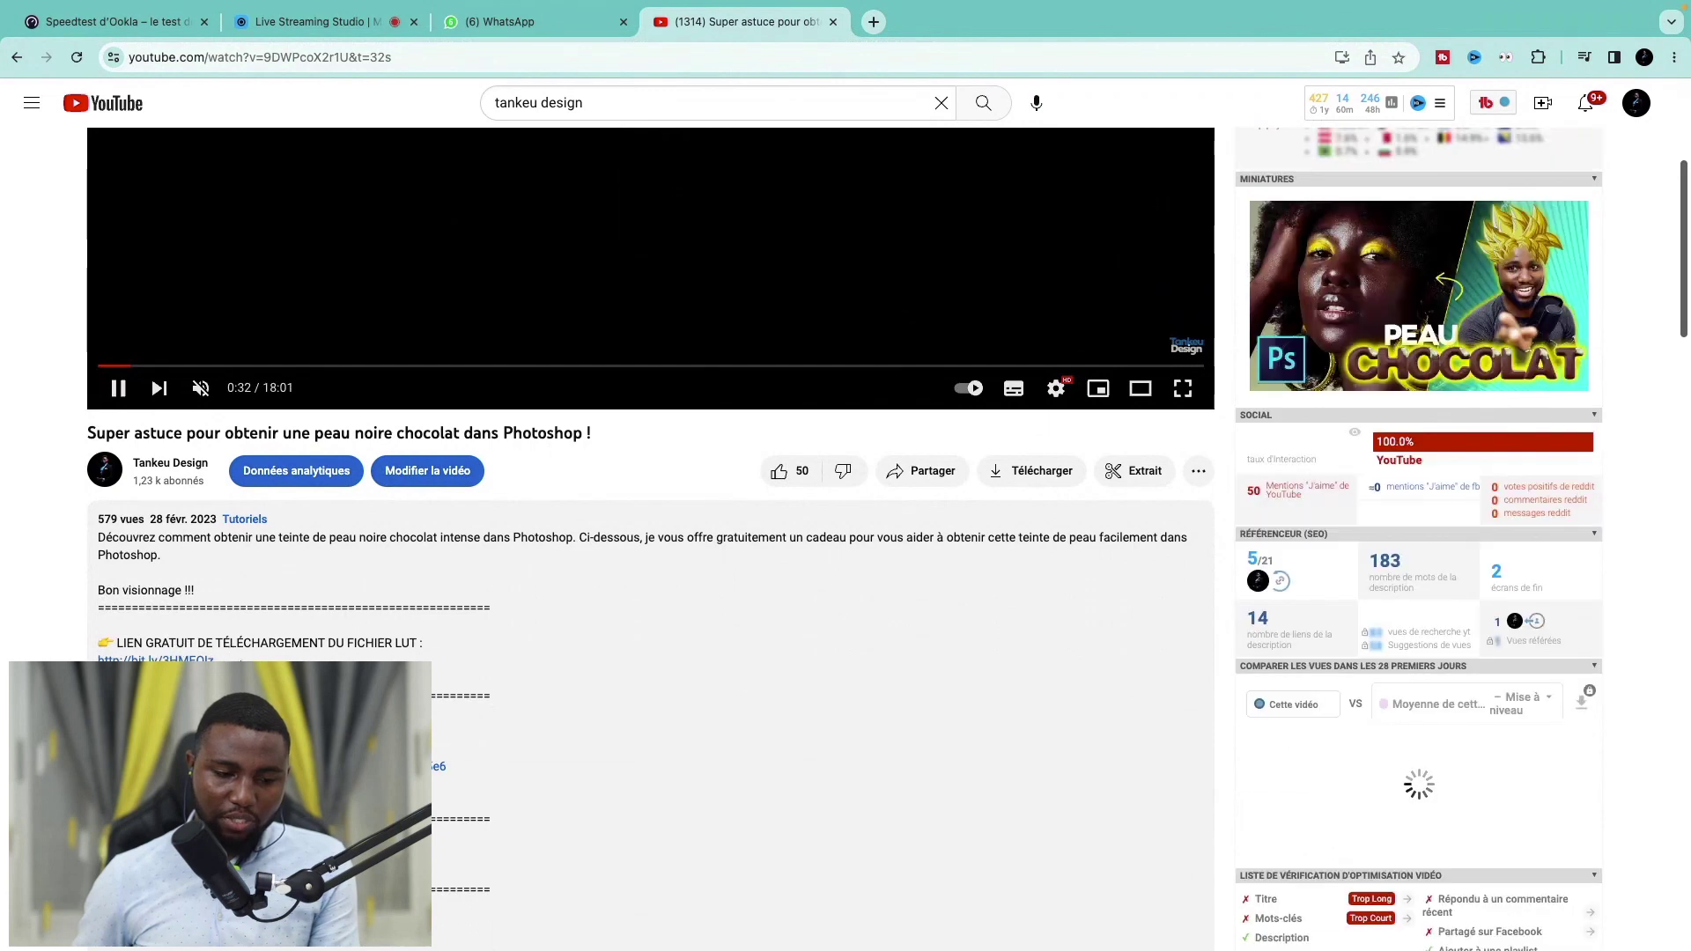
scroll(801, 564, down, 3)
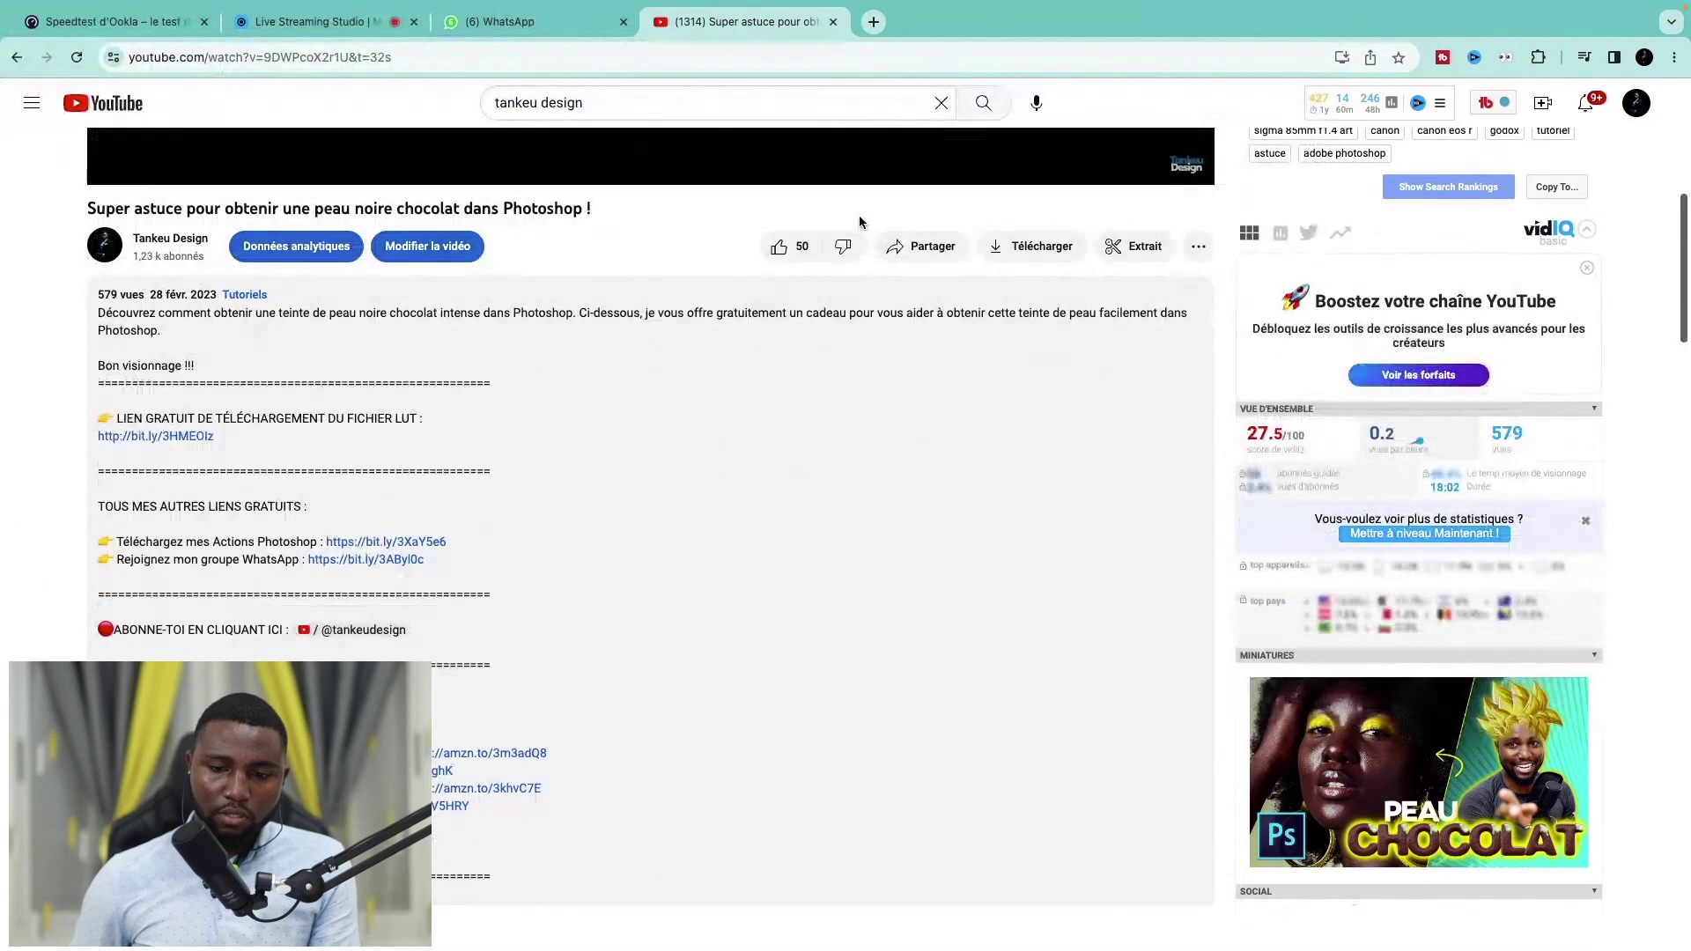
- Open a new browser tab and switch back to Photoshop
click(873, 22)
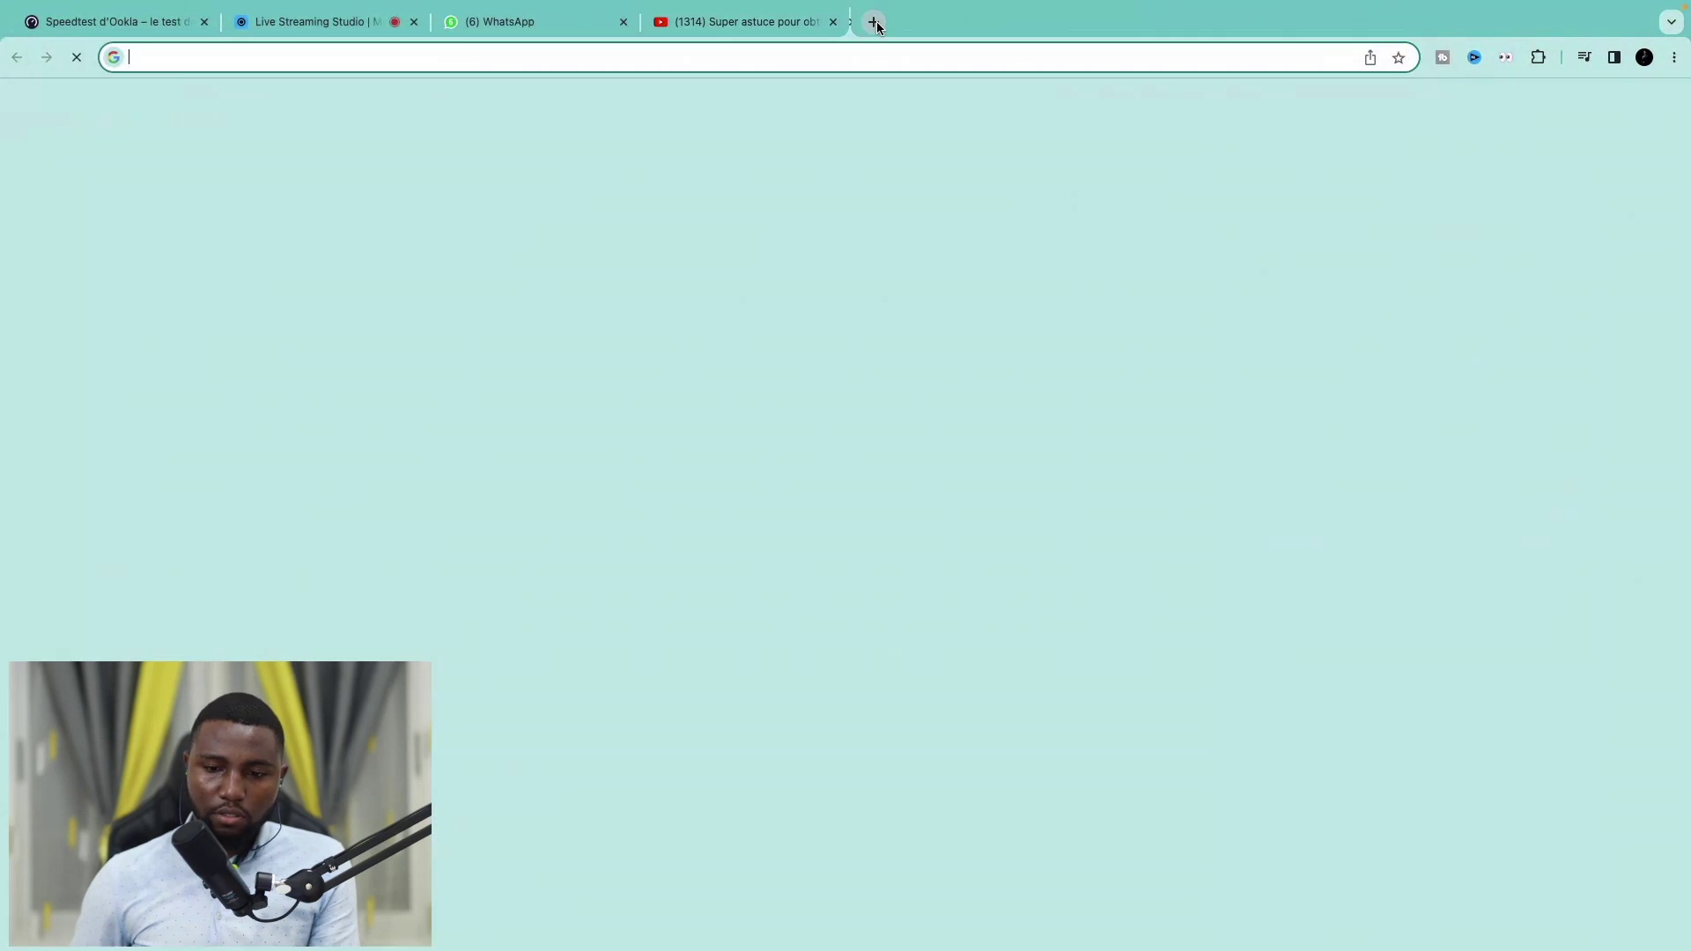
mouse_move(752, 883)
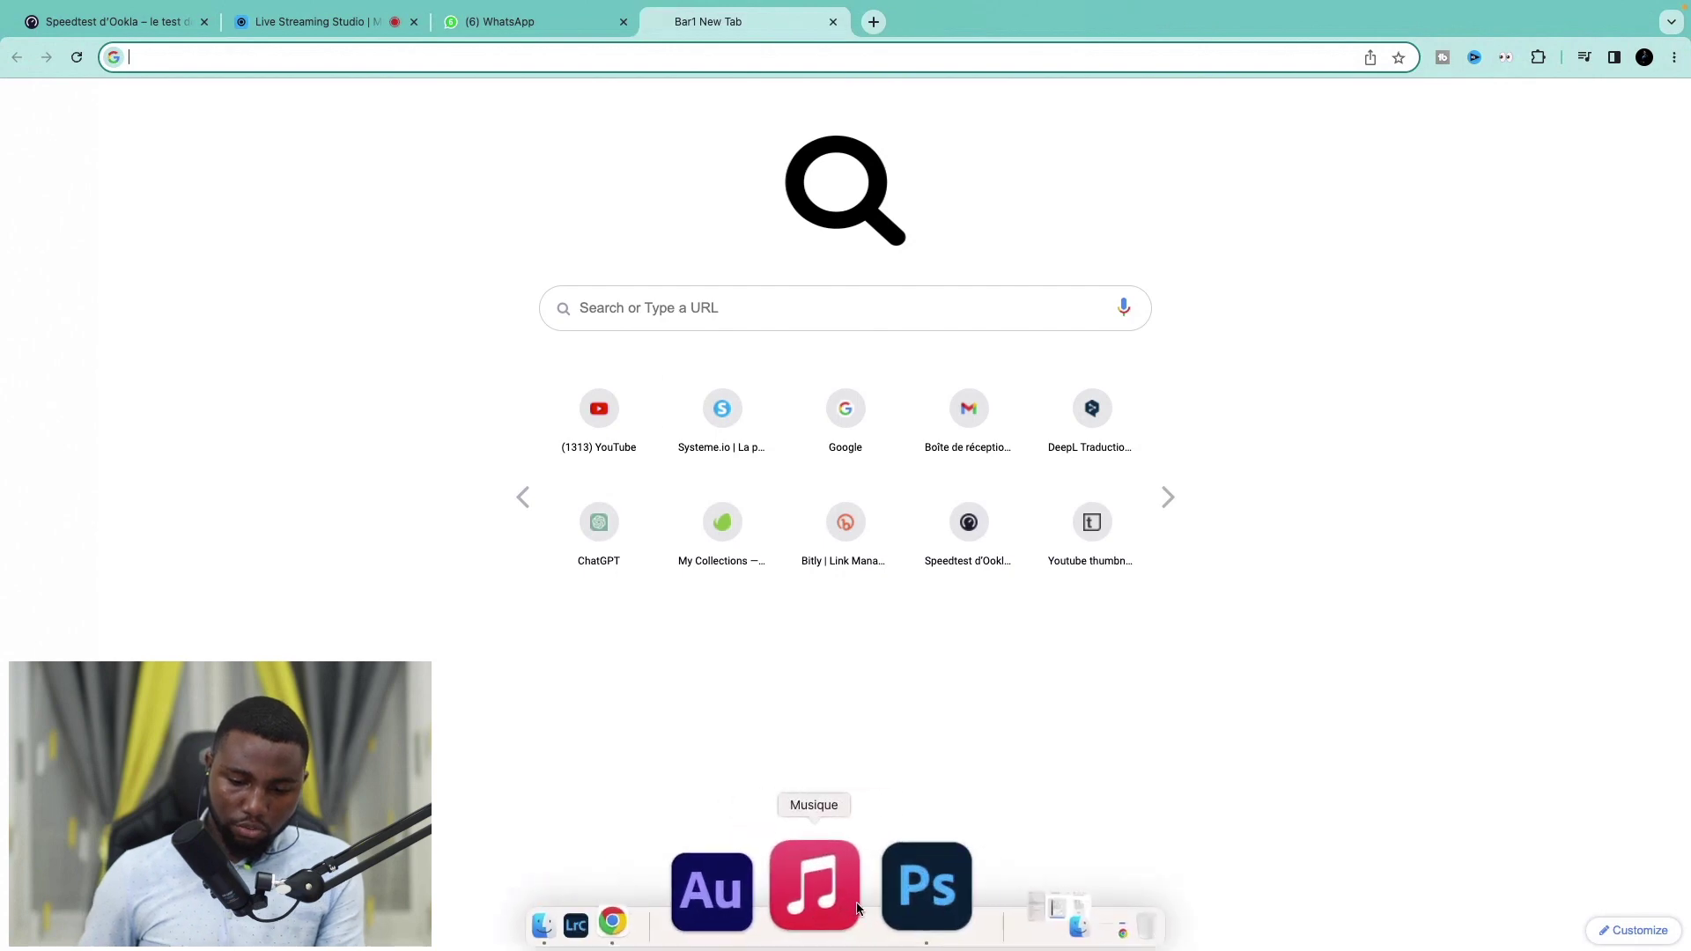
click(890, 887)
- Compare the retouched face up close with the original by showing only the Arrière-plan layer, and restore the visibility of all layers
scroll(915, 452, up, 3)
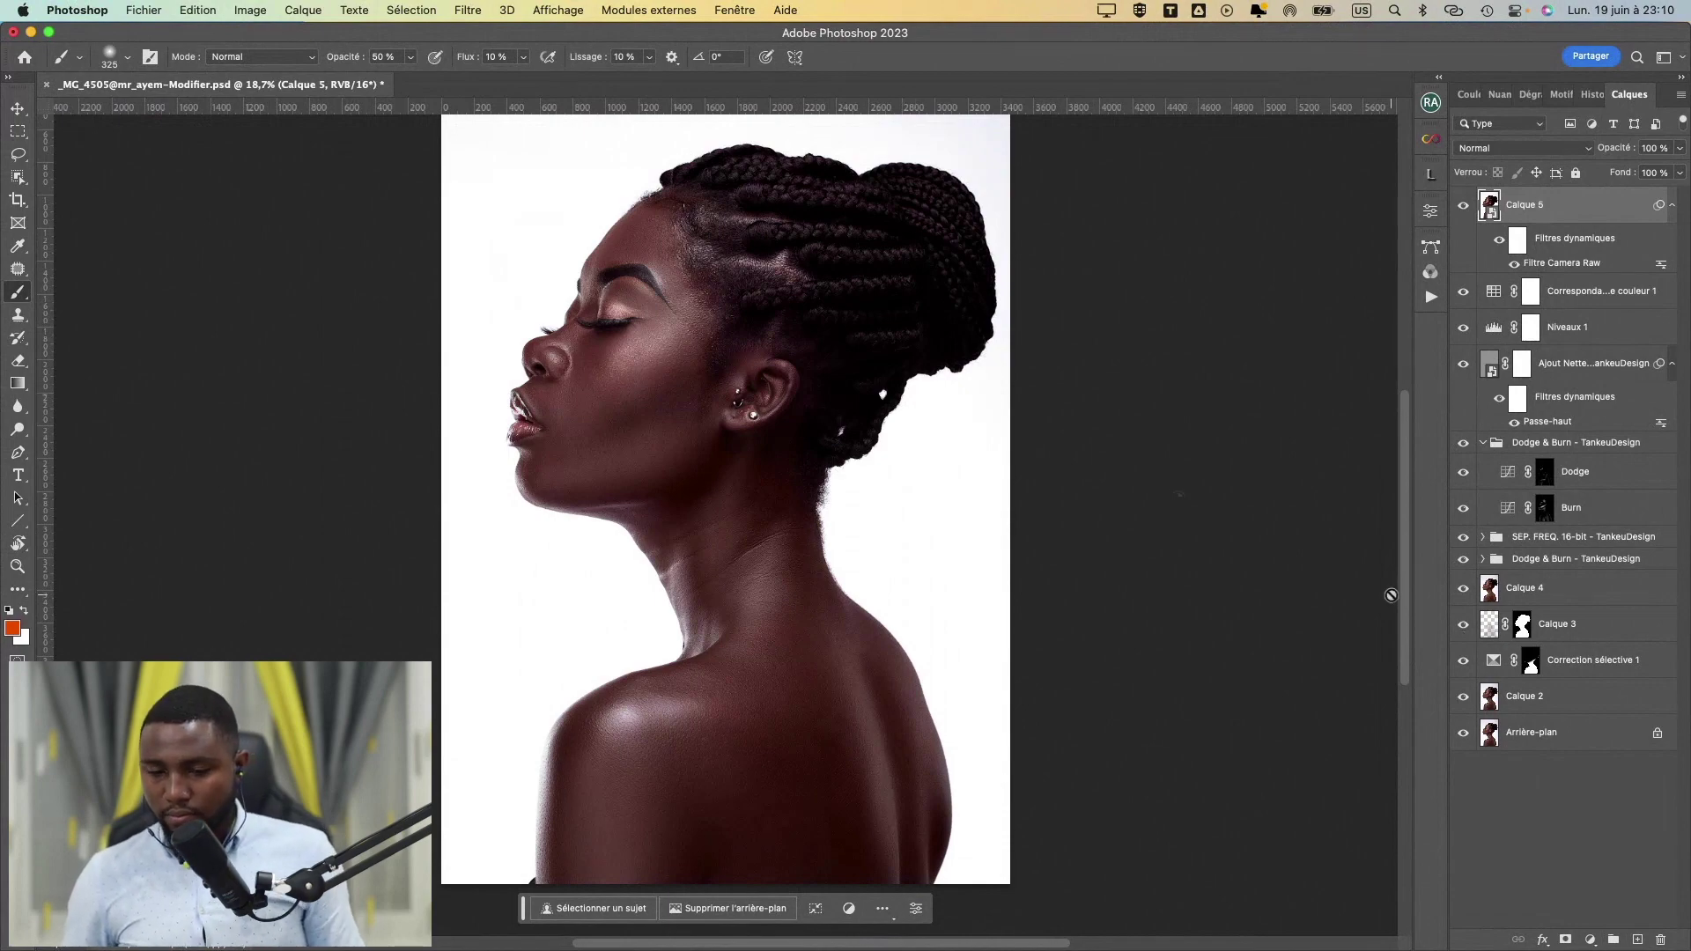
scroll(777, 356, up, 5)
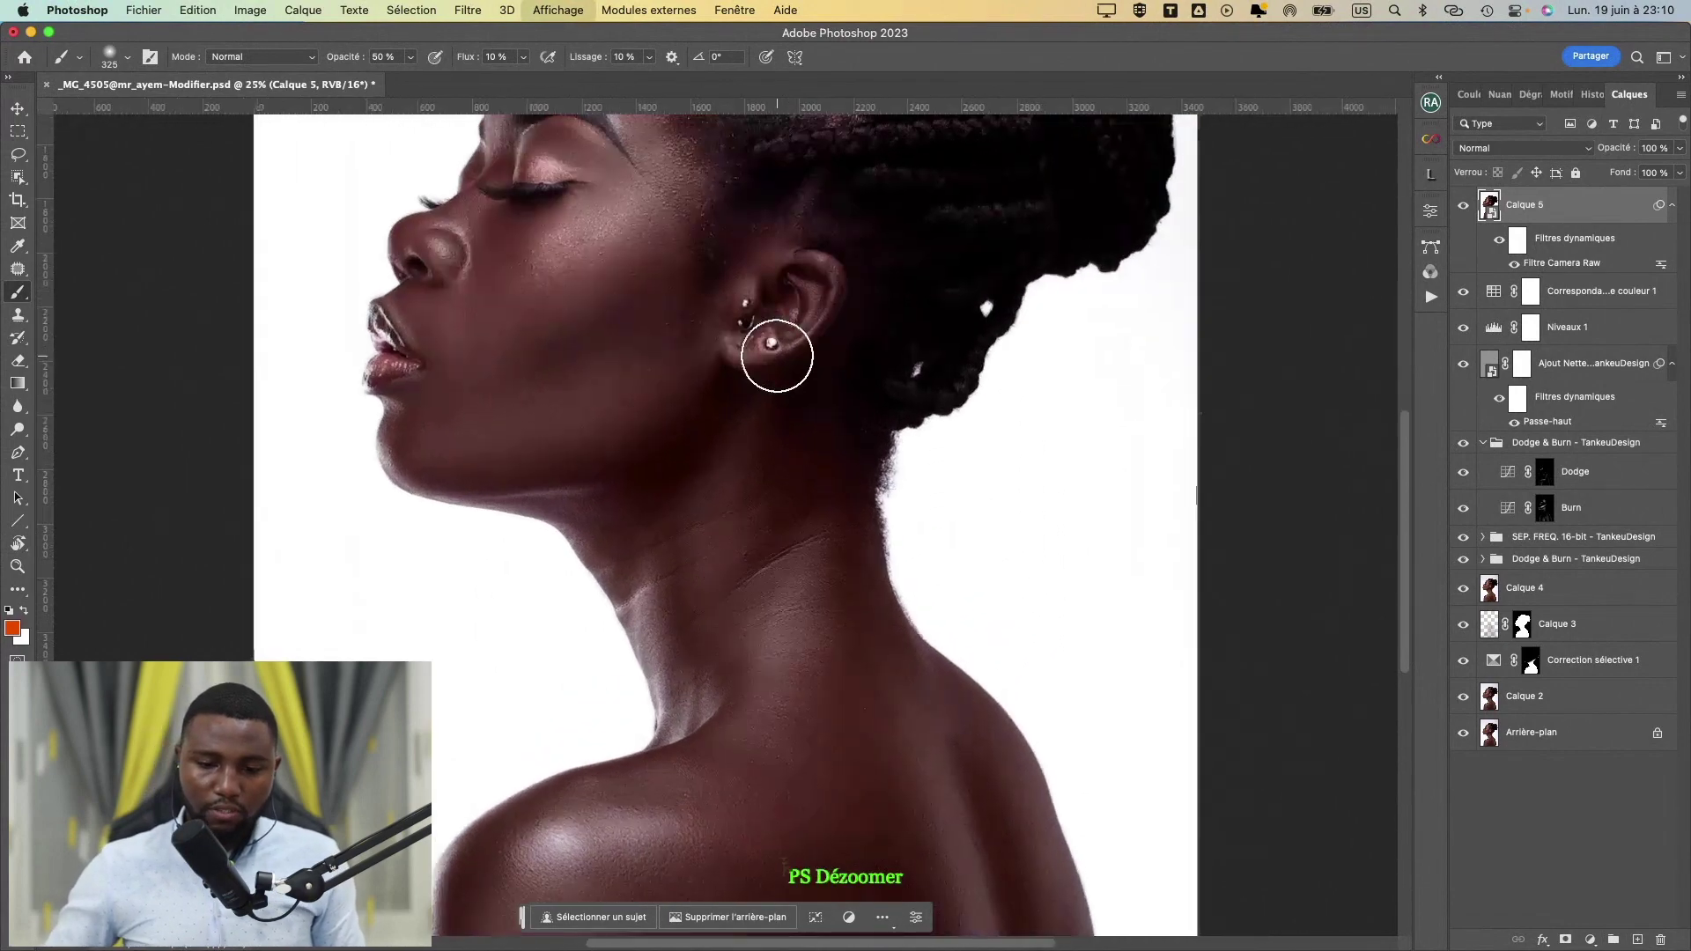
scroll(777, 357, up, 2)
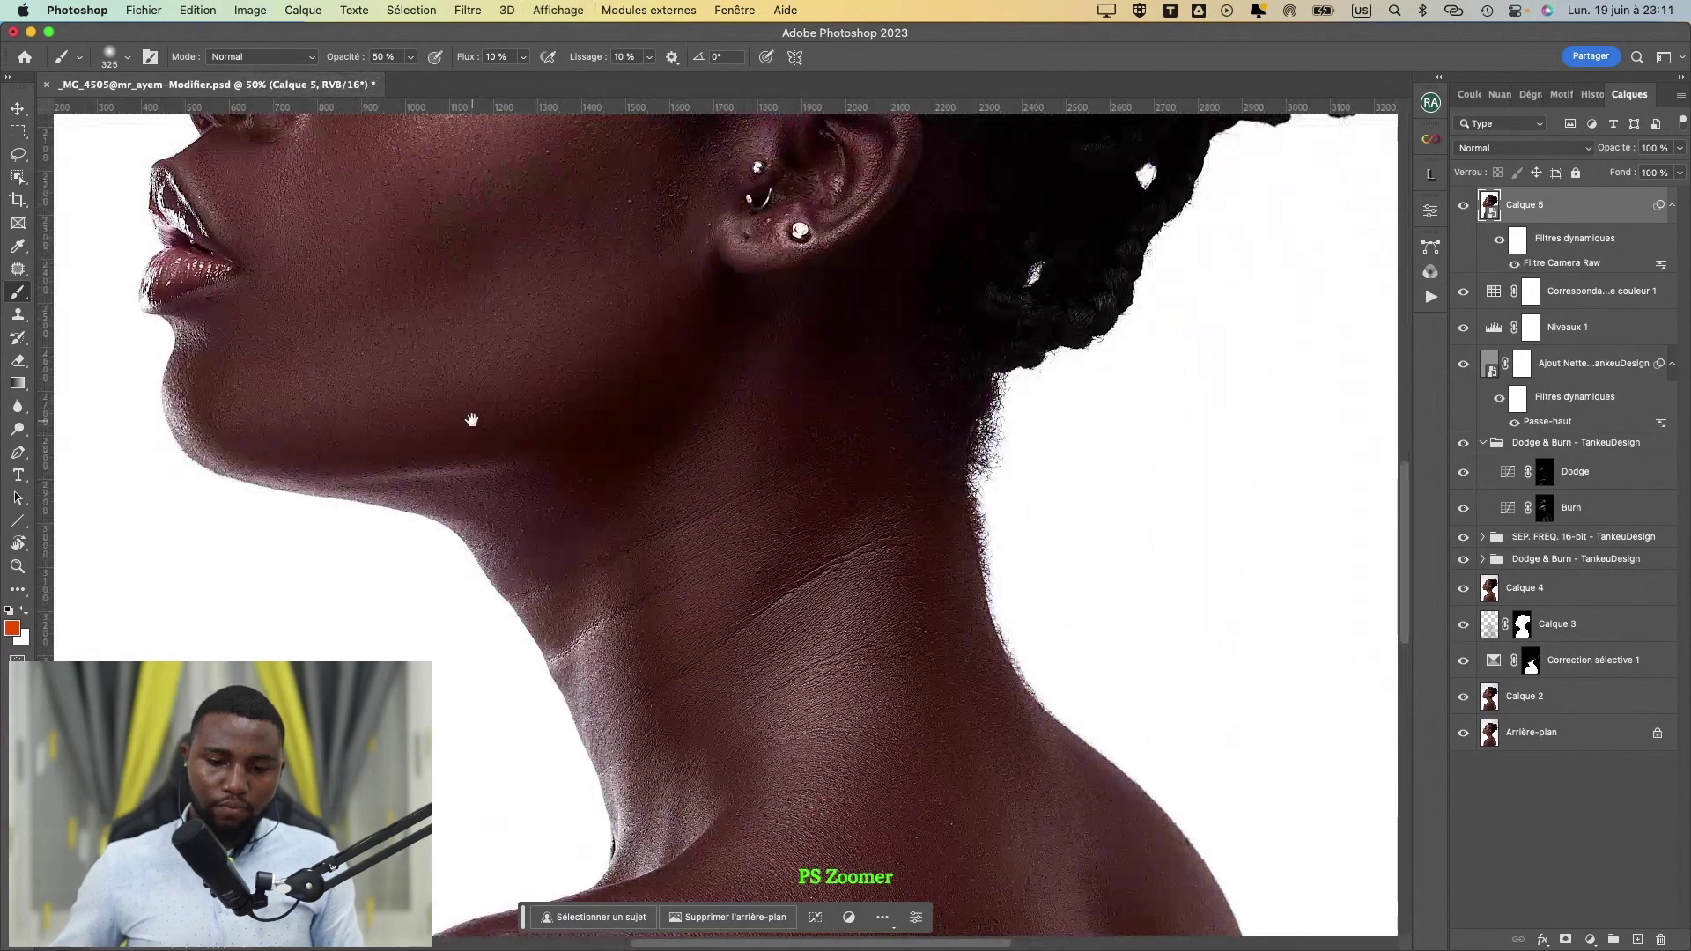
drag(468, 414, 660, 934)
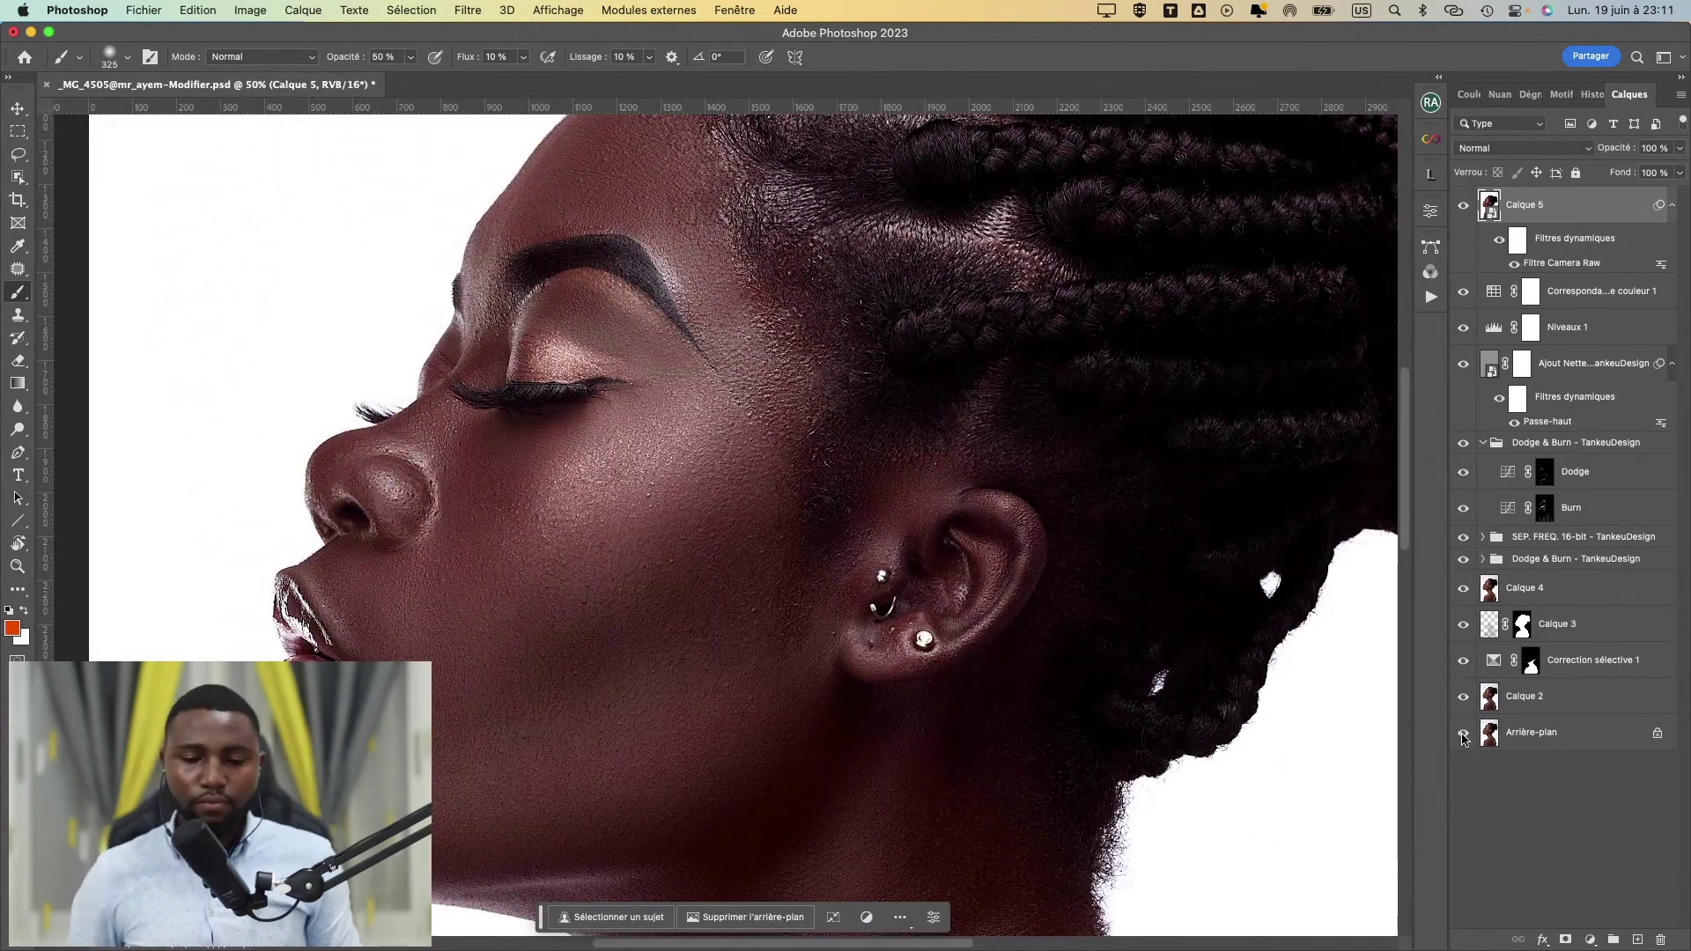
alt+click(1463, 735)
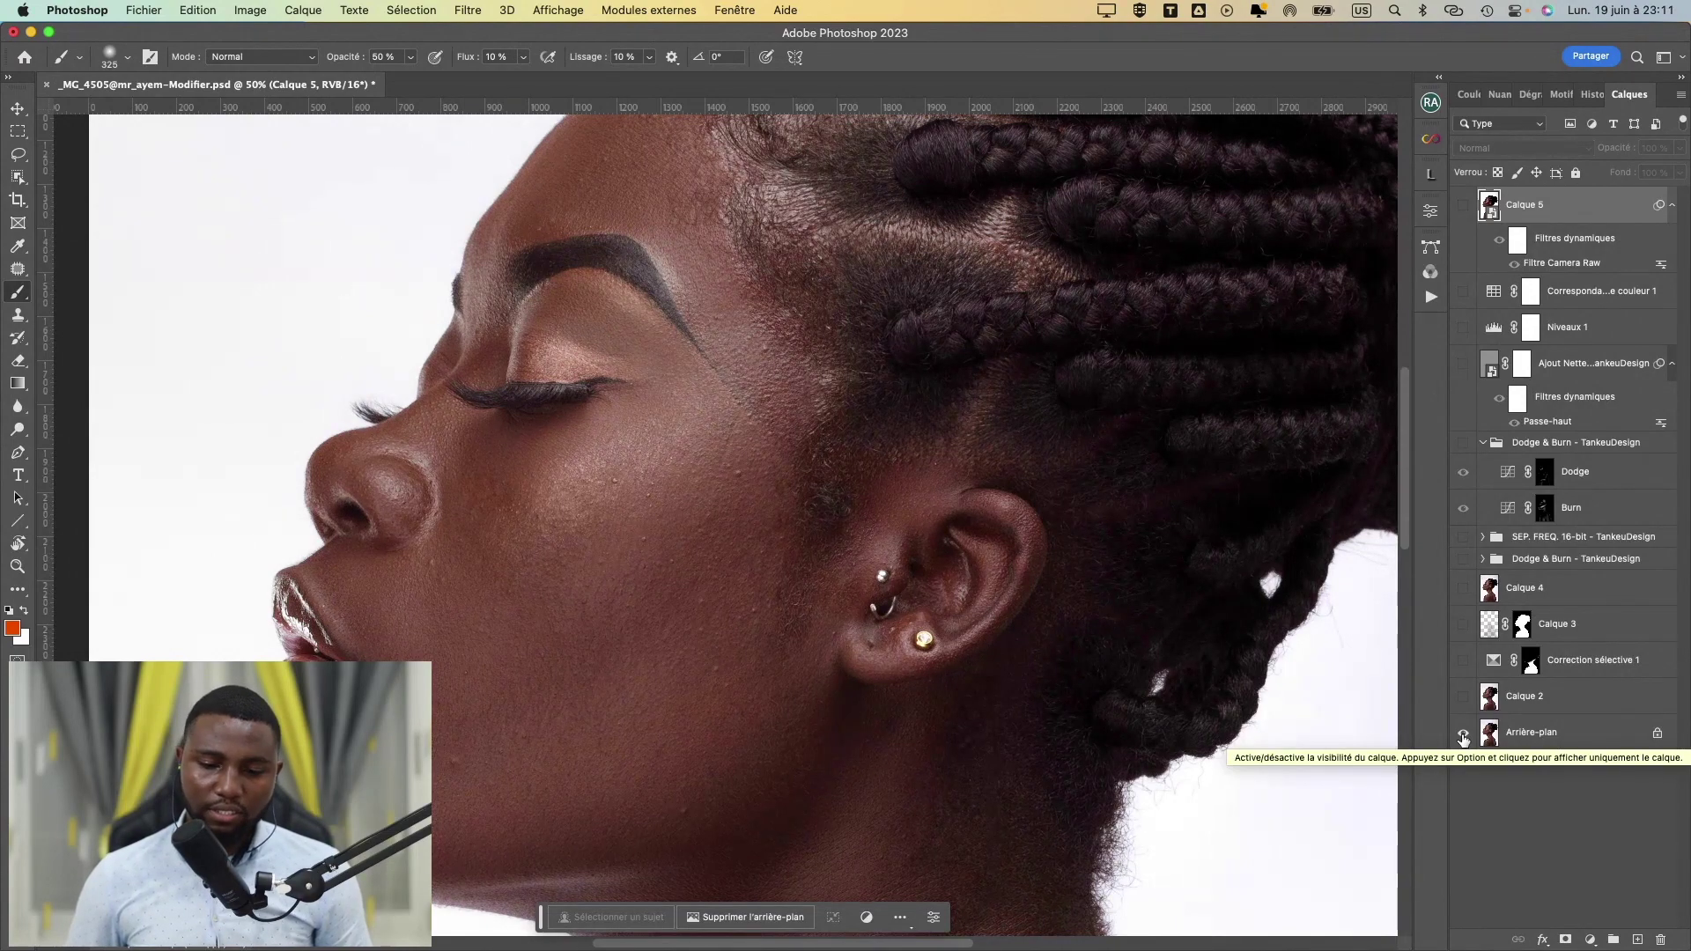
alt+click(1463, 735)
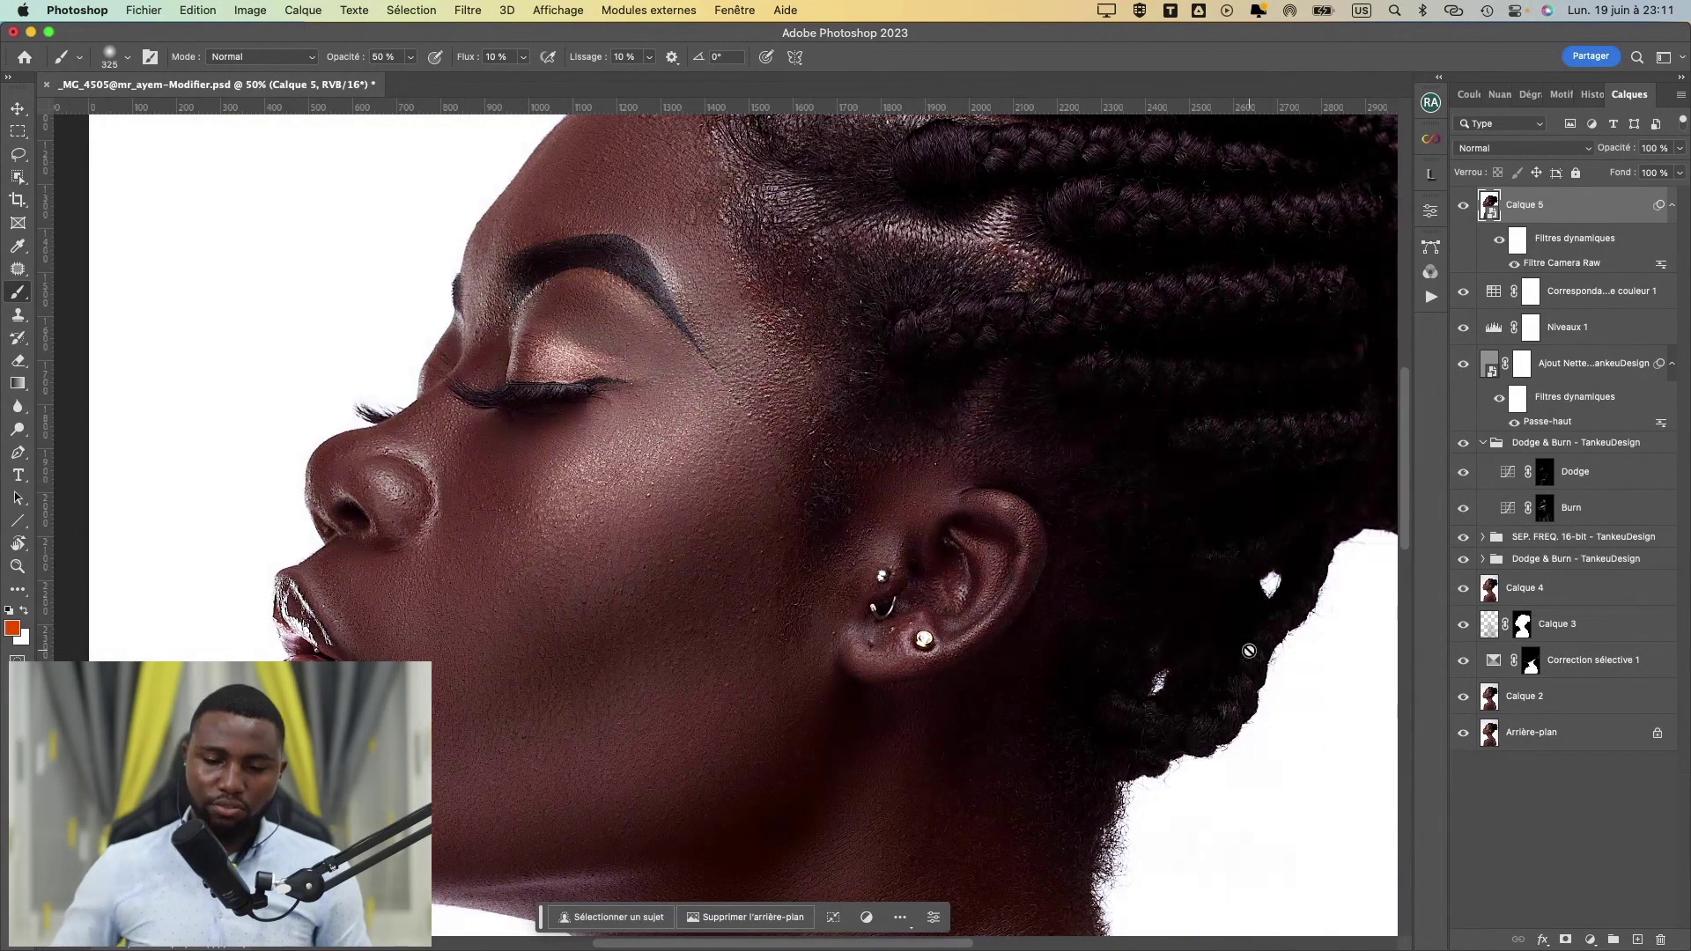
- Select the Arrière-plan layer and compare the whole portrait before and after by isolating that layer and restoring the others
key(super+minus)
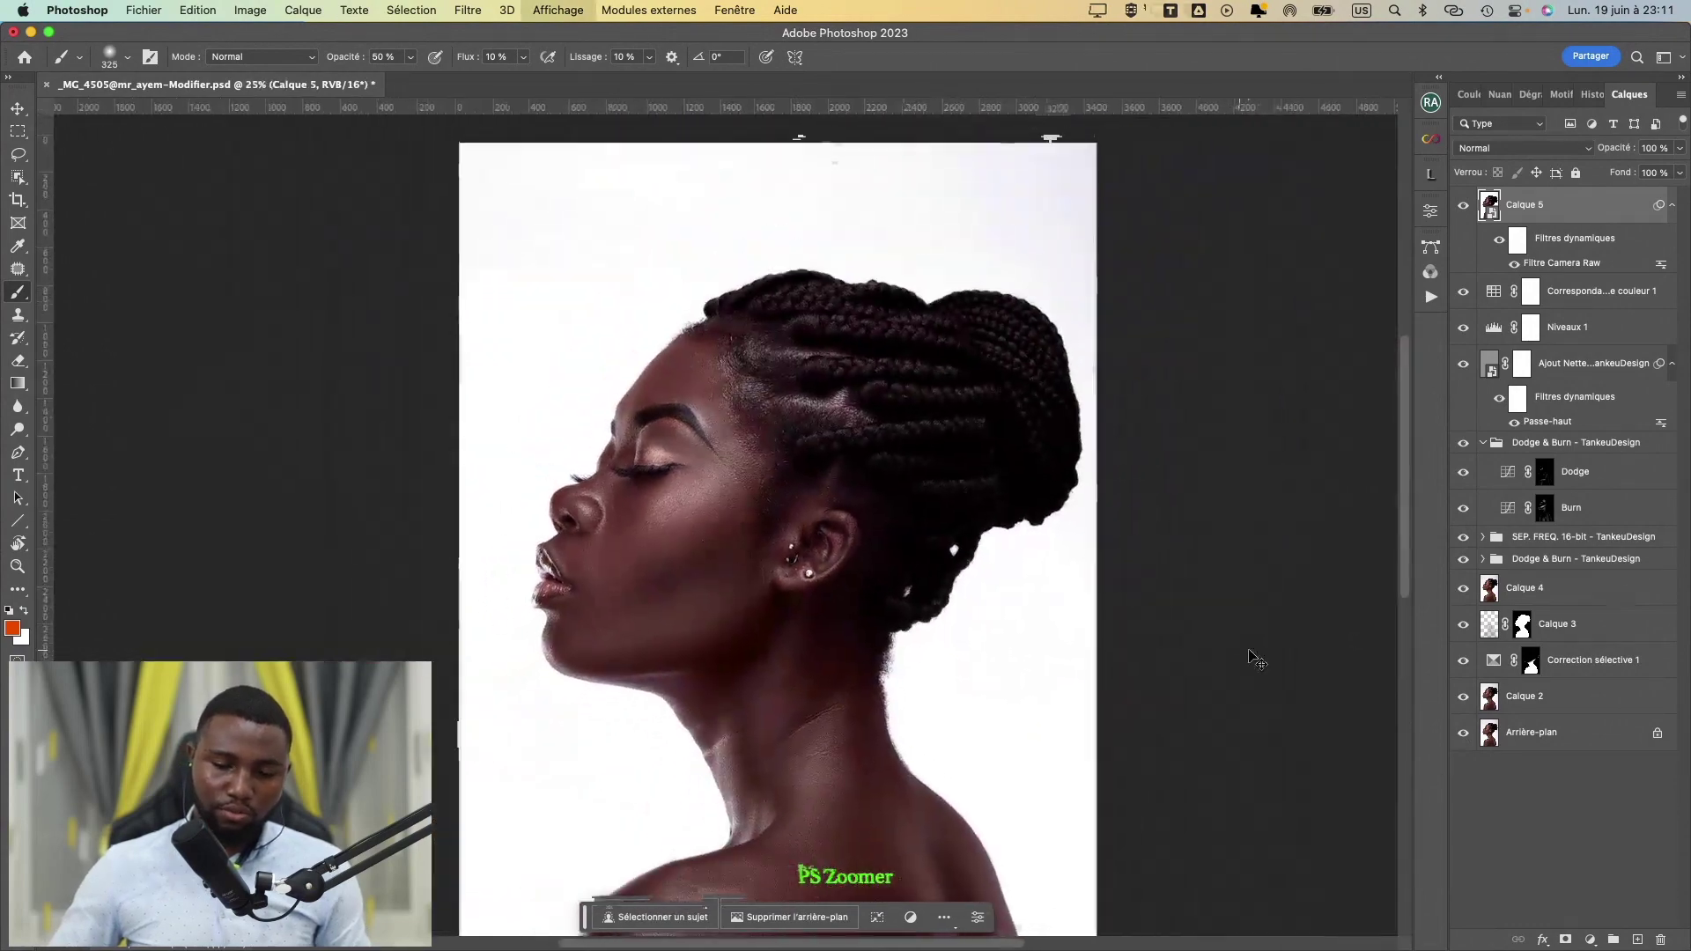
key(super+minus)
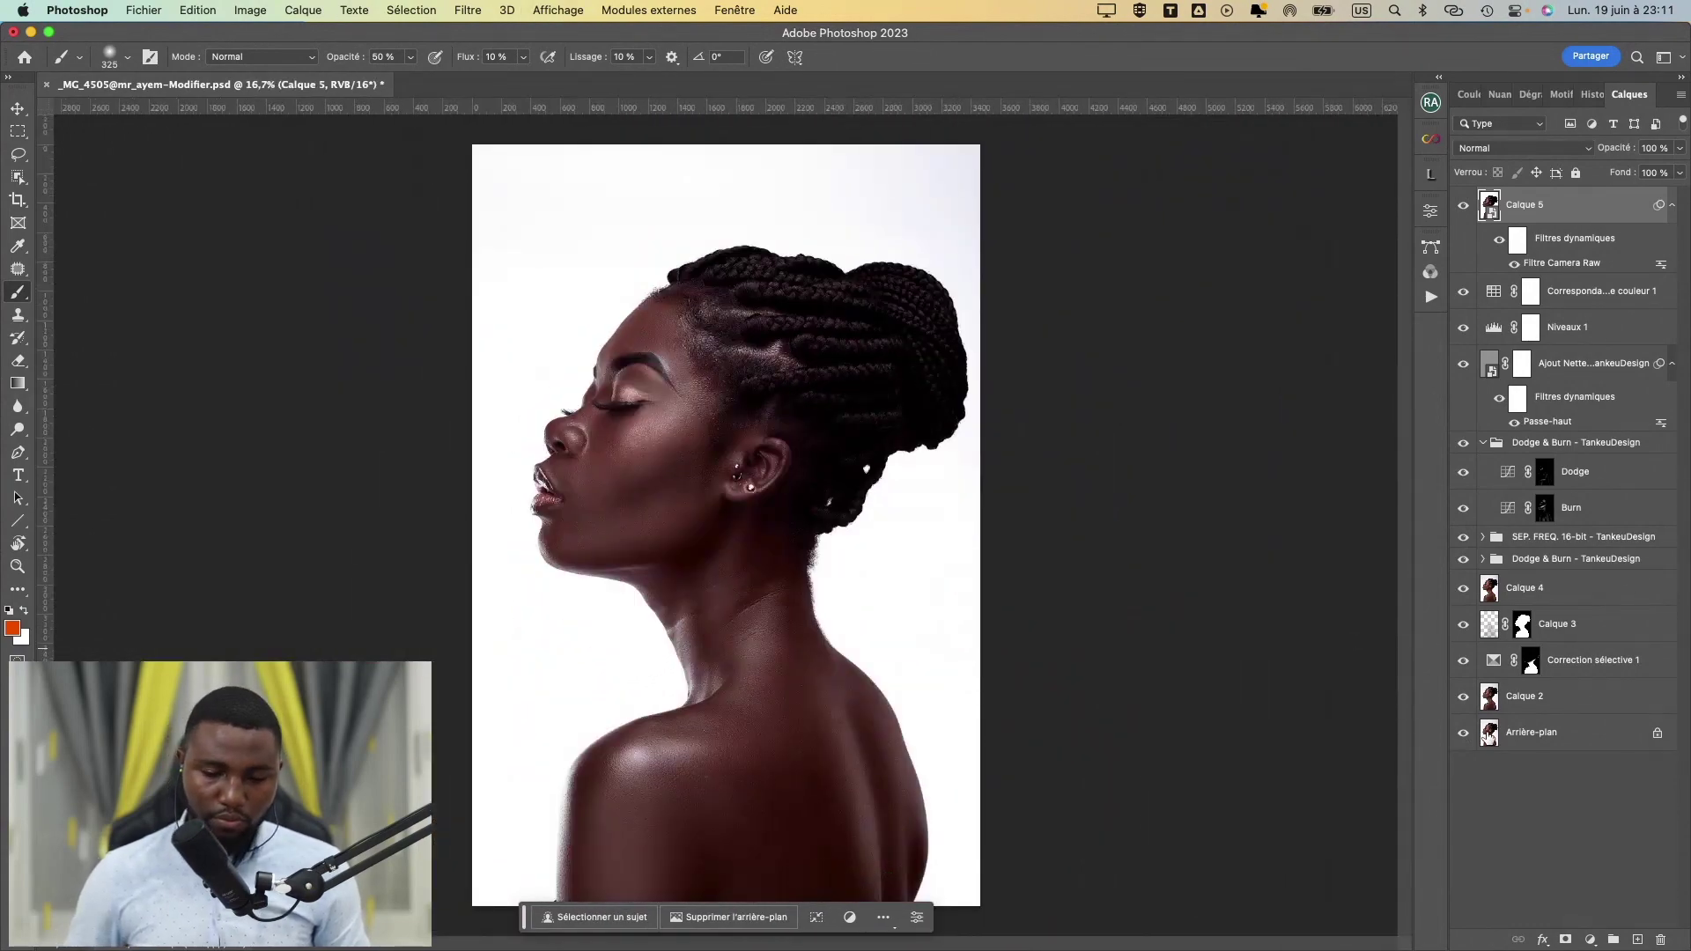
click(1488, 735)
key(super+0)
alt+click(1465, 737)
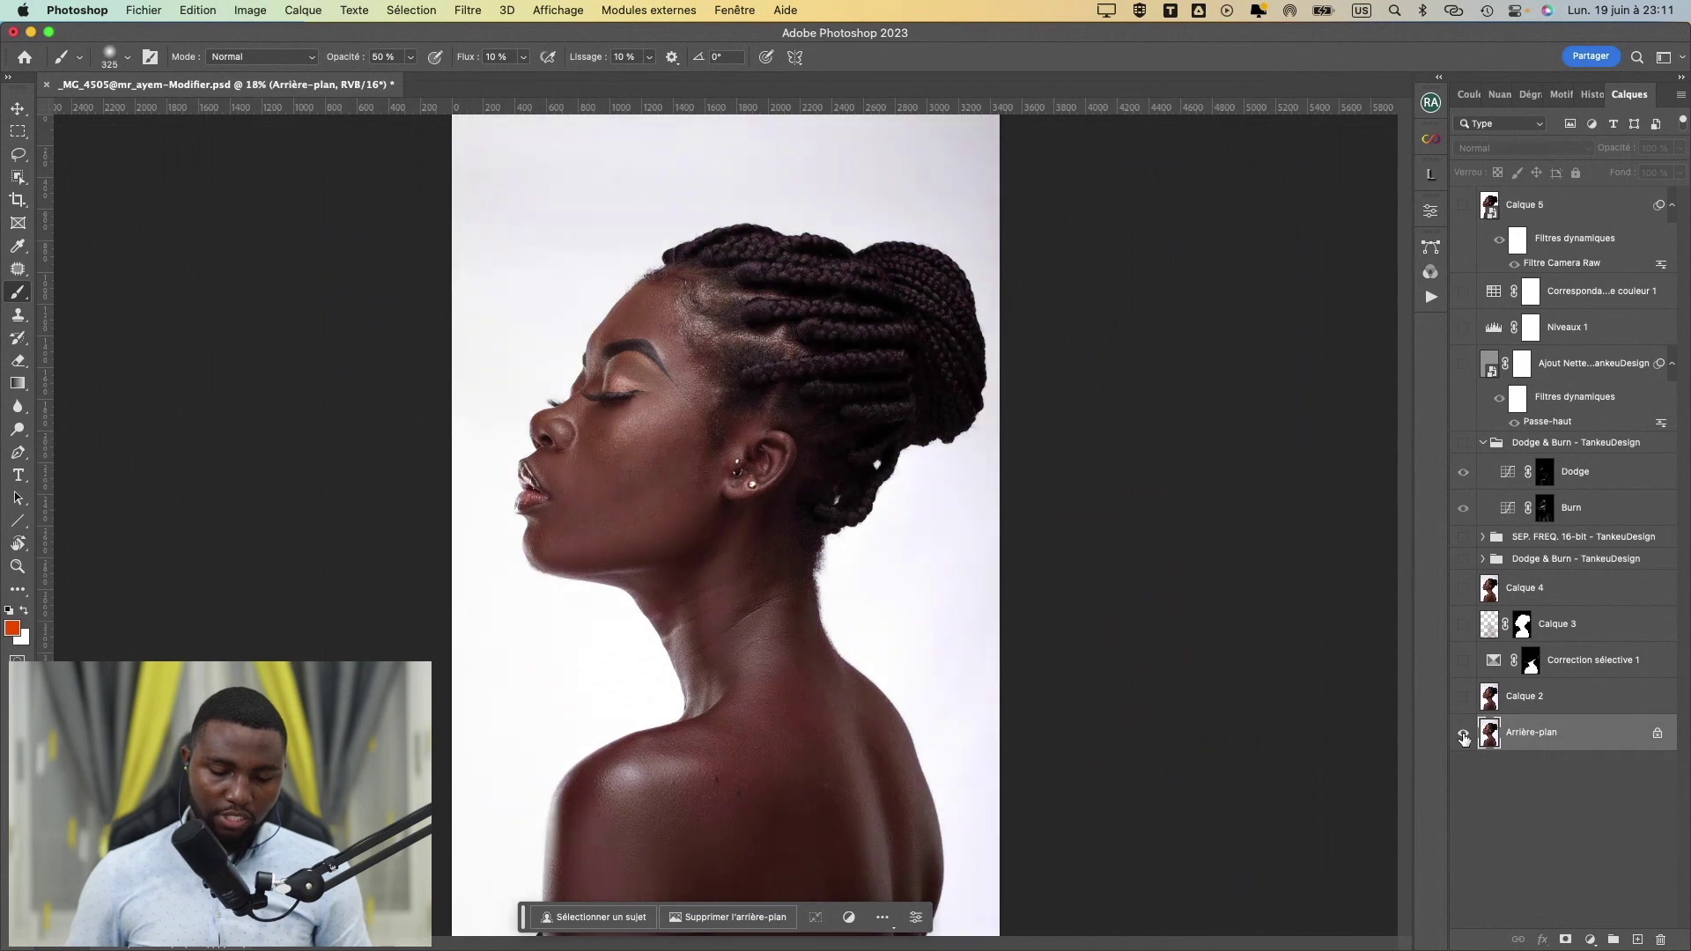
alt+click(1465, 737)
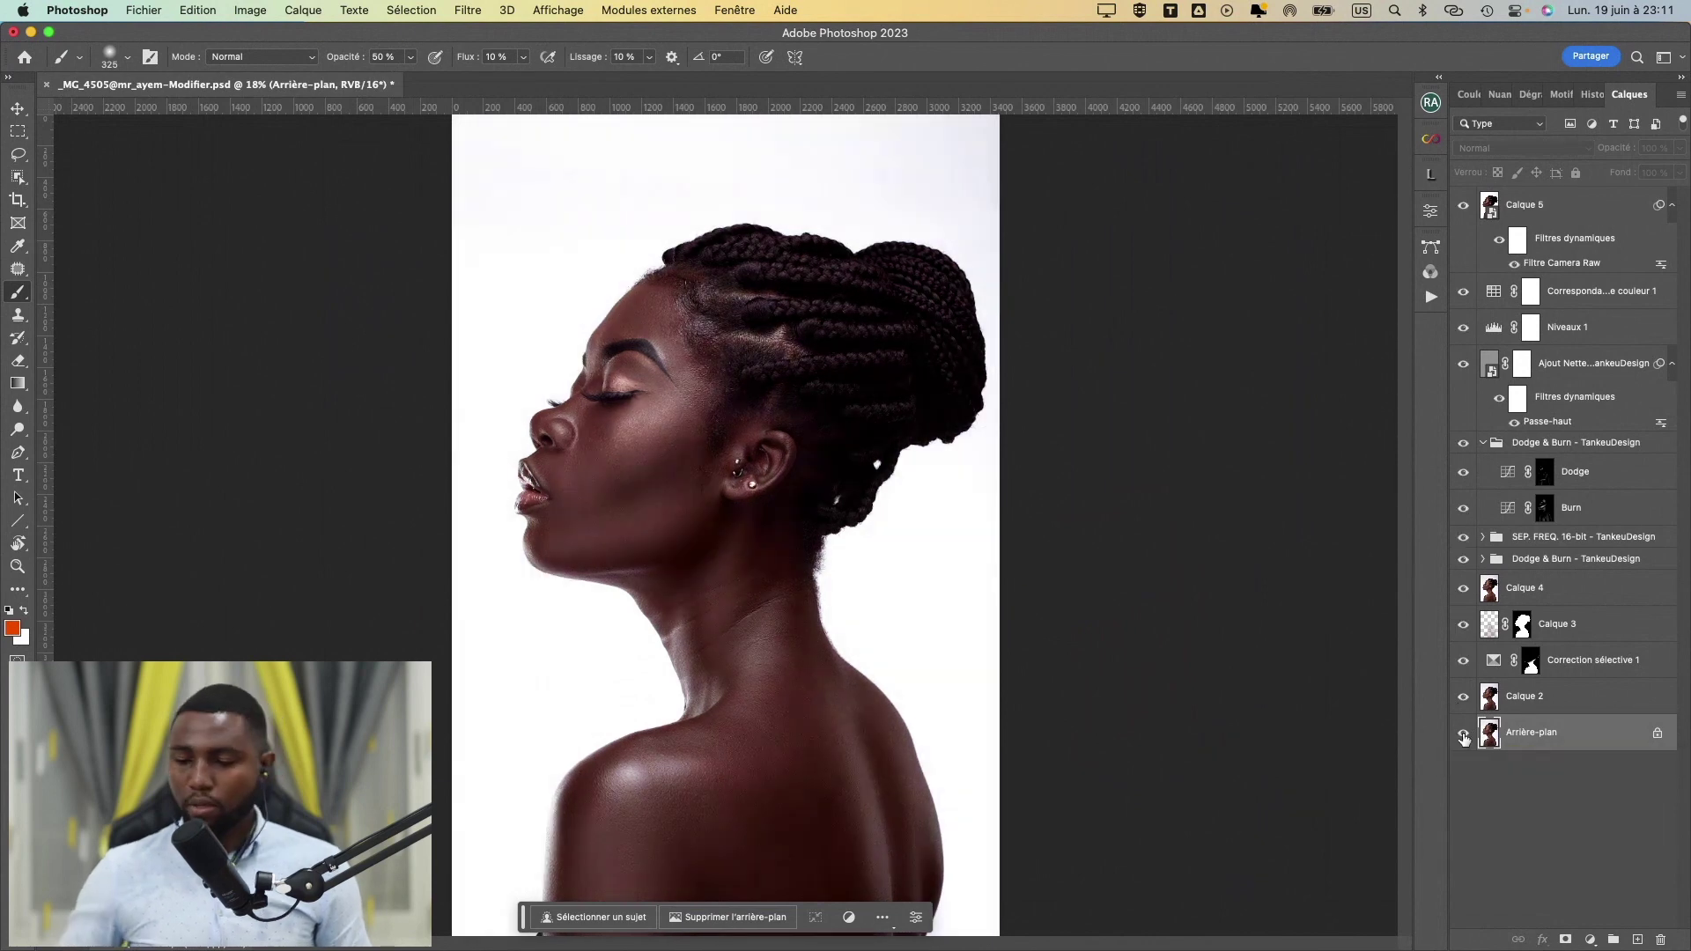
- Examine the retouched skin and braided hair in detail at 50% zoom, and return to the full portrait
key(super+plus)
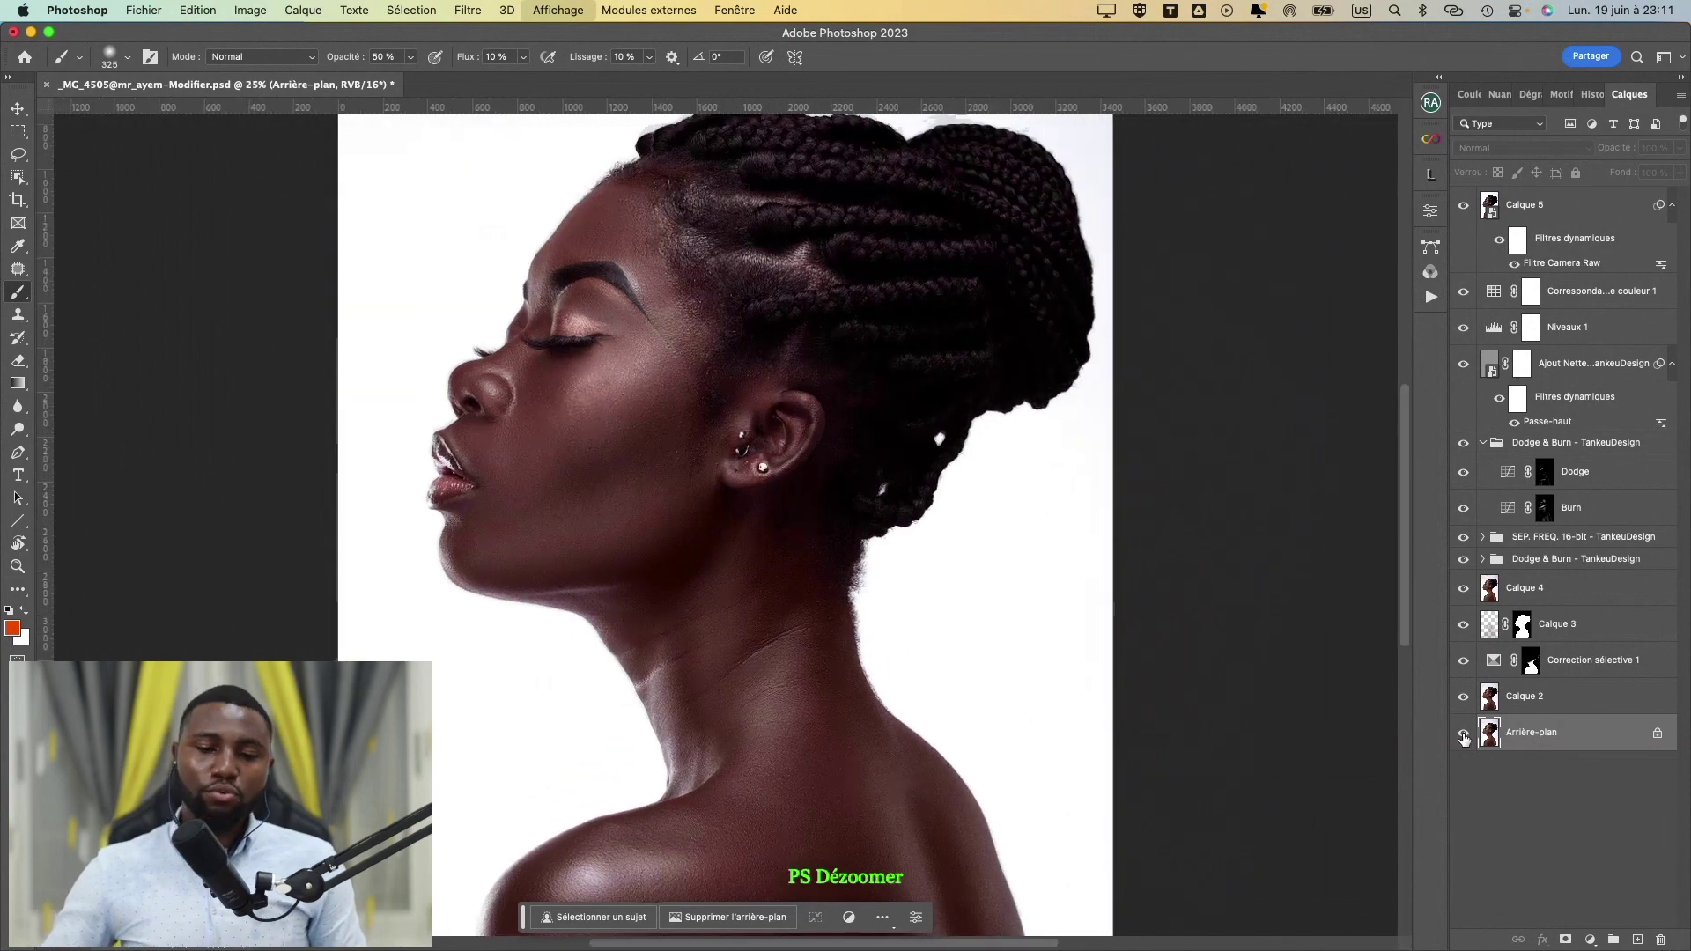
key(super+plus)
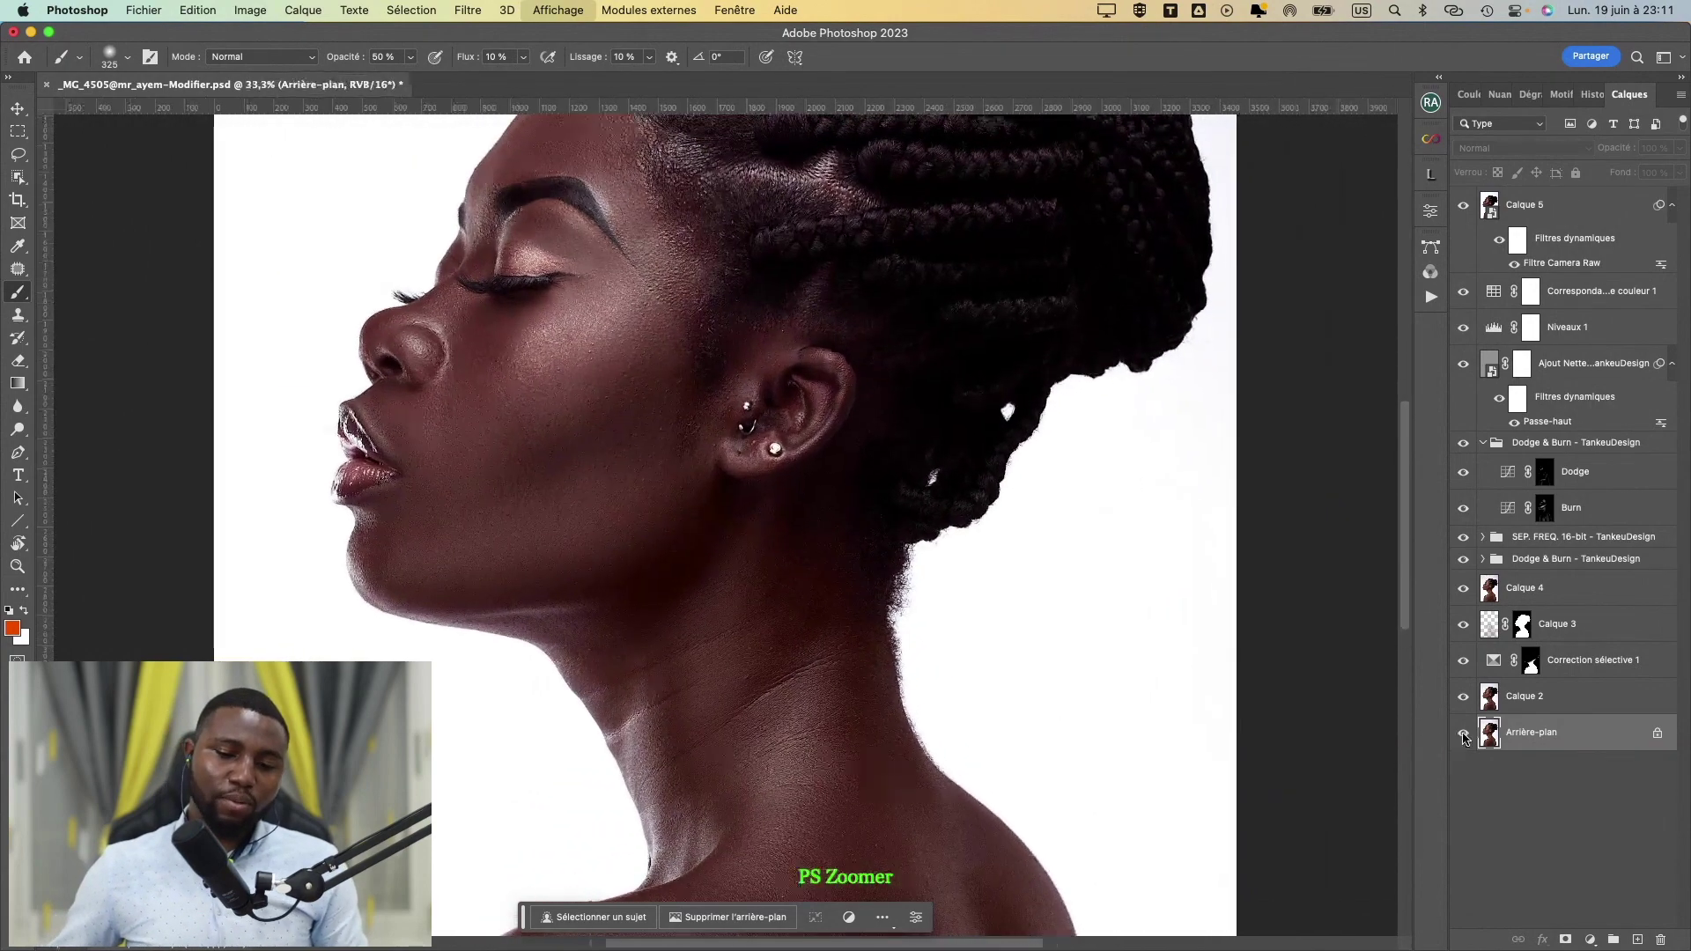
key(super+plus)
scroll(606, 370, up, 7)
scroll(606, 369, right, 4)
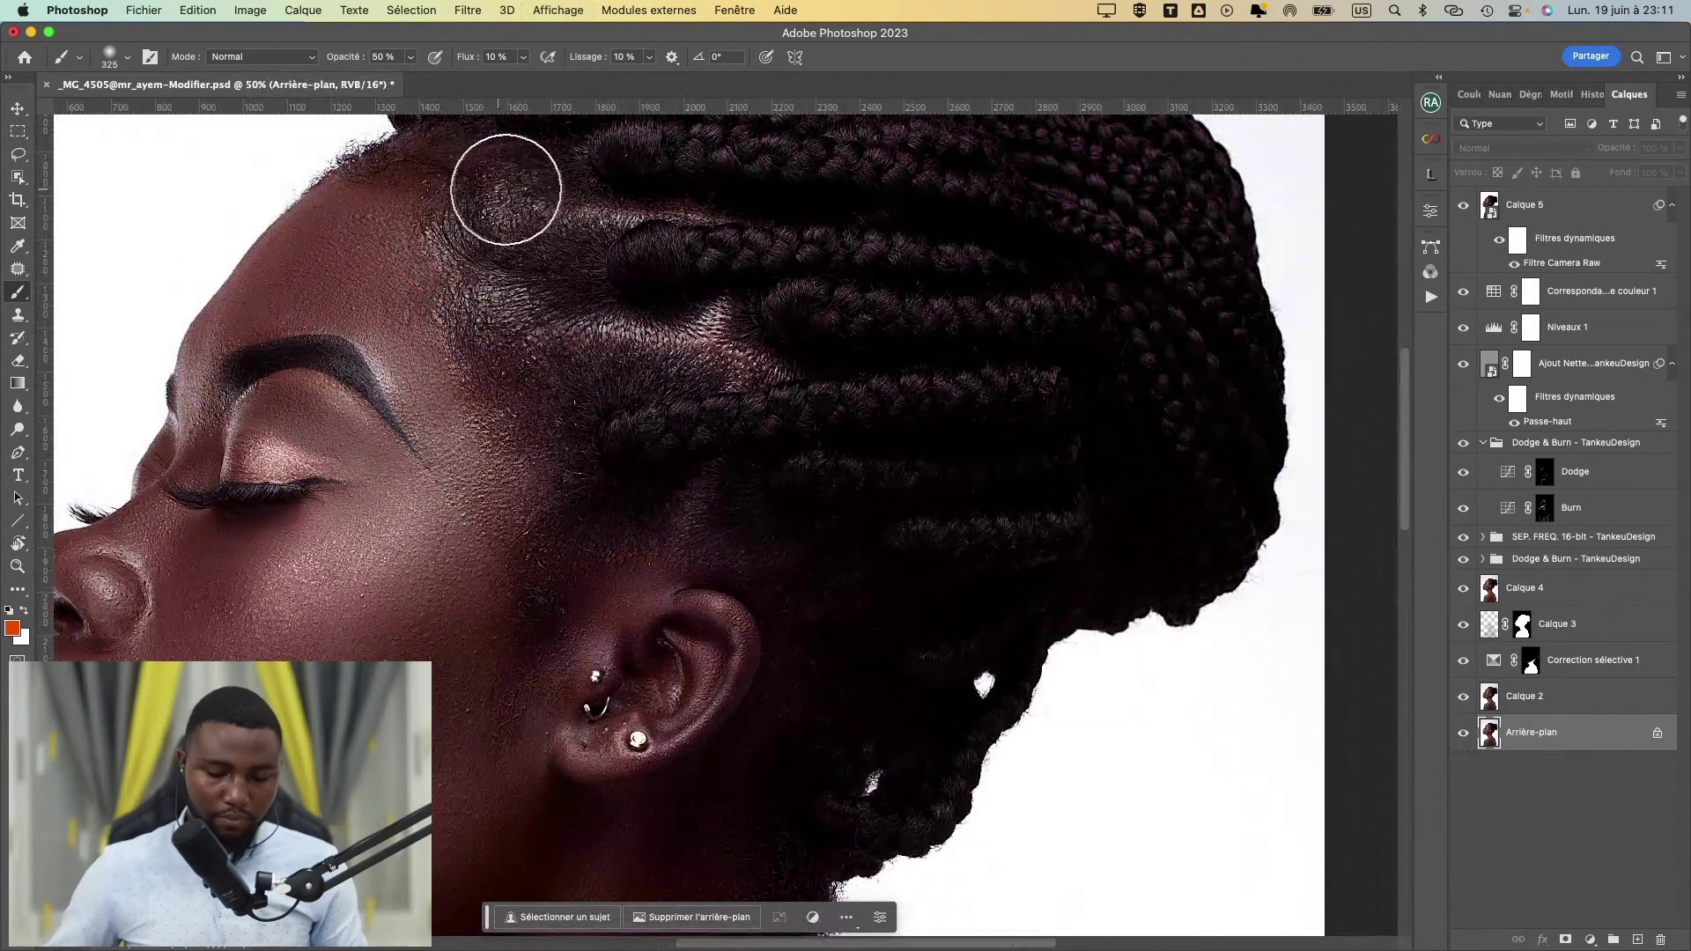
key(super+z)
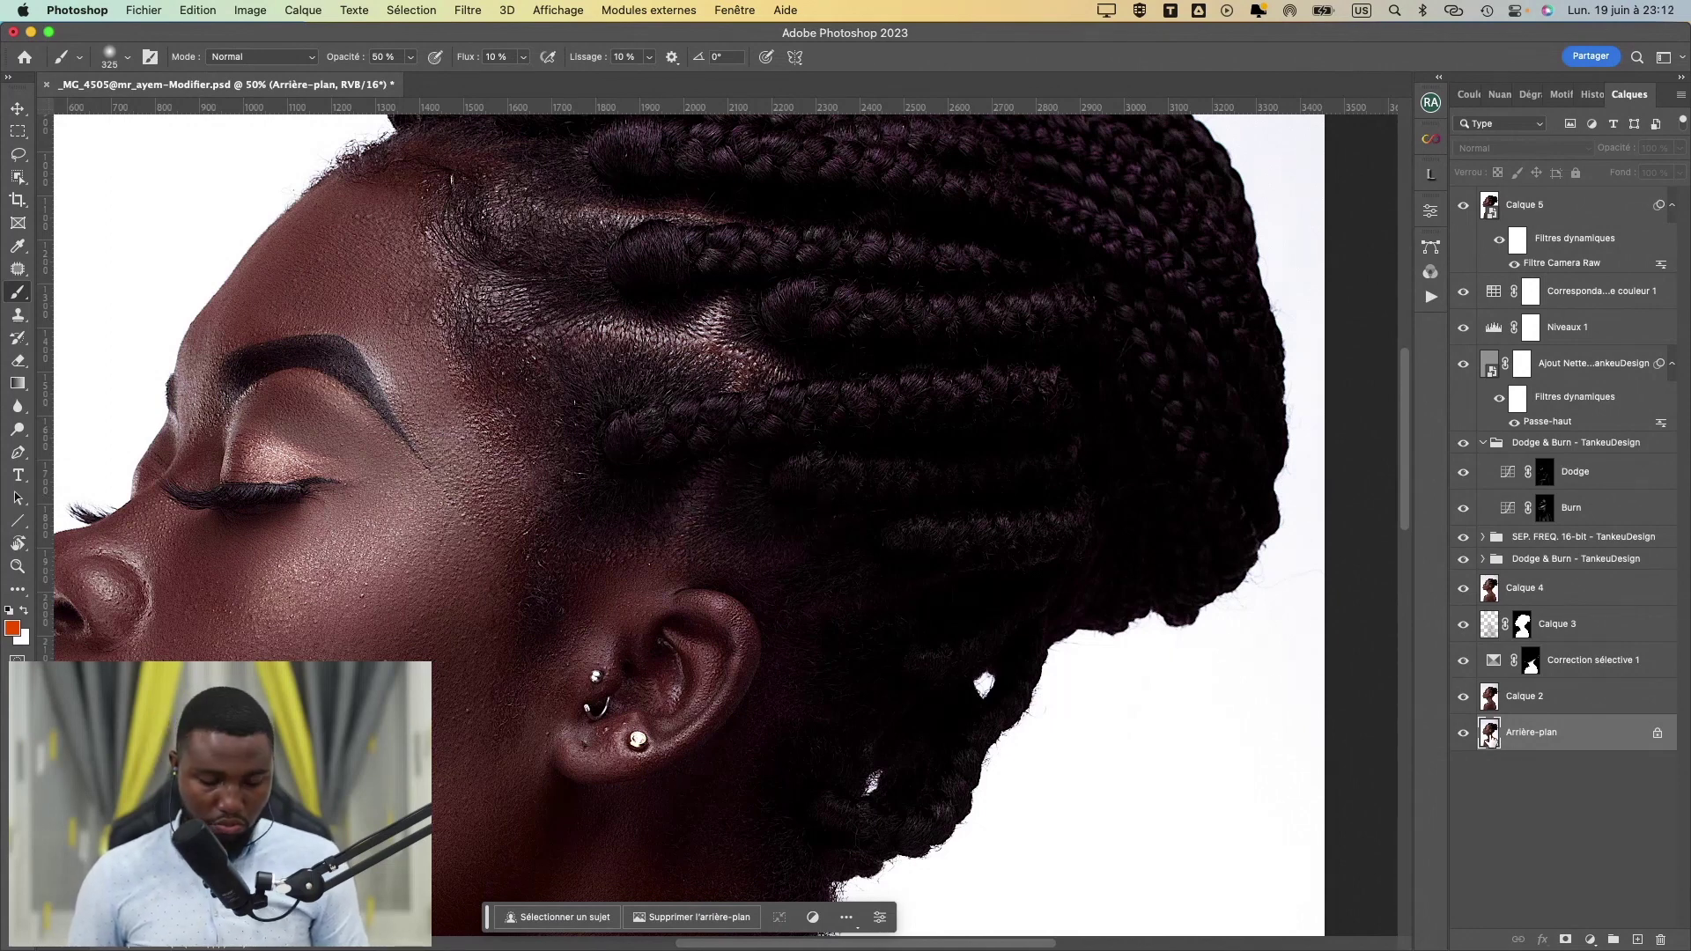
key(super+0)
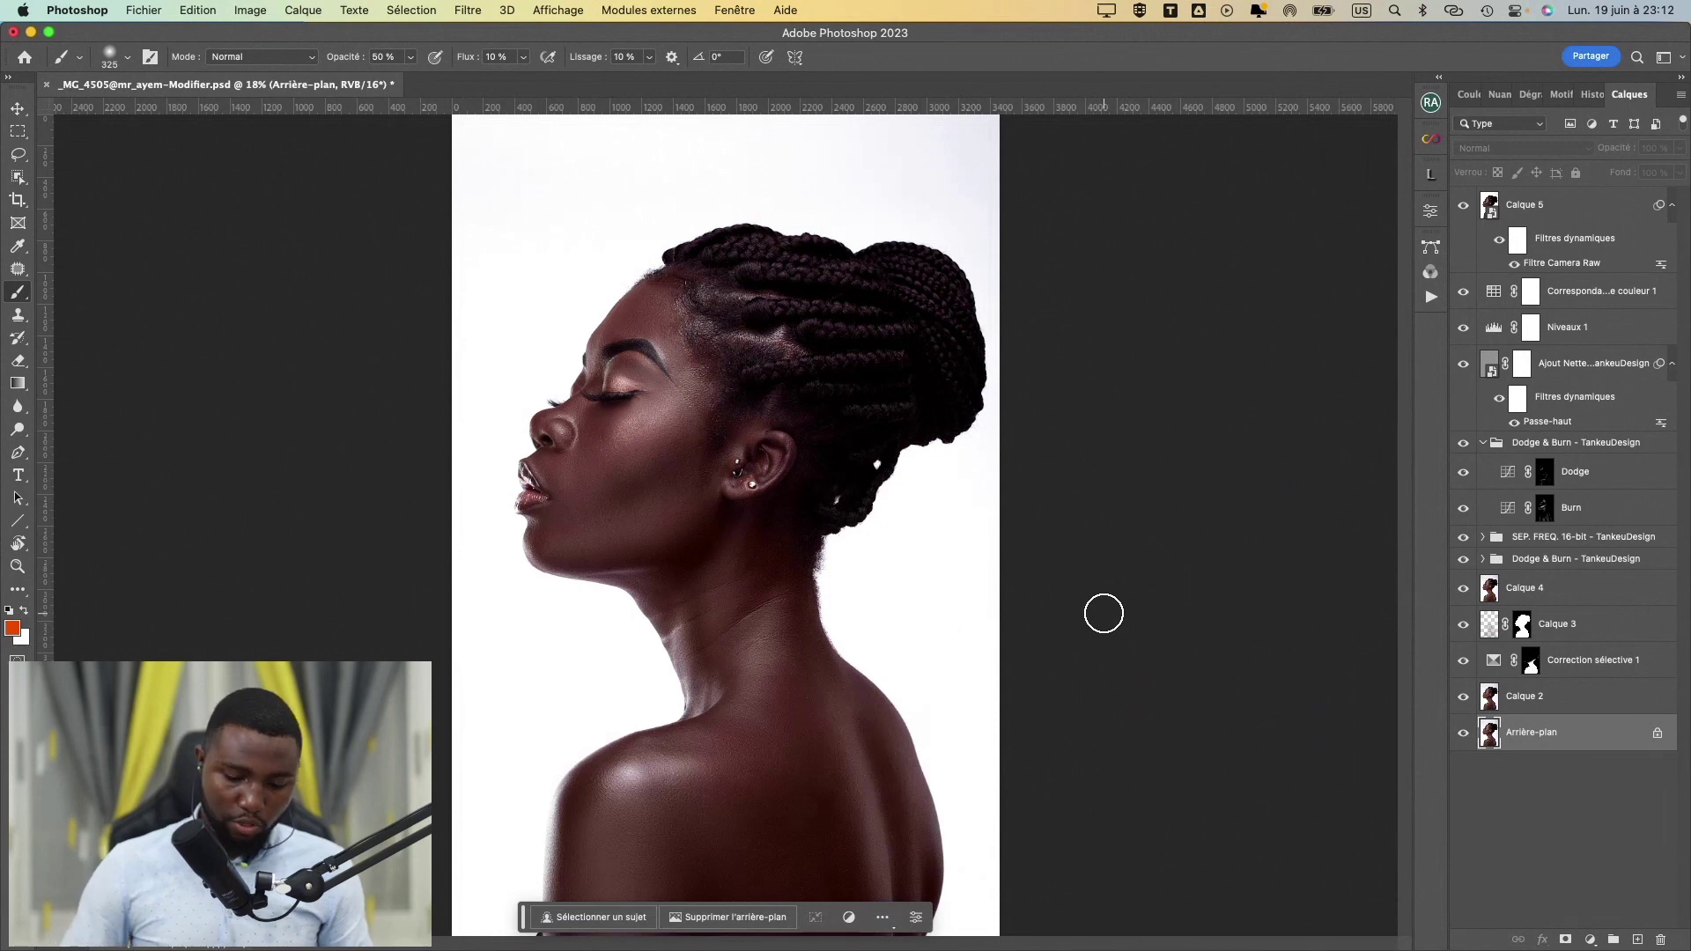
- Present the finished portrait in full screen mode with the interface panels hidden, enlarged for viewing
key(super+minus)
key(f)
key(super+minus)
key(super+minus)
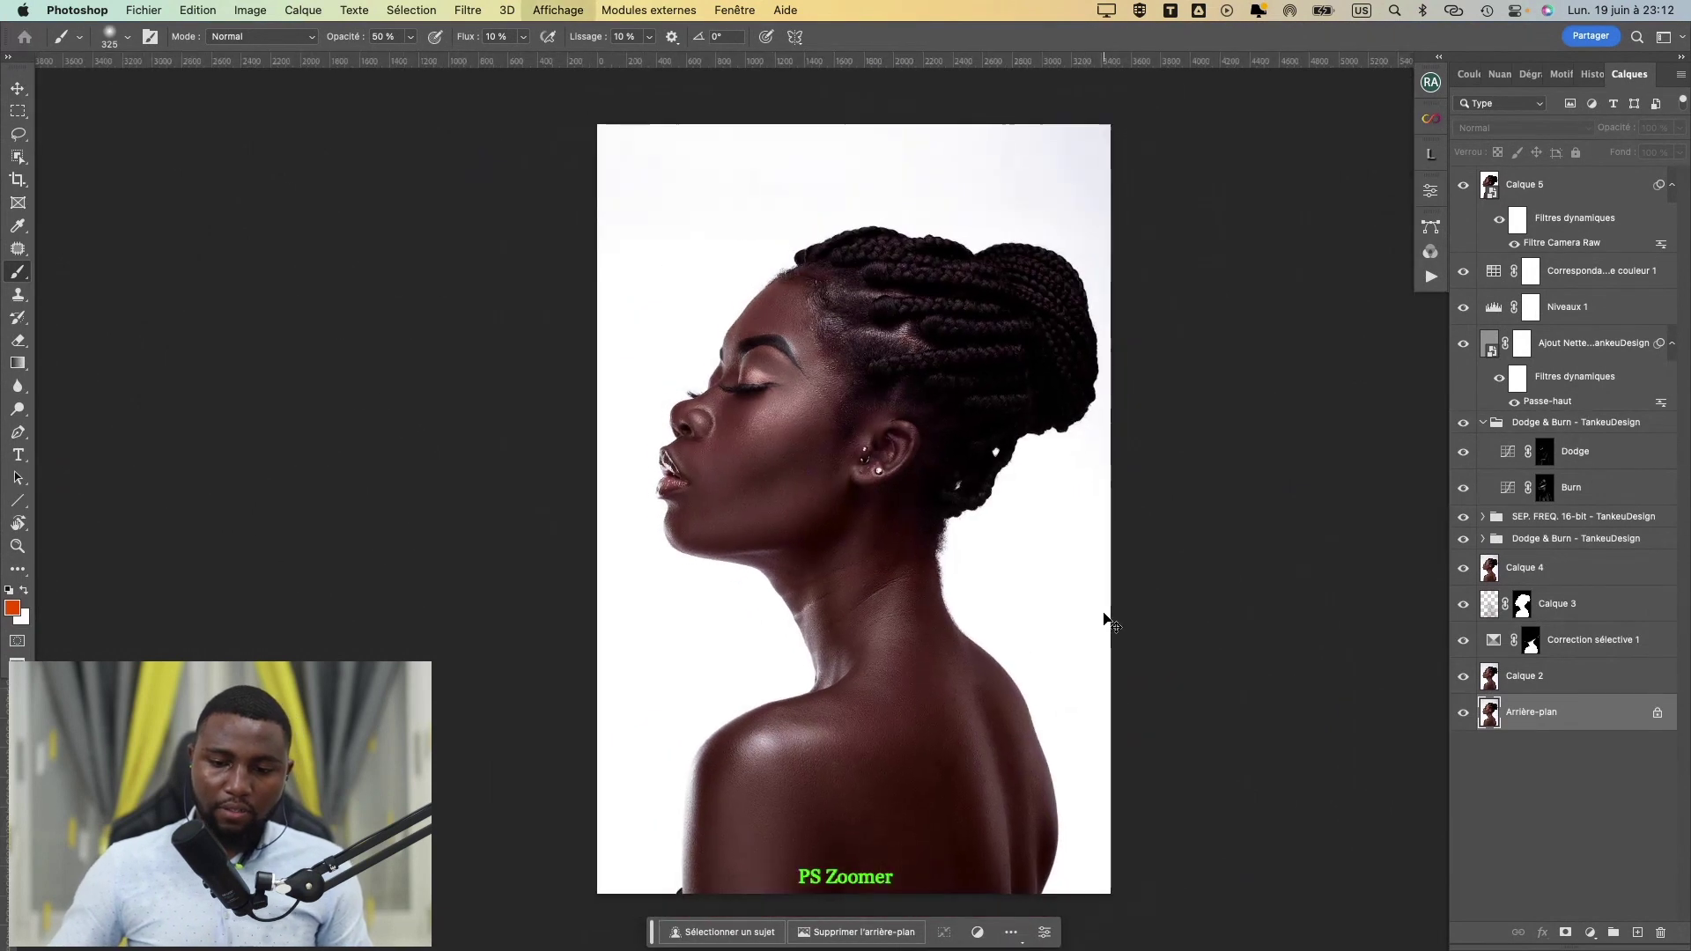
key(super+plus)
key(f)
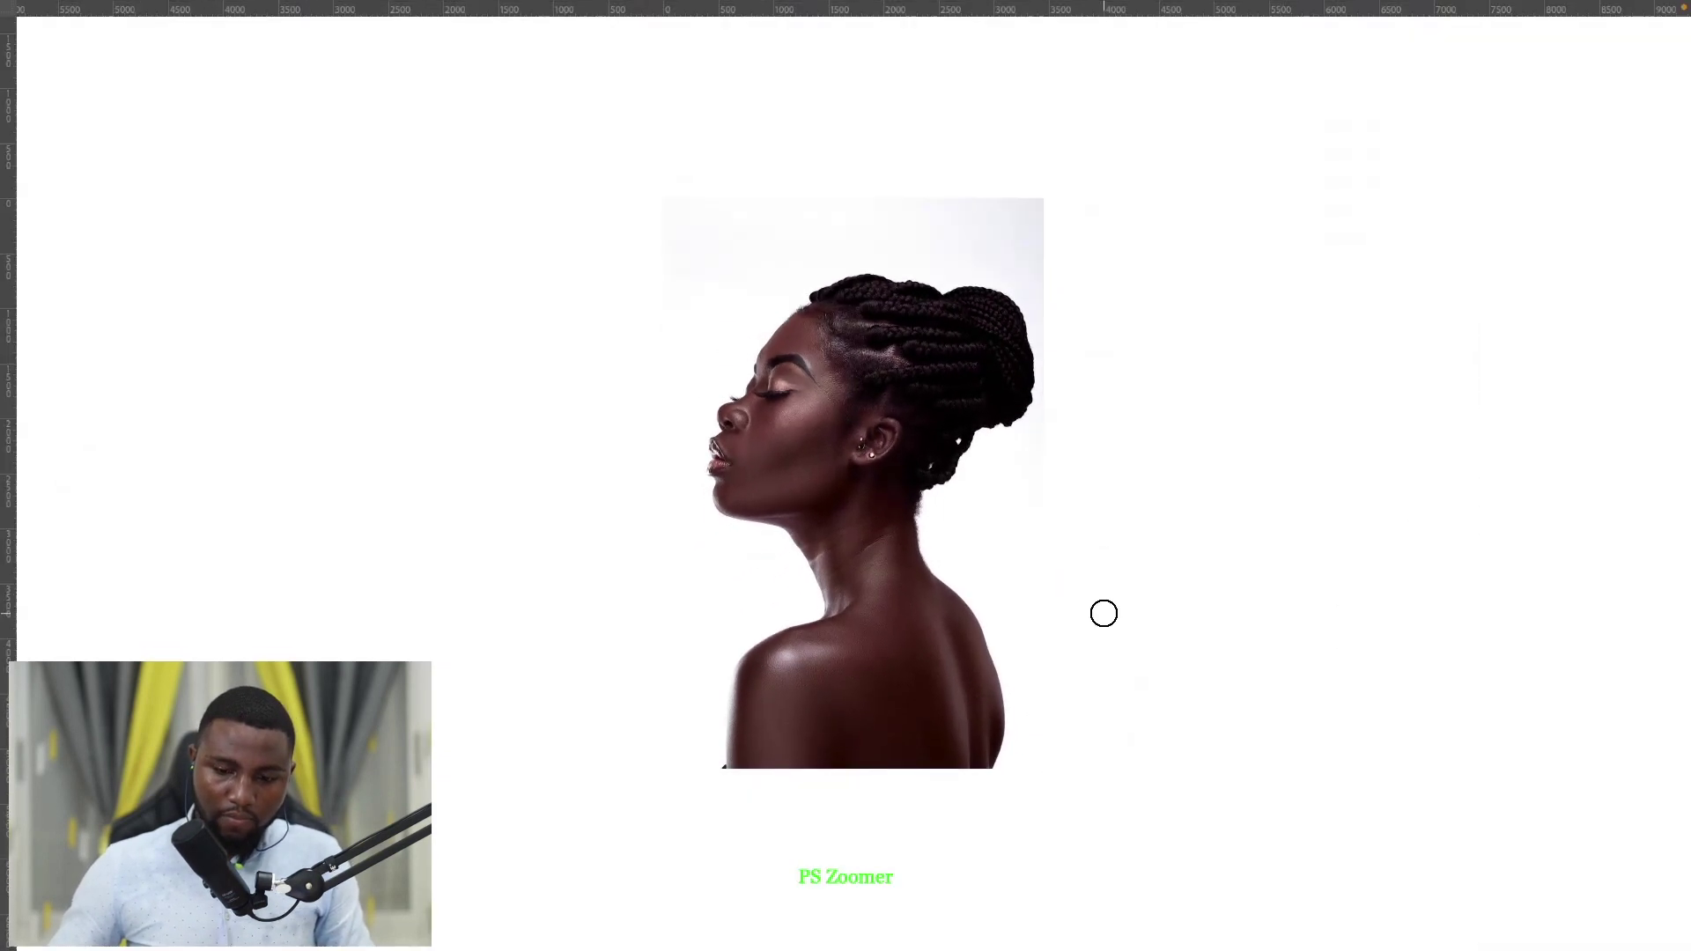
key(b)
key(super+plus)
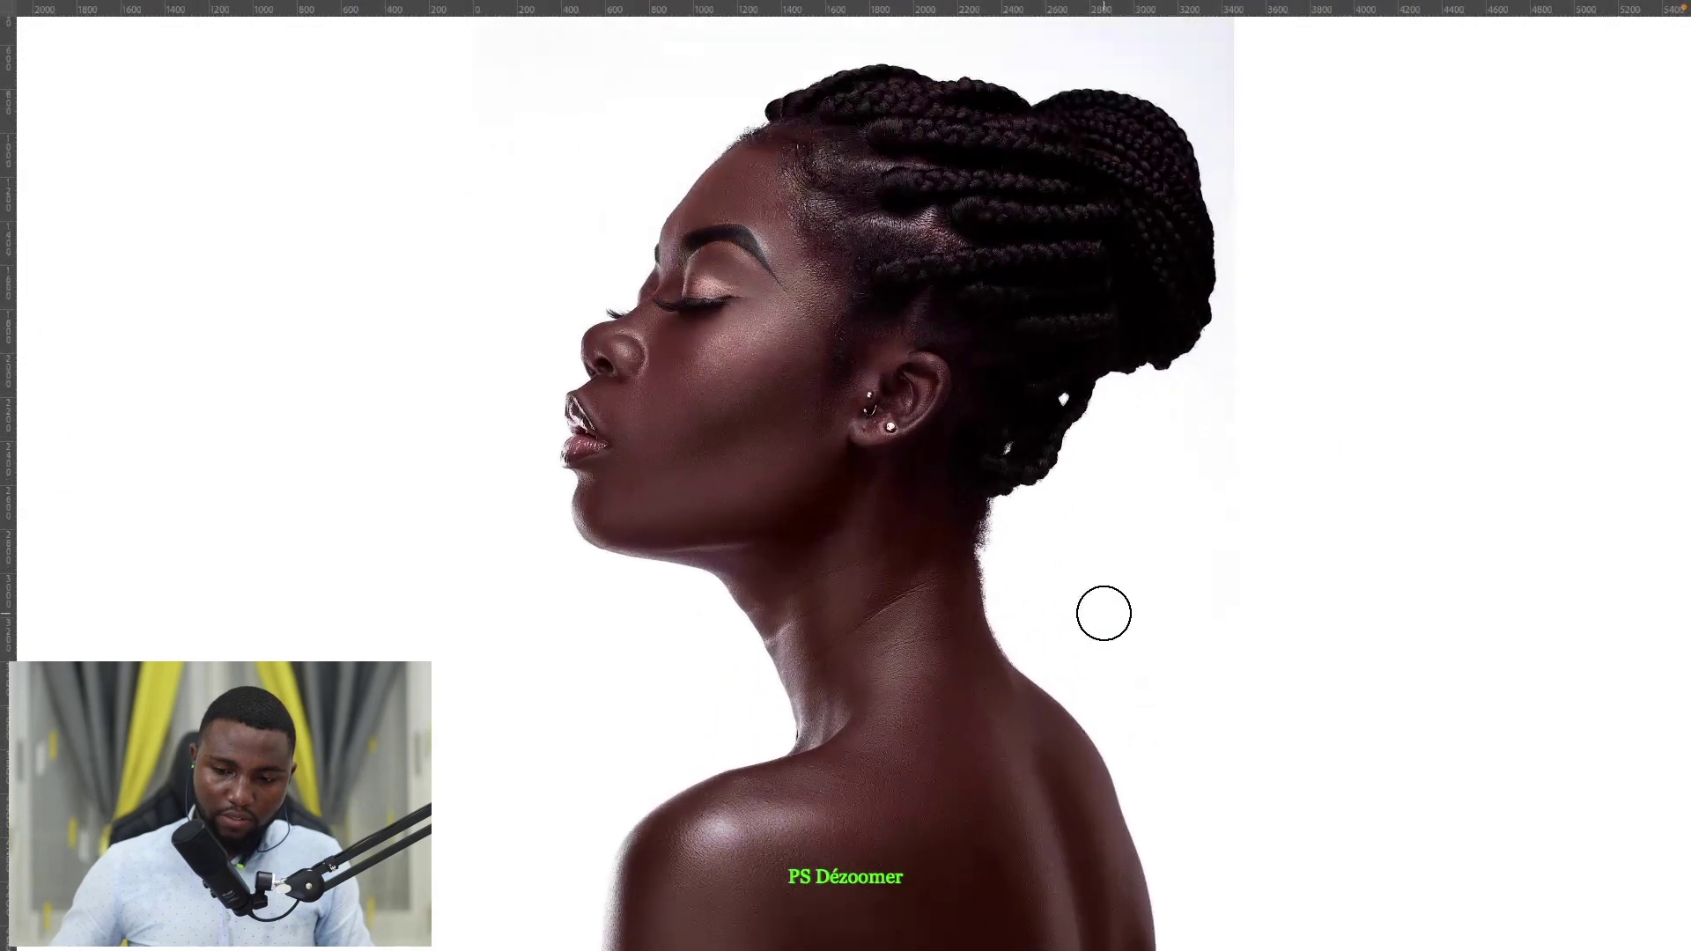